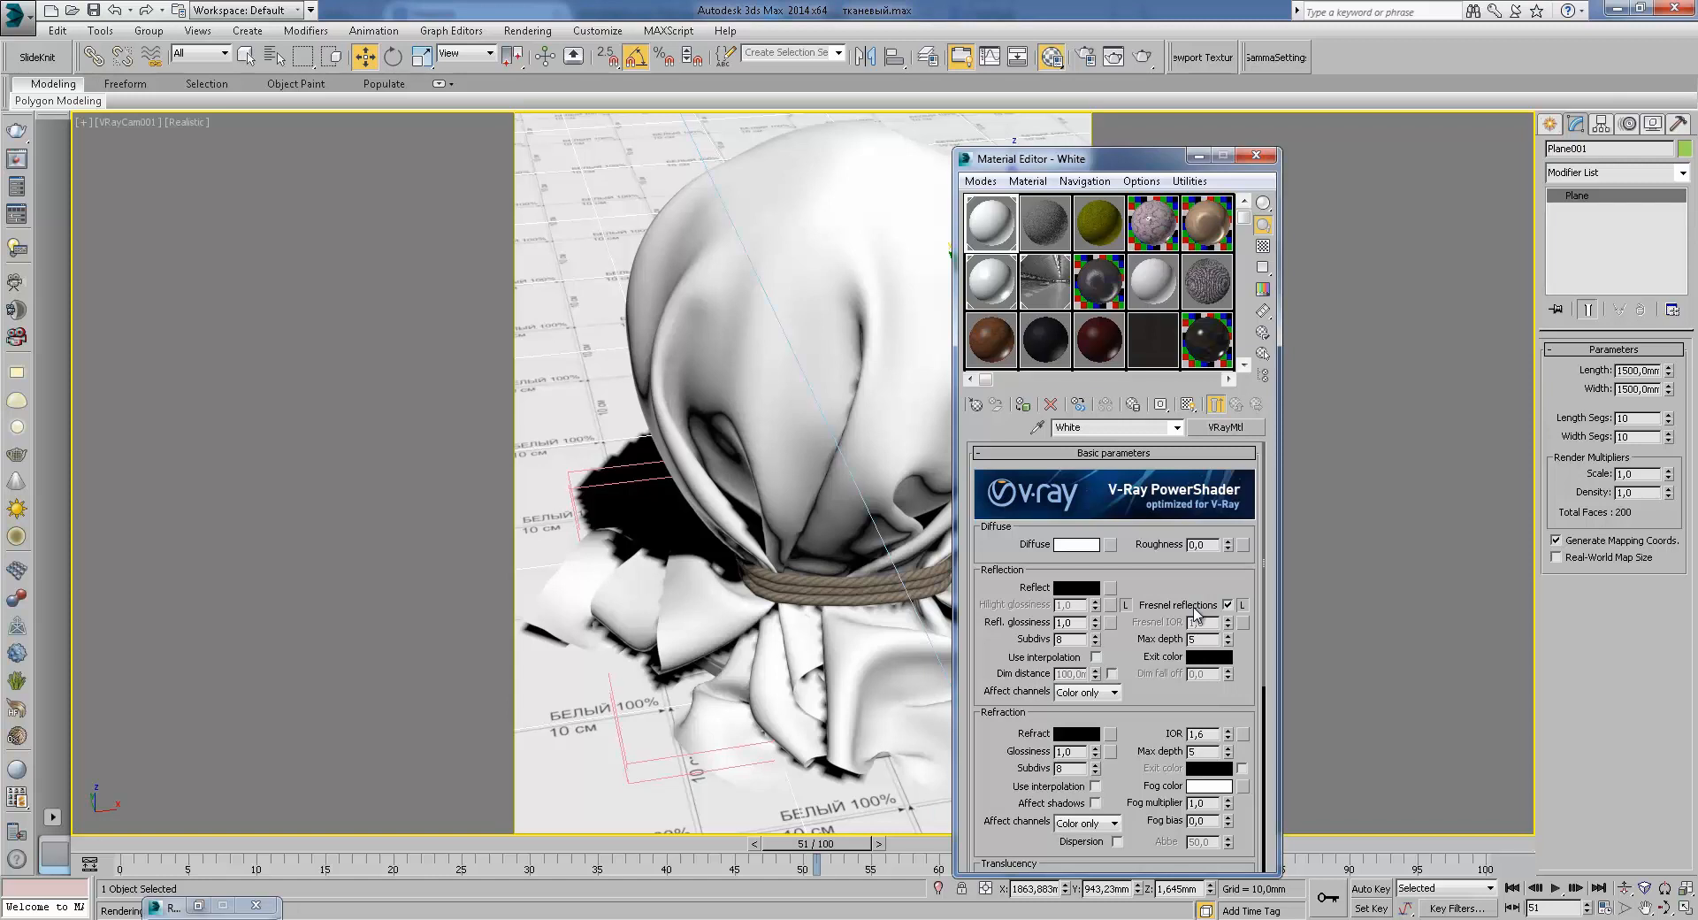
# Step: Examine the Grey material's diffuse Falloff map, view its Fabric (6).jpg bitmap at full size, and return to the material
pyautogui.click(1052, 237)
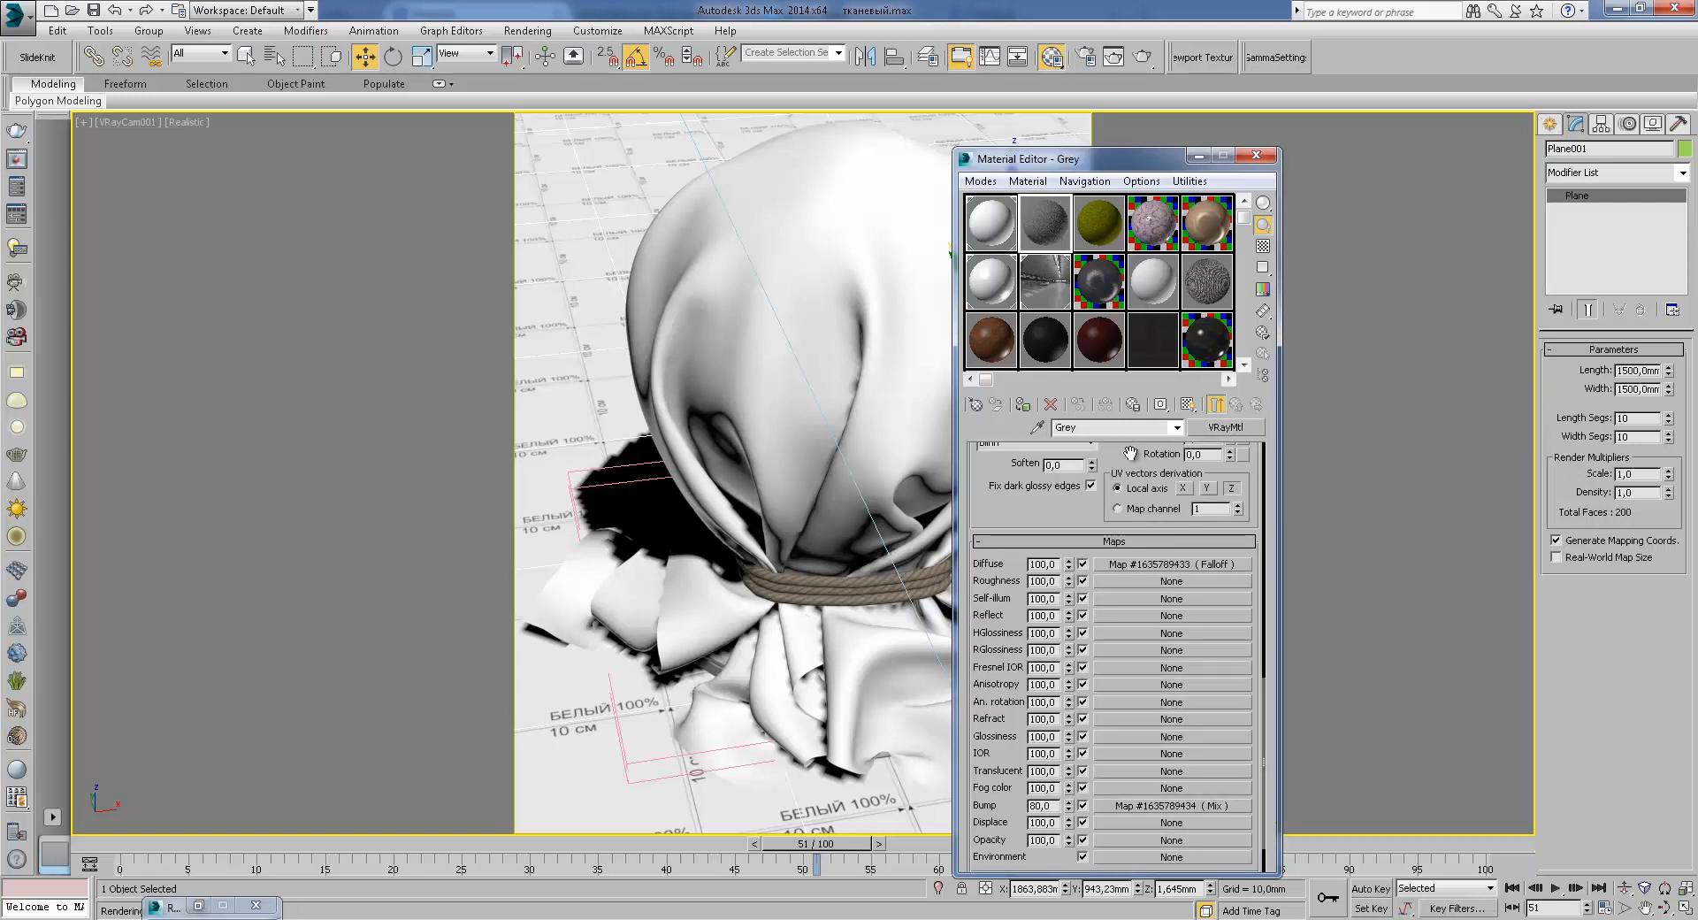
pyautogui.scroll(10, 1167, 593)
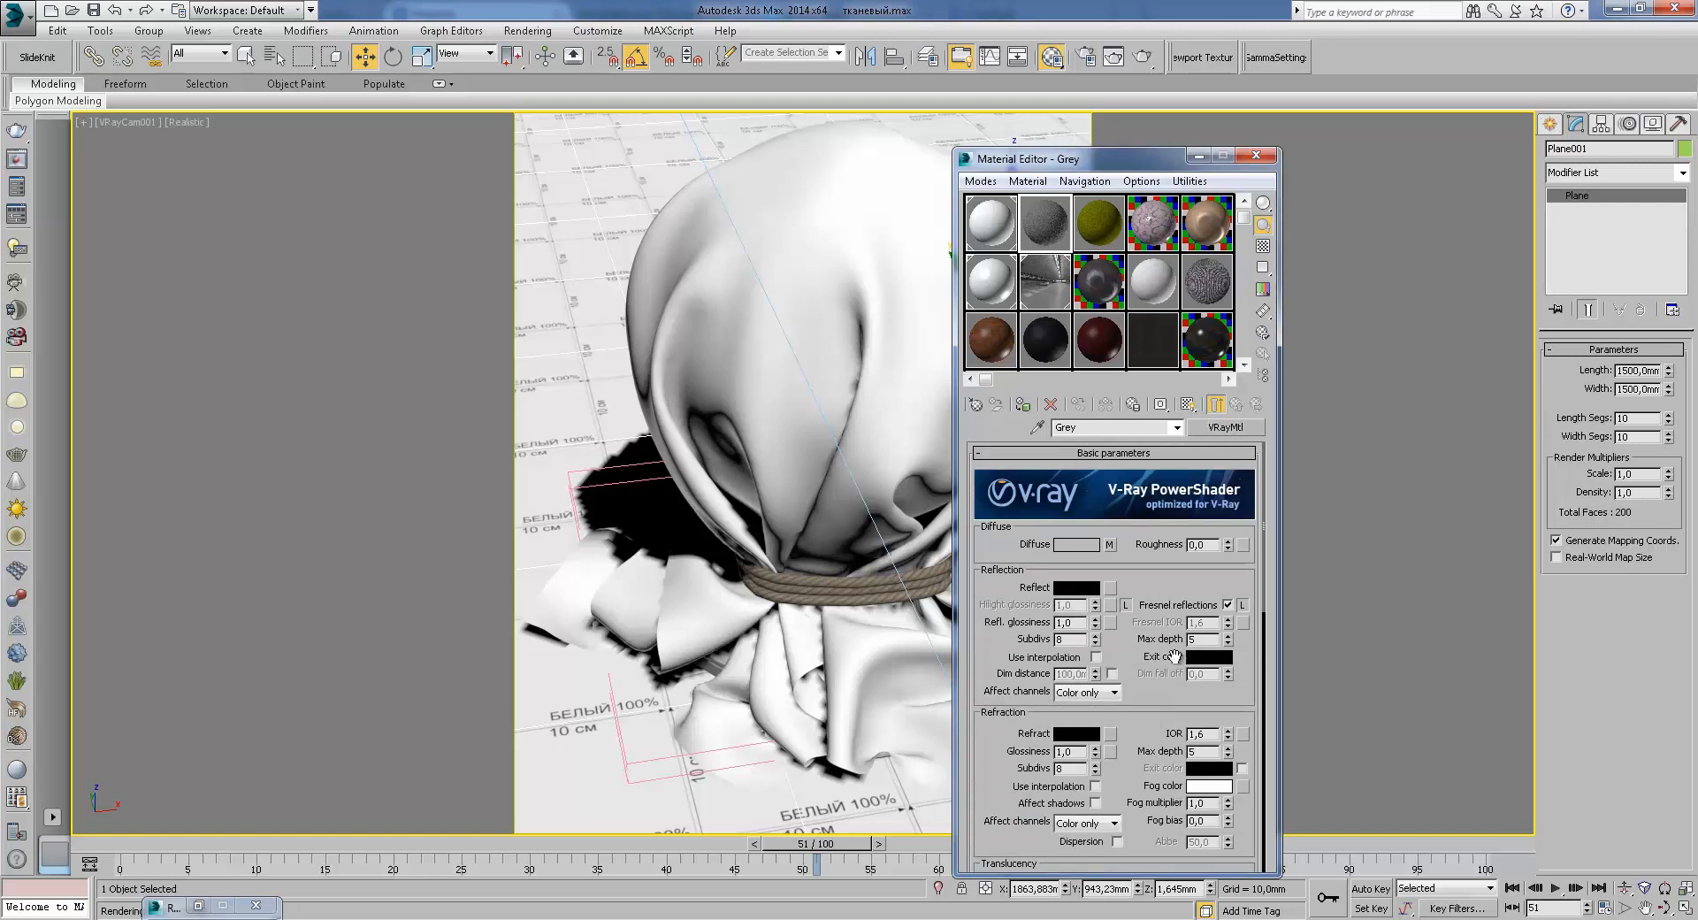
pyautogui.click(1112, 545)
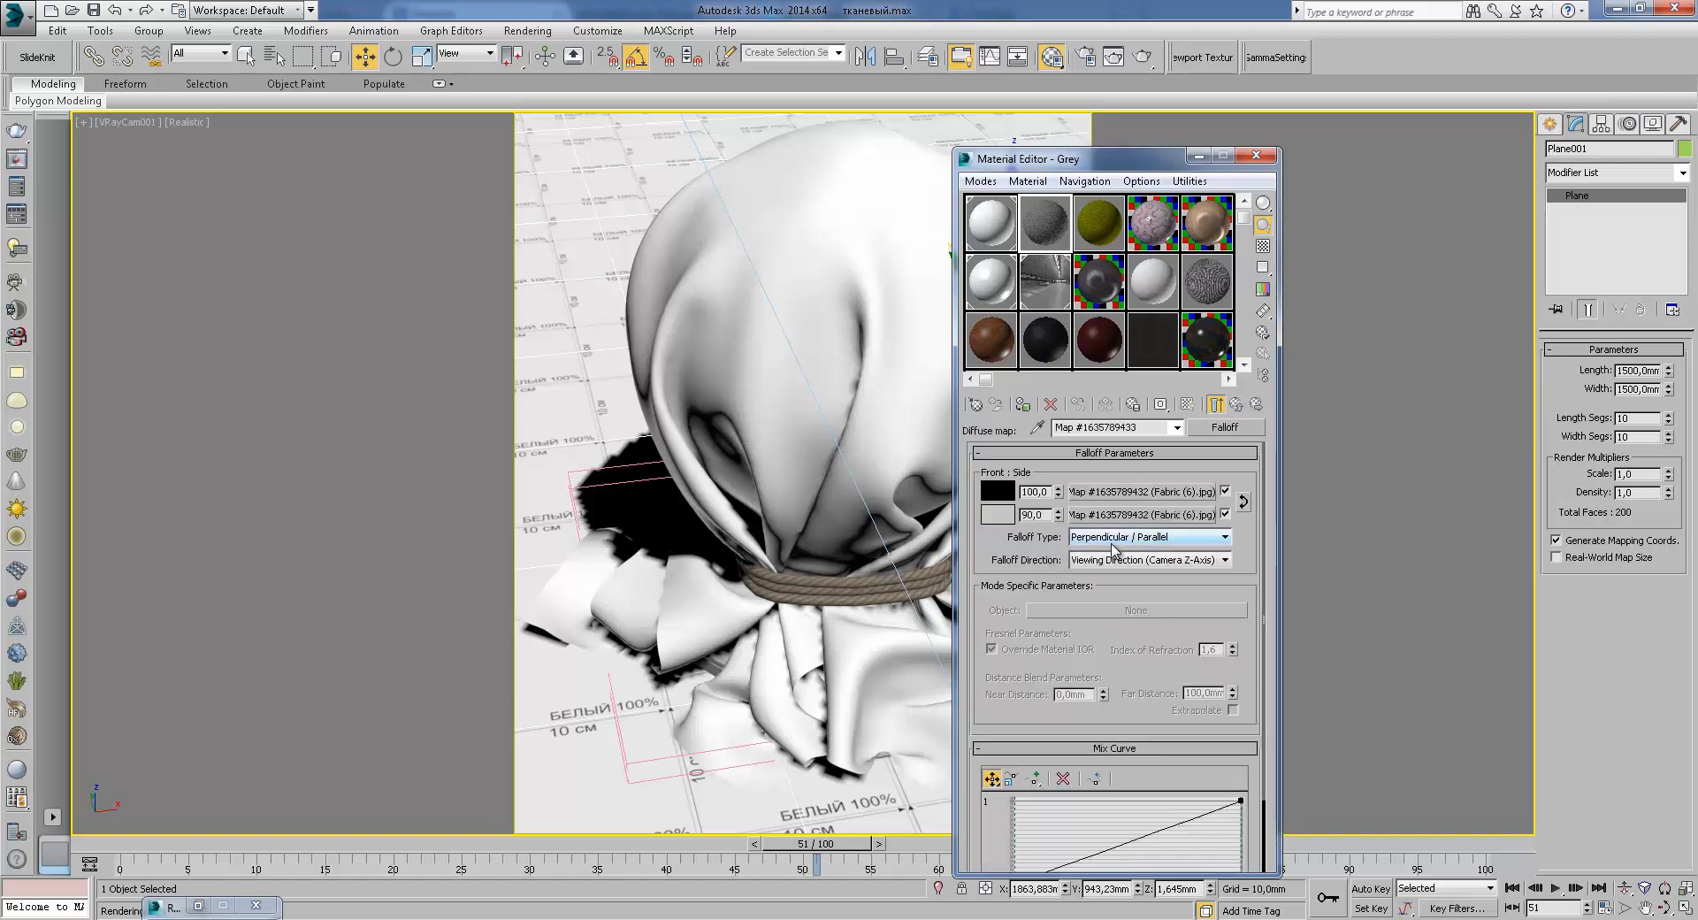
pyautogui.click(1139, 495)
pyautogui.click(1225, 714)
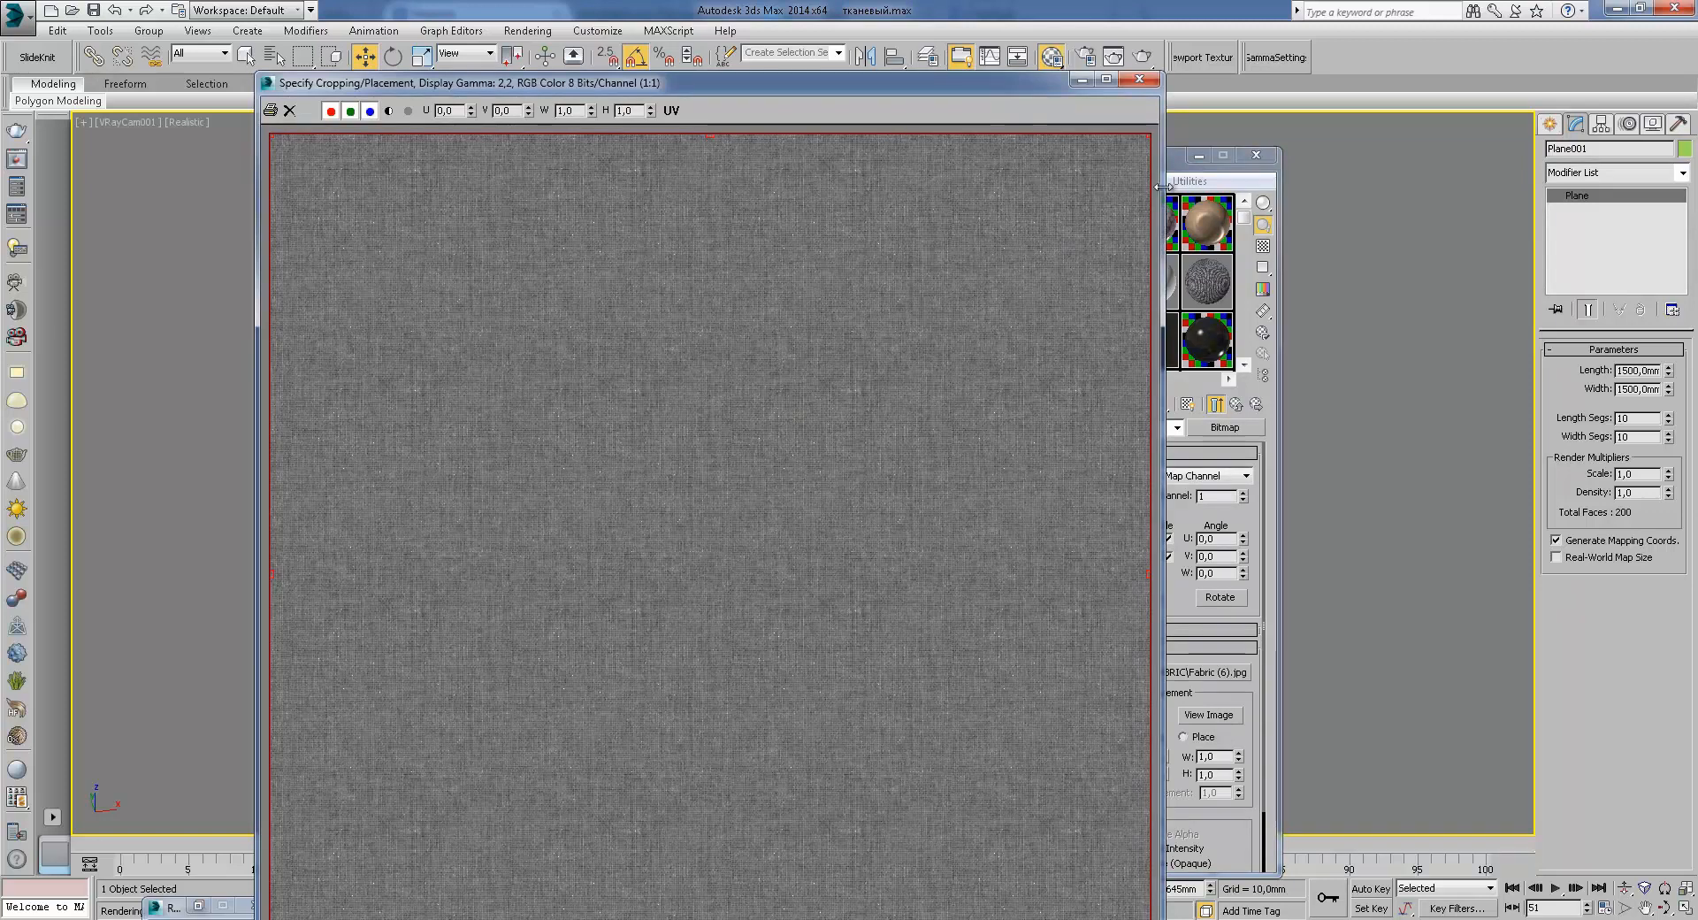
pyautogui.click(1140, 78)
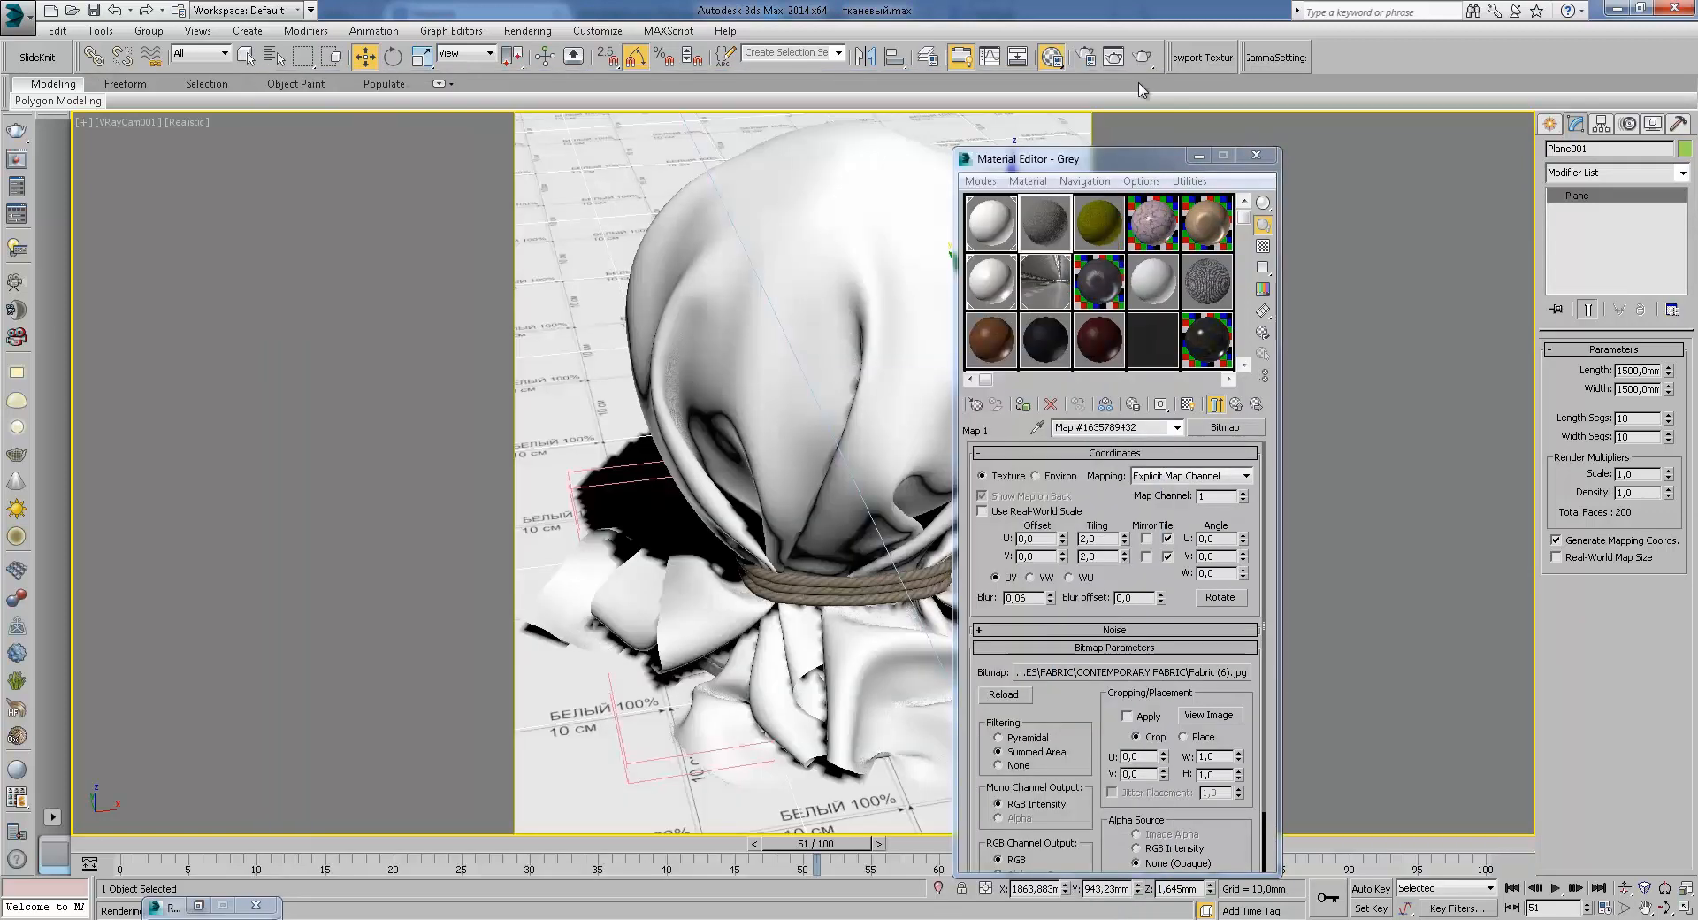
pyautogui.click(1256, 404)
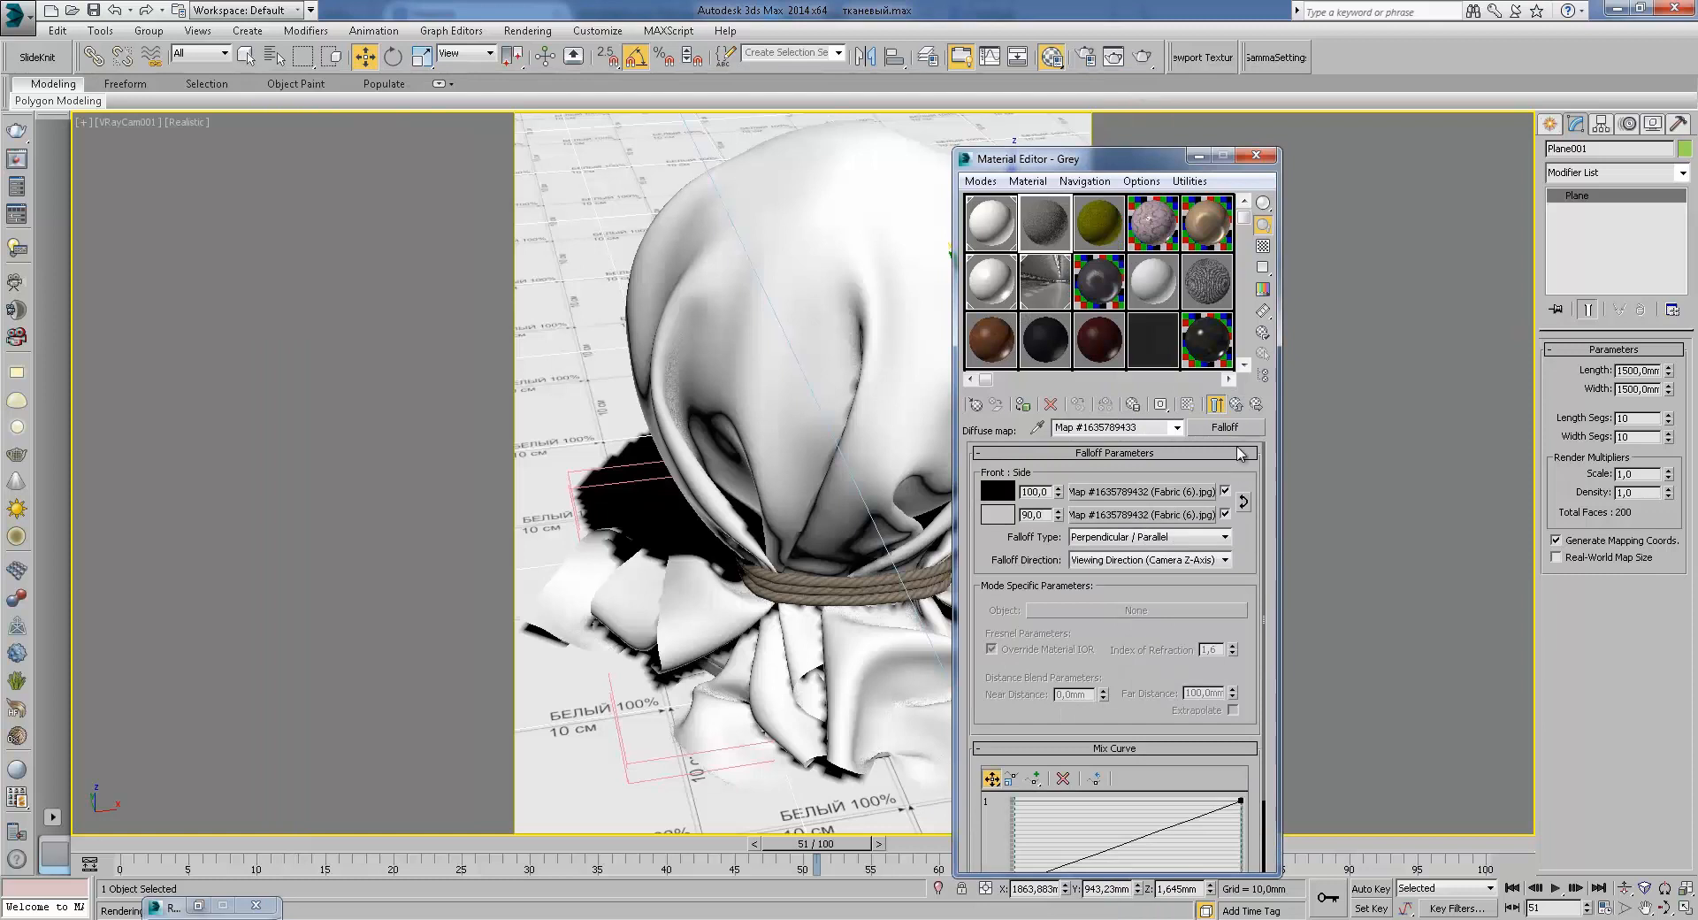
pyautogui.click(1237, 405)
# Step: Set the falloff type of the Grey material's diffuse map to Fresnel and check its side colour
pyautogui.click(1108, 546)
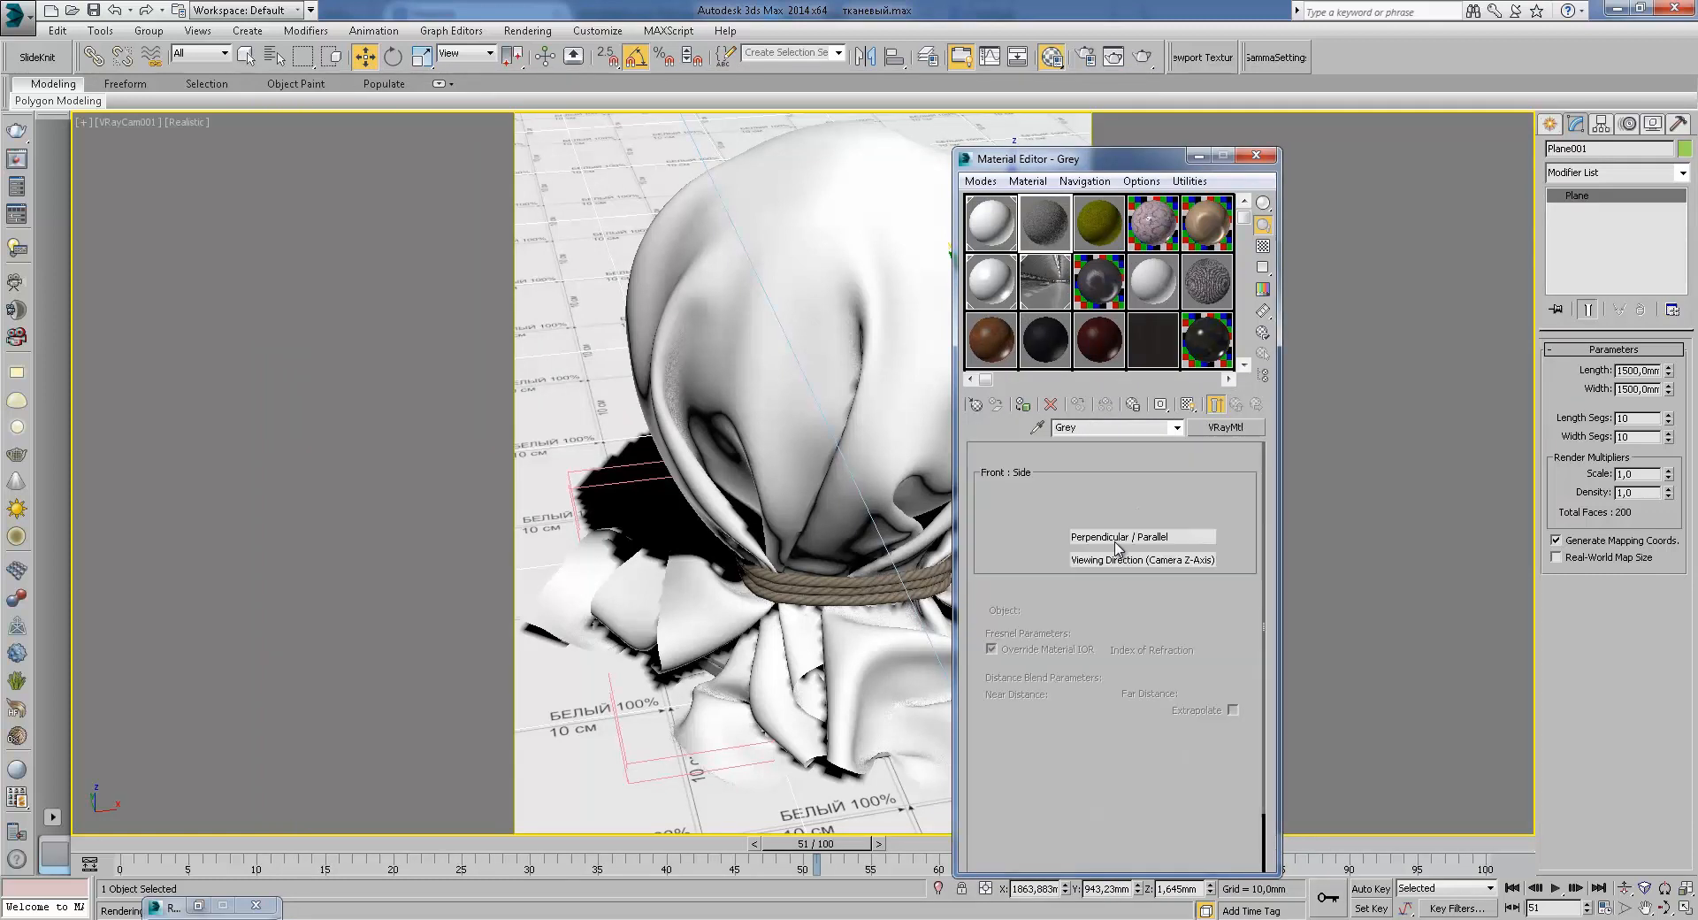
pyautogui.click(1144, 538)
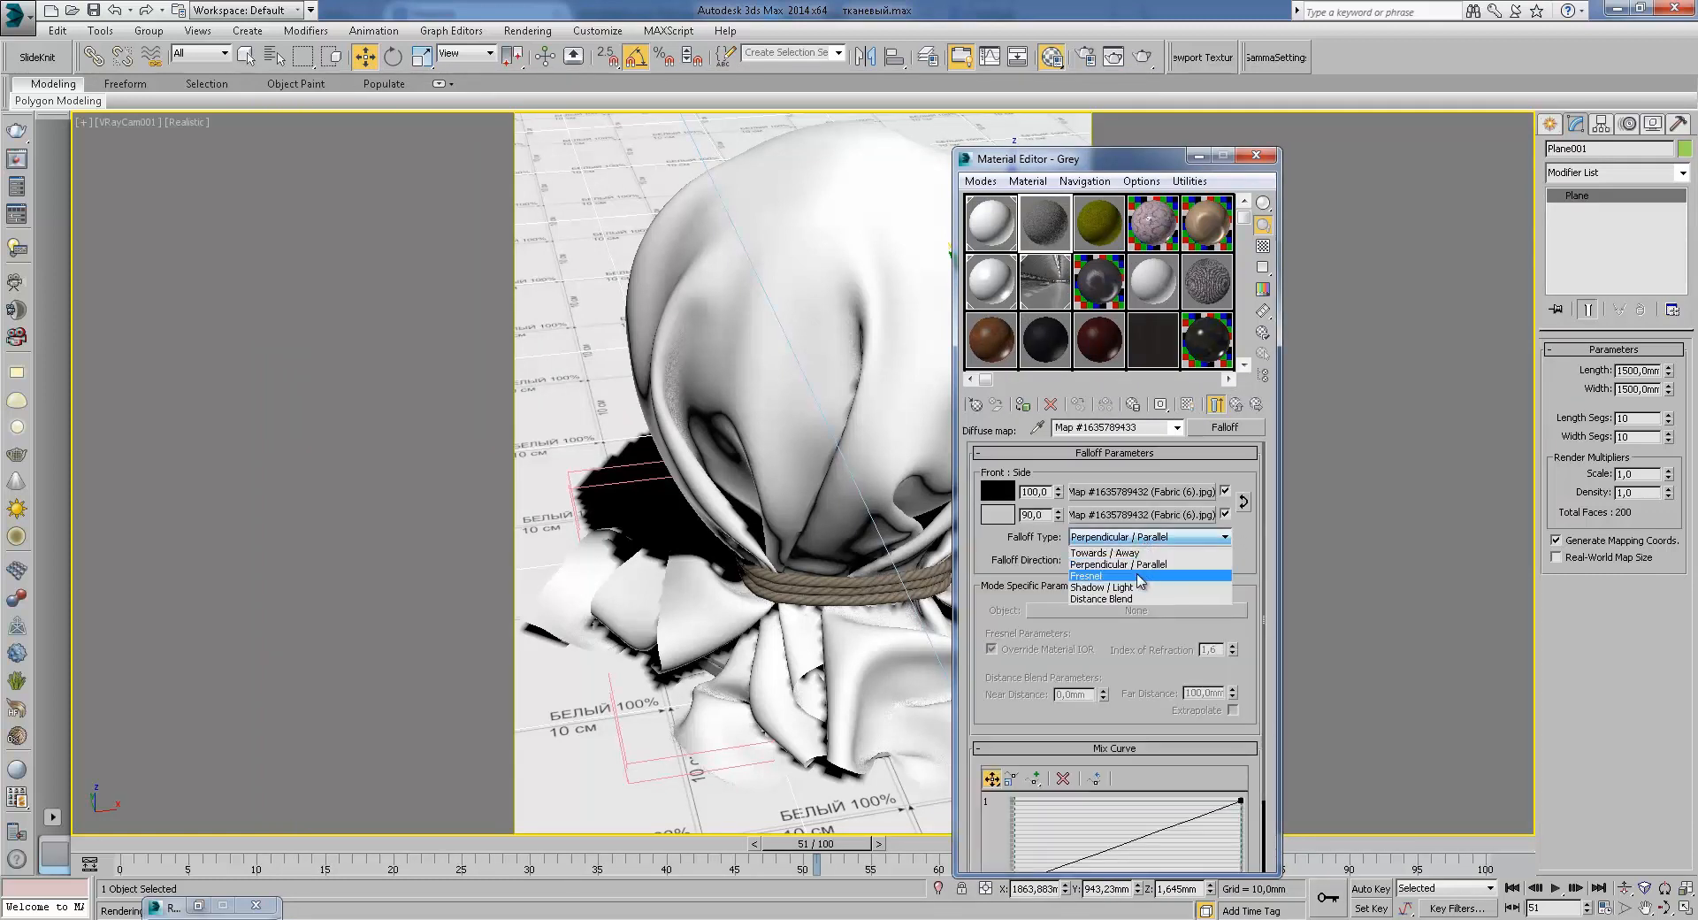
pyautogui.click(1135, 576)
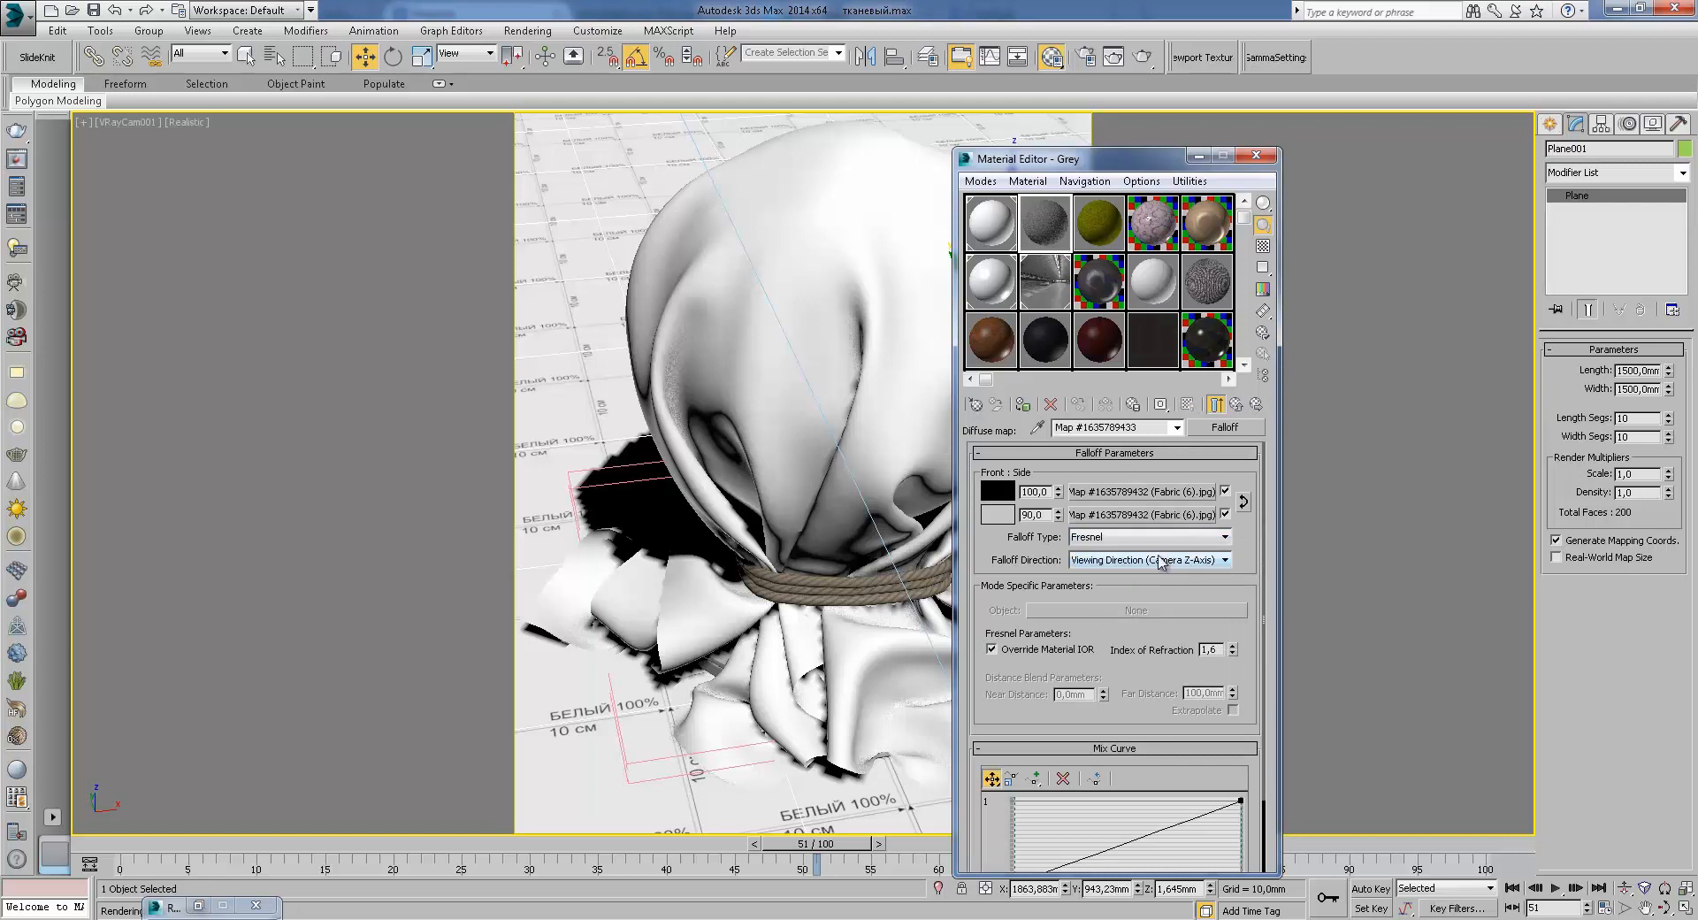
pyautogui.click(998, 515)
pyautogui.click(648, 260)
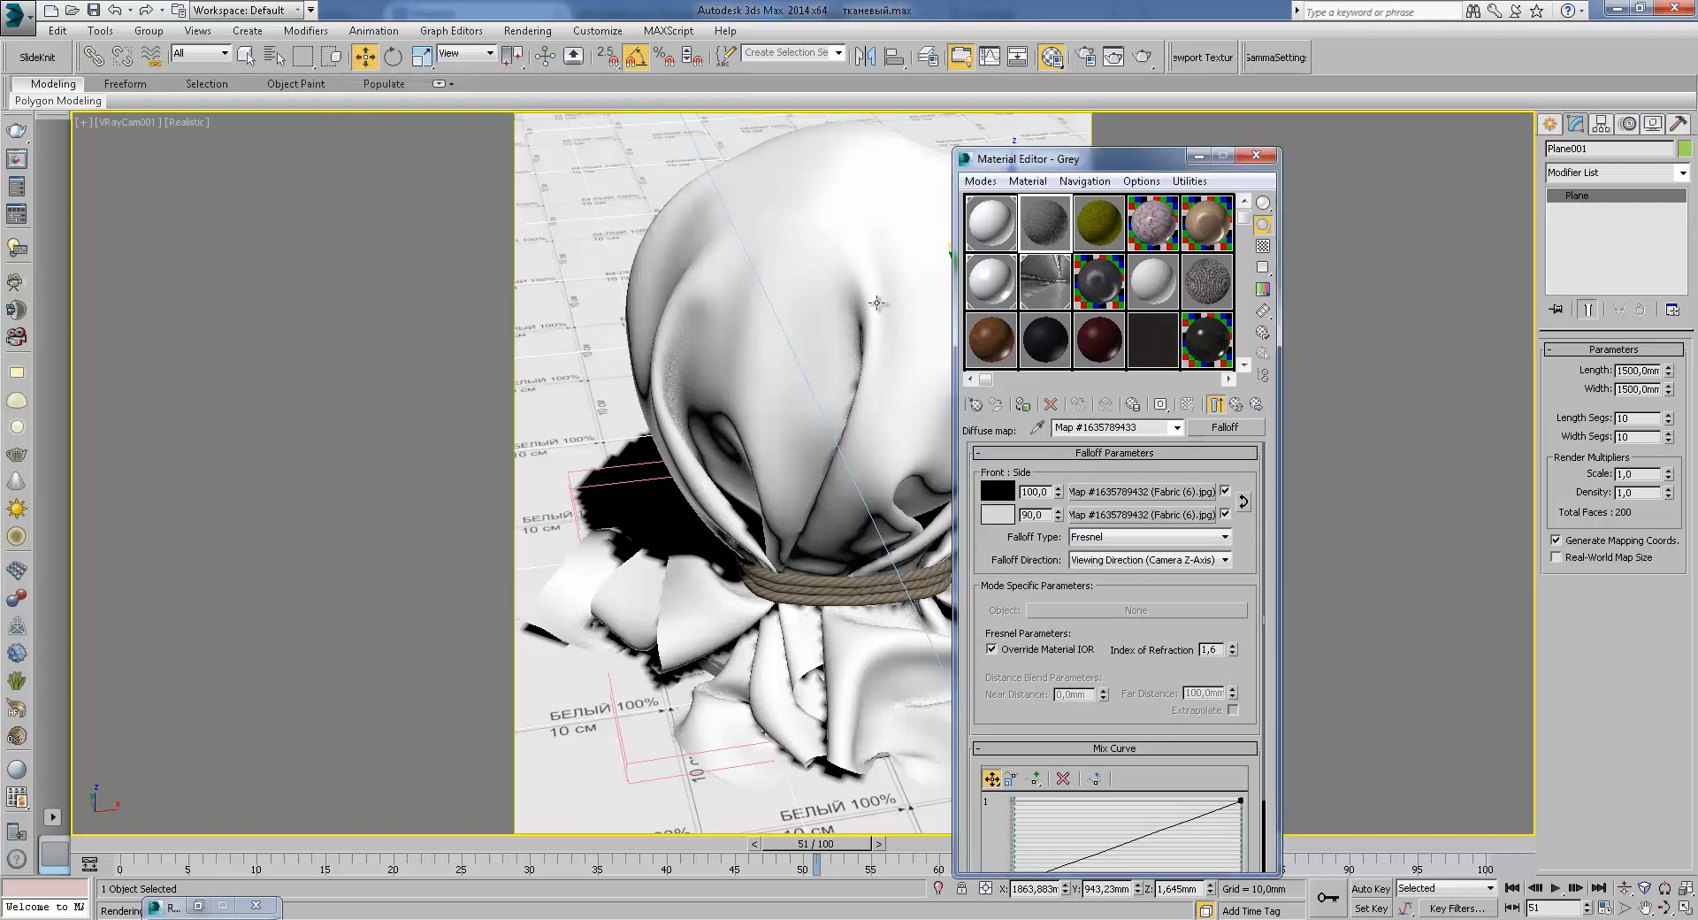
# Step: Apply the Grey material to the draped cloth and show its Fabric (6).jpg bitmap in the viewport
pyautogui.click(880, 477)
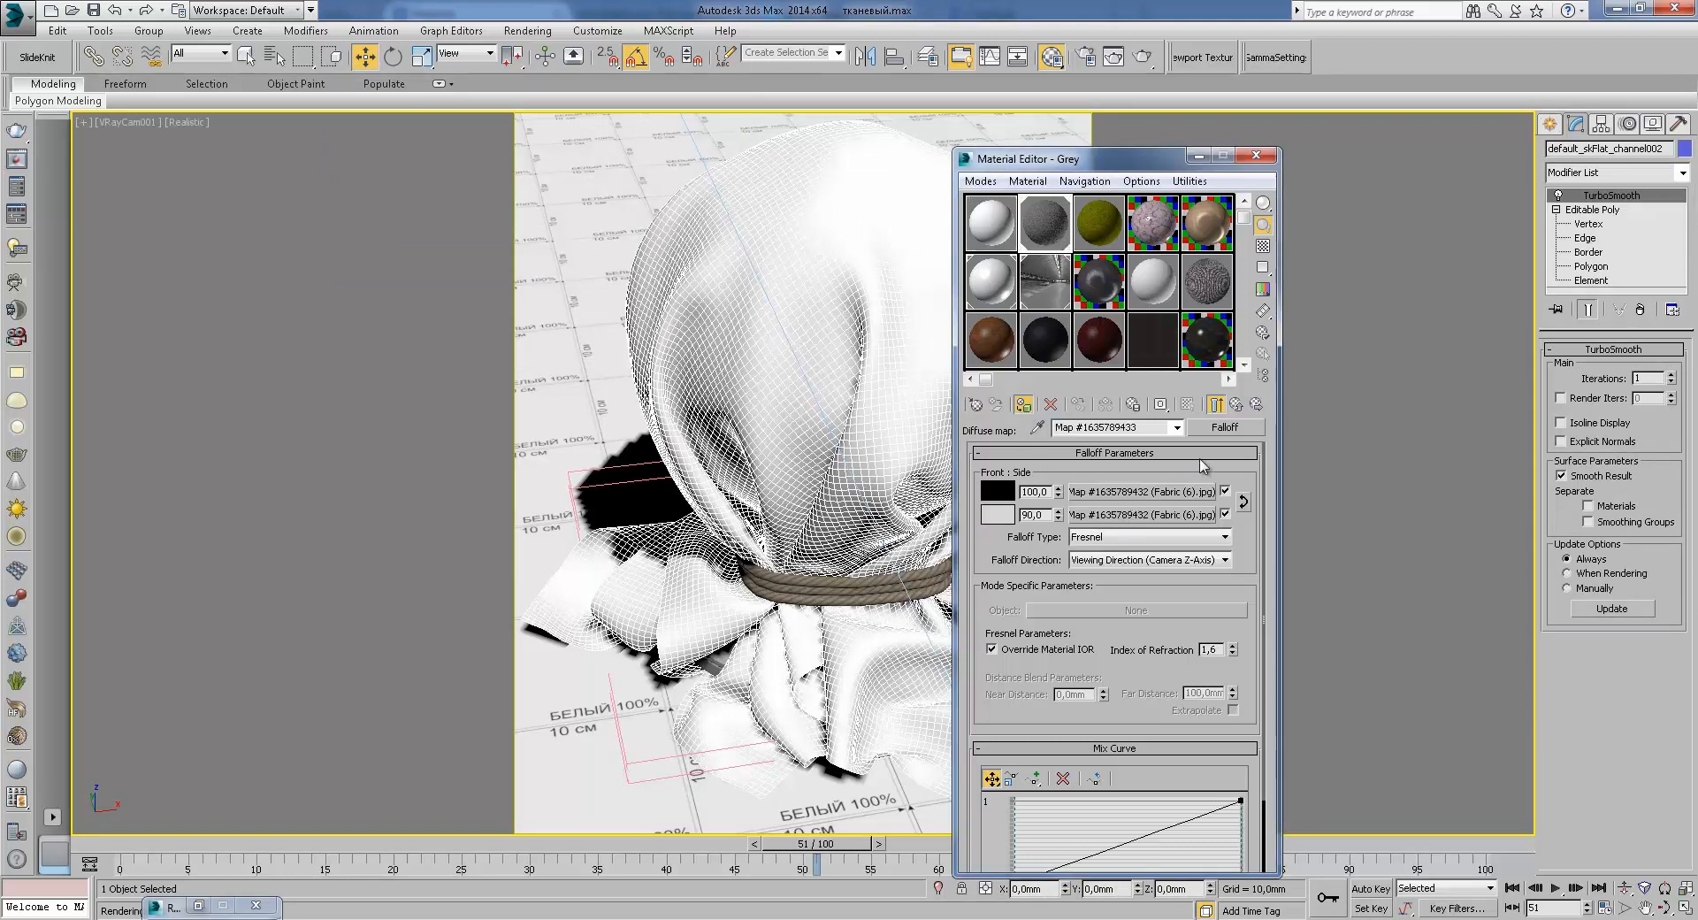
pyautogui.click(1191, 489)
pyautogui.click(1188, 405)
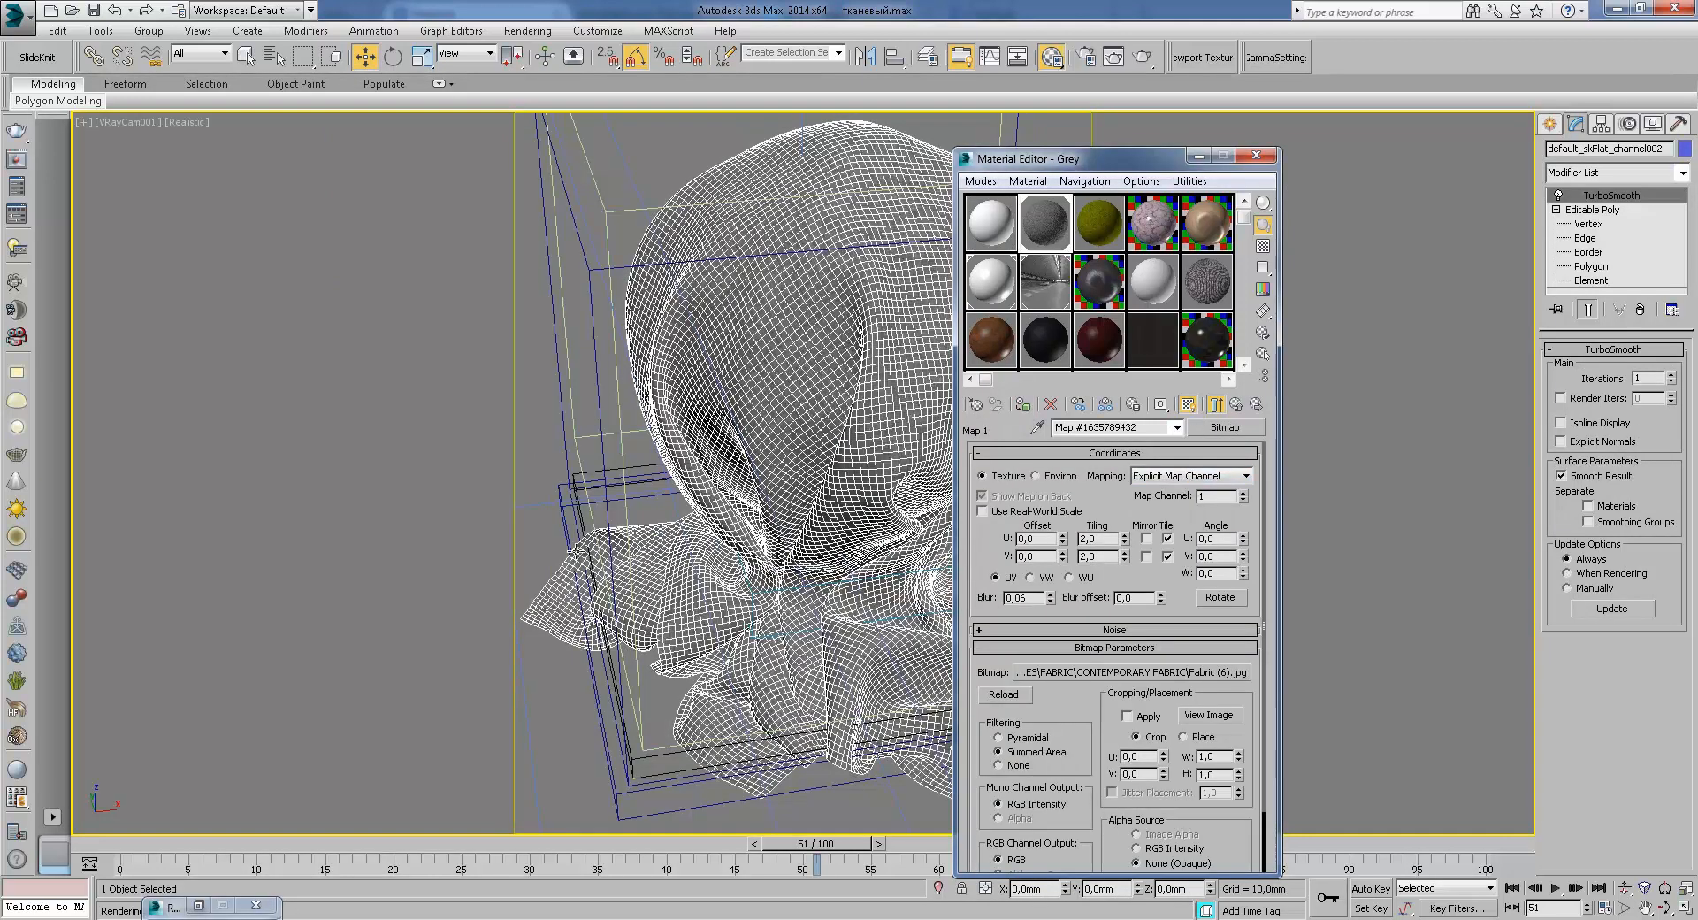
# Step: Select the ground plane and switch the camera viewport's display style to Shaded
pyautogui.click(577, 549)
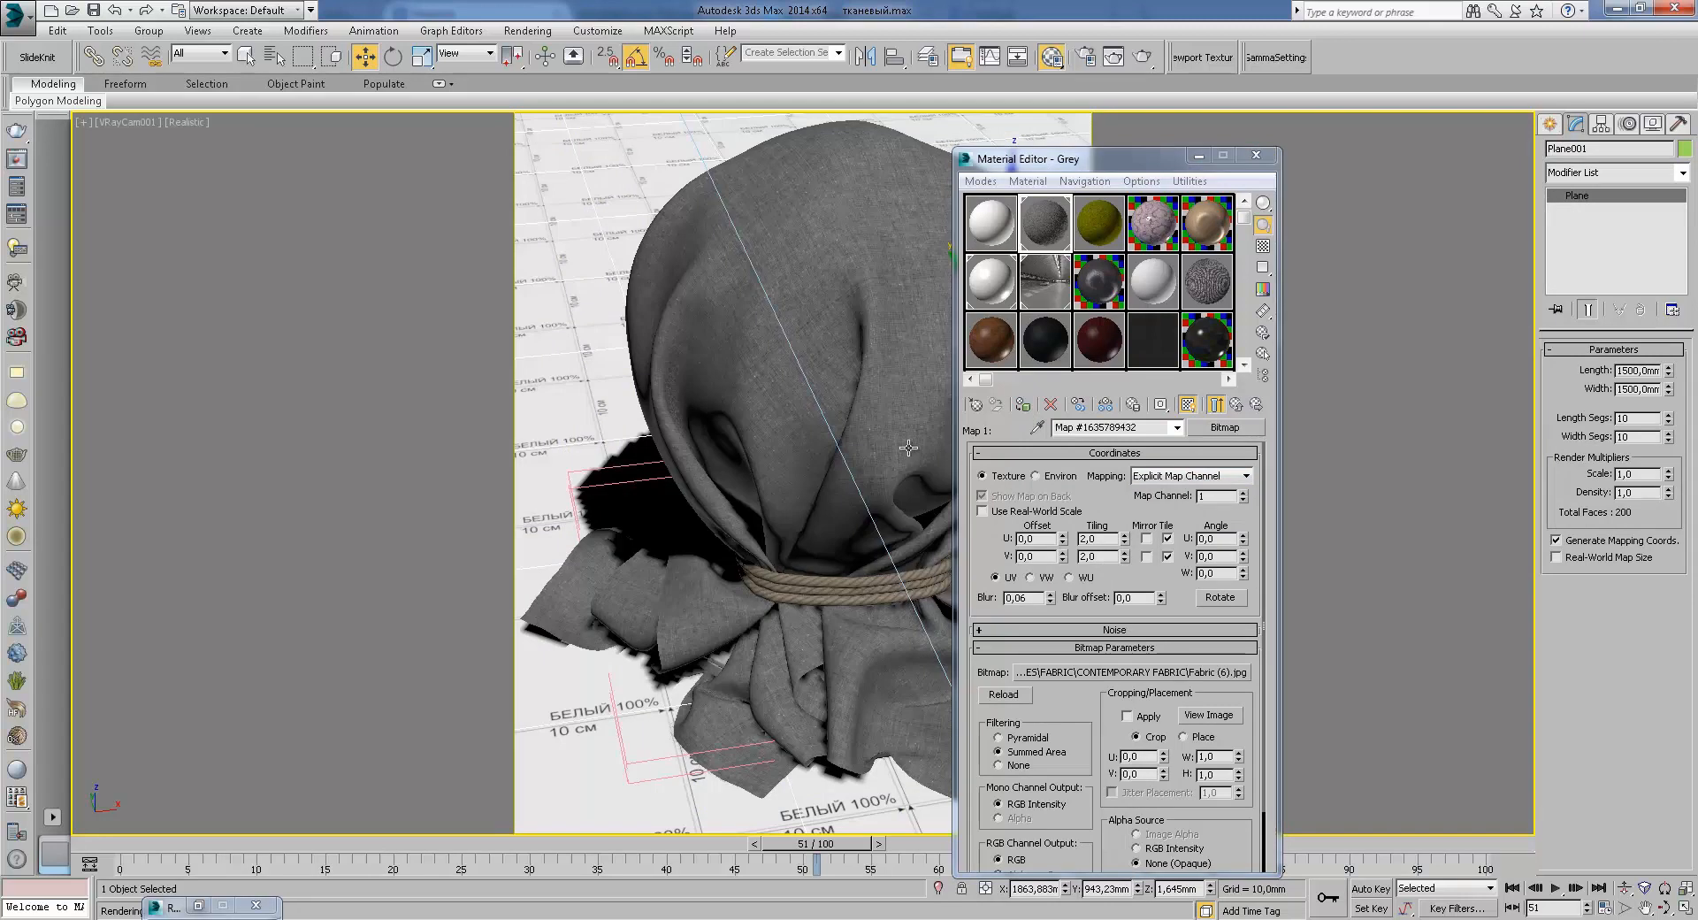
pyautogui.click(181, 123)
pyautogui.click(233, 158)
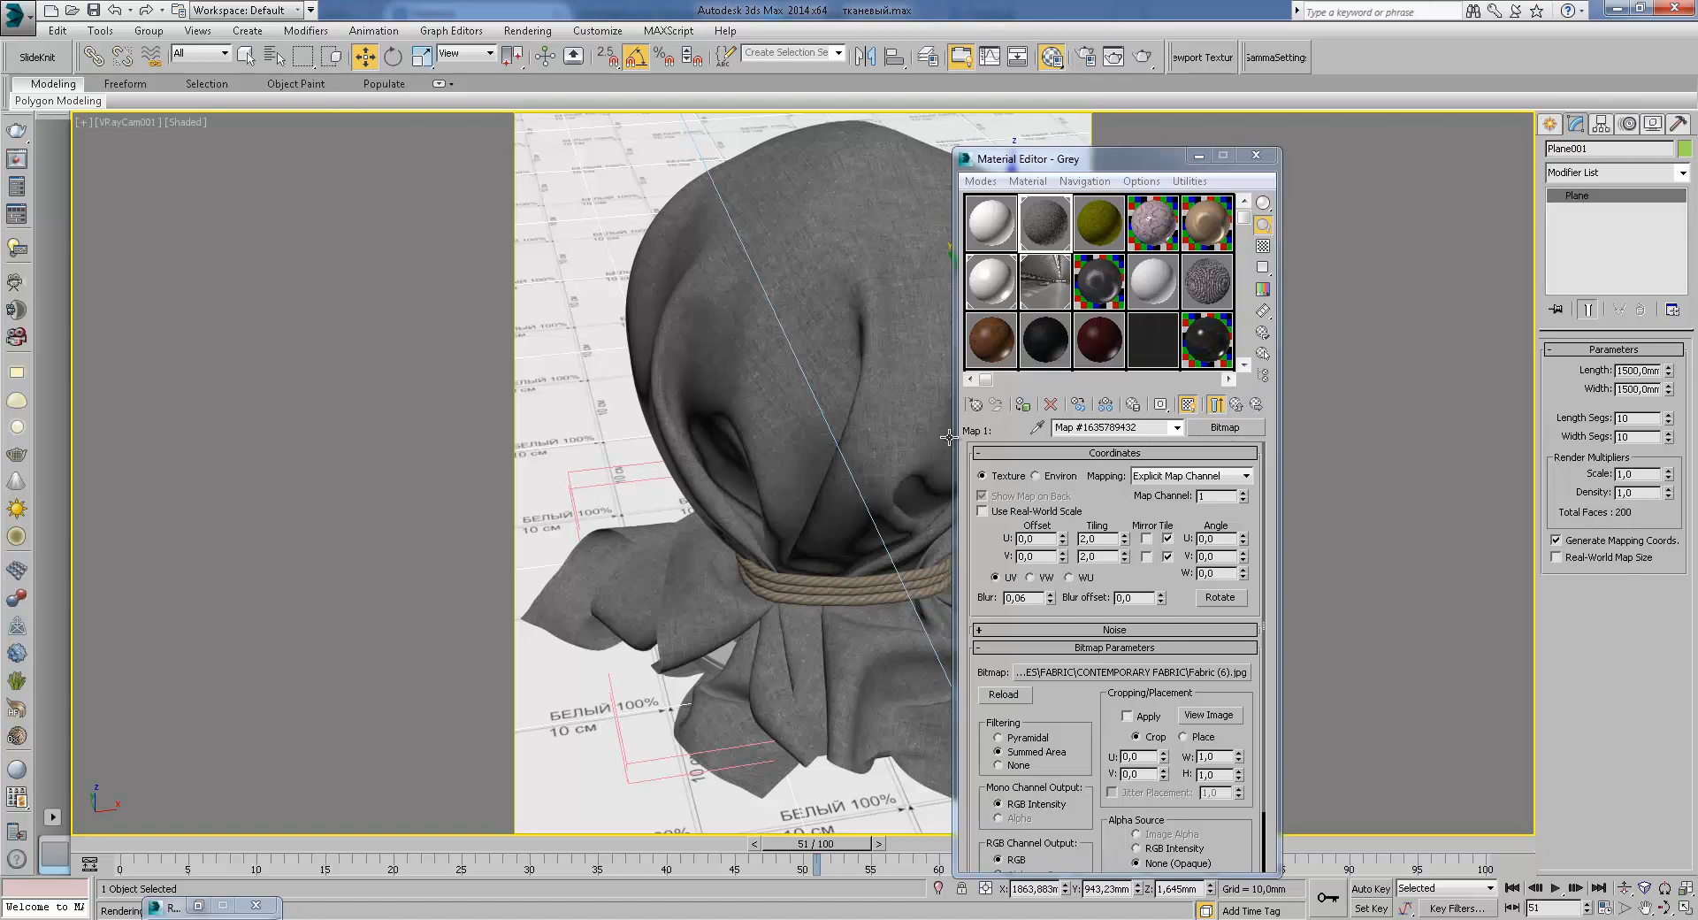
# Step: Review the Grey material's basic parameters and the coordinate and filtering settings of its diffuse bitmap
pyautogui.click(1236, 405)
pyautogui.click(1237, 407)
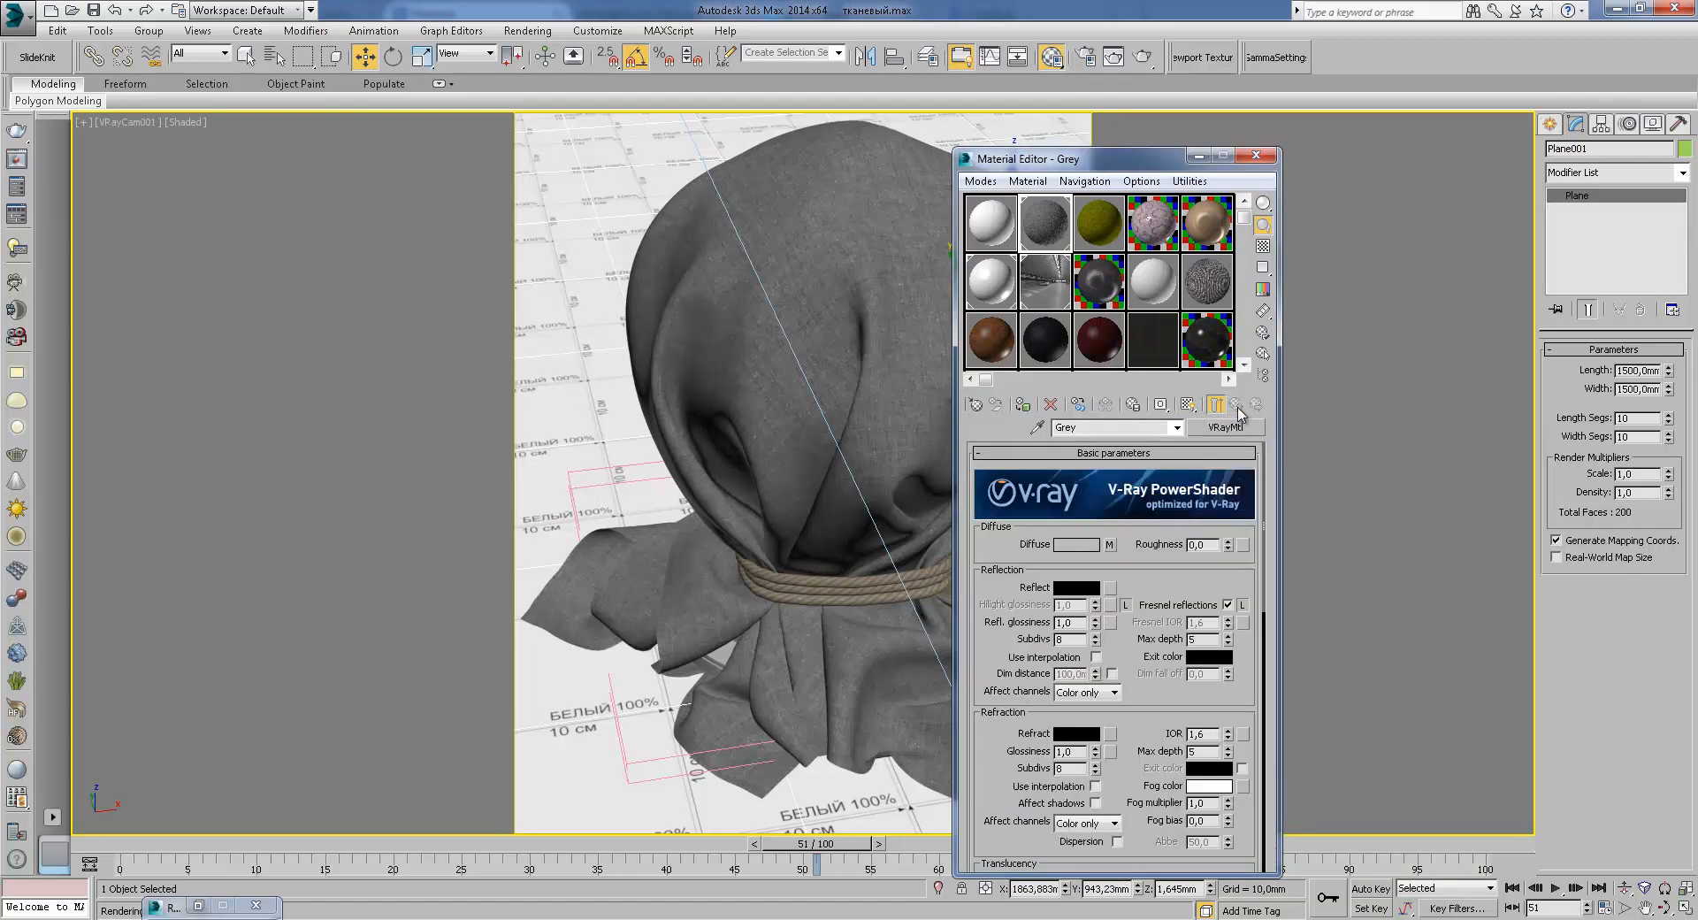
pyautogui.click(1109, 545)
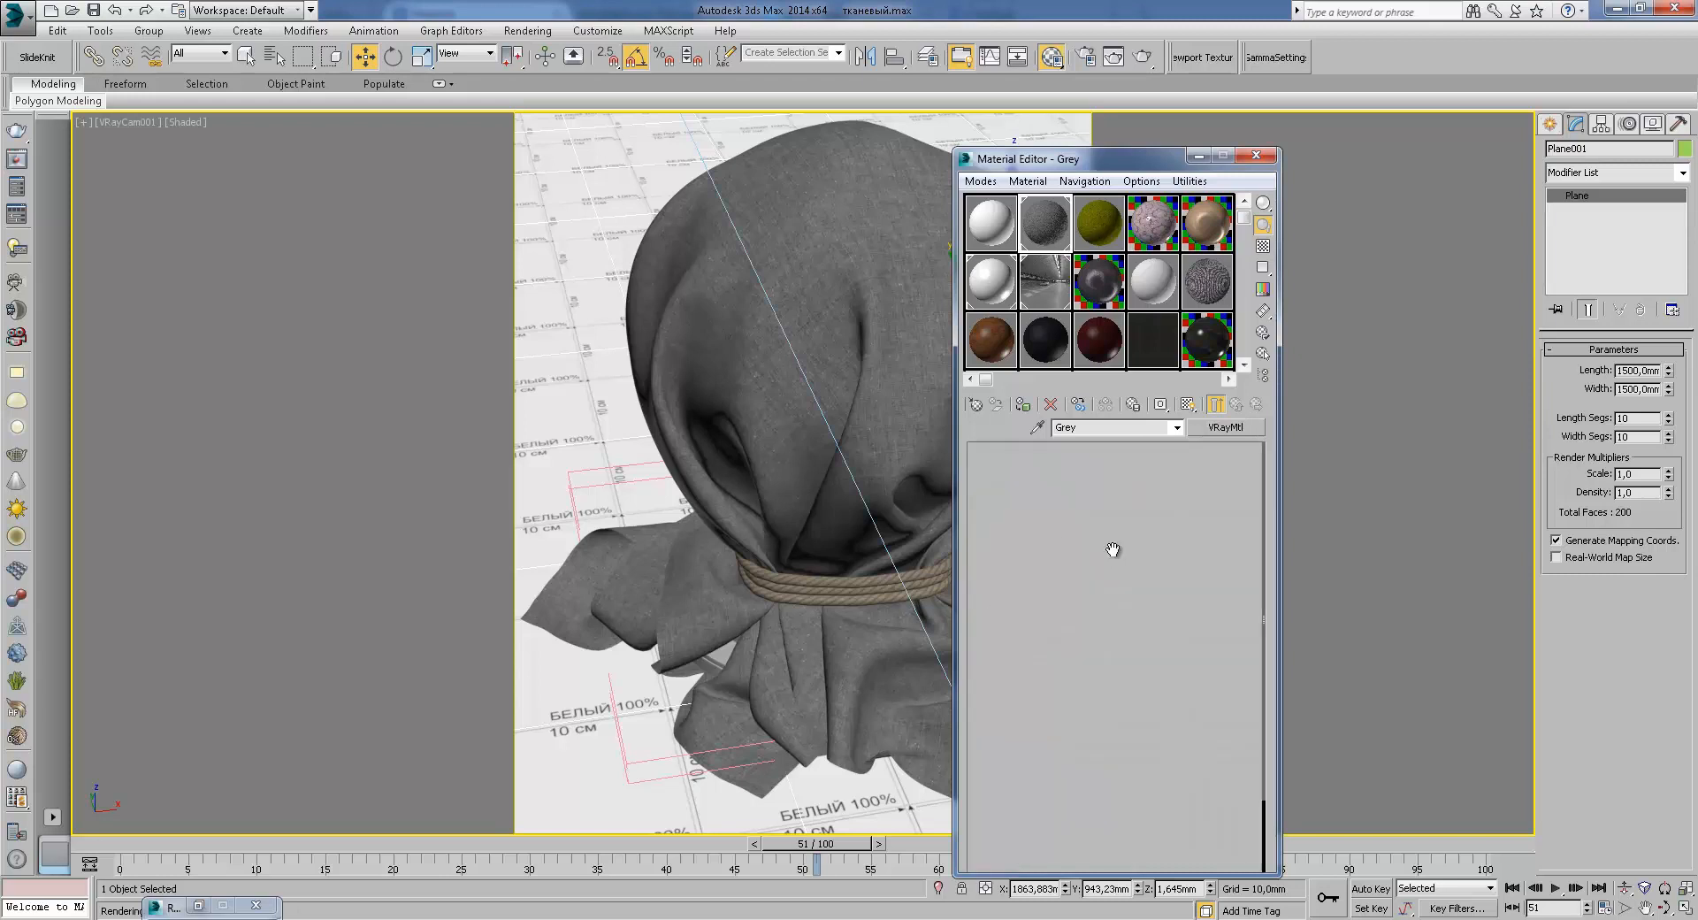
pyautogui.click(1179, 506)
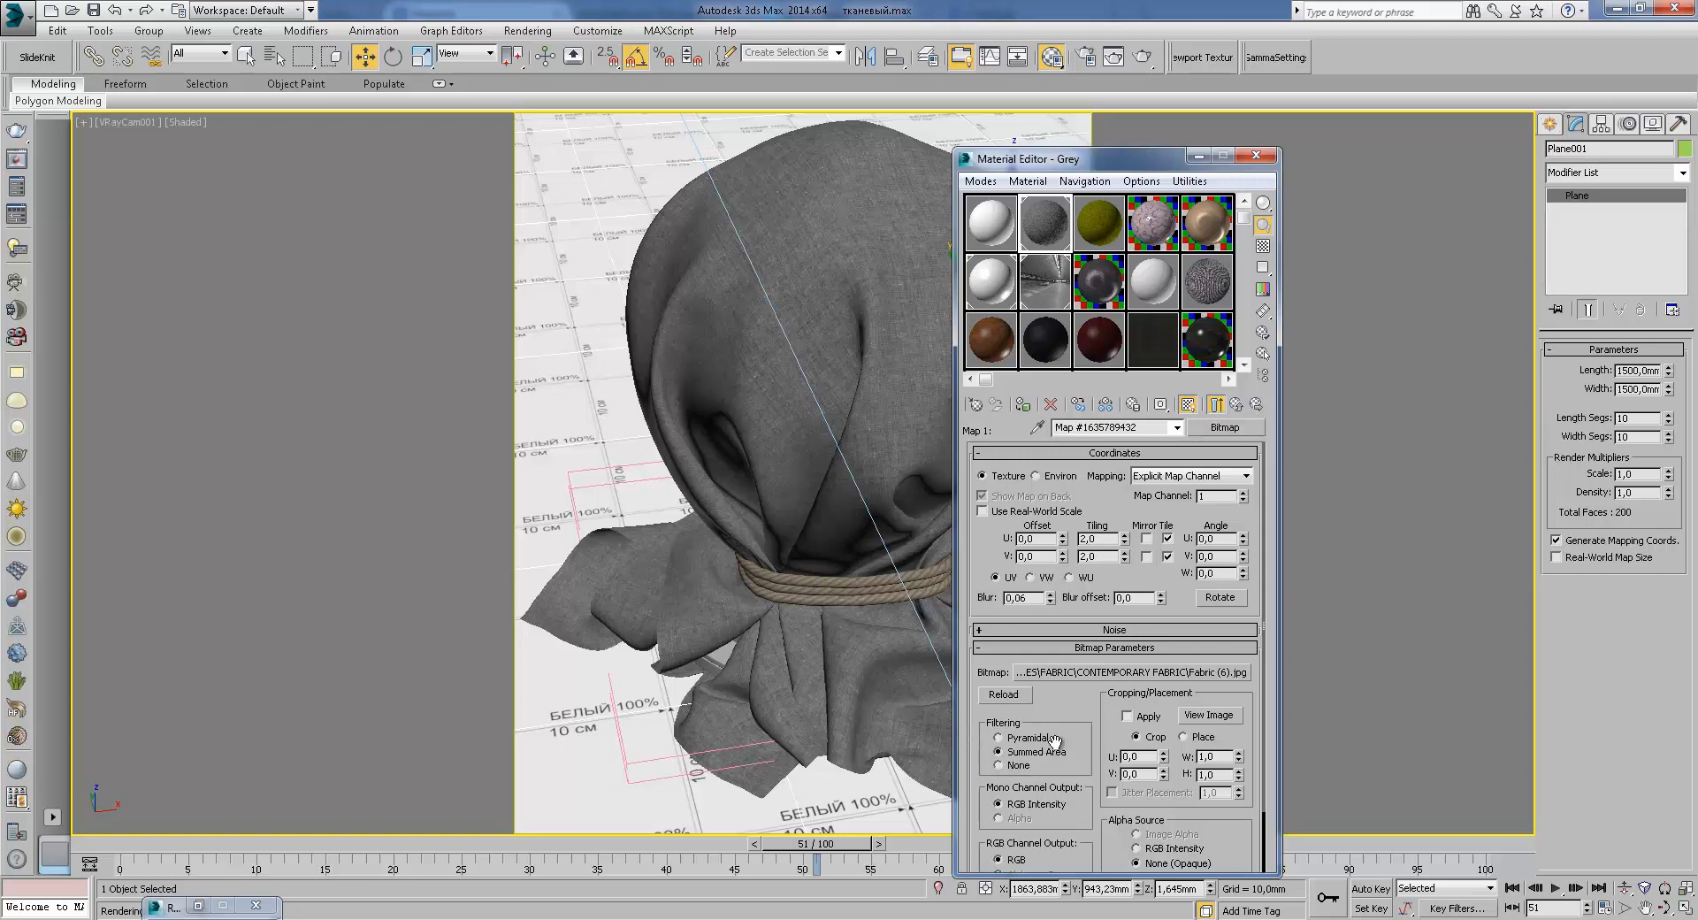
pyautogui.click(1238, 405)
pyautogui.click(1238, 405)
# Step: Examine the Grey material's bump Mix map and the Noise map used as its second colour
pyautogui.scroll(-10, 1141, 734)
pyautogui.scroll(-5, 1147, 761)
pyautogui.click(1160, 759)
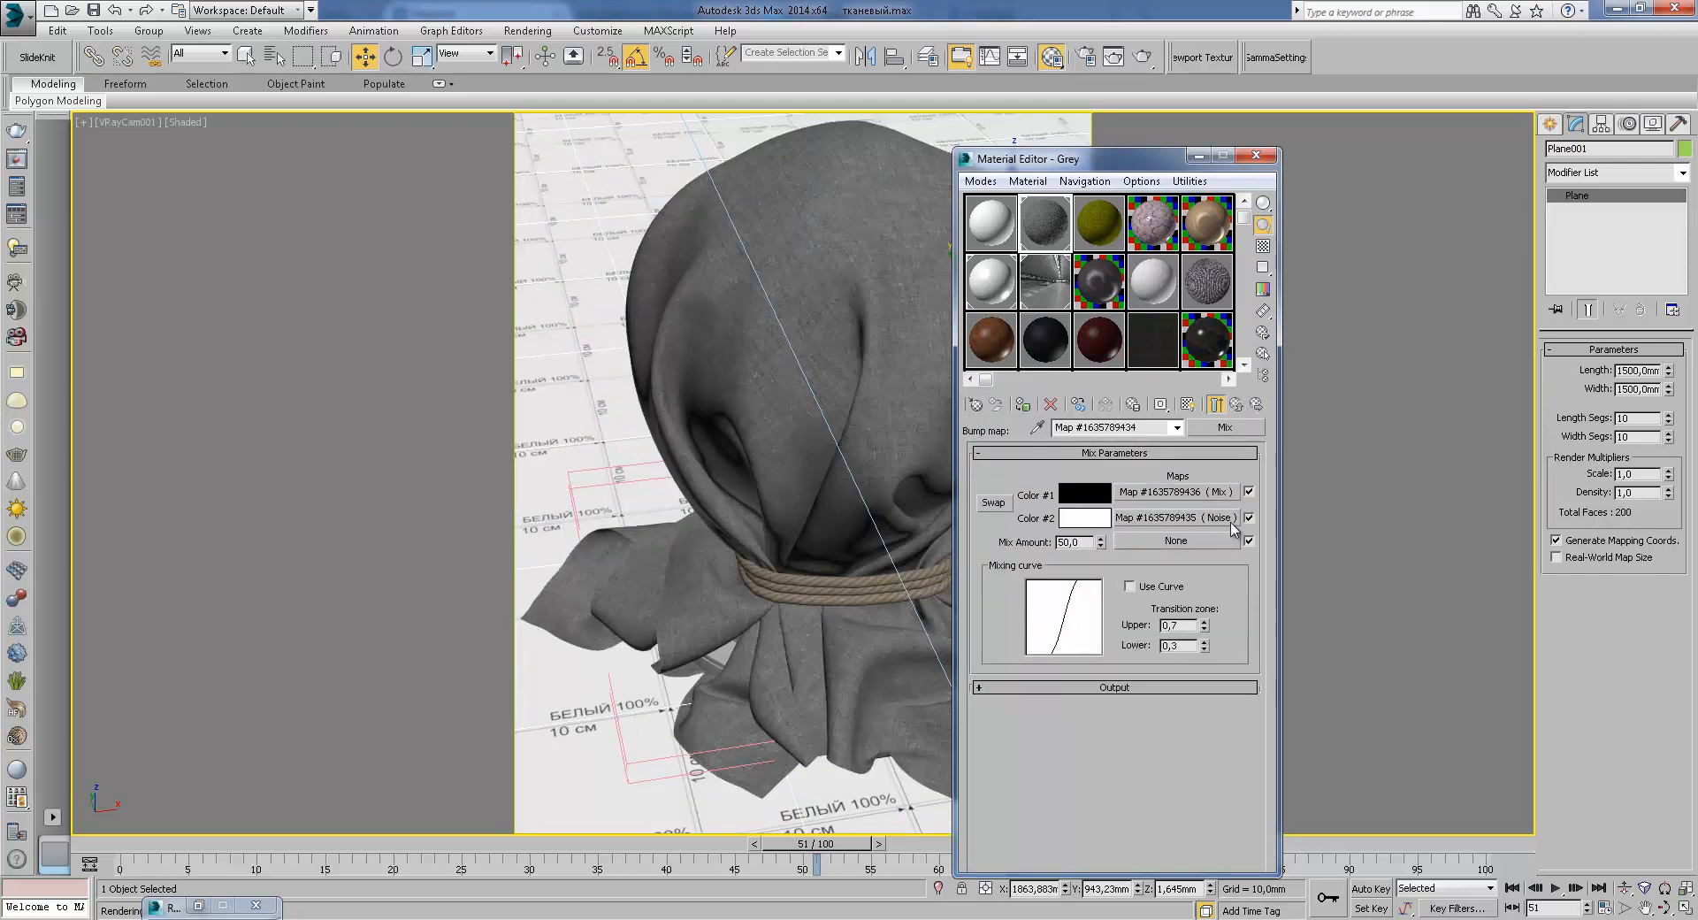
pyautogui.click(1210, 519)
pyautogui.click(1238, 405)
# Step: Examine the nested Mix map in the bump's first colour and view its Fabric (6).jpg bitmap at full size
pyautogui.click(1194, 493)
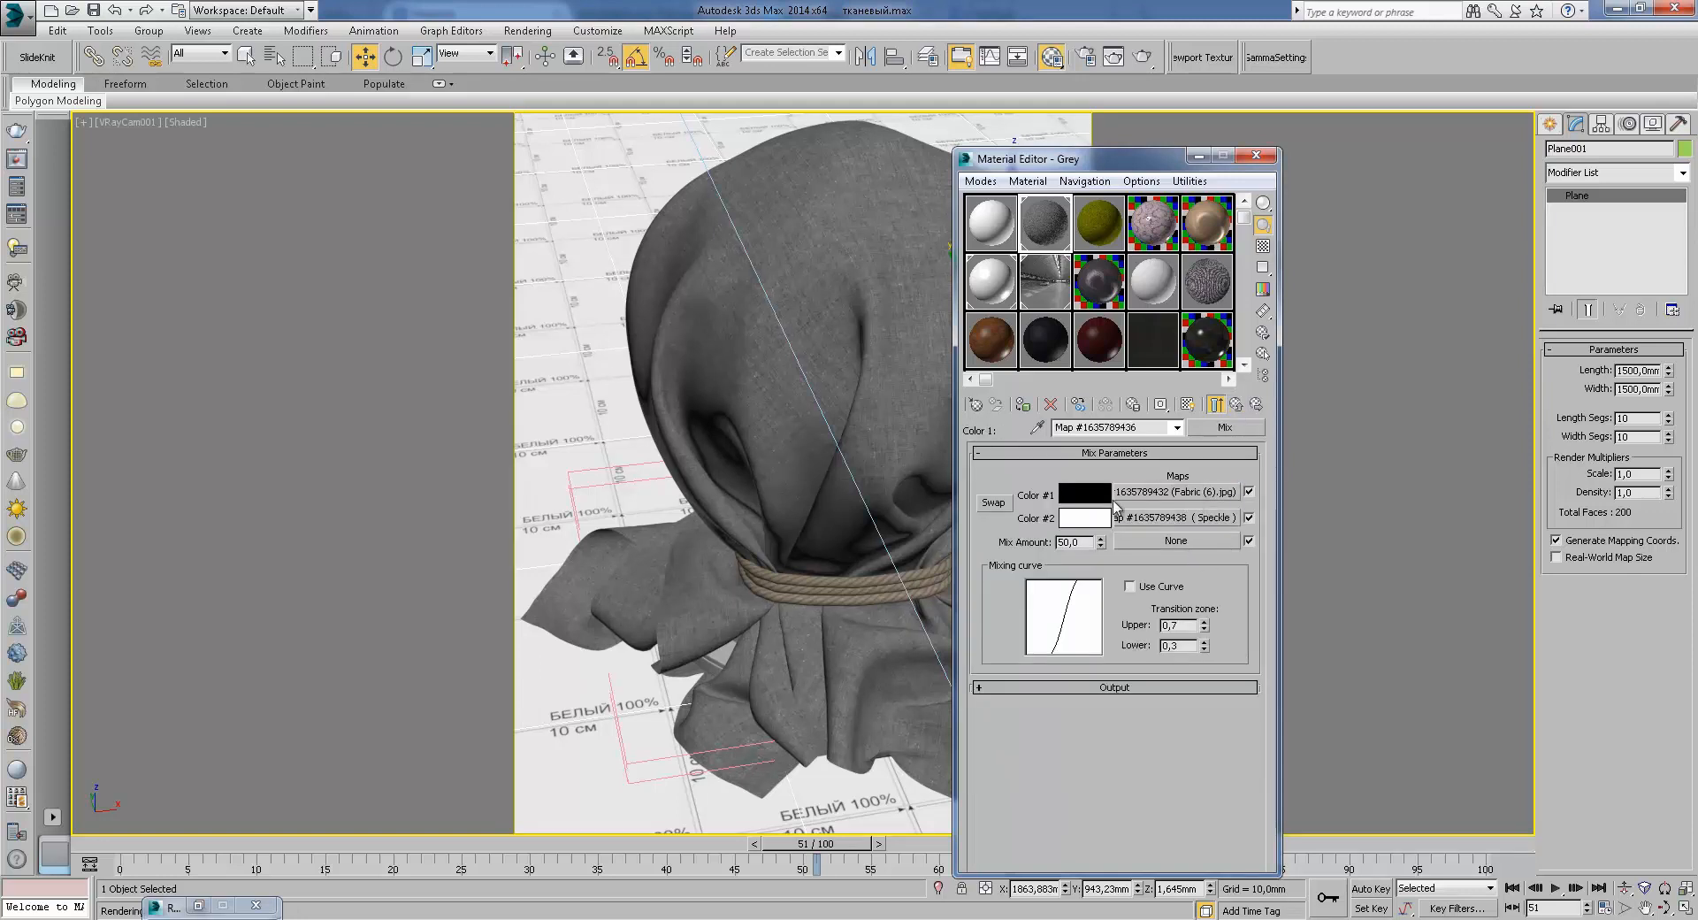
pyautogui.click(1224, 493)
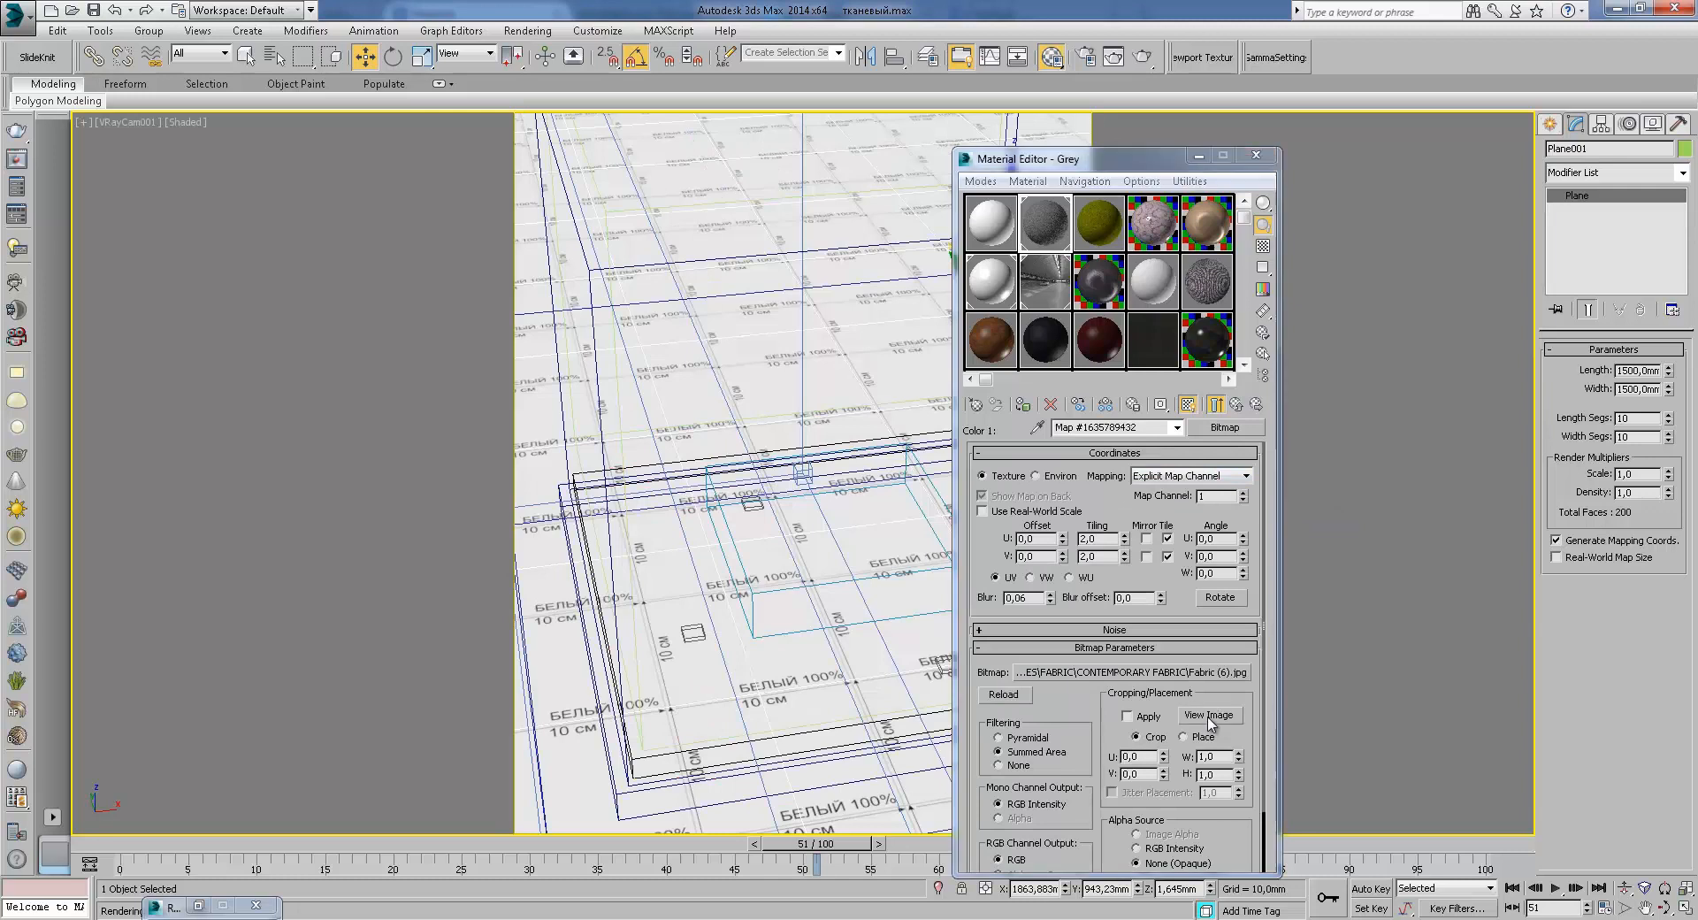
pyautogui.click(1208, 714)
pyautogui.click(1140, 79)
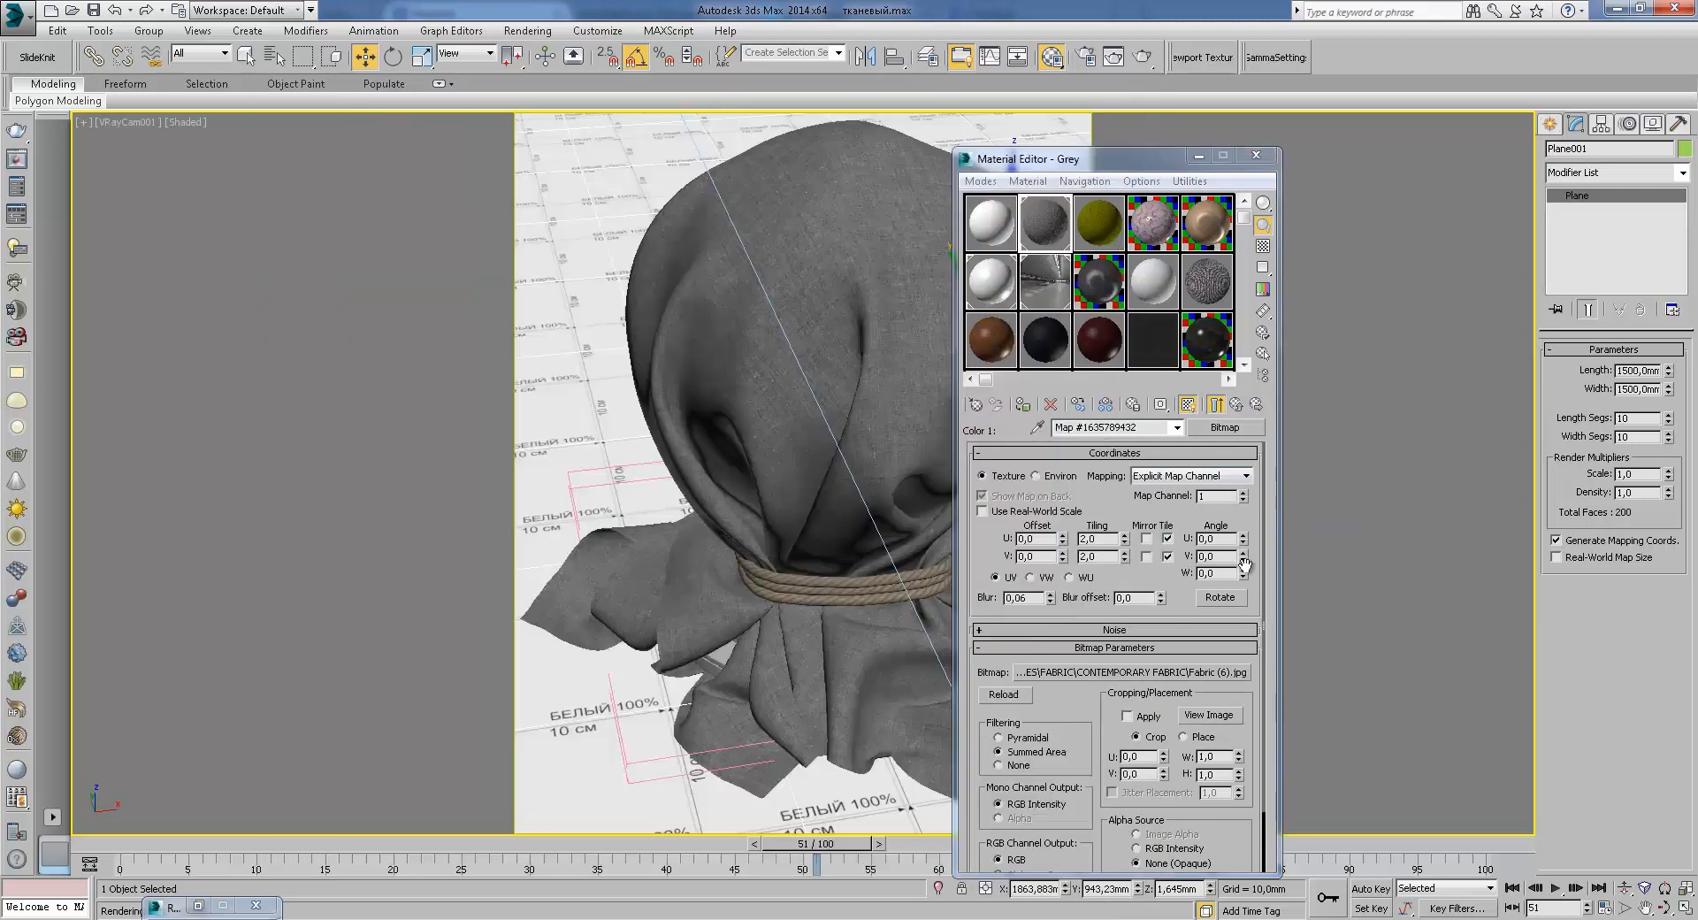
pyautogui.click(1237, 403)
# Step: Inspect the Speckle map in the nested Mix by previewing it alone in an enlarged sample window
pyautogui.click(1185, 517)
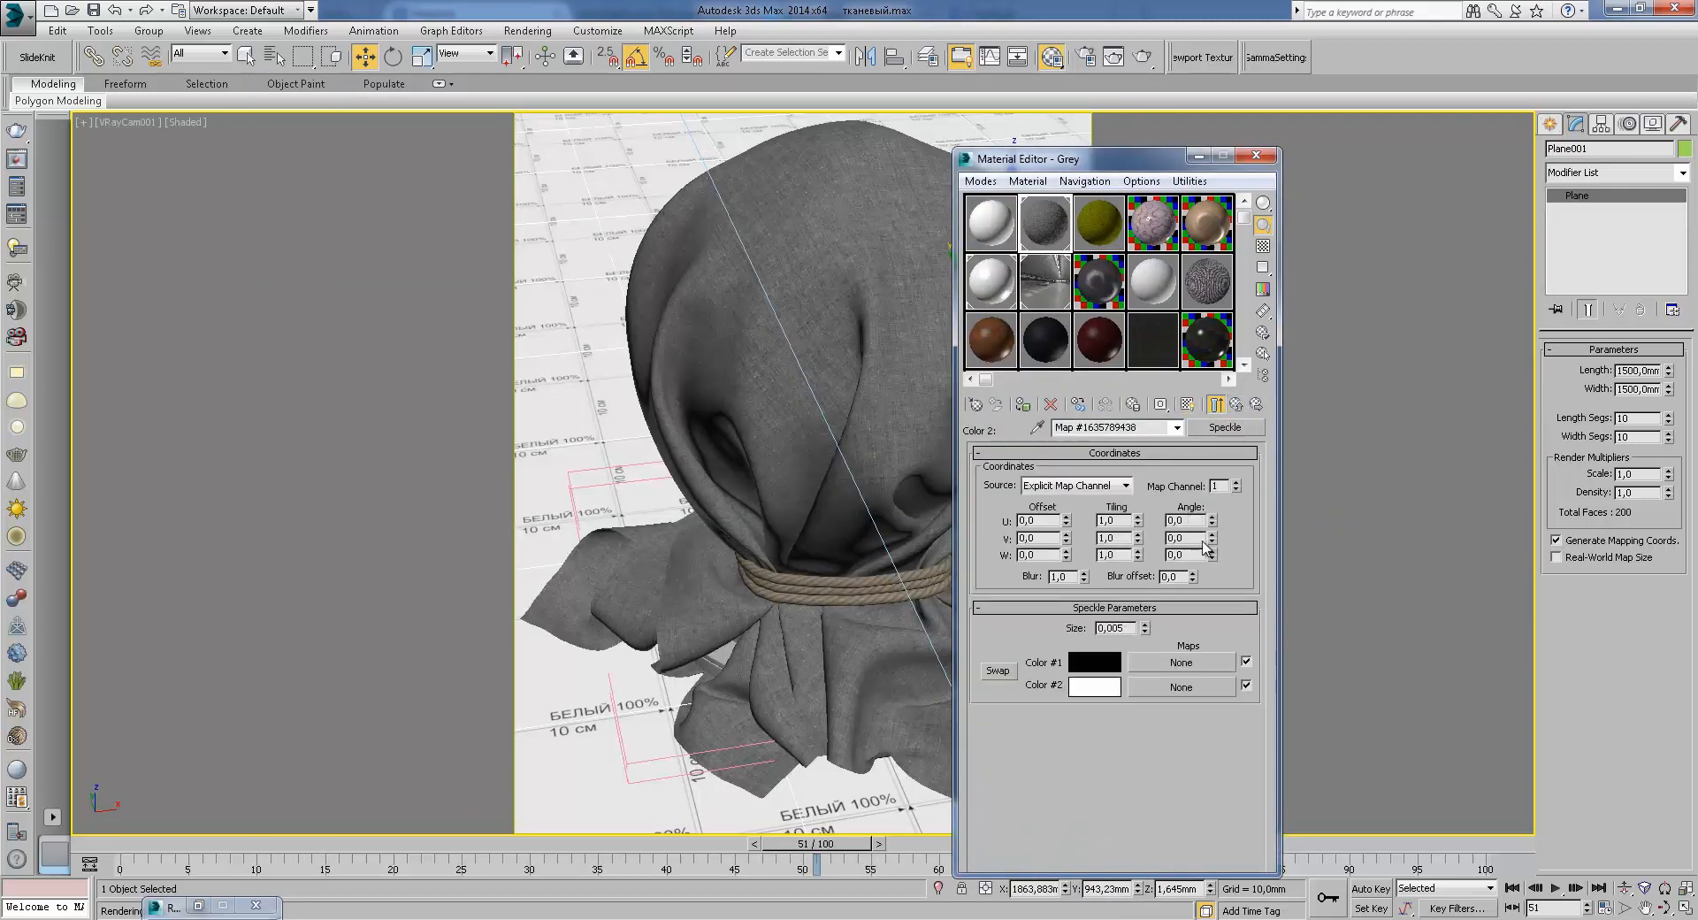
pyautogui.click(1217, 404)
pyautogui.doubleClick(1060, 214)
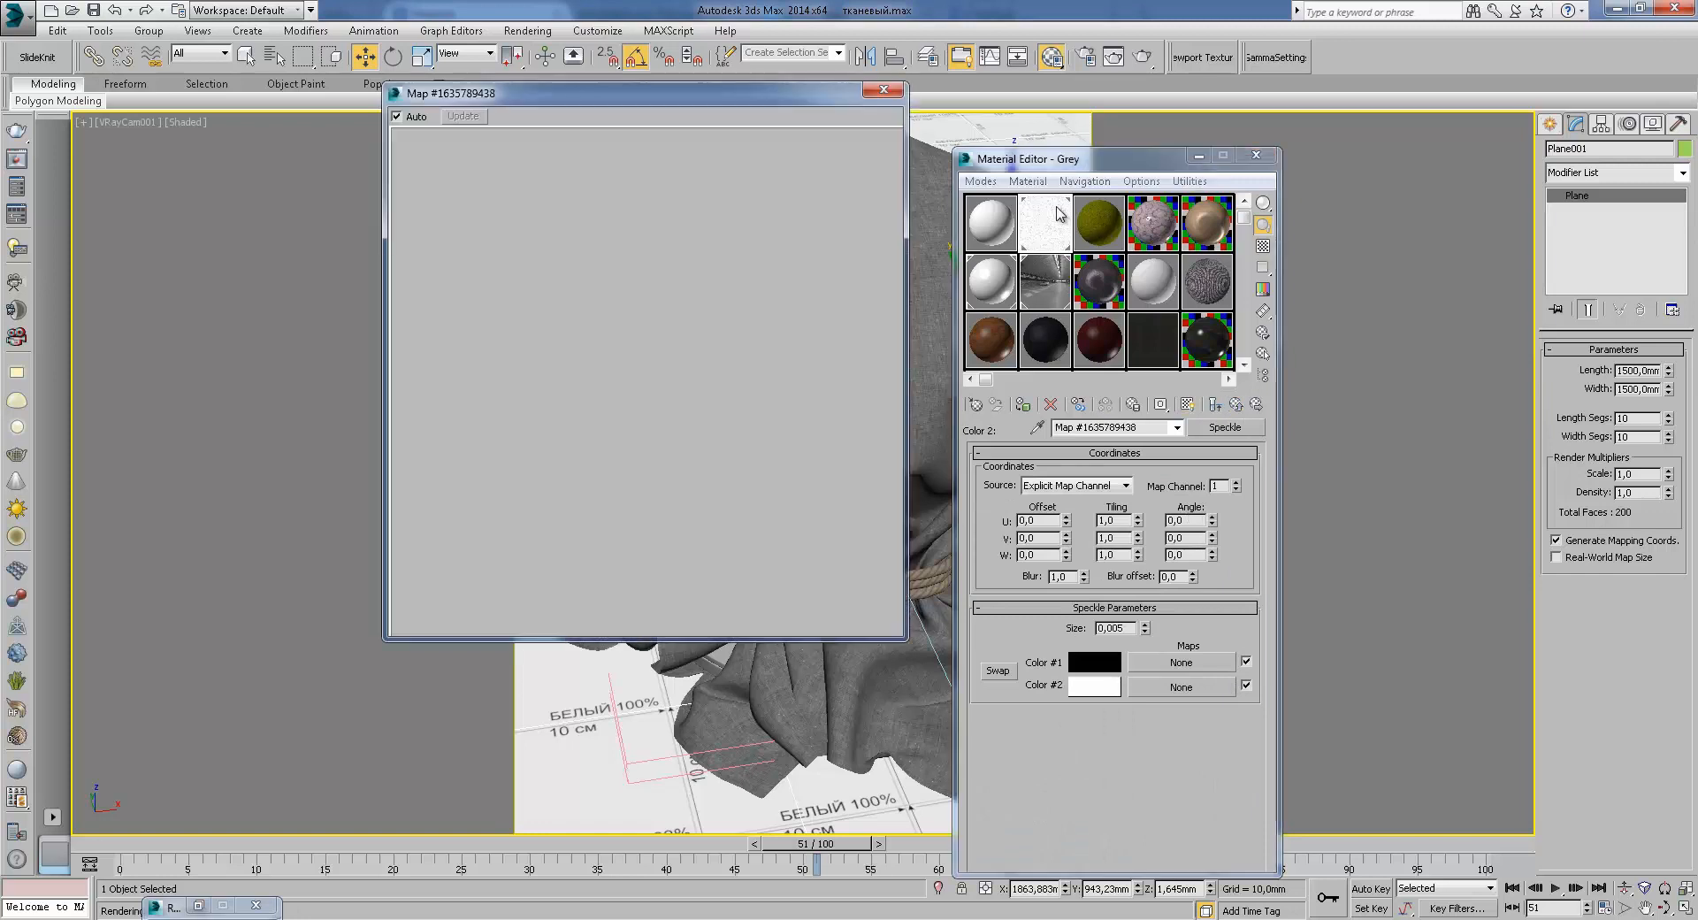
pyautogui.click(884, 89)
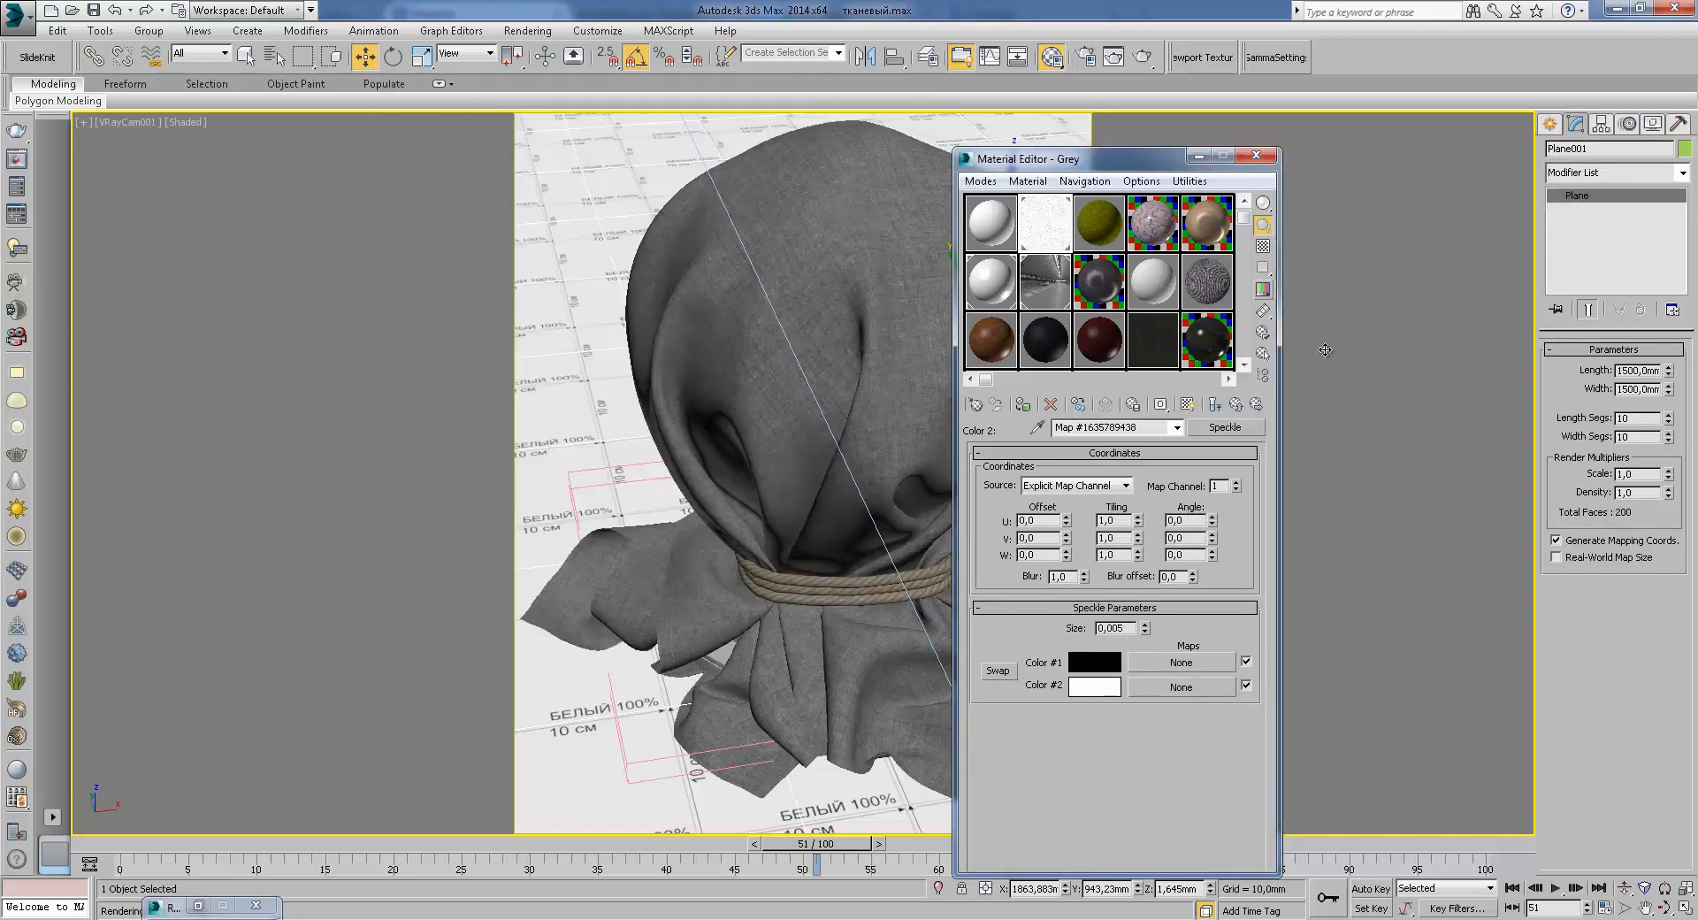
# Step: Check the parameters of the bump Mix's Noise map and return to the Grey material's list of maps
pyautogui.click(1236, 403)
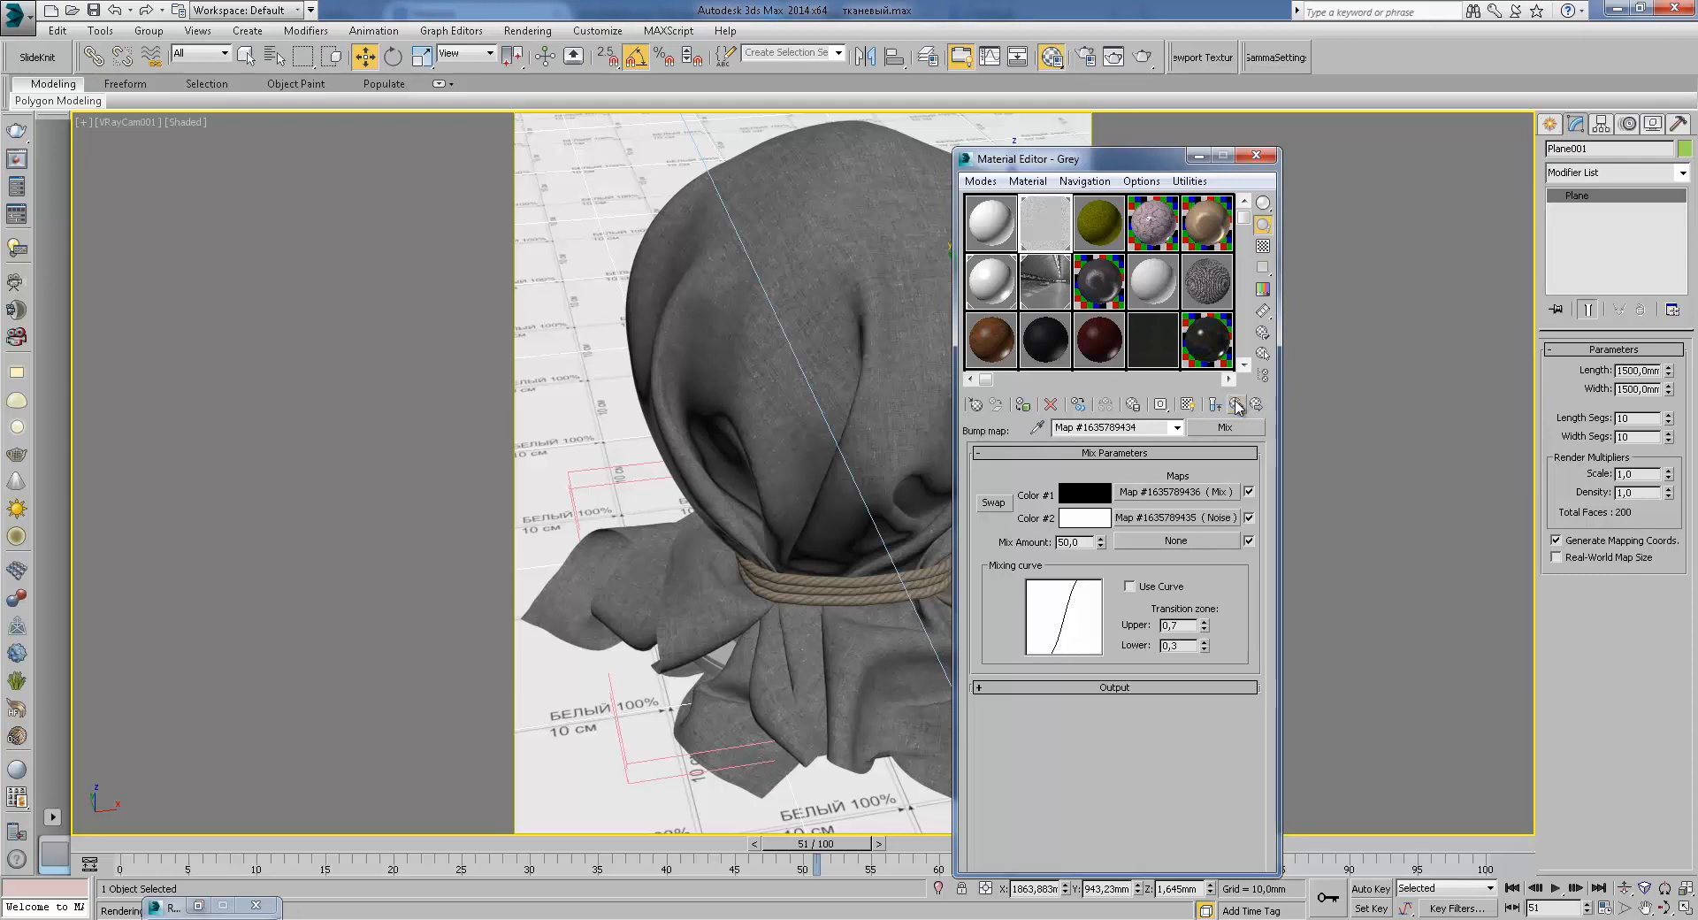
pyautogui.click(1237, 406)
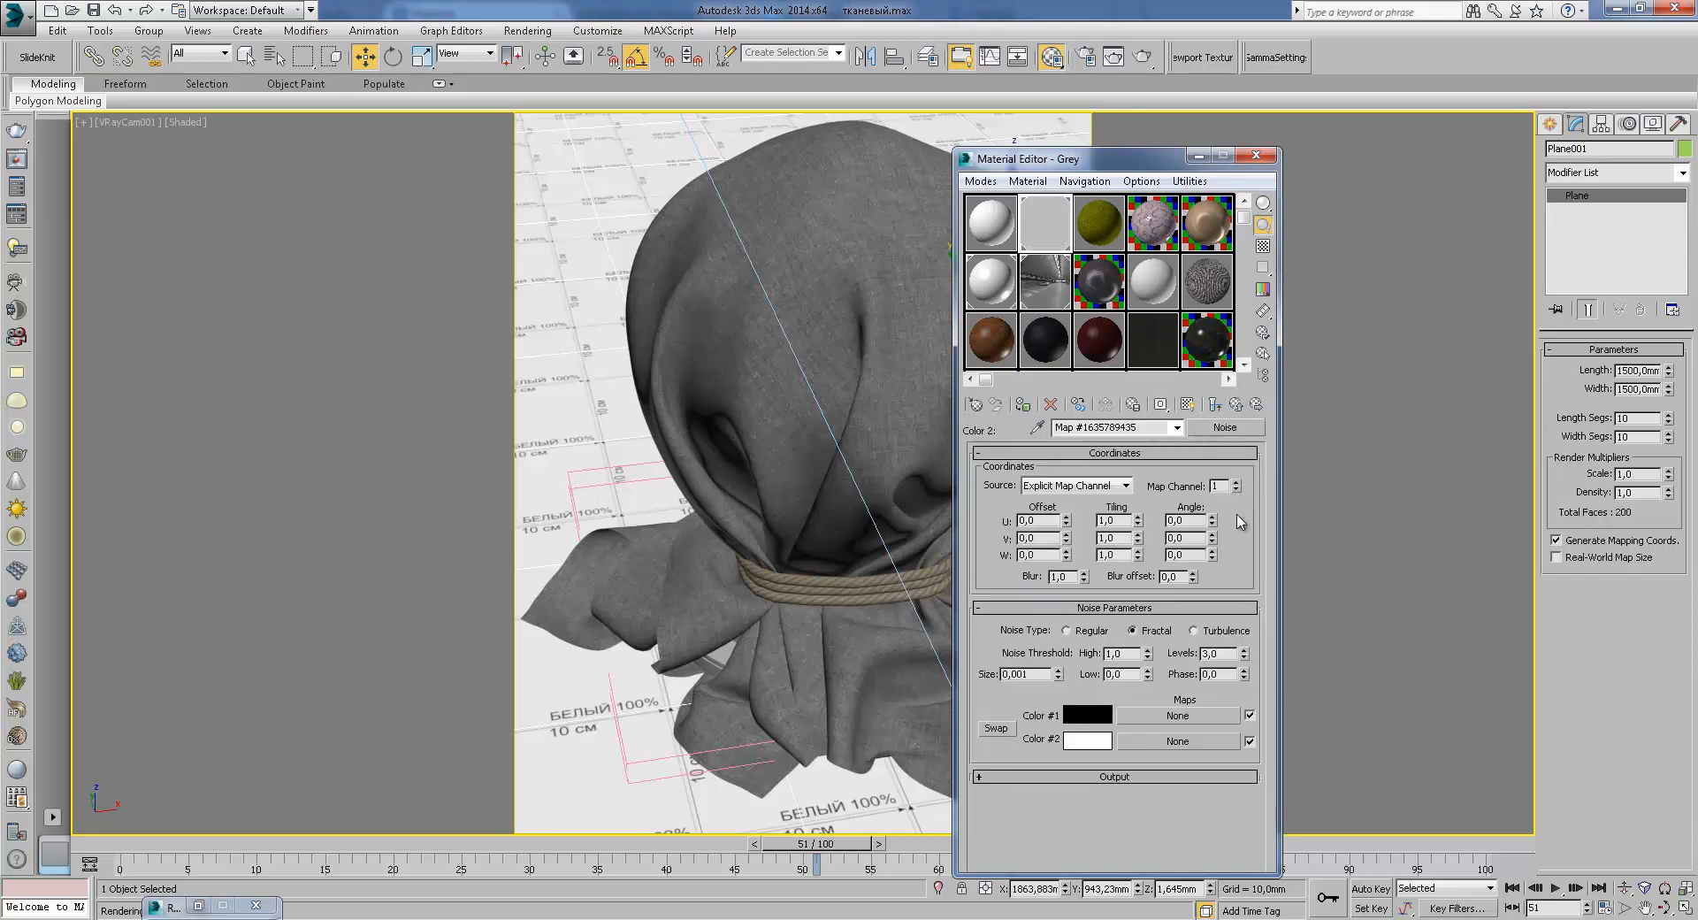
pyautogui.click(1256, 405)
pyautogui.click(1256, 405)
# Step: Select the draped cloth, render the VRayCam001 view, and dismiss the V-Ray messages window
pyautogui.click(896, 254)
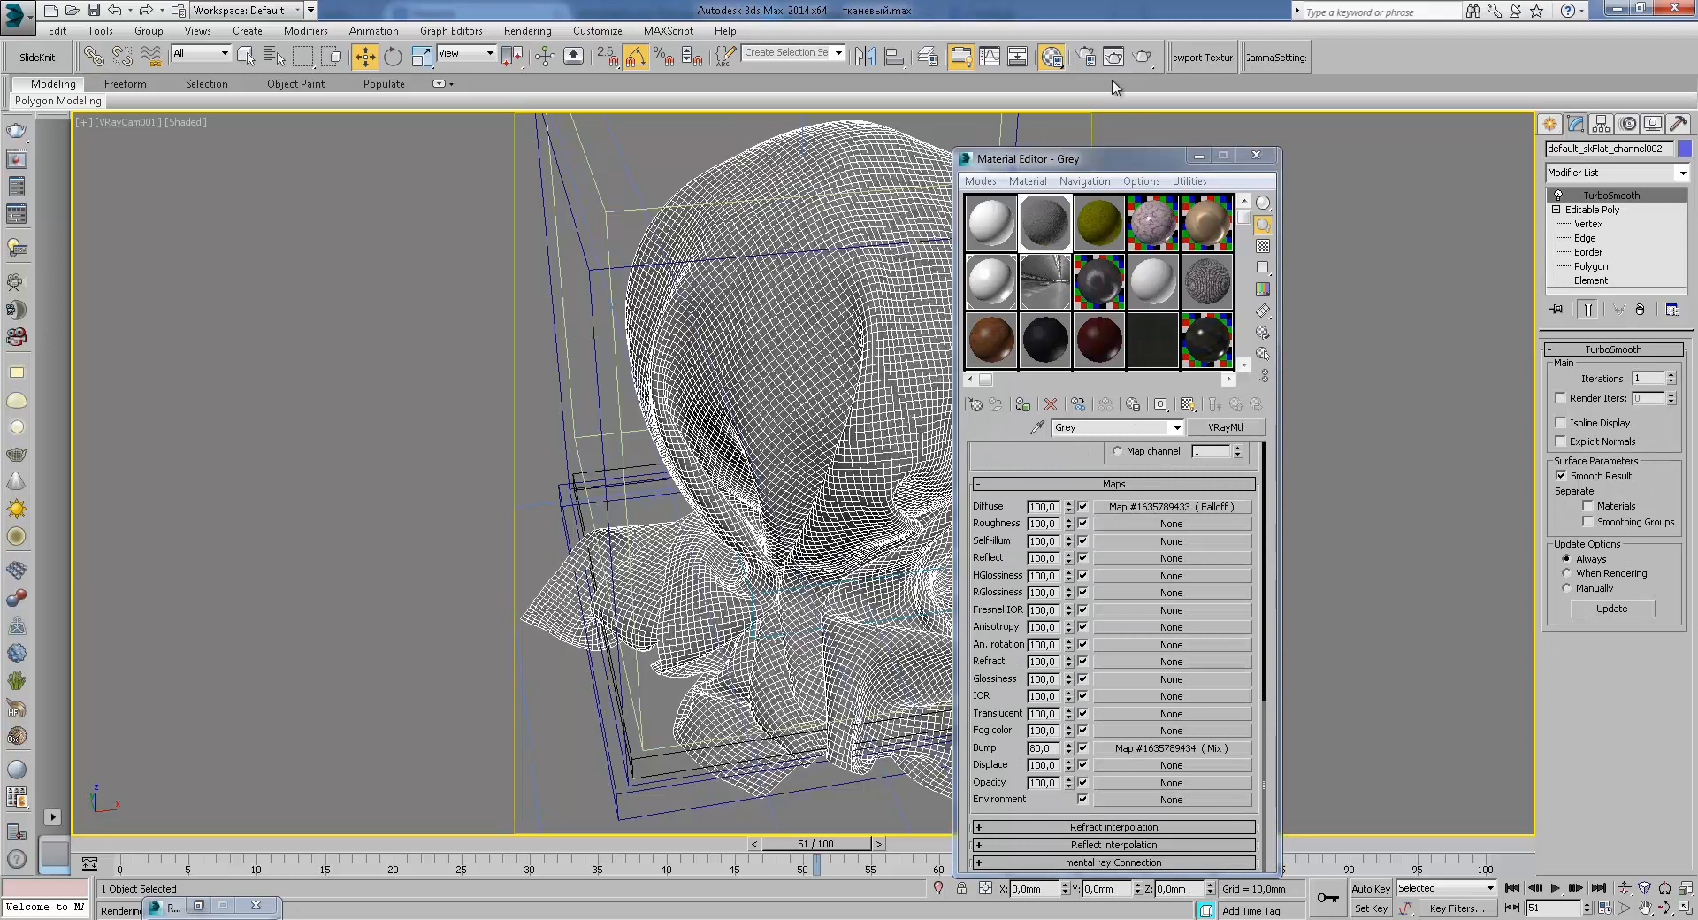
pyautogui.click(1143, 59)
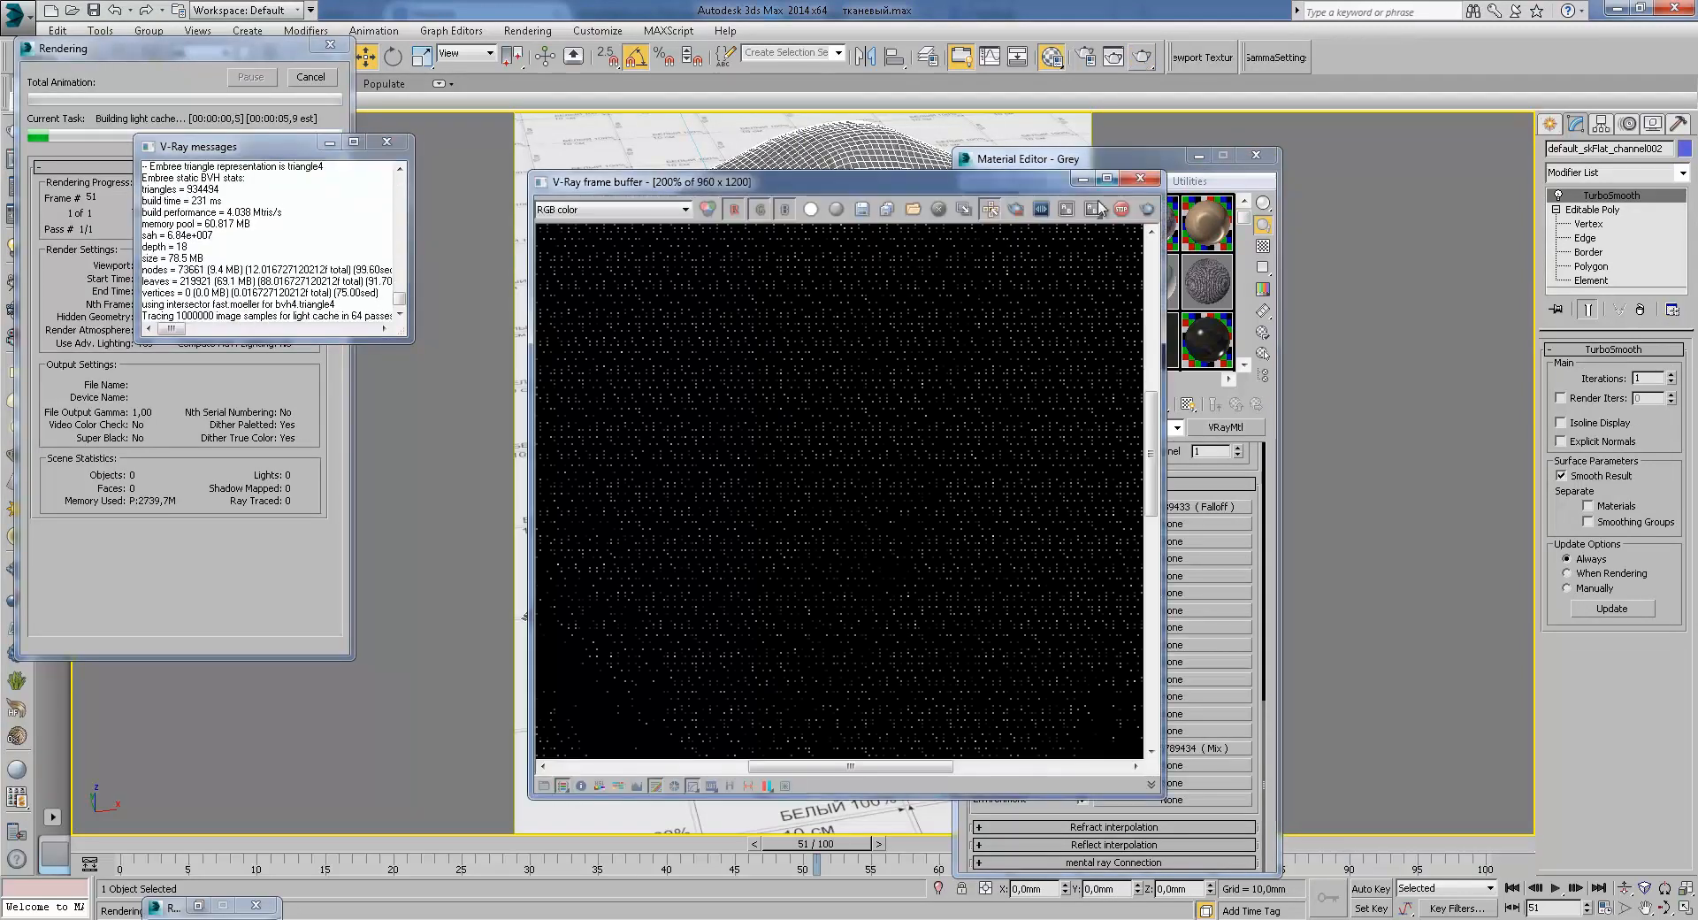
pyautogui.scroll(-1, 930, 426)
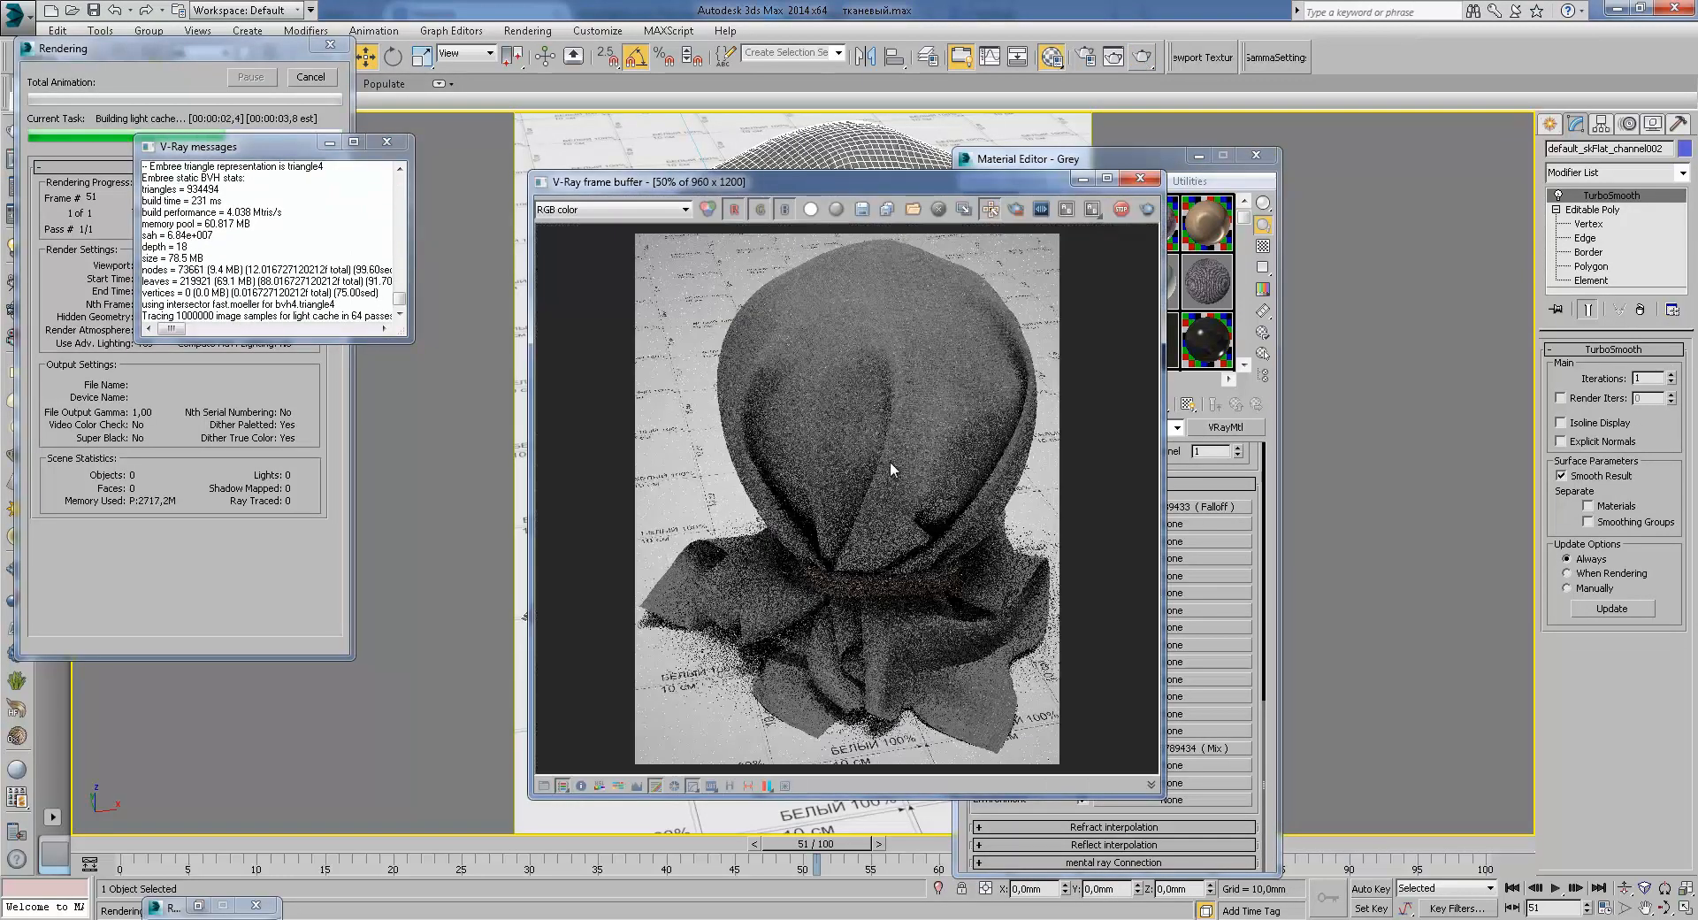
pyautogui.click(396, 146)
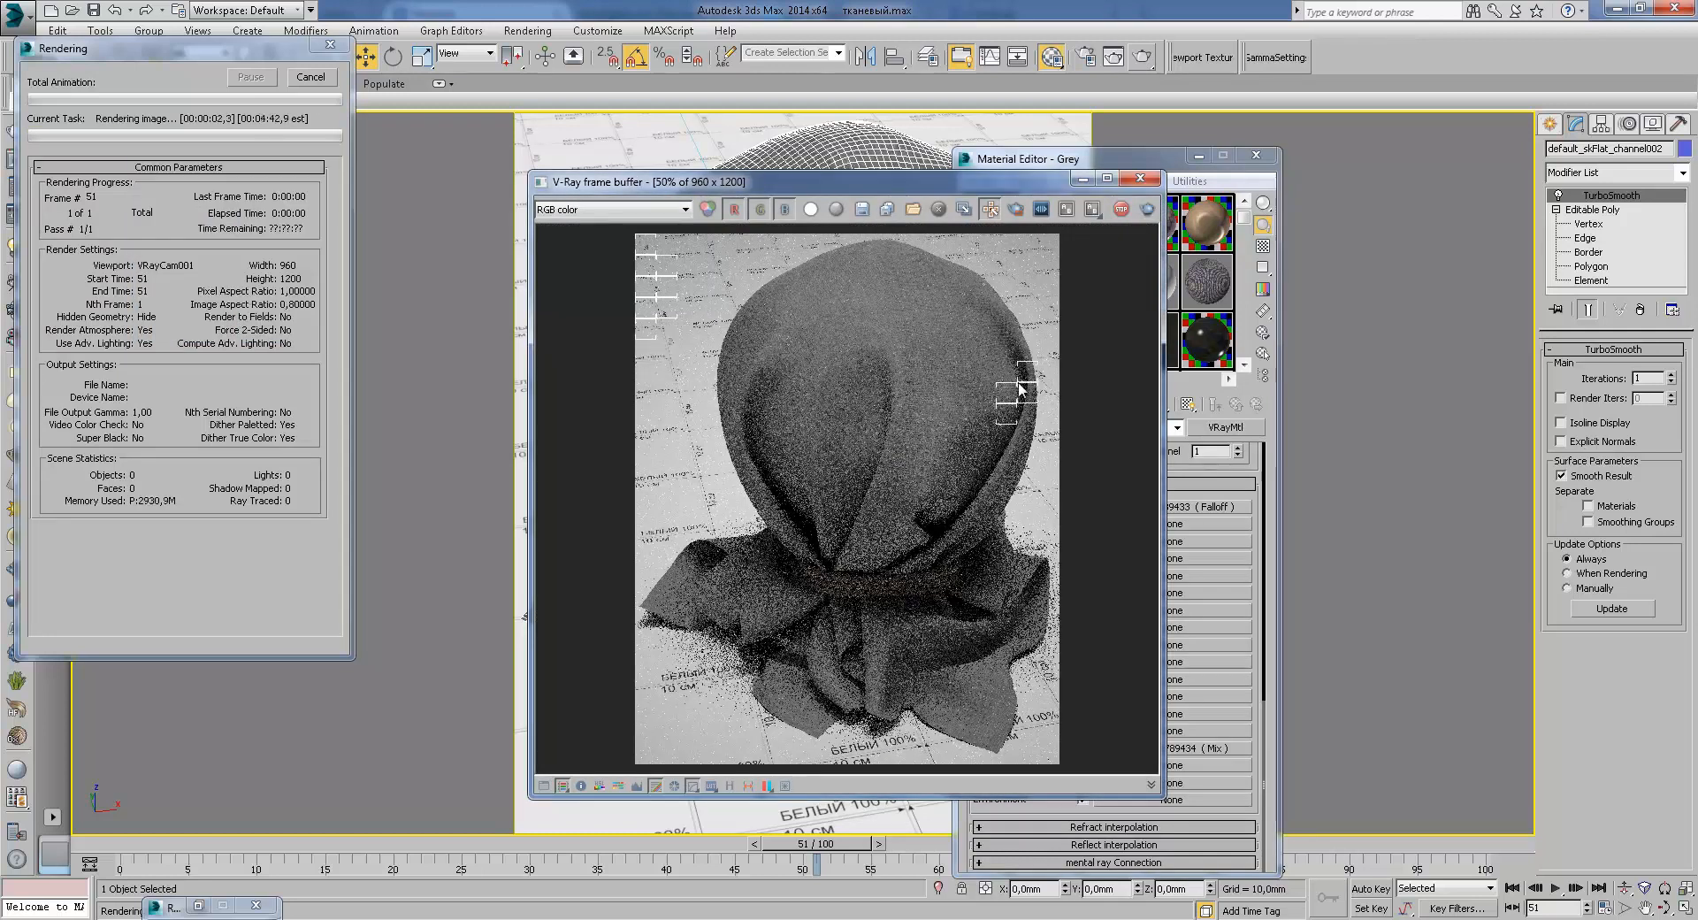
# Step: Inspect the rendered fabric weave up close along the edge of the draped sphere in the frame buffer
pyautogui.scroll(1, 1021, 388)
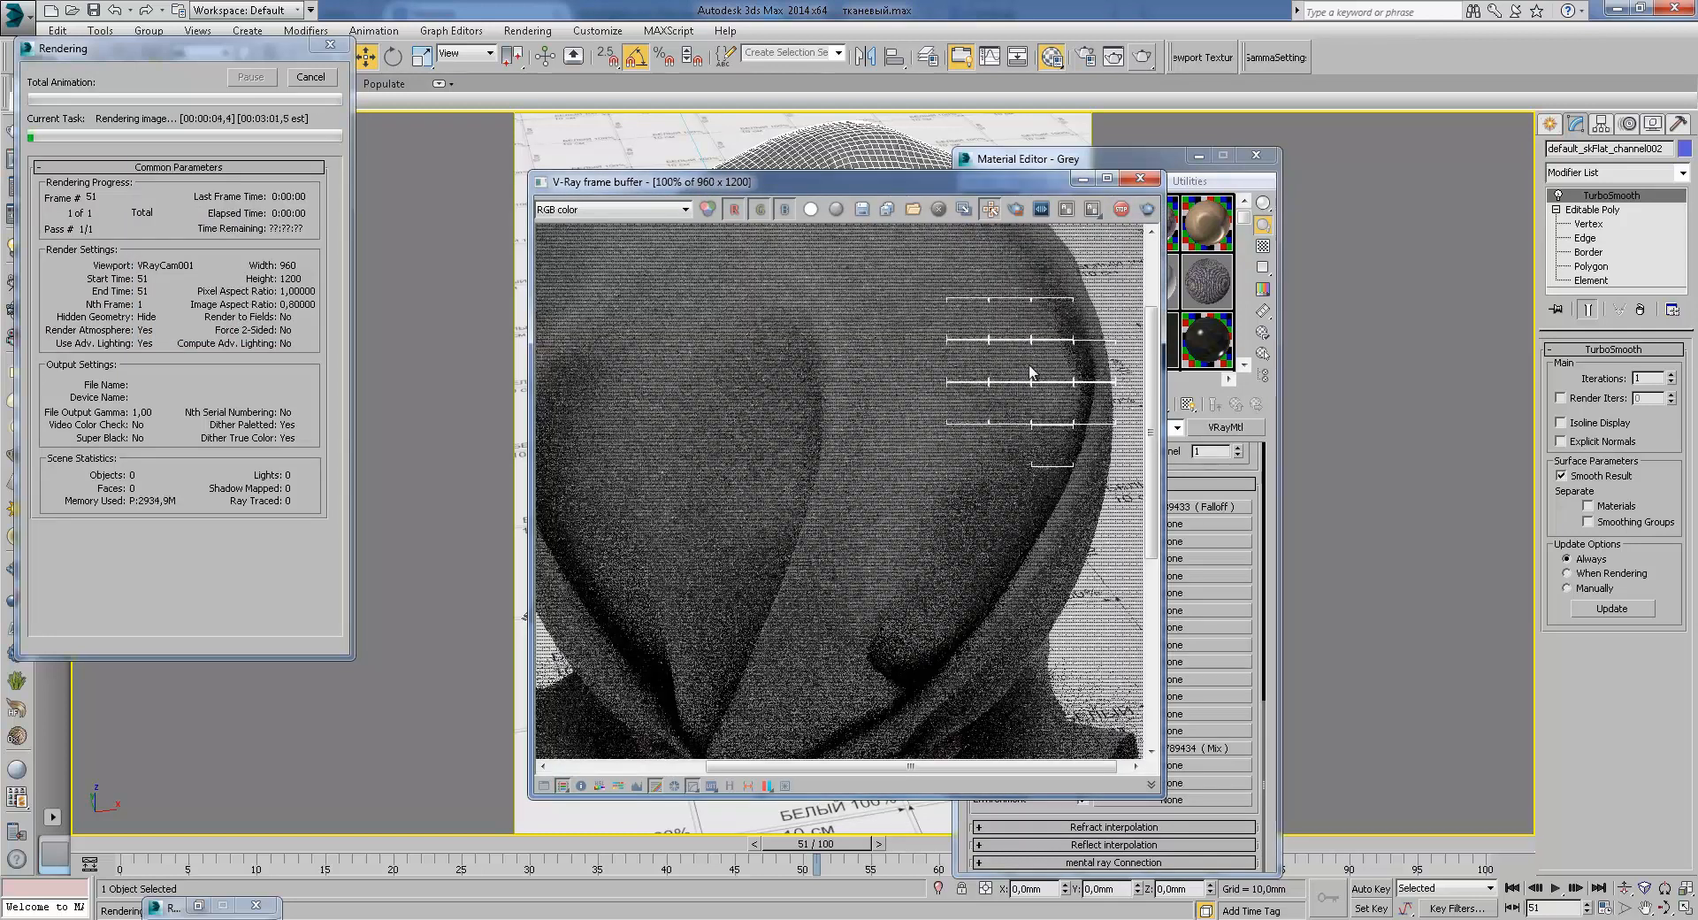
pyautogui.moveTo(1041, 330); pyautogui.dragTo(1026, 390, button='middle')
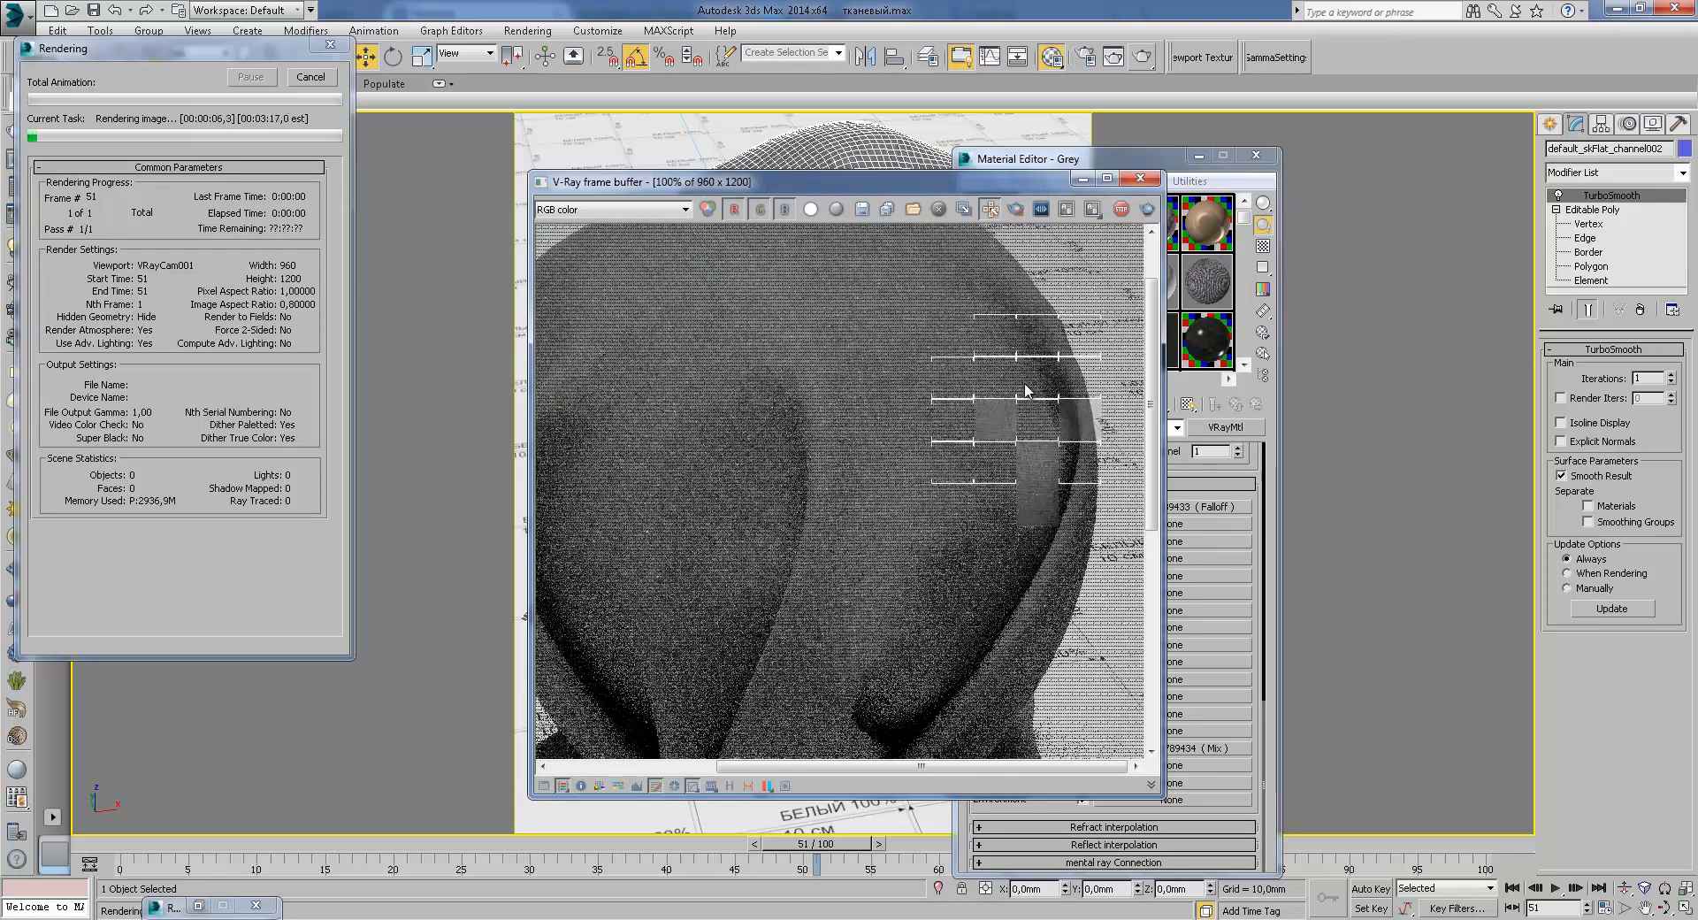
pyautogui.moveTo(996, 378); pyautogui.dragTo(1032, 447, button='middle')
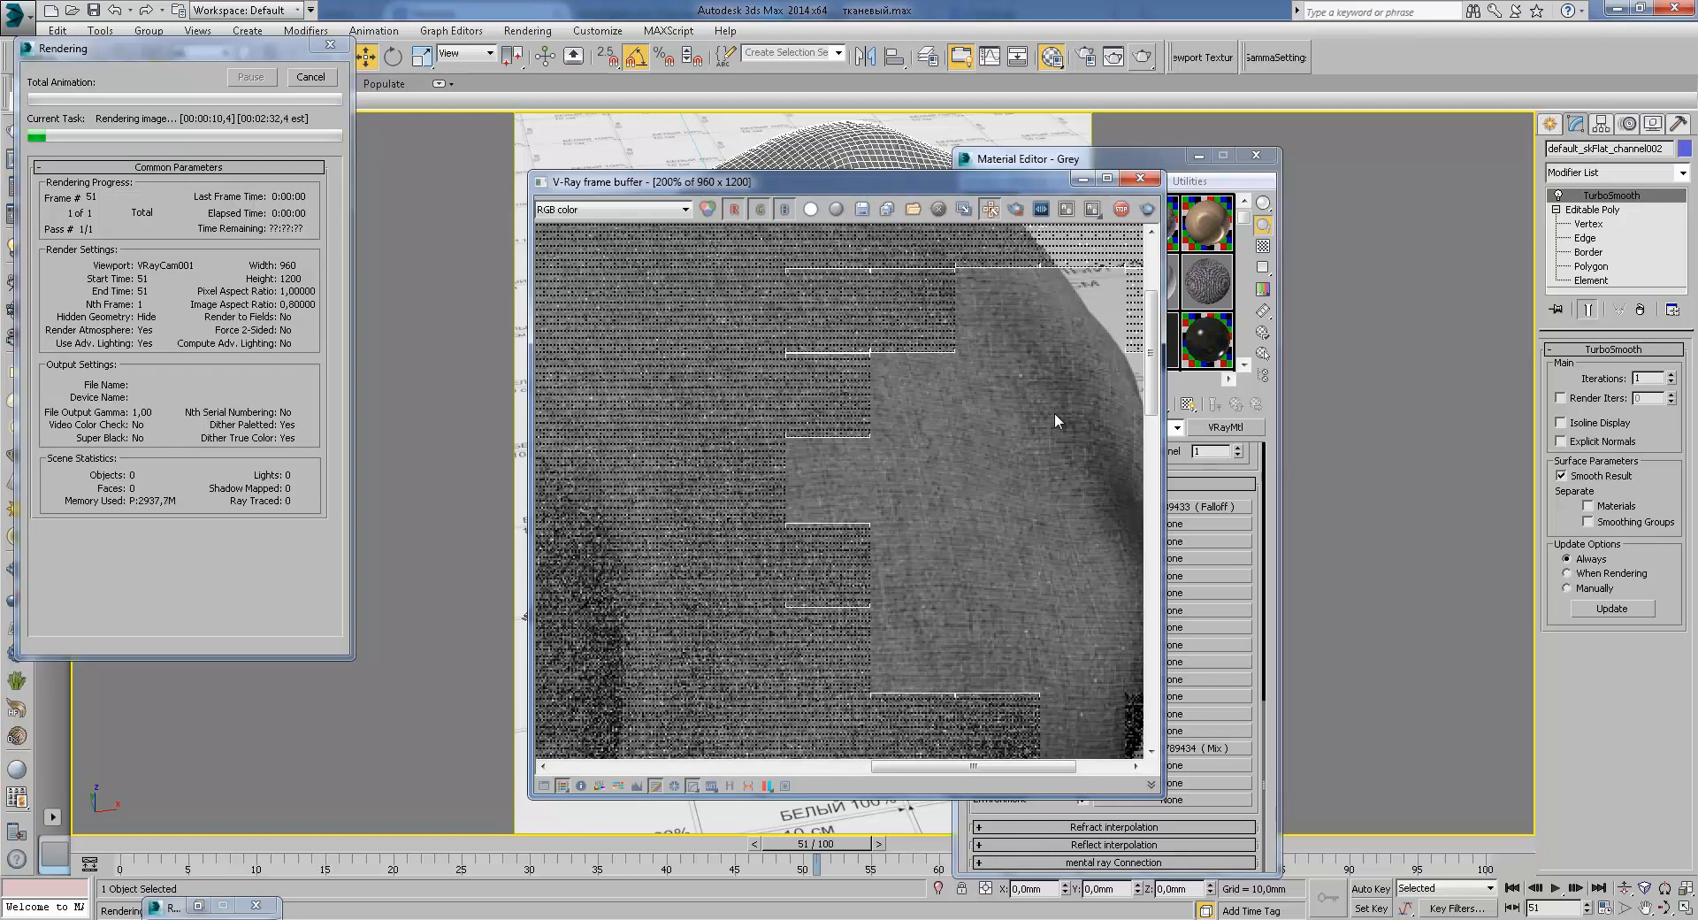
pyautogui.scroll(-2, 1017, 420)
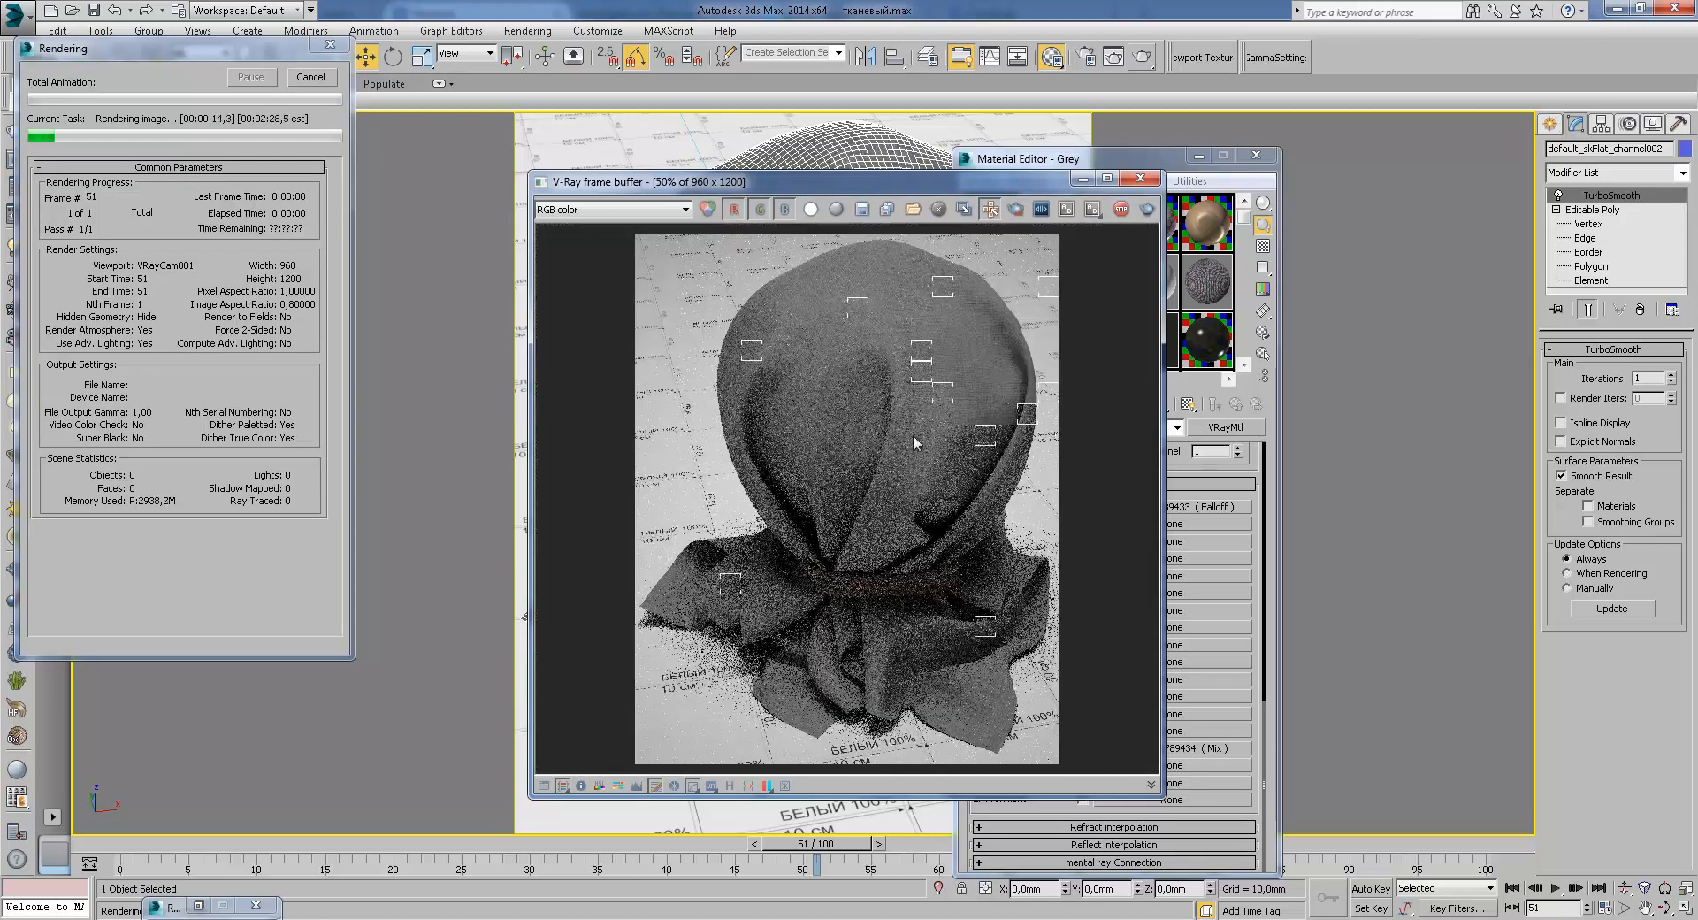
pyautogui.scroll(2, 935, 341)
pyautogui.scroll(1, 951, 423)
pyautogui.moveTo(952, 422); pyautogui.dragTo(884, 449, button='middle')
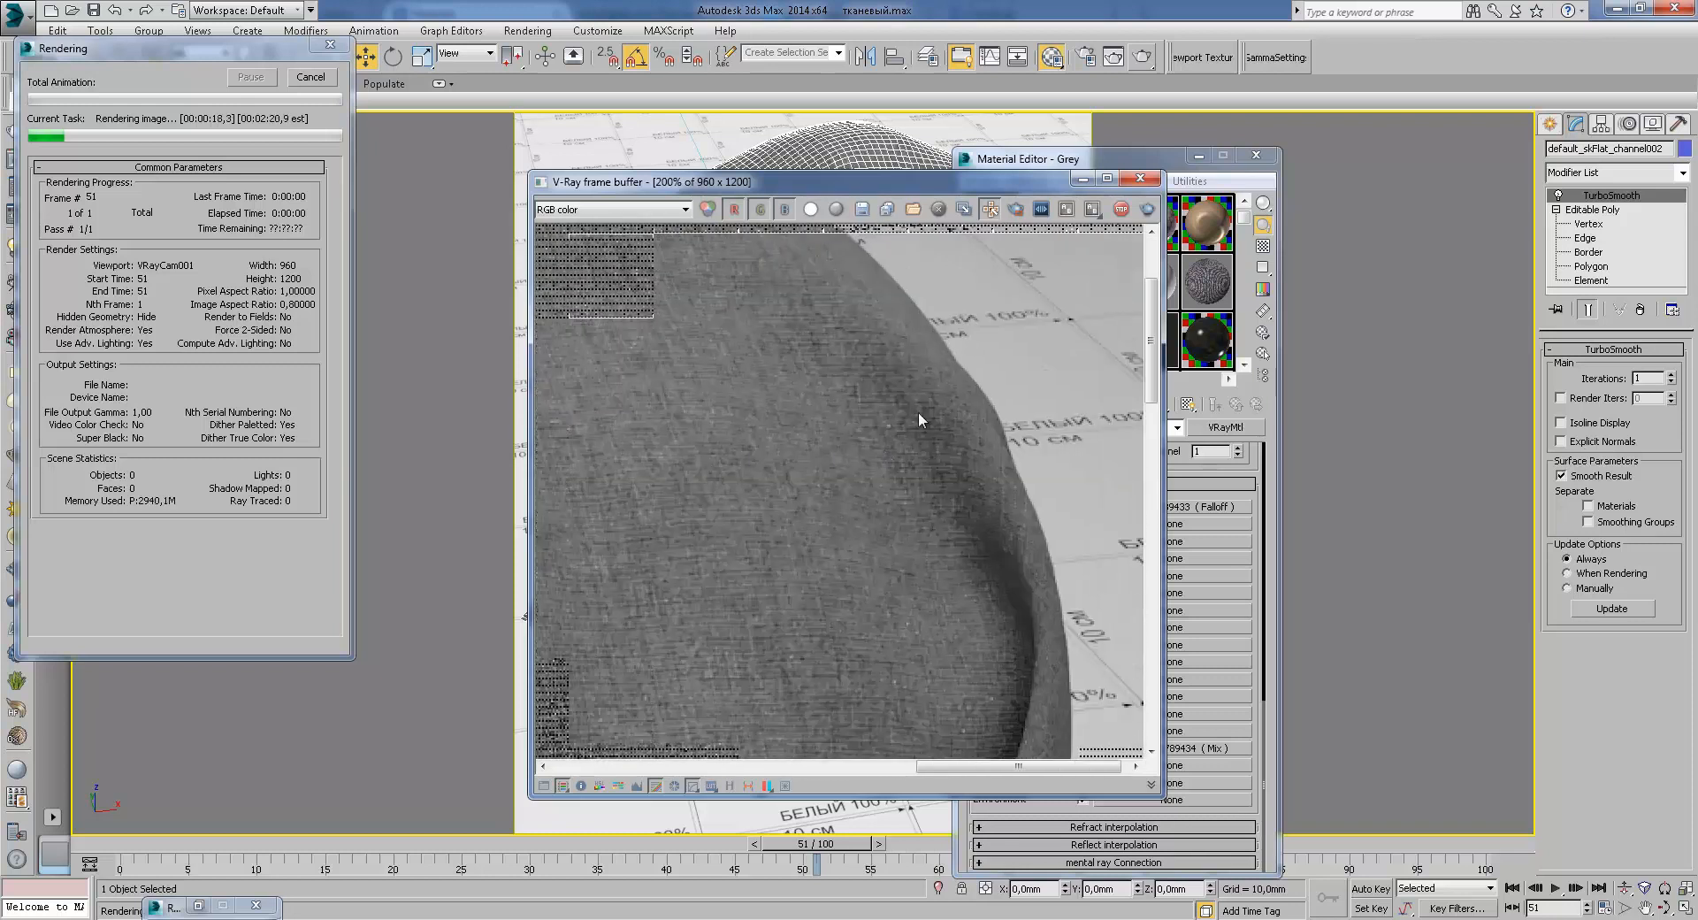
# Step: Move the V-Ray frame buffer clear of the Material Editor and examine the weave on the draped sphere's right shoulder
pyautogui.scroll(-1, 915, 443)
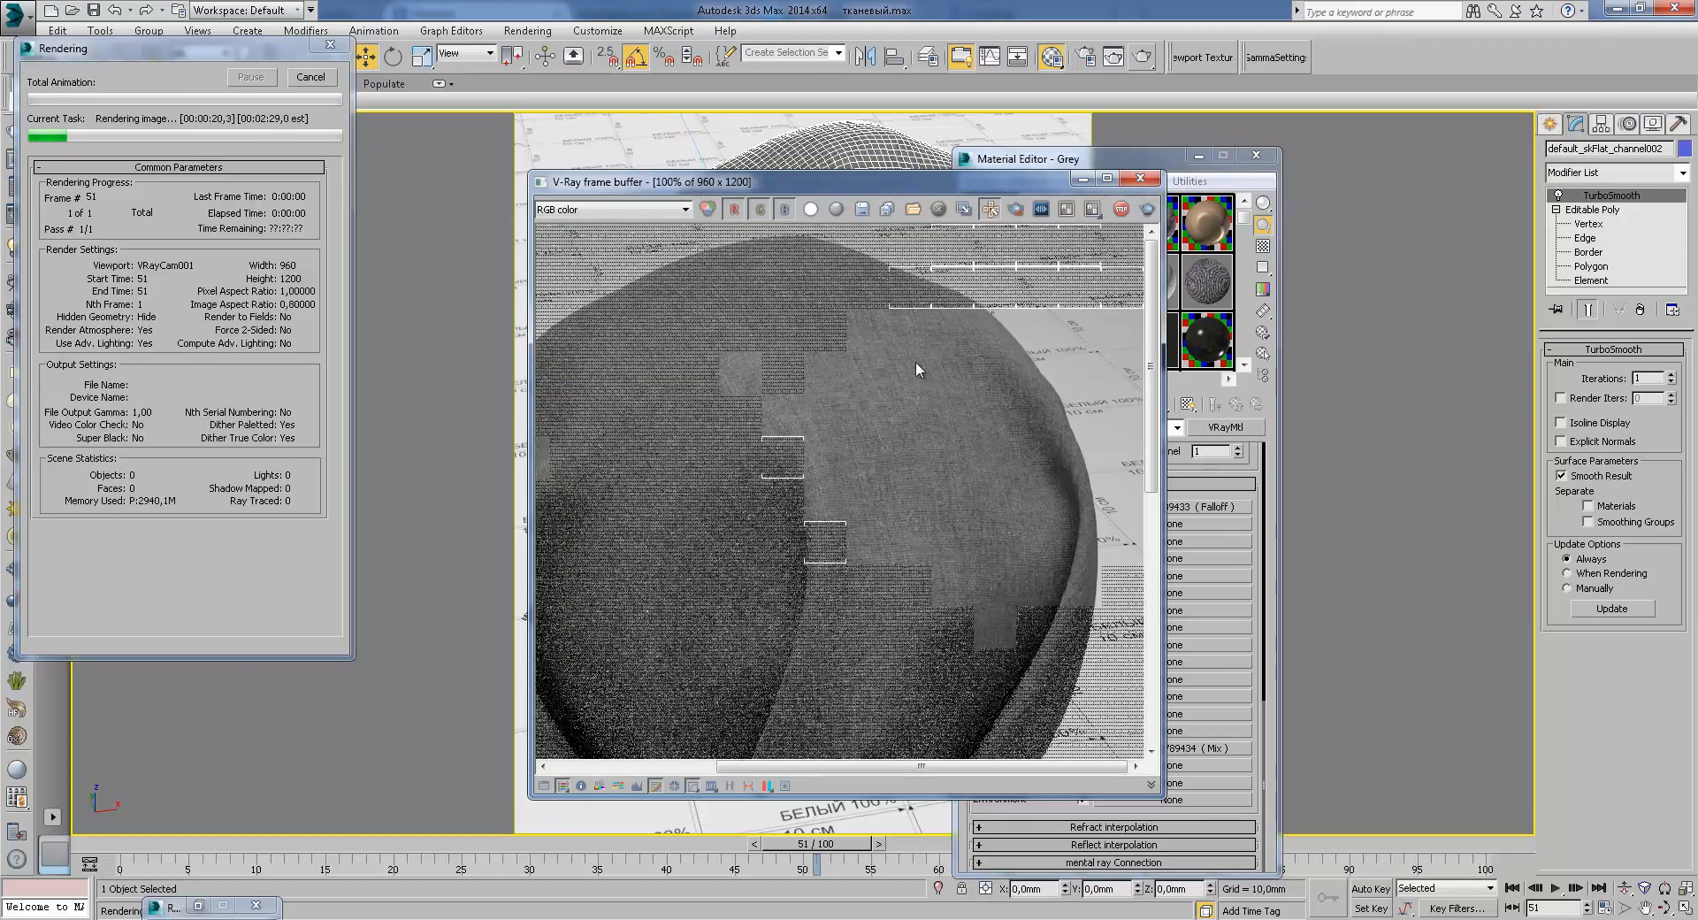
pyautogui.moveTo(863, 182); pyautogui.dragTo(695, 67)
pyautogui.moveTo(788, 389); pyautogui.dragTo(863, 441, button='middle')
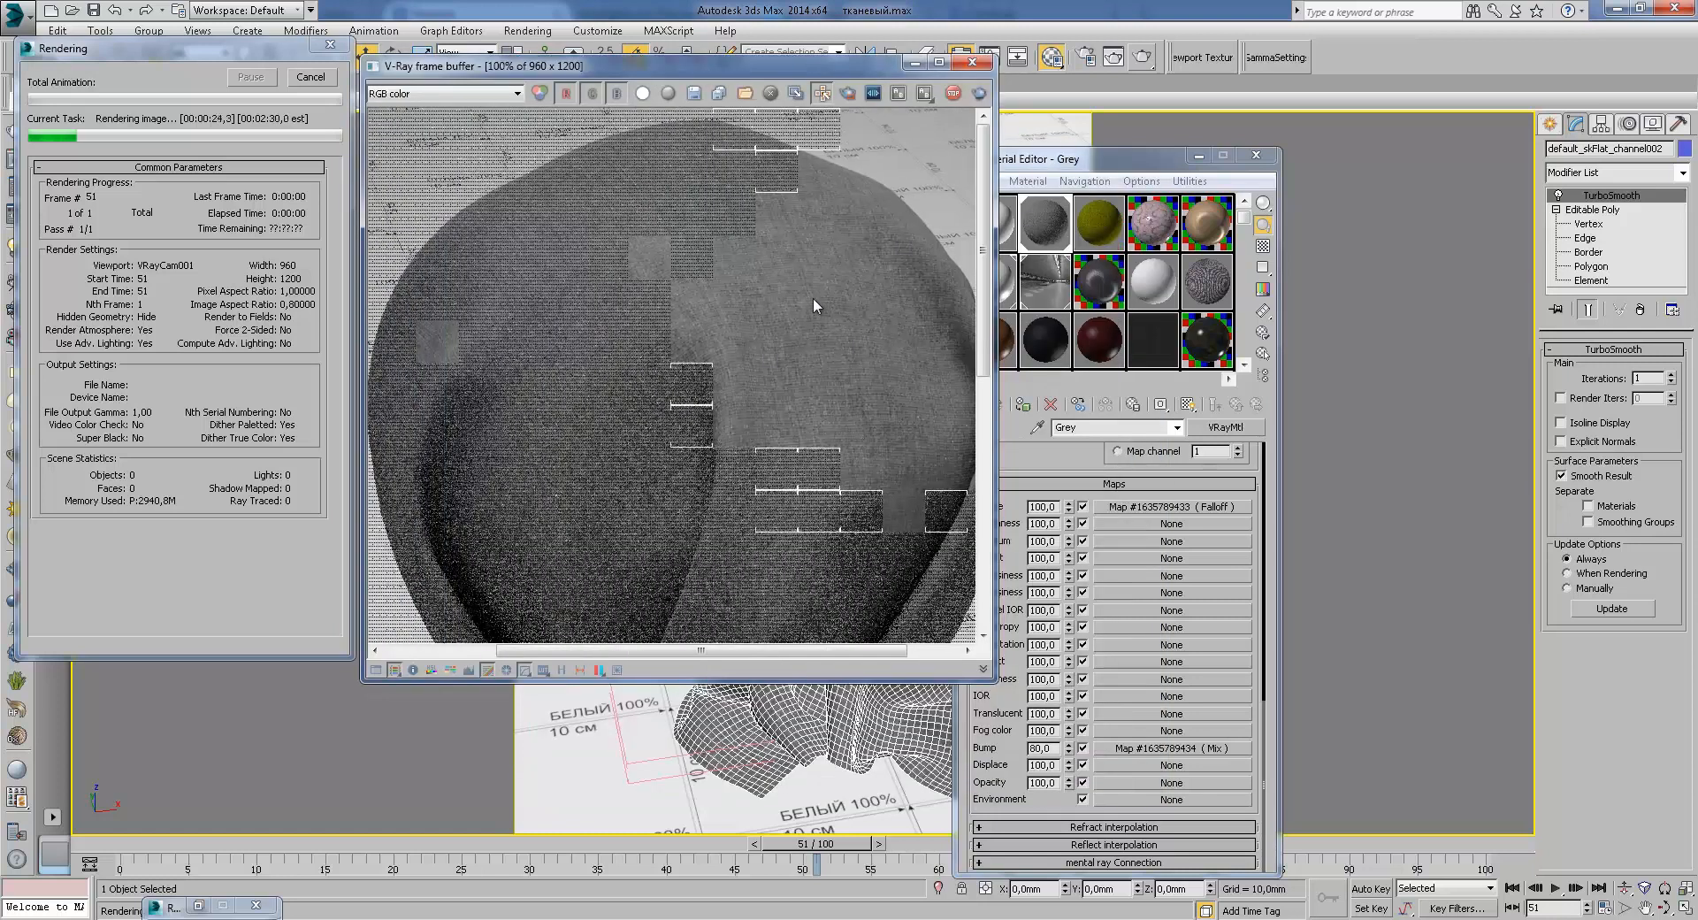
pyautogui.moveTo(794, 279); pyautogui.dragTo(734, 294, button='middle')
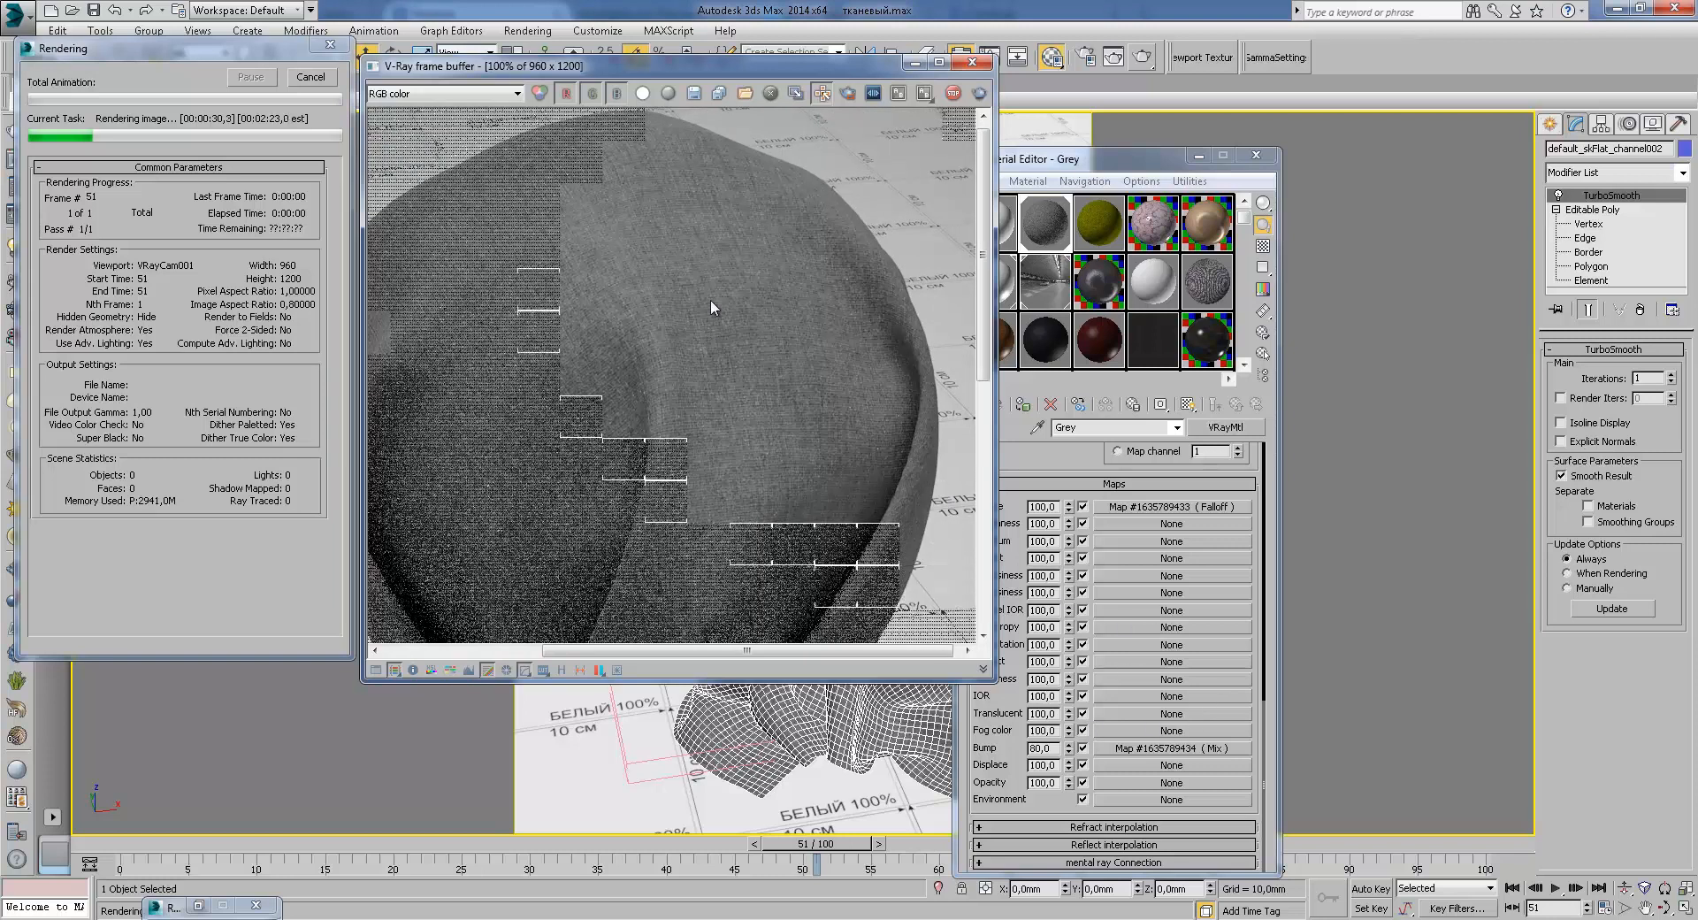
pyautogui.scroll(1, 745, 283)
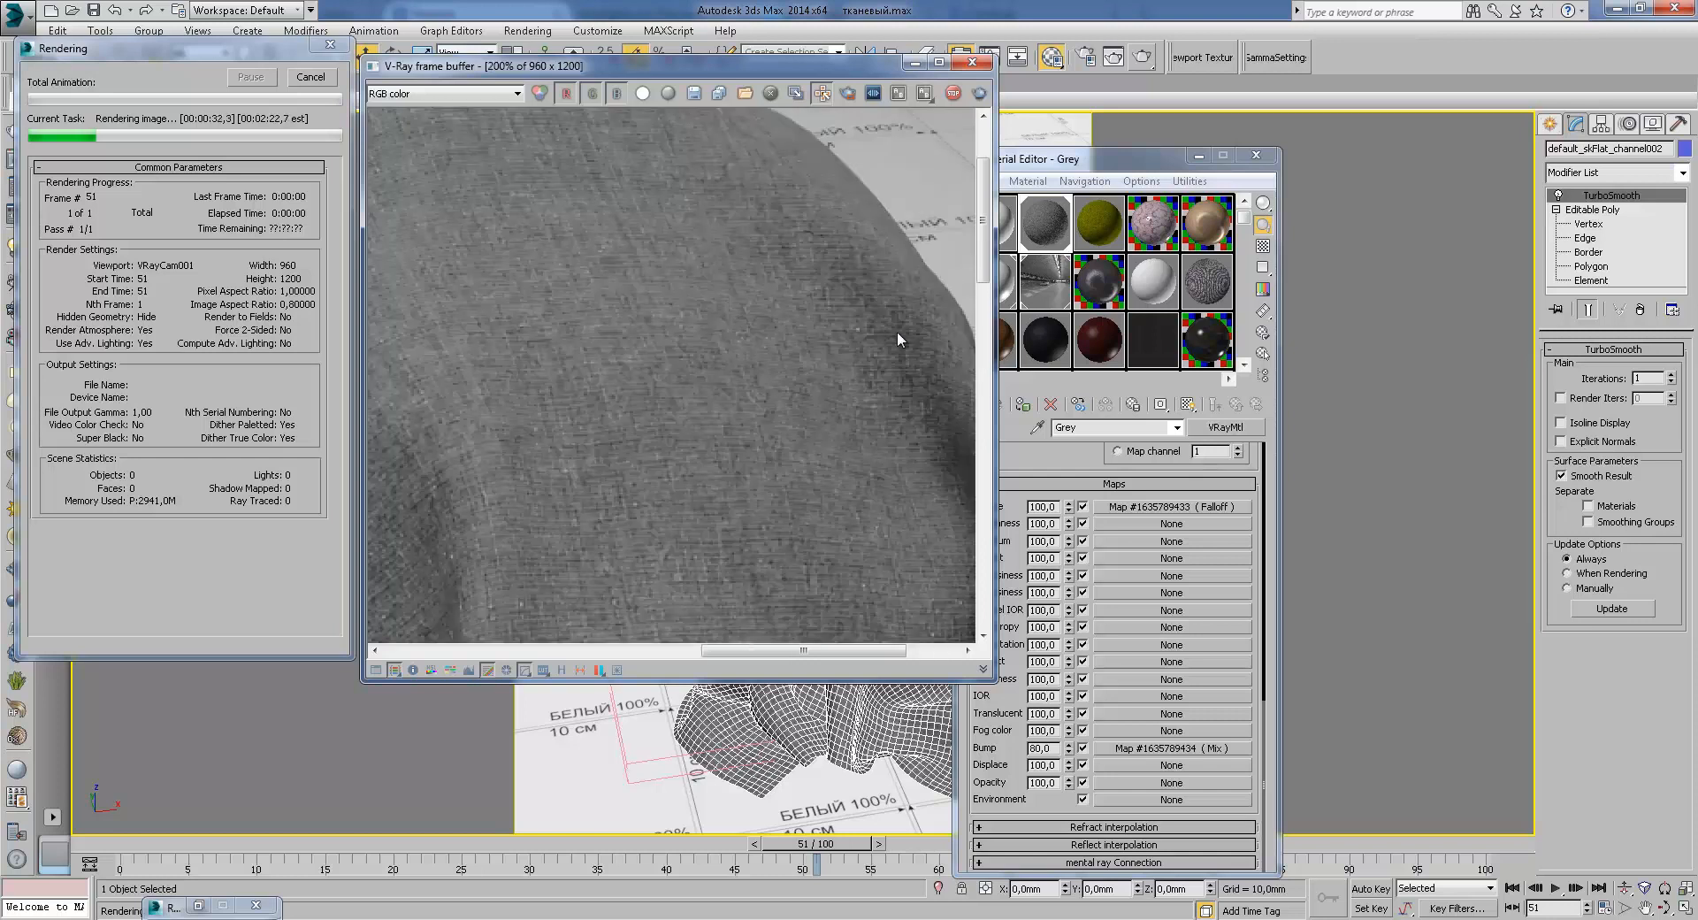
pyautogui.moveTo(897, 331); pyautogui.dragTo(804, 327, button='middle')
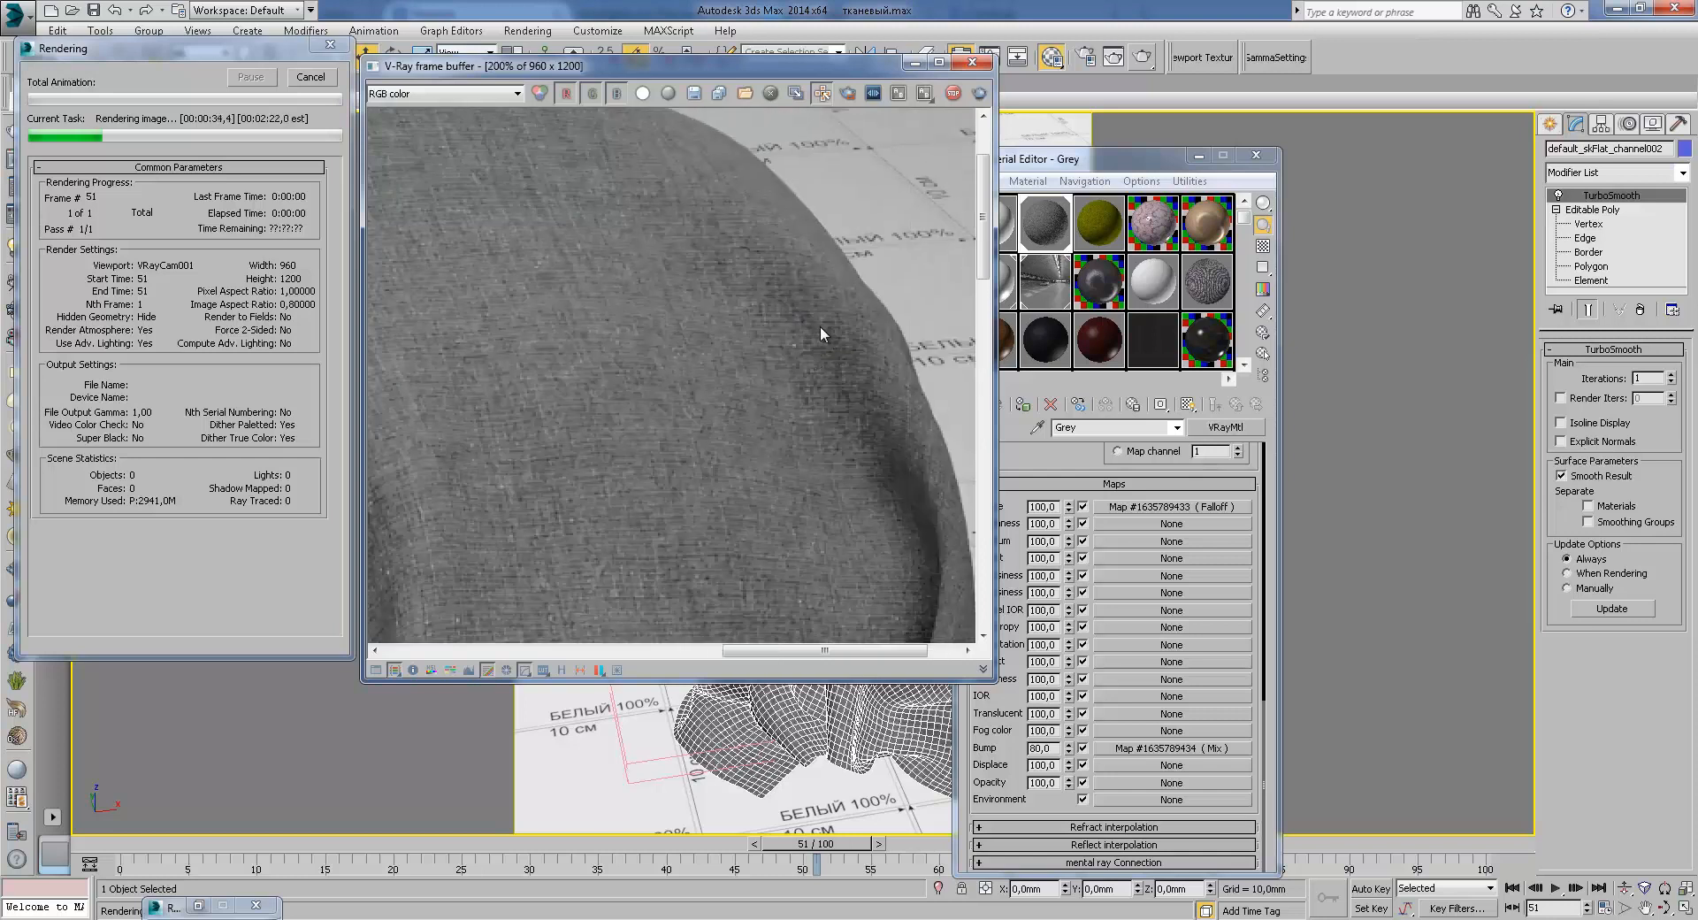
pyautogui.moveTo(836, 405); pyautogui.dragTo(867, 294, button='middle')
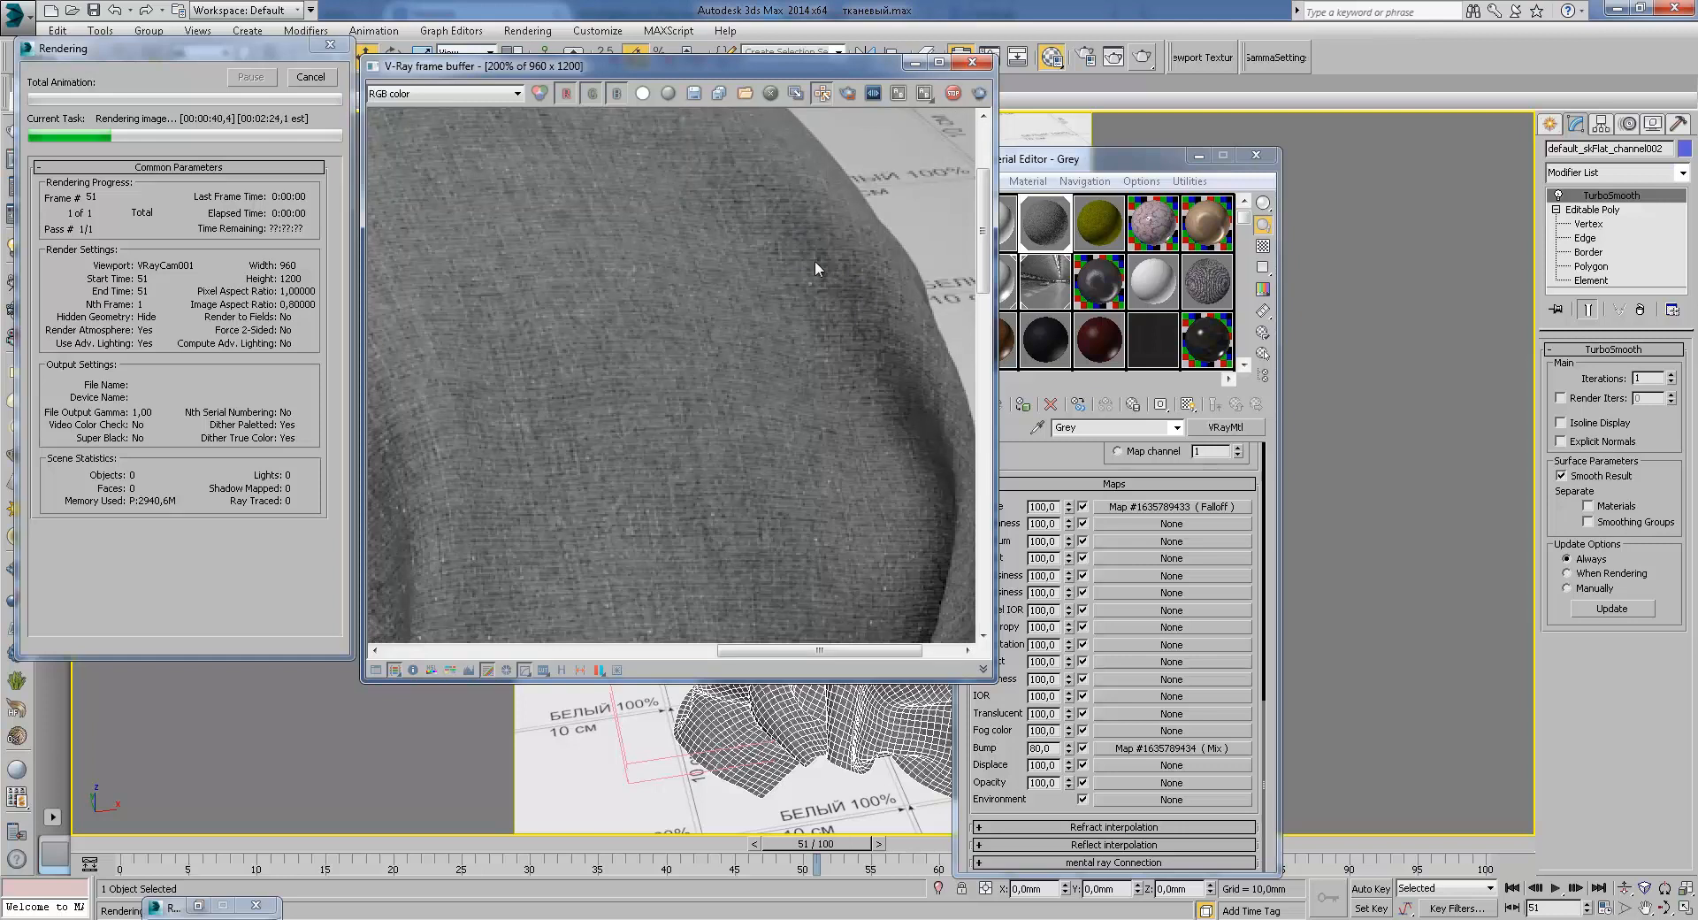
# Step: Examine the rendered weave across the crown and left half of the draped sphere at 100% and 200% zoom
pyautogui.scroll(-2, 822, 300)
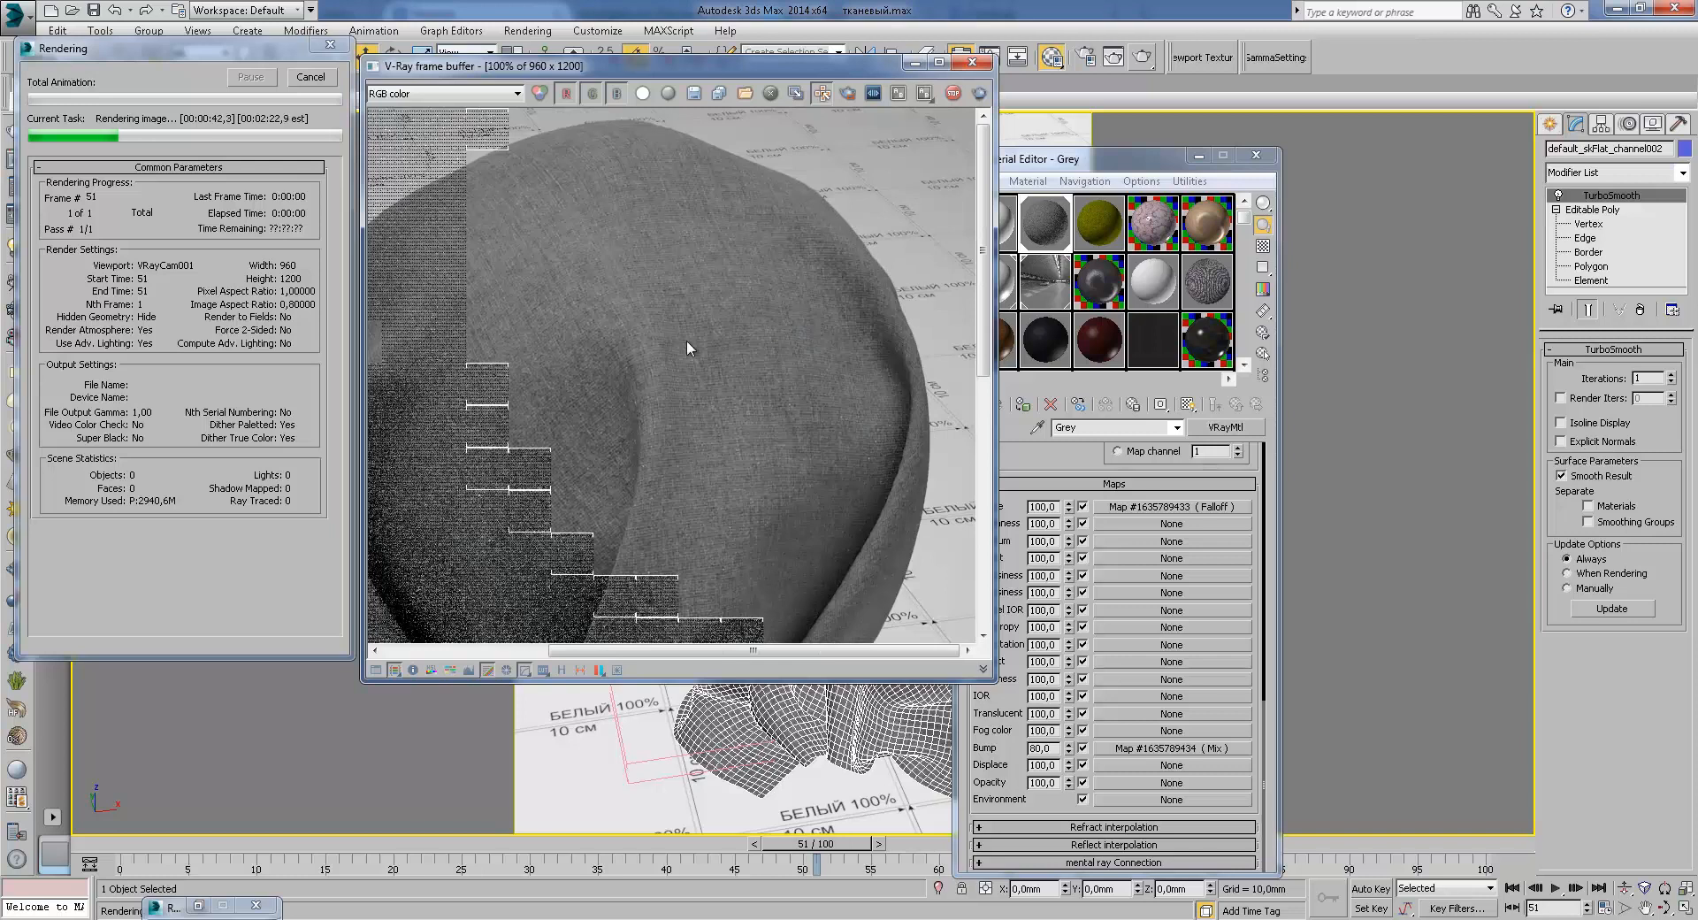
pyautogui.scroll(2, 566, 385)
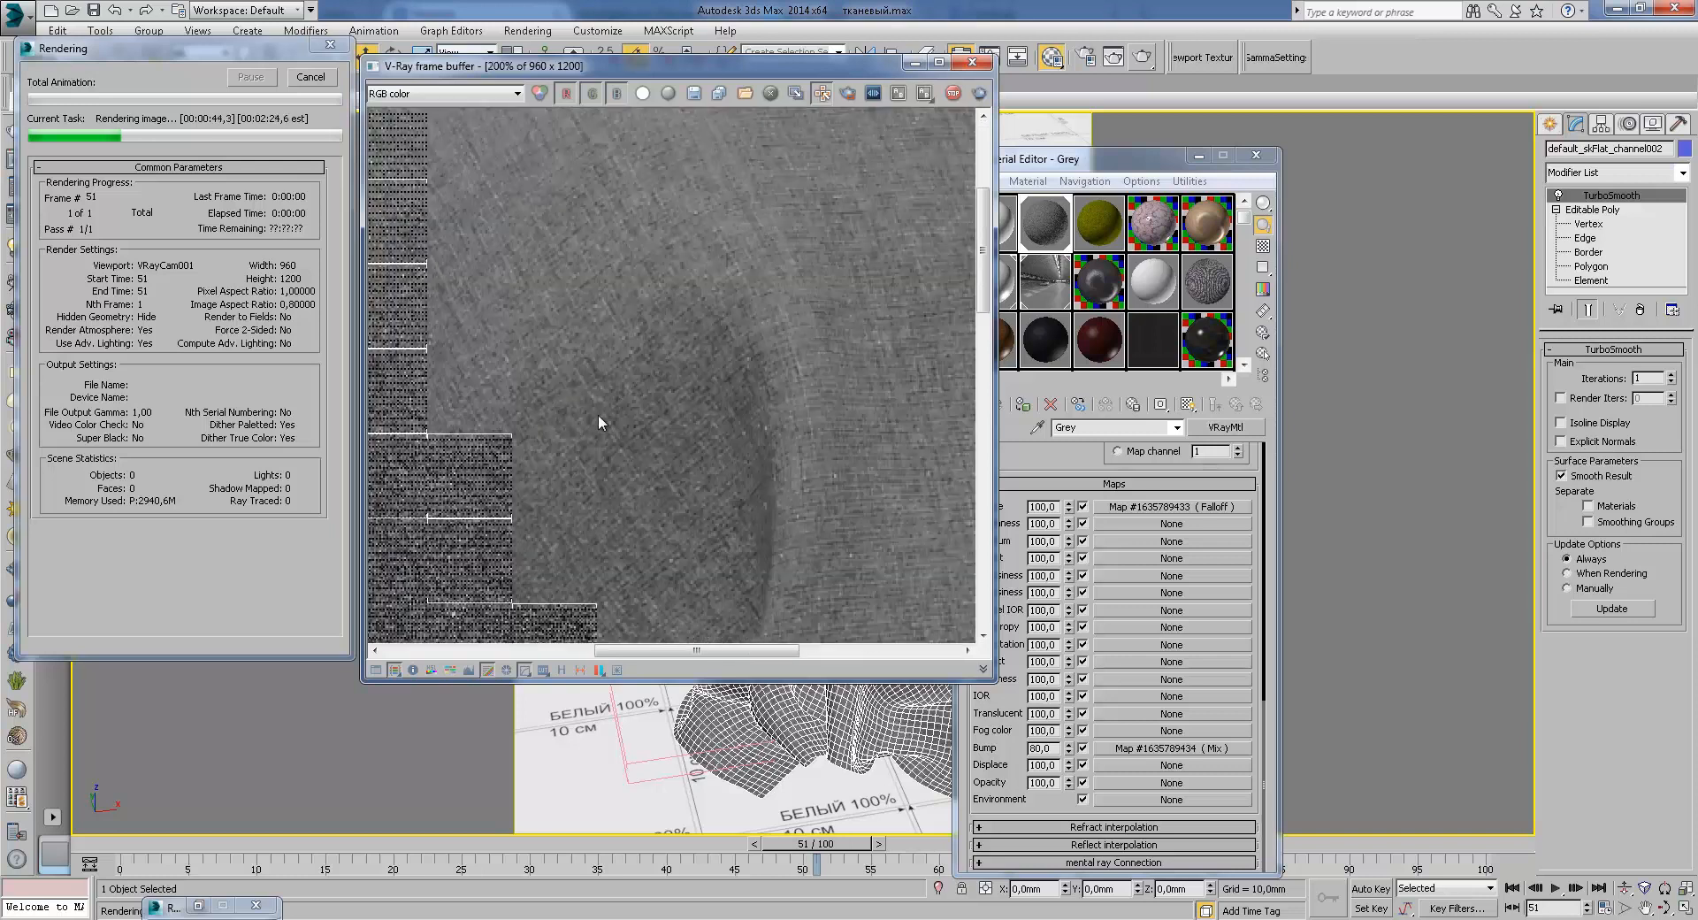
pyautogui.scroll(-2, 599, 416)
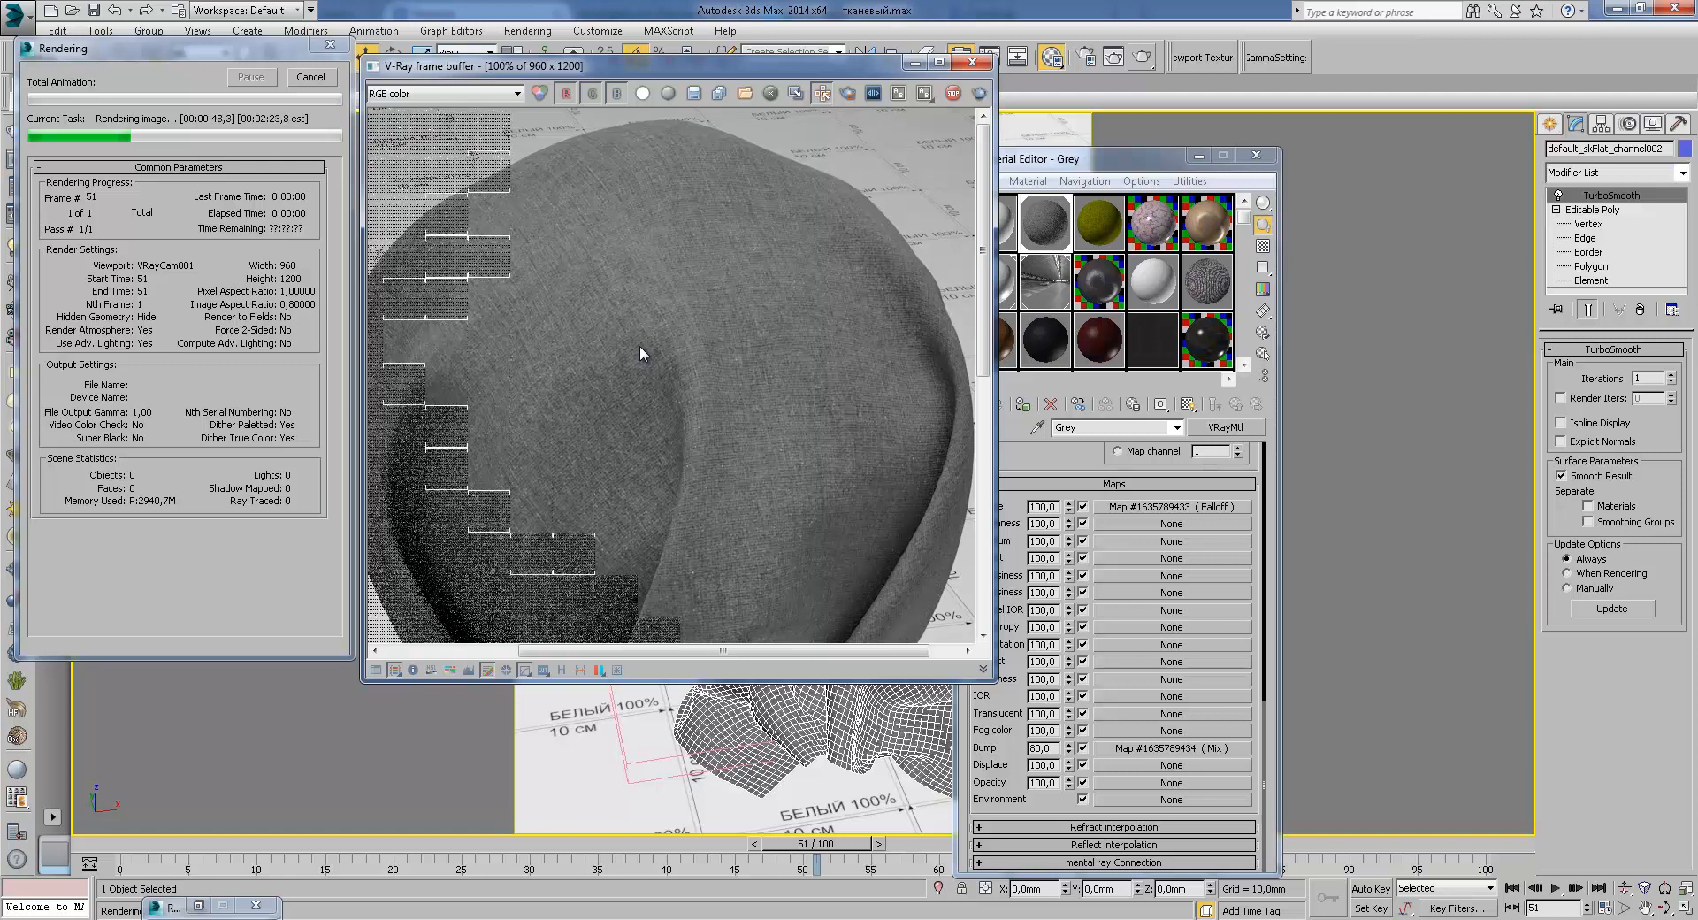
pyautogui.moveTo(686, 384); pyautogui.dragTo(754, 365, button='middle')
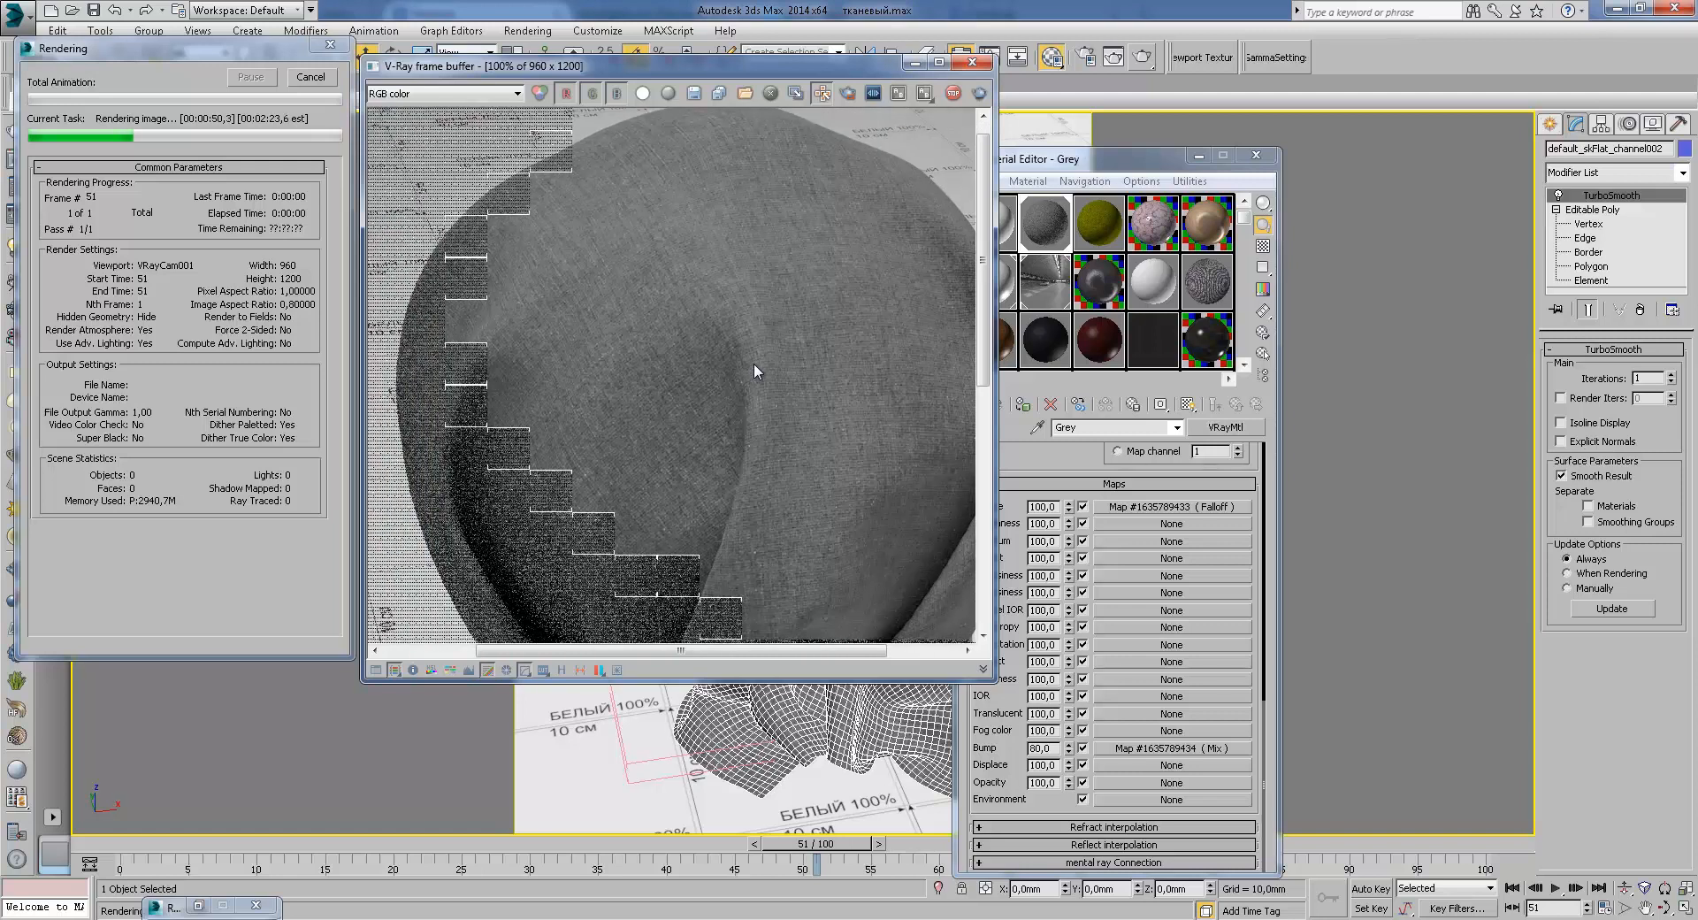
pyautogui.scroll(1, 653, 389)
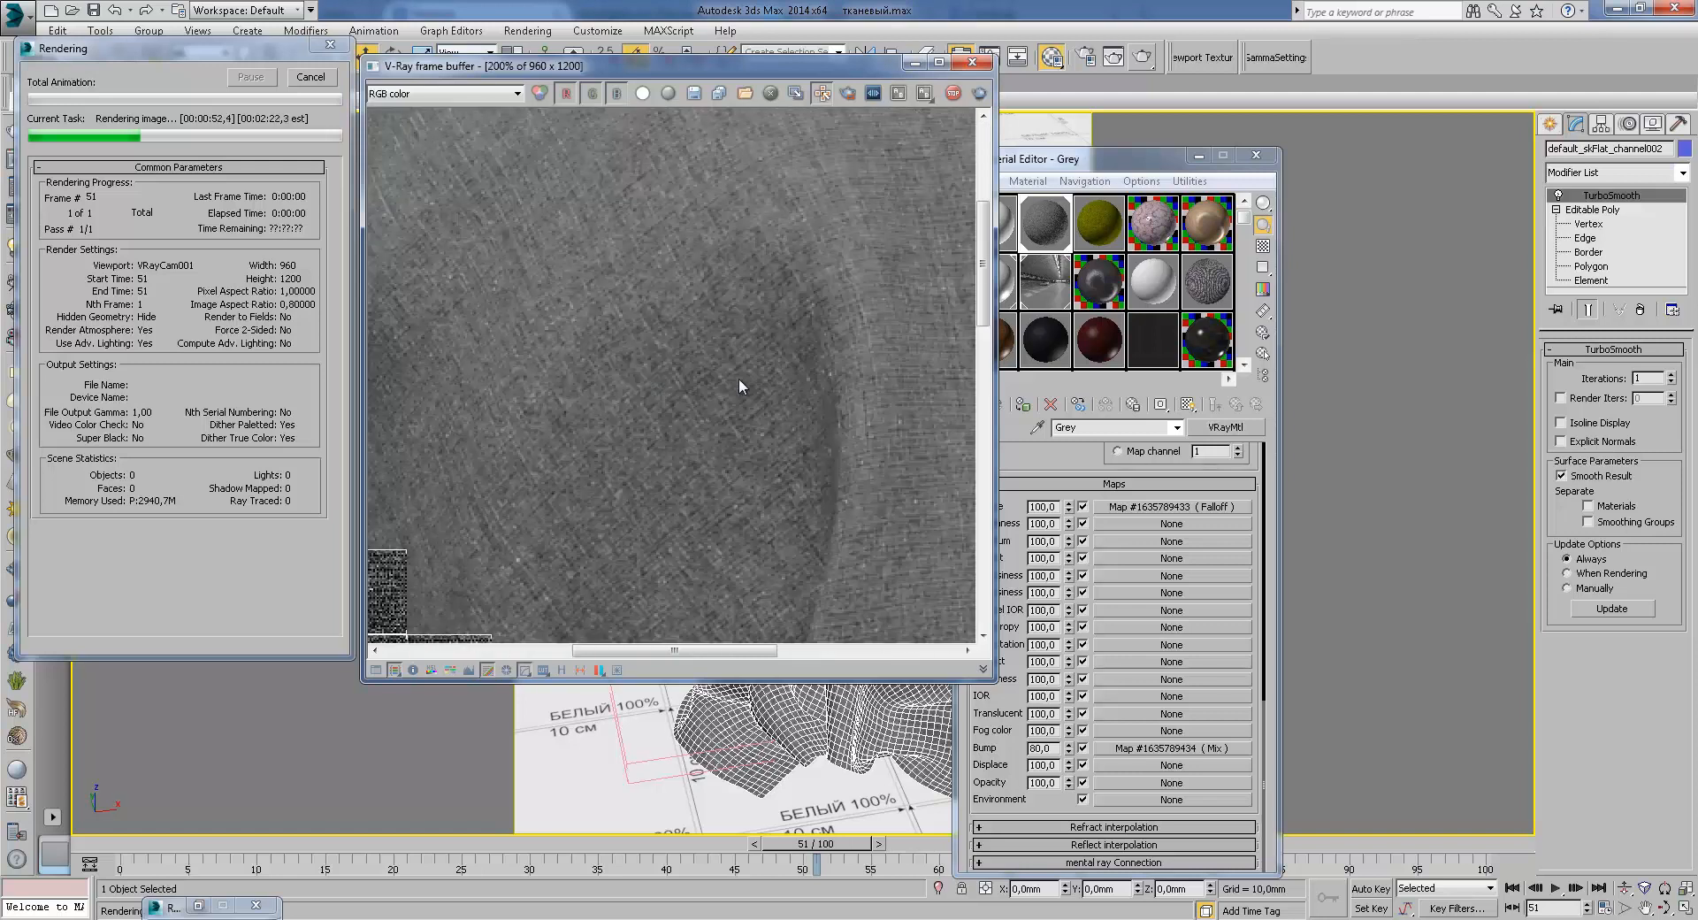
pyautogui.scroll(-1, 763, 379)
pyautogui.moveTo(618, 407); pyautogui.dragTo(642, 389, button='middle')
pyautogui.moveTo(752, 361); pyautogui.dragTo(697, 321, button='middle')
pyautogui.moveTo(837, 394); pyautogui.dragTo(769, 513, button='middle')
pyautogui.moveTo(598, 432); pyautogui.dragTo(768, 427, button='middle')
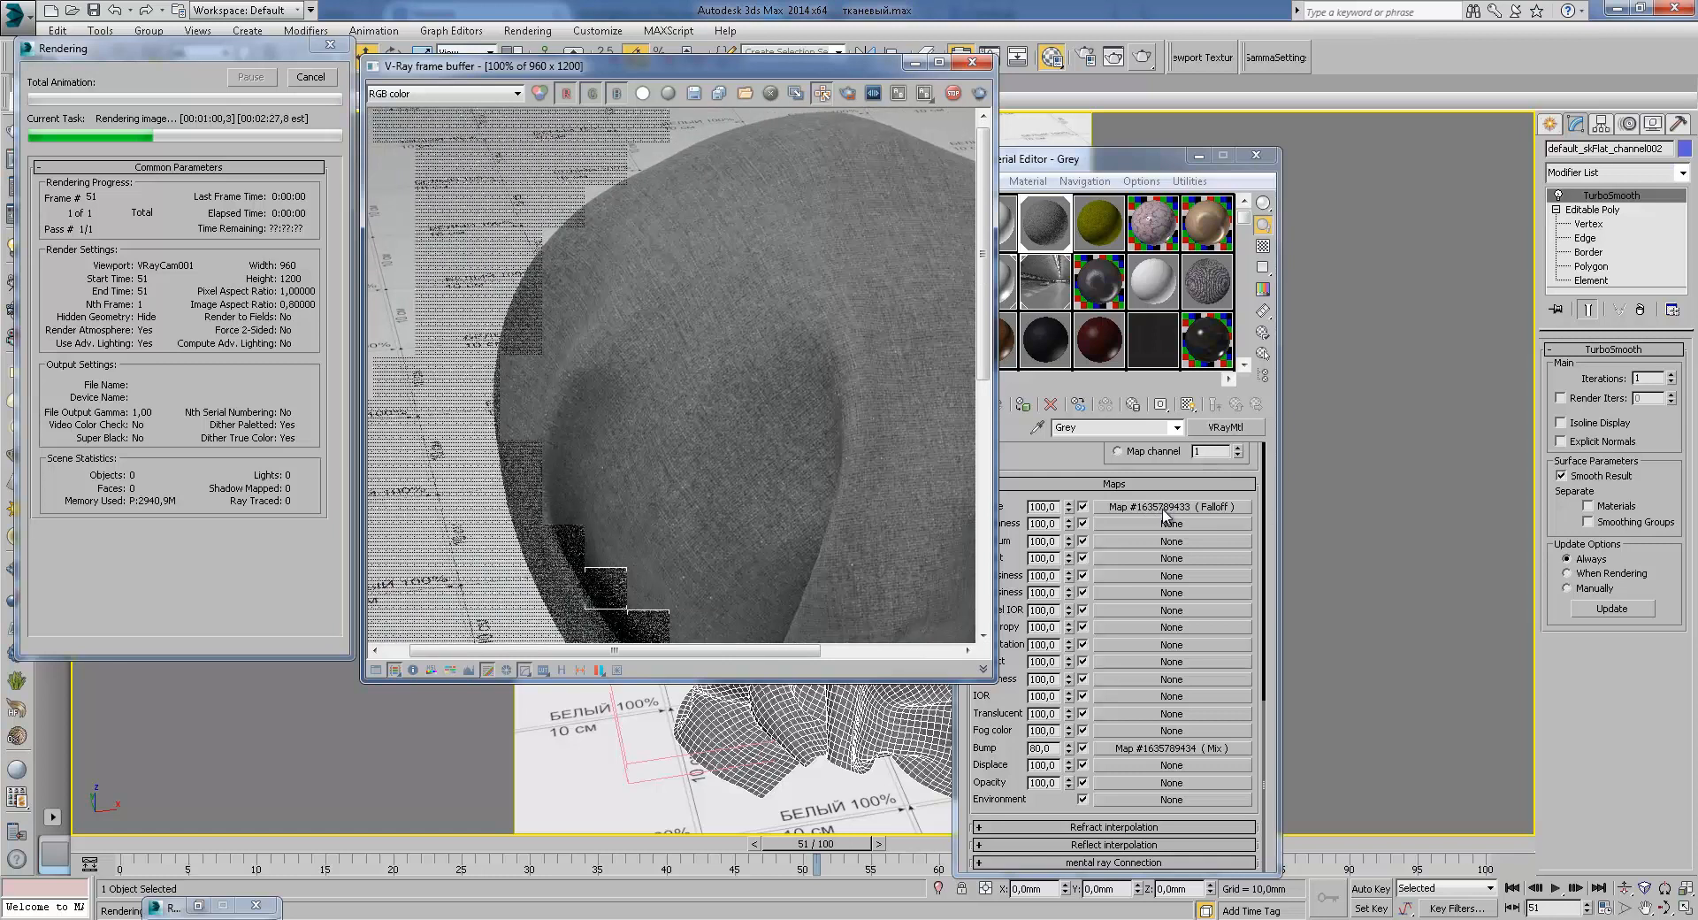
# Step: Examine the fabric texture along the right-hand twisted fold and the central crease of the draped sphere
pyautogui.moveTo(882, 446); pyautogui.dragTo(778, 390, button='middle')
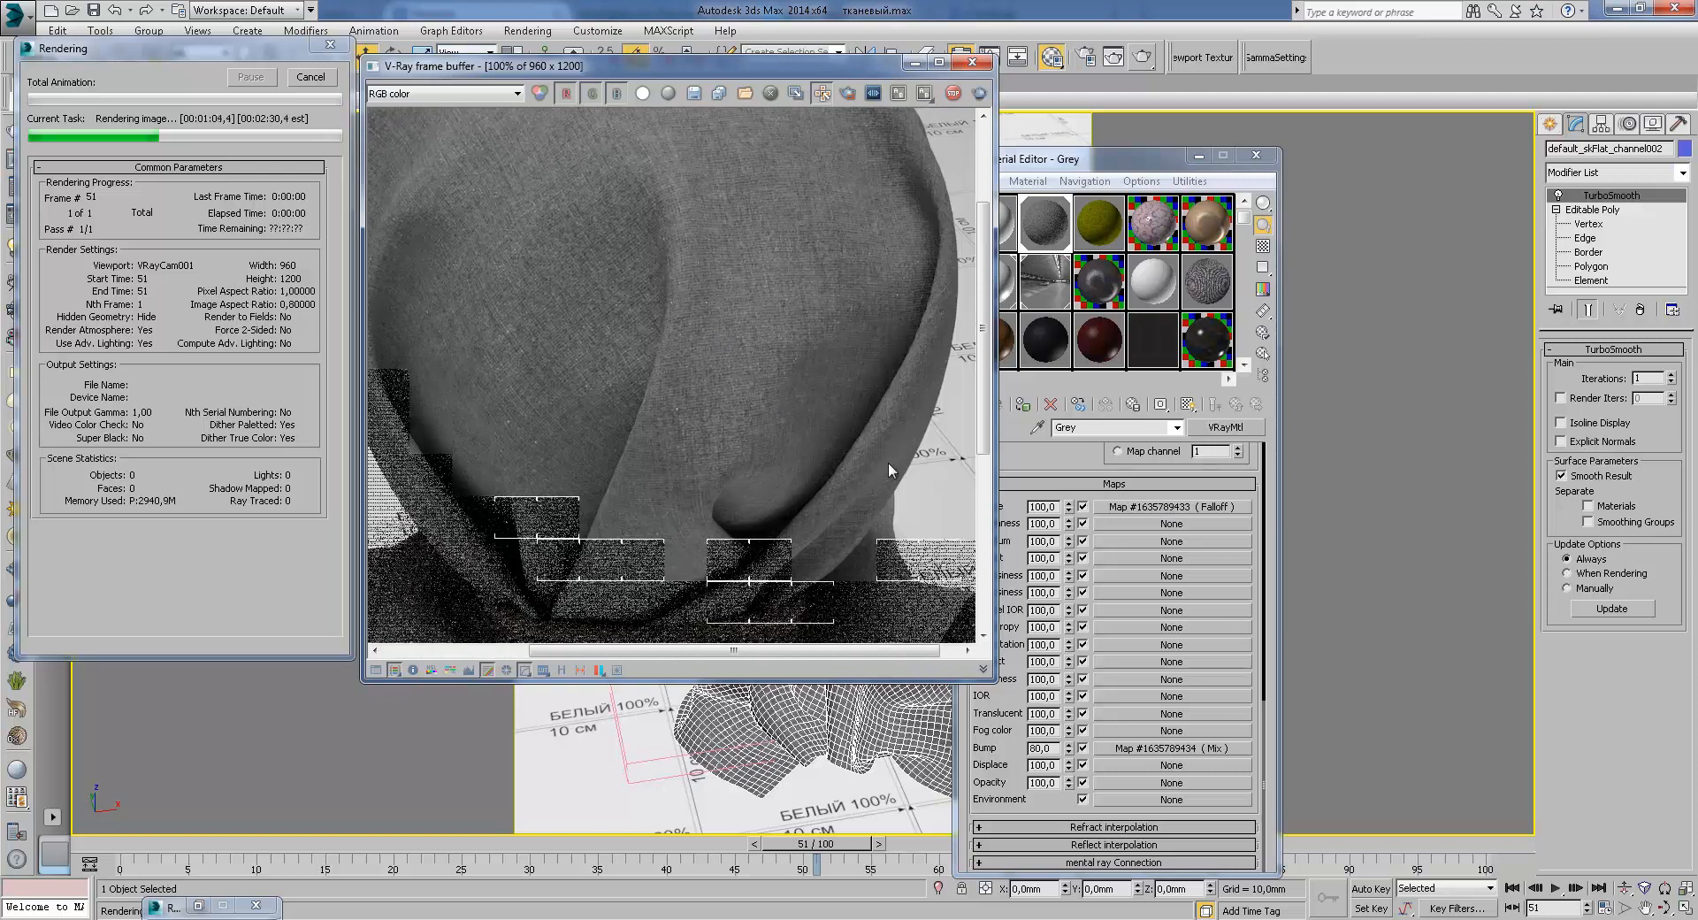
pyautogui.scroll(1, 888, 461)
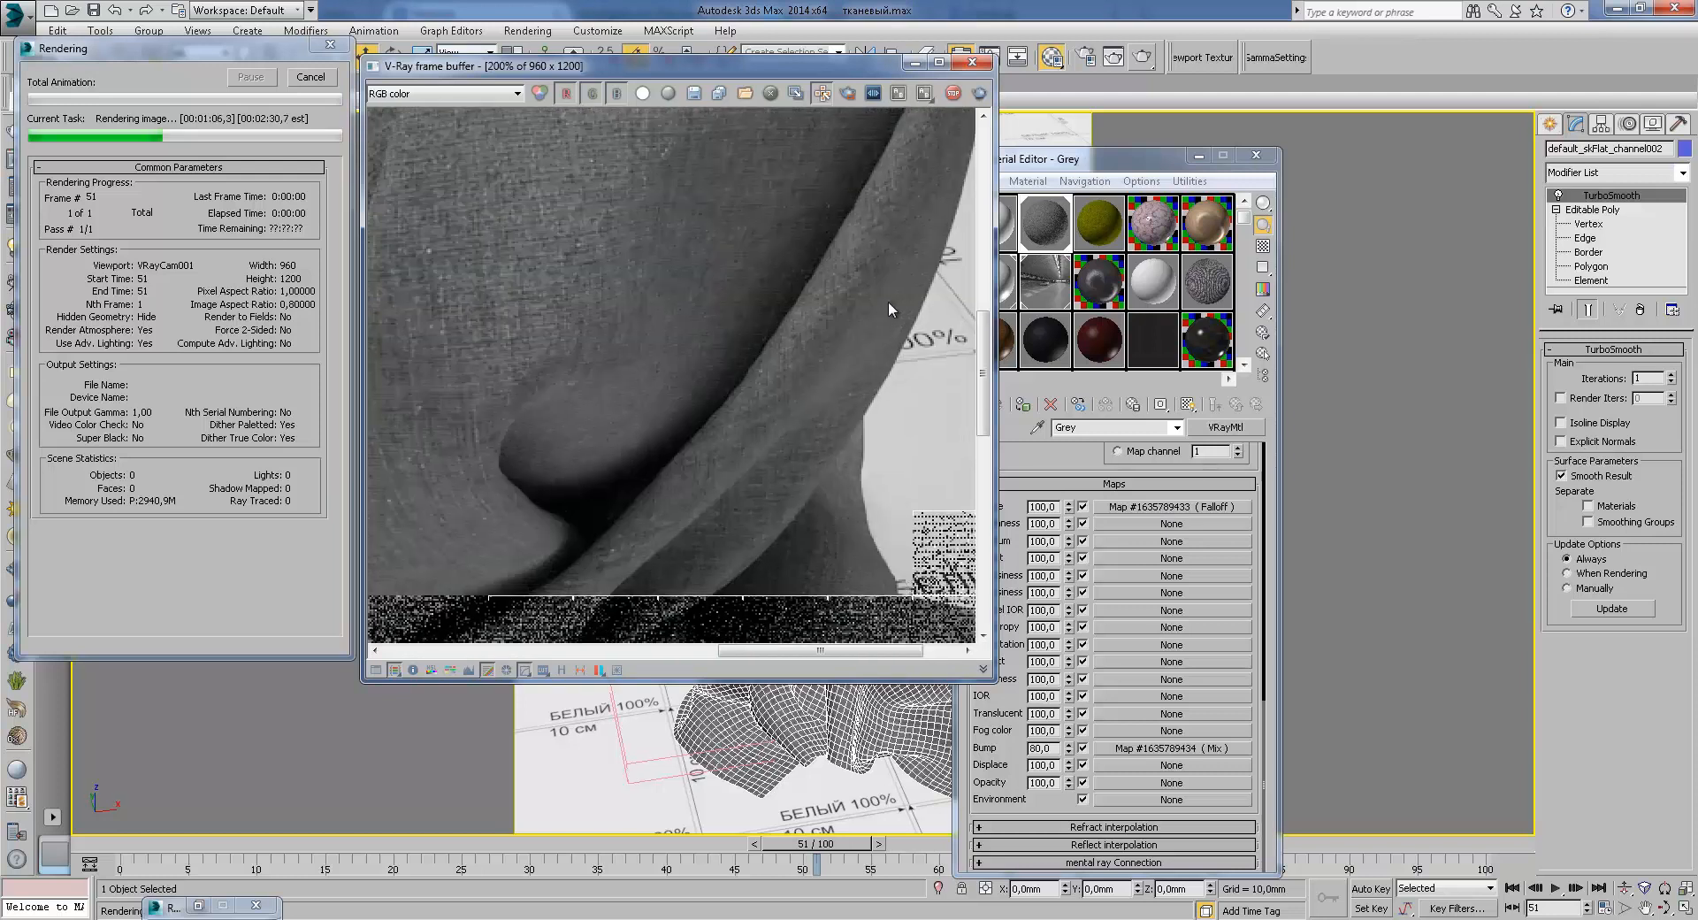
pyautogui.moveTo(911, 319); pyautogui.dragTo(849, 380, button='middle')
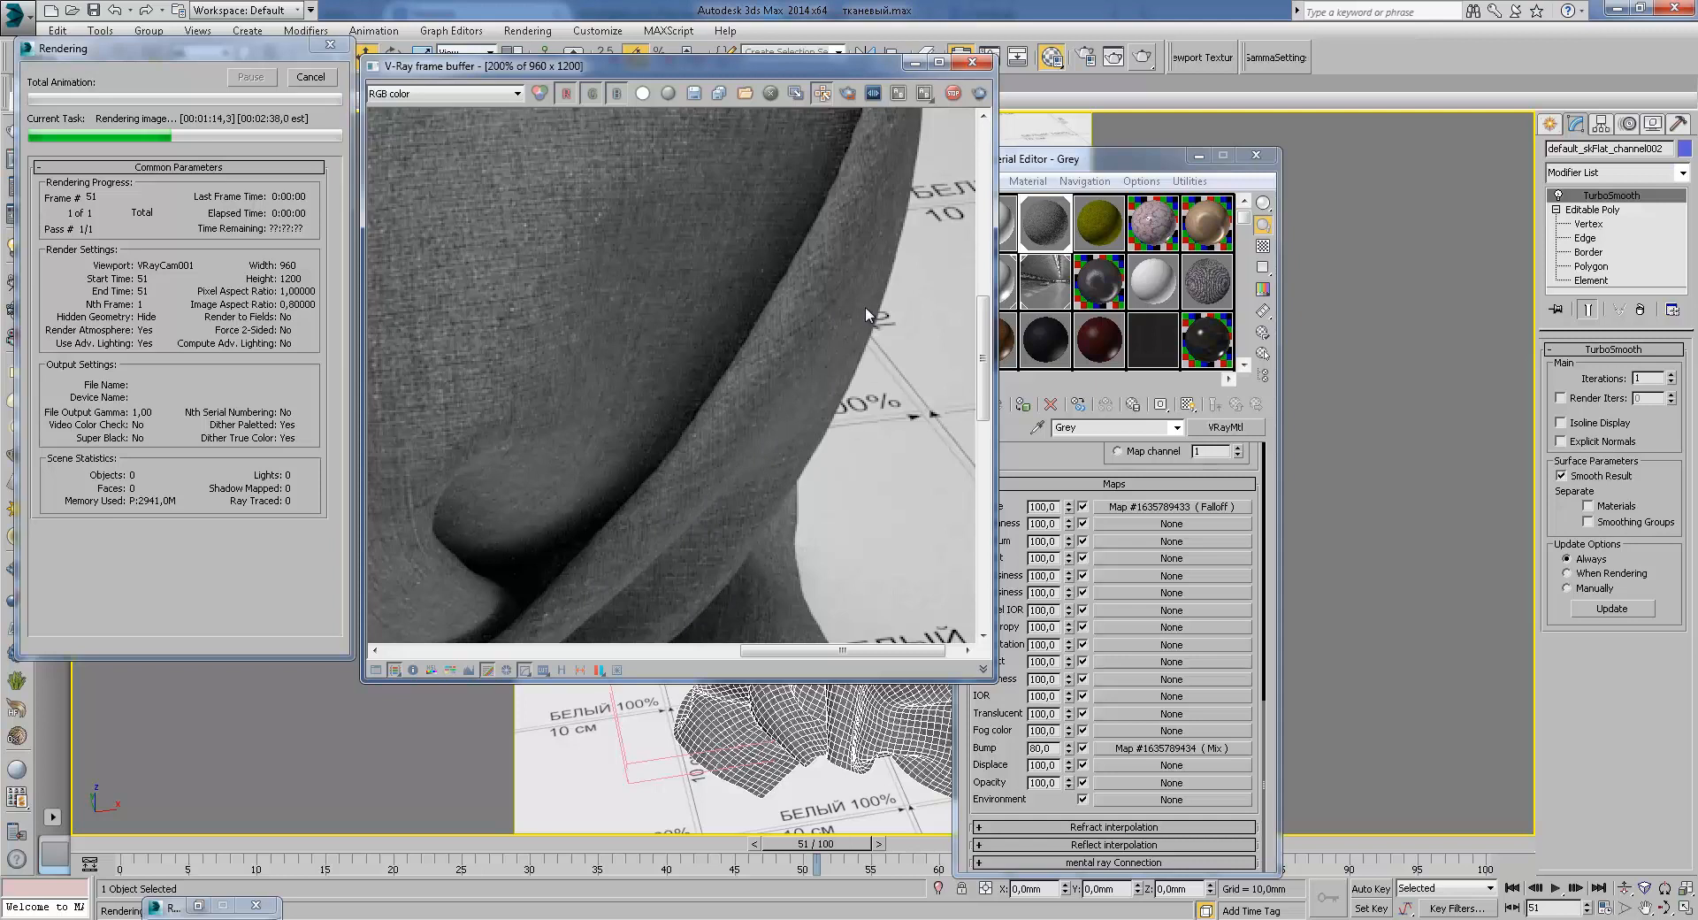
pyautogui.scroll(-3, 715, 480)
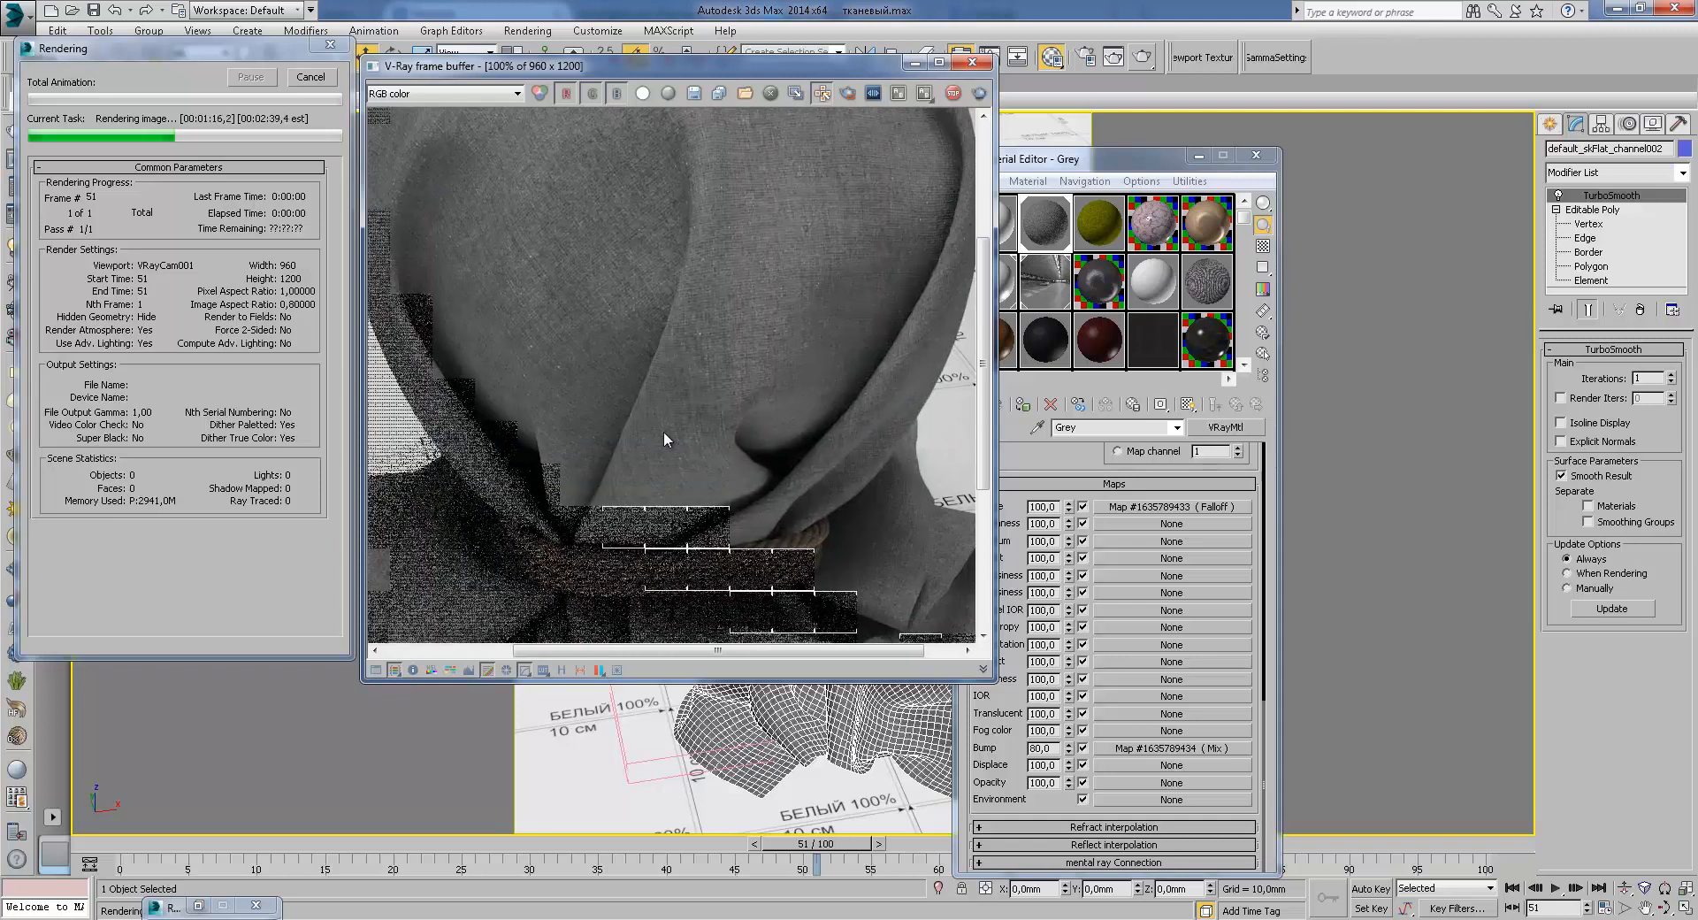
pyautogui.scroll(1, 833, 506)
pyautogui.moveTo(760, 428); pyautogui.dragTo(856, 529, button='middle')
pyautogui.scroll(-1, 833, 506)
pyautogui.moveTo(824, 292); pyautogui.dragTo(771, 458, button='middle')
pyautogui.scroll(1, 771, 458)
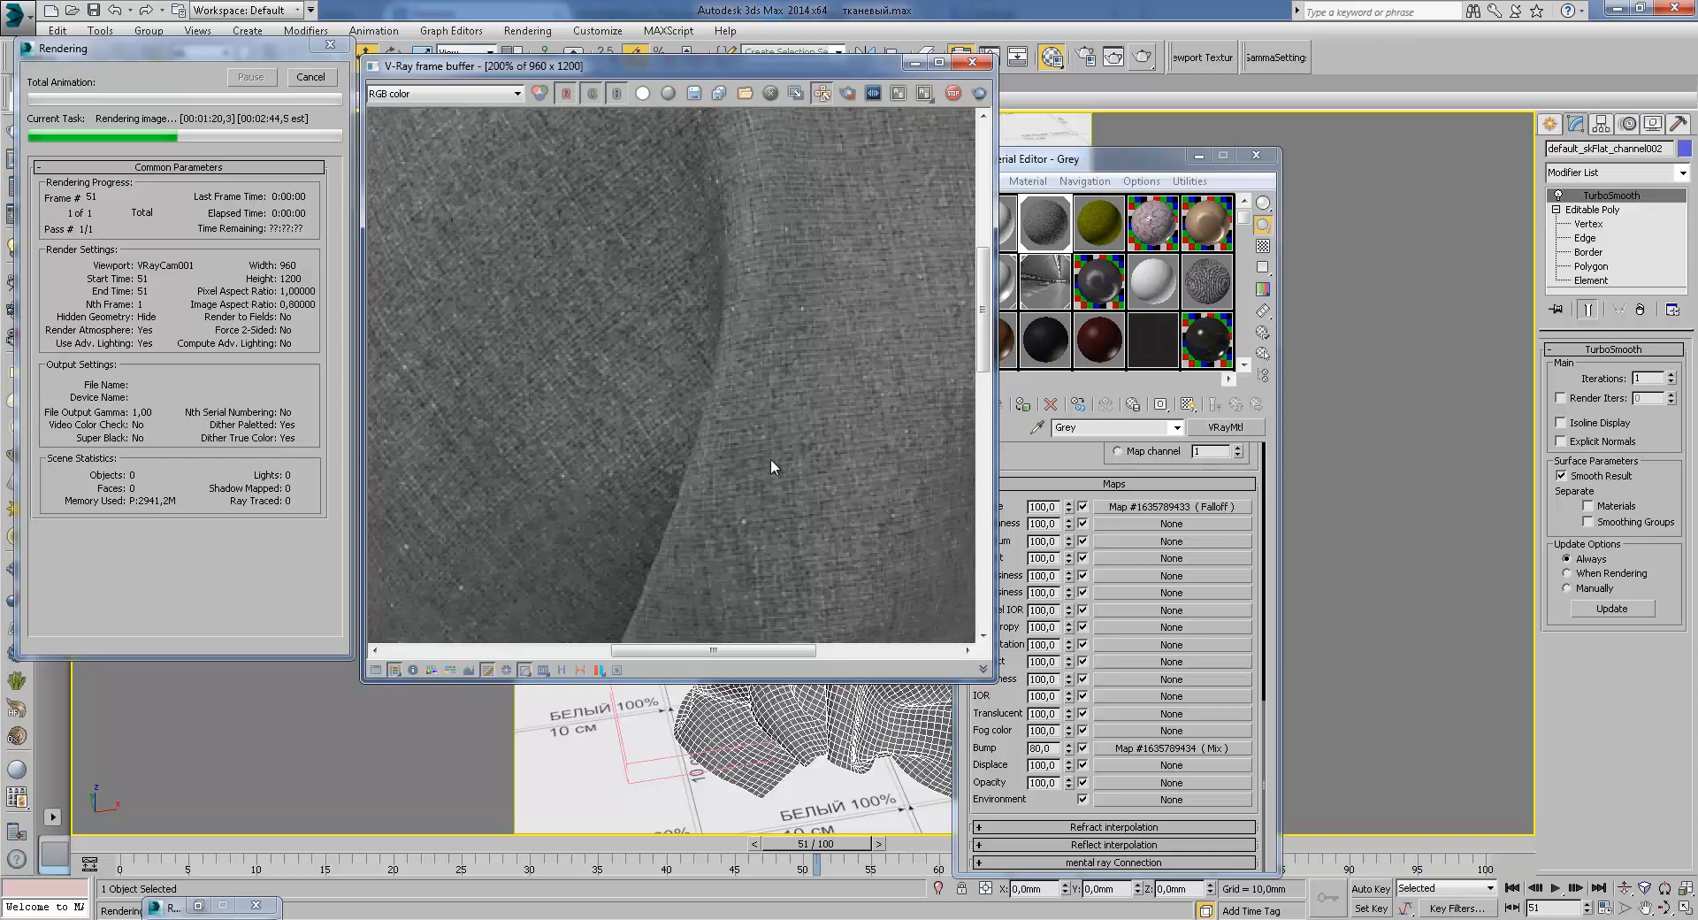
pyautogui.scroll(-1, 771, 458)
pyautogui.moveTo(696, 359); pyautogui.dragTo(773, 428, button='middle')
pyautogui.moveTo(730, 480); pyautogui.dragTo(690, 368, button='middle')
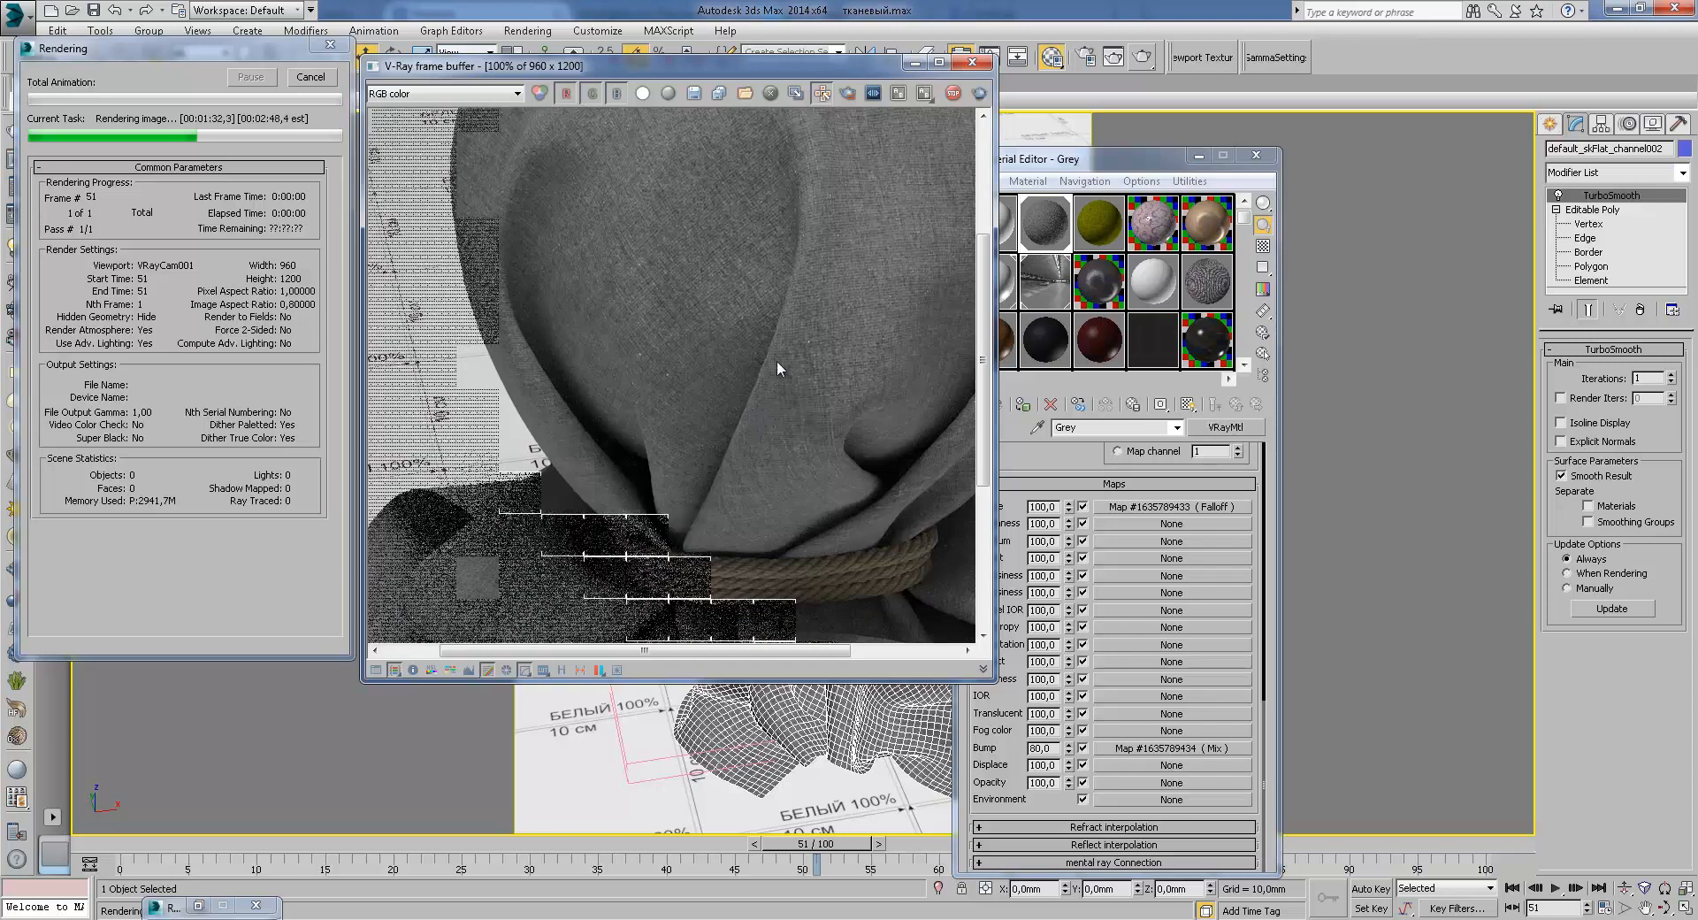
pyautogui.moveTo(776, 359); pyautogui.dragTo(780, 469, button='middle')
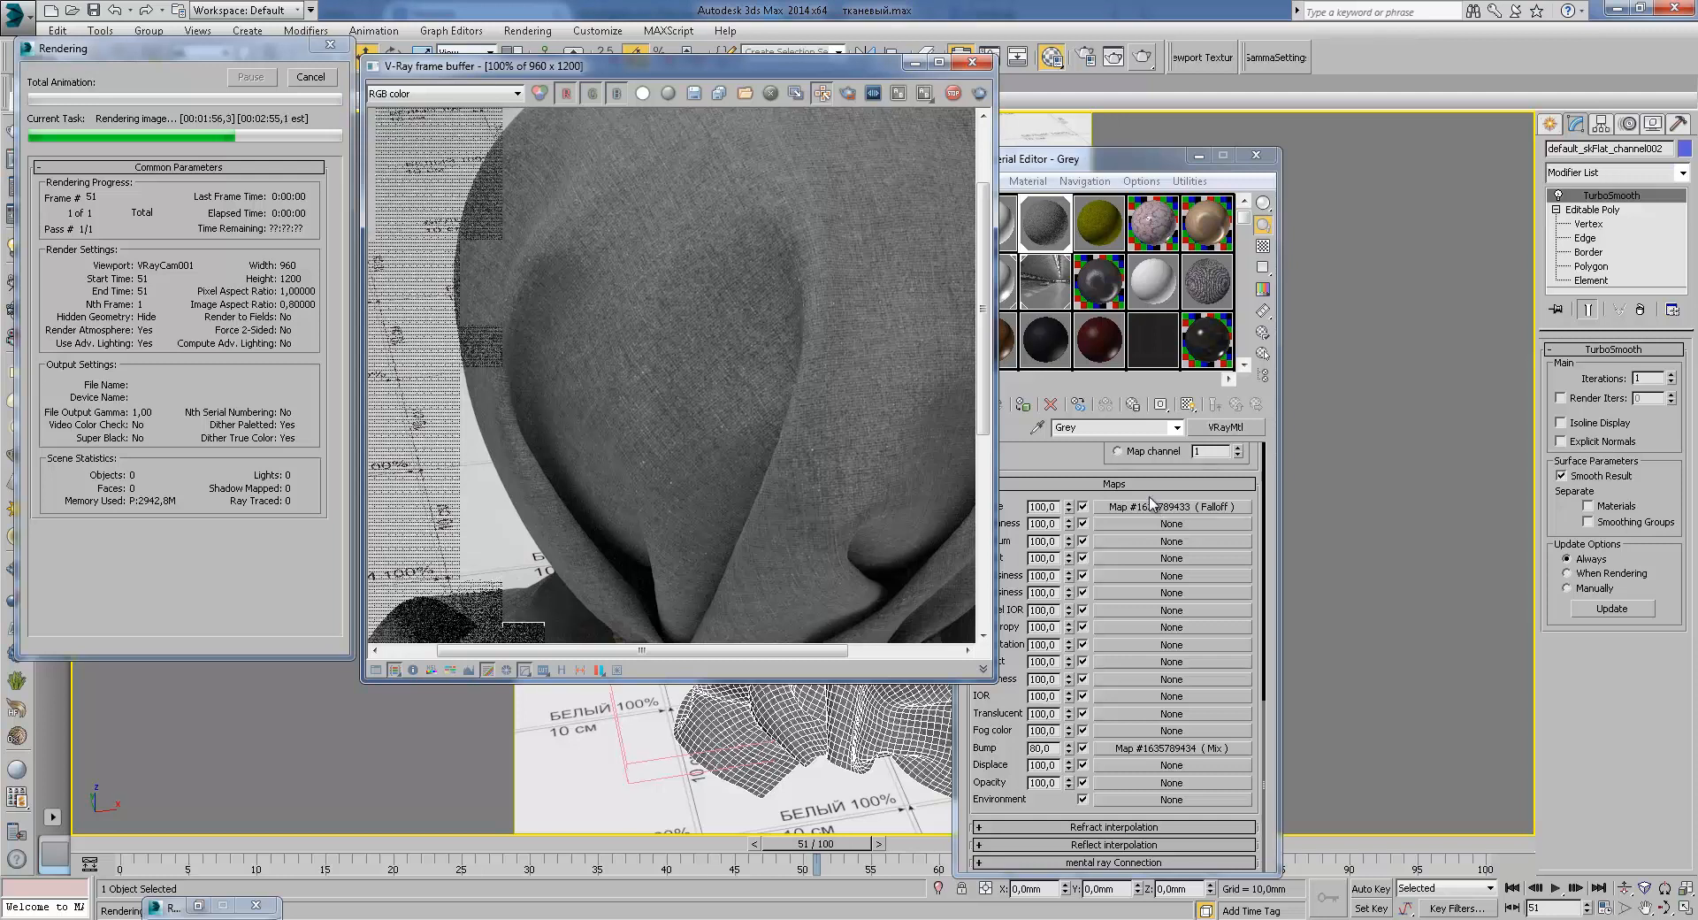
# Step: Examine the cloth beside the rope close up, and compare it with the whole draped form and its upper part
pyautogui.moveTo(704, 301); pyautogui.dragTo(696, 482, button='middle')
pyautogui.scroll(-1, 700, 438)
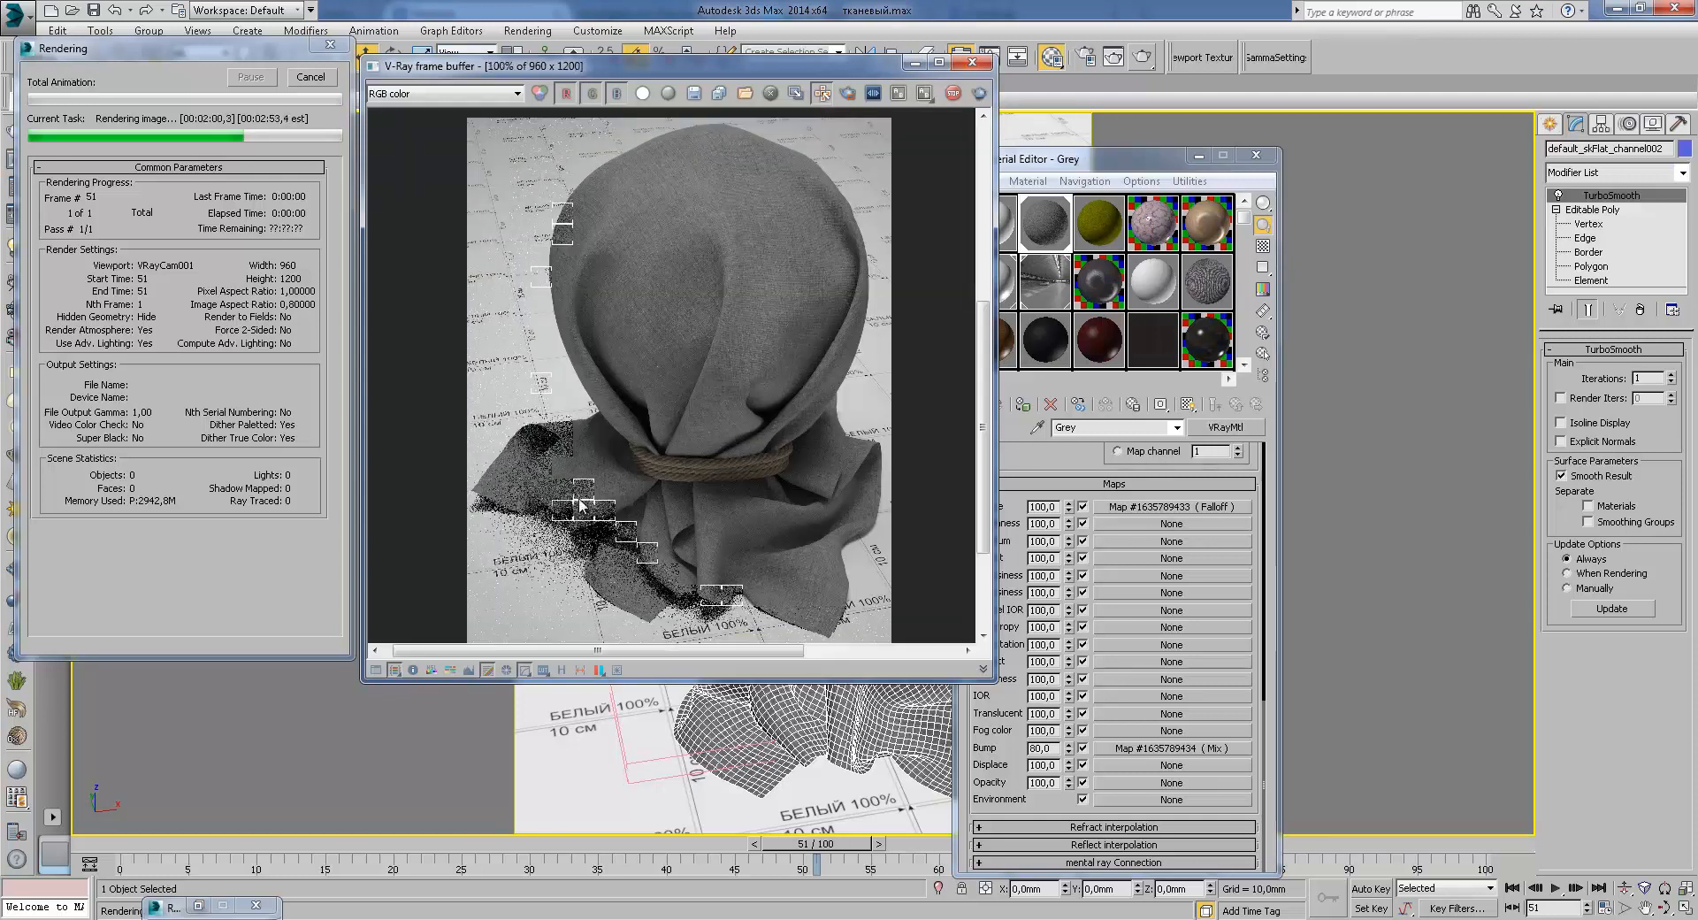
pyautogui.scroll(1, 584, 498)
pyautogui.scroll(1, 583, 501)
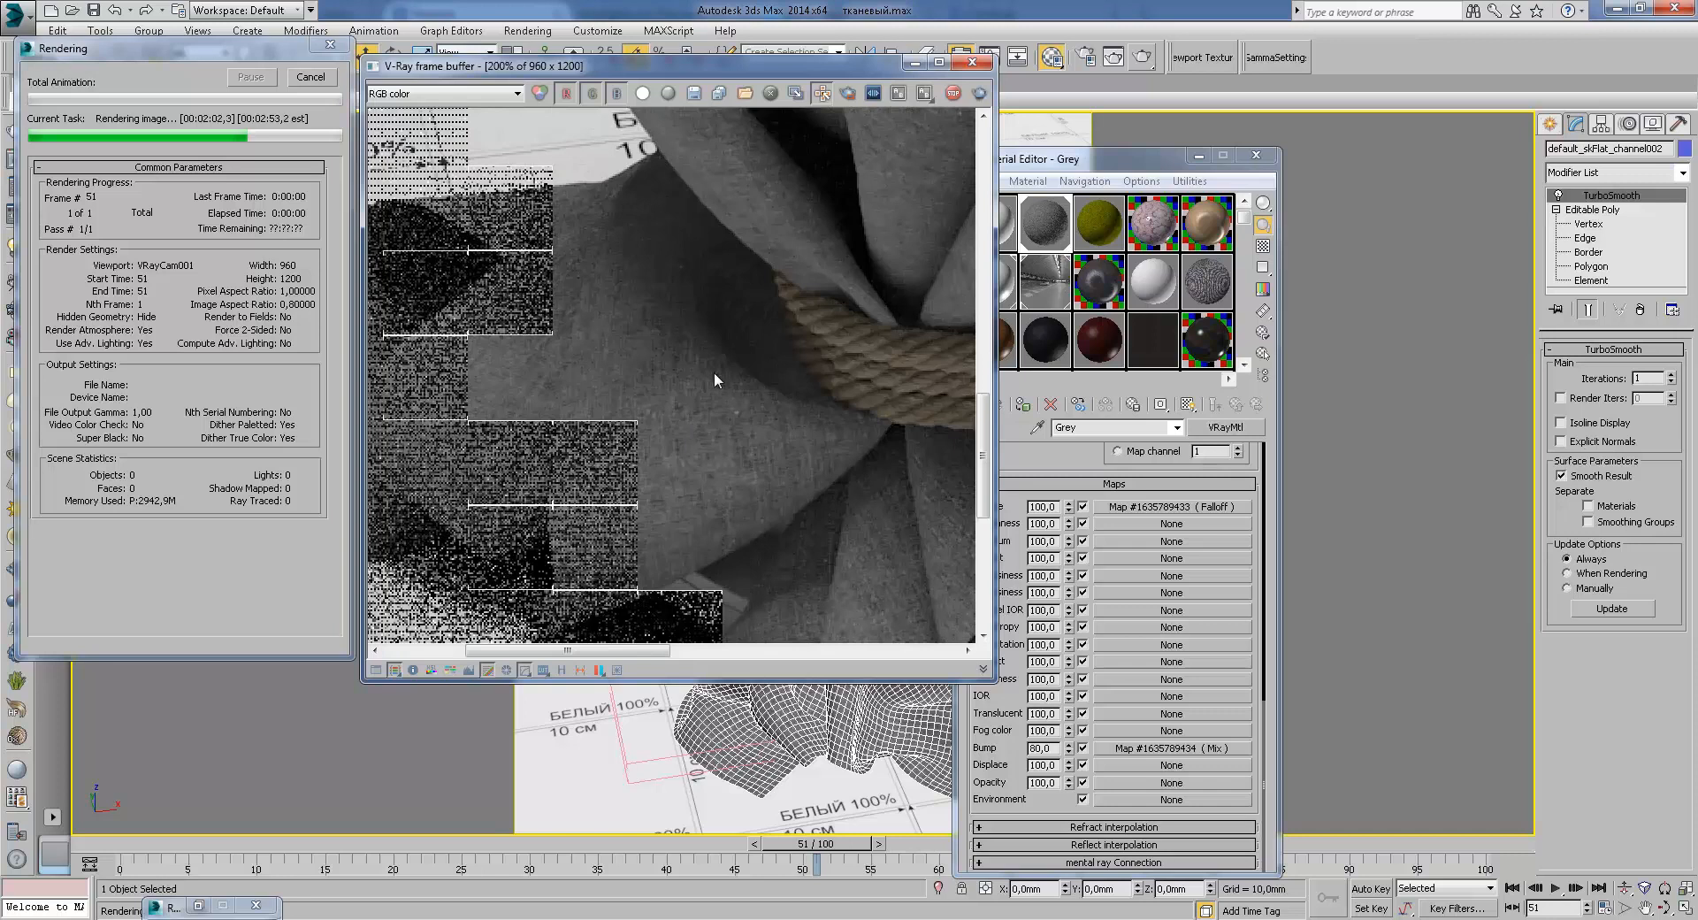
pyautogui.scroll(1, 700, 306)
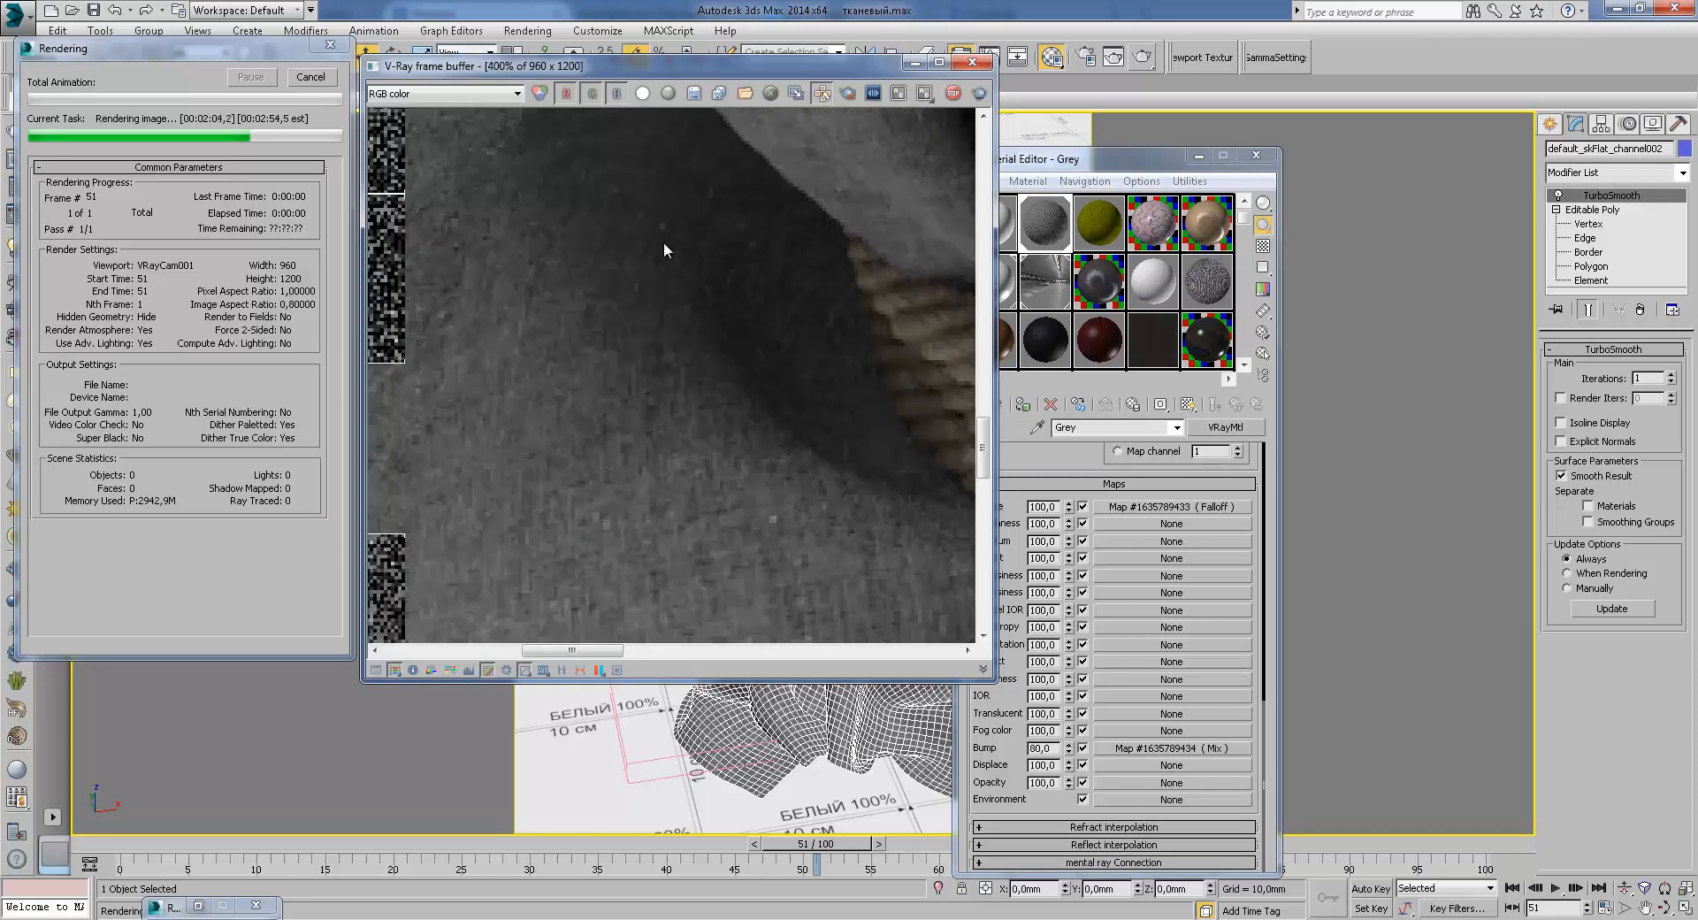
pyautogui.scroll(-1, 778, 522)
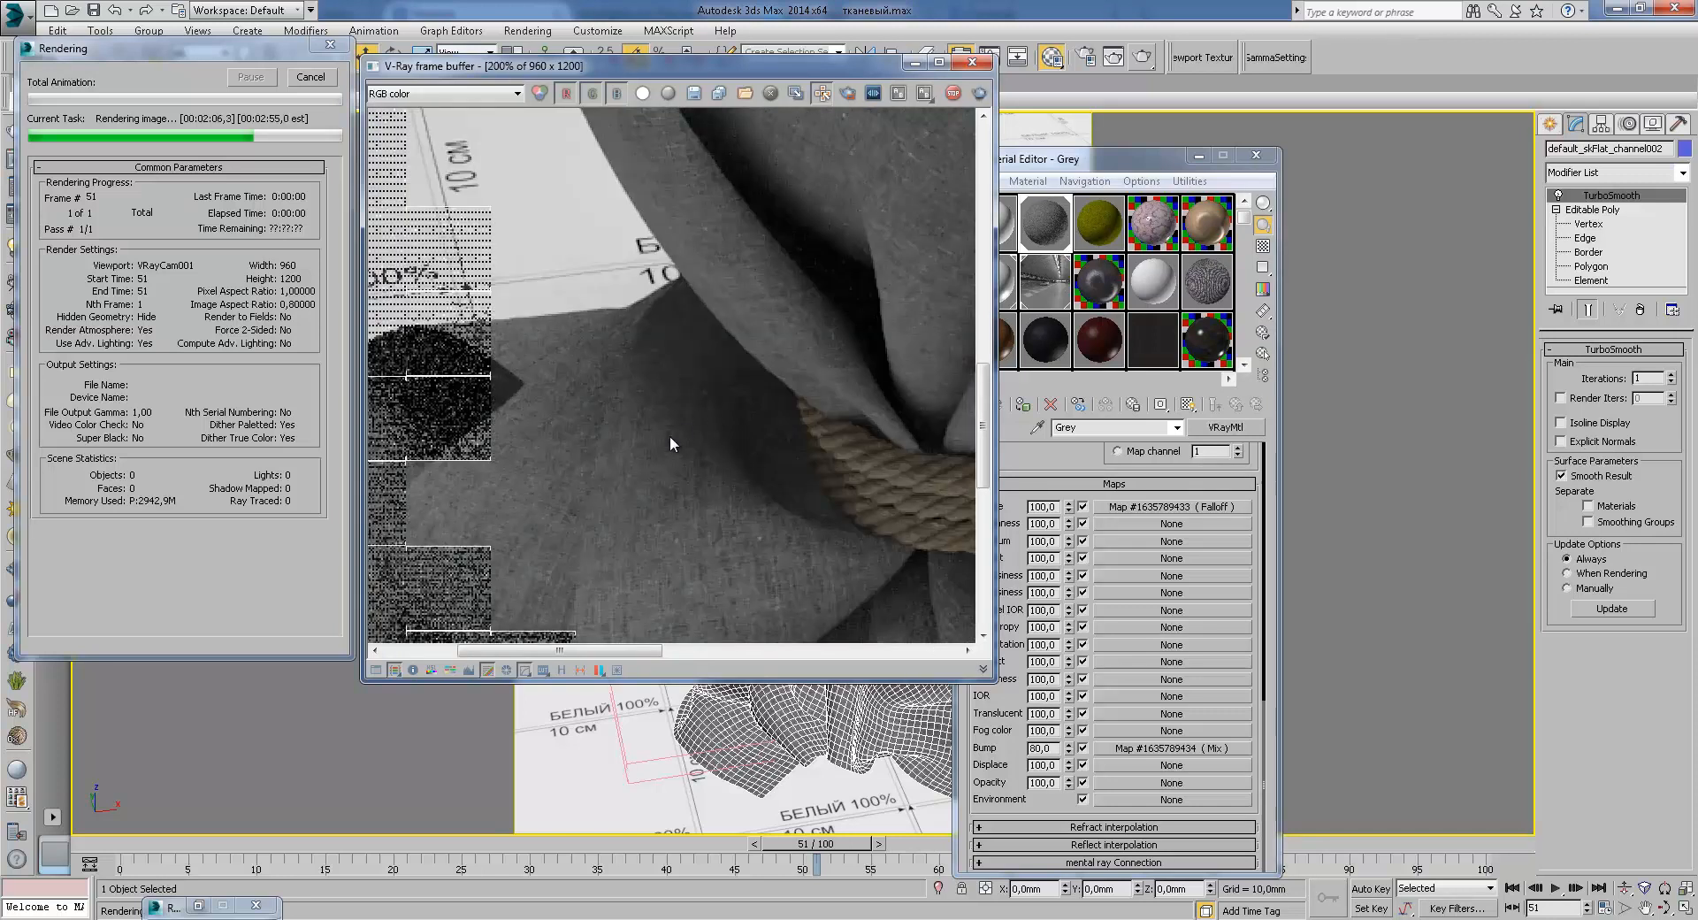
pyautogui.moveTo(670, 435); pyautogui.dragTo(778, 407, button='middle')
pyautogui.scroll(-1, 768, 354)
pyautogui.scroll(-1, 777, 402)
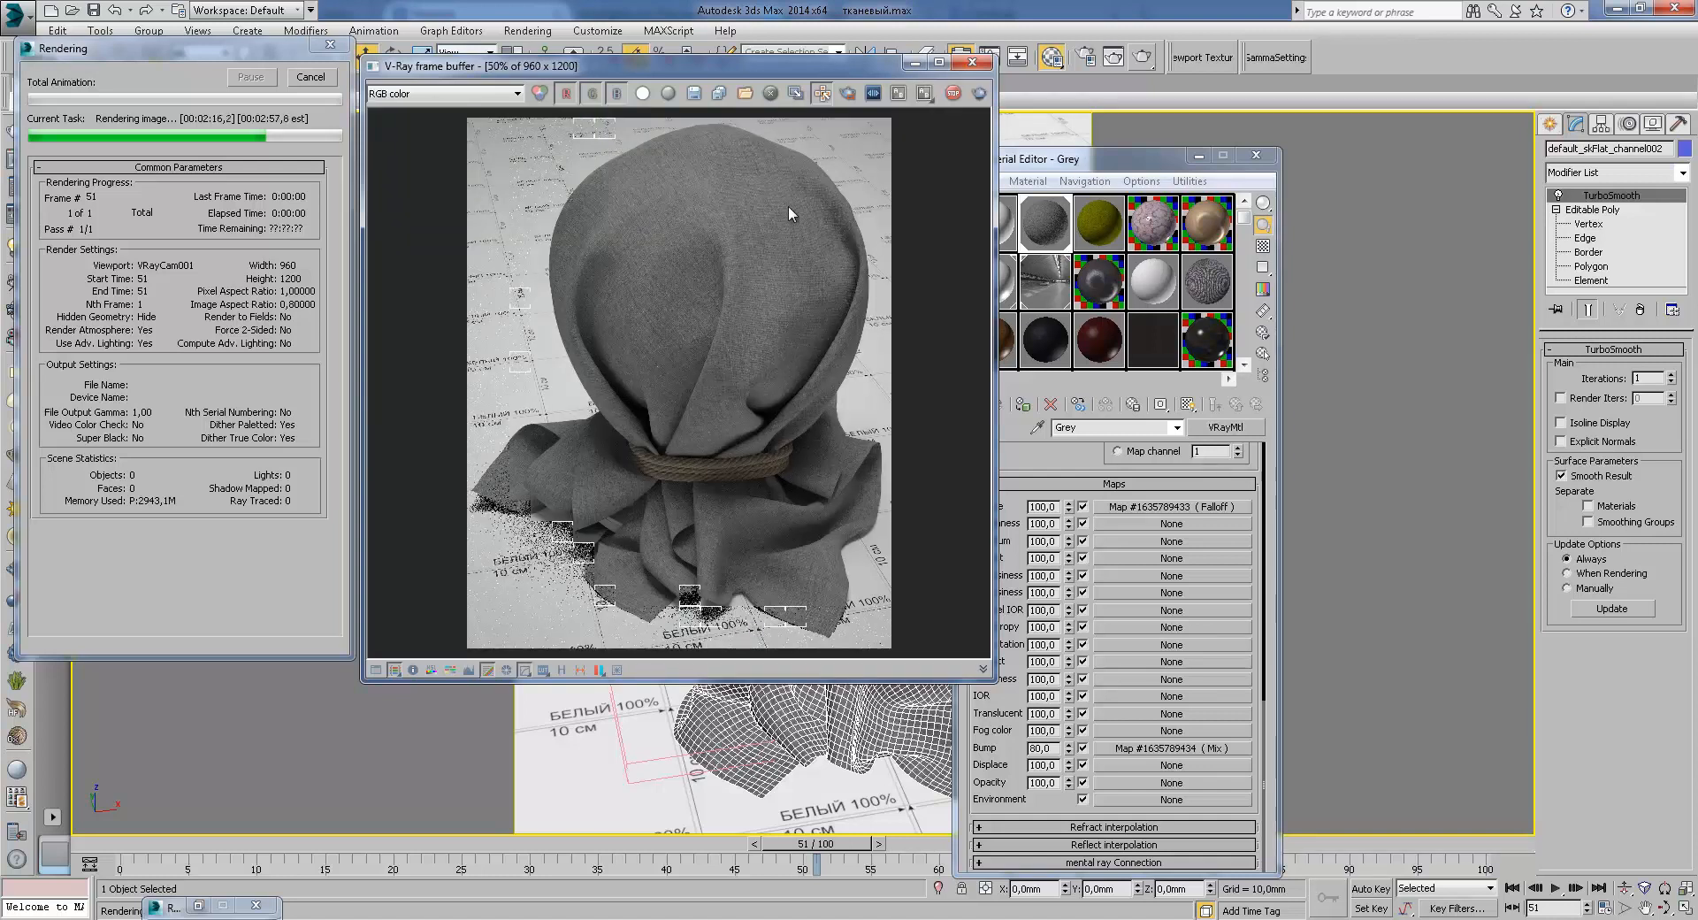
pyautogui.scroll(1, 799, 235)
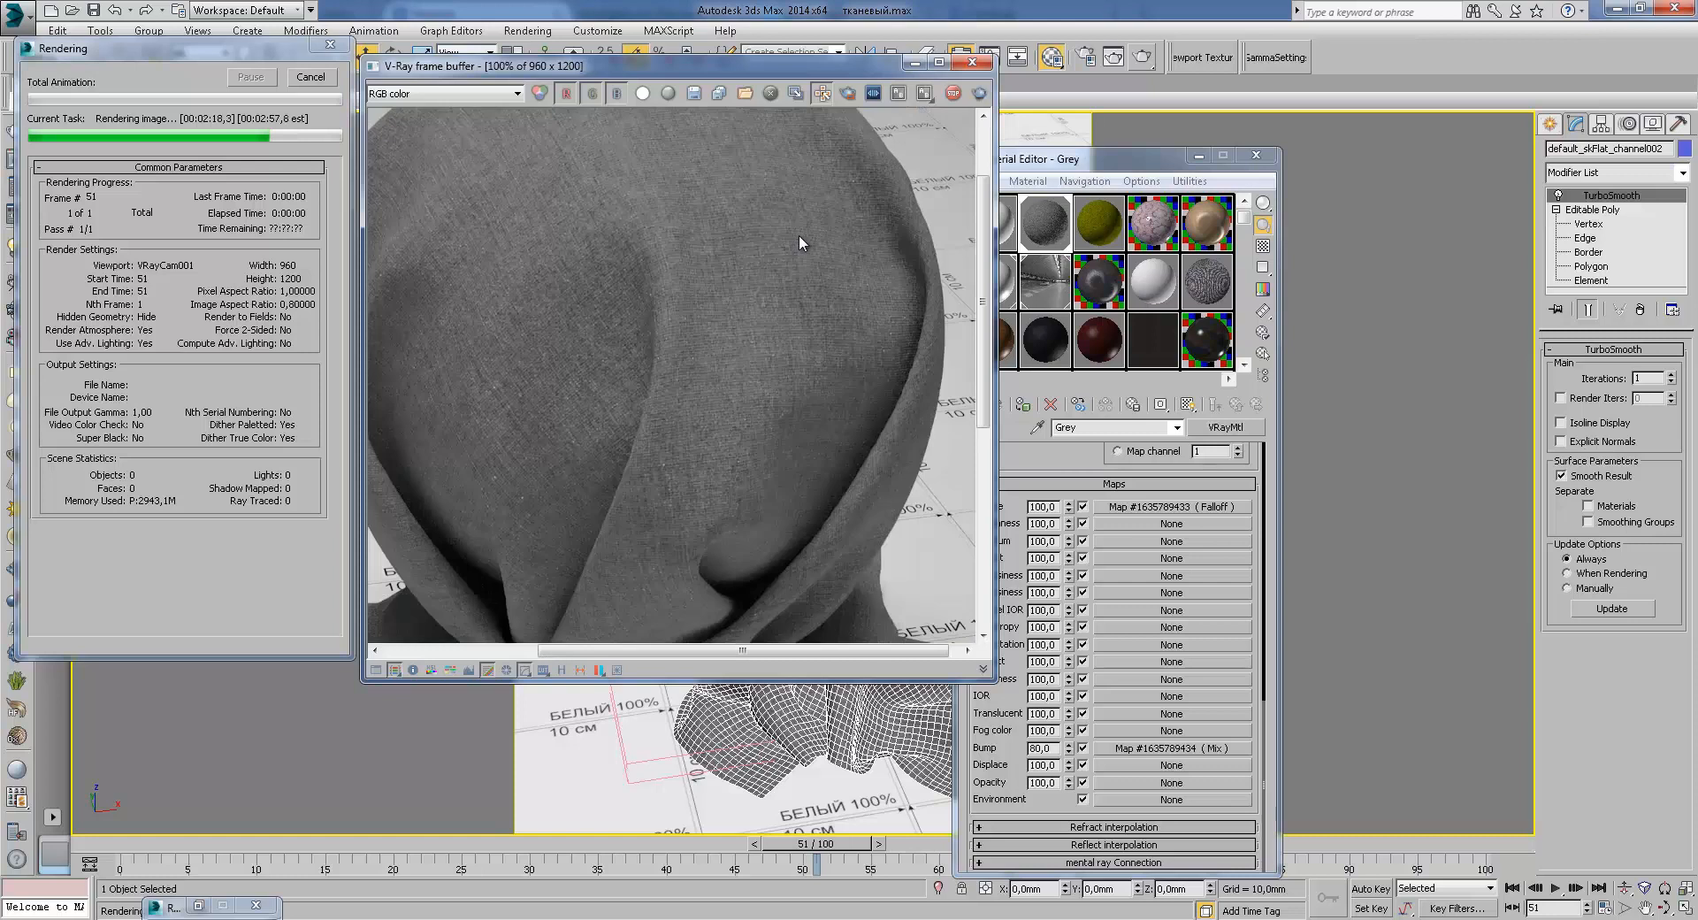
pyautogui.moveTo(799, 235); pyautogui.dragTo(847, 361, button='middle')
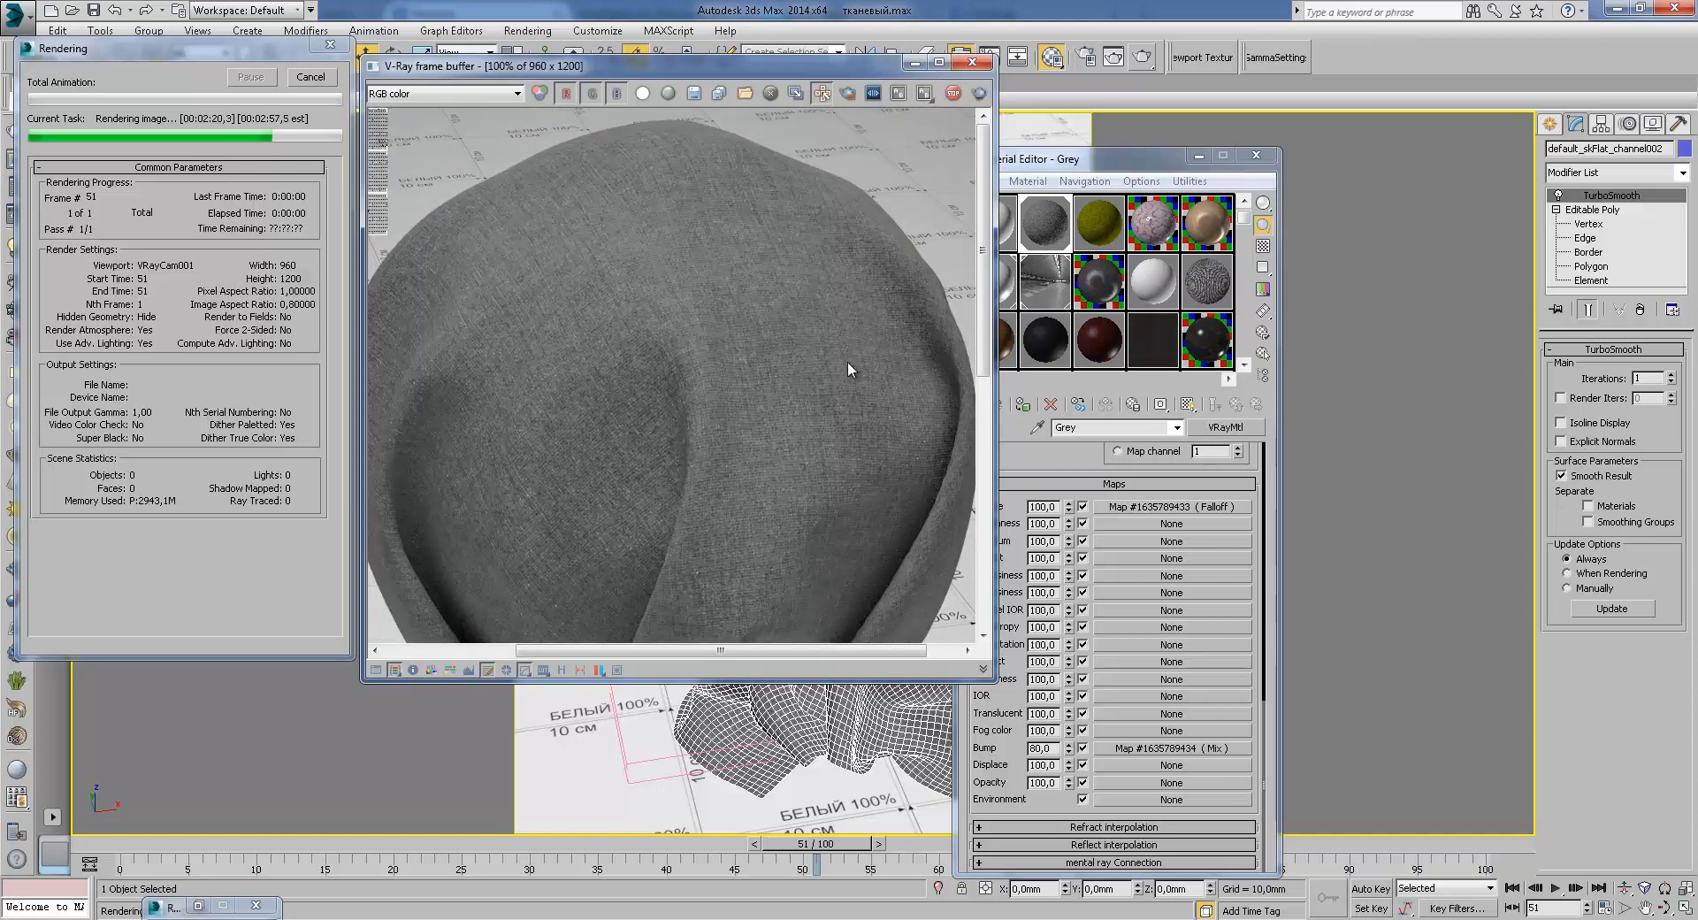
pyautogui.scroll(-1, 815, 371)
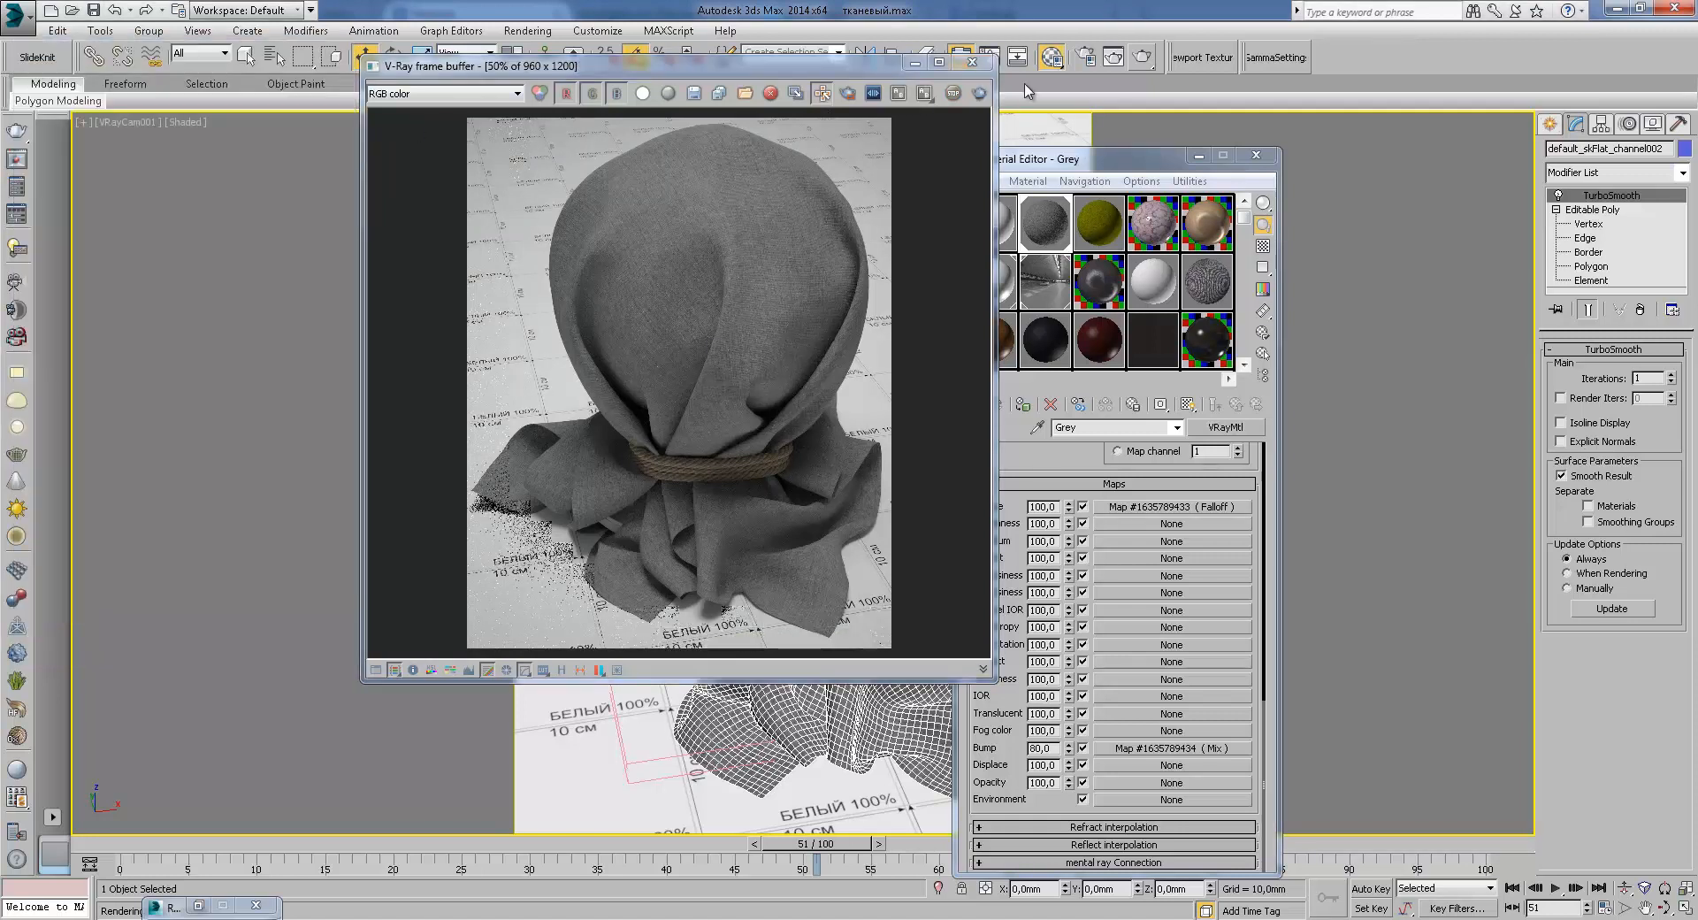
# Step: Close the frame buffer and recheck the Speckle and nested Mix maps in the Grey material's bump, returning to its top level
pyautogui.click(972, 62)
pyautogui.click(1201, 745)
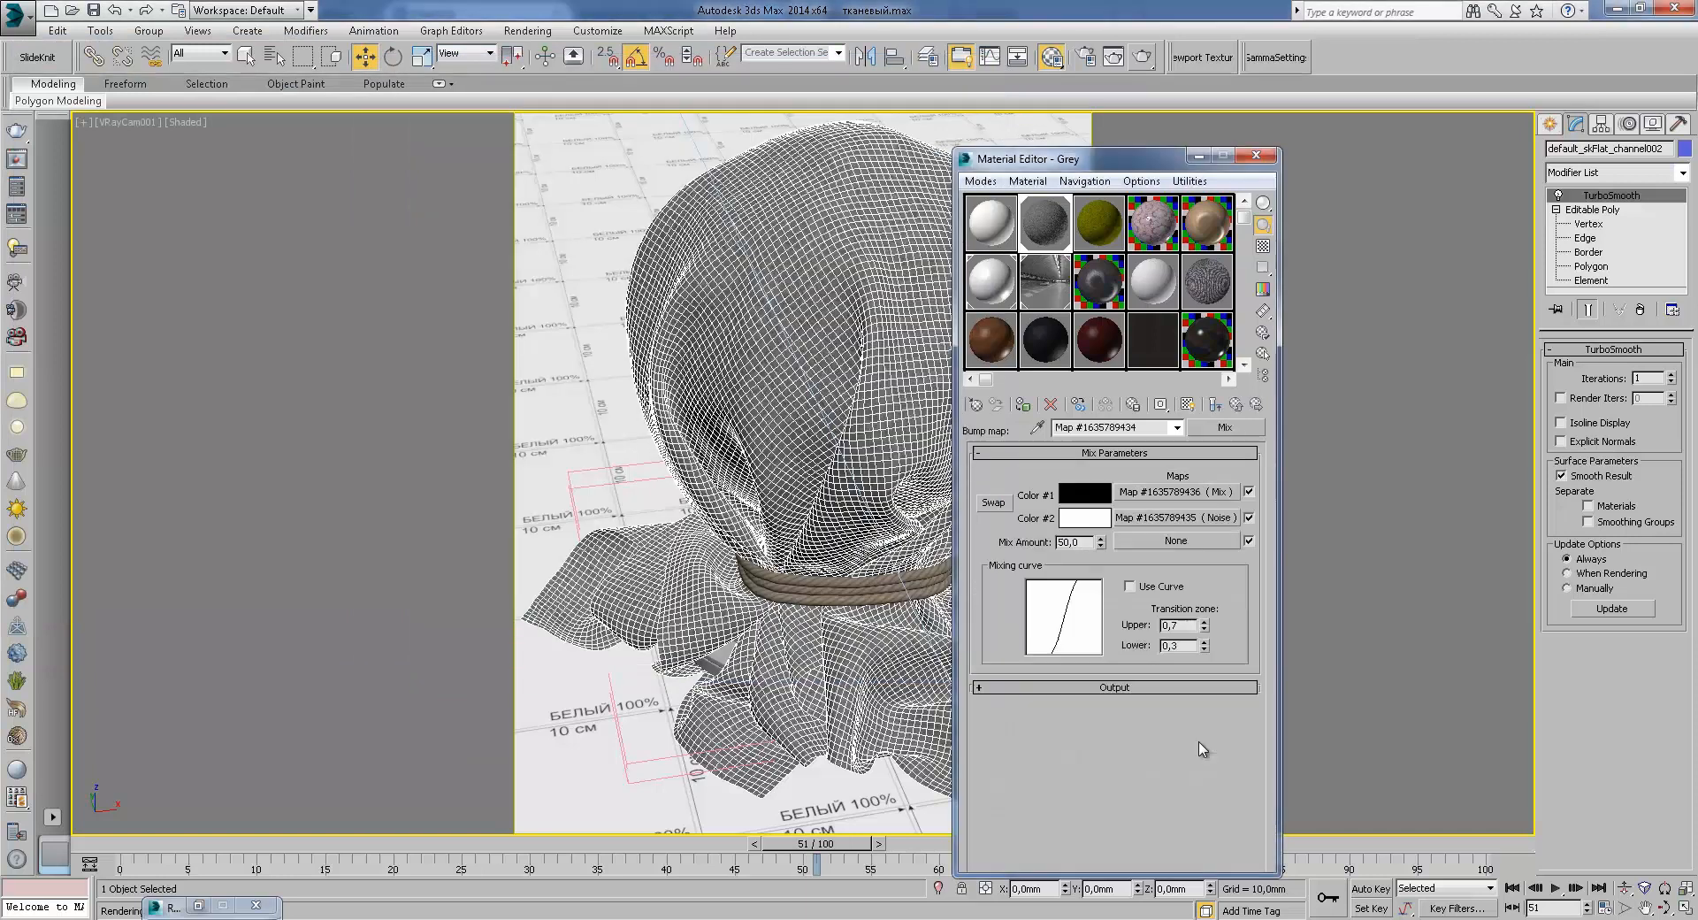
pyautogui.click(1216, 525)
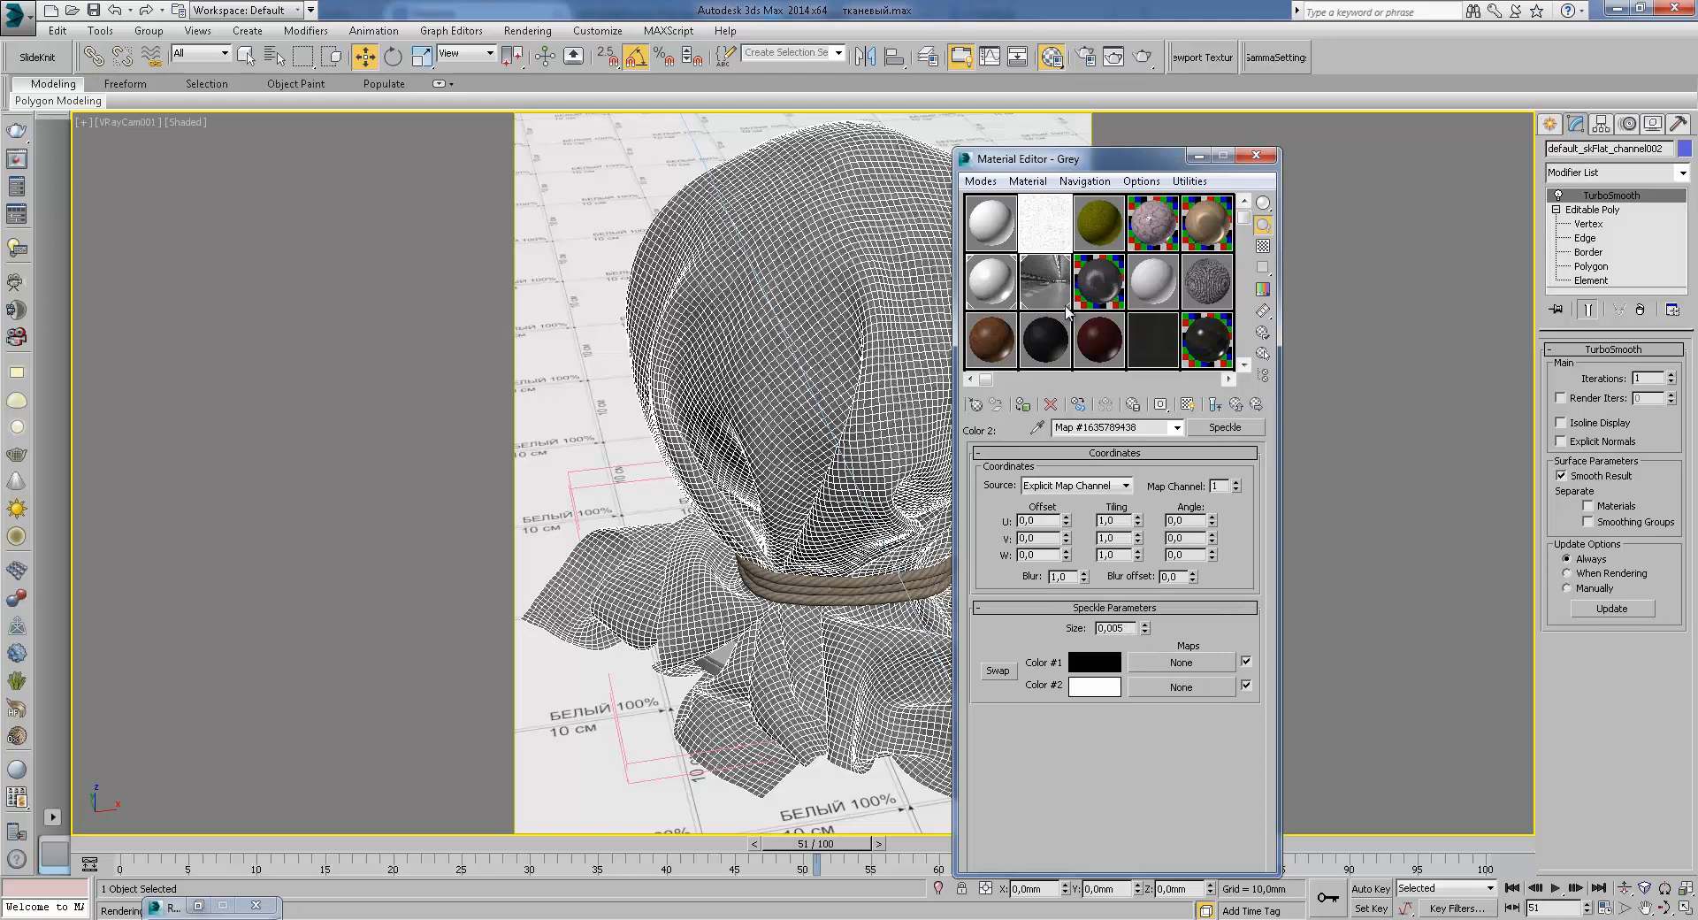
pyautogui.click(1237, 404)
pyautogui.click(1236, 404)
pyautogui.click(1206, 495)
pyautogui.click(1236, 404)
pyautogui.click(1237, 404)
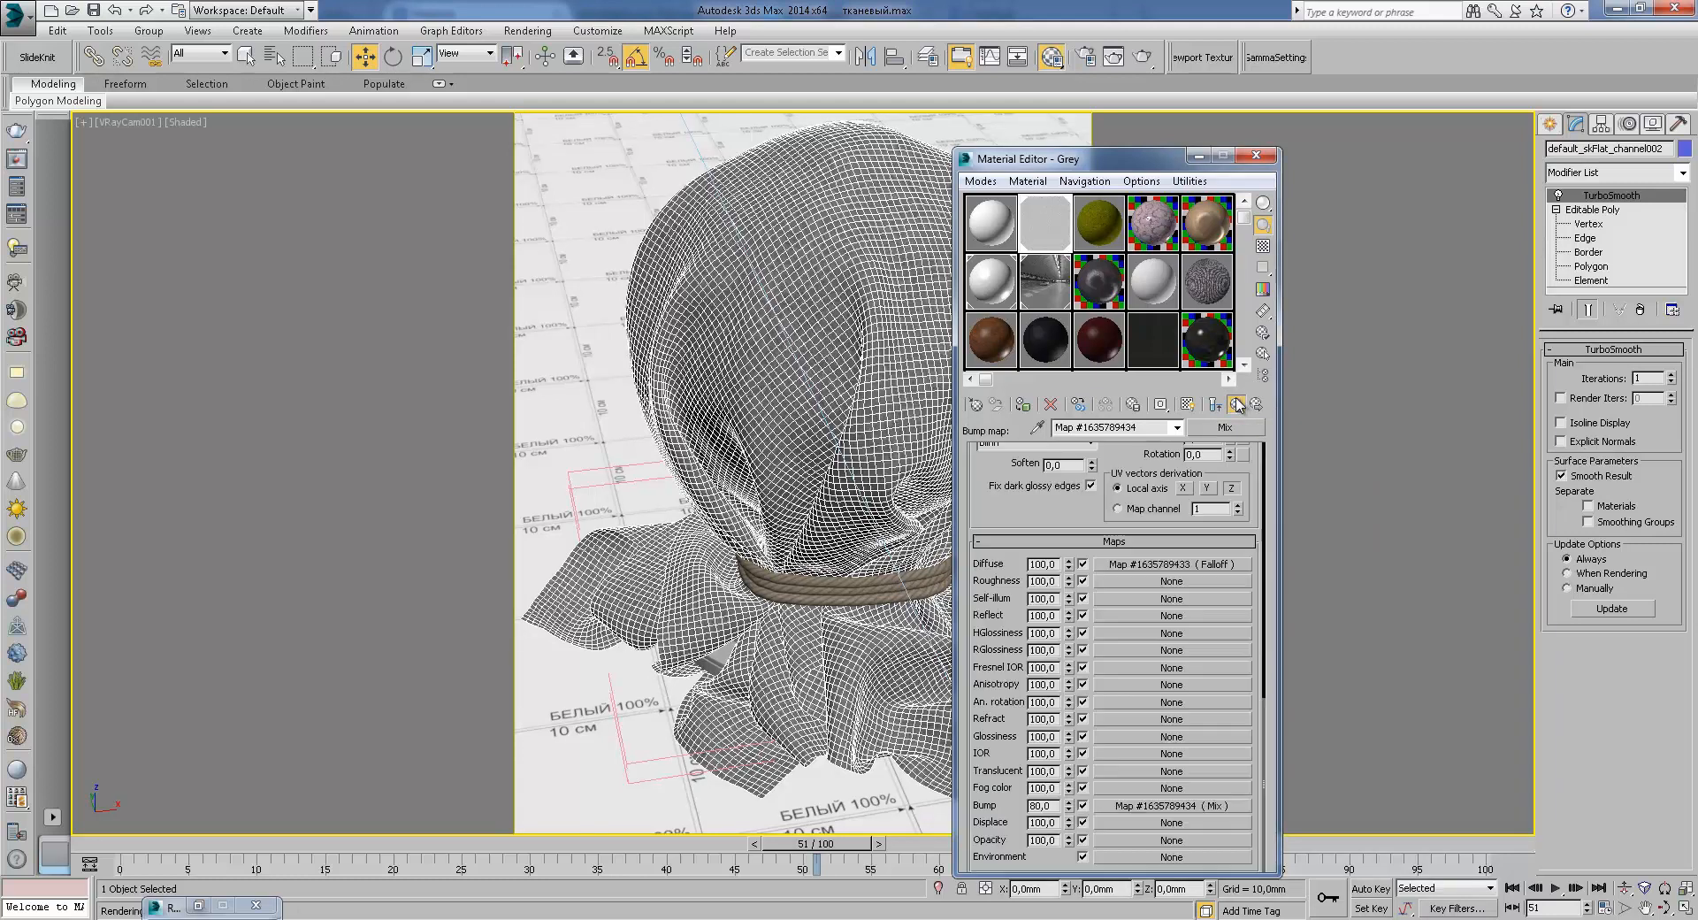
# Step: Assign the Classic Velur material to the draped cloth and open the Map 1 bitmap inside its diffuse Falloff
pyautogui.click(1094, 280)
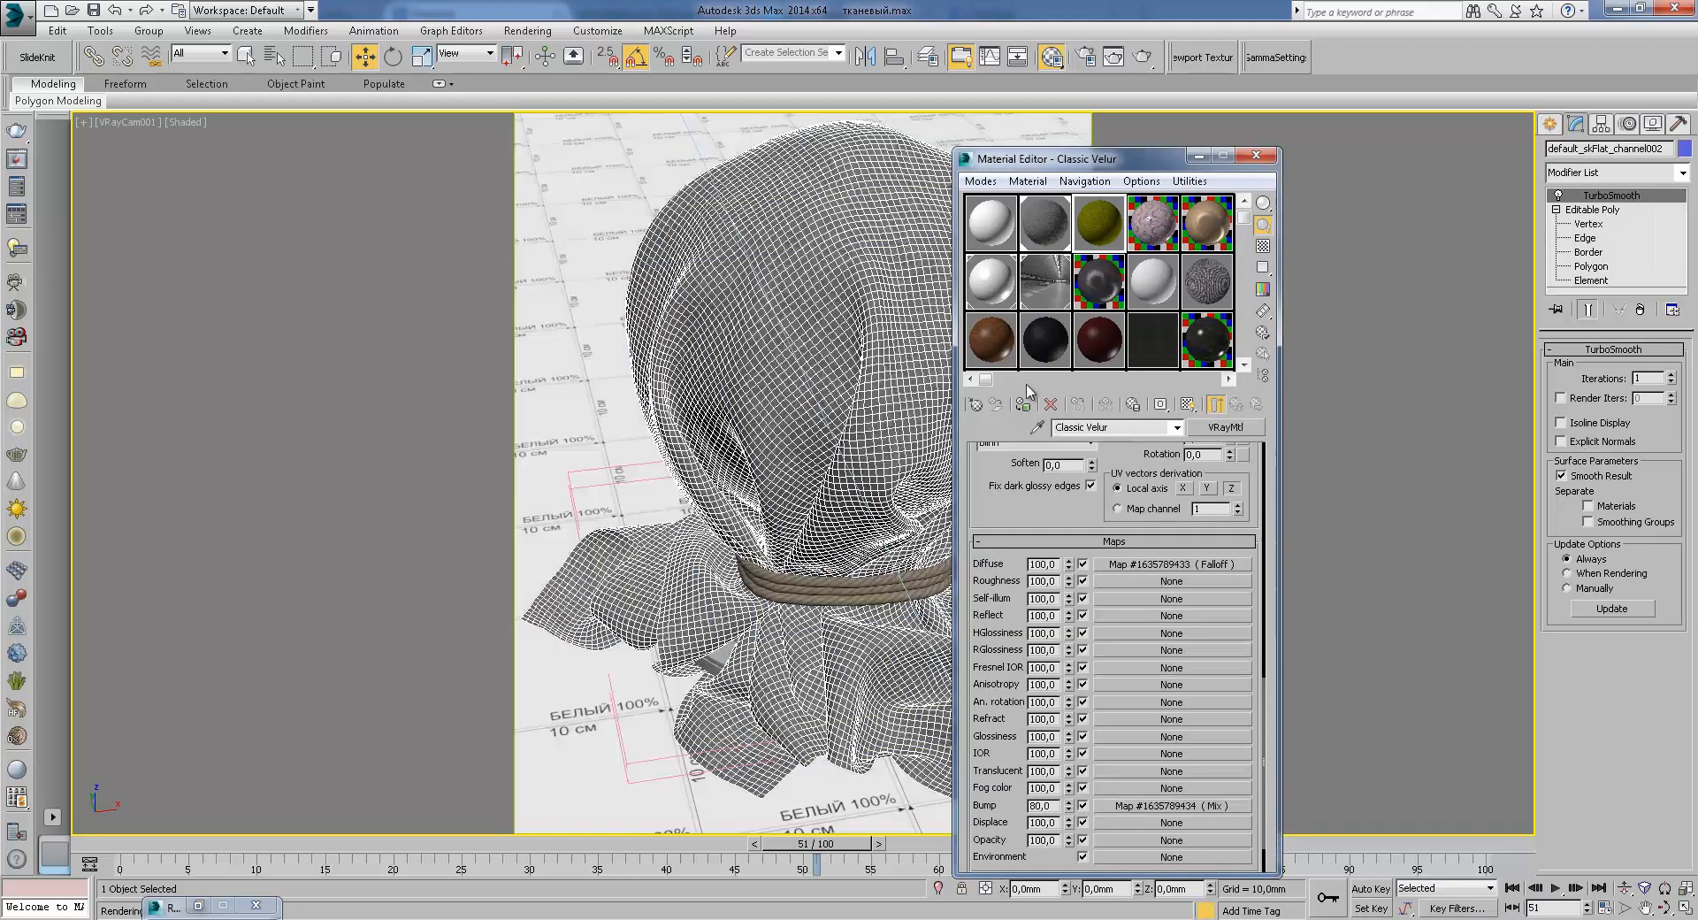
pyautogui.click(1021, 407)
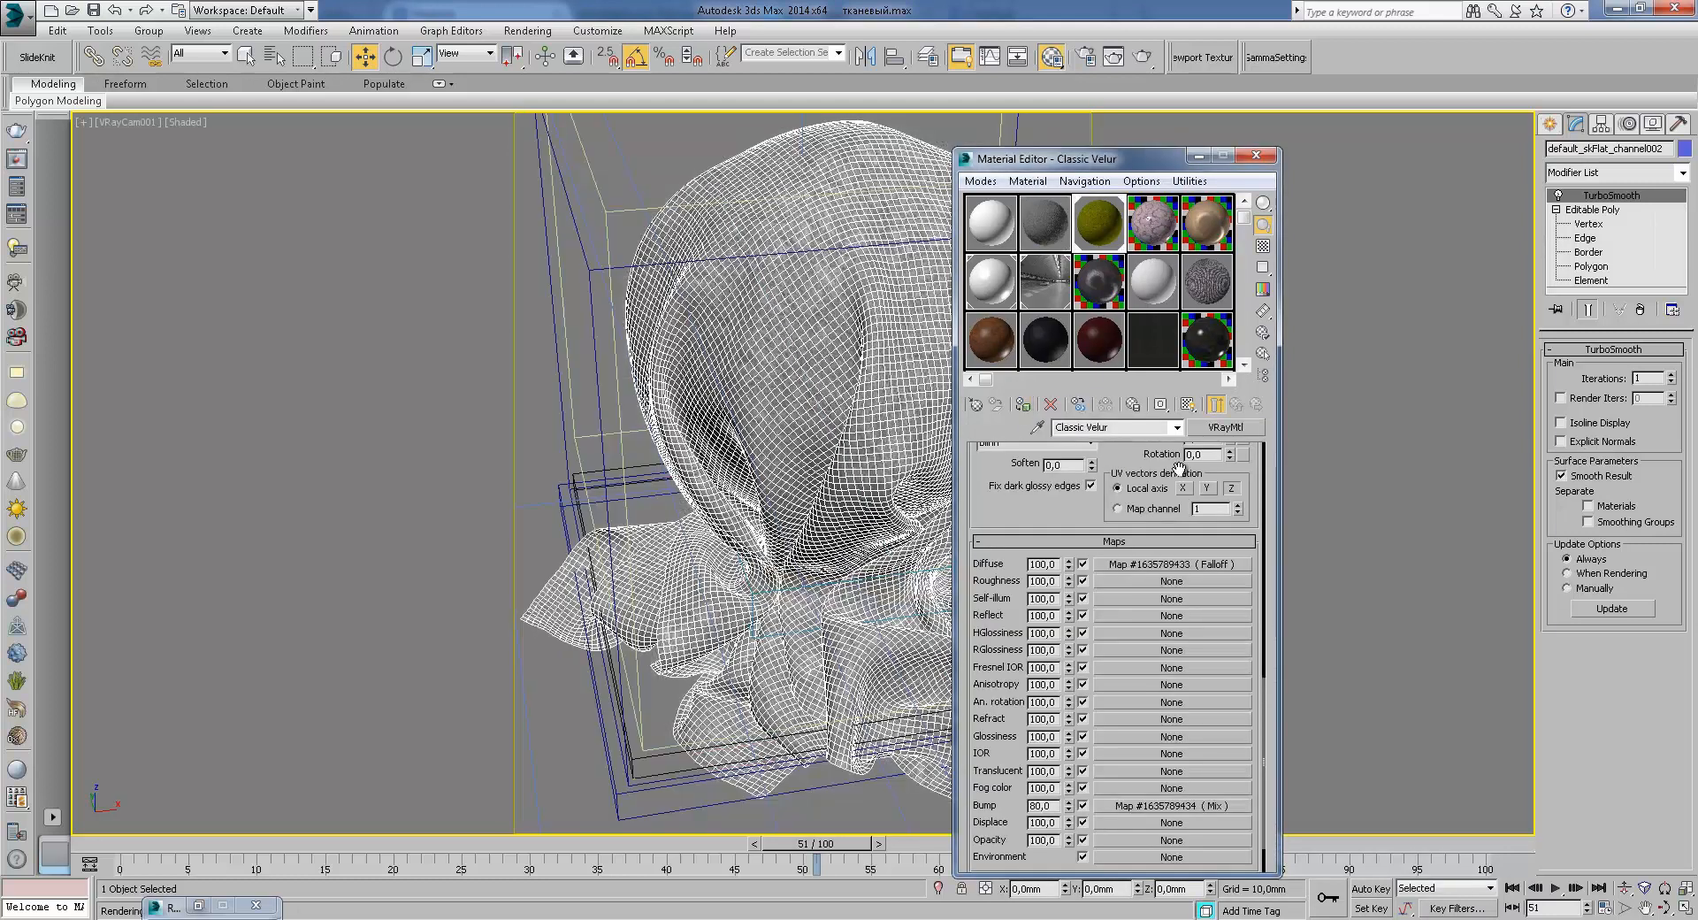
pyautogui.moveTo(1140, 459); pyautogui.dragTo(1131, 584)
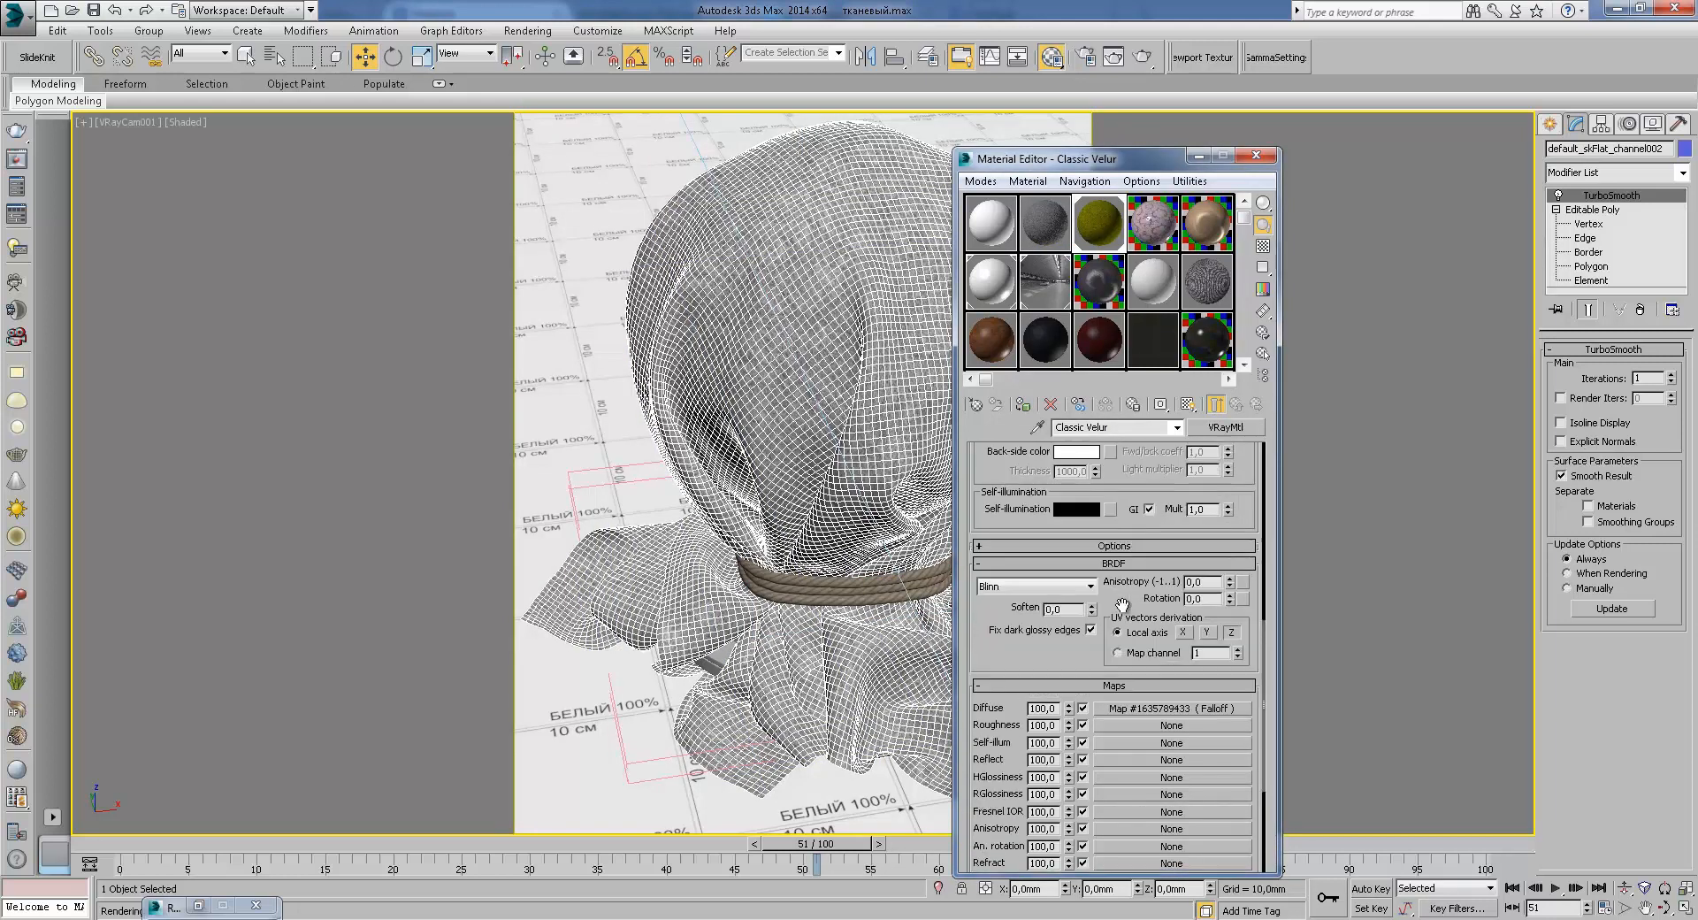
pyautogui.click(1174, 710)
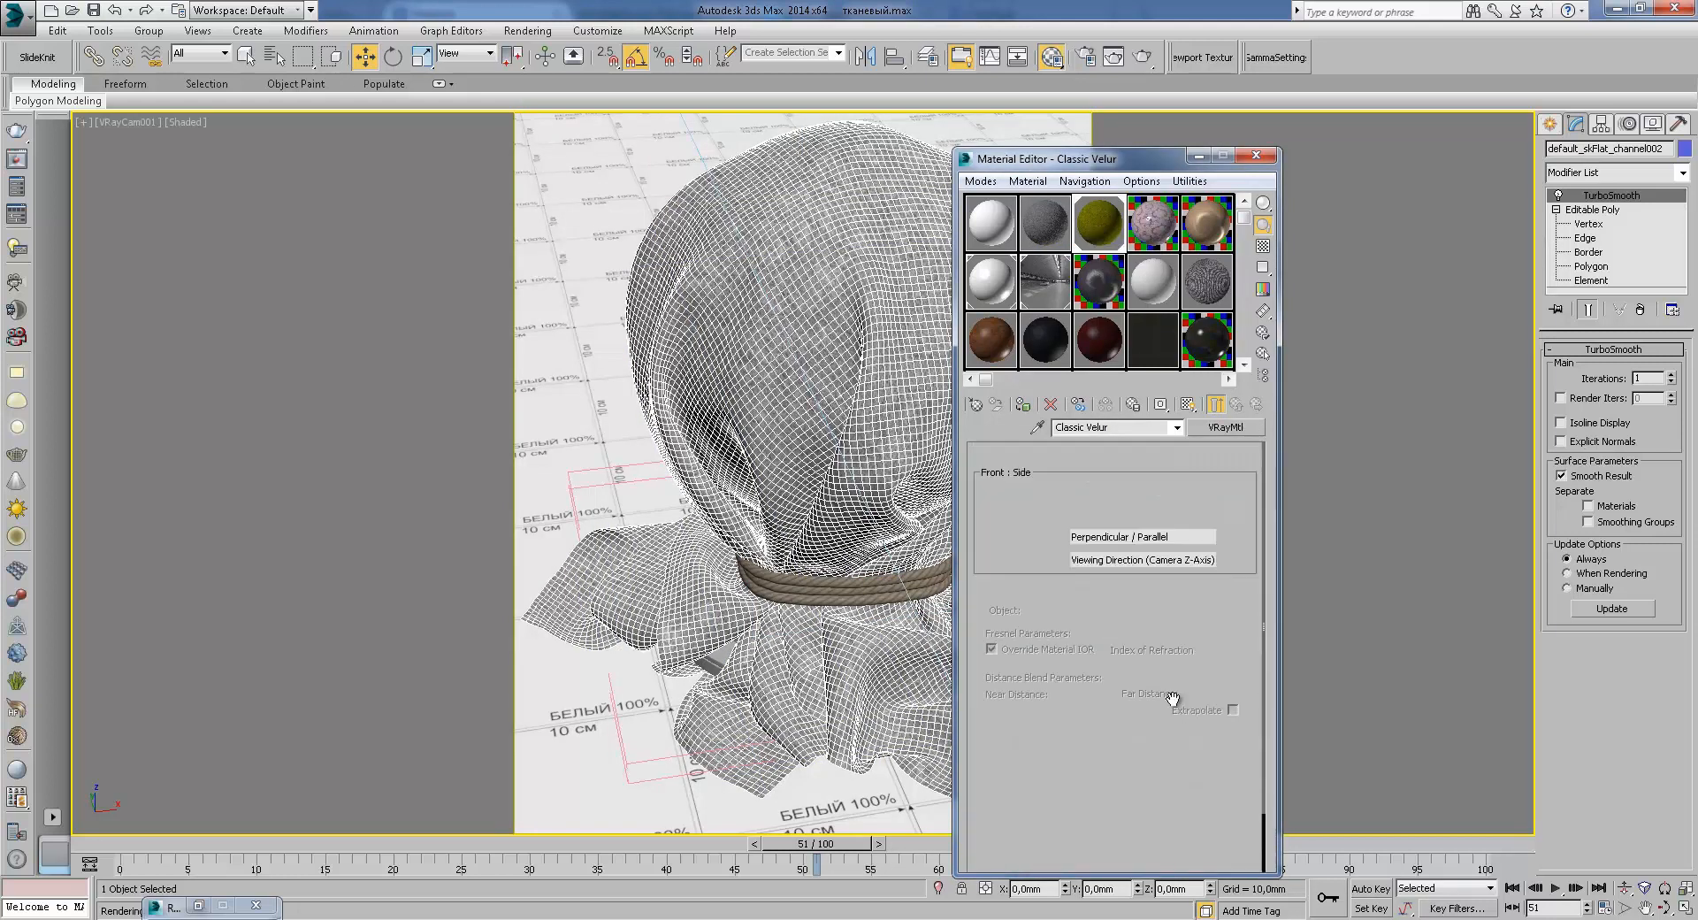
pyautogui.click(1180, 494)
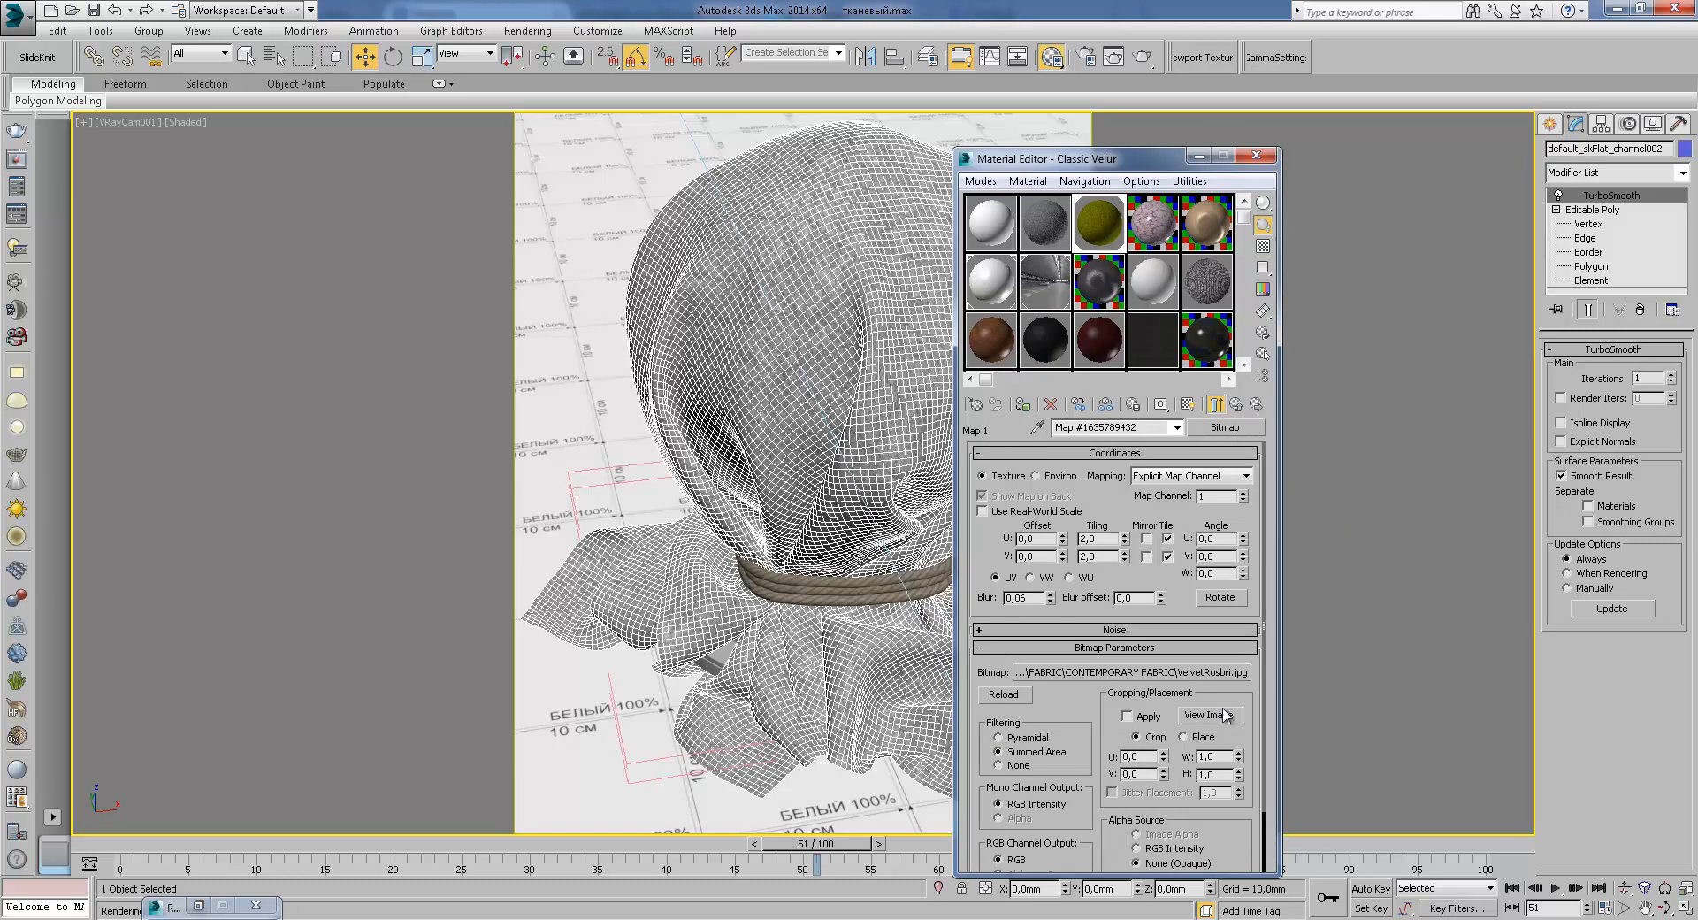
# Step: View the full VelvetRosbri.jpg image and check the Falloff's second map, returning to the diffuse Falloff parameters
pyautogui.click(1208, 715)
pyautogui.scroll(1, 724, 390)
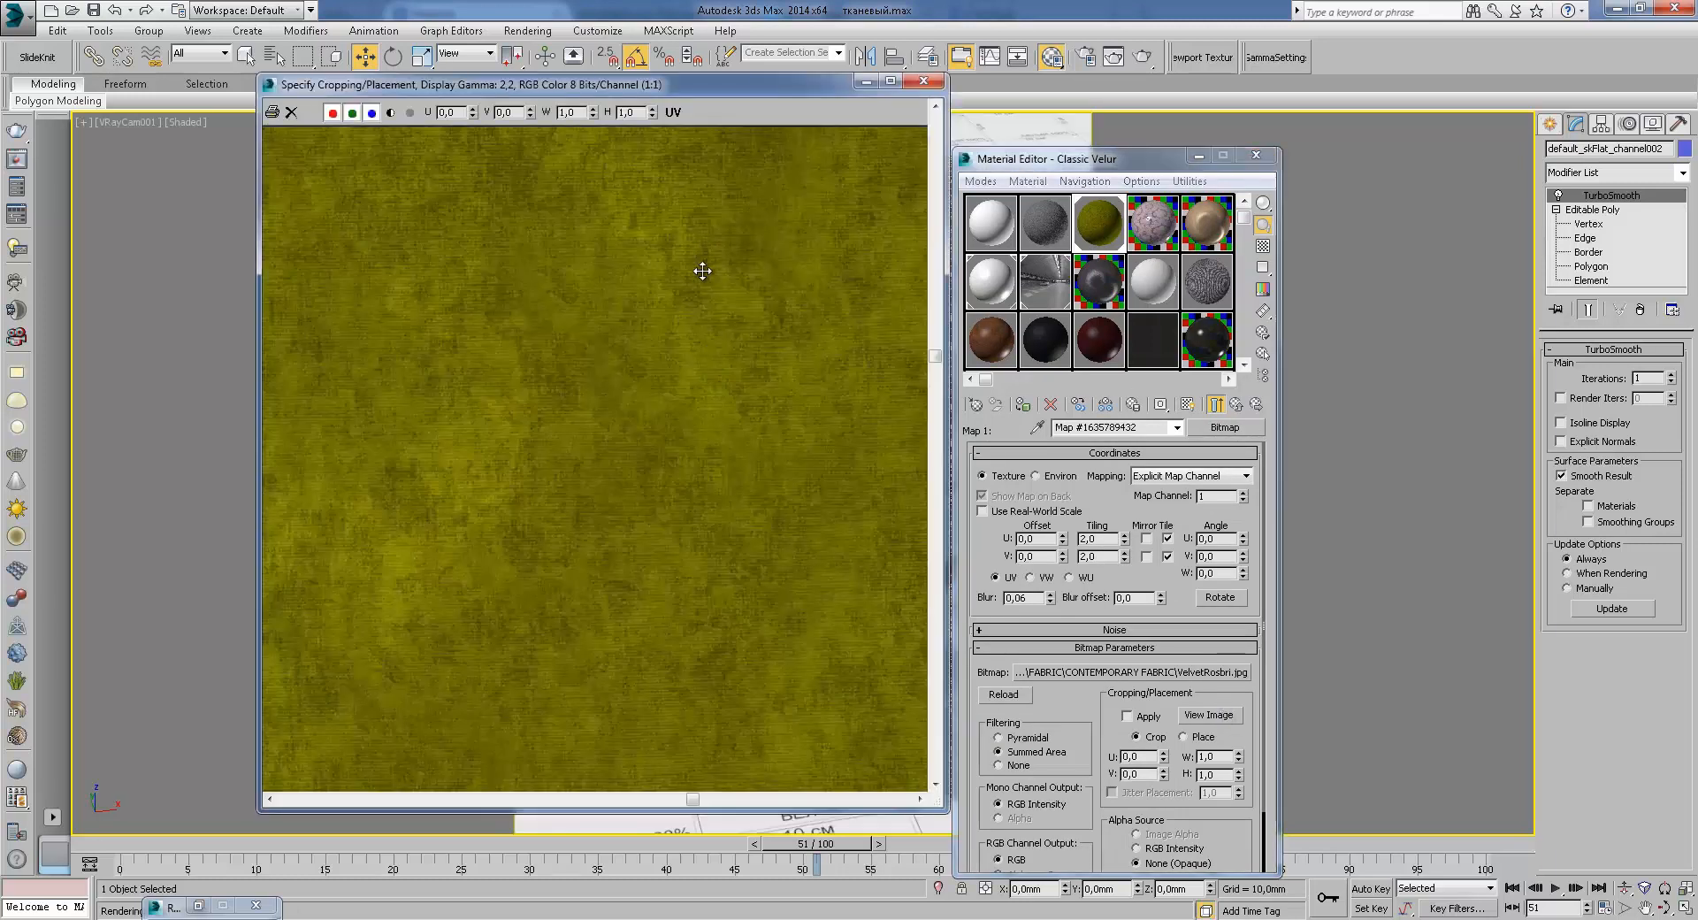
pyautogui.click(923, 80)
pyautogui.click(1236, 404)
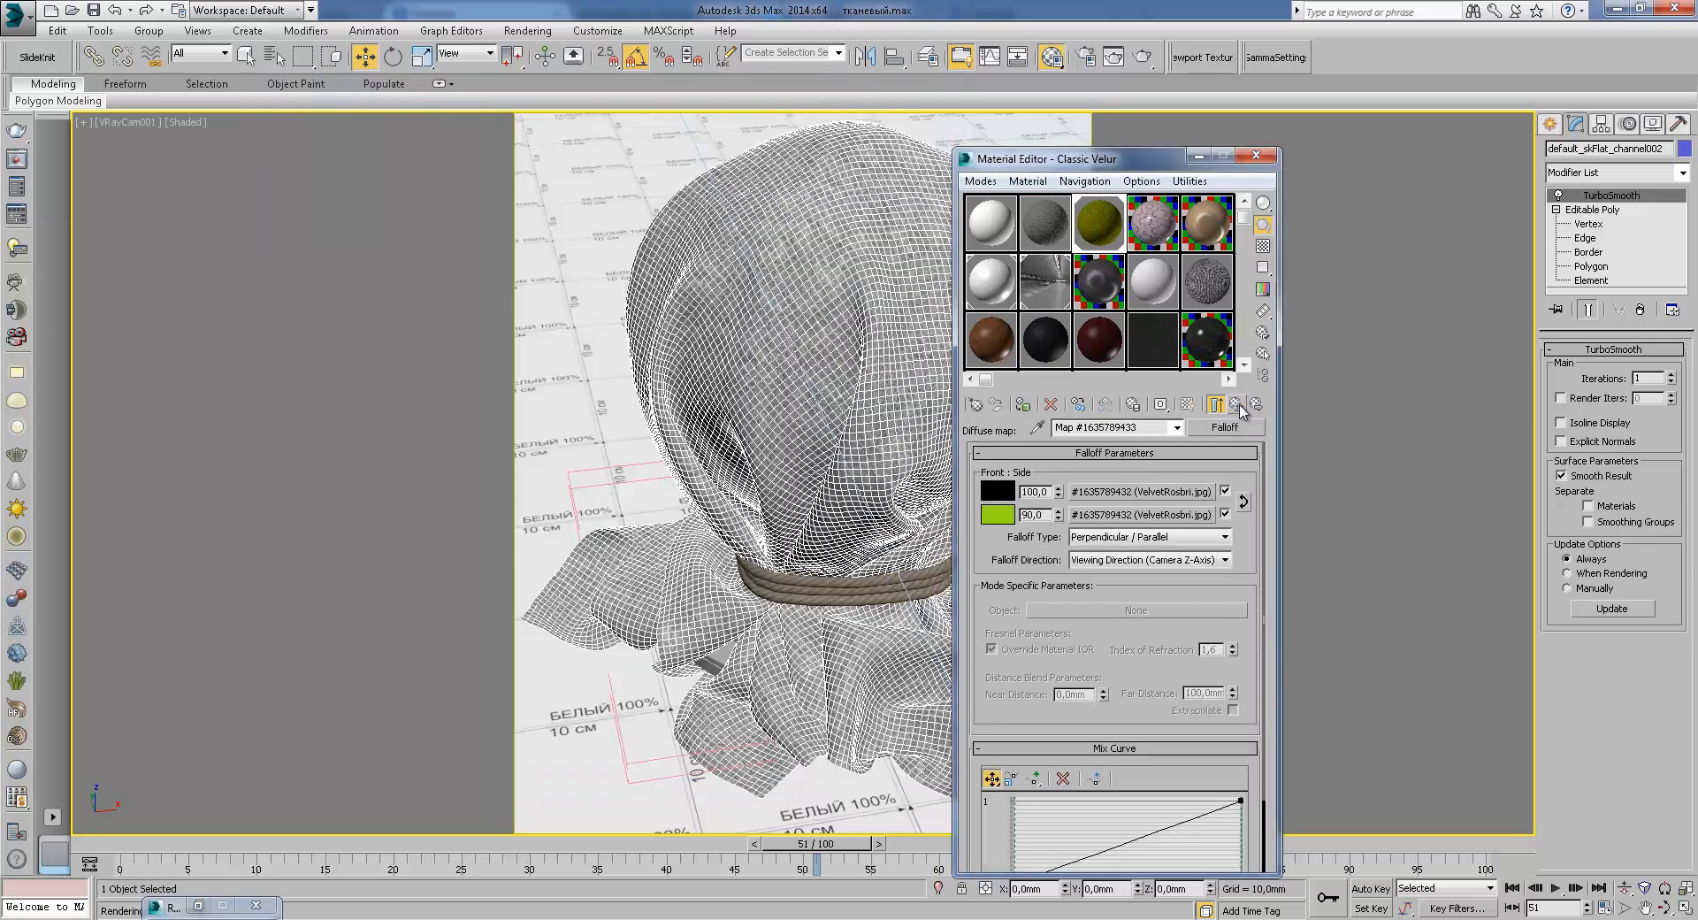
pyautogui.click(1123, 516)
pyautogui.click(1237, 404)
# Step: Set the diffuse Falloff type to Fresnel and change its side colour to a paler yellow-green with green 191 and blue 39
pyautogui.click(1159, 537)
pyautogui.click(1152, 575)
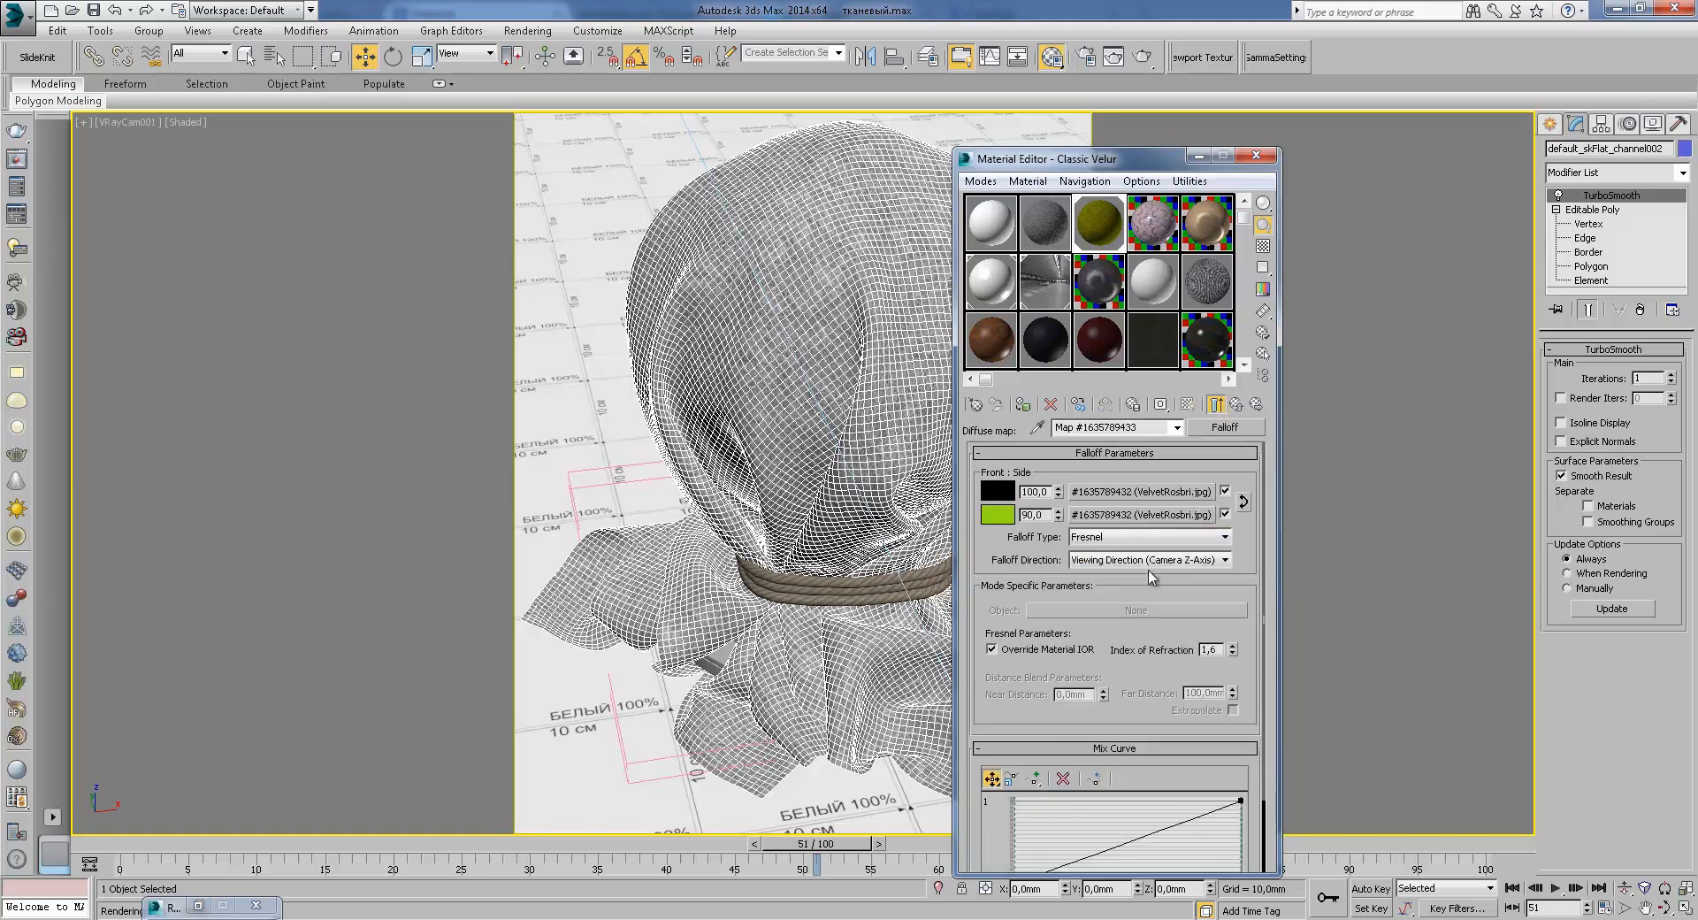
pyautogui.click(998, 514)
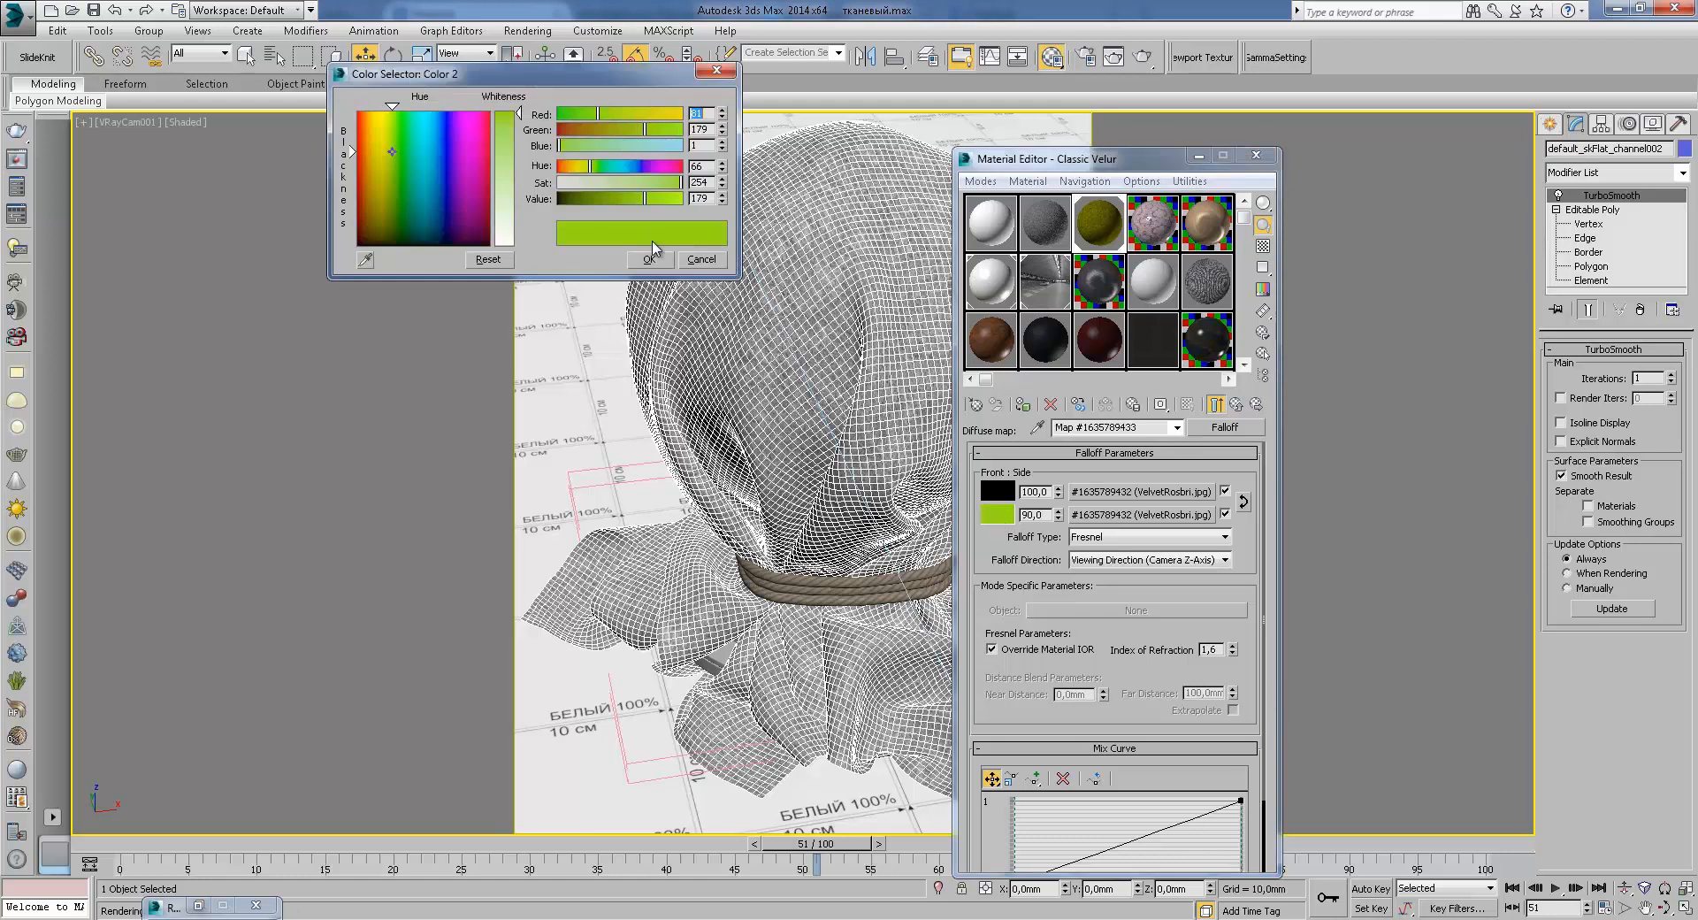
pyautogui.moveTo(500, 139); pyautogui.dragTo(501, 124)
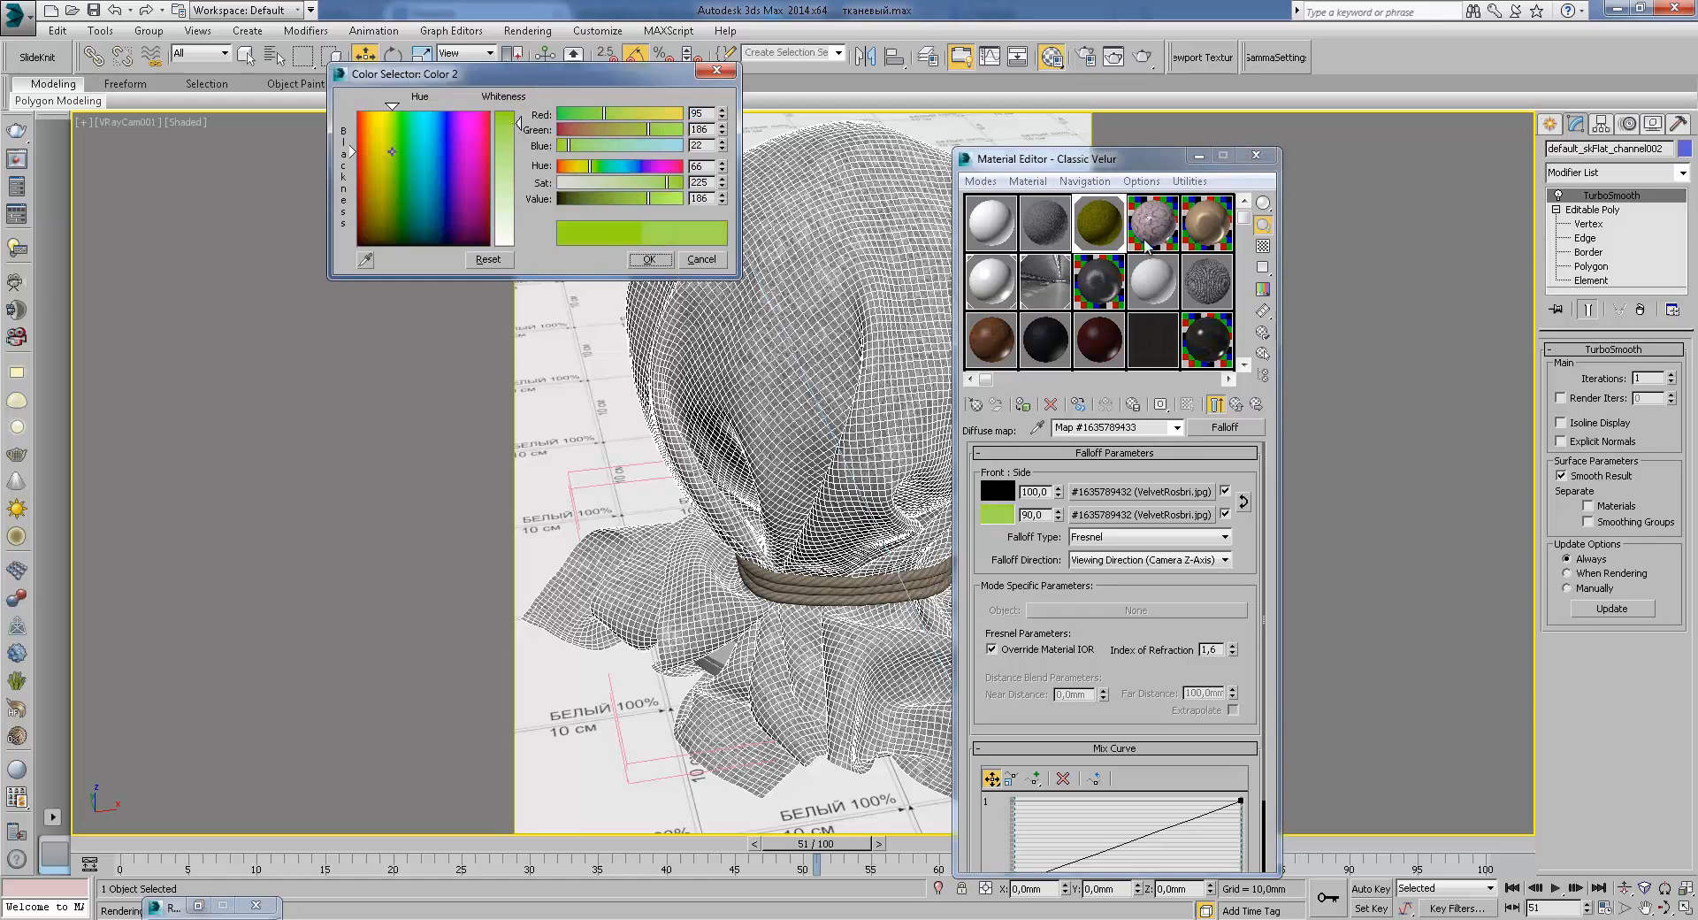
pyautogui.moveTo(519, 126); pyautogui.dragTo(516, 133)
pyautogui.click(643, 260)
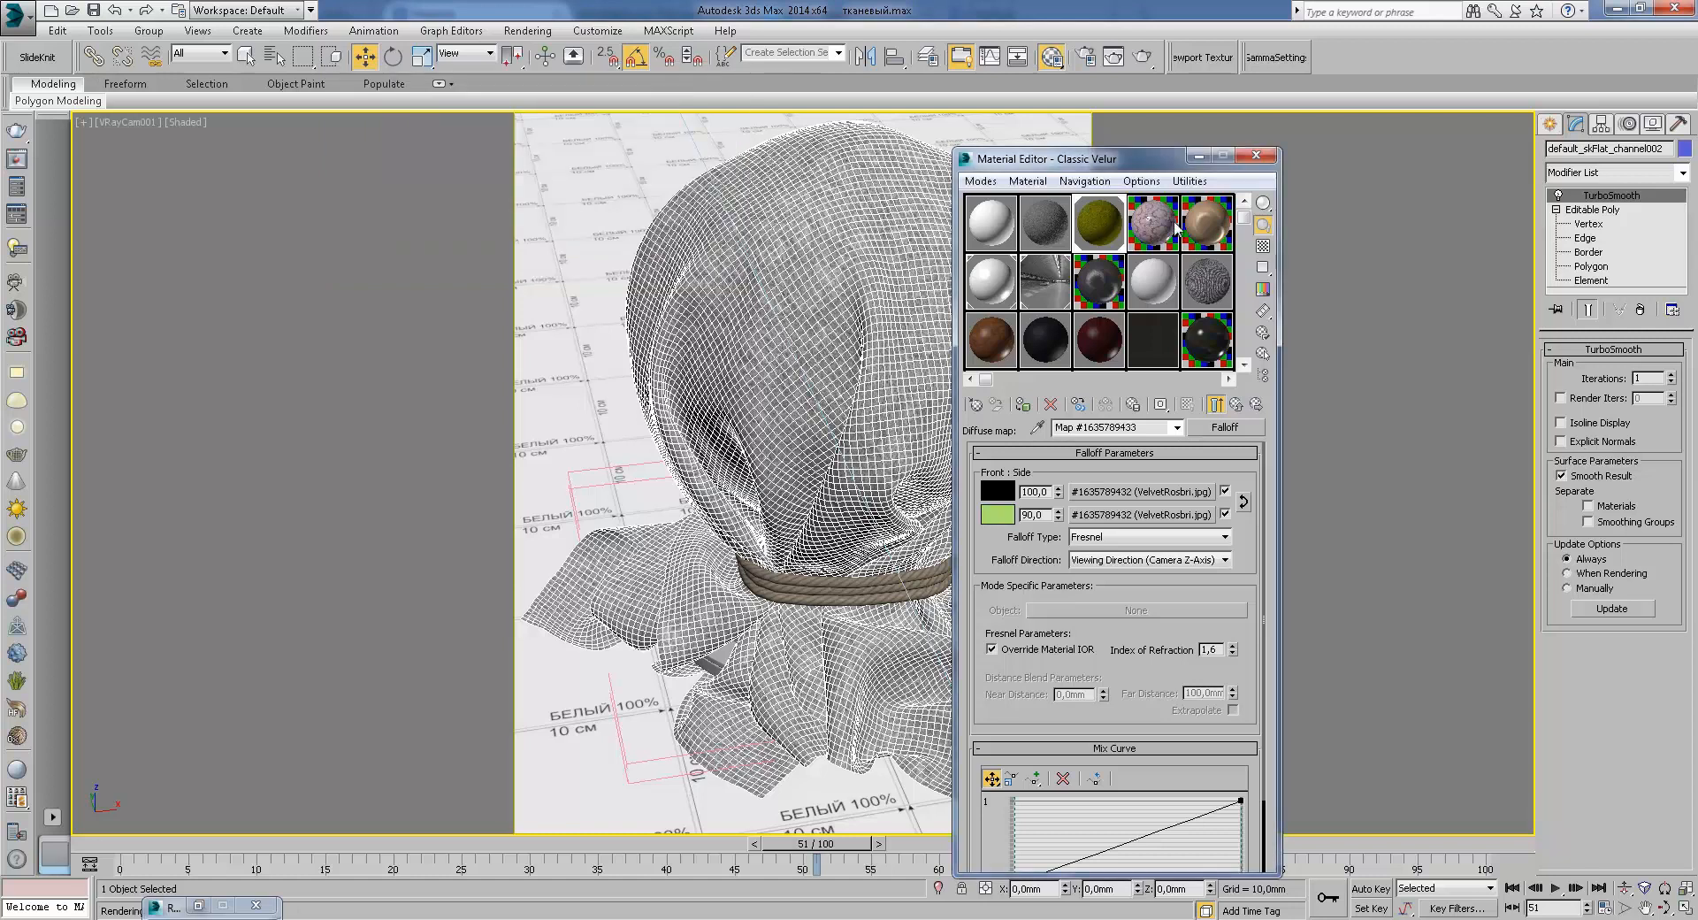
pyautogui.click(995, 514)
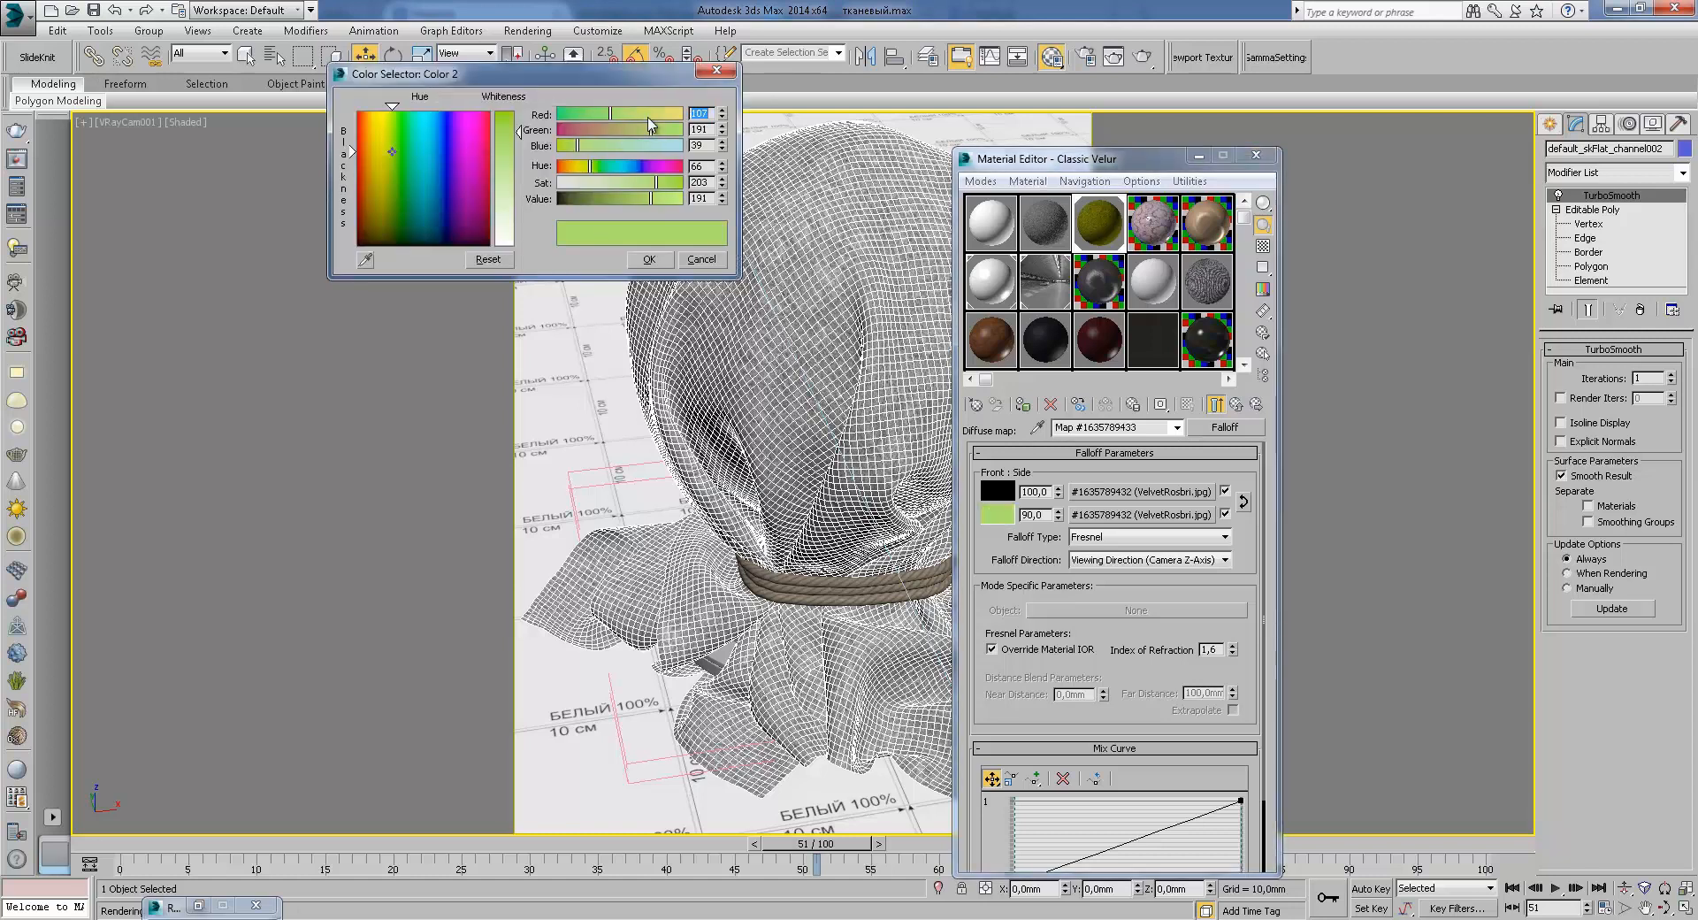
pyautogui.click(618, 116)
pyautogui.click(649, 259)
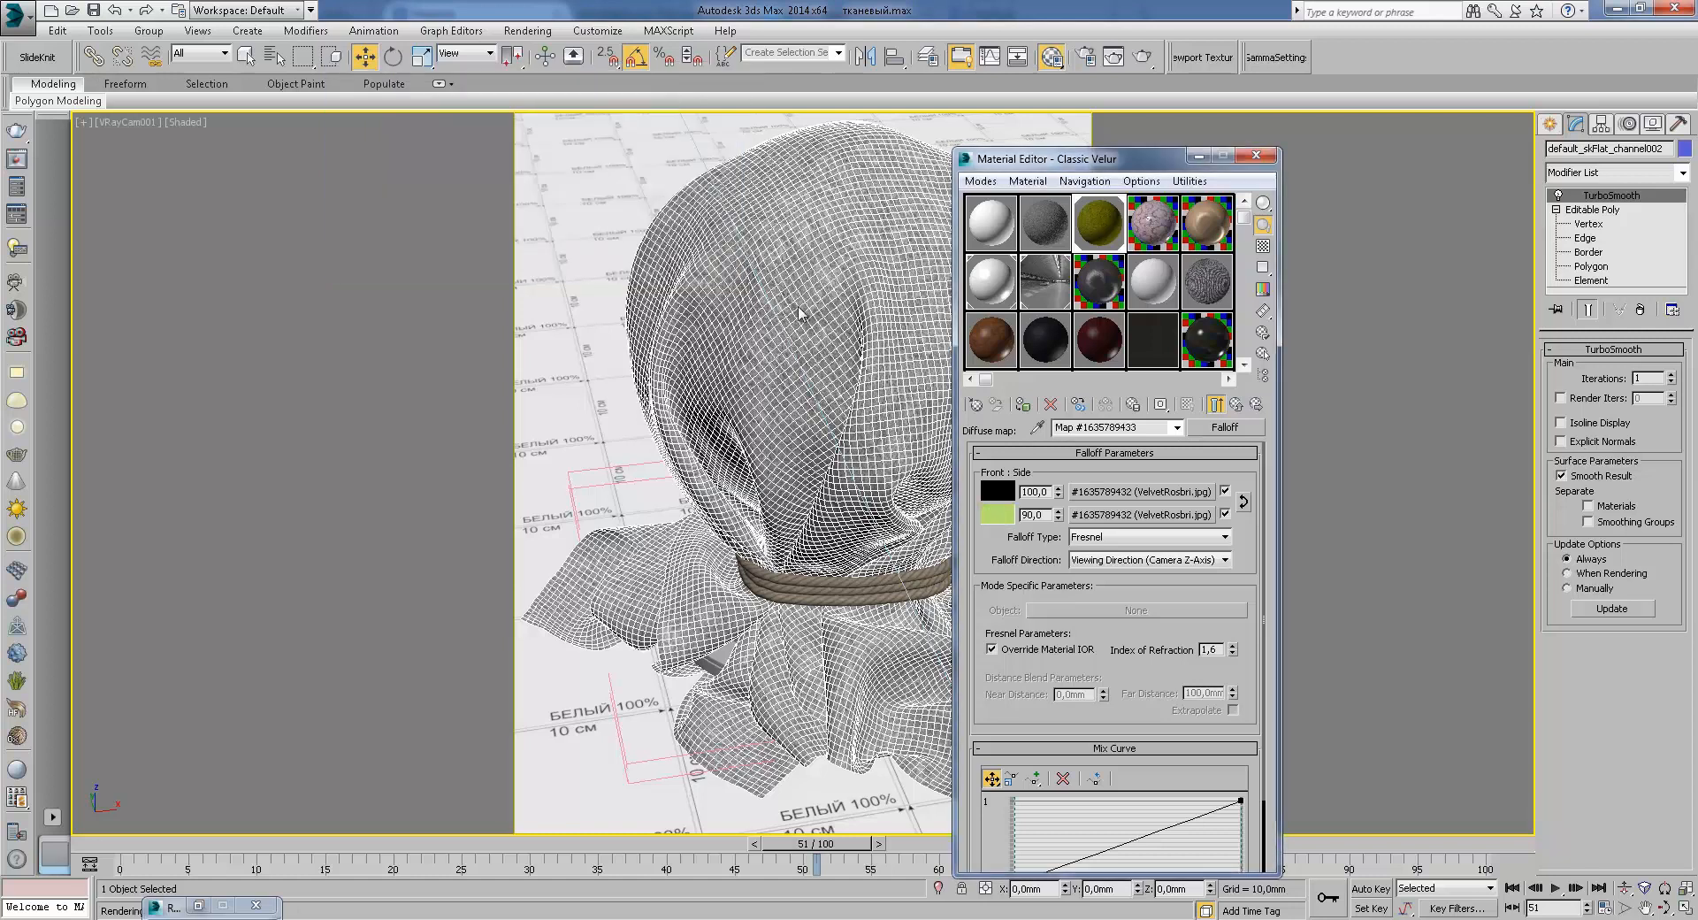
# Step: Inspect the Classic Velur material's bump Mix map and open the nested Mix in its first colour slot
pyautogui.click(1237, 405)
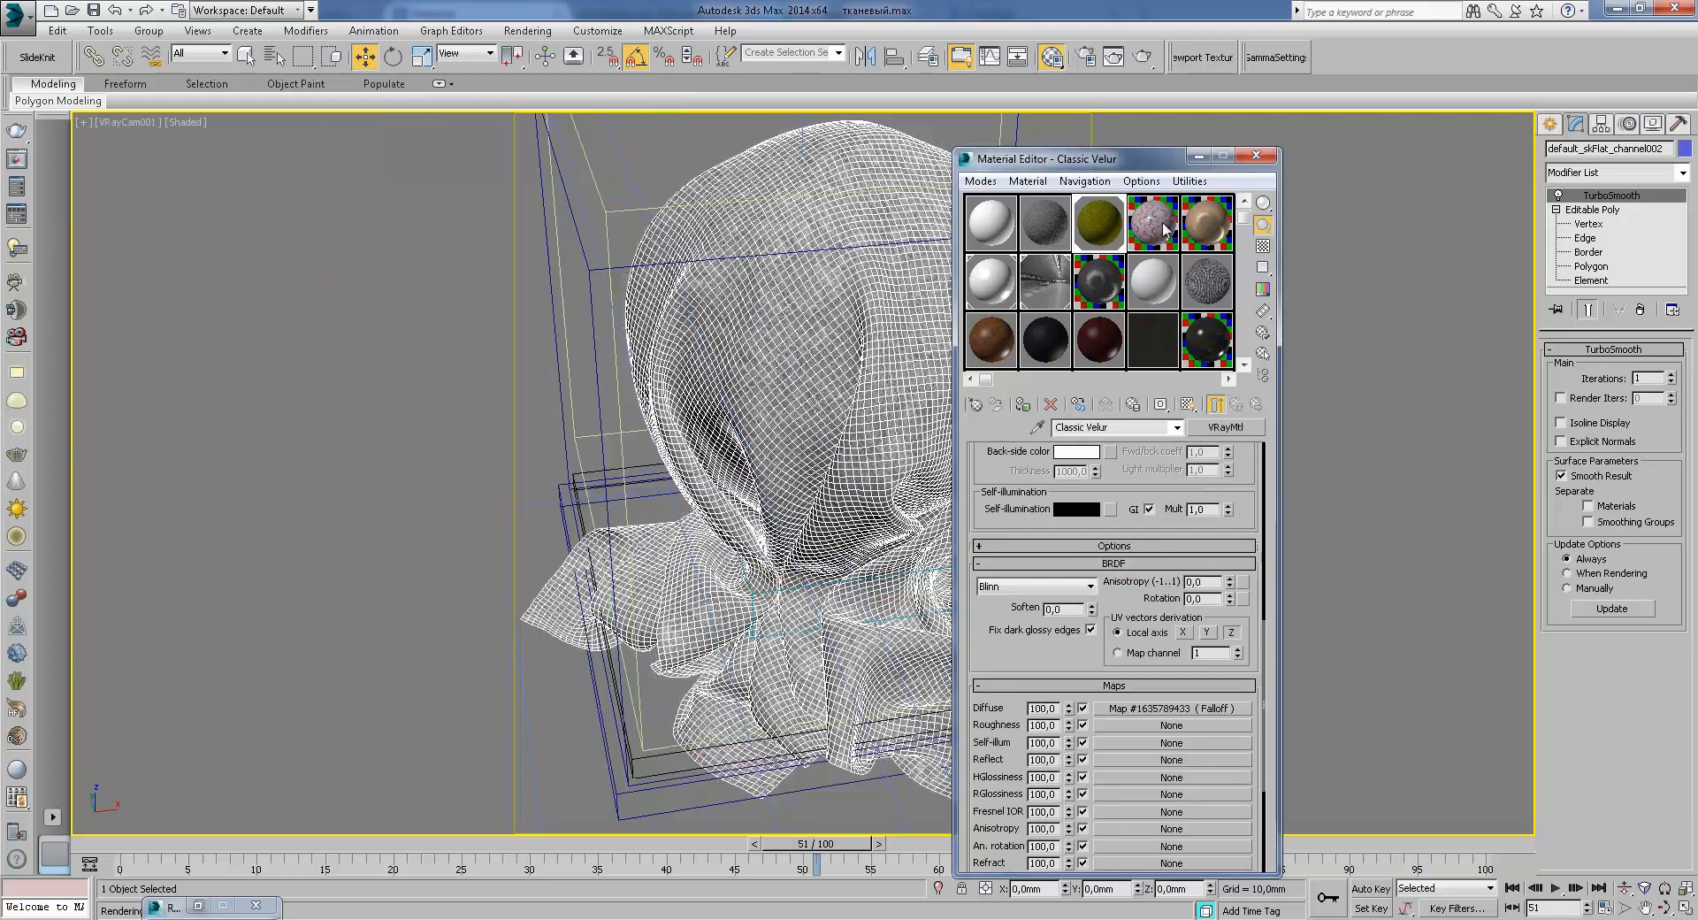
pyautogui.moveTo(1086, 654); pyautogui.dragTo(1044, 190)
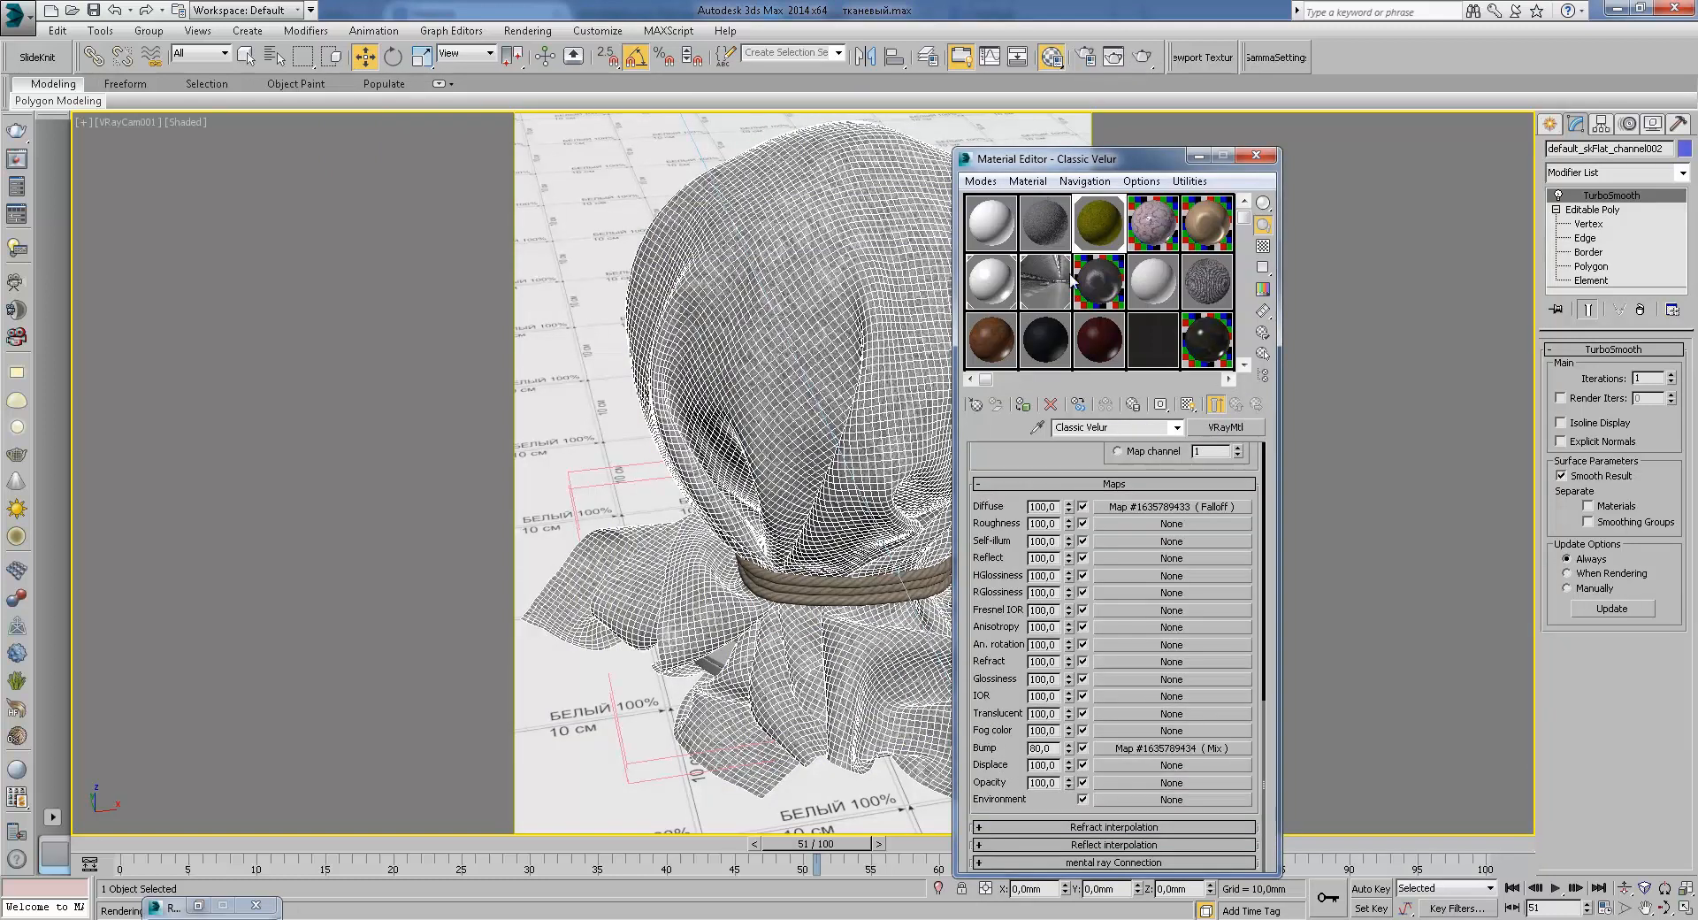
pyautogui.click(1150, 748)
pyautogui.click(1213, 494)
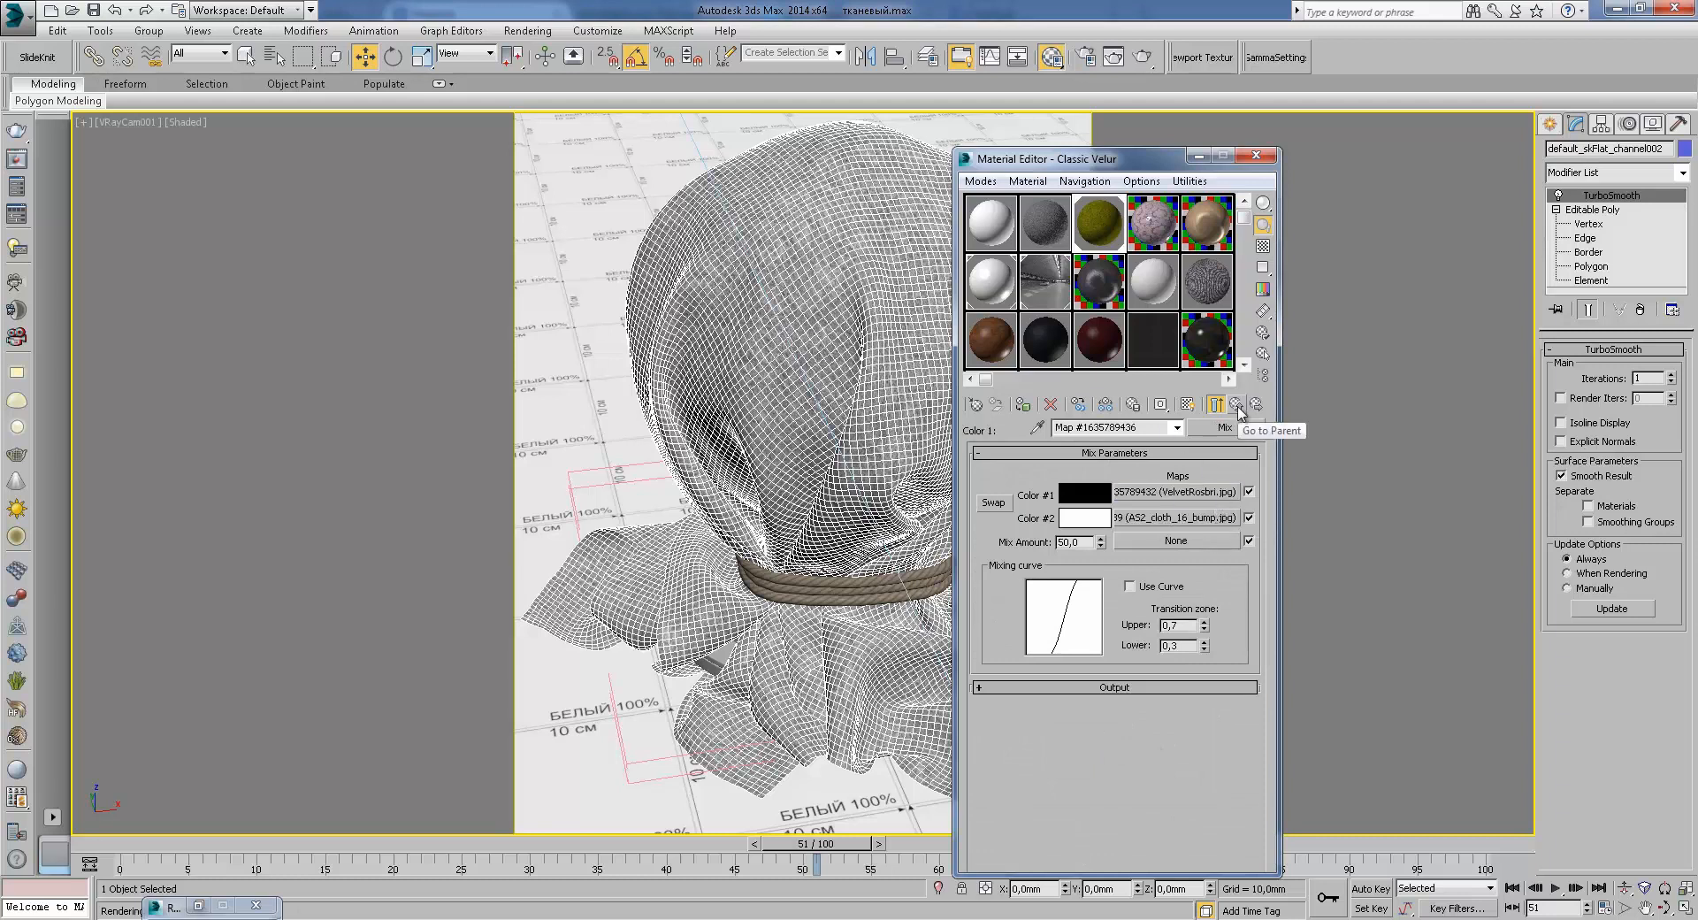
# Step: Render the draped cloth with the Classic Velur material and close the V-Ray messages window
pyautogui.click(1144, 55)
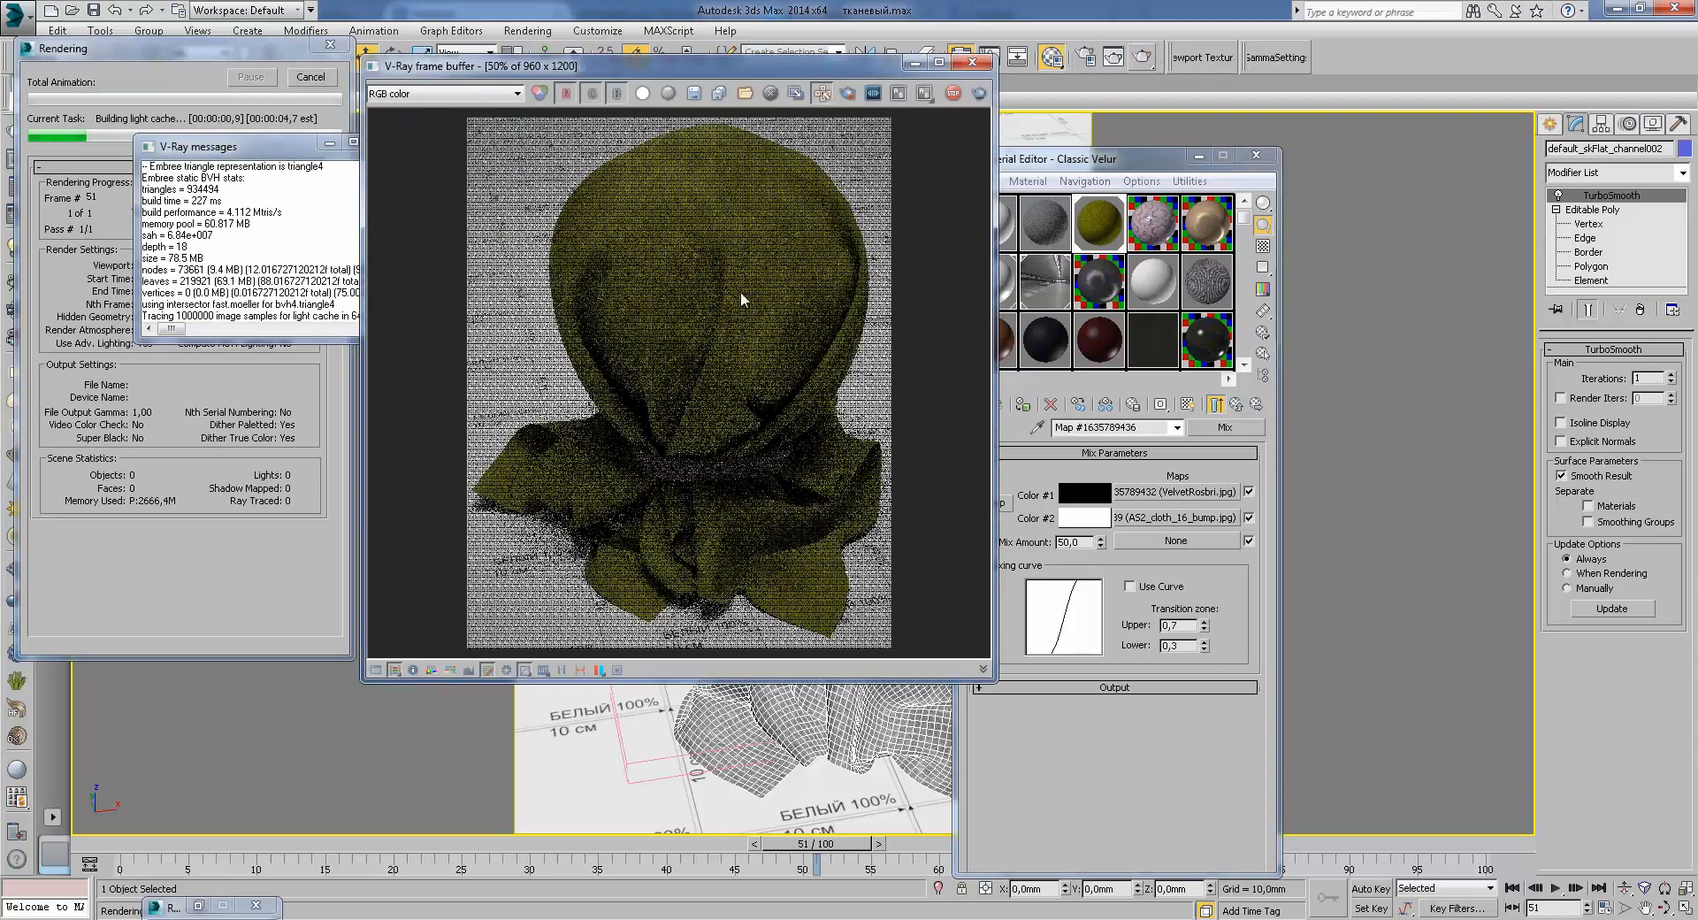
pyautogui.doubleClick(701, 209)
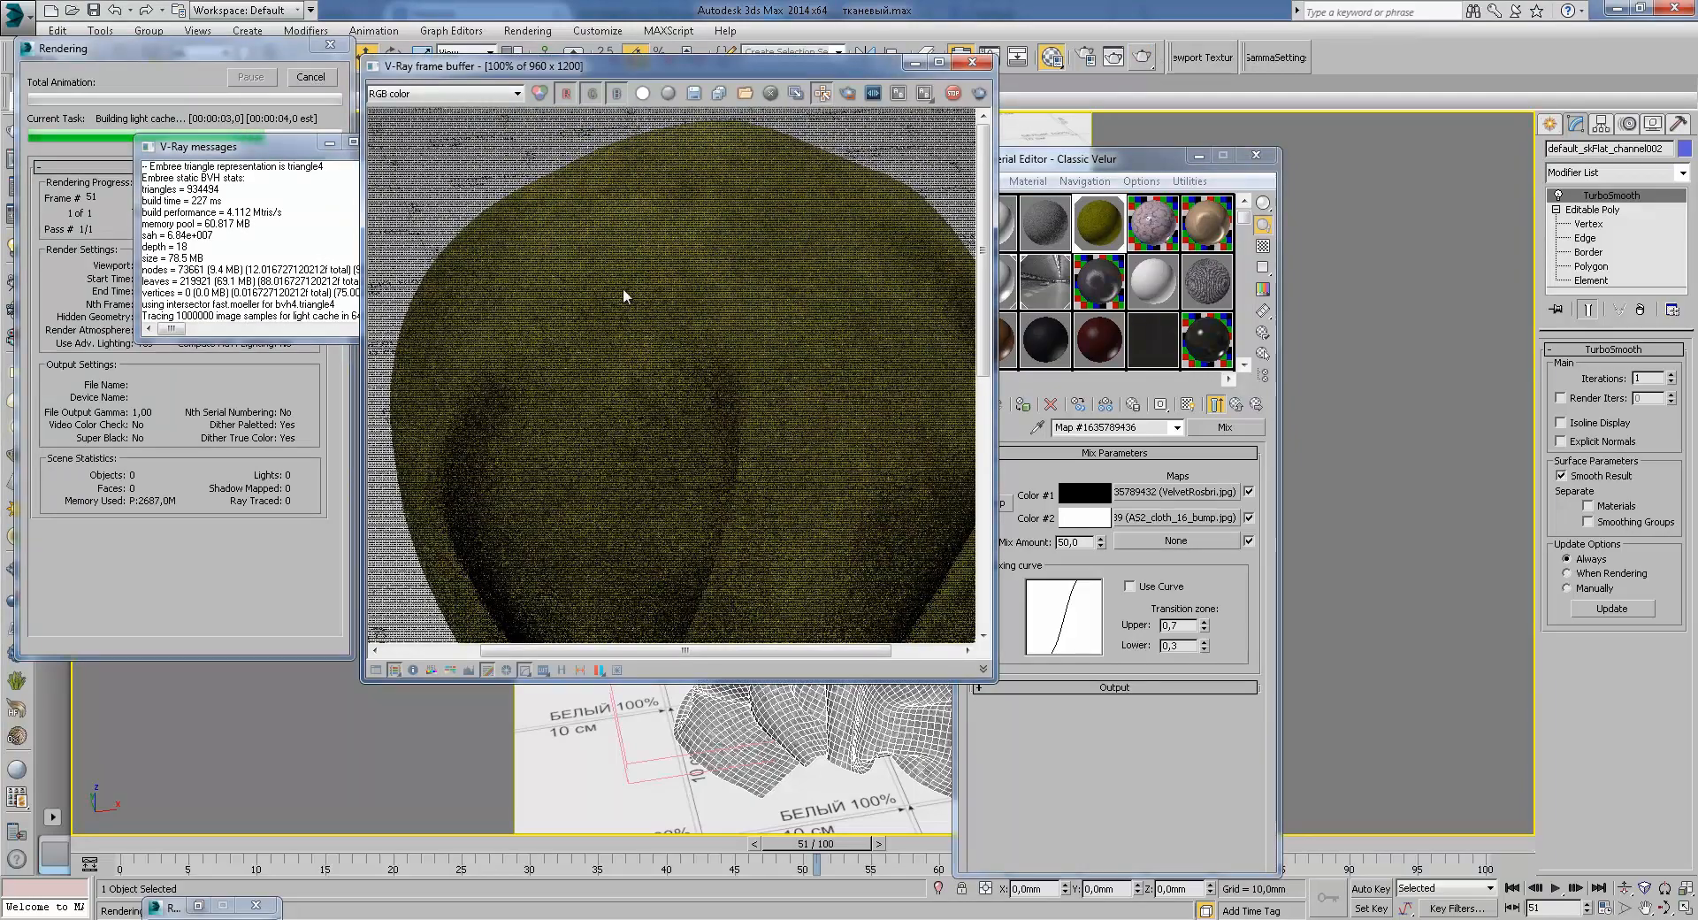
pyautogui.moveTo(265, 147); pyautogui.dragTo(175, 166)
pyautogui.click(301, 168)
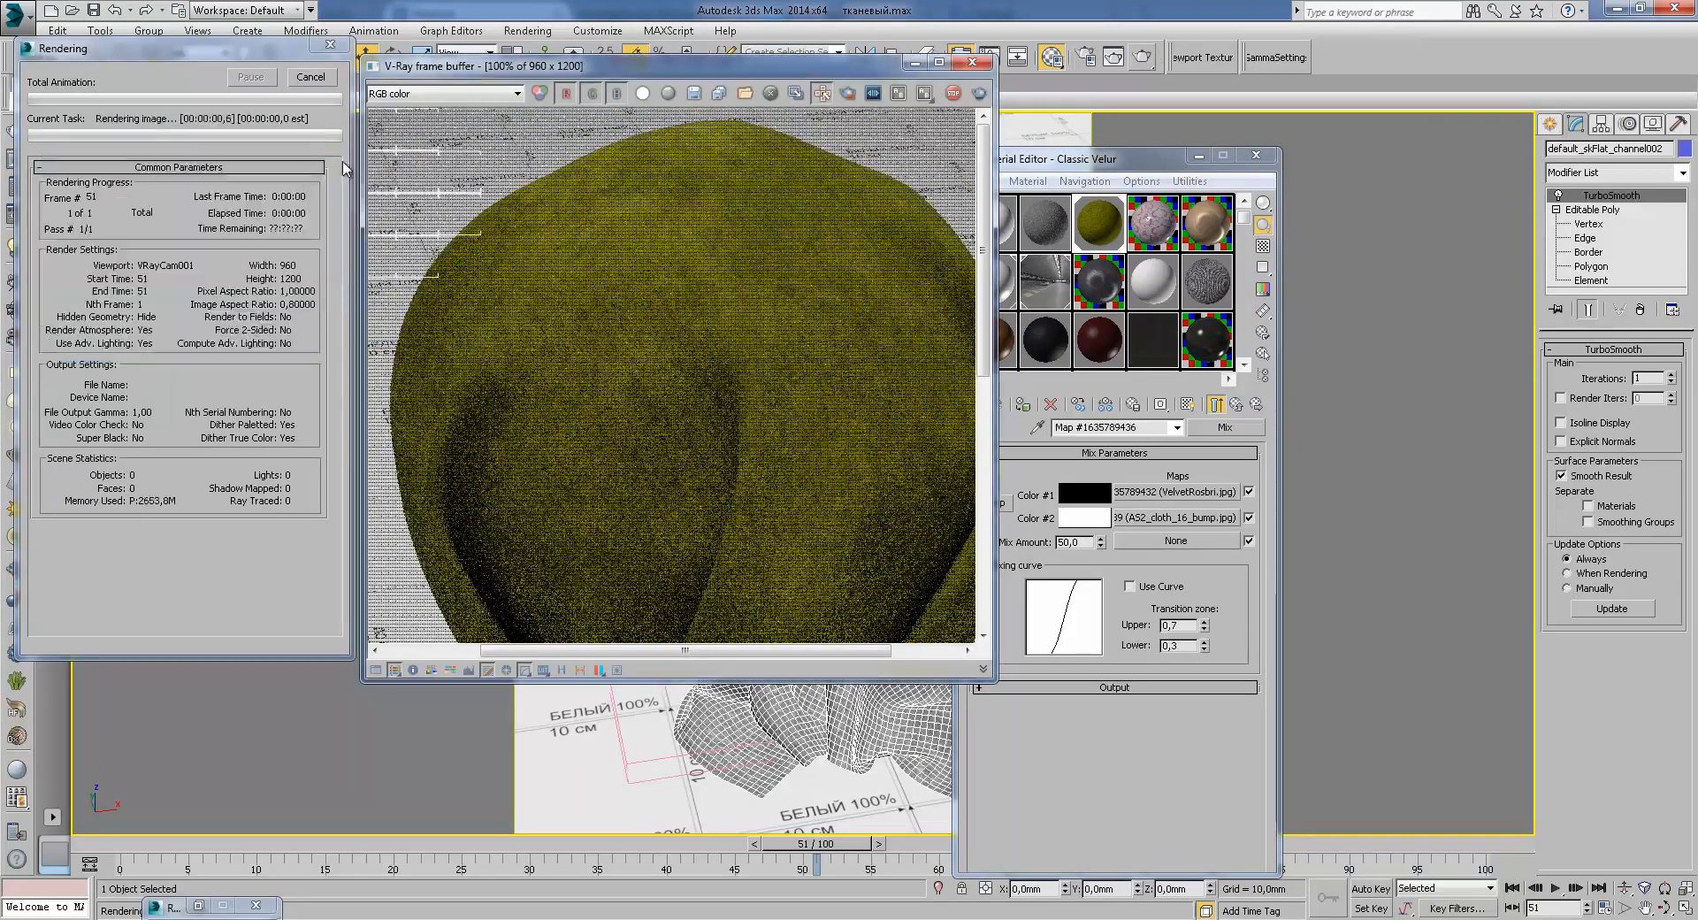
# Step: Examine the velvet texture across the upper and central areas of the draped sphere at 200% as it renders
pyautogui.scroll(1, 529, 260)
pyautogui.moveTo(608, 306); pyautogui.dragTo(704, 372, button='middle')
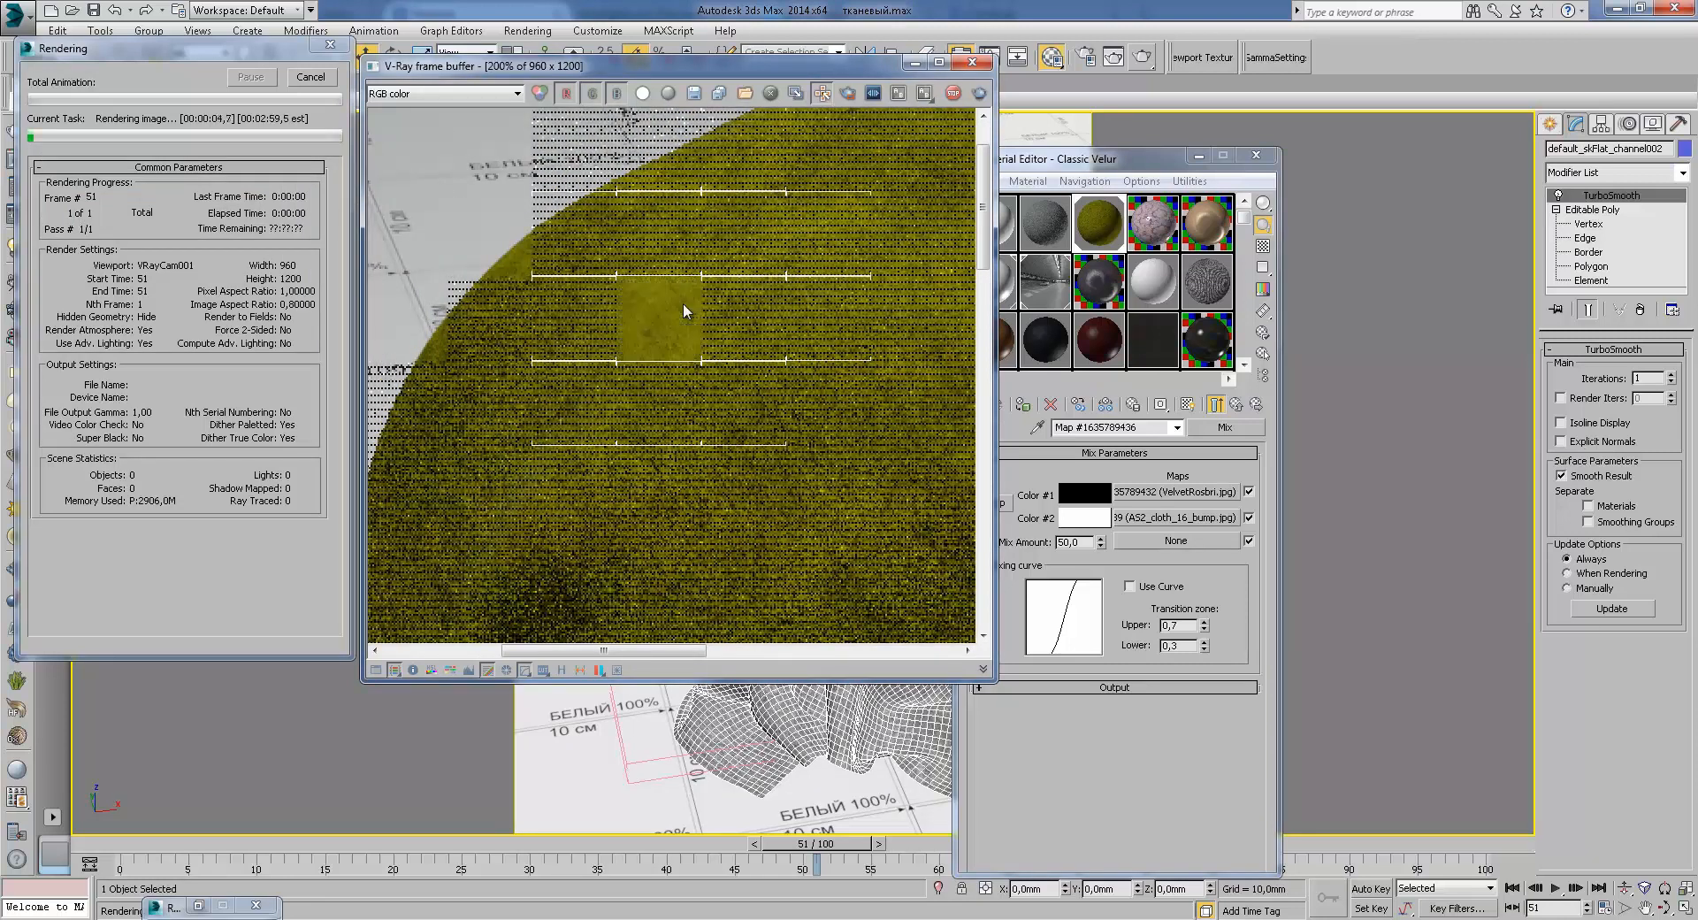
pyautogui.moveTo(690, 370)
pyautogui.mouseDown(button='middle')
pyautogui.moveTo(709, 320)
pyautogui.moveTo(677, 346)
pyautogui.mouseUp(button='middle')
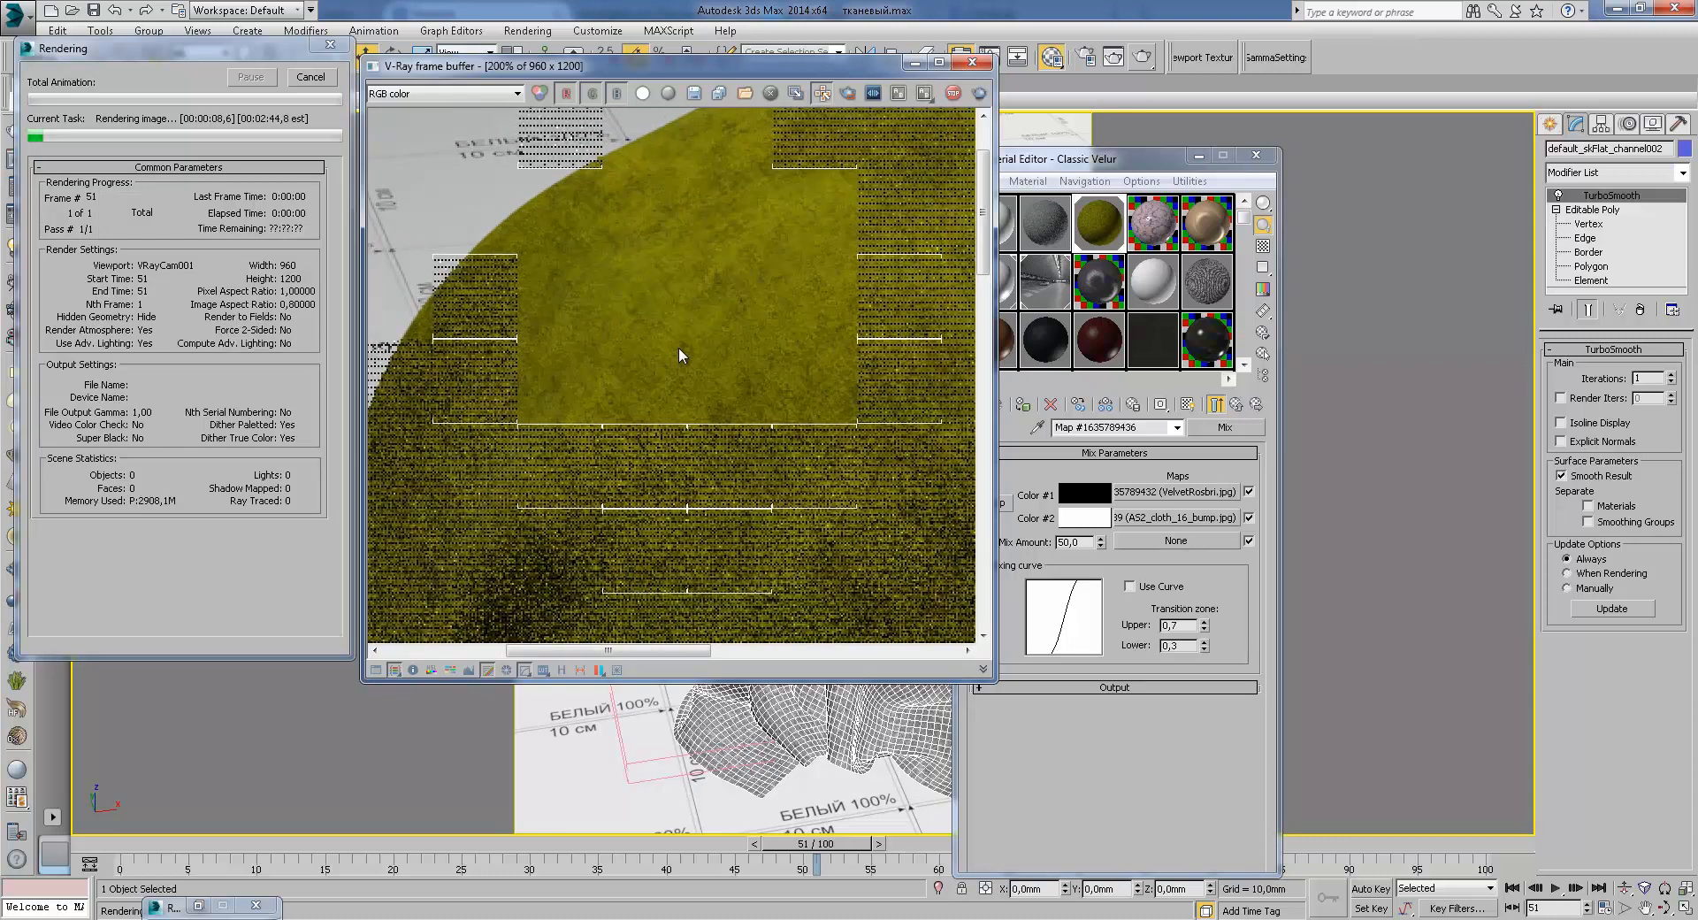
pyautogui.scroll(-2, 678, 347)
pyautogui.scroll(2, 750, 280)
pyautogui.moveTo(750, 279); pyautogui.dragTo(753, 345, button='middle')
pyautogui.moveTo(654, 465); pyautogui.dragTo(711, 311, button='middle')
pyautogui.moveTo(826, 341); pyautogui.dragTo(705, 496, button='middle')
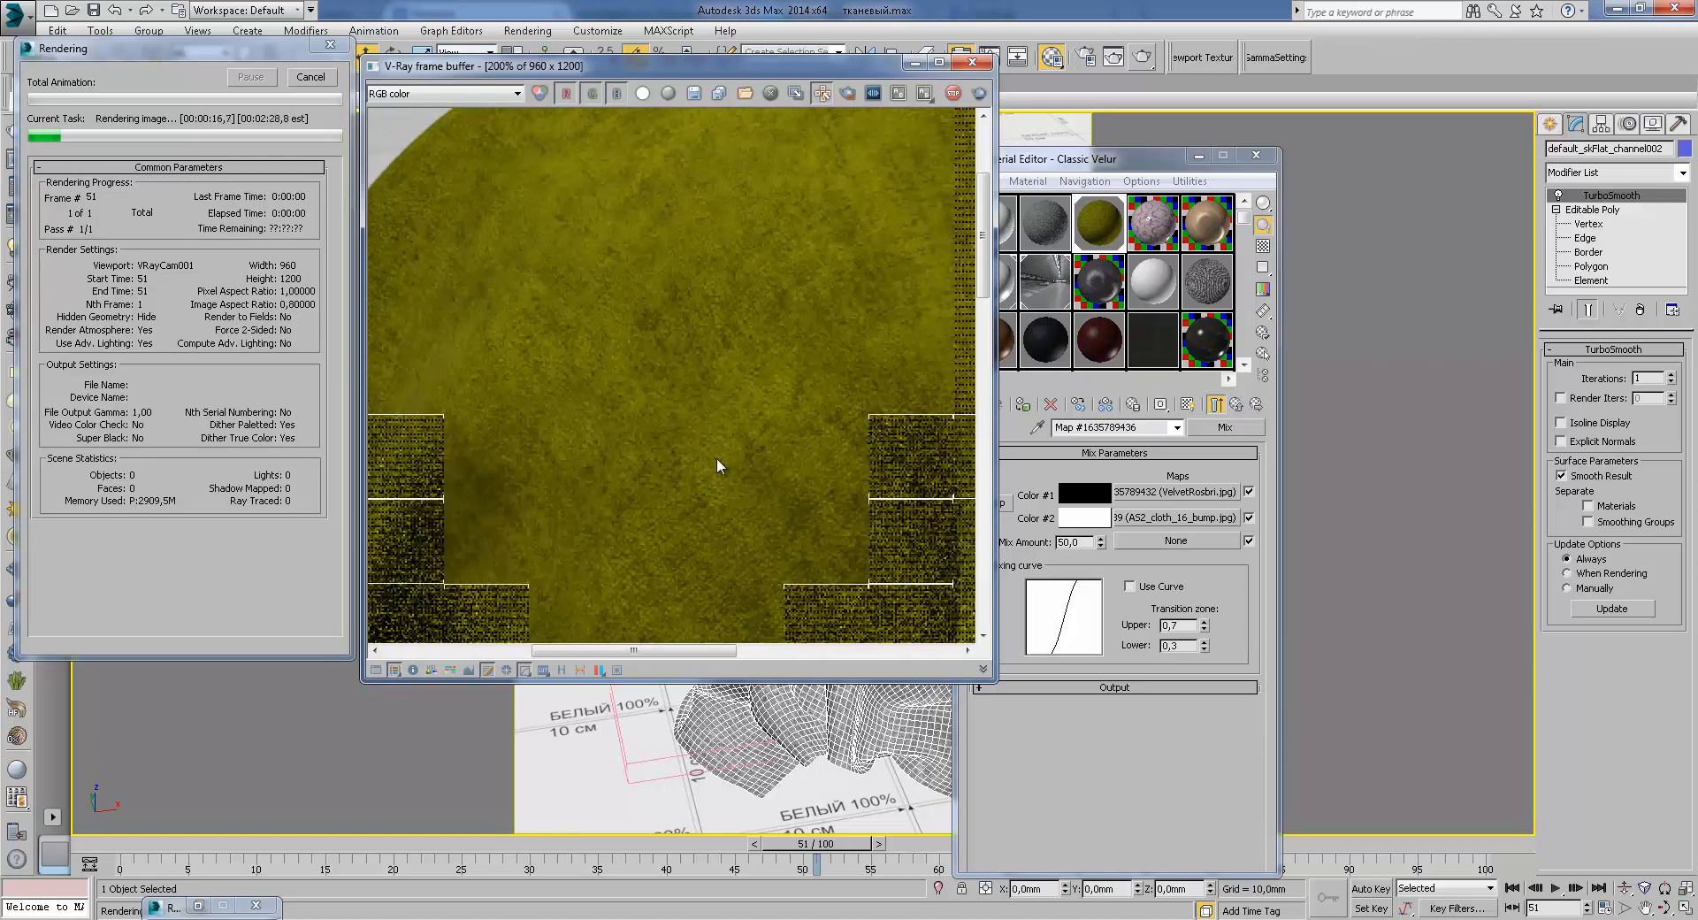
pyautogui.moveTo(861, 486); pyautogui.dragTo(750, 480, button='middle')
pyautogui.moveTo(851, 432); pyautogui.dragTo(704, 480, button='middle')
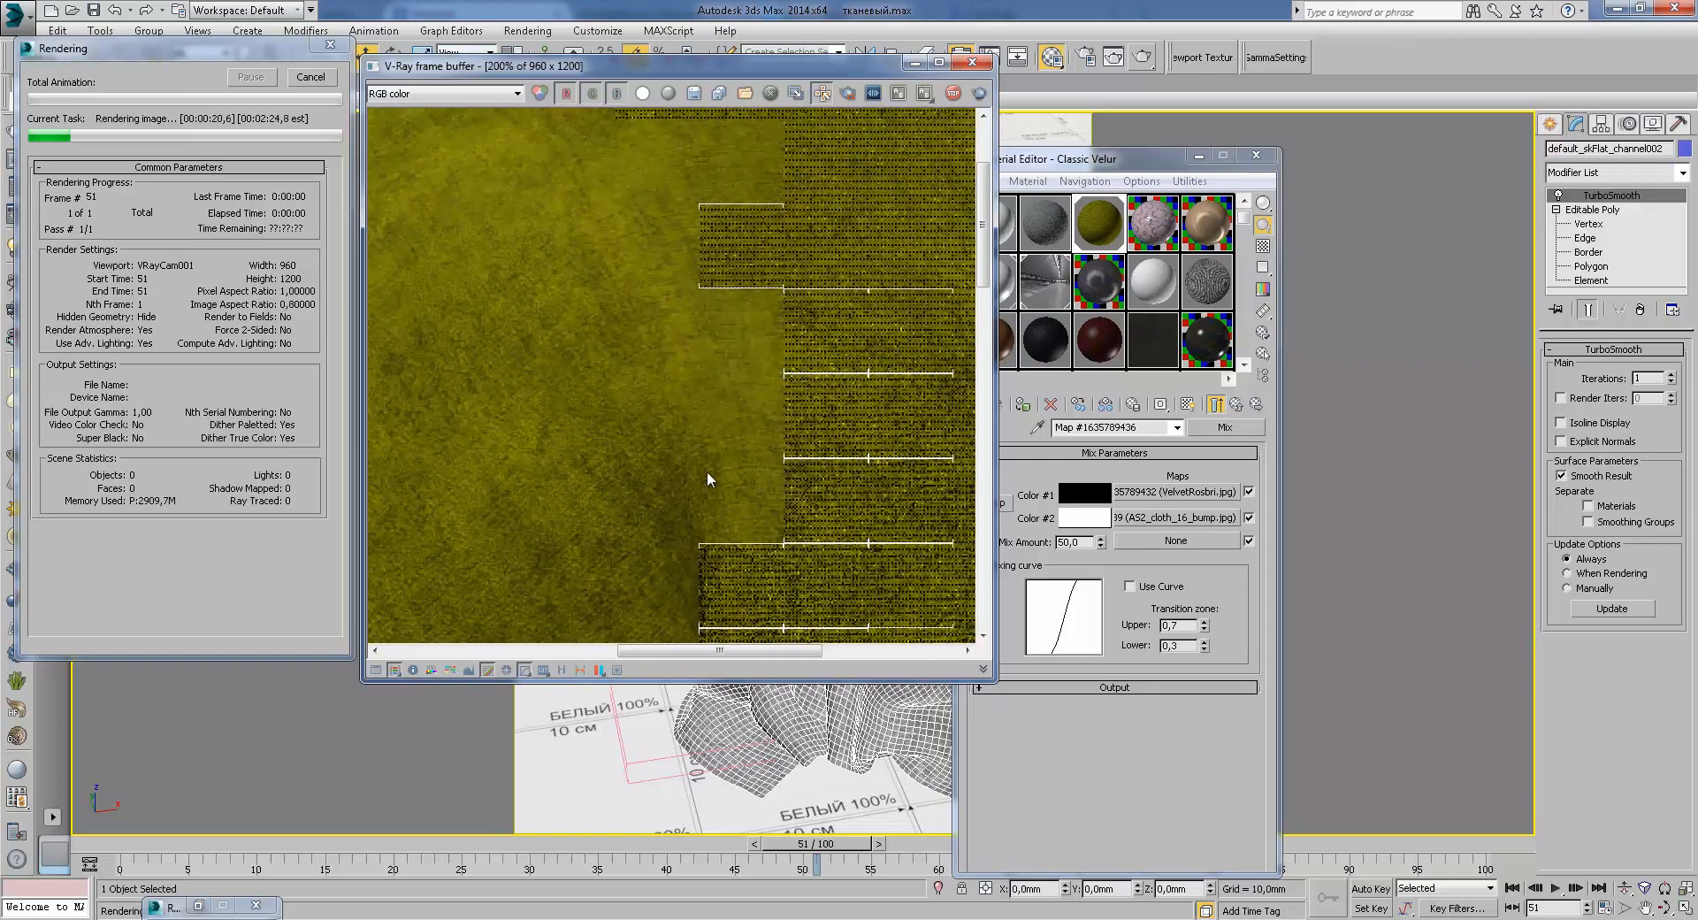
# Step: Compare the close-up velvet texture around the central crease and the sphere's upper-right area with the whole draped form
pyautogui.scroll(-1, 707, 428)
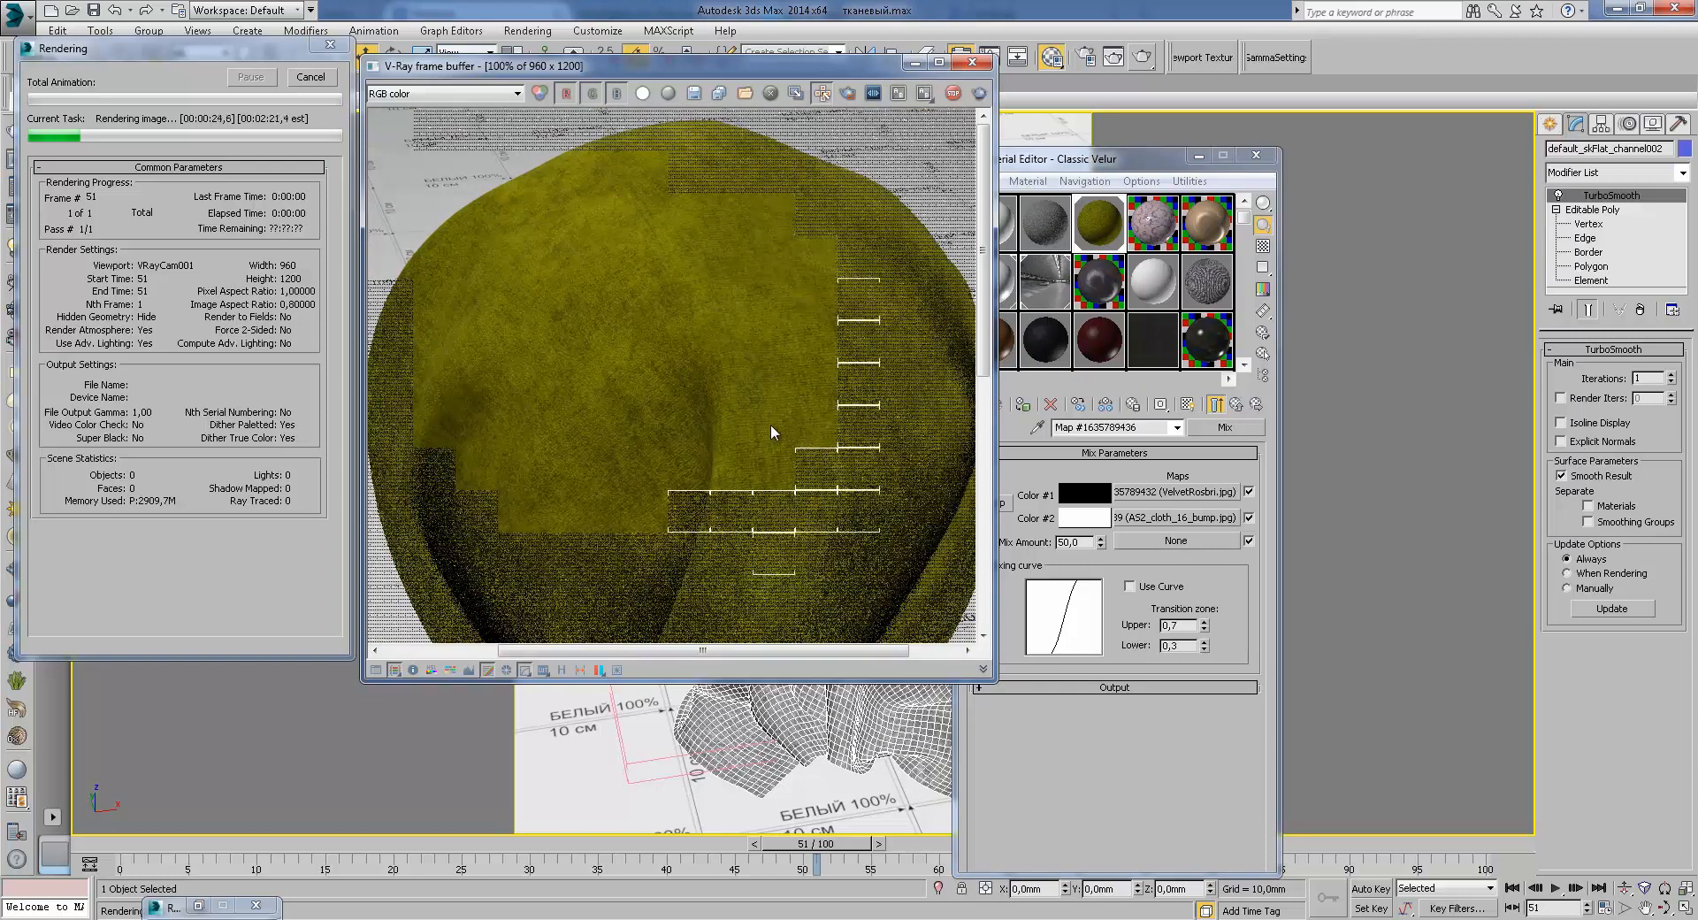
pyautogui.scroll(1, 757, 405)
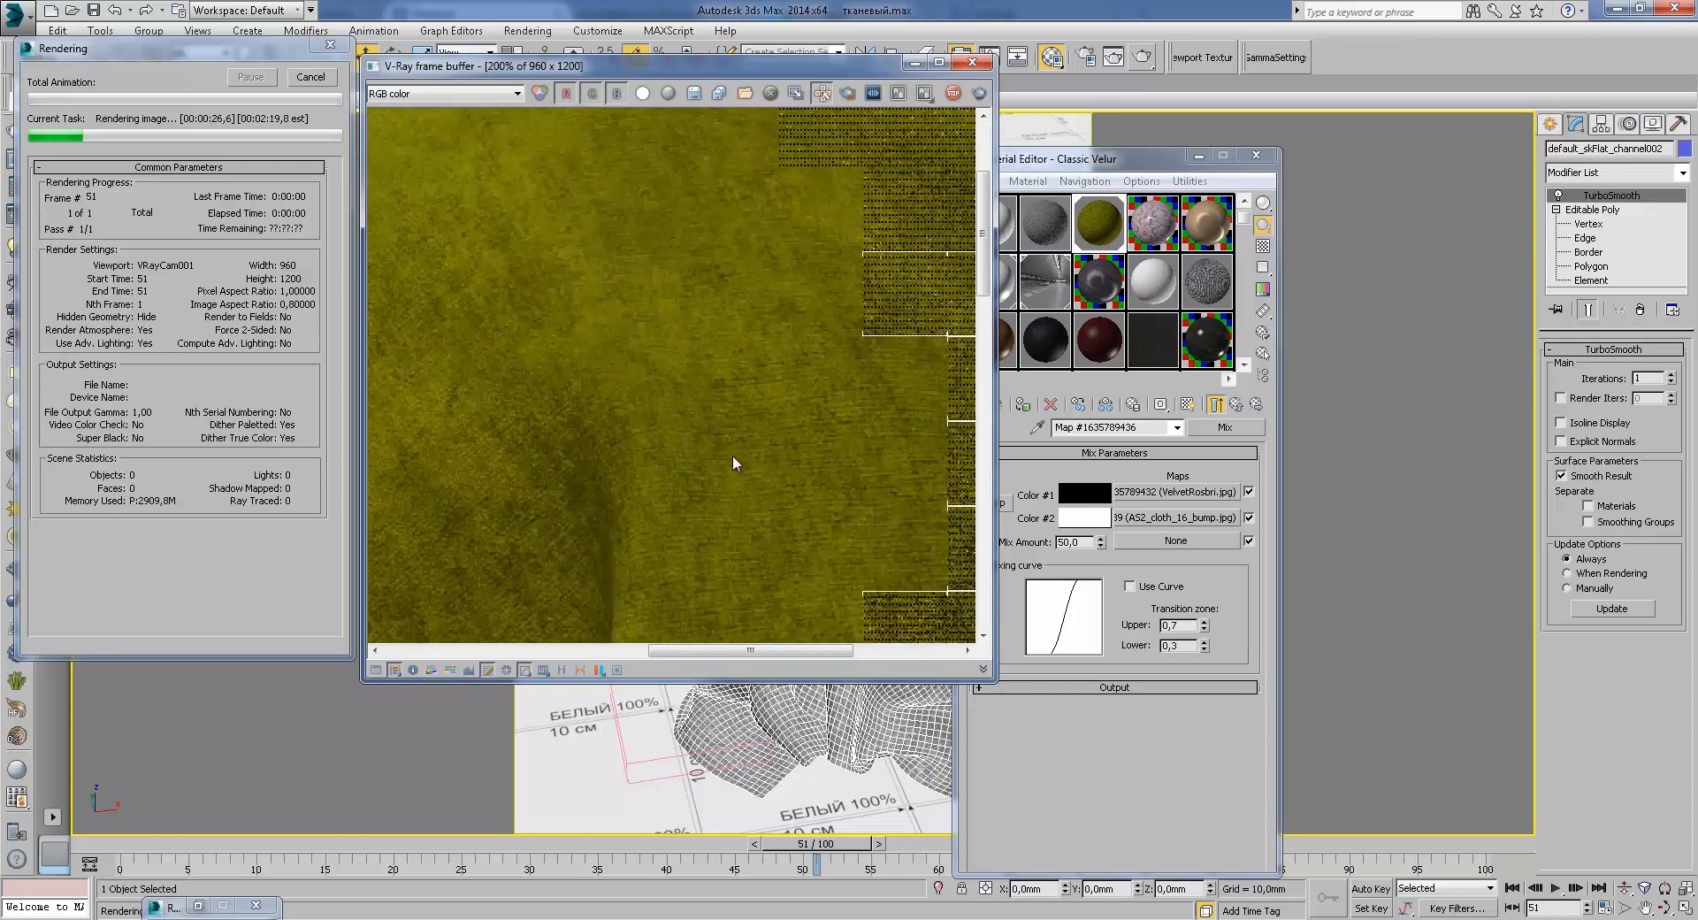
pyautogui.scroll(-1, 738, 443)
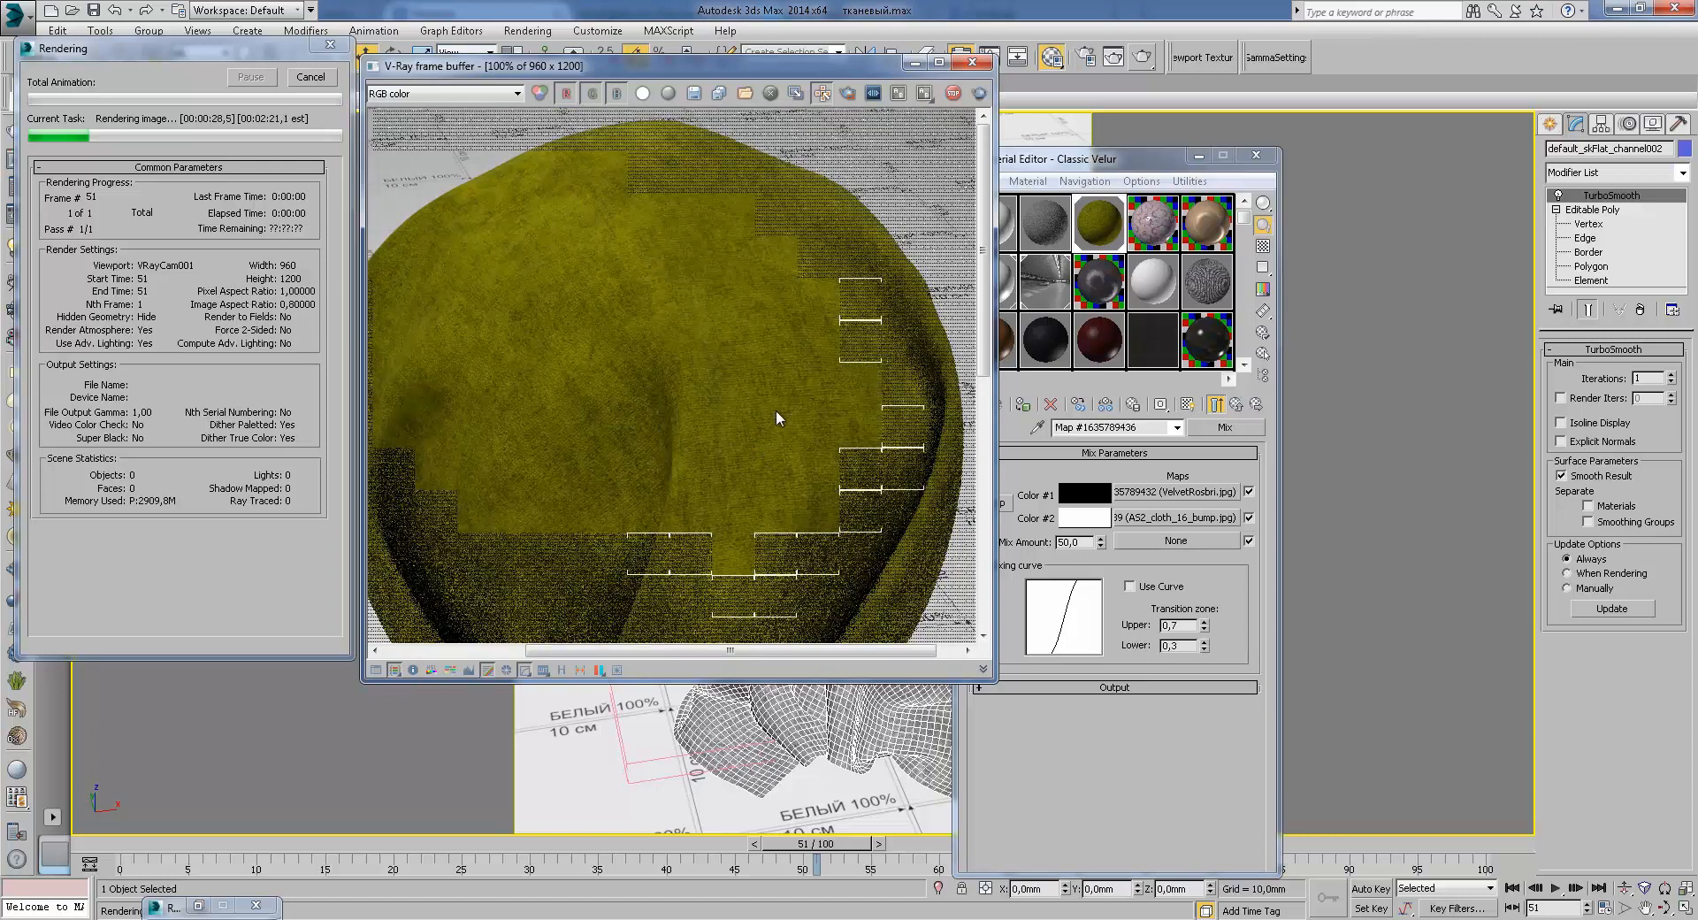
pyautogui.scroll(1, 771, 420)
pyautogui.moveTo(780, 418); pyautogui.dragTo(715, 518, button='middle')
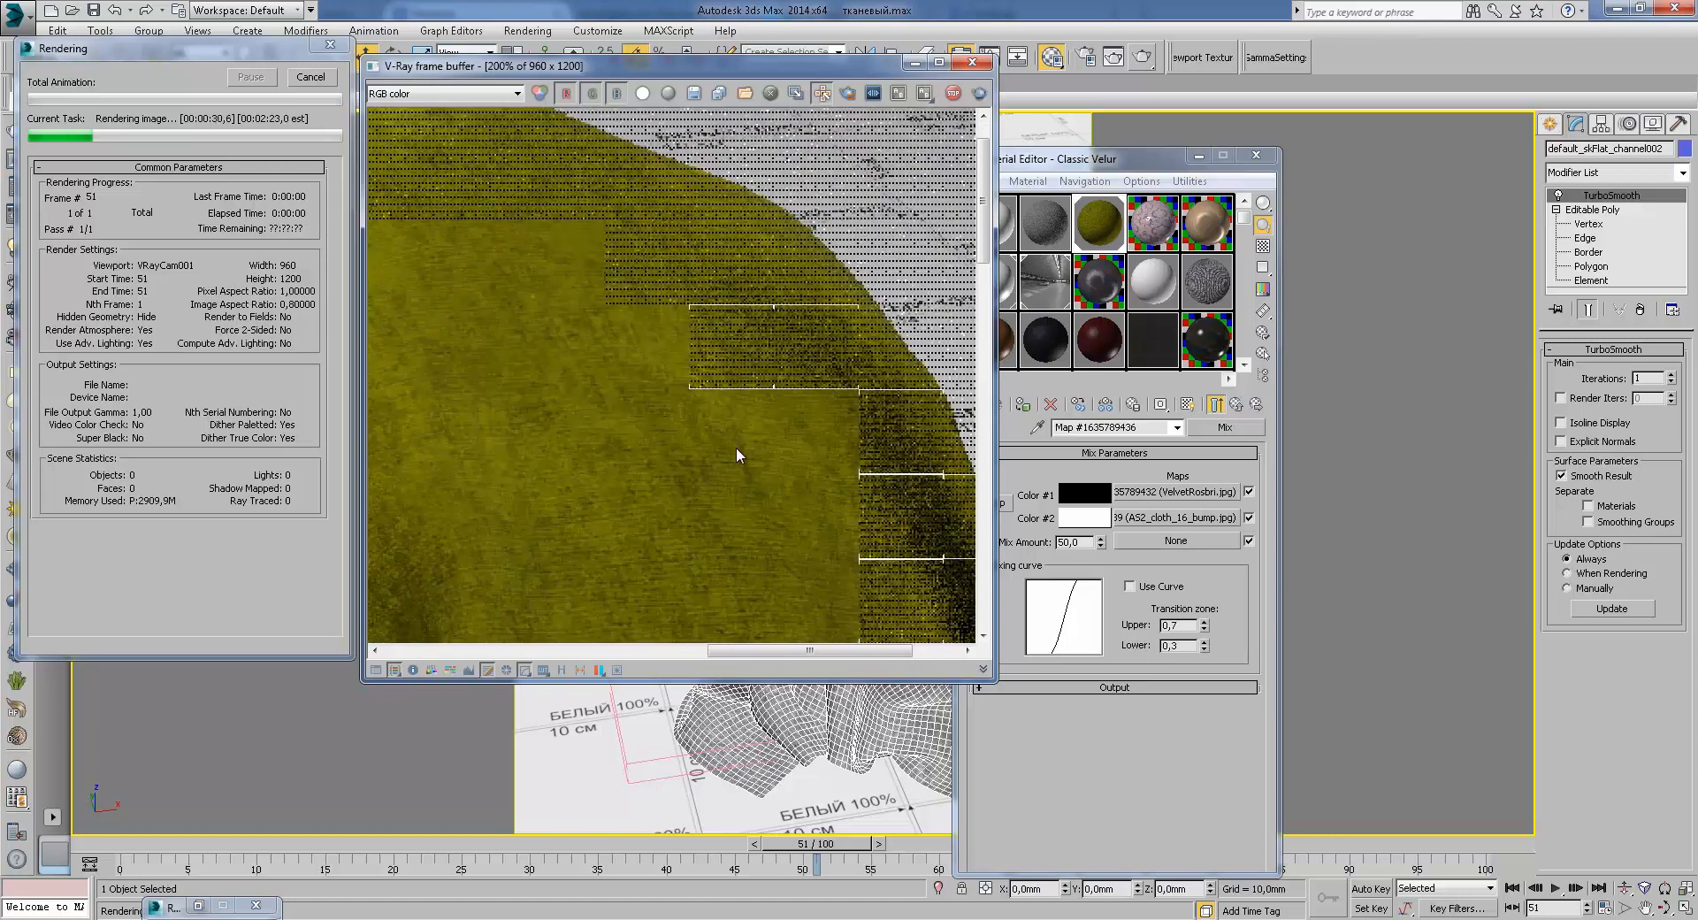
pyautogui.scroll(-1, 741, 440)
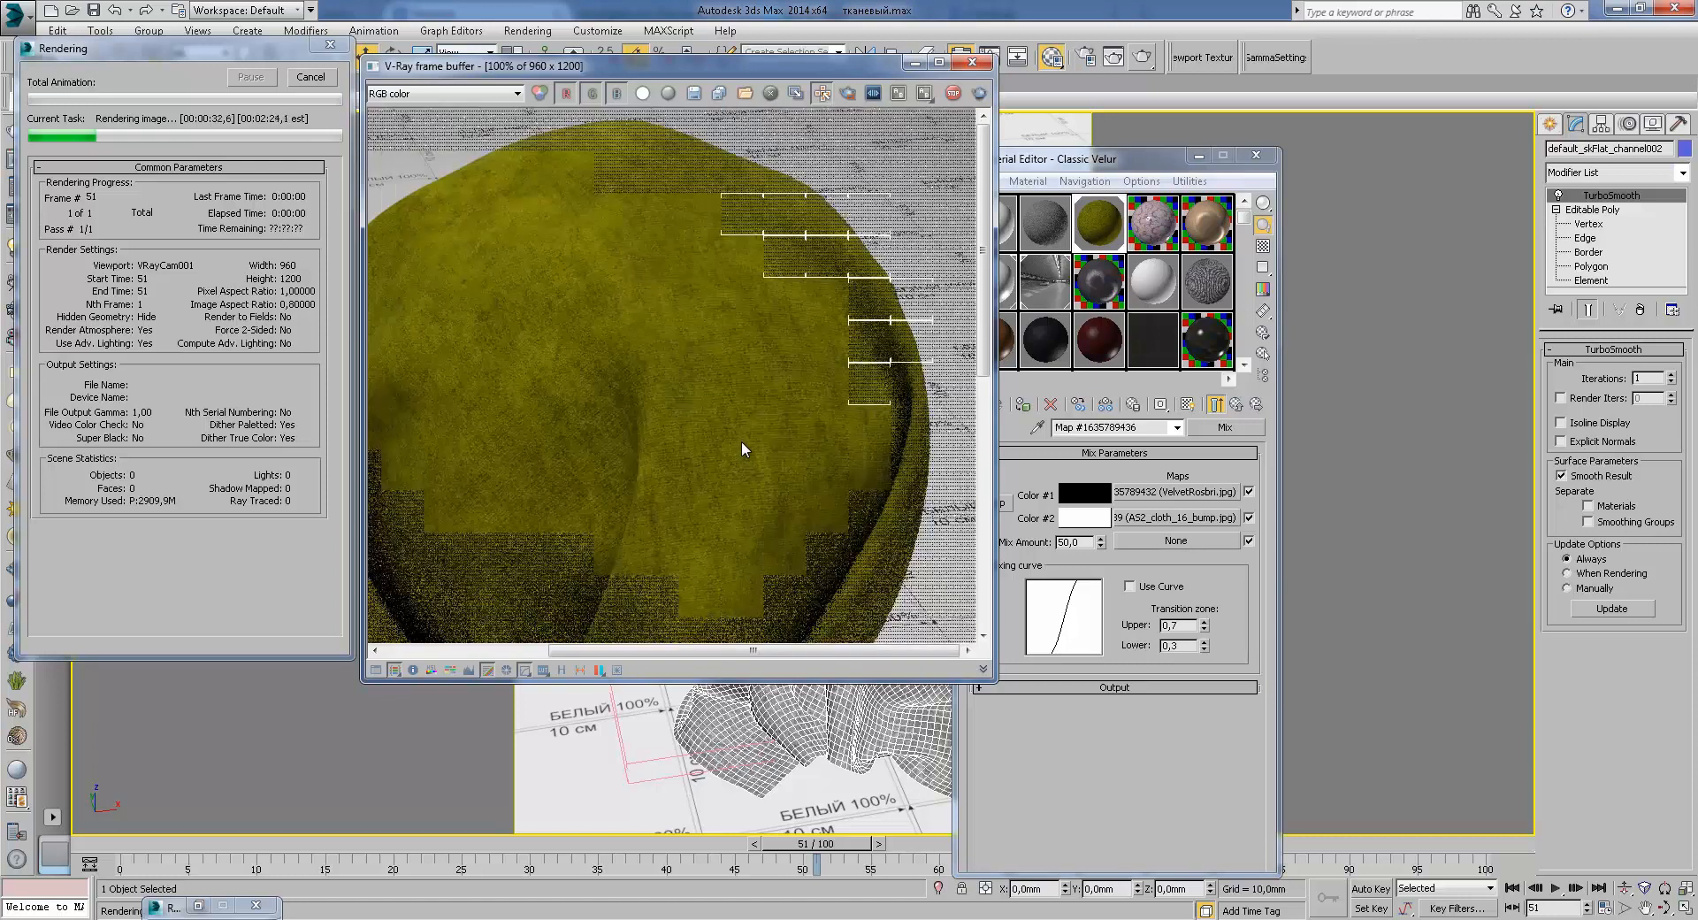
pyautogui.scroll(-1, 749, 435)
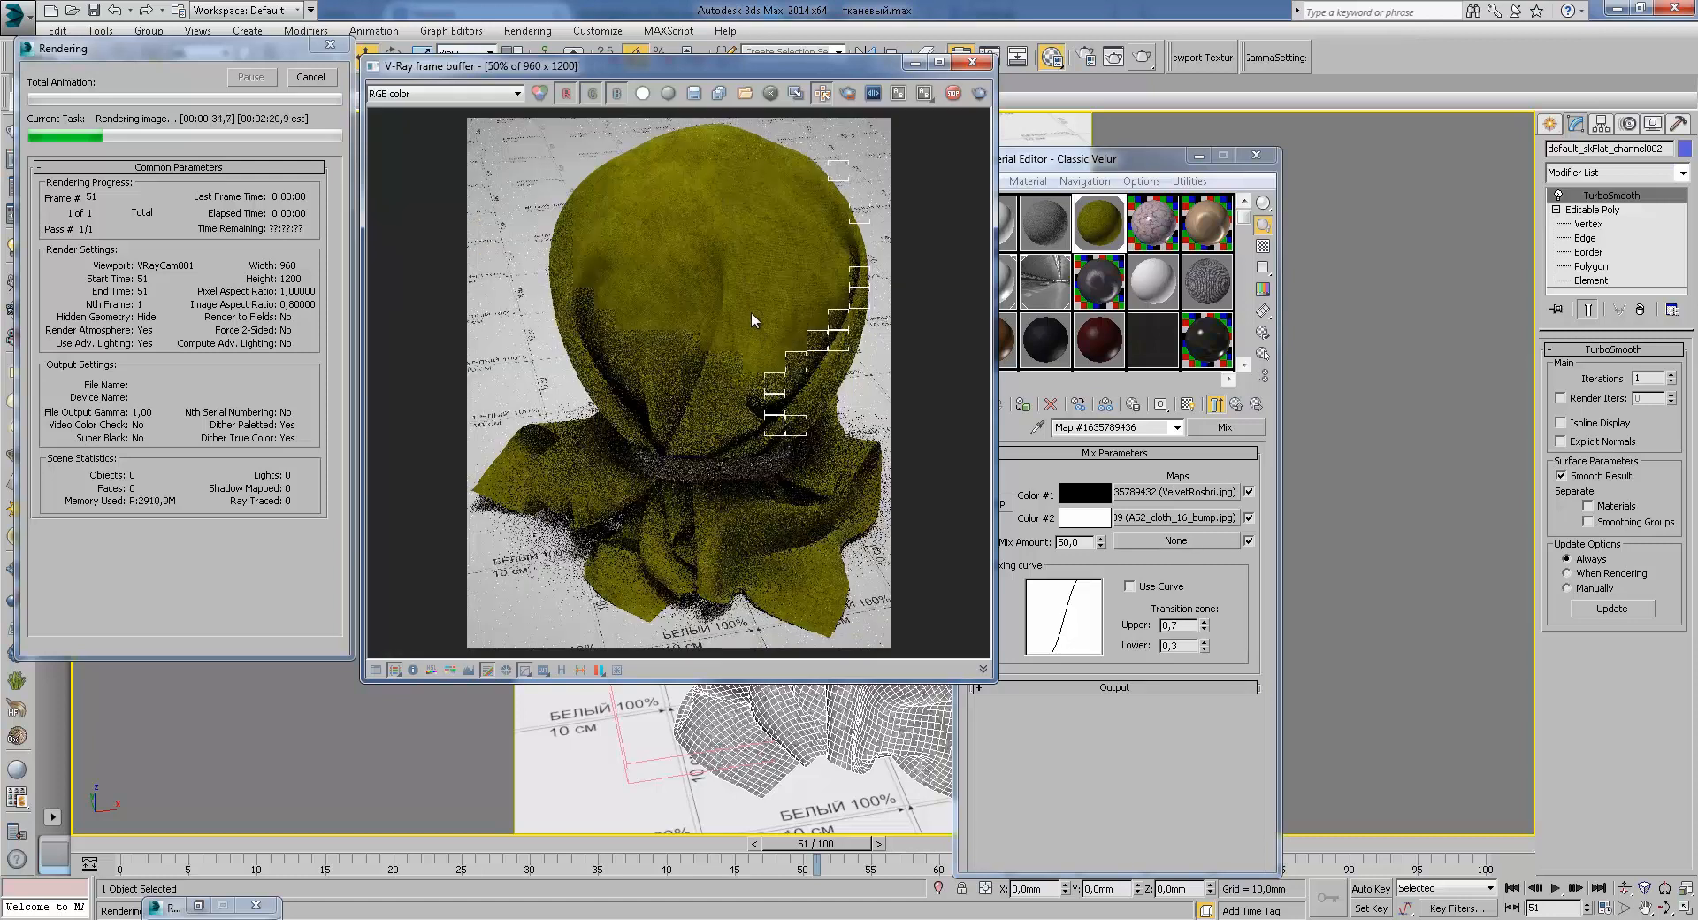
pyautogui.scroll(2, 715, 210)
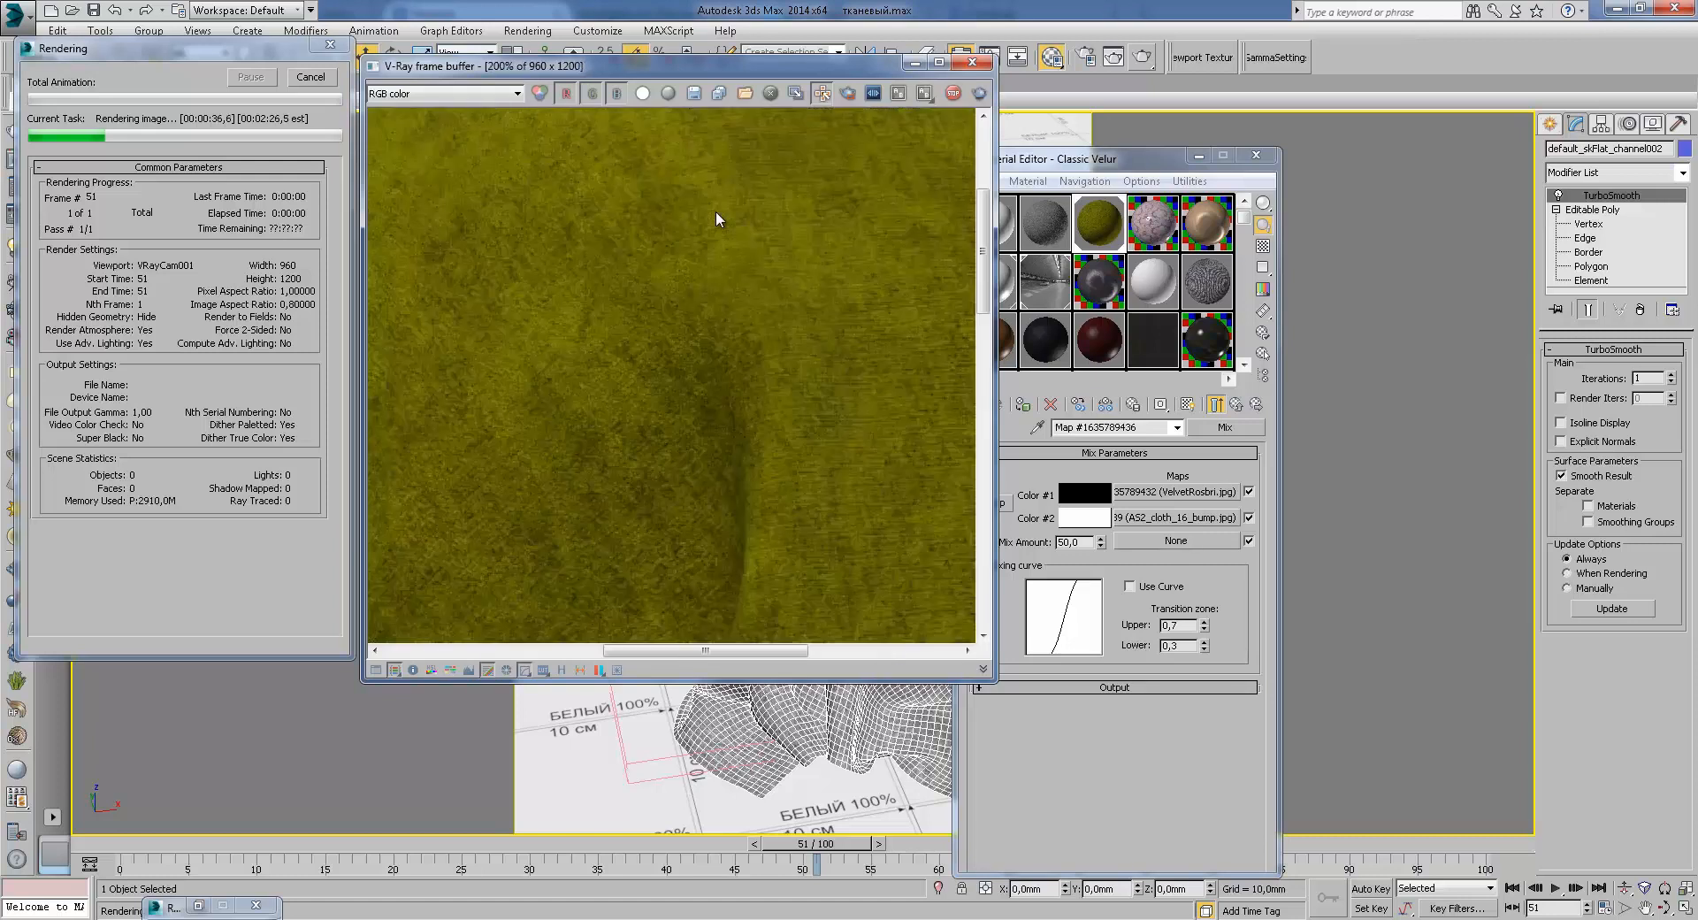
# Step: Examine the velvet along the sphere's right-hand edge fold close up and compare it with the left side at 100%
pyautogui.scroll(-1, 648, 360)
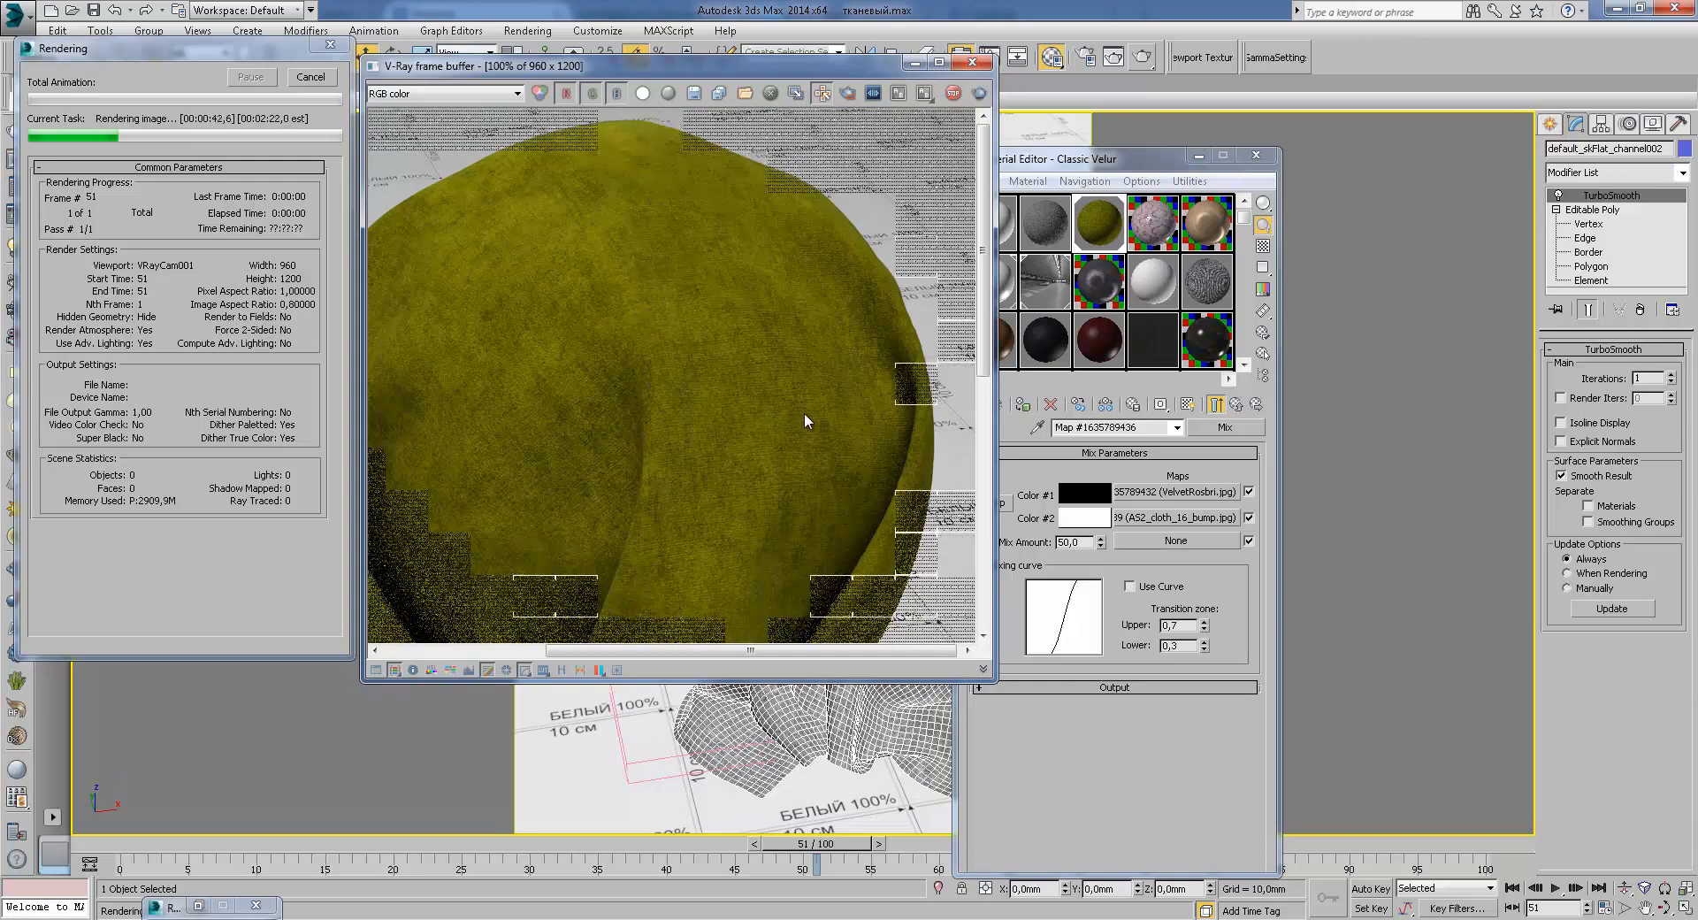
pyautogui.moveTo(804, 413); pyautogui.dragTo(840, 394, button='middle')
pyautogui.moveTo(566, 325); pyautogui.dragTo(529, 416, button='middle')
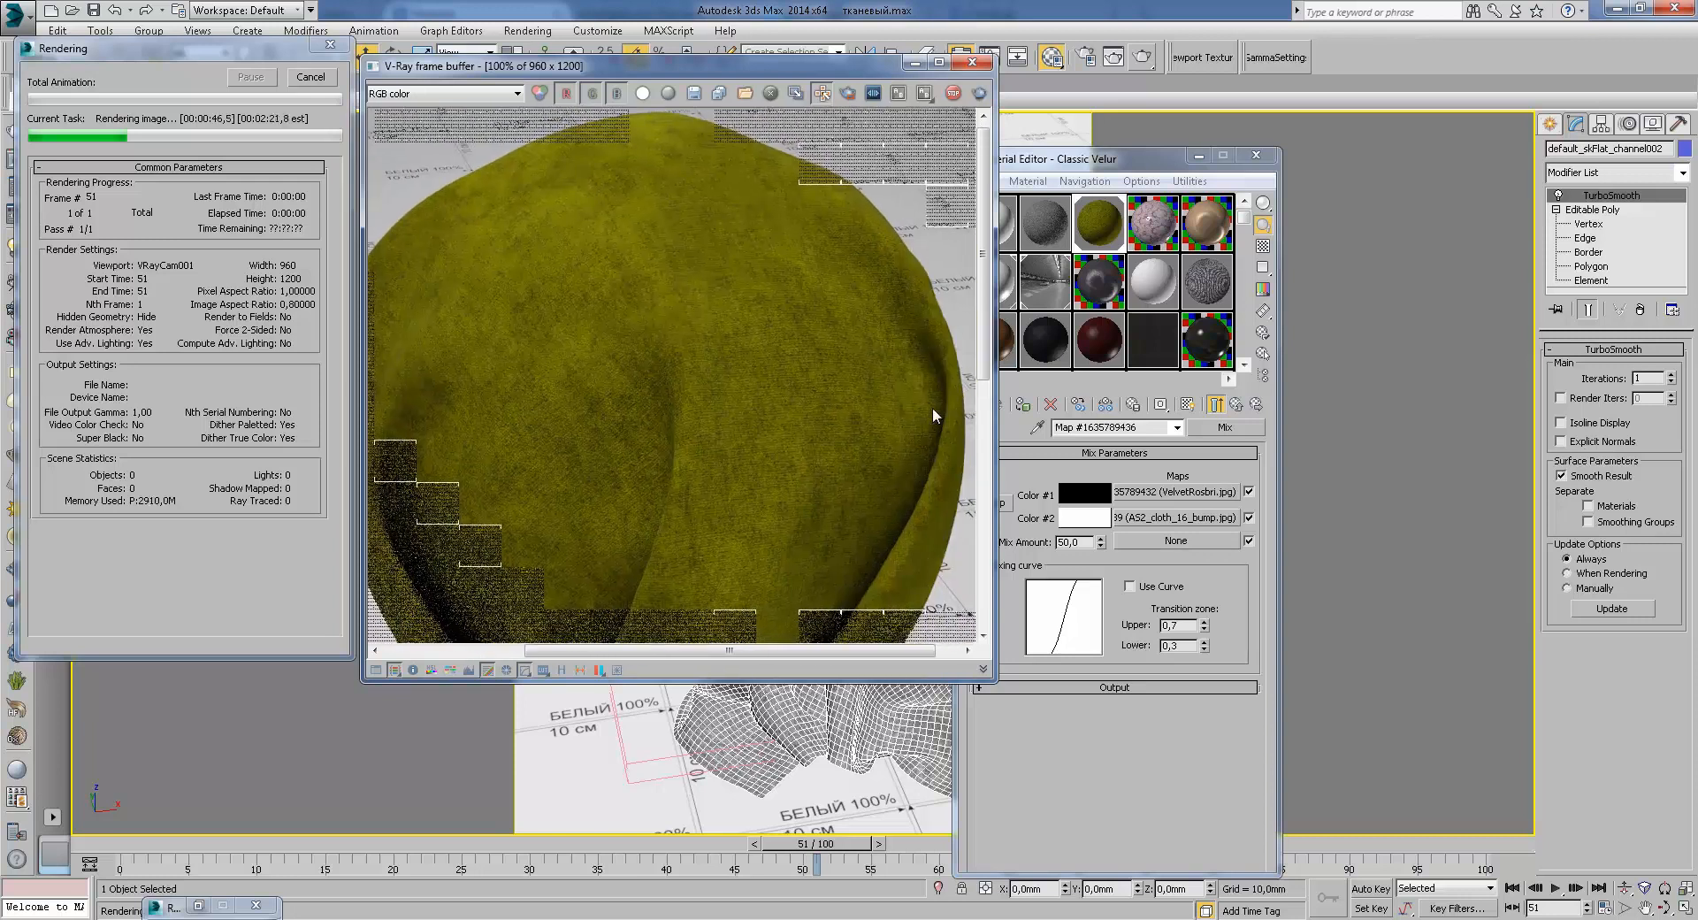
pyautogui.scroll(1, 932, 315)
pyautogui.moveTo(932, 315); pyautogui.dragTo(870, 407, button='middle')
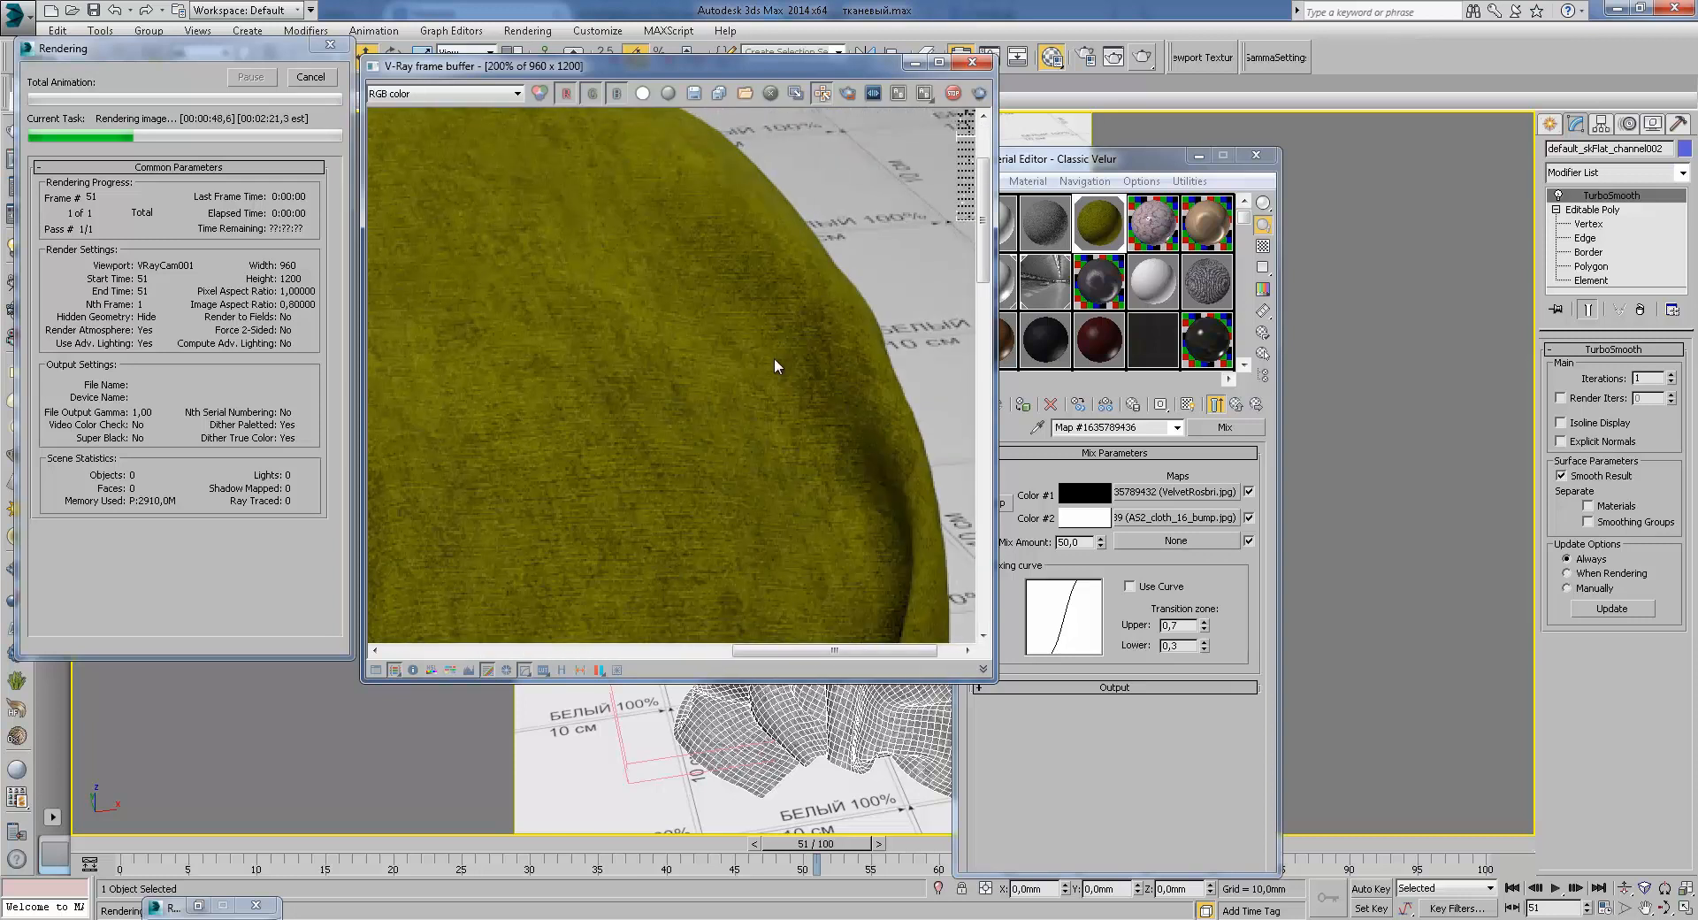
pyautogui.scroll(-1, 746, 423)
pyautogui.moveTo(527, 346); pyautogui.dragTo(613, 346, button='middle')
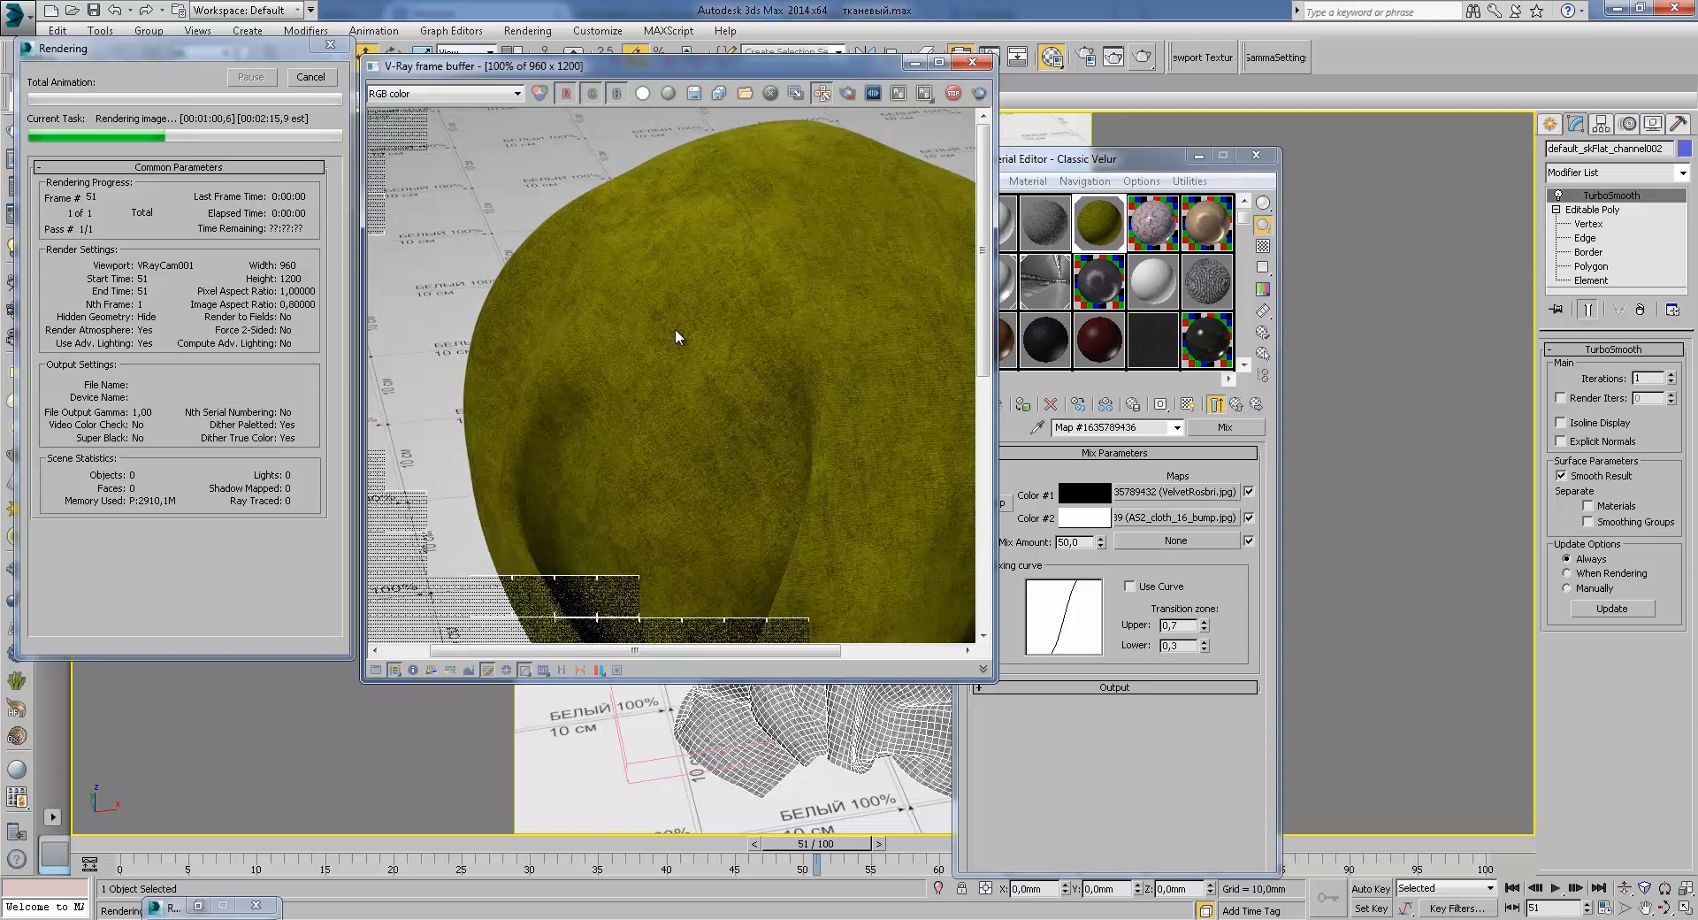
# Step: Examine the velvet's central crease and lower folds above the rope, comparing them with the whole draped form
pyautogui.moveTo(811, 470); pyautogui.dragTo(785, 378, button='middle')
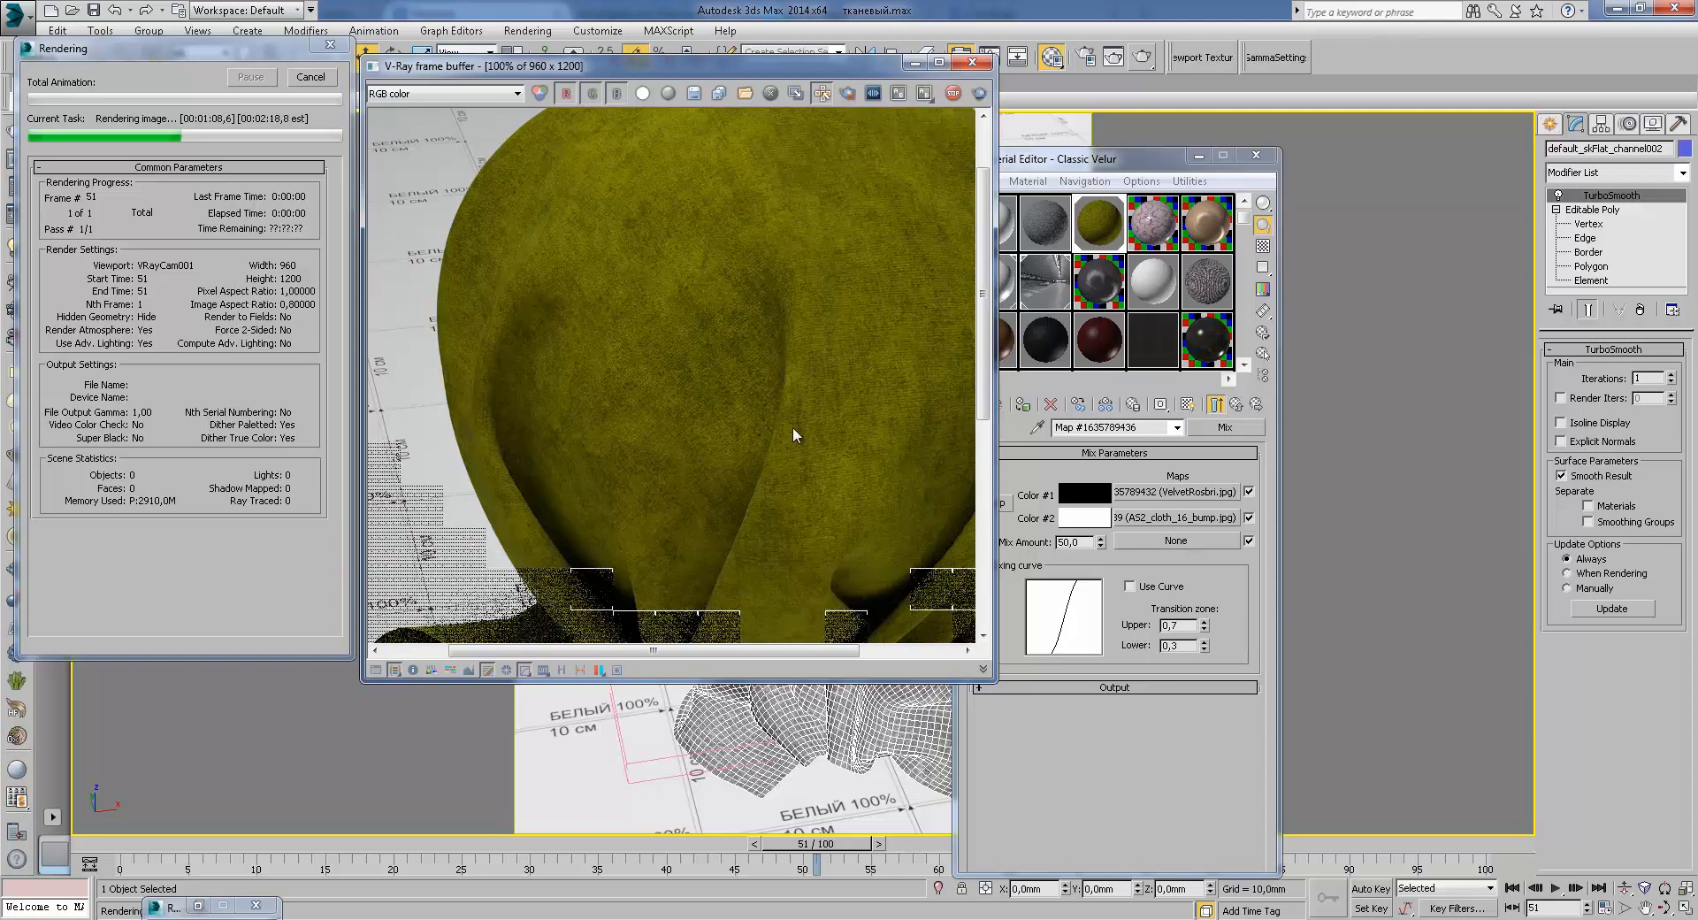
pyautogui.moveTo(792, 426); pyautogui.dragTo(788, 386, button='middle')
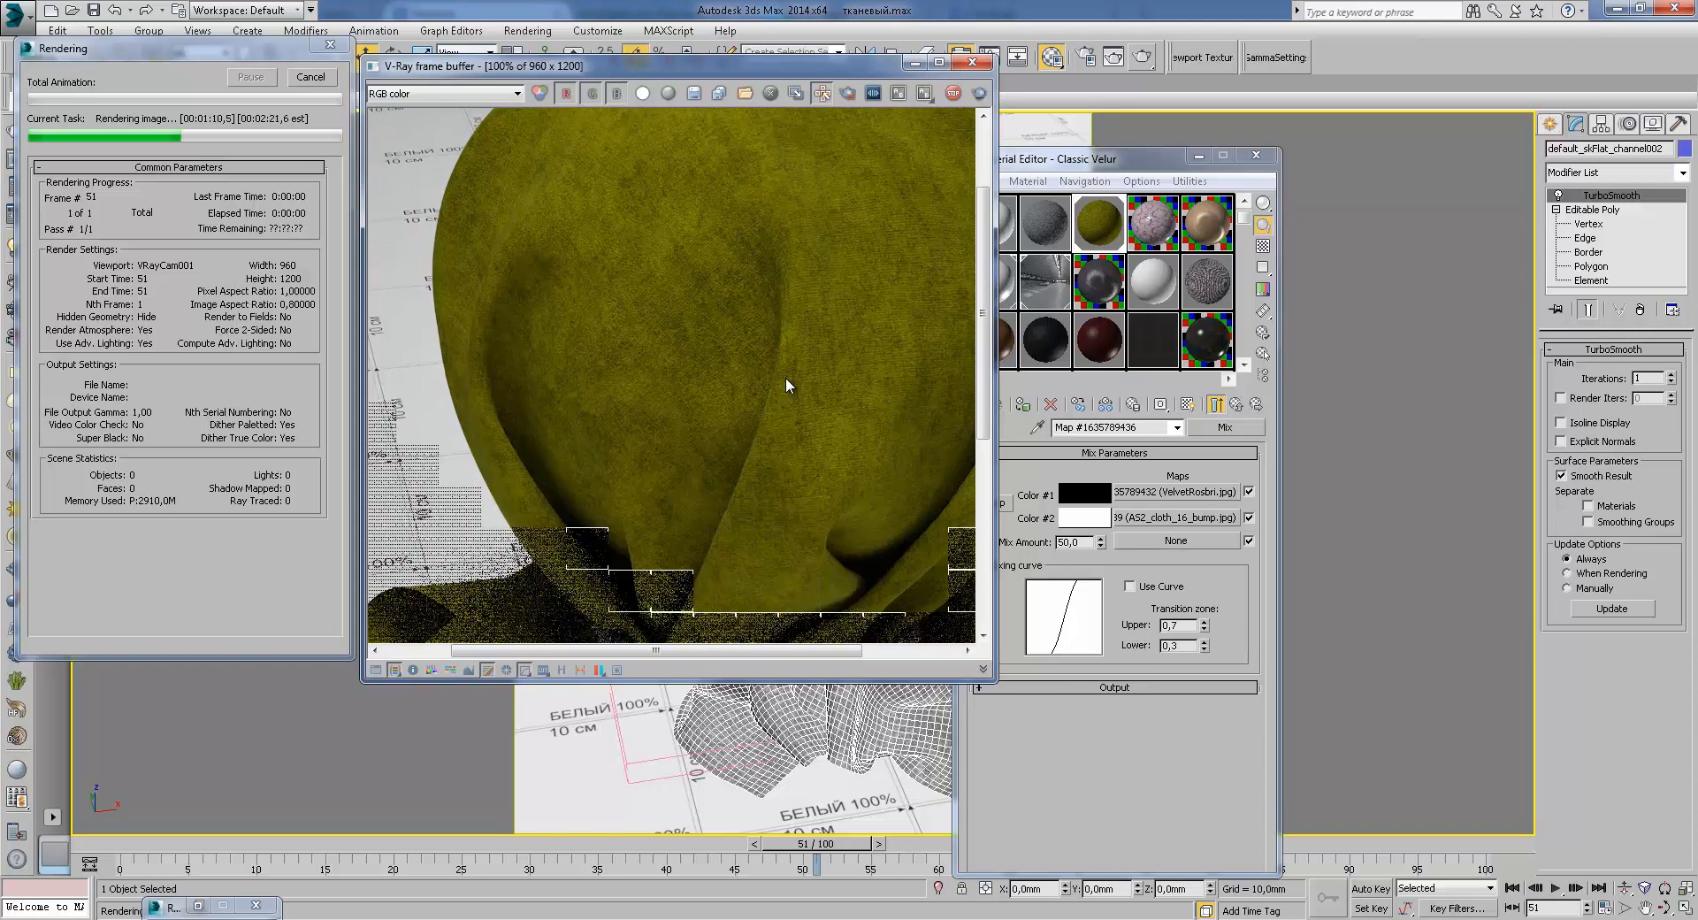
pyautogui.moveTo(785, 375); pyautogui.dragTo(725, 394, button='middle')
pyautogui.moveTo(796, 310); pyautogui.dragTo(808, 418, button='middle')
pyautogui.moveTo(642, 423); pyautogui.dragTo(684, 444, button='middle')
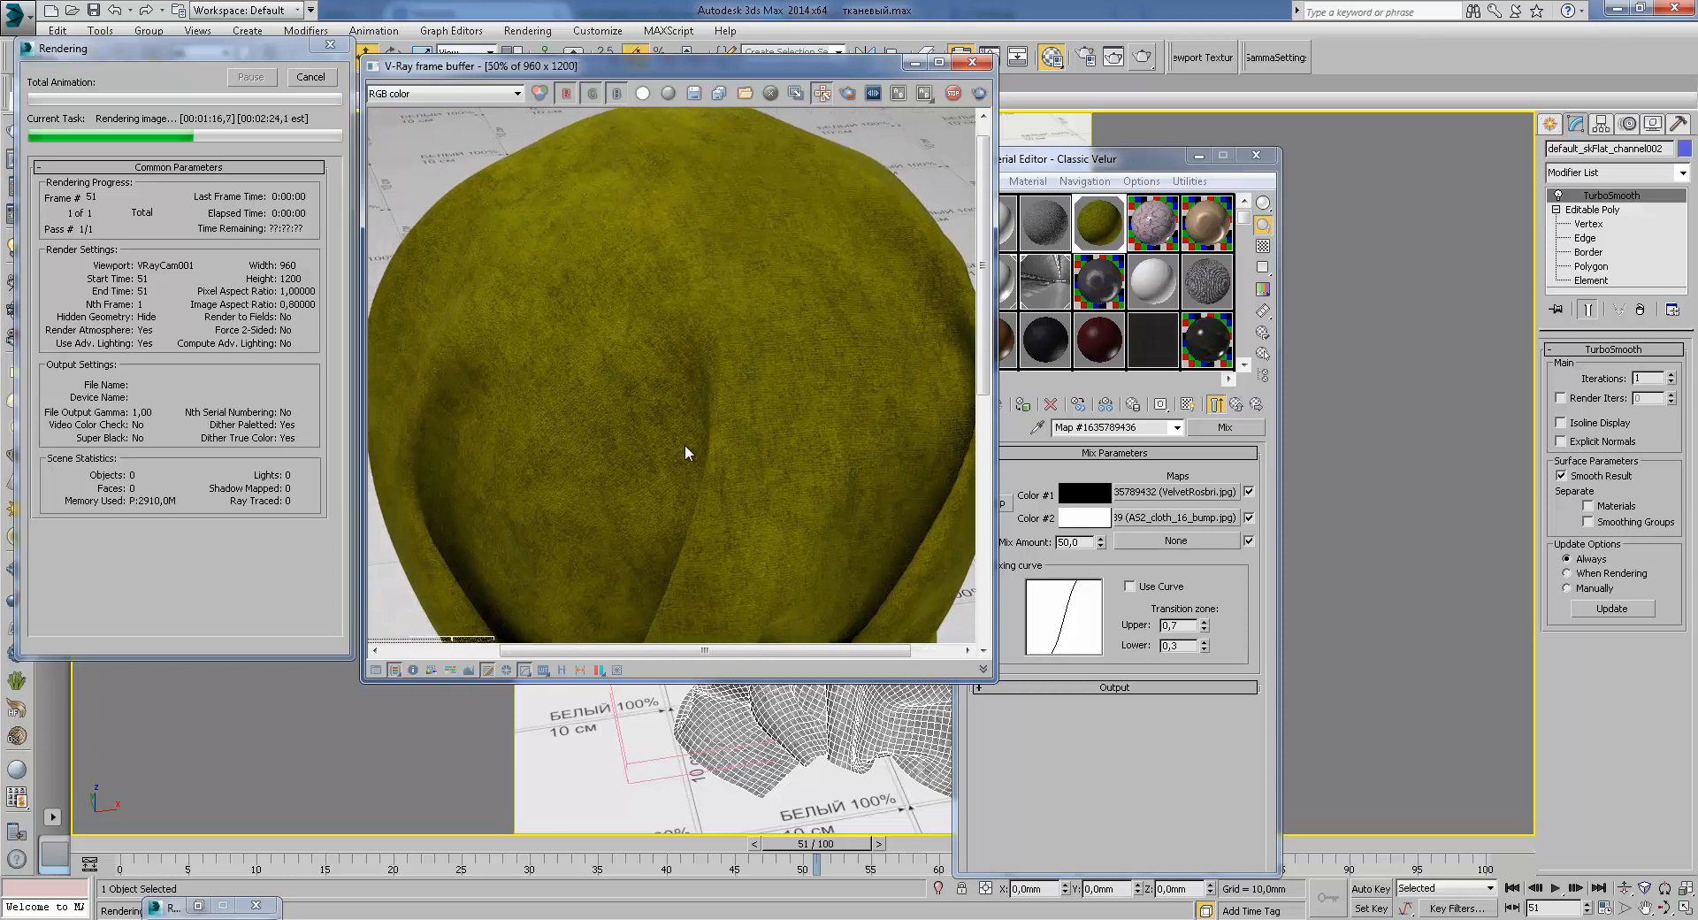
pyautogui.scroll(-1, 685, 444)
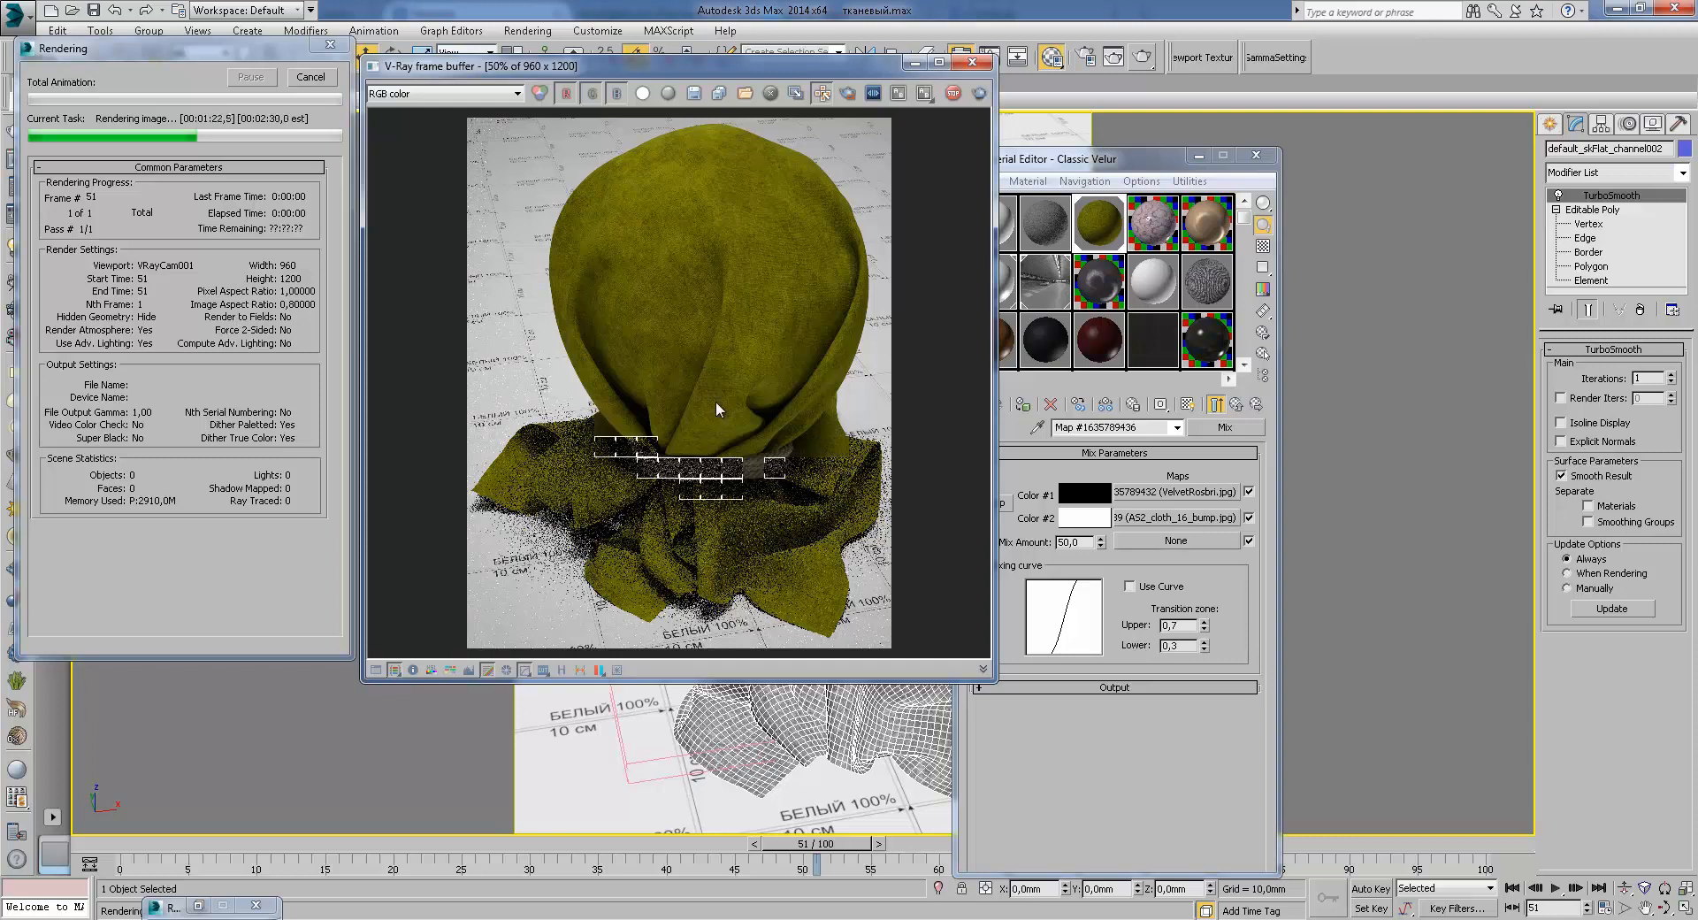
pyautogui.scroll(1, 718, 396)
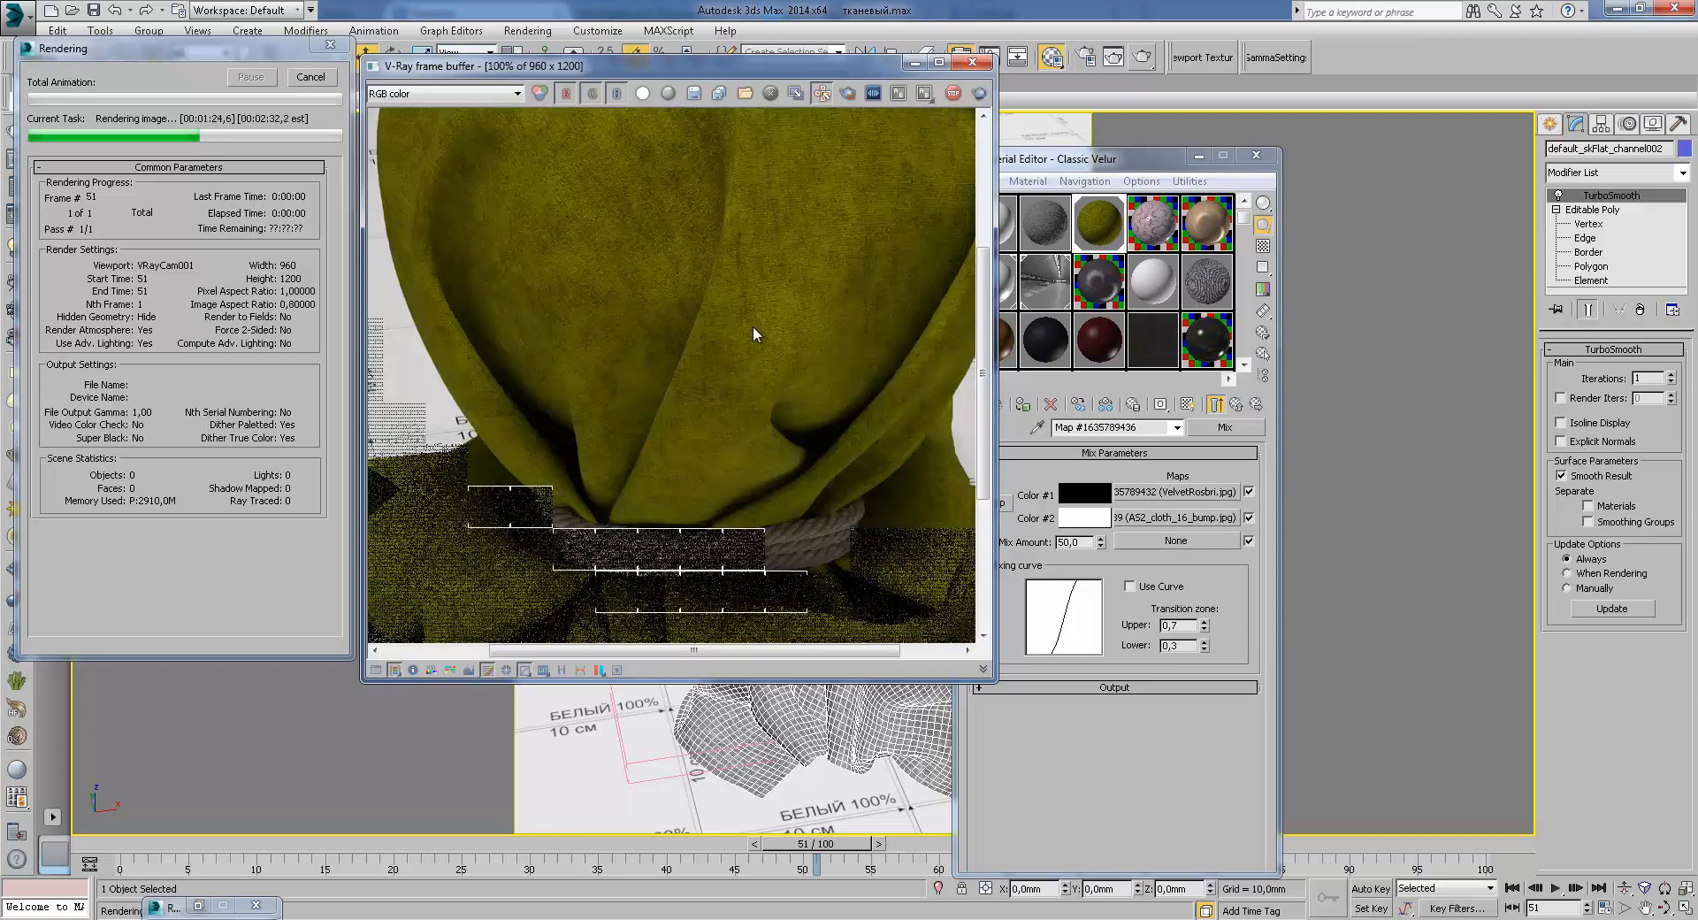
pyautogui.moveTo(751, 326); pyautogui.dragTo(675, 448, button='middle')
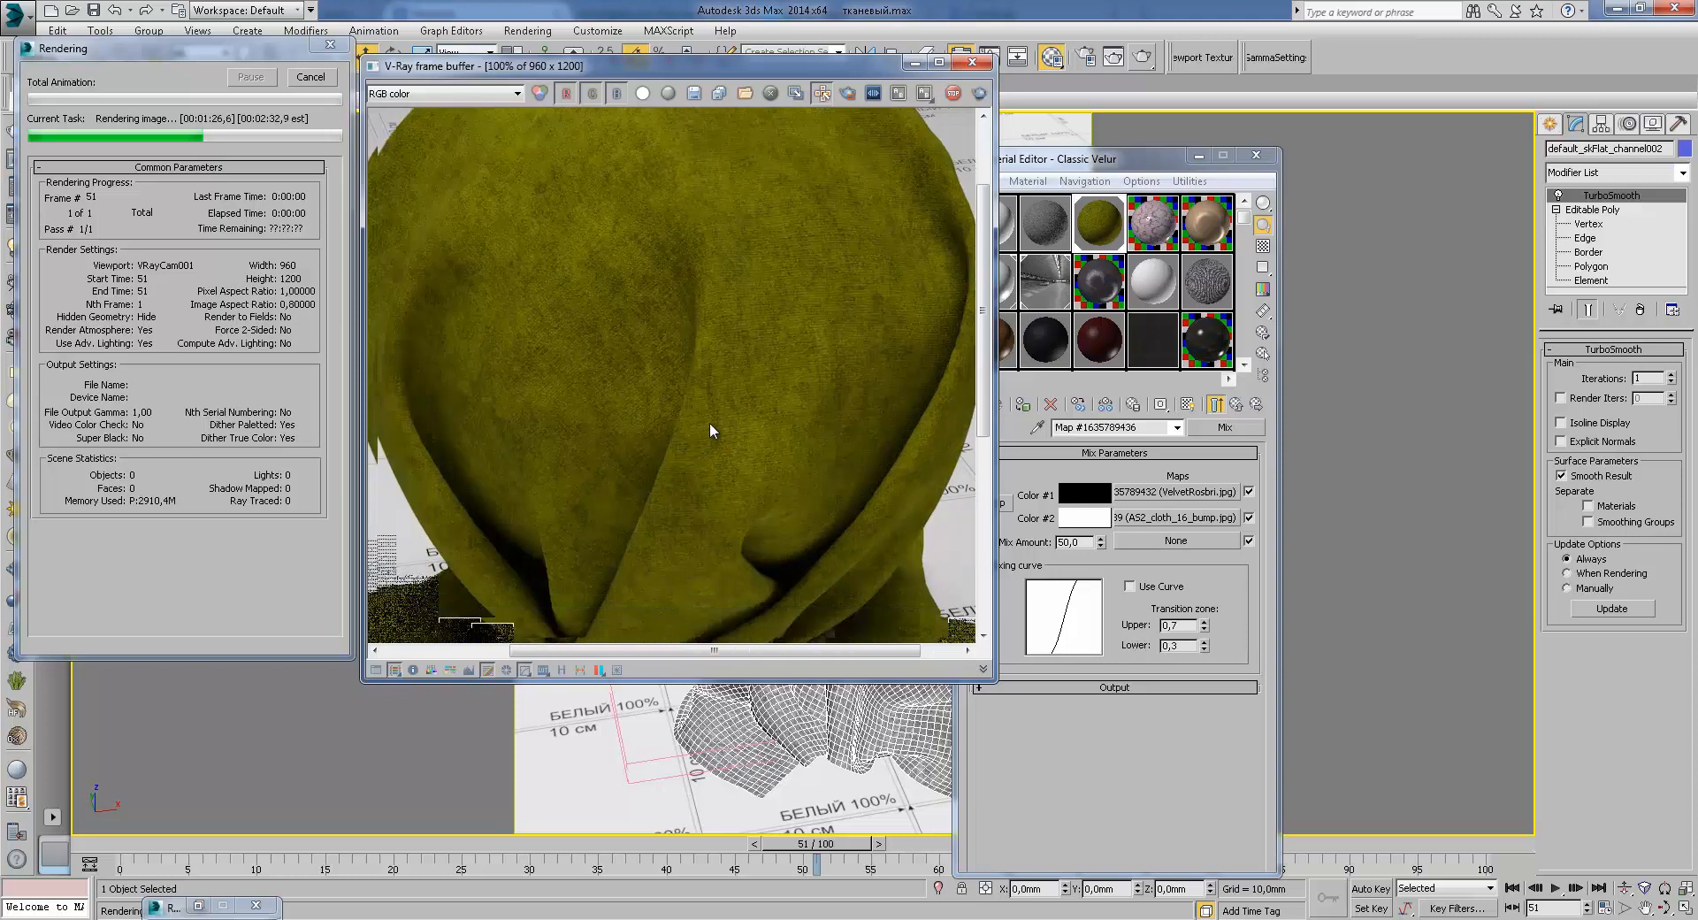
# Step: Compare the velvet's close-up folds with the whole draped form and stop the render in progress
pyautogui.moveTo(865, 334); pyautogui.dragTo(660, 421, button='middle')
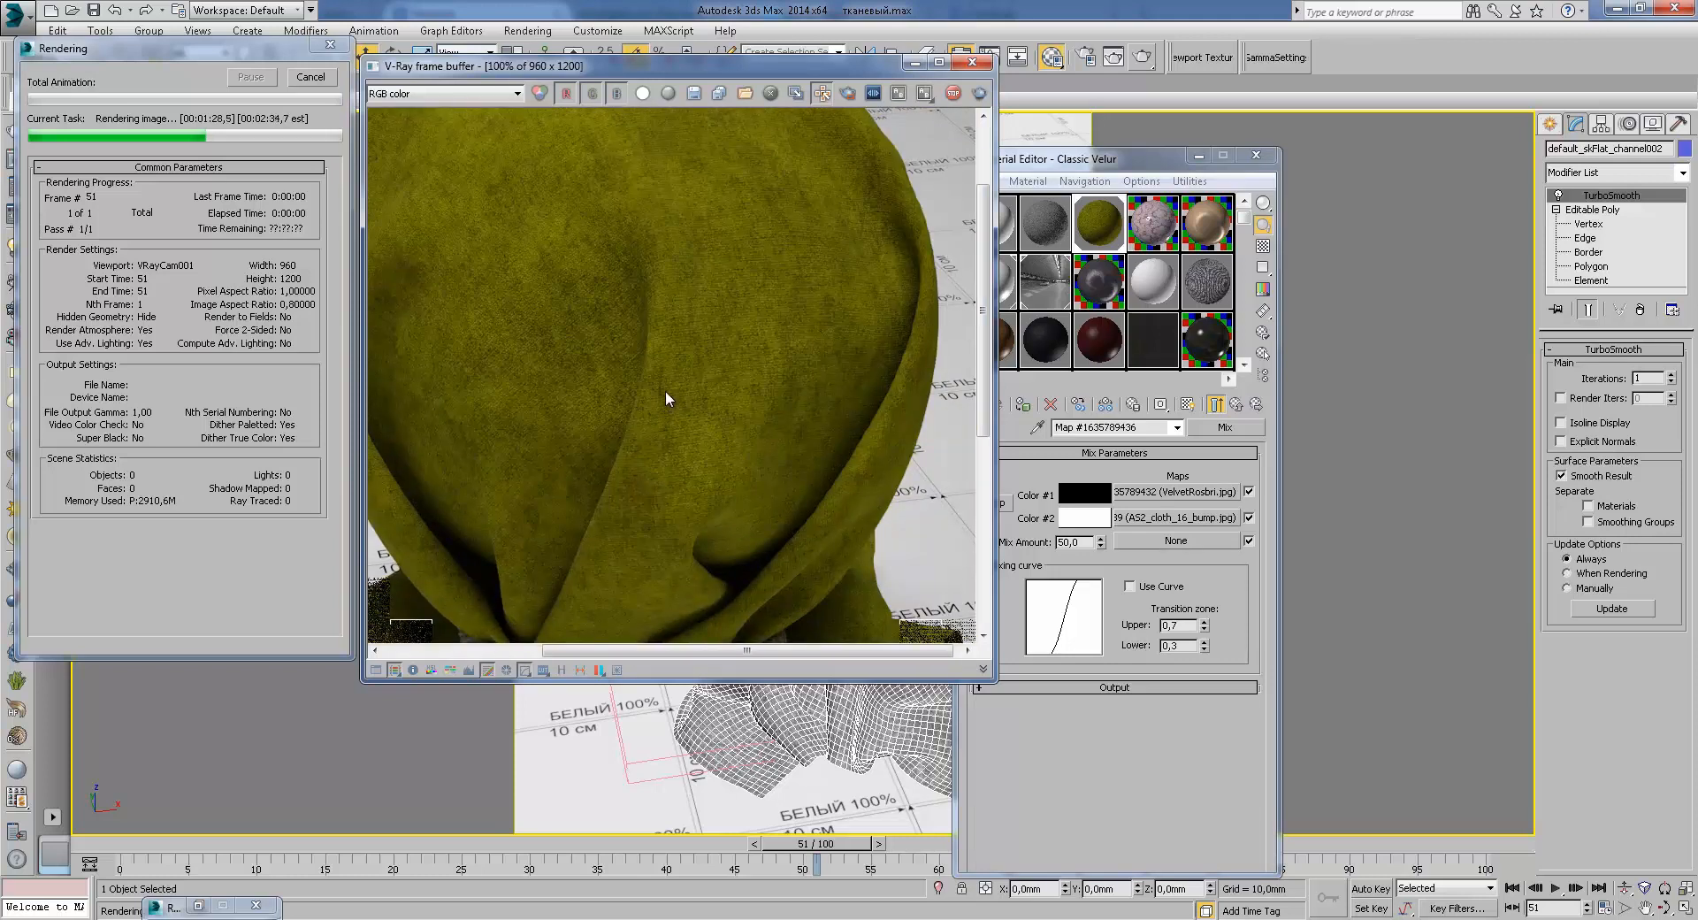
pyautogui.scroll(-1, 681, 339)
pyautogui.scroll(1, 698, 285)
pyautogui.moveTo(707, 349); pyautogui.dragTo(829, 507, button='middle')
pyautogui.scroll(-1, 785, 389)
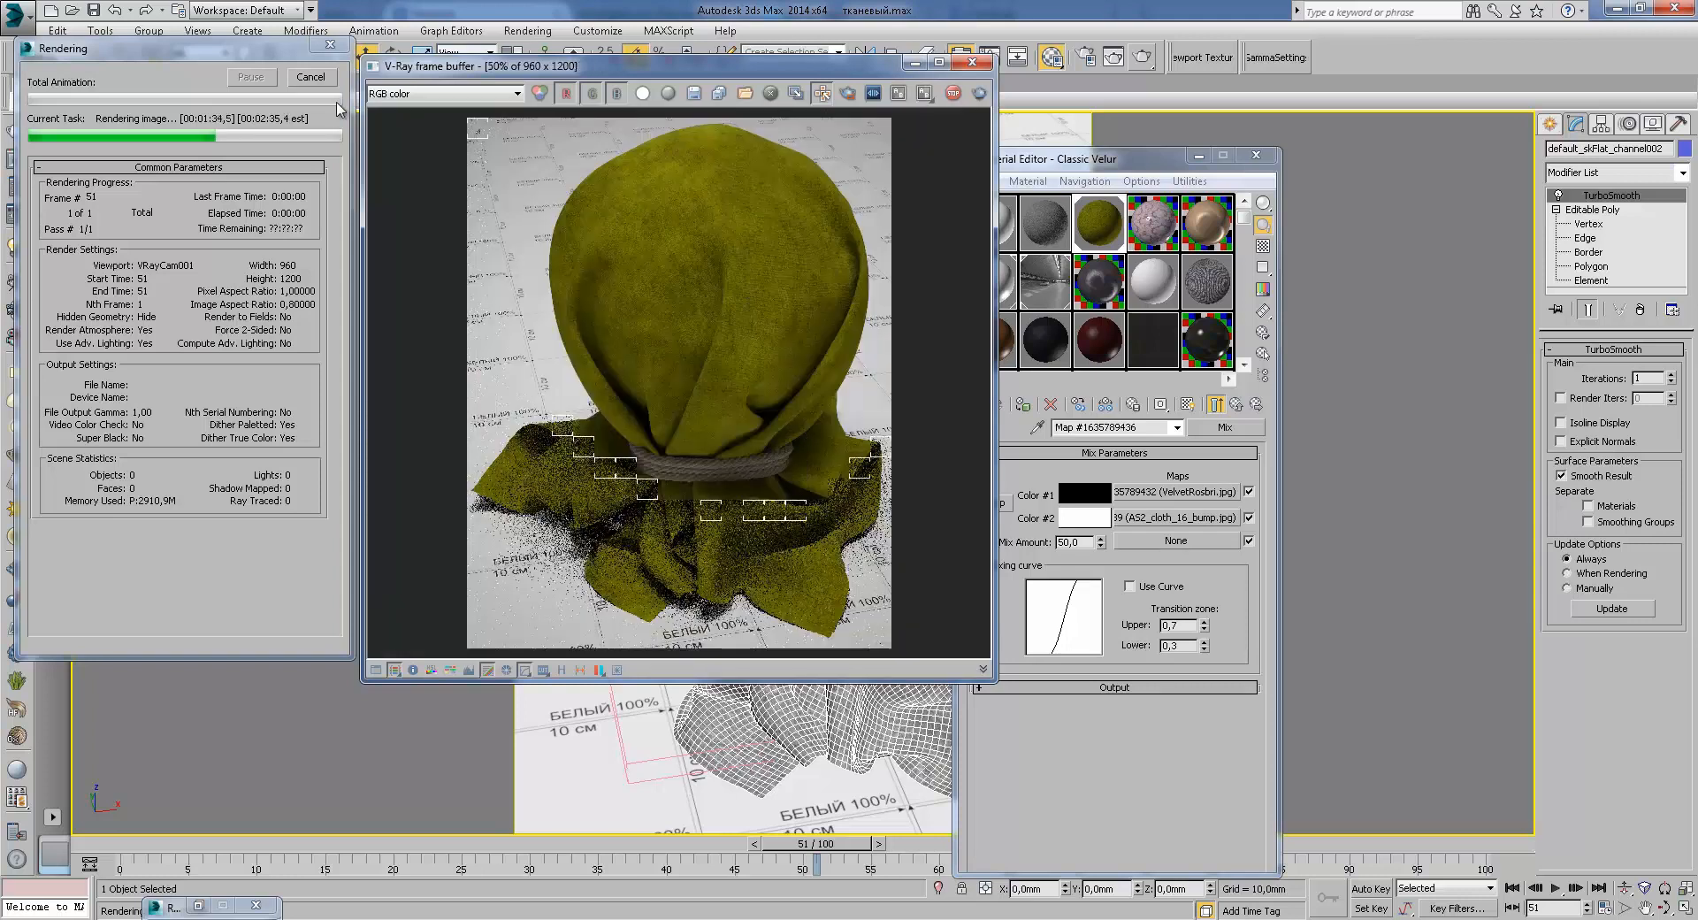
pyautogui.click(311, 78)
# Step: Open the damask-patterned Classic material and examine its enlarged sample preview
pyautogui.click(1168, 253)
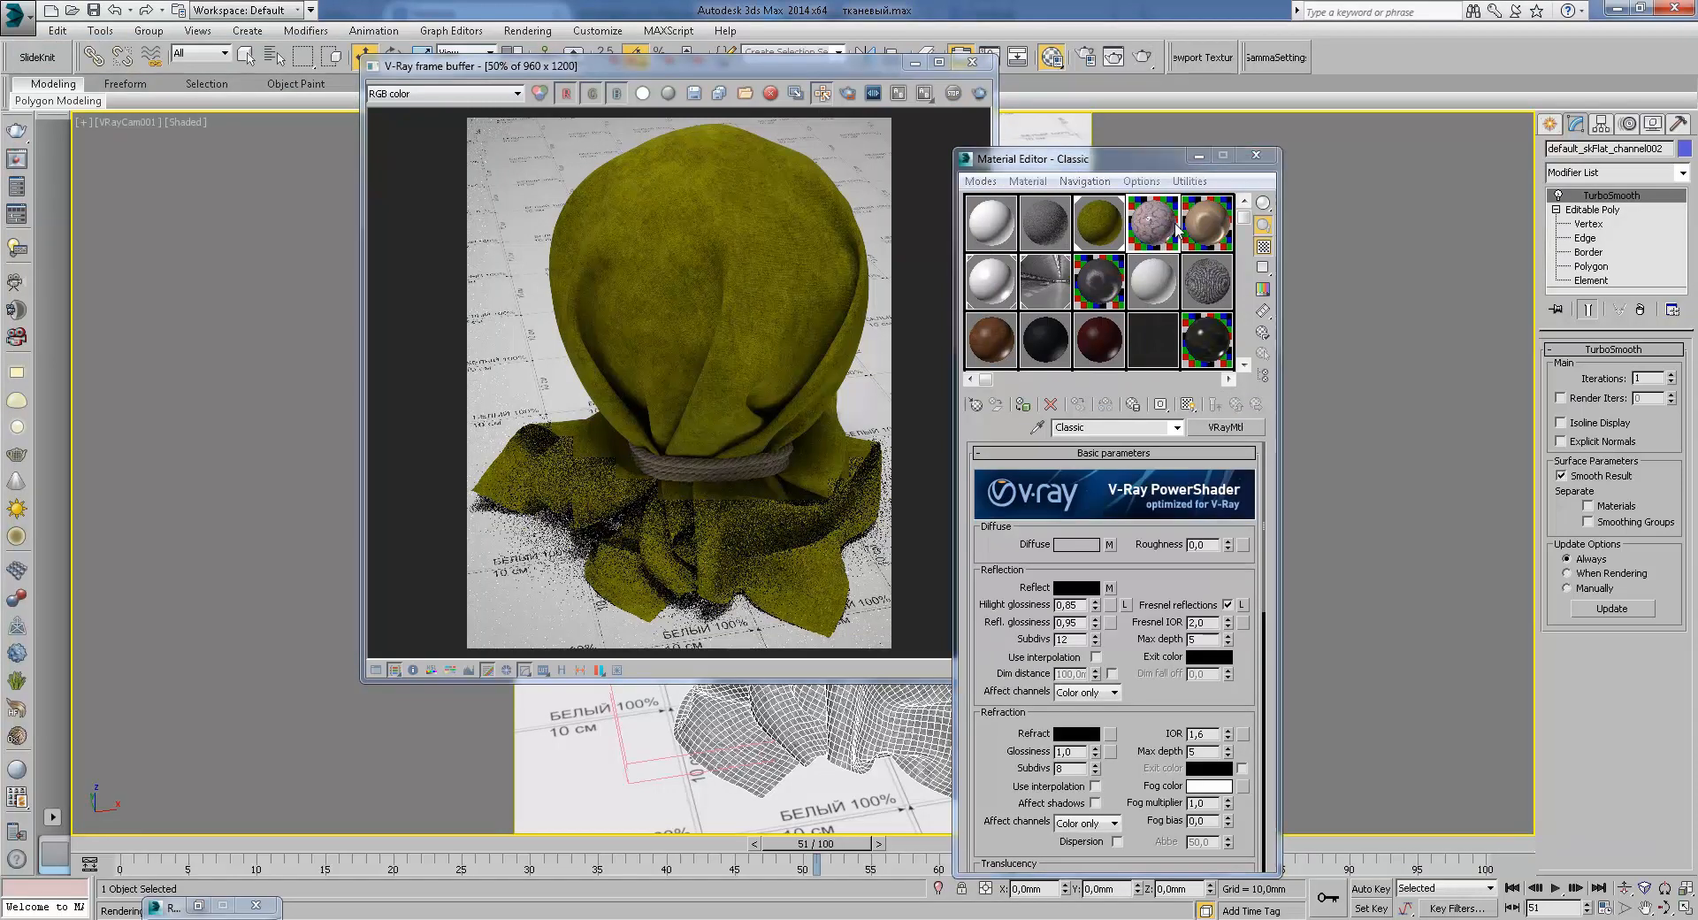
pyautogui.doubleClick(1176, 232)
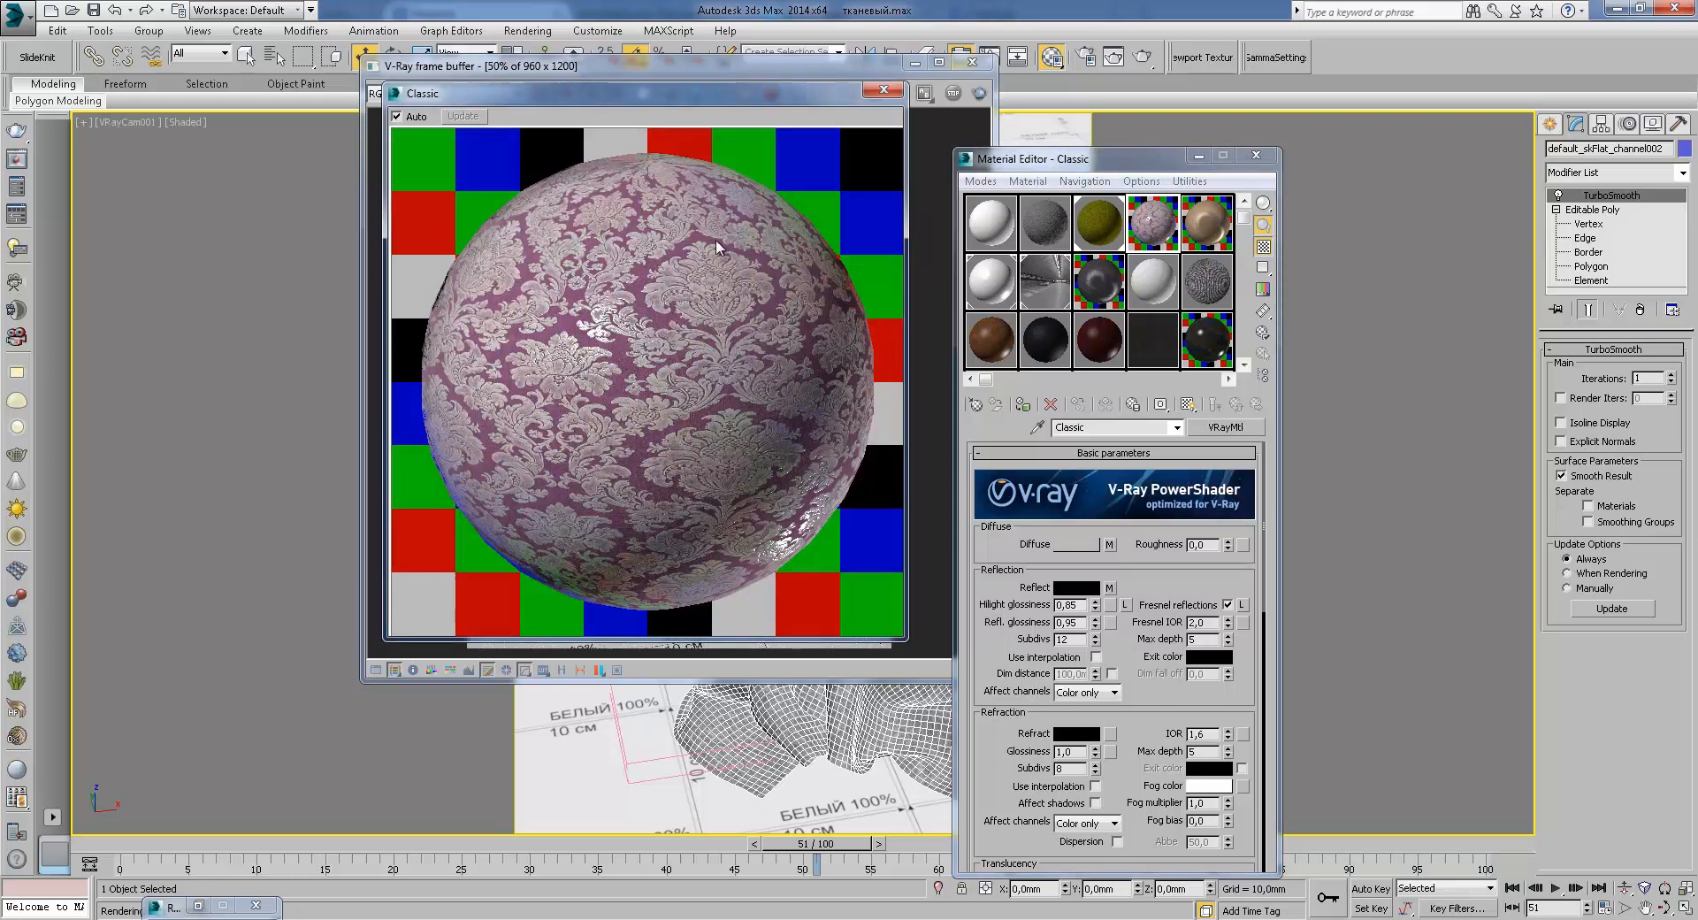
pyautogui.click(879, 95)
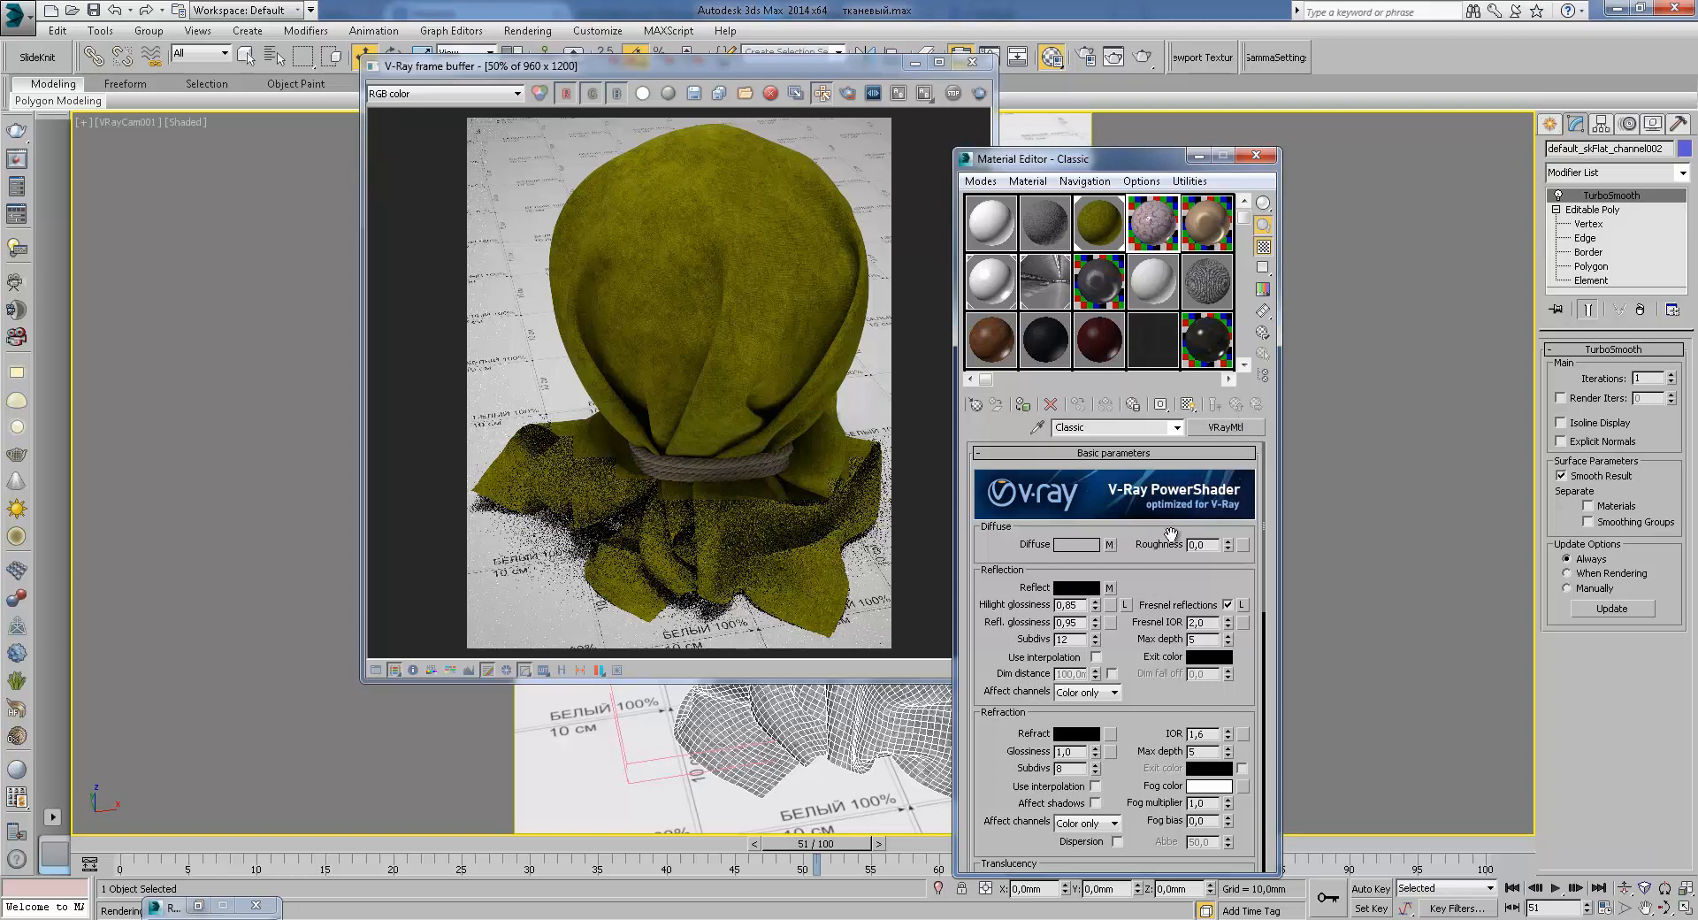
# Step: Inspect Classic's diffuse Mix map, including its Falloff slot and the Fabric Gold SPEC.jpg bitmap used as the mix mask
pyautogui.click(1109, 545)
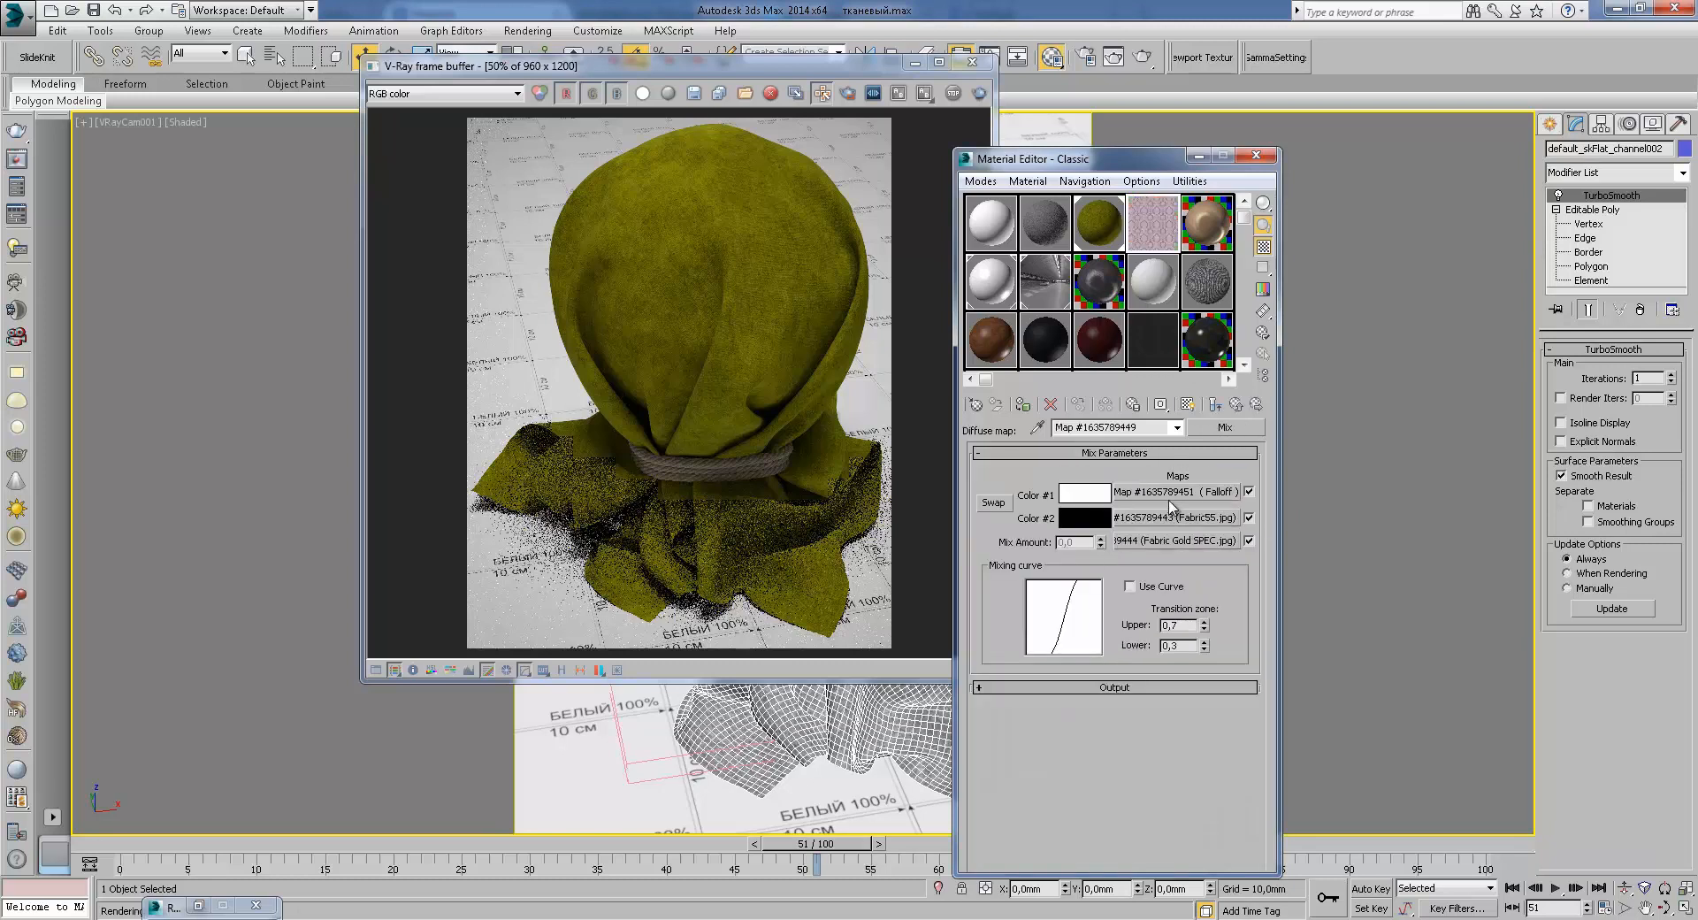
pyautogui.click(1175, 492)
pyautogui.click(1235, 405)
pyautogui.click(1180, 541)
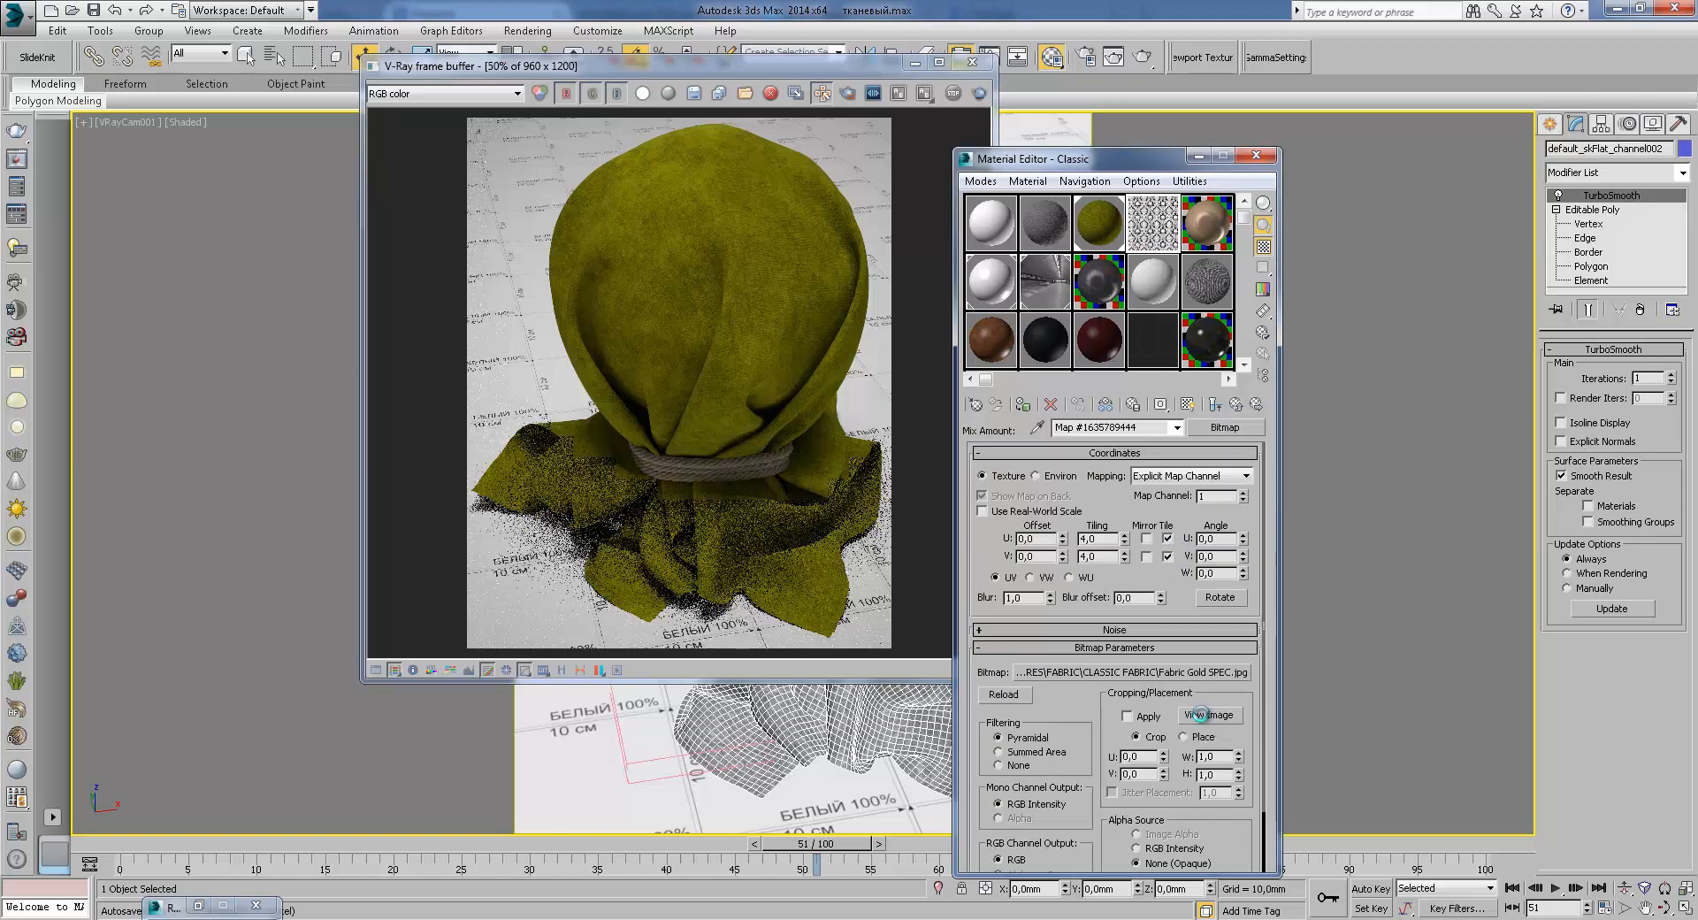
pyautogui.click(1202, 714)
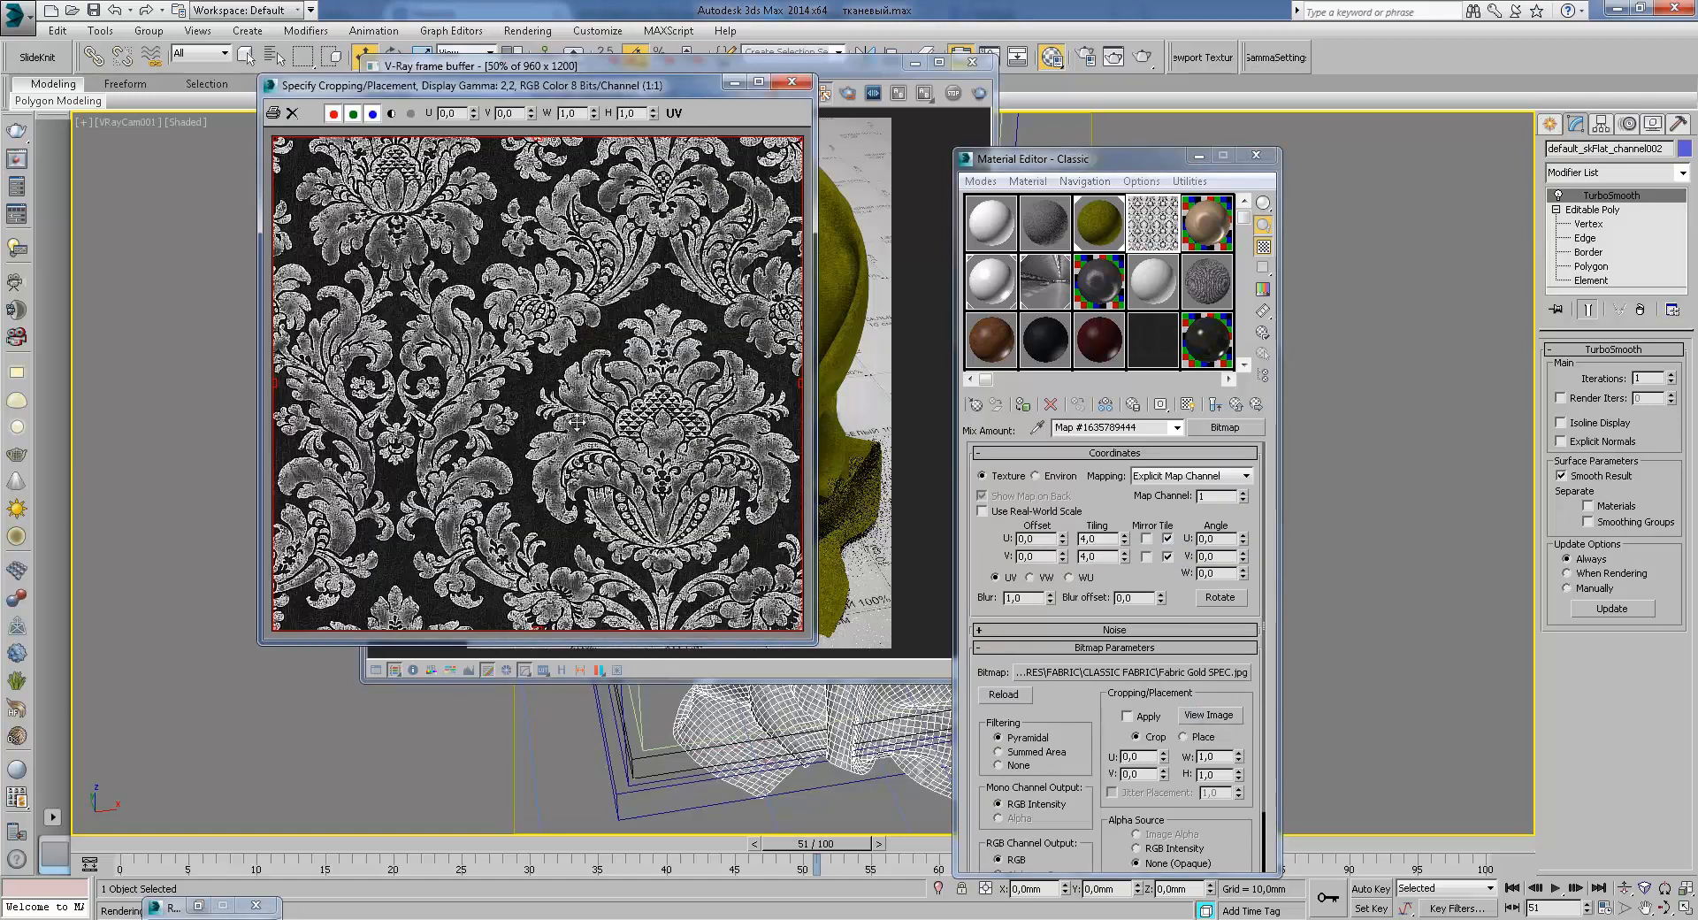
pyautogui.click(792, 82)
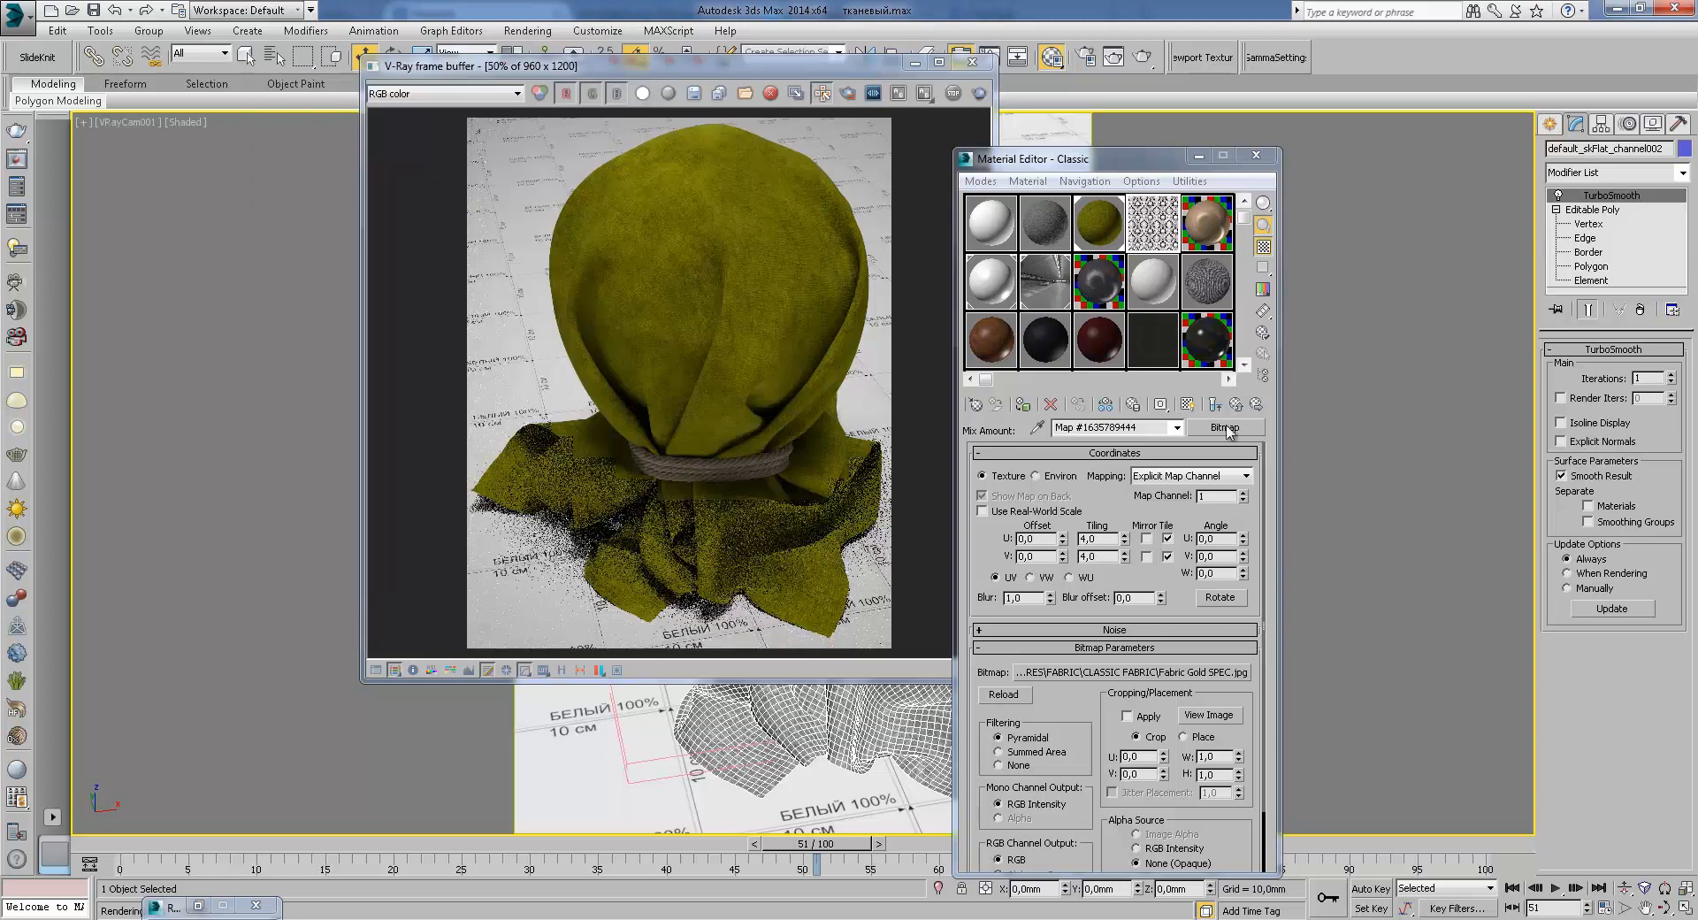
# Step: Inspect the Falloff in the Mix's Color #1 and the Fabric55.jpg bitmap in its front and side slots
pyautogui.click(1236, 404)
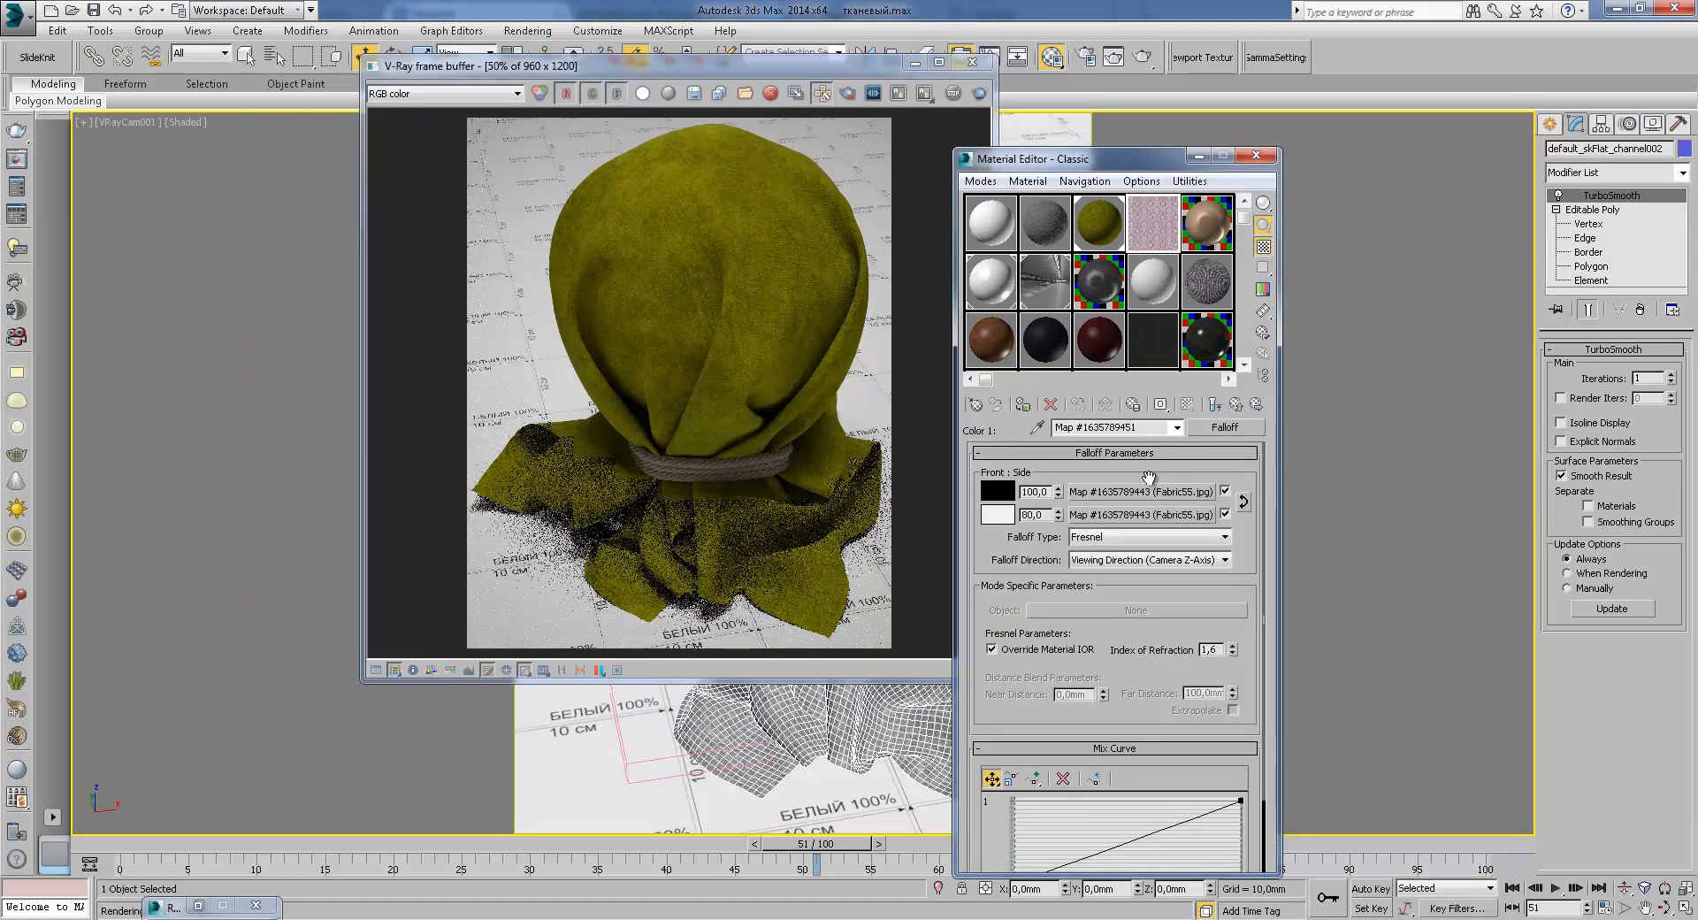
pyautogui.click(1148, 492)
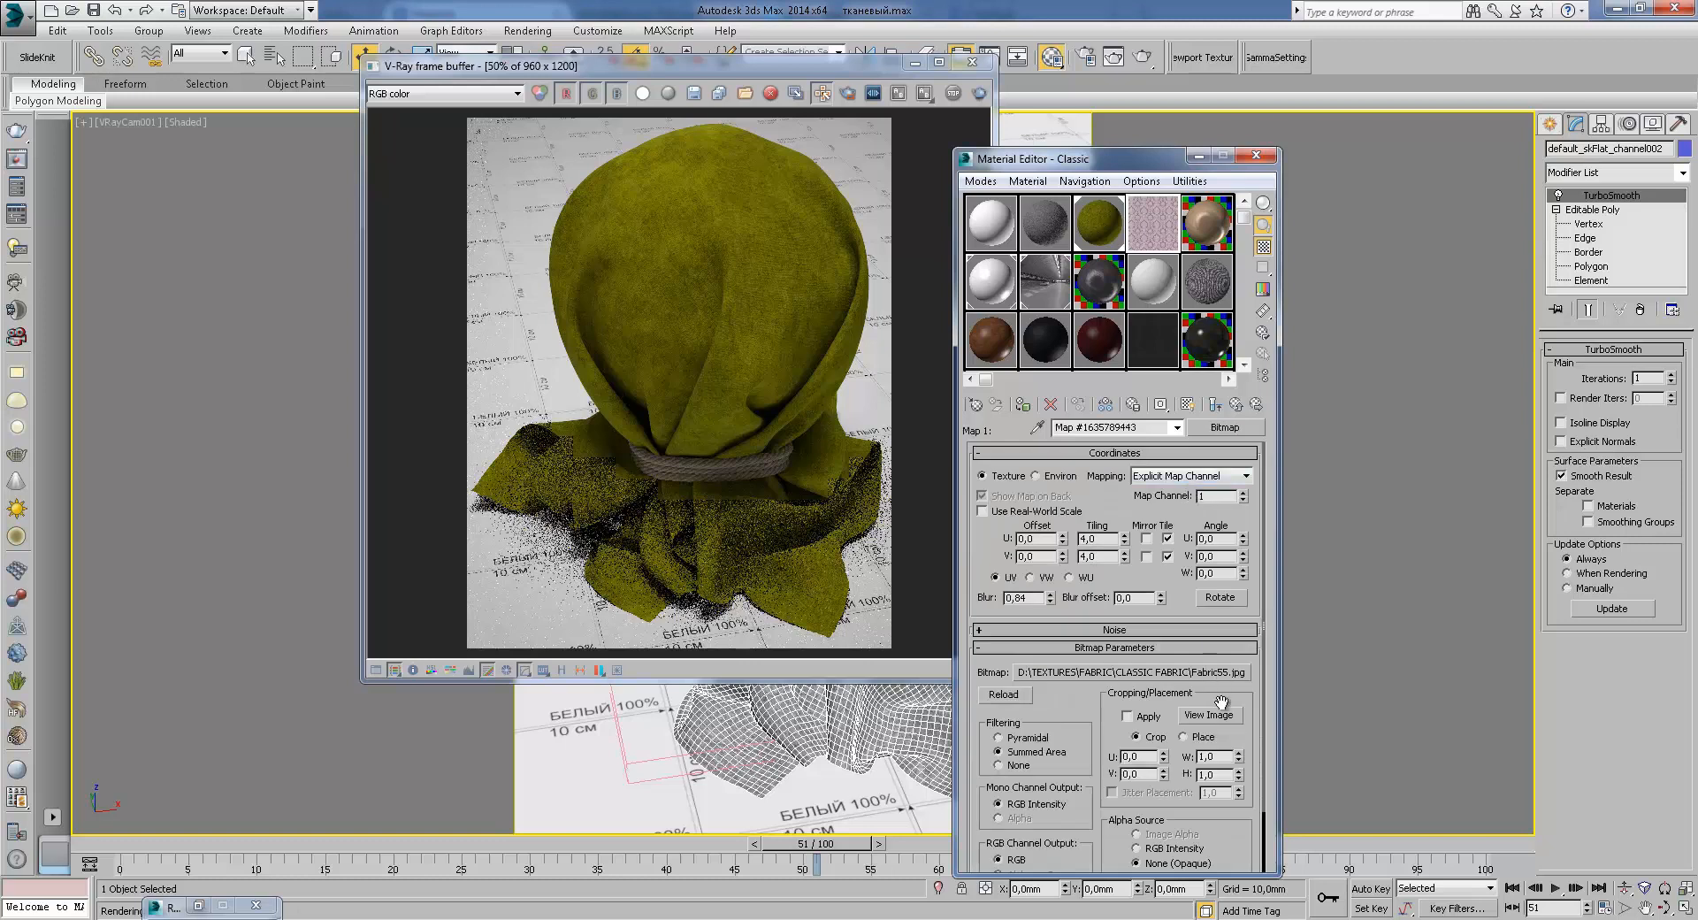
pyautogui.click(1208, 715)
pyautogui.click(792, 83)
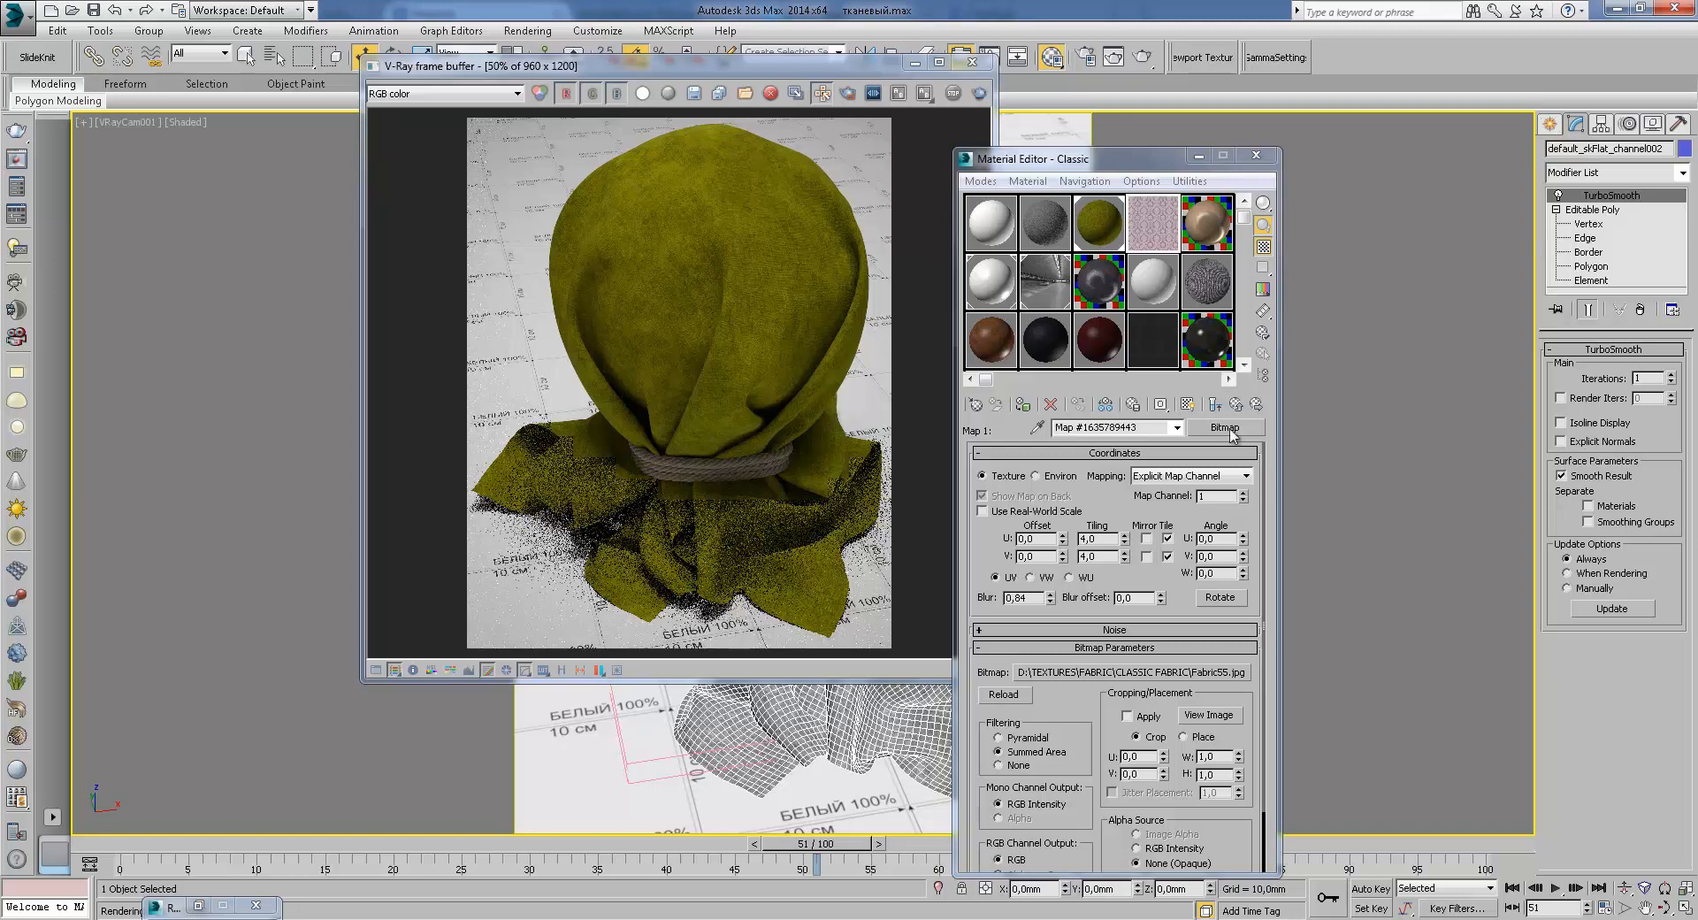
pyautogui.click(1215, 404)
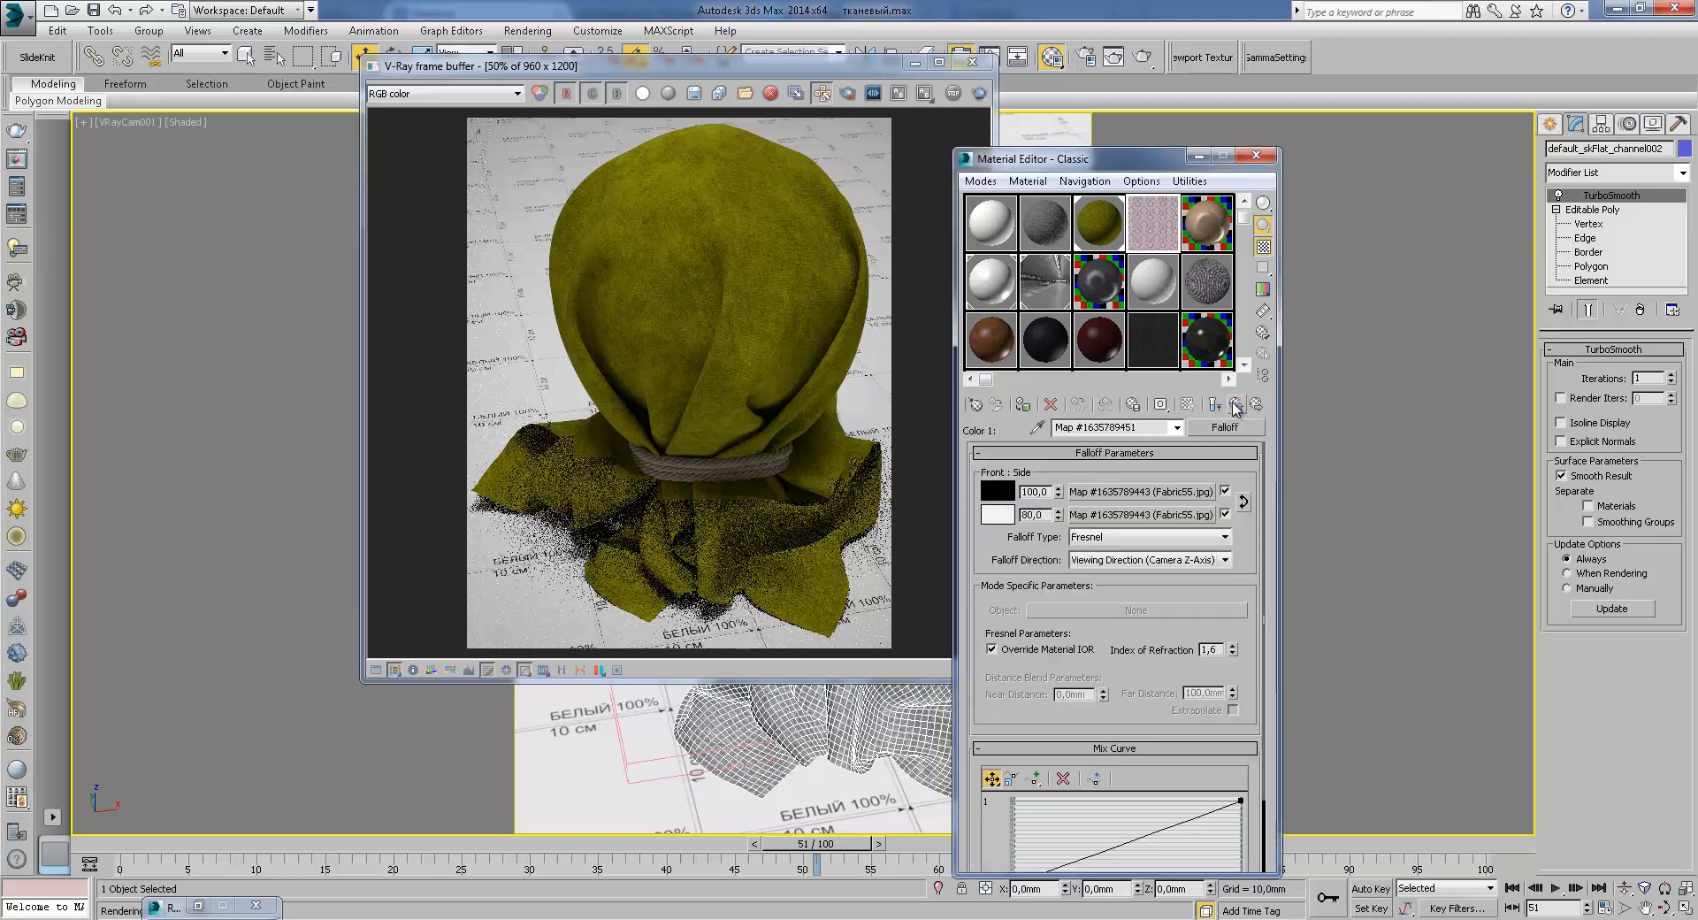
pyautogui.click(1132, 516)
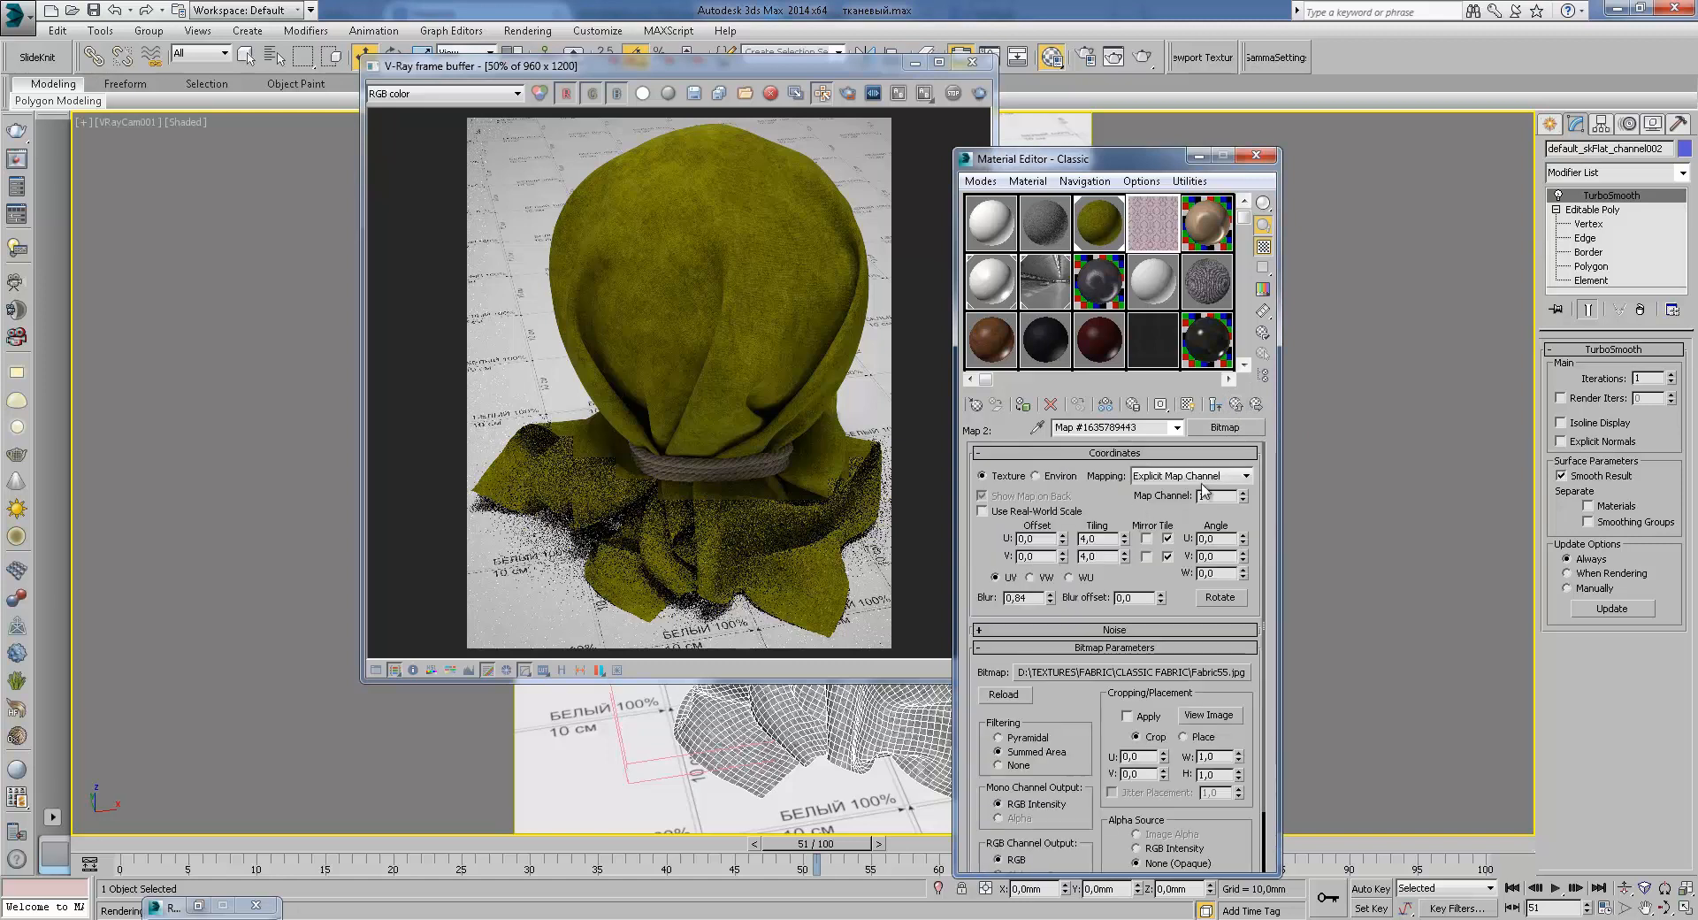
# Step: View the Fabric55.jpg bitmap in the Mix's Color #2 slot and return to the Mix parameters
pyautogui.click(1237, 405)
pyautogui.click(1185, 516)
pyautogui.click(1209, 715)
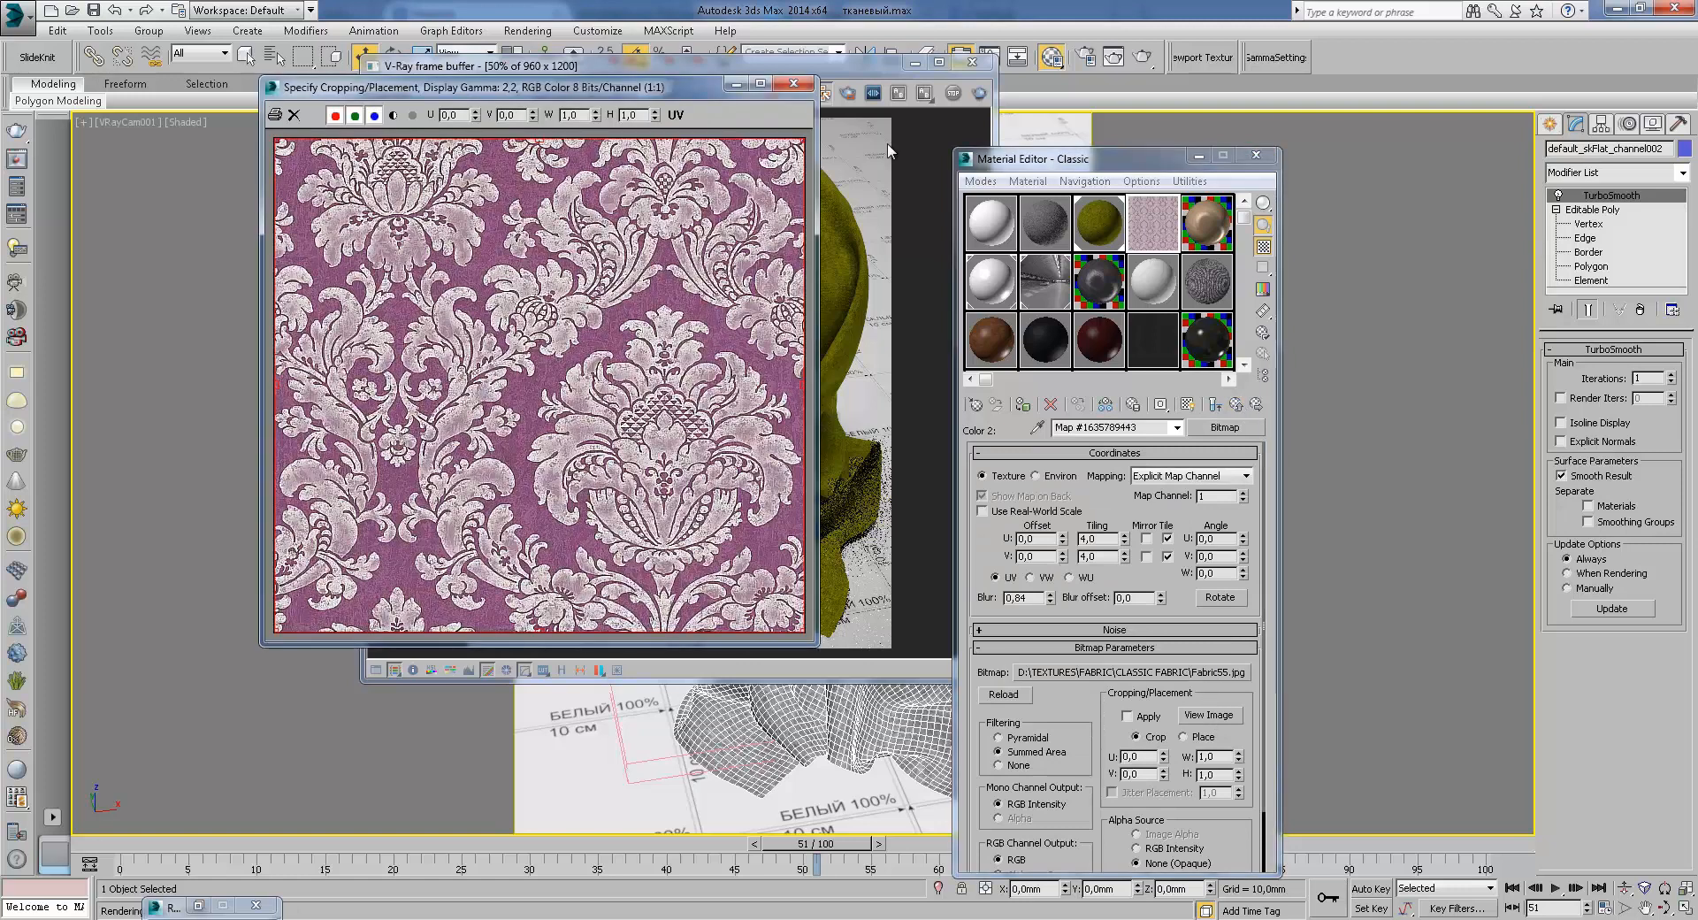
pyautogui.click(800, 83)
pyautogui.click(1237, 405)
pyautogui.click(1237, 405)
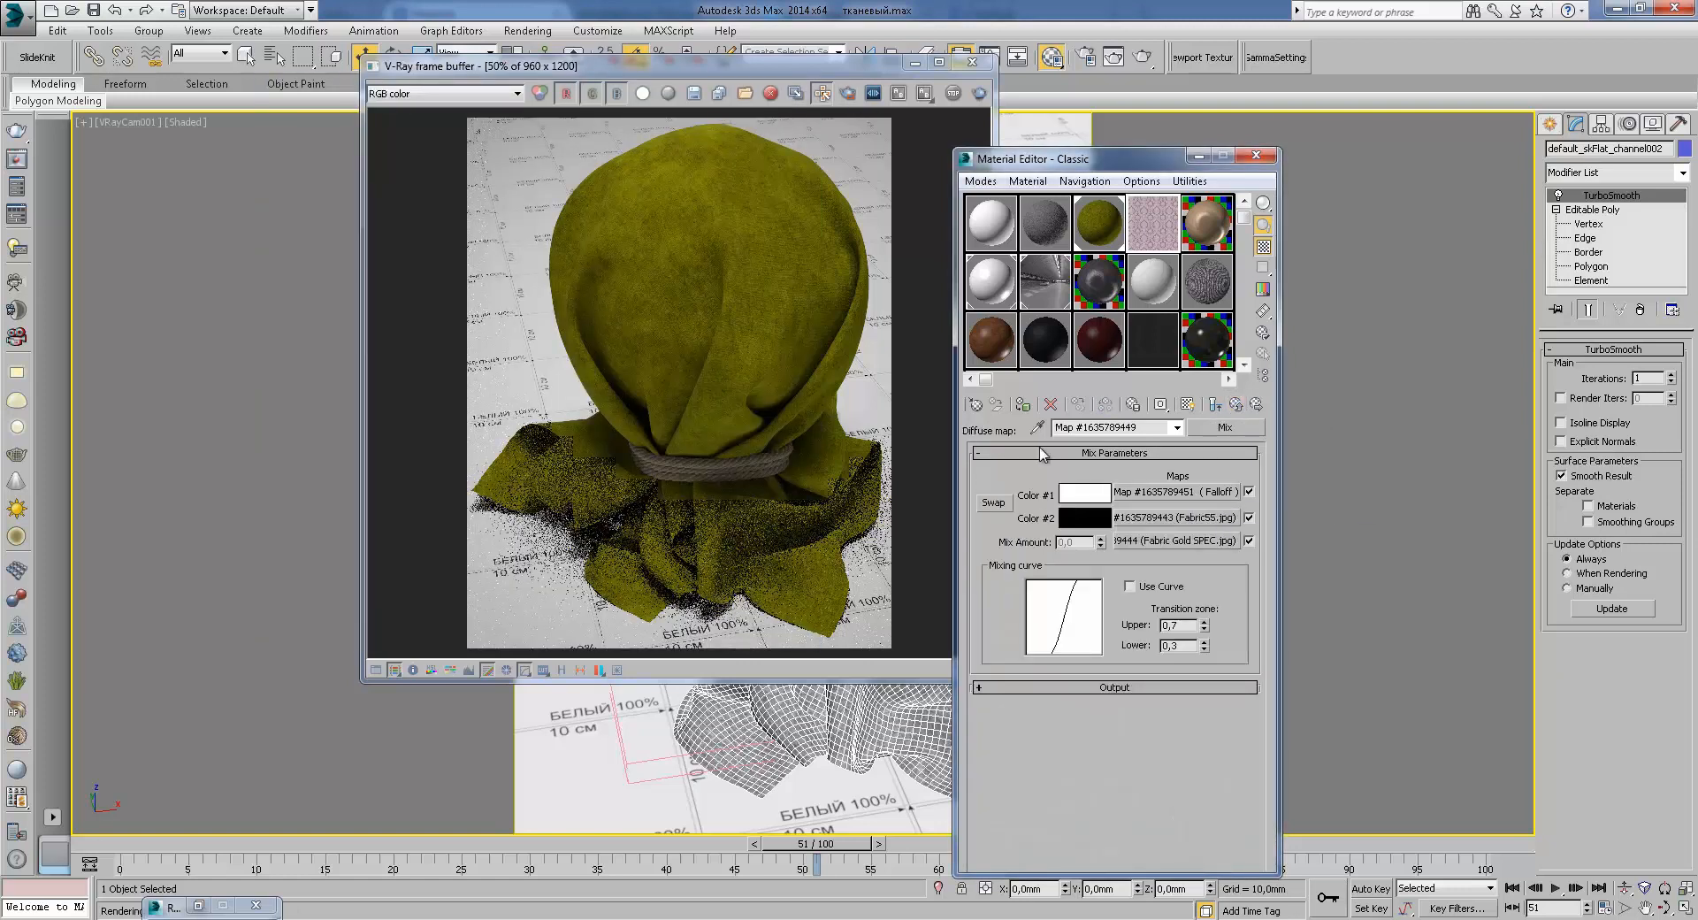
# Step: Compare the enlarged preview of the Classic material with that of its diffuse Mix map
pyautogui.doubleClick(1186, 334)
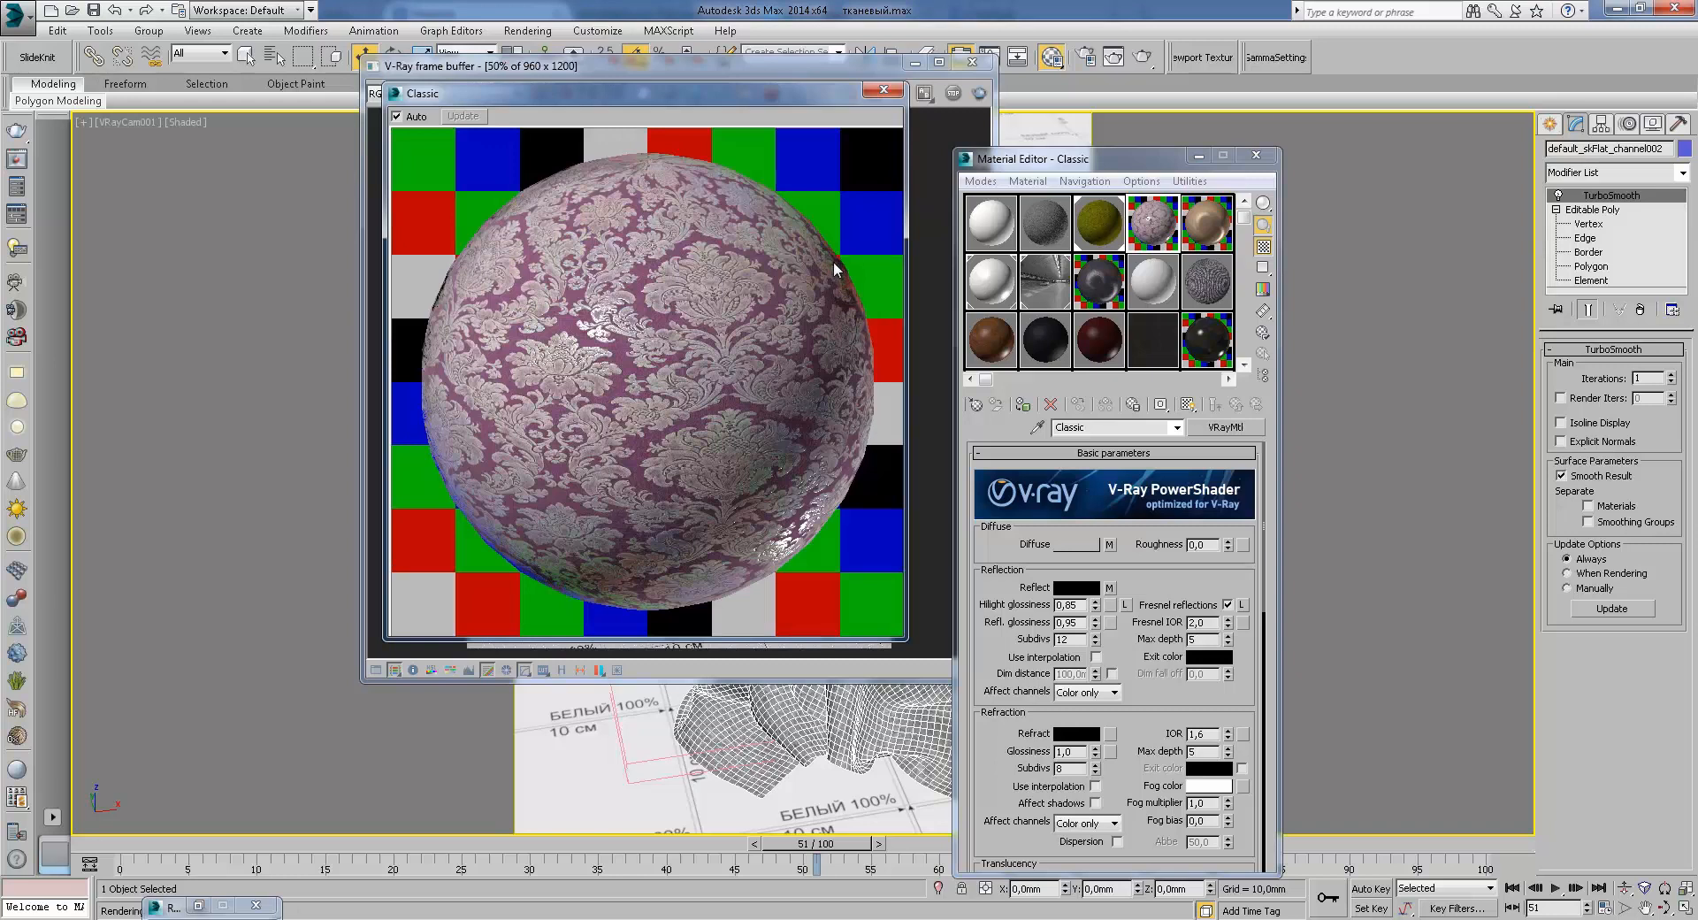
pyautogui.click(1110, 544)
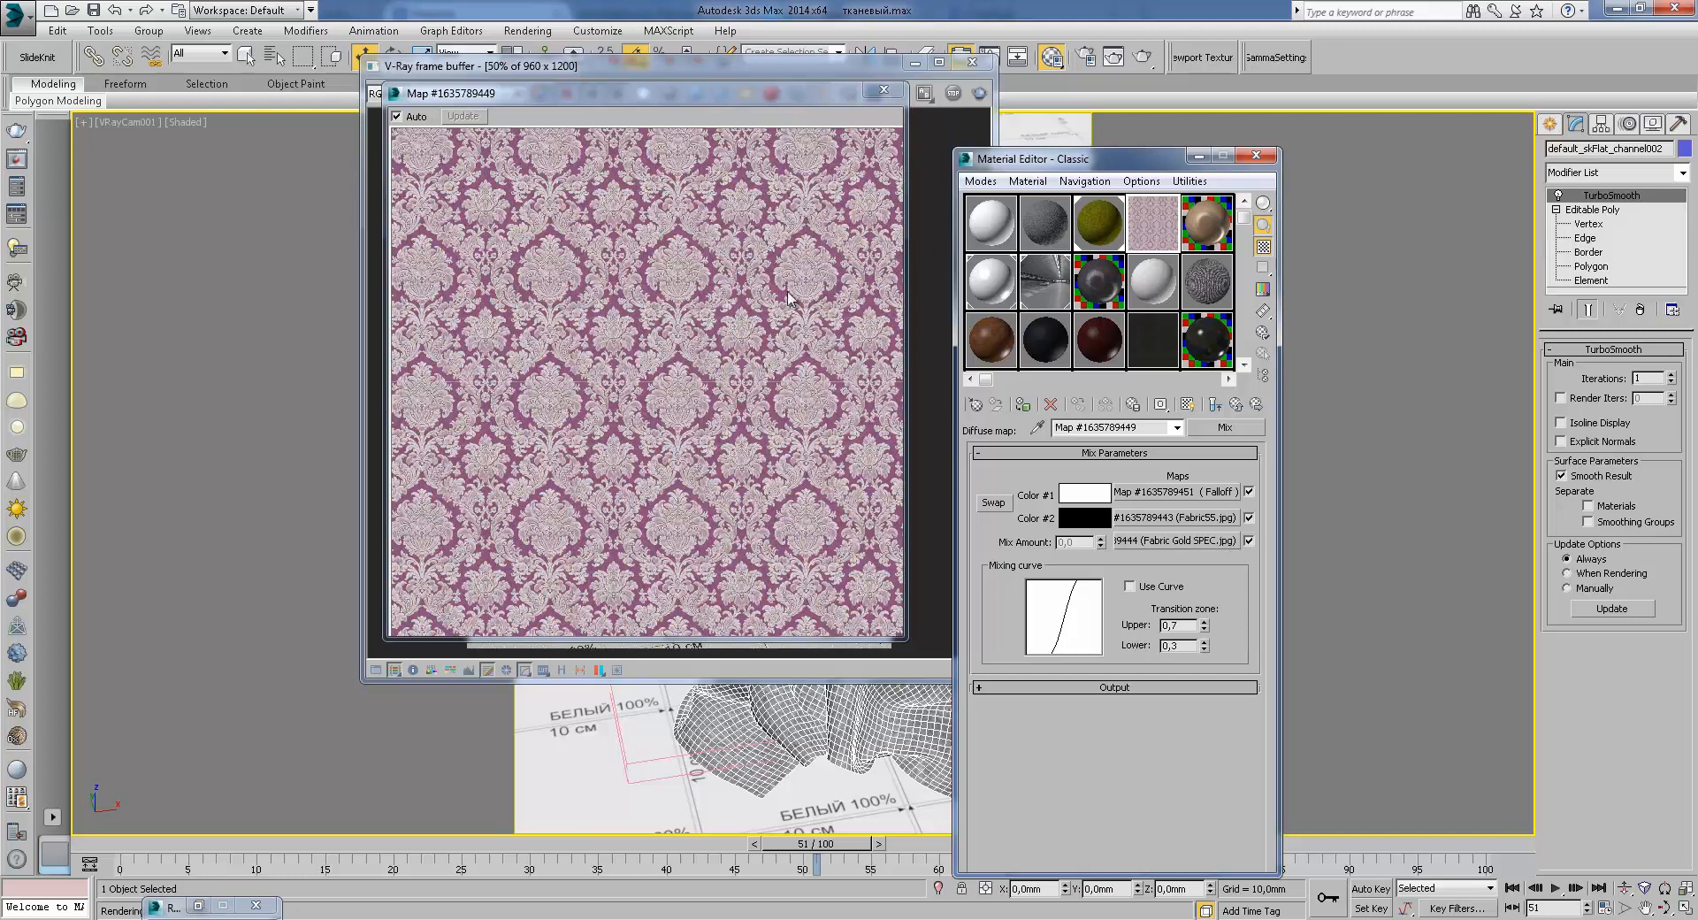
pyautogui.click(883, 90)
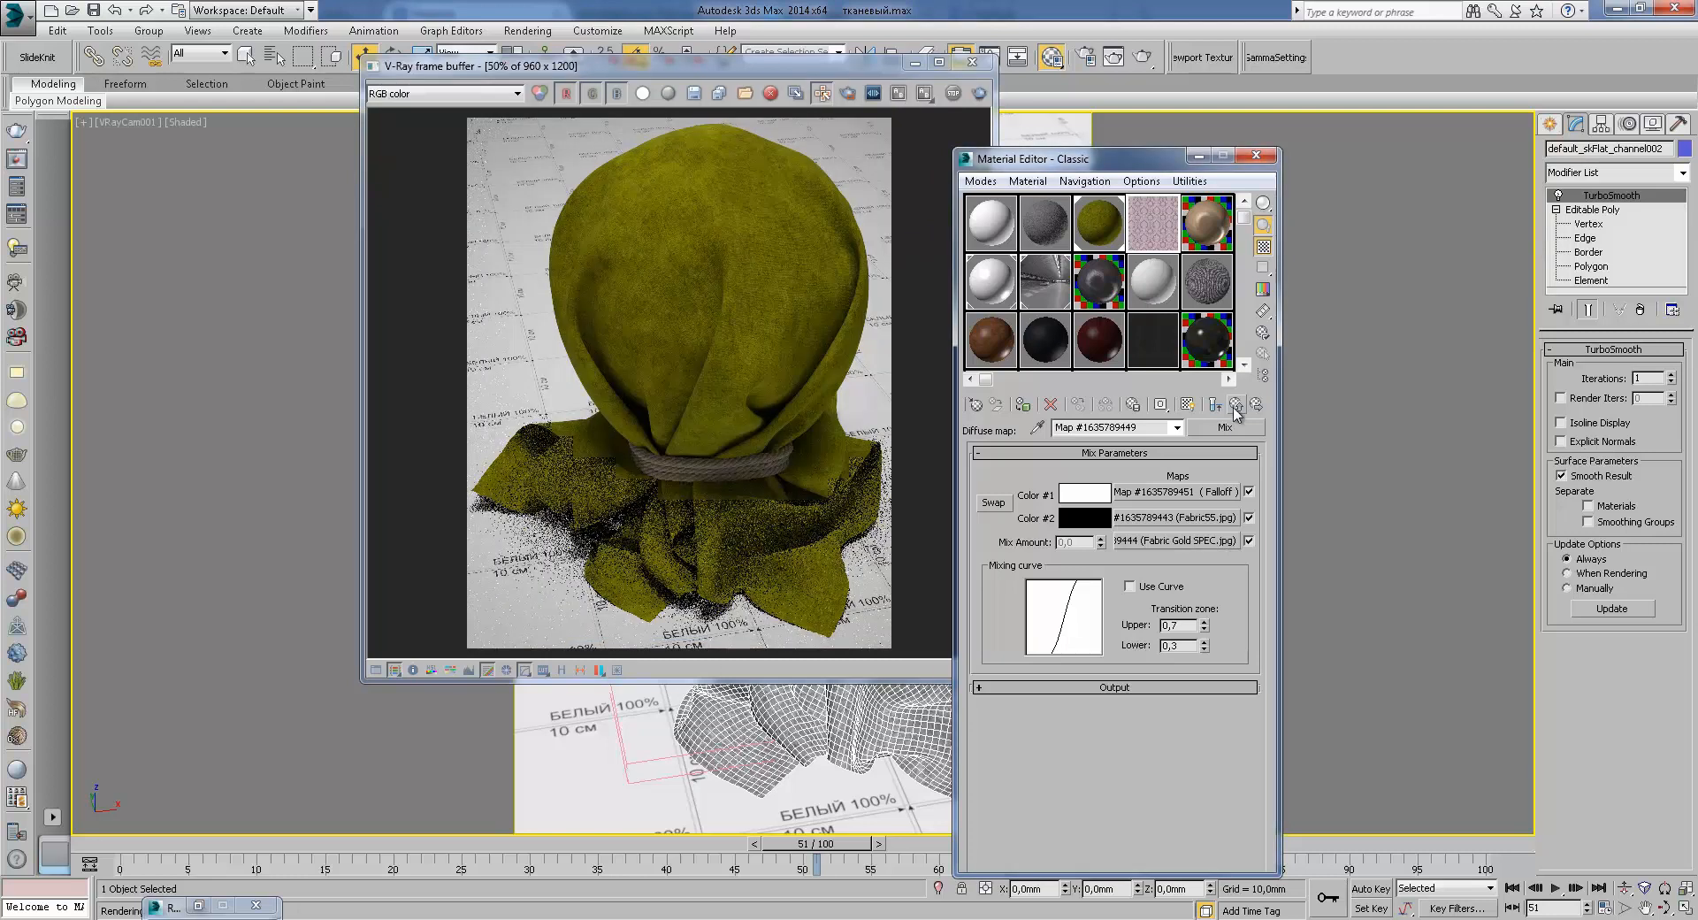
pyautogui.click(1236, 405)
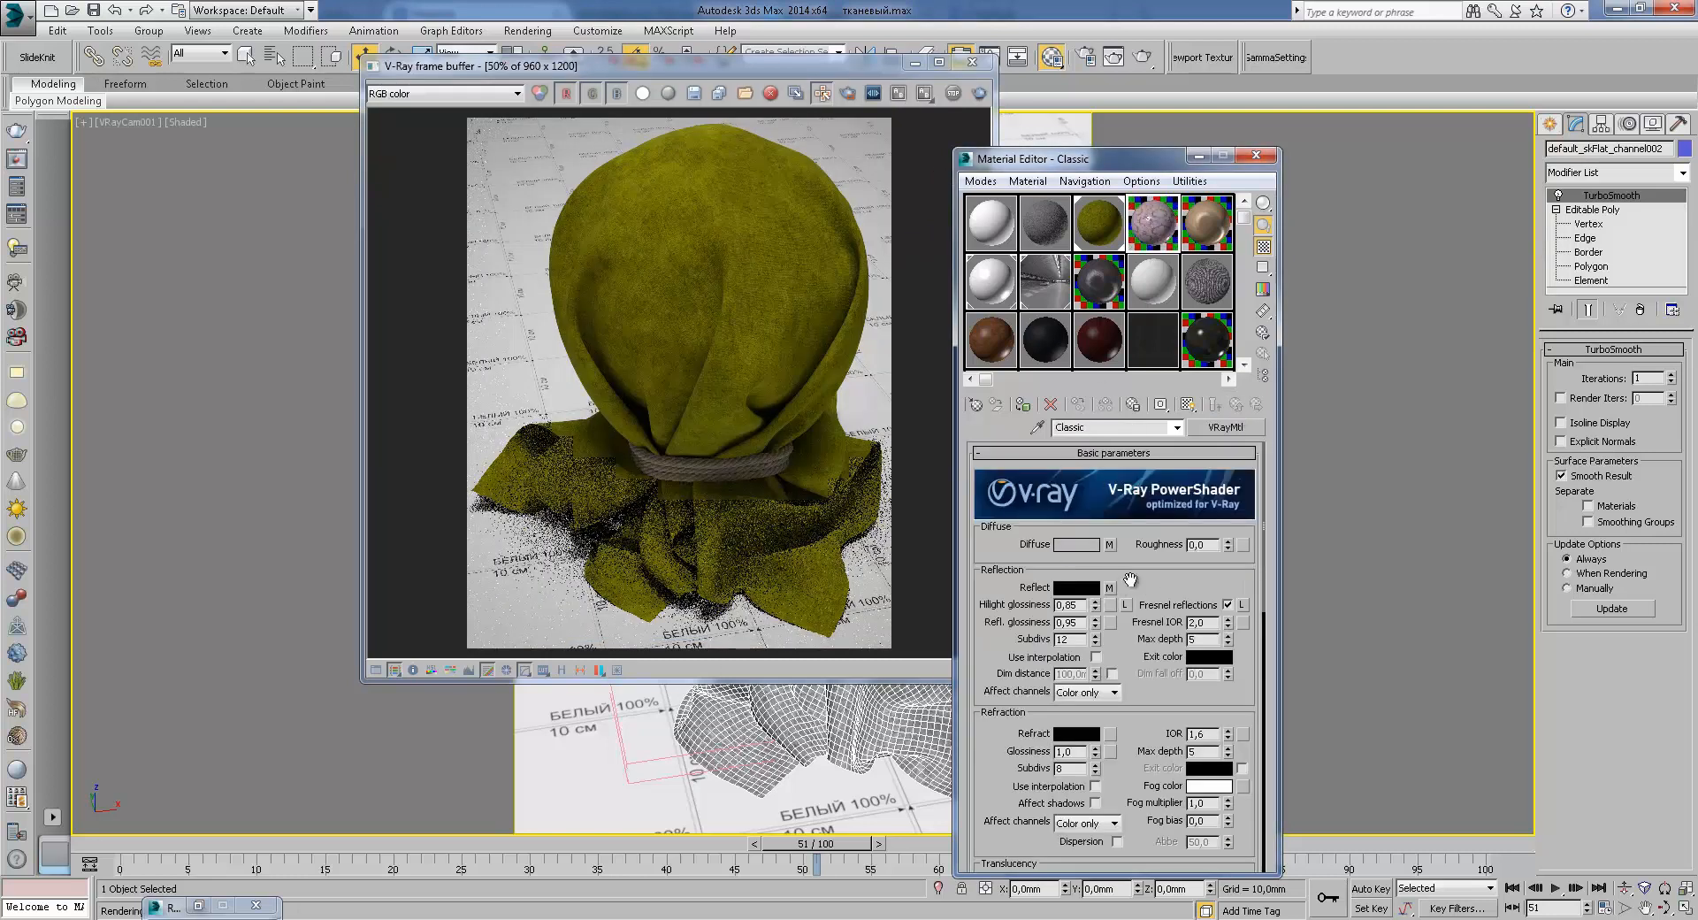
# Step: Open Classic's reflection map and examine the black-and-white Fabric Gold SPEC.jpg pattern at full size
pyautogui.moveTo(1157, 589); pyautogui.dragTo(1157, 524)
pyautogui.moveTo(1142, 589); pyautogui.dragTo(1124, 618)
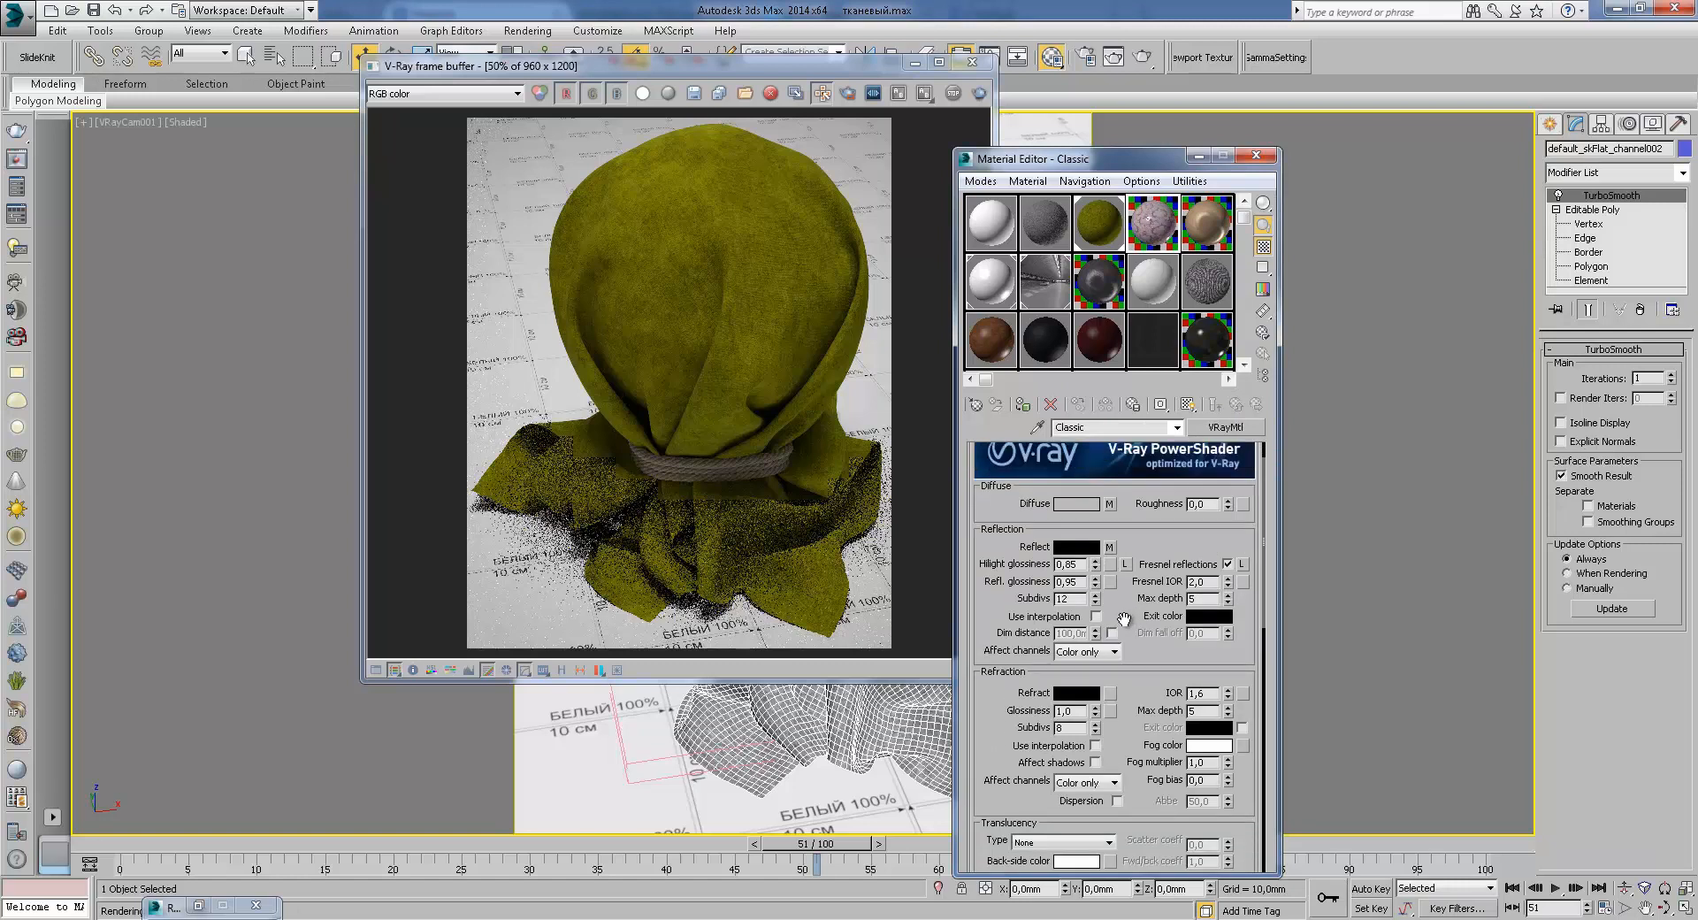
pyautogui.click(1111, 548)
pyautogui.click(1209, 714)
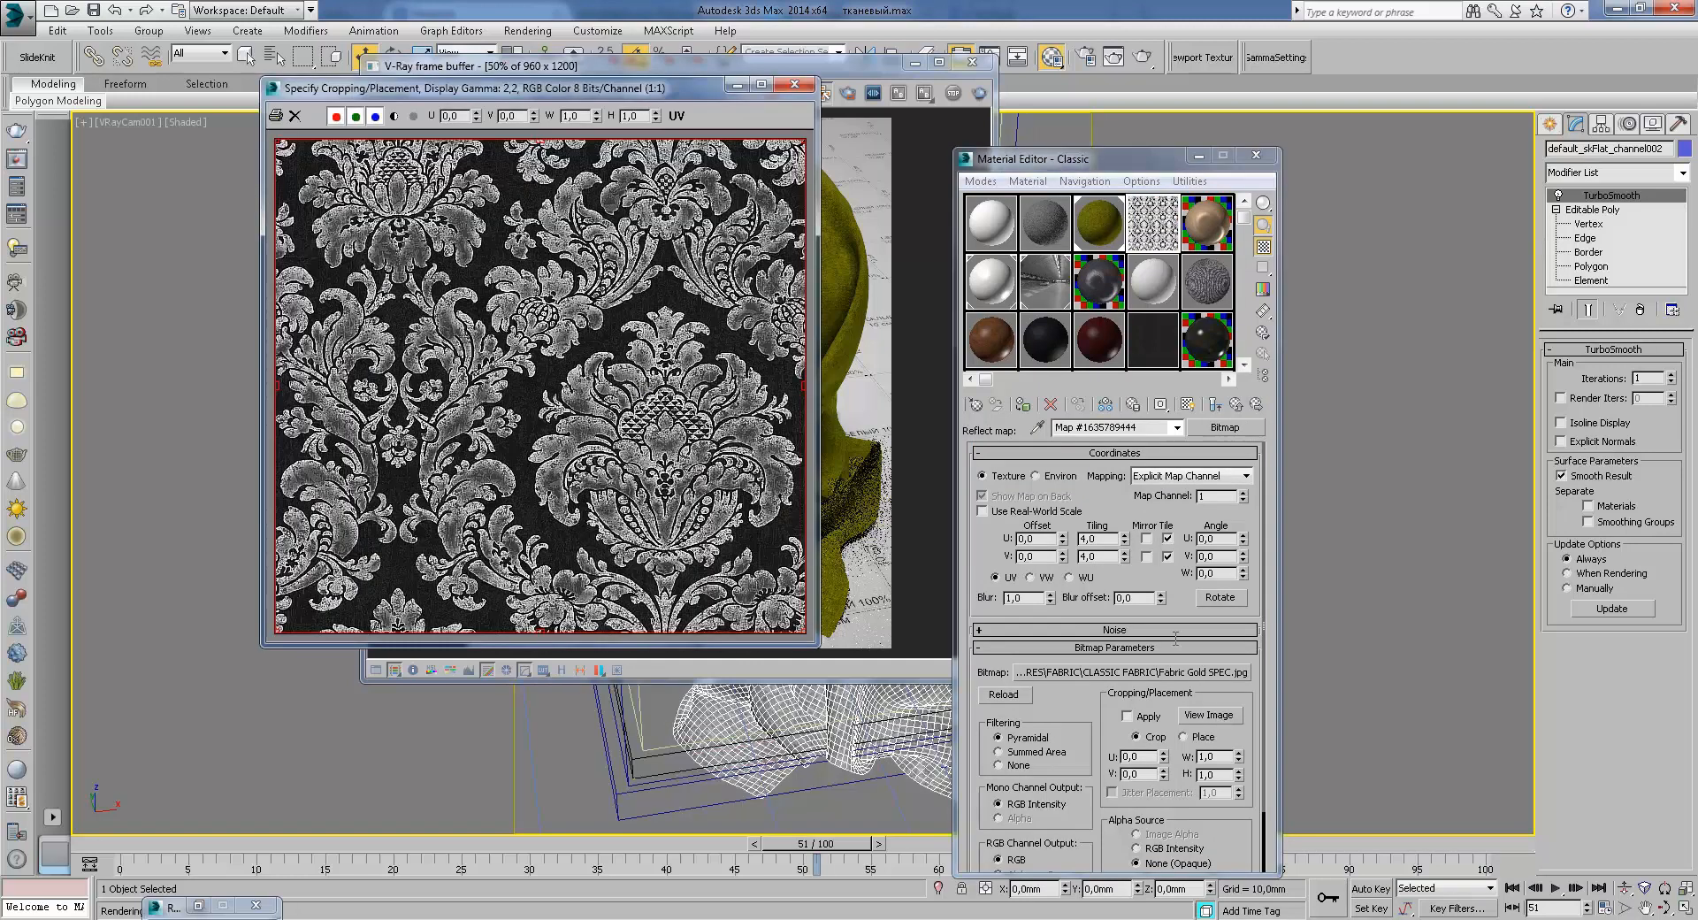
pyautogui.click(794, 85)
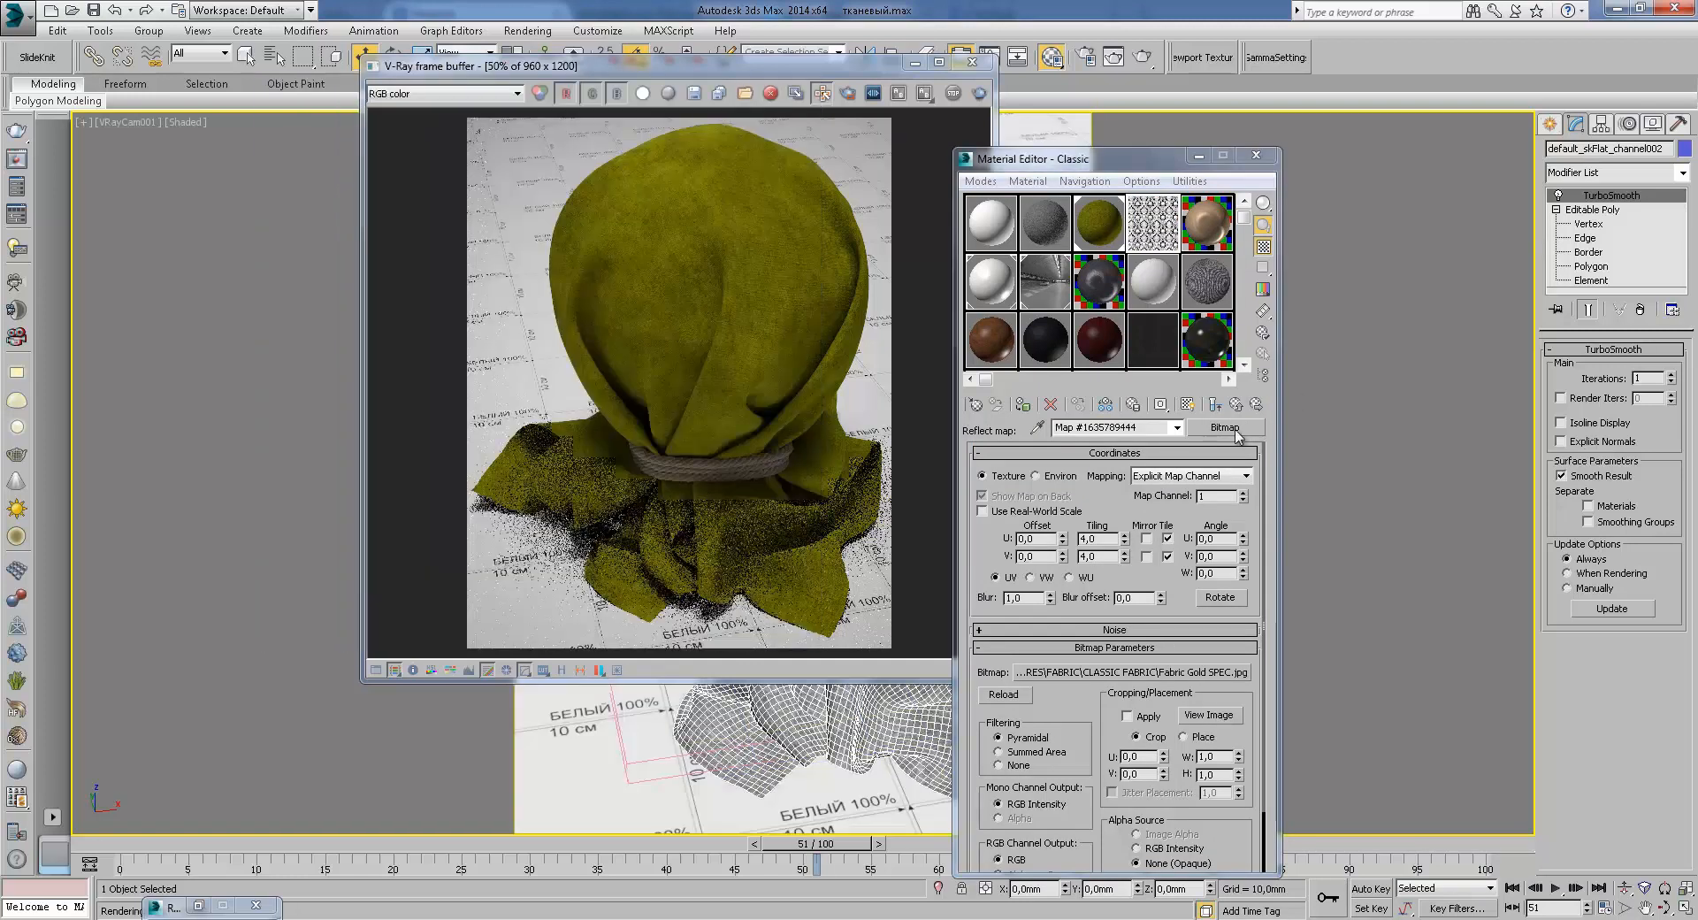
pyautogui.click(1194, 716)
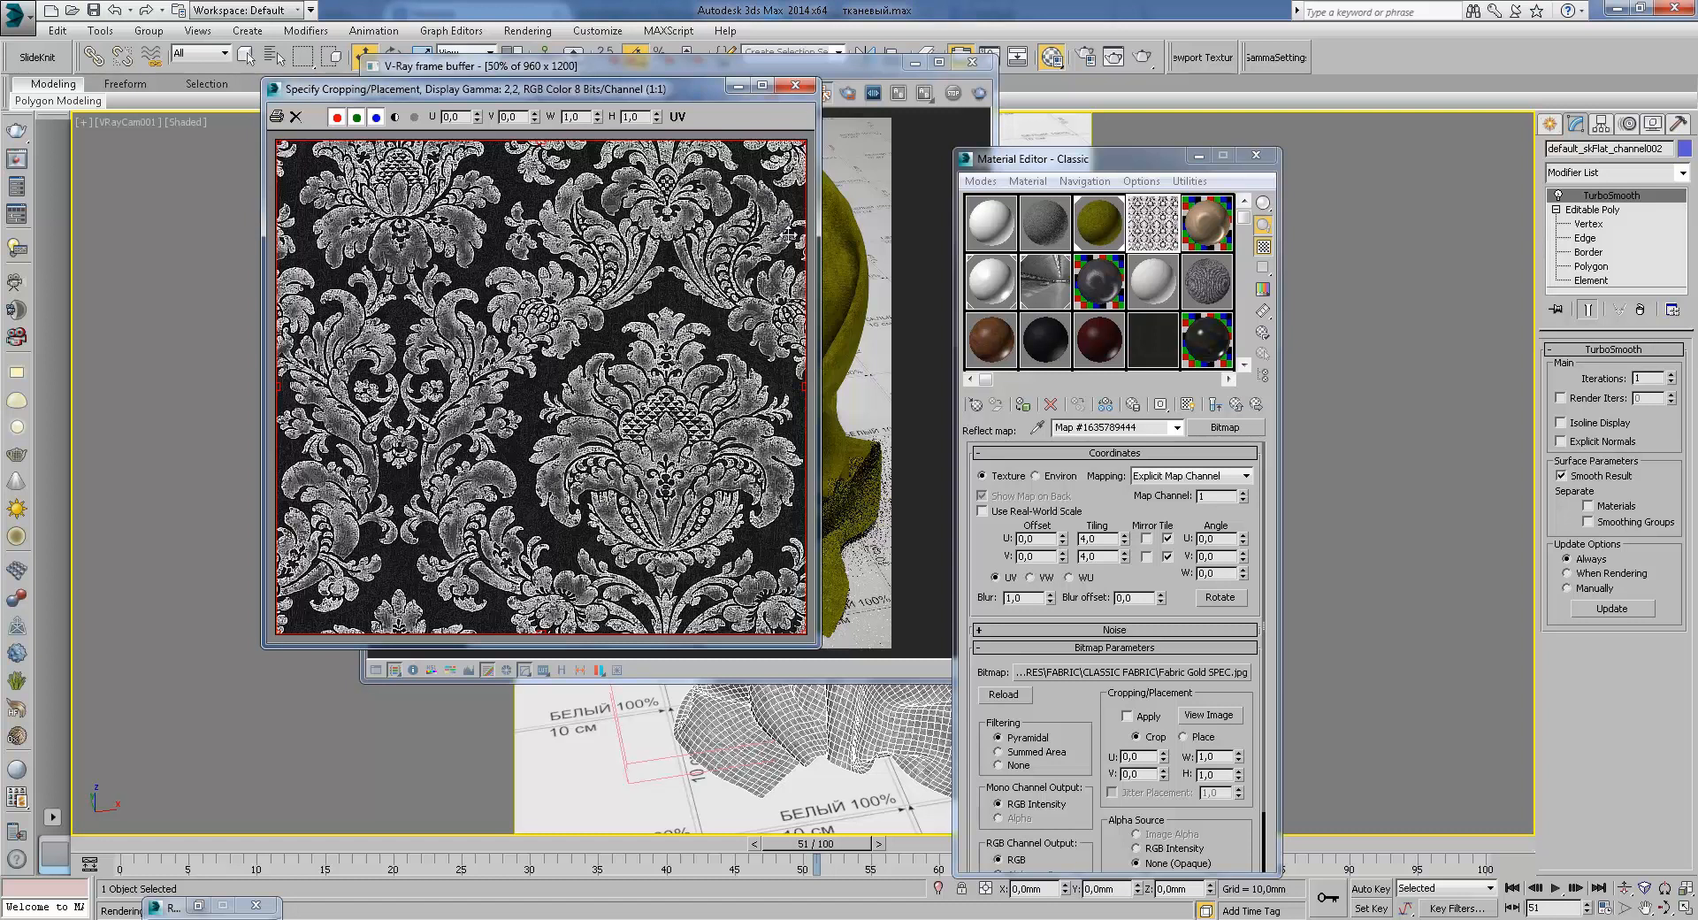
pyautogui.click(795, 86)
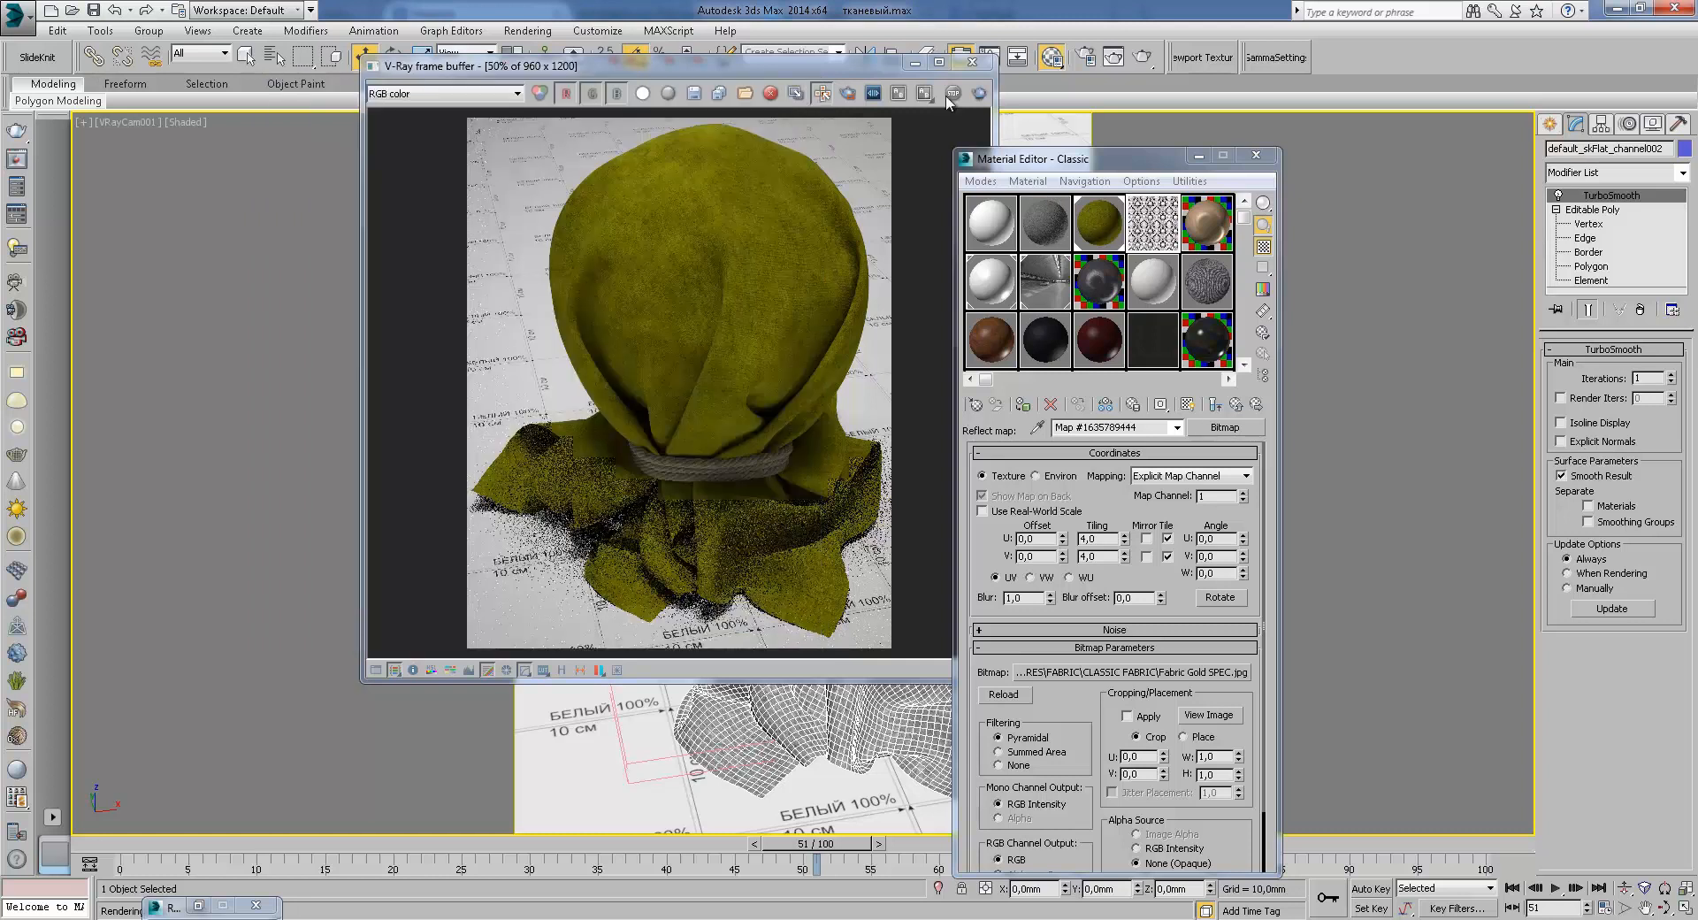
# Step: Close the render frame buffer and review Classic's highlight and reflection glossiness settings
pyautogui.click(972, 62)
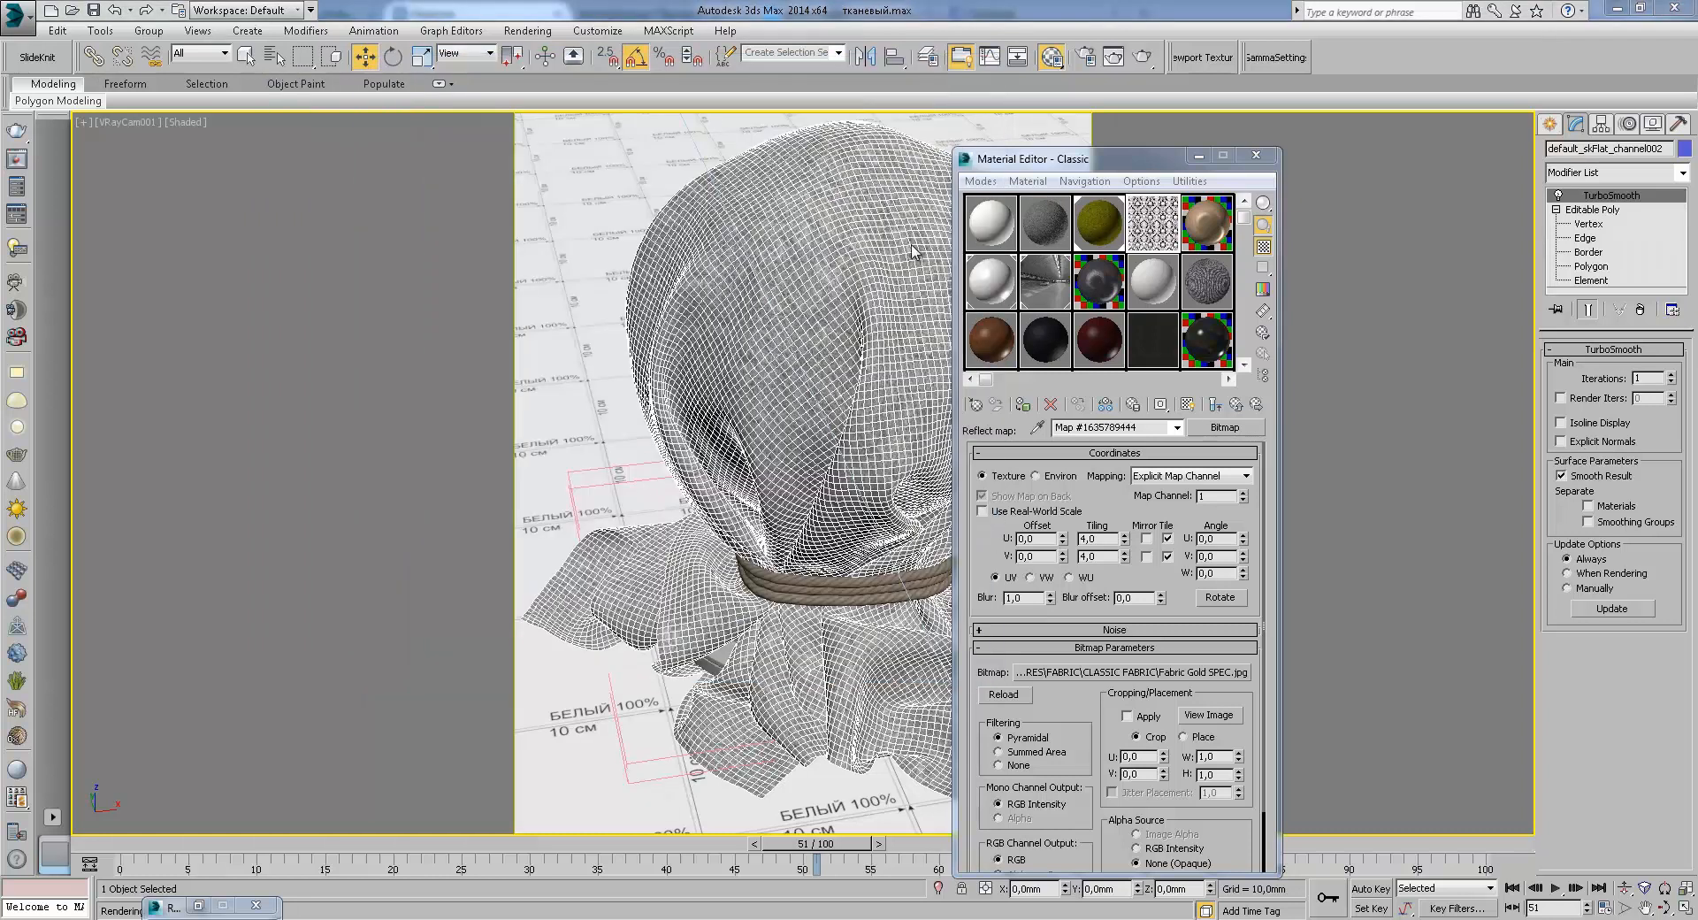
pyautogui.click(1235, 405)
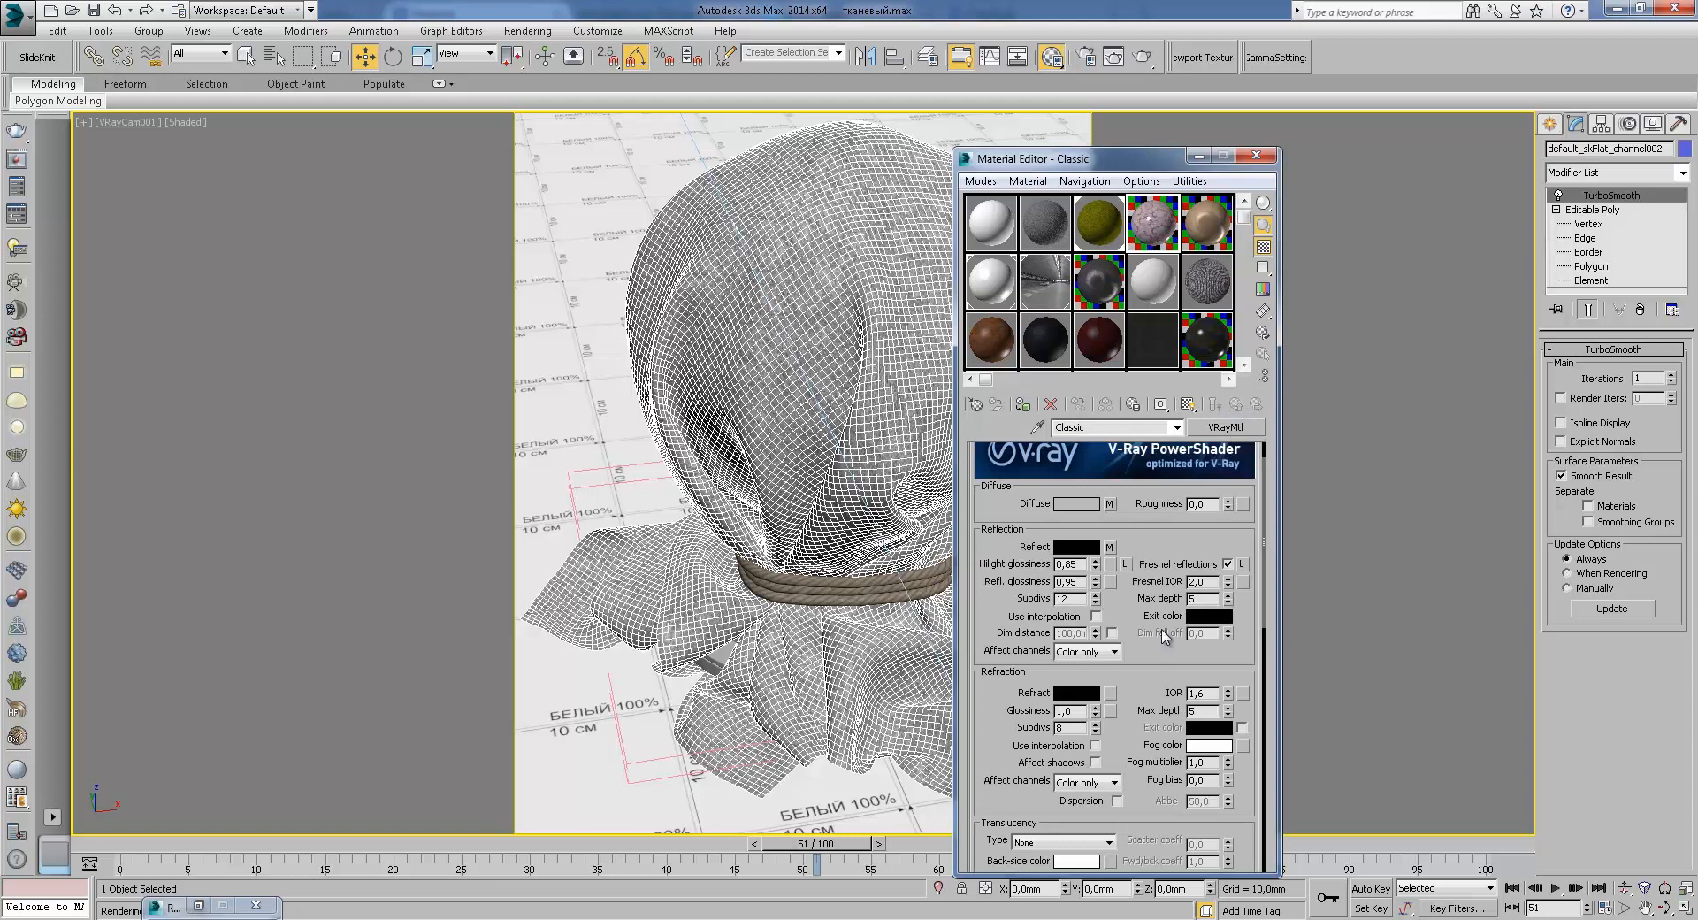
pyautogui.scroll(-3, 1141, 601)
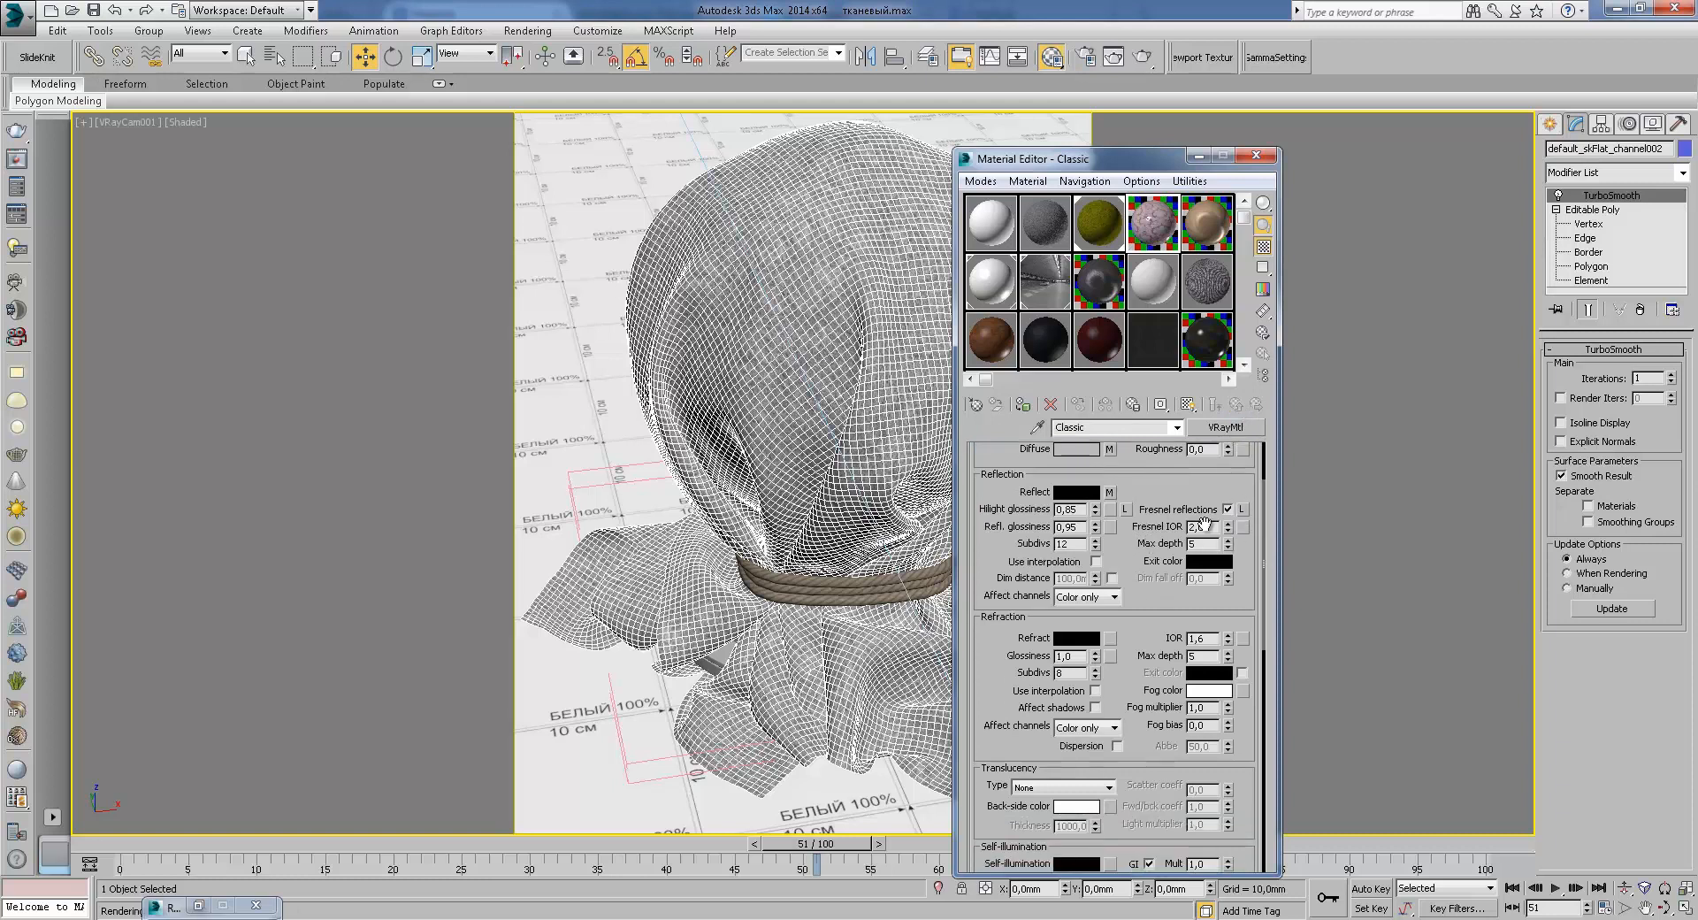
pyautogui.doubleClick(1081, 510)
pyautogui.moveTo(1142, 621); pyautogui.dragTo(1138, 610)
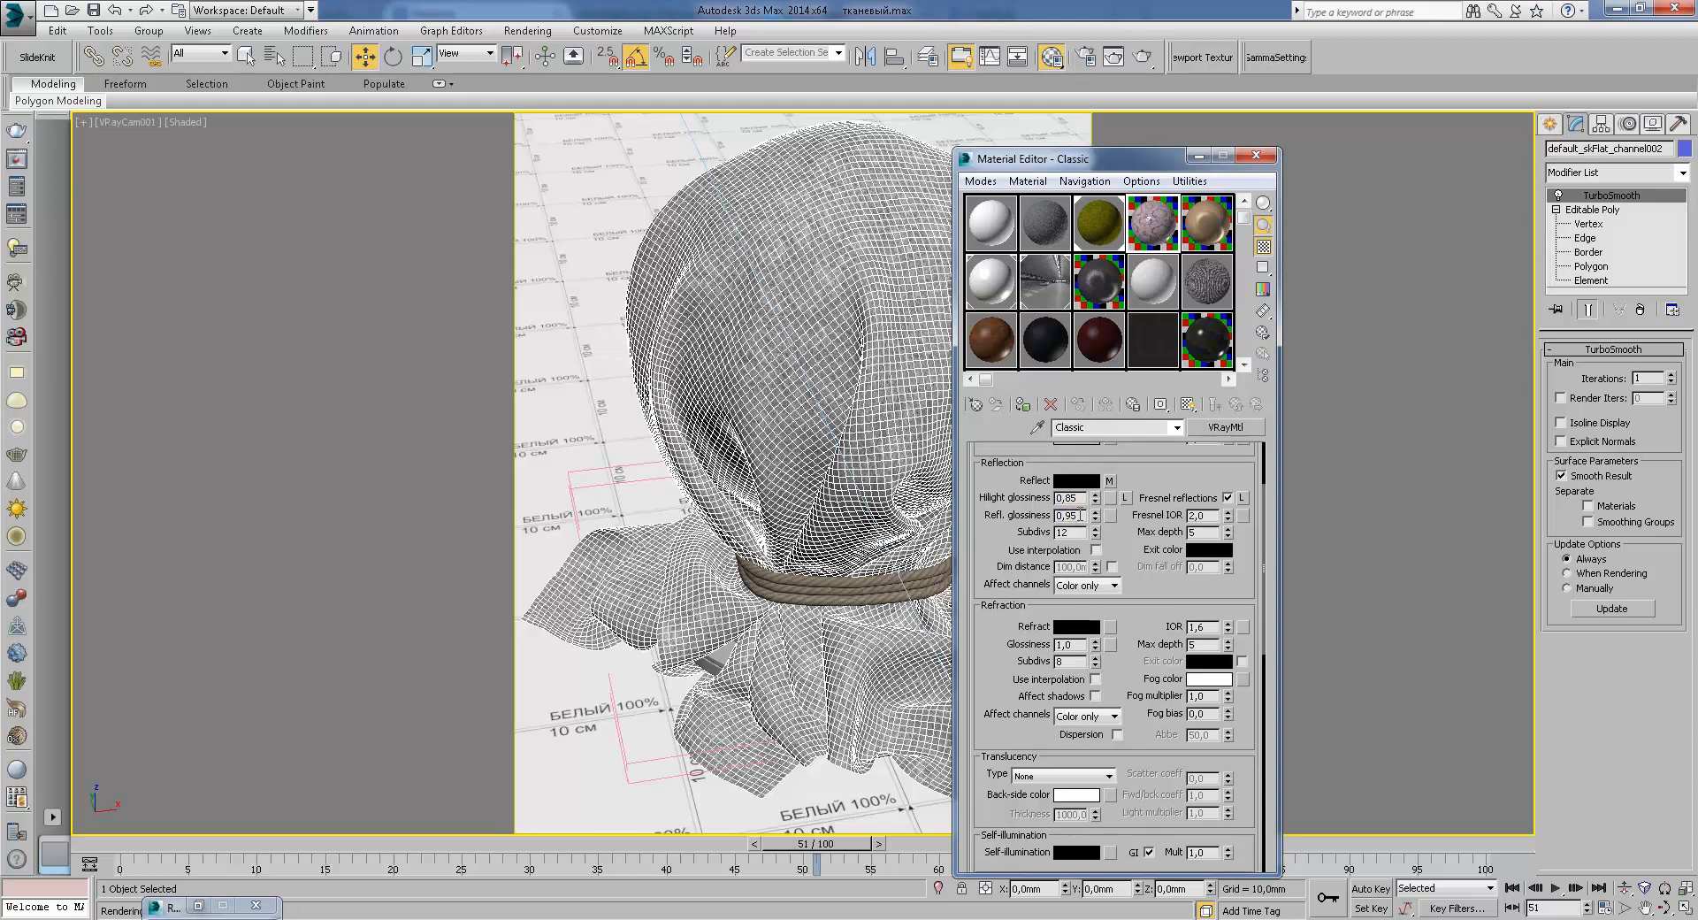
pyautogui.doubleClick(1072, 497)
# Step: Open the Normal Bump map in Classic's bump slot and examine its enlarged preview
pyautogui.scroll(-5, 1125, 691)
pyautogui.scroll(-2, 1137, 532)
pyautogui.scroll(1, 1136, 531)
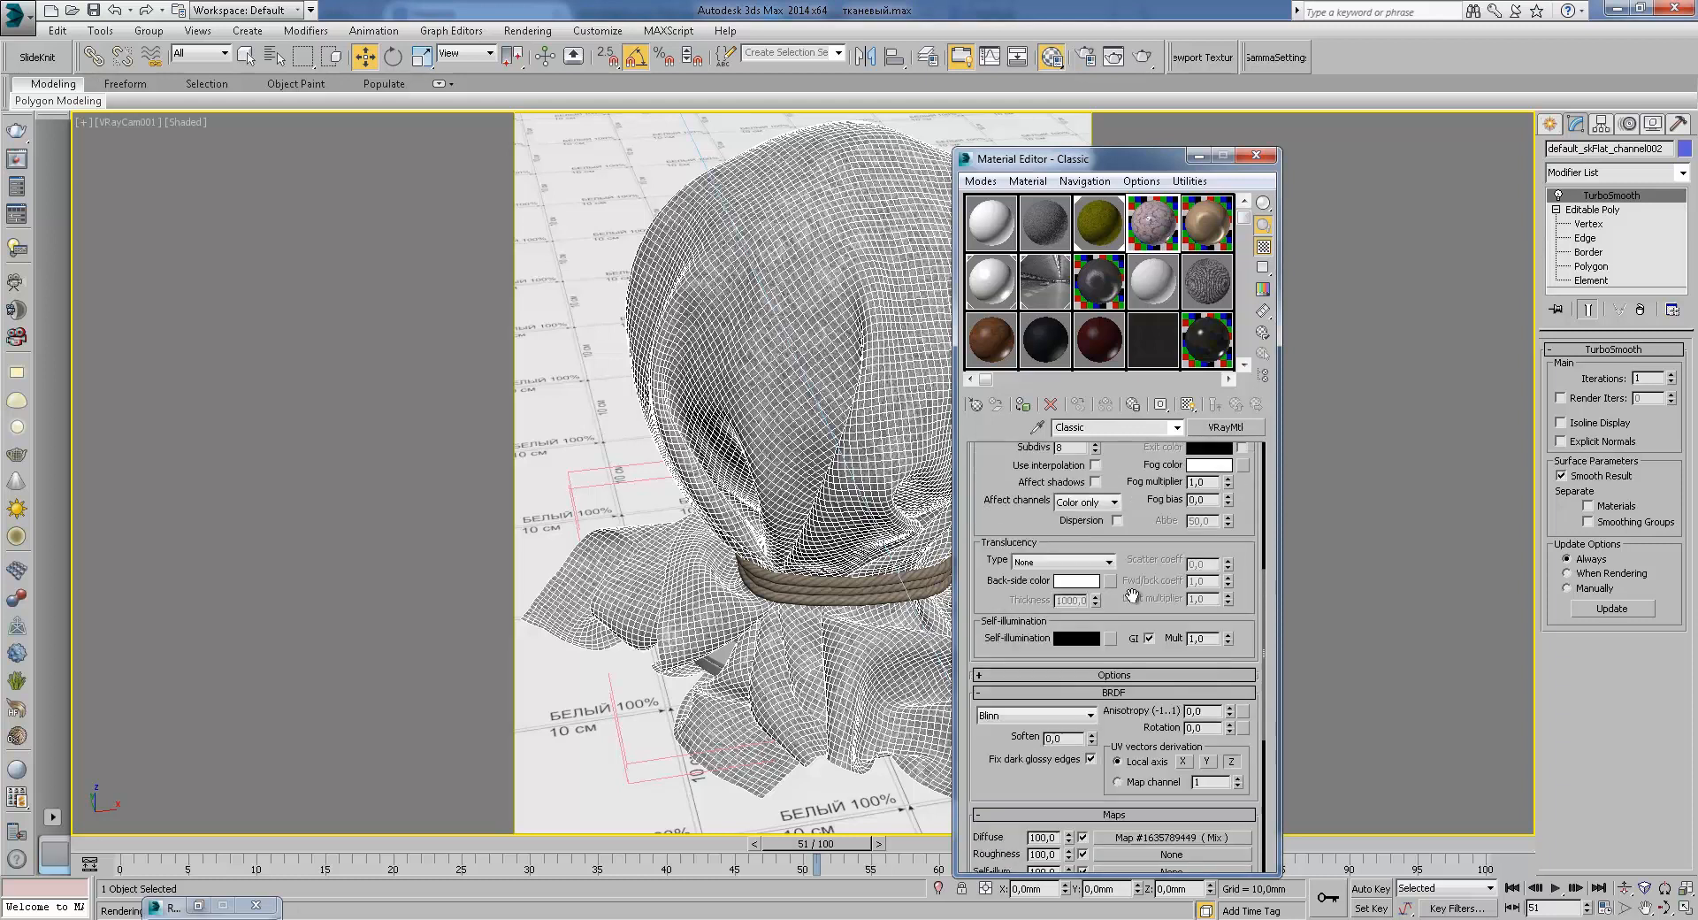
pyautogui.scroll(1, 1172, 491)
pyautogui.scroll(-6, 1172, 491)
pyautogui.scroll(-3, 1087, 596)
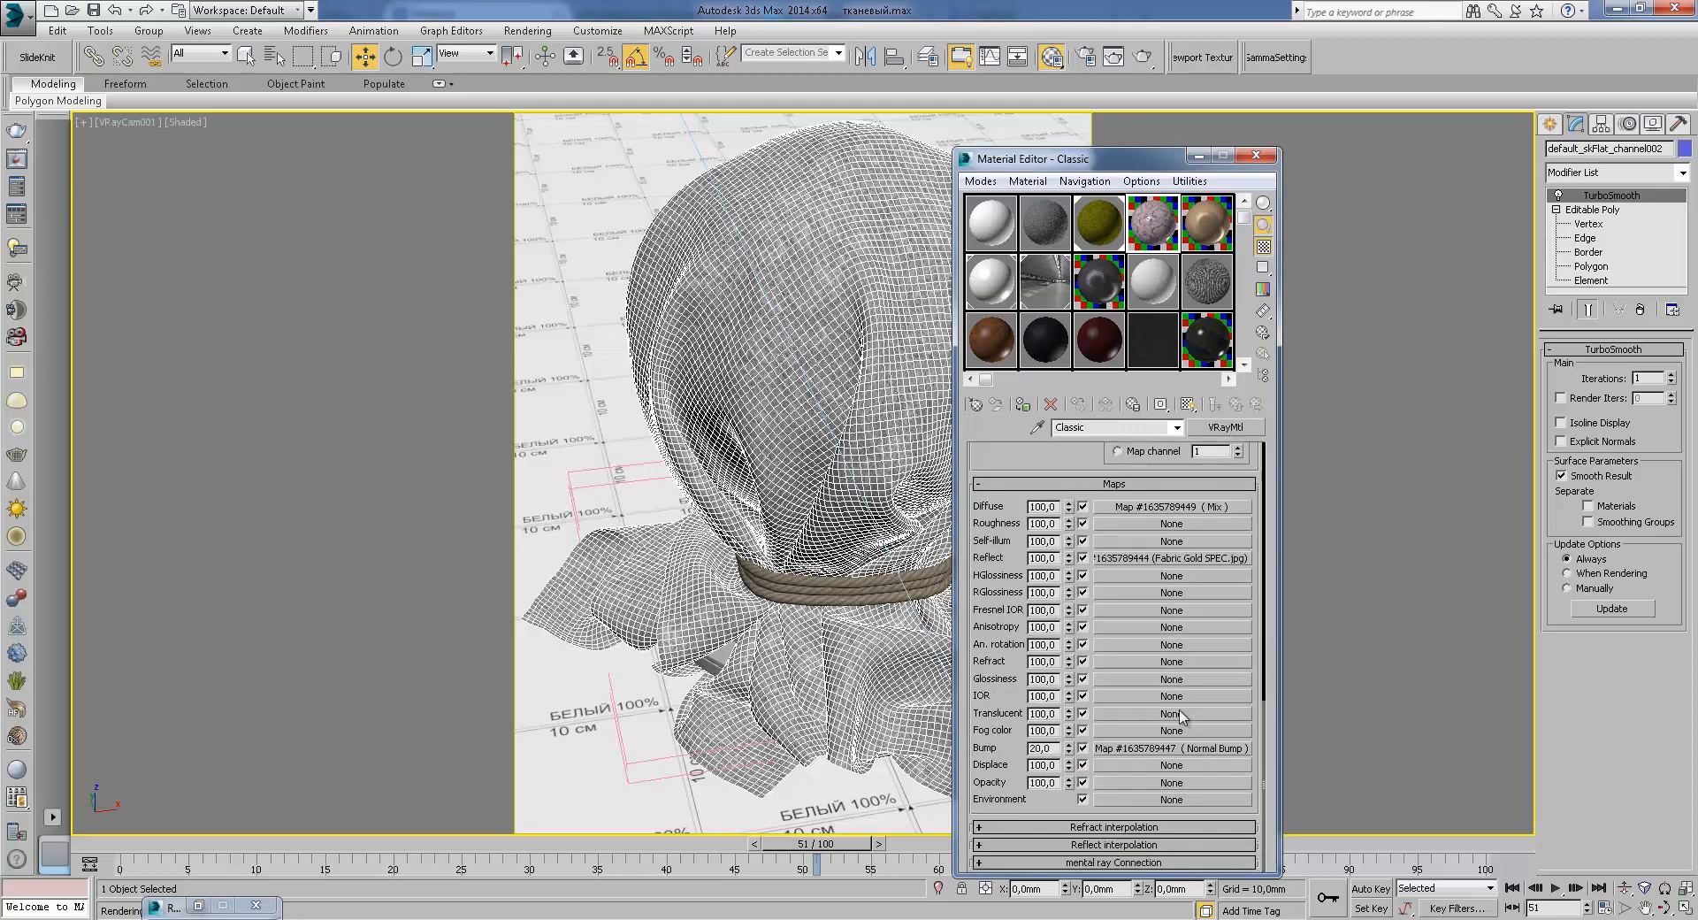
pyautogui.click(1172, 749)
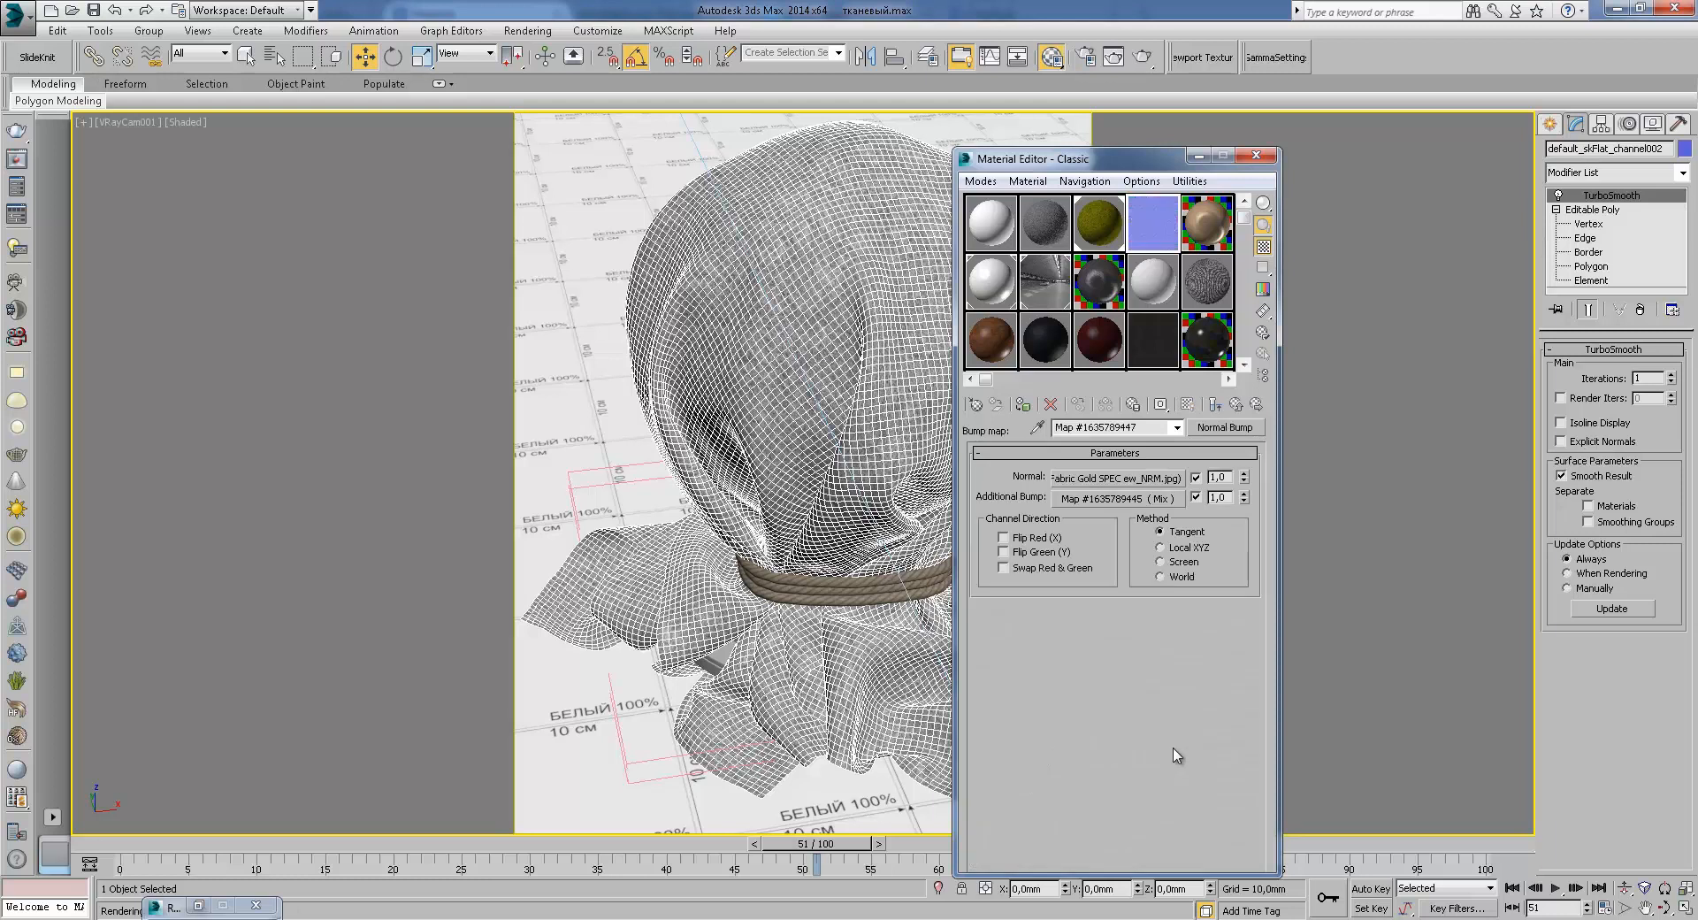
pyautogui.doubleClick(1155, 237)
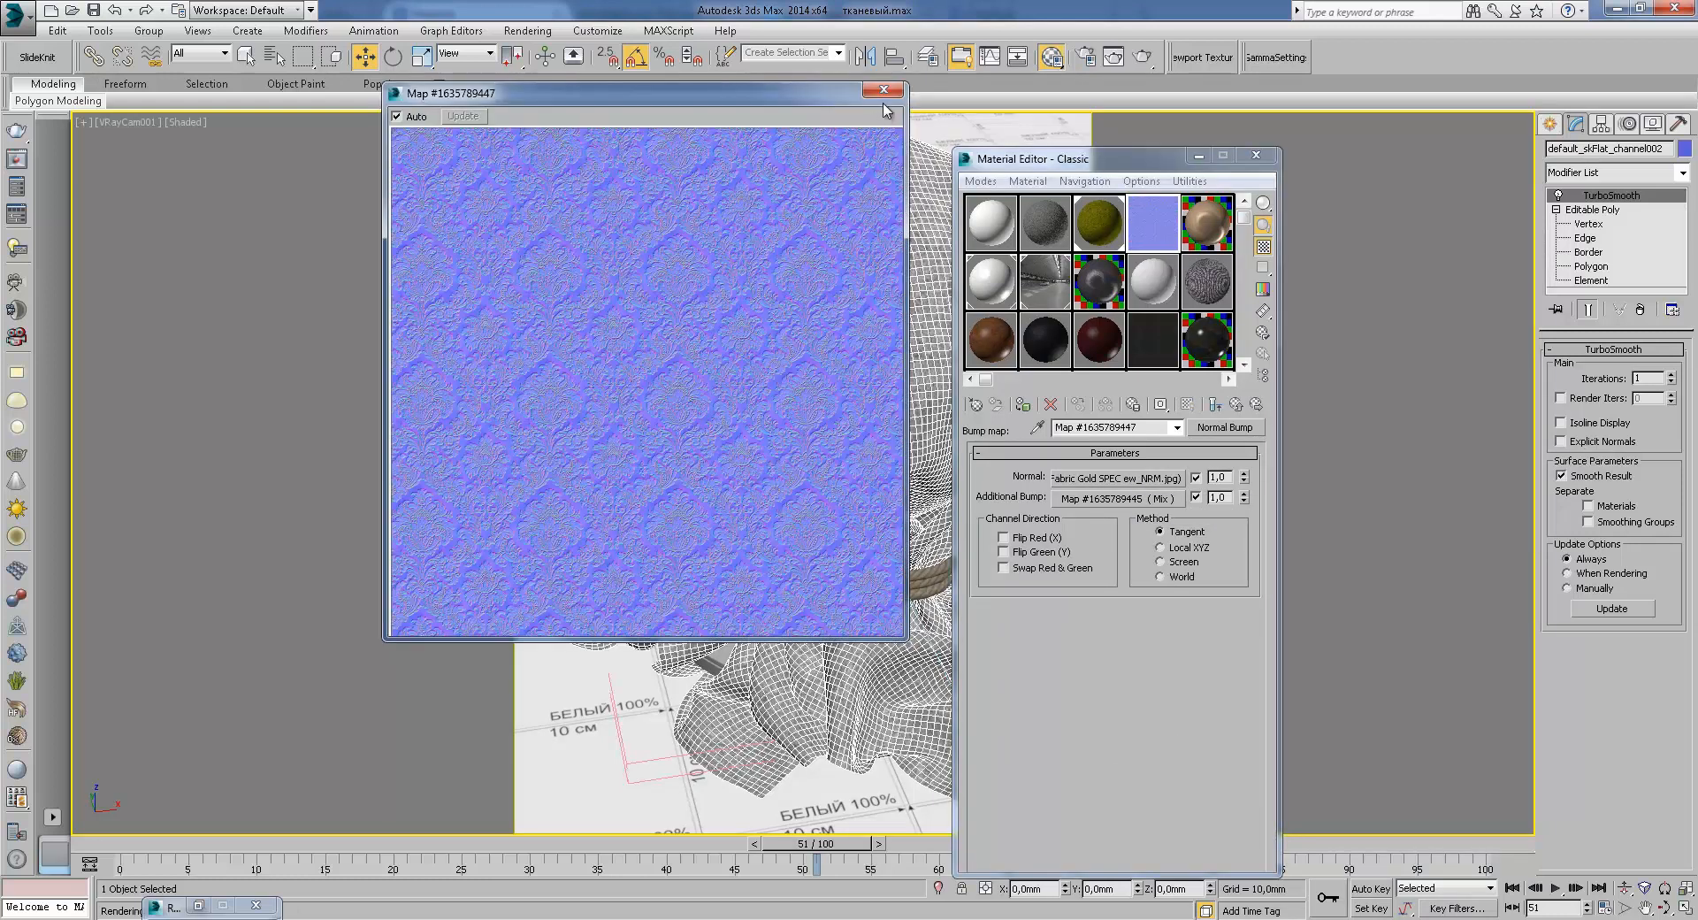
pyautogui.click(883, 92)
# Step: View the Fabric Gold SPEC ew_NRM.jpg bitmap in the Normal slot and return to the Normal Bump parameters
pyautogui.click(1117, 477)
pyautogui.click(1212, 722)
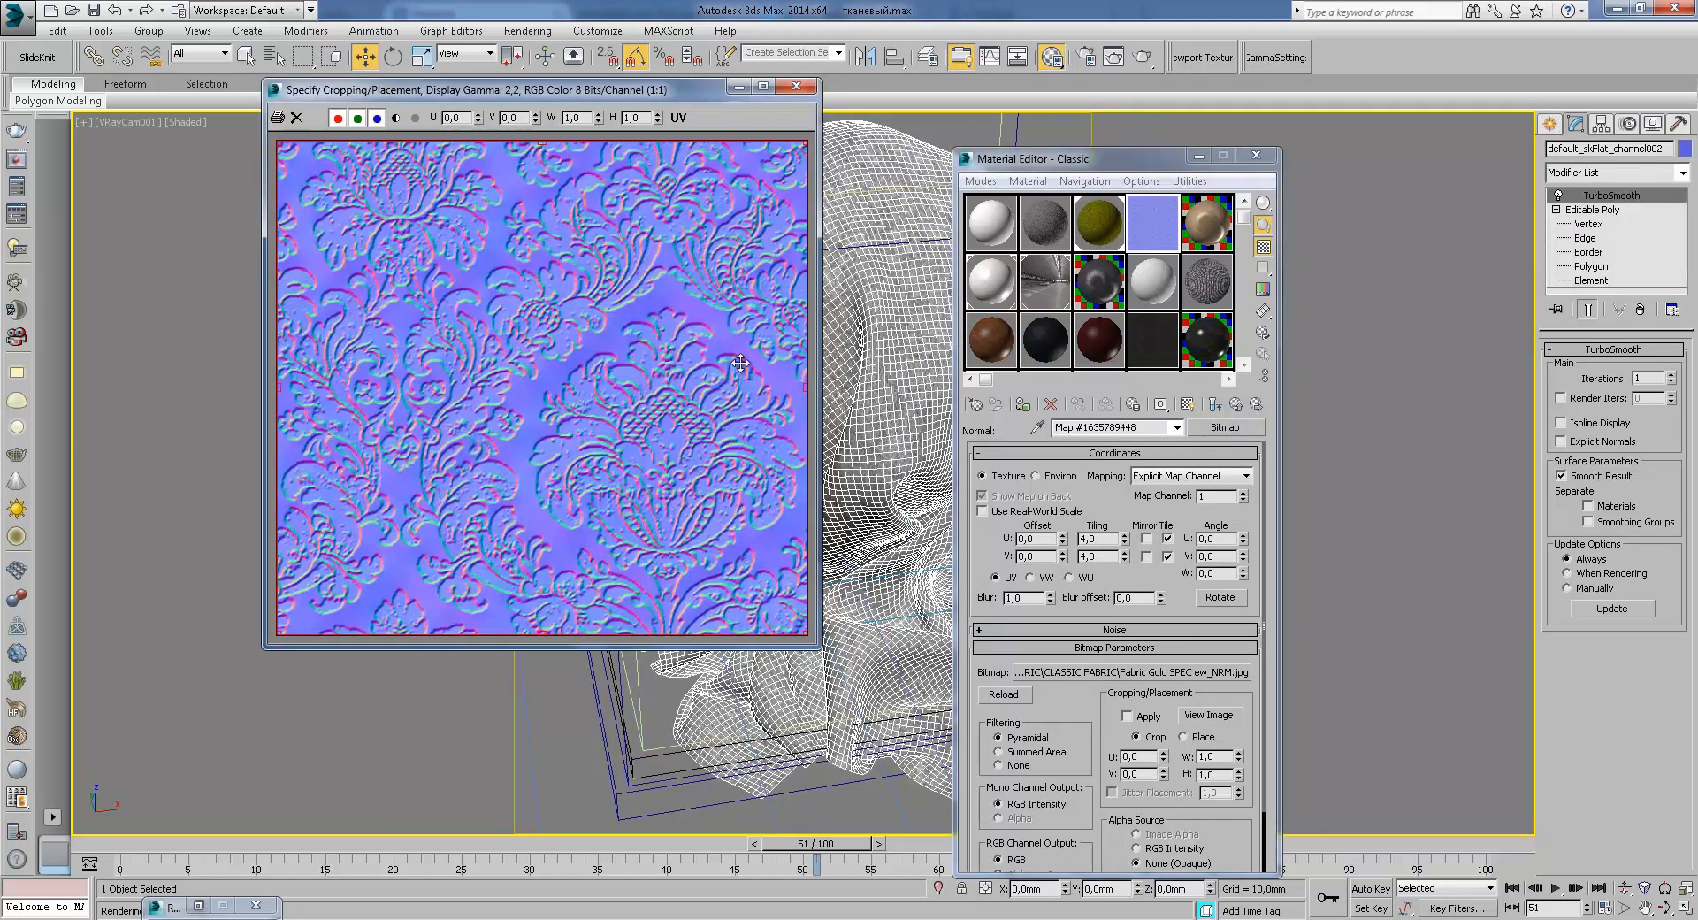
pyautogui.click(799, 89)
pyautogui.click(1215, 404)
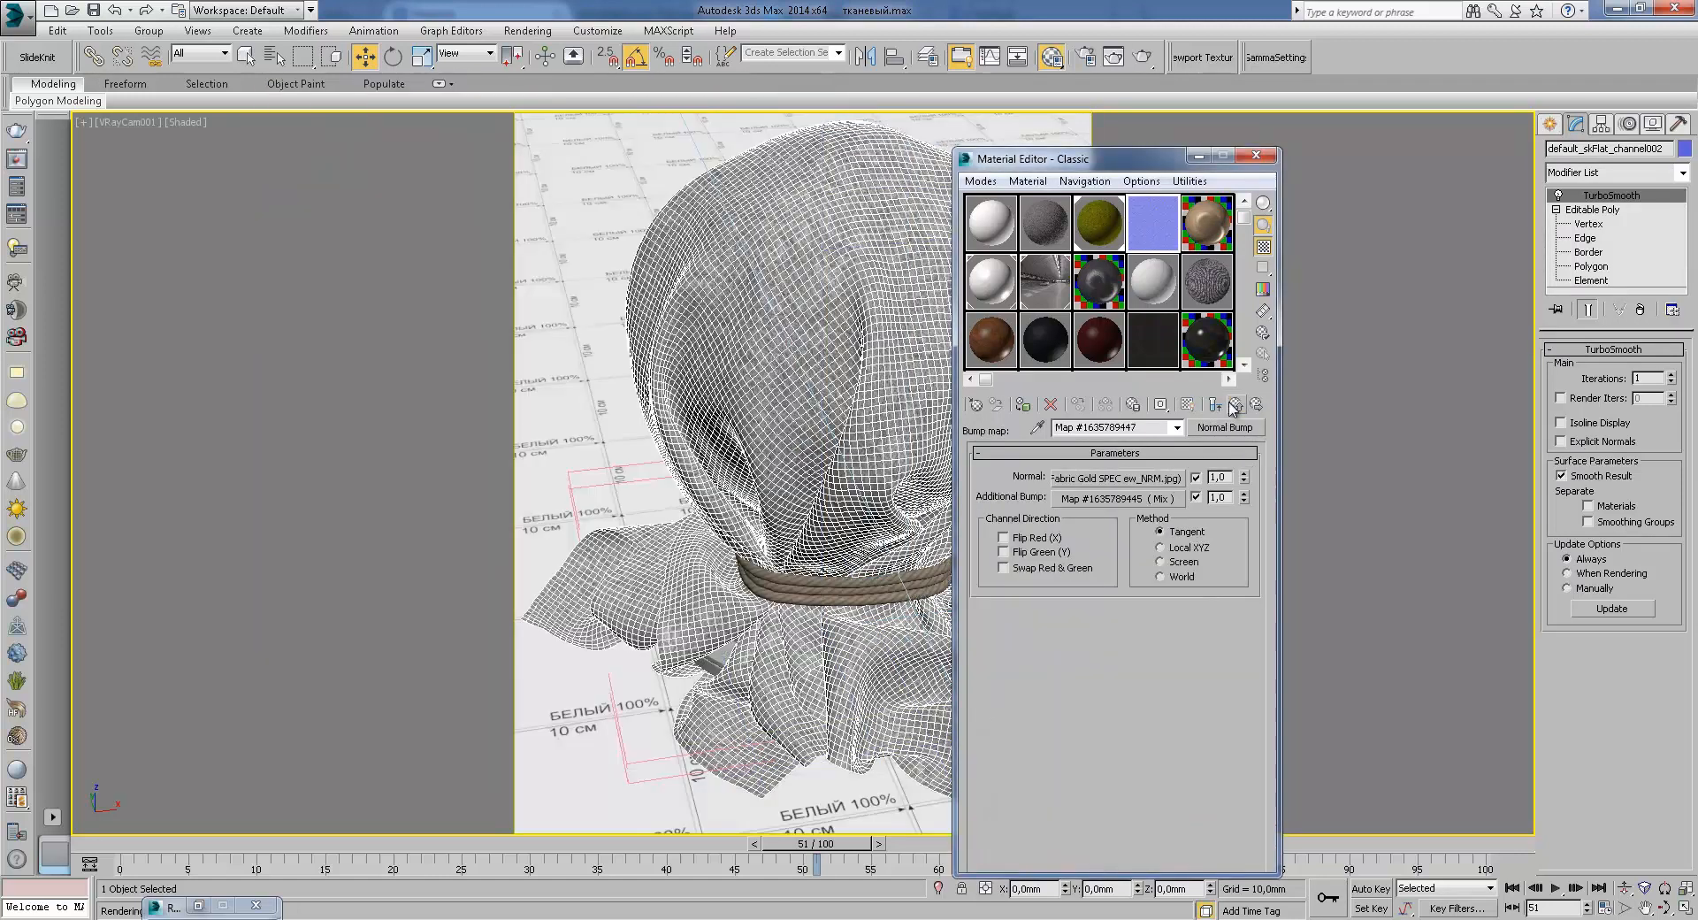
# Step: Open the Mix map in the Normal Bump's additional bump slot, examine its enlarged preview, and return to Classic's Maps list
pyautogui.click(1168, 504)
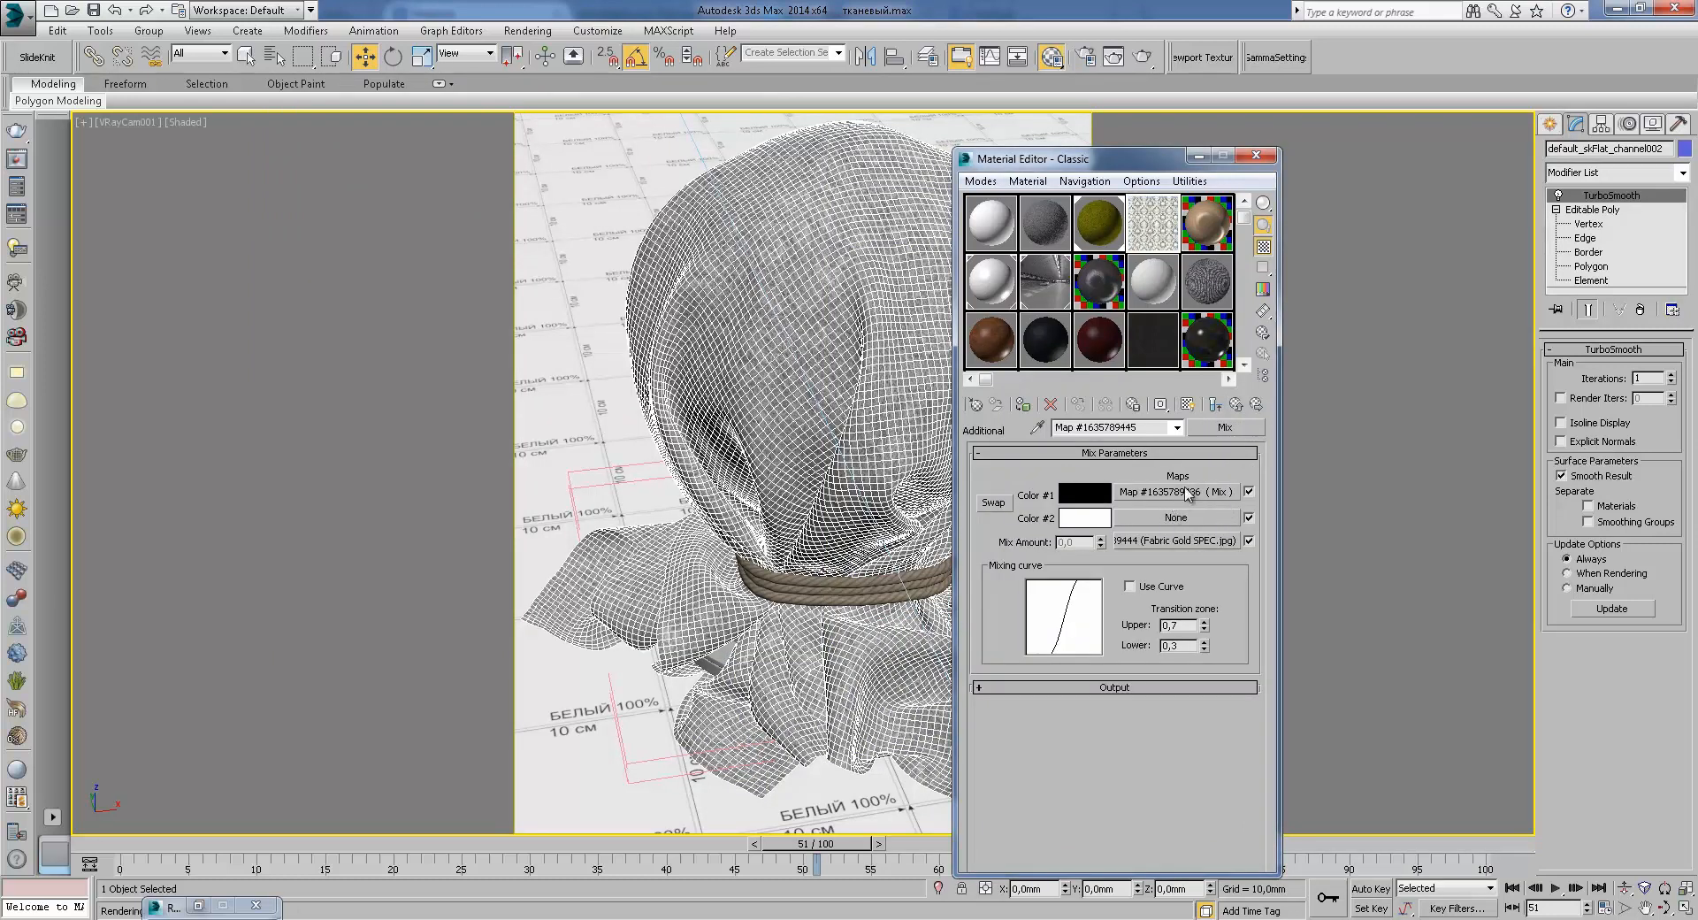
pyautogui.doubleClick(1167, 246)
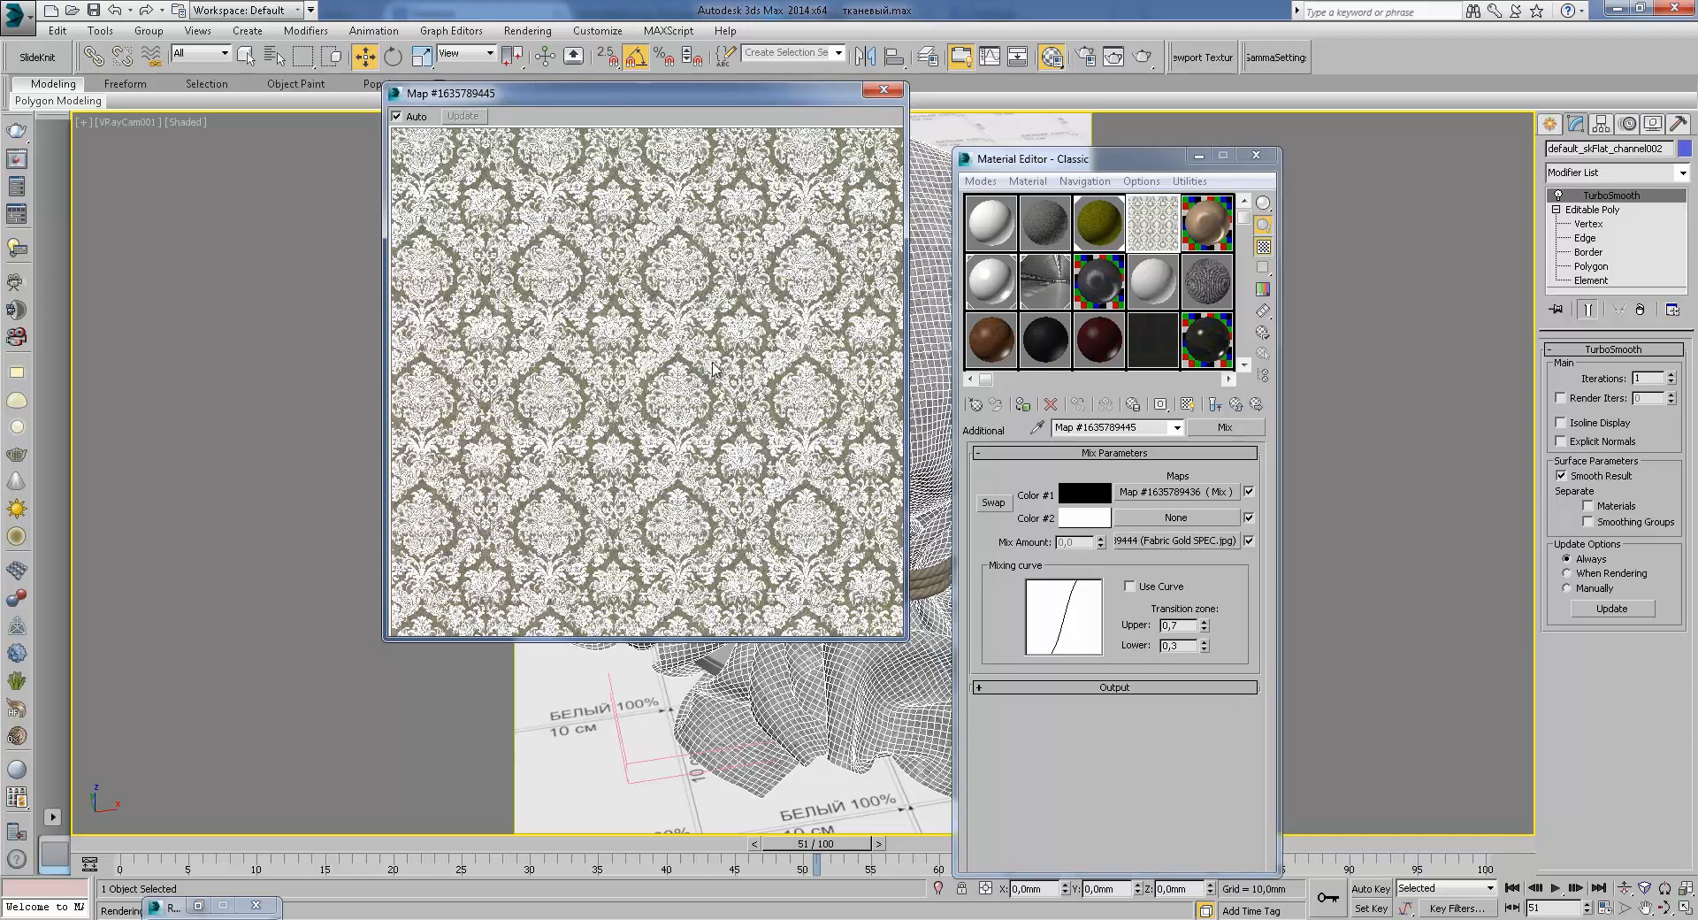
pyautogui.click(881, 88)
pyautogui.click(1236, 405)
pyautogui.click(1237, 405)
# Step: Assign the Classic material to the selected draped cloth and start a V-Ray render of it
pyautogui.click(1080, 406)
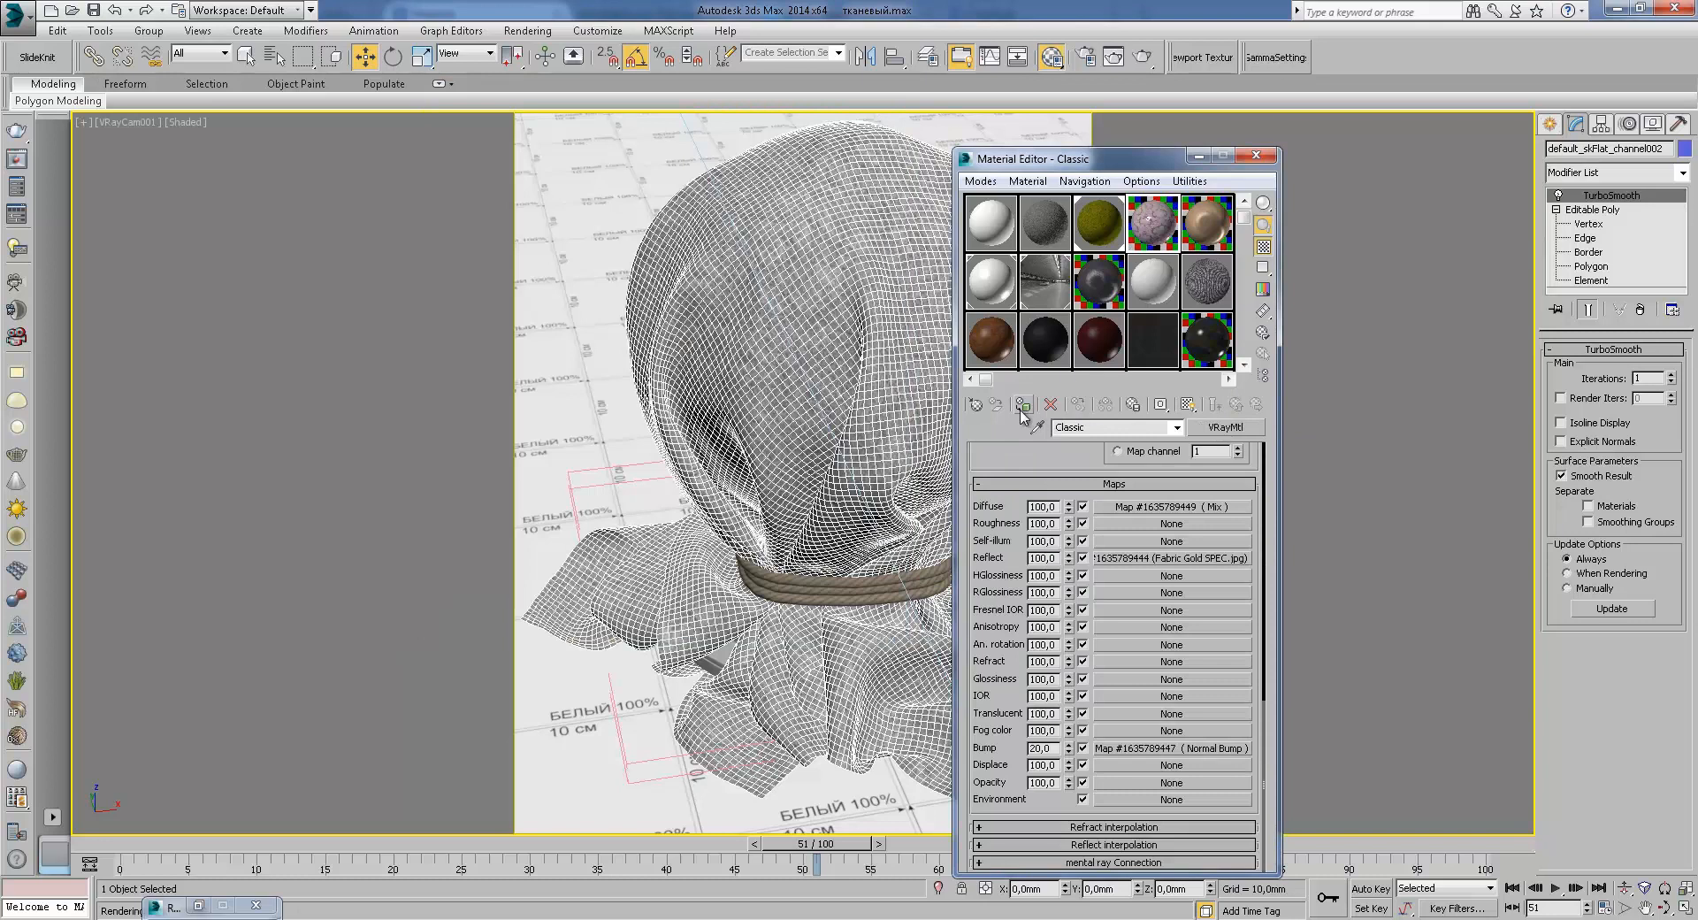
pyautogui.click(1142, 60)
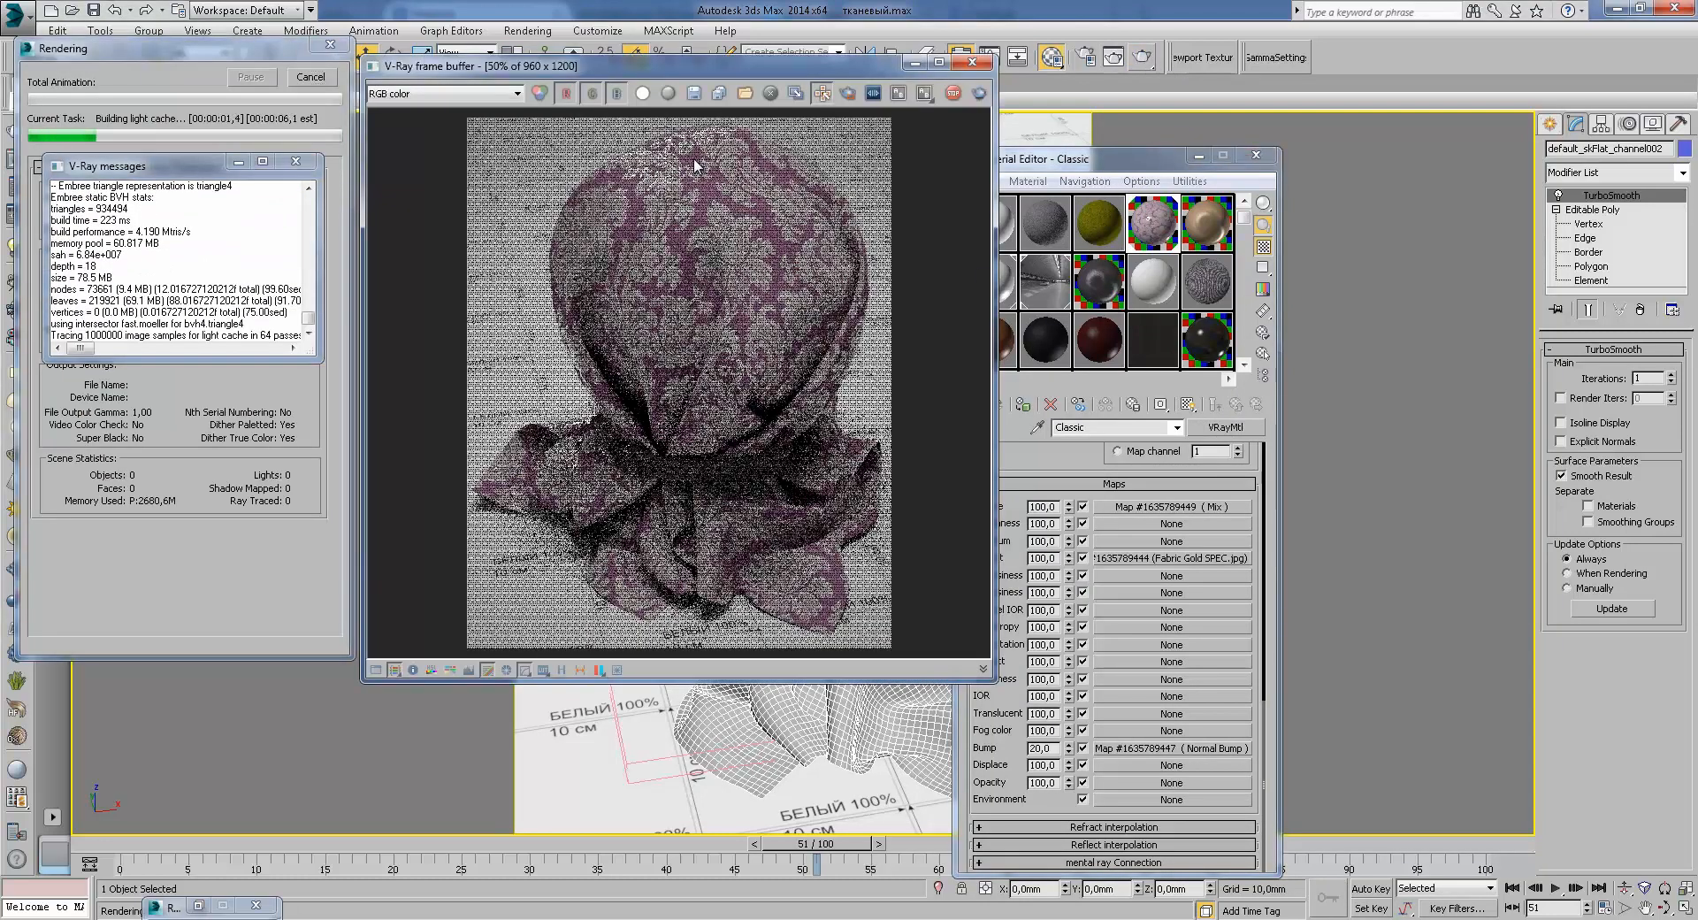
pyautogui.scroll(1, 694, 172)
pyautogui.moveTo(693, 165); pyautogui.dragTo(736, 227, button='middle')
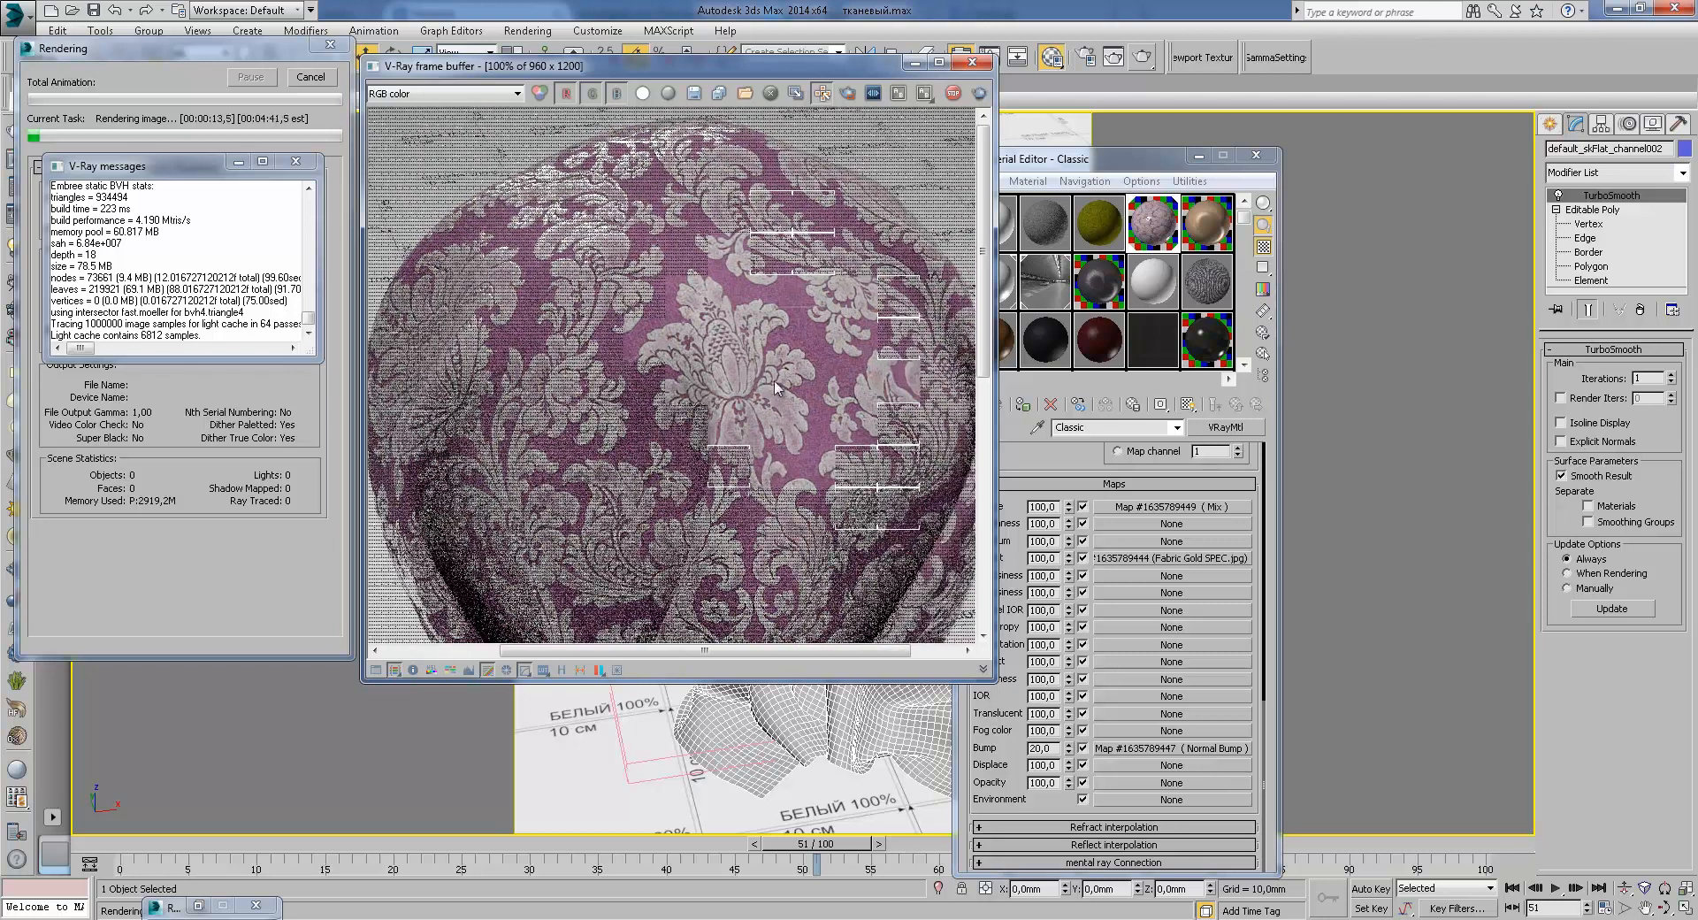
# Step: Examine the damask weave on the upper part of the rendered cloth at 200% and 100%
pyautogui.scroll(1, 822, 354)
pyautogui.moveTo(817, 349); pyautogui.dragTo(842, 439, button='middle')
pyautogui.moveTo(659, 378); pyautogui.dragTo(759, 362, button='middle')
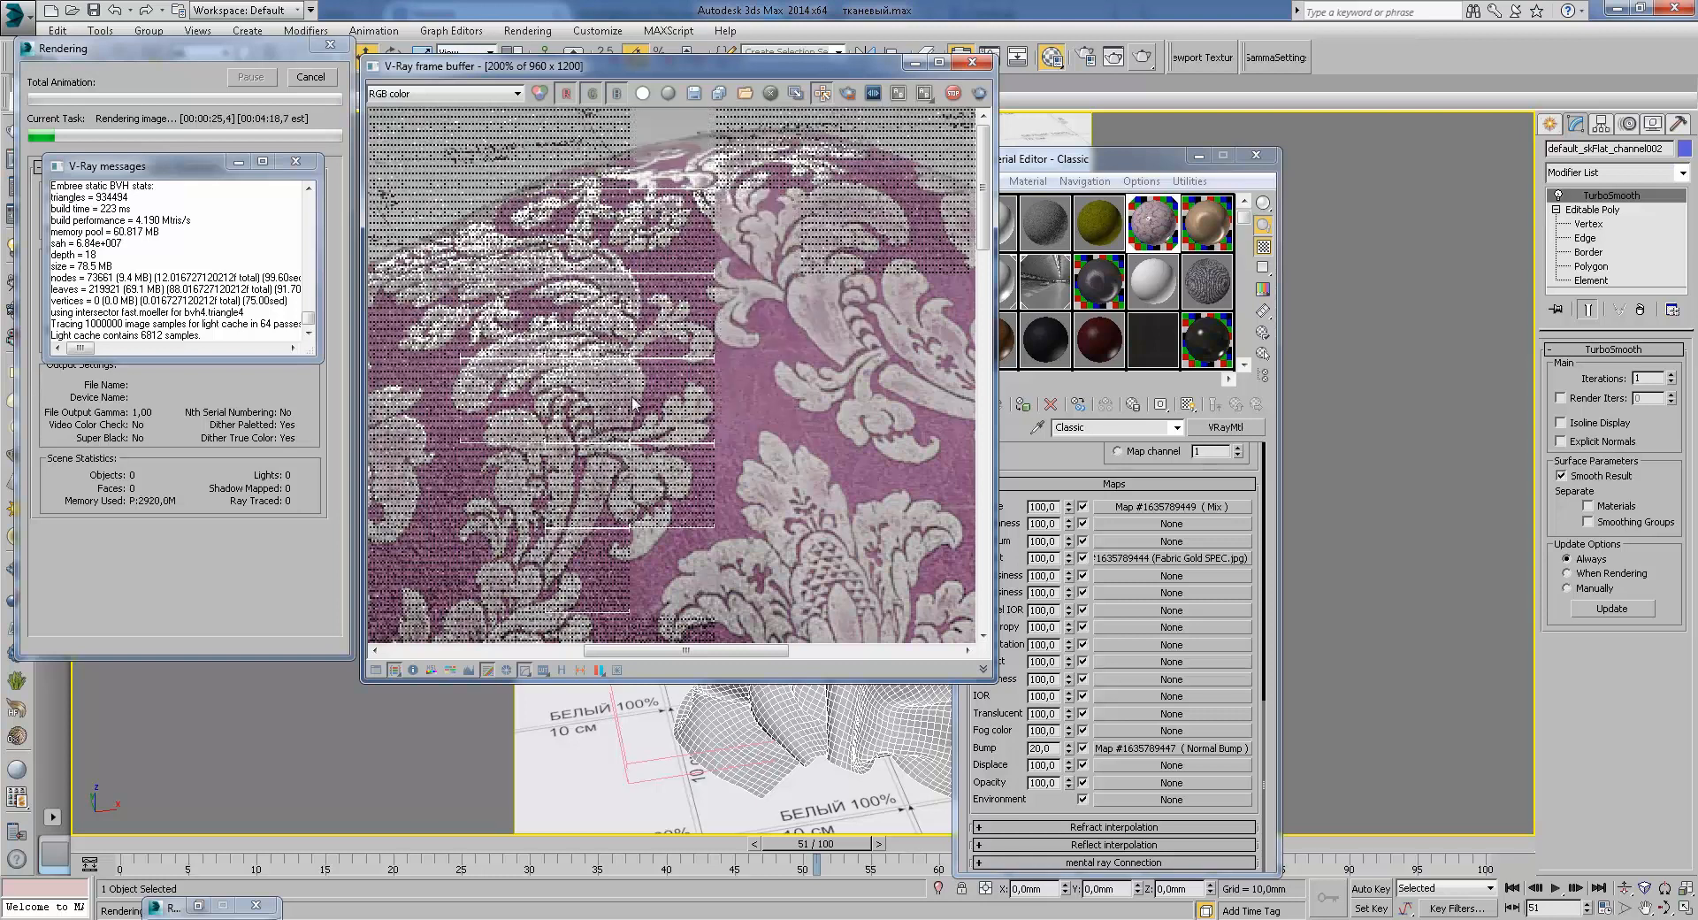
pyautogui.moveTo(673, 332); pyautogui.dragTo(767, 325, button='middle')
pyautogui.scroll(-1, 768, 325)
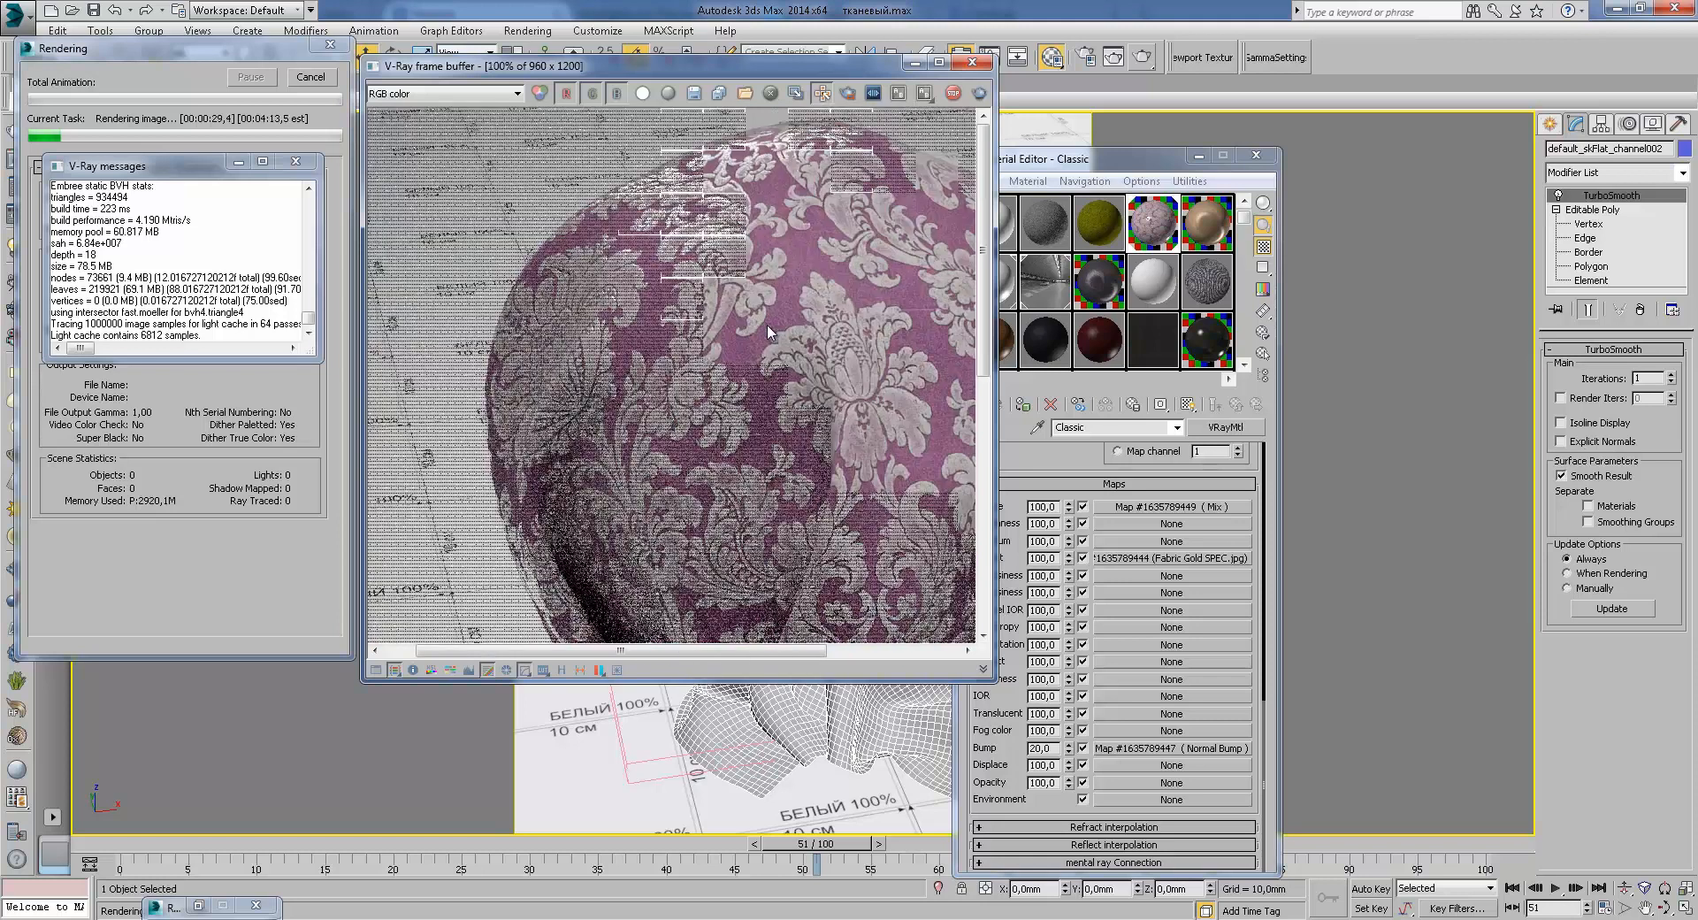
pyautogui.moveTo(845, 267); pyautogui.dragTo(799, 281, button='middle')
# Step: Display the VRayRawLighting channel and examine the bump relief across the crown of the cloth
pyautogui.click(460, 94)
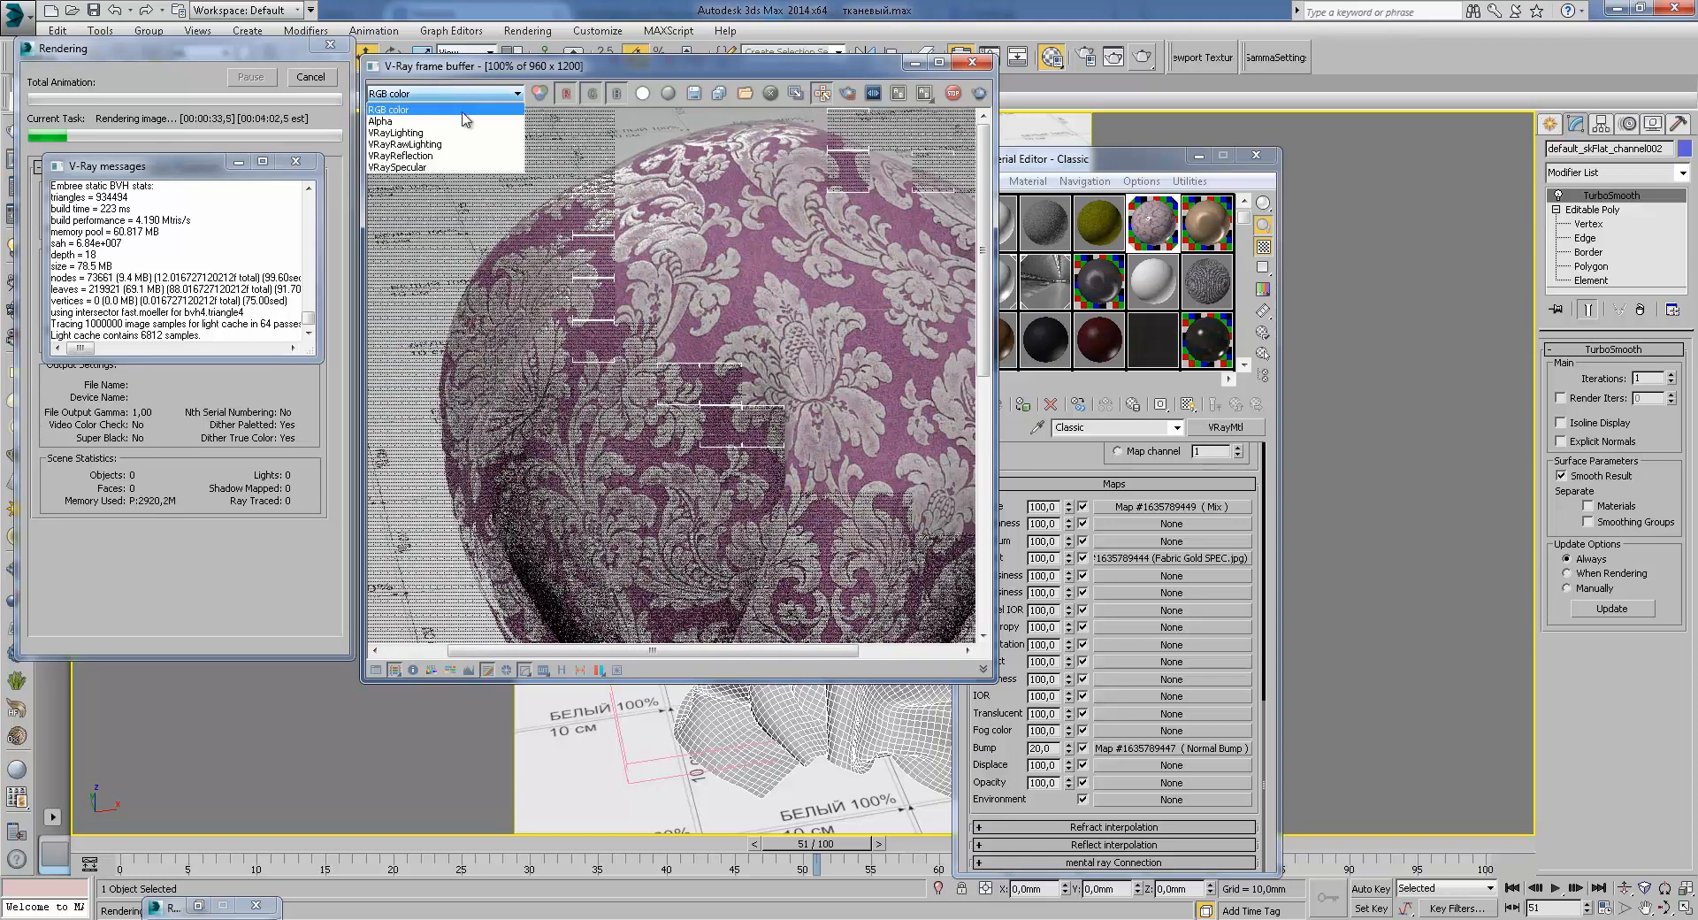
pyautogui.click(460, 144)
pyautogui.scroll(1, 778, 360)
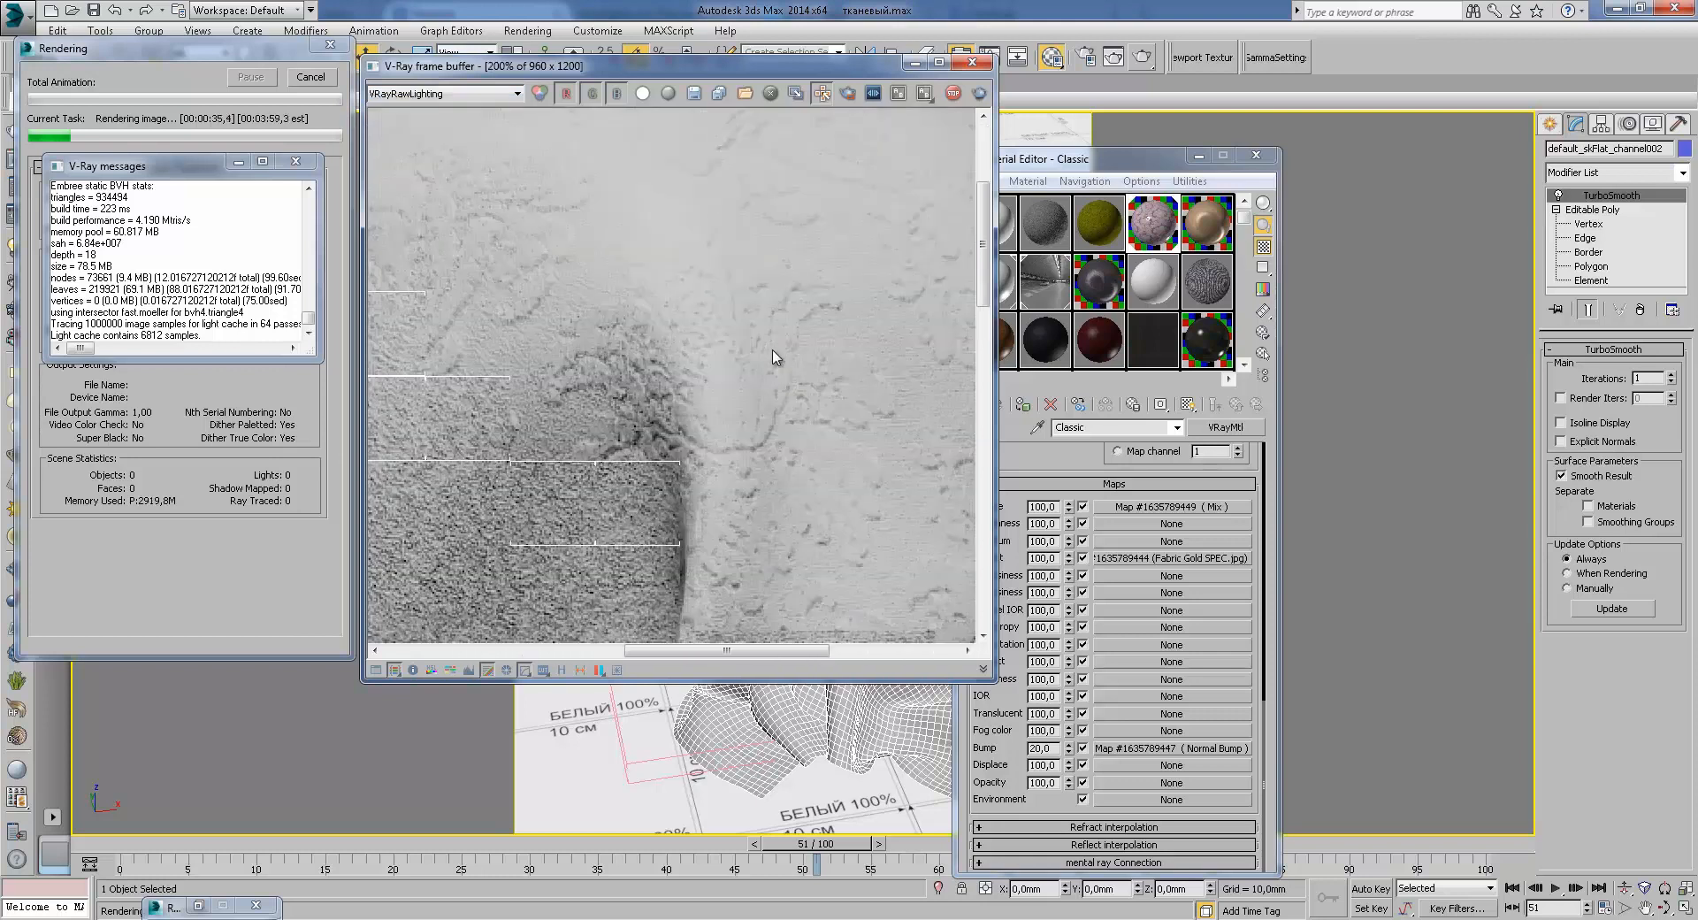
pyautogui.moveTo(625, 254); pyautogui.dragTo(698, 455, button='middle')
pyautogui.moveTo(672, 318); pyautogui.dragTo(708, 378, button='middle')
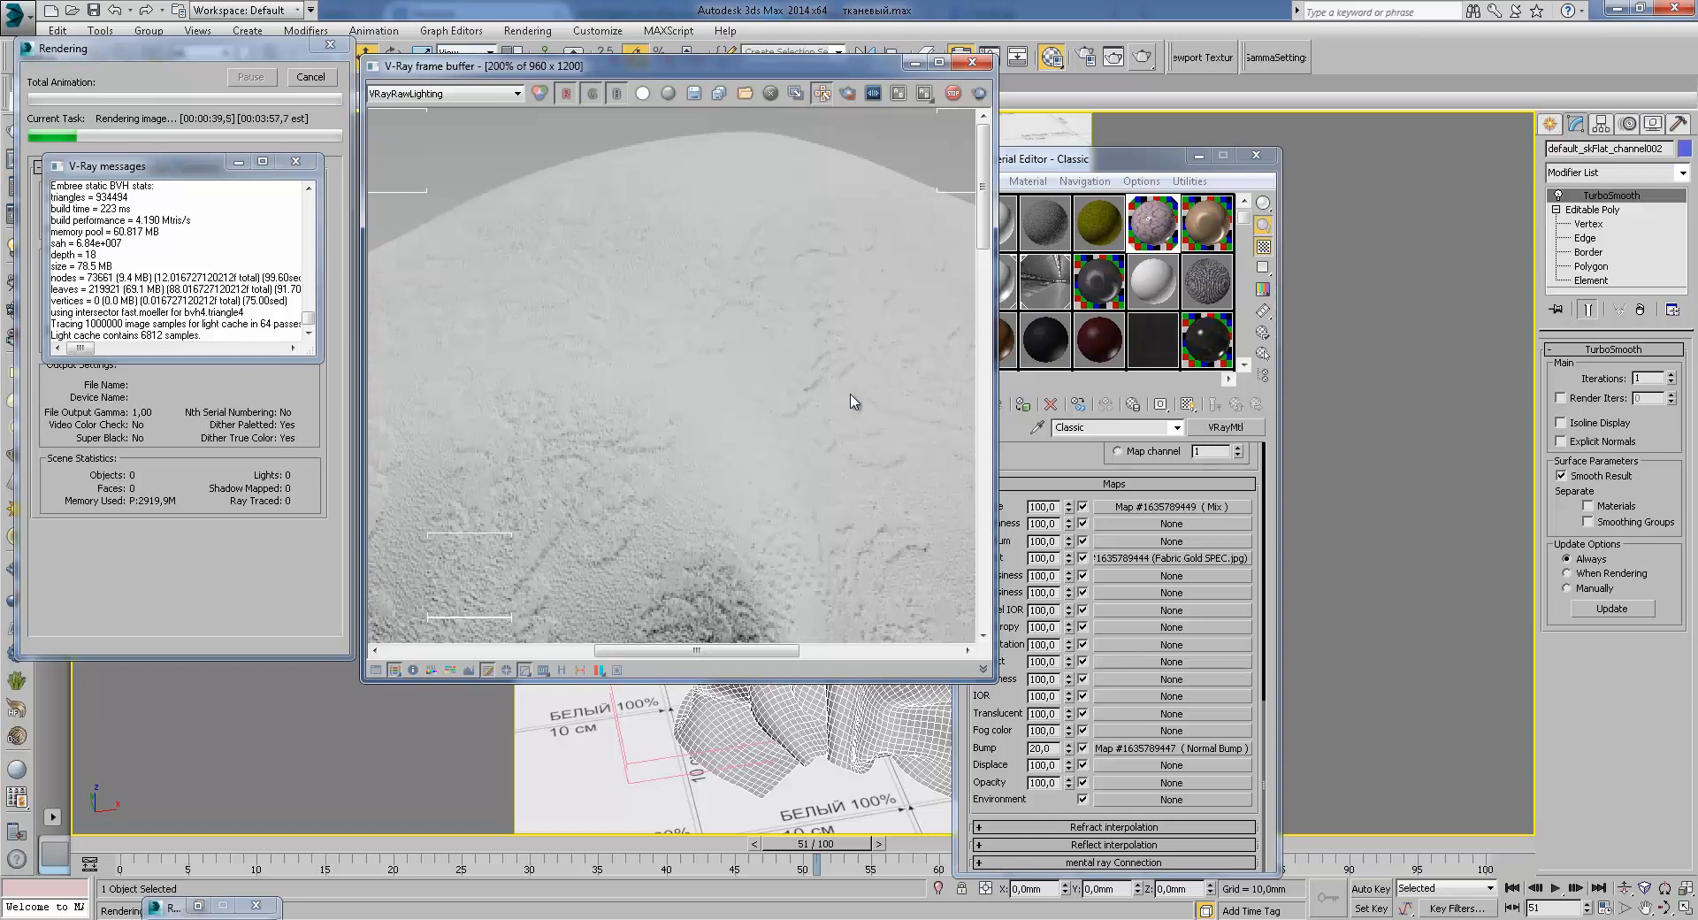
pyautogui.moveTo(894, 410); pyautogui.dragTo(616, 393, button='middle')
pyautogui.scroll(-1, 616, 394)
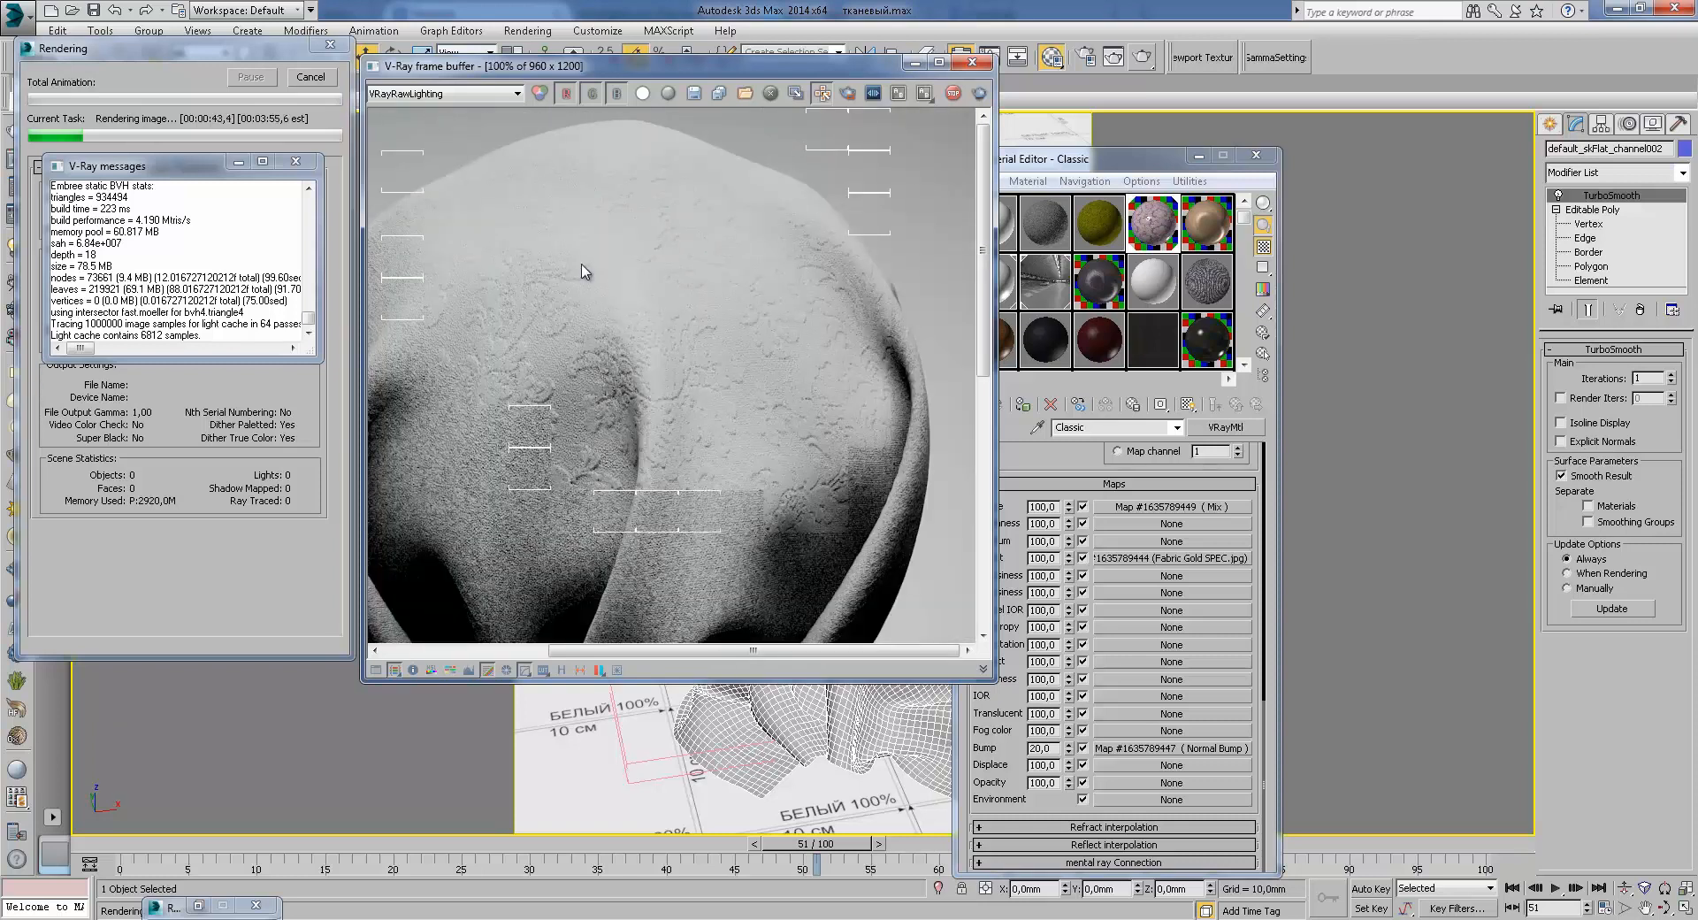
# Step: Examine the raw lighting relief more closely along the cloth's side edge and folds at 200% and 100%
pyautogui.scroll(1, 804, 433)
pyautogui.moveTo(715, 303); pyautogui.dragTo(889, 380, button='middle')
pyautogui.moveTo(628, 426); pyautogui.dragTo(702, 449, button='middle')
pyautogui.moveTo(567, 401); pyautogui.dragTo(617, 433, button='middle')
pyautogui.moveTo(841, 528); pyautogui.dragTo(790, 584, button='middle')
pyautogui.moveTo(553, 386); pyautogui.dragTo(846, 367, button='middle')
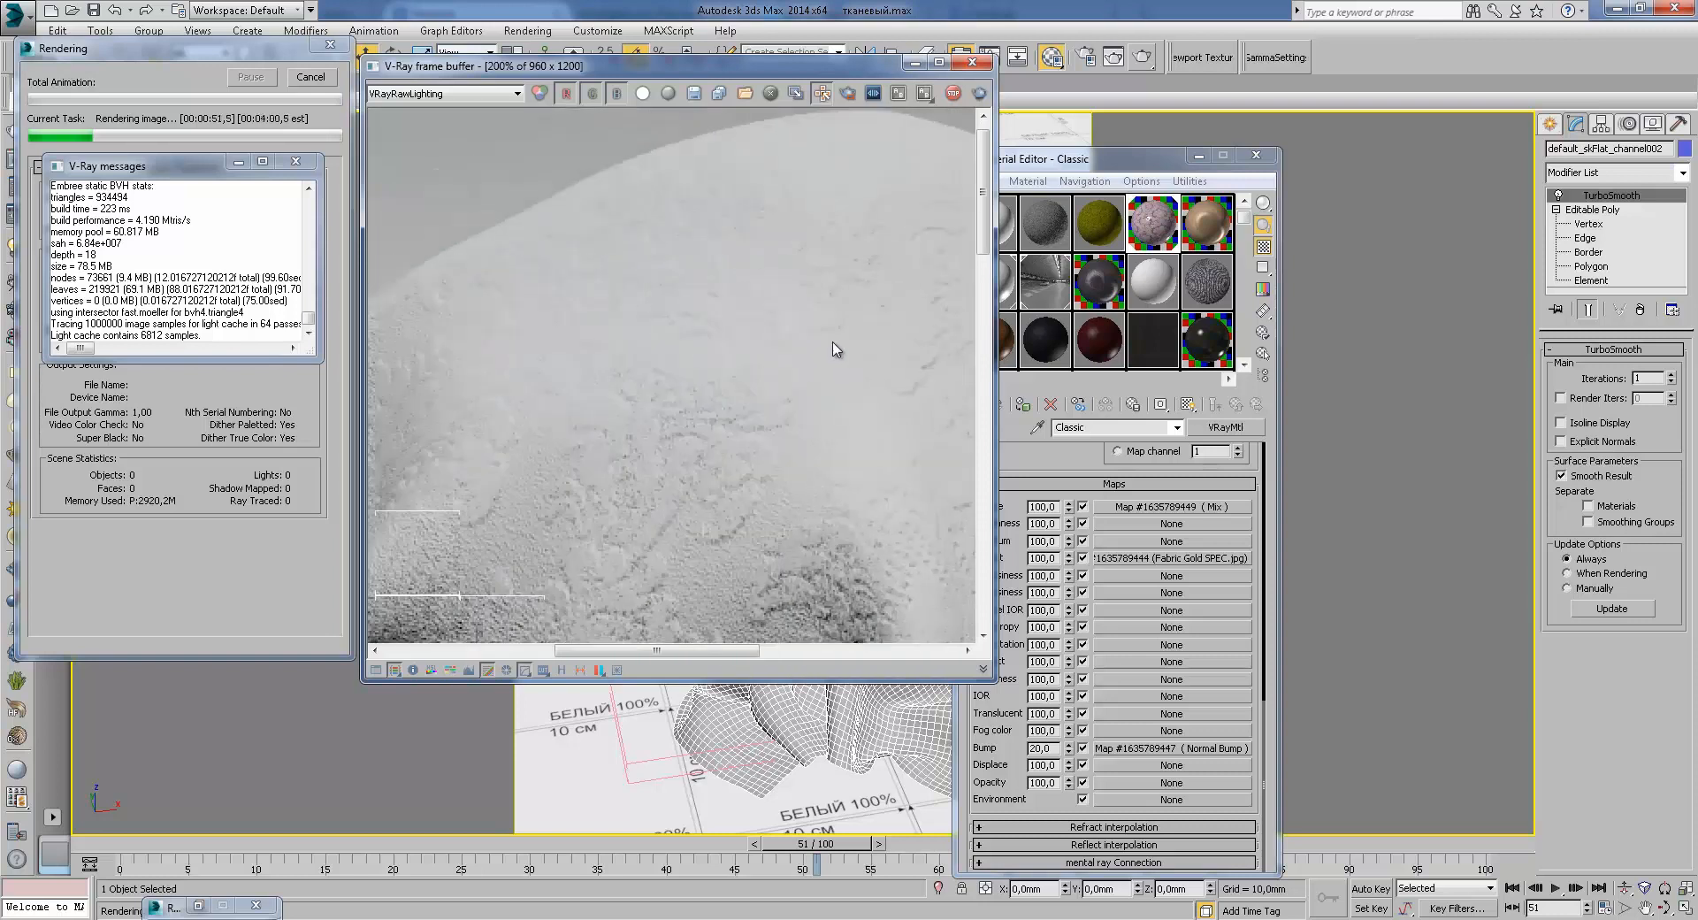
pyautogui.moveTo(645, 438); pyautogui.dragTo(766, 371, button='middle')
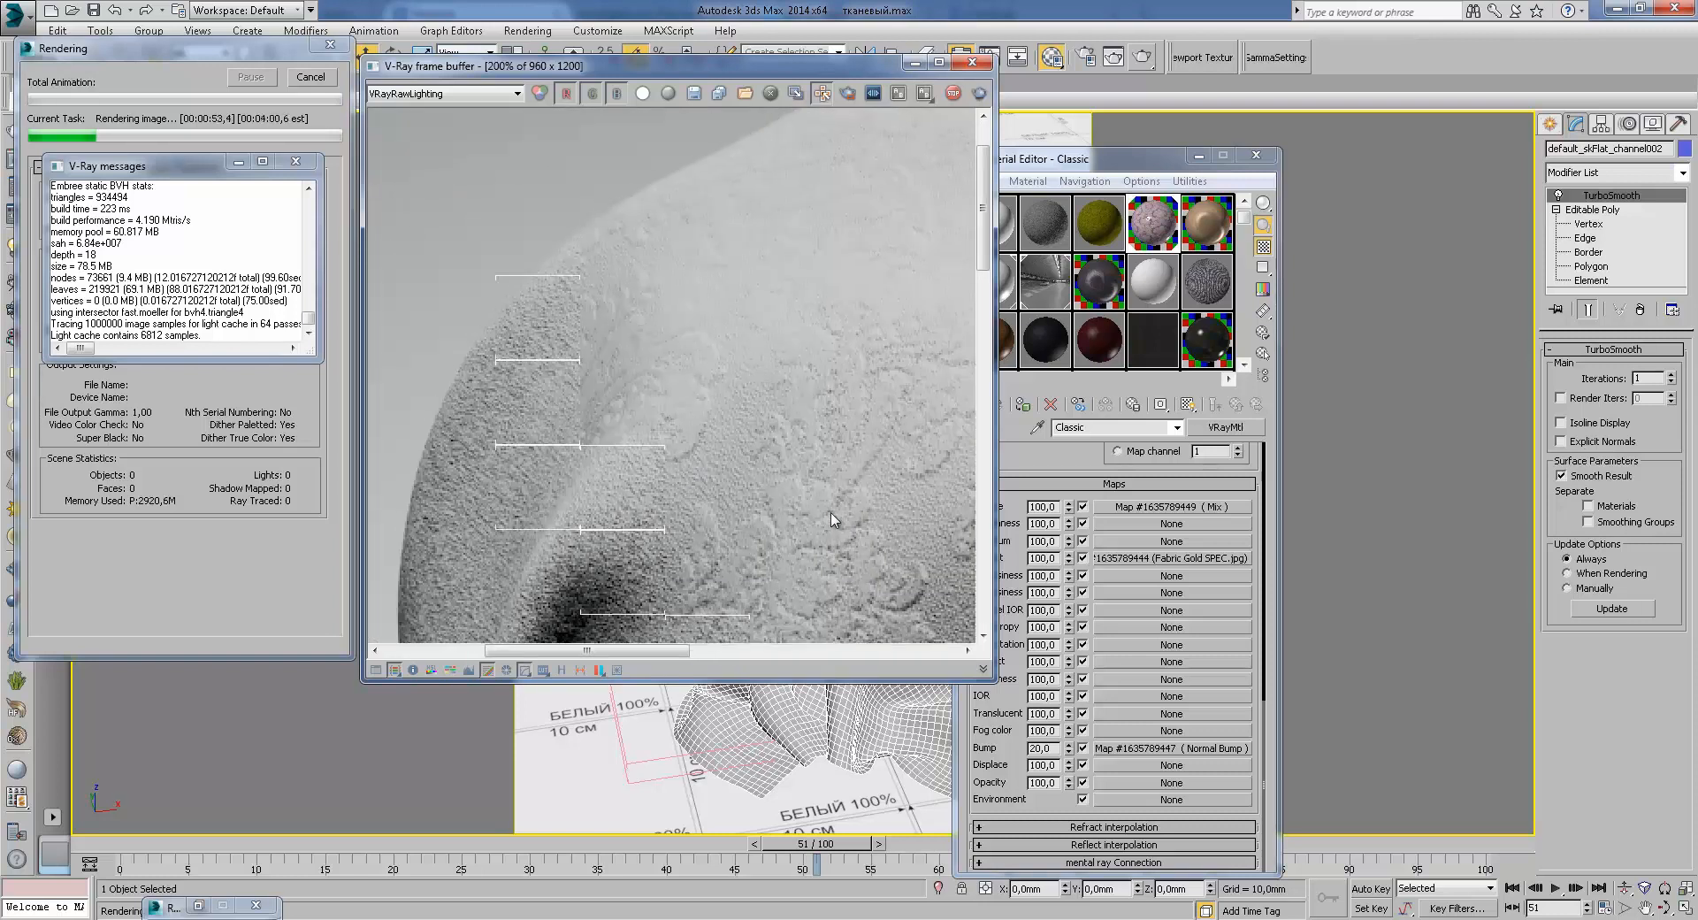
pyautogui.moveTo(844, 525); pyautogui.dragTo(759, 496, button='middle')
pyautogui.scroll(-1, 720, 469)
pyautogui.moveTo(885, 402); pyautogui.dragTo(651, 377, button='middle')
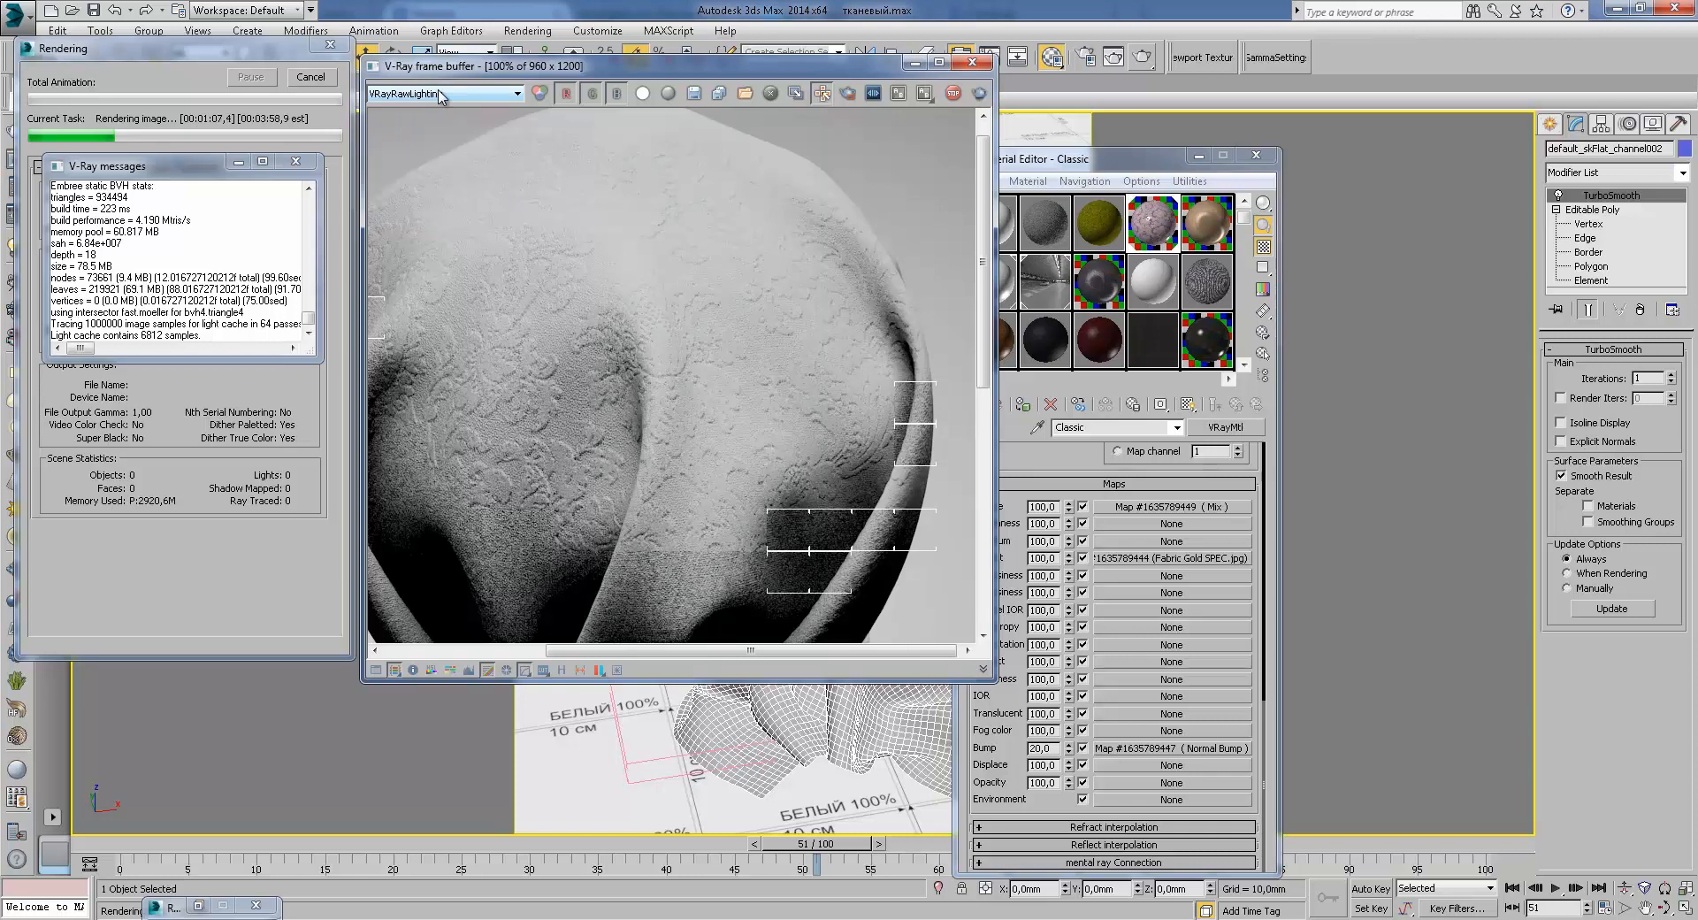
pyautogui.moveTo(462, 57); pyautogui.dragTo(462, 42)
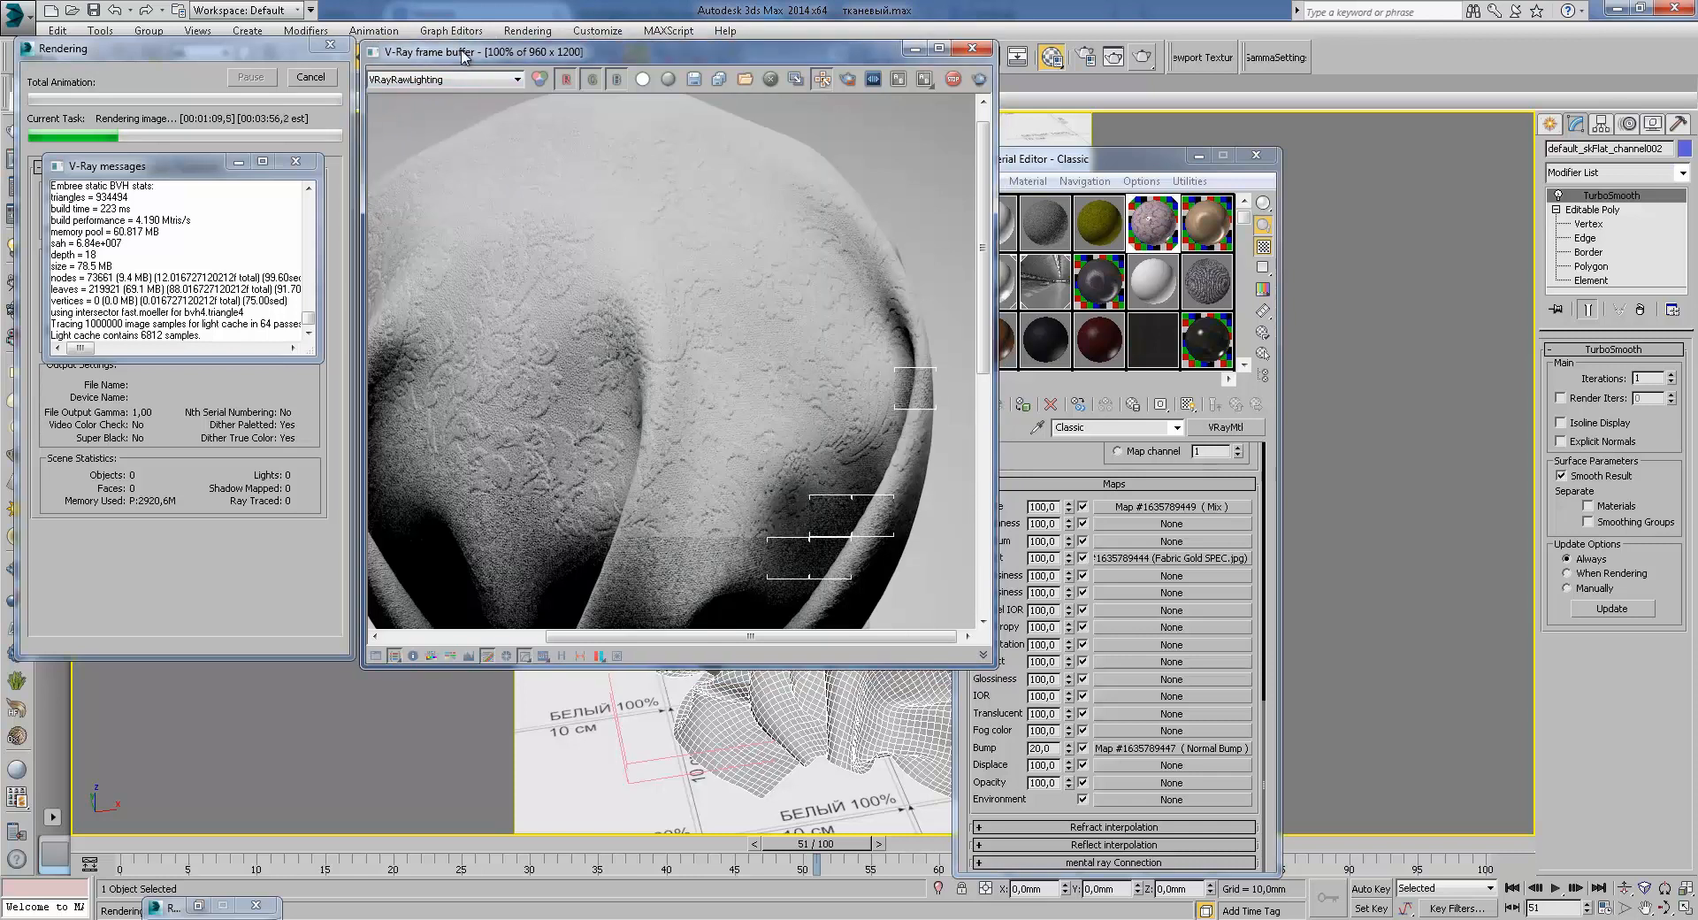
pyautogui.moveTo(579, 283); pyautogui.dragTo(629, 333, button='middle')
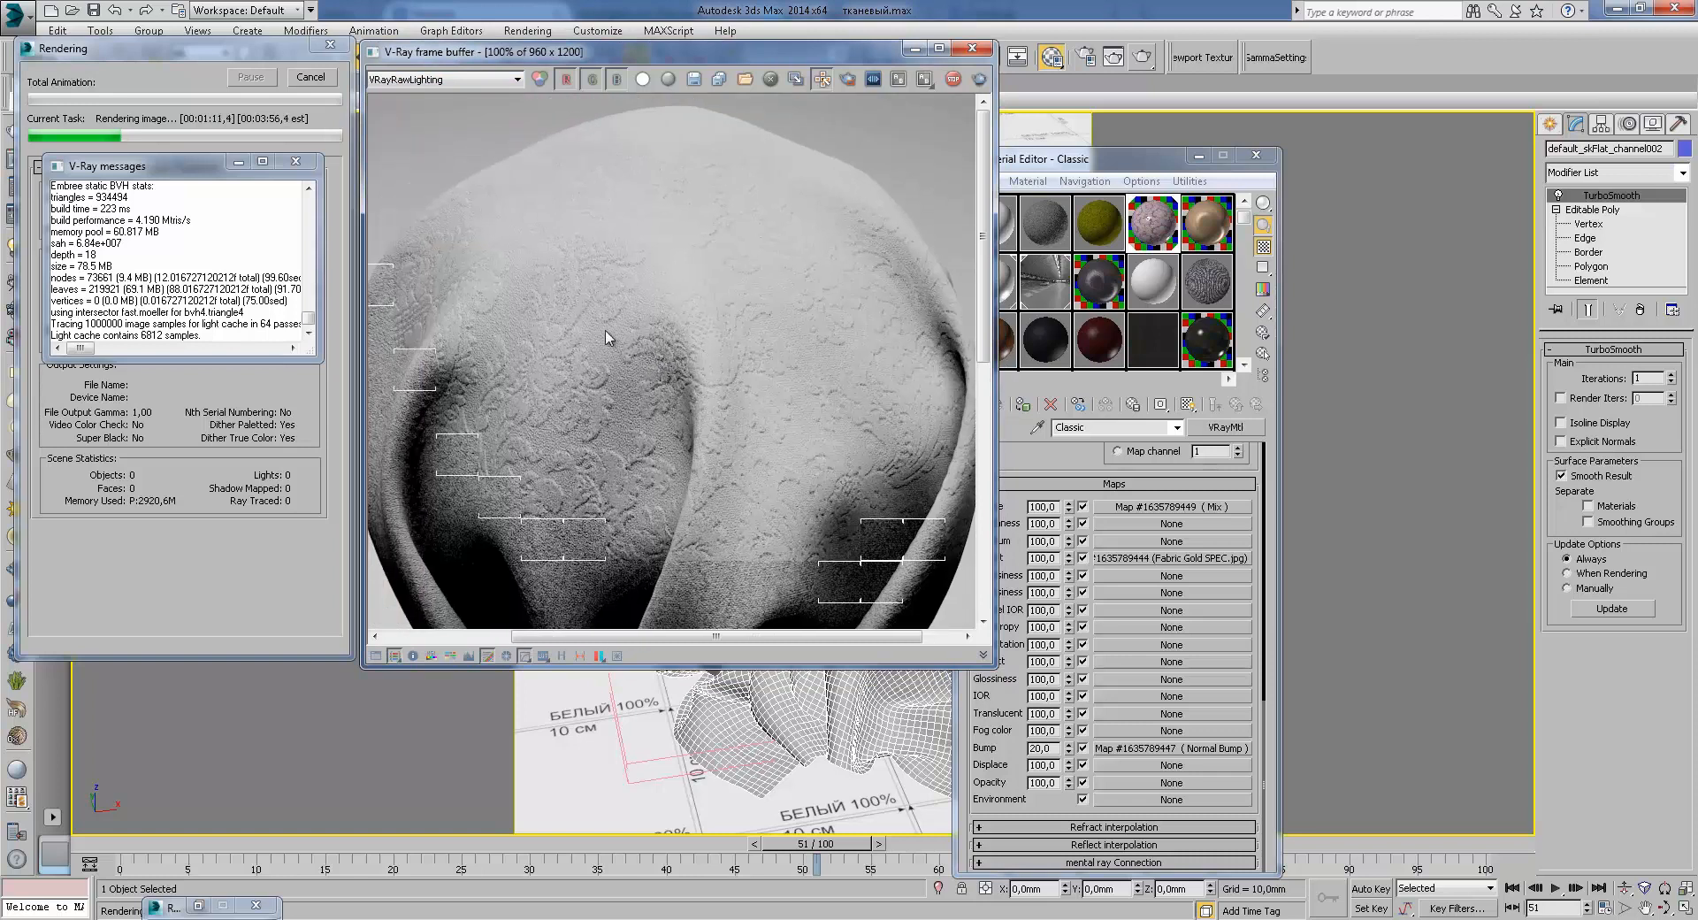
# Step: Display the VRayReflection channel and examine how the reflections follow the damask pattern, close up and over the whole image
pyautogui.click(447, 79)
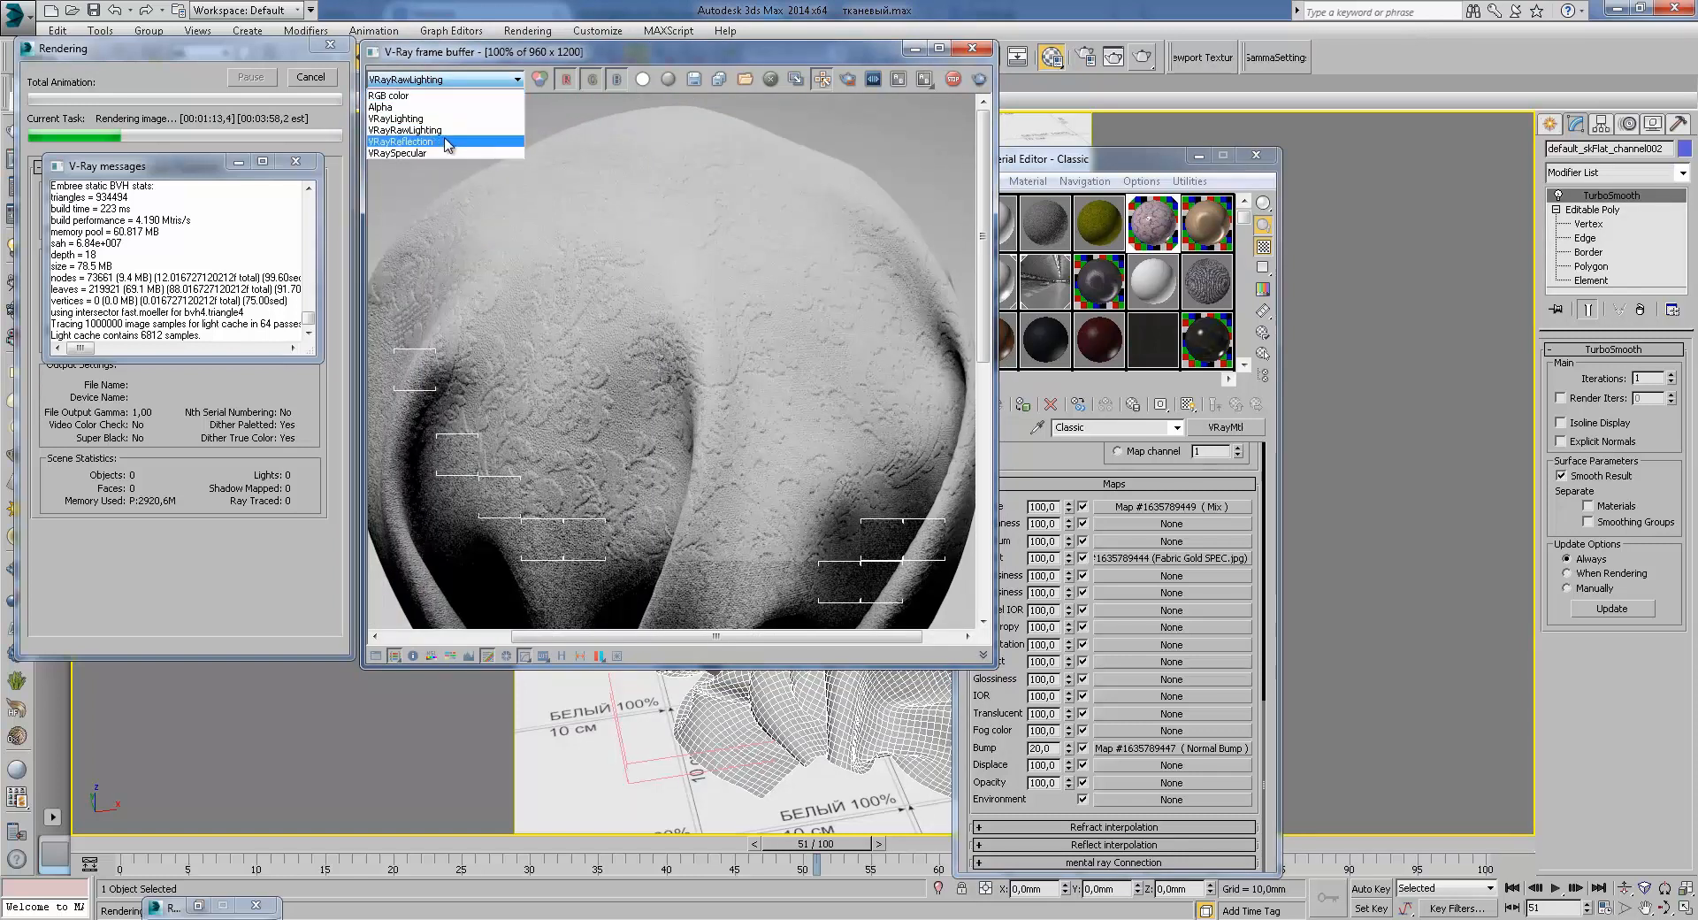
pyautogui.click(445, 142)
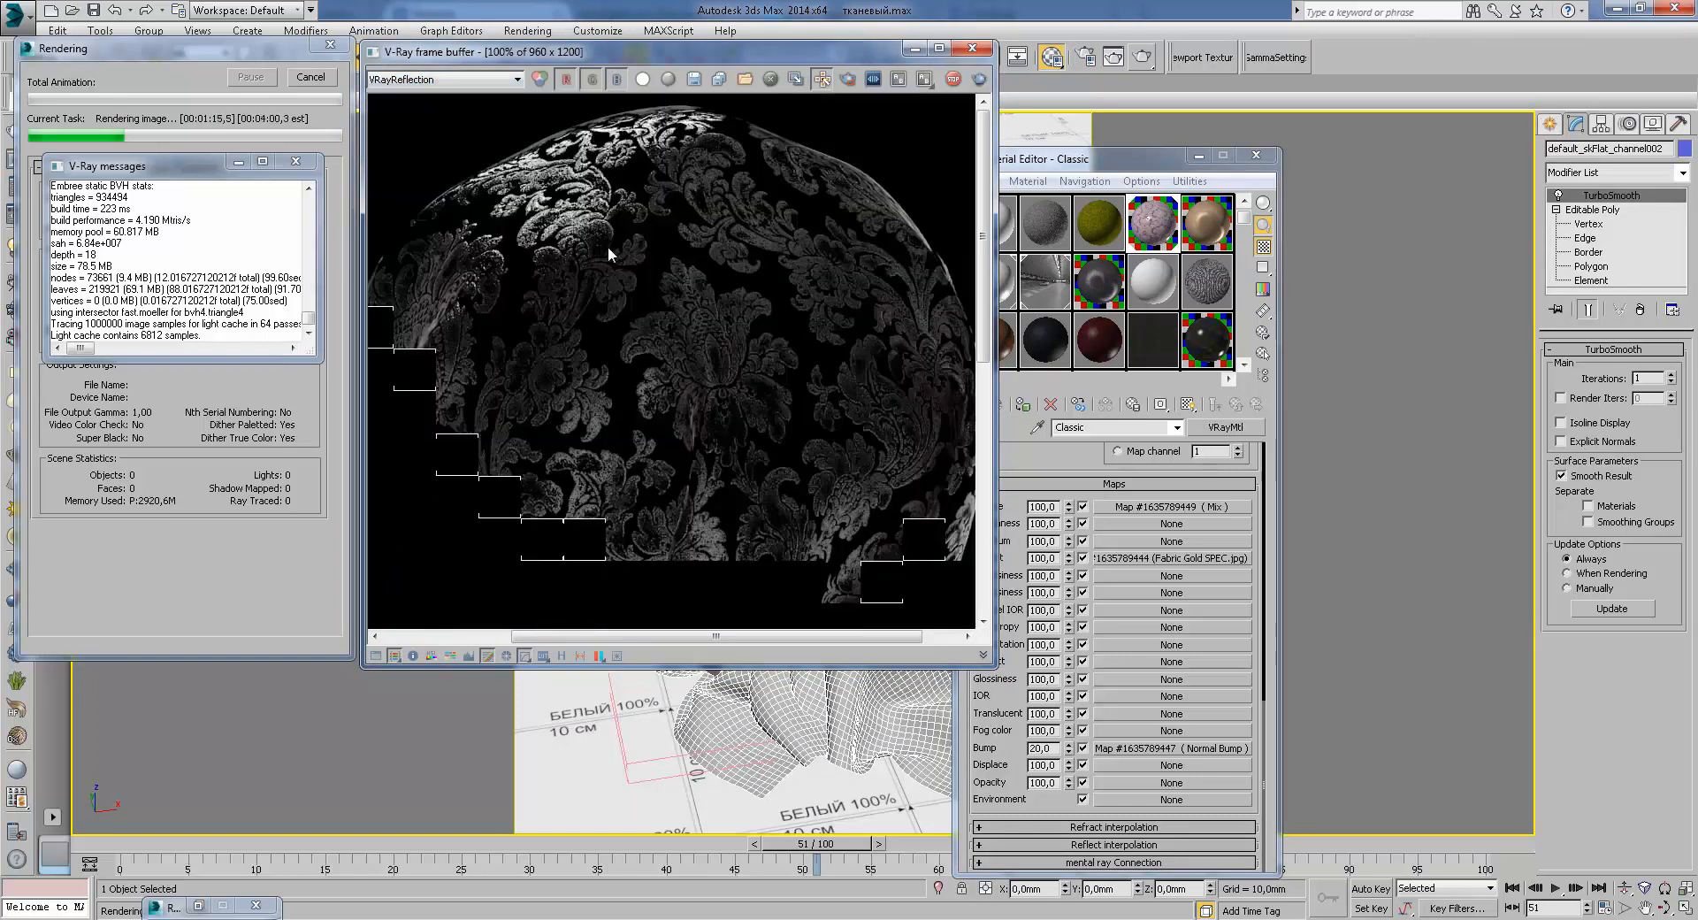
pyautogui.moveTo(624, 247); pyautogui.dragTo(645, 284, button='middle')
pyautogui.scroll(2, 646, 294)
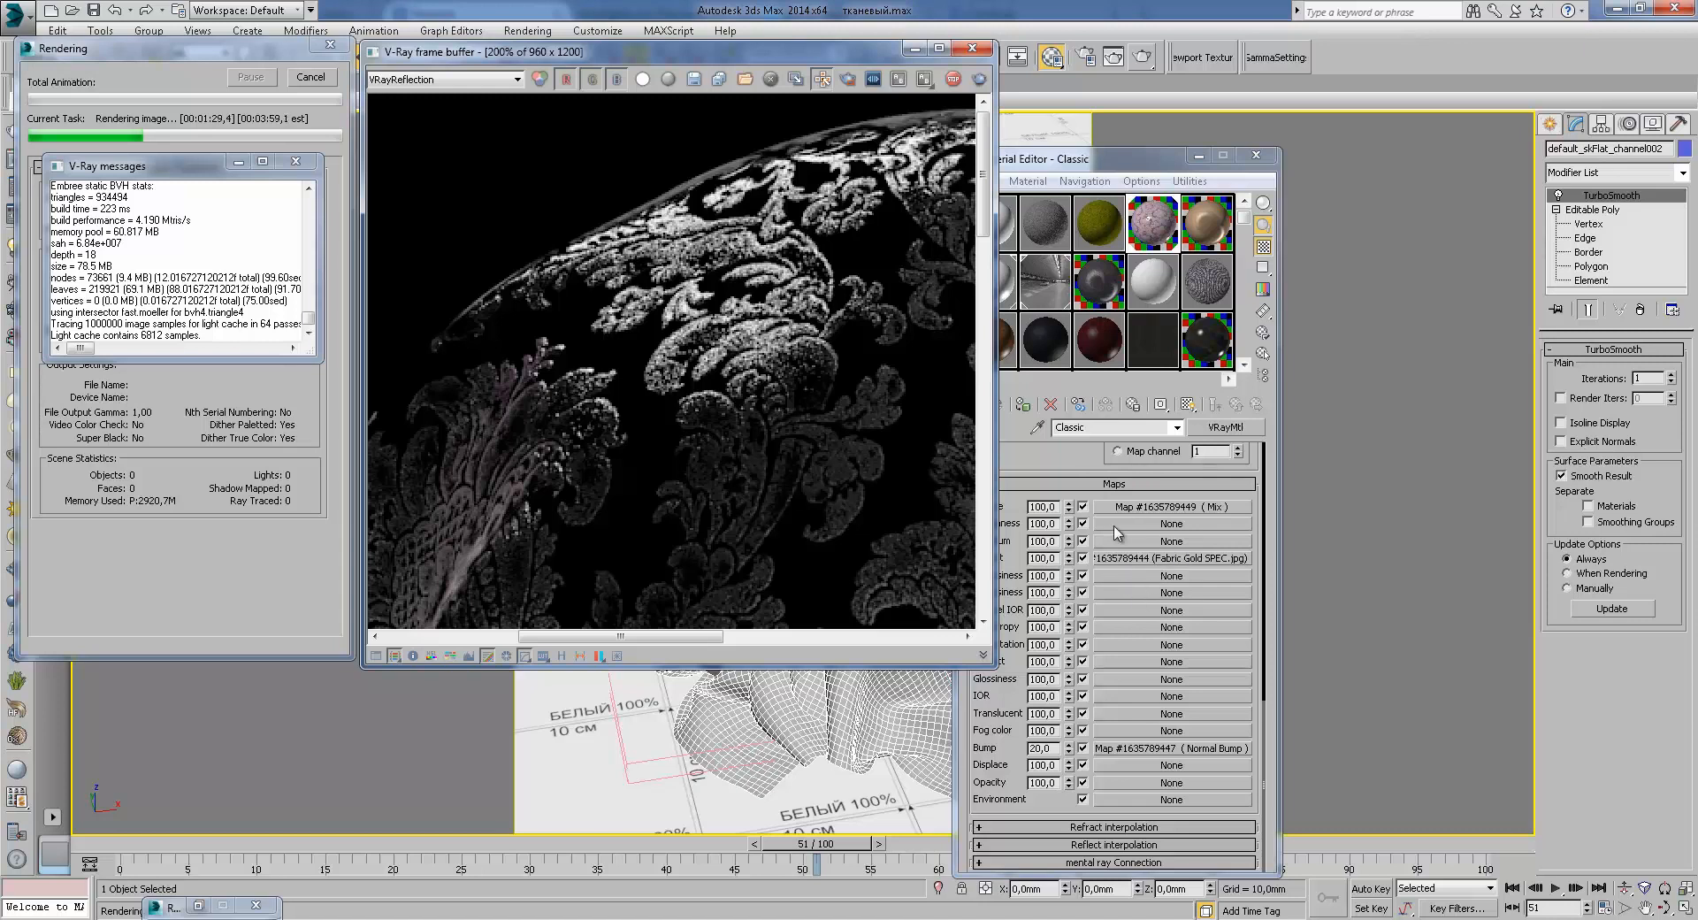
pyautogui.scroll(-1, 820, 407)
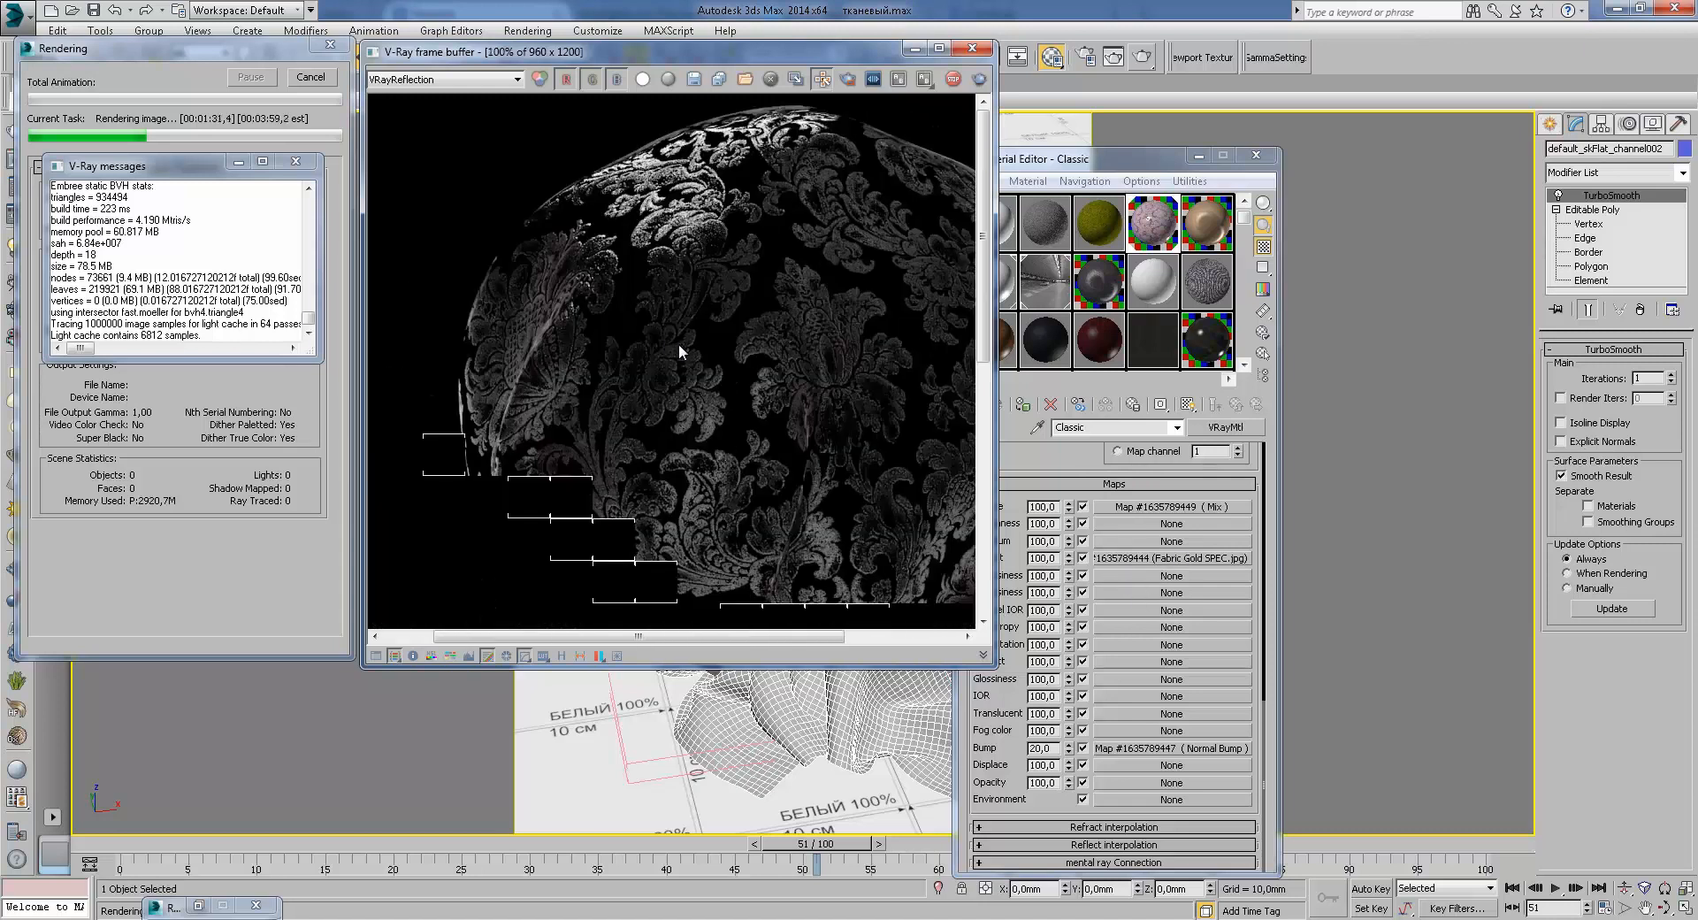
pyautogui.scroll(1, 679, 351)
pyautogui.scroll(-1, 632, 480)
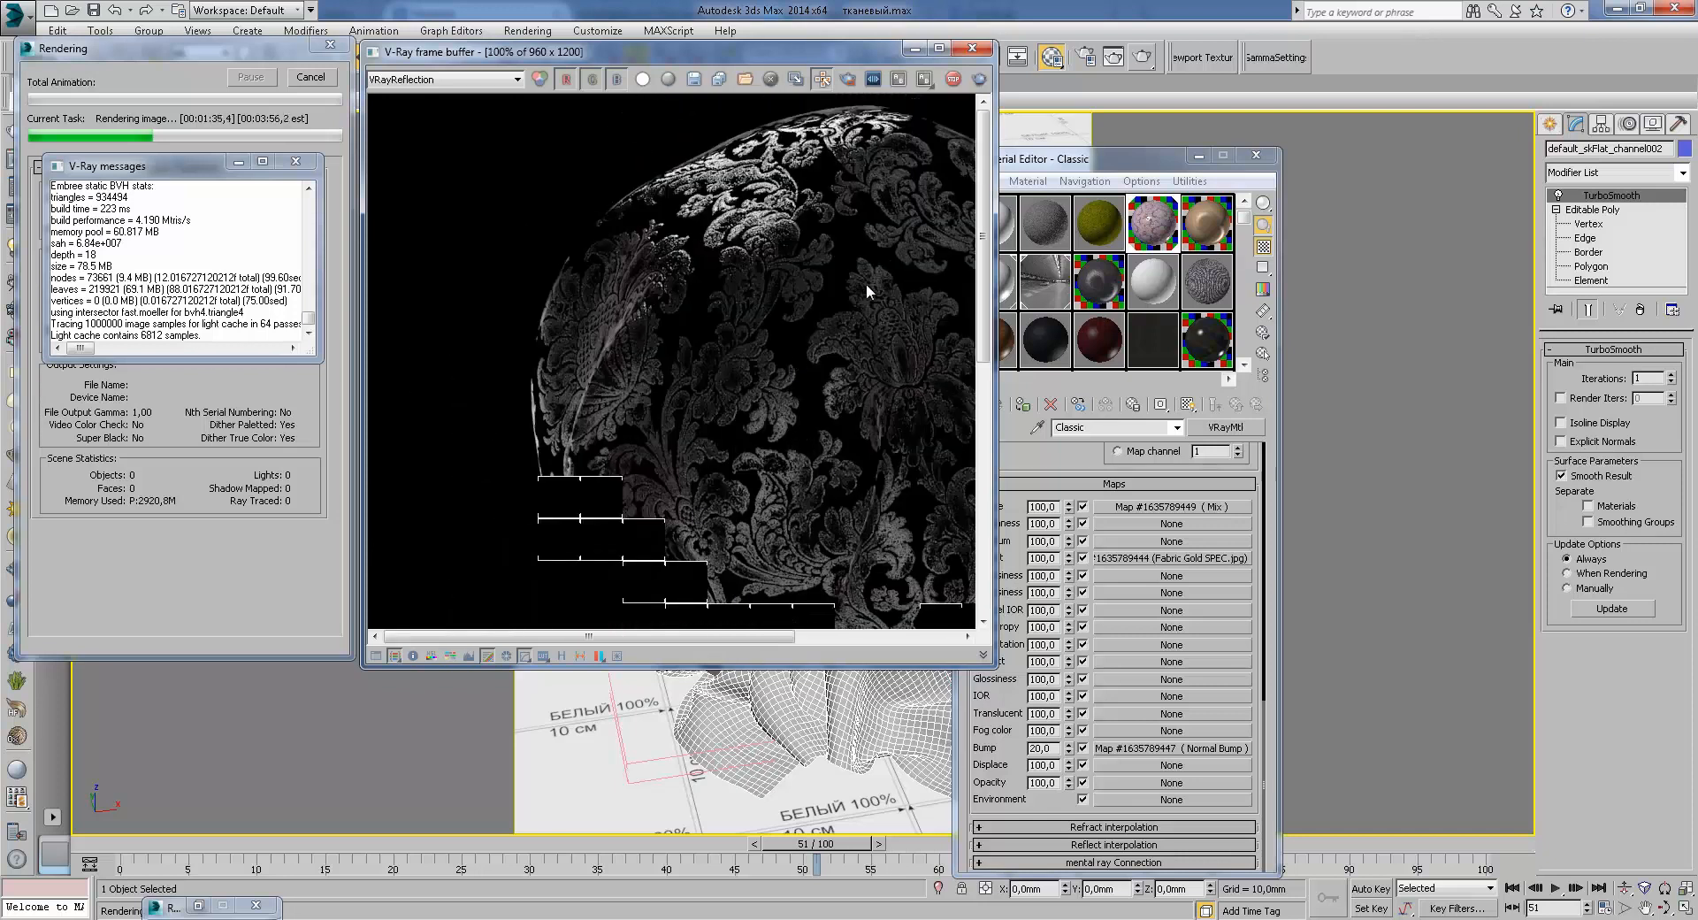
pyautogui.moveTo(806, 209); pyautogui.dragTo(666, 208, button='middle')
pyautogui.moveTo(871, 420); pyautogui.dragTo(794, 357, button='middle')
pyautogui.moveTo(748, 458); pyautogui.dragTo(846, 559, button='middle')
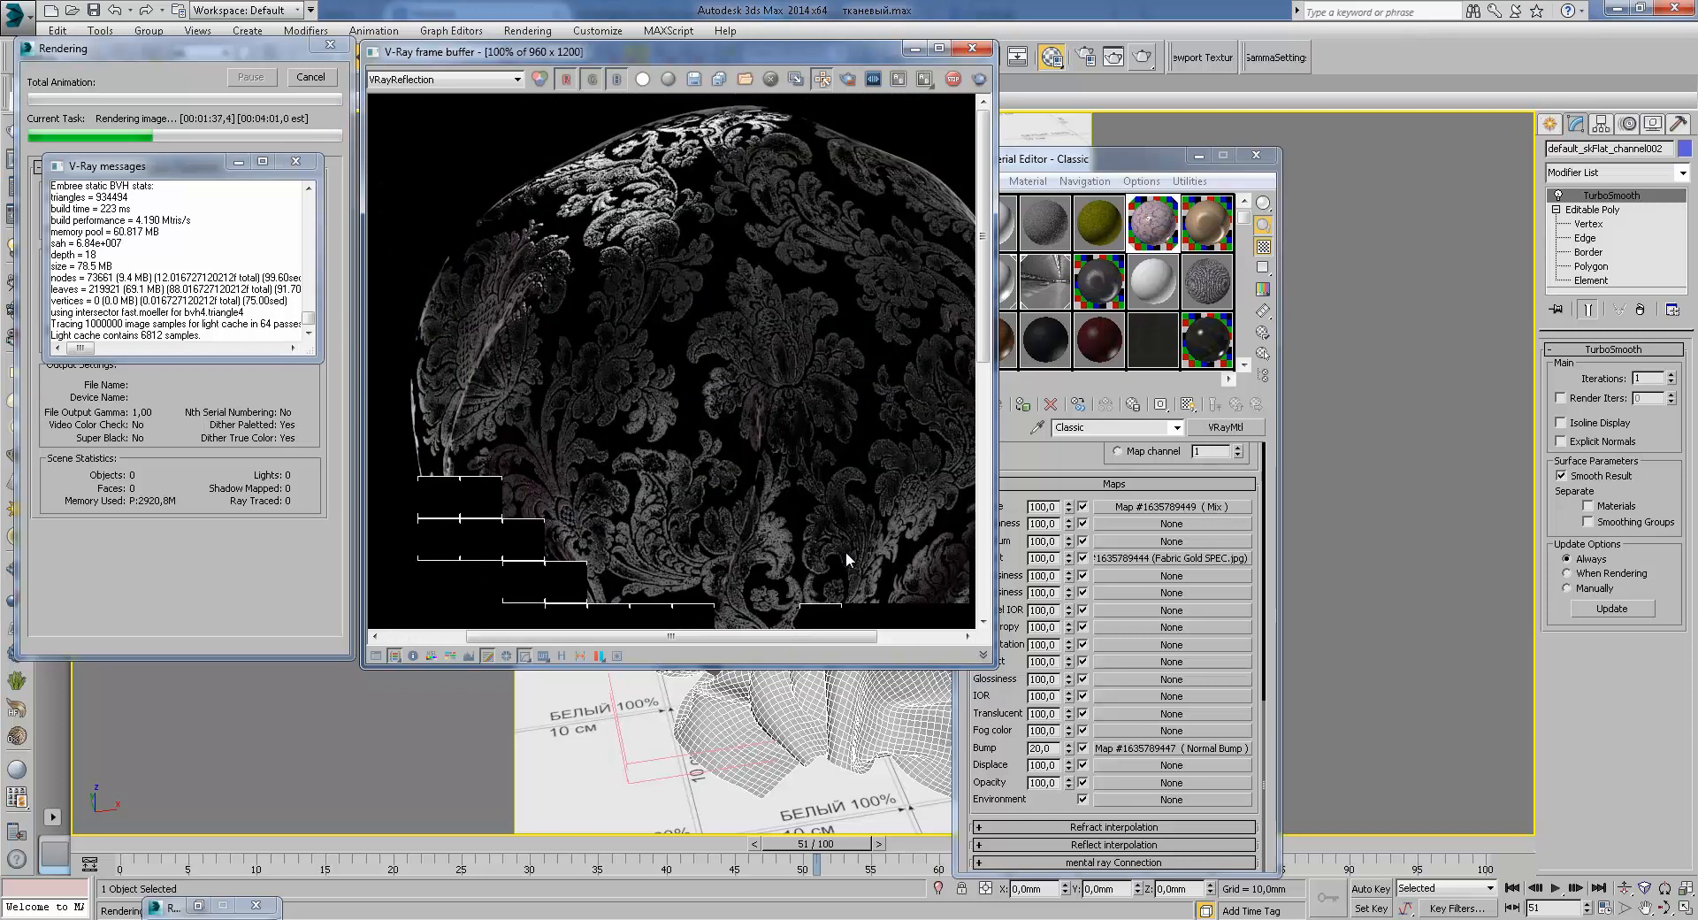
pyautogui.scroll(-1, 837, 524)
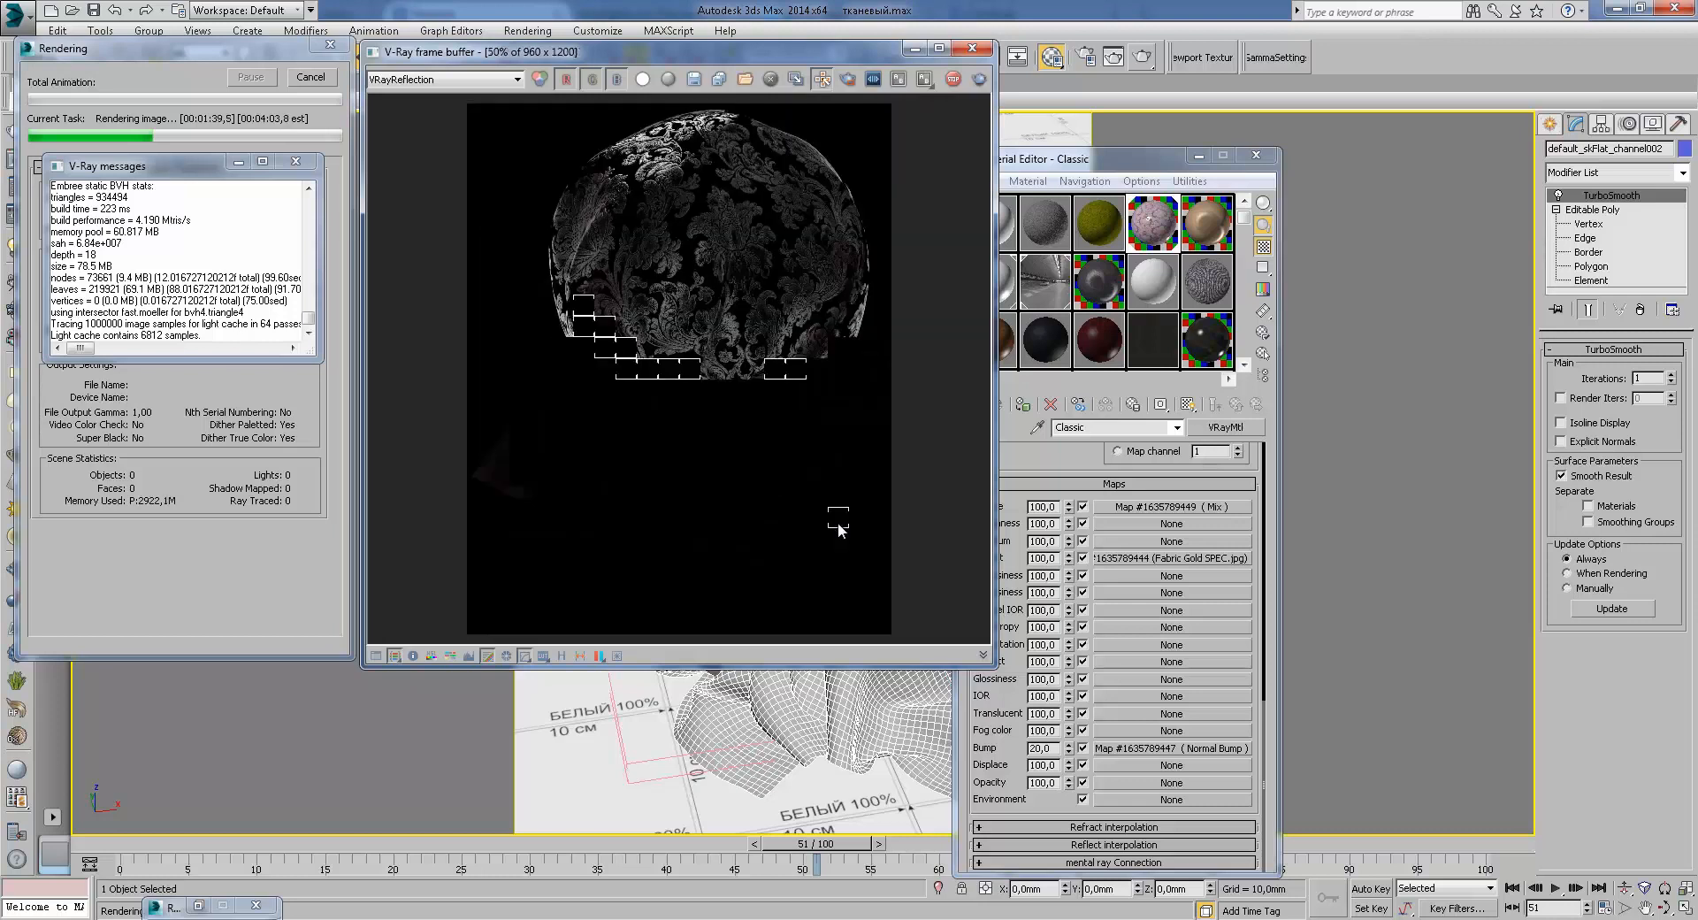
# Step: Check the VRaySpecular channel of the render and return the display to RGB color
pyautogui.click(468, 79)
pyautogui.click(416, 146)
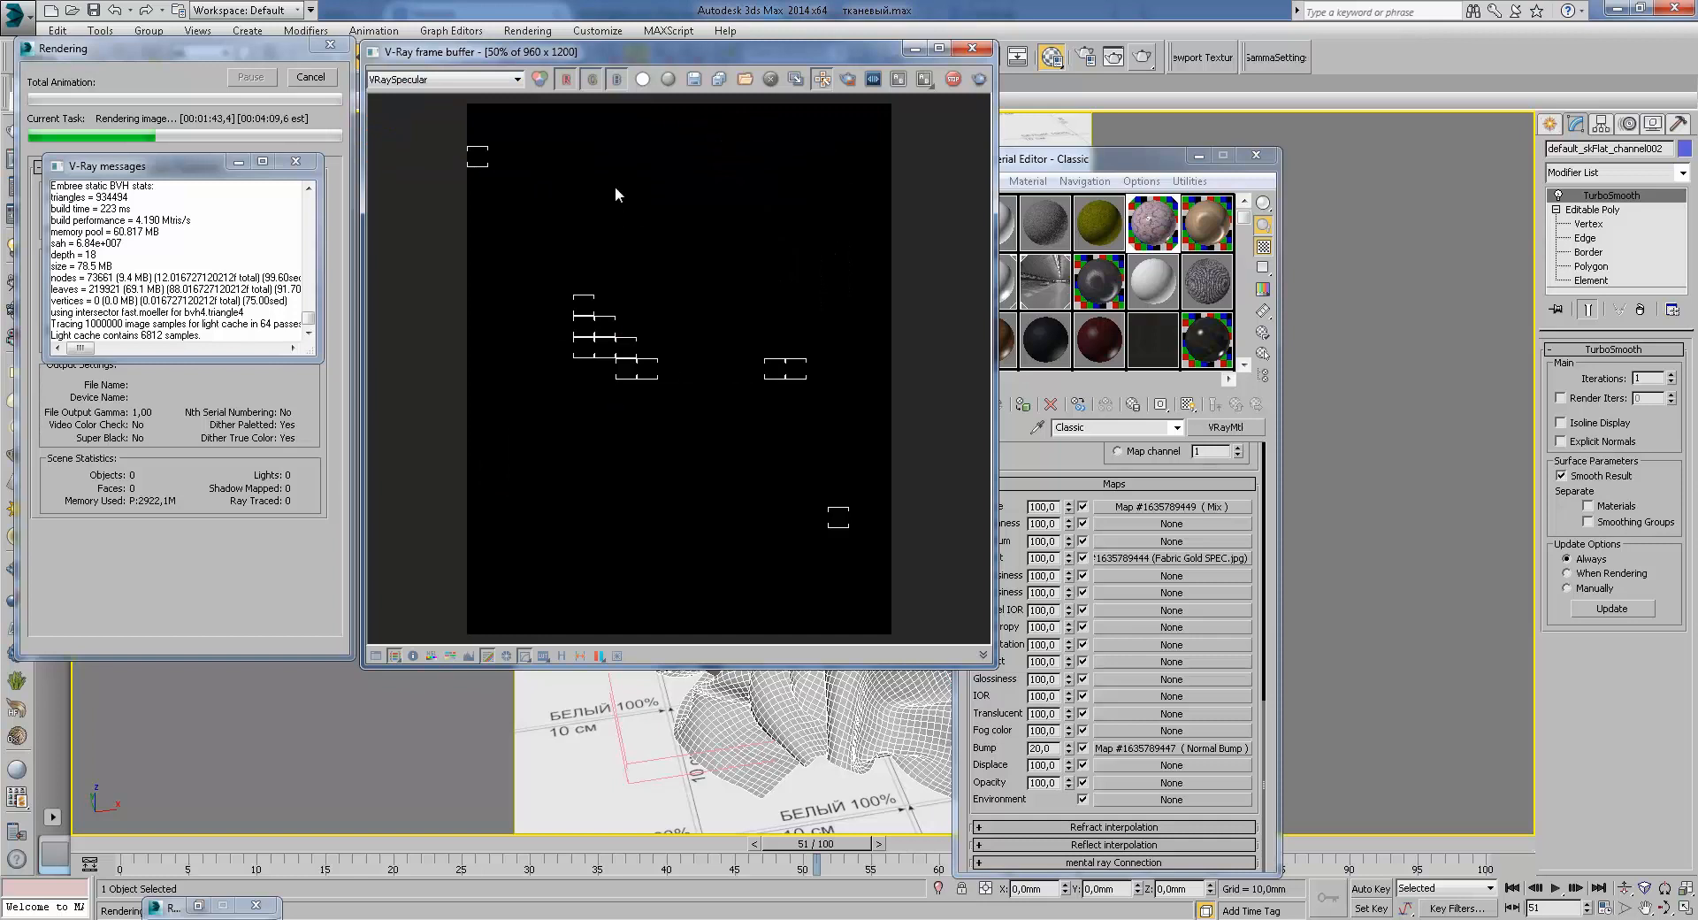
pyautogui.scroll(1, 617, 195)
pyautogui.click(389, 79)
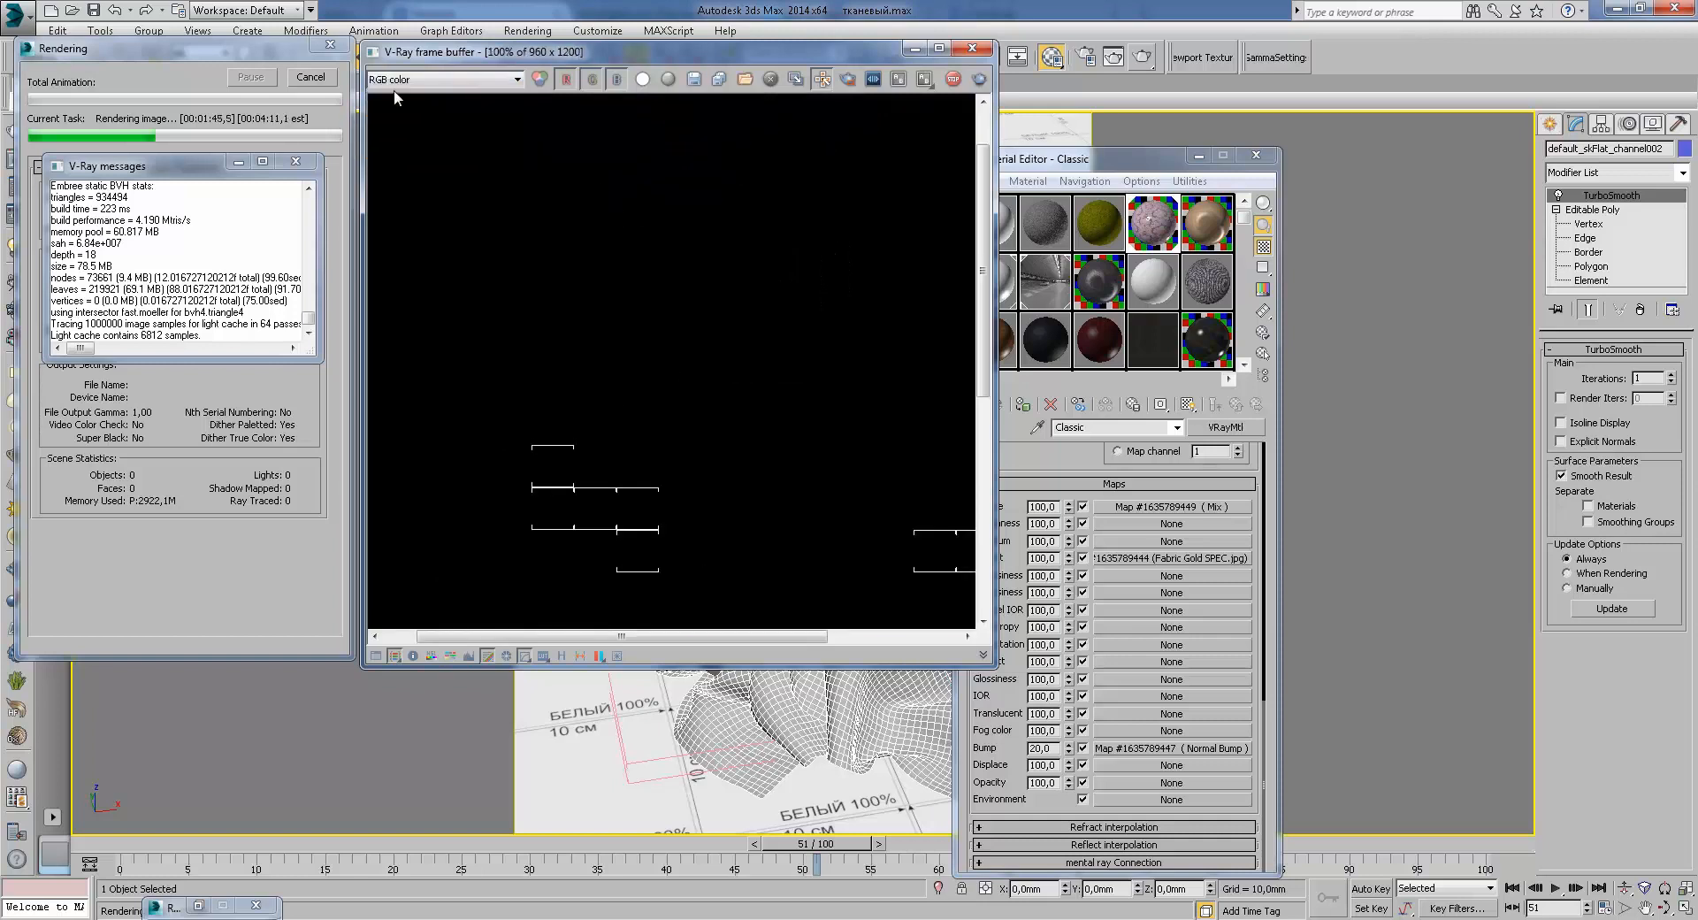
pyautogui.click(397, 96)
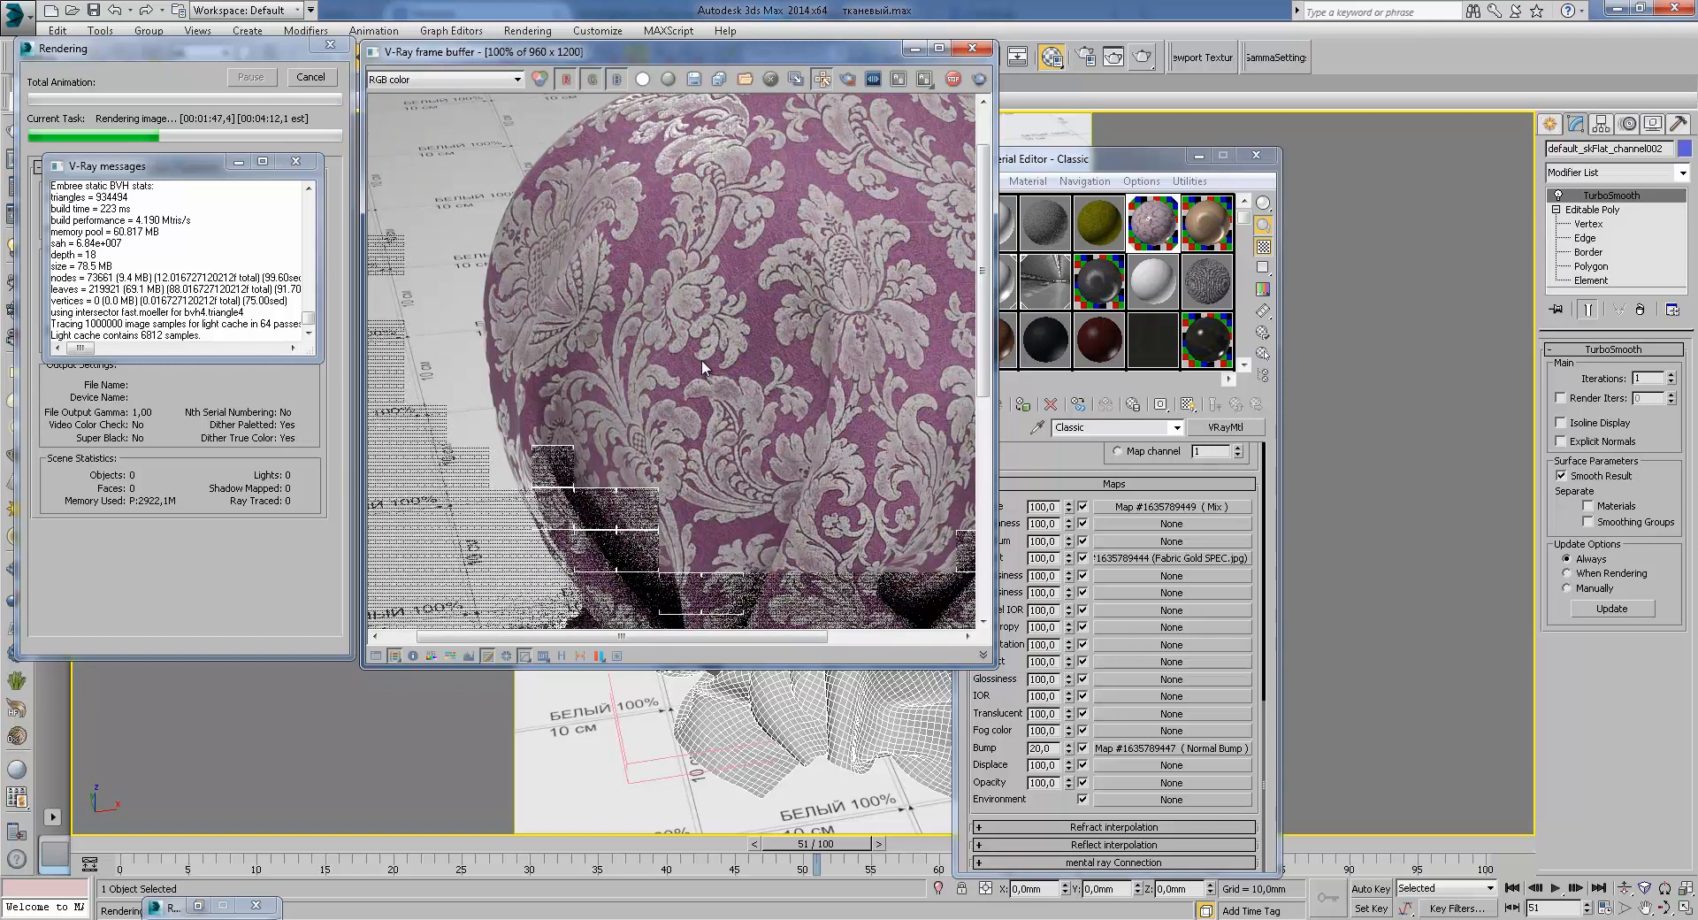
# Step: Examine the RGB color render around the cloth's crown and outer edge, ending with the whole image
pyautogui.moveTo(656, 182); pyautogui.dragTo(598, 352, button='middle')
pyautogui.moveTo(863, 436); pyautogui.dragTo(806, 485, button='middle')
pyautogui.scroll(1, 677, 219)
pyautogui.moveTo(862, 242); pyautogui.dragTo(712, 444, button='middle')
pyautogui.moveTo(849, 400); pyautogui.dragTo(762, 389, button='middle')
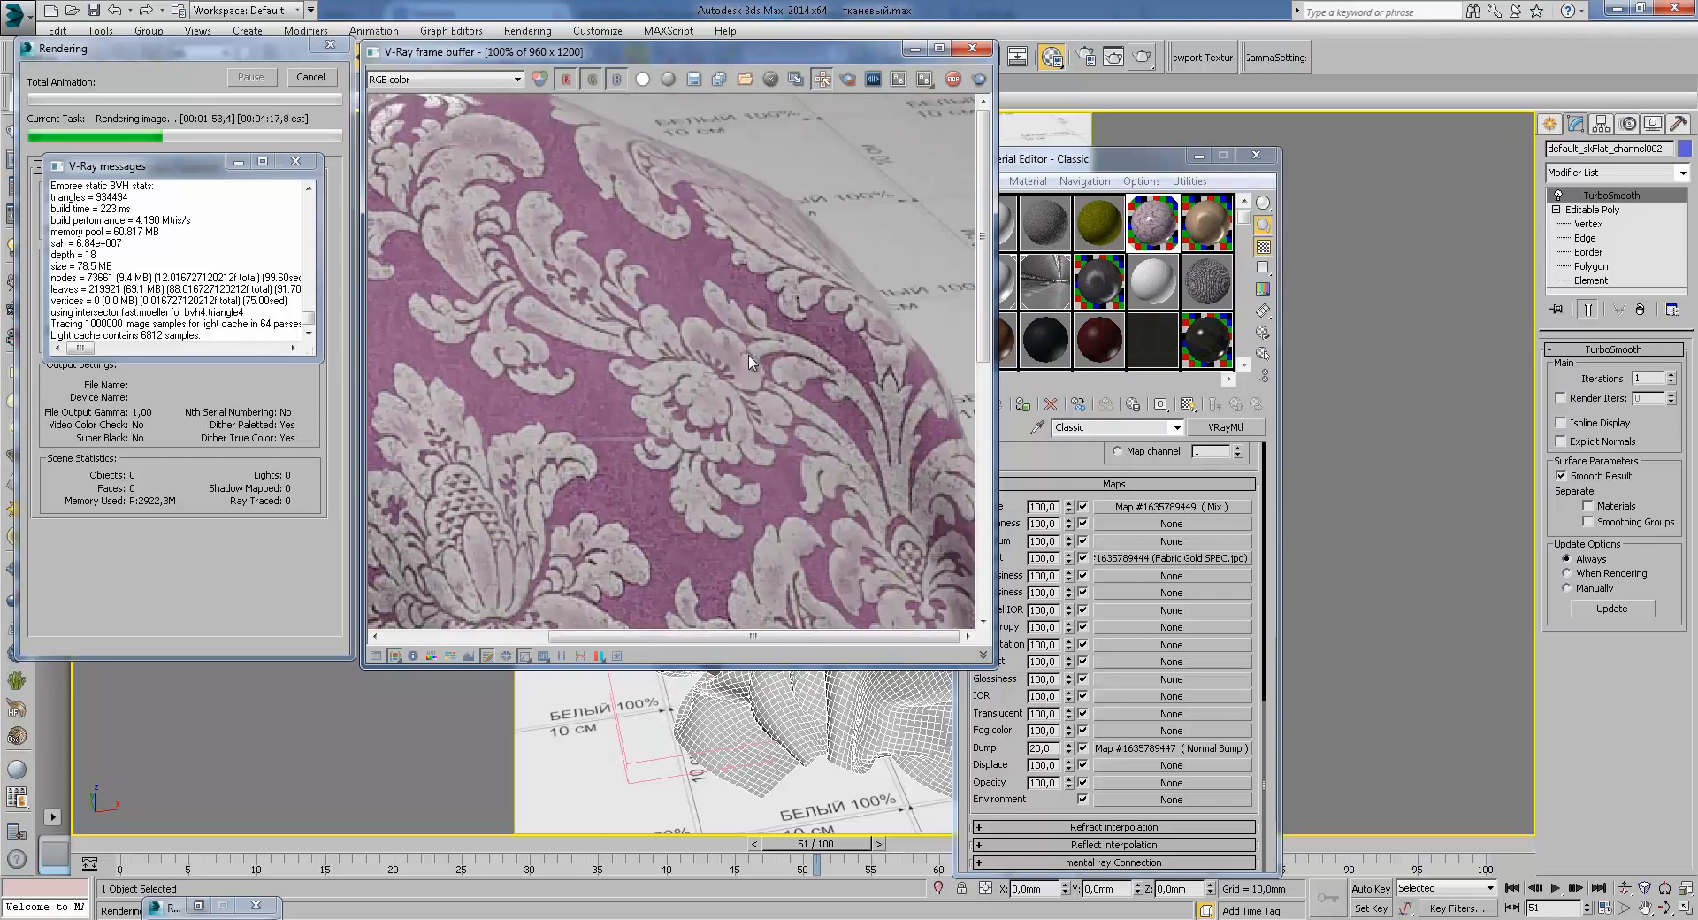
pyautogui.scroll(-1, 762, 388)
pyautogui.moveTo(811, 504); pyautogui.dragTo(884, 397, button='middle')
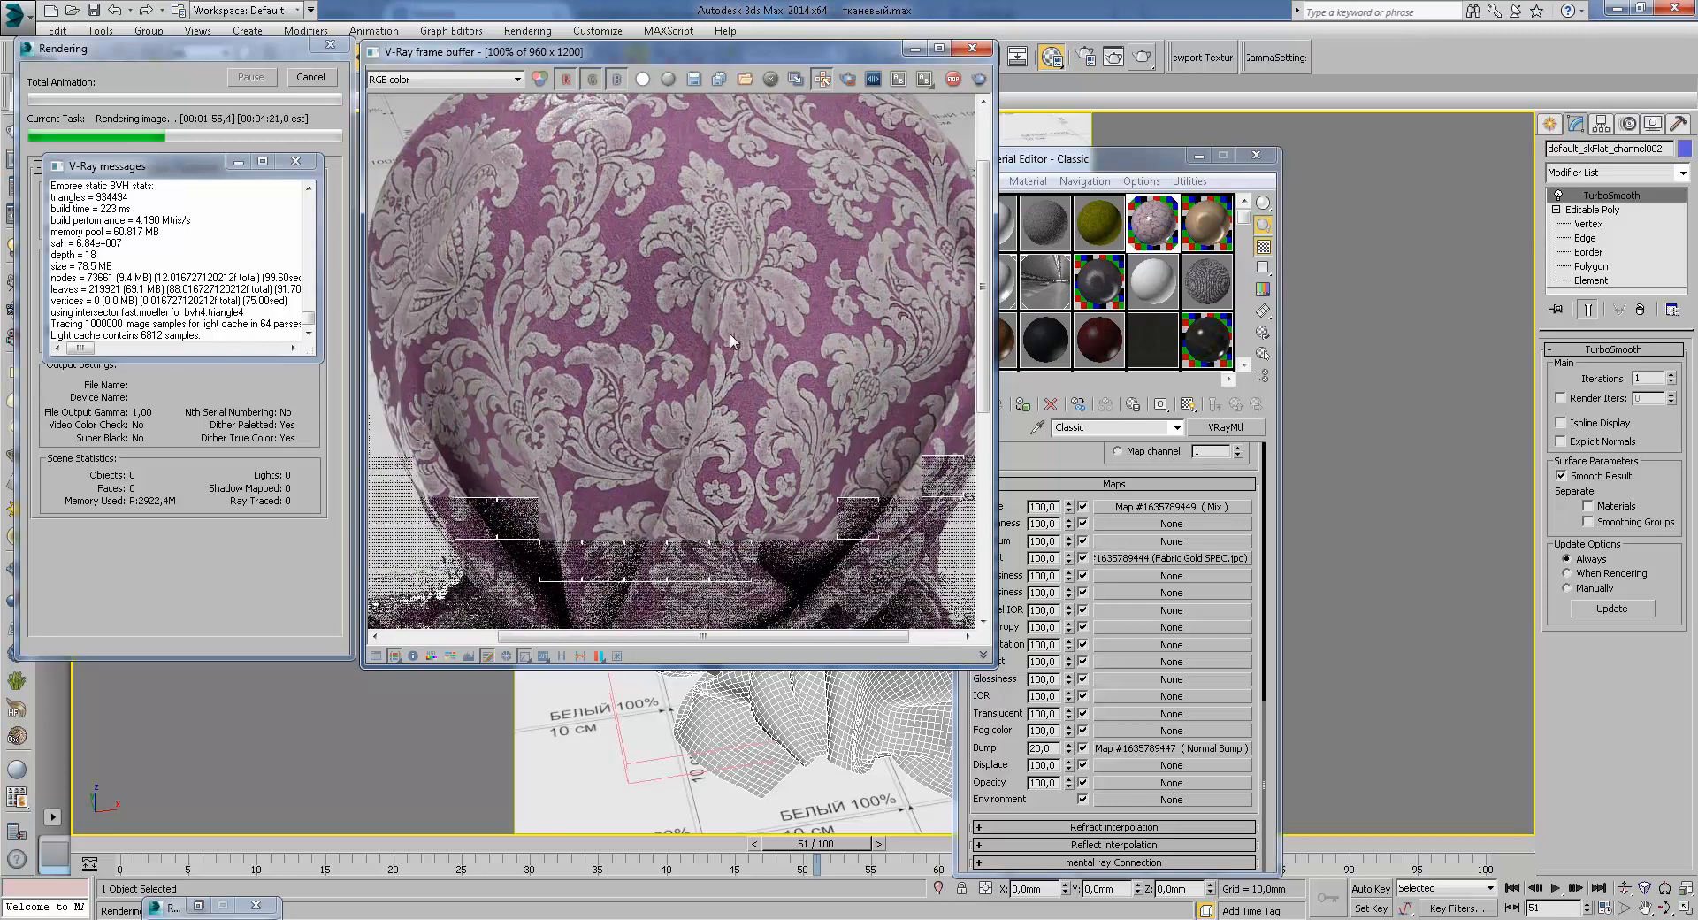
pyautogui.moveTo(730, 341); pyautogui.dragTo(777, 429, button='middle')
pyautogui.scroll(-1, 777, 430)
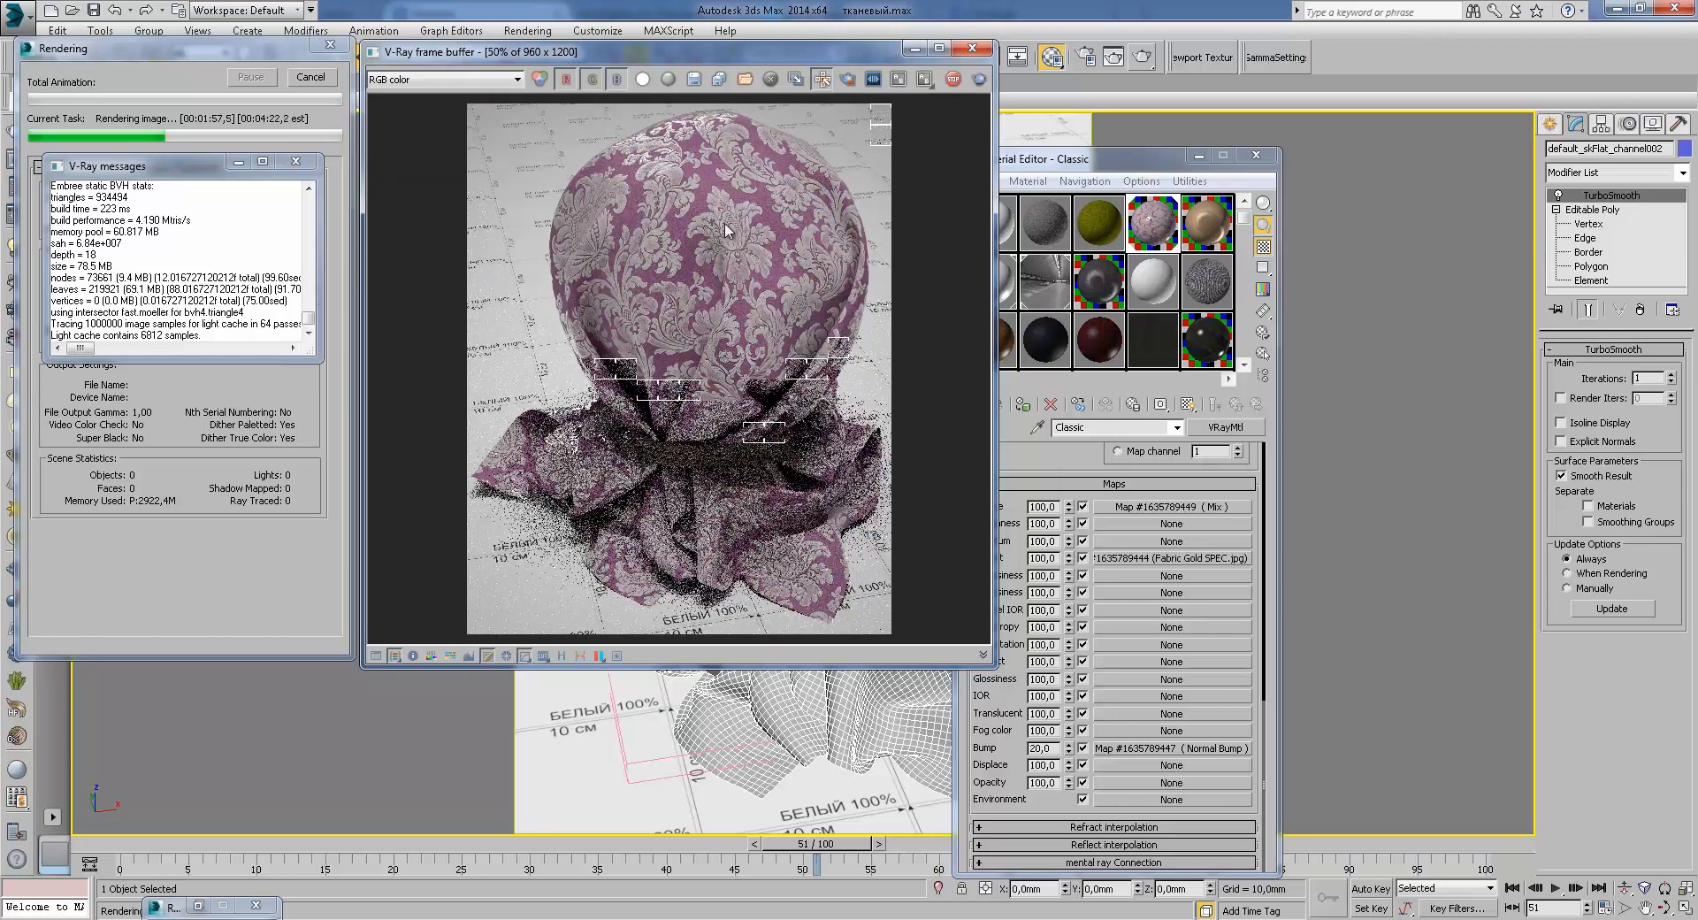
# Step: Examine the large central floral motif and the purple ground around it at up to 200%
pyautogui.scroll(1, 725, 230)
pyautogui.moveTo(739, 439); pyautogui.dragTo(740, 496, button='middle')
pyautogui.moveTo(776, 424); pyautogui.dragTo(719, 403, button='middle')
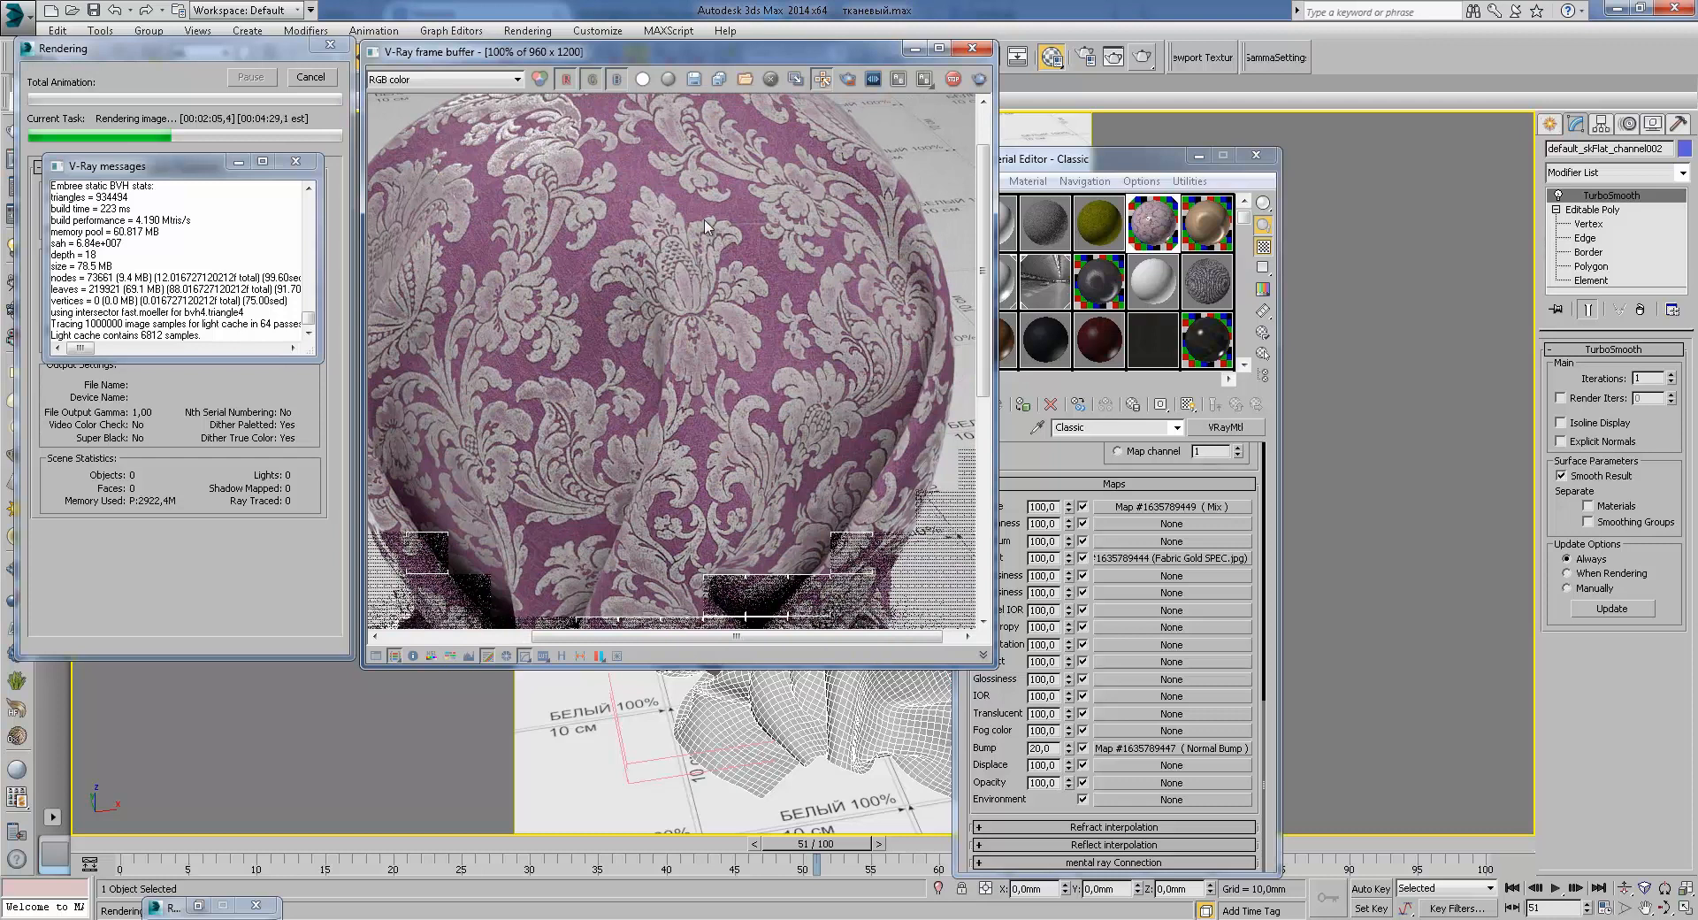
pyautogui.scroll(1, 707, 220)
pyautogui.moveTo(707, 221); pyautogui.dragTo(635, 411, button='middle')
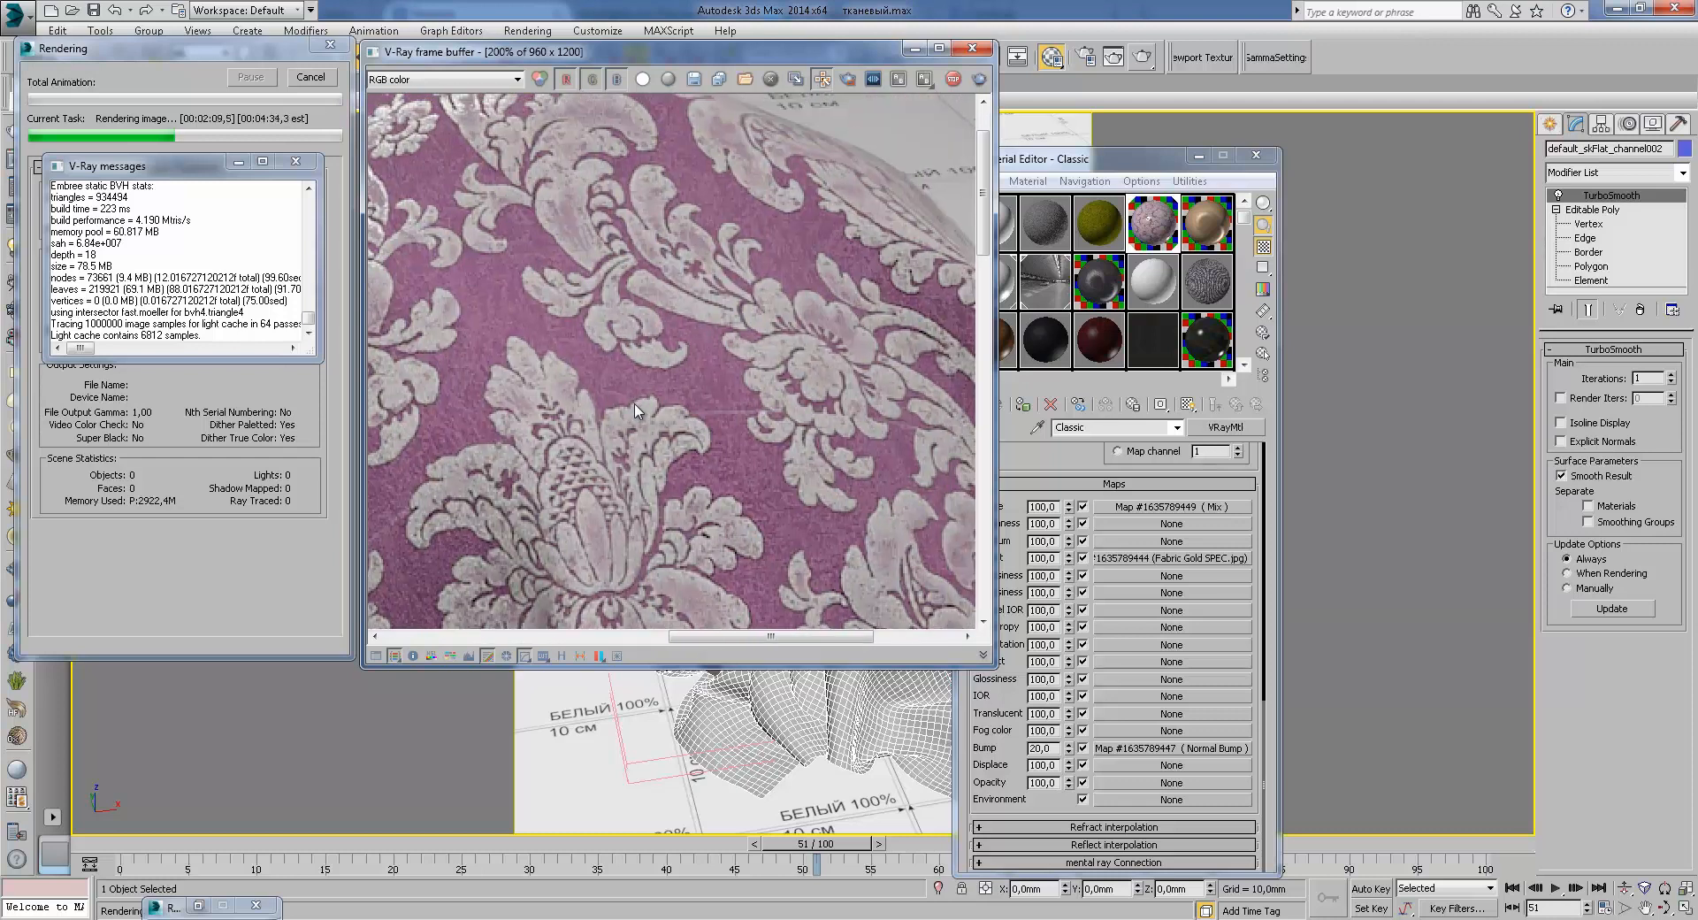
pyautogui.moveTo(805, 403); pyautogui.dragTo(783, 462, button='middle')
pyautogui.scroll(-1, 683, 437)
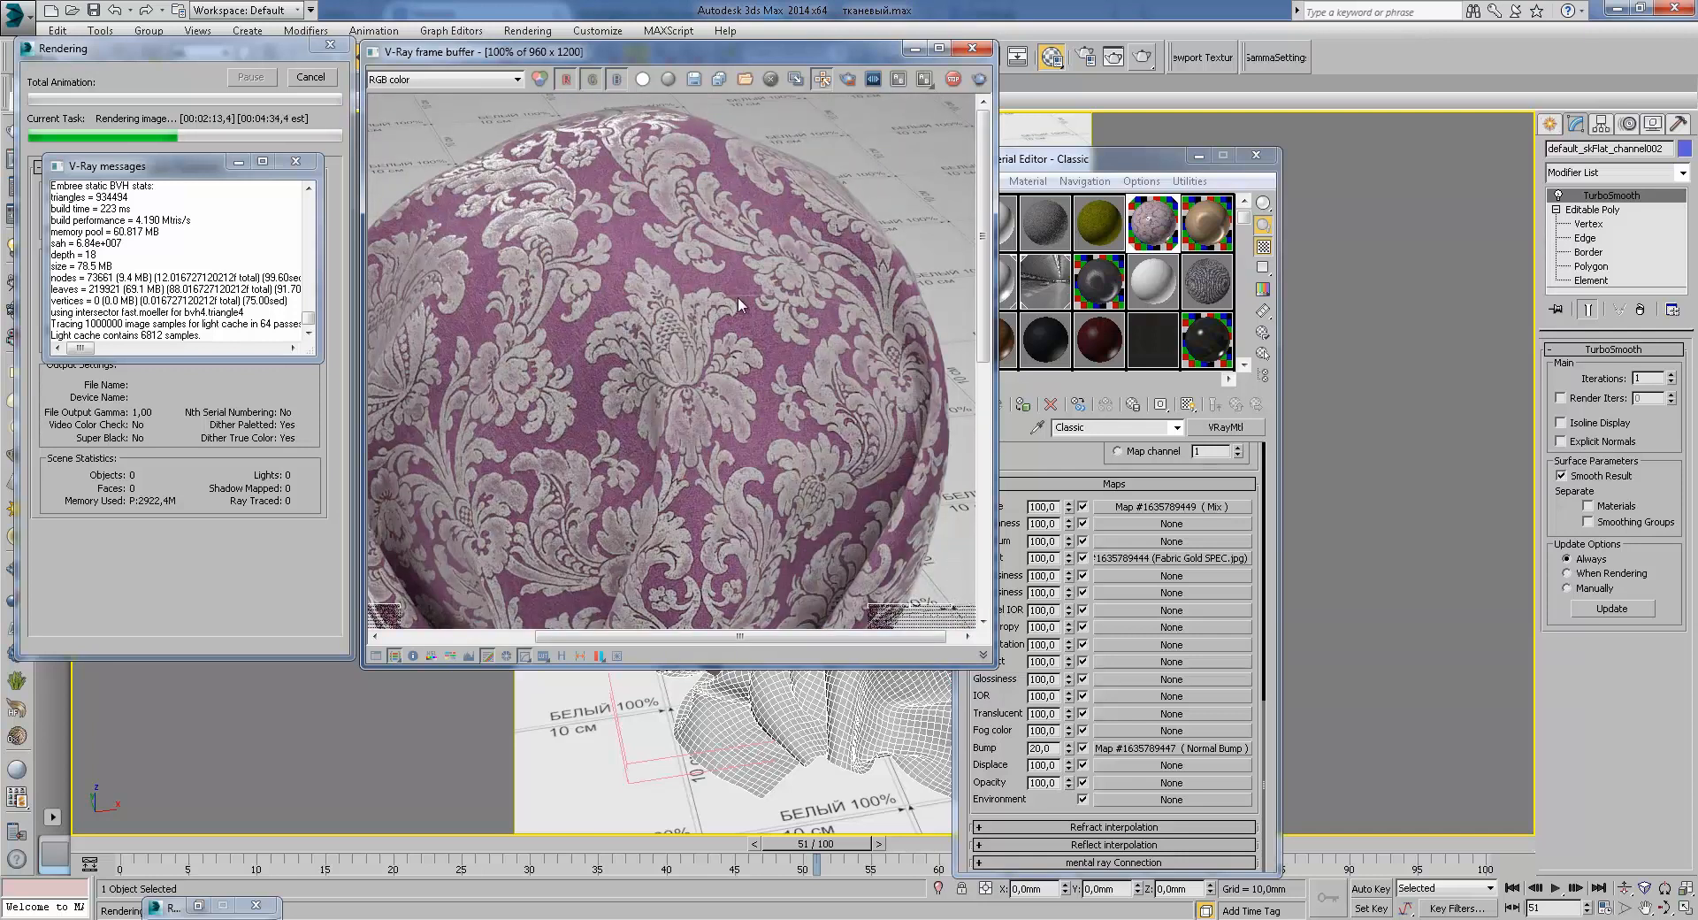
# Step: Compare the whole damask render with a 200% close-up of the bright raised leaves near the crown
pyautogui.moveTo(852, 314); pyautogui.dragTo(940, 170, button='middle')
pyautogui.moveTo(874, 318); pyautogui.dragTo(798, 396, button='middle')
pyautogui.scroll(-1, 798, 396)
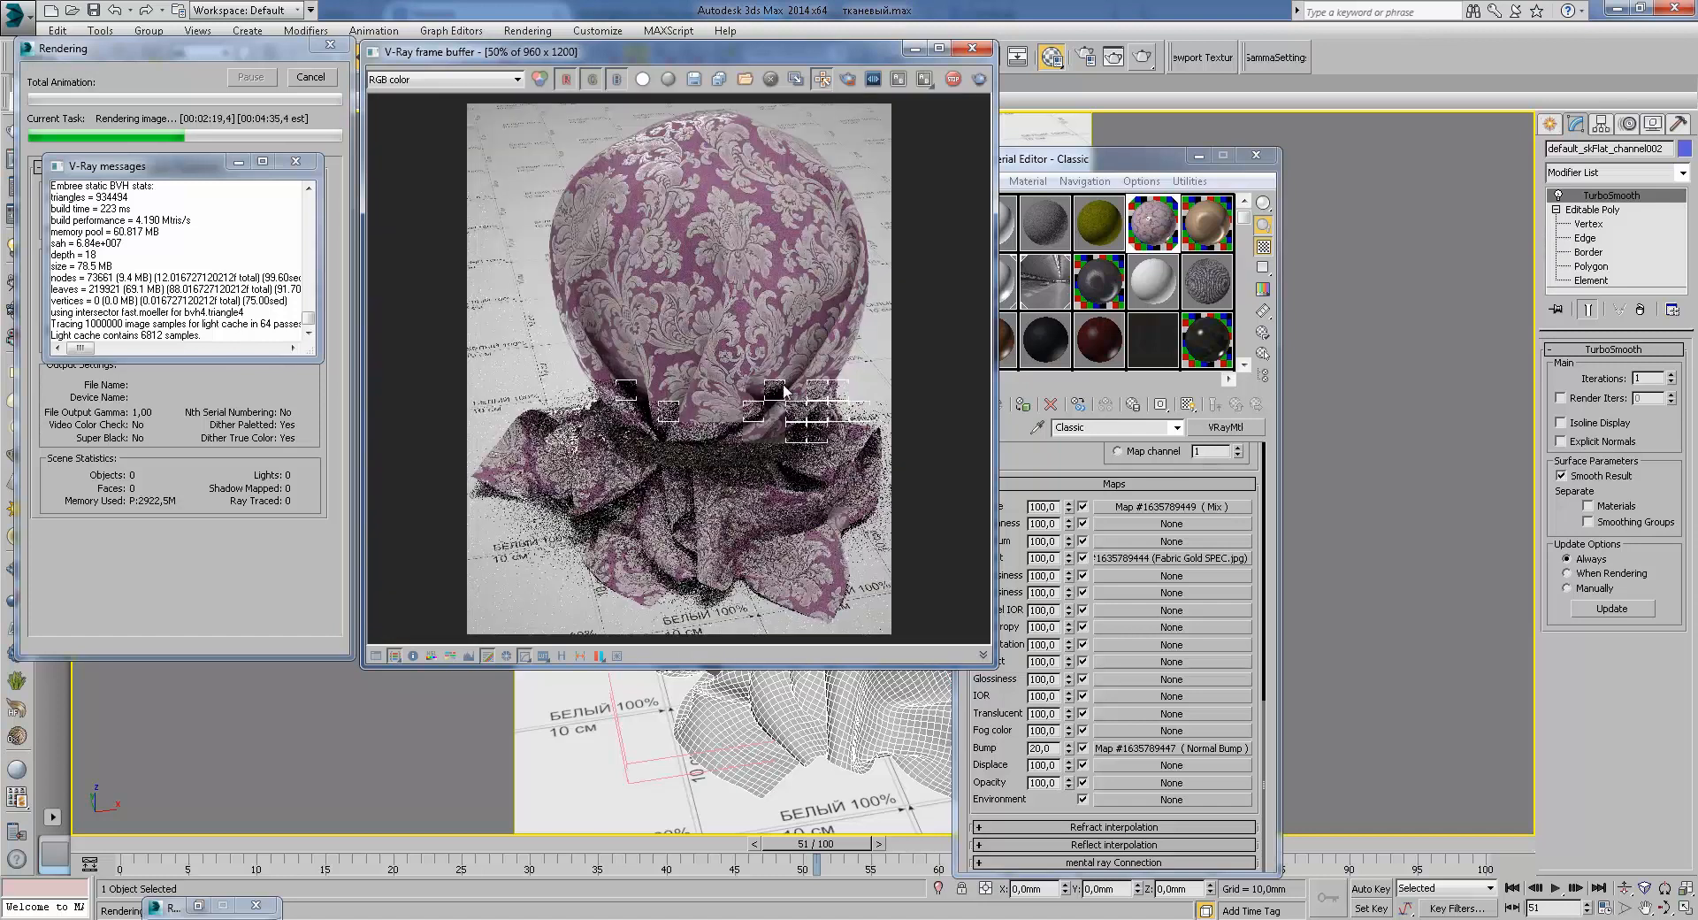
pyautogui.scroll(2, 655, 133)
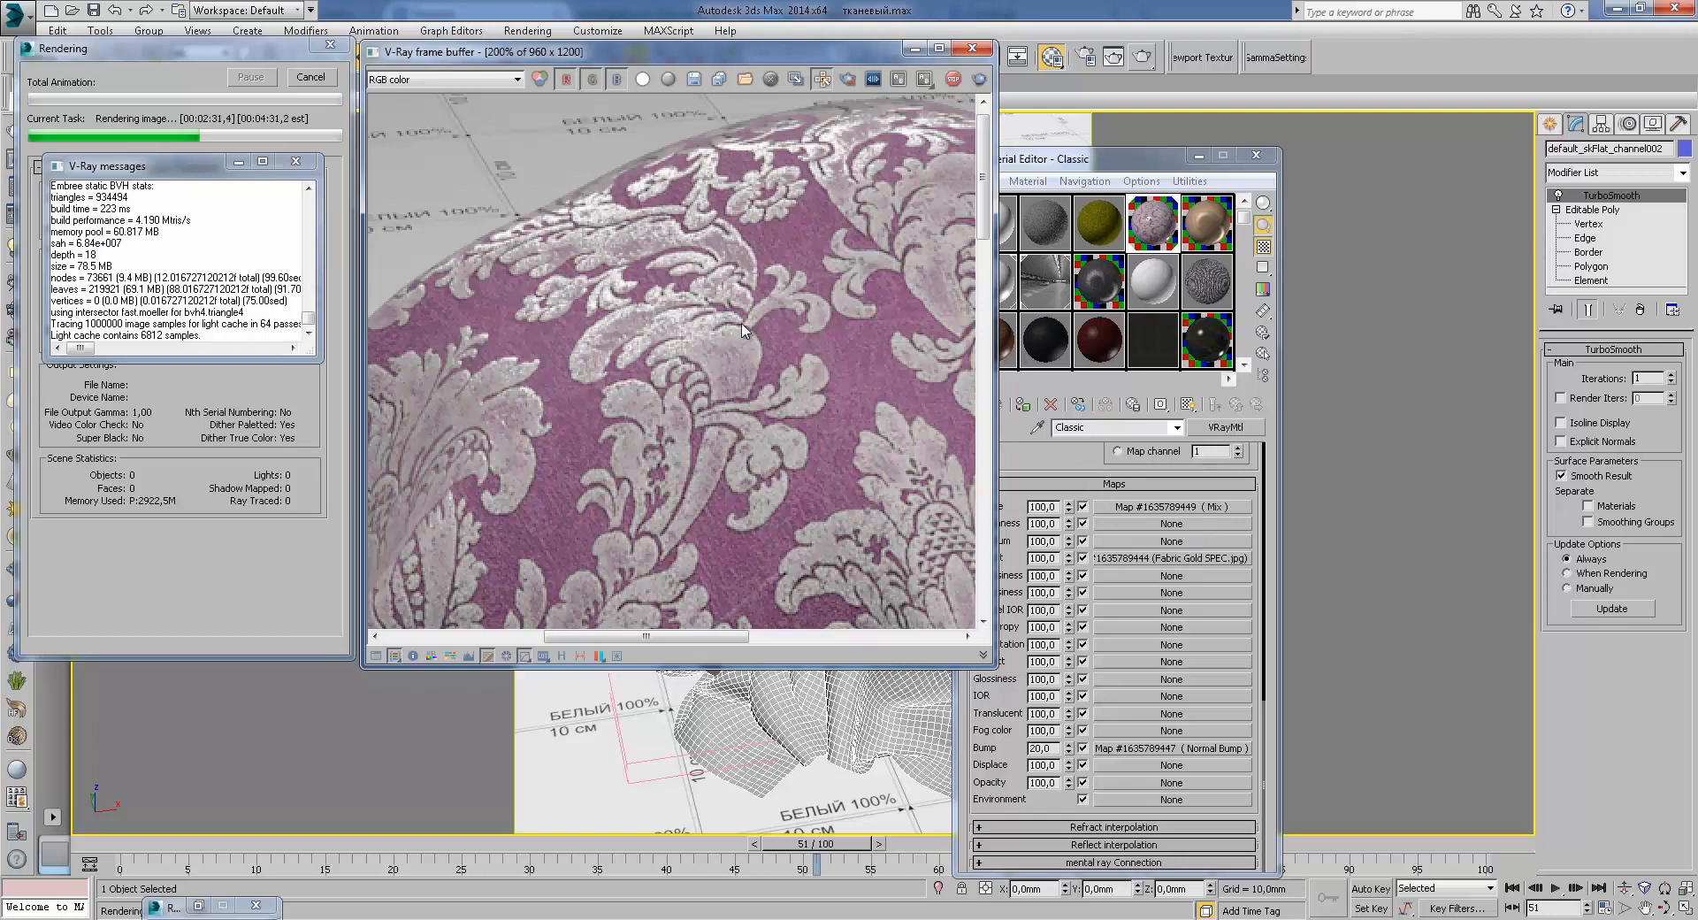
pyautogui.scroll(-2, 756, 337)
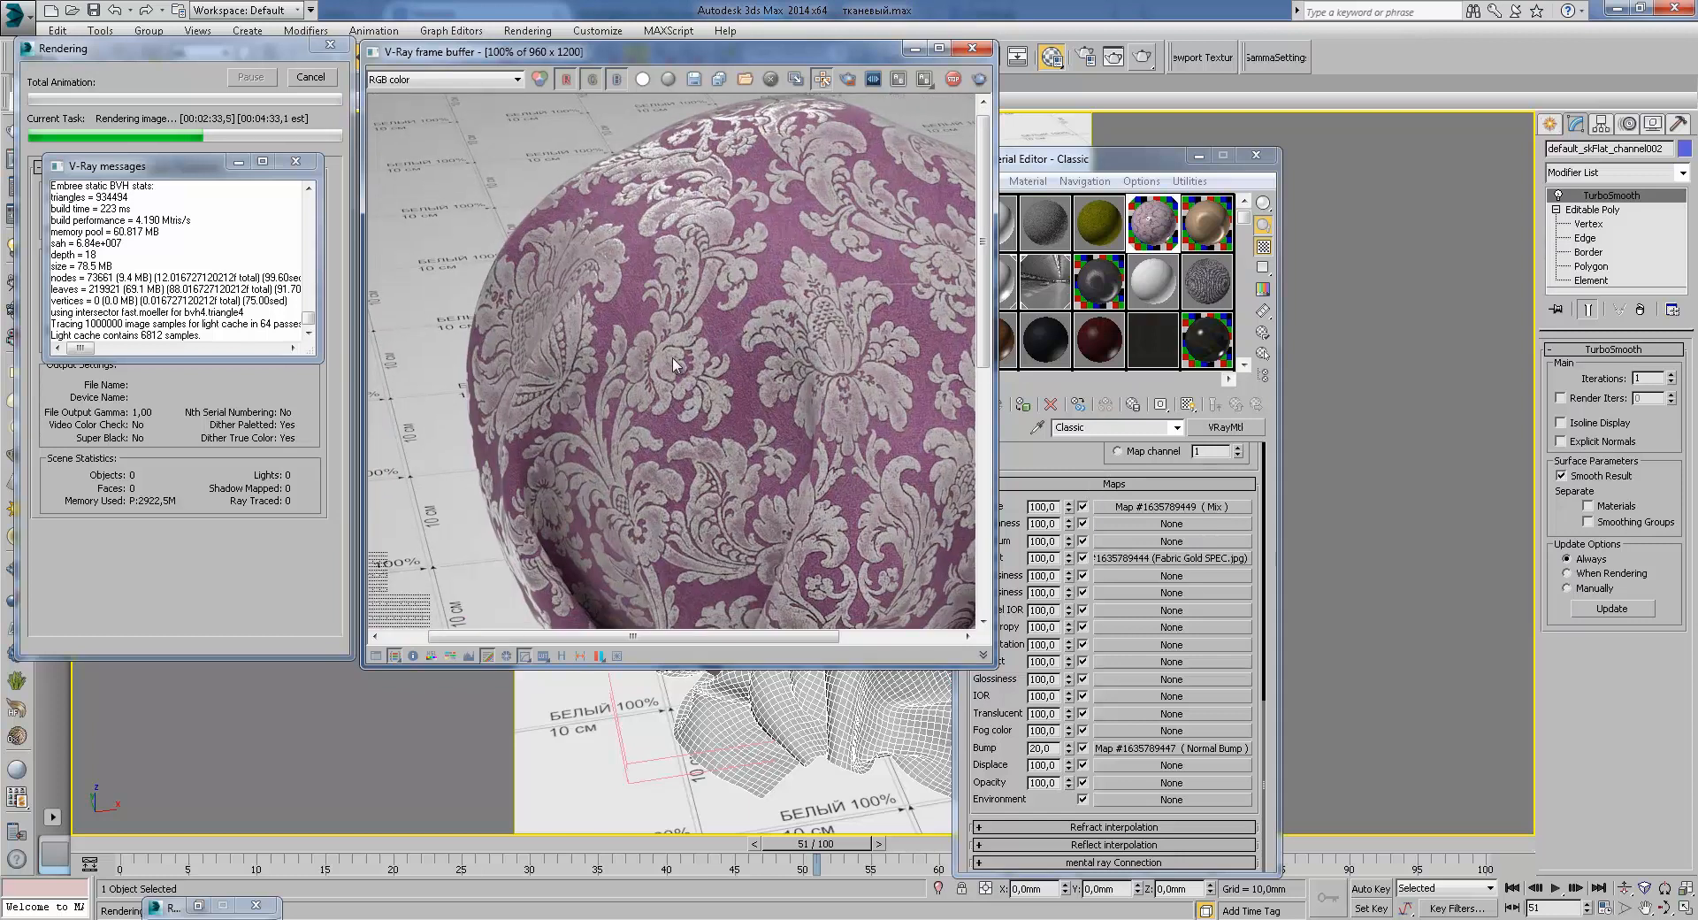
# Step: Examine the floral motifs and bright raised leaves near the crown of the damask render at 100% and 200%
pyautogui.scroll(2, 730, 250)
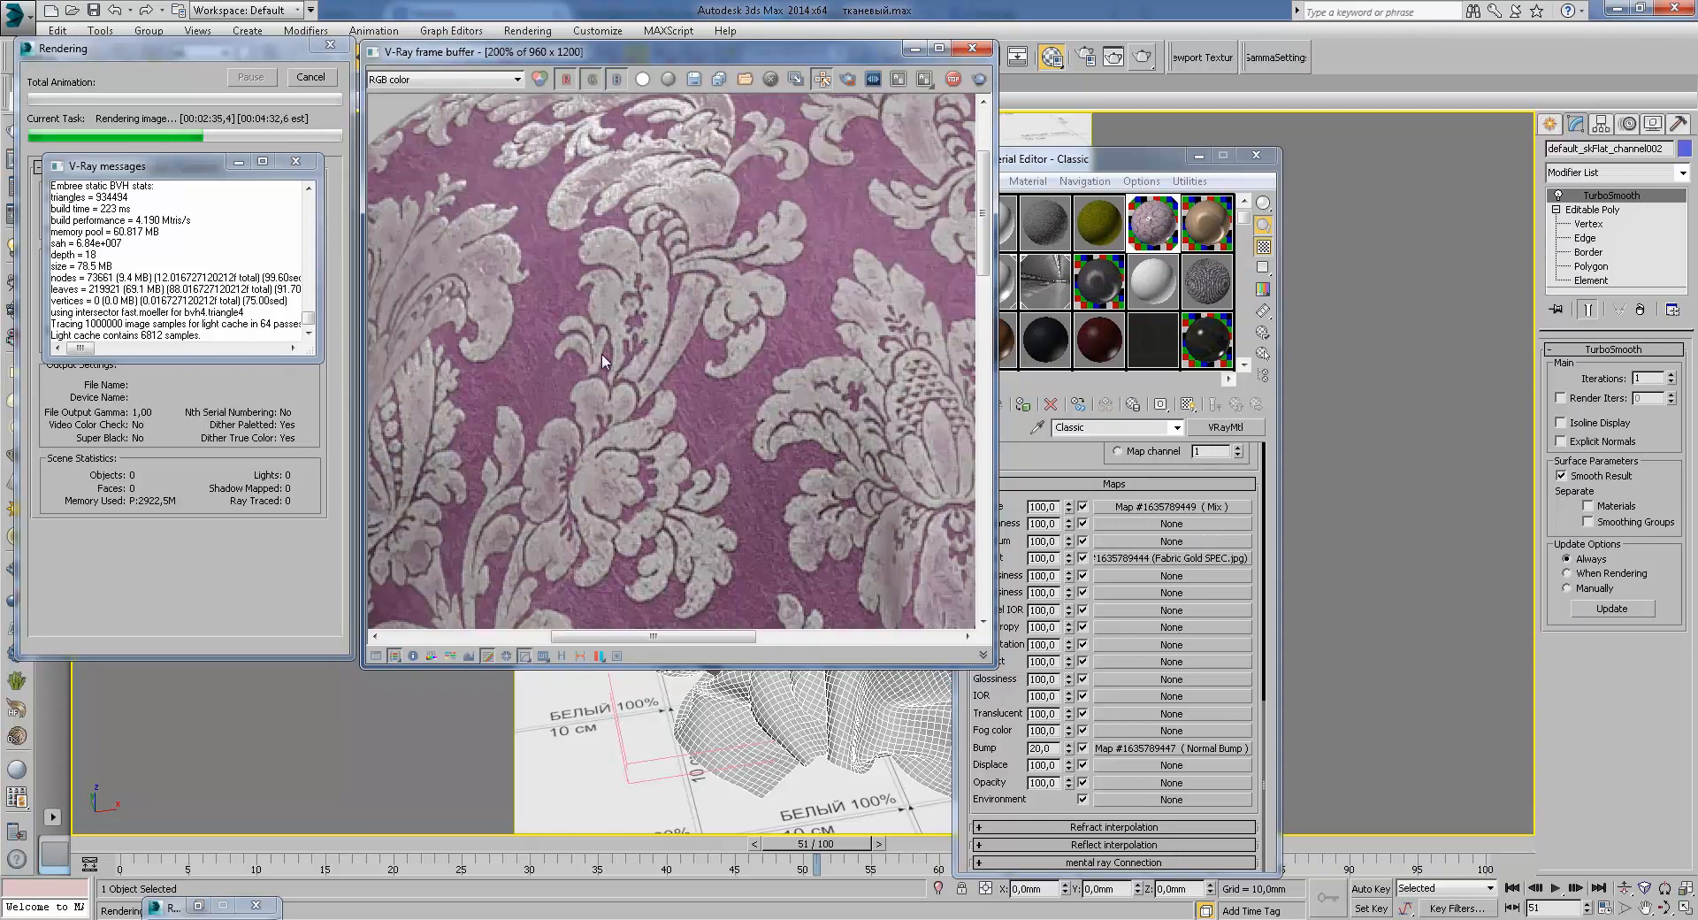
pyautogui.scroll(-2, 677, 270)
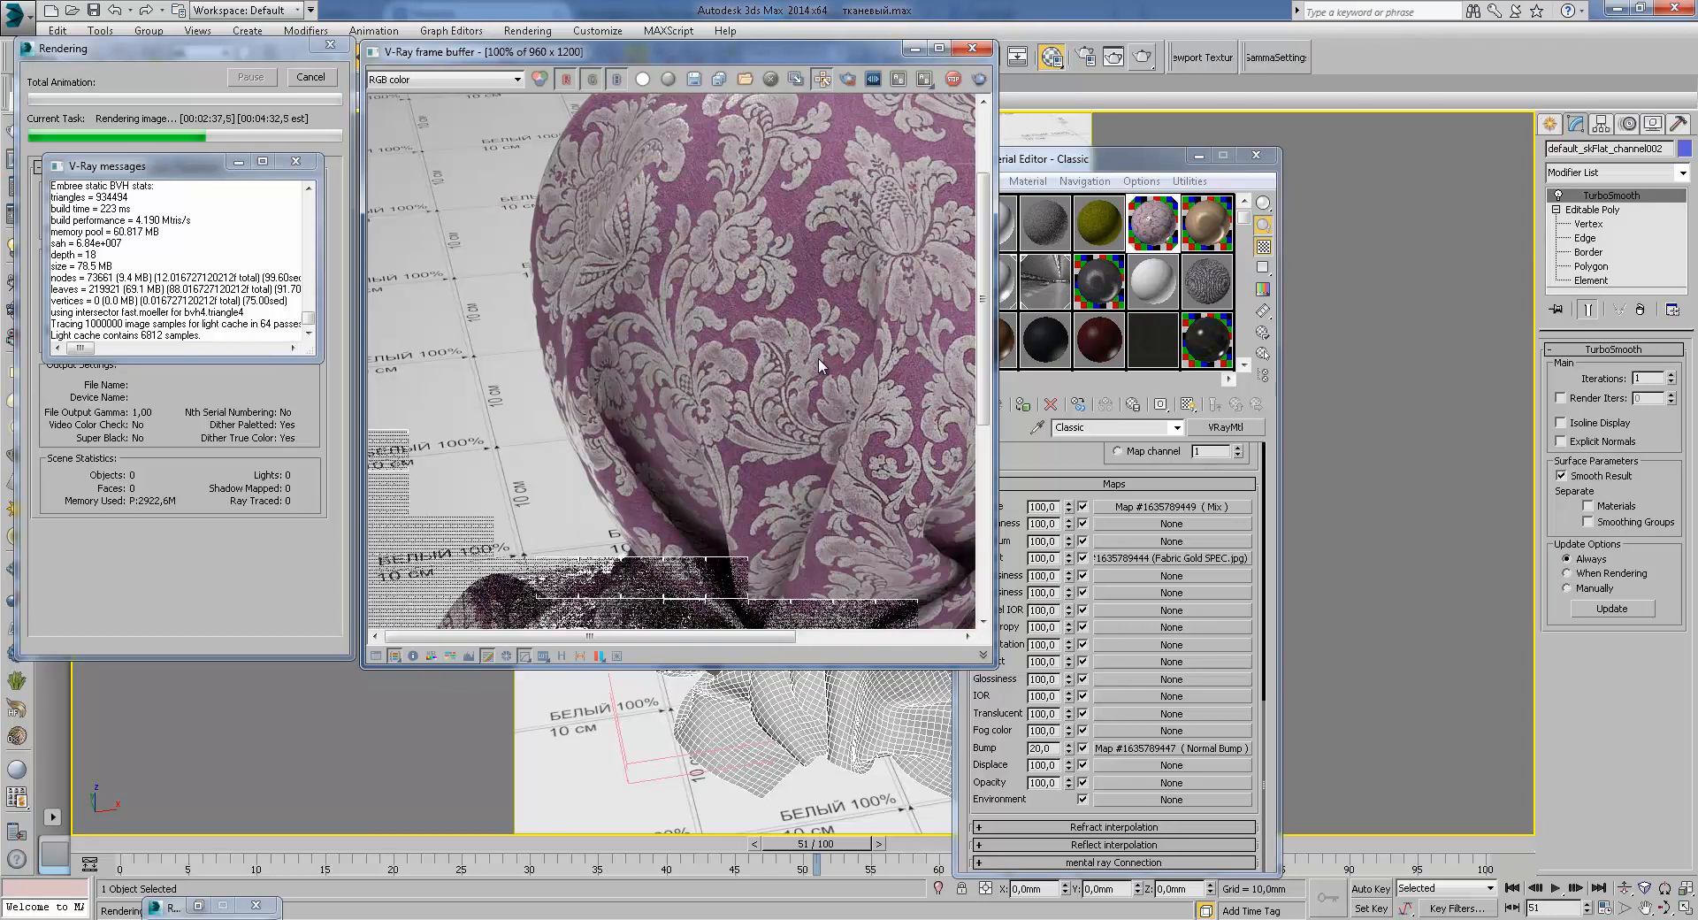
pyautogui.moveTo(759, 254); pyautogui.dragTo(739, 412, button='middle')
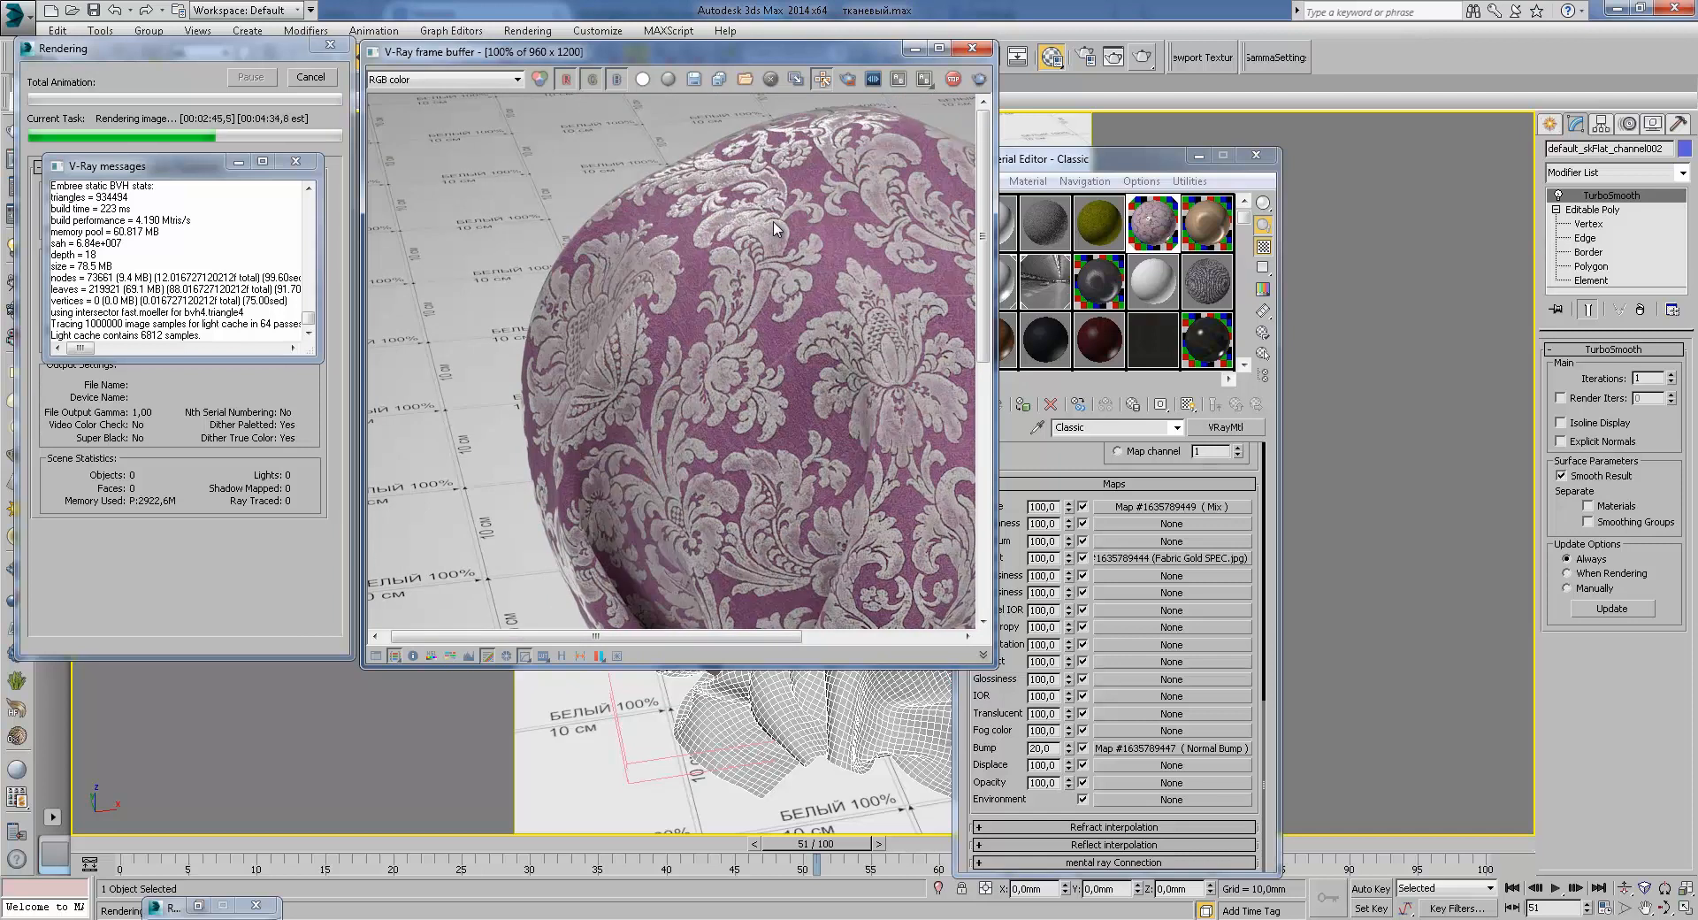
pyautogui.scroll(1, 750, 140)
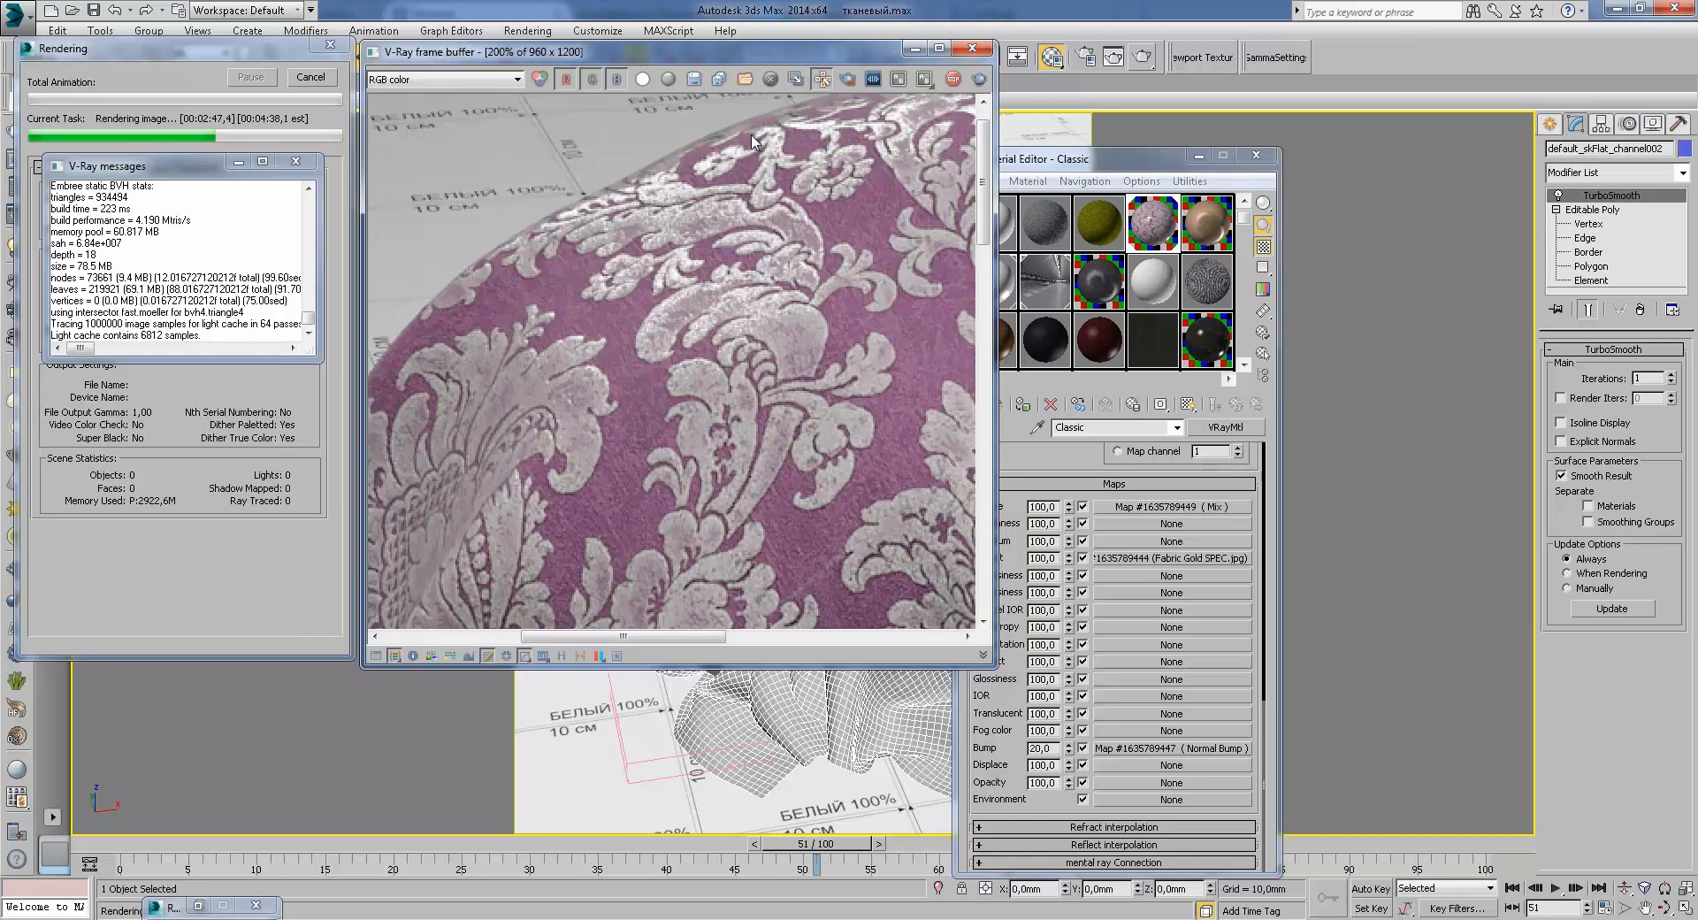
pyautogui.moveTo(829, 248); pyautogui.dragTo(766, 283, button='middle')
pyautogui.moveTo(853, 240); pyautogui.dragTo(635, 250, button='middle')
pyautogui.scroll(-1, 635, 251)
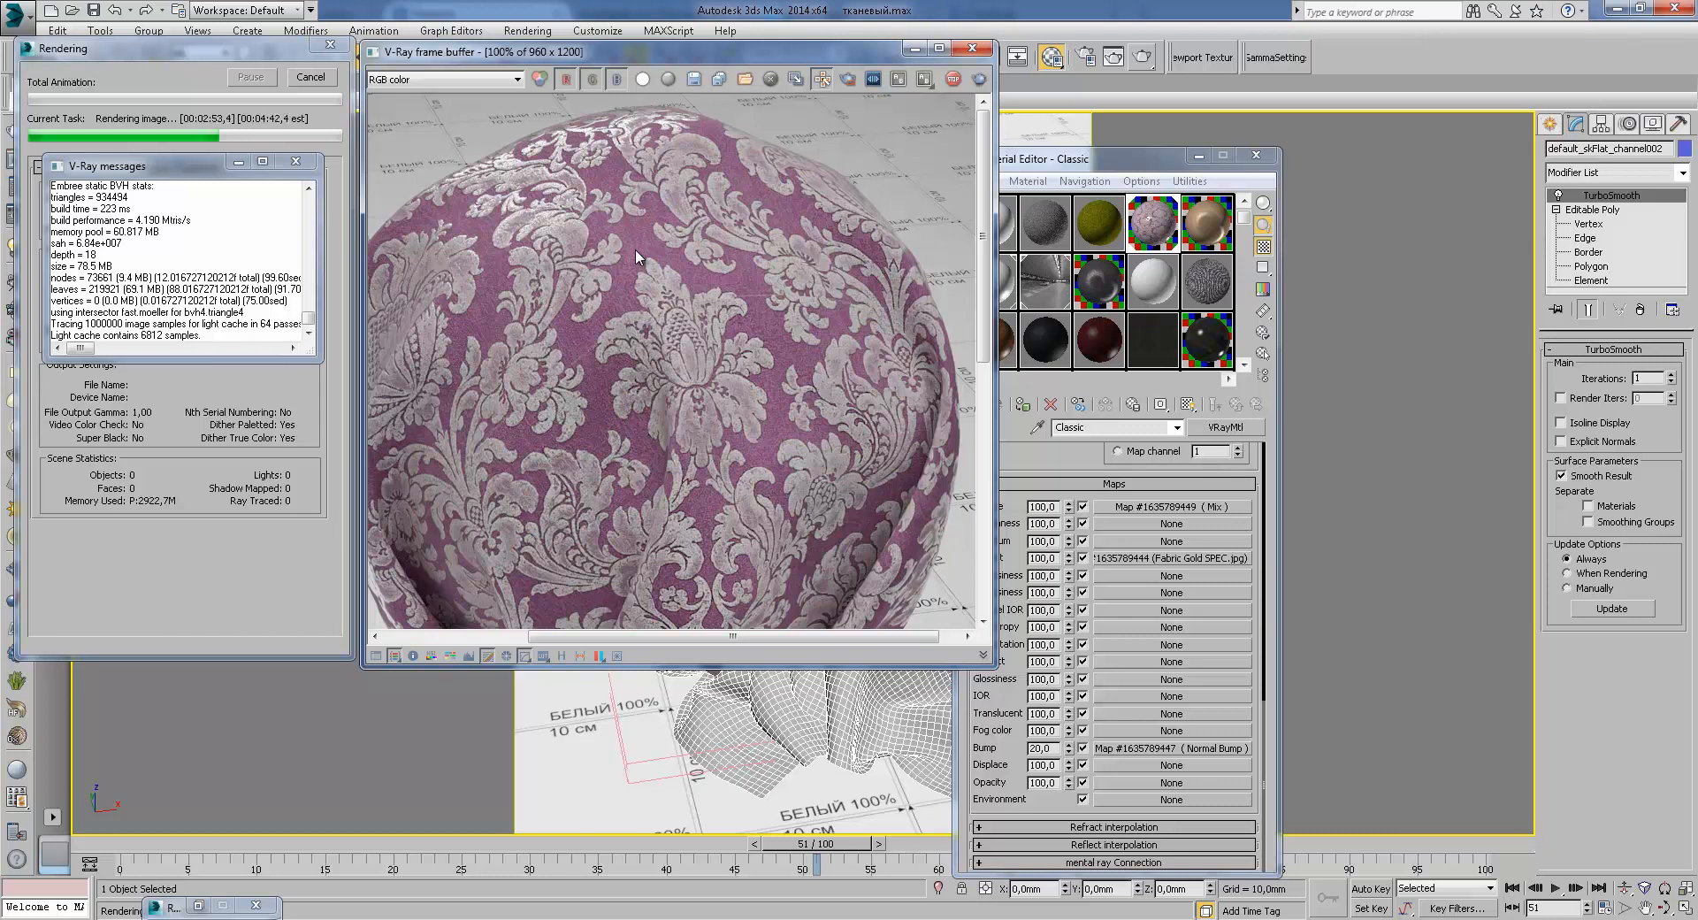
# Step: Examine the lower folds above the rope tie, ending with the whole render at 50%
pyautogui.moveTo(756, 416); pyautogui.dragTo(862, 247, button='middle')
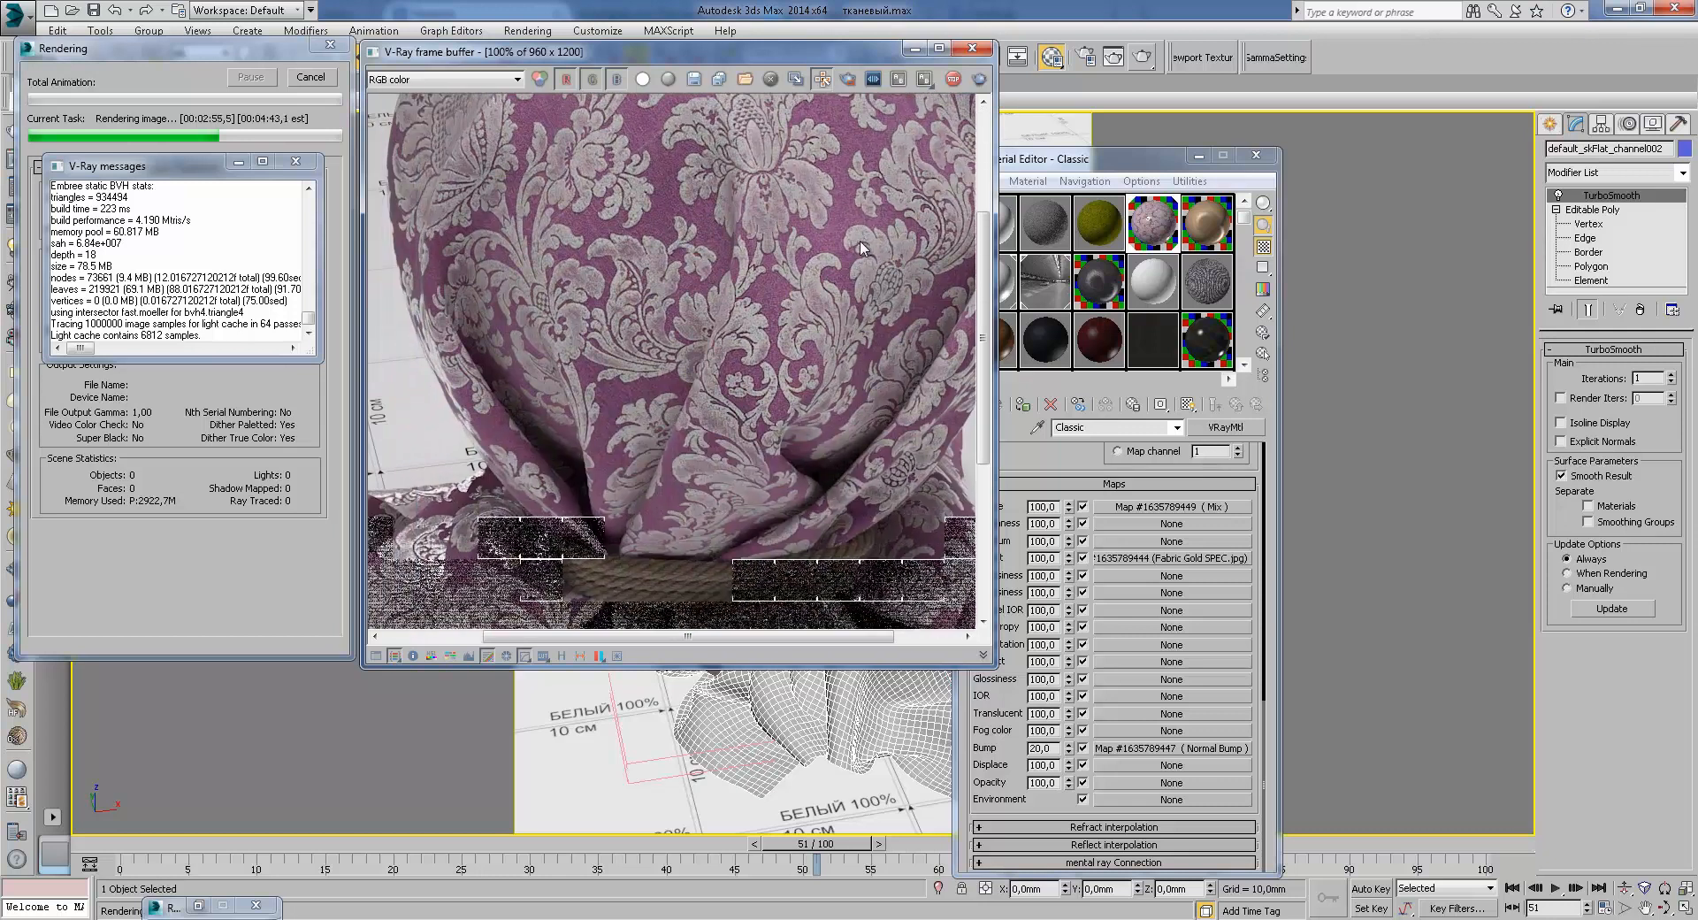
pyautogui.moveTo(697, 300); pyautogui.dragTo(812, 241, button='middle')
pyautogui.scroll(-1, 811, 242)
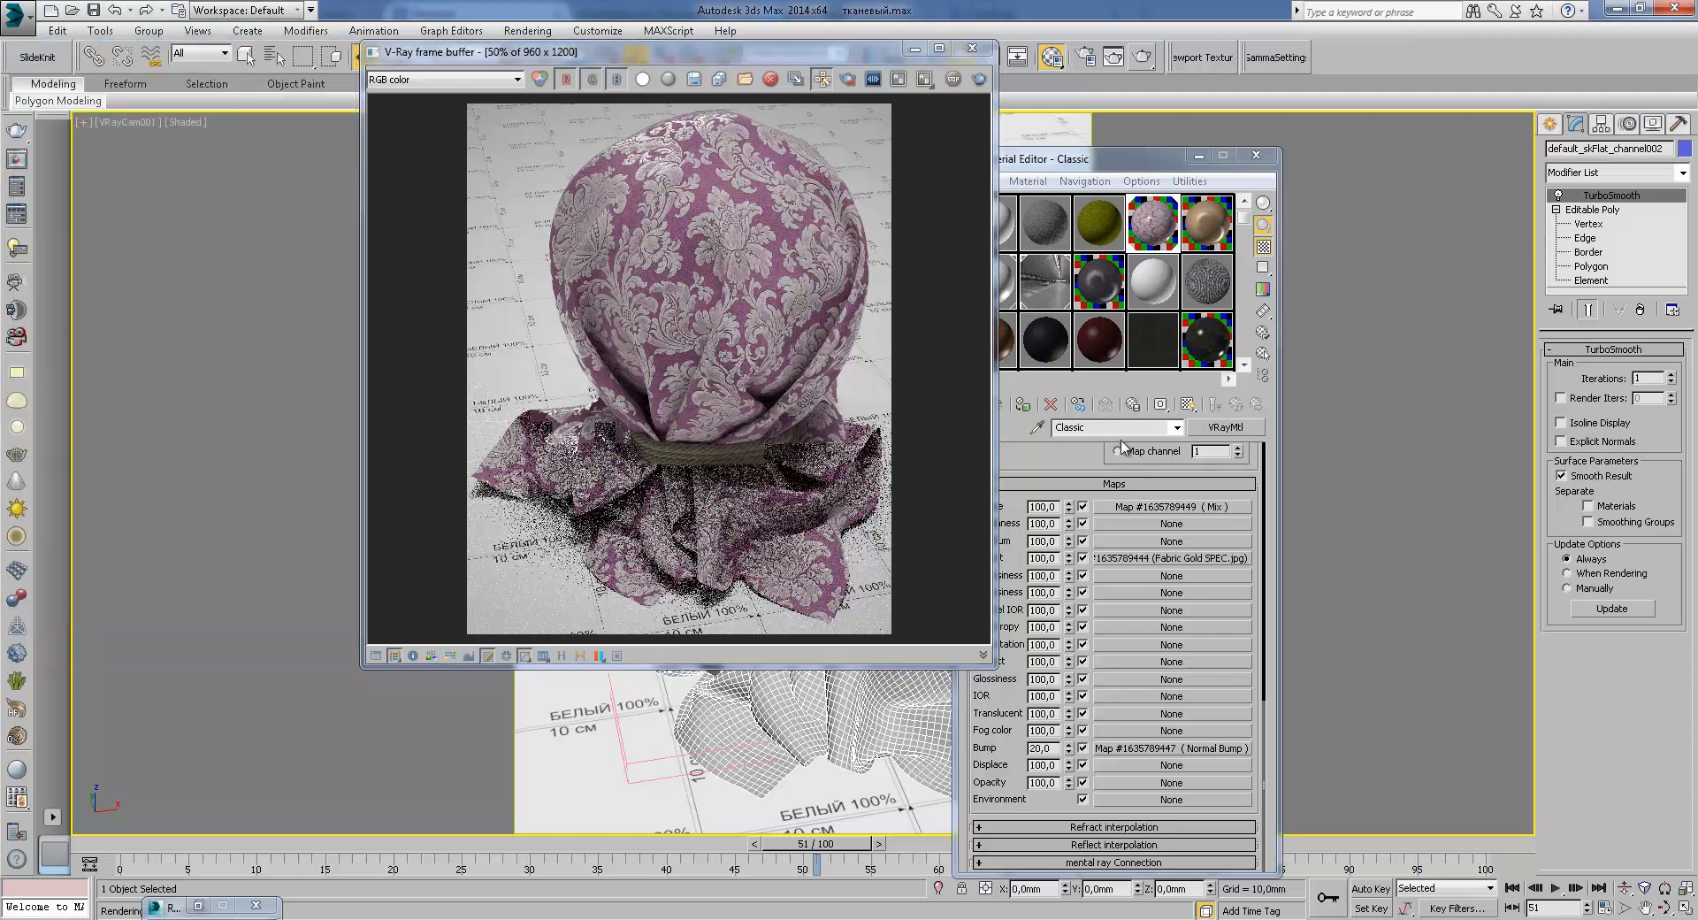
# Step: Move the render window clear of the Material Editor and bring up the Classic material's settings again
pyautogui.click(916, 52)
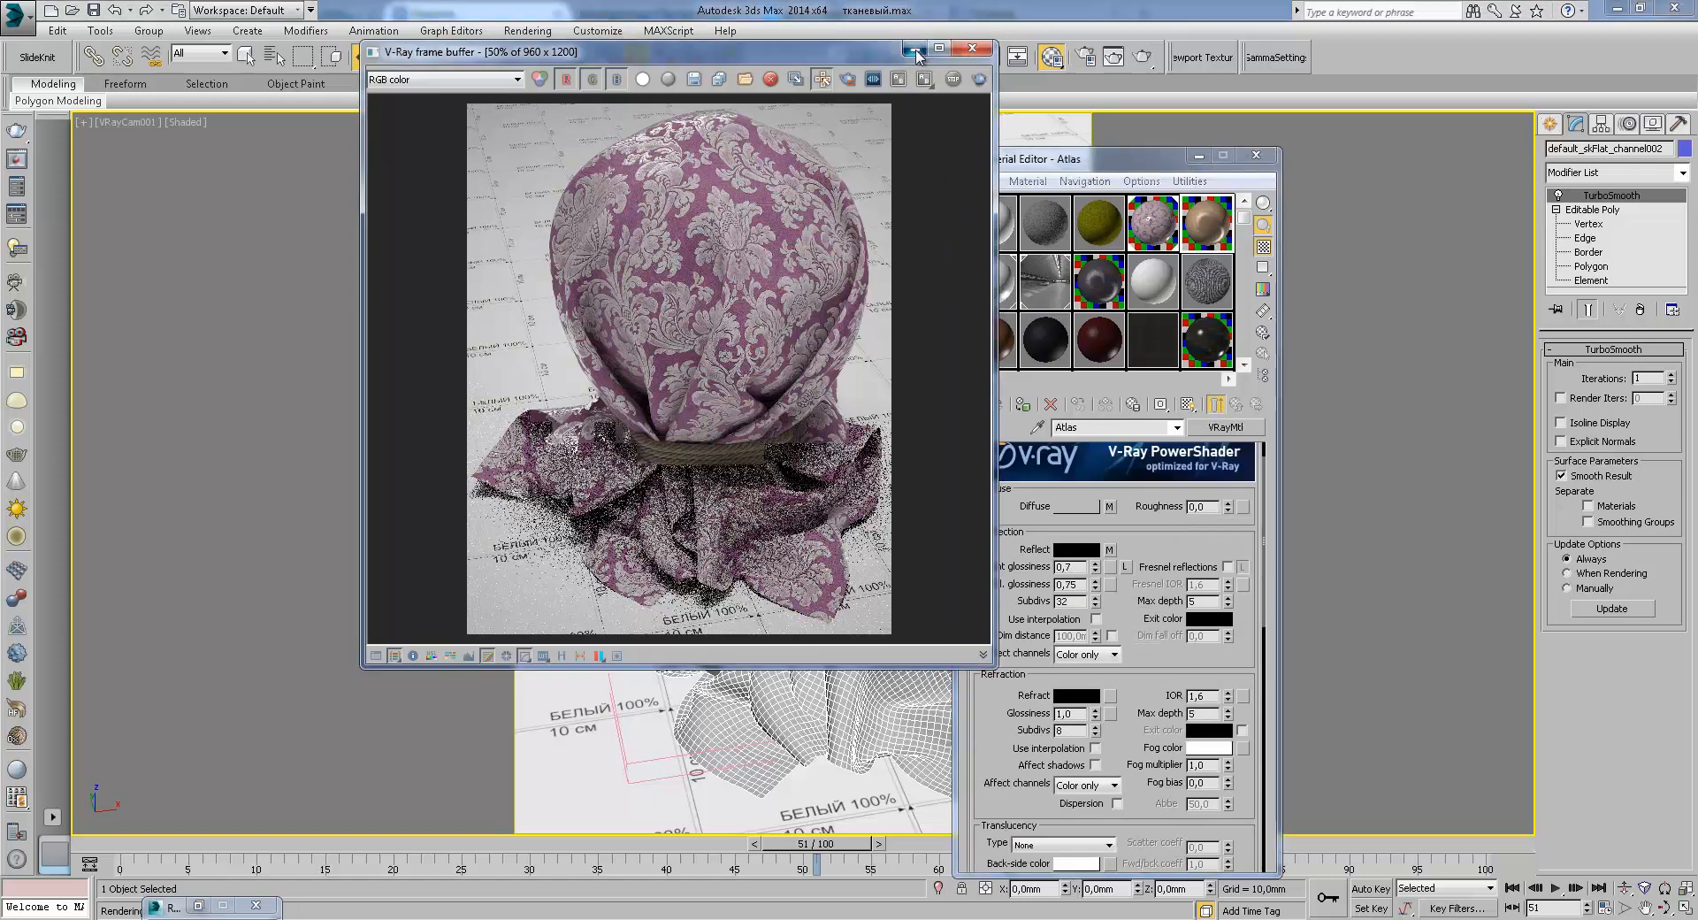
pyautogui.moveTo(875, 53); pyautogui.dragTo(667, 87)
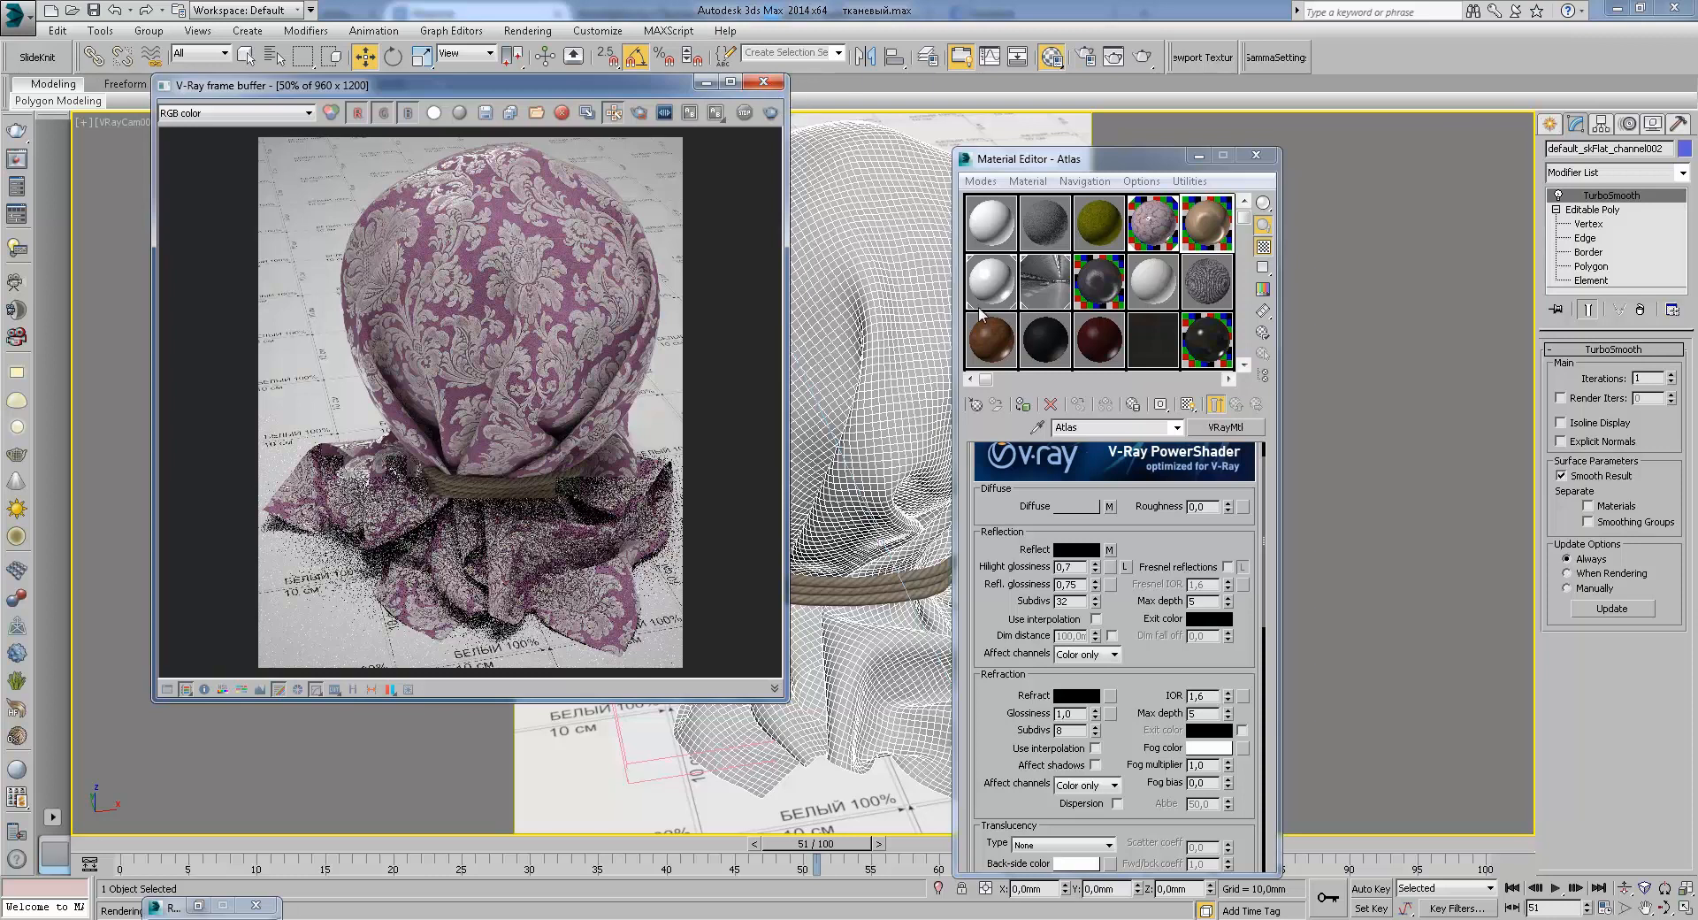
pyautogui.click(1157, 232)
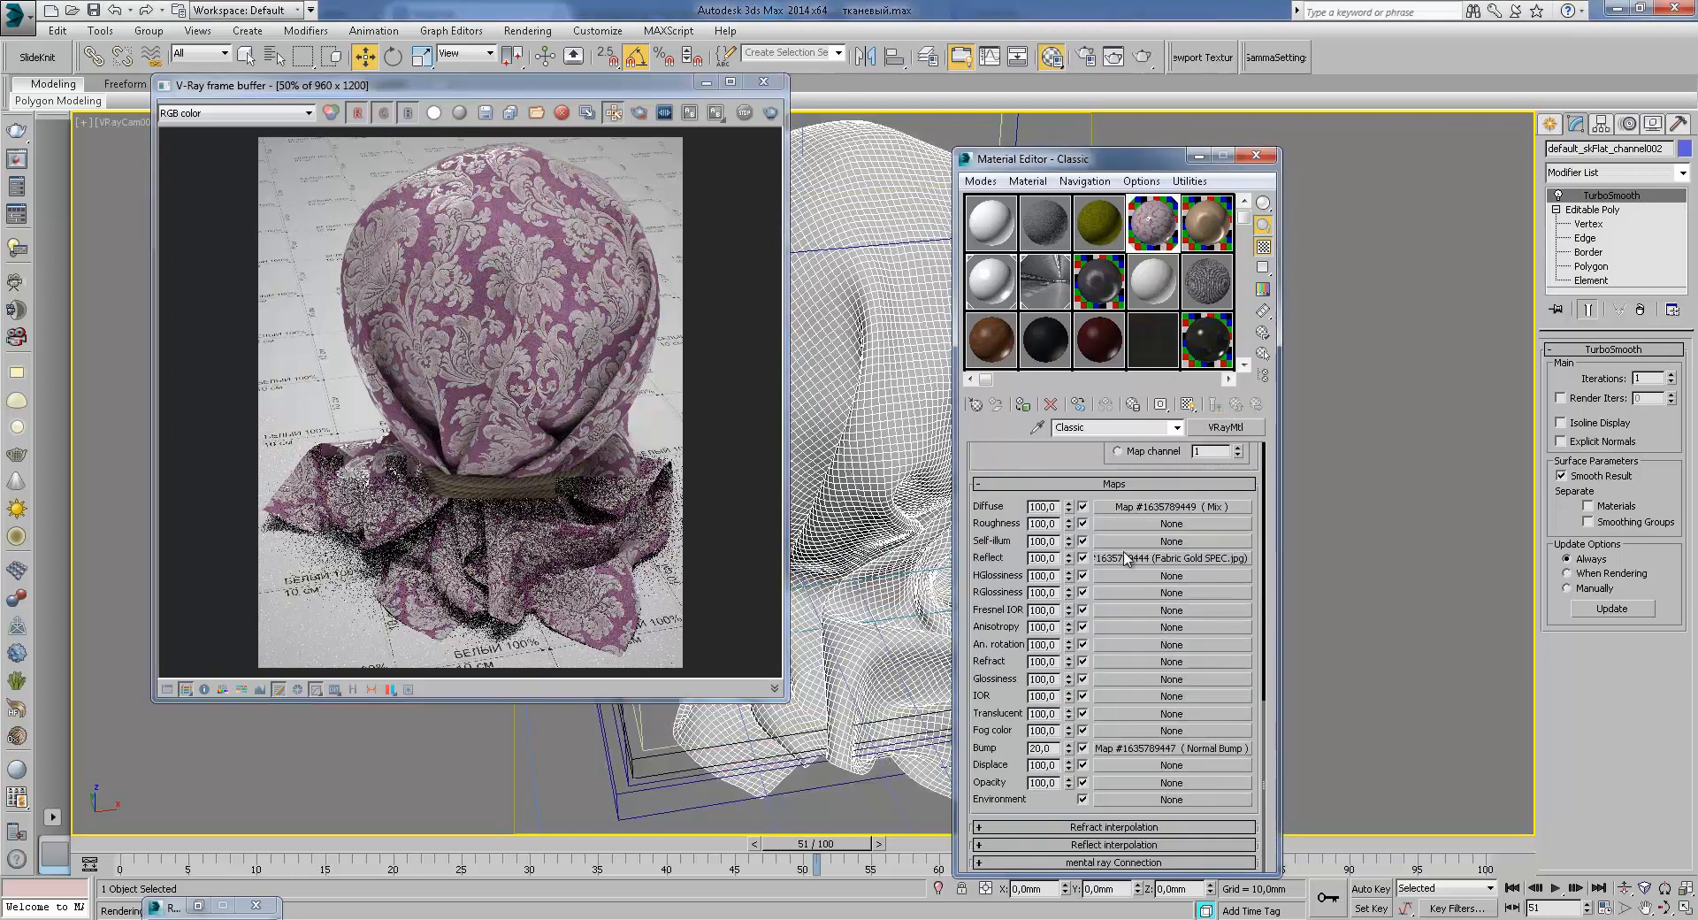
# Step: Inspect Classic's diffuse Mix map, checking the Color #1 Falloff and viewing the Color #2 image Fabric55.jpg
pyautogui.click(1121, 511)
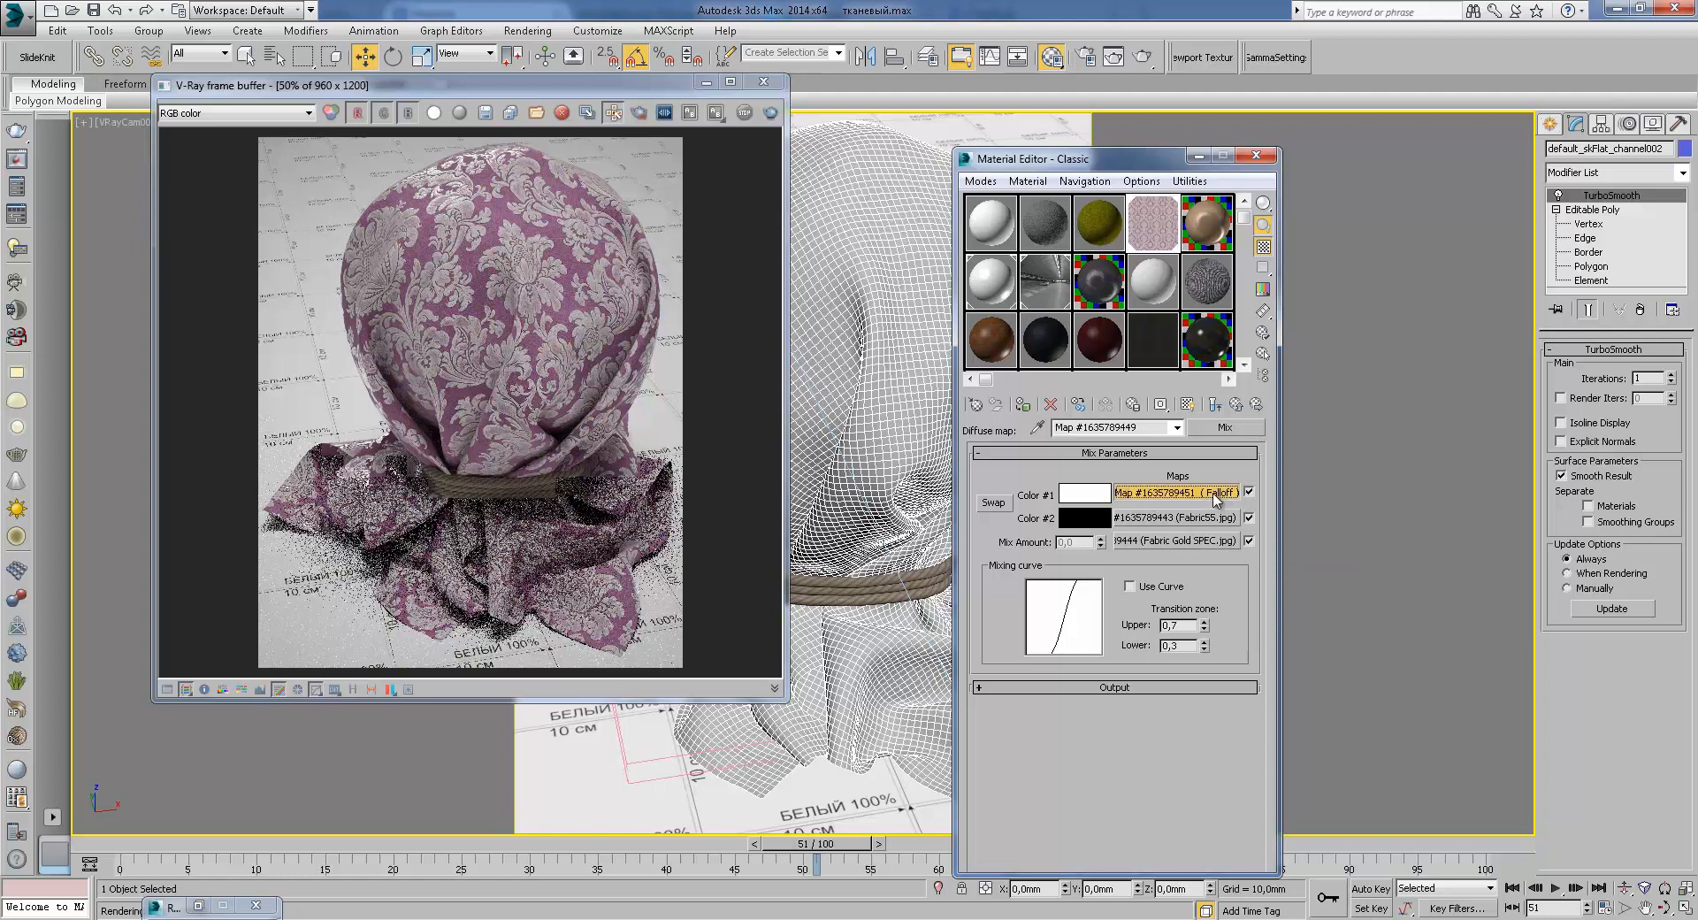
pyautogui.click(1176, 491)
pyautogui.click(1236, 404)
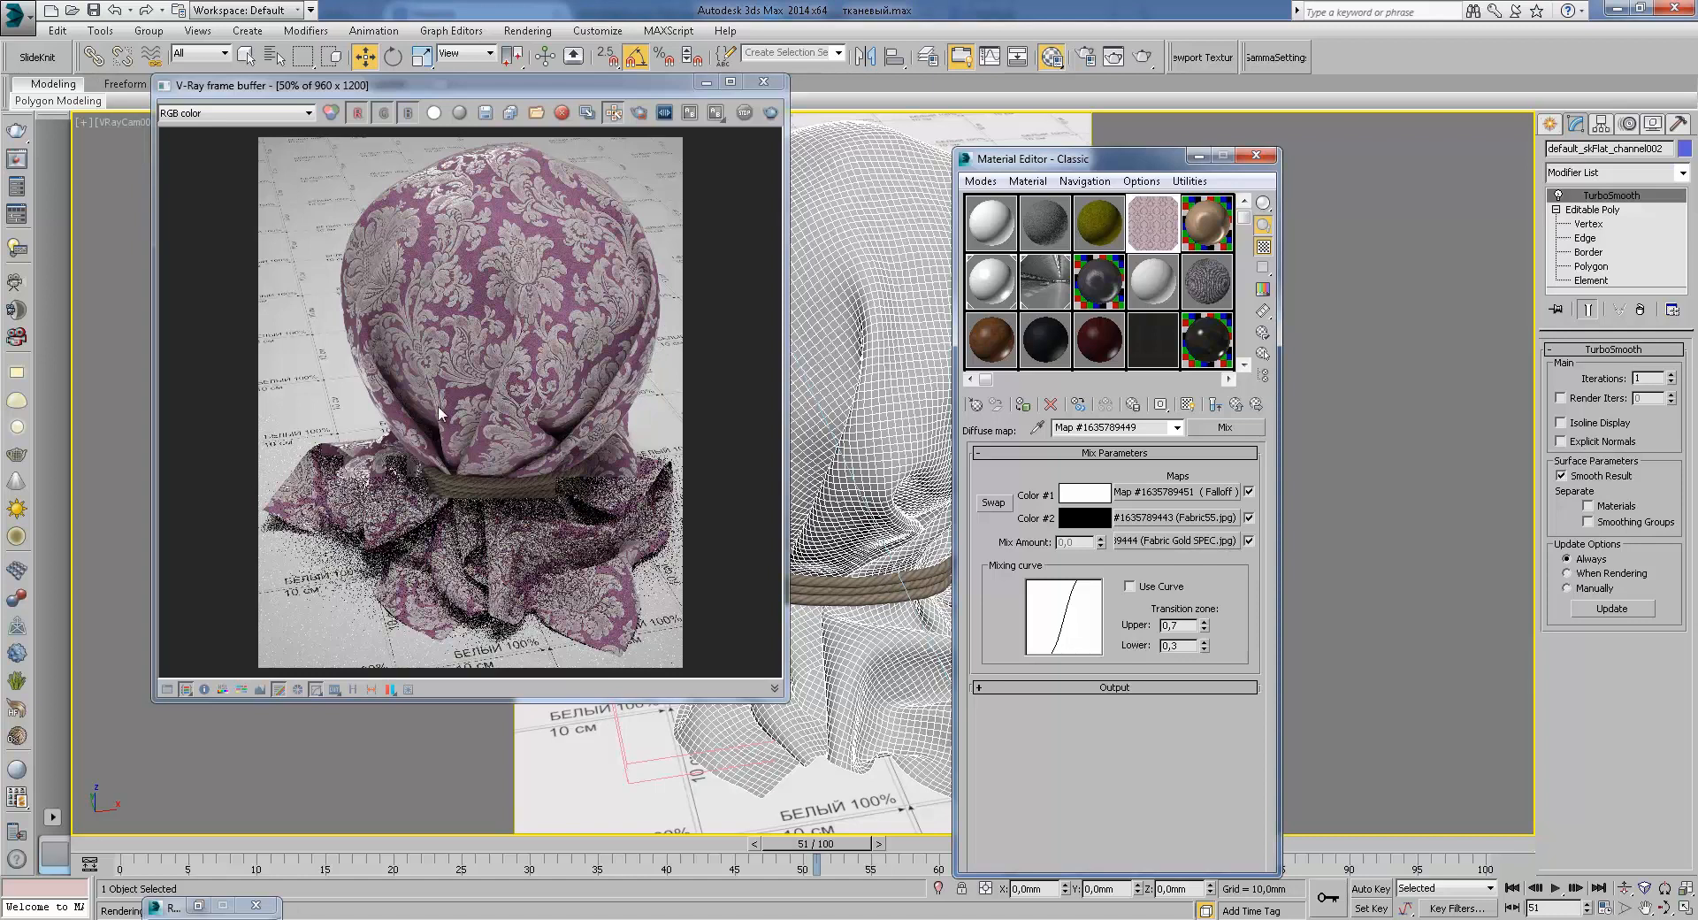
pyautogui.click(1190, 520)
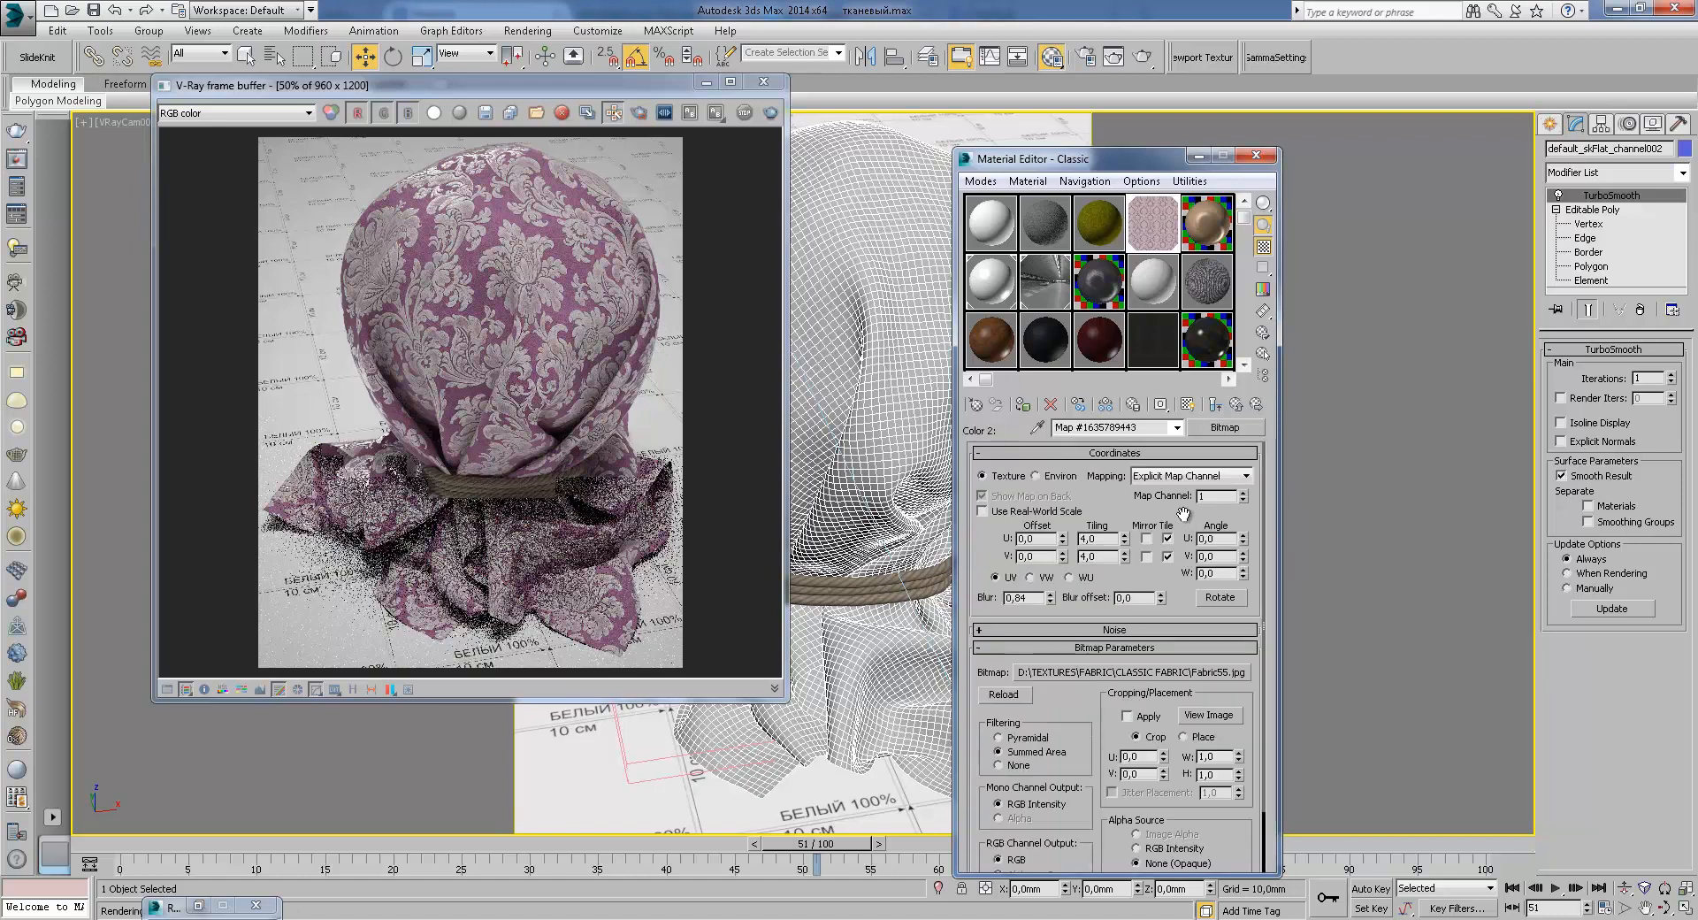
pyautogui.click(1209, 715)
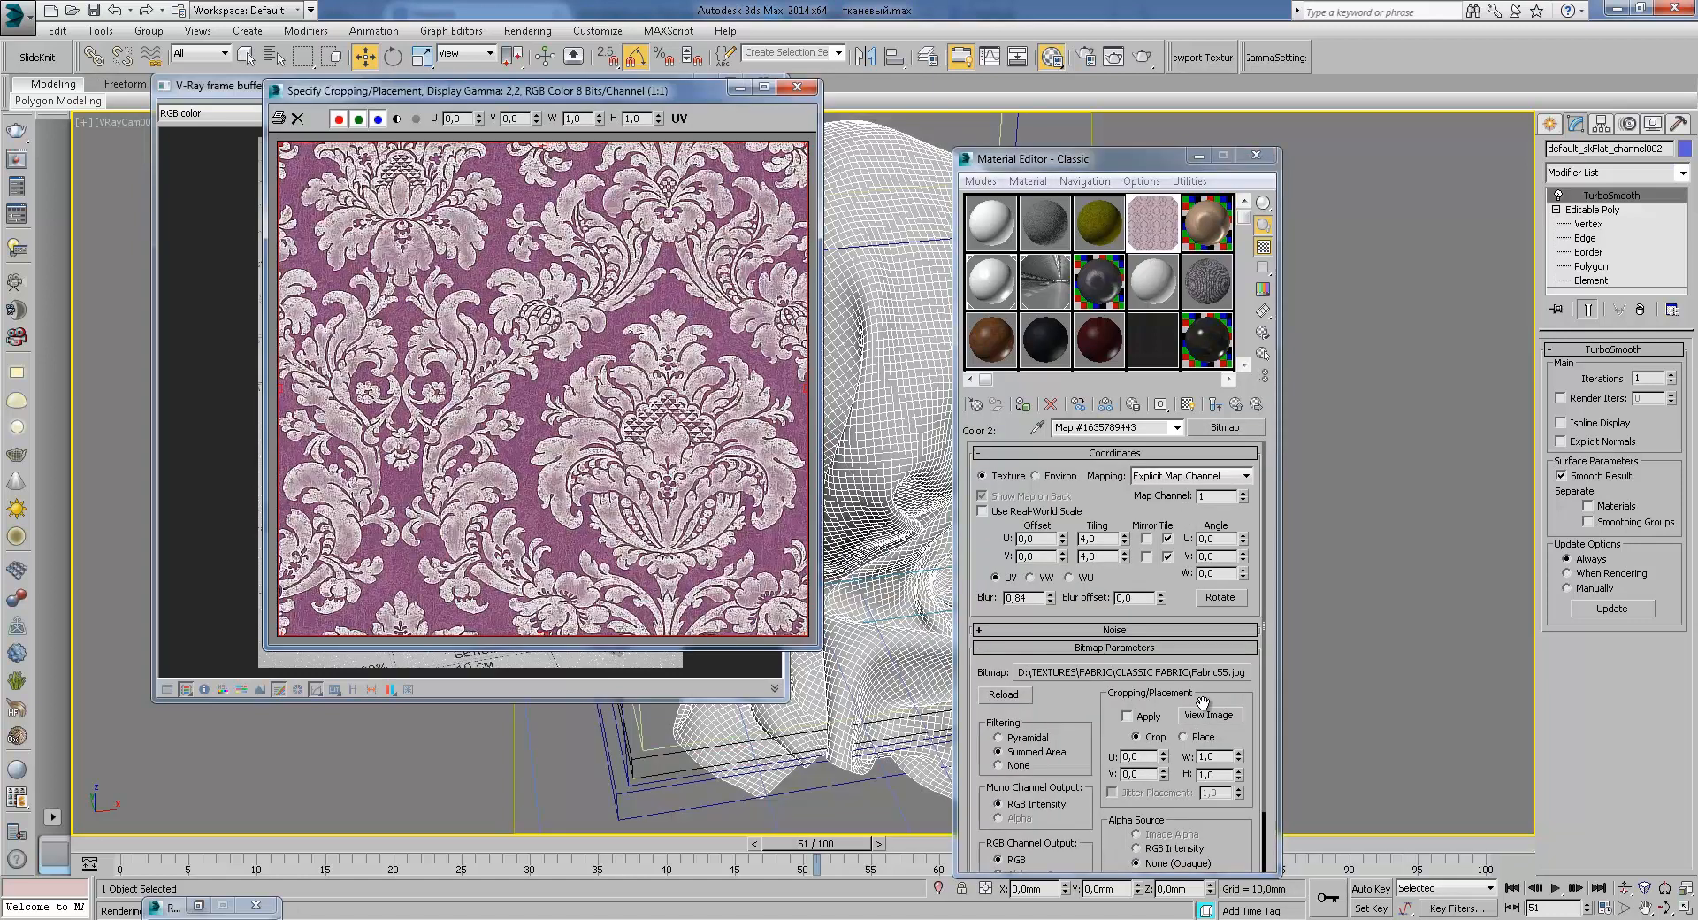
pyautogui.click(822, 88)
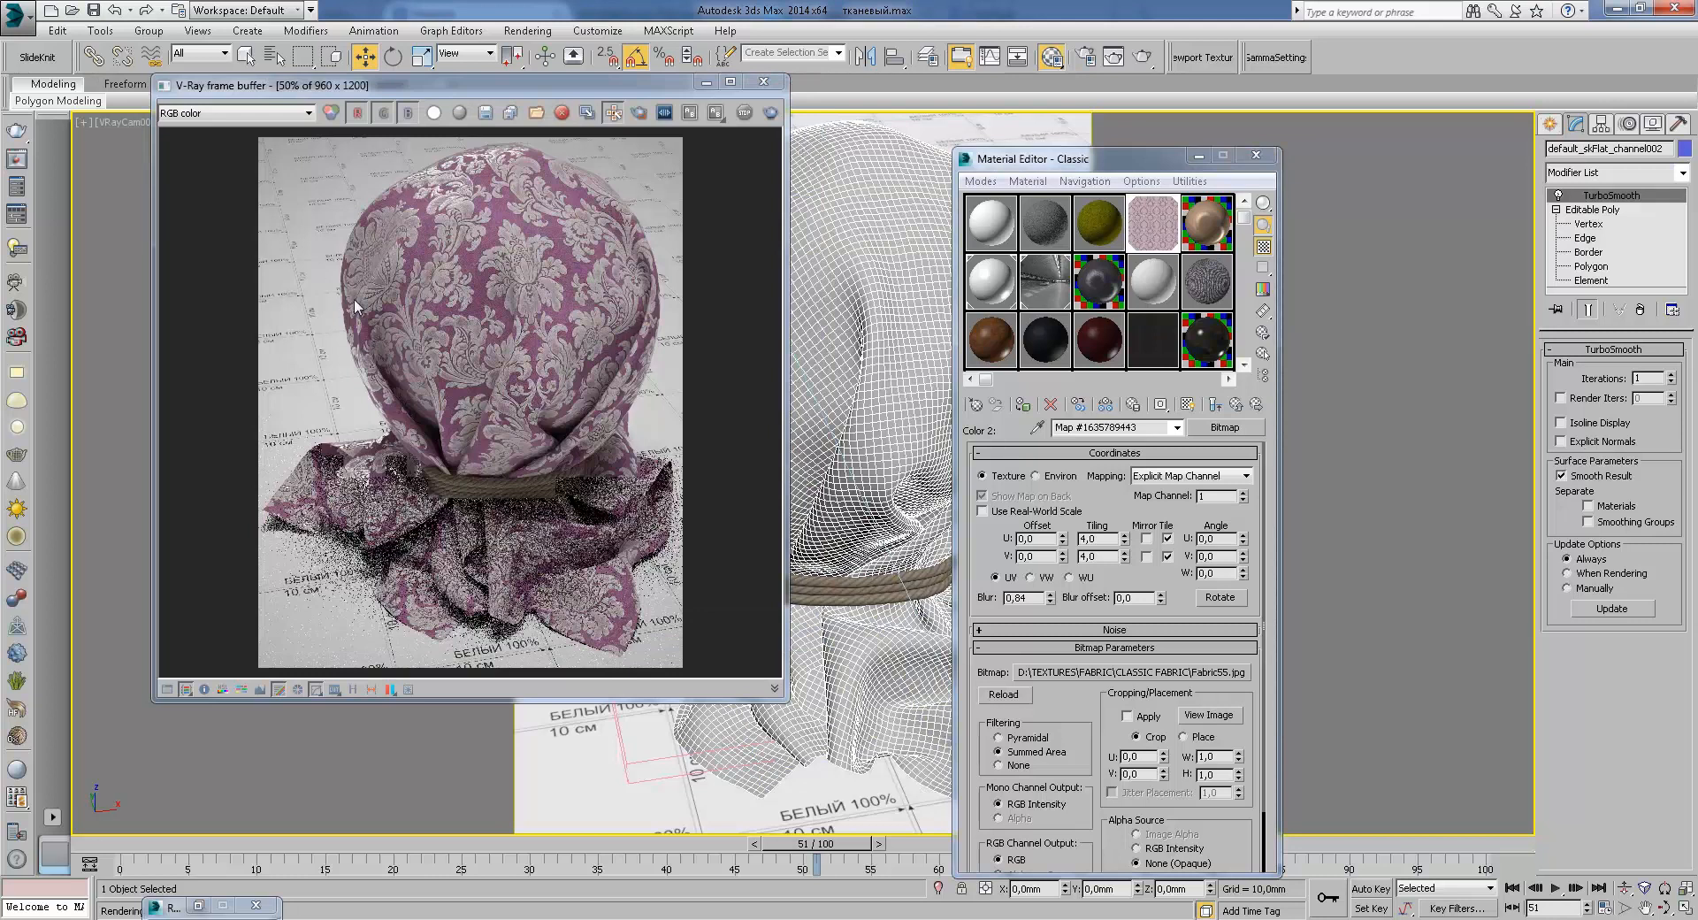
# Step: View the Mix Amount image Fabric Gold SPEC.jpg and examine its Output color map curve, ending at the Mix map
pyautogui.click(1236, 404)
pyautogui.click(1195, 552)
pyautogui.click(1208, 715)
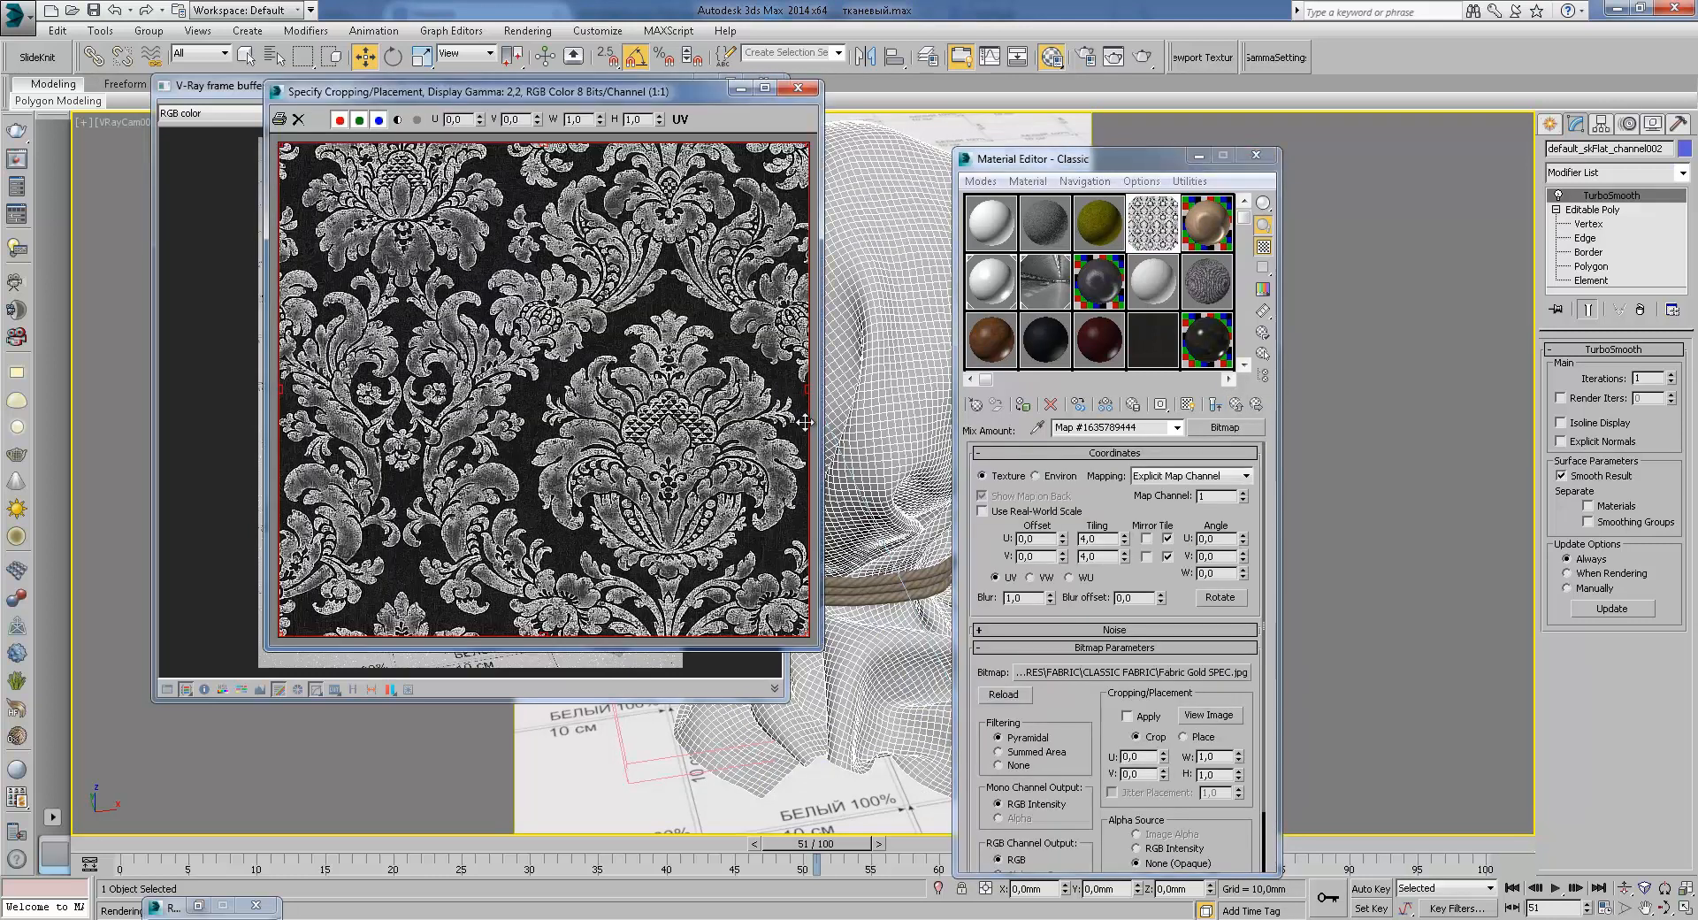
pyautogui.click(798, 88)
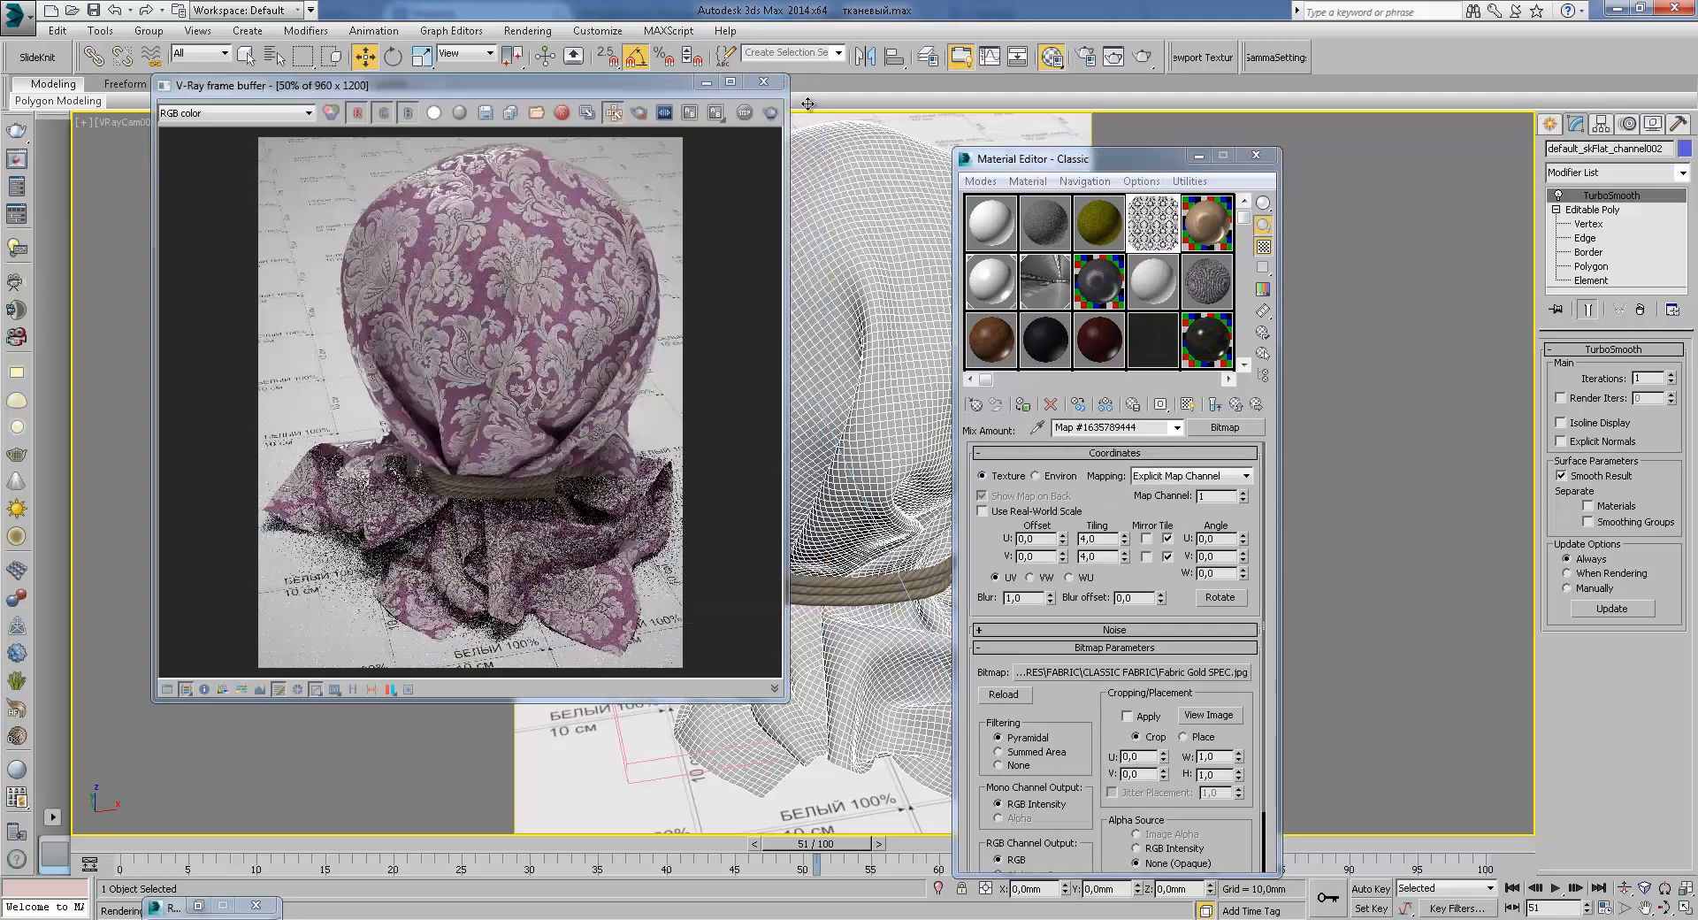
pyautogui.scroll(-3, 1189, 603)
pyautogui.click(1115, 862)
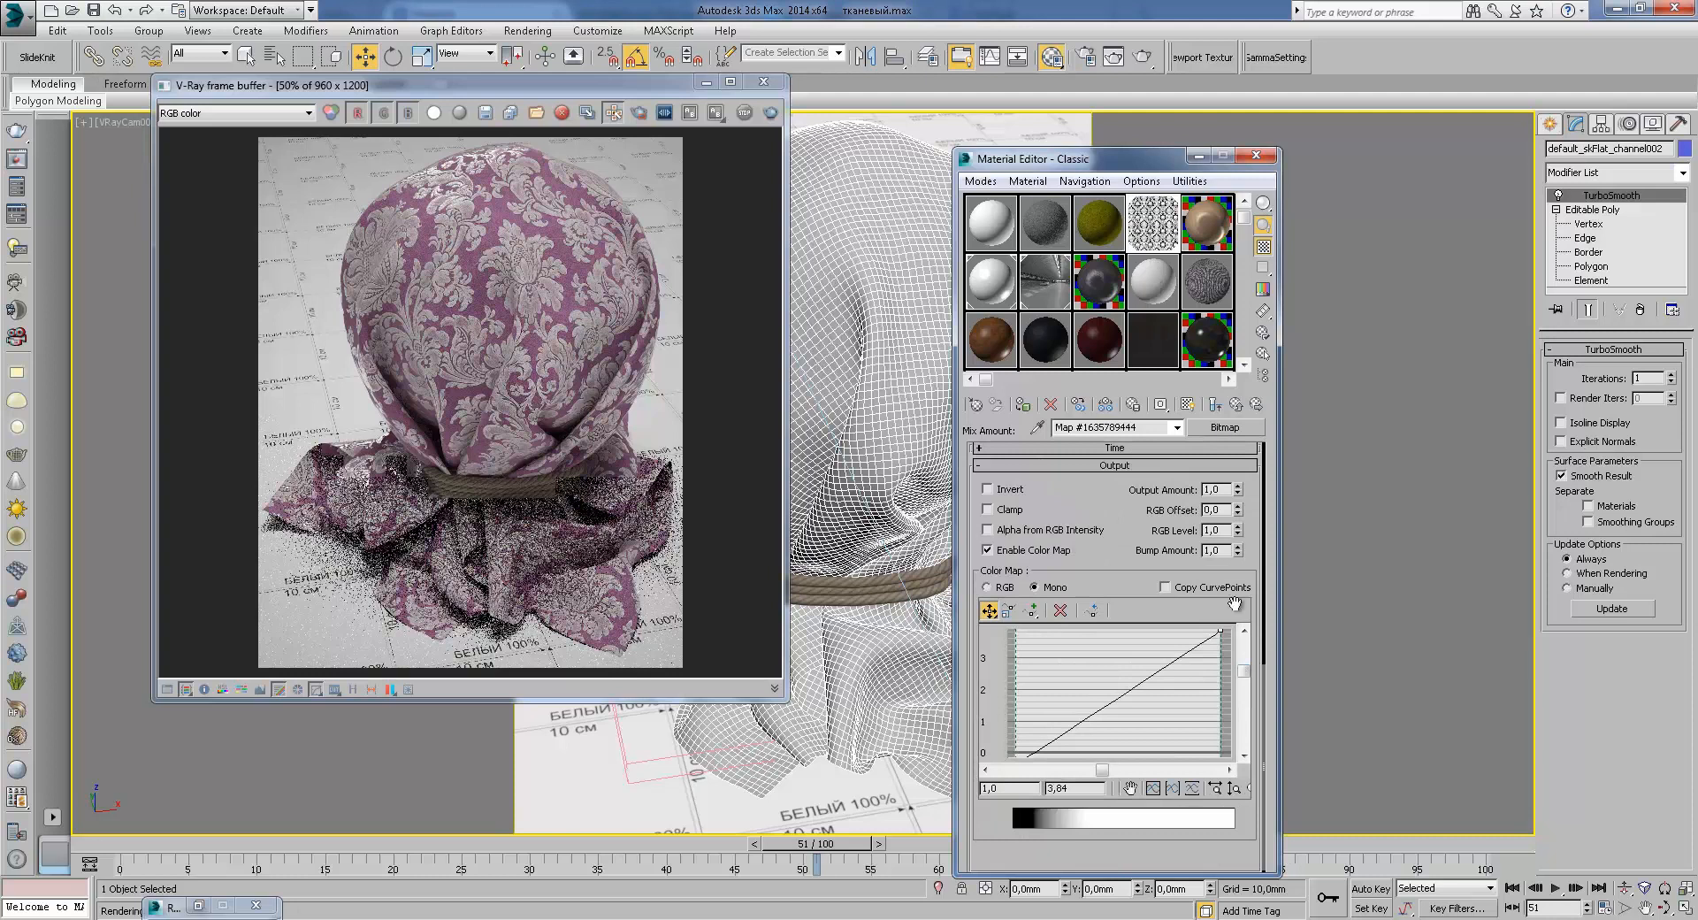
pyautogui.moveTo(1243, 670); pyautogui.dragTo(1244, 646)
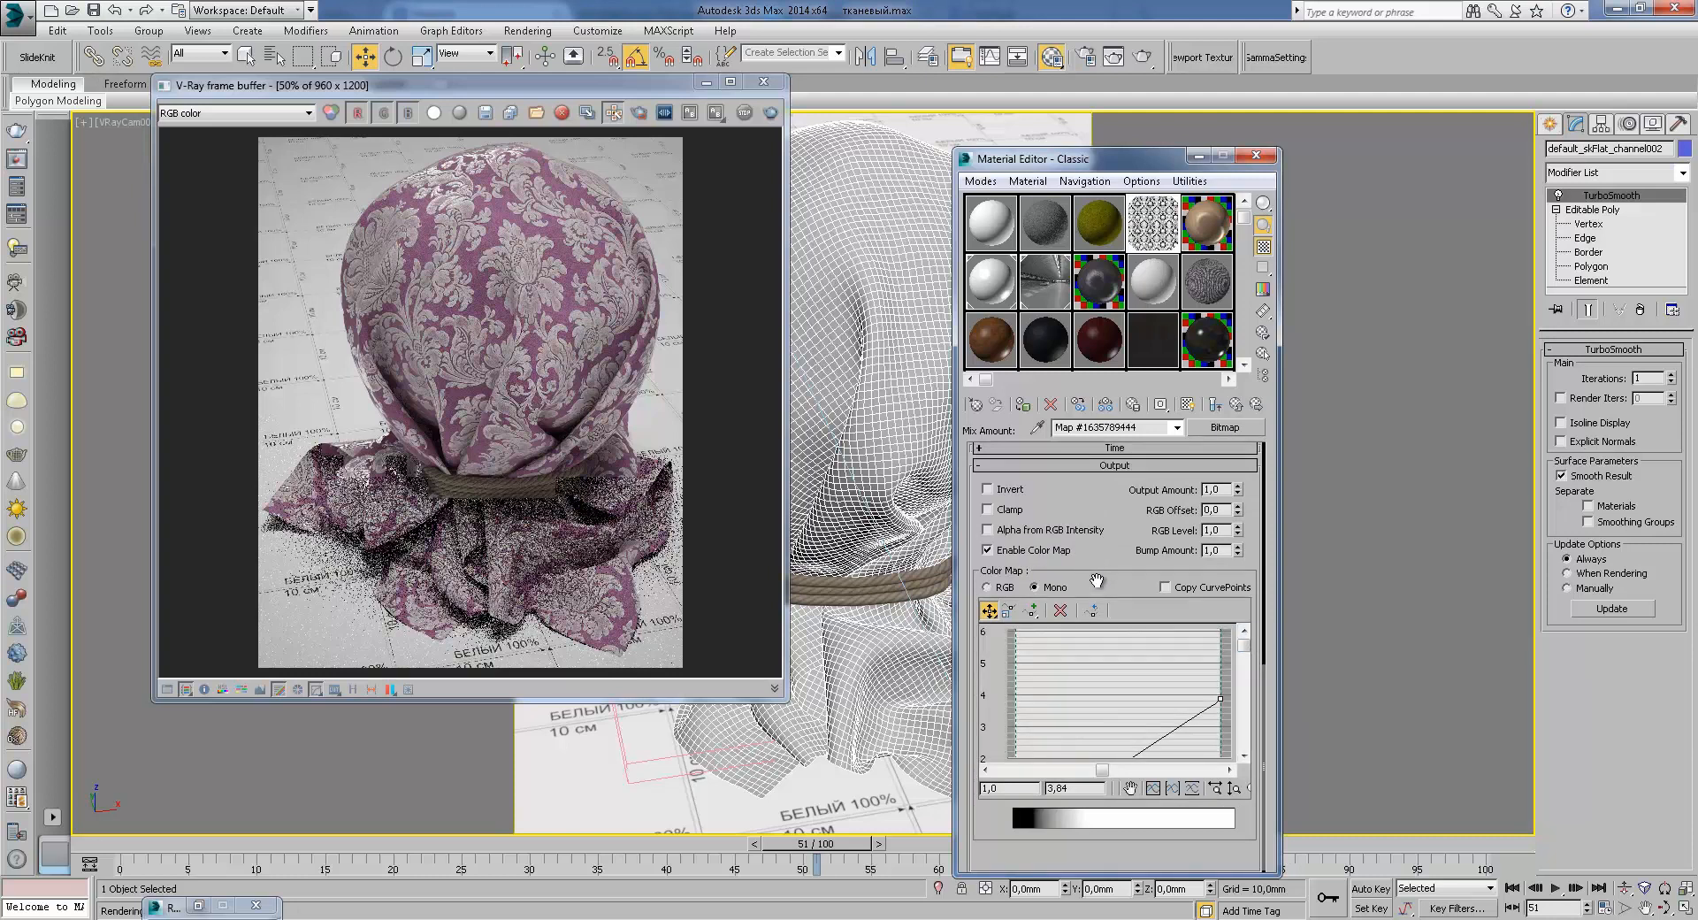
pyautogui.moveTo(1093, 571); pyautogui.dragTo(1117, 536)
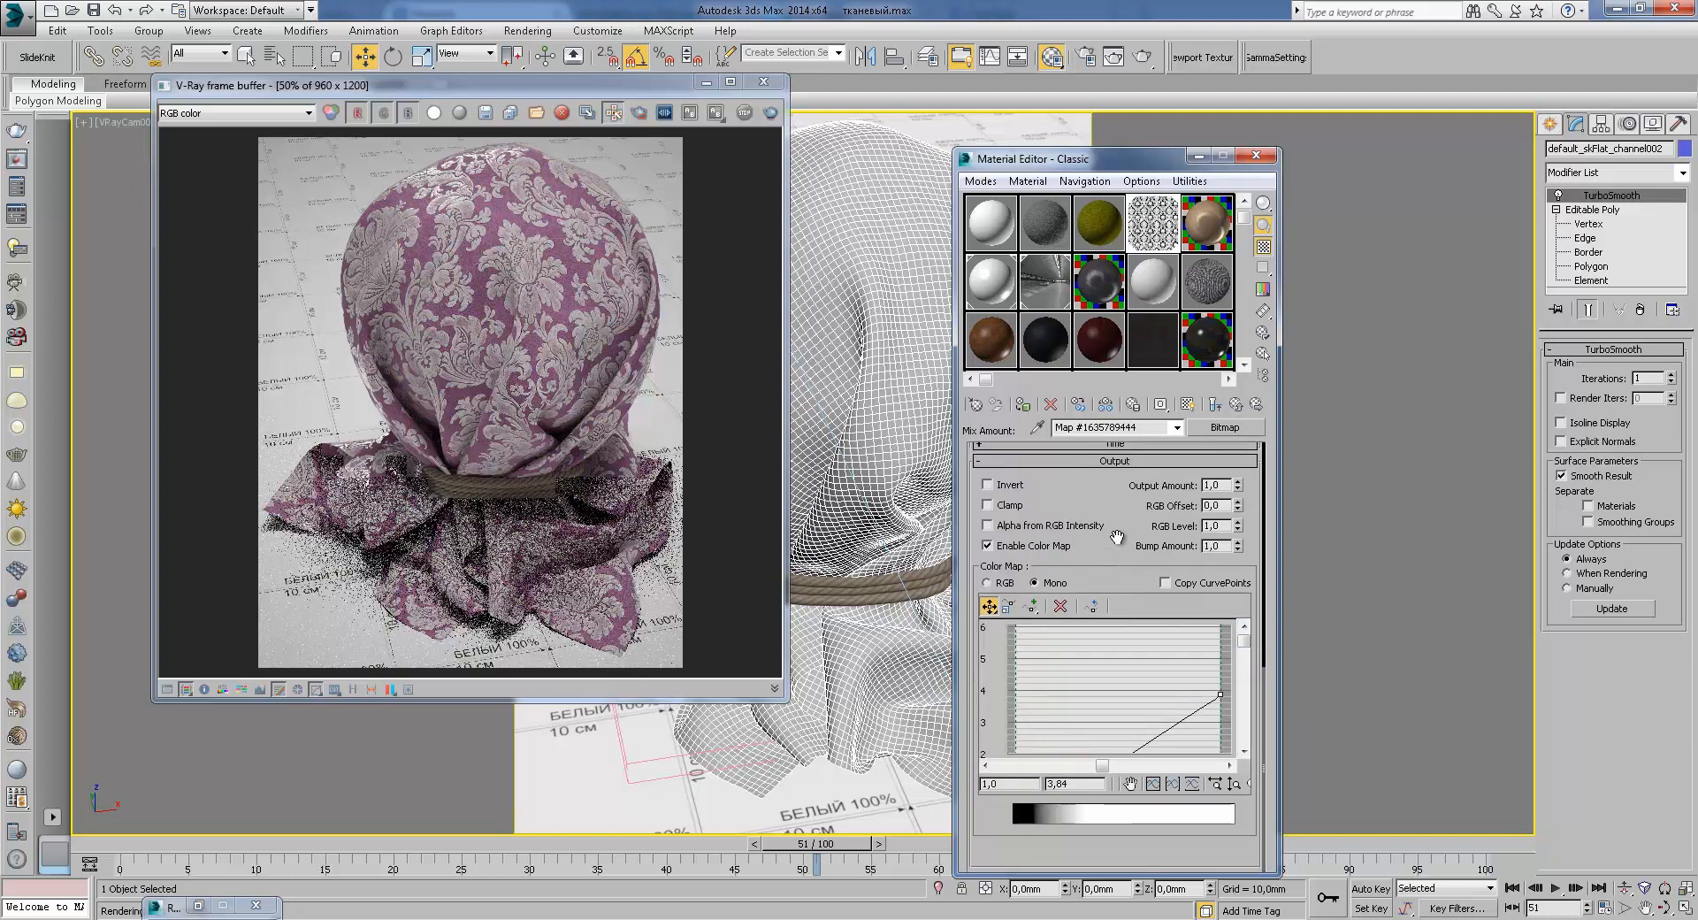
pyautogui.click(1244, 404)
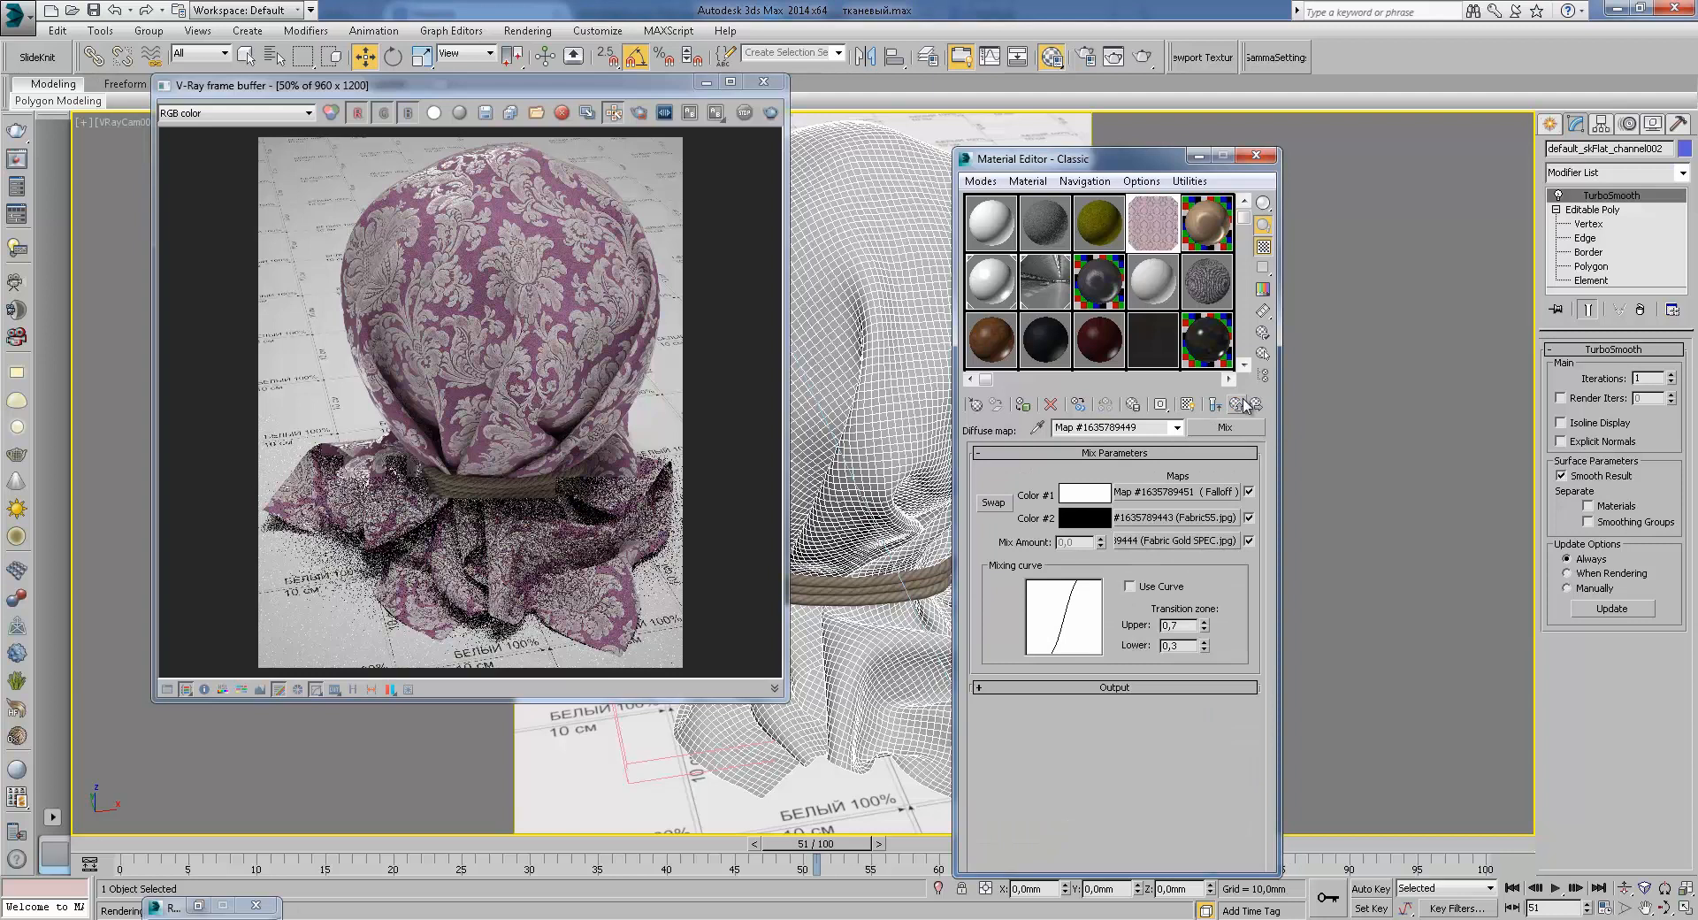
# Step: Preview the resulting diffuse Mix map enlarged and return to Classic's list of maps
pyautogui.doubleClick(1175, 237)
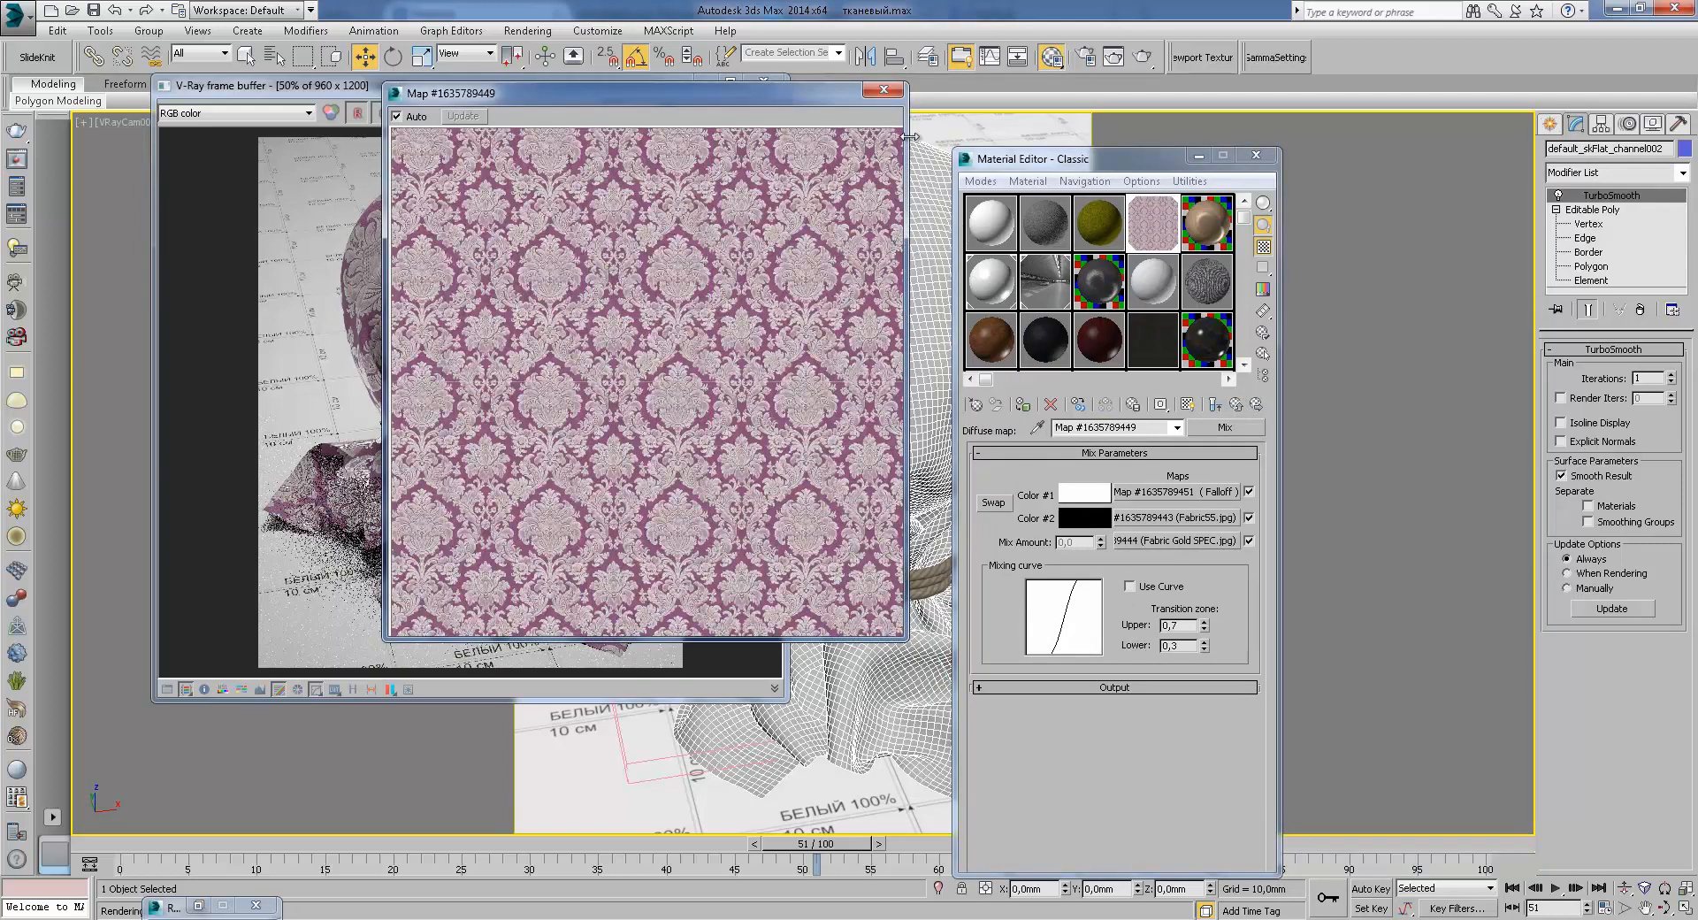
pyautogui.click(884, 89)
pyautogui.click(1237, 404)
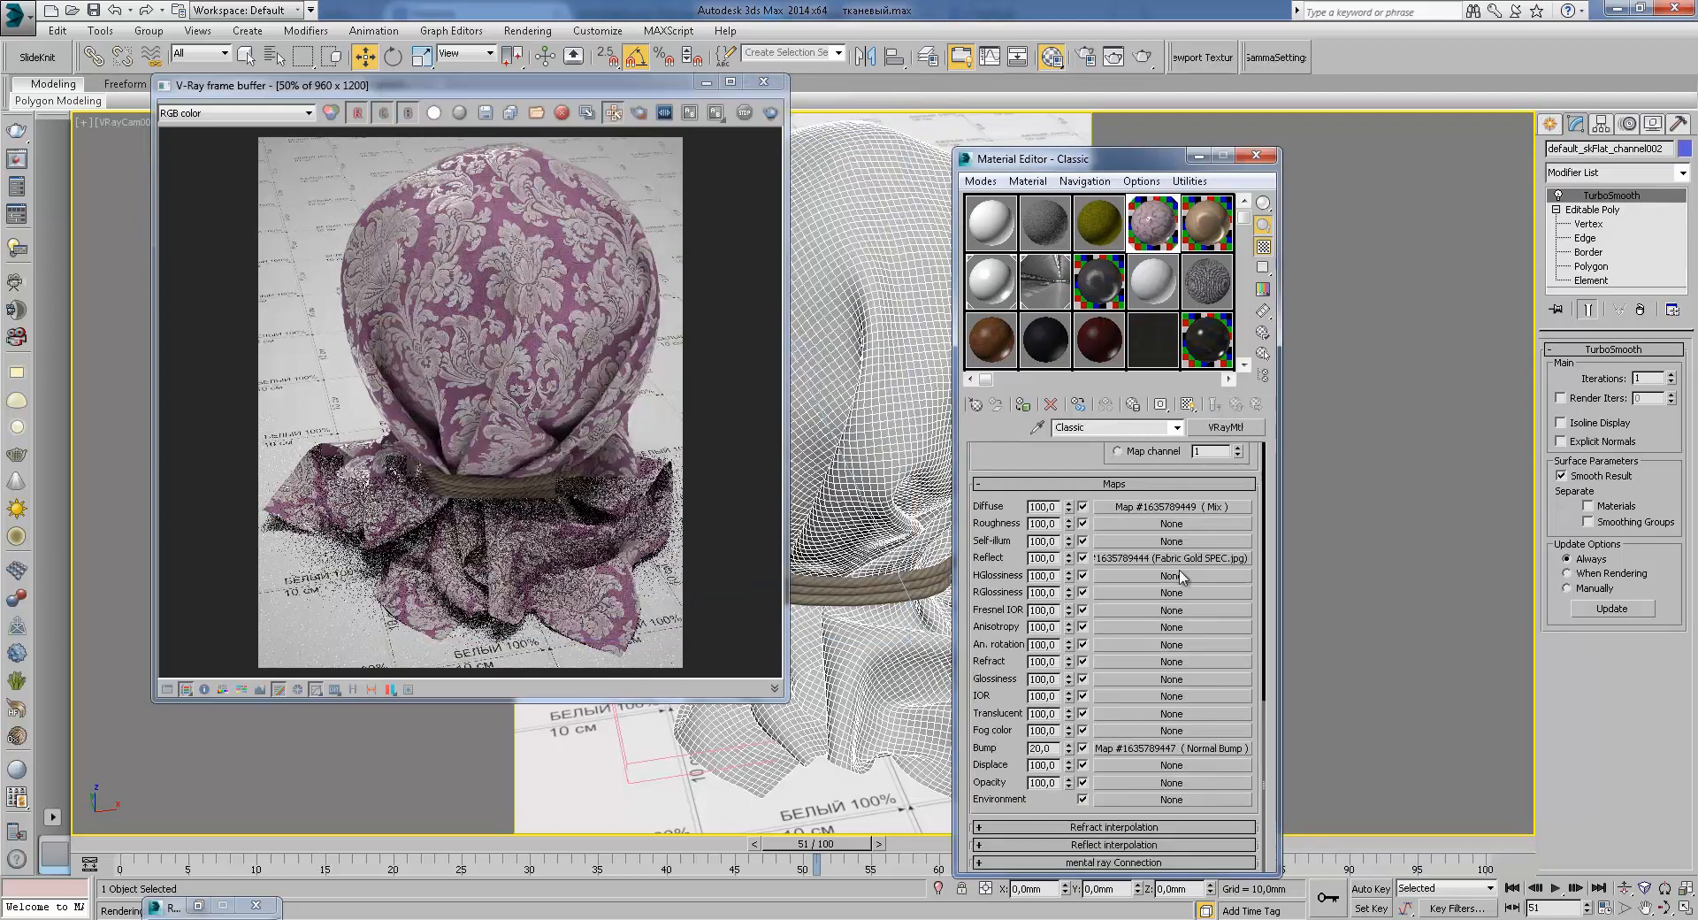
# Step: Check Classic's Reflect map and its reflection glossiness, Fresnel and subdivision settings, ending at the list of maps
pyautogui.click(1172, 558)
pyautogui.click(1238, 404)
pyautogui.scroll(10, 1082, 530)
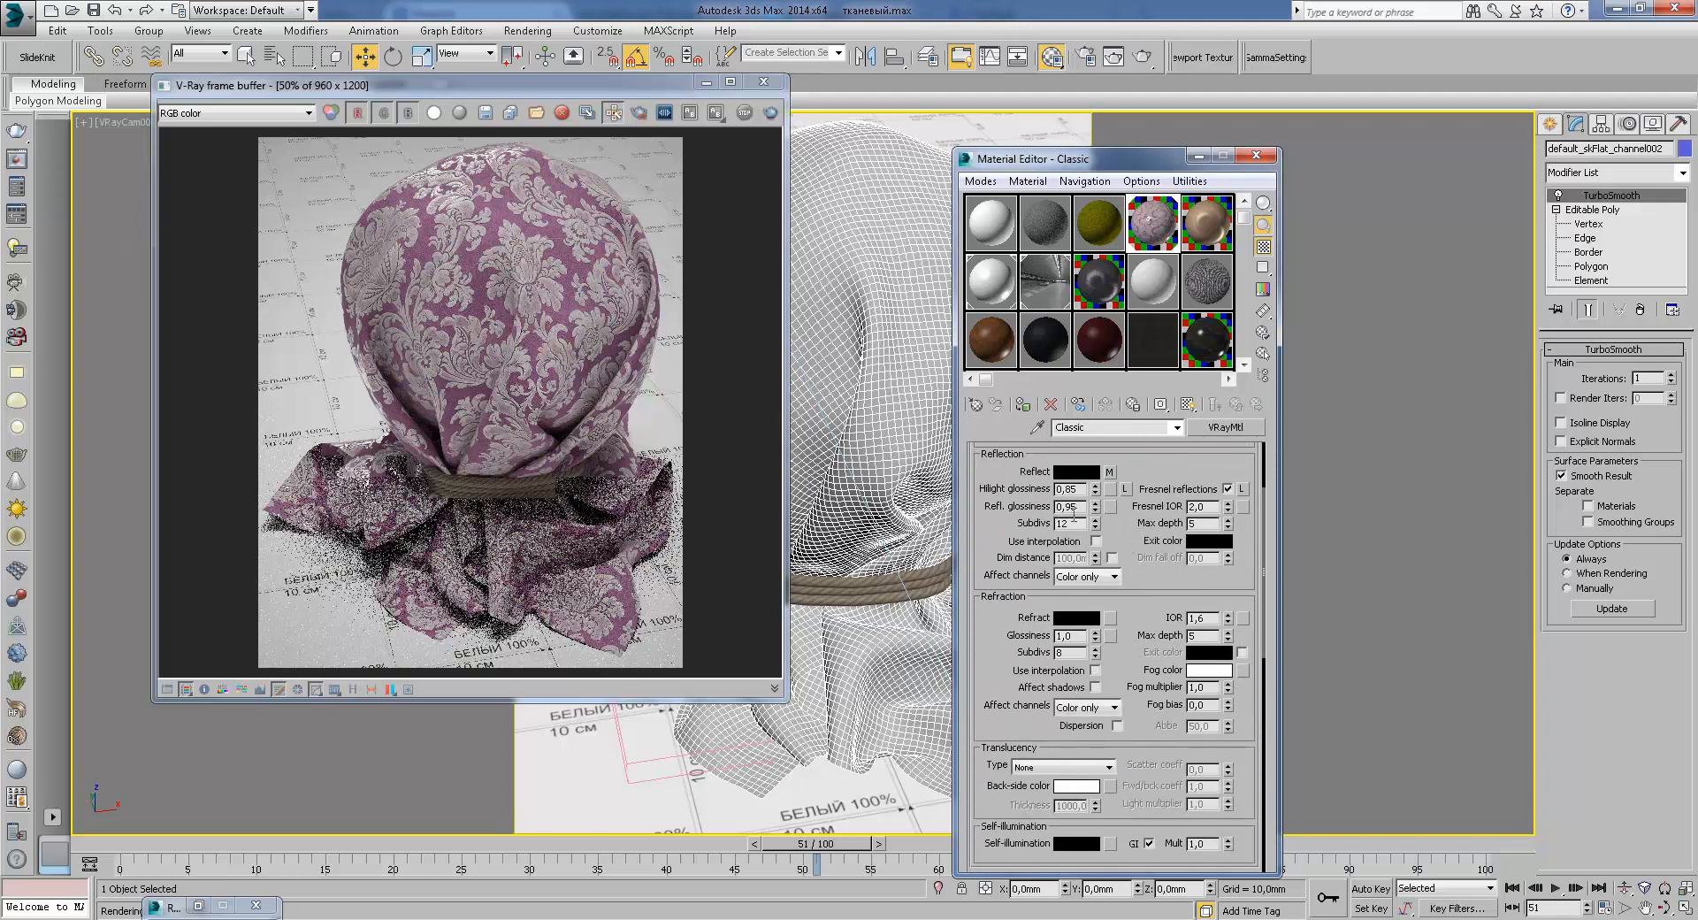
pyautogui.scroll(2, 1154, 759)
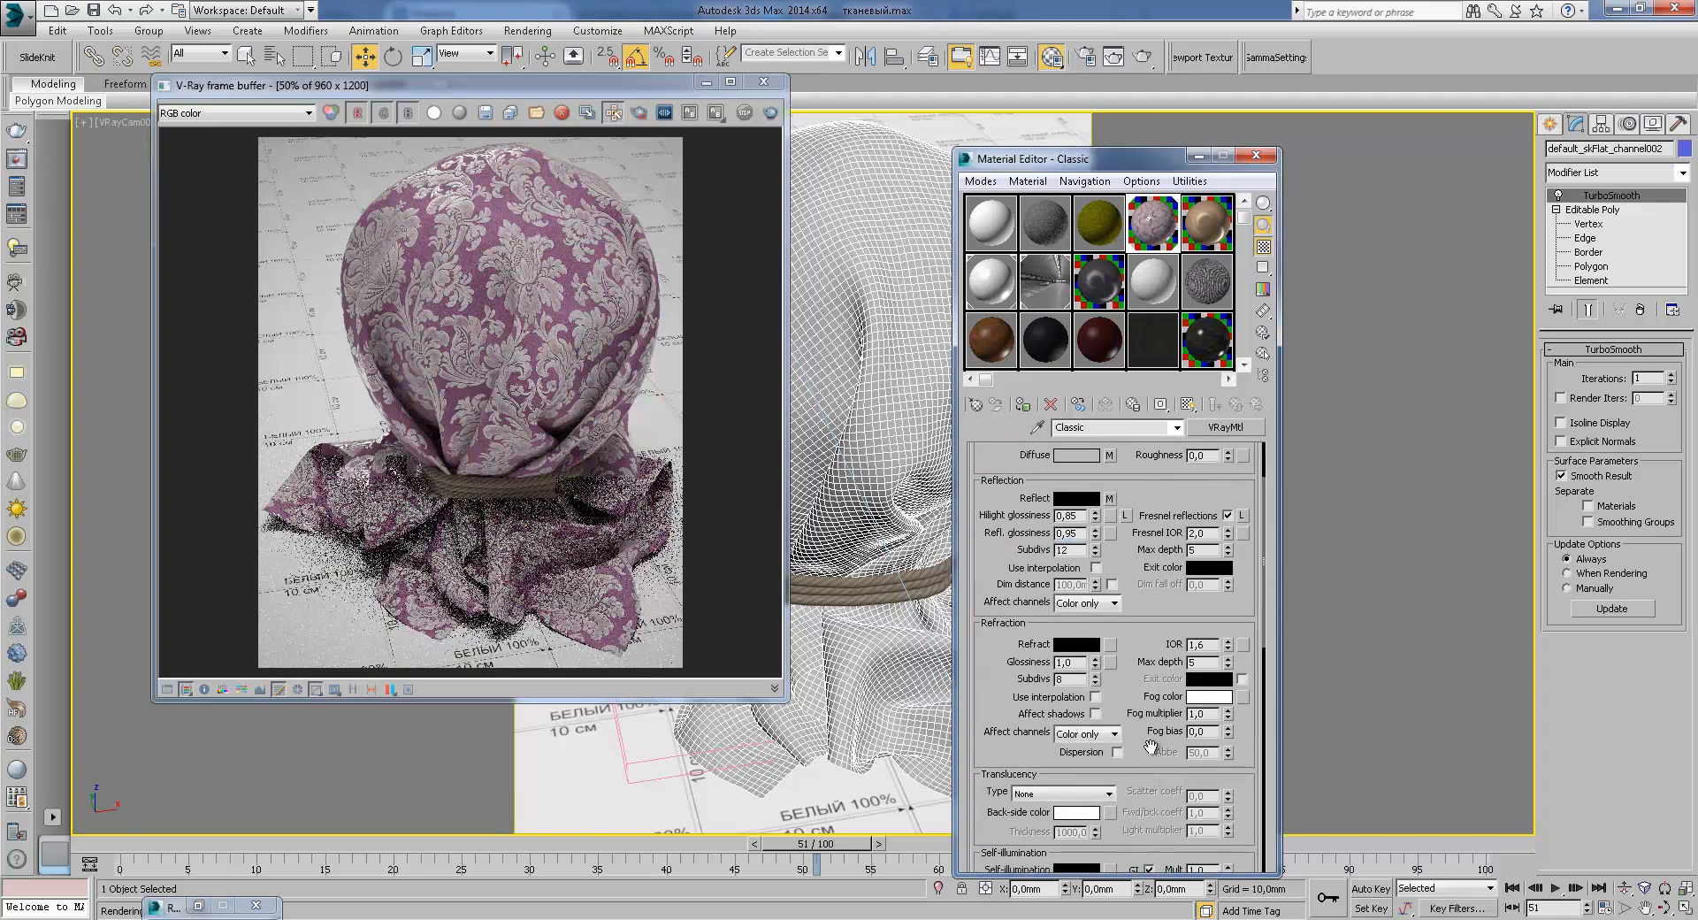
pyautogui.scroll(-10, 1141, 654)
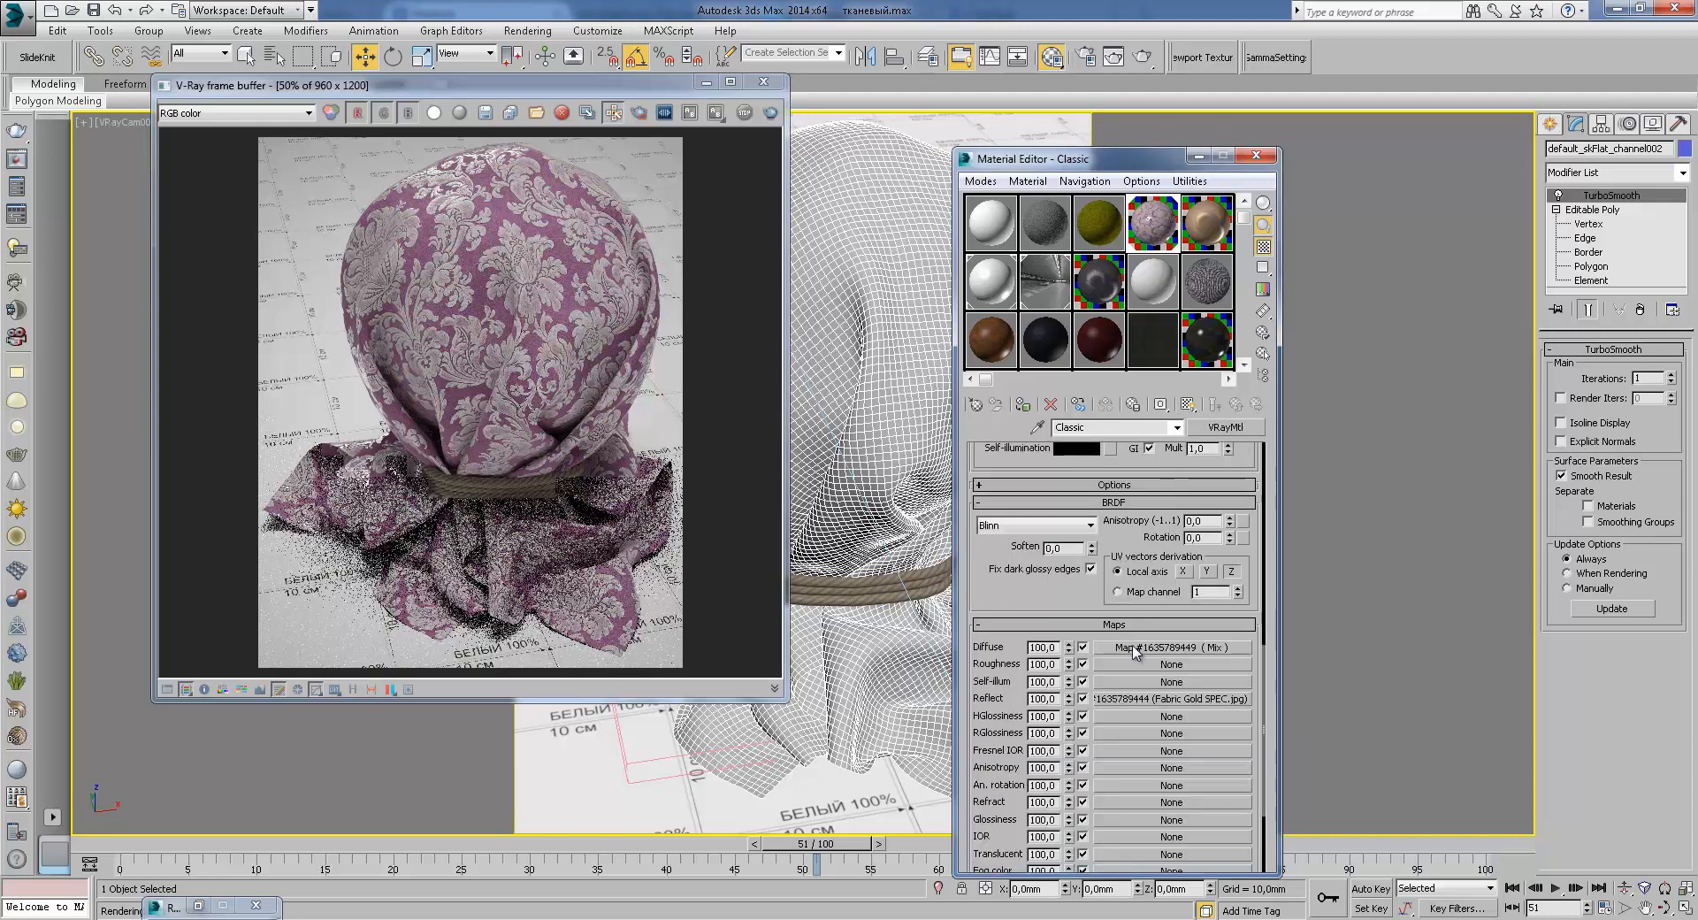
pyautogui.scroll(-10, 1015, 599)
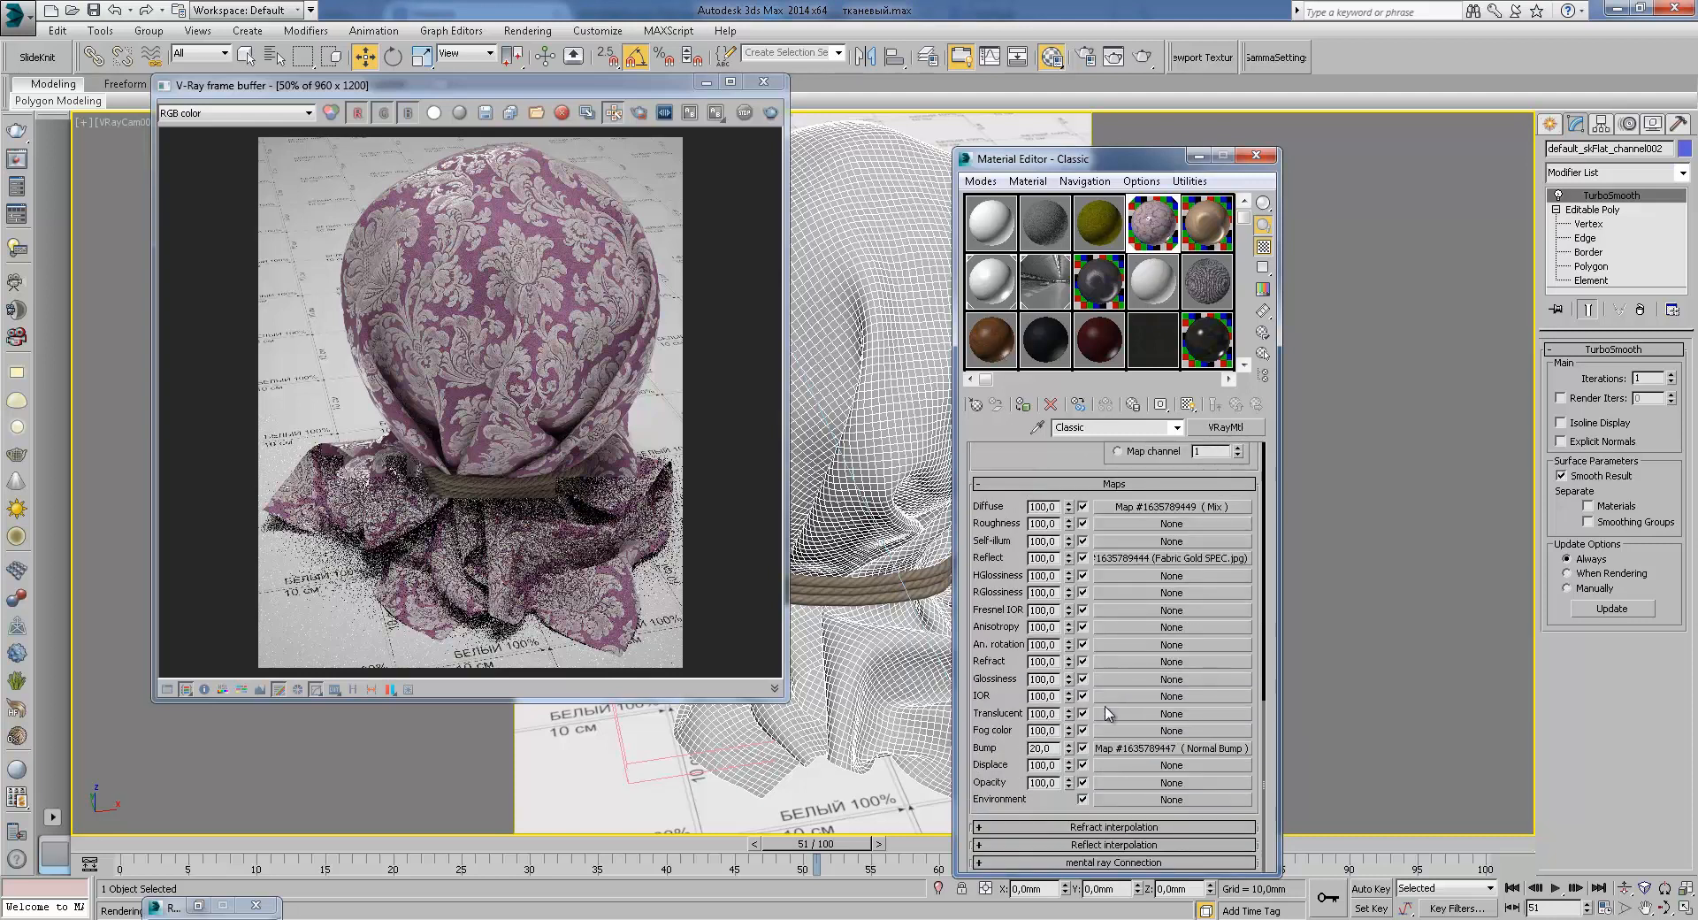
# Step: Inspect Classic's Normal Bump map and preview its Additional Bump Mix map enlarged
pyautogui.click(1135, 748)
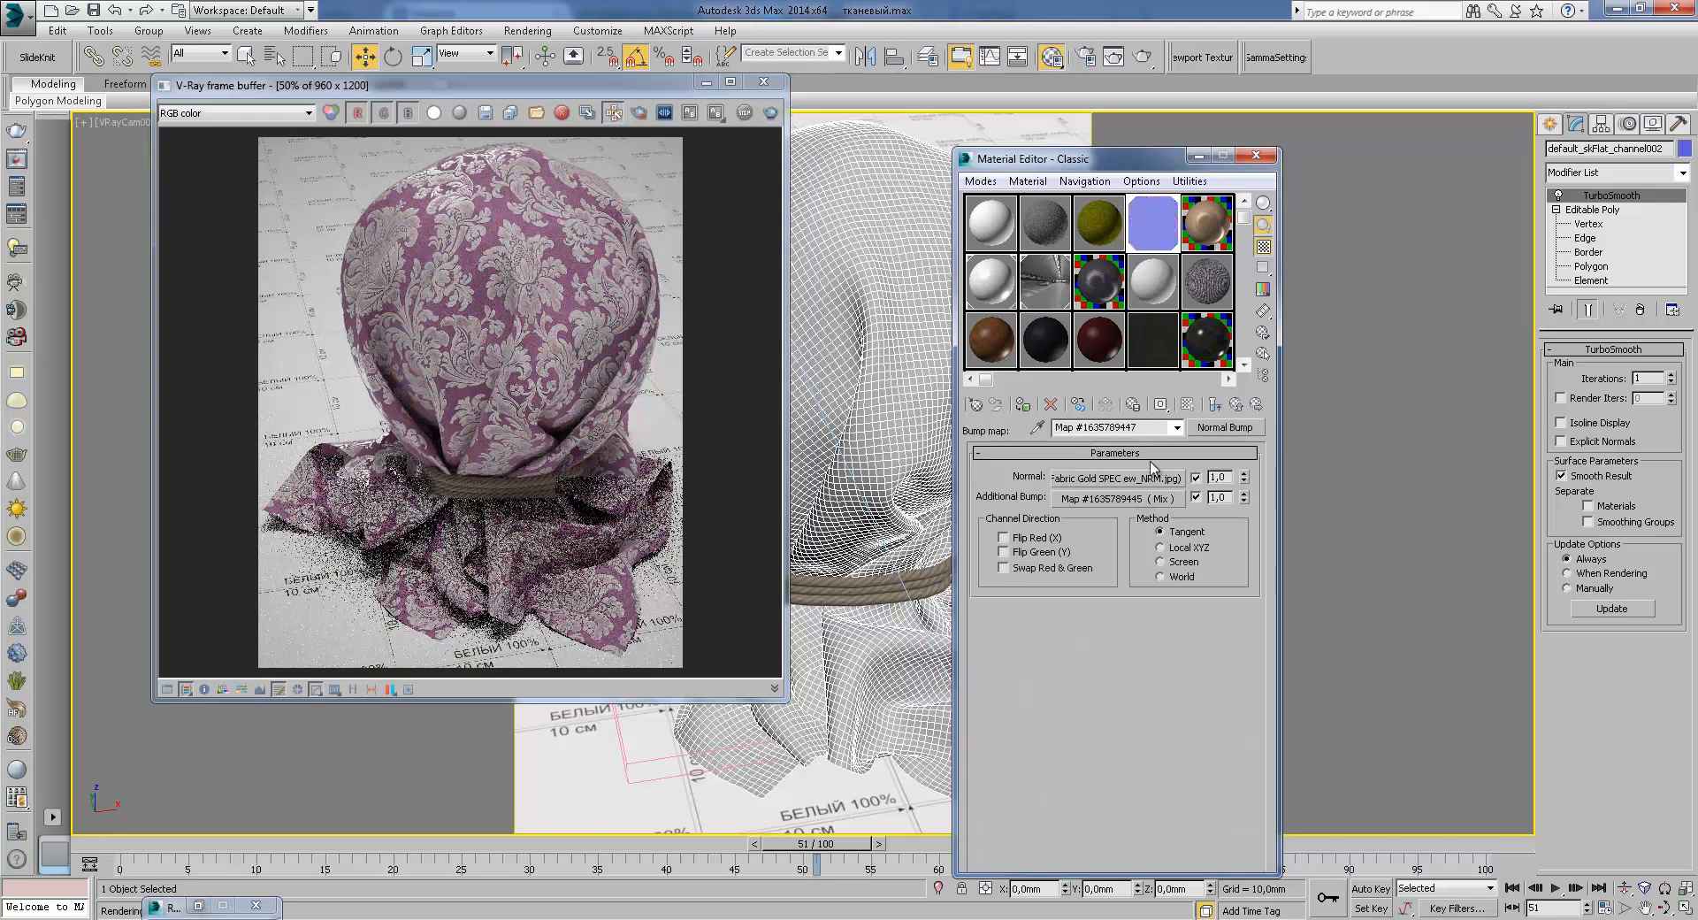
pyautogui.click(1150, 498)
pyautogui.click(1214, 404)
pyautogui.click(1158, 499)
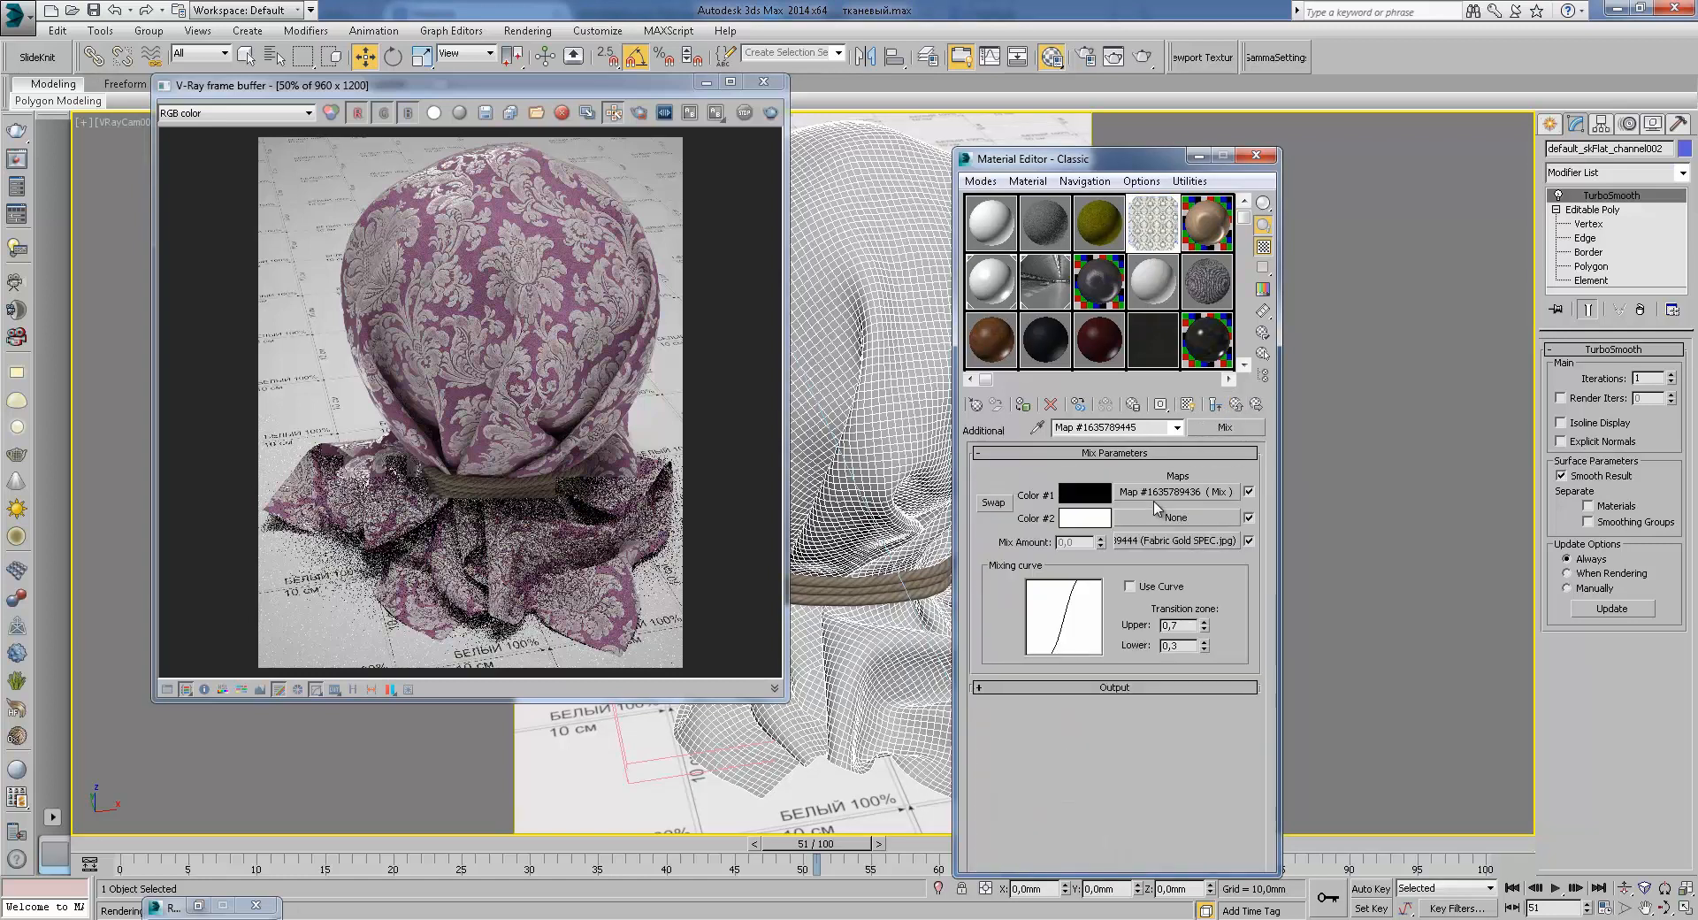
pyautogui.doubleClick(1172, 233)
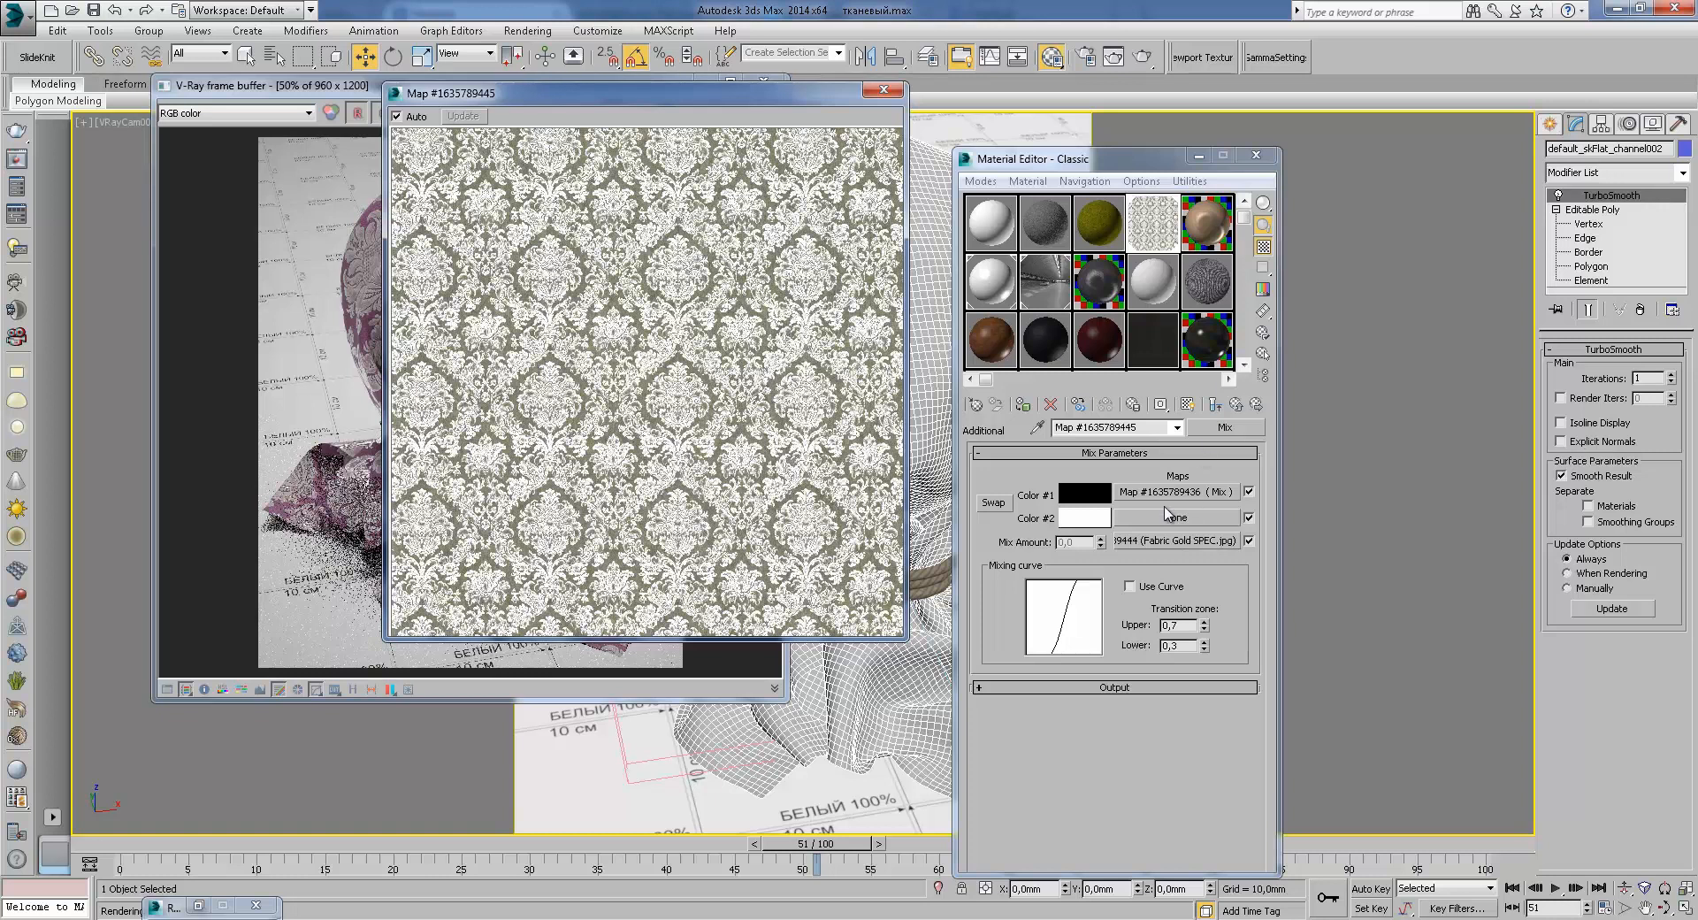
pyautogui.click(883, 90)
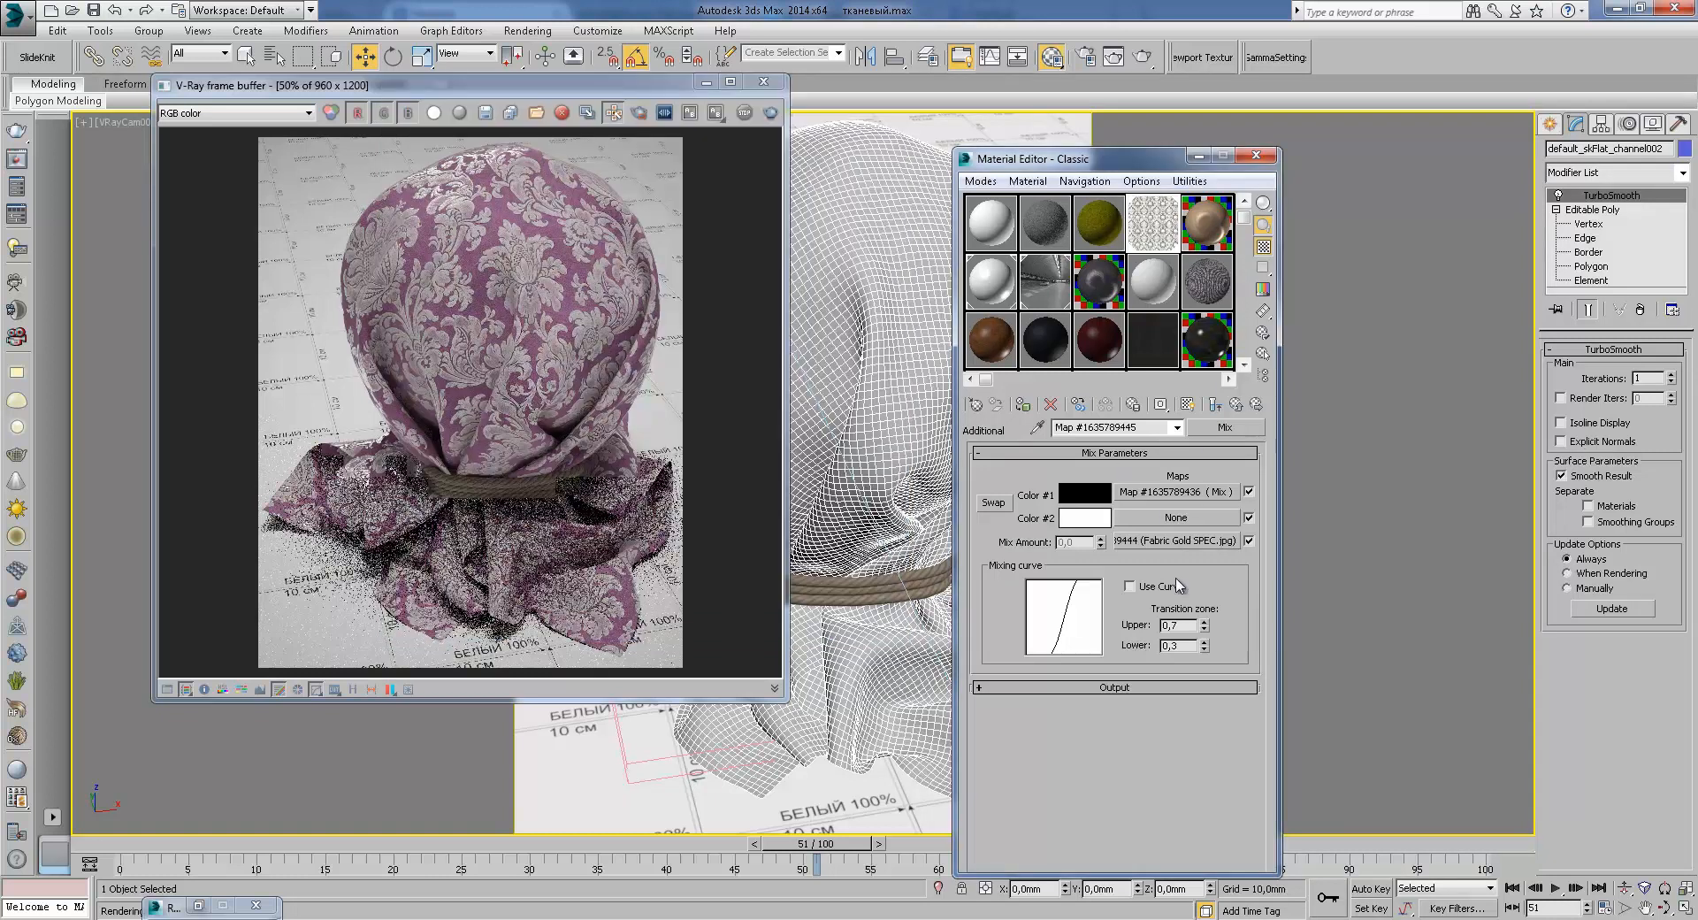
# Step: View the Fabric Gold SPEC.jpg image used as the bump's Mix Amount and return to Classic's top level
pyautogui.click(1204, 540)
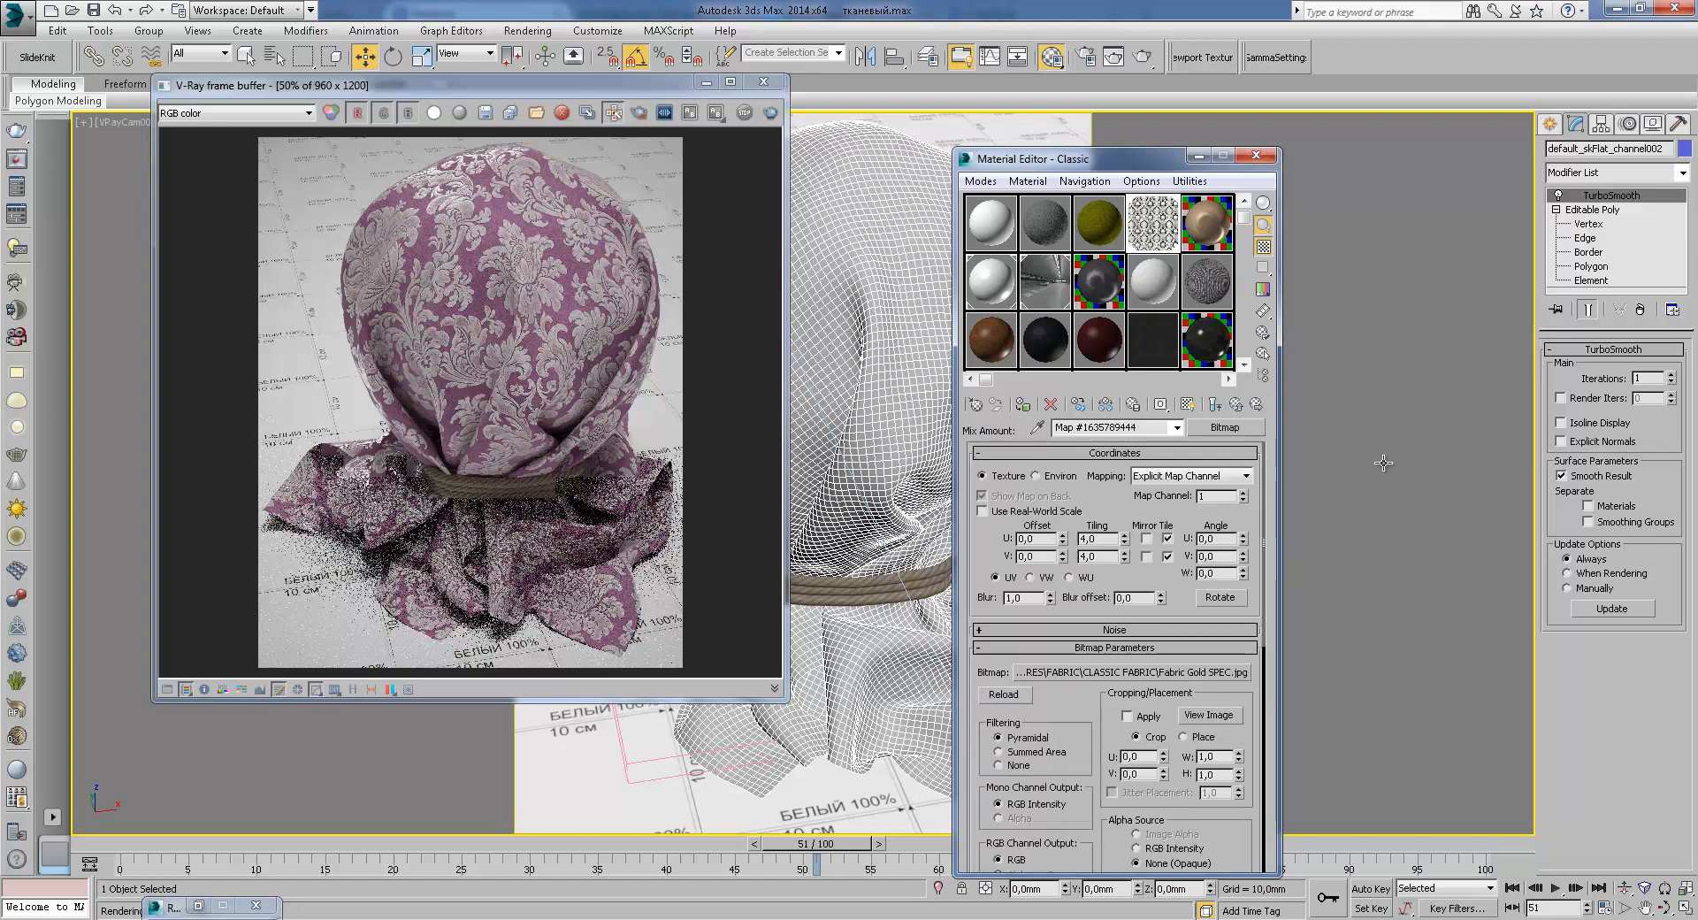
pyautogui.click(1234, 718)
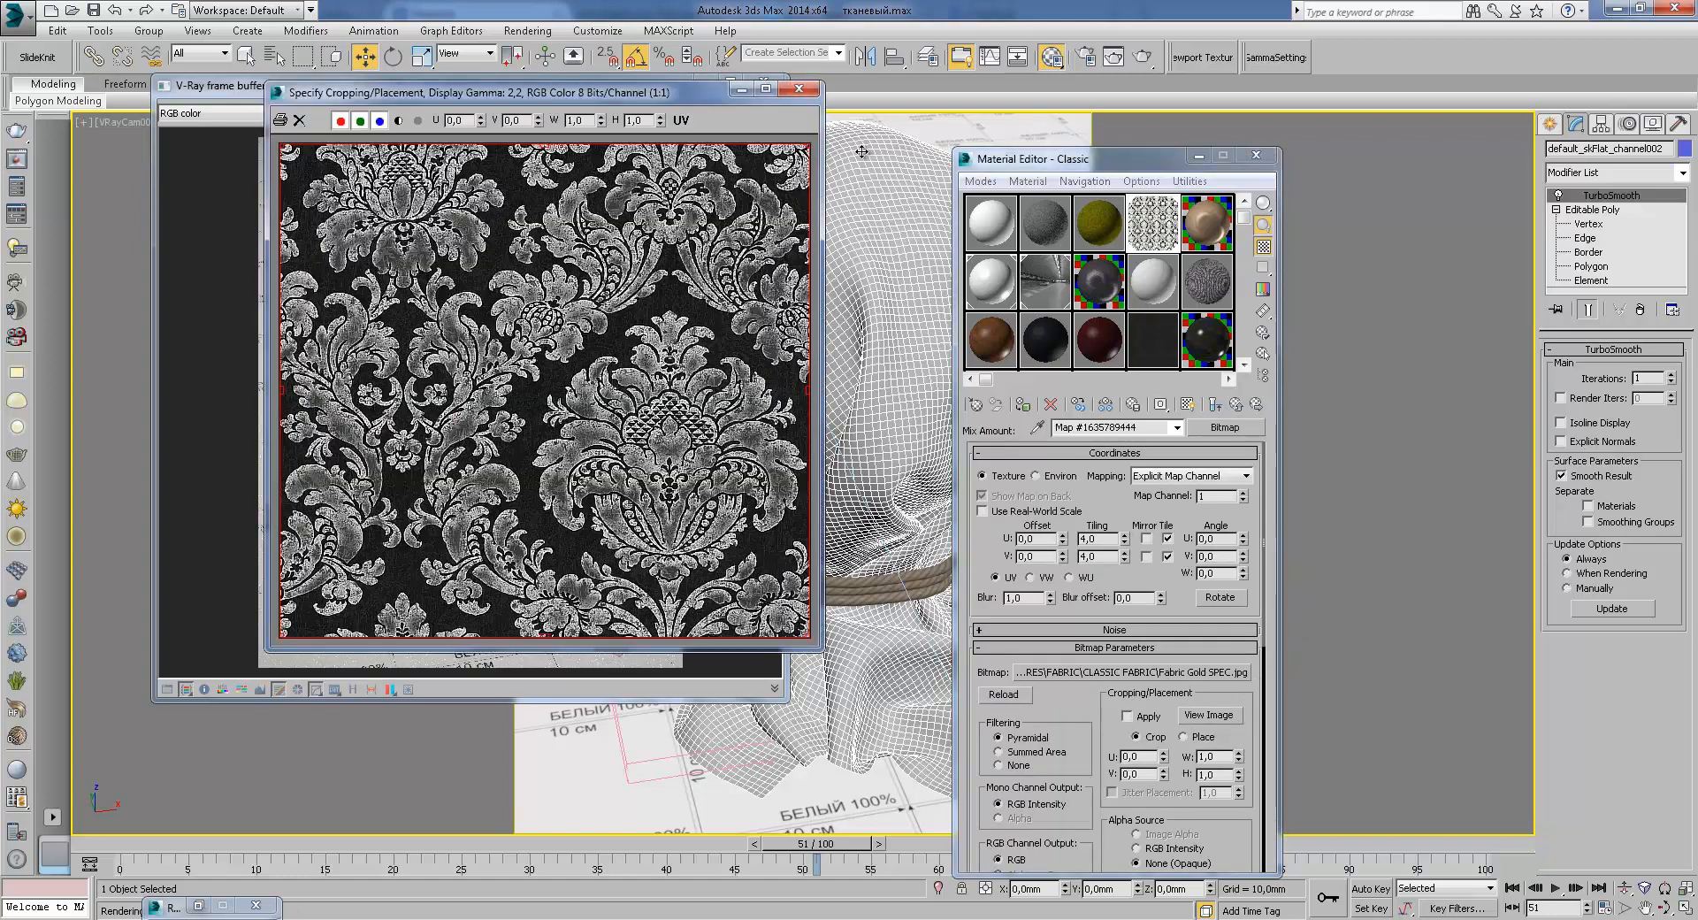
pyautogui.click(809, 90)
pyautogui.click(1236, 404)
pyautogui.click(1235, 405)
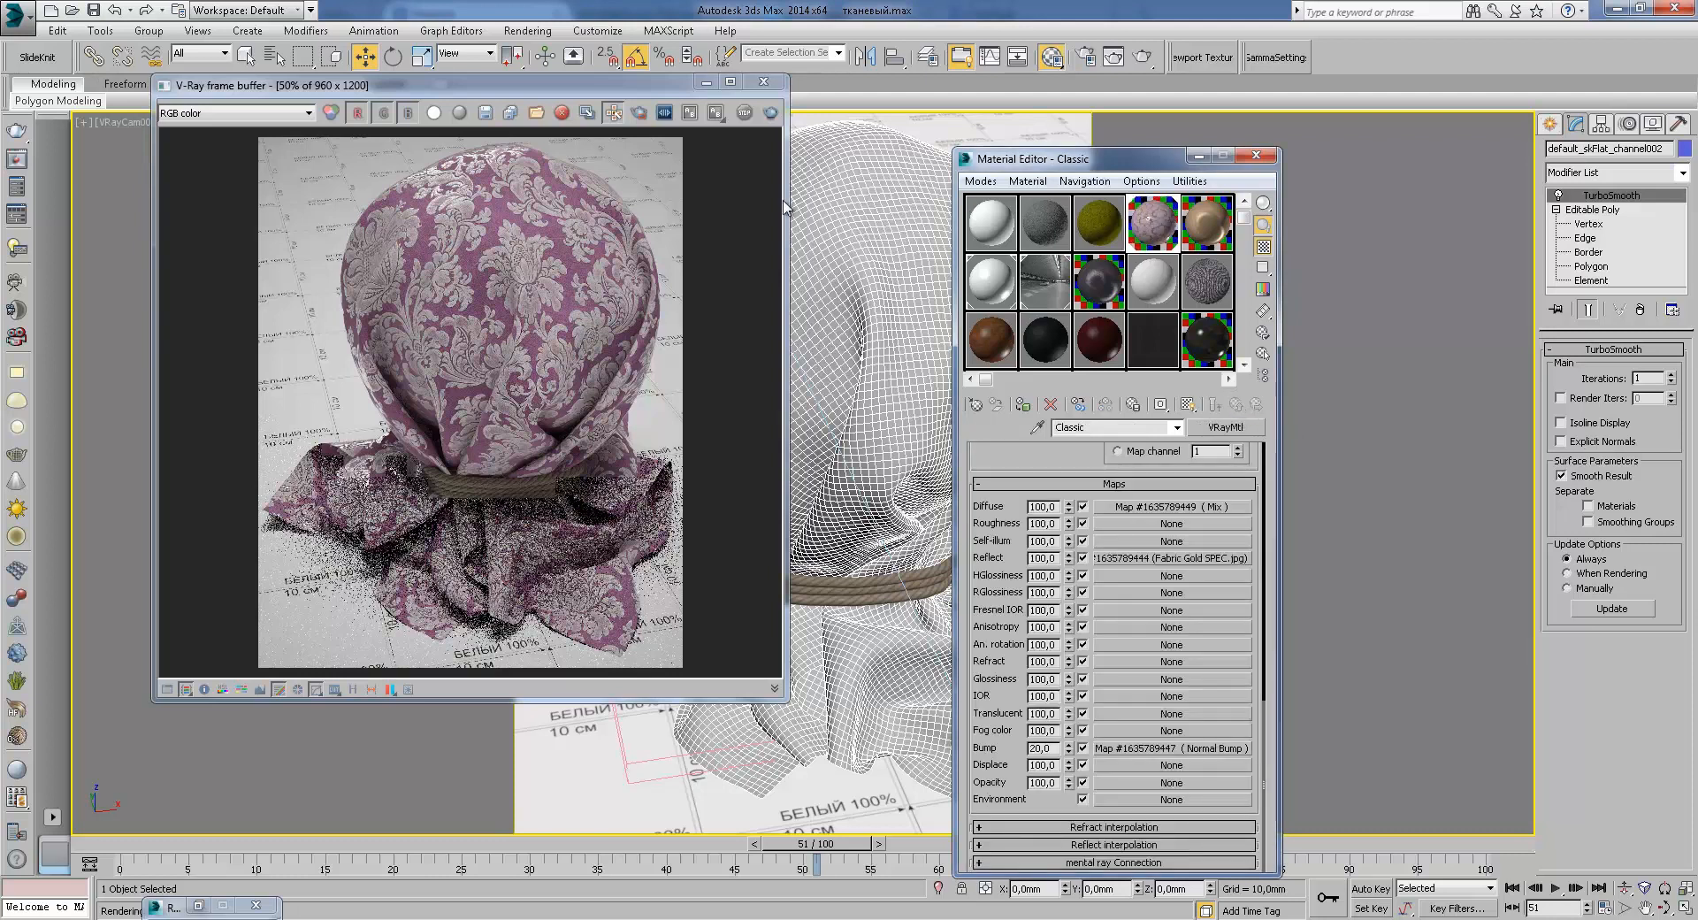
# Step: Close the render window and bring up the Atlas material's settings
pyautogui.click(762, 82)
pyautogui.click(1205, 227)
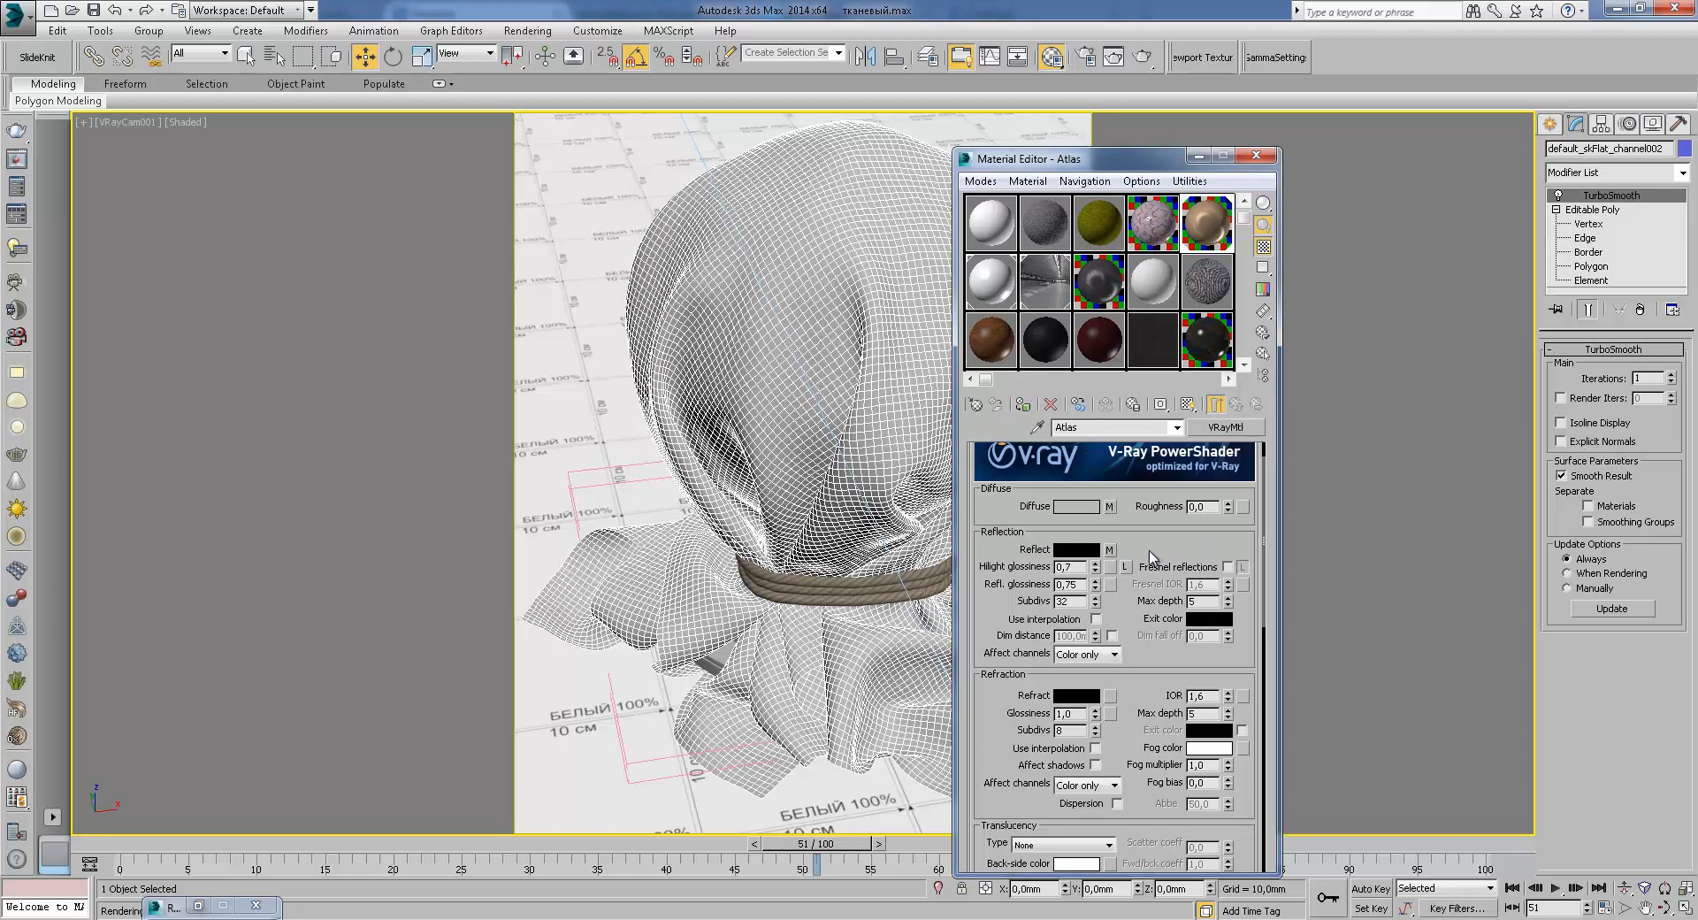
# Step: Inspect the Falloff map in Atlas's Diffuse slot, including its two colours, Towards / Away type and Mix Curve
pyautogui.click(1110, 507)
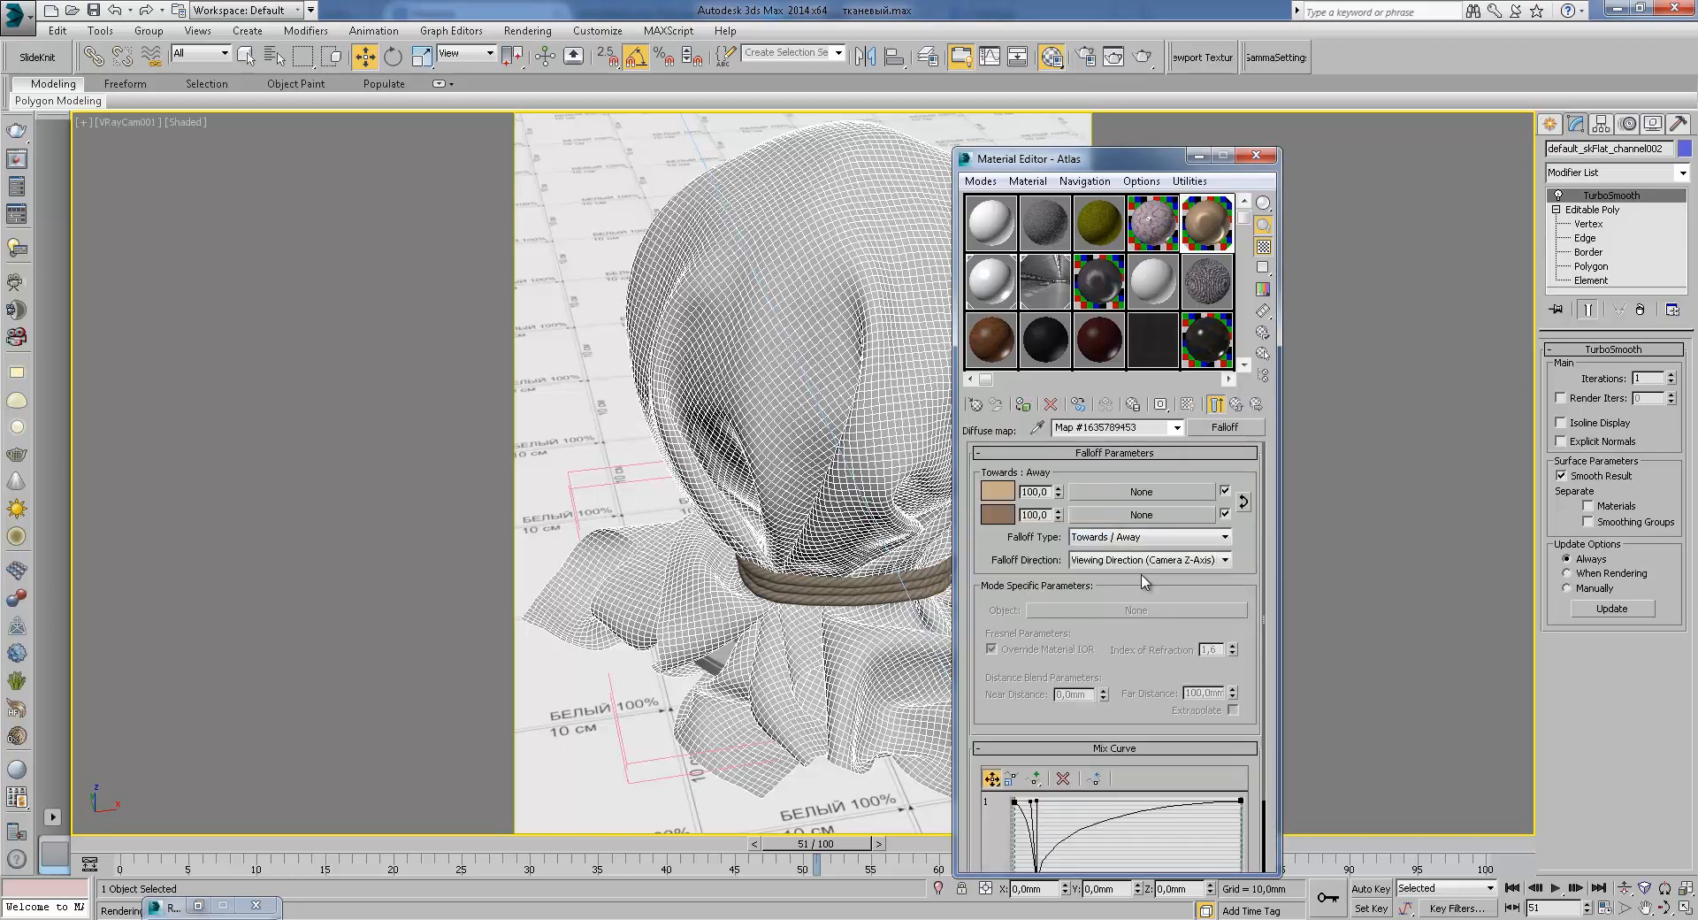
pyautogui.moveTo(1160, 676); pyautogui.dragTo(1147, 613)
pyautogui.moveTo(1144, 683); pyautogui.dragTo(1150, 502)
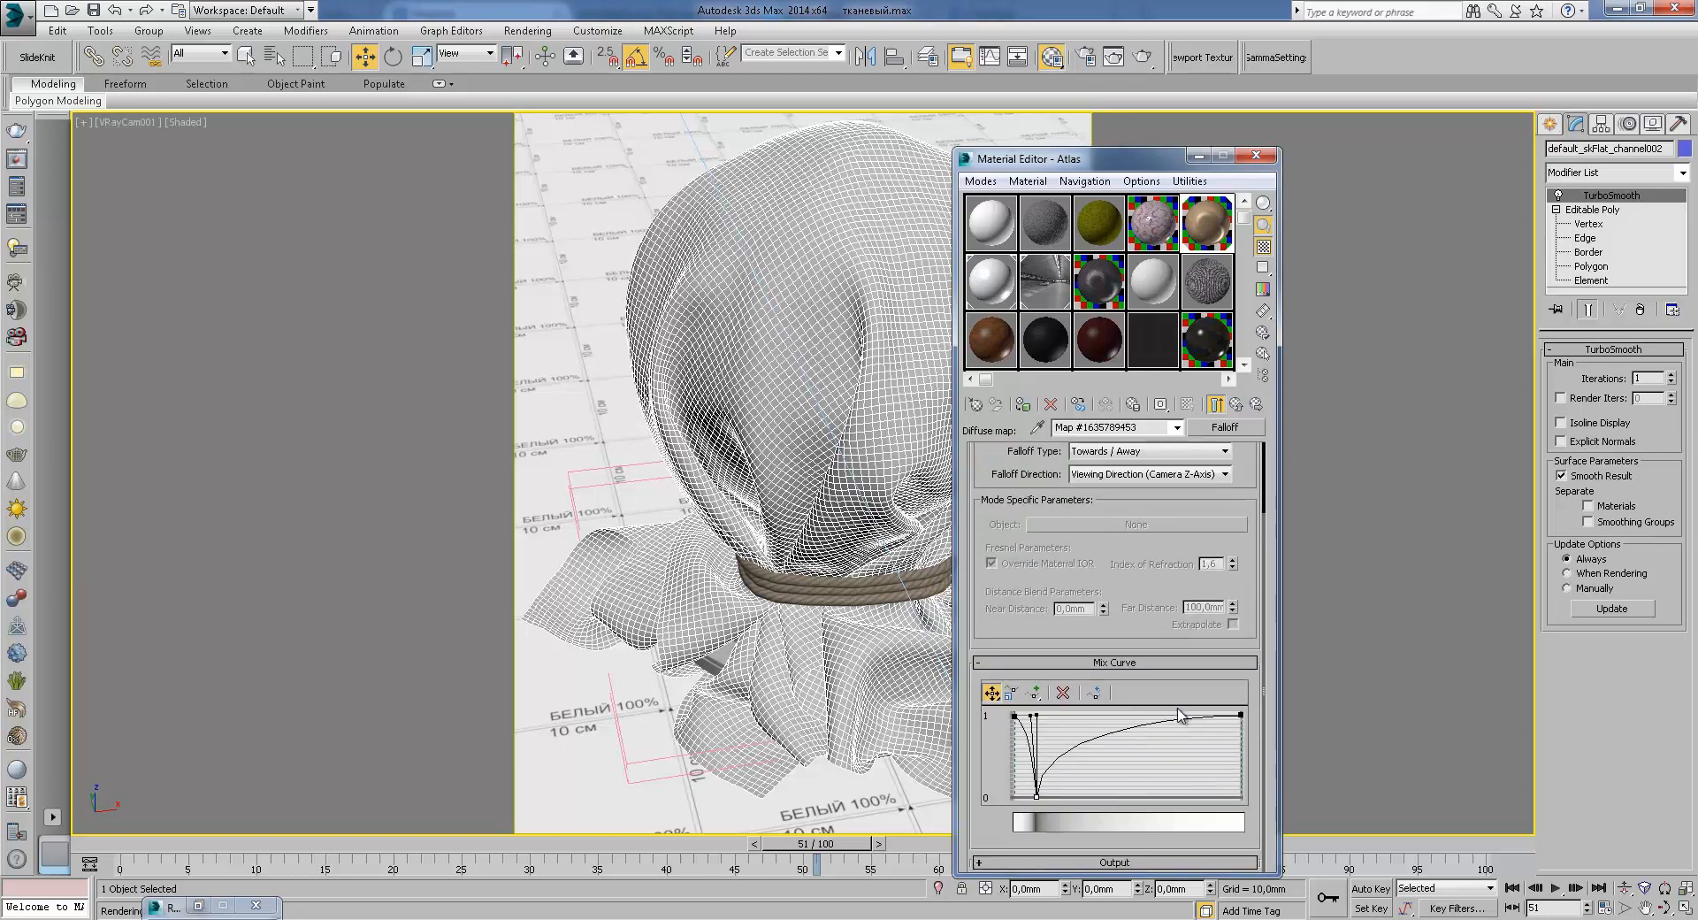
pyautogui.moveTo(1248, 558); pyautogui.dragTo(1244, 689)
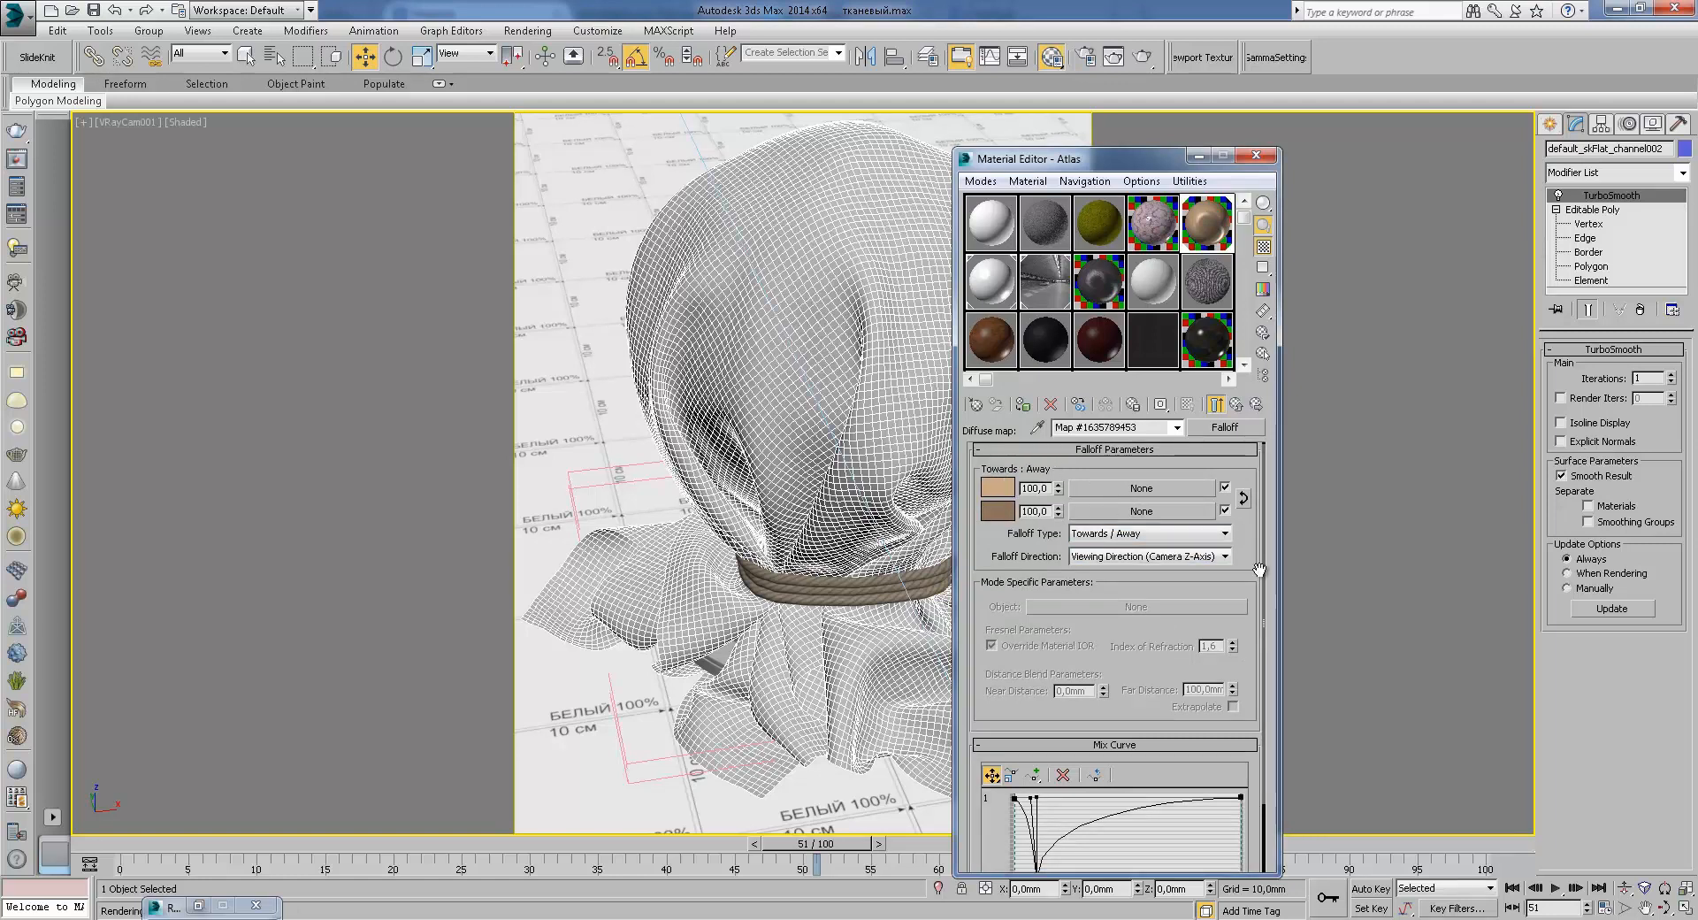
pyautogui.moveTo(1259, 608); pyautogui.dragTo(1262, 524)
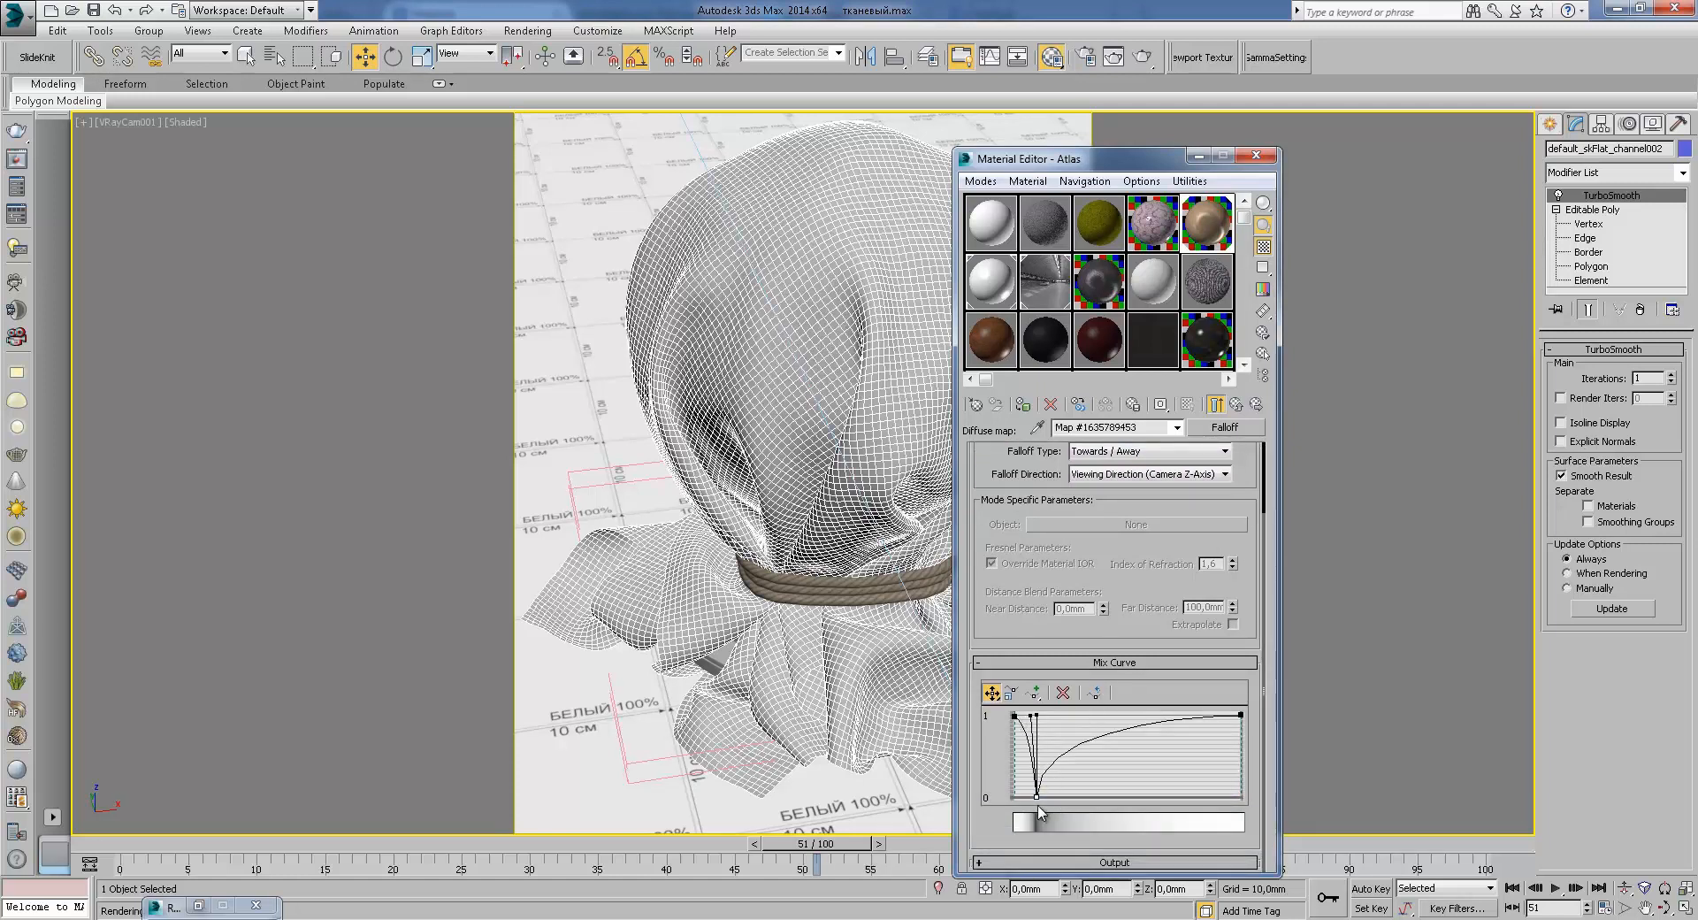
pyautogui.moveTo(1024, 711); pyautogui.dragTo(1032, 723)
# Step: Preview the Diffuse Falloff on an enlarged material sample, close the preview and return to Atlas's top level
pyautogui.doubleClick(1169, 246)
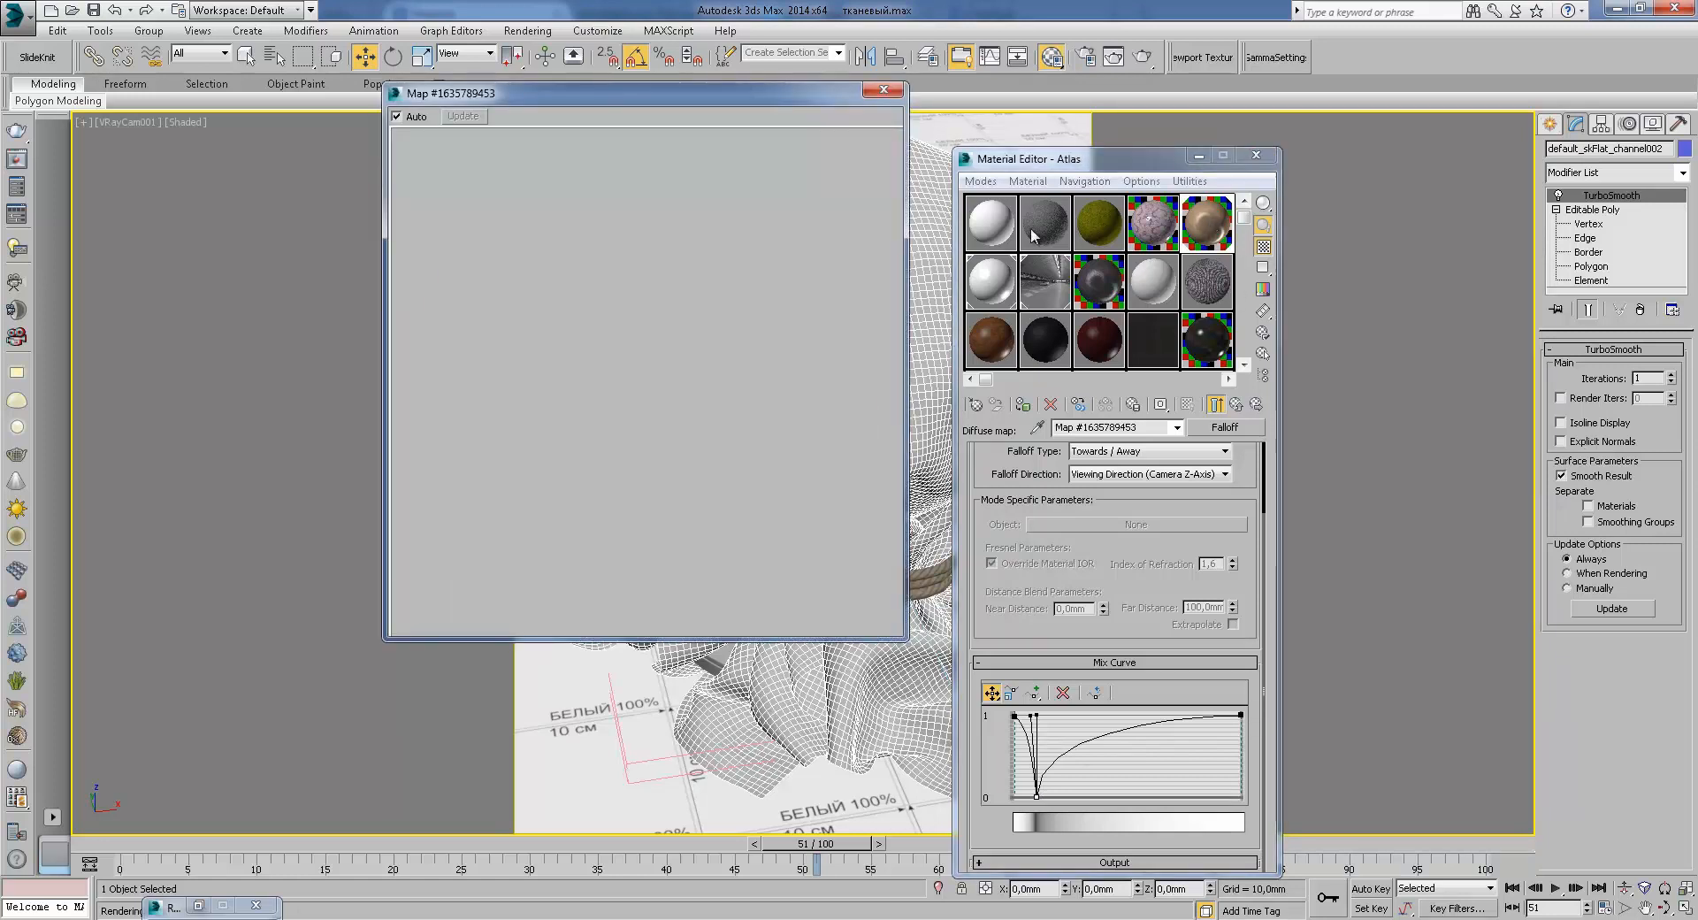
pyautogui.moveTo(1153, 568); pyautogui.dragTo(1164, 740)
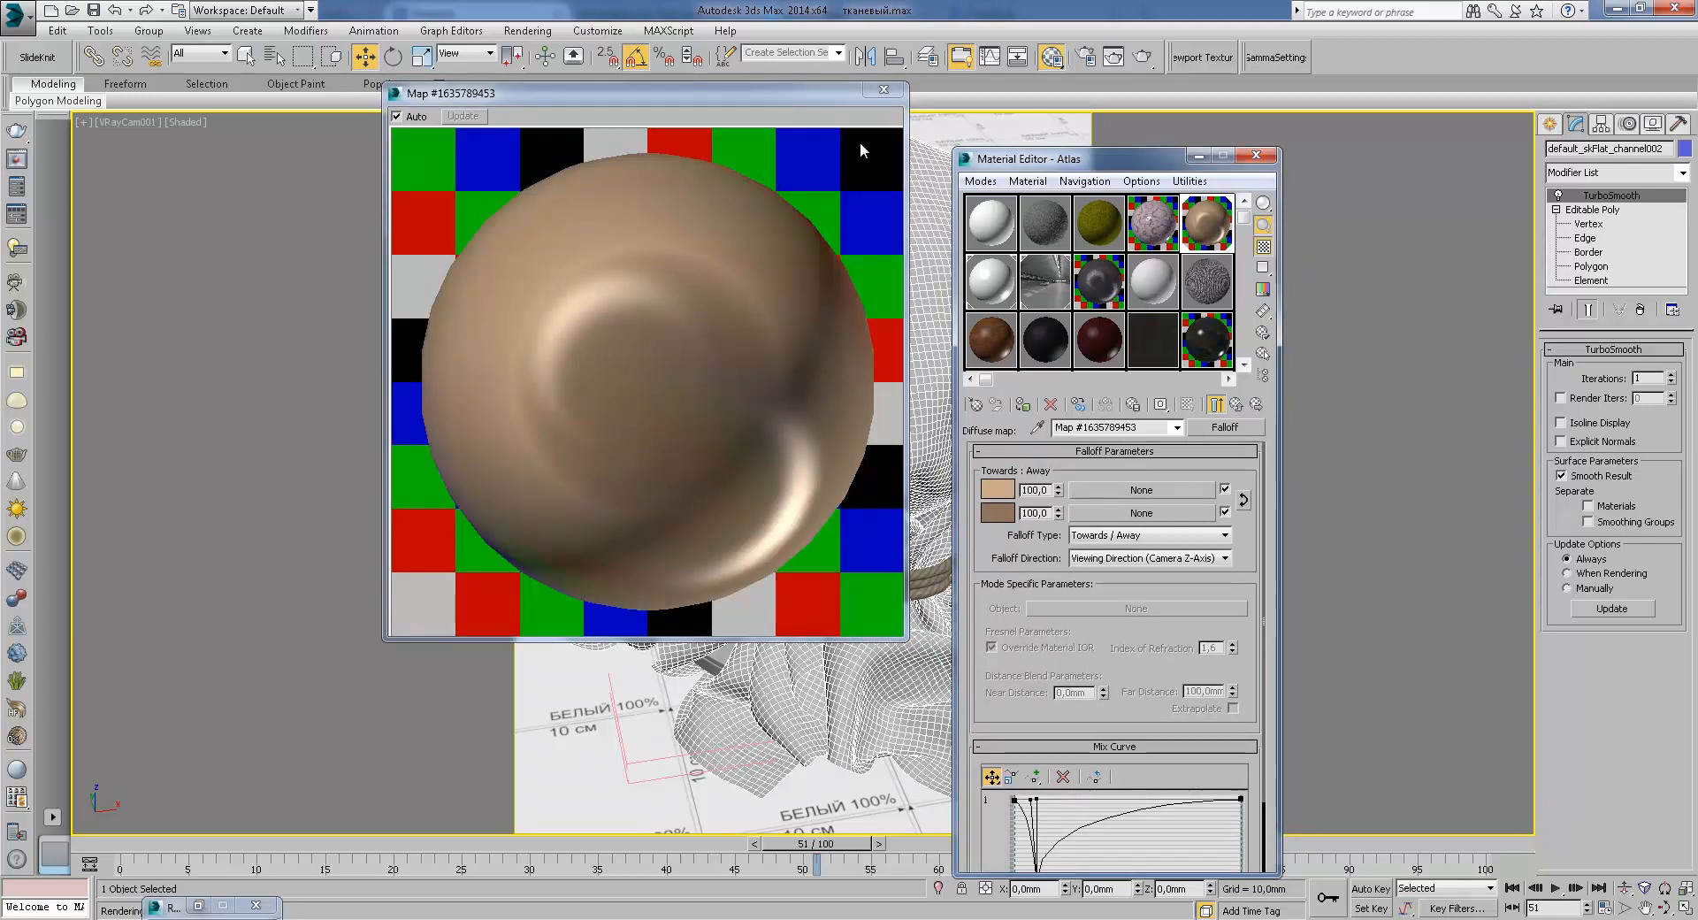
pyautogui.click(883, 89)
pyautogui.click(1237, 404)
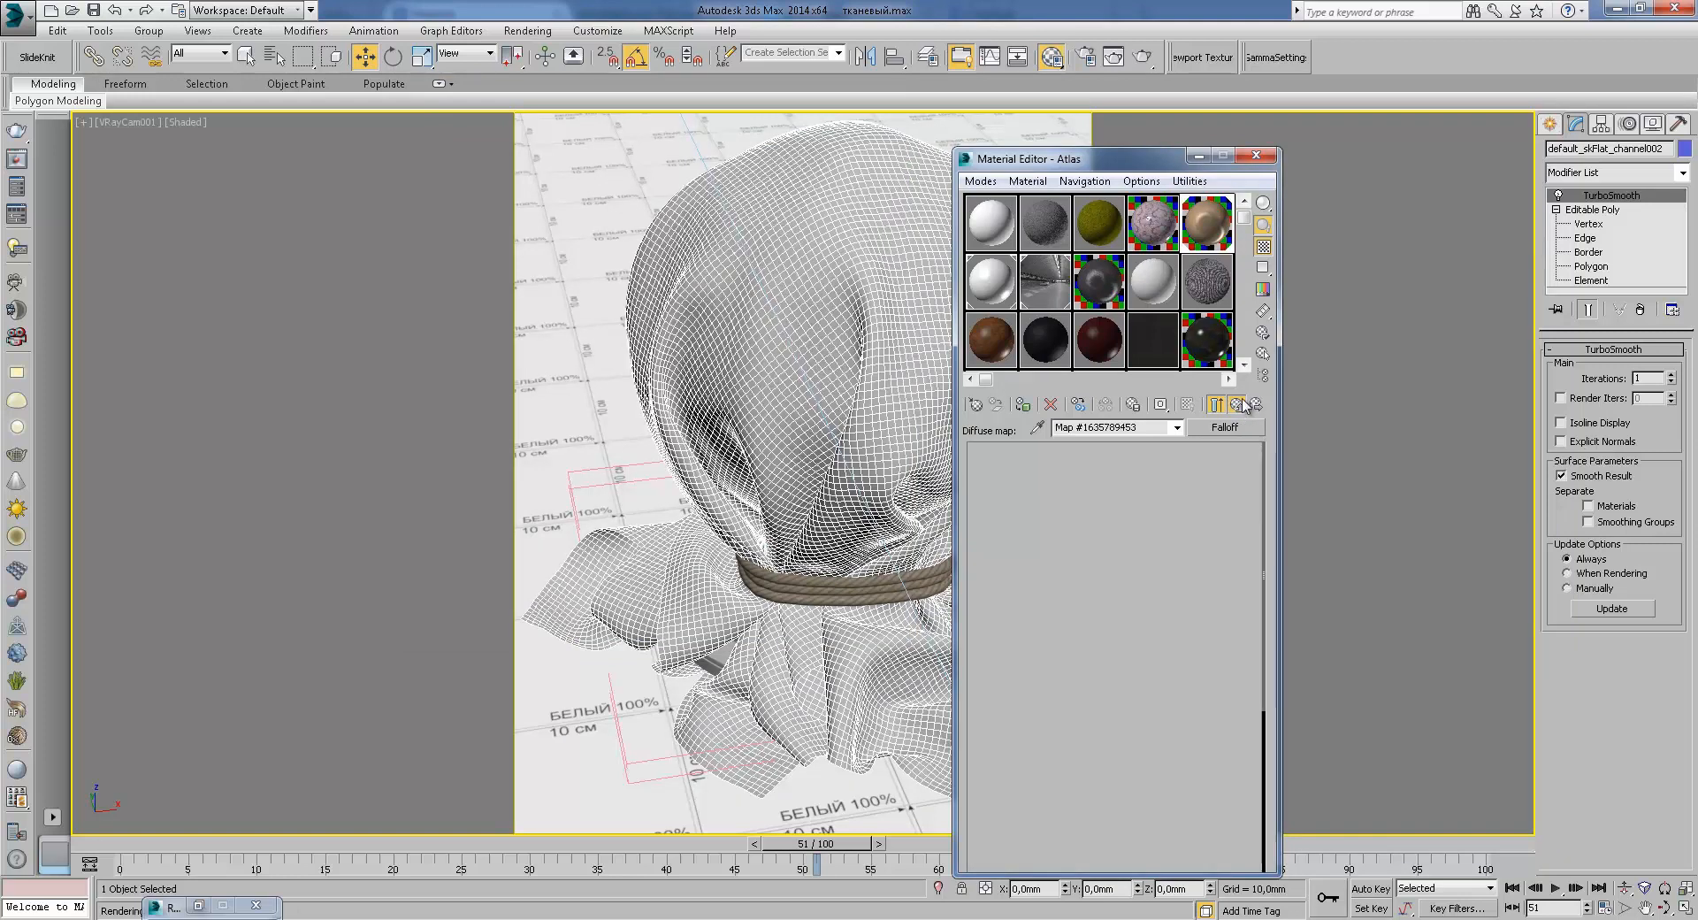
# Step: Review Atlas's BRDF settings and map list, and look into the Falloff map in its Reflect slot
pyautogui.moveTo(1147, 752); pyautogui.dragTo(1156, 372)
pyautogui.scroll(-2, 1088, 504)
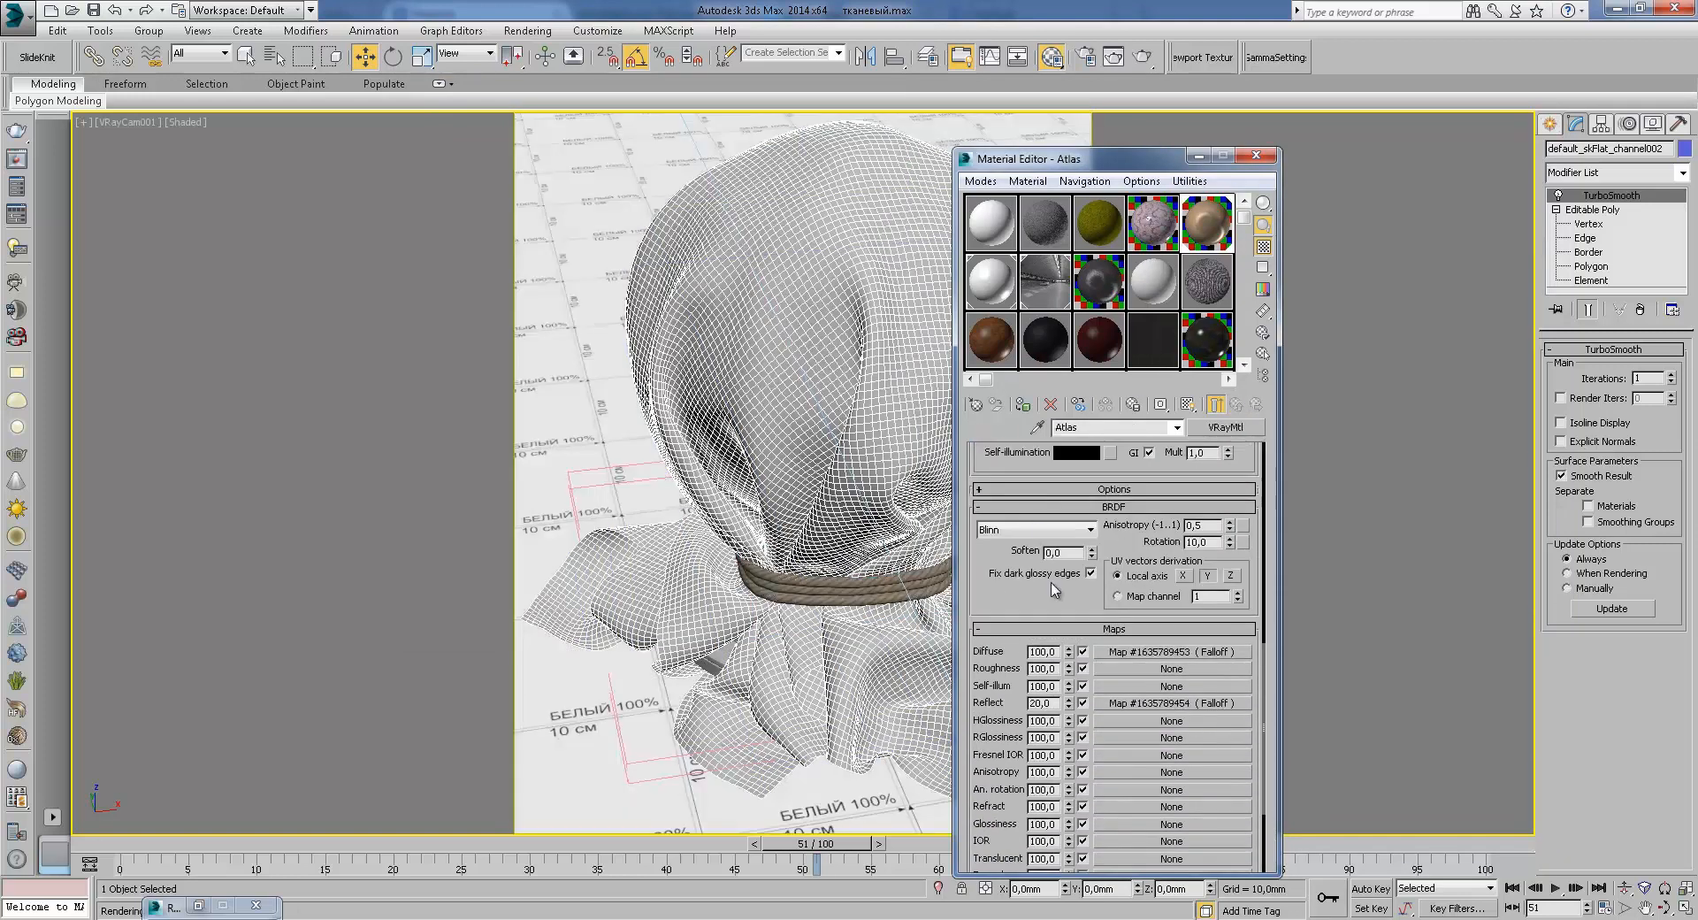
pyautogui.scroll(-3, 991, 611)
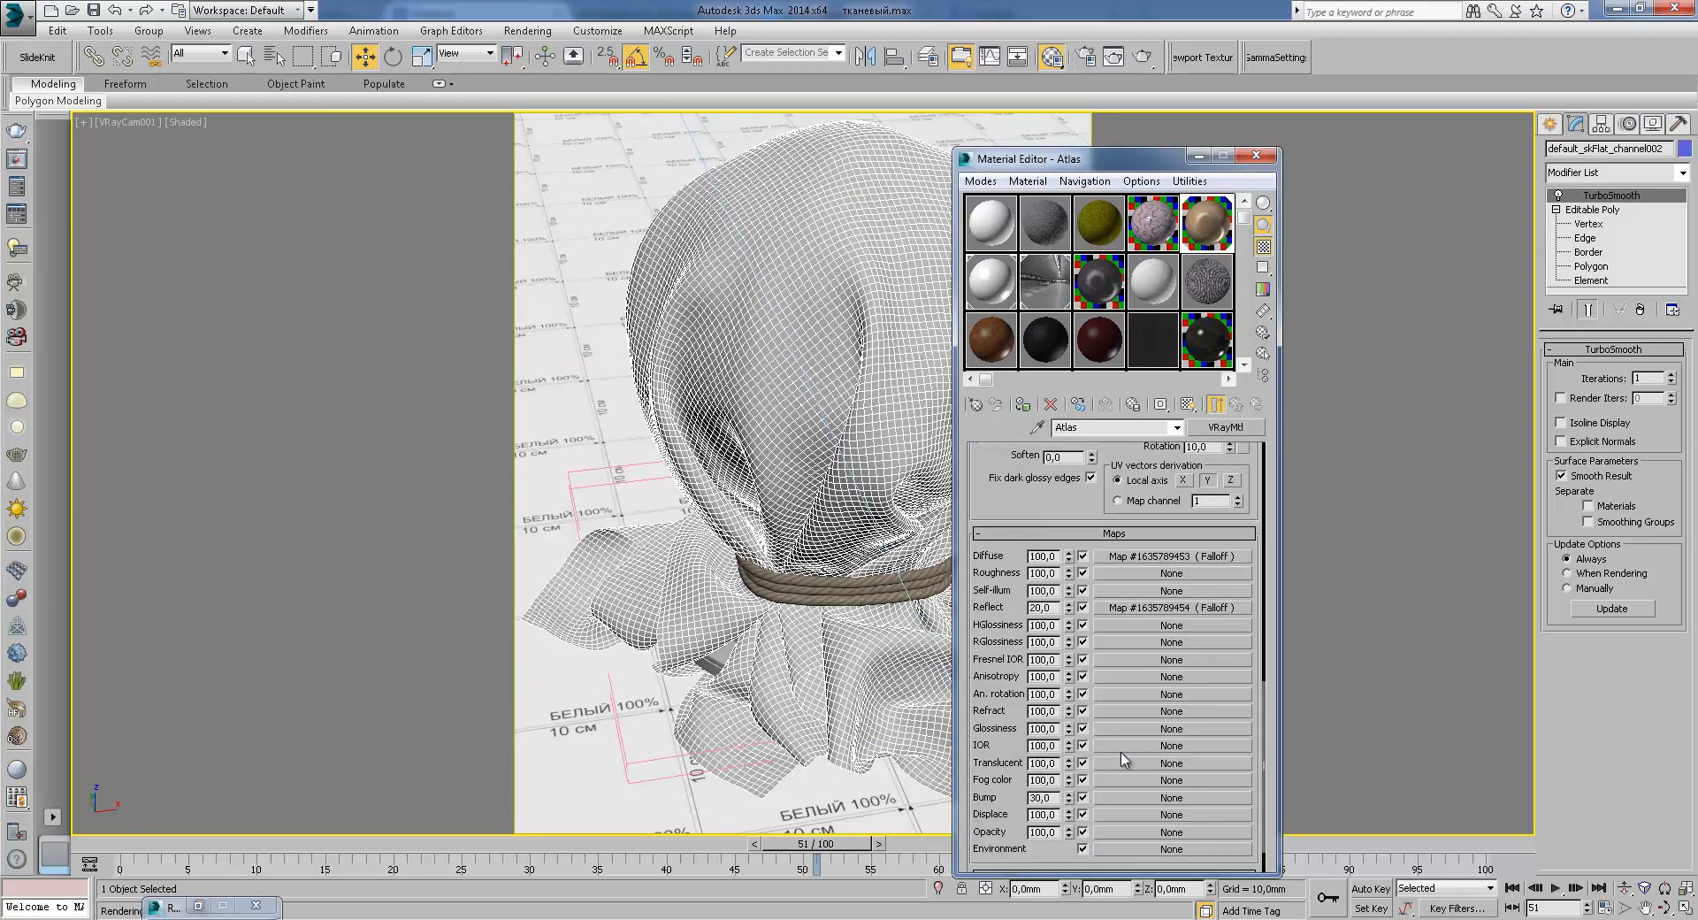
pyautogui.click(1133, 607)
pyautogui.moveTo(1248, 656); pyautogui.dragTo(1276, 736)
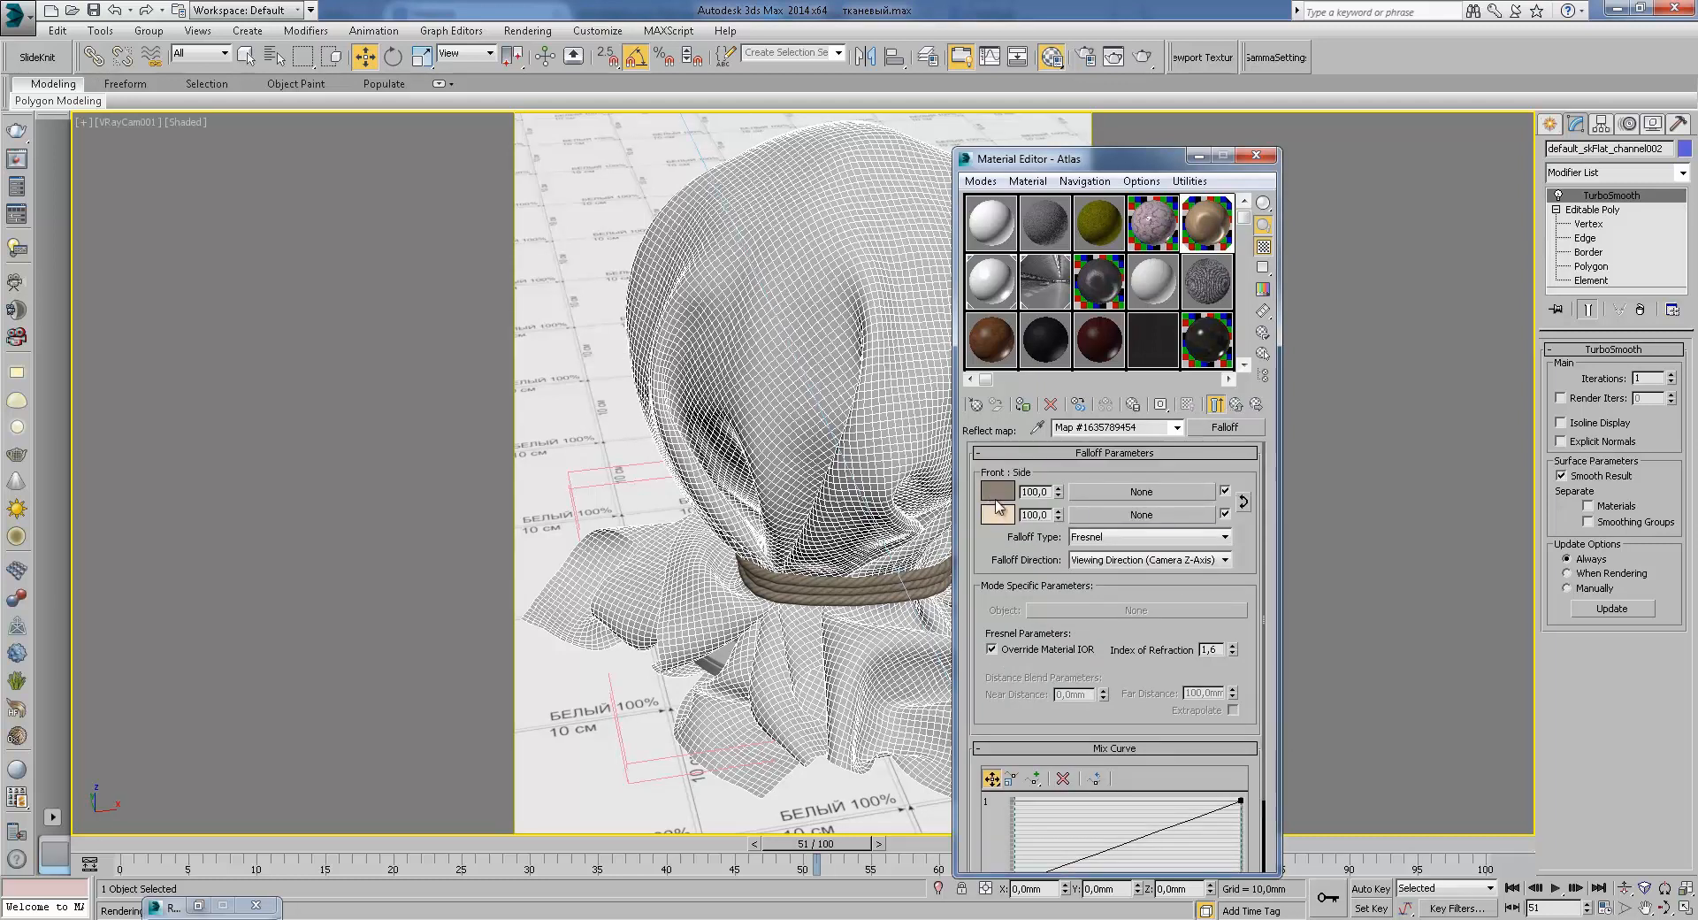
pyautogui.click(1236, 405)
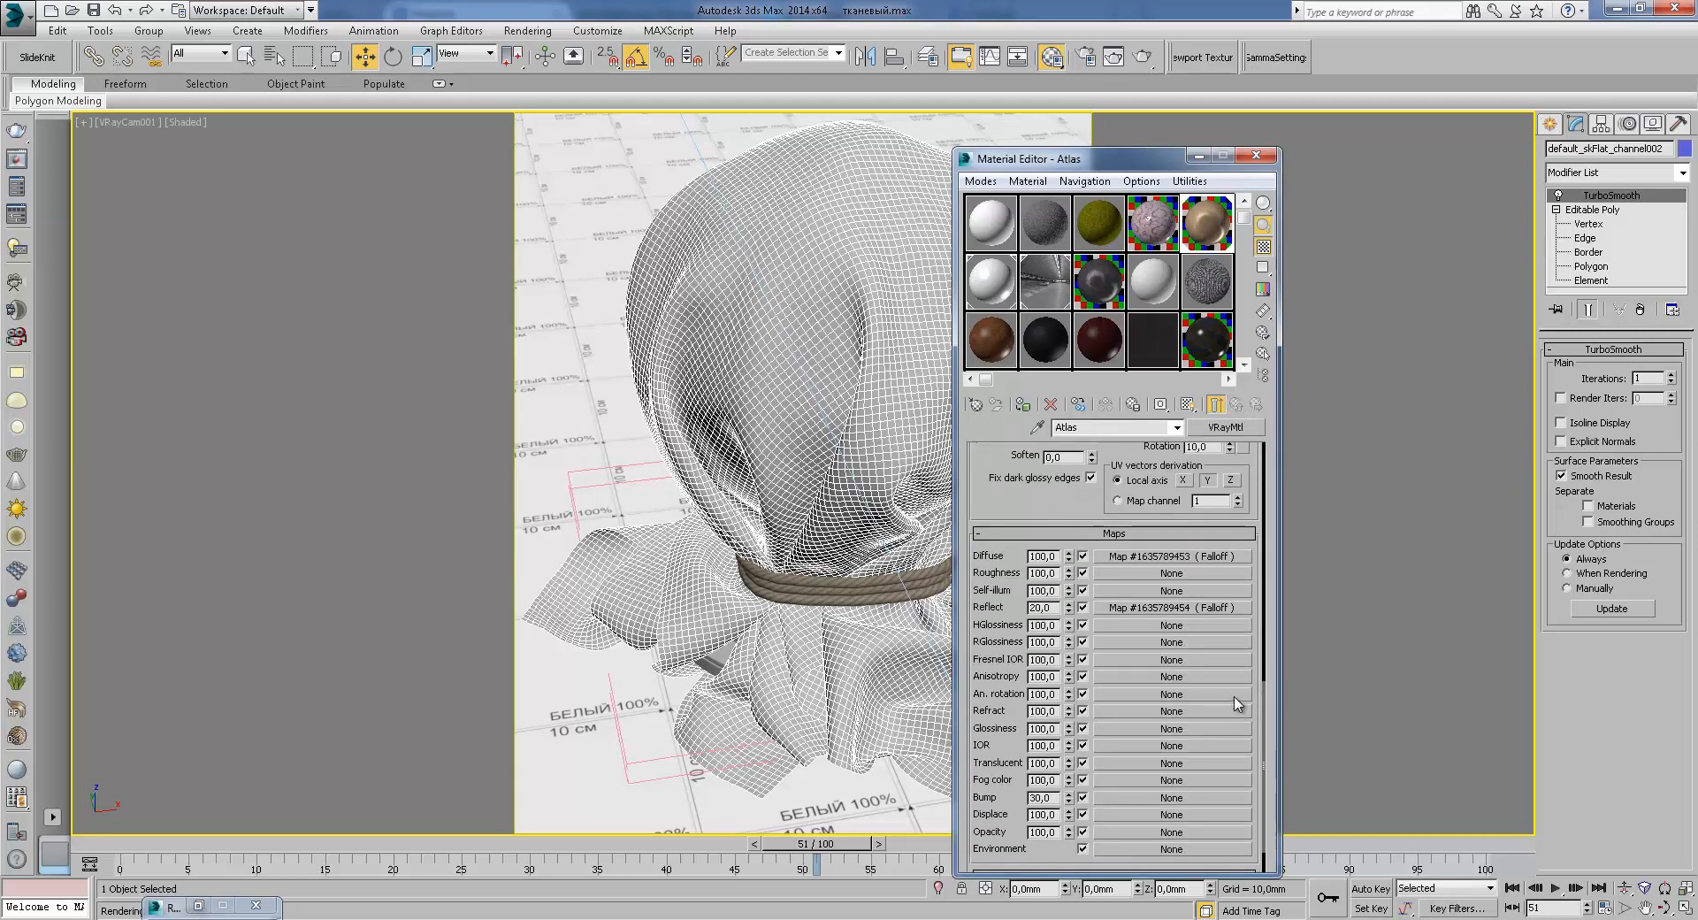
# Step: Check the RGB values of the Reflect Falloff's front and side colours without changing them
pyautogui.click(1201, 609)
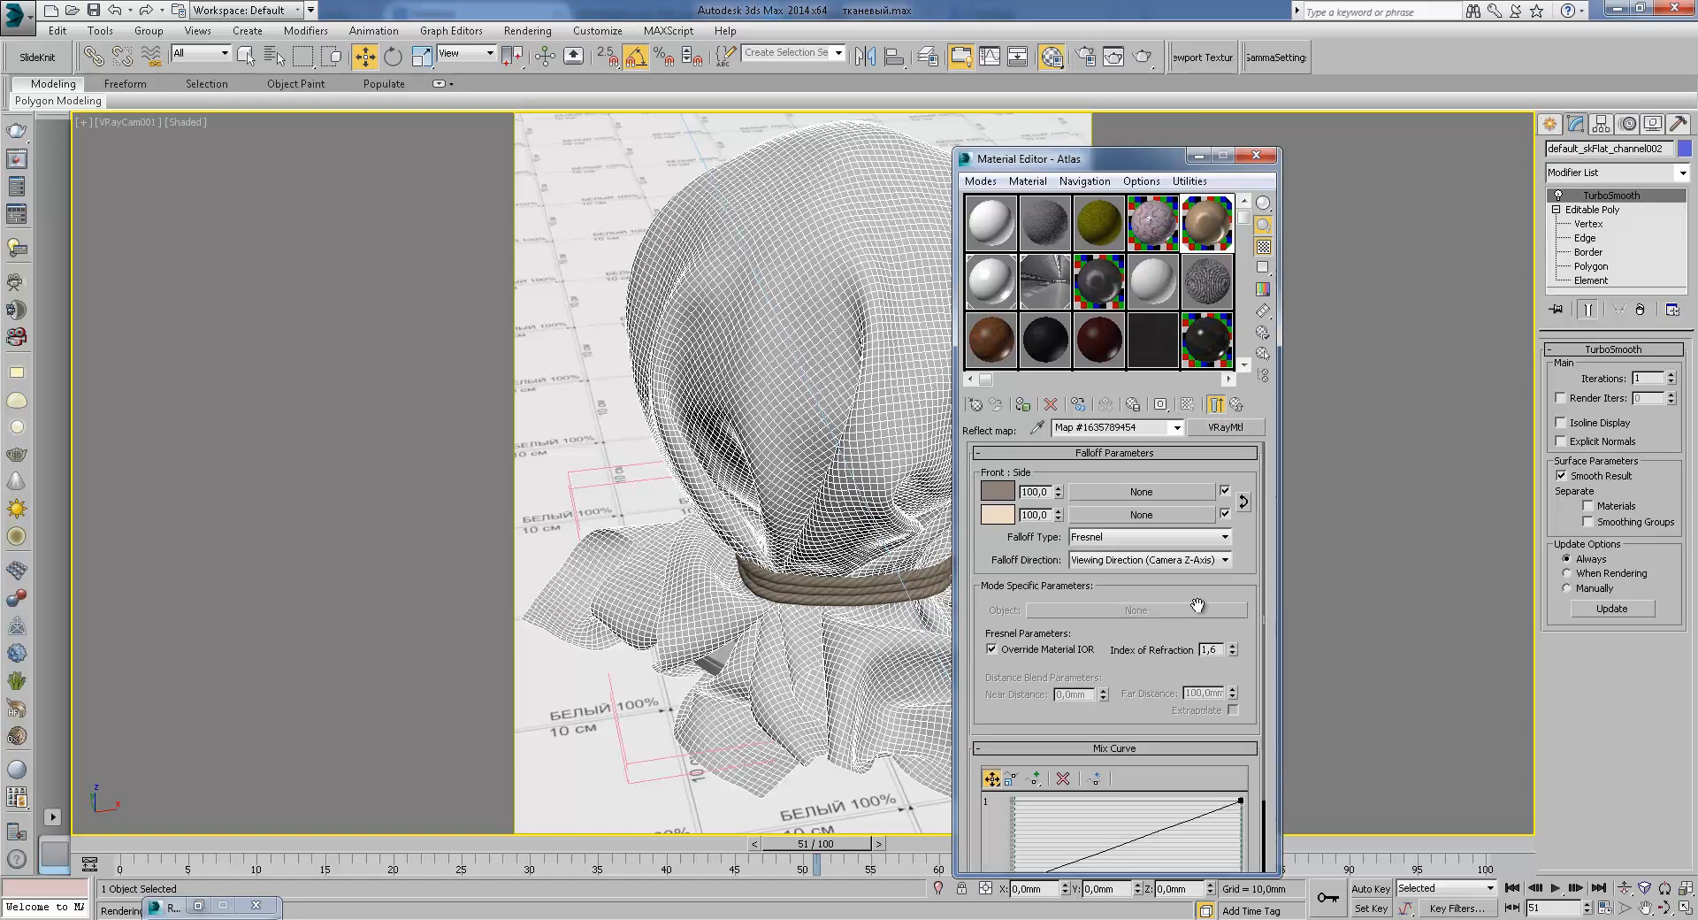
pyautogui.click(995, 492)
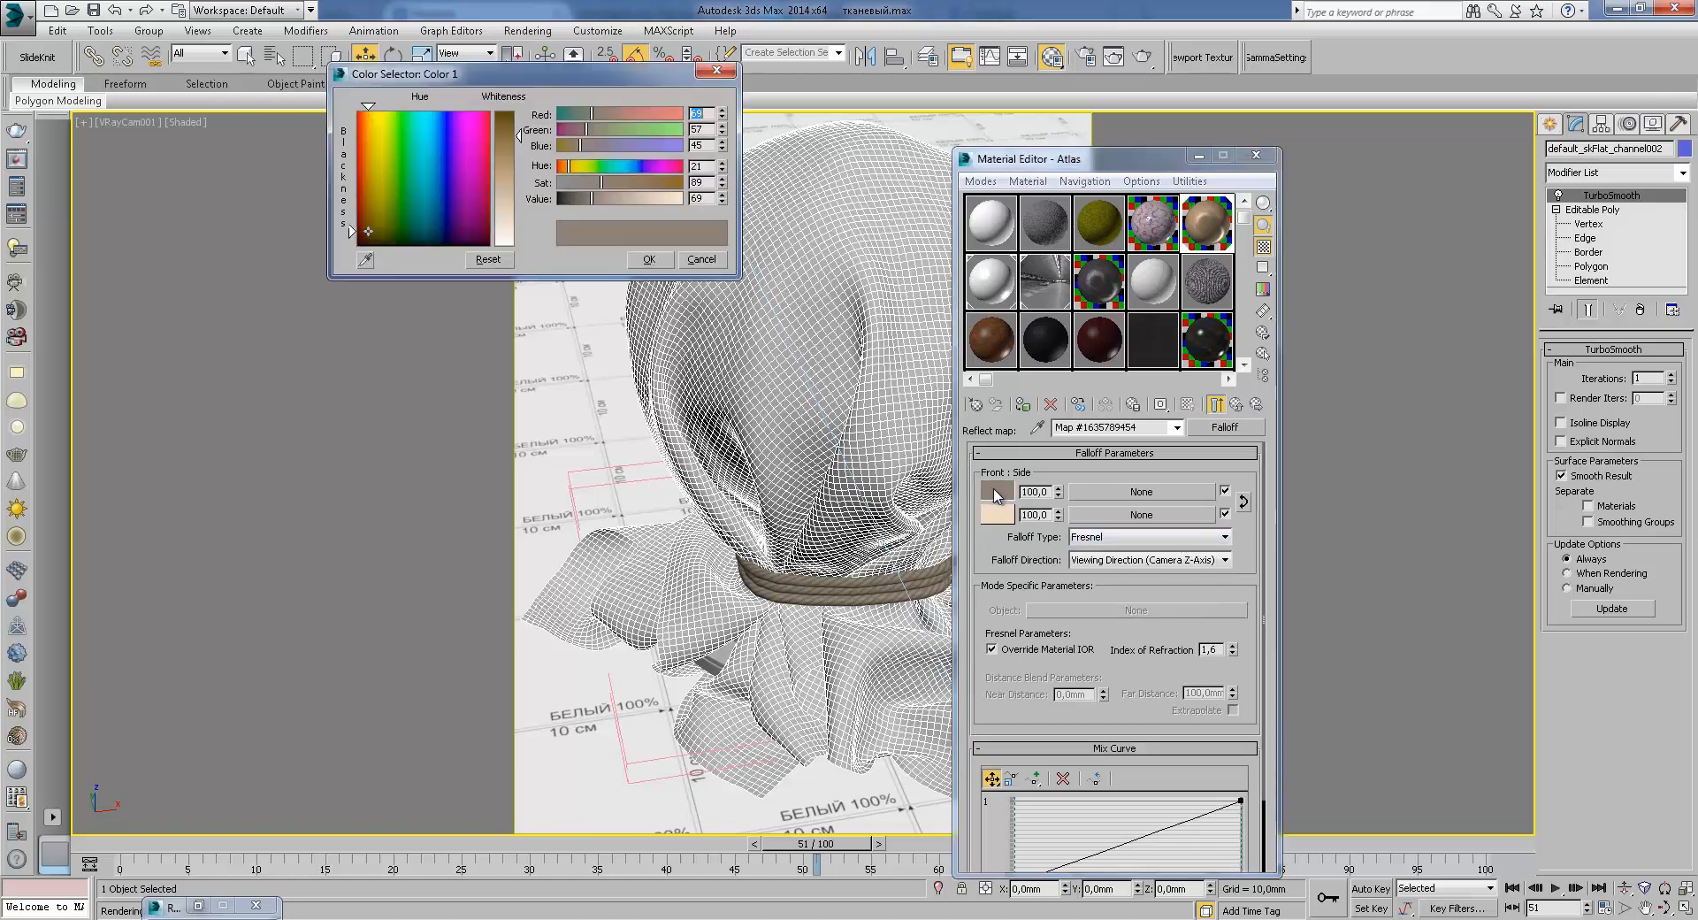
pyautogui.click(701, 260)
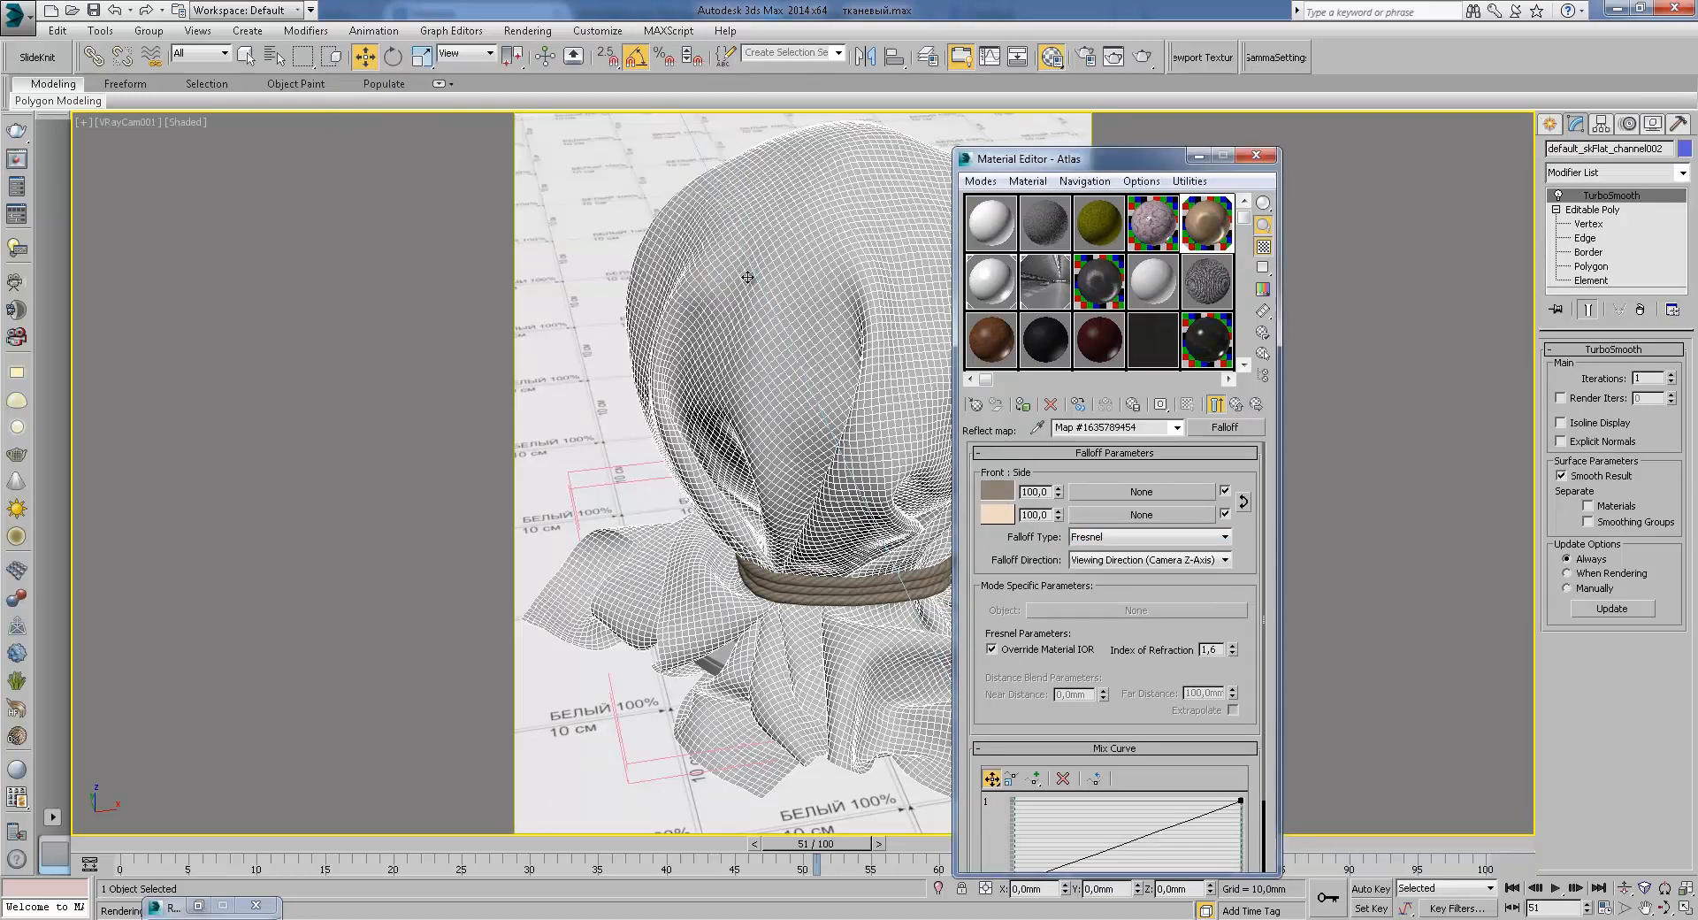
pyautogui.click(996, 517)
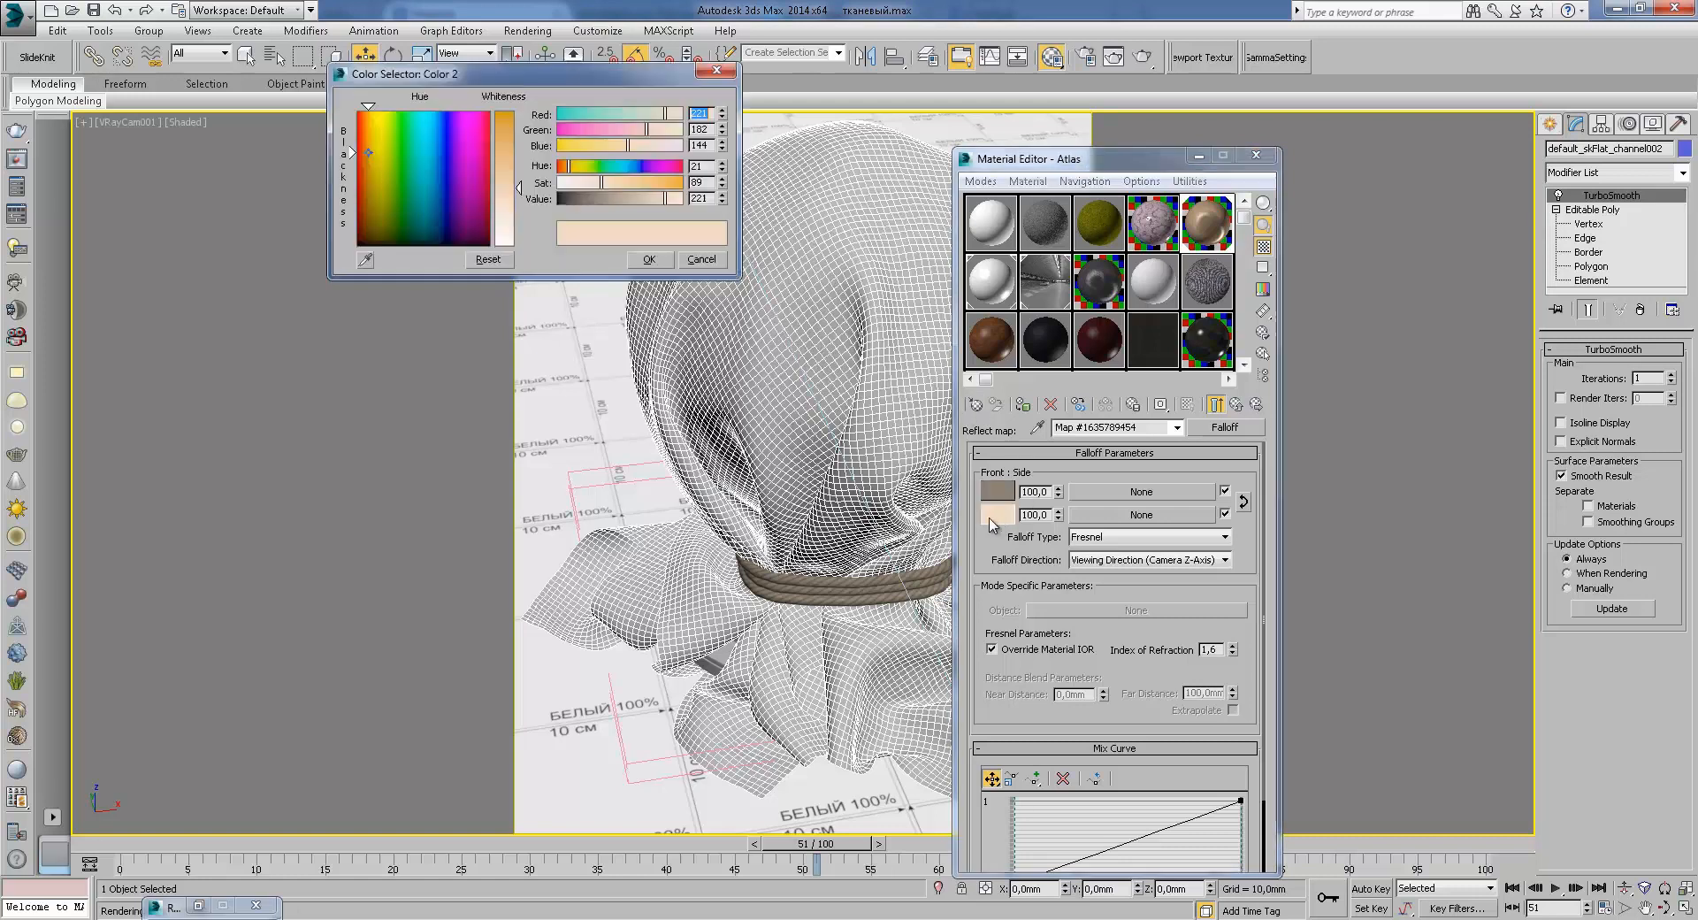
pyautogui.click(701, 264)
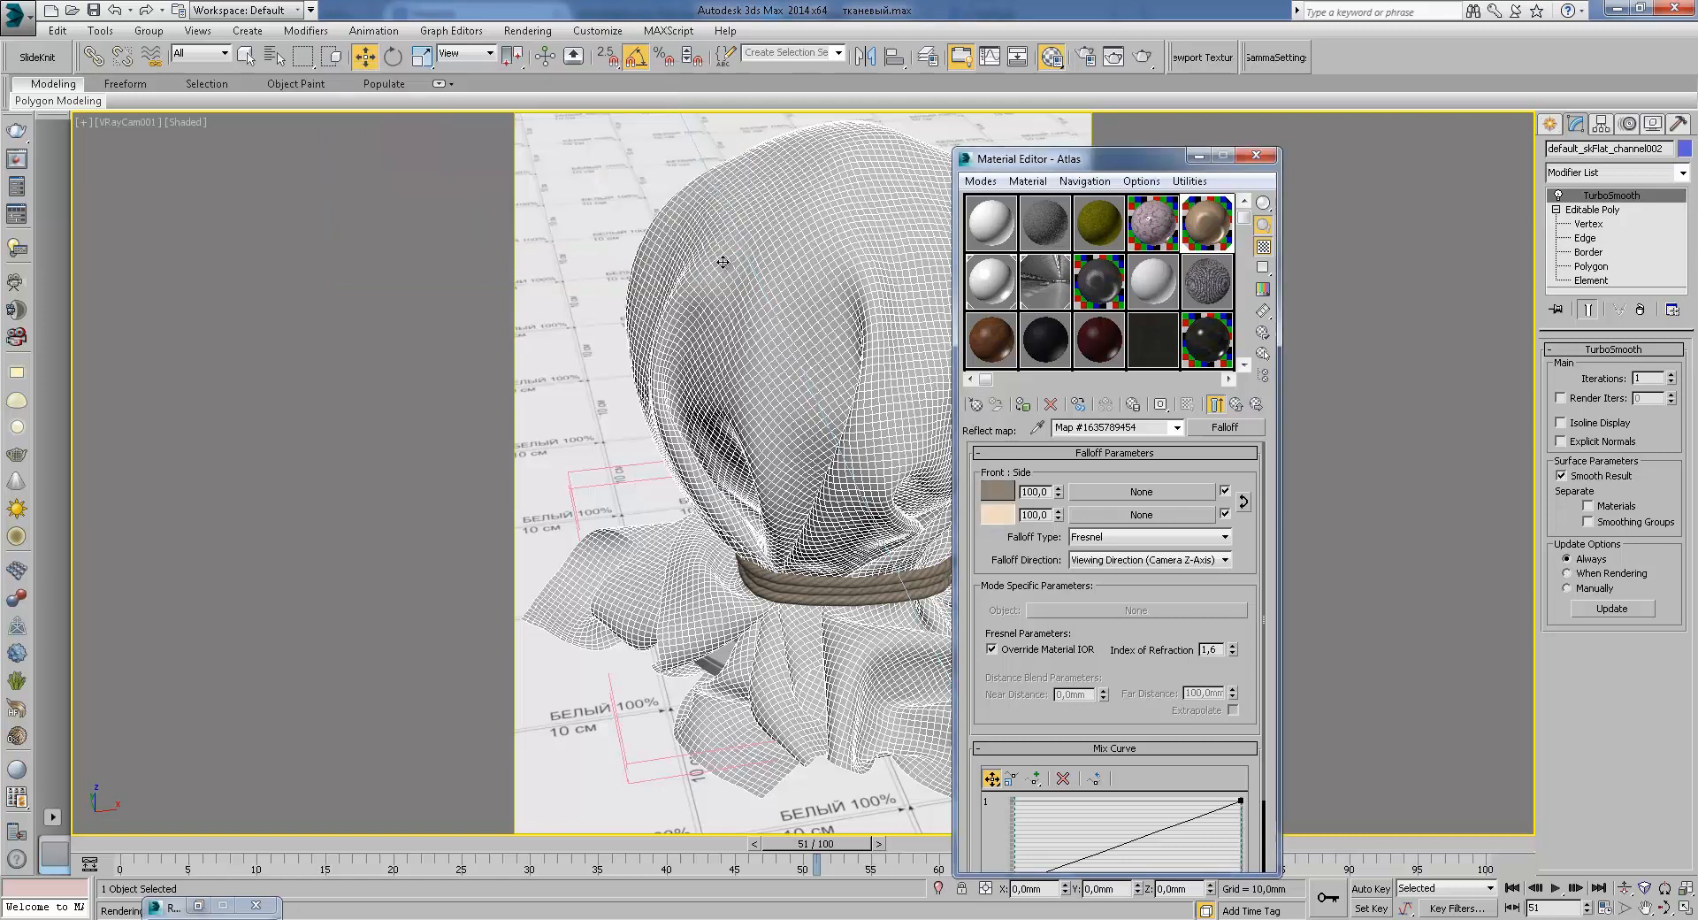
# Step: Return to Atlas's top level and view its material sample enlarged
pyautogui.click(1242, 408)
pyautogui.doubleClick(1210, 232)
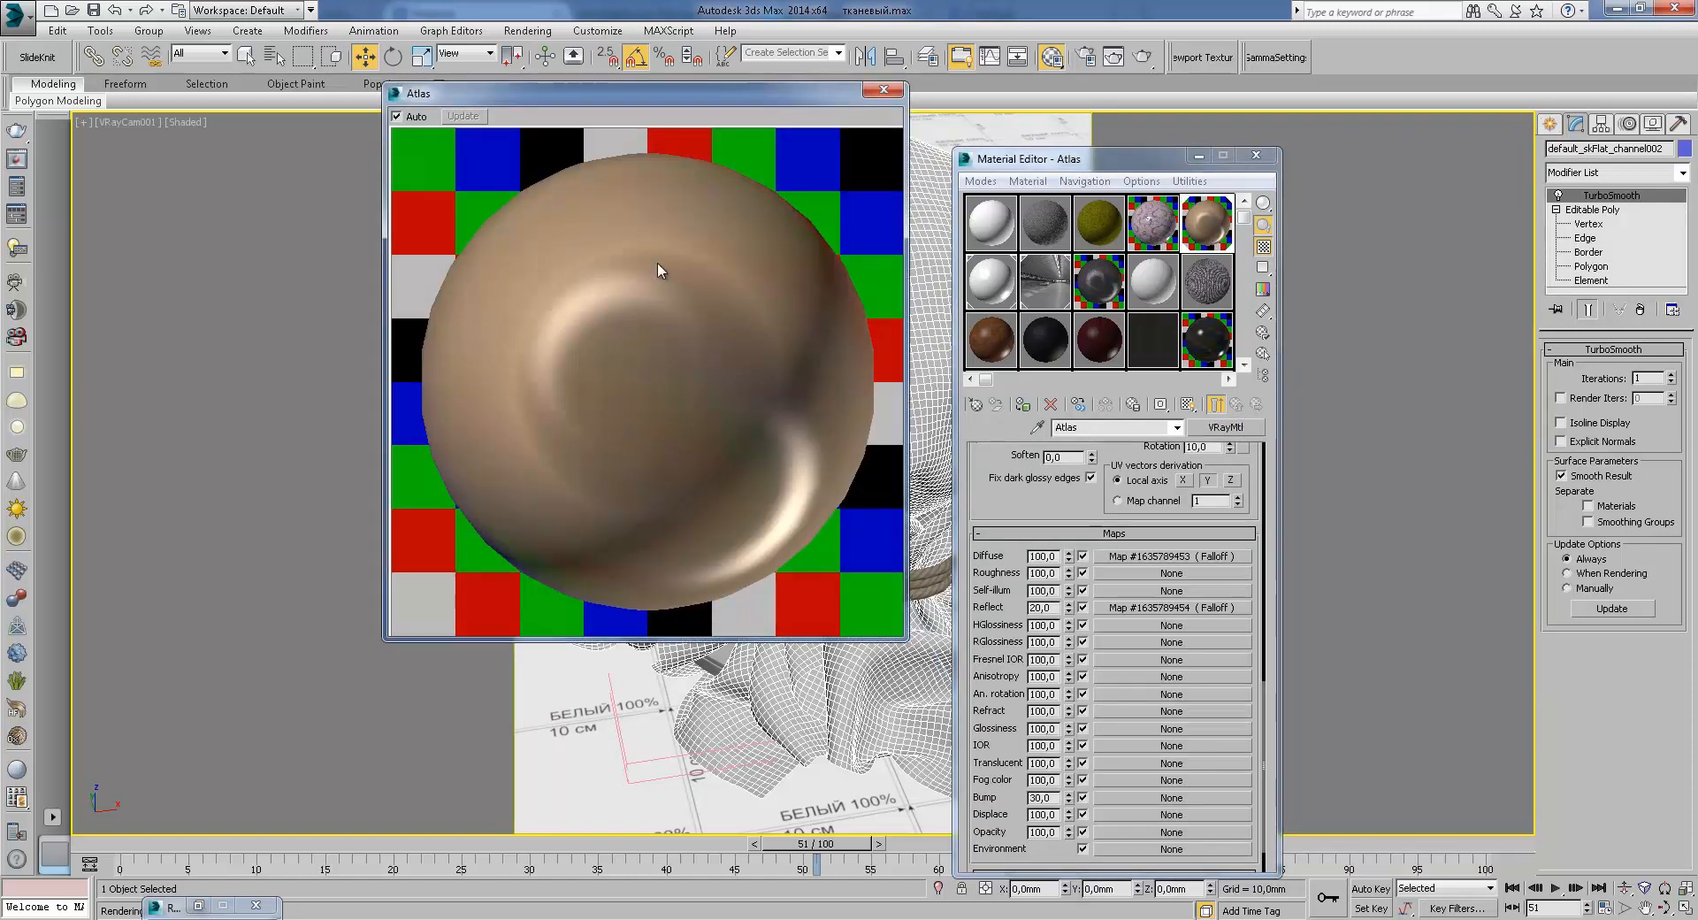
pyautogui.click(883, 89)
# Step: Check the Reflect Falloff's Fresnel parameters and index of refraction, and return to Atlas's basic settings
pyautogui.click(1185, 607)
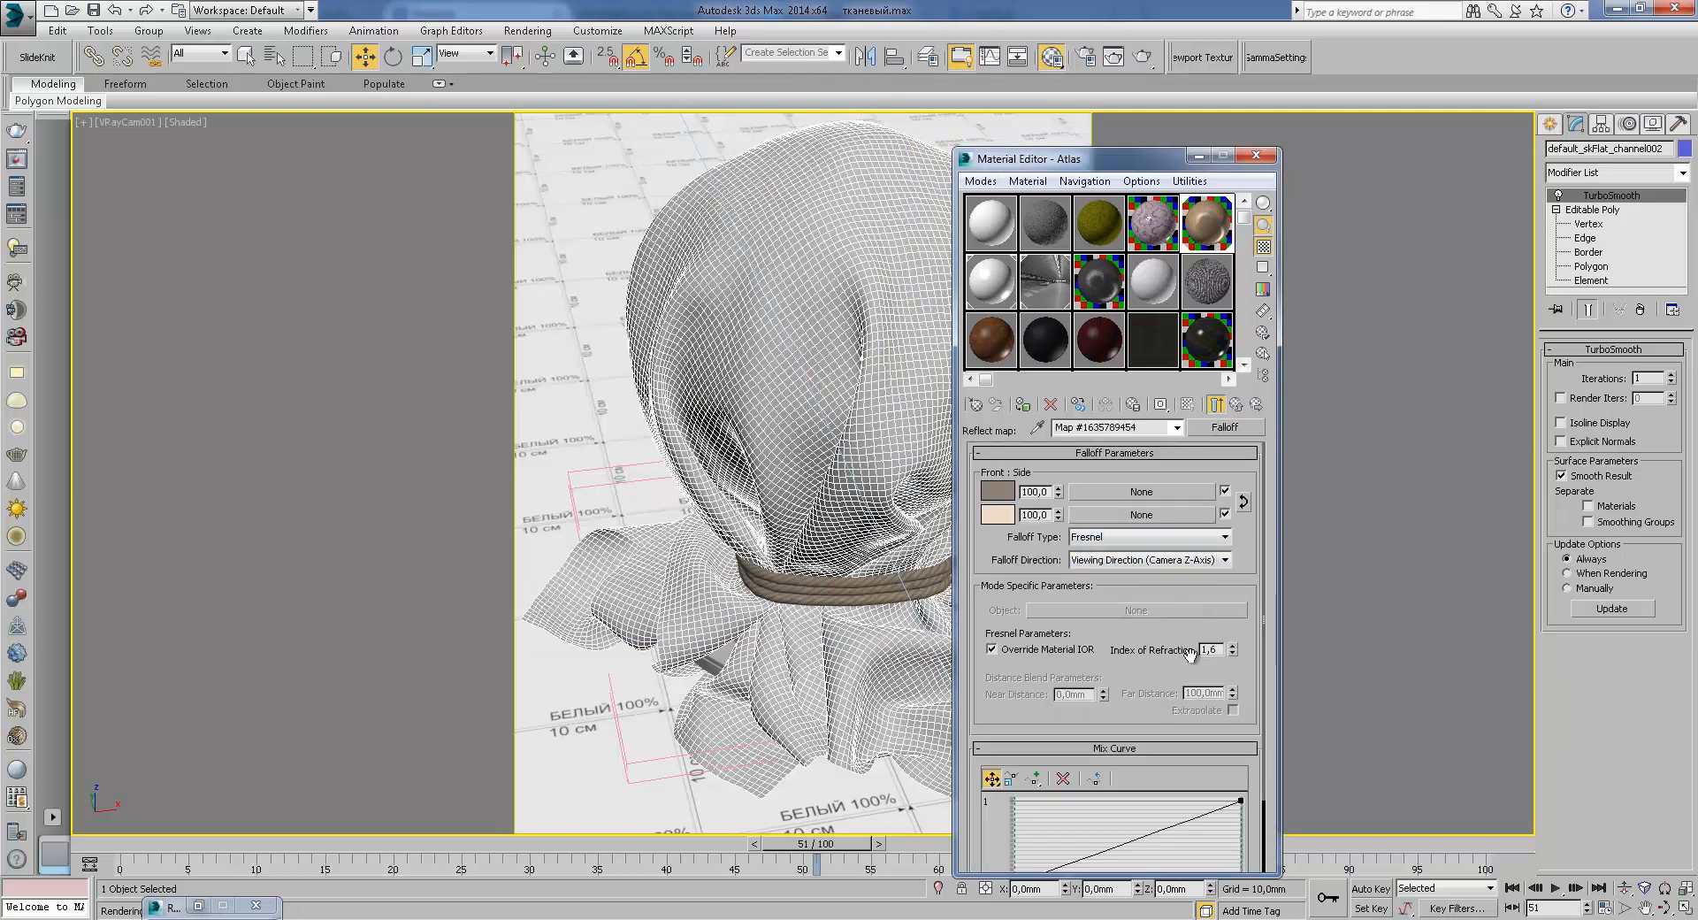
pyautogui.moveTo(1171, 643); pyautogui.dragTo(1146, 567)
pyautogui.click(1237, 404)
pyautogui.scroll(5, 1059, 495)
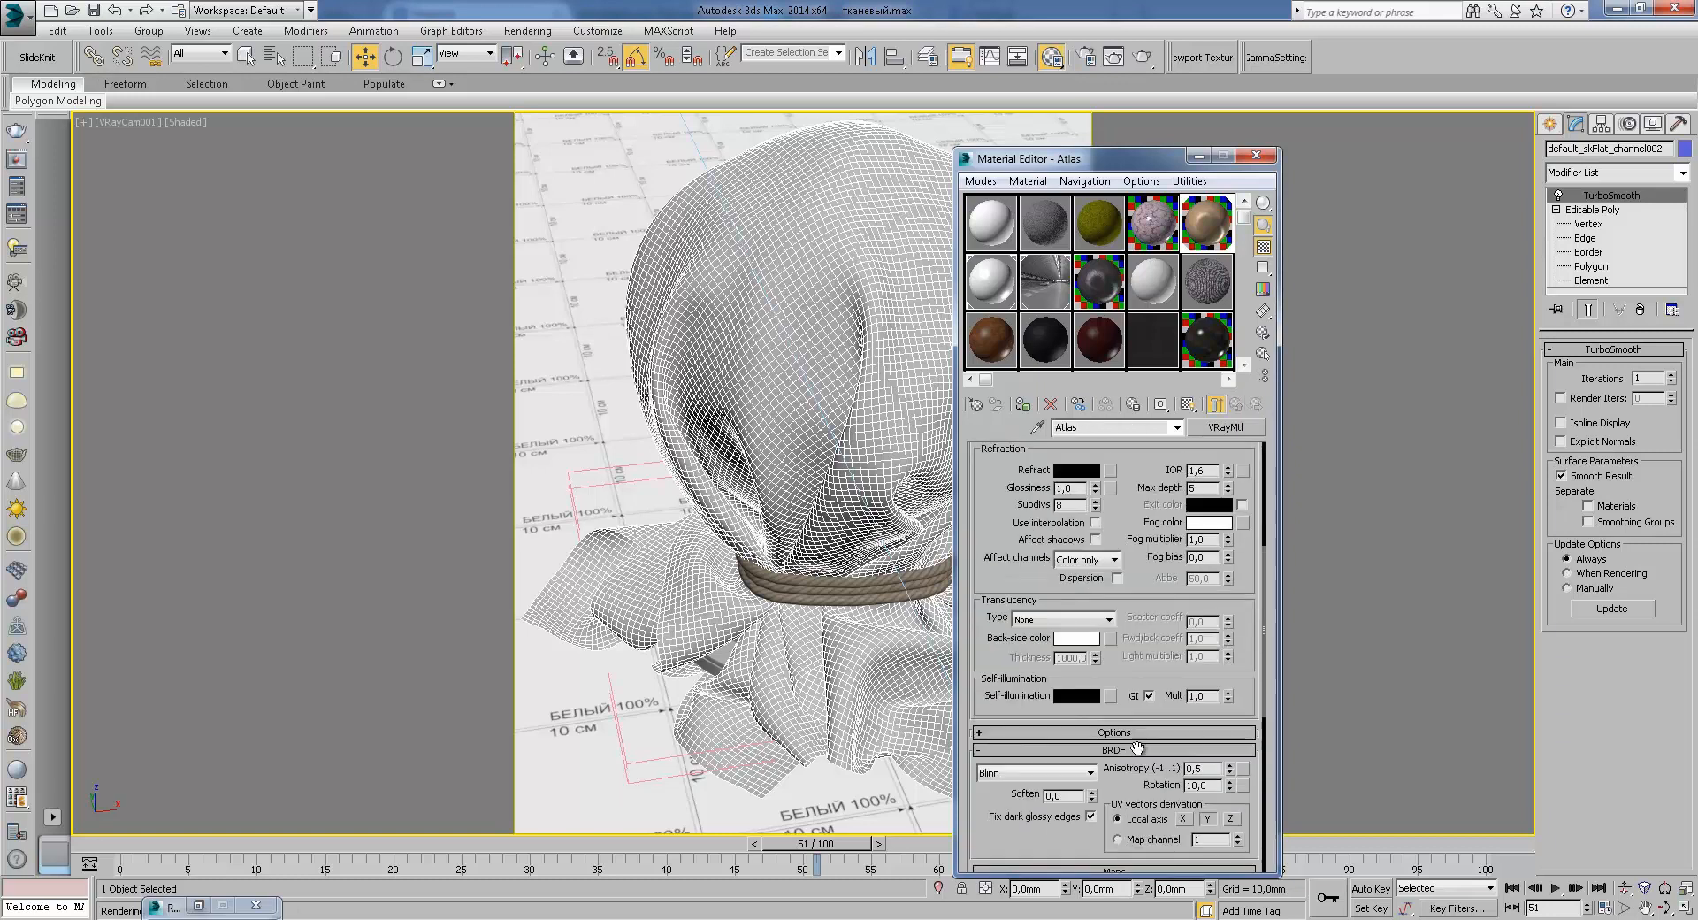
# Step: Compare the enlarged Atlas sample with its highlight glossiness and reflection glossiness settings
pyautogui.doubleClick(1226, 228)
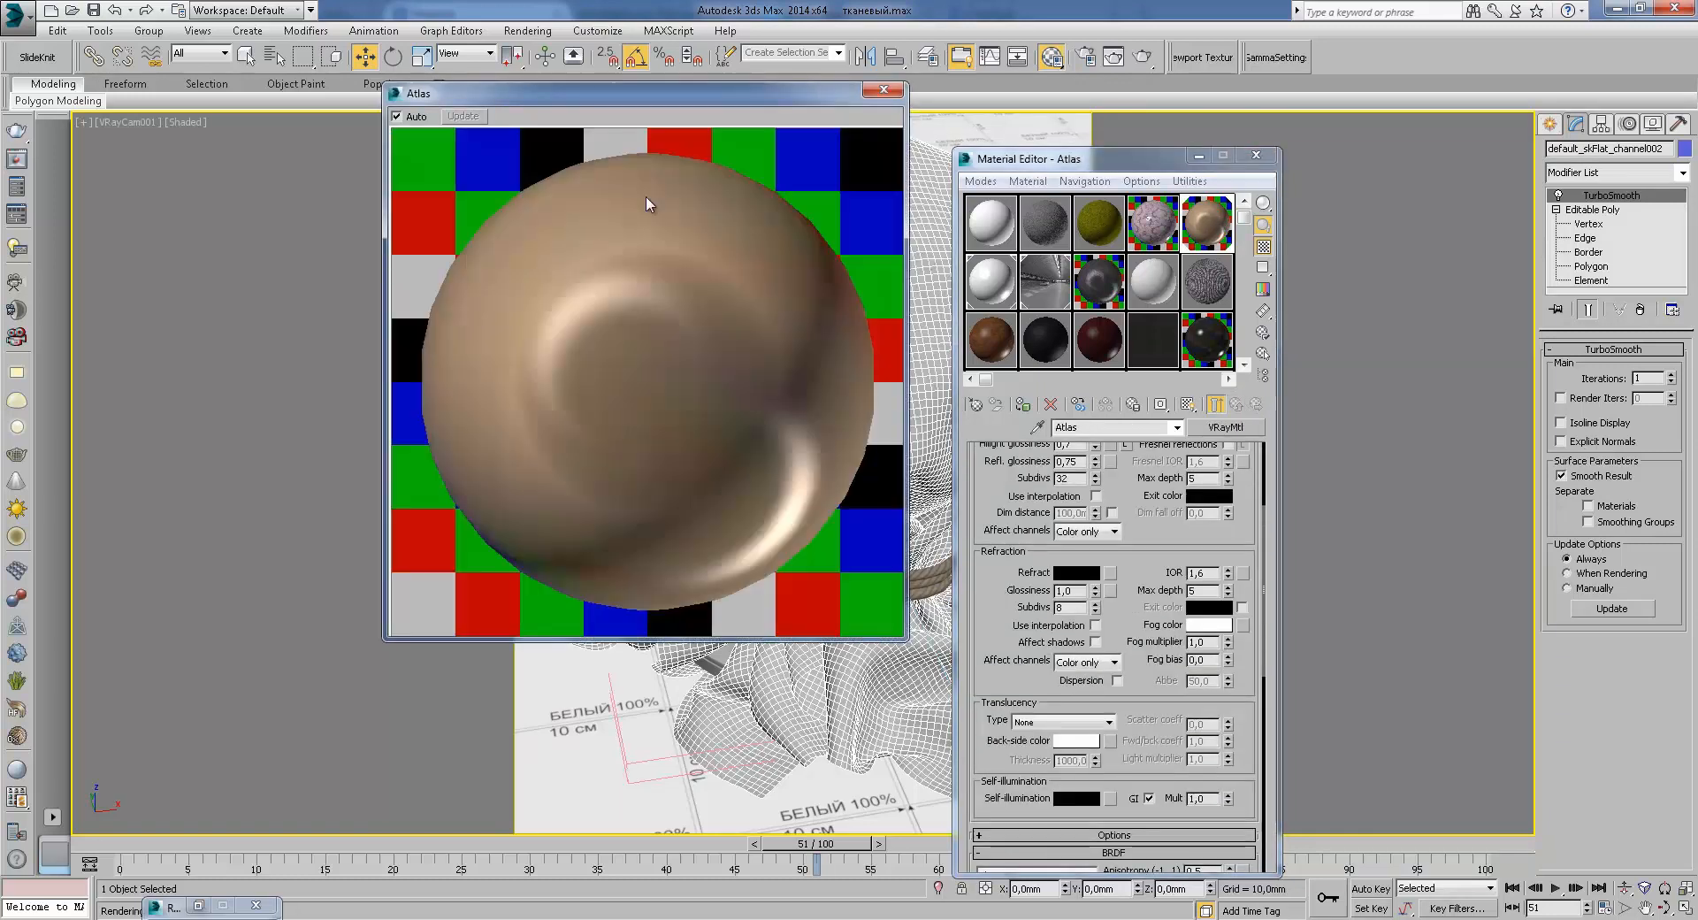
pyautogui.moveTo(1155, 734); pyautogui.dragTo(1175, 840)
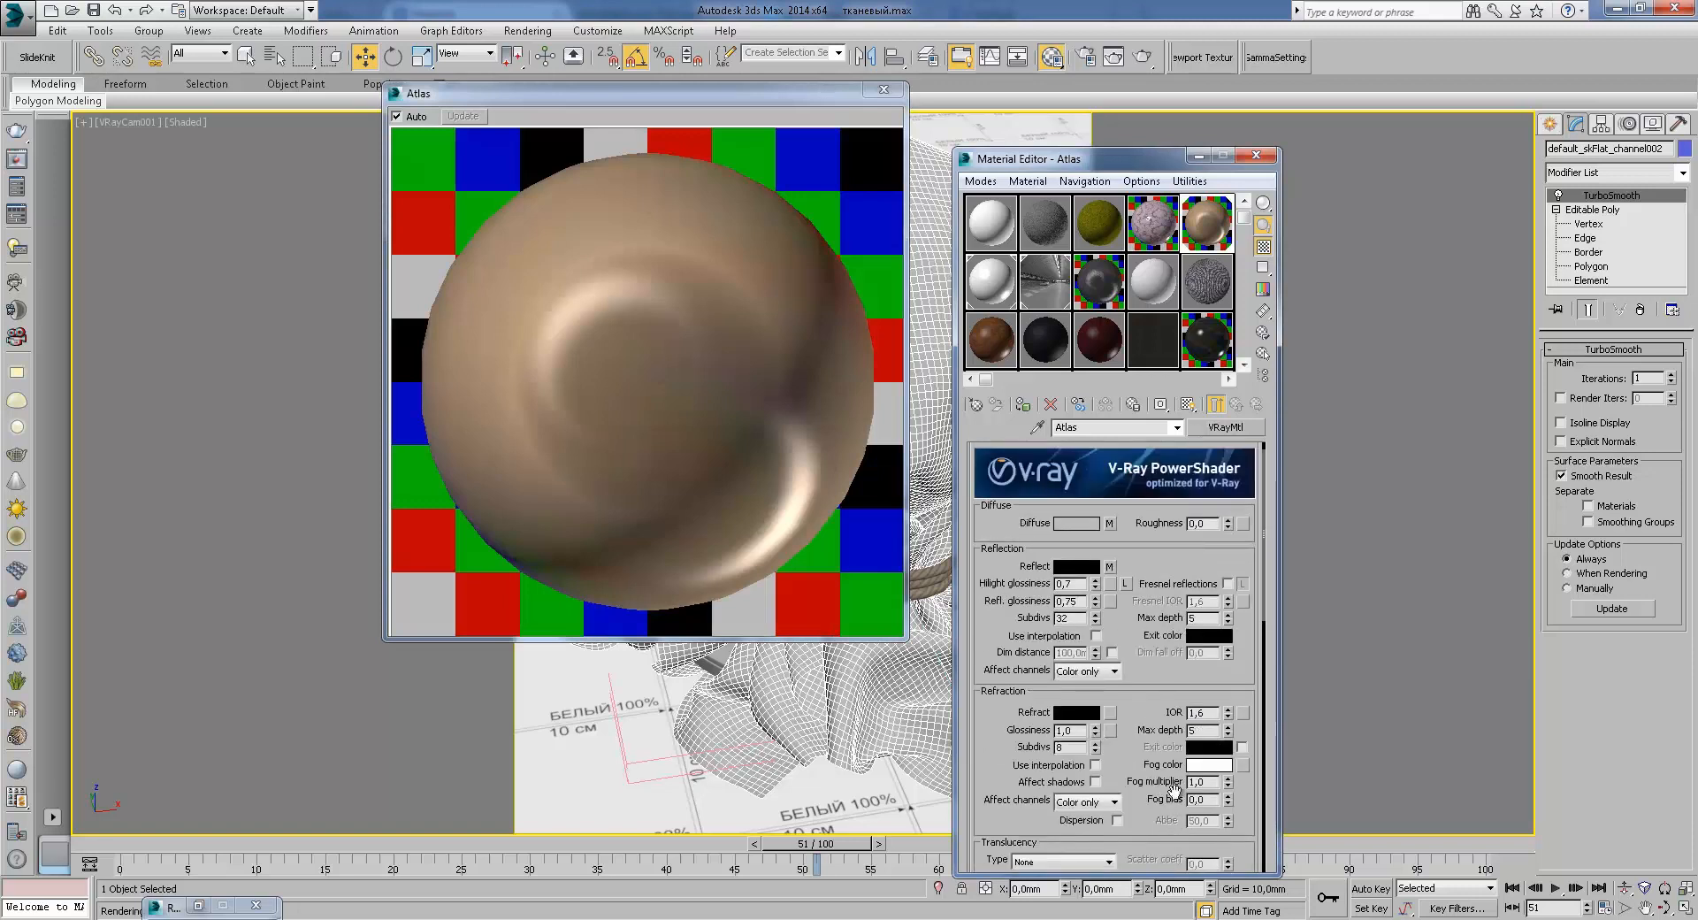
pyautogui.moveTo(1148, 771); pyautogui.dragTo(1133, 404)
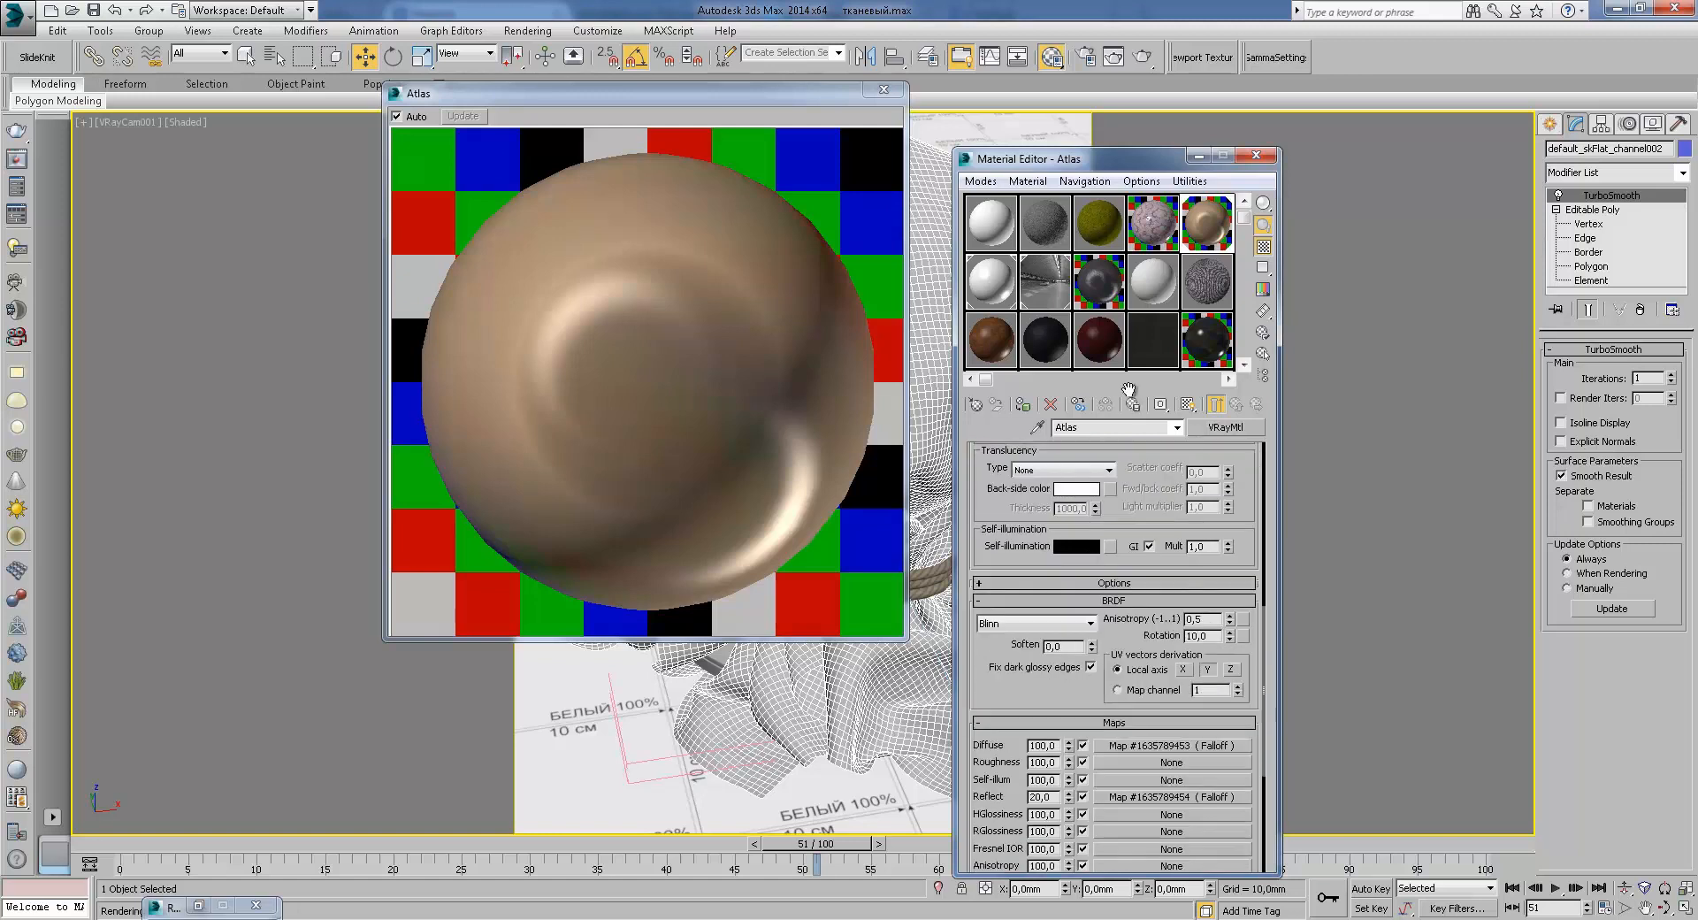
pyautogui.scroll(5, 1112, 675)
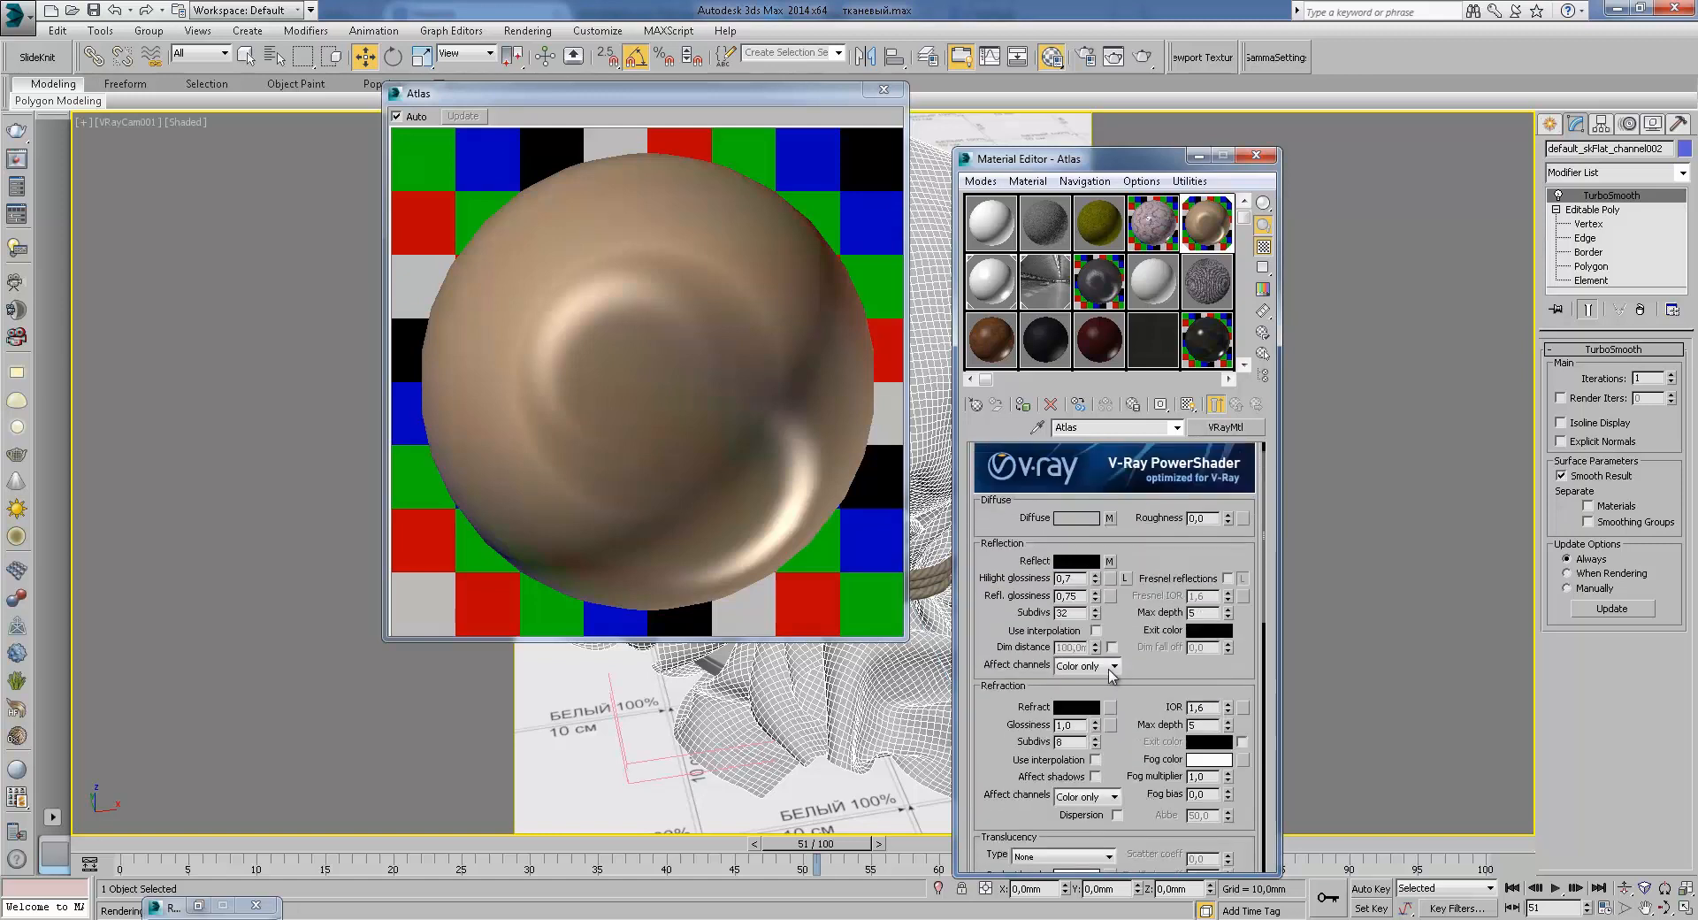
pyautogui.moveTo(1076, 599); pyautogui.dragTo(1018, 590)
pyautogui.doubleClick(1072, 578)
# Step: Review Atlas's BRDF anisotropy, rotation and local axis settings, and close the enlarged sample preview
pyautogui.scroll(-5, 1148, 505)
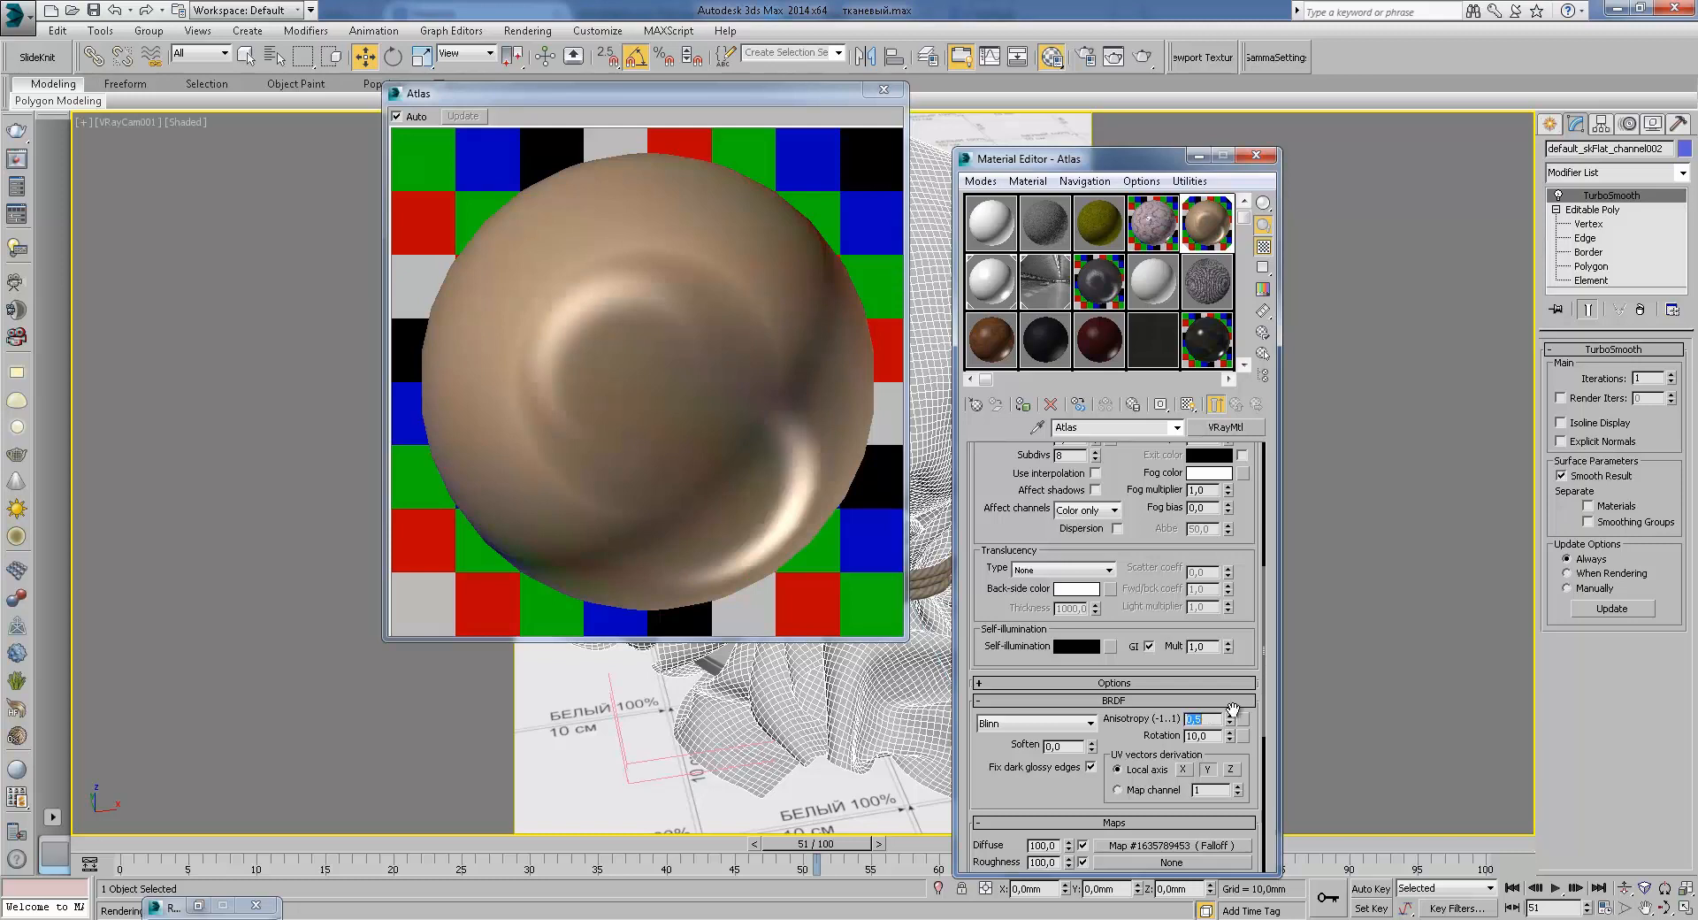
pyautogui.moveTo(1165, 635); pyautogui.dragTo(1139, 509)
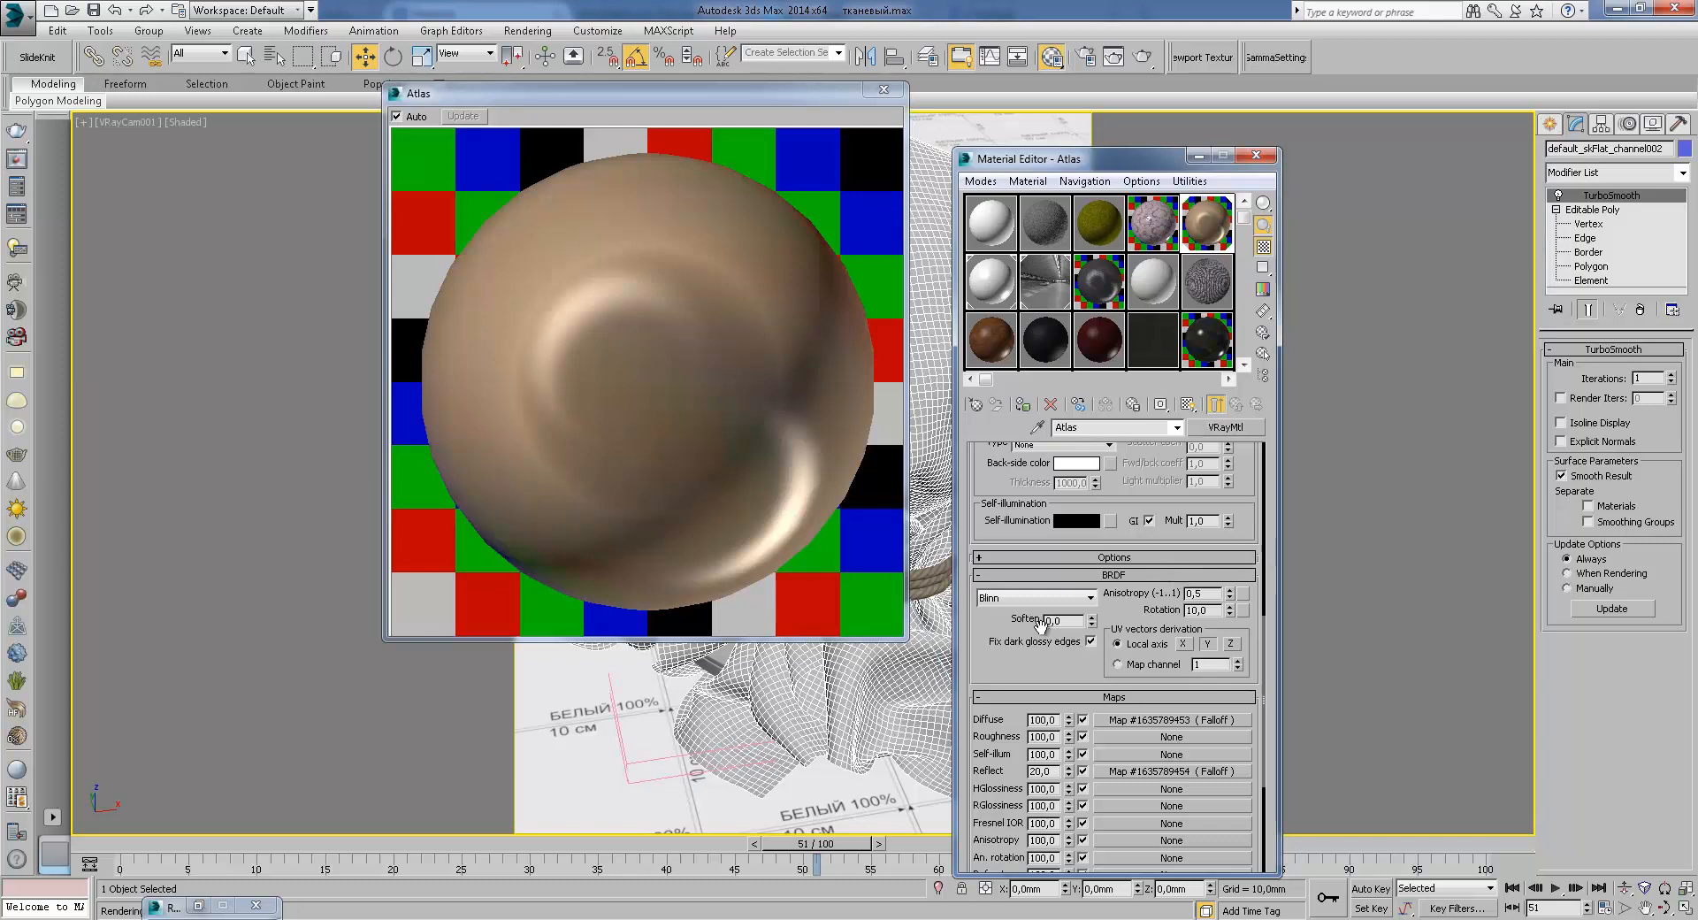
pyautogui.click(1185, 643)
pyautogui.click(1209, 644)
pyautogui.moveTo(1139, 506); pyautogui.dragTo(1133, 403)
pyautogui.scroll(5, 1115, 574)
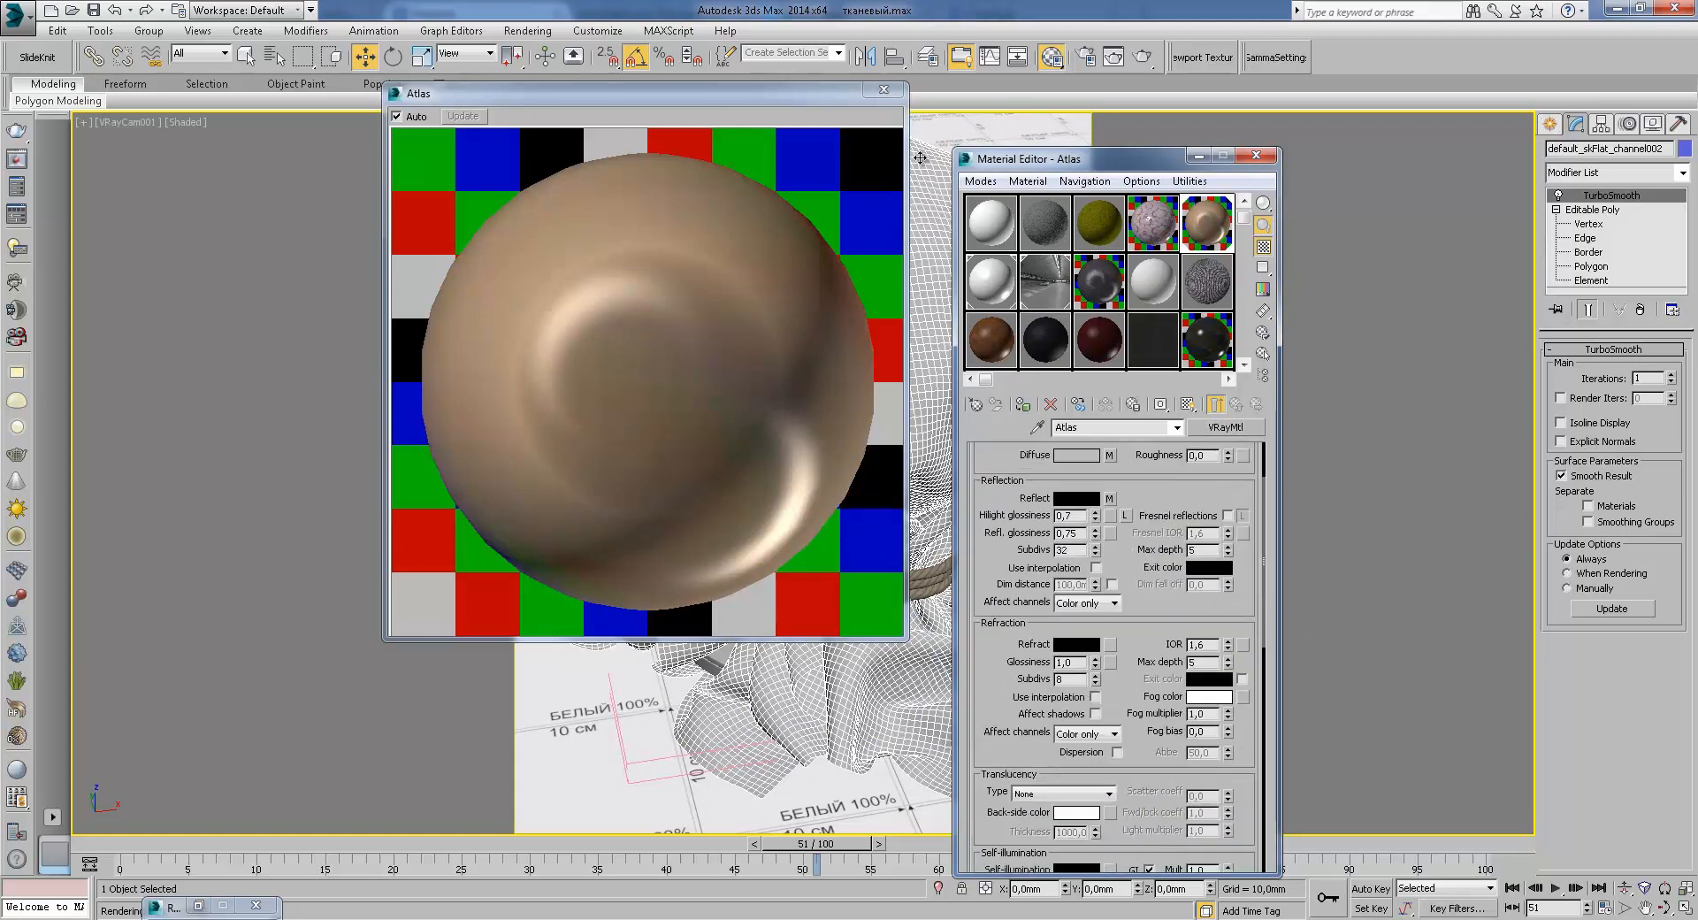
pyautogui.click(882, 89)
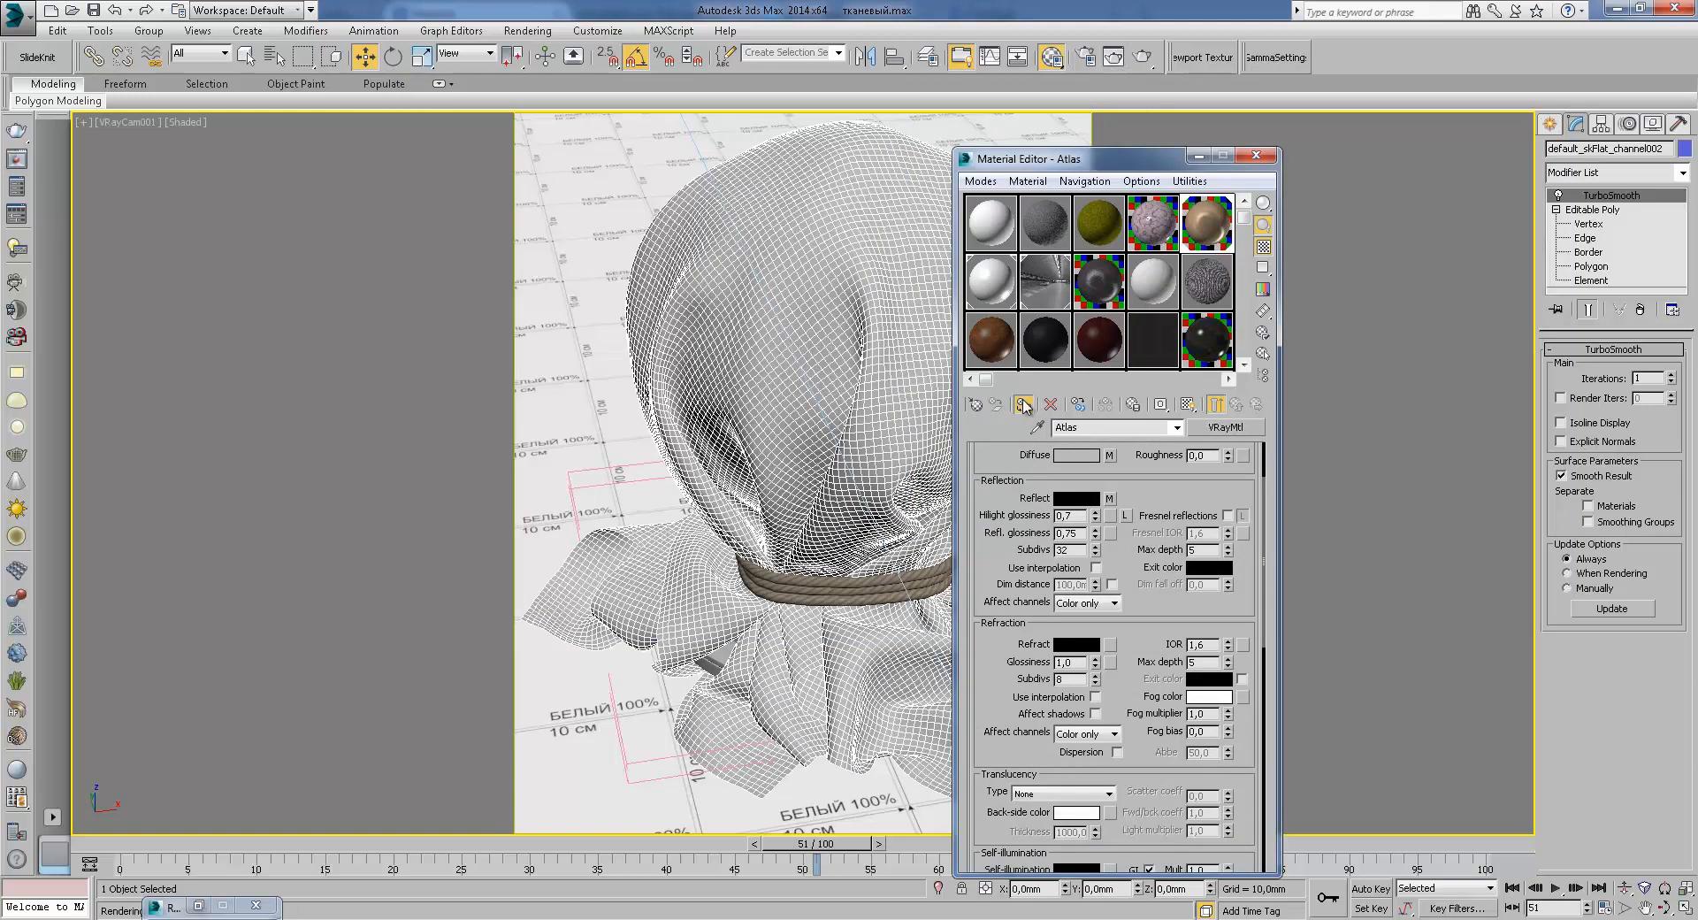
# Step: Darken the second colour of Atlas's Diffuse Falloff by setting its colour Value to 55
pyautogui.click(1109, 454)
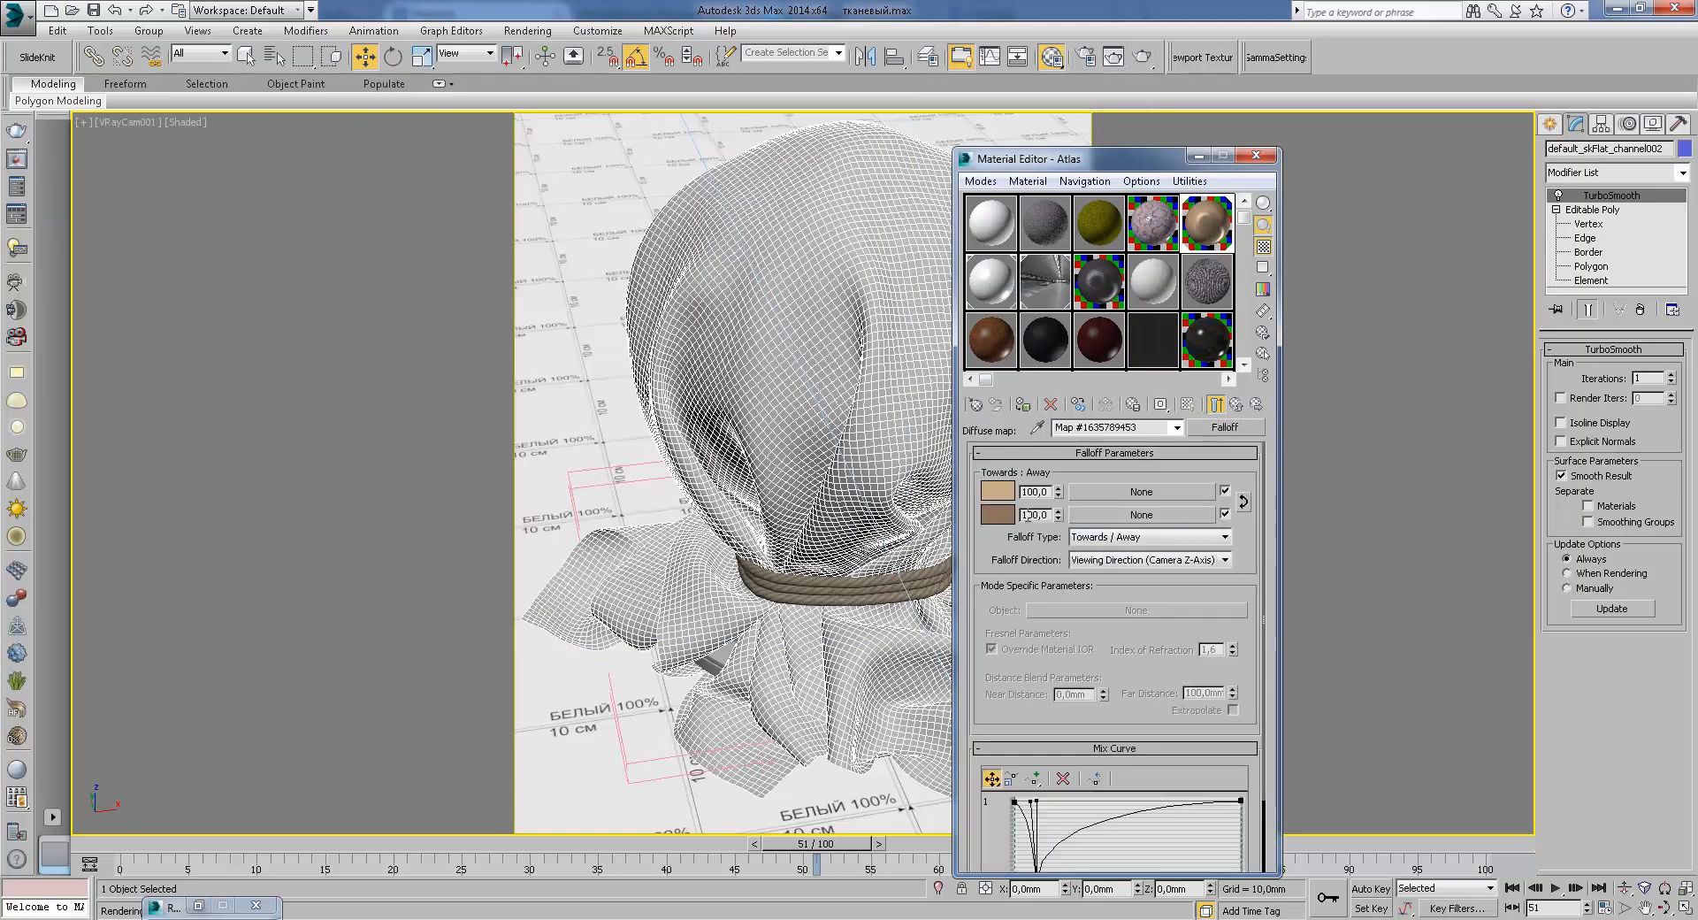
pyautogui.click(997, 513)
pyautogui.click(587, 199)
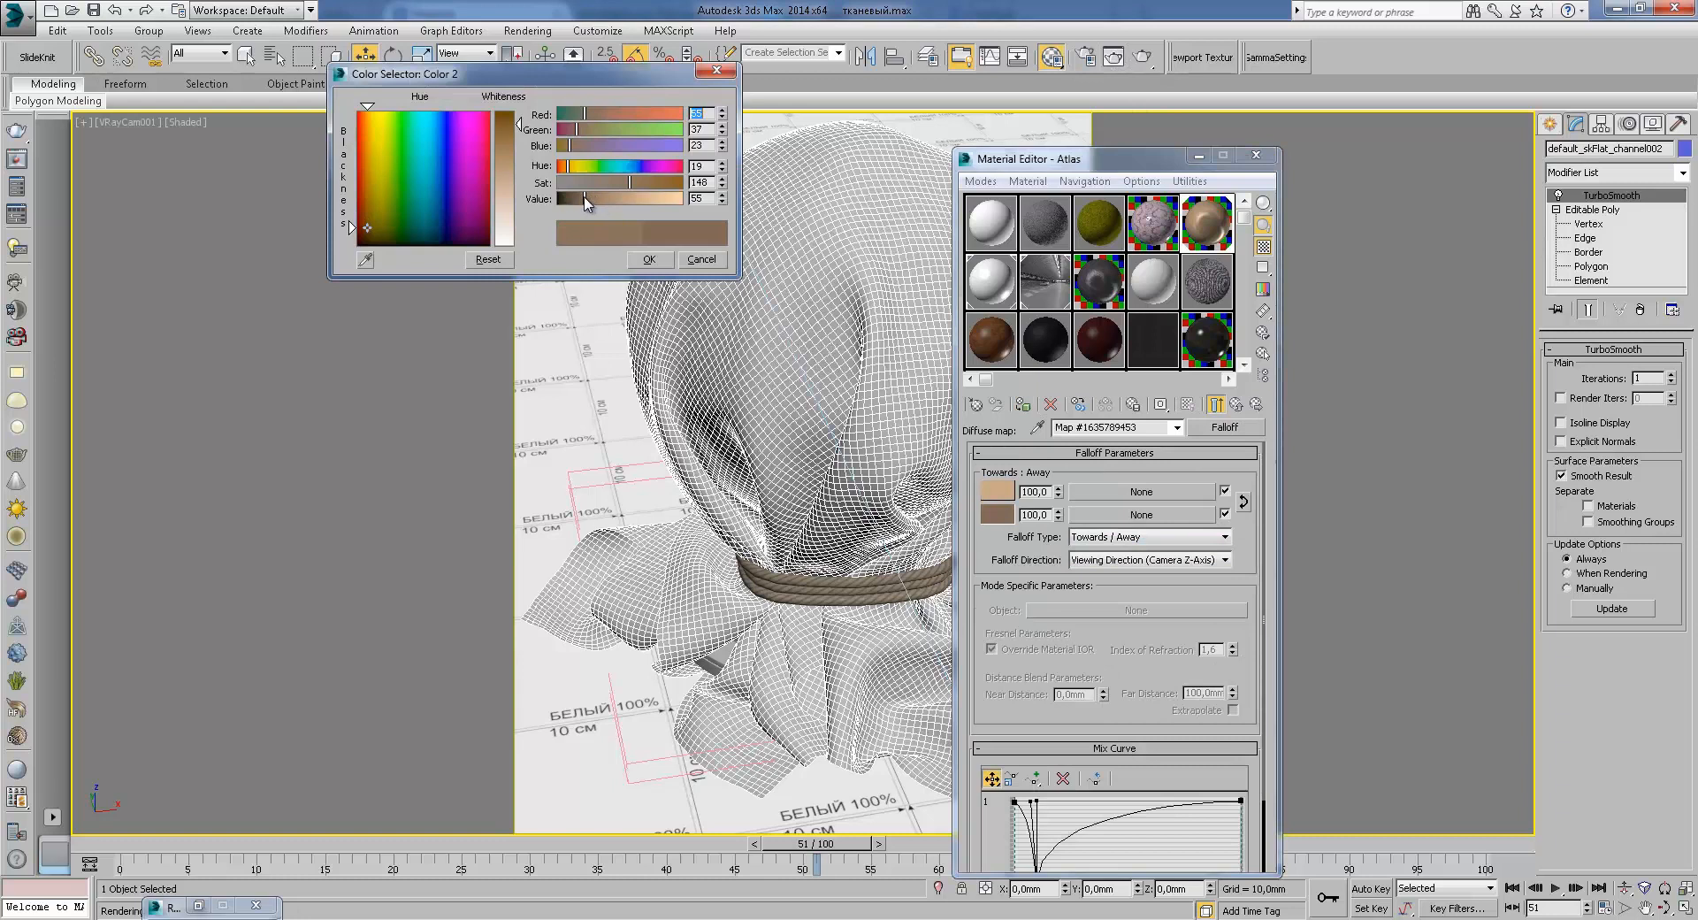
pyautogui.click(666, 258)
# Step: Render the camera view and examine the Atlas cloth's folds at 100% in the V-Ray frame buffer
pyautogui.click(1142, 57)
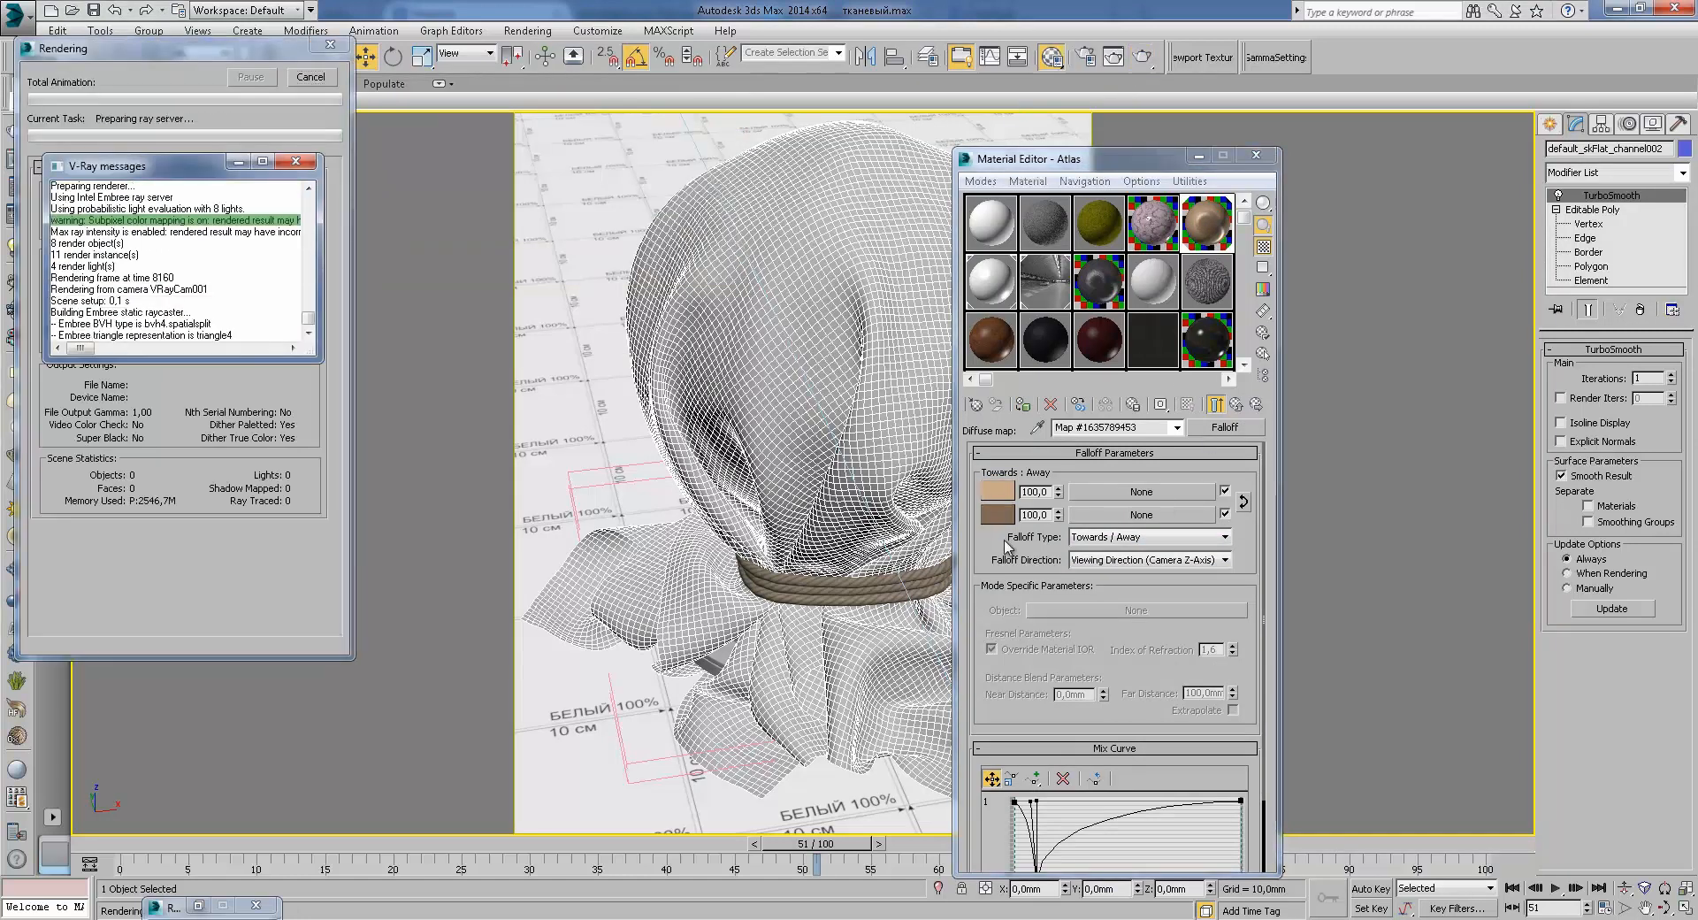
pyautogui.moveTo(104, 163); pyautogui.dragTo(73, 189)
pyautogui.click(263, 188)
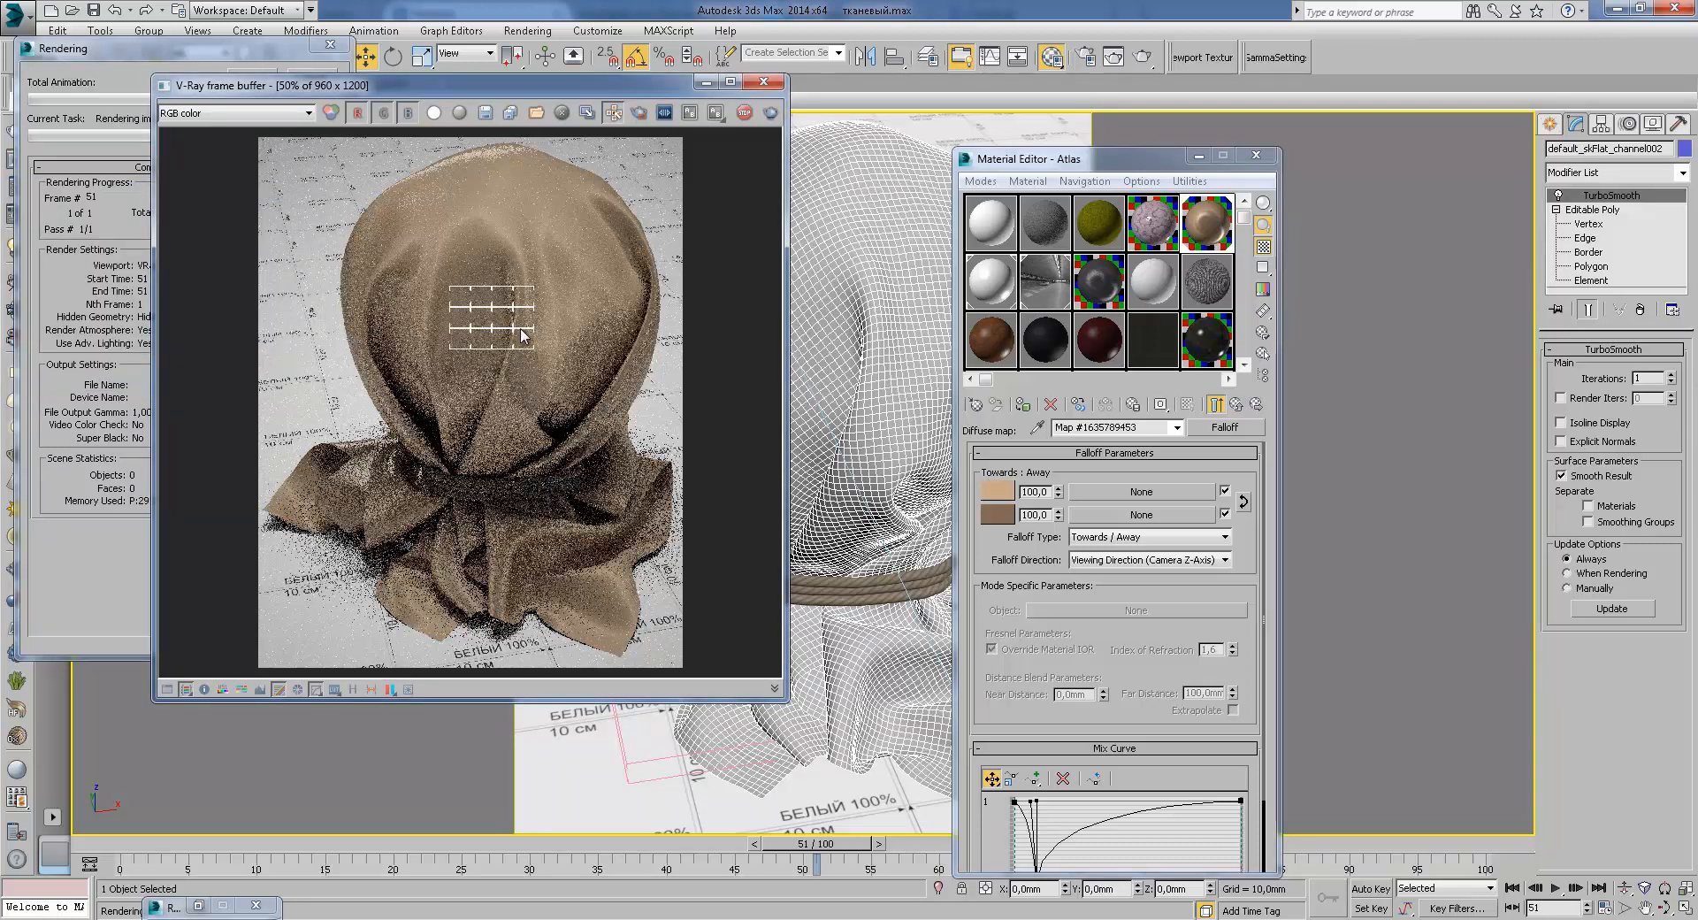
pyautogui.scroll(1, 524, 334)
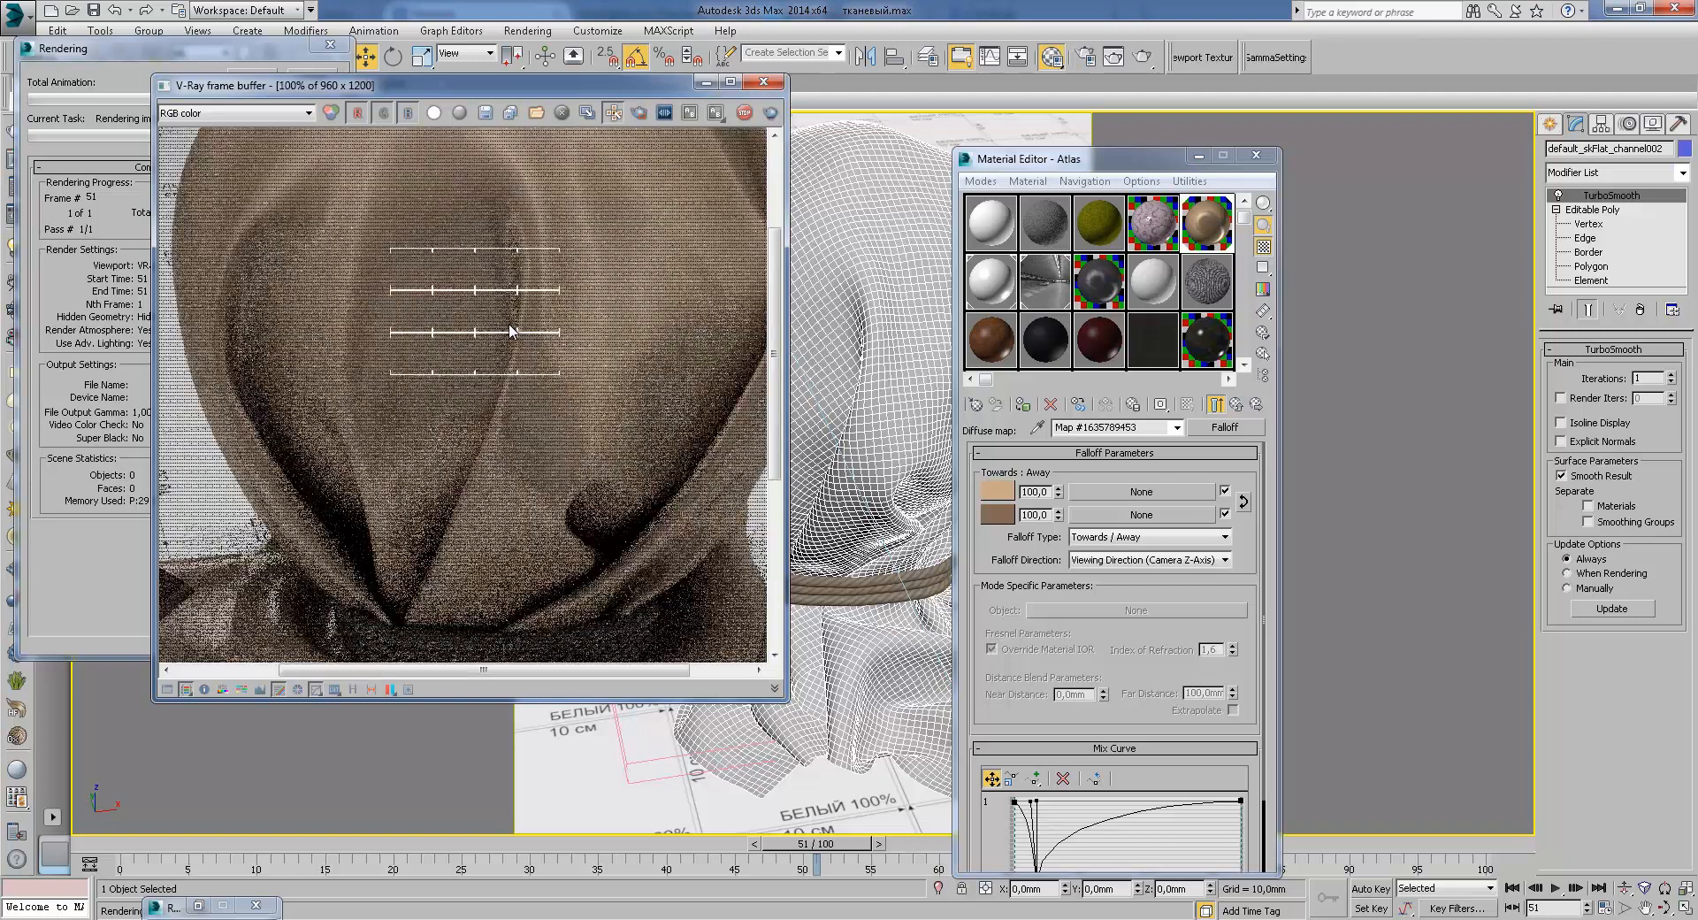
pyautogui.moveTo(522, 334); pyautogui.dragTo(556, 372, button='middle')
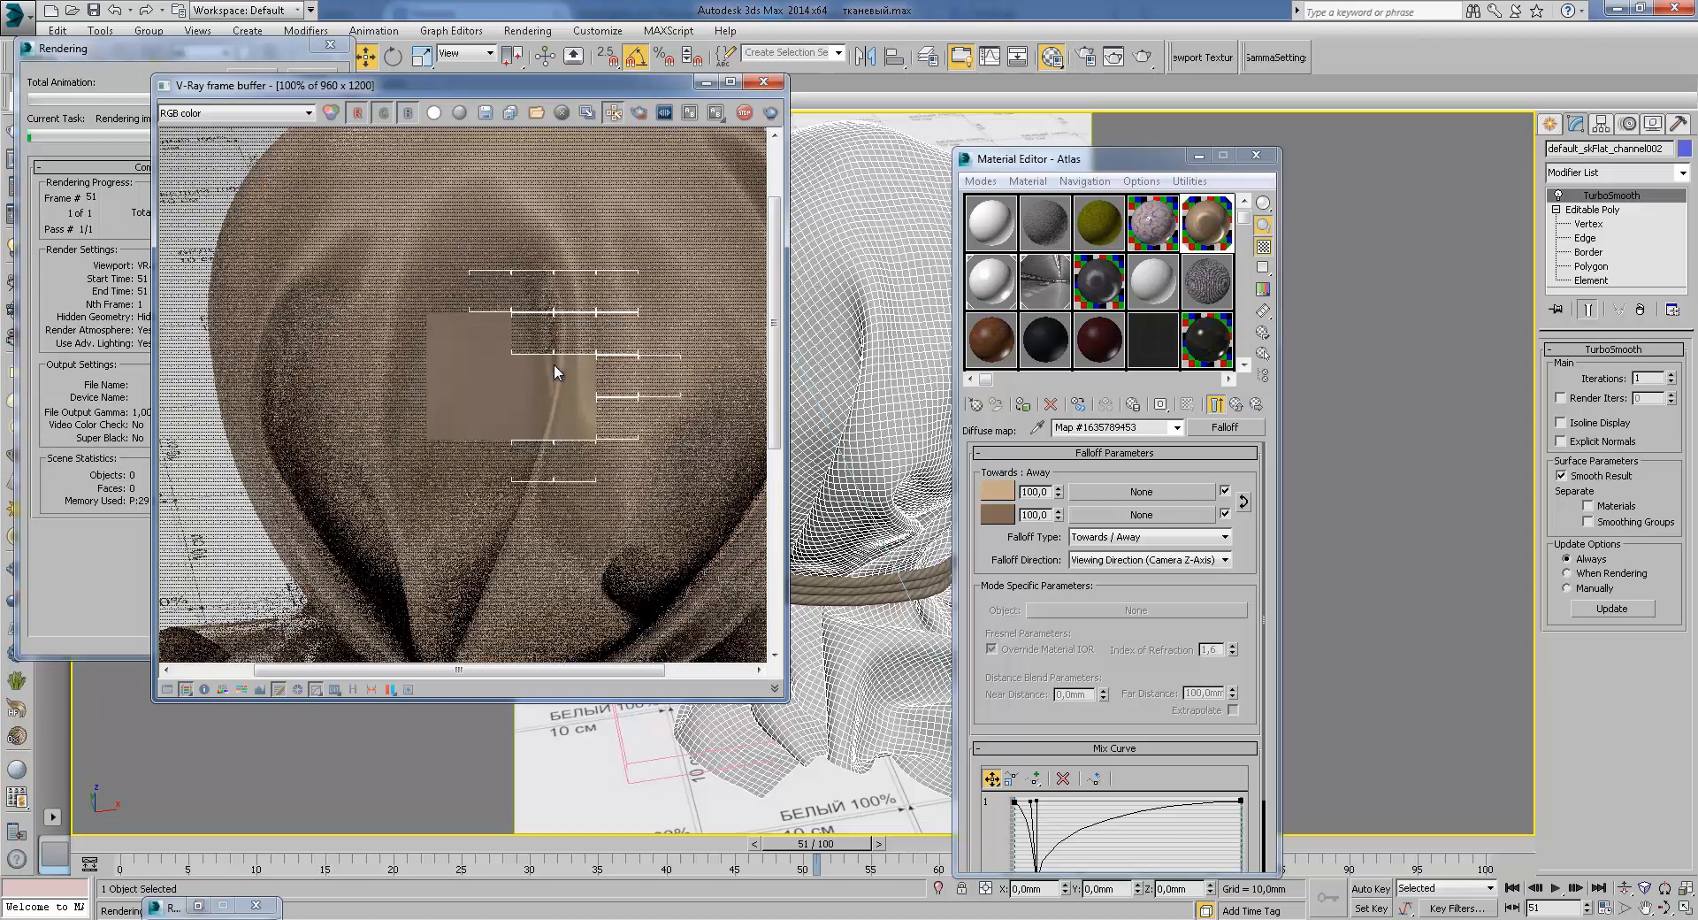
pyautogui.moveTo(554, 363); pyautogui.dragTo(628, 421, button='middle')
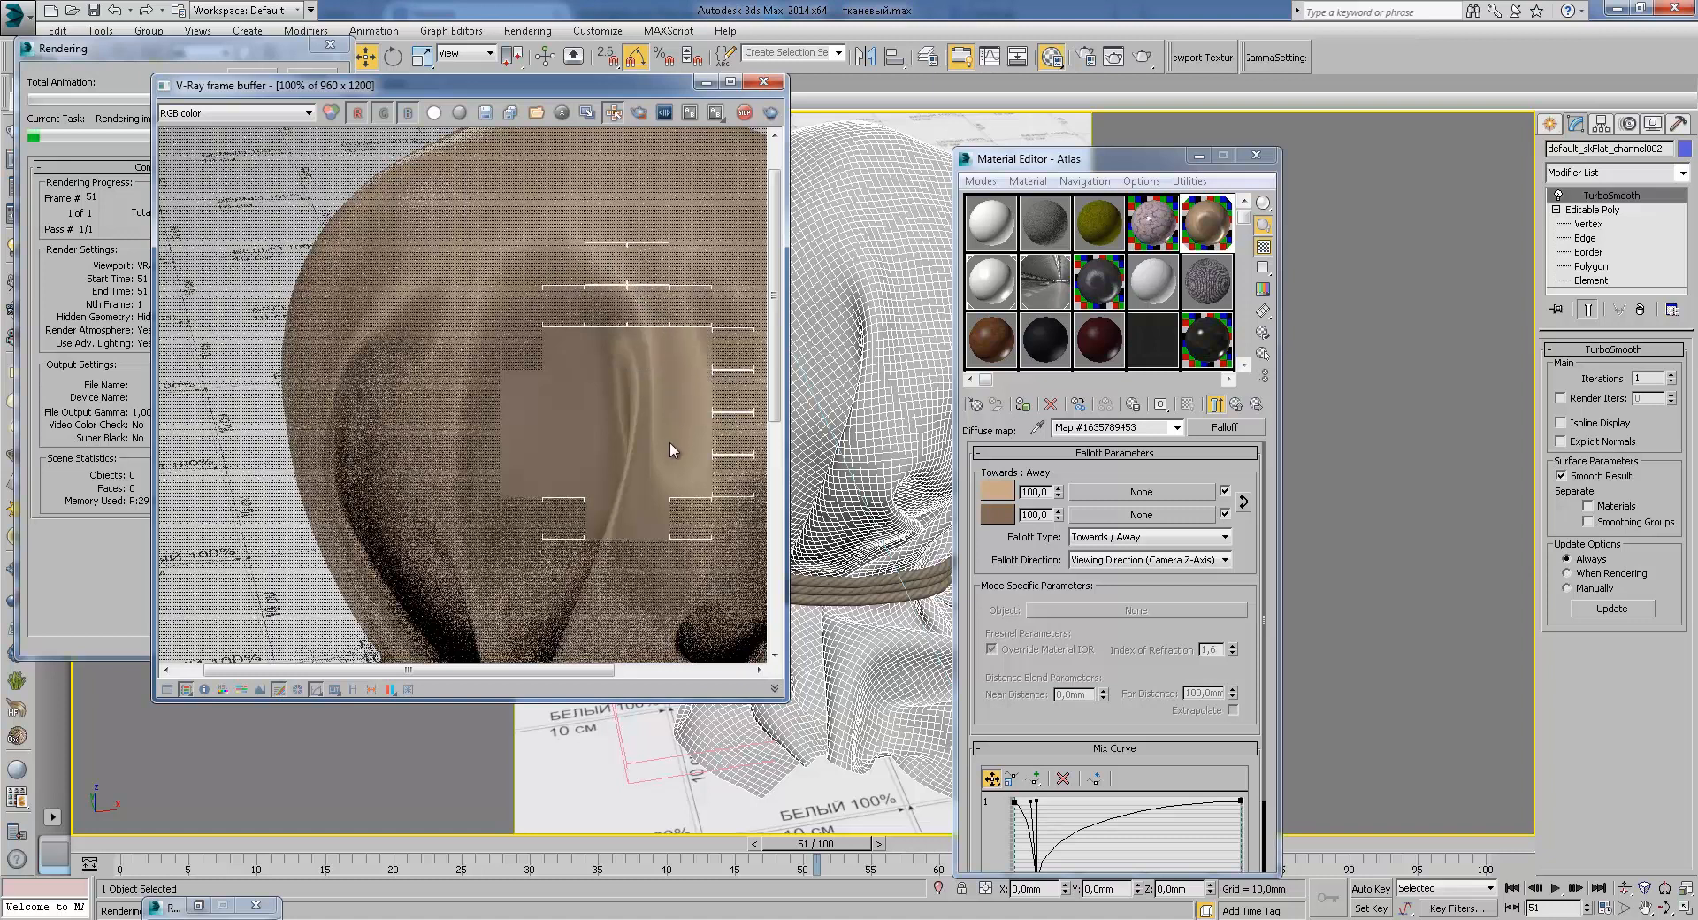
pyautogui.moveTo(705, 462); pyautogui.dragTo(646, 461, button='middle')
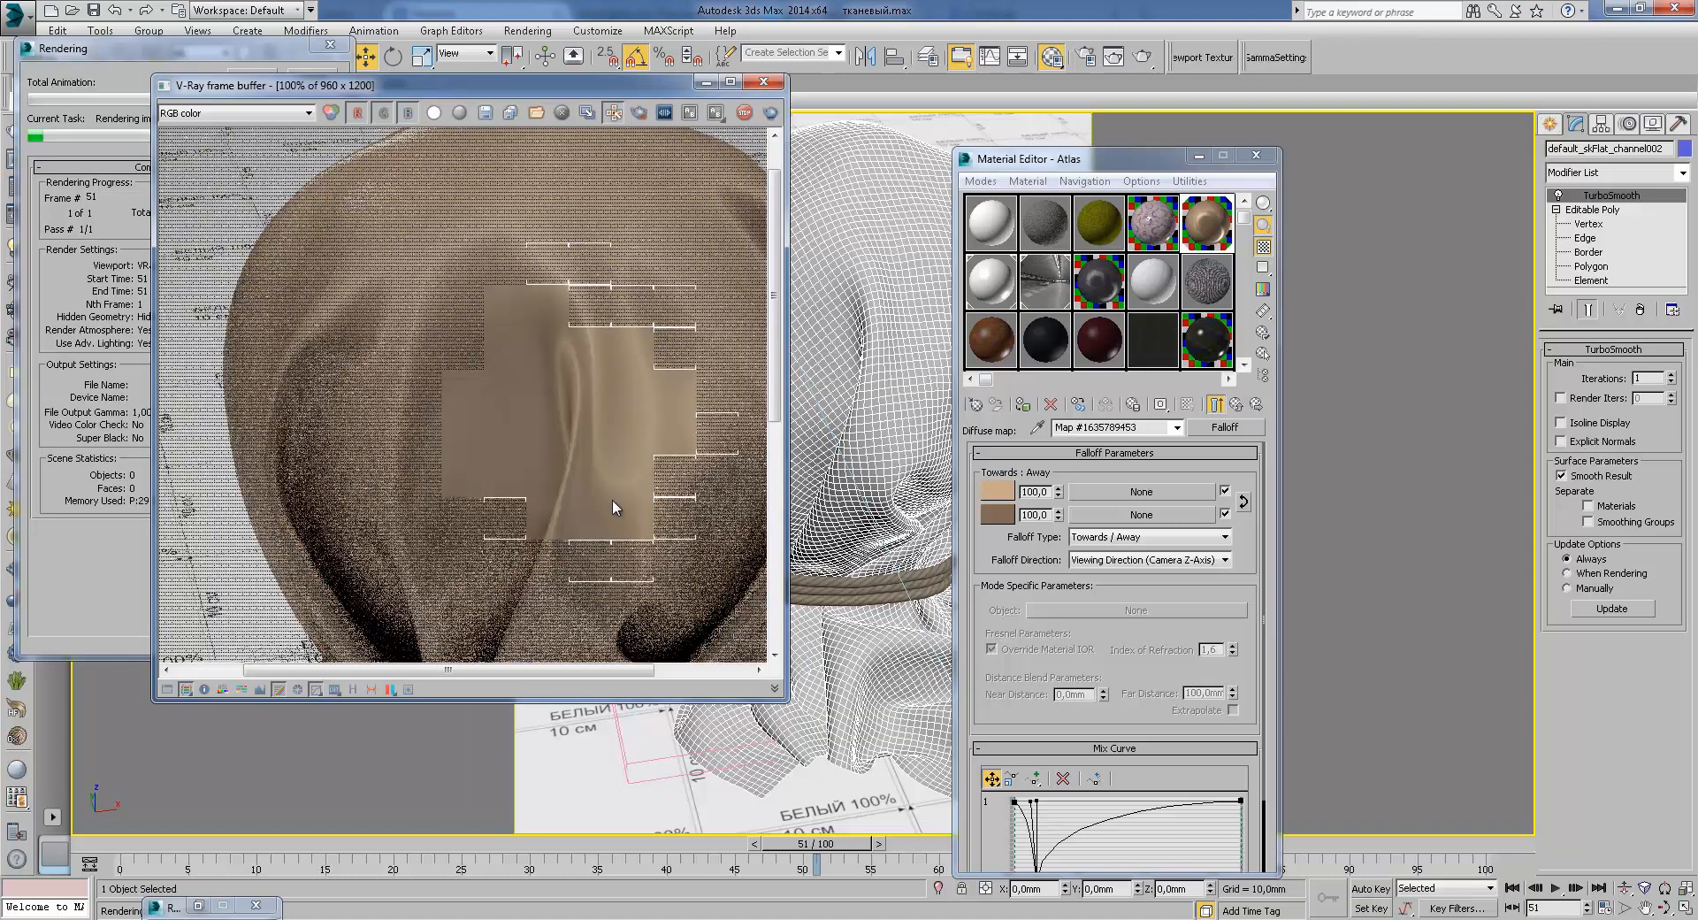
# Step: Examine the refined areas of the Atlas cloth across the folds and outer edges while the render progresses at 100%
pyautogui.moveTo(481, 399); pyautogui.dragTo(555, 456, button='middle')
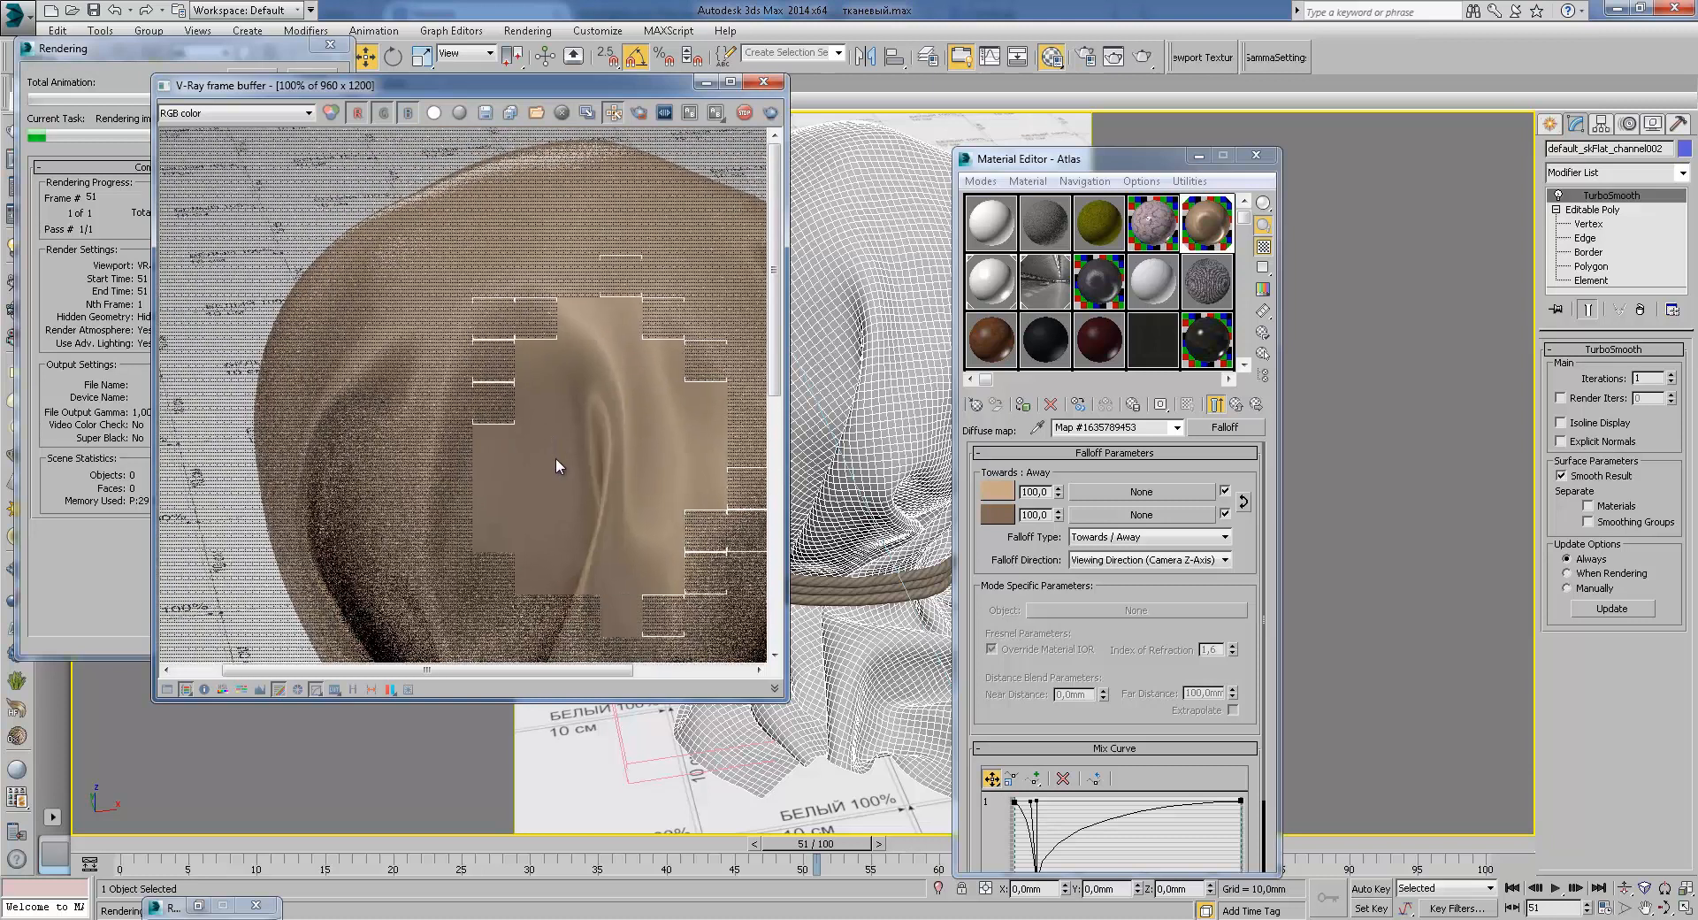
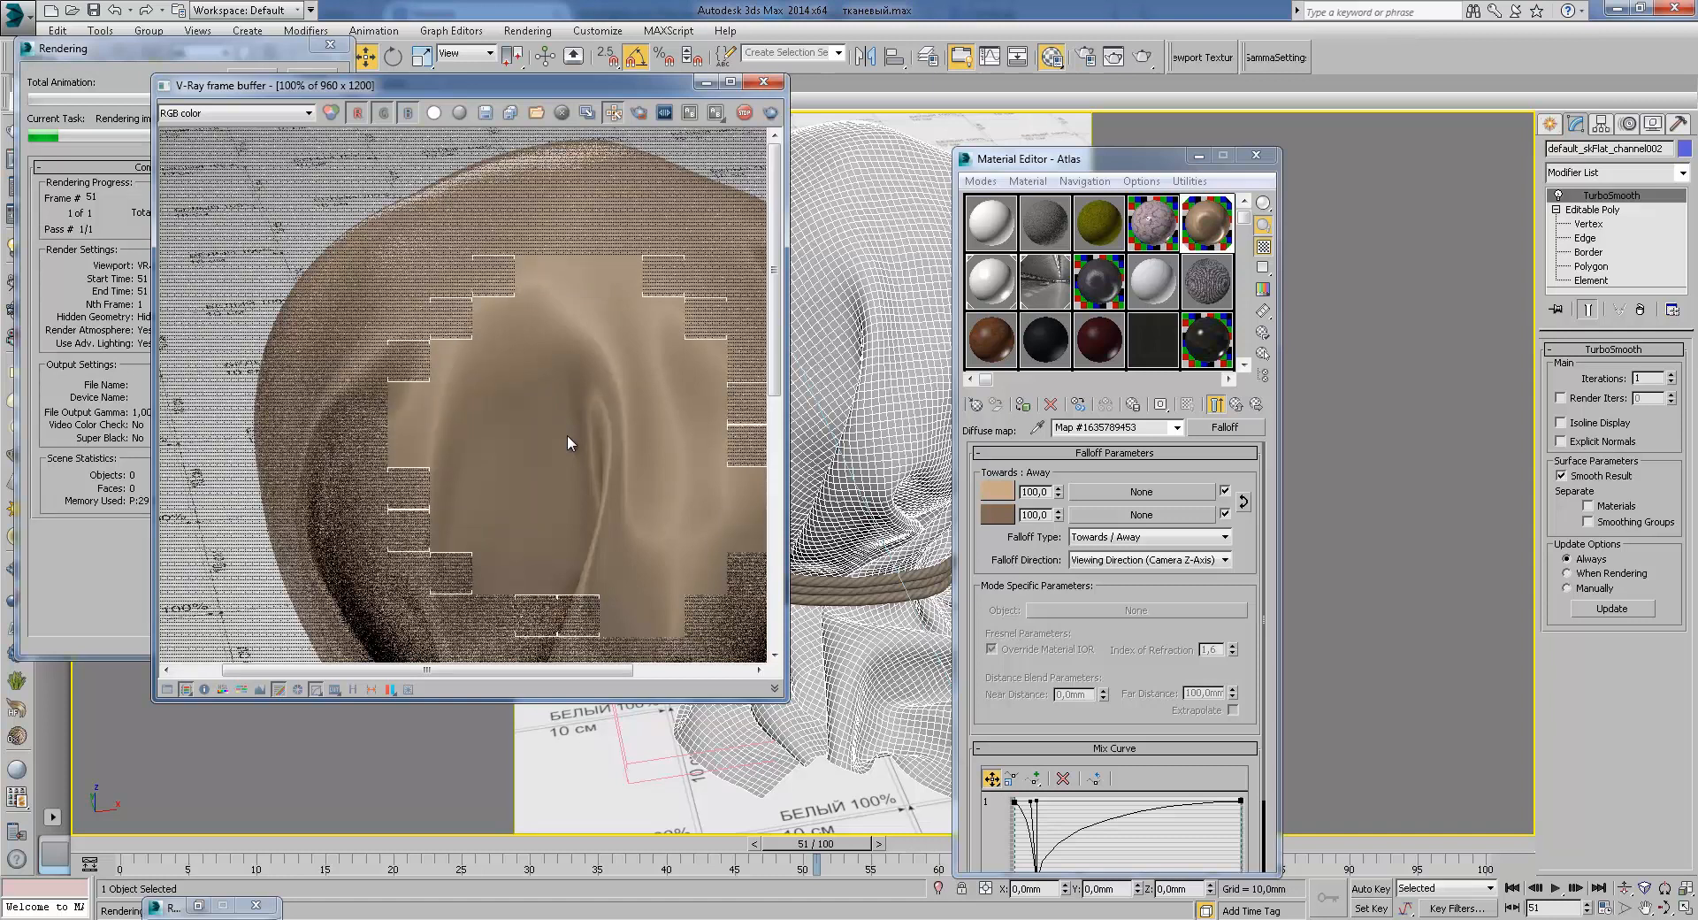
pyautogui.scroll(-1, 609, 423)
pyautogui.scroll(1, 531, 247)
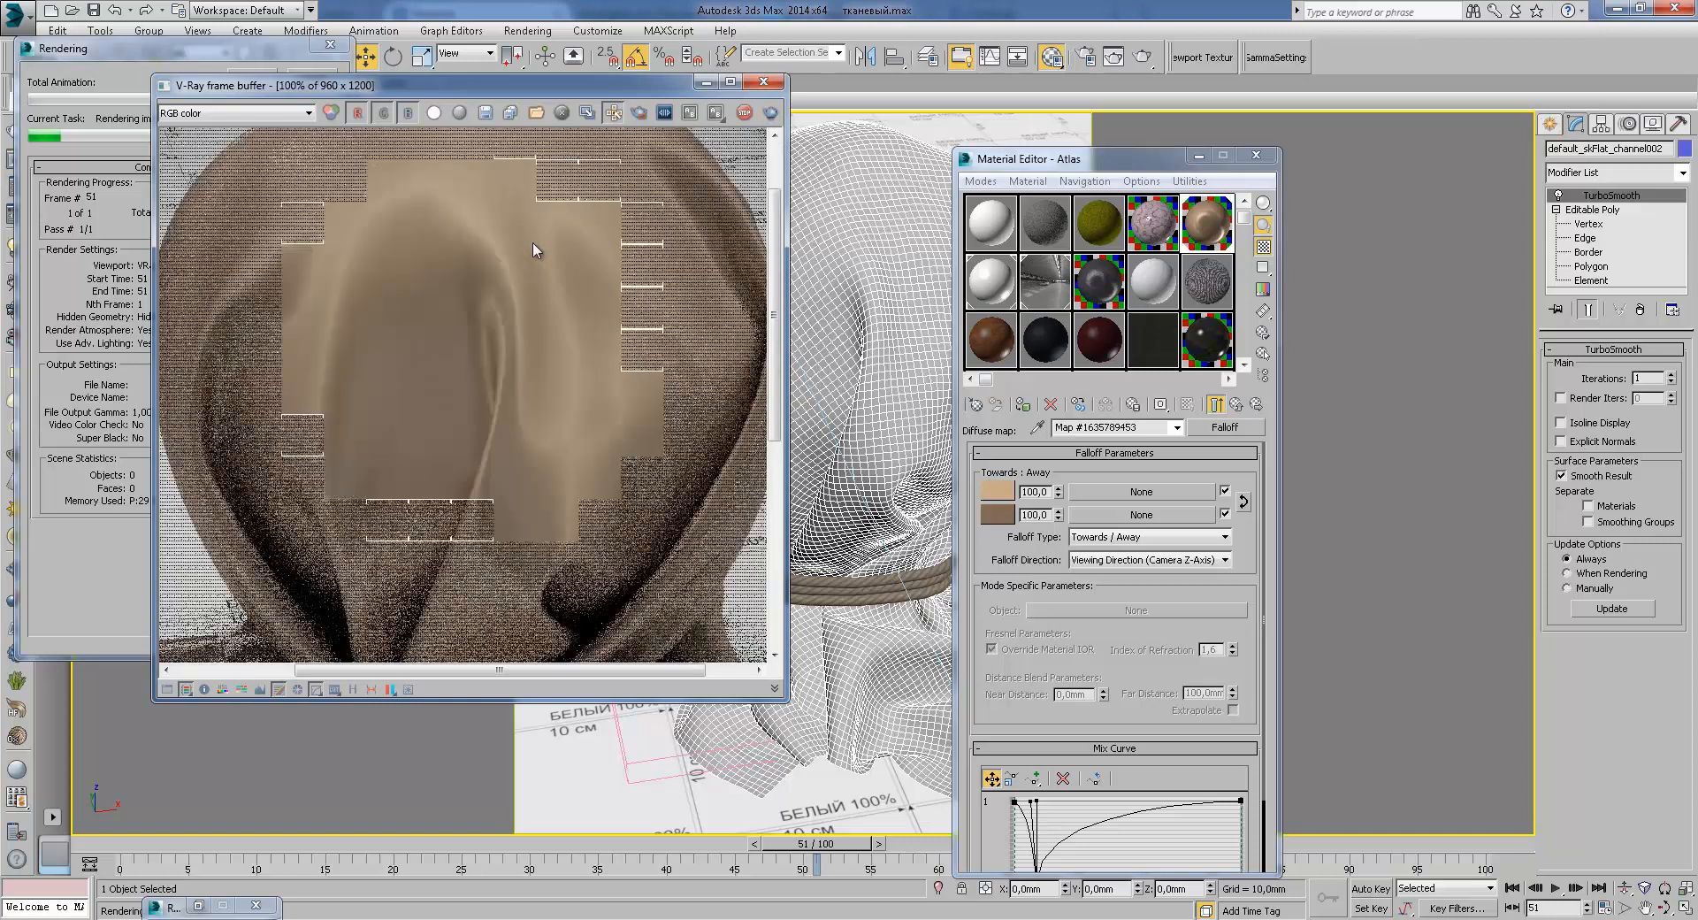
pyautogui.moveTo(533, 242); pyautogui.dragTo(520, 457, button='middle')
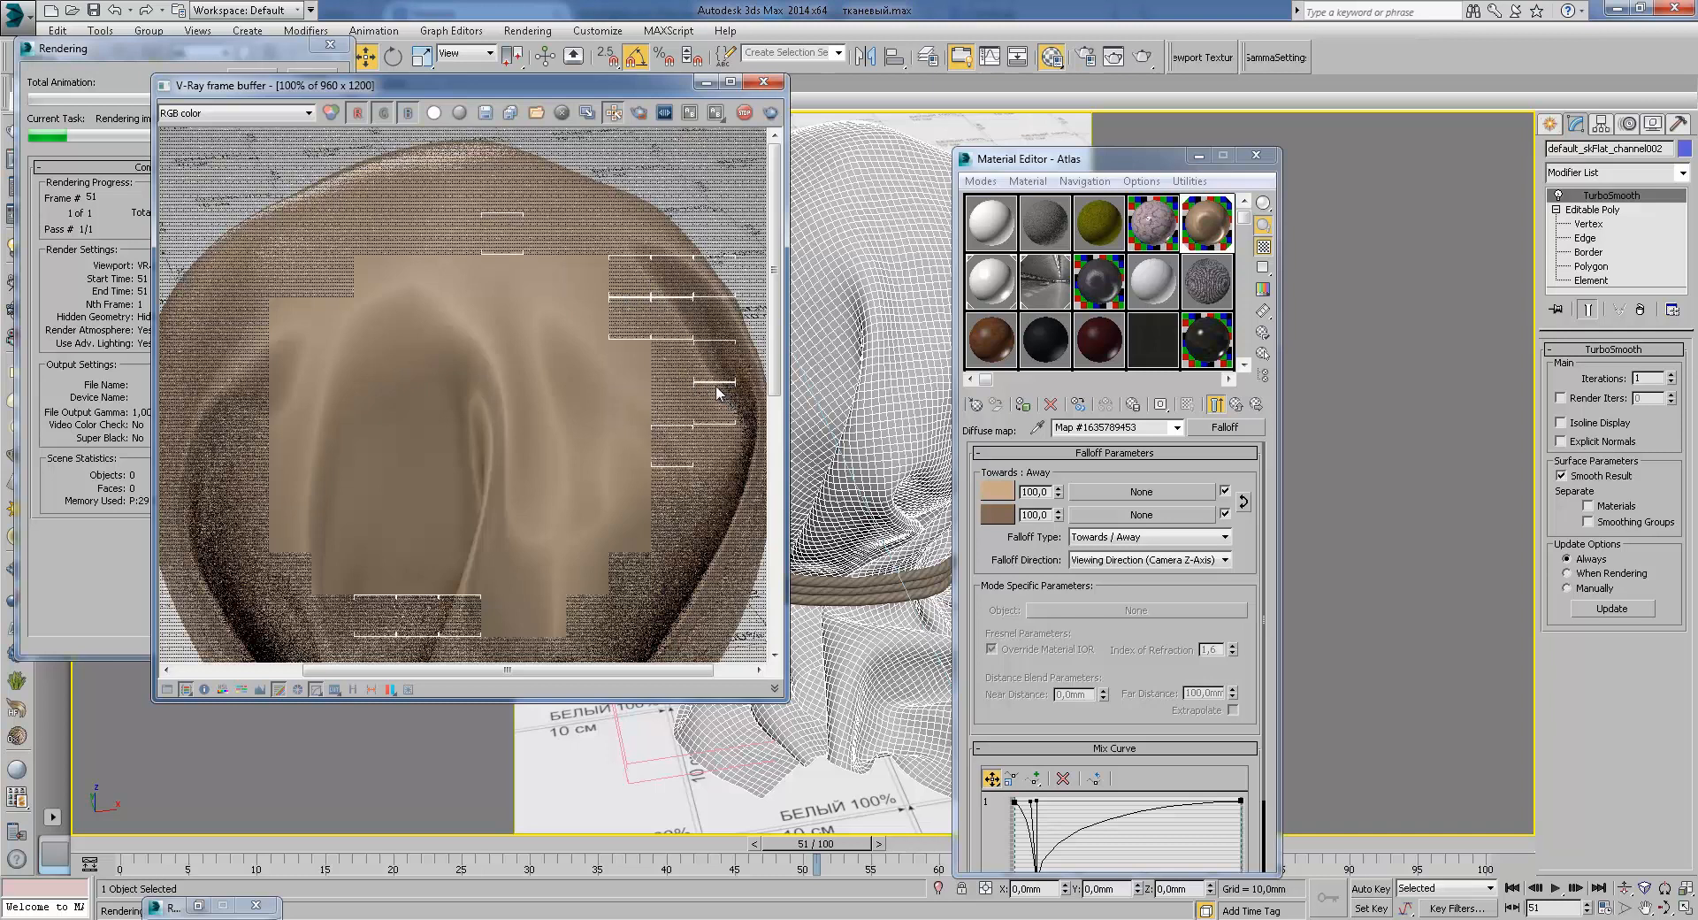
pyautogui.moveTo(732, 486); pyautogui.dragTo(699, 360, button='middle')
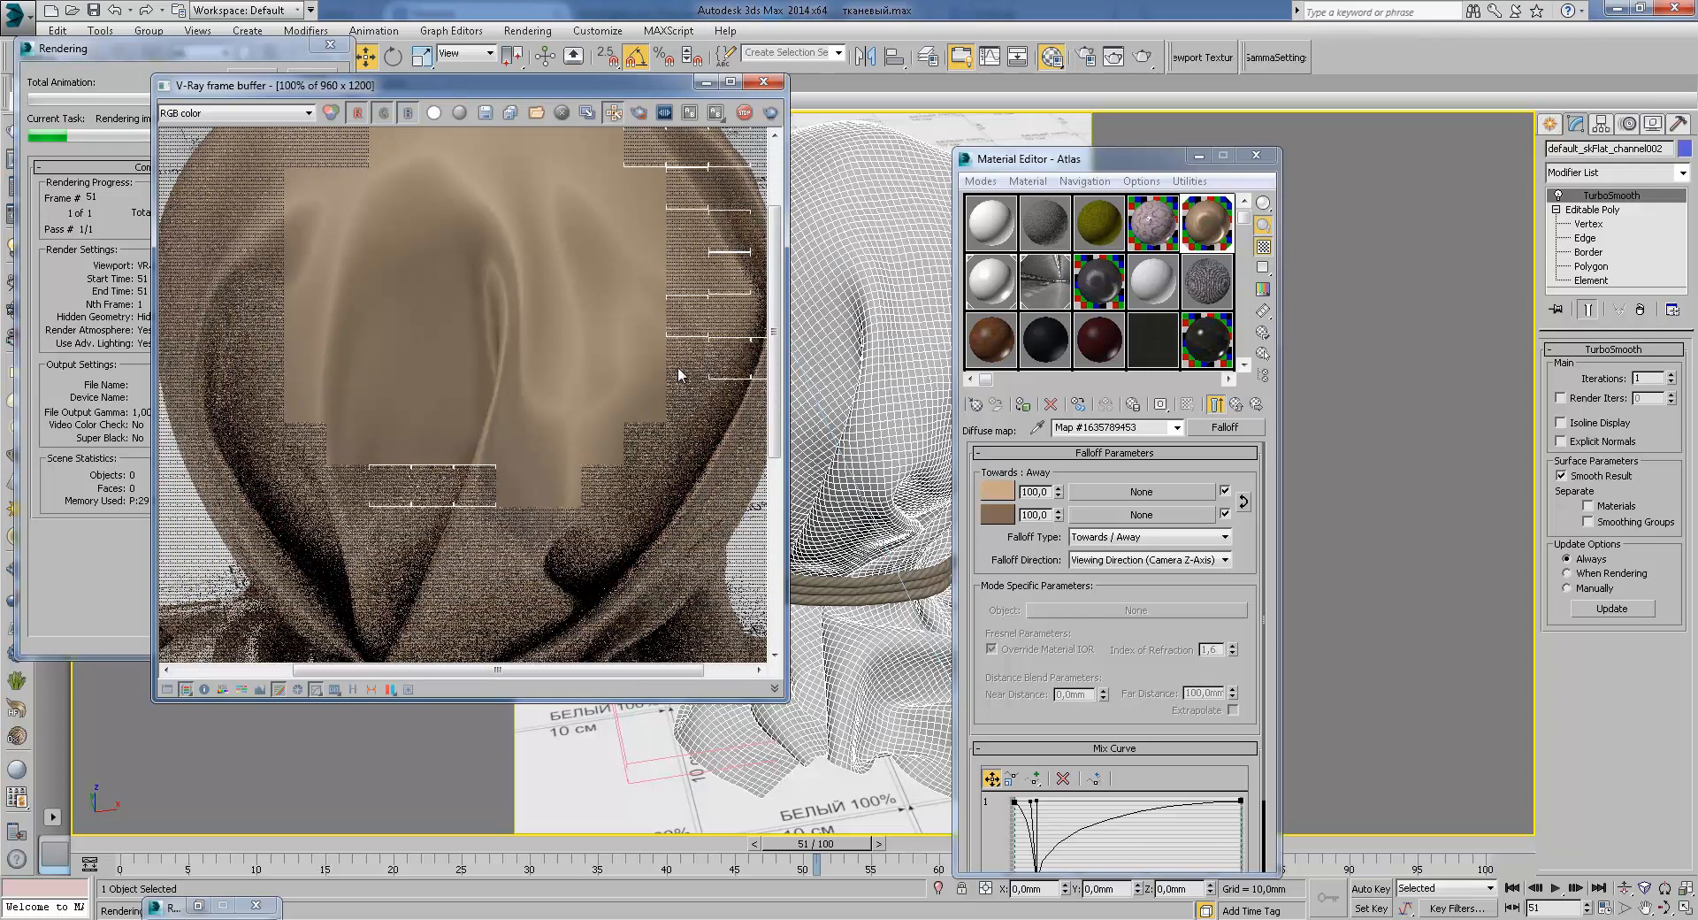
pyautogui.moveTo(396, 326); pyautogui.dragTo(476, 380, button='middle')
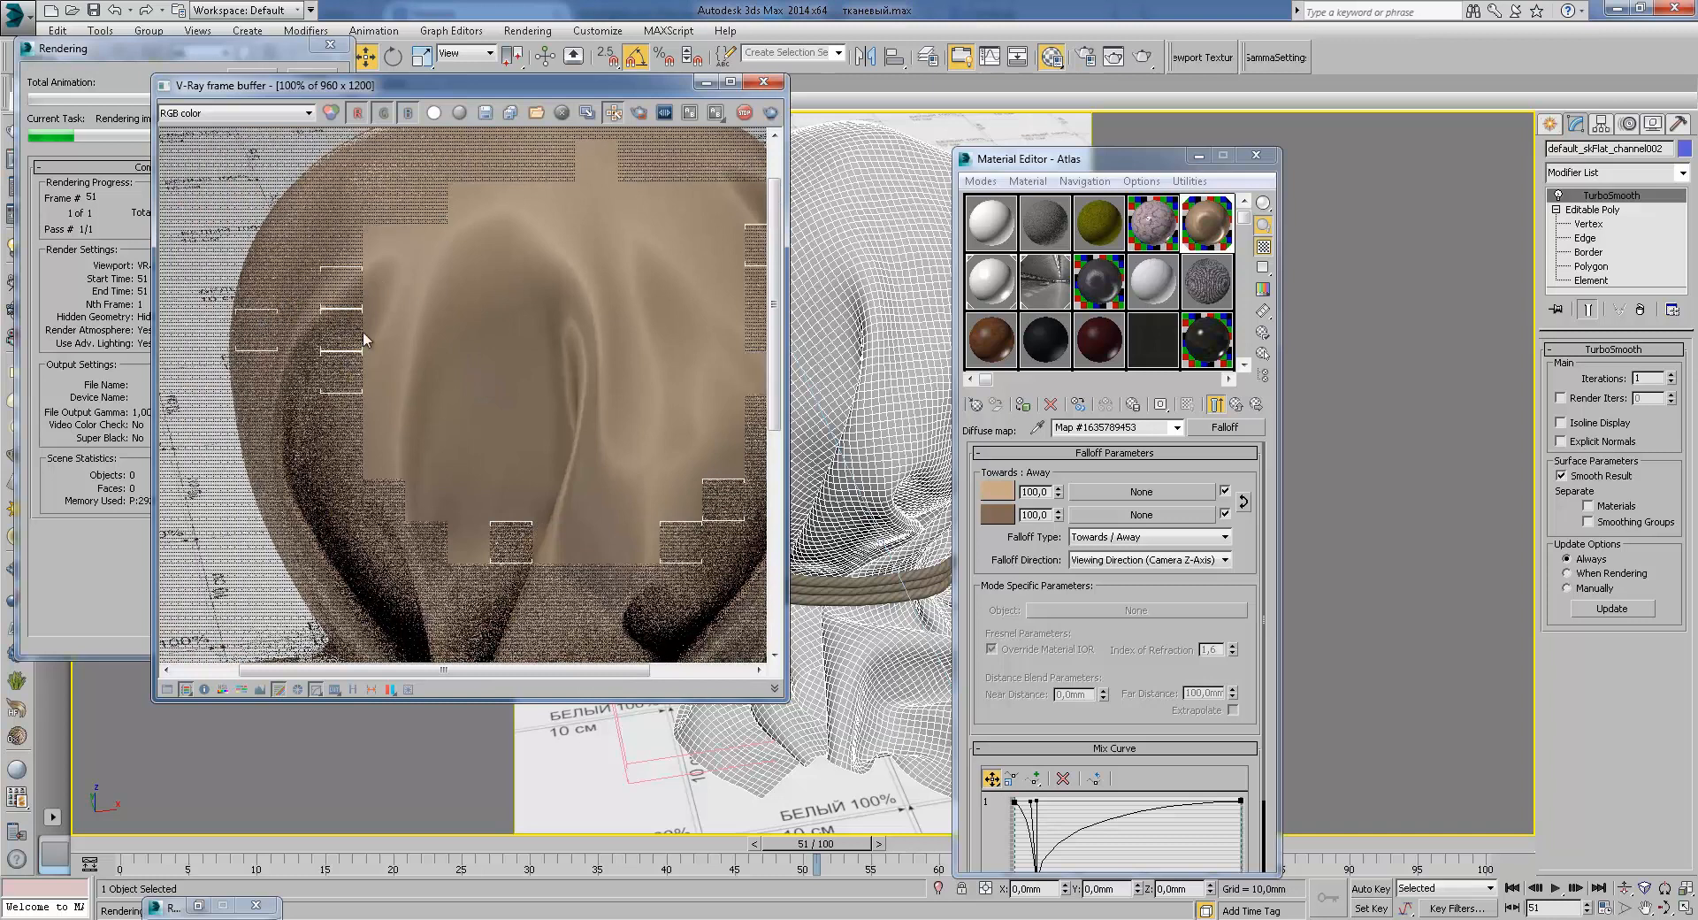
pyautogui.moveTo(389, 239); pyautogui.dragTo(342, 412, button='middle')
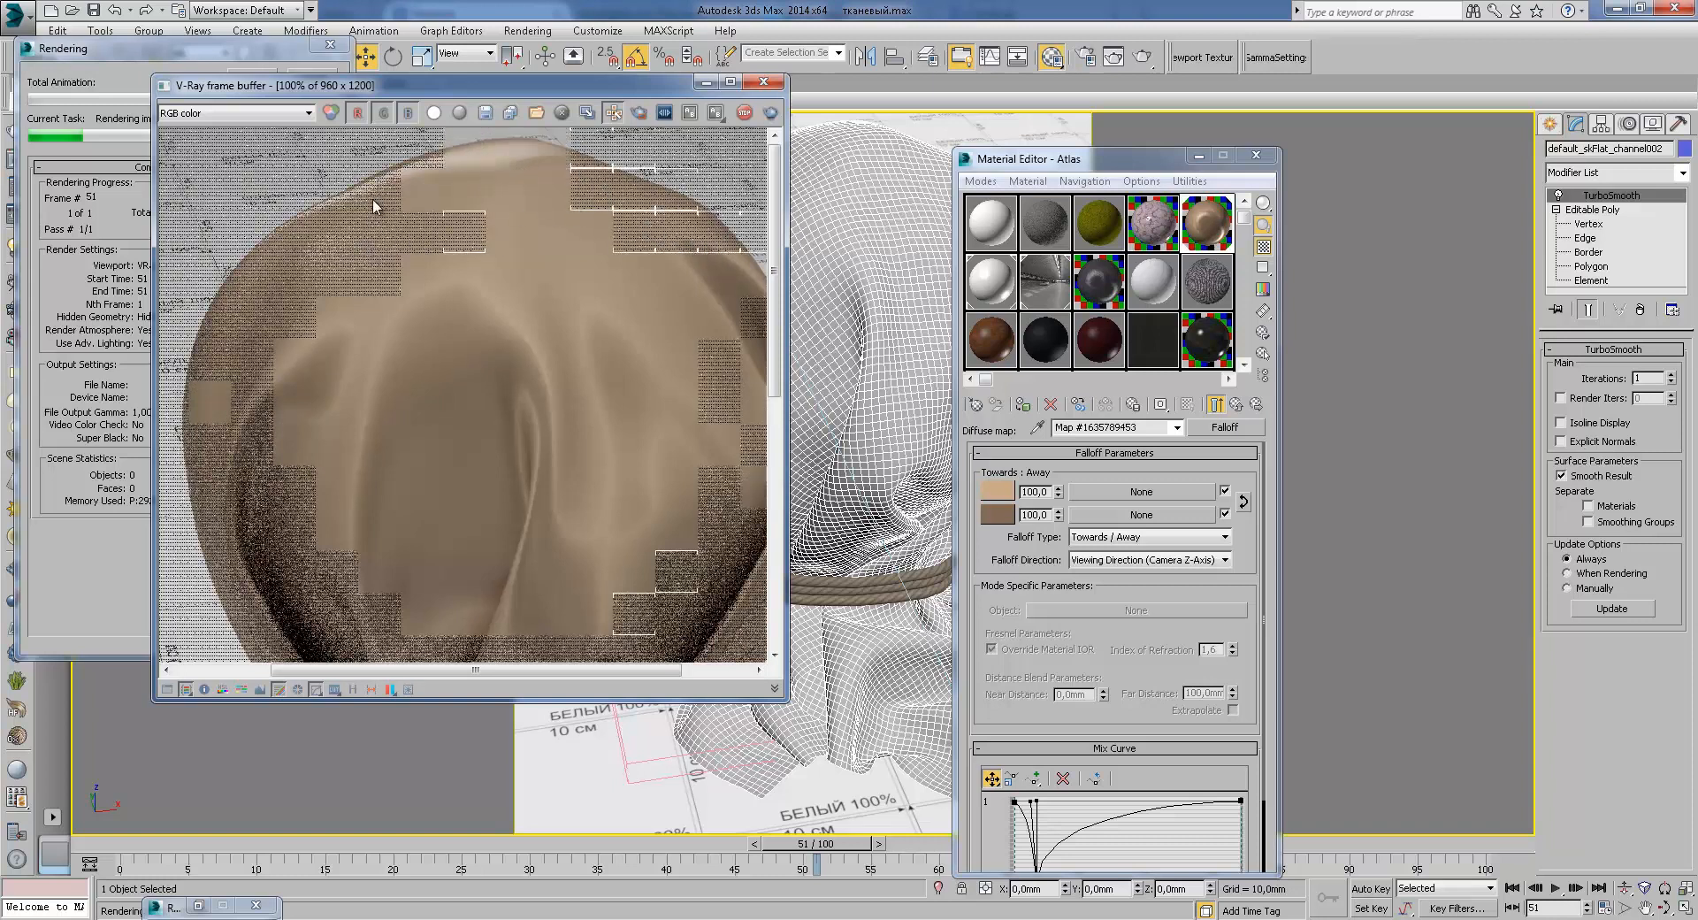
pyautogui.moveTo(501, 444); pyautogui.dragTo(482, 384, button='middle')
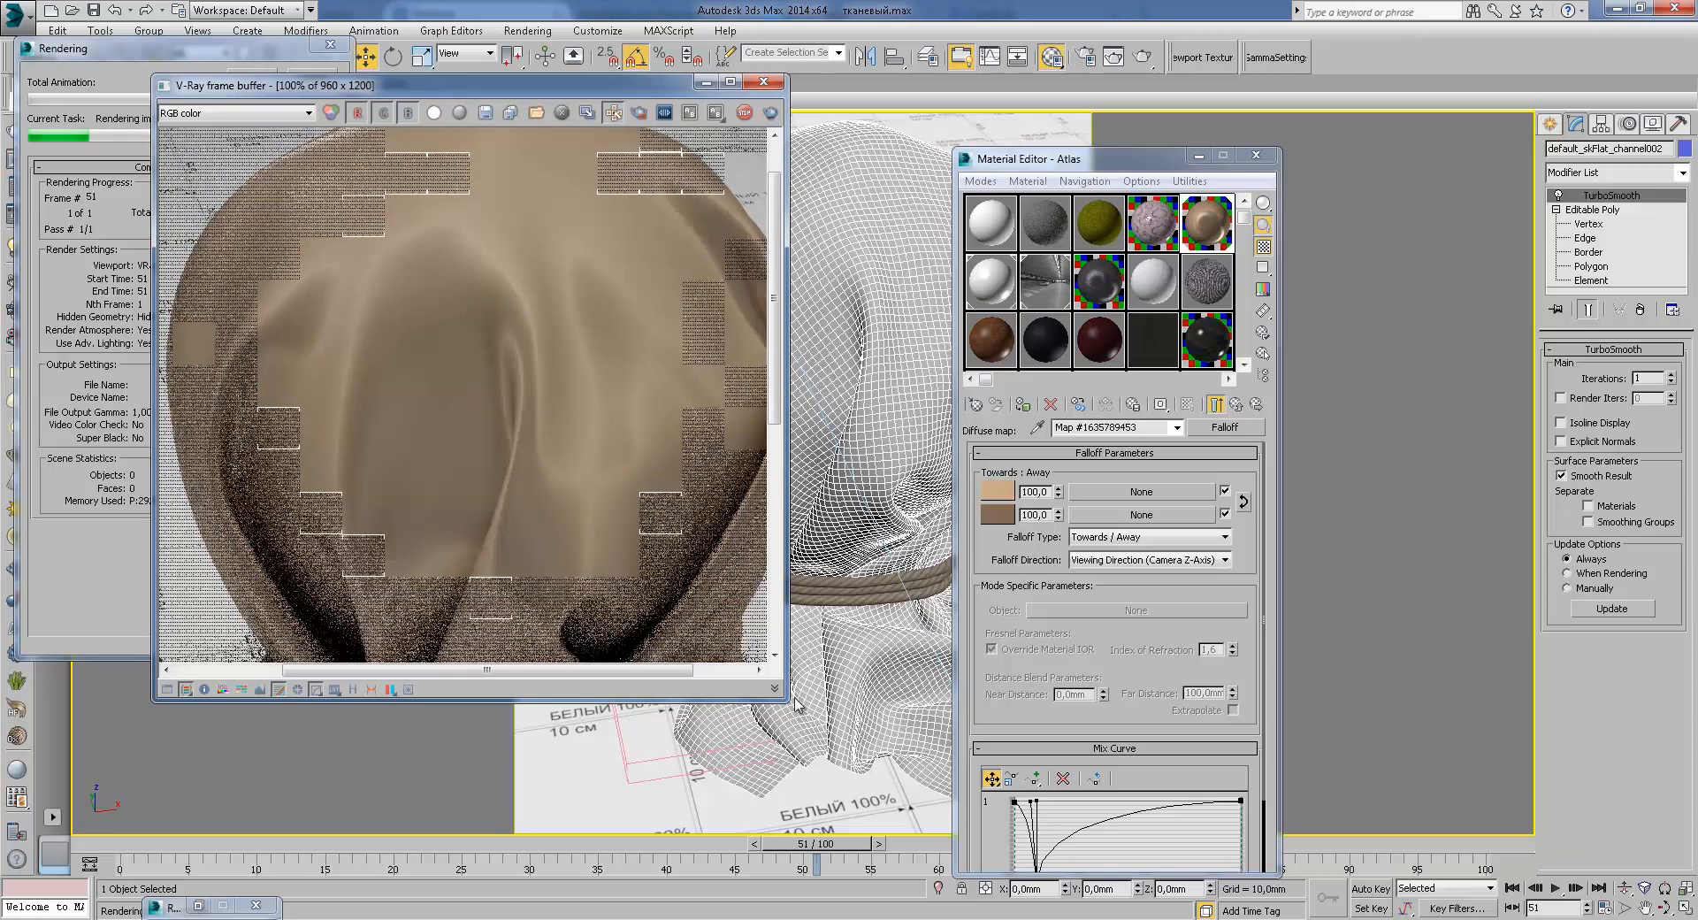
# Step: Enlarge the V-Ray frame buffer, check the whole Atlas cloth at 50%, and cancel the render
pyautogui.moveTo(783, 696); pyautogui.dragTo(852, 878)
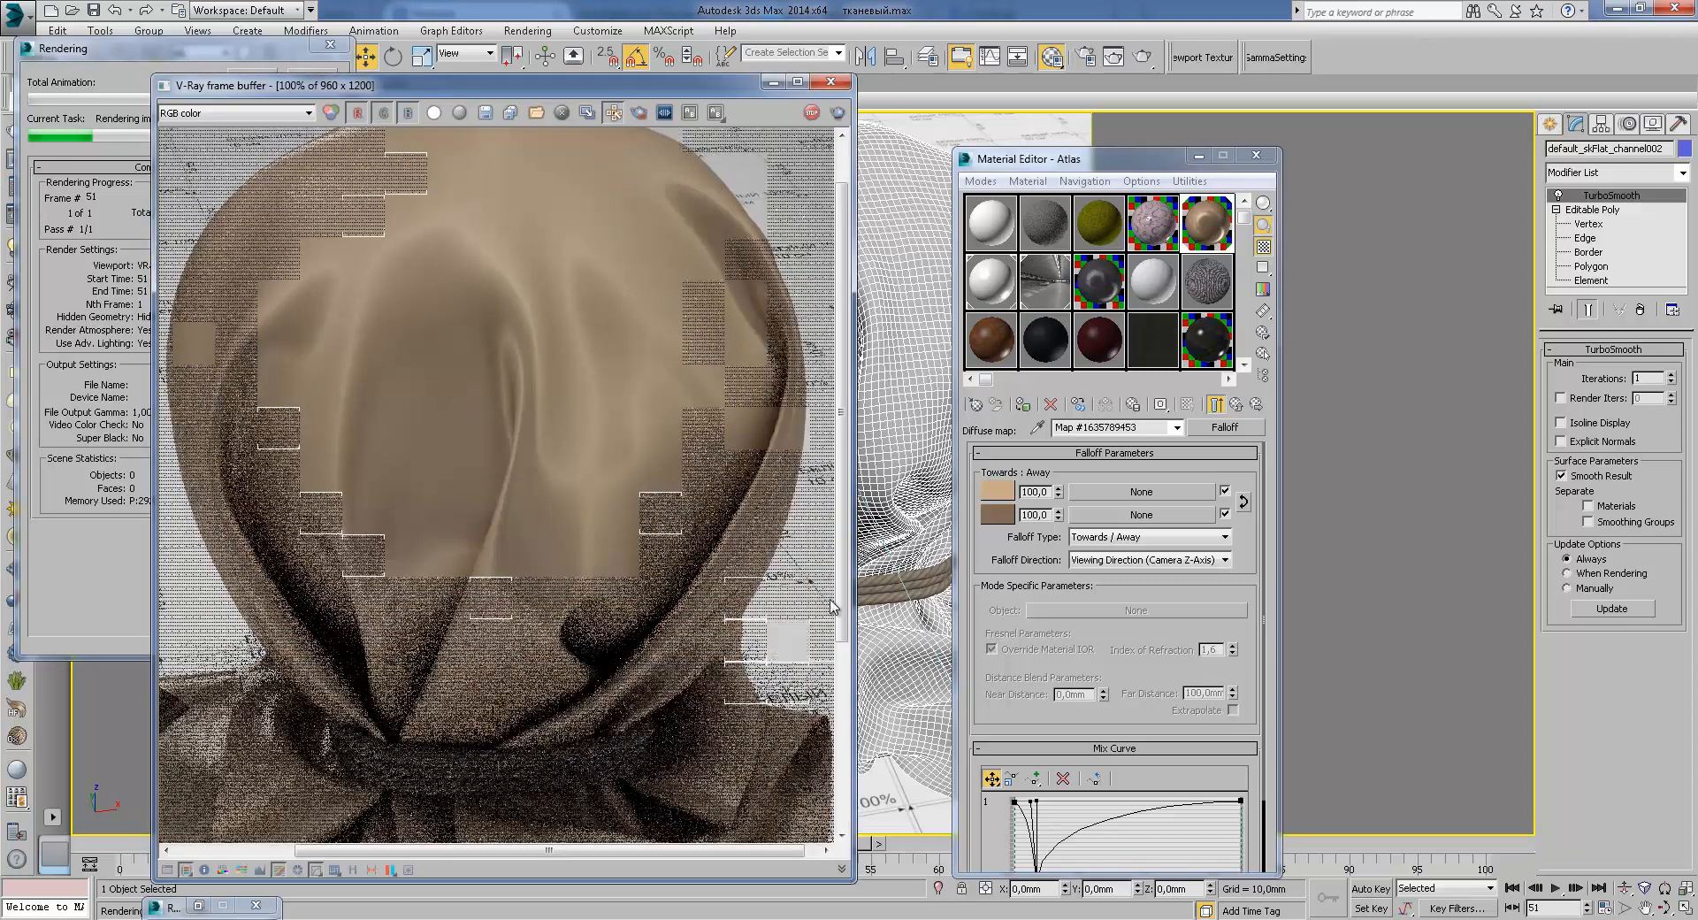
pyautogui.moveTo(840, 598); pyautogui.dragTo(840, 580)
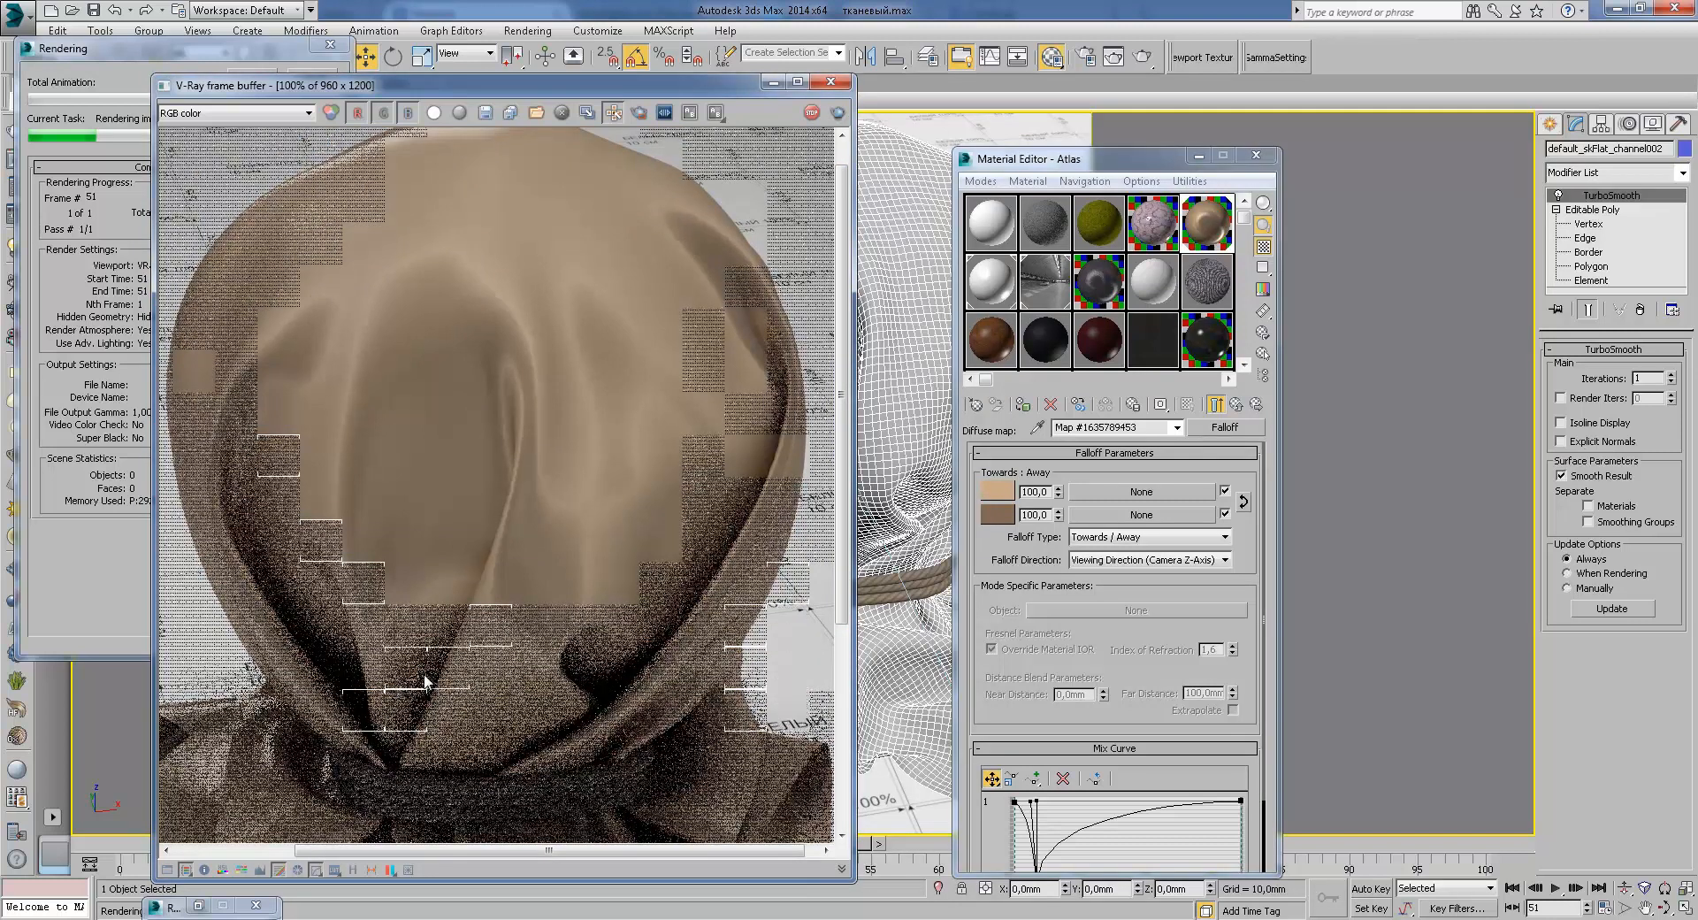
pyautogui.scroll(-1, 432, 676)
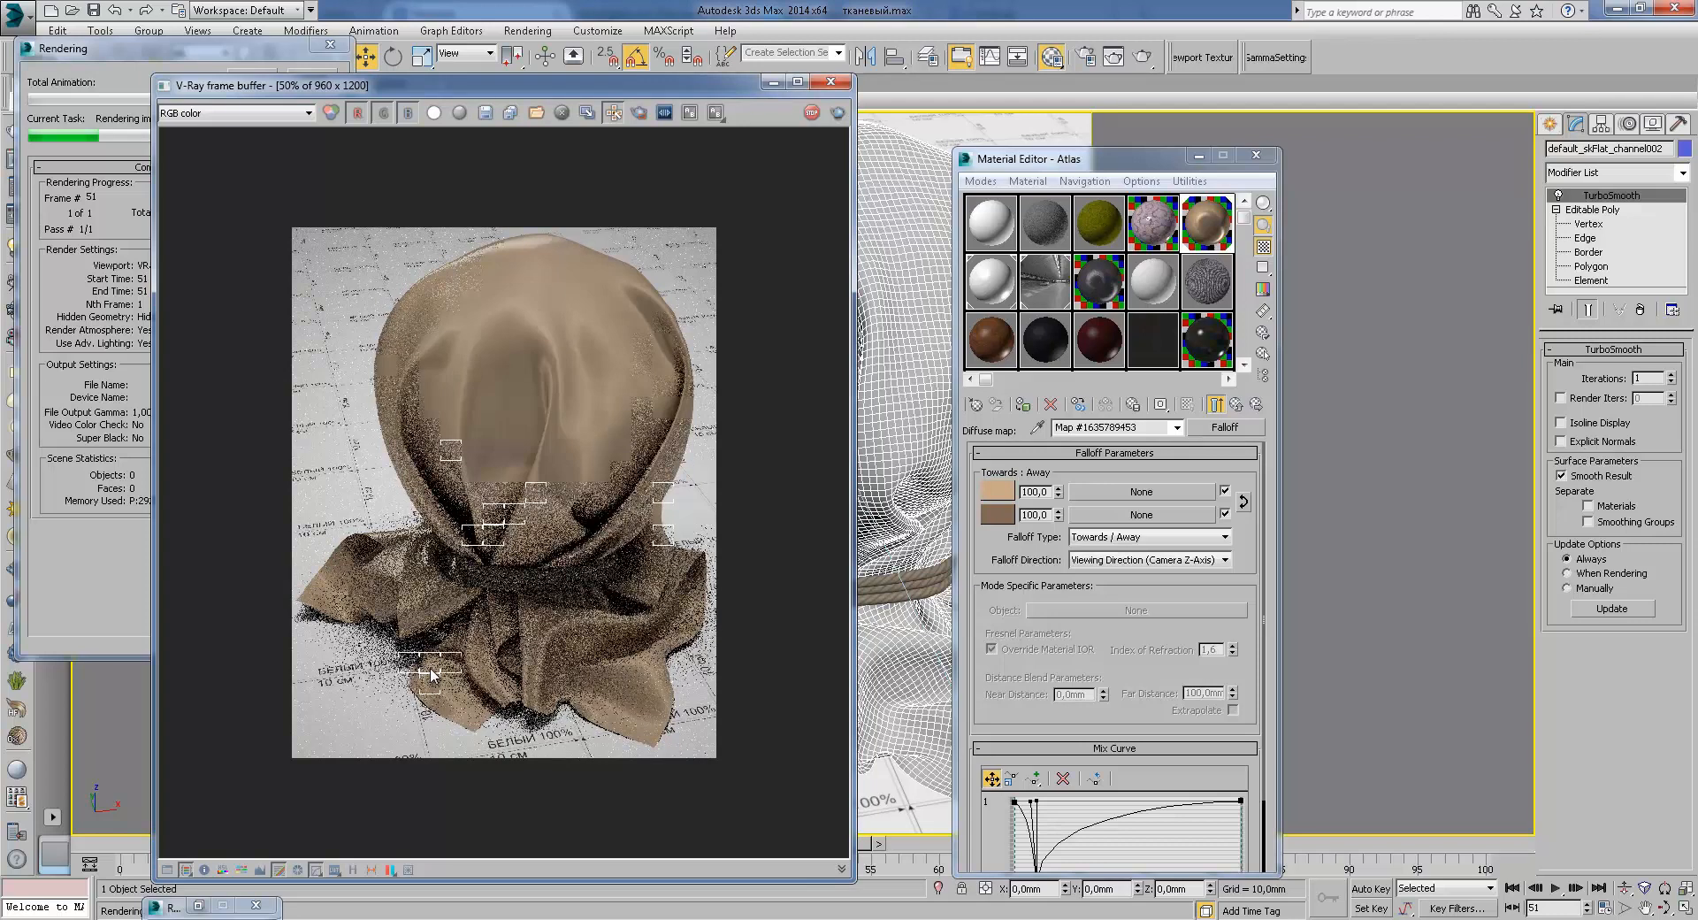
pyautogui.click(203, 72)
pyautogui.click(310, 78)
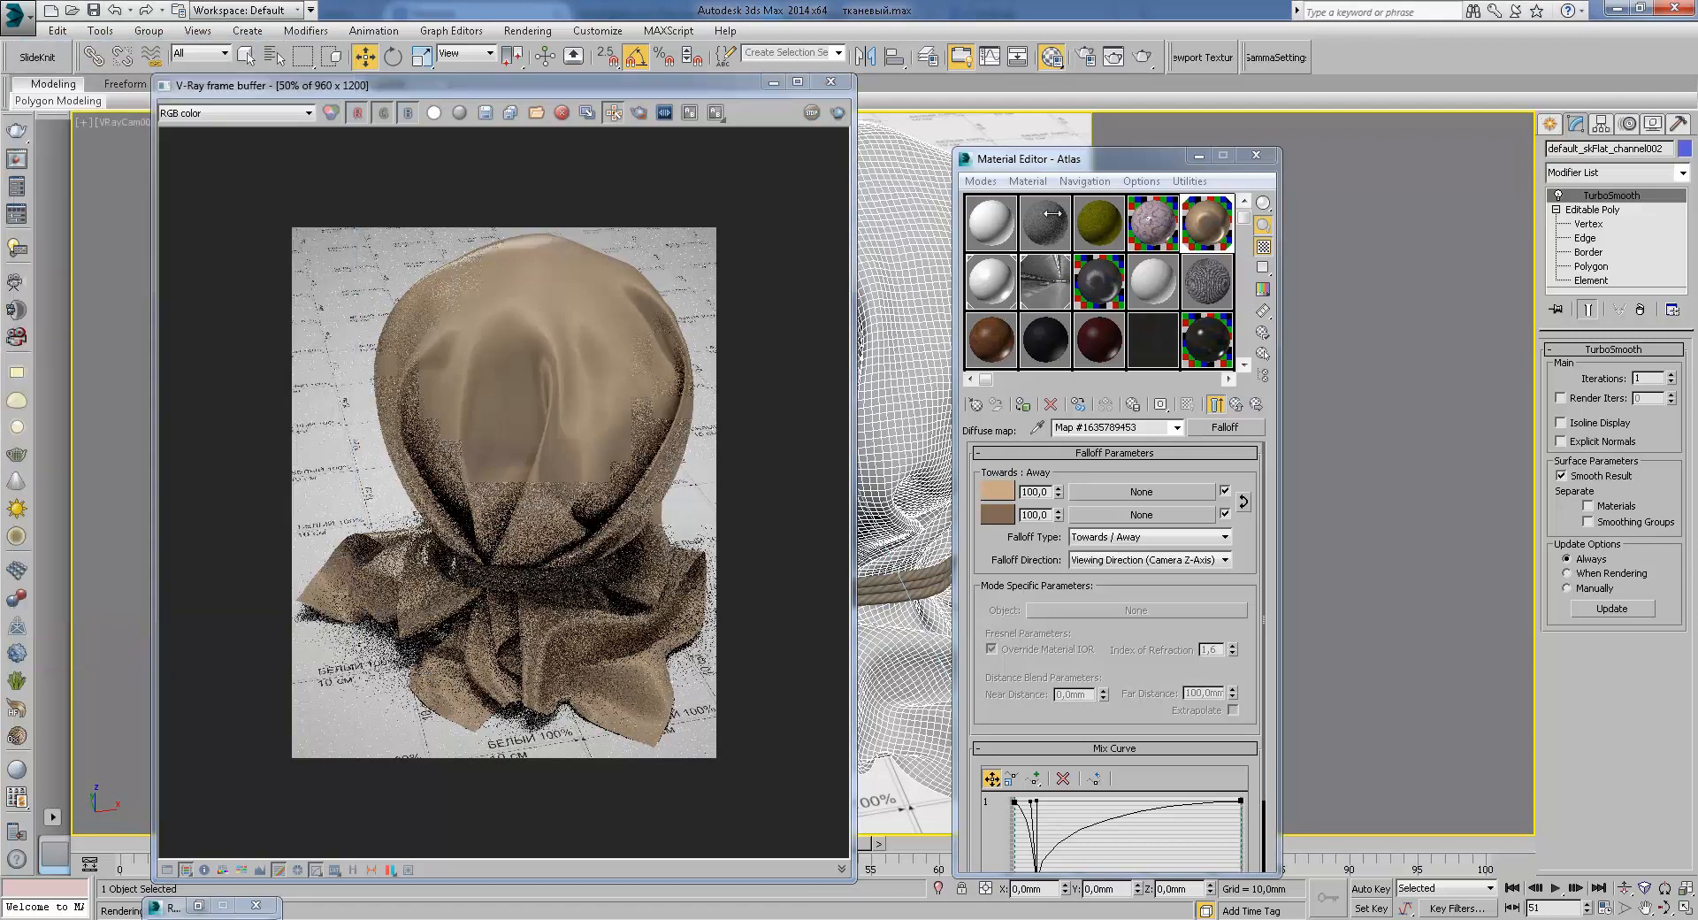
# Step: Select the Atlas 2 material and close the V-Ray frame buffer, moving the Material Editor clear of the draped model
pyautogui.click(1116, 301)
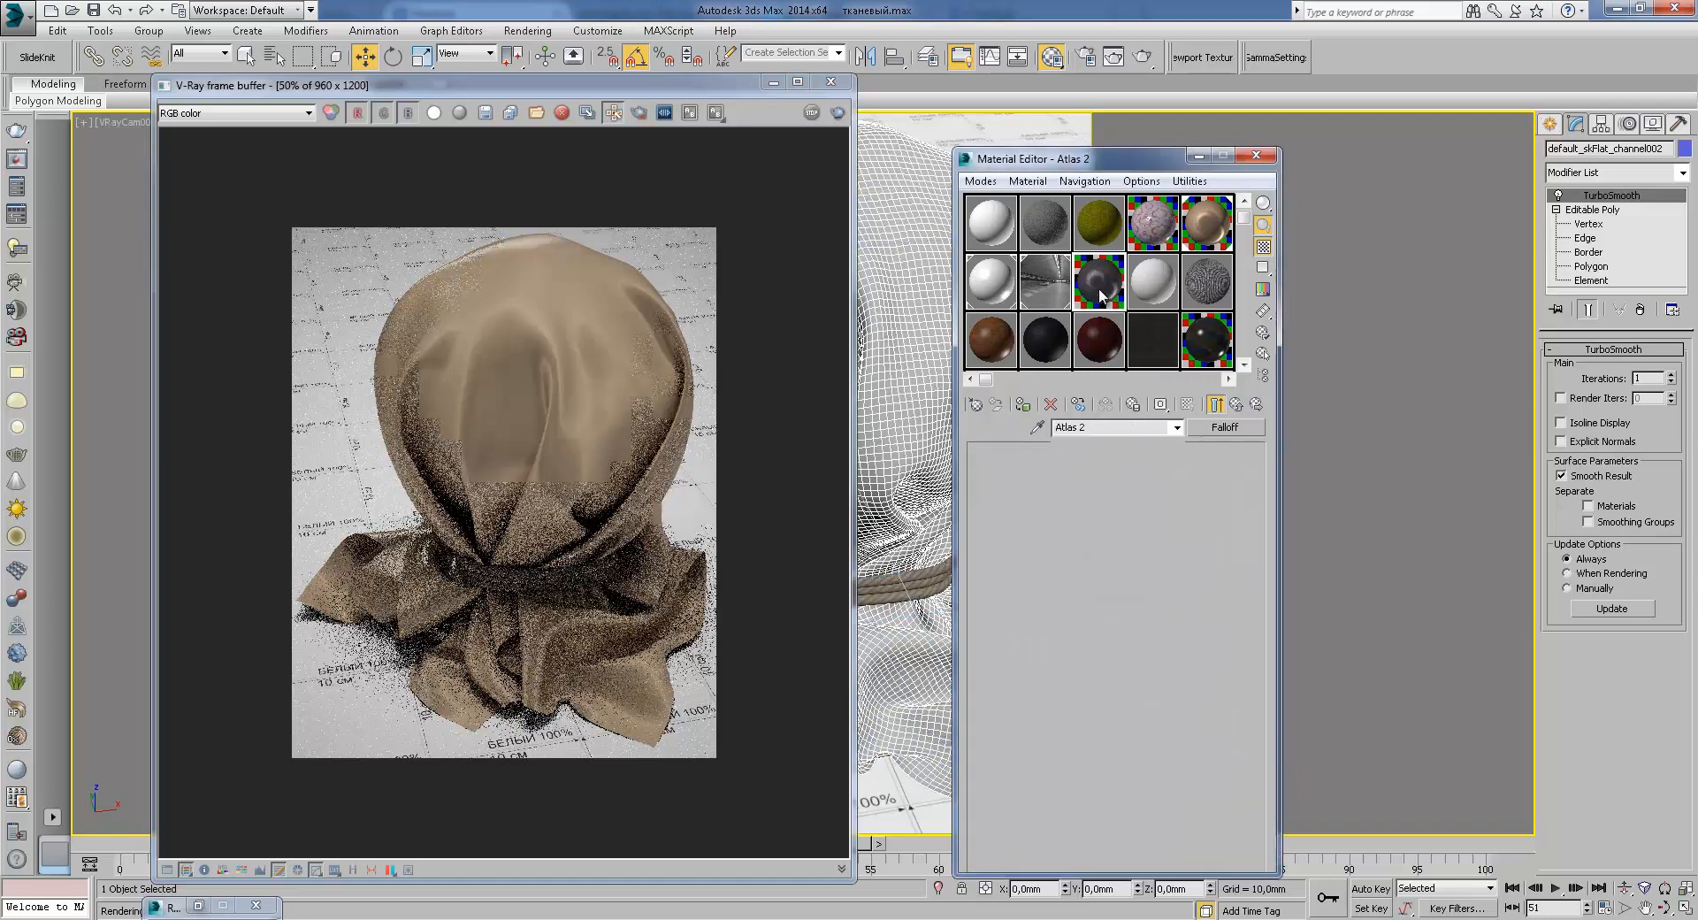
pyautogui.click(831, 81)
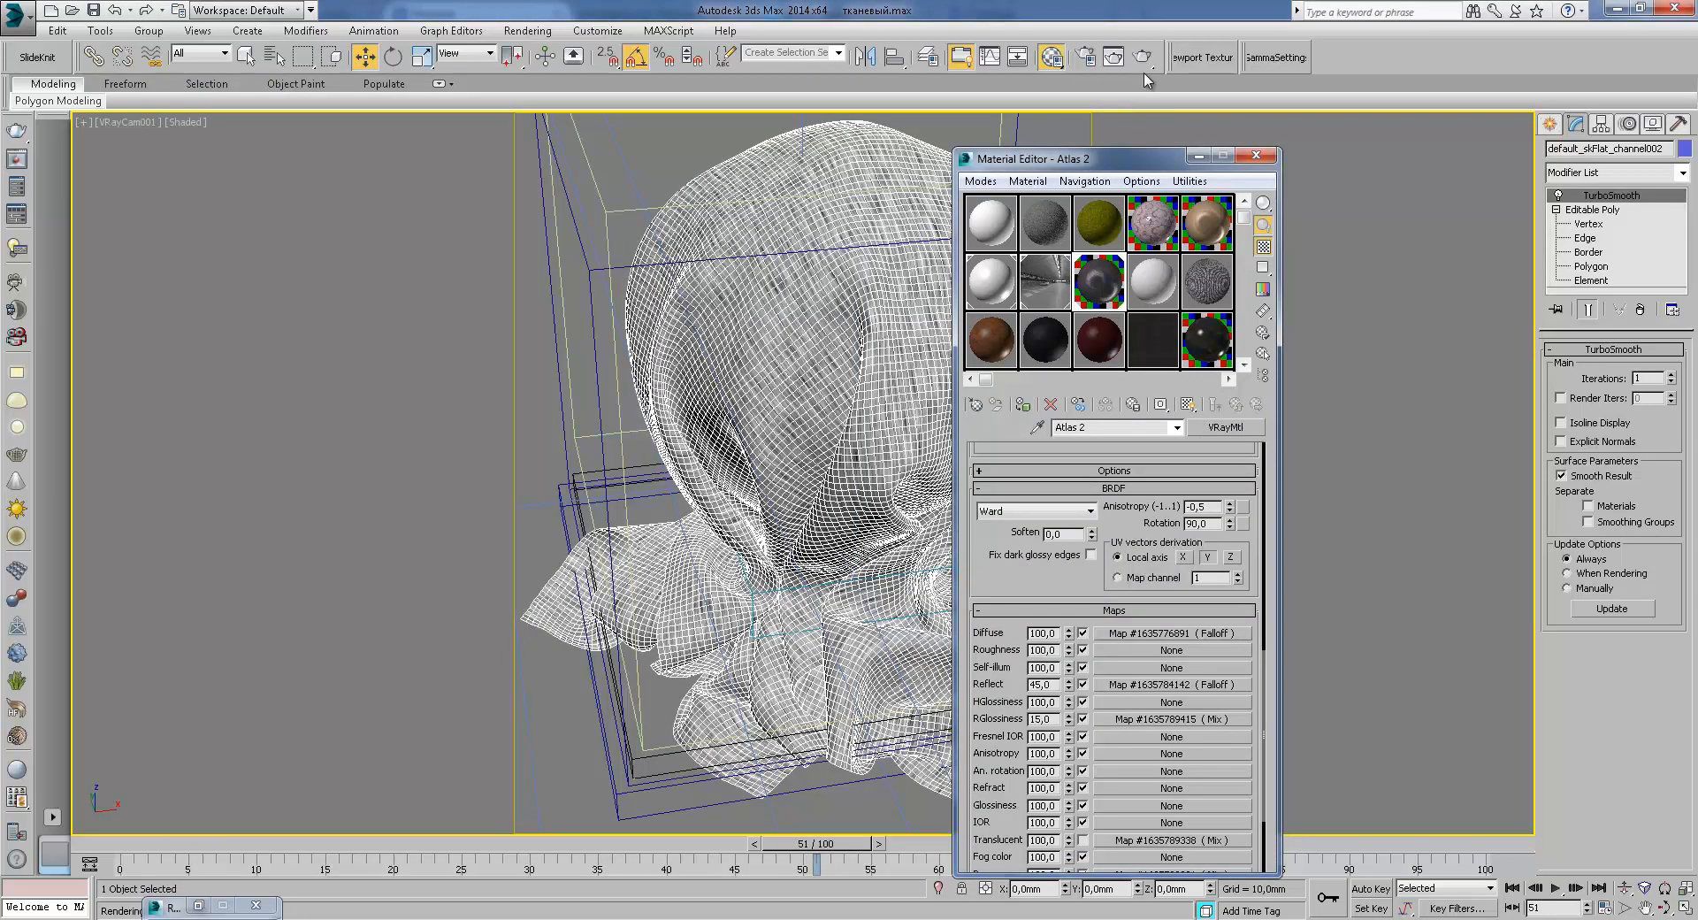
pyautogui.moveTo(1240, 126); pyautogui.dragTo(1240, 125)
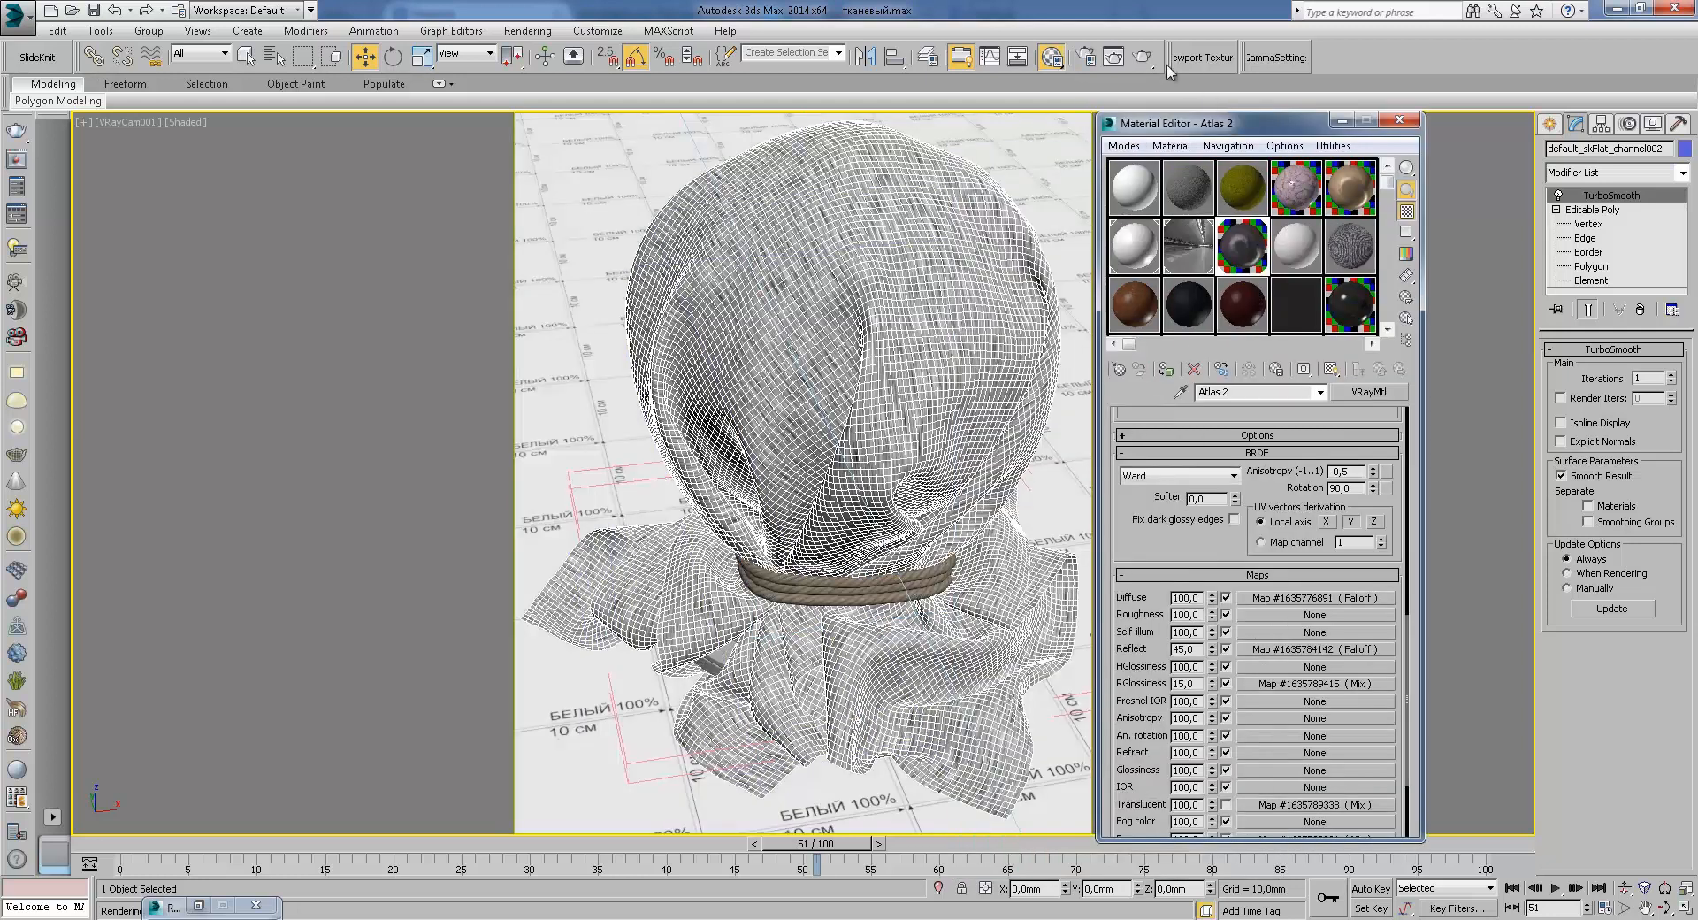
# Step: Review Atlas 2's Diffuse Falloff, including the Mix maps in both slots and the first slot's amount
pyautogui.scroll(3, 1256, 566)
pyautogui.moveTo(1287, 500)
pyautogui.mouseDown()
pyautogui.moveTo(1280, 721)
pyautogui.moveTo(1282, 521)
pyautogui.mouseUp()
pyautogui.click(1266, 753)
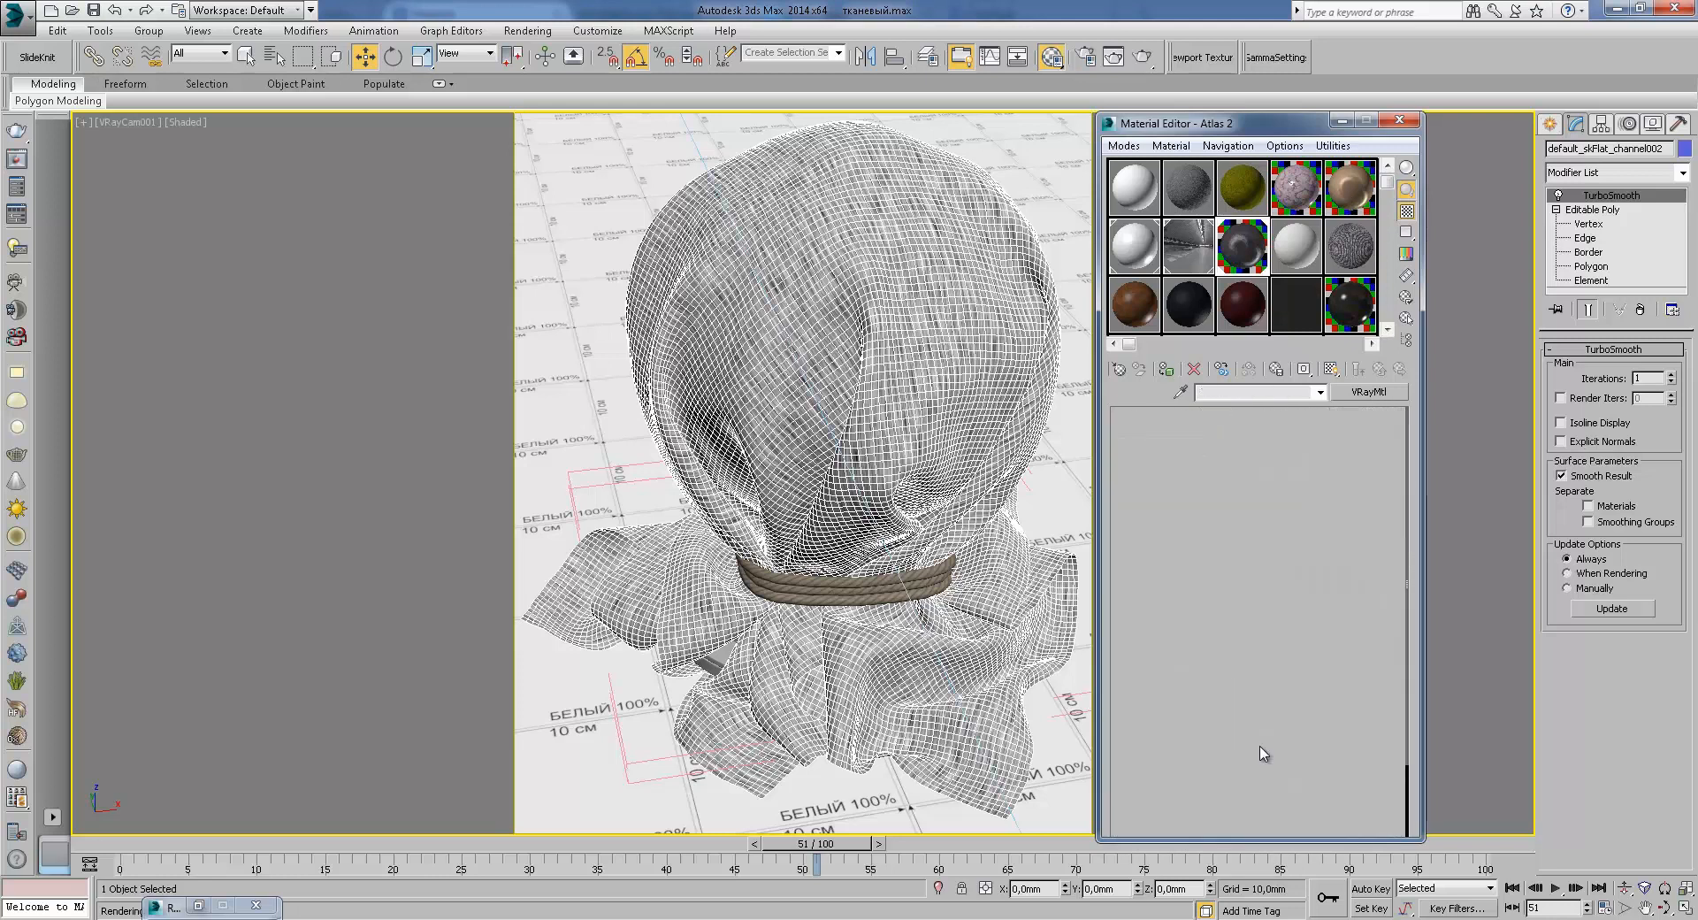
pyautogui.moveTo(1280, 644)
pyautogui.mouseDown()
pyautogui.moveTo(1282, 590)
pyautogui.moveTo(1281, 660)
pyautogui.mouseUp()
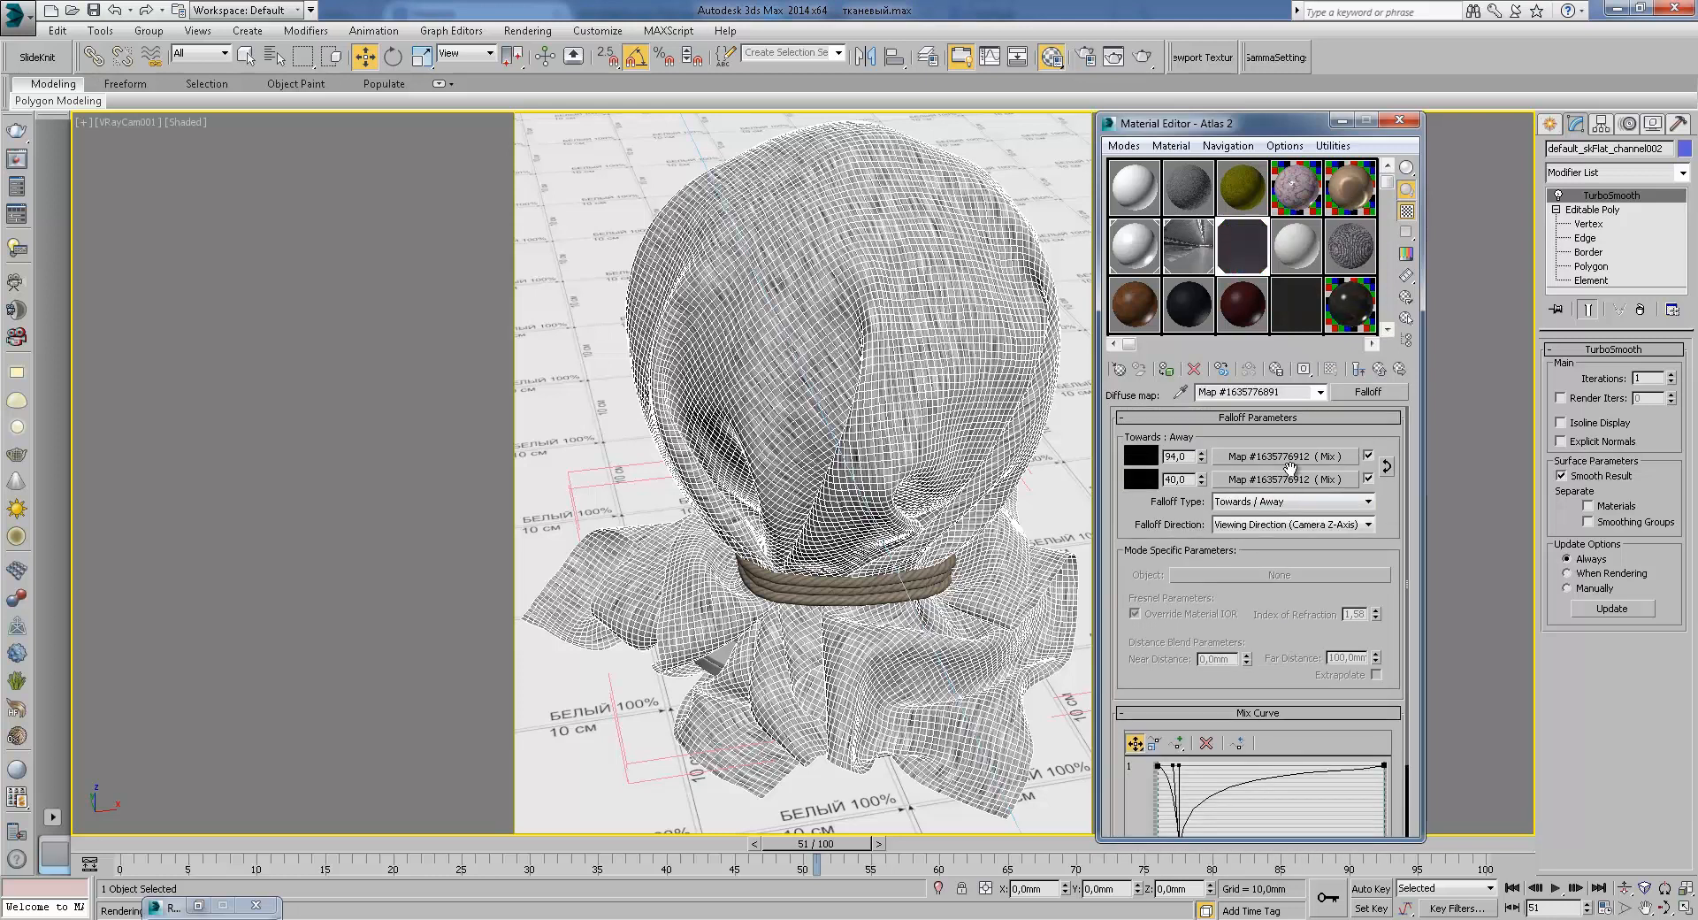
pyautogui.click(1300, 454)
pyautogui.click(1380, 369)
pyautogui.click(1311, 474)
pyautogui.click(1374, 373)
pyautogui.moveTo(1191, 456); pyautogui.dragTo(1154, 457)
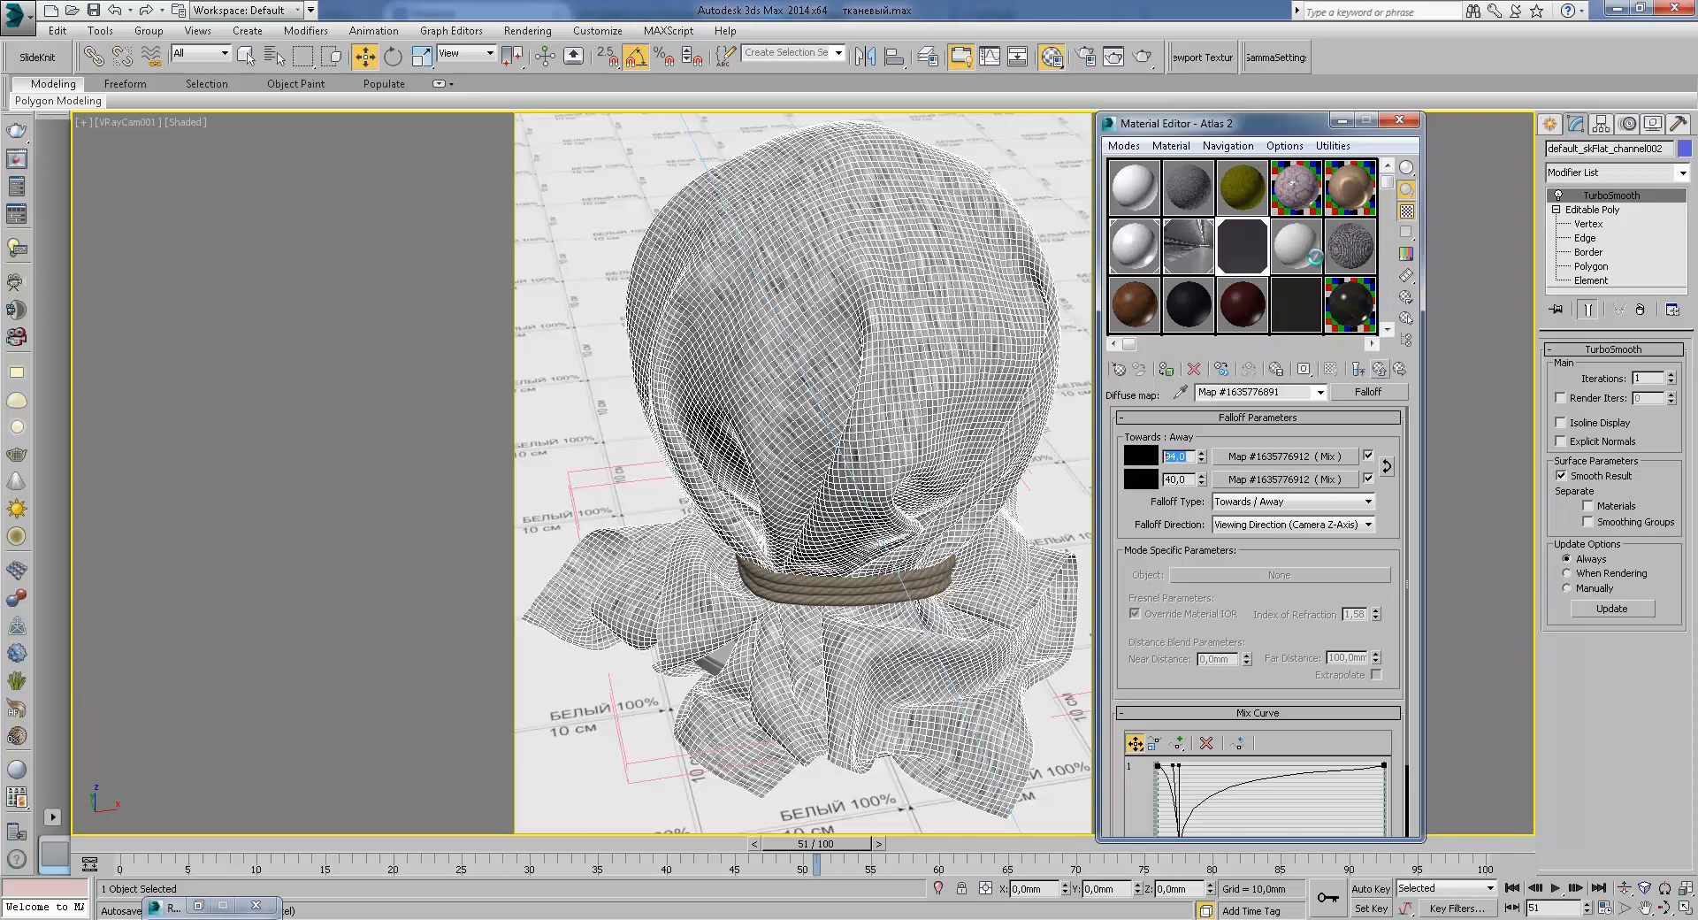
# Step: Enlarge the Atlas 2 sample preview and open the material's Reflect Falloff map
pyautogui.doubleClick(1254, 250)
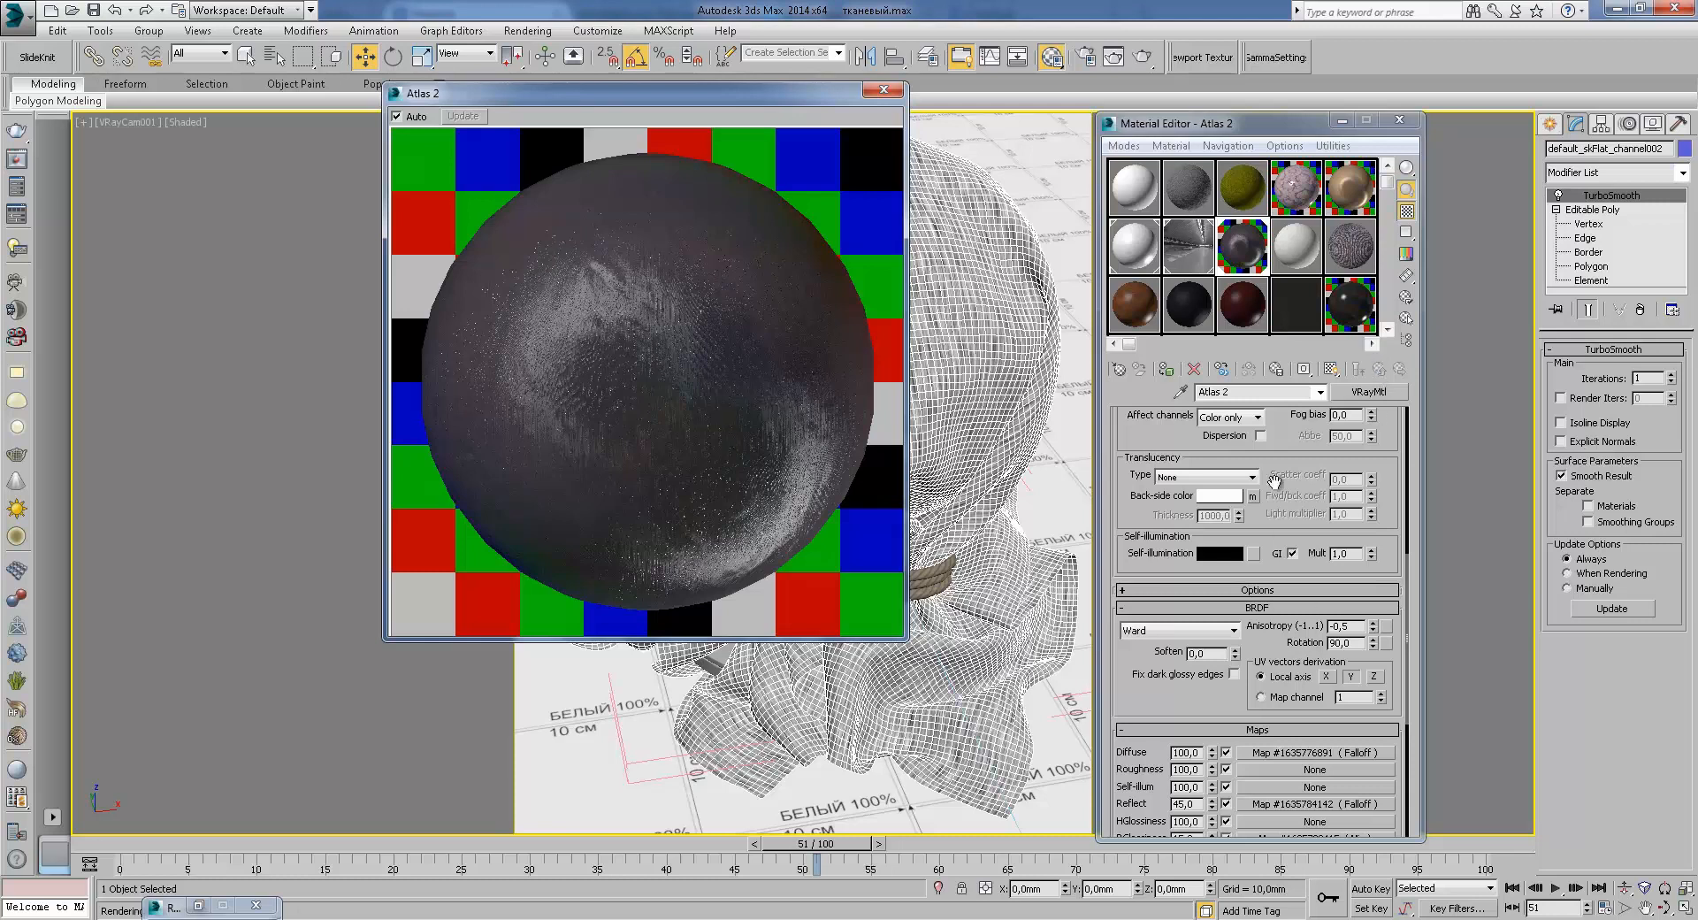
pyautogui.scroll(-3, 1300, 526)
pyautogui.click(1331, 661)
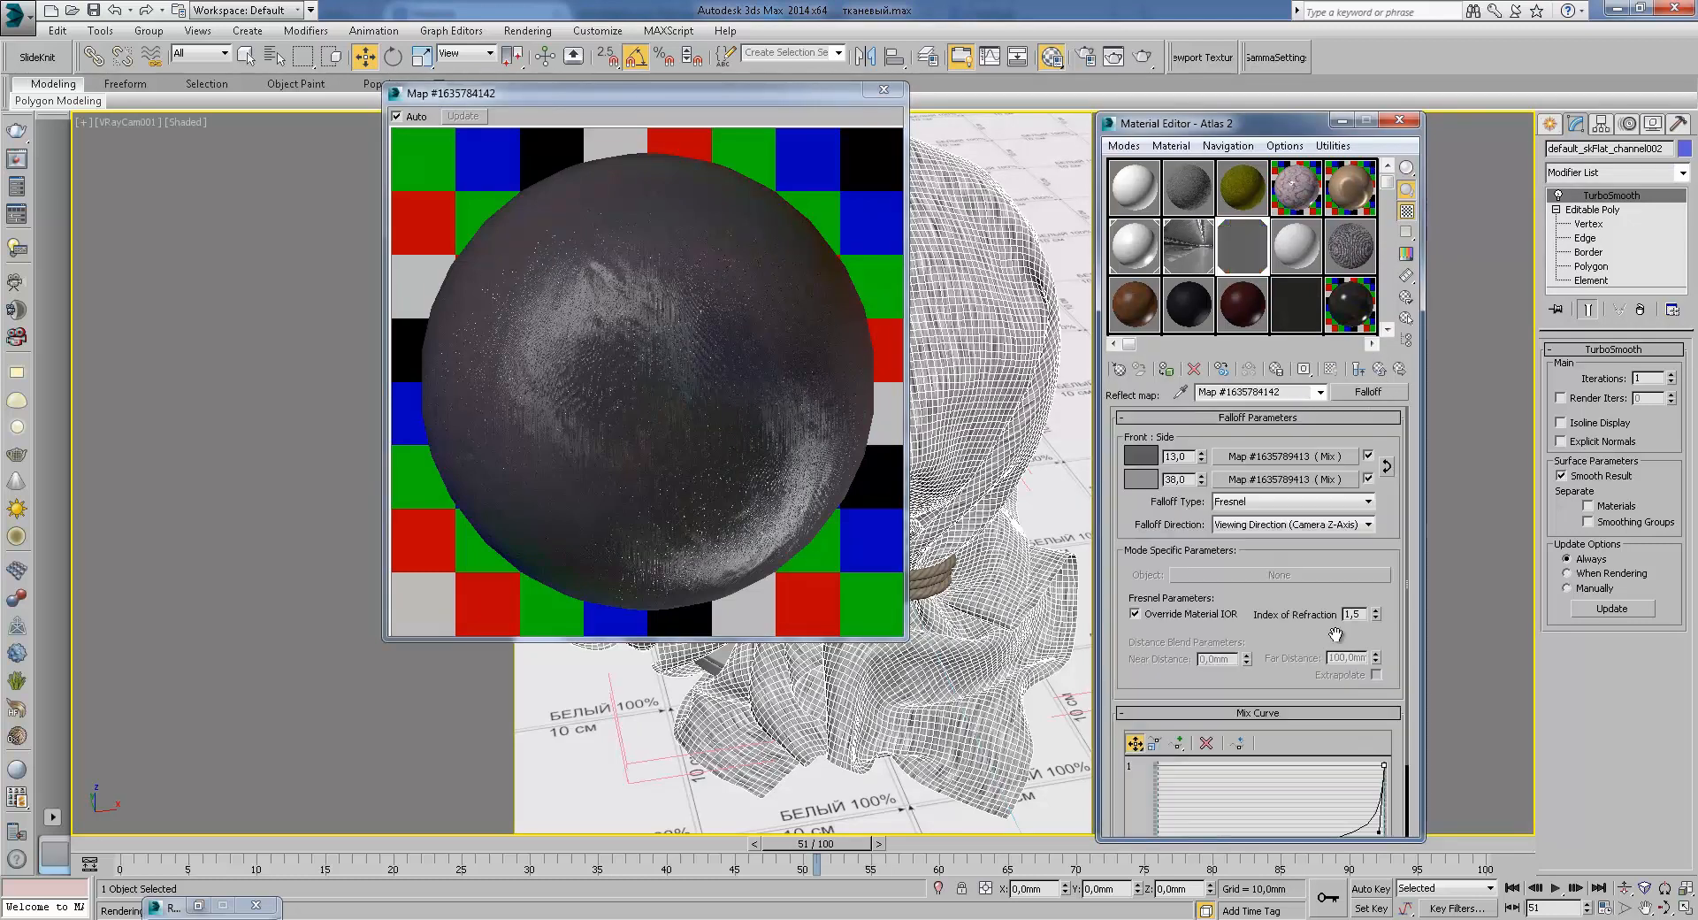
# Step: View the full image of o1.jpg, the first bitmap in the Reflect Falloff's Mix map
pyautogui.click(1309, 460)
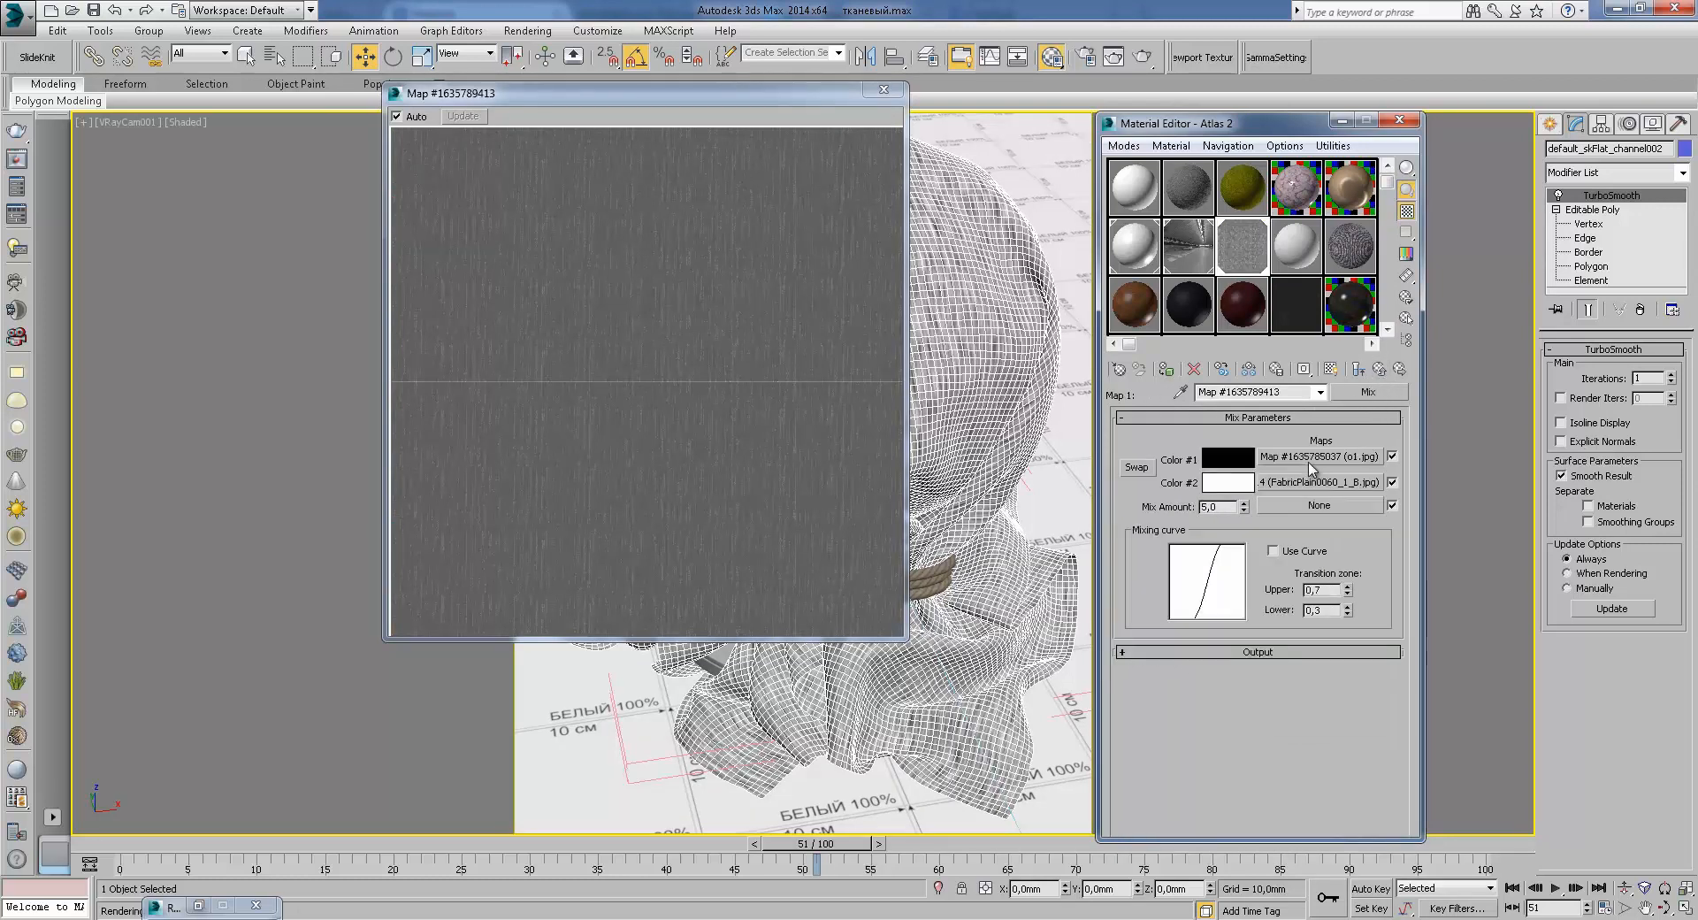
pyautogui.click(1322, 460)
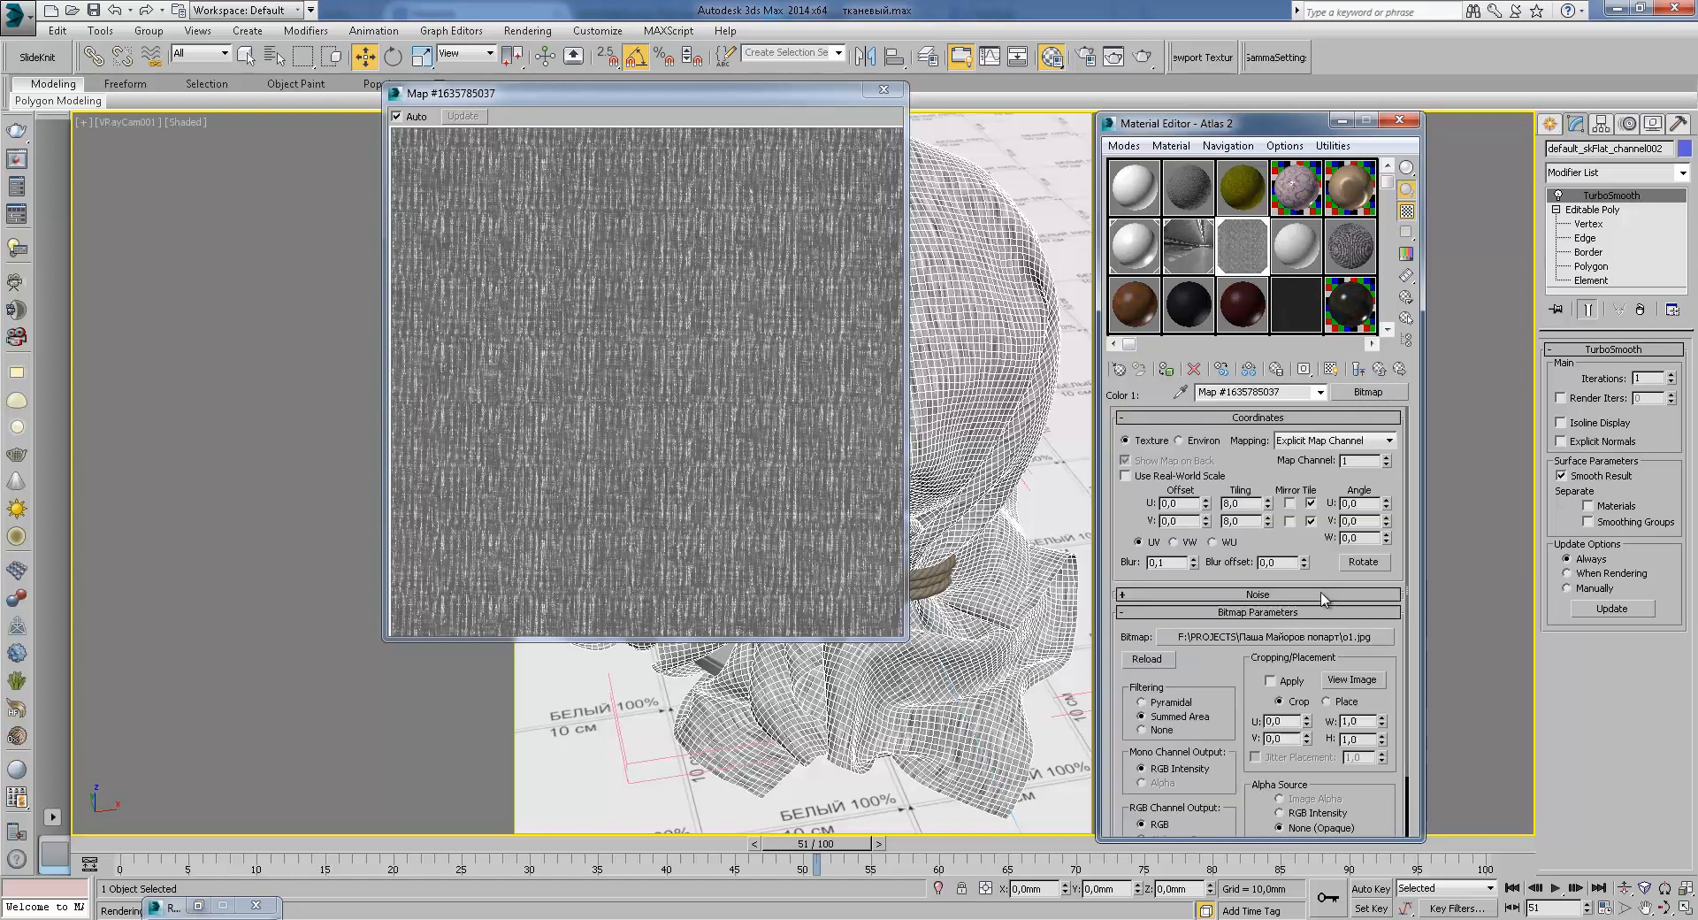
pyautogui.click(1333, 679)
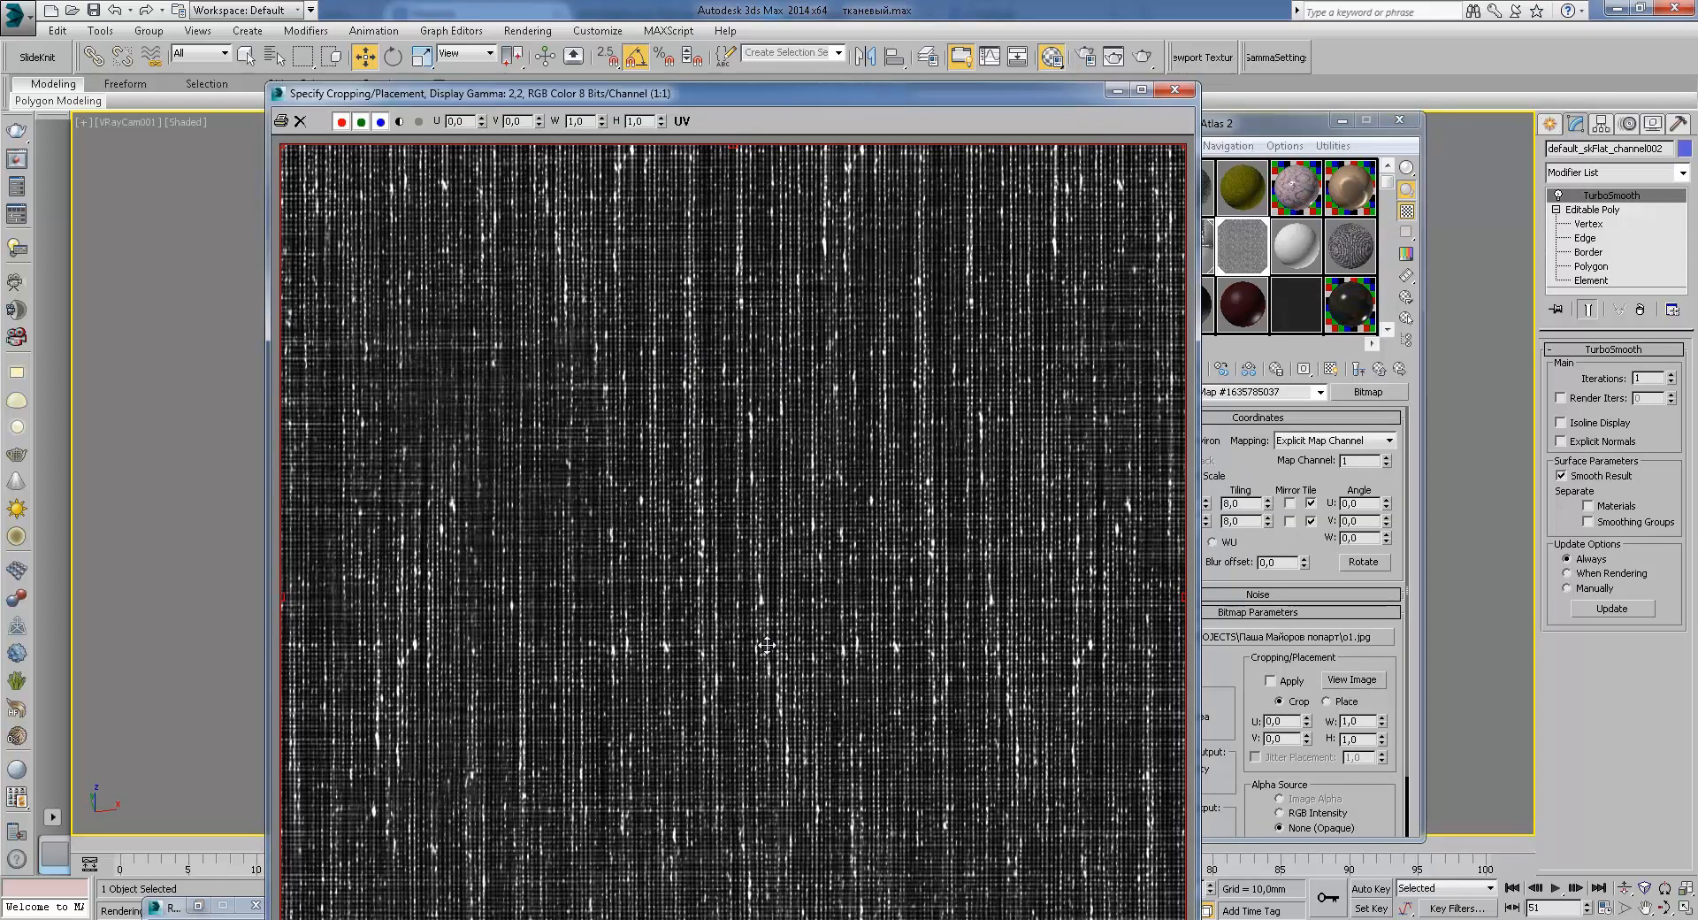
pyautogui.click(1177, 91)
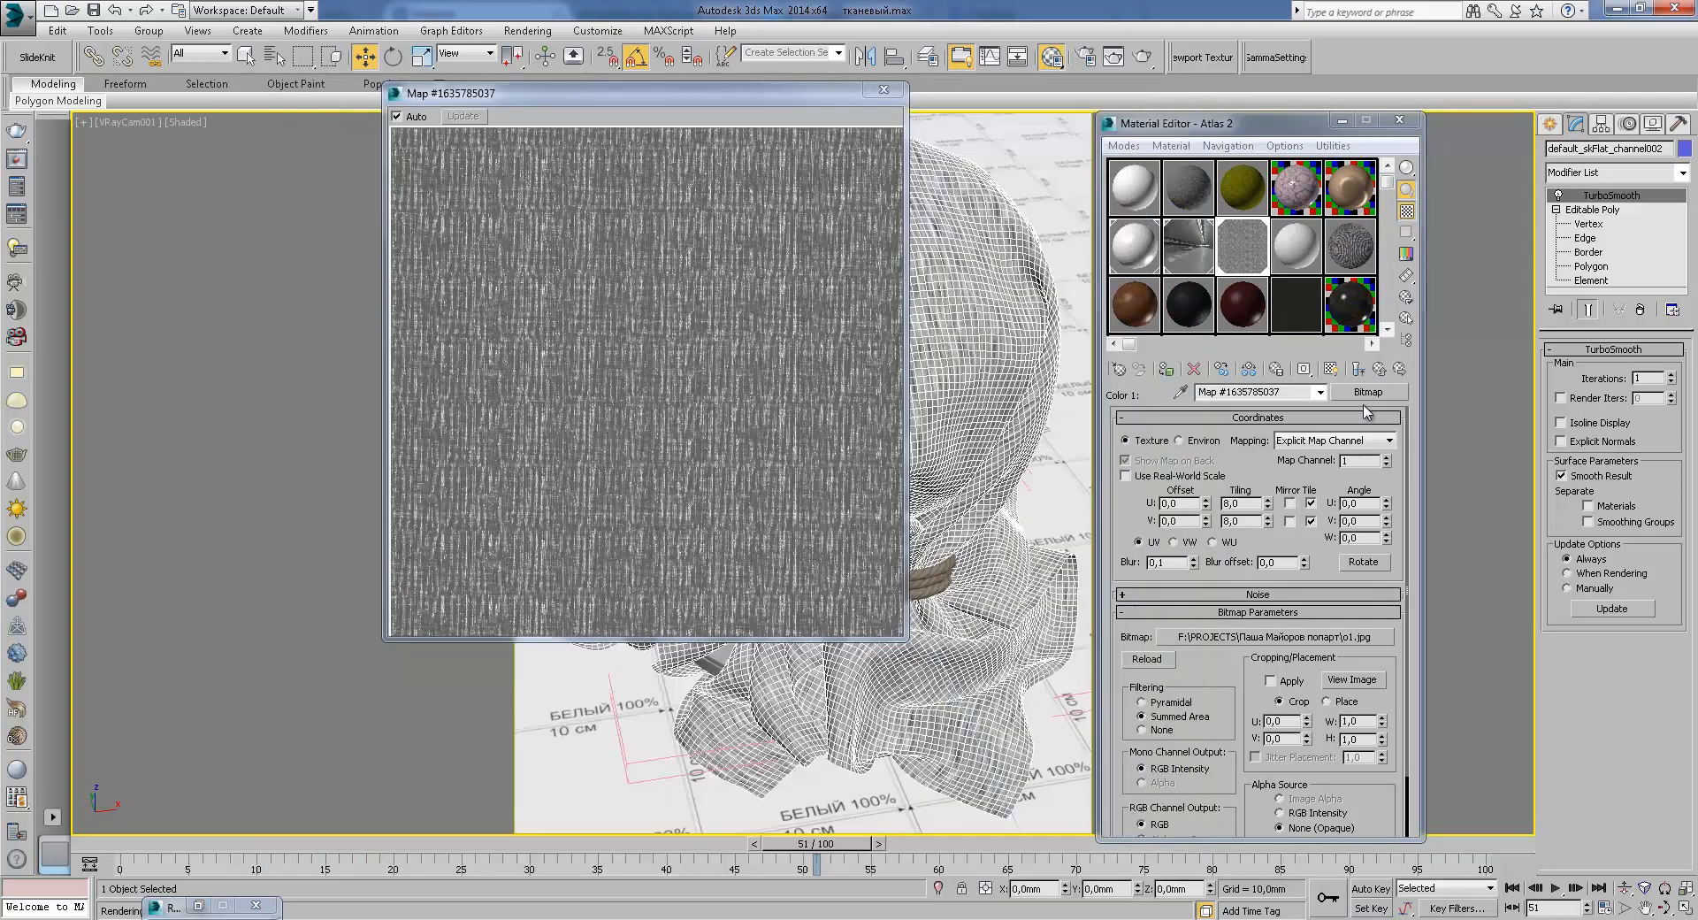
# Step: View the Mix map's second bitmap, FabricPlain0060_1_B.jpg, at full size, and check the Mix Amount
pyautogui.click(1397, 370)
pyautogui.click(1336, 488)
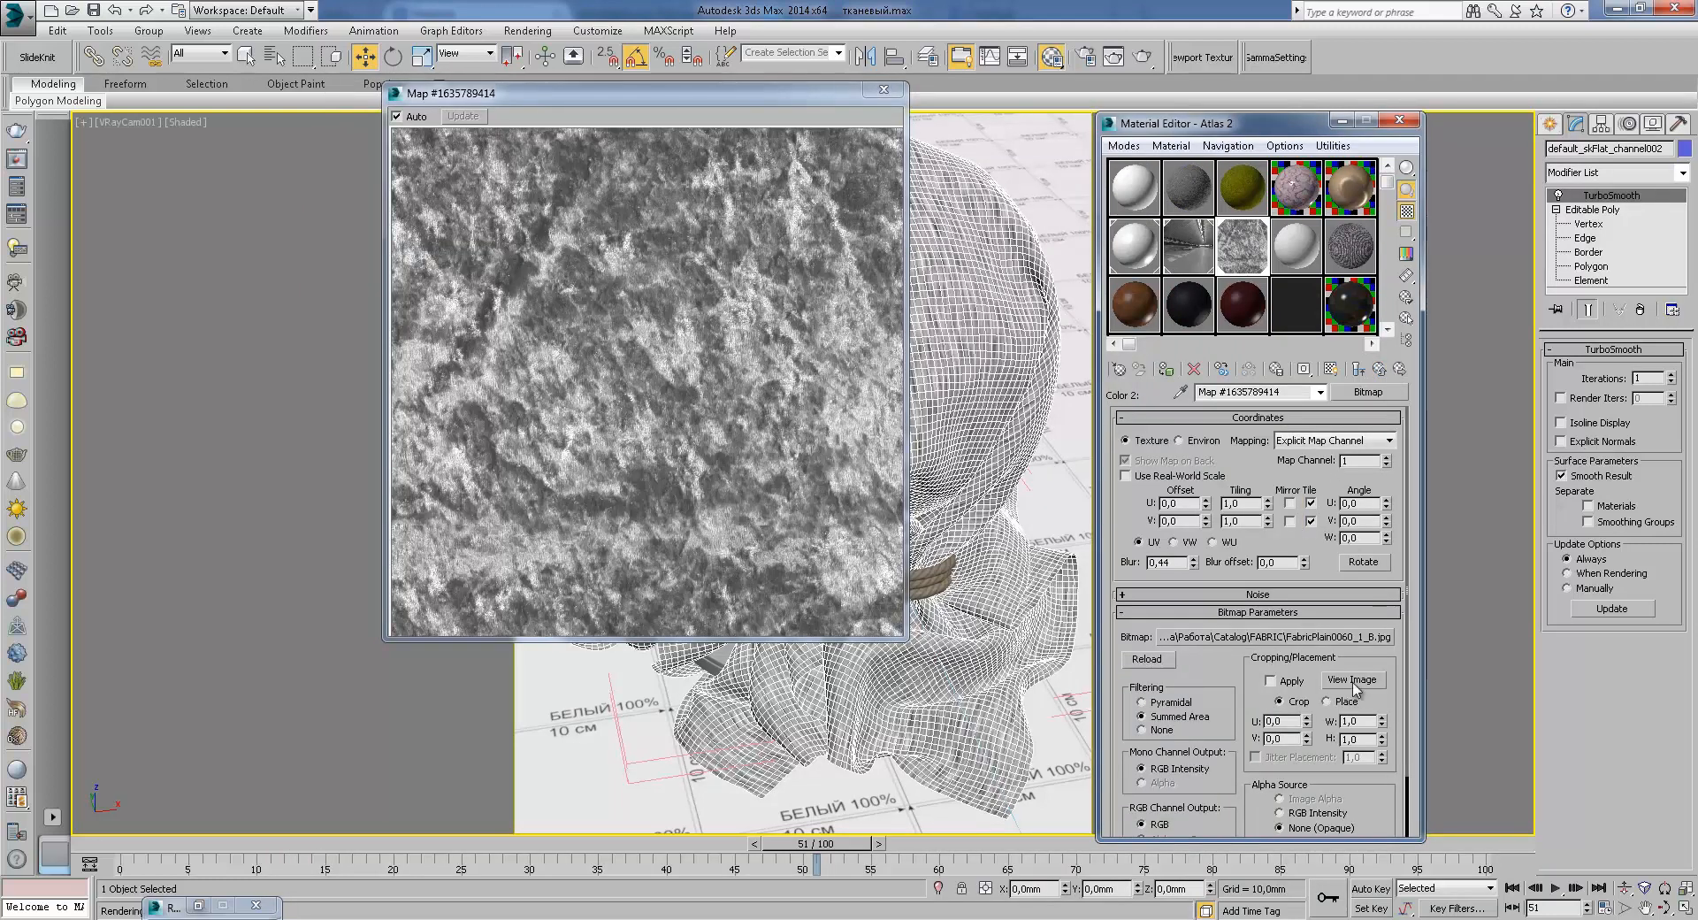
pyautogui.click(1354, 679)
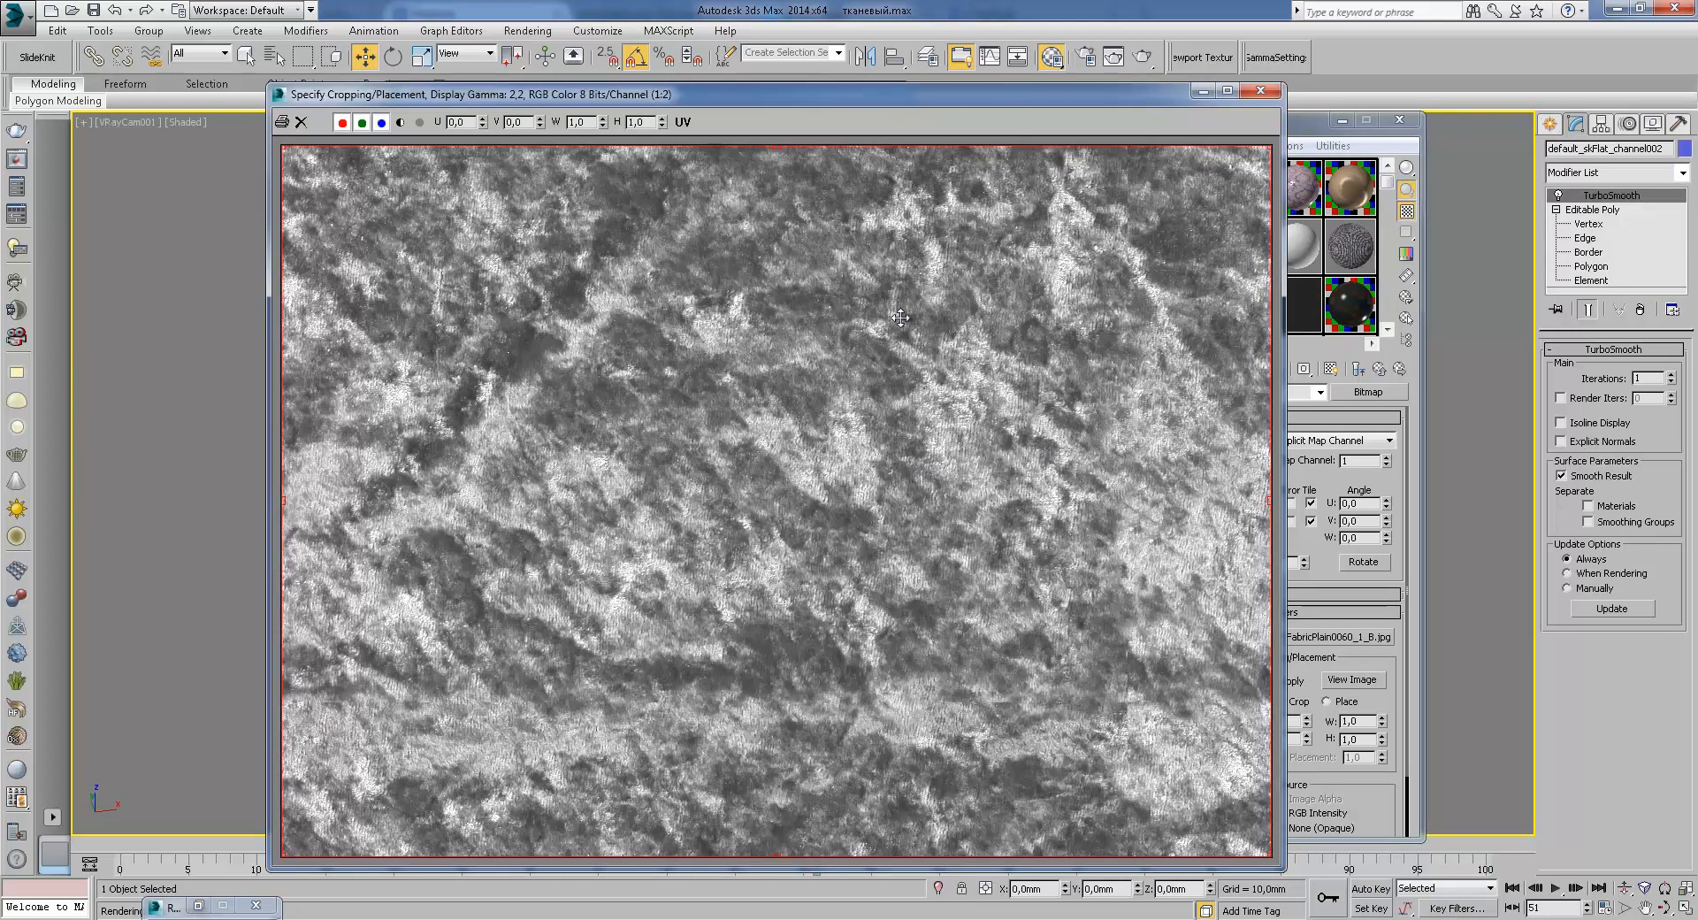
pyautogui.click(1254, 91)
pyautogui.click(882, 89)
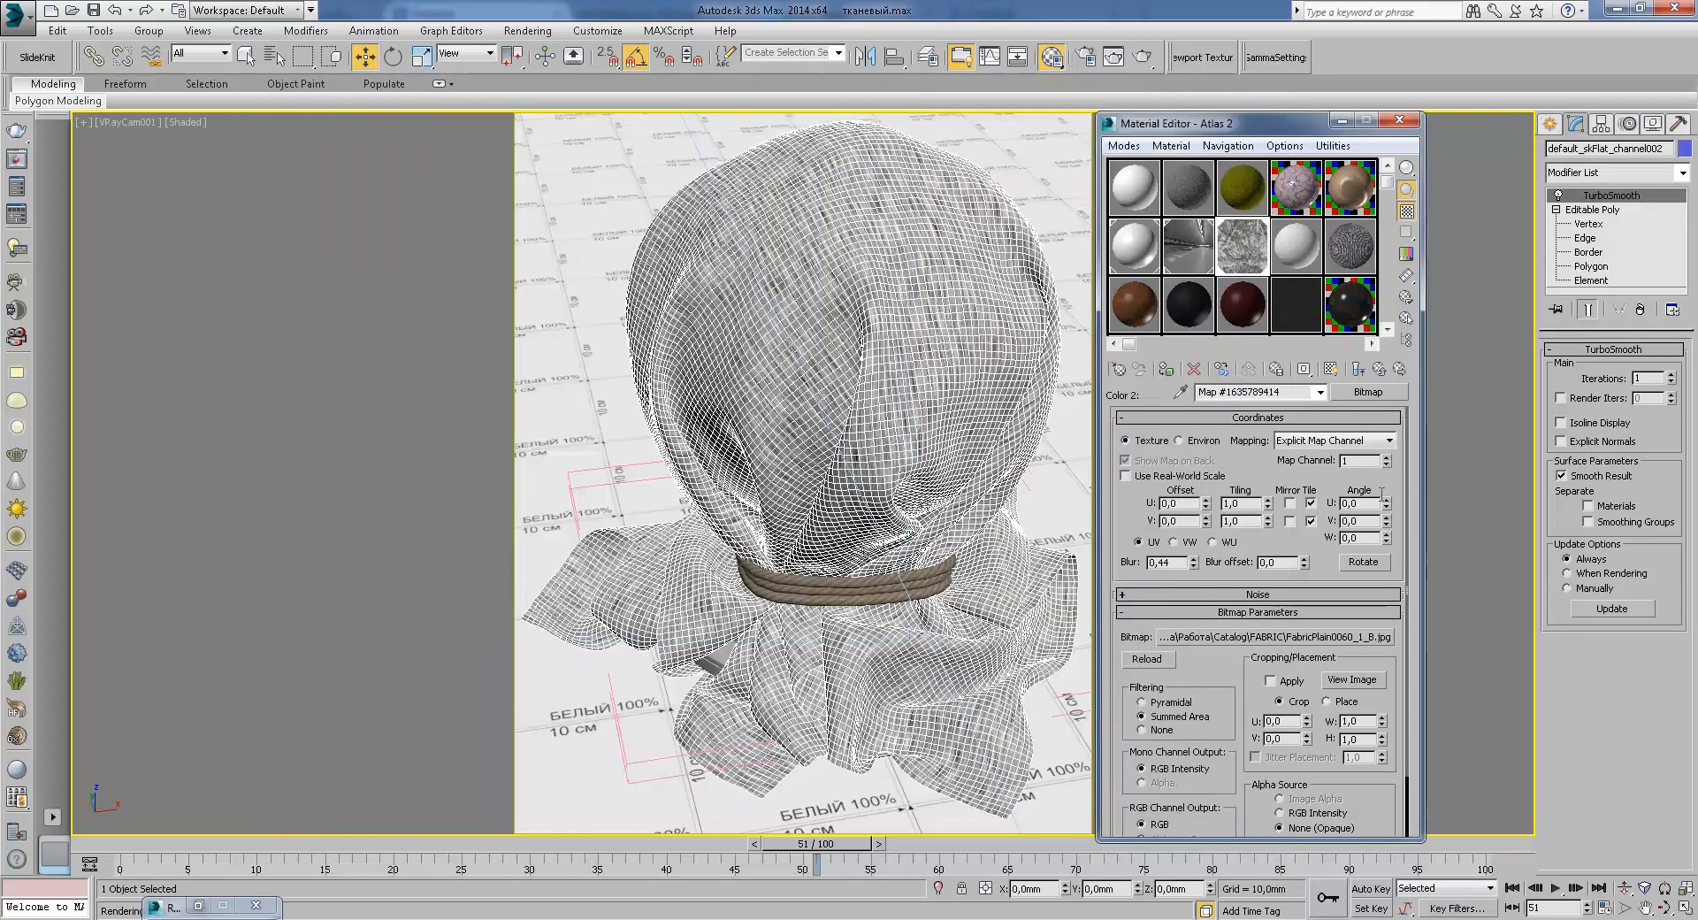
pyautogui.click(1378, 368)
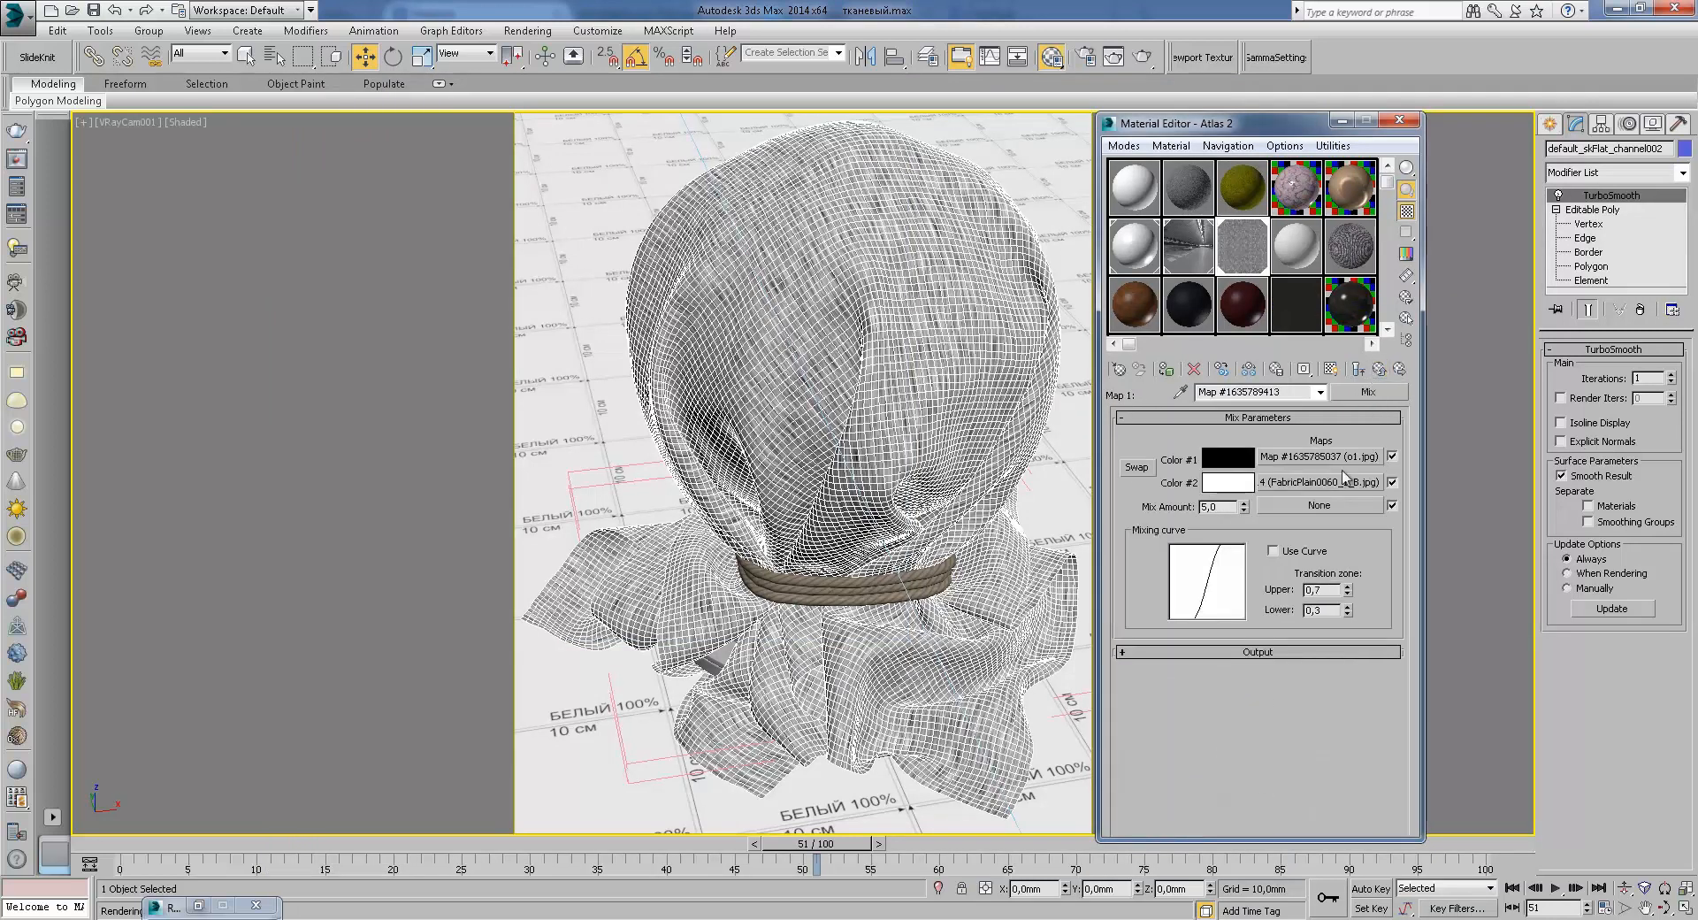
pyautogui.doubleClick(1234, 508)
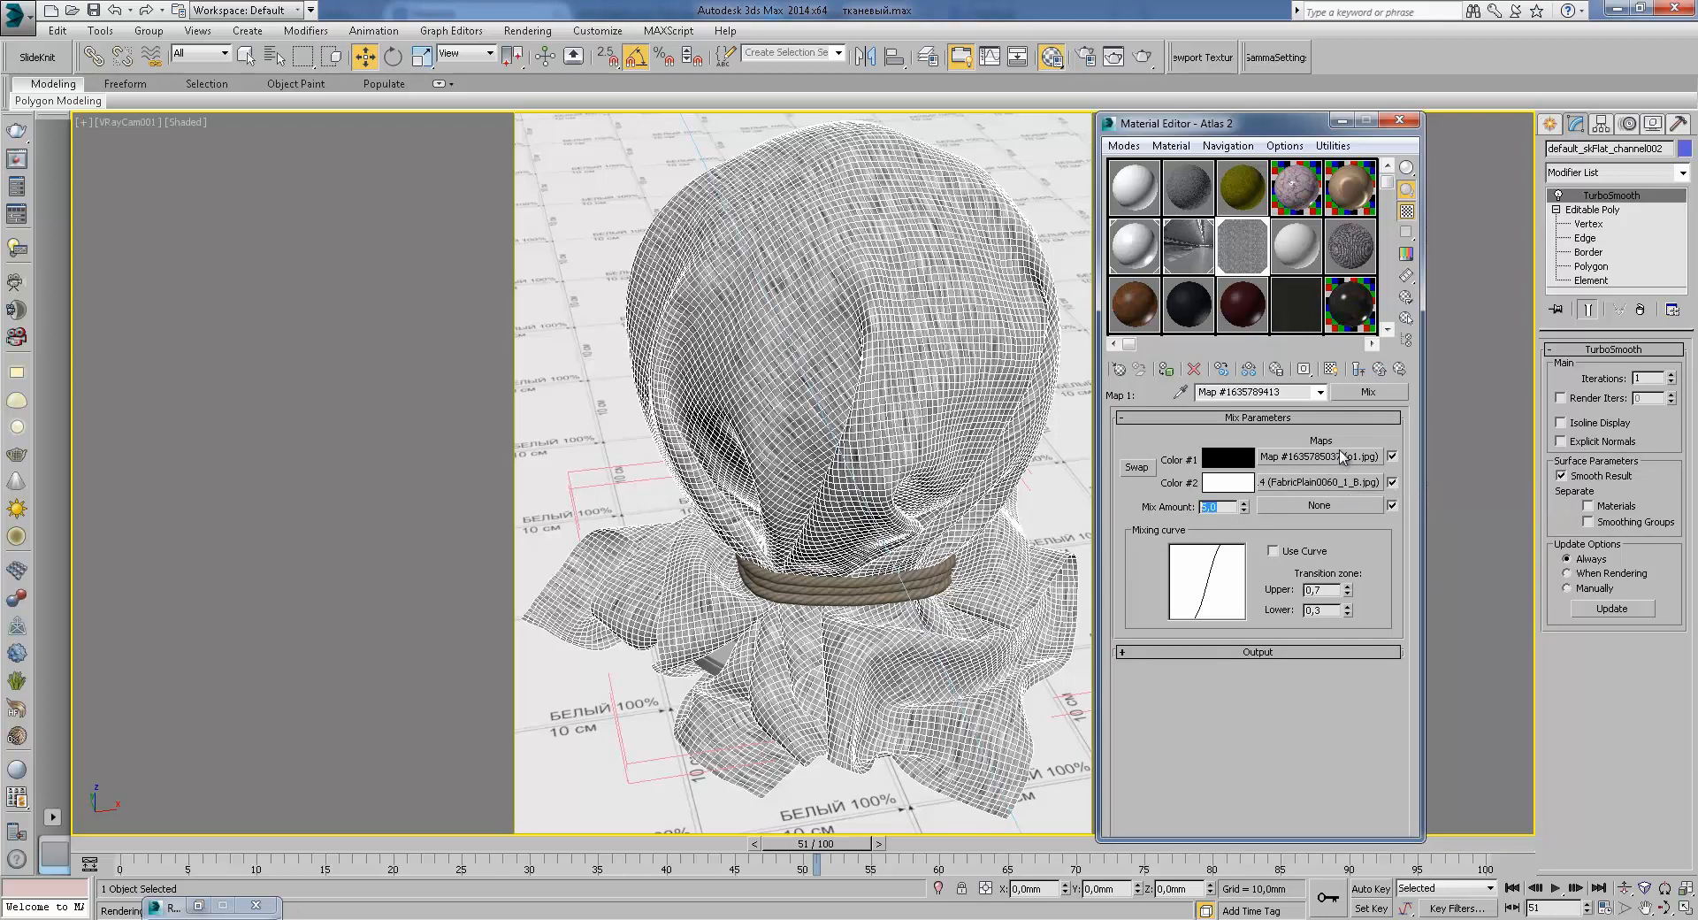
# Step: Set the Reflect Falloff's Front amount to 15 and Side amount to 40, and open the Side colour
pyautogui.click(1380, 368)
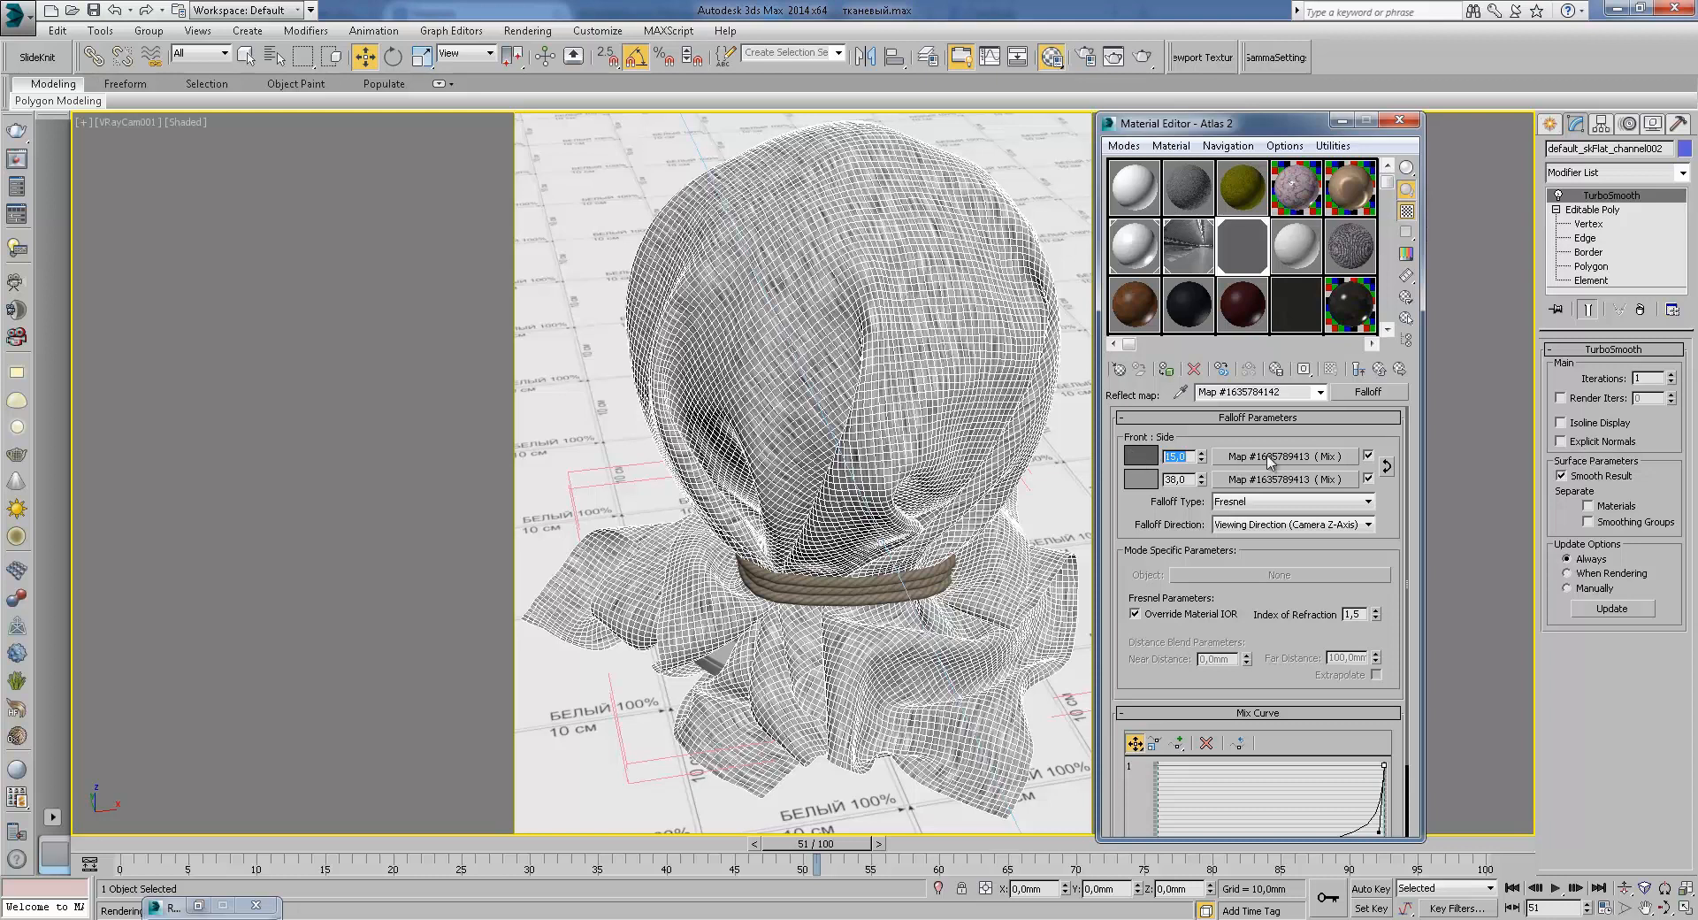
pyautogui.click(1148, 461)
pyautogui.click(1267, 482)
pyautogui.click(1362, 369)
pyautogui.click(1140, 482)
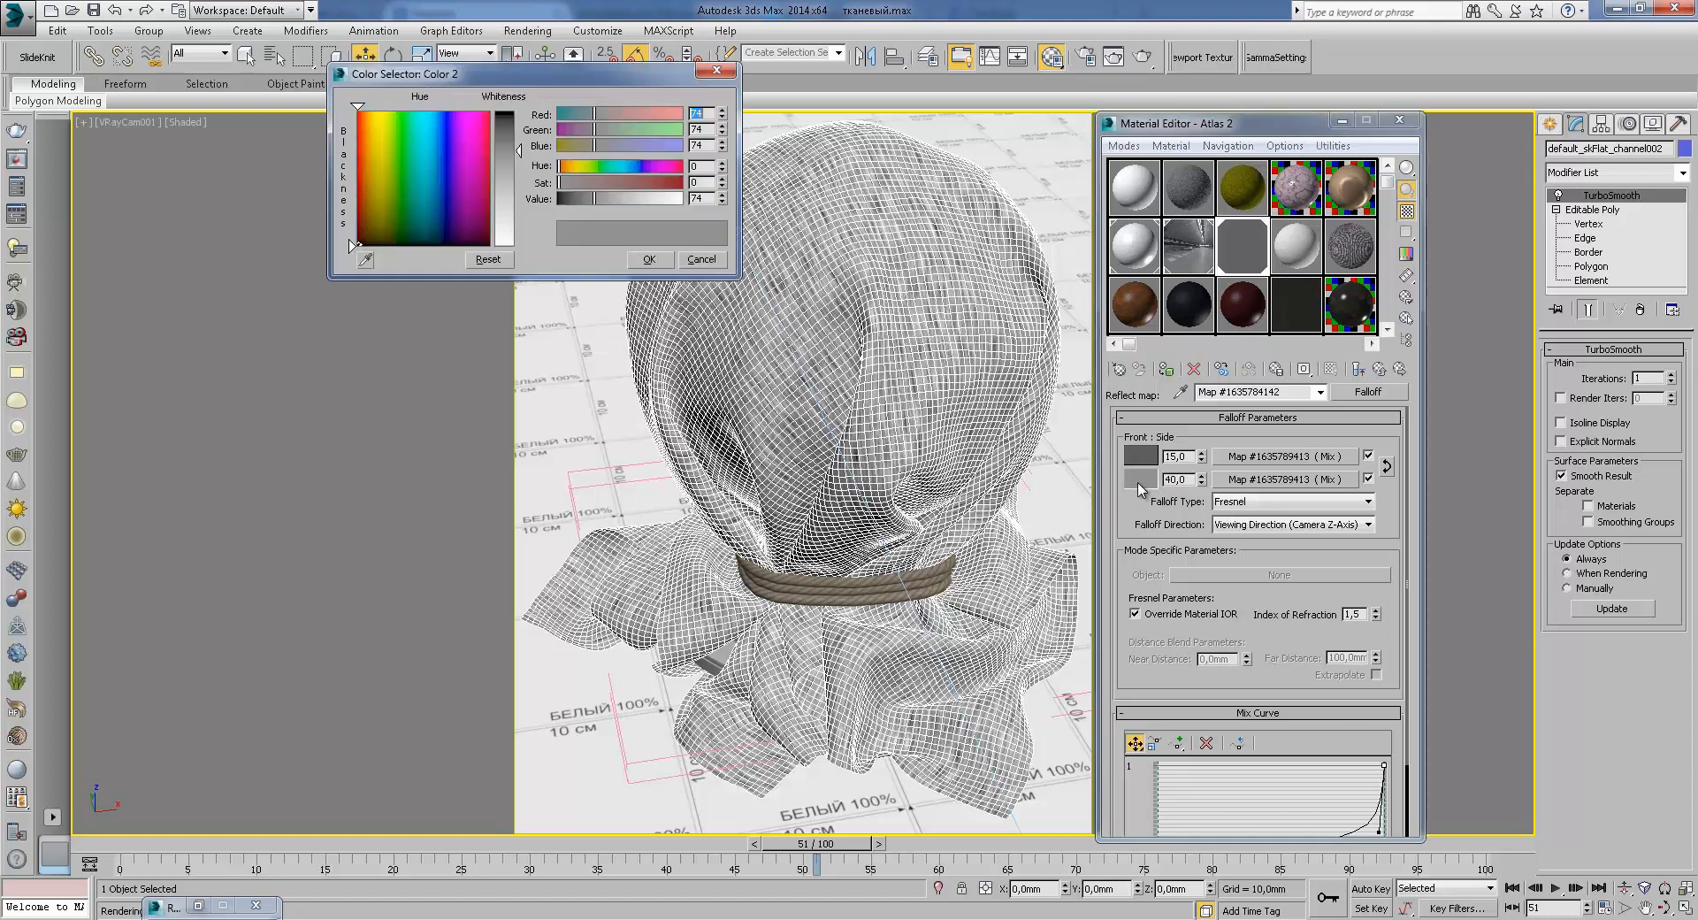
# Step: Close the Color 2 selector and examine the reflect Falloff's Mix map, Fresnel parameters and mix curve
pyautogui.click(721, 272)
pyautogui.click(1258, 479)
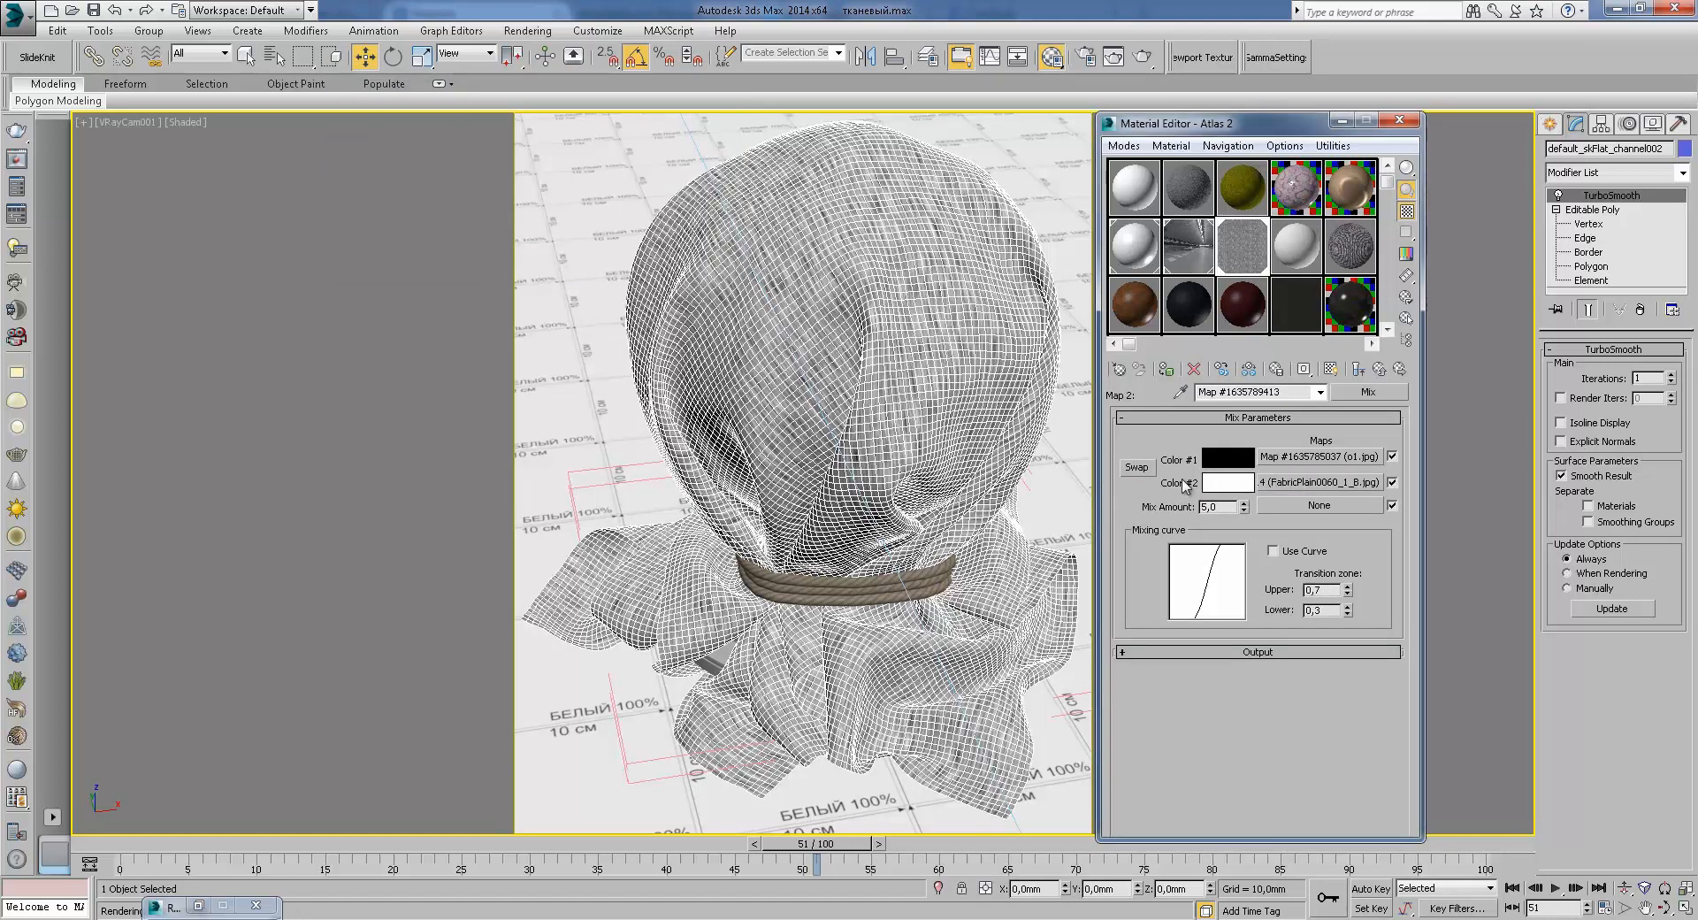
pyautogui.click(1385, 371)
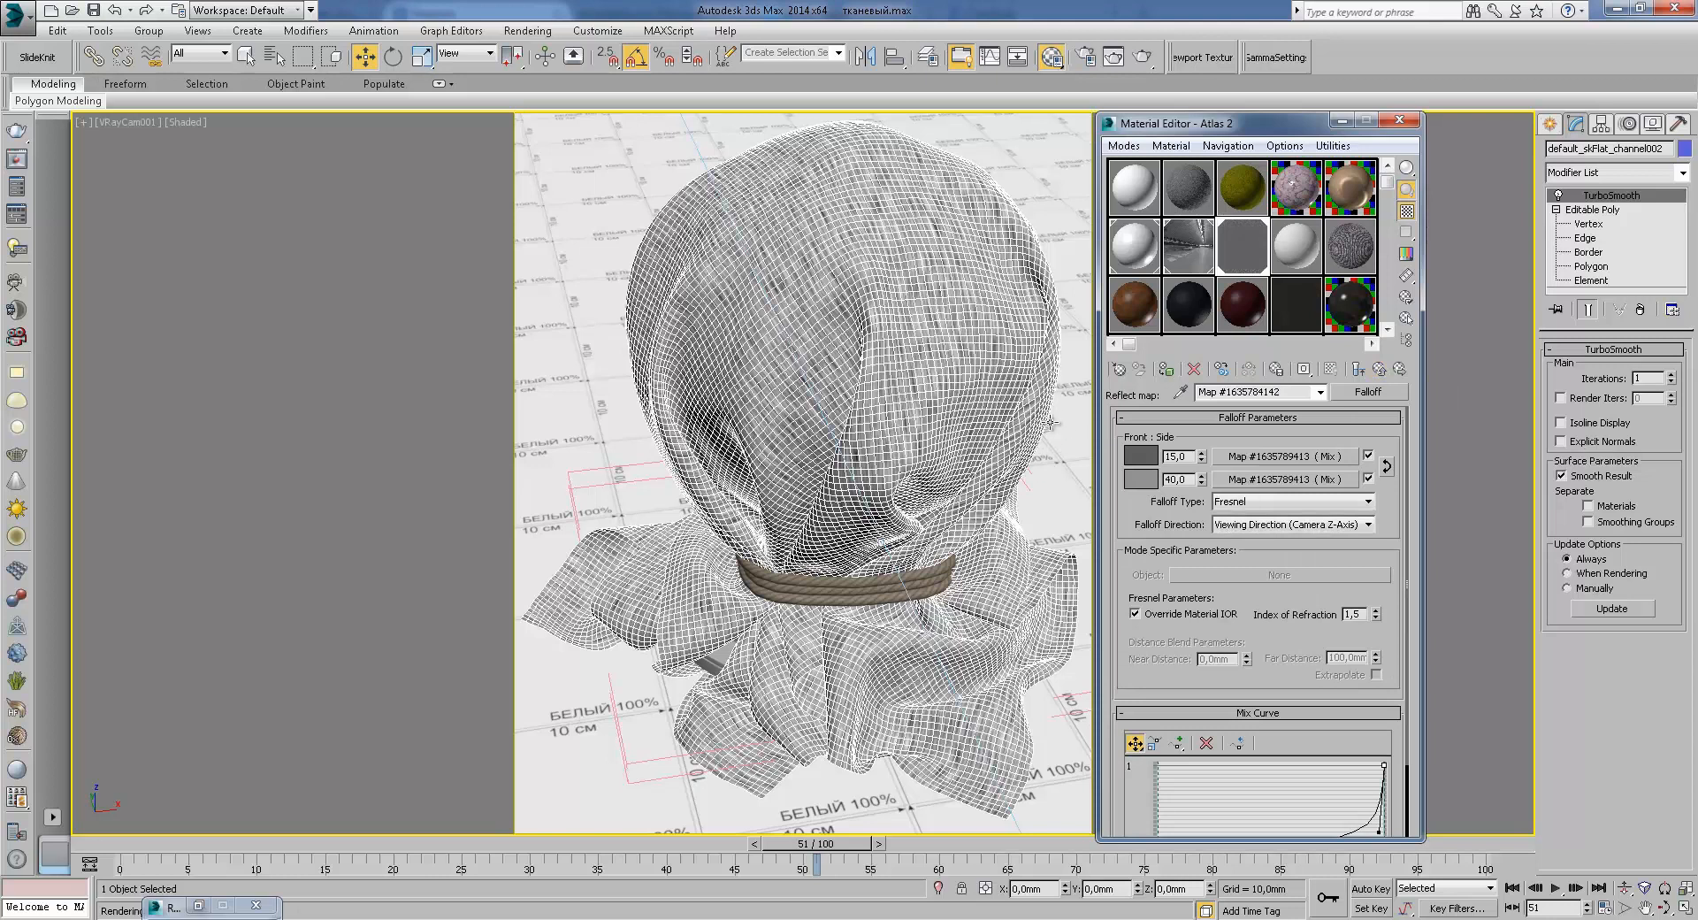
pyautogui.moveTo(1144, 538); pyautogui.dragTo(1157, 451)
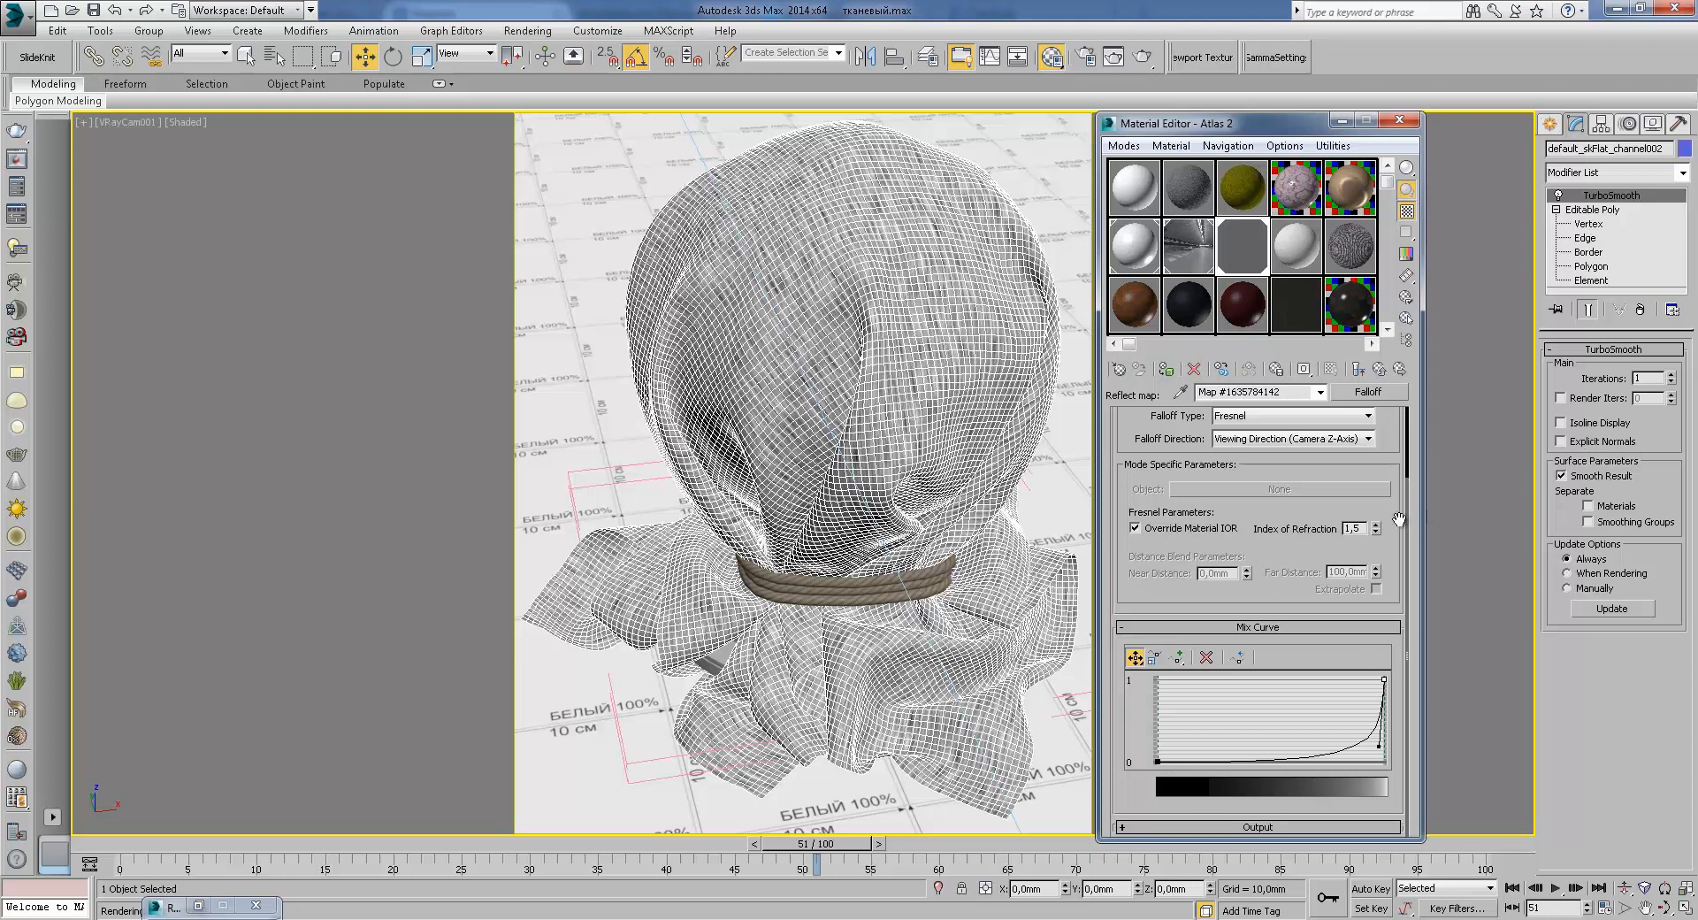
pyautogui.moveTo(1401, 523); pyautogui.dragTo(1396, 609)
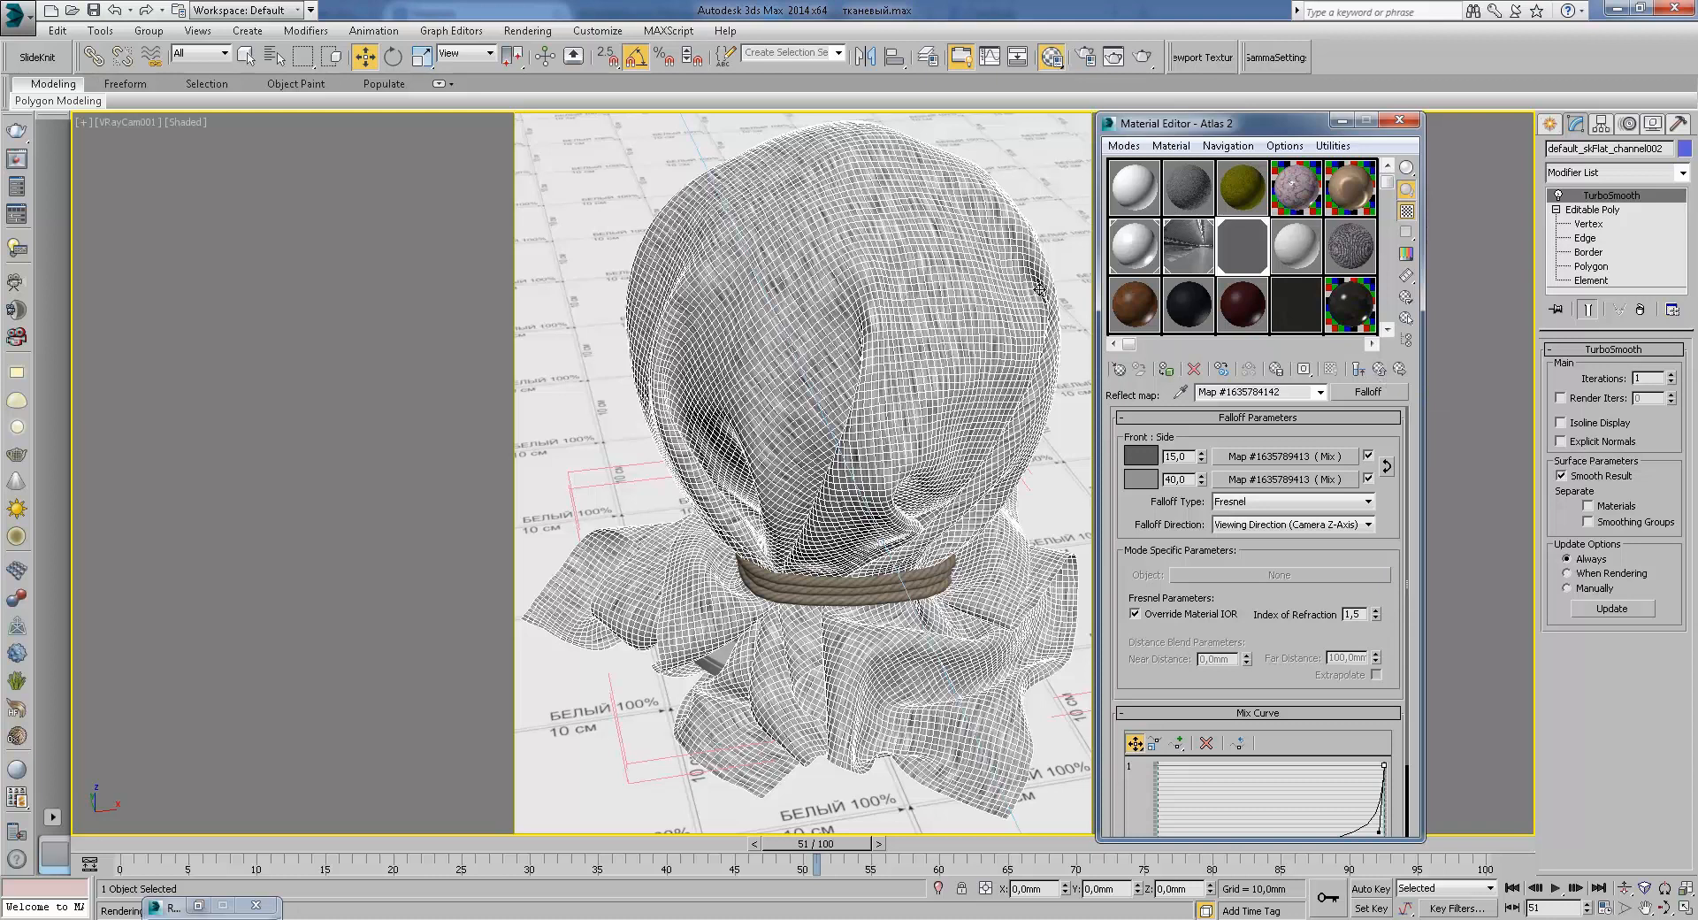
pyautogui.click(1382, 371)
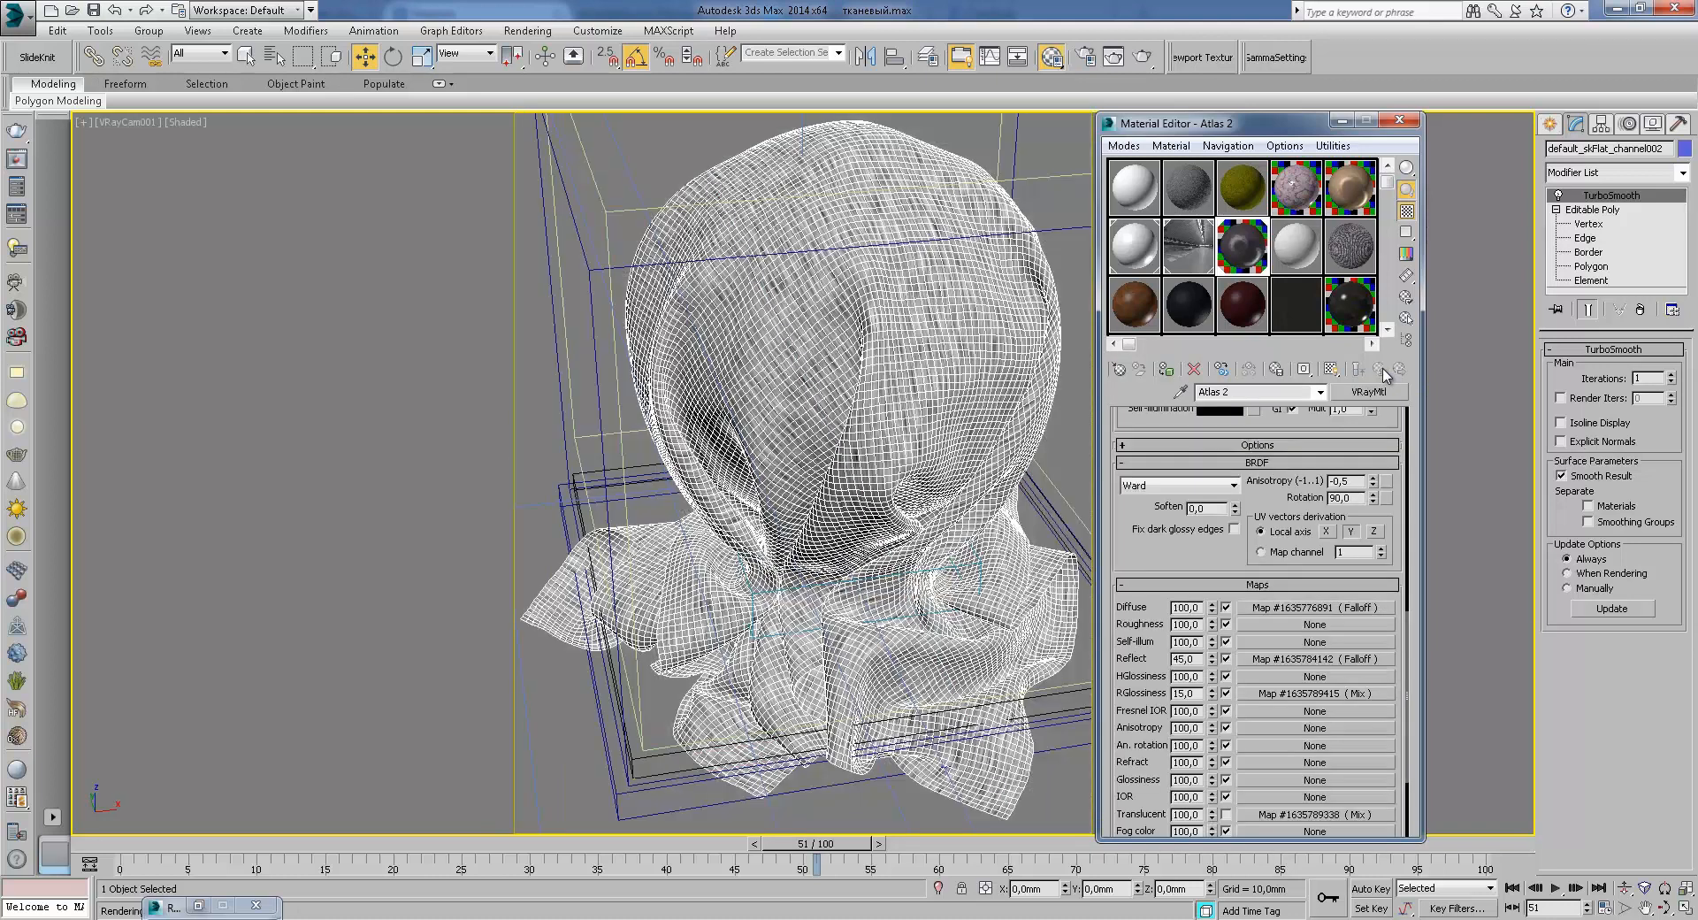
# Step: Examine the o1.jpg bitmap used as Color #1 in the reflection glossiness Mix map
pyautogui.moveTo(1194, 552); pyautogui.dragTo(1168, 452)
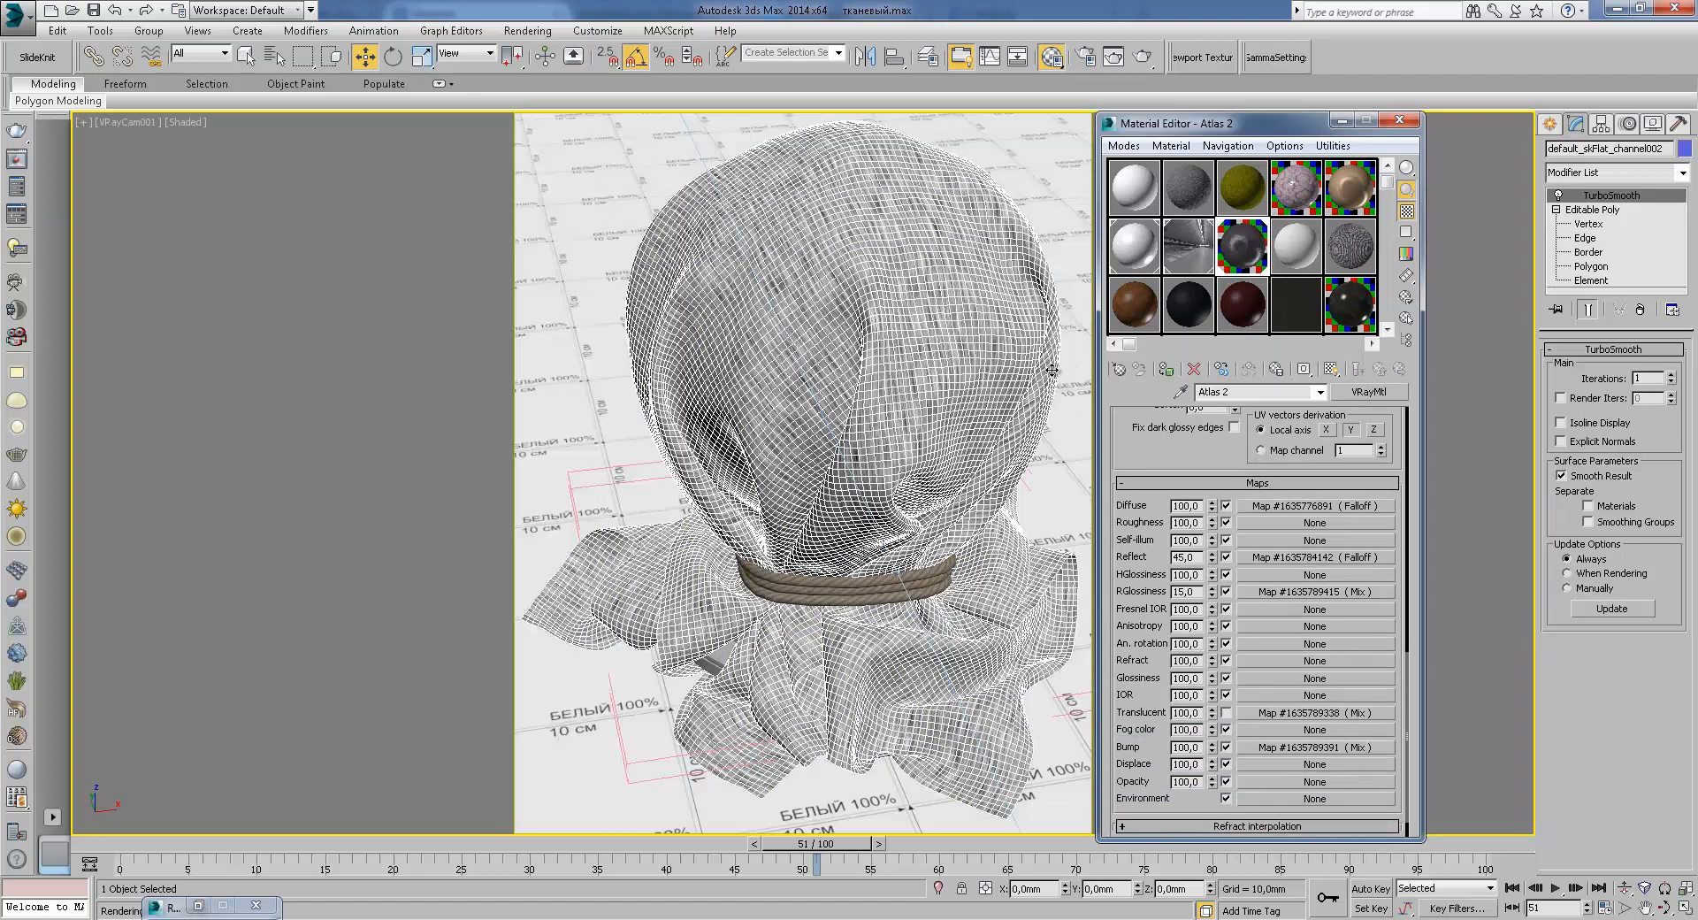
pyautogui.click(1282, 592)
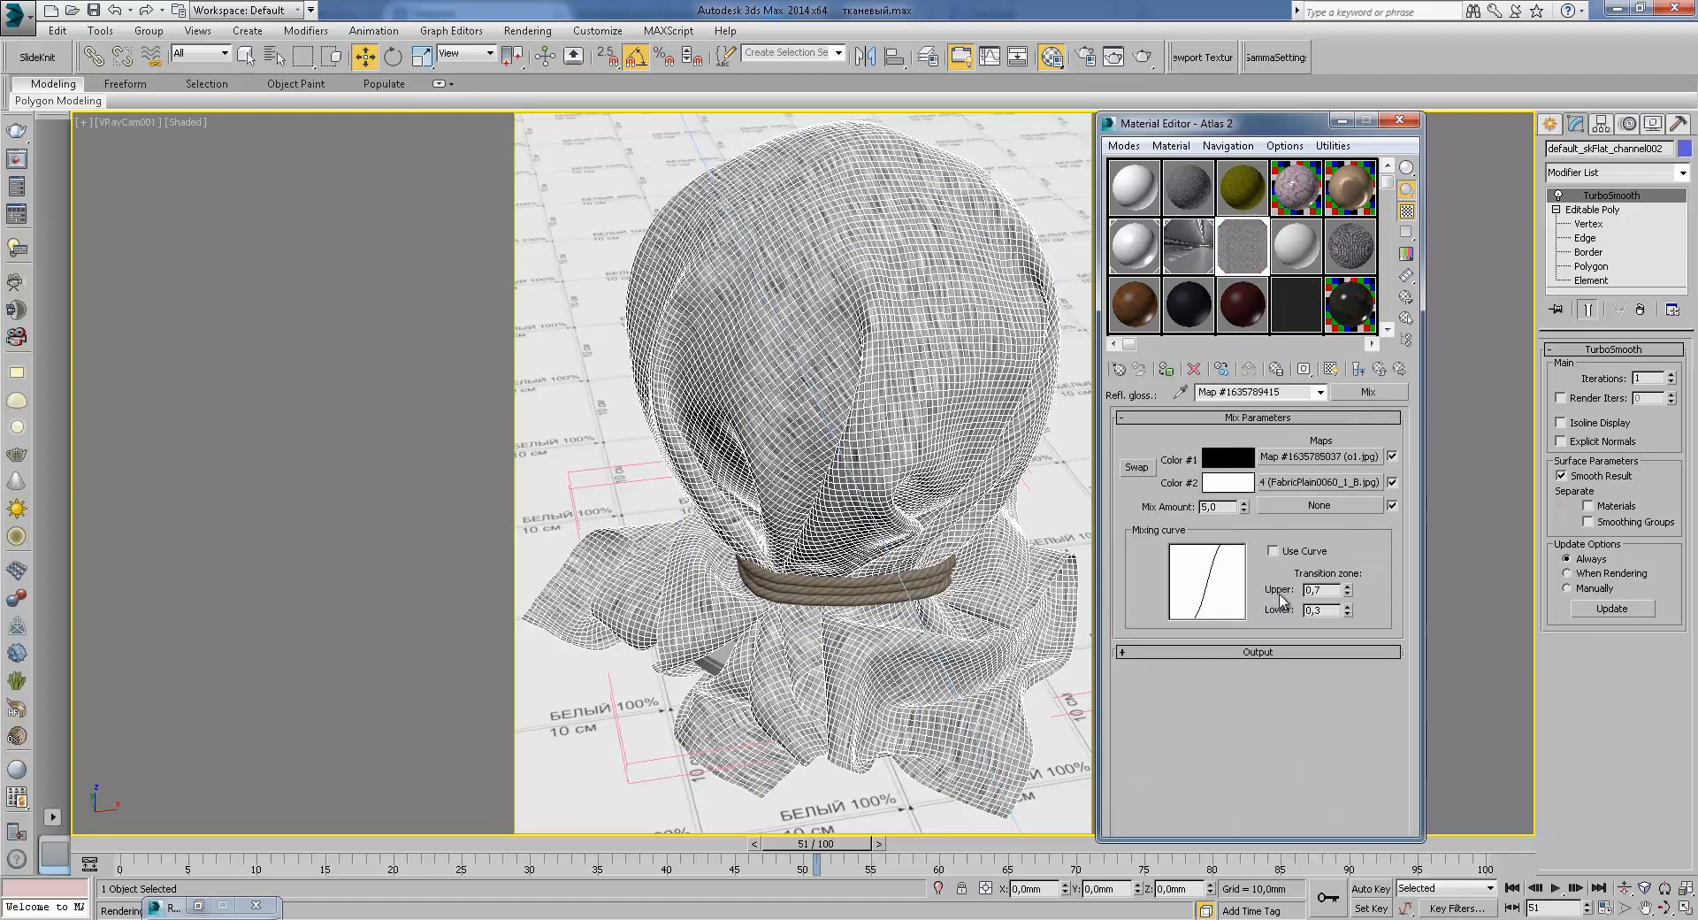
pyautogui.click(1342, 466)
pyautogui.click(1352, 680)
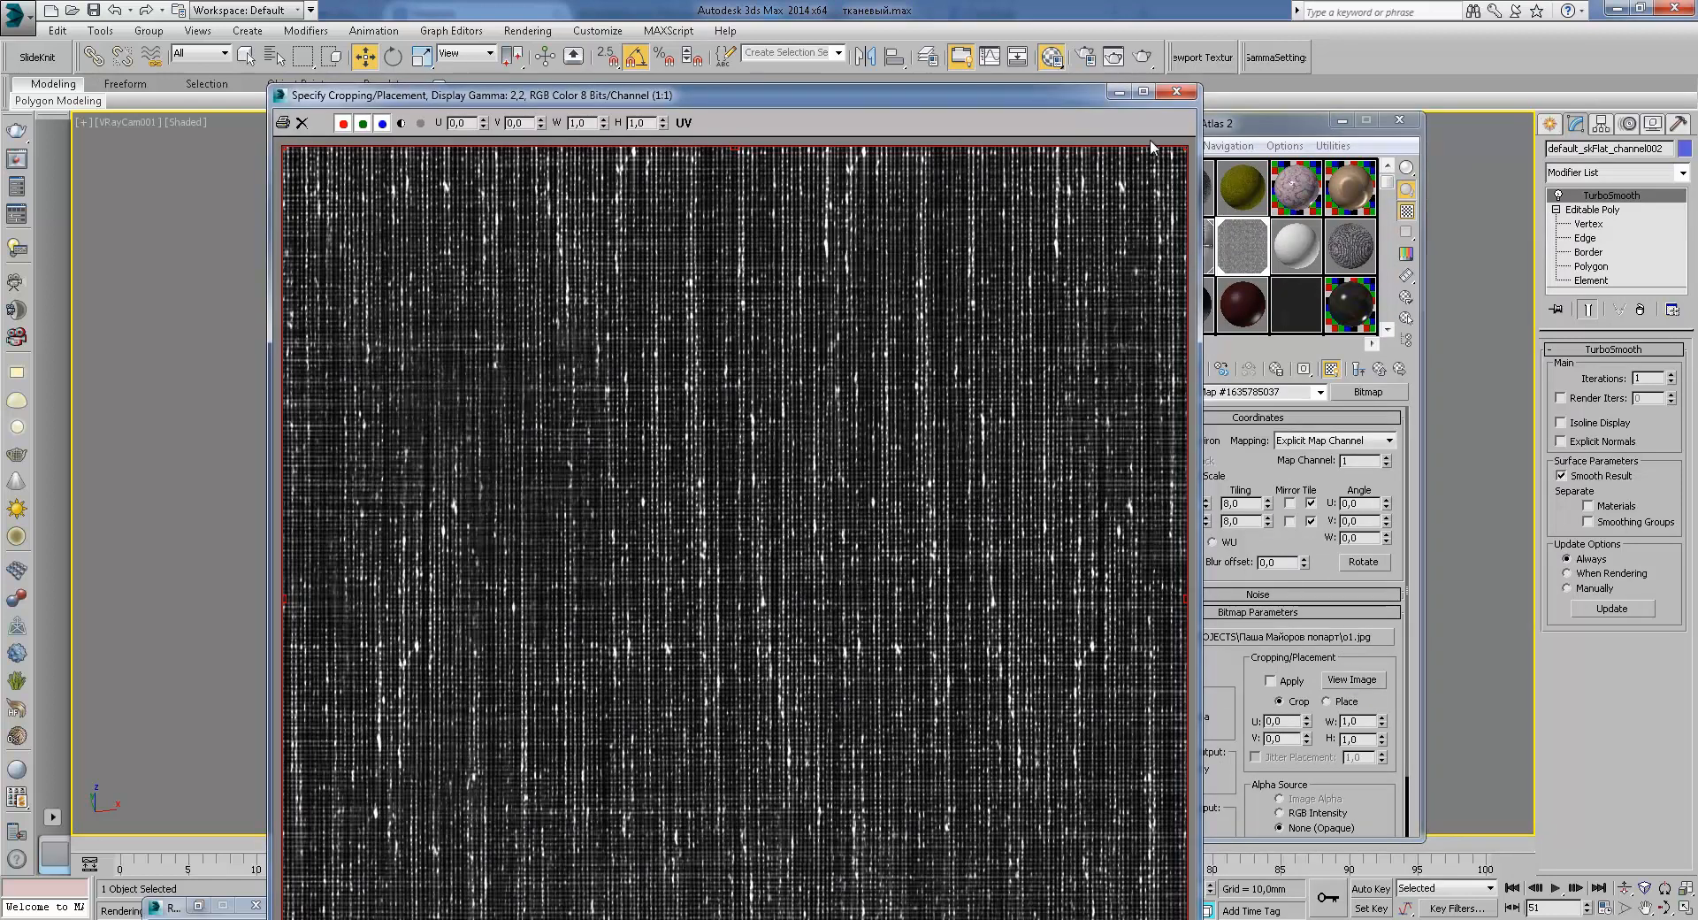
pyautogui.click(1176, 91)
pyautogui.click(1378, 368)
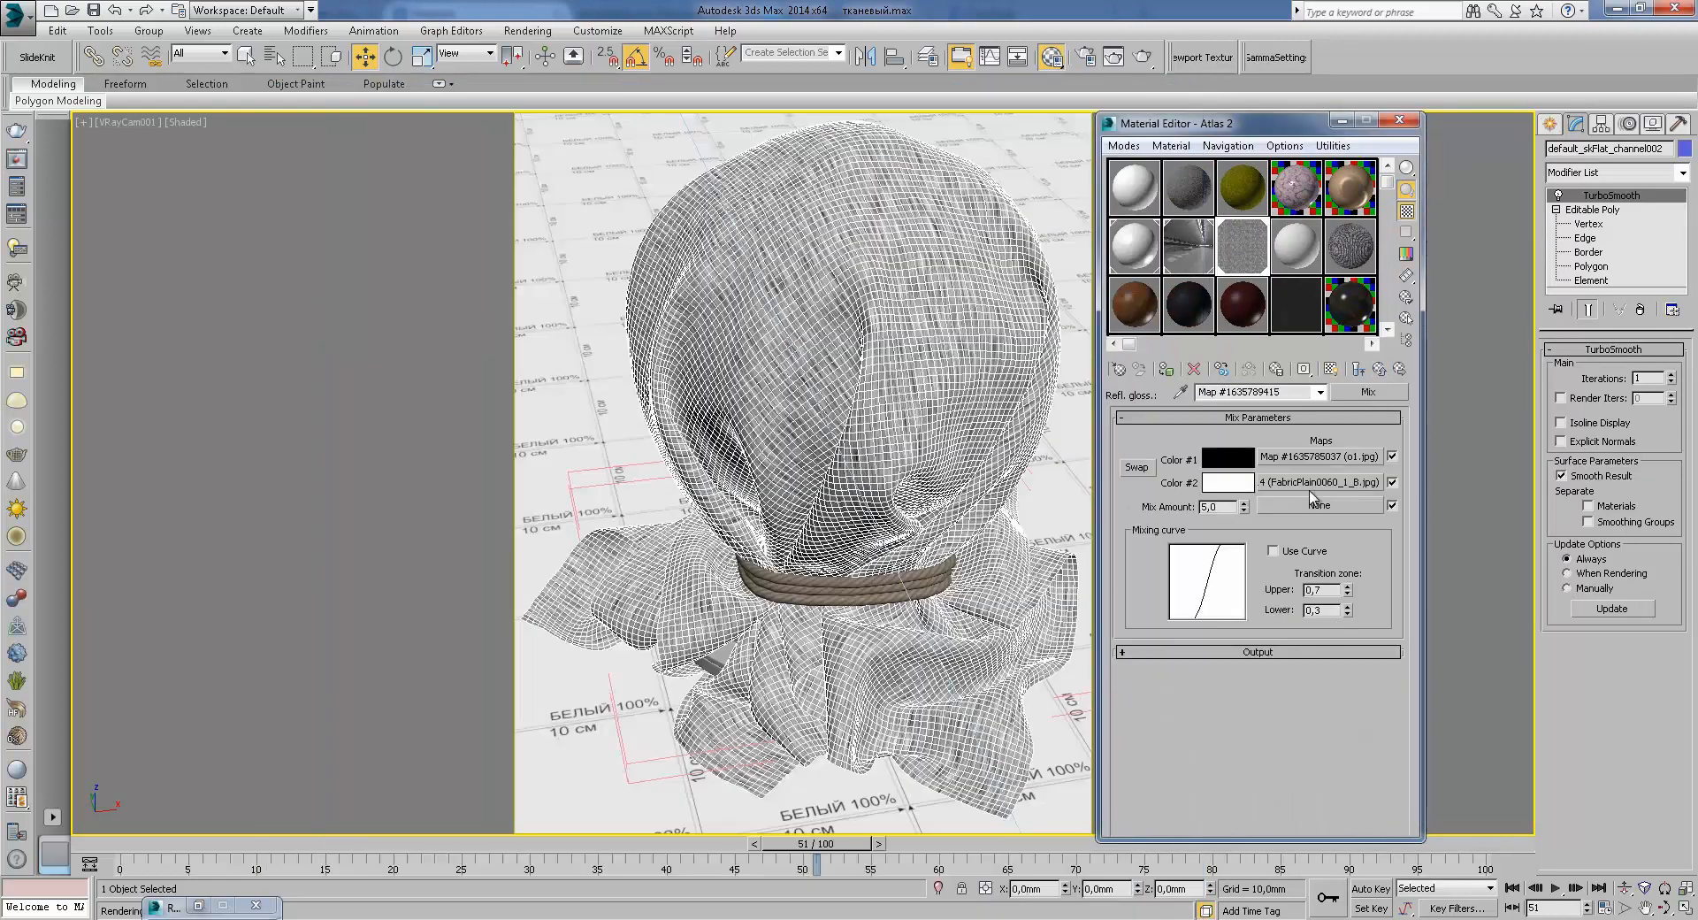
# Step: Examine the FabricPlain0060_1_B.jpg bitmap in the reflection glossiness Mix, then return to the Atlas 2 material
pyautogui.click(1321, 482)
pyautogui.click(1352, 680)
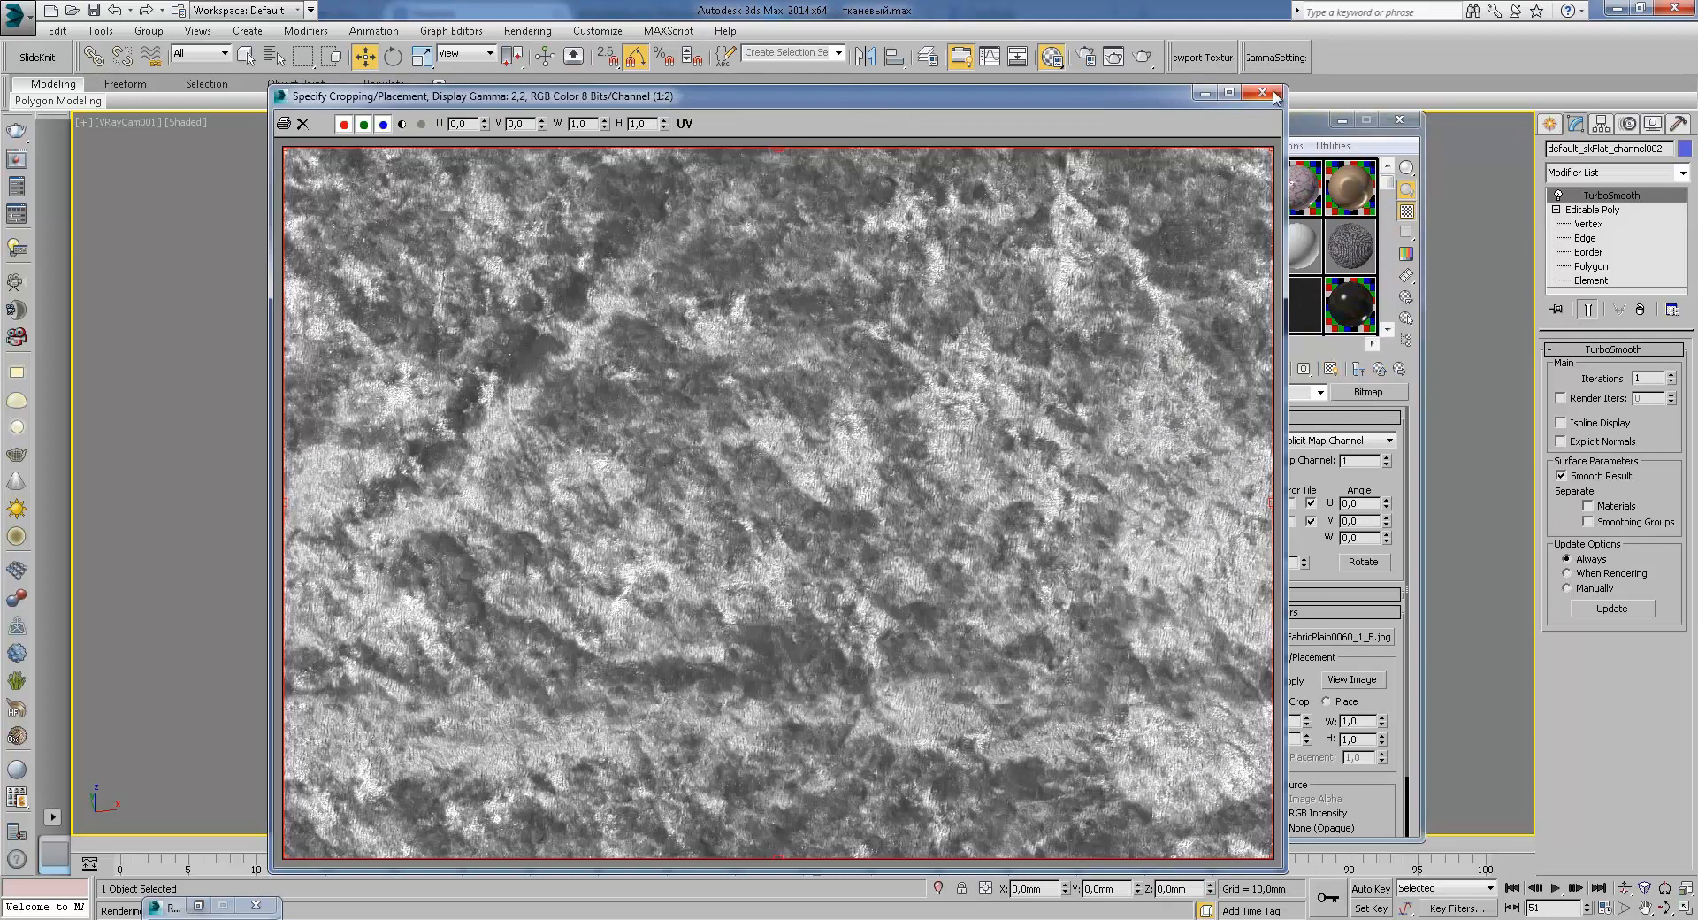
pyautogui.click(1262, 92)
pyautogui.click(1379, 368)
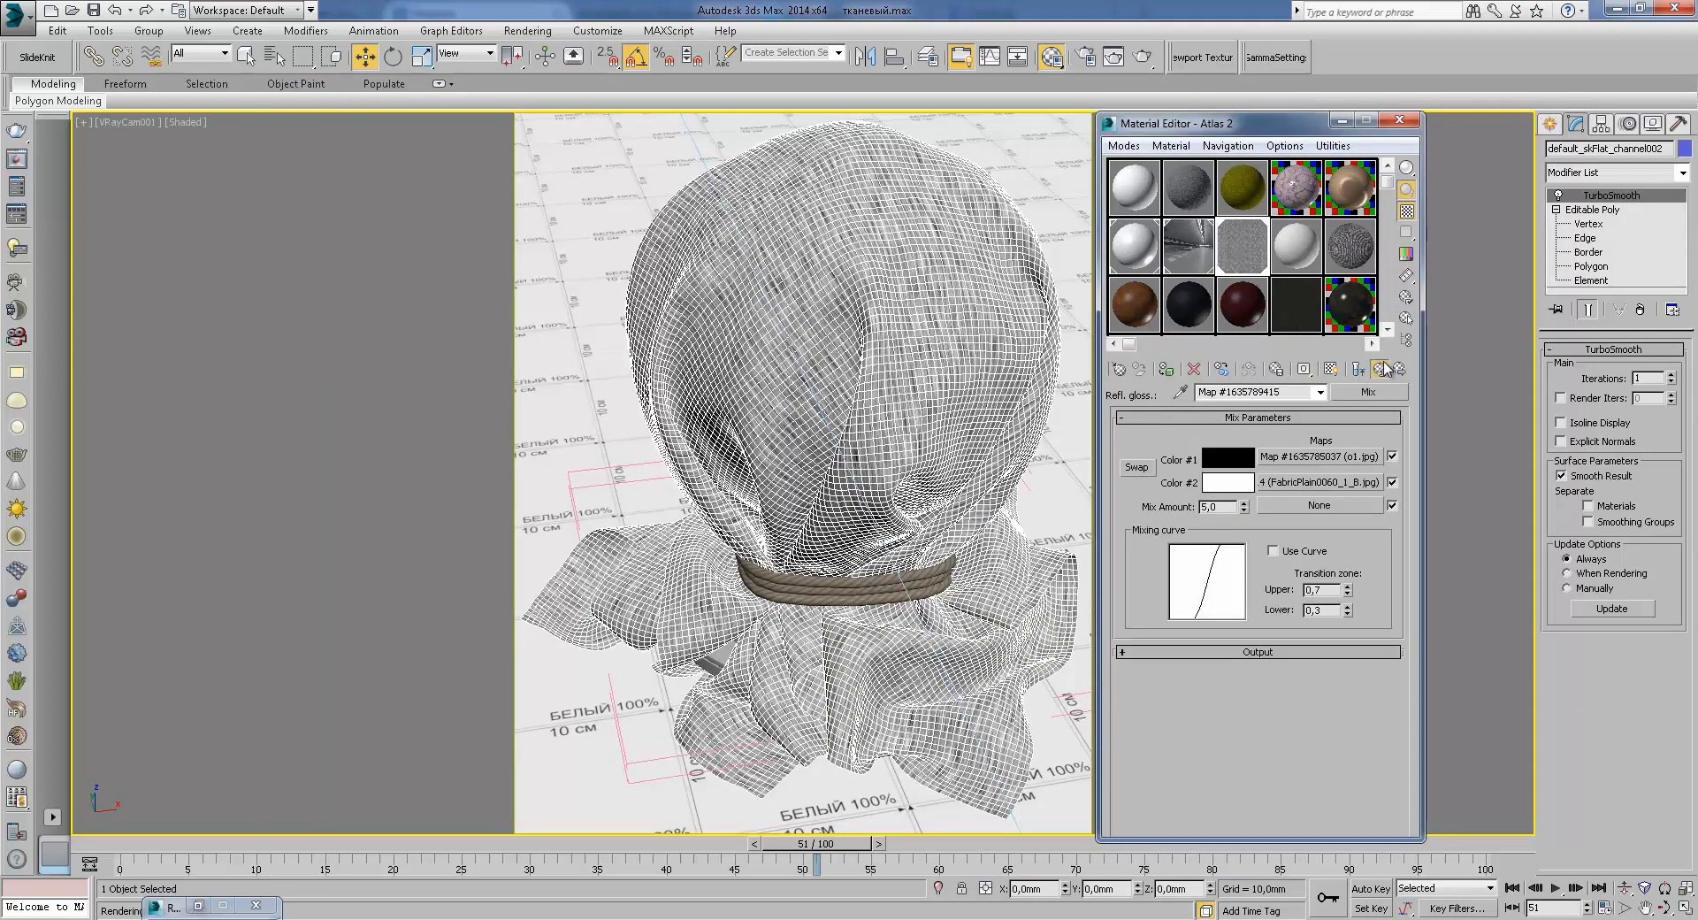
pyautogui.click(1385, 367)
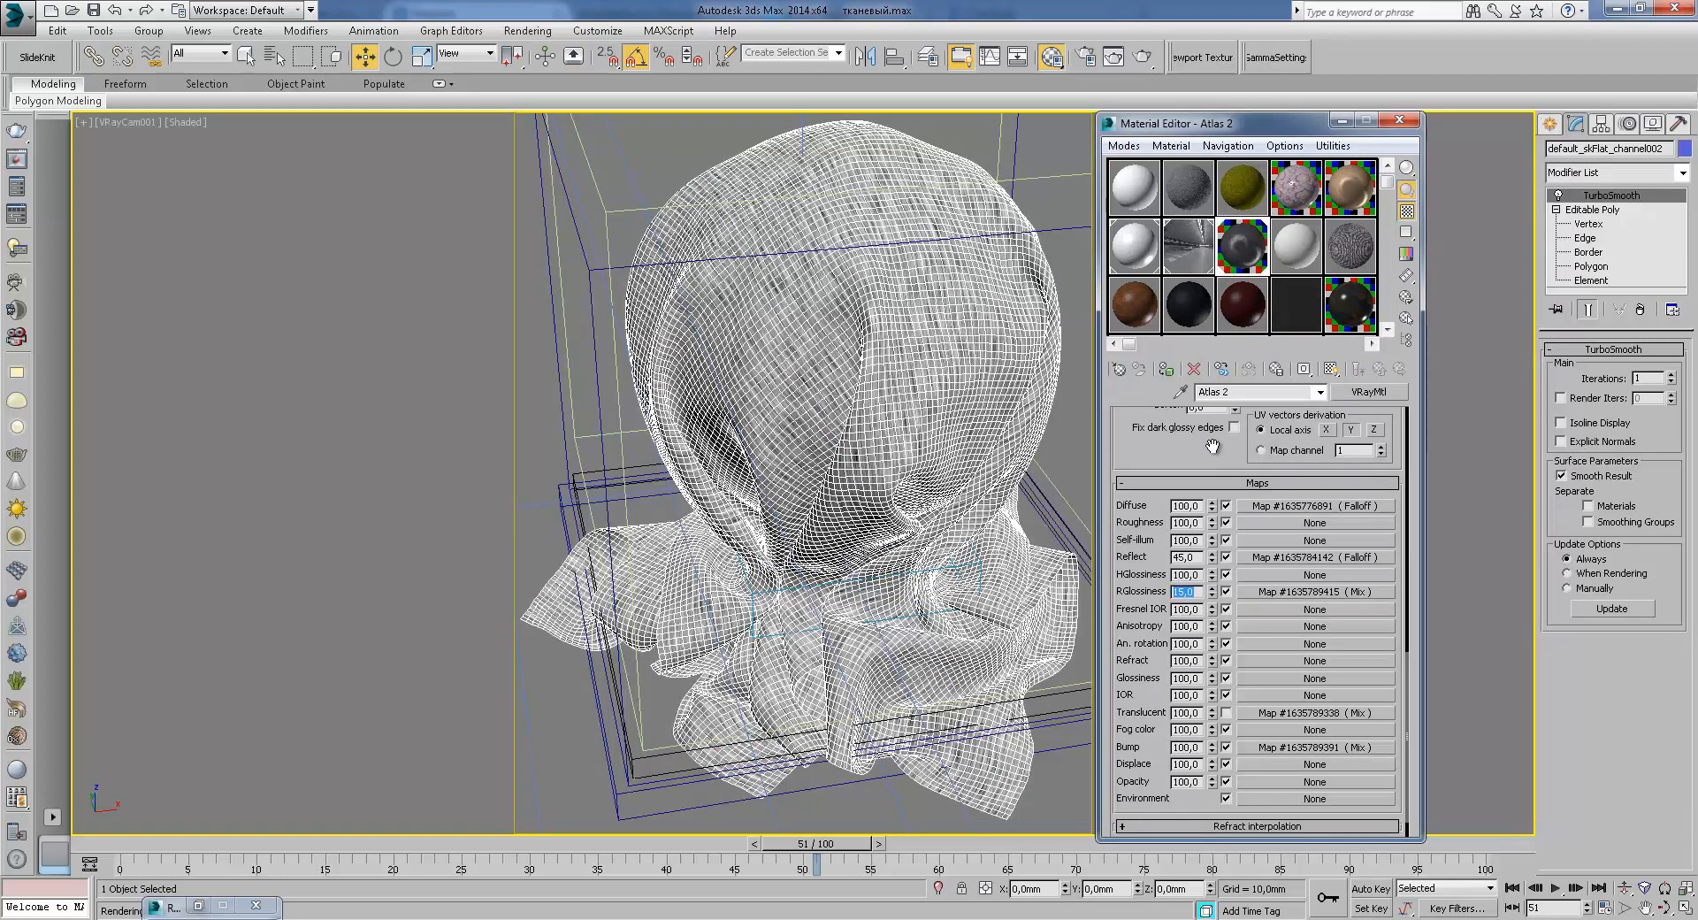
# Step: Review the Atlas 2 material's reflection, refraction and BRDF settings
pyautogui.scroll(5, 1213, 447)
pyautogui.scroll(5, 1307, 496)
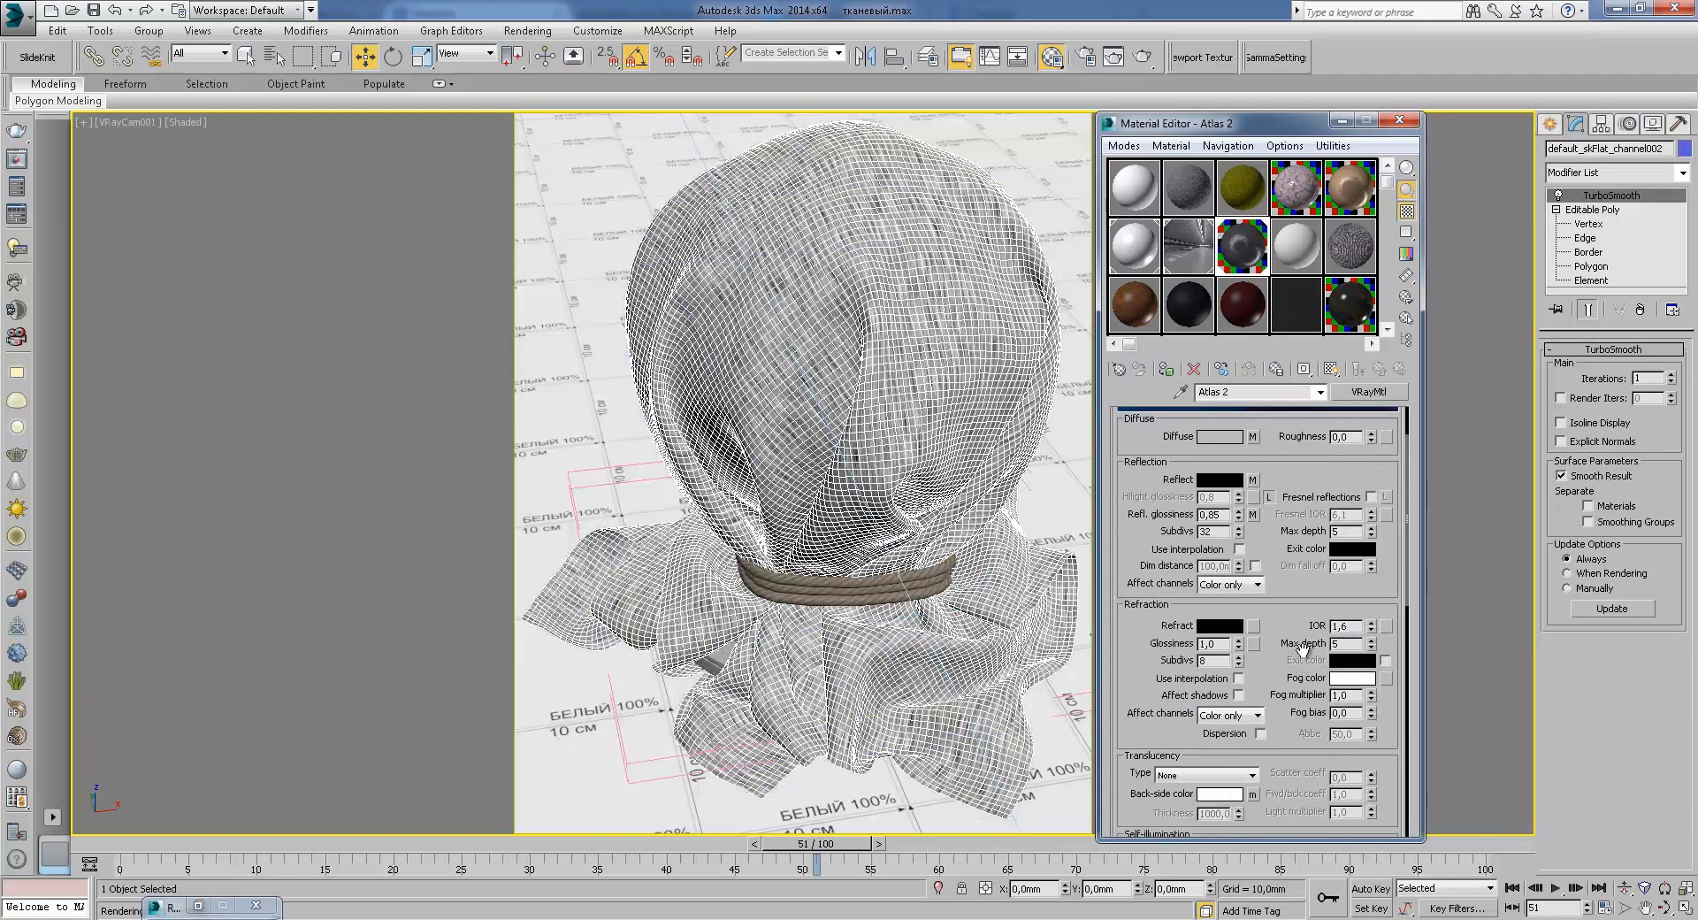
pyautogui.scroll(-10, 1297, 706)
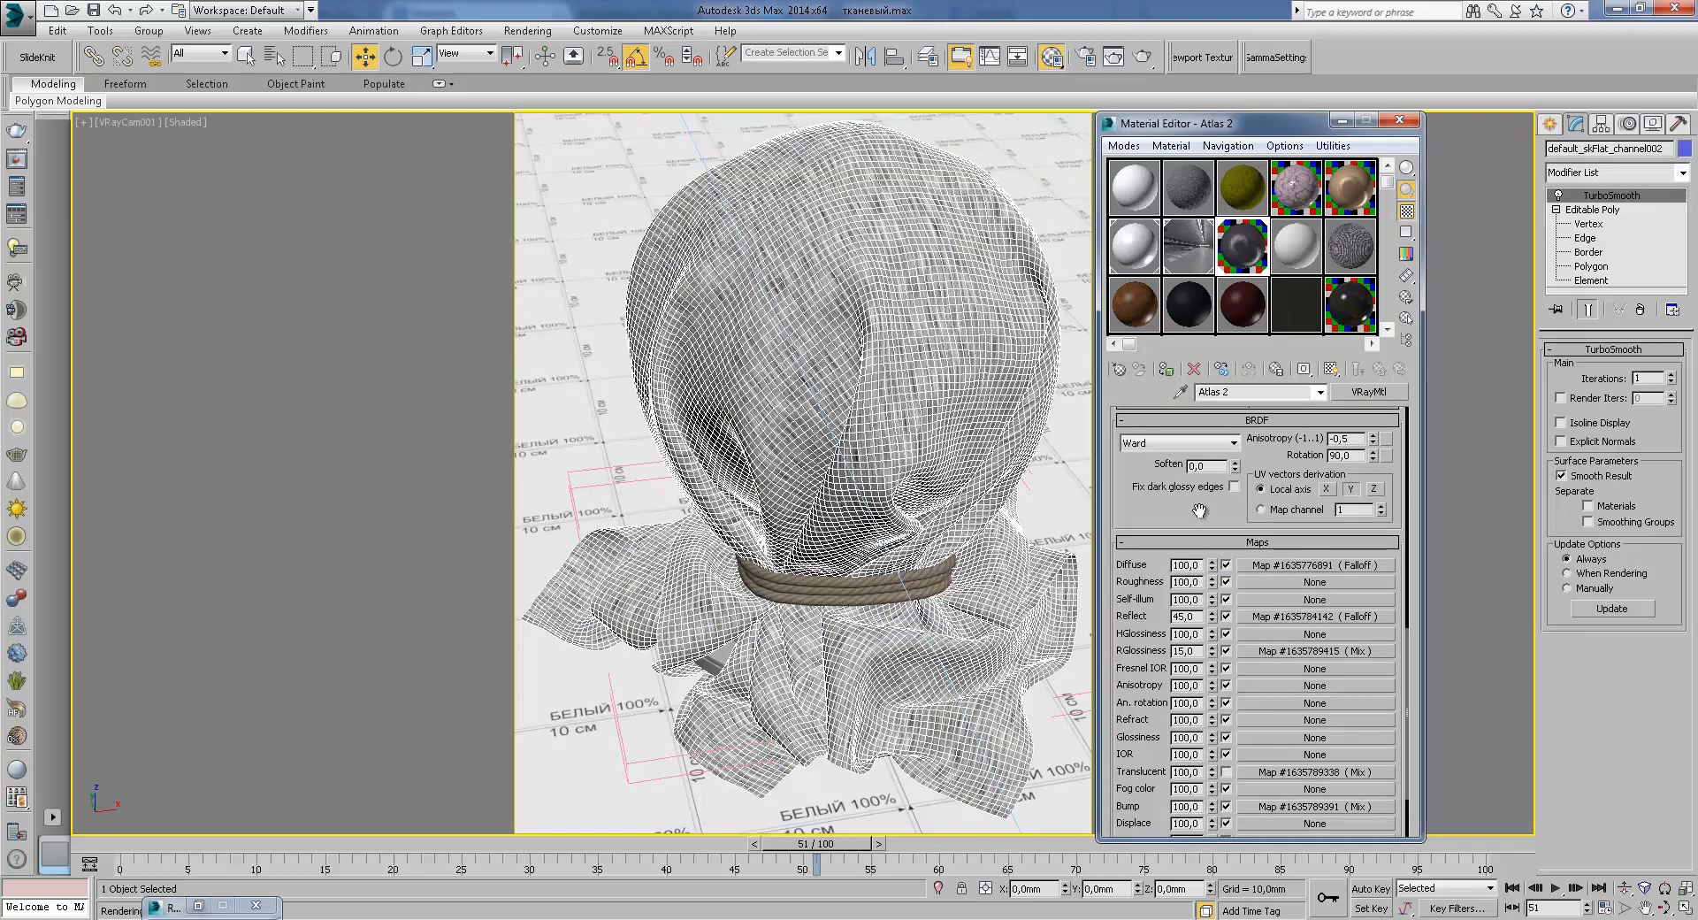
pyautogui.scroll(-3, 1199, 566)
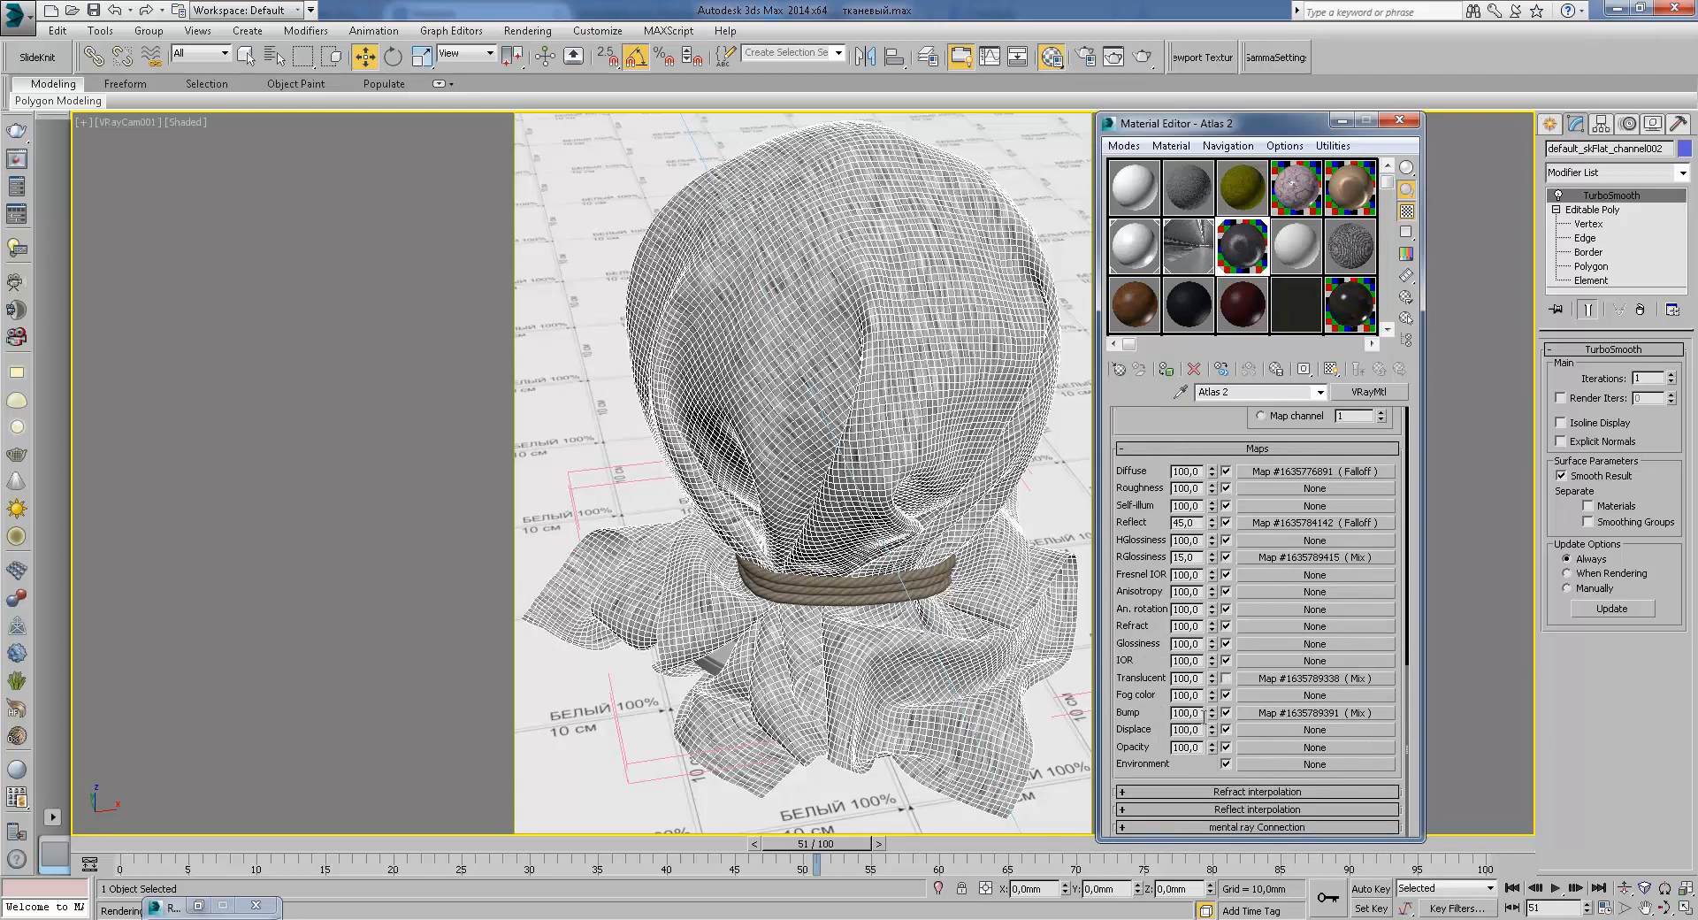
# Step: Preview the Noise map inside the bump map's nested Mix at full size and check its parameters
pyautogui.click(1305, 715)
pyautogui.click(1339, 457)
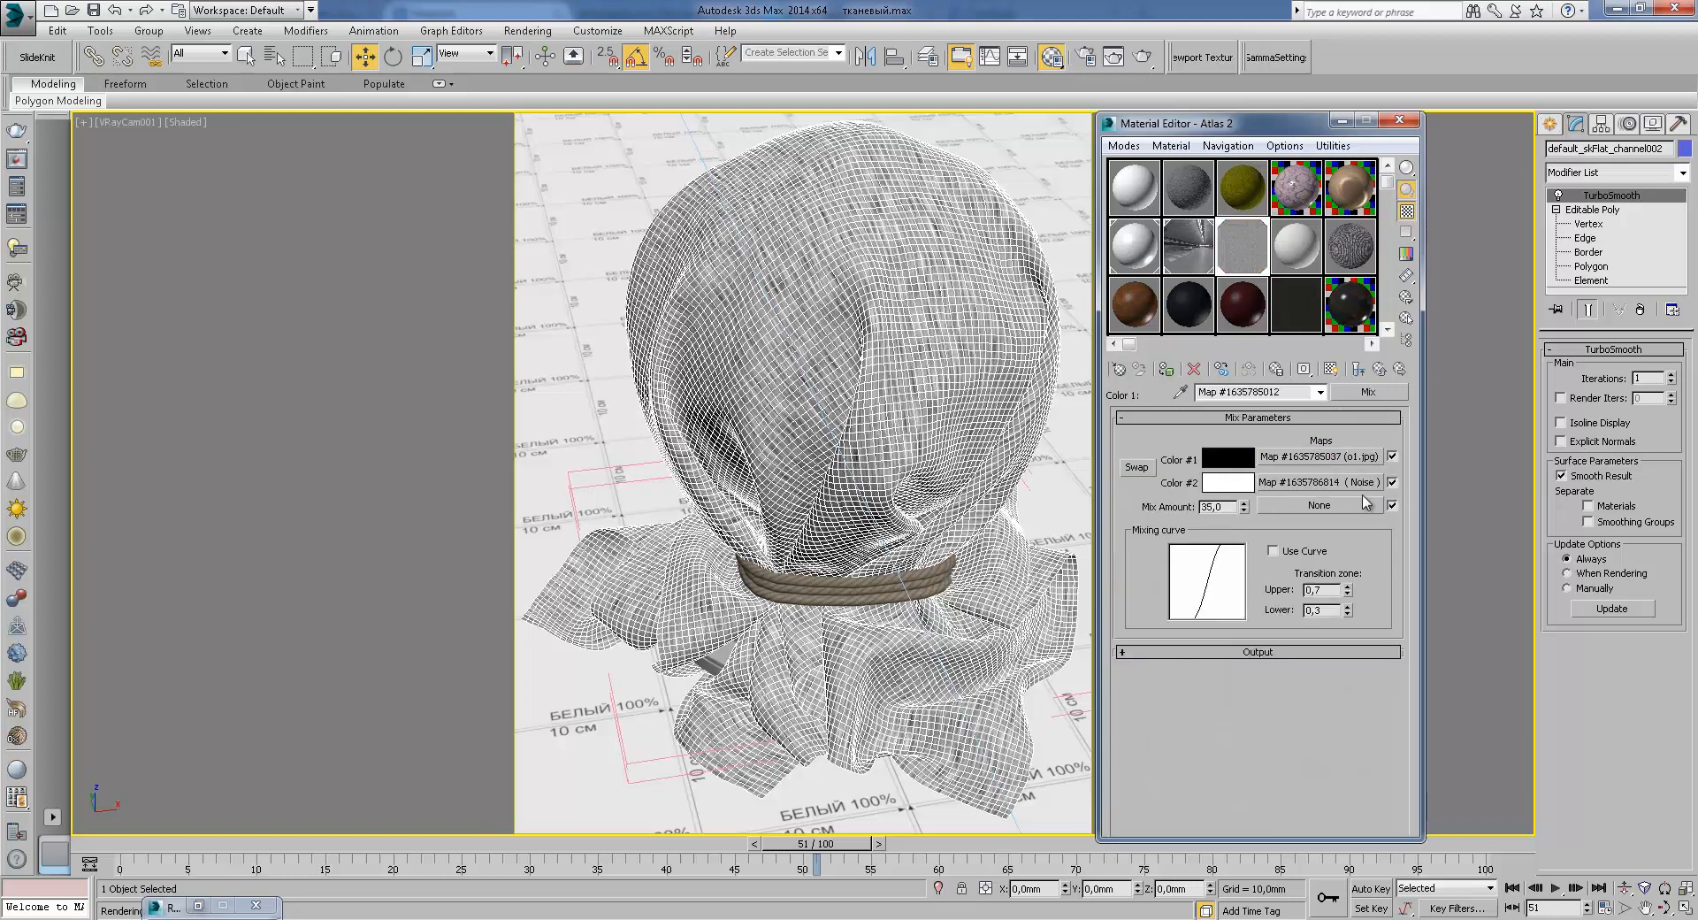
pyautogui.click(1337, 482)
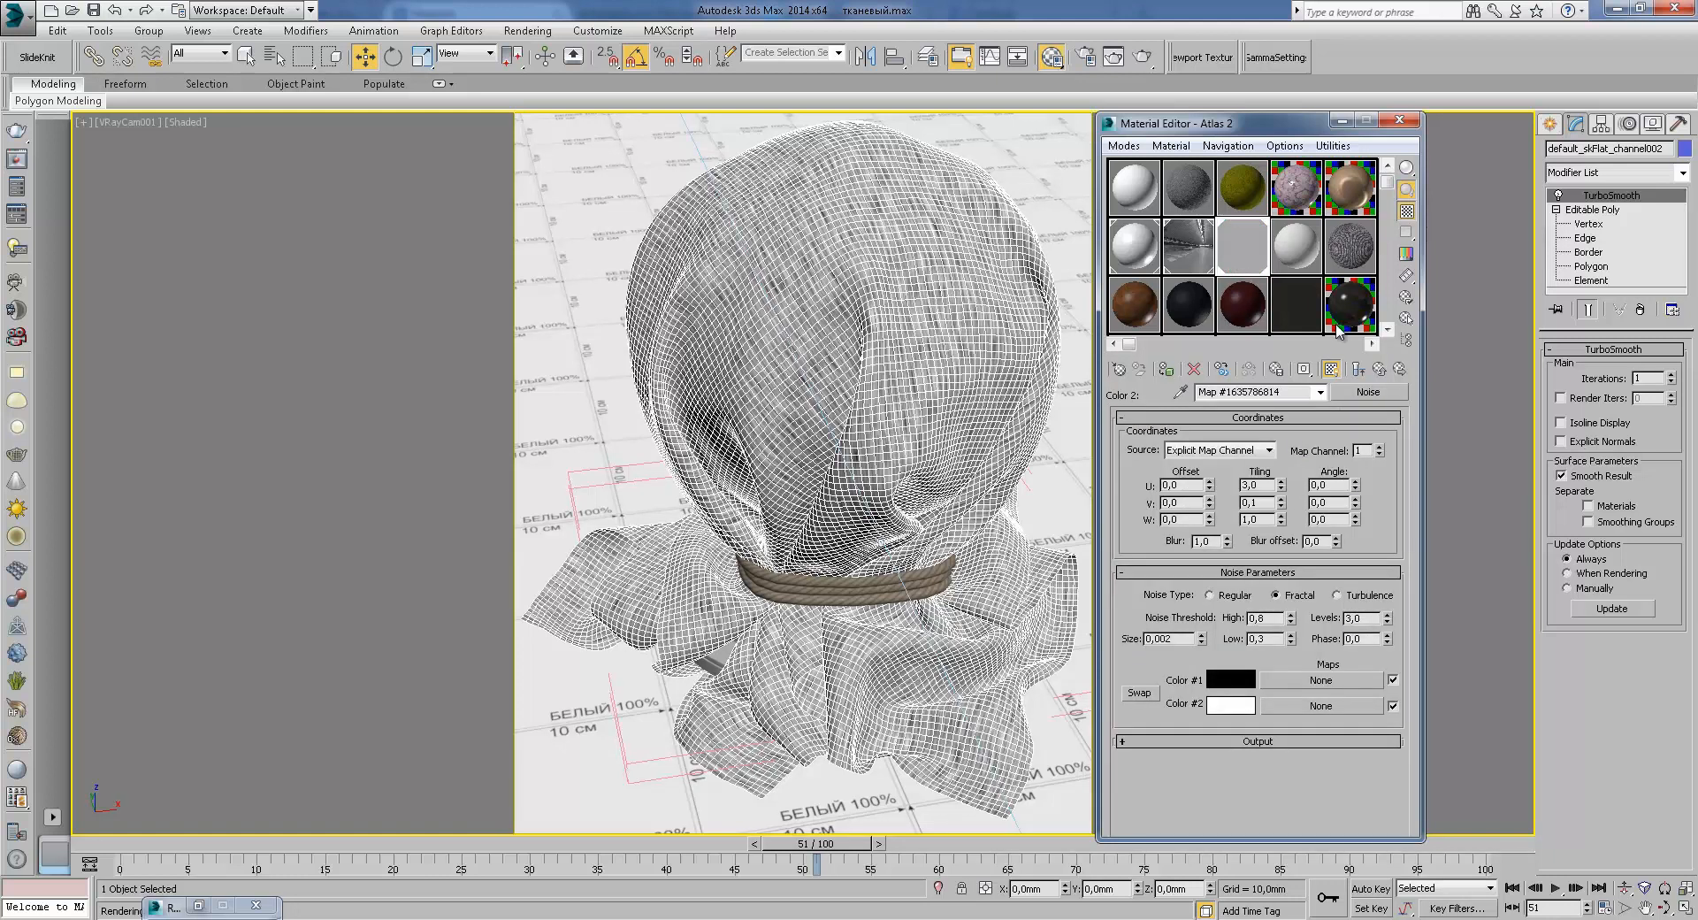
pyautogui.doubleClick(1260, 265)
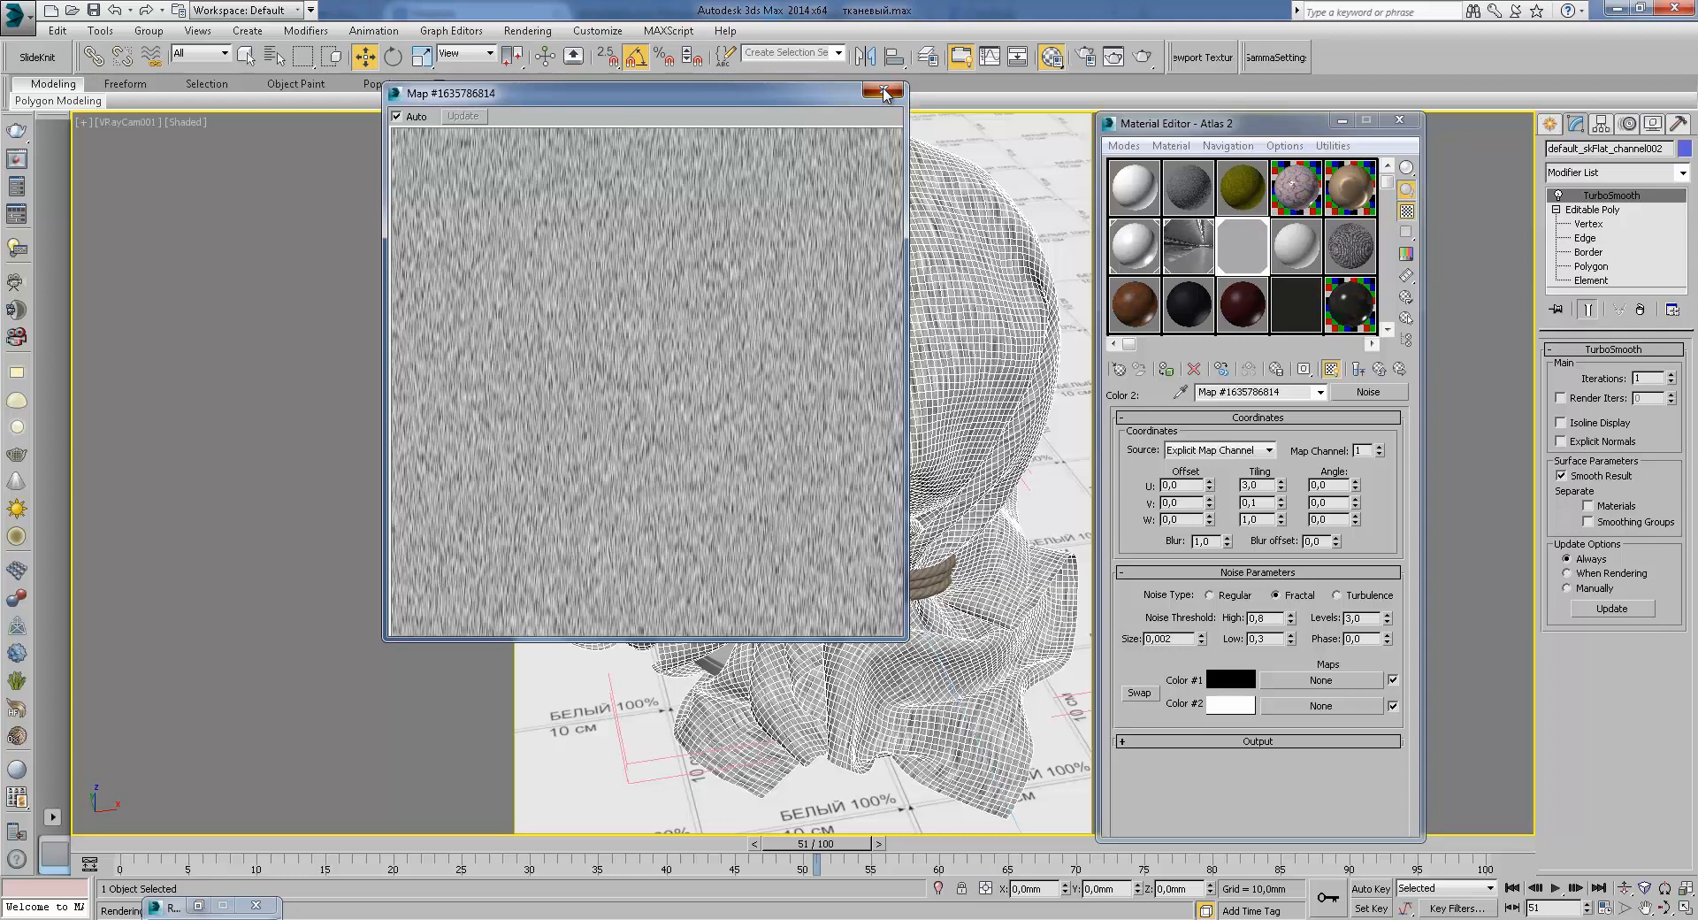
pyautogui.click(884, 91)
pyautogui.click(1379, 371)
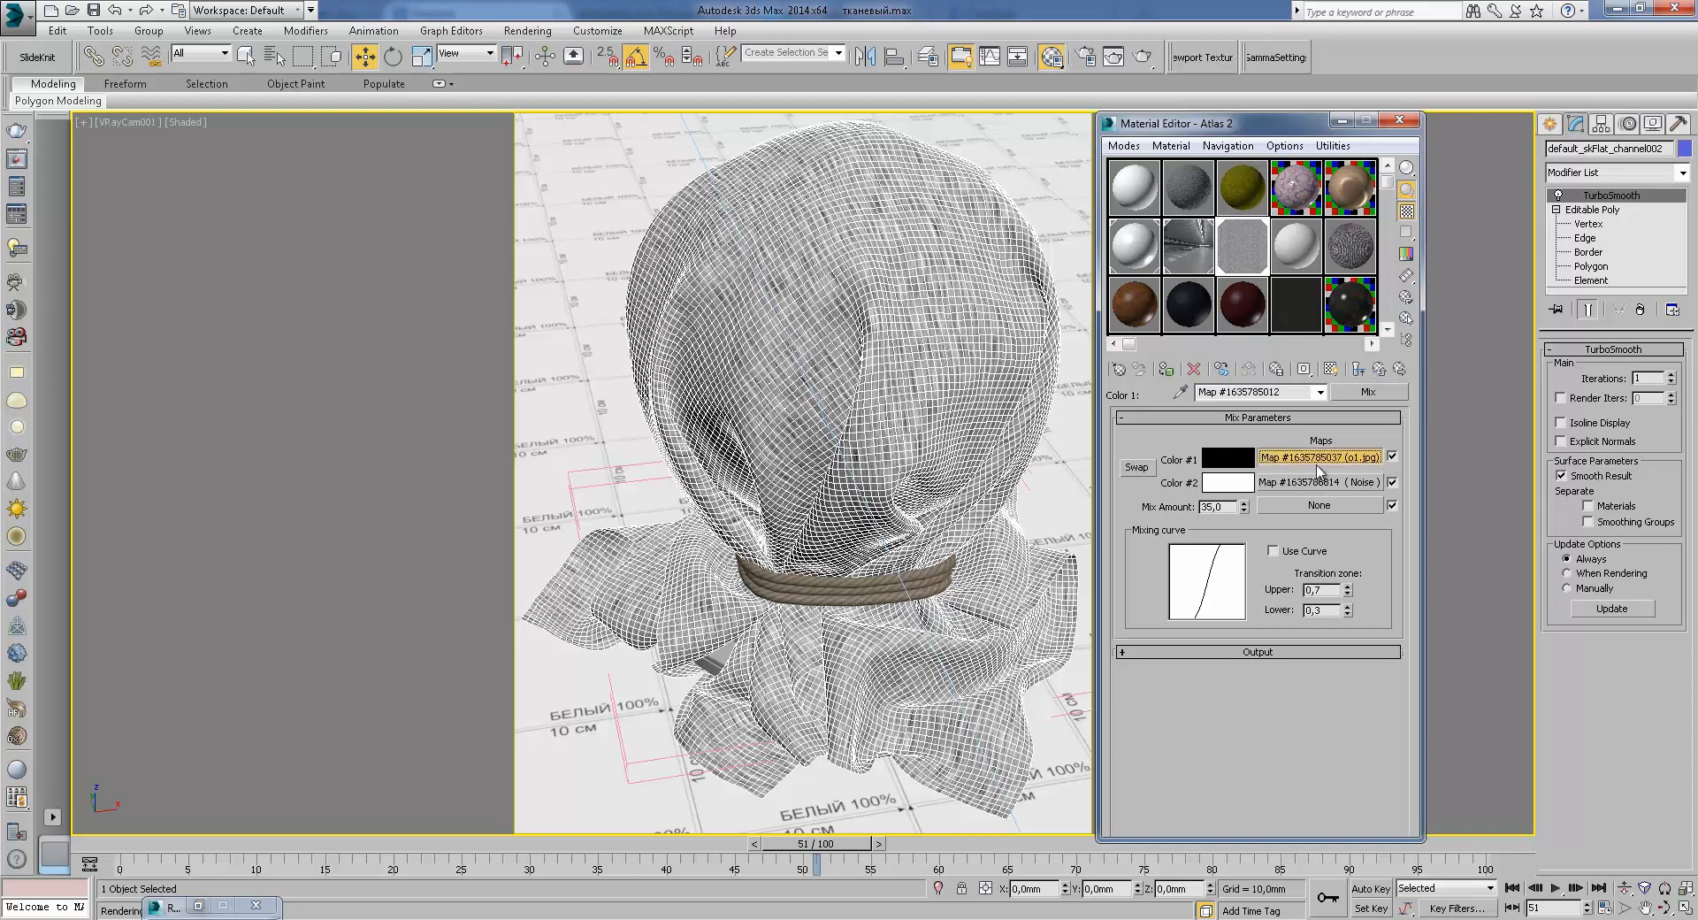
# Step: Examine the o1.jpg bitmap in the bump map's nested Mix and return to the main bump Mix
pyautogui.click(1317, 458)
pyautogui.click(1351, 679)
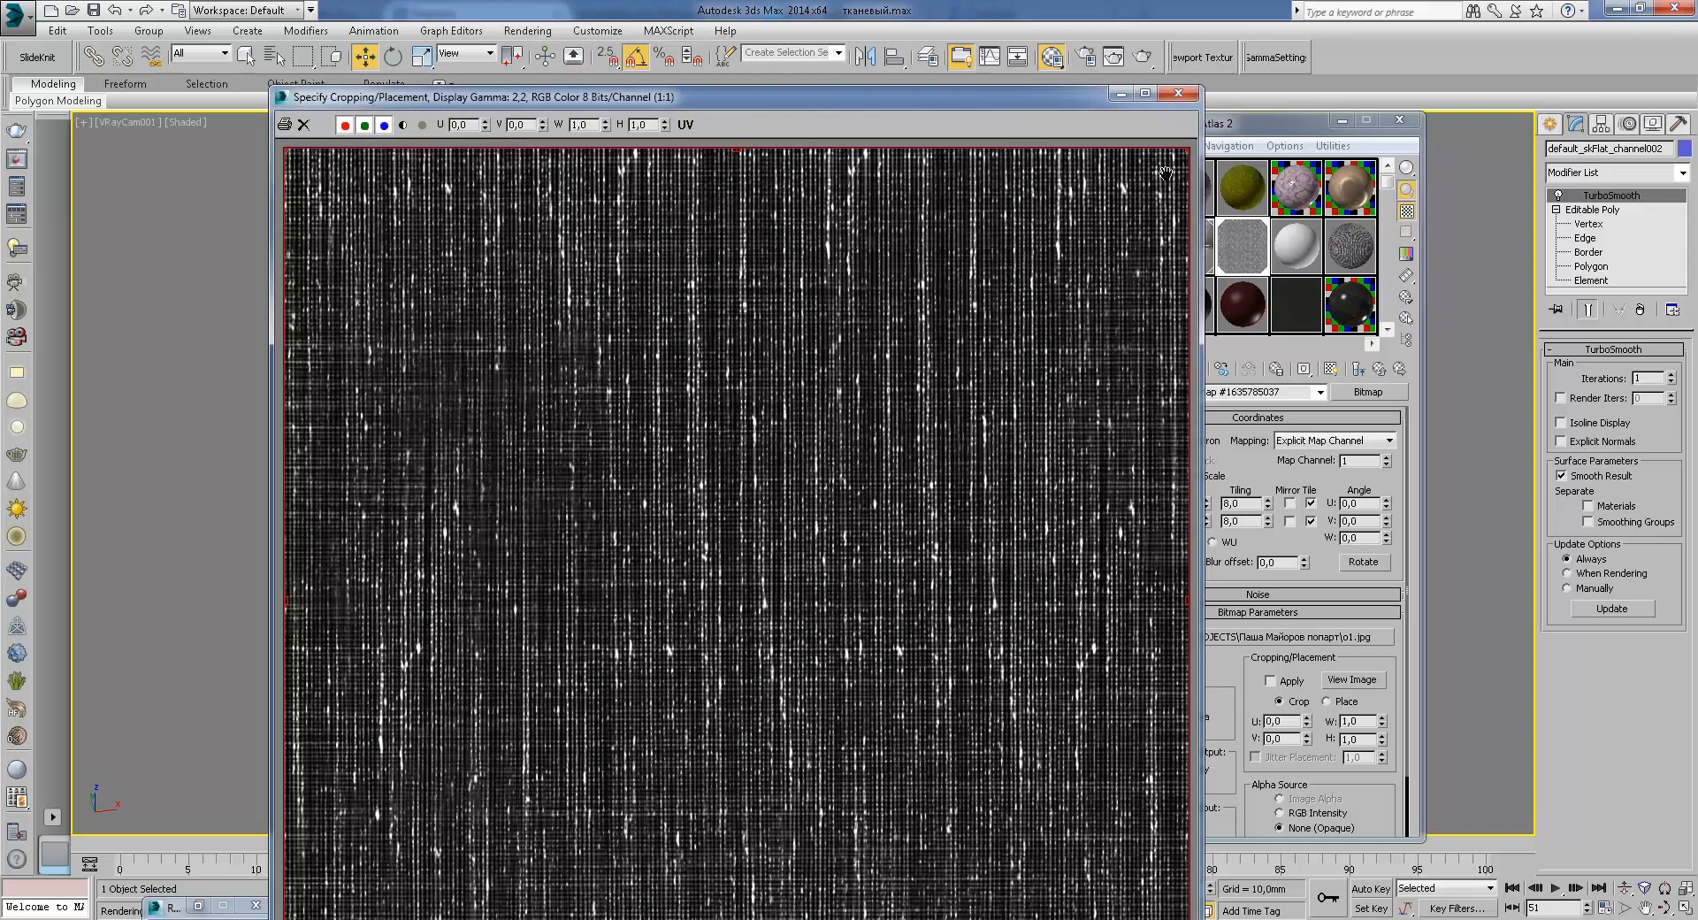
pyautogui.click(1178, 93)
pyautogui.click(1379, 369)
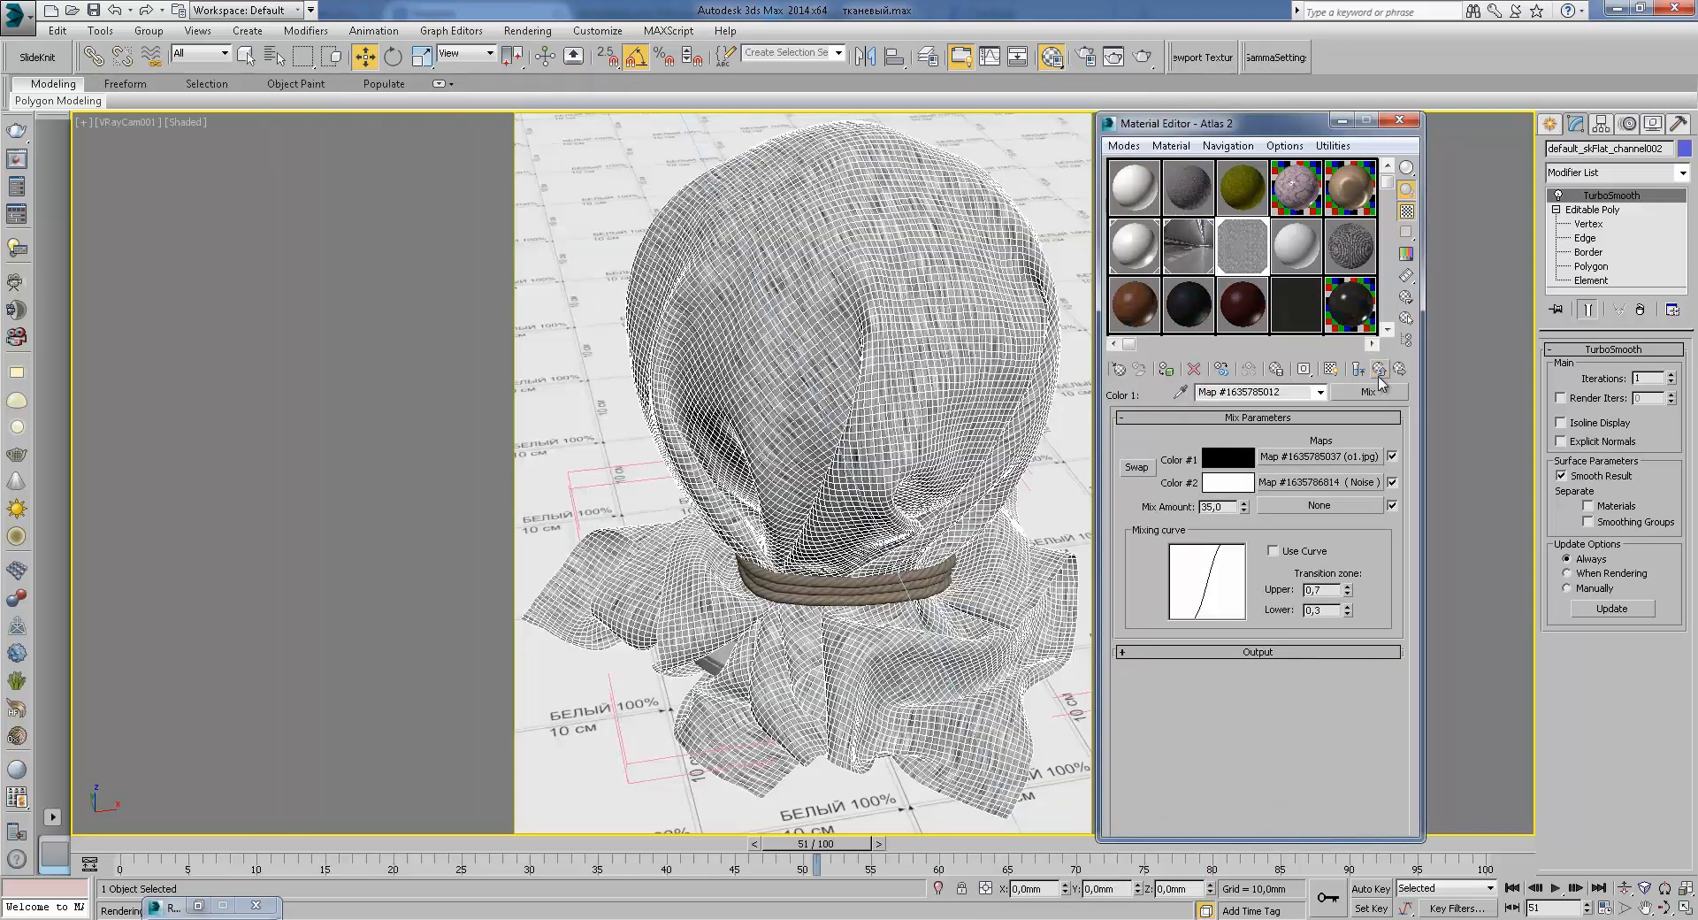
pyautogui.click(1379, 370)
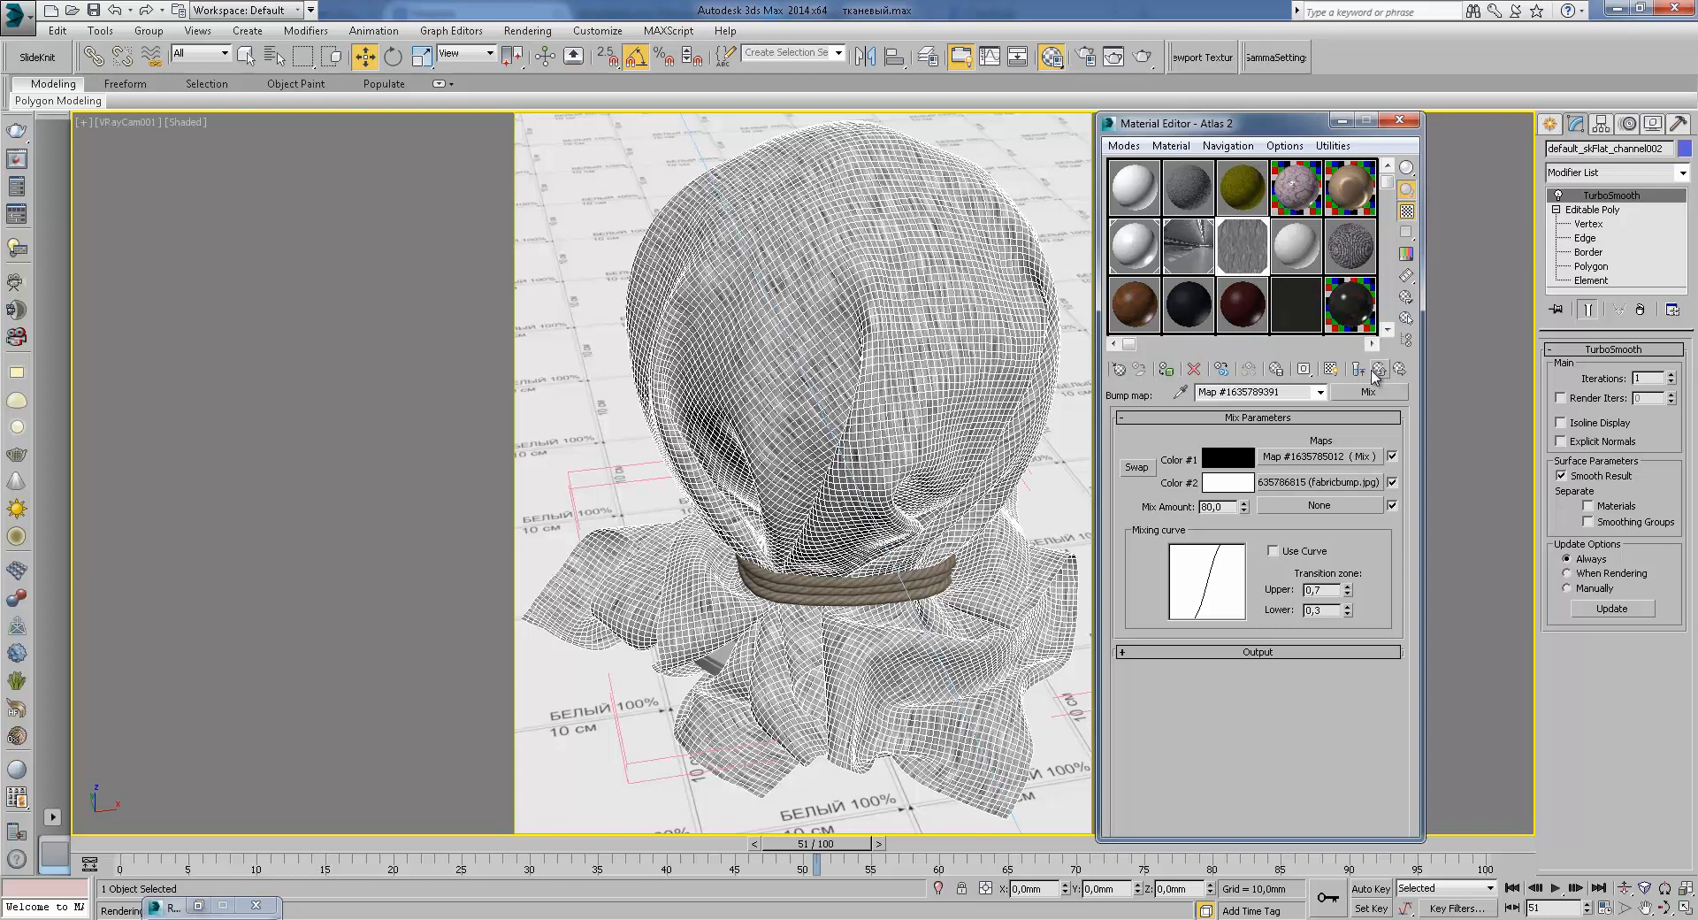
# Step: Preview the bump Mix's fabricbump.jpg map, recheck its nested Mix, and return to the Atlas 2 material
pyautogui.click(1318, 482)
pyautogui.doubleClick(1256, 269)
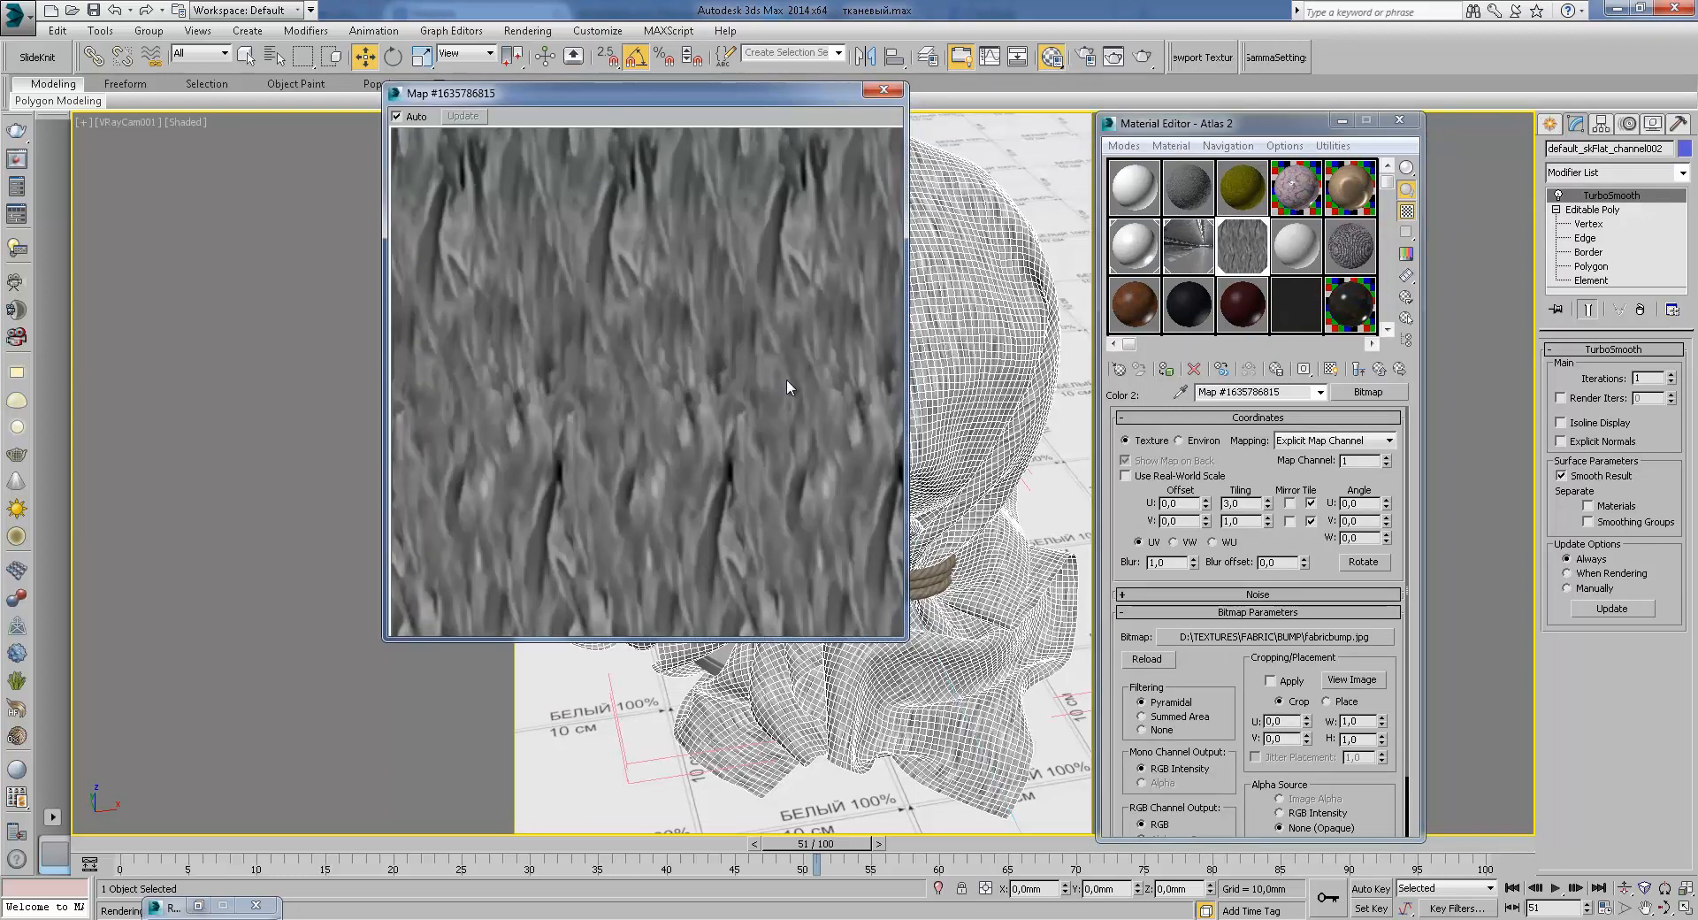
pyautogui.click(883, 89)
pyautogui.click(1399, 368)
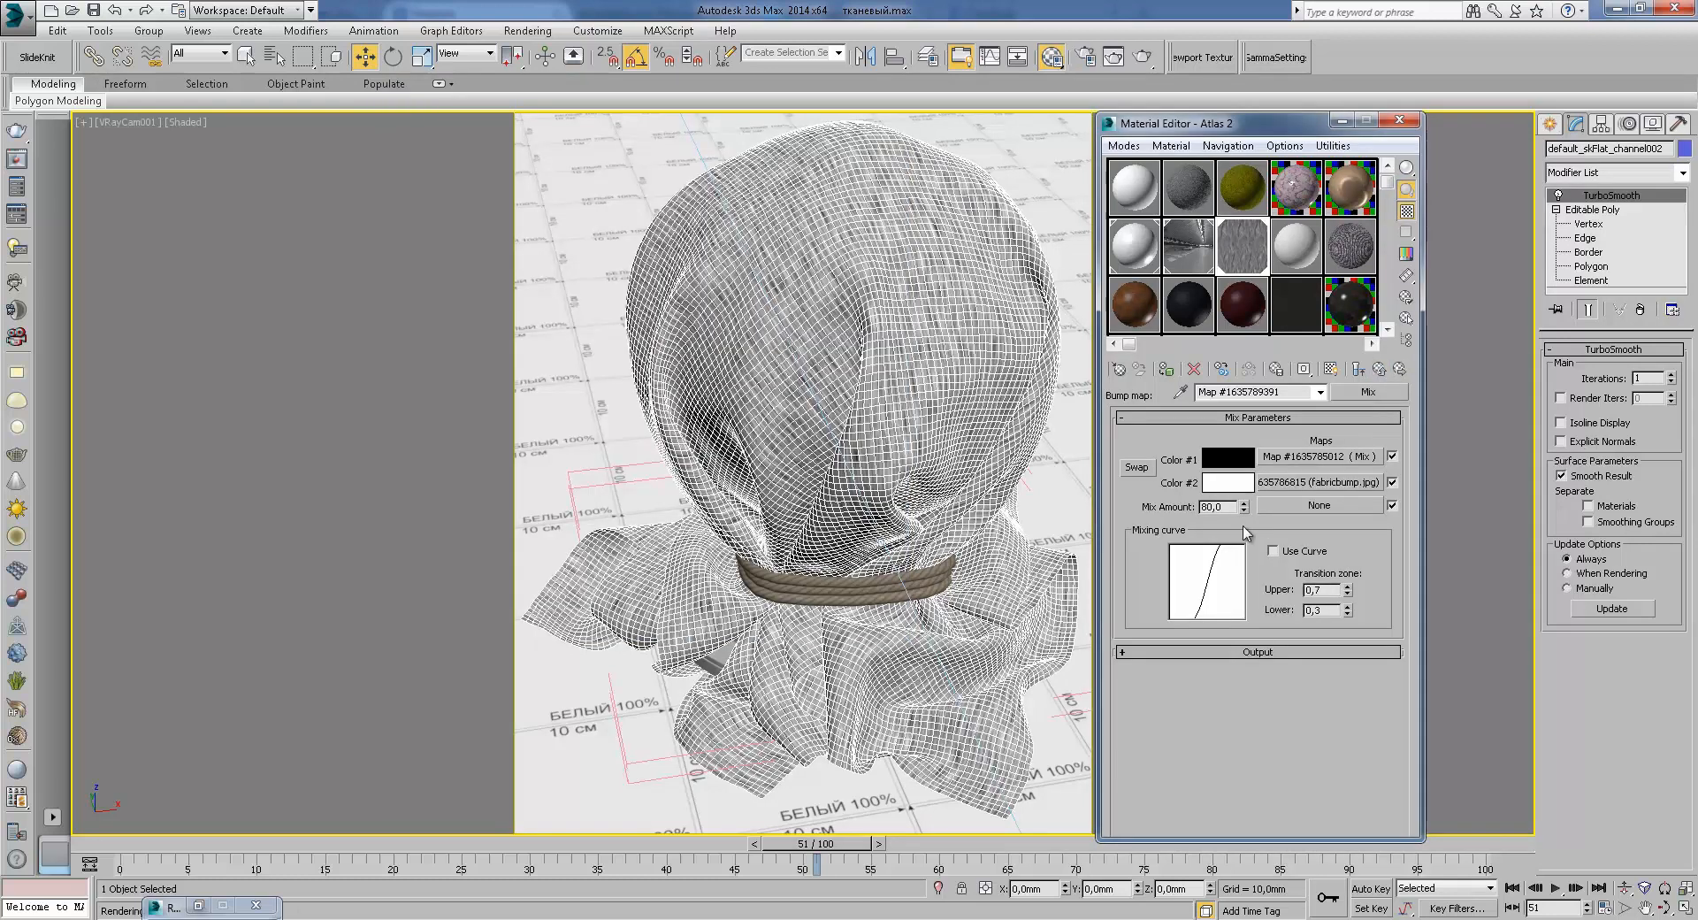
pyautogui.click(1362, 457)
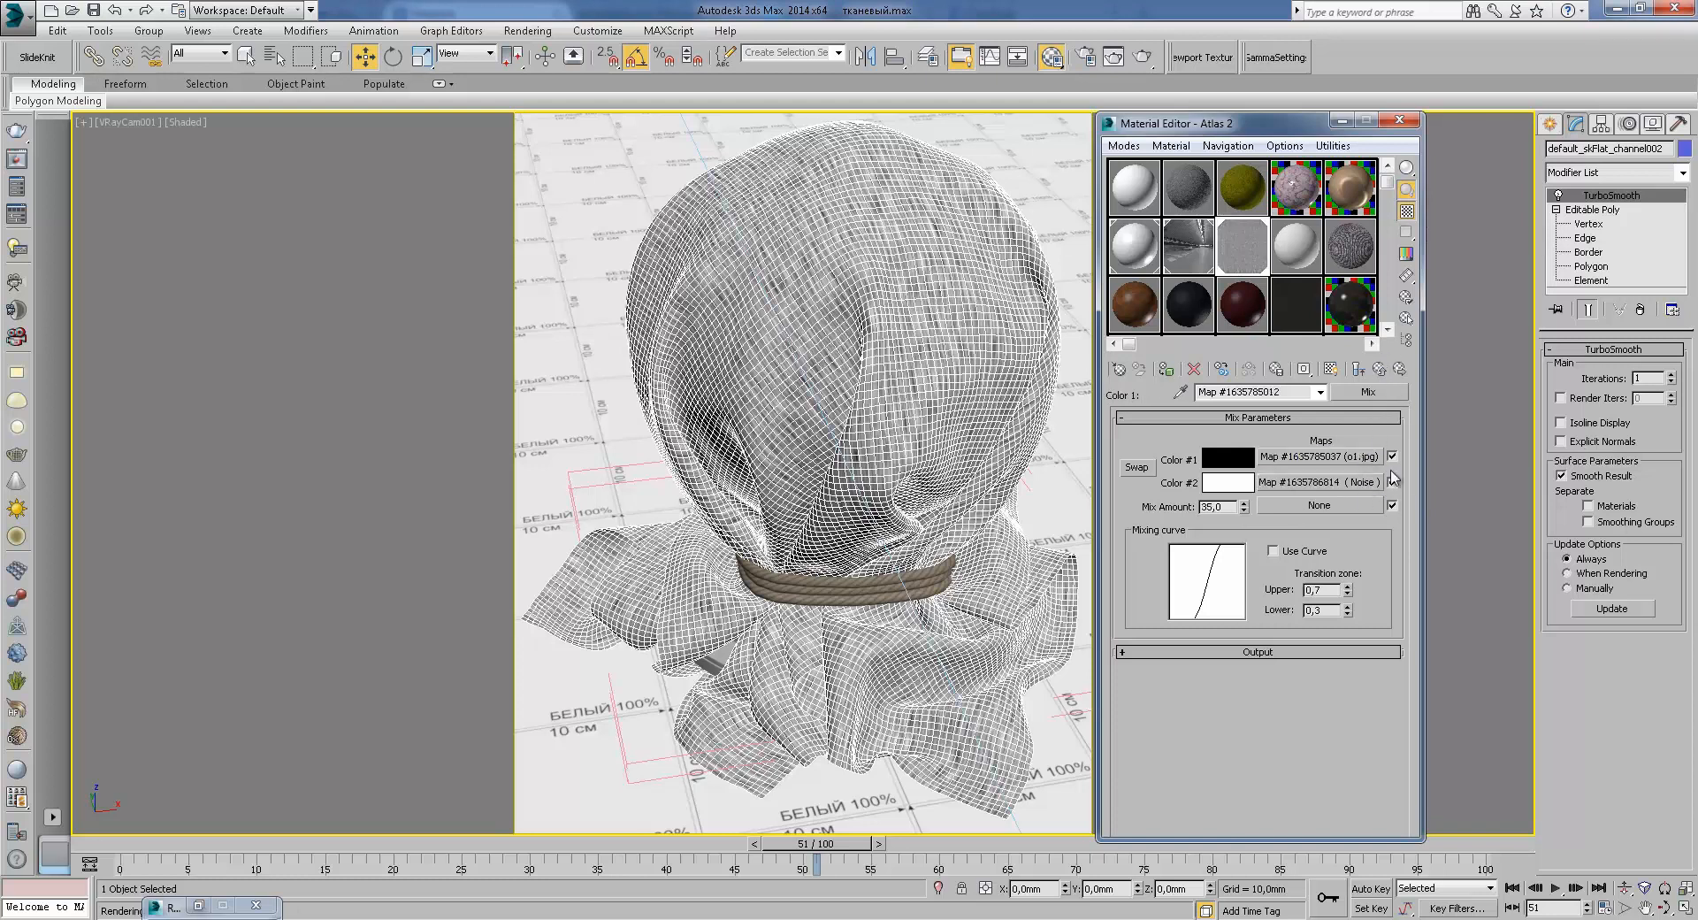
pyautogui.click(1385, 369)
pyautogui.click(1385, 370)
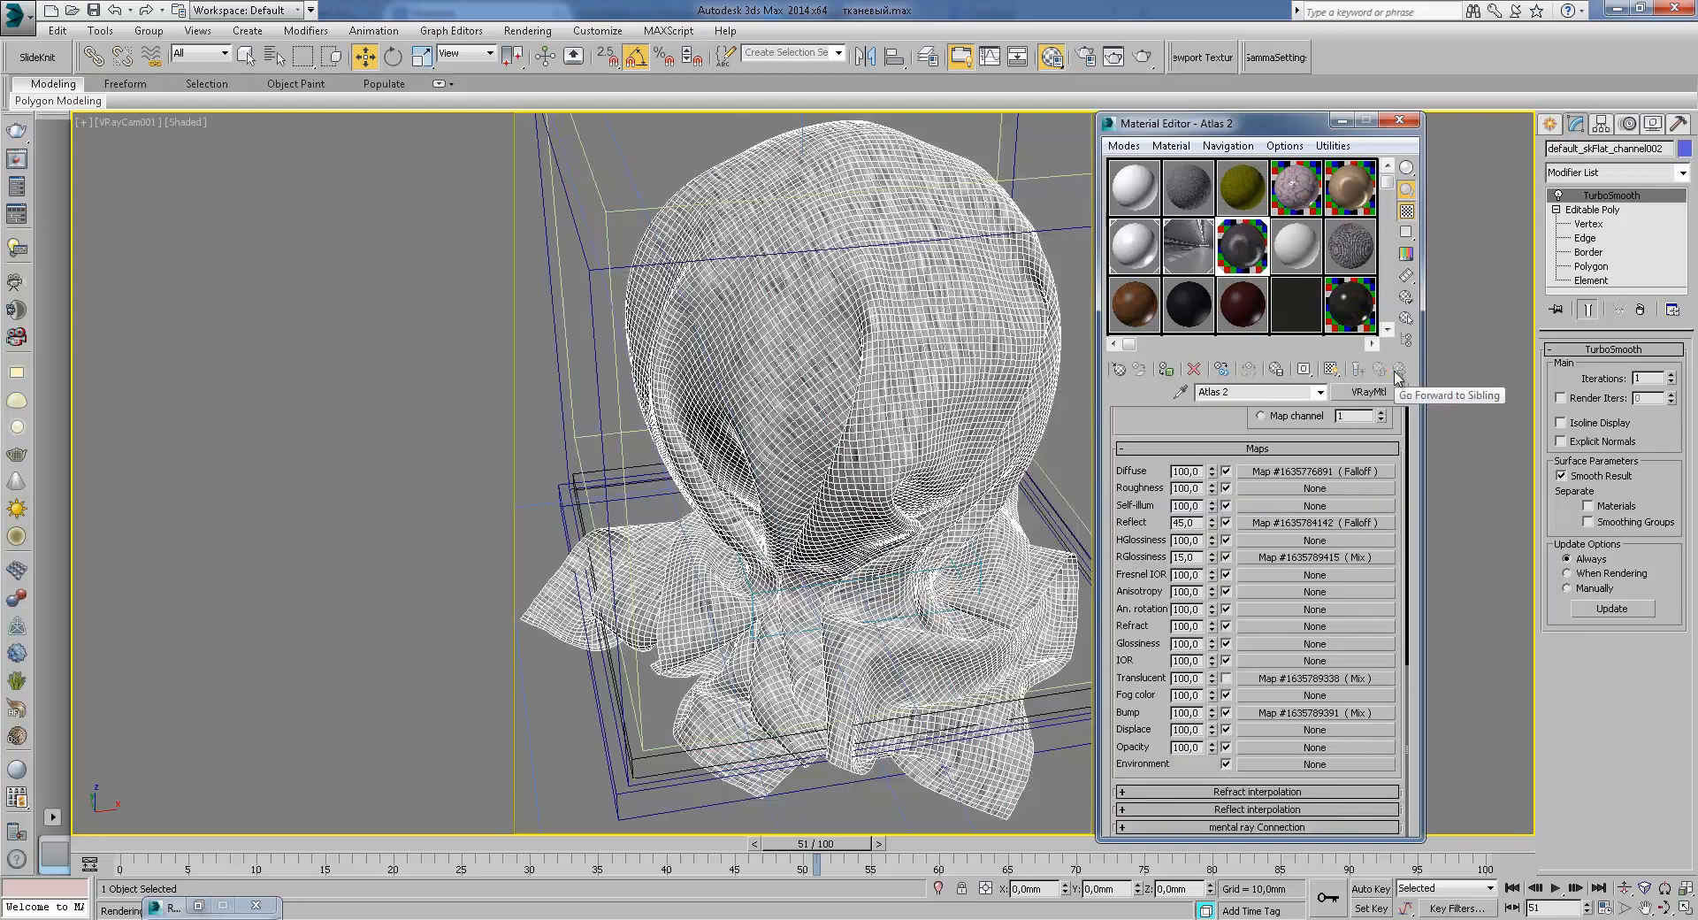
# Step: Render the camera view with V-Ray and inspect the cloth texture at the top of the head up close
pyautogui.click(1146, 57)
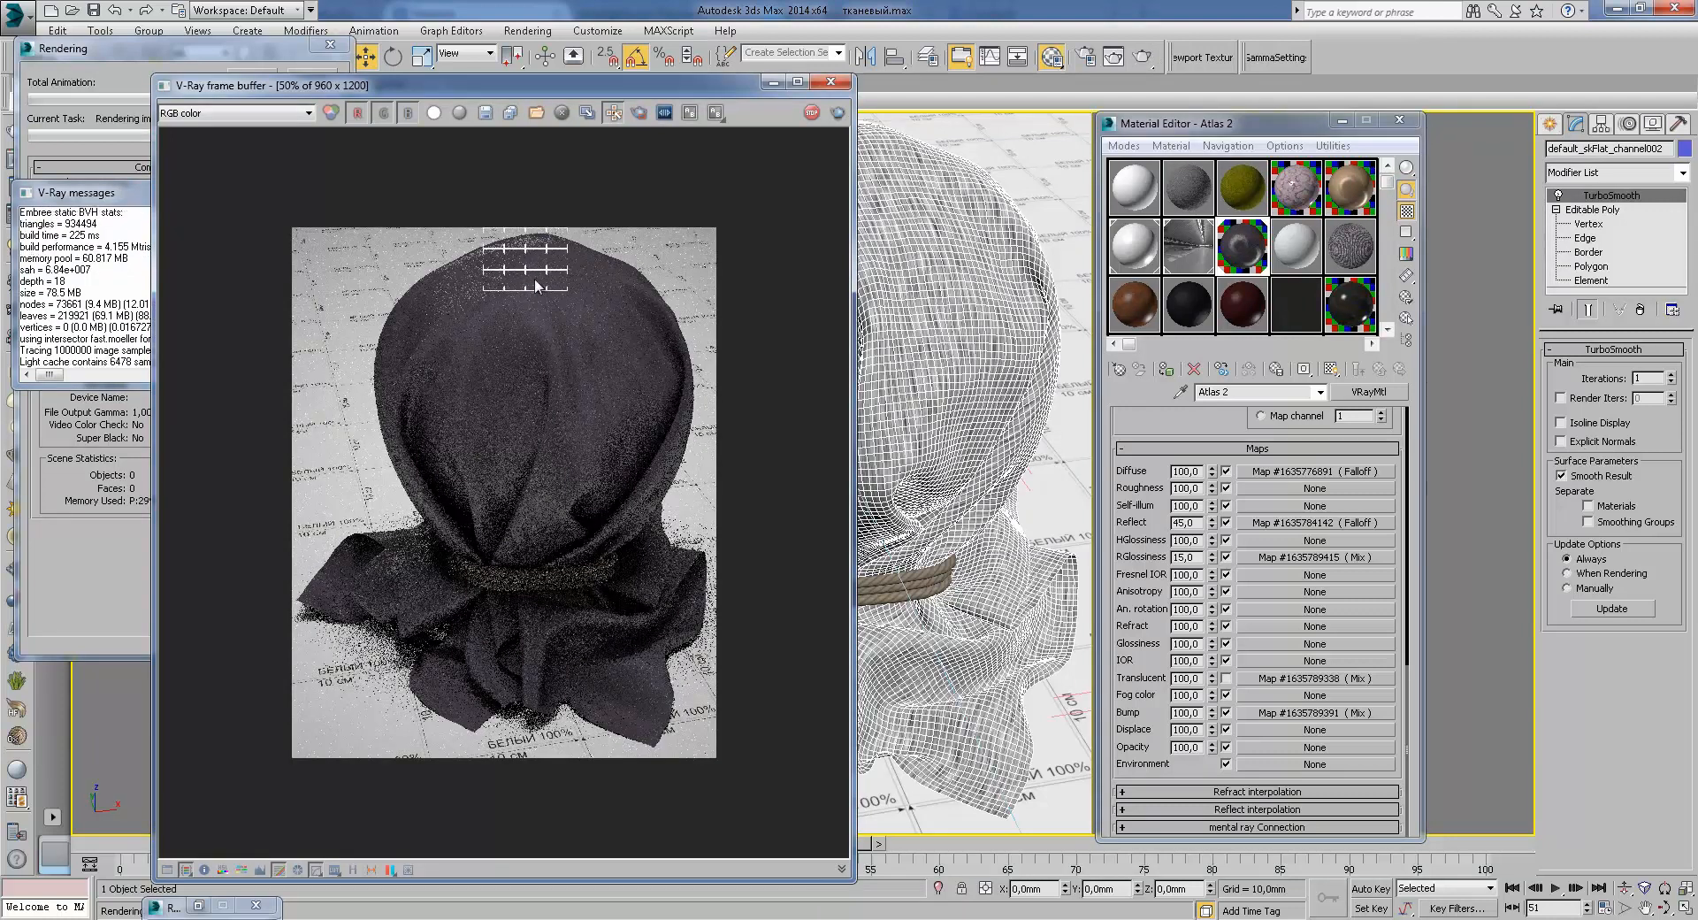
pyautogui.scroll(1, 520, 289)
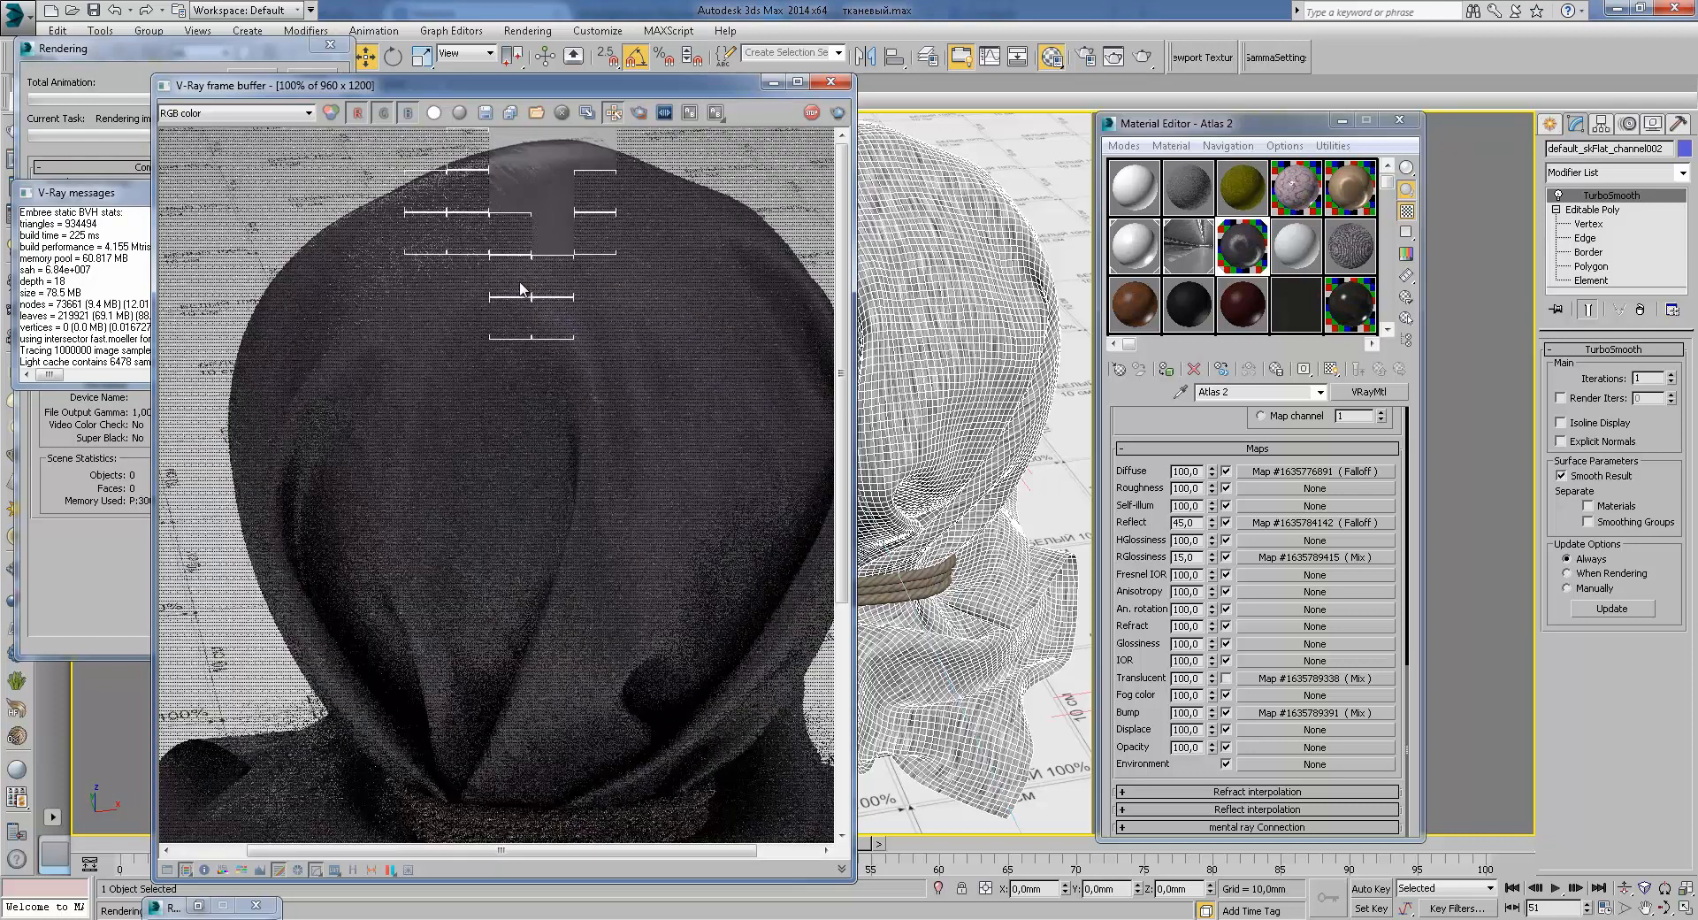
pyautogui.moveTo(527, 296); pyautogui.dragTo(571, 366, button='middle')
pyautogui.scroll(1, 523, 174)
pyautogui.moveTo(523, 174); pyautogui.dragTo(497, 289, button='middle')
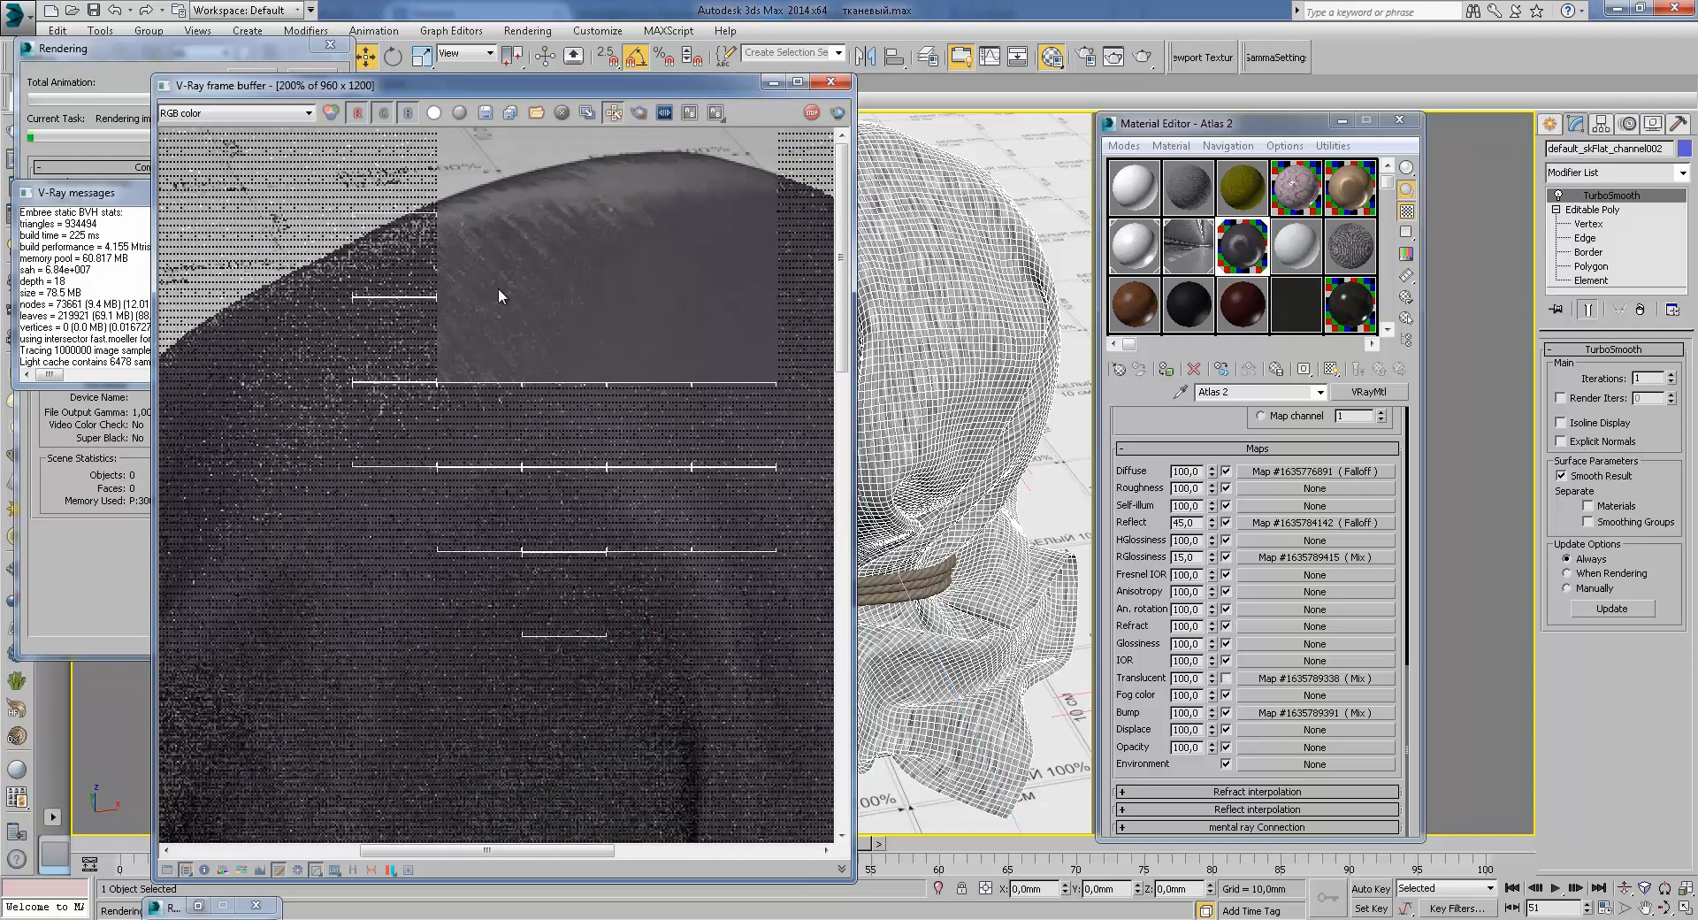
pyautogui.moveTo(538, 385); pyautogui.dragTo(538, 379, button='middle')
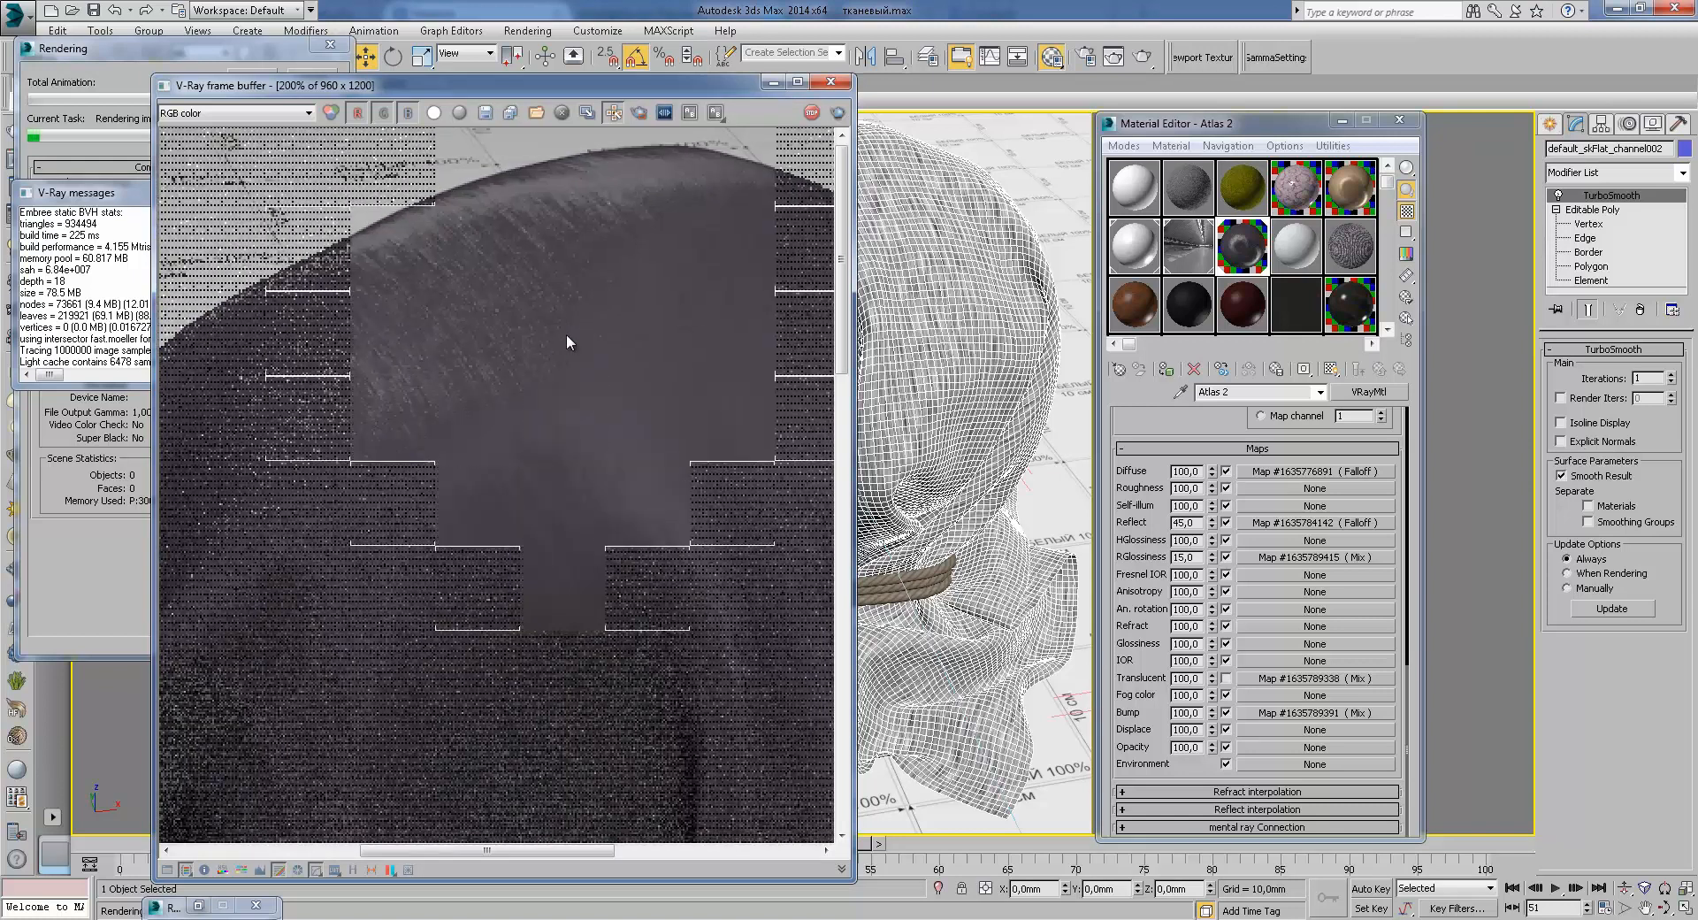
pyautogui.scroll(-1, 604, 355)
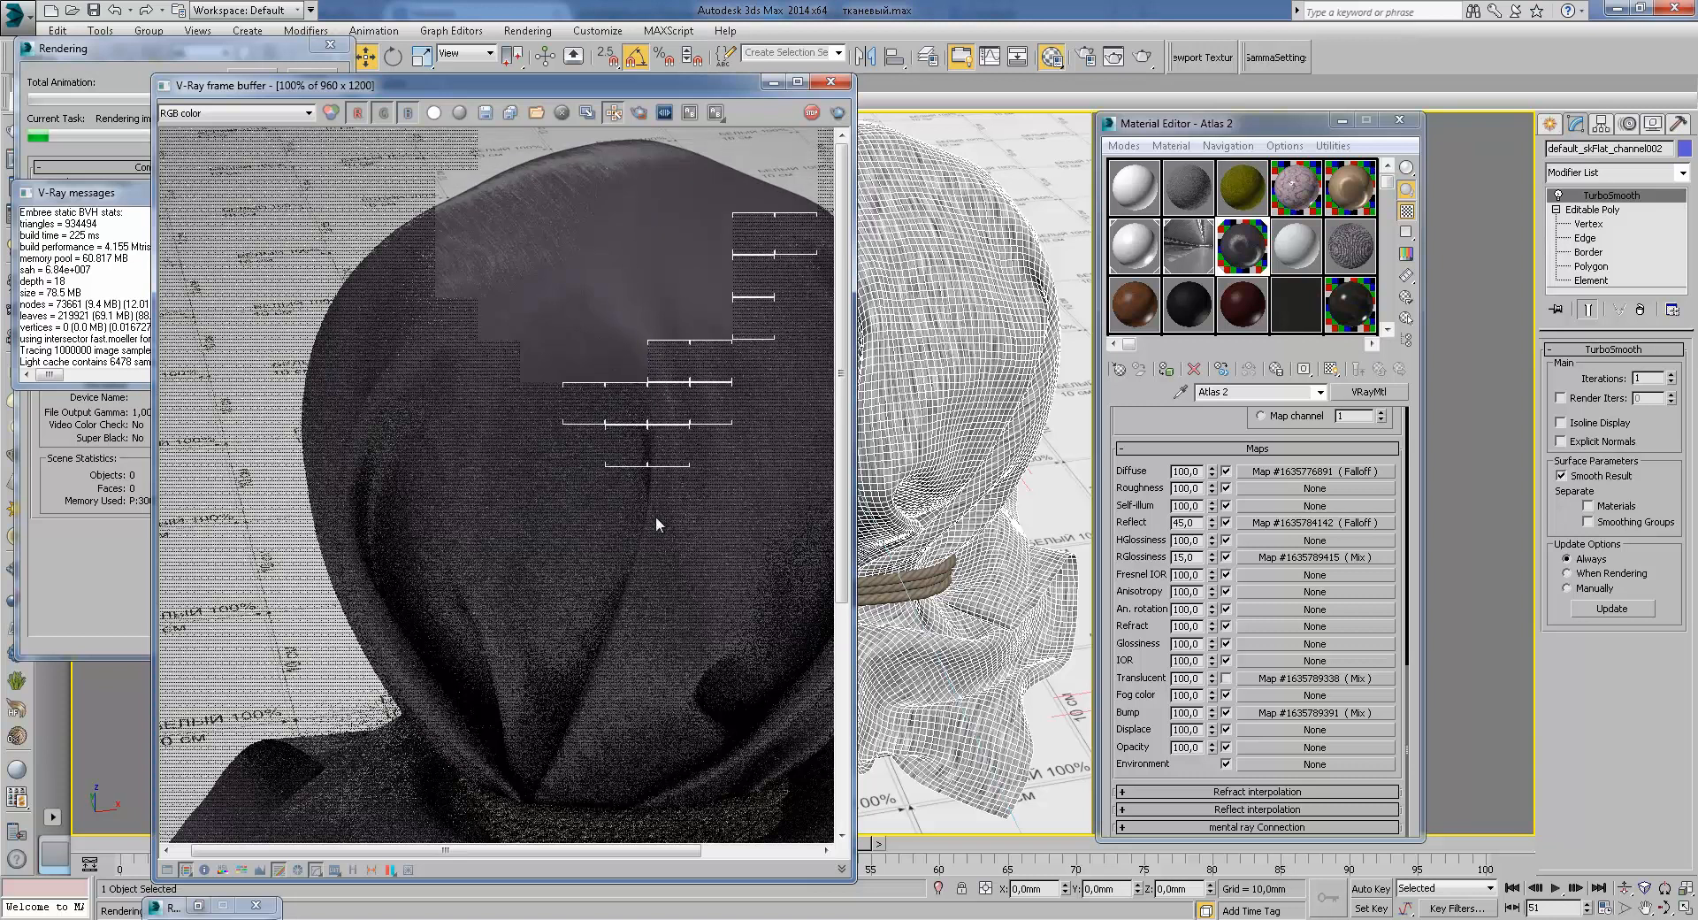
# Step: Display the VRayReflection channel in the frame buffer and examine the reflections on the upper cloth
pyautogui.click(229, 117)
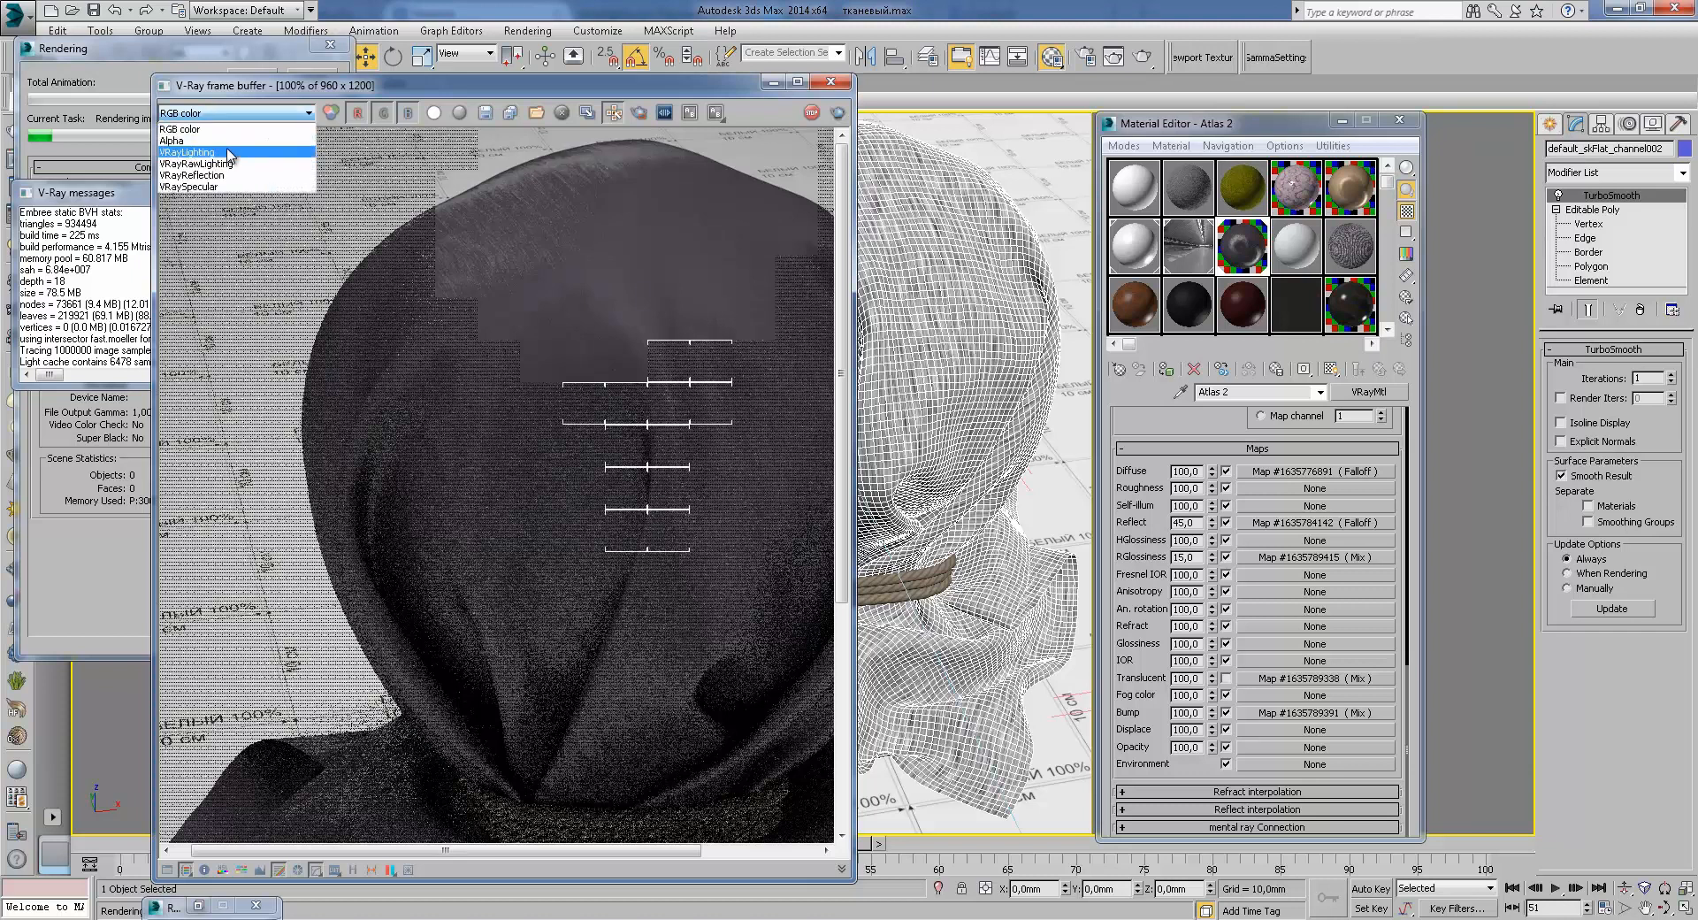
pyautogui.click(230, 175)
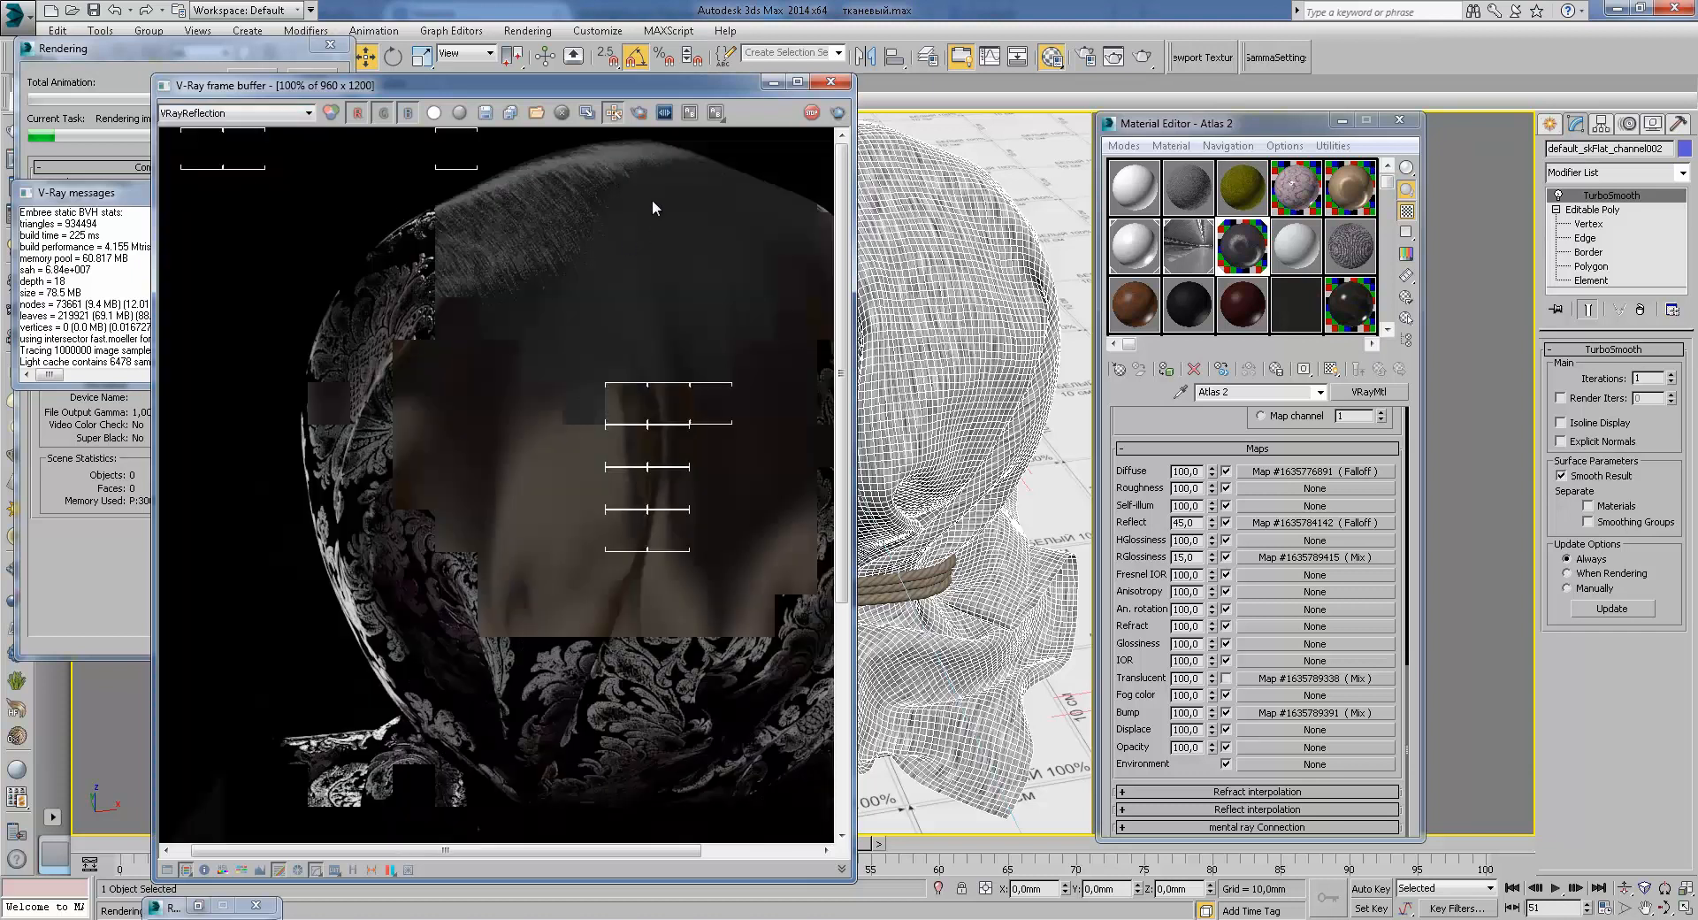
pyautogui.scroll(3, 549, 208)
pyautogui.moveTo(599, 306); pyautogui.dragTo(289, 380, button='middle')
pyautogui.moveTo(647, 358); pyautogui.dragTo(443, 355, button='middle')
pyautogui.moveTo(426, 223); pyautogui.dragTo(625, 295, button='middle')
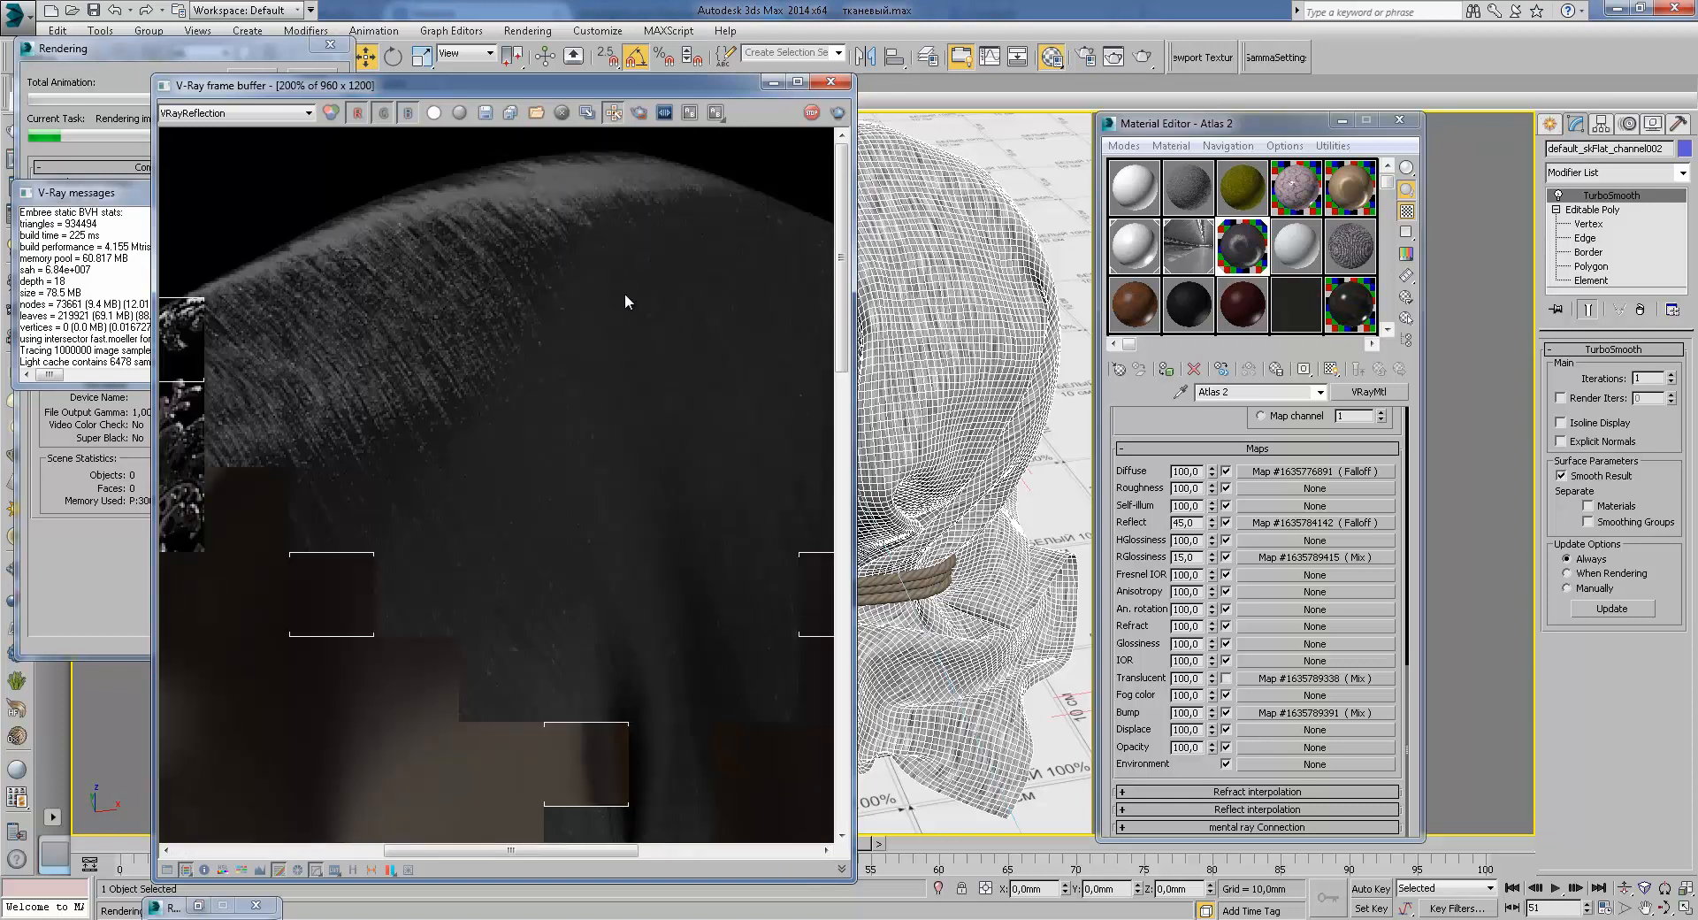
pyautogui.scroll(-1, 507, 322)
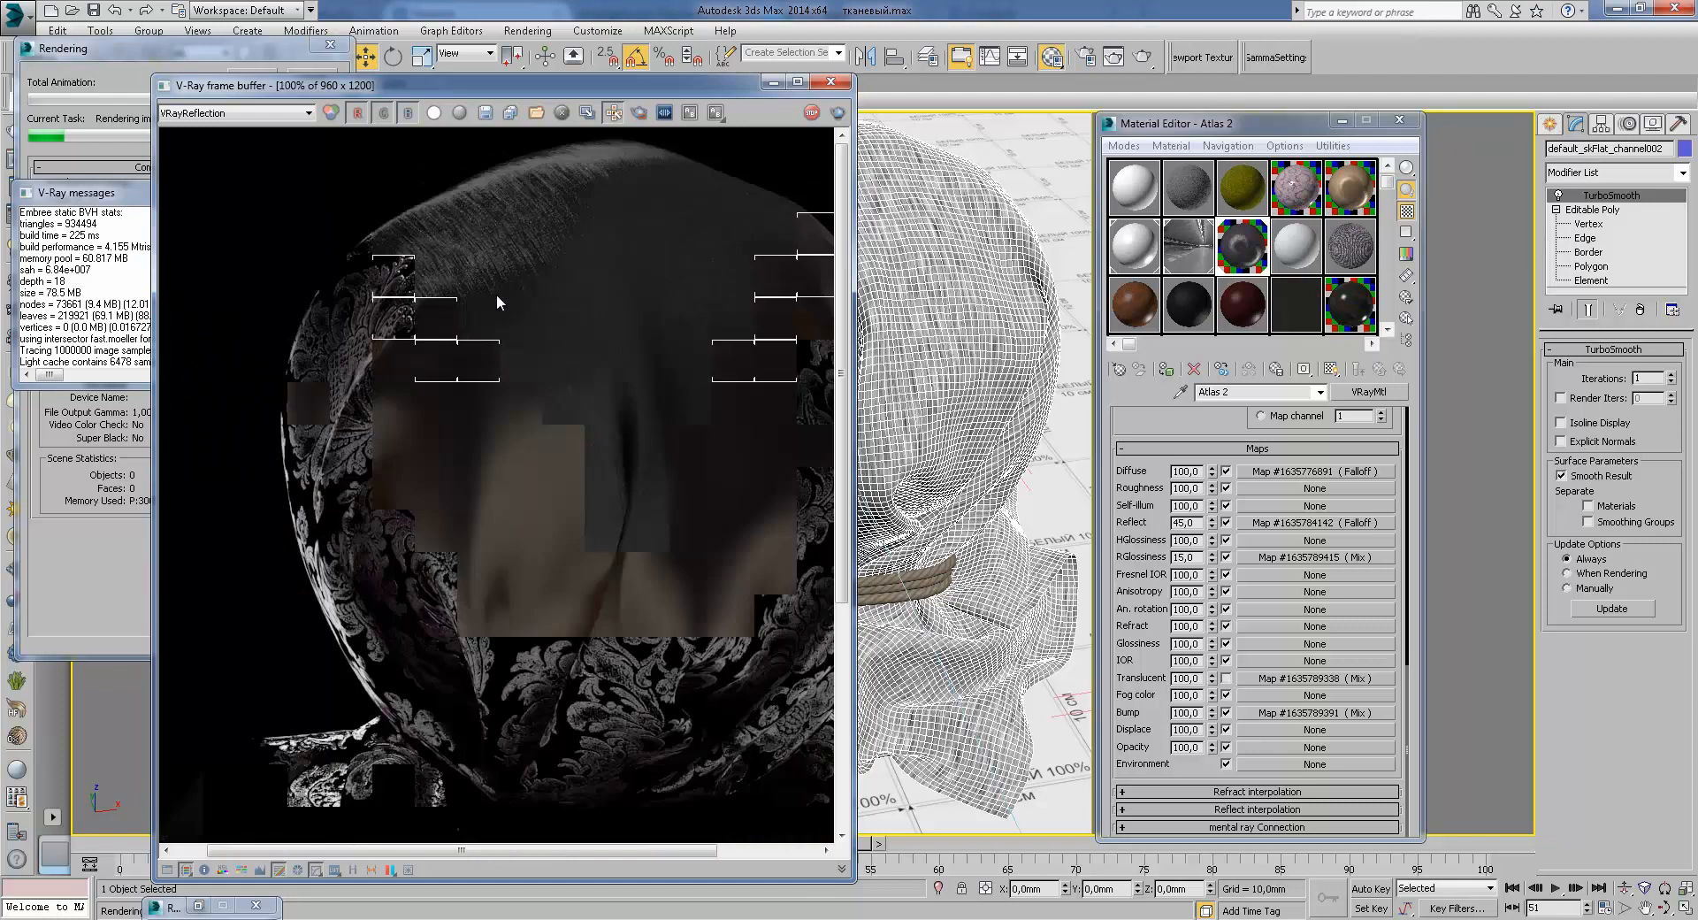
# Step: Examine the fine thread-like reflections on the cloth at the crown of the head up close in the reflection channel
pyautogui.scroll(1, 430, 231)
pyautogui.moveTo(437, 225); pyautogui.dragTo(344, 333, button='middle')
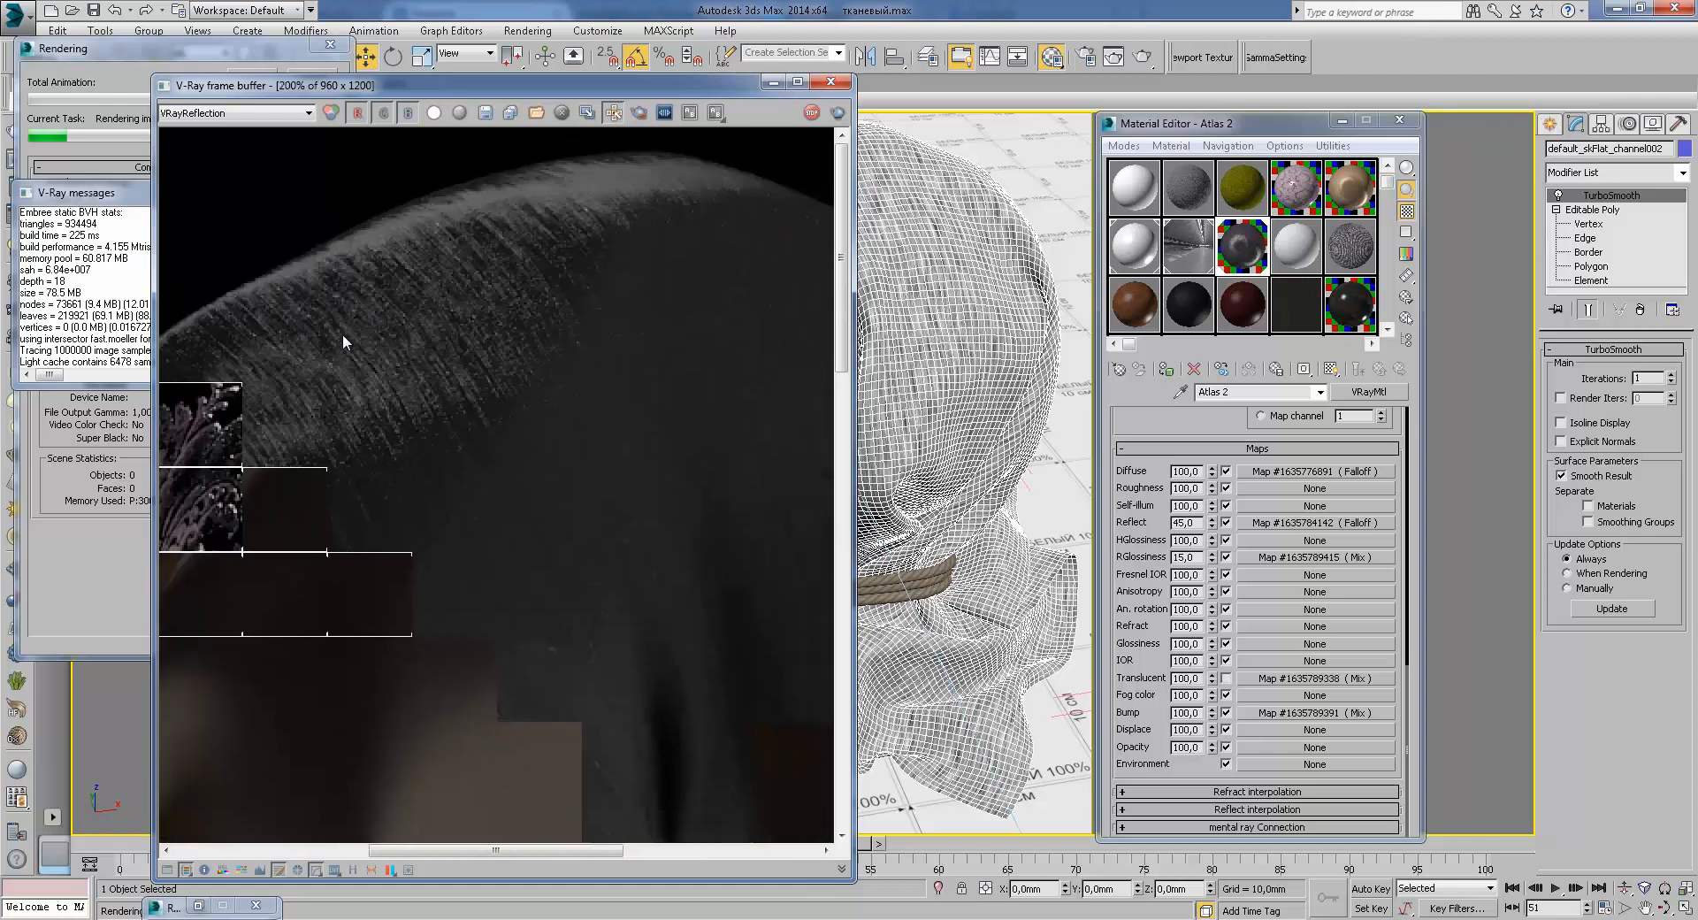
pyautogui.moveTo(461, 259); pyautogui.dragTo(451, 266, button='middle')
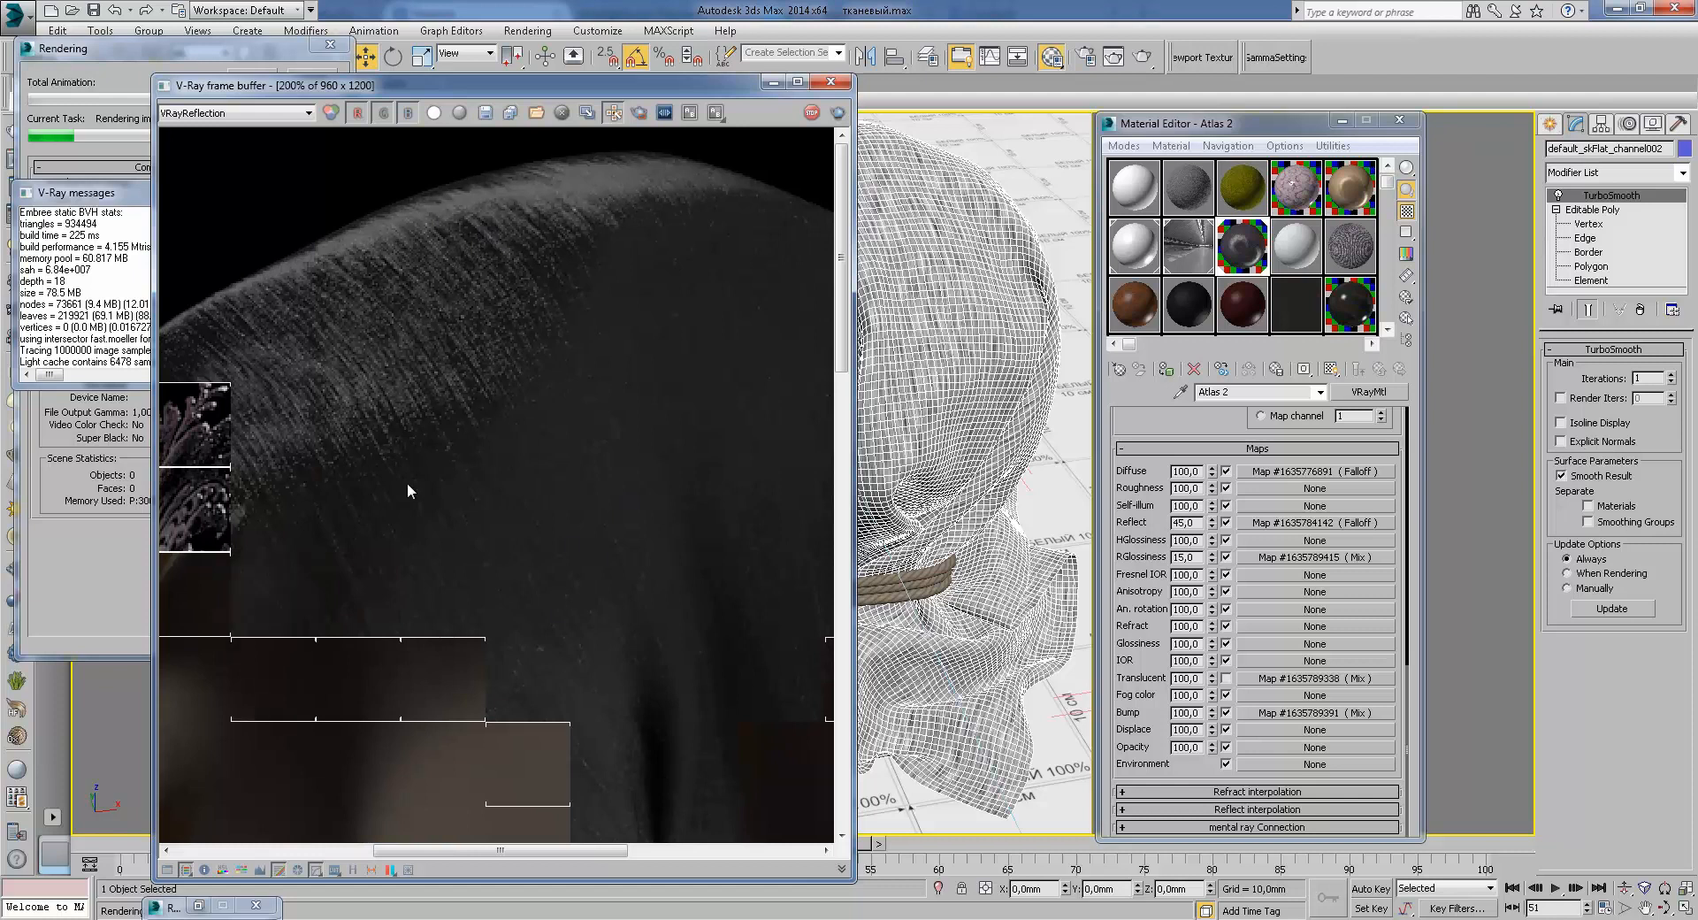
pyautogui.moveTo(303, 379); pyautogui.dragTo(407, 379, button='middle')
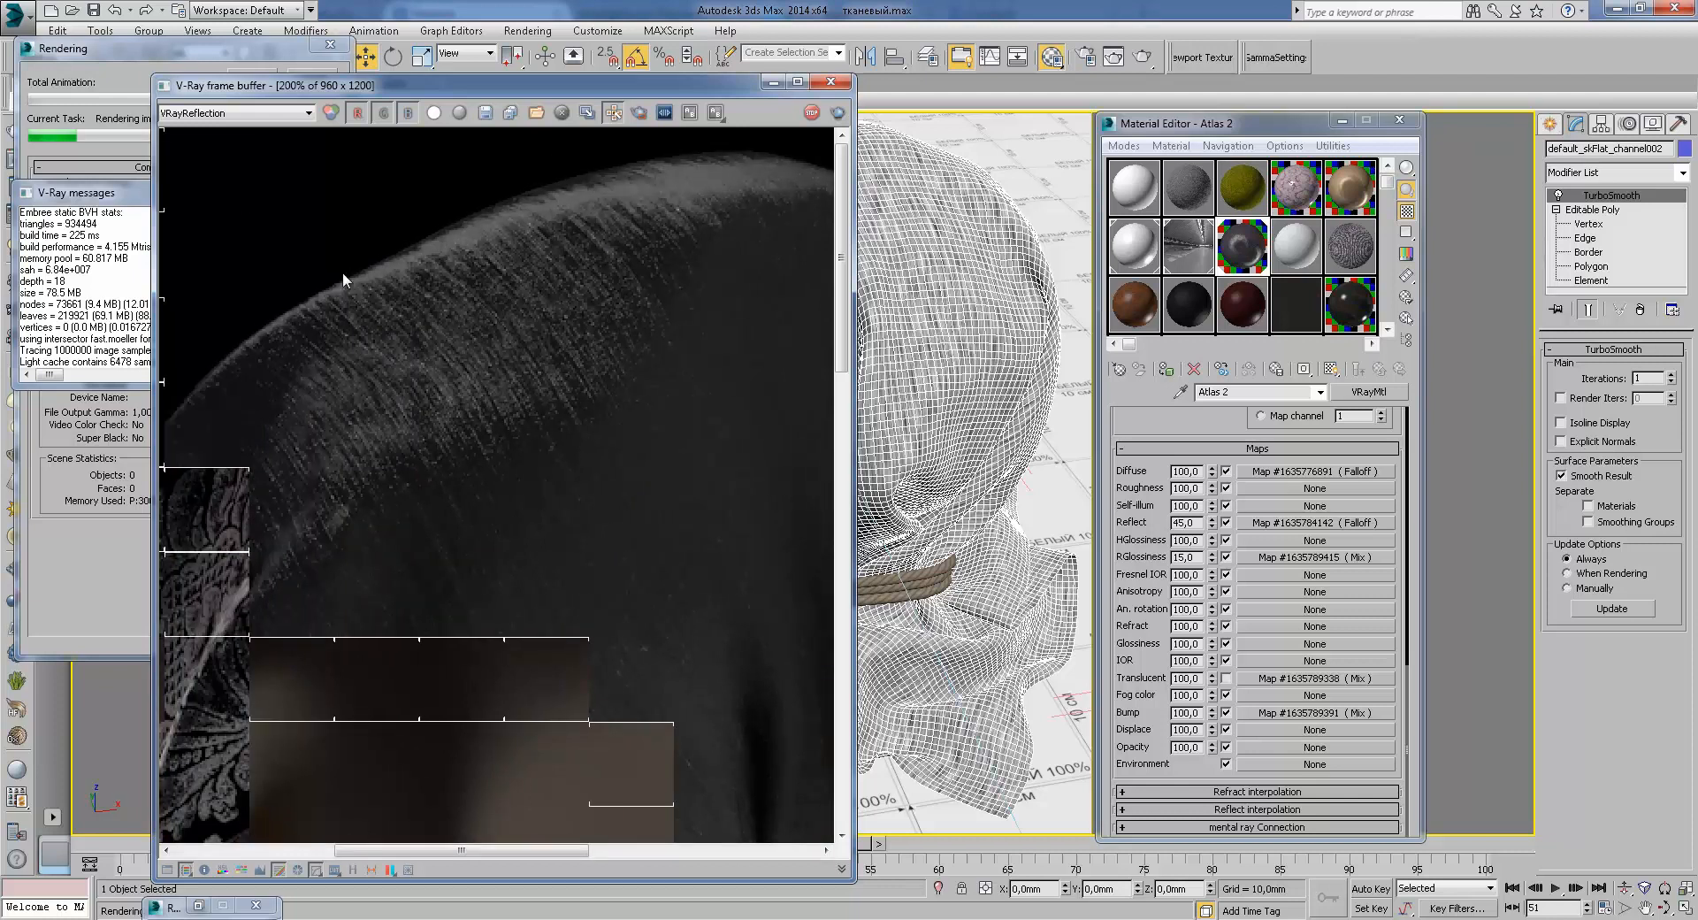
pyautogui.moveTo(394, 273); pyautogui.dragTo(361, 376, button='middle')
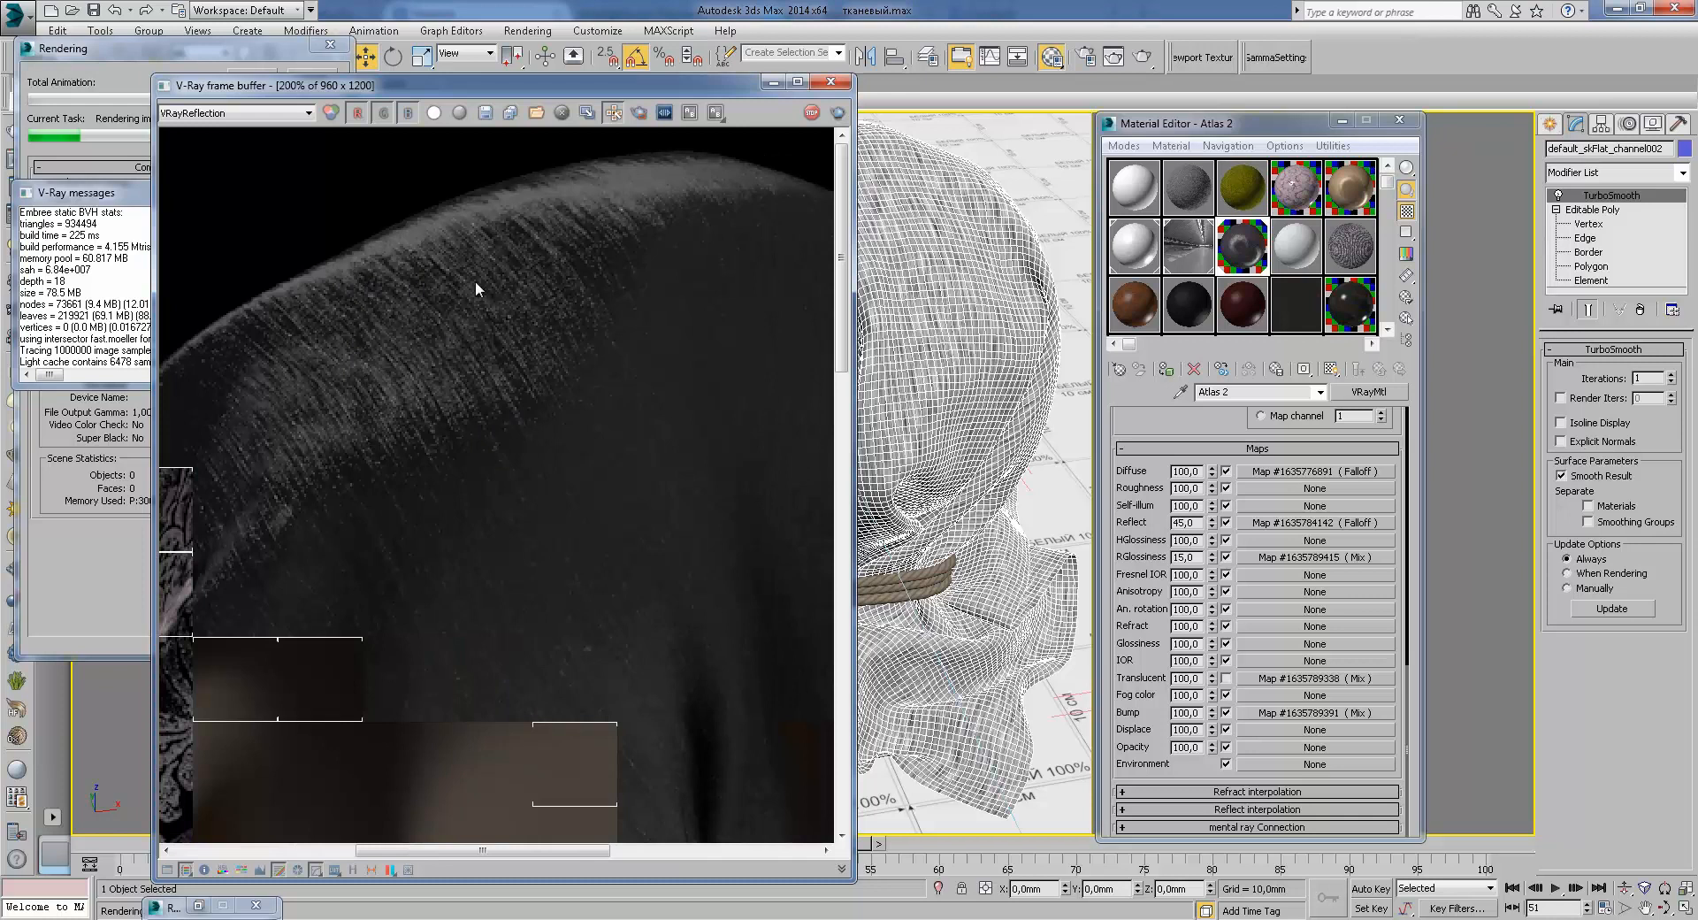
pyautogui.moveTo(522, 227); pyautogui.dragTo(442, 227, button='middle')
pyautogui.scroll(-1, 538, 234)
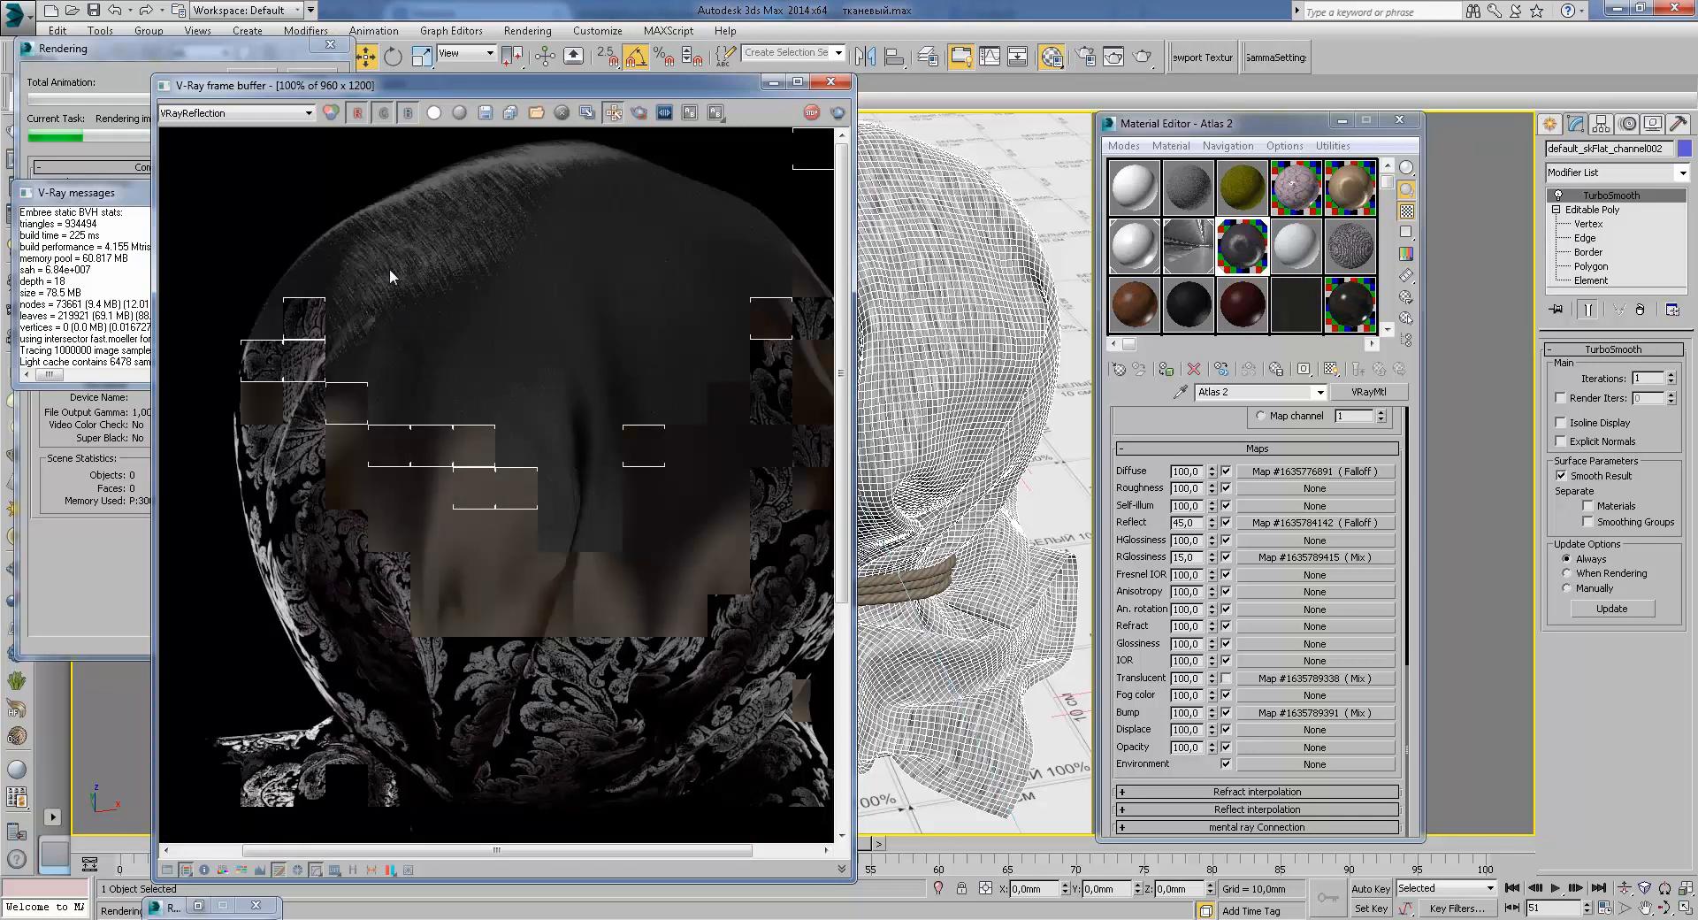
pyautogui.scroll(1, 388, 256)
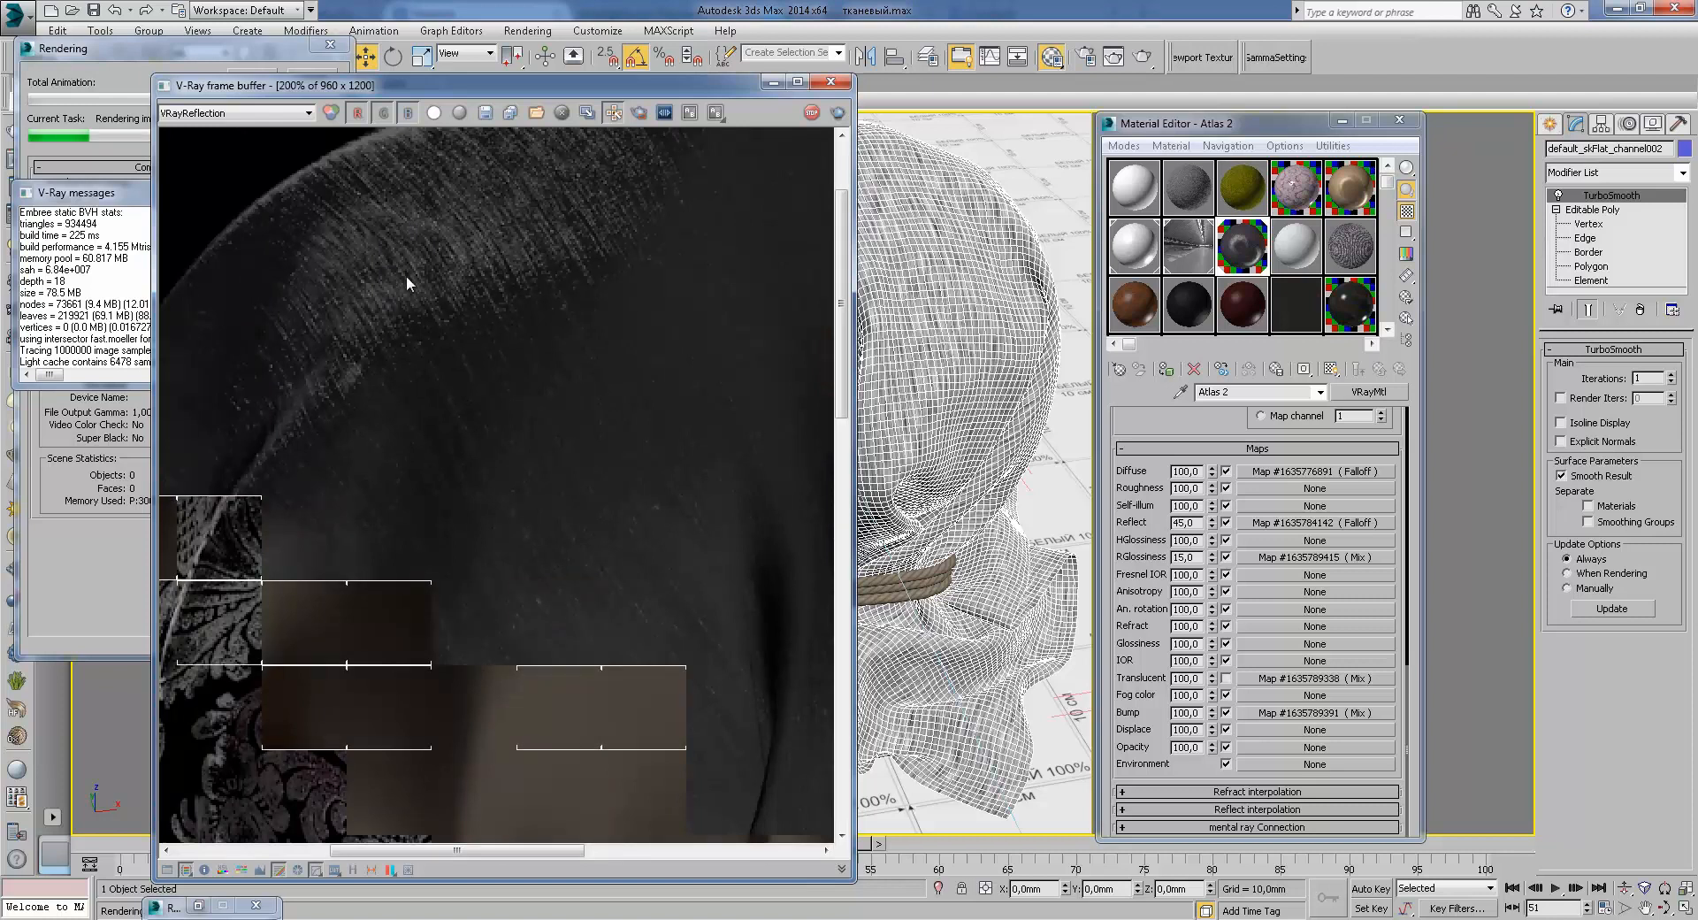
# Step: Inspect the reflections along the side edge and folds of the cloth in the reflection channel, up close and in overview
pyautogui.moveTo(326, 353); pyautogui.dragTo(598, 504, button='middle')
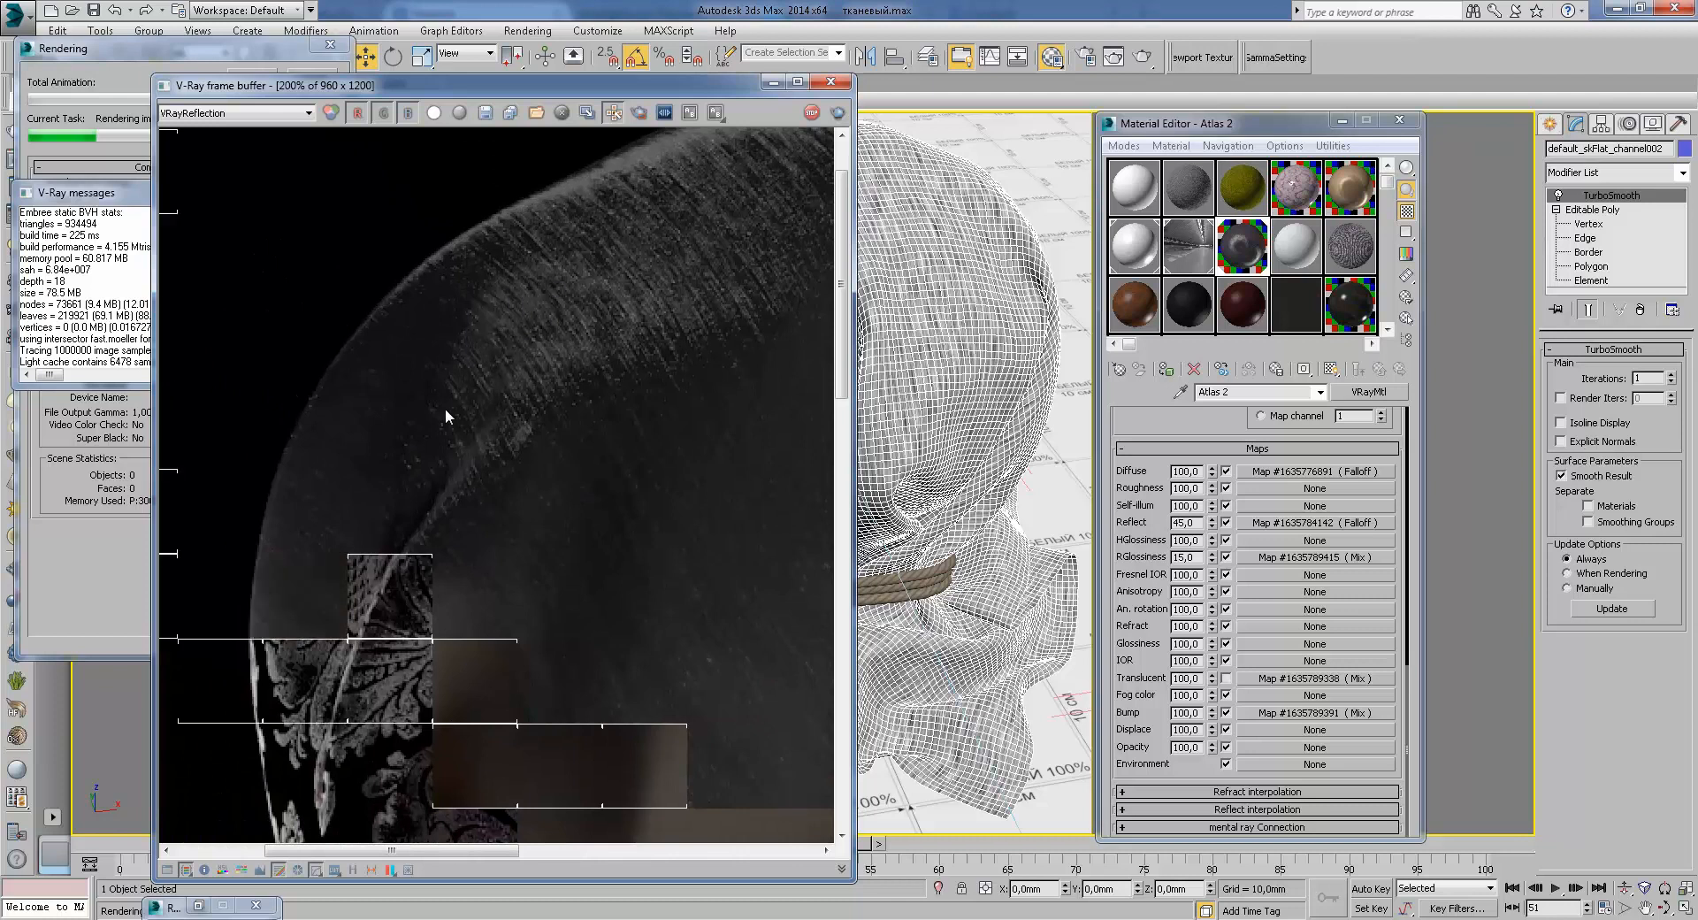
pyautogui.scroll(-1, 448, 482)
pyautogui.scroll(1, 426, 344)
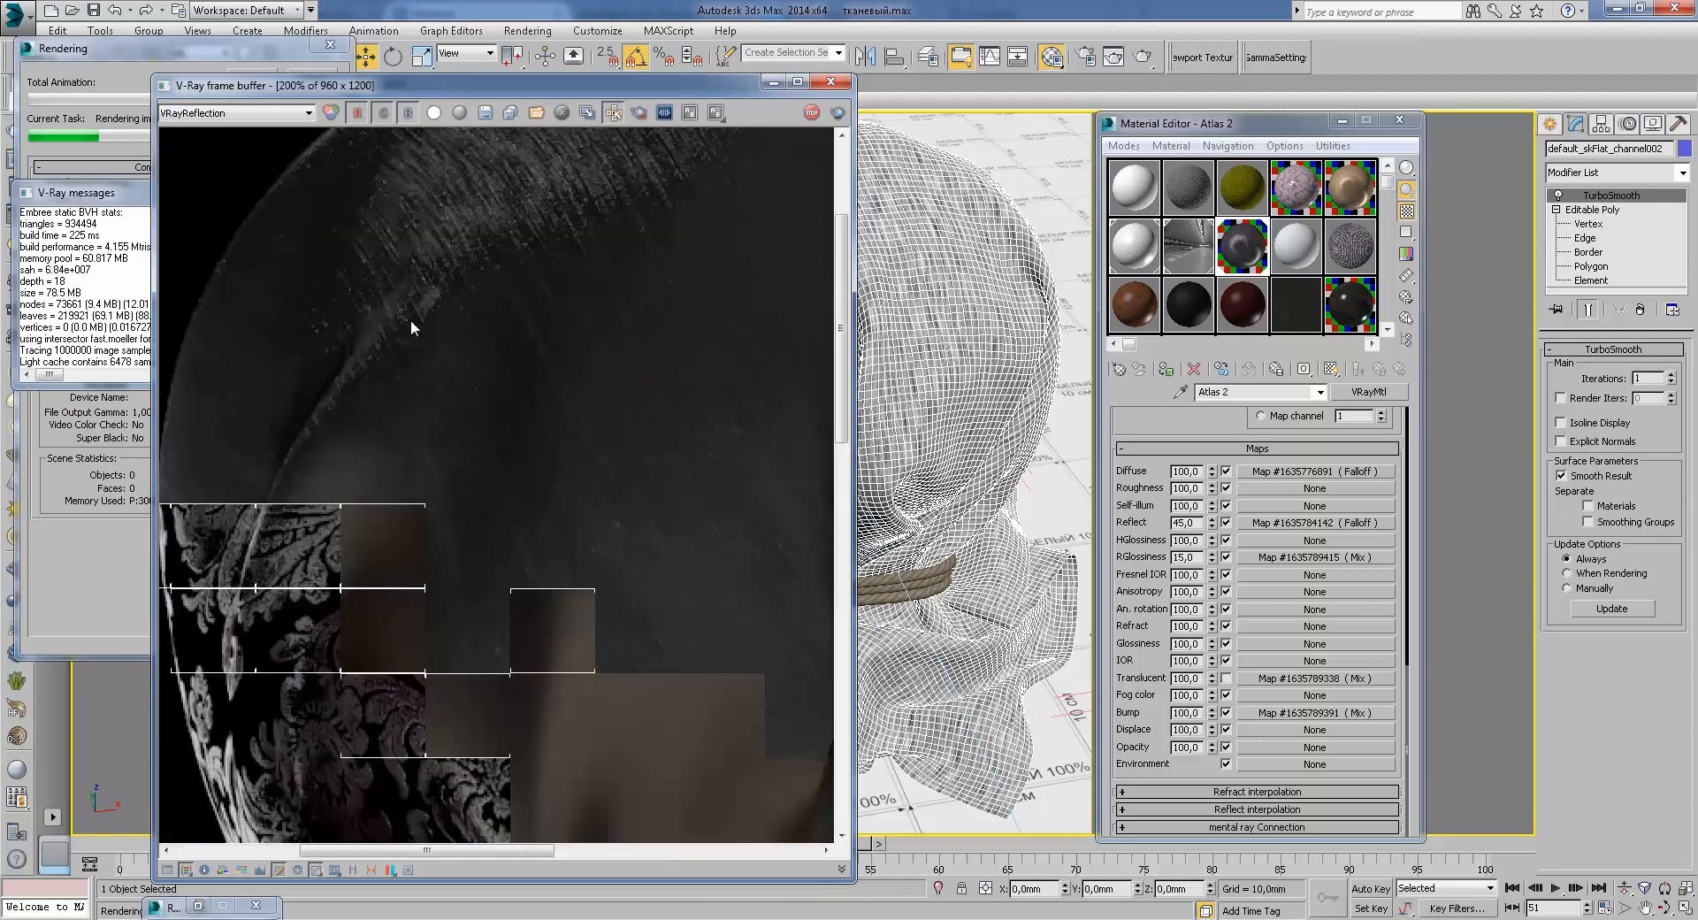
pyautogui.moveTo(427, 344); pyautogui.dragTo(518, 338, button='middle')
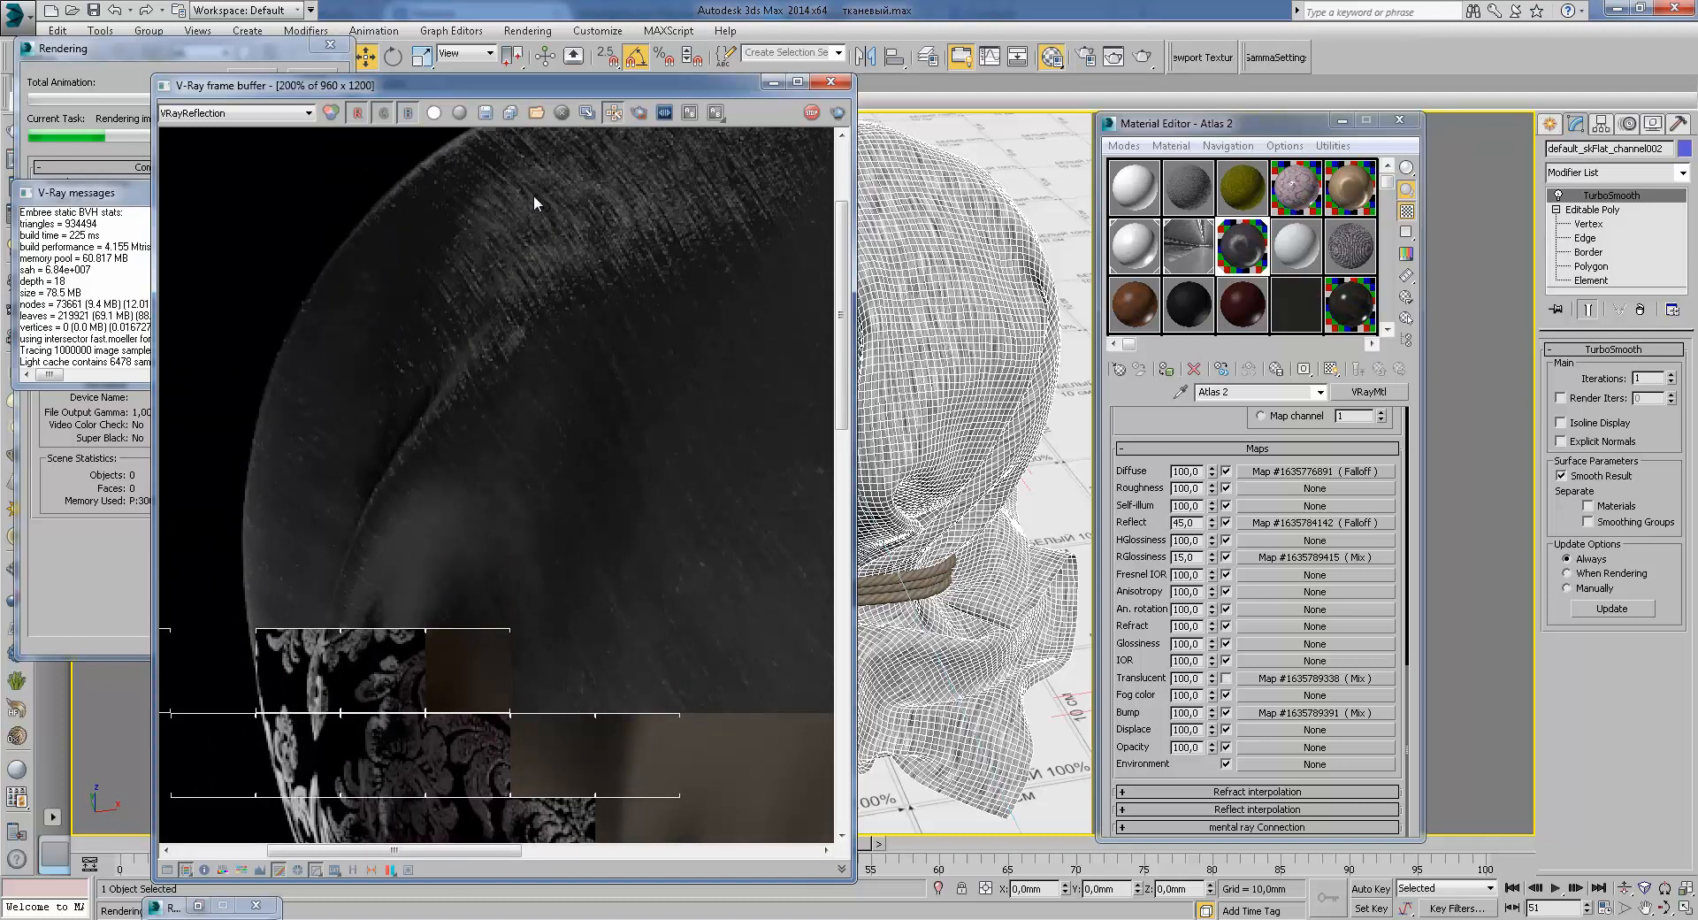
pyautogui.scroll(-1, 529, 292)
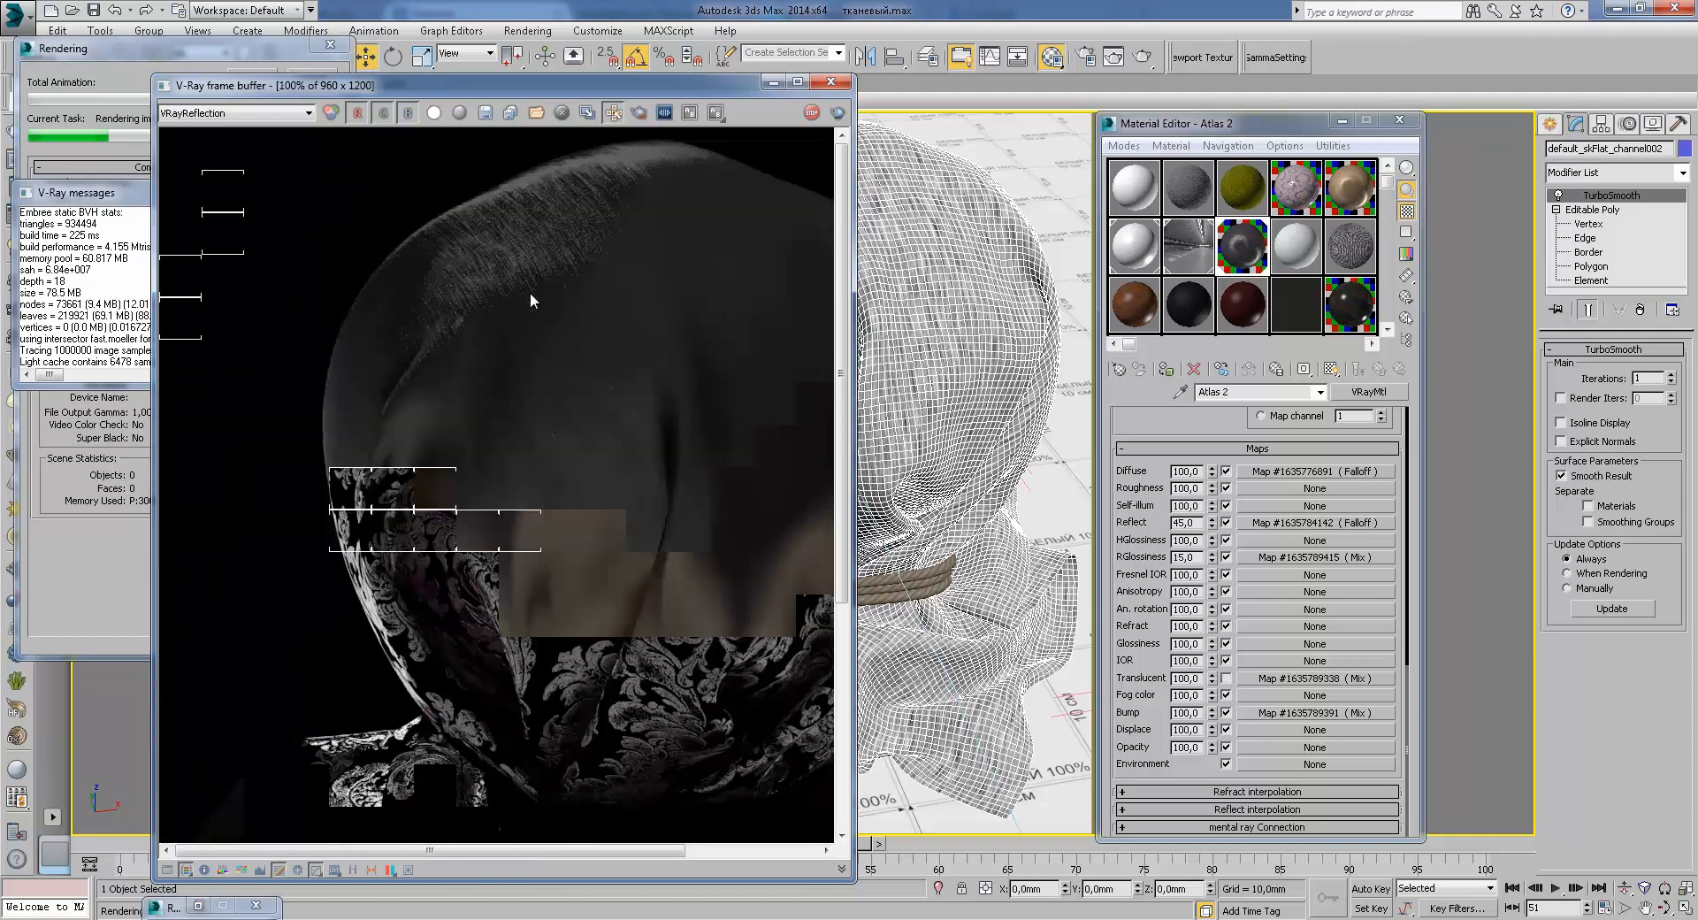
pyautogui.scroll(1, 348, 481)
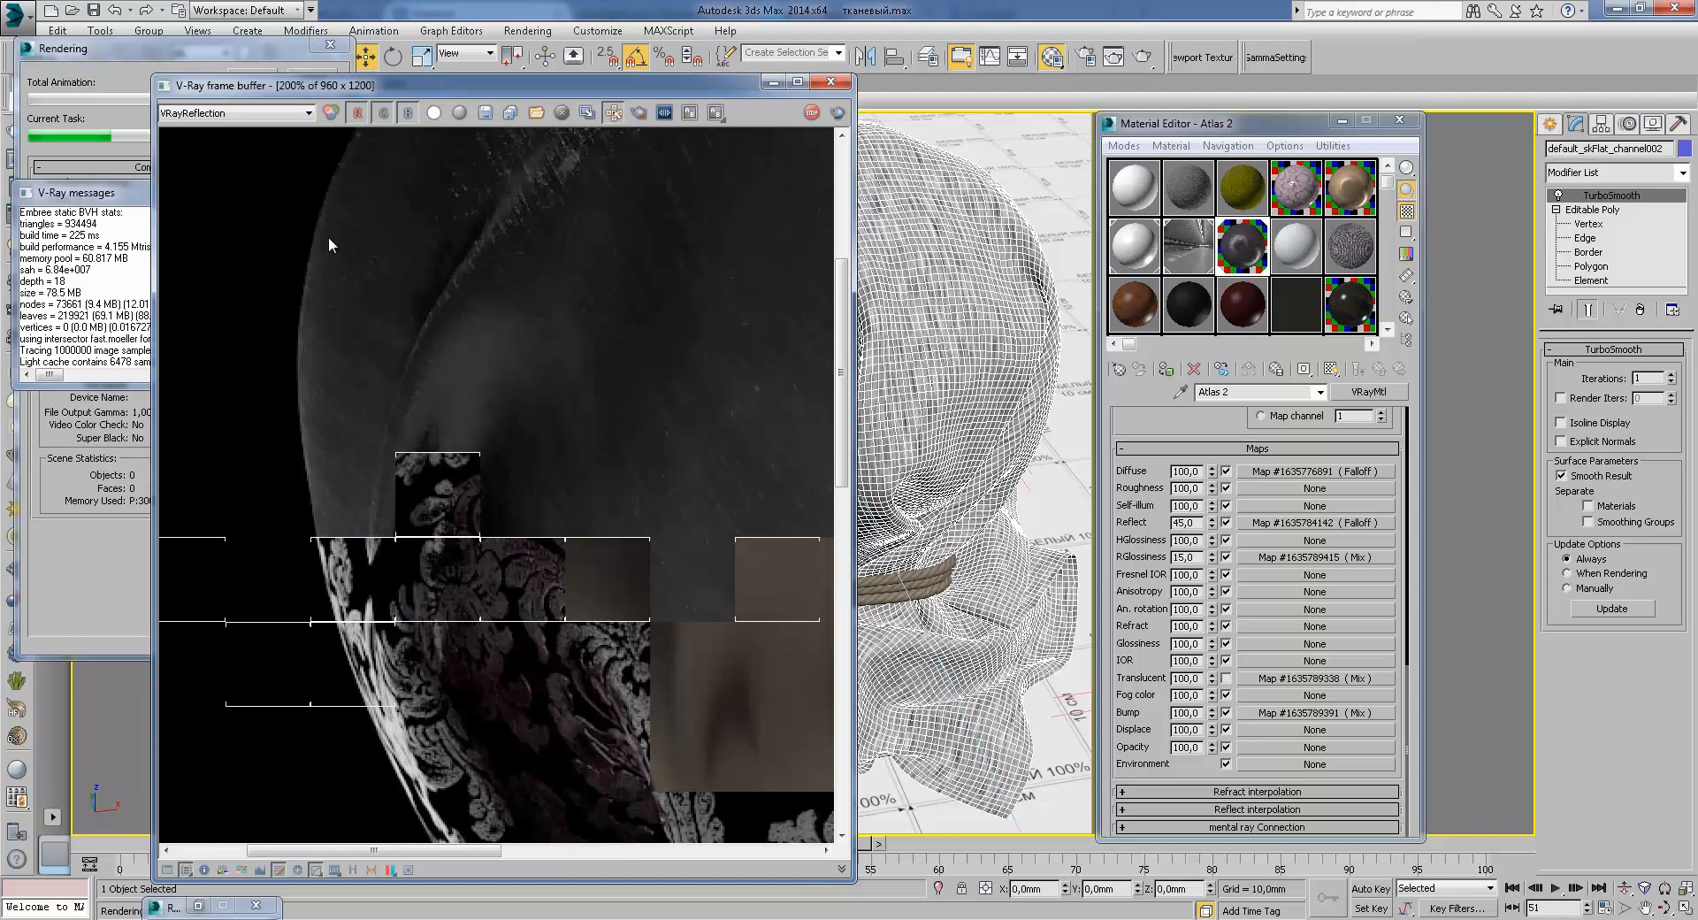
pyautogui.moveTo(341, 207); pyautogui.dragTo(495, 407, button='middle')
pyautogui.moveTo(479, 398); pyautogui.dragTo(428, 268, button='middle')
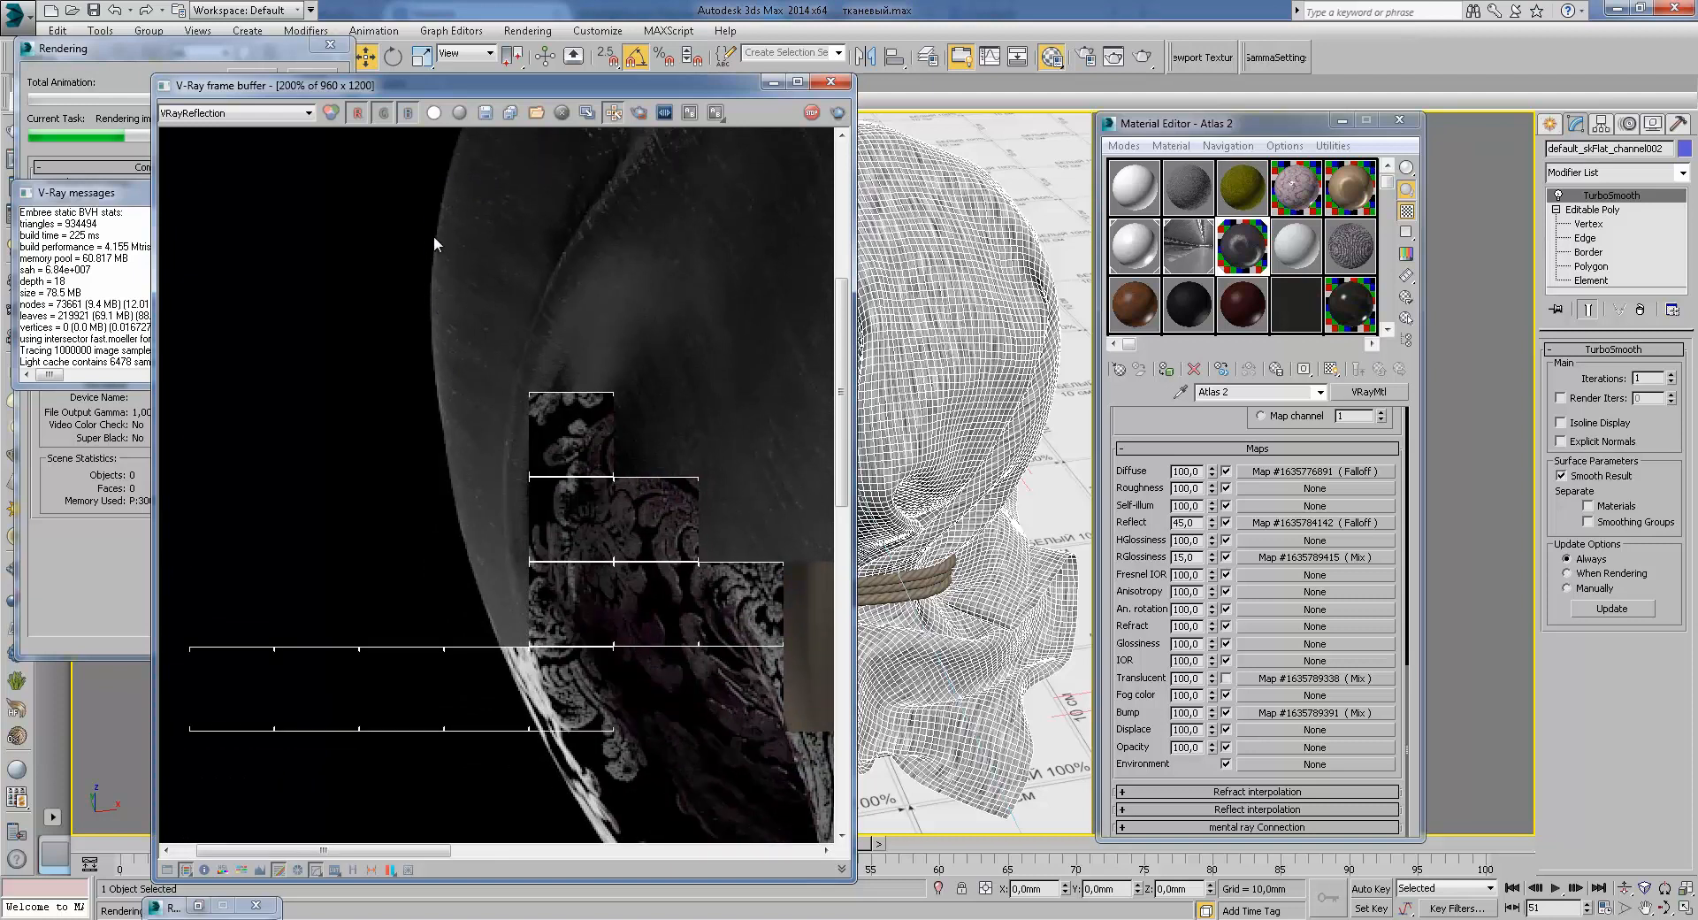
pyautogui.moveTo(513, 616); pyautogui.dragTo(507, 559, button='middle')
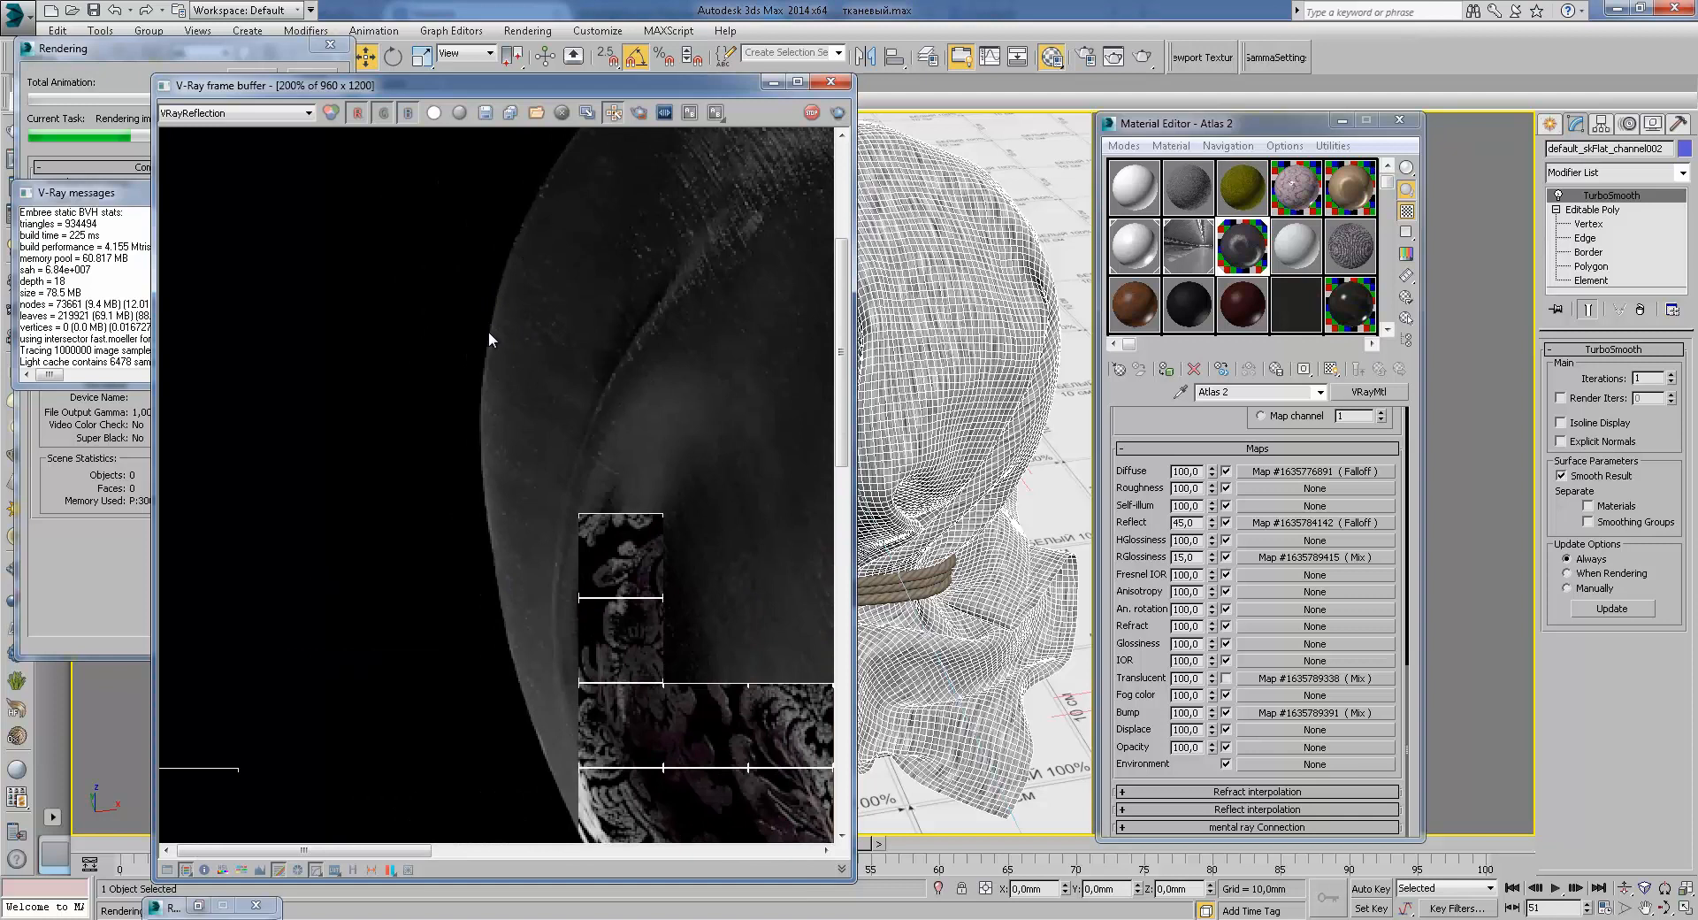
pyautogui.moveTo(503, 576); pyautogui.dragTo(449, 400, button='middle')
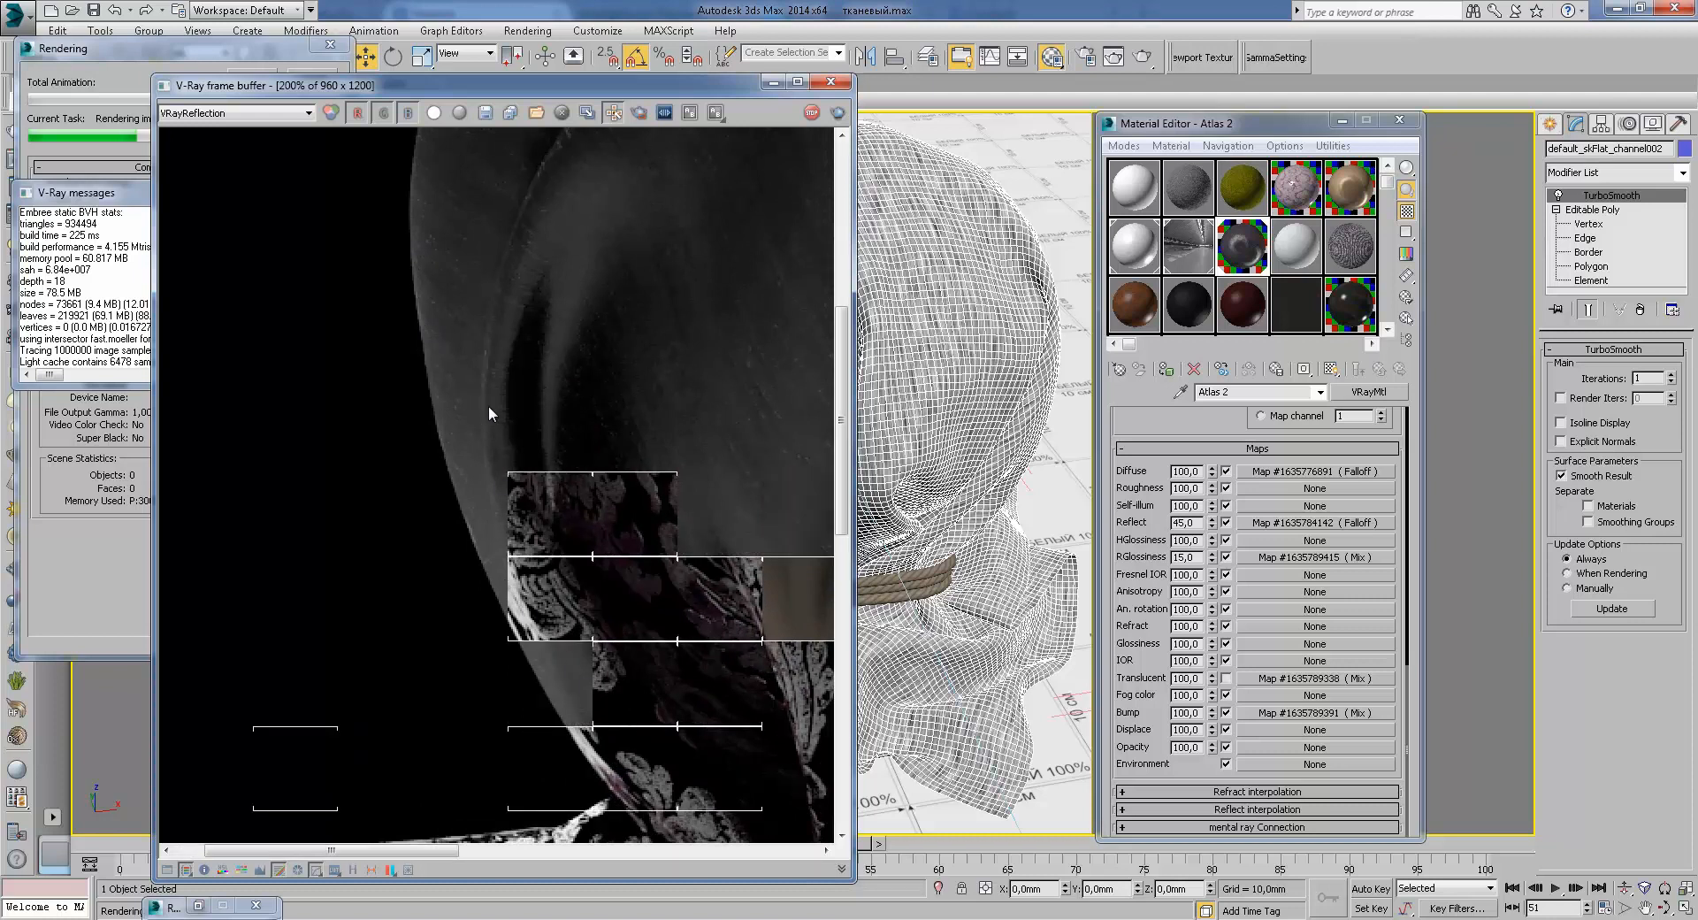
pyautogui.moveTo(387, 357); pyautogui.dragTo(331, 266, button='middle')
pyautogui.scroll(-2, 333, 272)
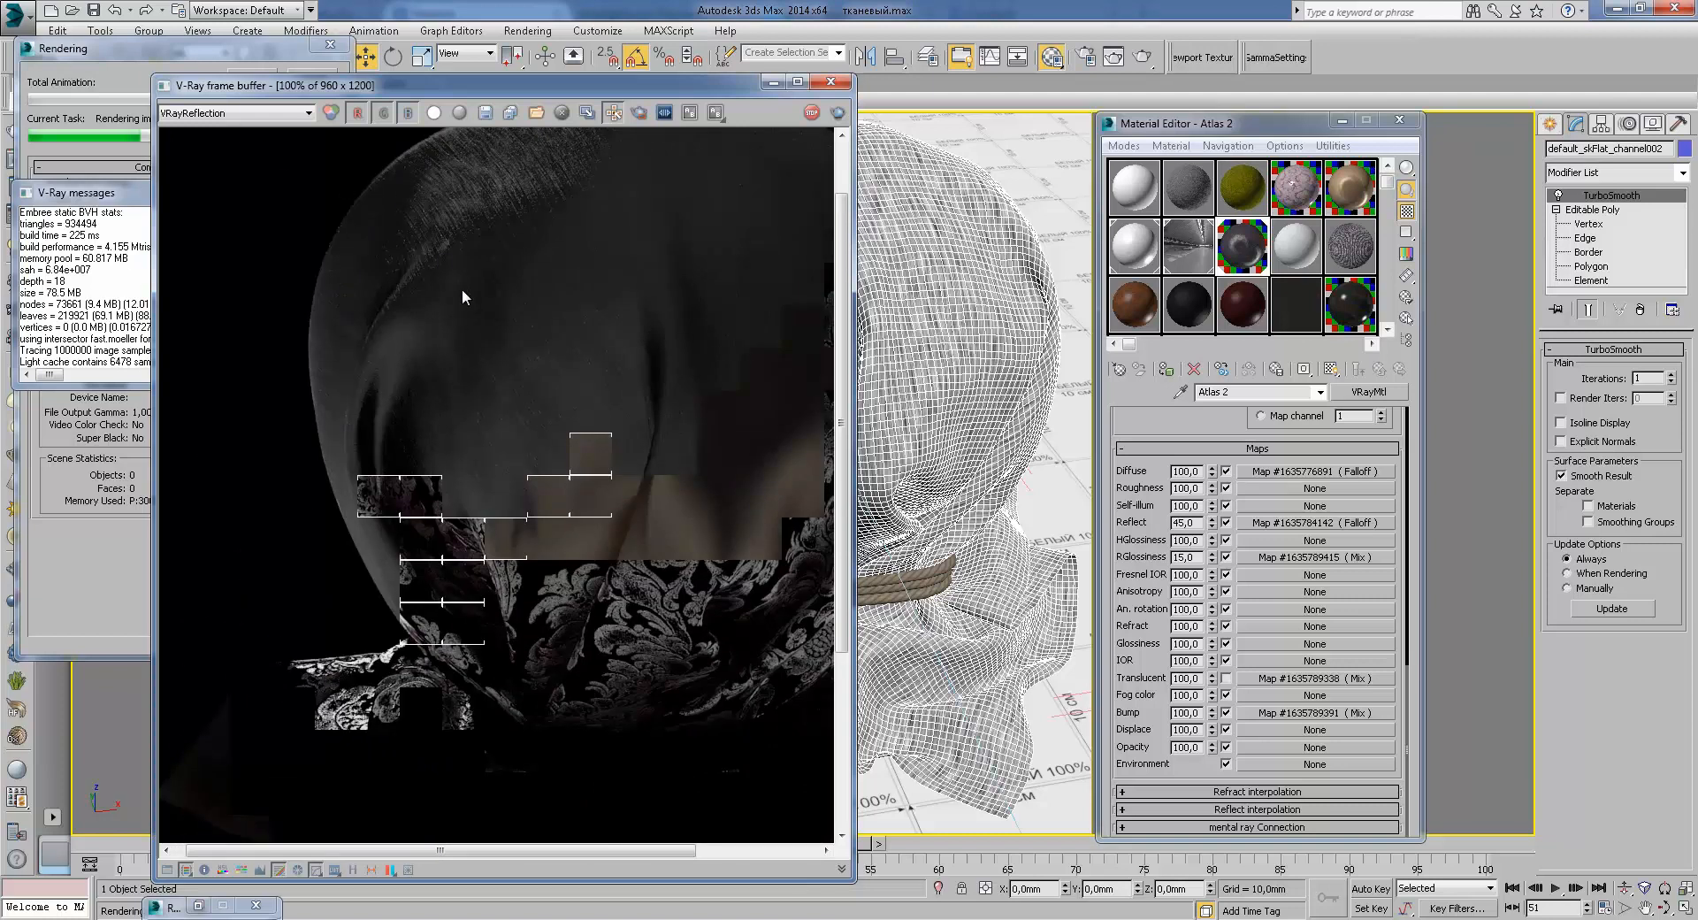
pyautogui.moveTo(420, 358); pyautogui.dragTo(432, 435, button='middle')
# Step: Check the VRaySpecular channel, then display VRayRawLighting and examine the bump relief across the cloth folds up close
pyautogui.click(305, 112)
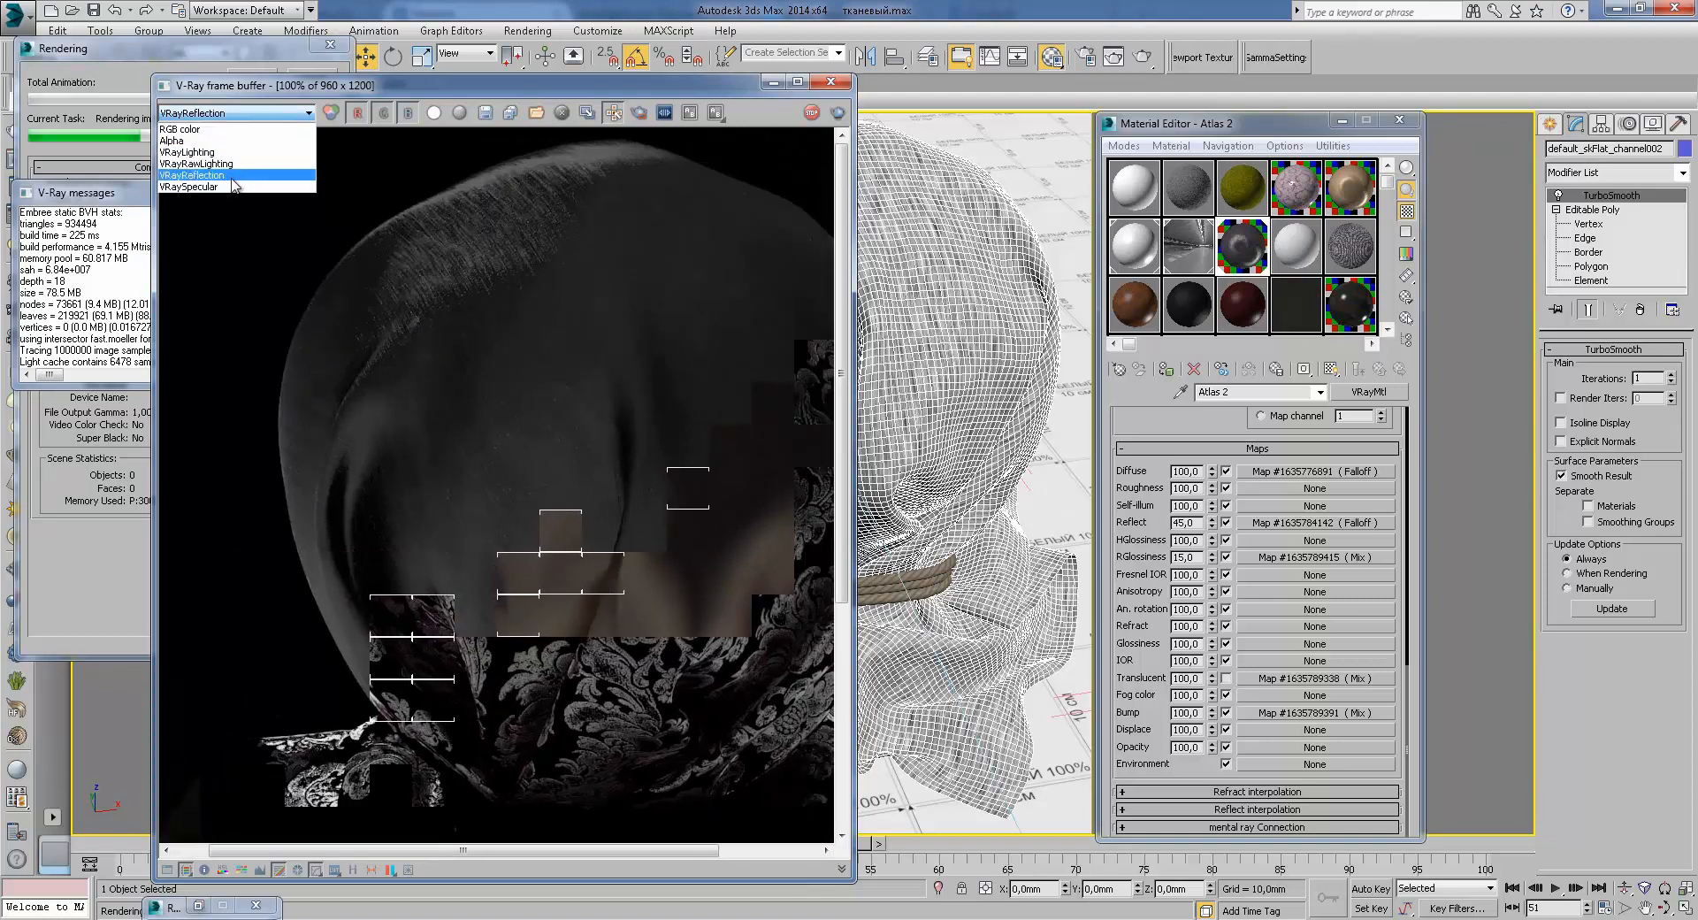
pyautogui.click(231, 186)
pyautogui.click(226, 113)
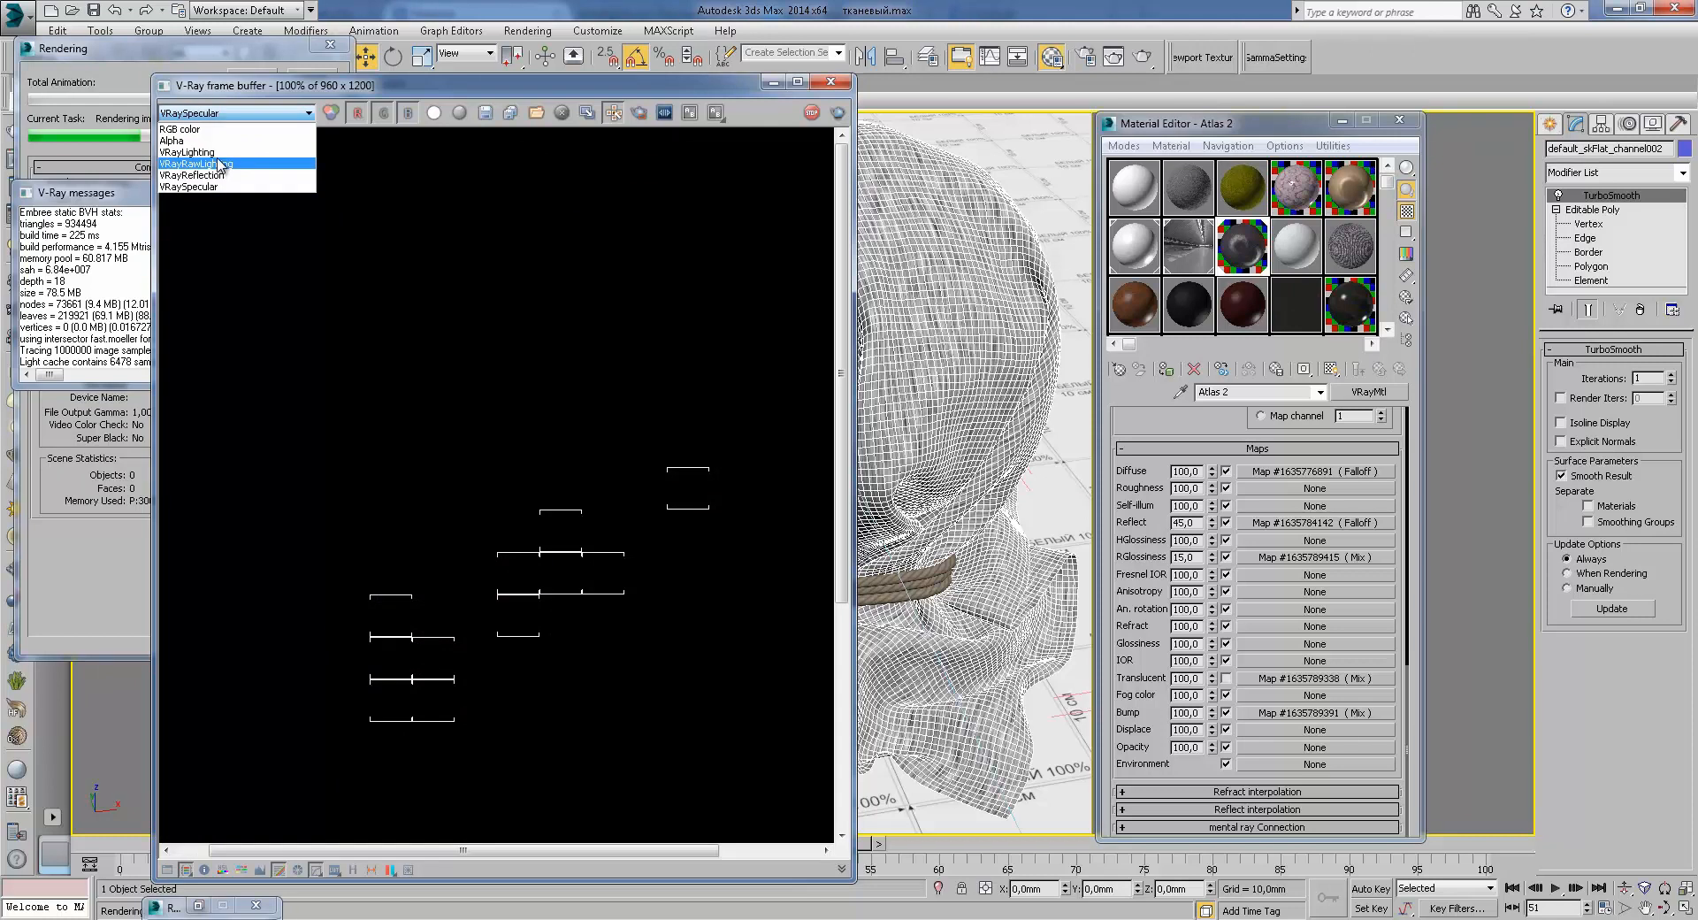
pyautogui.click(220, 164)
pyautogui.scroll(1, 413, 265)
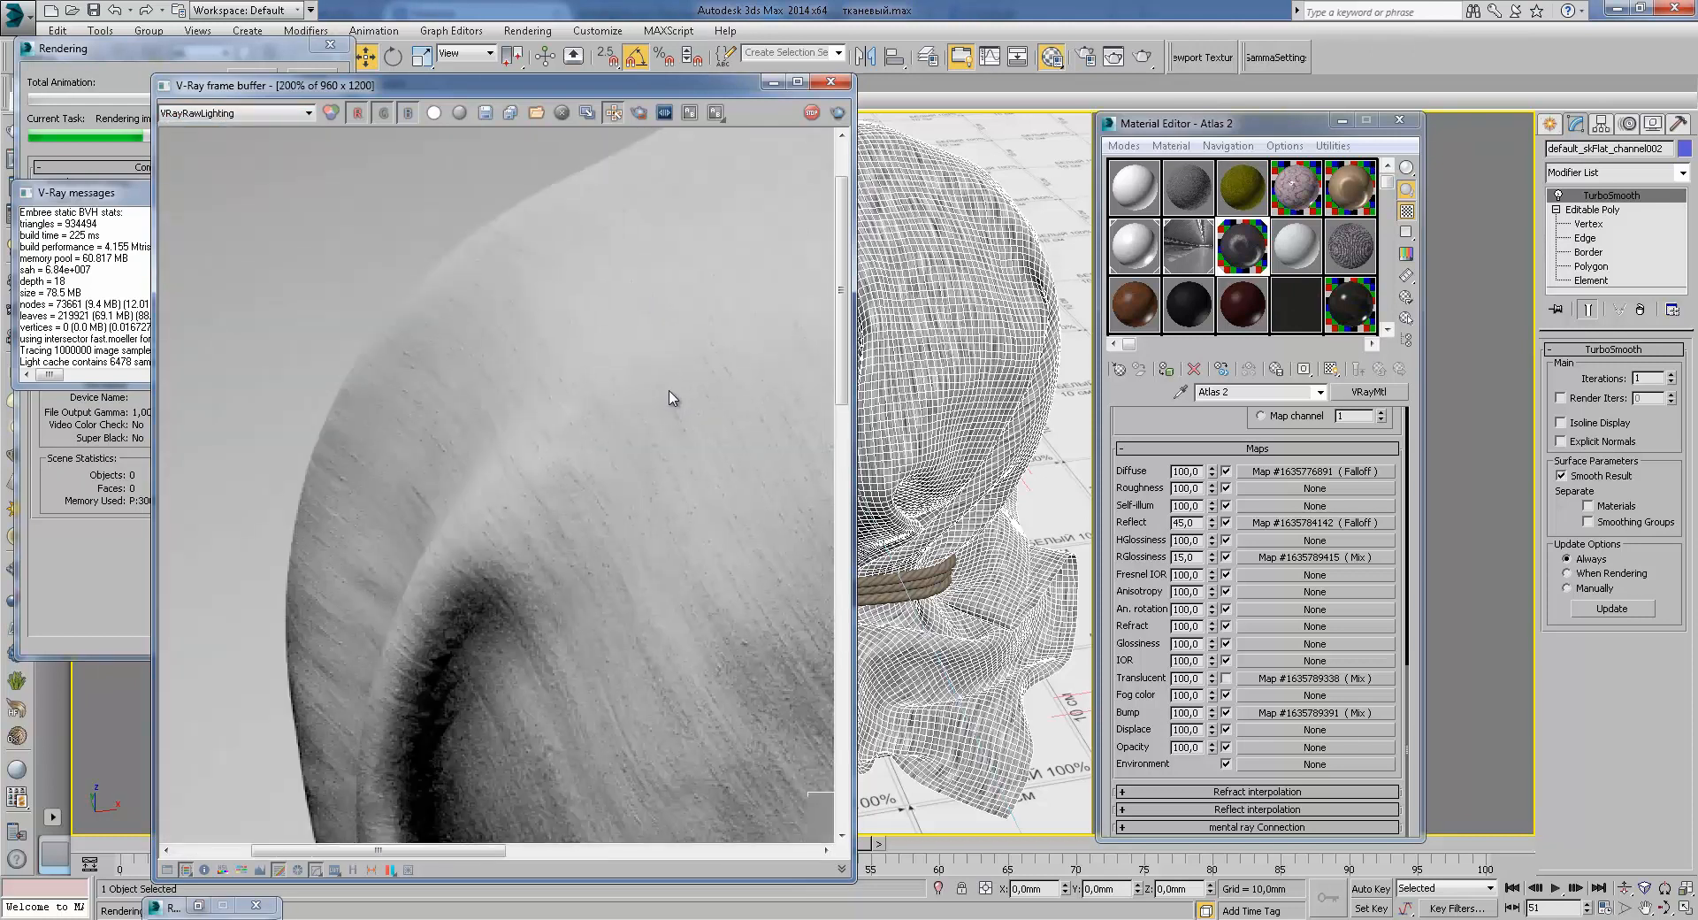
pyautogui.moveTo(690, 358); pyautogui.dragTo(549, 453, button='middle')
pyautogui.moveTo(676, 456); pyautogui.dragTo(522, 395, button='middle')
pyautogui.moveTo(565, 451); pyautogui.dragTo(702, 379, button='middle')
pyautogui.moveTo(554, 519); pyautogui.dragTo(610, 421, button='middle')
pyautogui.moveTo(695, 548); pyautogui.dragTo(549, 437, button='middle')
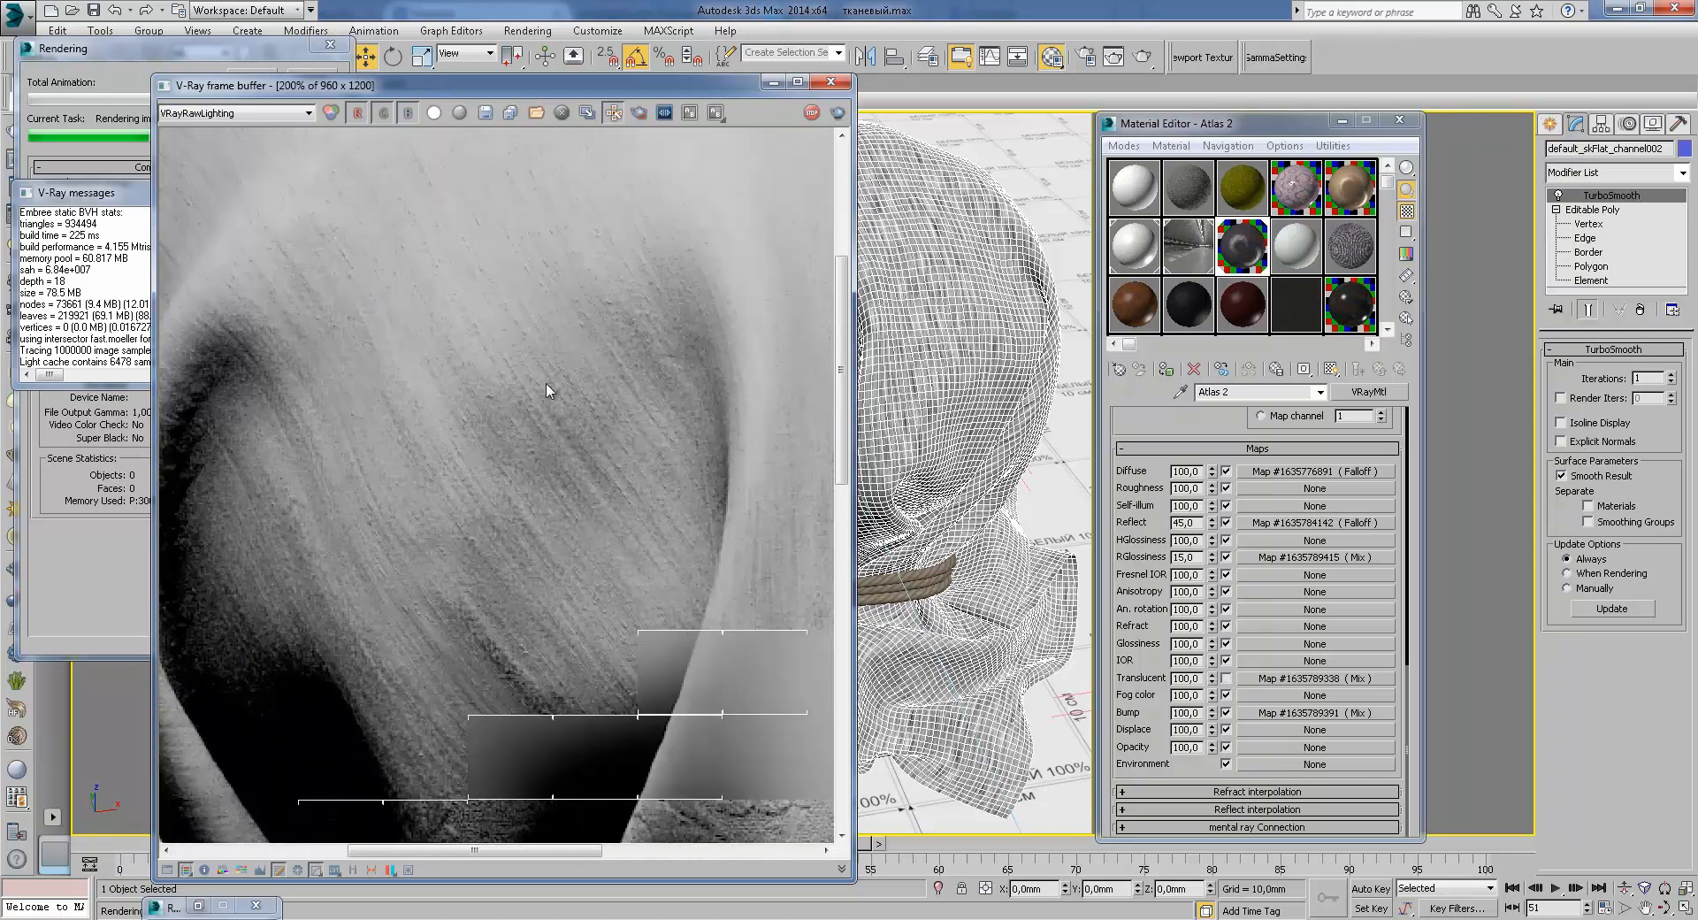
pyautogui.moveTo(547, 558); pyautogui.dragTo(599, 618, button='middle')
pyautogui.moveTo(630, 420); pyautogui.dragTo(601, 547, button='middle')
pyautogui.moveTo(548, 355); pyautogui.dragTo(510, 327, button='middle')
pyautogui.moveTo(674, 610); pyautogui.dragTo(572, 539, button='middle')
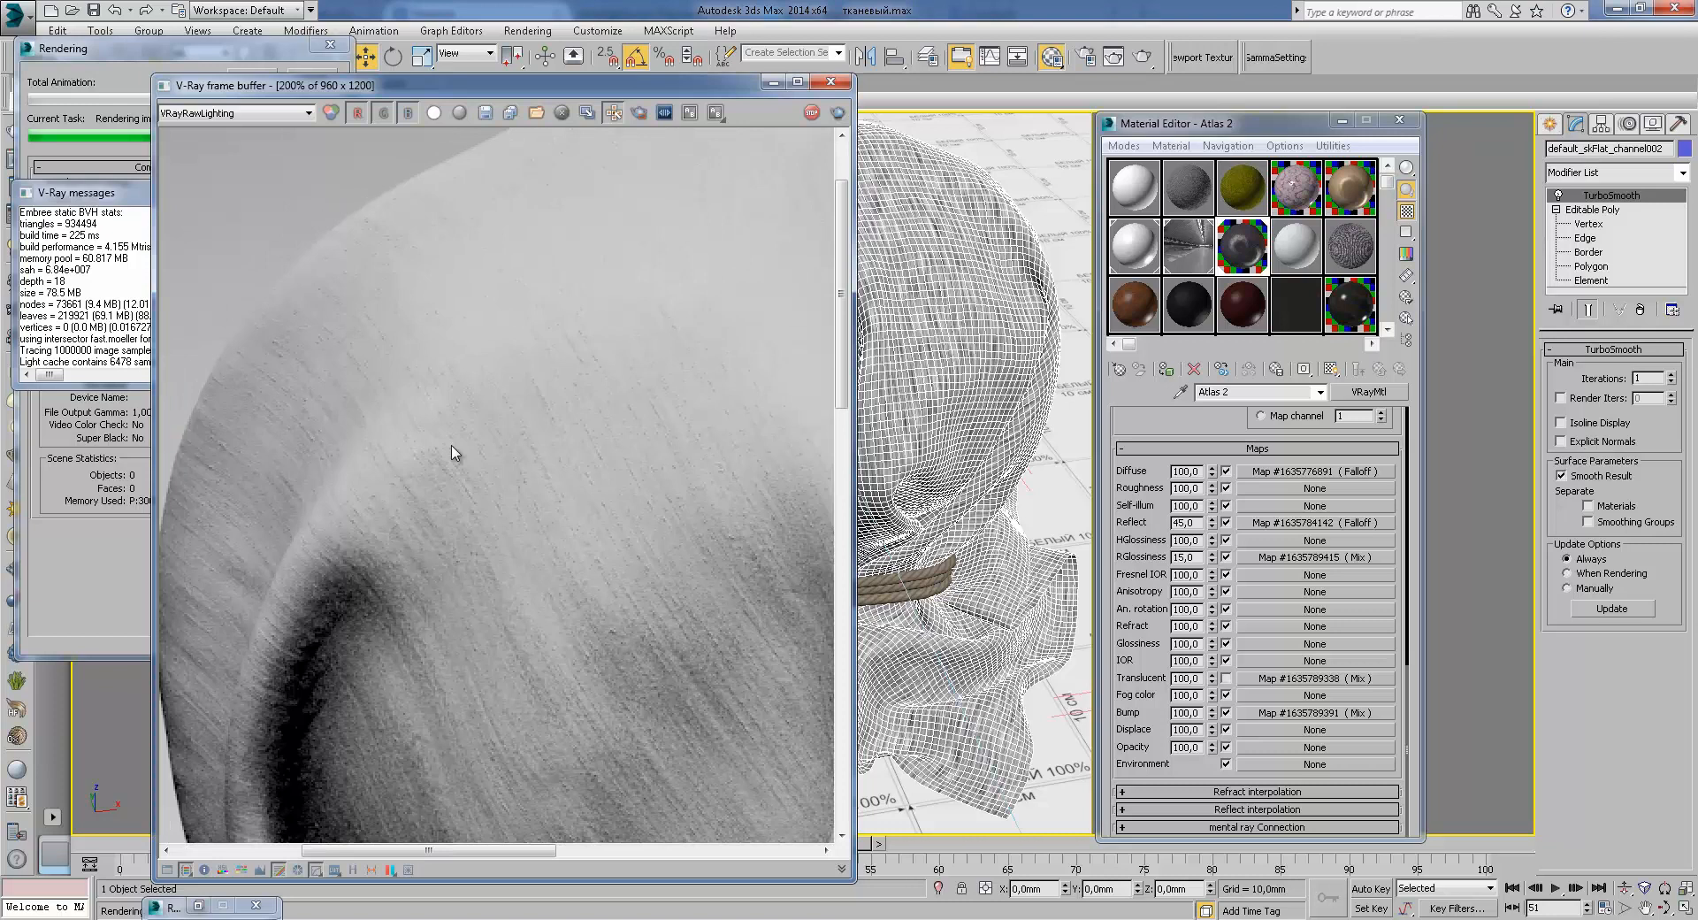
# Step: Display the RGB color channel and inspect the rendered dark cloth at the crown, across the front and along the lower folds
pyautogui.click(252, 115)
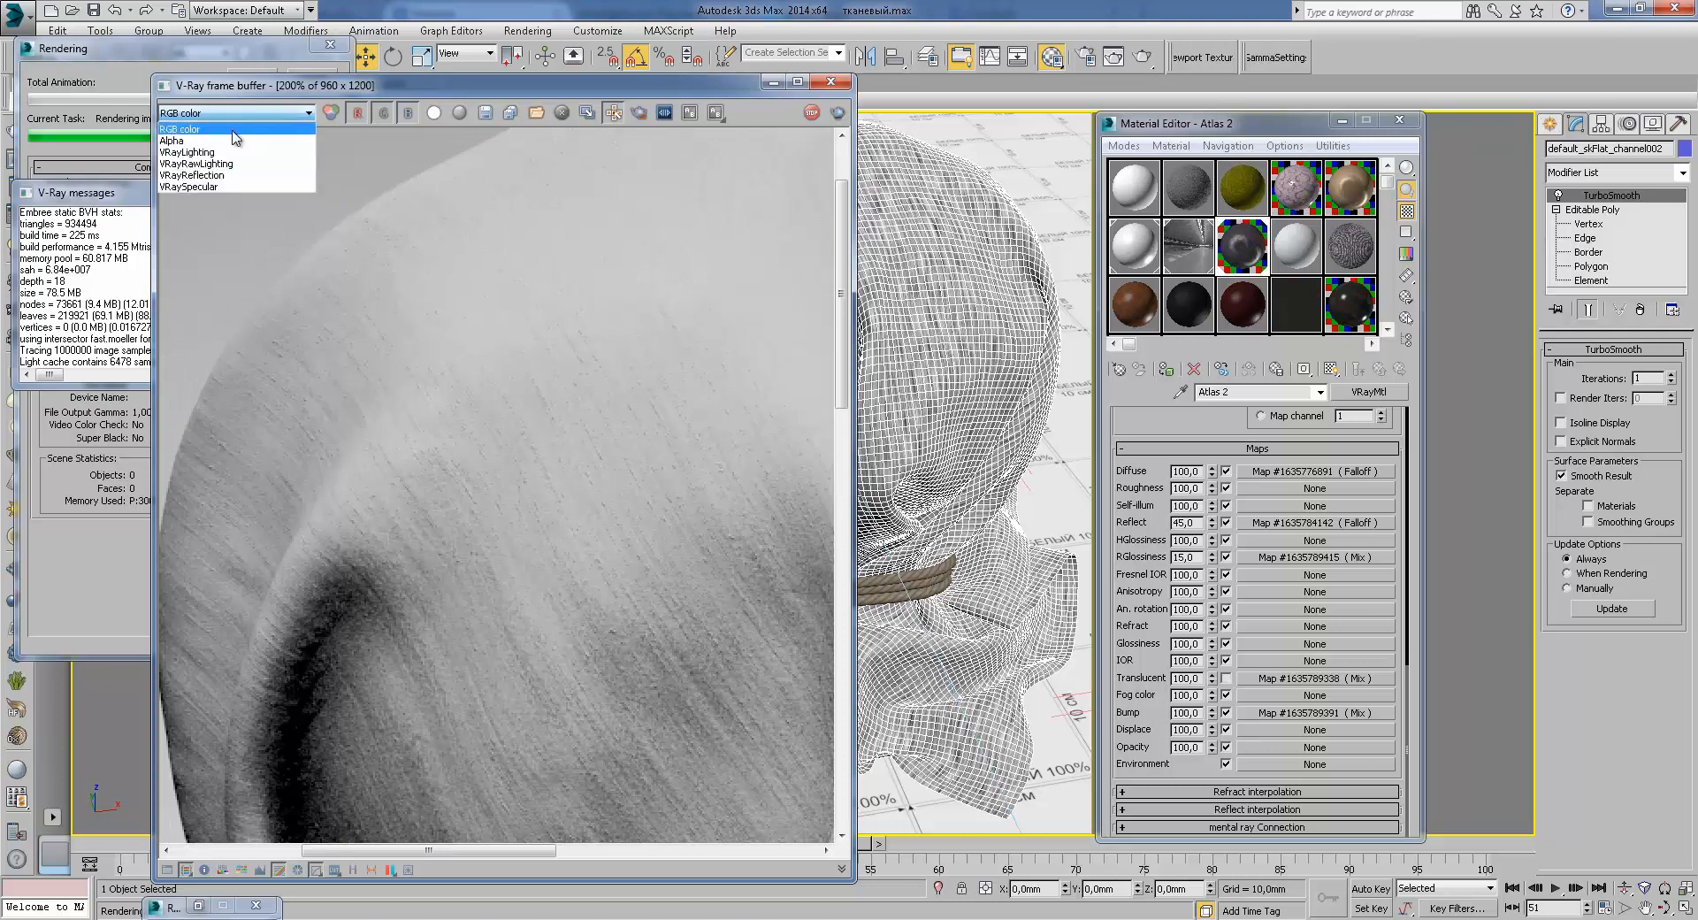
pyautogui.click(237, 135)
pyautogui.scroll(-1, 520, 400)
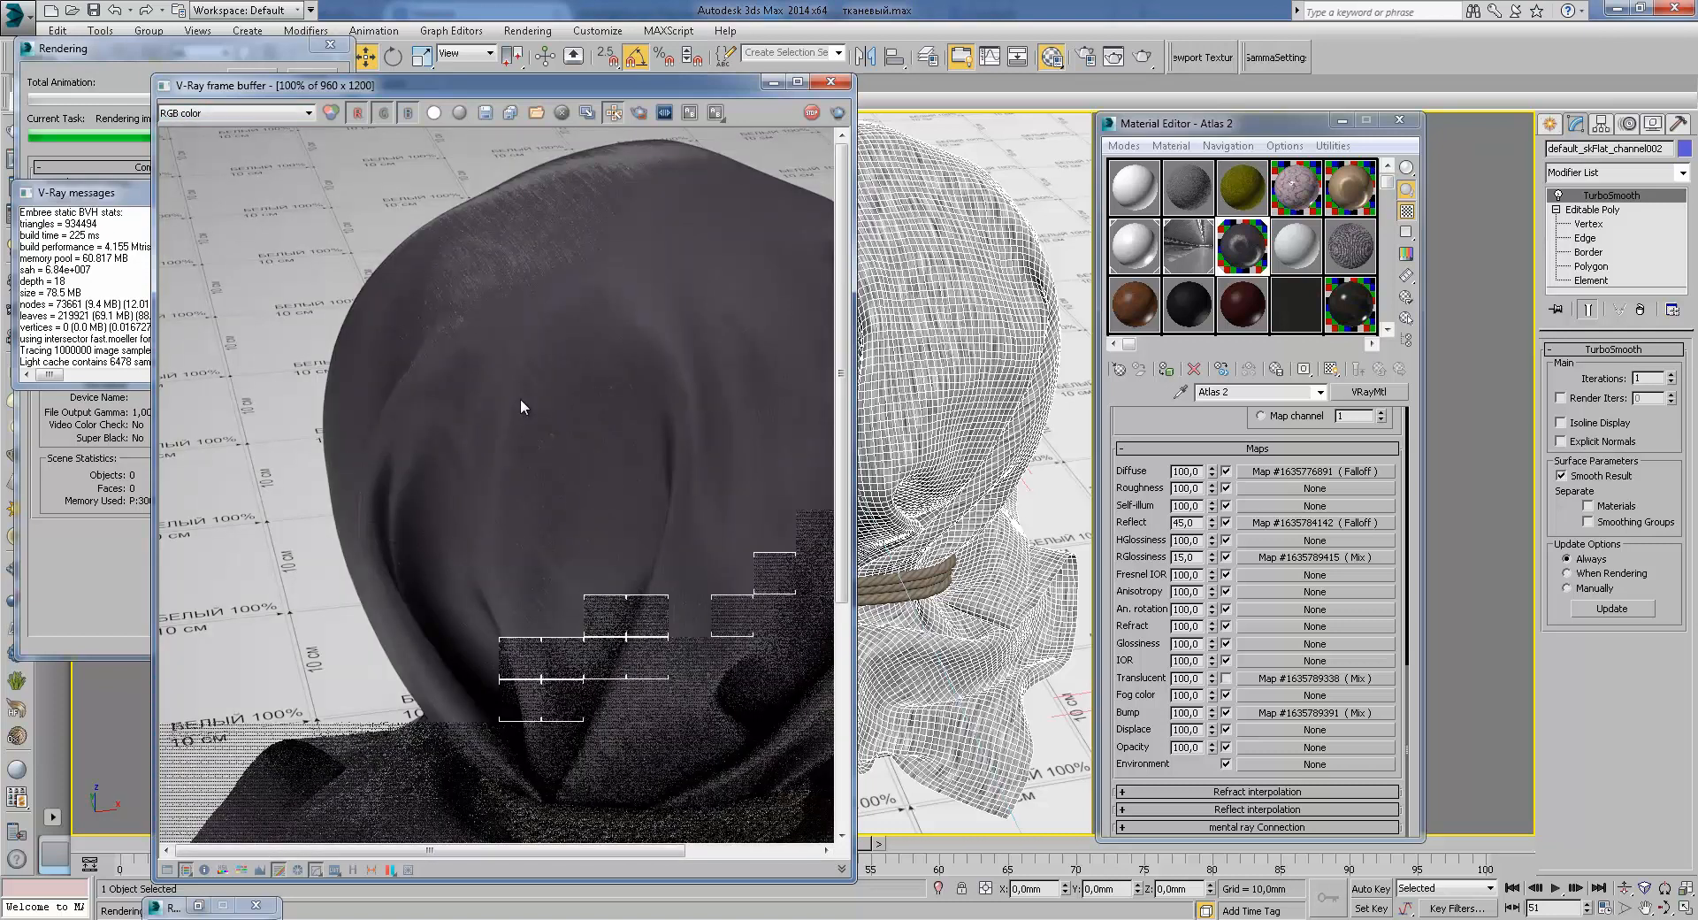
pyautogui.moveTo(625, 359); pyautogui.dragTo(432, 427, button='middle')
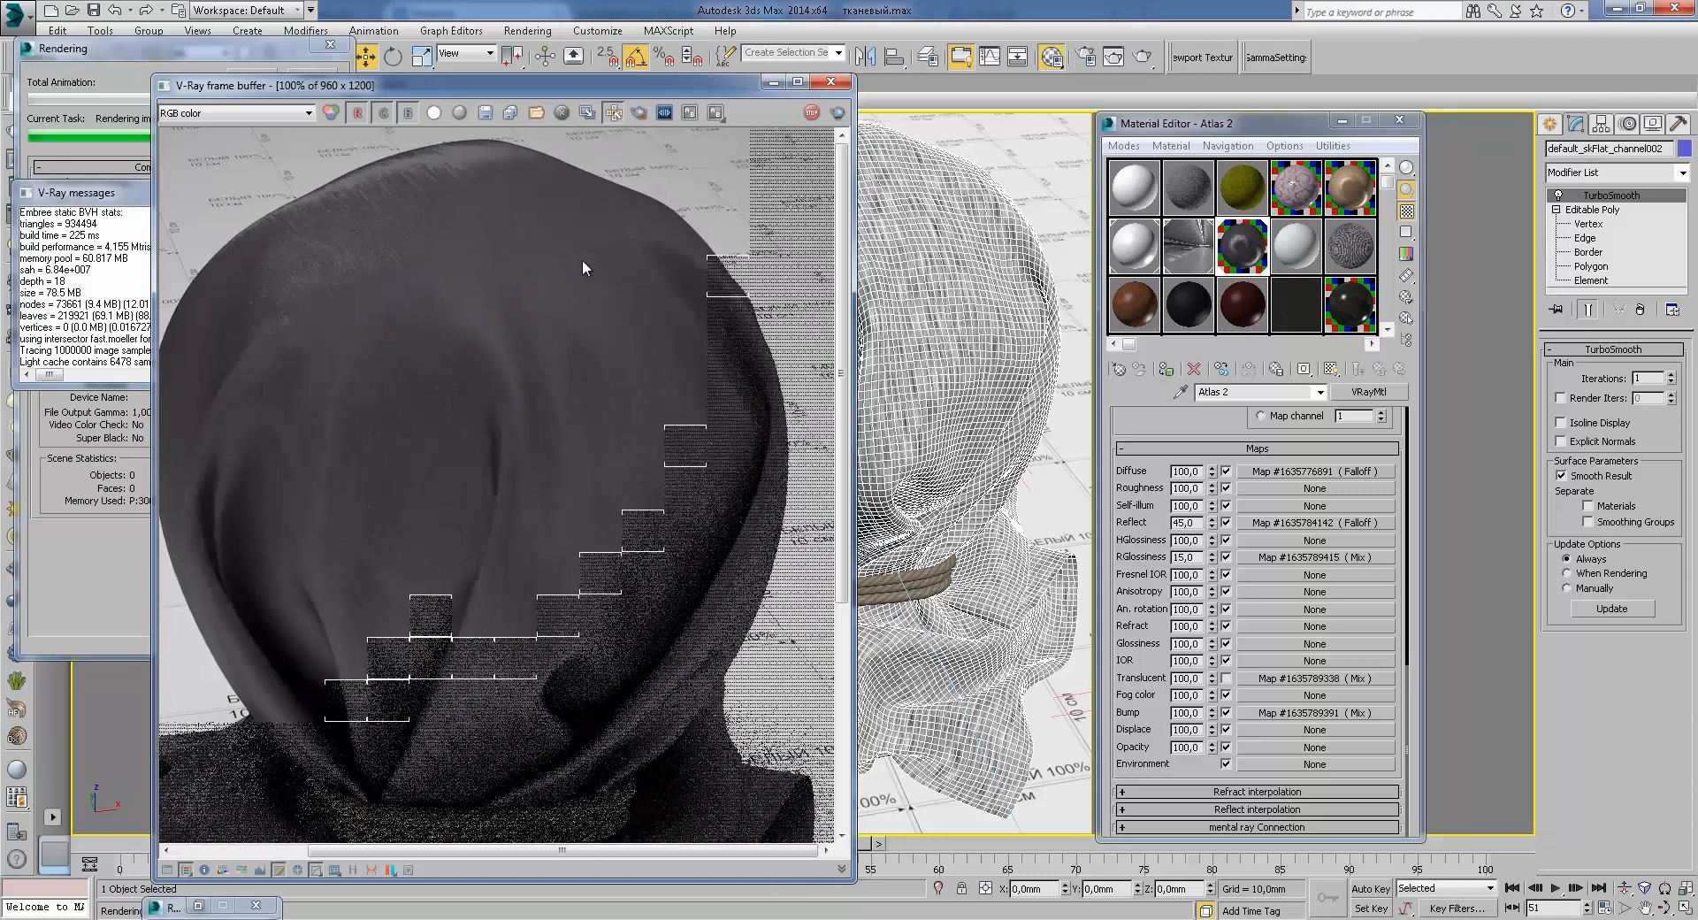
pyautogui.scroll(1, 582, 265)
pyautogui.moveTo(586, 251); pyautogui.dragTo(621, 444, button='middle')
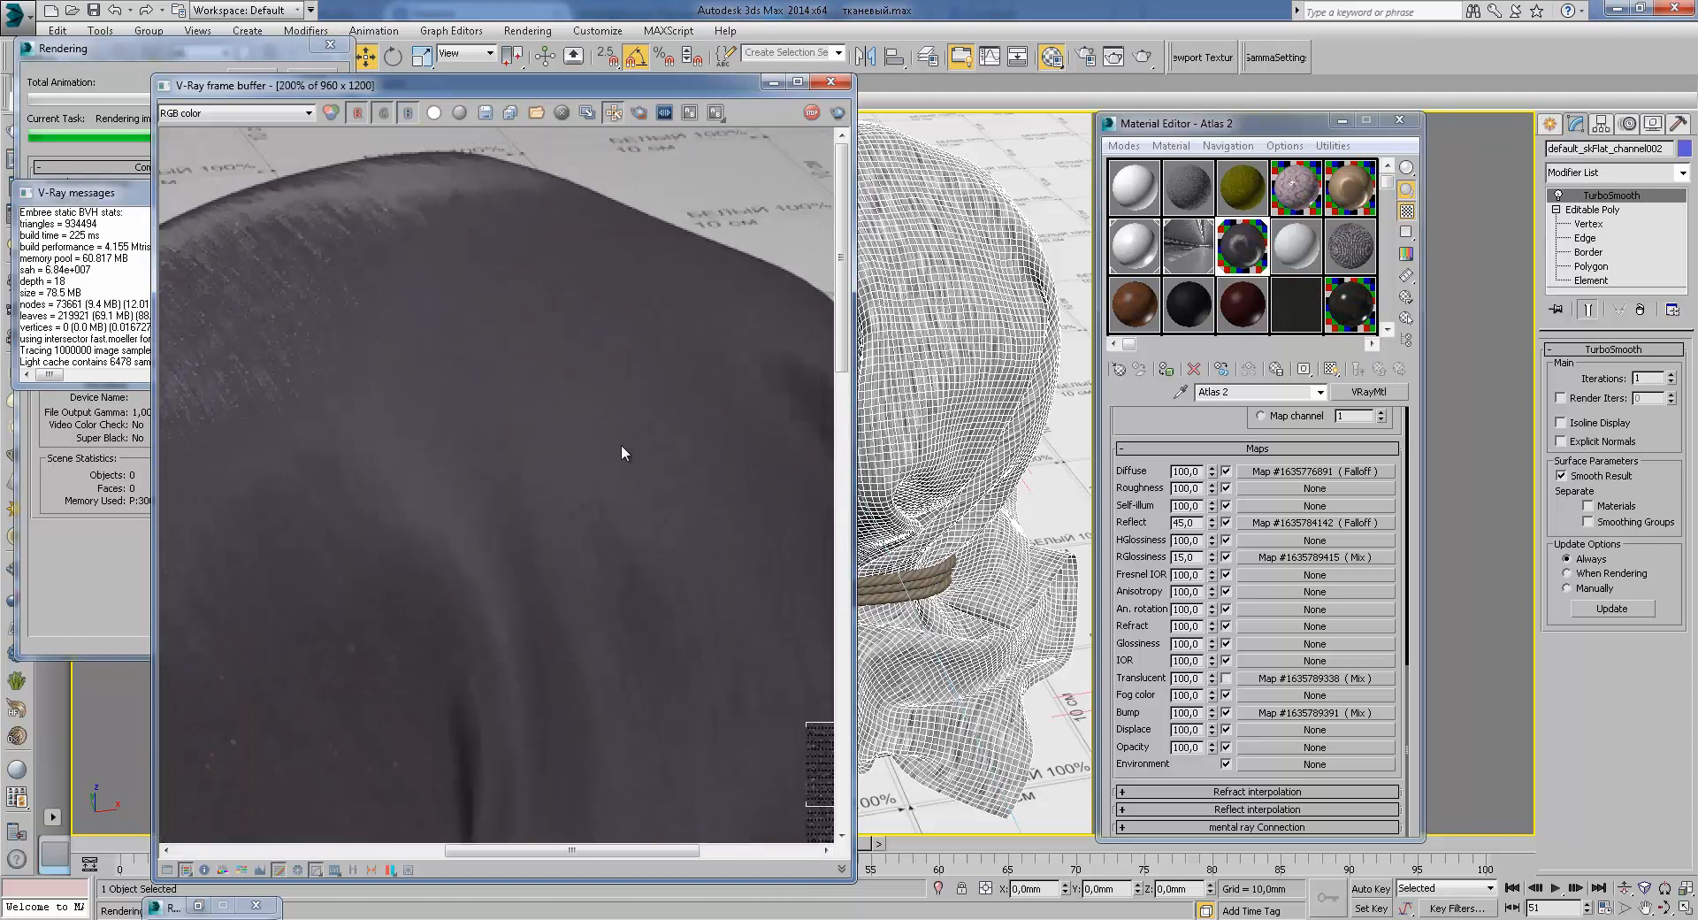
pyautogui.scroll(-1, 621, 447)
pyautogui.moveTo(507, 453); pyautogui.dragTo(571, 463, button='middle')
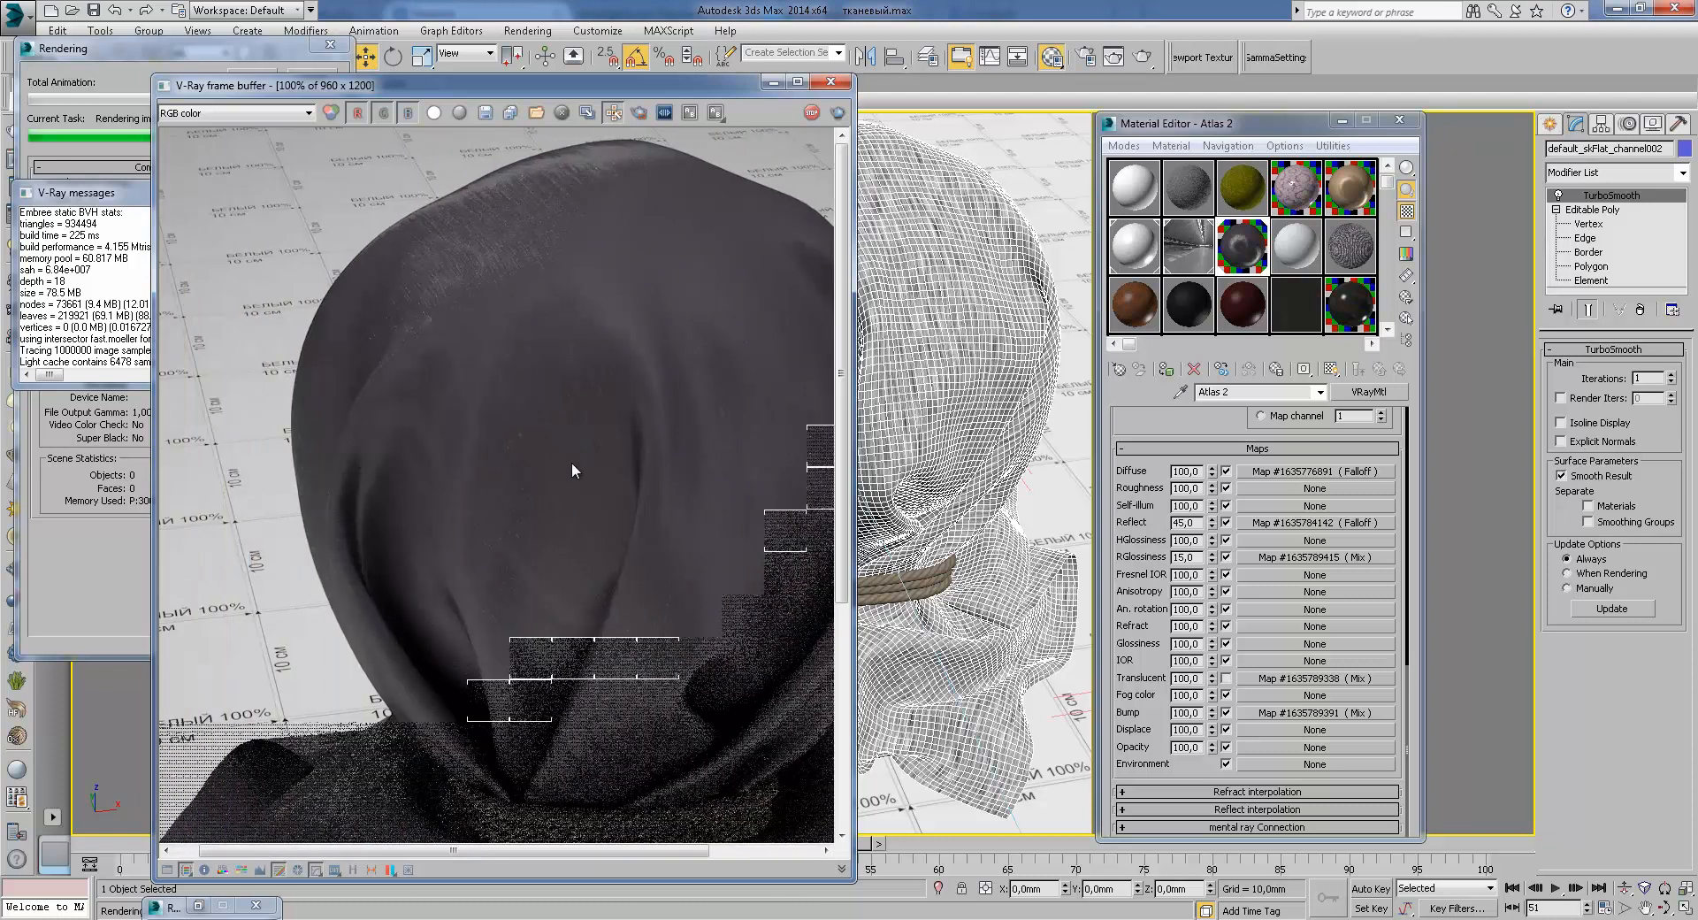
pyautogui.moveTo(635, 524); pyautogui.dragTo(597, 517, button='middle')
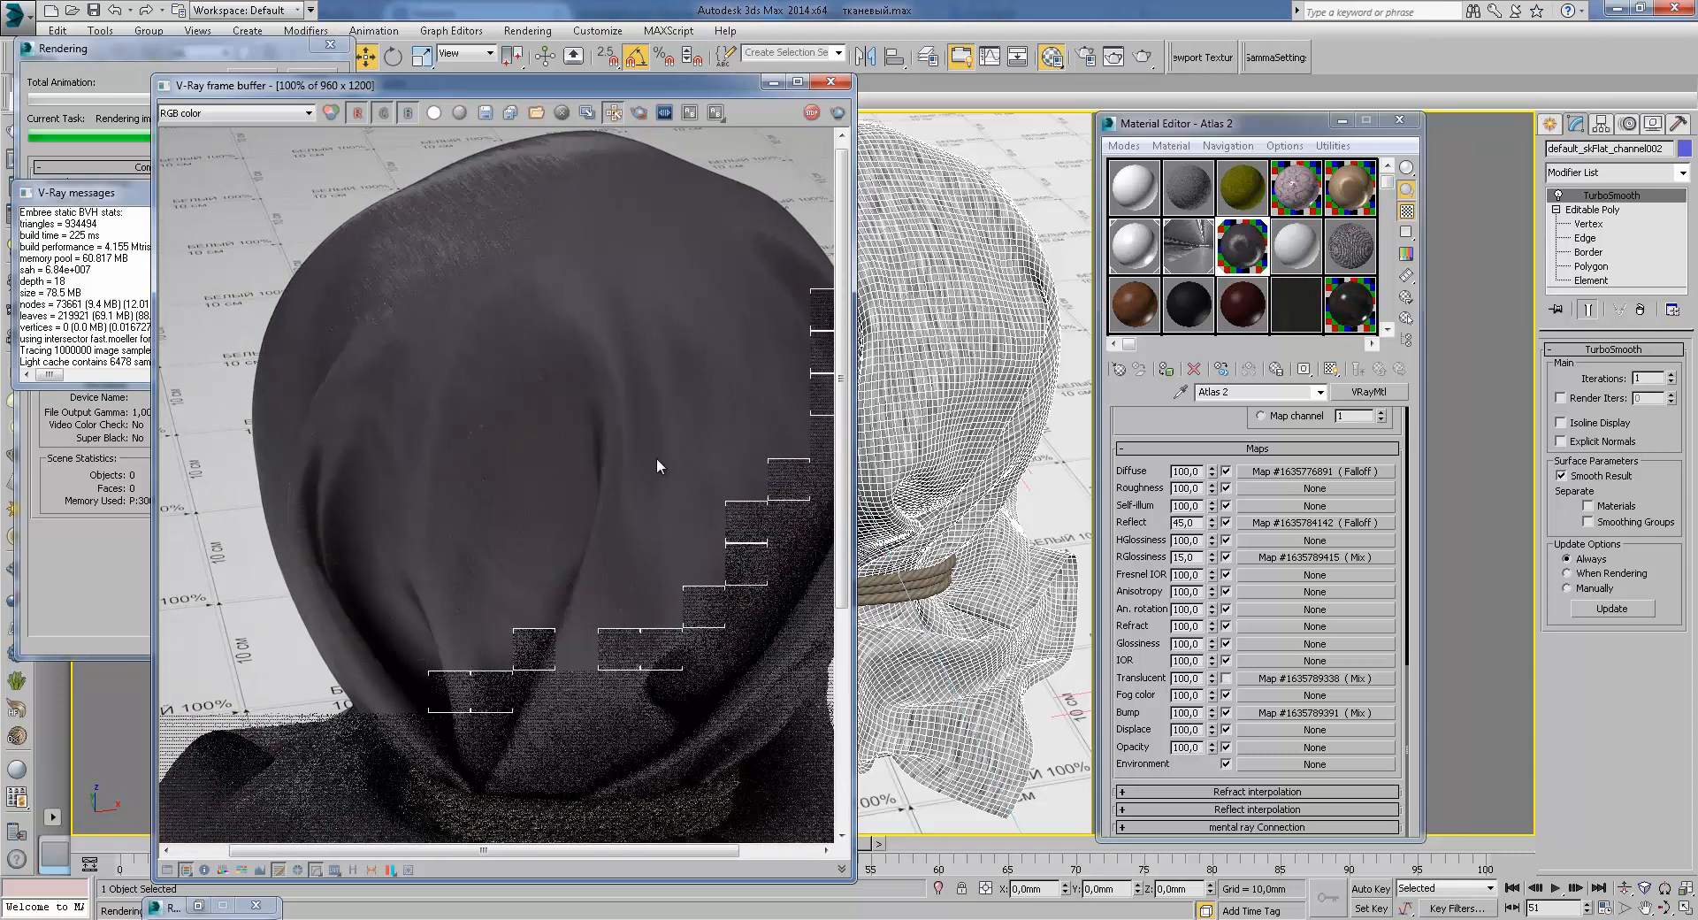
pyautogui.scroll(-1, 656, 457)
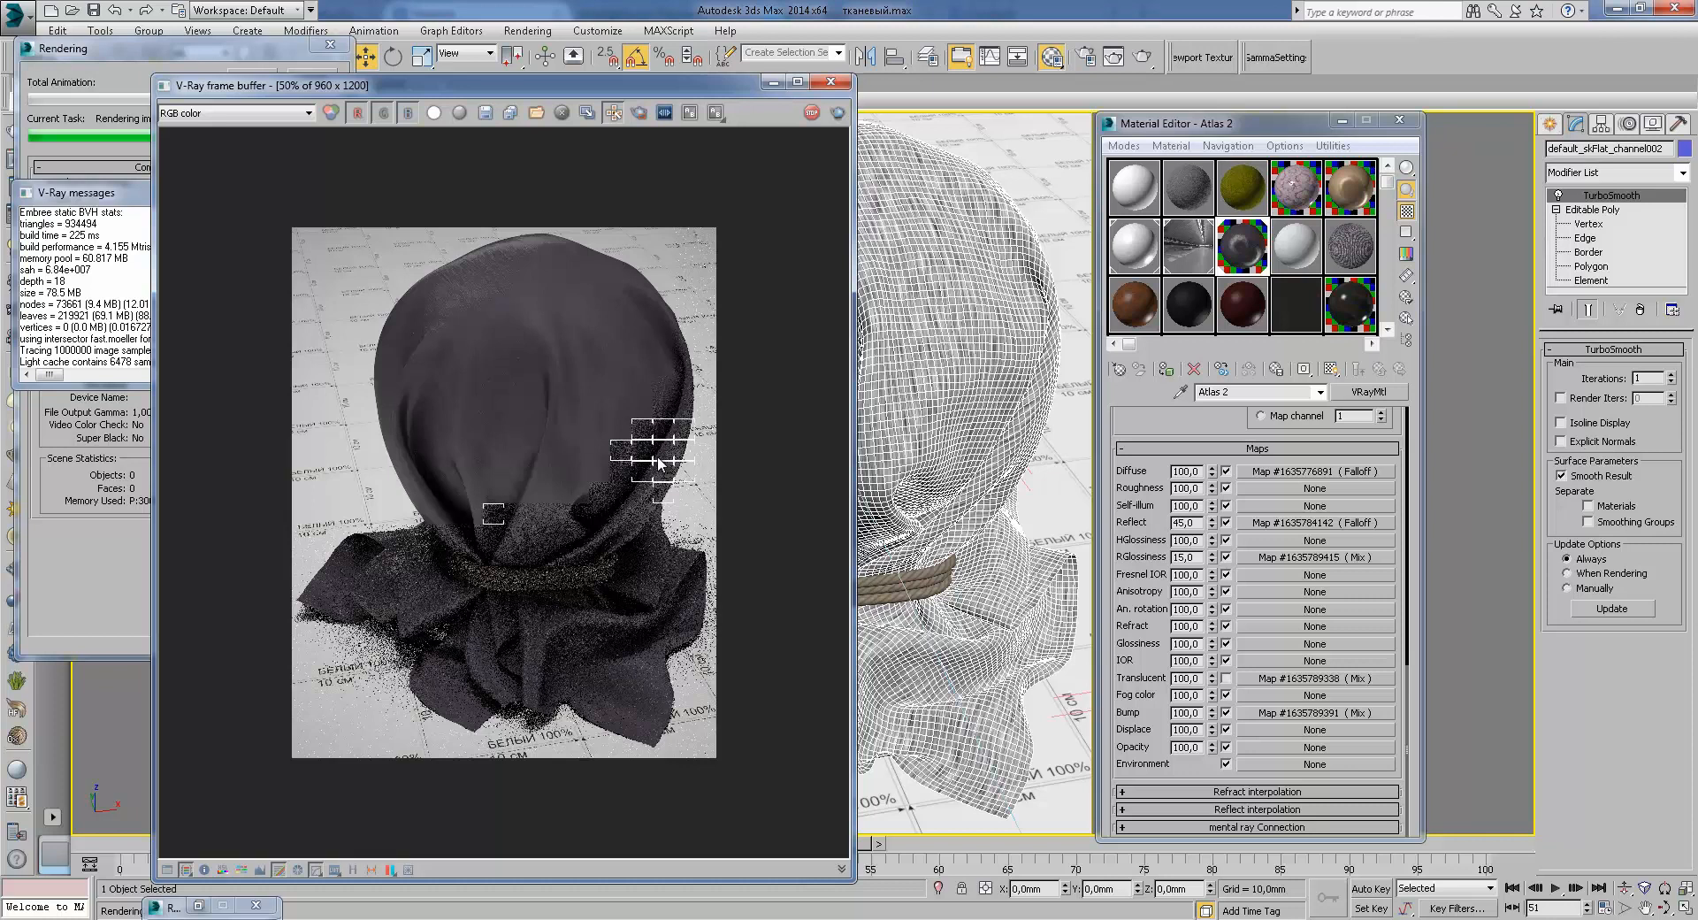
pyautogui.scroll(1, 659, 462)
pyautogui.scroll(1, 725, 467)
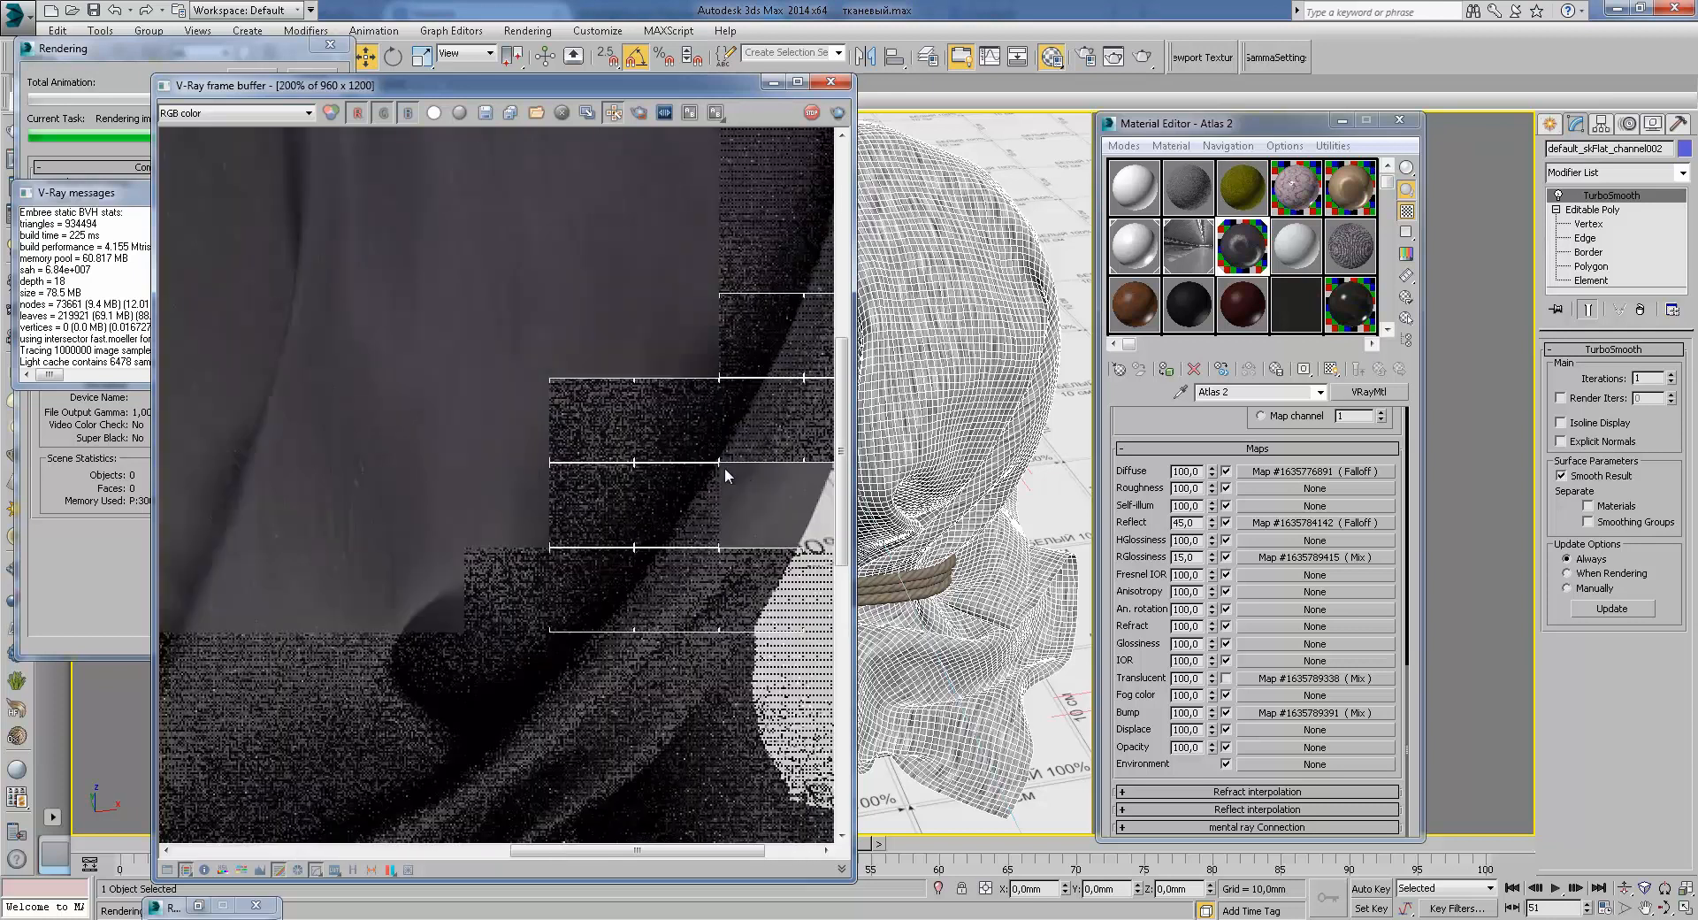
pyautogui.moveTo(759, 474); pyautogui.dragTo(698, 547, button='middle')
# Step: Cancel the test render of the dark cloth and close the V-Ray frame buffer
pyautogui.scroll(-1, 696, 549)
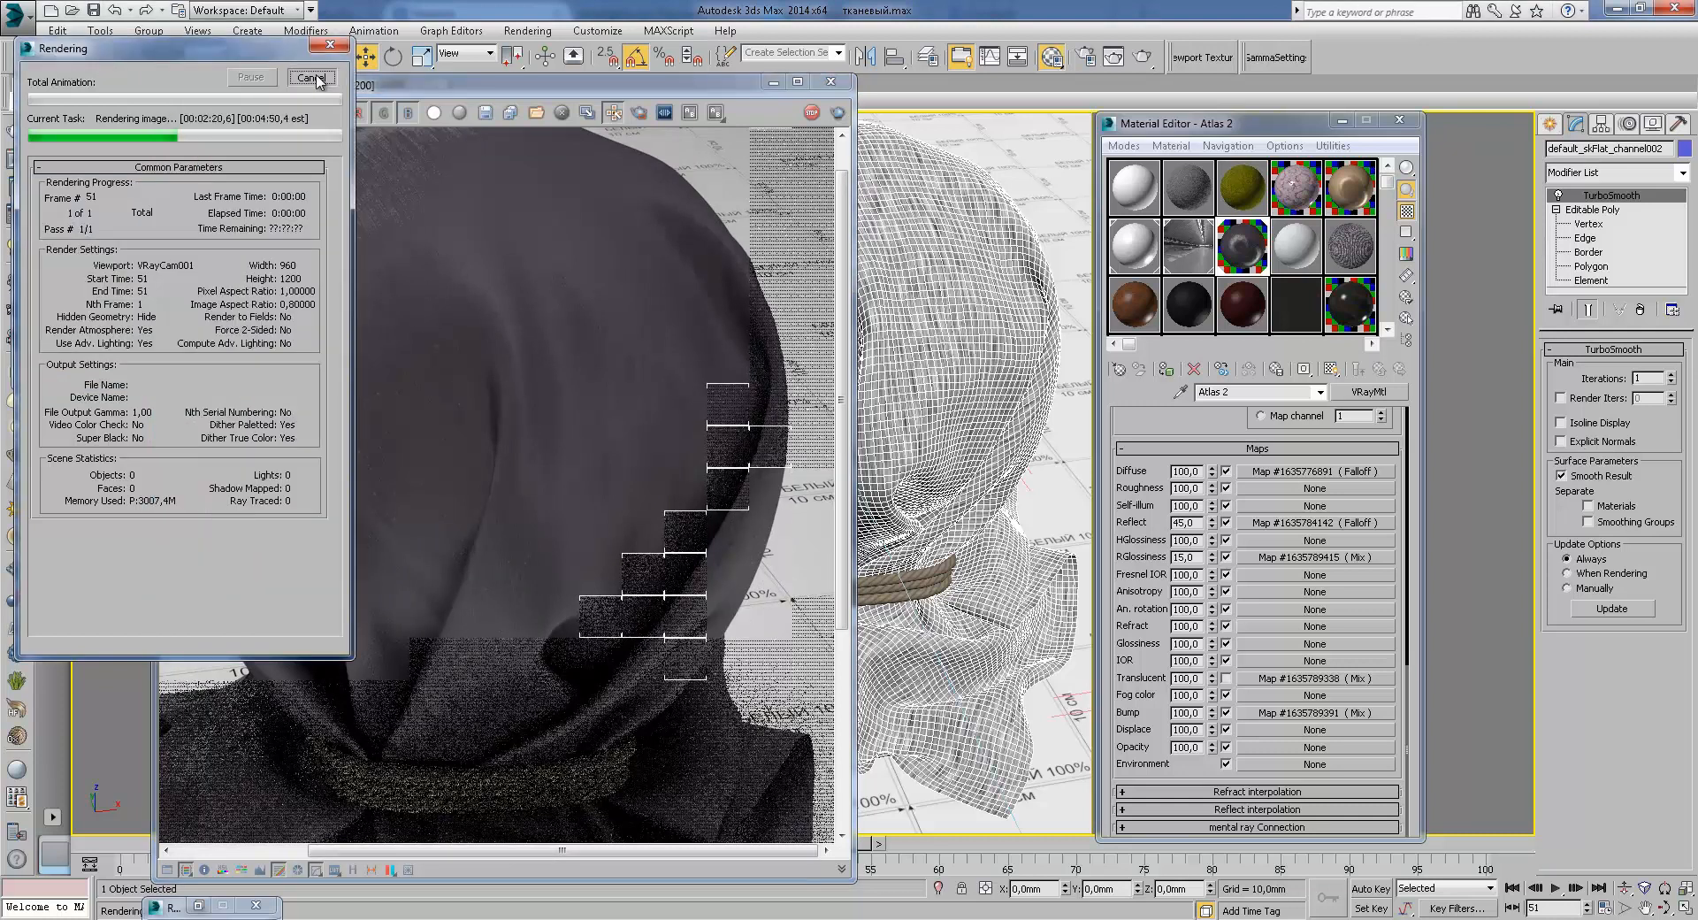
pyautogui.moveTo(577, 311); pyautogui.dragTo(612, 377, button='middle')
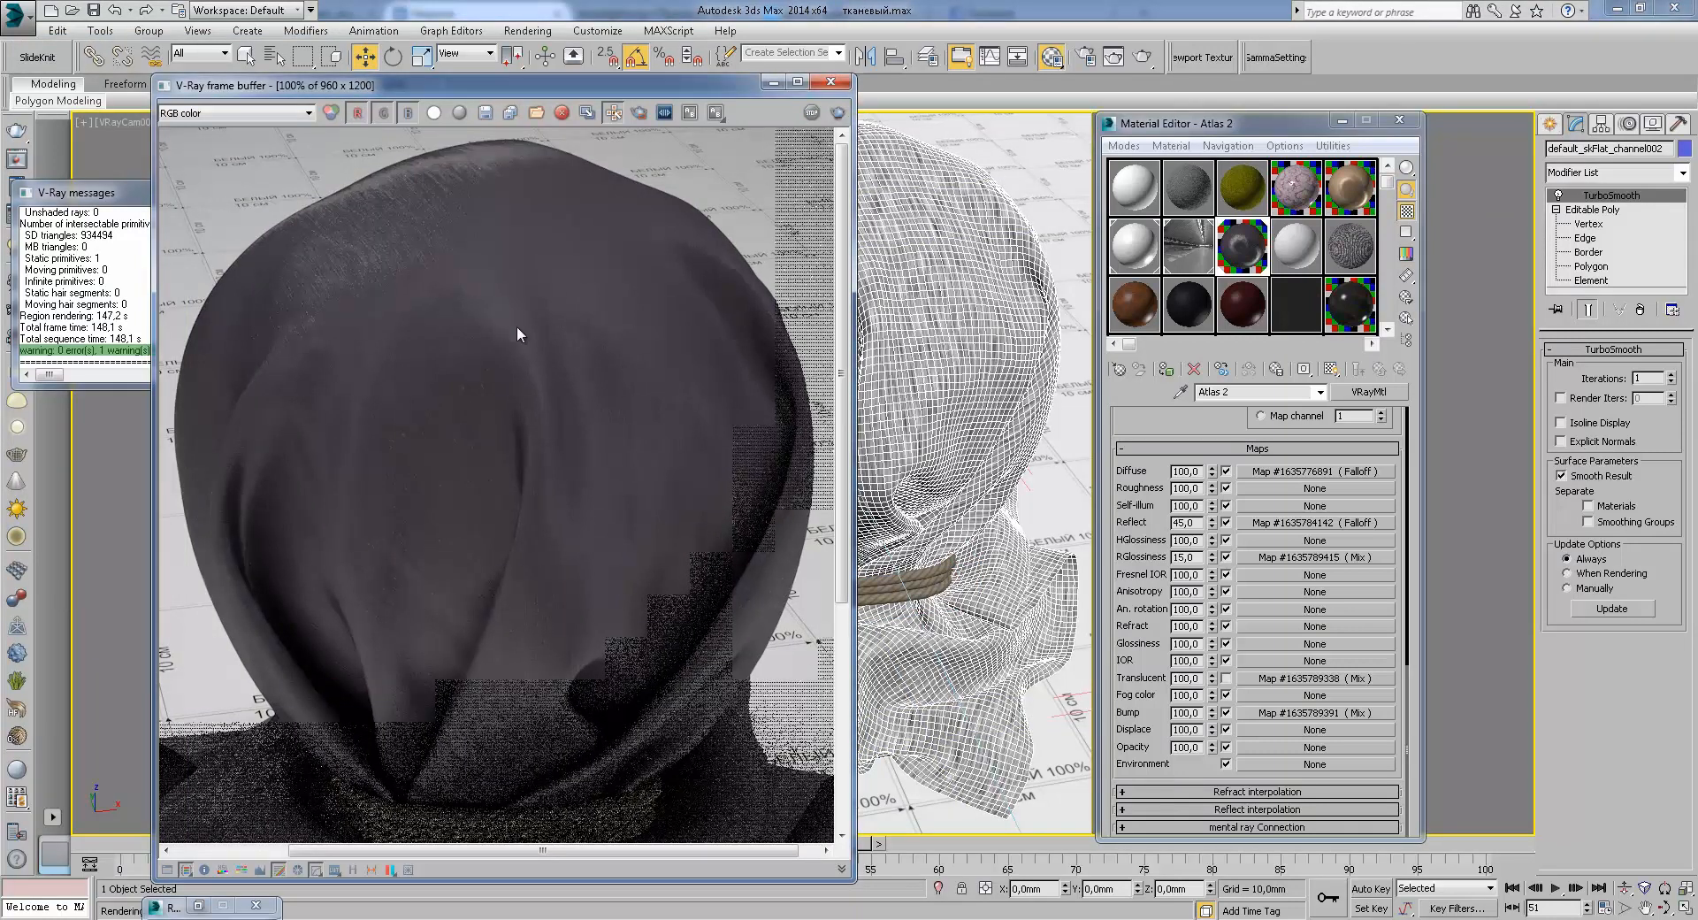
pyautogui.scroll(-1, 520, 314)
pyautogui.click(830, 82)
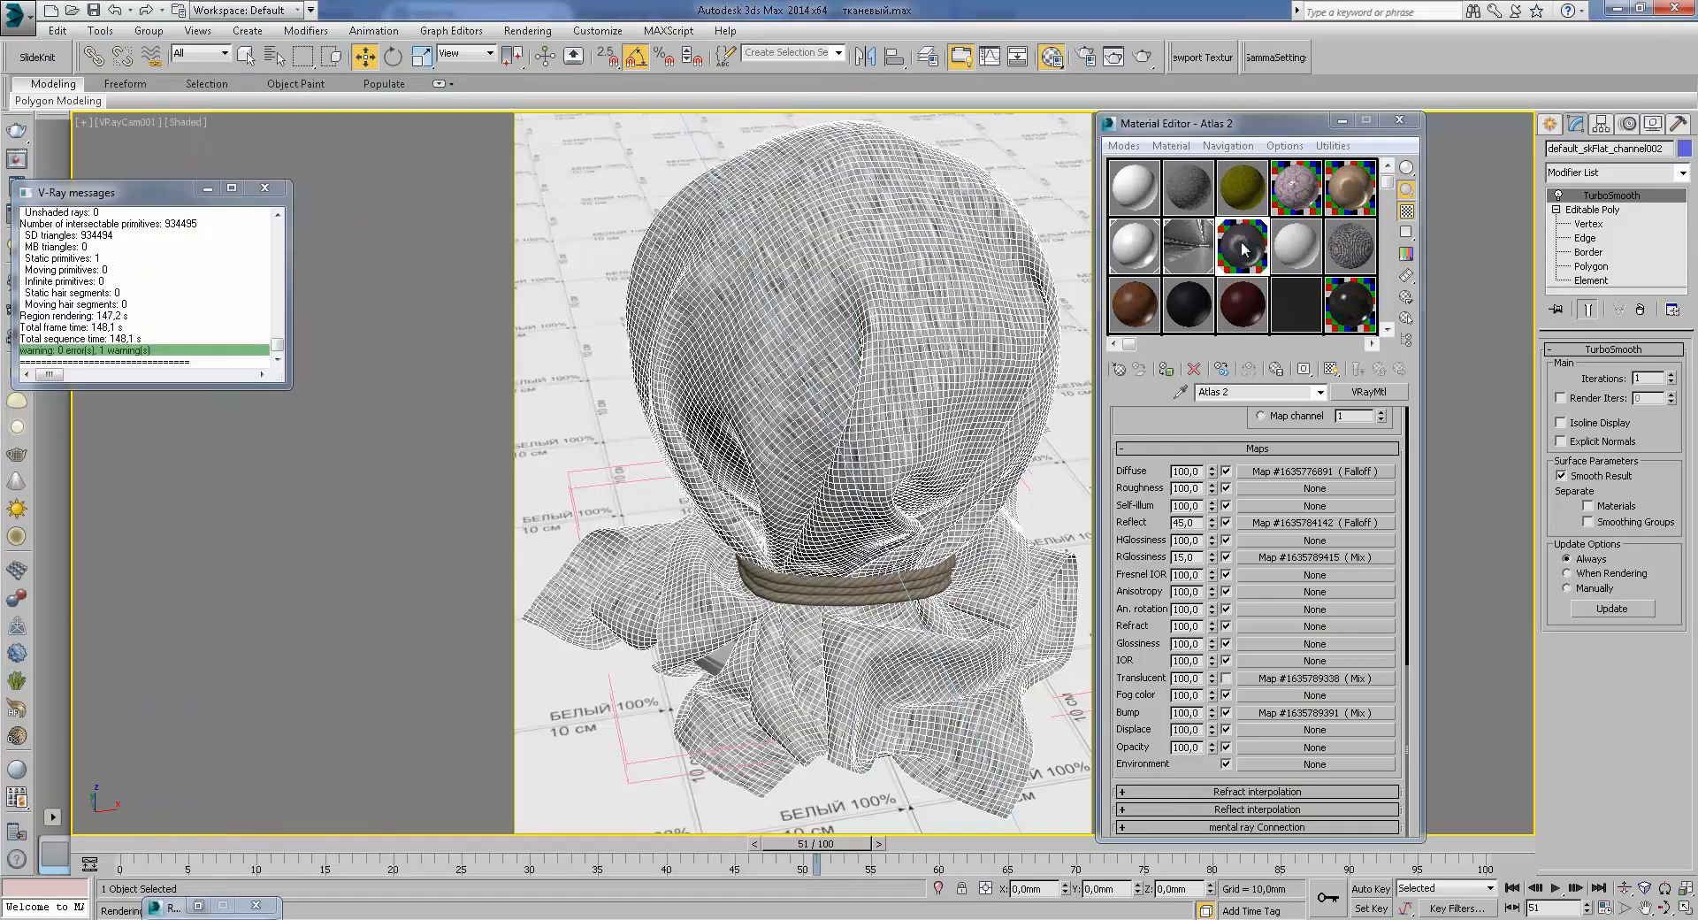
# Step: Assign the Prostynya material to the selected cloth and review its reflection, refraction, BRDF and map settings
pyautogui.click(1296, 246)
pyautogui.click(1168, 370)
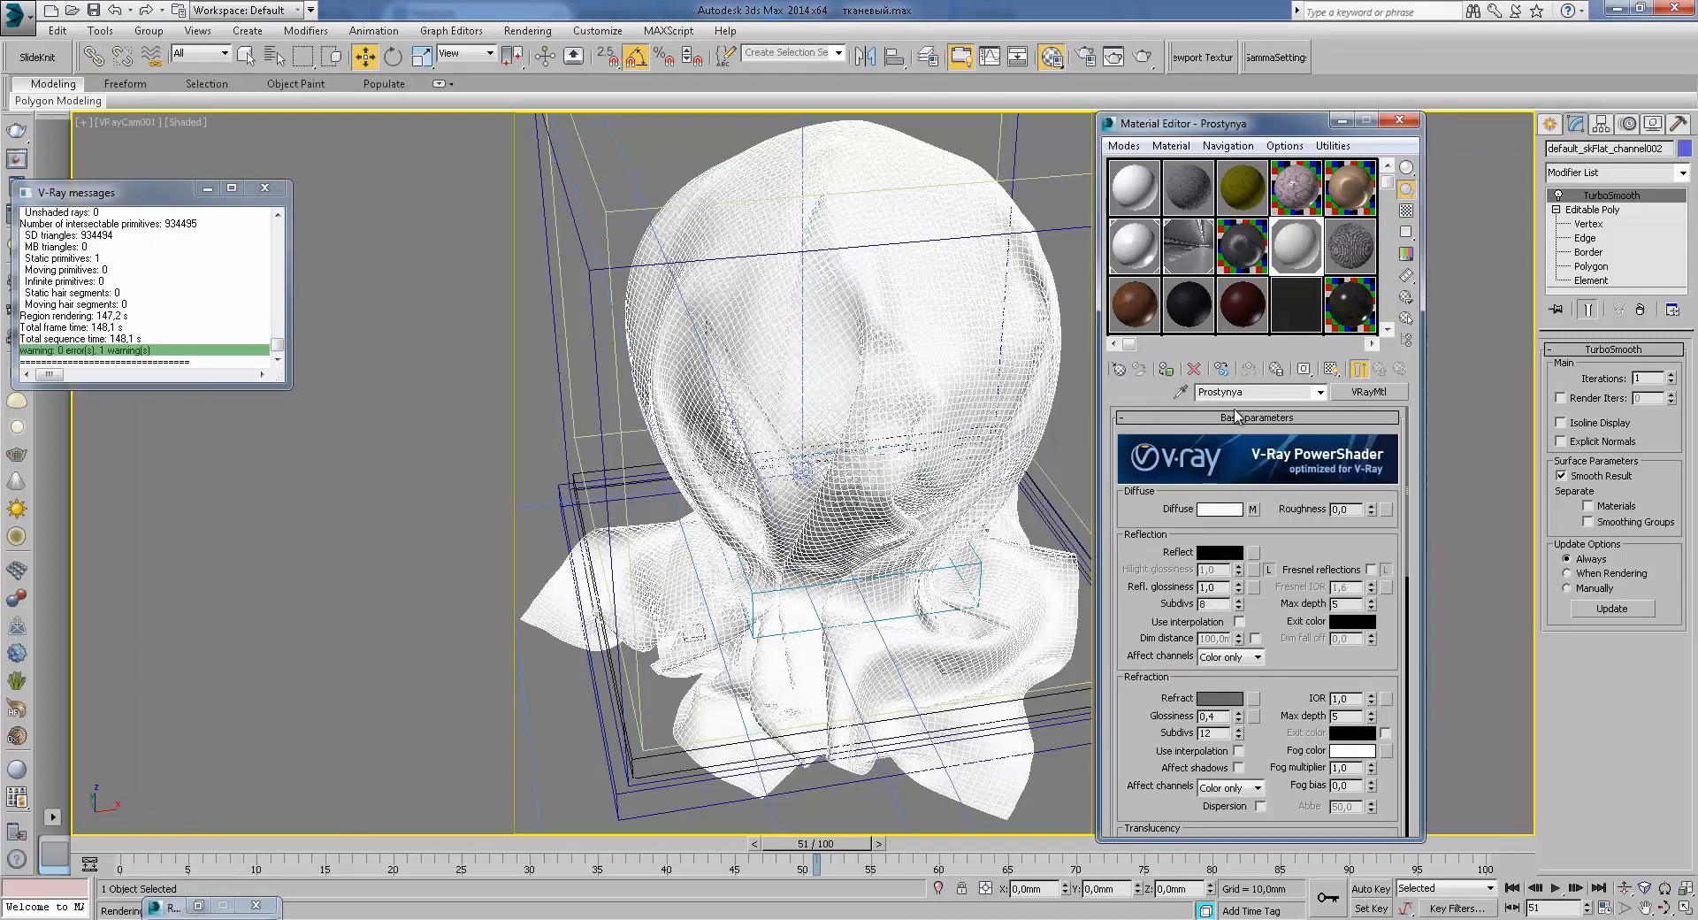
pyautogui.moveTo(1278, 734); pyautogui.dragTo(1216, 549)
pyautogui.moveTo(1282, 646); pyautogui.dragTo(1281, 321)
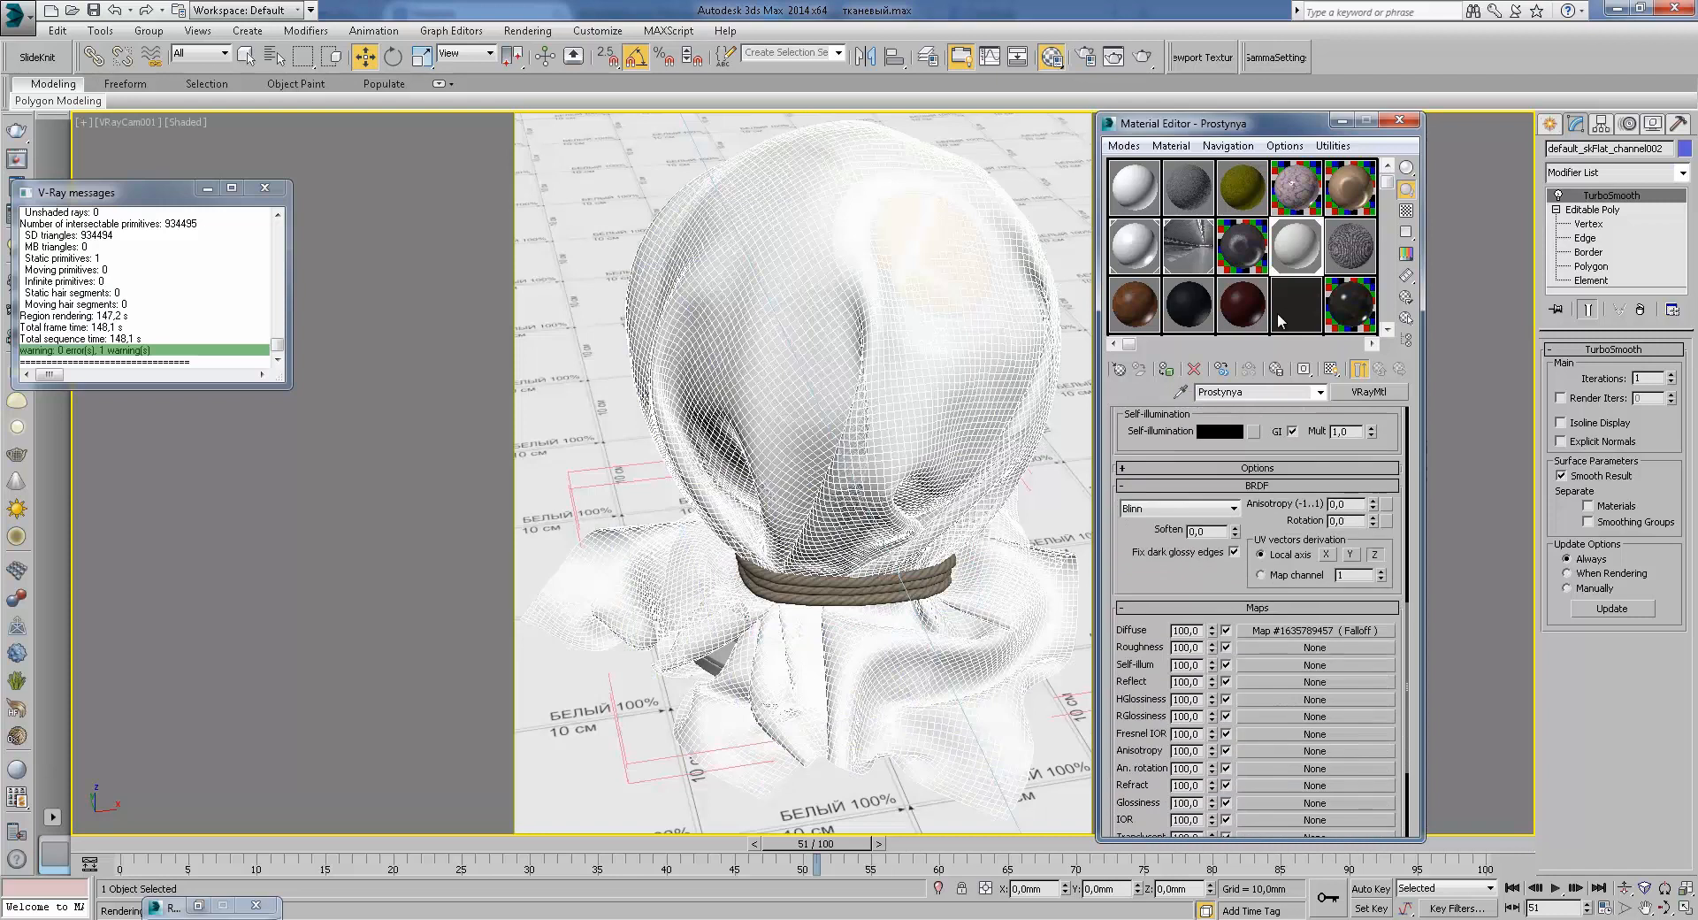
pyautogui.moveTo(1217, 575); pyautogui.dragTo(1309, 825)
pyautogui.moveTo(1301, 502); pyautogui.dragTo(1298, 597)
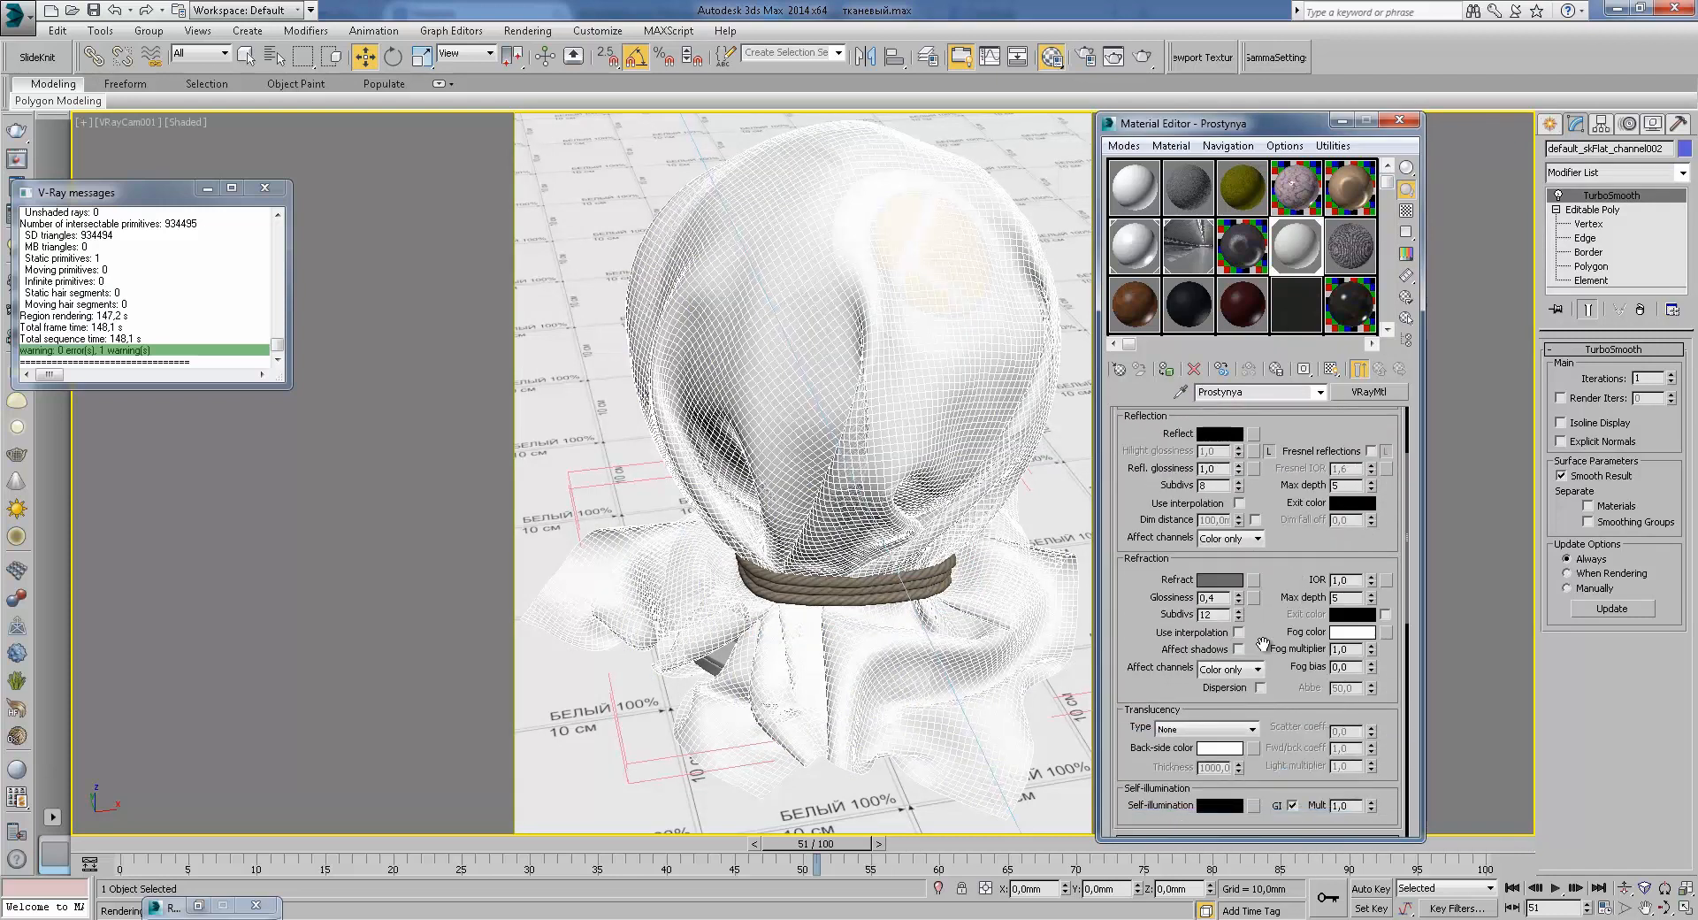
pyautogui.moveTo(1261, 651); pyautogui.dragTo(1287, 457)
pyautogui.moveTo(1260, 557); pyautogui.dragTo(1256, 353)
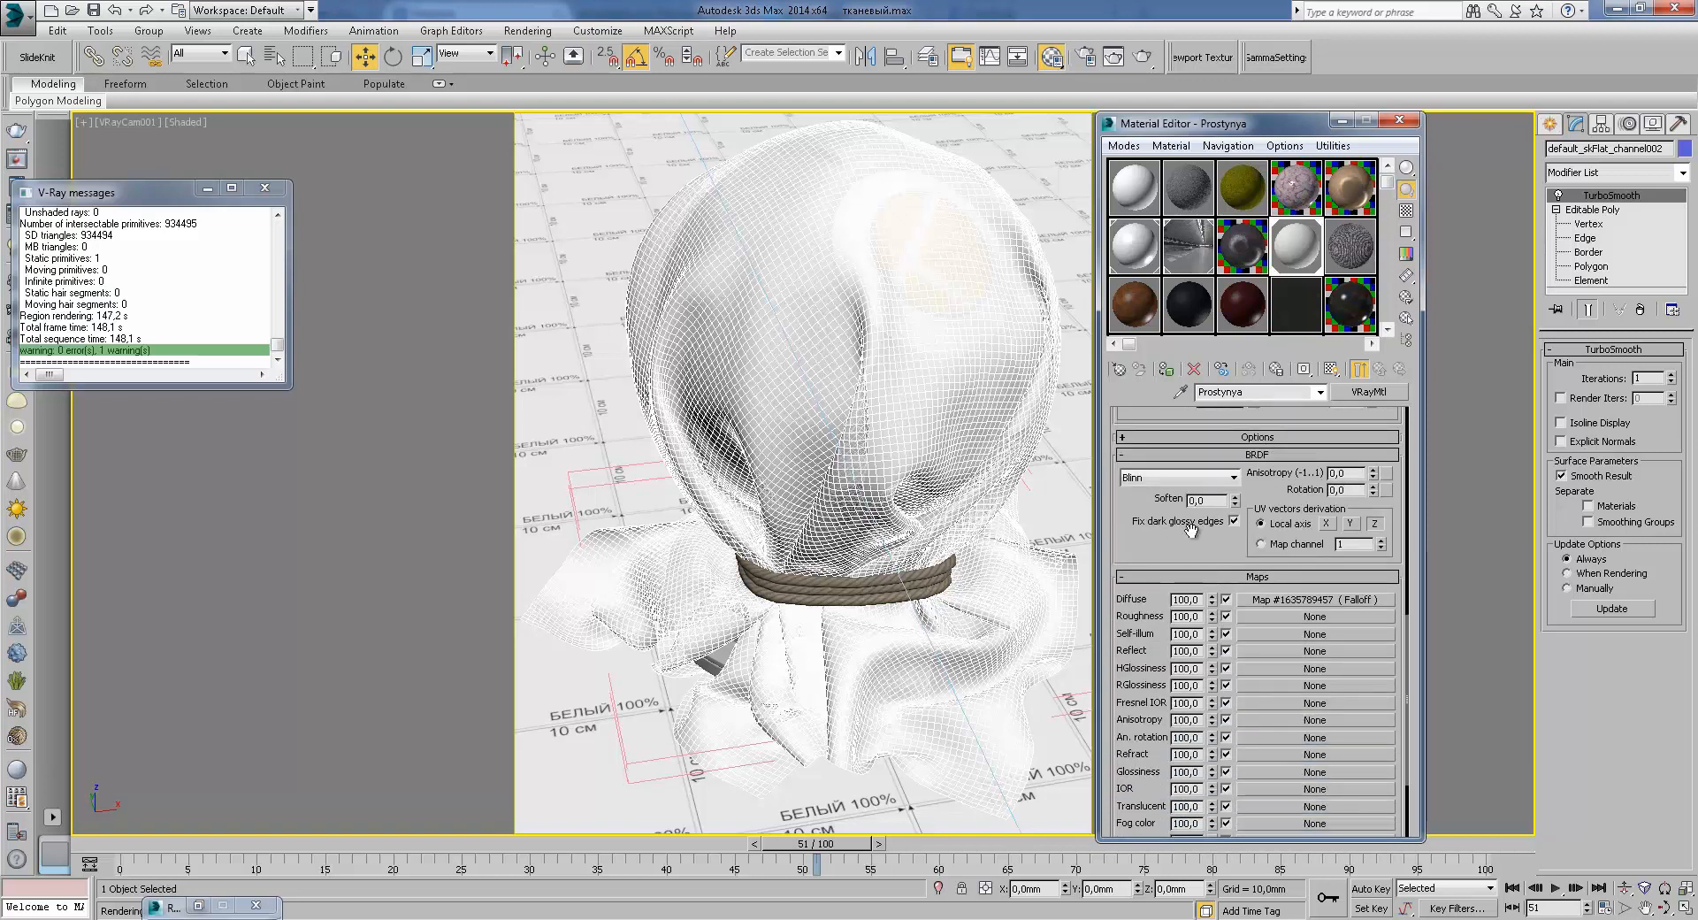
# Step: Open the Prostynya diffuse Falloff map and view the blind15.jpg image used in its front slot
pyautogui.moveTo(1210, 518); pyautogui.dragTo(1160, 367)
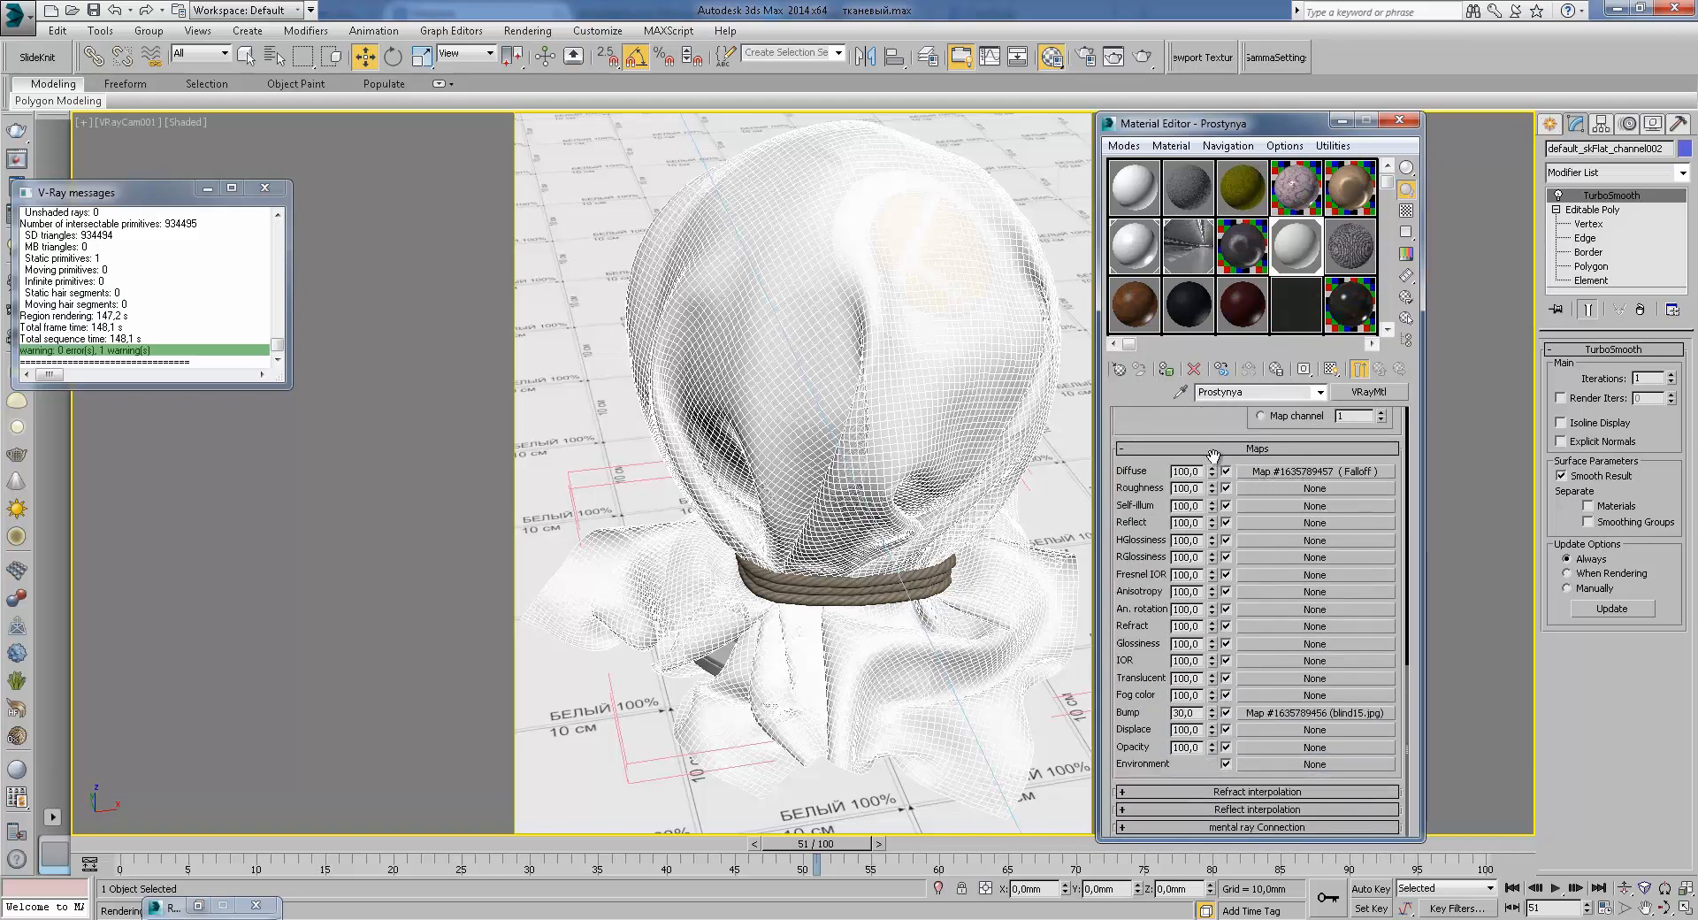
pyautogui.click(1272, 472)
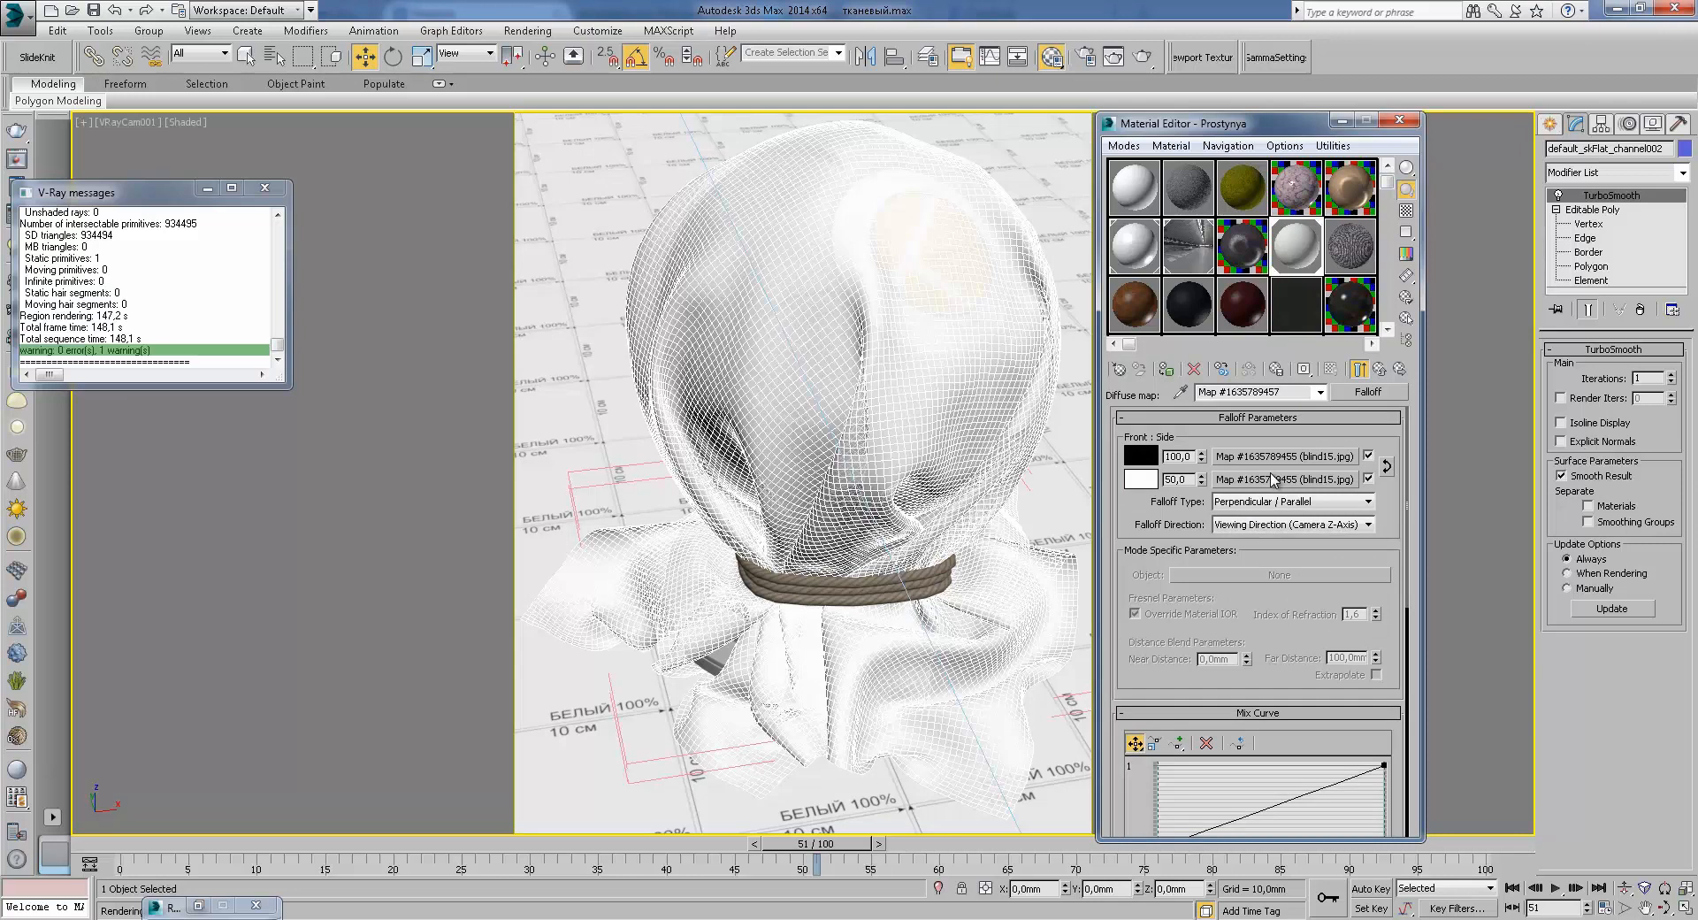
pyautogui.click(1335, 458)
pyautogui.click(1336, 681)
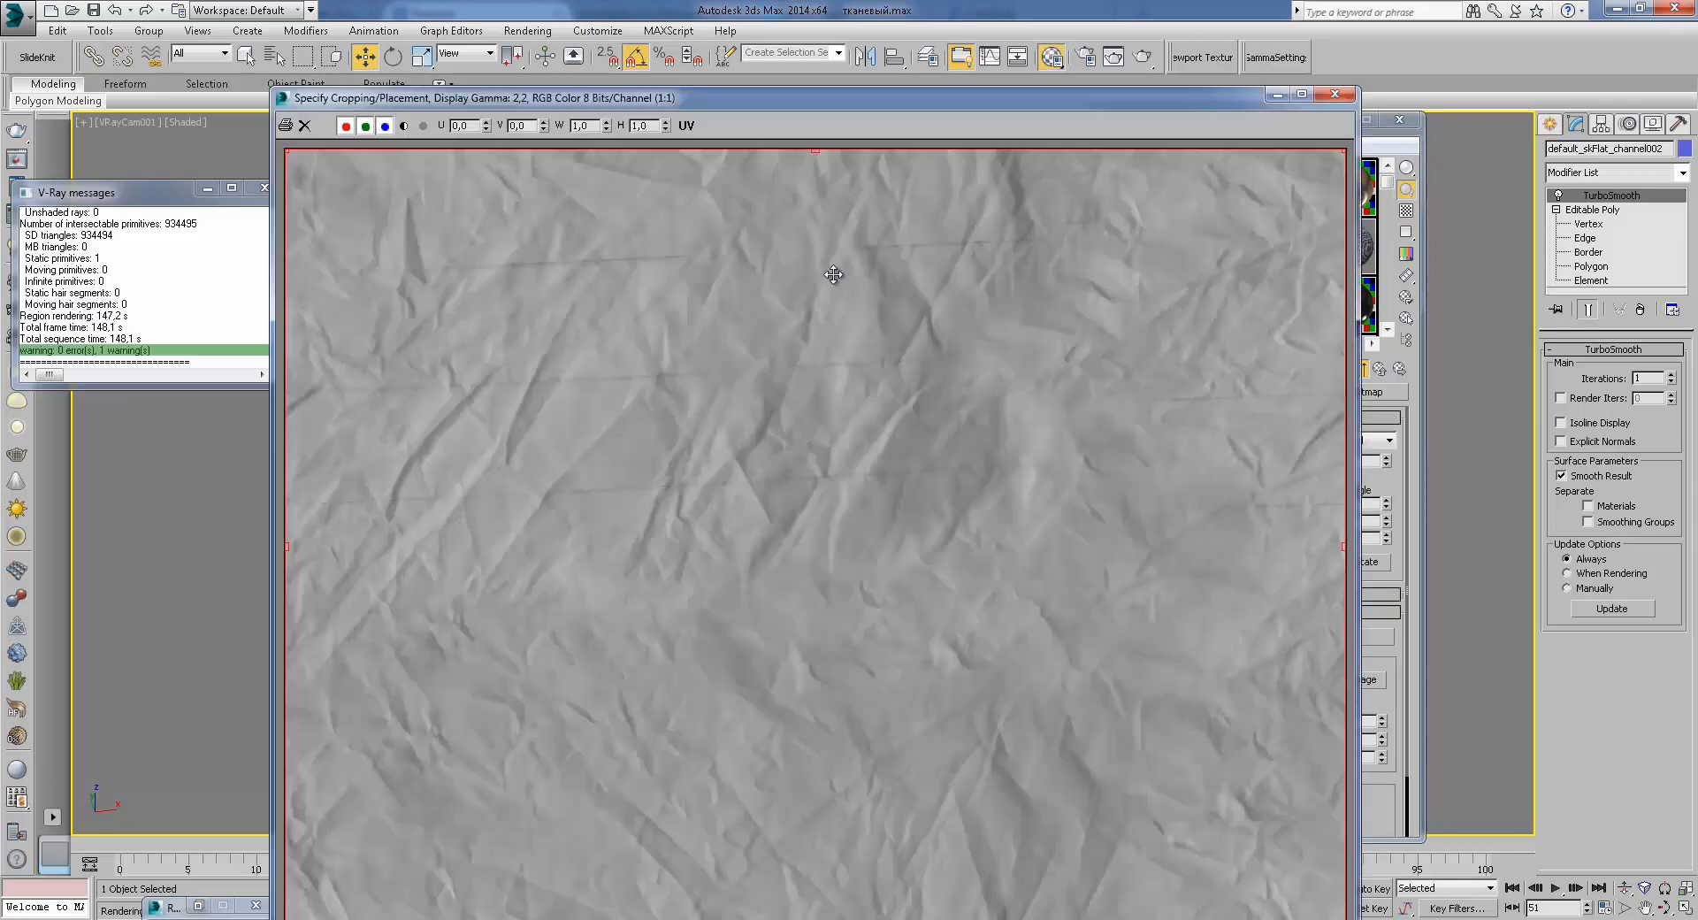
pyautogui.click(1335, 94)
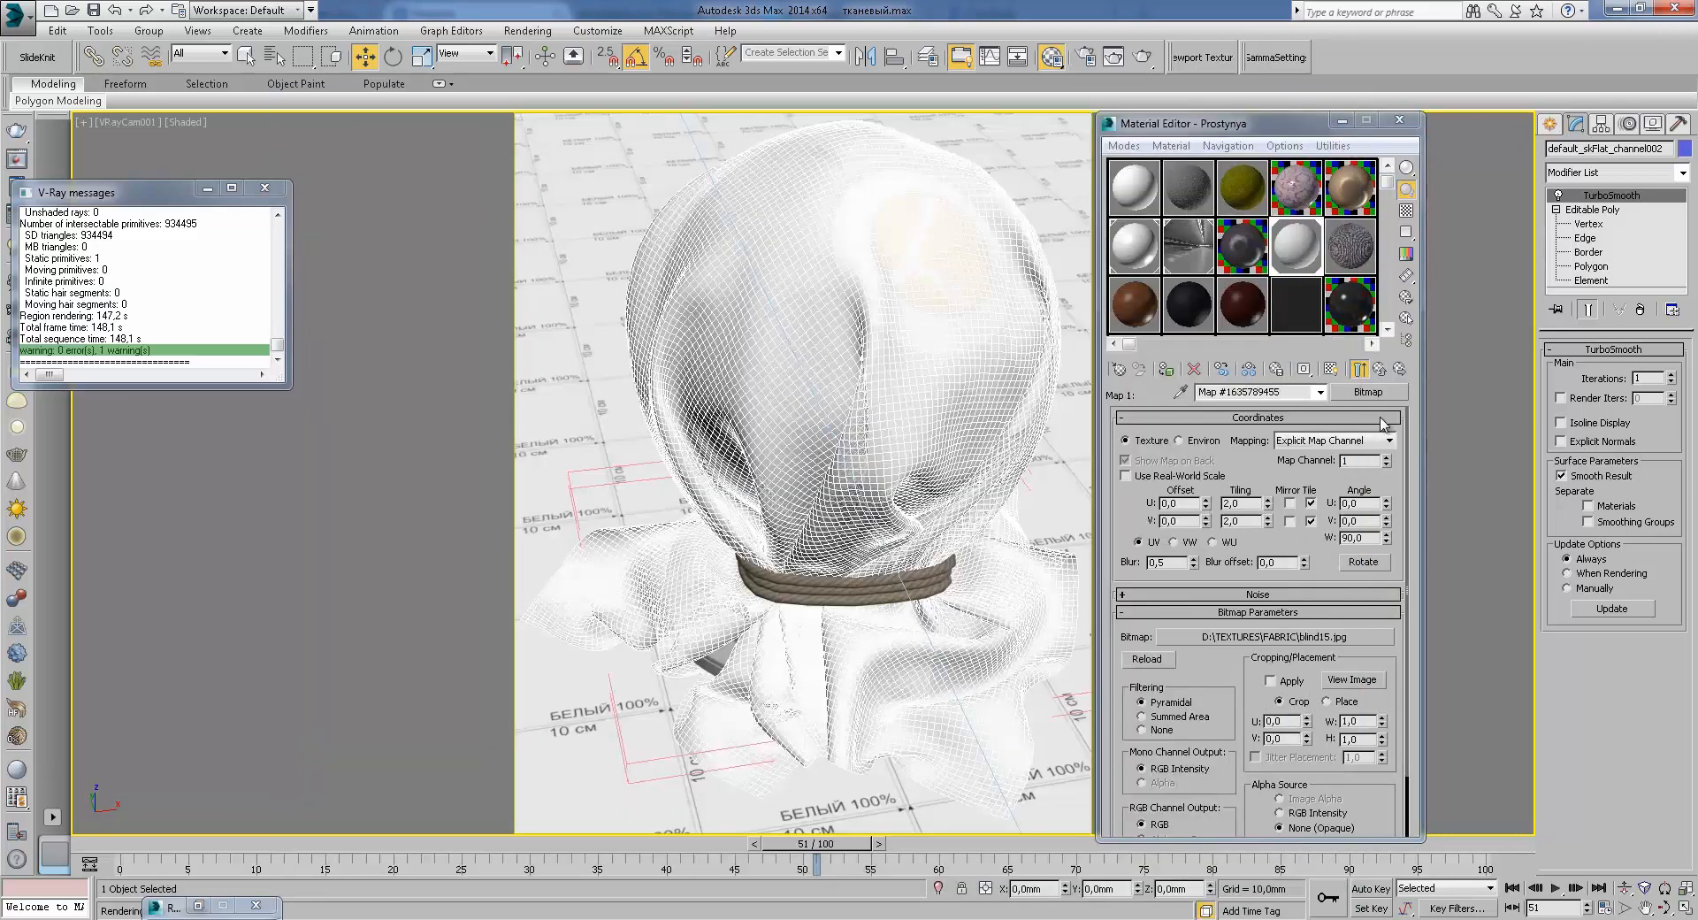
pyautogui.click(1351, 679)
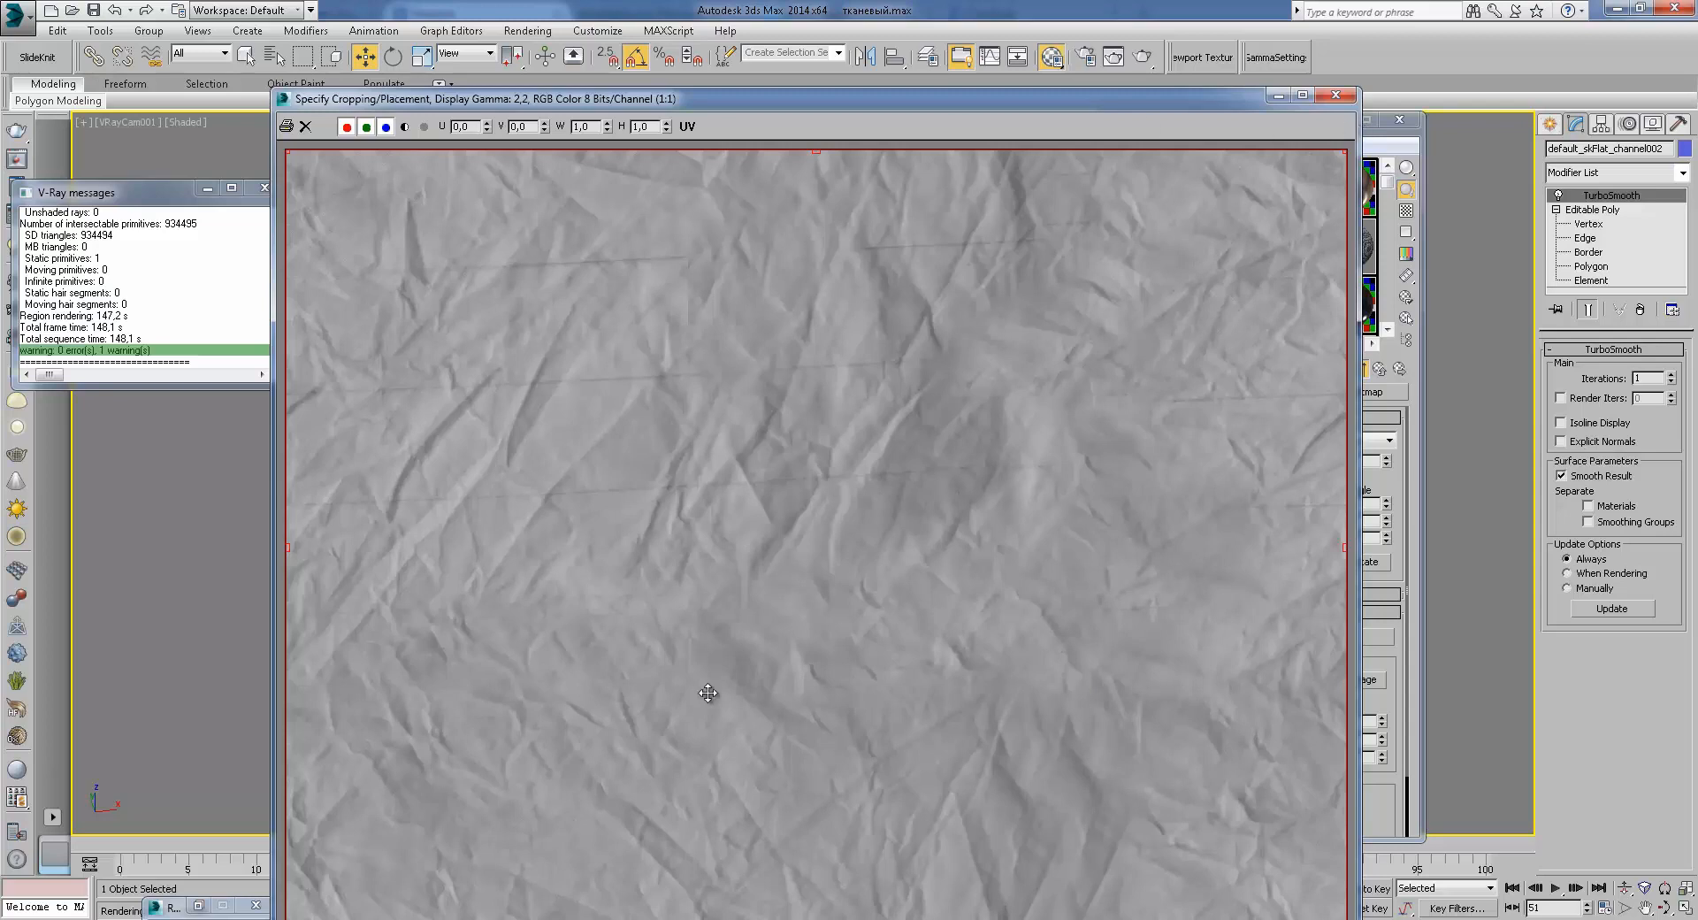
pyautogui.click(1335, 95)
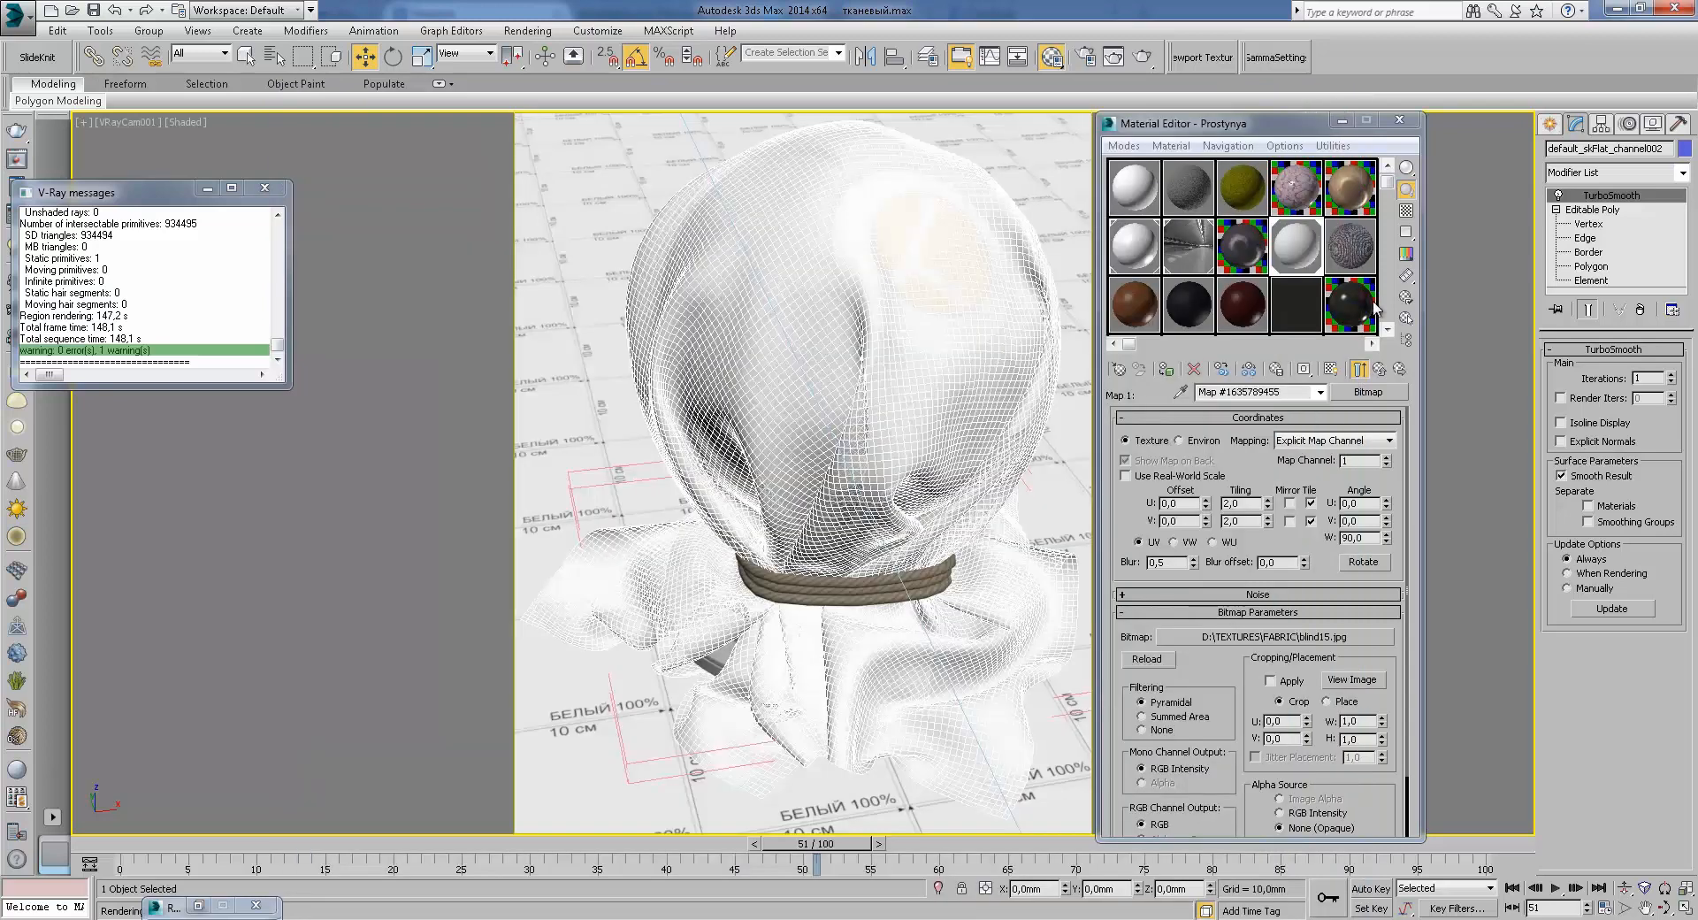
# Step: Preview the diffuse Falloff map enlarged, close the preview and return to the Prostynya maps
pyautogui.click(1360, 370)
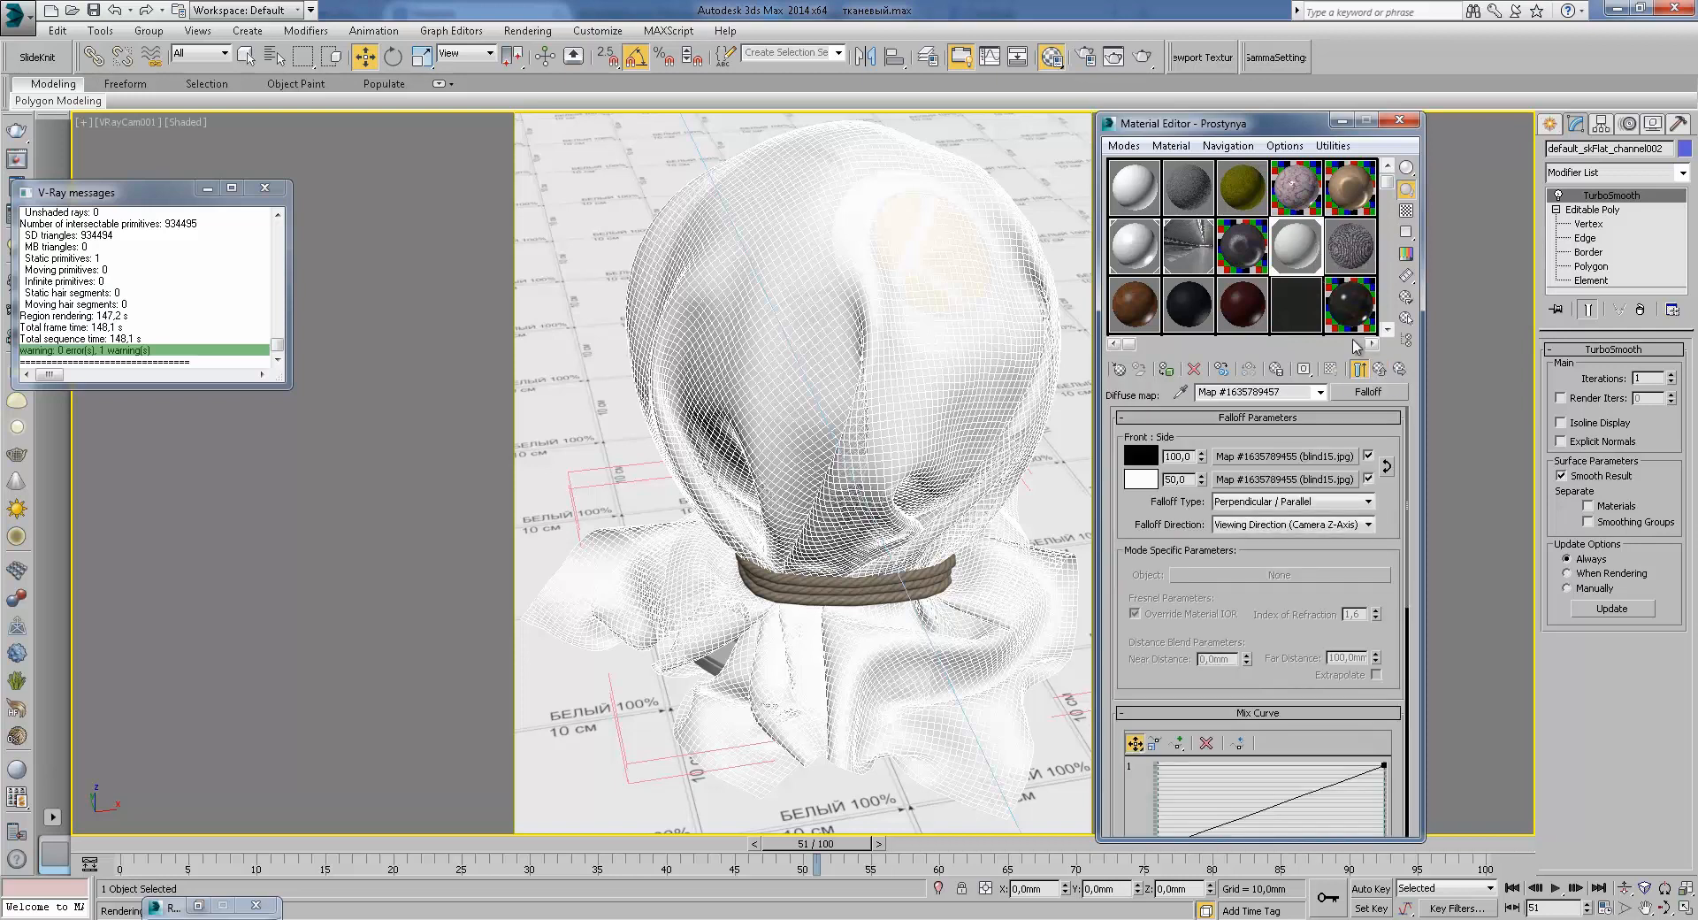
pyautogui.doubleClick(1298, 241)
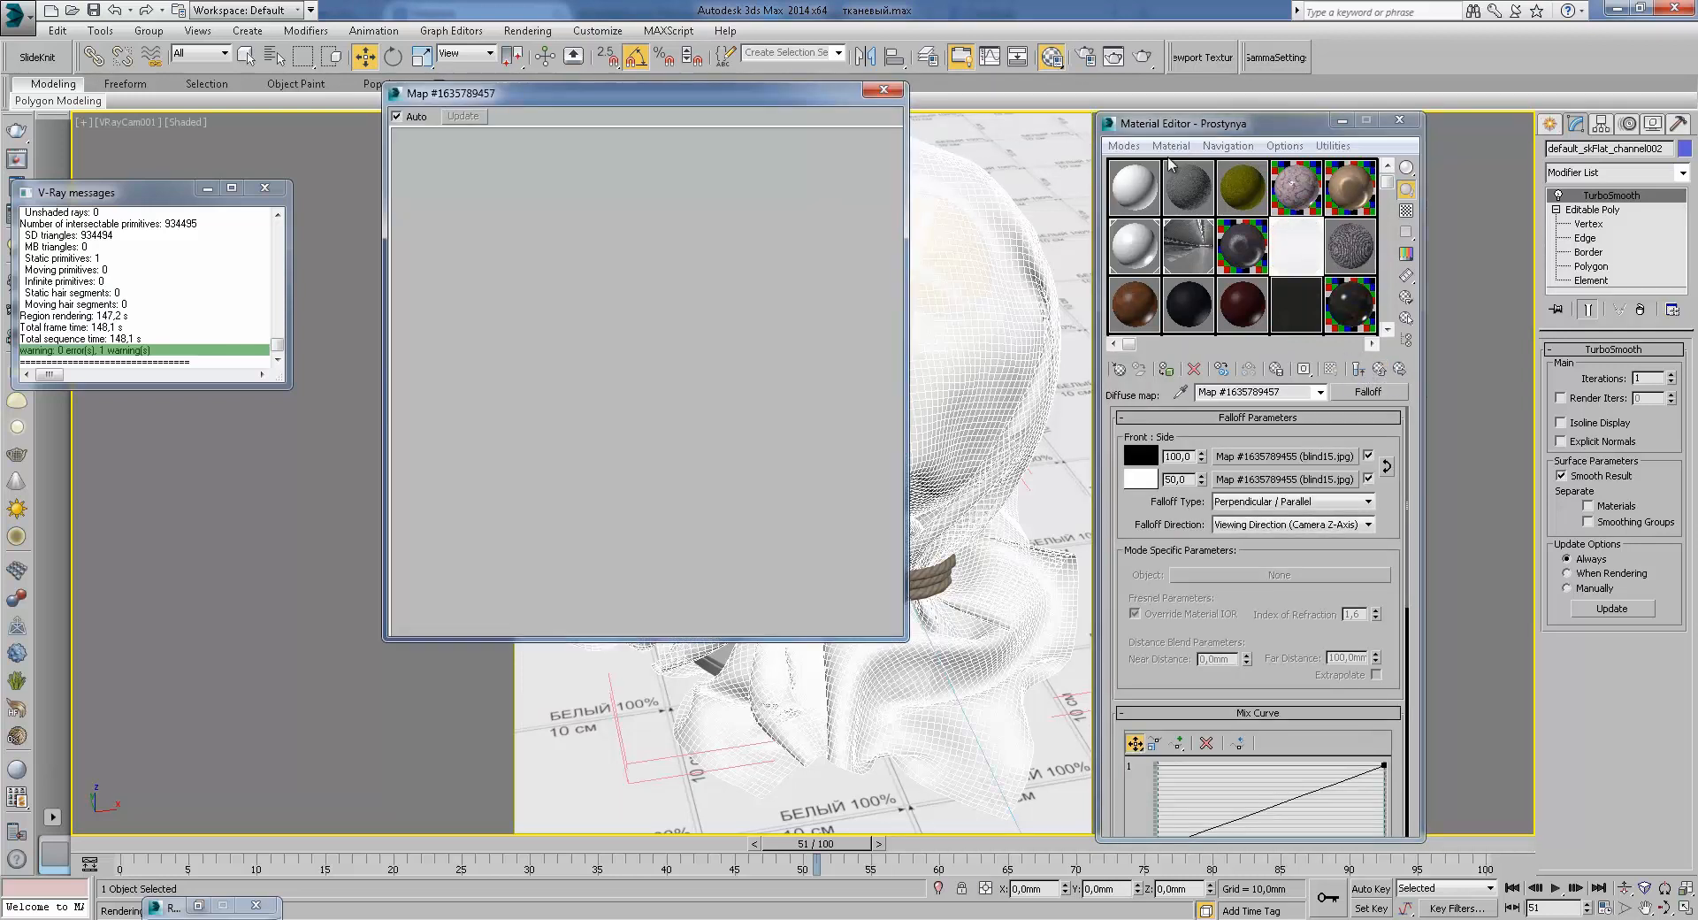
pyautogui.click(881, 90)
pyautogui.click(1381, 370)
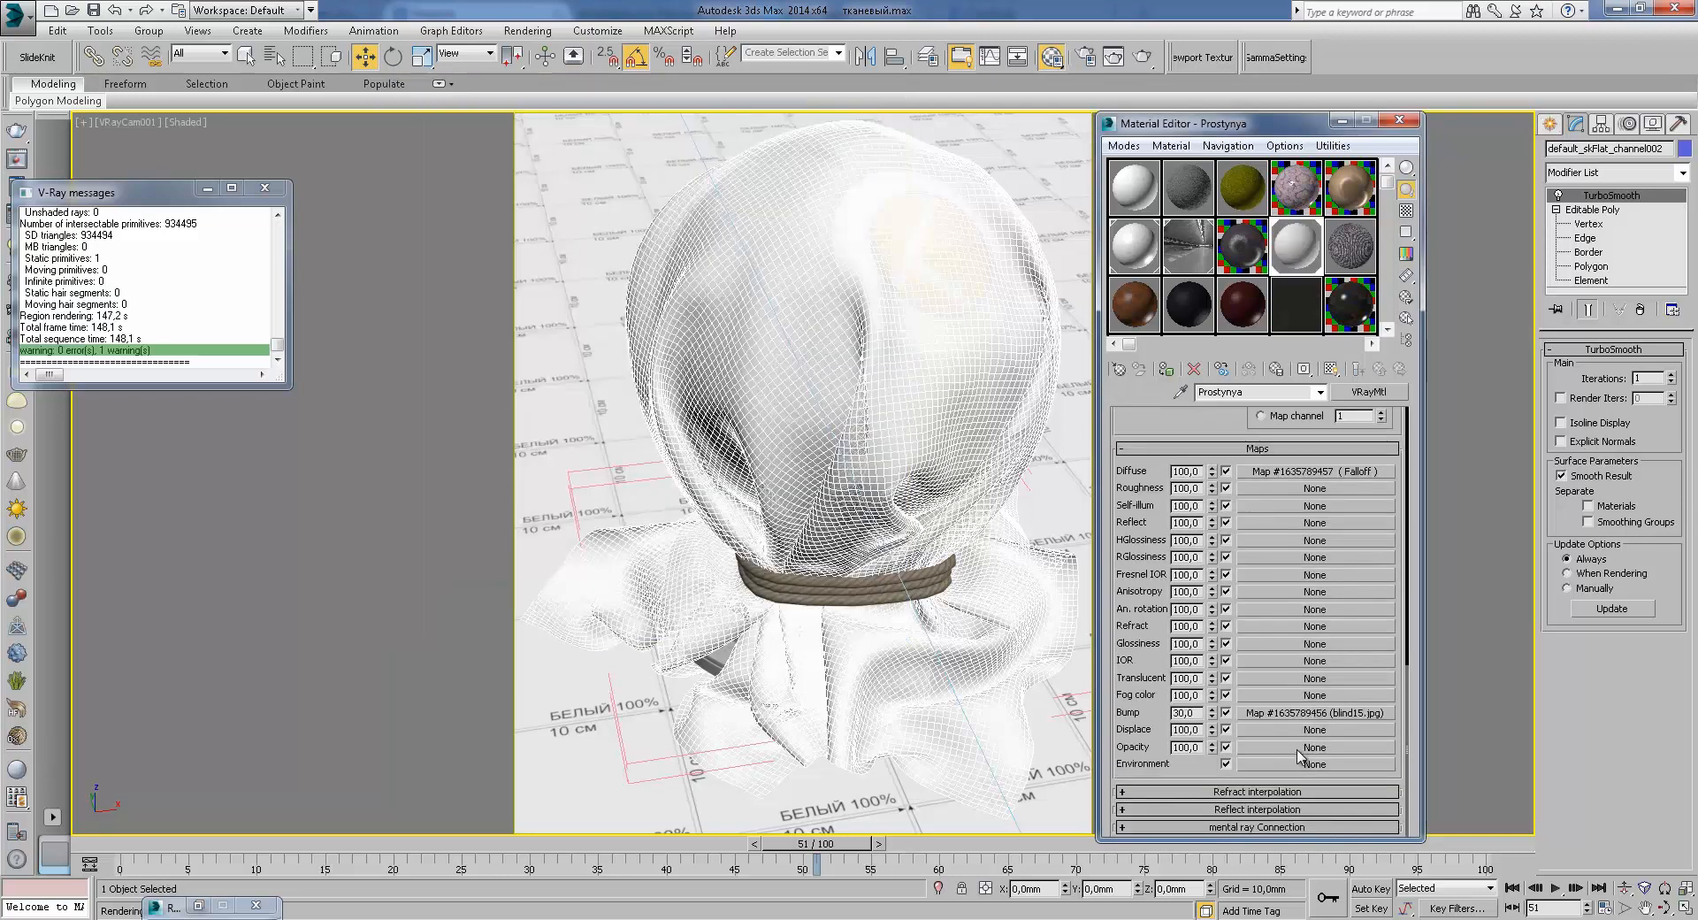
# Step: Open the bump bitmap of Prostynya, view its image and return to the material
pyautogui.click(1307, 734)
pyautogui.click(1353, 674)
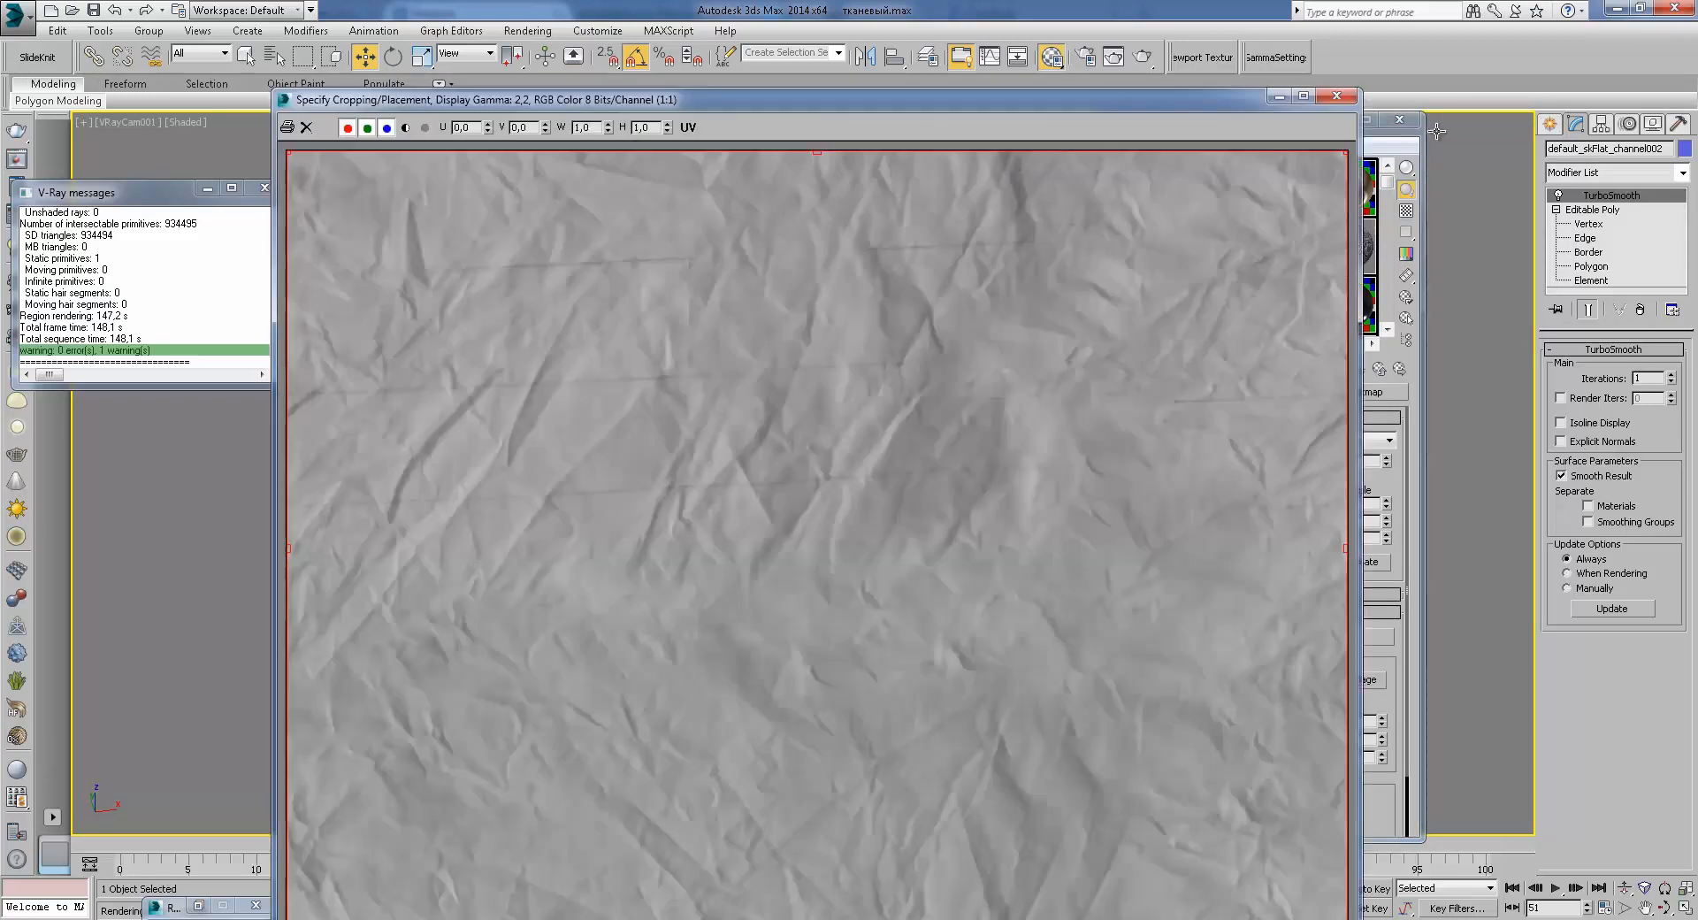
pyautogui.click(1336, 97)
pyautogui.click(1381, 370)
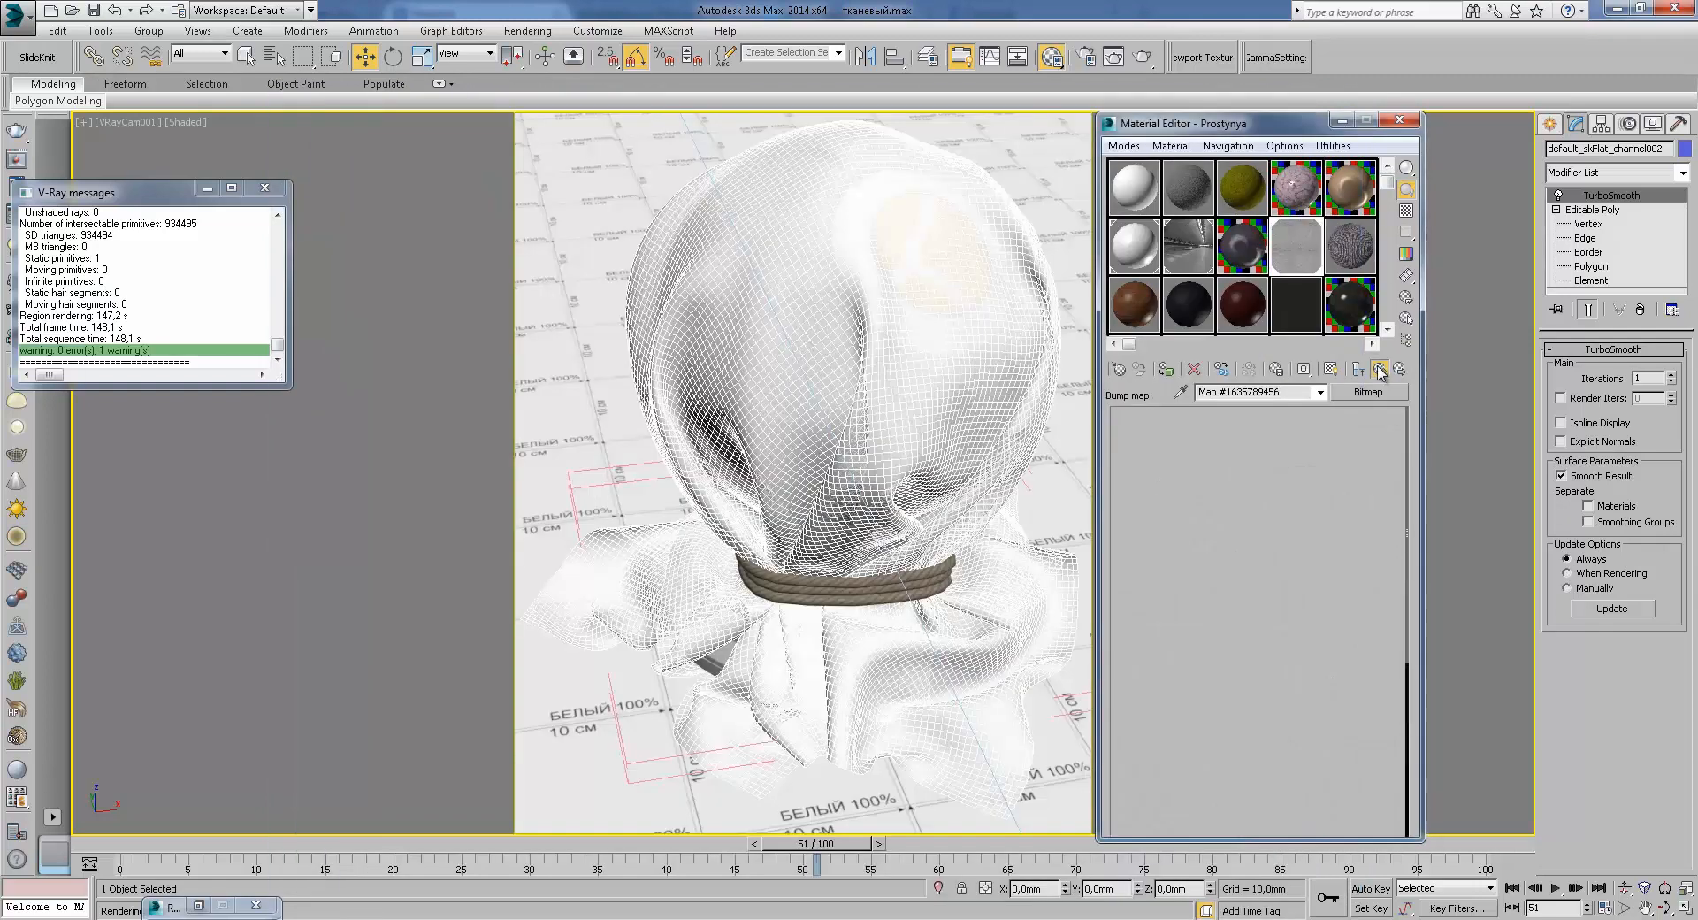
# Step: Start a test render of the cloth with Prostynya and examine the first rendered buckets around the front fold up close
pyautogui.click(1144, 55)
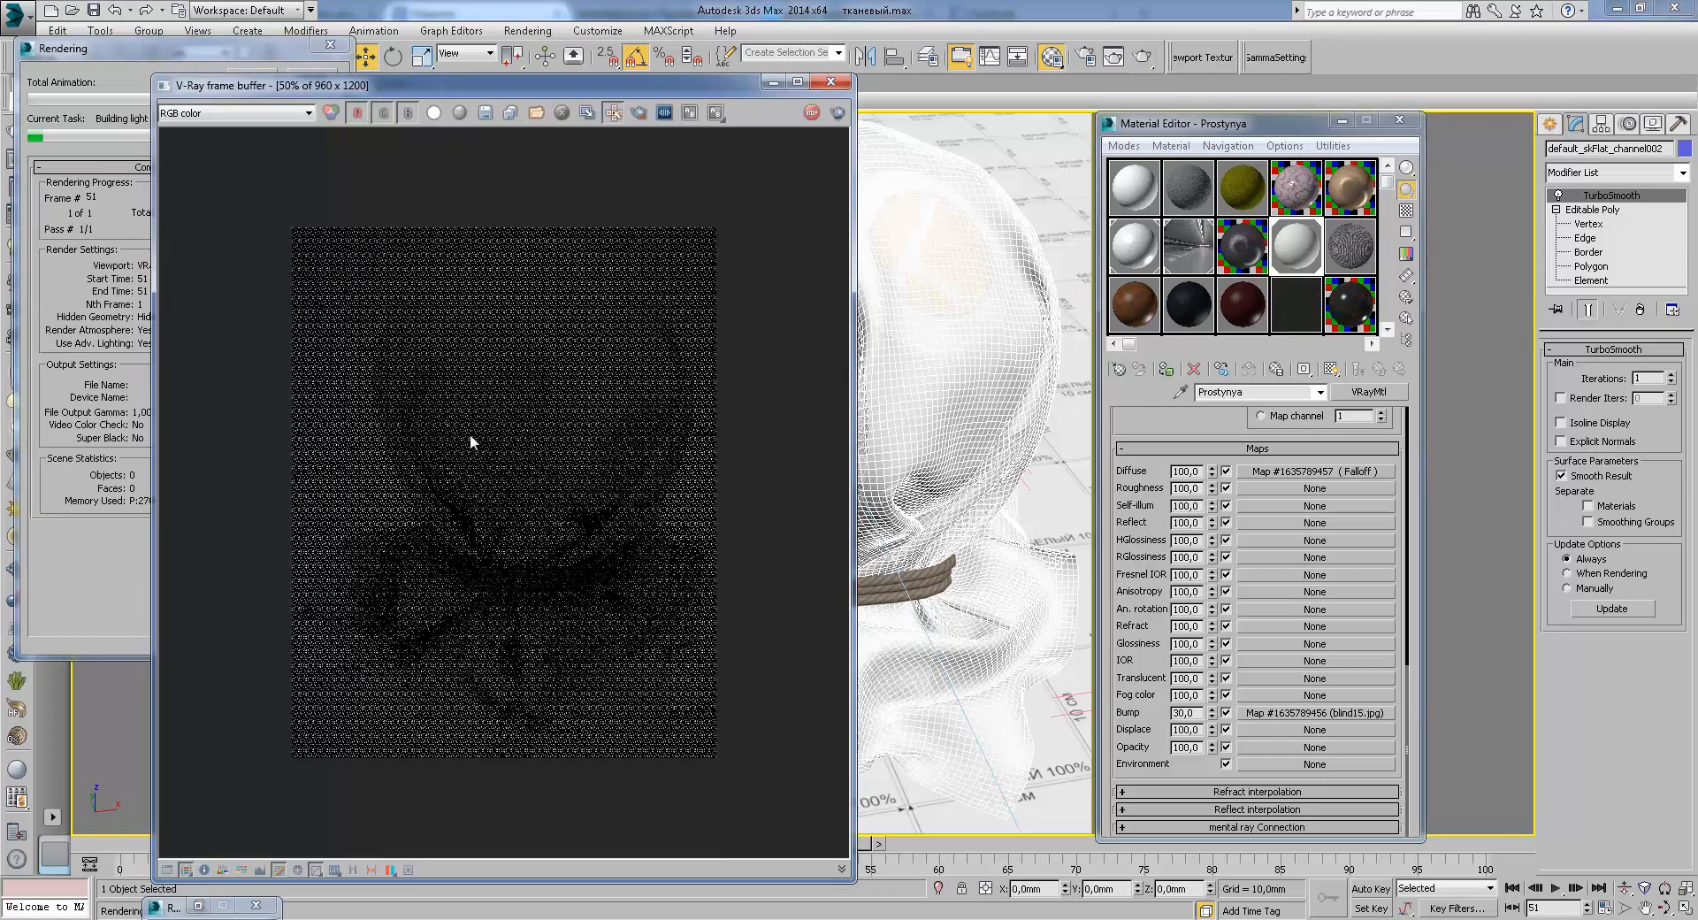
pyautogui.doubleClick(466, 352)
pyautogui.moveTo(531, 85); pyautogui.dragTo(703, 18)
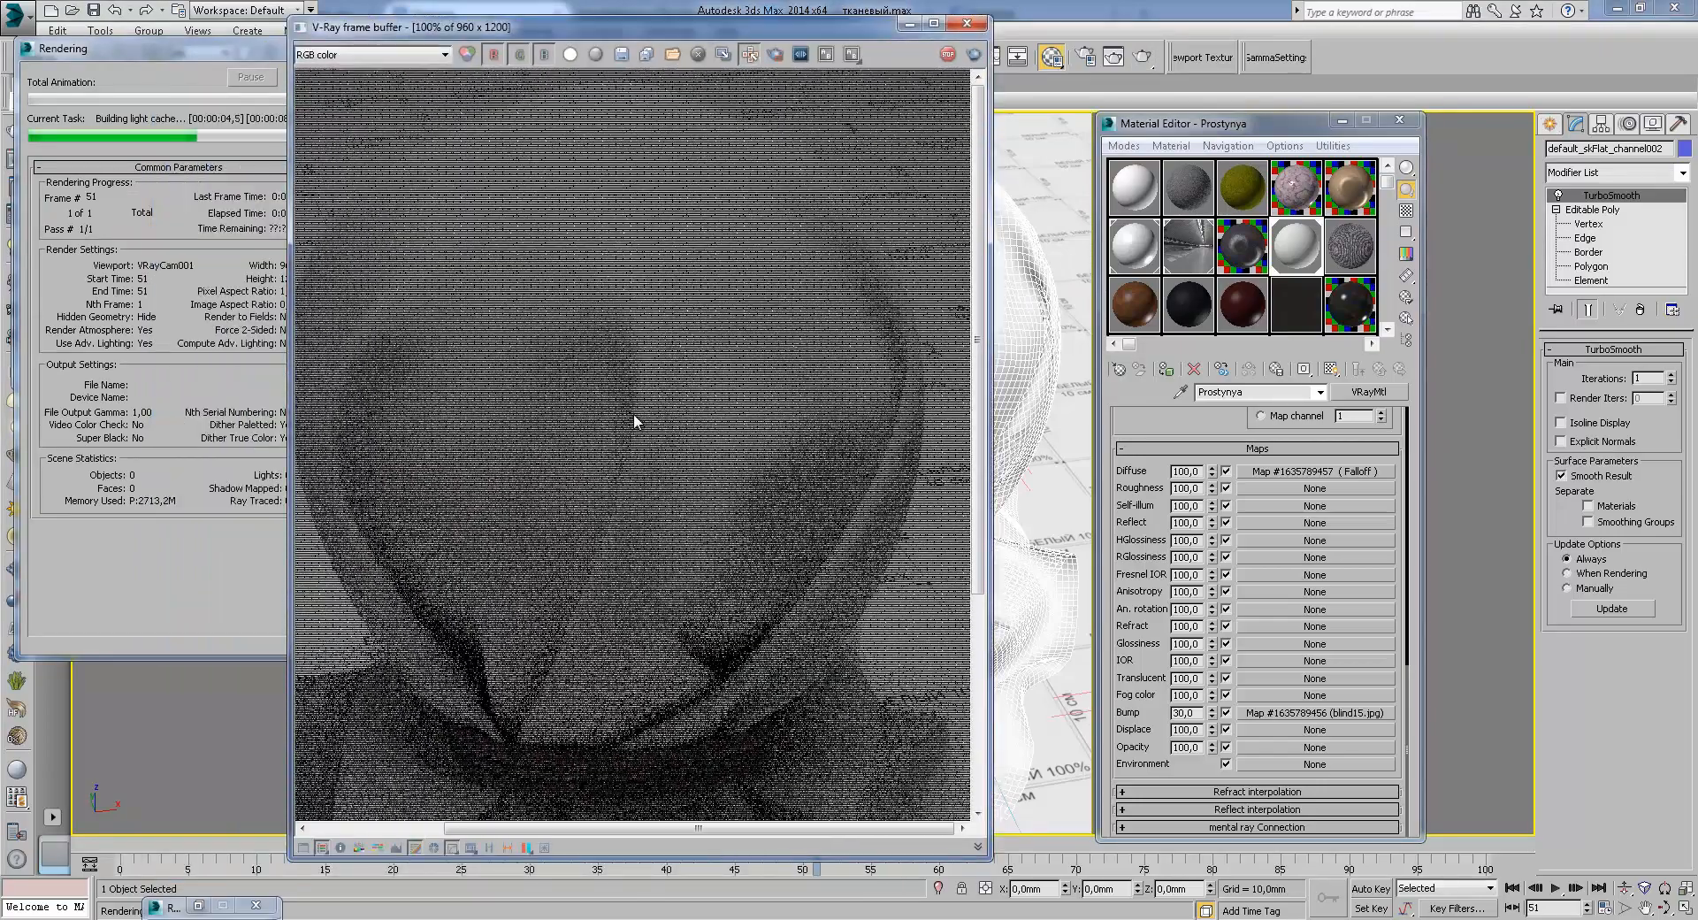
pyautogui.doubleClick(674, 454)
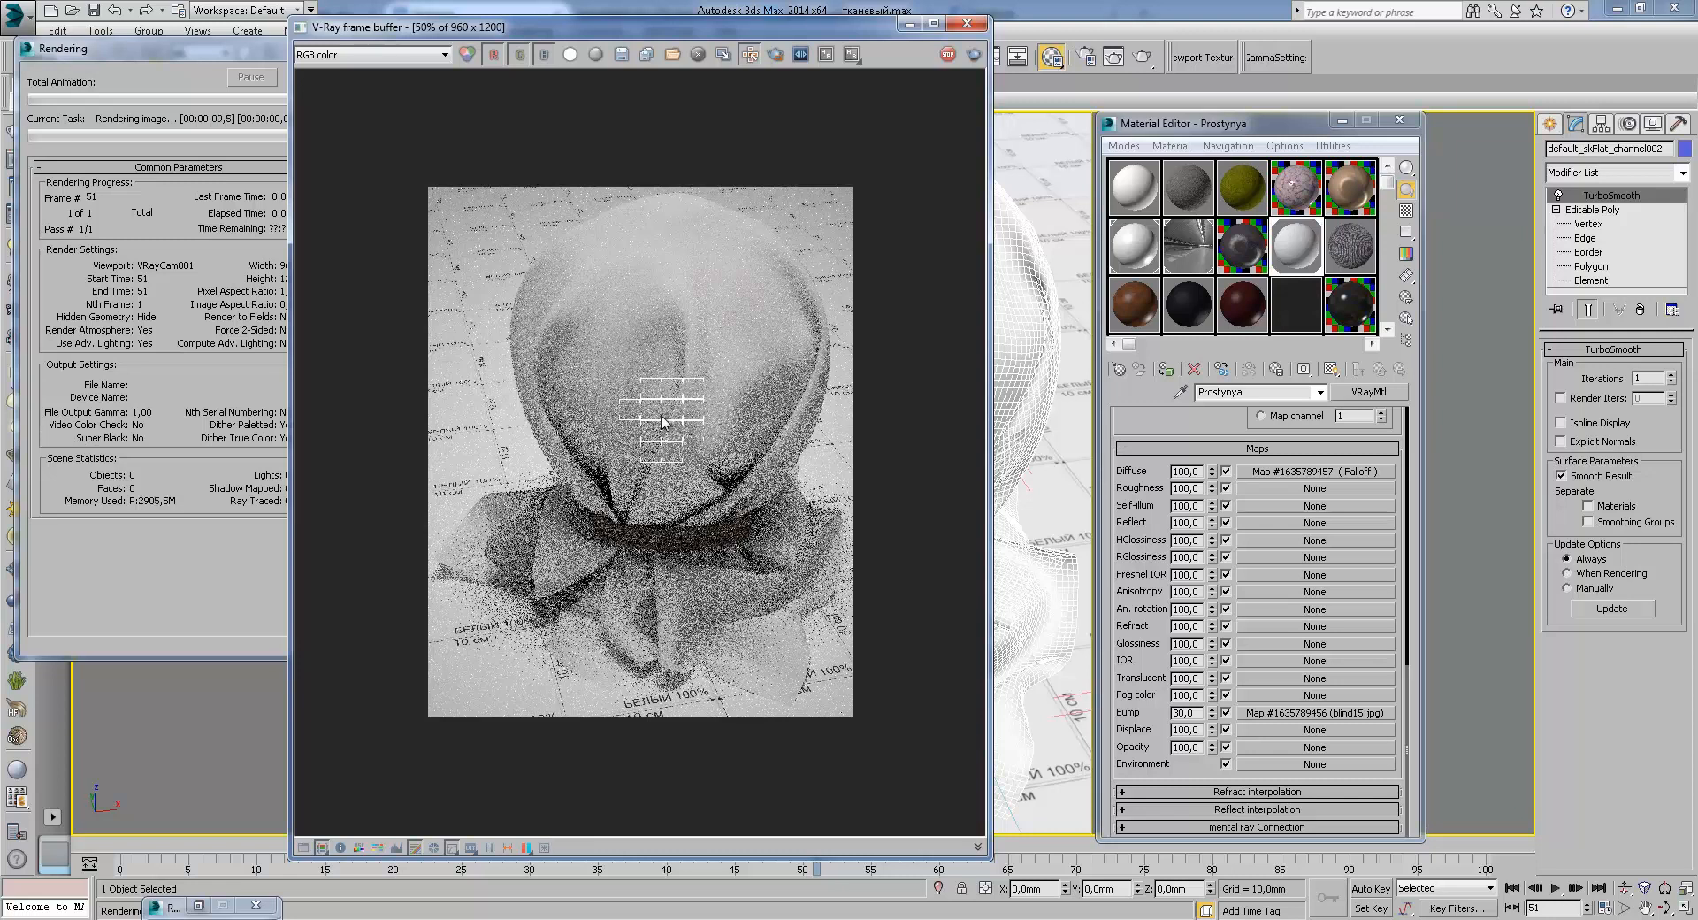
pyautogui.doubleClick(622, 394)
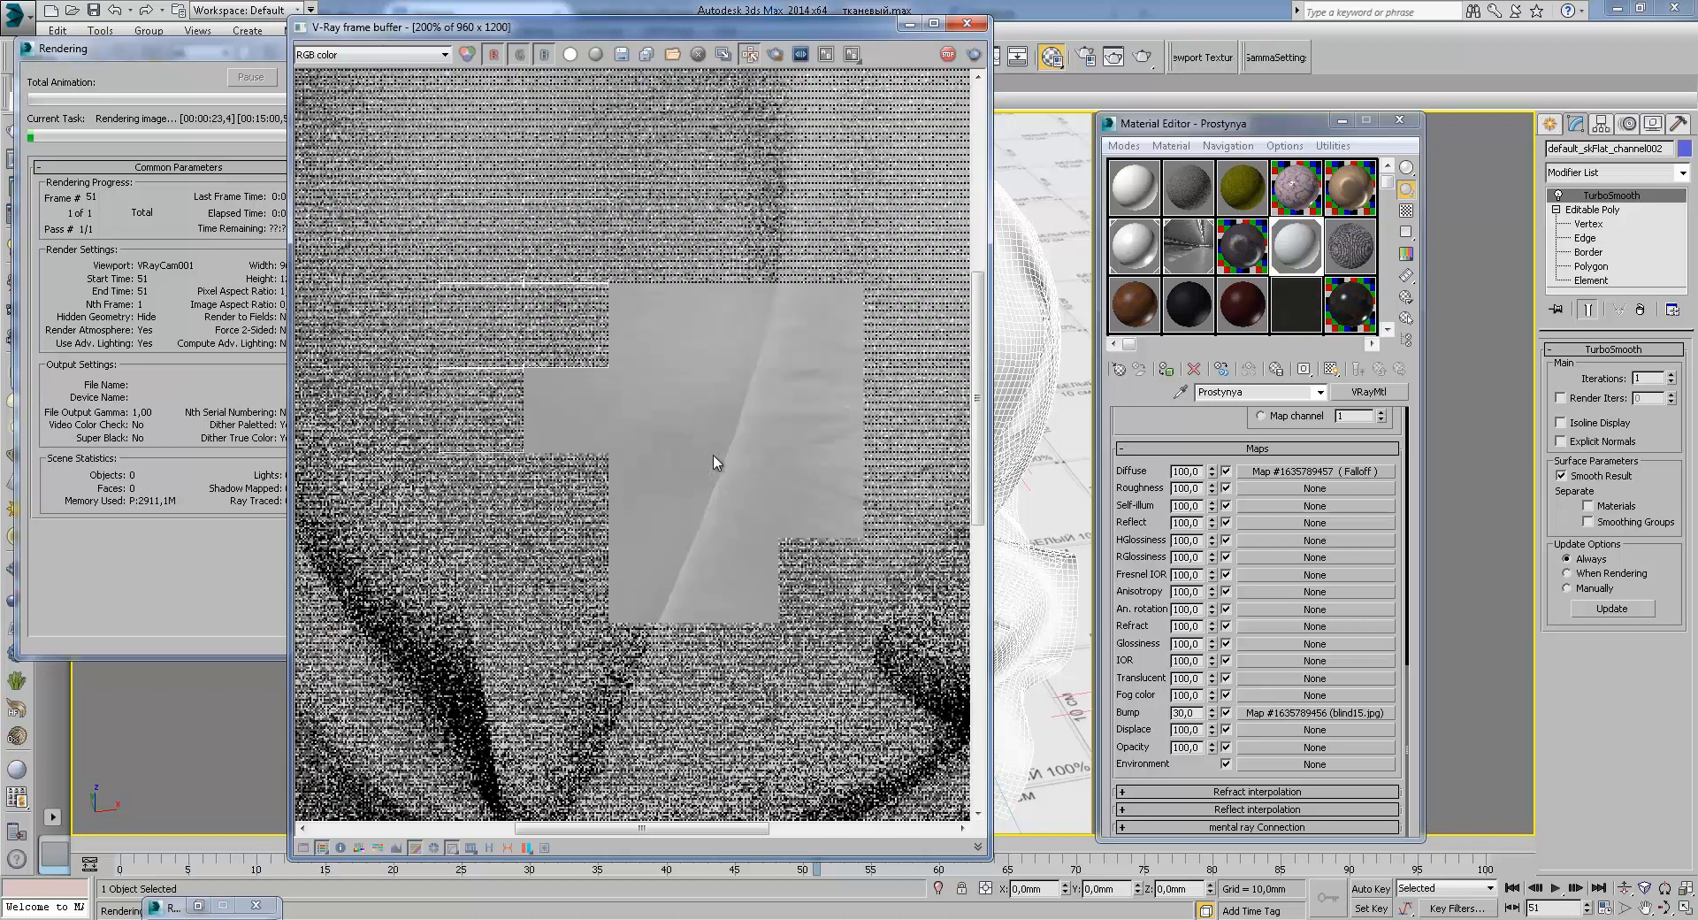
pyautogui.moveTo(713, 448); pyautogui.dragTo(784, 542, button='middle')
pyautogui.scroll(1, 773, 504)
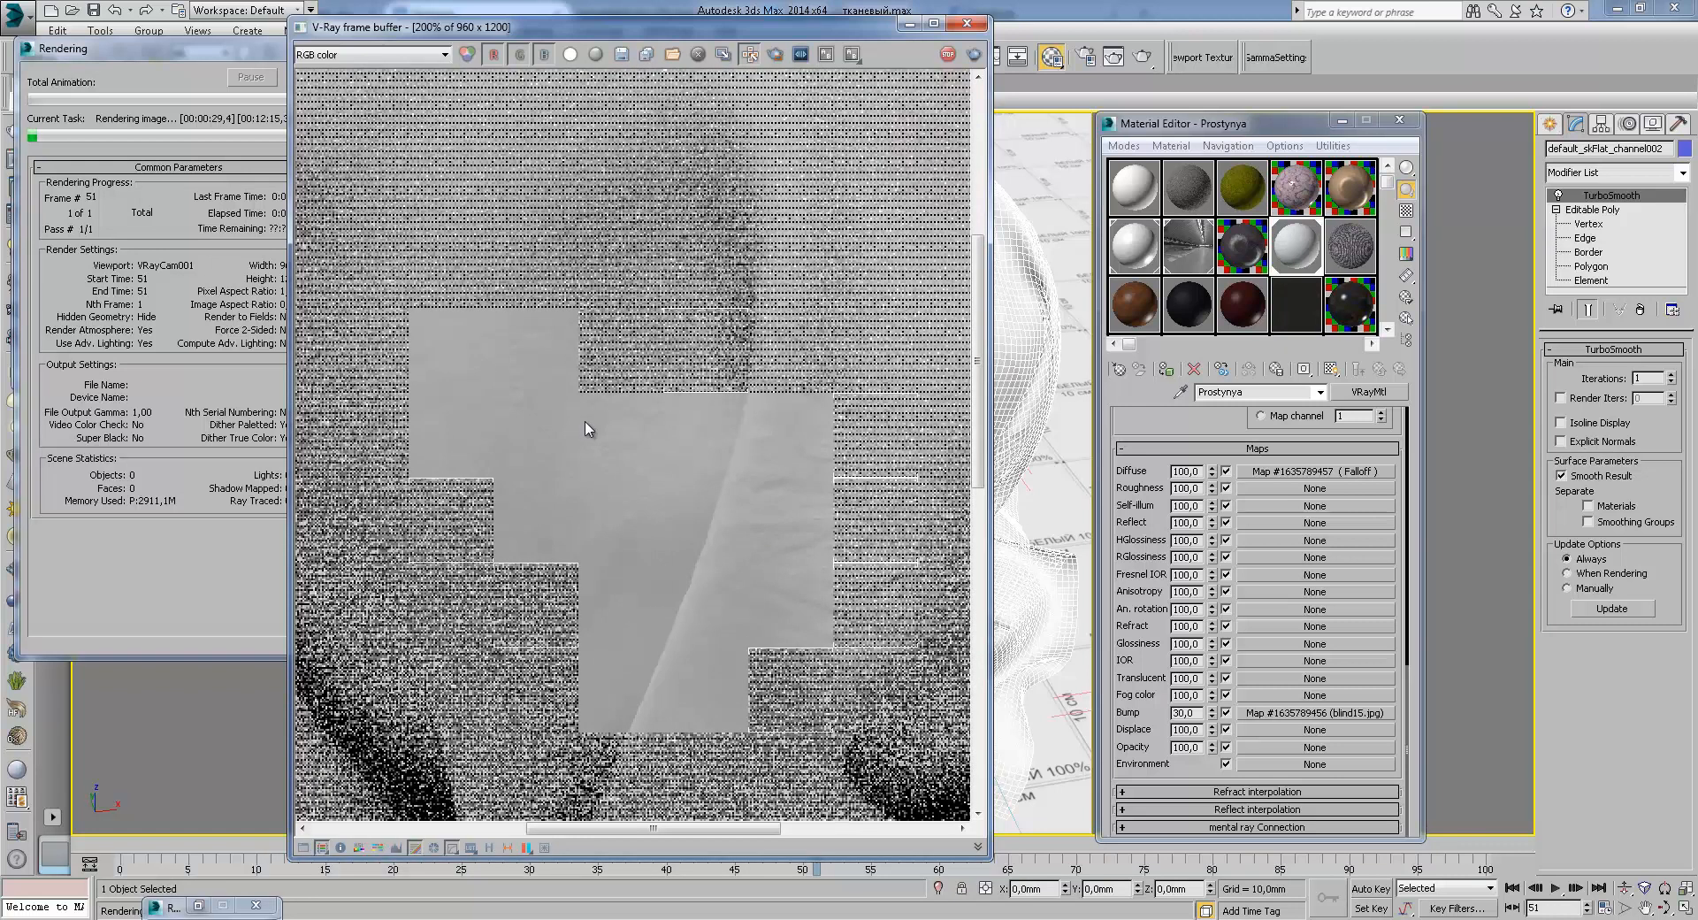
pyautogui.moveTo(530, 375); pyautogui.dragTo(595, 451, button='middle')
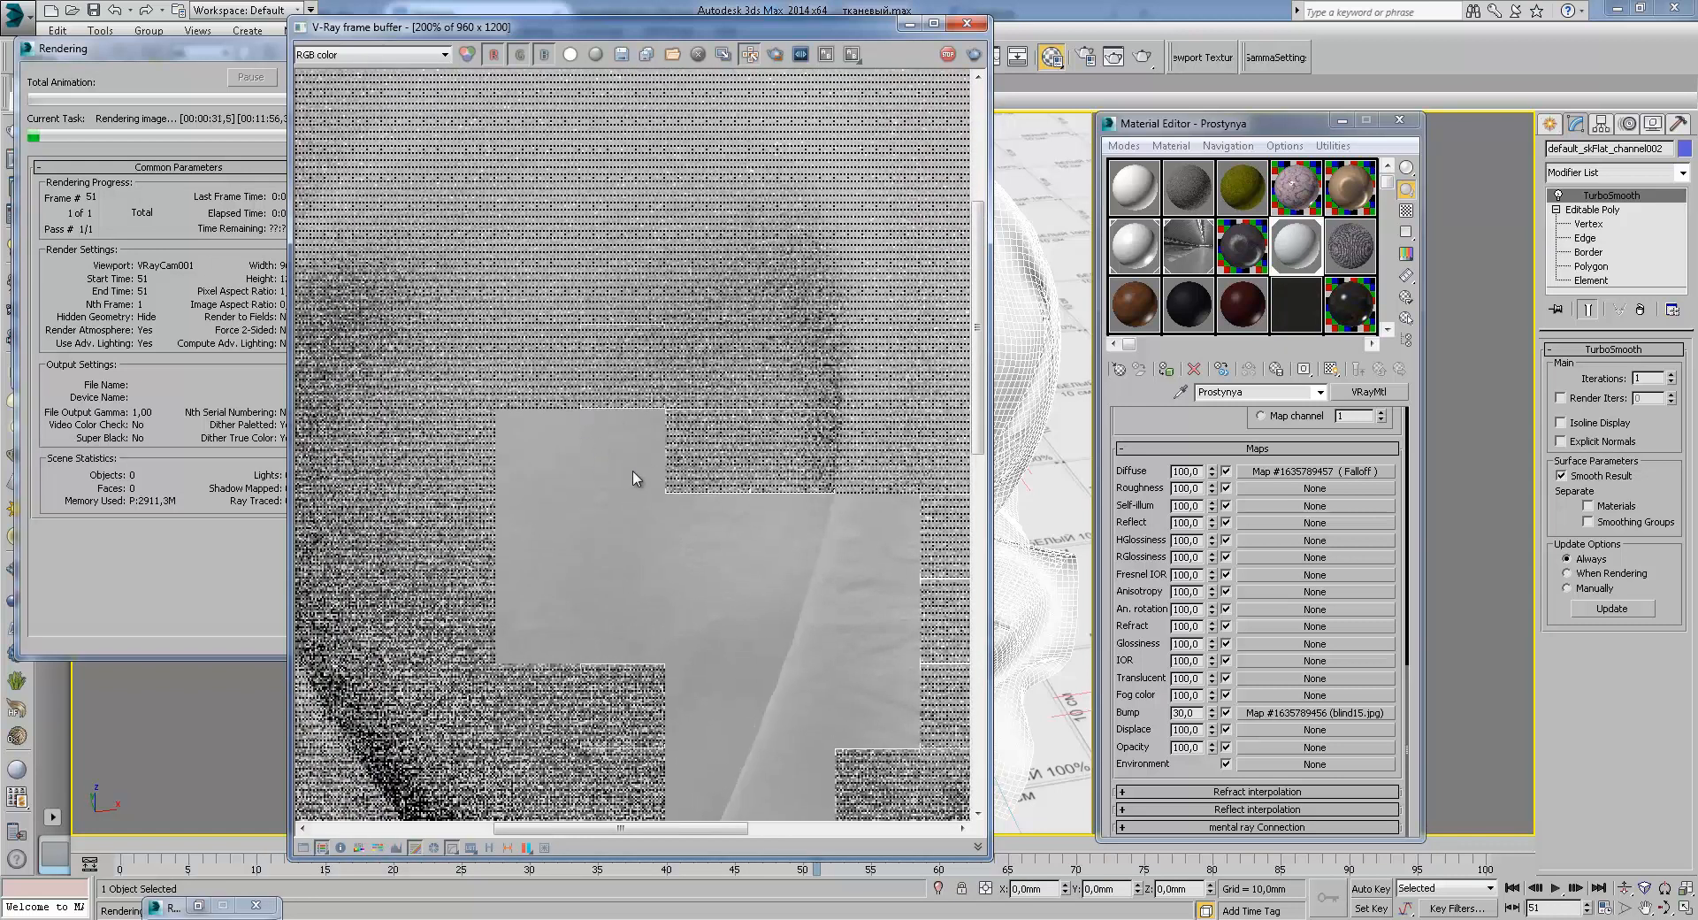
pyautogui.moveTo(777, 519); pyautogui.dragTo(757, 458, button='middle')
# Step: Cancel the Prostynya test render and minimize the V-Ray frame buffer
pyautogui.click(188, 75)
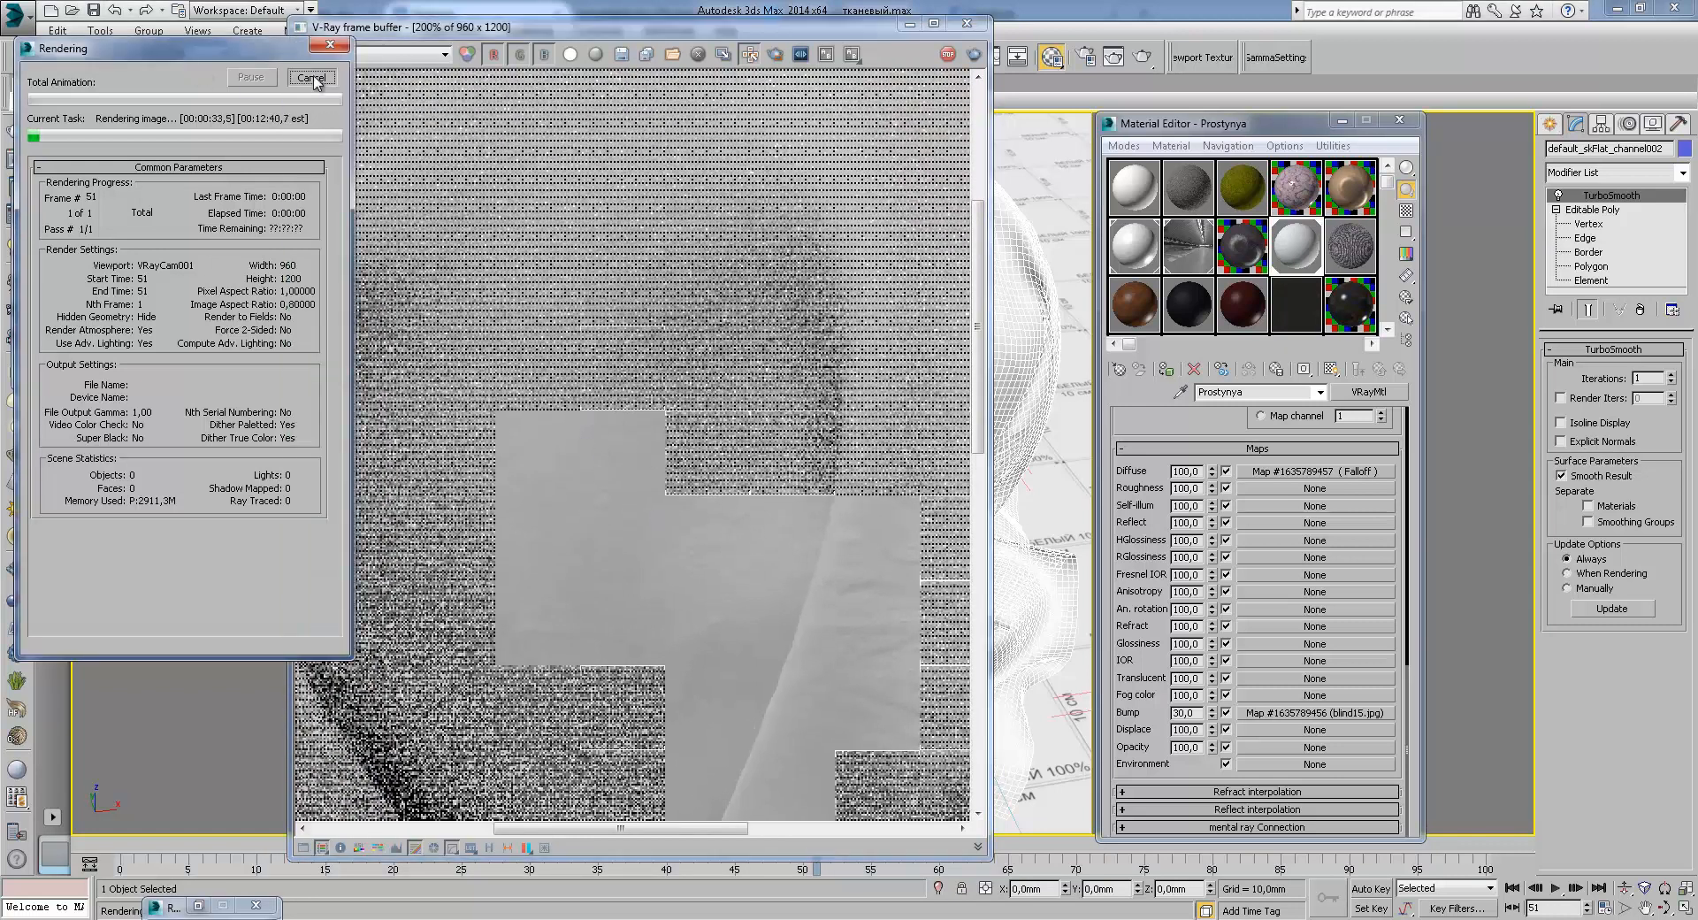
pyautogui.click(315, 77)
pyautogui.click(908, 25)
# Step: Replace the bump bitmap of Prostynya with a Mix map that holds the blind15.jpg bitmap as Color #1
pyautogui.rightClick(1324, 705)
pyautogui.rightClick(1292, 713)
pyautogui.click(1320, 802)
pyautogui.click(1304, 715)
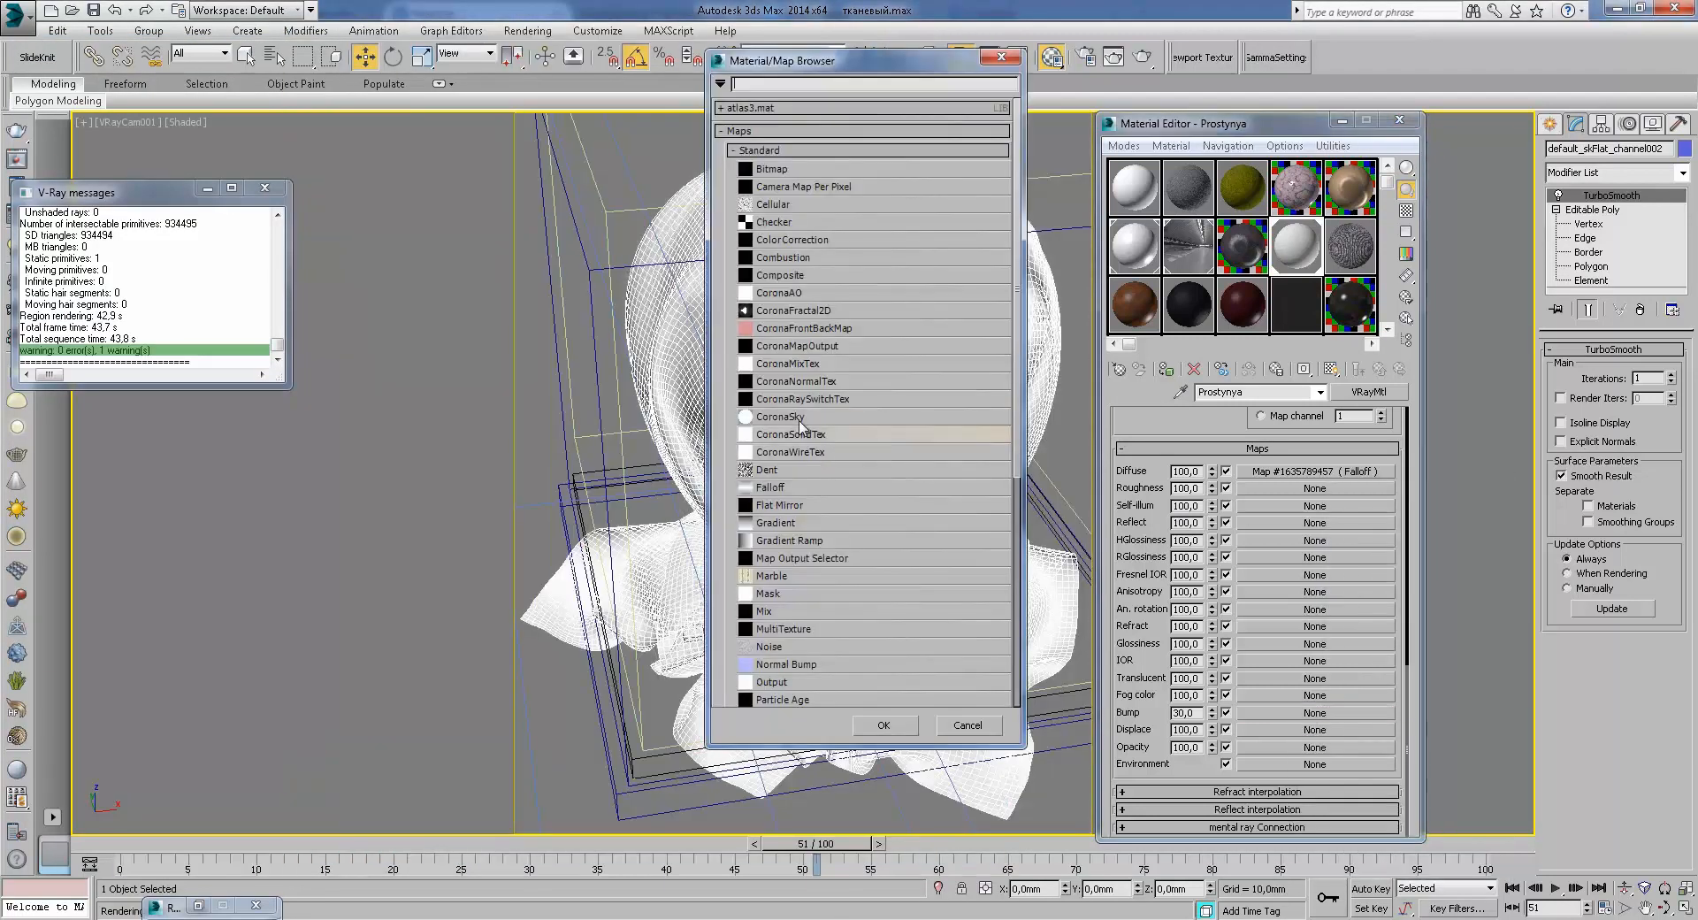
pyautogui.doubleClick(764, 610)
pyautogui.rightClick(1337, 455)
pyautogui.click(1374, 486)
# Step: Copy the bump Mix map of the Grey material into the Color #2 slot of Prostynya's bump Mix
pyautogui.click(1379, 374)
pyautogui.click(1244, 184)
pyautogui.click(1379, 372)
pyautogui.click(1189, 186)
pyautogui.scroll(-3, 1282, 619)
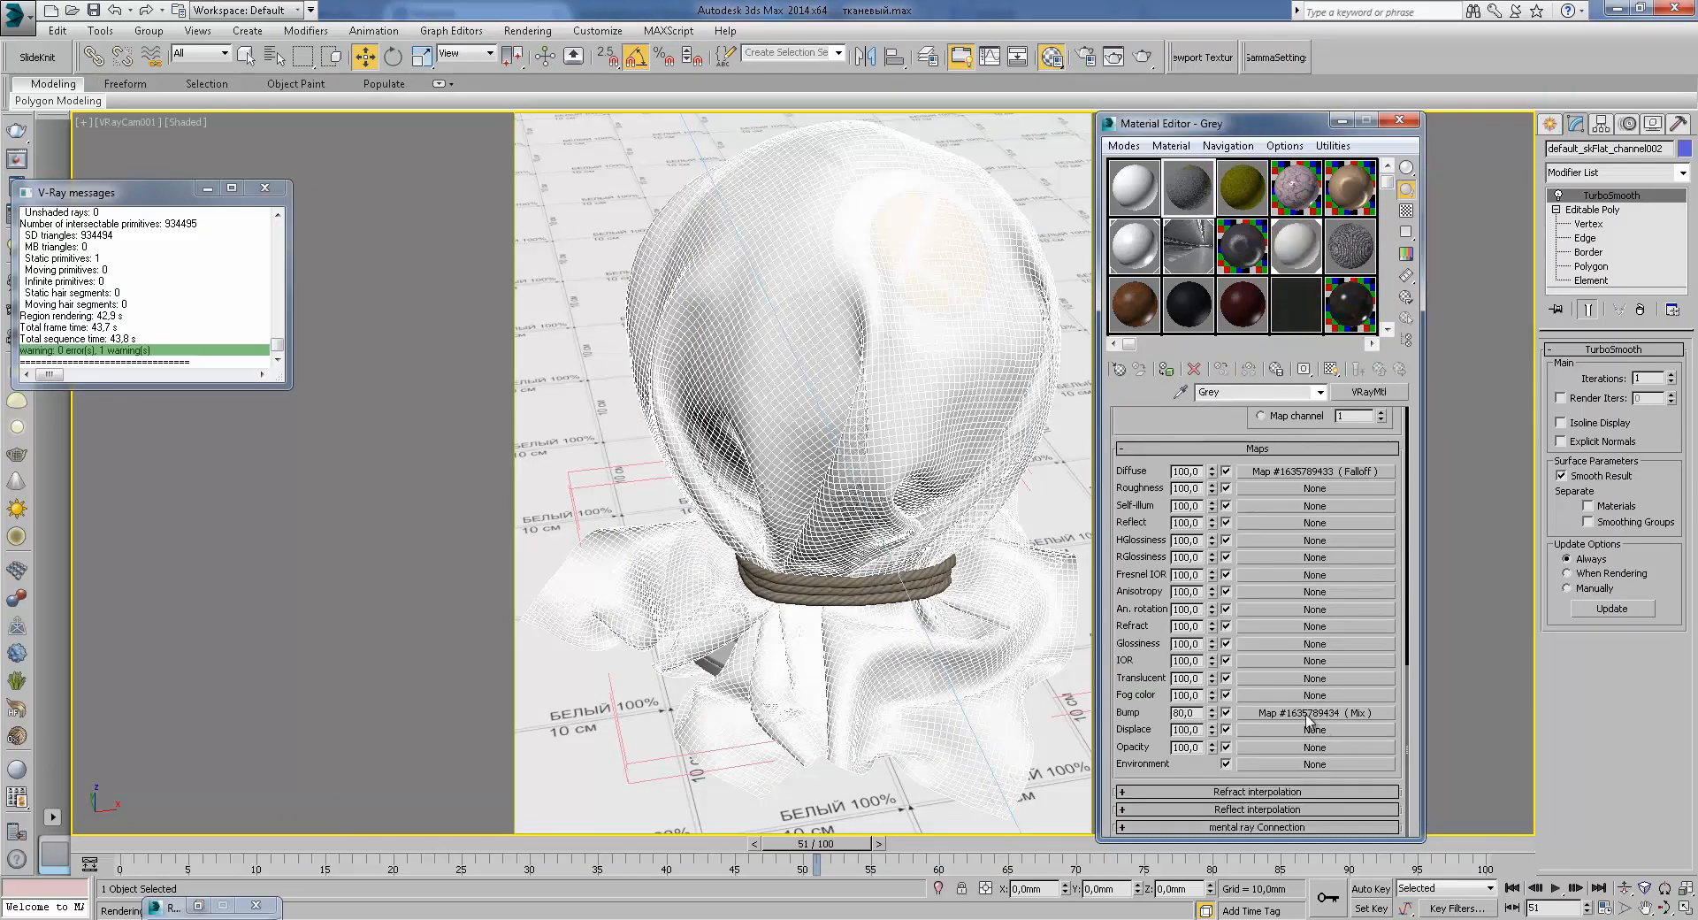
pyautogui.rightClick(1309, 712)
pyautogui.click(1309, 746)
pyautogui.click(1293, 247)
pyautogui.click(1283, 713)
pyautogui.rightClick(1317, 489)
pyautogui.click(1340, 509)
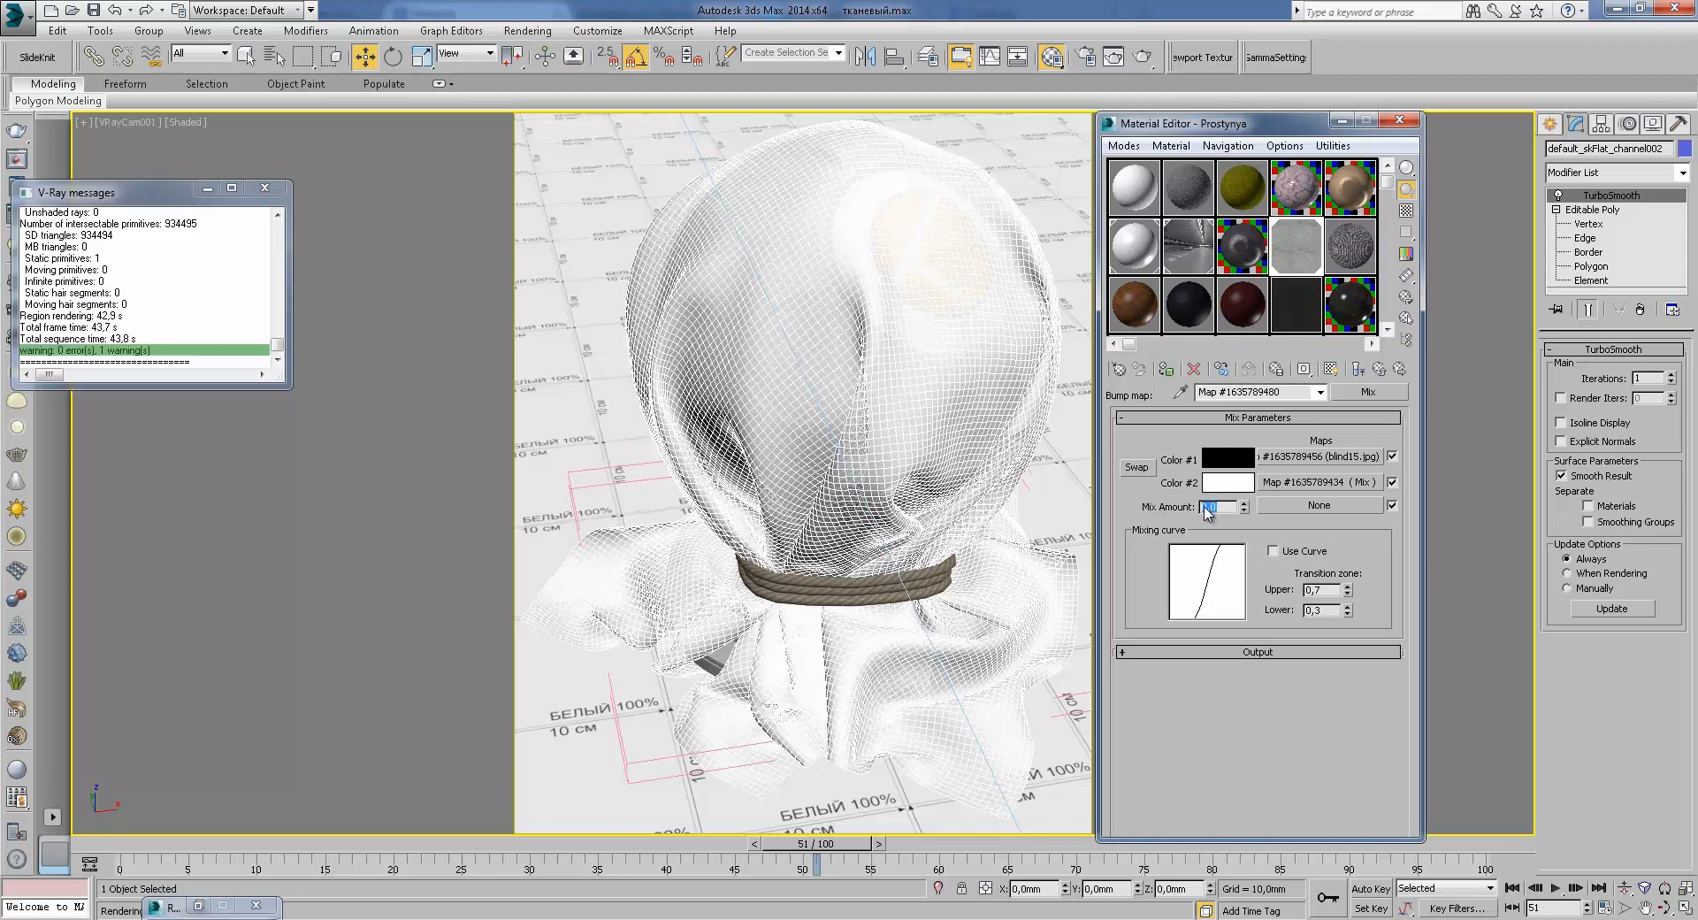
# Step: Try Mix Amounts of 50 and 20 for the bump Mix and preview the blended map enlarged
pyautogui.write('50')
pyautogui.press('Return')
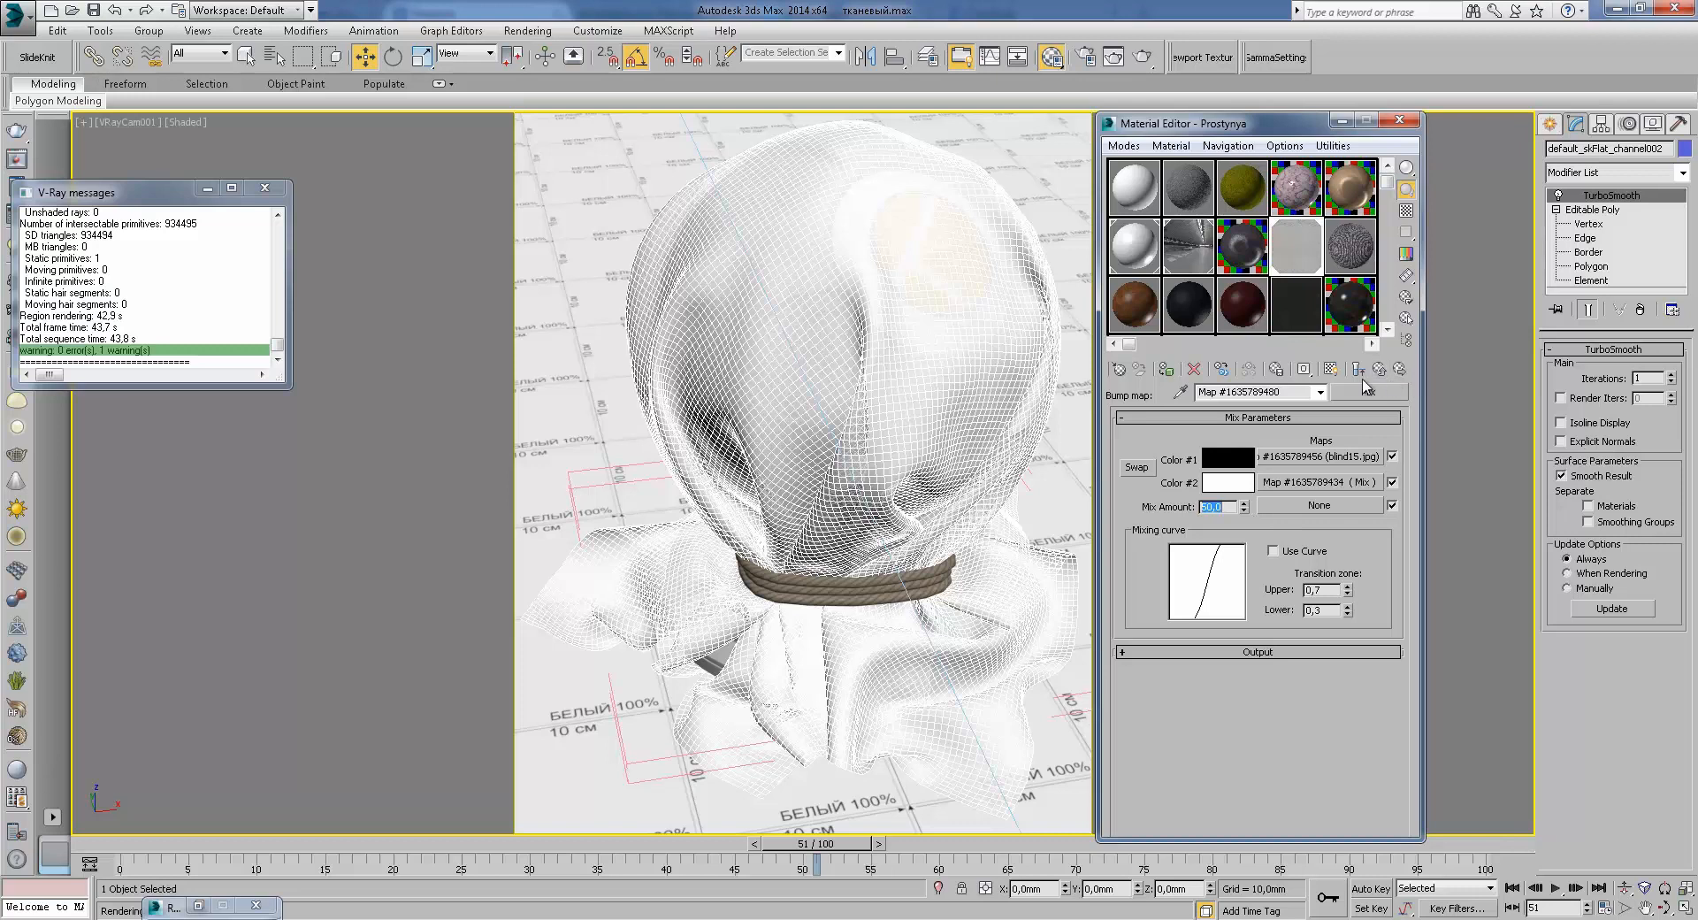
pyautogui.write('20')
pyautogui.press('Return')
pyautogui.doubleClick(1293, 237)
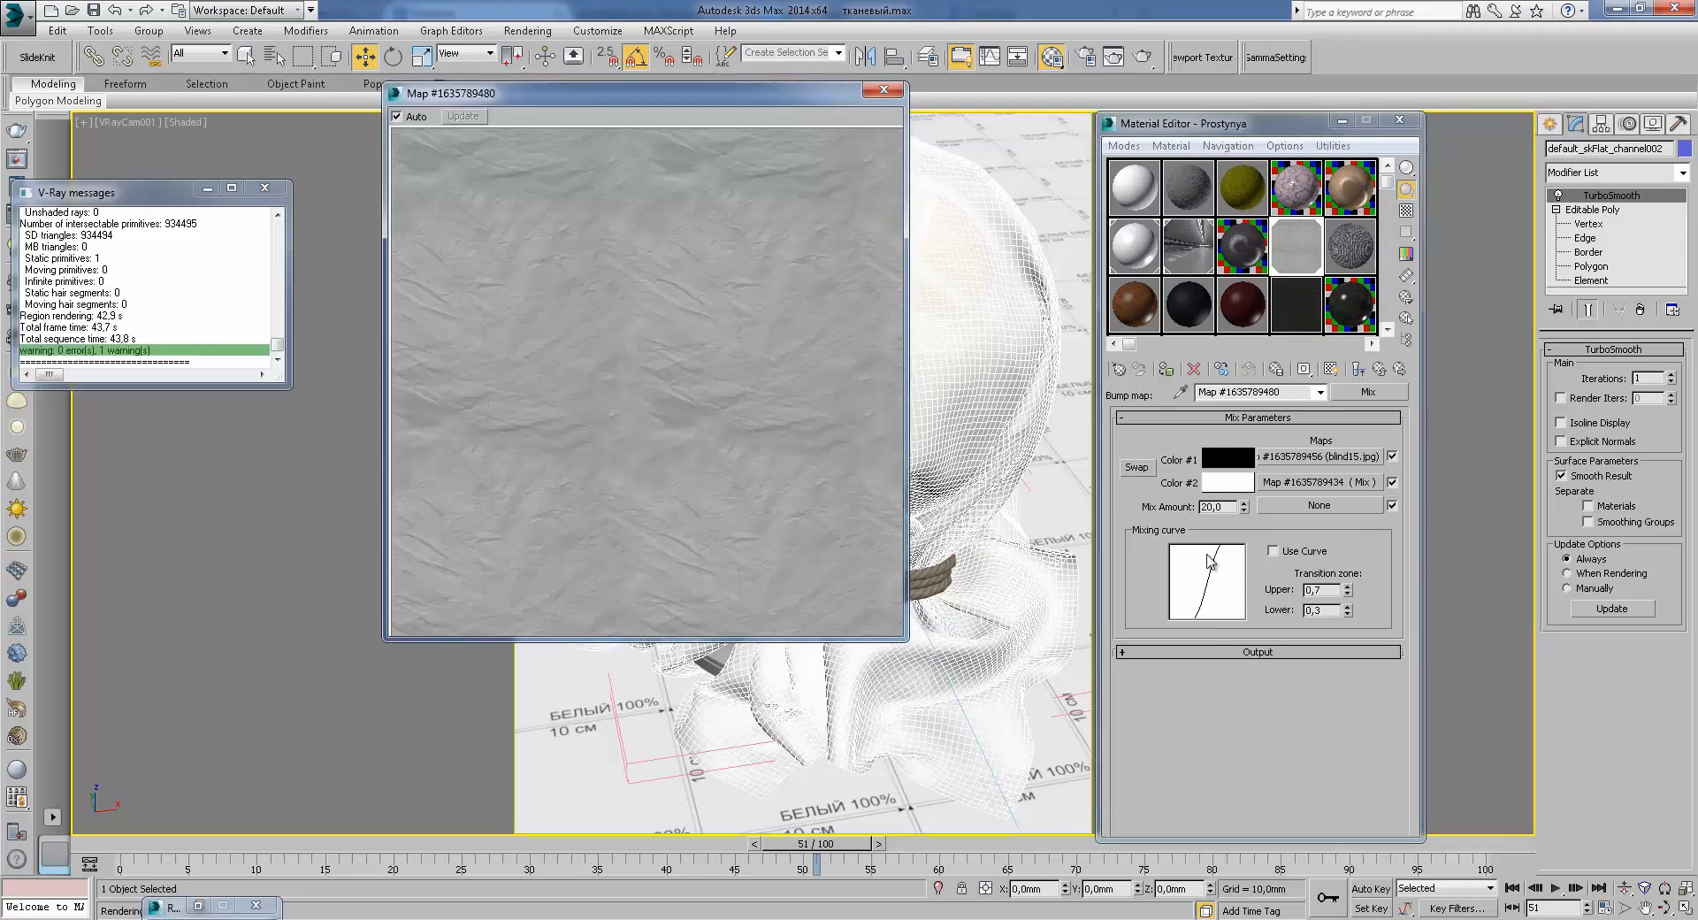
# Step: Set the bump Mix Amount to 35, return to the Prostynya material and close the enlarged preview
pyautogui.doubleClick(1221, 506)
pyautogui.write('35')
pyautogui.press('Return')
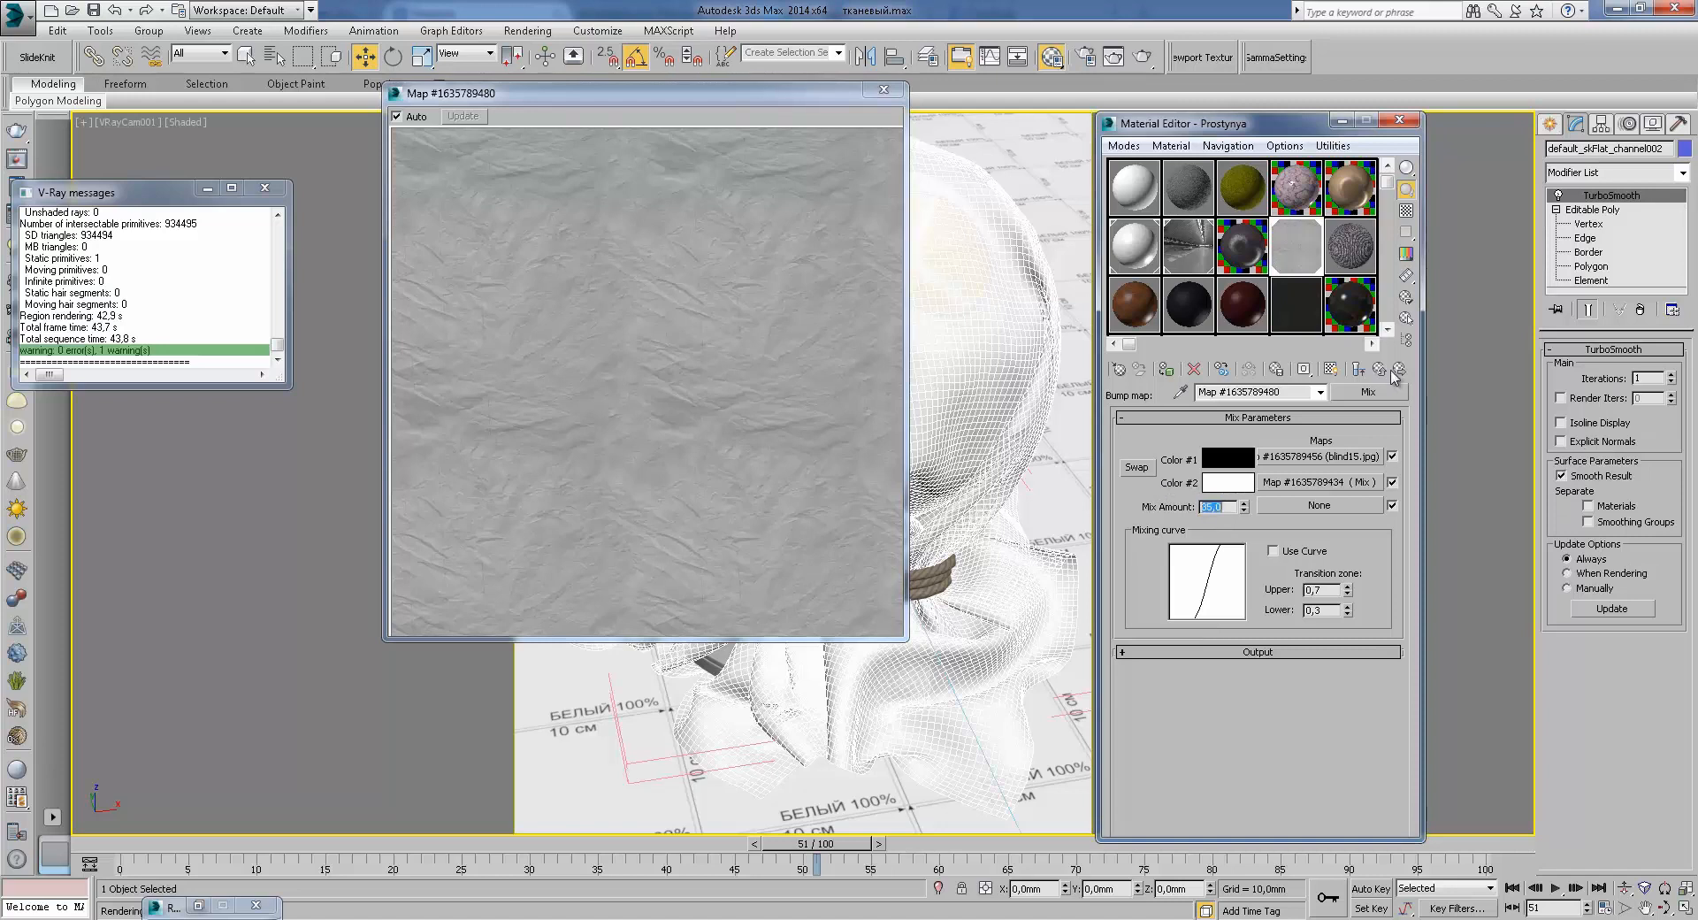
pyautogui.click(1380, 368)
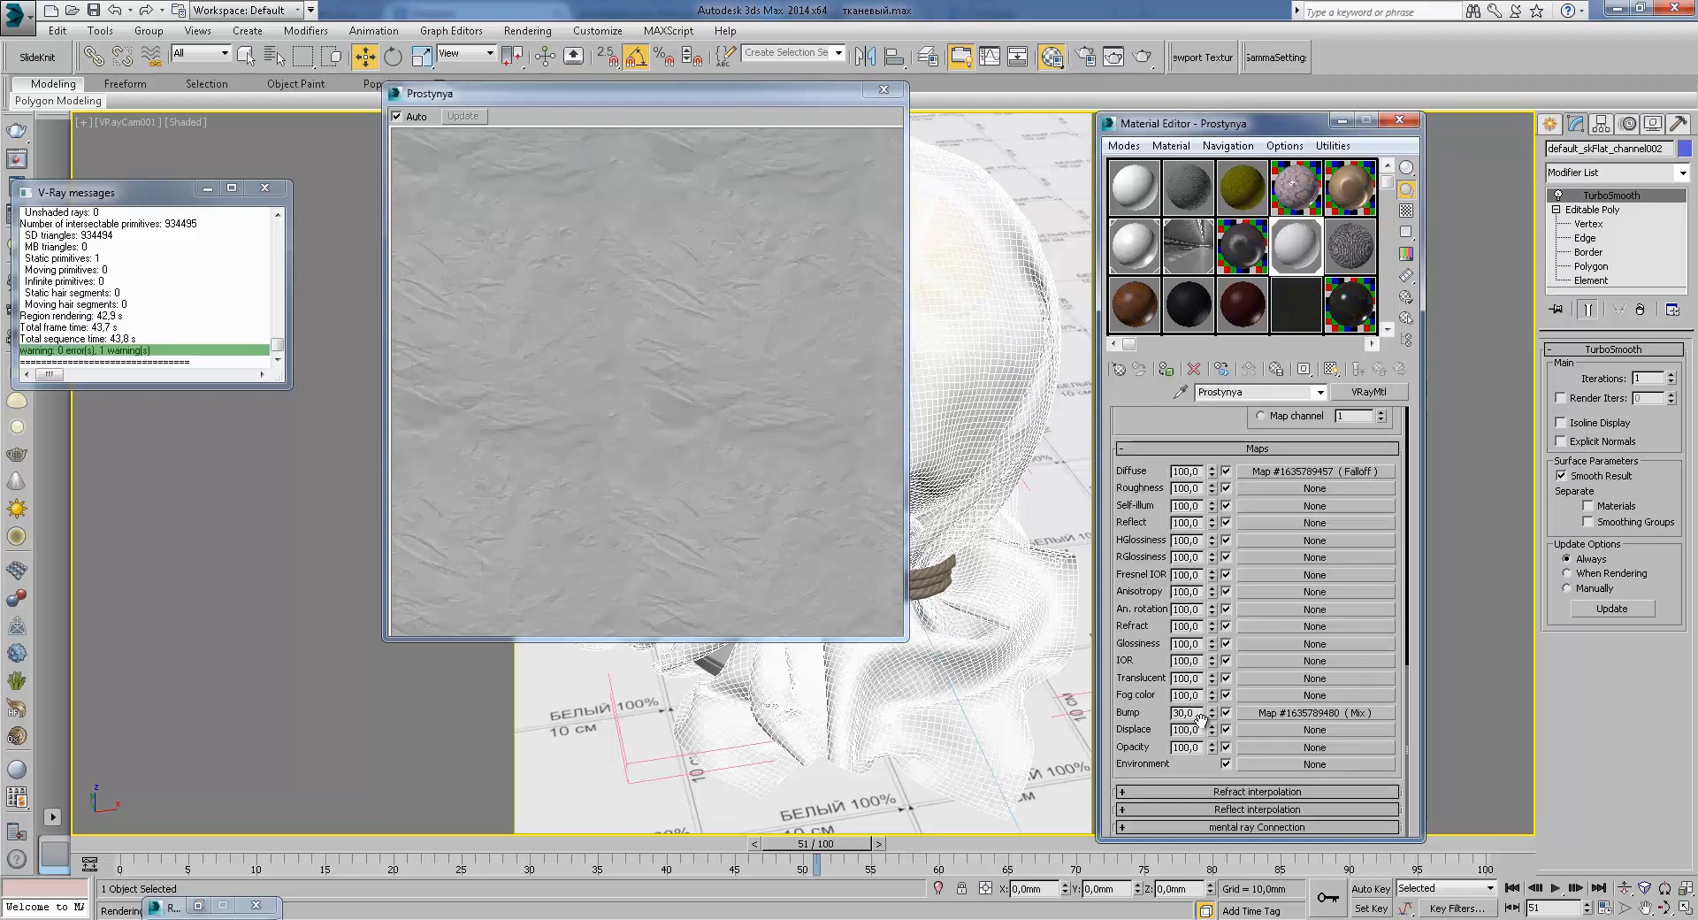
pyautogui.click(883, 90)
# Step: Set the Prostynya bump strength to 50 and start a new test render
pyautogui.moveTo(1181, 712); pyautogui.dragTo(1170, 712)
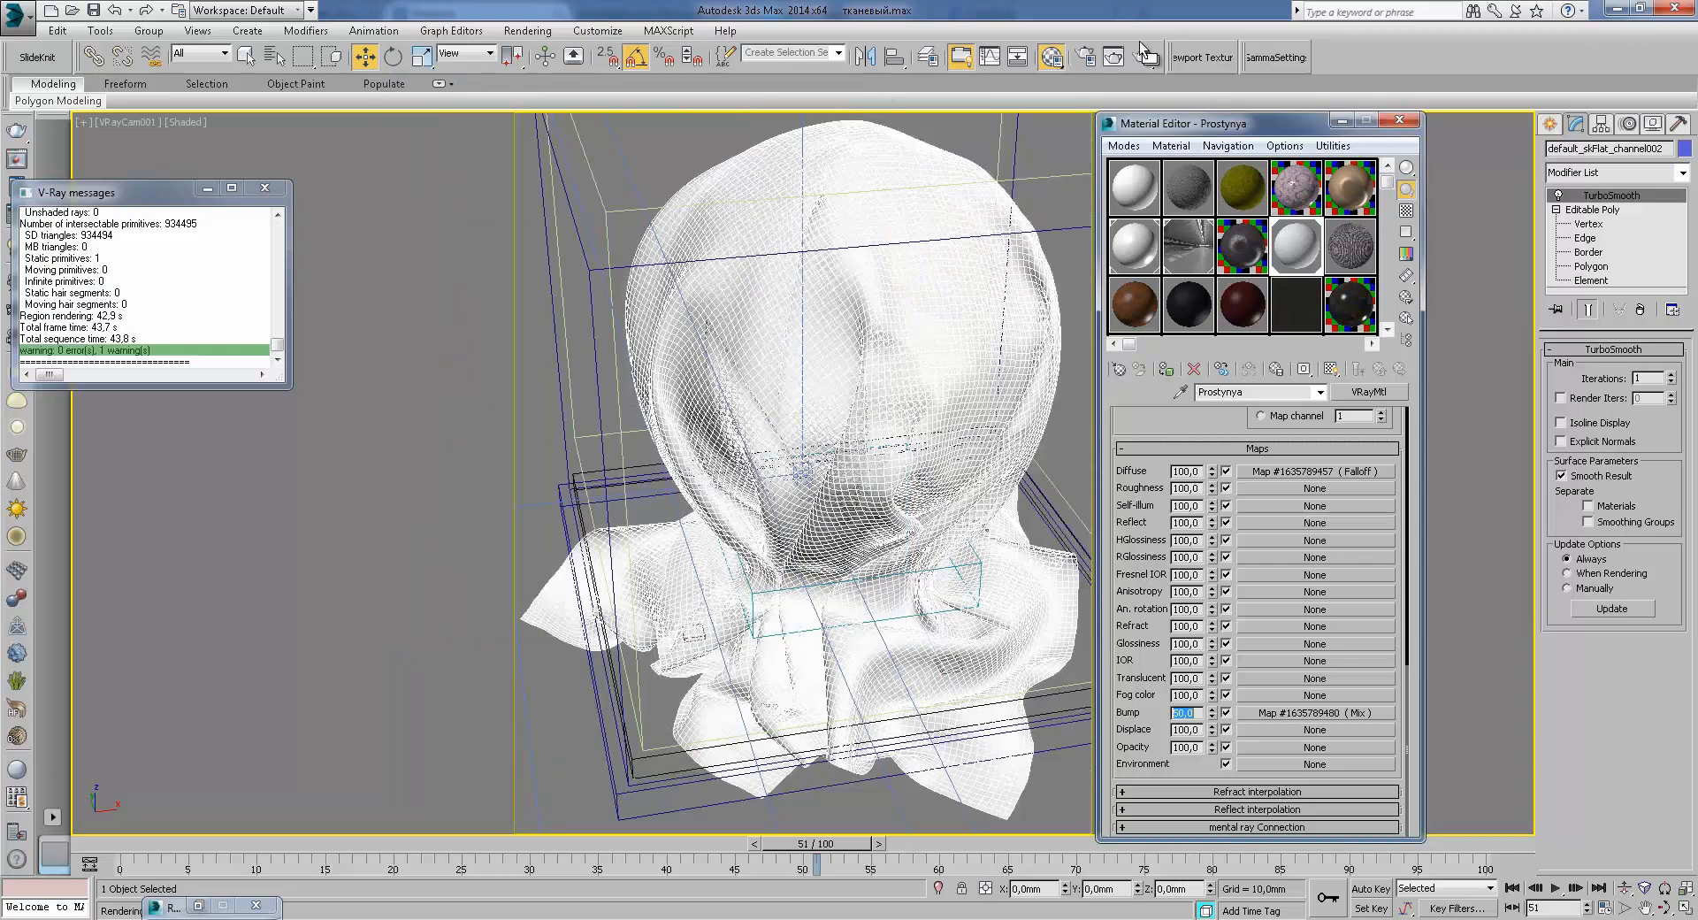
pyautogui.write('50')
pyautogui.click(1141, 57)
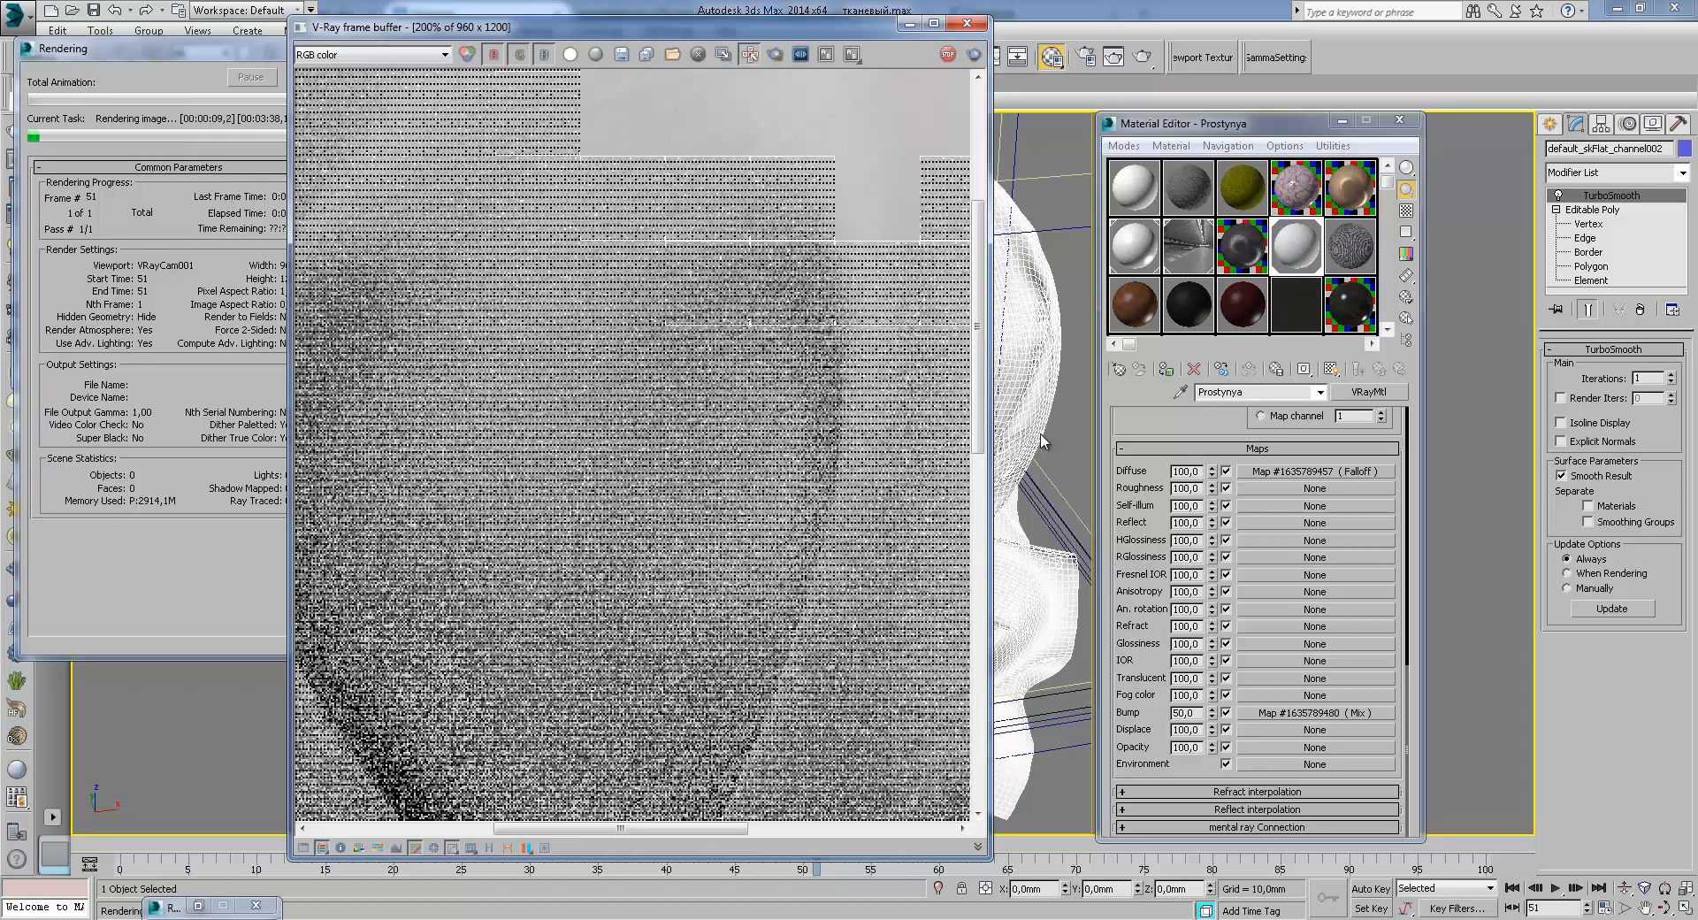
# Step: Display the VRayRawLighting channel and examine the bump relief on the crown of the cloth
pyautogui.moveTo(957, 193); pyautogui.dragTo(832, 530, button='middle')
pyautogui.click(370, 55)
pyautogui.click(354, 115)
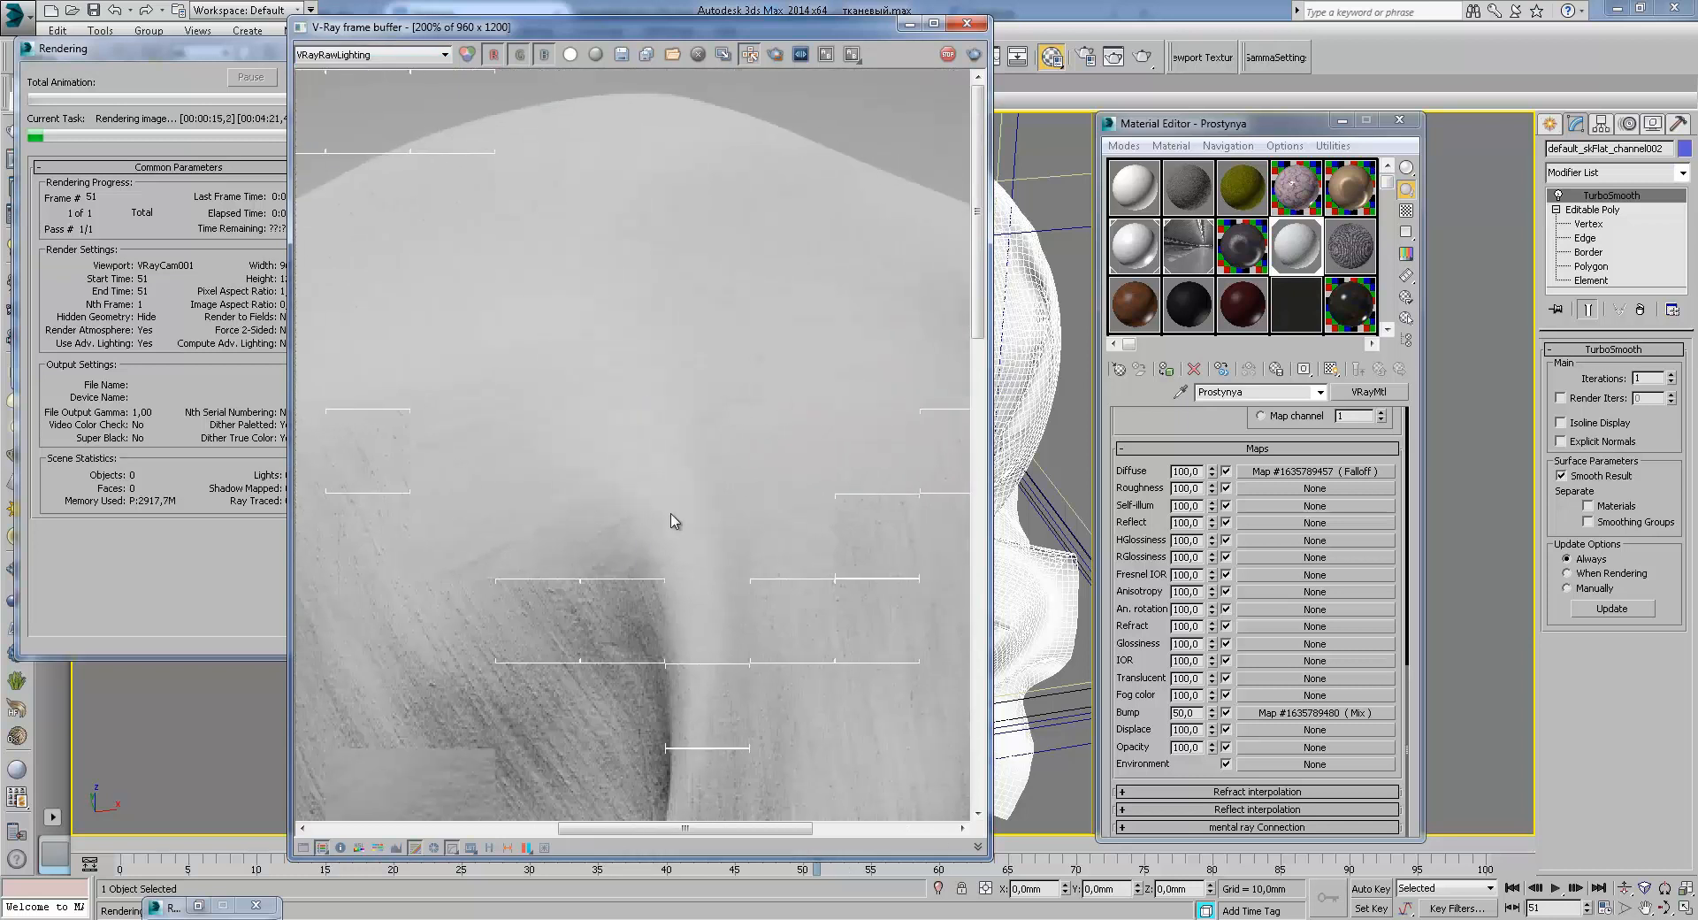
pyautogui.scroll(1, 717, 422)
pyautogui.moveTo(685, 330); pyautogui.dragTo(660, 496, button='middle')
pyautogui.scroll(-1, 658, 489)
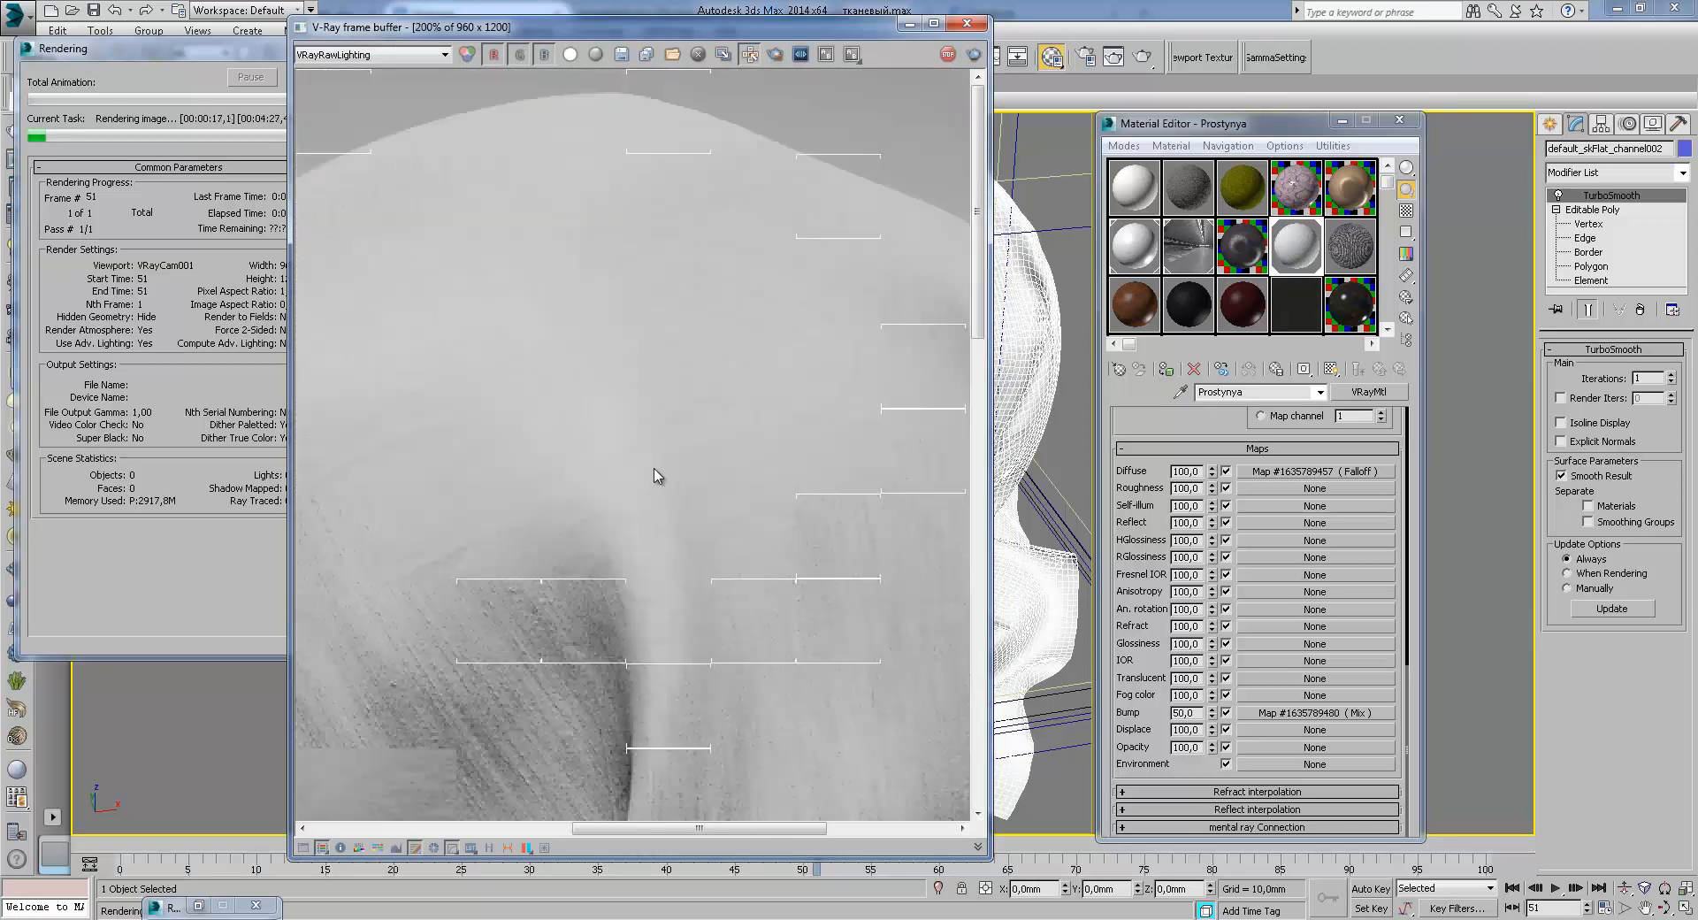
pyautogui.scroll(1, 731, 490)
pyautogui.scroll(-1, 730, 496)
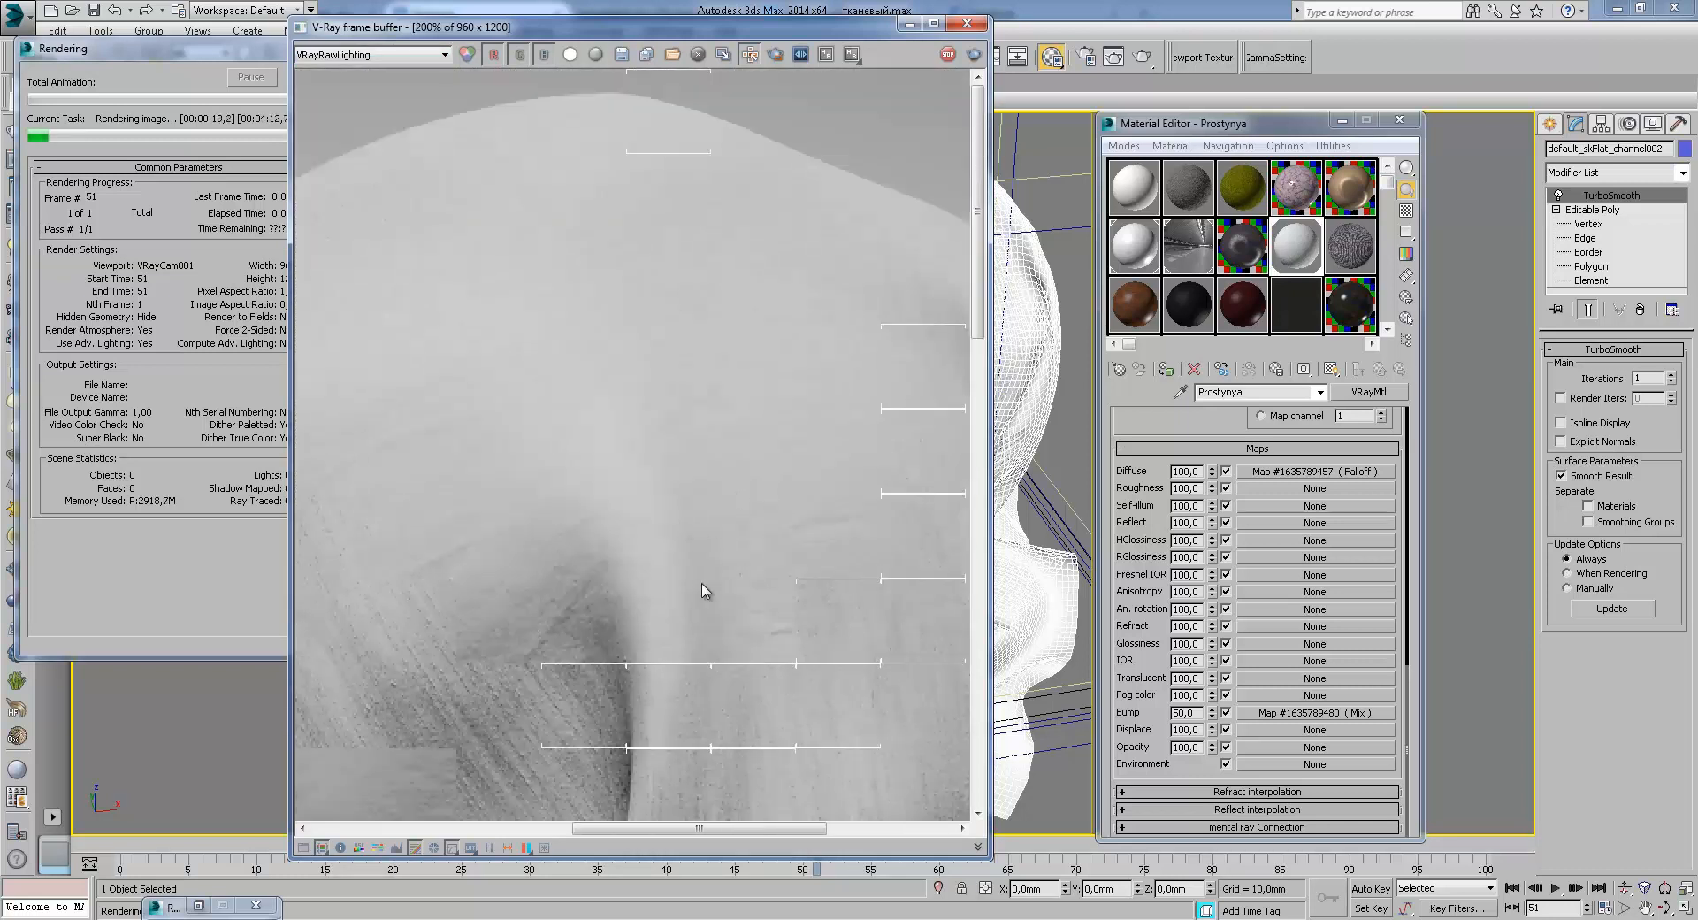
pyautogui.moveTo(673, 596); pyautogui.dragTo(722, 559, button='middle')
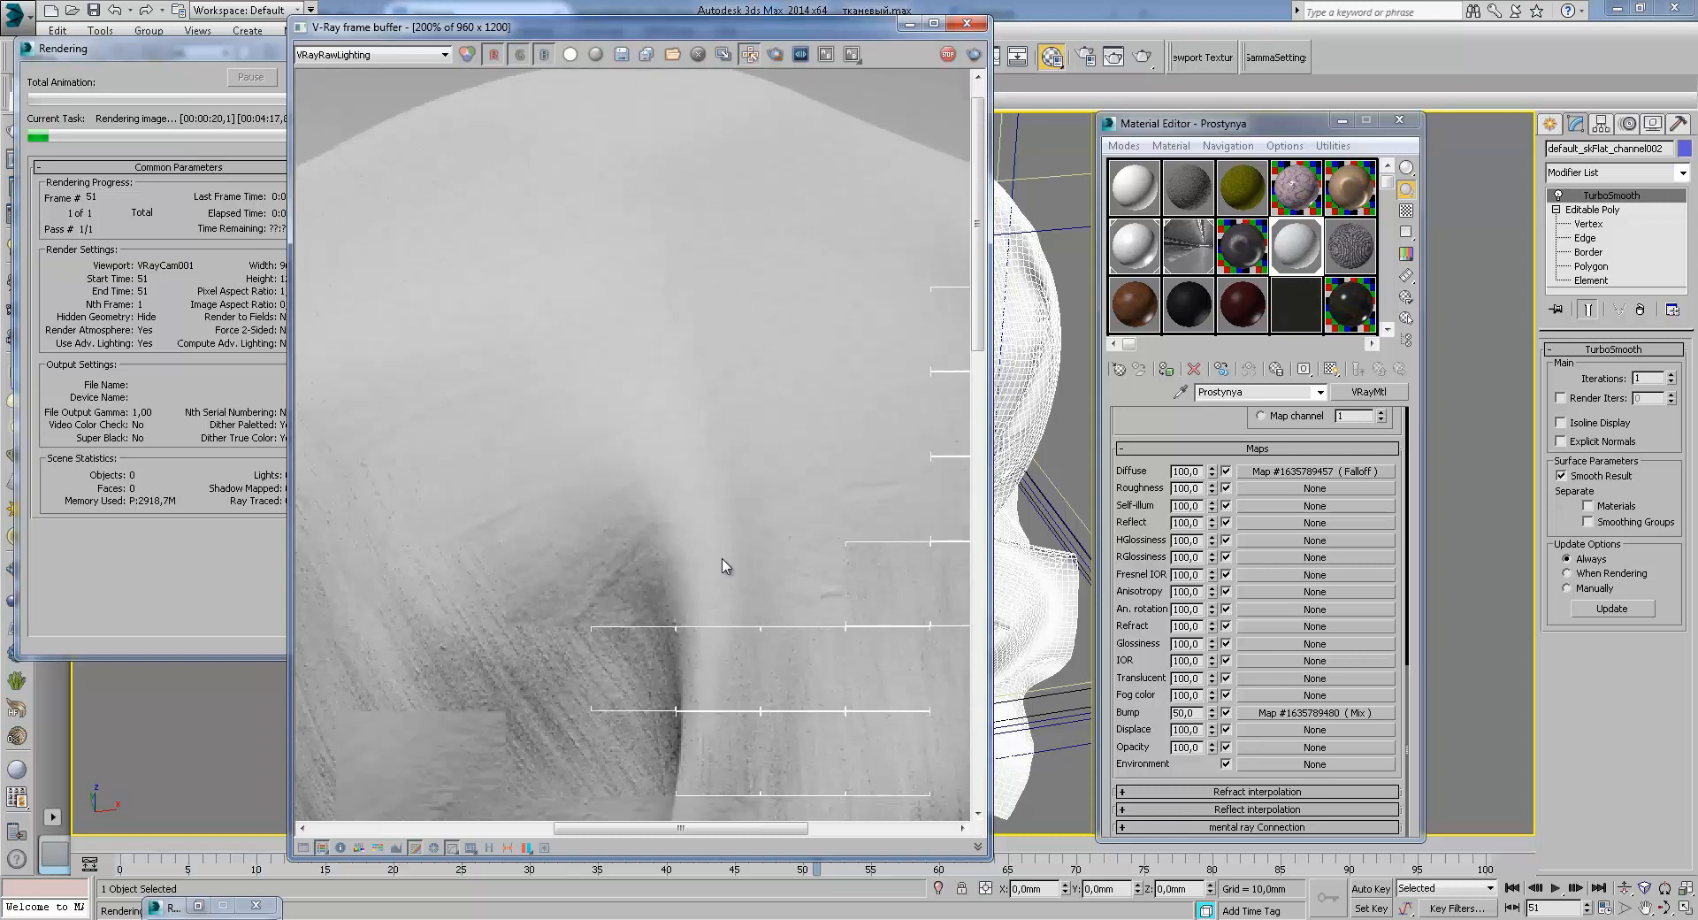
# Step: Switch back to the RGB color channel and inspect the rendered cloth surface at the crown and upper fold
pyautogui.click(435, 54)
pyautogui.click(358, 69)
pyautogui.moveTo(690, 474)
pyautogui.mouseDown(button='middle')
pyautogui.moveTo(679, 432)
pyautogui.moveTo(694, 484)
pyautogui.mouseUp(button='middle')
pyautogui.scroll(-1, 693, 486)
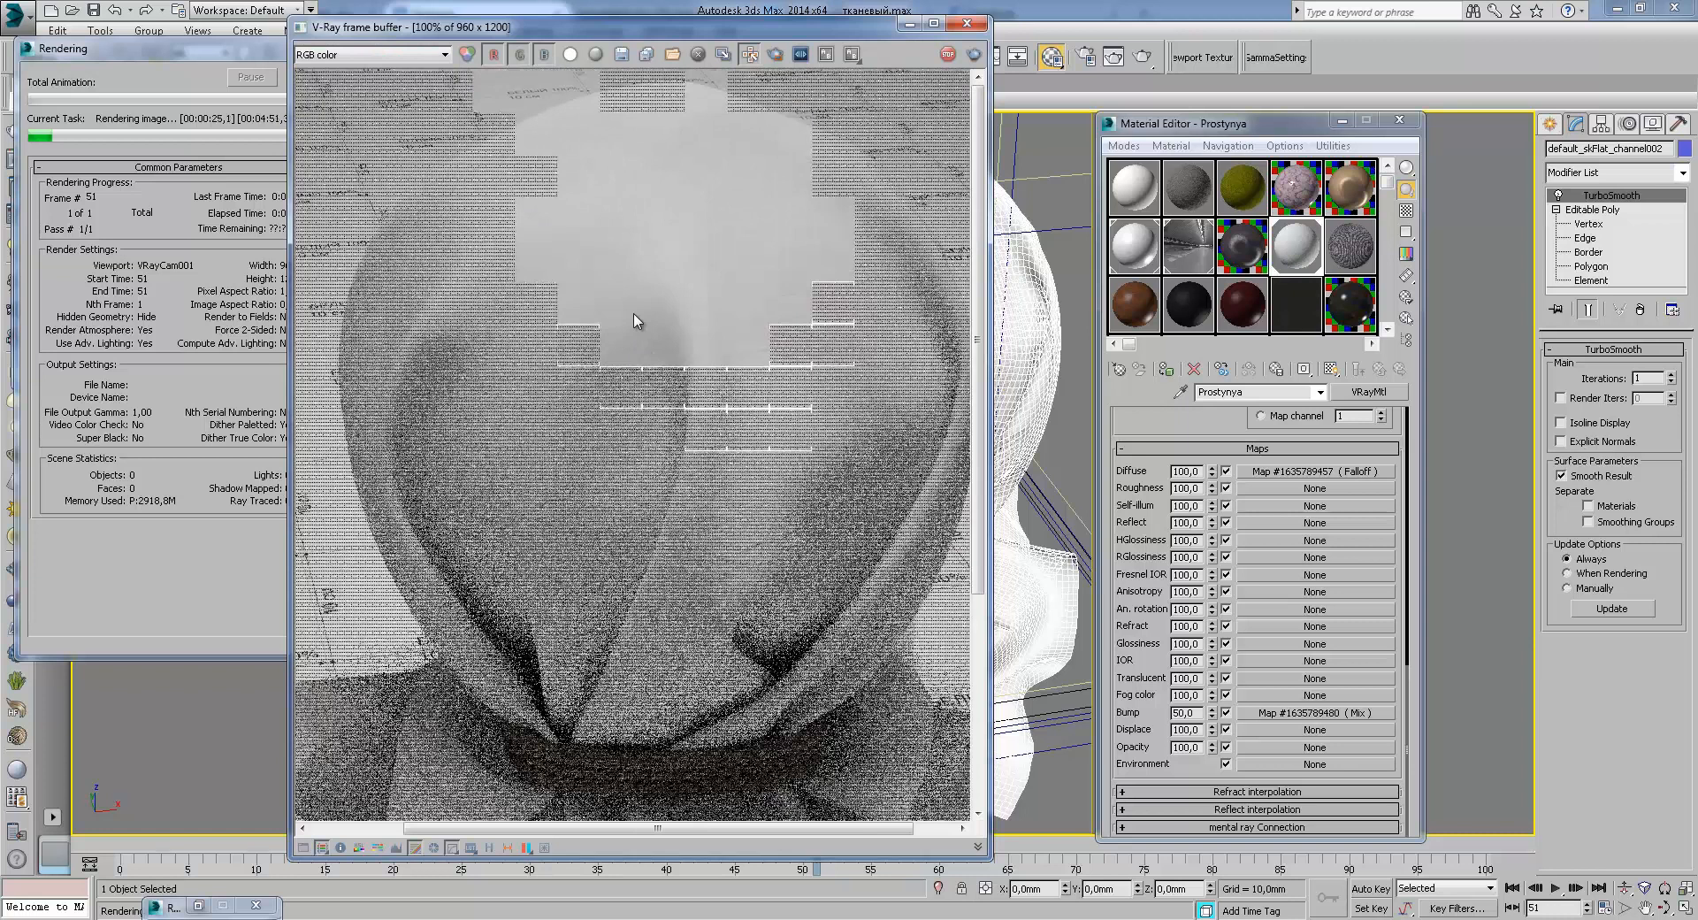
pyautogui.scroll(1, 634, 320)
pyautogui.moveTo(636, 322); pyautogui.dragTo(599, 449, button='middle')
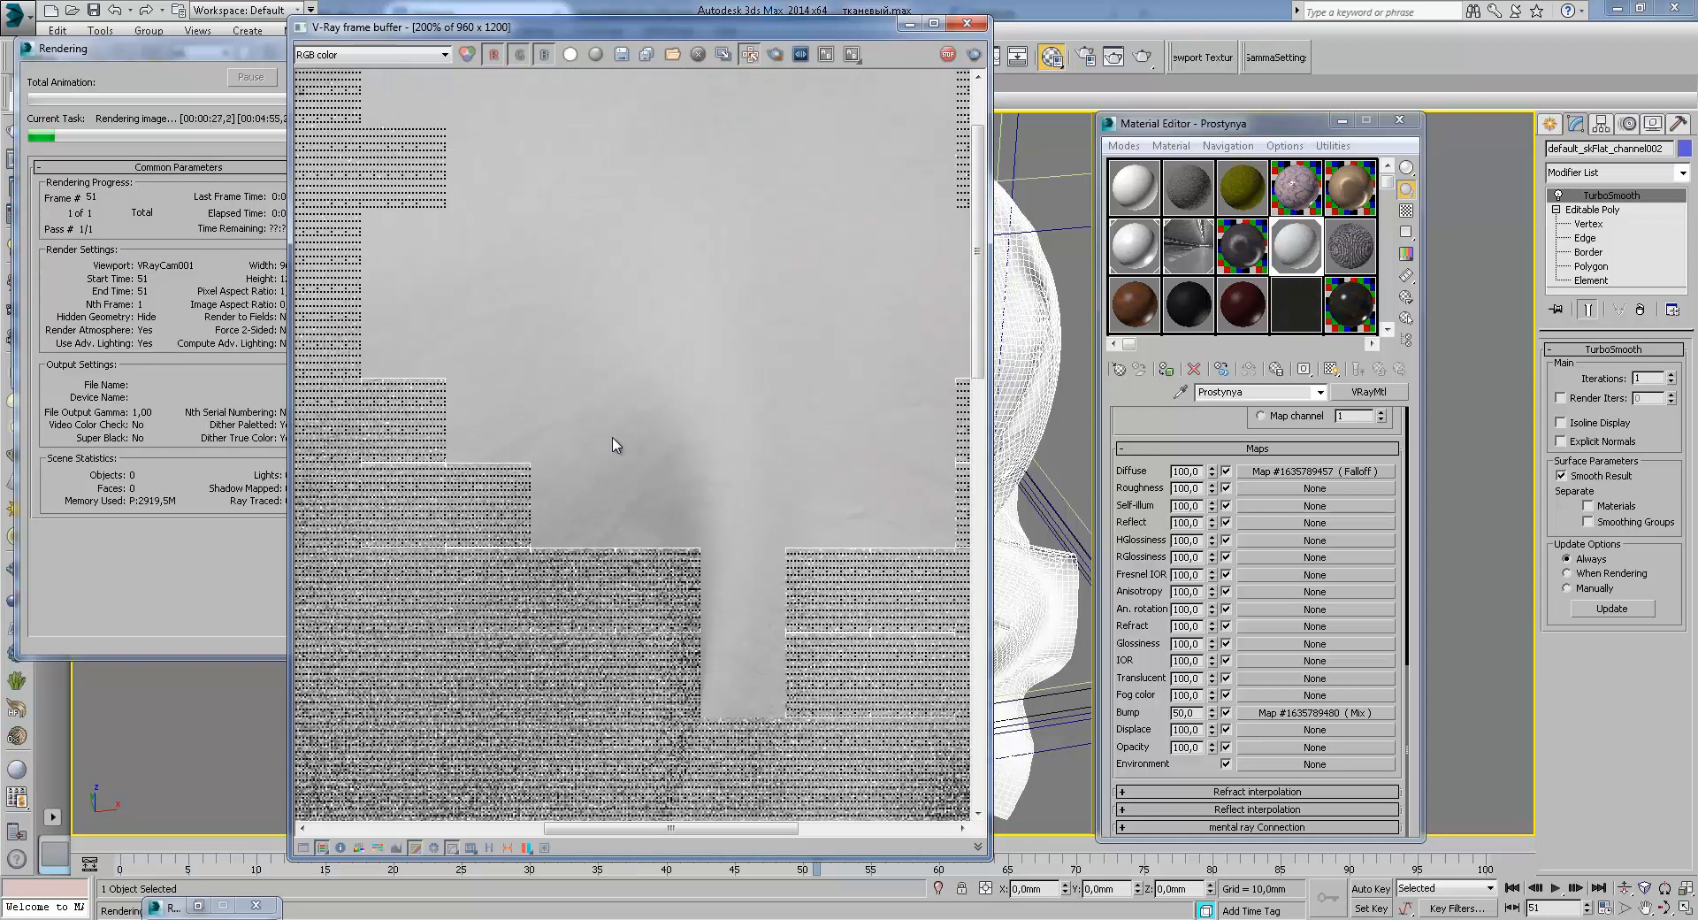
pyautogui.moveTo(625, 353); pyautogui.dragTo(592, 464, button='middle')
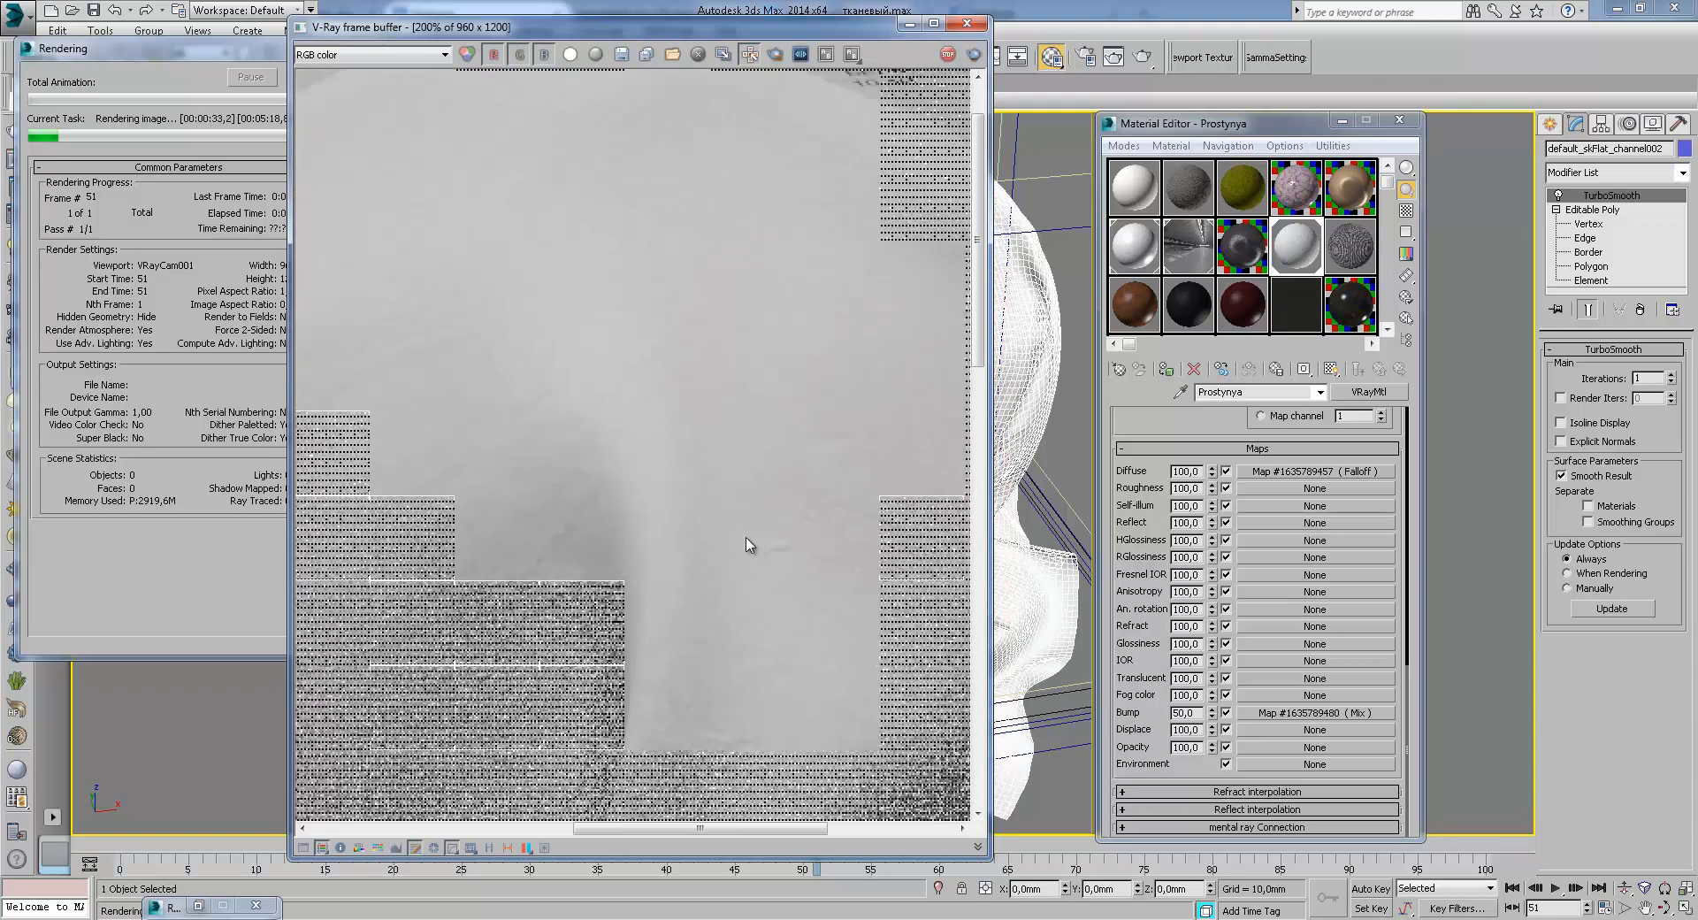
pyautogui.scroll(-1, 745, 533)
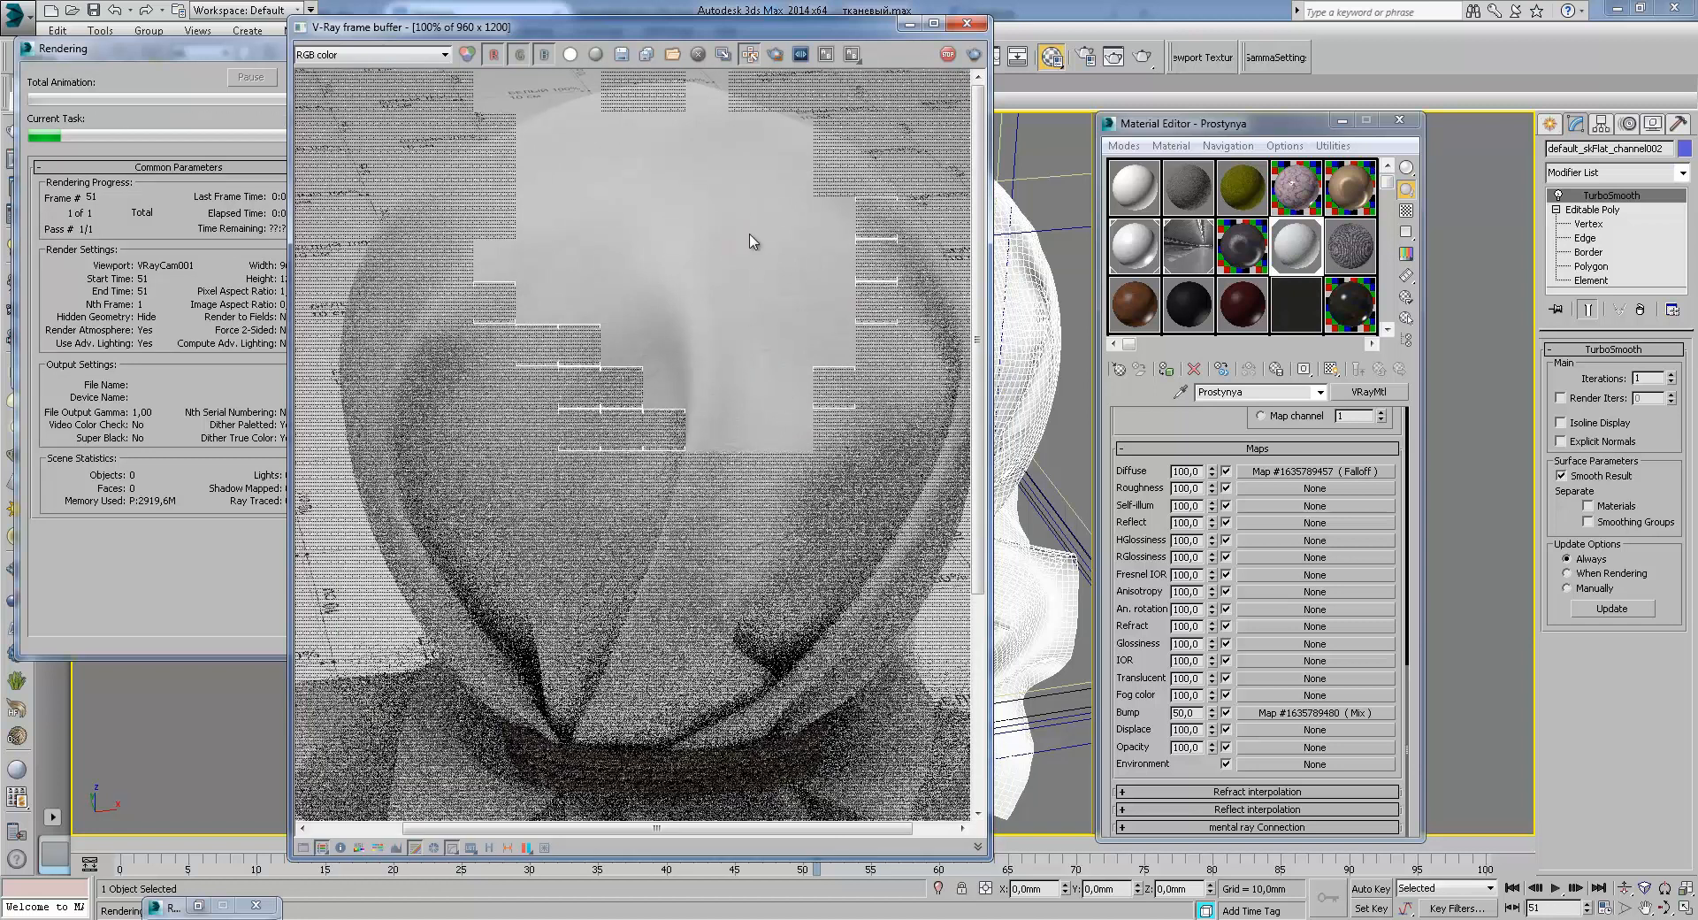
# Step: Inspect the crown and front fold of the cloth in the running test render
pyautogui.moveTo(601, 271); pyautogui.dragTo(700, 419, button='middle')
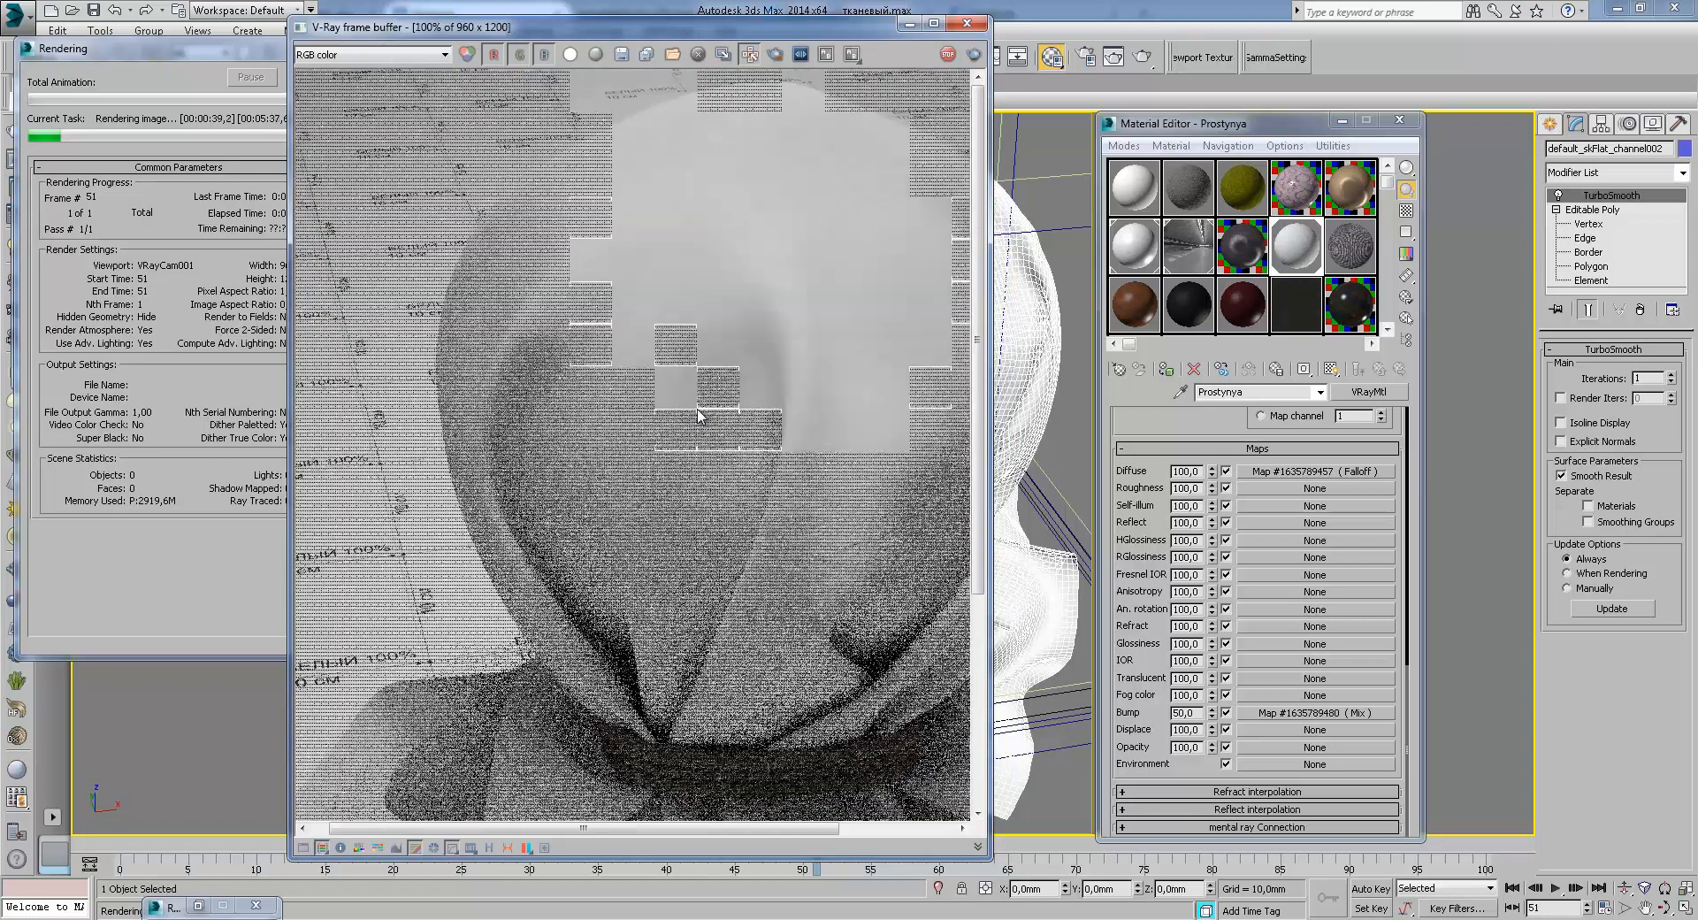
pyautogui.moveTo(826, 412); pyautogui.dragTo(724, 501, button='middle')
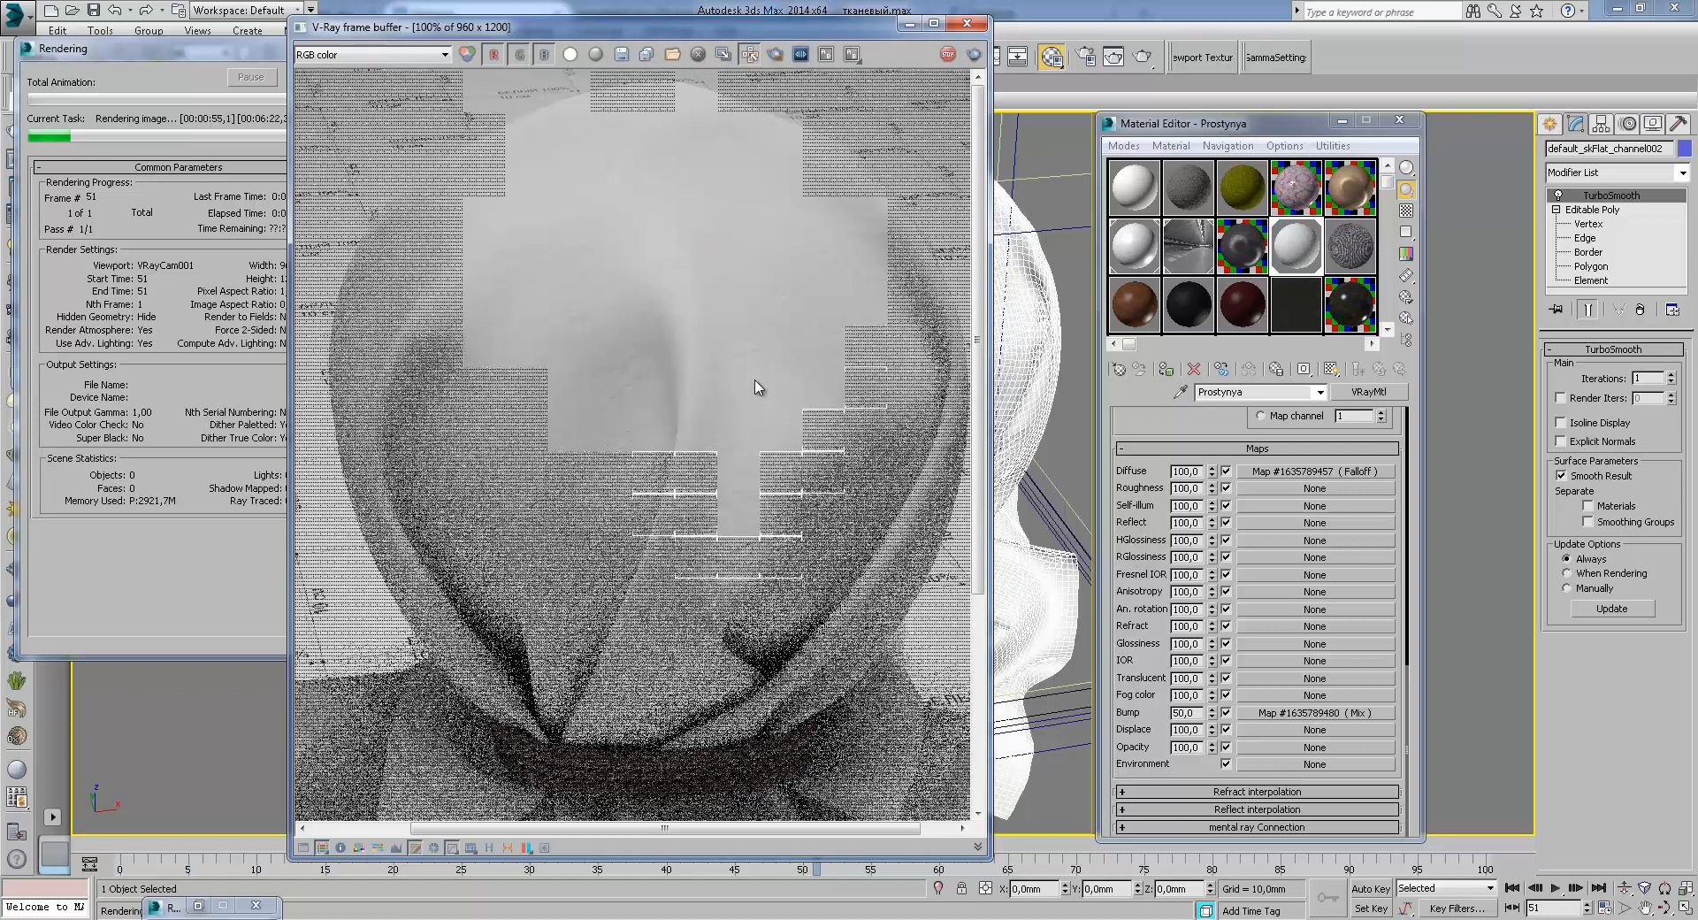
pyautogui.scroll(1, 761, 335)
pyautogui.moveTo(762, 335); pyautogui.dragTo(743, 536, button='middle')
pyautogui.scroll(-1, 743, 536)
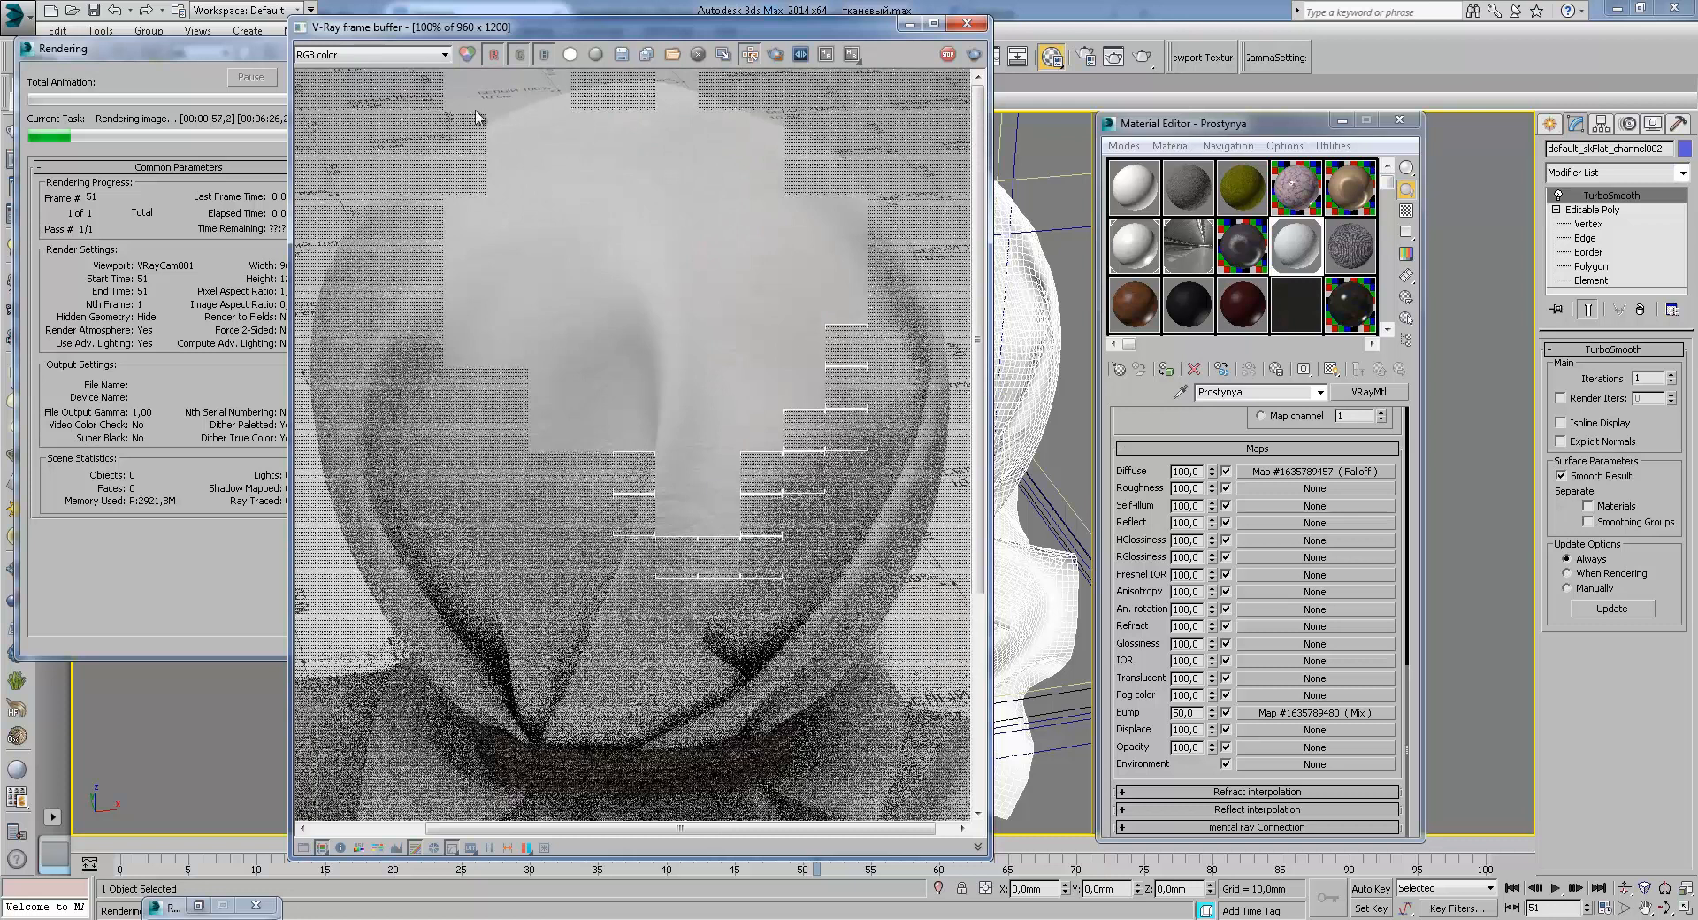
# Step: Stop the test render and close the V-Ray frame buffer
pyautogui.click(217, 65)
pyautogui.click(329, 78)
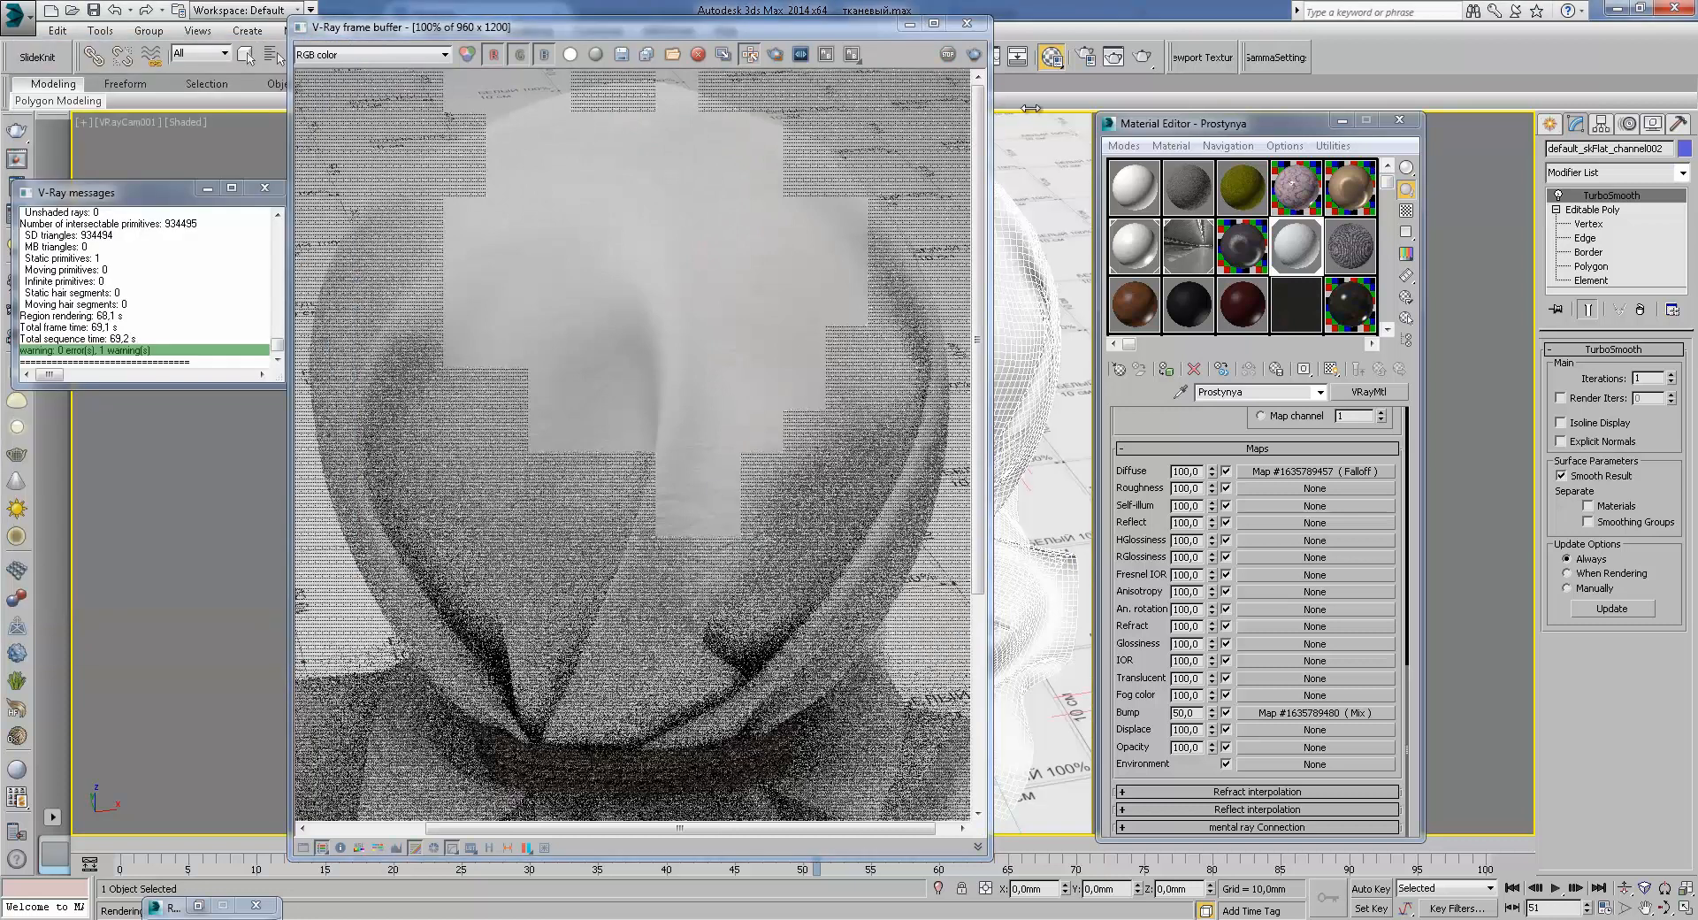
pyautogui.click(967, 24)
# Step: Assign the Wool material to the selected cloth and add a VRayDisplacementMod modifier above its TurboSmooth
pyautogui.click(1347, 262)
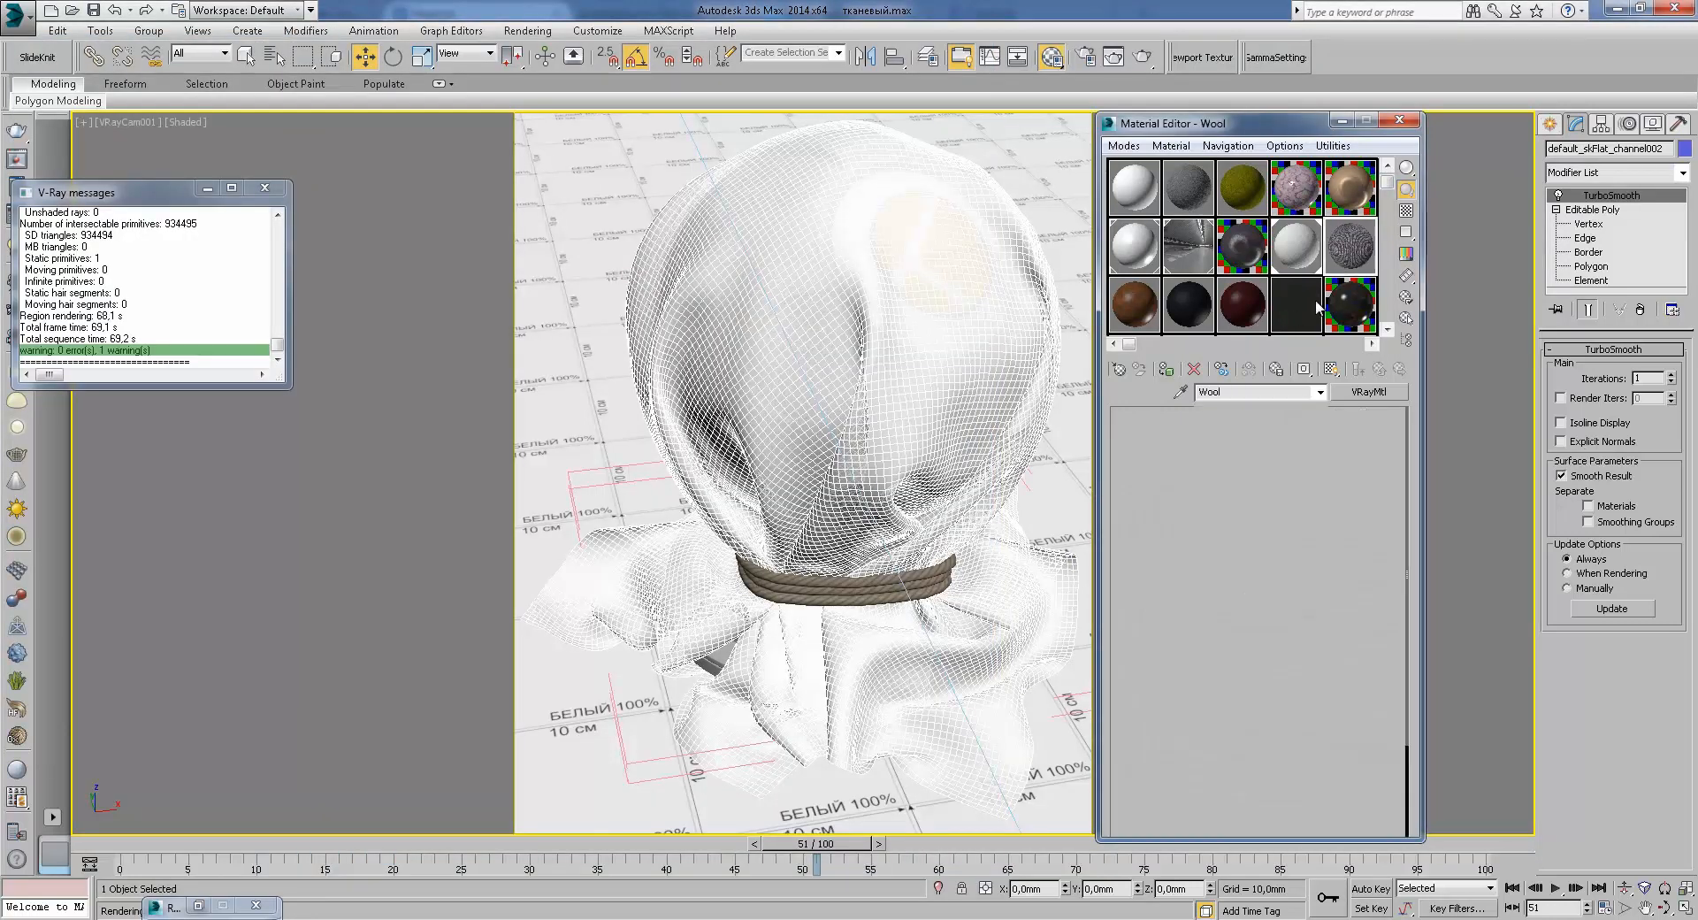
pyautogui.click(1167, 369)
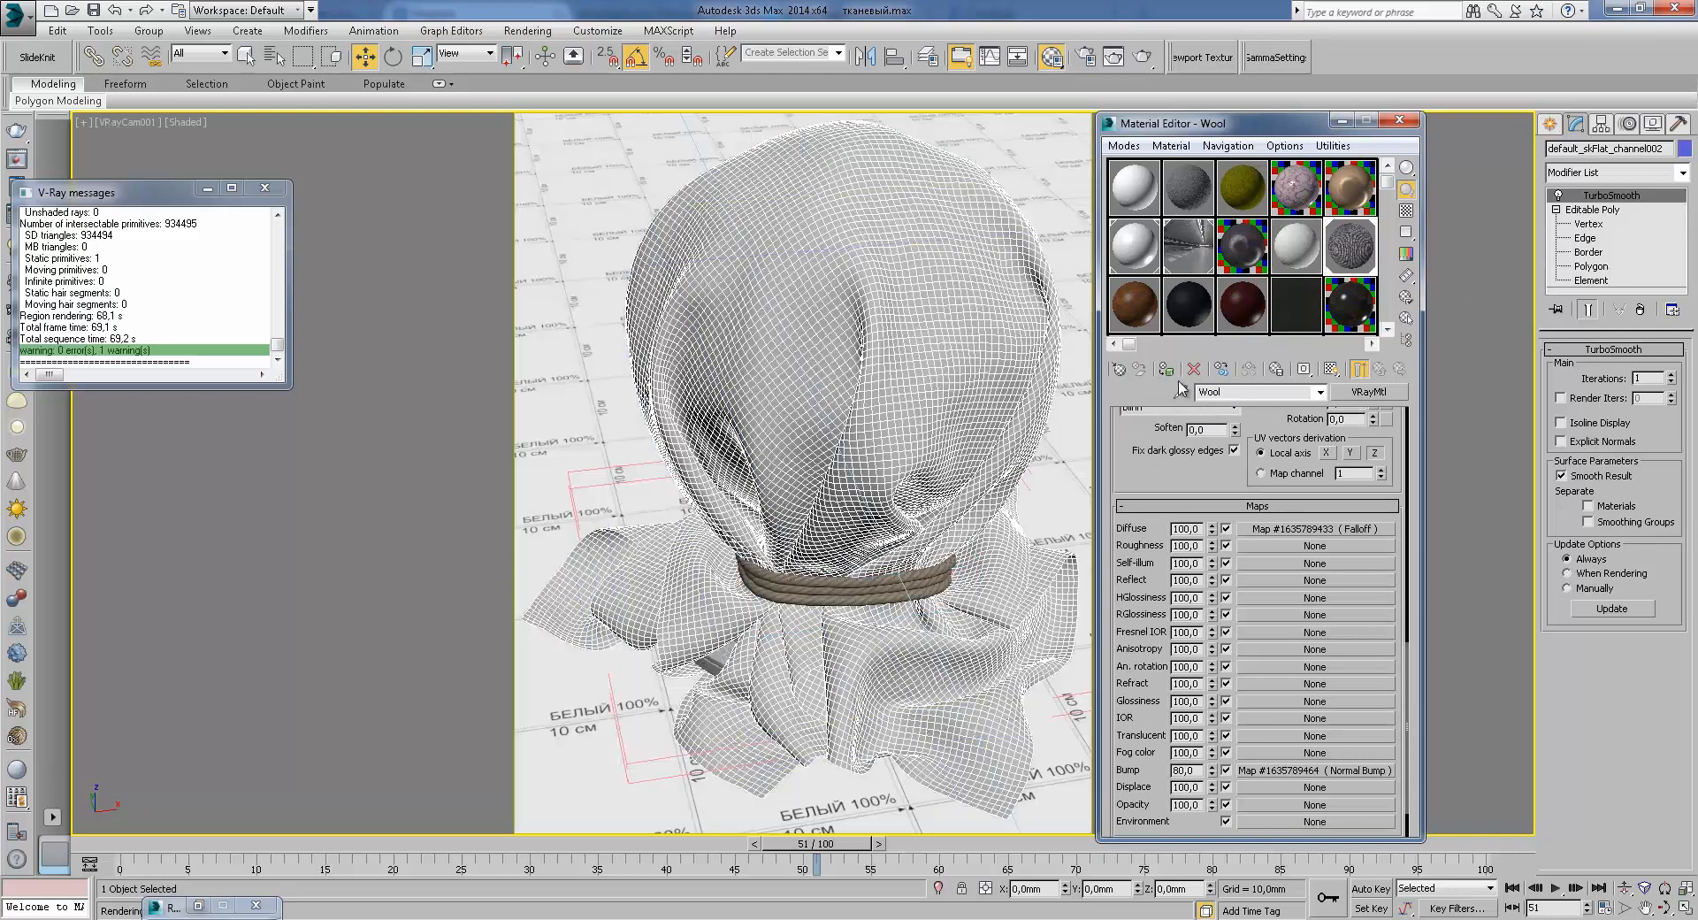
pyautogui.click(1680, 173)
pyautogui.scroll(-10, 1619, 530)
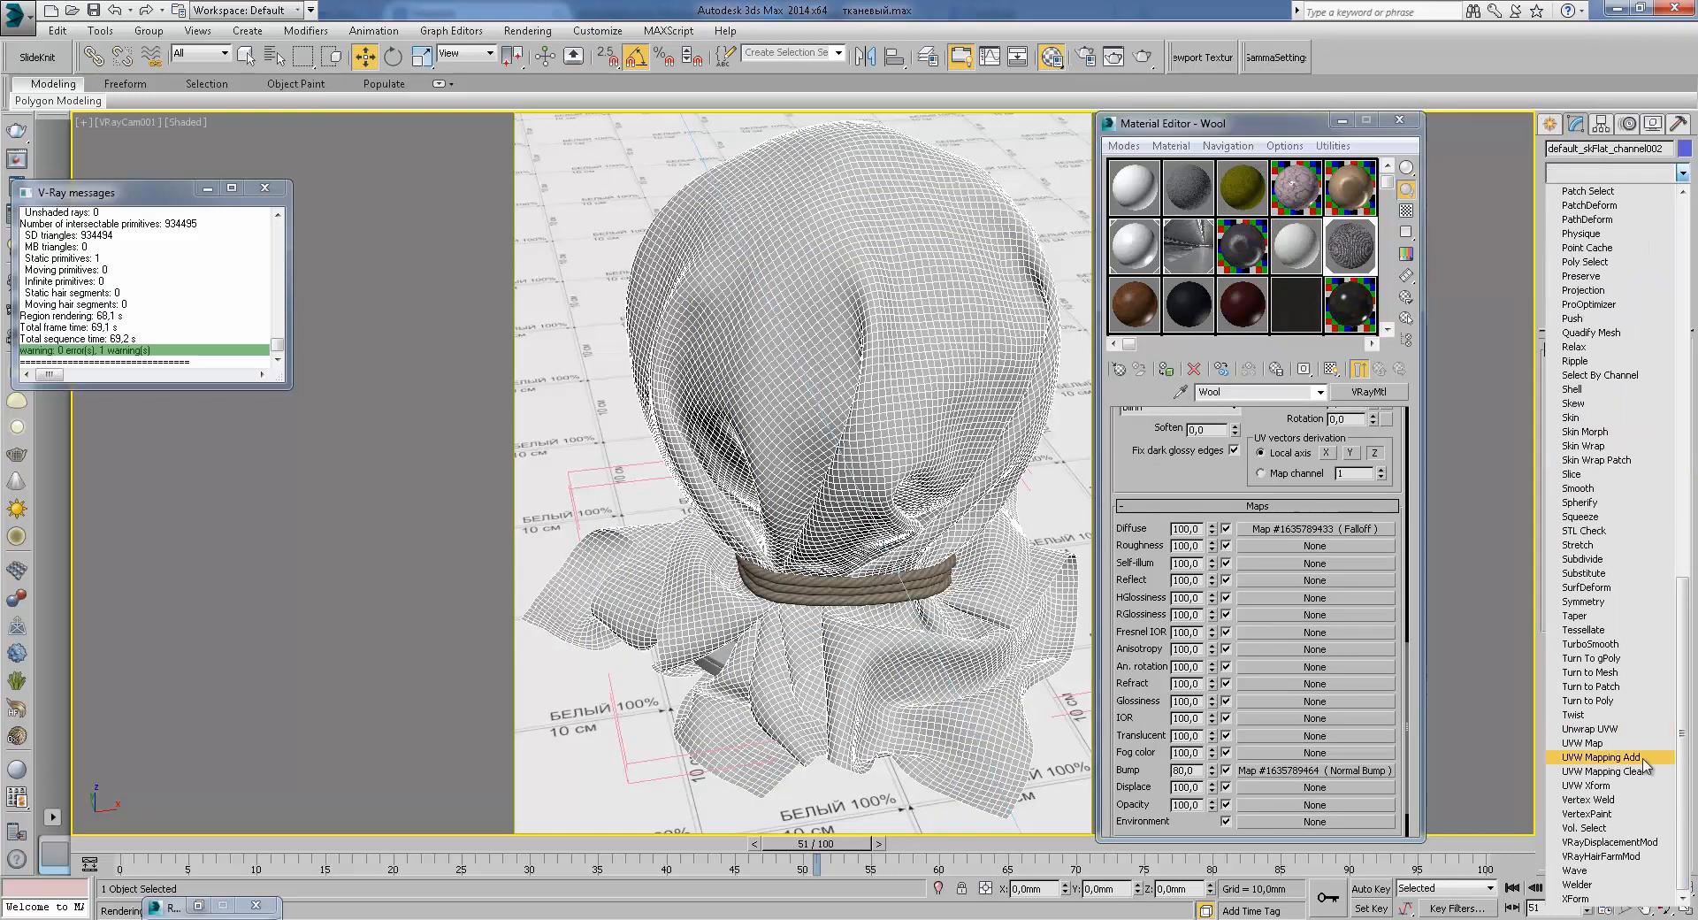
pyautogui.click(1627, 844)
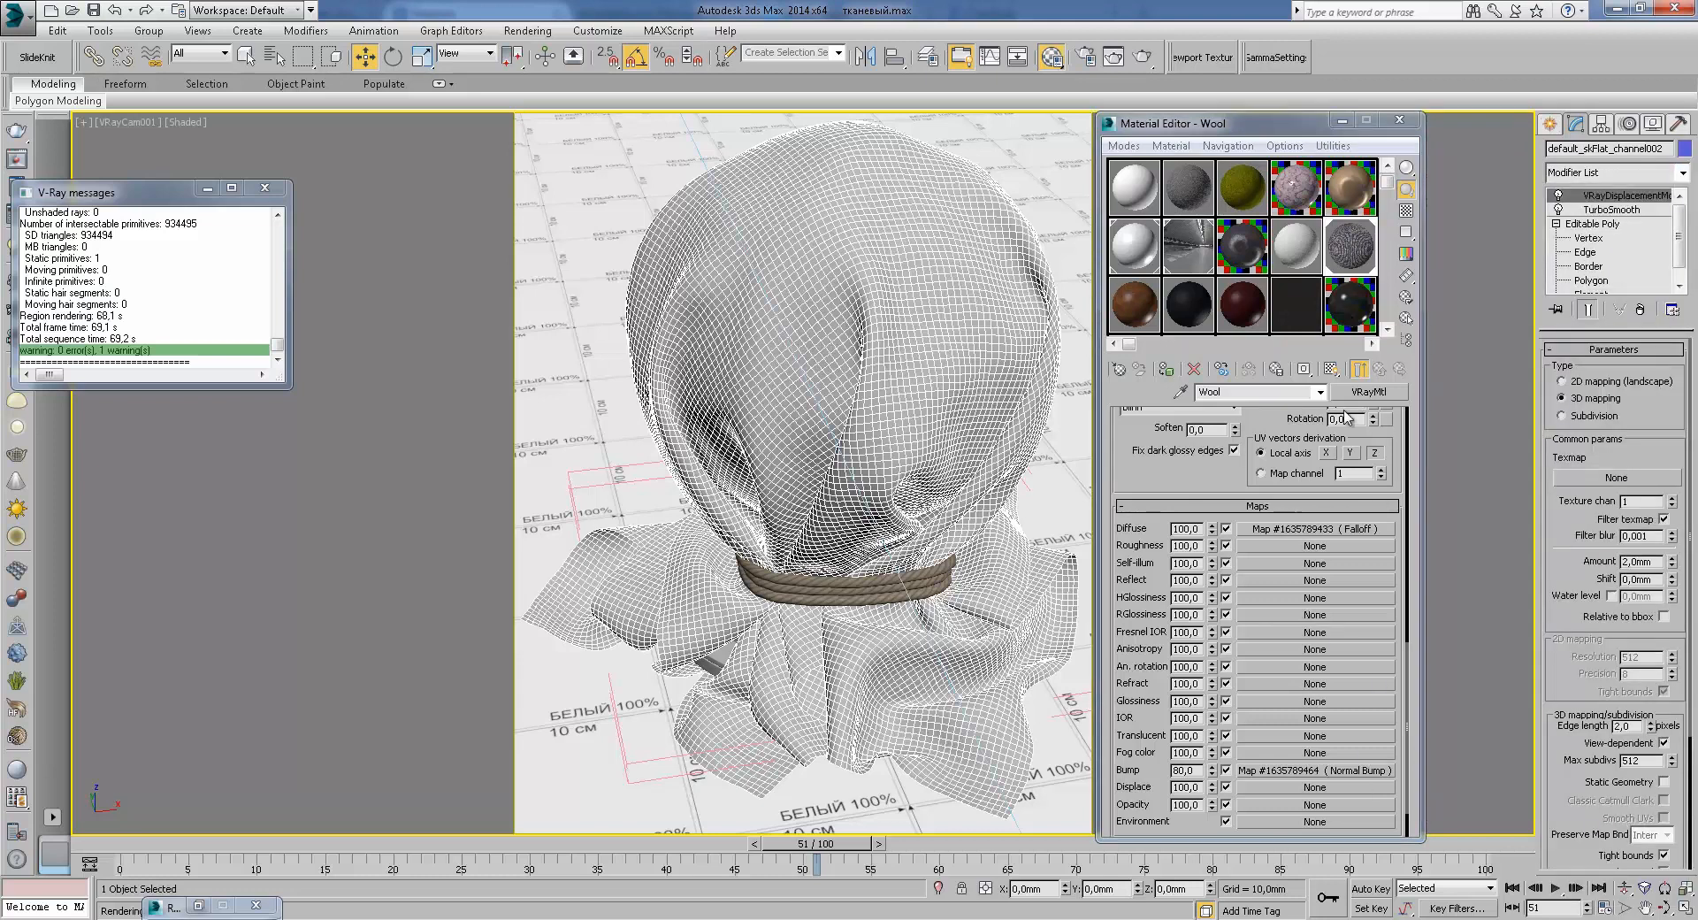
# Step: Review the Wool material's diffuse Falloff map and the Normal Bump map in its bump slot
pyautogui.click(1346, 529)
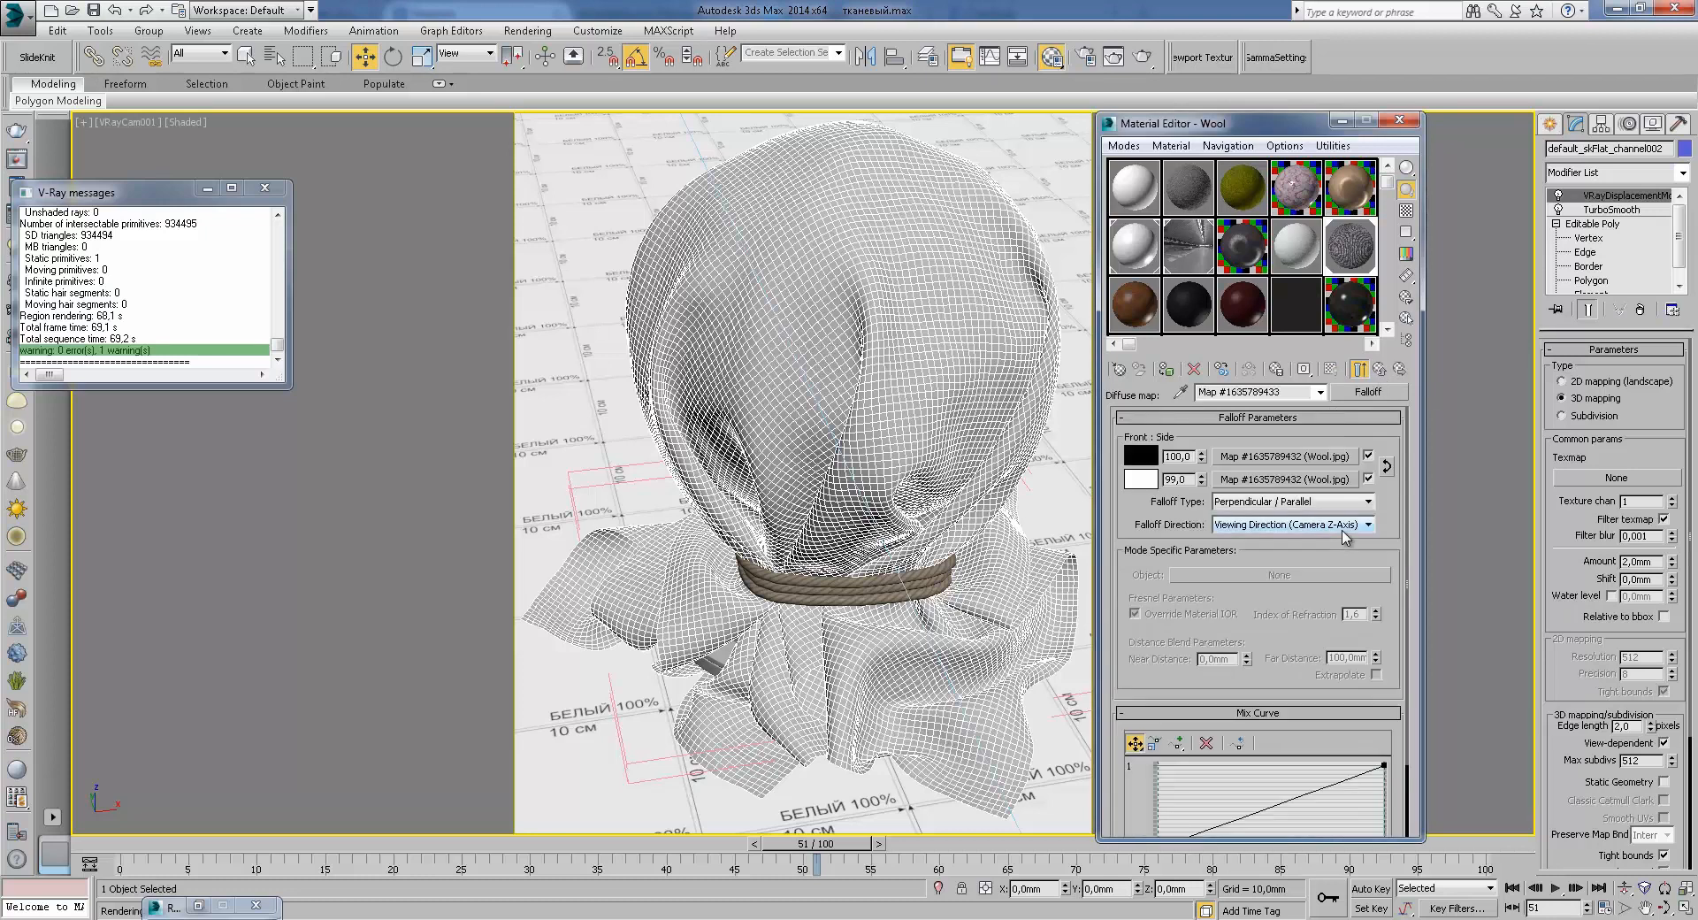
pyautogui.click(1381, 370)
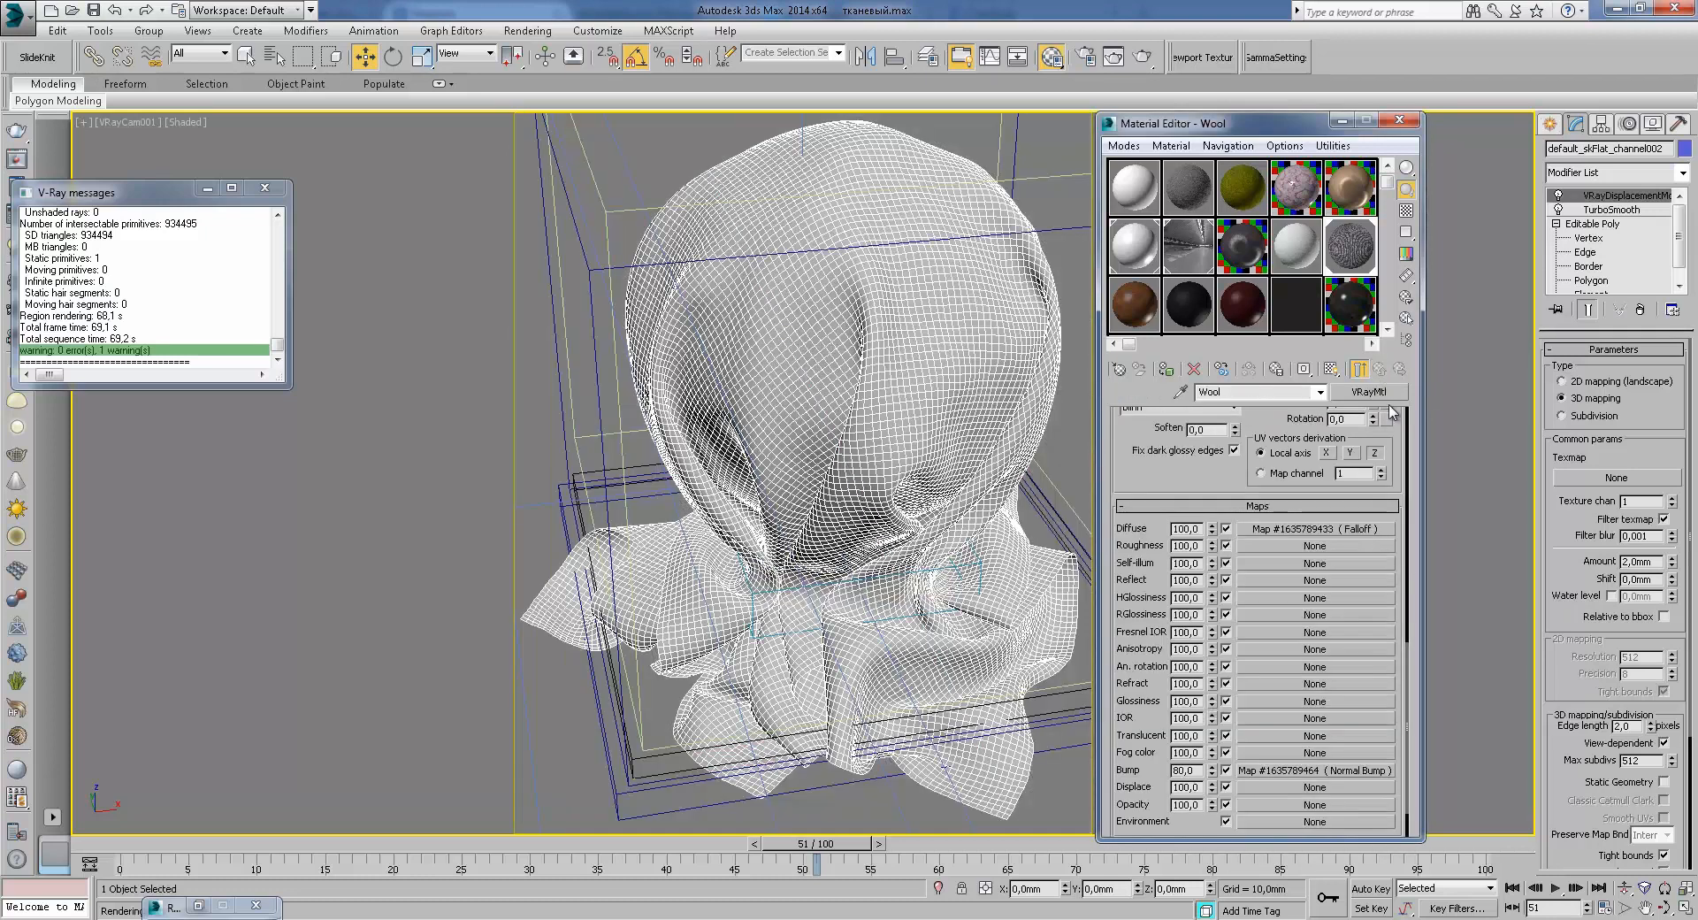
pyautogui.click(1346, 770)
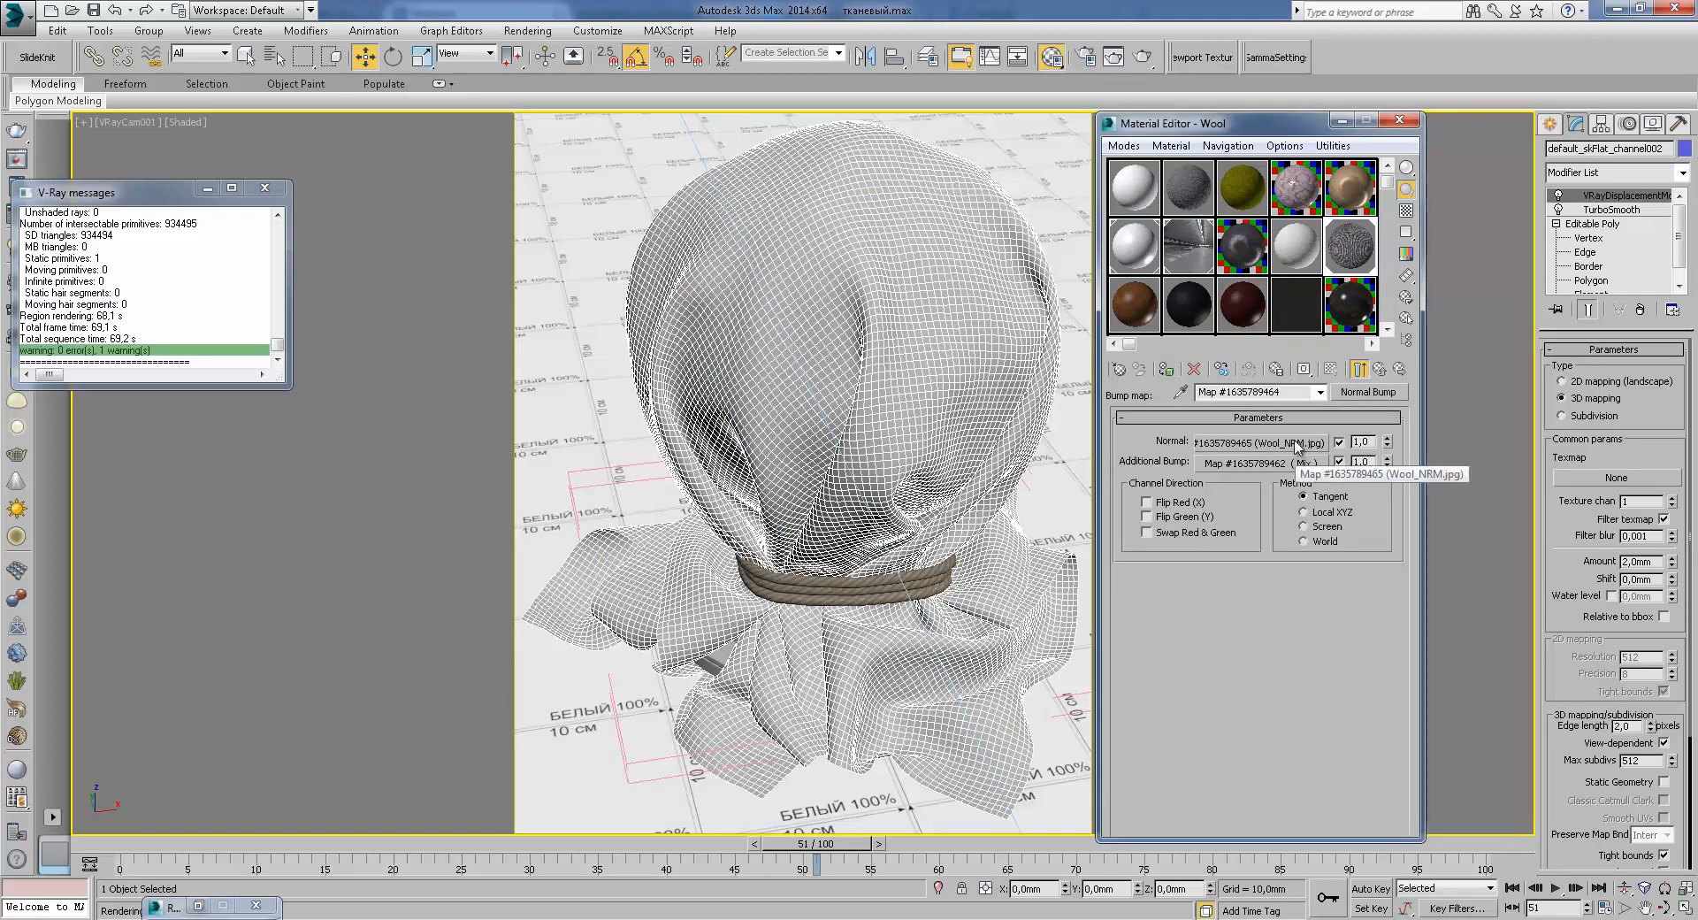
pyautogui.click(1381, 370)
# Step: Set the falloff type of the Wool diffuse Falloff map to Fresnel
pyautogui.click(1335, 529)
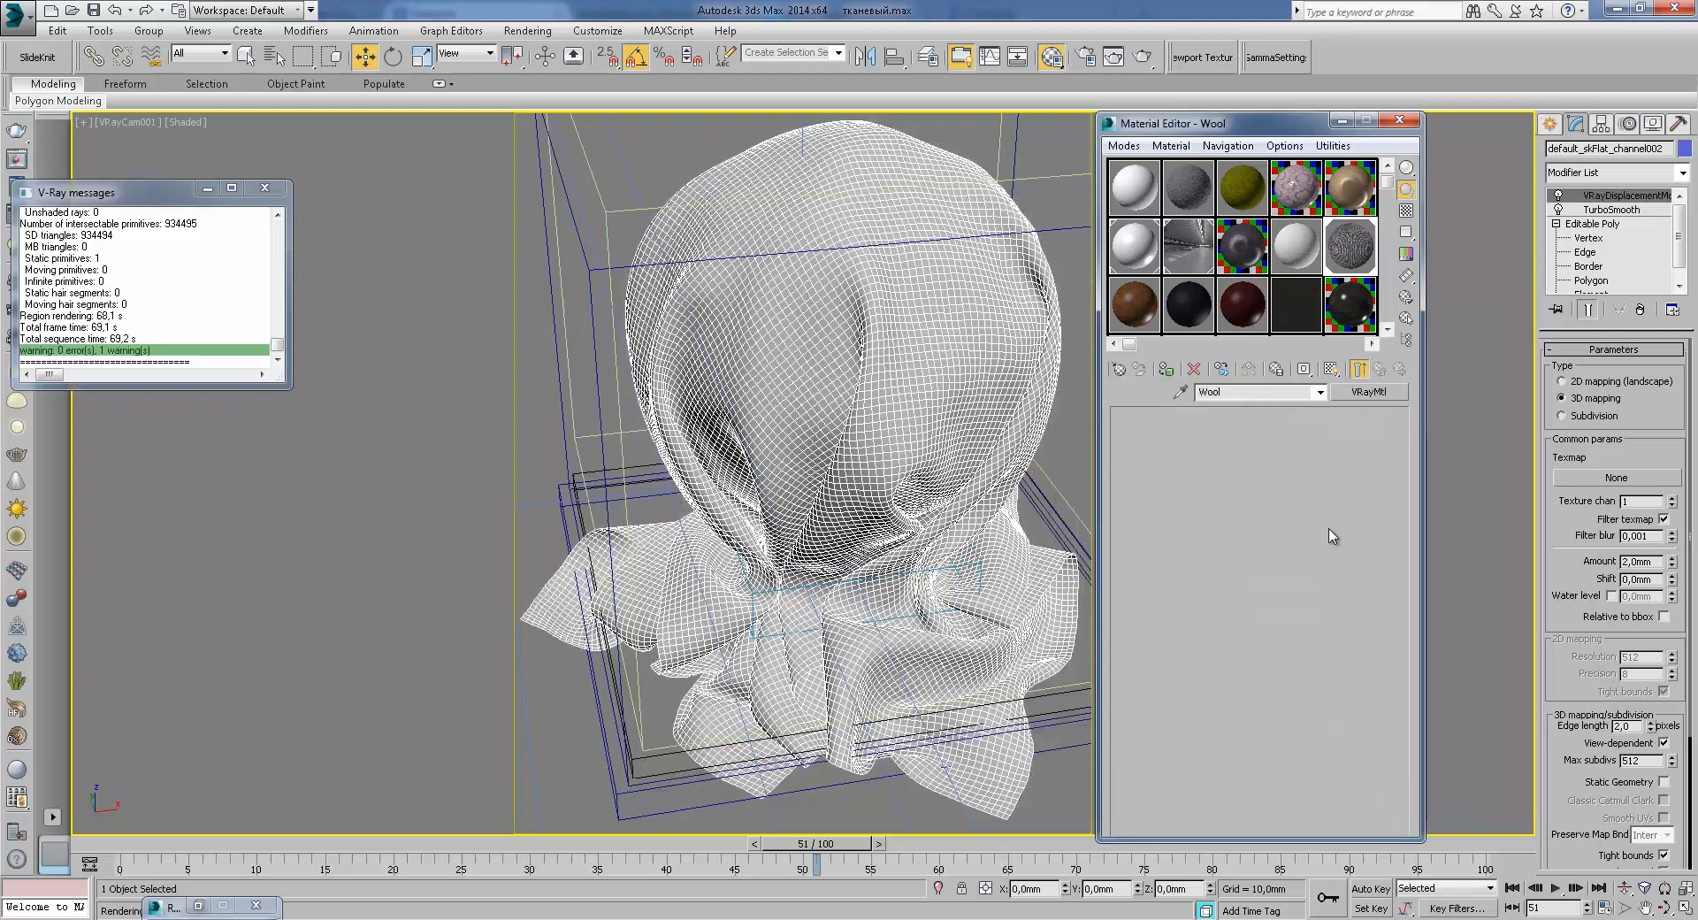
pyautogui.click(1292, 501)
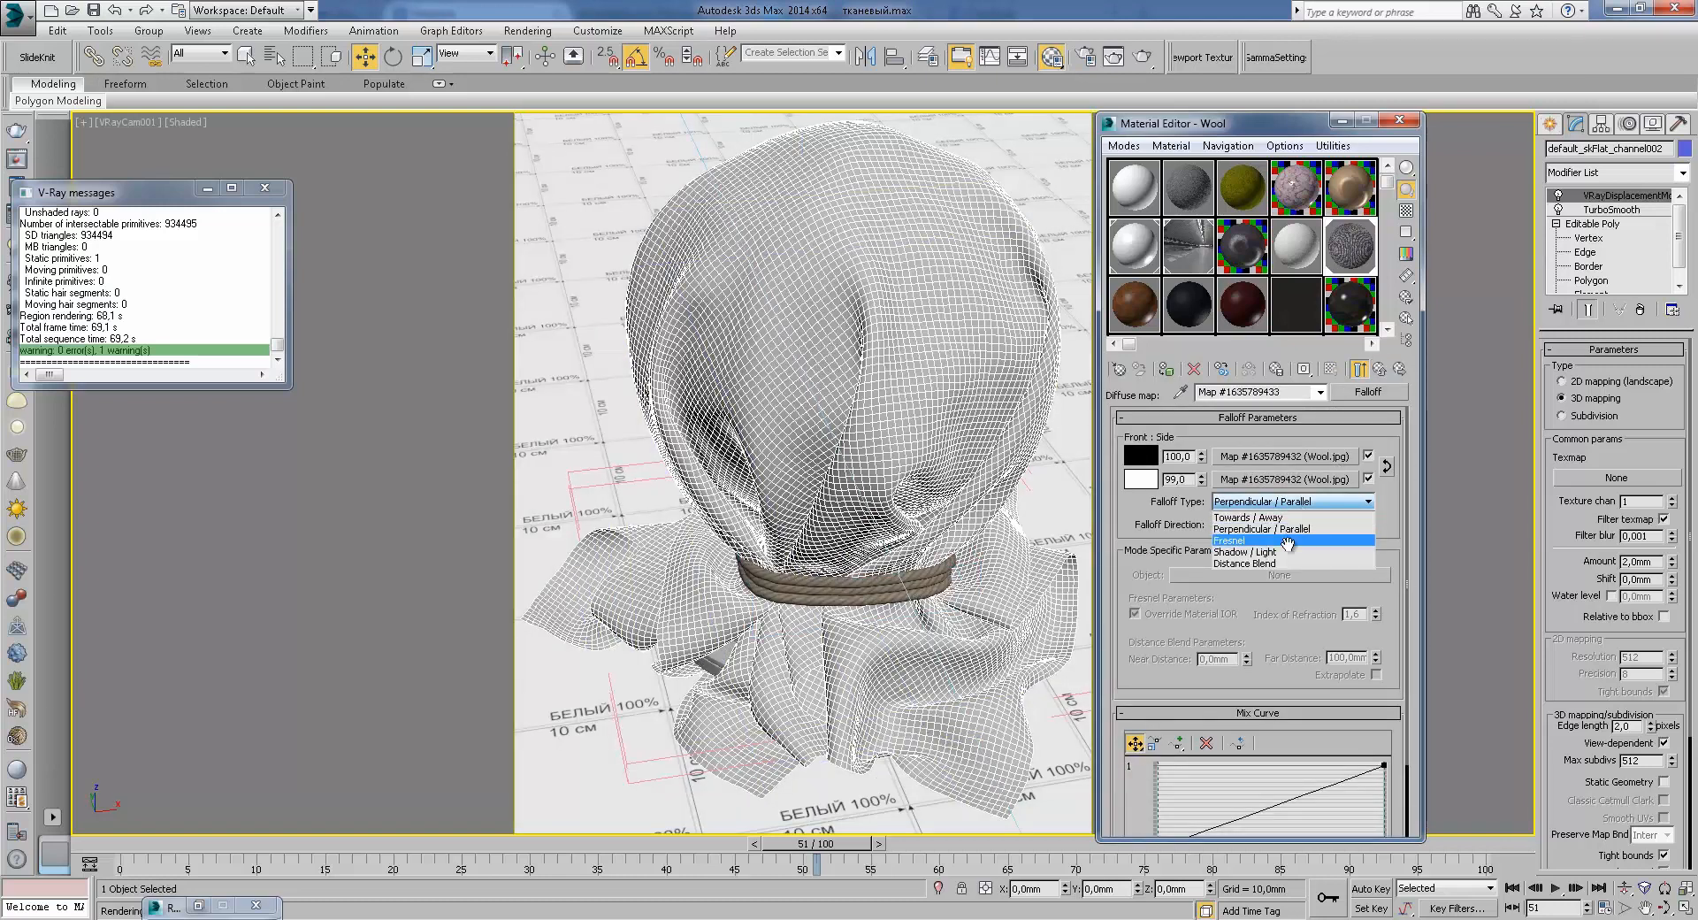
pyautogui.click(1274, 538)
# Step: Open the Falloff's front Wool.jpg bitmap and view its image enlarged
pyautogui.click(1346, 457)
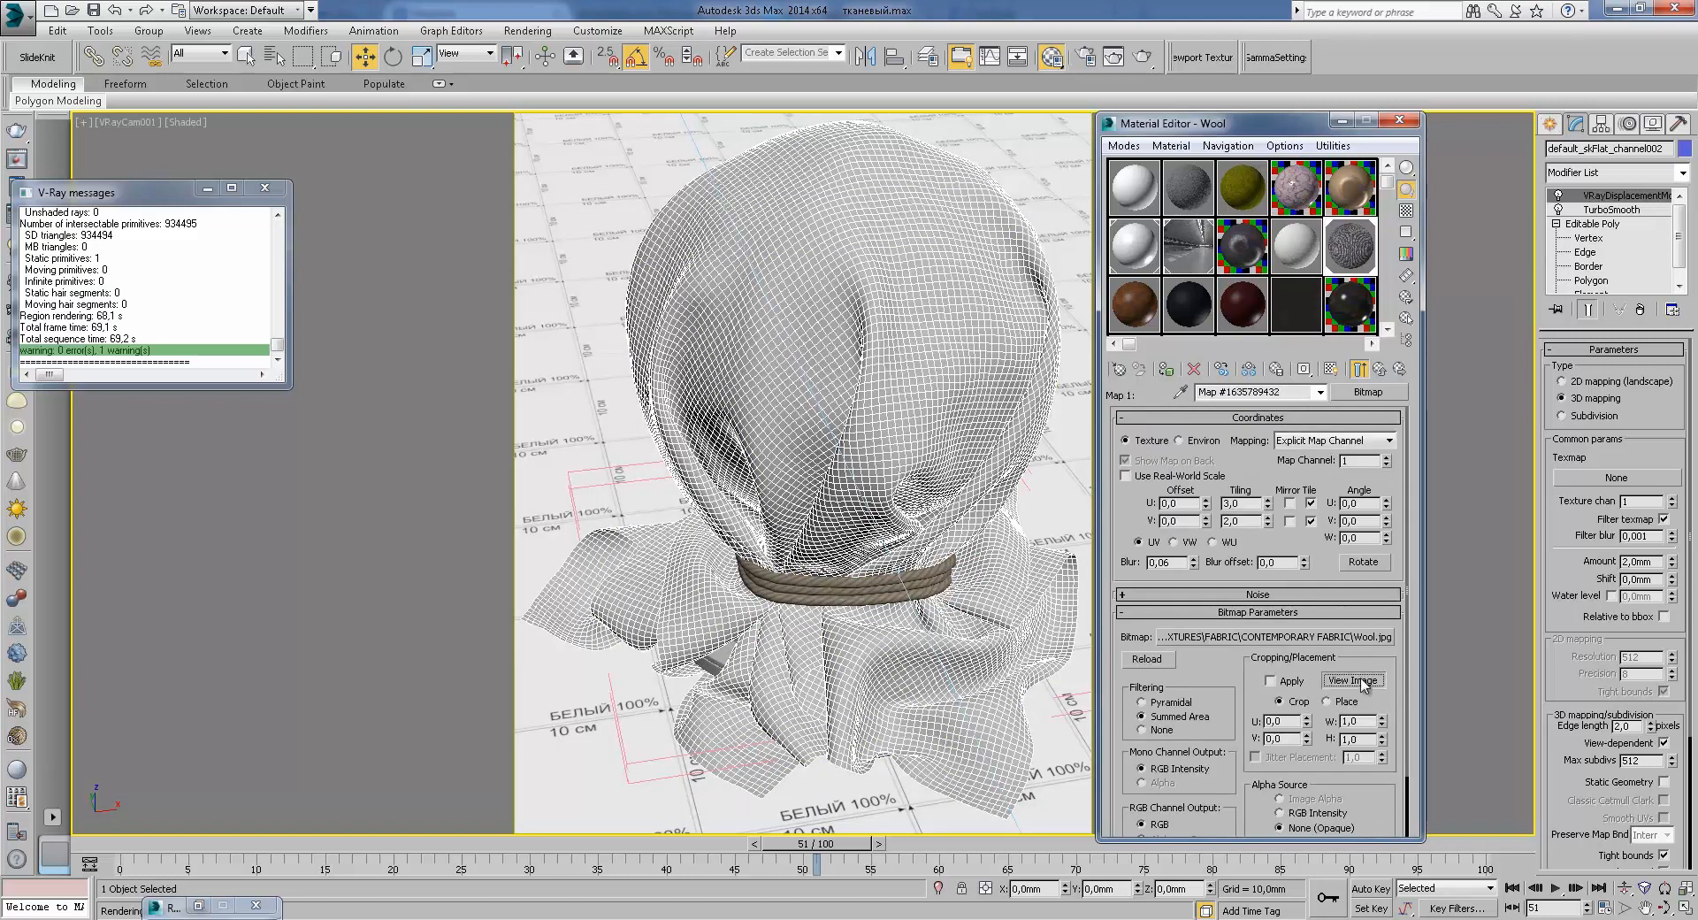
pyautogui.click(1351, 679)
pyautogui.scroll(1, 549, 480)
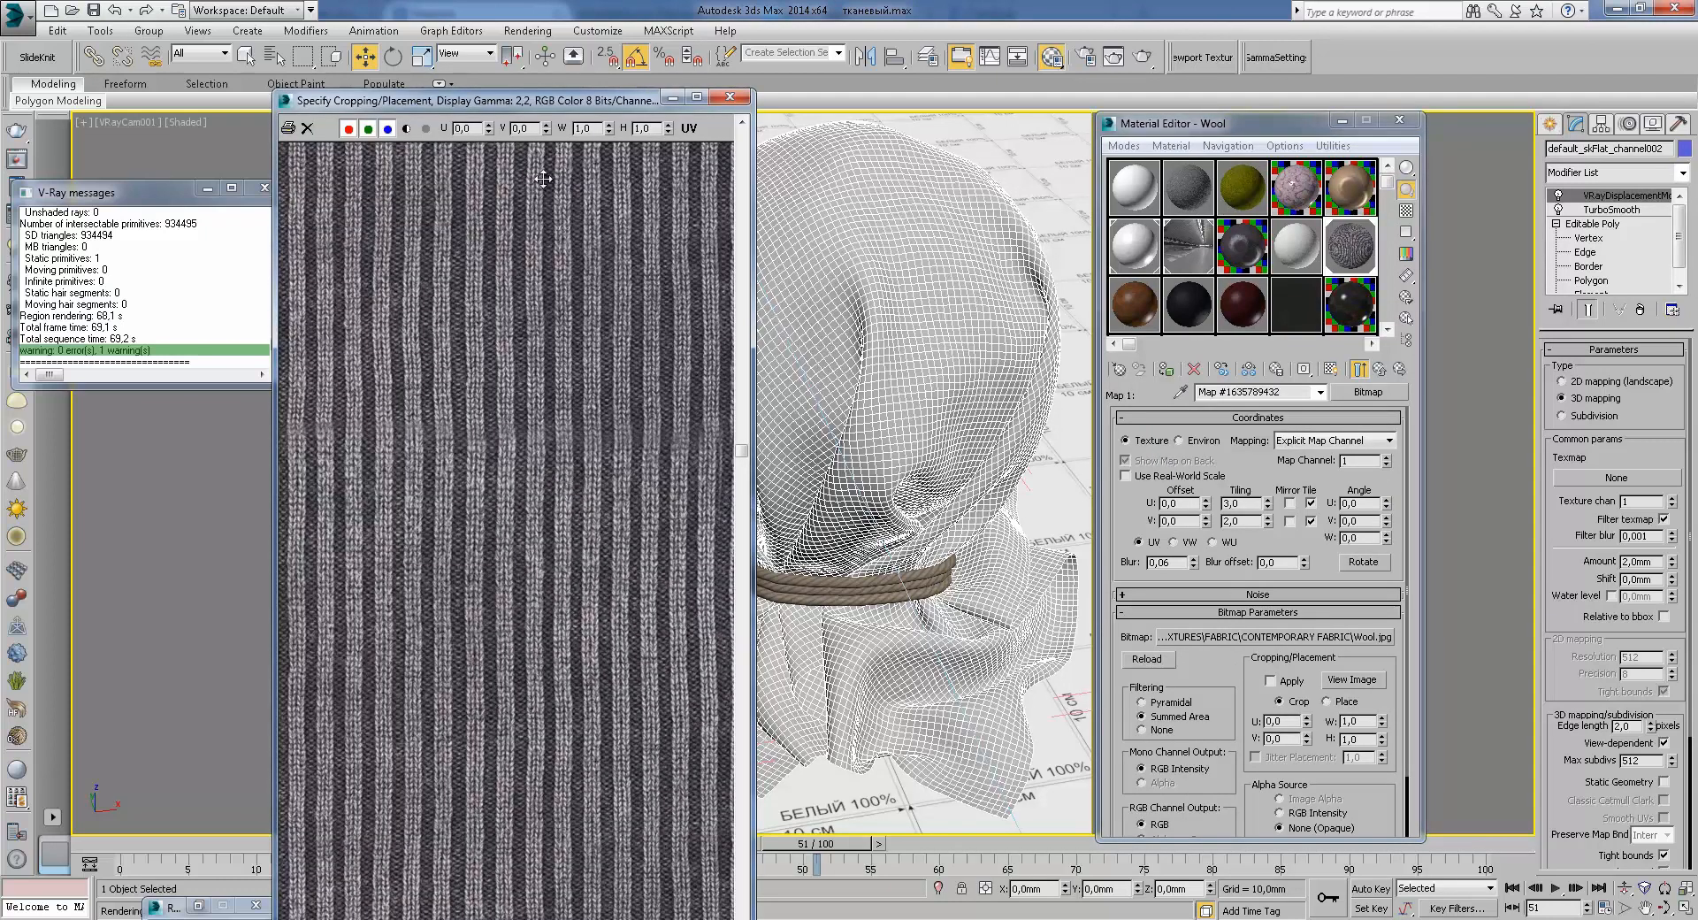
pyautogui.click(730, 97)
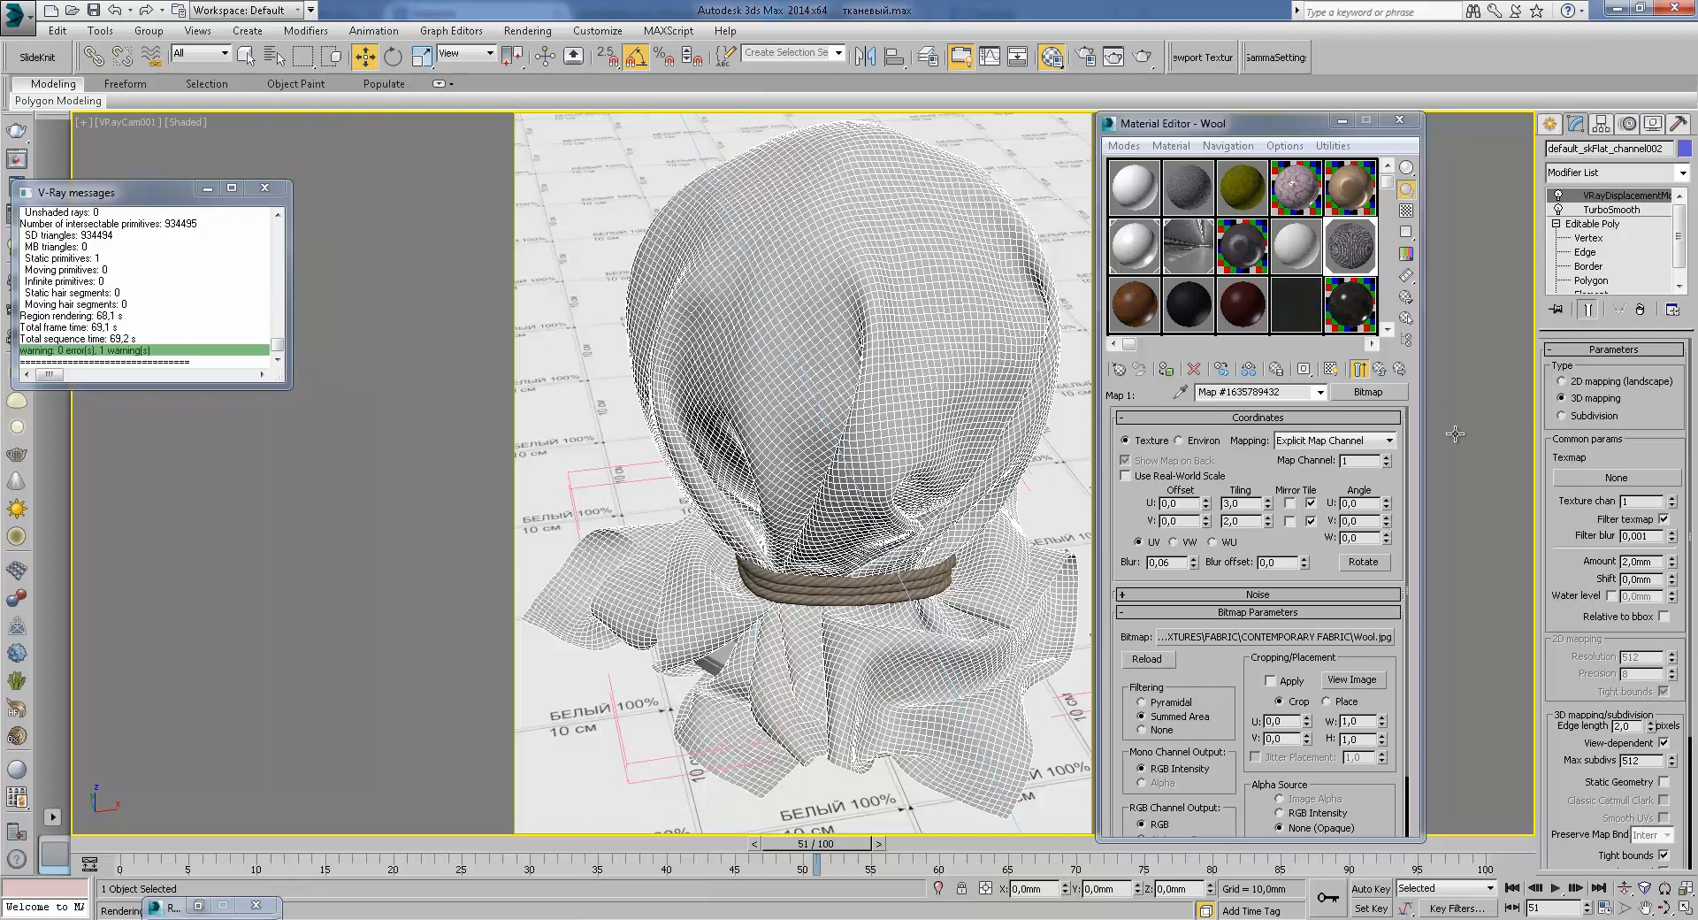
# Step: Check the blur of the front Wool.jpg bitmap, set the Falloff's side amount to 90 and return to the Wool material
pyautogui.click(1381, 369)
pyautogui.click(1300, 455)
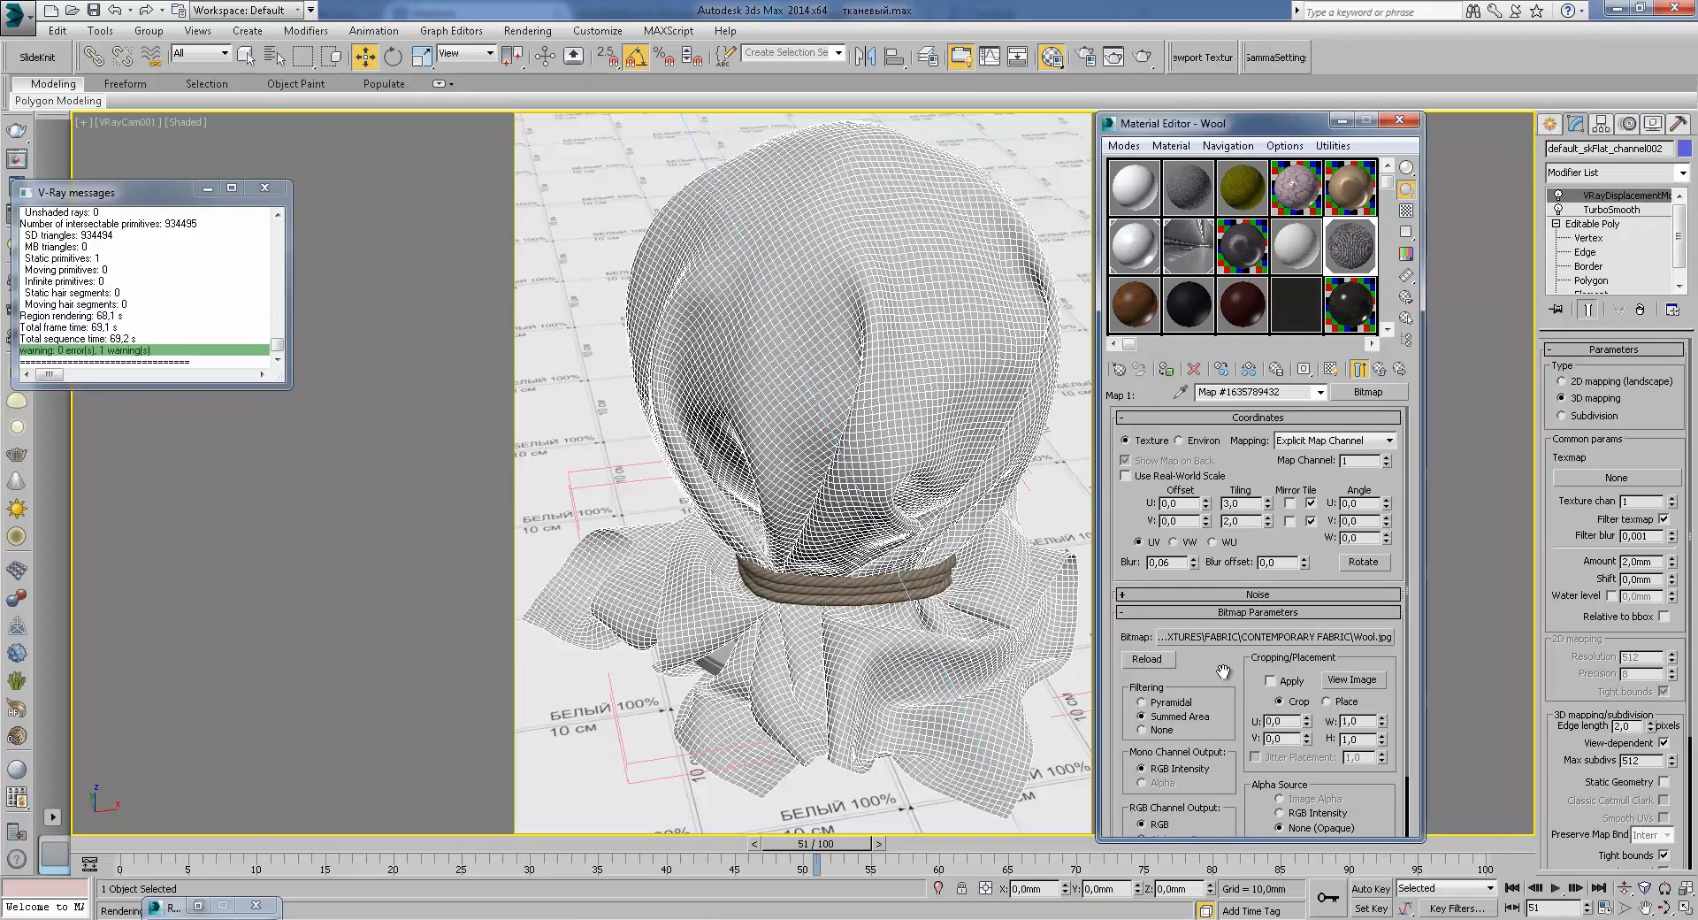
pyautogui.doubleClick(1172, 564)
pyautogui.click(1185, 562)
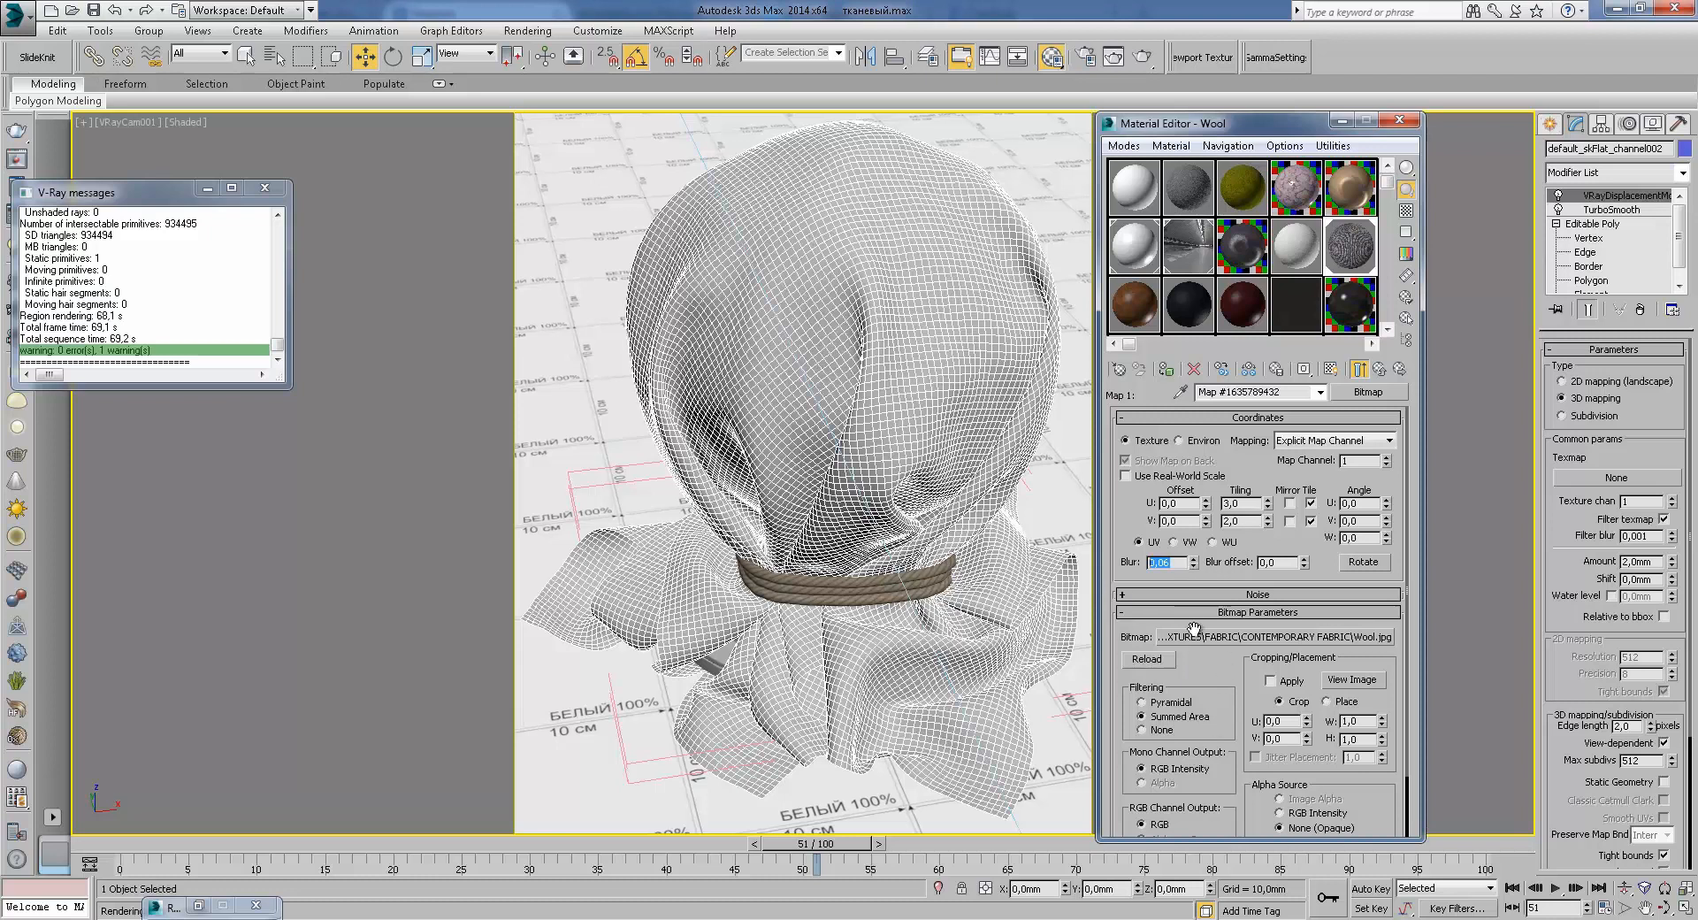
pyautogui.click(1378, 369)
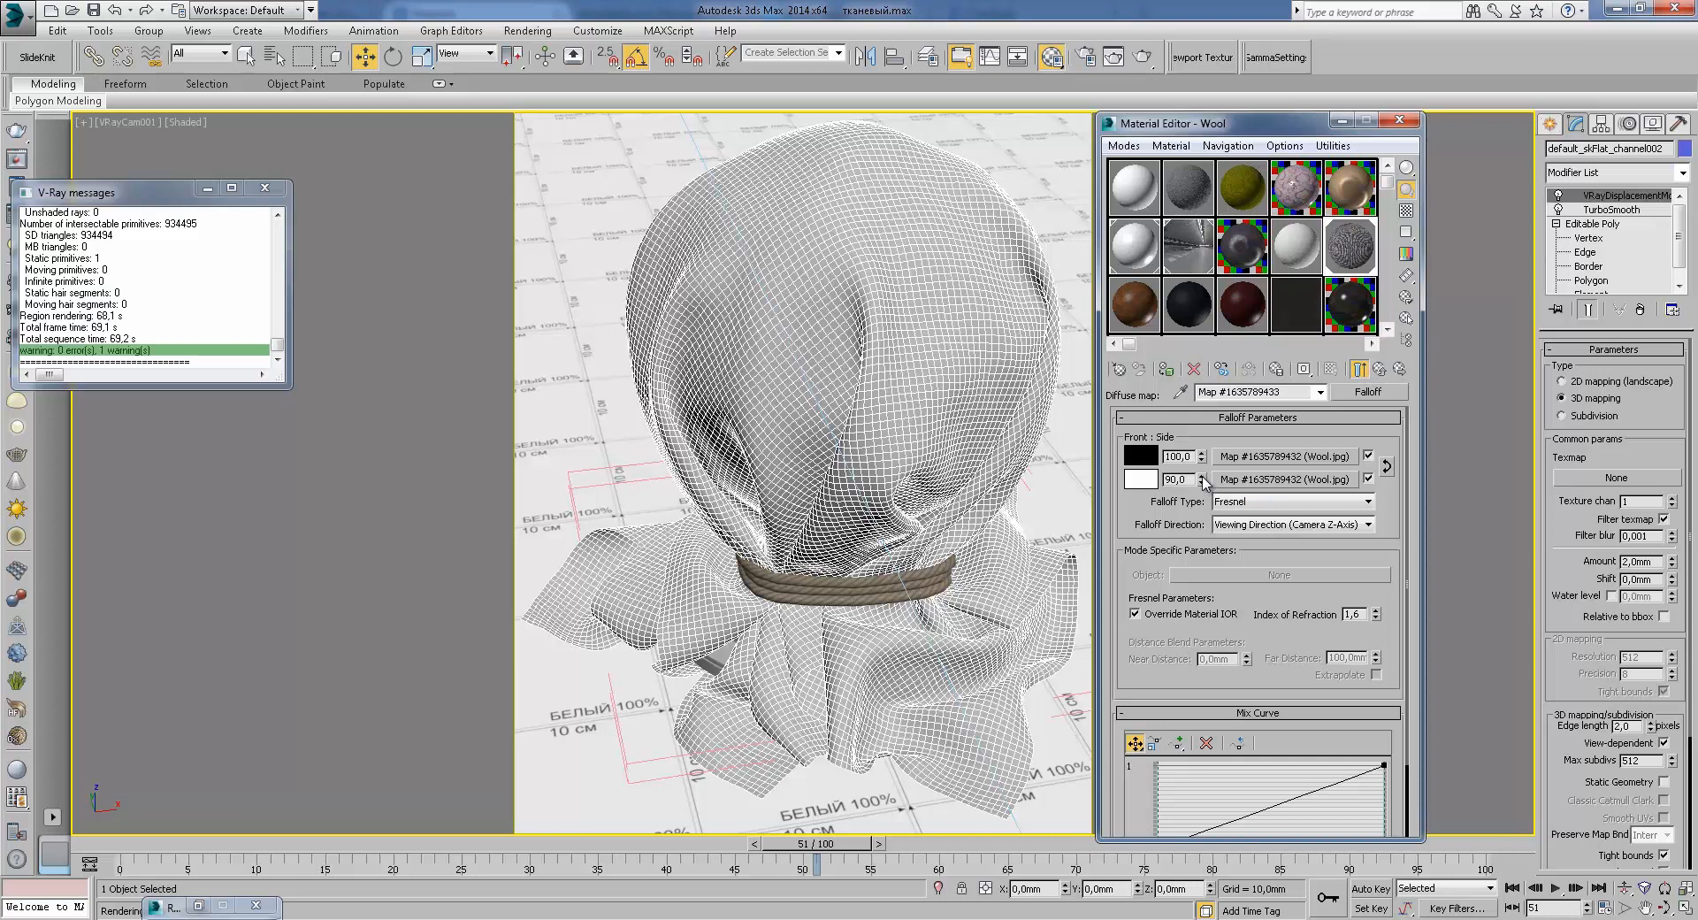
pyautogui.click(1380, 369)
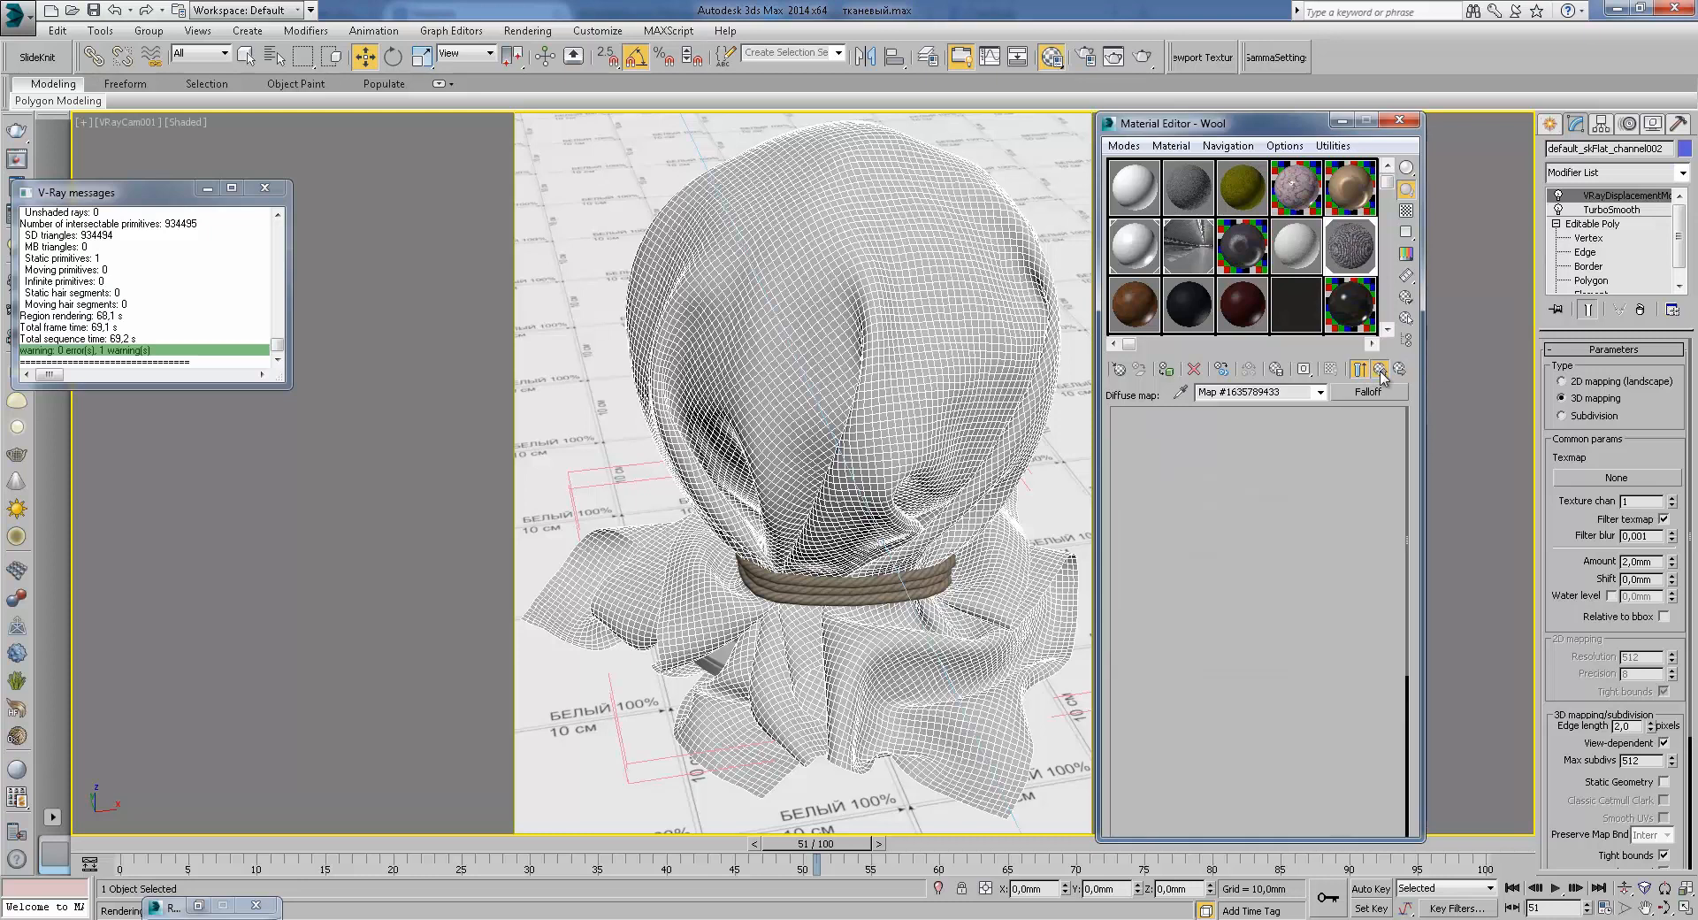
# Step: Review the Wool material's basic parameters and view the Wool_NRM.jpg image in its Normal Bump map
pyautogui.scroll(15, 1289, 575)
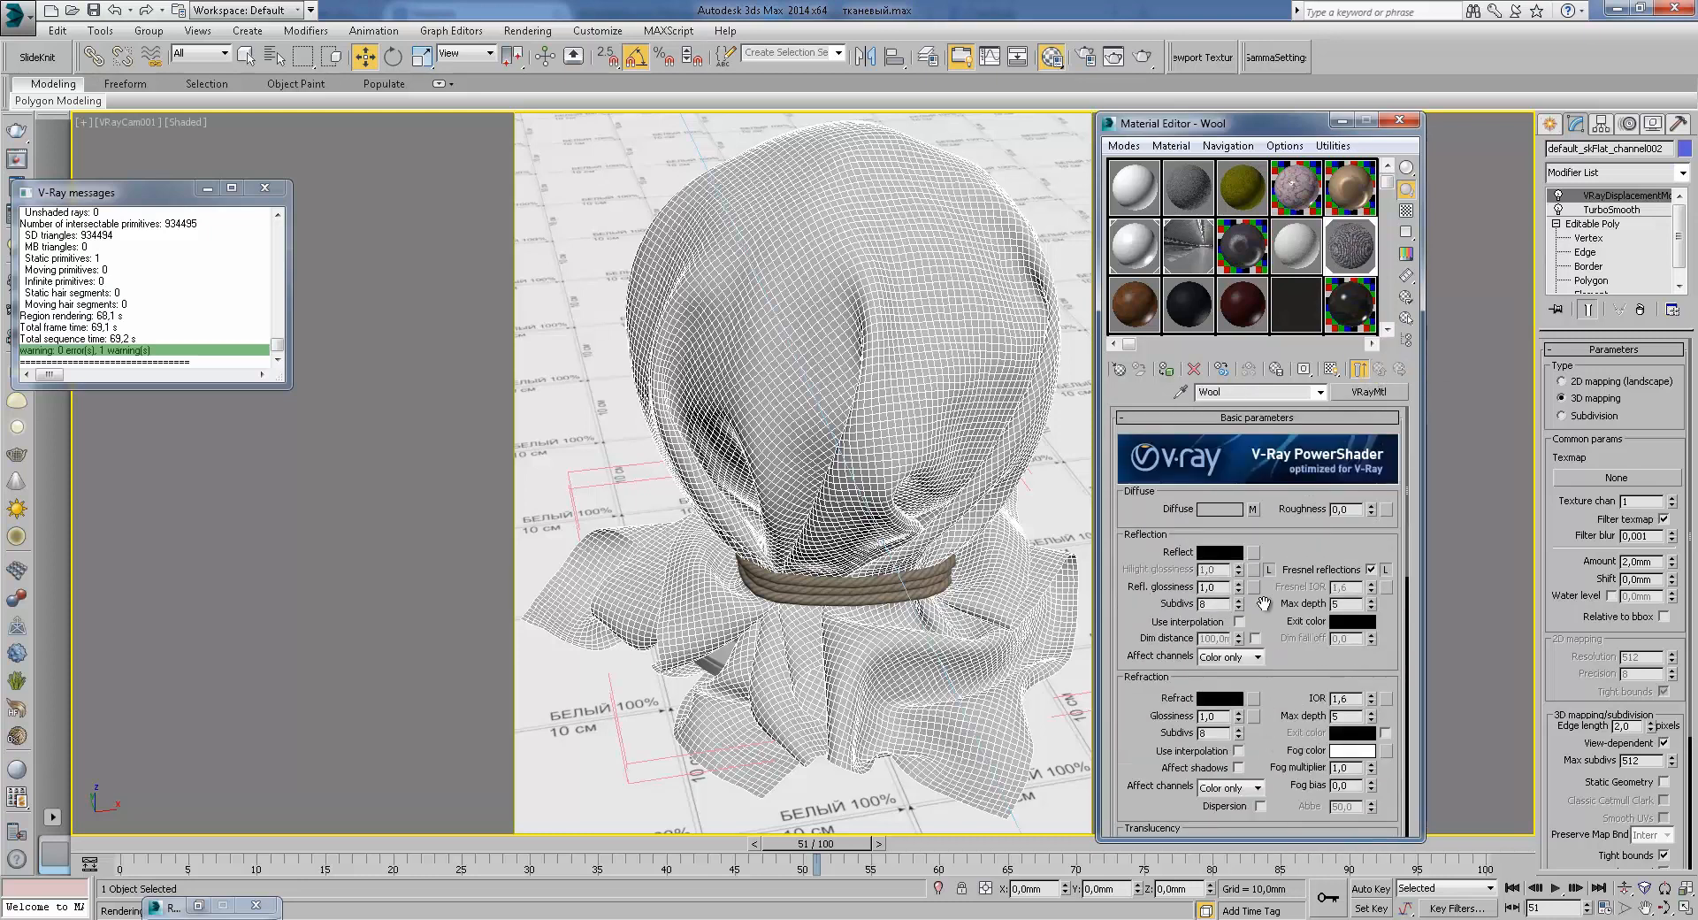
pyautogui.scroll(-10, 1290, 601)
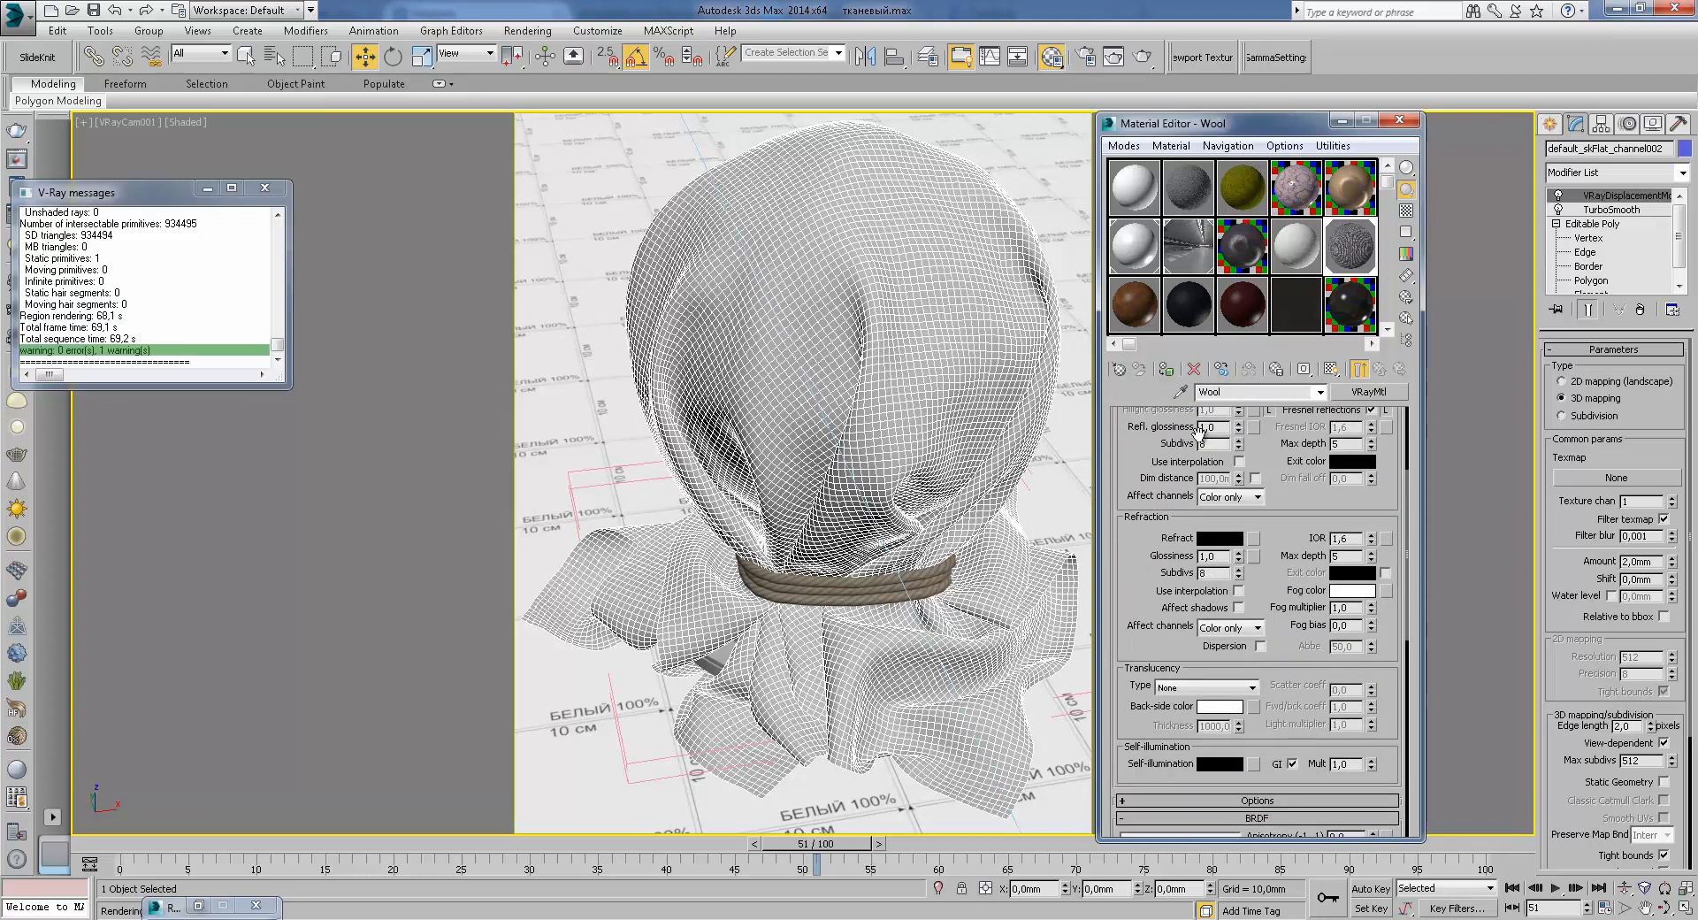
pyautogui.scroll(-5, 1230, 559)
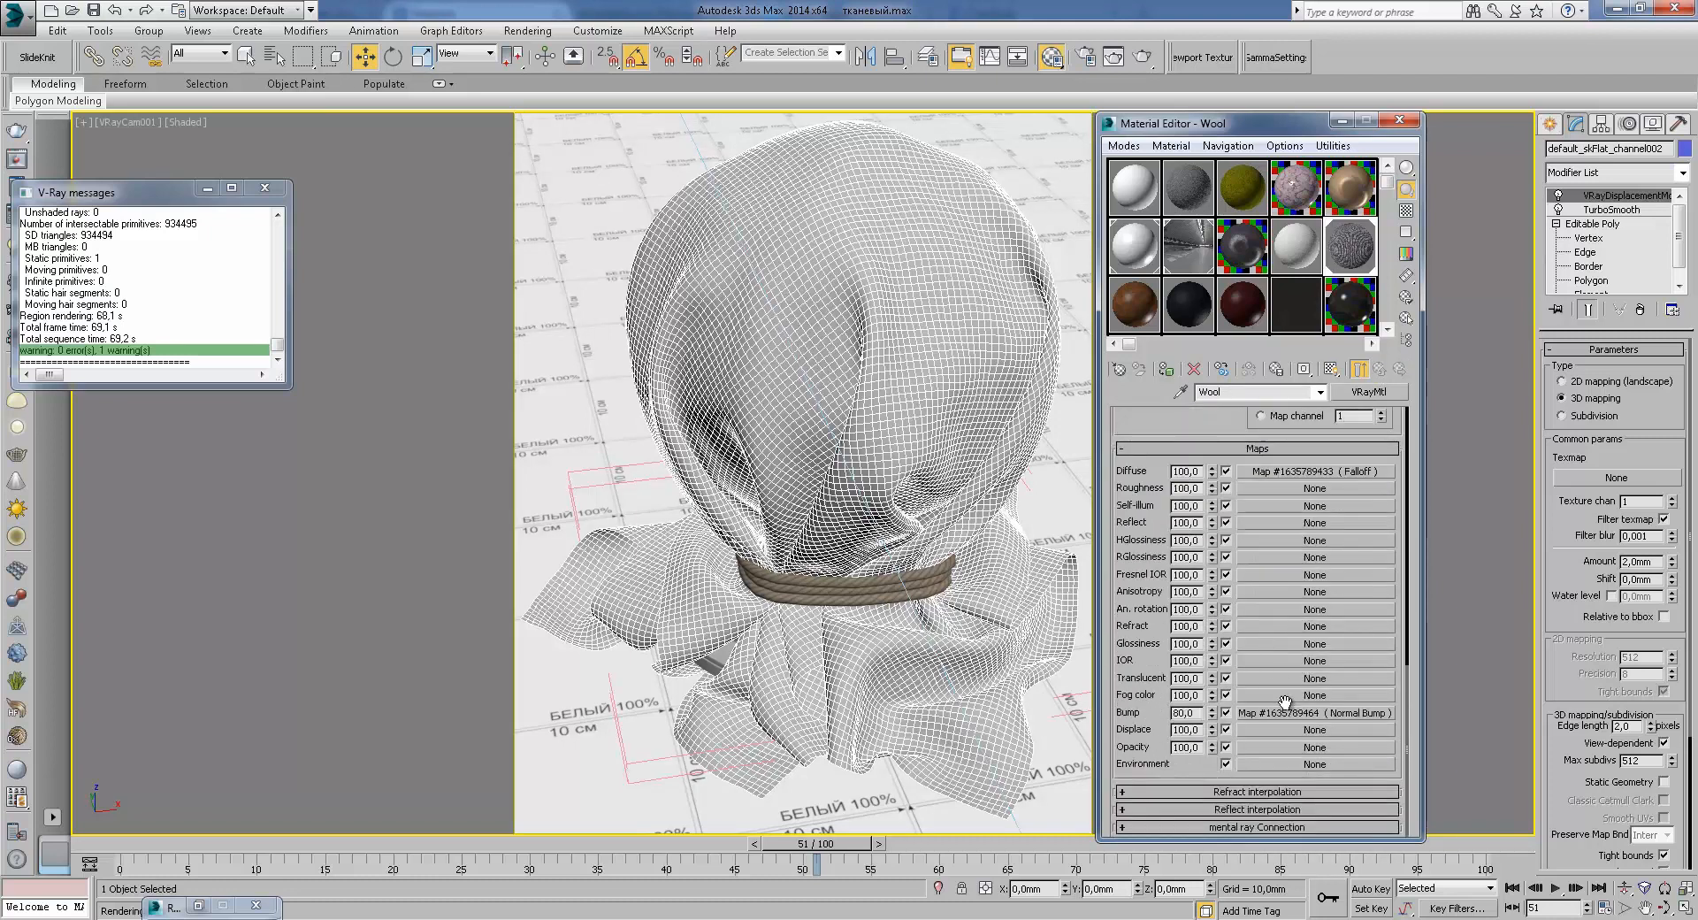
pyautogui.click(1289, 708)
pyautogui.click(1300, 444)
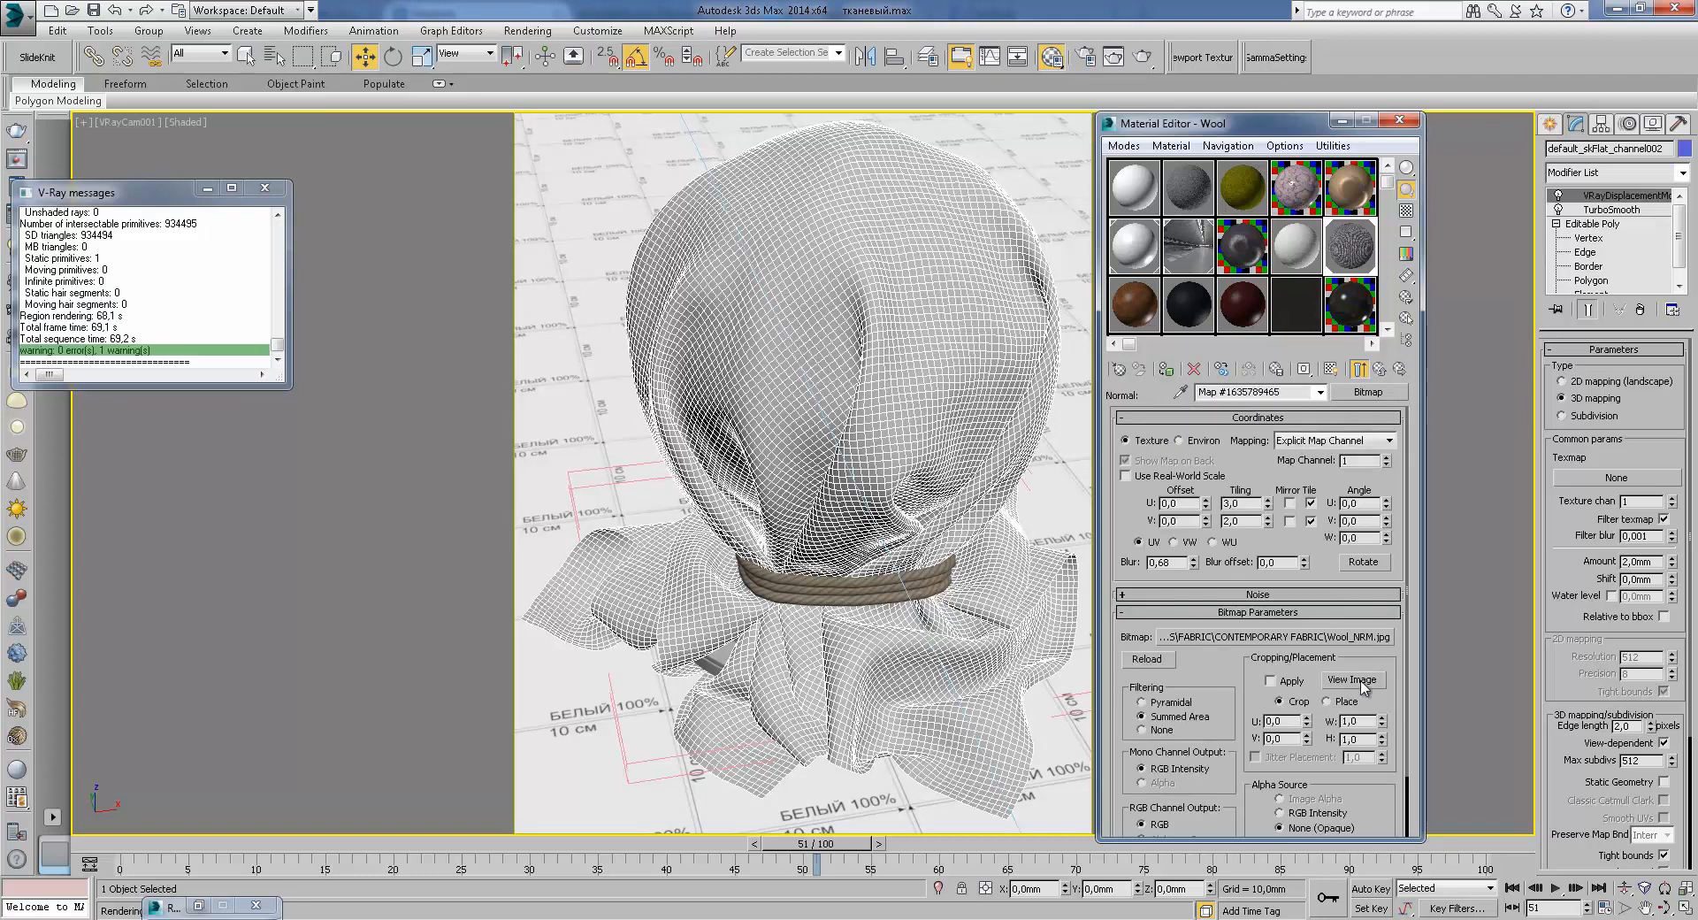
pyautogui.click(1351, 680)
pyautogui.click(731, 97)
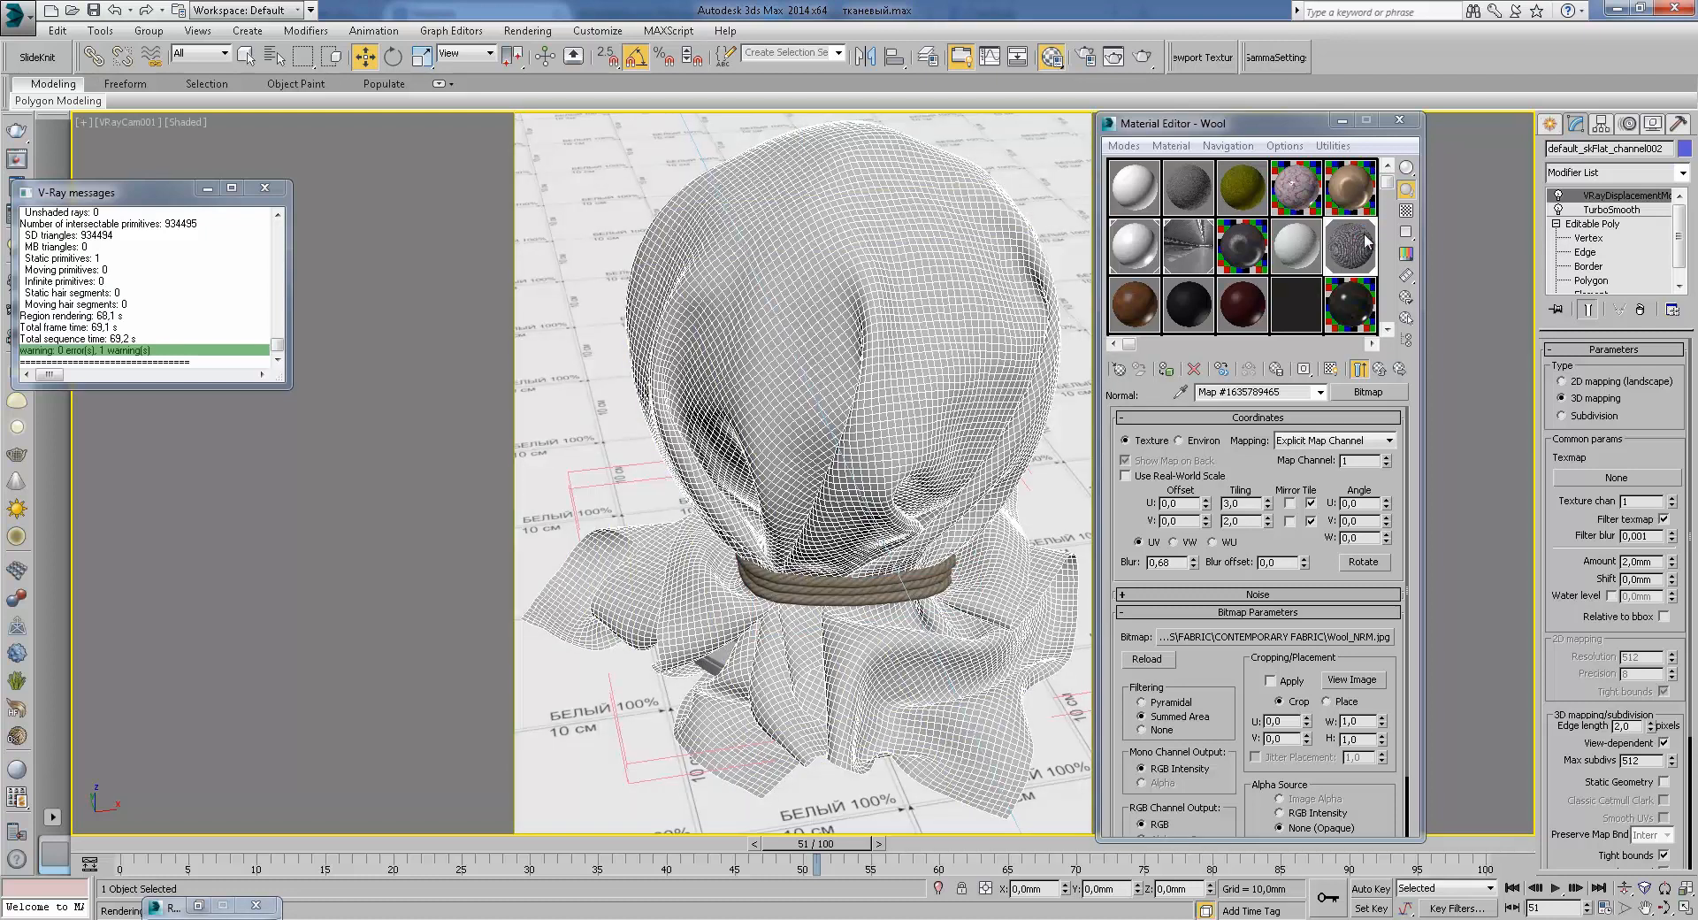
# Step: Go through the additional bump's nested Mix maps and view the Wool.jpg image in Color #1 enlarged
pyautogui.click(1379, 380)
pyautogui.click(1295, 462)
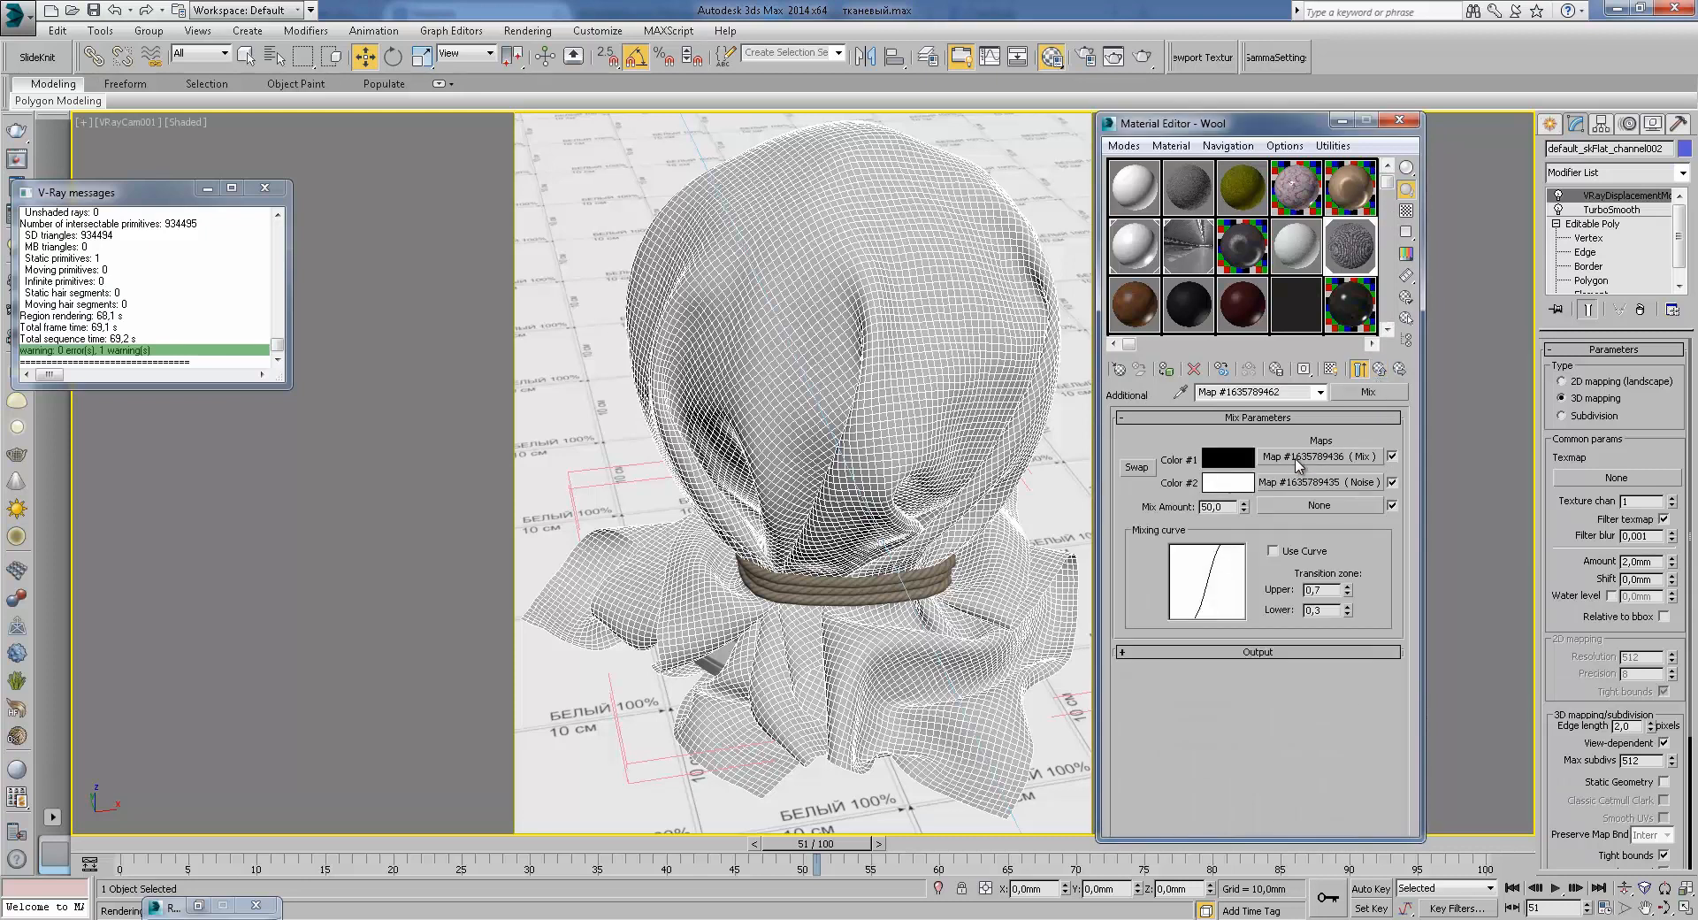
pyautogui.click(1320, 456)
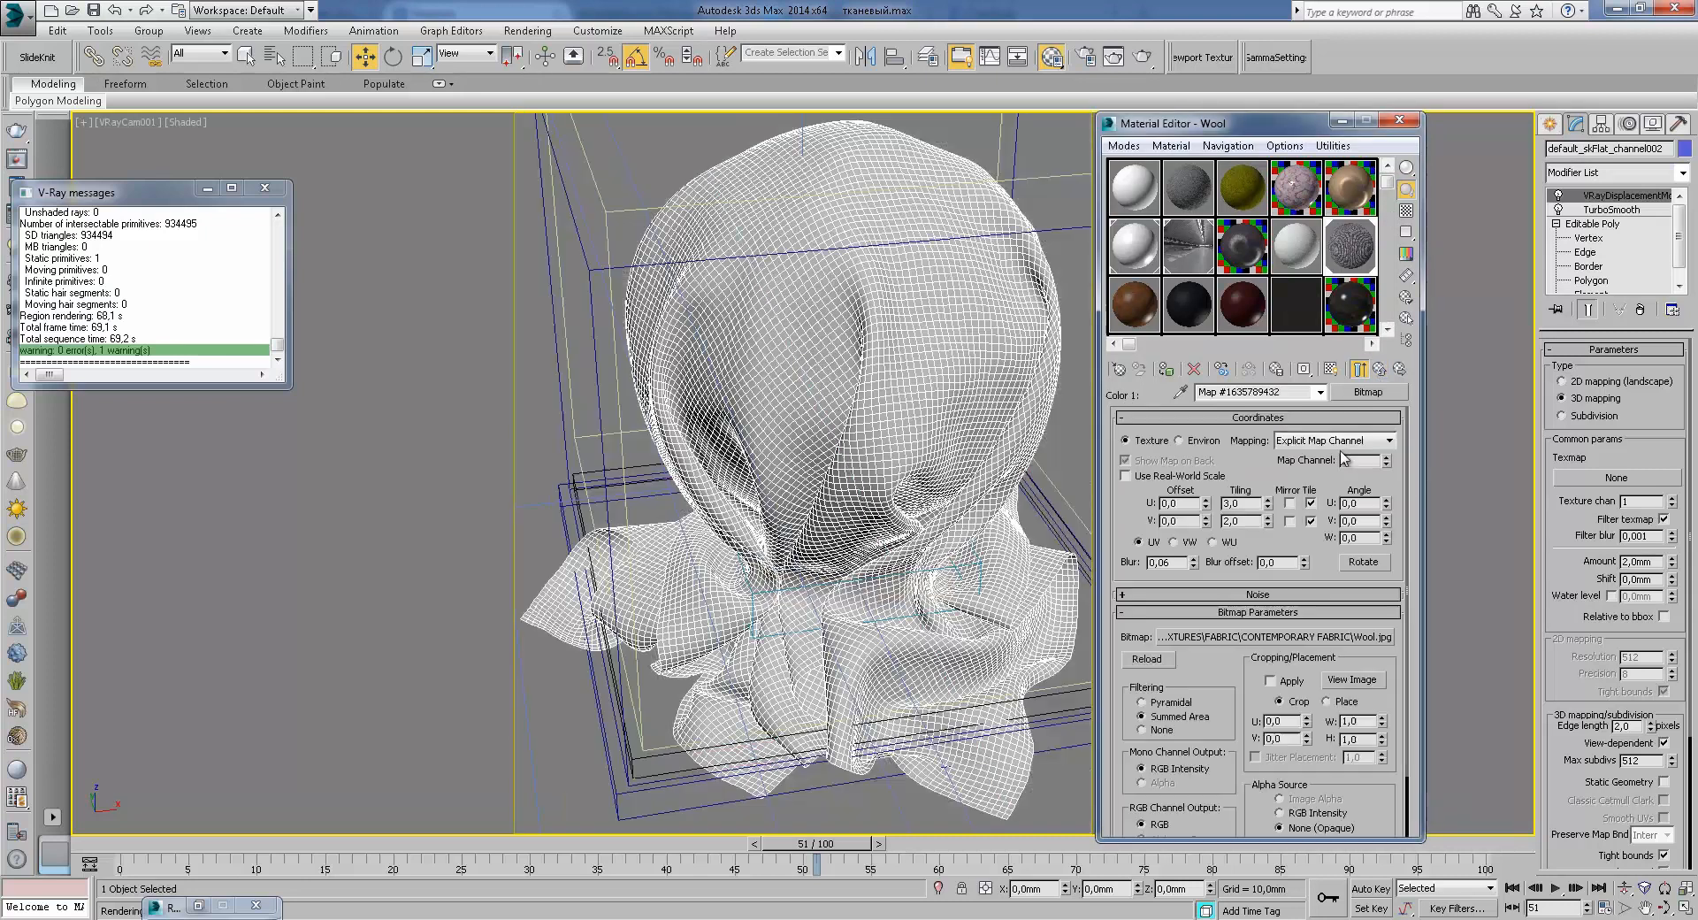
pyautogui.click(1381, 371)
pyautogui.click(1366, 683)
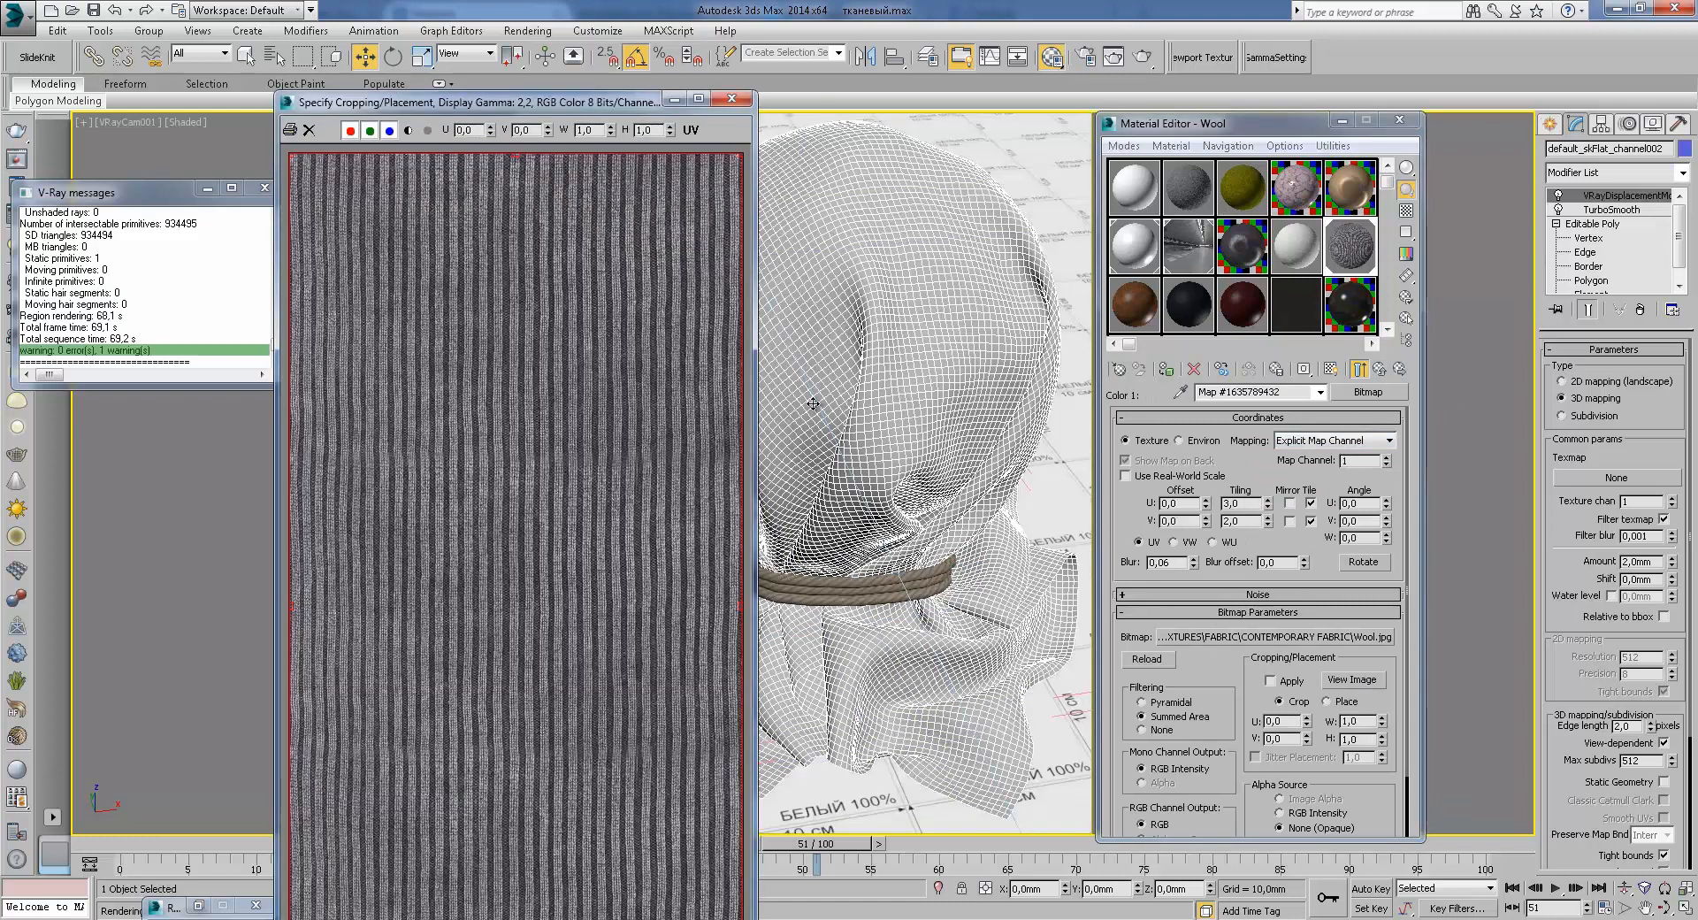
pyautogui.scroll(2, 640, 319)
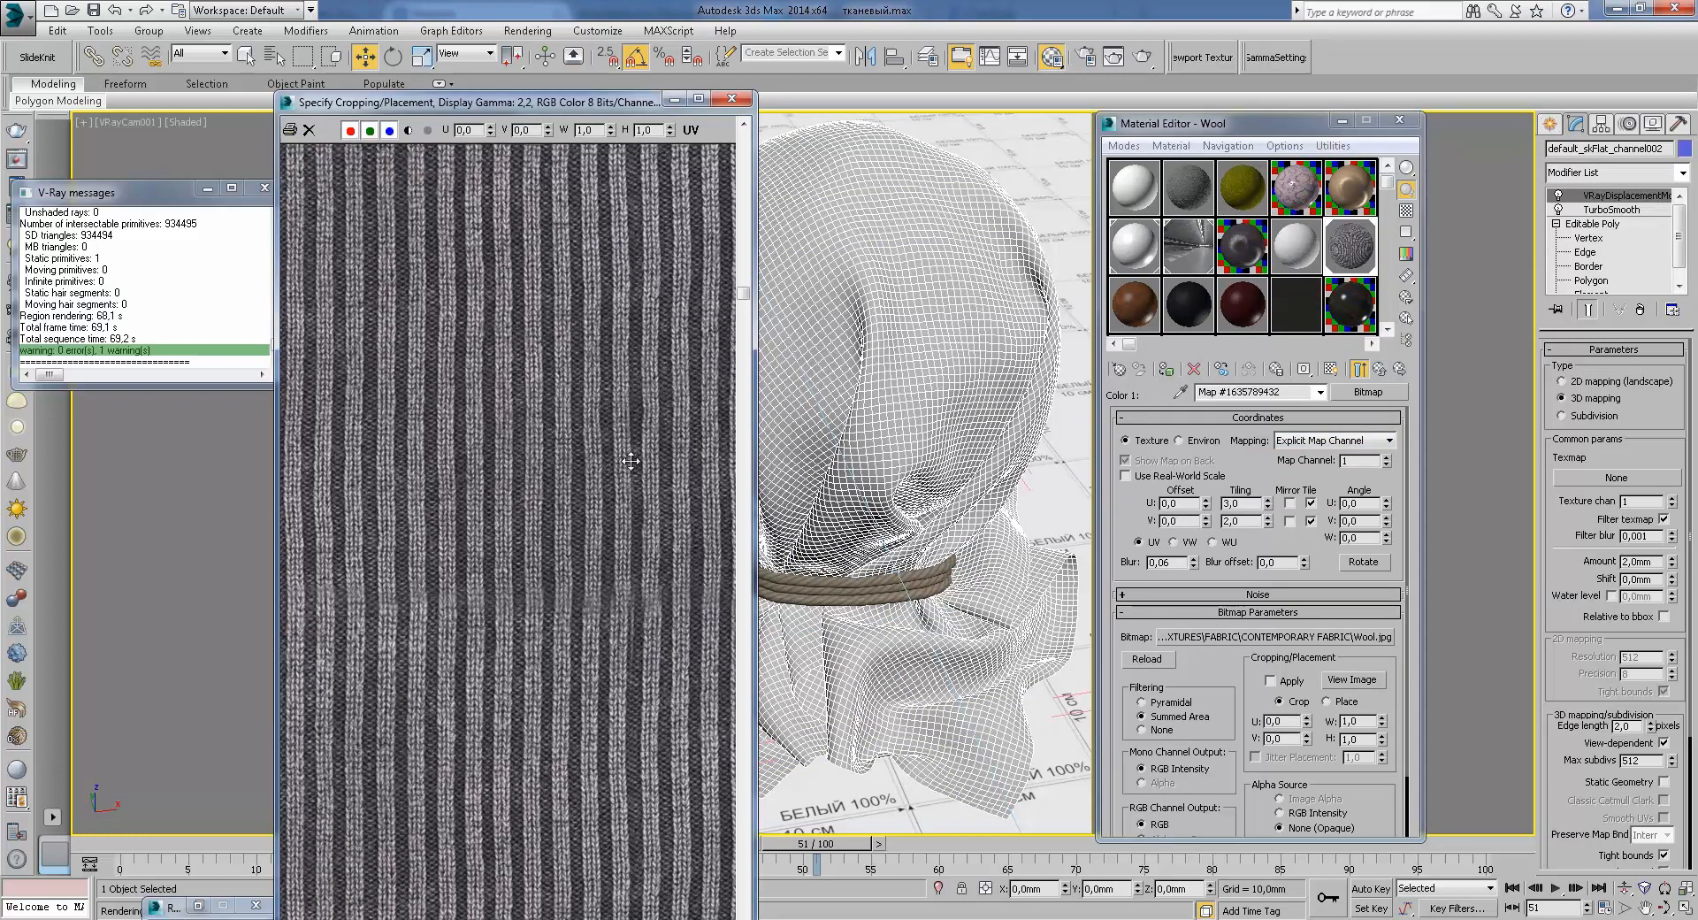
pyautogui.click(732, 99)
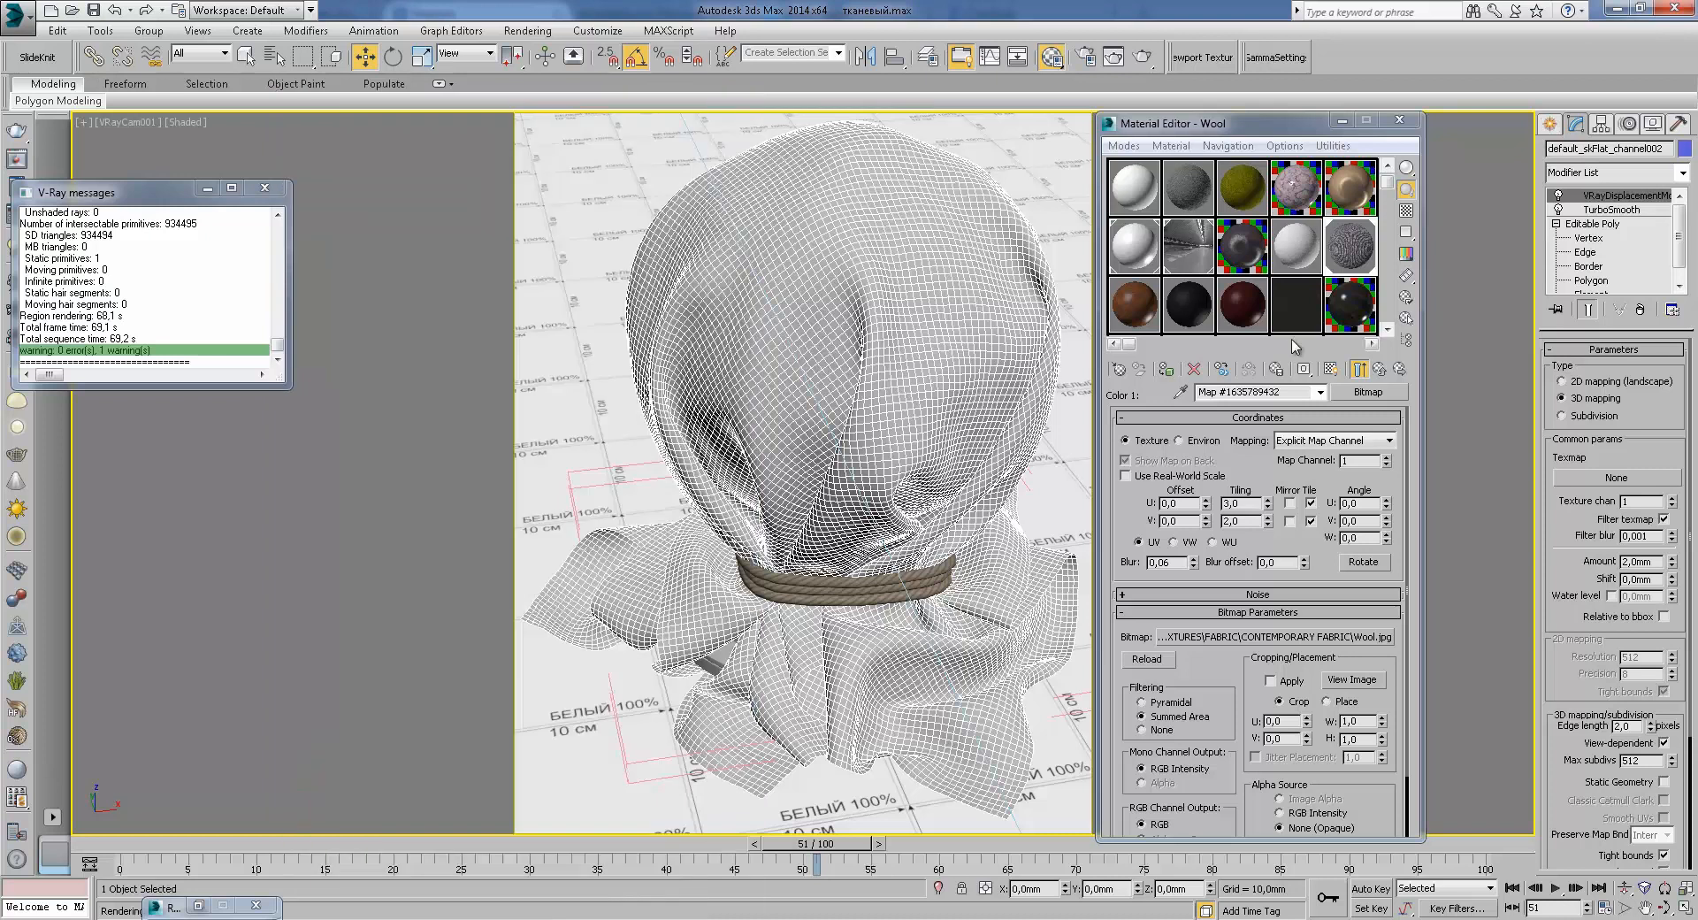
# Step: Open the nested Mix map's Color #2 bitmap, AS2_cloth_16_bump.jpg, and view its image enlarged
pyautogui.click(1381, 371)
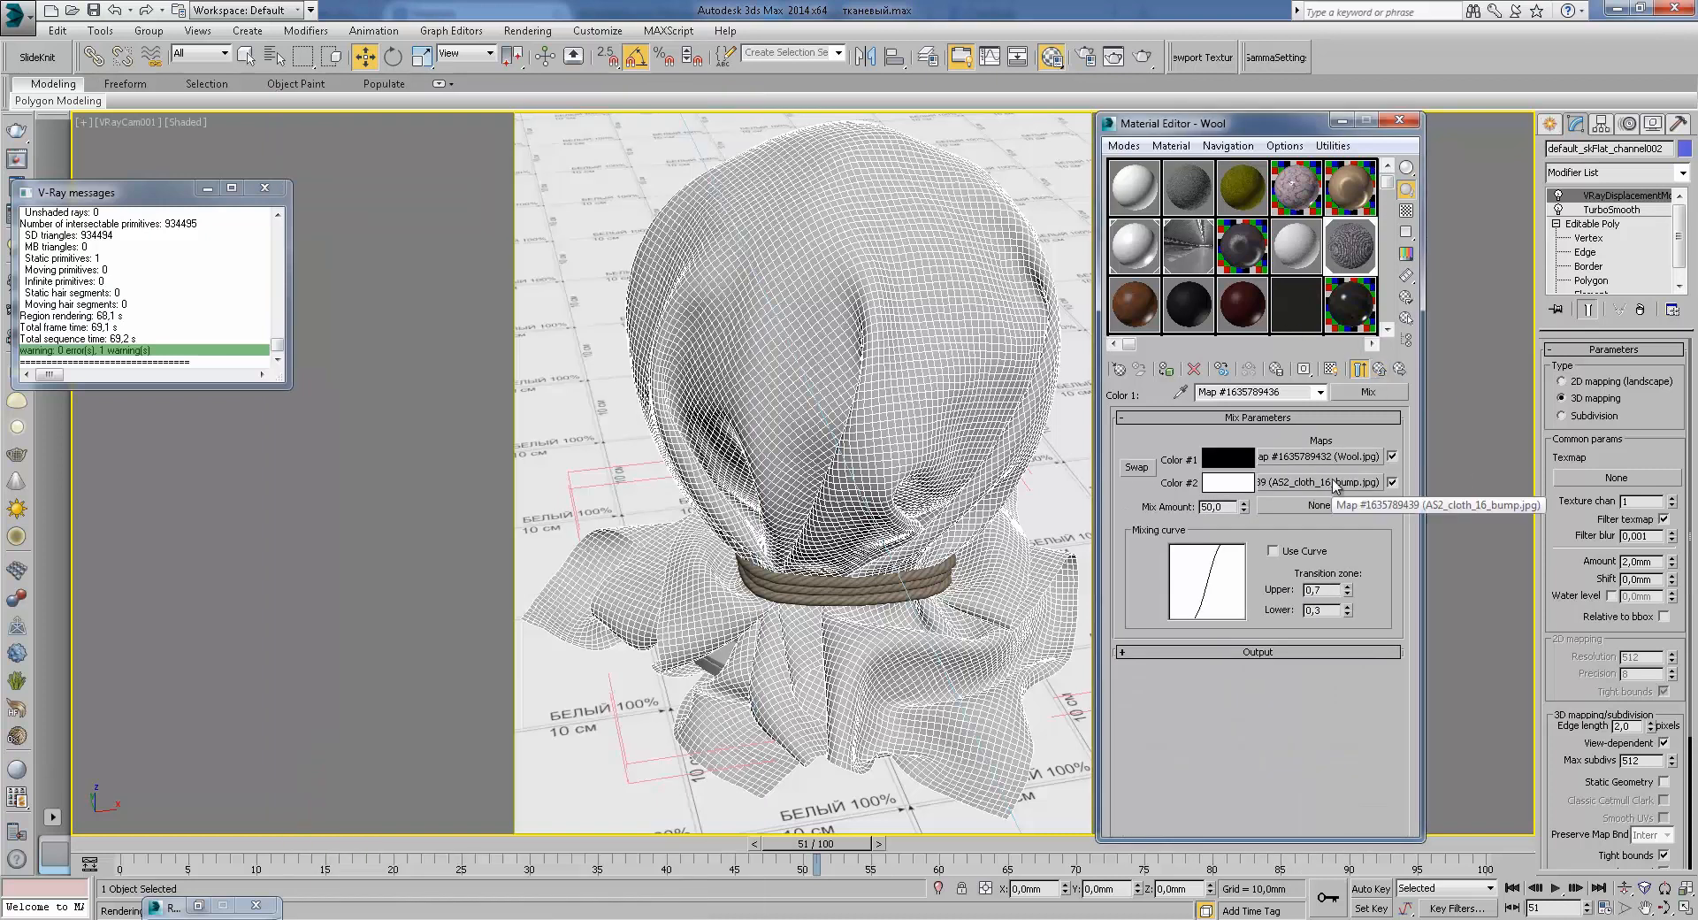
pyautogui.click(1337, 485)
pyautogui.click(1351, 679)
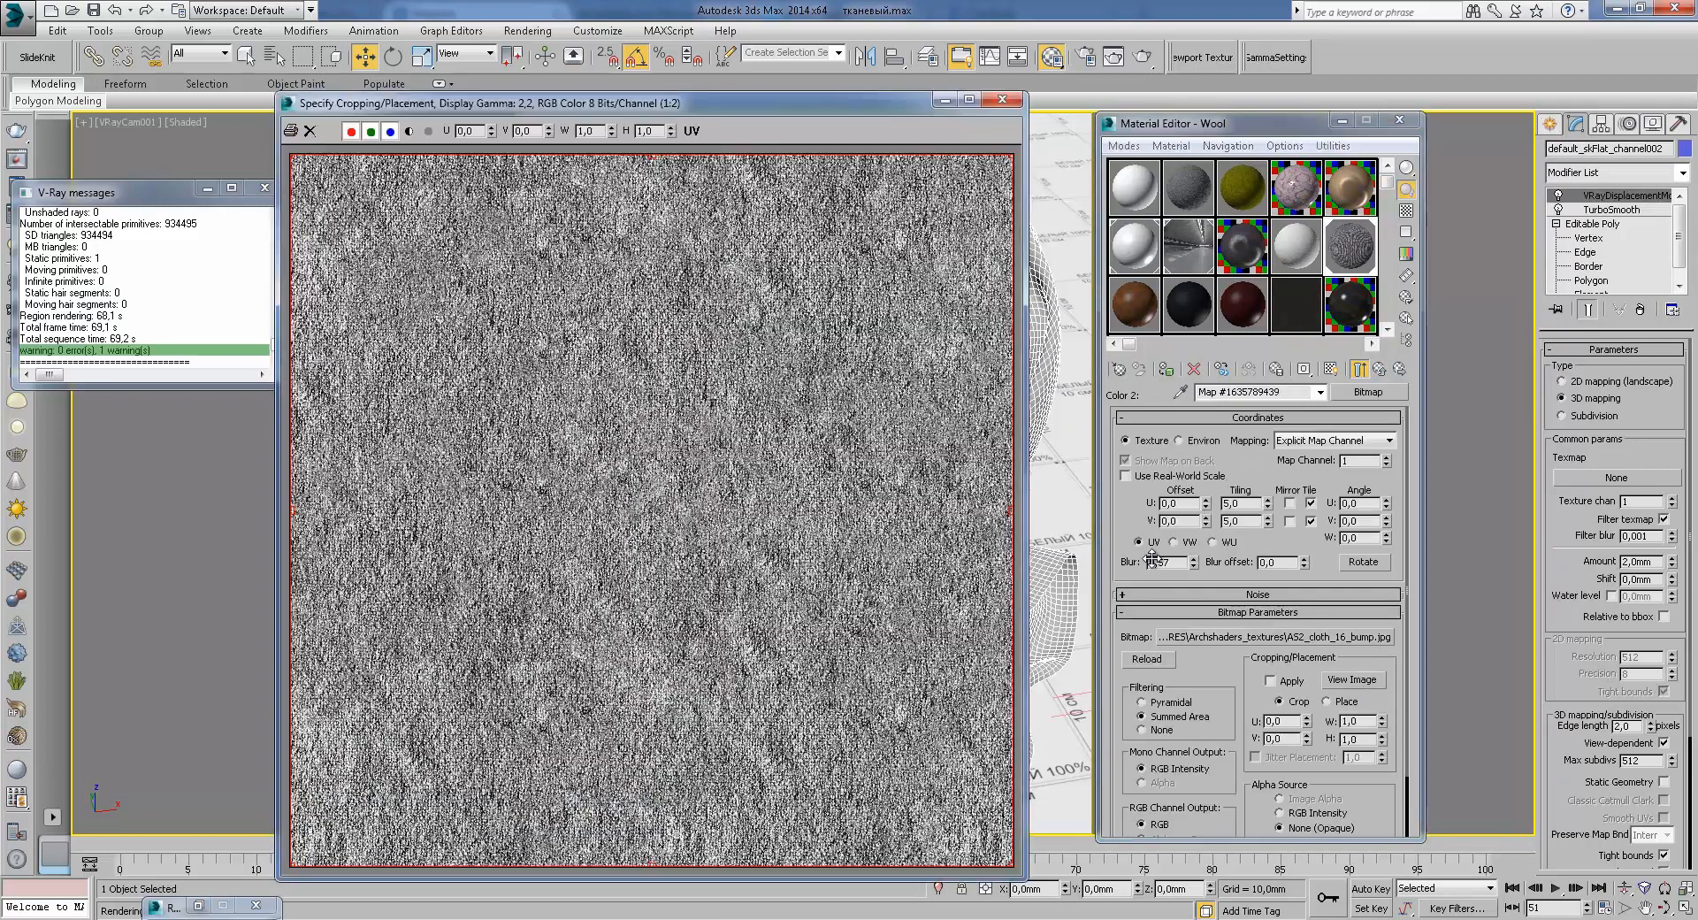
pyautogui.scroll(1, 708, 390)
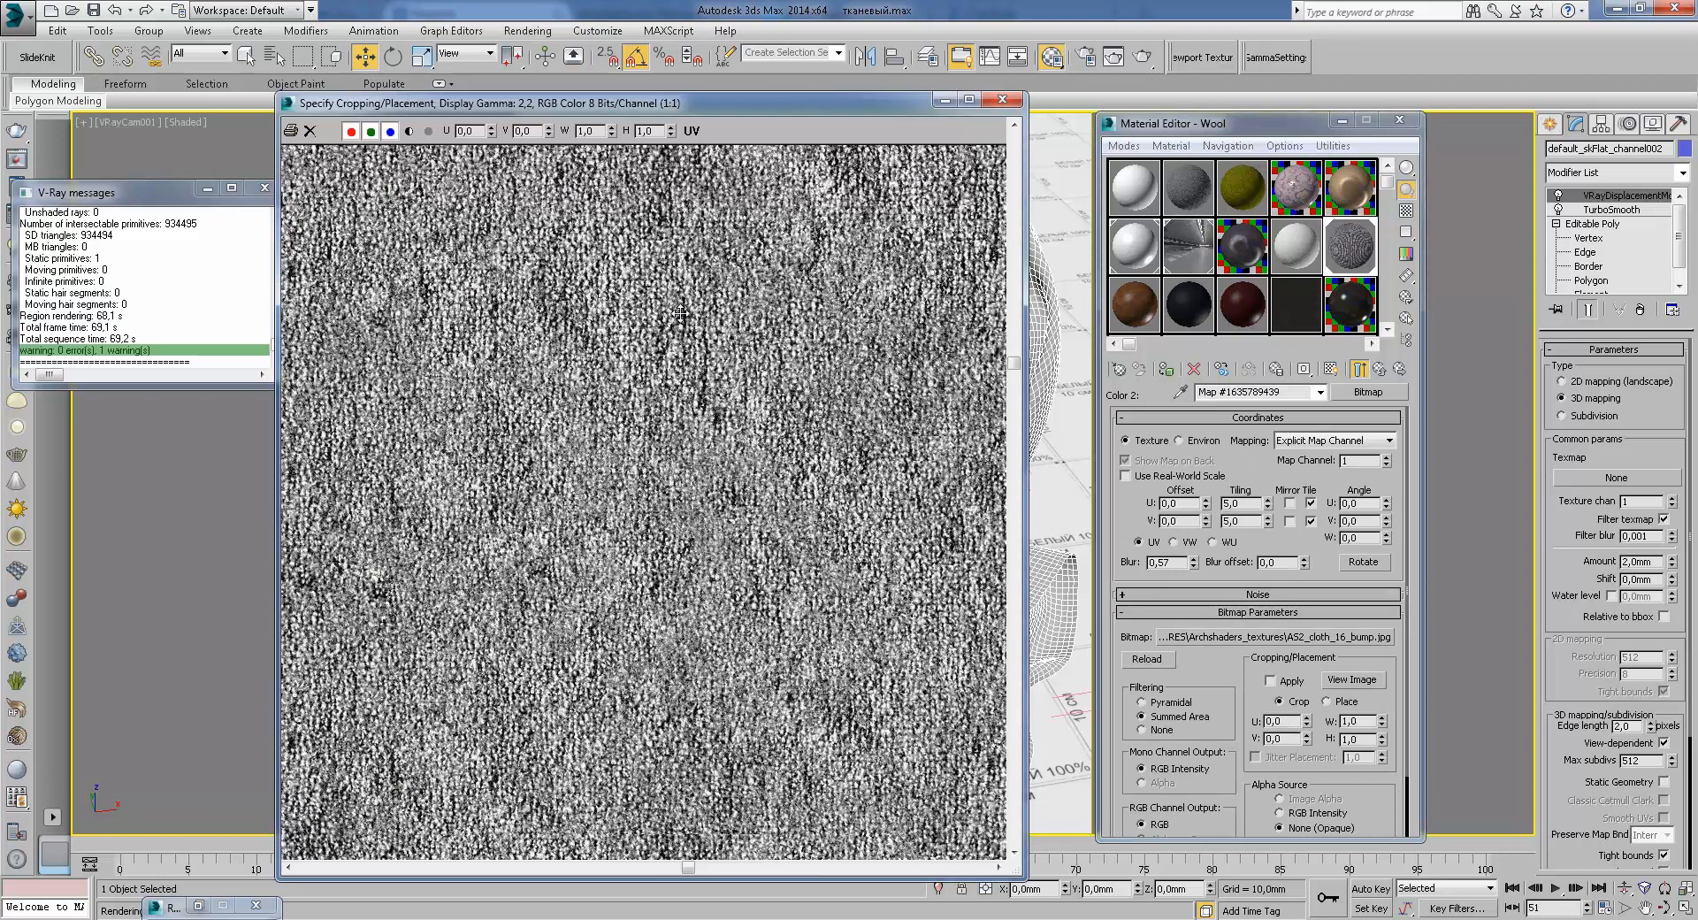
pyautogui.click(1002, 99)
# Step: Return to the nested Mix map, turn off the end-result display and open an enlarged preview of its sample
pyautogui.click(1361, 370)
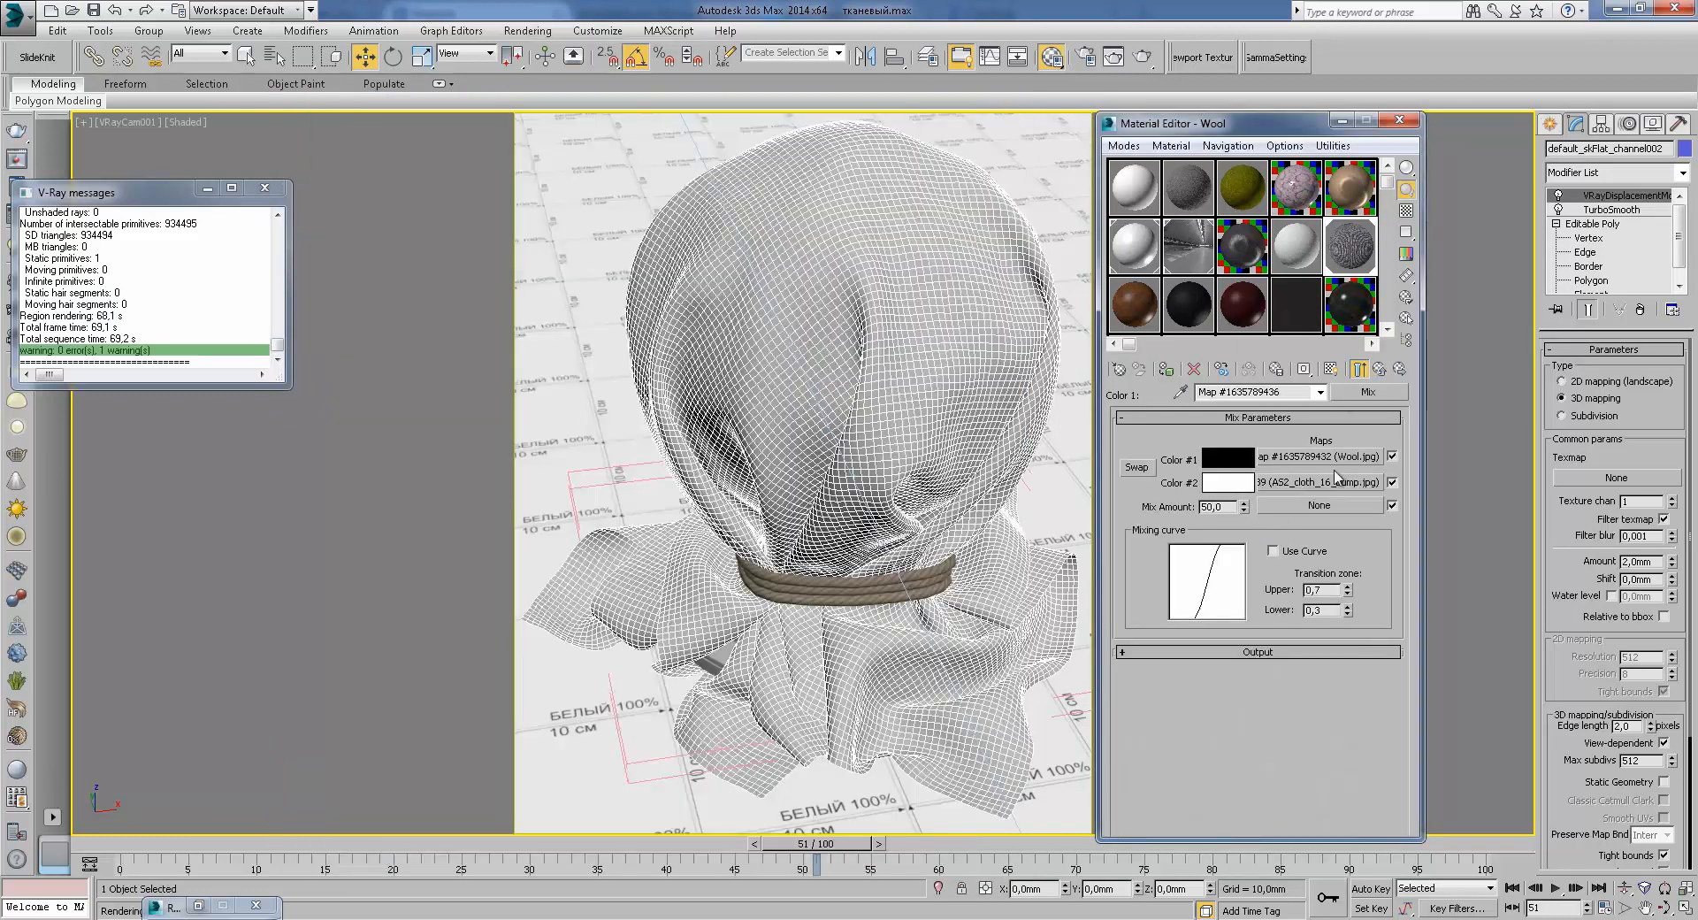
pyautogui.click(1360, 370)
pyautogui.doubleClick(1345, 274)
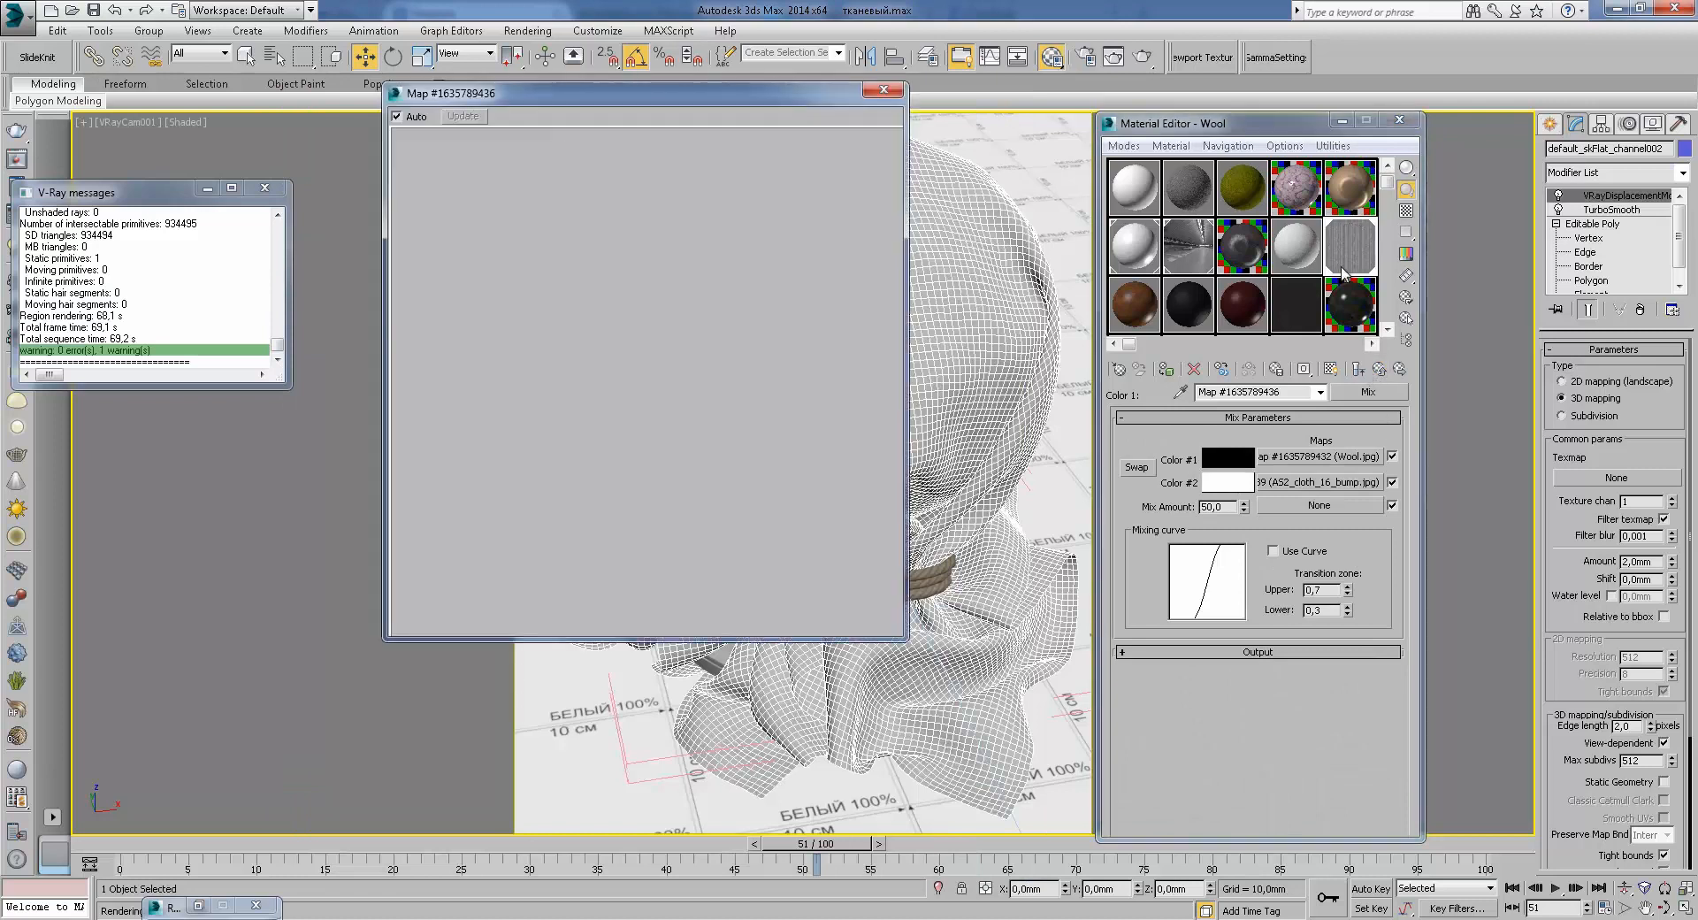
# Step: Go back to the additional bump's parent Mix map, view its enlarged sample, and return to the Wool material's maps
pyautogui.click(884, 89)
pyautogui.click(1360, 370)
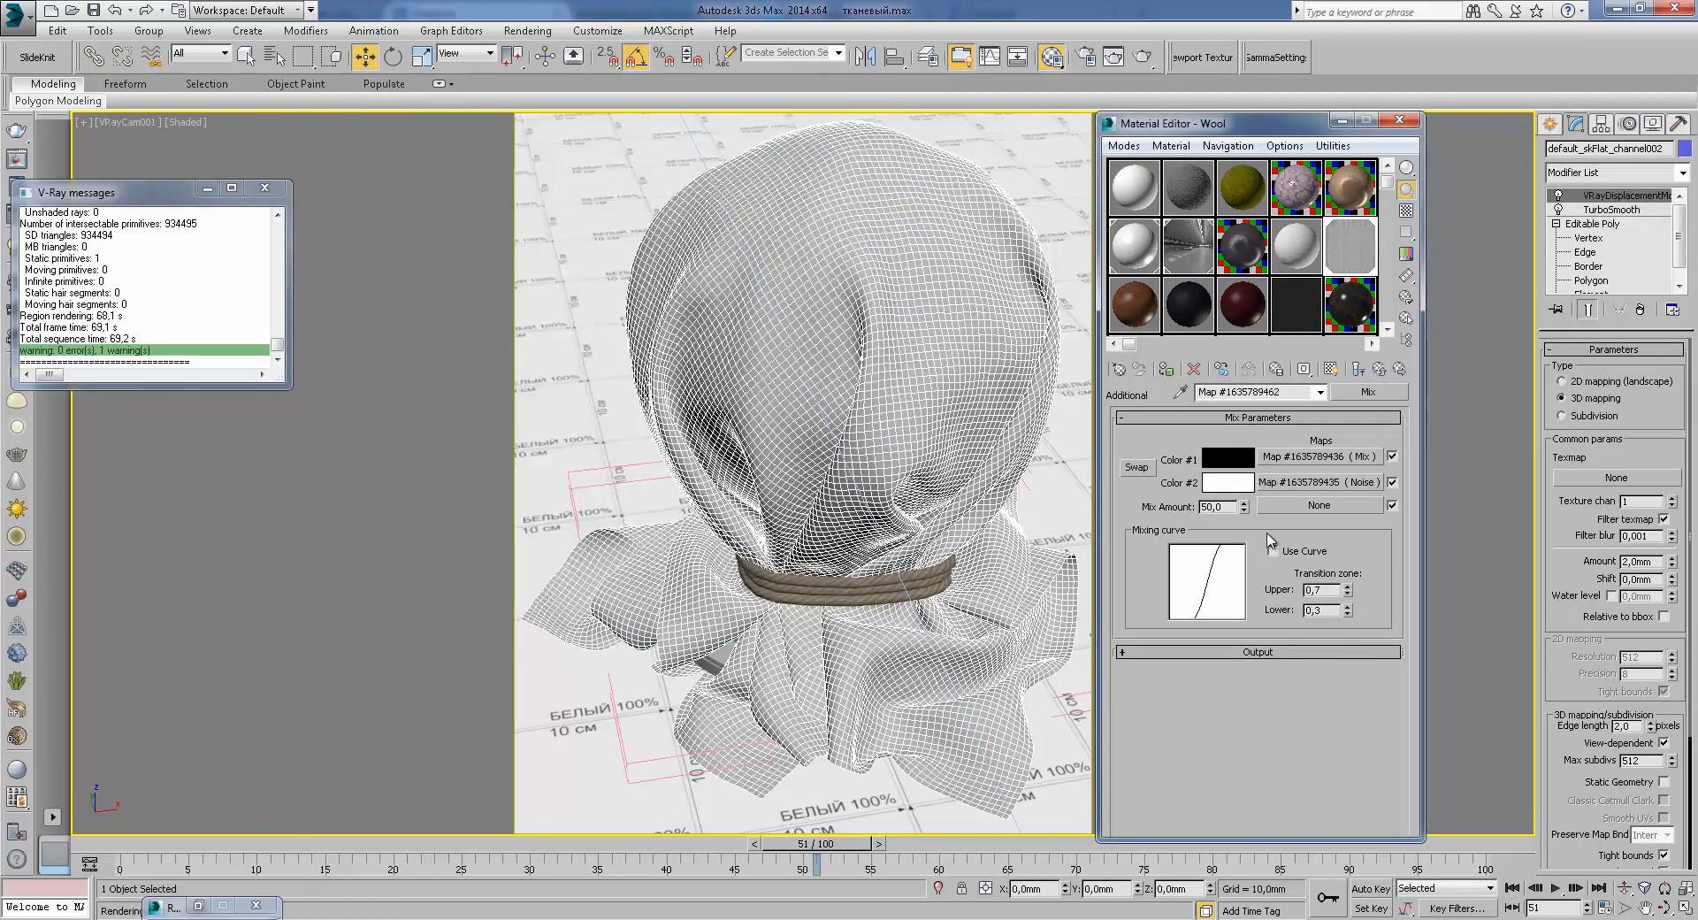
pyautogui.doubleClick(1348, 258)
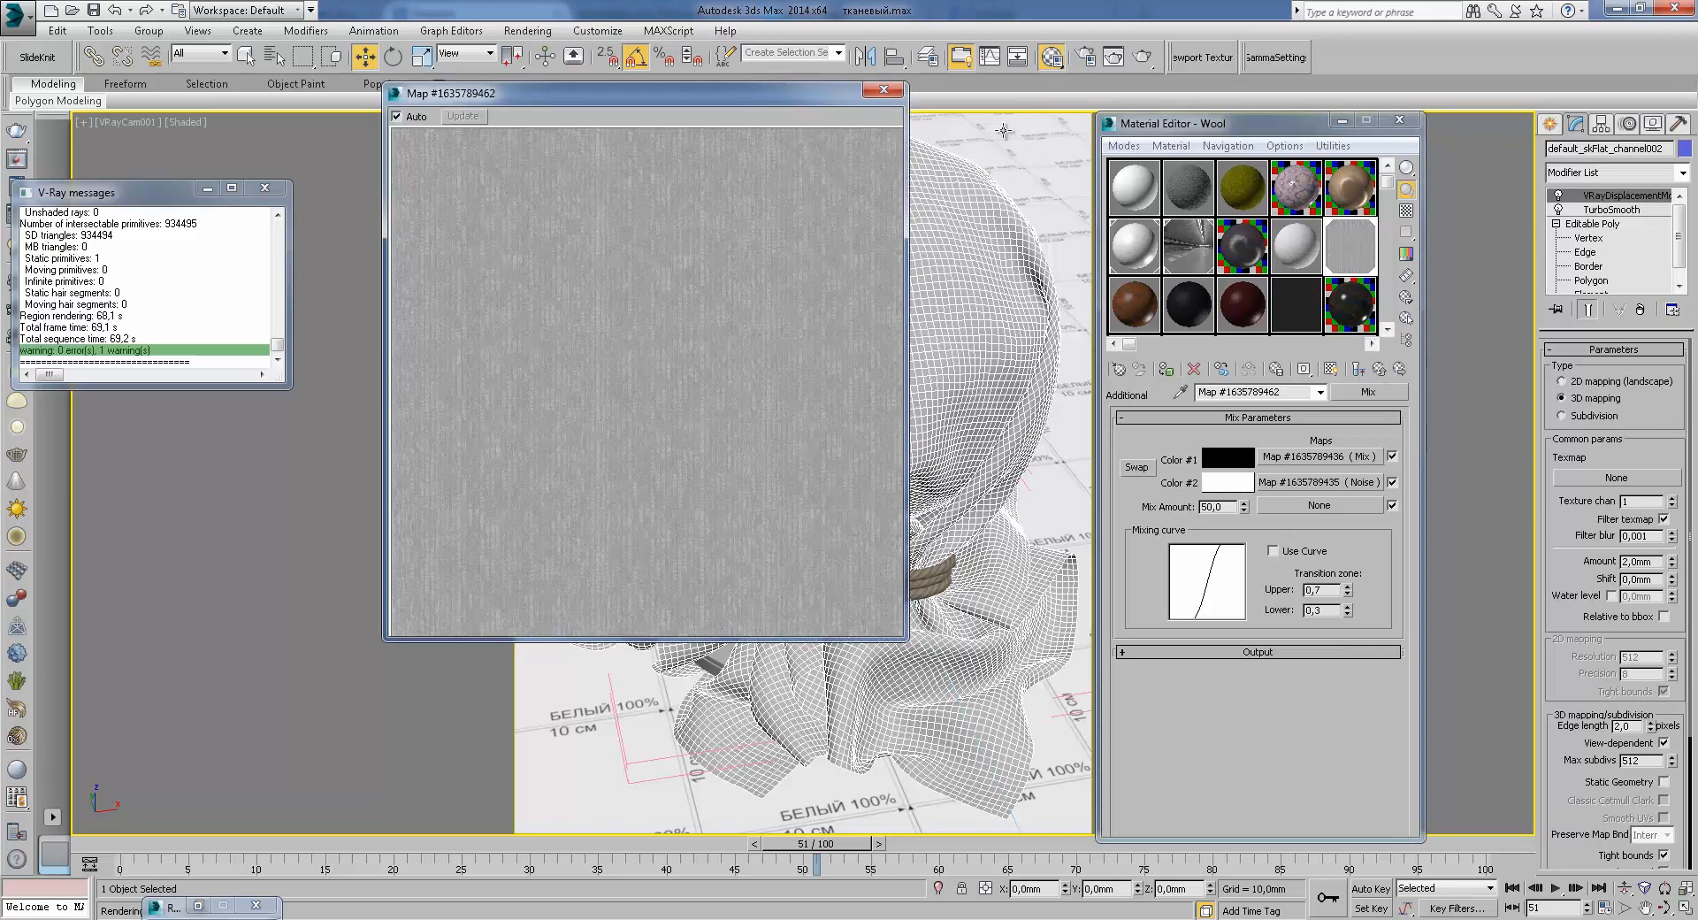
pyautogui.click(884, 89)
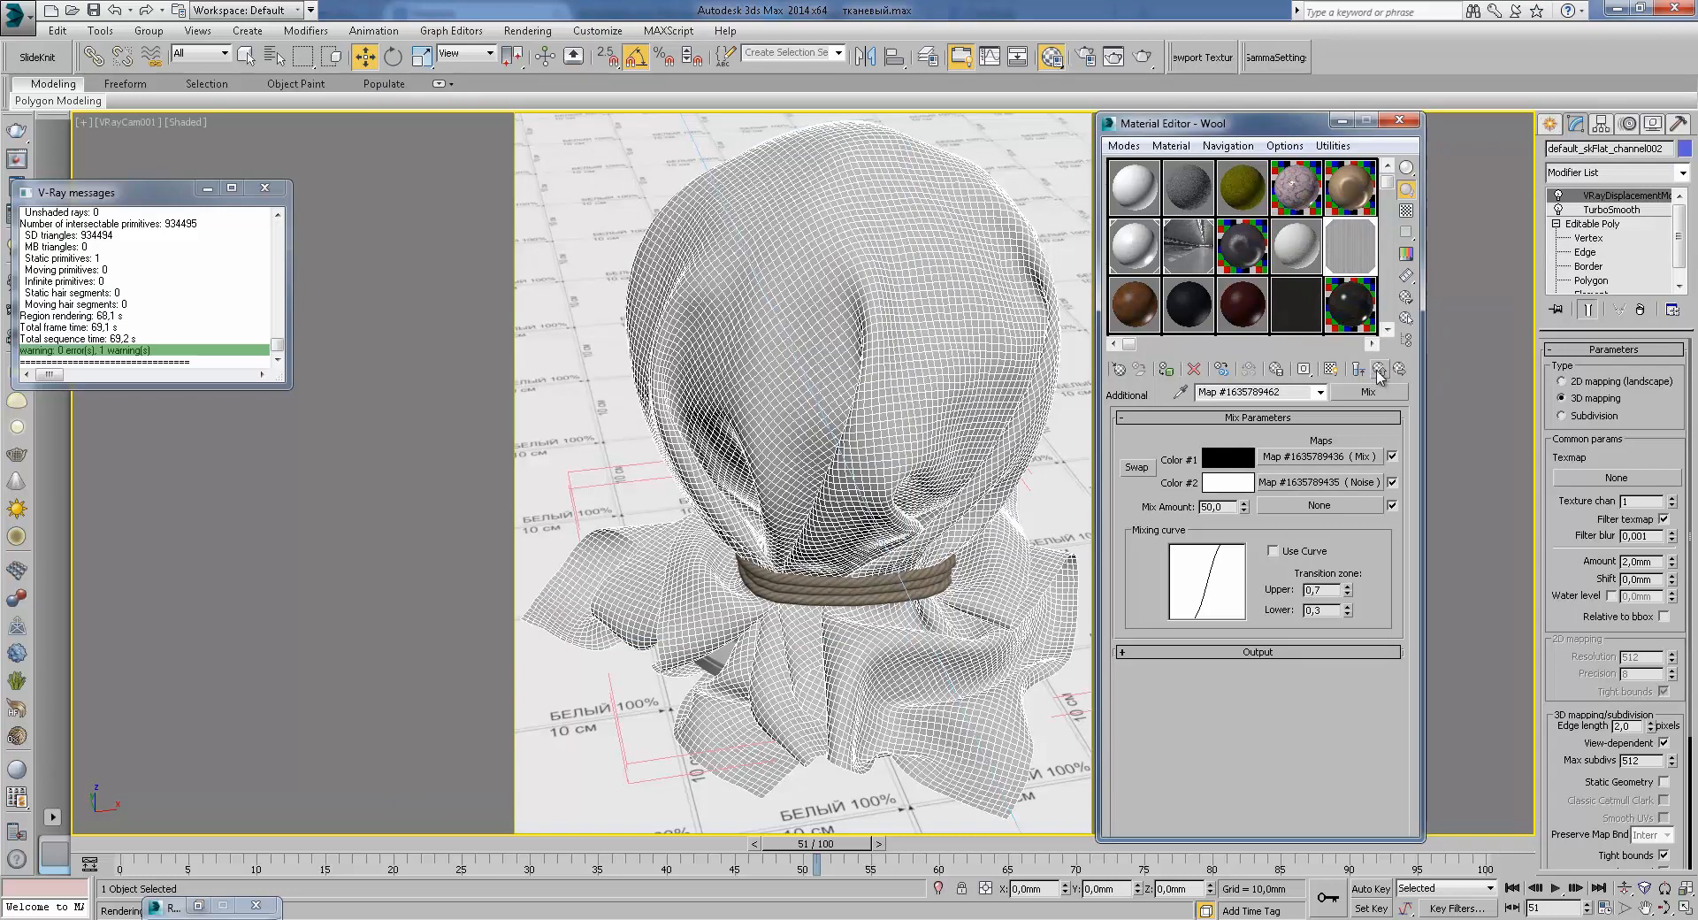
pyautogui.click(1361, 369)
pyautogui.click(1269, 444)
pyautogui.click(1382, 365)
pyautogui.click(1382, 365)
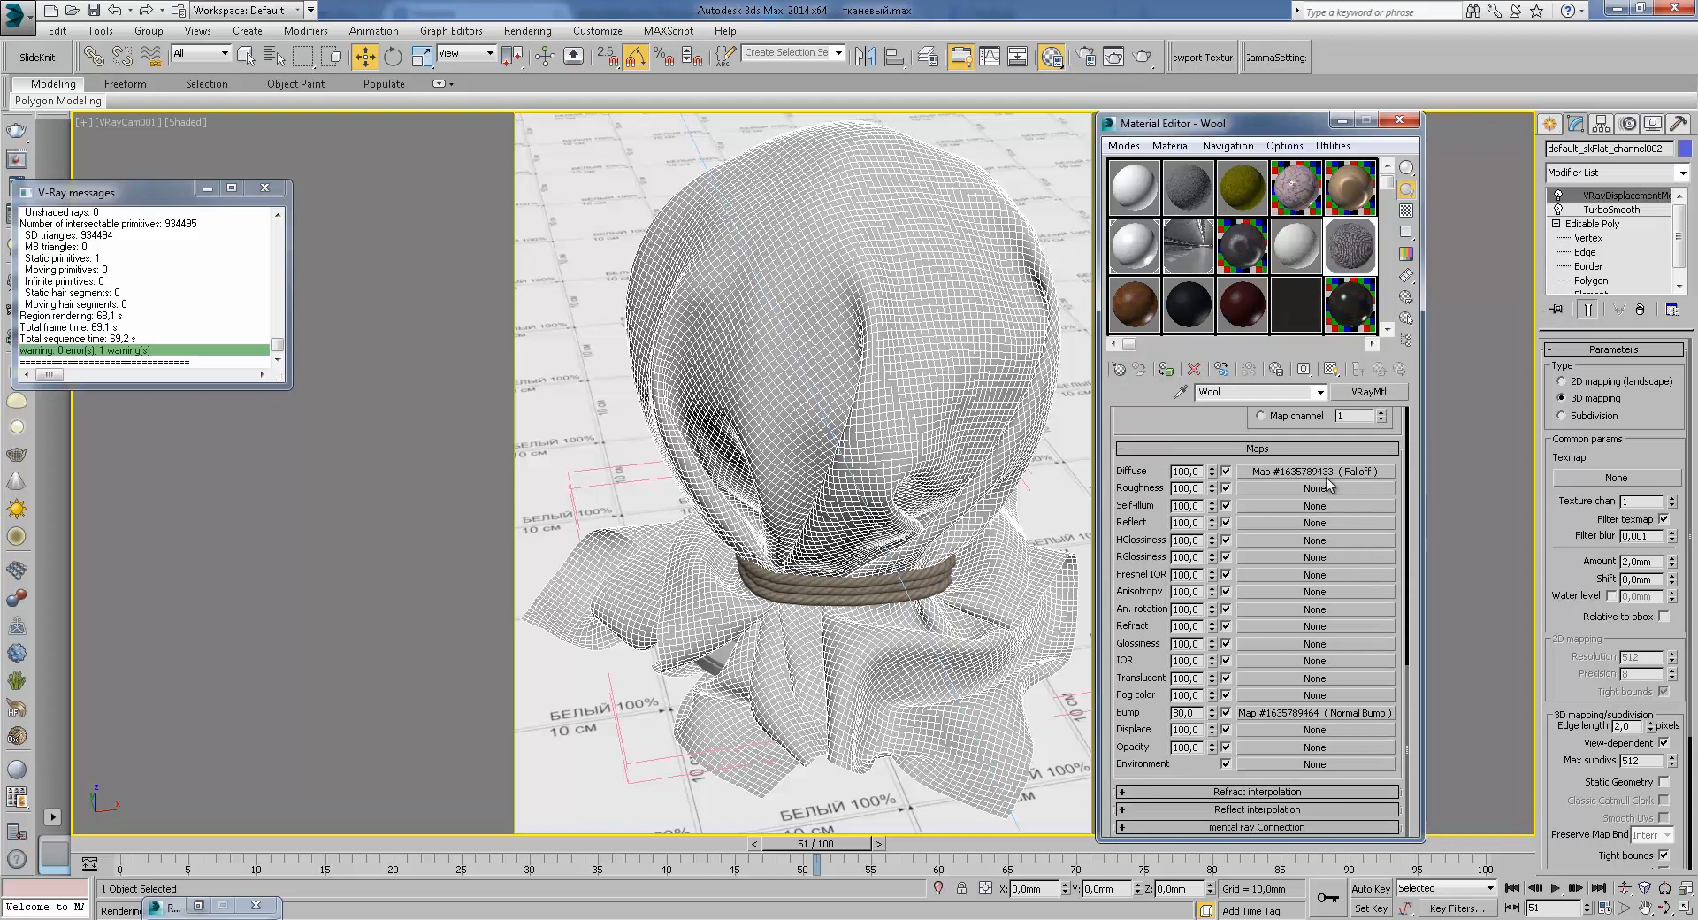
# Step: Copy the Wool.jpg bitmap from the Wool material's diffuse Falloff into the displacement modifier's Texmap as an independent copy
pyautogui.click(1327, 471)
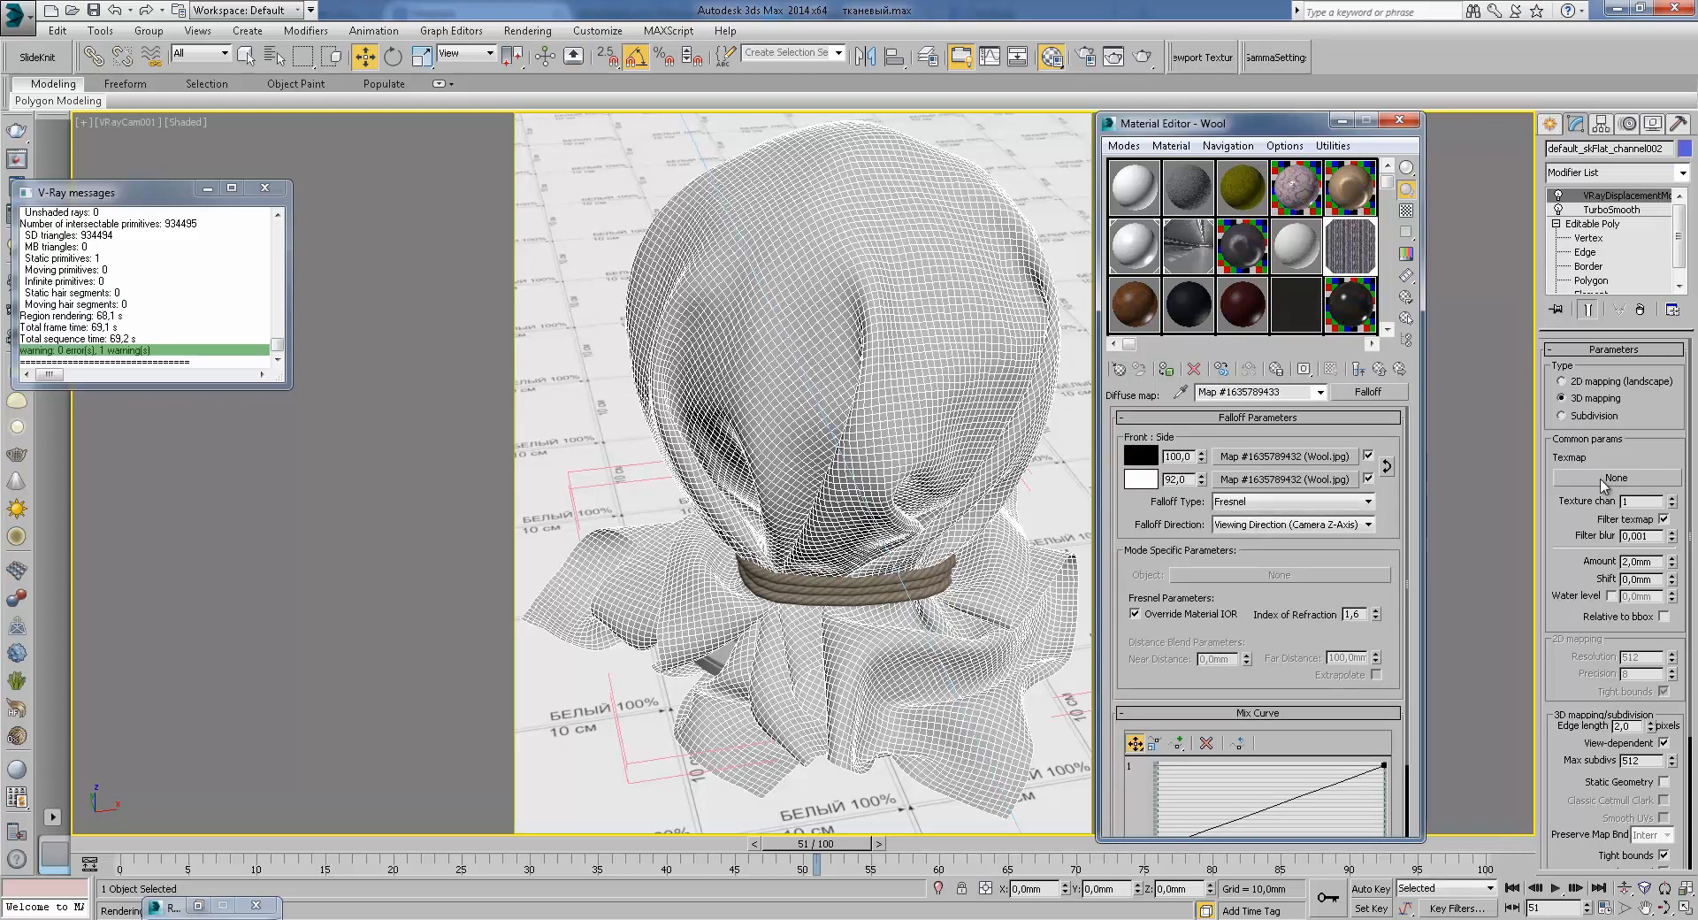
pyautogui.moveTo(1334, 457); pyautogui.dragTo(1616, 479)
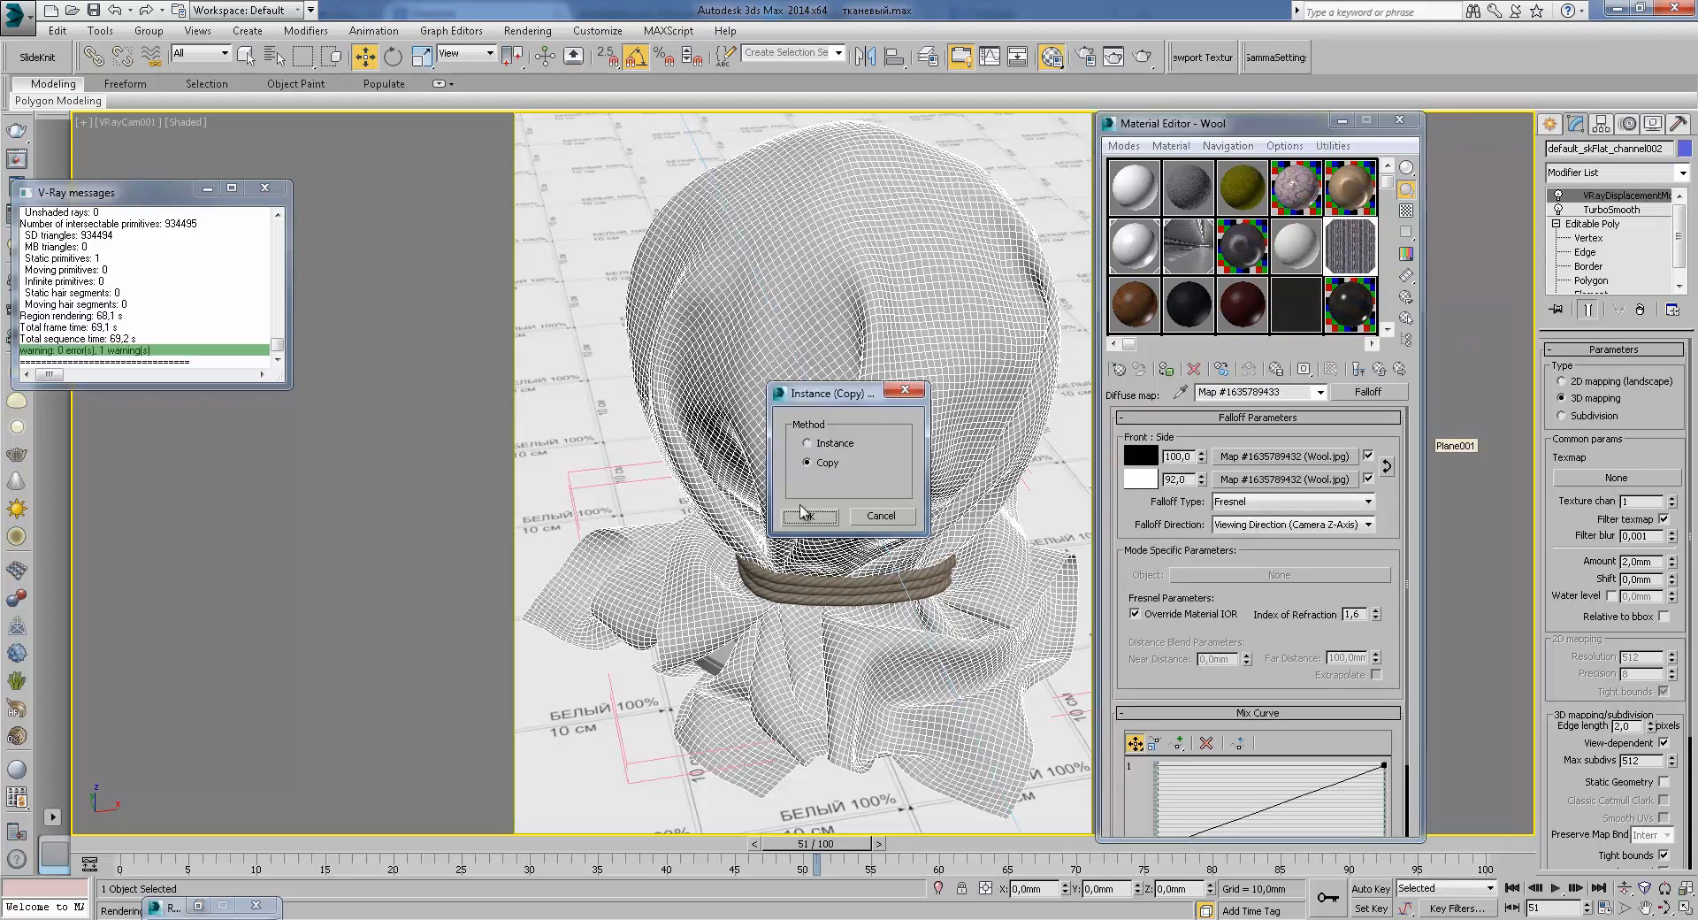
pyautogui.click(808, 515)
pyautogui.click(1592, 478)
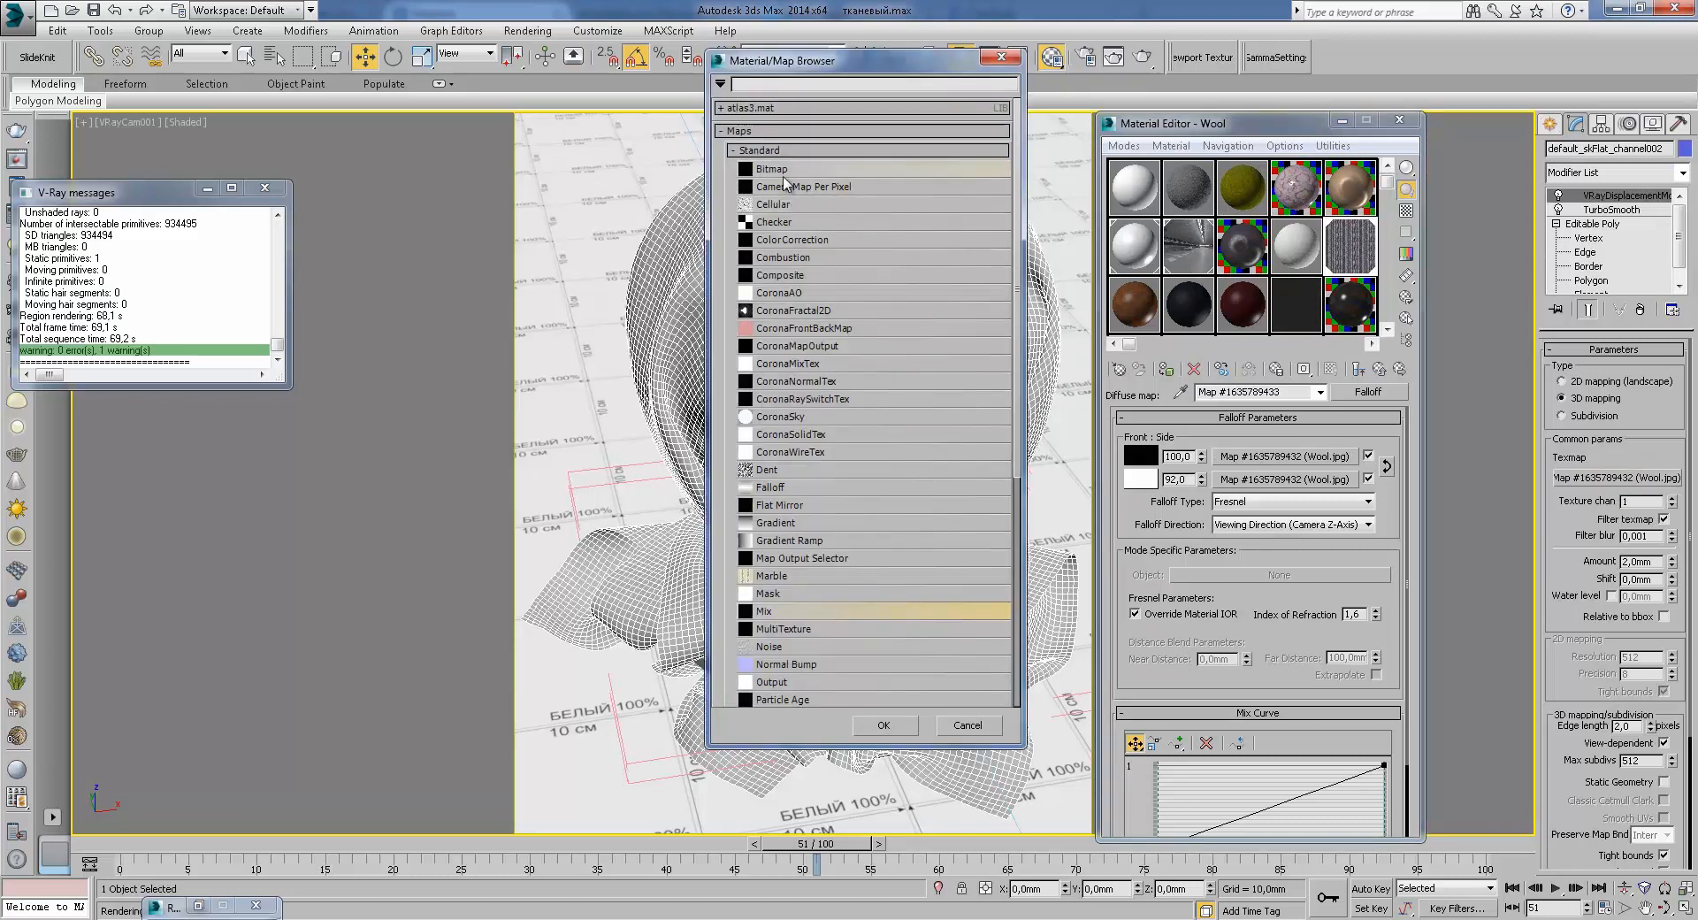
pyautogui.click(1002, 56)
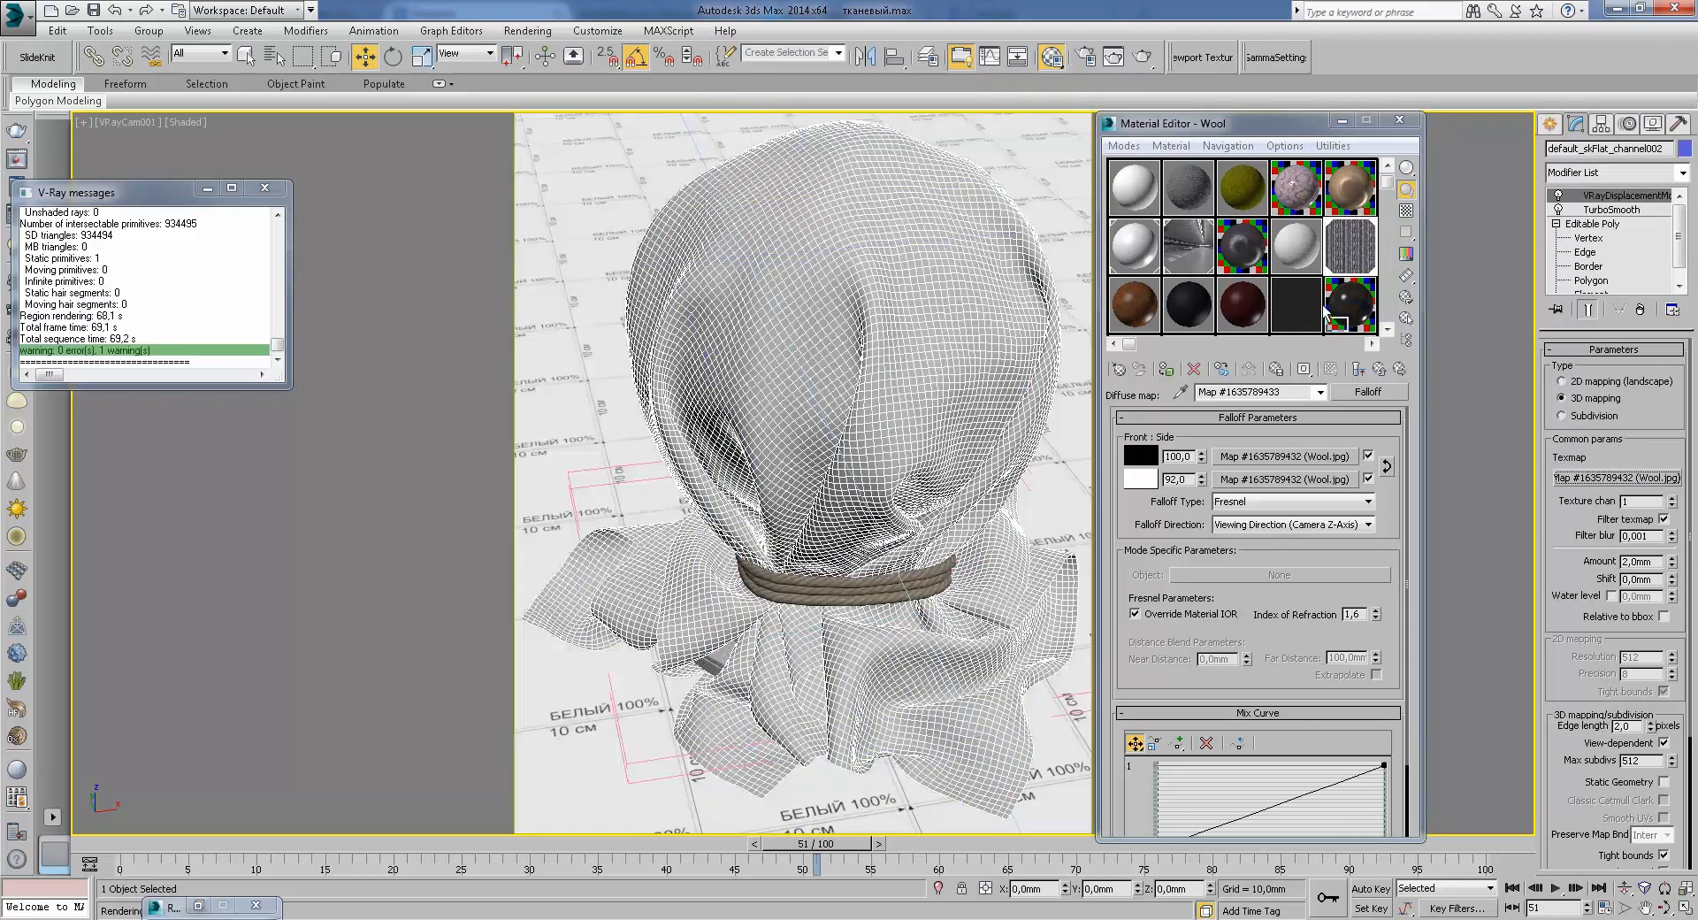
# Step: Place the displacement modifier's Texmap in the White sample slot of the Material Editor as an instance
pyautogui.moveTo(1395, 352); pyautogui.dragTo(1286, 329)
pyautogui.click(1303, 532)
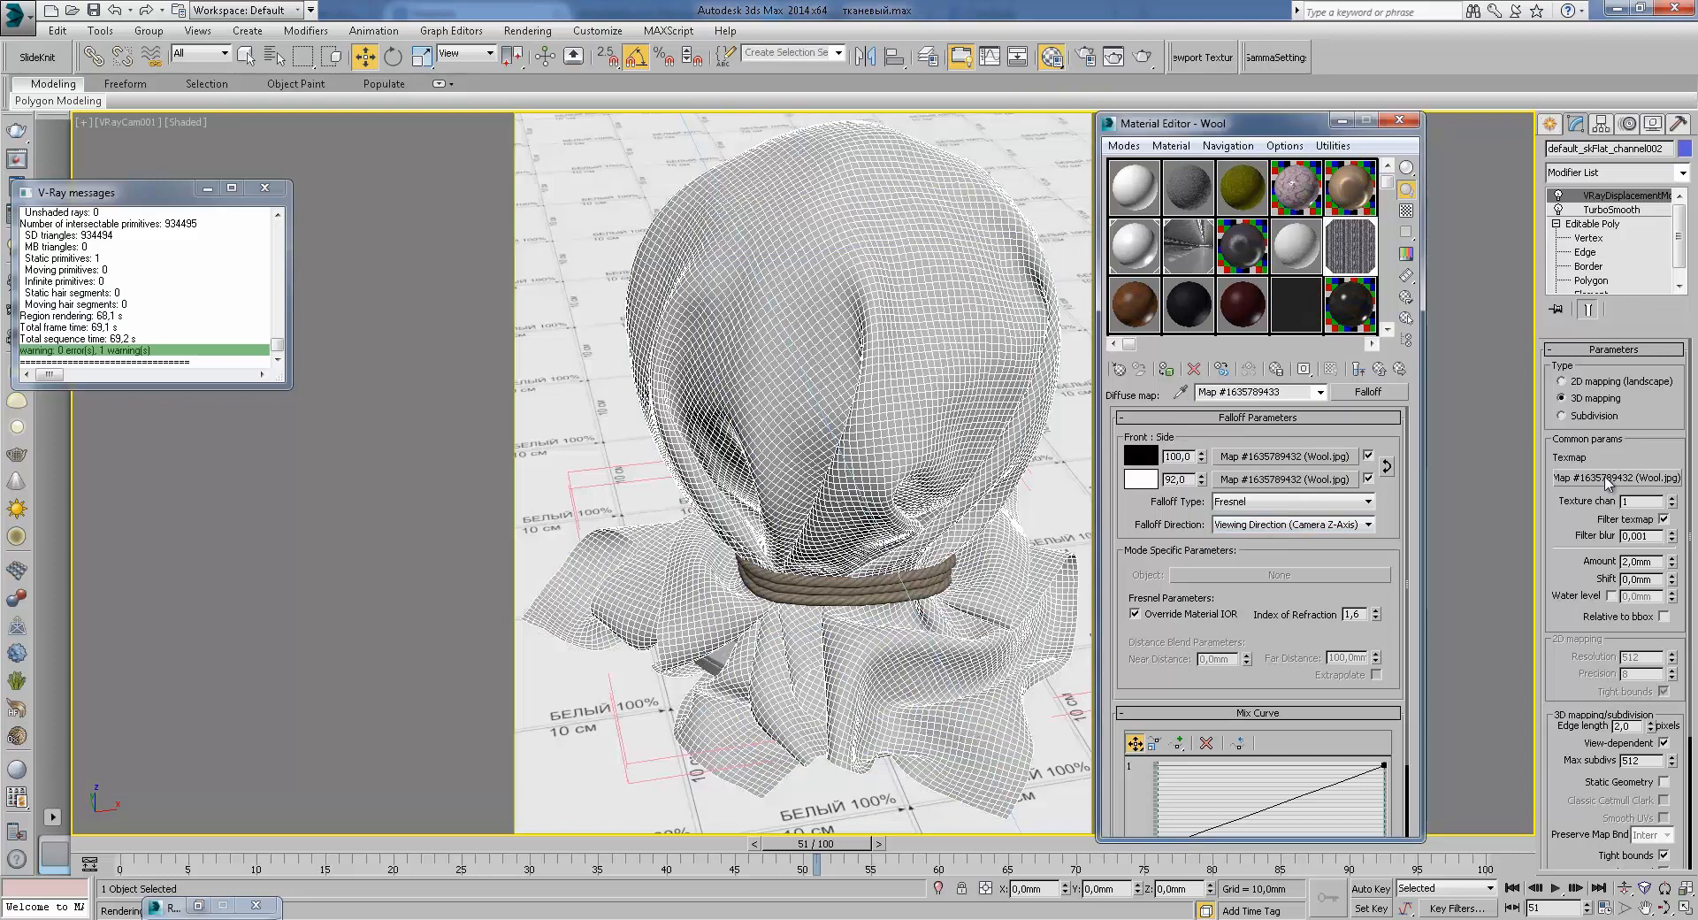
pyautogui.moveTo(1624, 478); pyautogui.dragTo(1141, 199)
pyautogui.click(1237, 537)
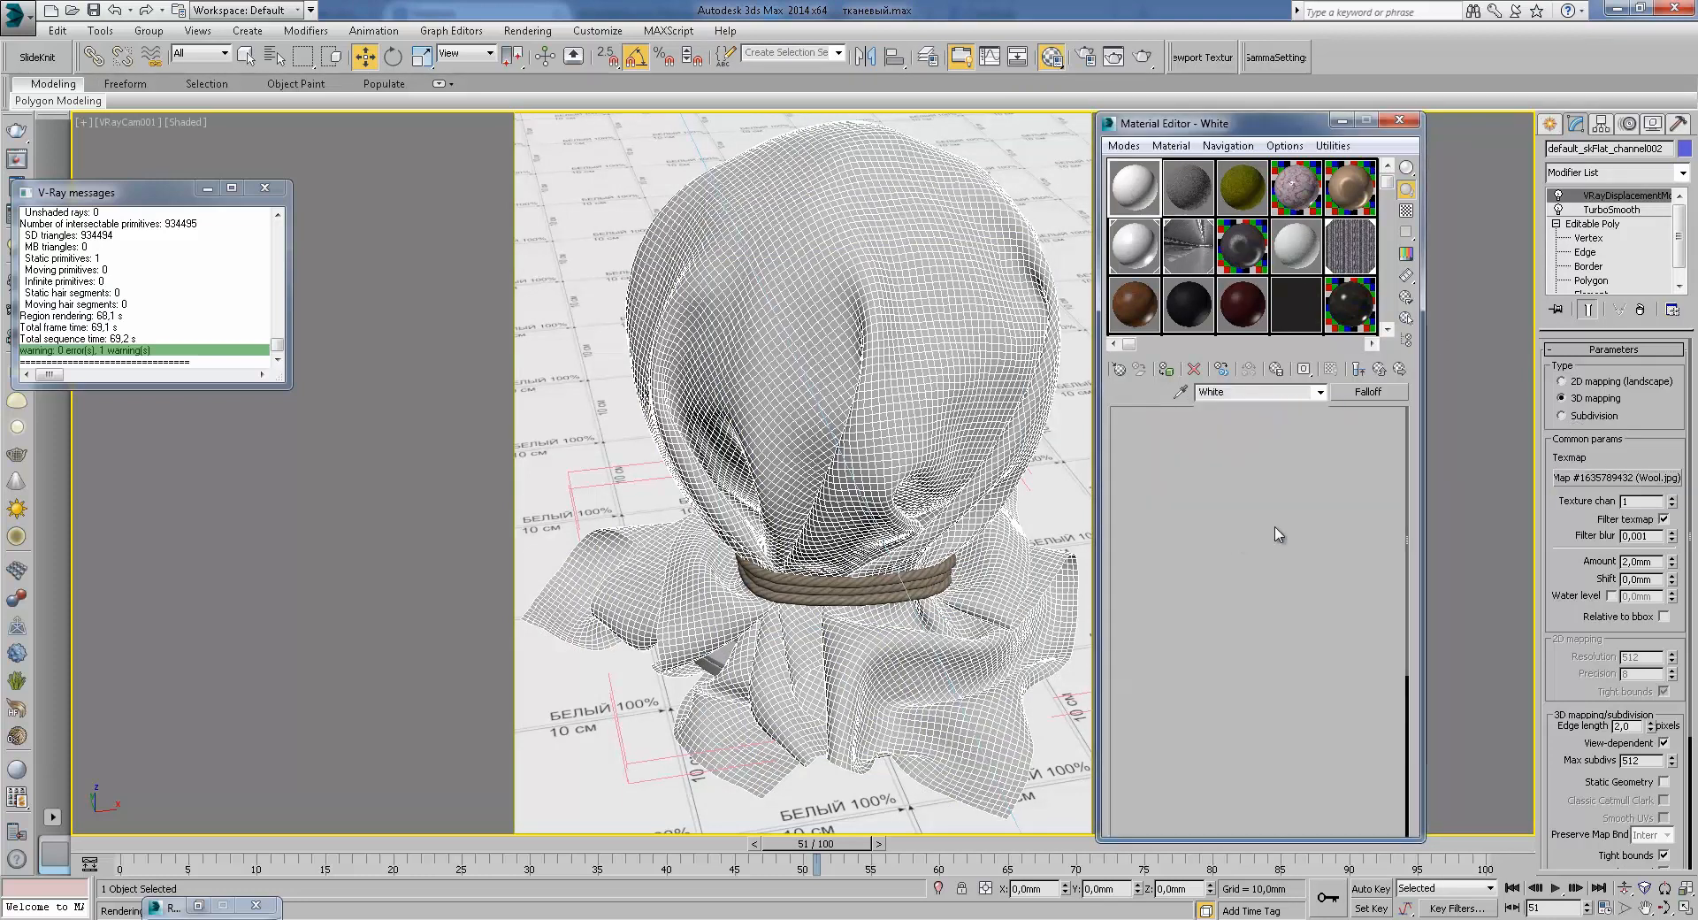
# Step: Replace the displacement map's bitmap with Wool_DISP.jpg from the CONTEMPORARY FABRIC folder and view the image full size
pyautogui.click(1274, 633)
pyautogui.moveTo(1672, 301); pyautogui.dragTo(1673, 626)
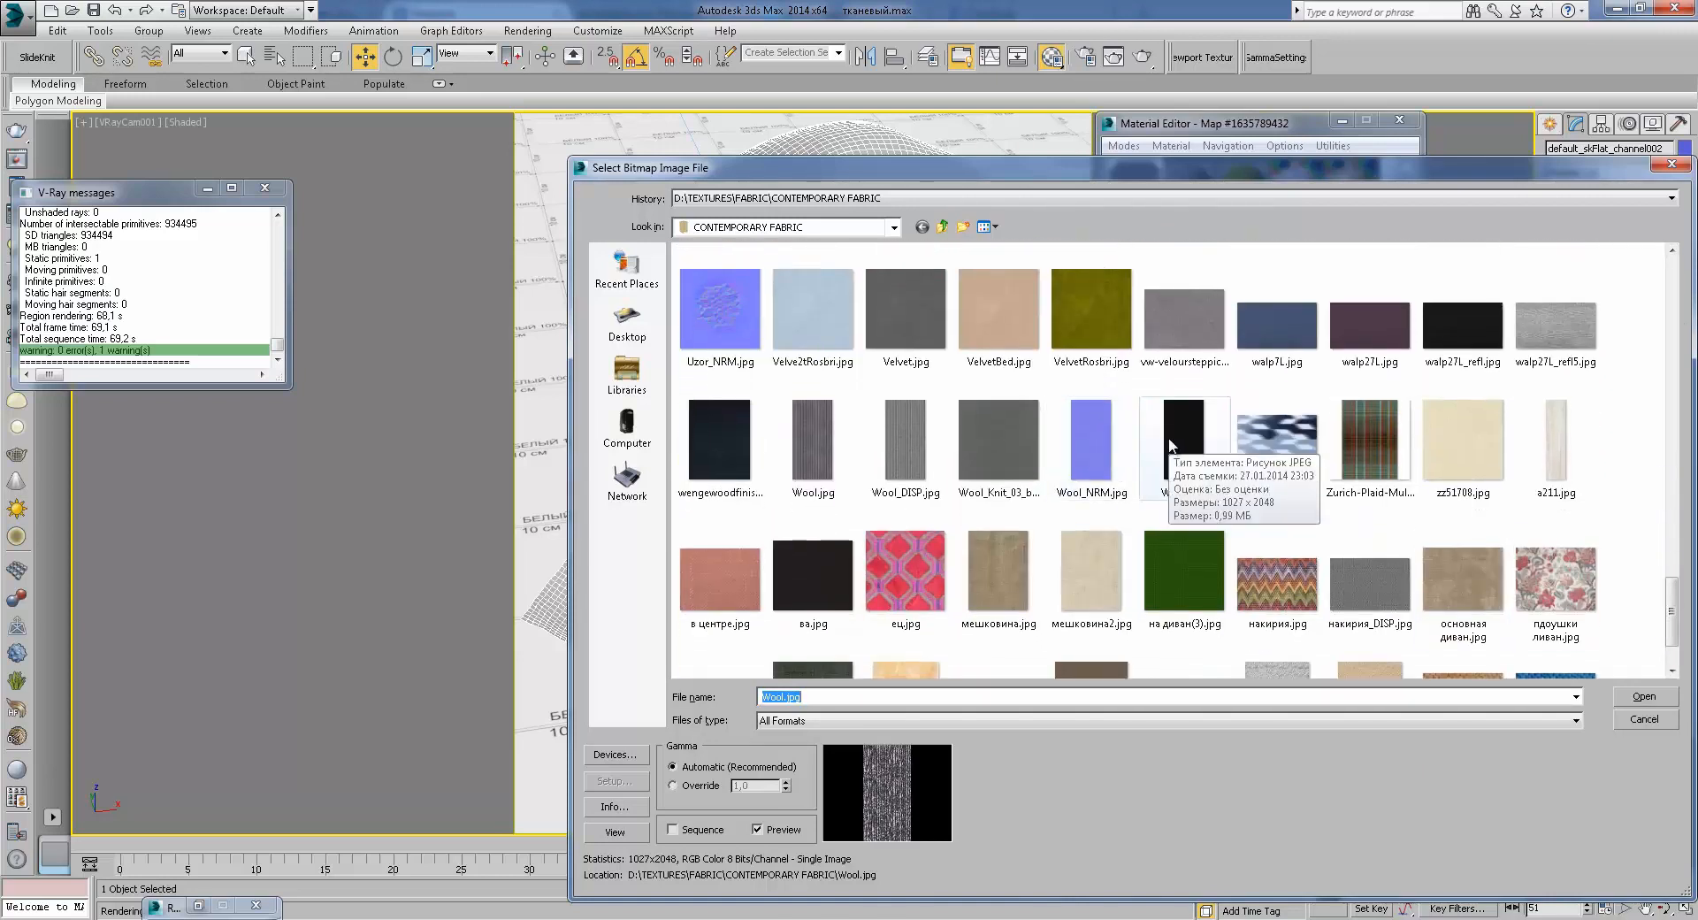
pyautogui.click(893, 440)
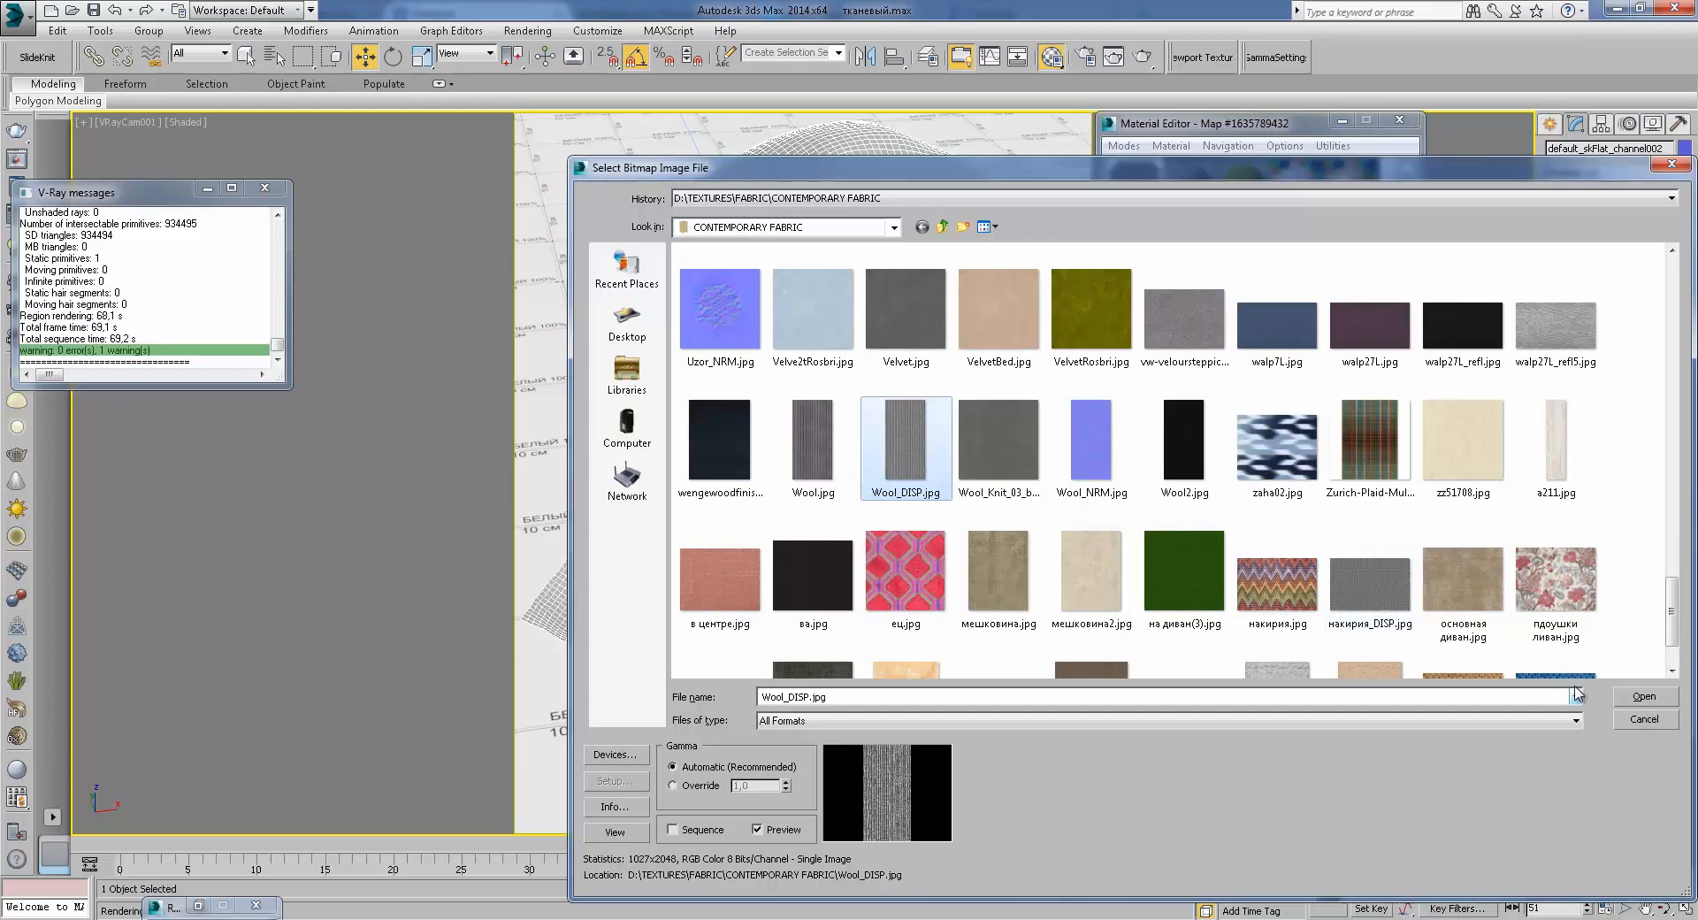
pyautogui.click(1643, 699)
pyautogui.click(1352, 679)
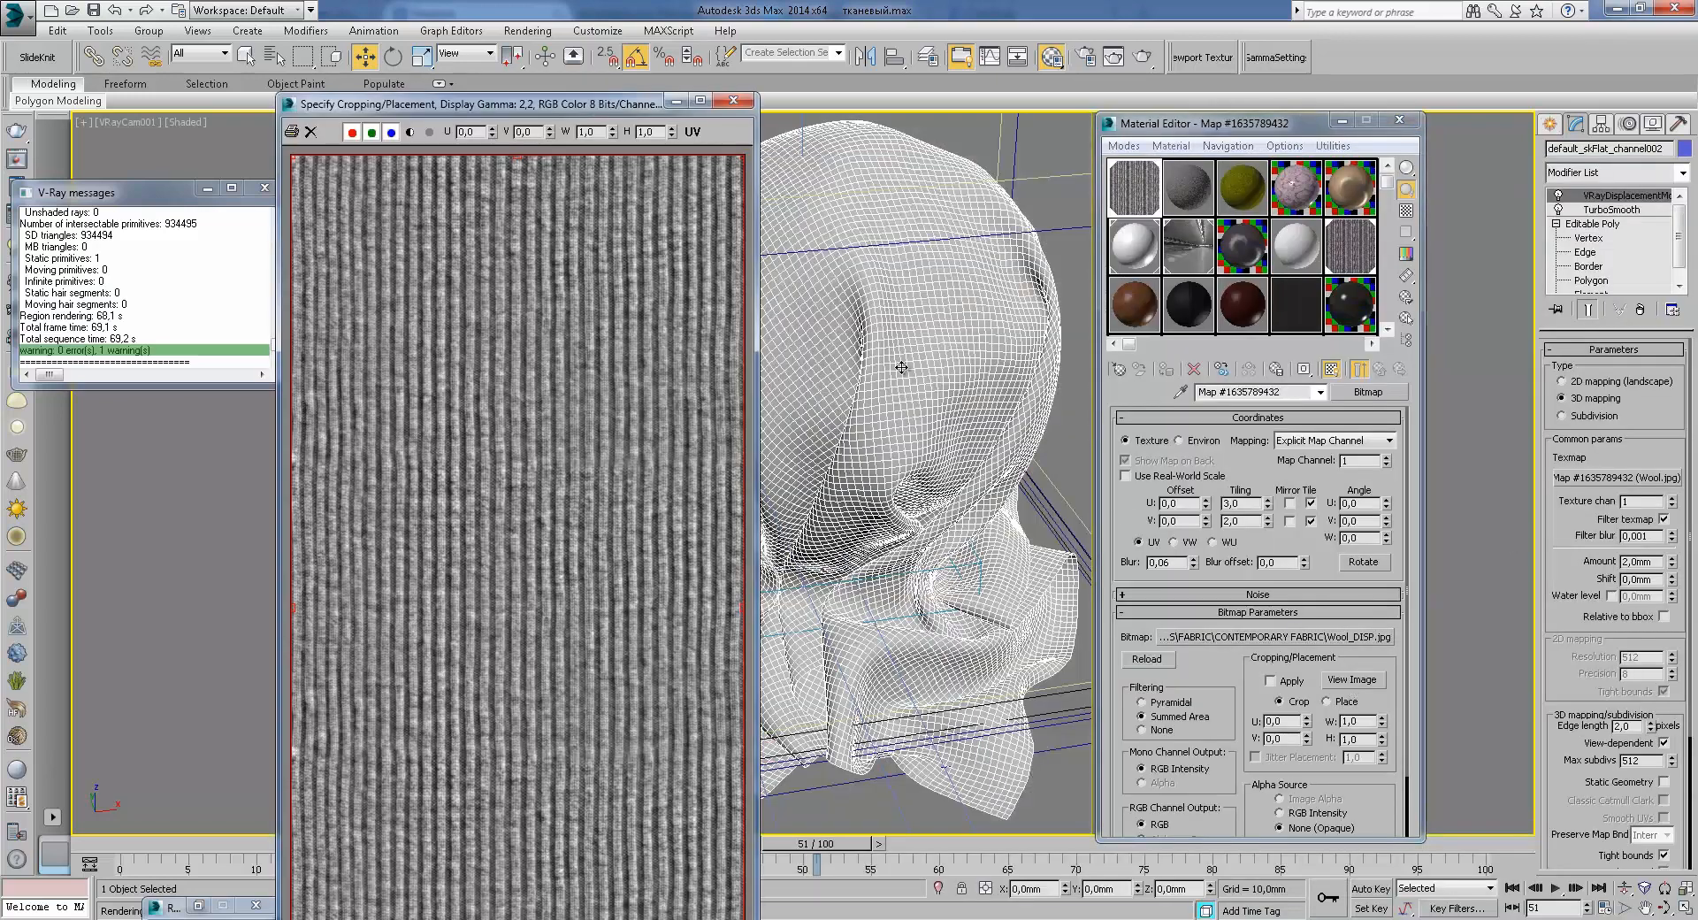
pyautogui.click(733, 100)
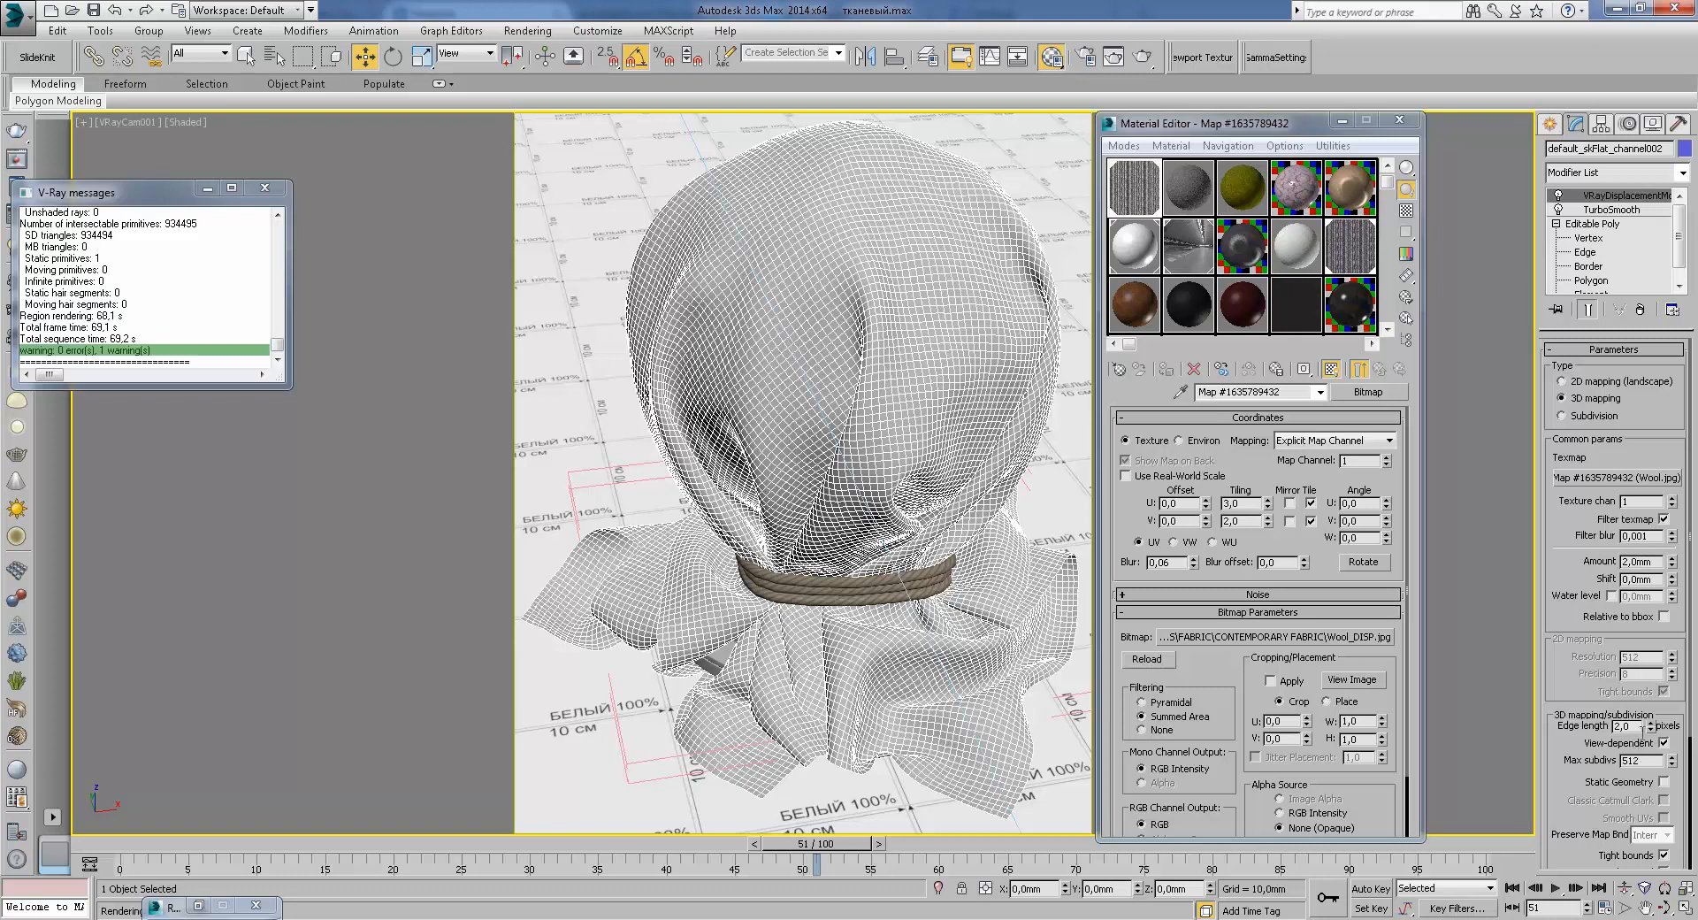
# Step: Review the displacement modifier's amount, edge length and mapping type, keeping 3D mapping selected
pyautogui.doubleClick(1638, 561)
pyautogui.click(1635, 725)
pyautogui.scroll(-1, 1574, 677)
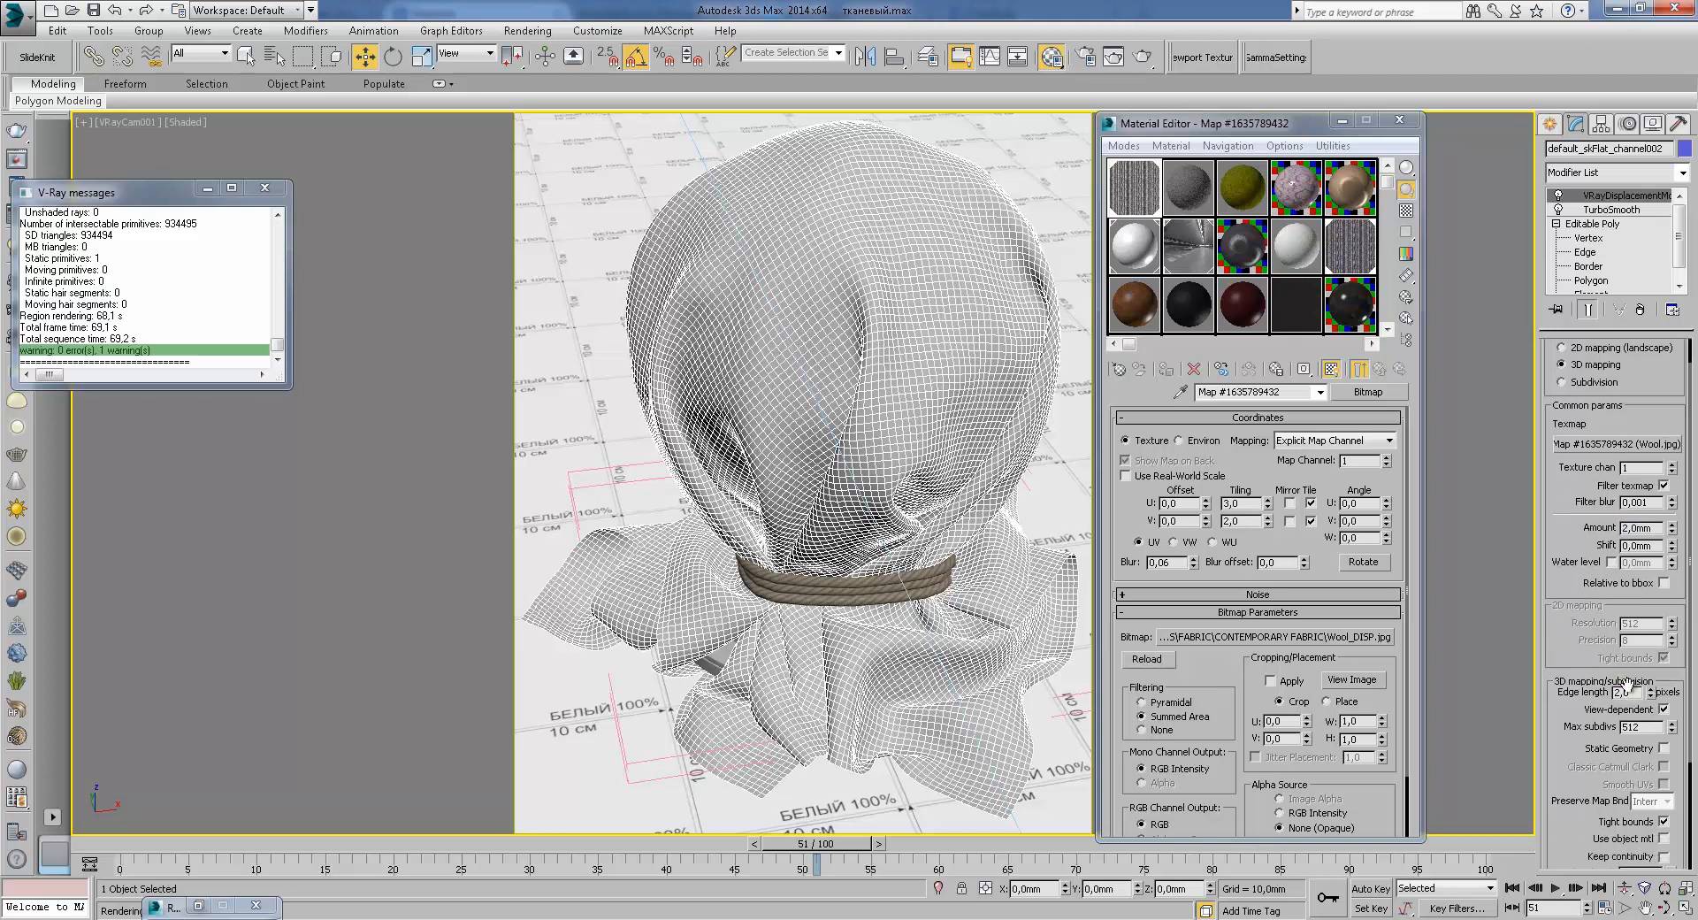
pyautogui.press('Tab')
pyautogui.scroll(1, 1606, 628)
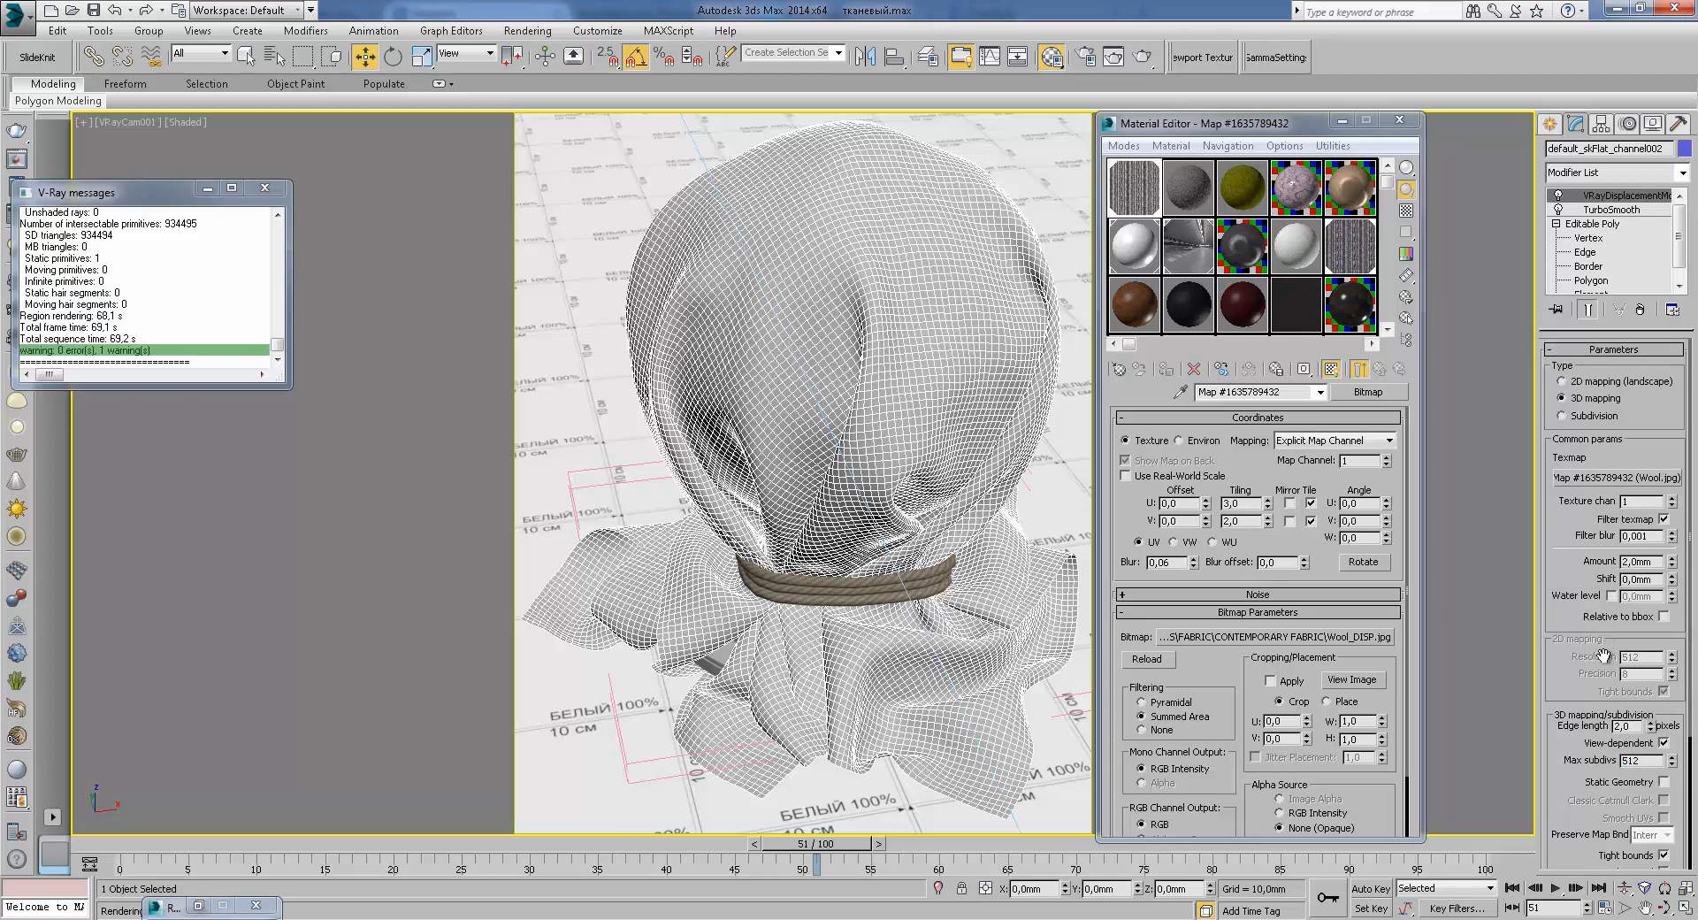
pyautogui.click(1573, 383)
pyautogui.click(1567, 398)
# Step: Render the camera view with the wool displacement in the V-Ray frame buffer and watch the first buckets appear
pyautogui.click(1143, 58)
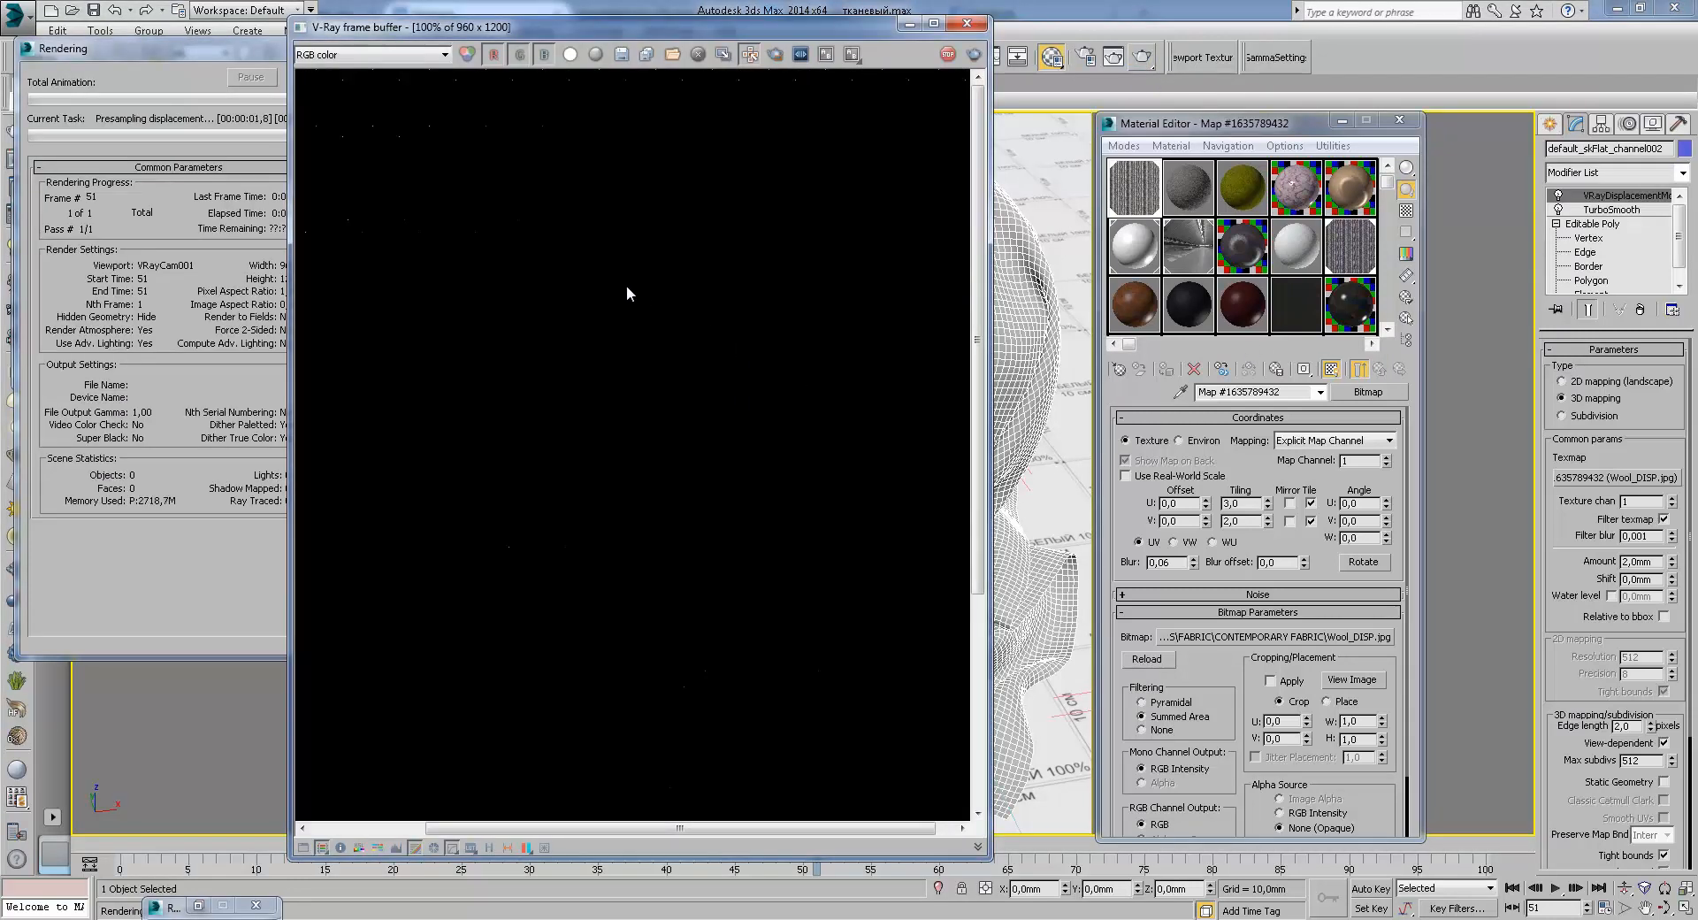
pyautogui.moveTo(591, 33); pyautogui.dragTo(663, 35)
pyautogui.scroll(-1, 703, 358)
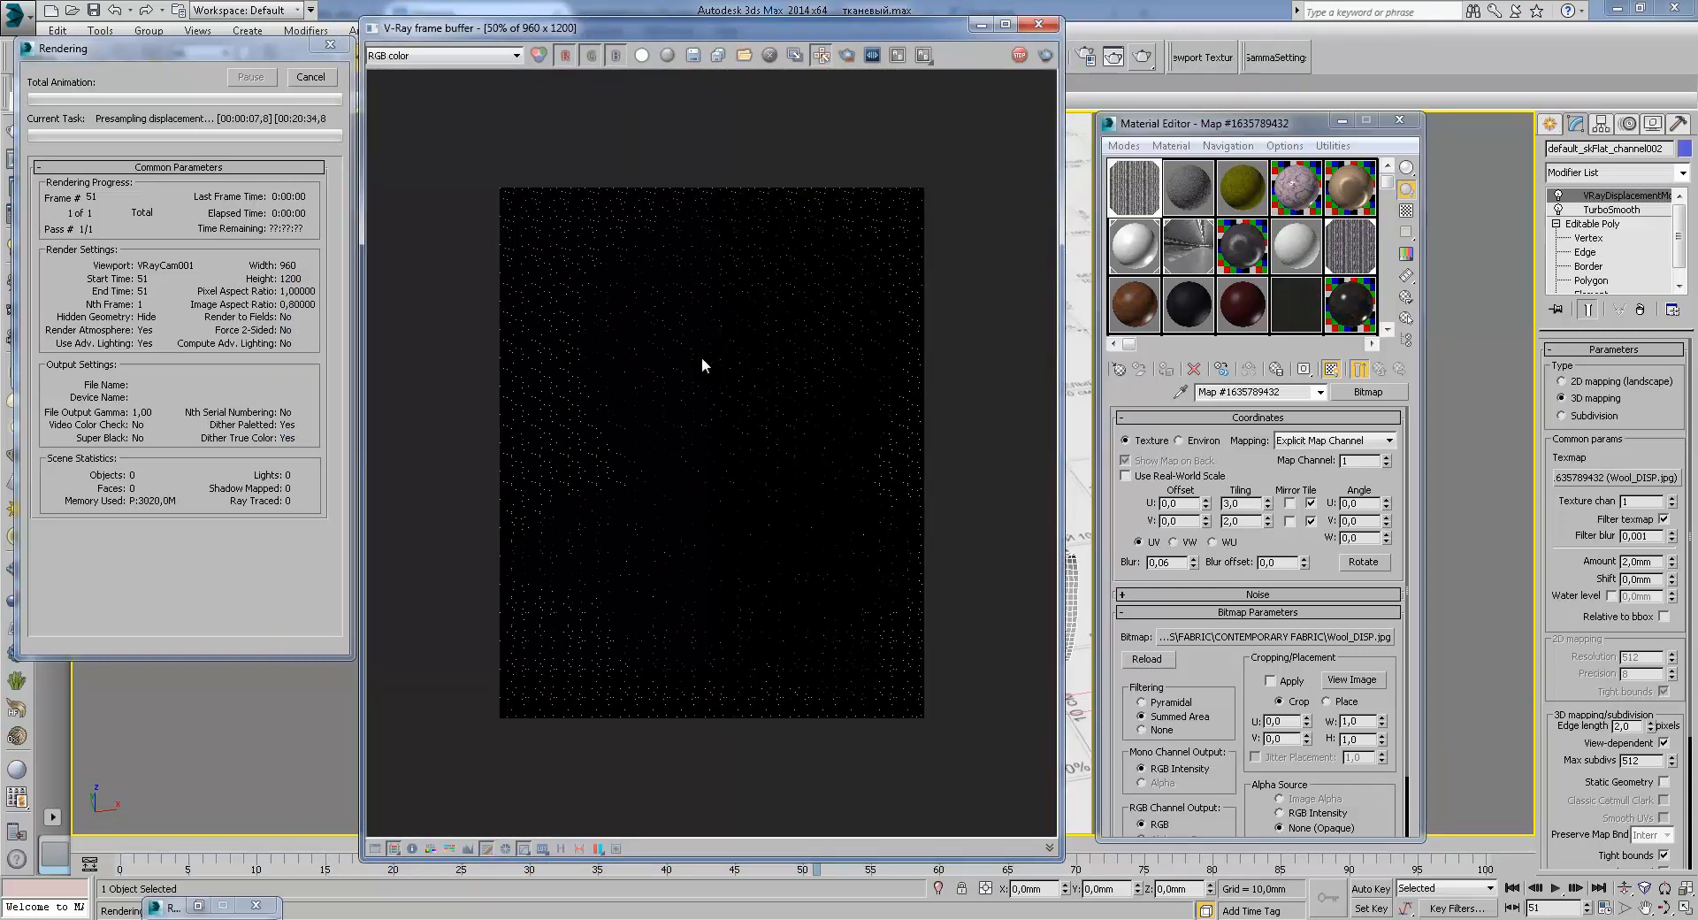
pyautogui.scroll(1, 694, 354)
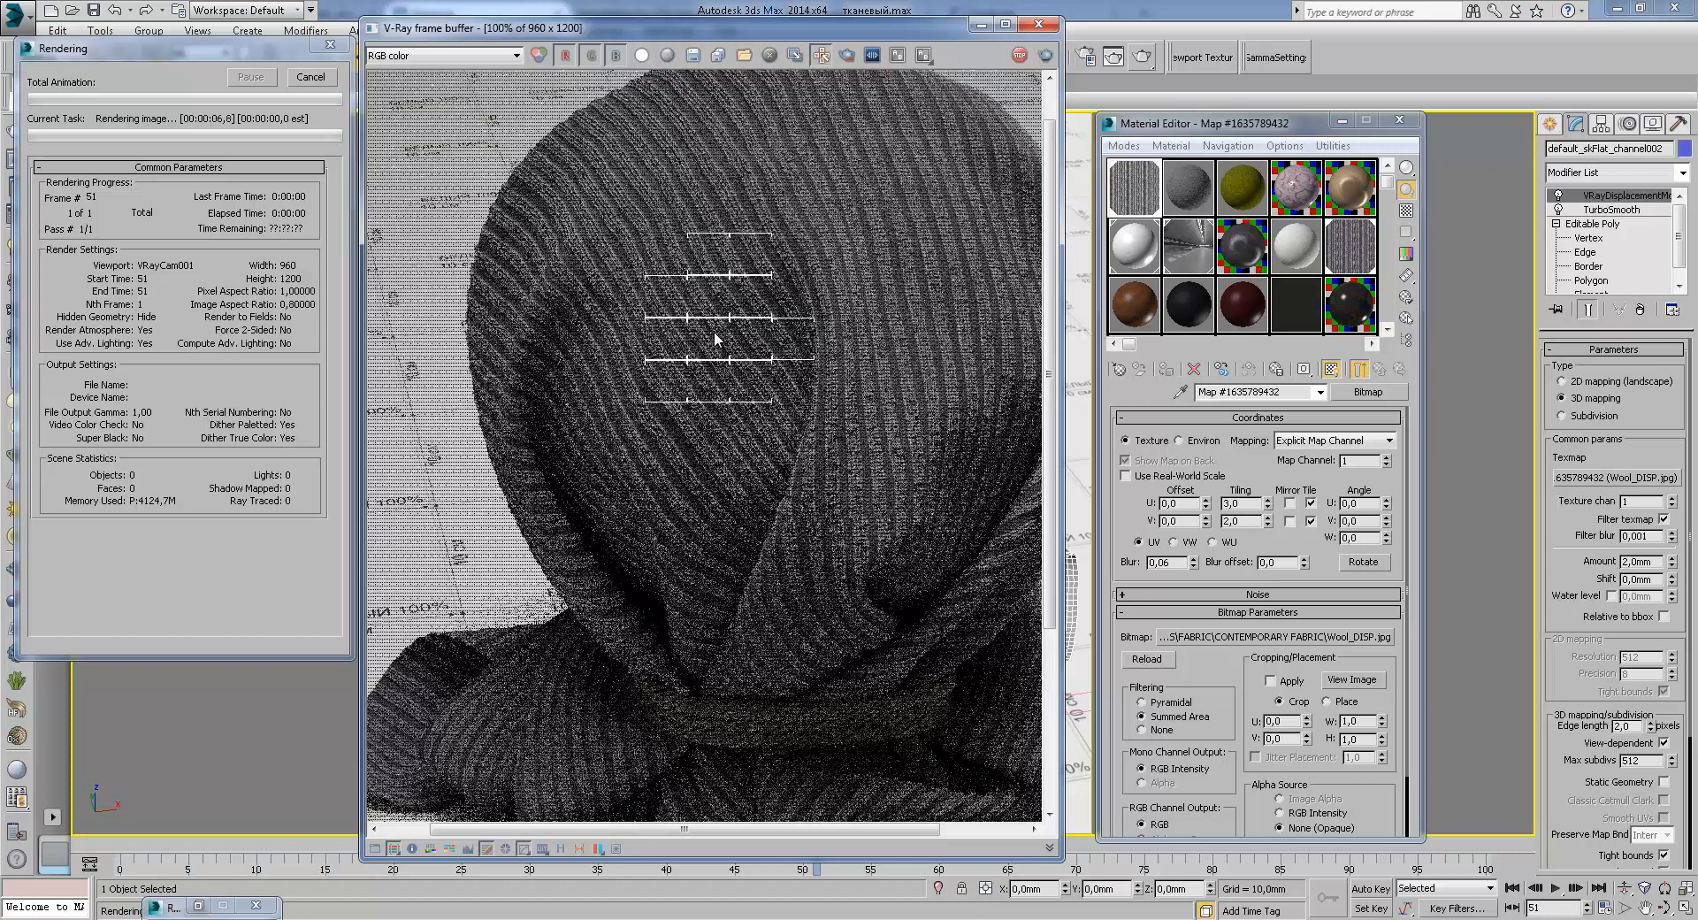
pyautogui.scroll(1, 750, 347)
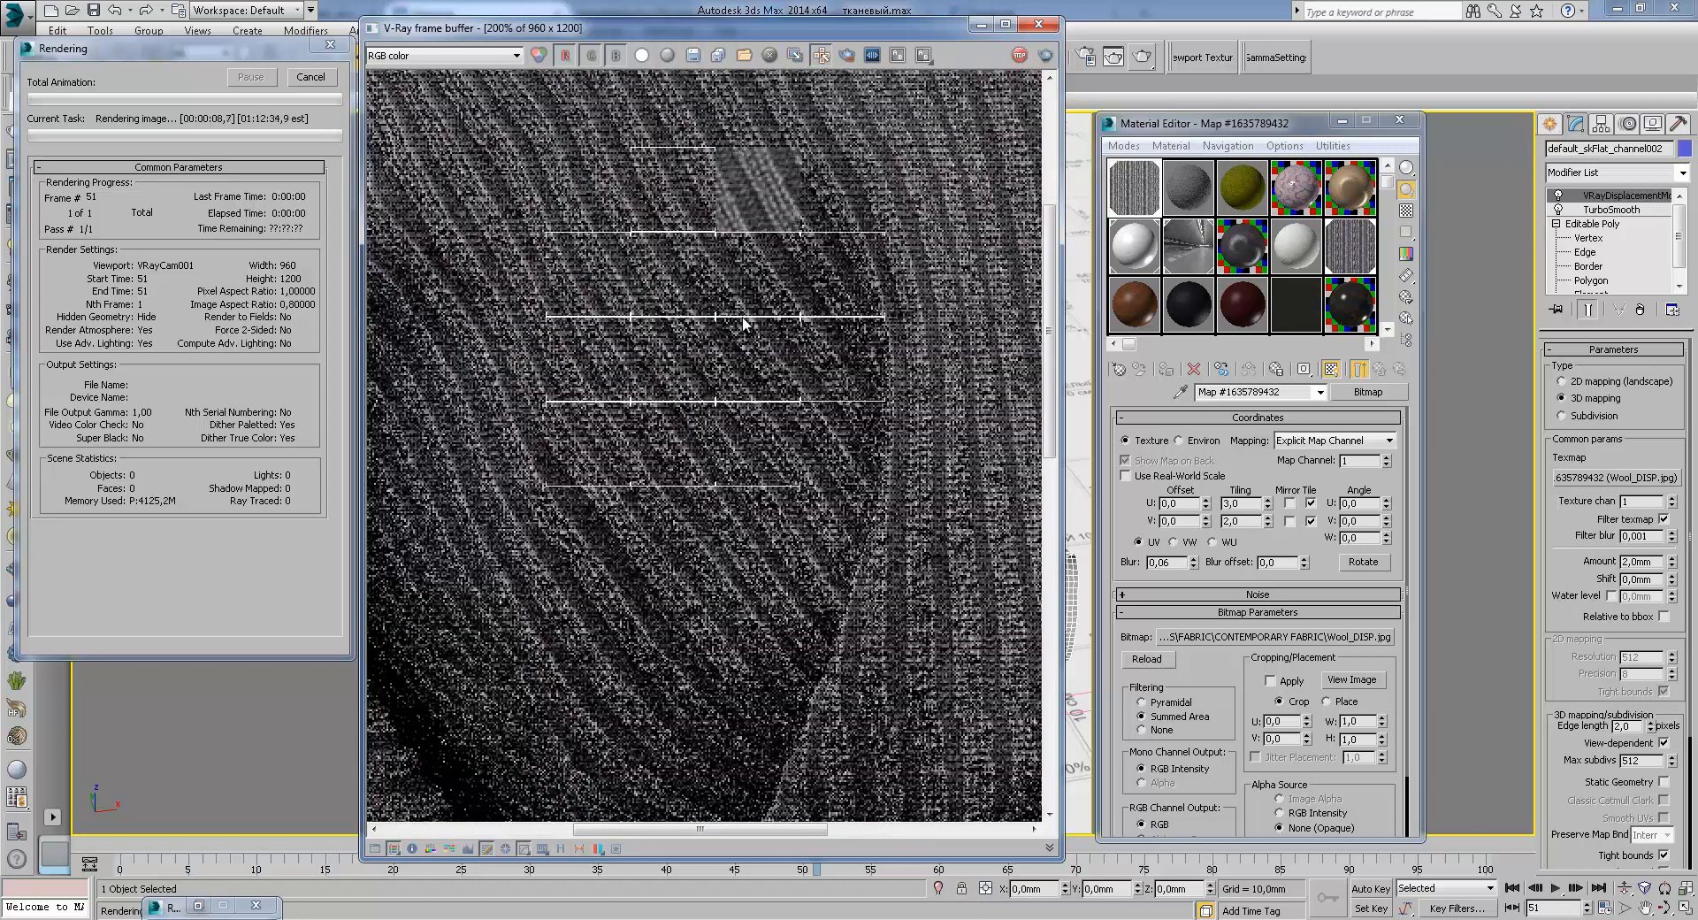
pyautogui.scroll(-1, 750, 346)
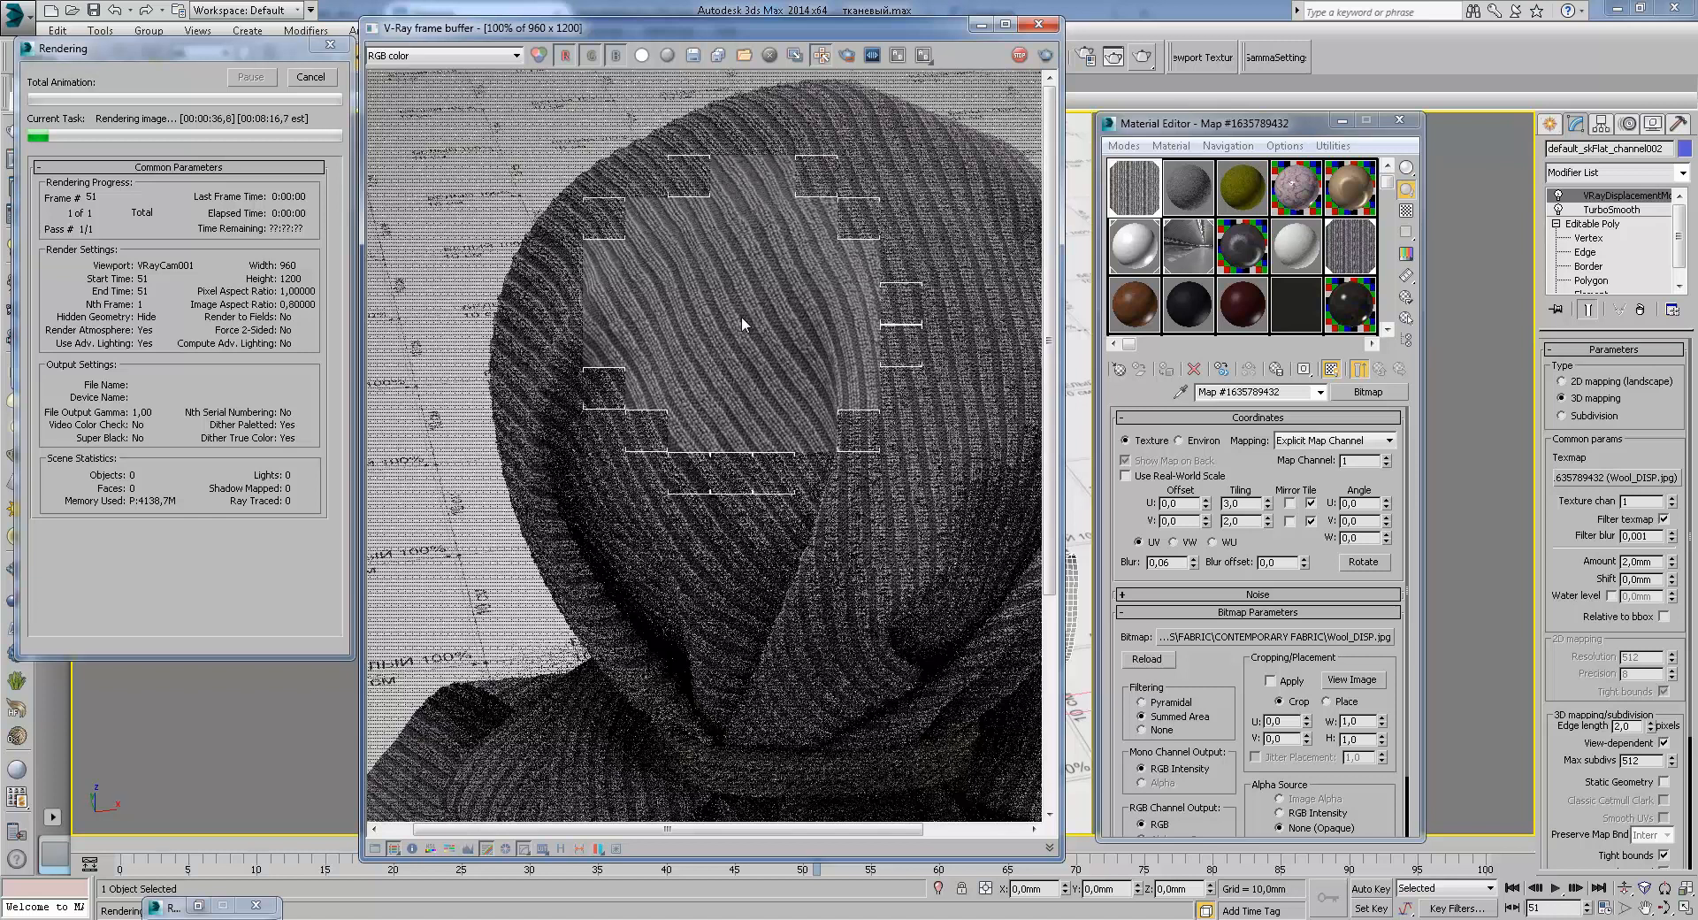
# Step: Examine the knitted ribs and the displaced outline of the wool cloth up close in the RGB color render
pyautogui.scroll(1, 677, 265)
pyautogui.moveTo(677, 263); pyautogui.dragTo(622, 426, button='middle')
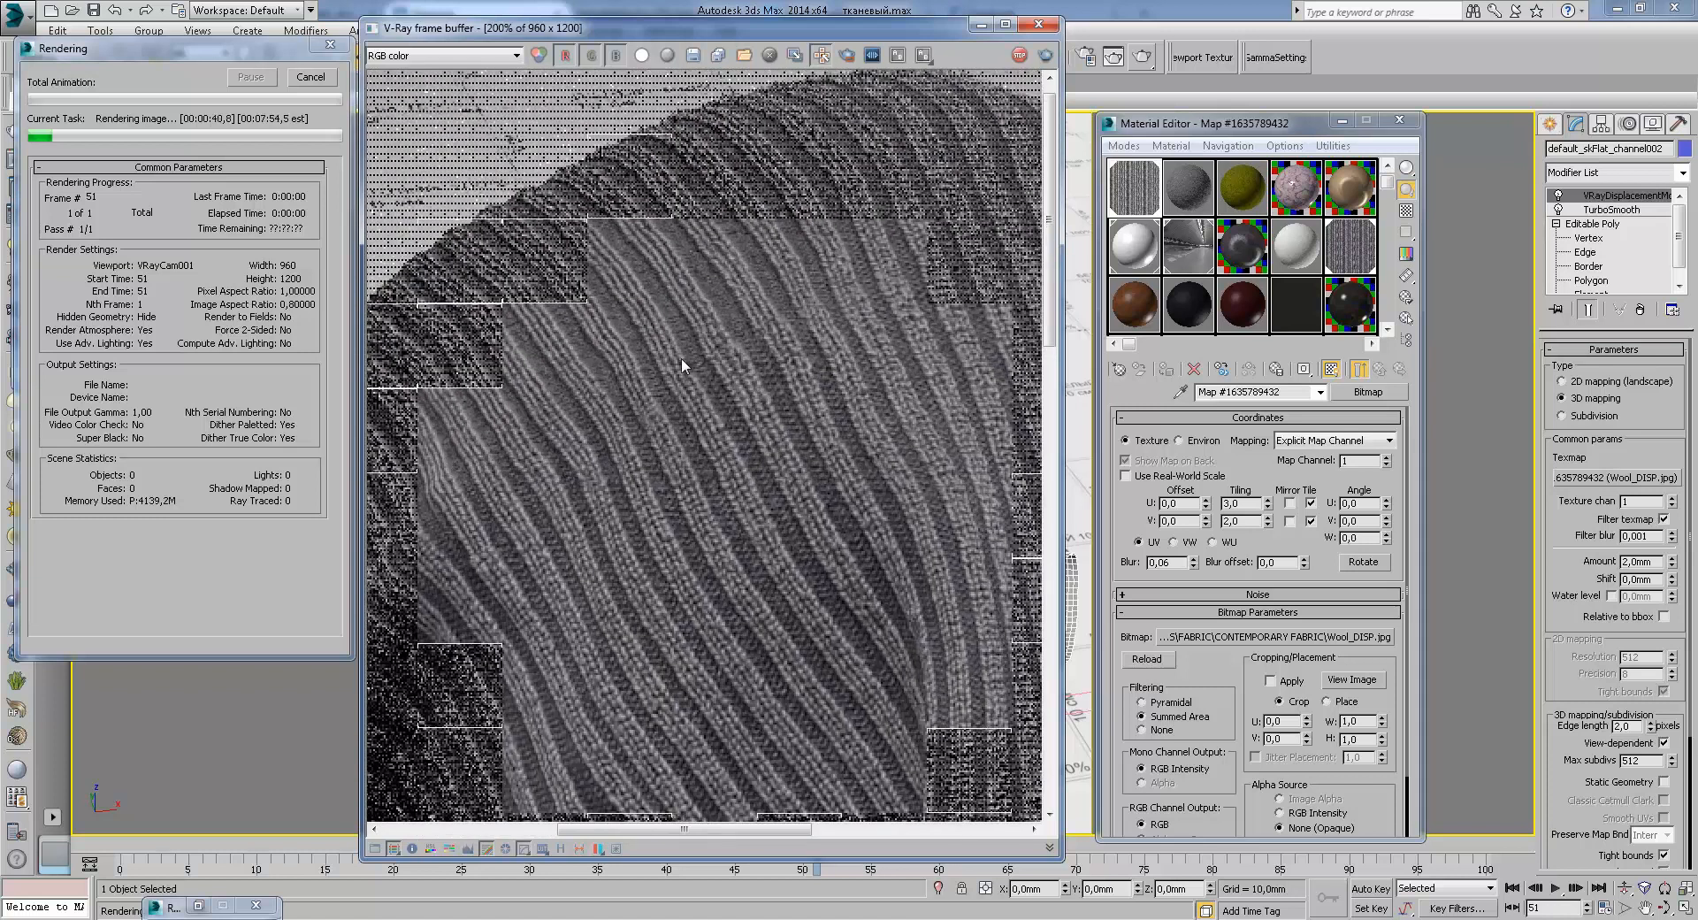
pyautogui.moveTo(713, 329); pyautogui.dragTo(666, 306, button='middle')
pyautogui.moveTo(678, 373); pyautogui.dragTo(724, 474, button='middle')
pyautogui.scroll(1, 704, 428)
pyautogui.moveTo(729, 295); pyautogui.dragTo(686, 483, button='middle')
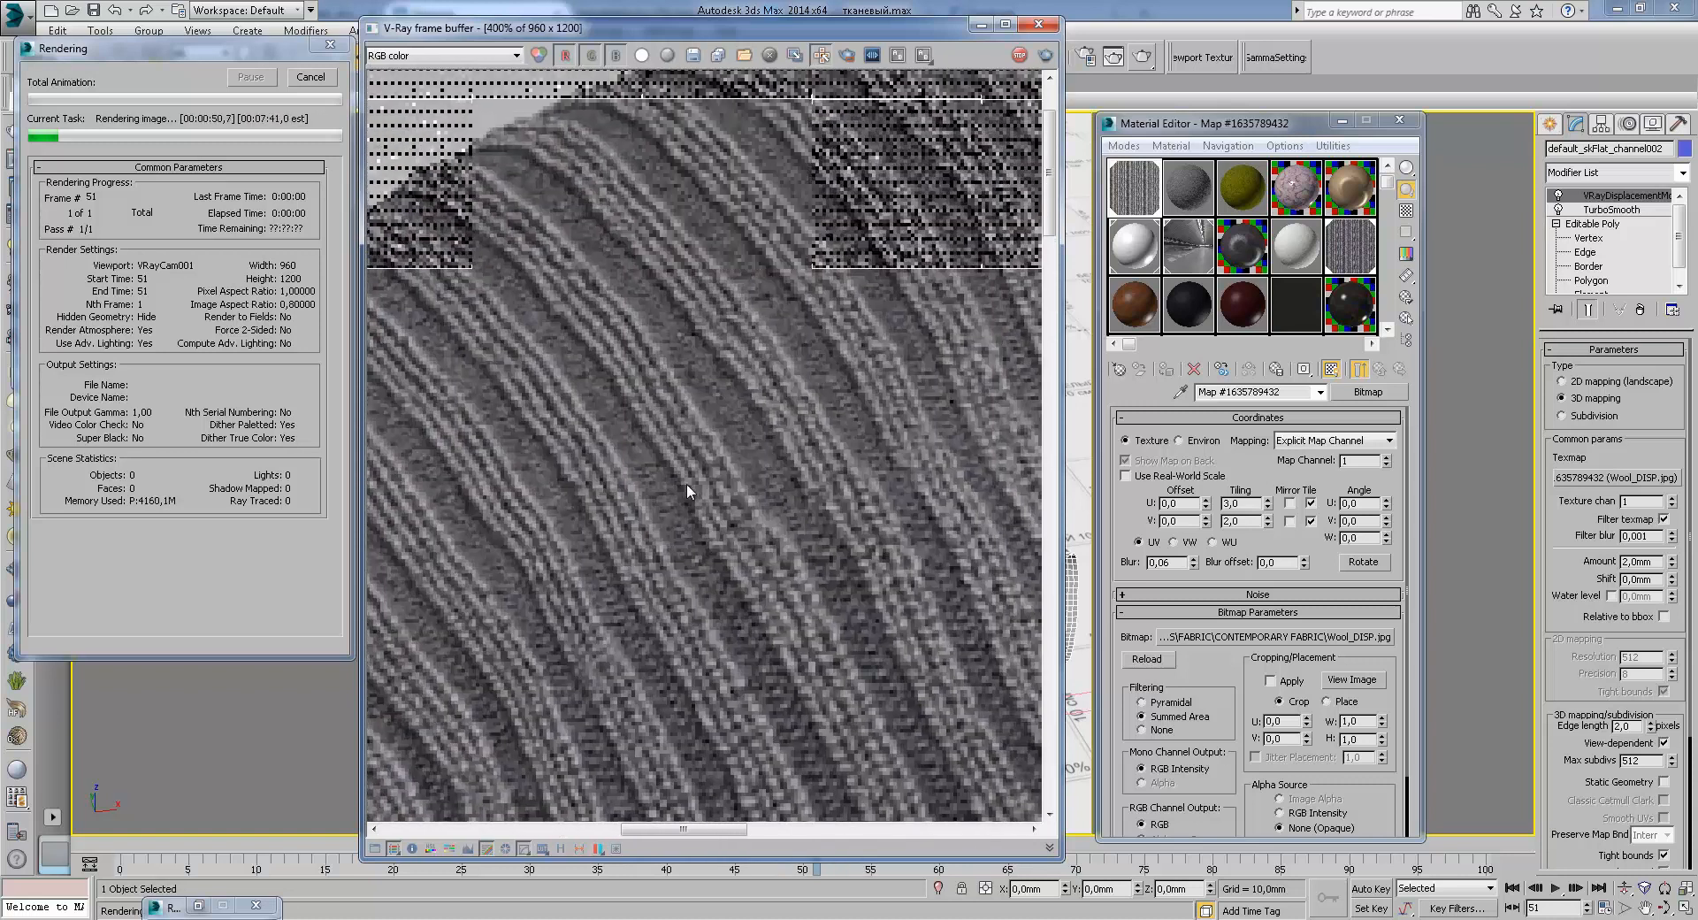
pyautogui.scroll(-1, 687, 482)
pyautogui.moveTo(576, 515); pyautogui.dragTo(638, 432, button='middle')
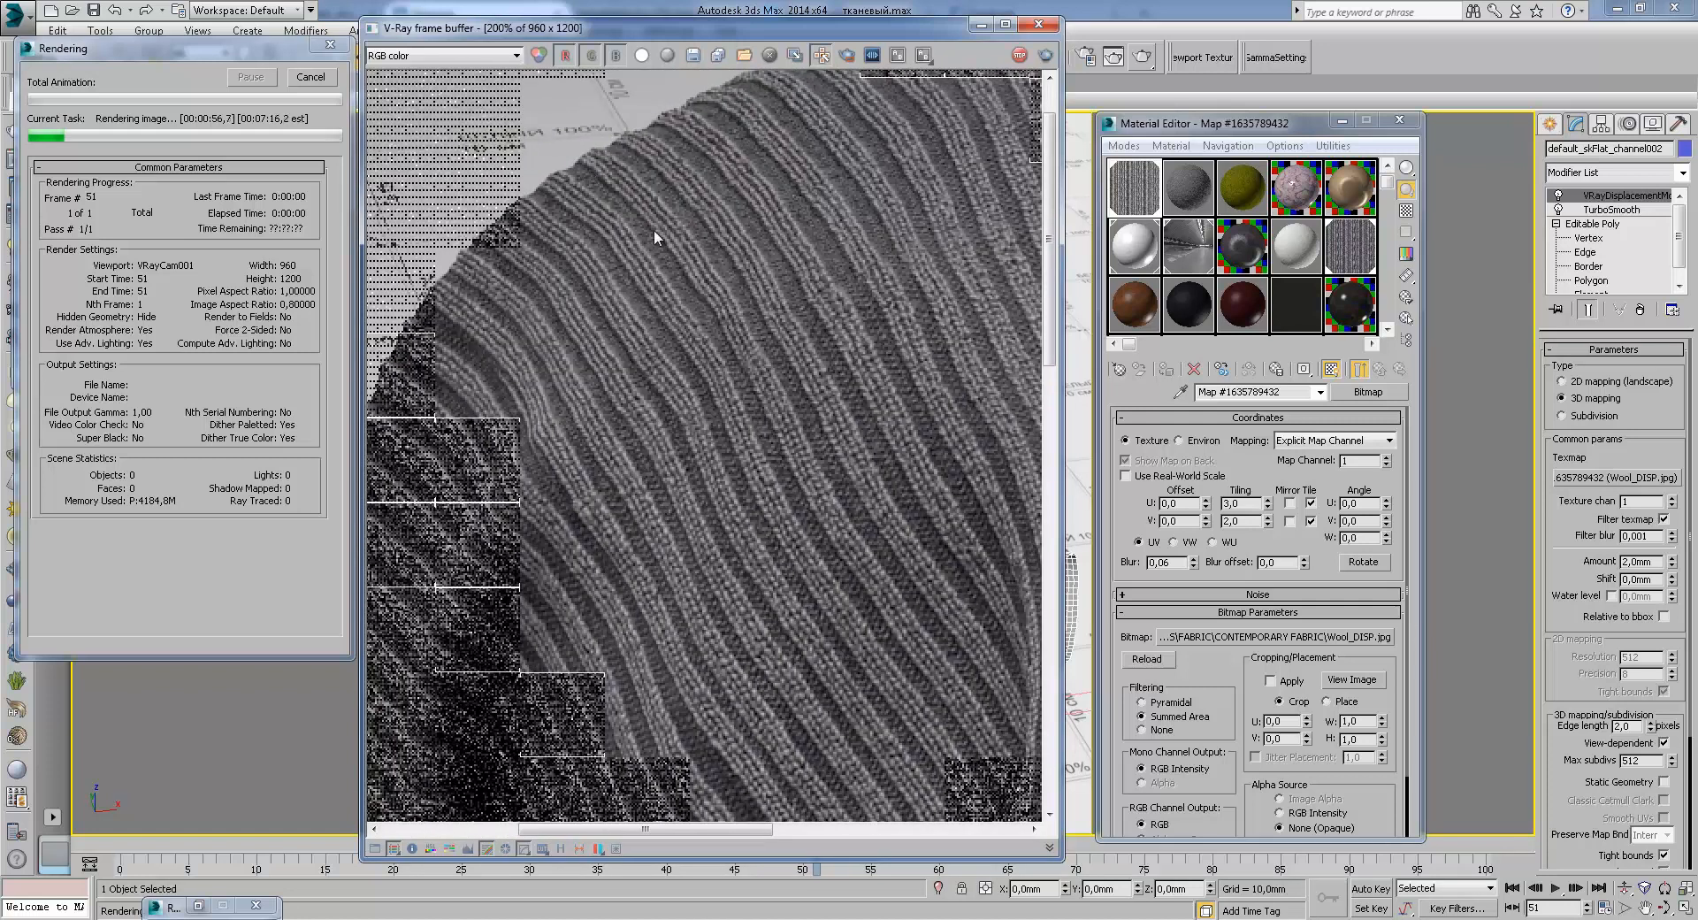
pyautogui.scroll(-1, 675, 442)
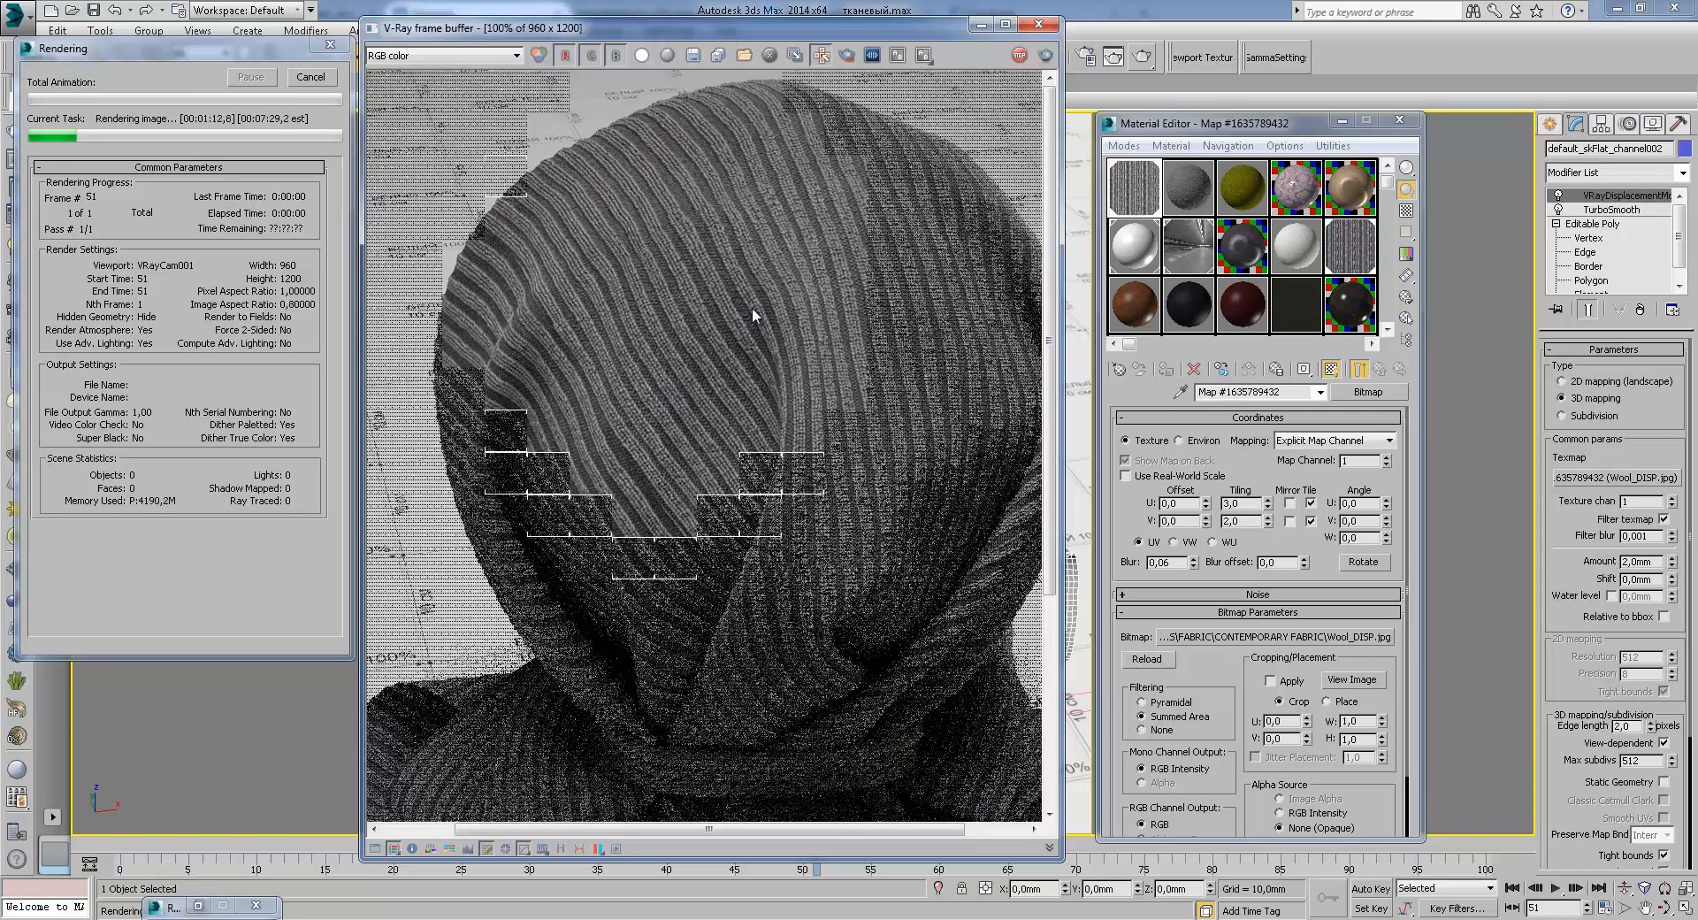
pyautogui.scroll(1, 484, 262)
pyautogui.moveTo(525, 332); pyautogui.dragTo(616, 455, button='middle')
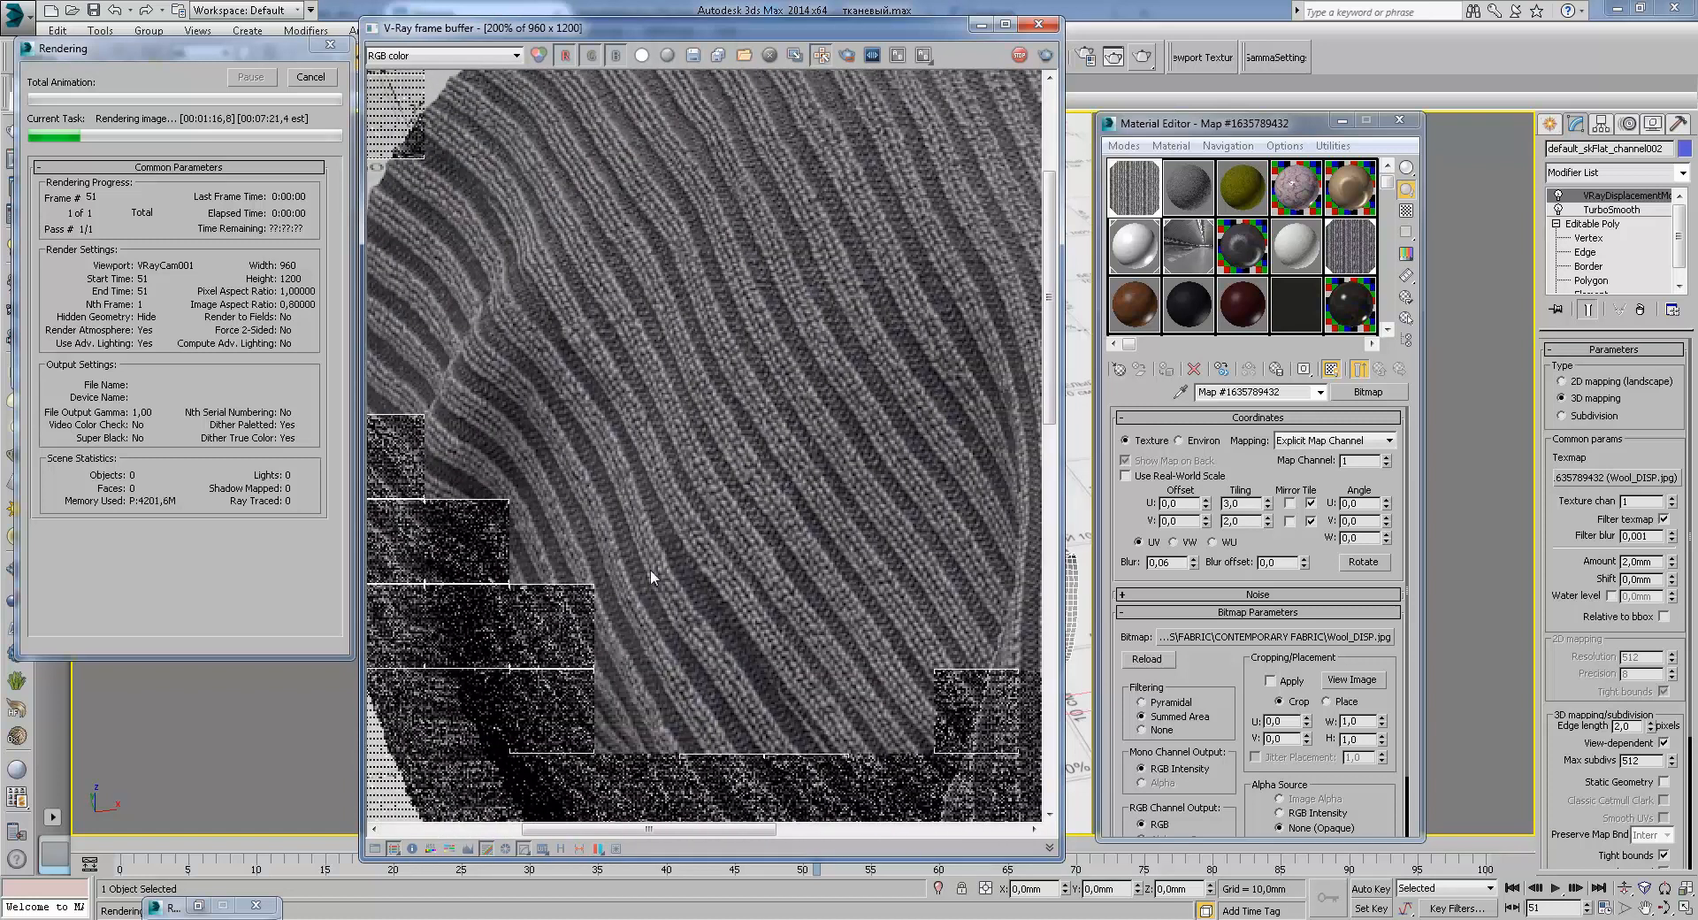
pyautogui.scroll(1, 617, 482)
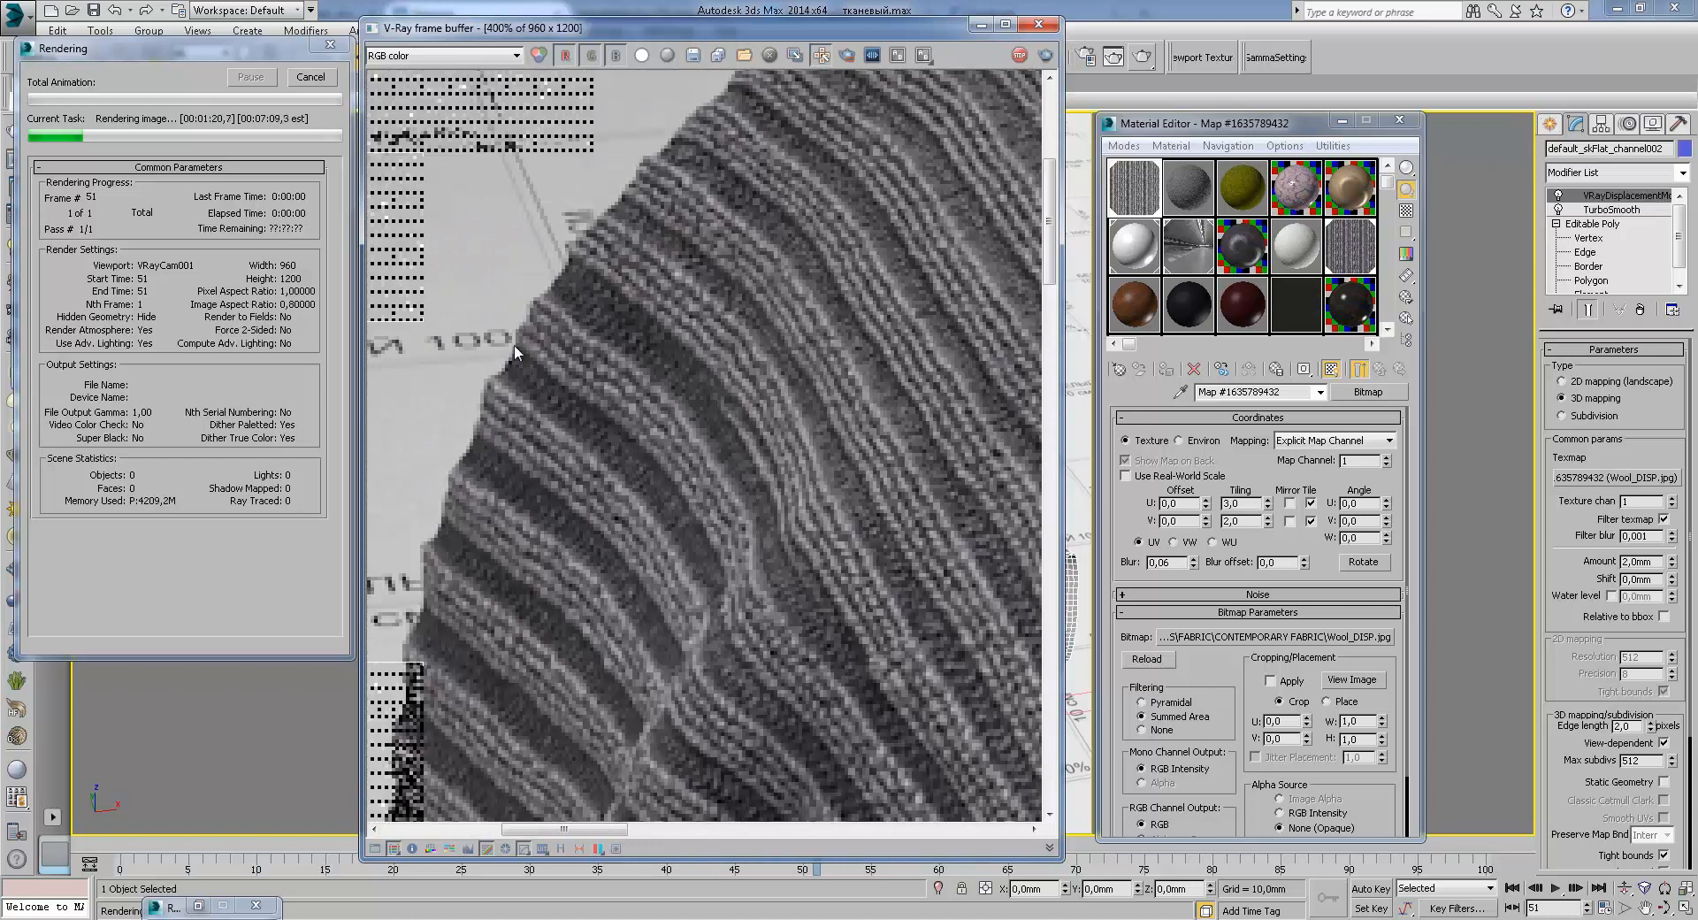
# Step: Show the VRayLighting channel of the render and examine the shading of the wool ribs
pyautogui.click(443, 54)
pyautogui.click(423, 101)
pyautogui.scroll(-1, 638, 385)
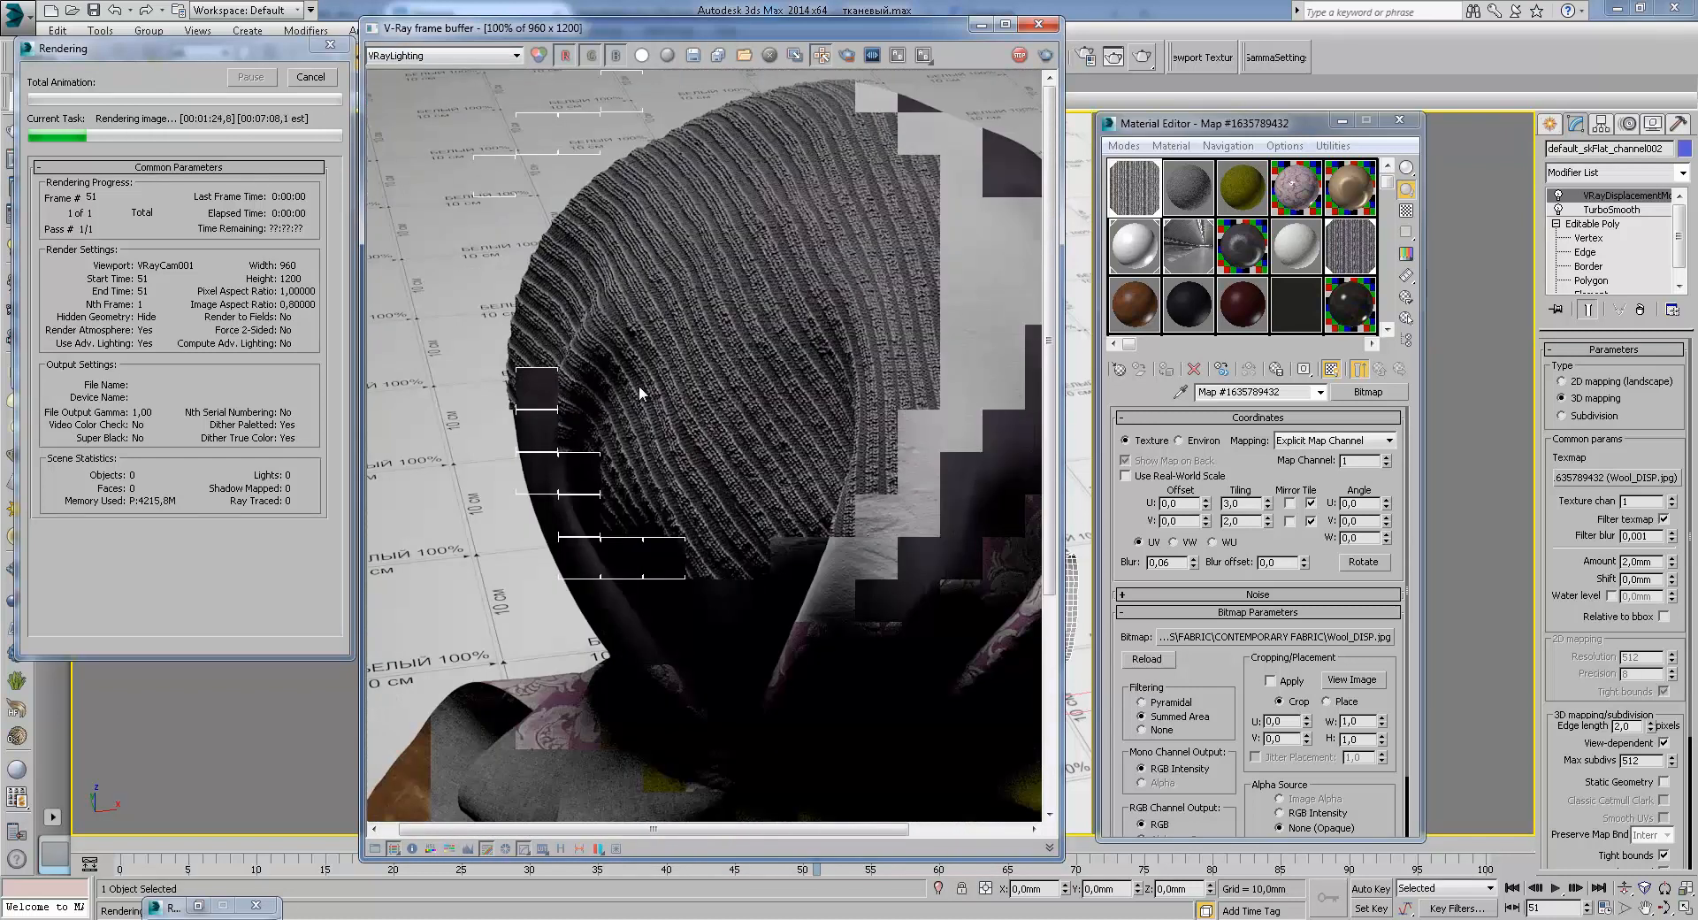
pyautogui.moveTo(964, 318); pyautogui.dragTo(821, 339, button='middle')
pyautogui.moveTo(699, 409); pyautogui.dragTo(727, 343, button='middle')
pyautogui.moveTo(692, 434); pyautogui.dragTo(674, 384, button='middle')
pyautogui.moveTo(582, 544); pyautogui.dragTo(528, 432, button='middle')
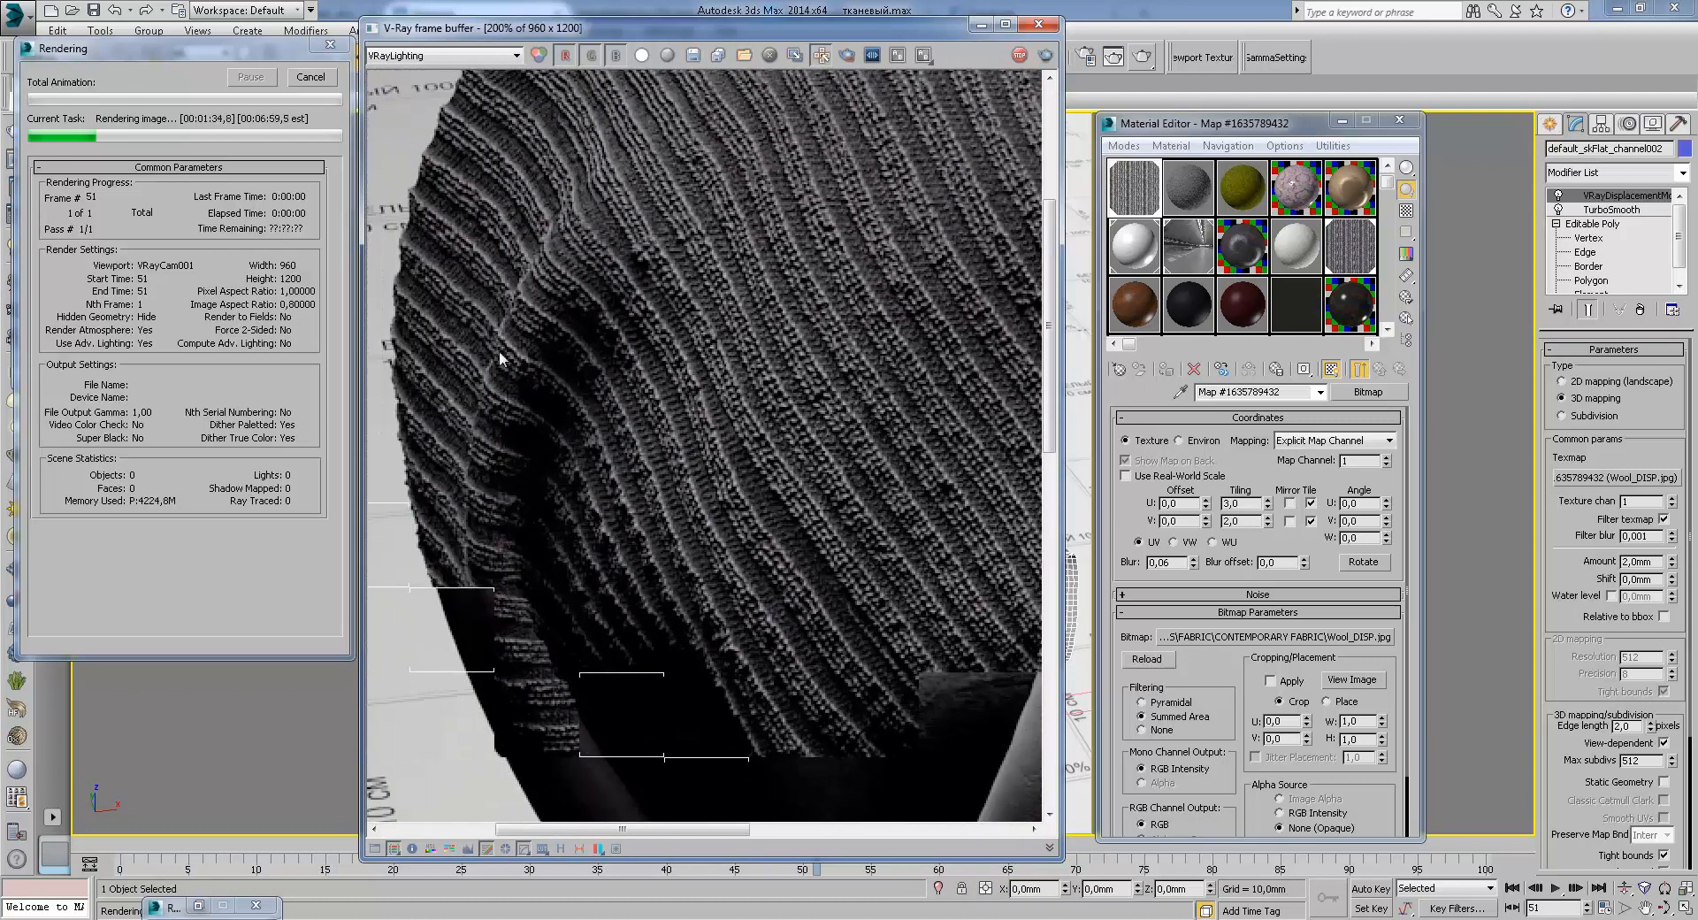
# Step: Show the VRayRawLighting channel and examine the displacement relief across the top of the wool cloth
pyautogui.click(390, 56)
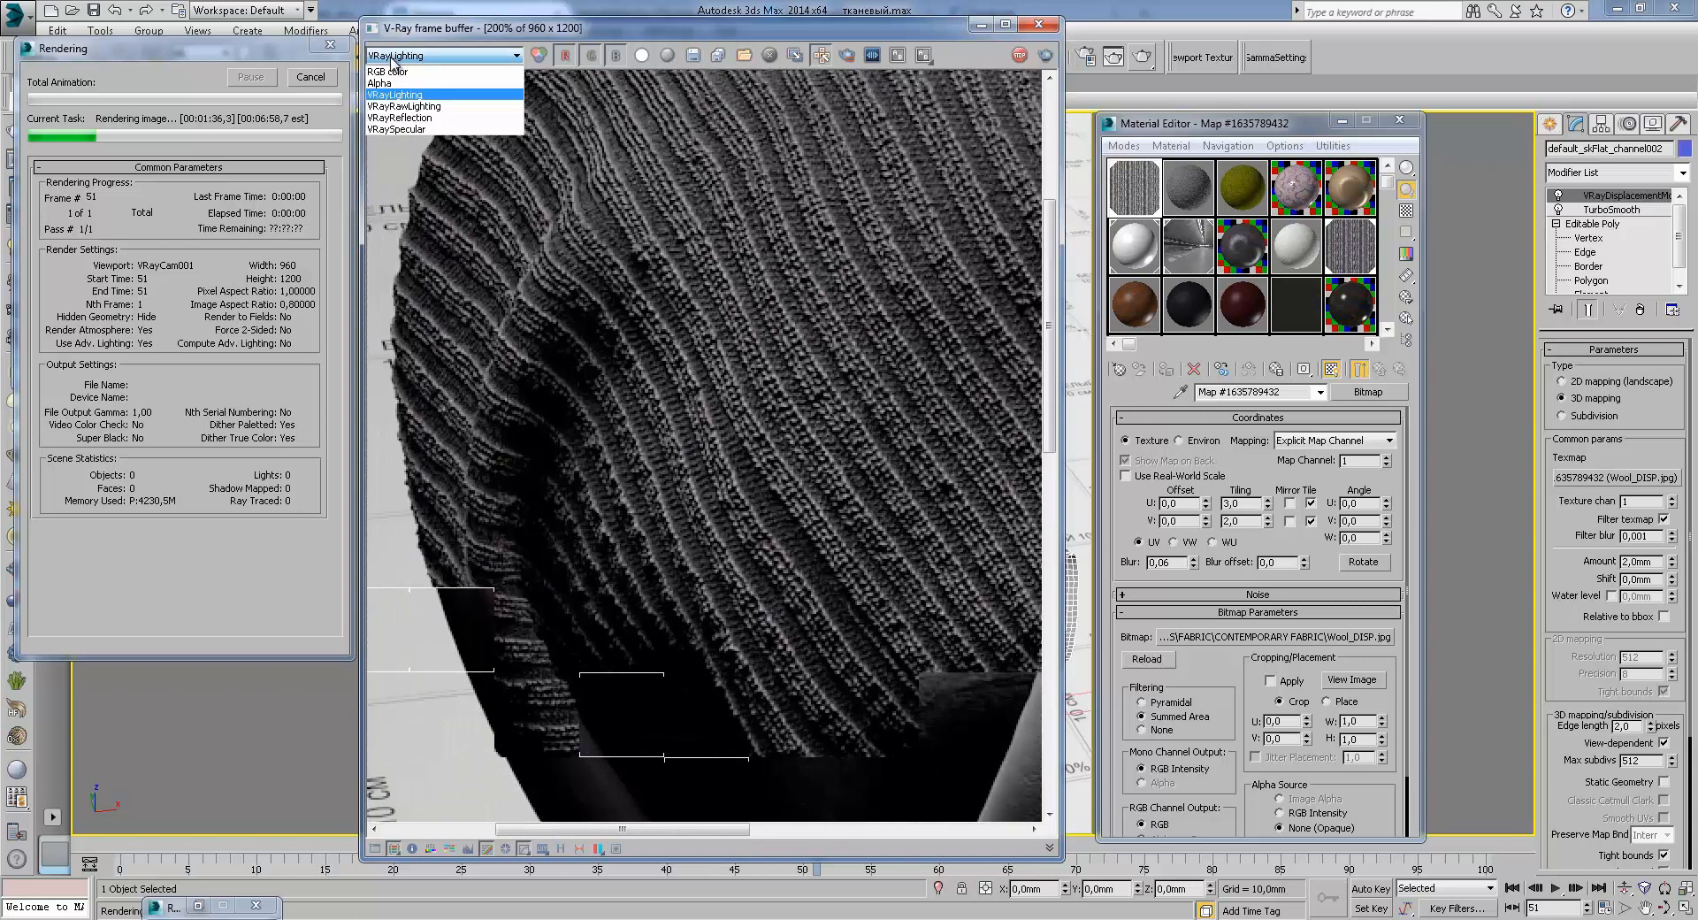
pyautogui.click(403, 112)
pyautogui.scroll(-1, 576, 231)
pyautogui.scroll(1, 849, 285)
pyautogui.moveTo(845, 276); pyautogui.dragTo(792, 455, button='middle')
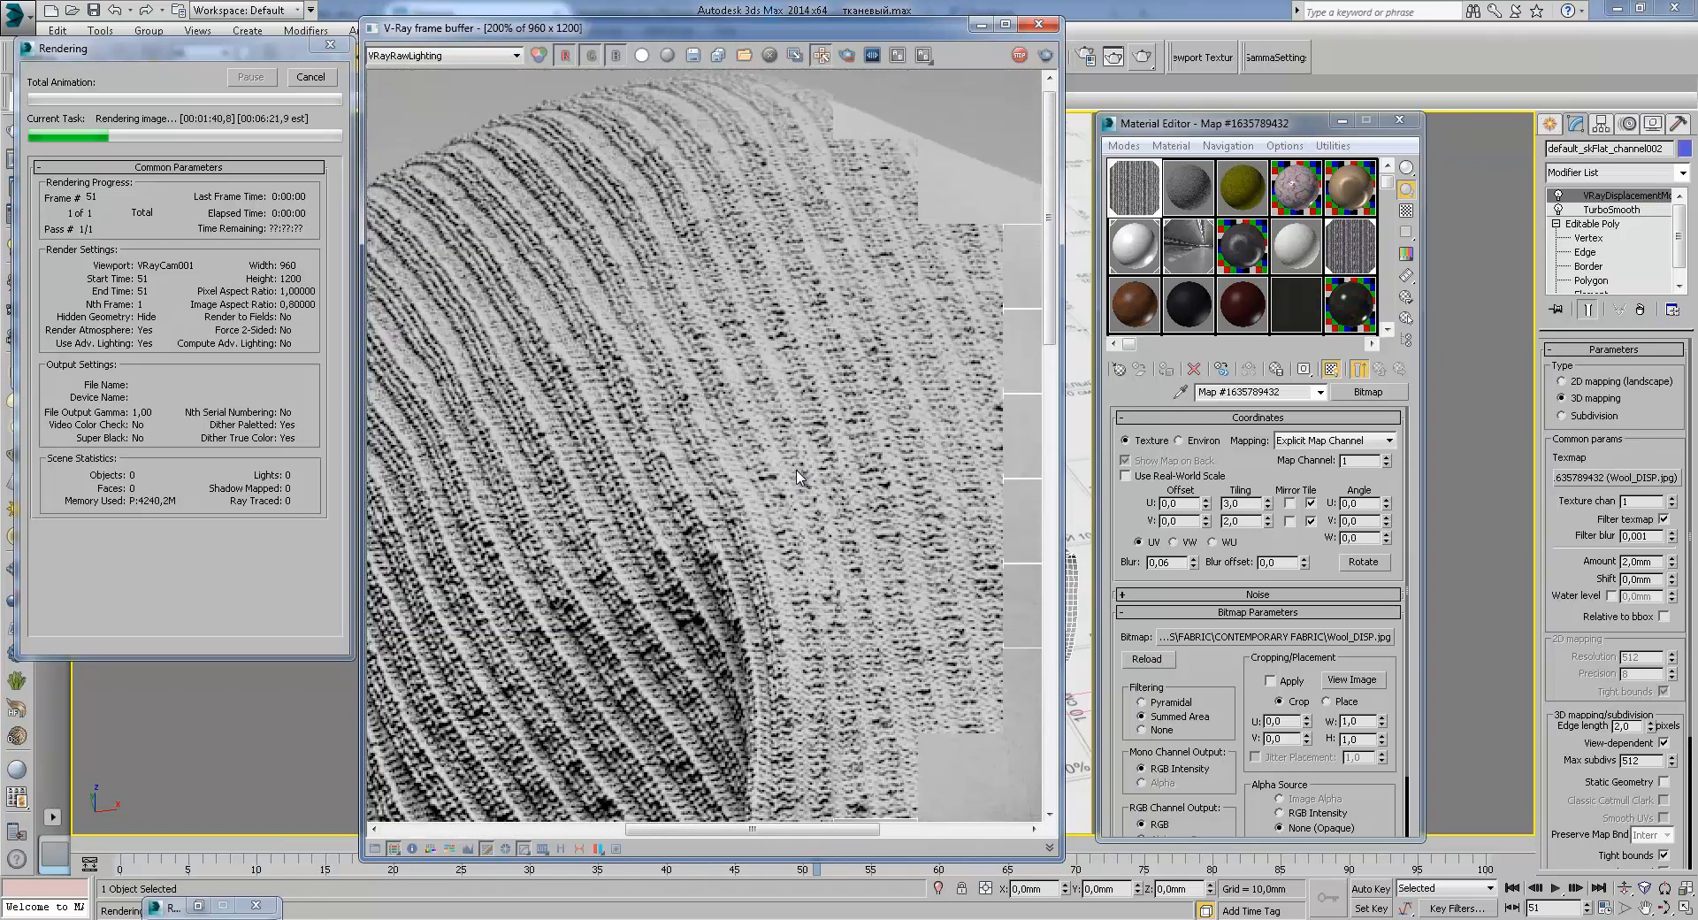
pyautogui.moveTo(621, 395); pyautogui.dragTo(667, 416, button='middle')
pyautogui.scroll(-1, 667, 415)
# Step: Switch the frame buffer back to RGB color, look over the whole wool cloth and cancel the render
pyautogui.click(433, 55)
pyautogui.click(425, 68)
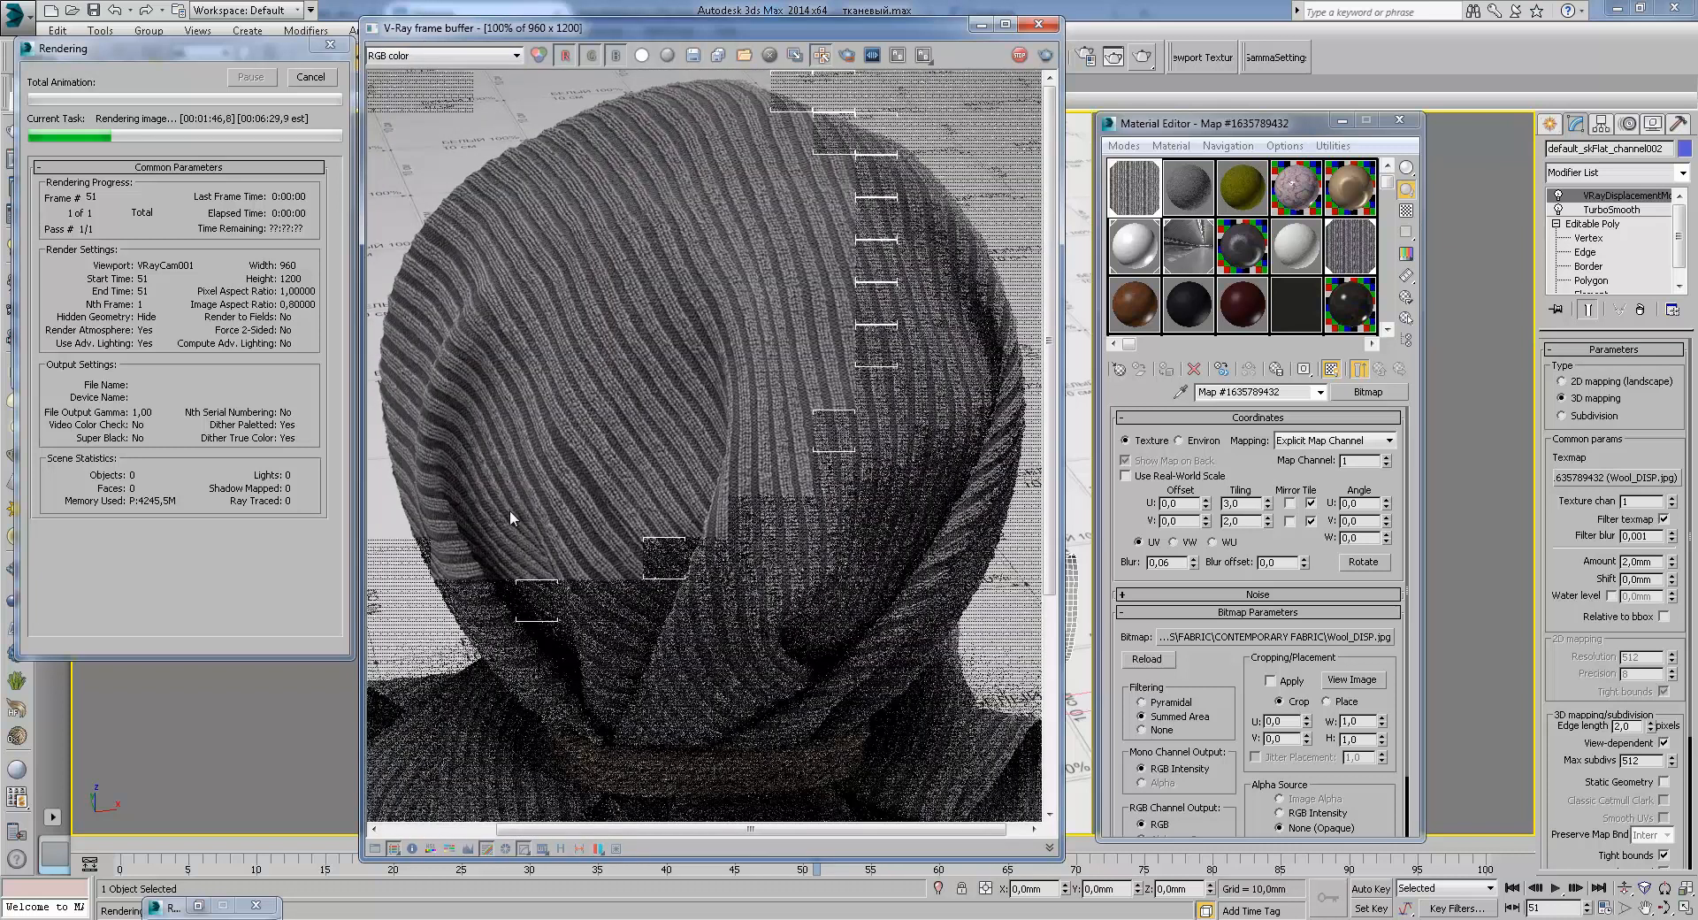
pyautogui.moveTo(672, 430); pyautogui.dragTo(783, 433, button='middle')
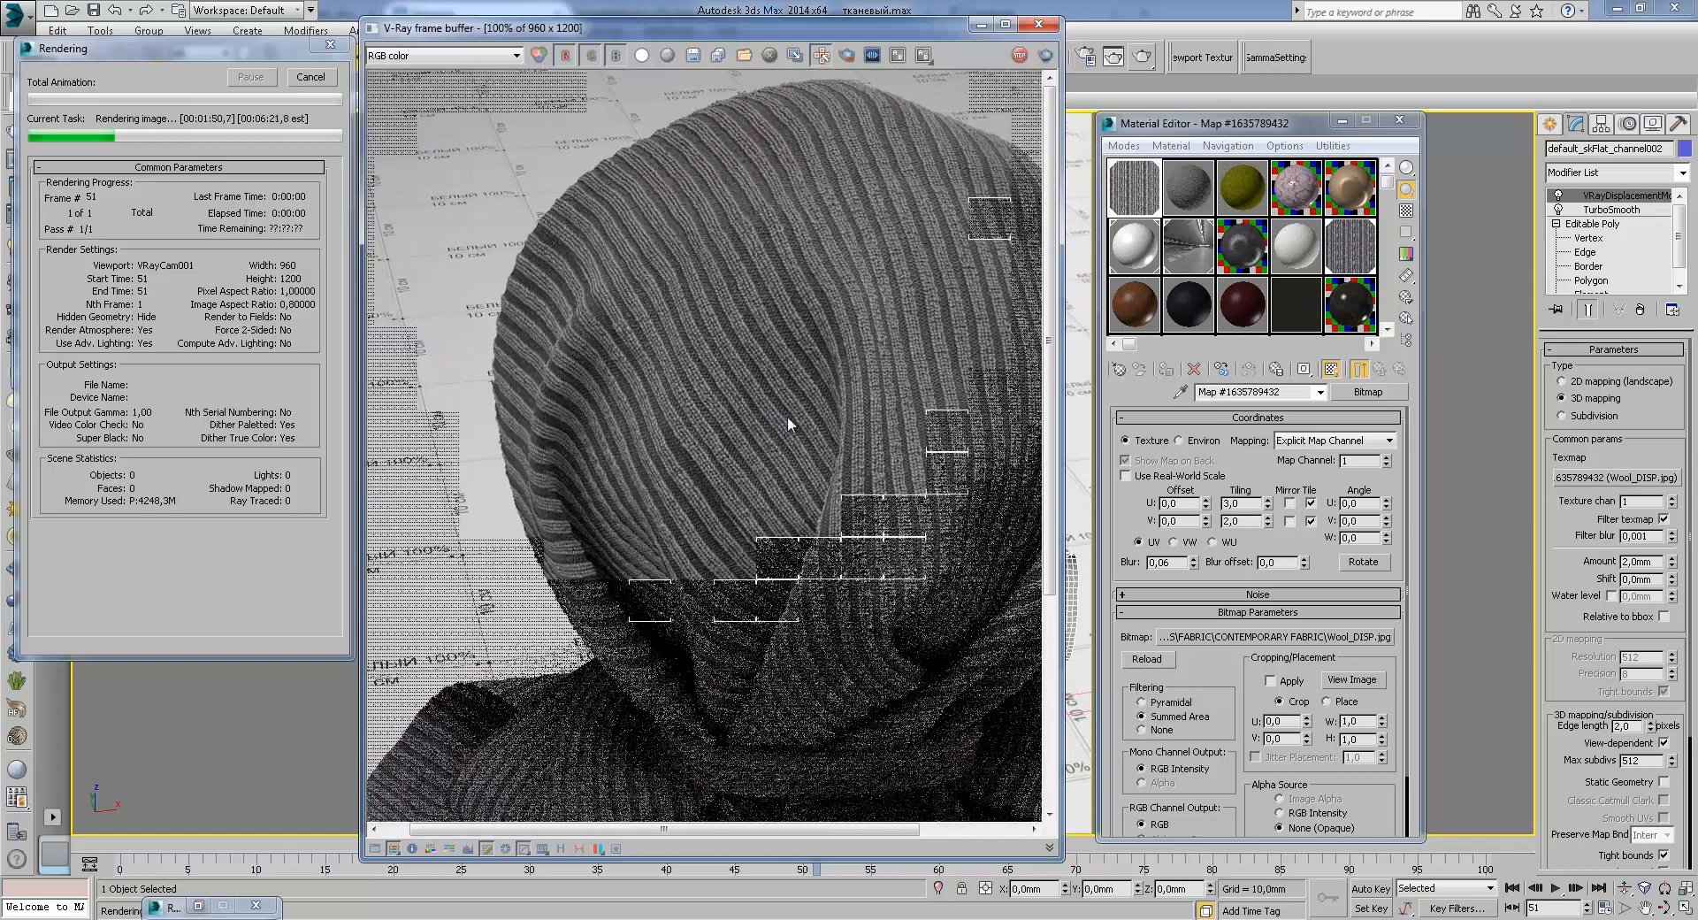
pyautogui.moveTo(846, 330); pyautogui.dragTo(826, 355, button='middle')
pyautogui.scroll(-1, 769, 388)
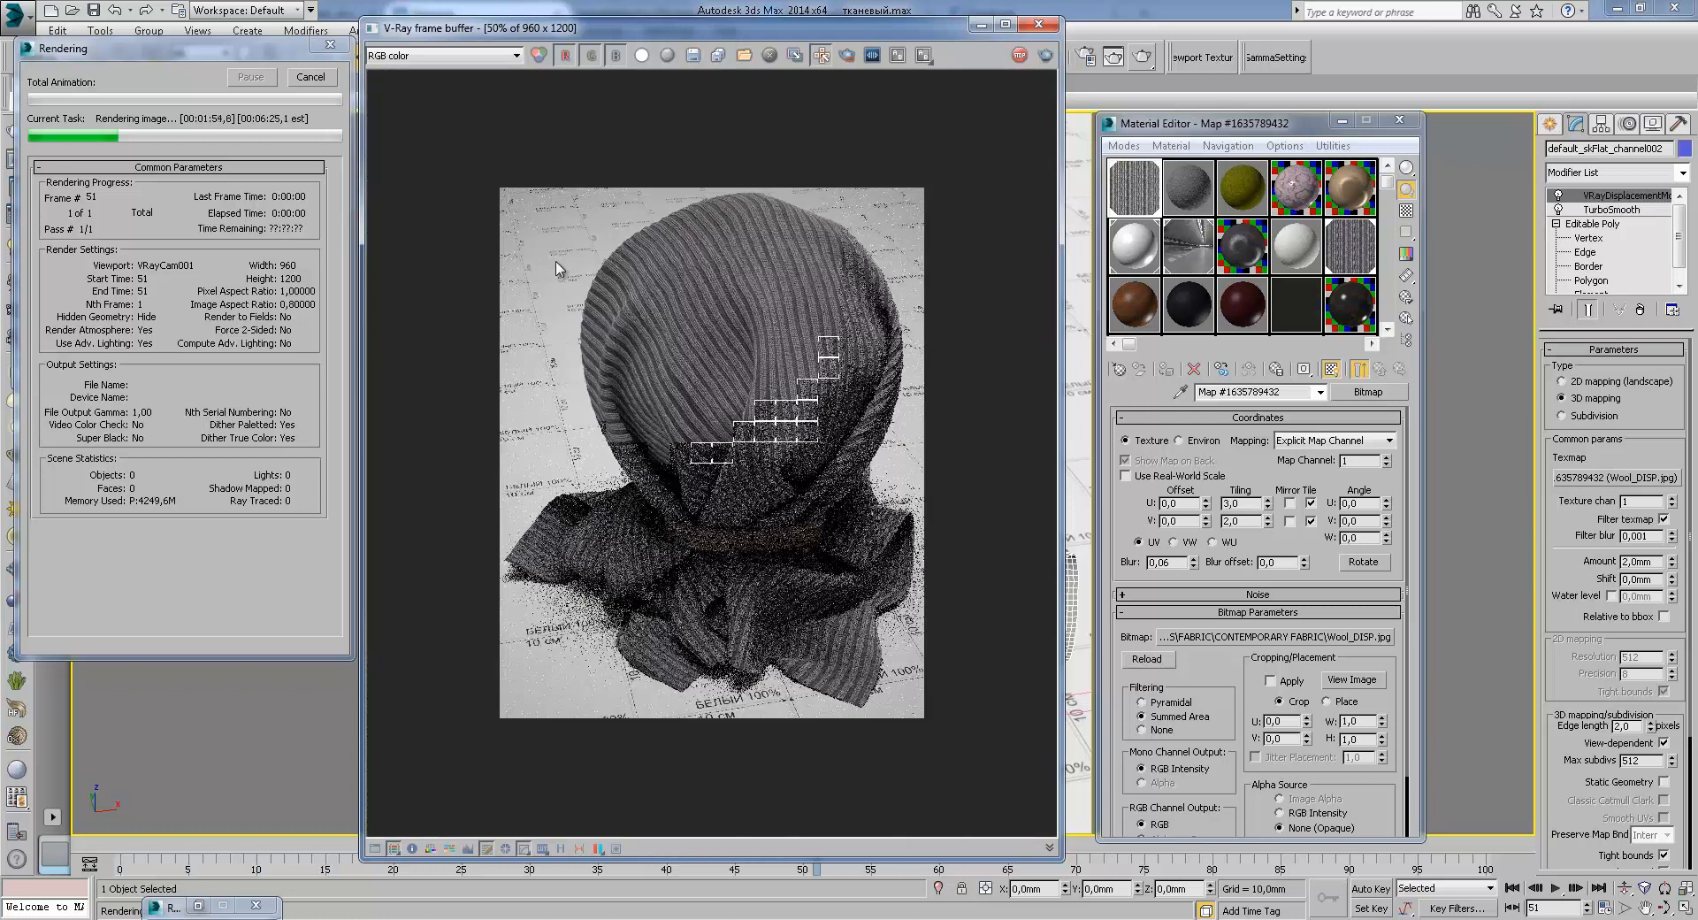
pyautogui.click(326, 82)
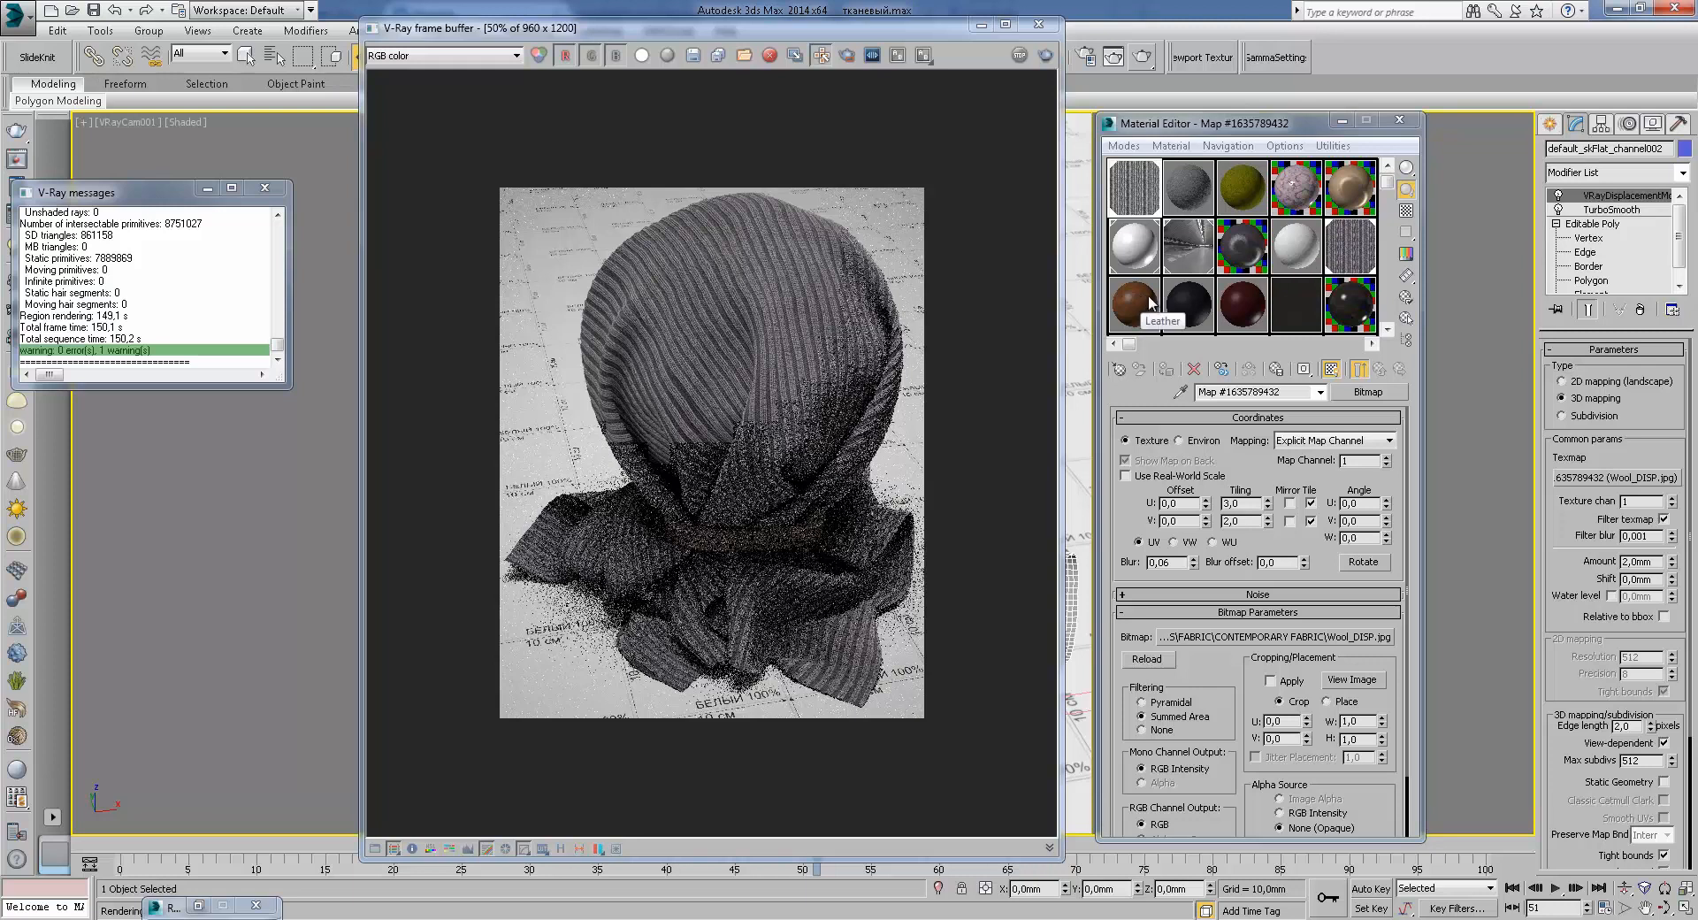
# Step: Open the Leather material in the Material Editor and move the V-Ray frame buffer clear of it
pyautogui.click(1178, 316)
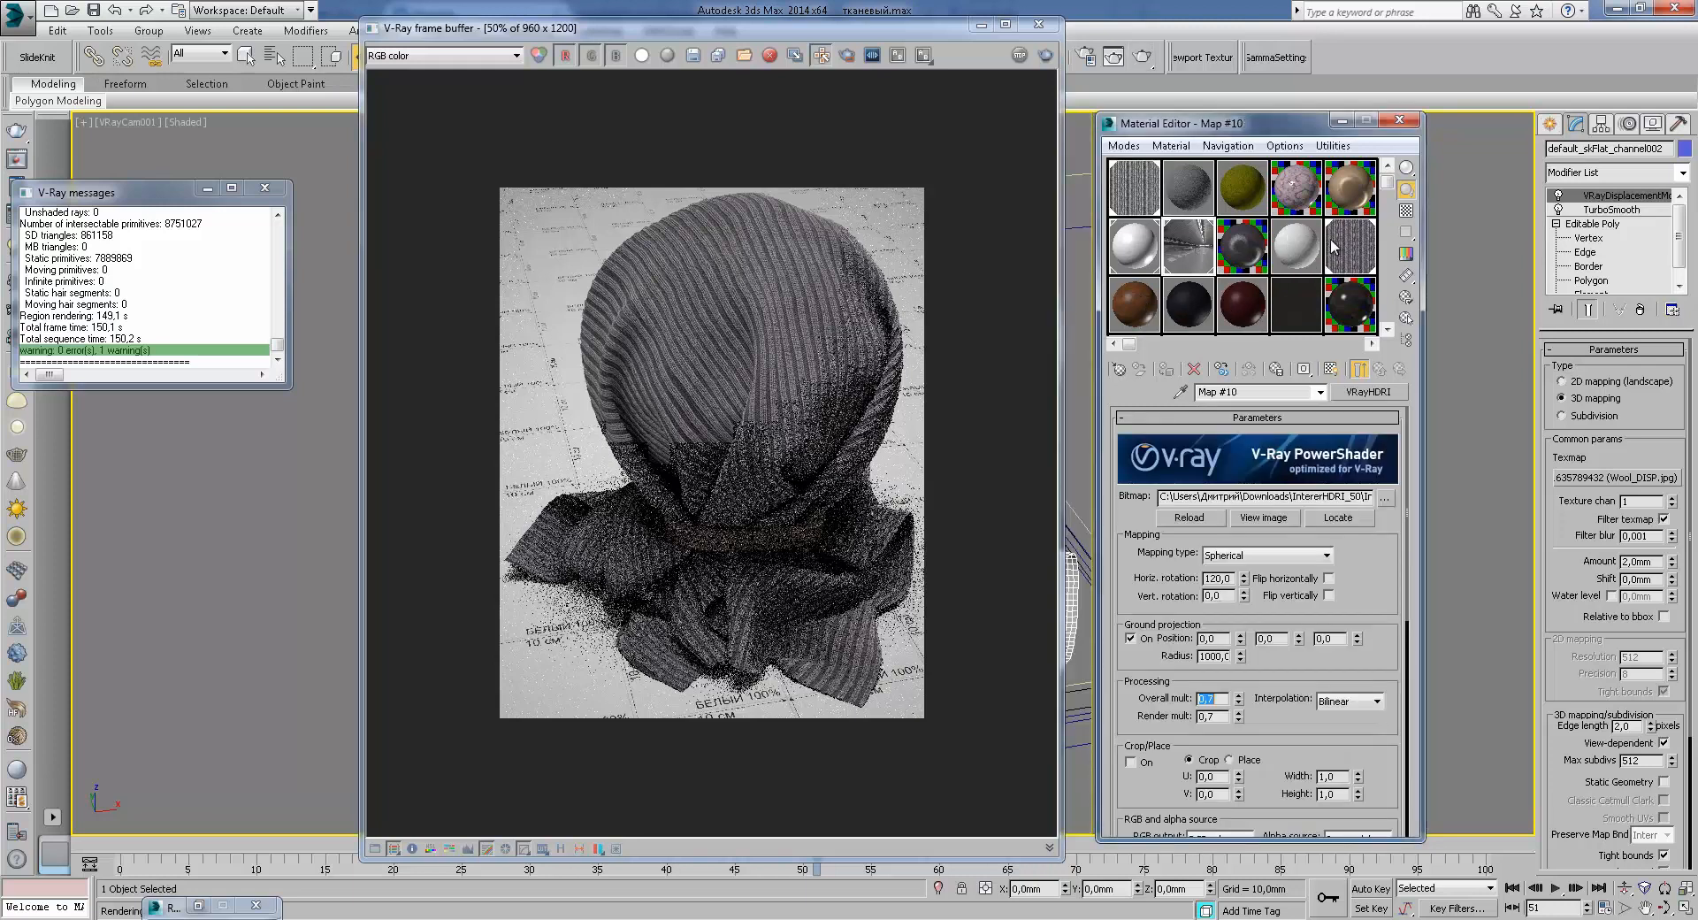
pyautogui.click(1149, 311)
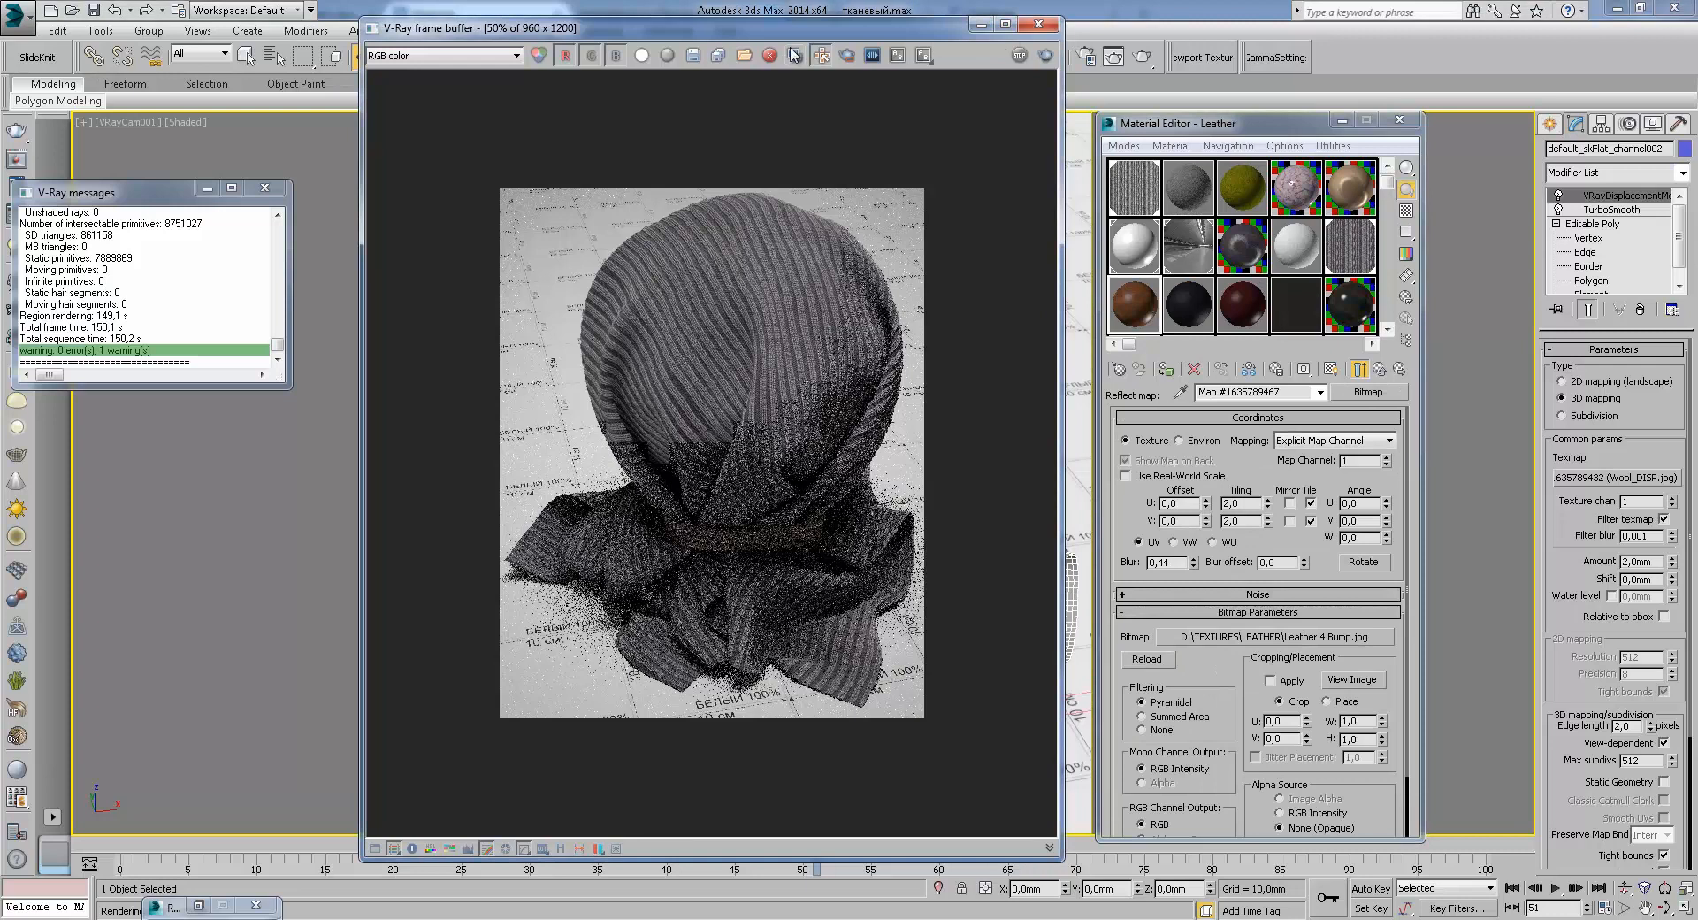
pyautogui.moveTo(910, 32); pyautogui.dragTo(812, 105)
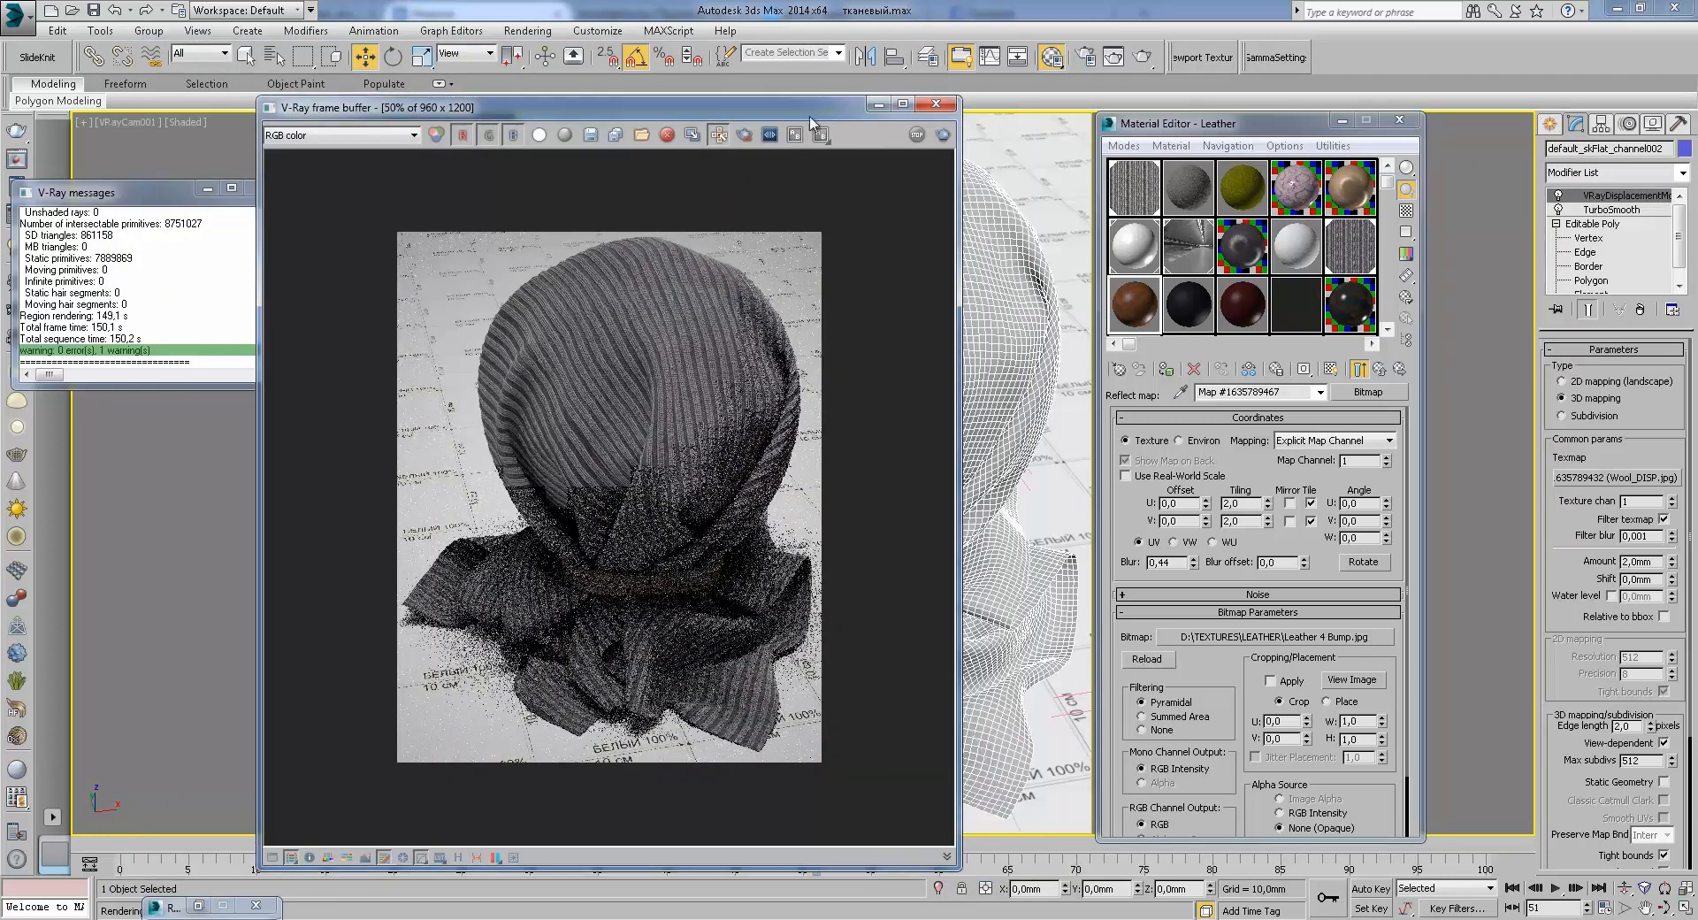
# Step: Open the Grey material and review its refraction, BRDF and Maps settings
pyautogui.click(1194, 202)
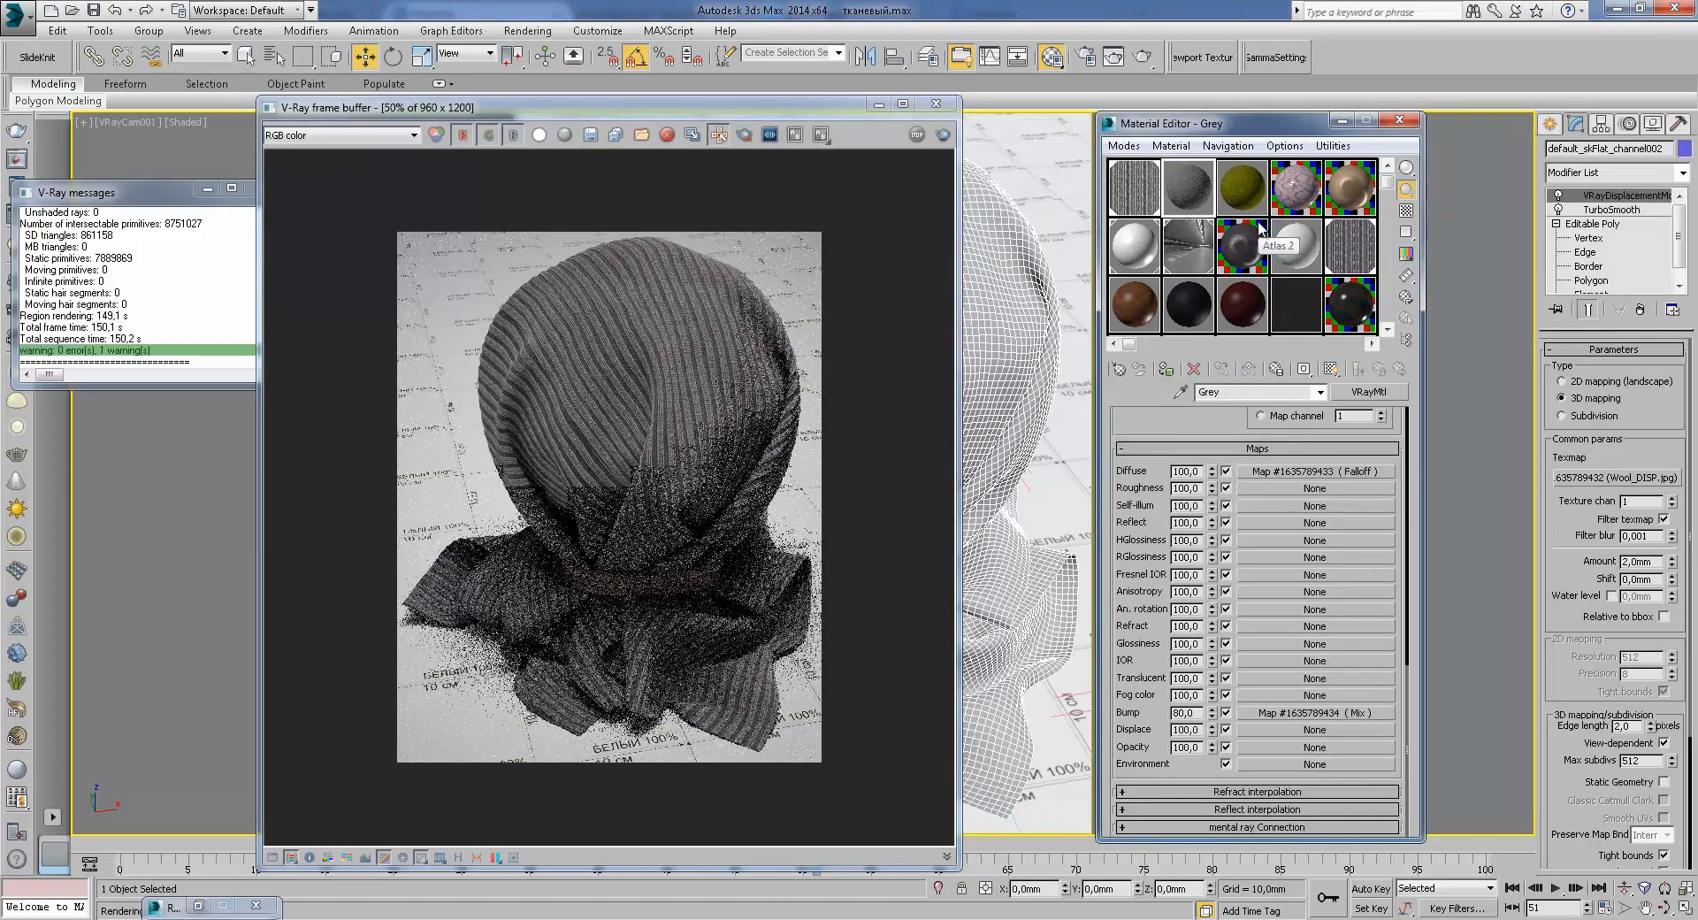
pyautogui.scroll(6, 1280, 613)
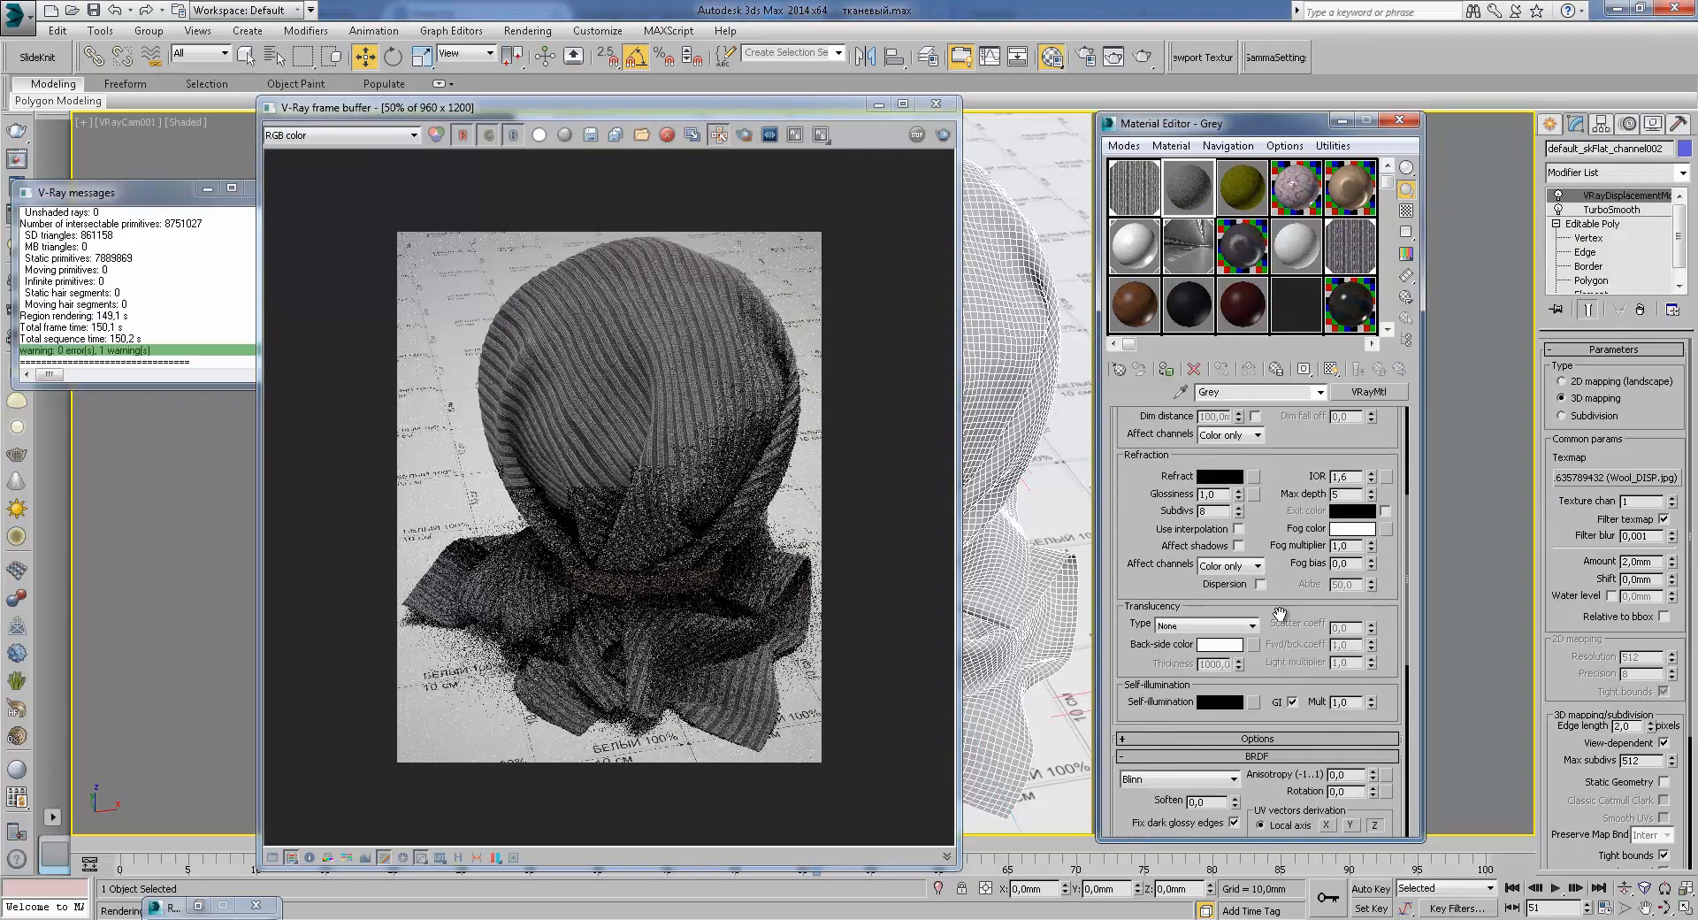
pyautogui.scroll(-10, 1279, 613)
pyautogui.scroll(4, 1219, 610)
pyautogui.scroll(1, 1219, 611)
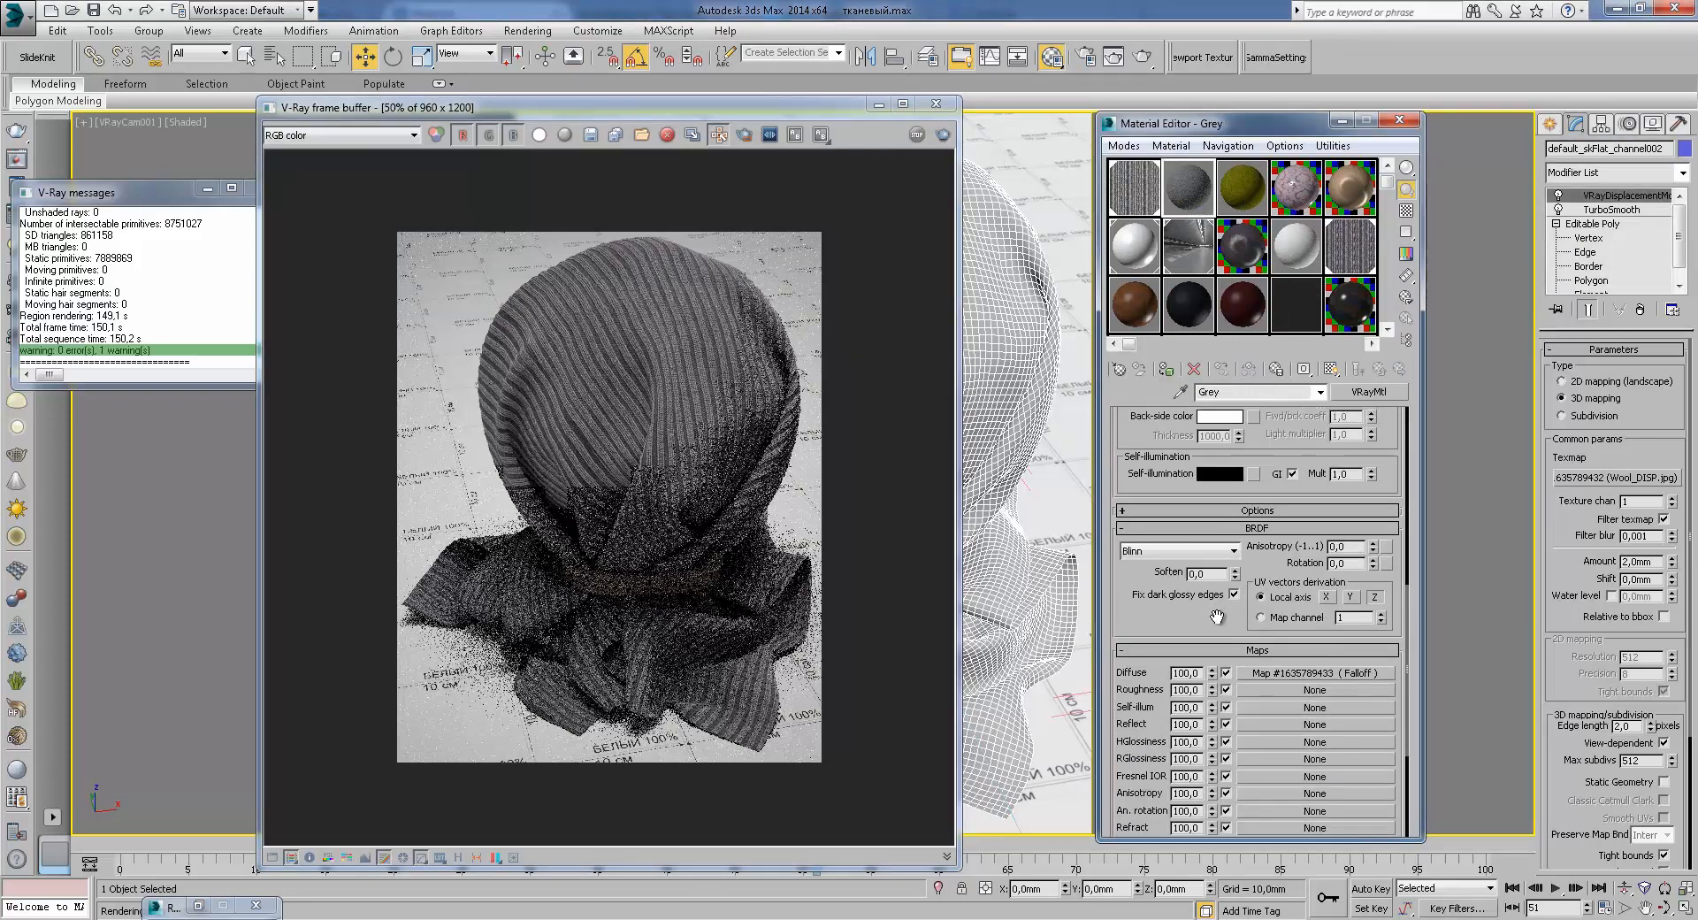
pyautogui.scroll(-5, 1216, 622)
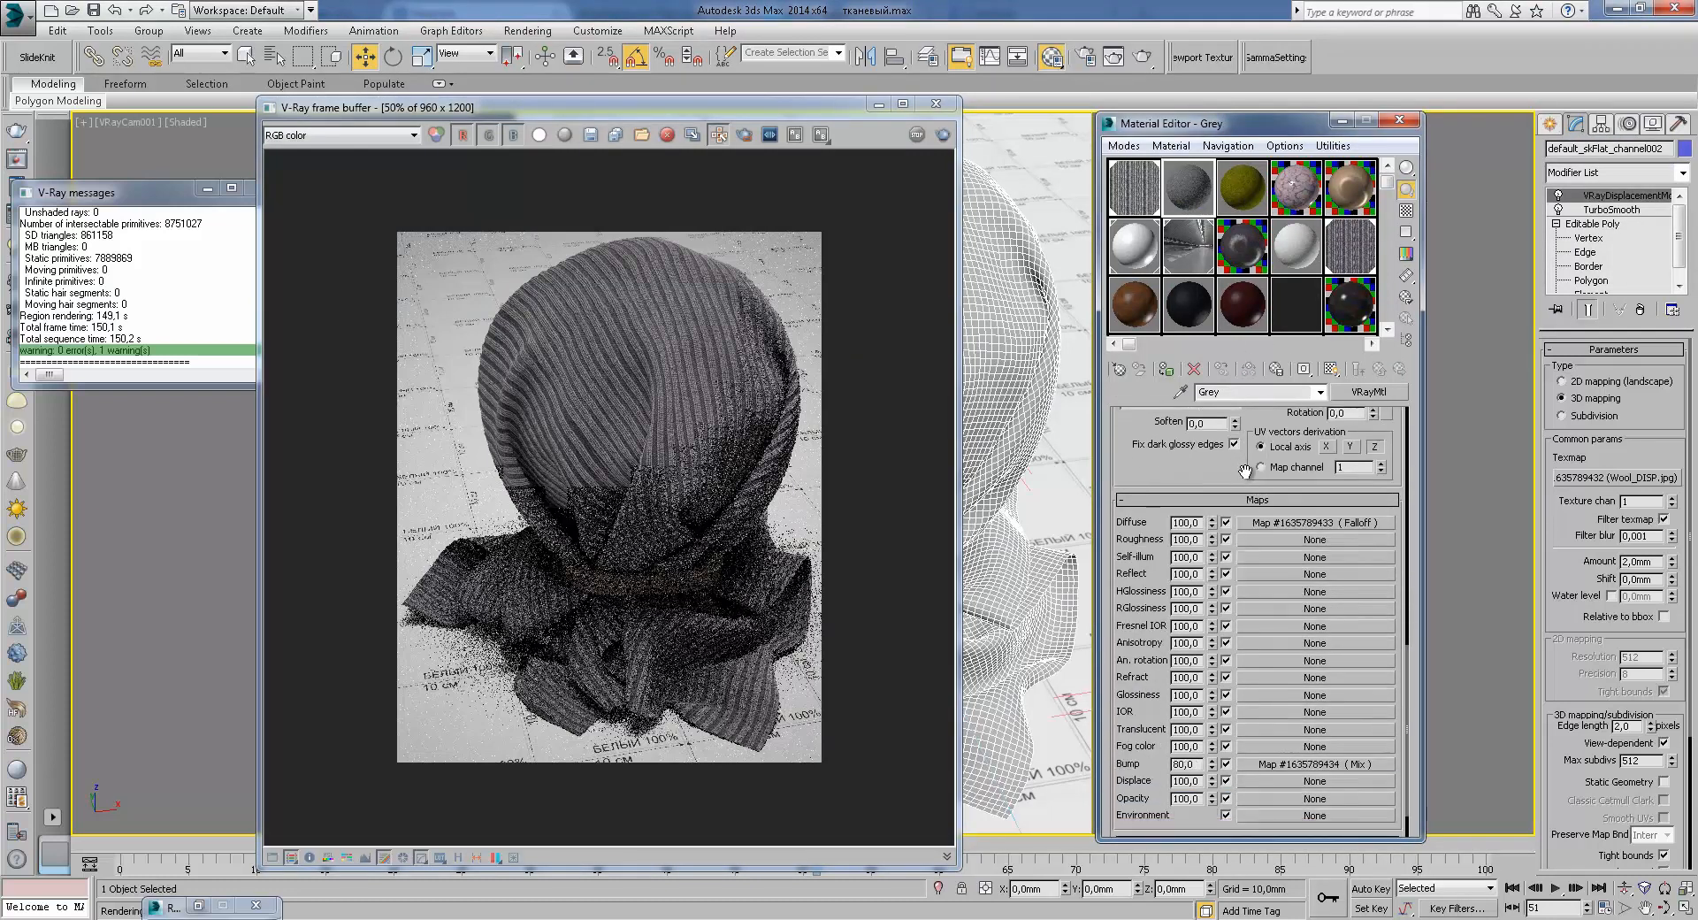
# Step: Inspect the Falloff map in the Grey material's Diffuse slot and the Mix map in its Bump slot
pyautogui.click(1292, 525)
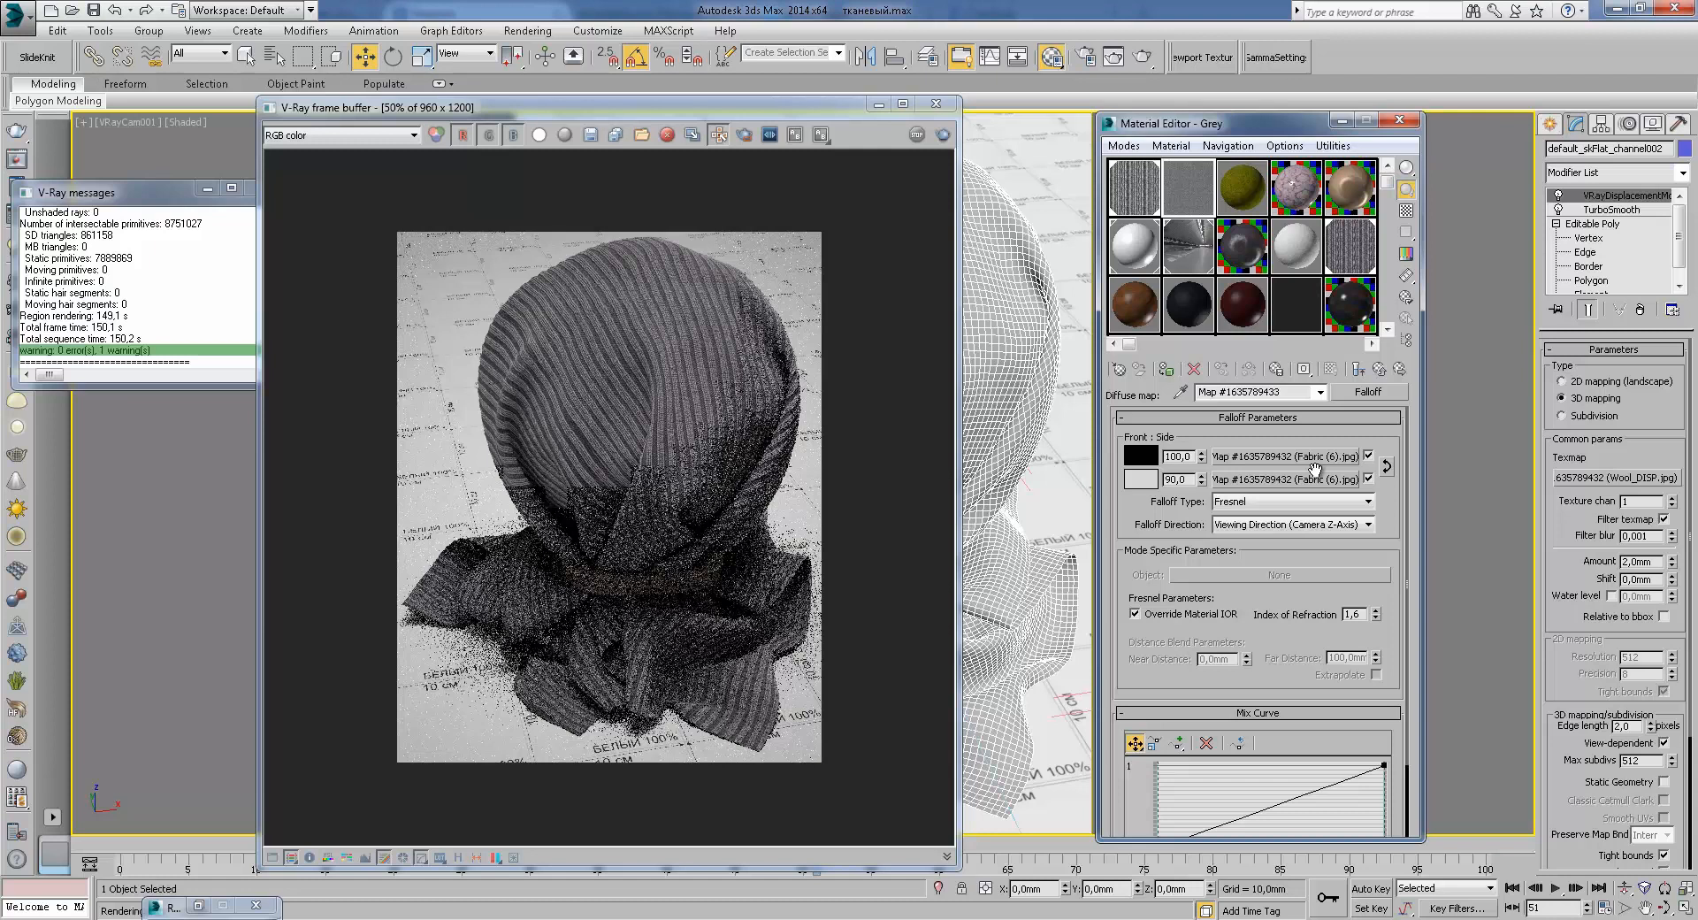
pyautogui.click(1387, 372)
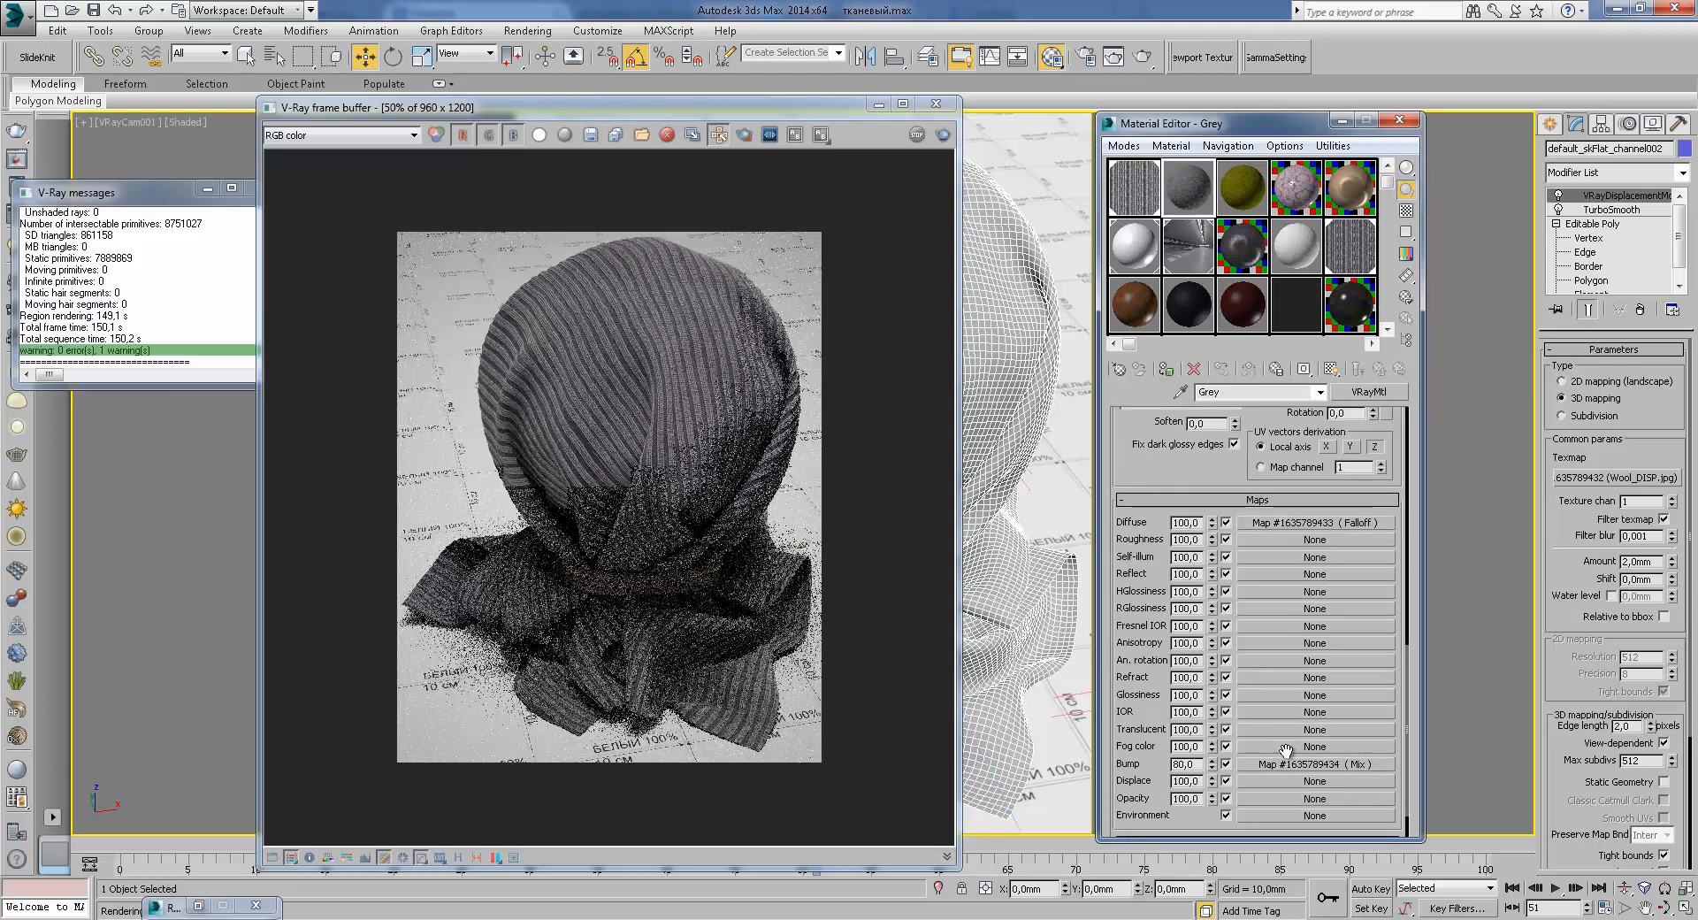
pyautogui.click(1298, 765)
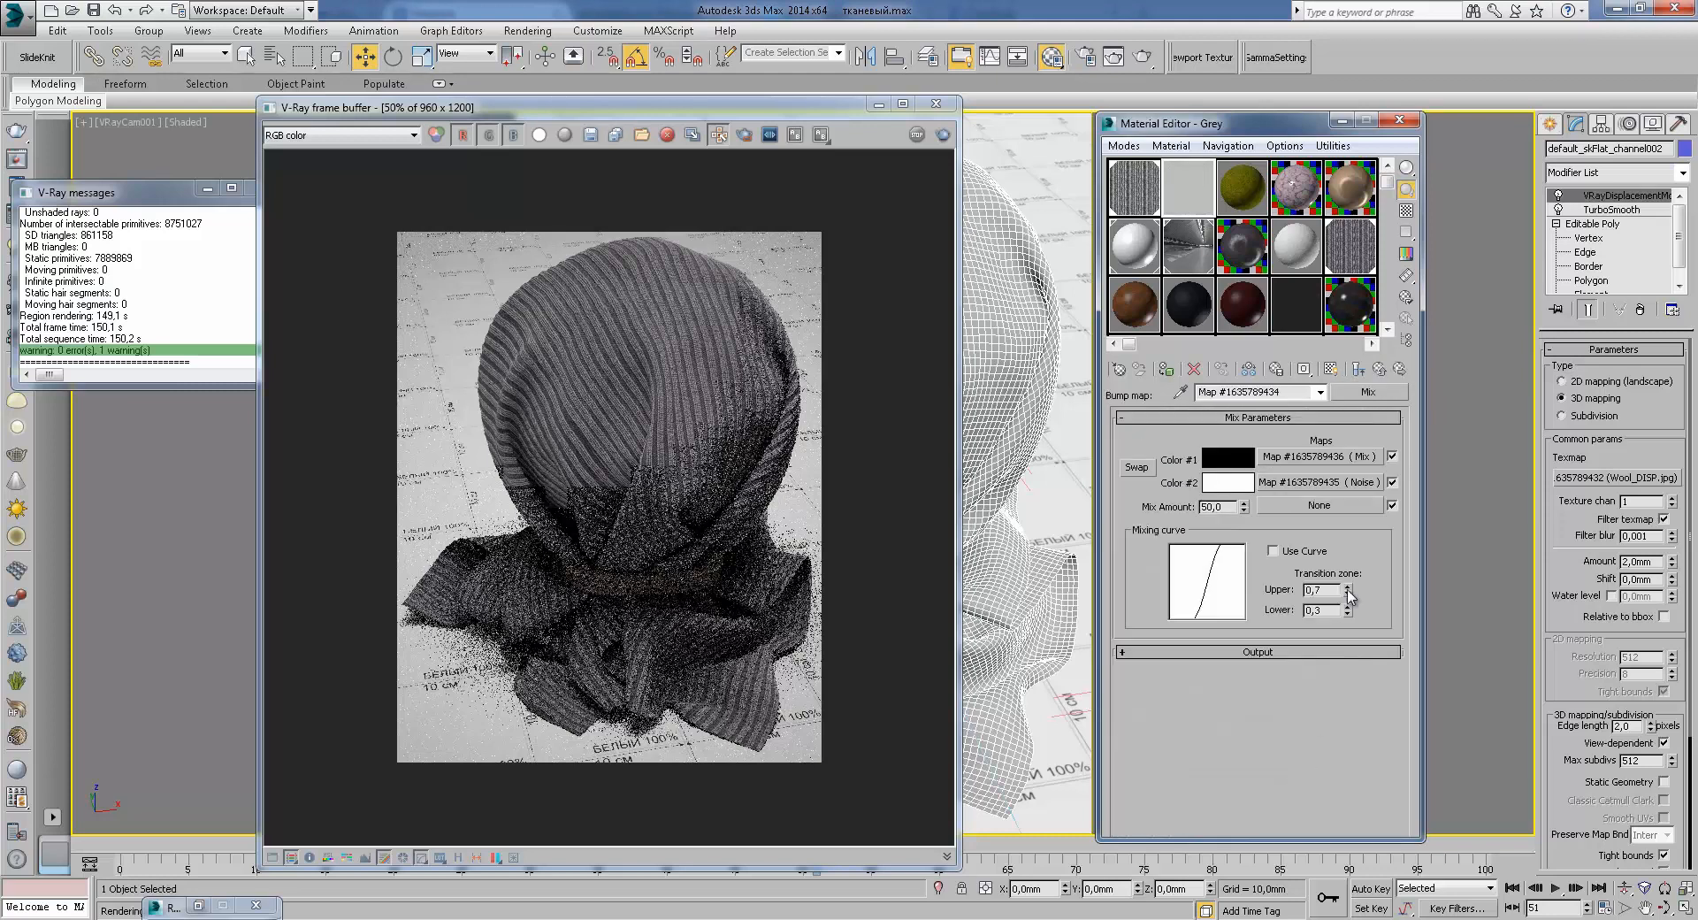
pyautogui.click(1378, 370)
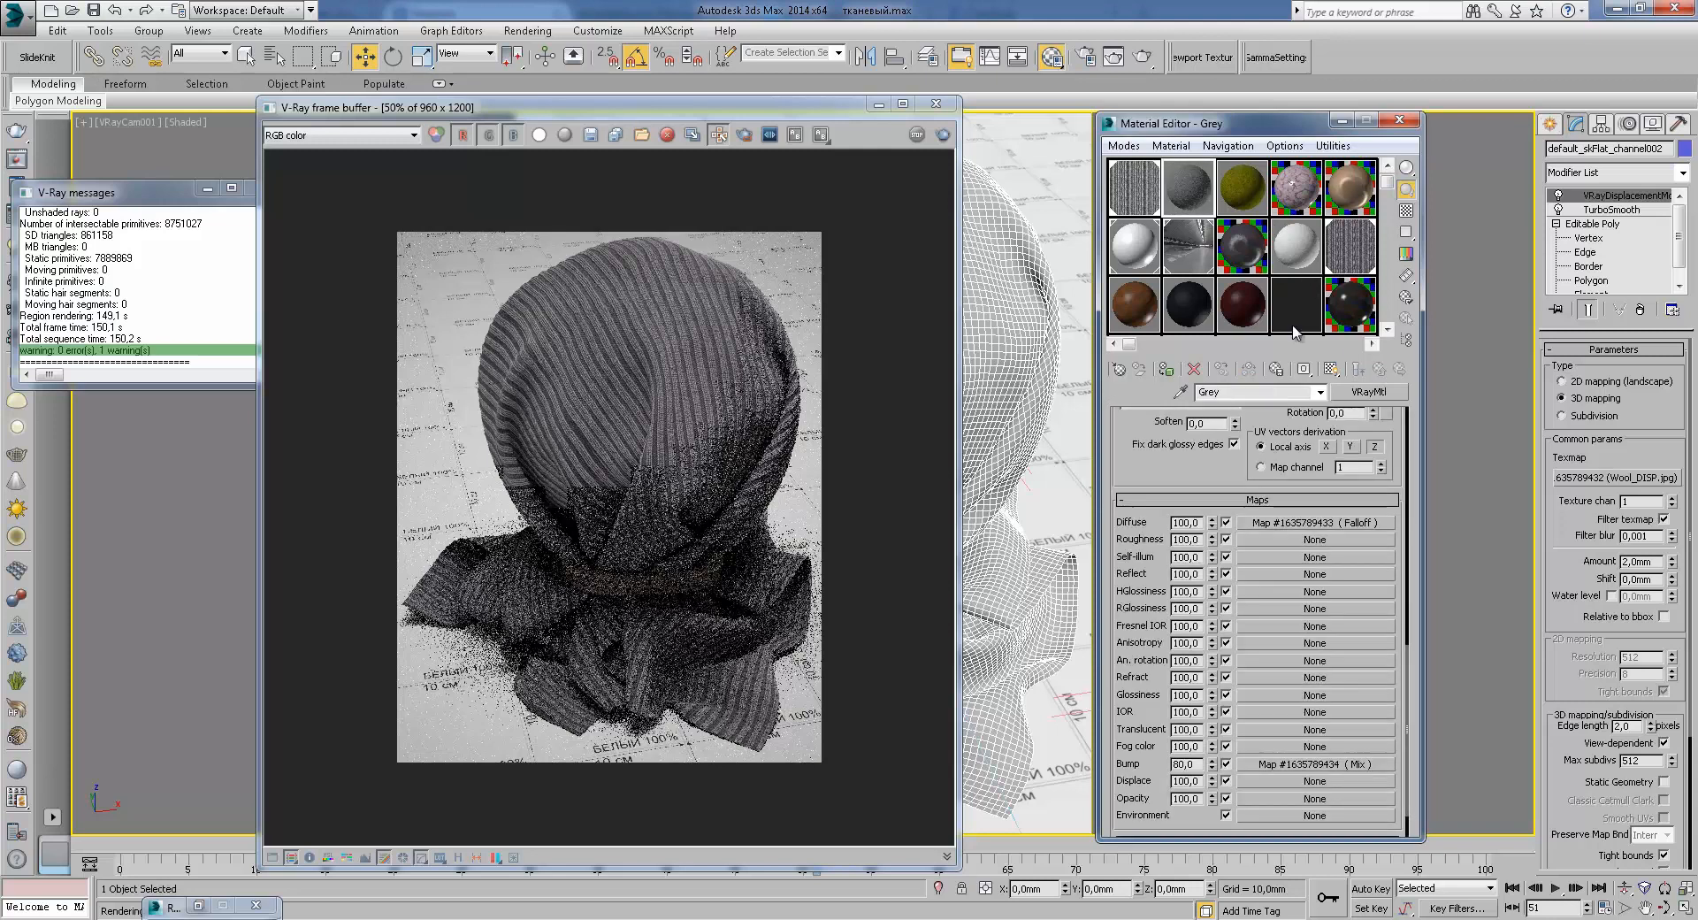
# Step: View the Fabric (6).jpg bitmap used in the front slot of the Grey material's diffuse Falloff map
pyautogui.click(1315, 522)
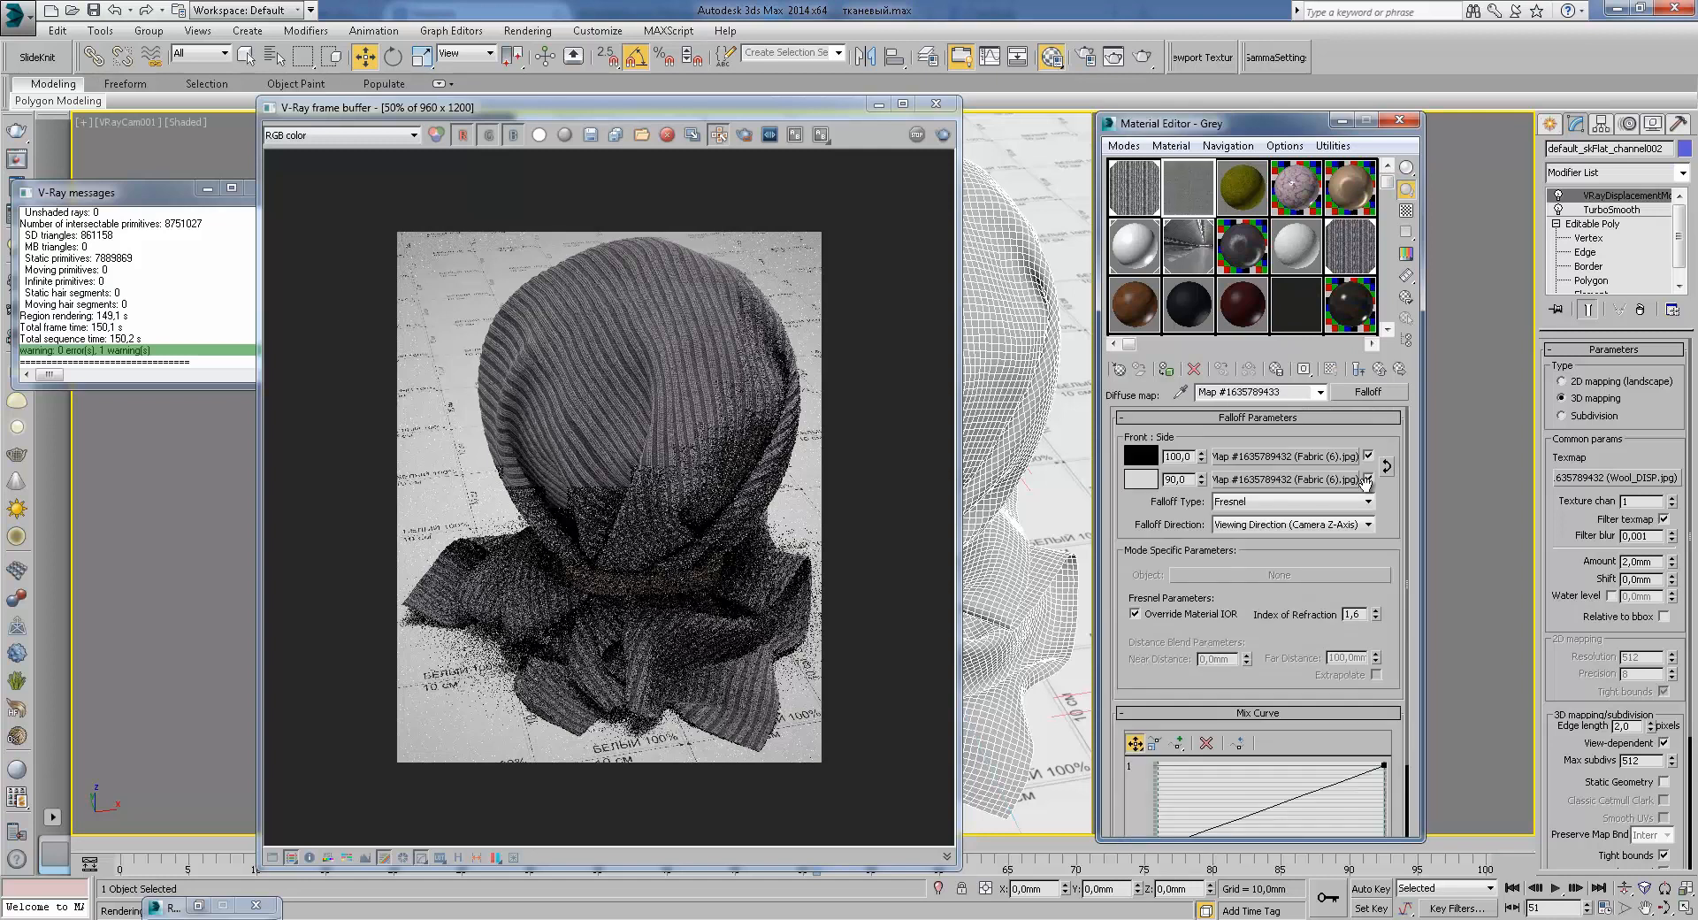
pyautogui.click(1300, 457)
pyautogui.click(1353, 679)
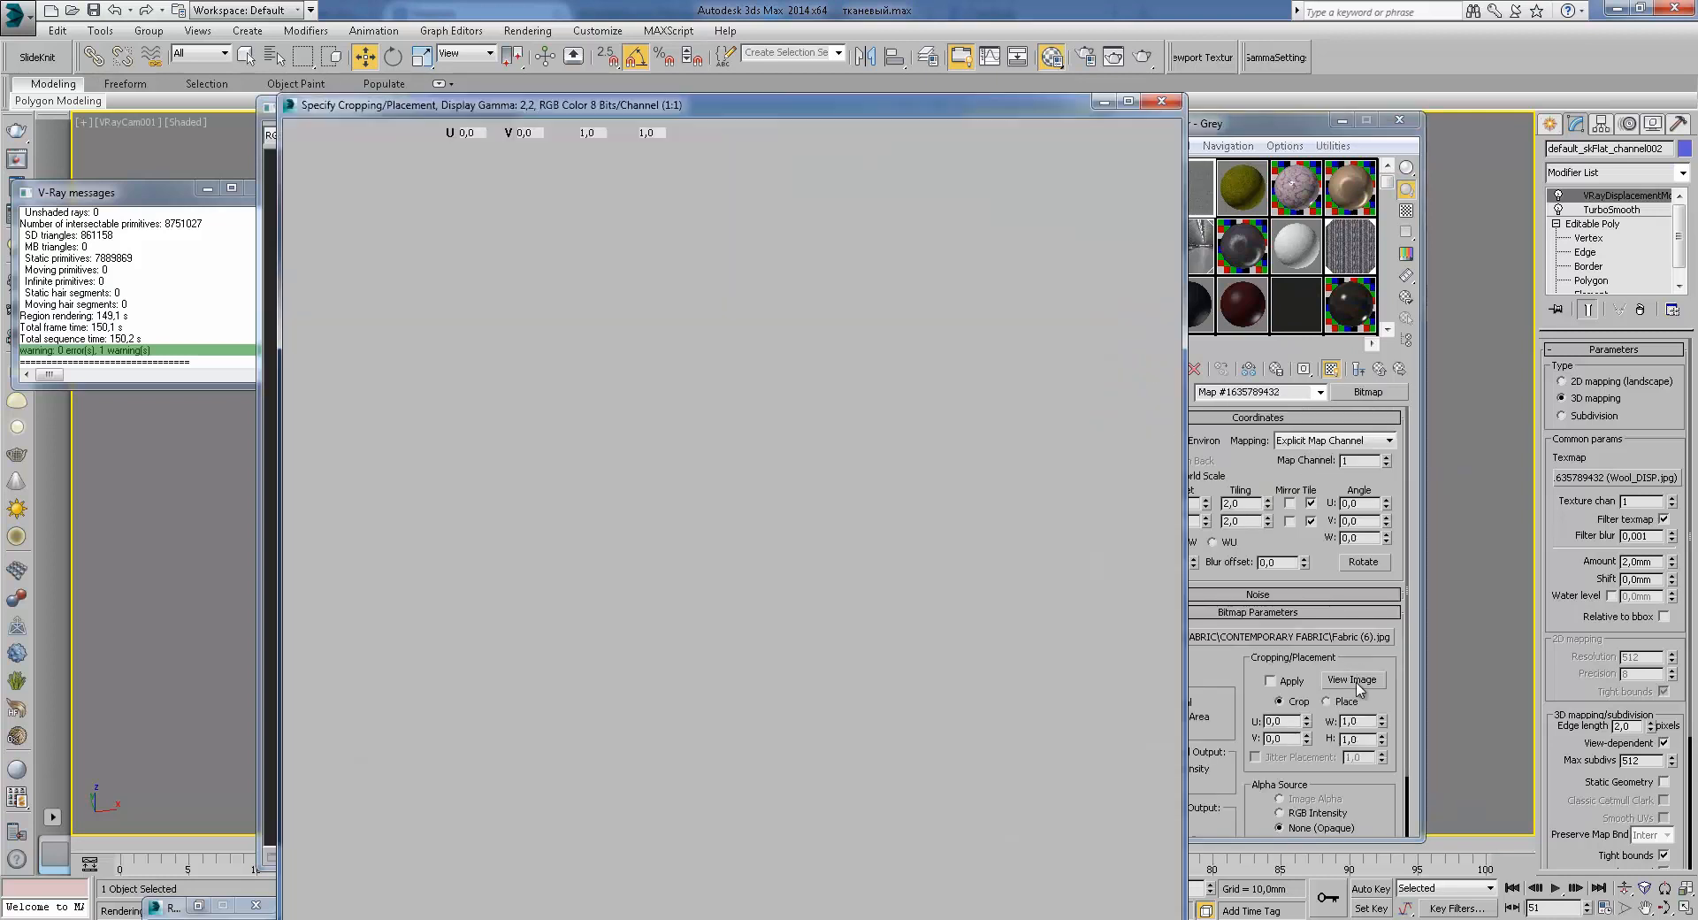
pyautogui.click(1160, 103)
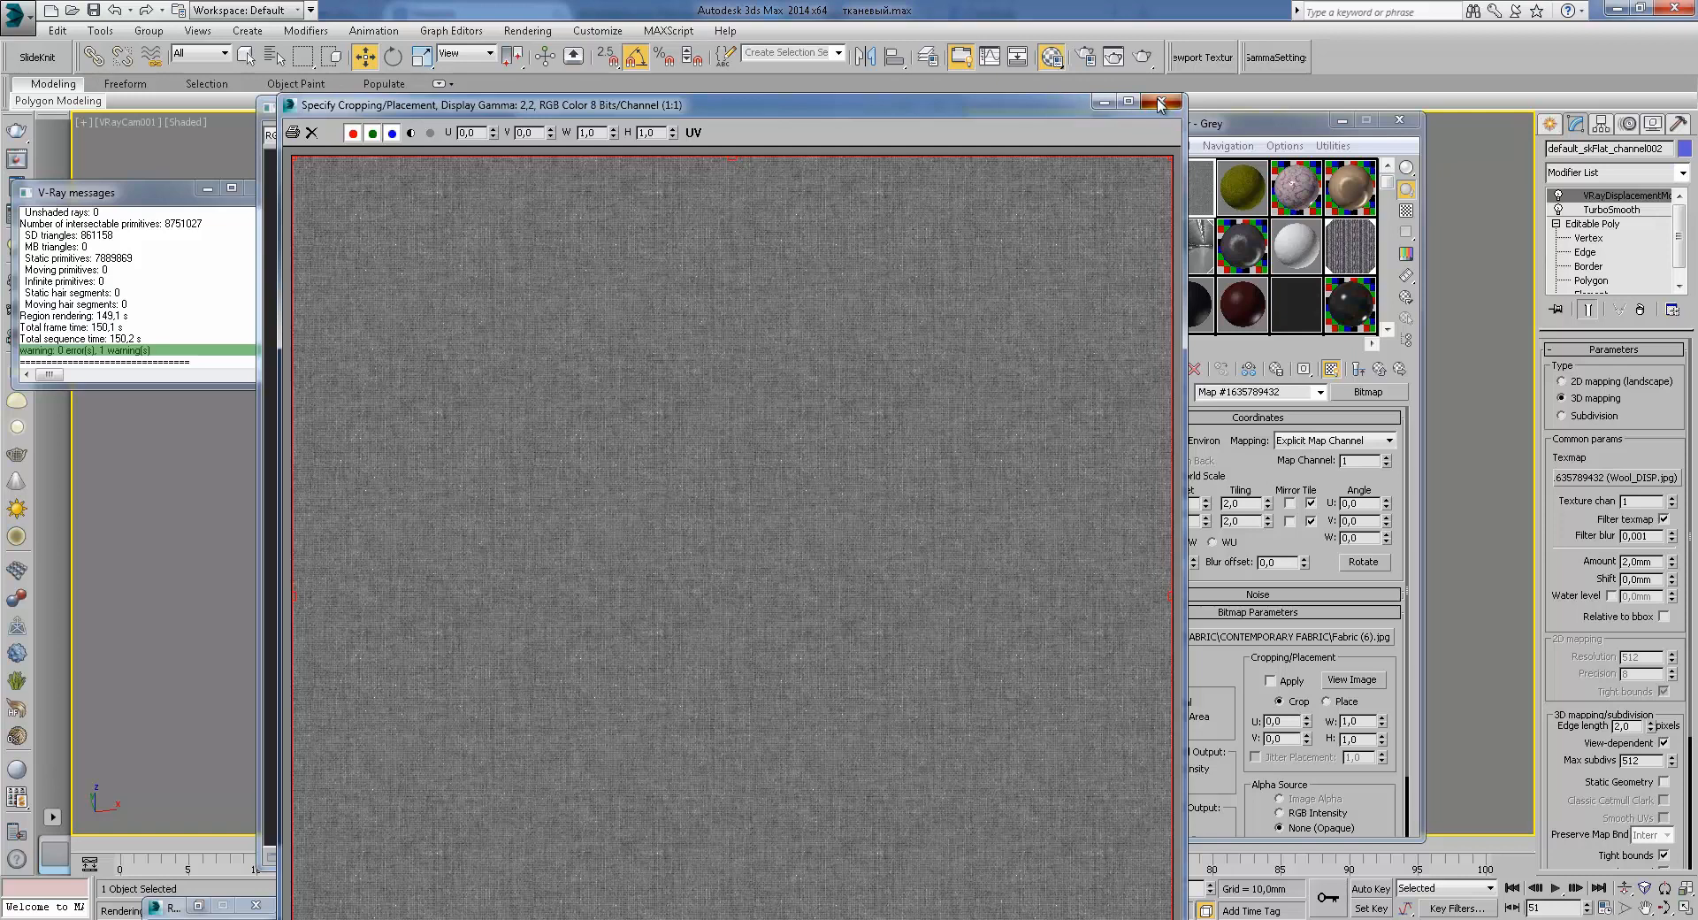
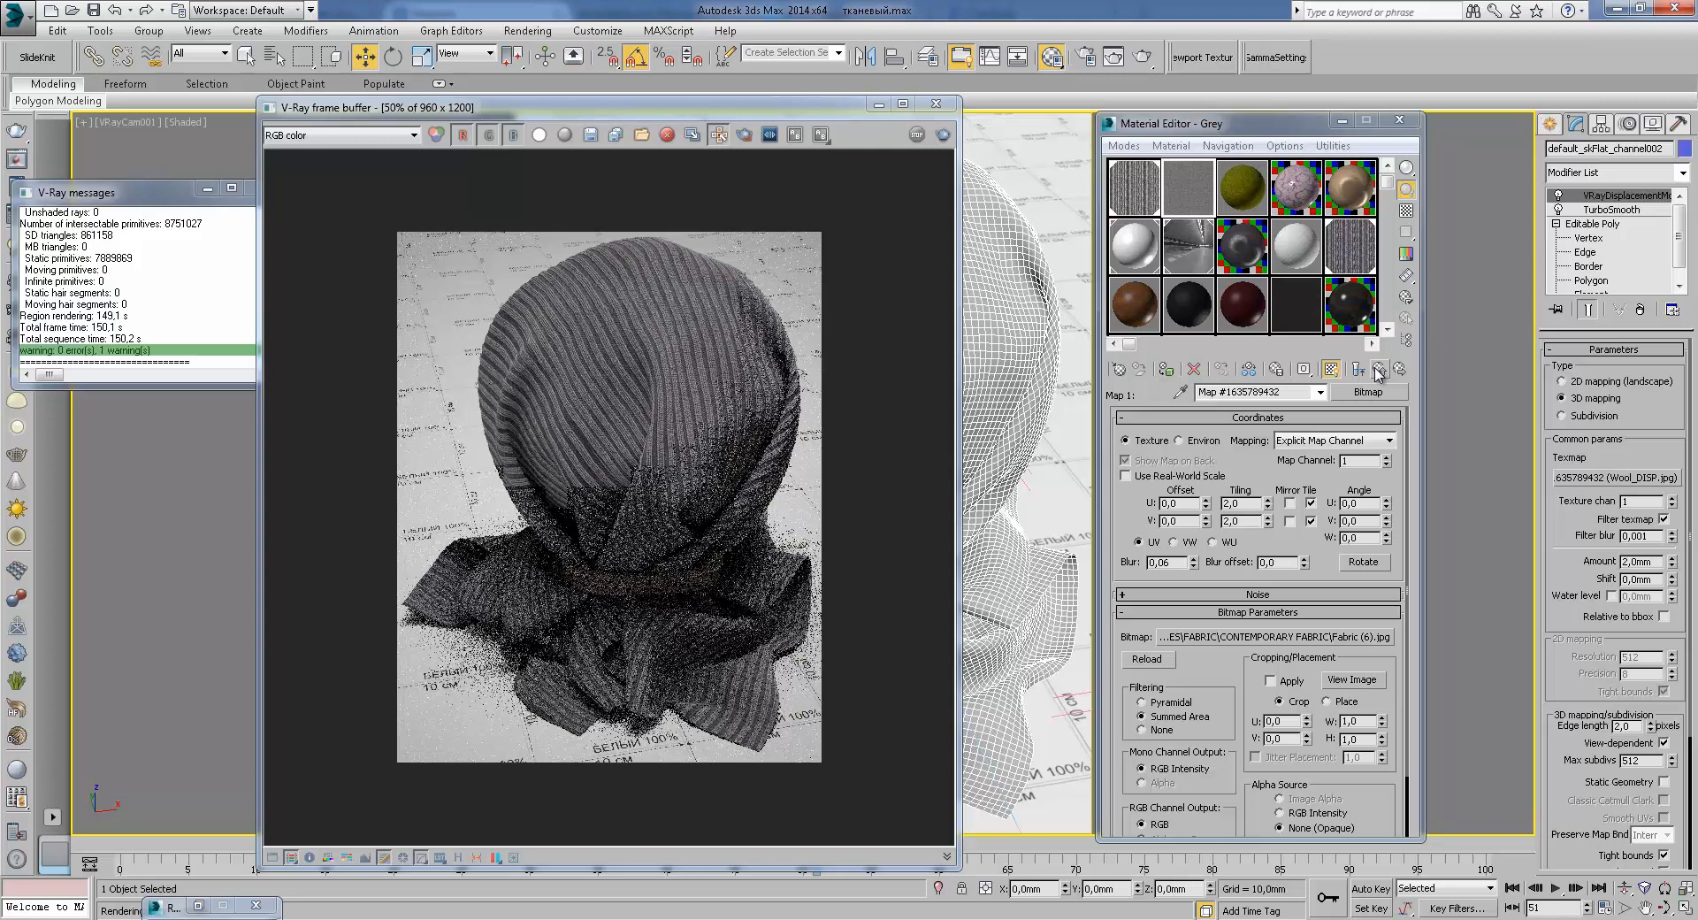
pyautogui.click(1378, 372)
# Step: Compare the Classic Velur and Classic materials, checking the Velur bump Mix and the Classic Maps list
pyautogui.click(1267, 188)
pyautogui.click(1281, 189)
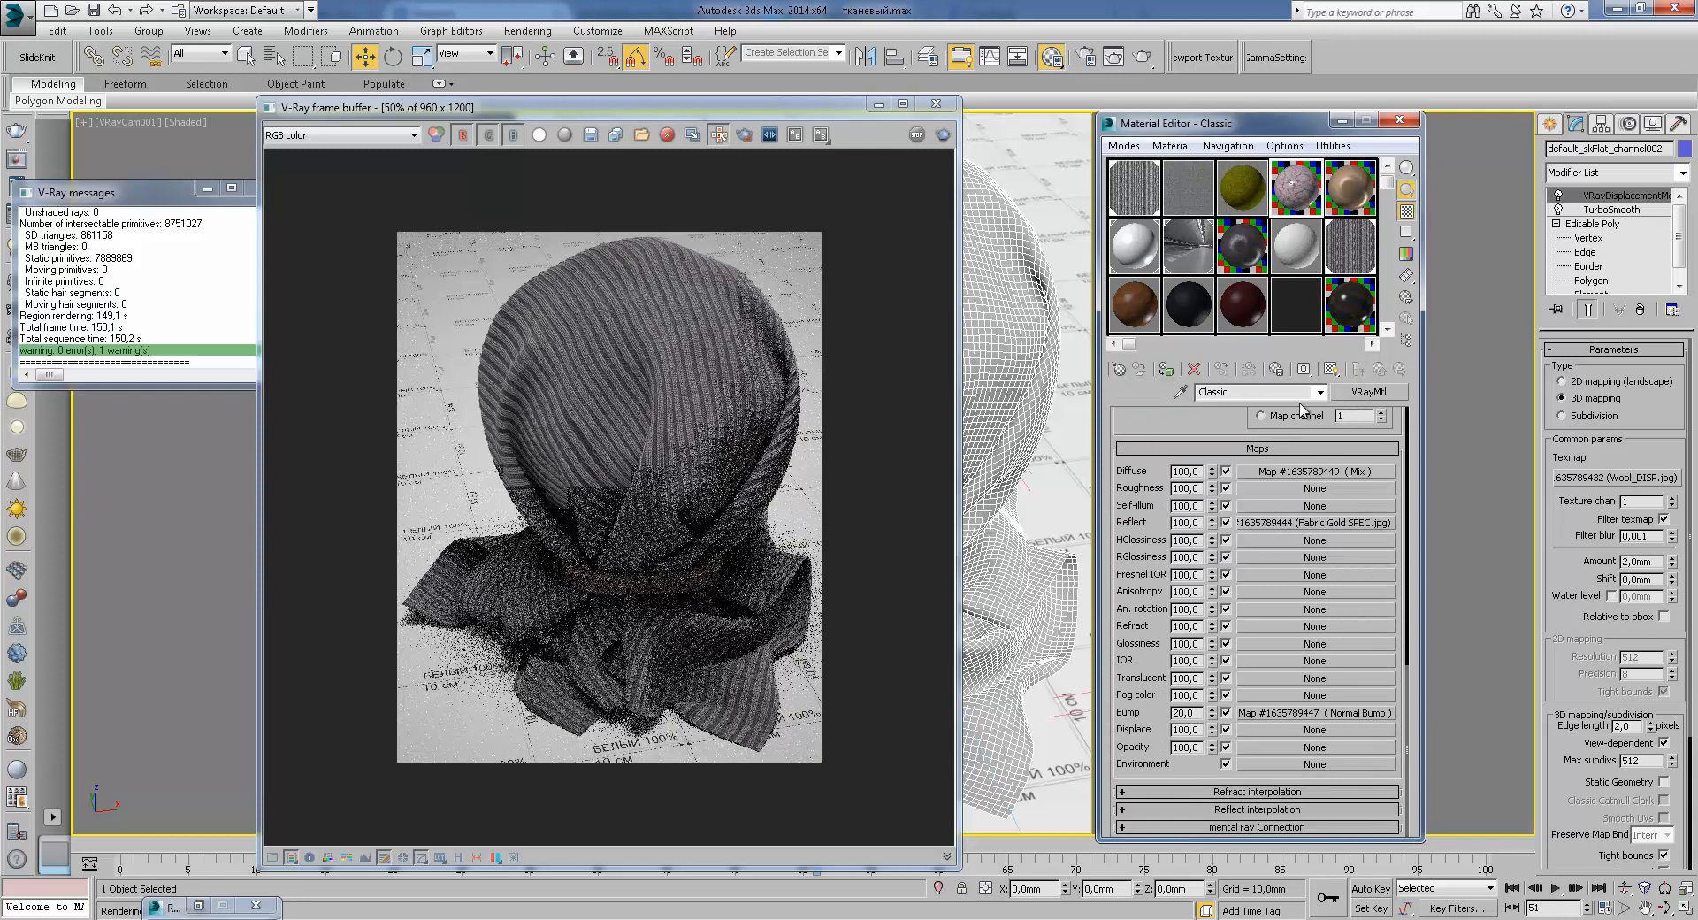
pyautogui.click(1265, 186)
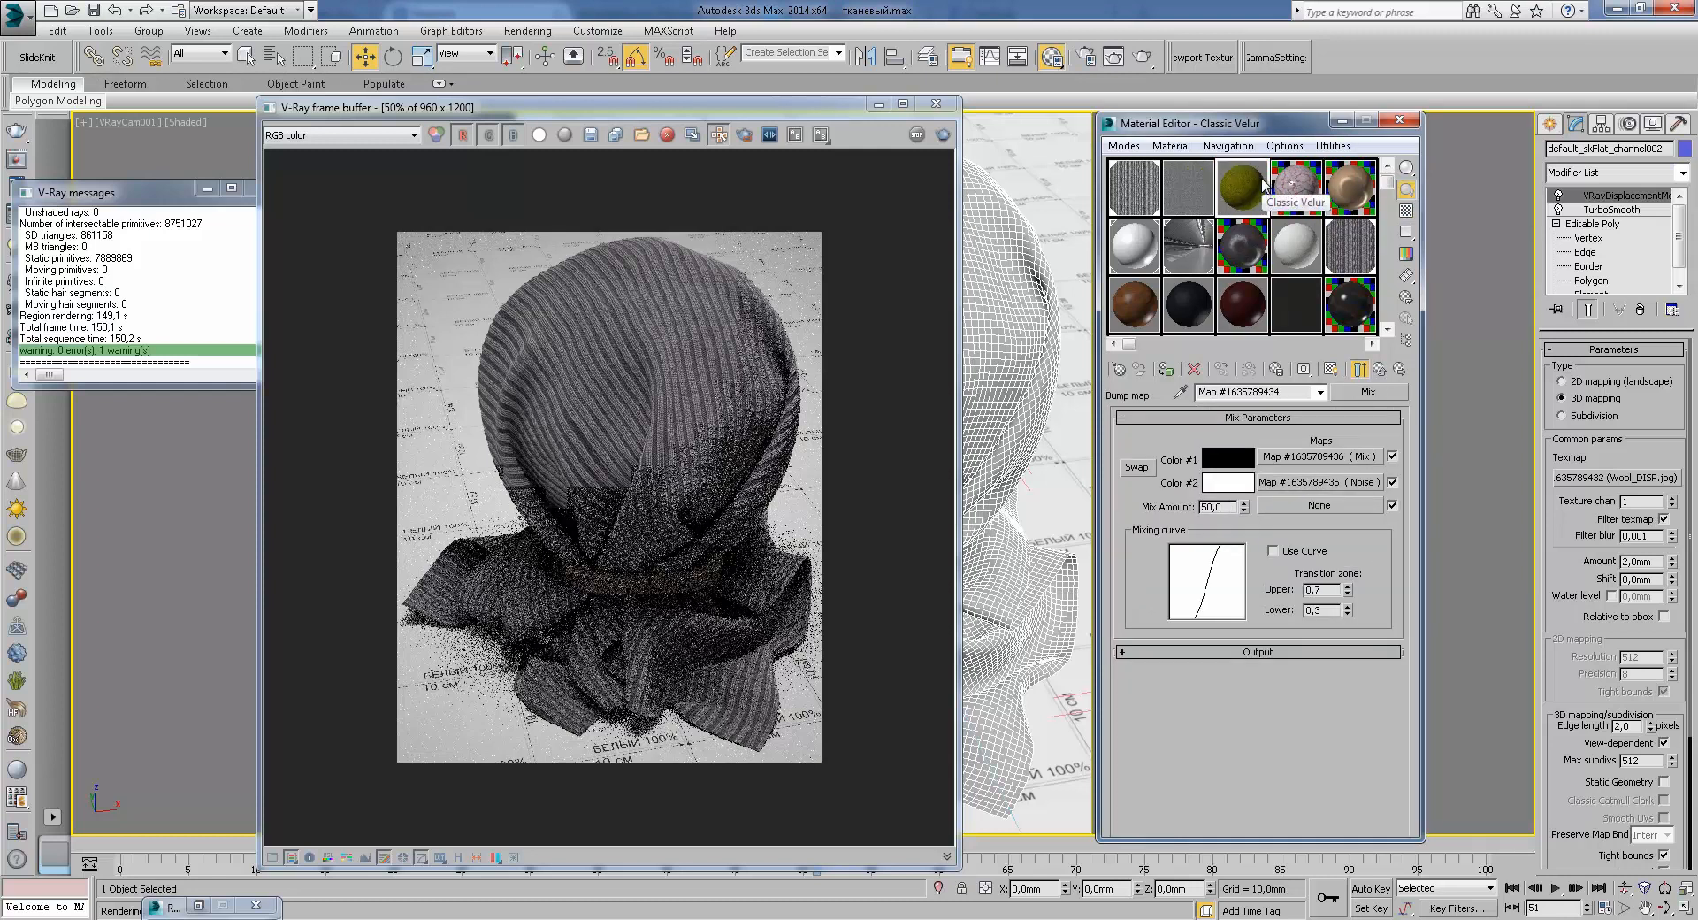
pyautogui.click(1380, 369)
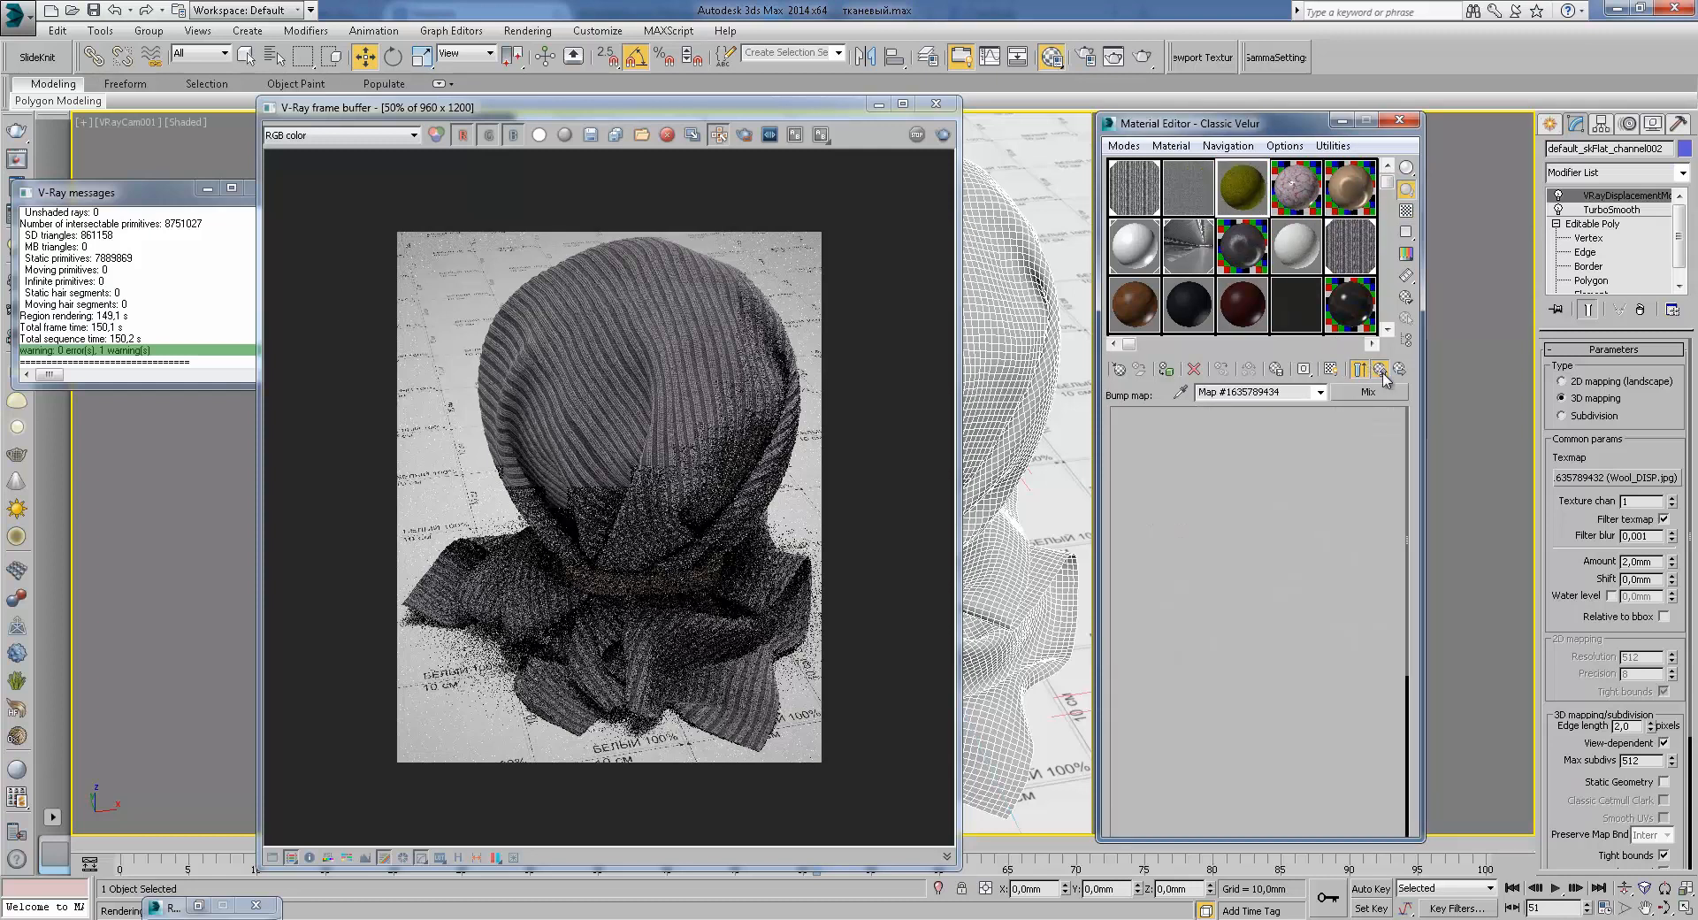
pyautogui.click(1297, 209)
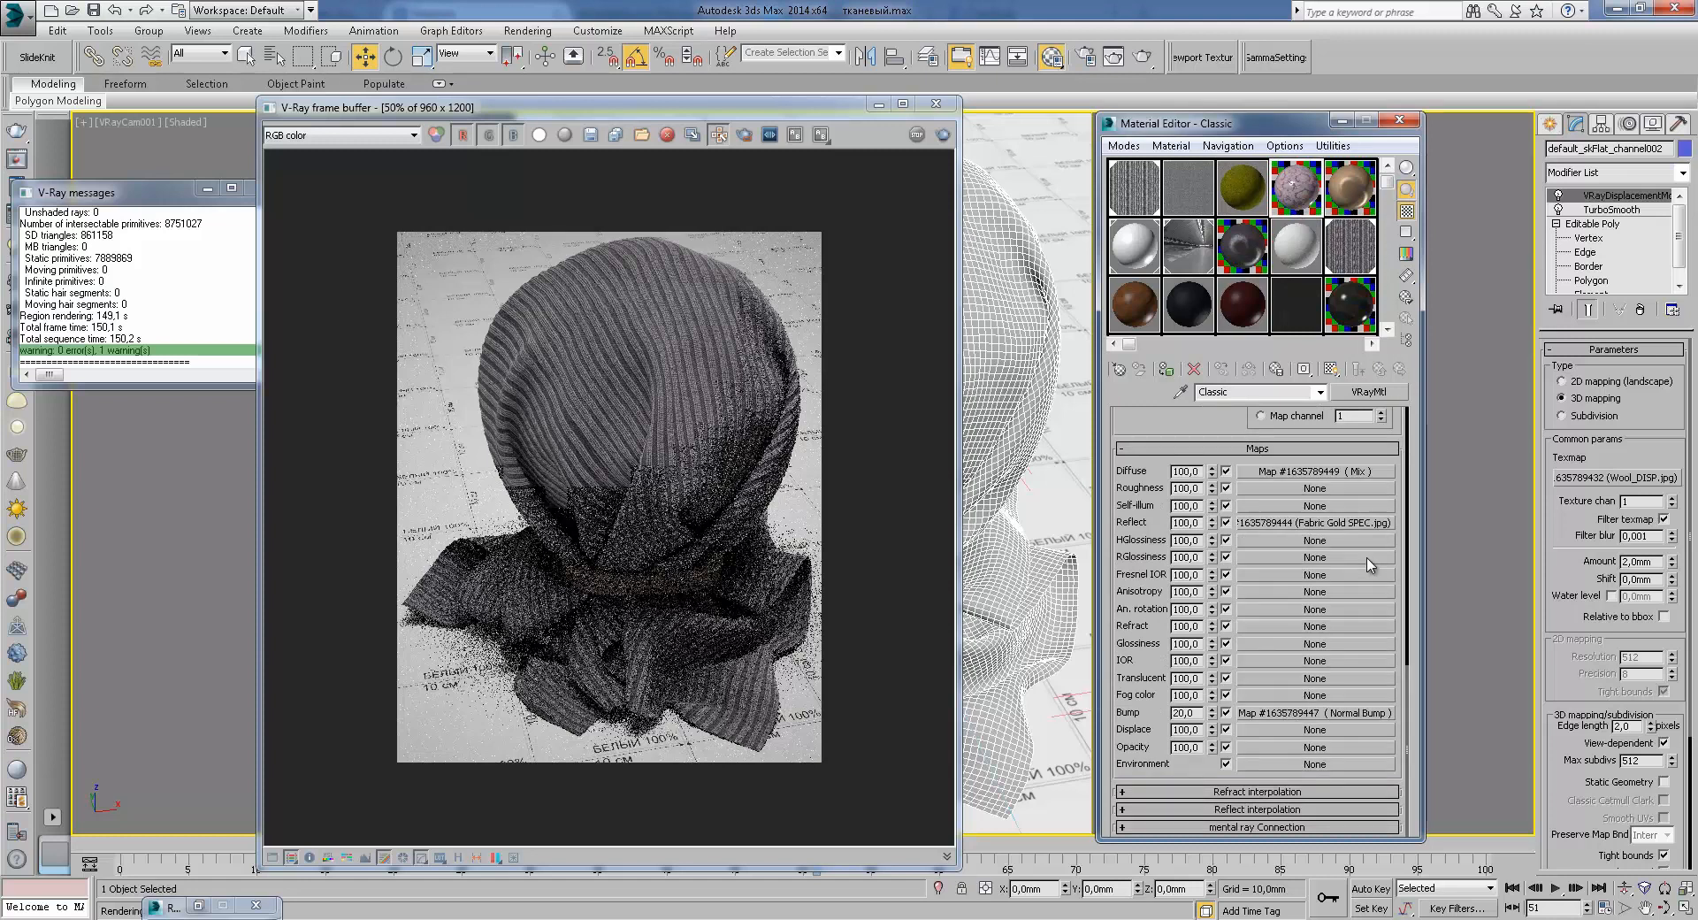
# Step: Inspect the Atlas material's diffuse Falloff, then its reflection, BRDF and Maps settings
pyautogui.click(1355, 190)
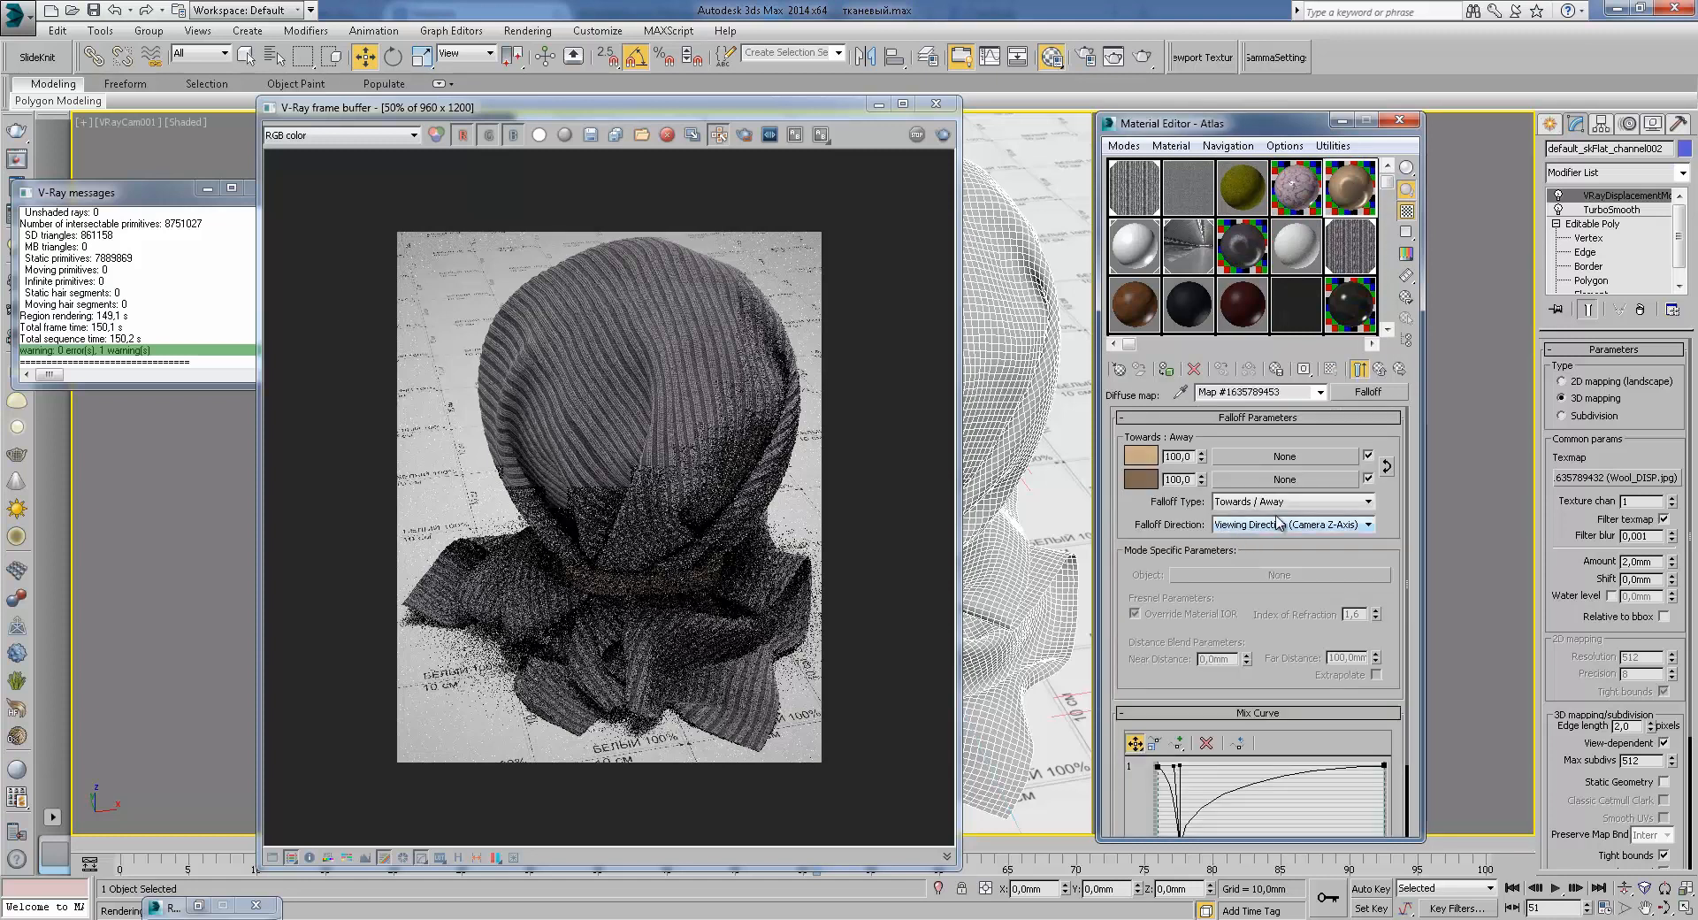
pyautogui.click(1379, 368)
pyautogui.scroll(2, 1274, 460)
pyautogui.scroll(-5, 1300, 495)
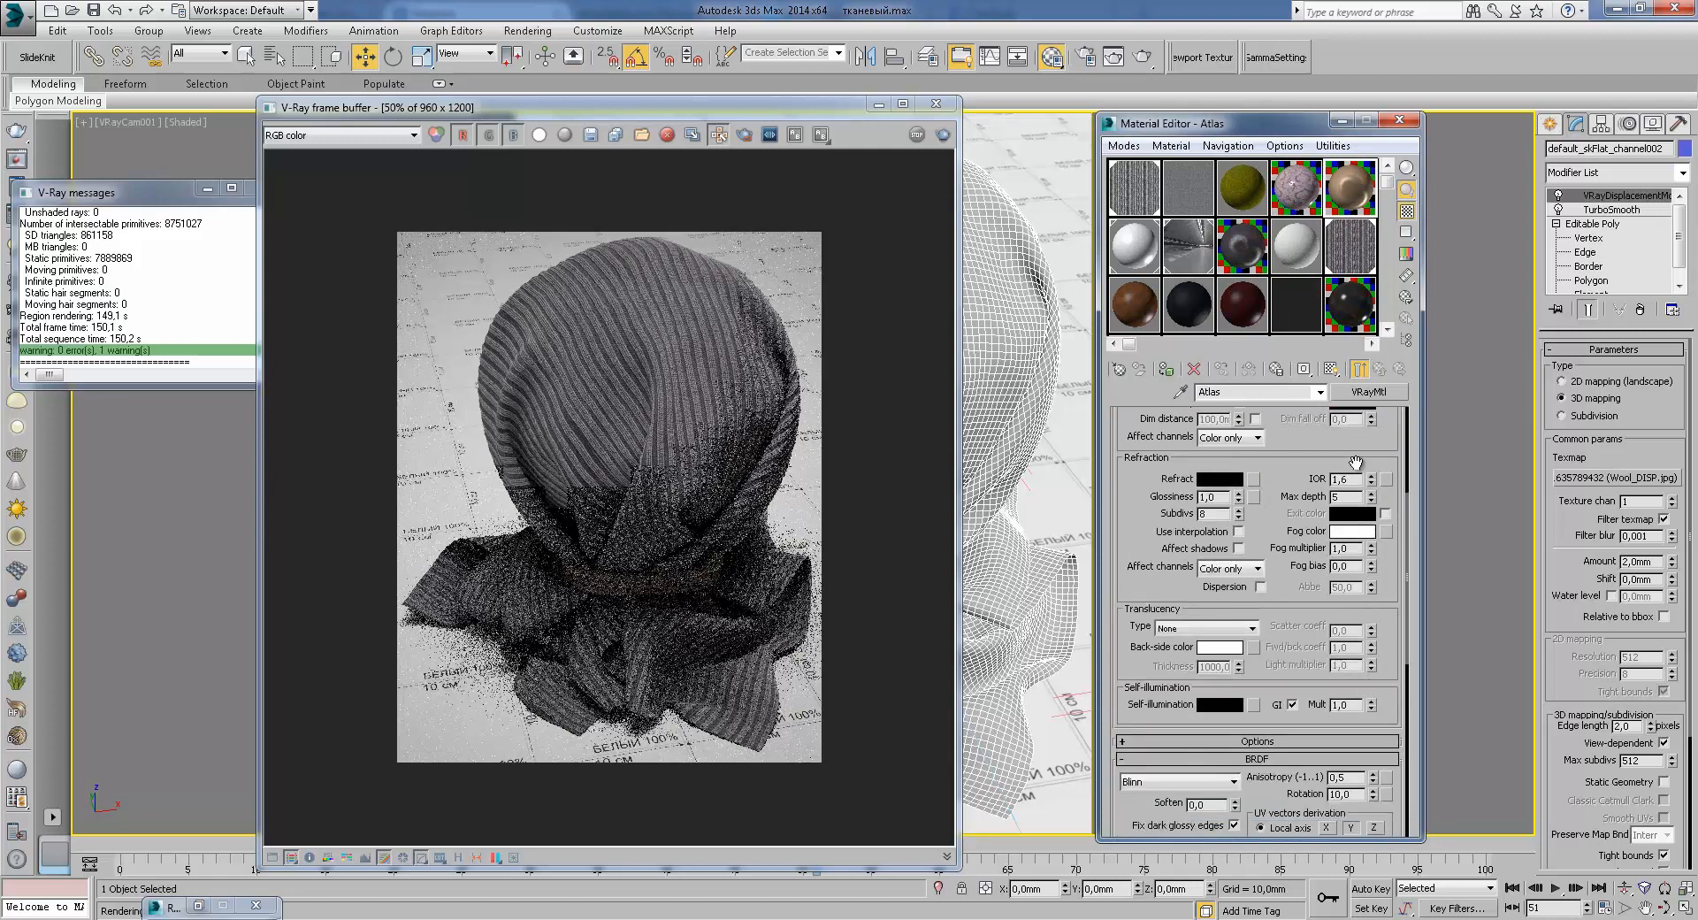
pyautogui.scroll(-7, 1305, 498)
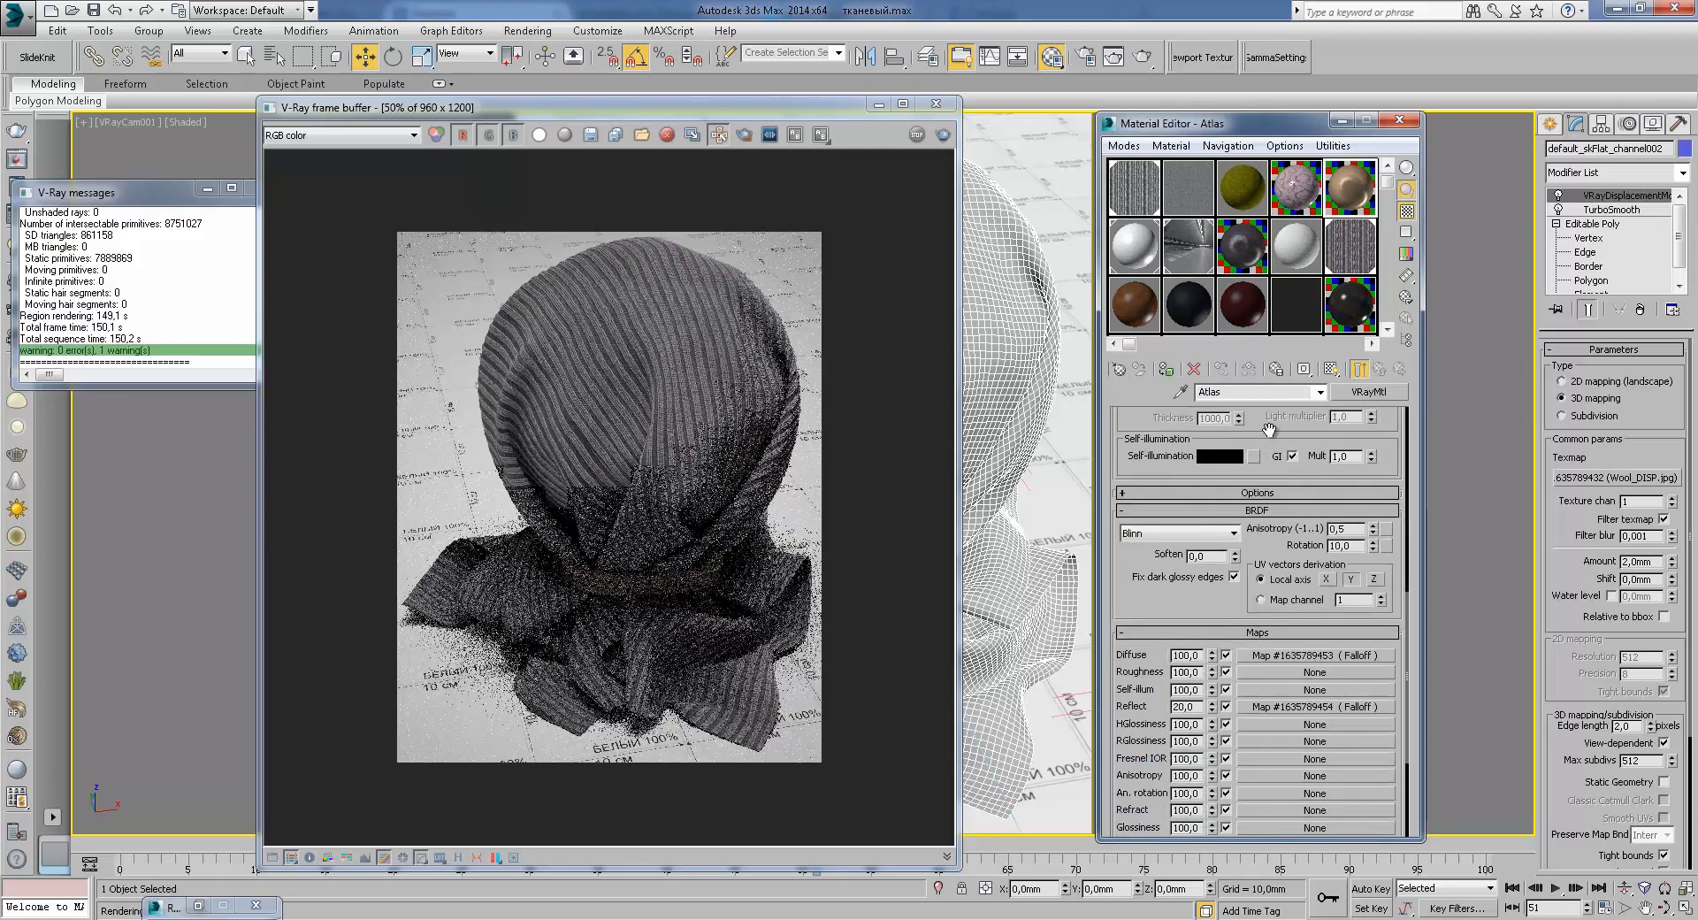
pyautogui.scroll(12, 1318, 513)
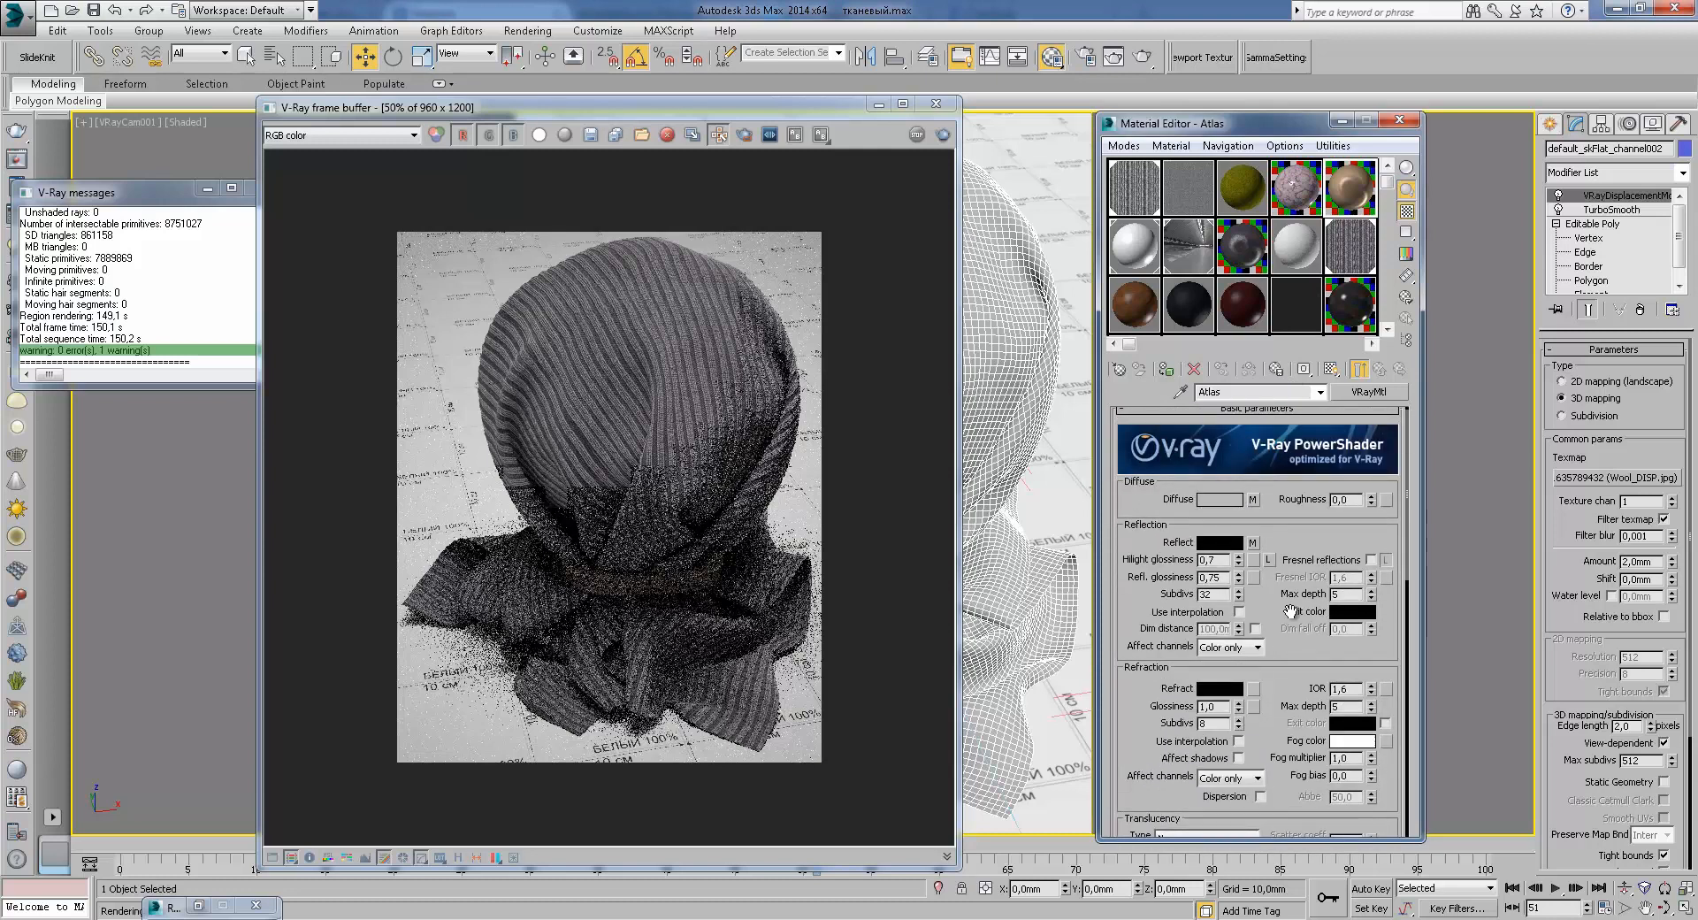
# Step: Open the Wool material and review its diffuse Falloff, Maps list and basic reflection parameters
pyautogui.click(1313, 254)
pyautogui.click(1353, 247)
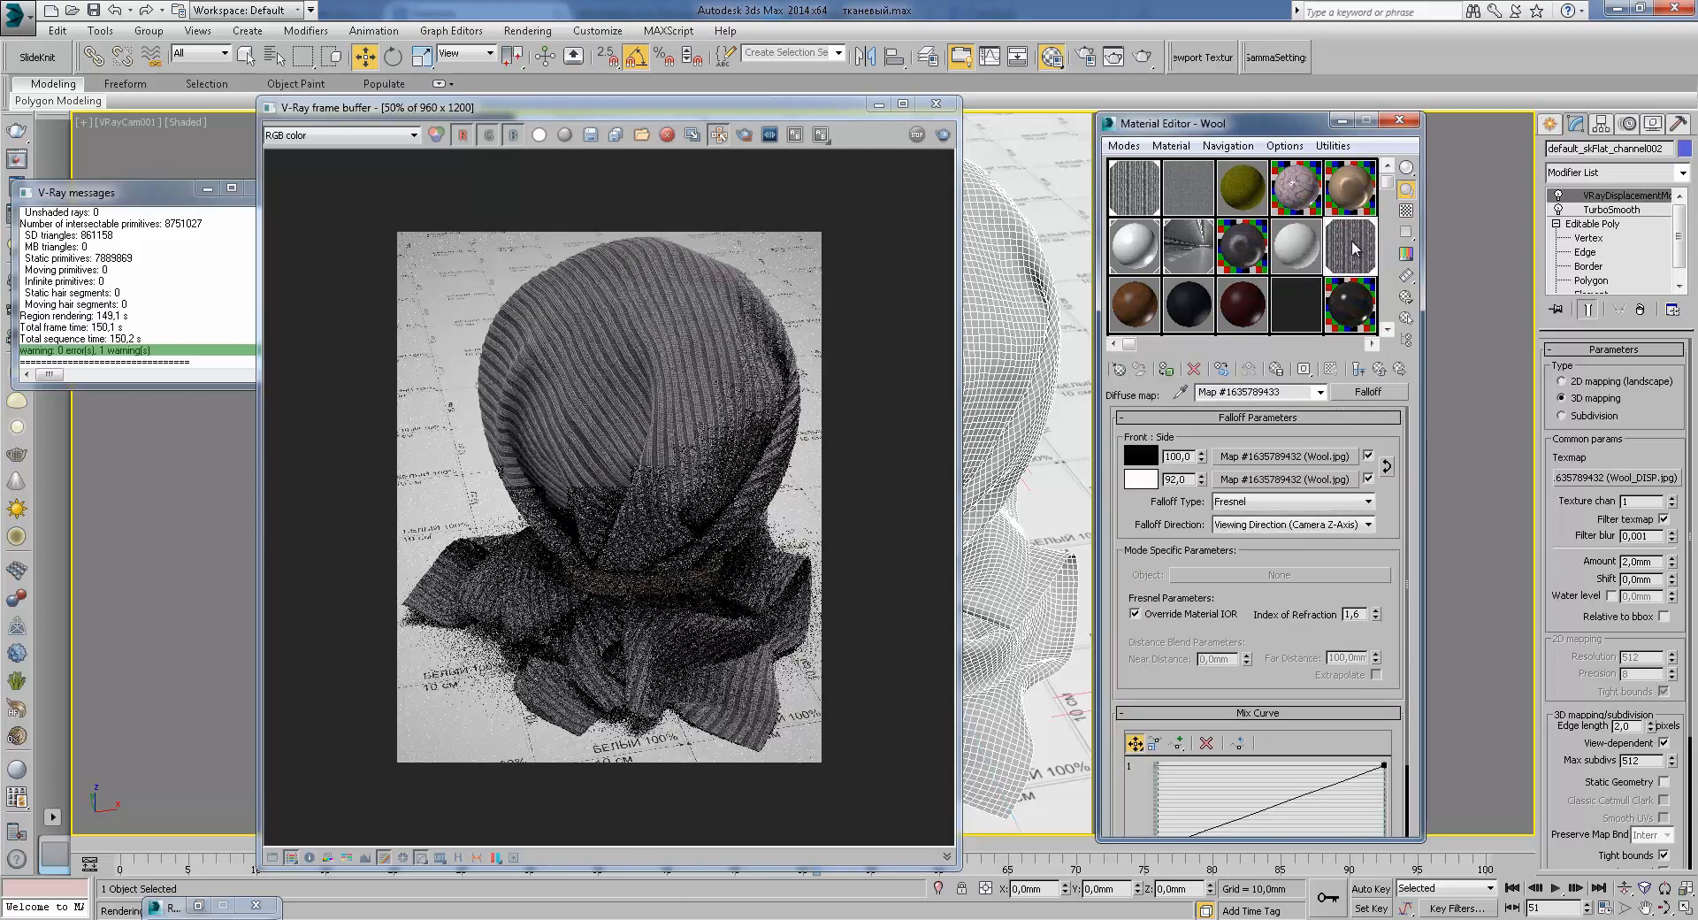
pyautogui.click(1380, 370)
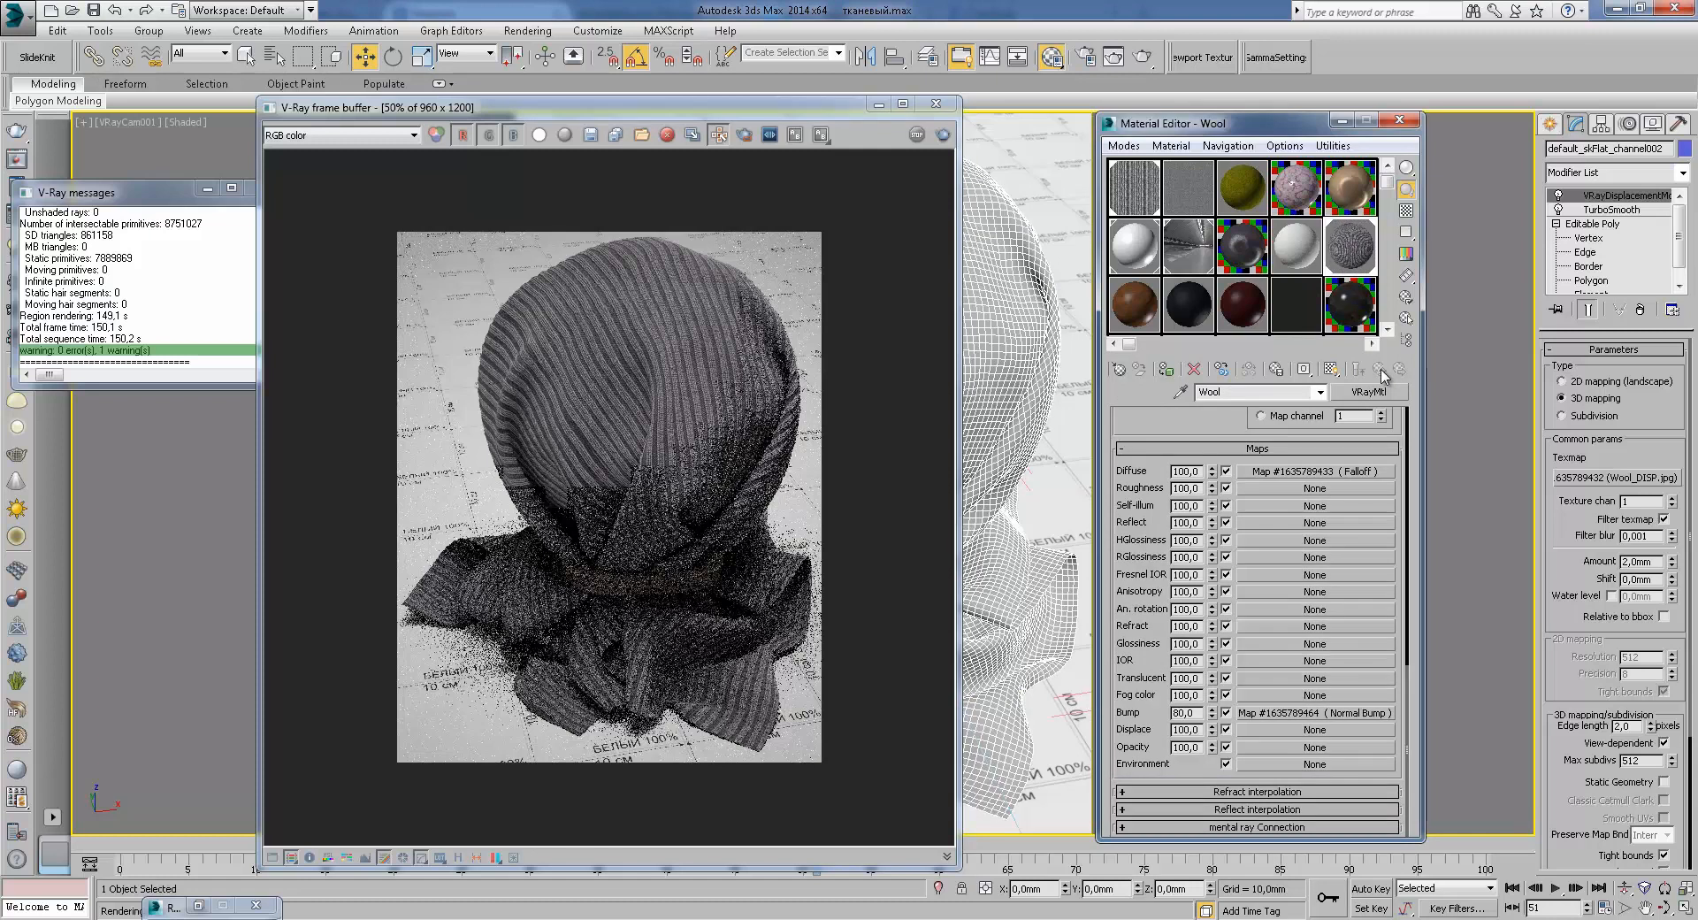
pyautogui.scroll(5, 1176, 420)
pyautogui.scroll(10, 1285, 462)
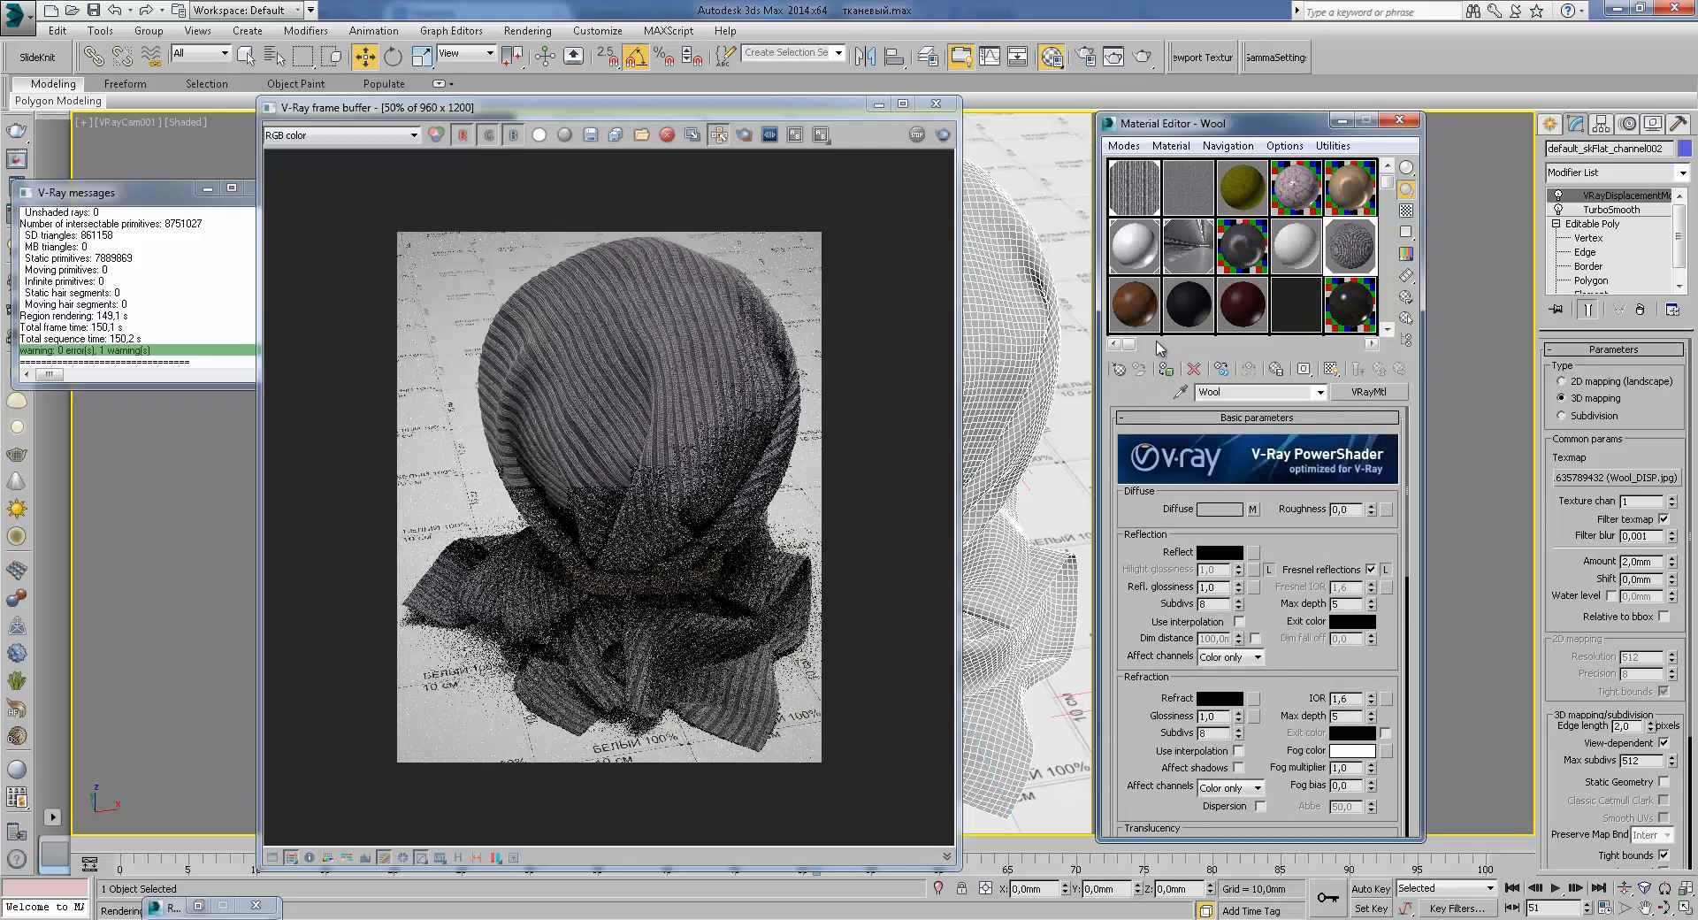
# Step: Close the frame buffer, assign the Leather material to the selected cloth and return to the material's top-level parameters
pyautogui.click(1129, 305)
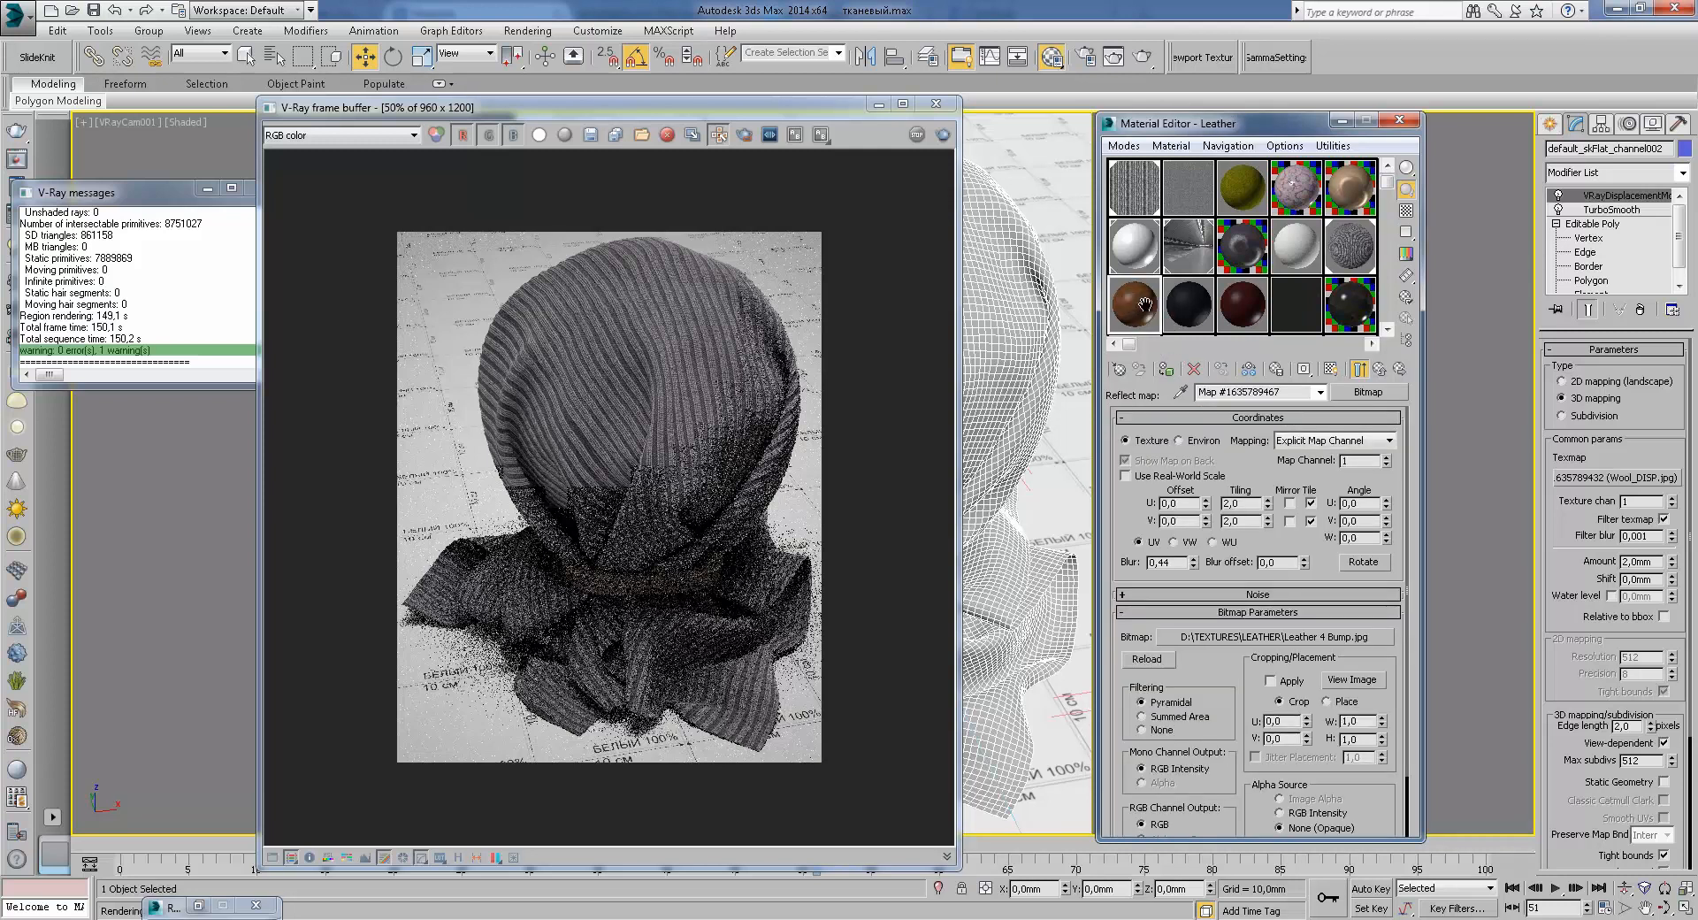
pyautogui.click(936, 103)
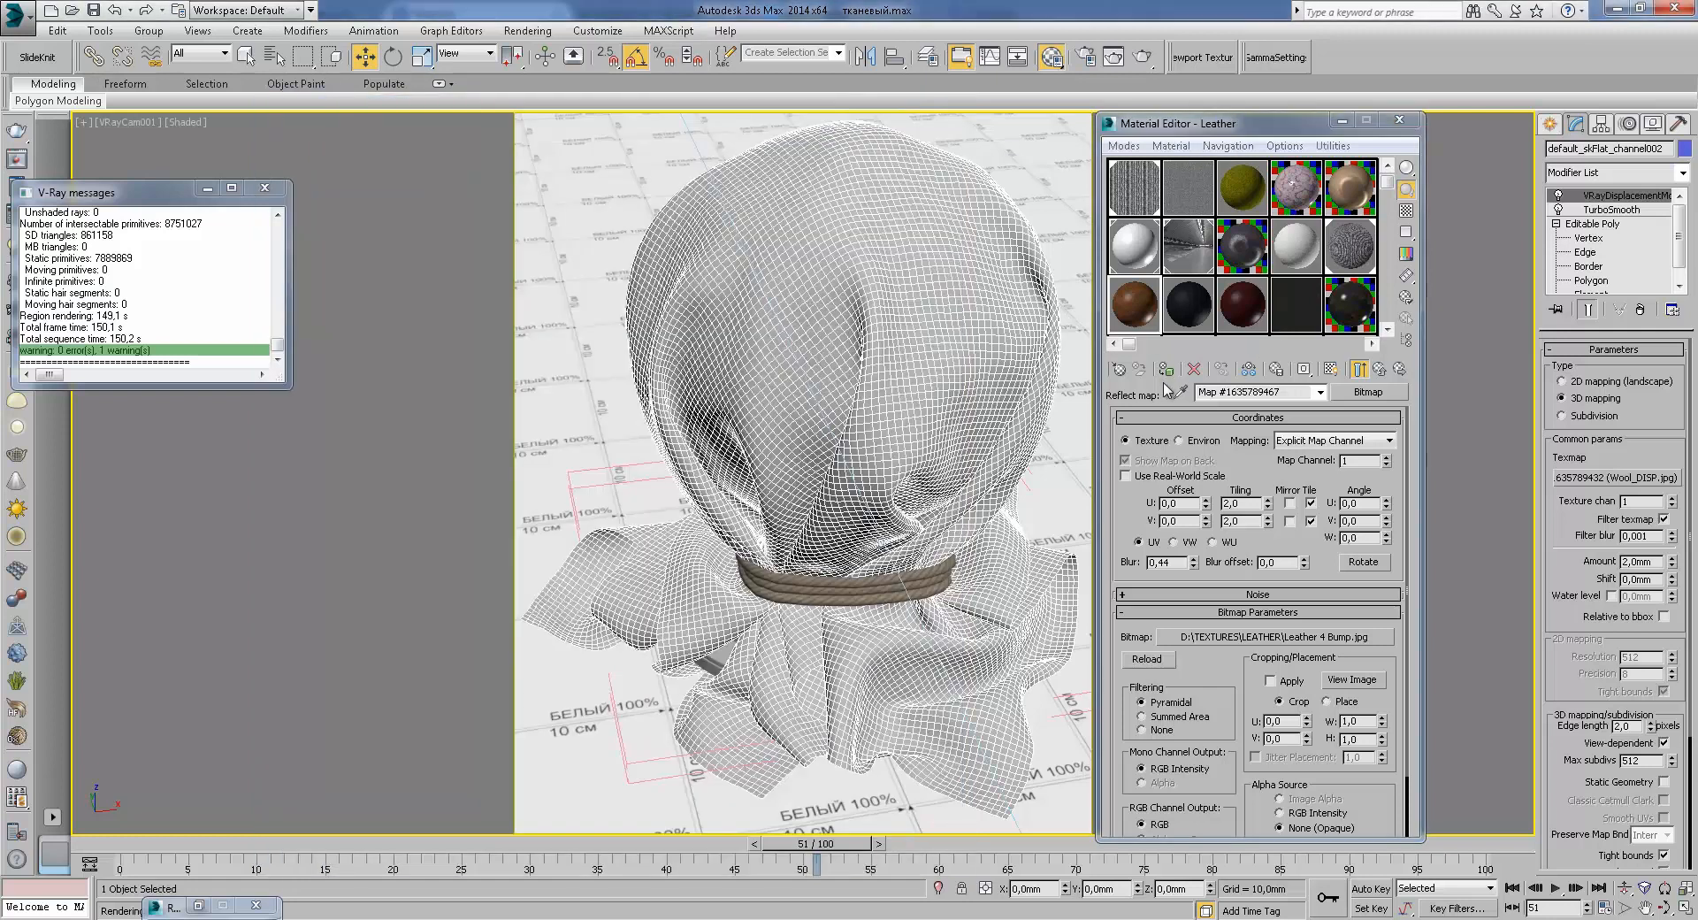
pyautogui.click(1169, 369)
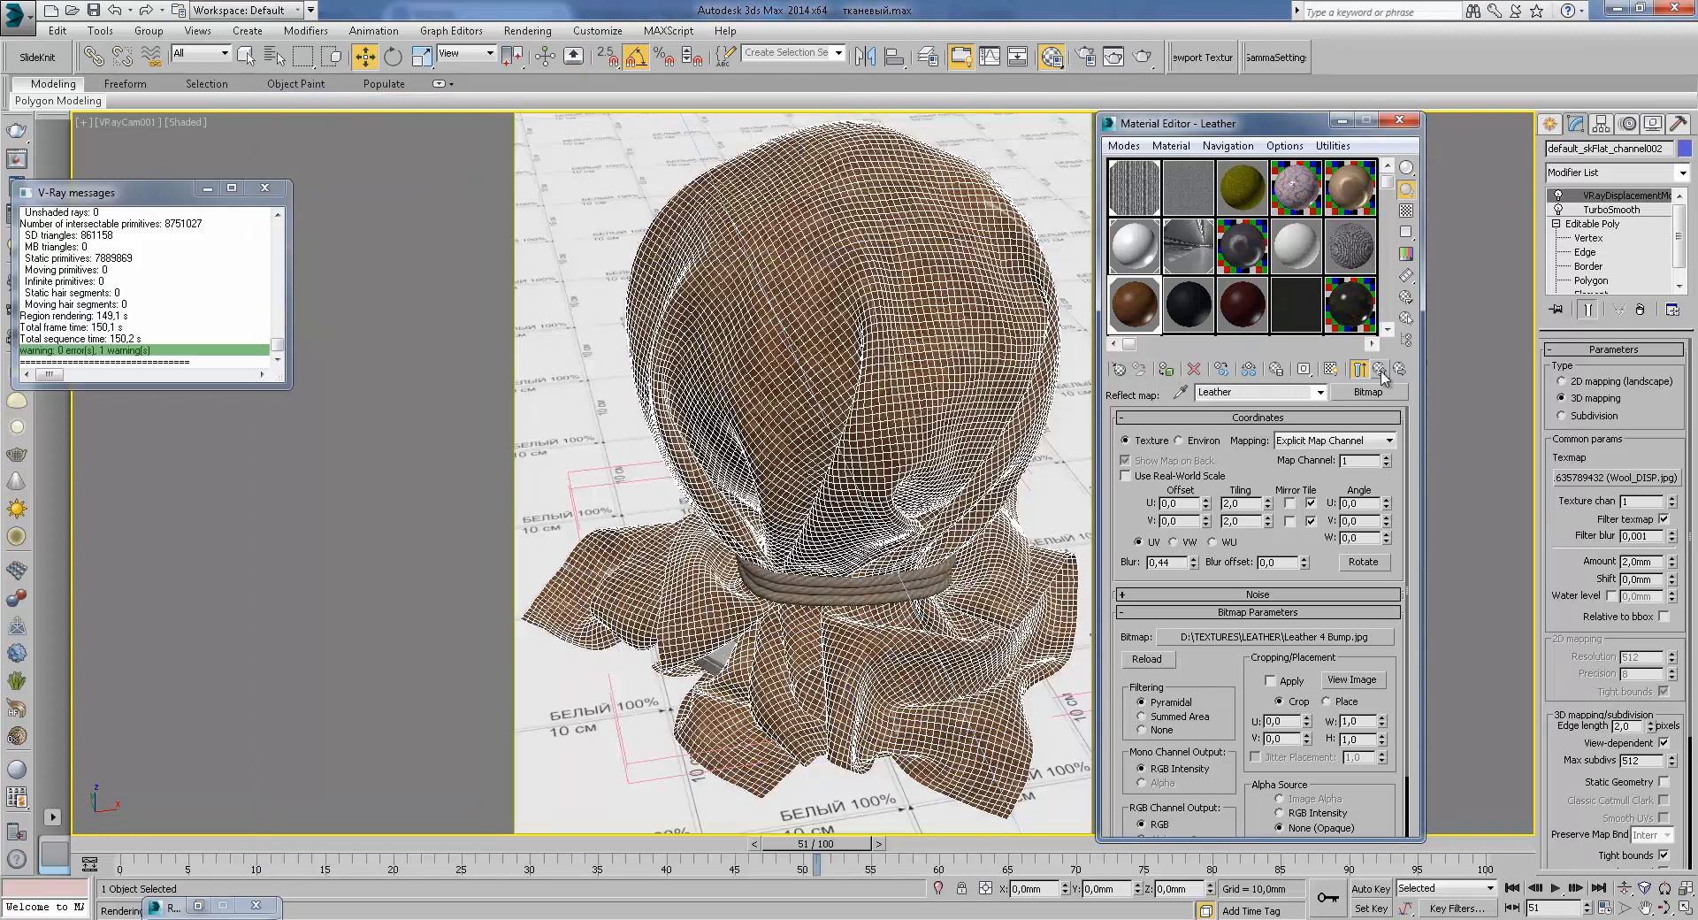
pyautogui.click(1381, 371)
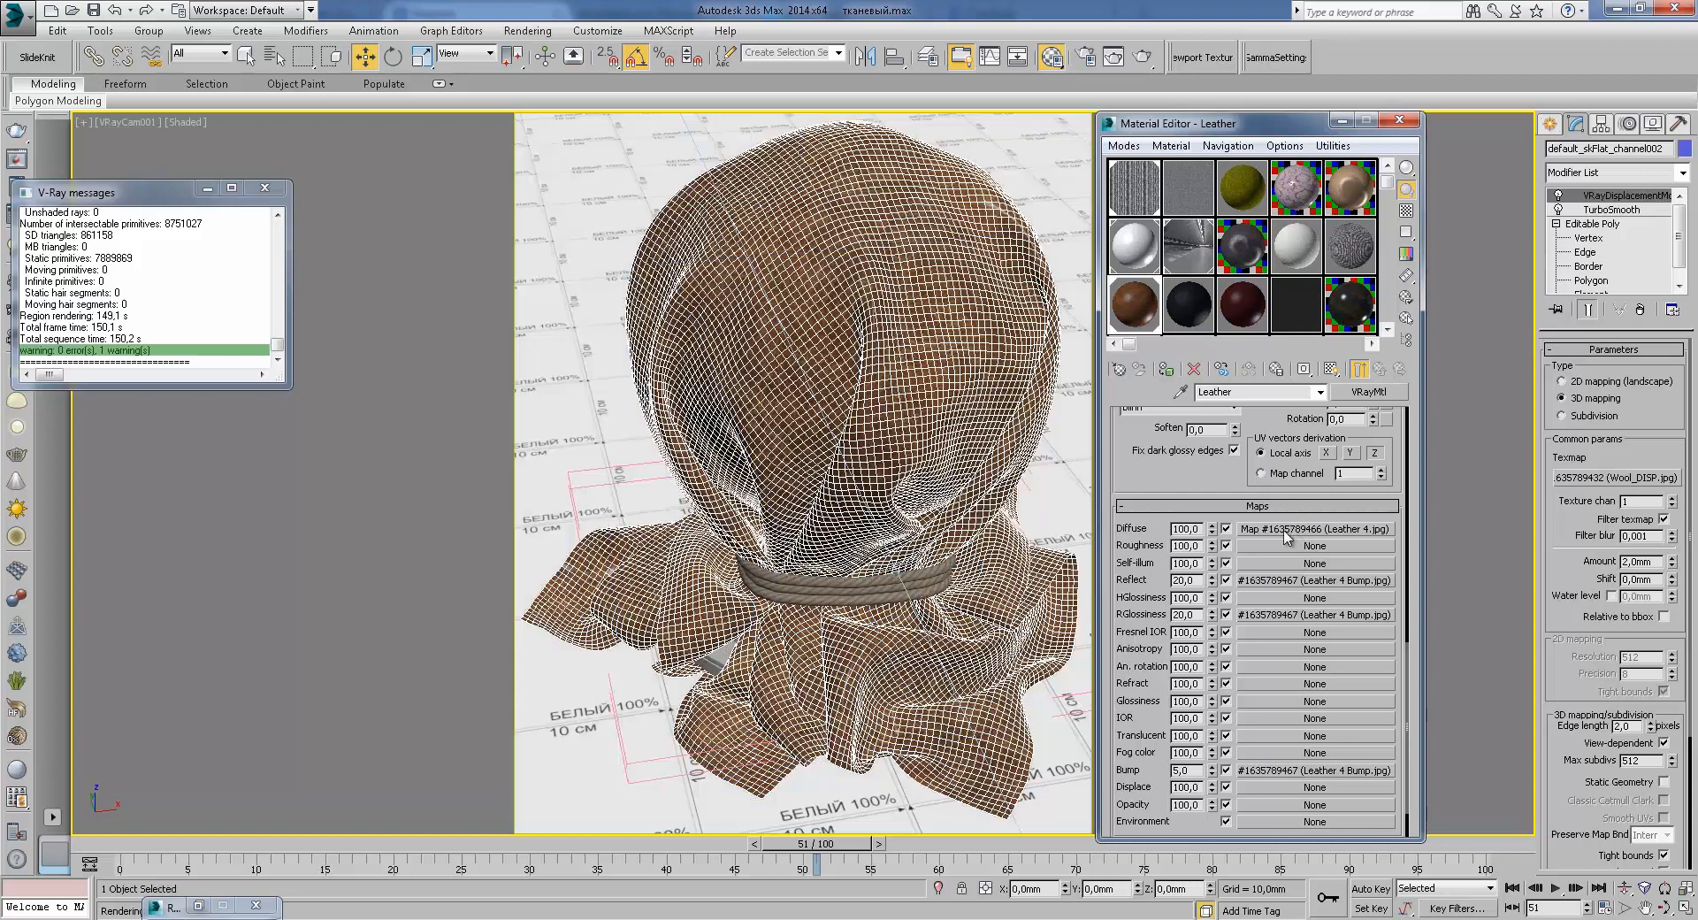
# Step: View the Leather 4.jpg bitmap in the Leather material's Diffuse slot and return to the Maps list
pyautogui.click(1286, 530)
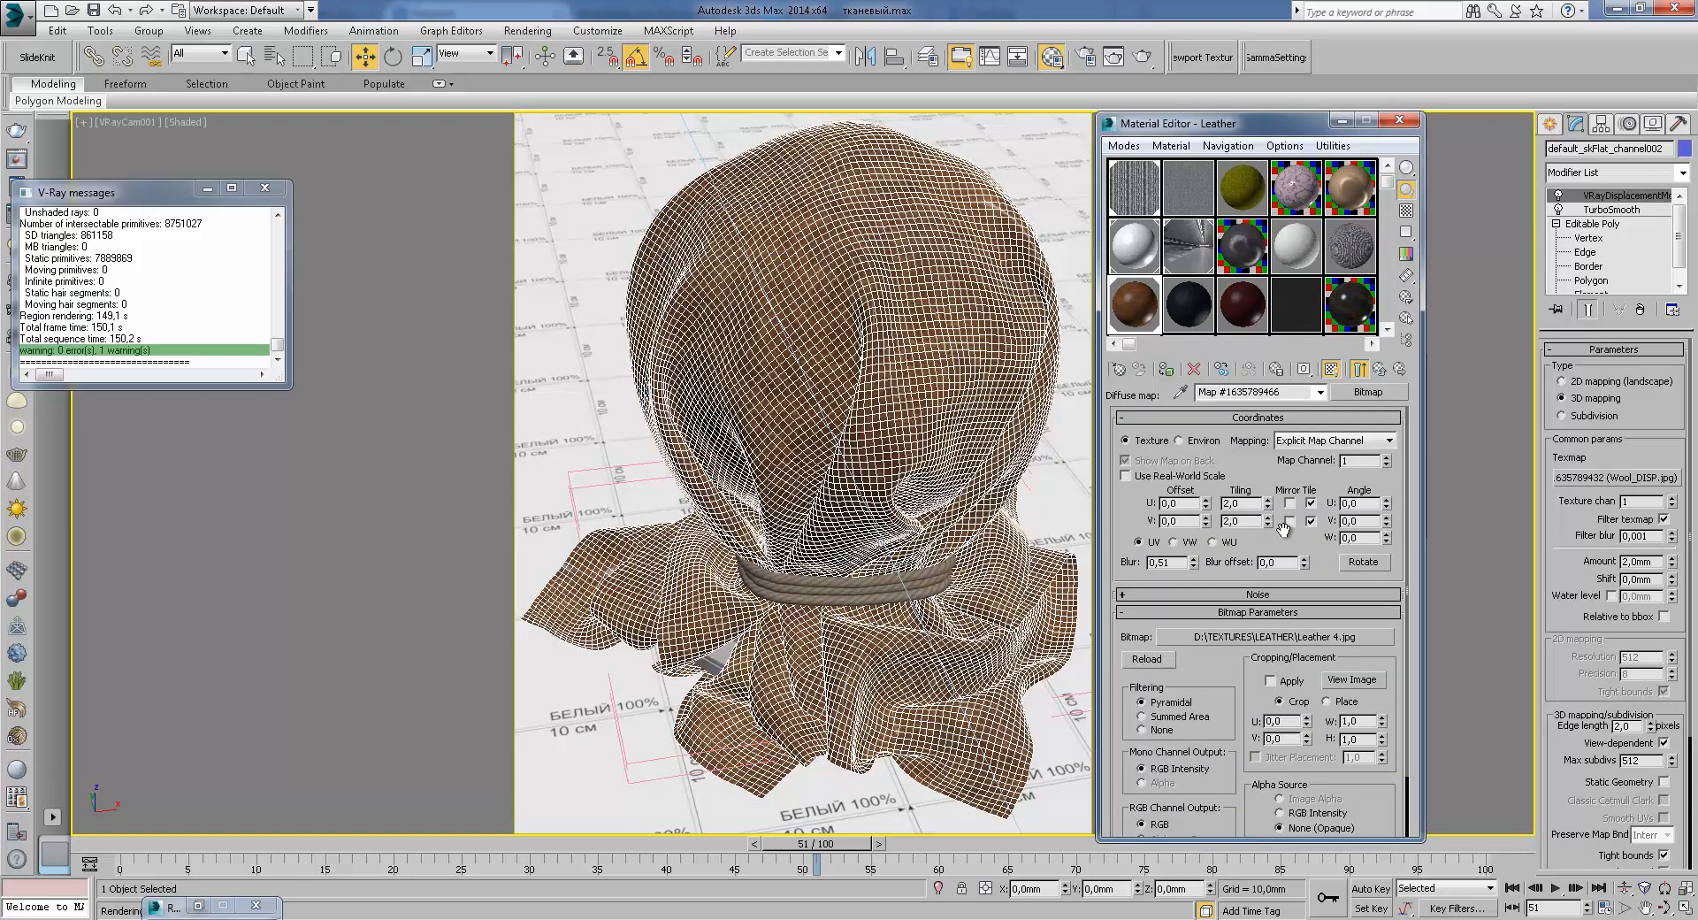
pyautogui.click(1349, 680)
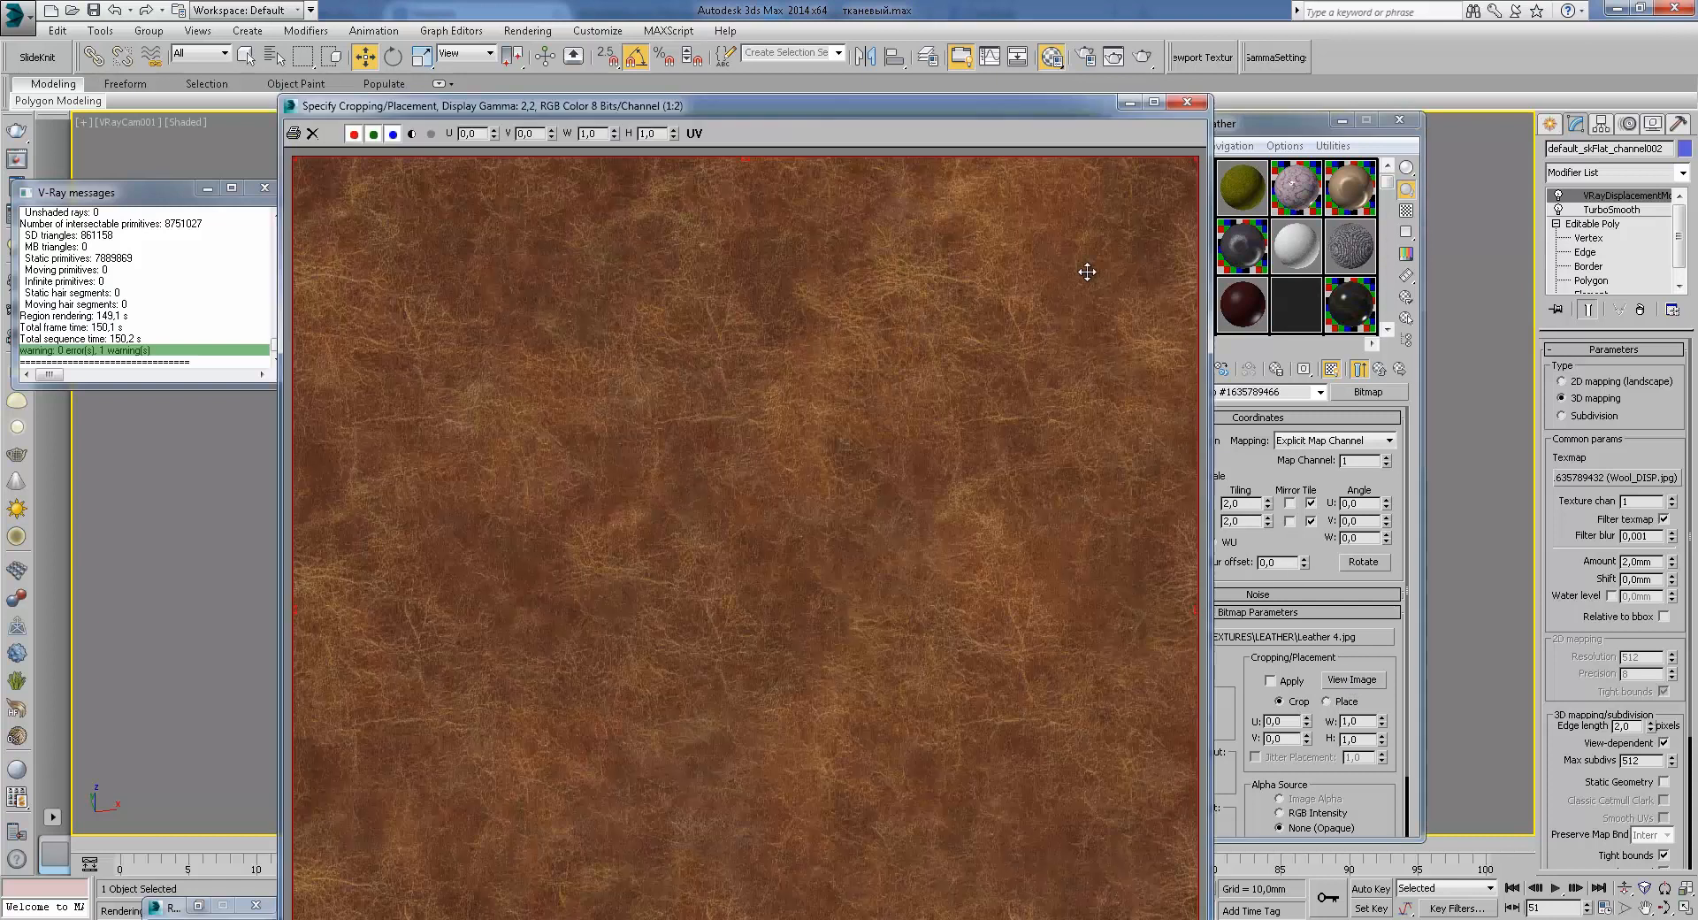
pyautogui.click(1186, 106)
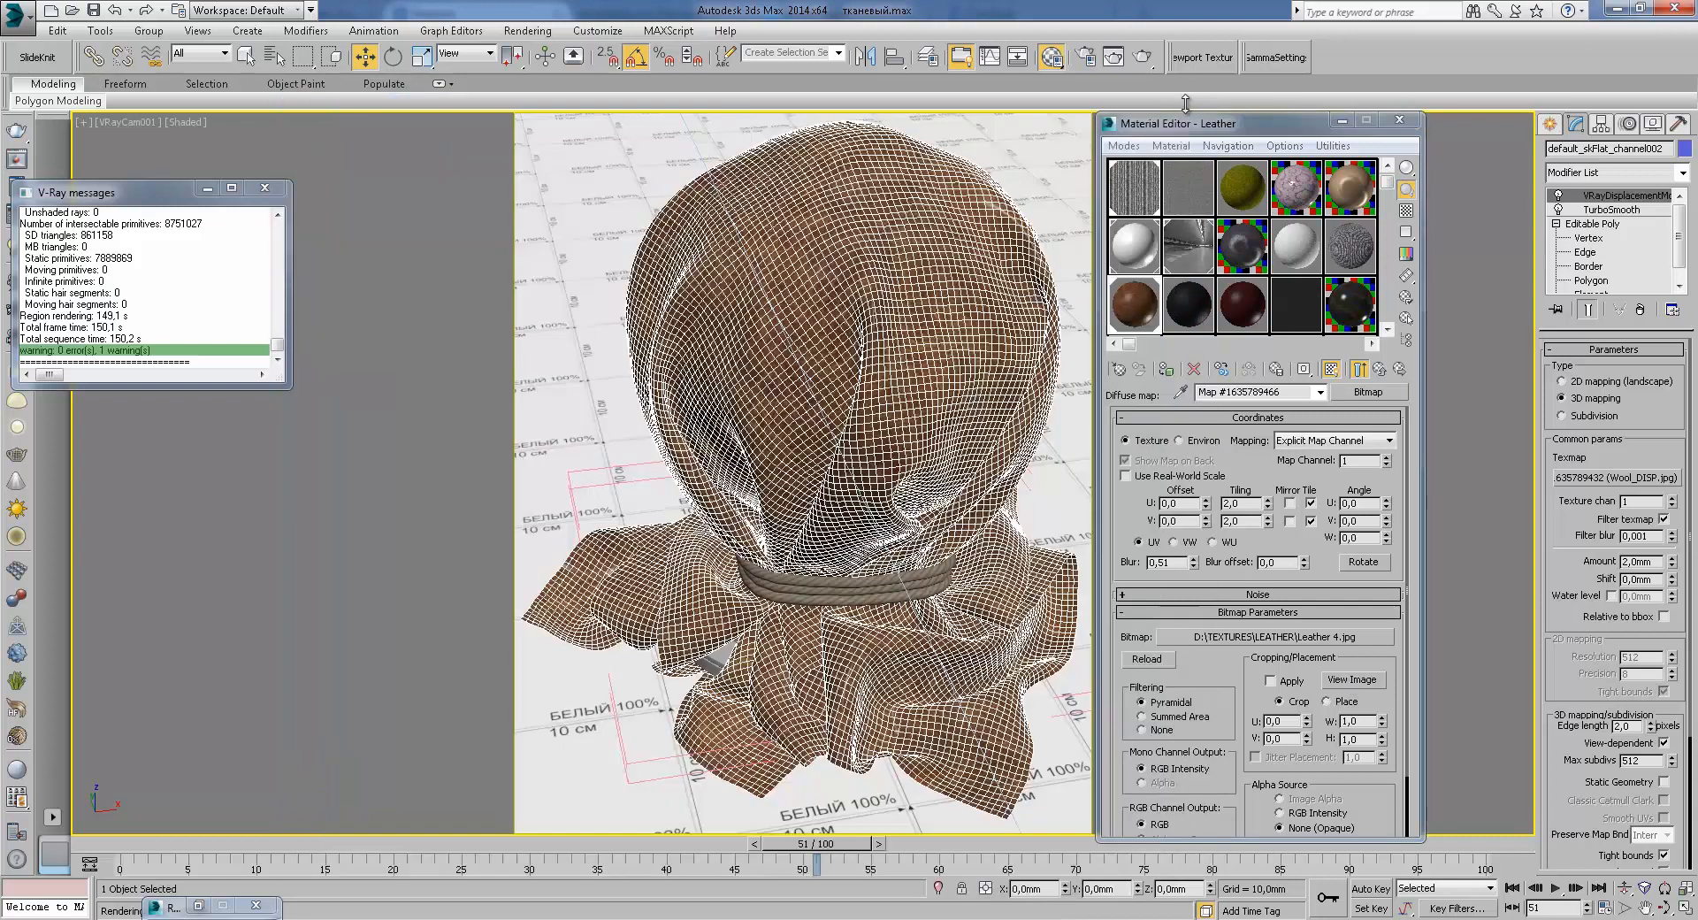
pyautogui.click(1378, 369)
# Step: View the Leather 4 Bump.jpg bitmap in the Leather material's Reflect slot and return to the Maps list
pyautogui.click(1309, 580)
pyautogui.click(1353, 680)
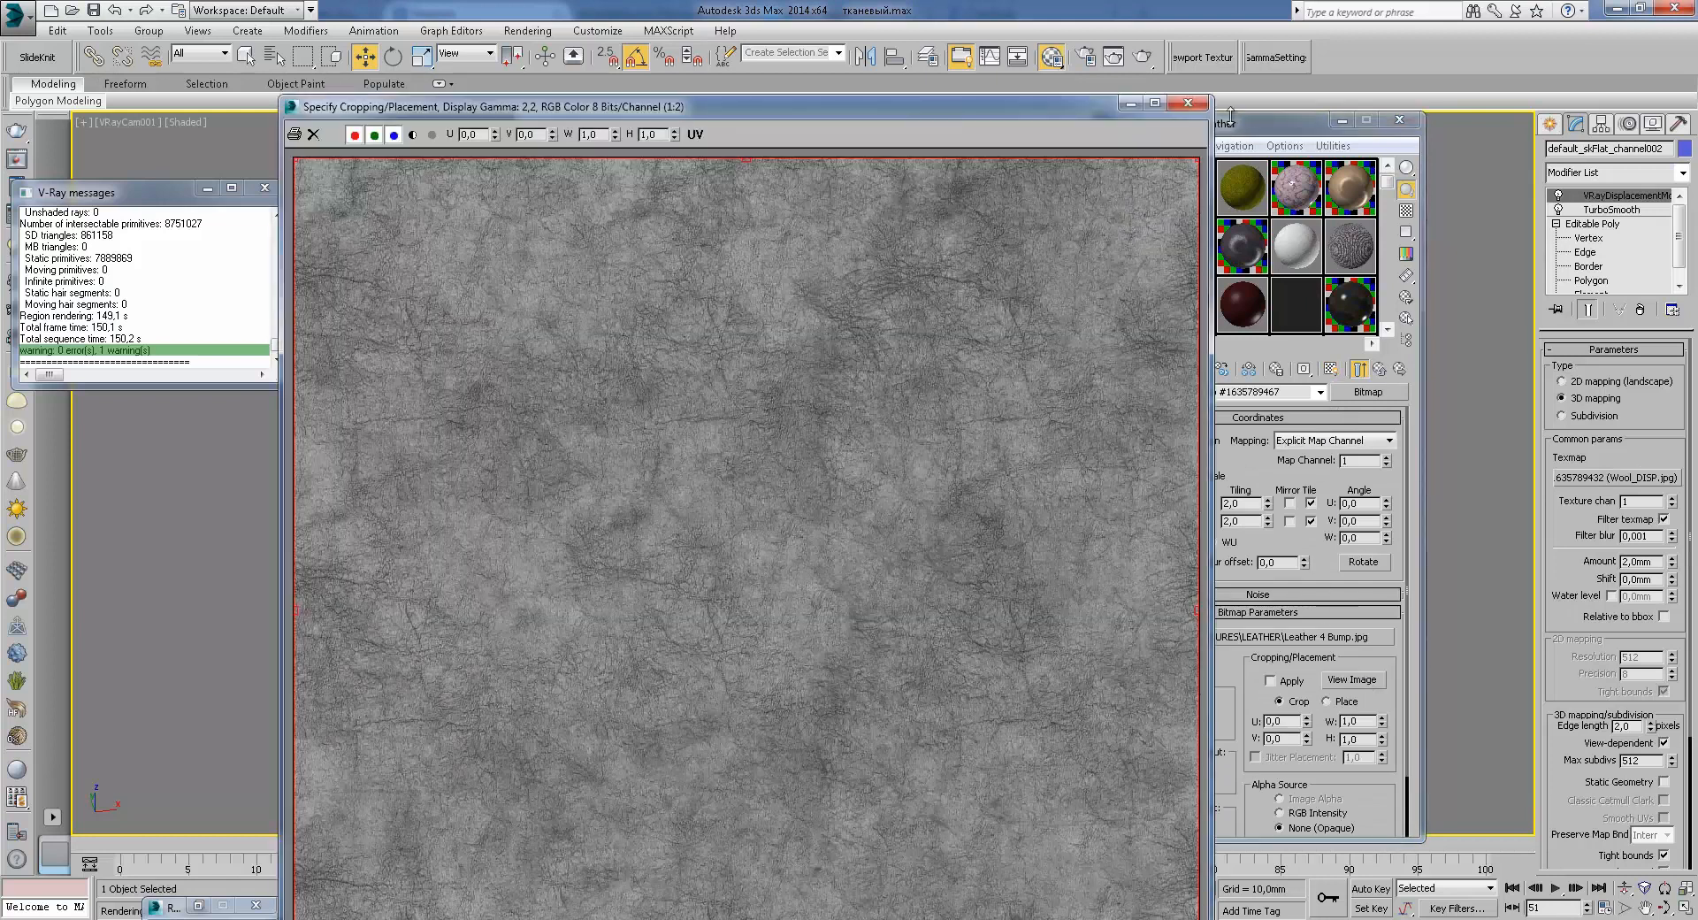
pyautogui.click(1186, 106)
pyautogui.click(1378, 369)
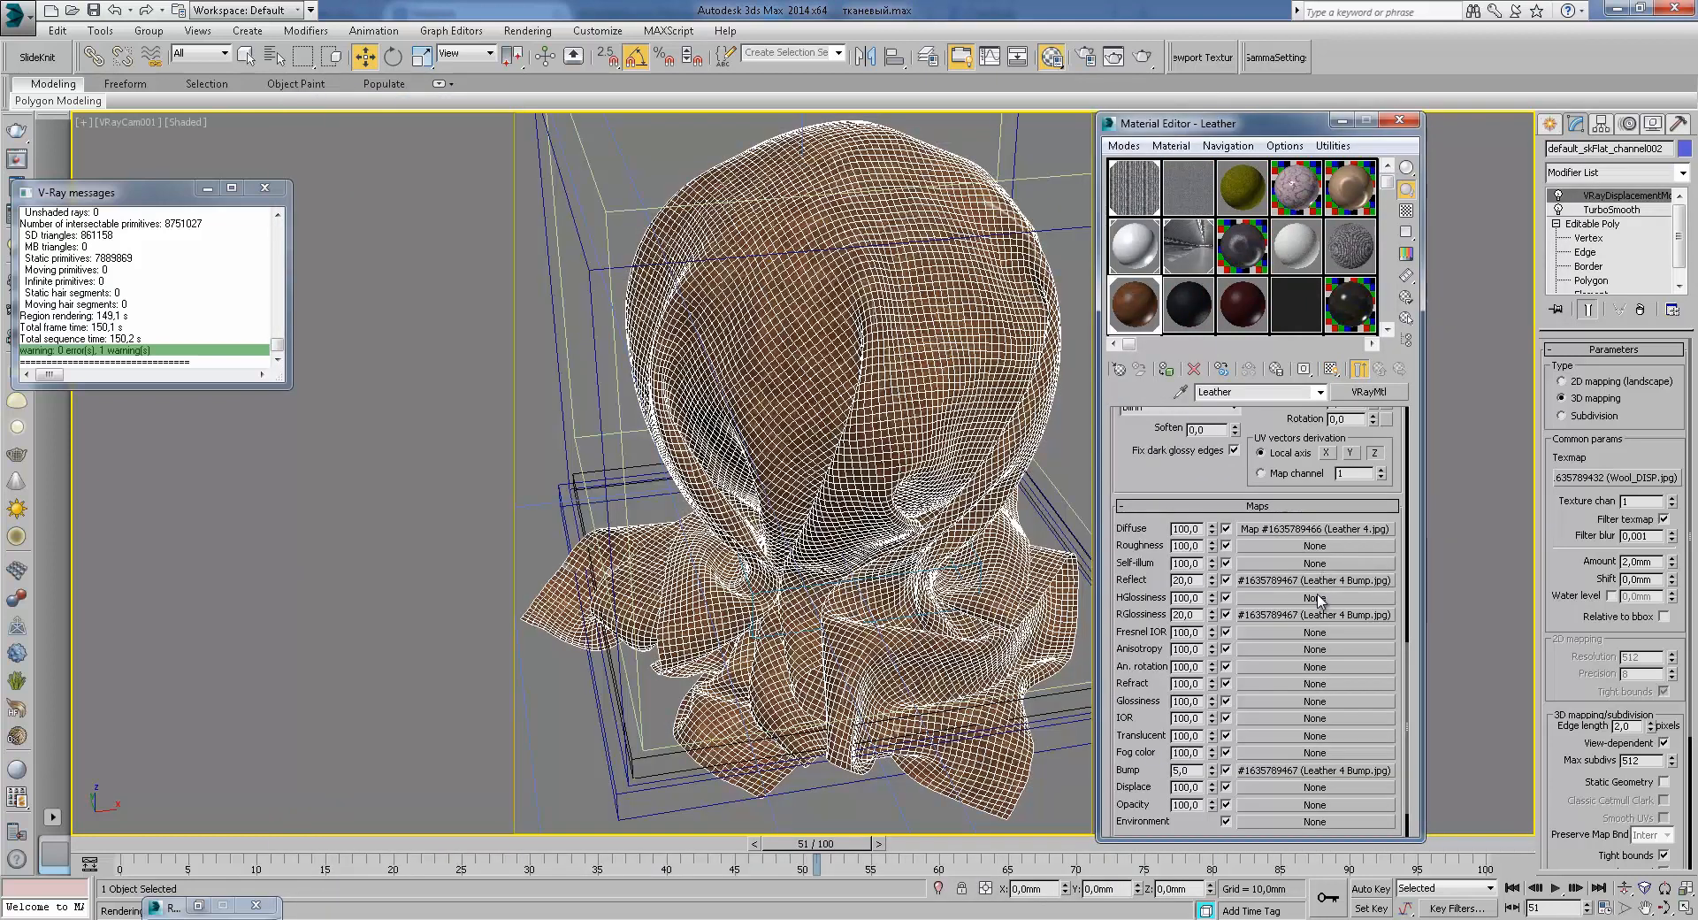
# Step: View the Leather 4 Bump.jpg bitmap in the Leather material's RGlossiness and Bump slots and return to the Maps list
pyautogui.click(1316, 624)
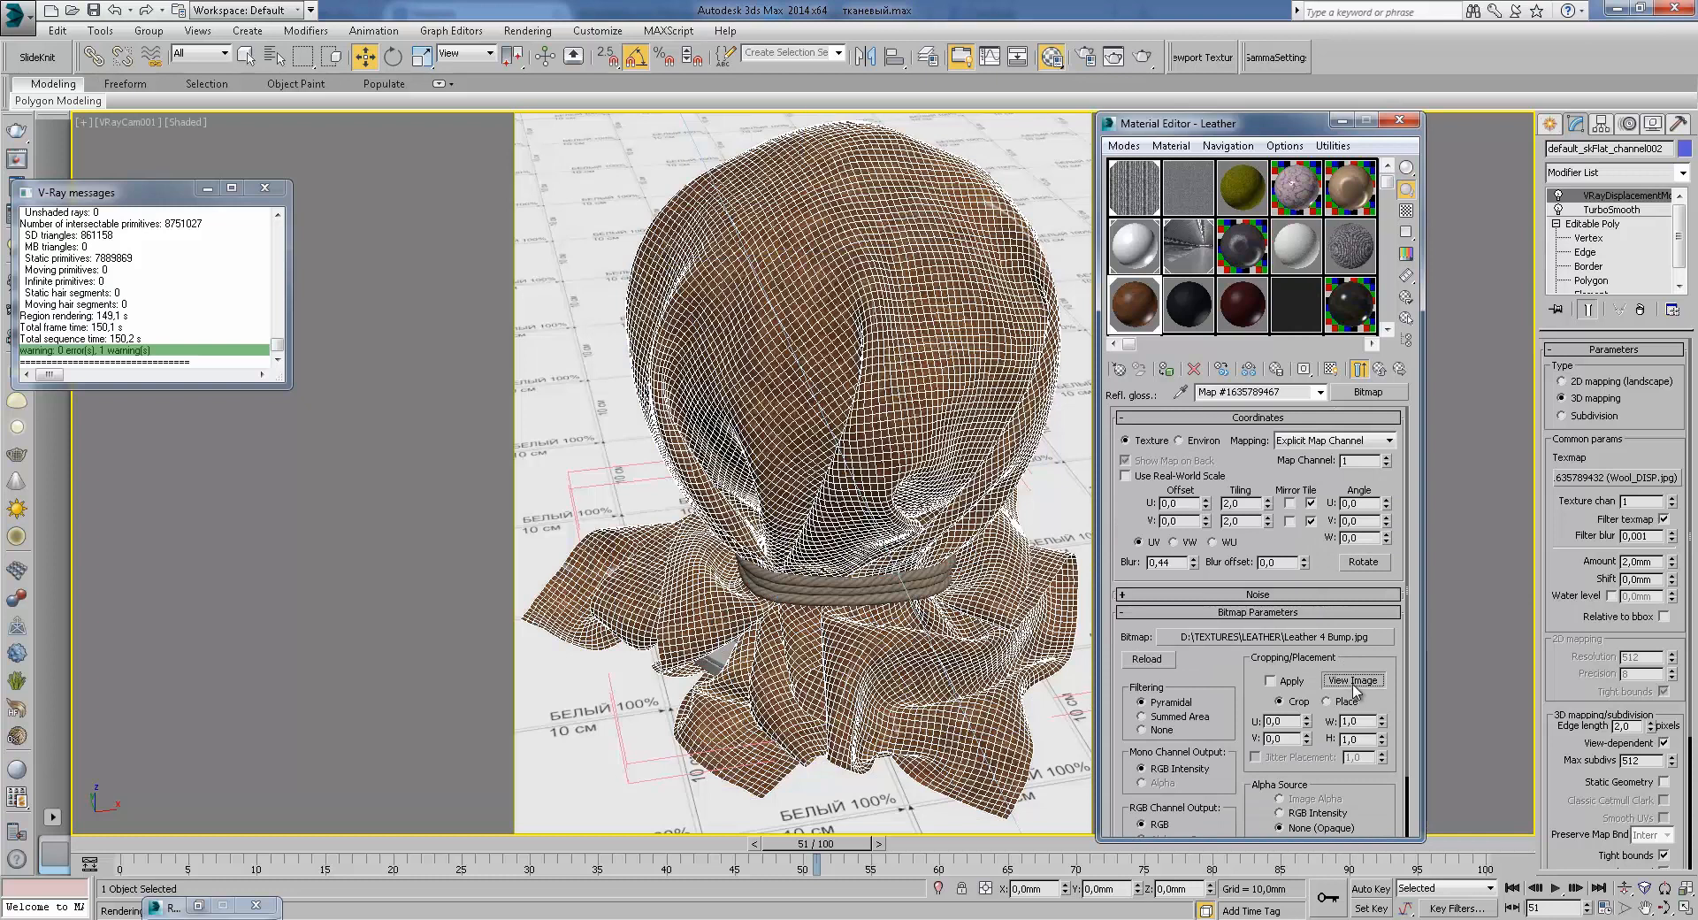
pyautogui.click(1353, 681)
pyautogui.click(1190, 121)
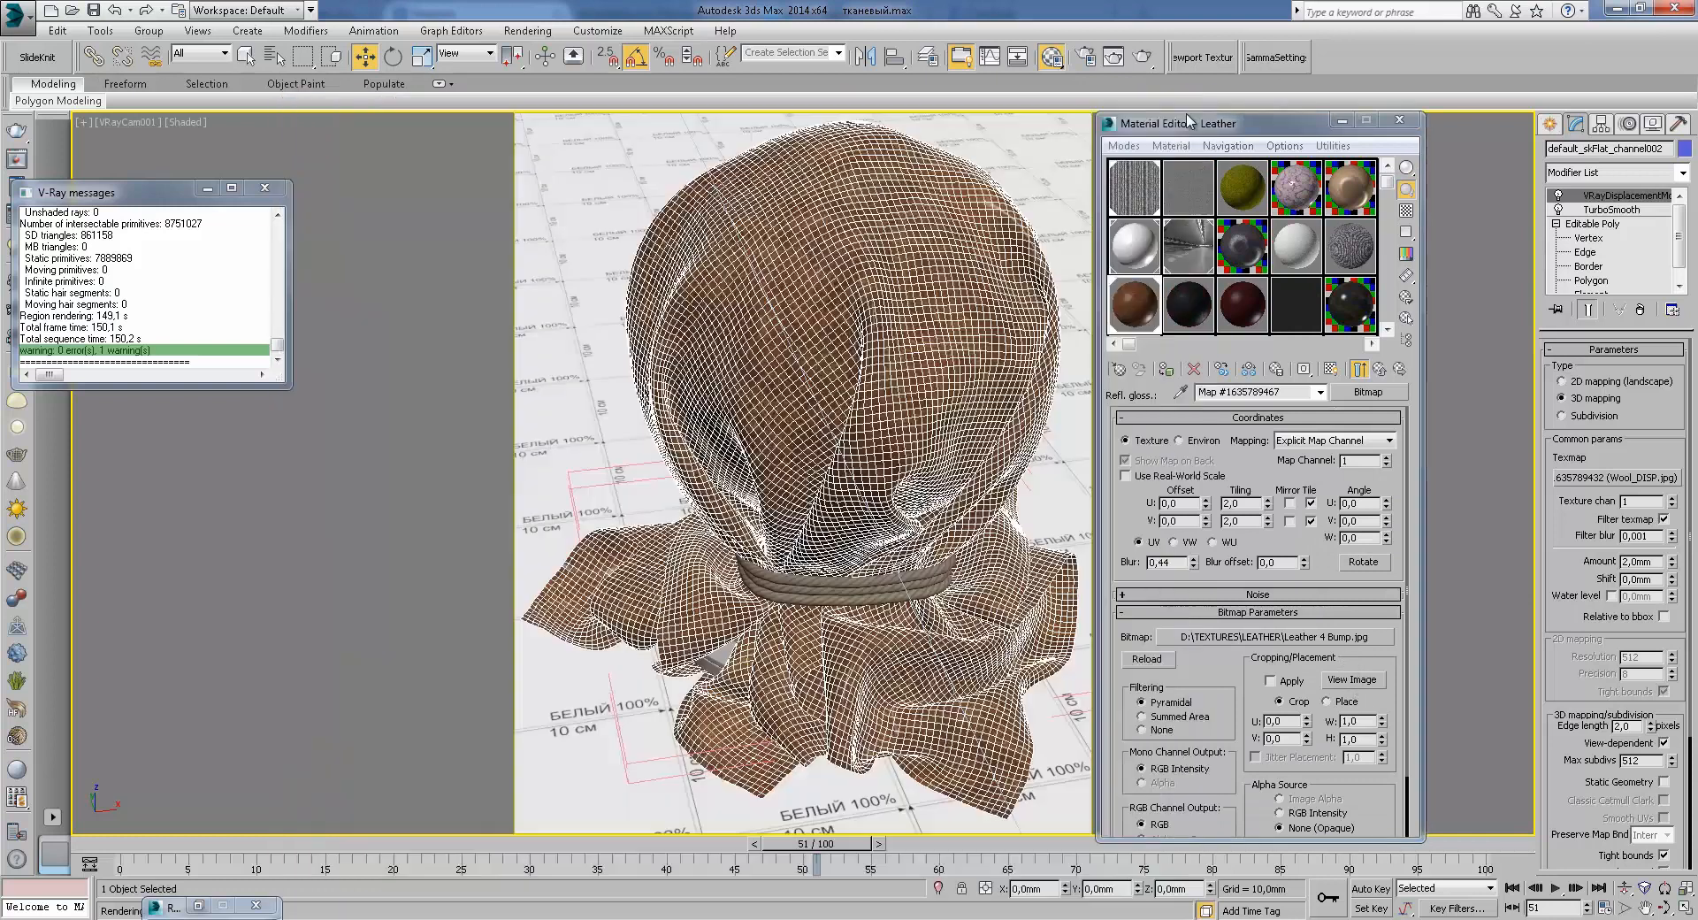
pyautogui.click(1378, 368)
pyautogui.click(1270, 770)
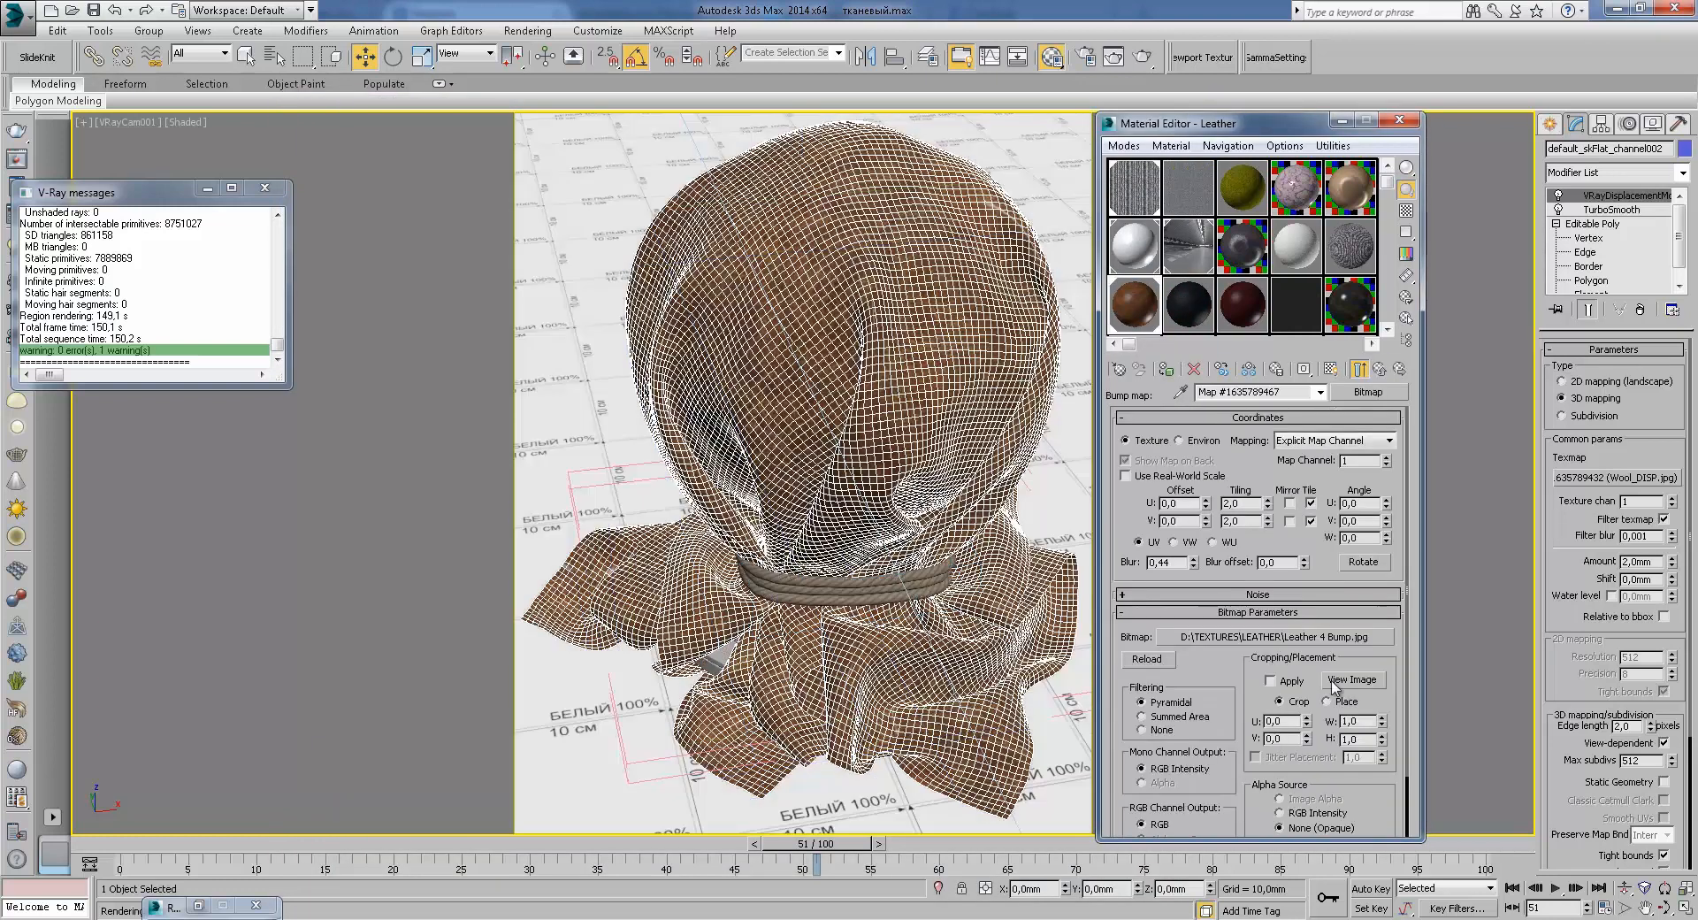
pyautogui.click(1351, 679)
pyautogui.click(1189, 105)
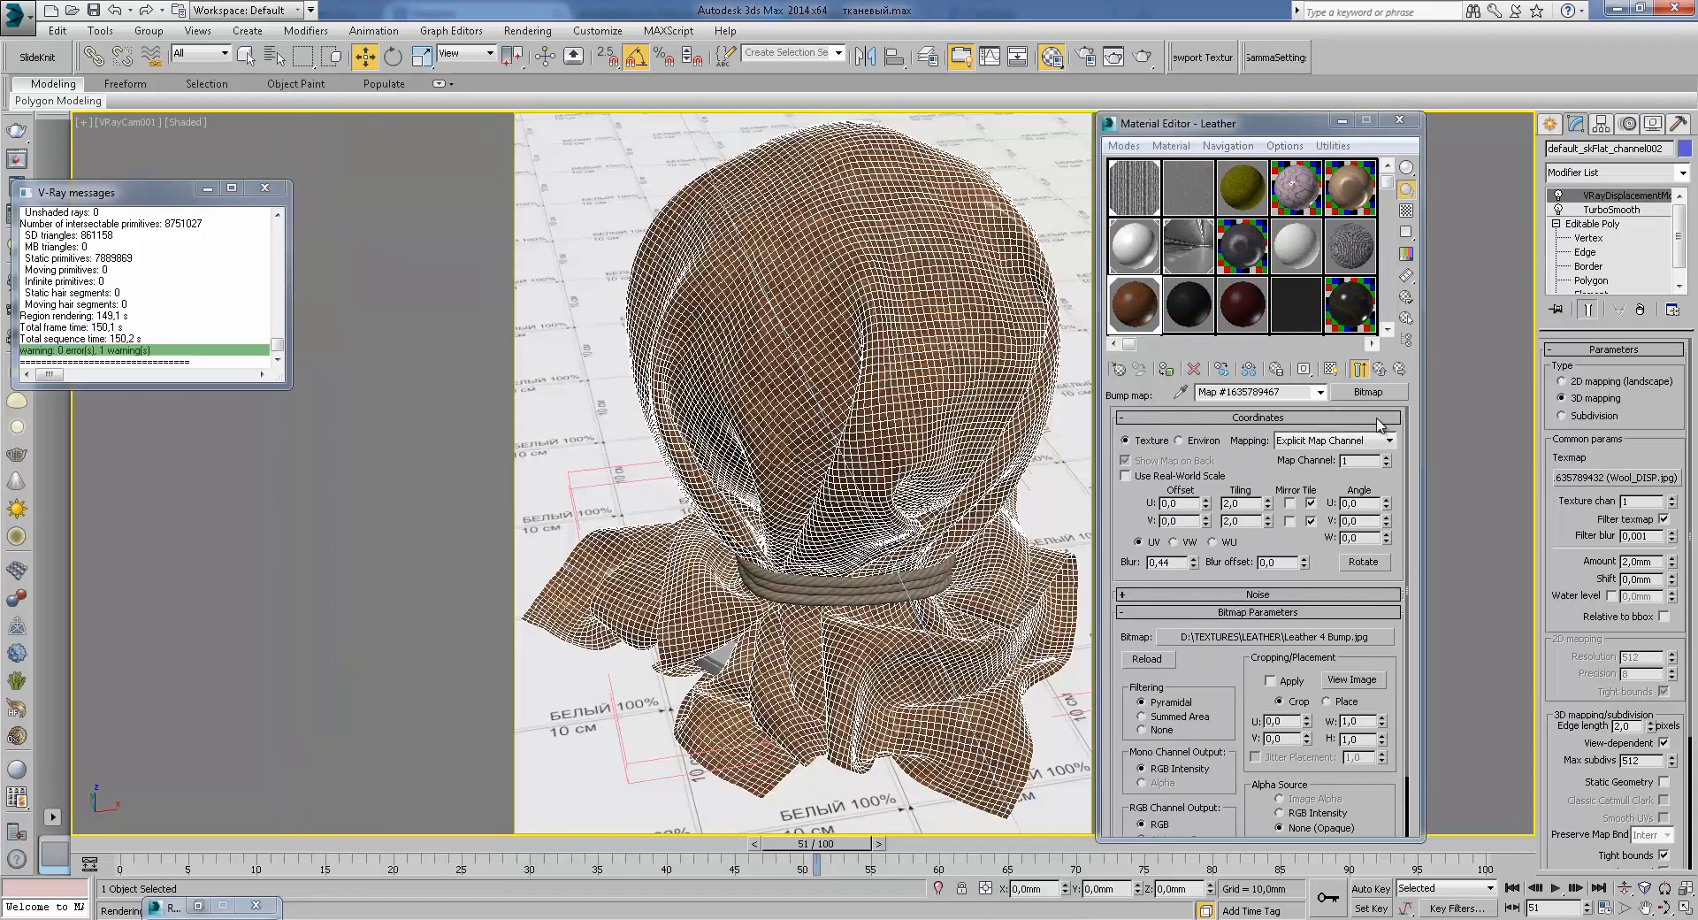
pyautogui.click(1379, 371)
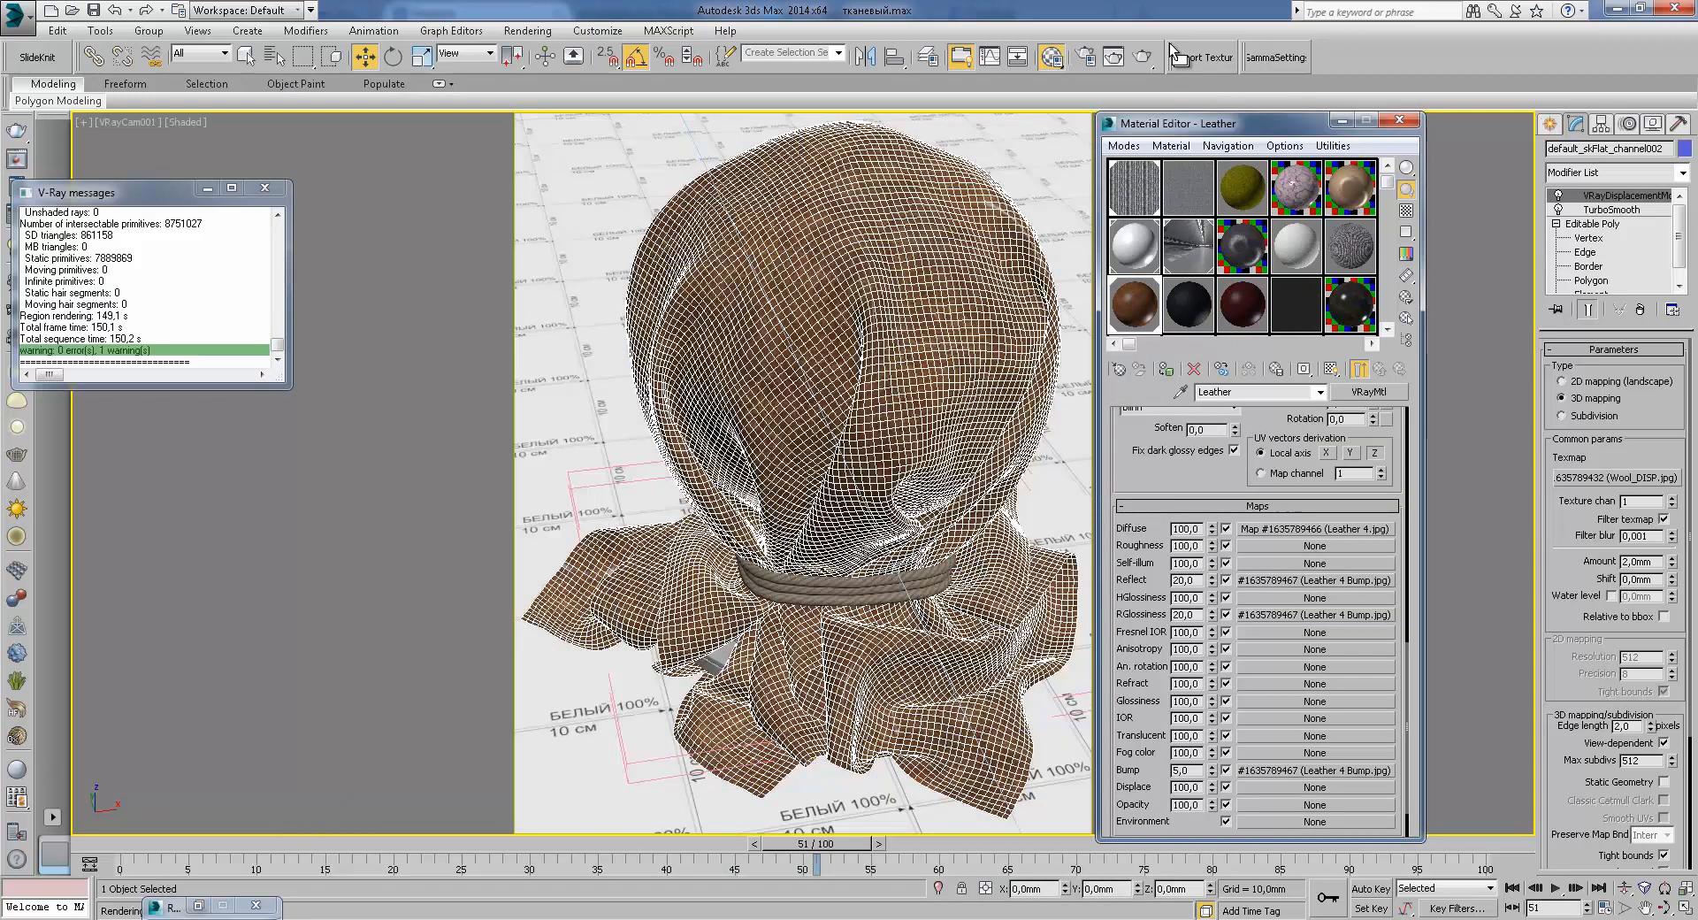
# Step: Cancel the started render, remove the VRayDisplacementMod modifier from the cloth and render the camera view again
pyautogui.click(1143, 57)
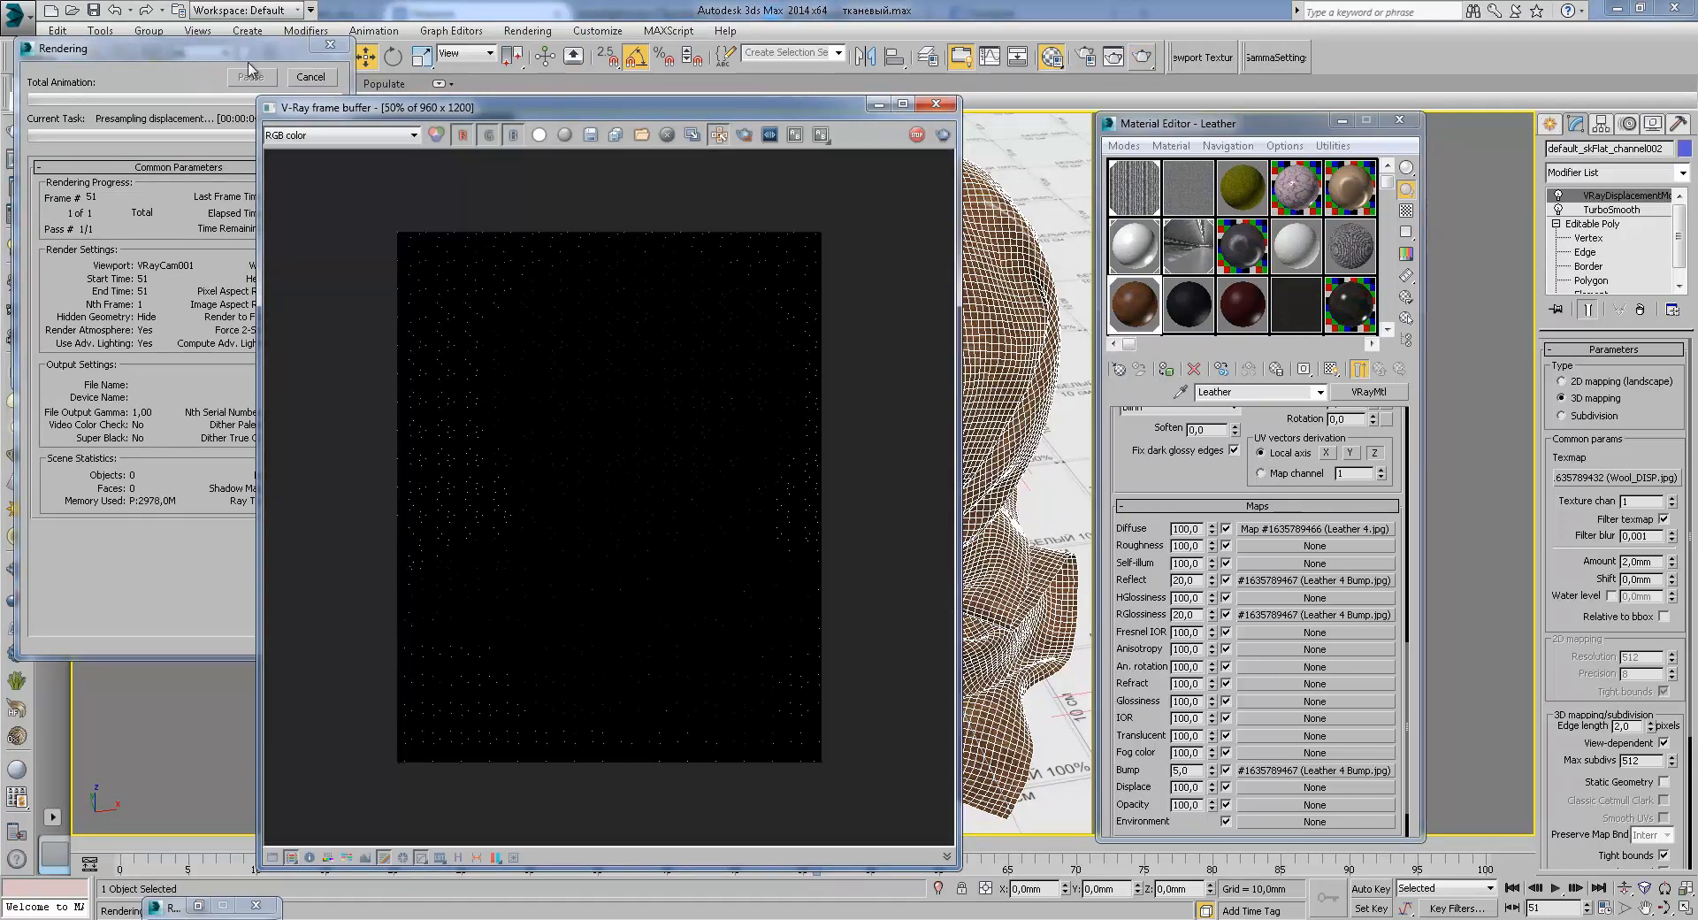
pyautogui.click(305, 76)
pyautogui.click(1640, 309)
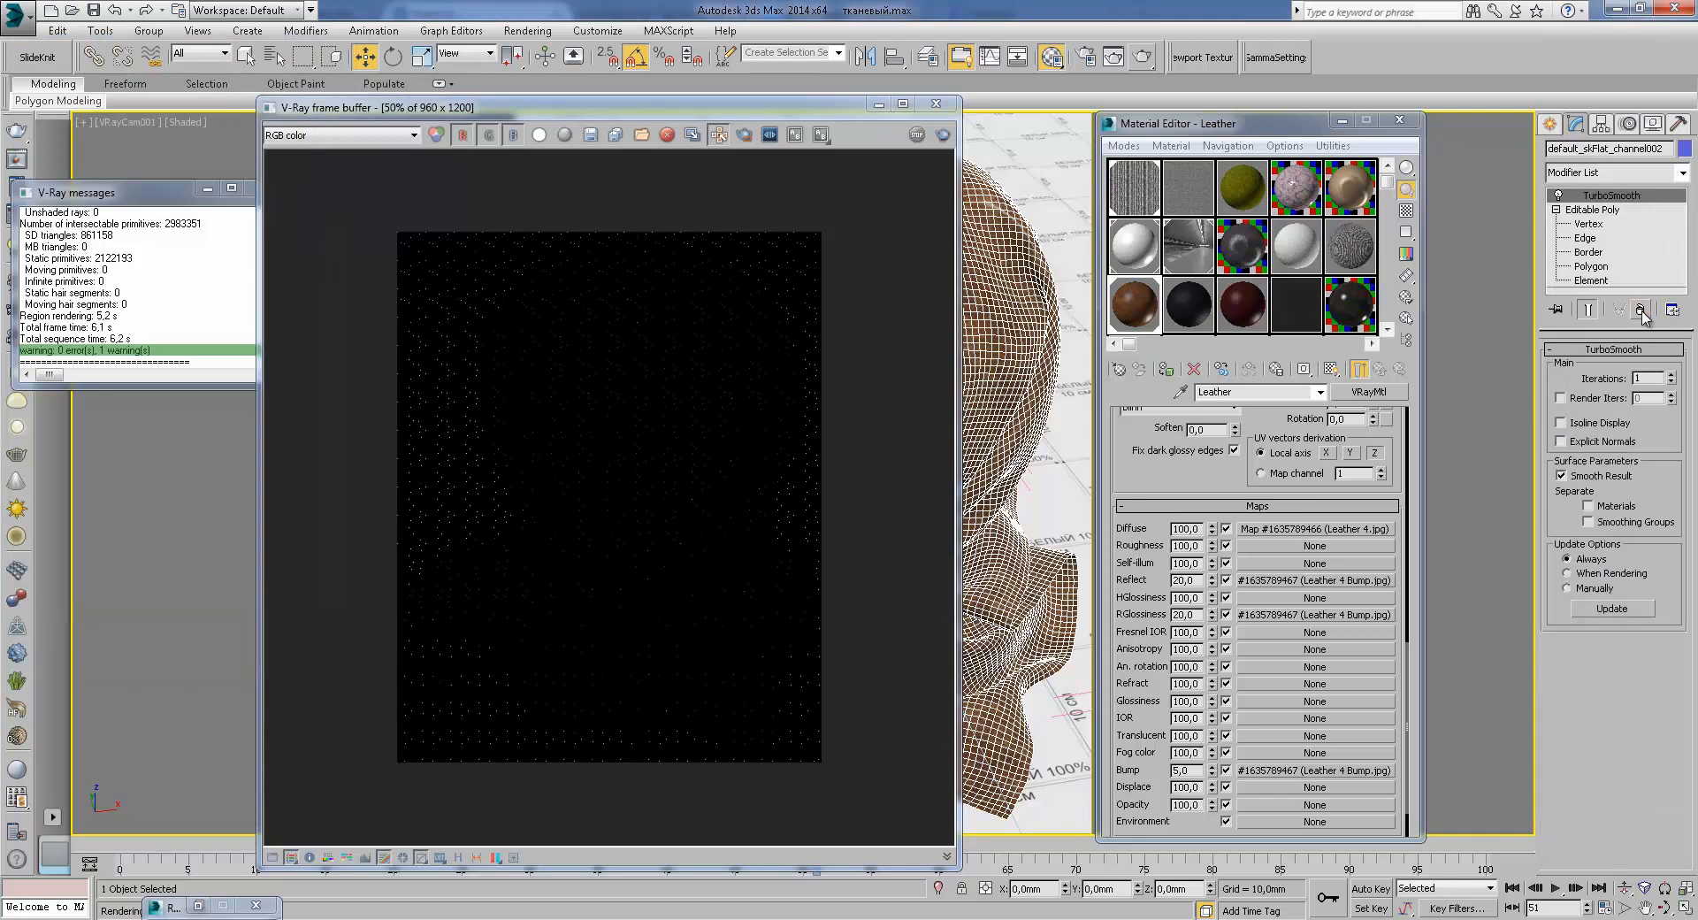
pyautogui.click(1142, 56)
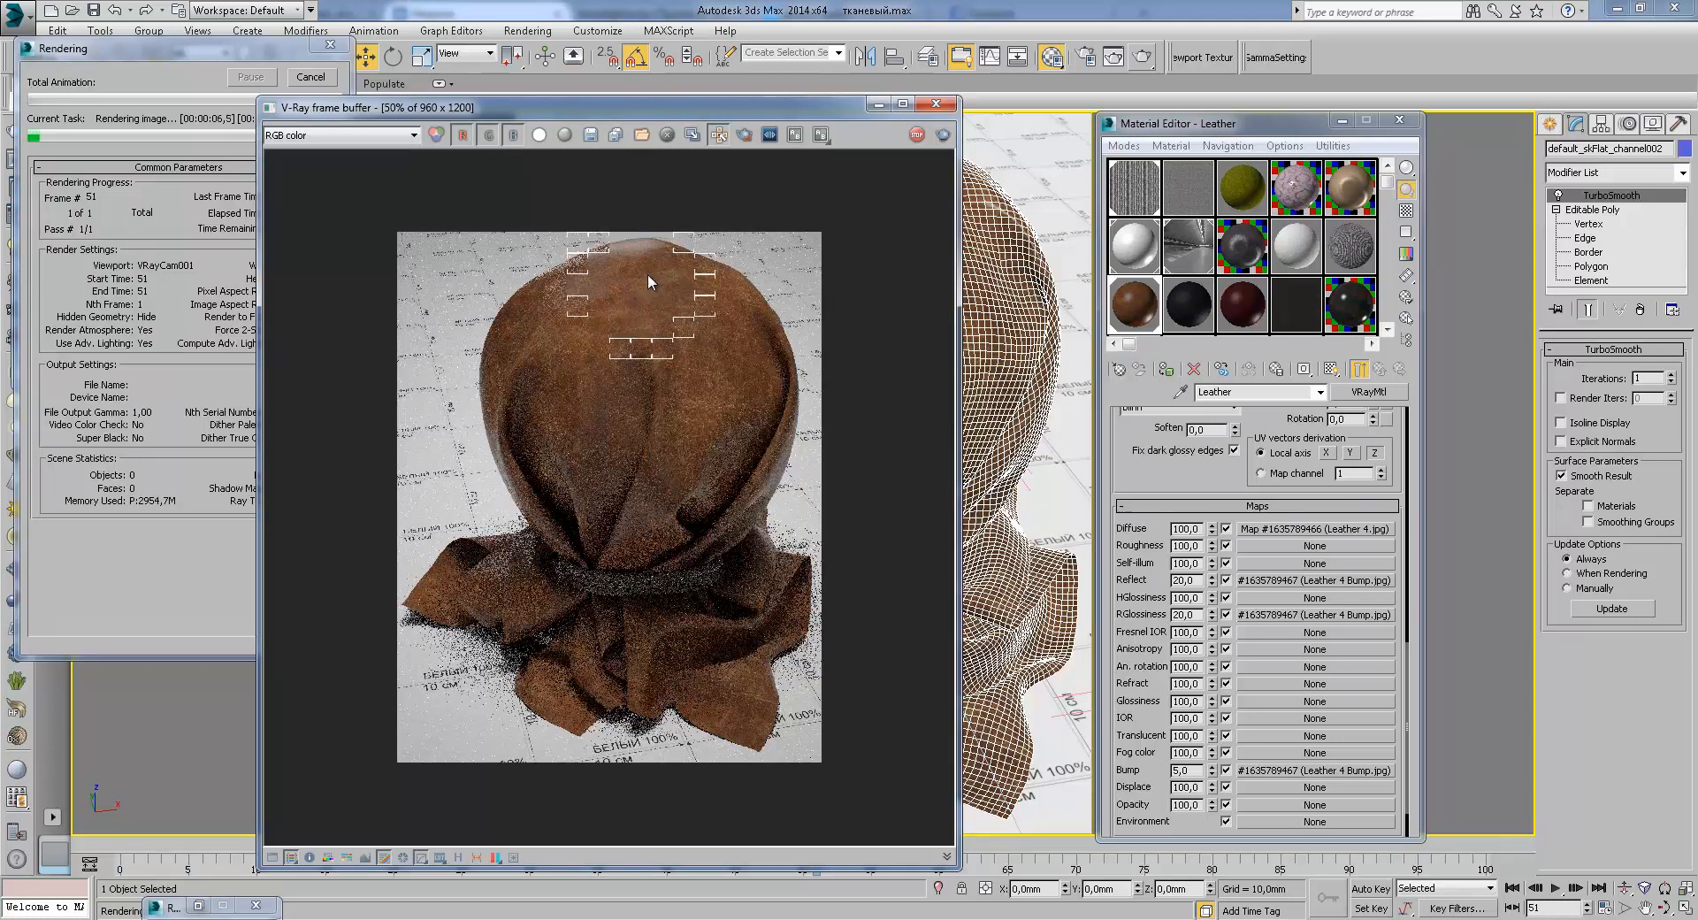
# Step: Examine the leather surface up close in the running render and switch the frame buffer to the VRayLighting channel
pyautogui.scroll(2, 637, 274)
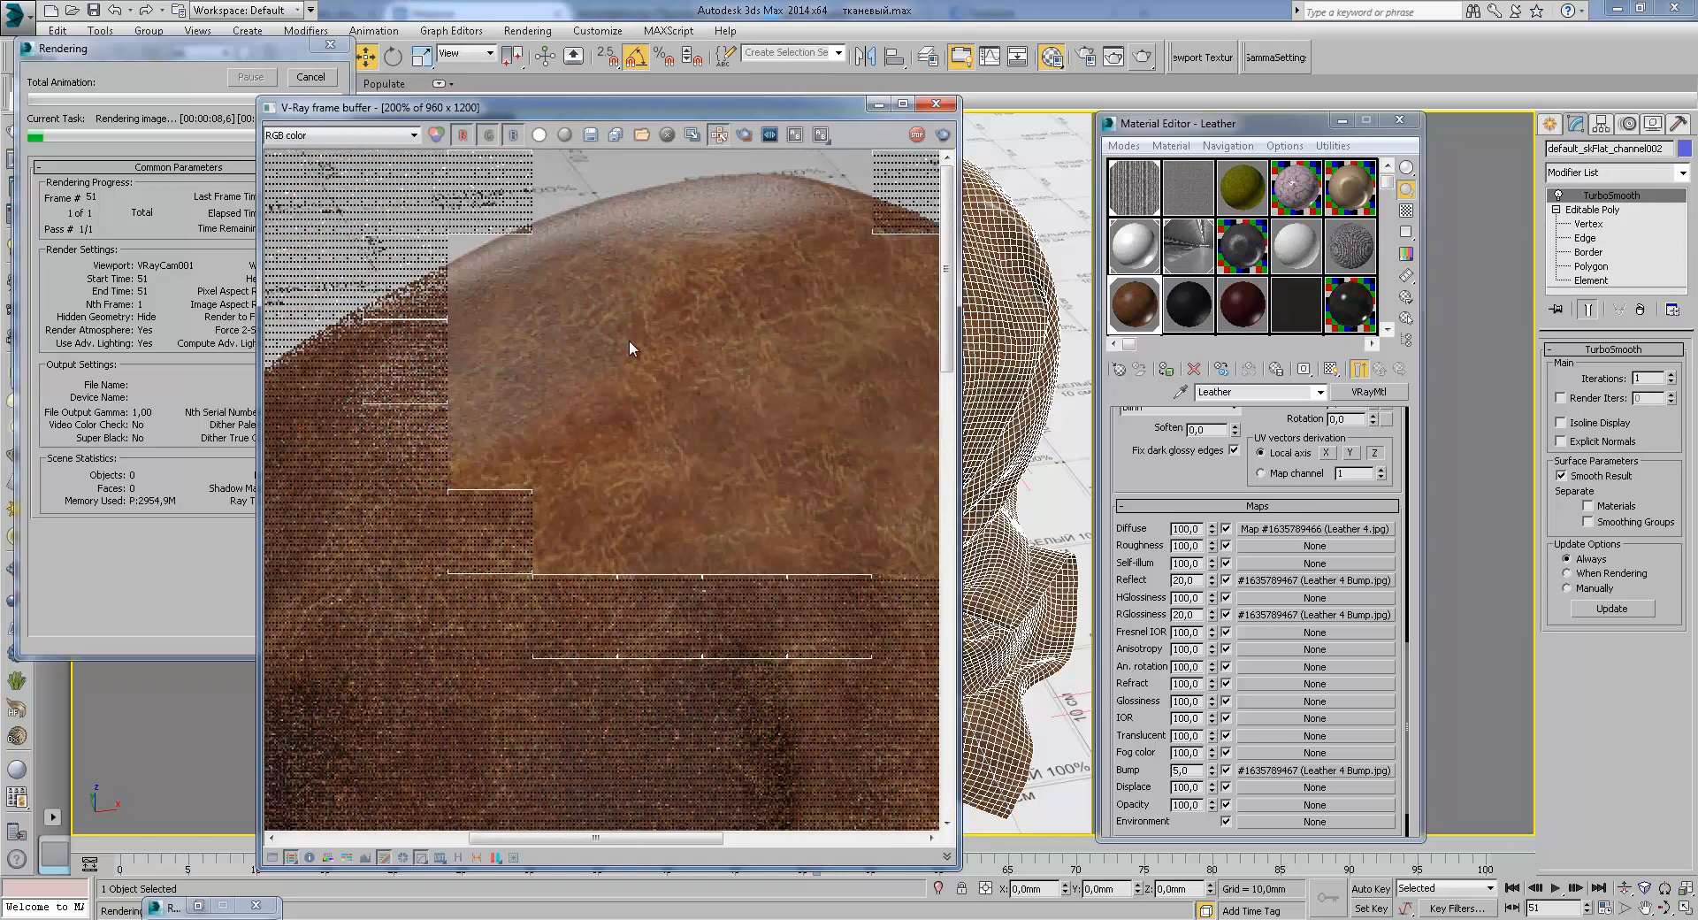
pyautogui.moveTo(654, 373); pyautogui.dragTo(682, 389, button='middle')
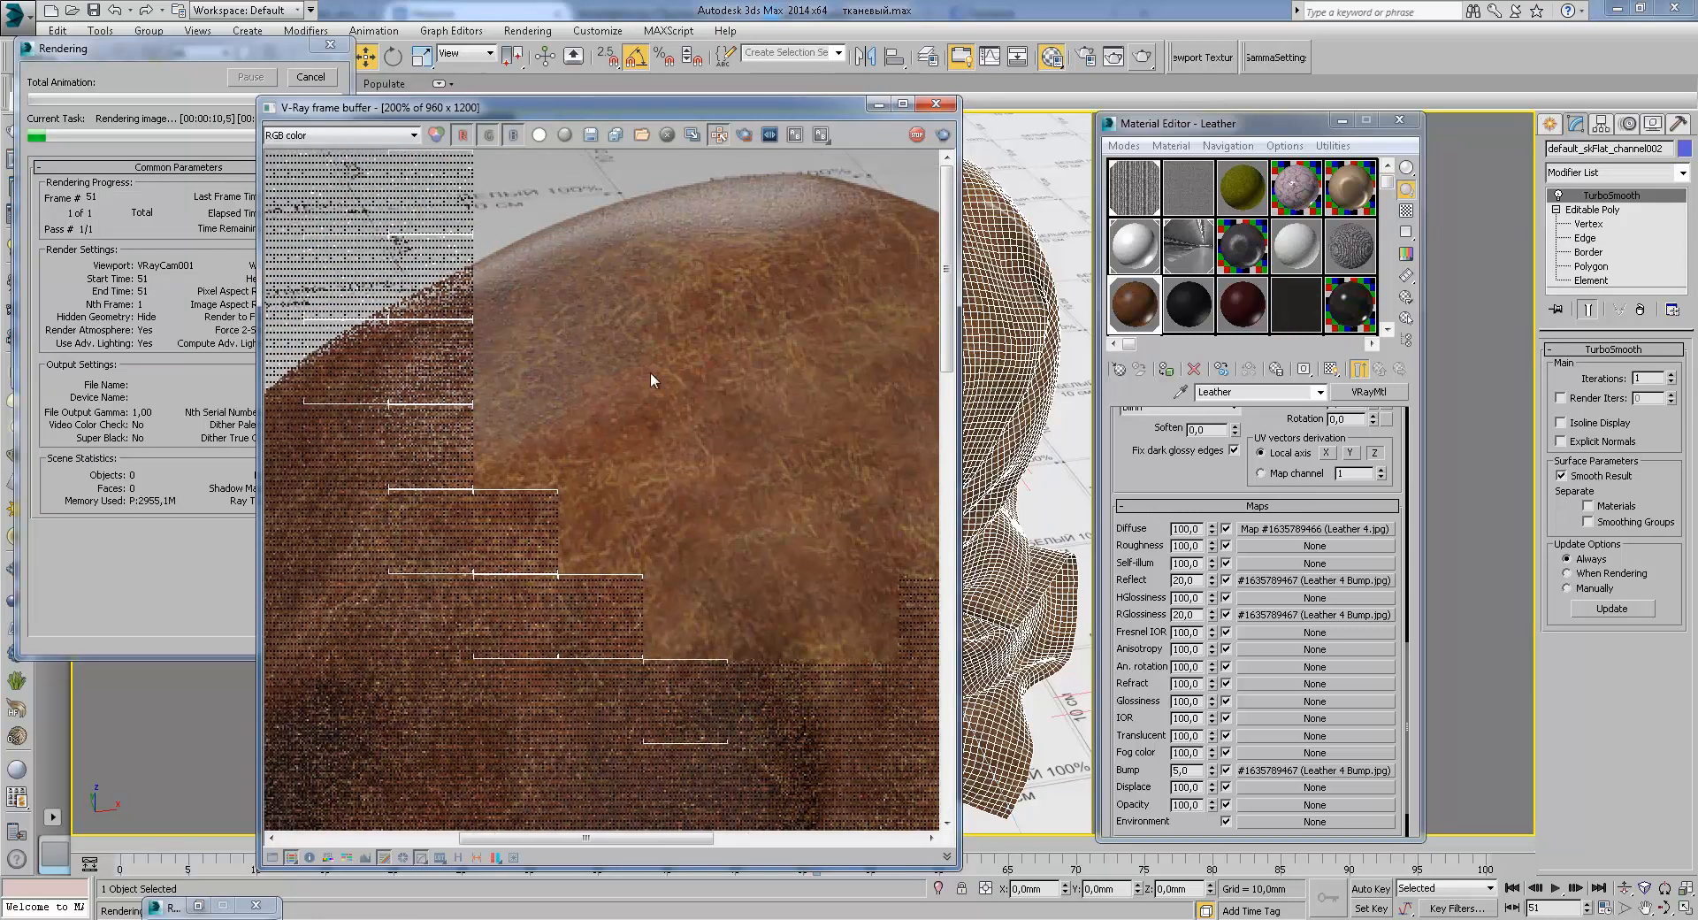
pyautogui.click(354, 135)
pyautogui.click(310, 177)
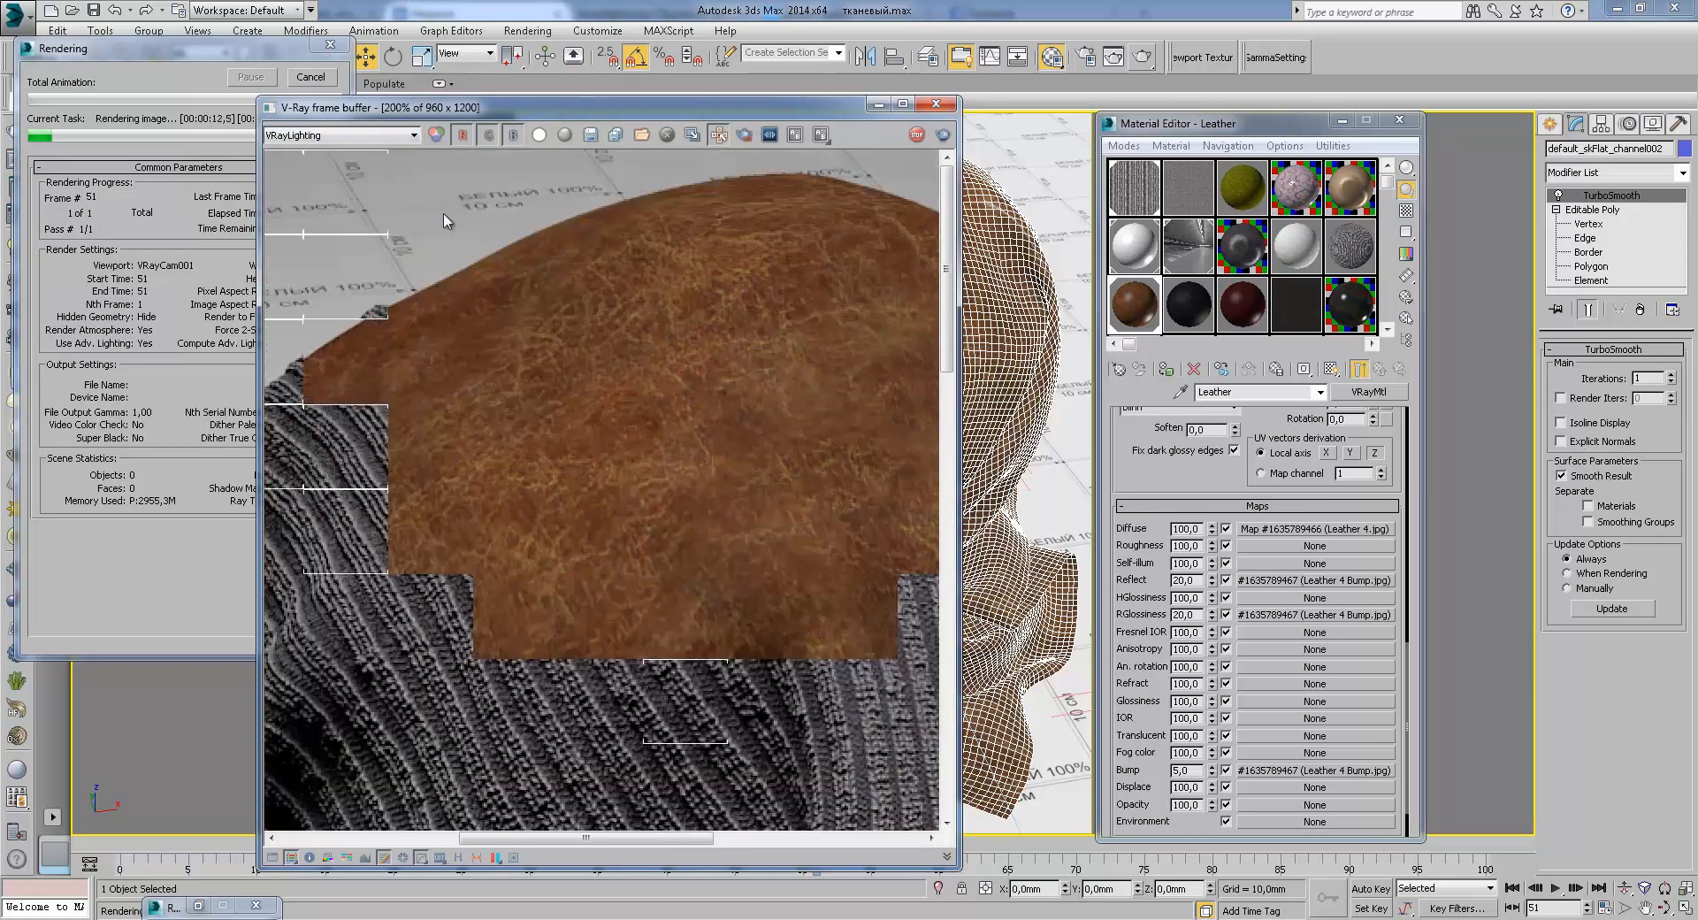
# Step: Examine the leather's bump relief up close in the VRayRawLighting channel
pyautogui.click(354, 134)
pyautogui.click(309, 189)
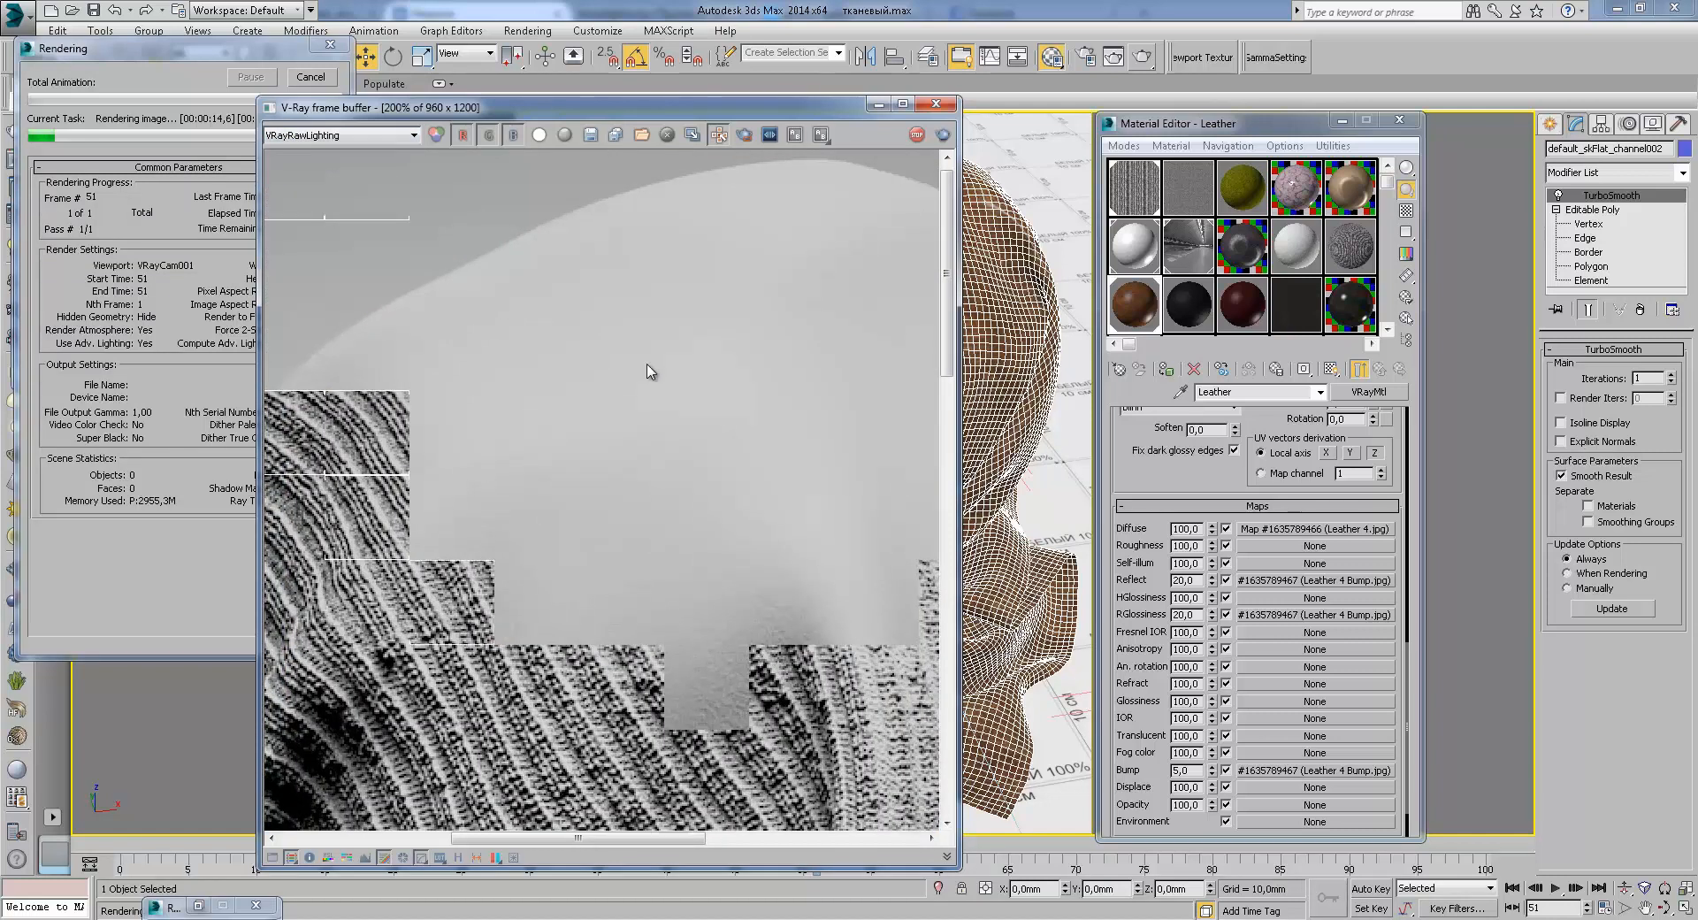
pyautogui.scroll(2, 593, 351)
pyautogui.scroll(-2, 676, 374)
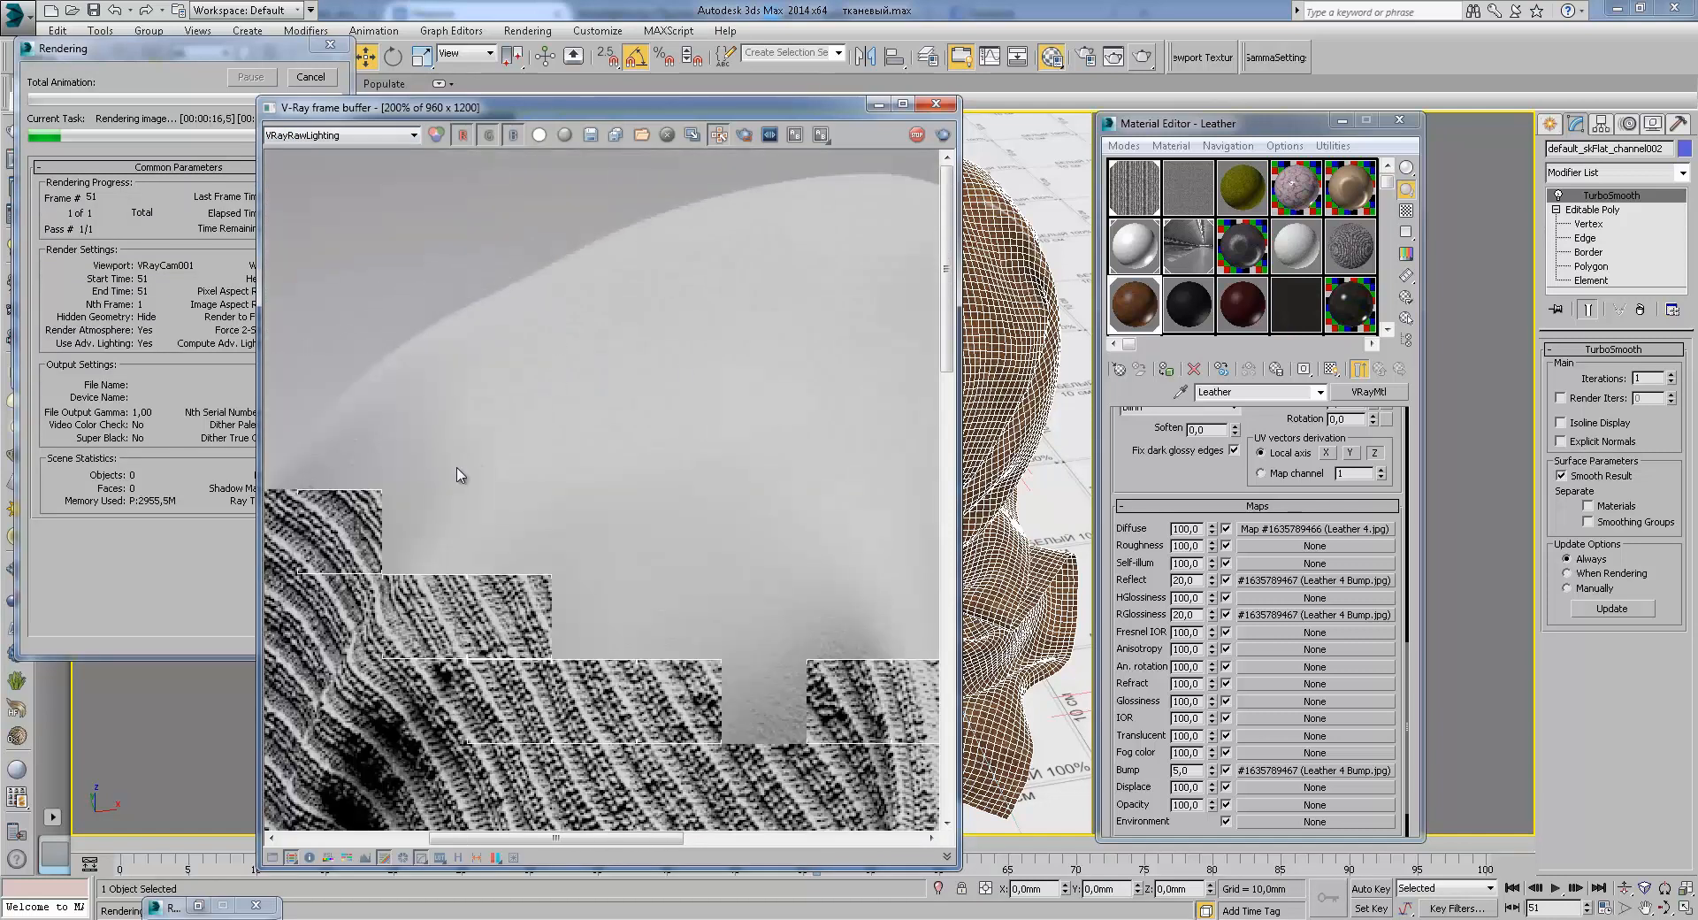
pyautogui.moveTo(472, 466); pyautogui.dragTo(748, 375, button='middle')
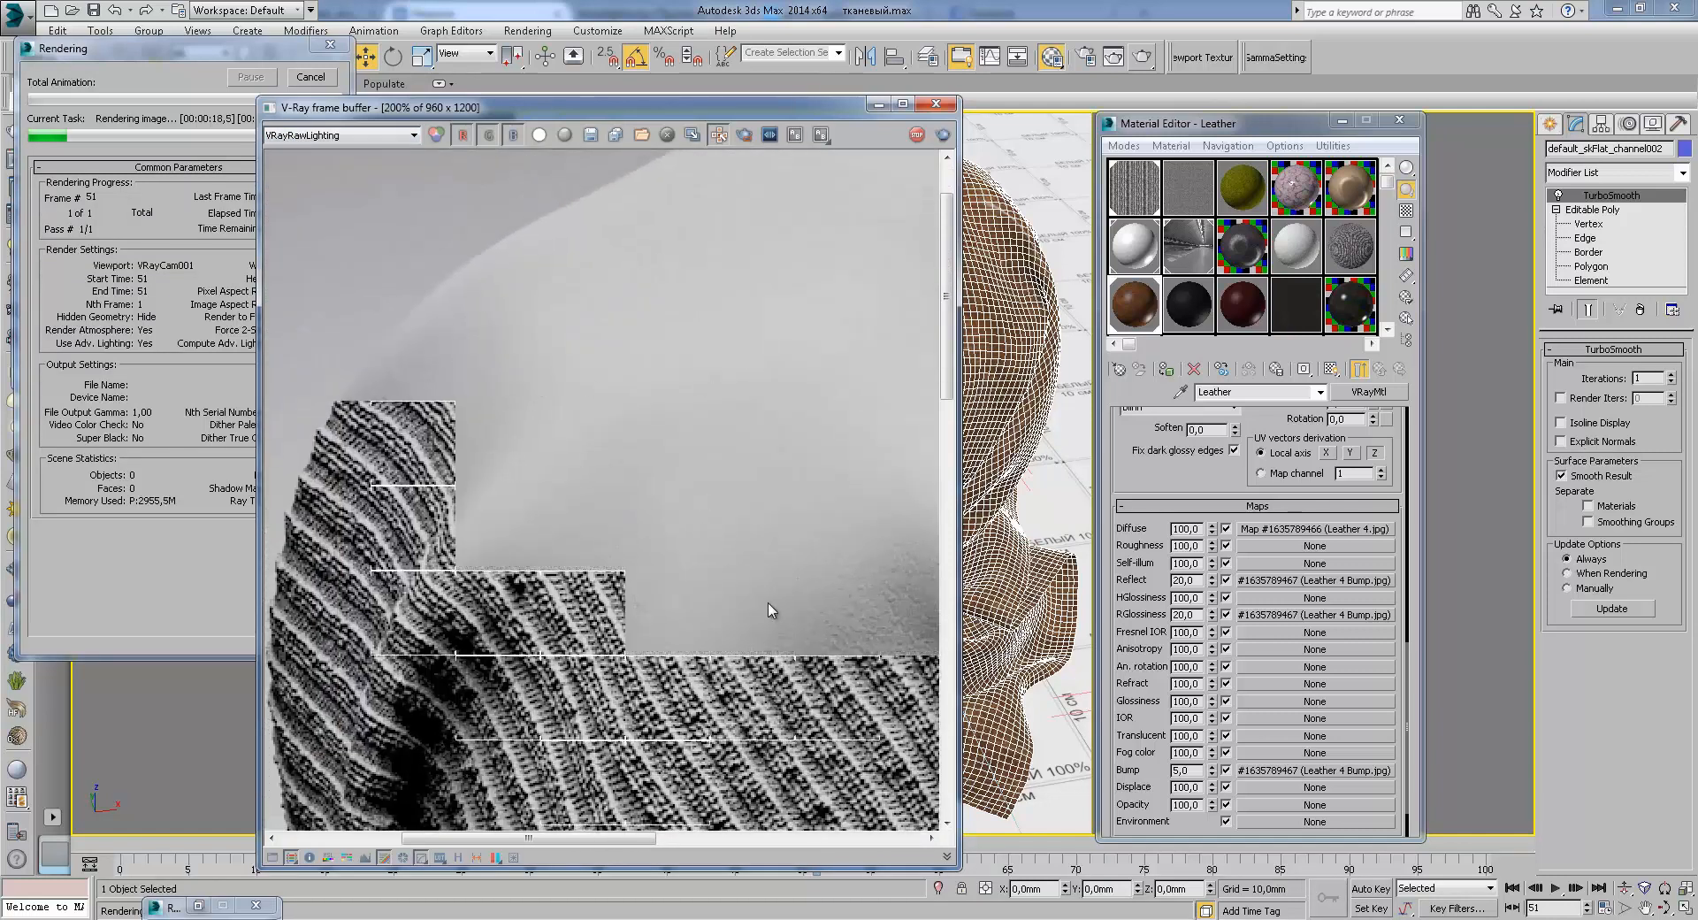
pyautogui.scroll(2, 708, 540)
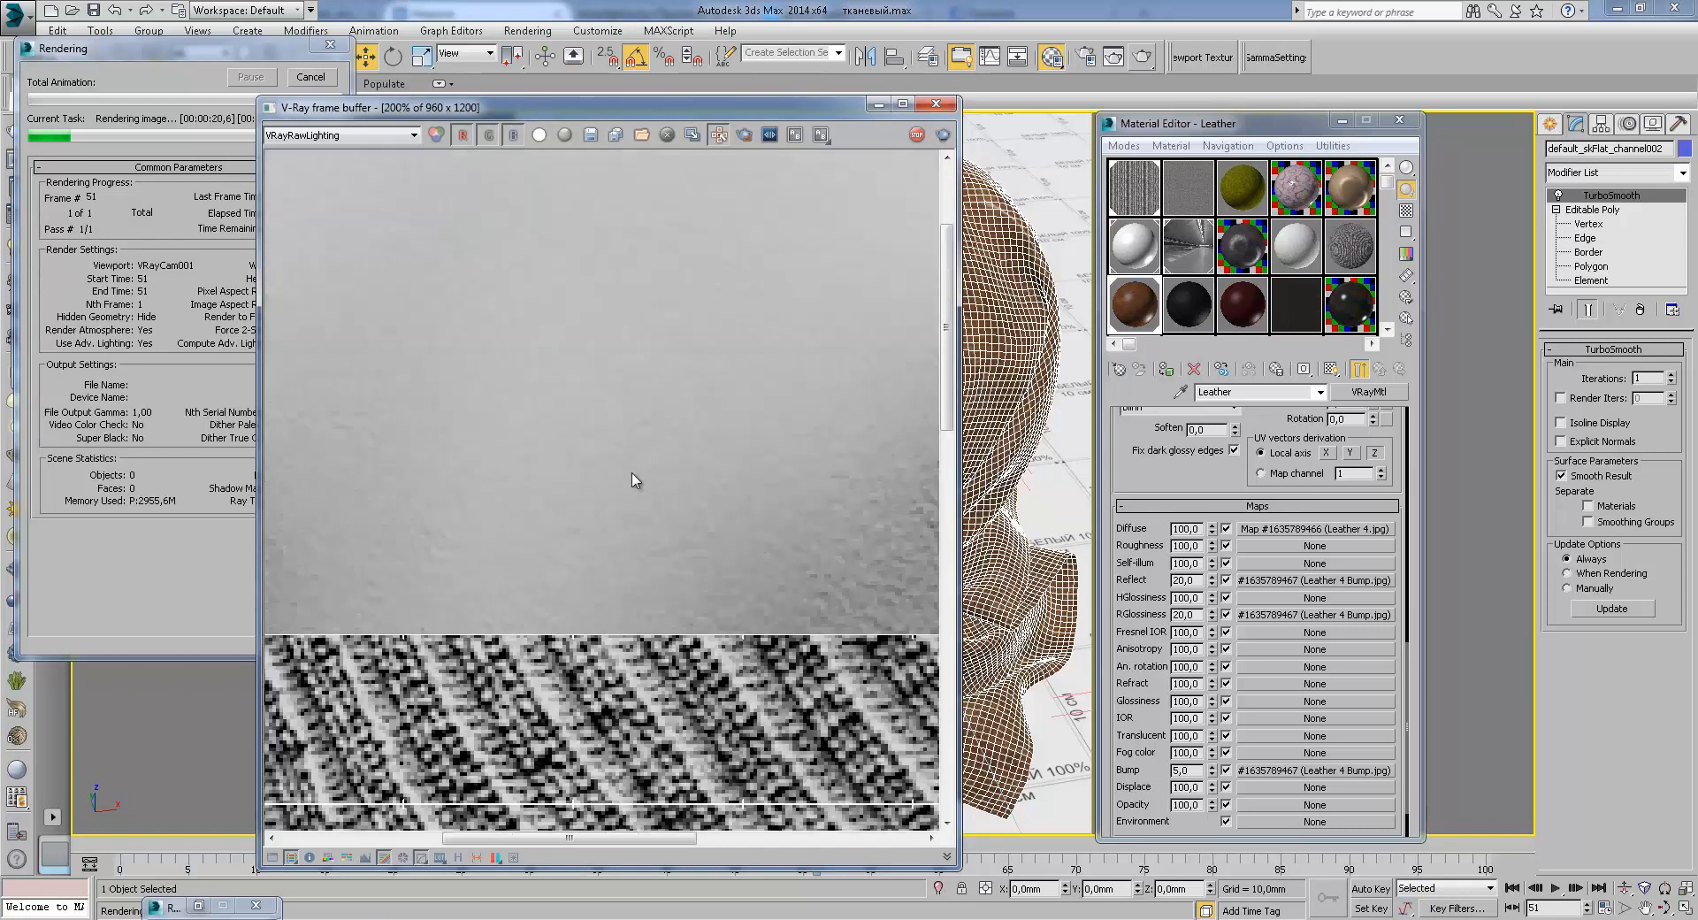
pyautogui.scroll(-2, 575, 460)
# Step: Examine the reflections across the leather cloth in the VRayReflection channel
pyautogui.click(336, 134)
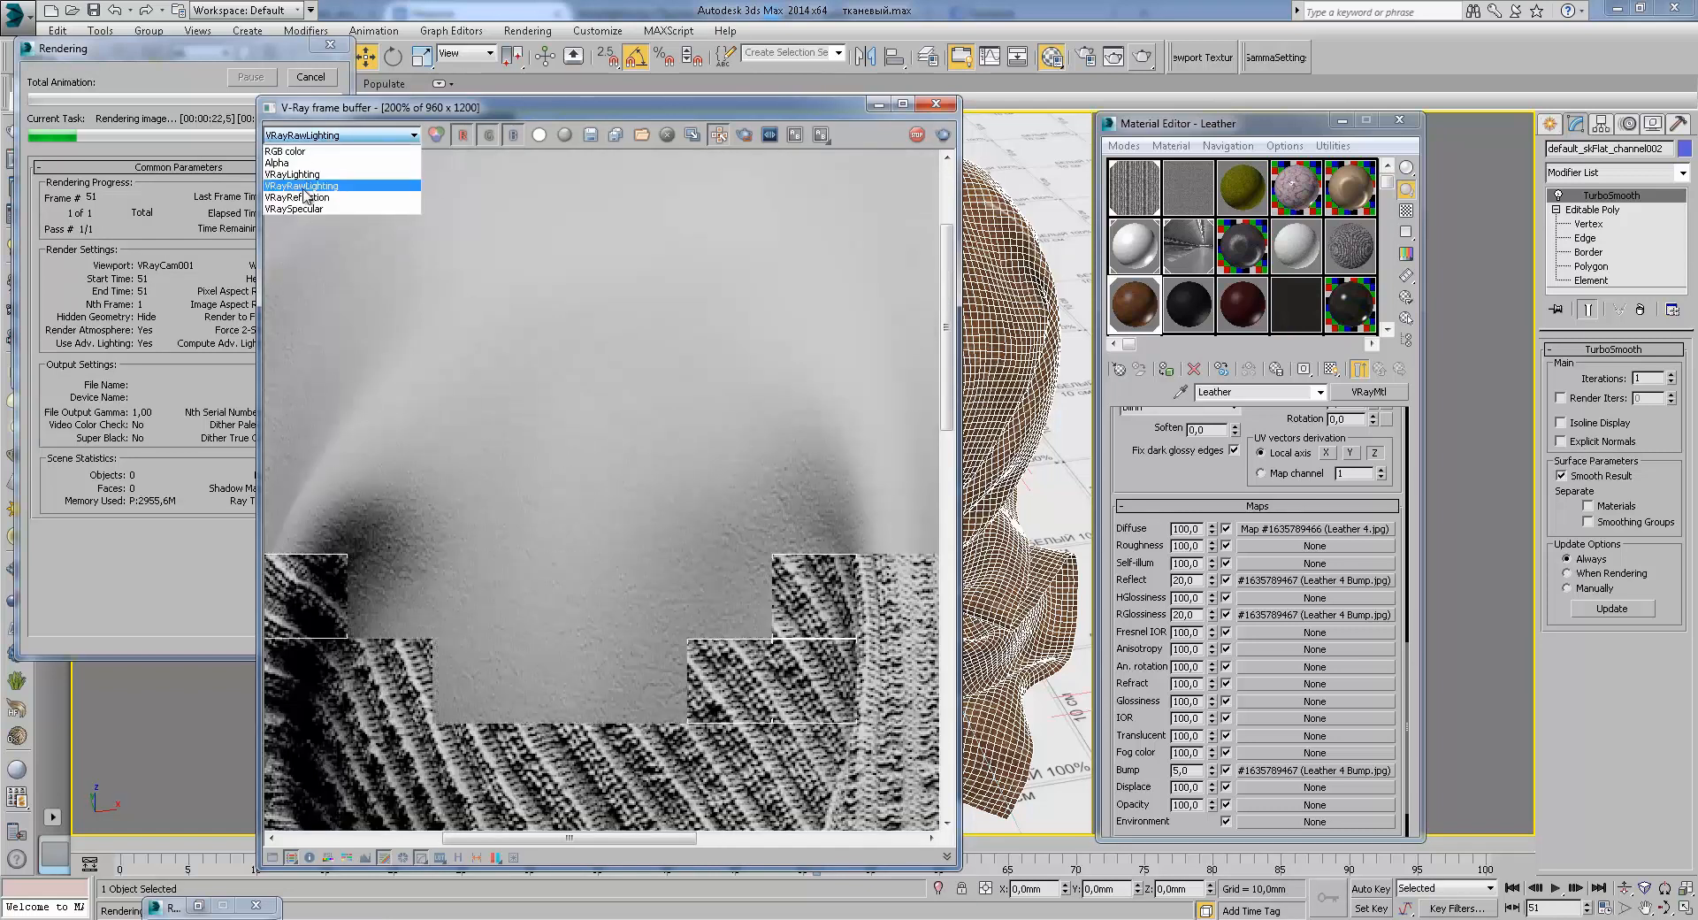
pyautogui.click(309, 196)
pyautogui.moveTo(602, 384); pyautogui.dragTo(582, 449, button='middle')
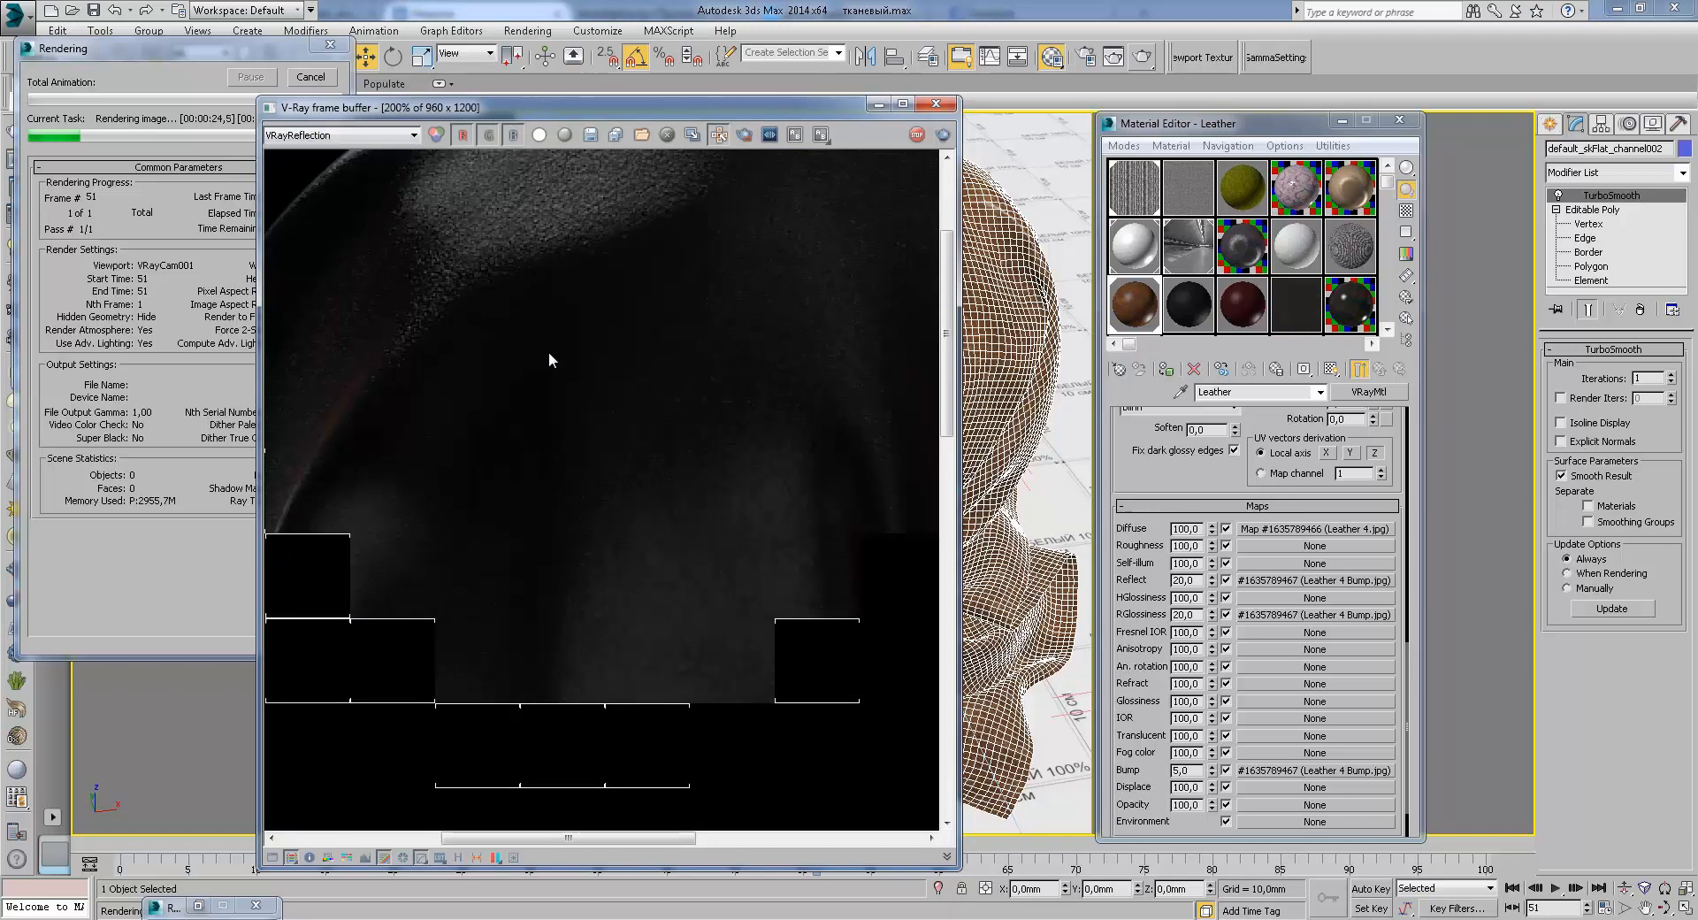
pyautogui.moveTo(599, 212); pyautogui.dragTo(613, 410, button='middle')
pyautogui.scroll(-2, 644, 361)
pyautogui.scroll(2, 645, 516)
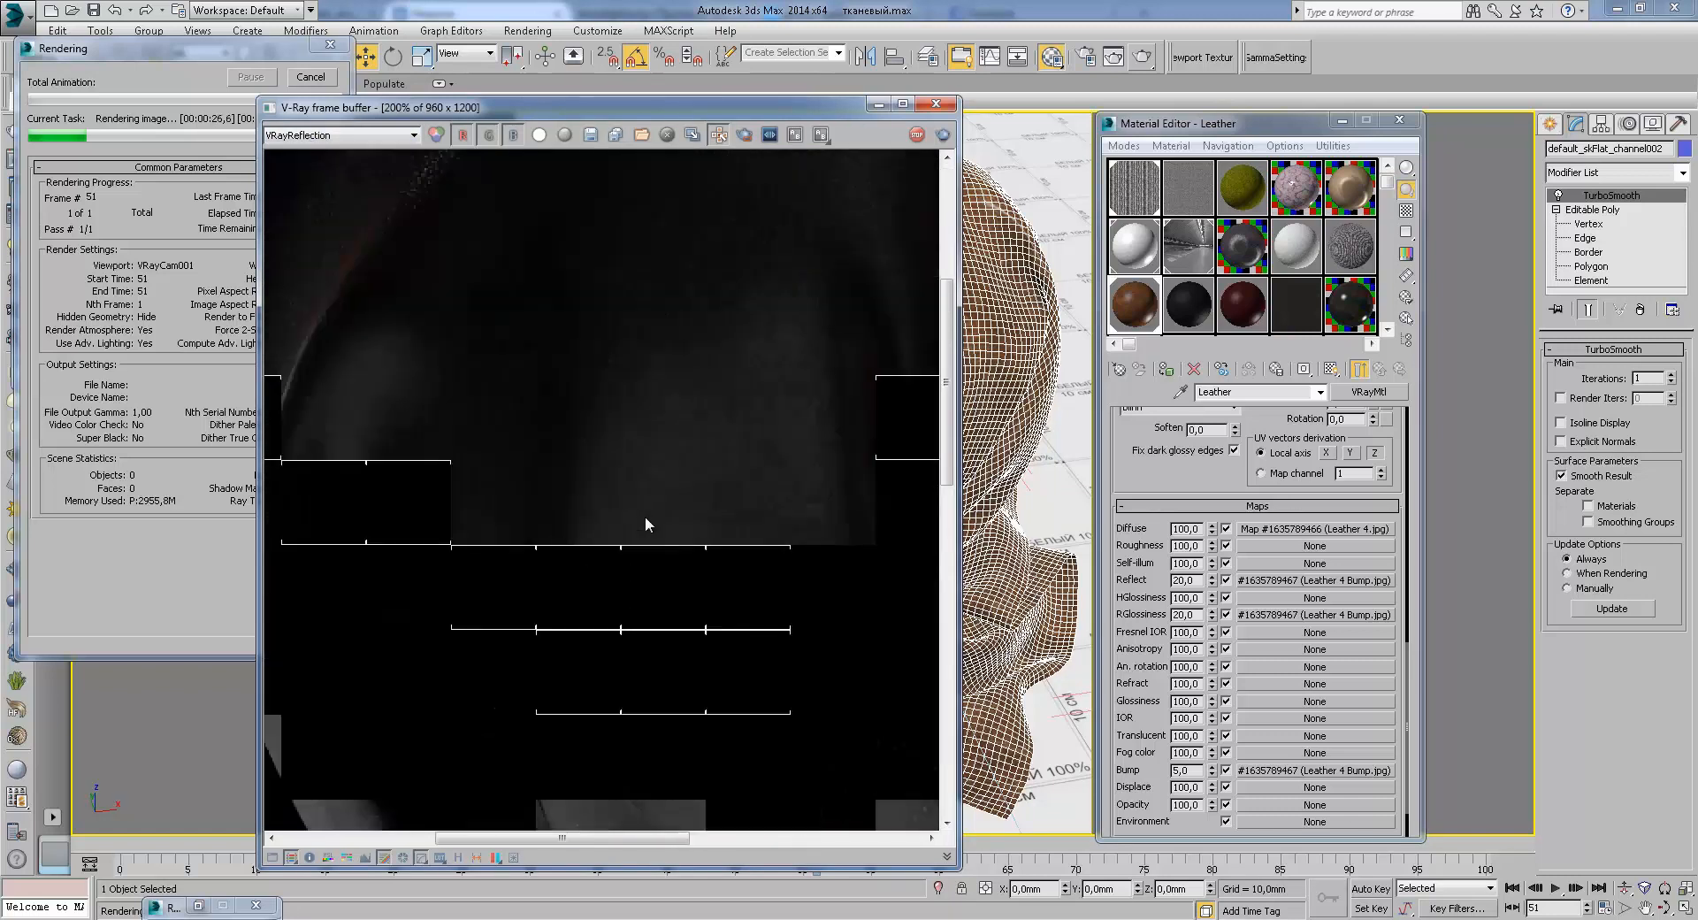
pyautogui.moveTo(670, 361); pyautogui.dragTo(626, 465, button='middle')
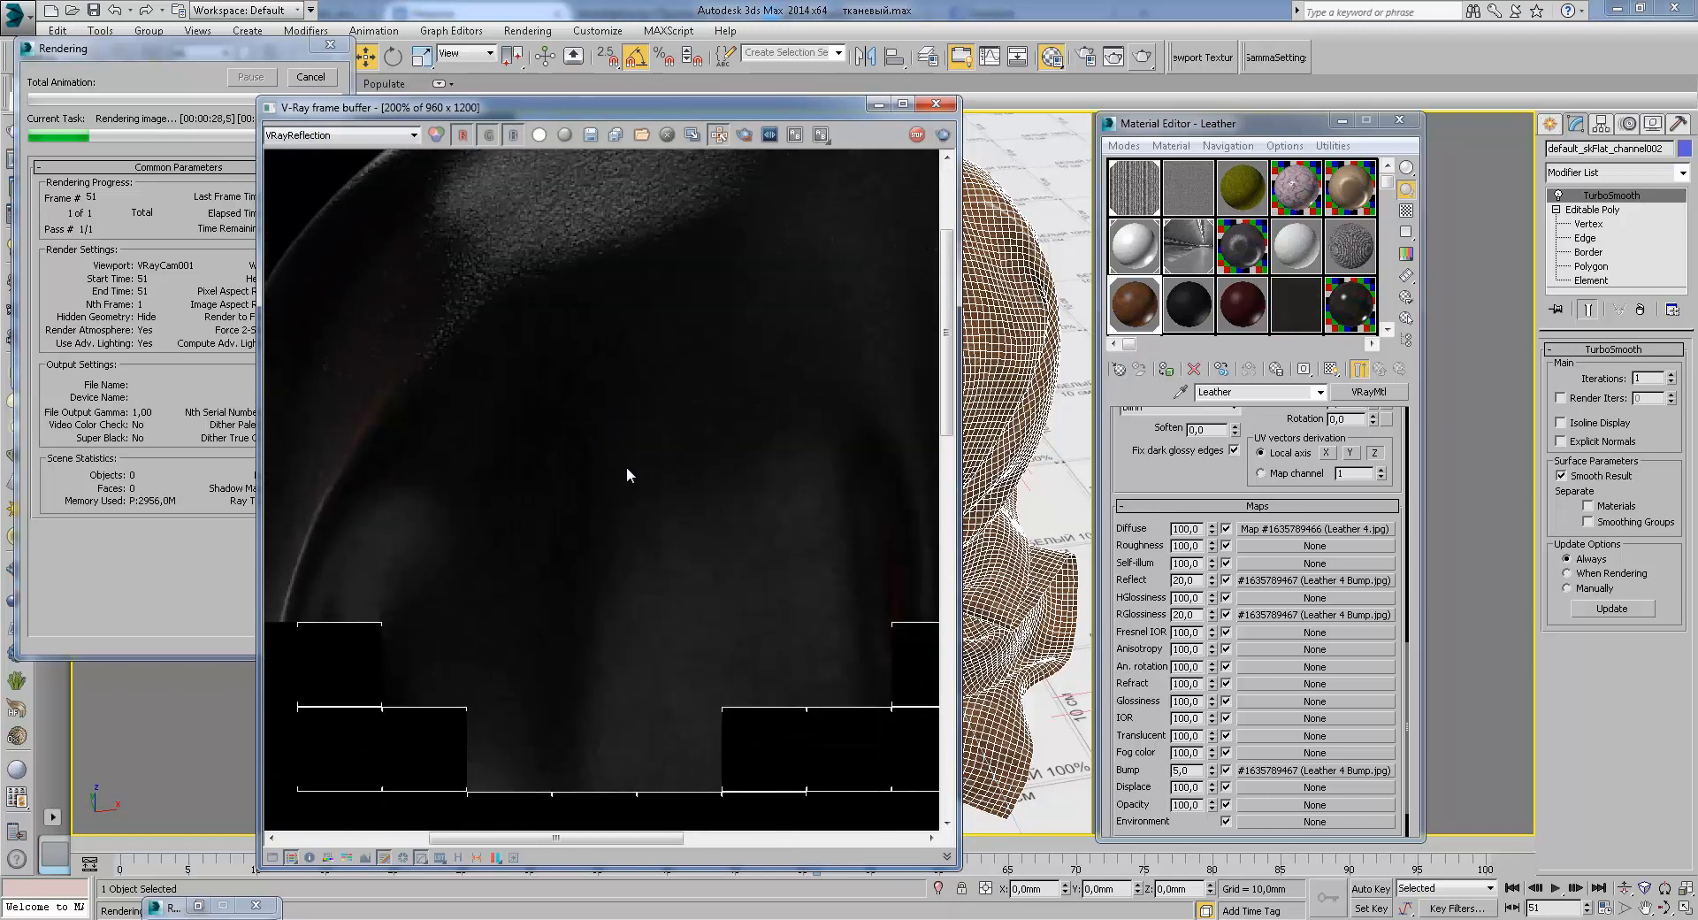
# Step: Return the frame buffer to RGB color and examine the leather texture and folds, both up close and as a whole
pyautogui.click(413, 134)
pyautogui.click(301, 149)
pyautogui.scroll(-2, 515, 427)
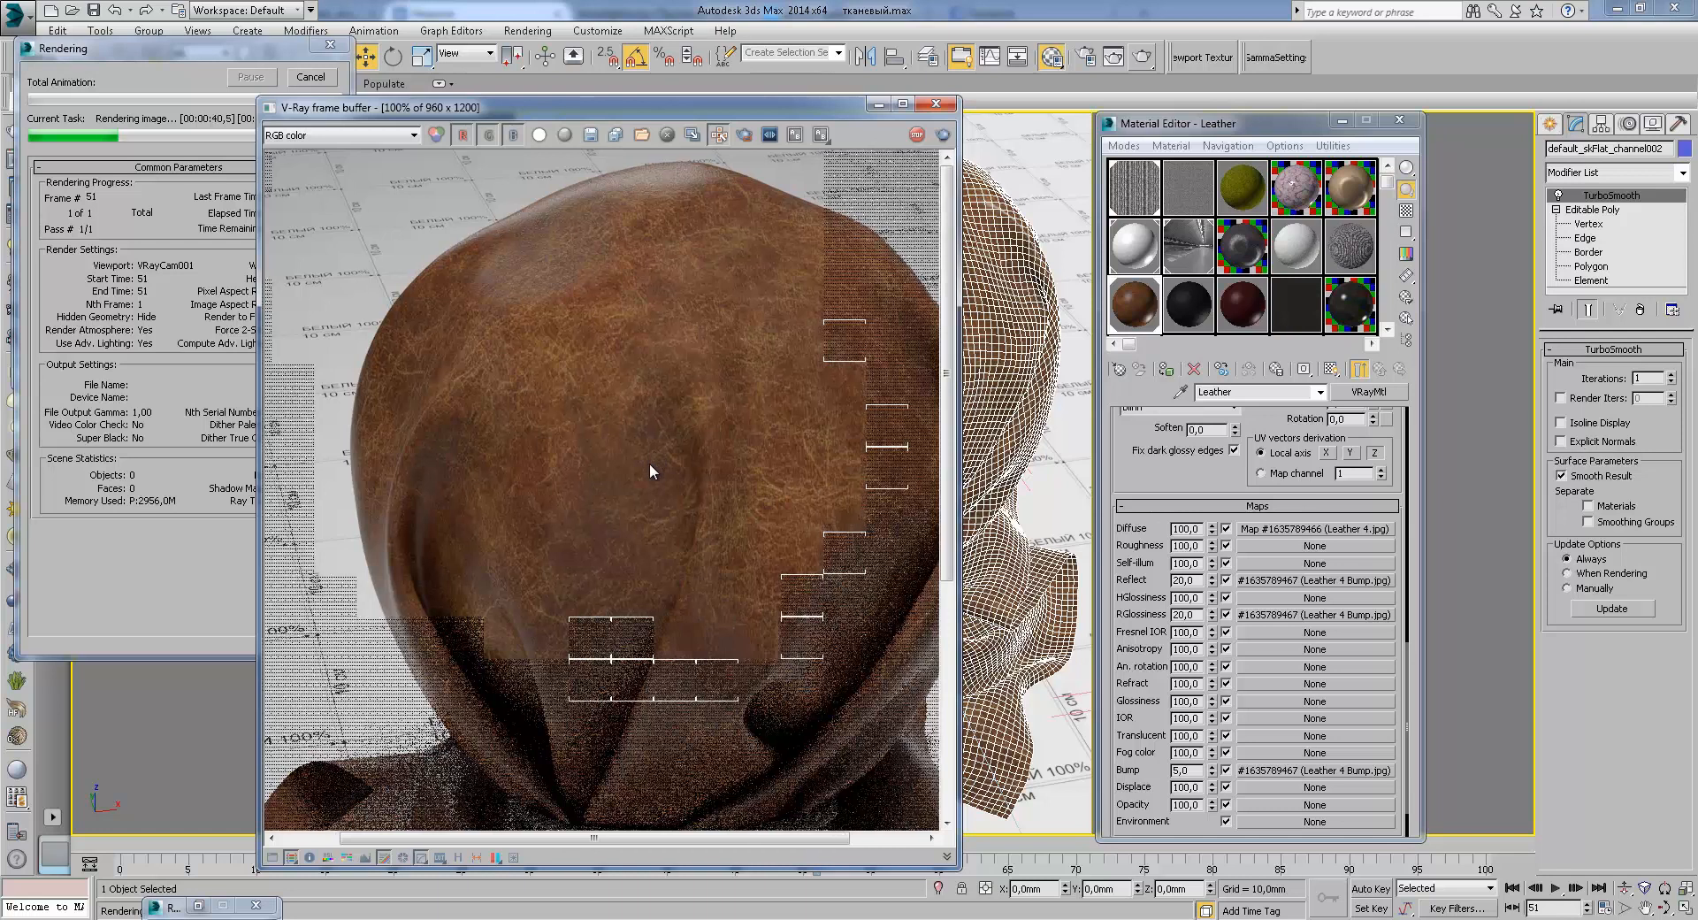
pyautogui.scroll(-1, 650, 463)
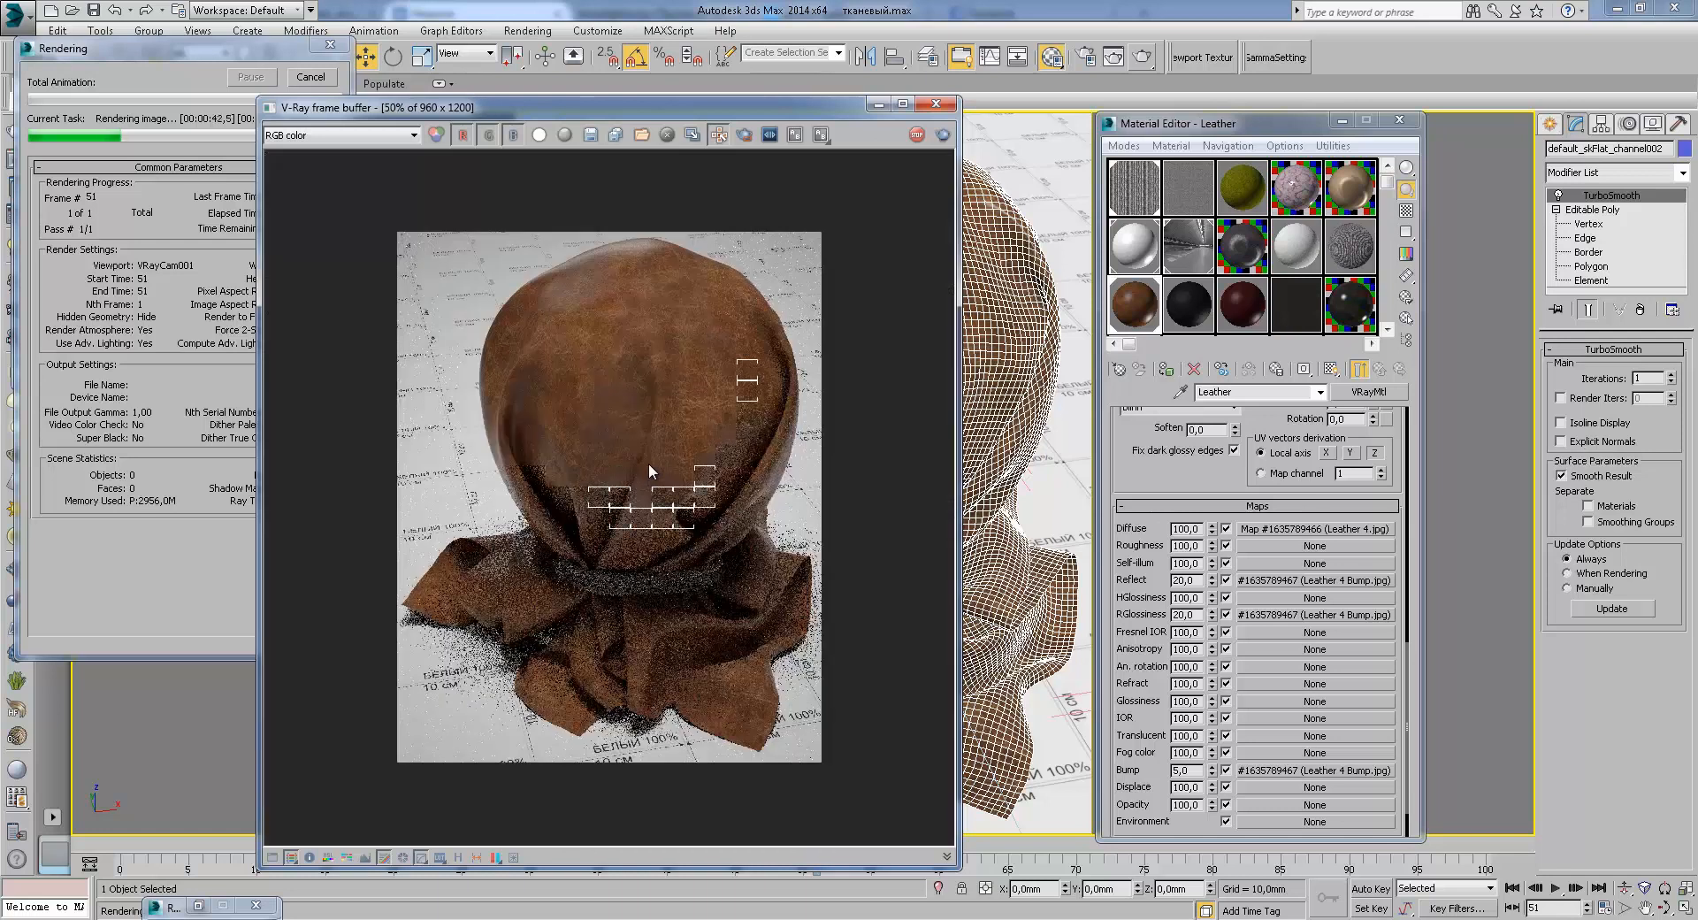
pyautogui.scroll(1, 681, 429)
pyautogui.moveTo(765, 375); pyautogui.dragTo(669, 550, button='middle')
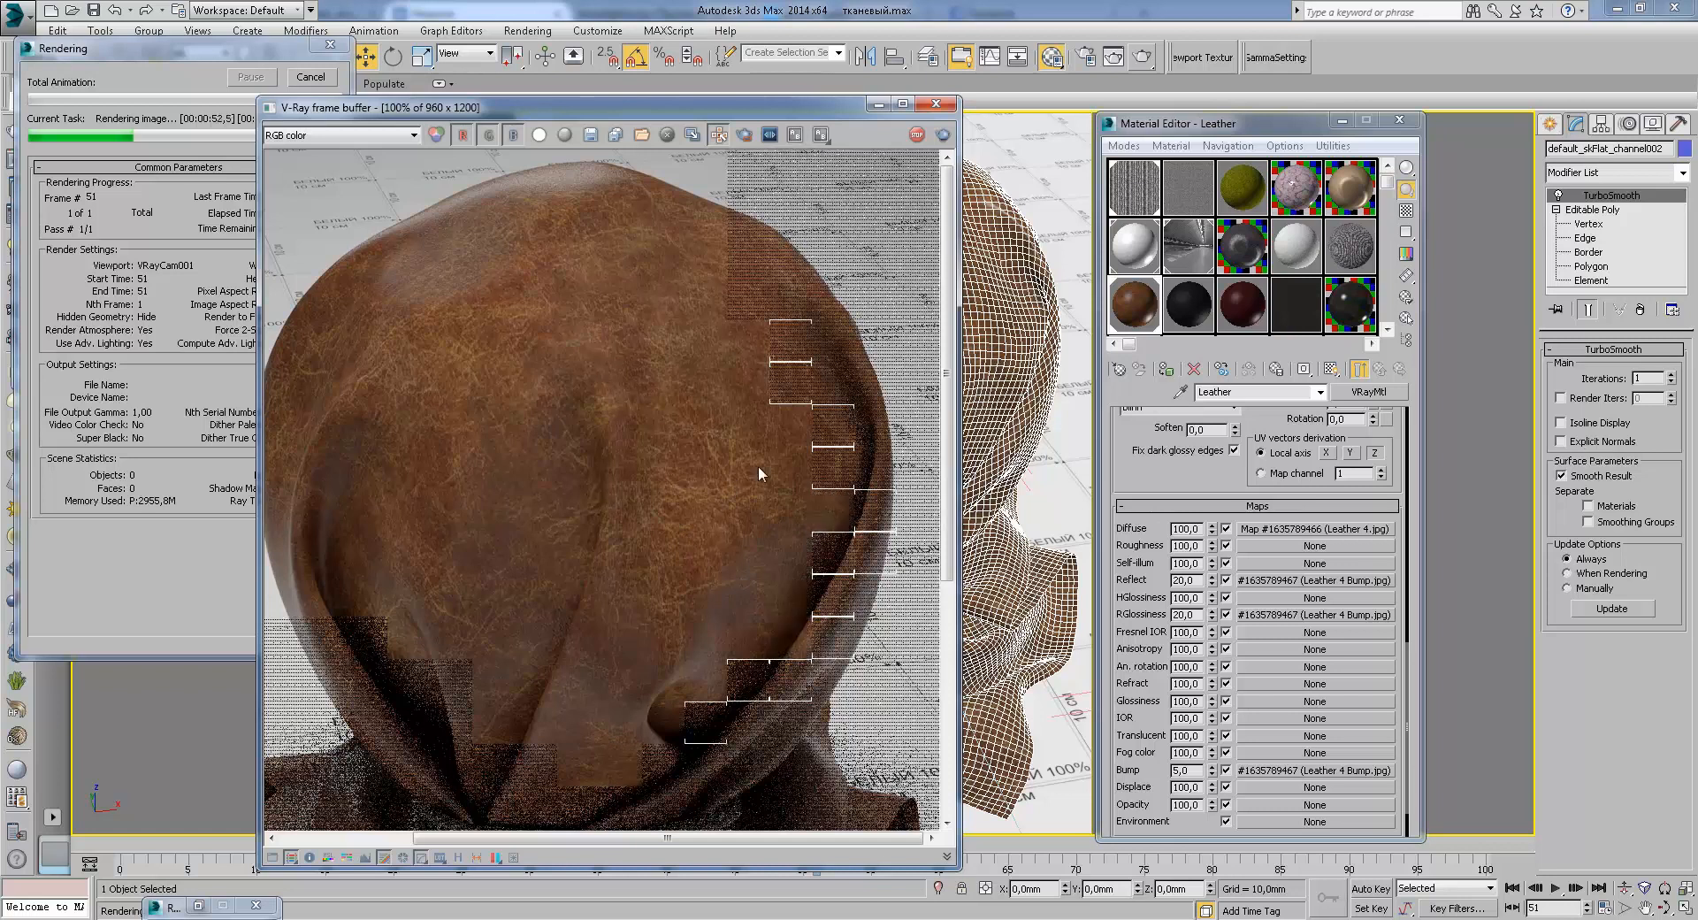
pyautogui.moveTo(676, 370); pyautogui.dragTo(705, 434, button='middle')
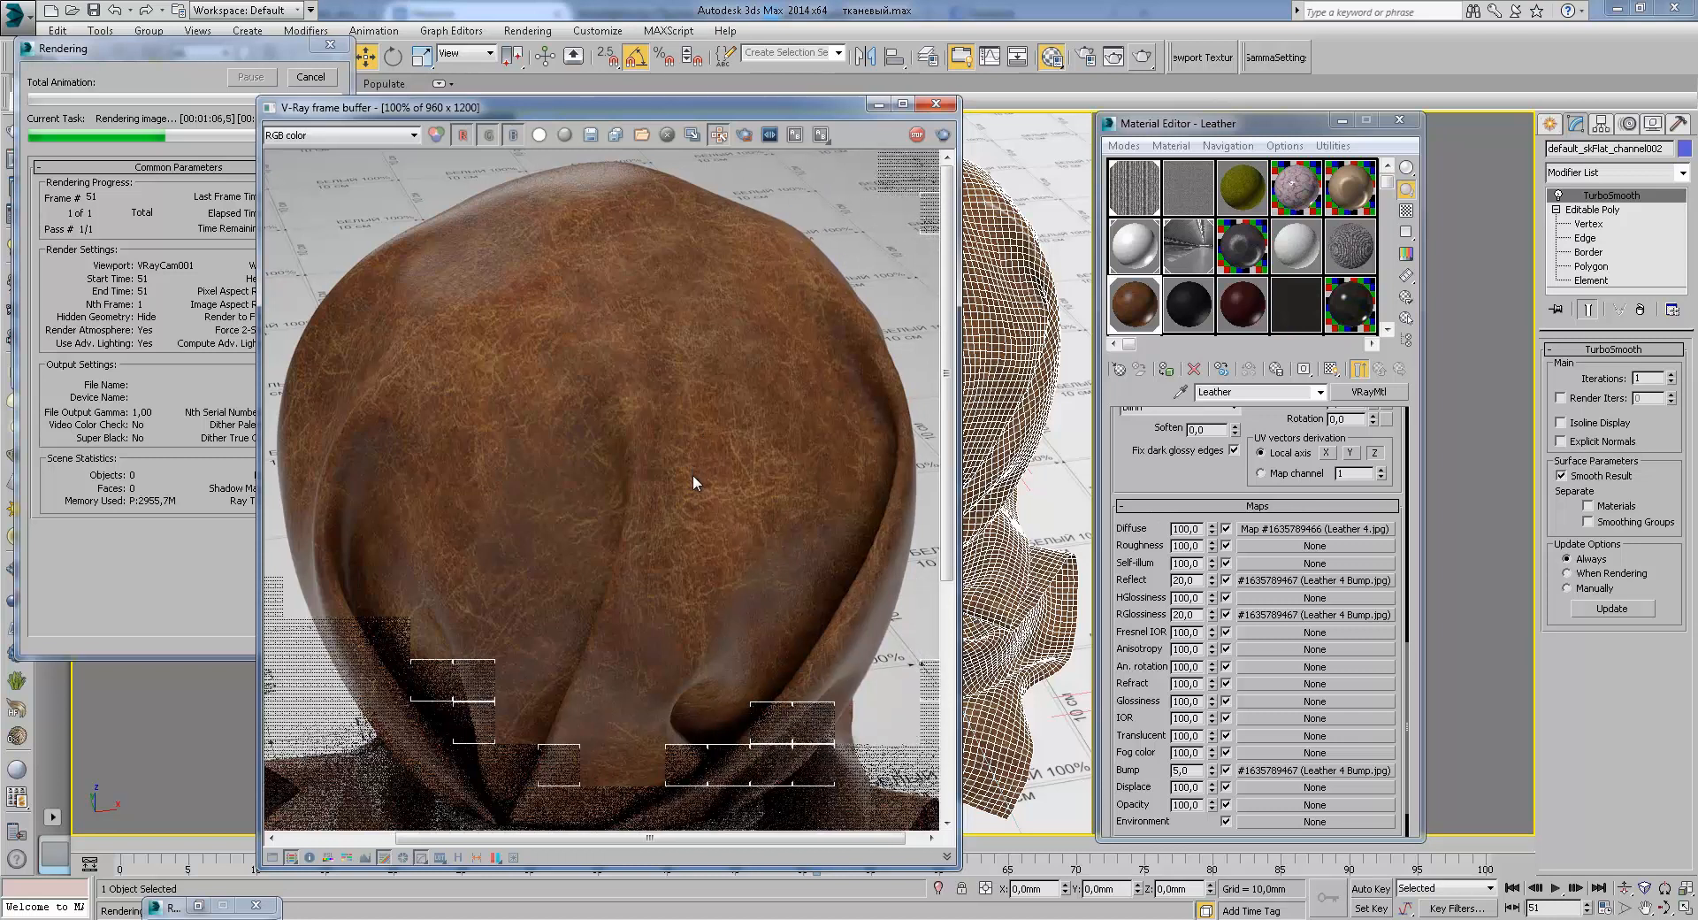
pyautogui.scroll(-3, 692, 474)
pyautogui.scroll(3, 692, 474)
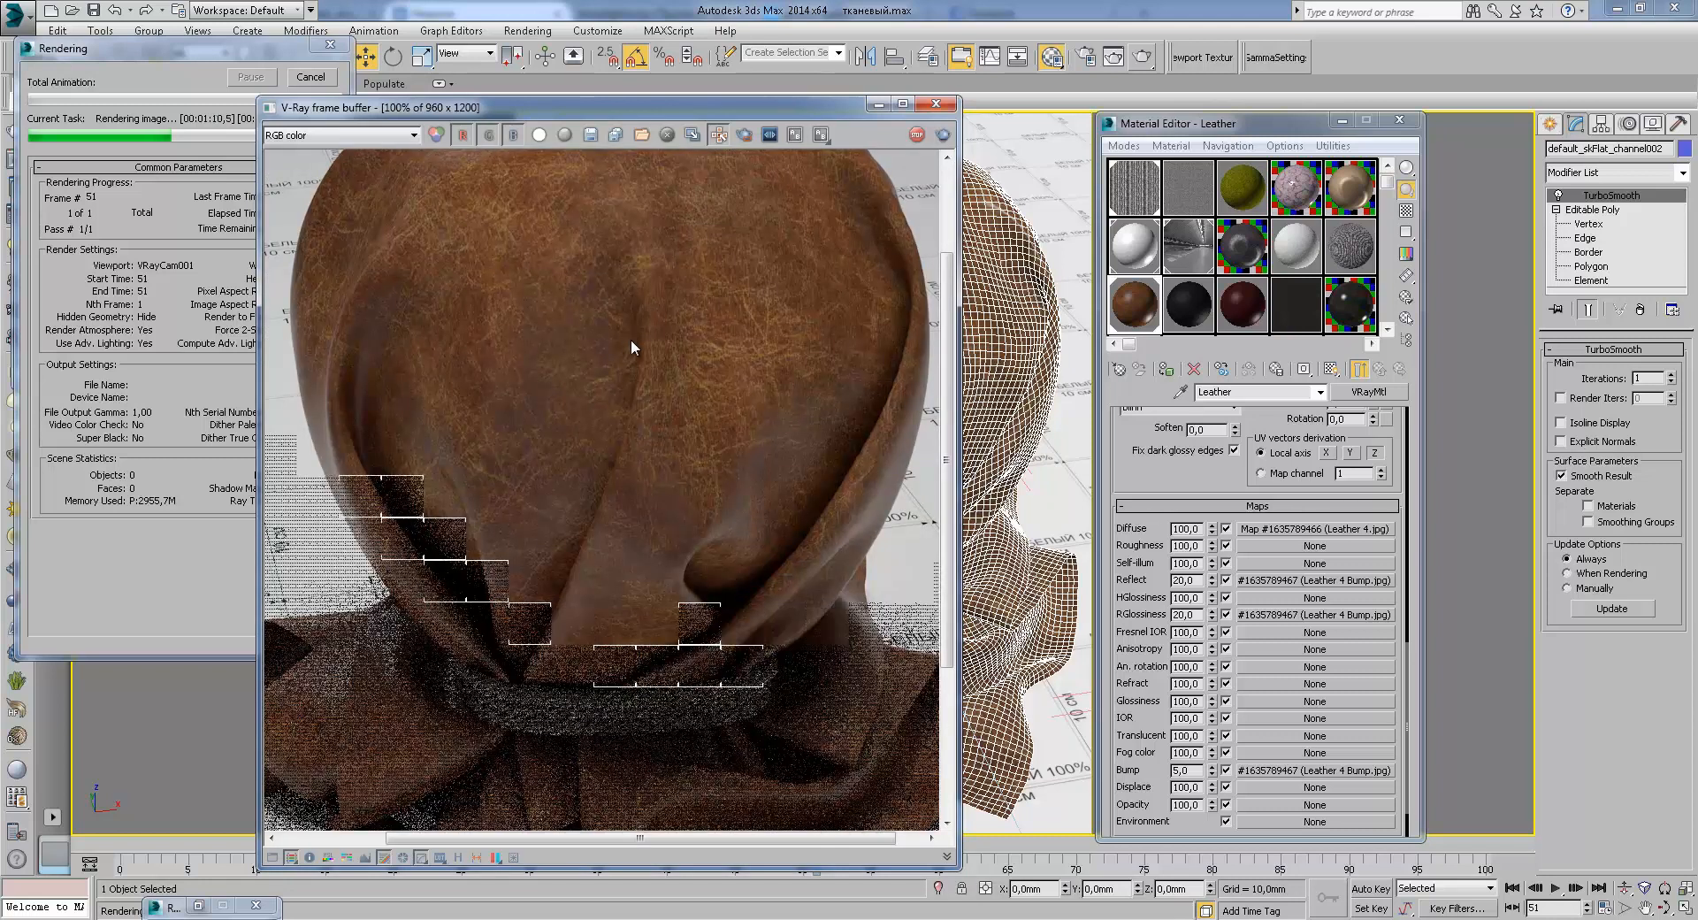
pyautogui.moveTo(644, 354); pyautogui.dragTo(647, 486, button='middle')
pyautogui.scroll(-1, 647, 487)
# Step: Cancel the running render and return to the Leather material's diffuse and reflection parameters
pyautogui.click(199, 85)
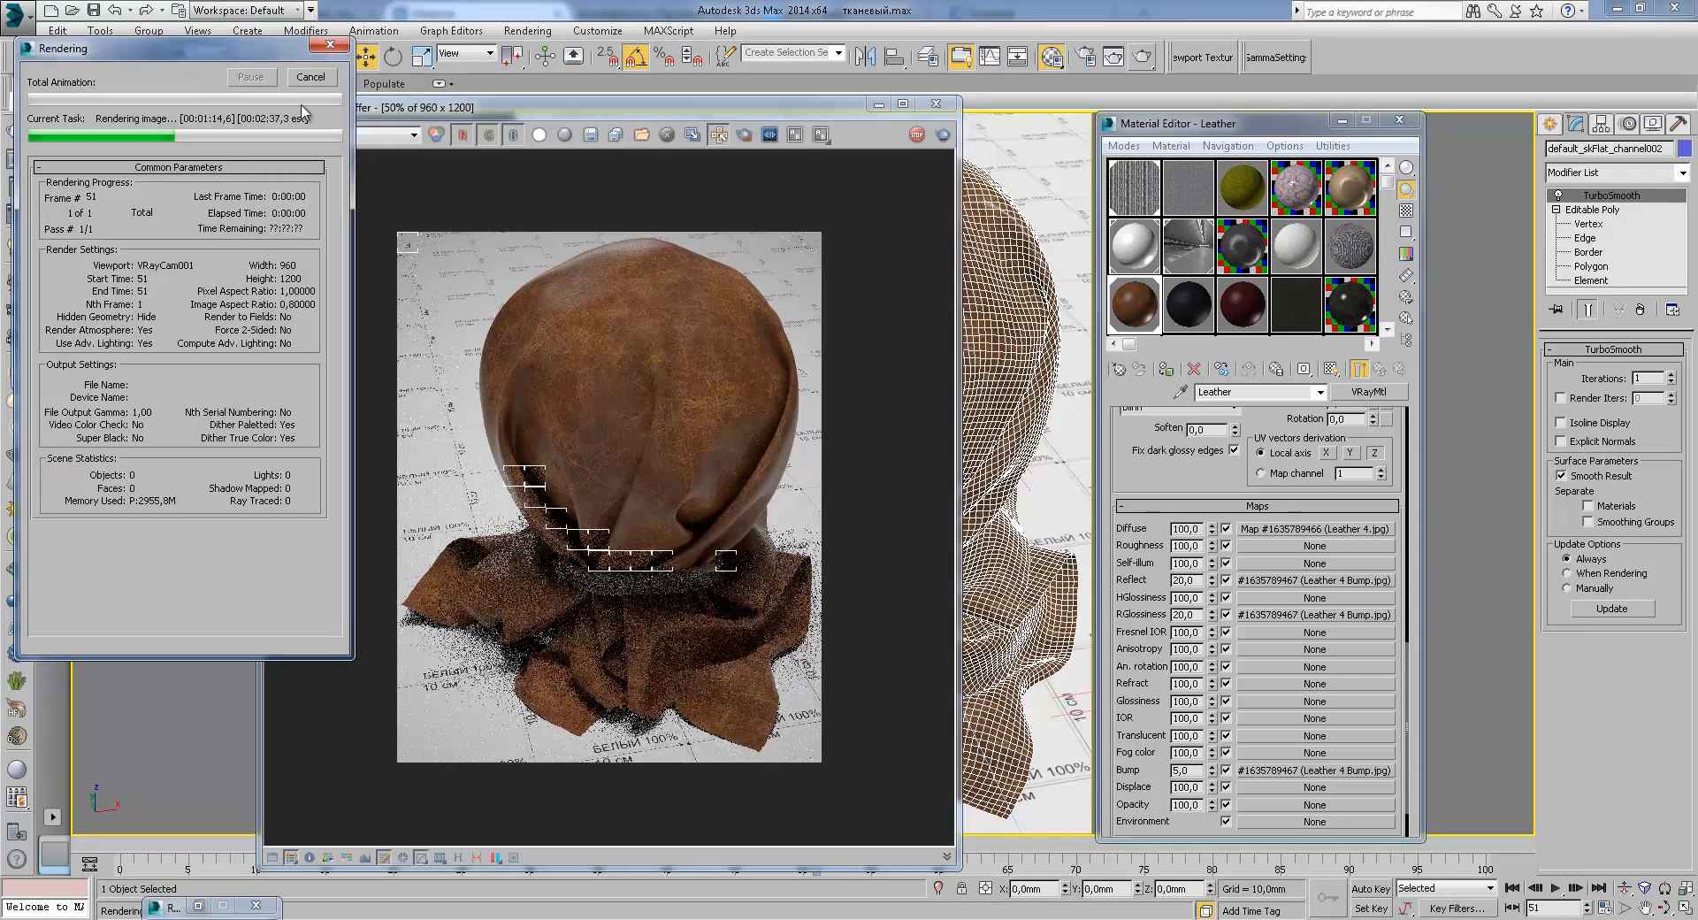
pyautogui.click(316, 80)
pyautogui.scroll(5, 1168, 482)
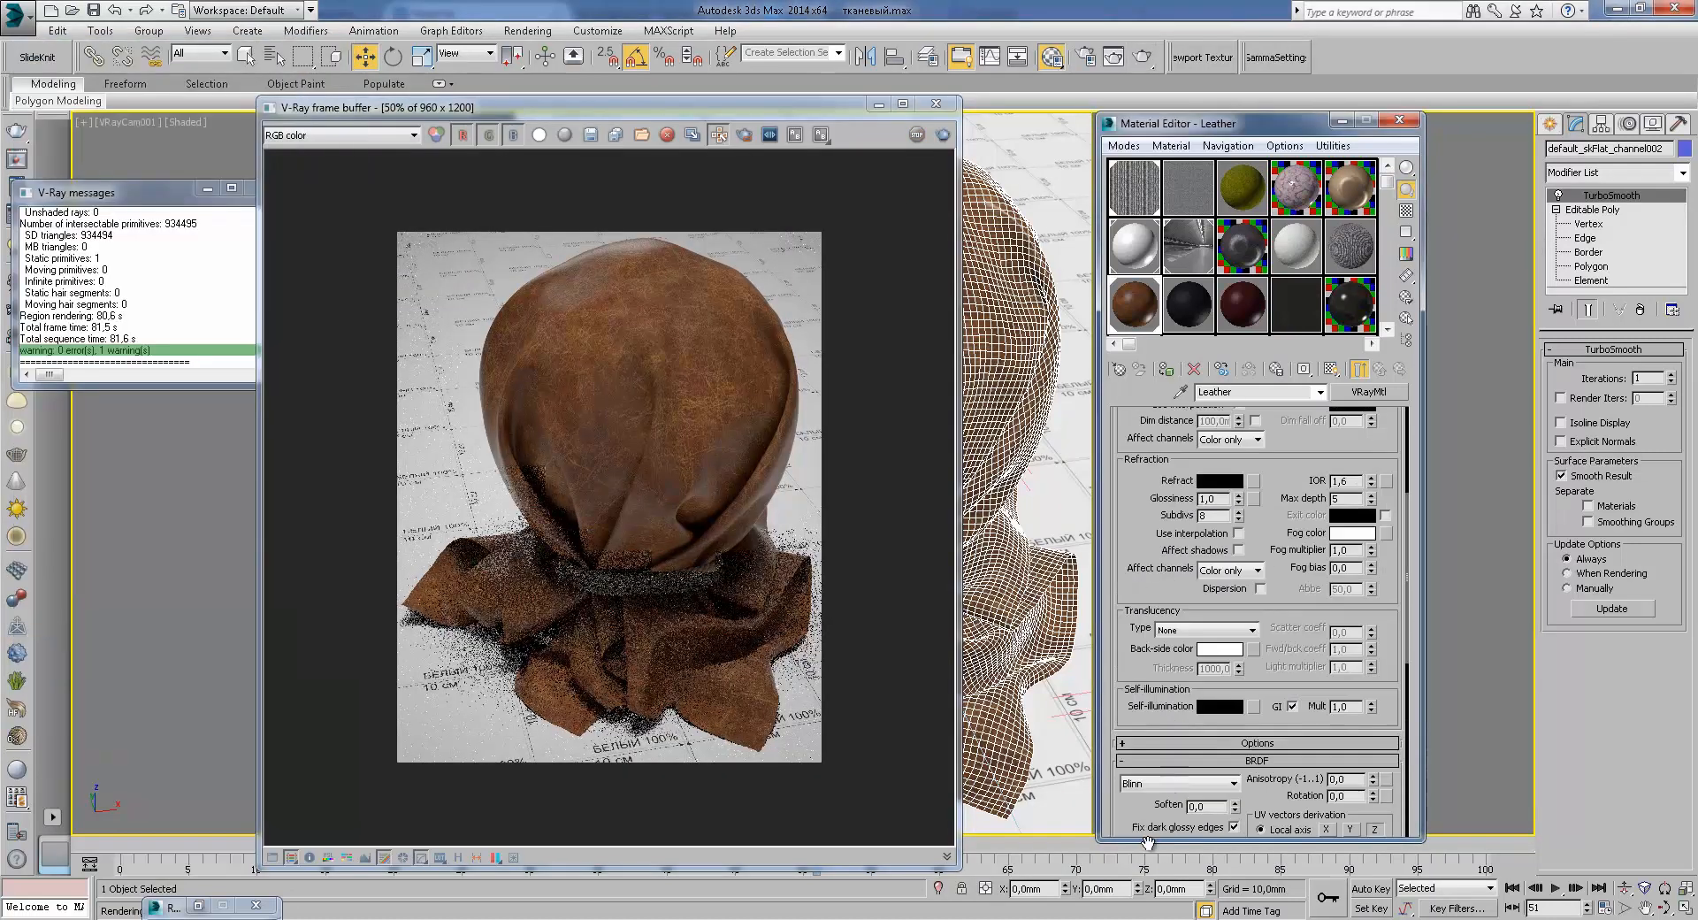
pyautogui.moveTo(1269, 478); pyautogui.dragTo(1298, 694)
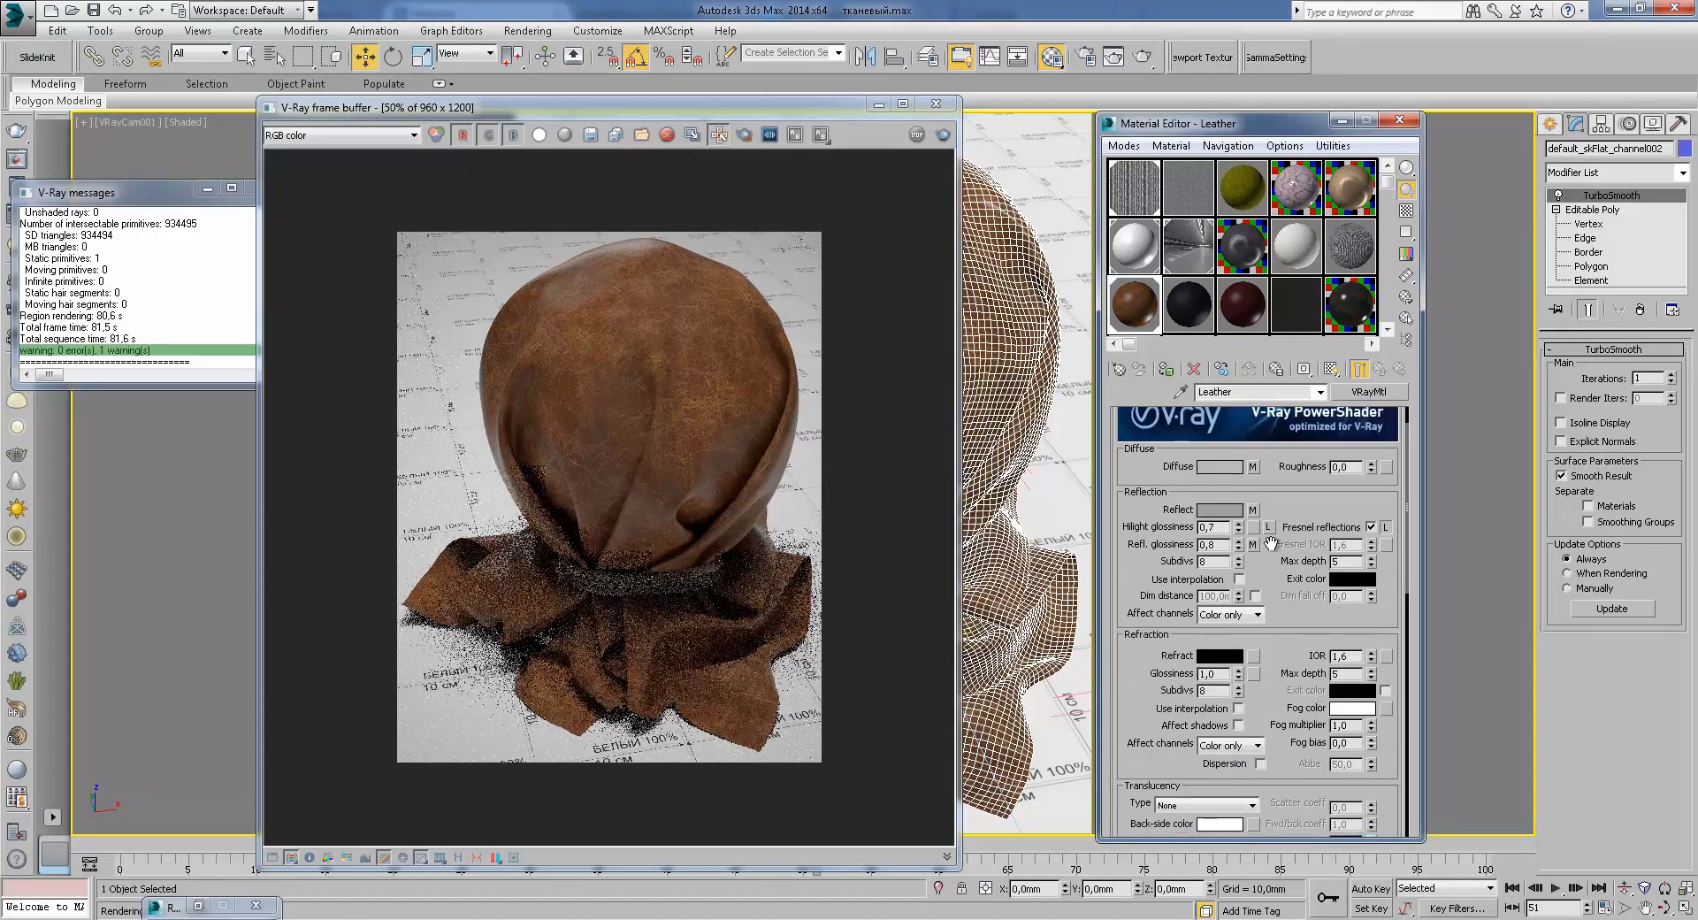
# Step: Check the Leather material's highlight glossiness, Fresnel reflections option and reflection color, cancelling the color selector
pyautogui.doubleClick(1221, 526)
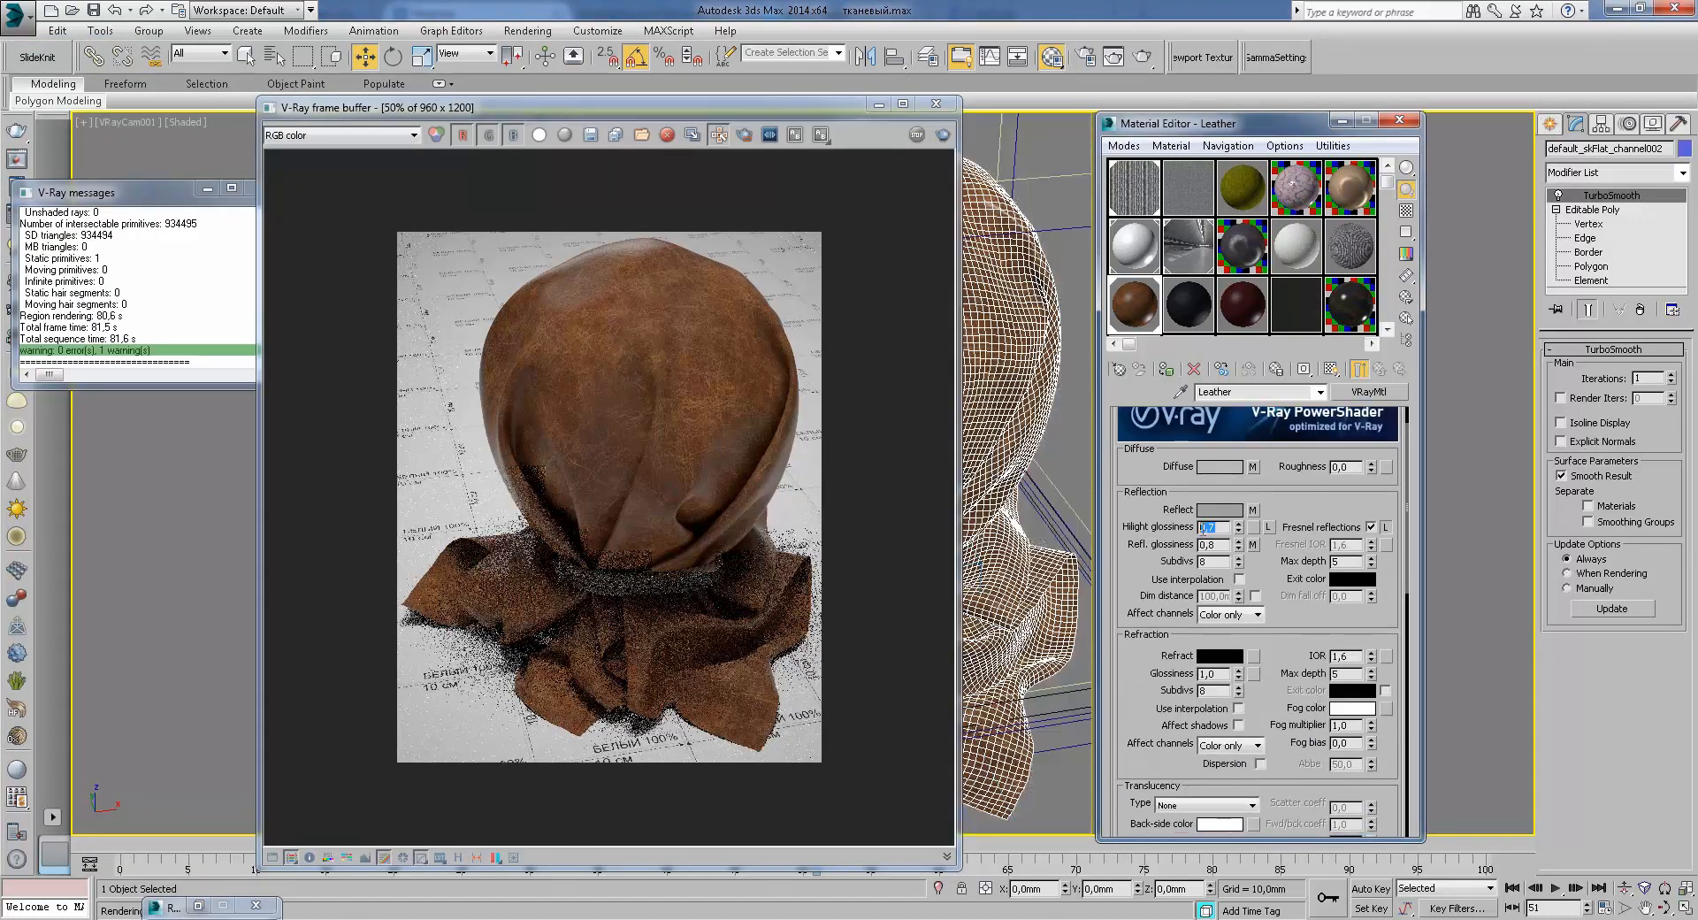
pyautogui.click(1372, 527)
pyautogui.click(1372, 527)
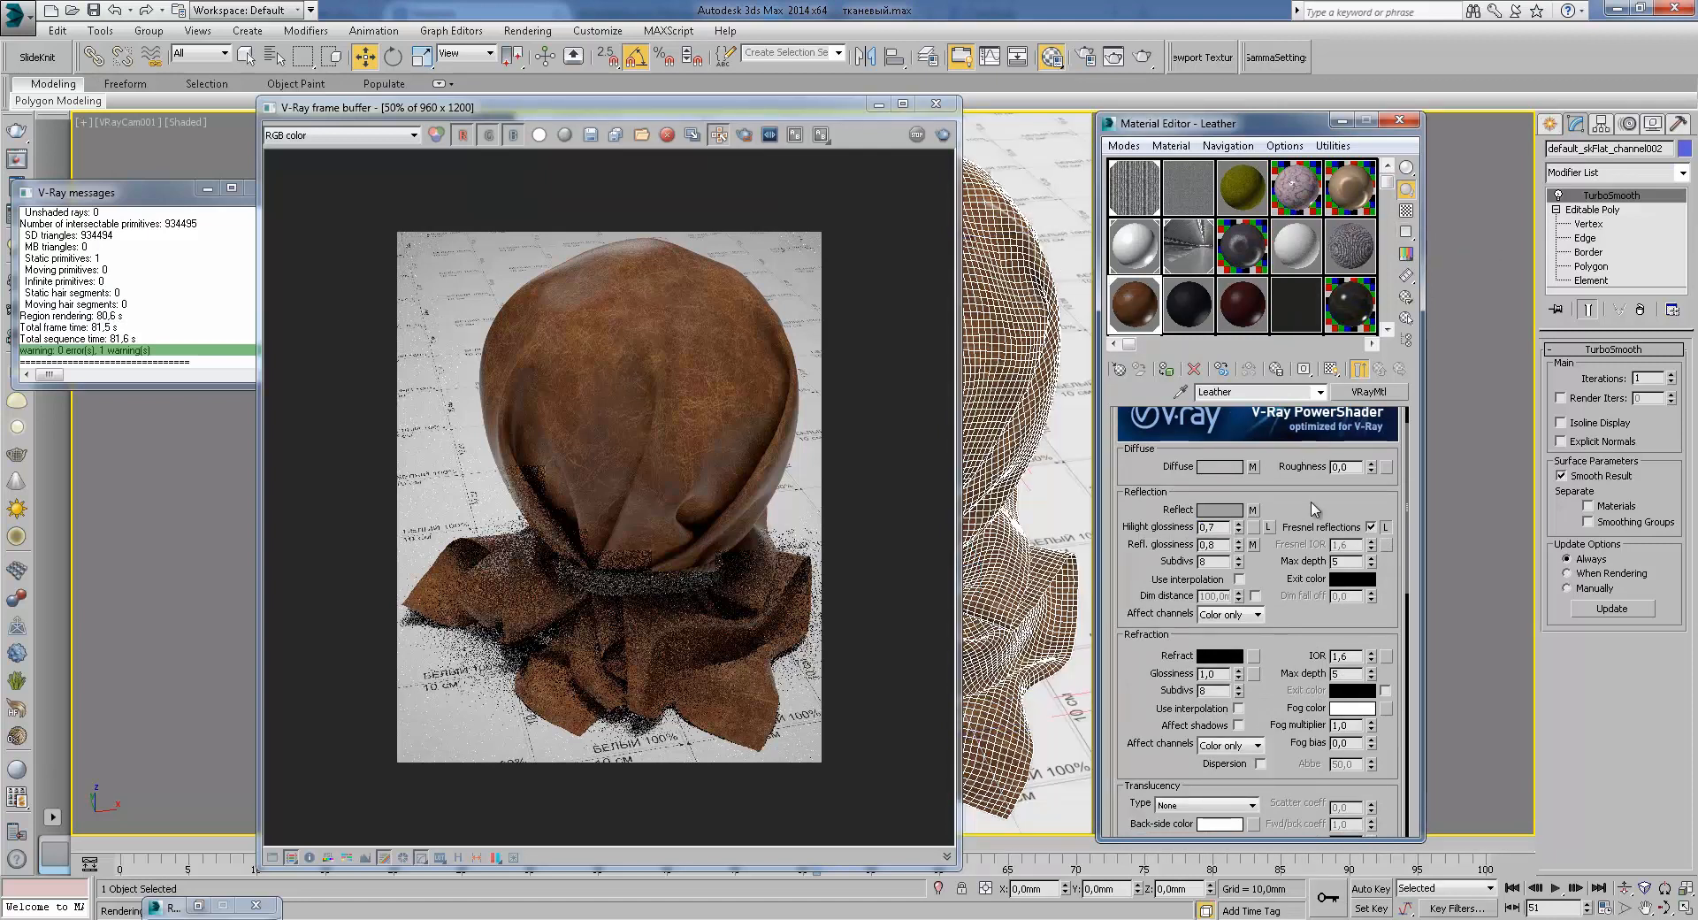
pyautogui.click(1221, 510)
pyautogui.click(702, 259)
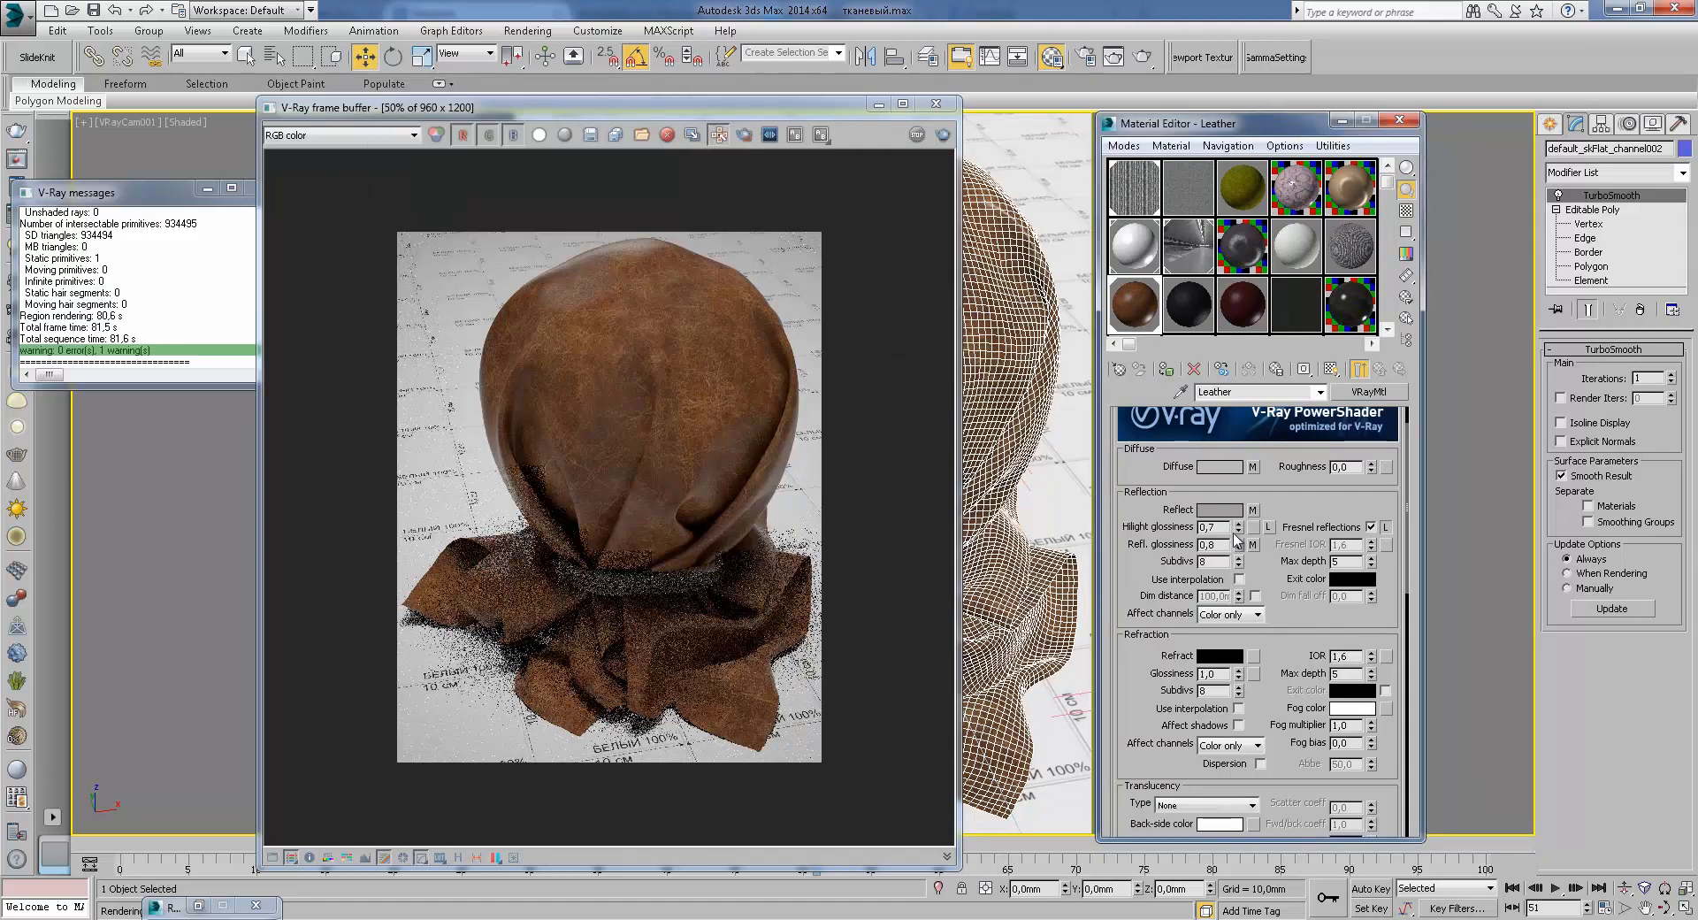
pyautogui.click(1222, 511)
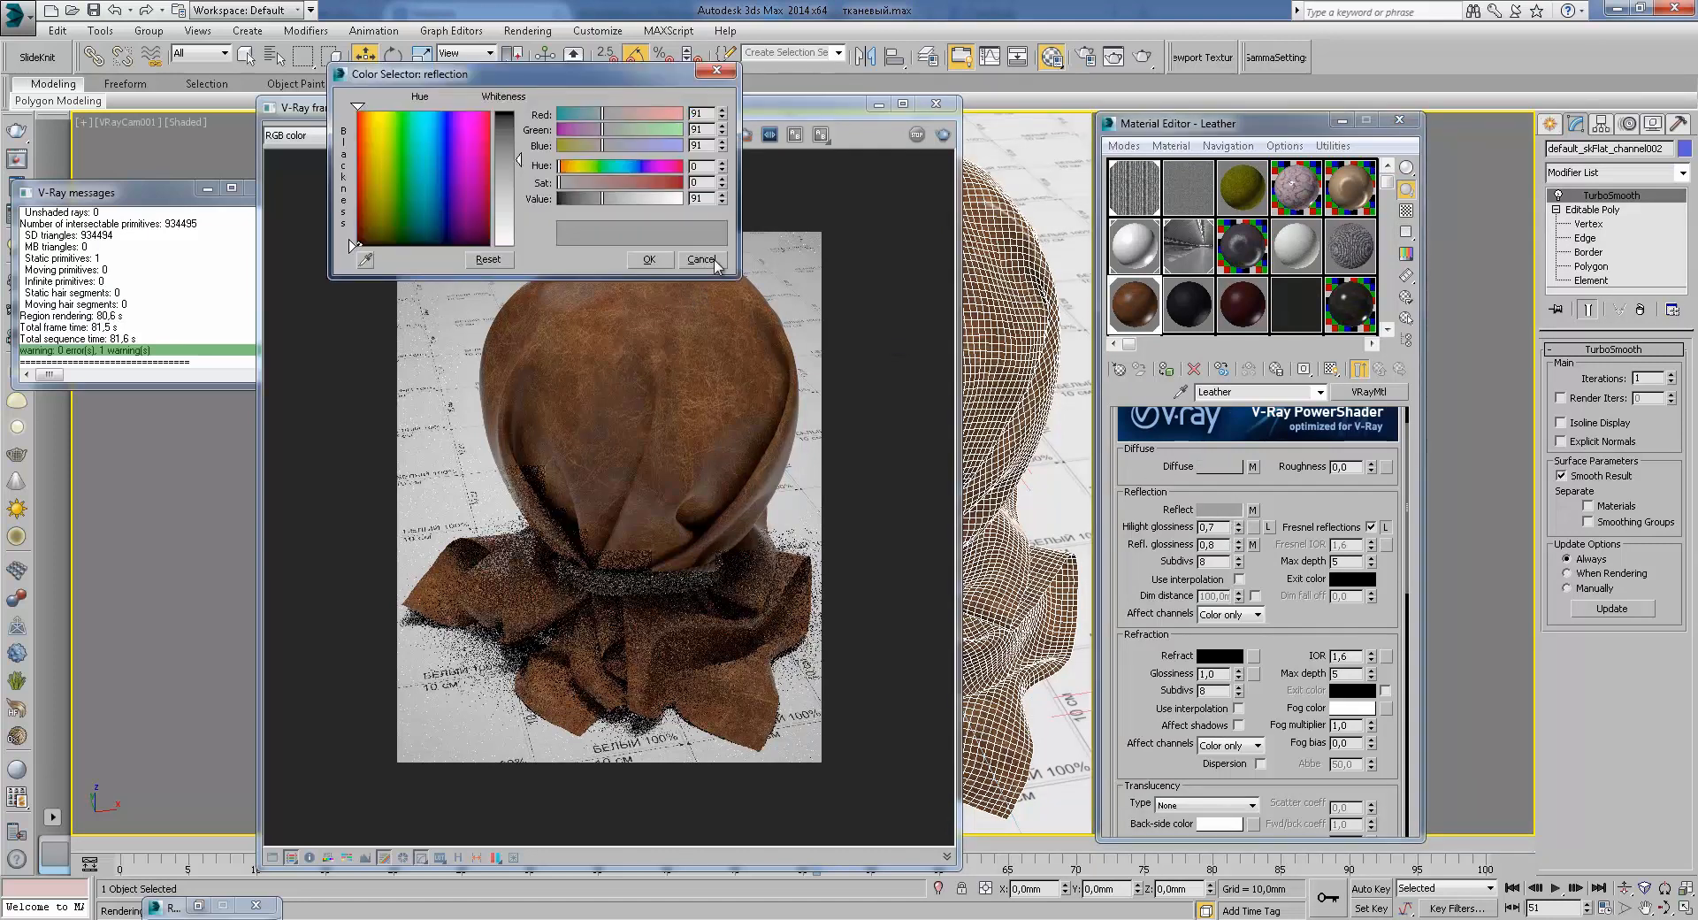
pyautogui.click(701, 259)
# Step: Review the Leather material's parameters from its basic settings through the BRDF to the Maps list and back to Reflection
pyautogui.scroll(-5, 1291, 402)
pyautogui.scroll(5, 1291, 402)
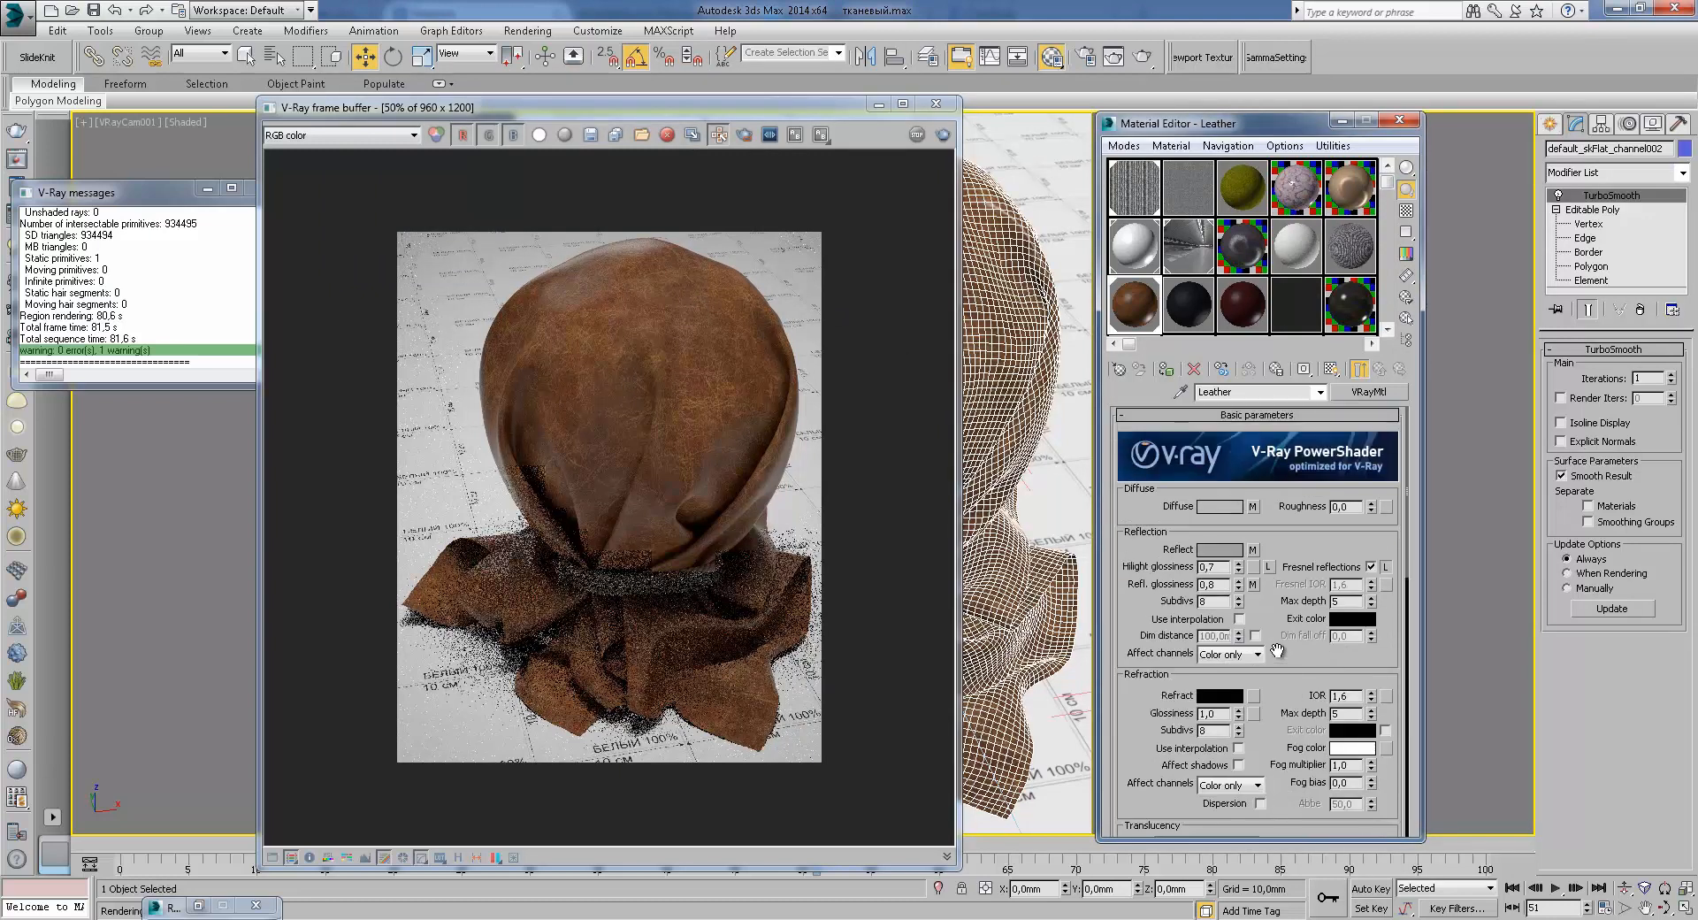
pyautogui.scroll(-5, 1291, 606)
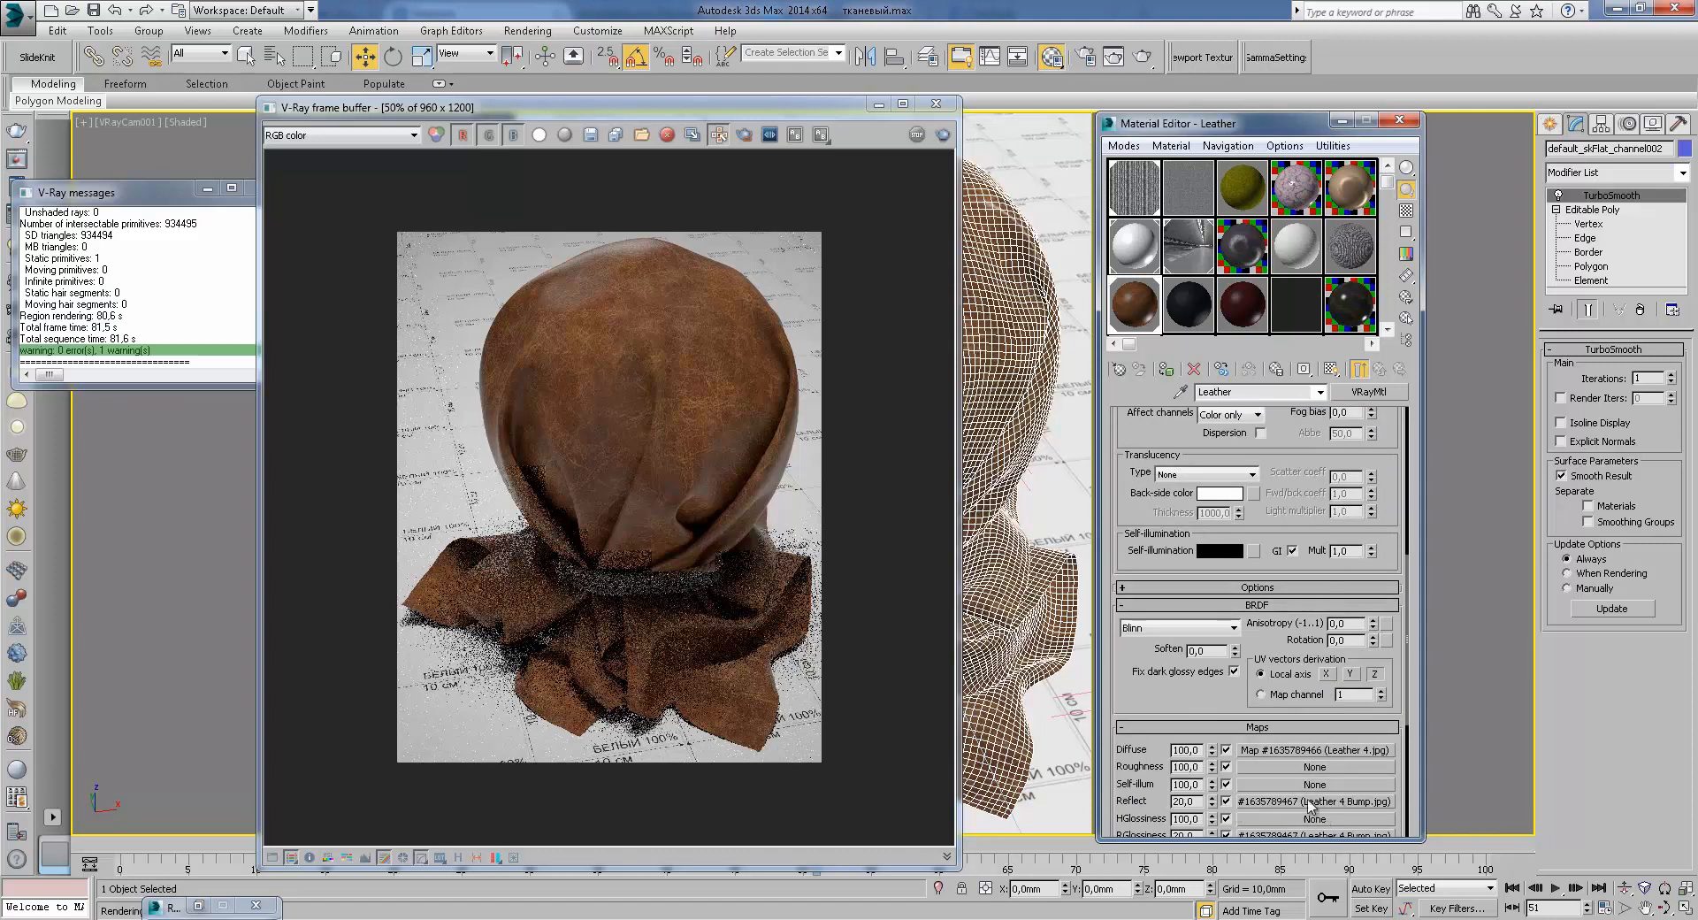
pyautogui.scroll(3, 1315, 716)
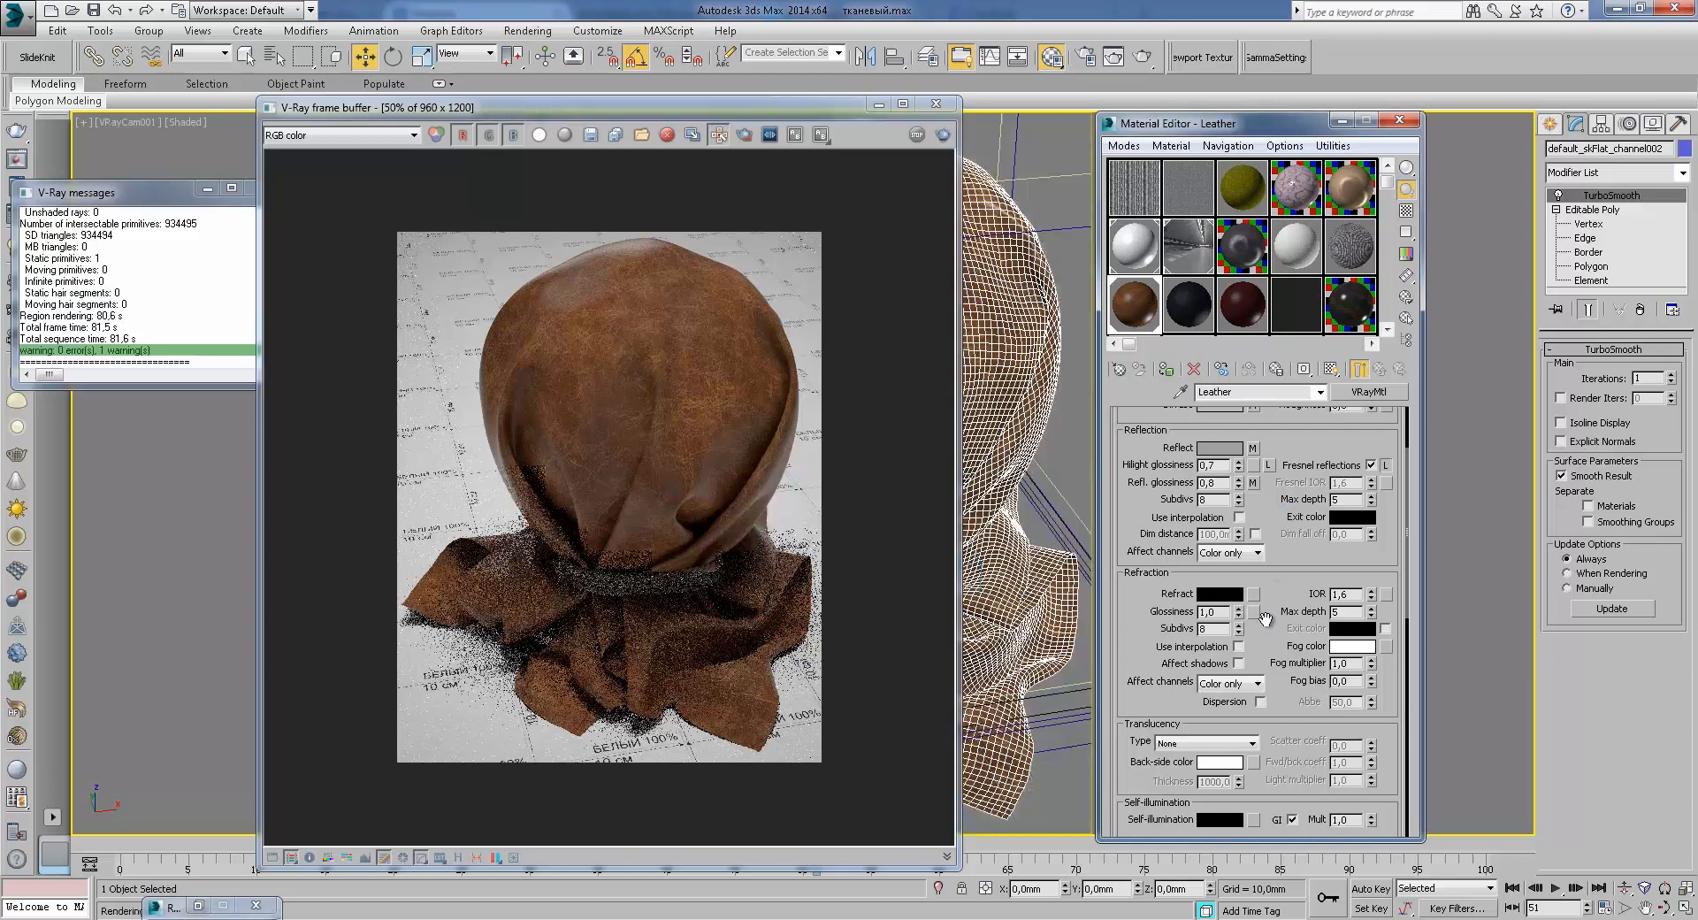
pyautogui.moveTo(1277, 633); pyautogui.dragTo(1284, 679)
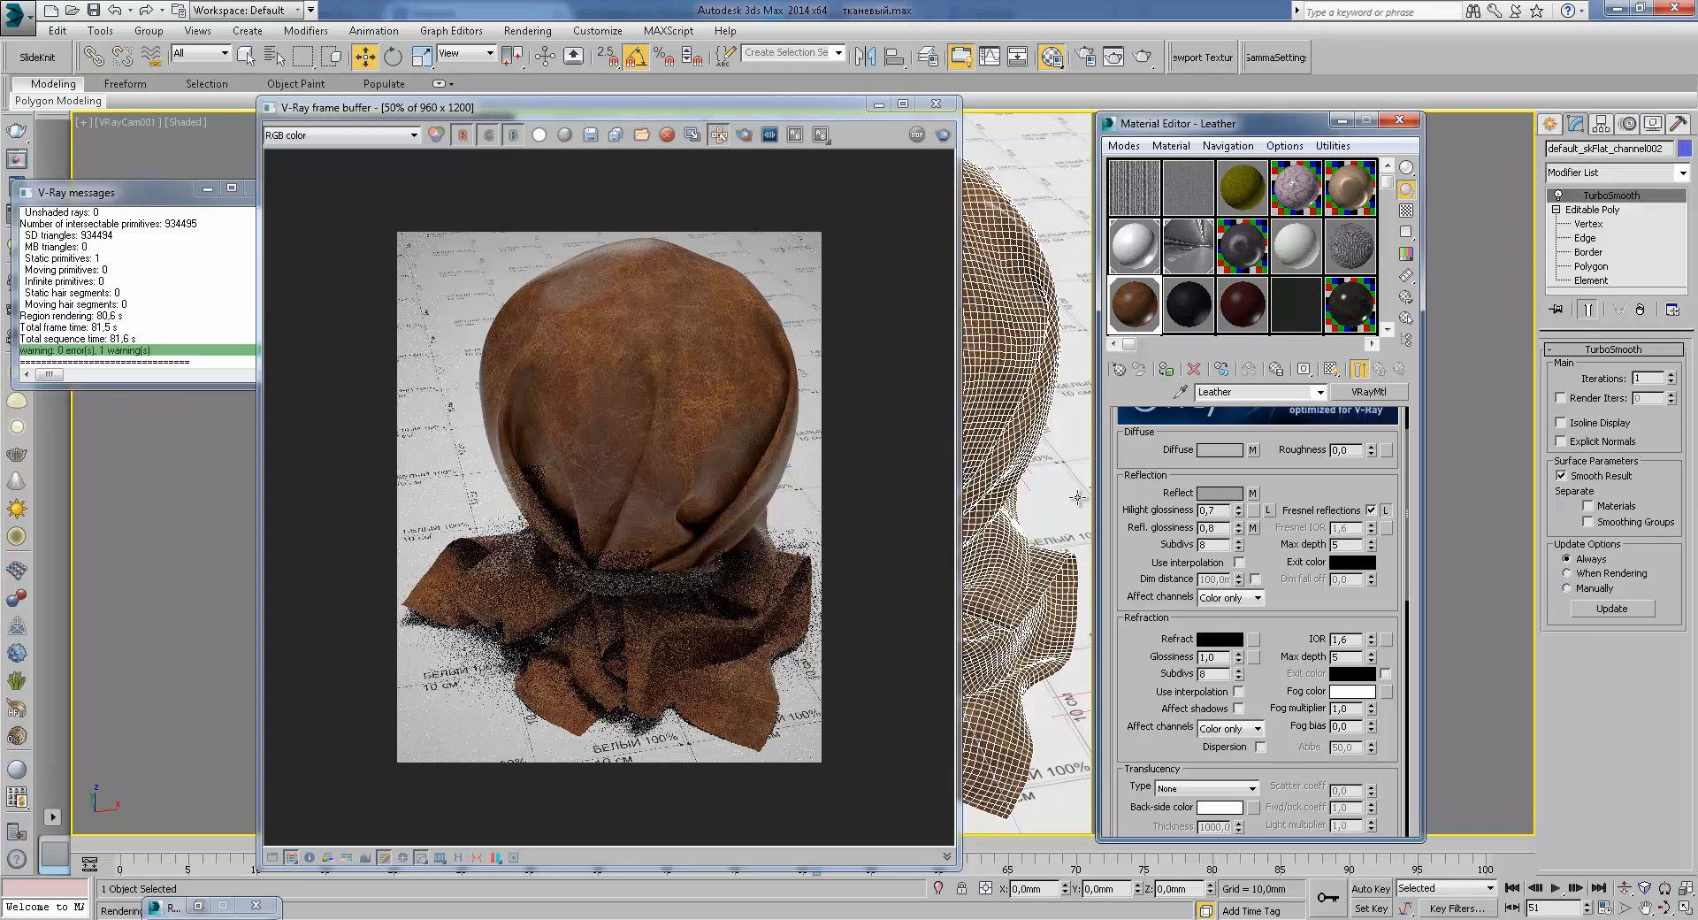
# Step: Examine the Leather material's highlight and reflection glossiness values and compare them with its Maps list
pyautogui.moveTo(1225, 511); pyautogui.dragTo(1156, 509)
pyautogui.doubleClick(1217, 527)
pyautogui.doubleClick(1213, 545)
pyautogui.moveTo(1296, 747); pyautogui.dragTo(1282, 282)
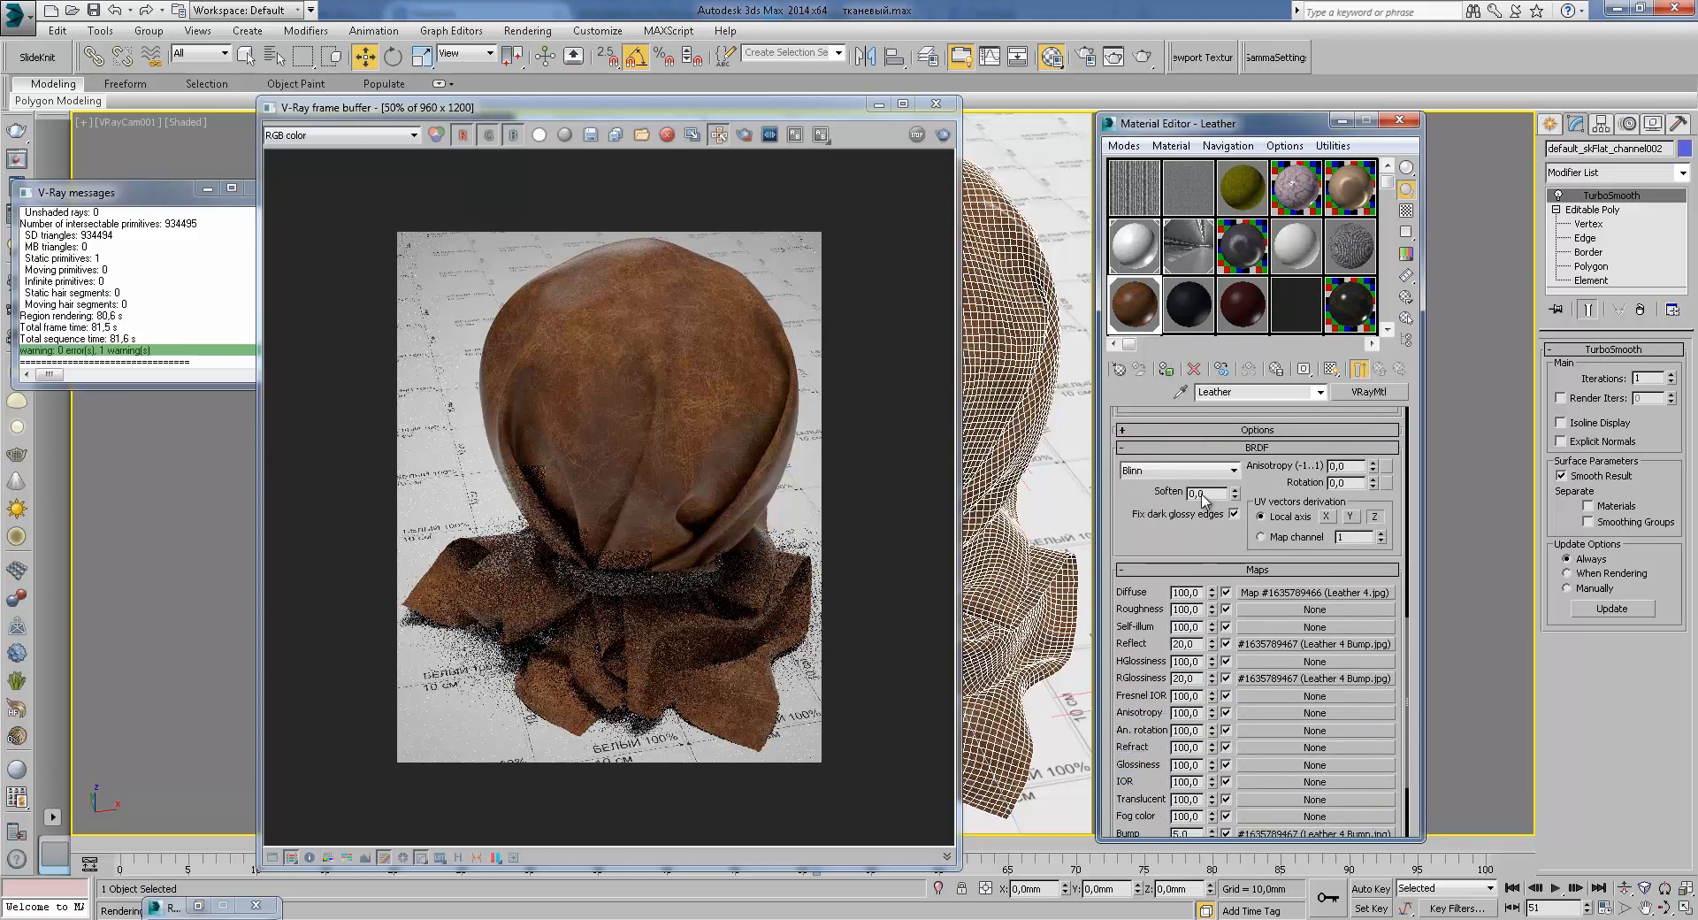
pyautogui.moveTo(1186, 531); pyautogui.dragTo(1183, 463)
pyautogui.scroll(10, 1183, 464)
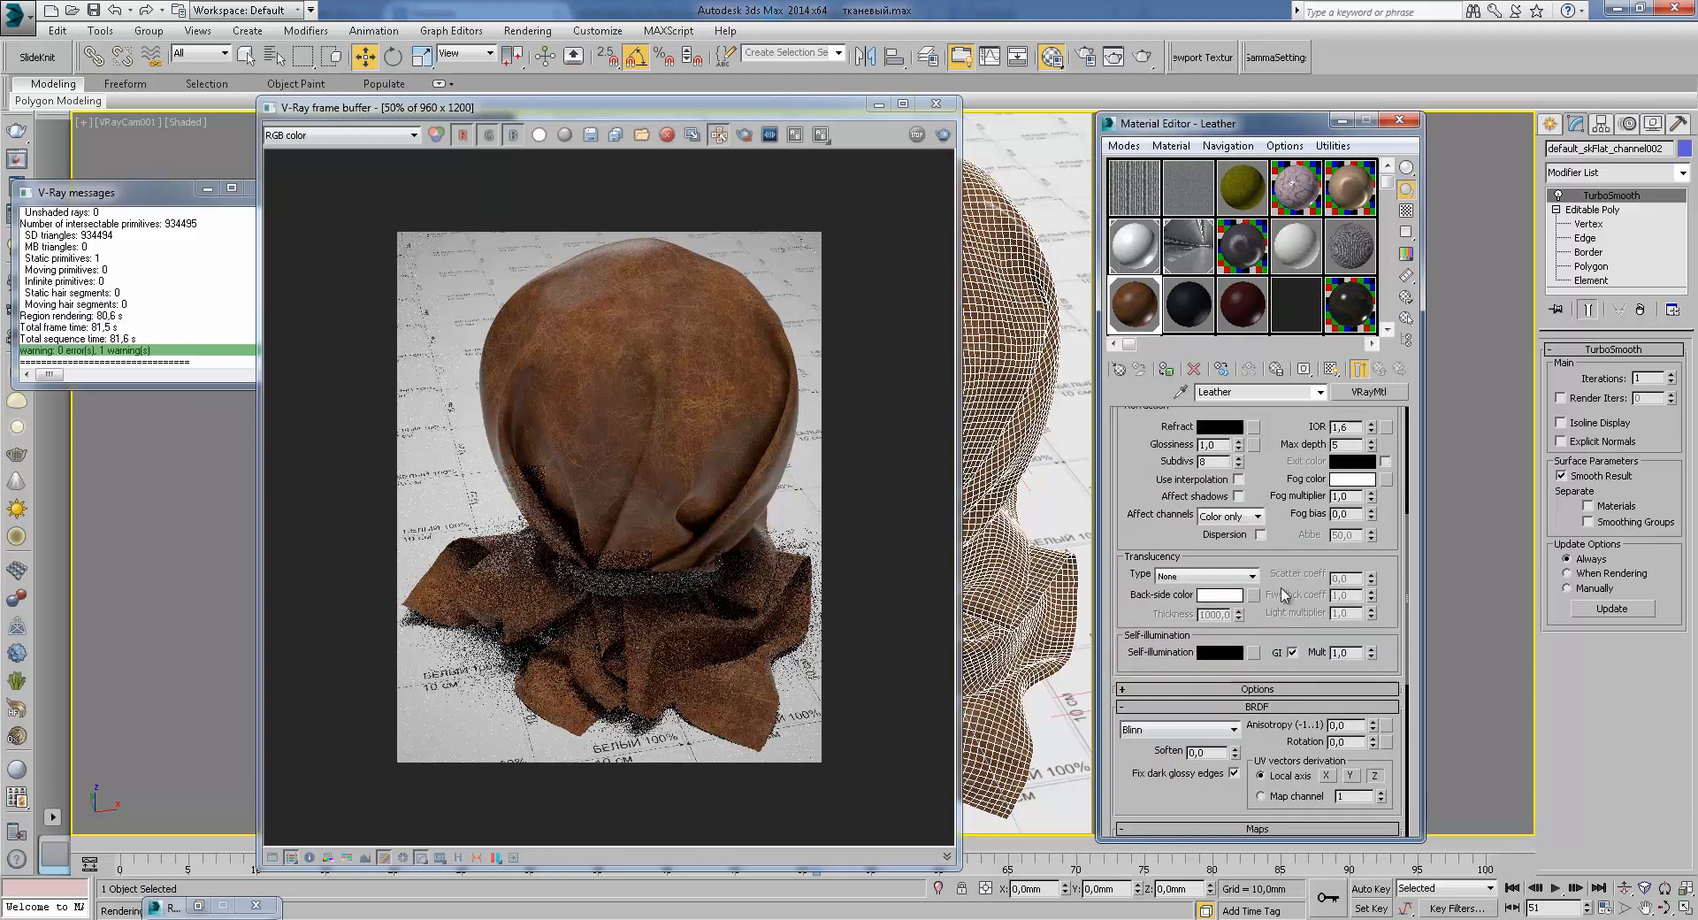
# Step: Check the Leather material's BRDF type, keeping Blinn, and look over its refraction settings
pyautogui.moveTo(1284, 667); pyautogui.dragTo(1304, 502)
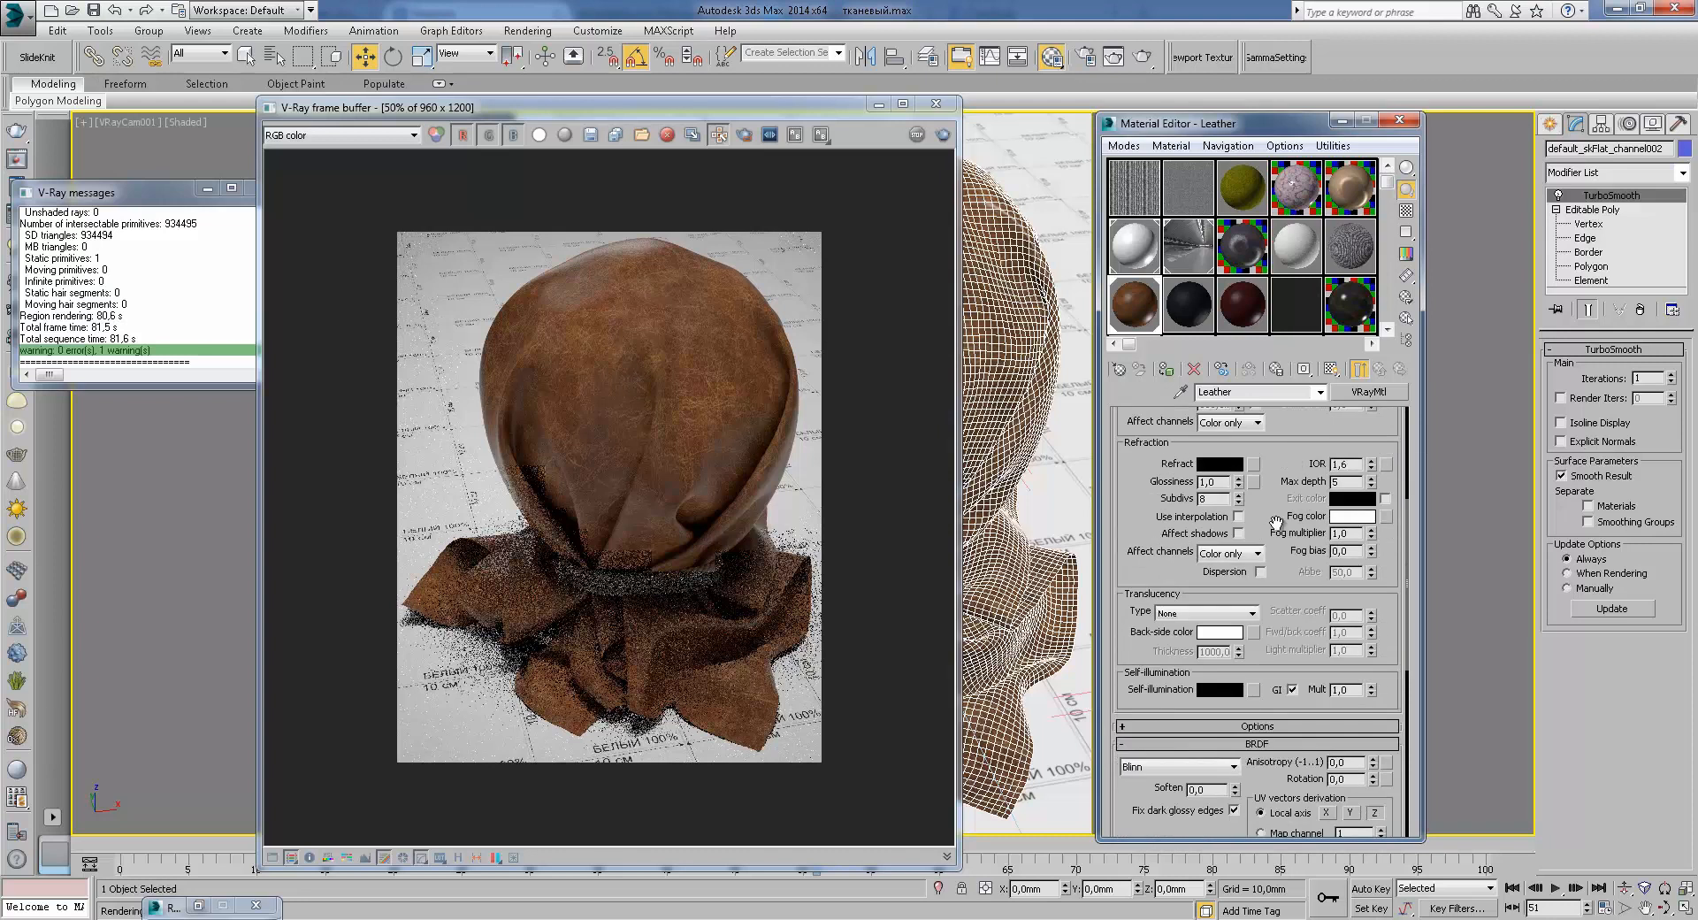
pyautogui.moveTo(1283, 598); pyautogui.dragTo(1254, 515)
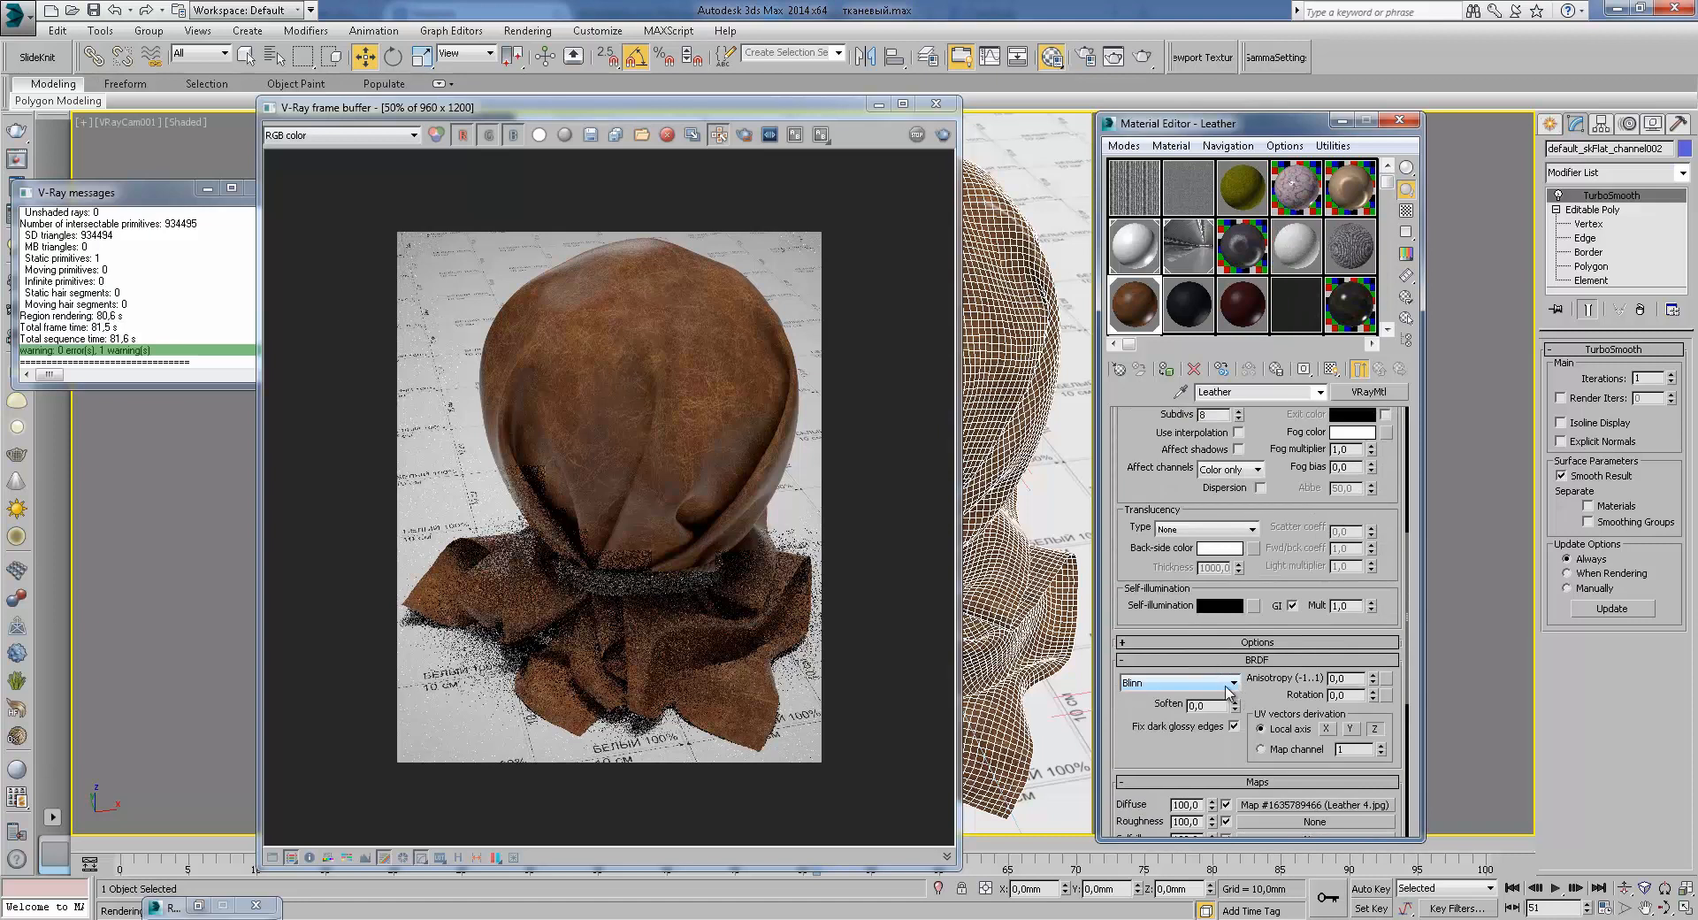
pyautogui.click(1232, 686)
pyautogui.click(1208, 711)
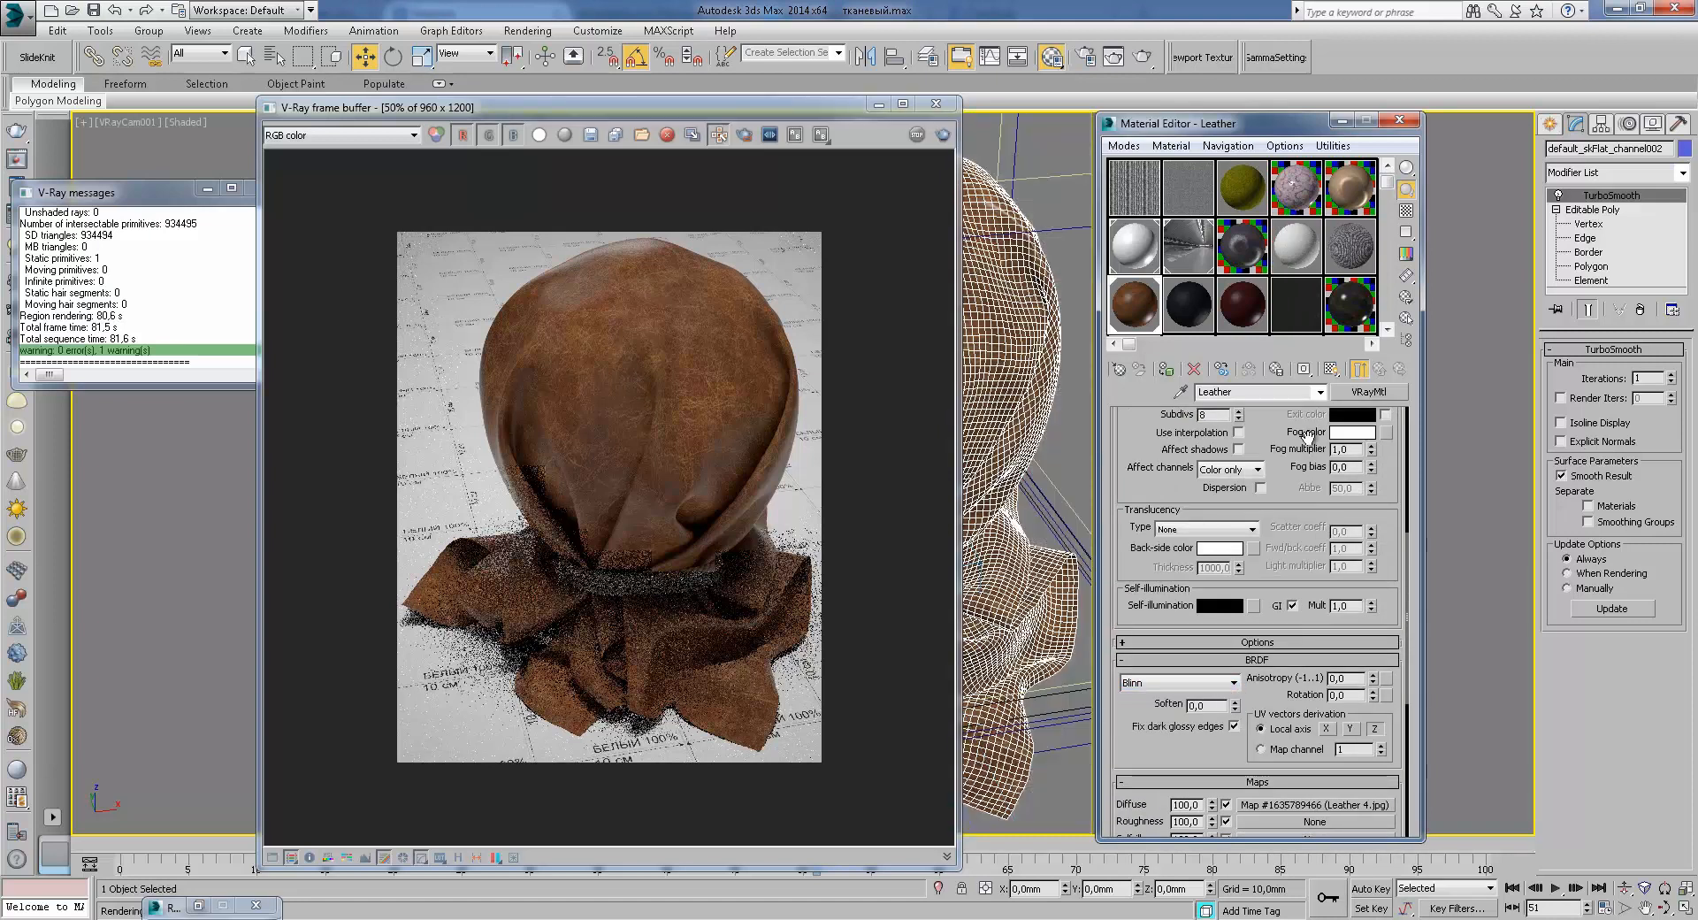
pyautogui.scroll(3, 1304, 436)
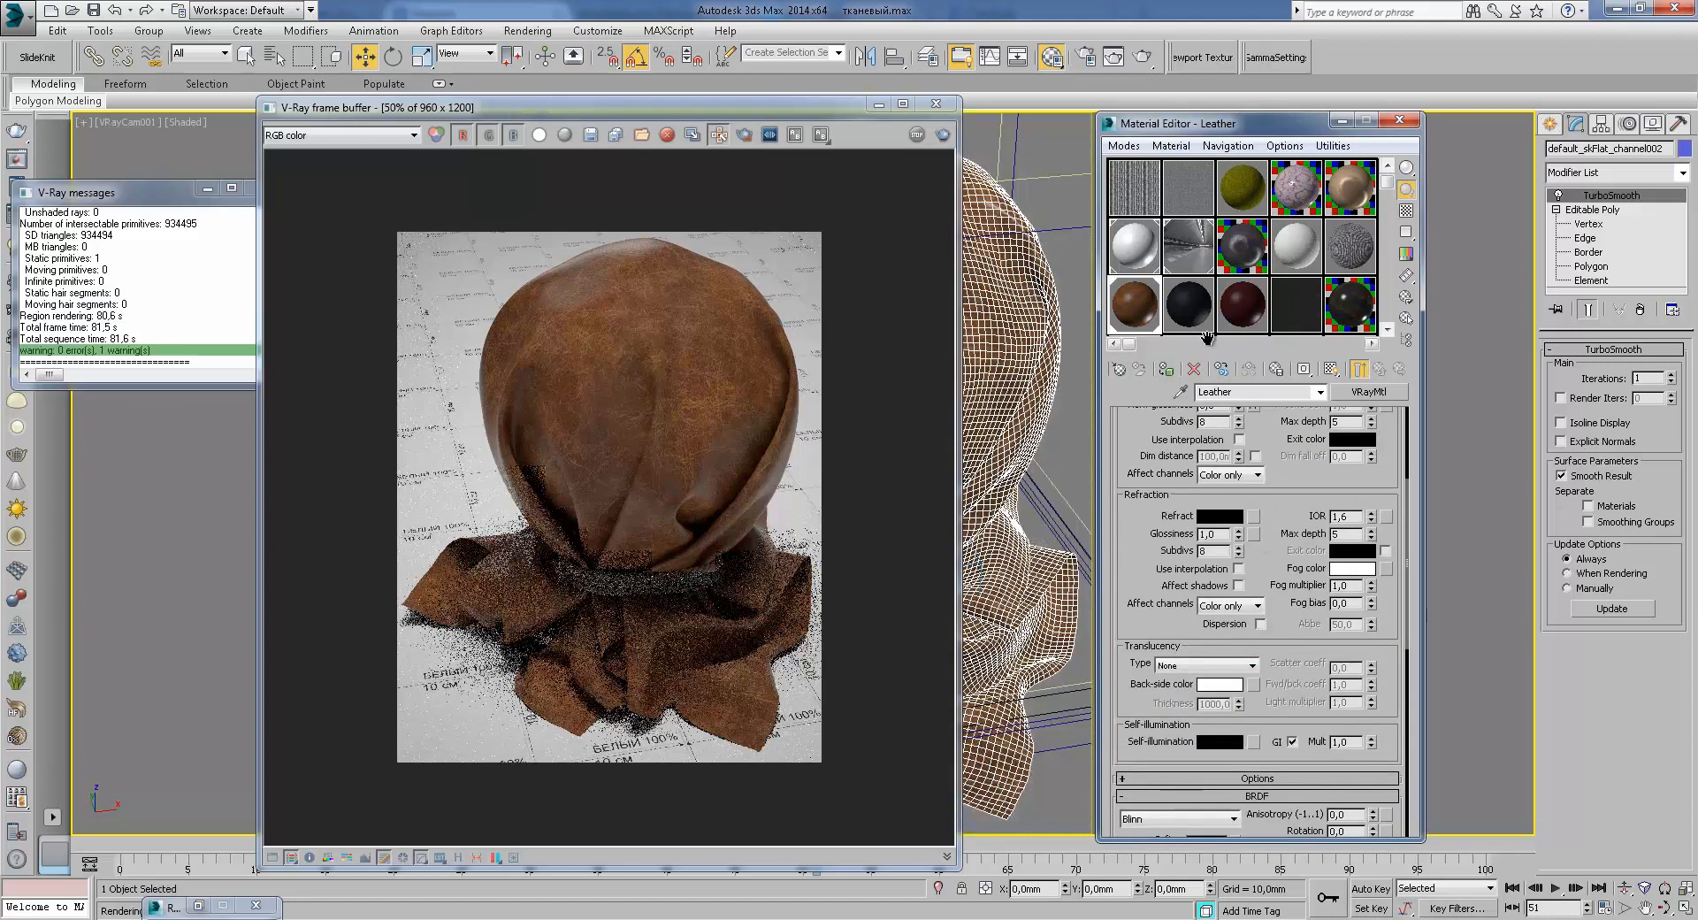
# Step: Select the Leather_2 material, look at its Maps list and briefly open its enlarged sample preview
pyautogui.click(1201, 301)
pyautogui.scroll(-5, 1212, 485)
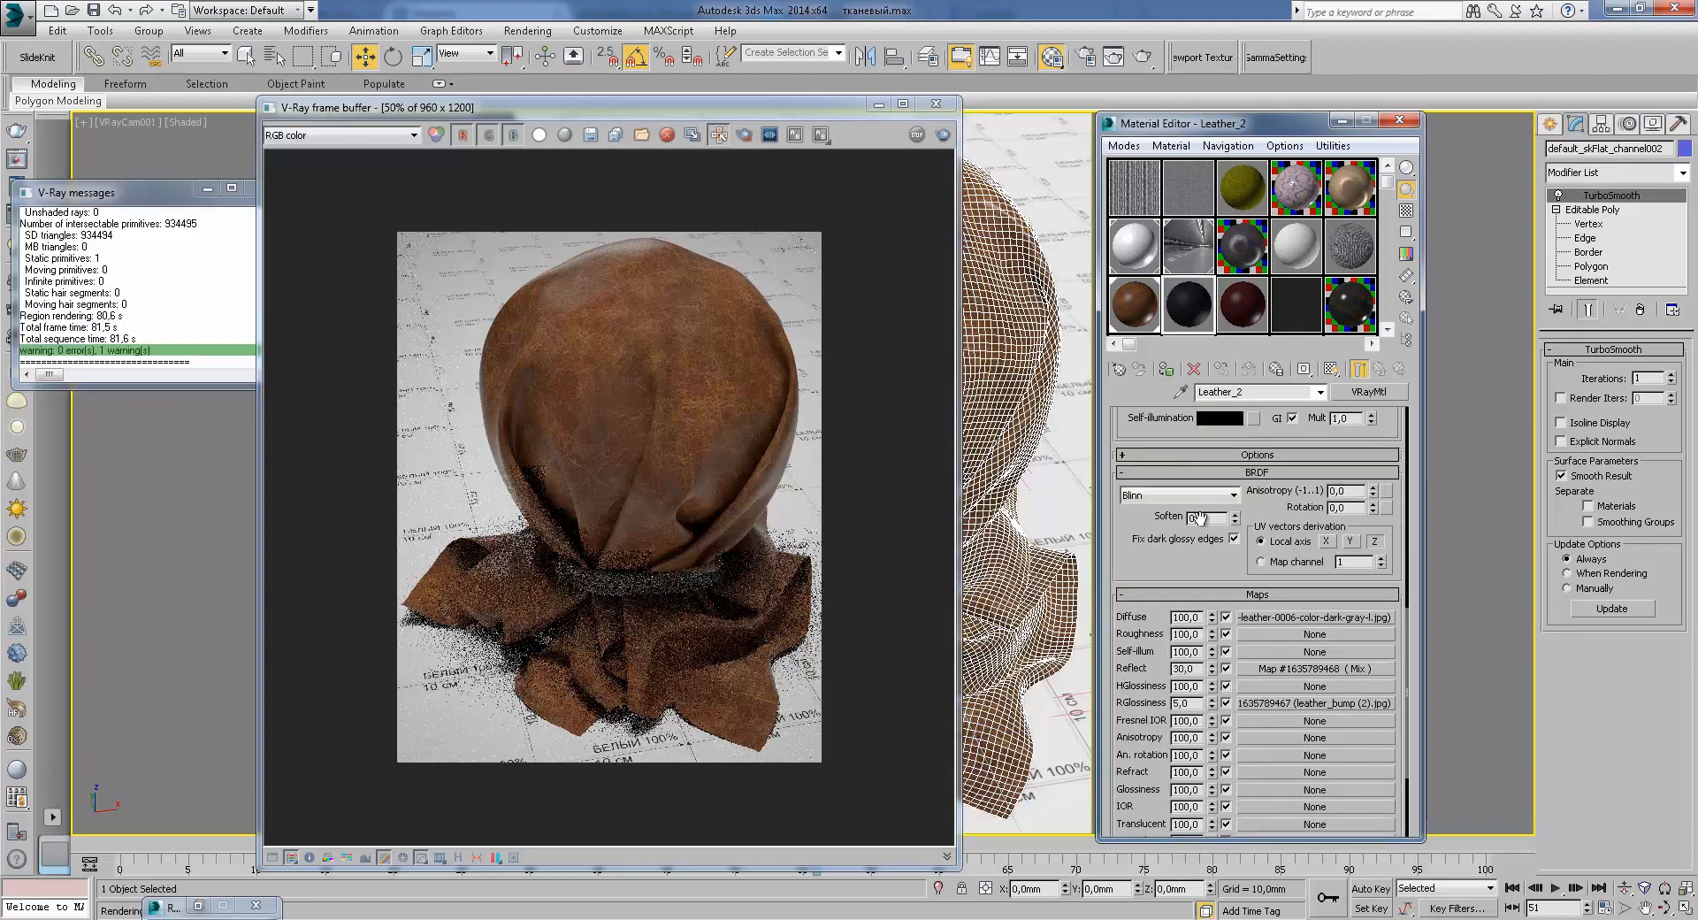
pyautogui.doubleClick(1204, 305)
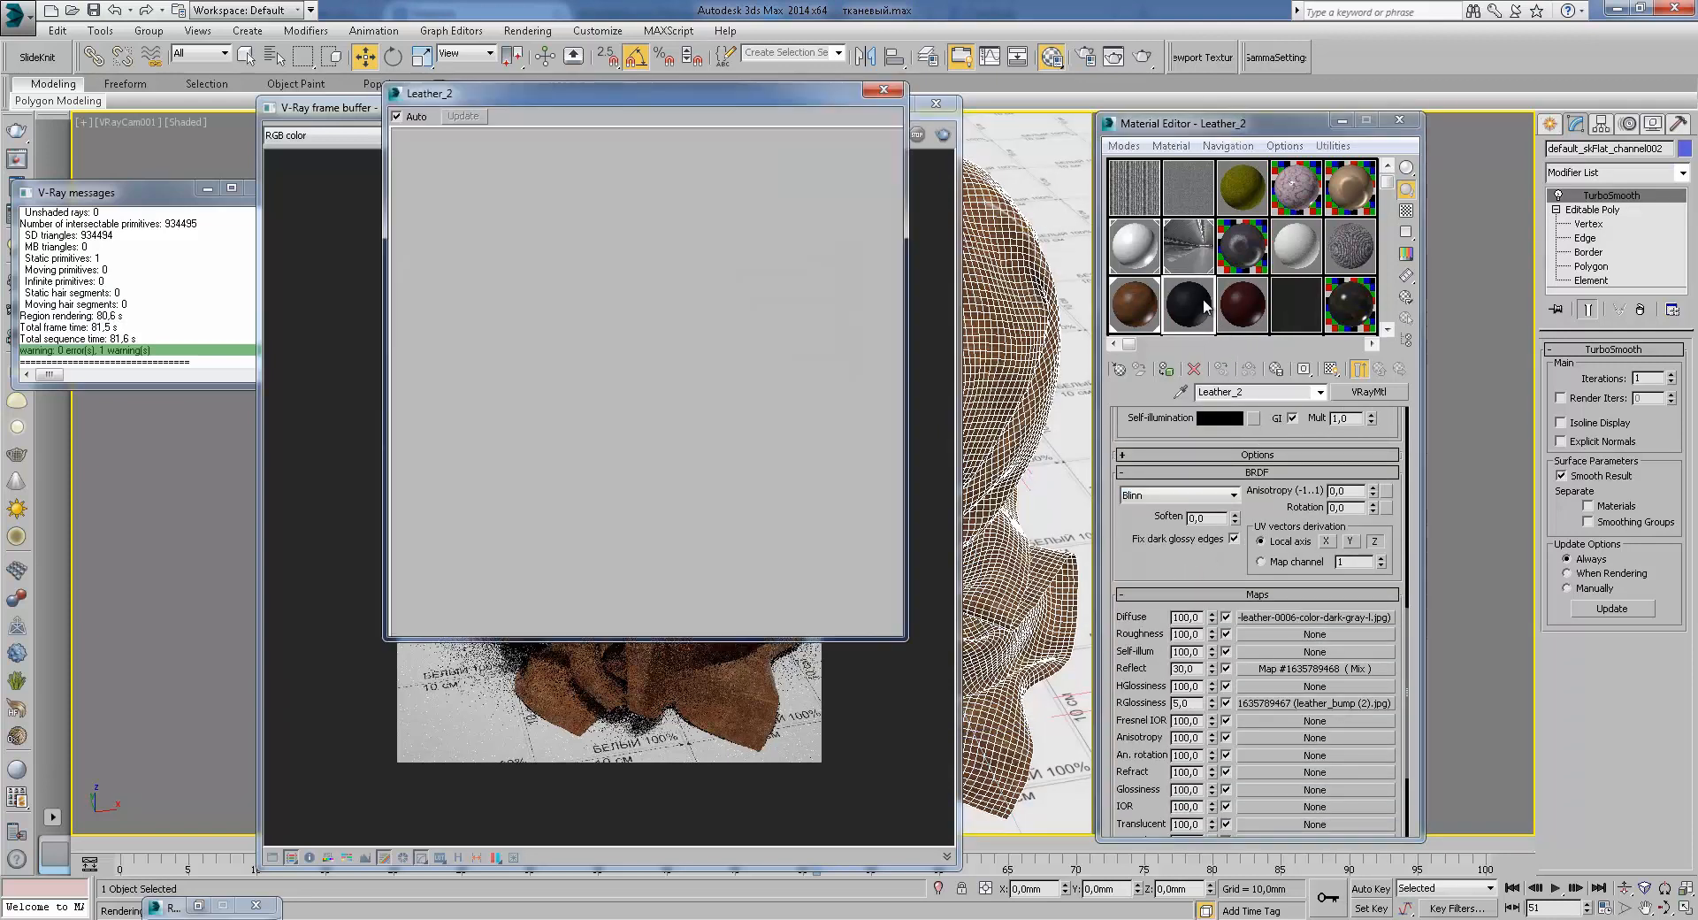
pyautogui.click(884, 90)
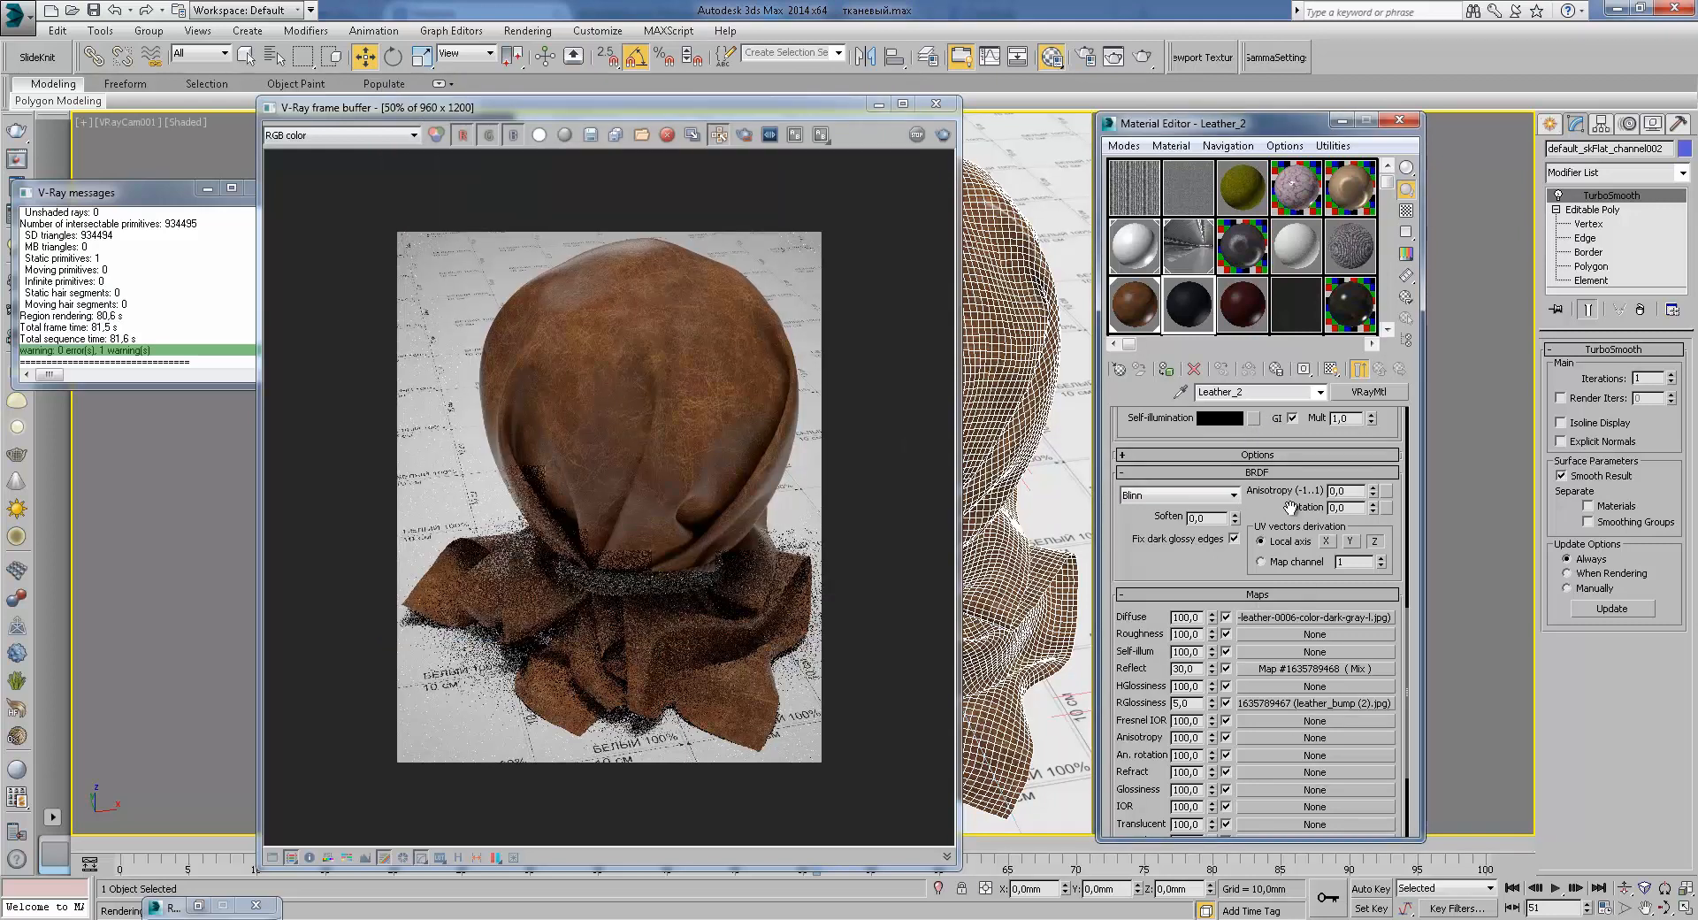
# Step: Set the cropping mode of Leather_2's diffuse bitmap to Place and view its image before returning to the material
pyautogui.moveTo(1272, 438); pyautogui.dragTo(1294, 629)
pyautogui.click(1257, 475)
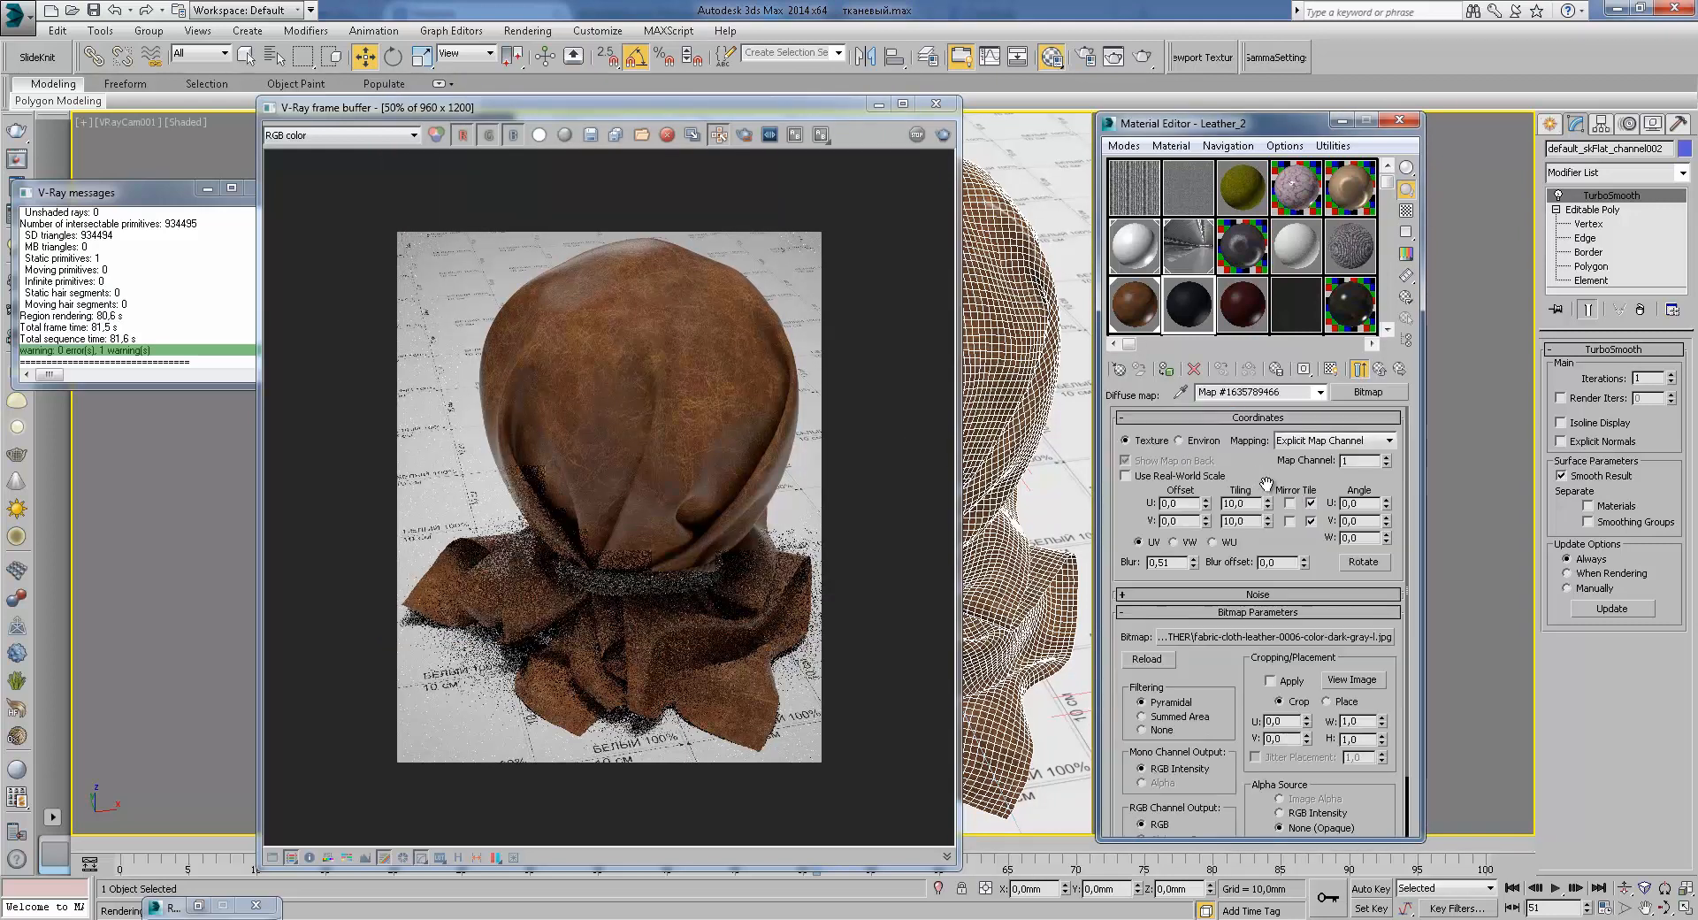
pyautogui.click(1325, 701)
pyautogui.click(1352, 679)
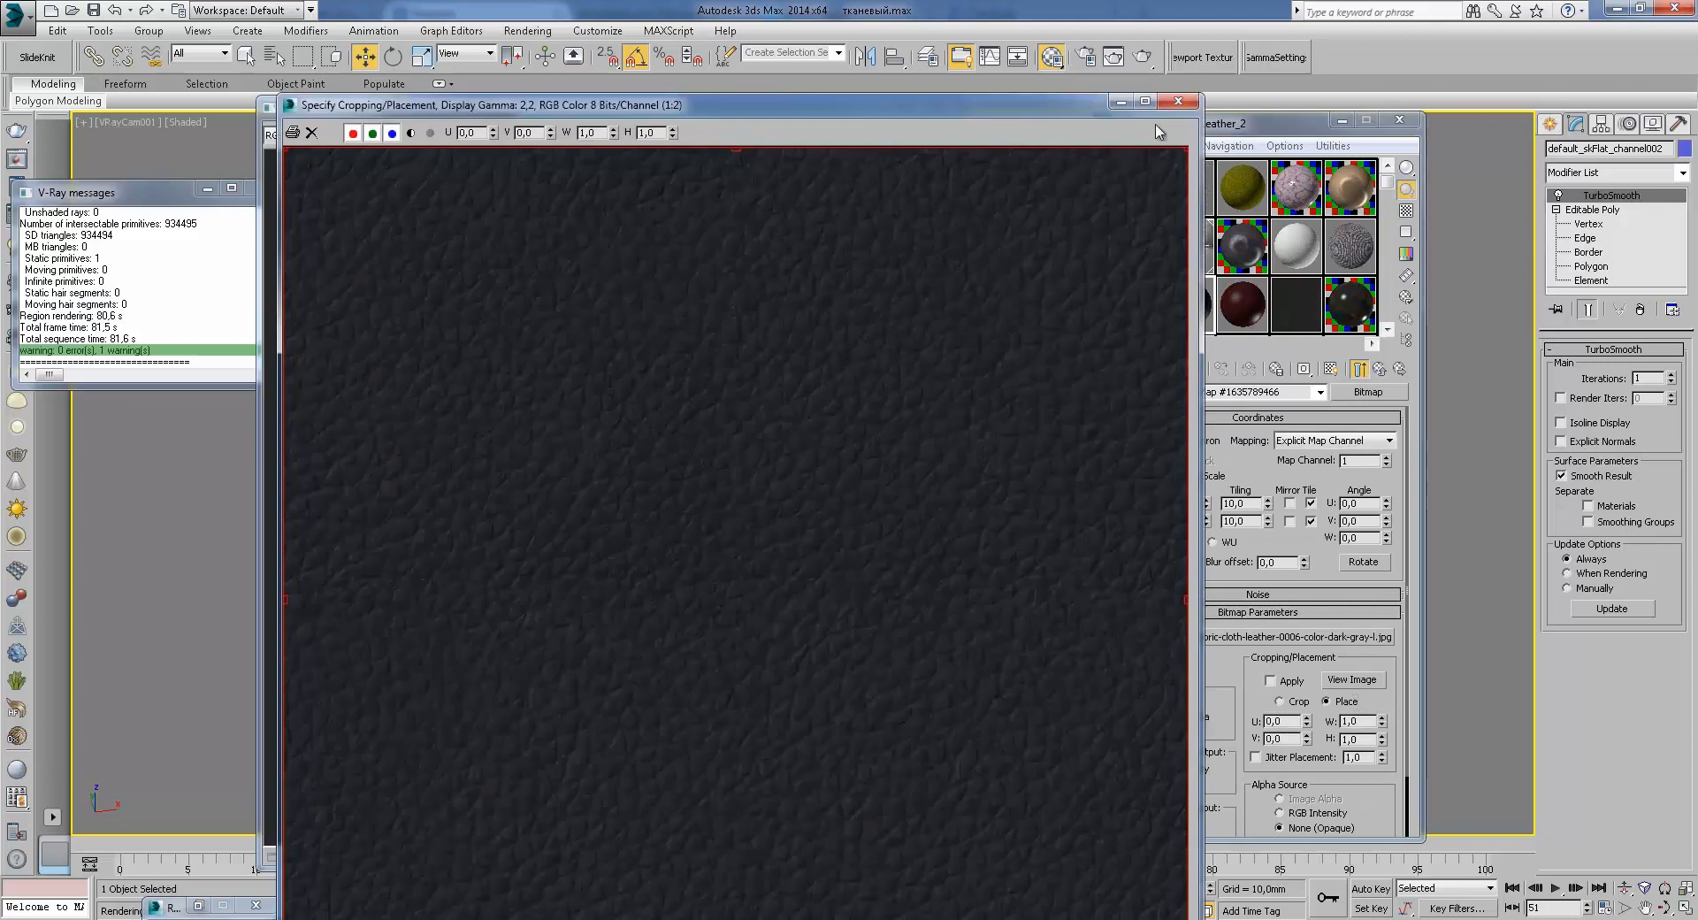
pyautogui.click(1178, 101)
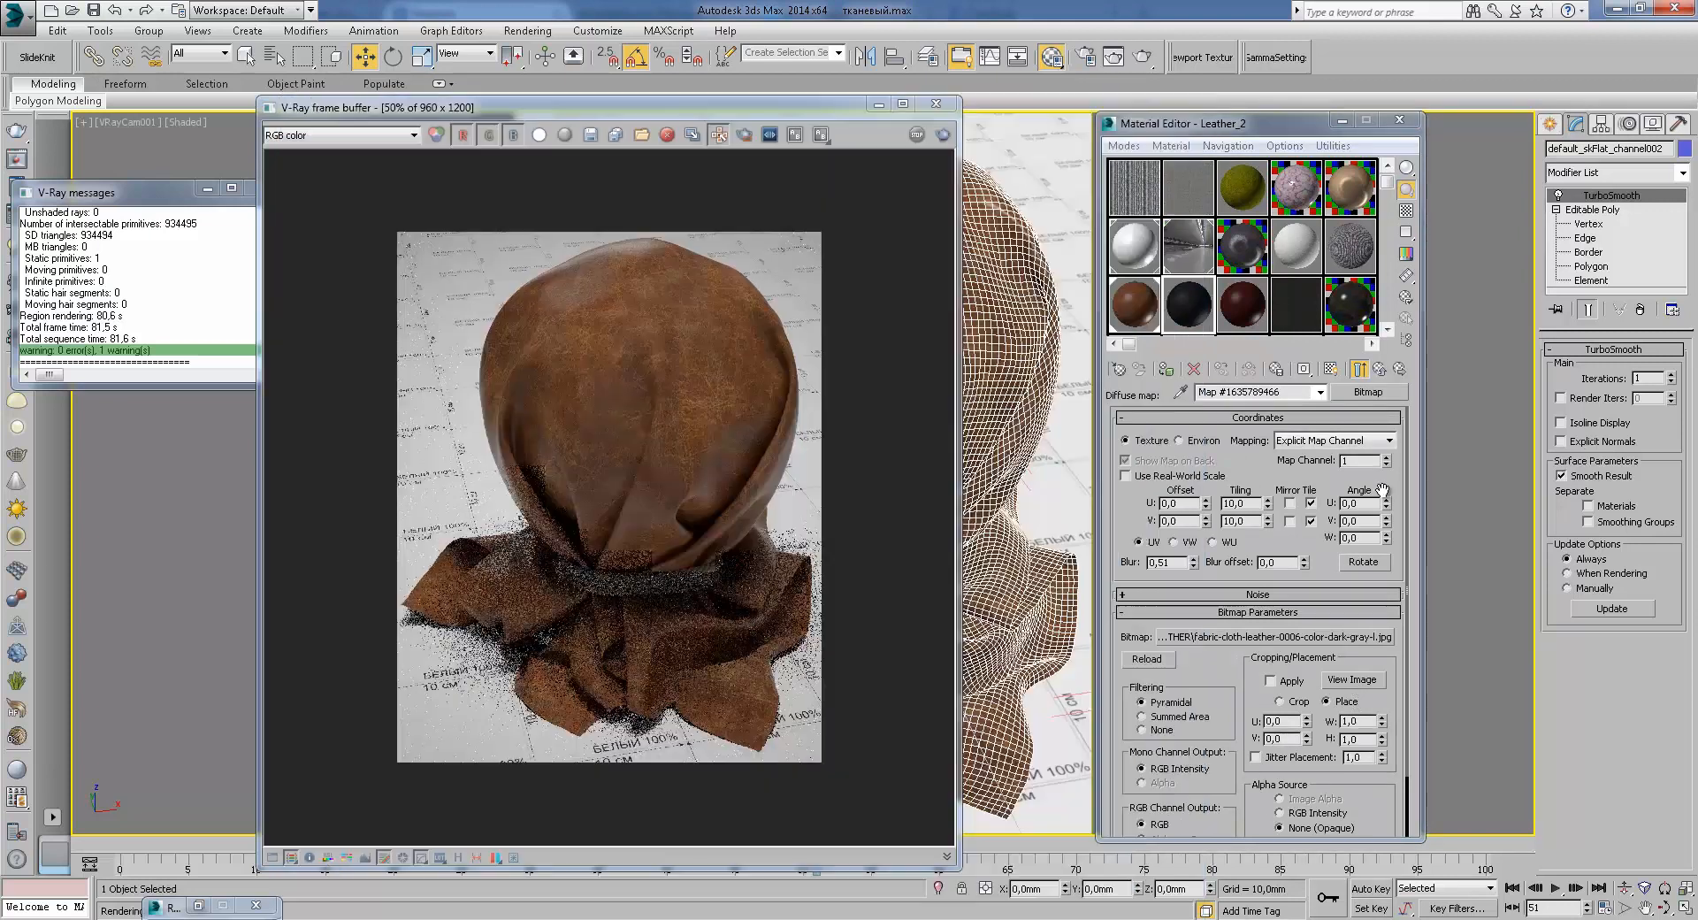
pyautogui.click(1361, 369)
# Step: Open the Mix map in Leather_2's Reflect slot and view the leather_bump (2).jpg image used as Color 1
pyautogui.moveTo(1316, 707); pyautogui.dragTo(1257, 412)
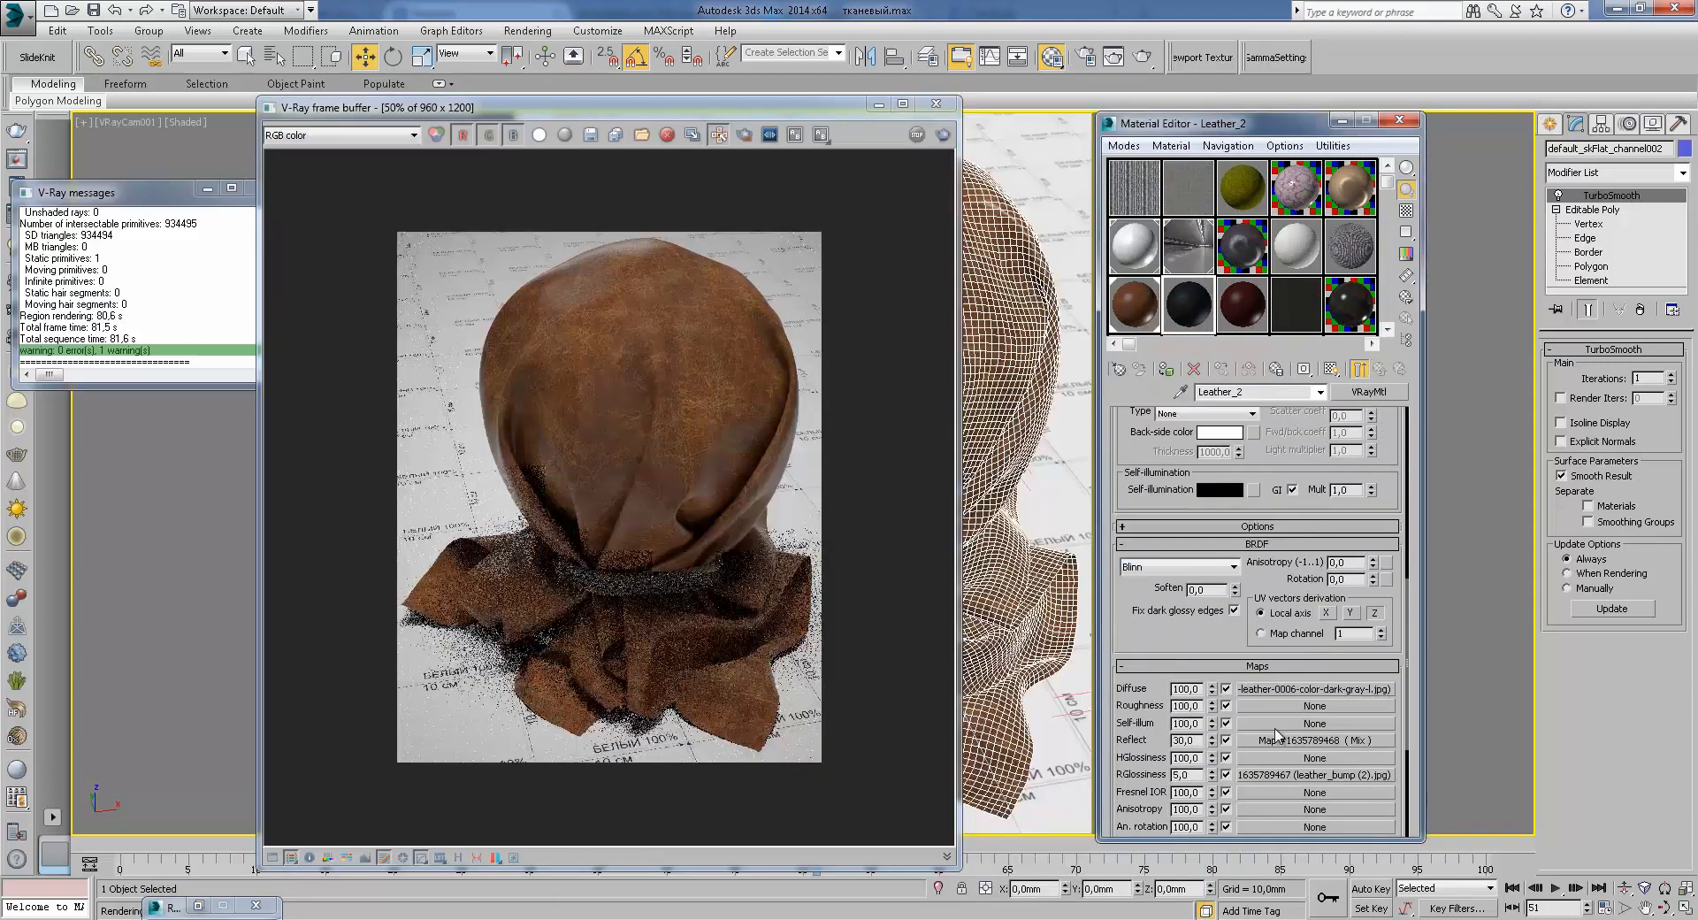
pyautogui.click(1295, 739)
pyautogui.click(1354, 466)
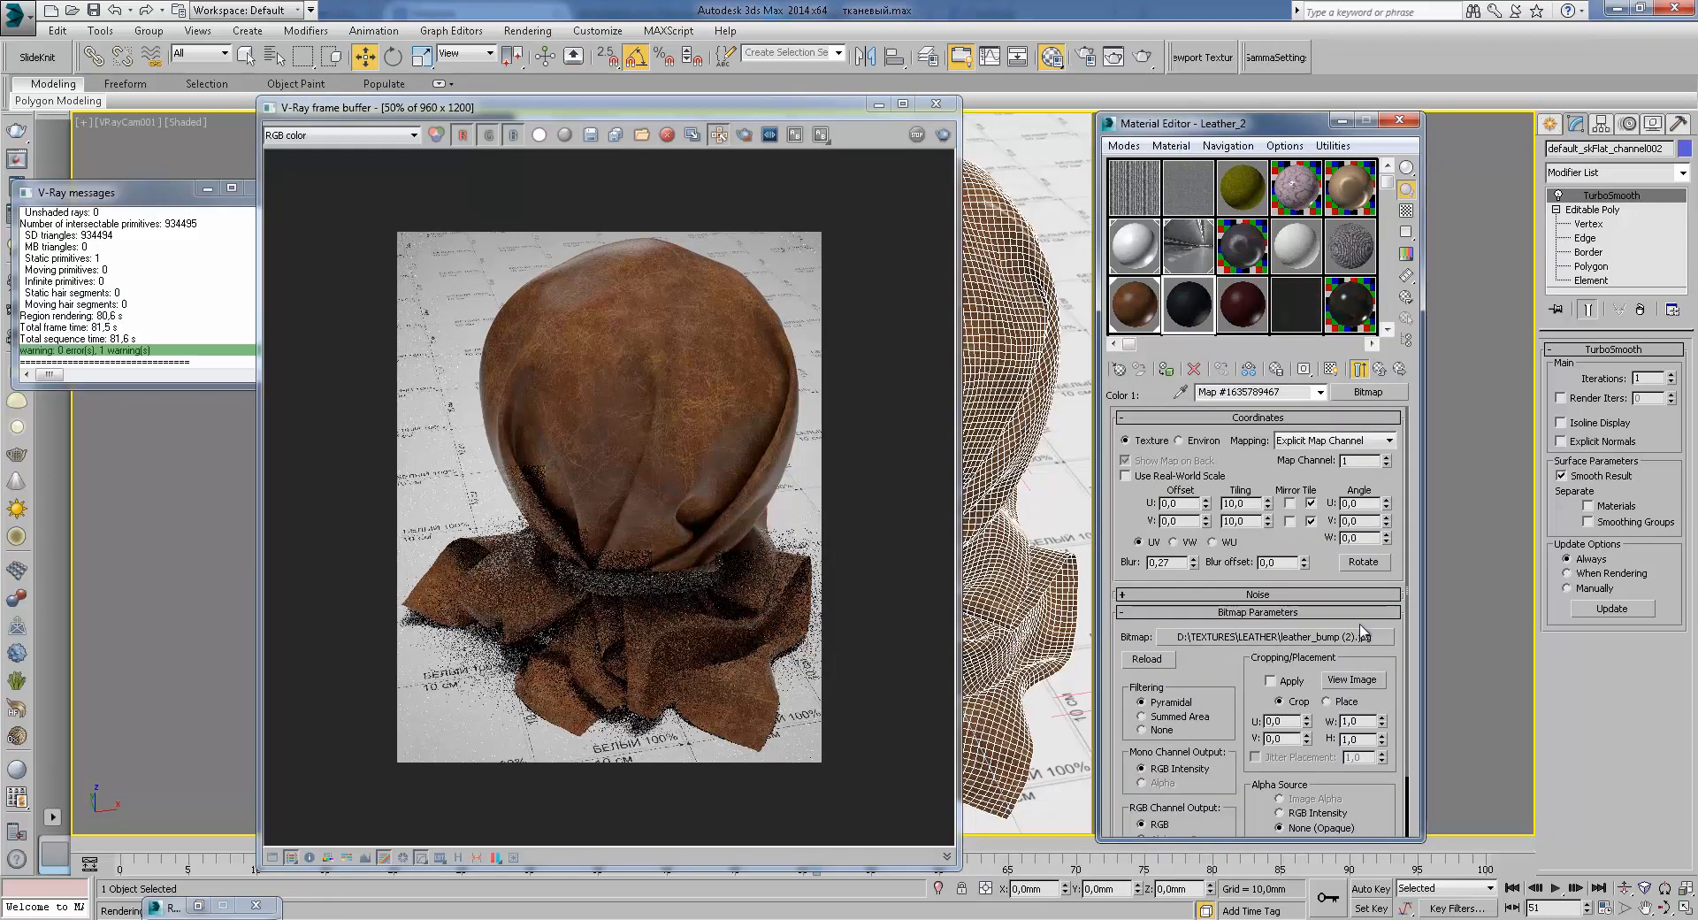
pyautogui.click(1358, 684)
pyautogui.click(612, 108)
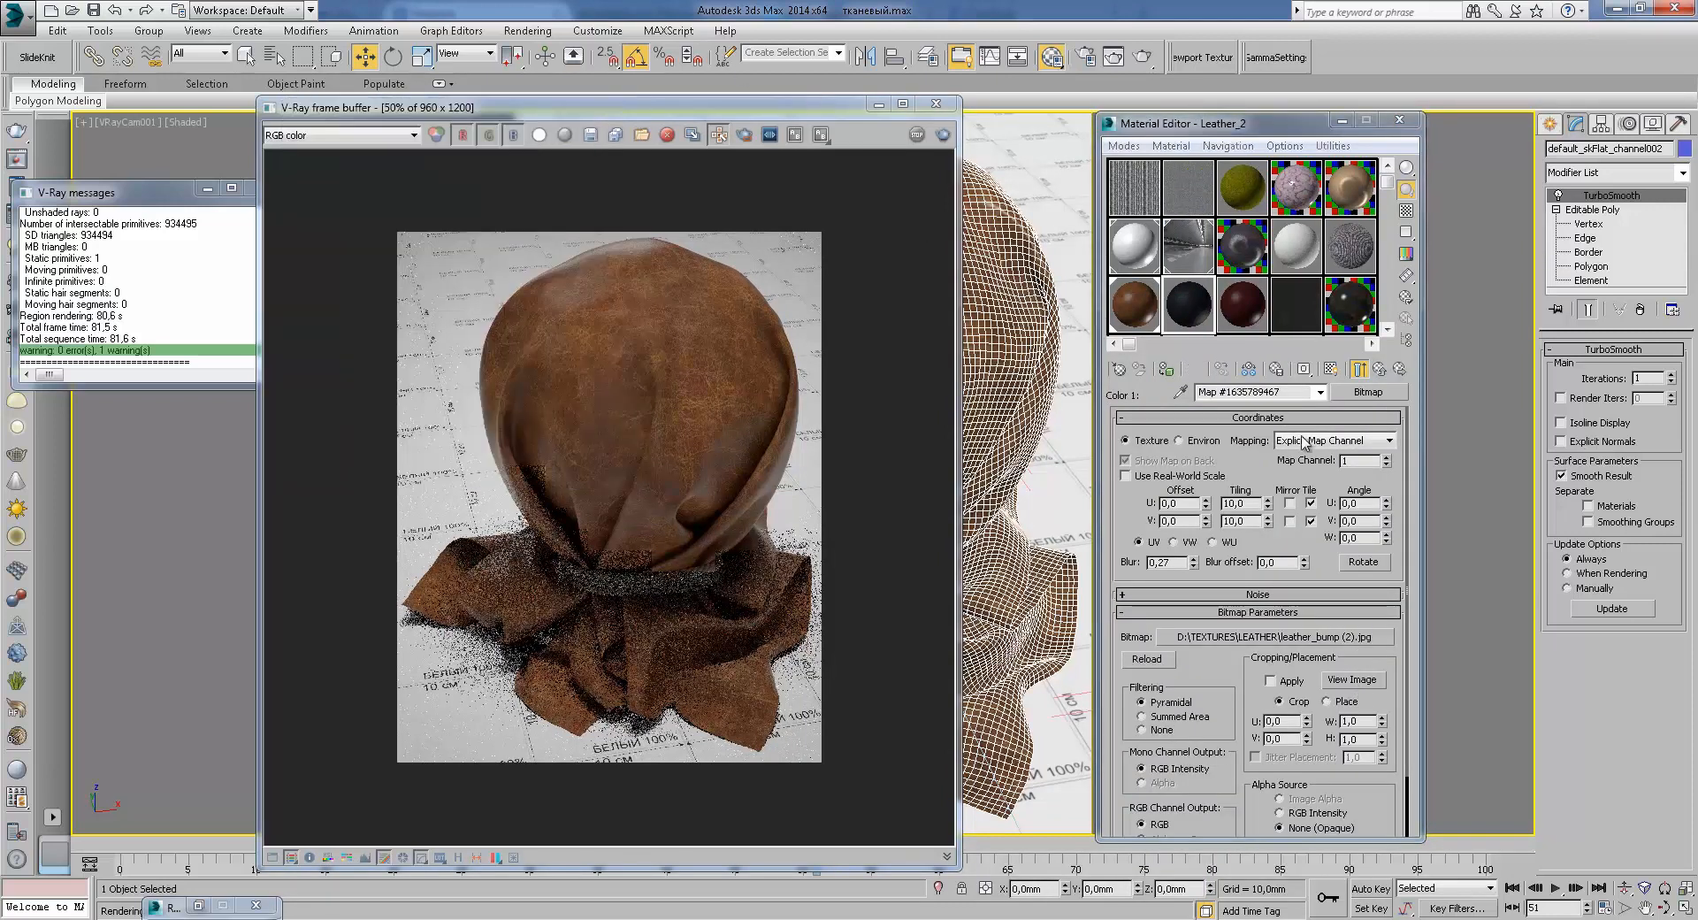
# Step: View the LeatherBump2.jpg image used as Color 2 of the Mix map and return to the Leather_2 material
pyautogui.click(1360, 369)
pyautogui.click(1339, 496)
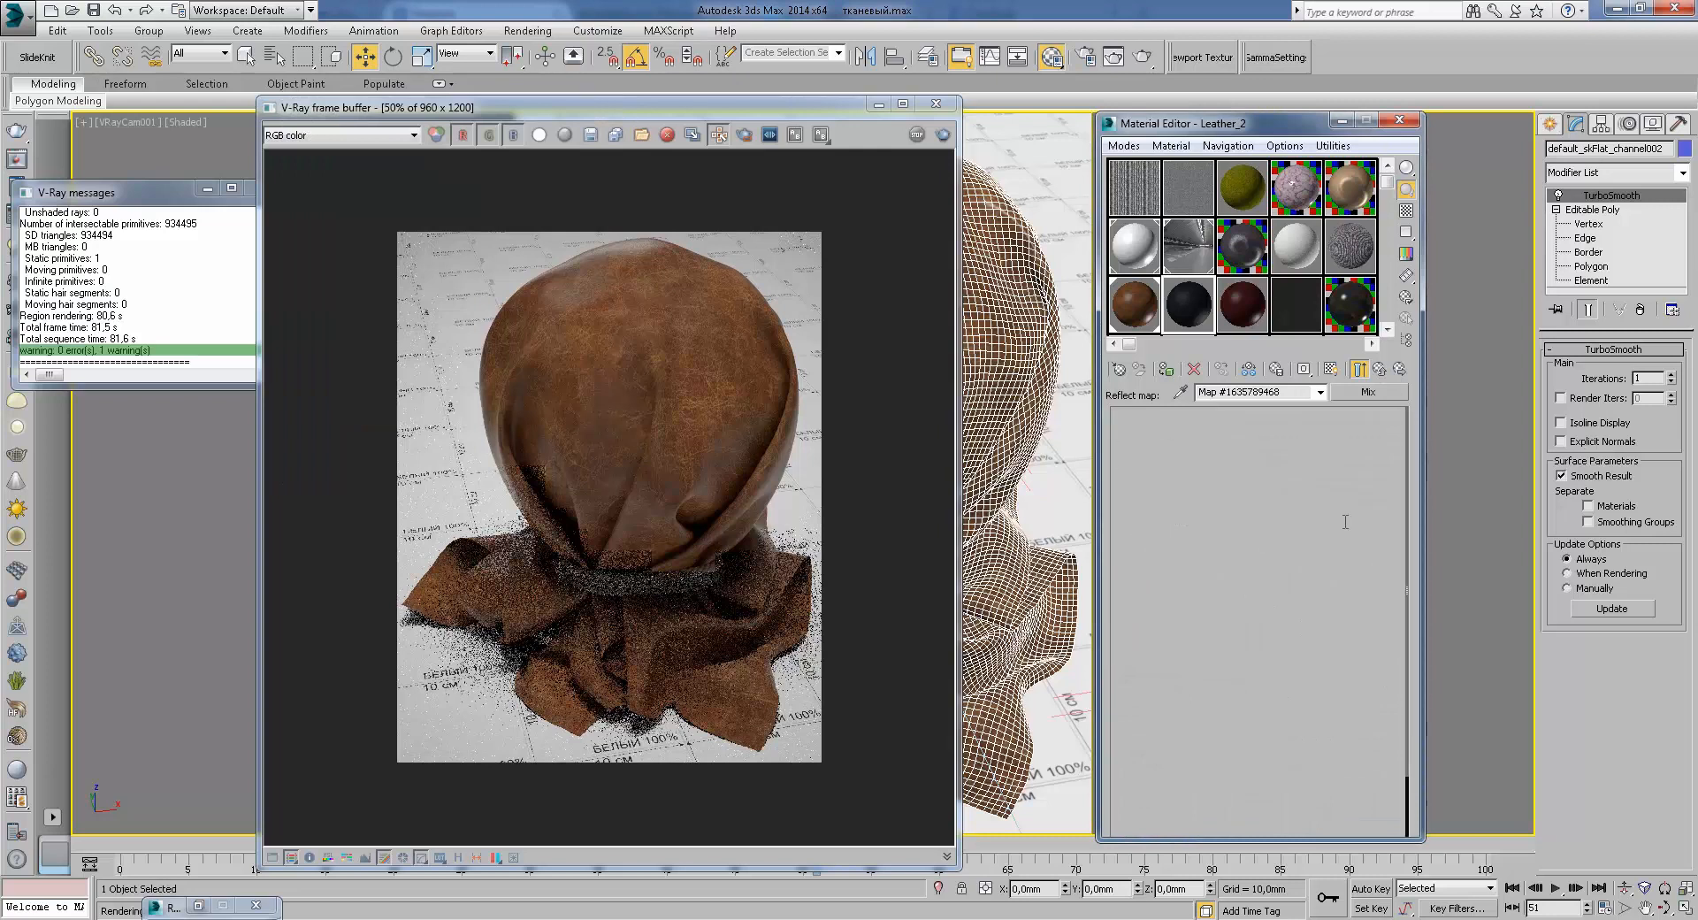
pyautogui.click(1355, 681)
pyautogui.click(867, 104)
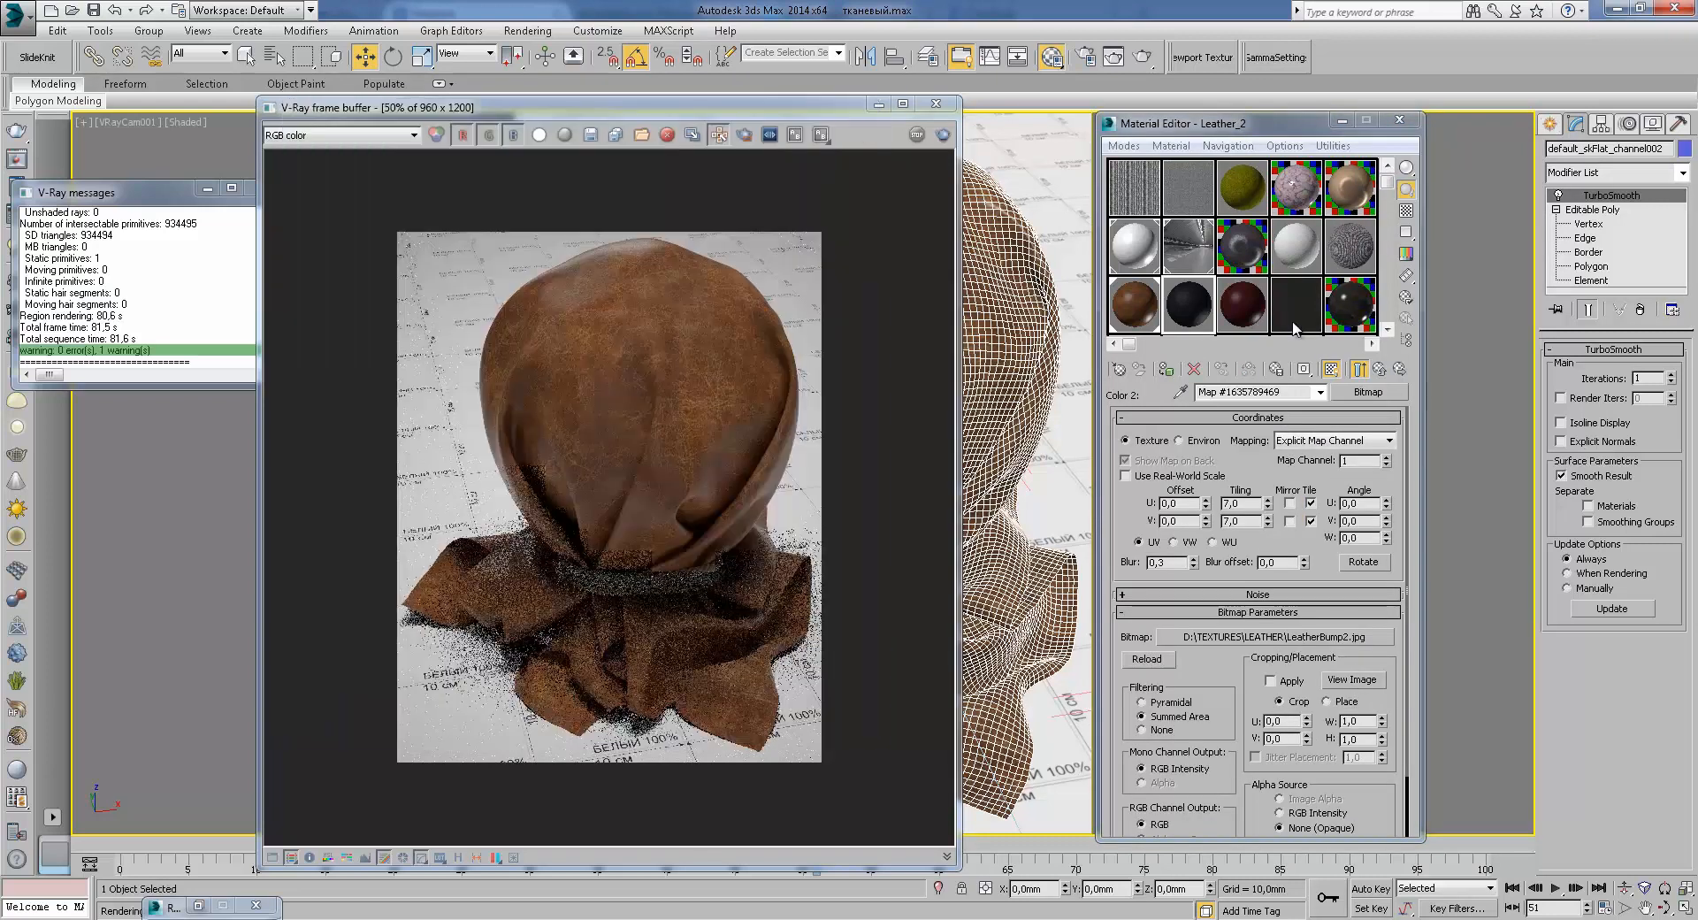
pyautogui.click(1385, 370)
pyautogui.click(1385, 369)
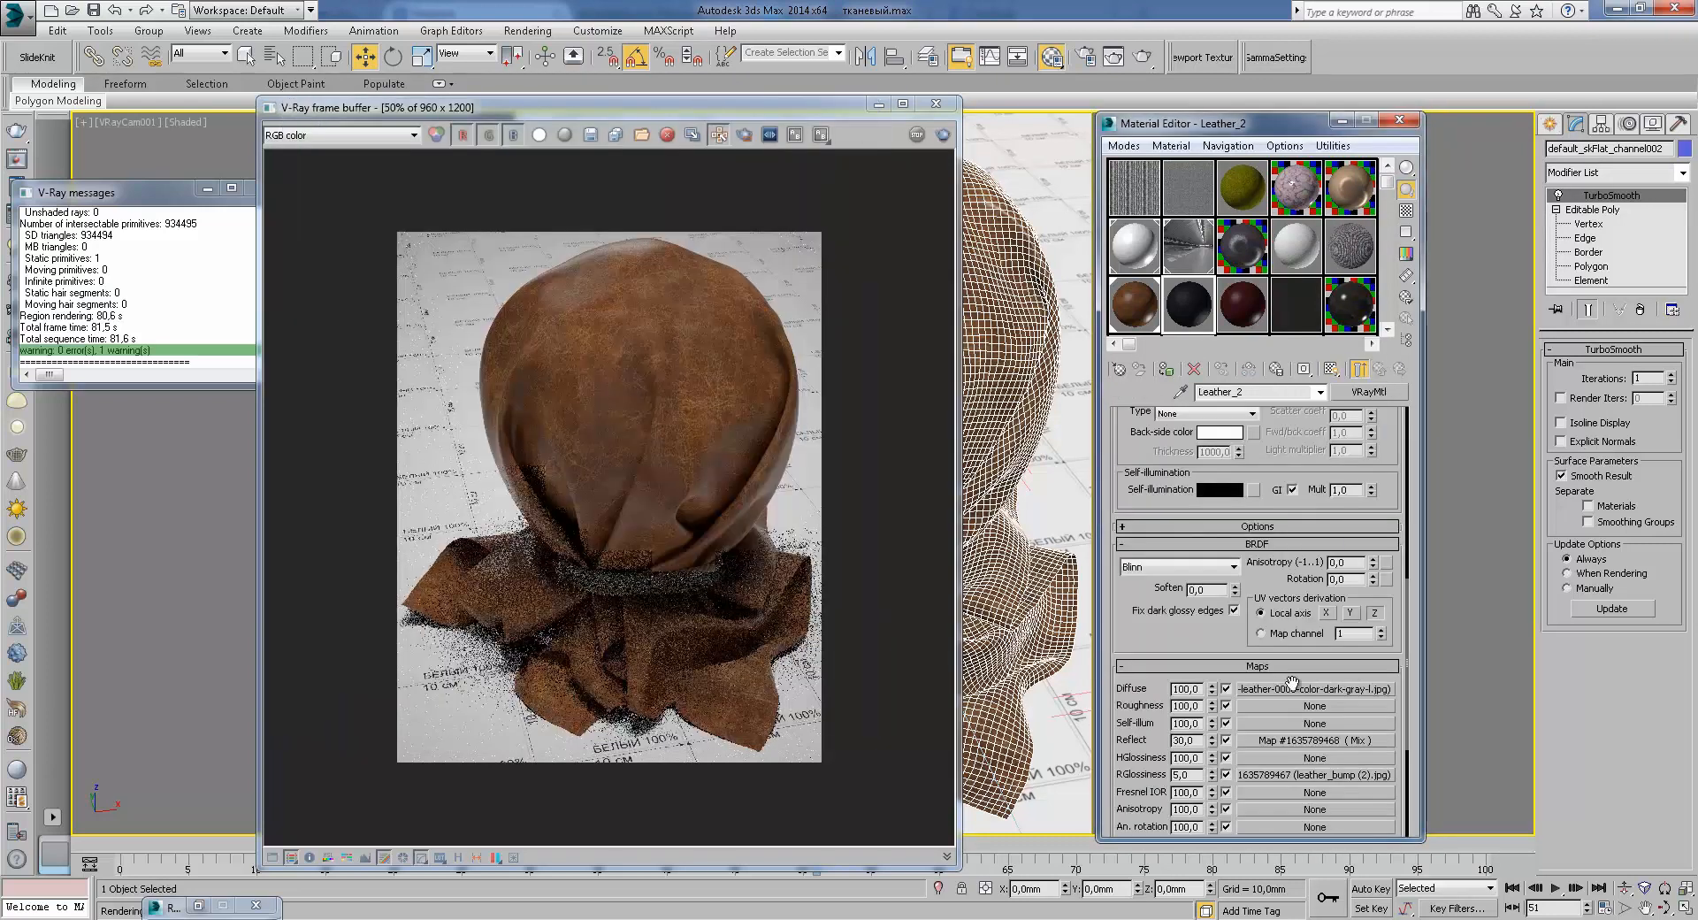
# Step: Assign the Leather_2 material to the selected cloth, close the old frame buffer and render the camera view
pyautogui.scroll(-3, 1302, 694)
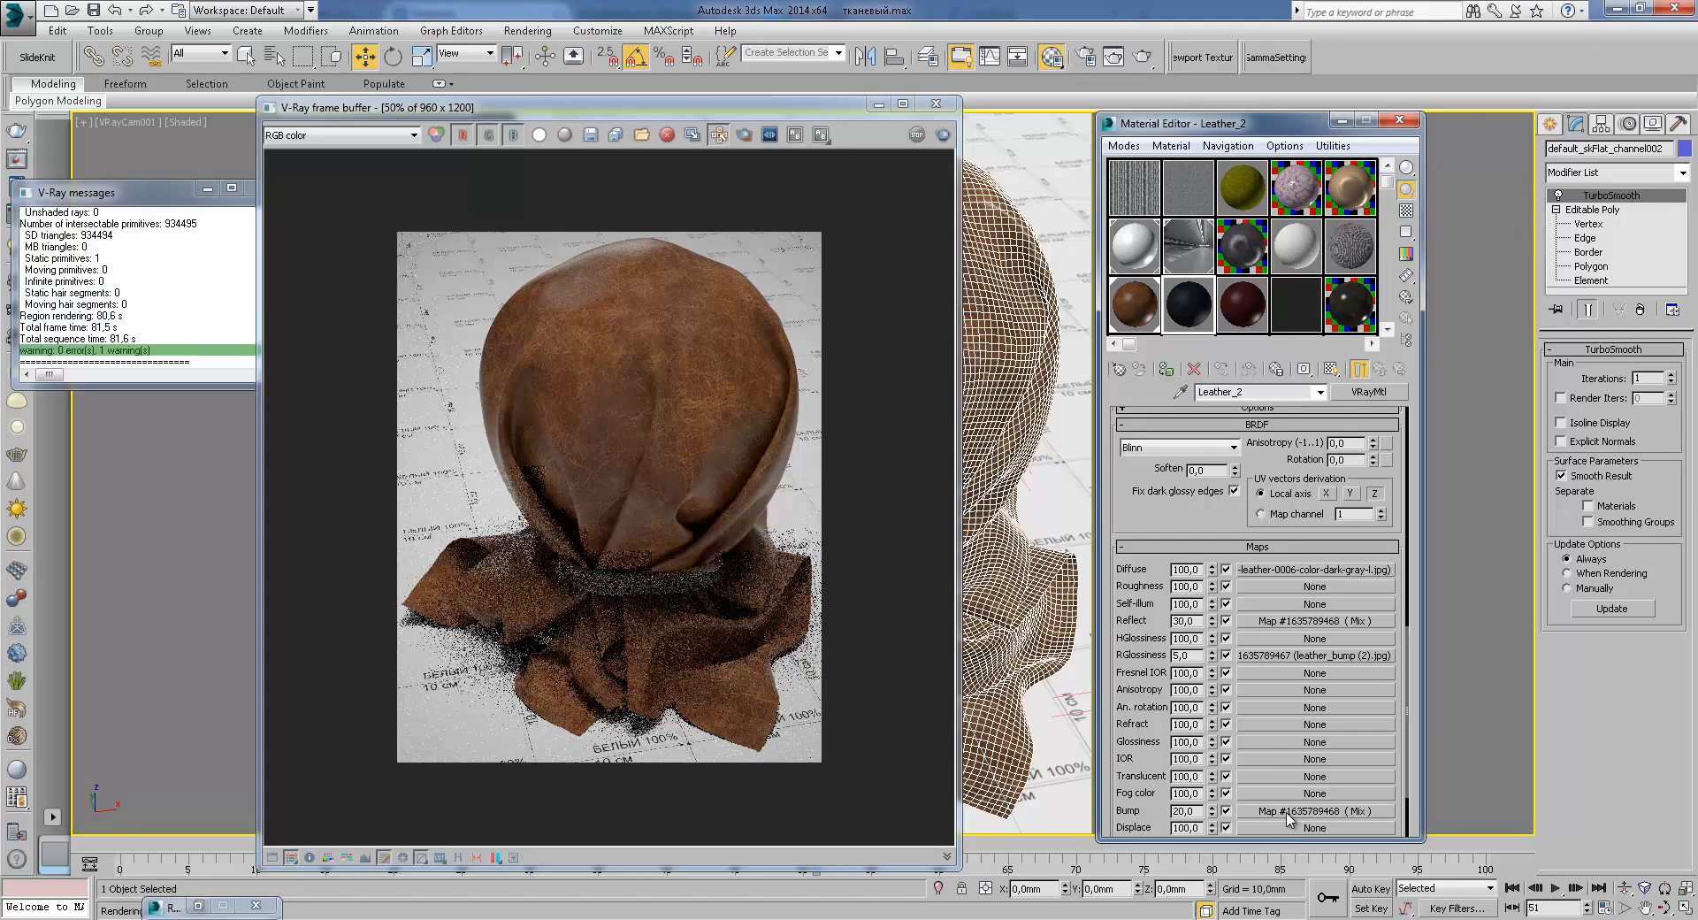
pyautogui.click(935, 103)
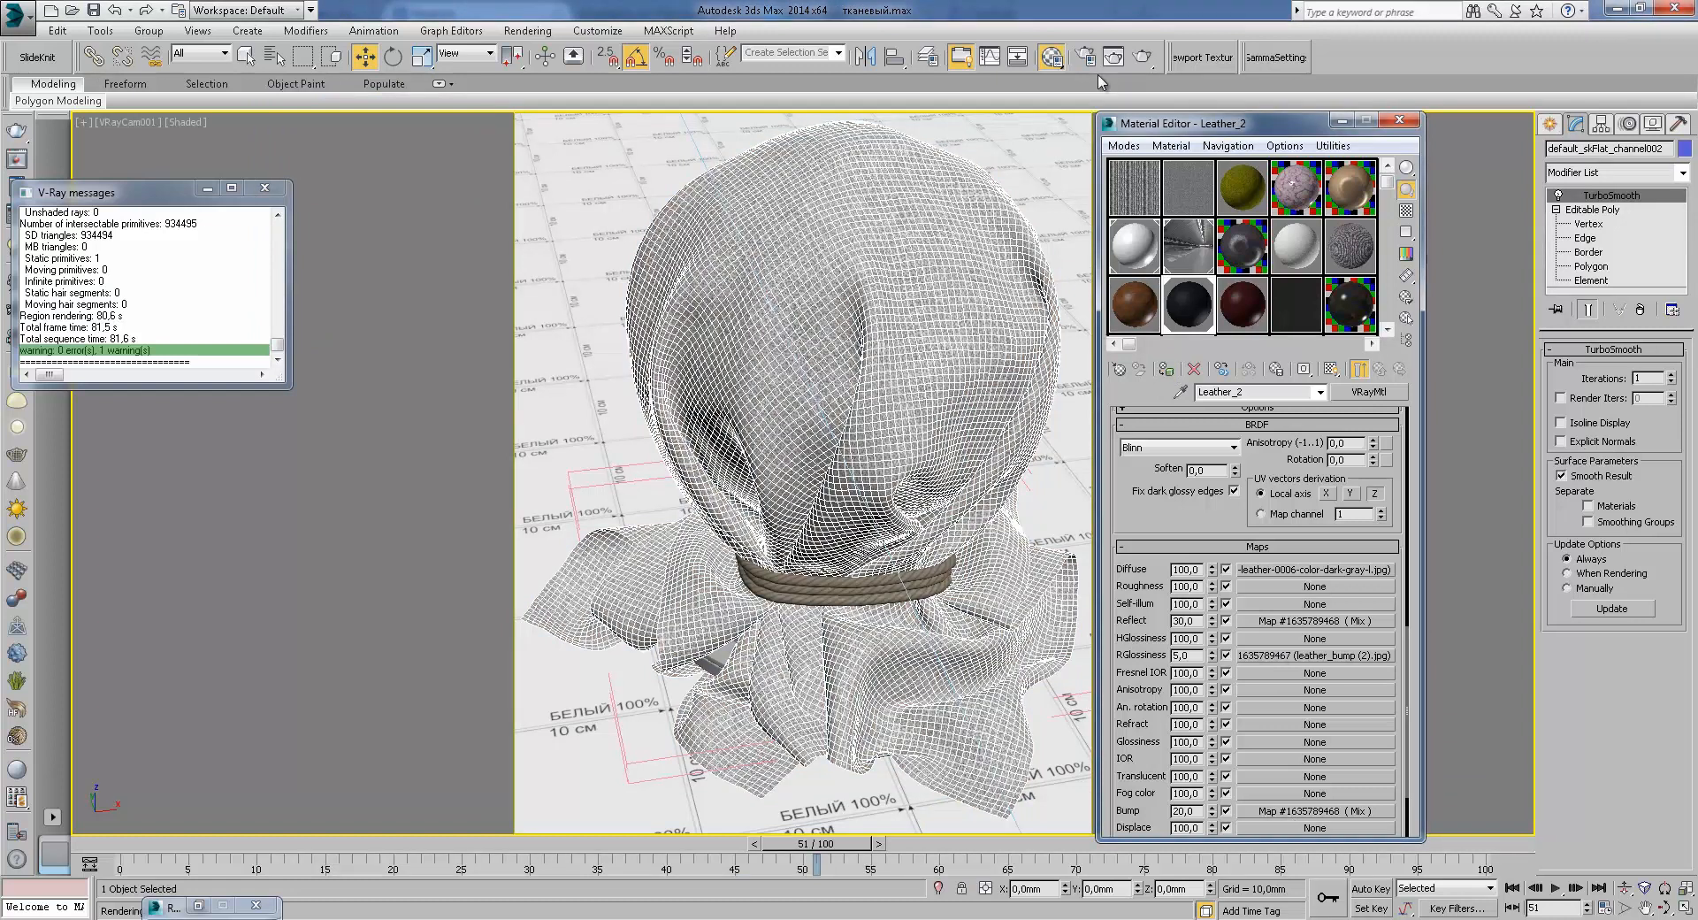
pyautogui.click(1142, 58)
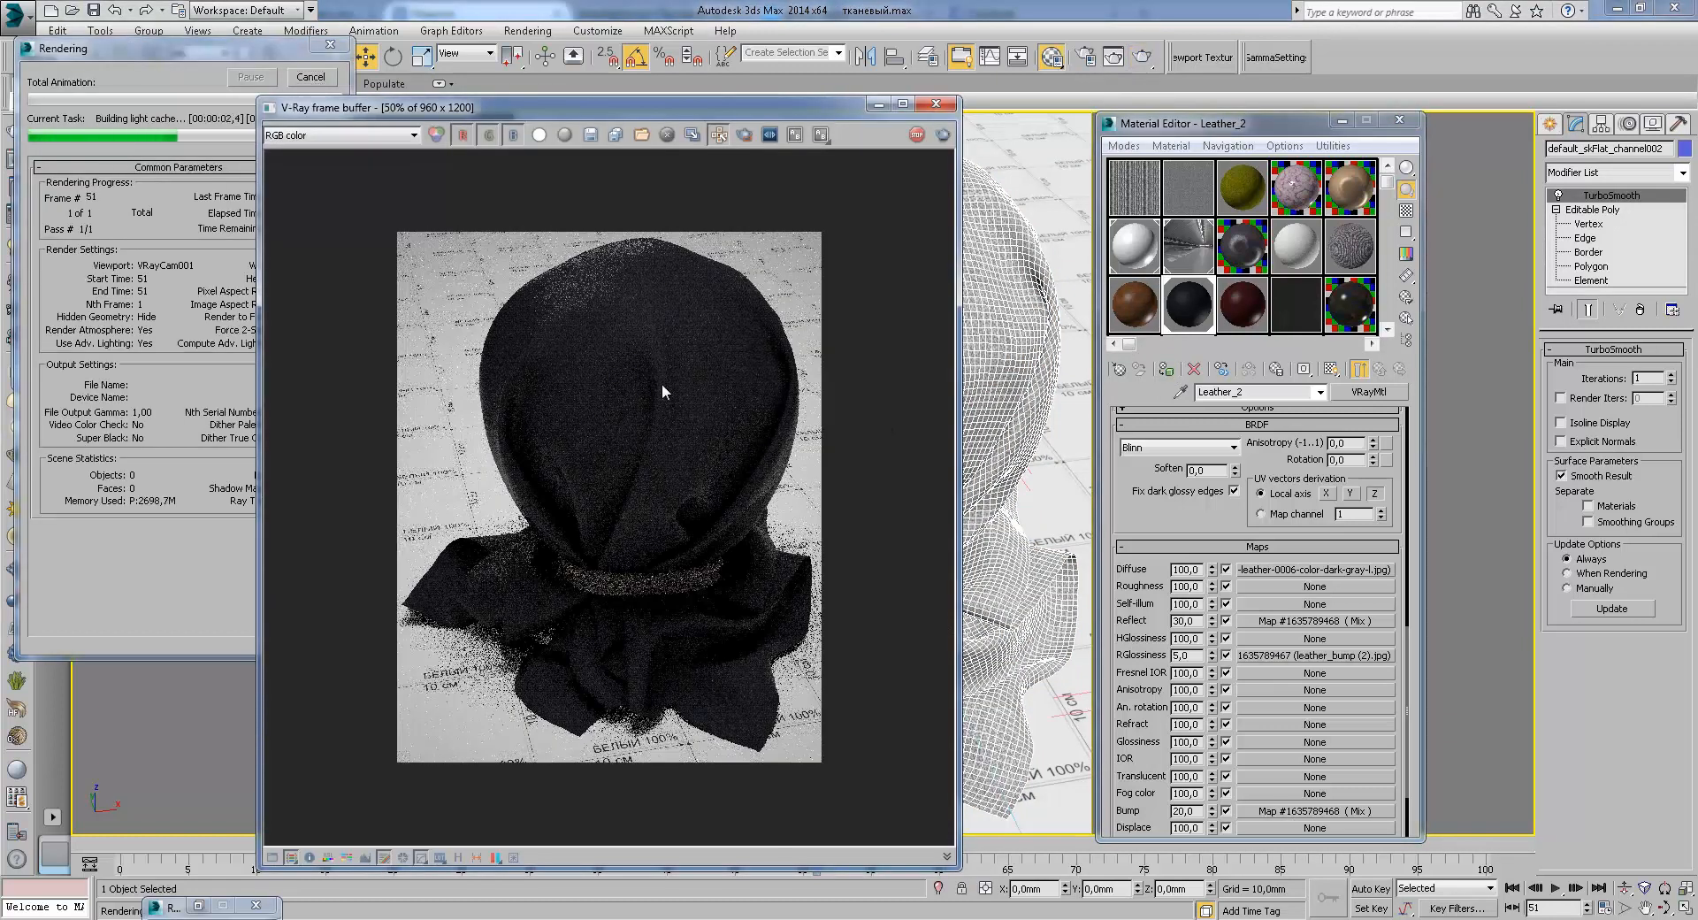
# Step: Examine the dark leather's surface up close at 100% and 200% in the RGB render in progress
pyautogui.scroll(1, 609, 361)
pyautogui.moveTo(610, 338); pyautogui.dragTo(581, 485, button='middle')
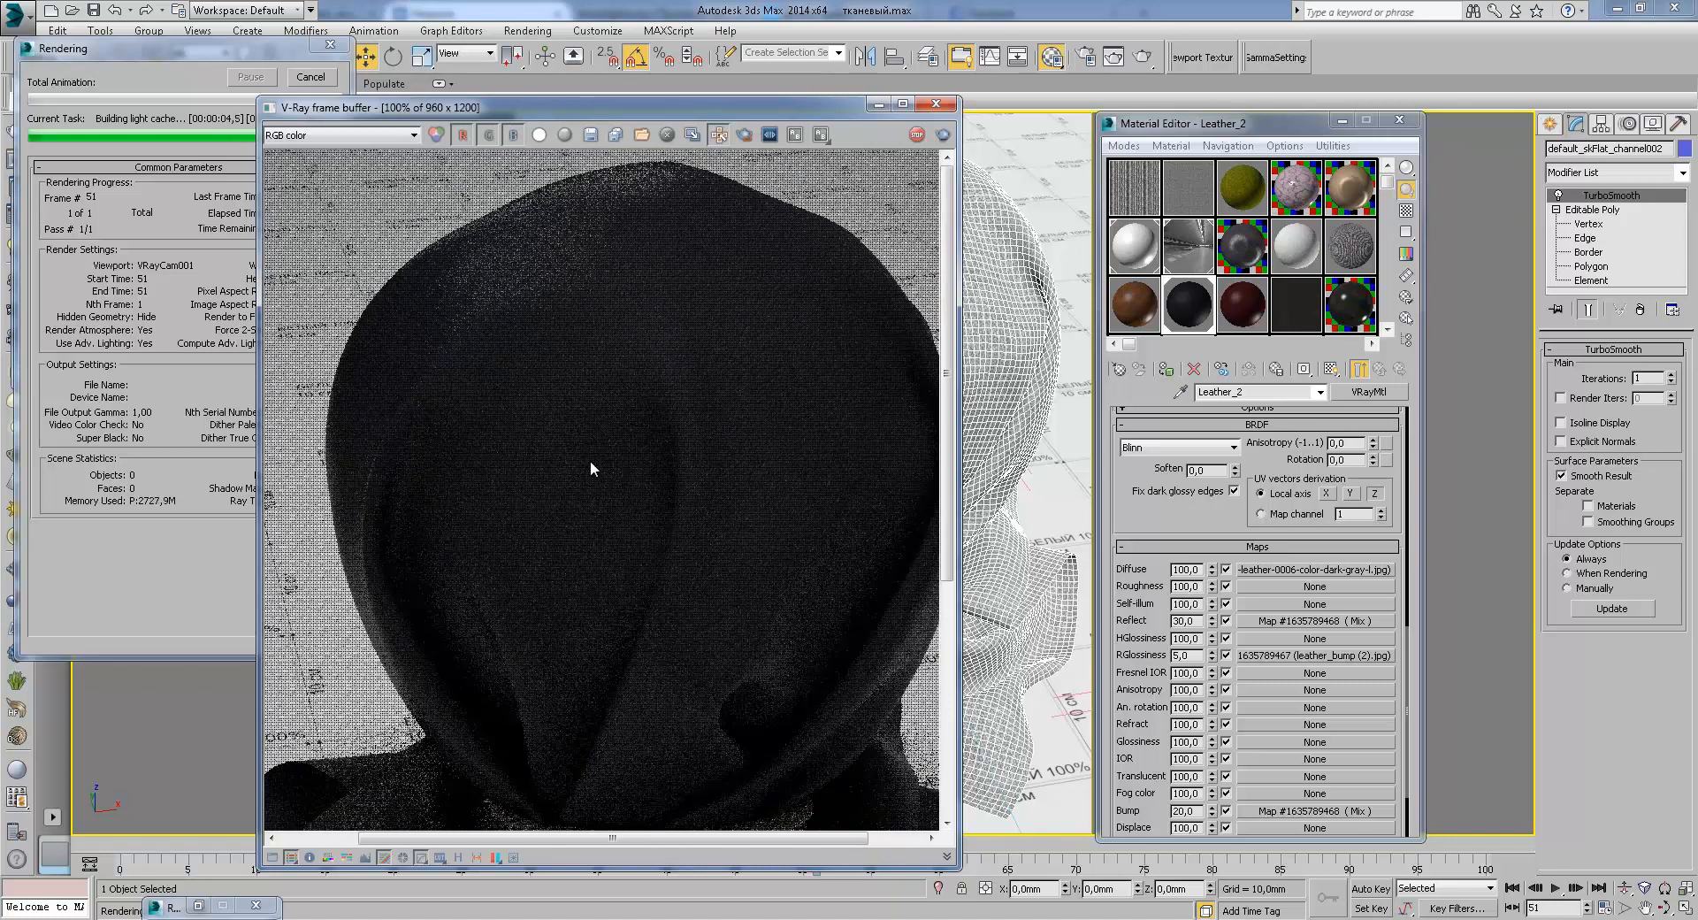
pyautogui.scroll(1, 549, 299)
pyautogui.scroll(-1, 549, 300)
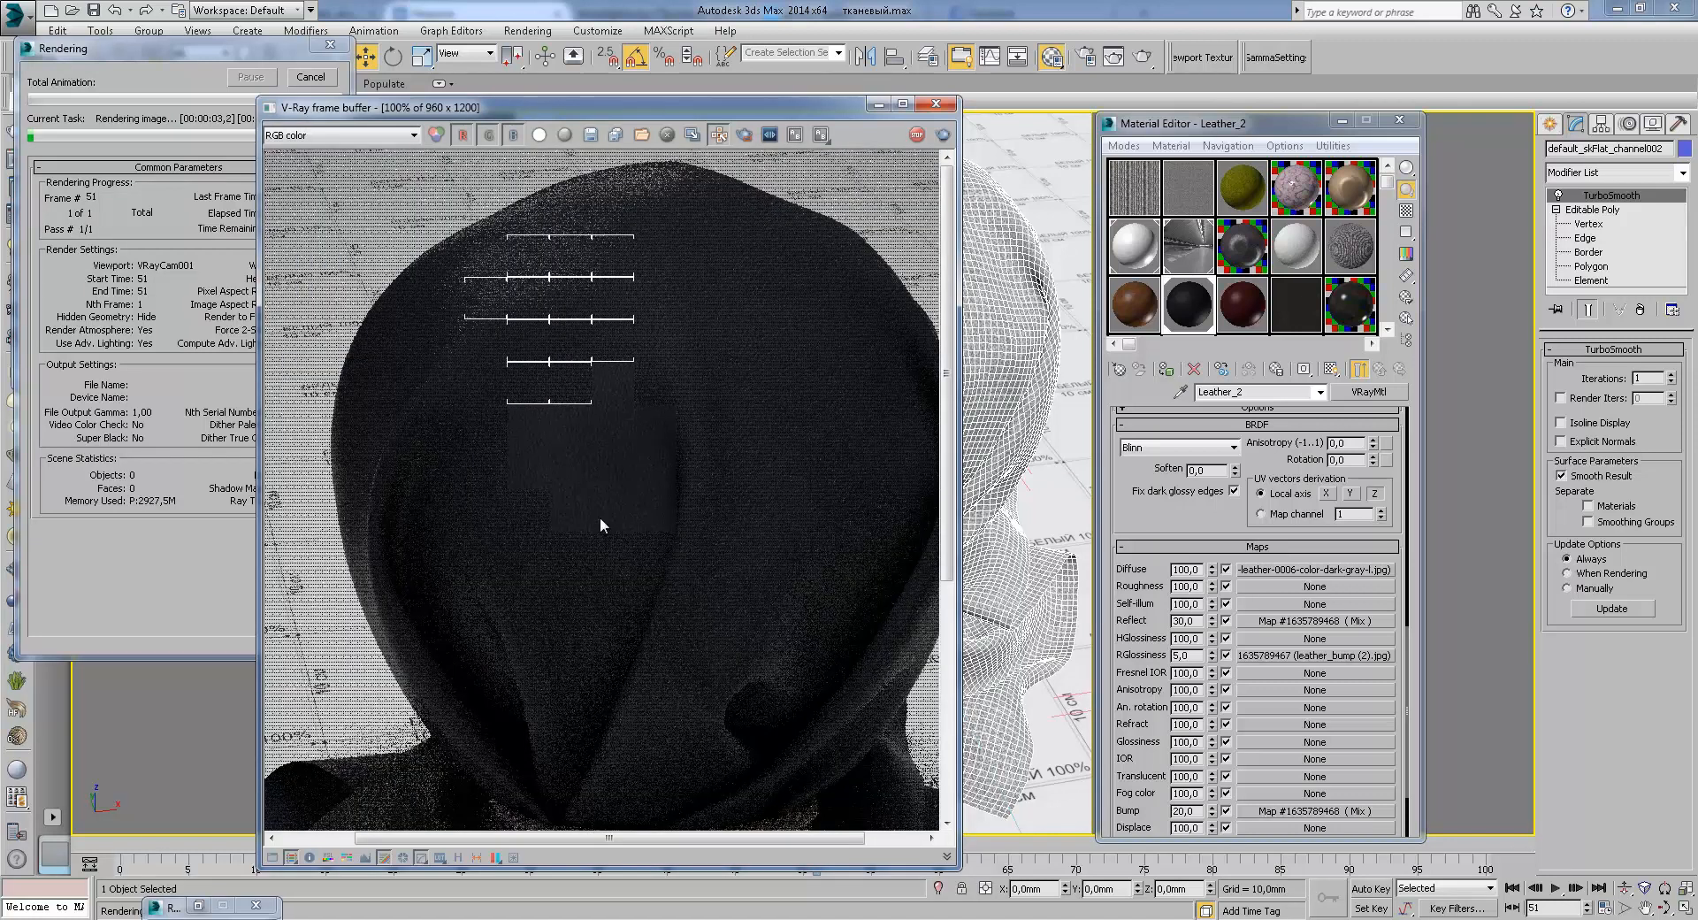
pyautogui.scroll(1, 601, 523)
pyautogui.moveTo(585, 415); pyautogui.dragTo(679, 550, button='middle')
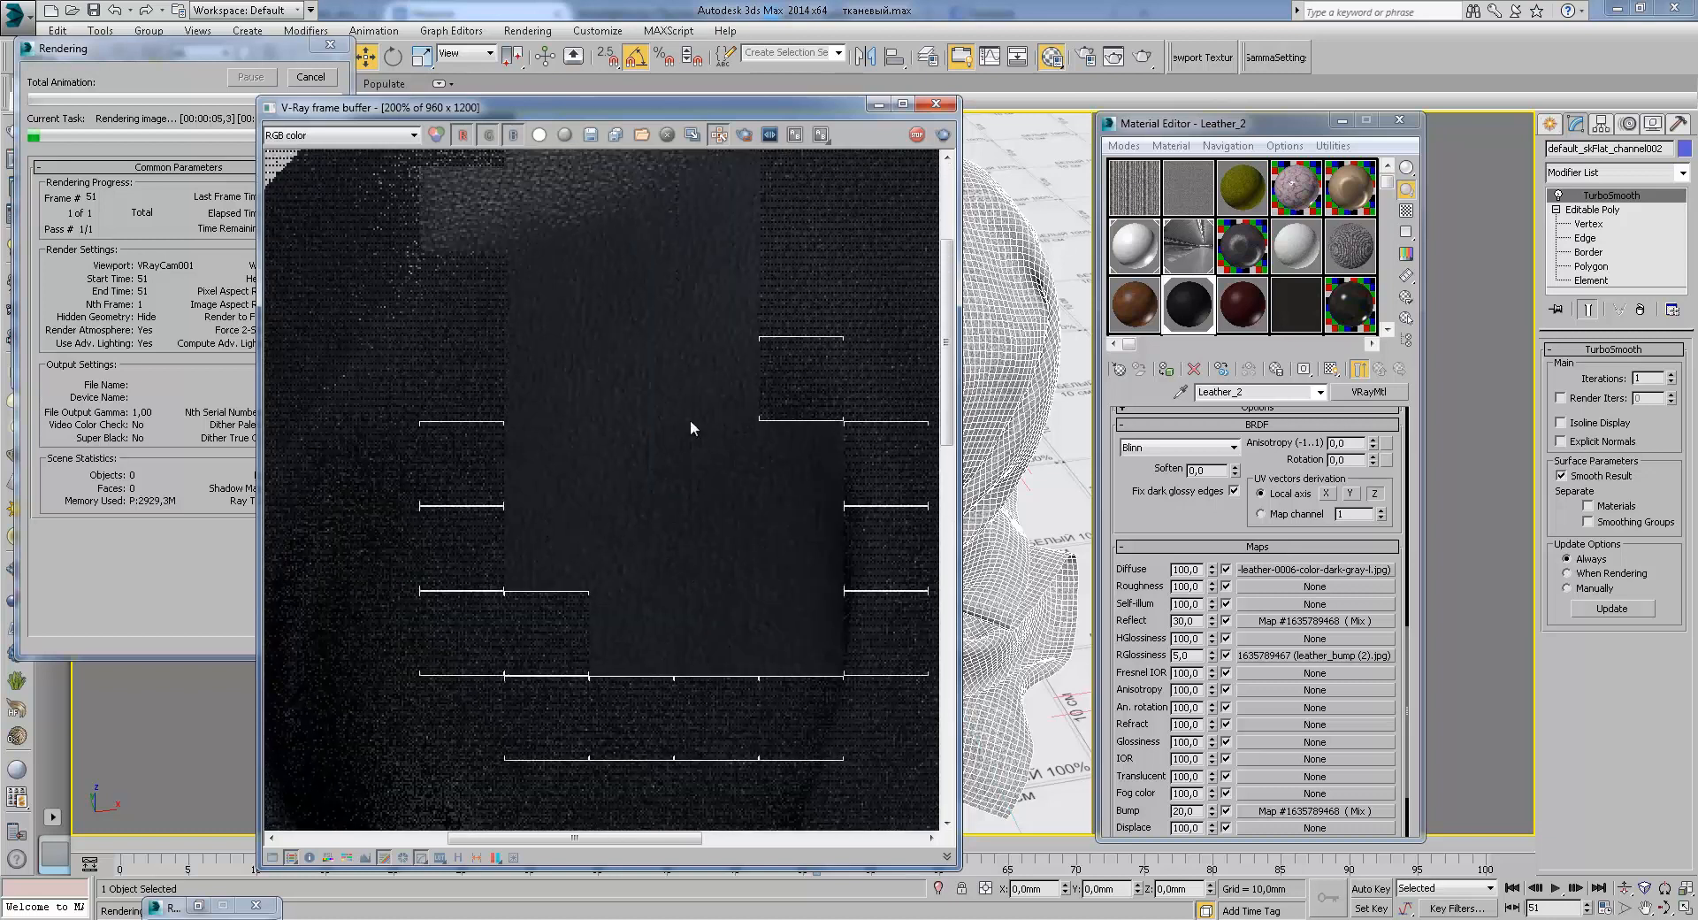
pyautogui.moveTo(671, 355); pyautogui.dragTo(725, 519, button='middle')
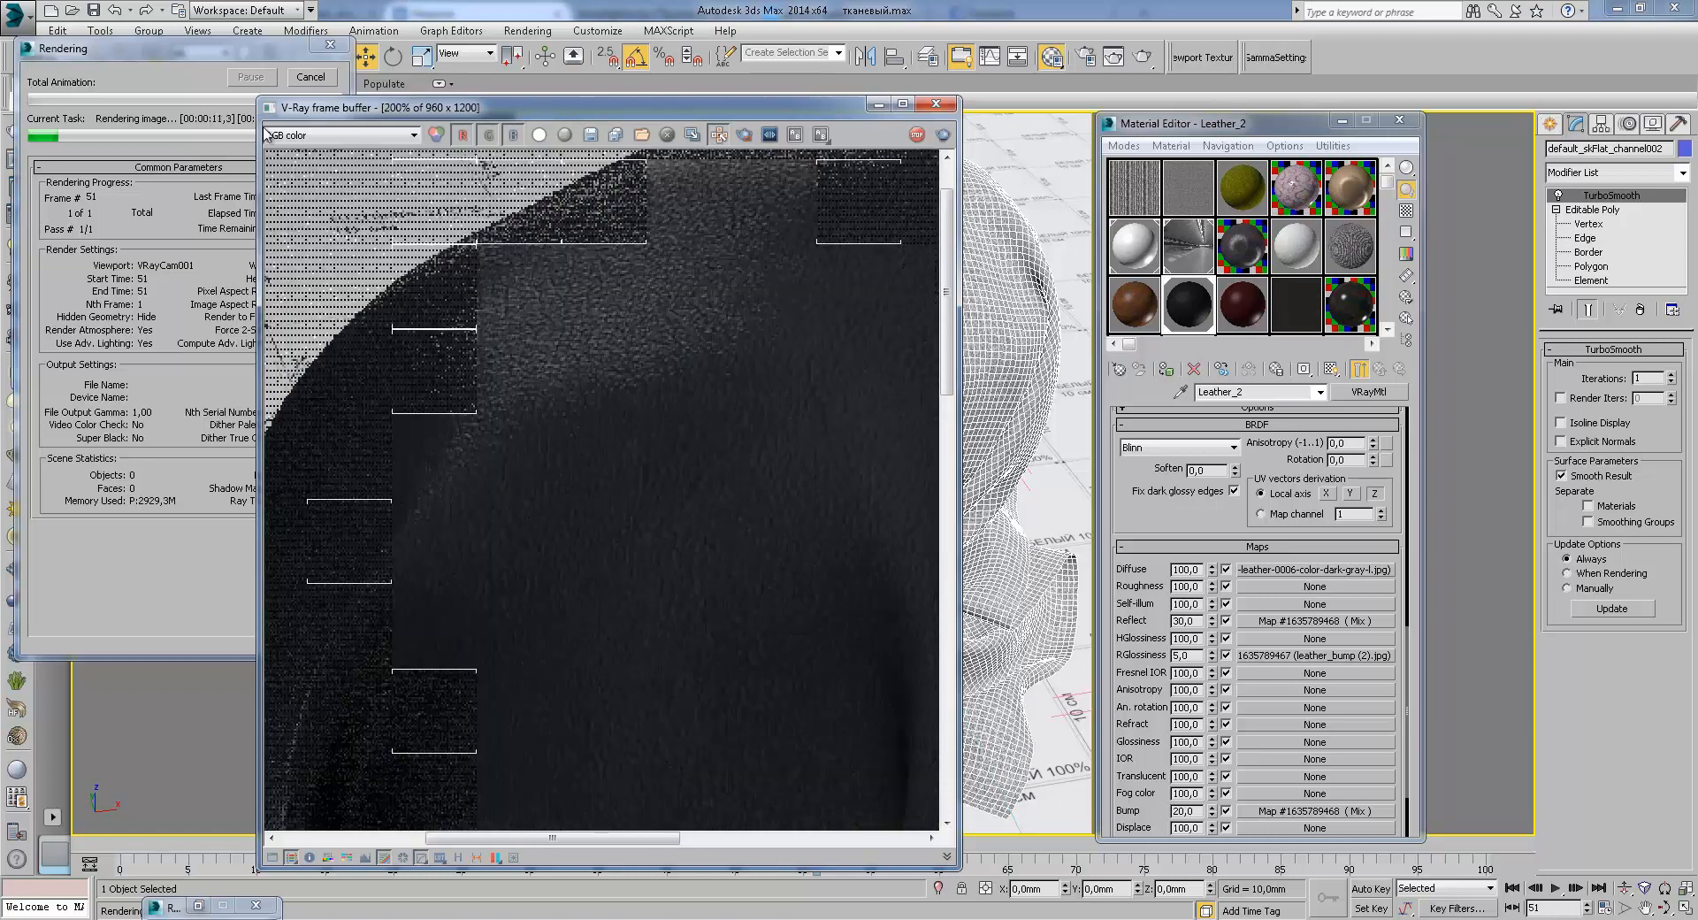
# Step: Switch the frame buffer to VRayRawLighting and examine the leather's bump relief across the cloth at 200%
pyautogui.click(353, 135)
pyautogui.click(327, 187)
pyautogui.scroll(-3, 546, 390)
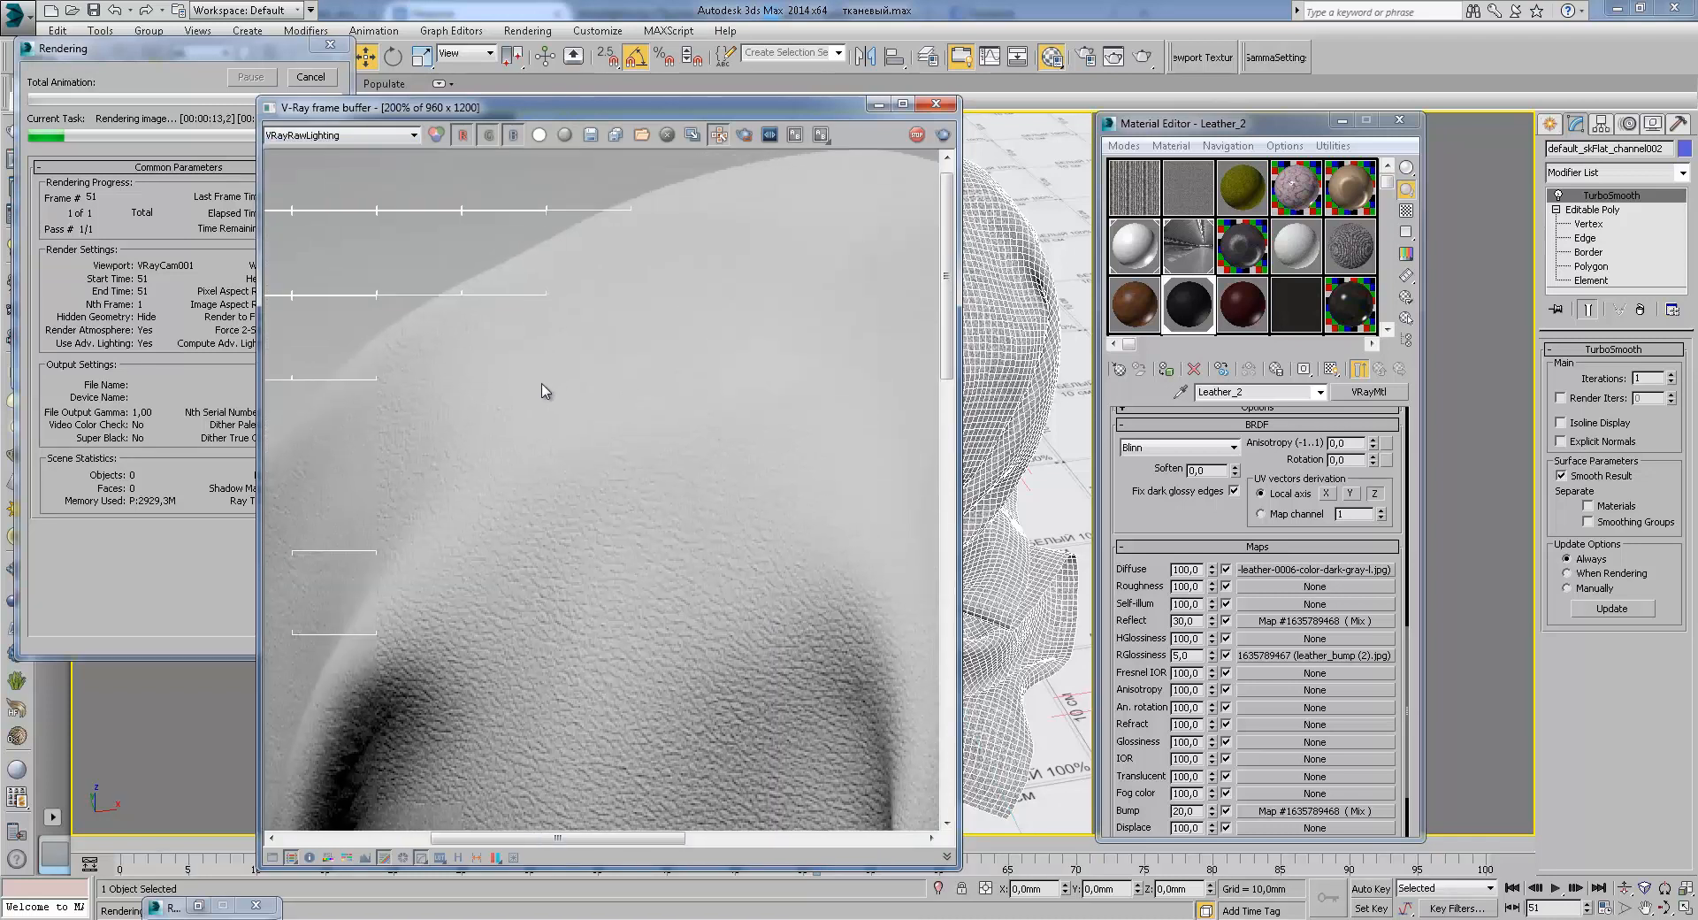
pyautogui.scroll(1, 648, 436)
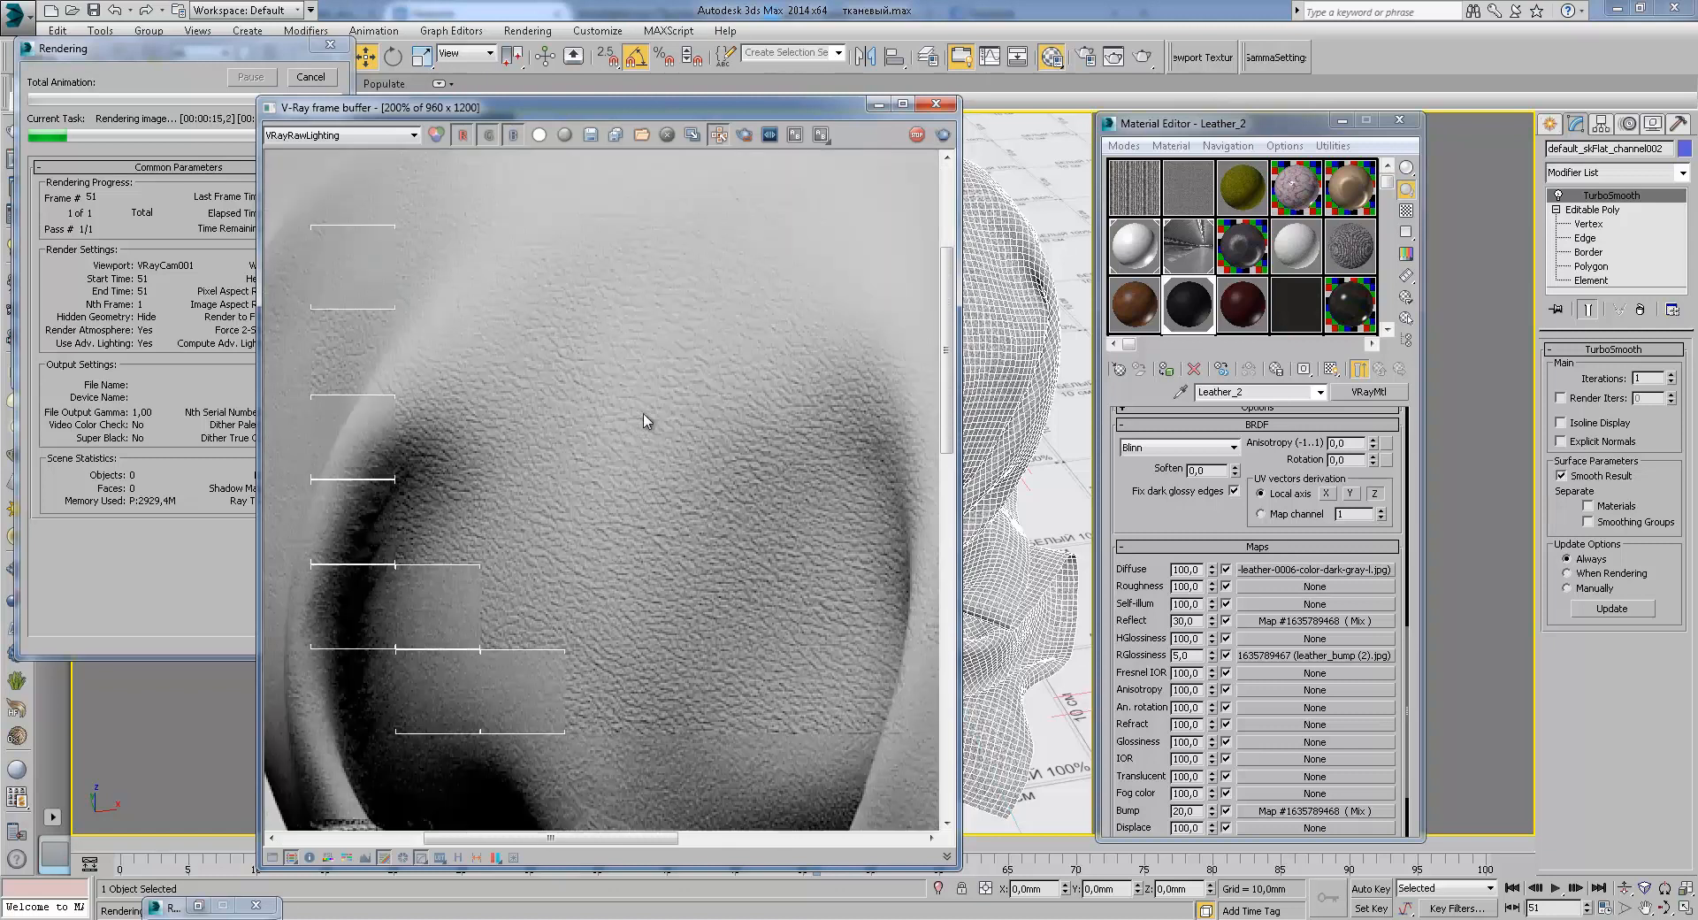
pyautogui.moveTo(761, 553); pyautogui.dragTo(643, 563, button='middle')
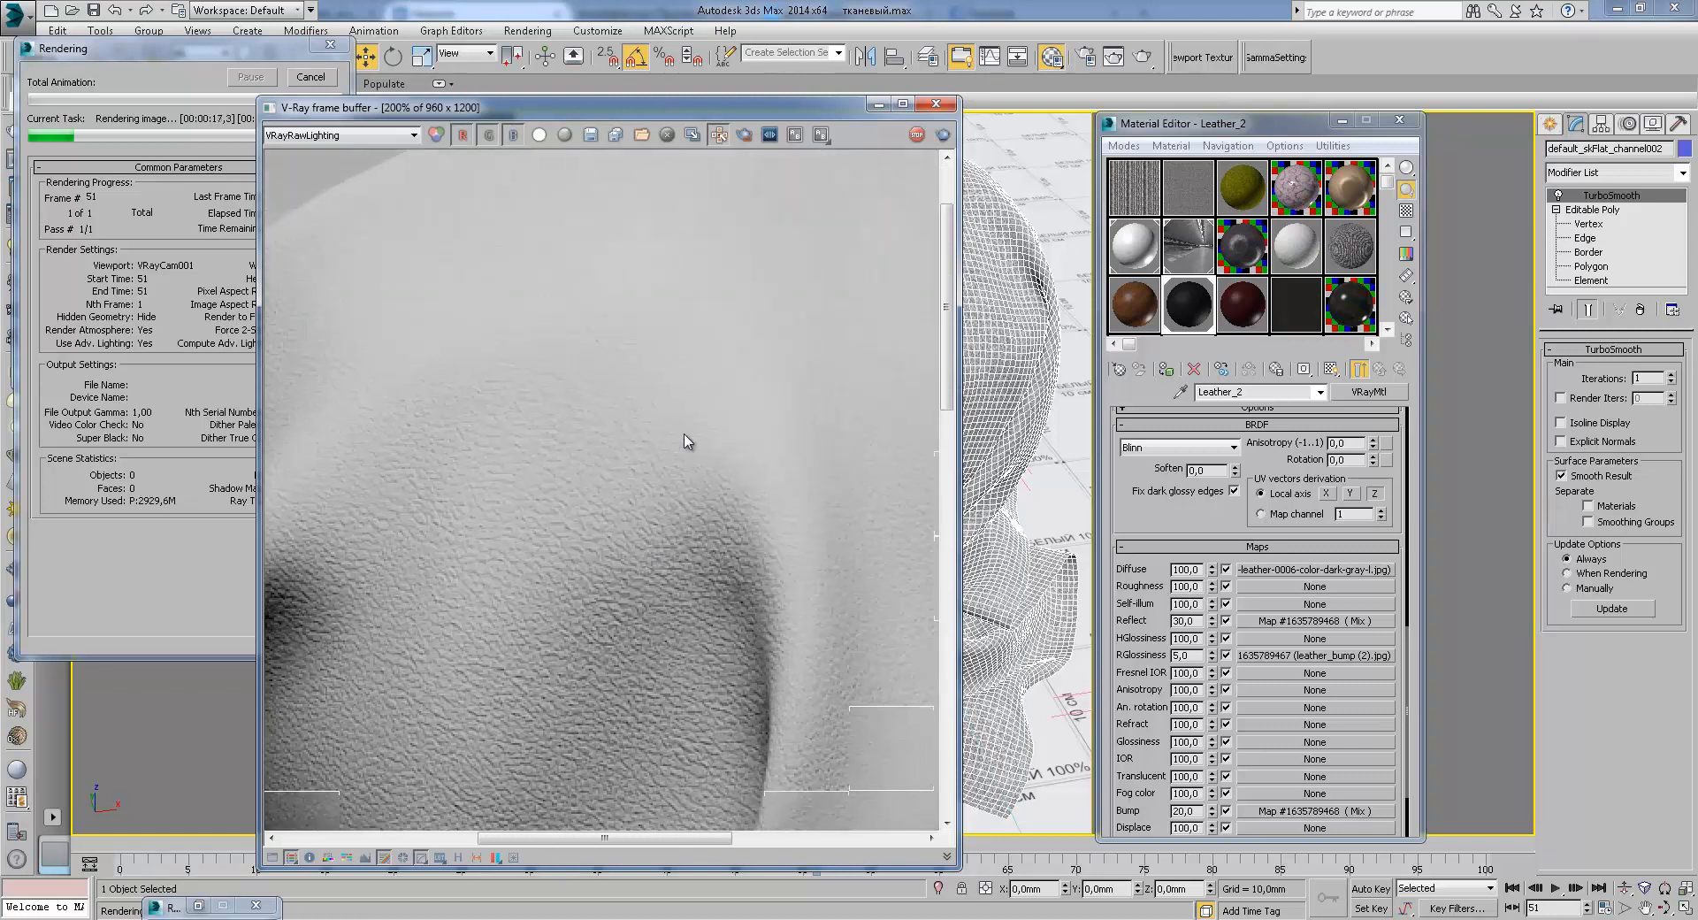
pyautogui.moveTo(691, 341); pyautogui.dragTo(508, 412, button='middle')
pyautogui.moveTo(645, 473); pyautogui.dragTo(668, 515, button='middle')
pyautogui.moveTo(593, 458); pyautogui.dragTo(845, 408, button='middle')
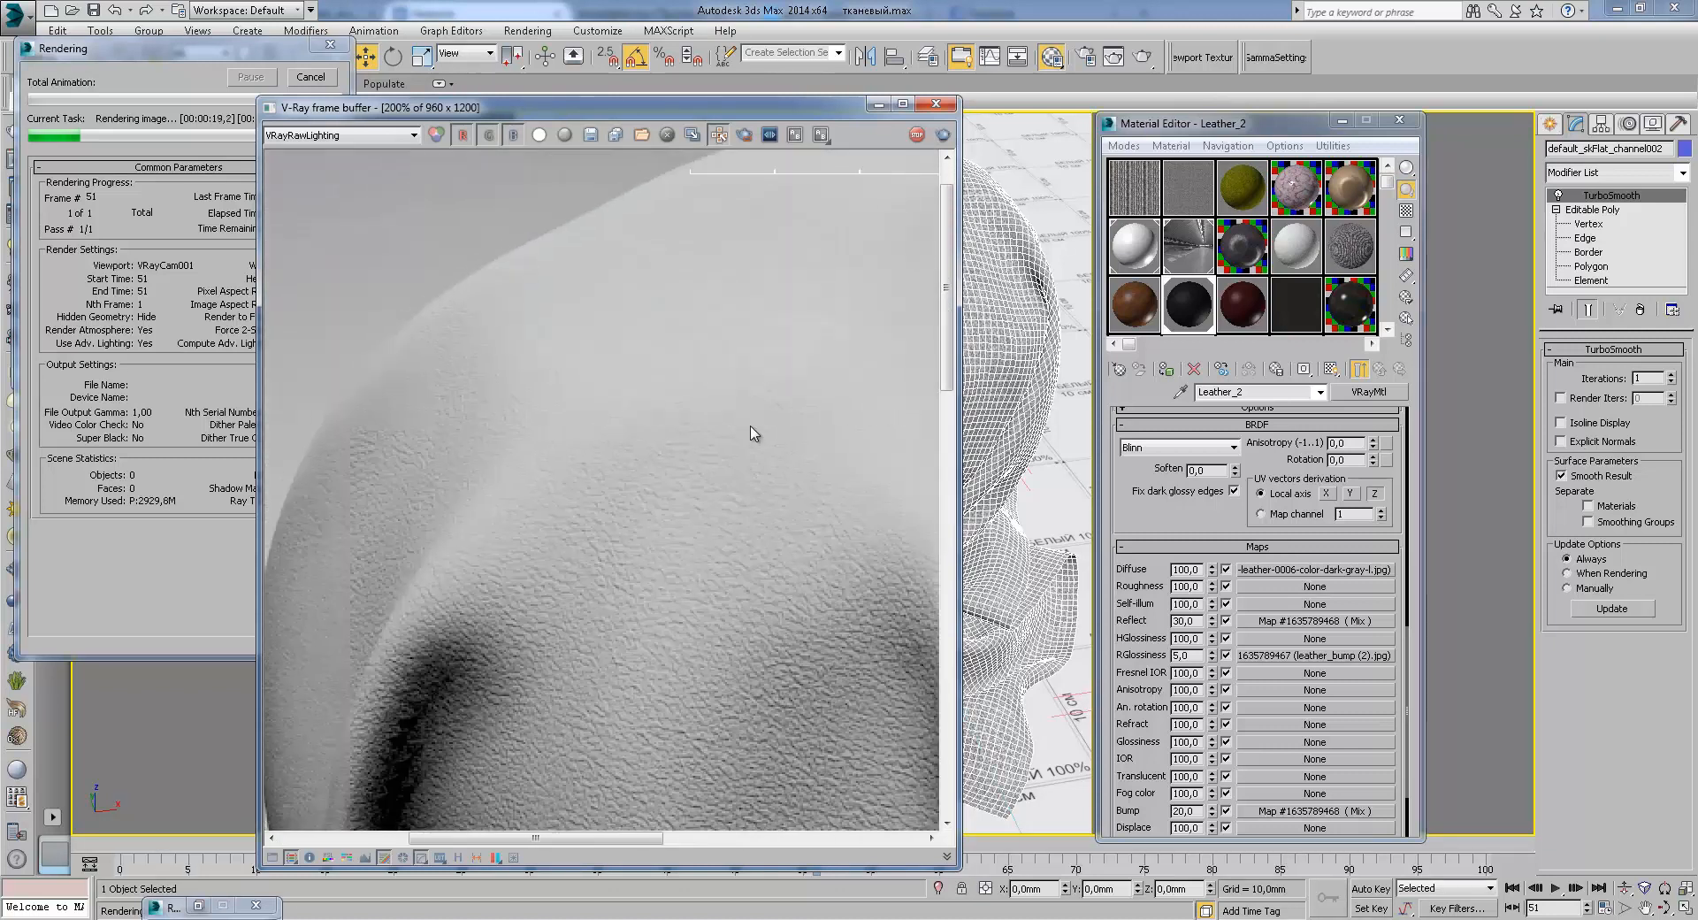
# Step: Show the VRayReflection channel in the frame buffer and view the leather's reflections at 100%
pyautogui.click(337, 140)
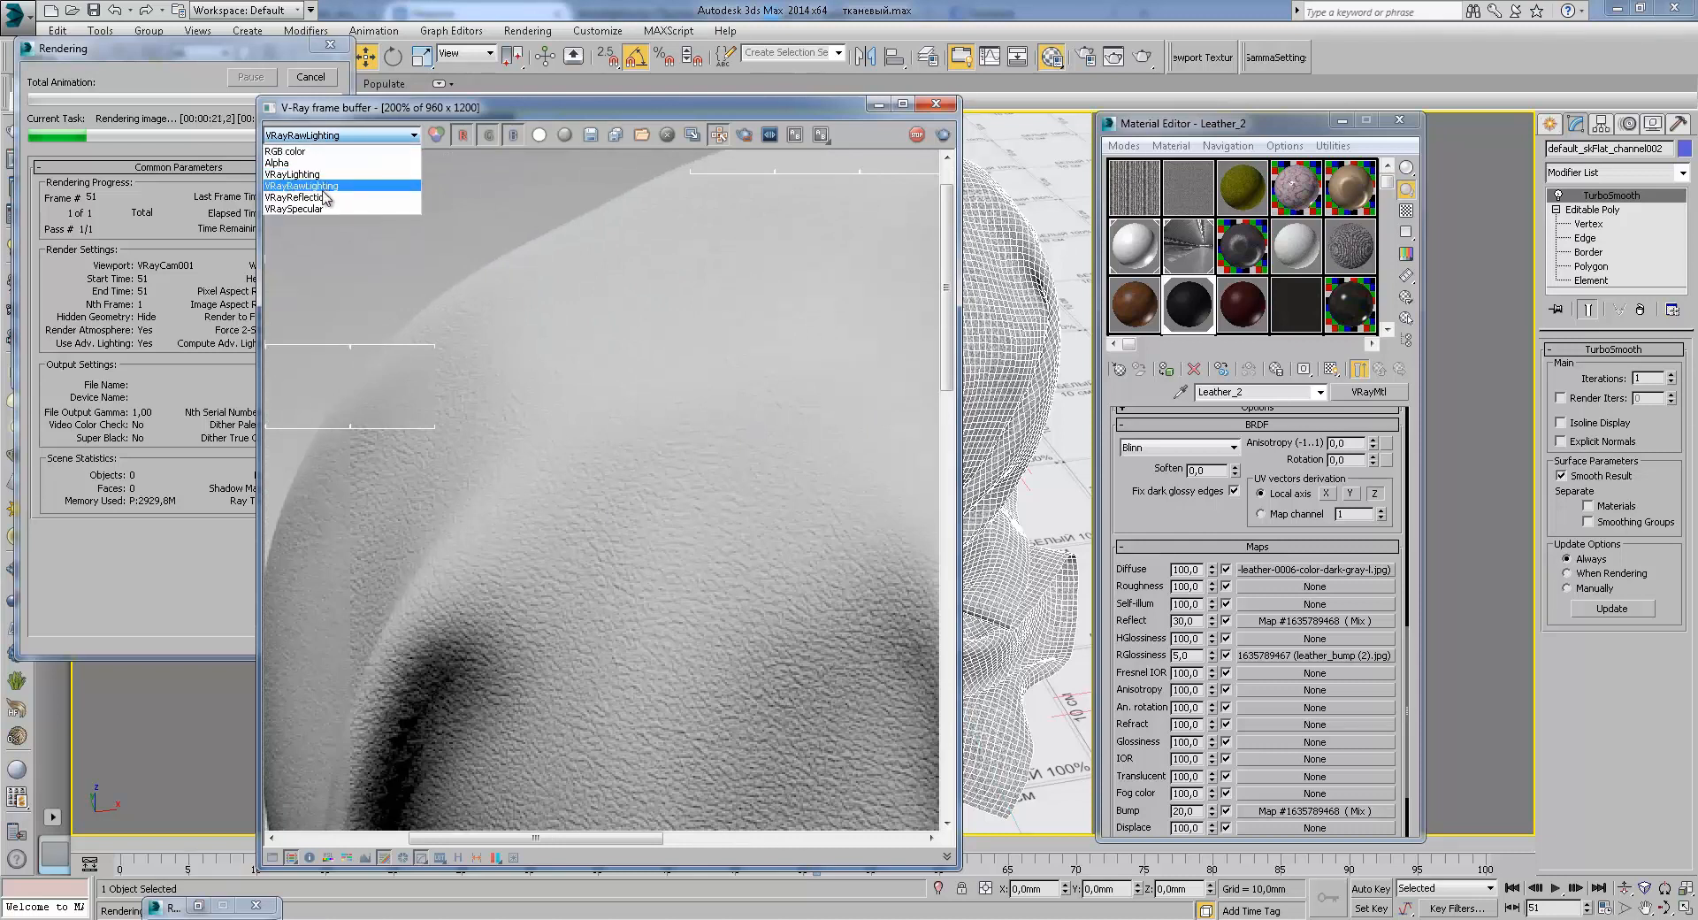
pyautogui.click(336, 200)
pyautogui.scroll(-1, 633, 454)
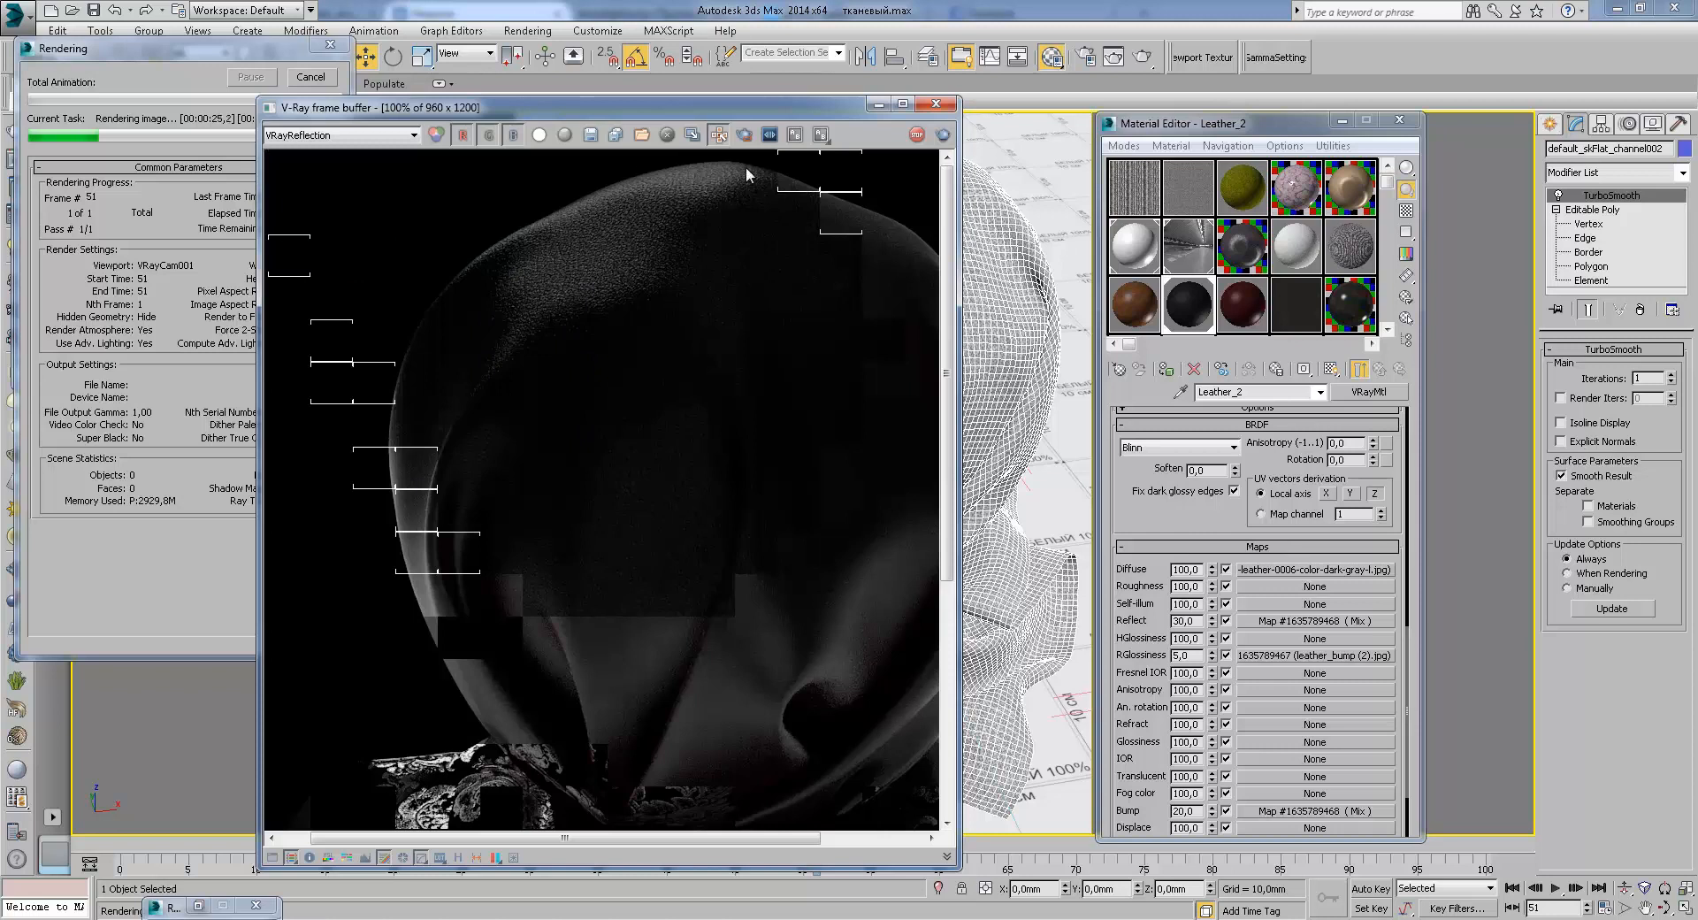
# Step: Examine the black leather's highlights at close range in the VRayReflection pass of the running render
pyautogui.moveTo(849, 229); pyautogui.dragTo(694, 233, button='middle')
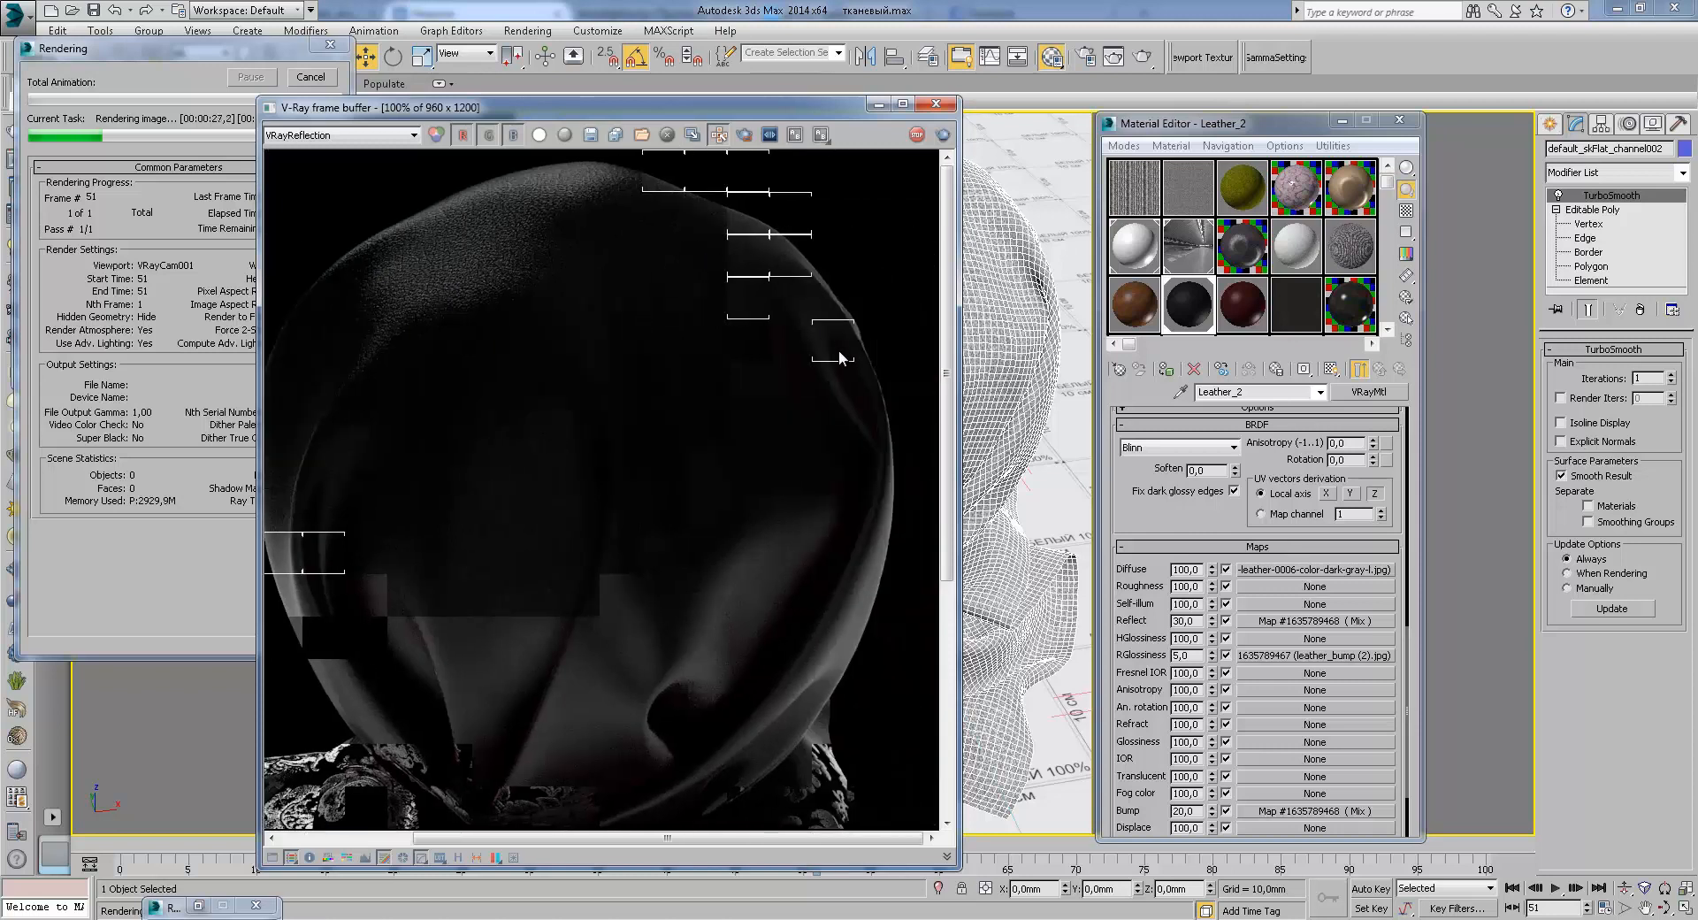
pyautogui.scroll(1, 416, 267)
pyautogui.moveTo(580, 198); pyautogui.dragTo(460, 381, button='middle')
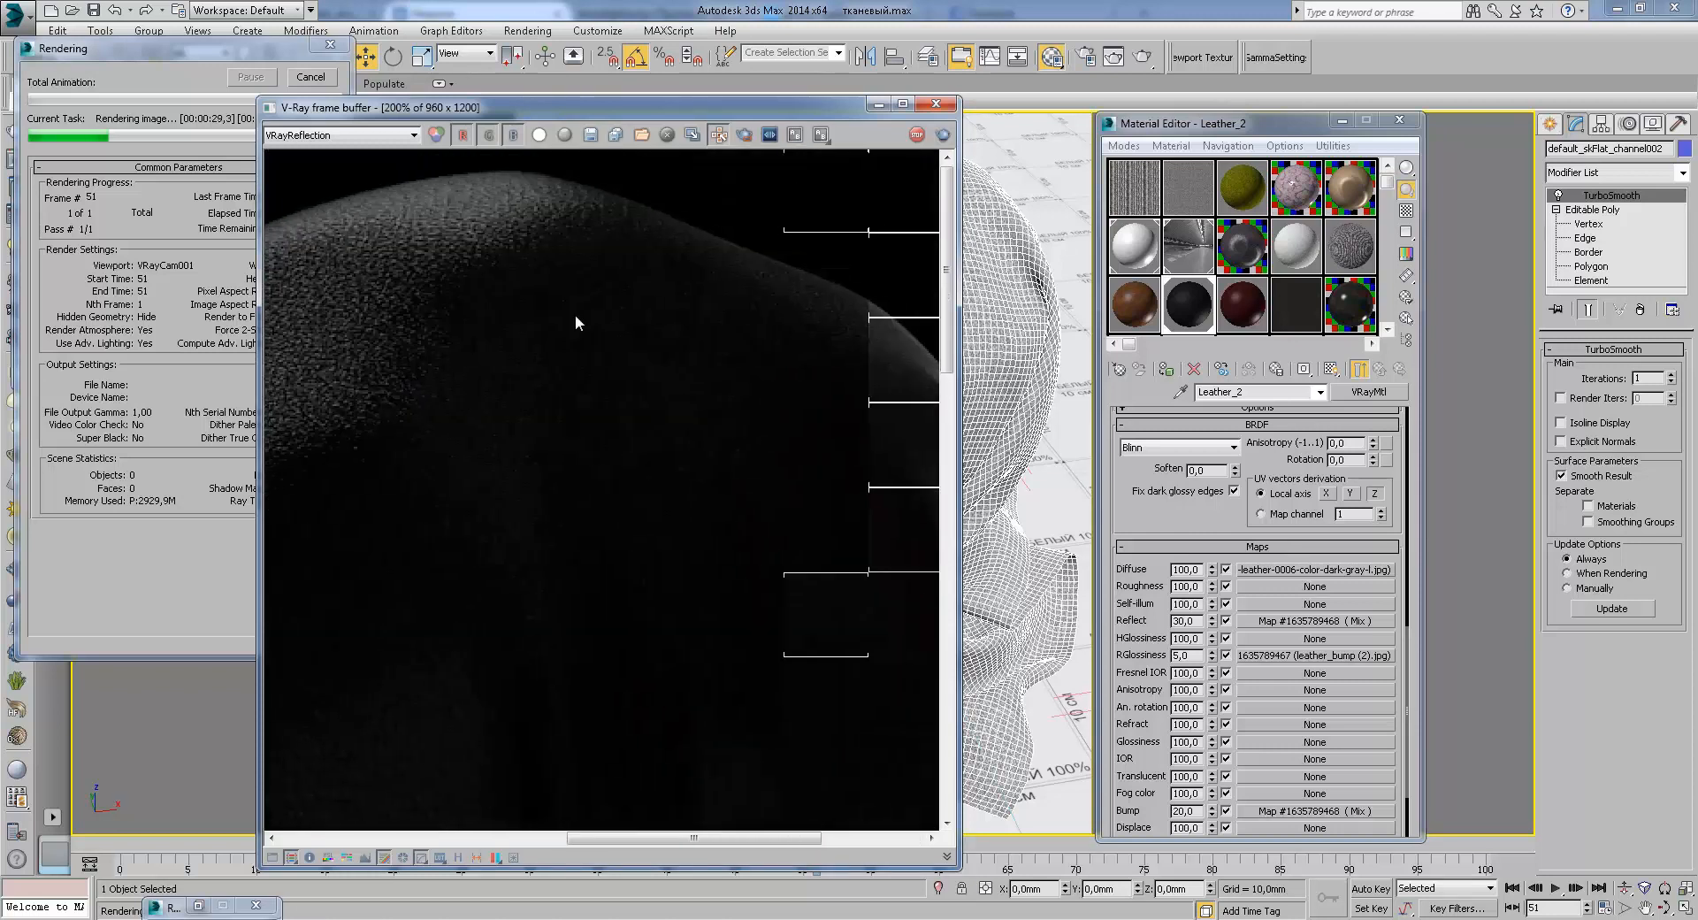
pyautogui.moveTo(881, 364); pyautogui.dragTo(598, 269, button='middle')
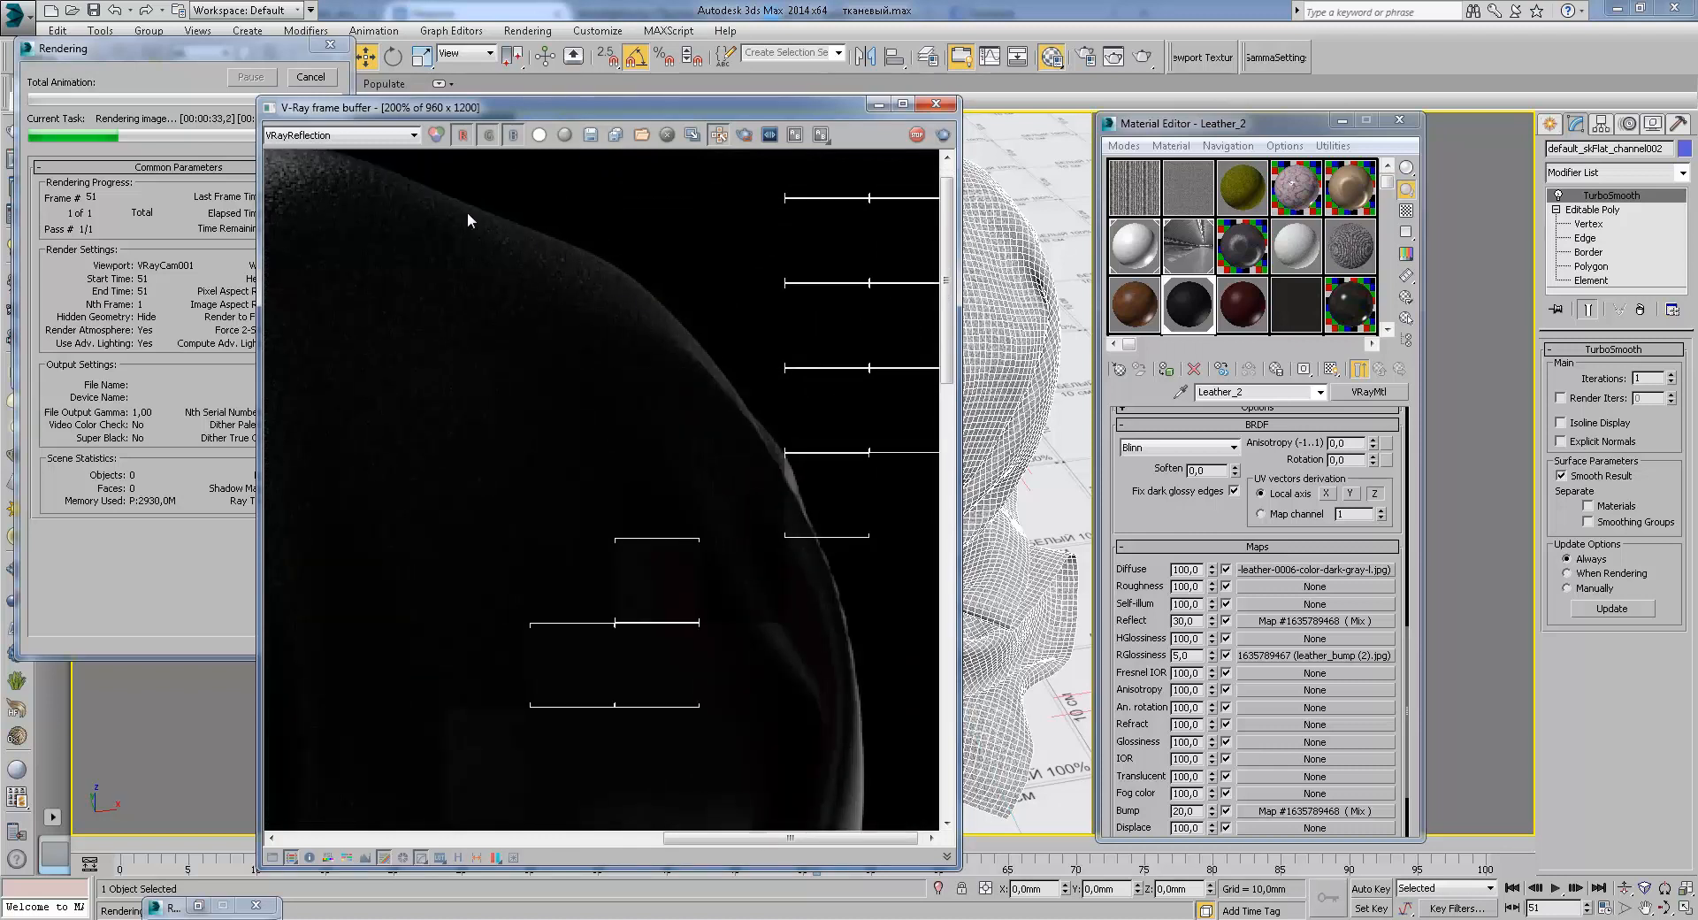
pyautogui.scroll(-2, 739, 543)
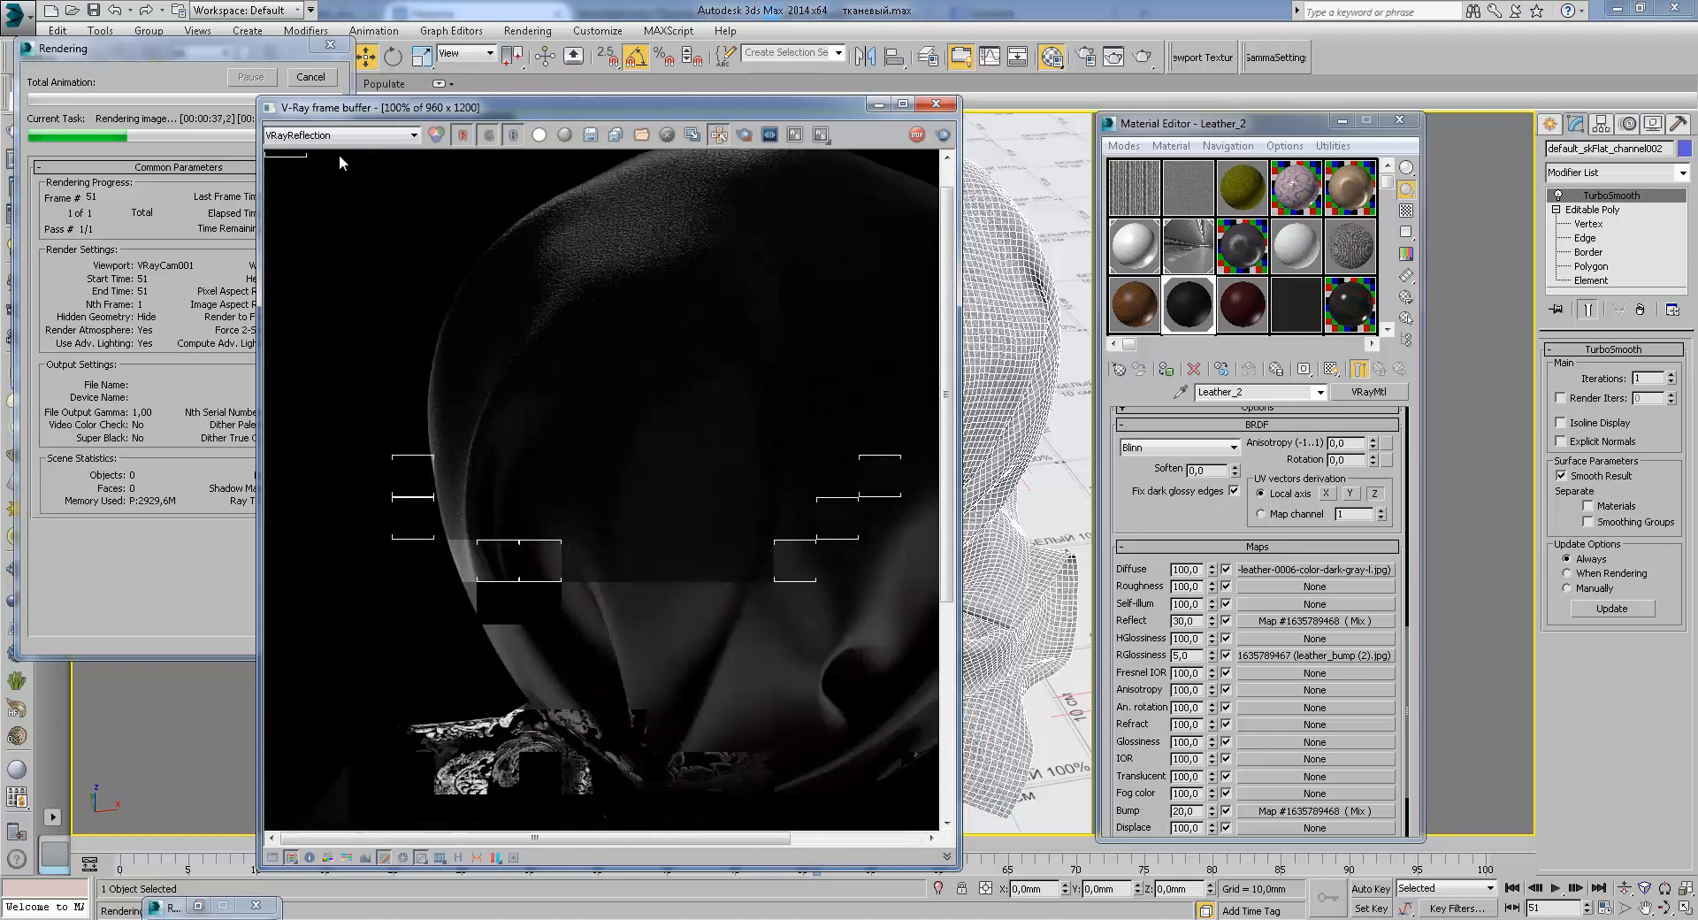
# Step: Show the RGB color pass of the render, inspect the black leather on the draped cloth, and stop rendering
pyautogui.click(337, 134)
pyautogui.click(301, 146)
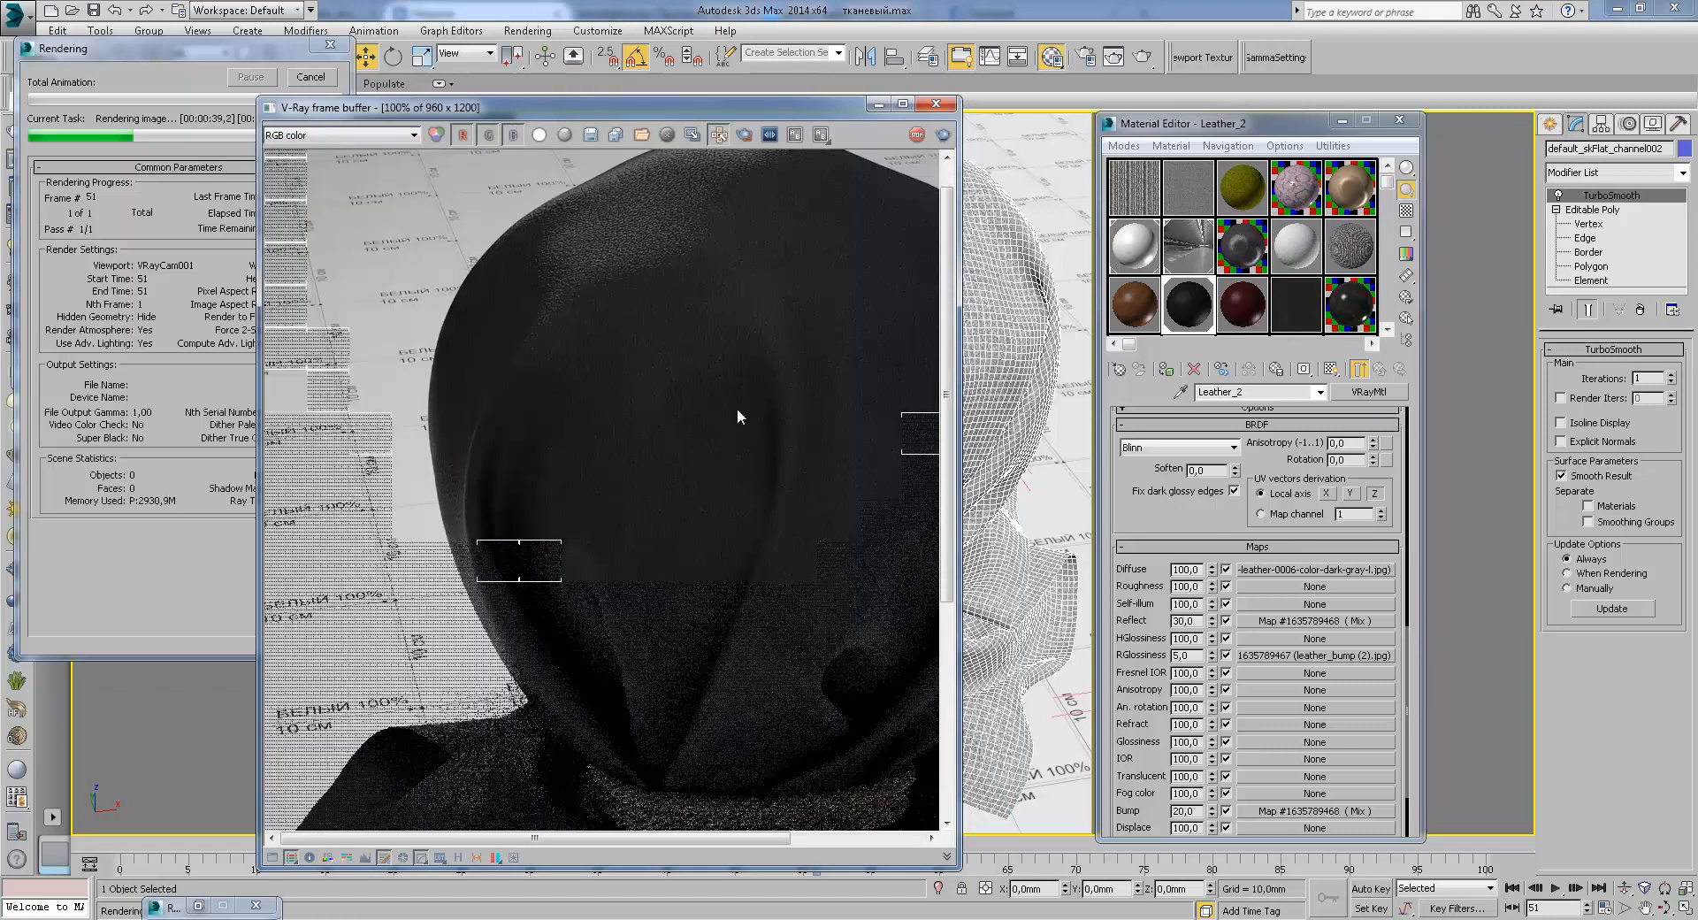
pyautogui.moveTo(732, 443); pyautogui.dragTo(712, 478, button='middle')
pyautogui.moveTo(814, 420); pyautogui.dragTo(701, 544, button='middle')
pyautogui.moveTo(453, 511); pyautogui.dragTo(611, 455, button='middle')
pyautogui.scroll(-1, 634, 412)
pyautogui.scroll(1, 619, 382)
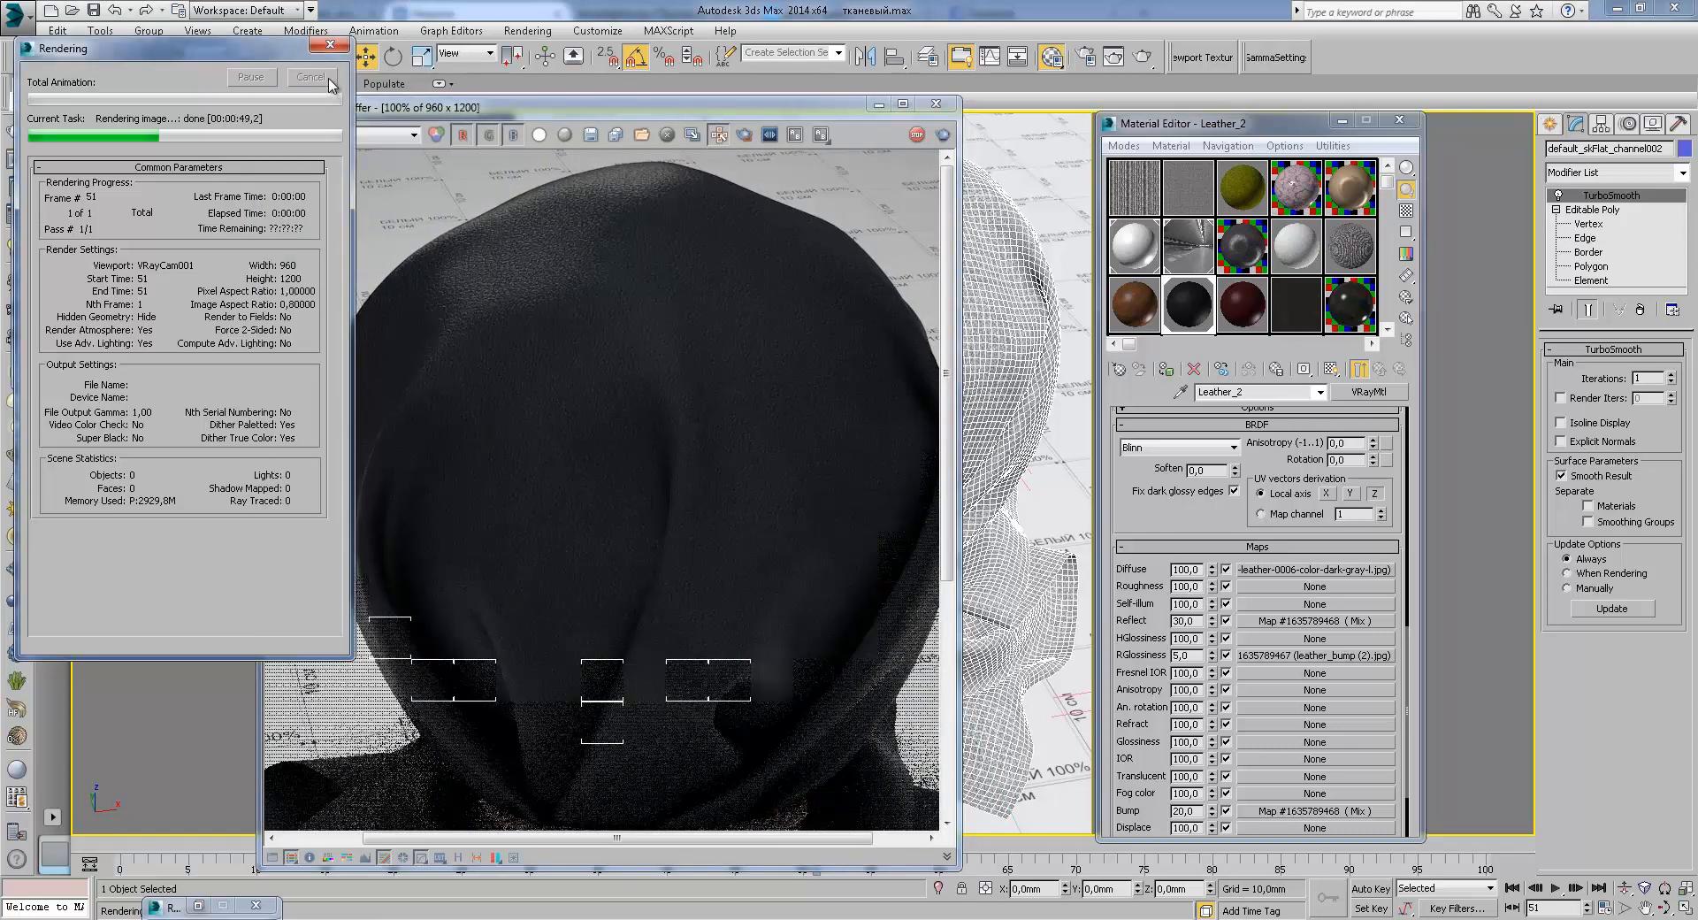
# Step: Preview the Color #1 bitmap in the Mix map of Leather_3's Reflect slot, and return to the material's top level
pyautogui.click(1243, 303)
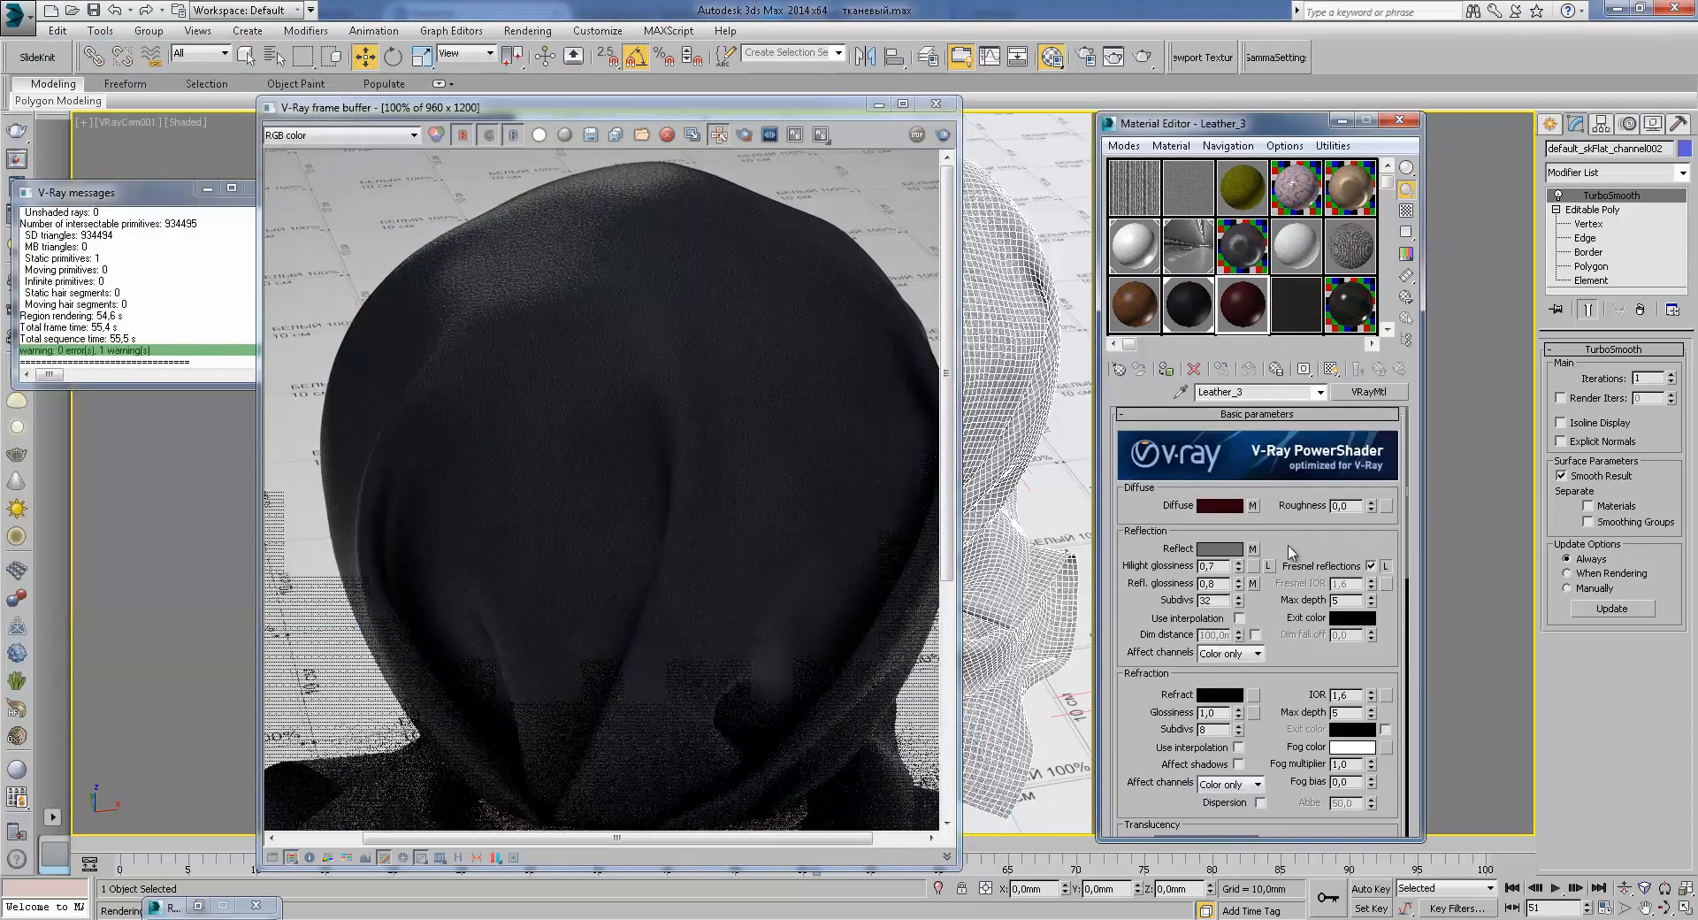
pyautogui.click(1254, 548)
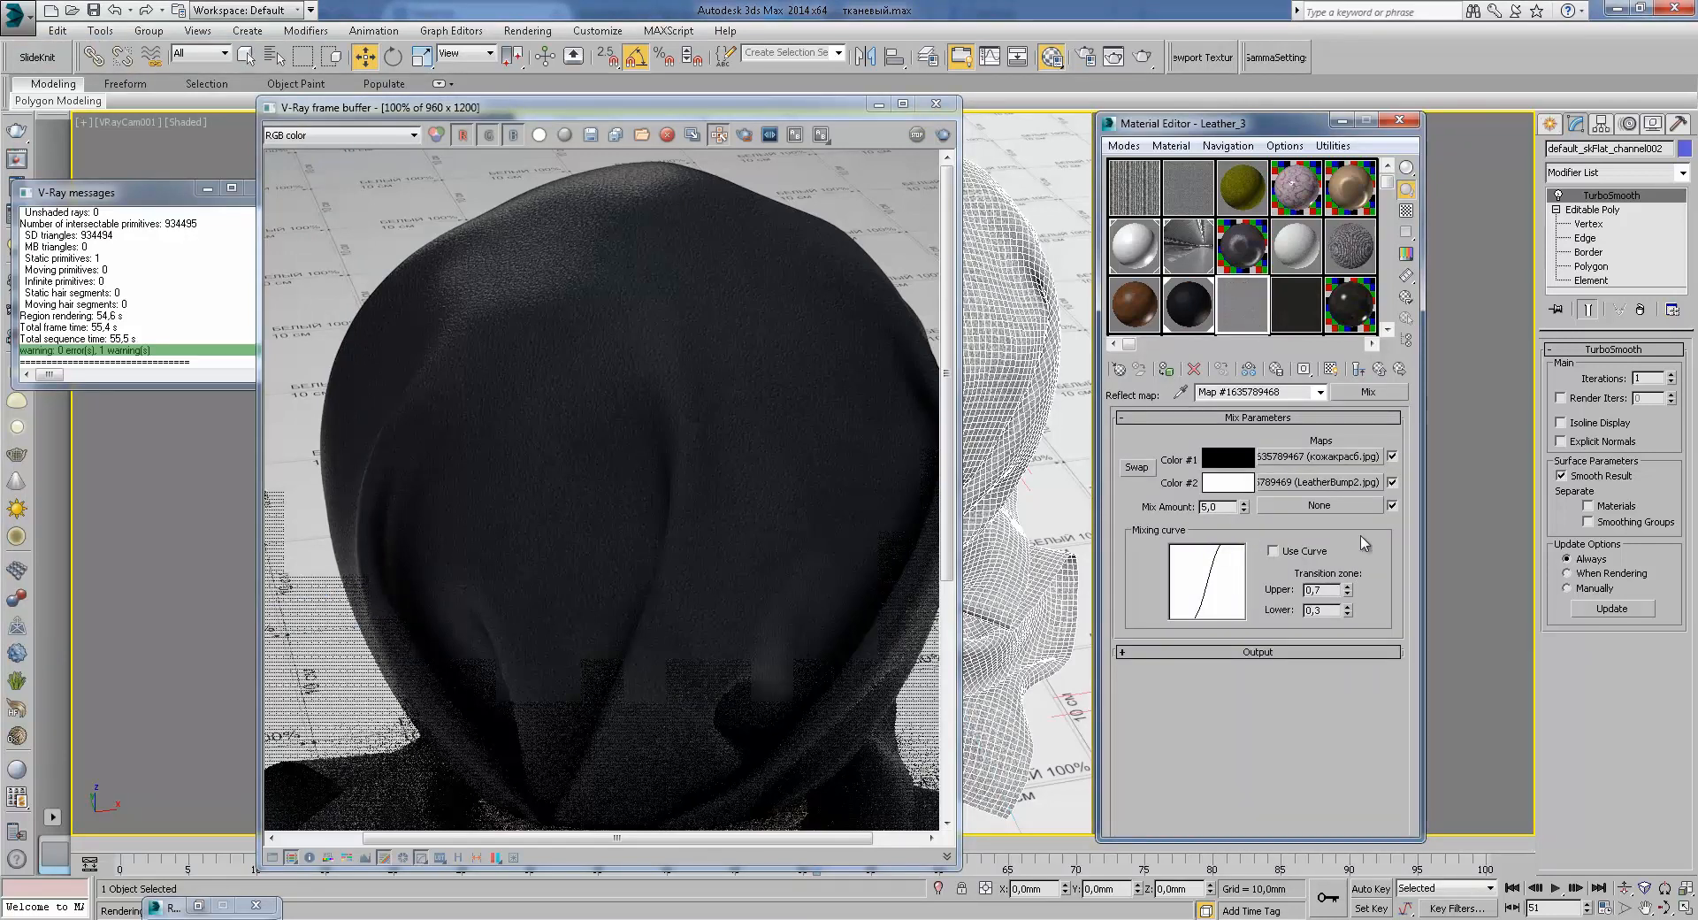
pyautogui.click(1347, 465)
pyautogui.click(1362, 681)
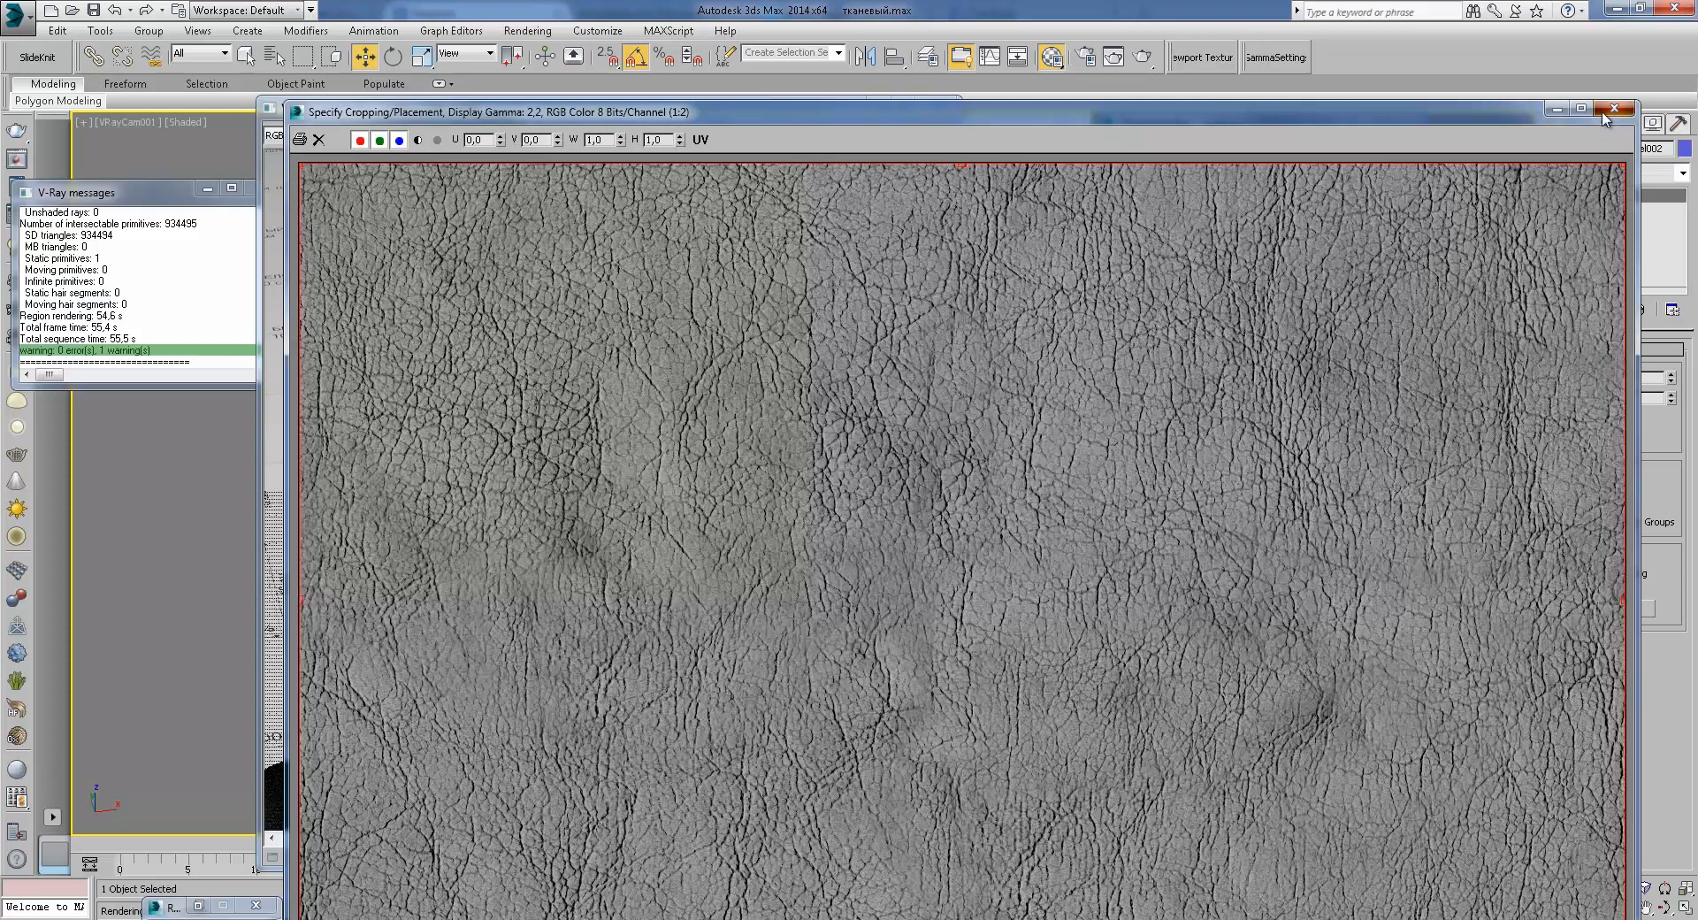
pyautogui.click(1614, 108)
pyautogui.click(1379, 370)
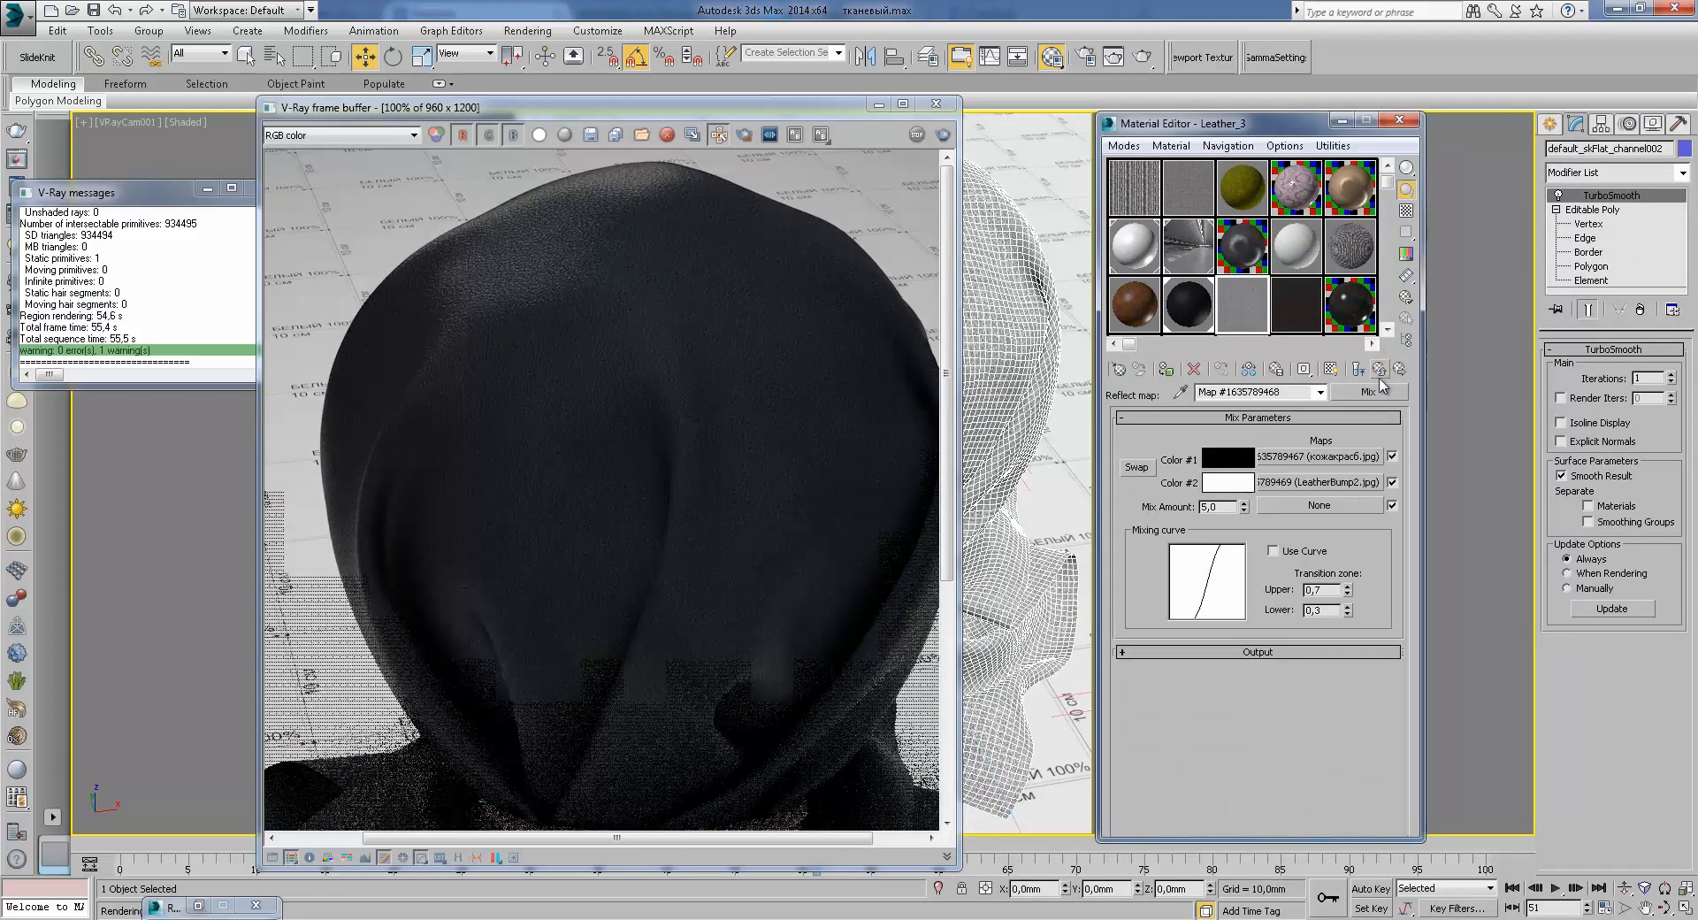
pyautogui.click(1381, 370)
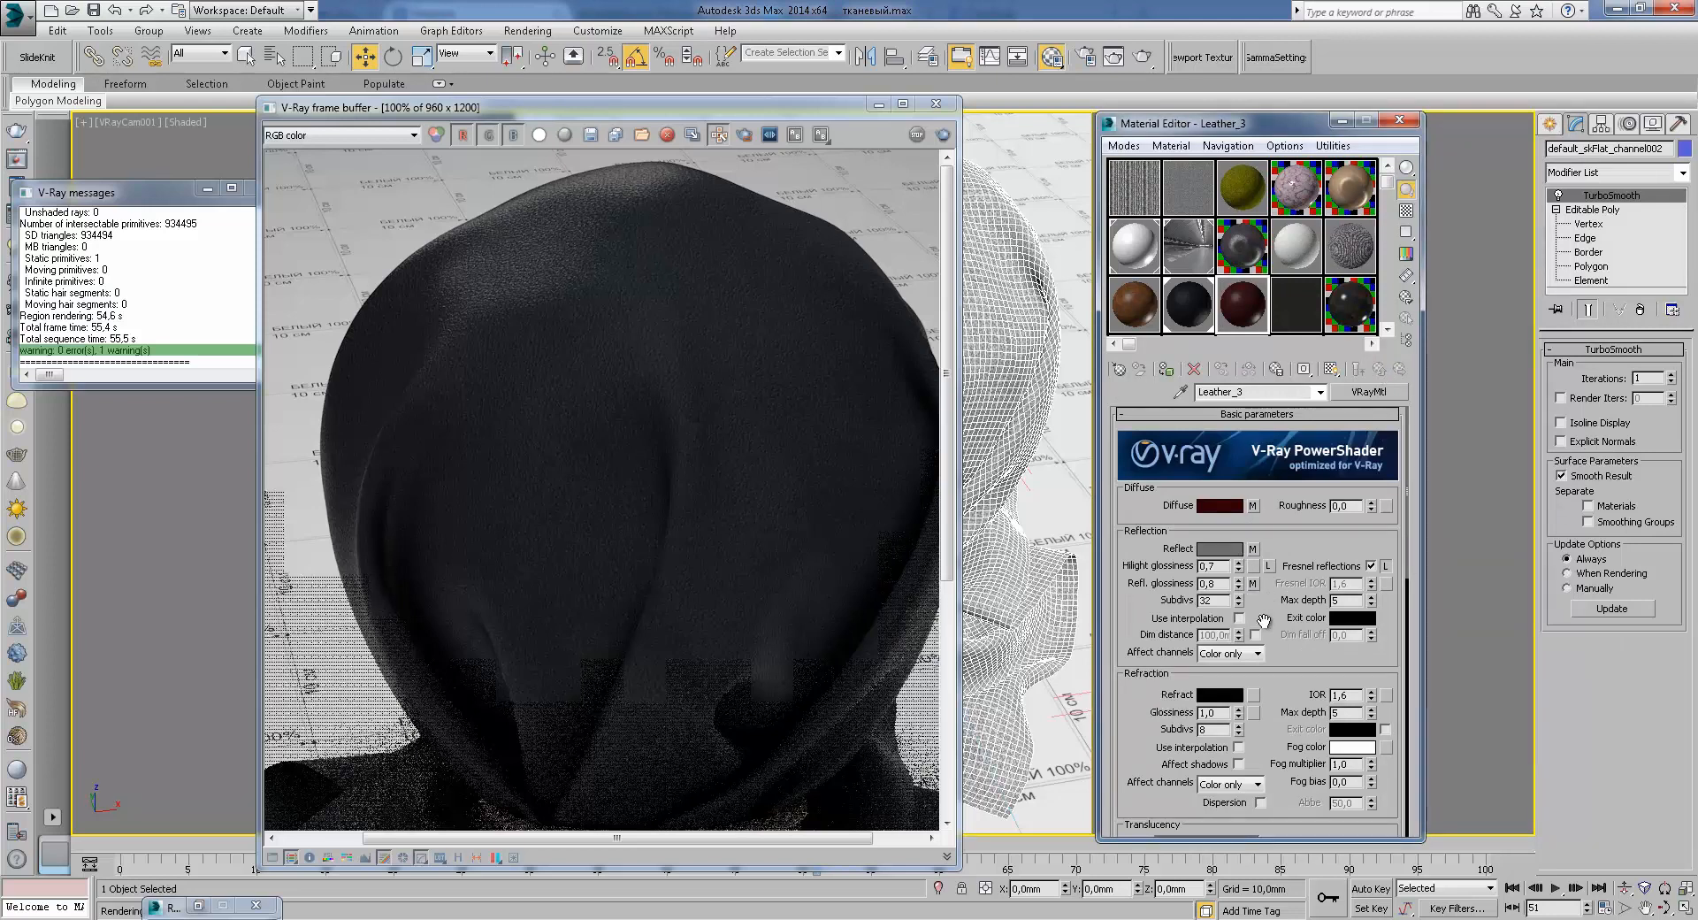
# Step: Review the map slots and amounts of the Leather_3 material
pyautogui.scroll(-5, 1260, 609)
pyautogui.scroll(-3, 1286, 517)
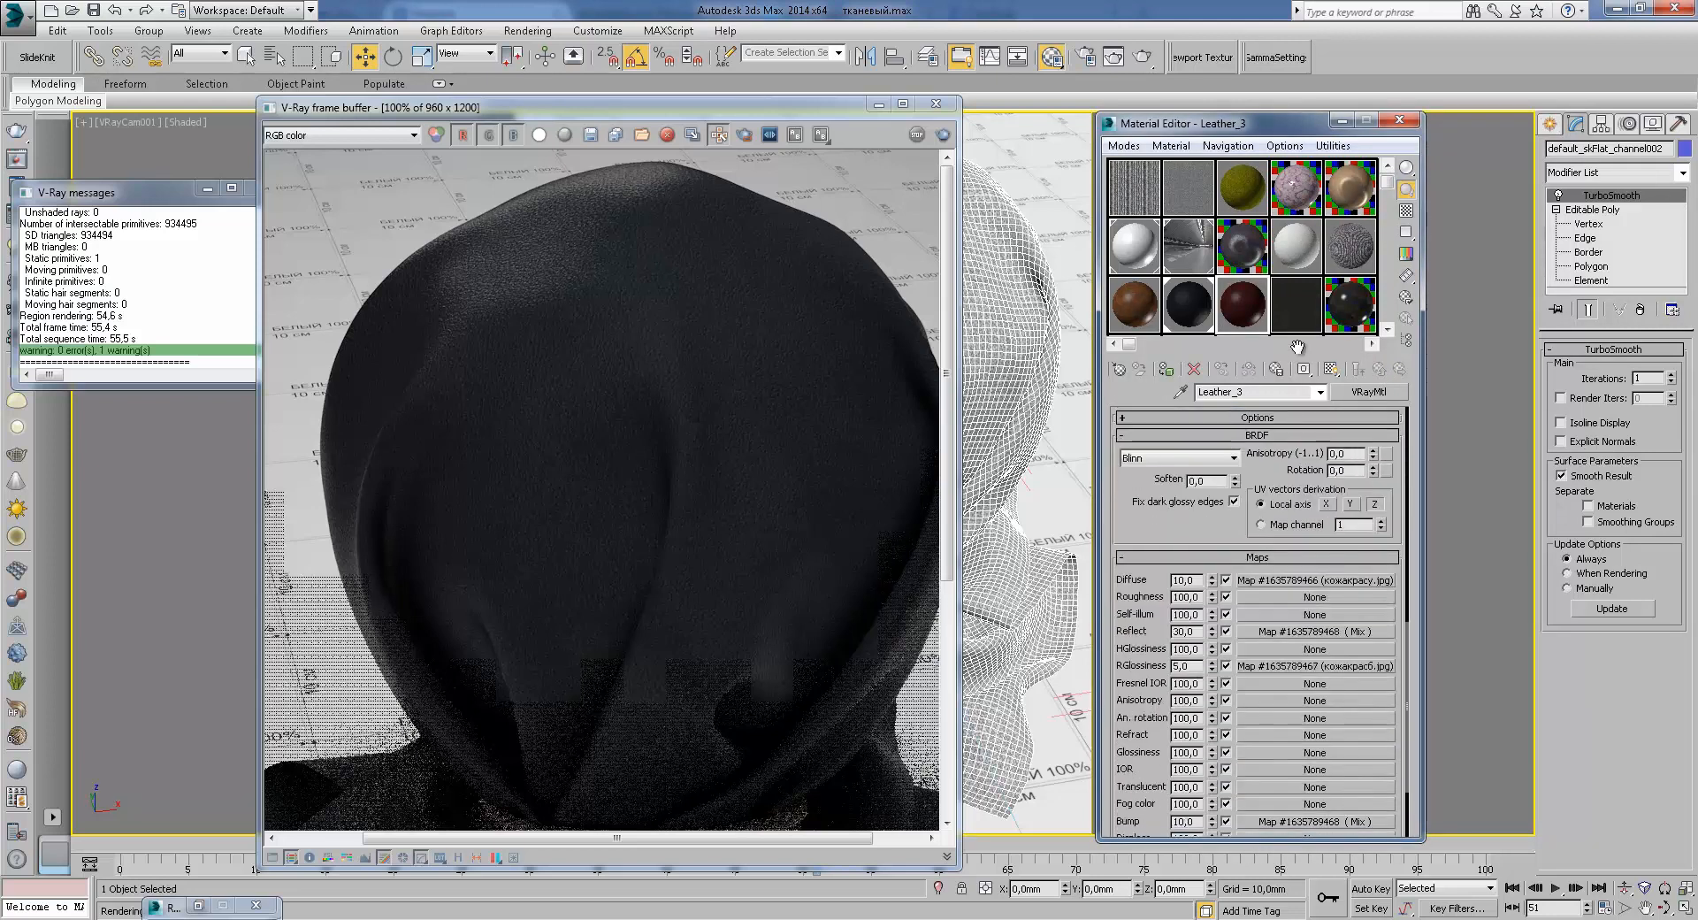
pyautogui.scroll(-2, 1236, 471)
pyautogui.moveTo(1237, 471); pyautogui.dragTo(1241, 459)
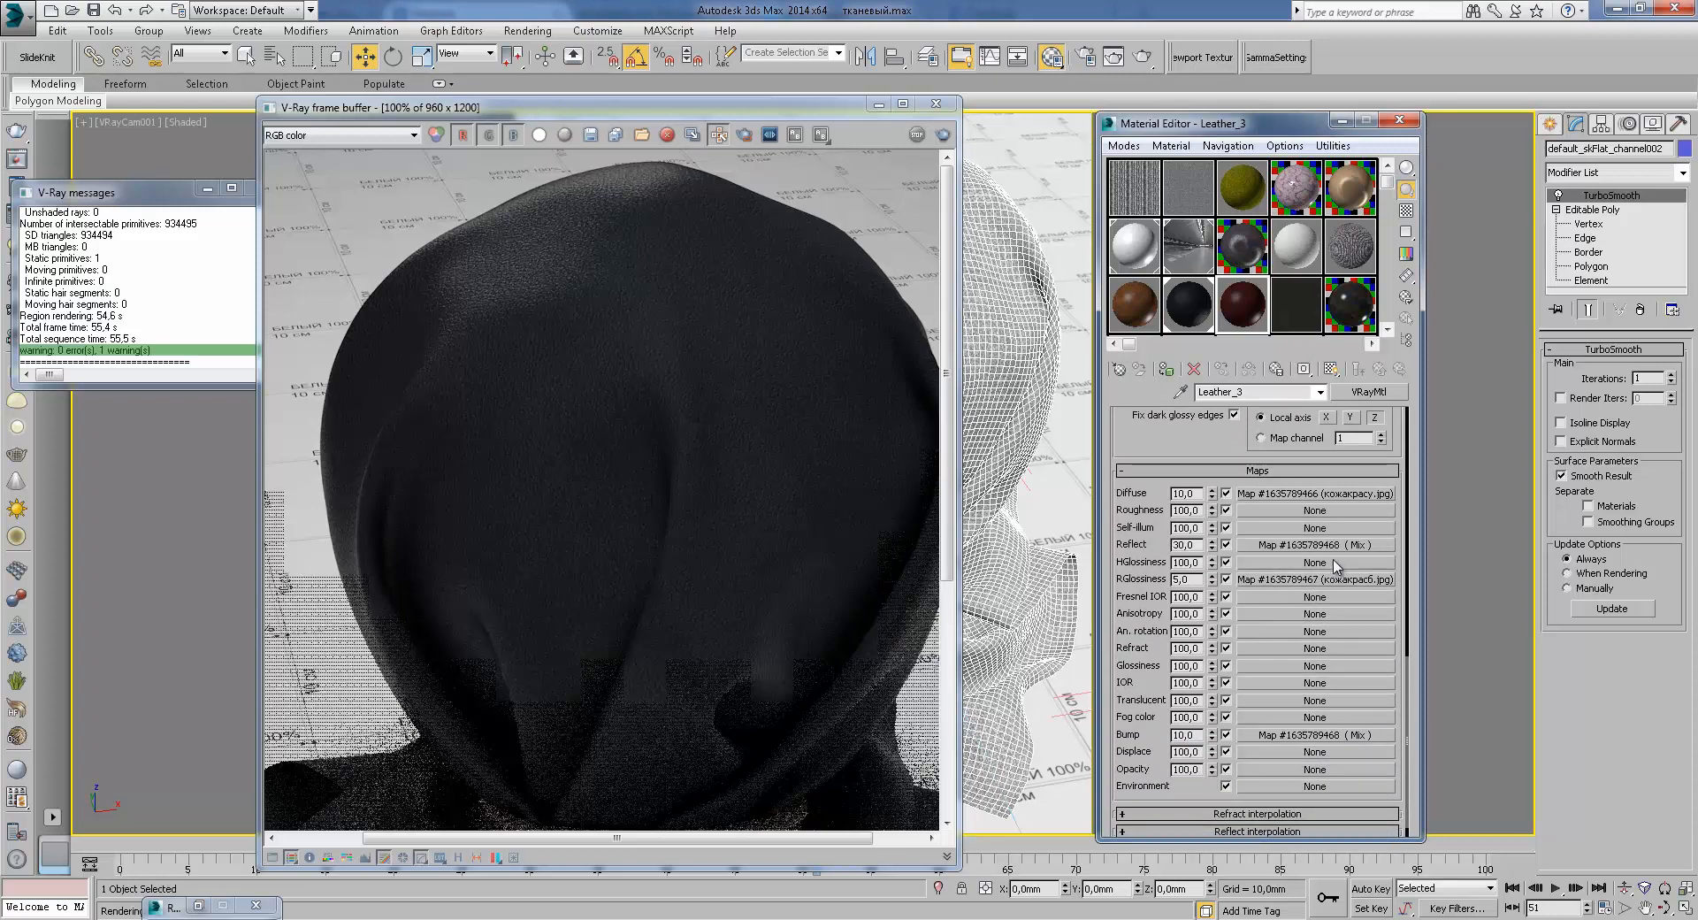
# Step: Abort the started render and assign the Leather_3 material to the selected cloth
pyautogui.click(1143, 57)
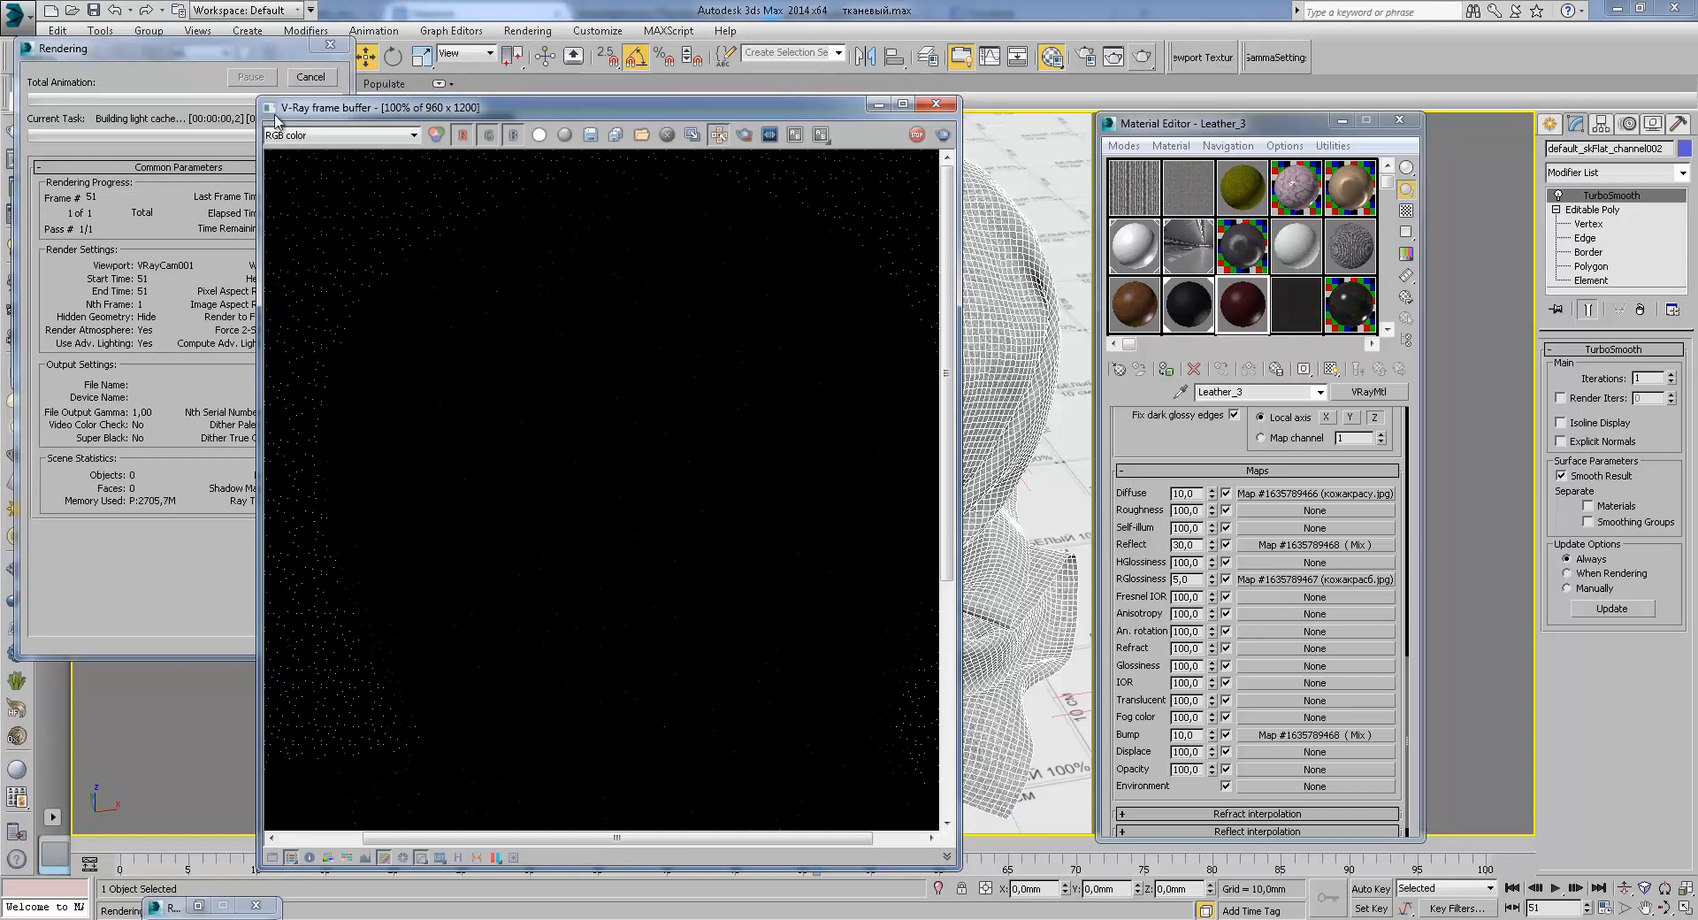
pyautogui.click(936, 104)
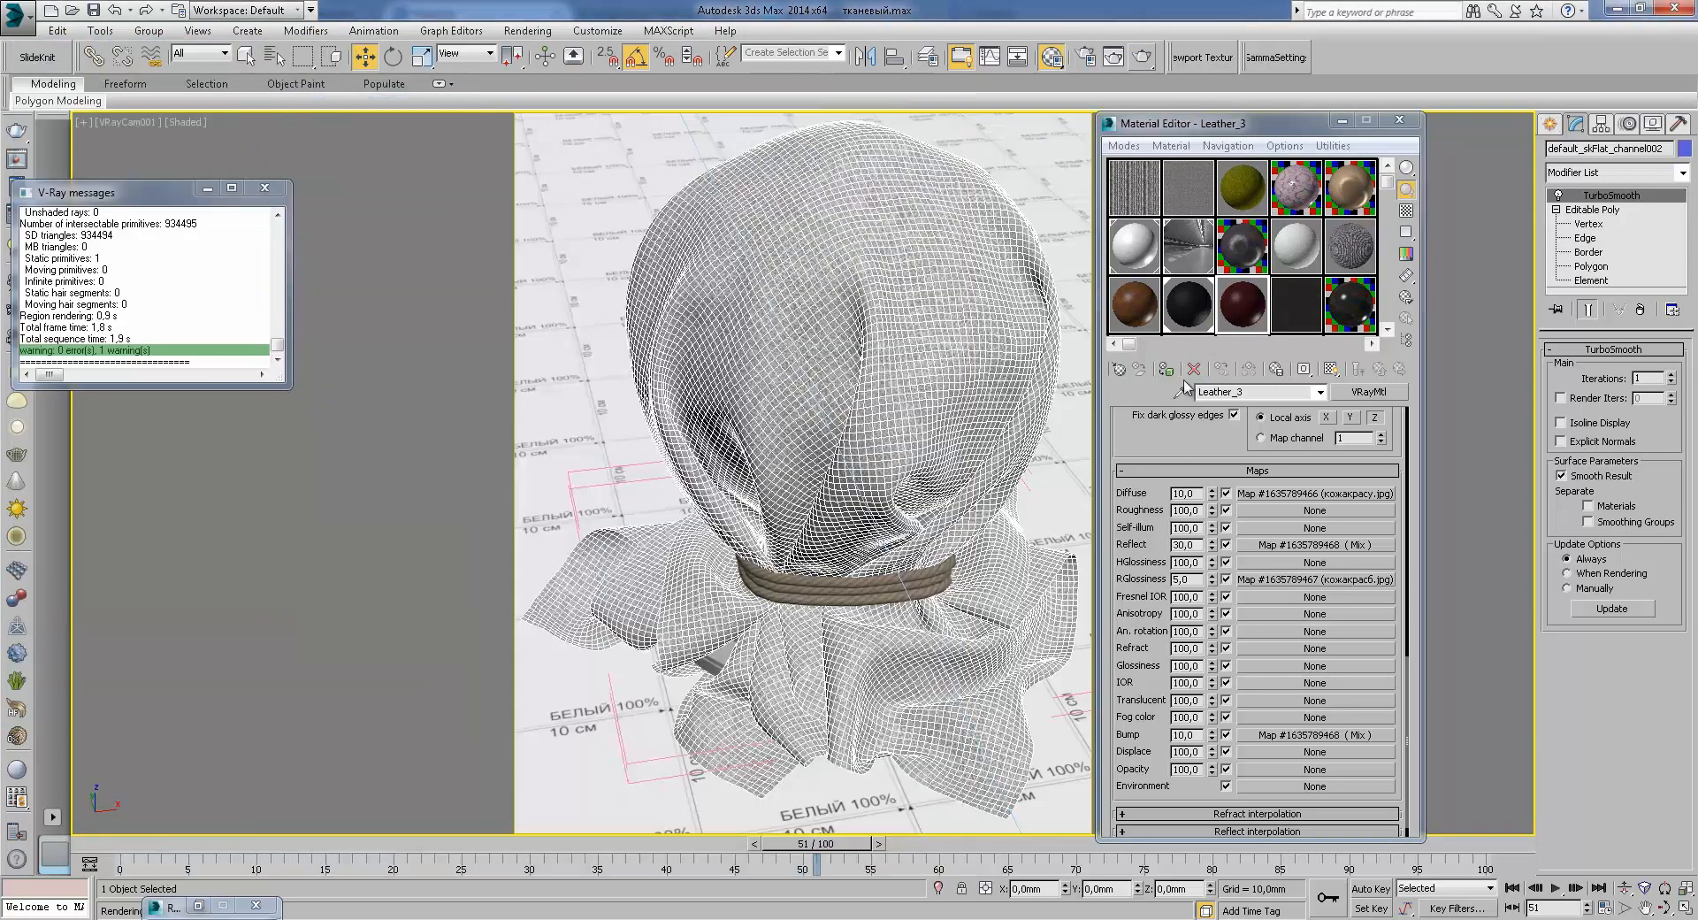
pyautogui.click(1167, 369)
# Step: Check the reflection glossiness settings of Leather_2 and return to the parameters of Leather_3
pyautogui.click(1205, 309)
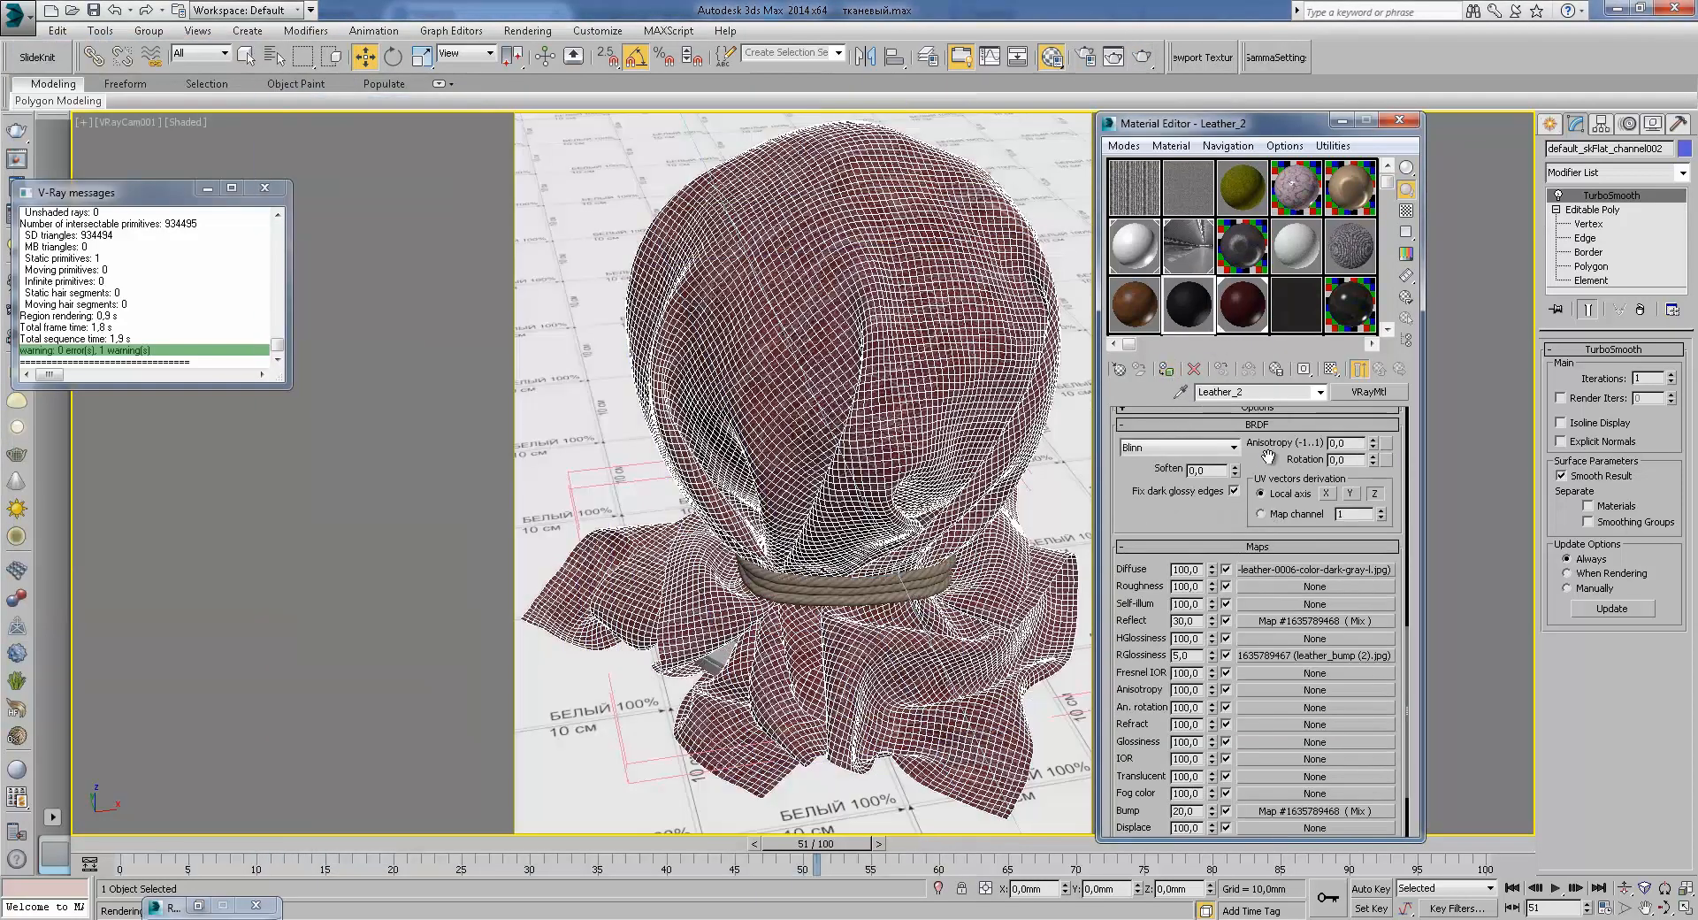
pyautogui.scroll(5, 1268, 458)
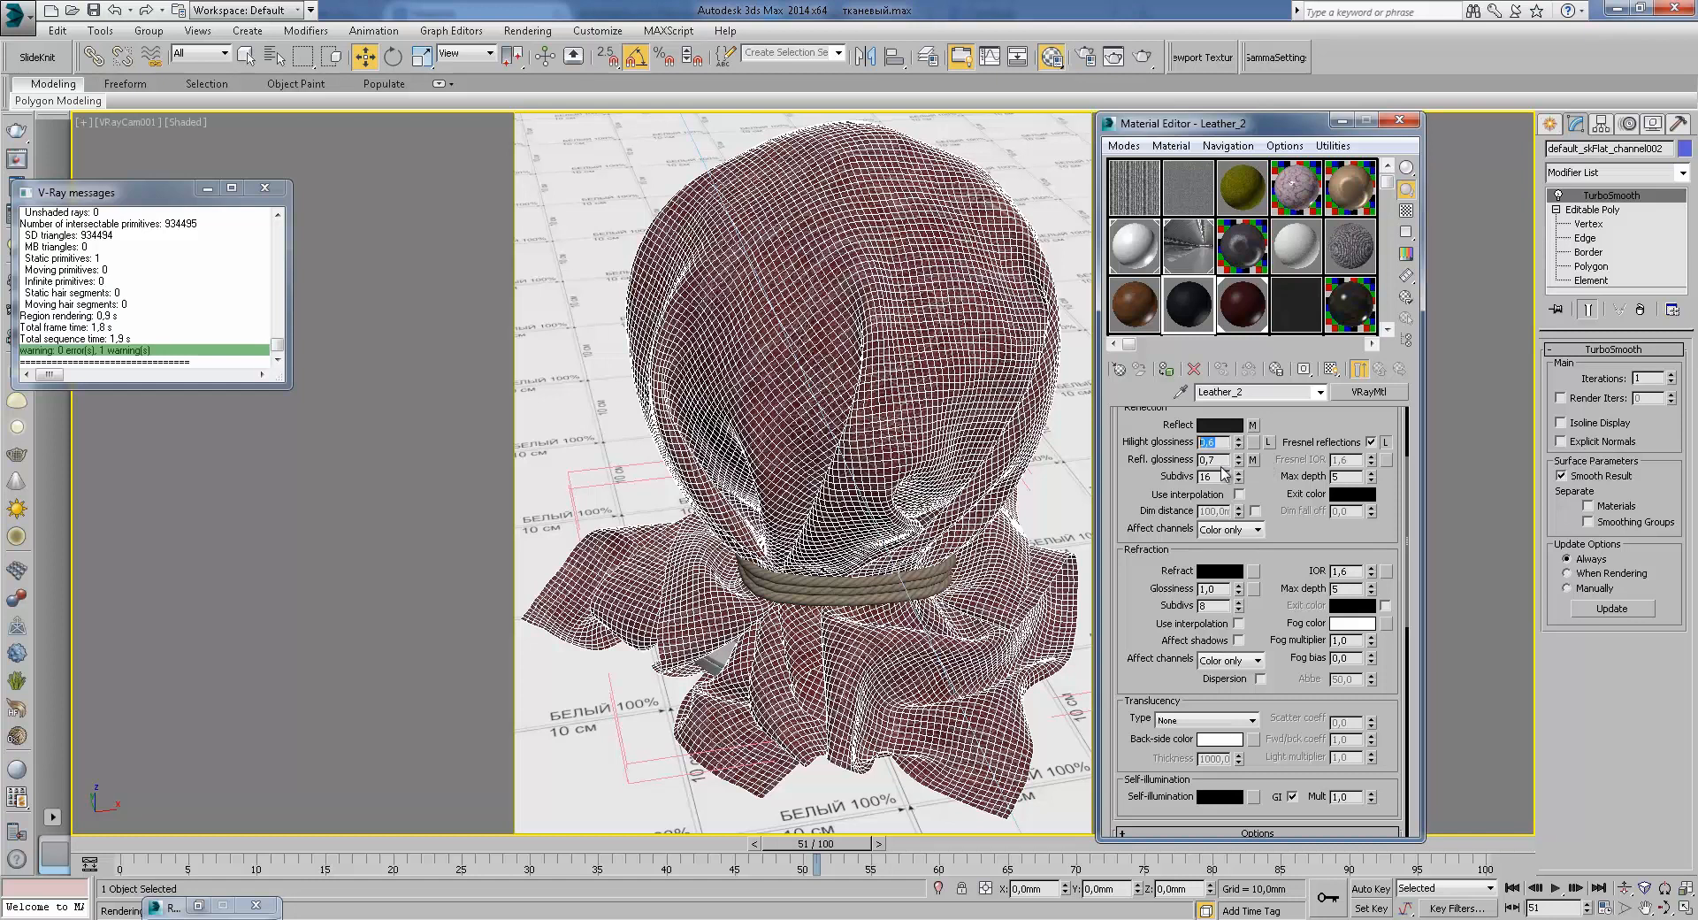
pyautogui.moveTo(1214, 462); pyautogui.dragTo(1184, 468)
pyautogui.click(1242, 313)
pyautogui.scroll(5, 1219, 451)
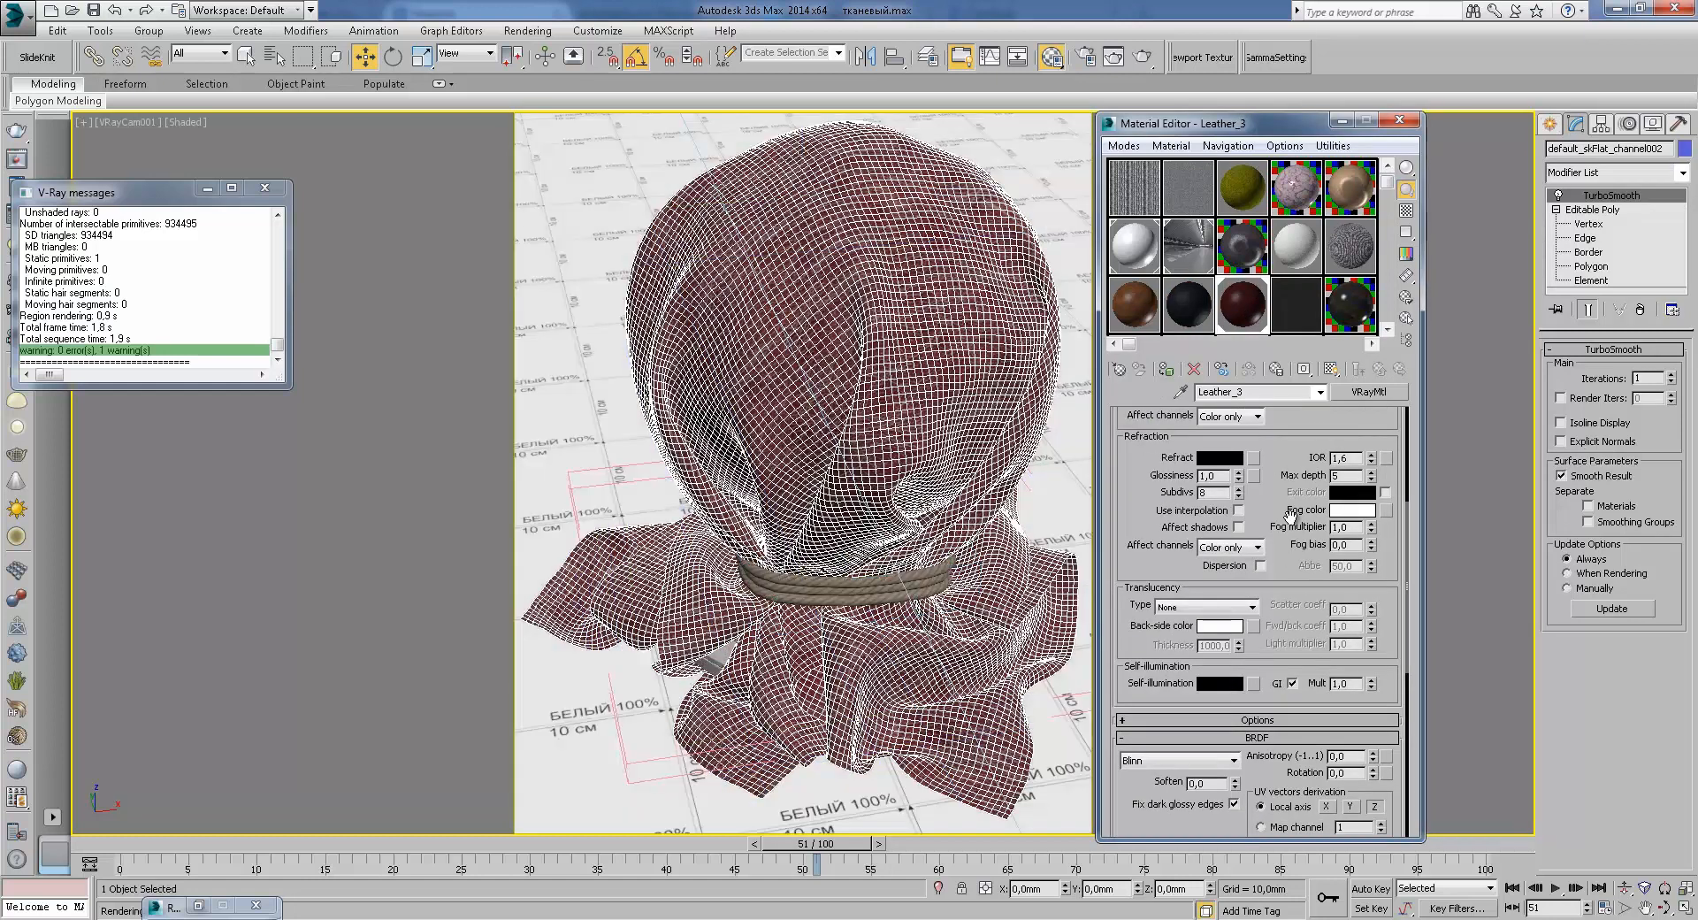
# Step: Render the VRayCam001 view and inspect the red leather on the draped cloth up close
pyautogui.click(1143, 58)
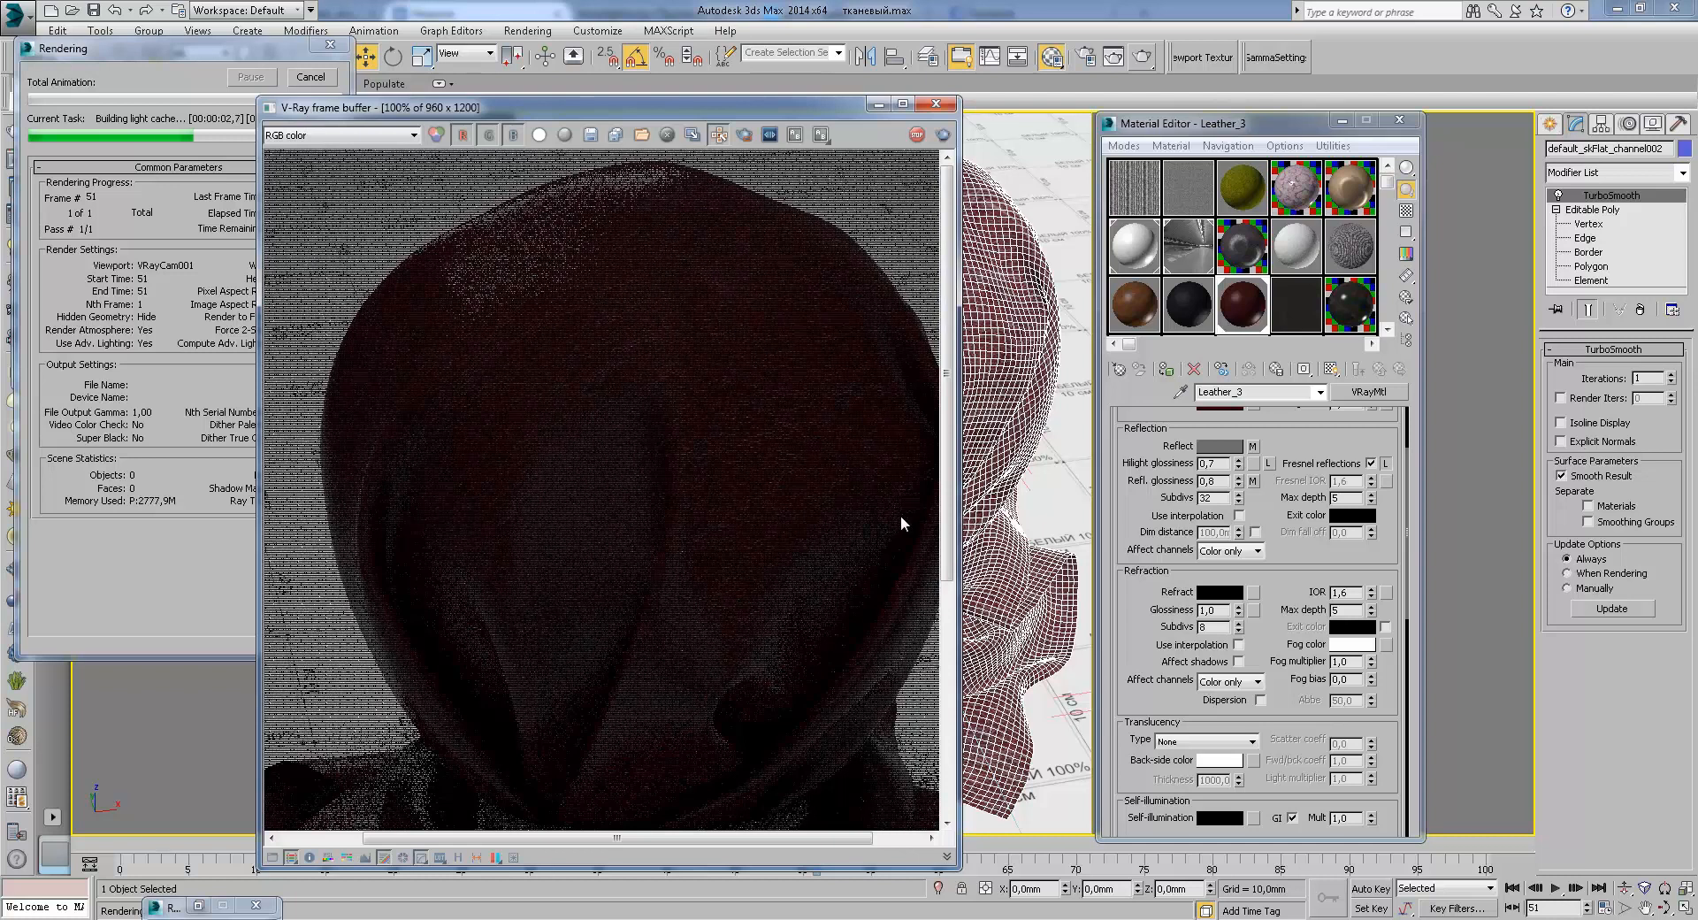
pyautogui.scroll(-2, 712, 433)
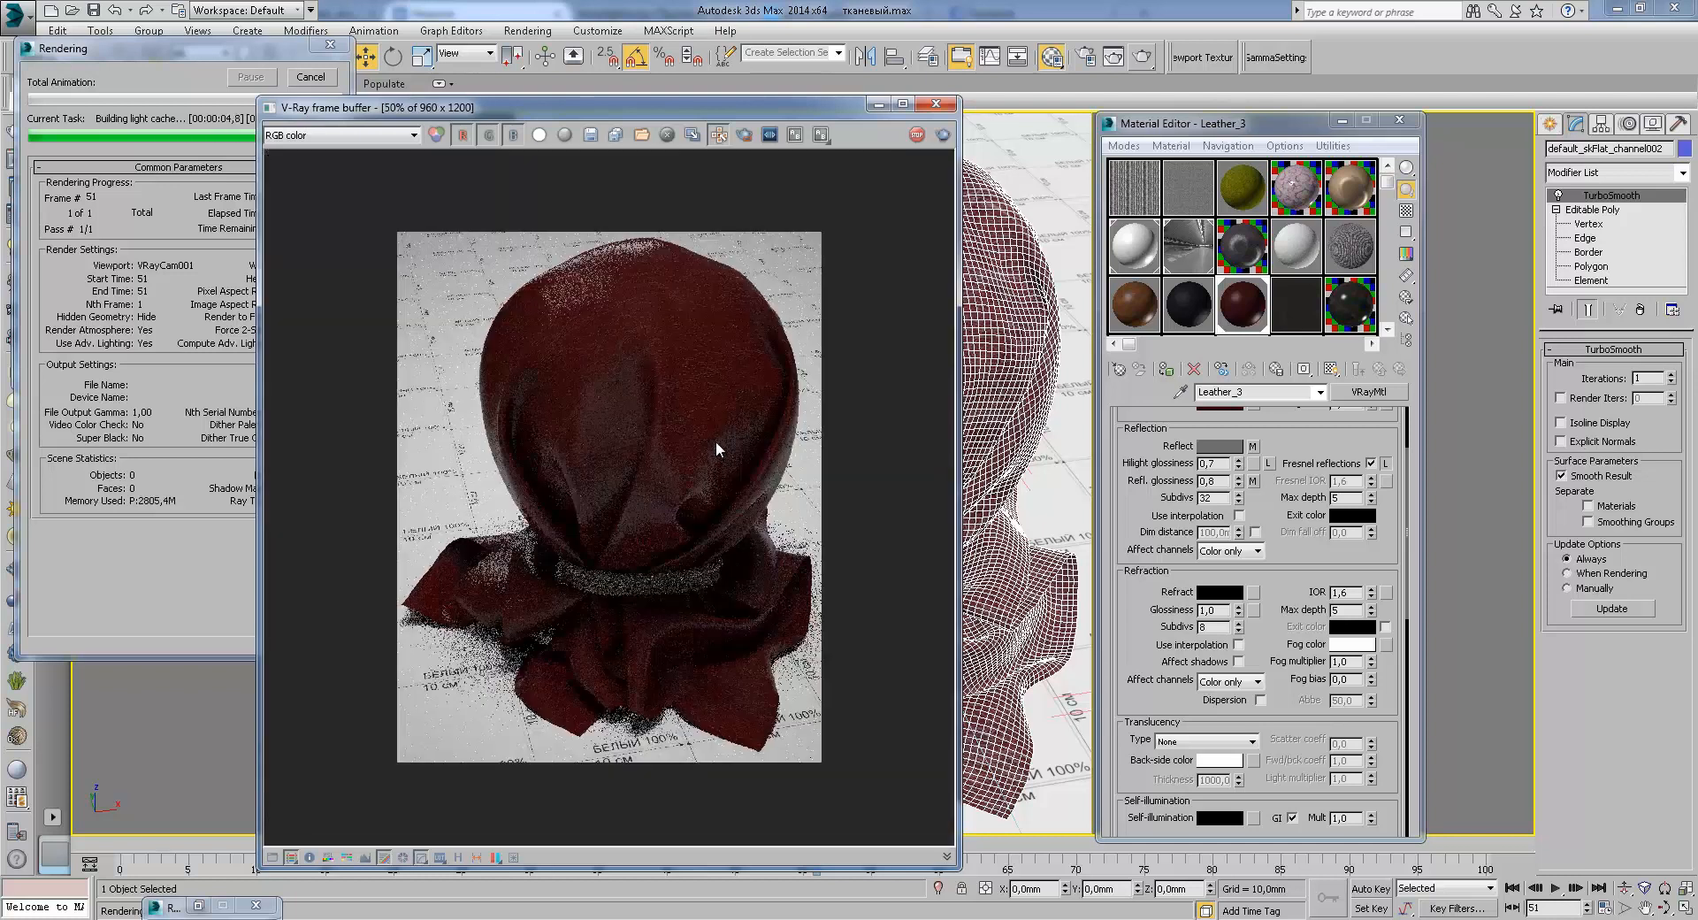
pyautogui.scroll(2, 613, 279)
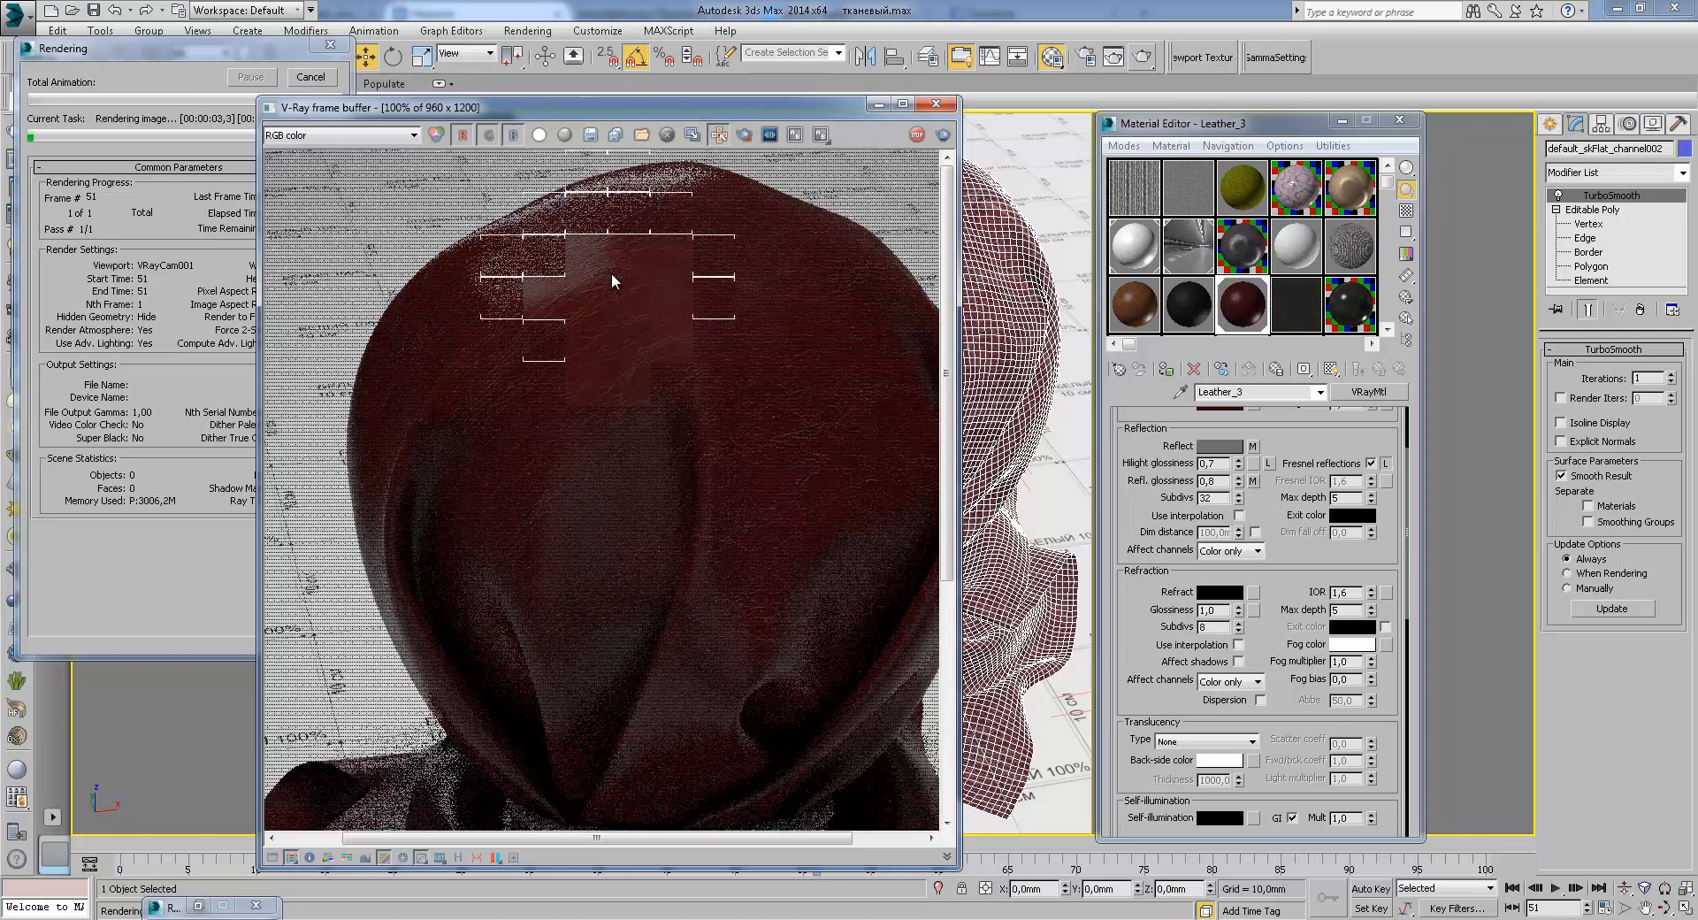
pyautogui.scroll(1, 561, 238)
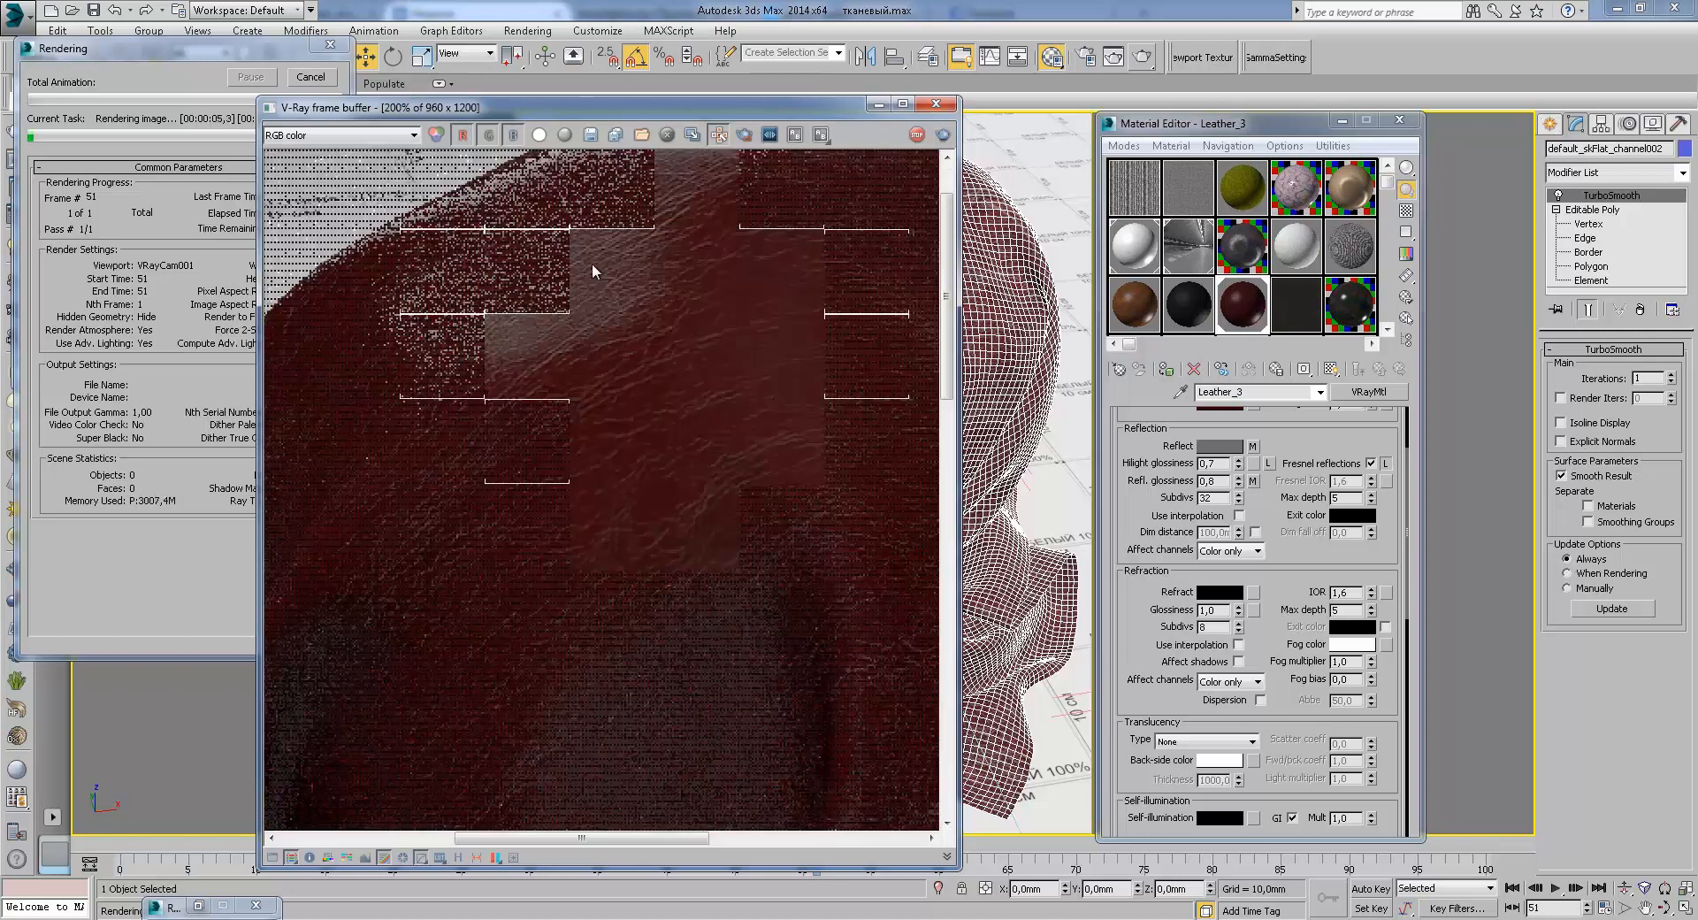
pyautogui.moveTo(563, 213); pyautogui.dragTo(576, 255, button='middle')
# Step: Examine the leather's bump relief in the VRayRawLighting pass at 200% and 400% magnification
pyautogui.click(345, 134)
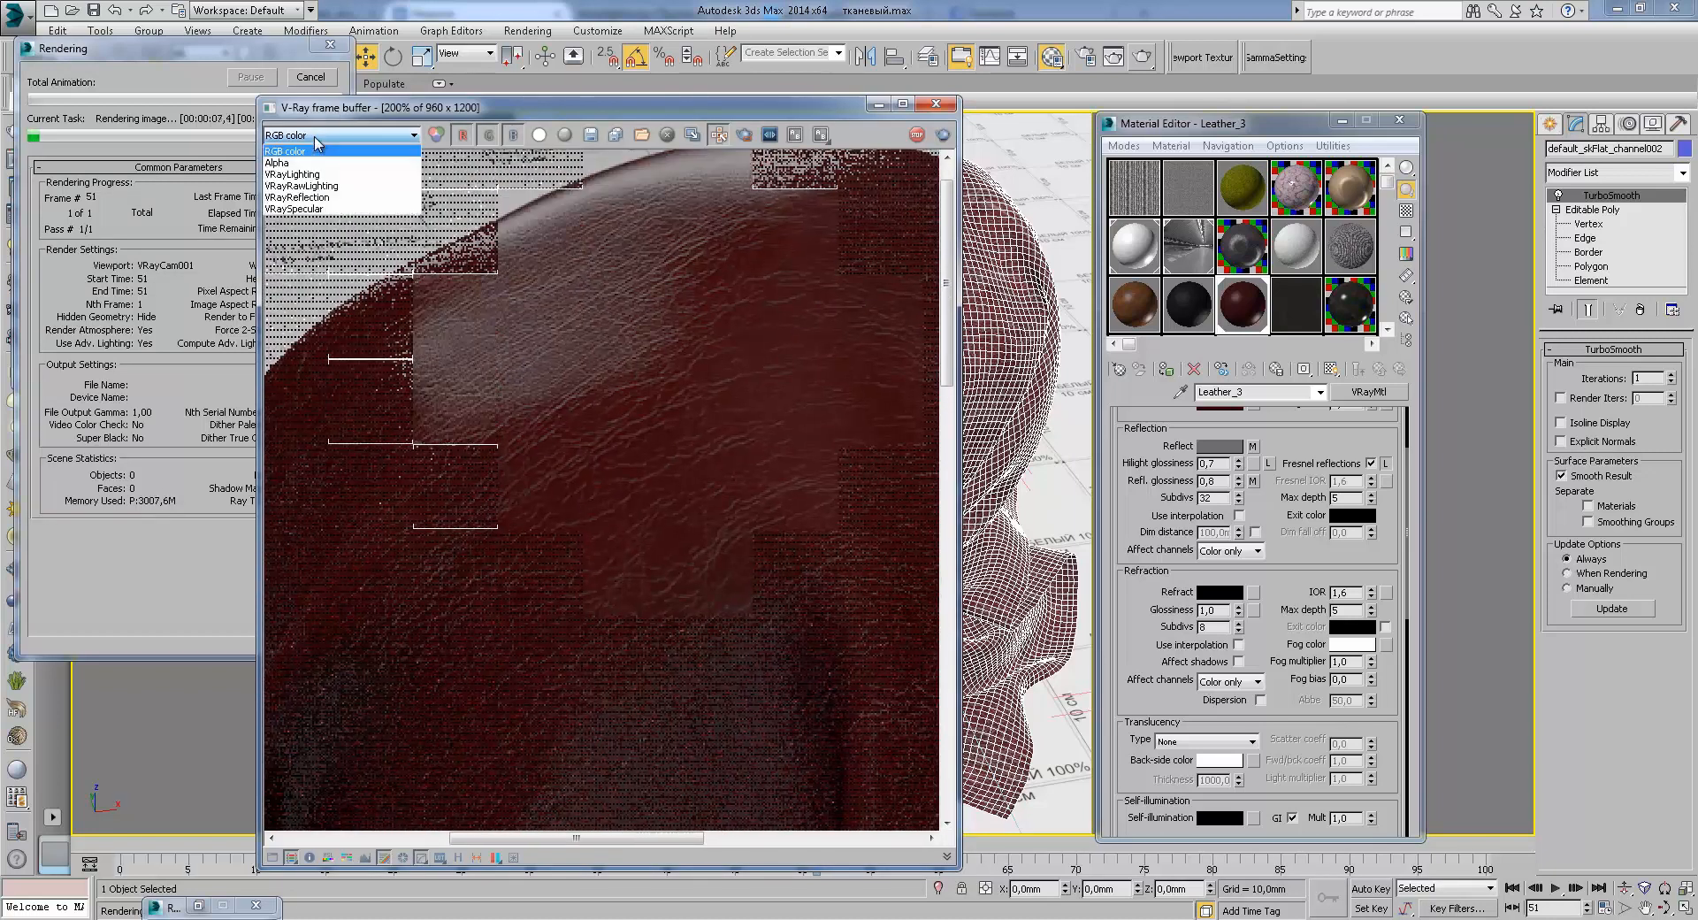
pyautogui.click(354, 186)
pyautogui.moveTo(618, 310); pyautogui.dragTo(607, 322, button='middle')
pyautogui.scroll(1, 686, 493)
pyautogui.scroll(-1, 689, 494)
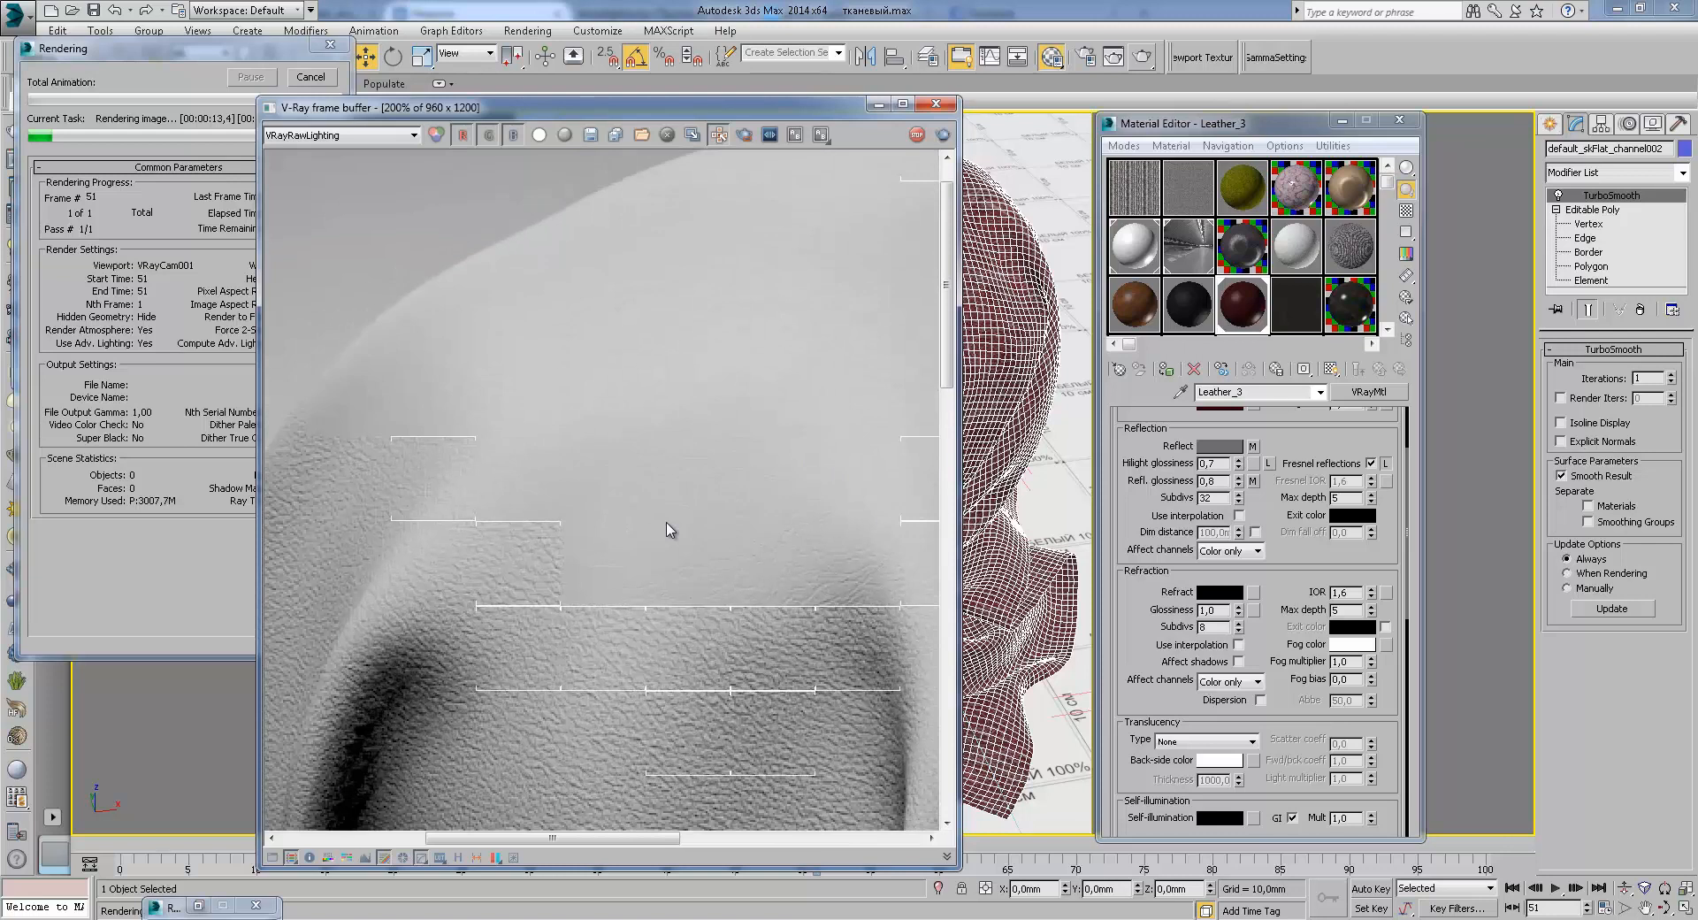
pyautogui.scroll(1, 688, 511)
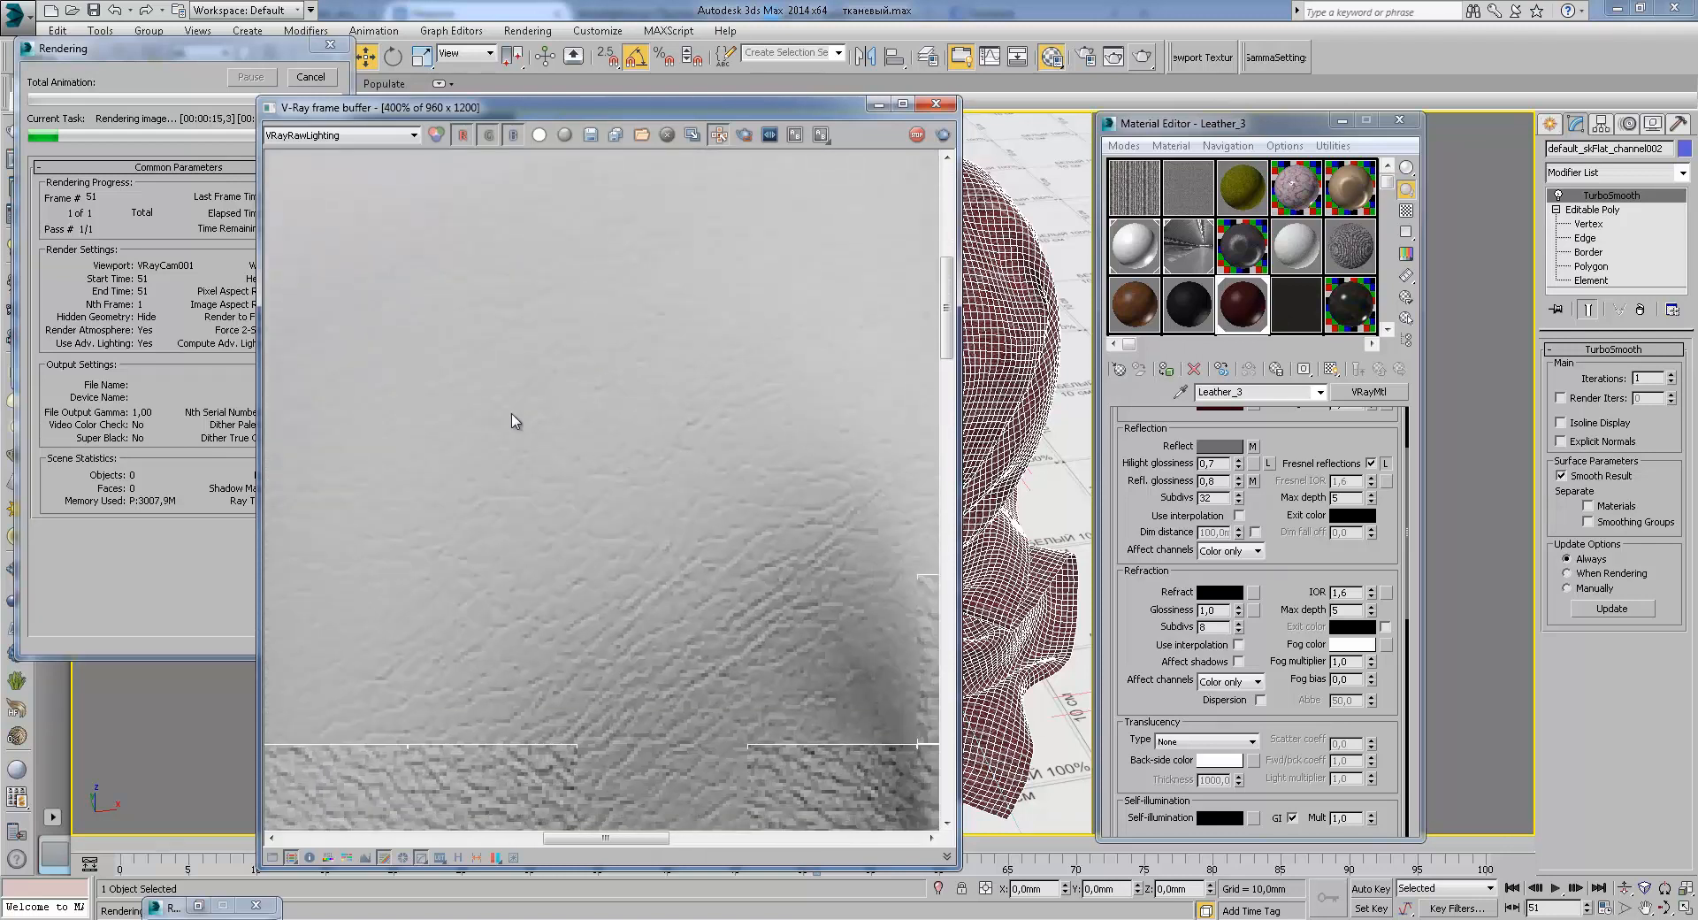
pyautogui.scroll(-1, 644, 478)
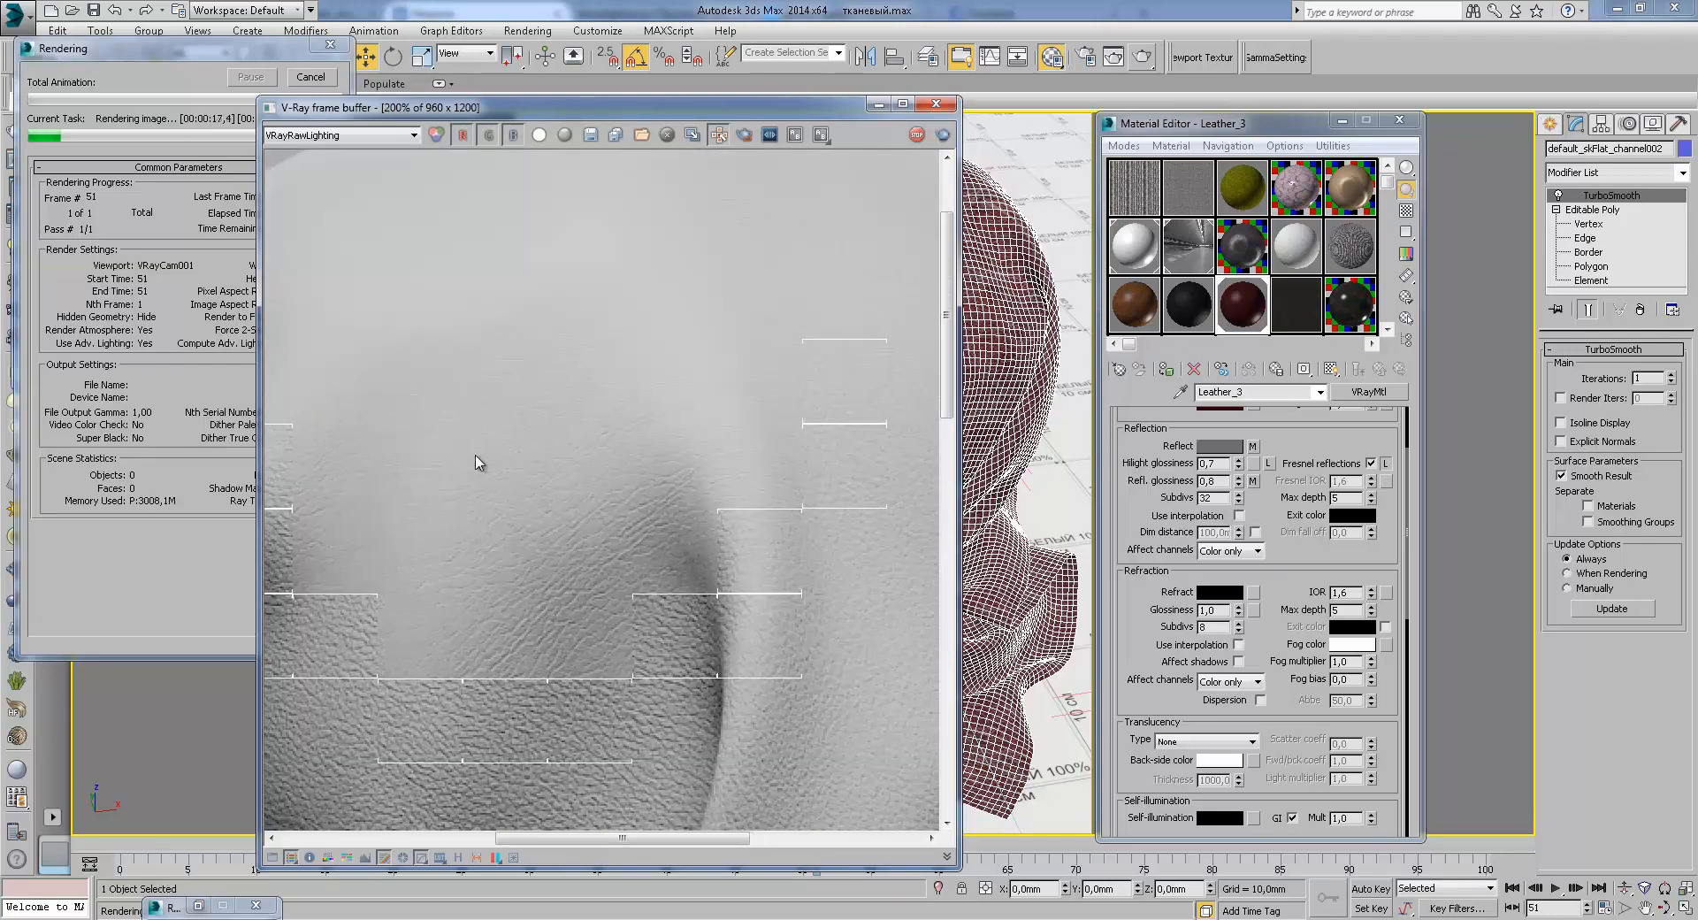
pyautogui.moveTo(478, 462); pyautogui.dragTo(629, 497, button='middle')
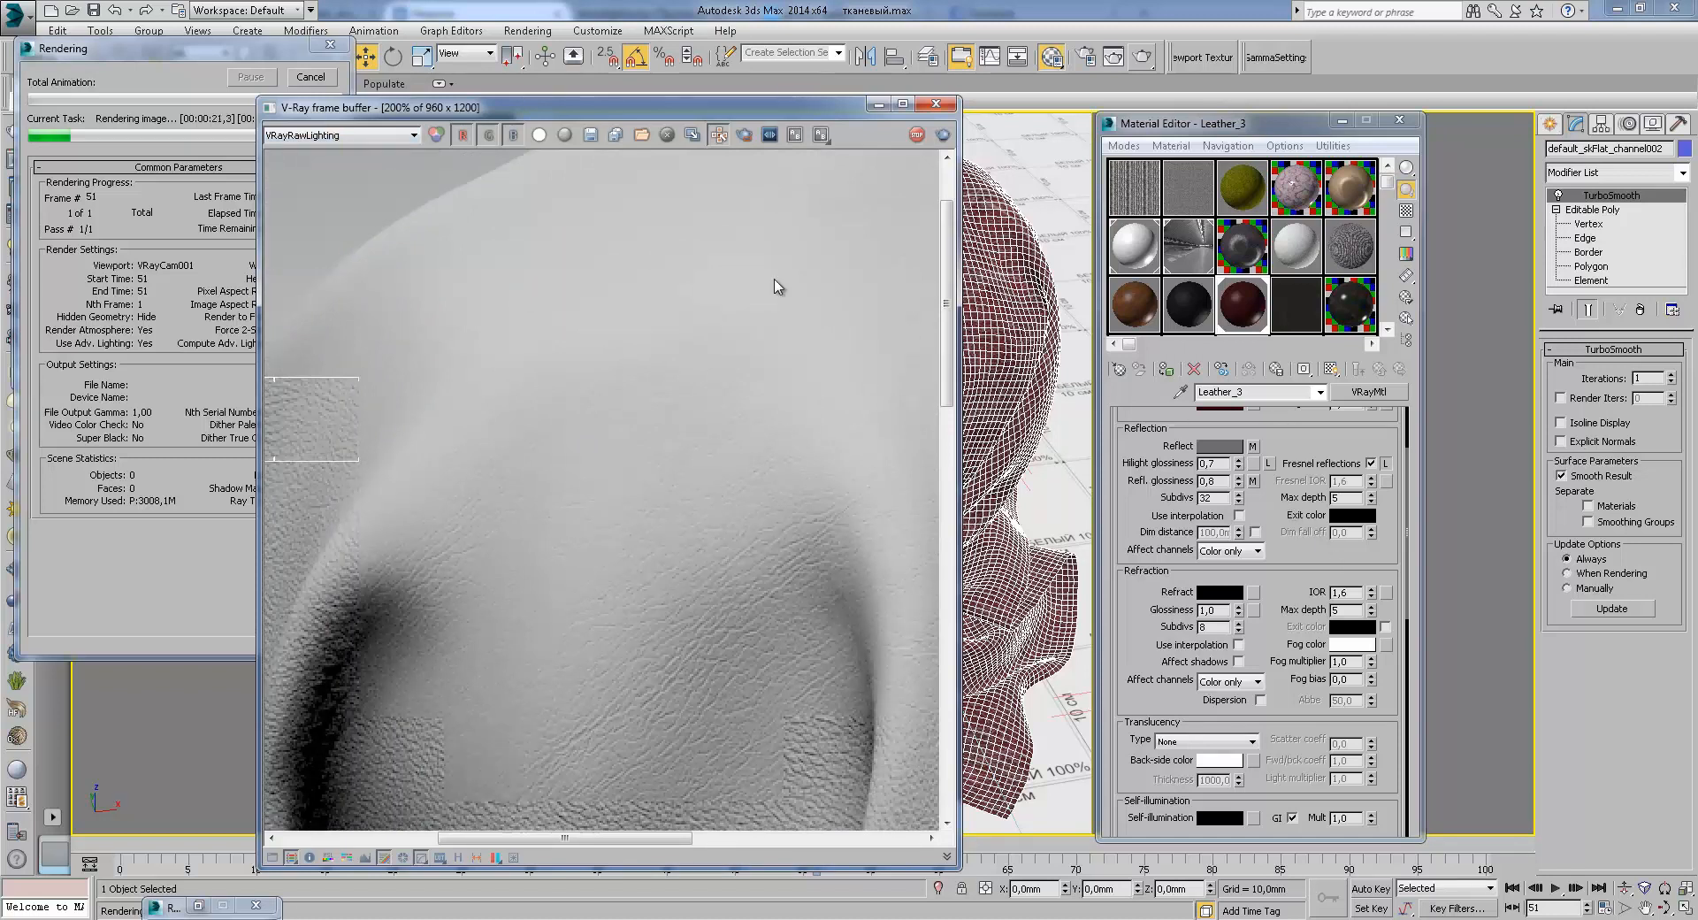
# Step: Return to the RGB color pass and examine the red leather's creases, highlights and folds at 100% and 200% magnification
pyautogui.click(416, 136)
pyautogui.click(336, 149)
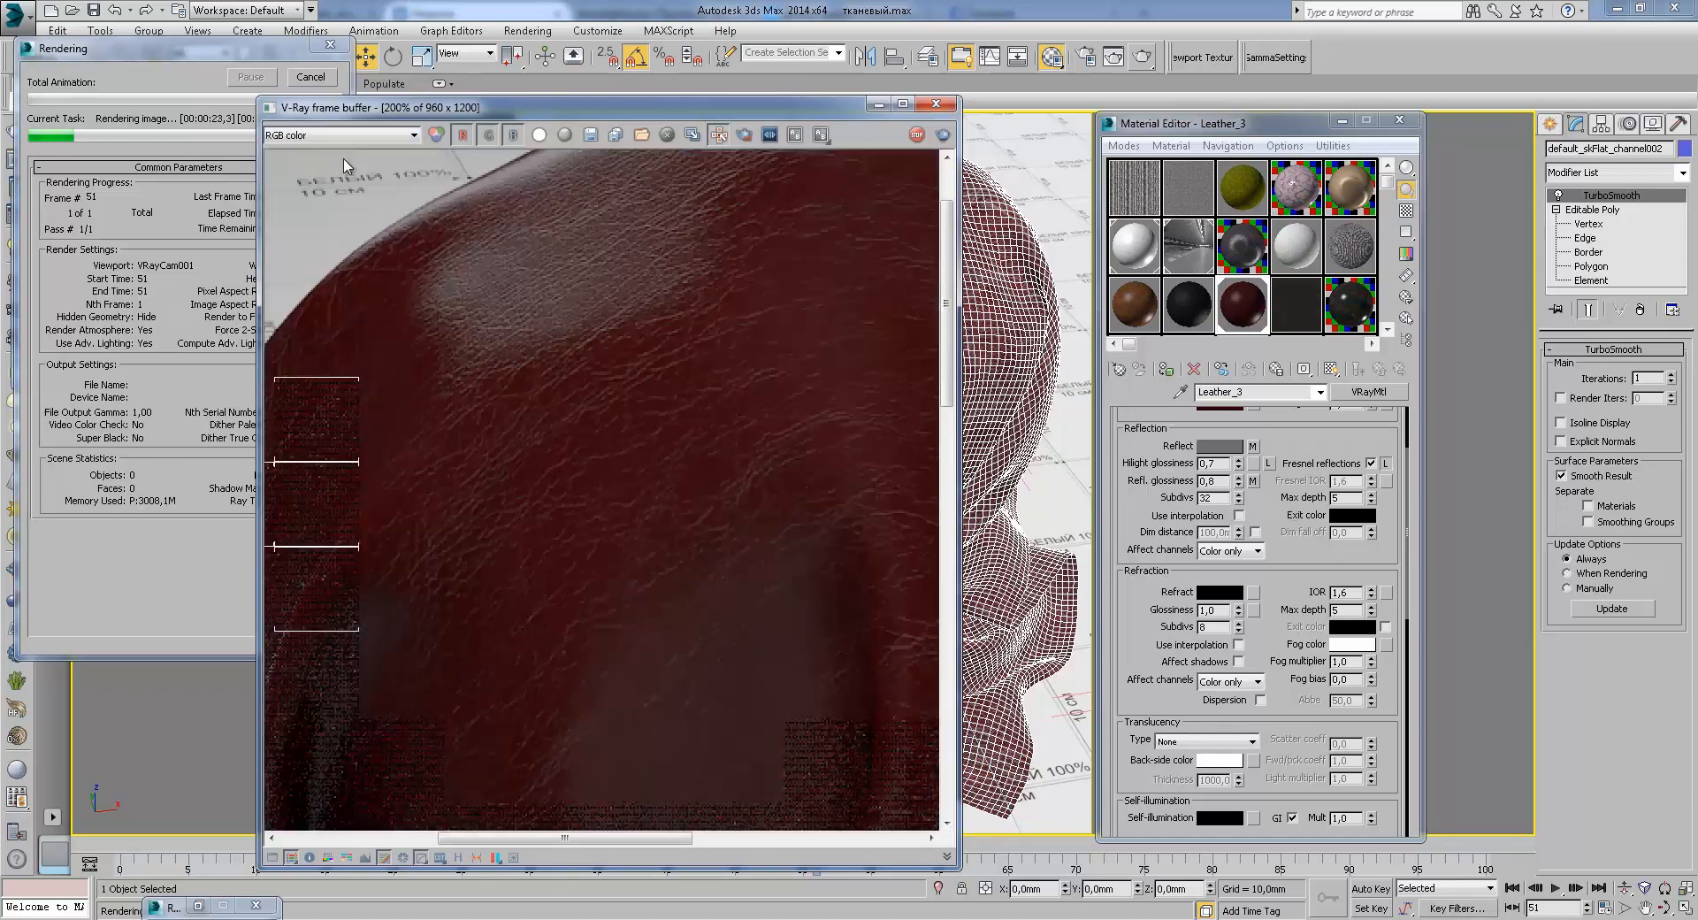
pyautogui.scroll(-3, 586, 437)
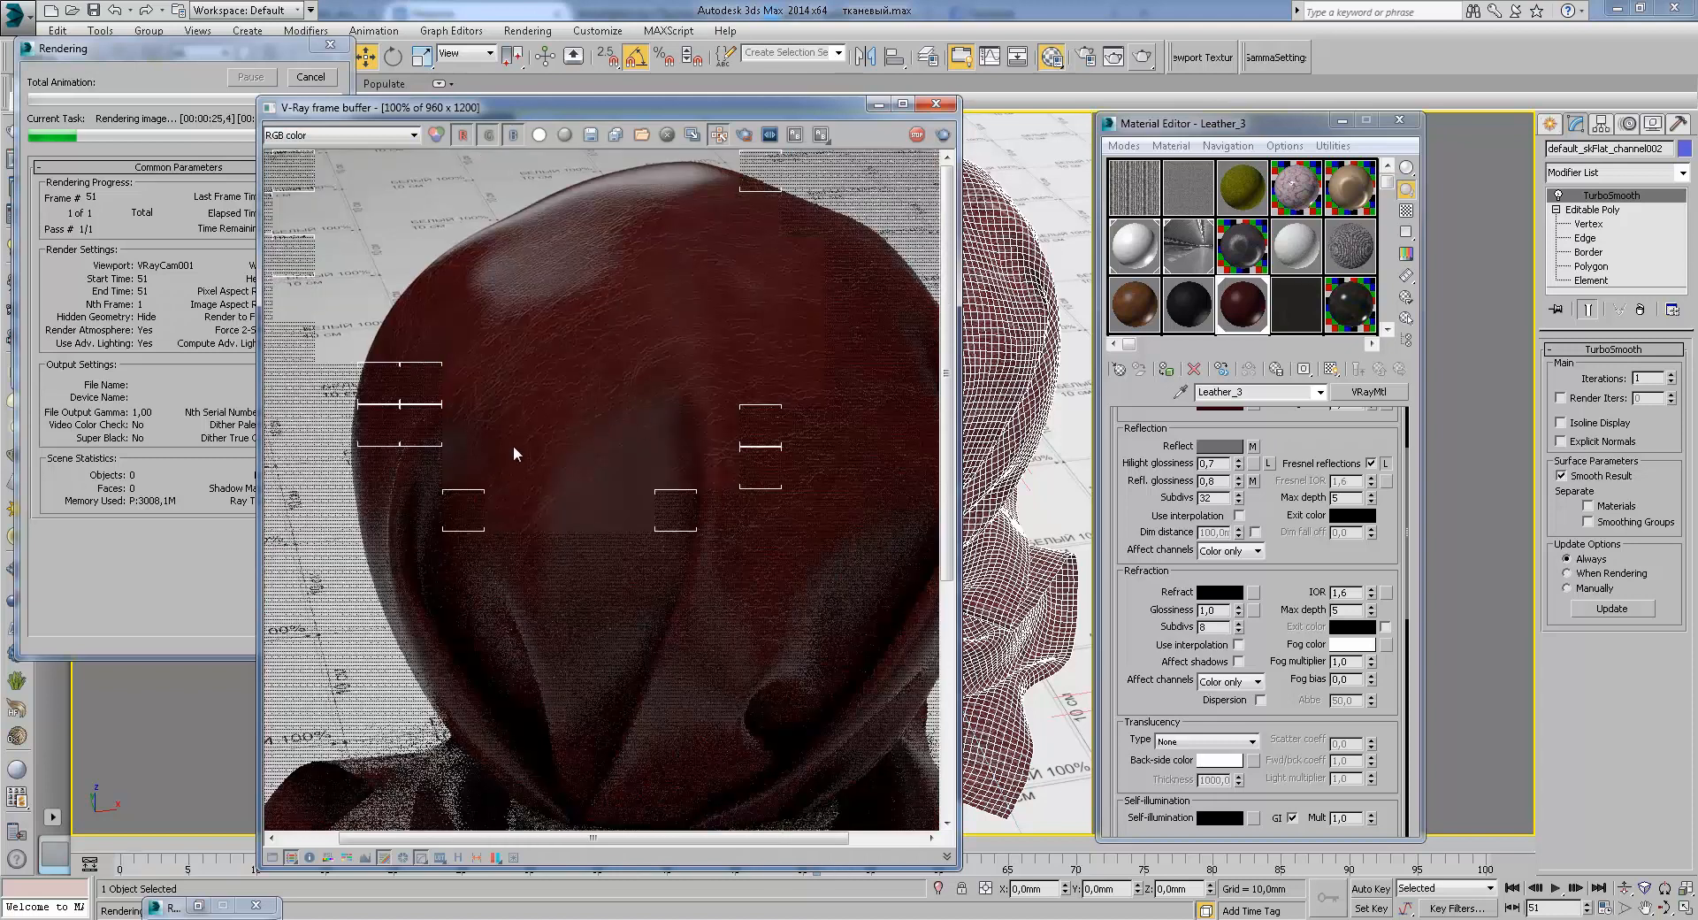
pyautogui.scroll(3, 528, 450)
pyautogui.moveTo(677, 384); pyautogui.dragTo(674, 524, button='middle')
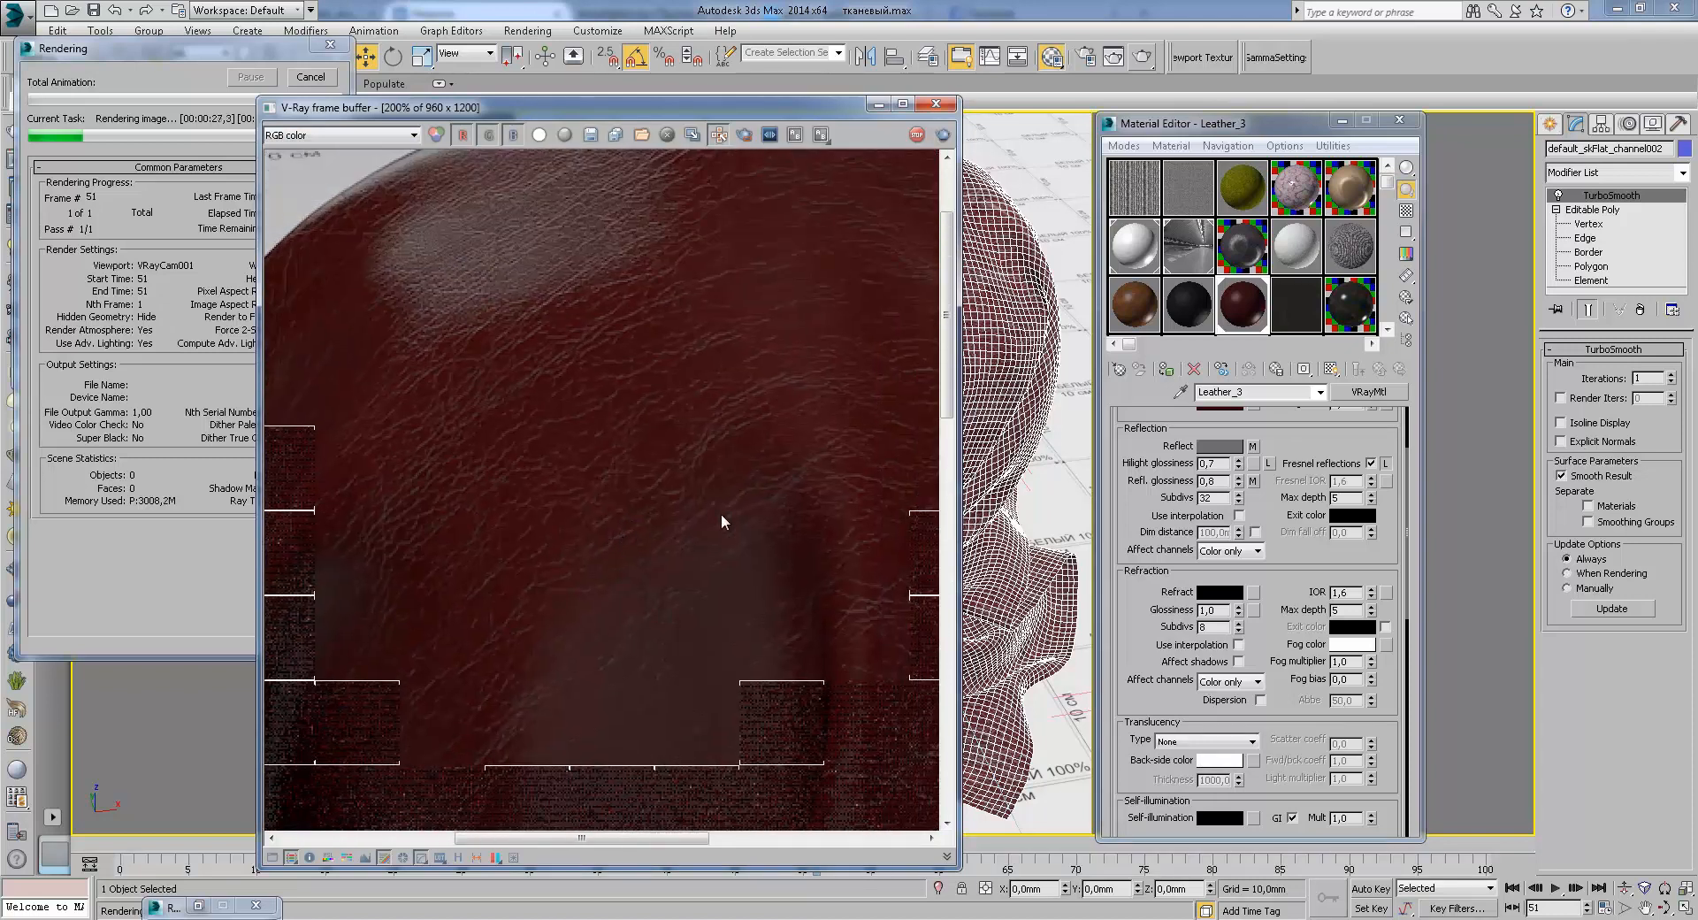
pyautogui.moveTo(709, 432); pyautogui.dragTo(715, 472, button='middle')
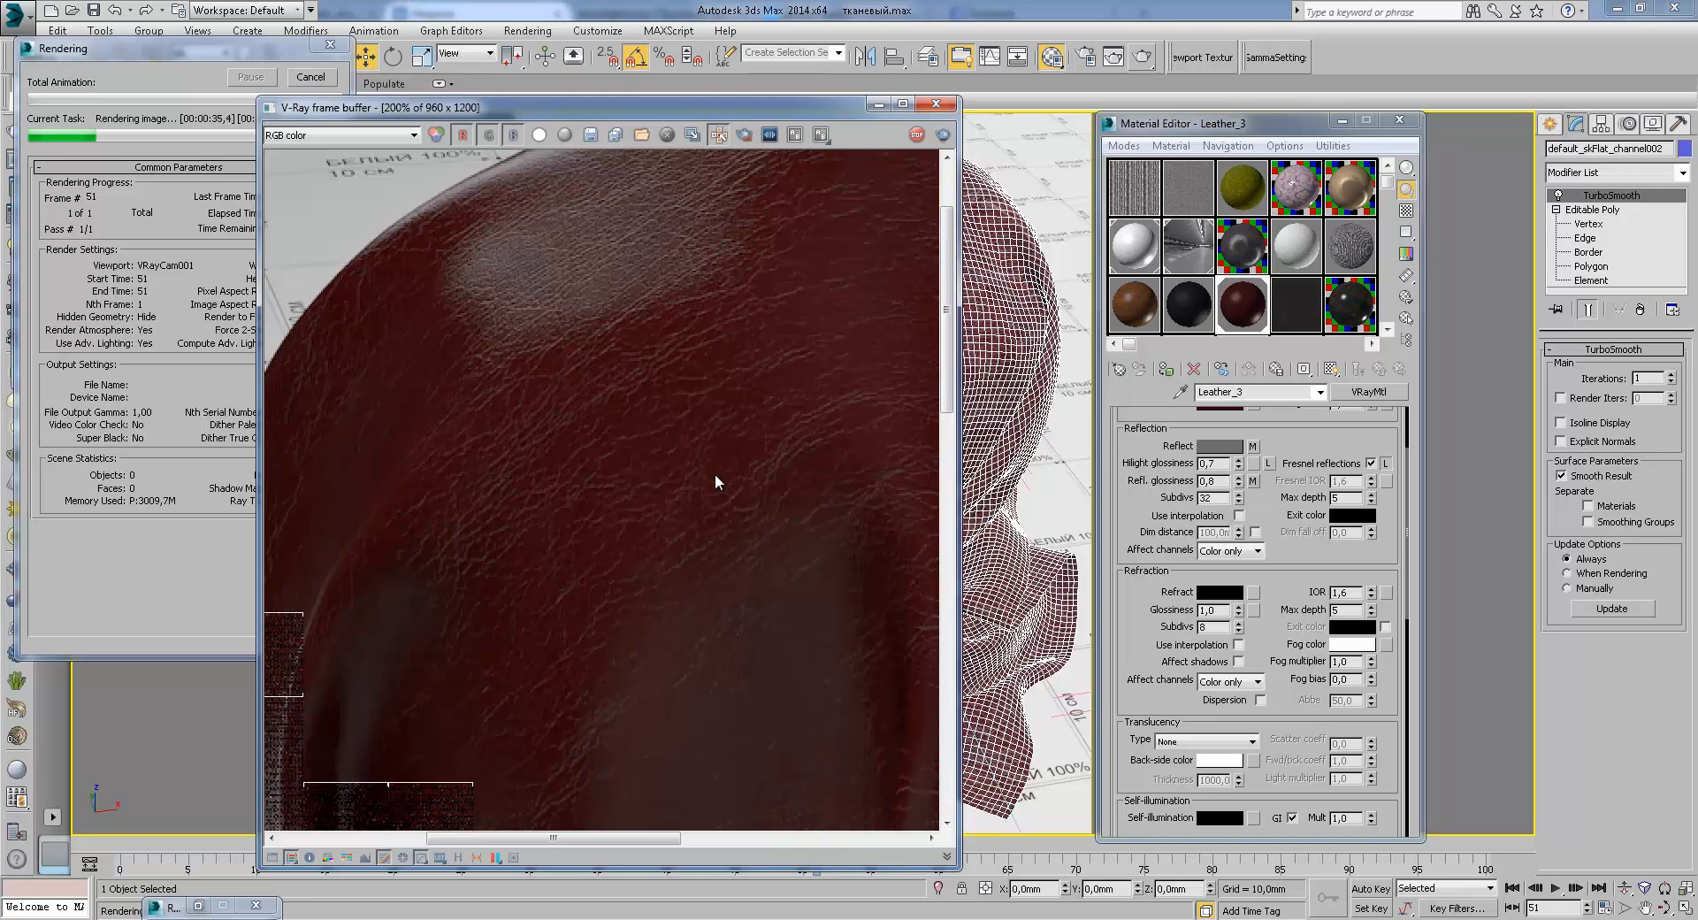
pyautogui.moveTo(809, 568); pyautogui.dragTo(771, 521, button='middle')
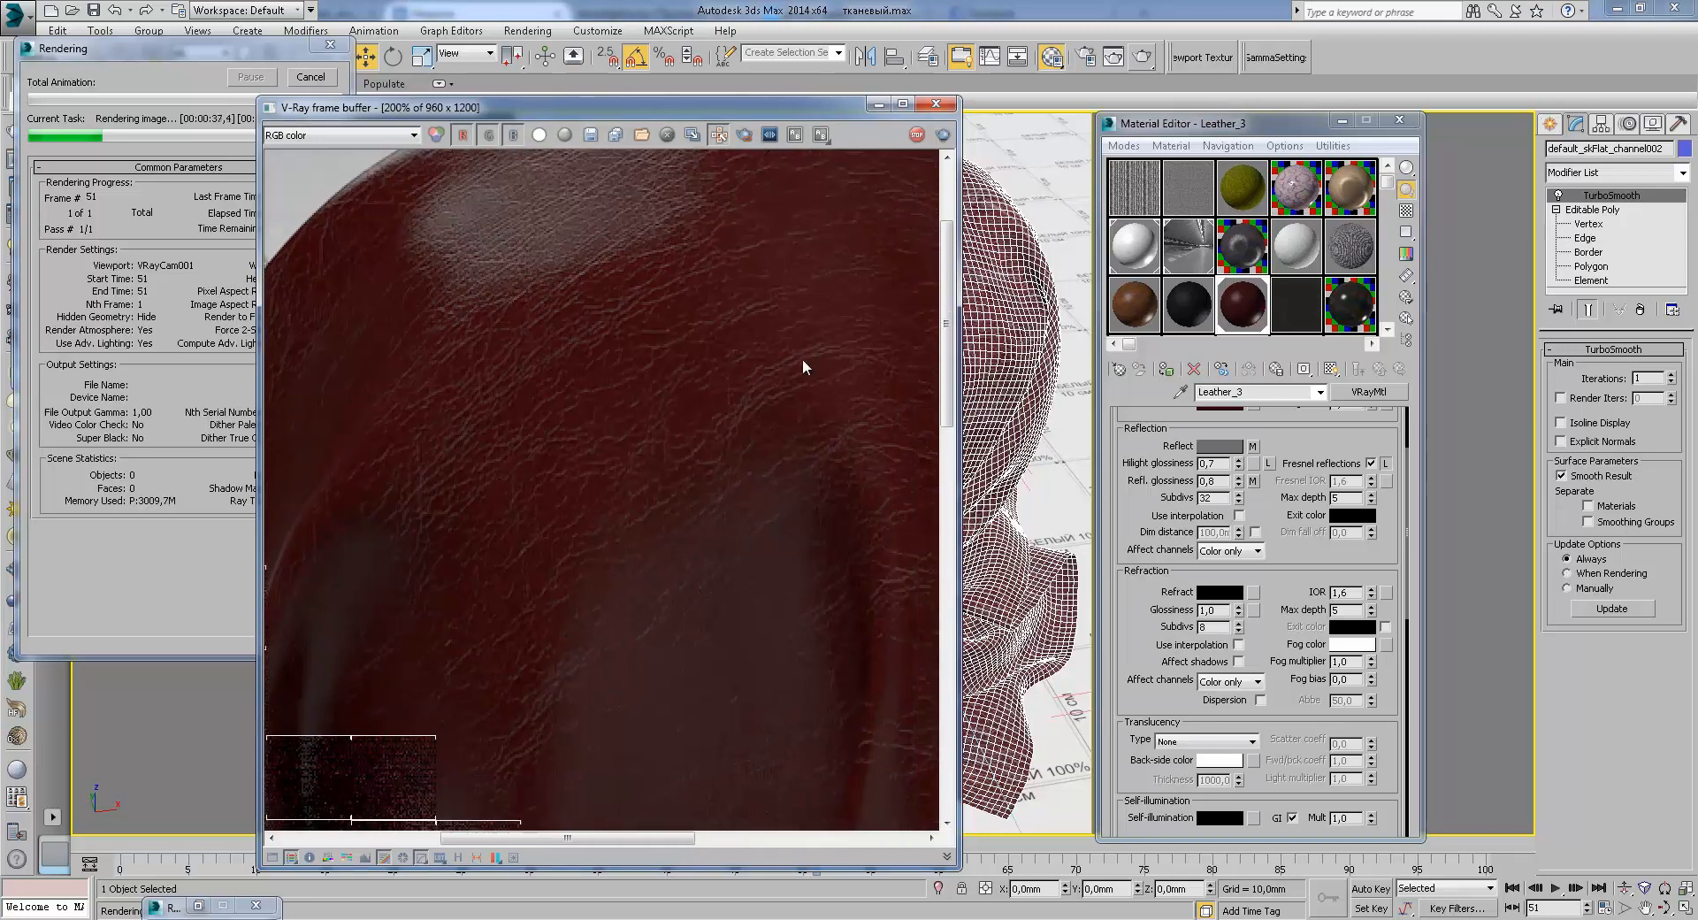
pyautogui.moveTo(570, 375); pyautogui.dragTo(497, 460, button='middle')
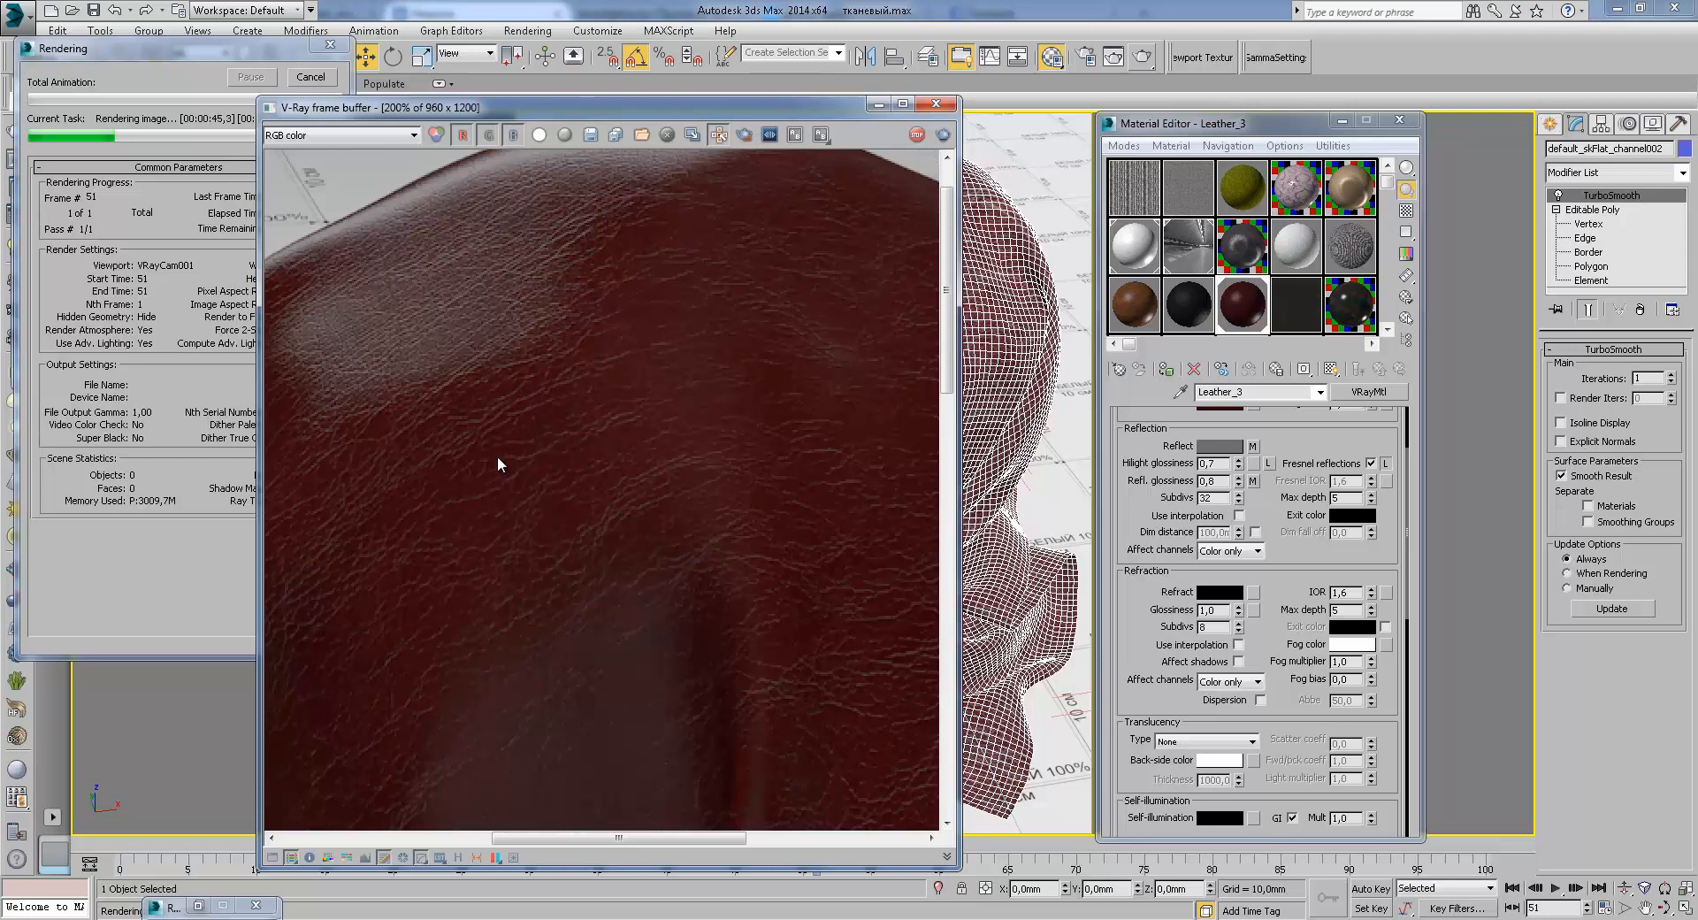
pyautogui.scroll(-2, 504, 544)
pyautogui.scroll(1, 522, 447)
pyautogui.moveTo(595, 490); pyautogui.dragTo(580, 467, button='middle')
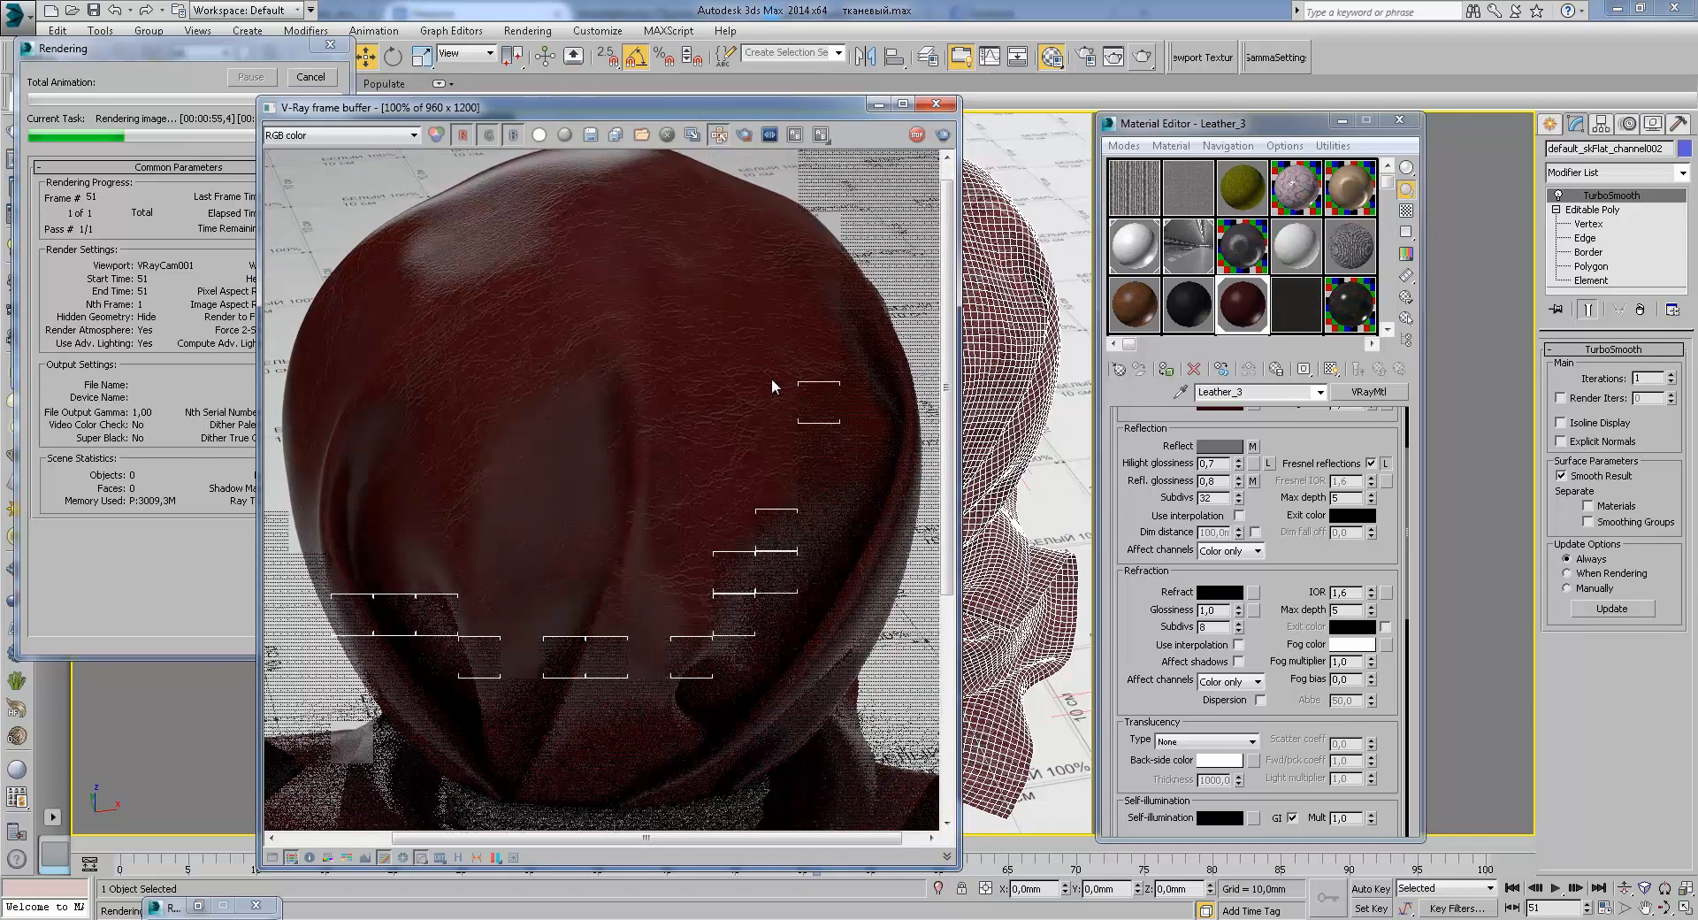
pyautogui.scroll(2, 720, 441)
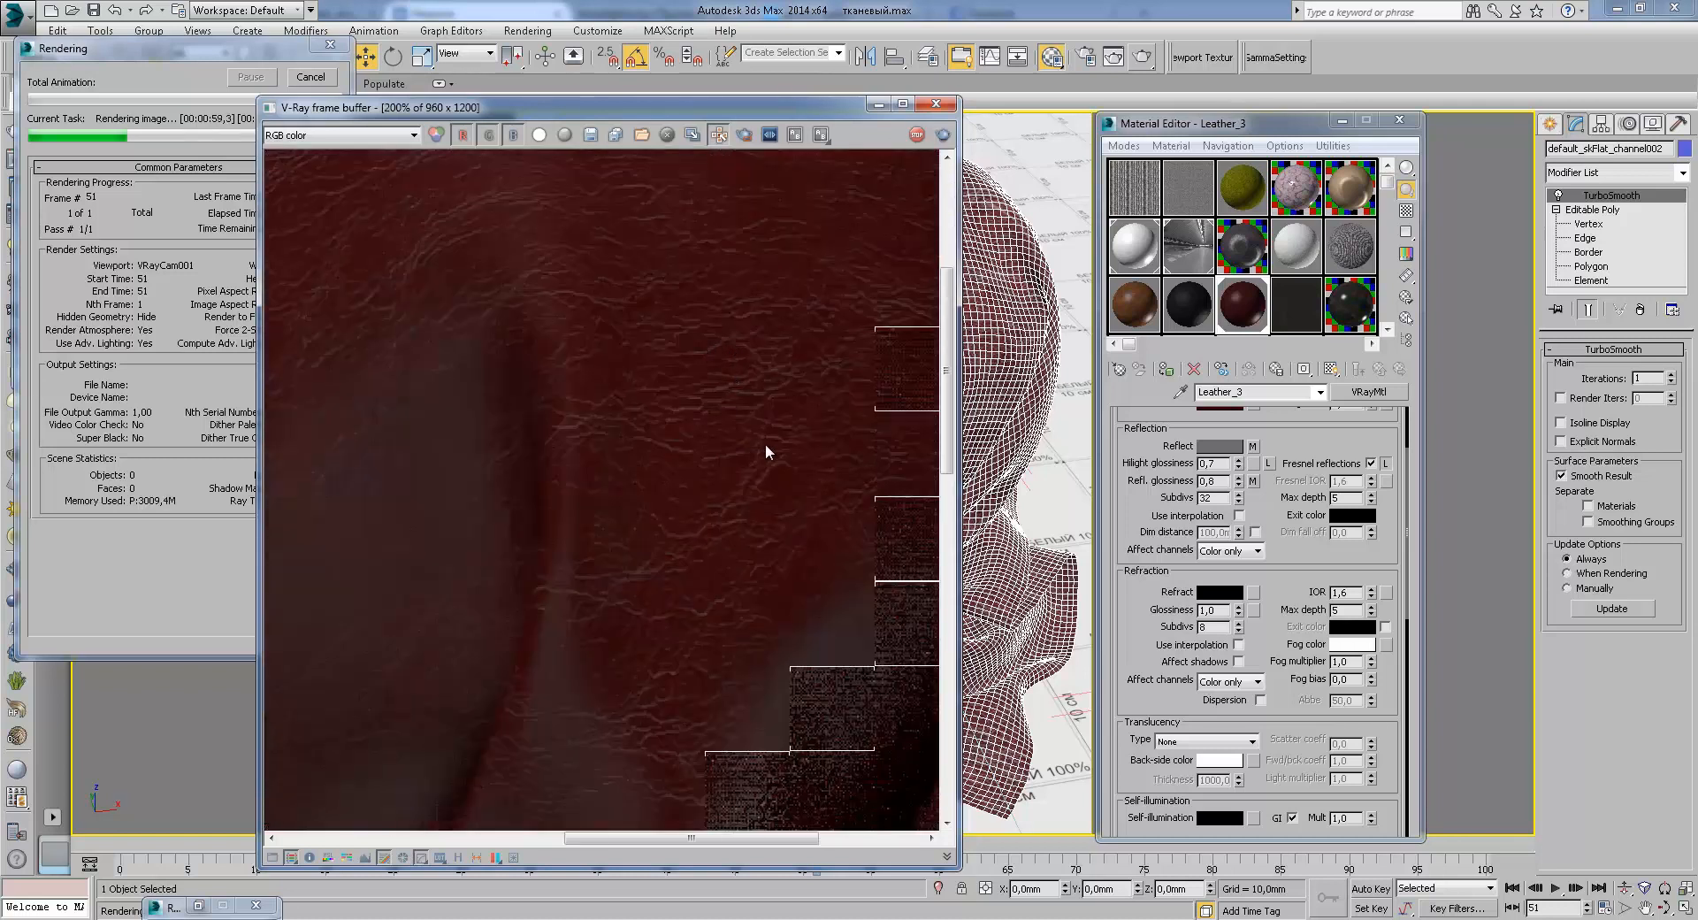
# Step: Compare the red leather's fine creases at 200% with its overall look on the folds at 100% magnification
pyautogui.moveTo(667, 581); pyautogui.dragTo(670, 644, button='middle')
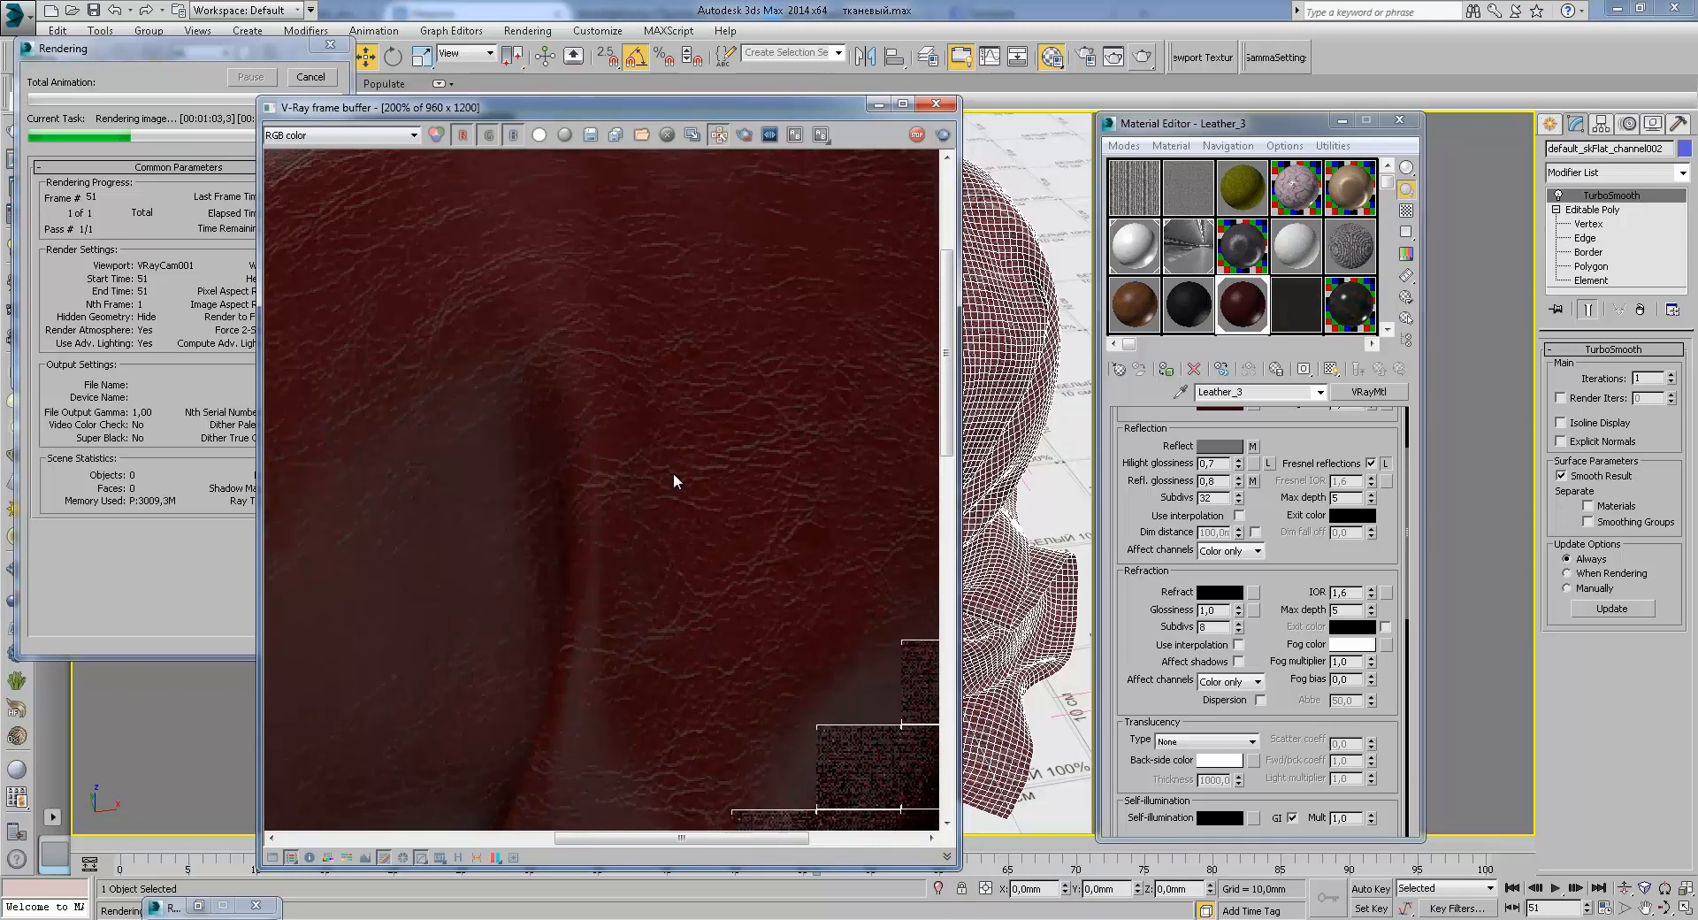
pyautogui.scroll(-2, 724, 460)
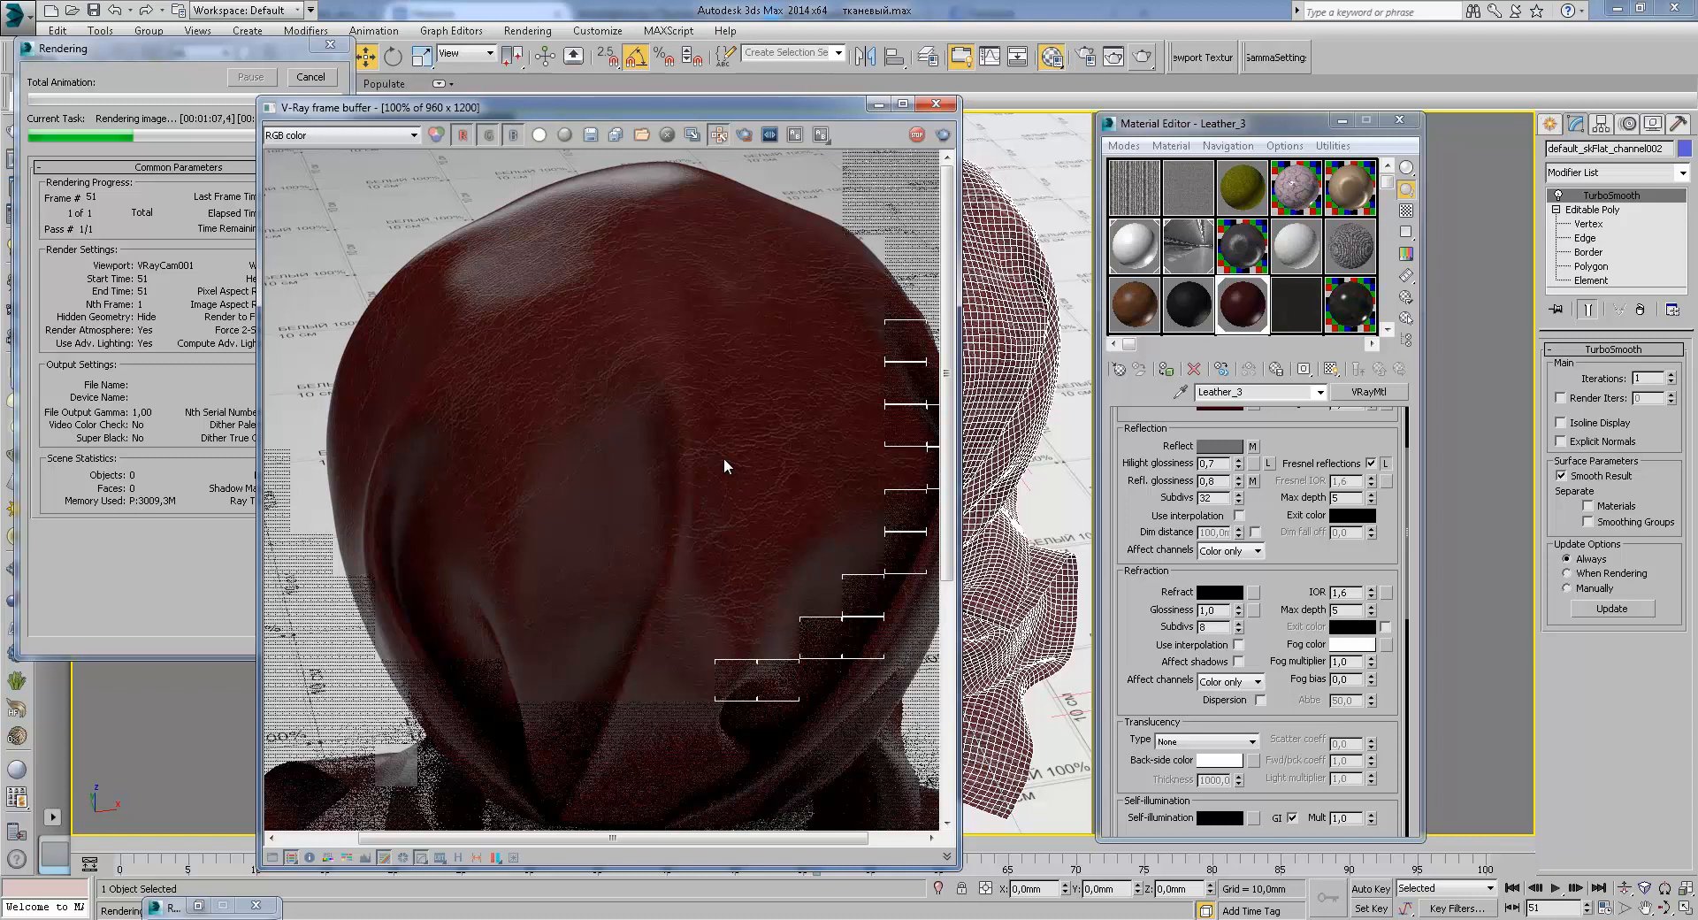
pyautogui.moveTo(718, 444); pyautogui.dragTo(702, 489, button='middle')
pyautogui.scroll(-2, 708, 448)
pyautogui.scroll(2, 688, 416)
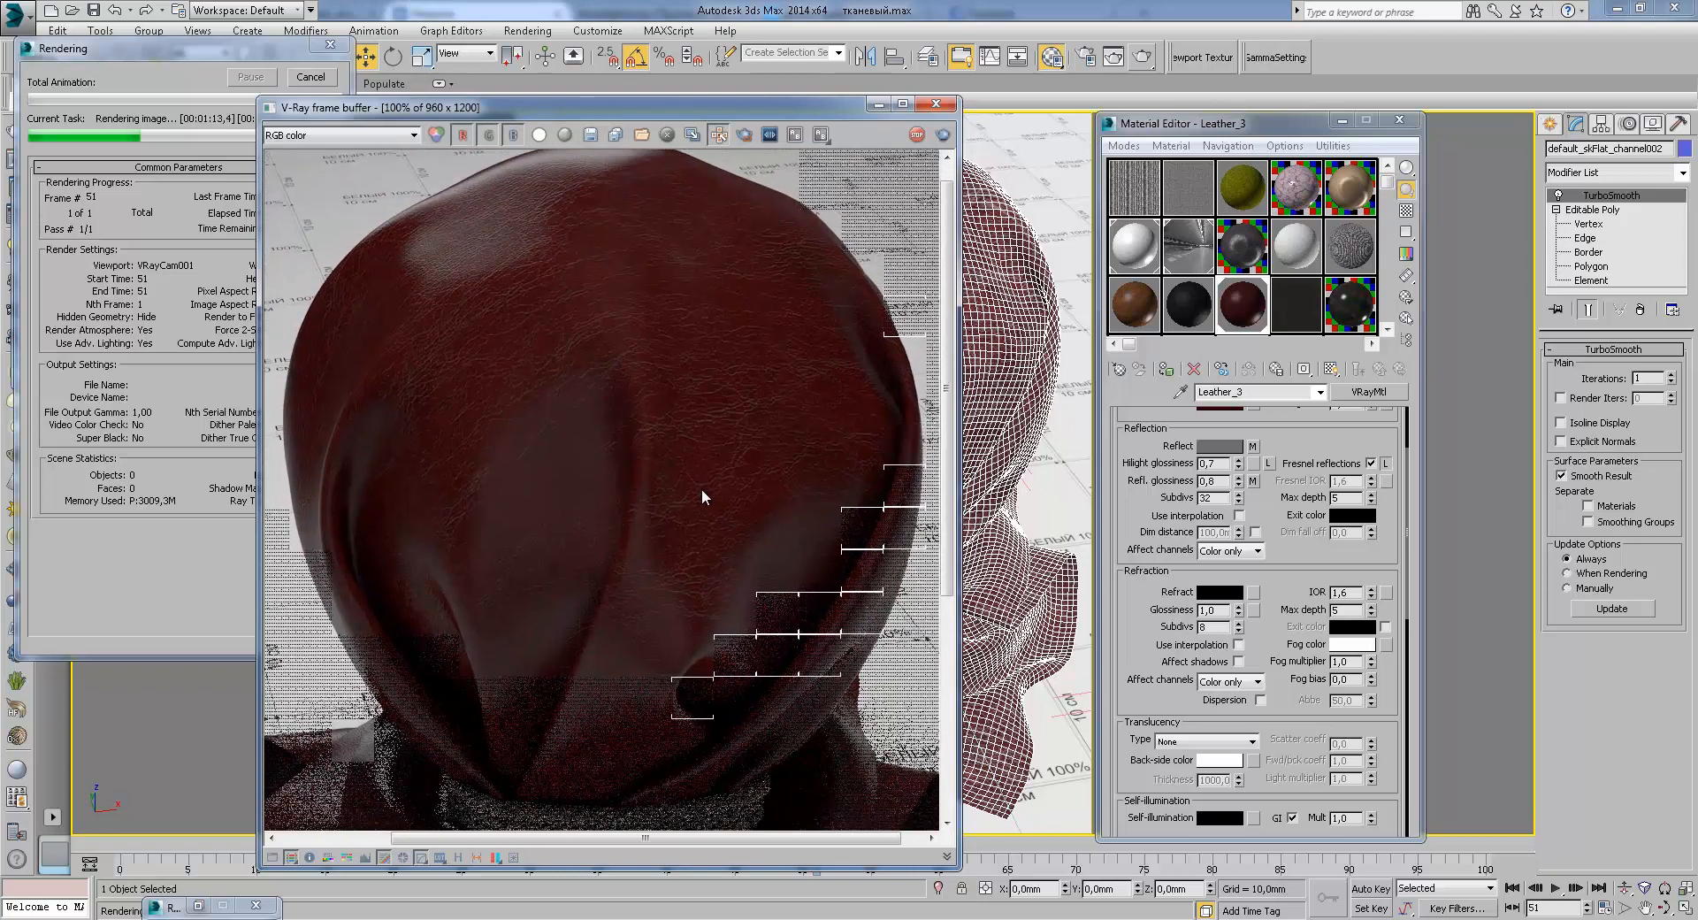
pyautogui.scroll(2, 743, 589)
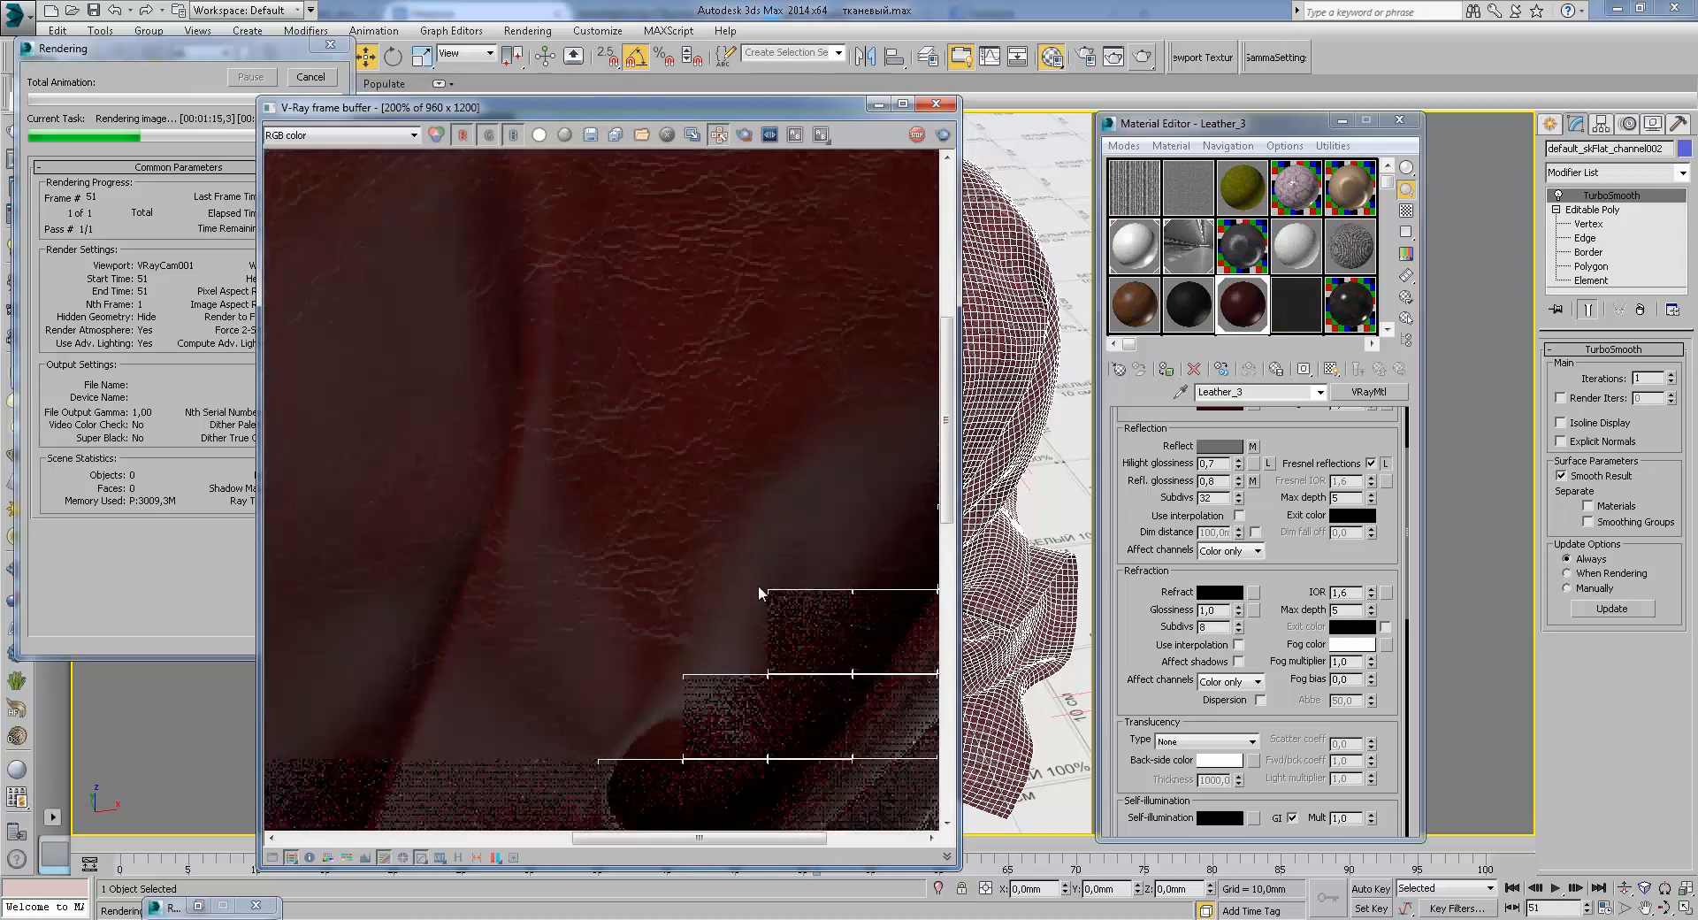
pyautogui.scroll(-2, 755, 577)
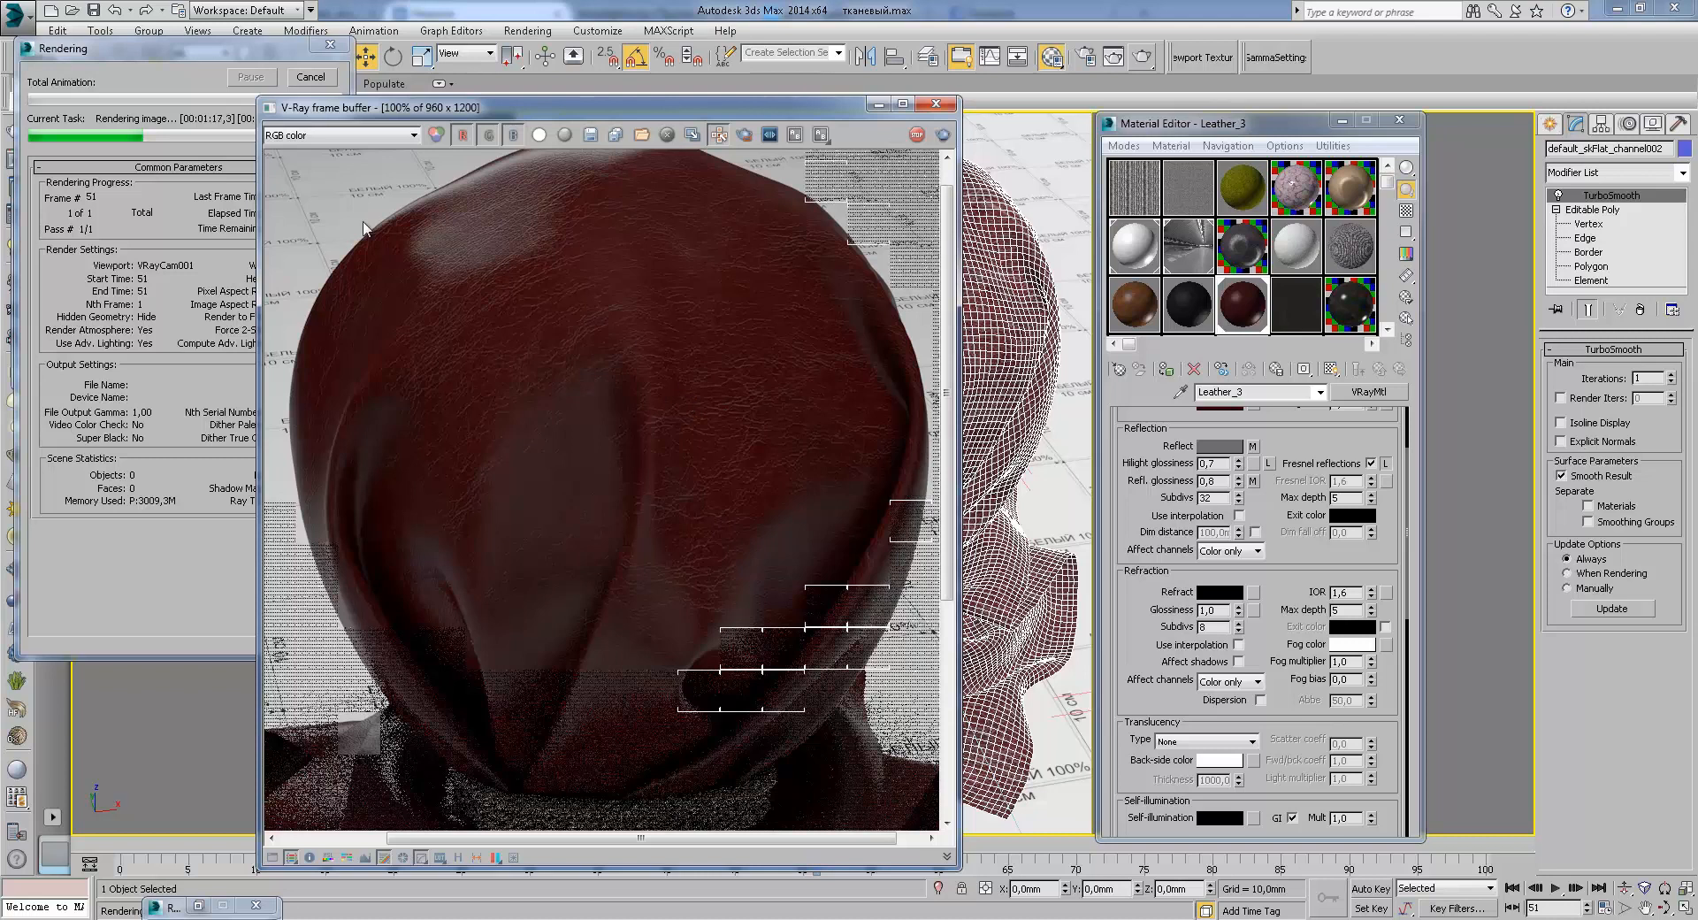
# Step: Stop the current render, close the frame buffer and assign the Atlas grey3 material to the draped cloth
pyautogui.click(196, 92)
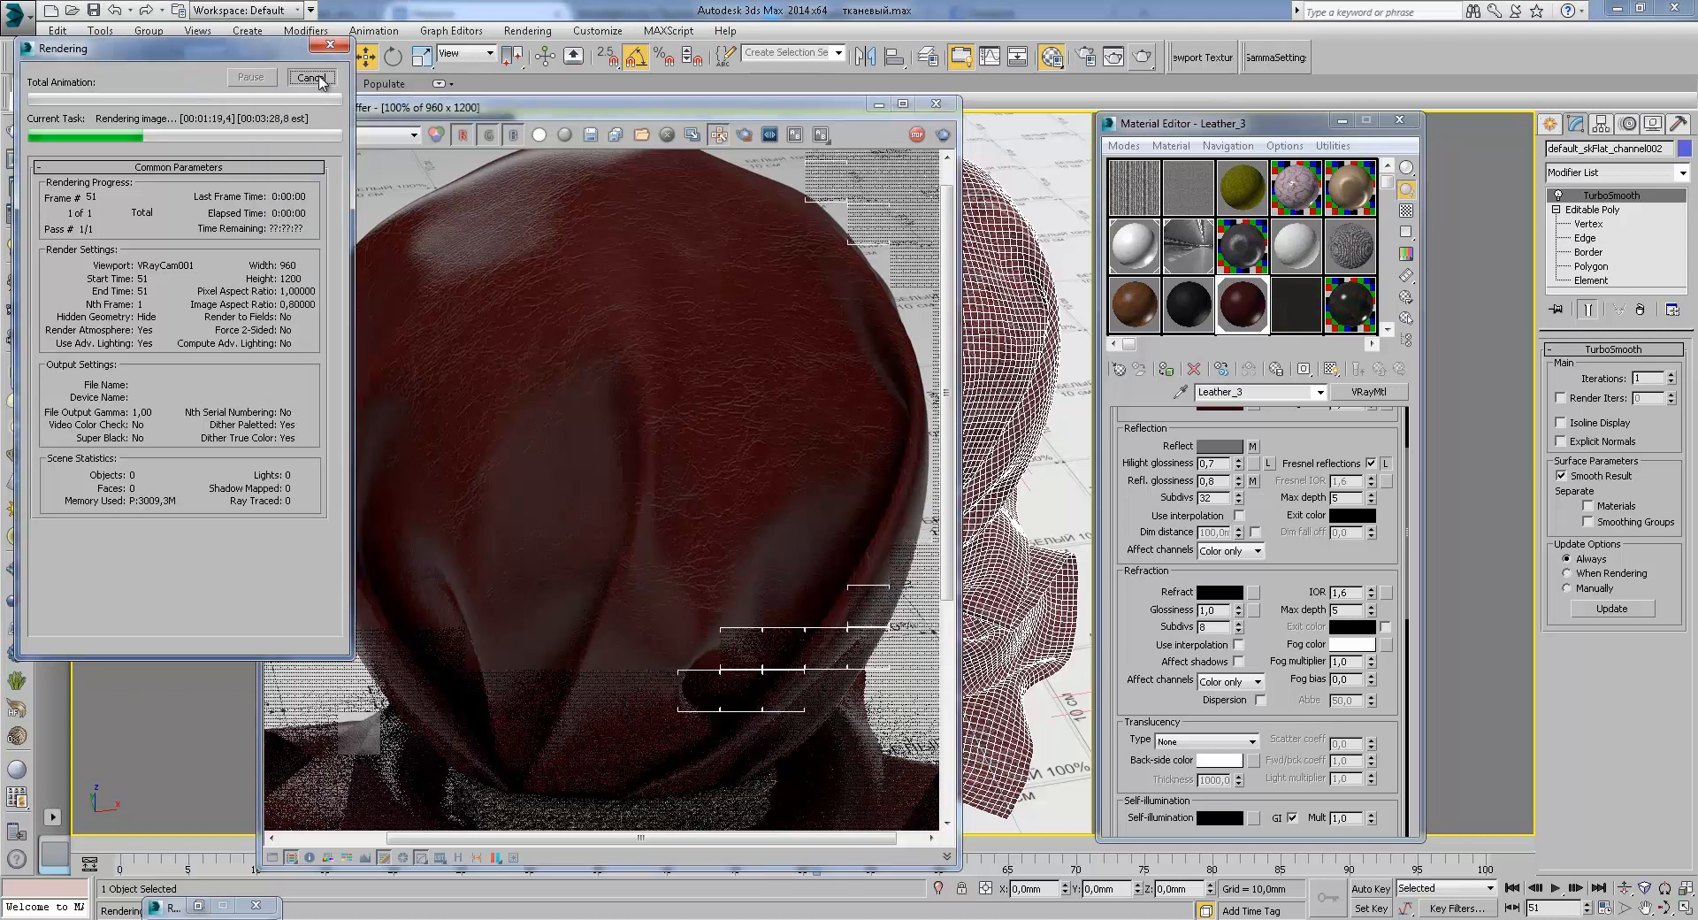
pyautogui.click(311, 78)
pyautogui.click(1295, 304)
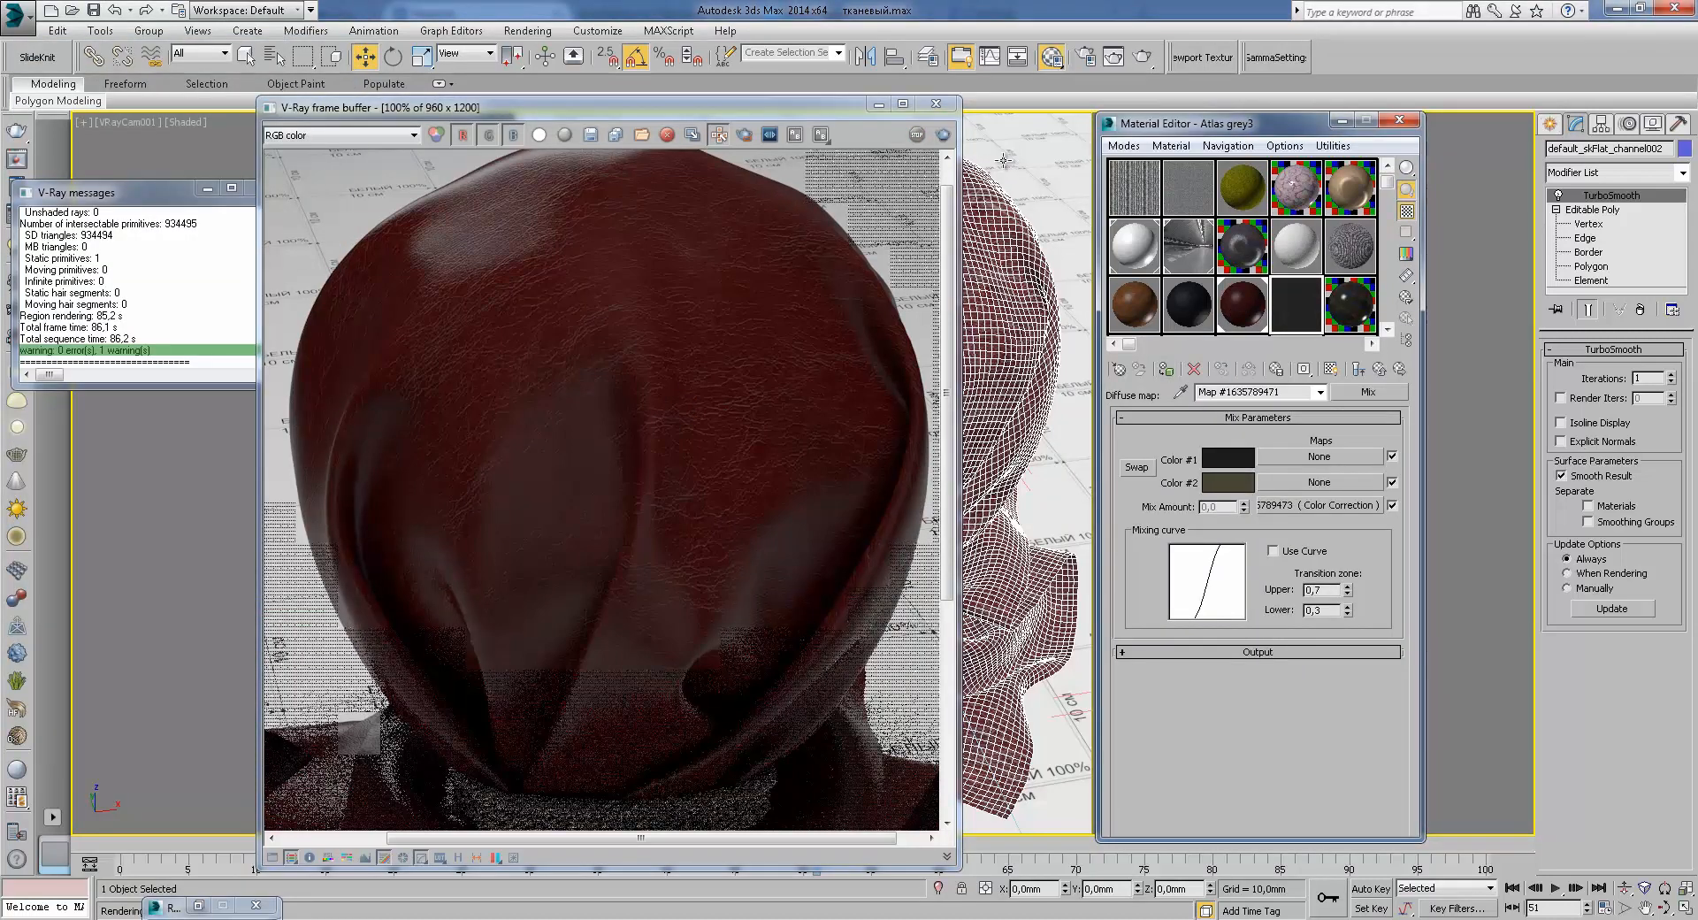
pyautogui.click(934, 104)
pyautogui.click(1169, 369)
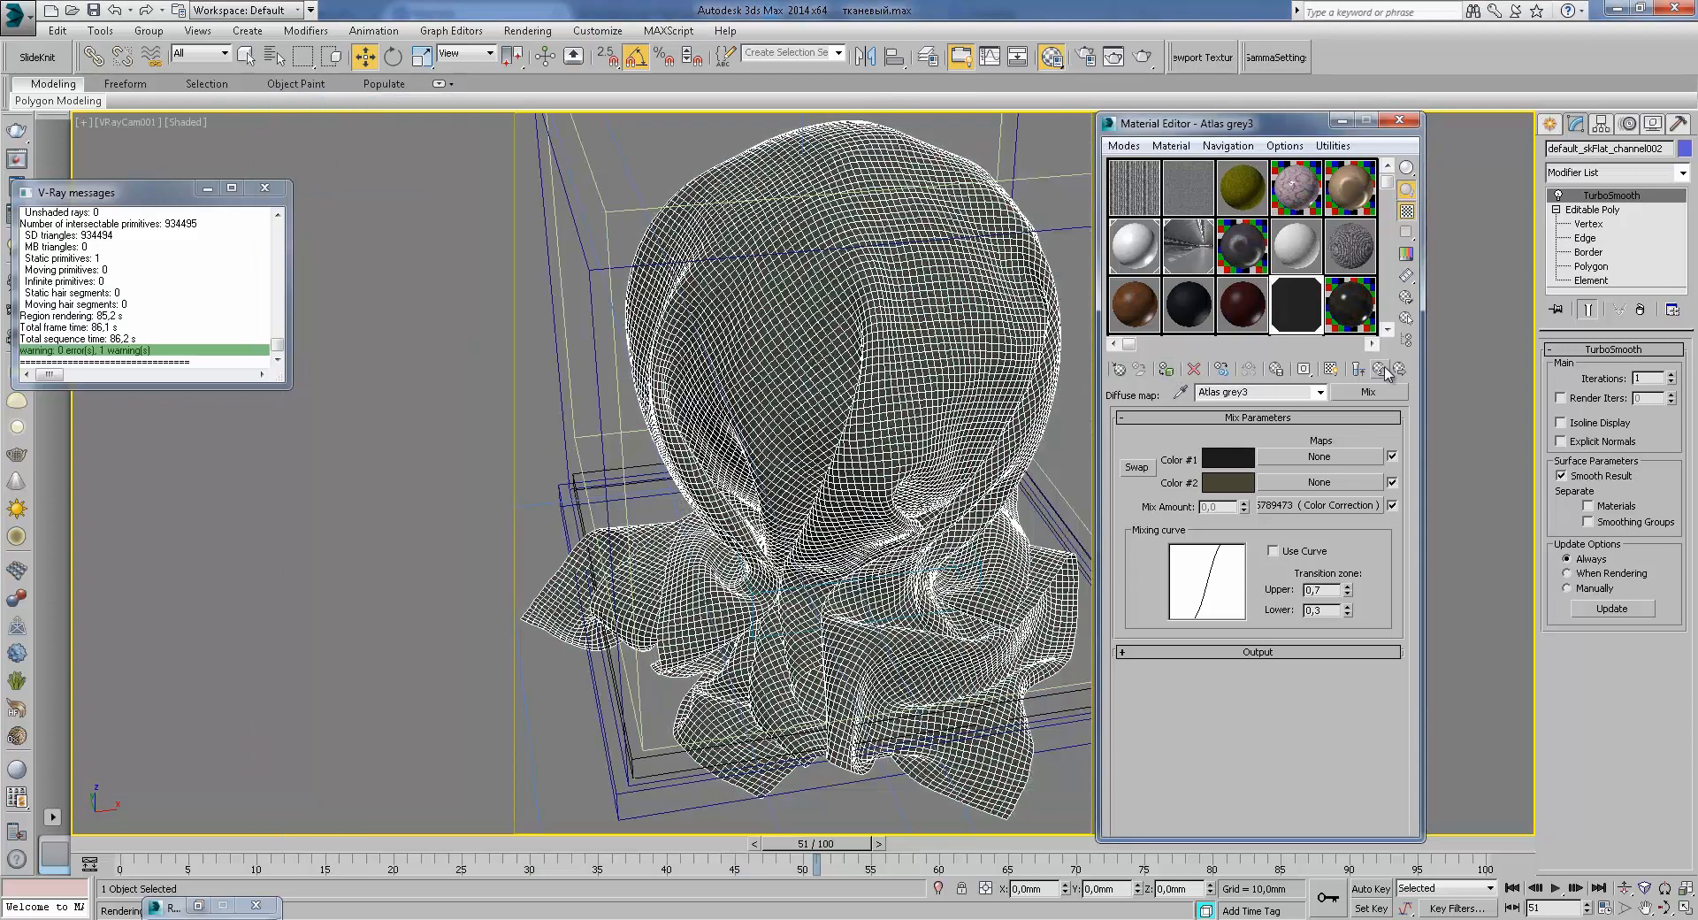
# Step: Preview the Color Correction map driving the diffuse mix amount of Atlas grey3 and view its source leather bitmap
pyautogui.click(1325, 505)
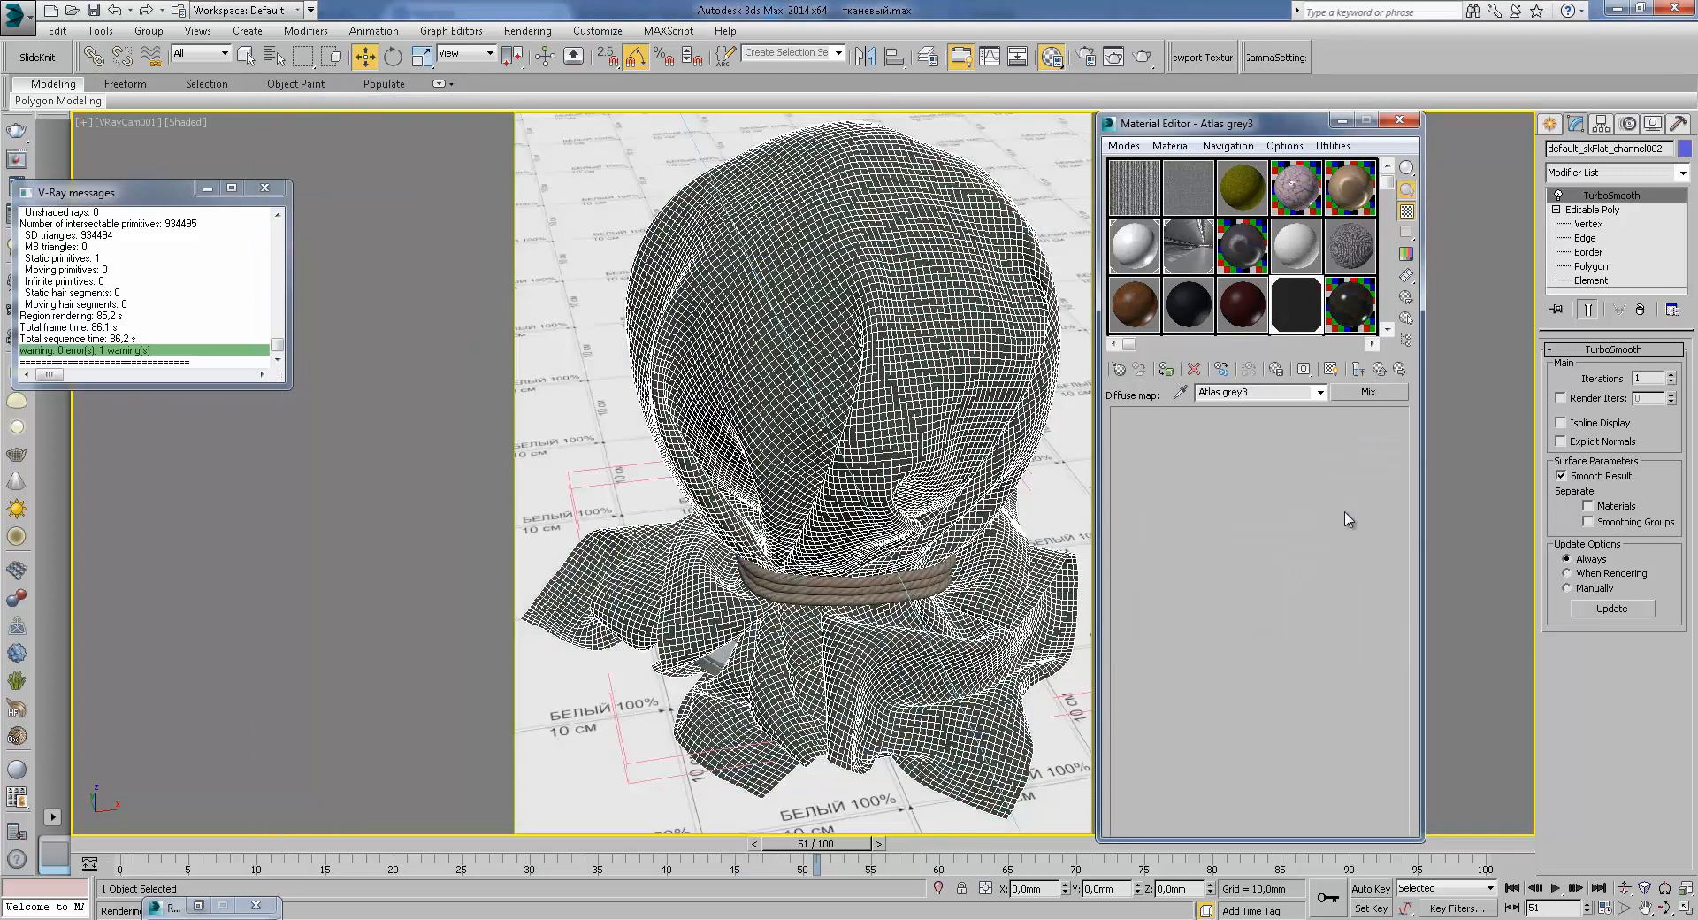
pyautogui.doubleClick(1296, 304)
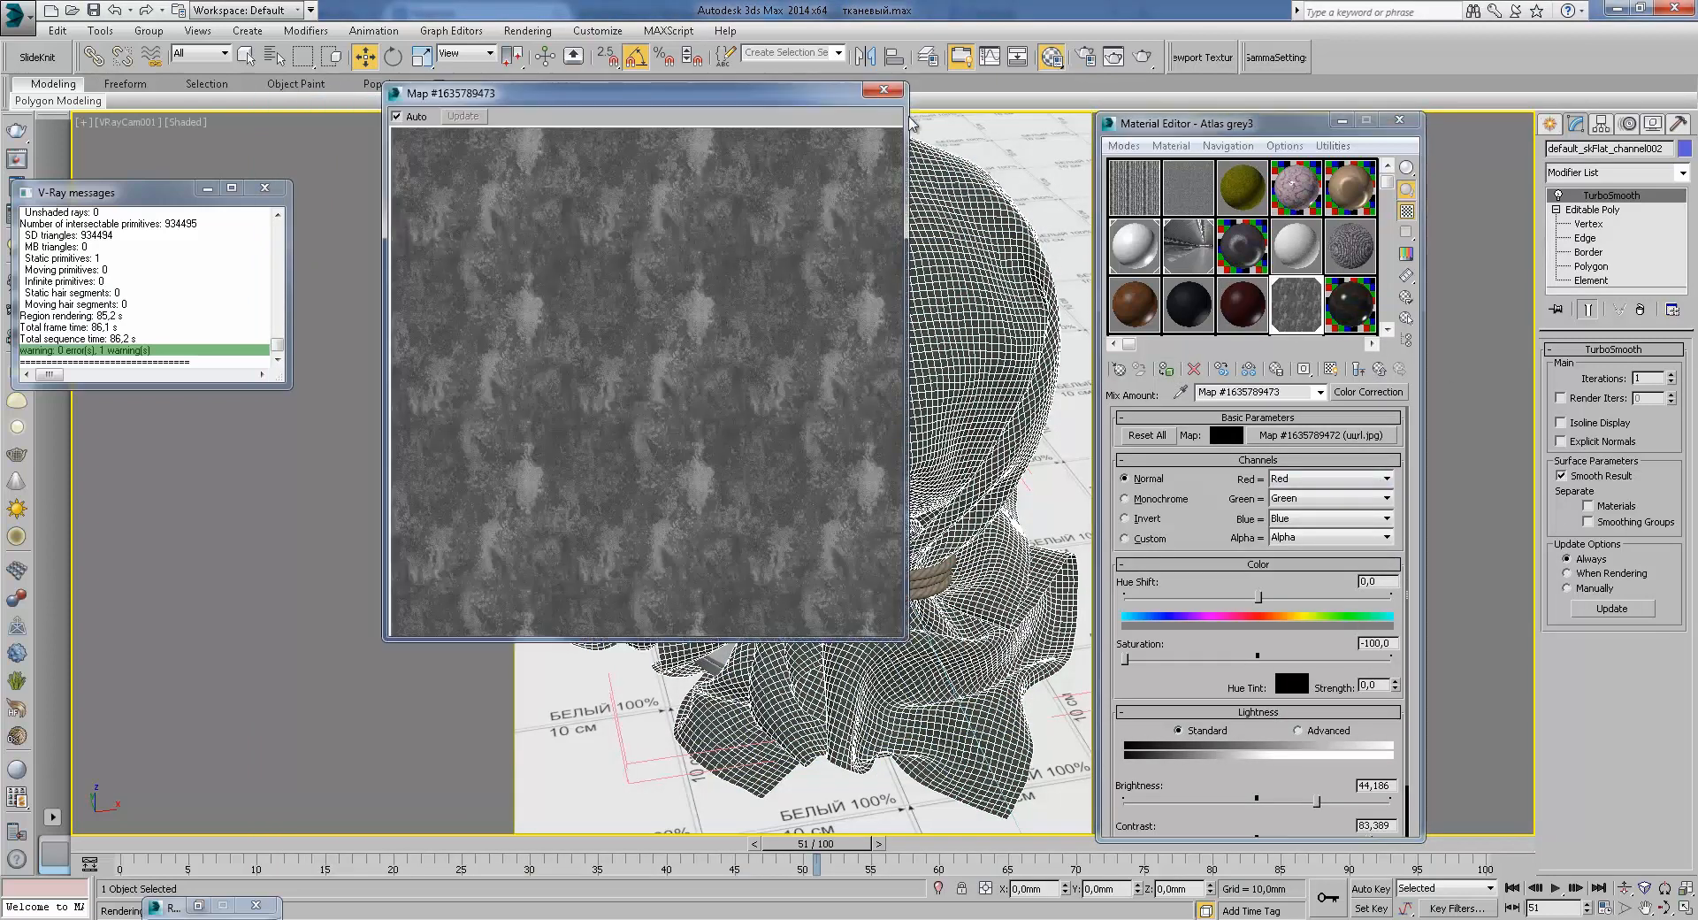
pyautogui.click(880, 92)
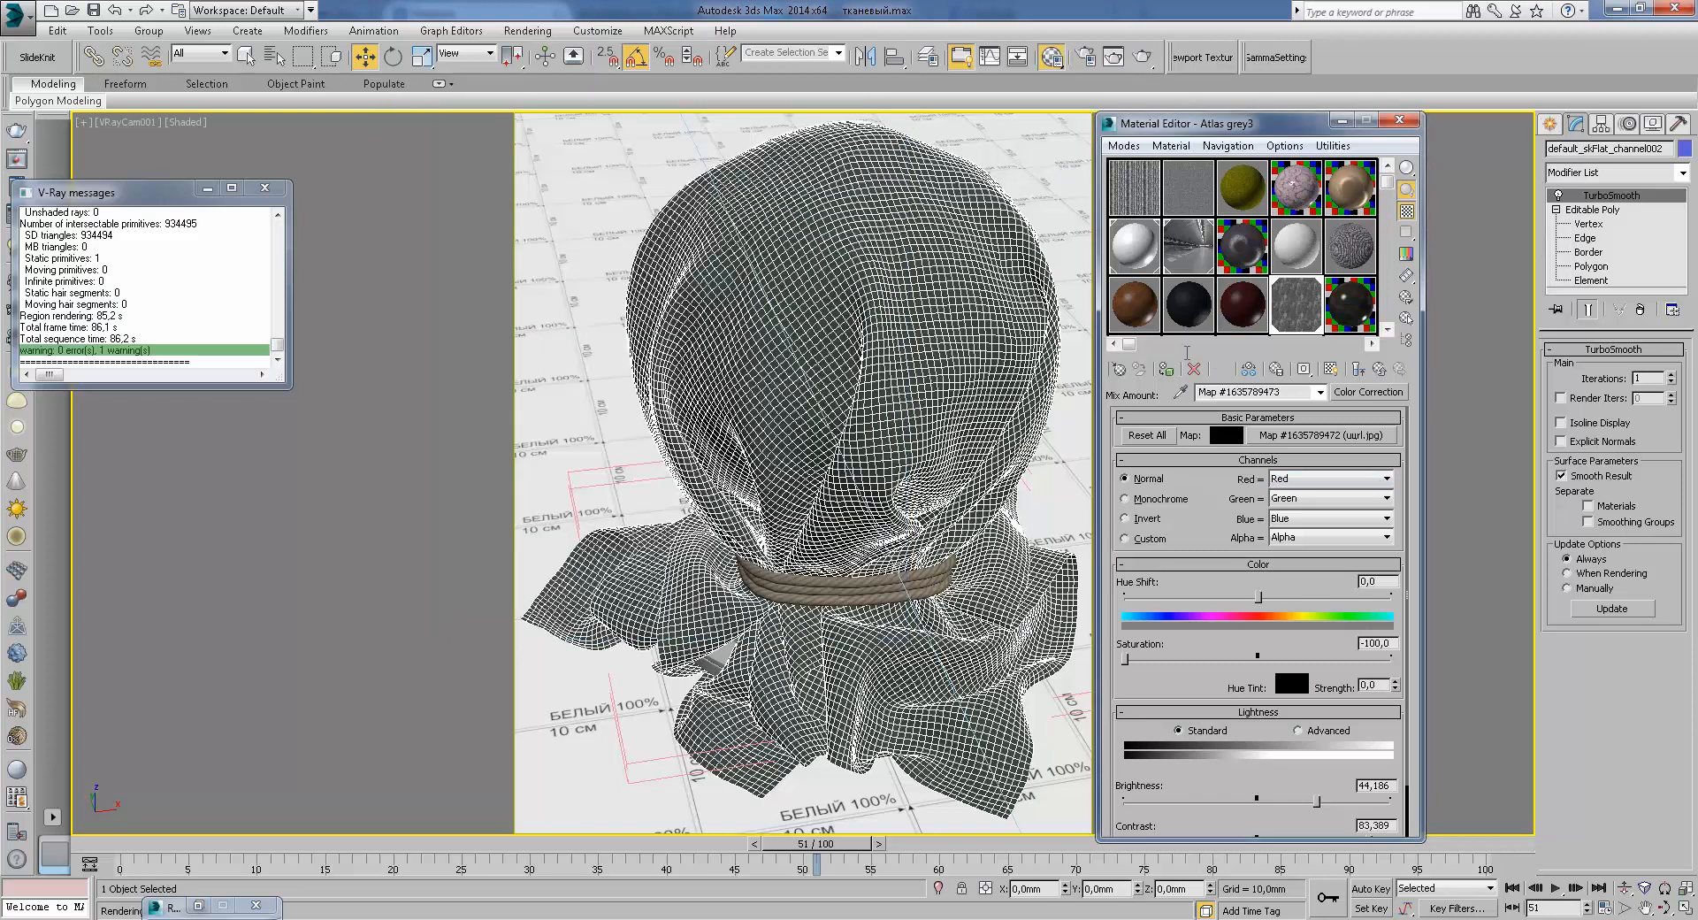
pyautogui.click(1321, 434)
pyautogui.click(1351, 679)
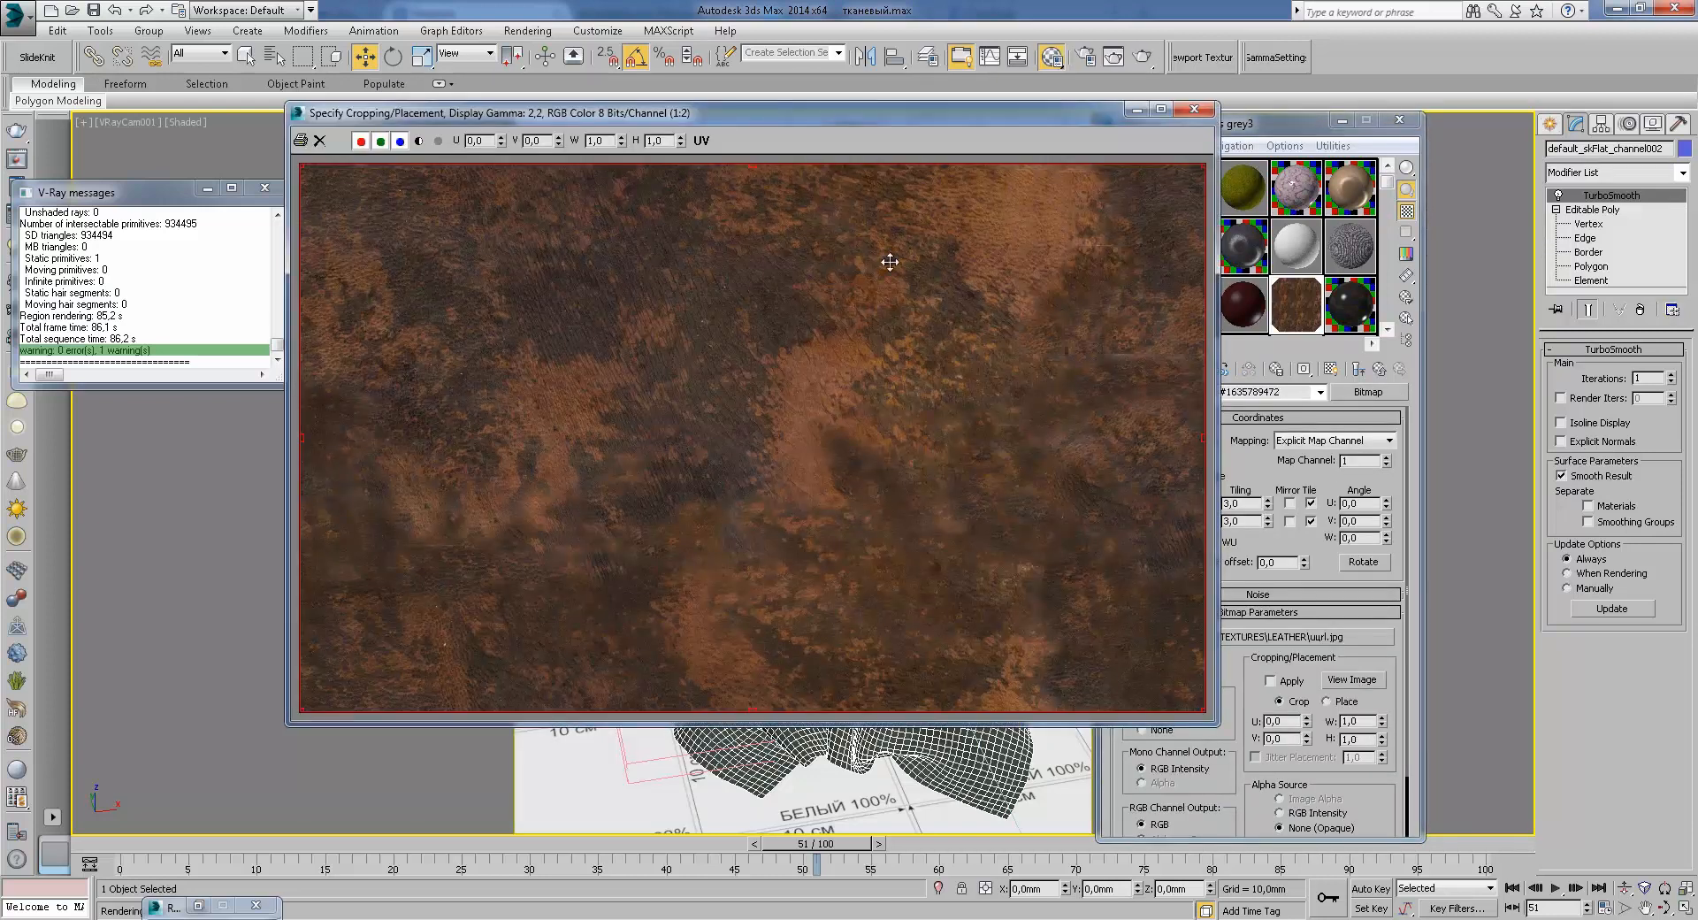
pyautogui.click(1194, 111)
# Step: Preview the combined diffuse Mix map at large size and return to the Atlas grey3 material's map list
pyautogui.click(1380, 370)
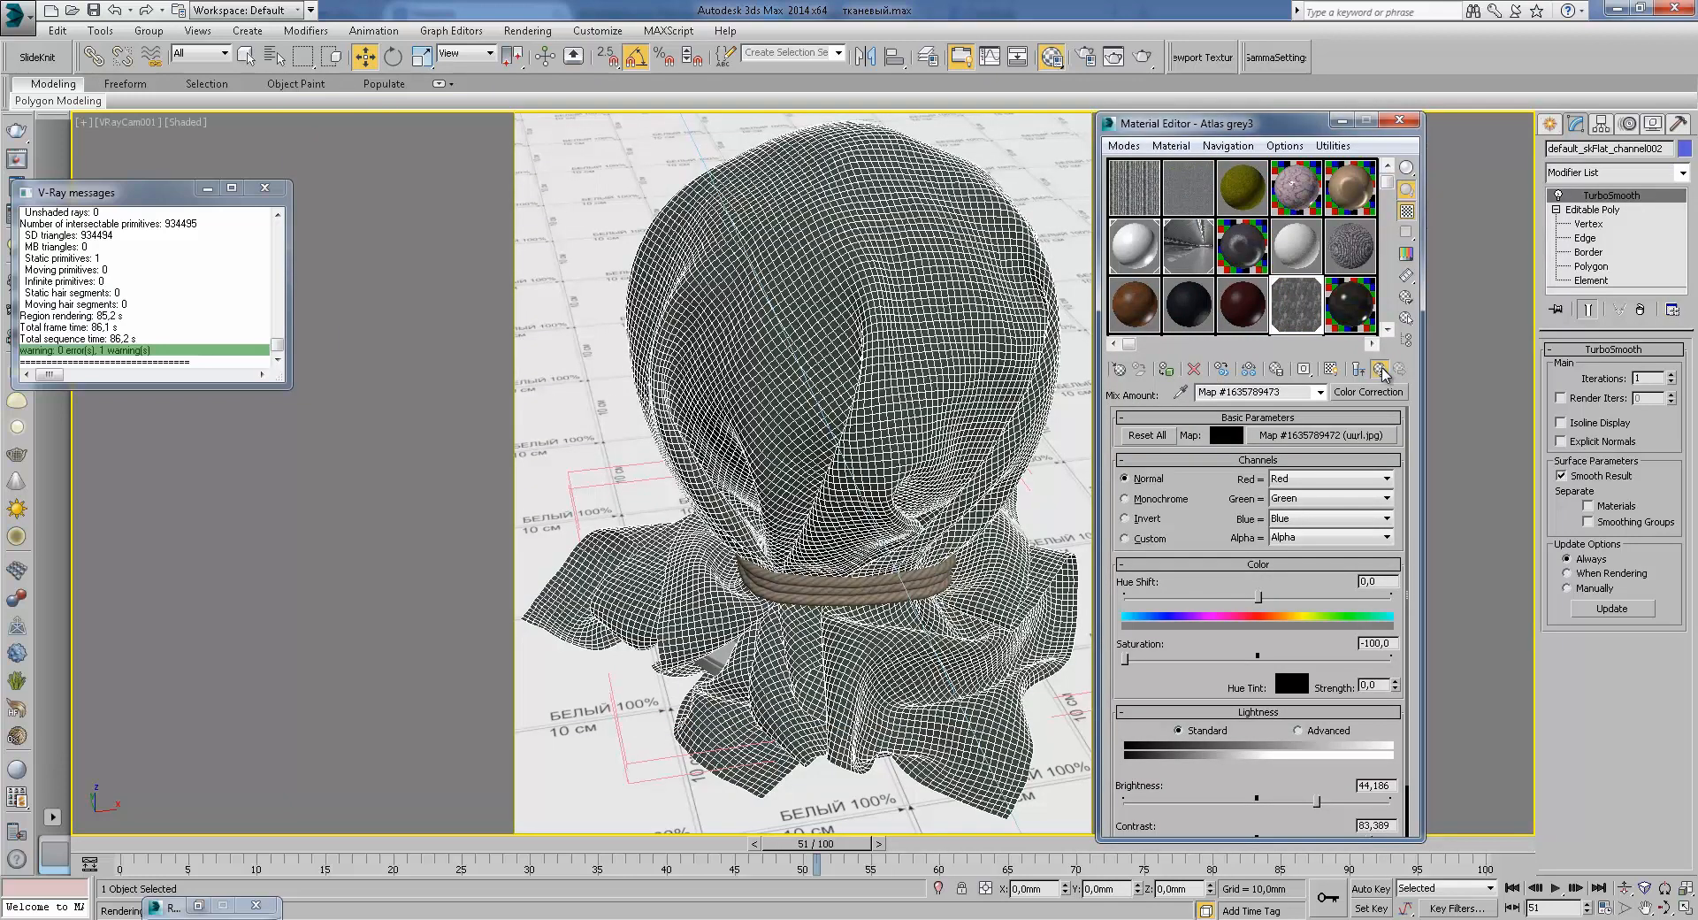
pyautogui.click(1381, 370)
pyautogui.doubleClick(1287, 296)
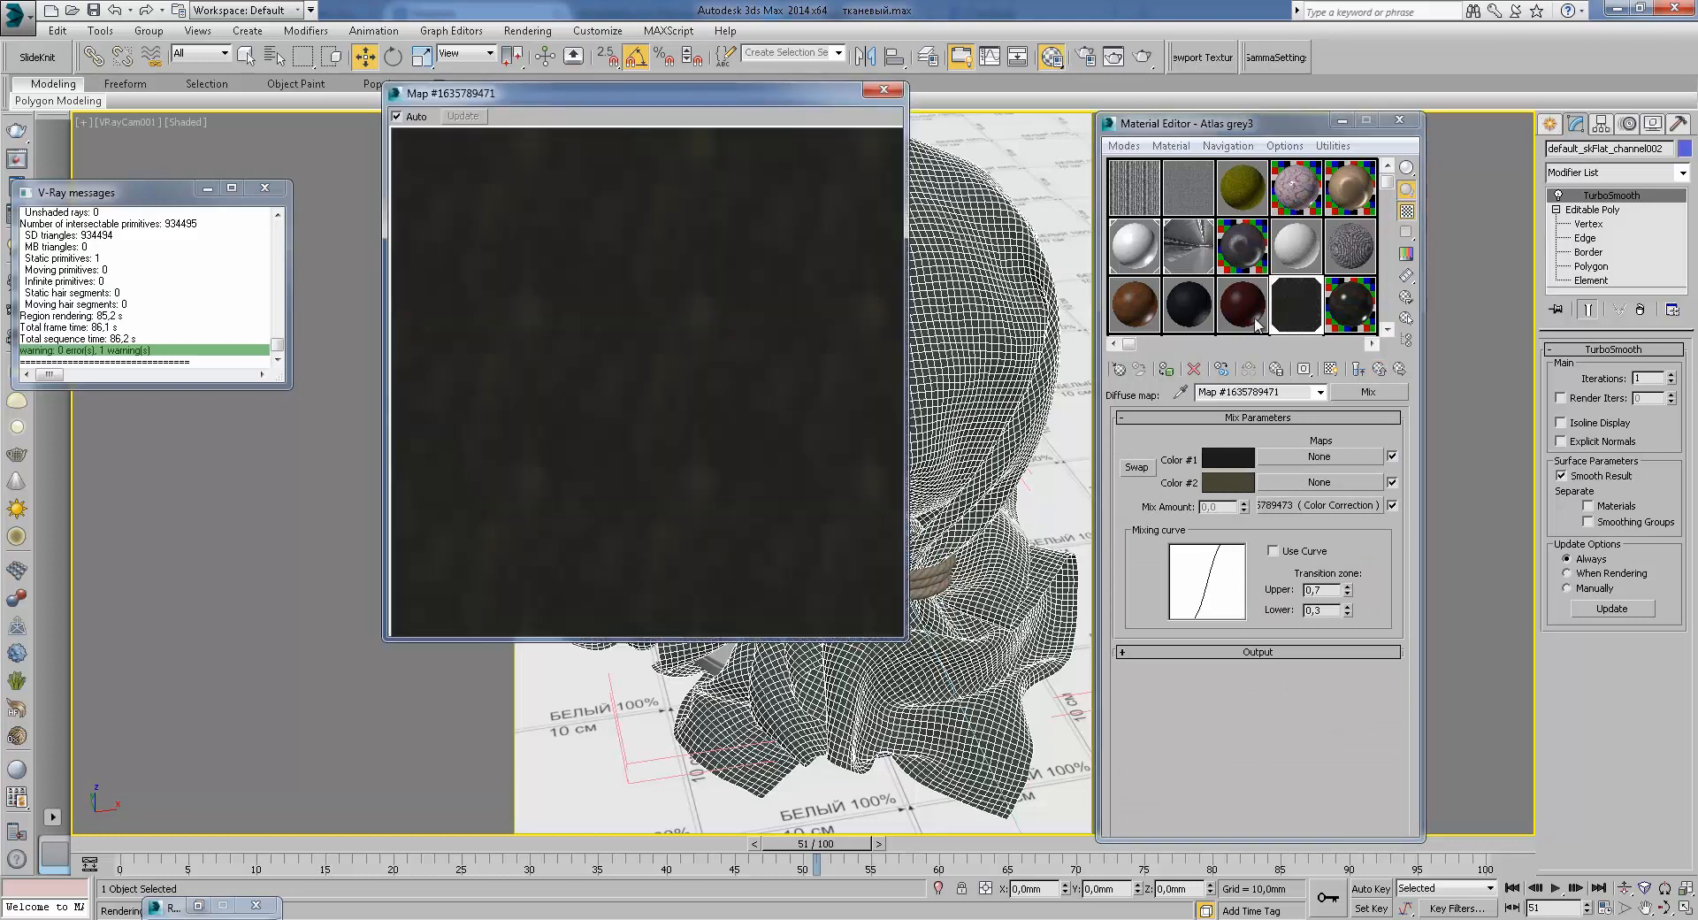
pyautogui.click(882, 90)
pyautogui.click(1380, 370)
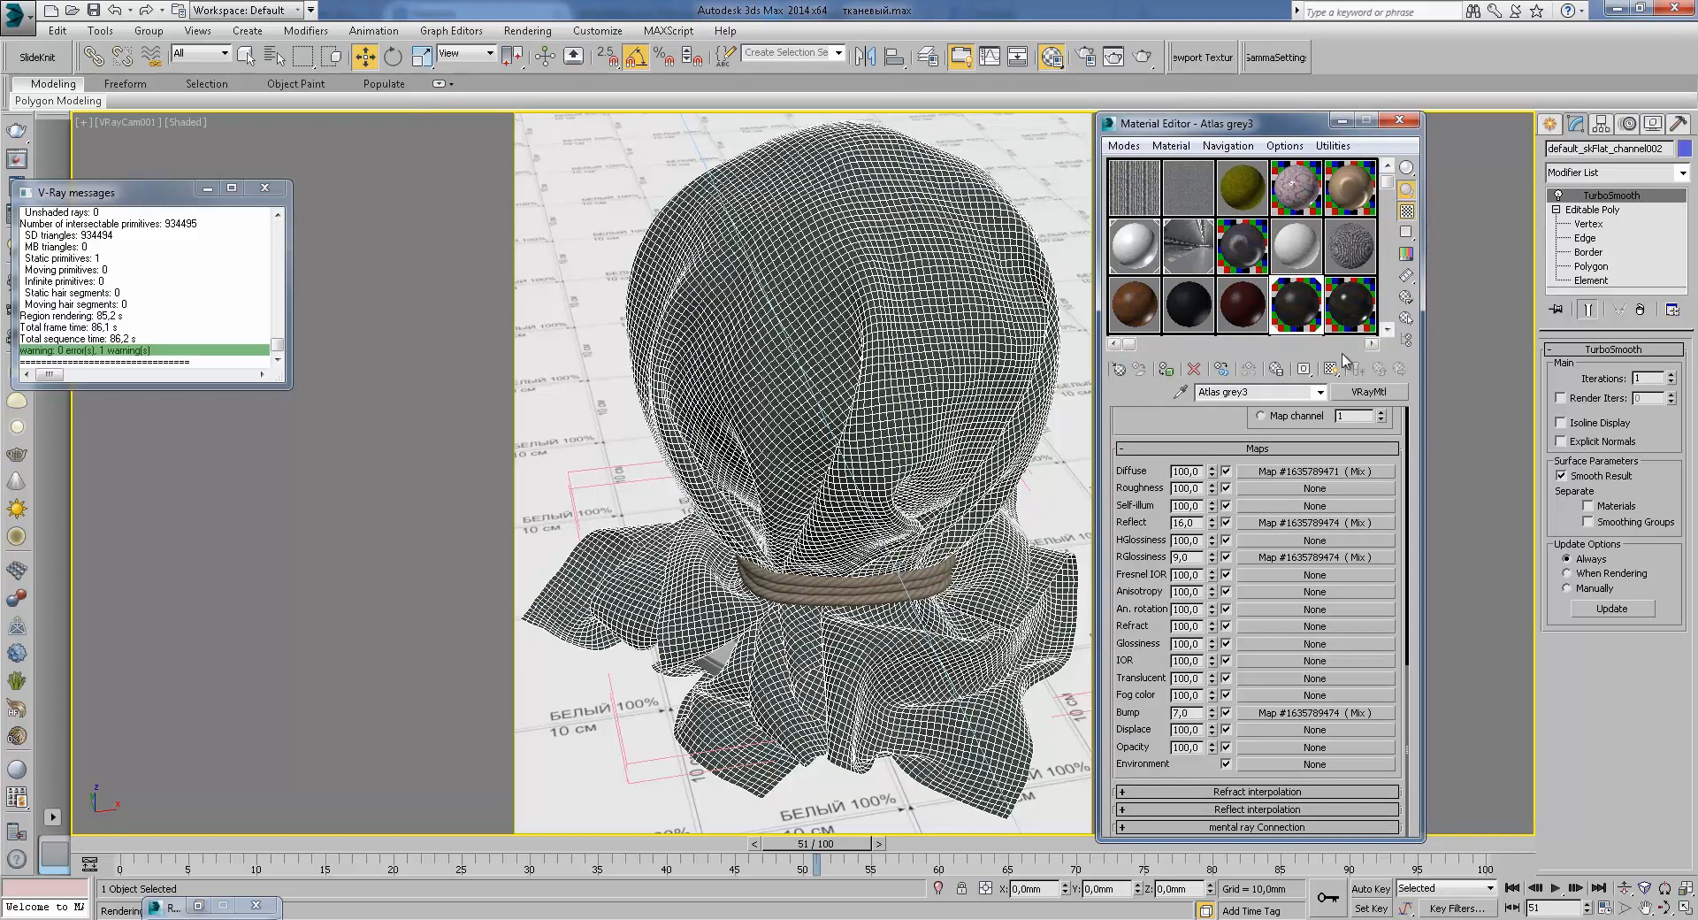
# Step: Examine the reflection Mix map of Atlas grey3, viewing its Crocodile_bW_04.jpg bitmap and checking its Color Correction map
pyautogui.click(1331, 528)
pyautogui.click(1333, 462)
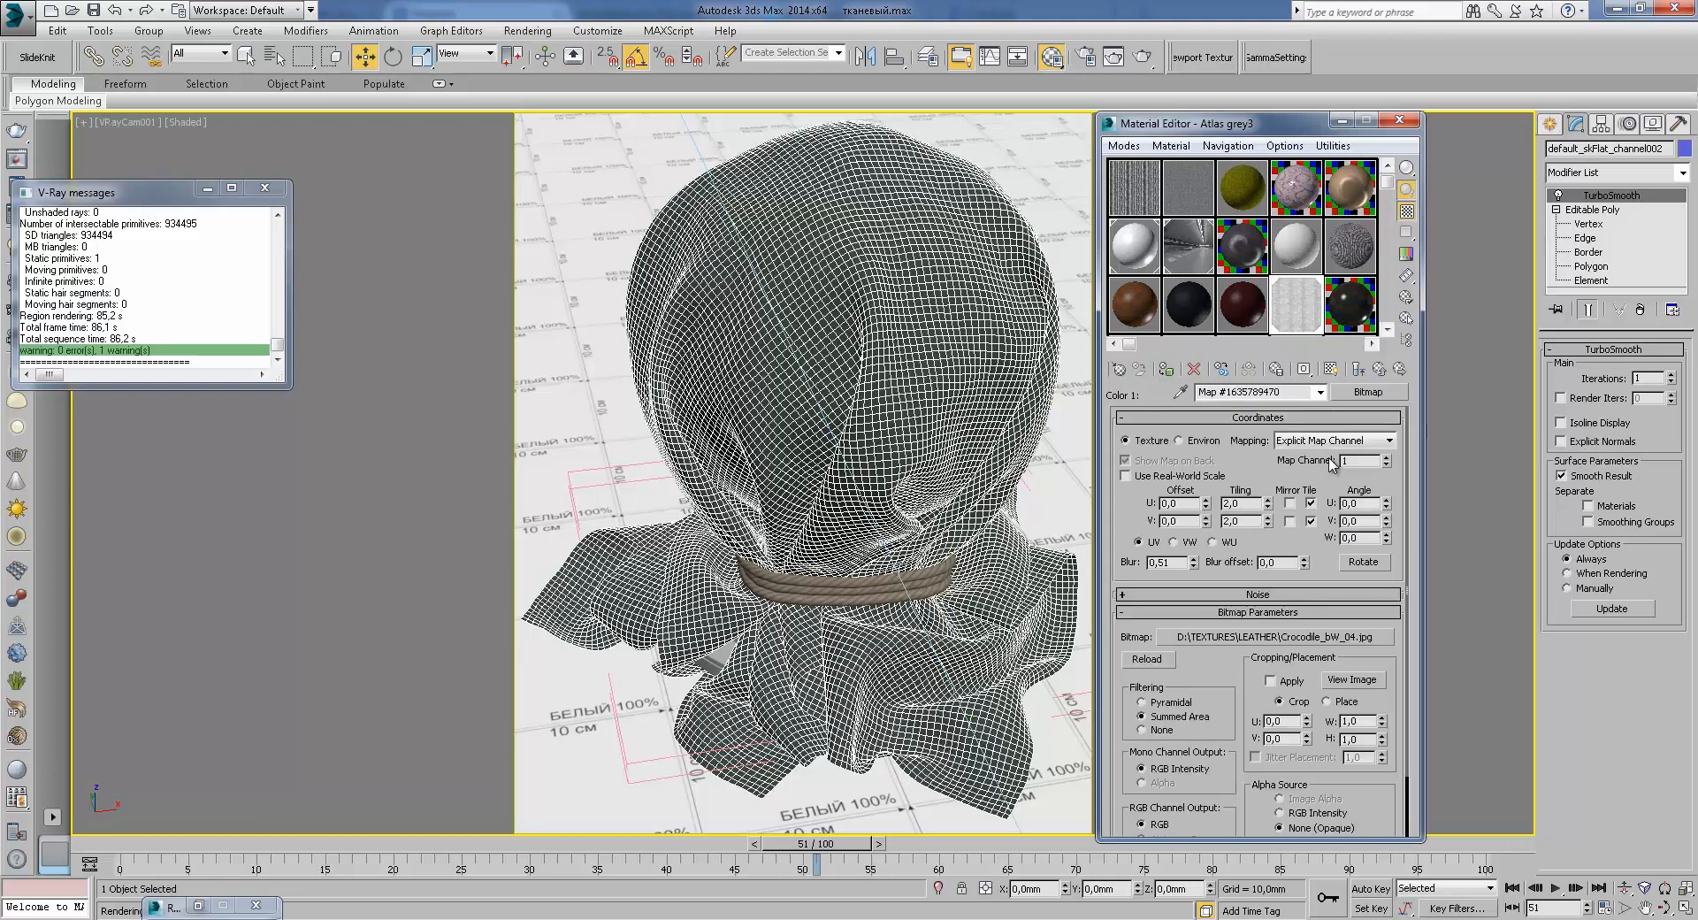
pyautogui.click(1353, 680)
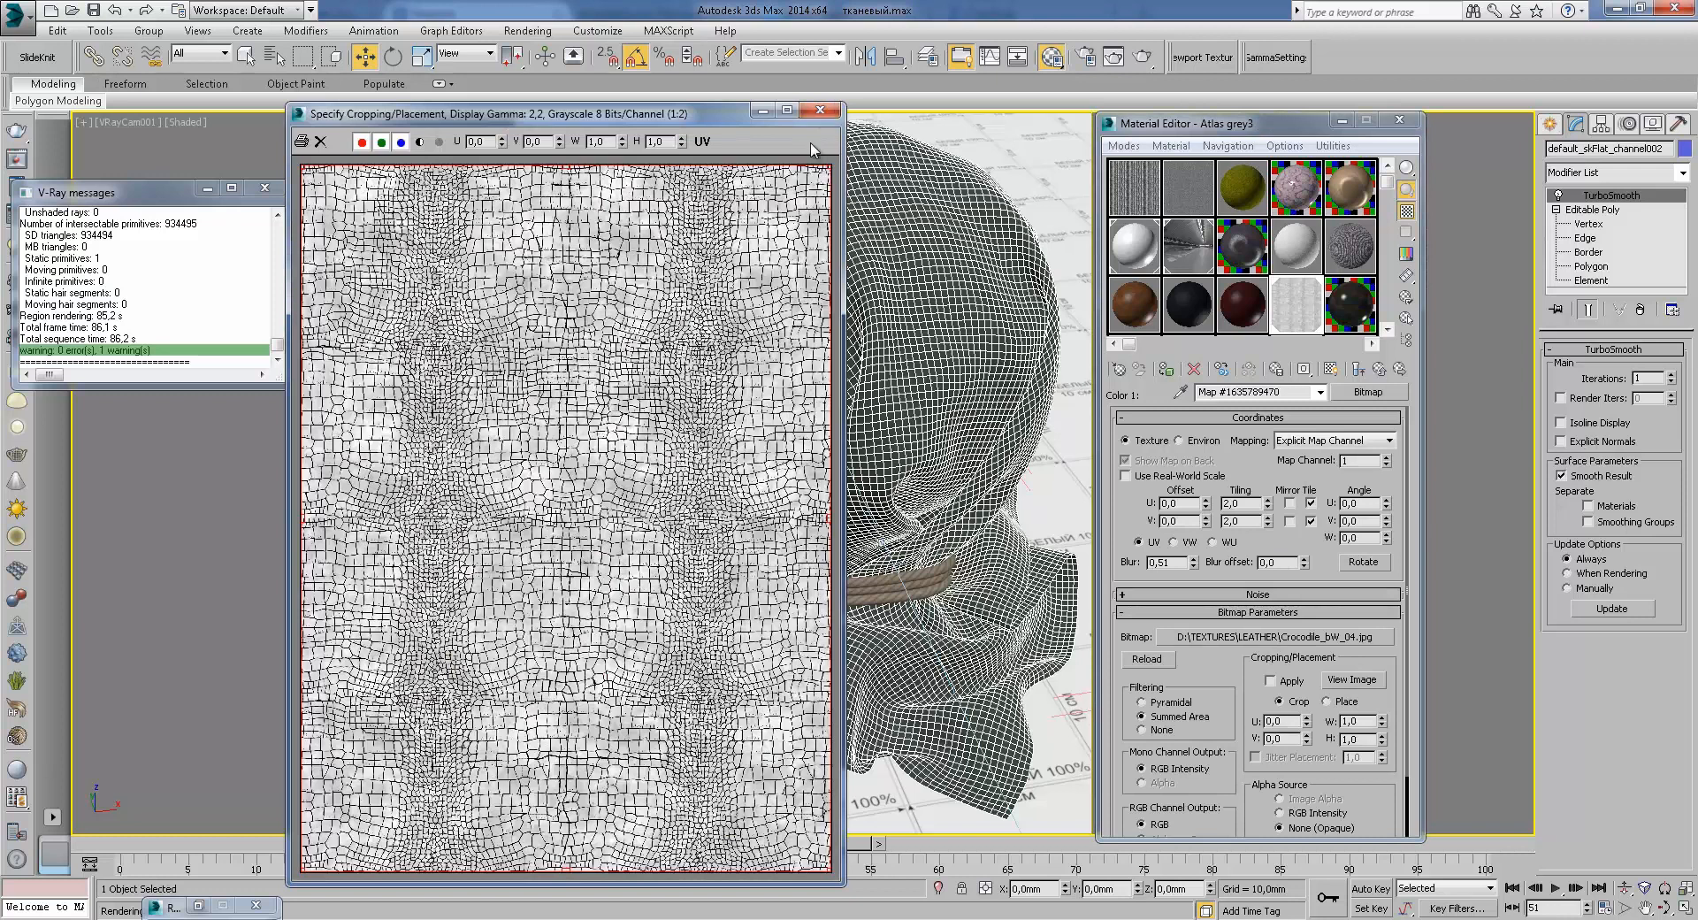
pyautogui.click(1380, 369)
pyautogui.click(1211, 431)
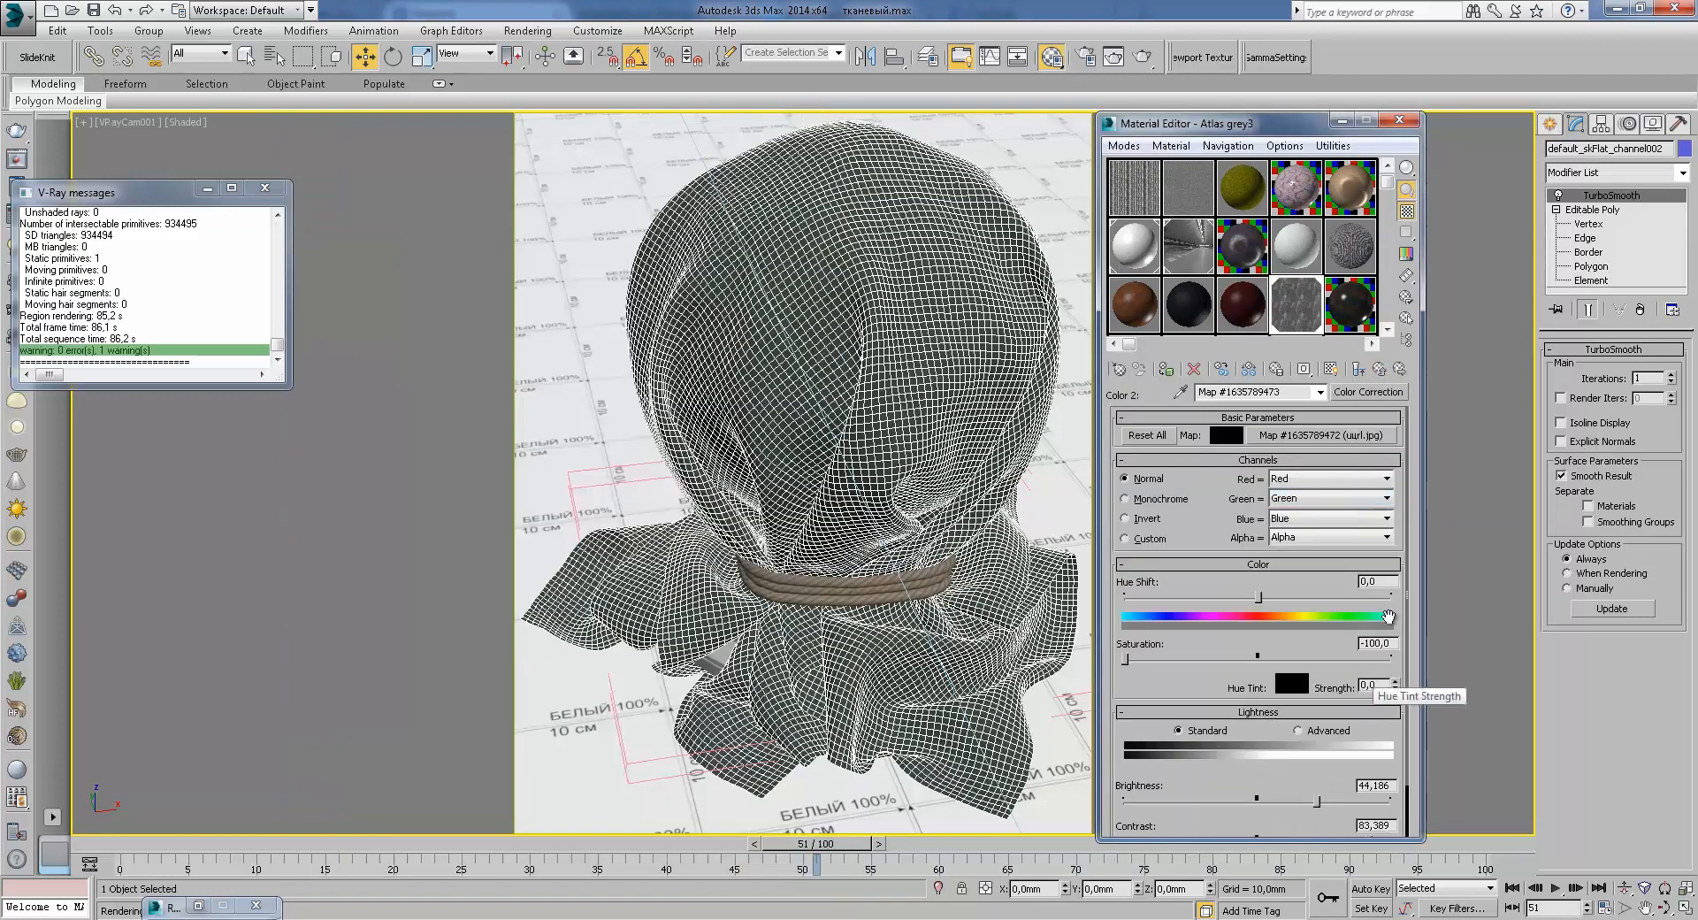
pyautogui.click(1379, 369)
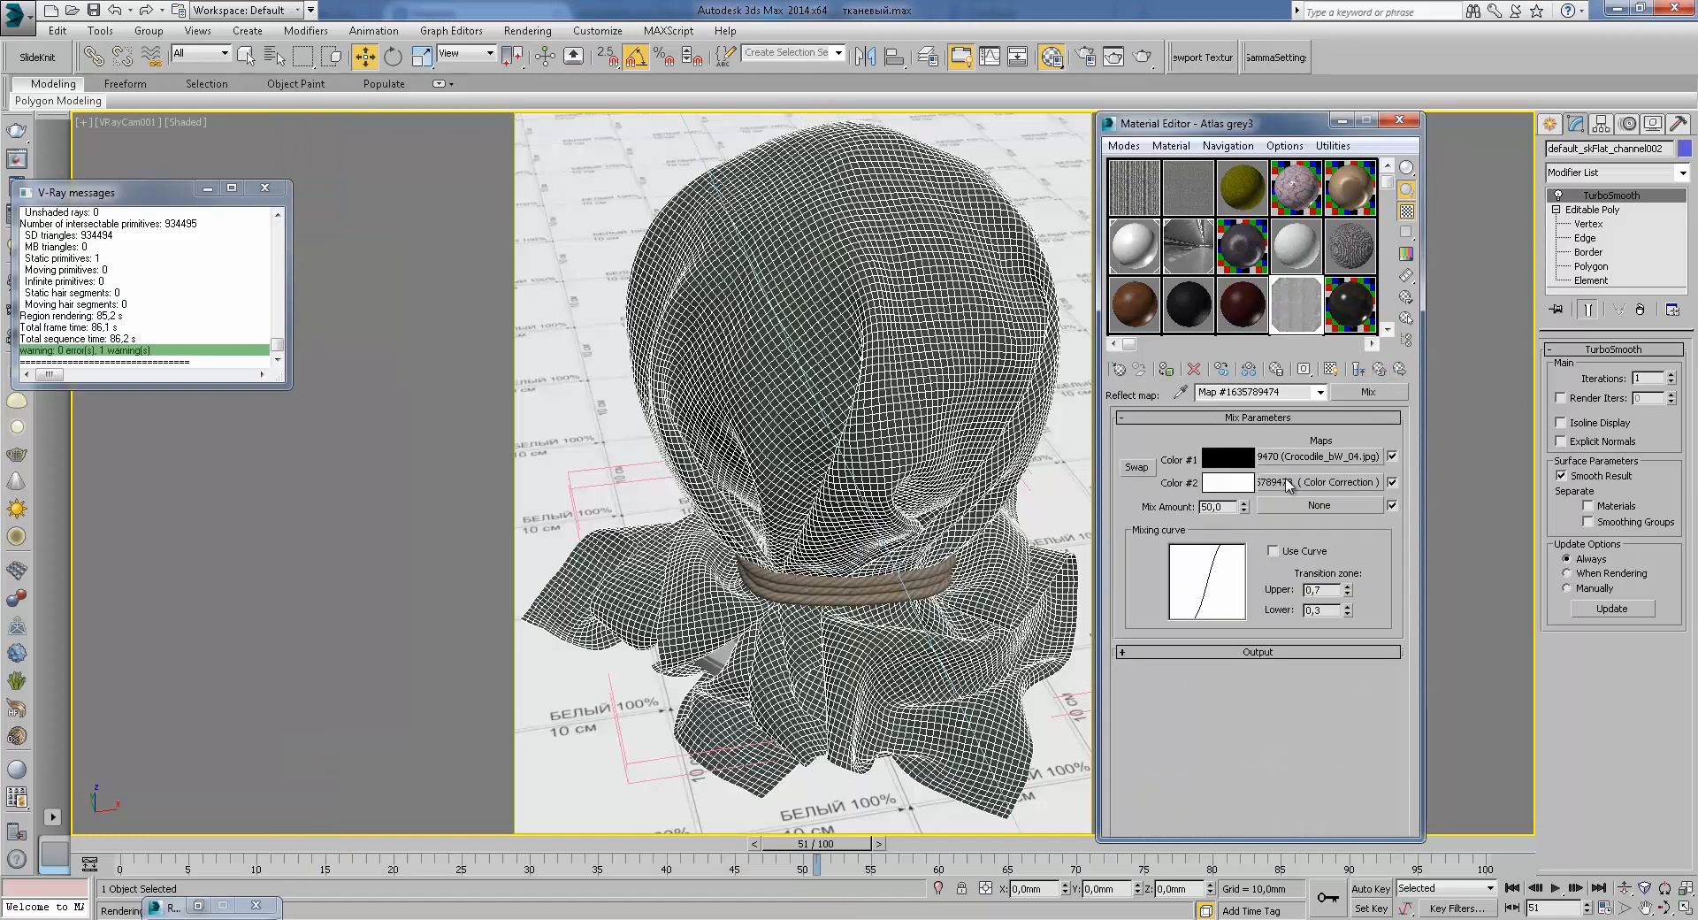
pyautogui.click(1380, 369)
# Step: Check the Mix maps used for the reflection glossiness and bump of Atlas grey3
pyautogui.click(1324, 557)
pyautogui.click(1380, 369)
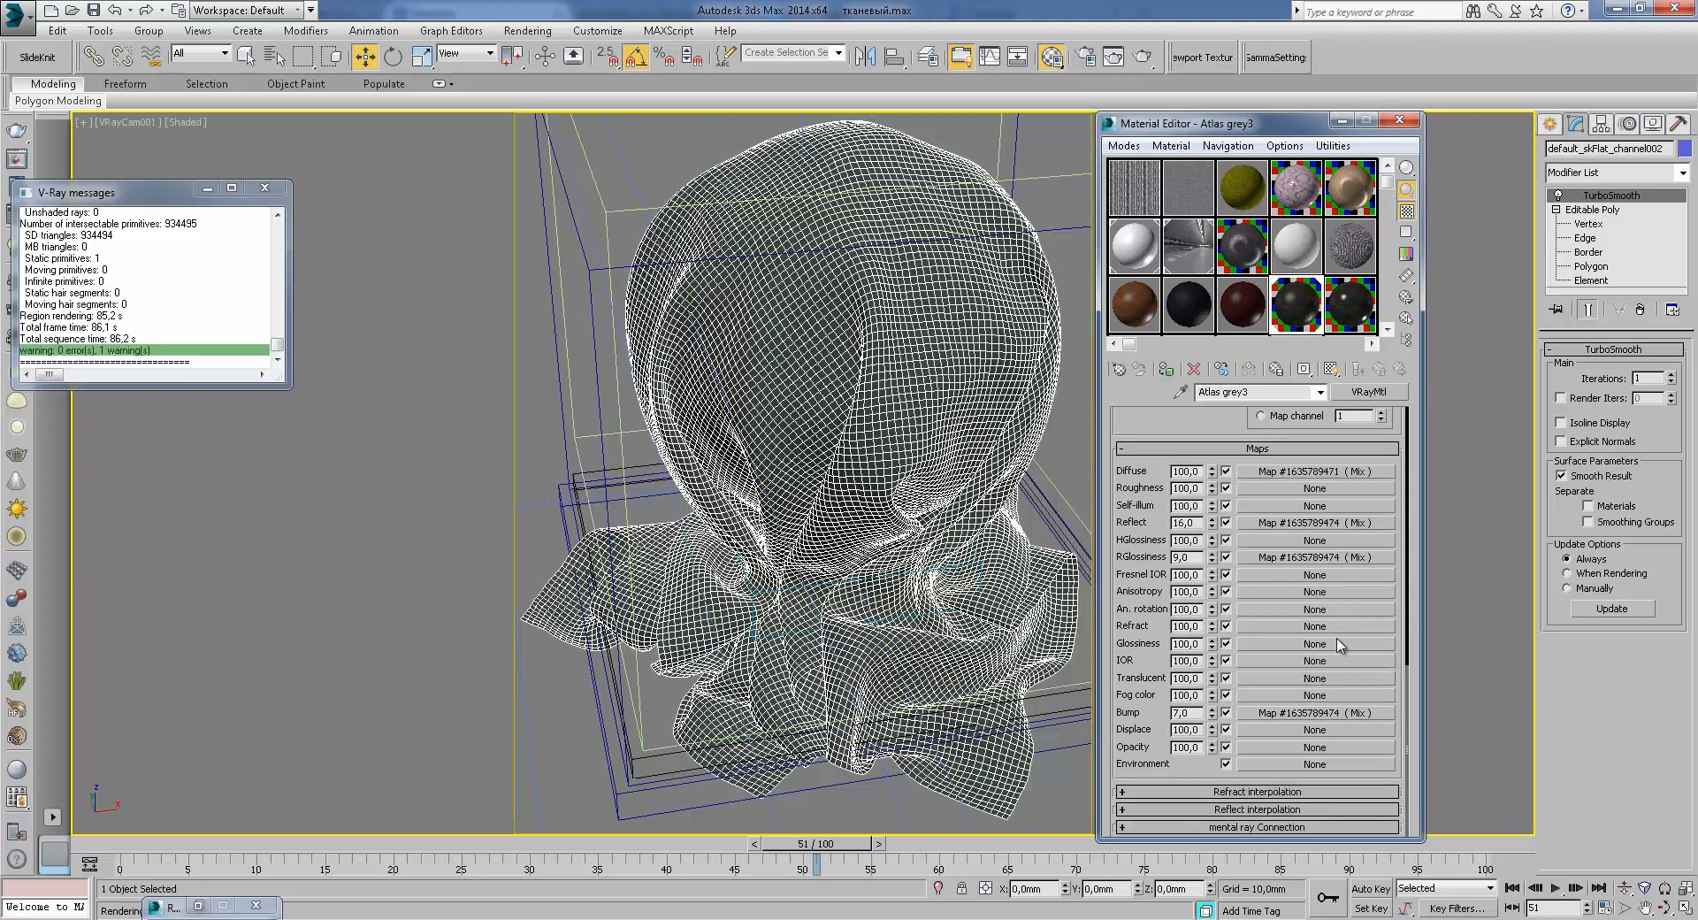
pyautogui.click(1327, 713)
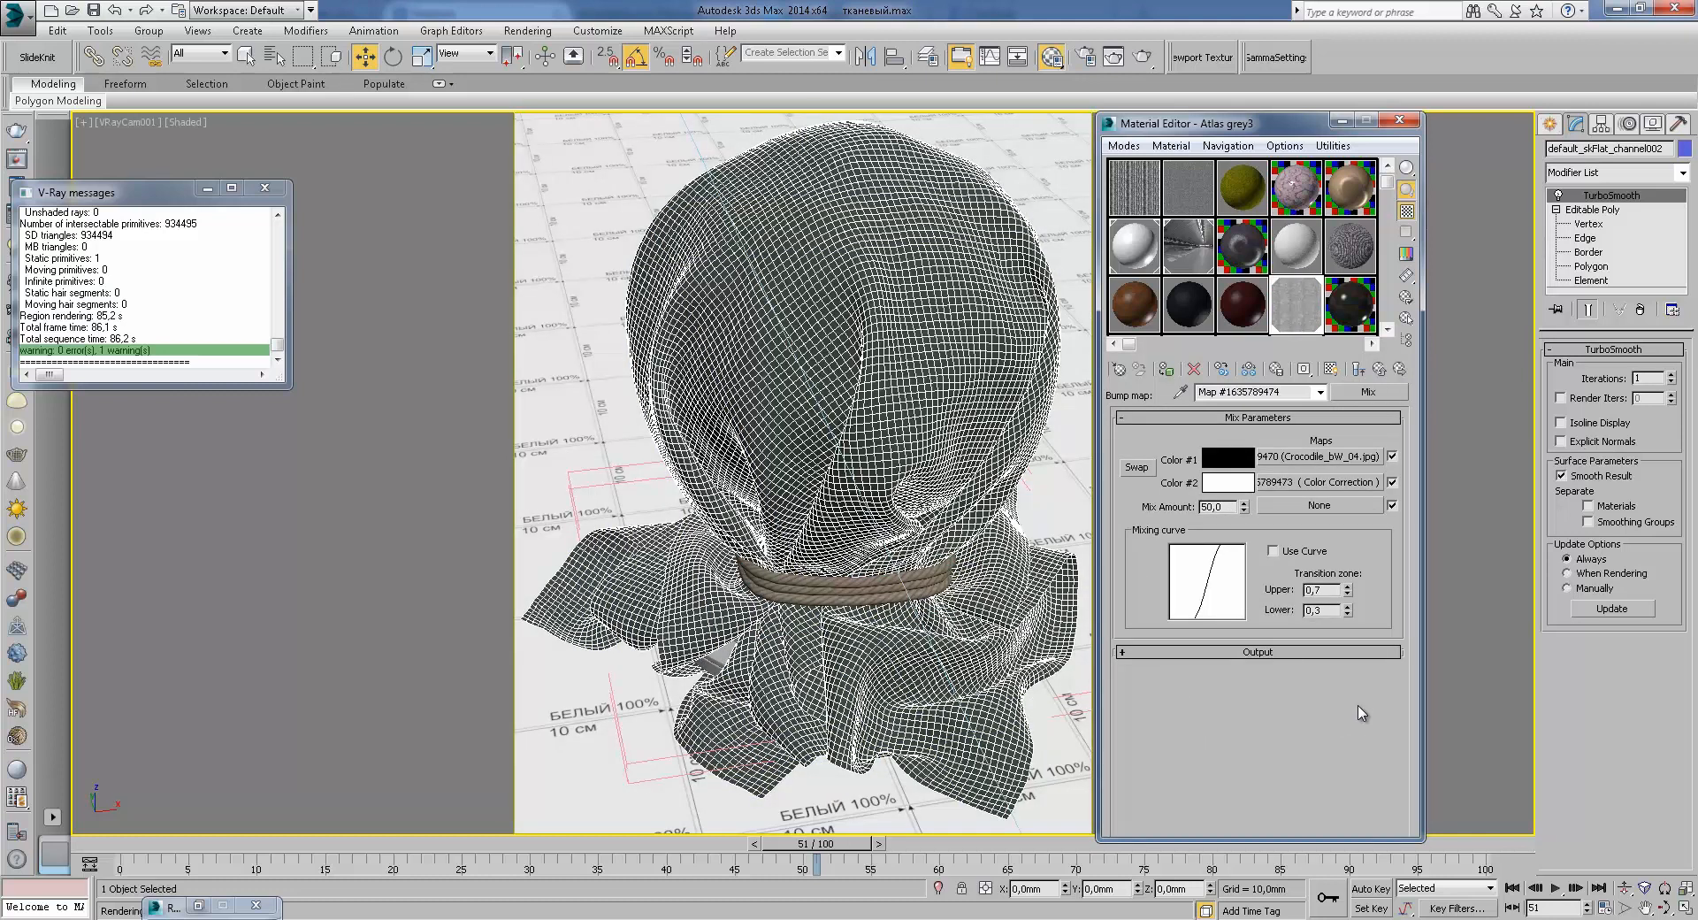
pyautogui.click(1380, 371)
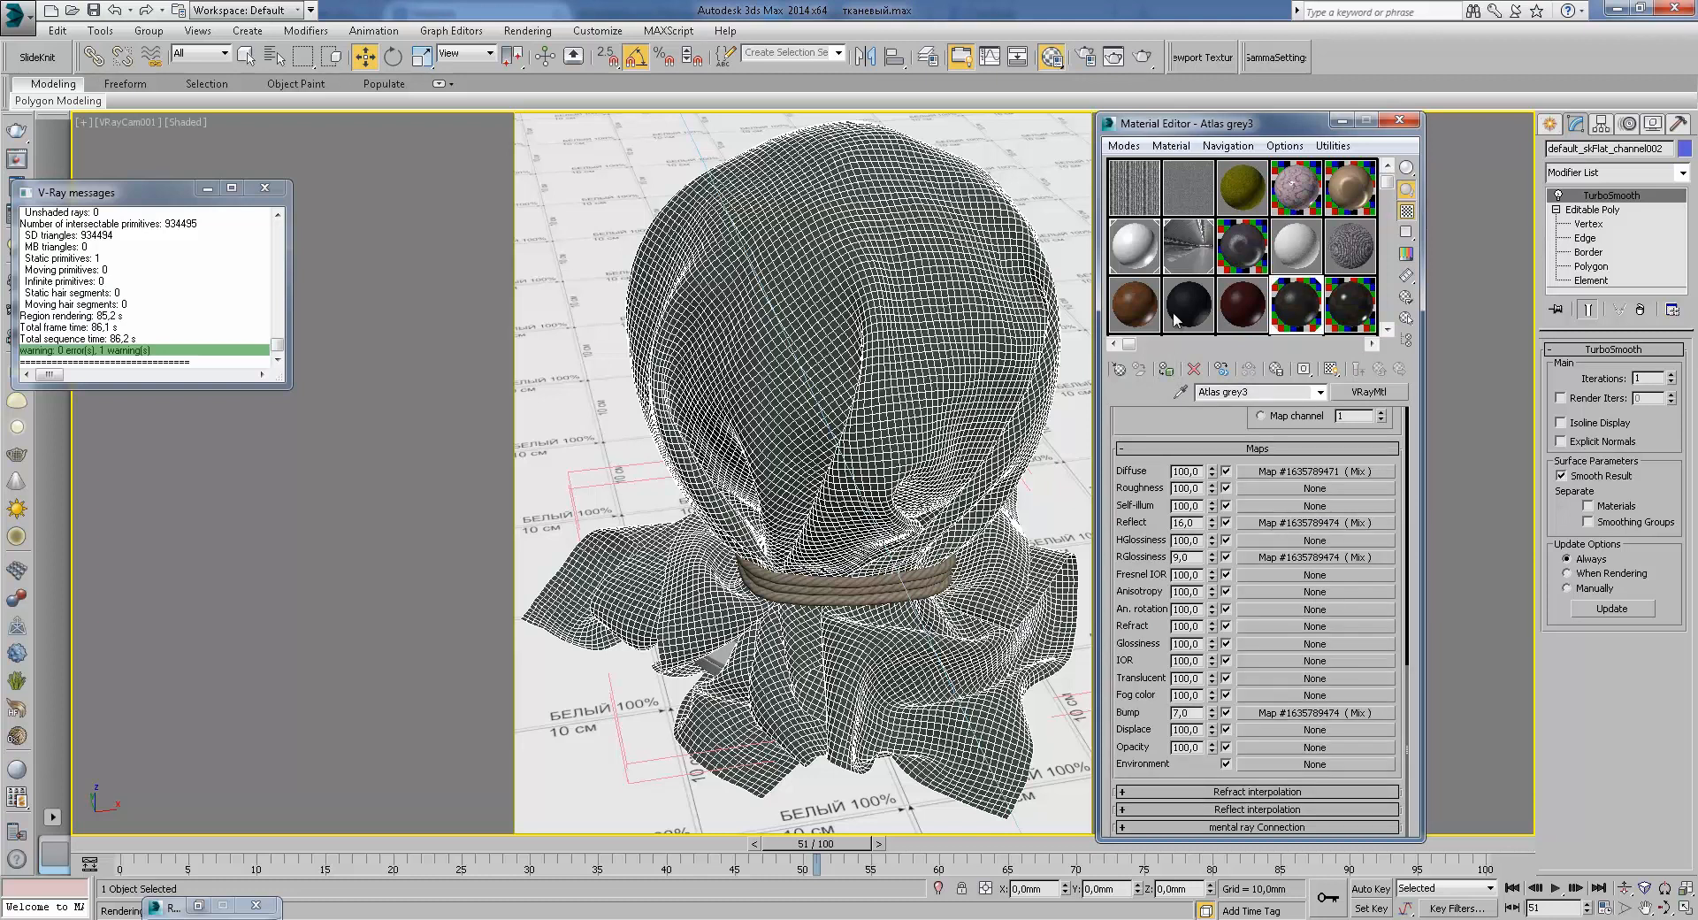
# Step: Render the VRayCam001 view with Atlas grey3 and inspect the crocodile leather's highlight area at 200% and 100% magnification
pyautogui.click(1142, 58)
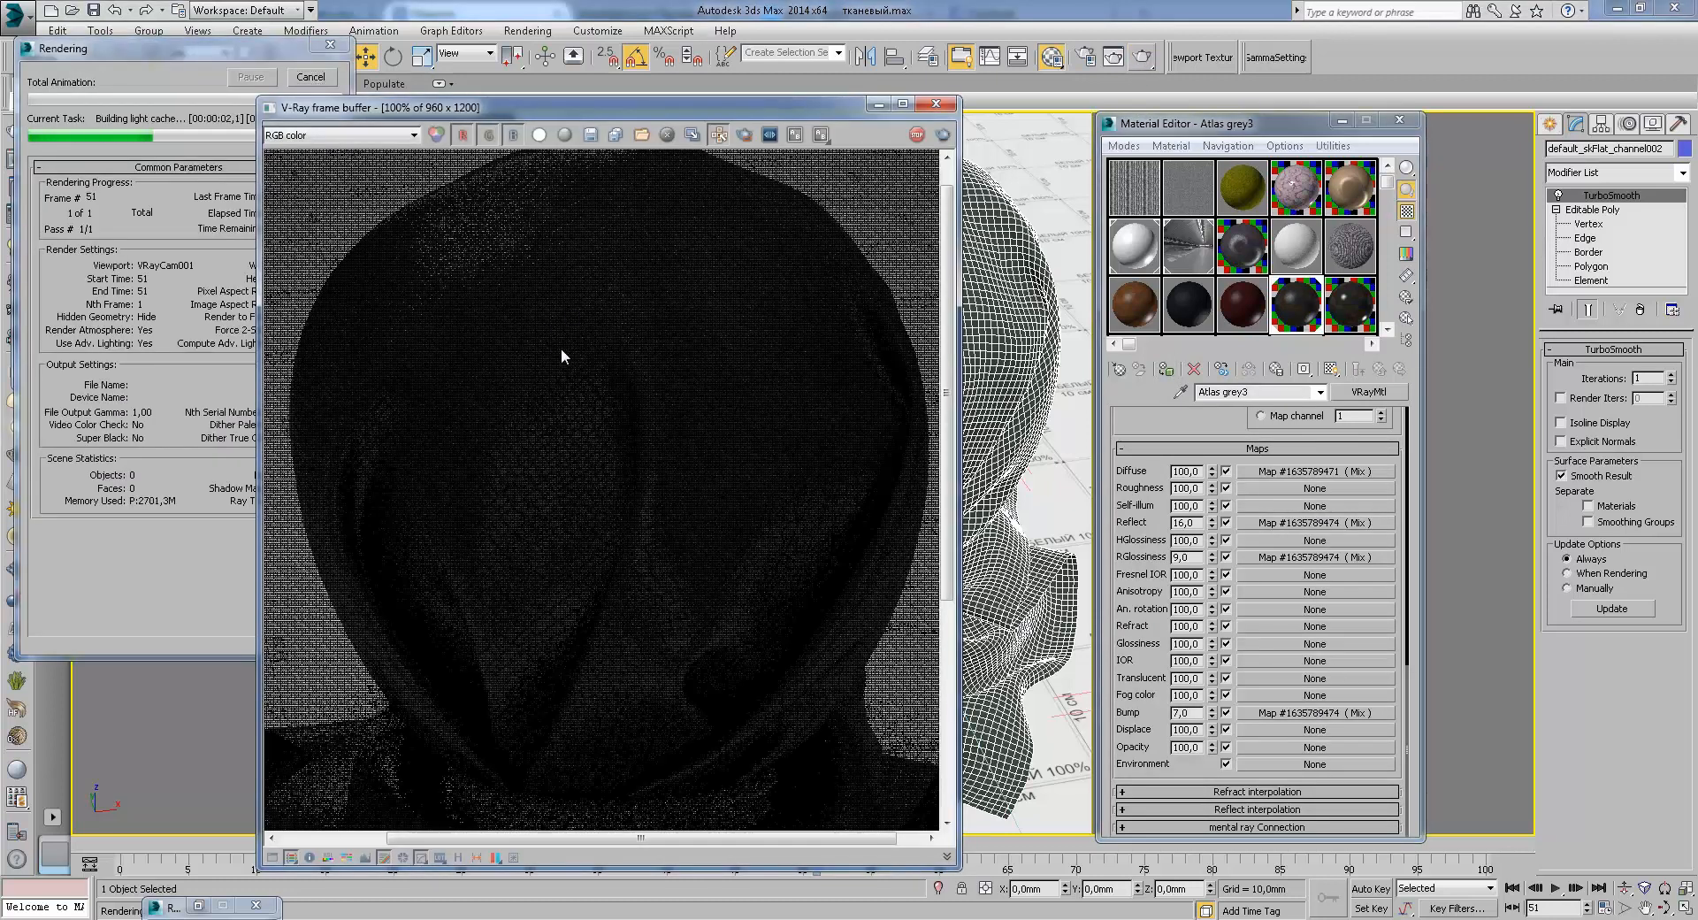
pyautogui.scroll(-1, 574, 354)
pyautogui.scroll(1, 571, 343)
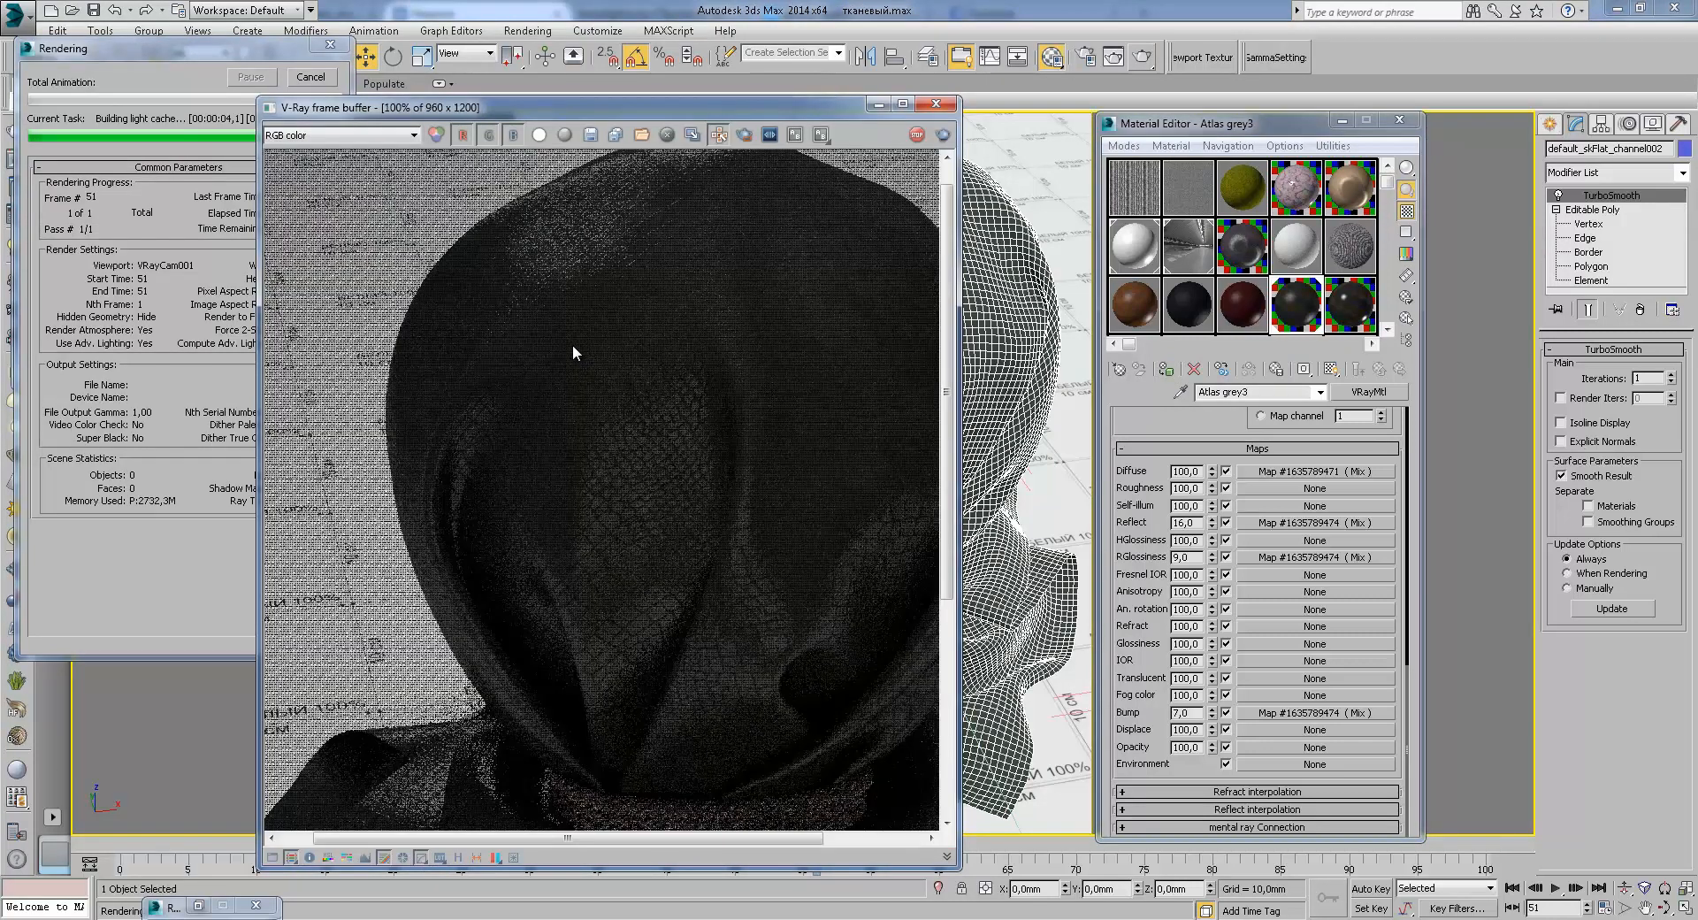
pyautogui.moveTo(613, 310); pyautogui.dragTo(575, 391, button='middle')
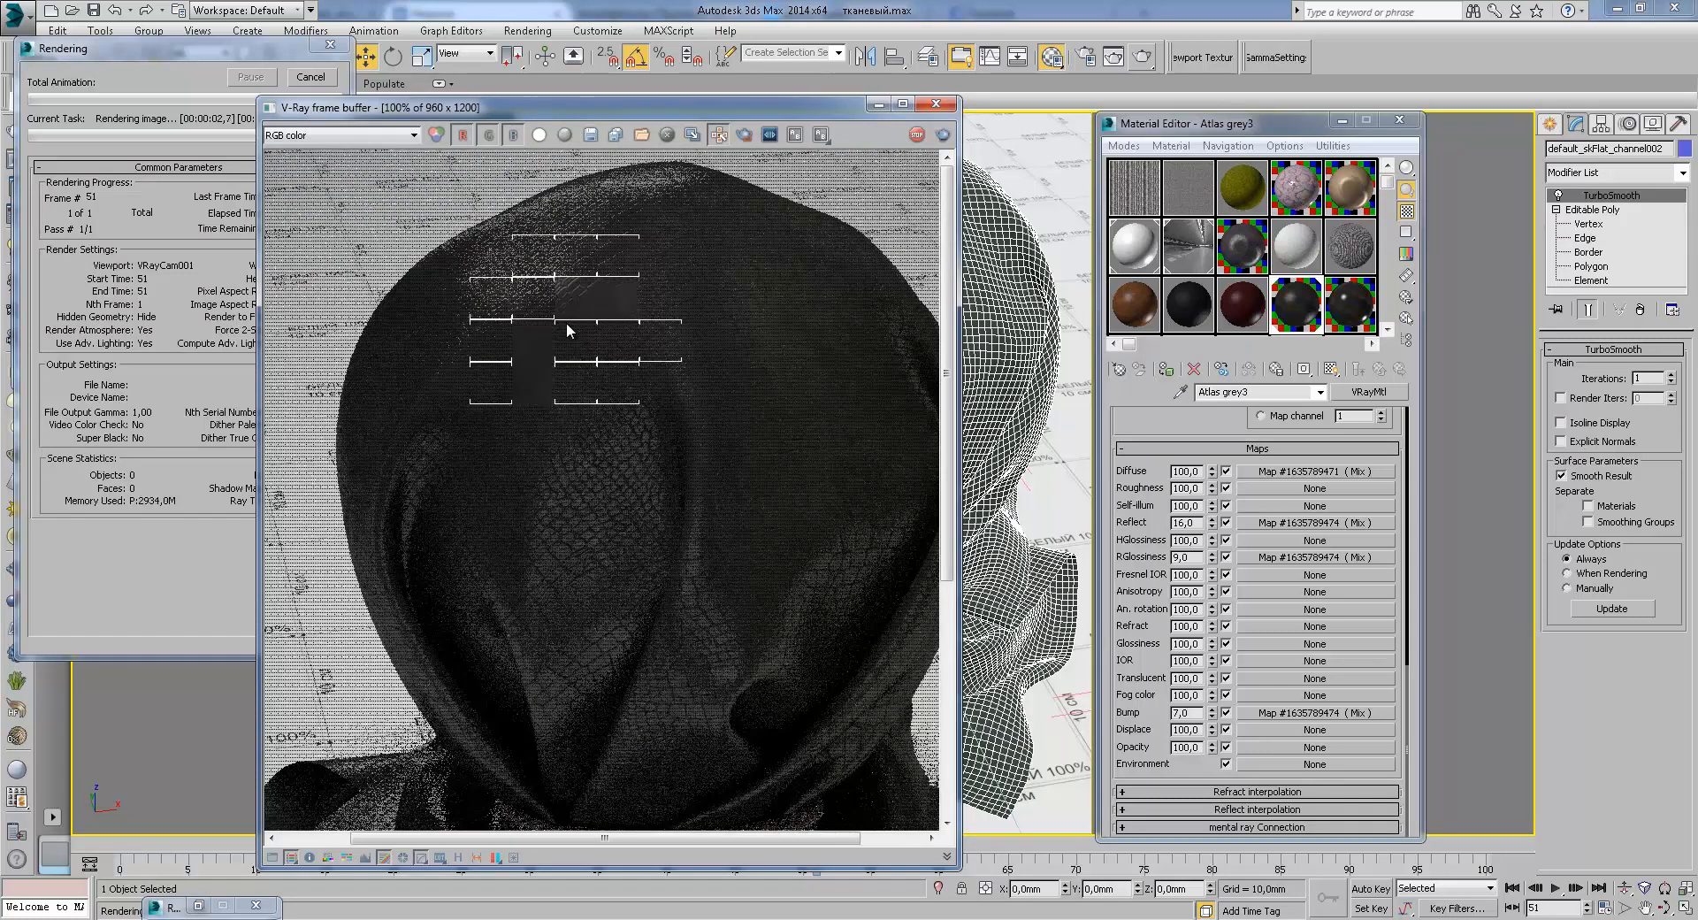
pyautogui.scroll(1, 566, 320)
pyautogui.moveTo(566, 310); pyautogui.dragTo(584, 396, button='middle')
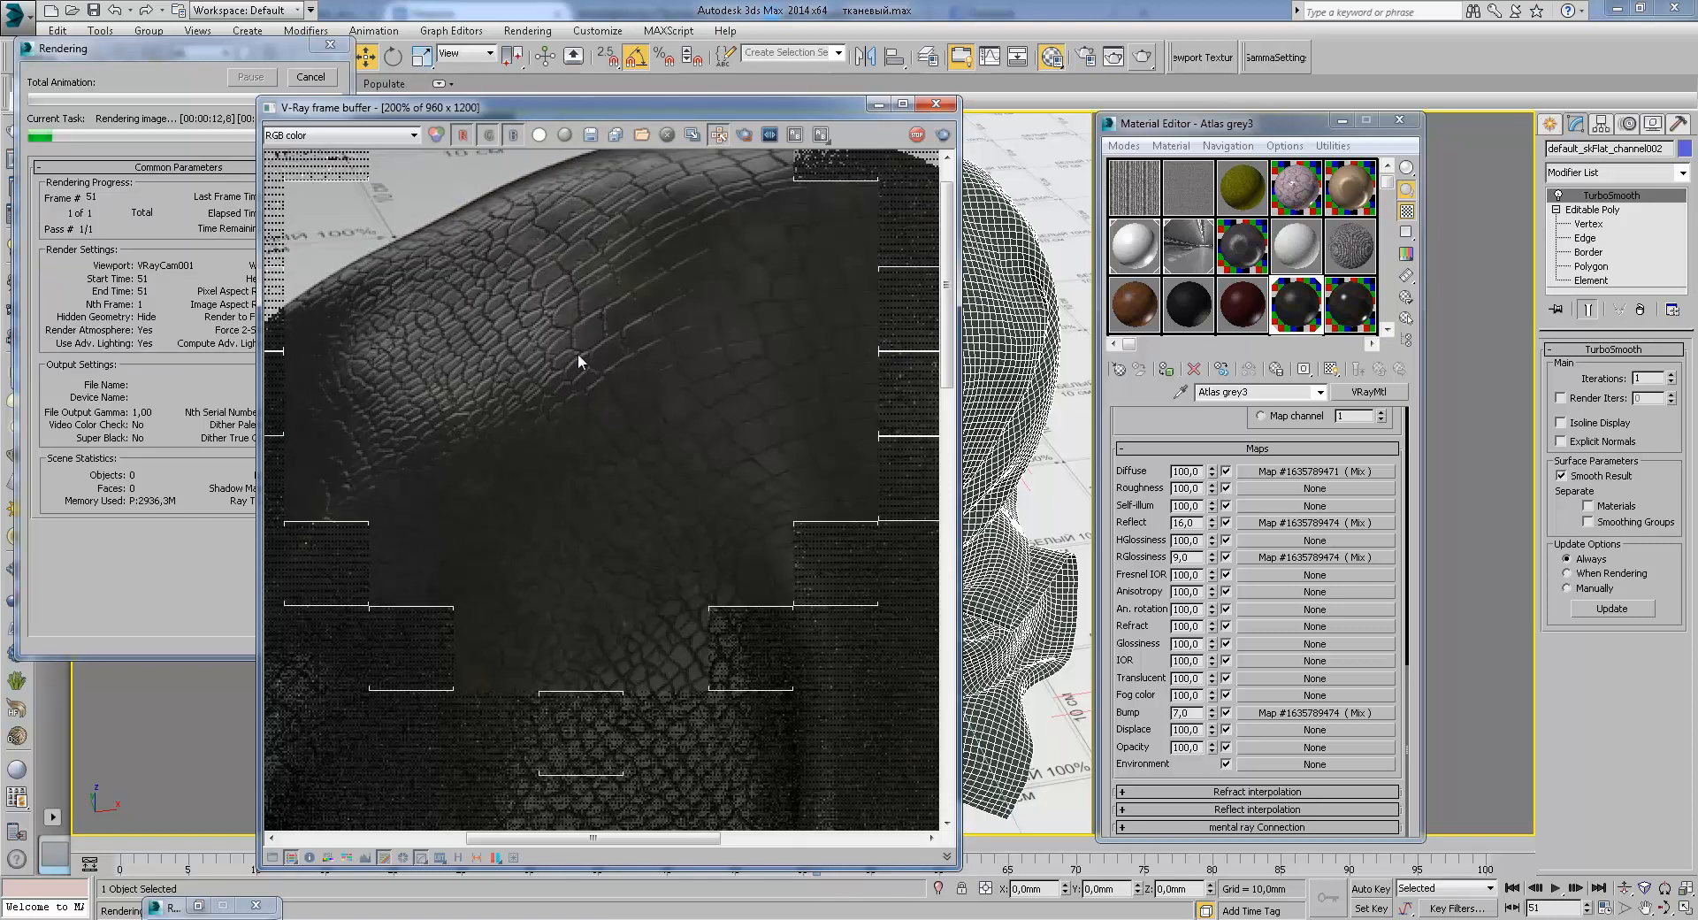
pyautogui.moveTo(501, 322); pyautogui.dragTo(549, 301, button='middle')
pyautogui.scroll(-1, 549, 301)
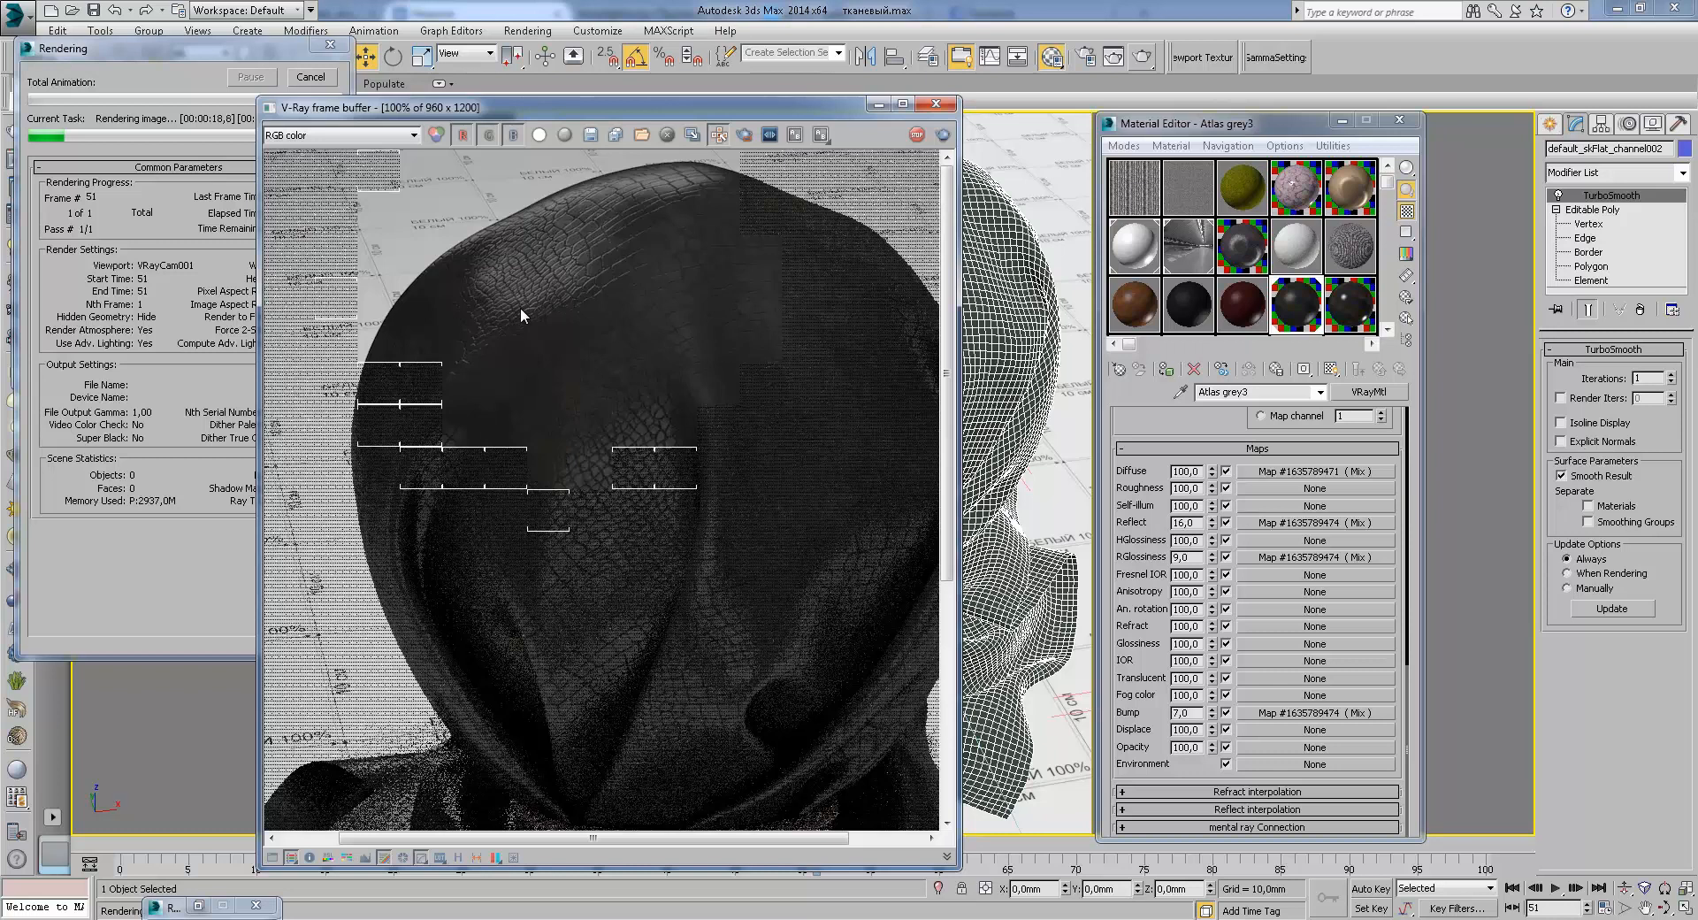
# Step: Examine the crocodile scale relief on the cloth's upper edge, folds and dark areas at 200% magnification
pyautogui.scroll(1, 643, 192)
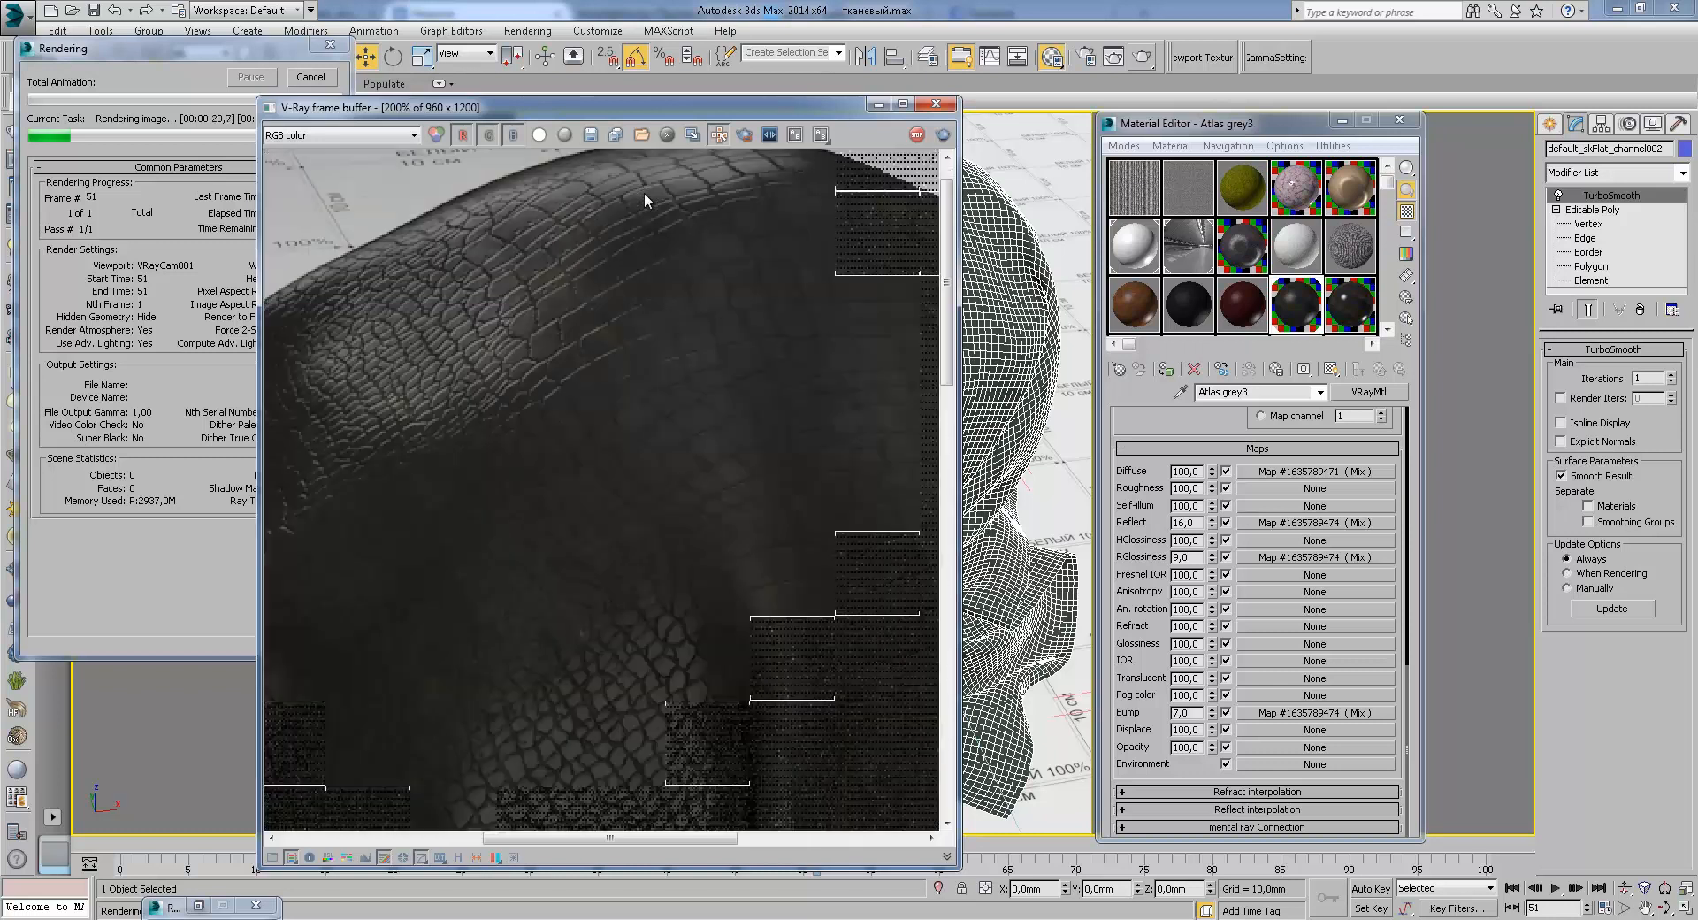
pyautogui.moveTo(645, 195); pyautogui.dragTo(632, 237, button='middle')
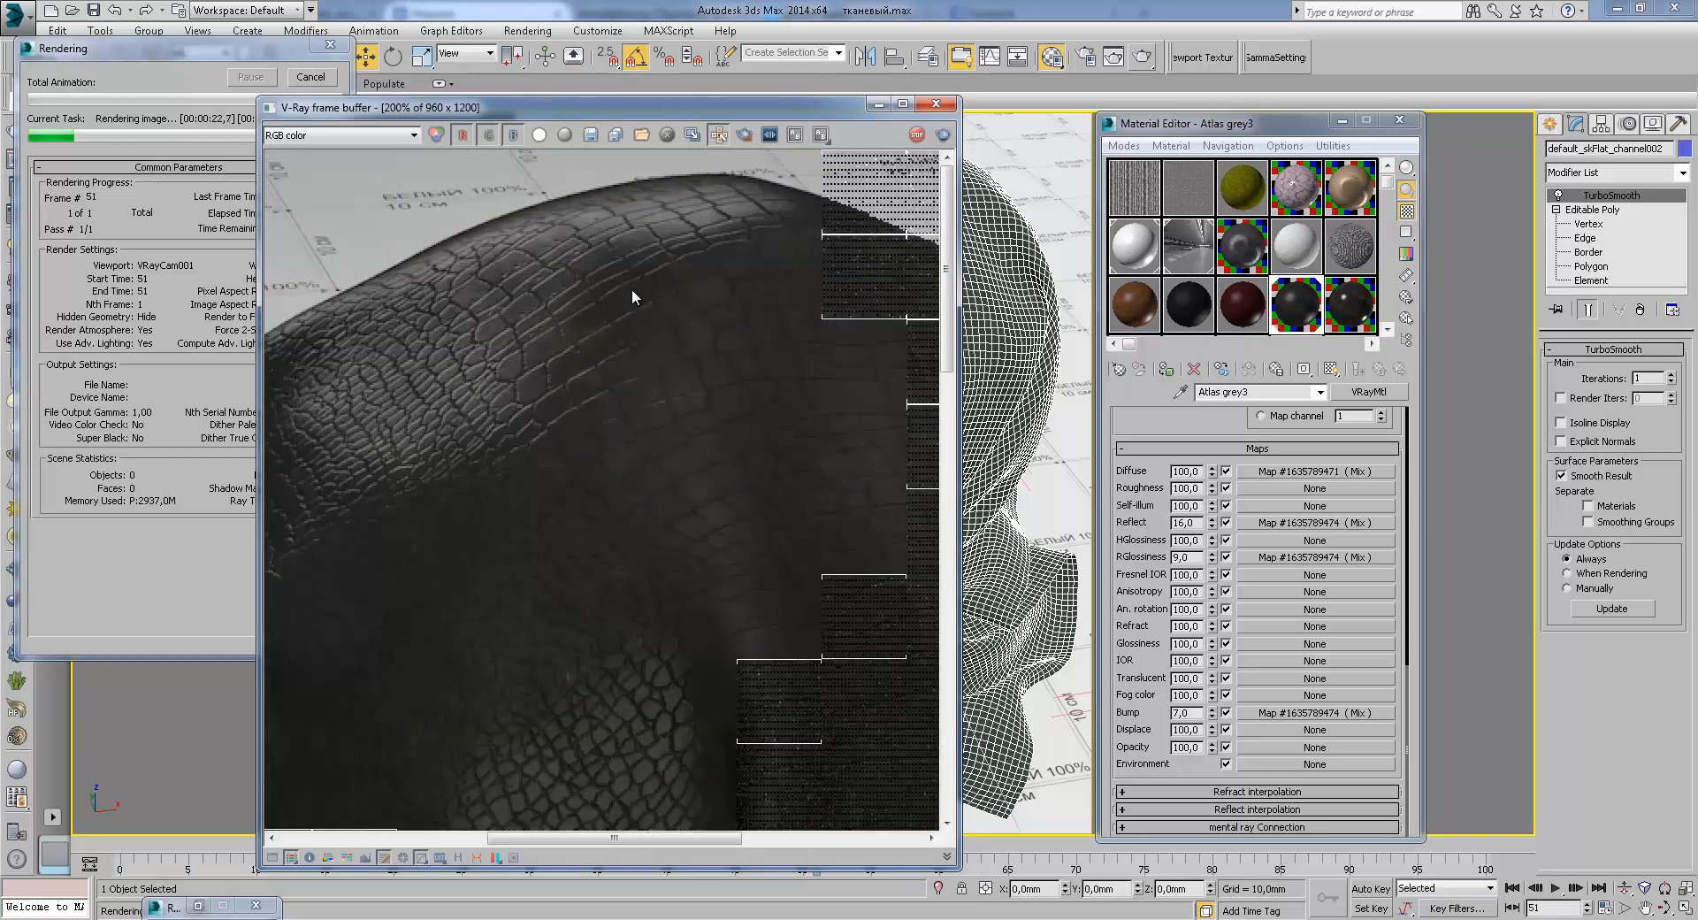
pyautogui.scroll(-1, 632, 288)
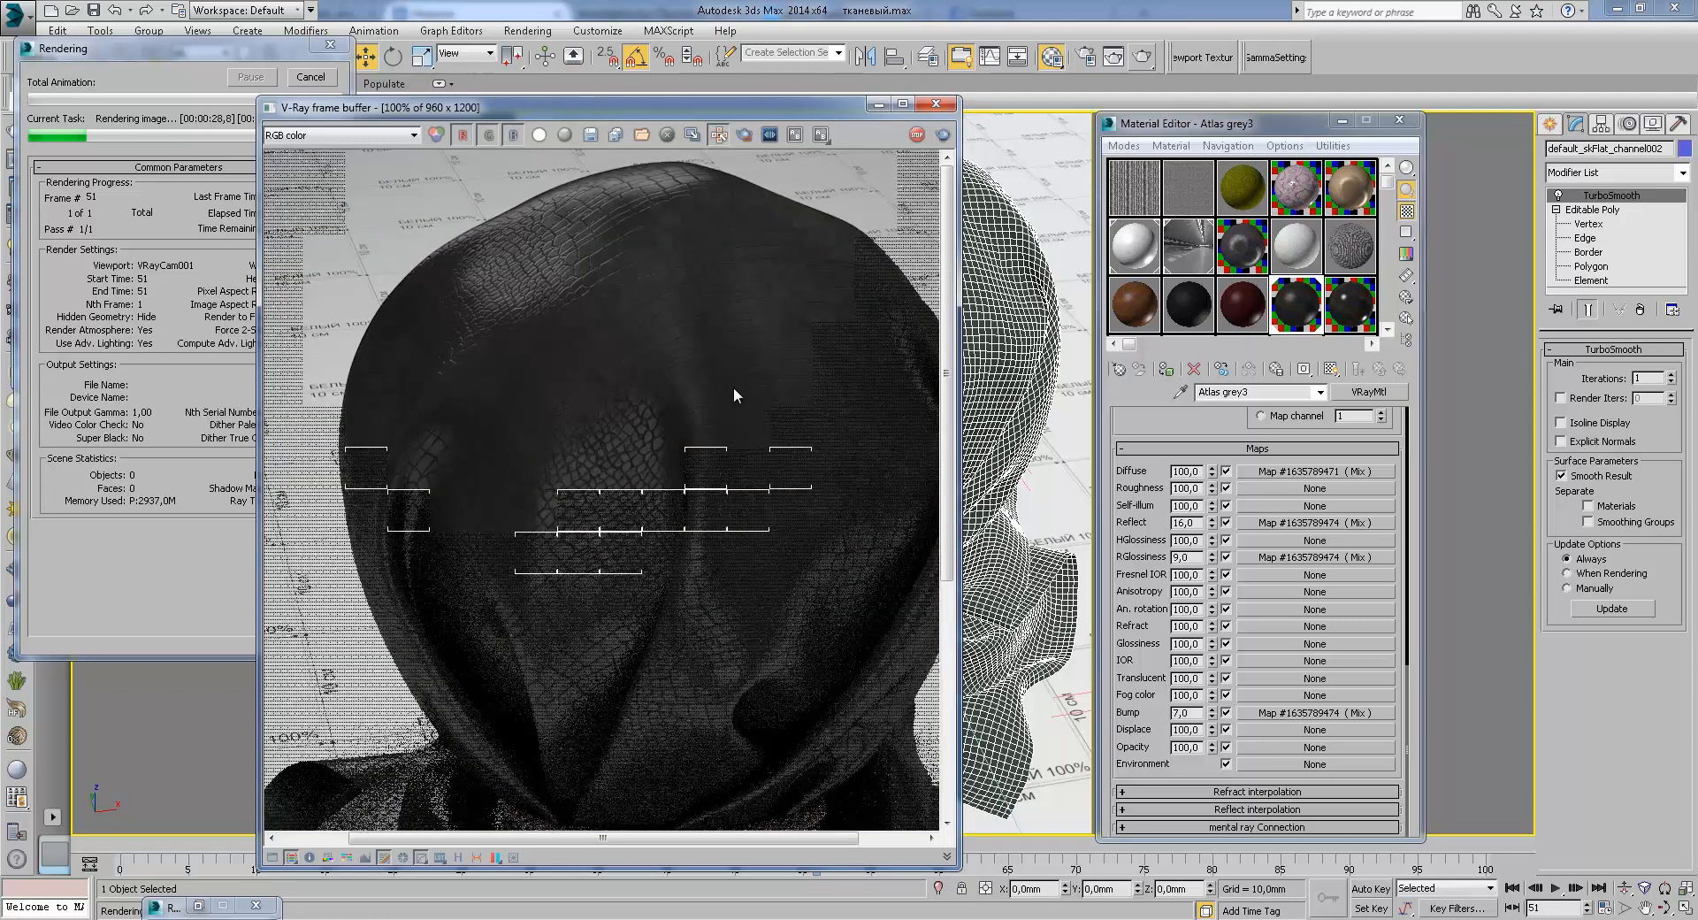
pyautogui.scroll(1, 735, 388)
pyautogui.moveTo(734, 386); pyautogui.dragTo(710, 423, button='middle')
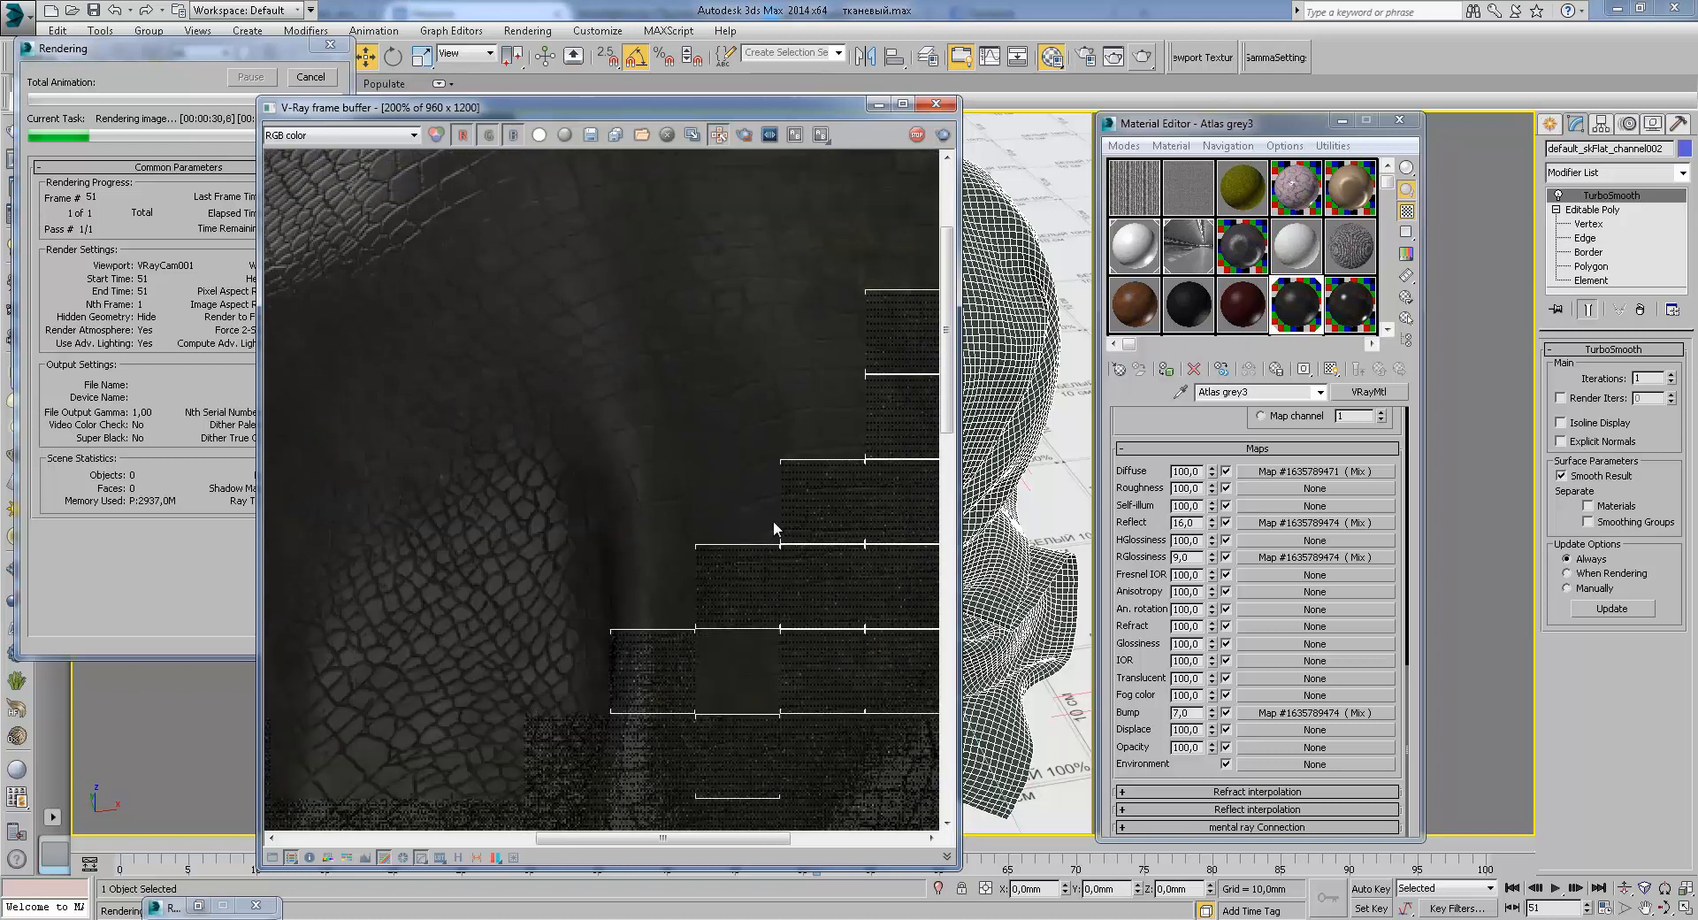
pyautogui.moveTo(709, 554); pyautogui.dragTo(804, 400, button='middle')
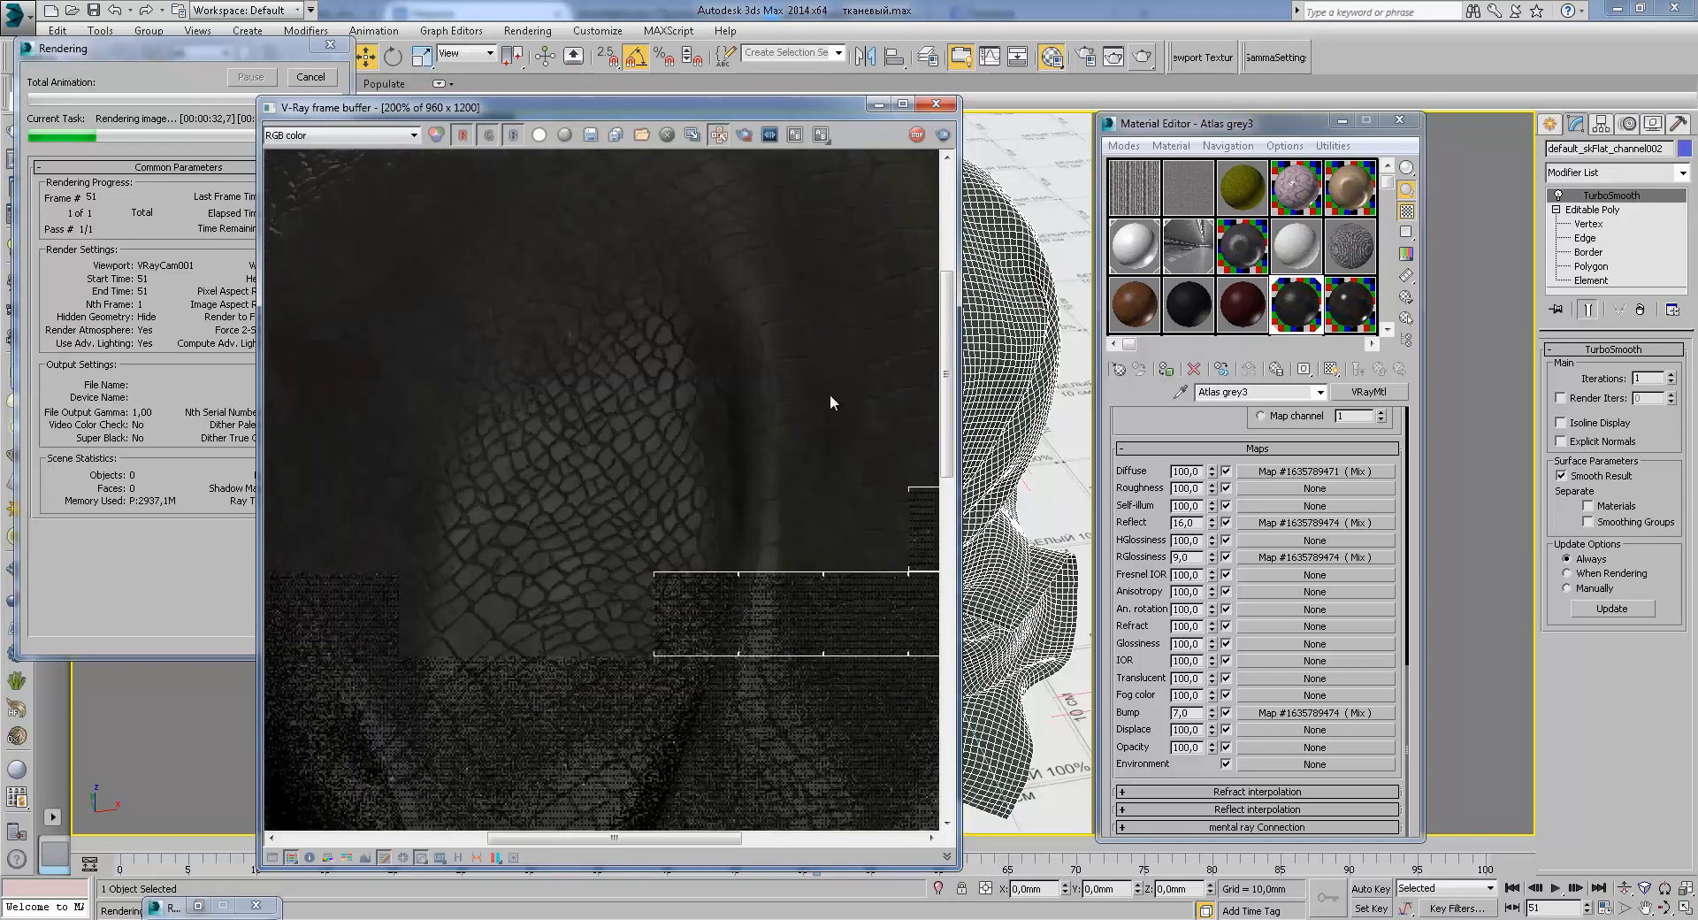
pyautogui.scroll(-1, 693, 482)
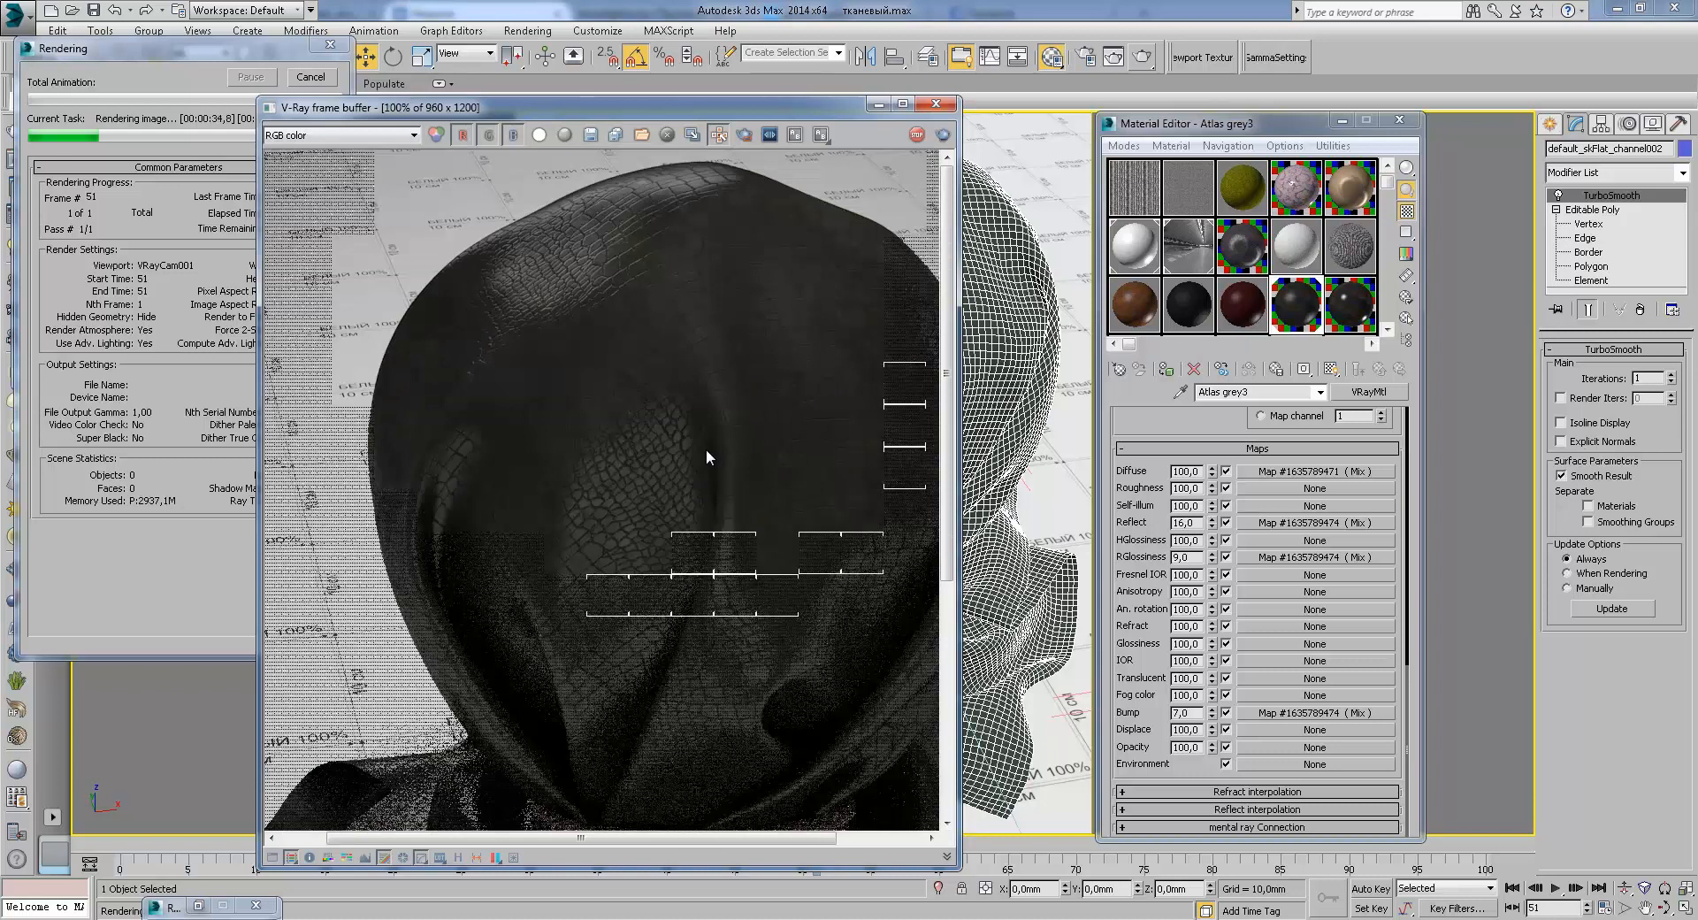
pyautogui.scroll(1, 735, 405)
pyautogui.moveTo(731, 416); pyautogui.dragTo(569, 596, button='middle')
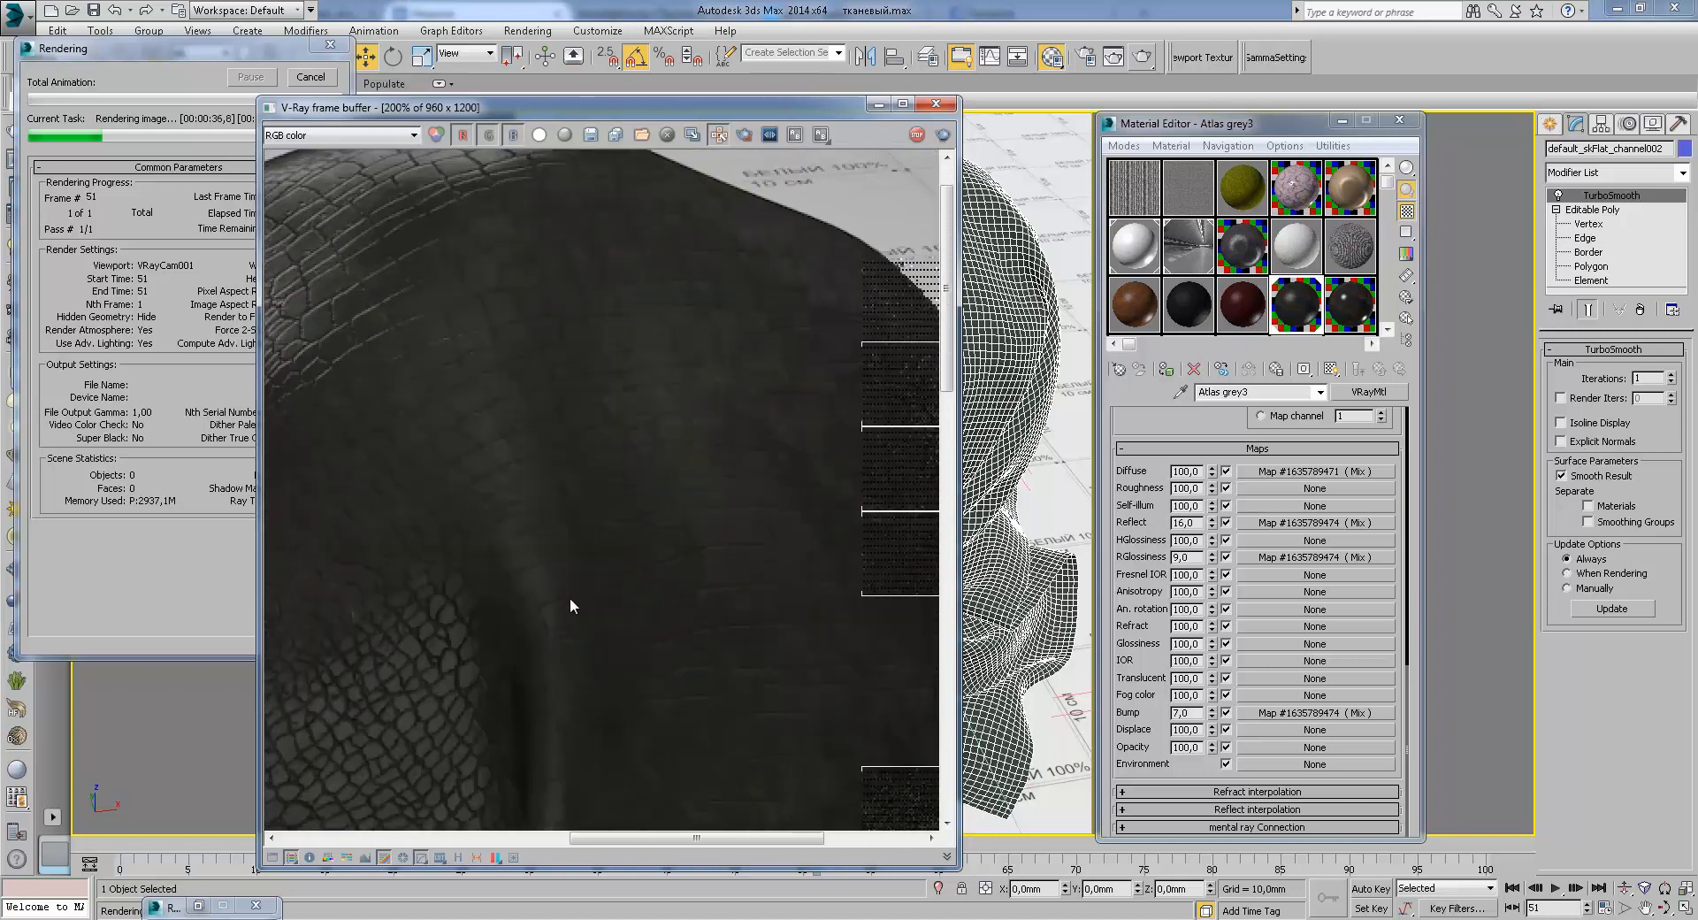
pyautogui.moveTo(690, 398); pyautogui.dragTo(732, 474, button='middle')
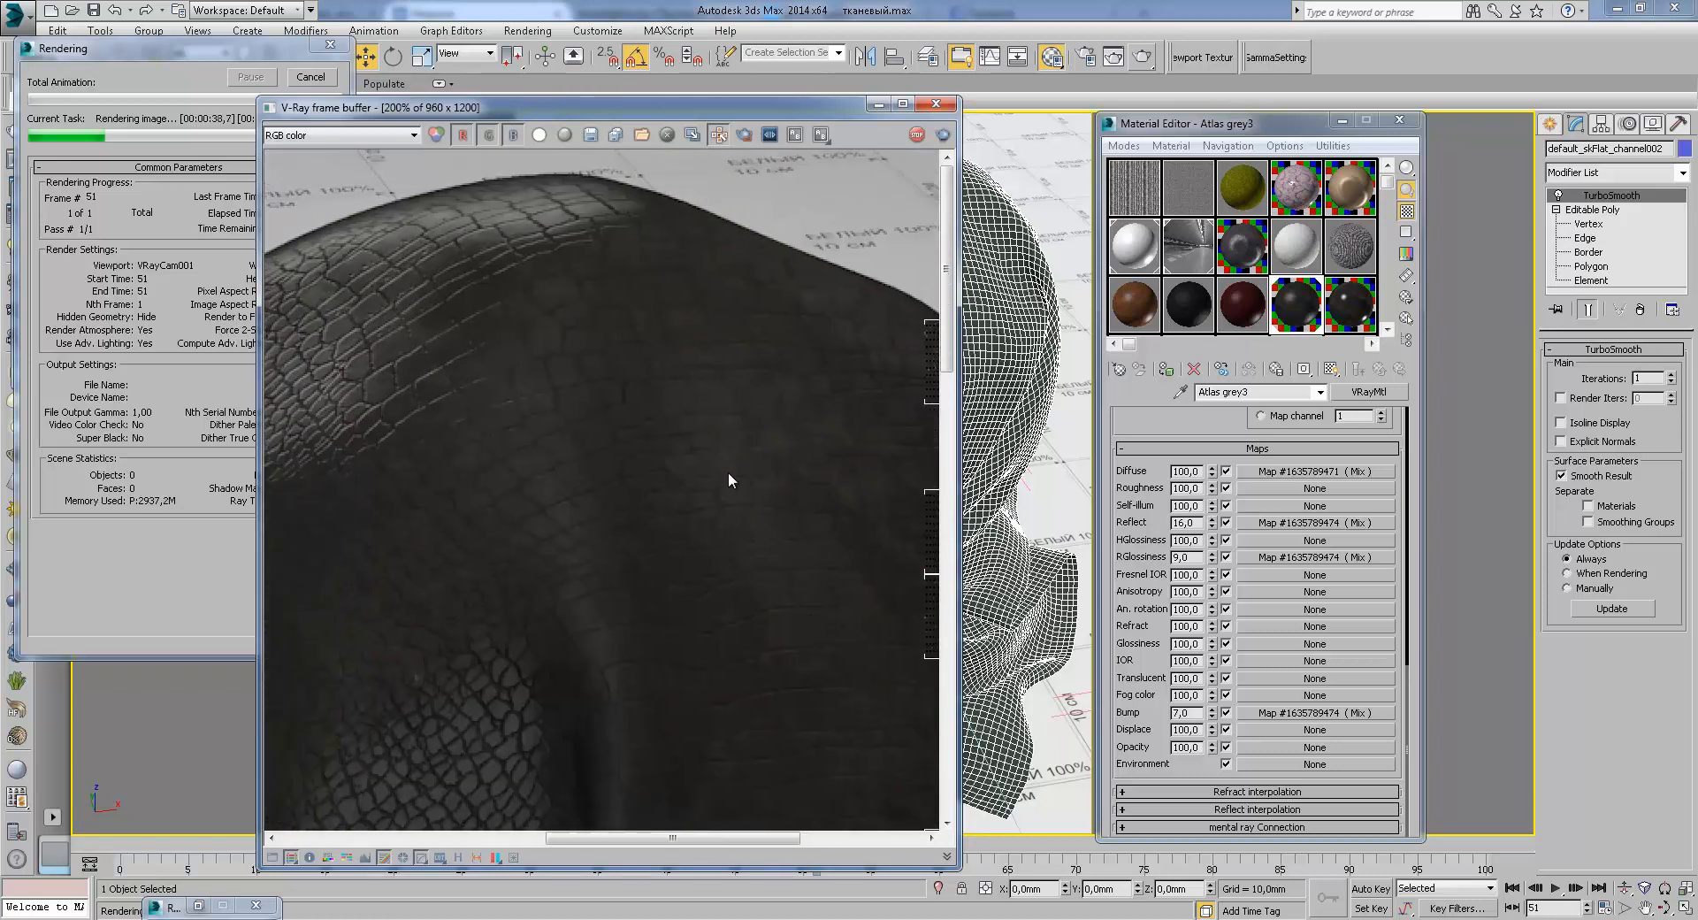
# Step: Examine the crocodile scales across the cloth's top, central fold and lower folds in the Atlas grey3 render at 200%, 100% and 50% magnification
pyautogui.scroll(-1, 636, 445)
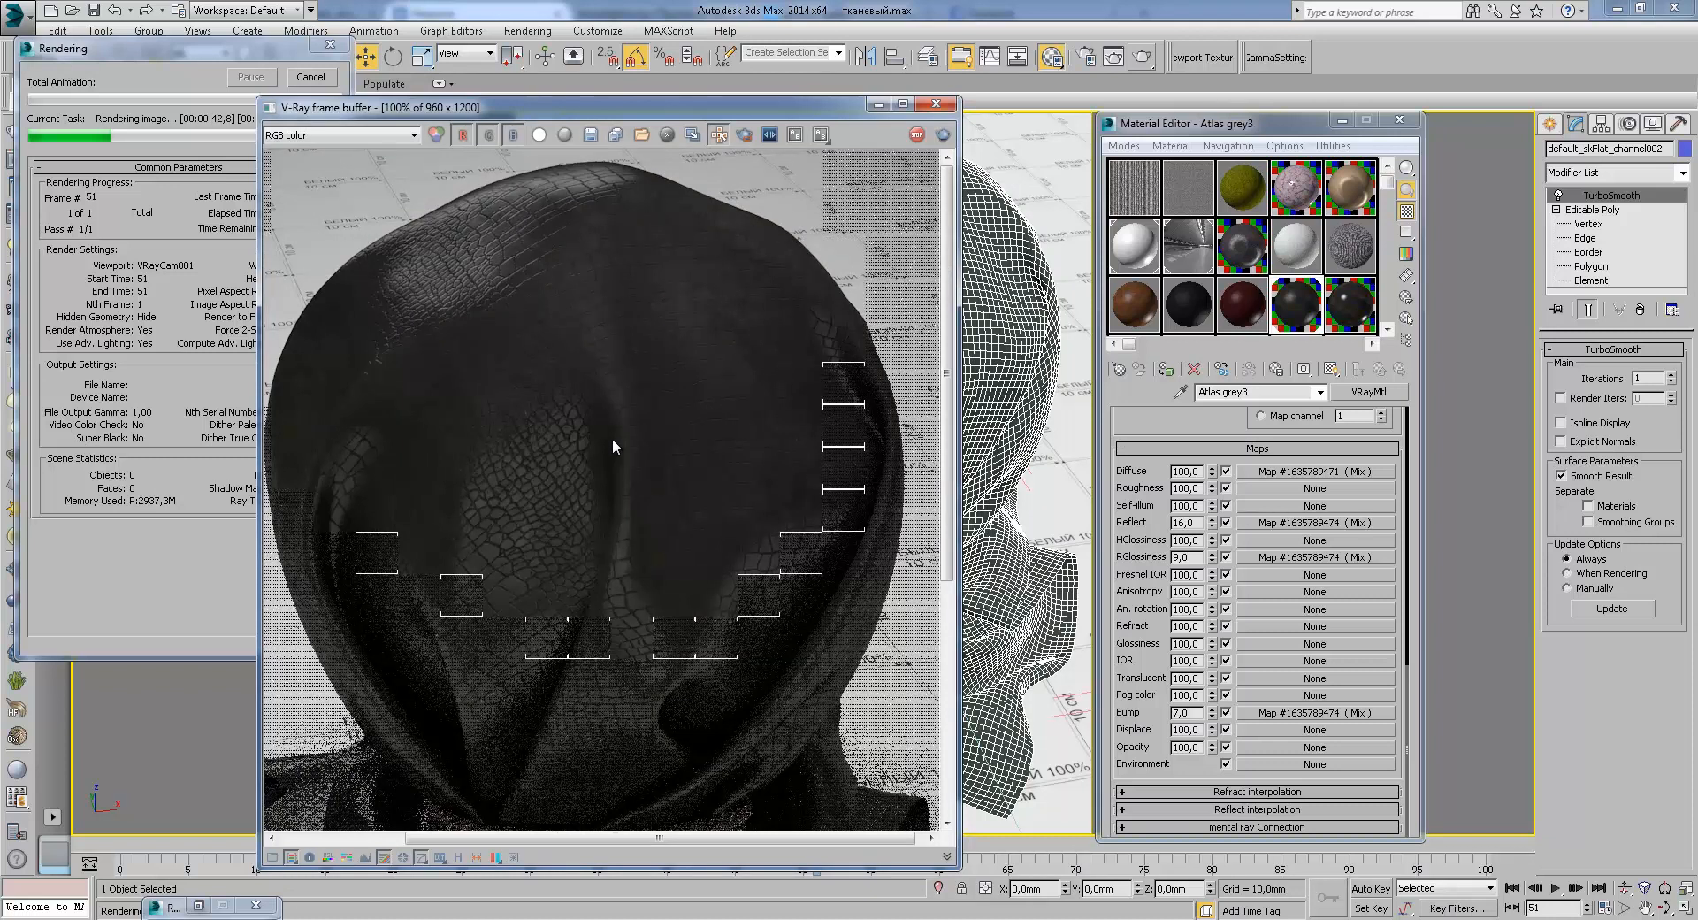
pyautogui.moveTo(609, 450); pyautogui.dragTo(704, 381, button='middle')
pyautogui.scroll(1, 698, 424)
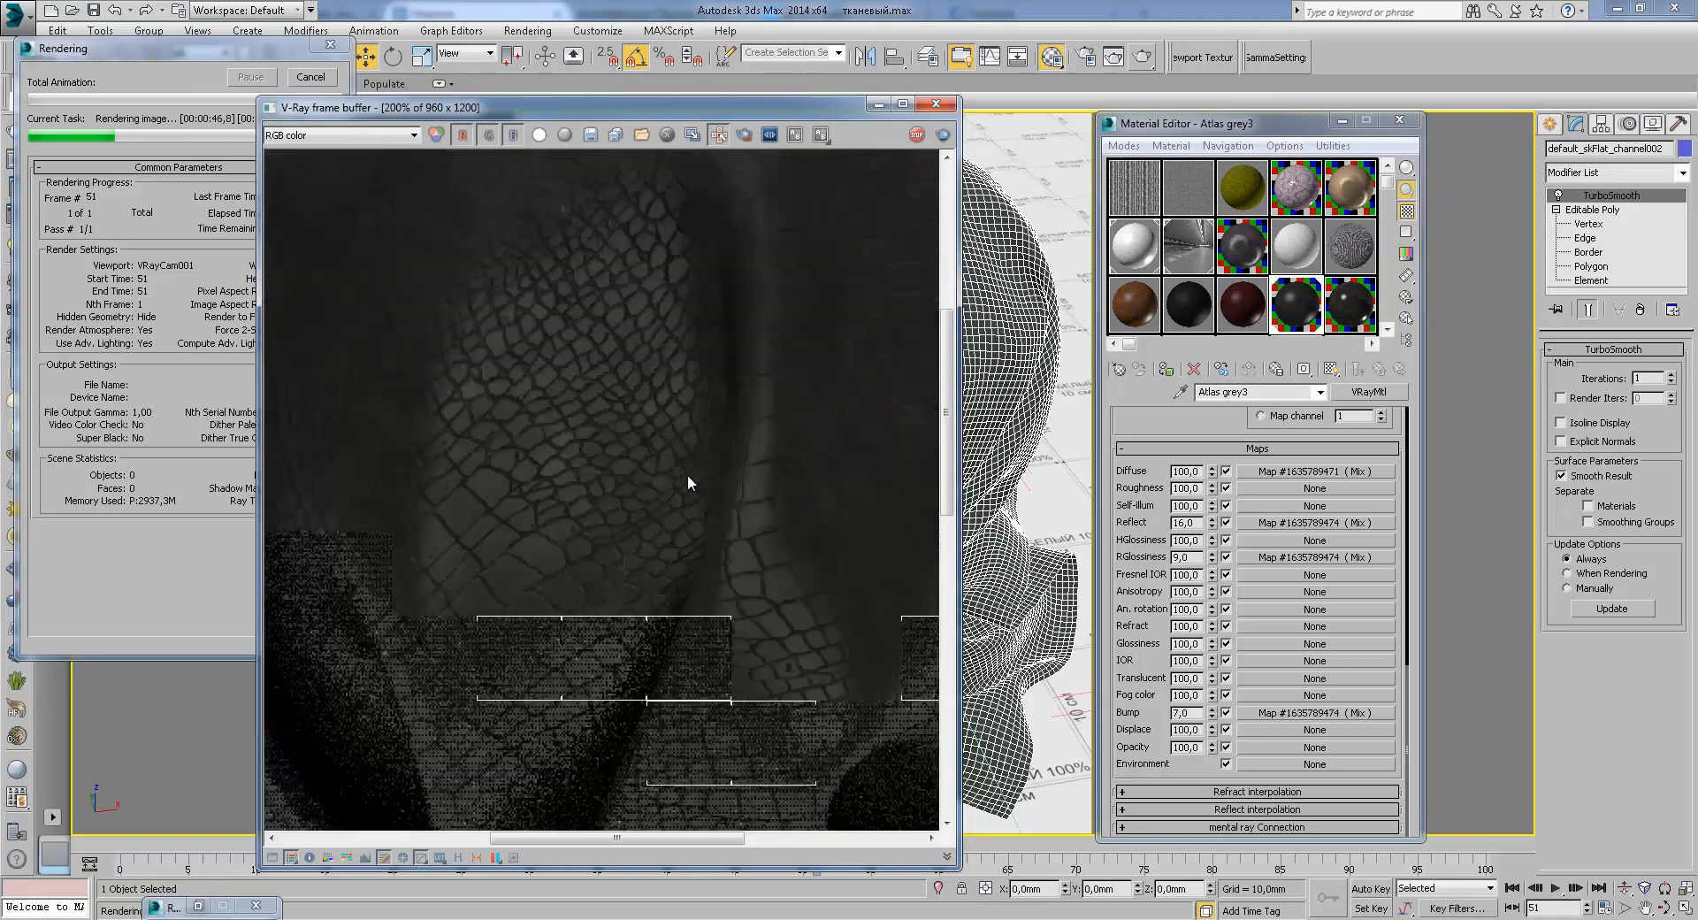
pyautogui.moveTo(512, 480); pyautogui.dragTo(636, 546, button='middle')
pyautogui.scroll(-1, 720, 476)
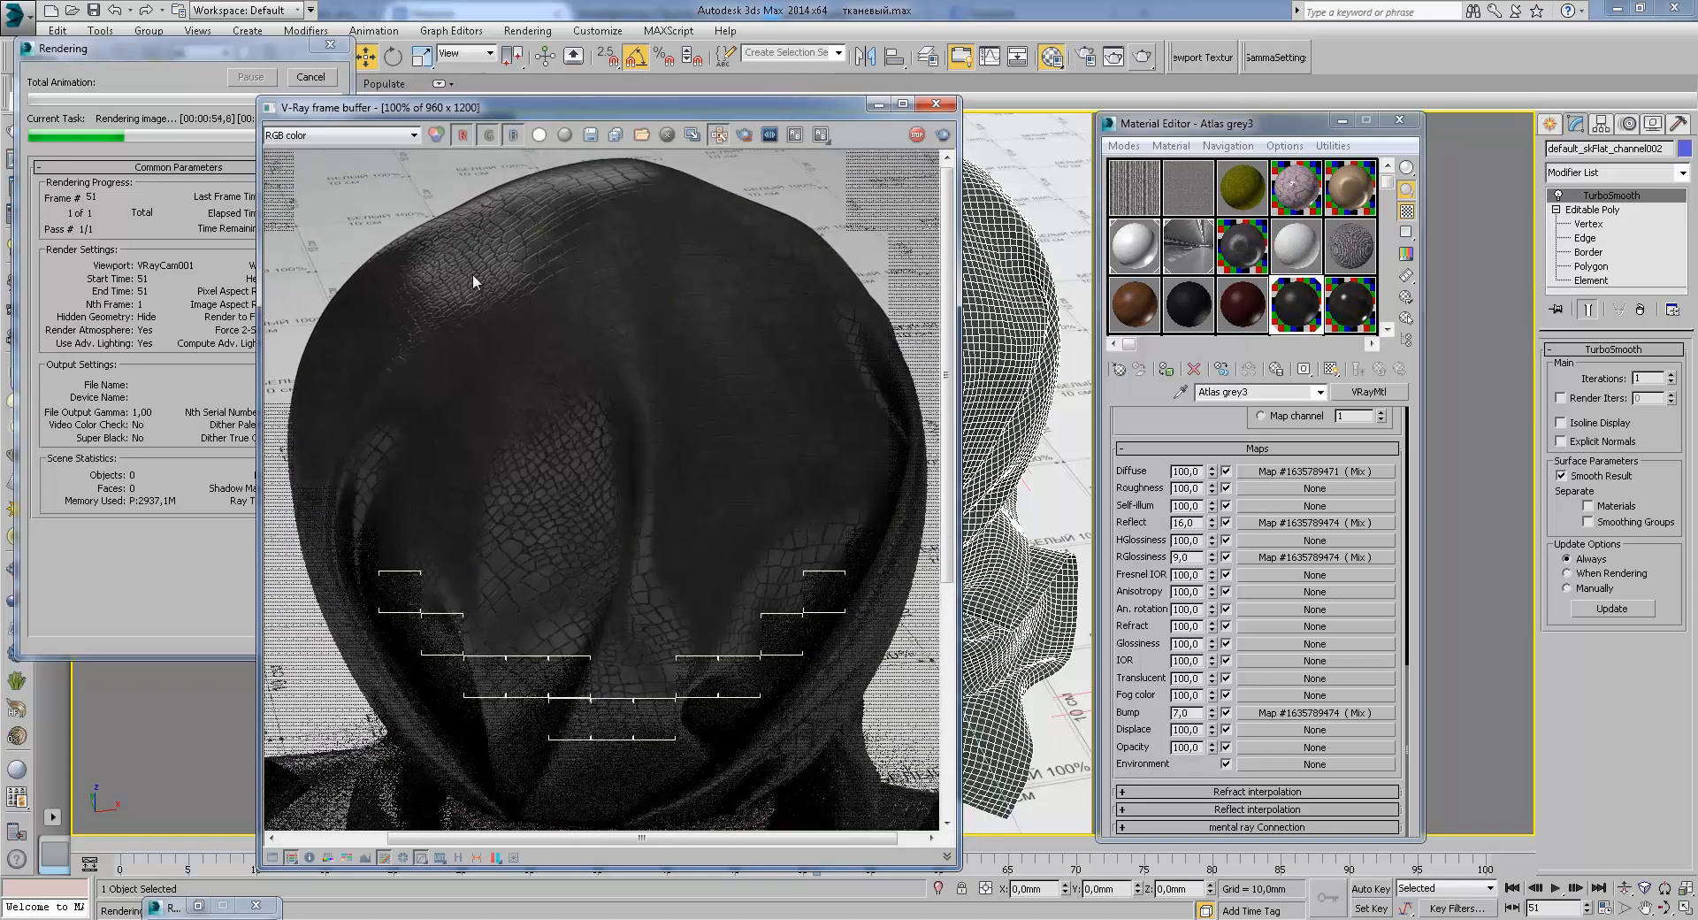
pyautogui.moveTo(800, 619); pyautogui.dragTo(784, 523, button='middle')
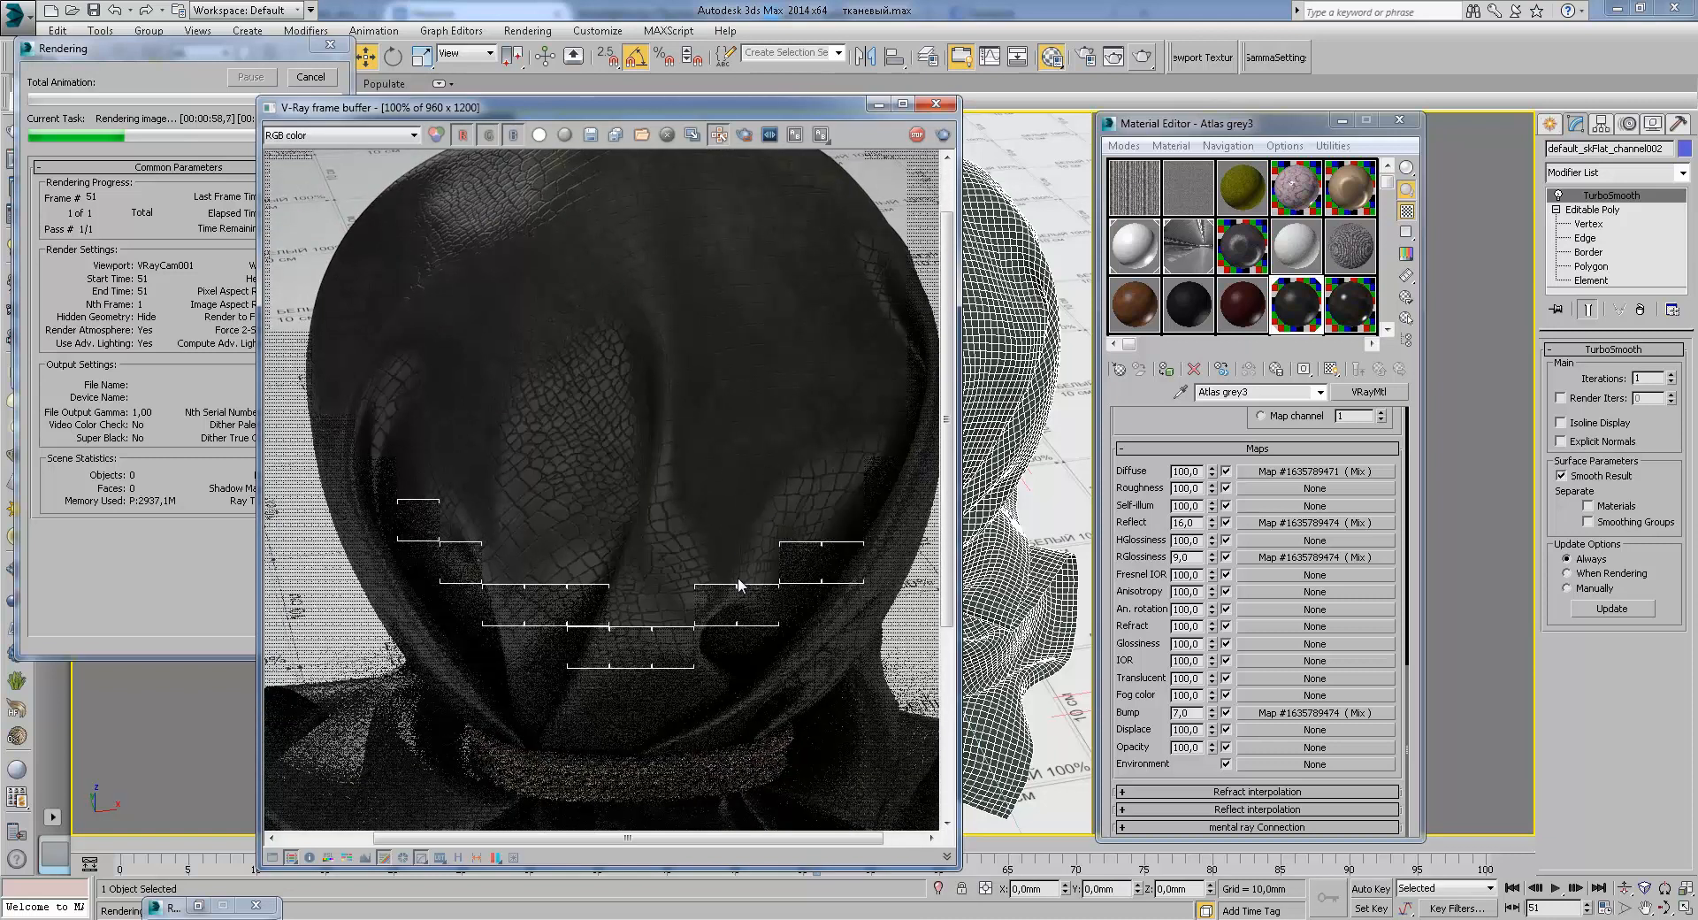
pyautogui.moveTo(724, 398); pyautogui.dragTo(707, 457, button='middle')
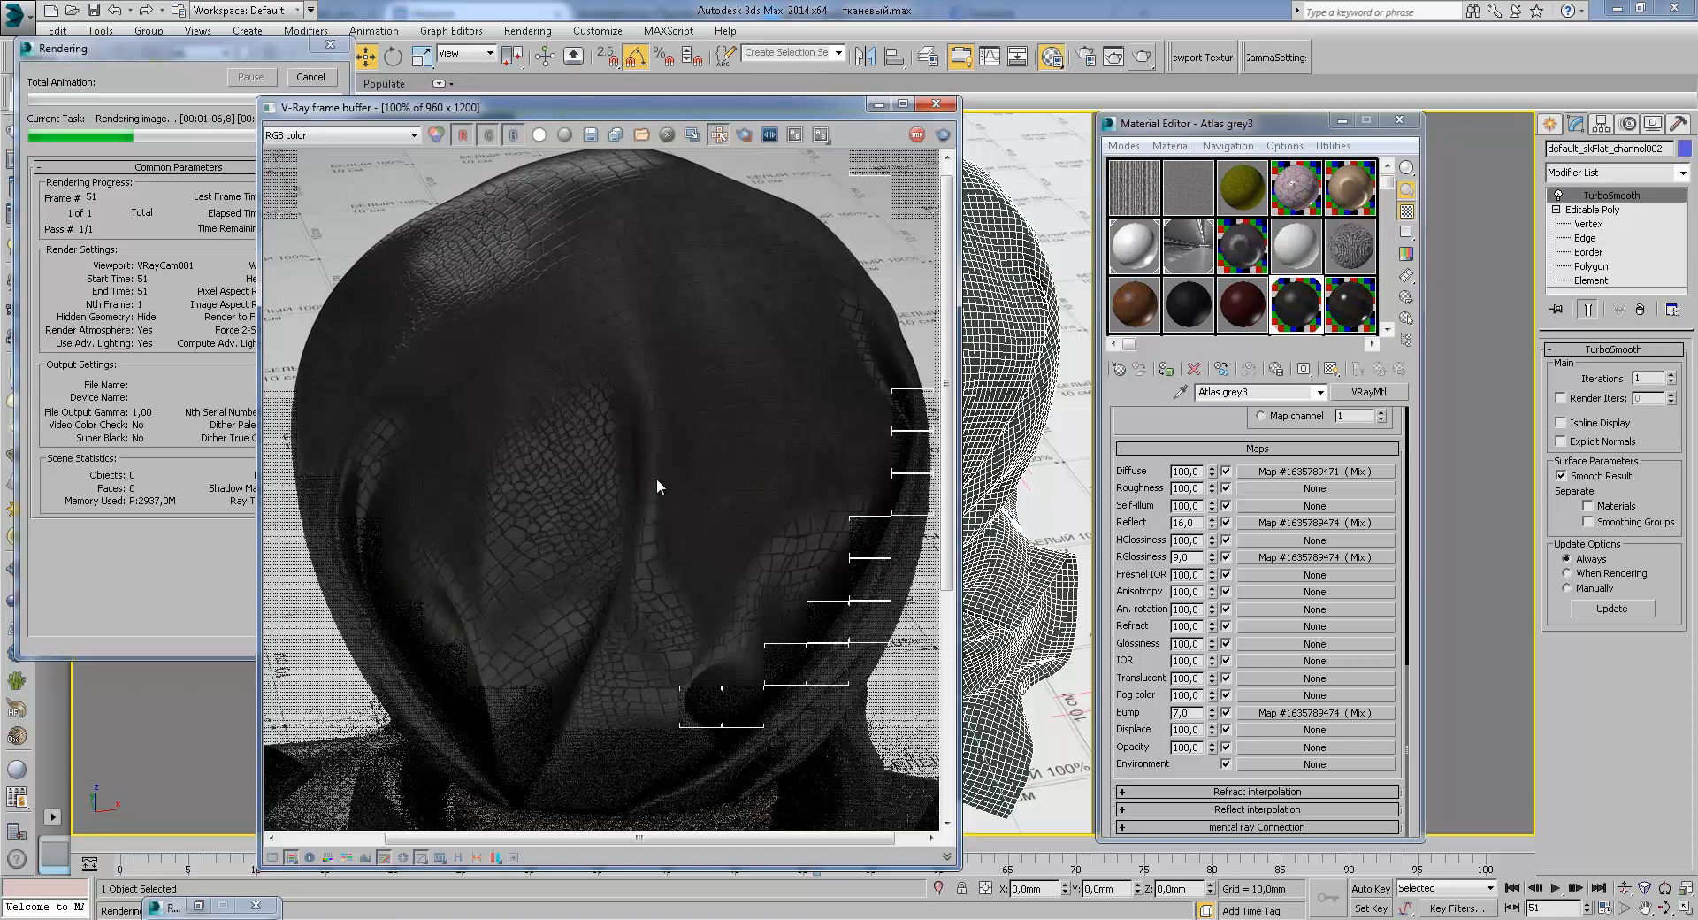
pyautogui.moveTo(712, 495); pyautogui.dragTo(695, 466, button='middle')
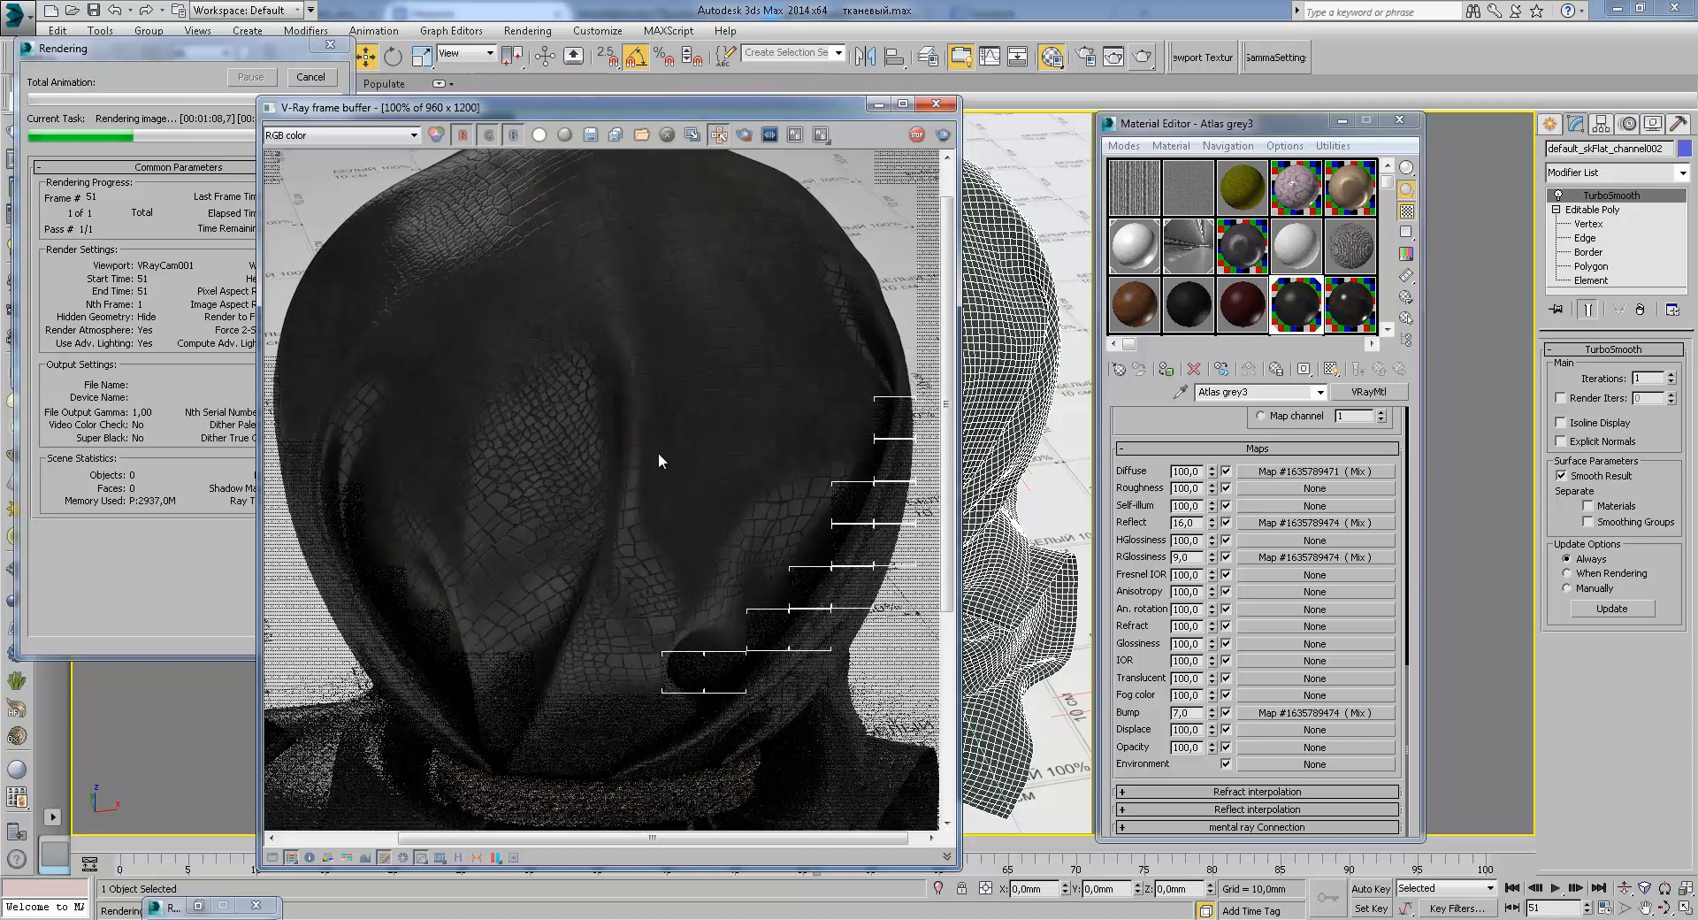
pyautogui.scroll(-2, 569, 398)
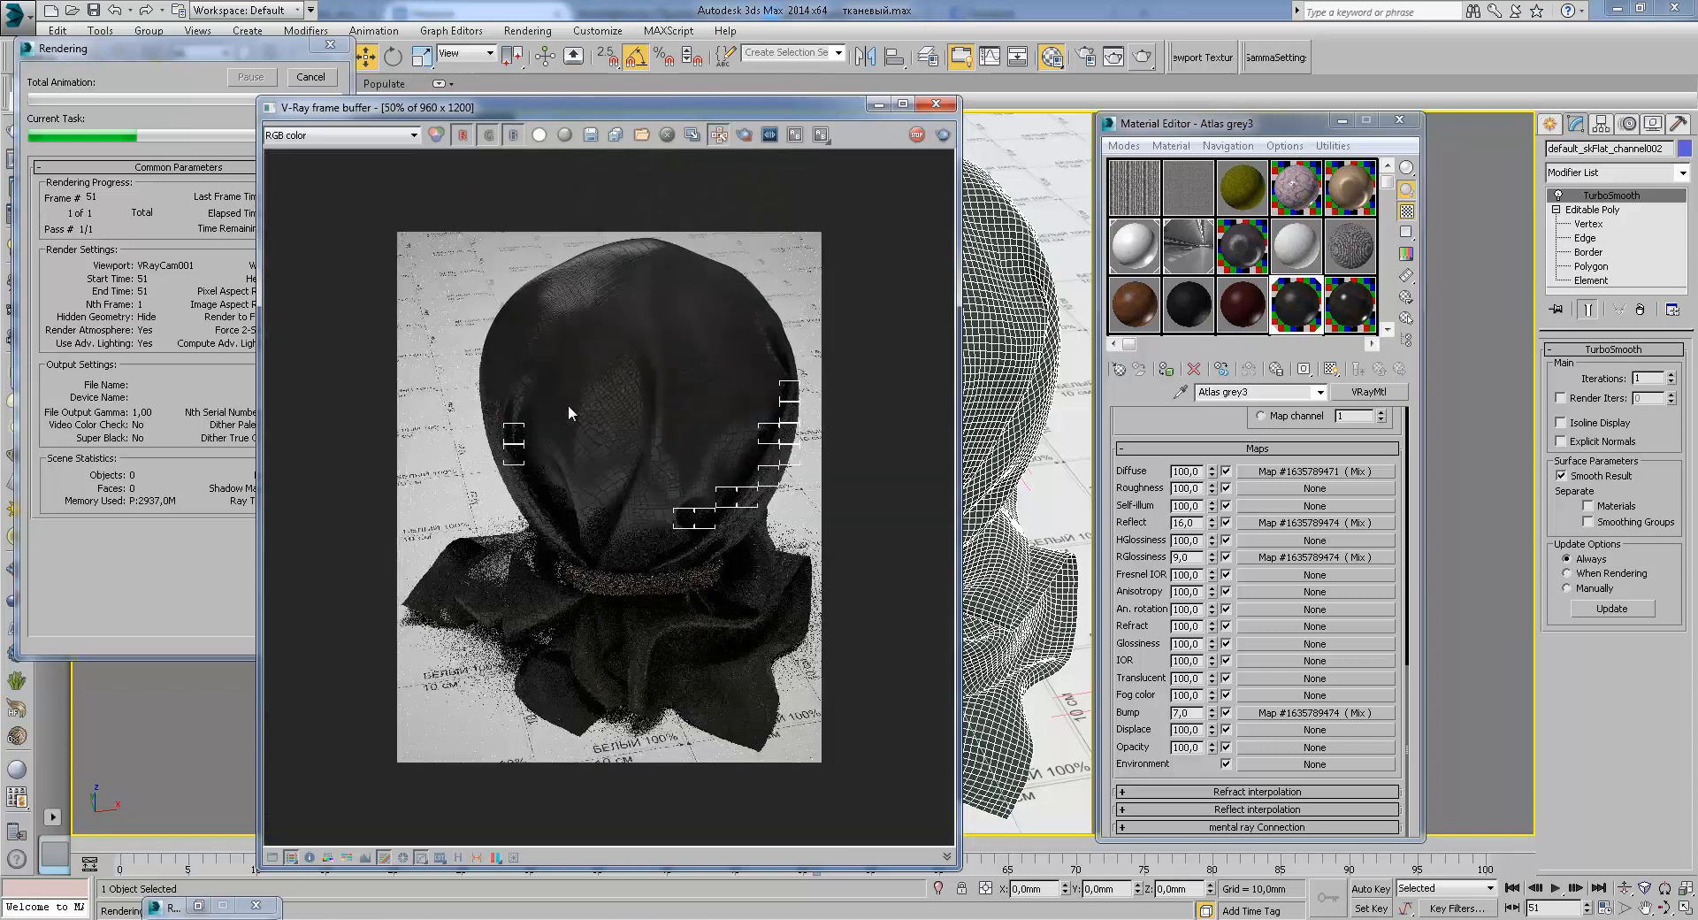
pyautogui.scroll(2, 630, 433)
pyautogui.moveTo(565, 513); pyautogui.dragTo(580, 543, button='middle')
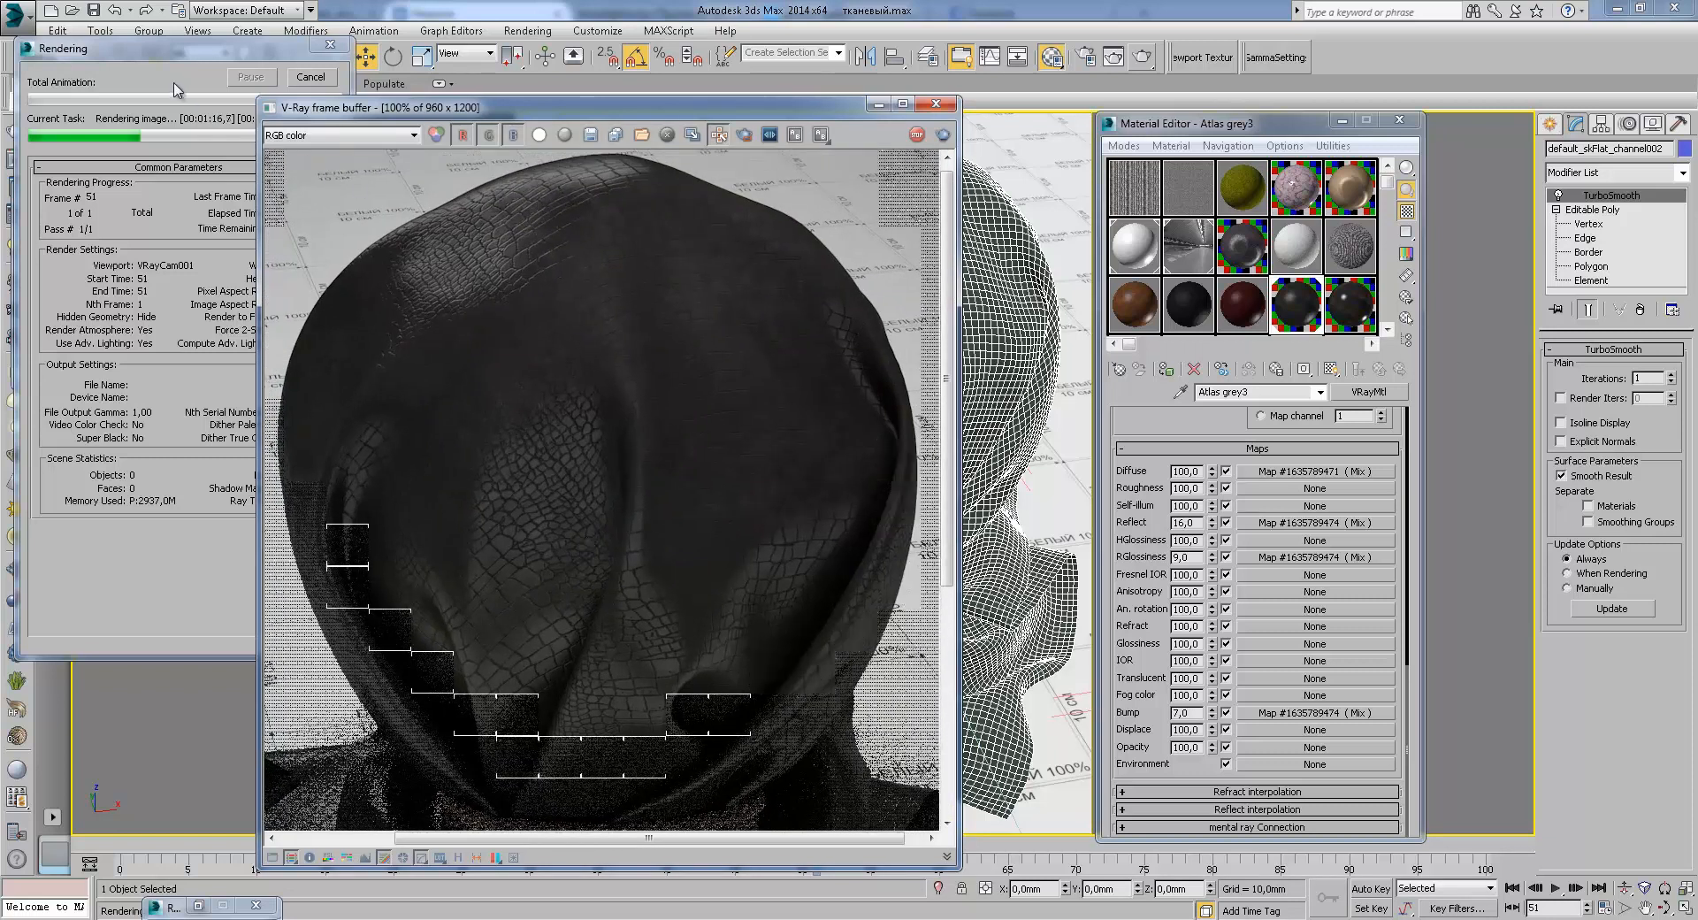
# Step: Stop the Atlas grey3 render, select the Atlas grey5 material and close the frame buffer
pyautogui.click(310, 76)
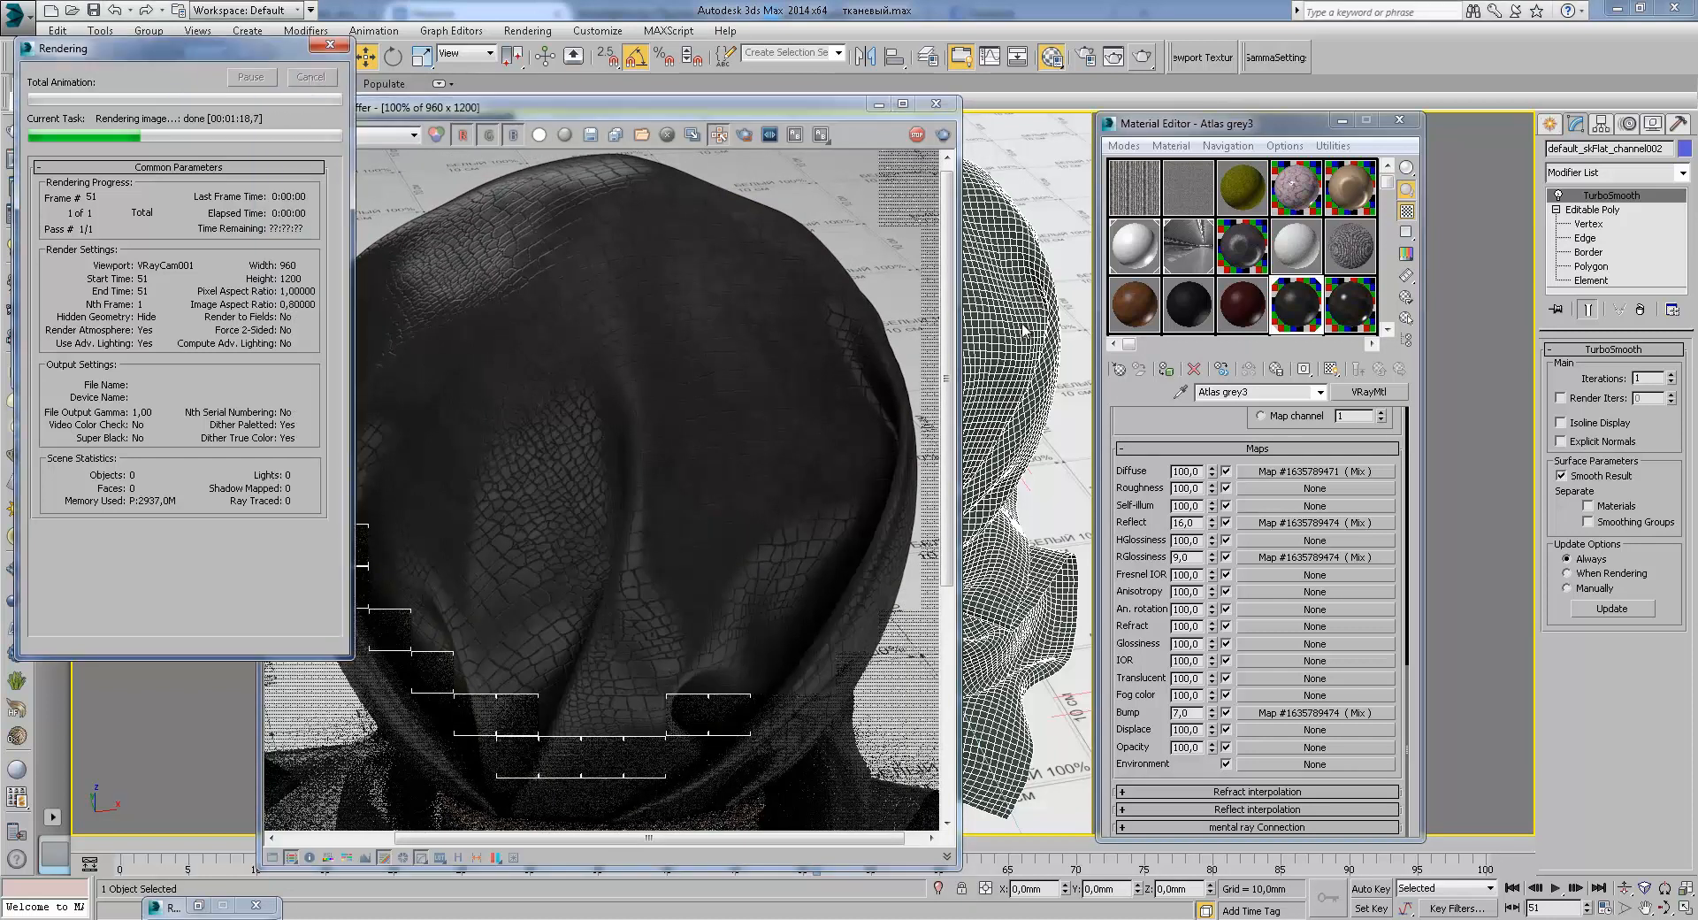
pyautogui.click(1350, 305)
pyautogui.click(936, 104)
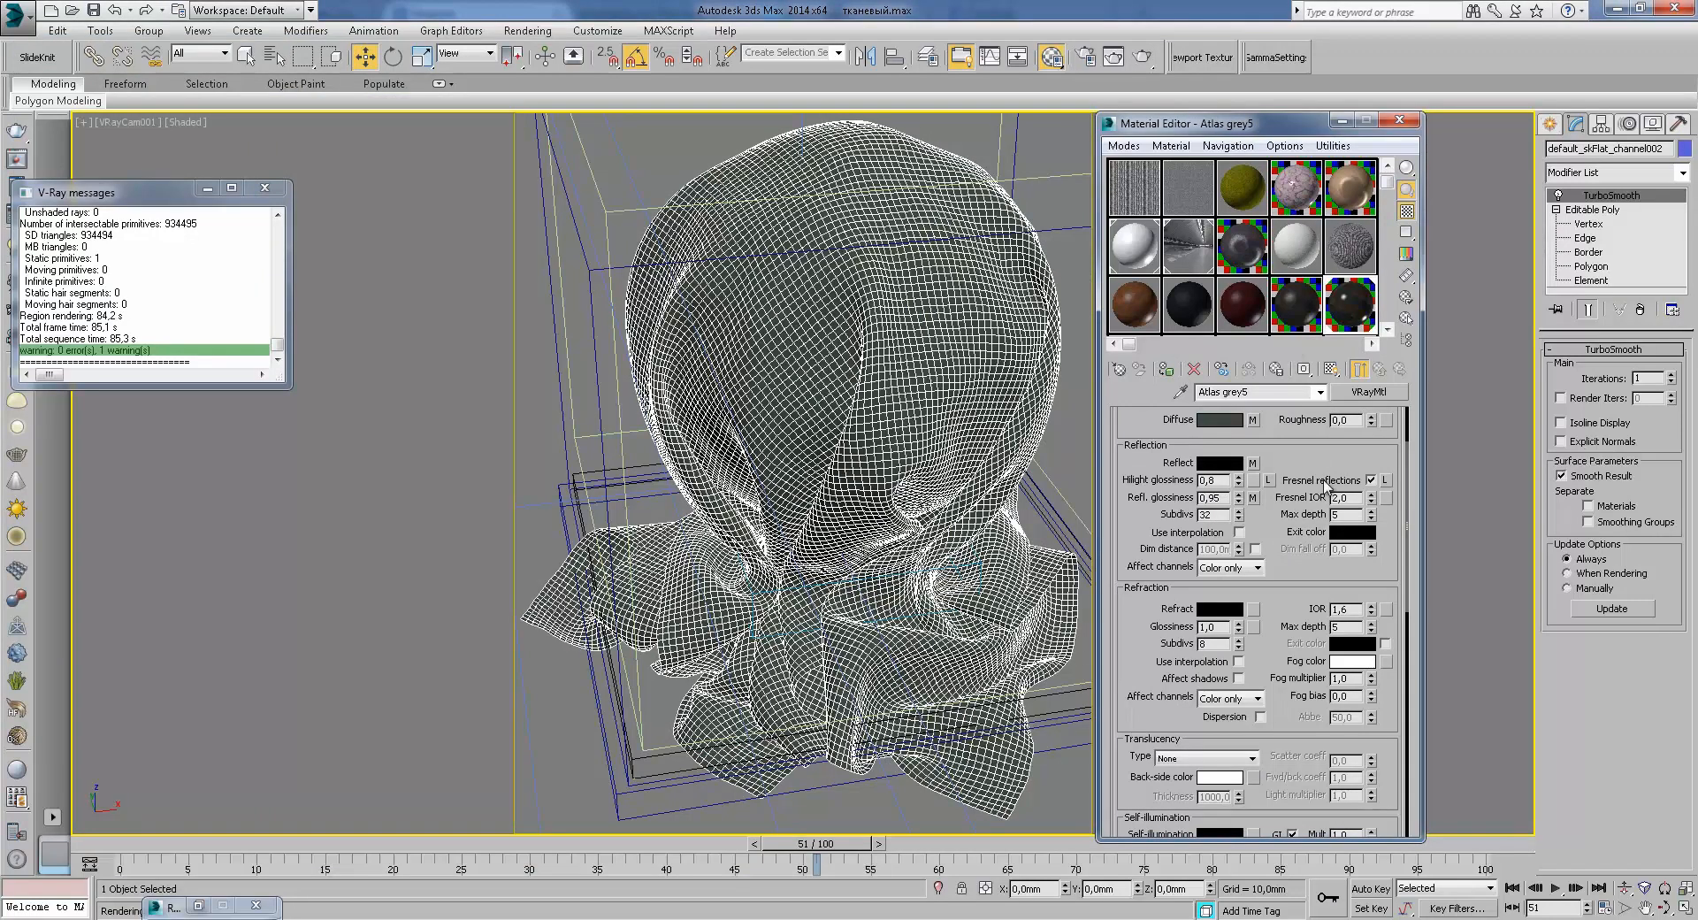
# Step: Compare the reflection glossiness and Fresnel IOR settings of Atlas grey3 and Atlas grey5
pyautogui.moveTo(1298, 433); pyautogui.dragTo(1291, 568)
pyautogui.click(1295, 304)
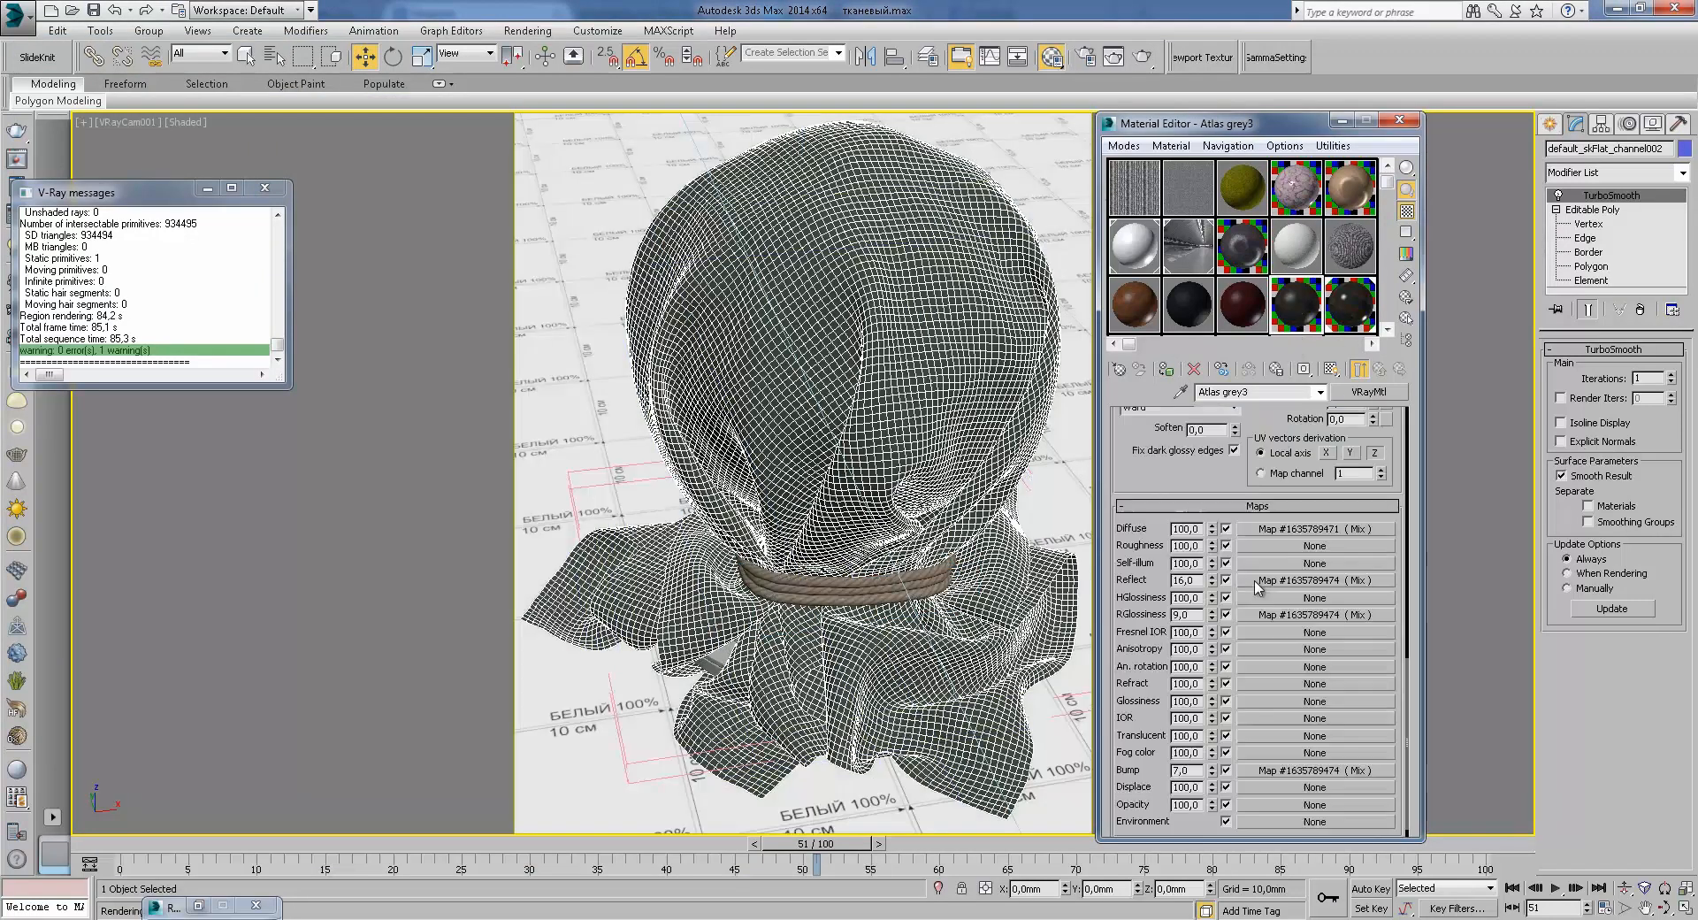
pyautogui.moveTo(1207, 435); pyautogui.dragTo(1236, 581)
pyautogui.scroll(6, 1247, 593)
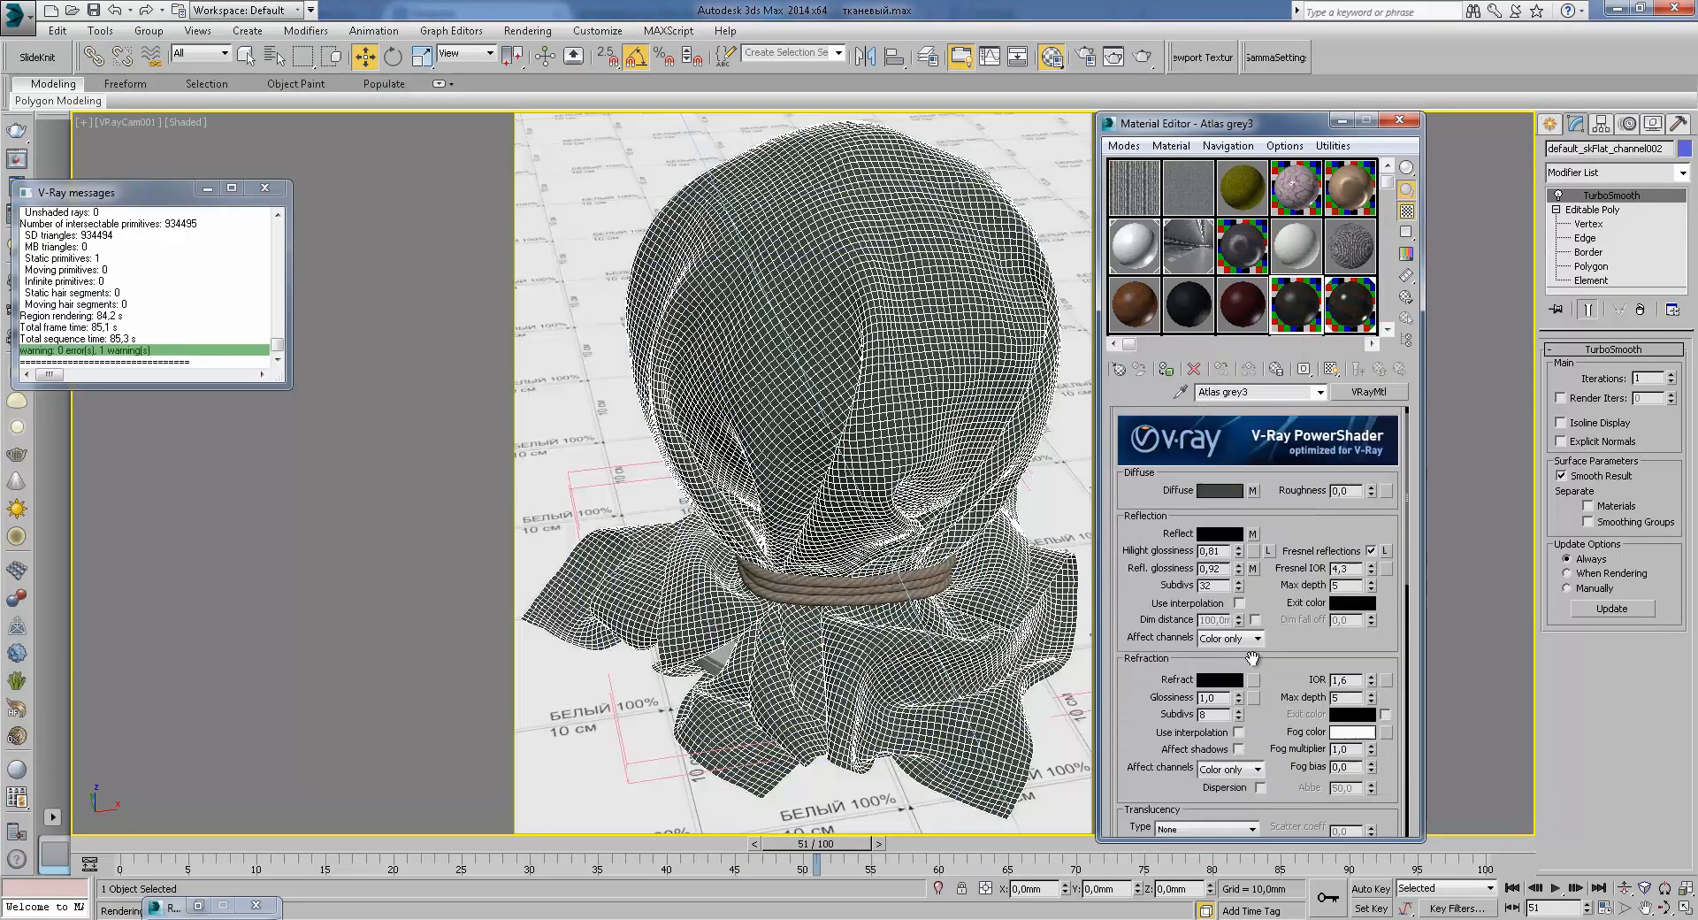
pyautogui.click(1348, 299)
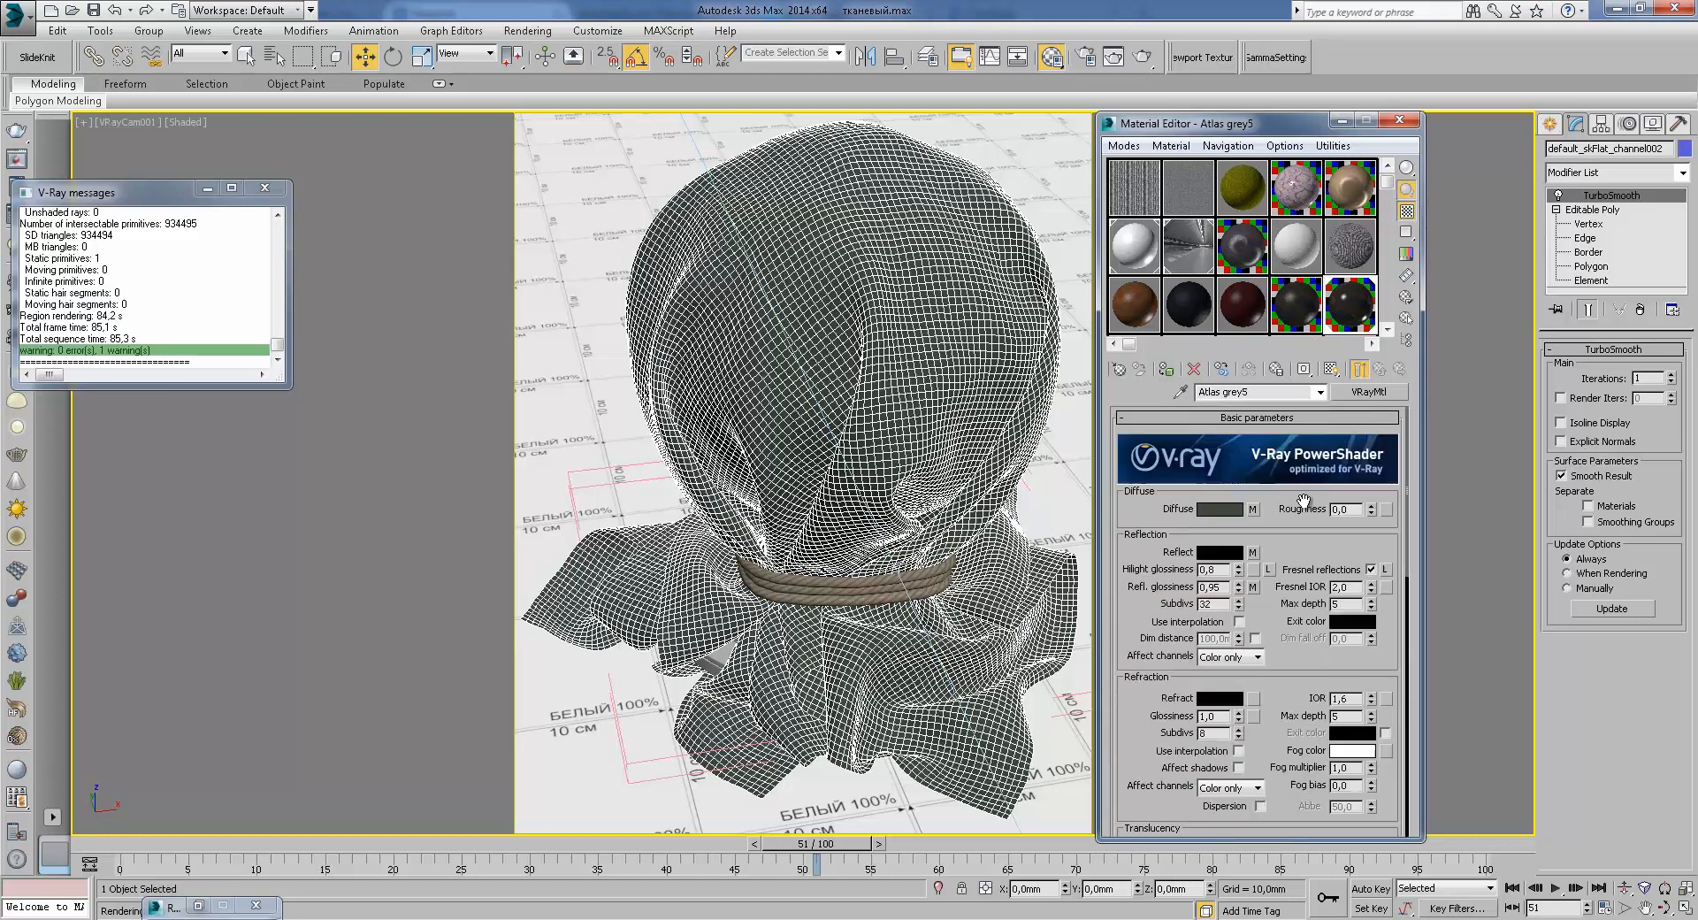
pyautogui.click(1296, 305)
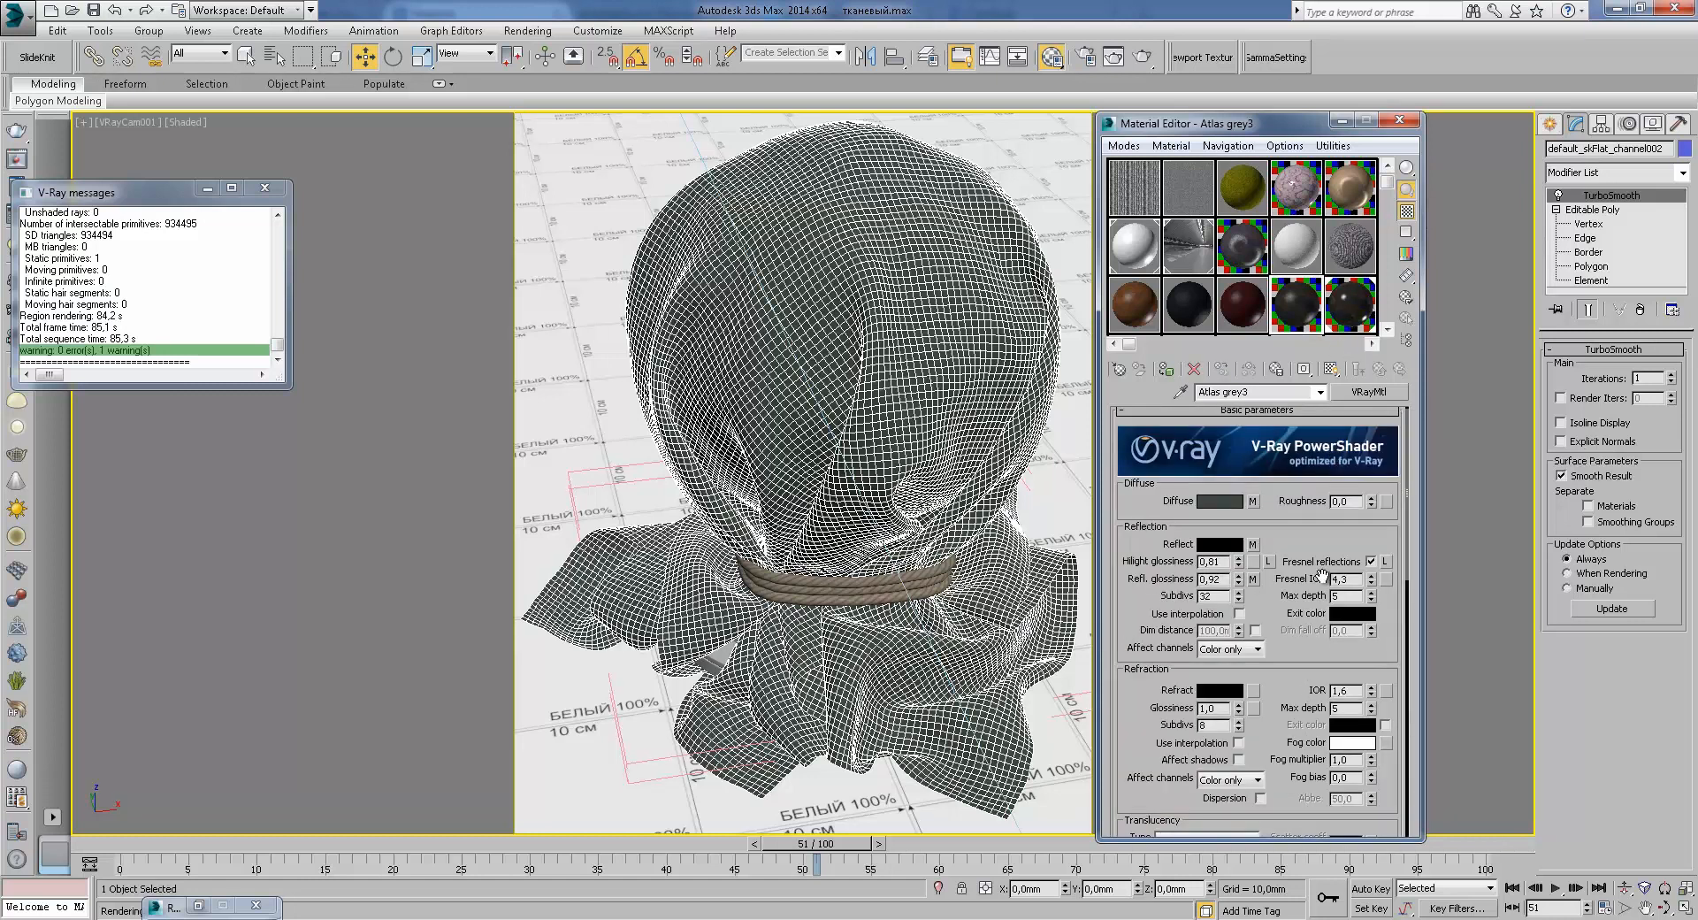
pyautogui.click(1263, 318)
pyautogui.click(1288, 311)
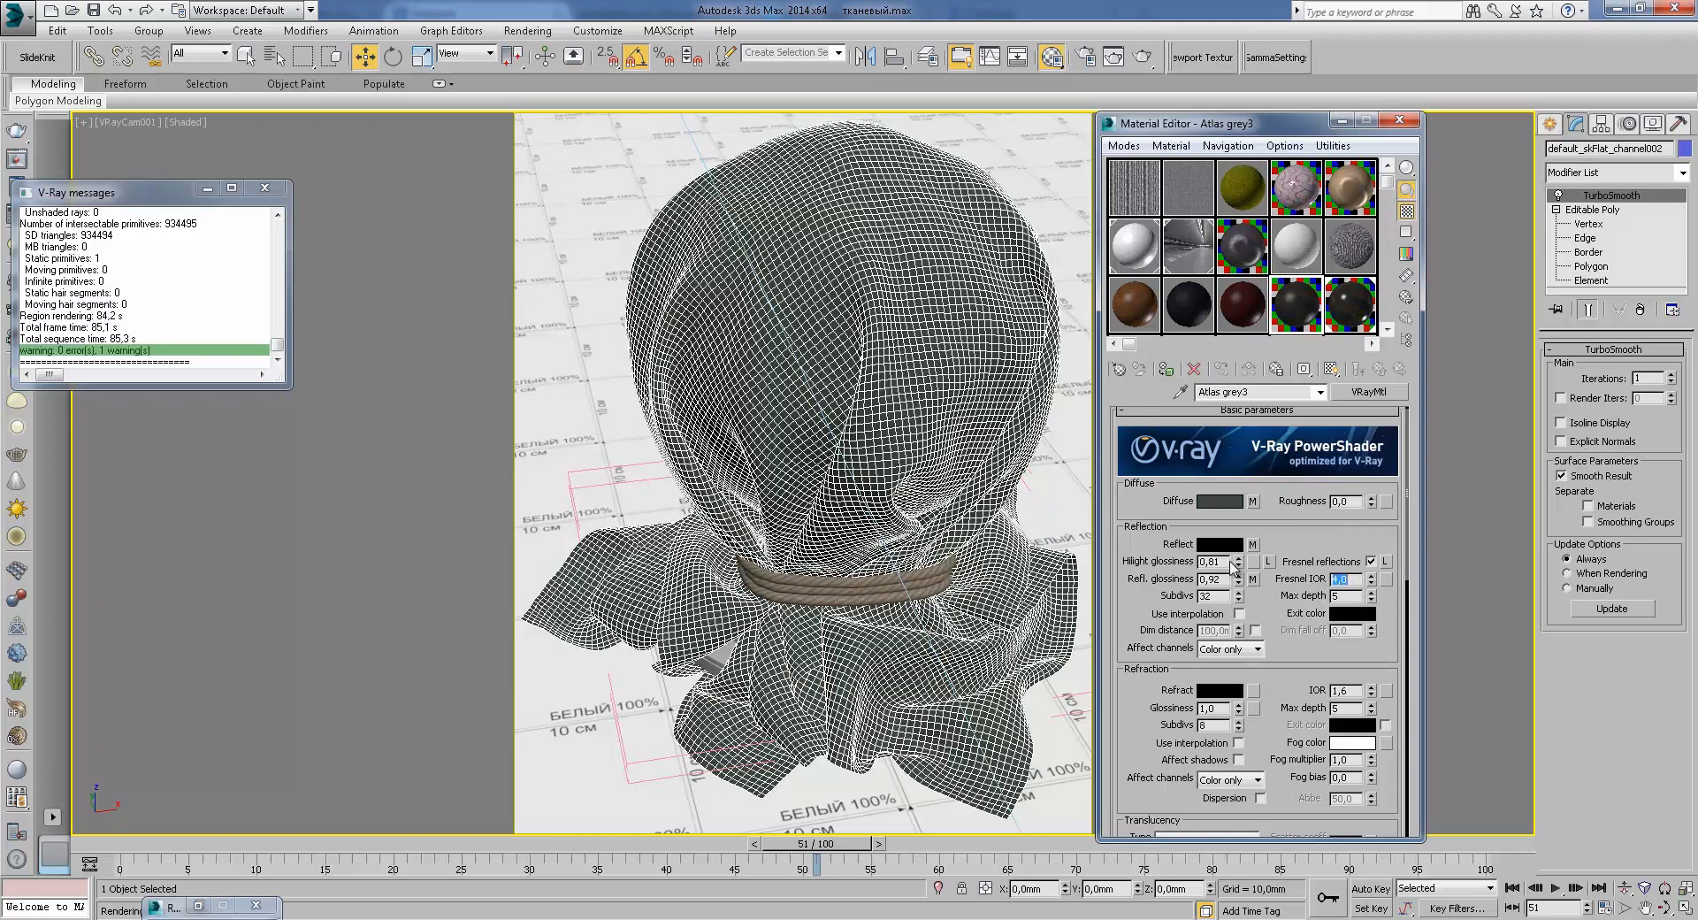
# Step: Compare the BRDF types of Atlas grey3 and Atlas grey5, keeping Ward for Atlas grey3
pyautogui.moveTo(1267, 672); pyautogui.dragTo(1262, 420)
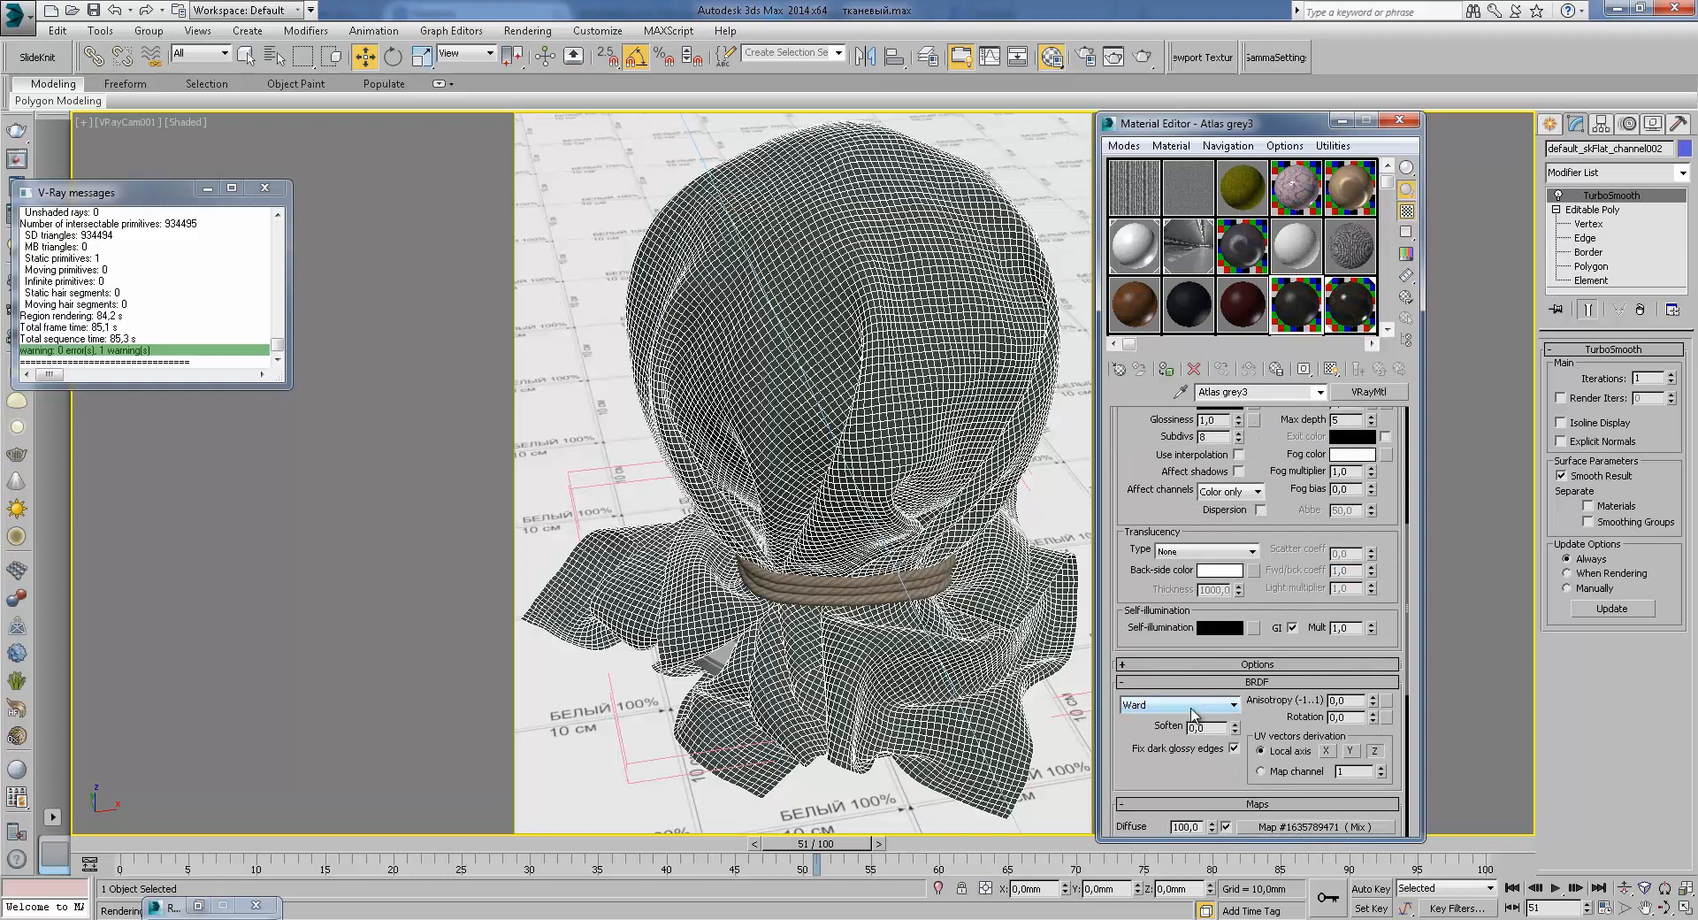
pyautogui.scroll(-3, 1287, 588)
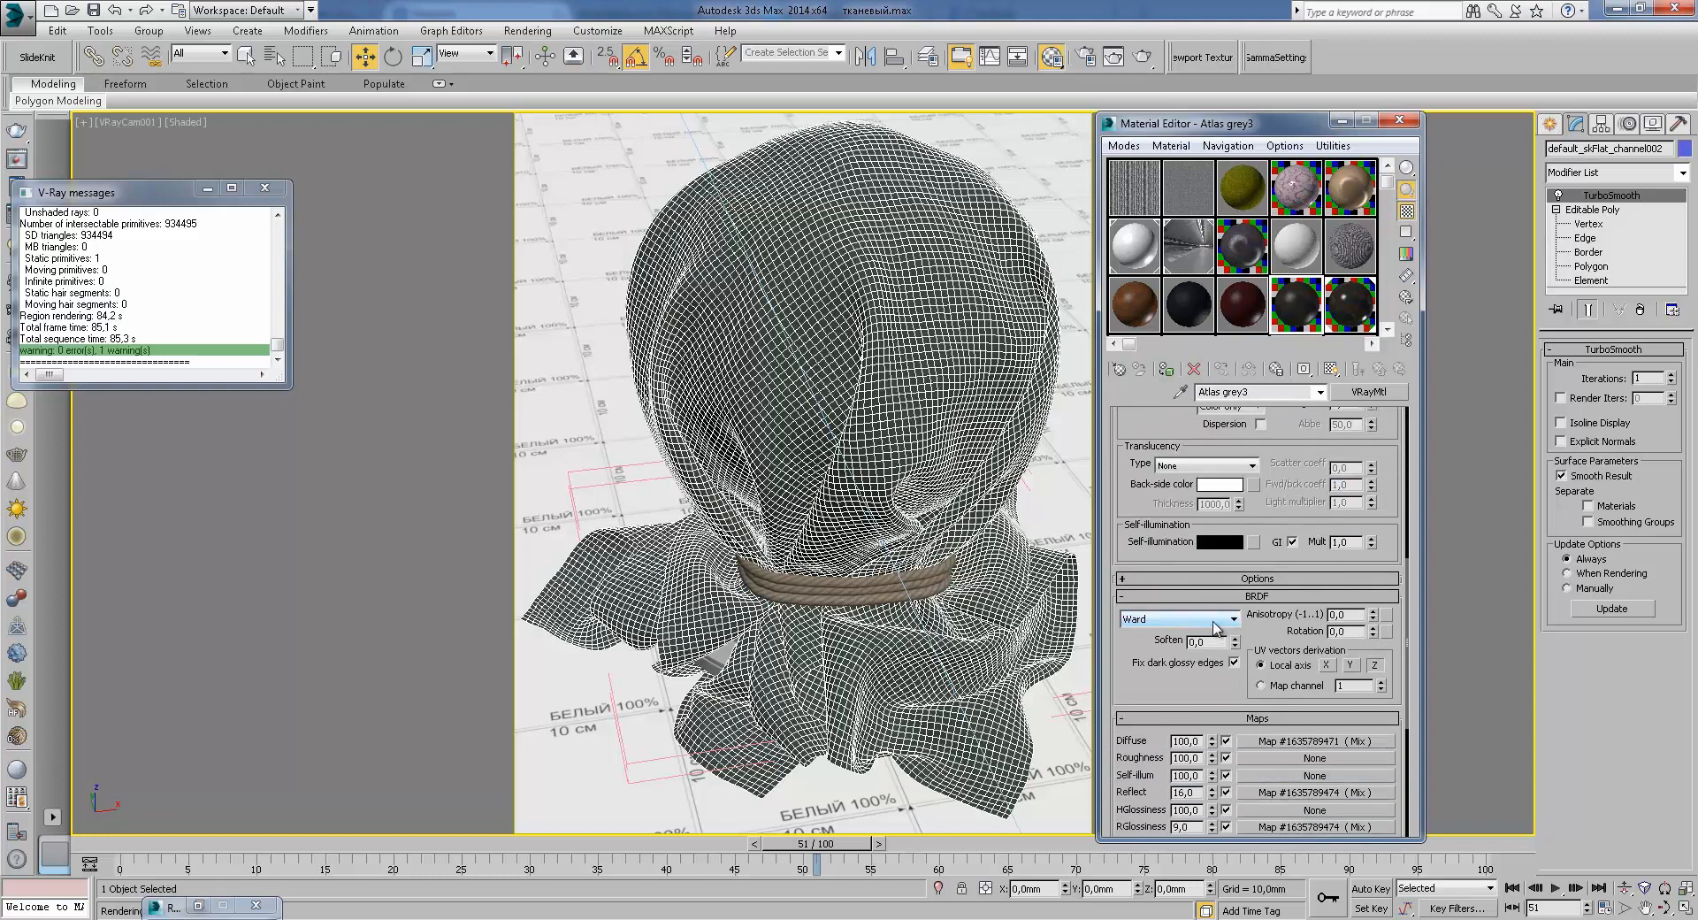
pyautogui.click(1214, 622)
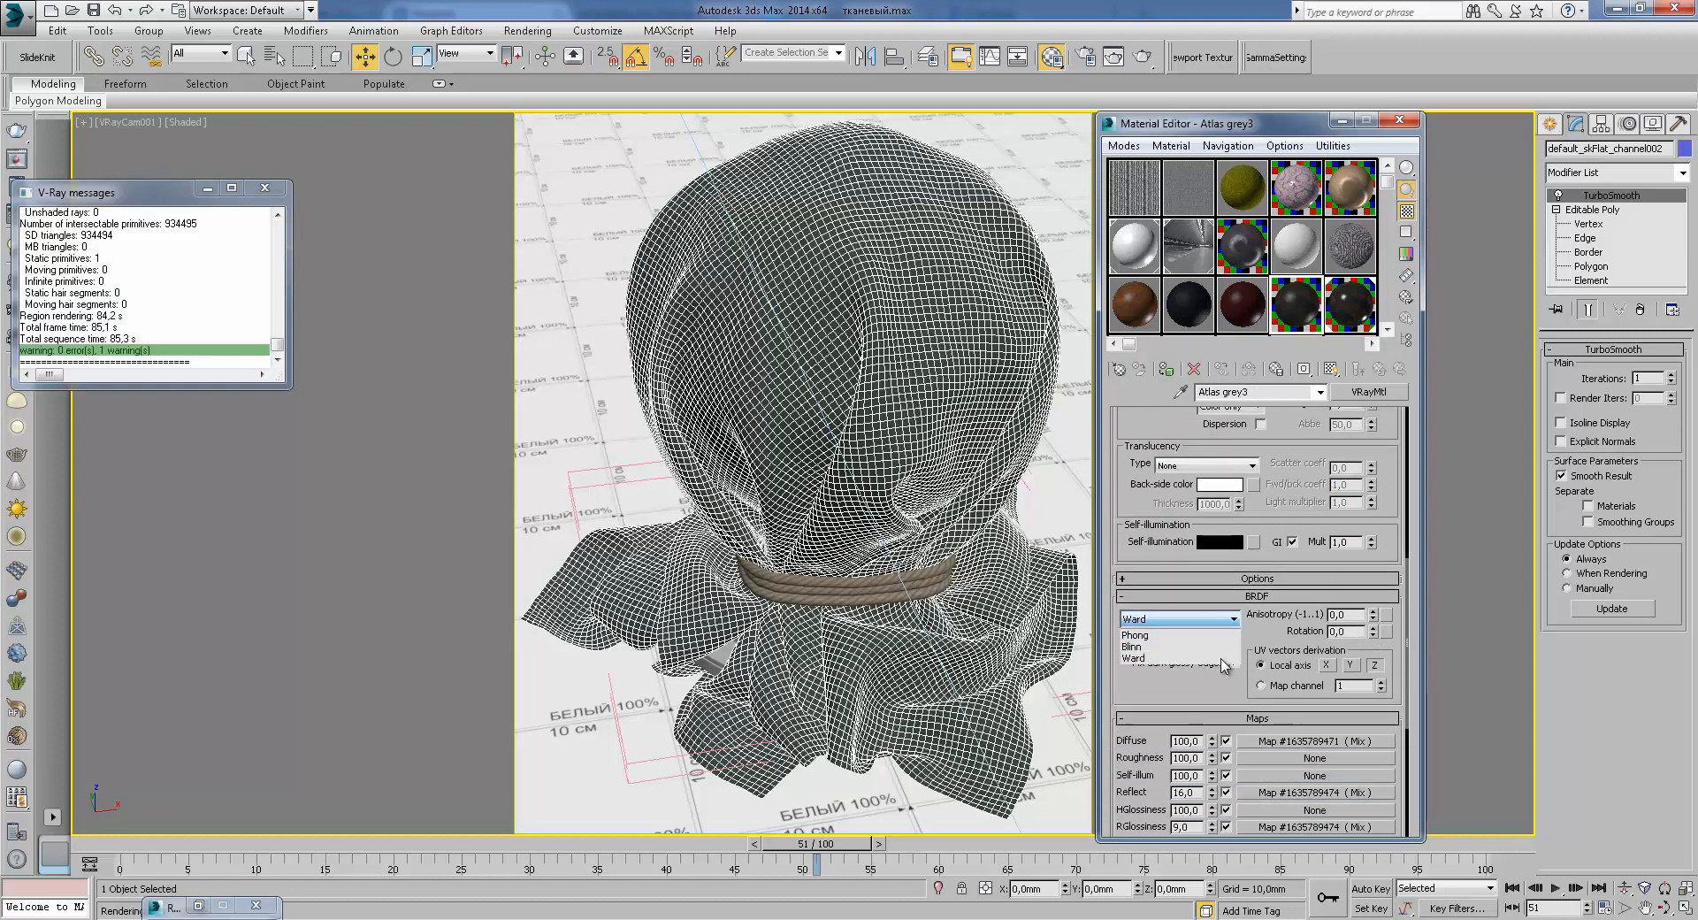
pyautogui.click(1224, 659)
pyautogui.scroll(6, 1292, 429)
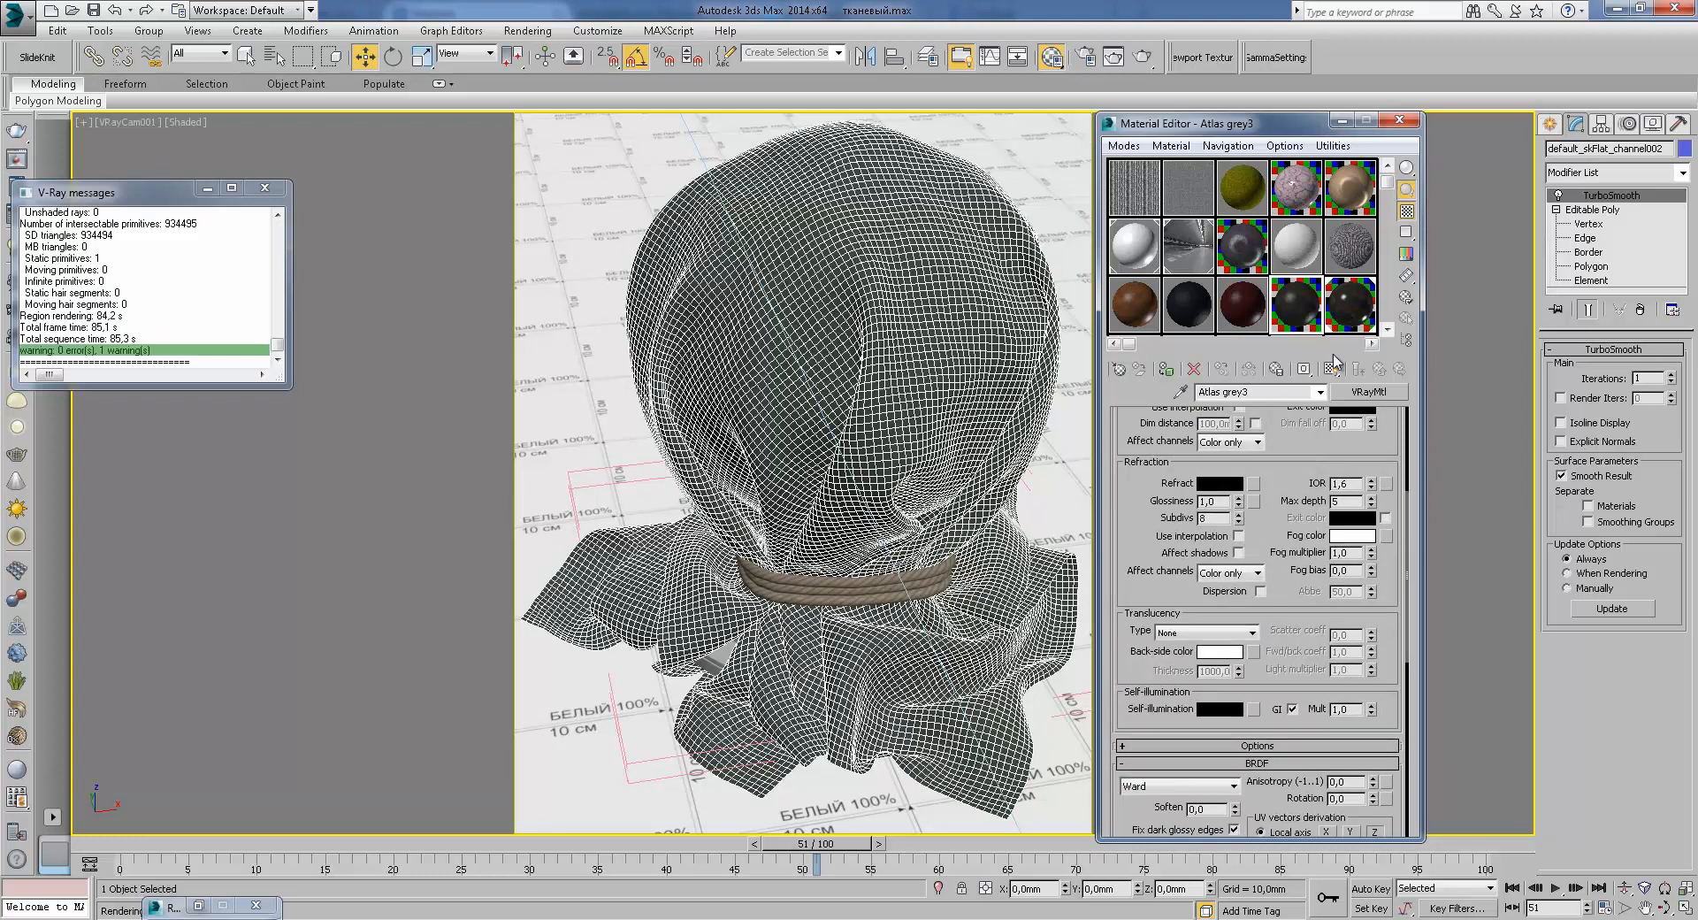
pyautogui.click(1366, 309)
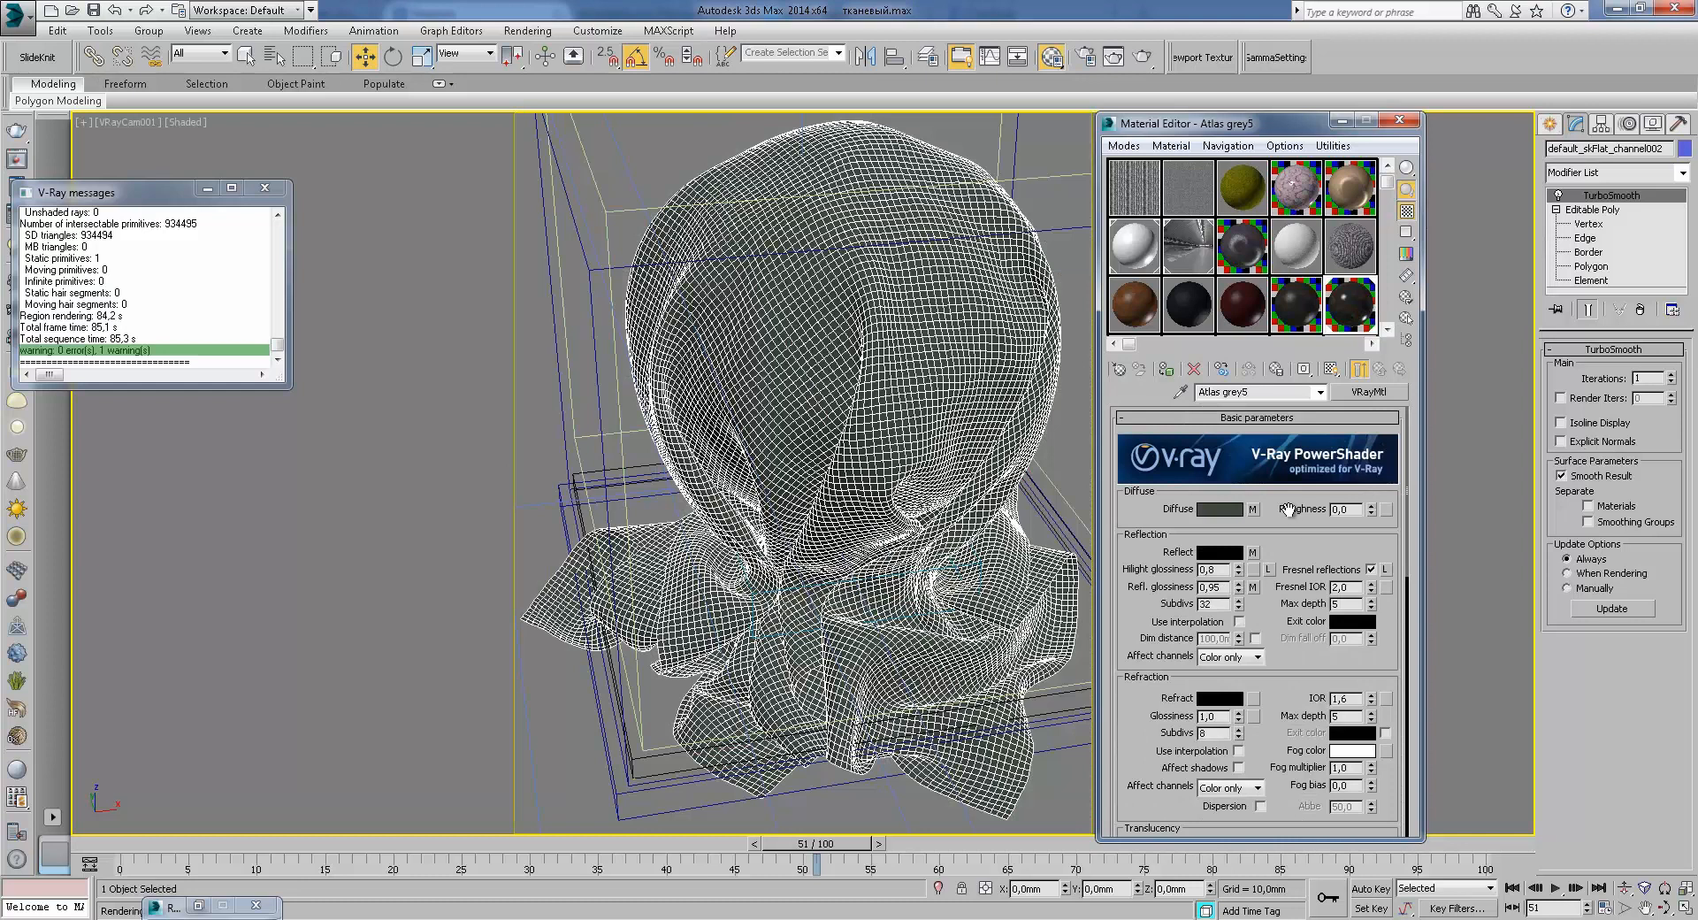
pyautogui.scroll(-15, 1342, 453)
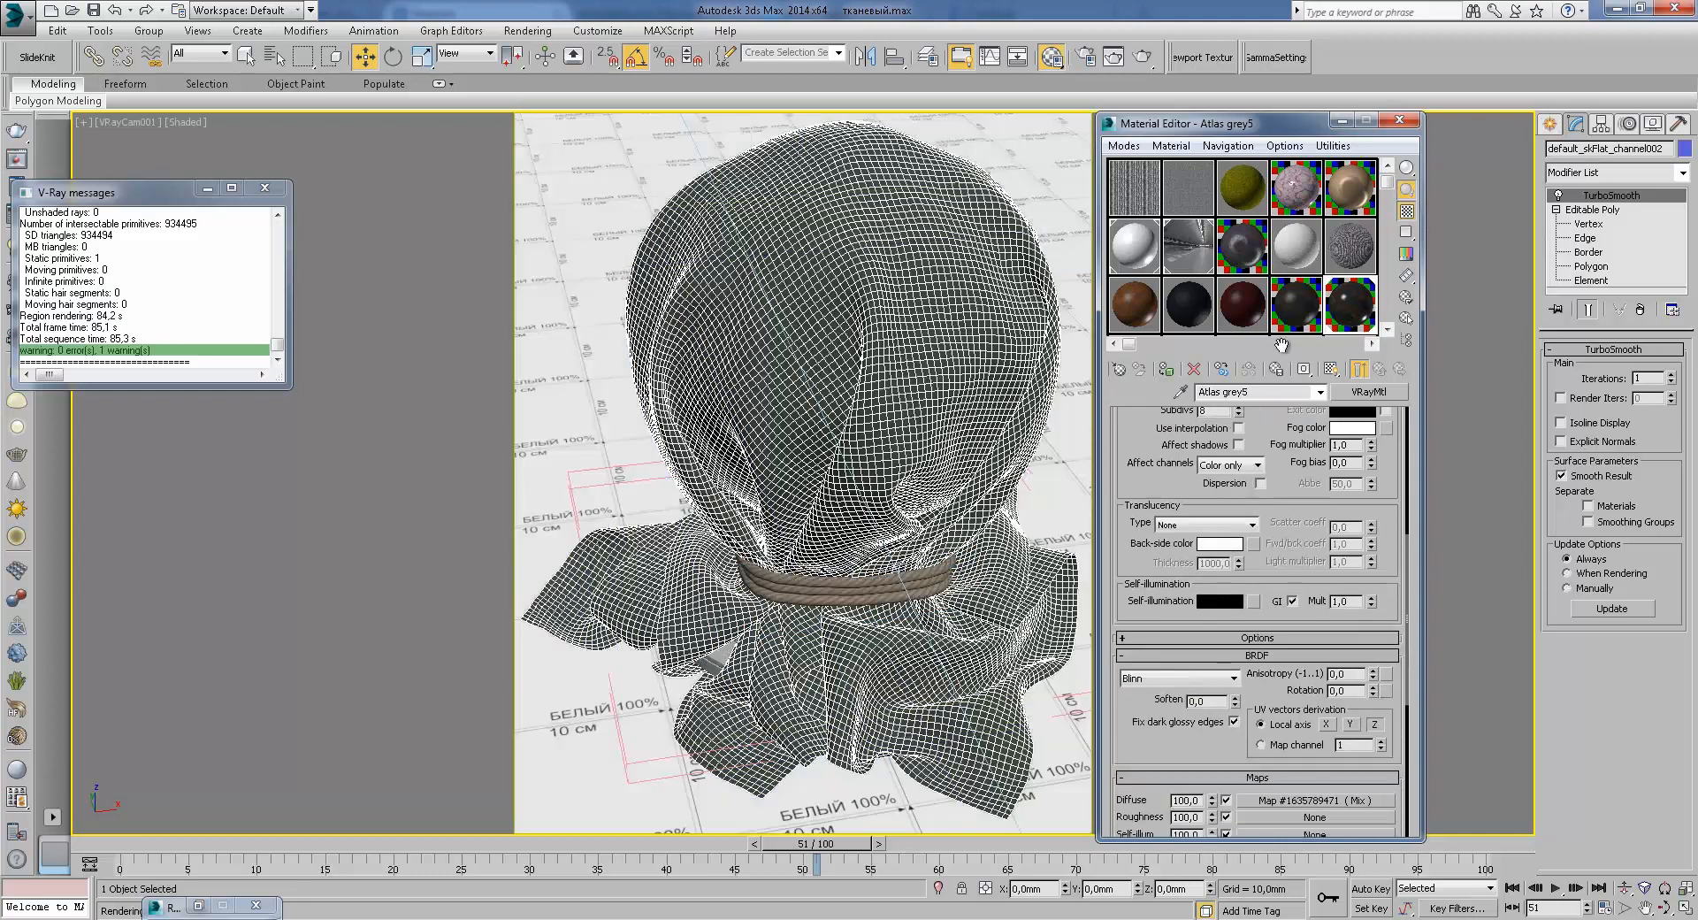
pyautogui.scroll(2, 1176, 599)
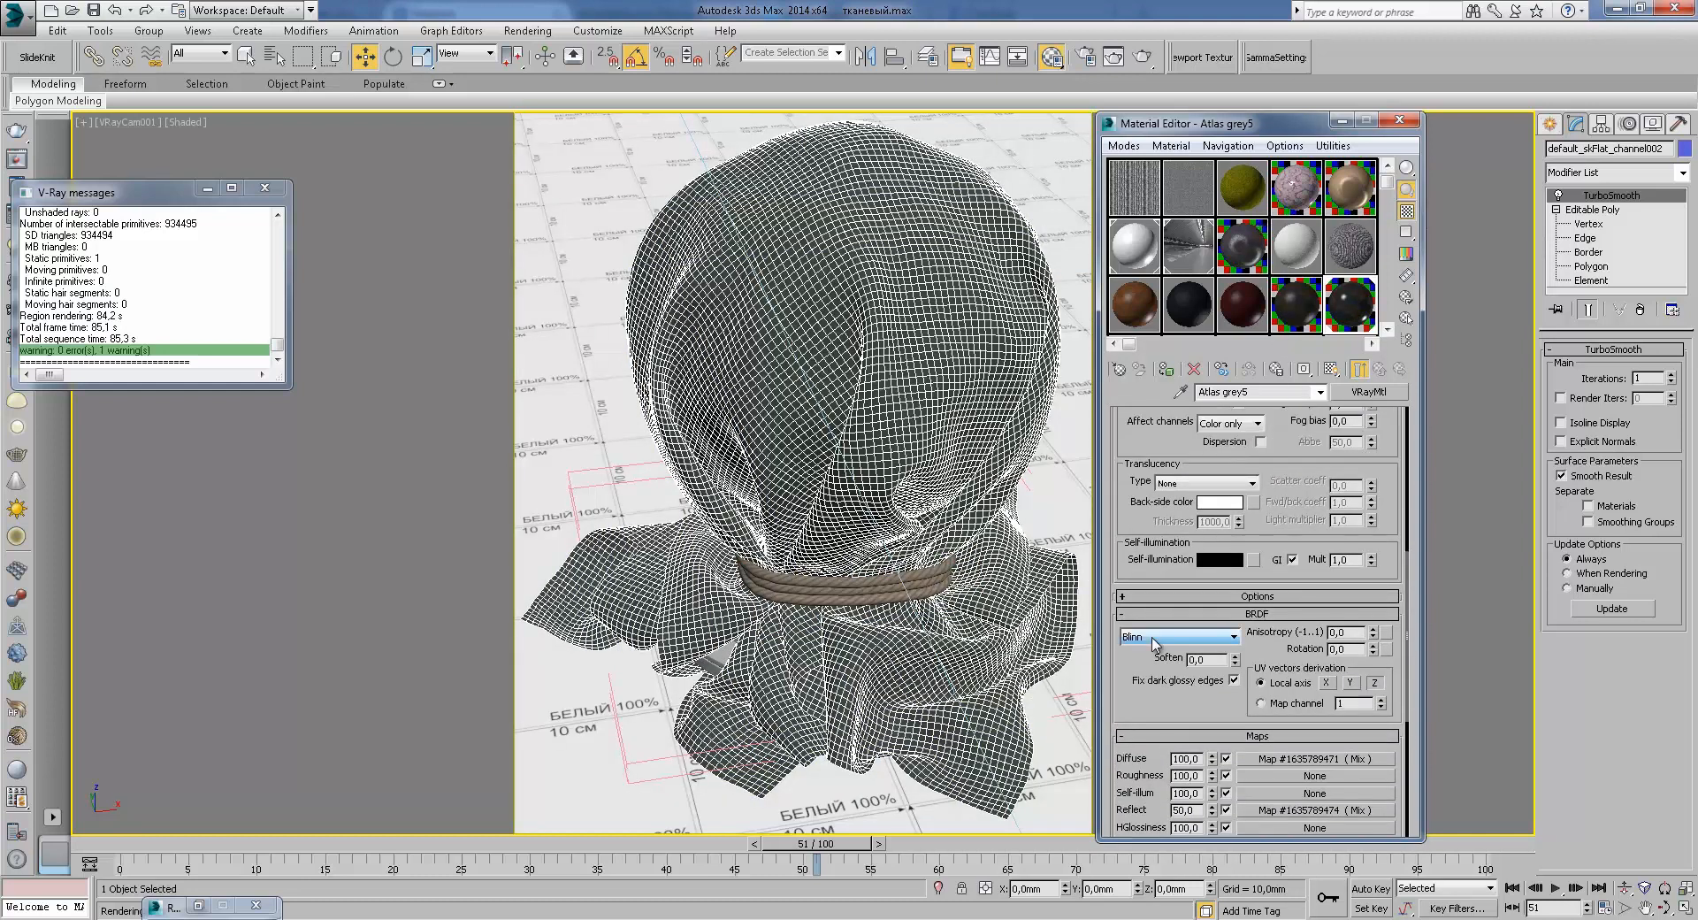
# Step: Compare the Reflect, RGlossiness and Bump map amounts of Atlas grey5 and Atlas grey3
pyautogui.scroll(9, 1253, 528)
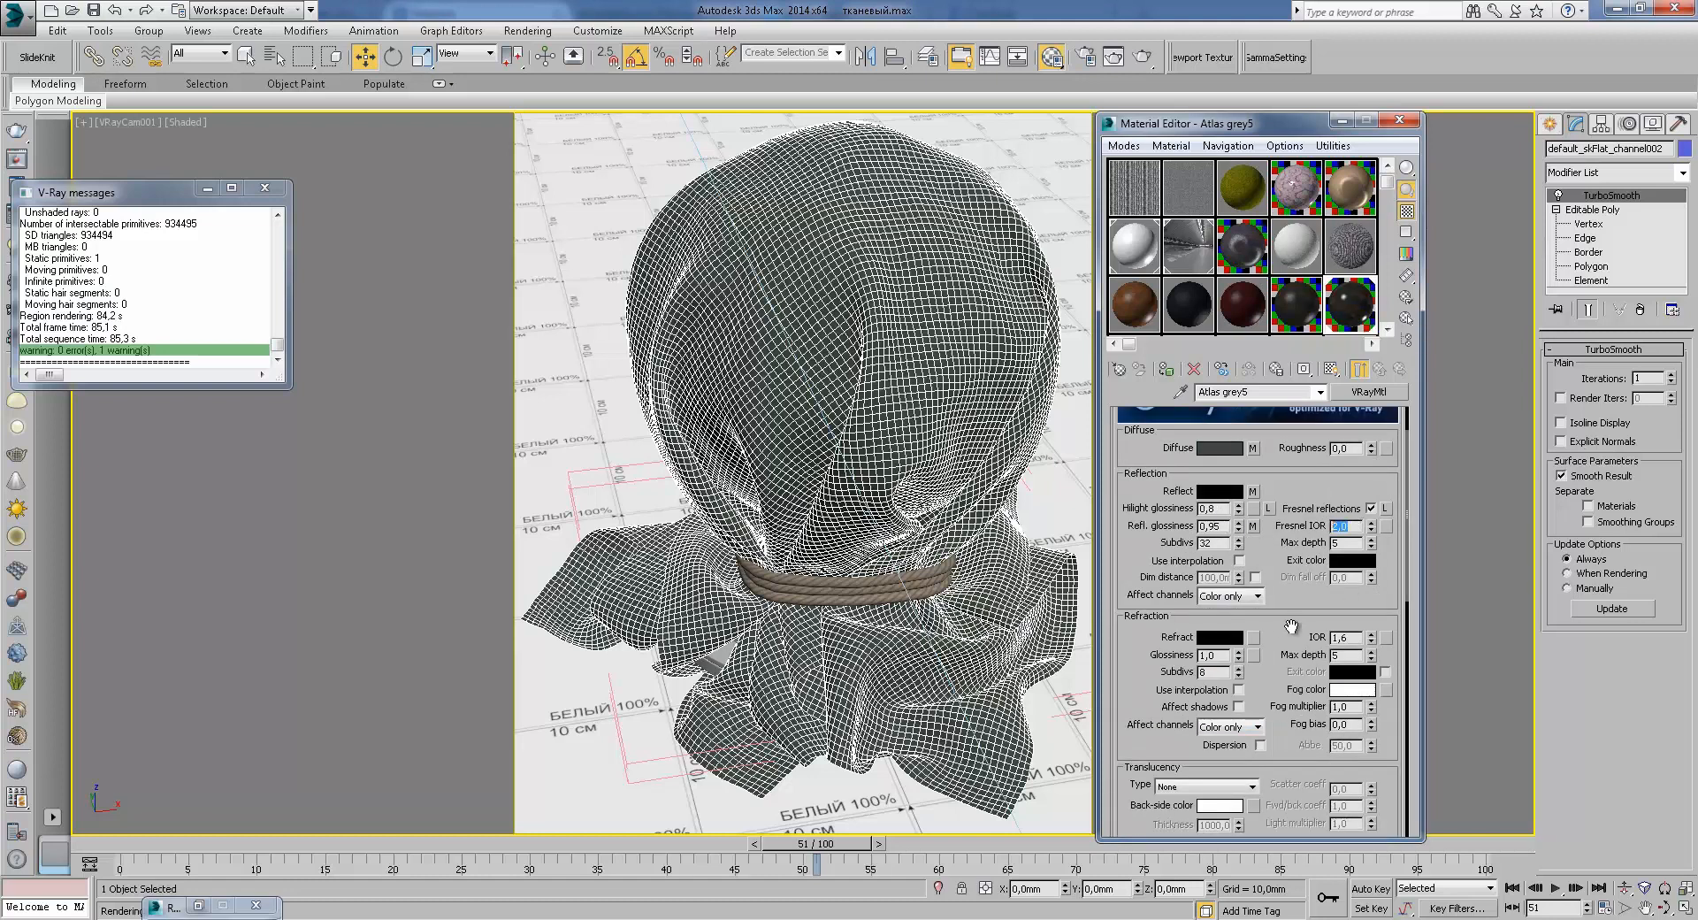
pyautogui.scroll(-11, 1248, 638)
pyautogui.moveTo(1221, 645); pyautogui.dragTo(1223, 600)
pyautogui.click(1303, 304)
pyautogui.scroll(12, 1249, 537)
pyautogui.scroll(-9, 1254, 460)
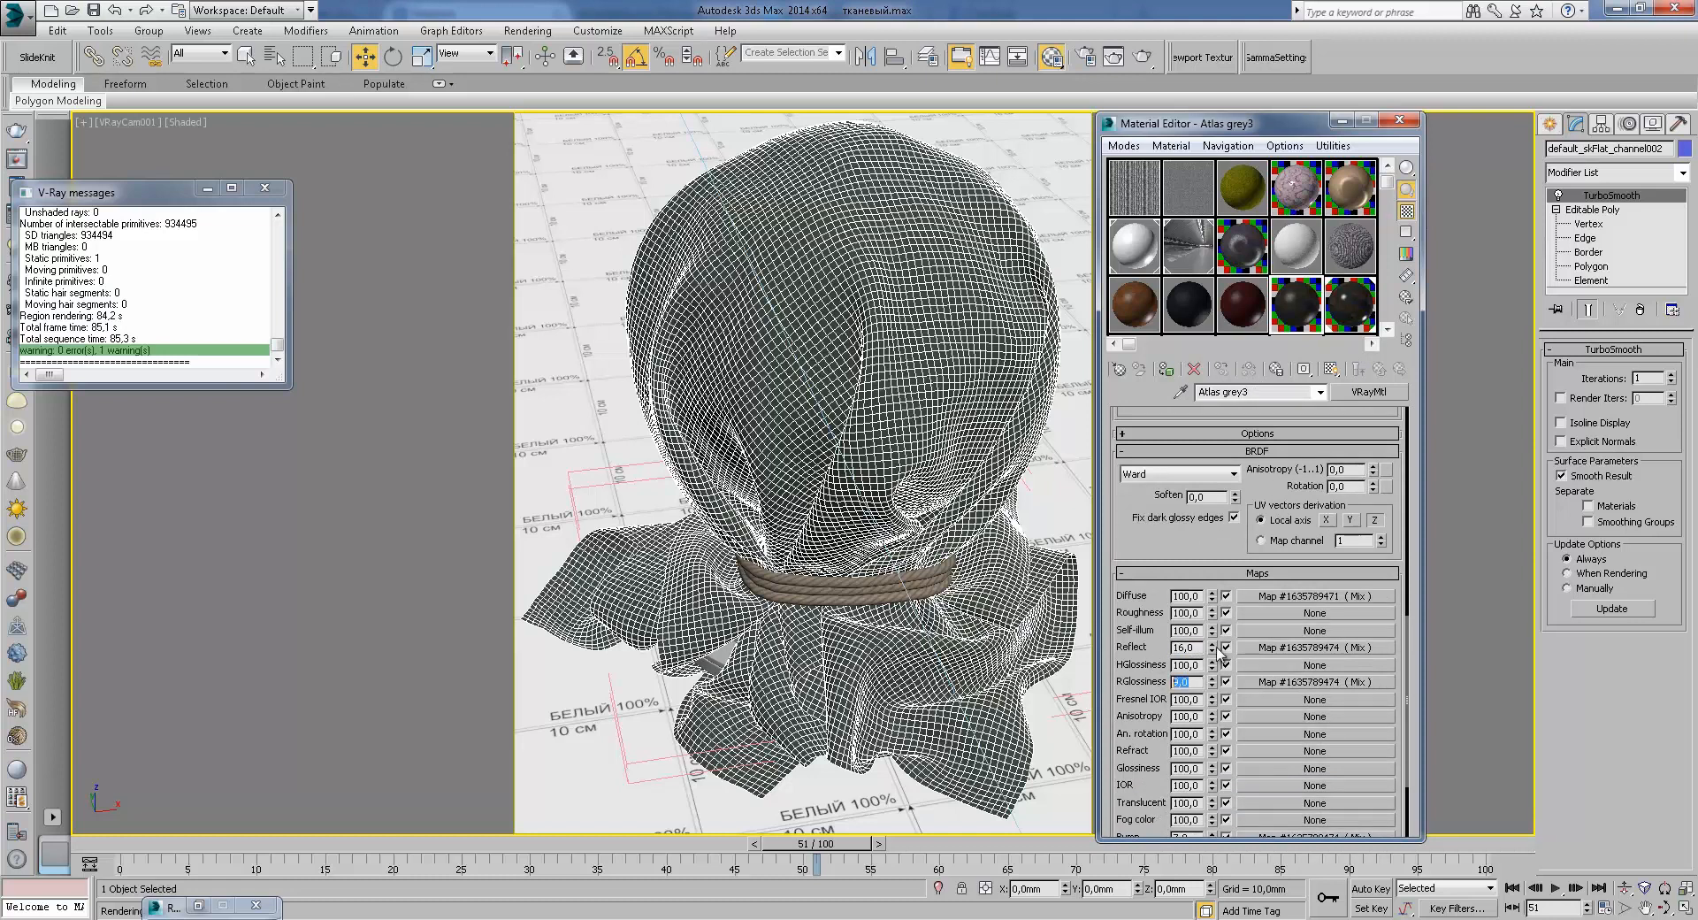
pyautogui.scroll(-3, 1185, 689)
pyautogui.click(1343, 312)
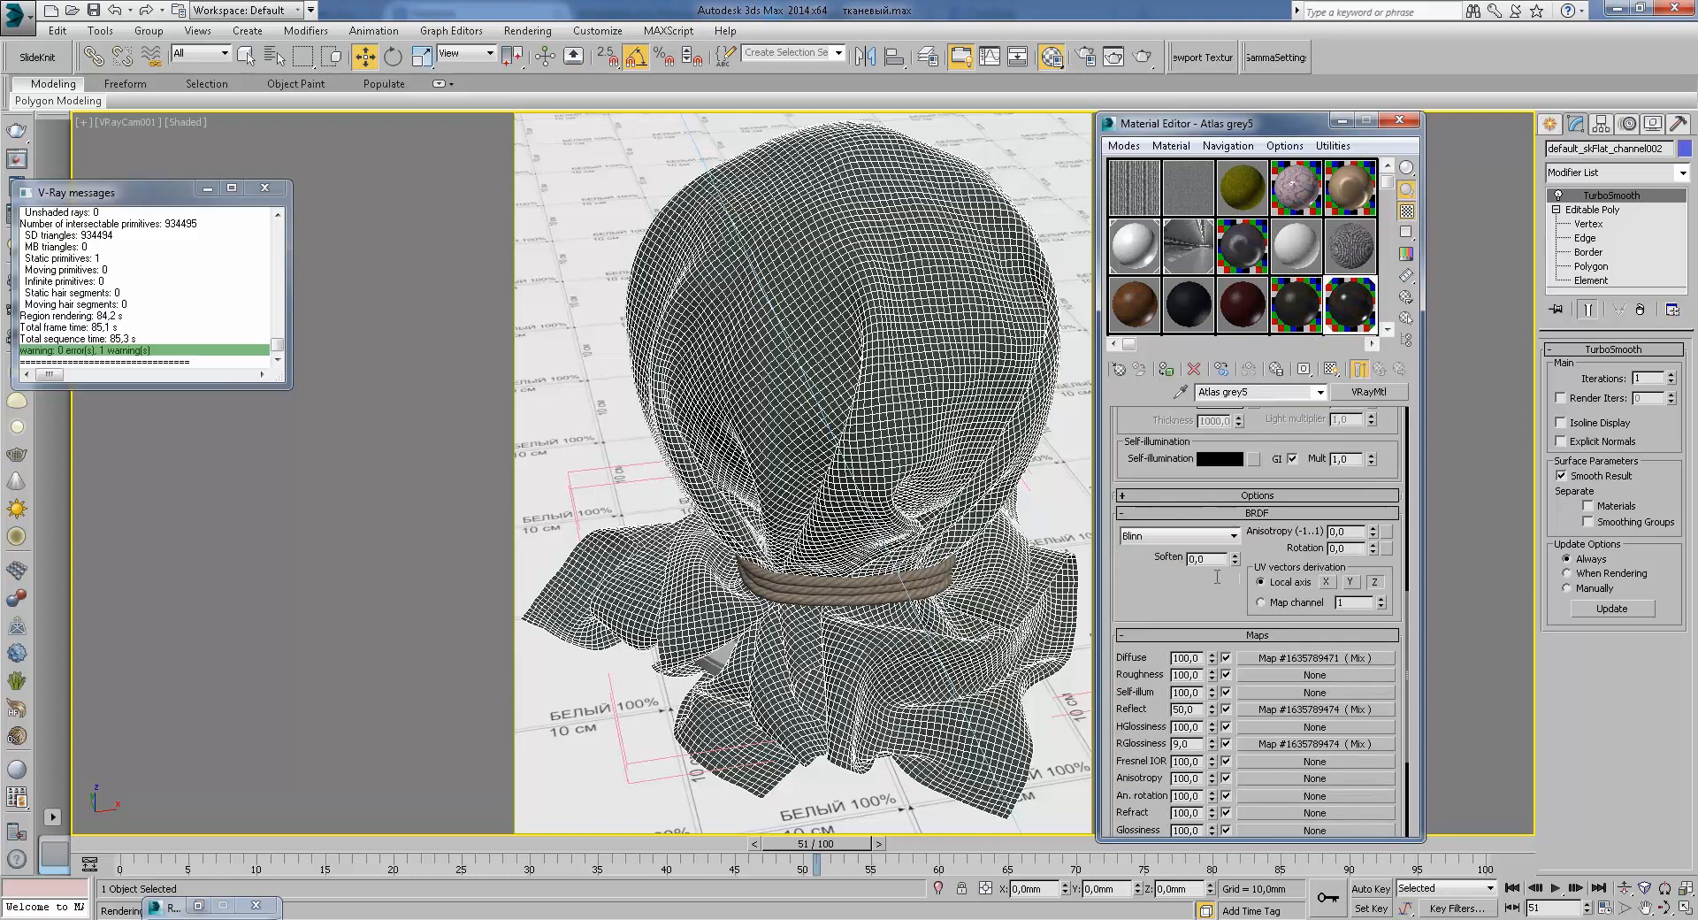
pyautogui.scroll(-4, 1146, 689)
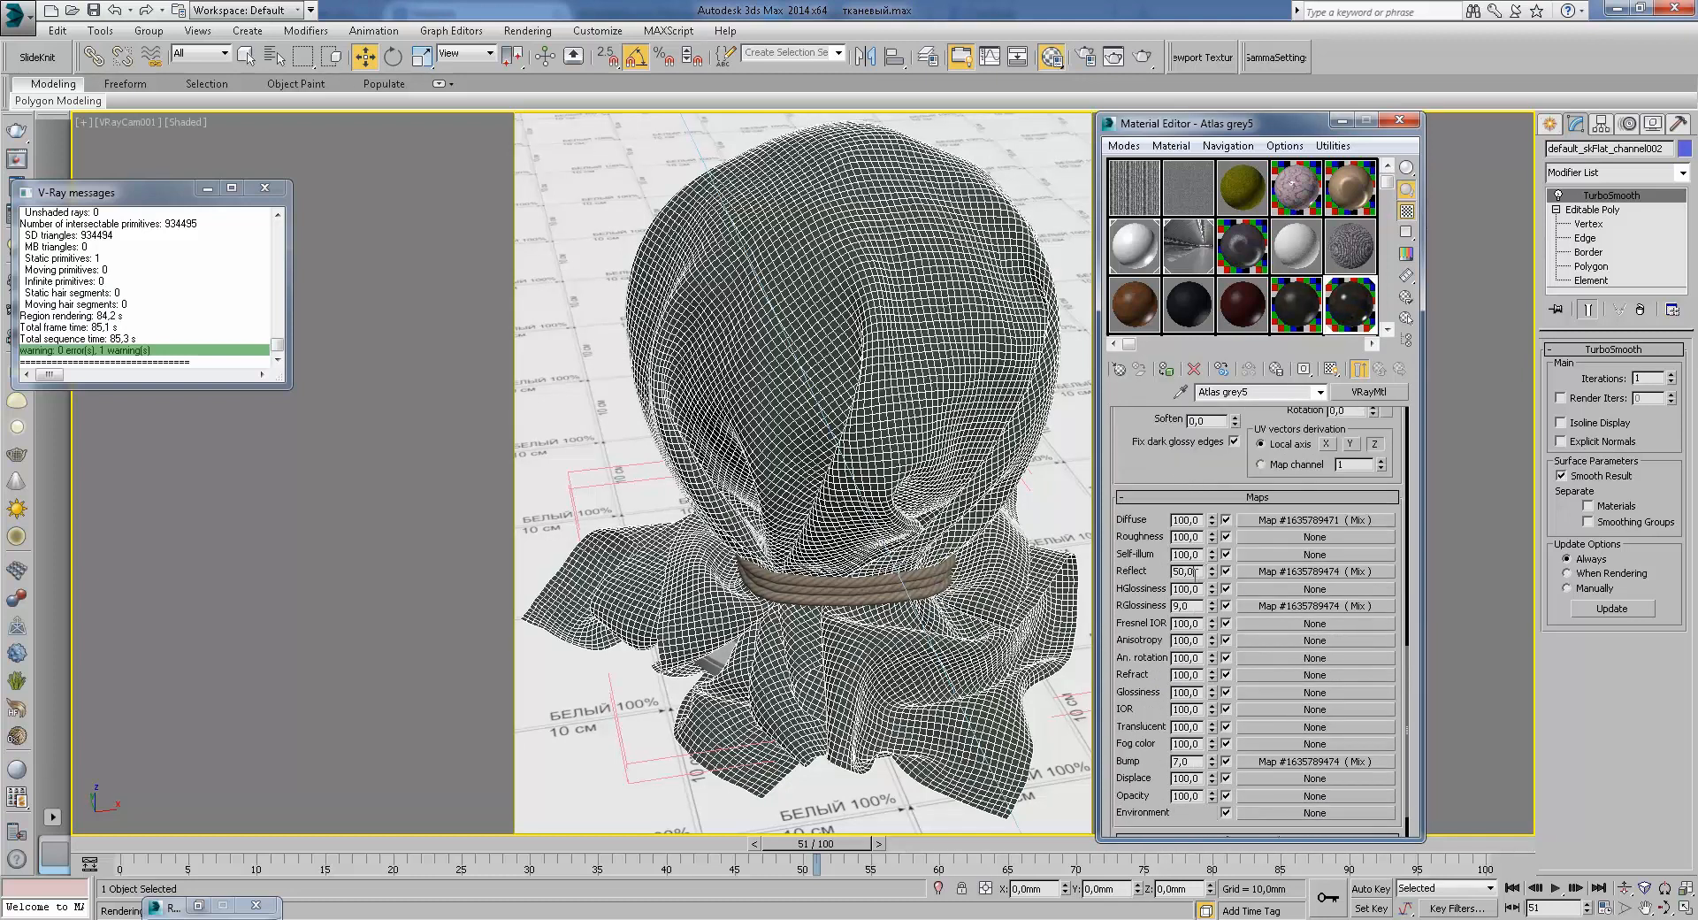
pyautogui.scroll(-2, 1228, 477)
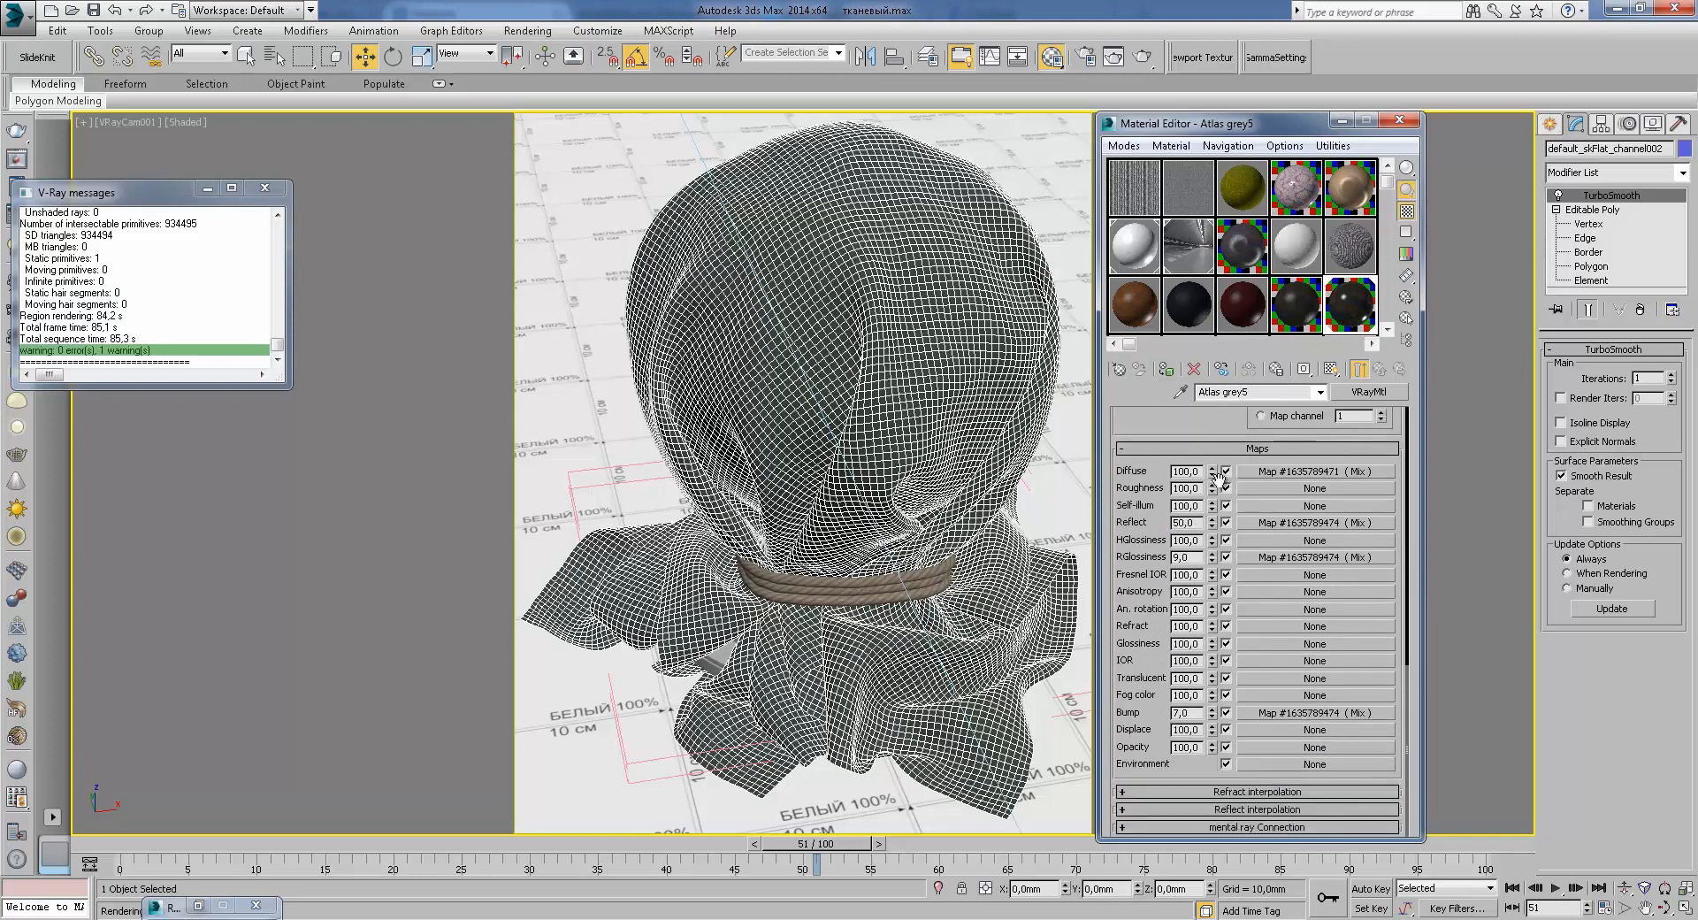
# Step: Render the VRayCam001 view with Atlas grey5 and inspect the cloth's upper part at 200% and 100% magnification
pyautogui.click(1143, 57)
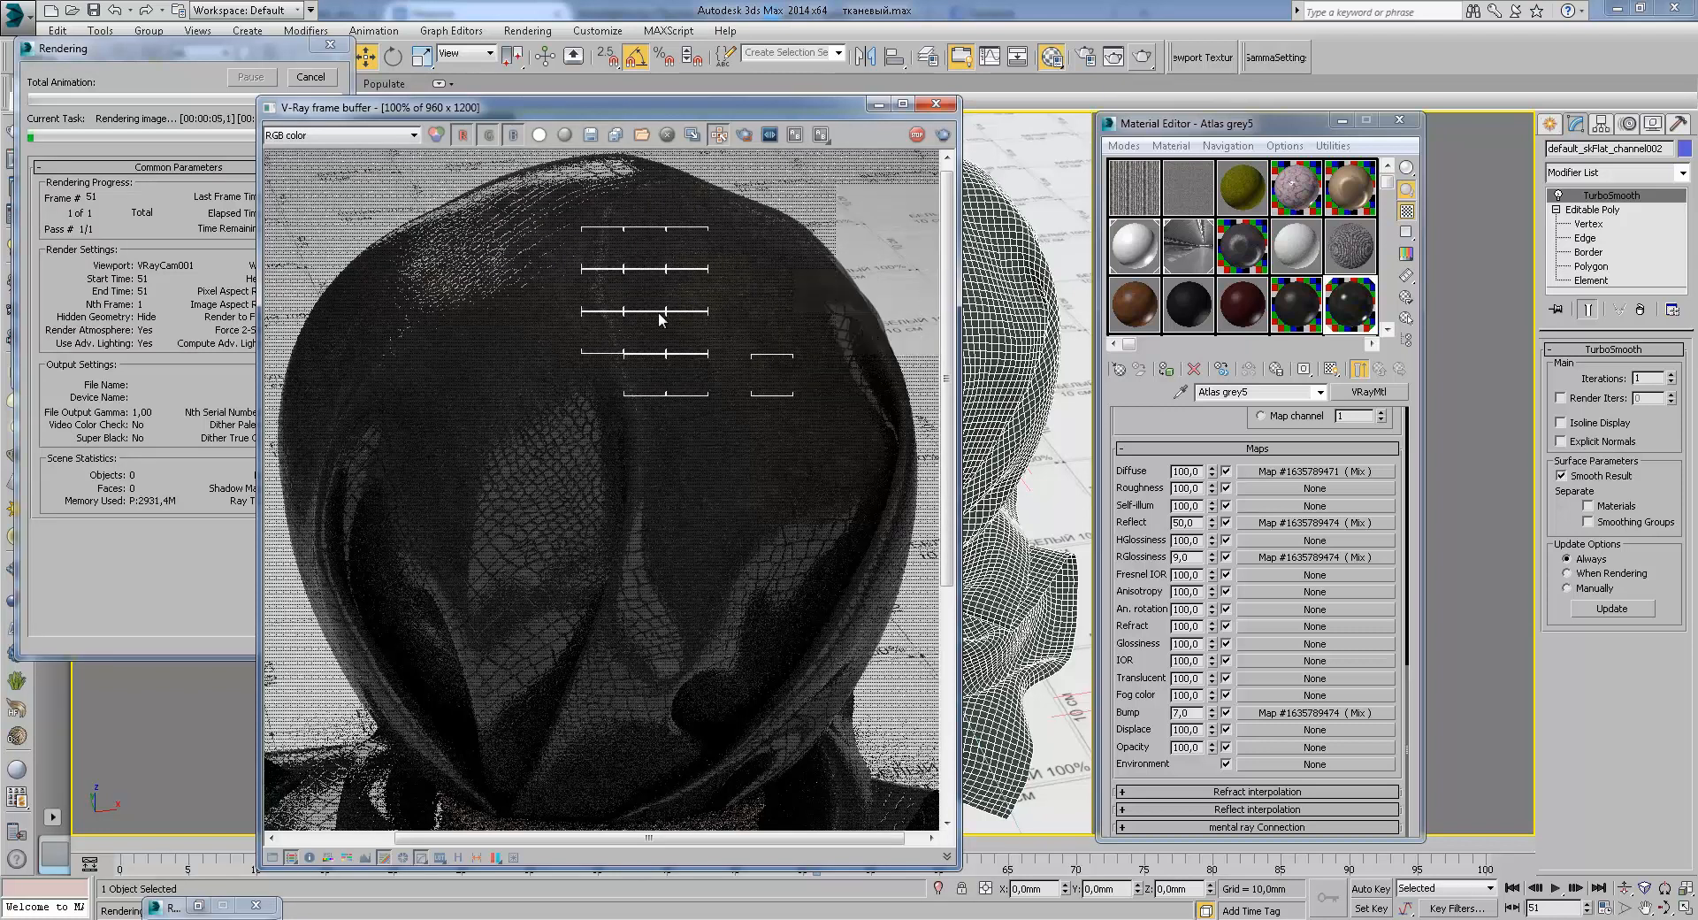
pyautogui.scroll(1, 656, 306)
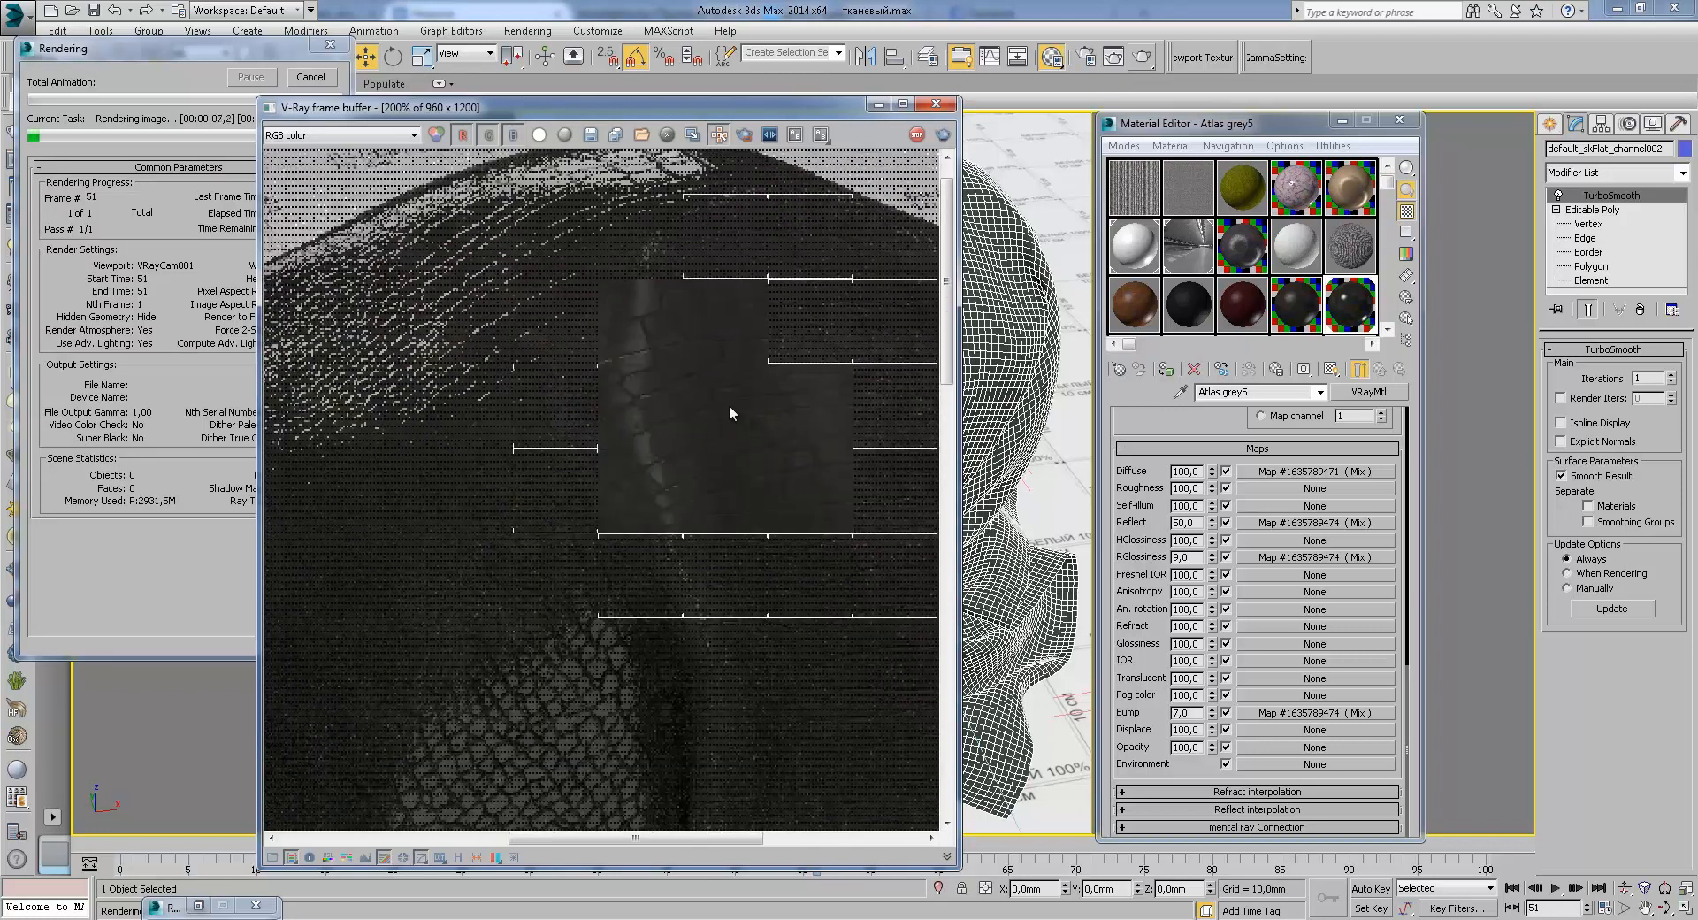
pyautogui.moveTo(717, 510); pyautogui.dragTo(725, 478, button='middle')
pyautogui.scroll(-1, 727, 478)
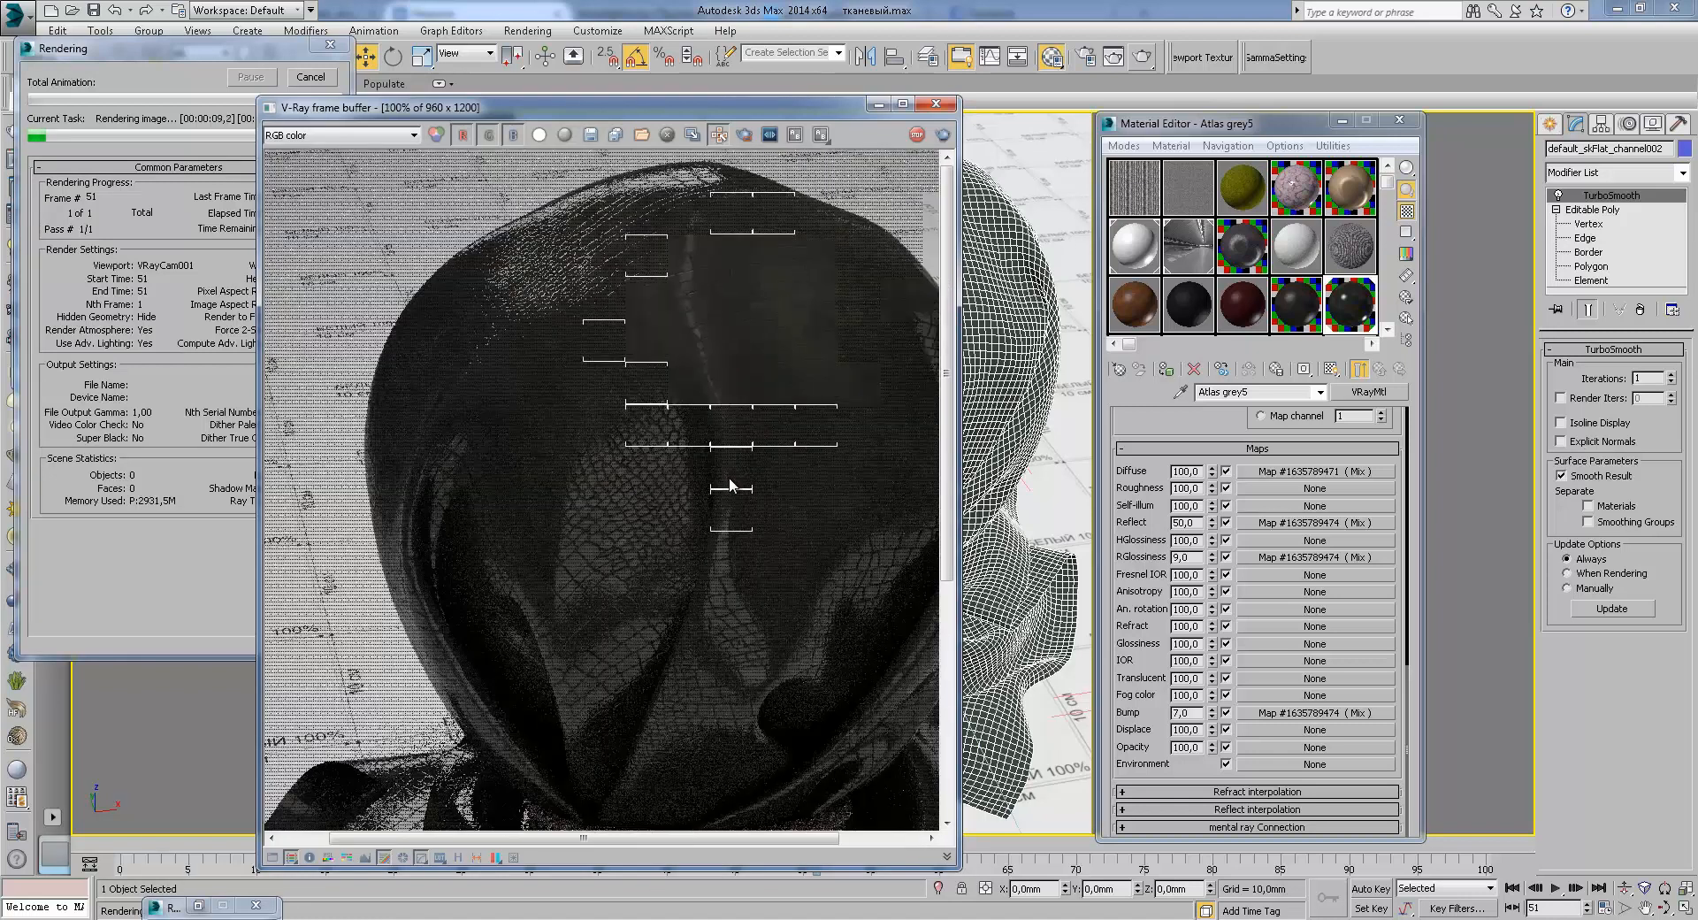
pyautogui.scroll(1, 693, 299)
pyautogui.moveTo(699, 435); pyautogui.dragTo(745, 393, button='middle')
pyautogui.scroll(-1, 787, 446)
pyautogui.scroll(1, 748, 428)
pyautogui.scroll(-1, 740, 398)
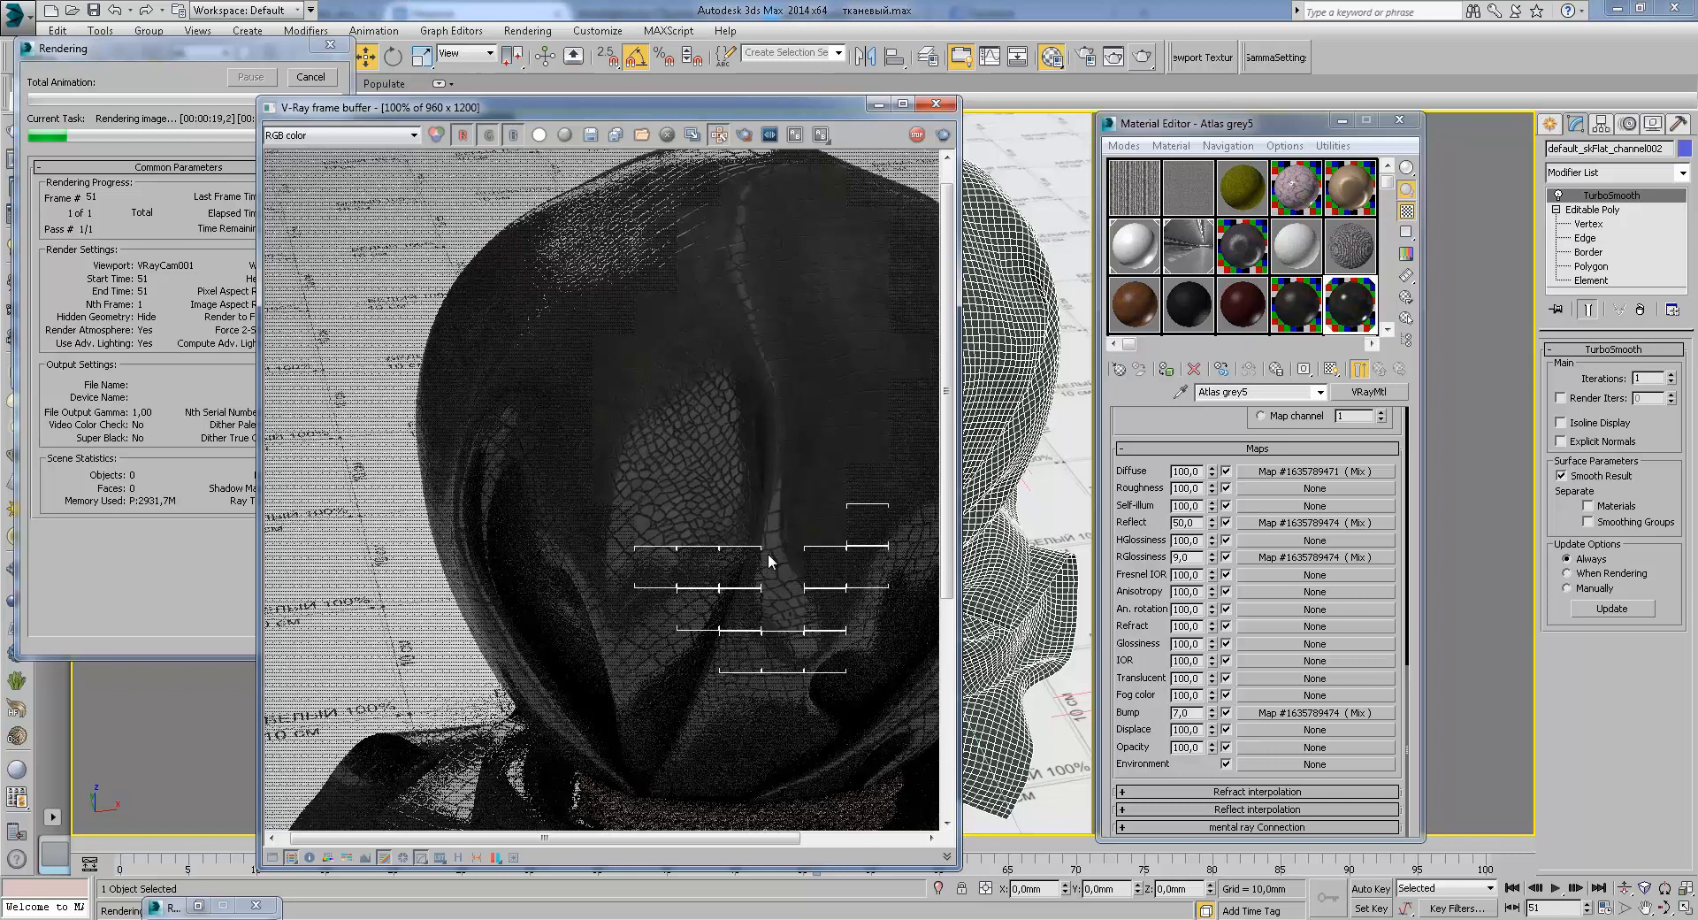
# Step: Examine the scales in the cloth's central and lower folds at 200% and 100% magnification in the Atlas grey5 render
pyautogui.scroll(1, 768, 554)
pyautogui.moveTo(776, 592); pyautogui.dragTo(810, 522, button='middle')
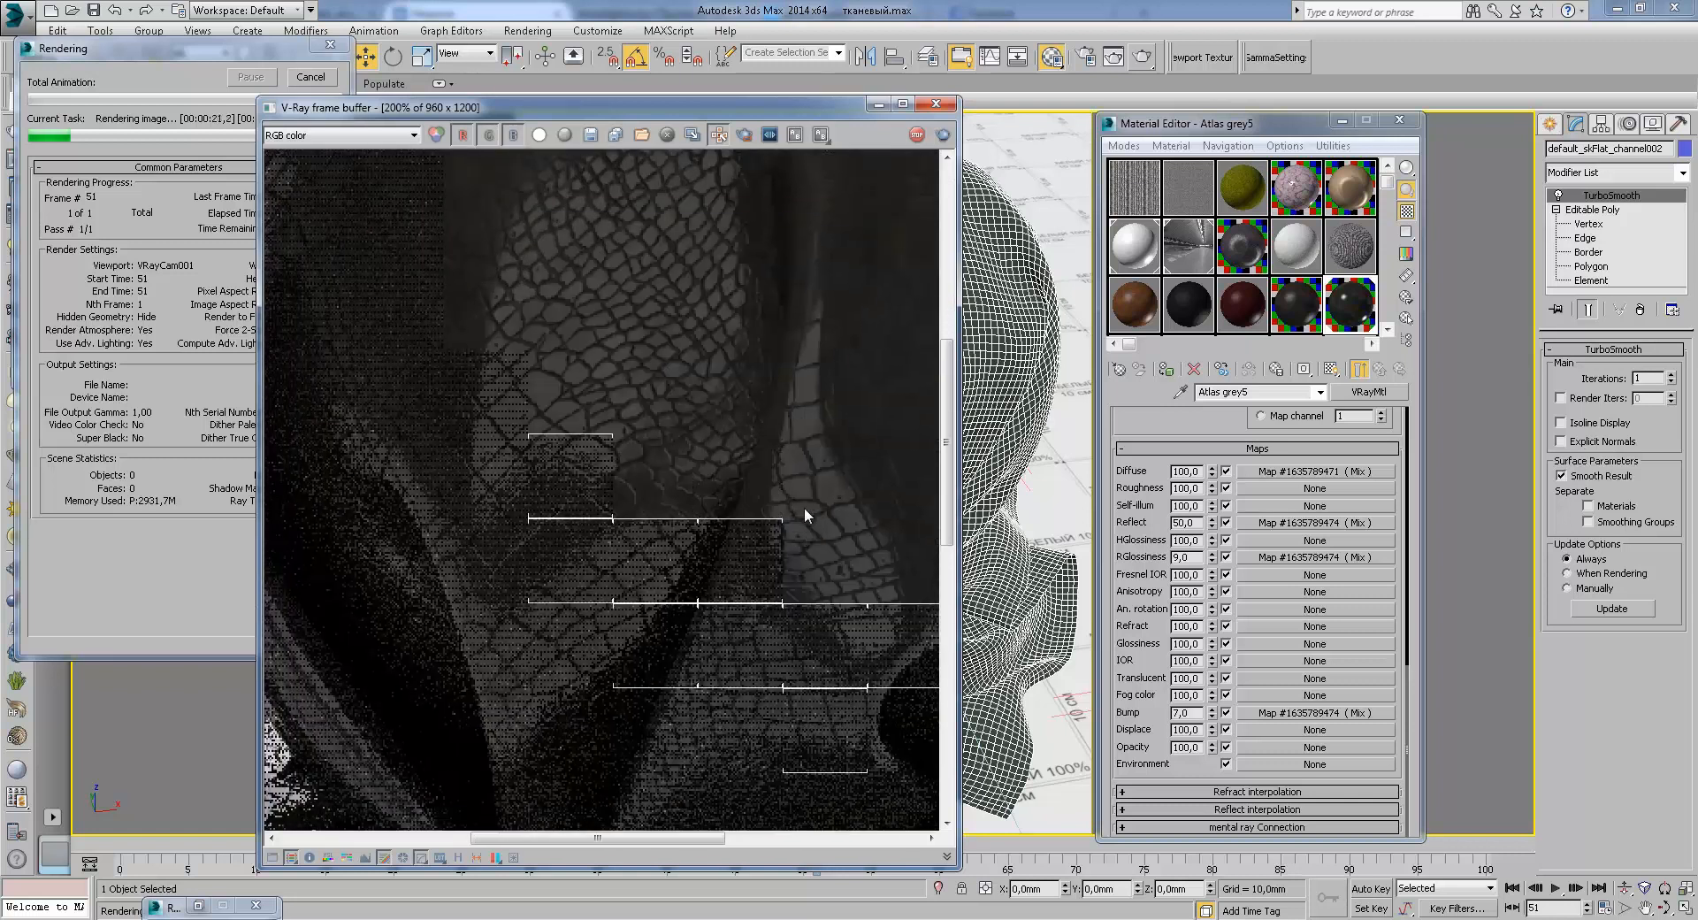
pyautogui.scroll(-1, 741, 451)
pyautogui.moveTo(732, 447); pyautogui.dragTo(683, 528, button='middle')
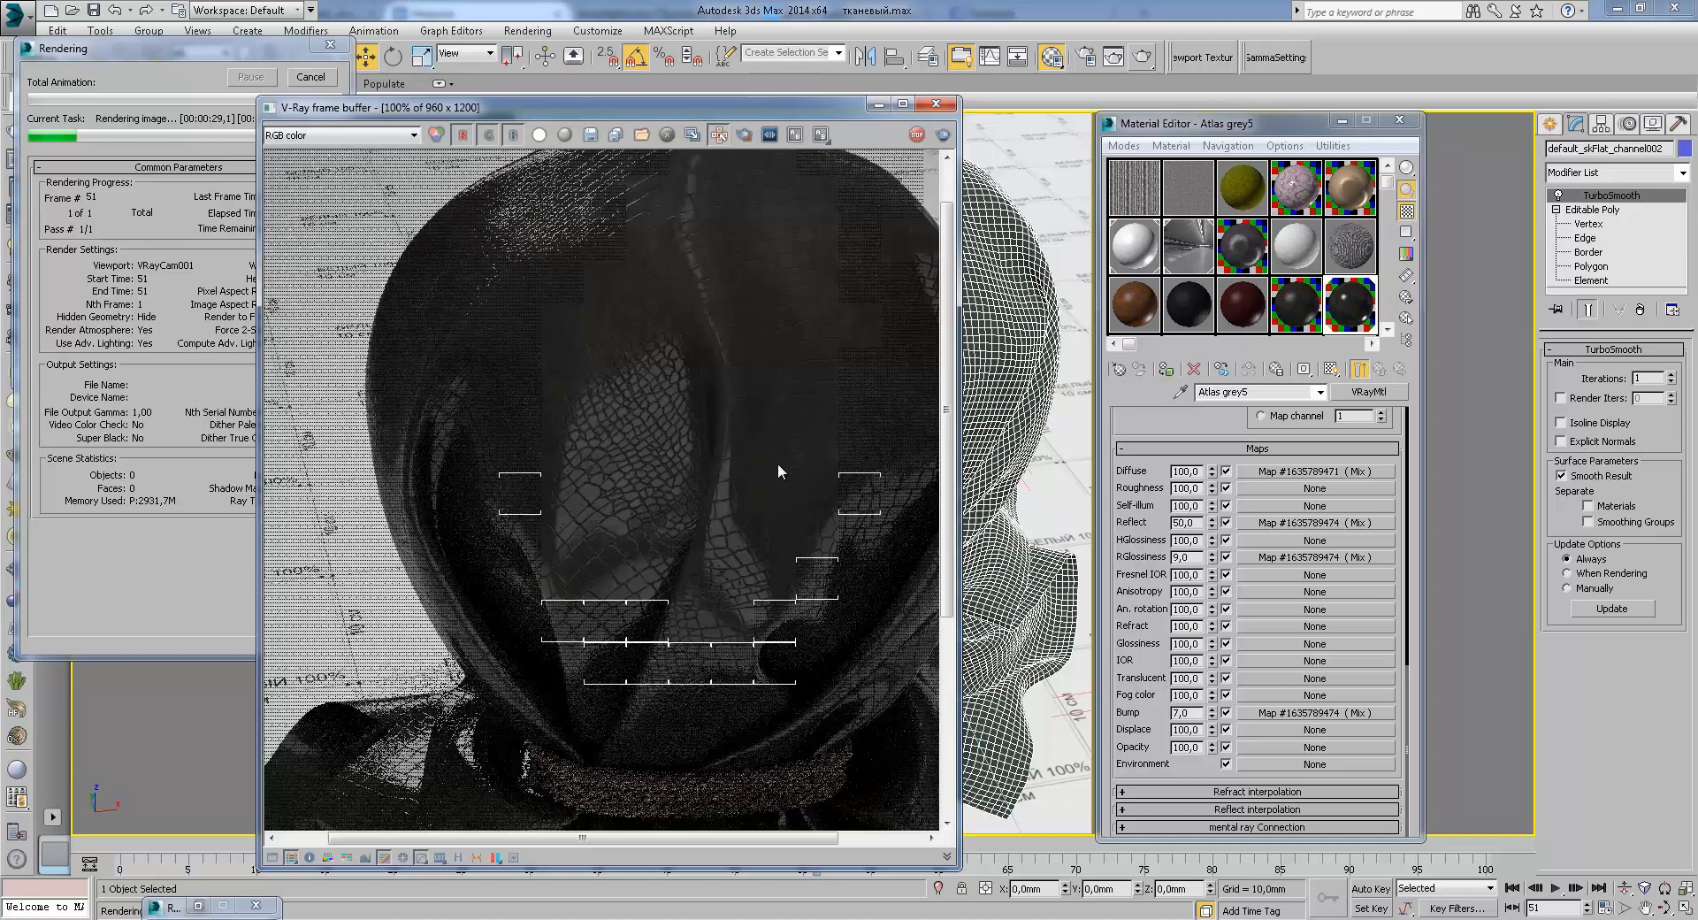
# Step: Show the VRayRawLighting channel of the Atlas grey5 render to view the scale relief on the cloth
pyautogui.moveTo(679, 452); pyautogui.dragTo(691, 522, button='middle')
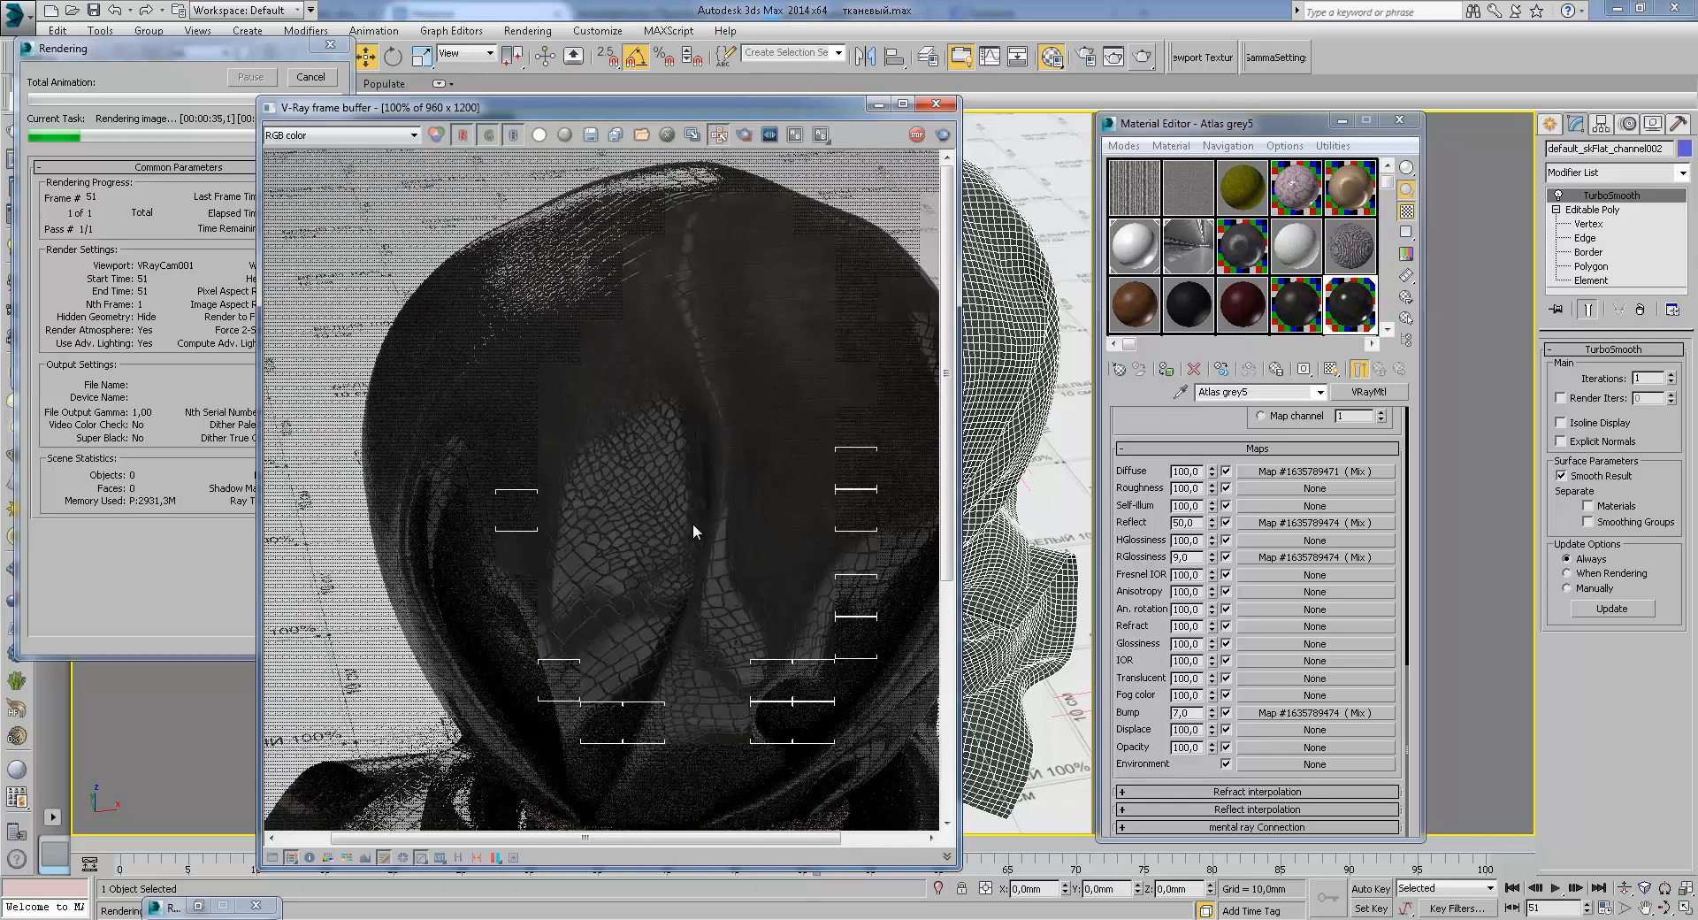
pyautogui.click(315, 137)
pyautogui.click(320, 197)
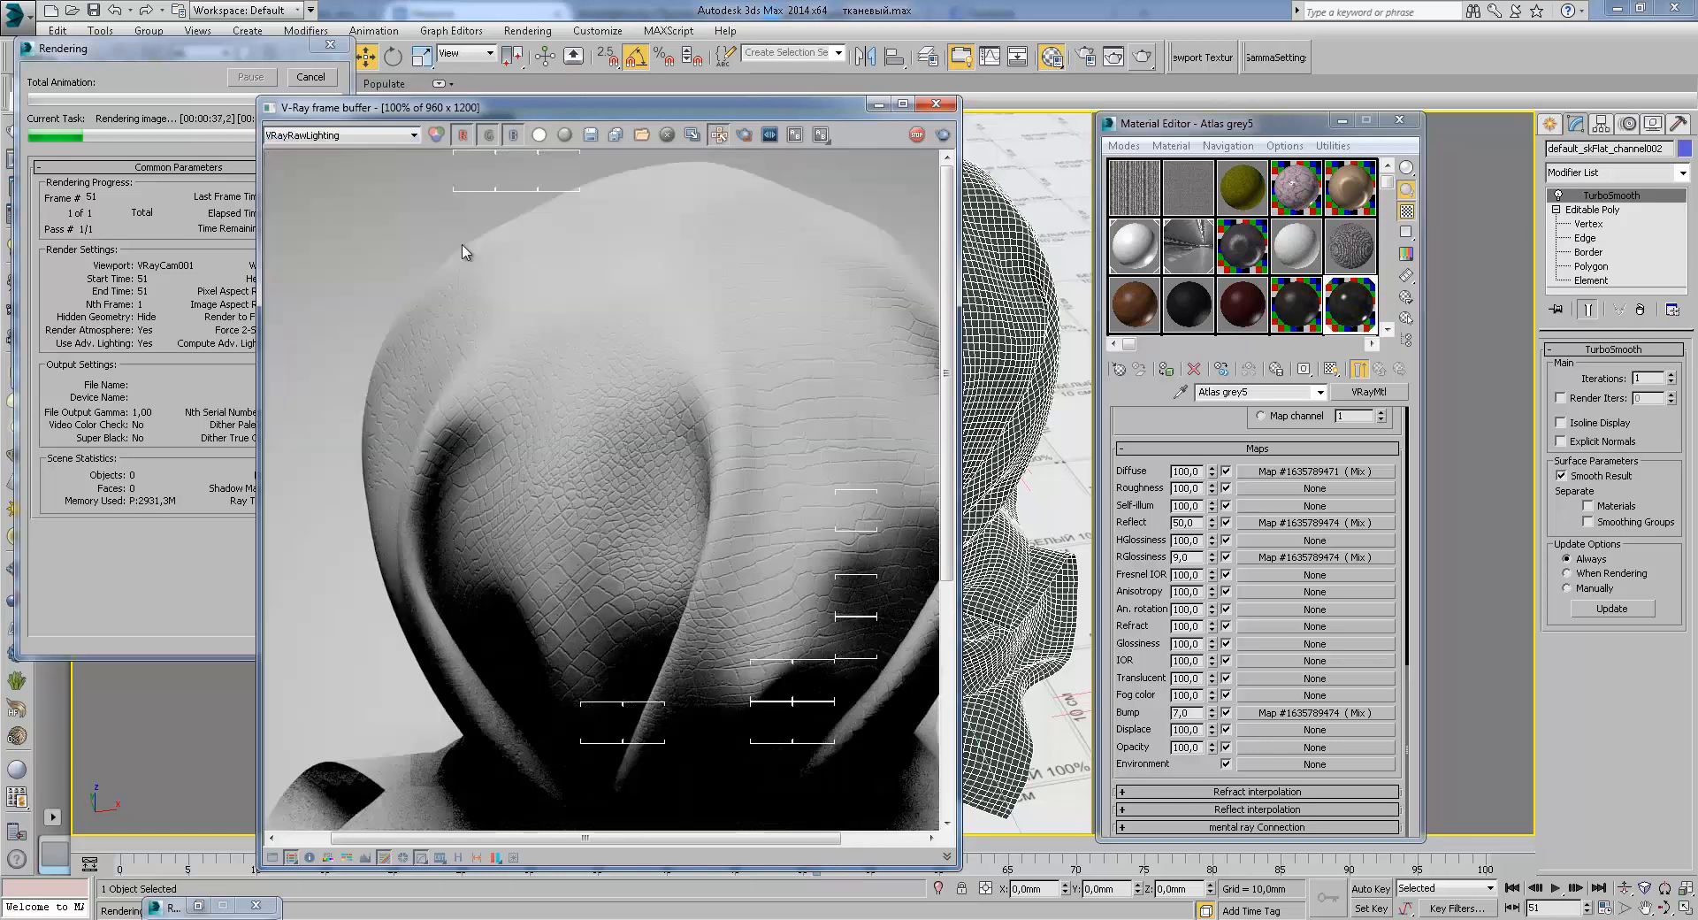
# Step: Examine the scale relief on the cloth's upper part and folds at 200% and 100% magnification in the VRayRawLighting channel
pyautogui.moveTo(766, 447); pyautogui.dragTo(732, 487, button='middle')
pyautogui.scroll(1, 732, 487)
pyautogui.moveTo(571, 449); pyautogui.dragTo(712, 661, button='middle')
pyautogui.moveTo(700, 595); pyautogui.dragTo(861, 491, button='middle')
pyautogui.scroll(-1, 642, 694)
pyautogui.moveTo(762, 530); pyautogui.dragTo(742, 559, button='middle')
pyautogui.scroll(1, 778, 448)
pyautogui.moveTo(828, 415); pyautogui.dragTo(762, 531, button='middle')
pyautogui.moveTo(420, 400); pyautogui.dragTo(645, 465, button='middle')
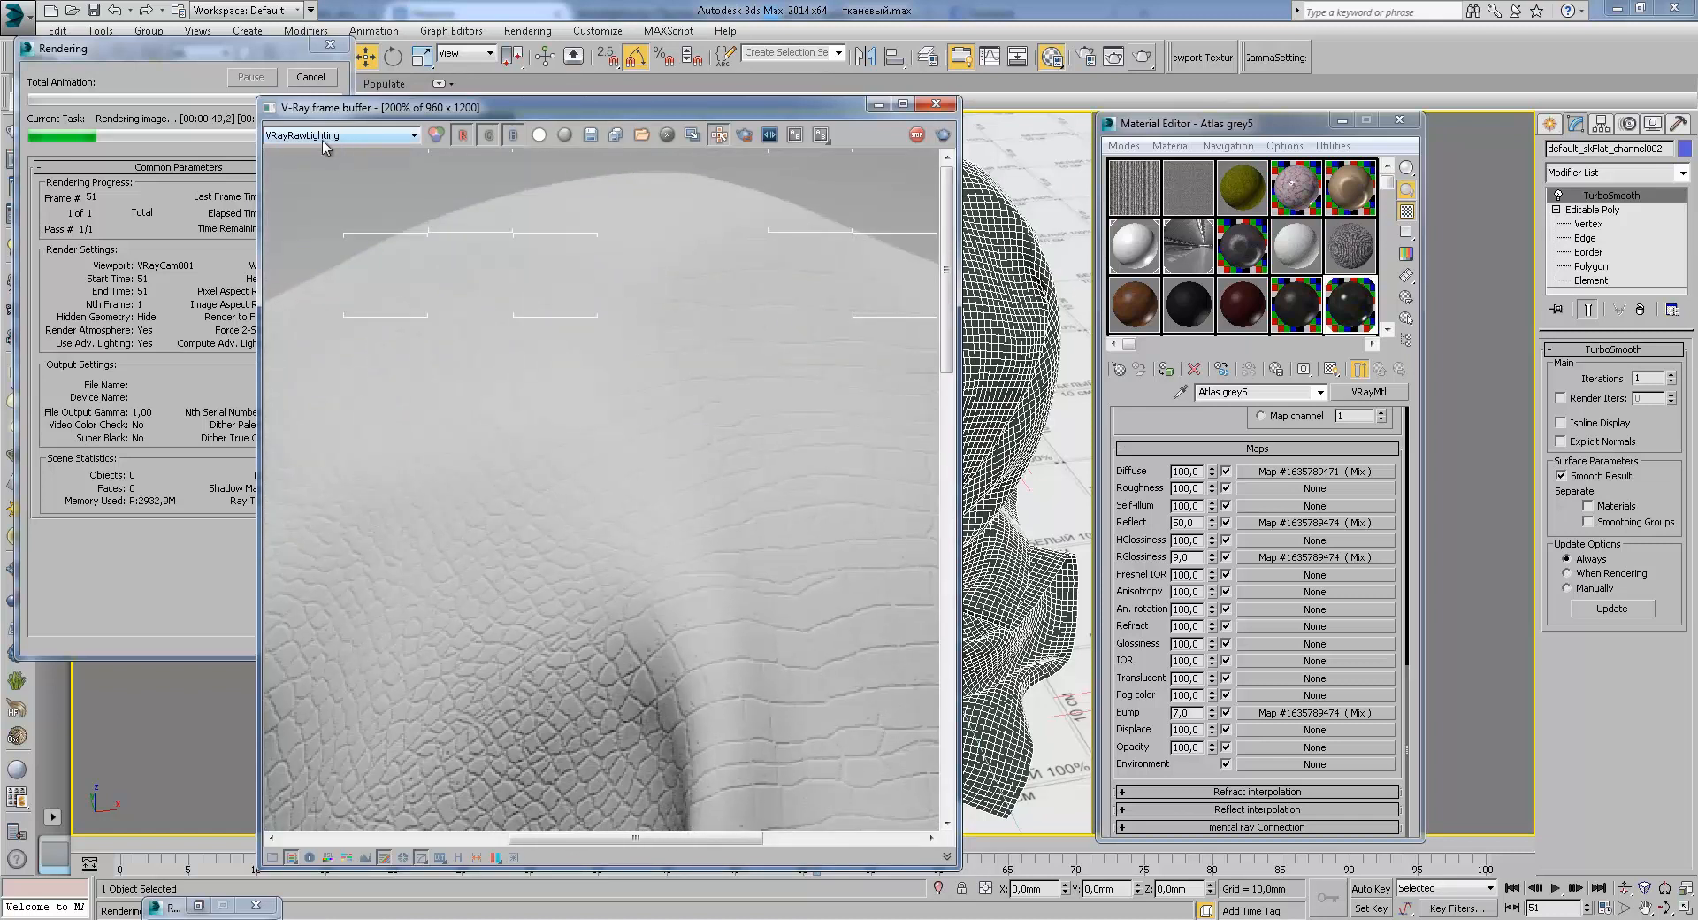
# Step: Show the VRayReflection channel of the Atlas grey5 render and inspect reflections across the cloth at 200% and 100% magnification
pyautogui.click(350, 137)
pyautogui.click(315, 197)
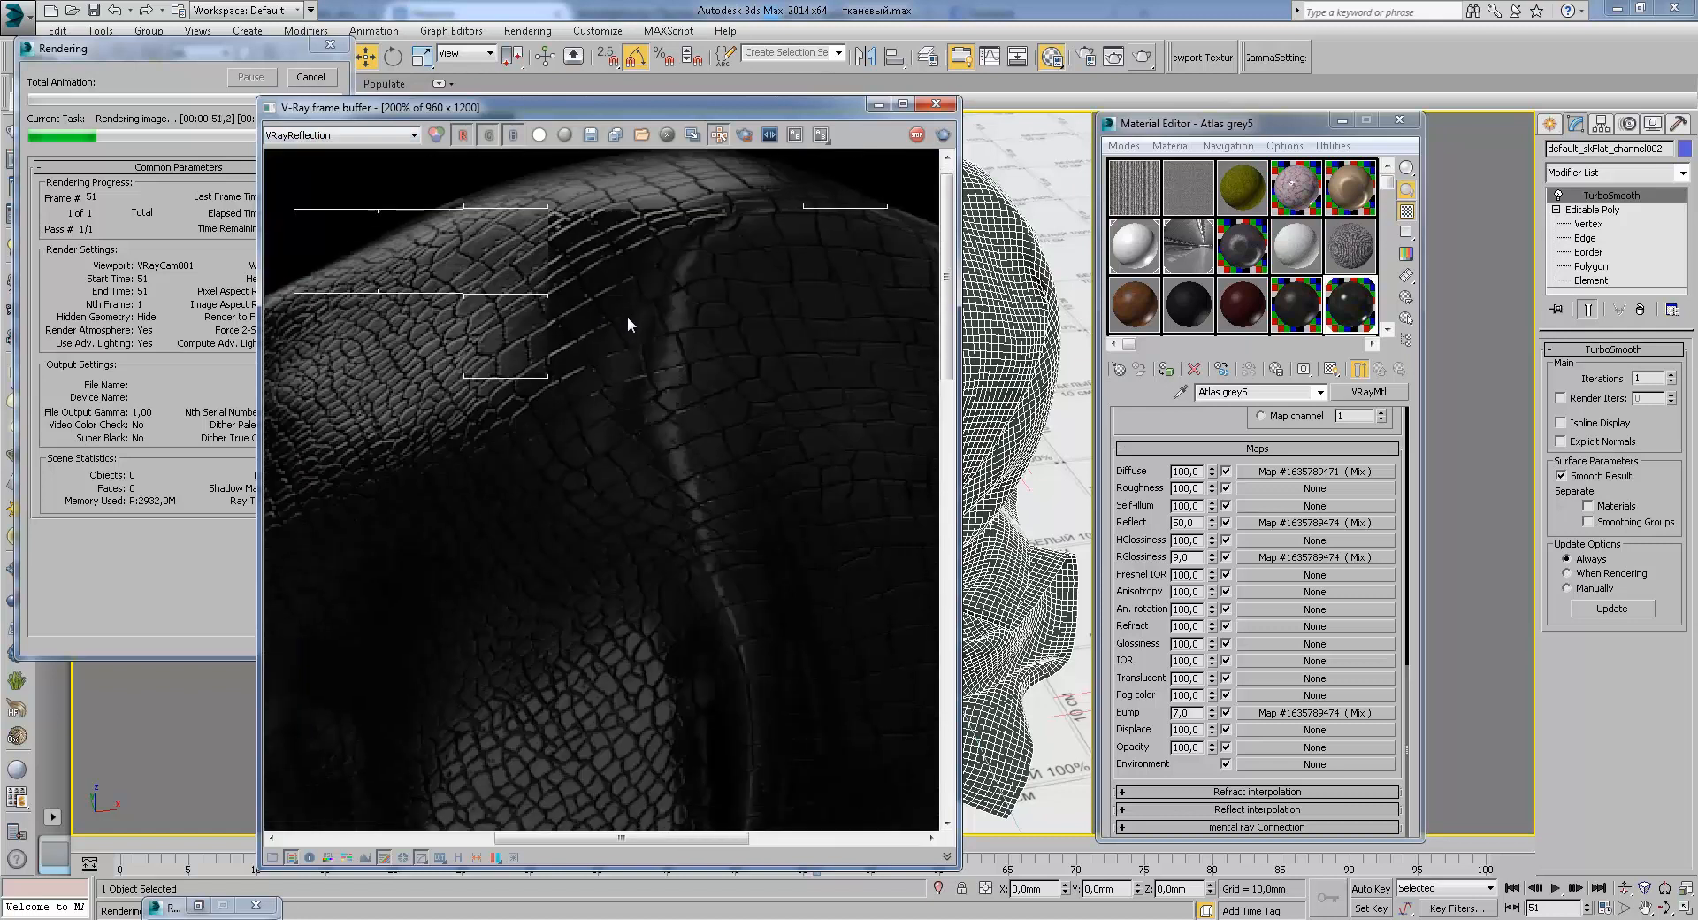
pyautogui.scroll(-2, 597, 345)
pyautogui.scroll(1, 594, 554)
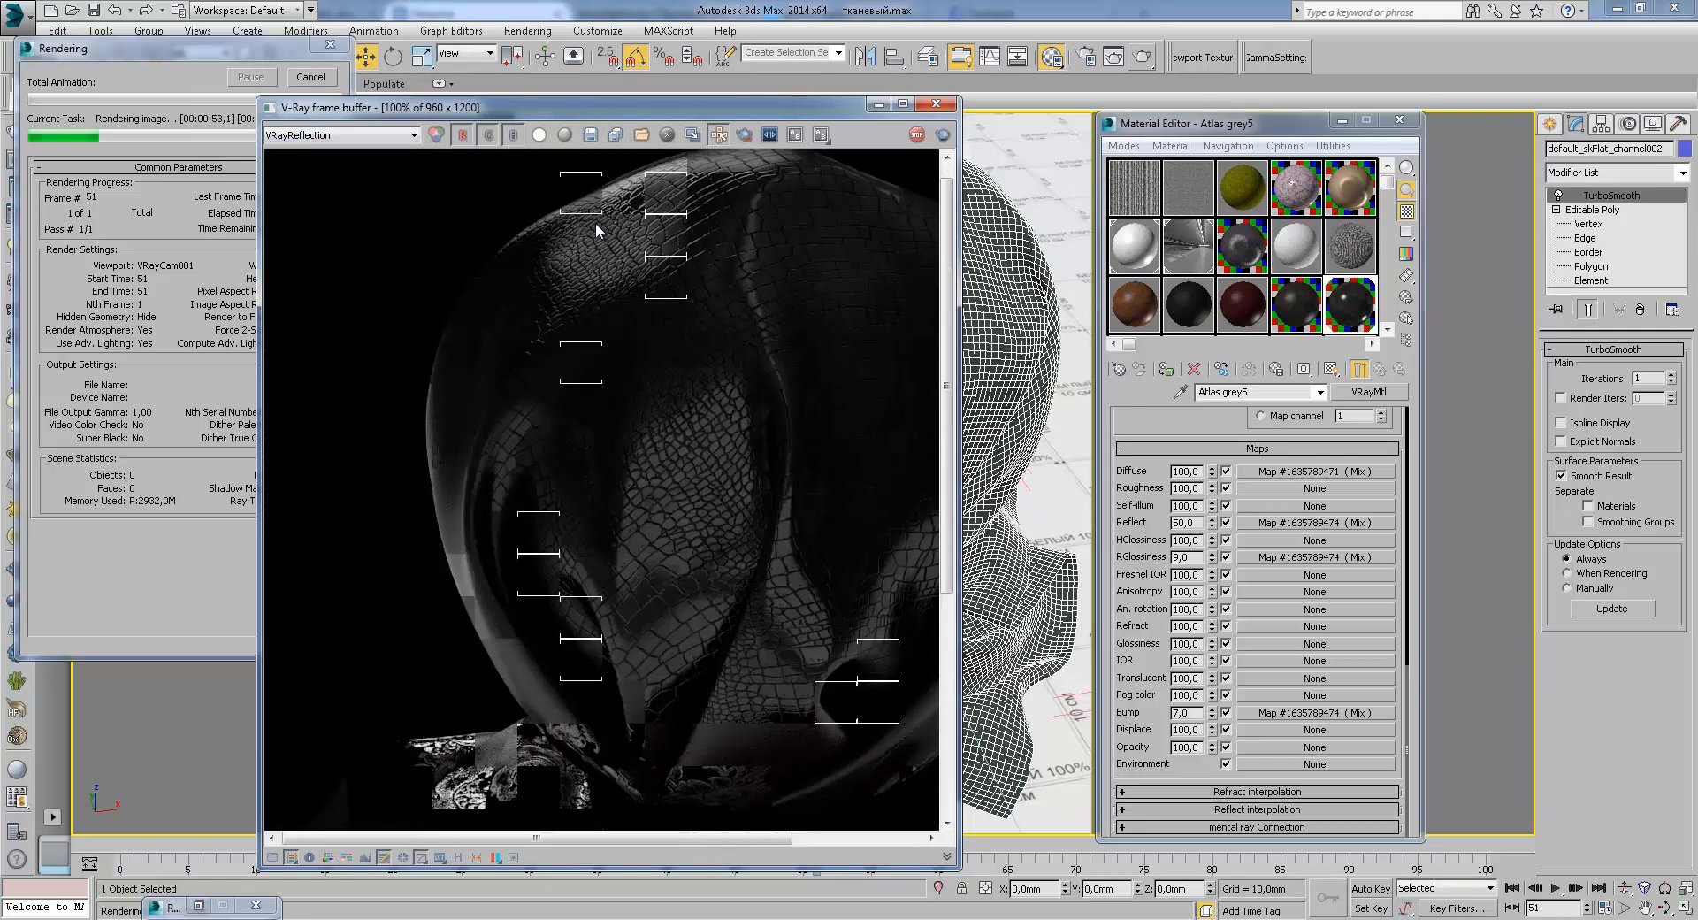
pyautogui.scroll(1, 599, 227)
pyautogui.moveTo(732, 353); pyautogui.dragTo(345, 371, button='middle')
pyautogui.moveTo(711, 486); pyautogui.dragTo(779, 311, button='middle')
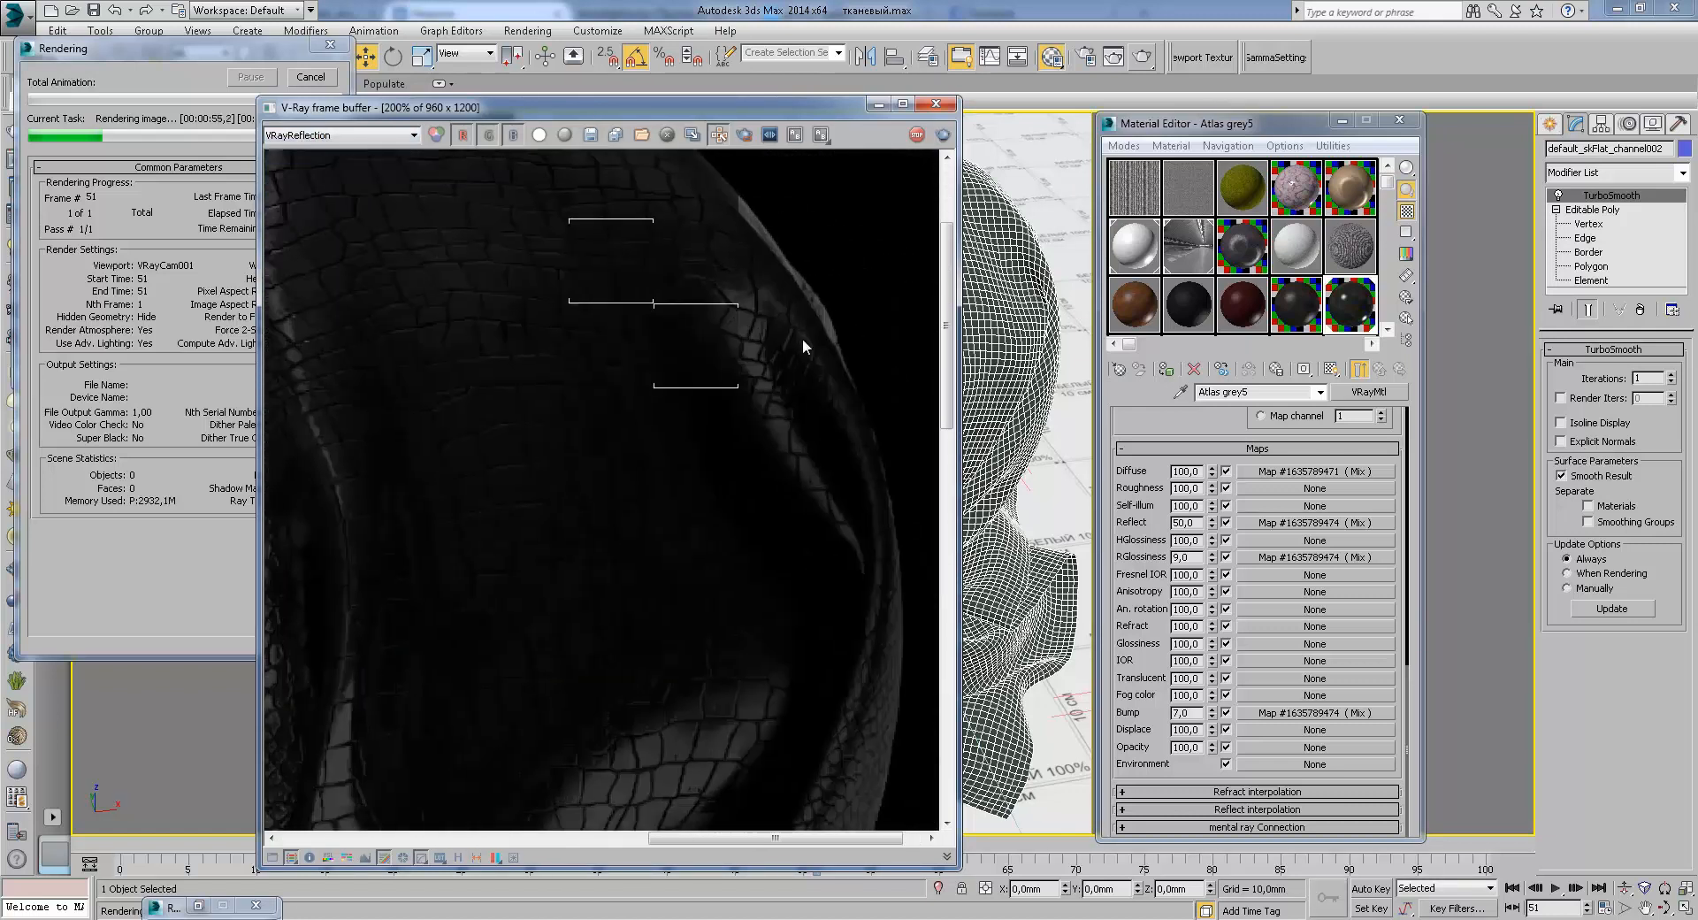
pyautogui.moveTo(833, 729); pyautogui.dragTo(898, 478, button='middle')
pyautogui.scroll(-2, 790, 458)
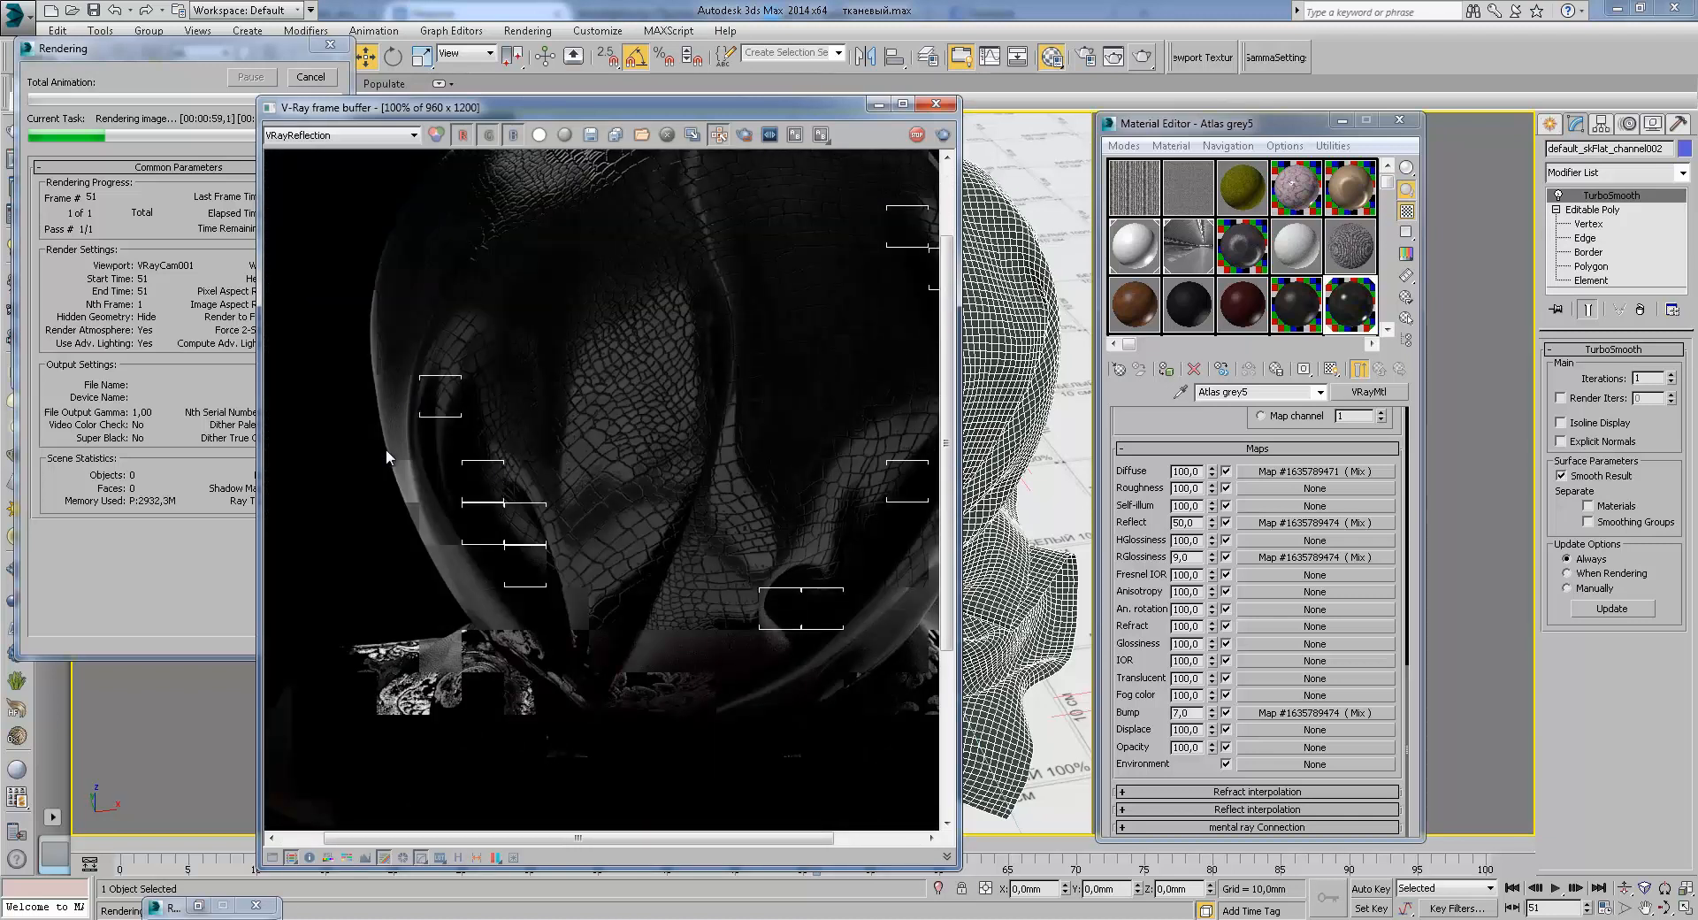
# Step: Examine the reflections on the cloth's outer edge fold at up to 400% and on its upper highlight at 200%
pyautogui.scroll(4, 406, 412)
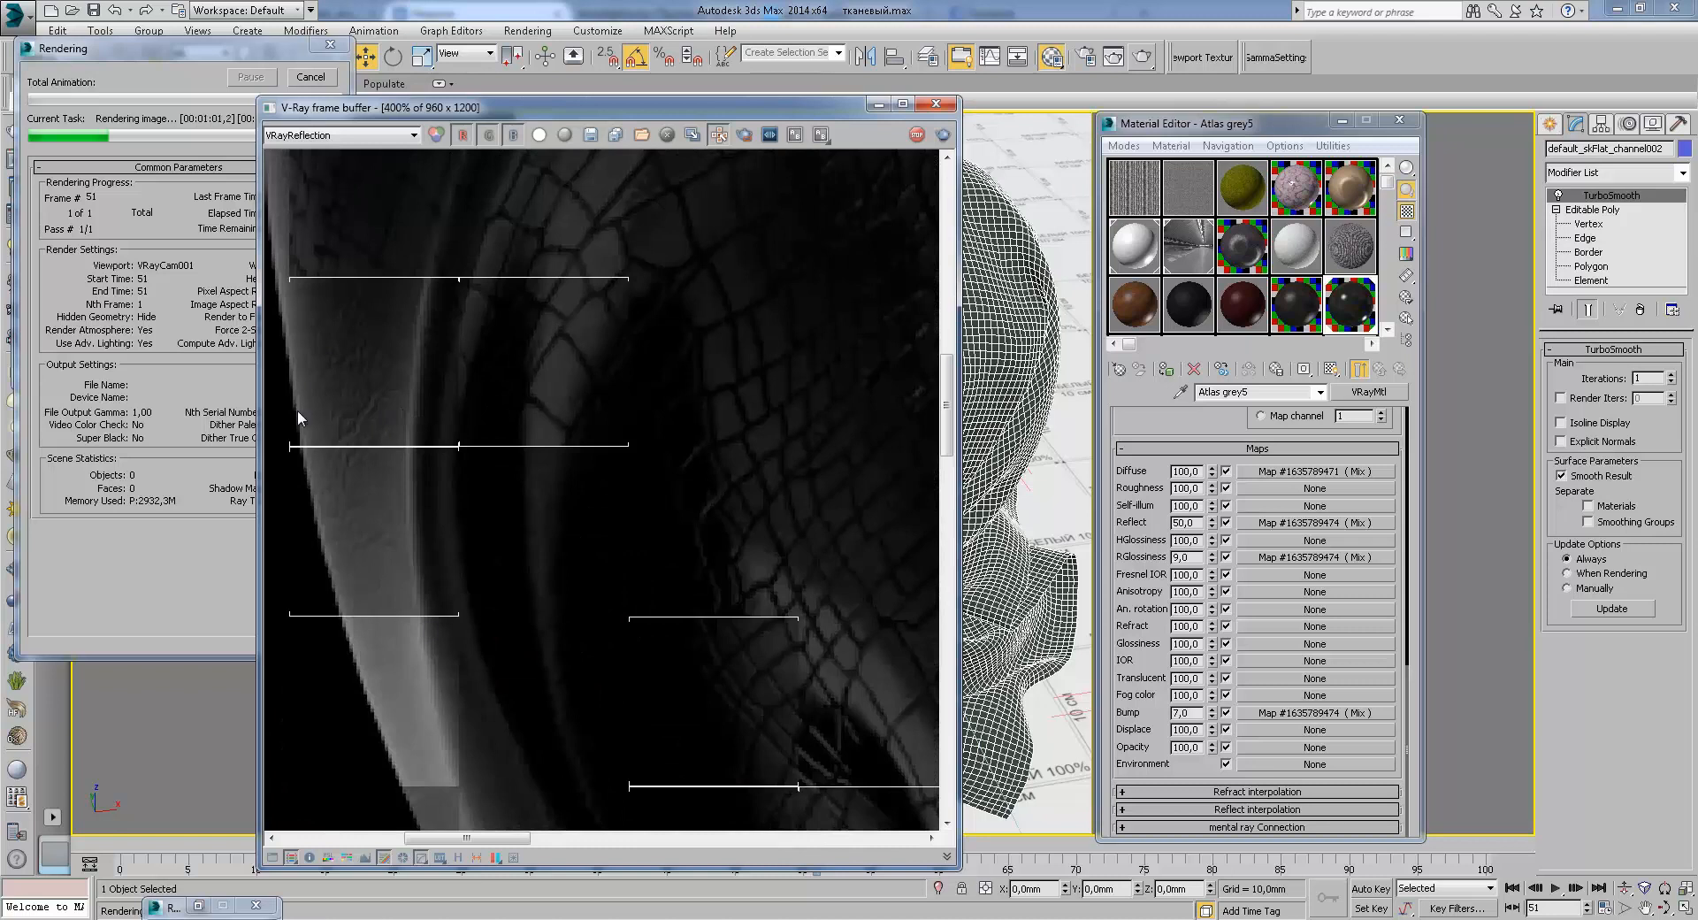
pyautogui.scroll(-1, 433, 554)
pyautogui.moveTo(462, 437); pyautogui.dragTo(566, 555, button='middle')
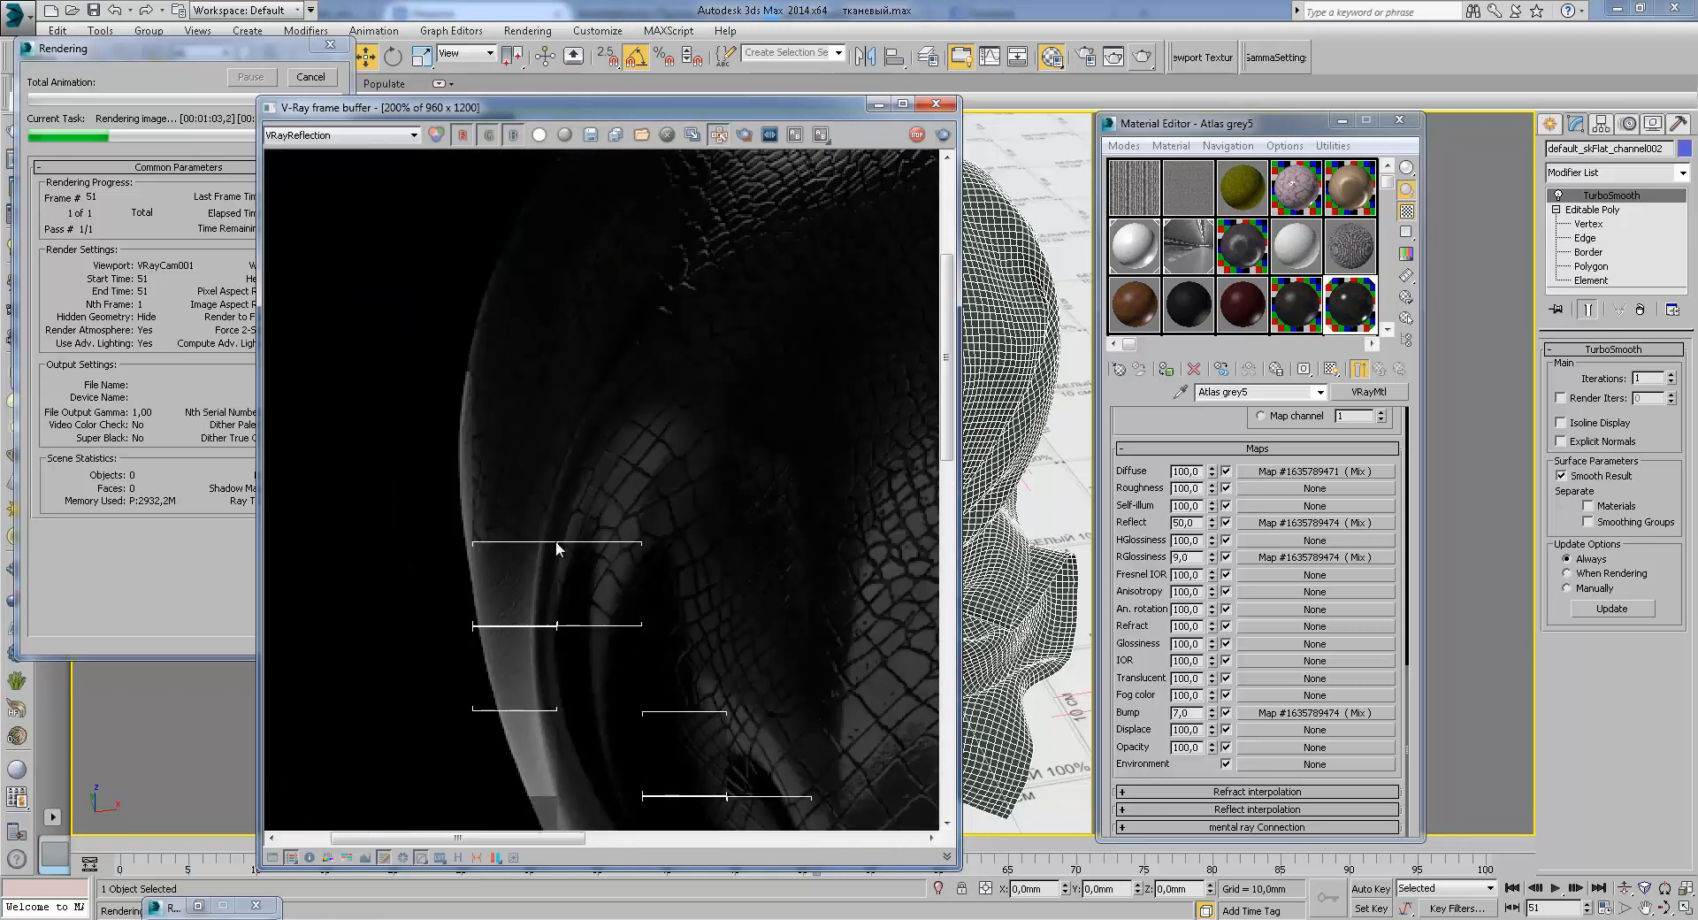
pyautogui.scroll(-1, 709, 610)
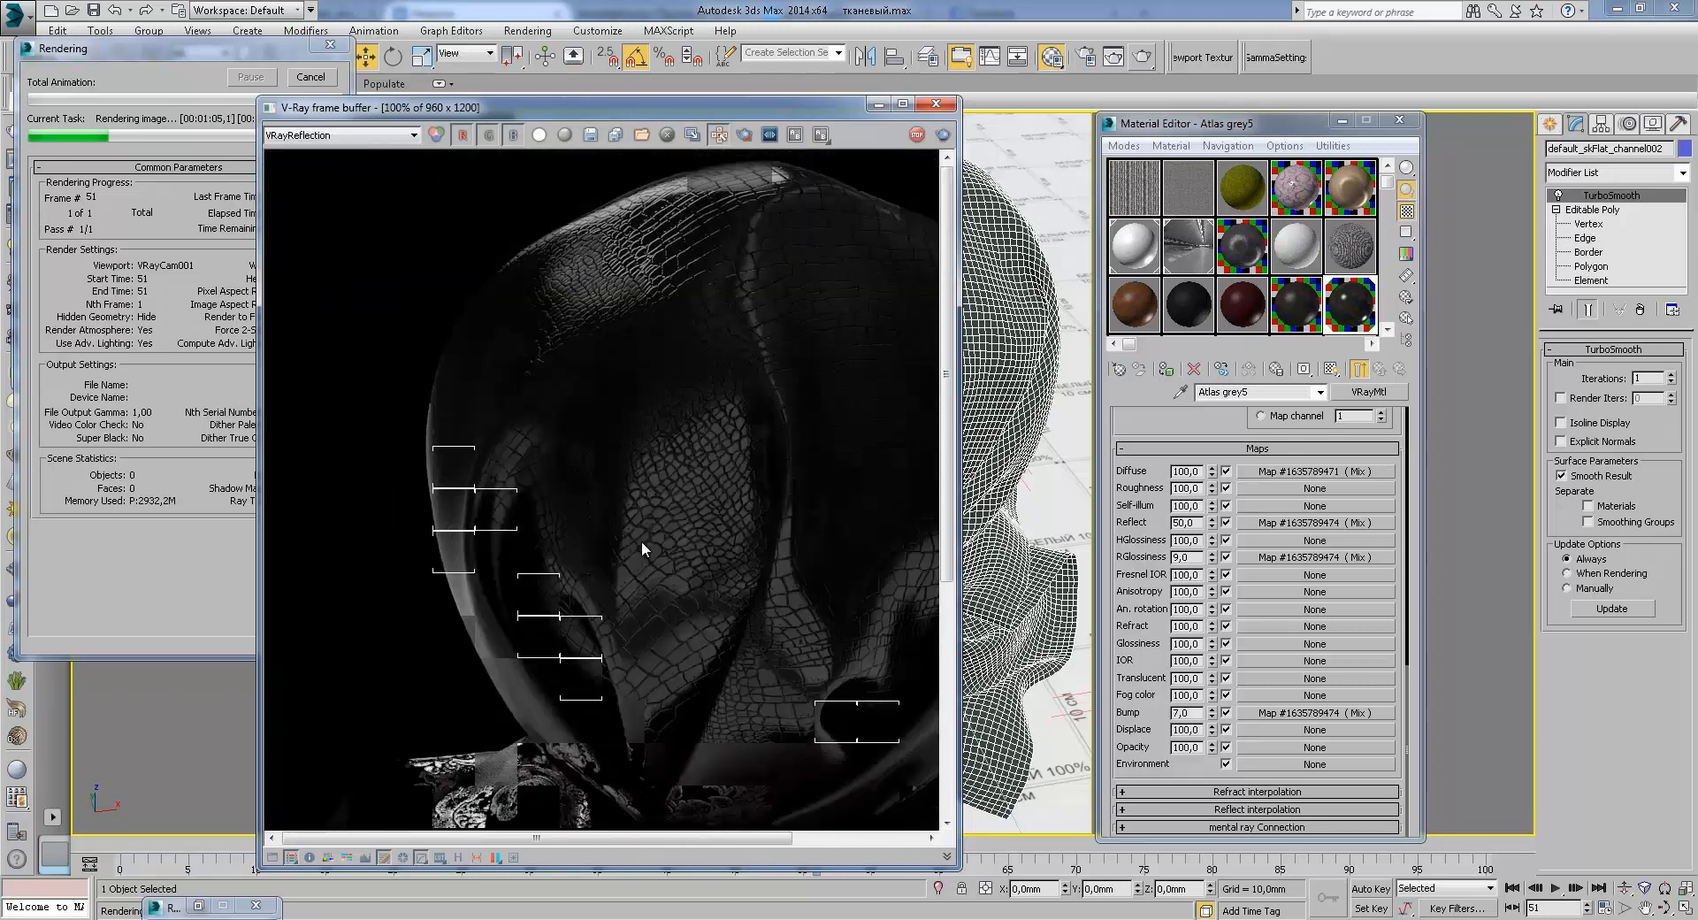
pyautogui.moveTo(694, 527); pyautogui.dragTo(603, 539, button='middle')
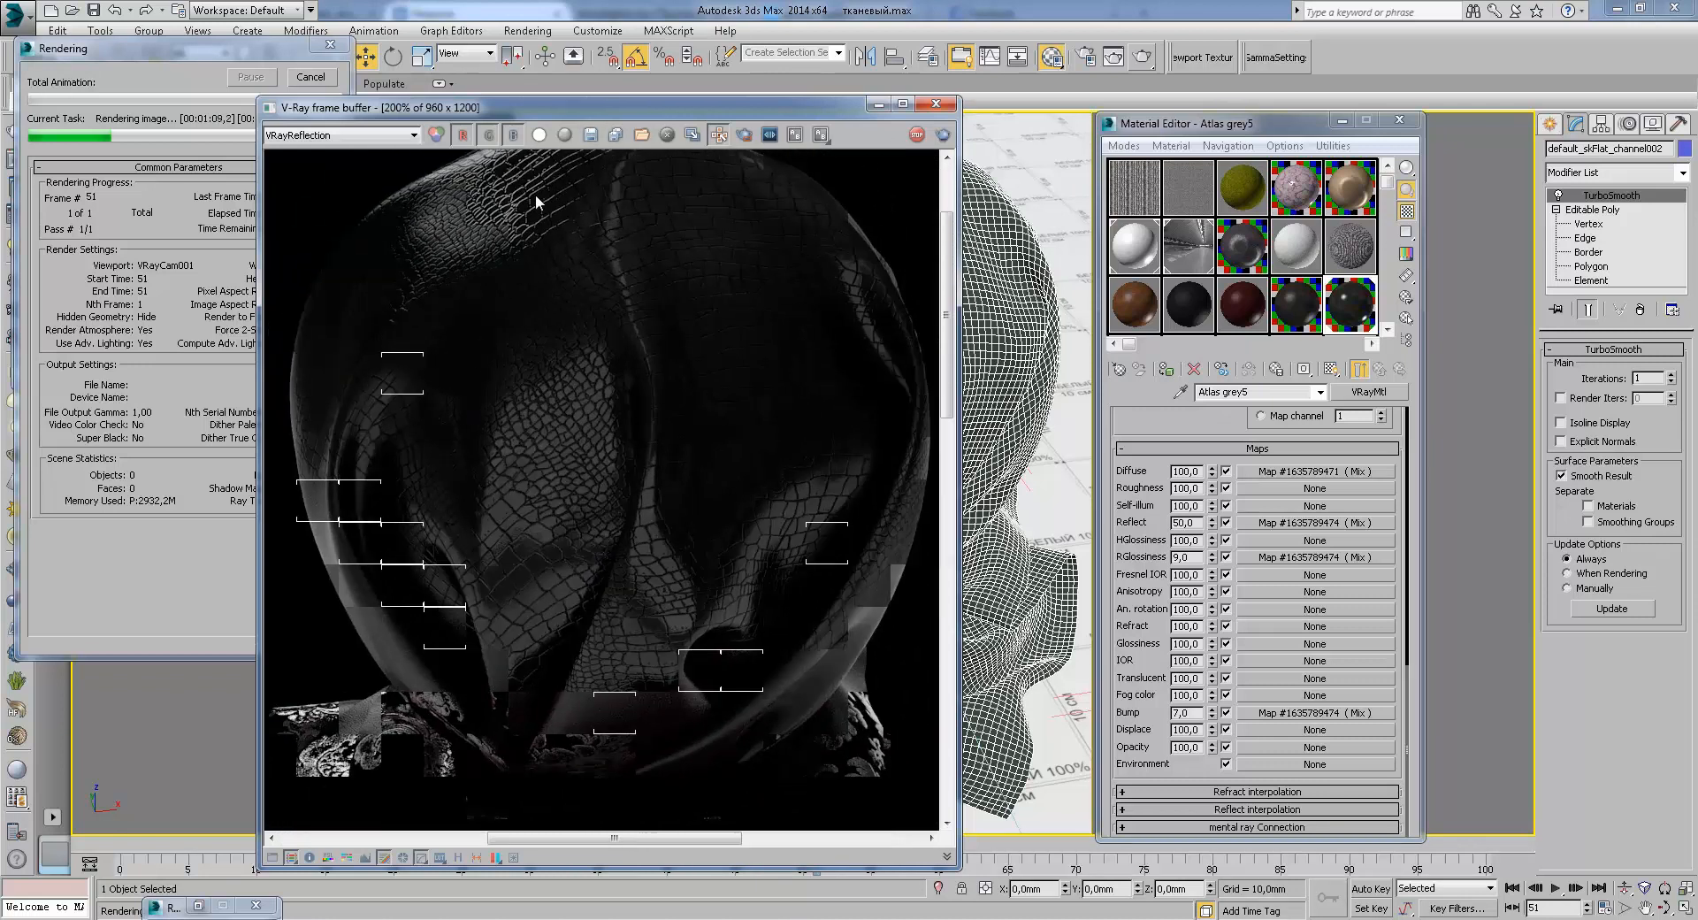
pyautogui.scroll(1, 534, 194)
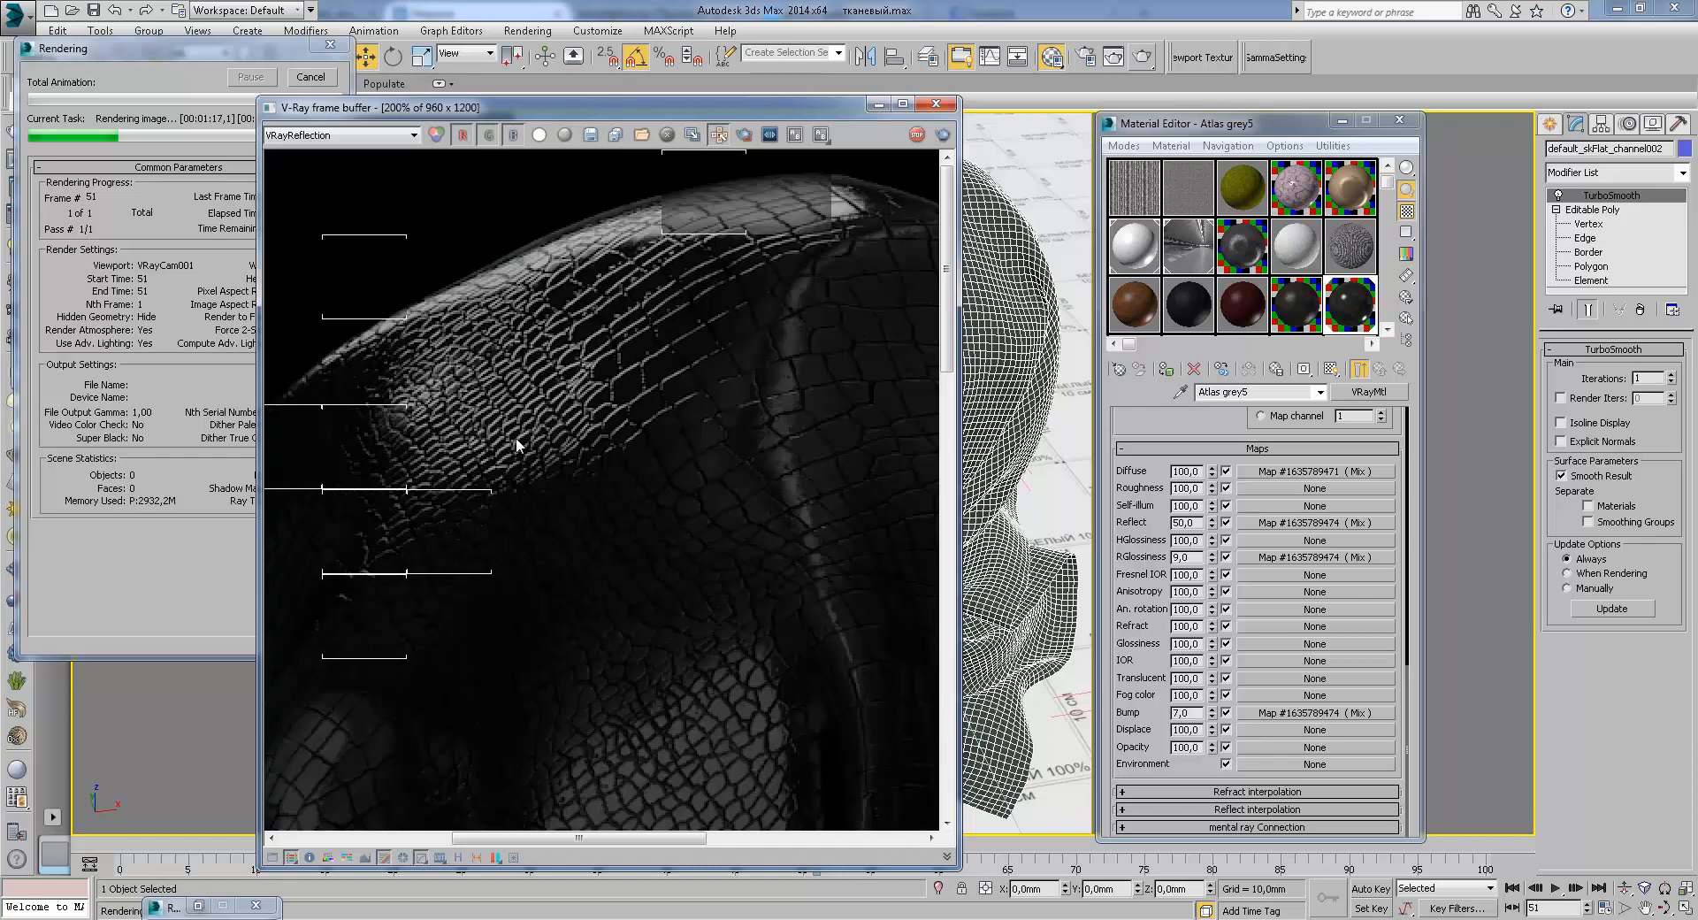
pyautogui.scroll(-2, 593, 405)
# Step: Switch the Atlas grey5 render back to the RGB color channel and inspect the whole draped cloth
pyautogui.click(413, 134)
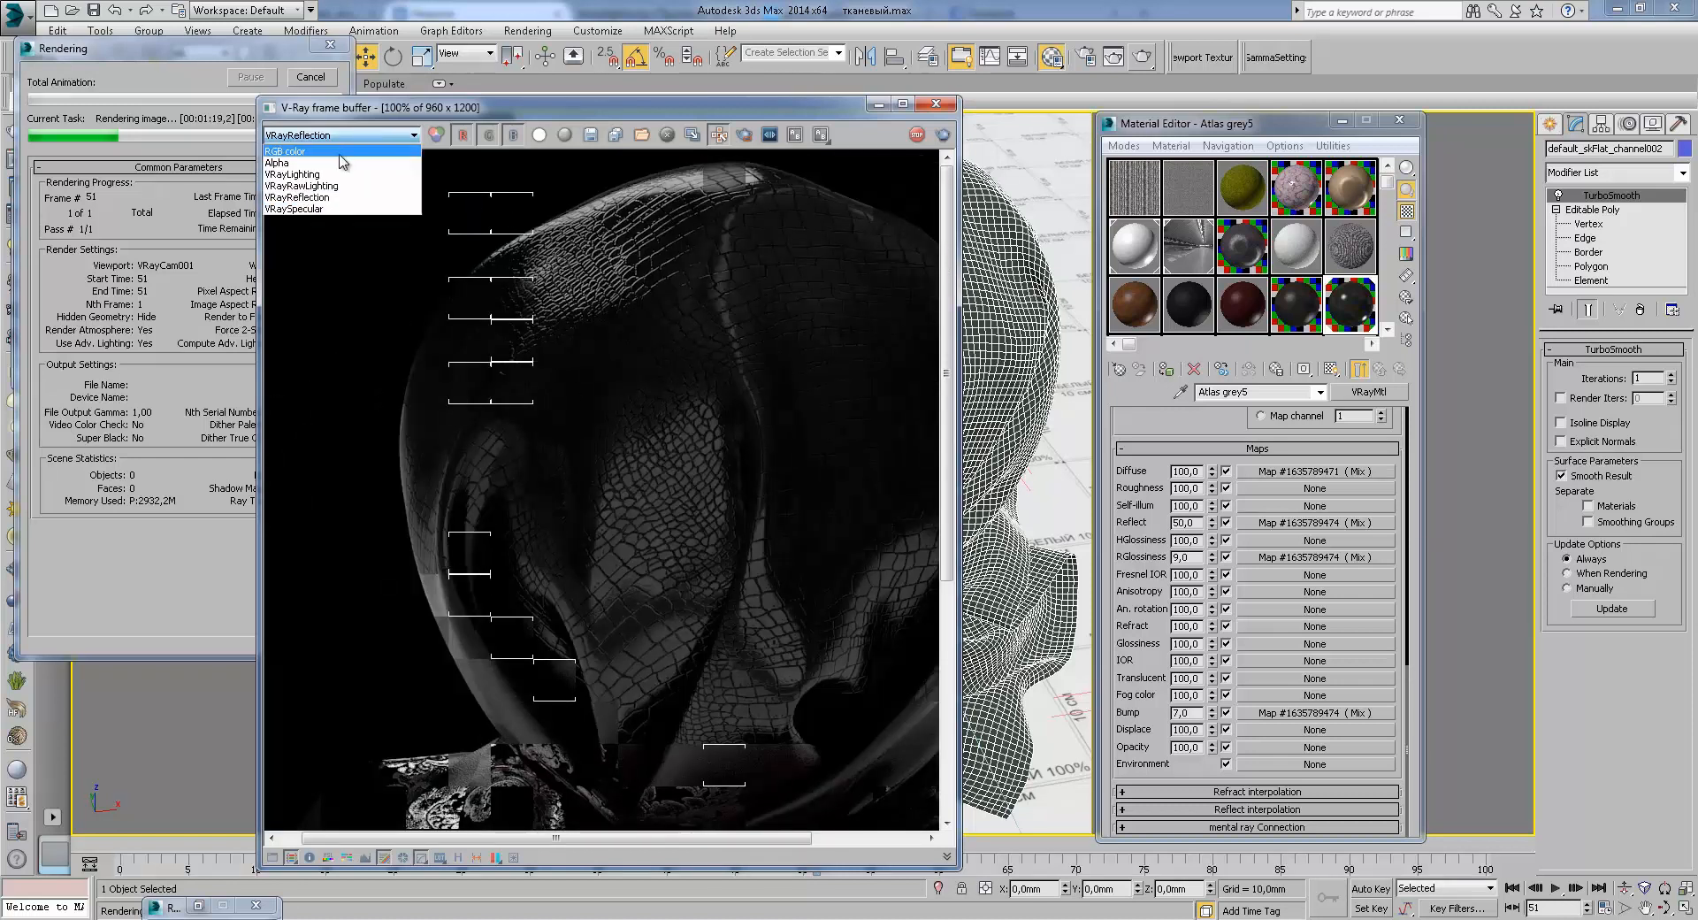
pyautogui.click(318, 144)
pyautogui.moveTo(570, 317); pyautogui.dragTo(487, 430, button='middle')
pyautogui.scroll(2, 618, 315)
pyautogui.scroll(-2, 591, 439)
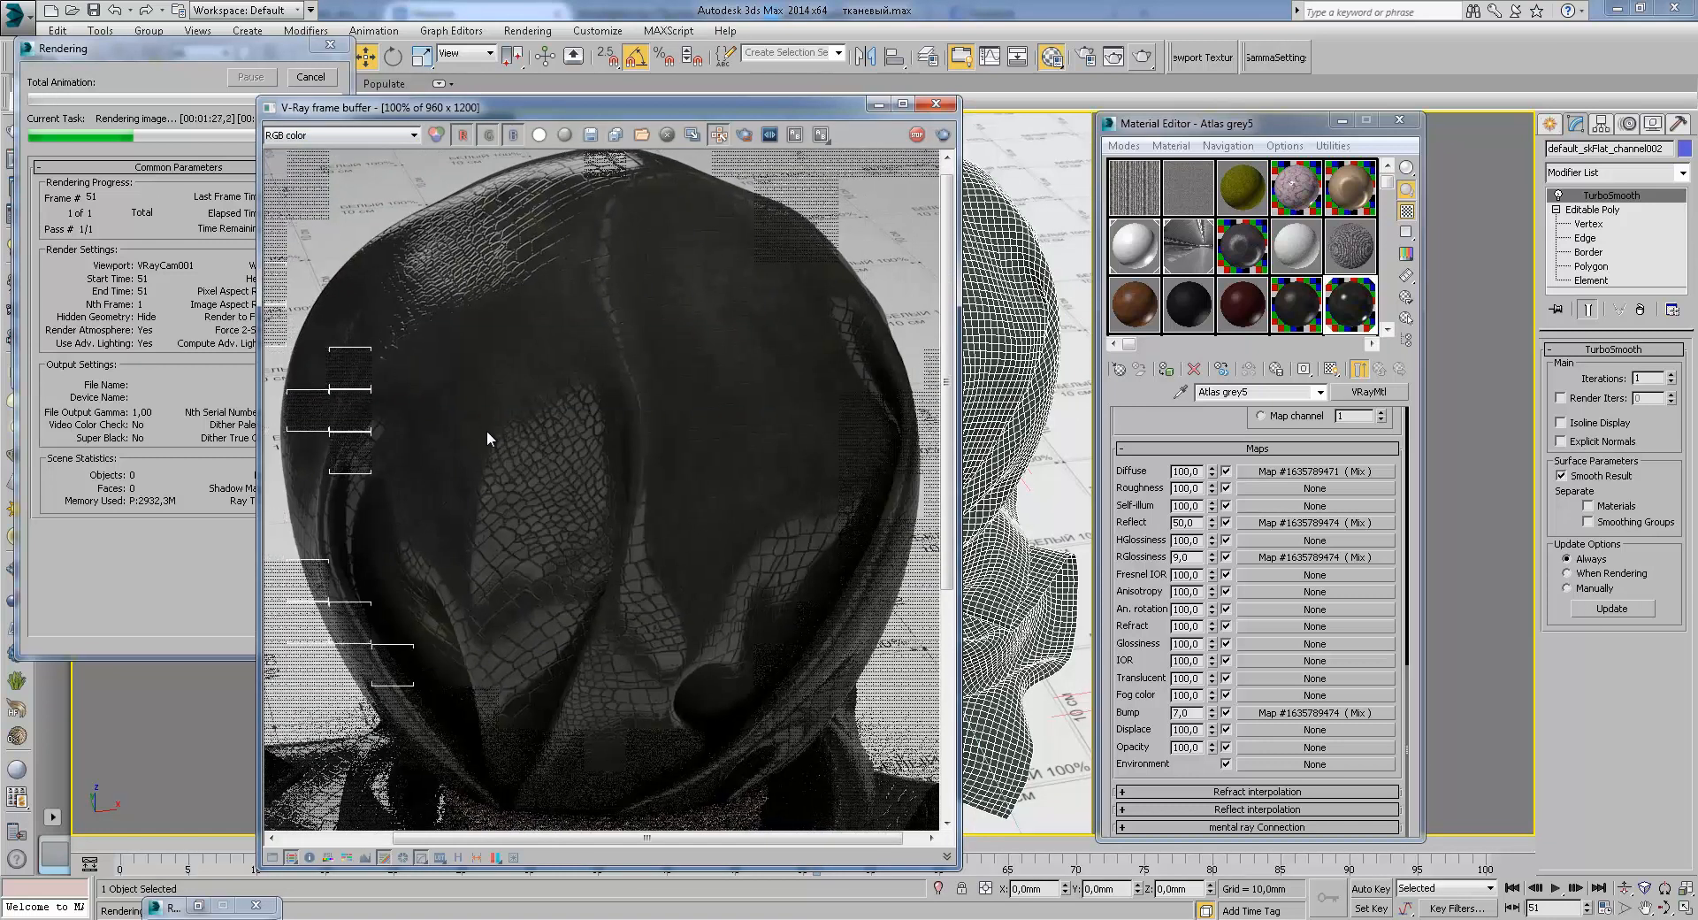
pyautogui.moveTo(486, 429); pyautogui.dragTo(494, 423, button='middle')
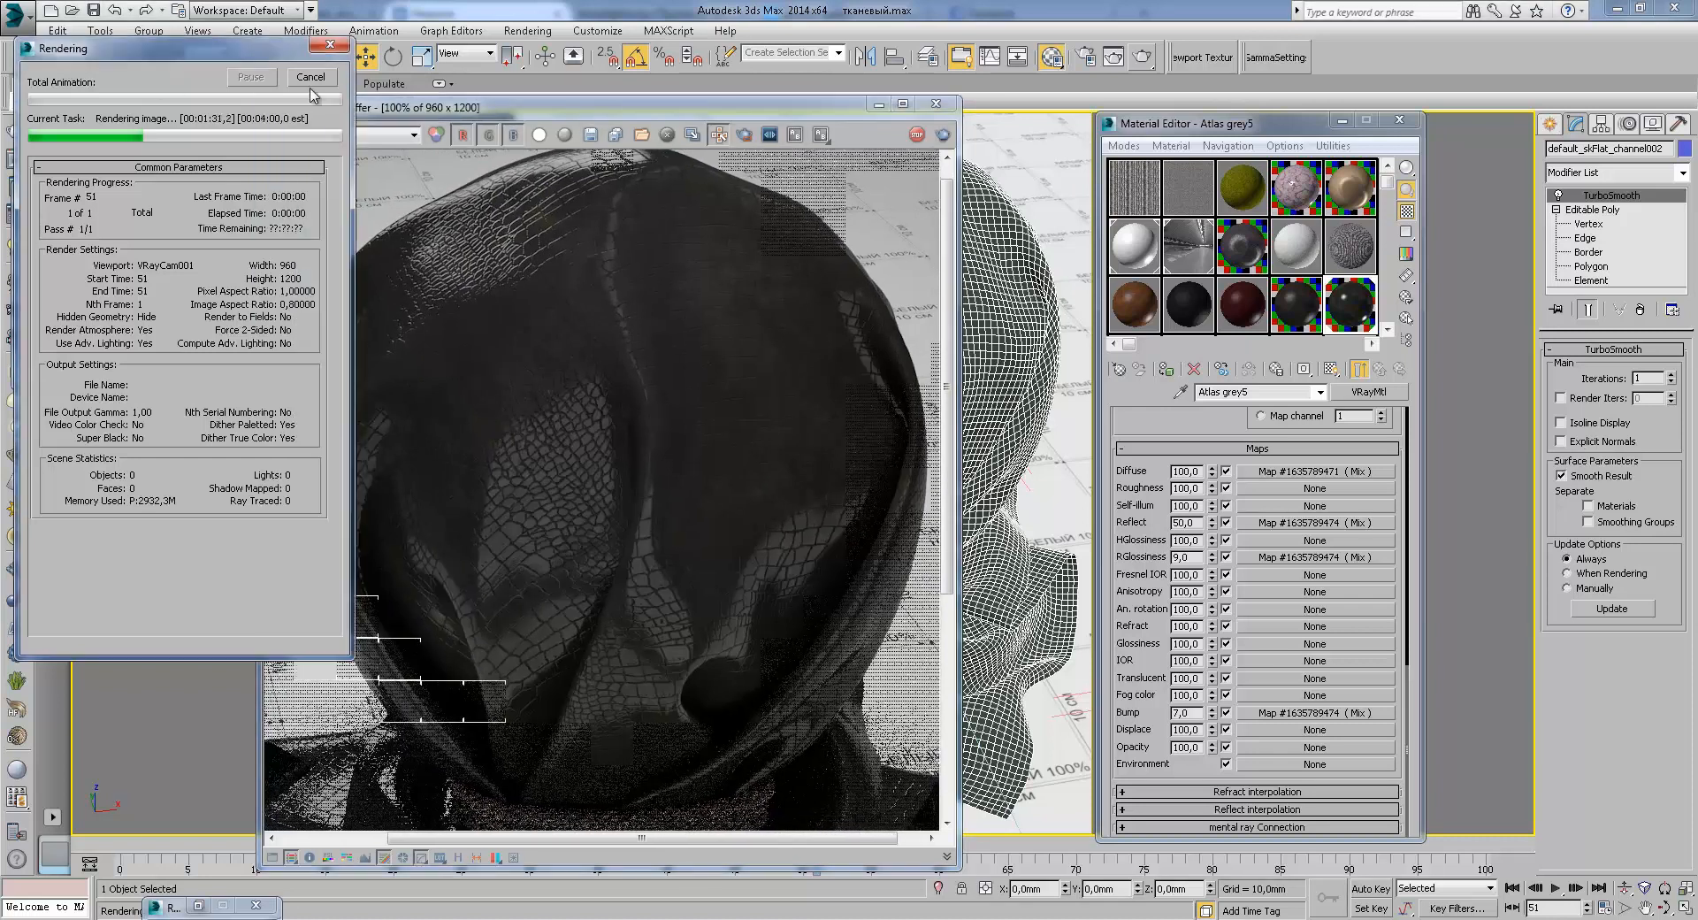
# Step: Close the frame buffer and assign the Leather_2 material to the selected cloth mesh
pyautogui.scroll(-1, 1390, 189)
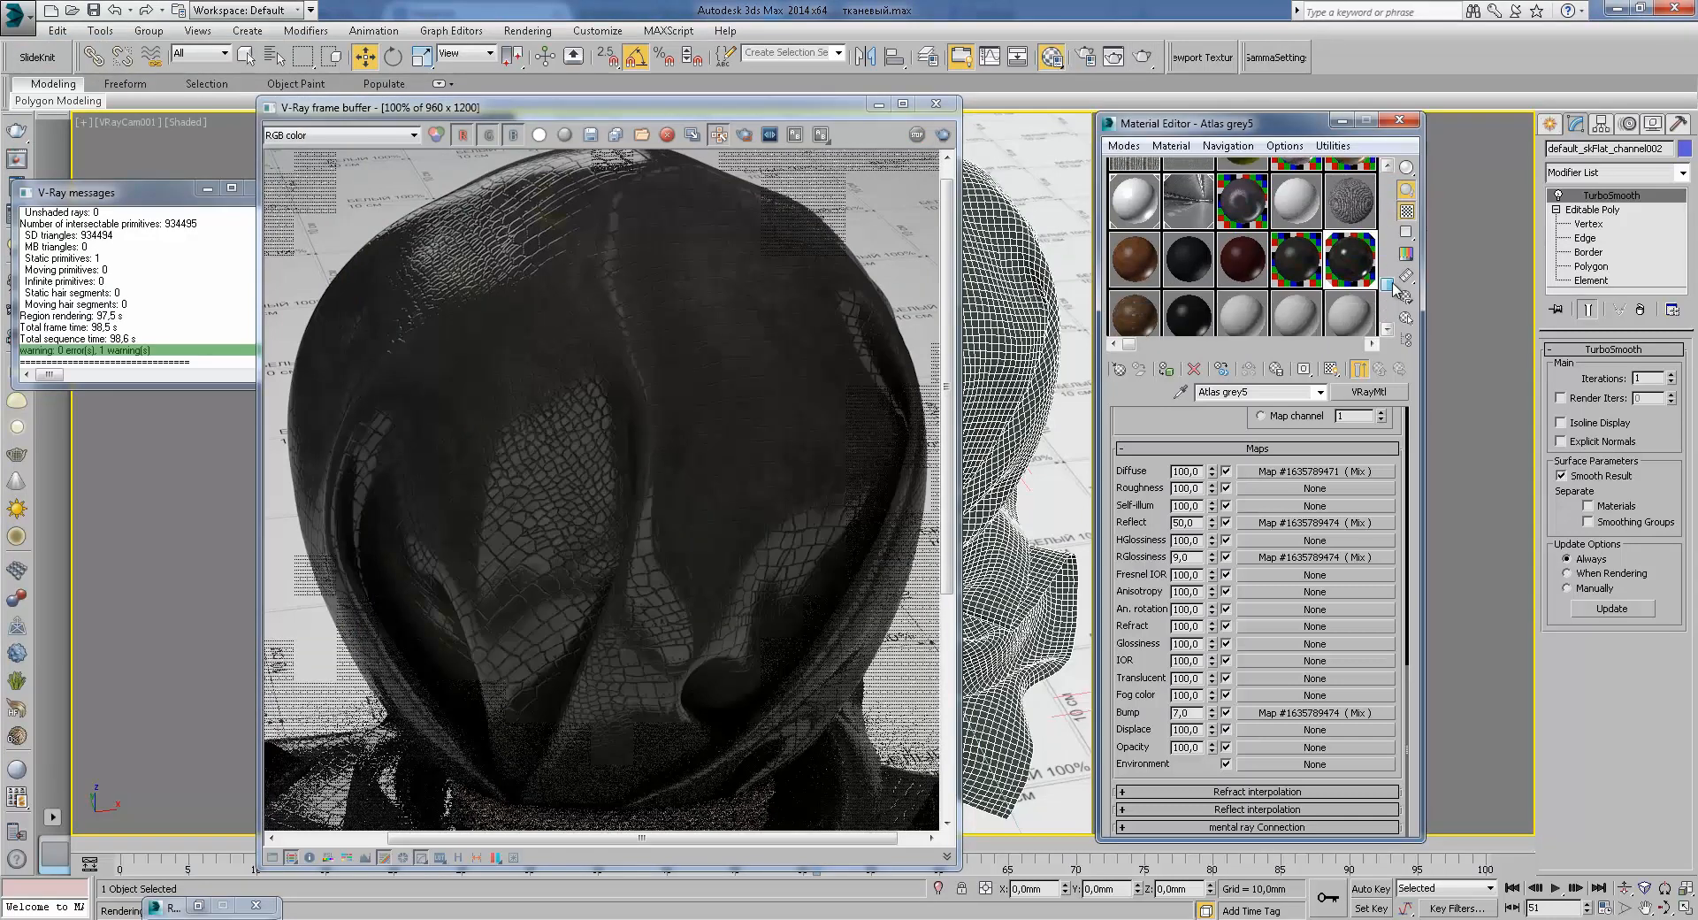
pyautogui.click(1180, 295)
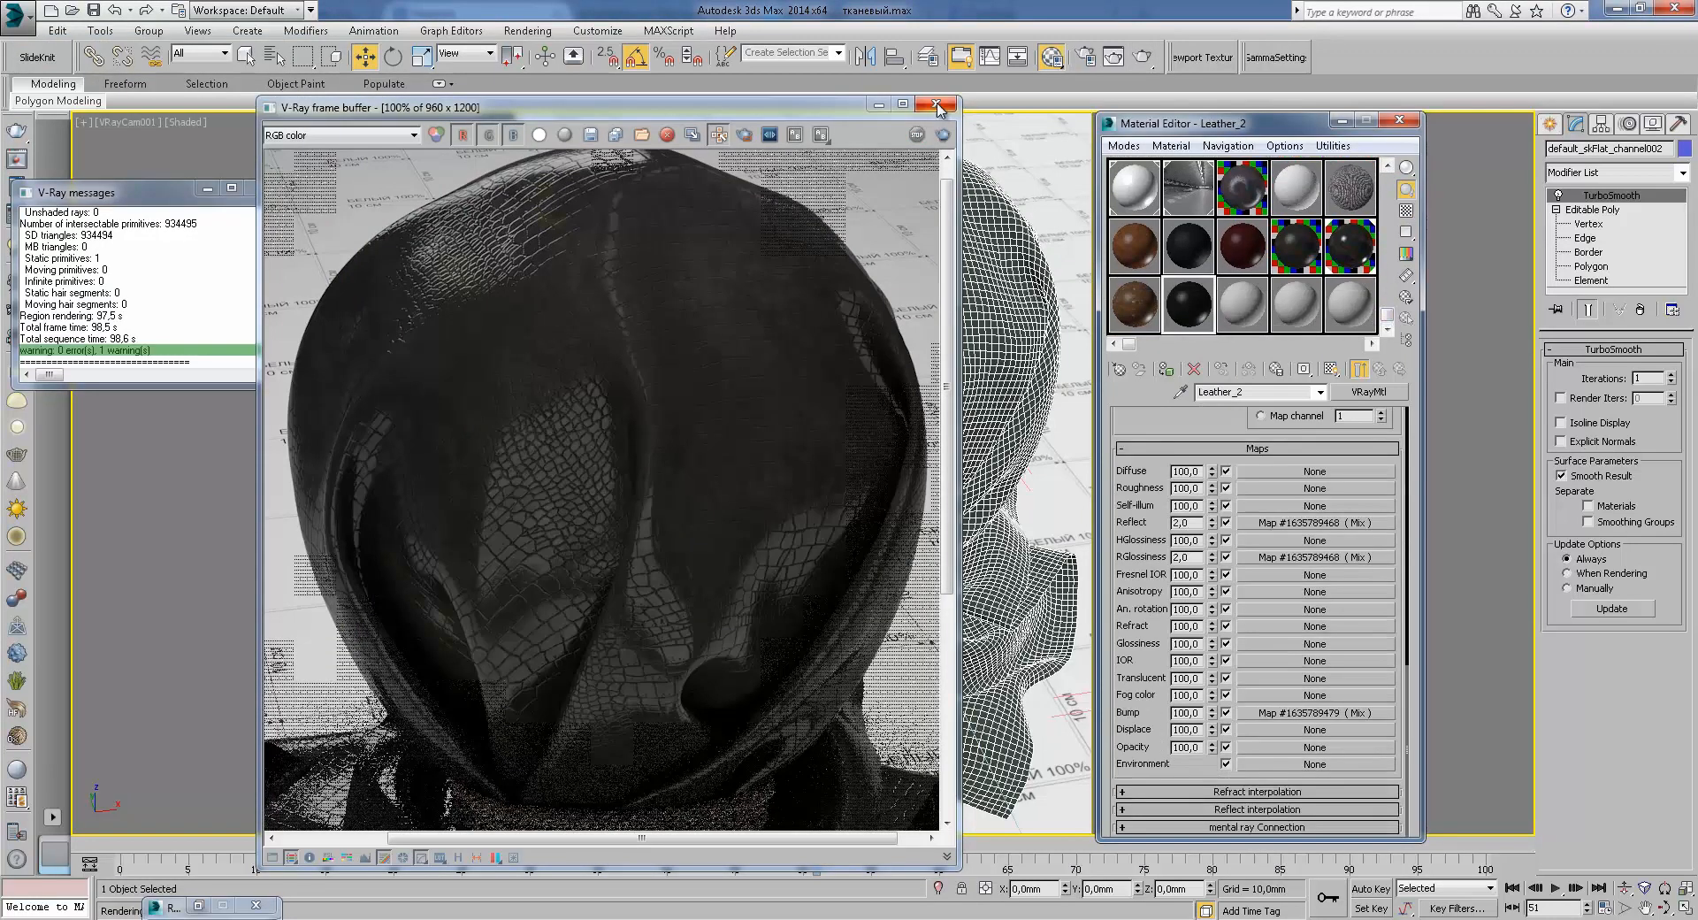
pyautogui.click(936, 103)
pyautogui.click(1167, 368)
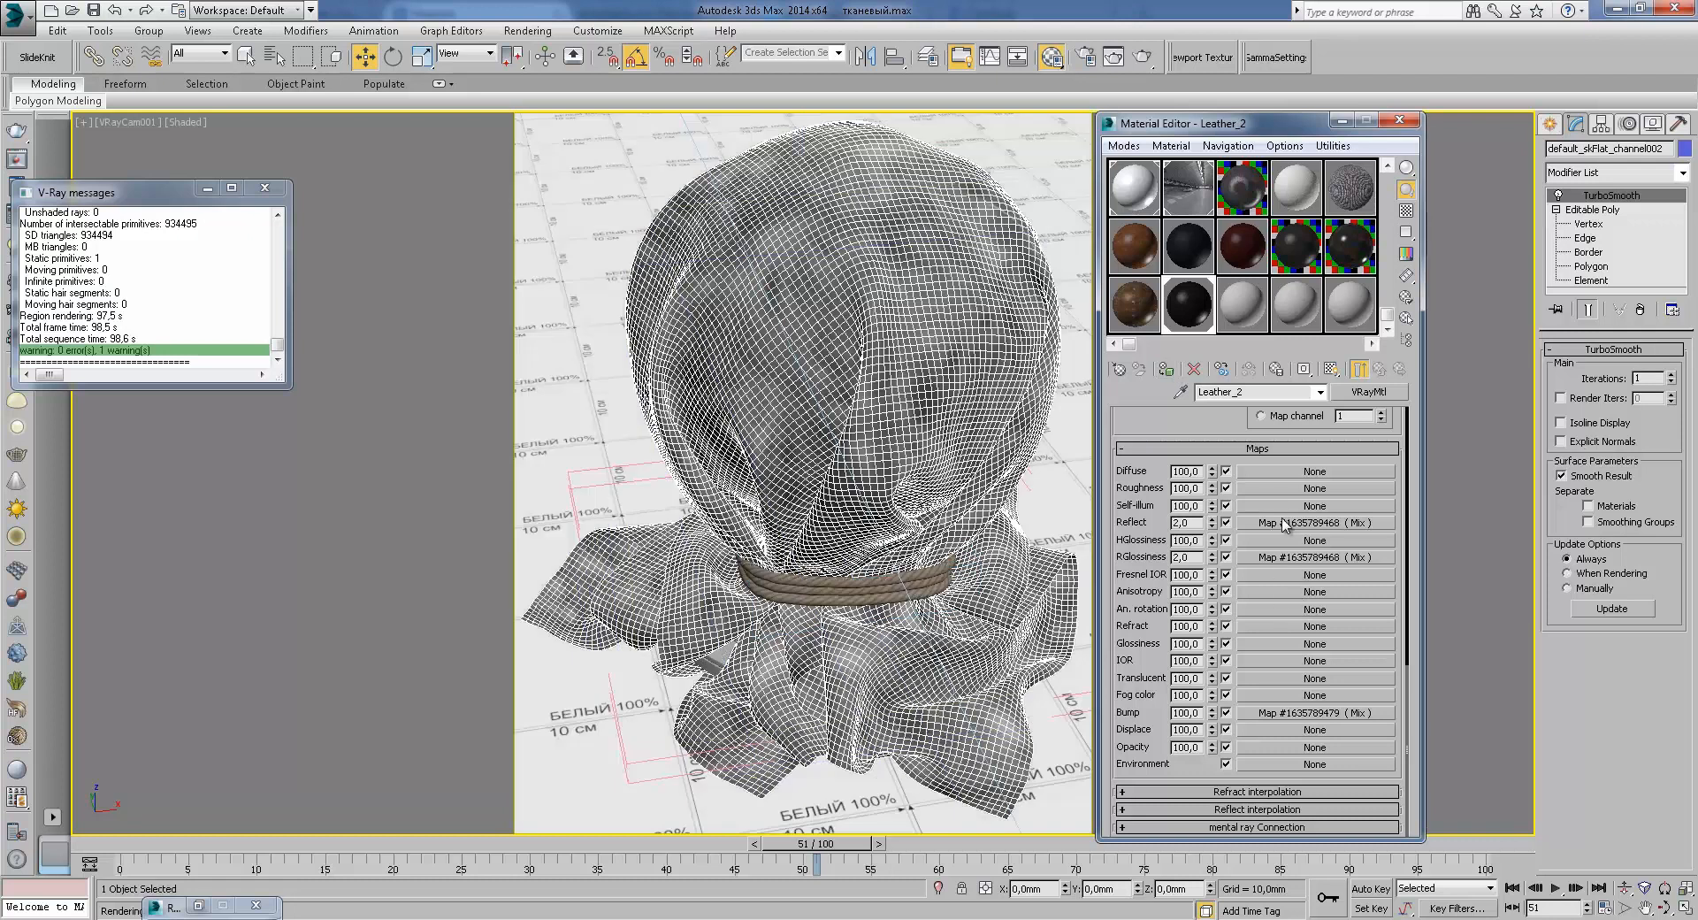
# Step: Inspect the two leather bump textures and mix amount in Leather_2's Bump Mix map, and return to the parent material
pyautogui.moveTo(1206, 422); pyautogui.dragTo(1265, 707)
pyautogui.moveTo(1311, 501); pyautogui.dragTo(1282, 784)
pyautogui.scroll(-10, 1282, 784)
pyautogui.click(1284, 723)
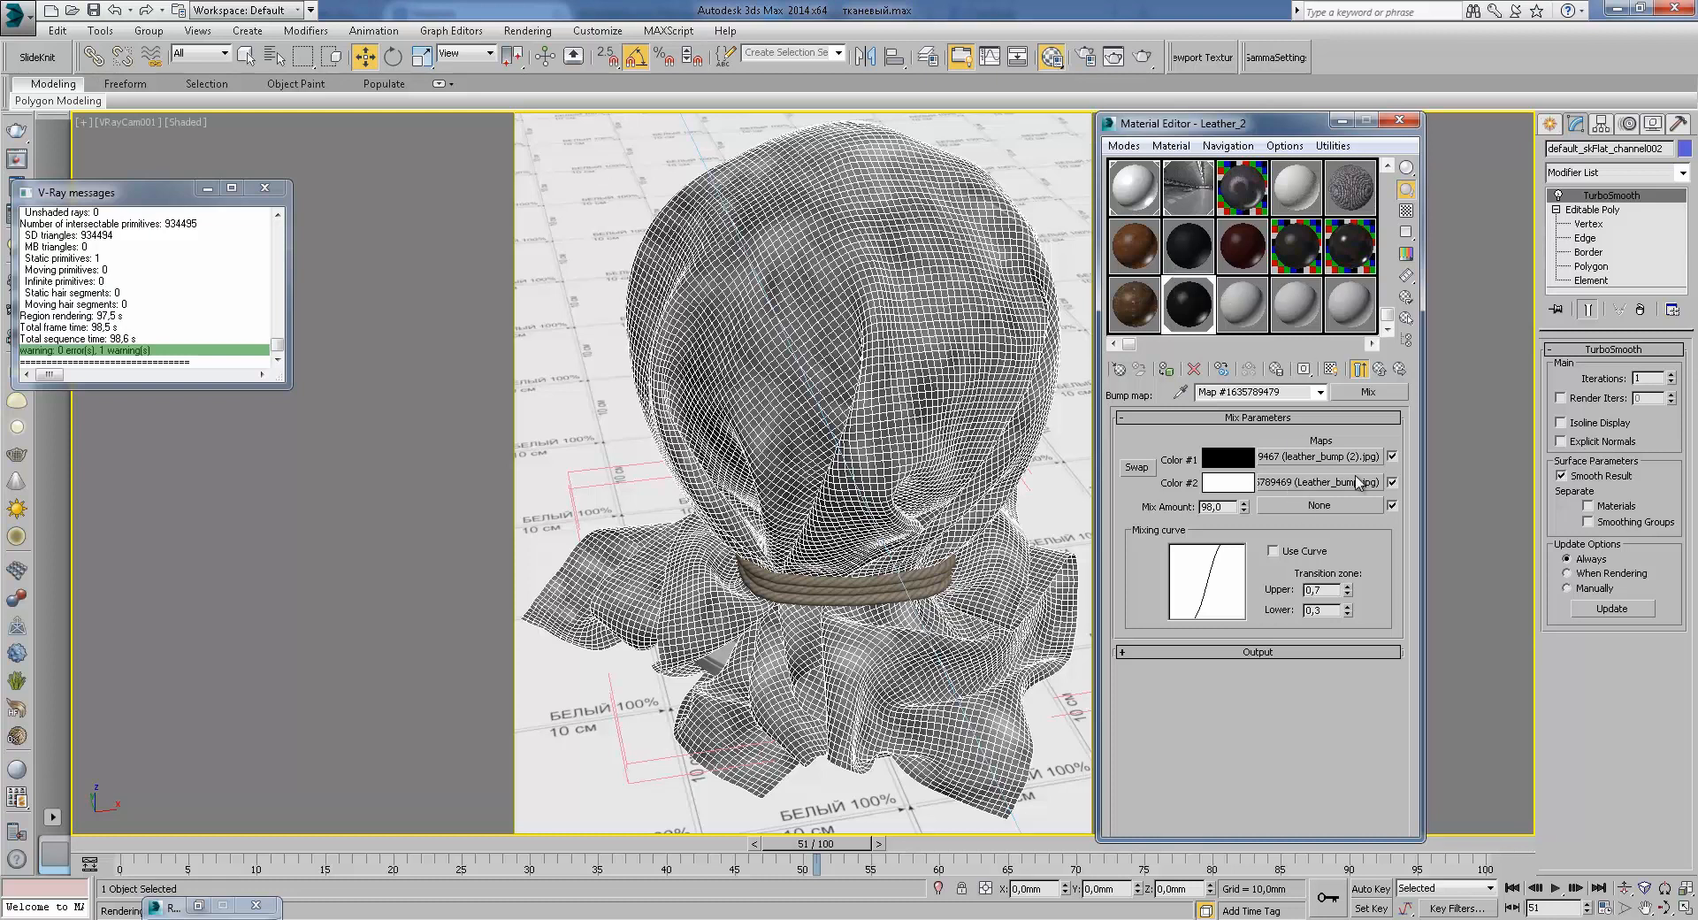
pyautogui.click(1378, 369)
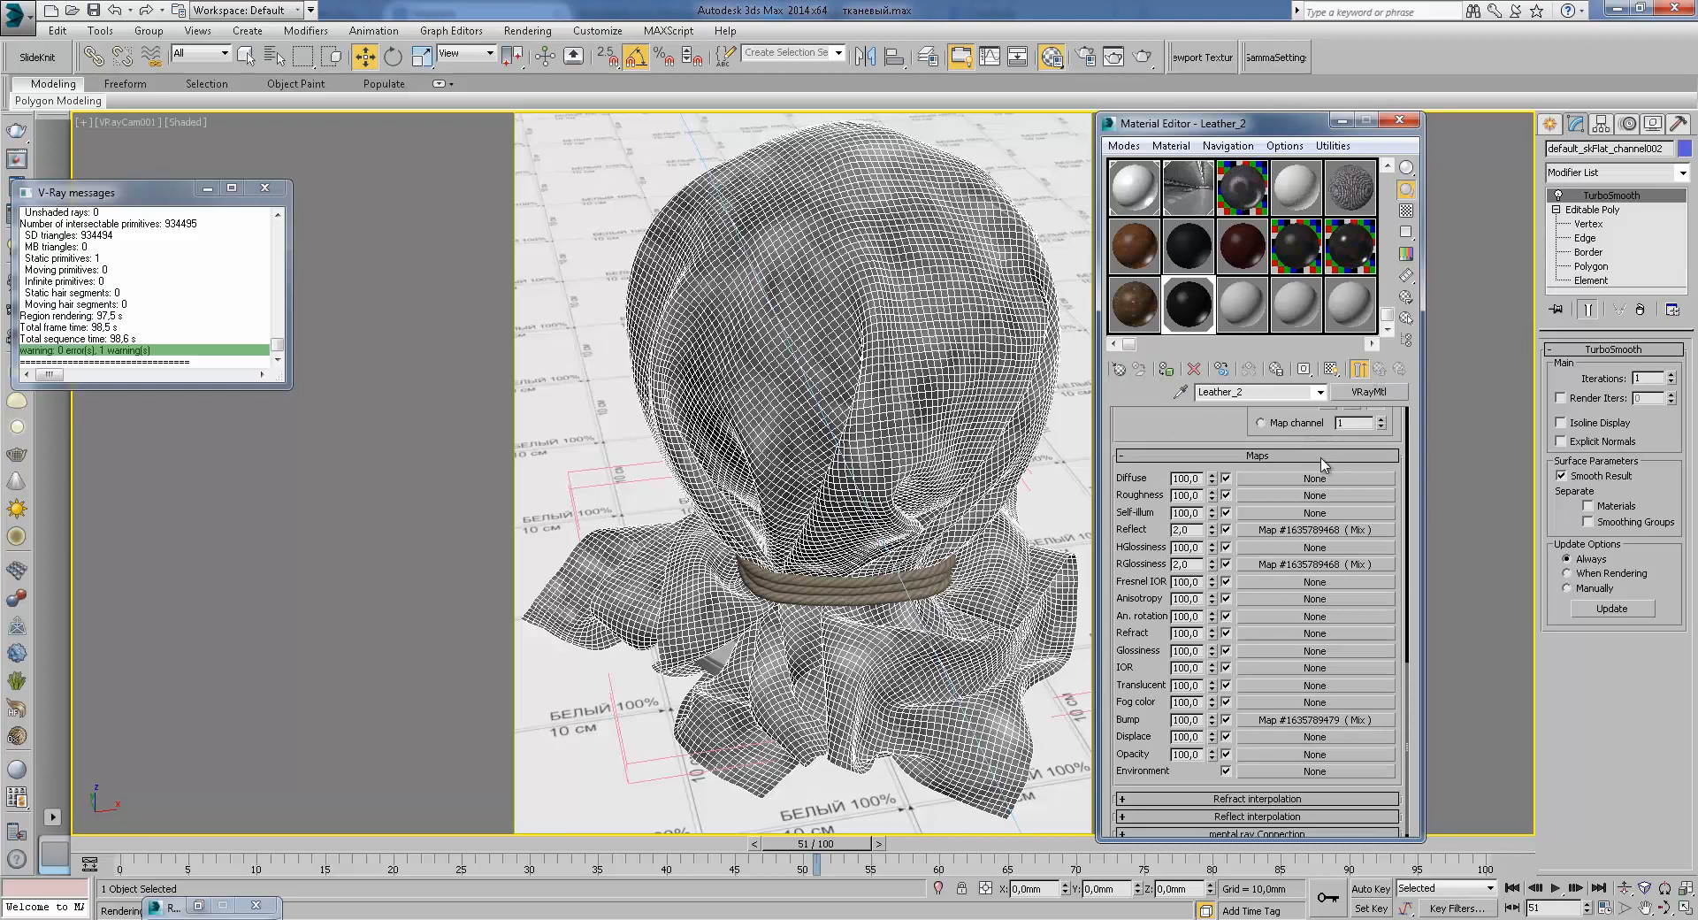
# Step: Check Leather_2's basic reflection settings and its Reflect, RGlossiness and Bump map amounts
pyautogui.scroll(10, 1229, 513)
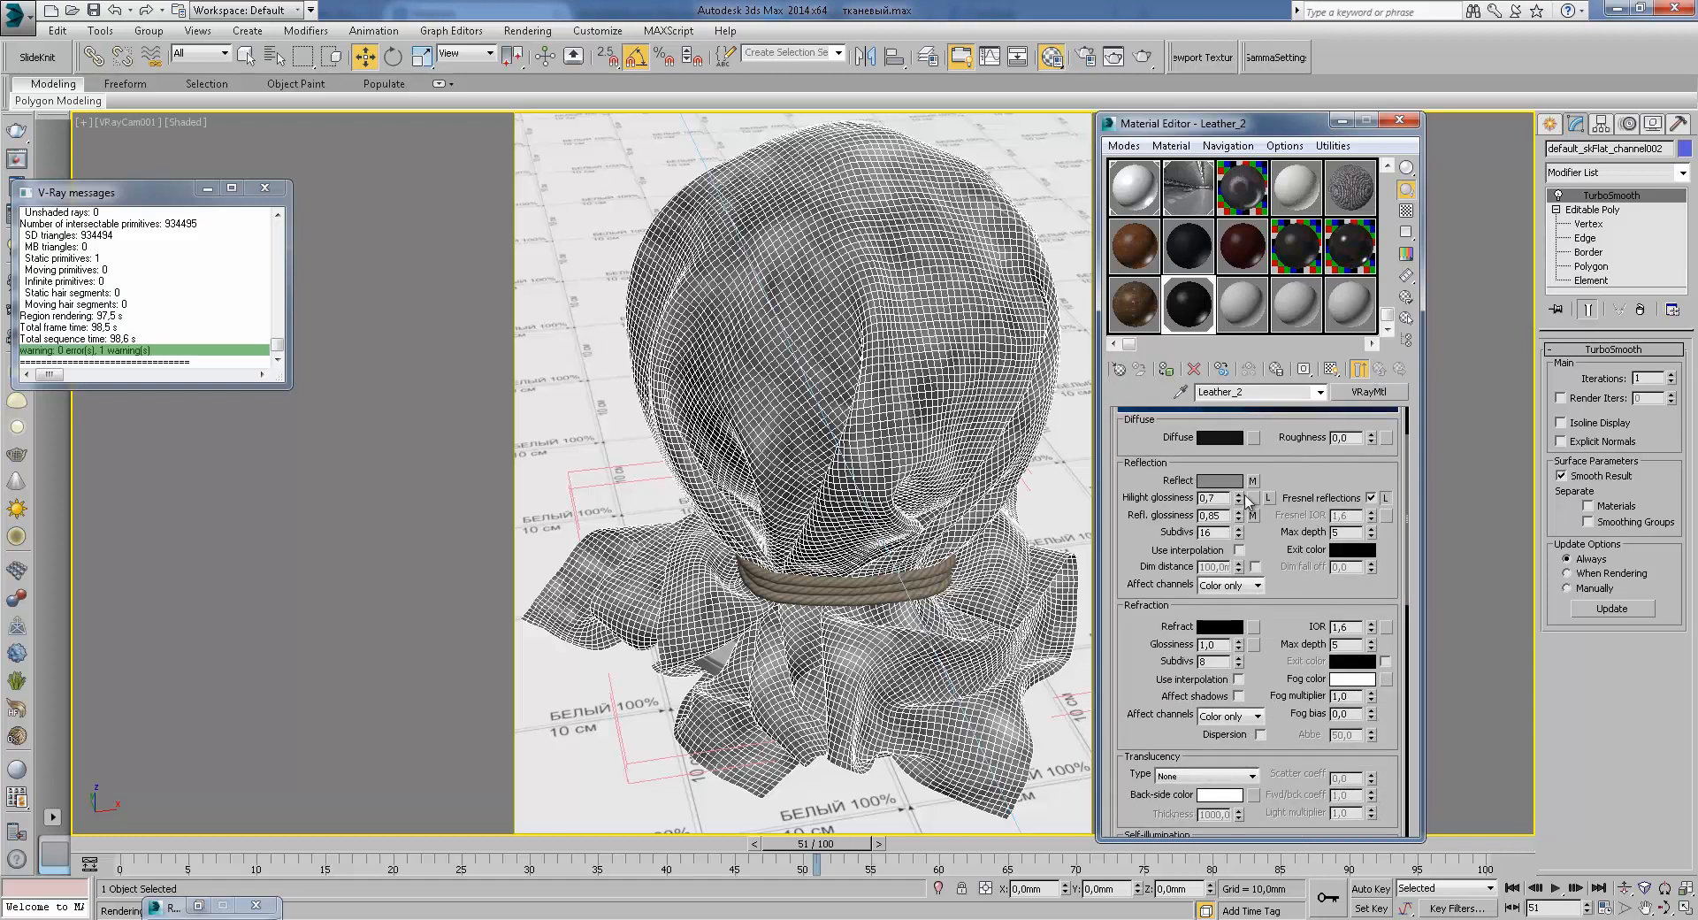
pyautogui.scroll(-10, 1298, 703)
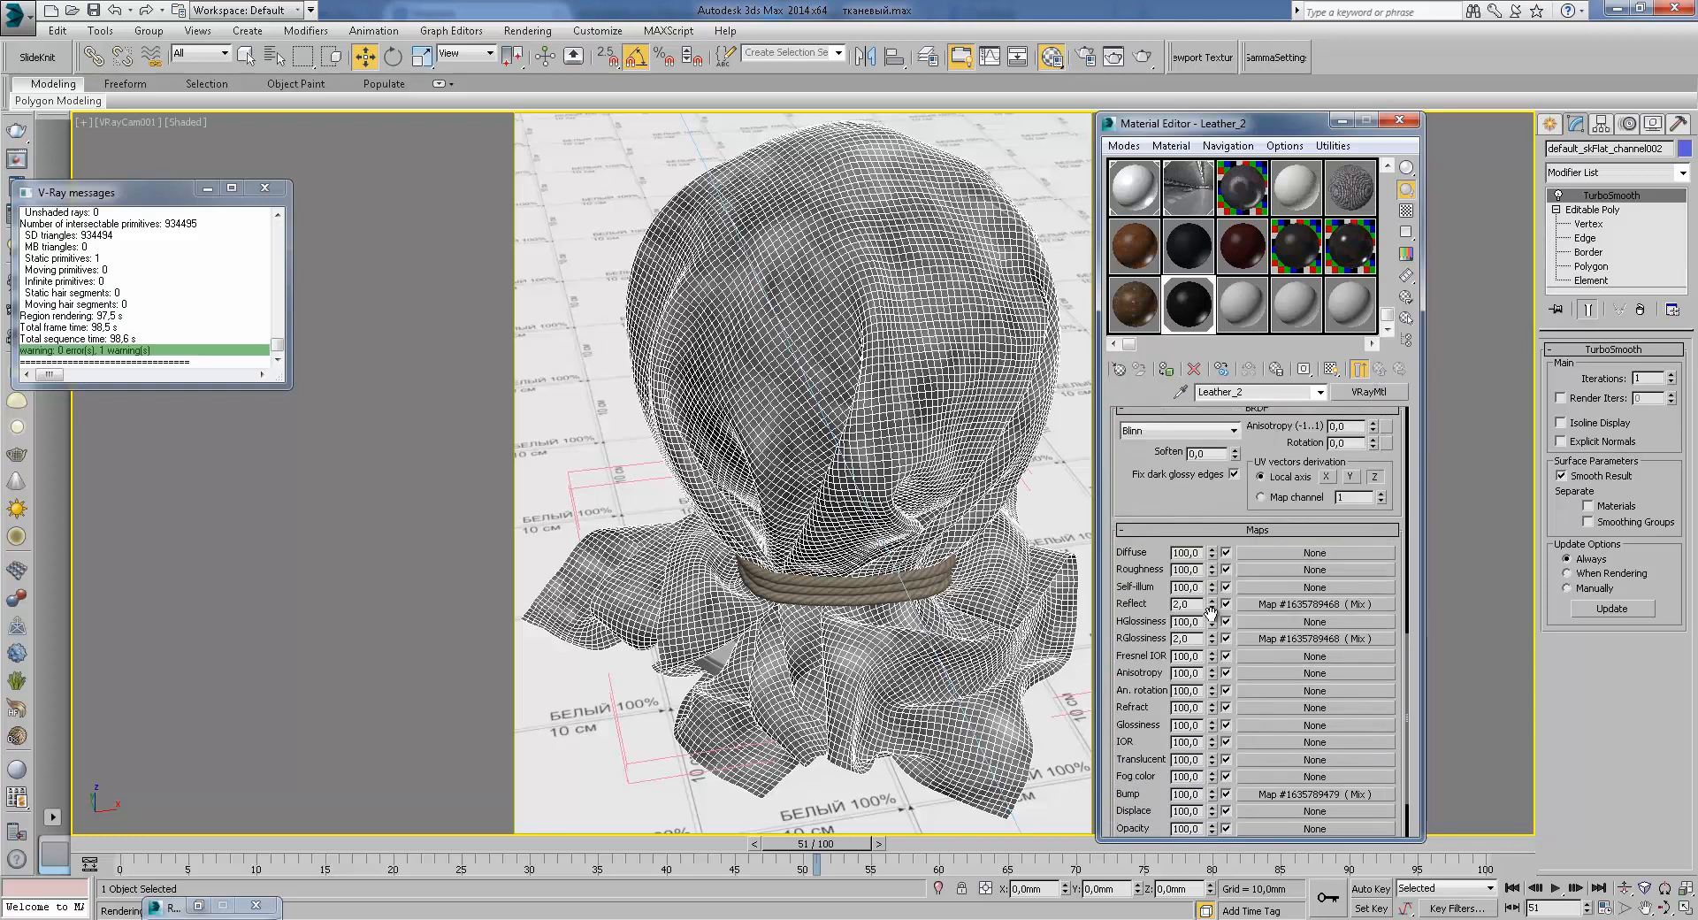
pyautogui.doubleClick(1178, 610)
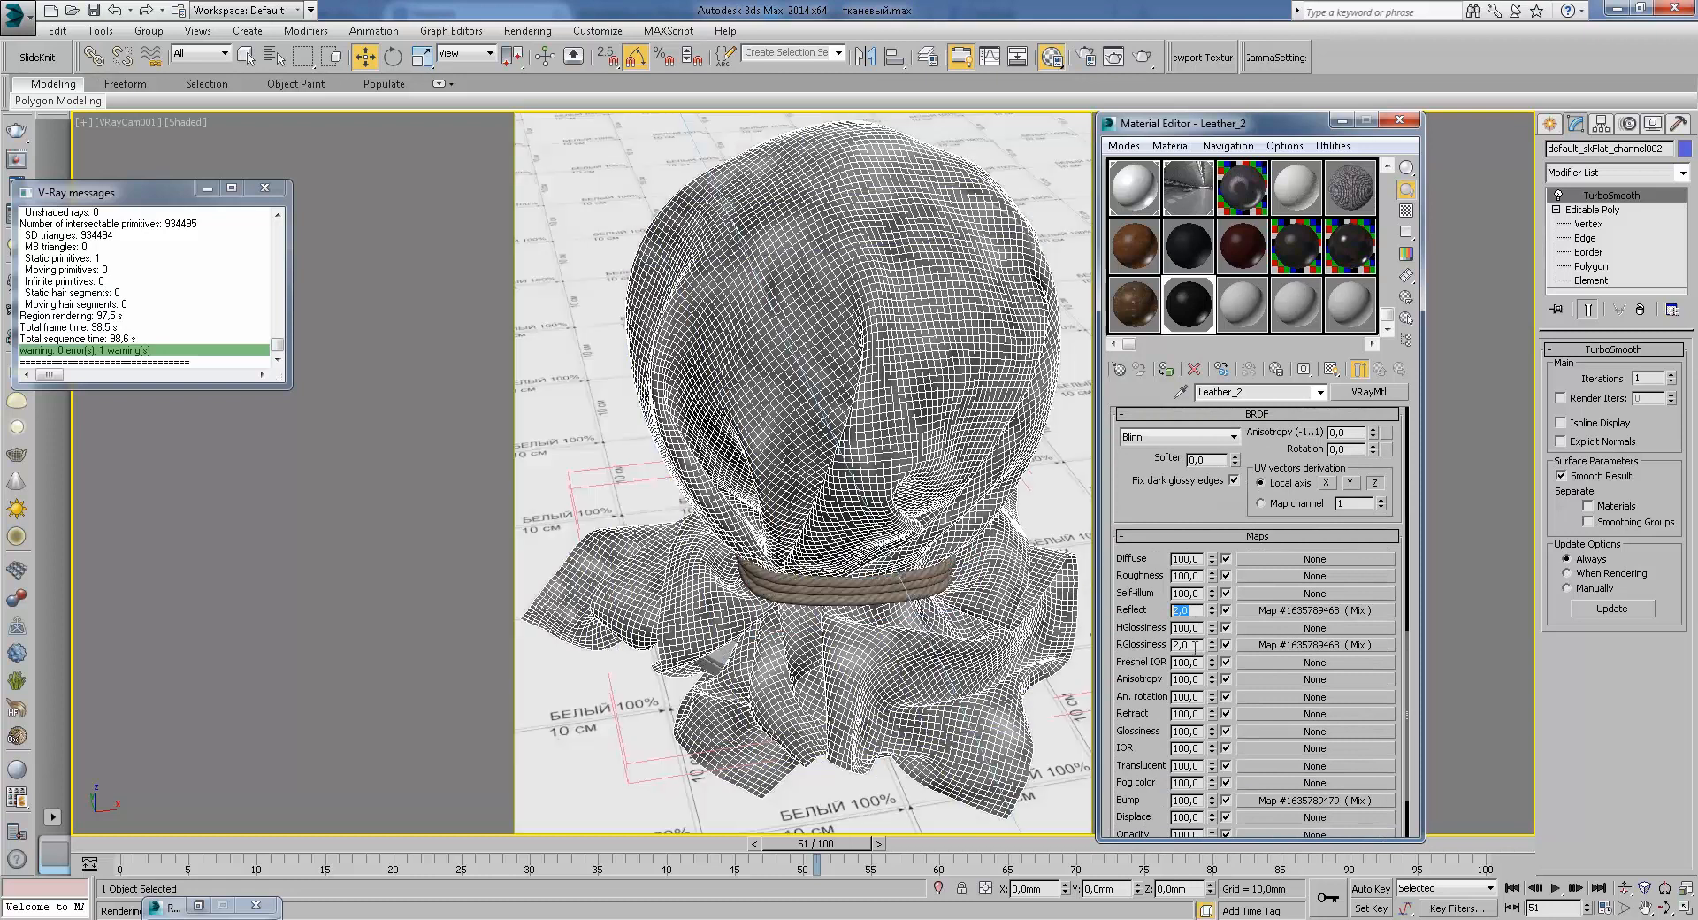
pyautogui.scroll(-2, 1216, 710)
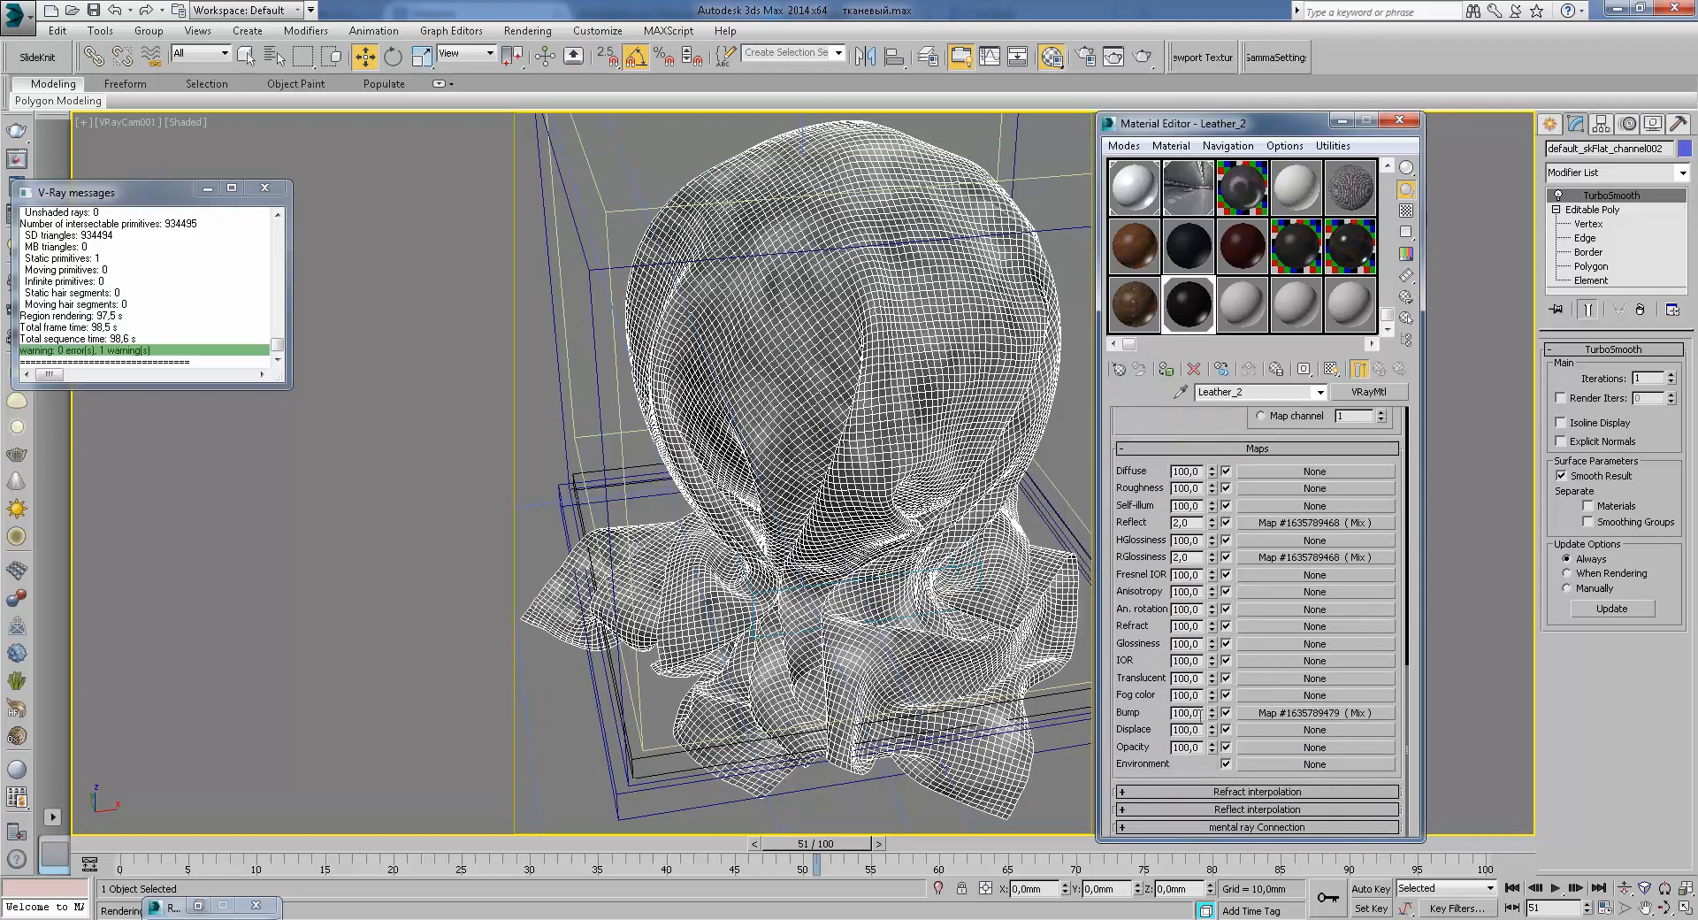
pyautogui.doubleClick(1186, 713)
# Step: Check Leather_2's reflection color values without changing them, and review its glossiness and BRDF settings
pyautogui.scroll(5, 1192, 455)
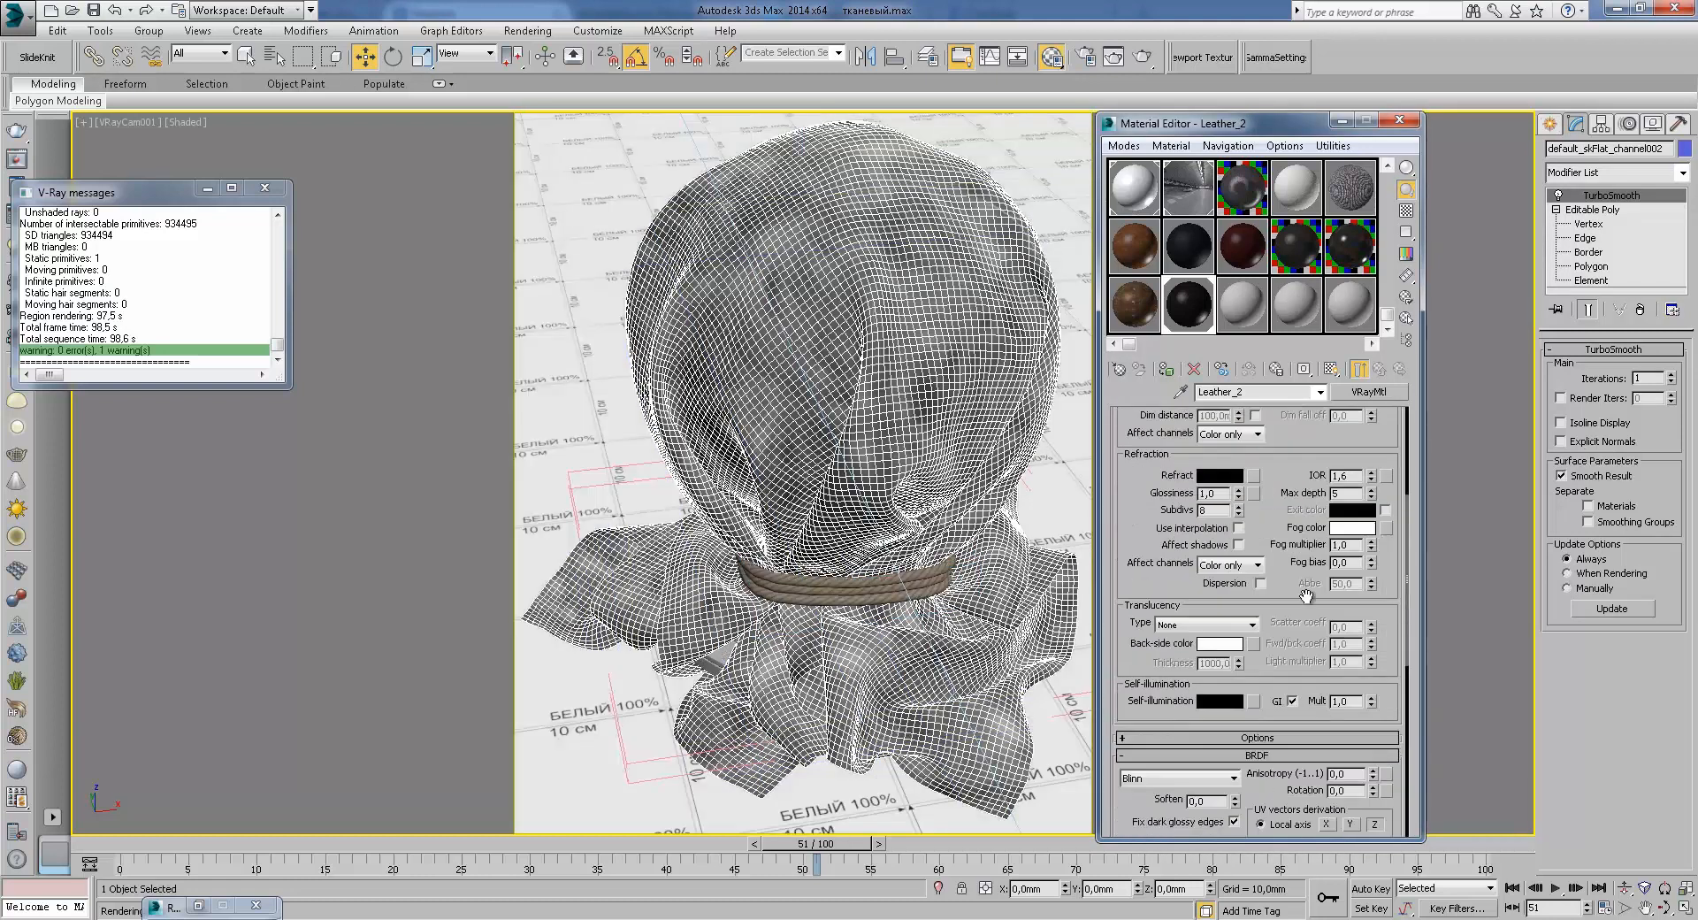
pyautogui.click(1212, 514)
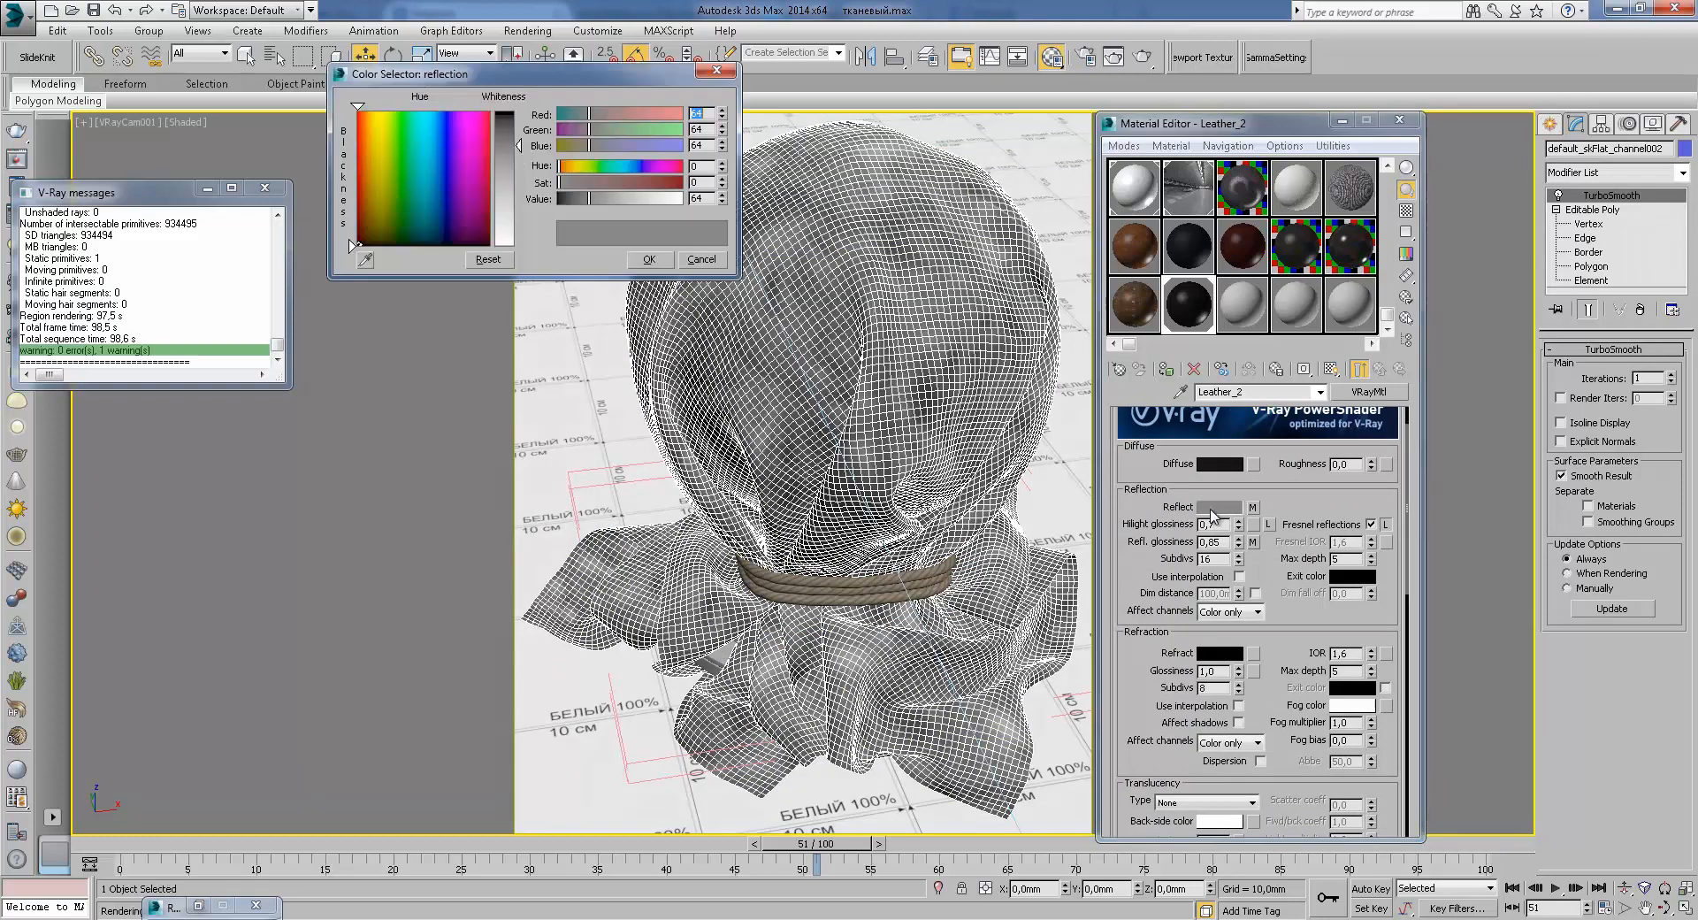
pyautogui.click(713, 263)
pyautogui.moveTo(1300, 711); pyautogui.dragTo(1242, 703)
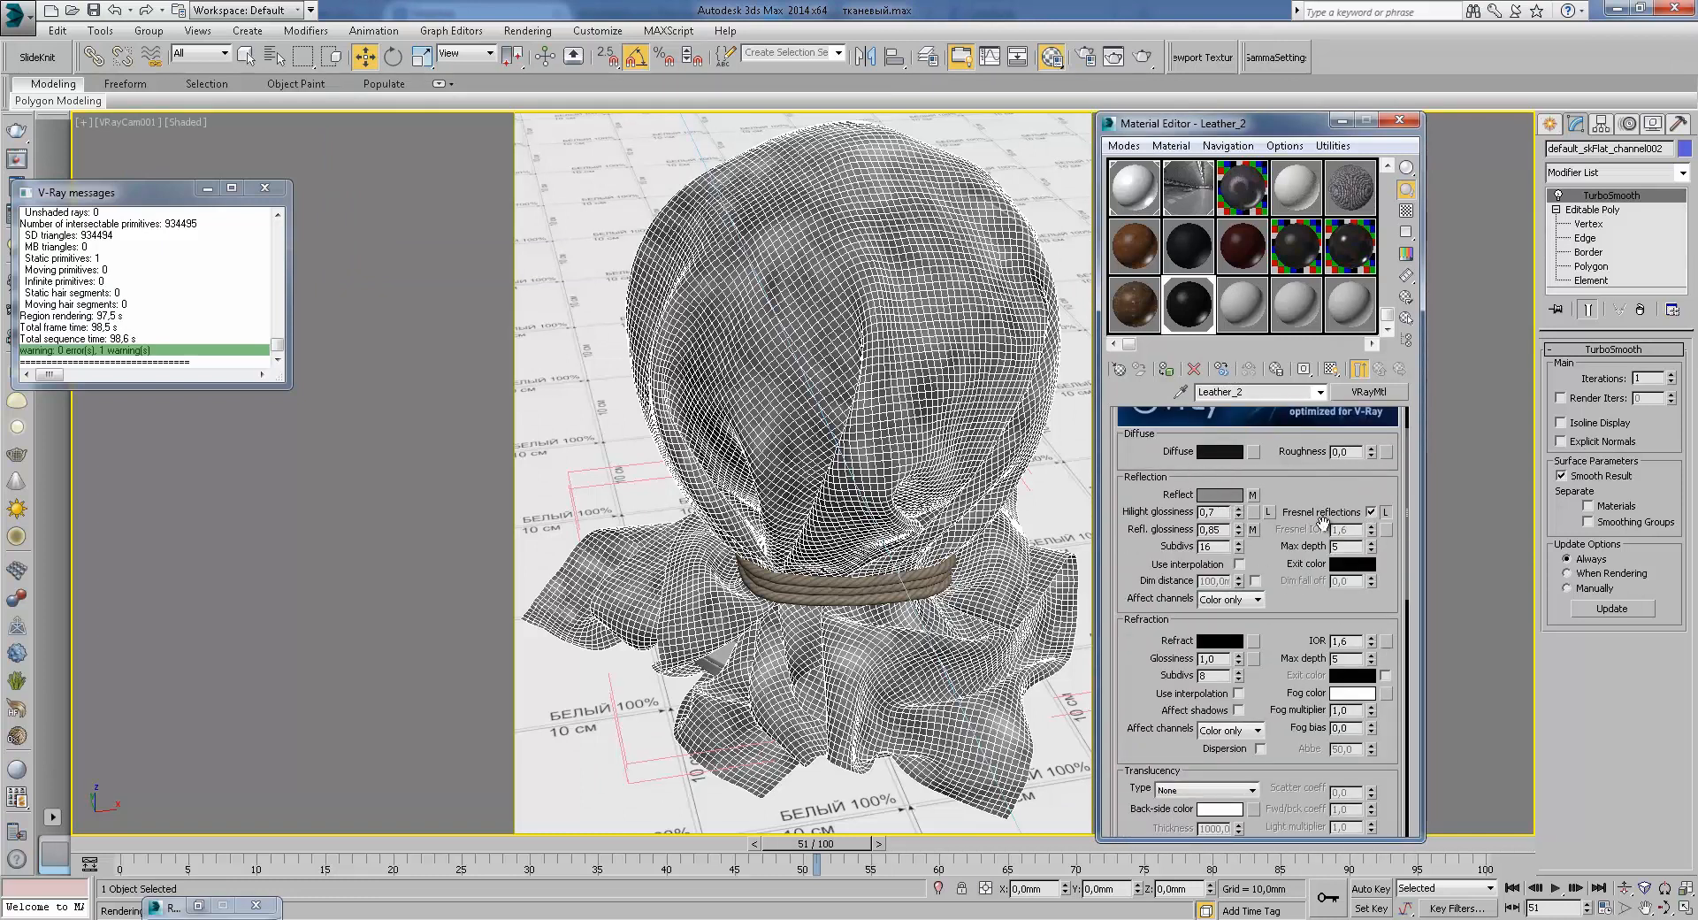
pyautogui.scroll(-5, 1261, 681)
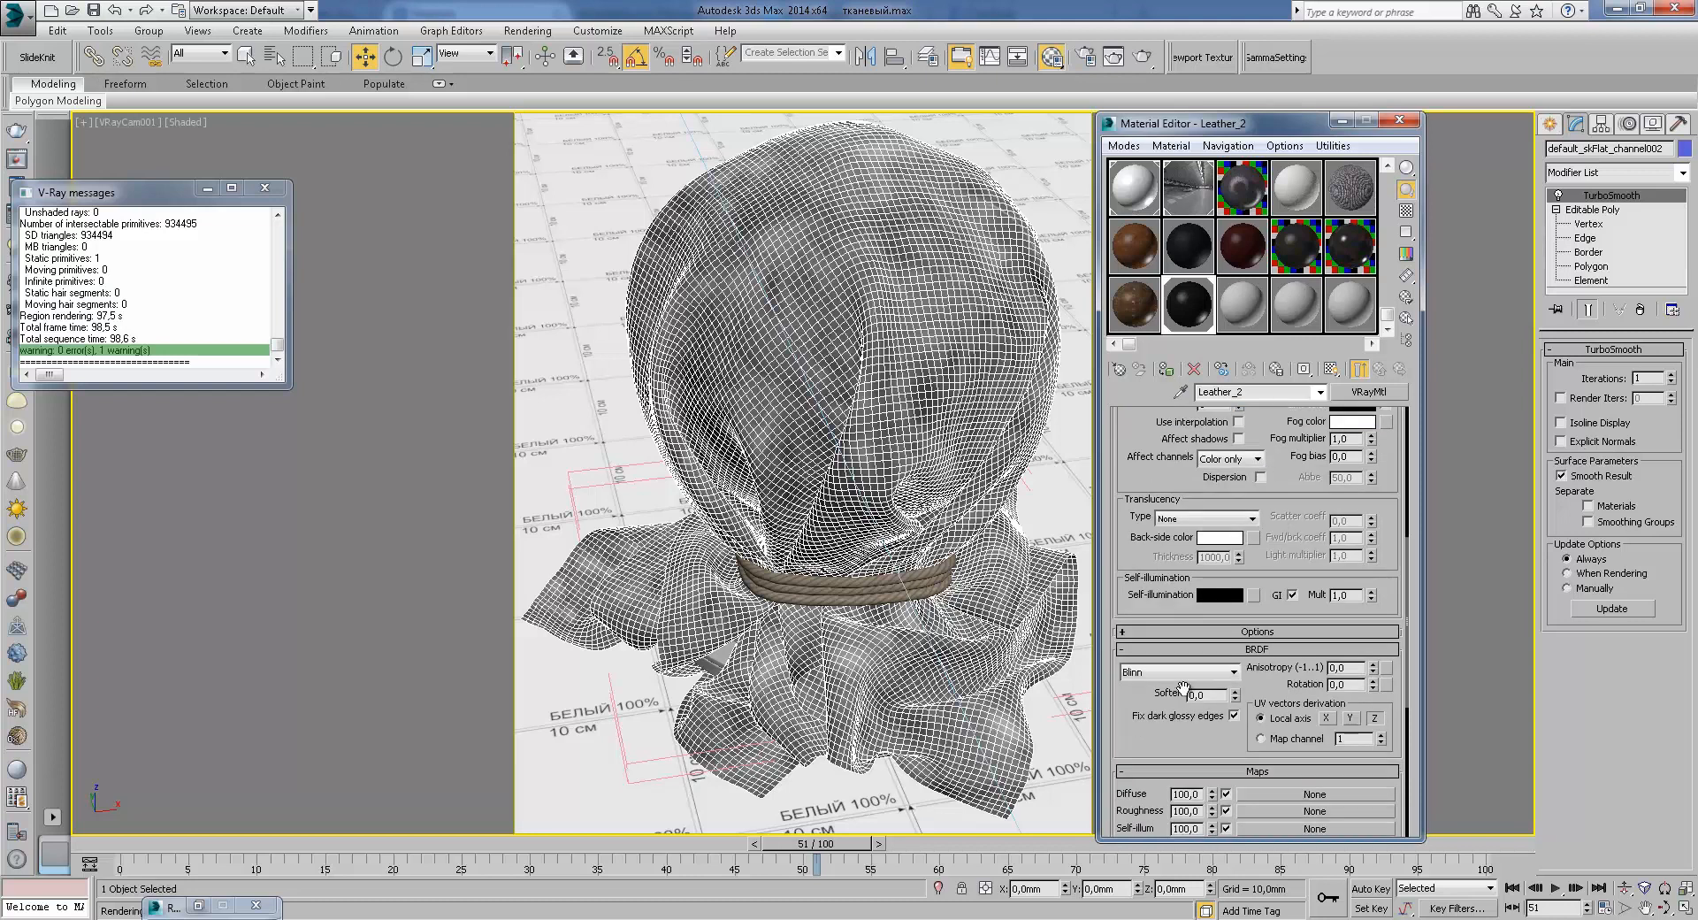
pyautogui.scroll(5, 1229, 570)
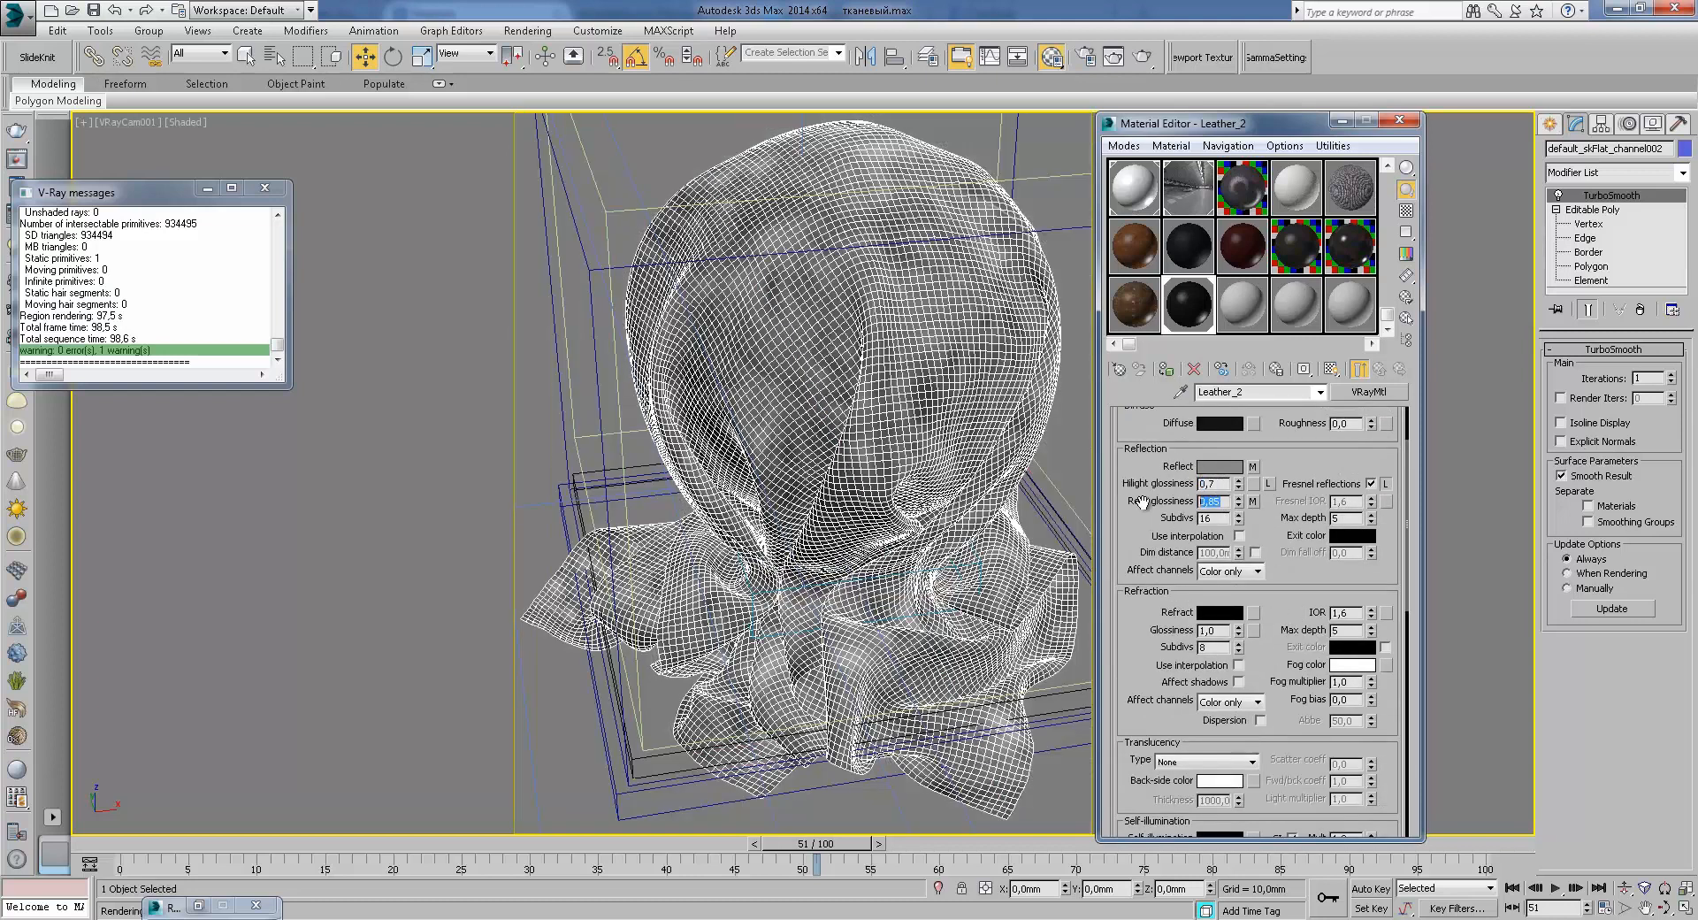
# Step: Render the VRayCam001 view with Leather_2 and magnify the cloth's central folds to 200%
pyautogui.click(1131, 52)
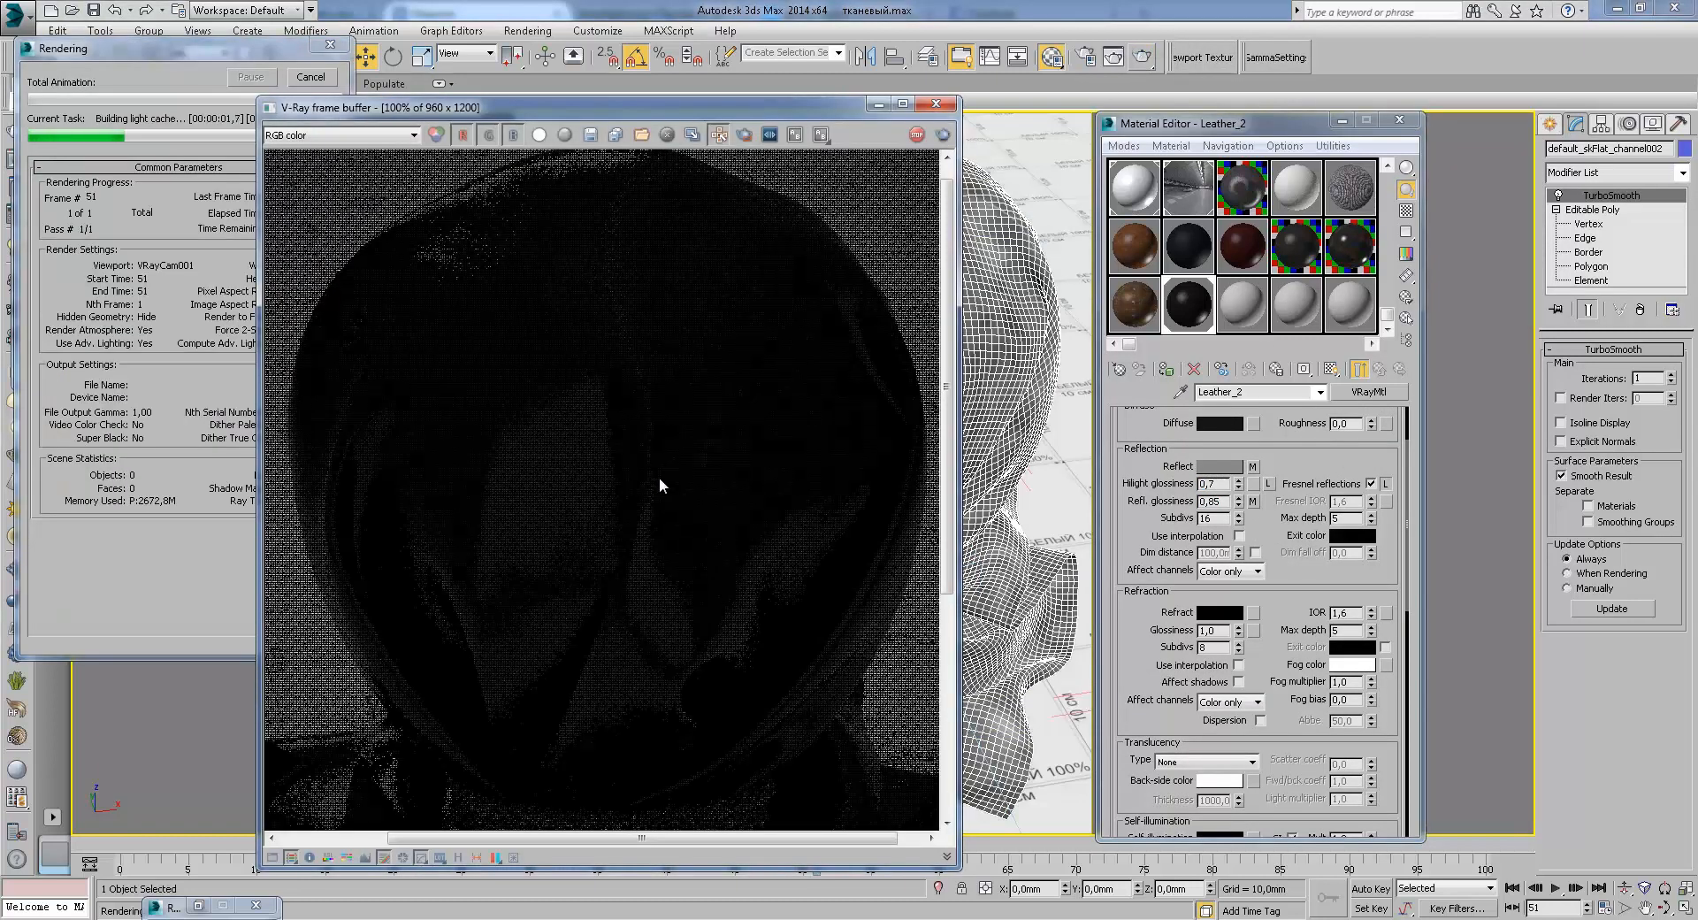
pyautogui.scroll(-1, 659, 454)
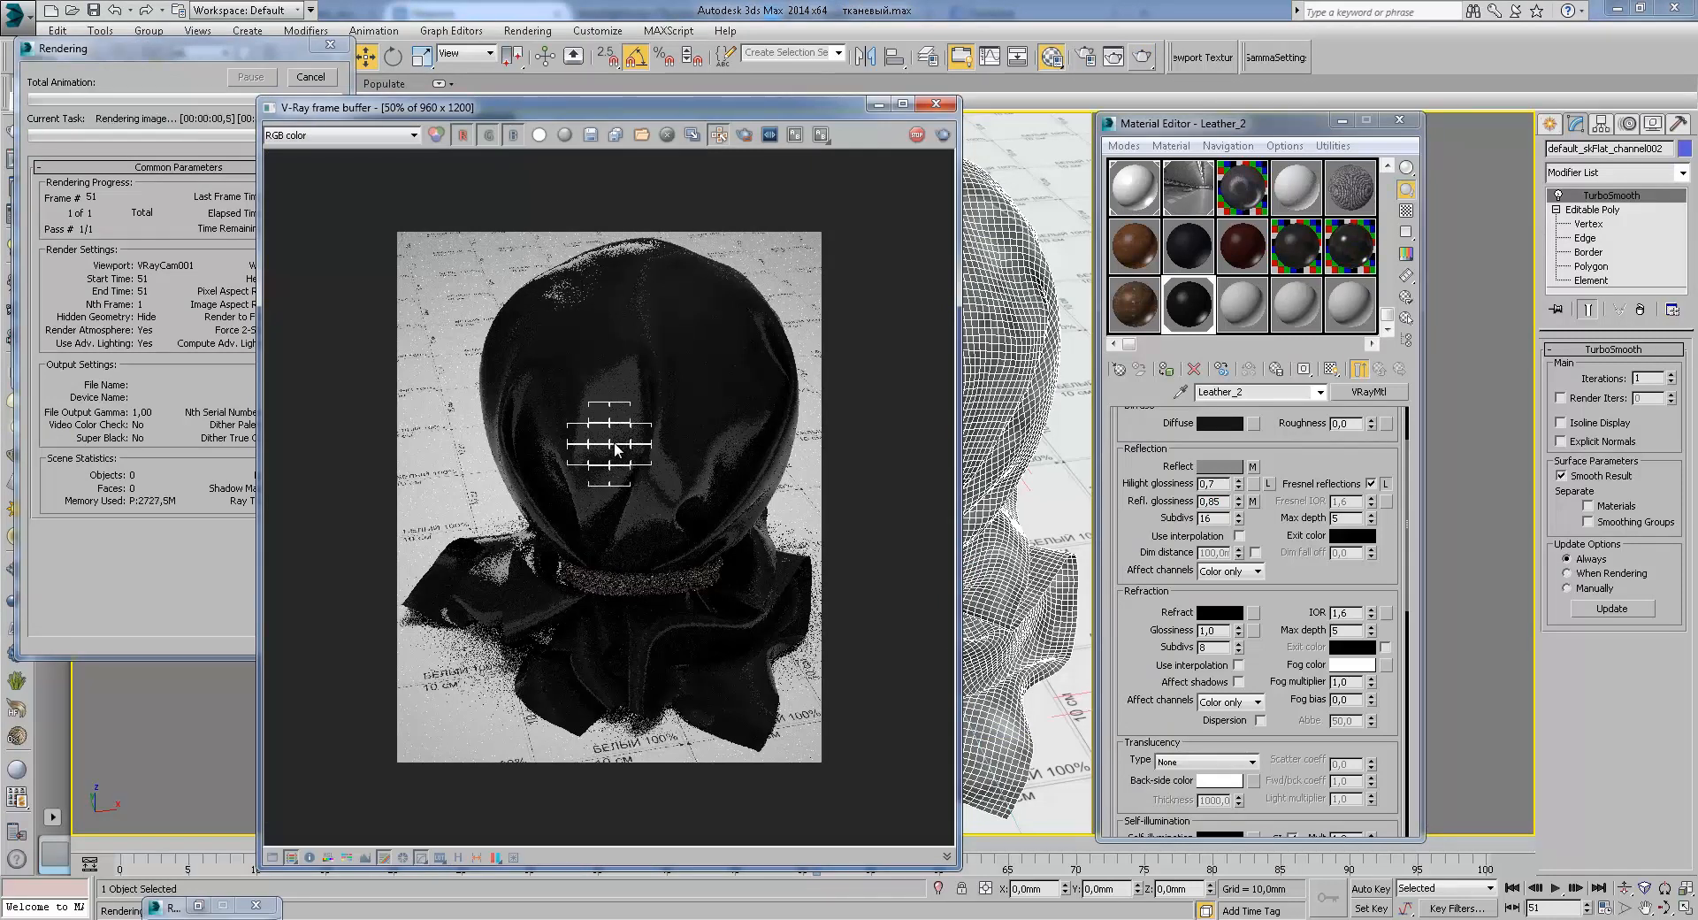
pyautogui.scroll(1, 612, 443)
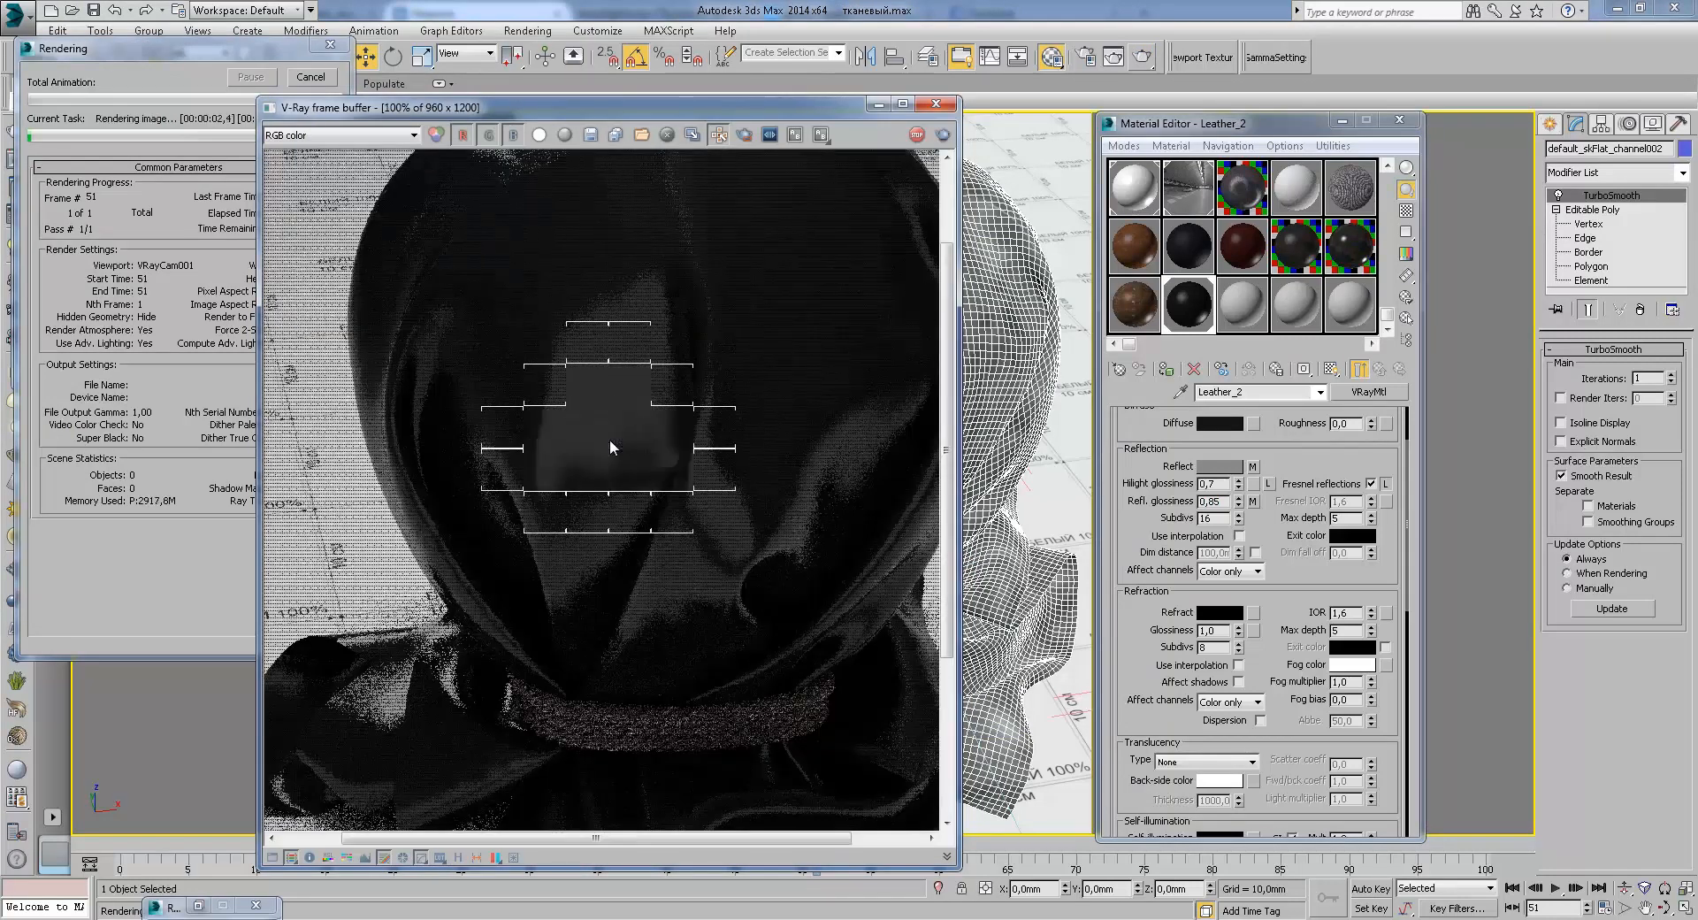
pyautogui.scroll(1, 579, 460)
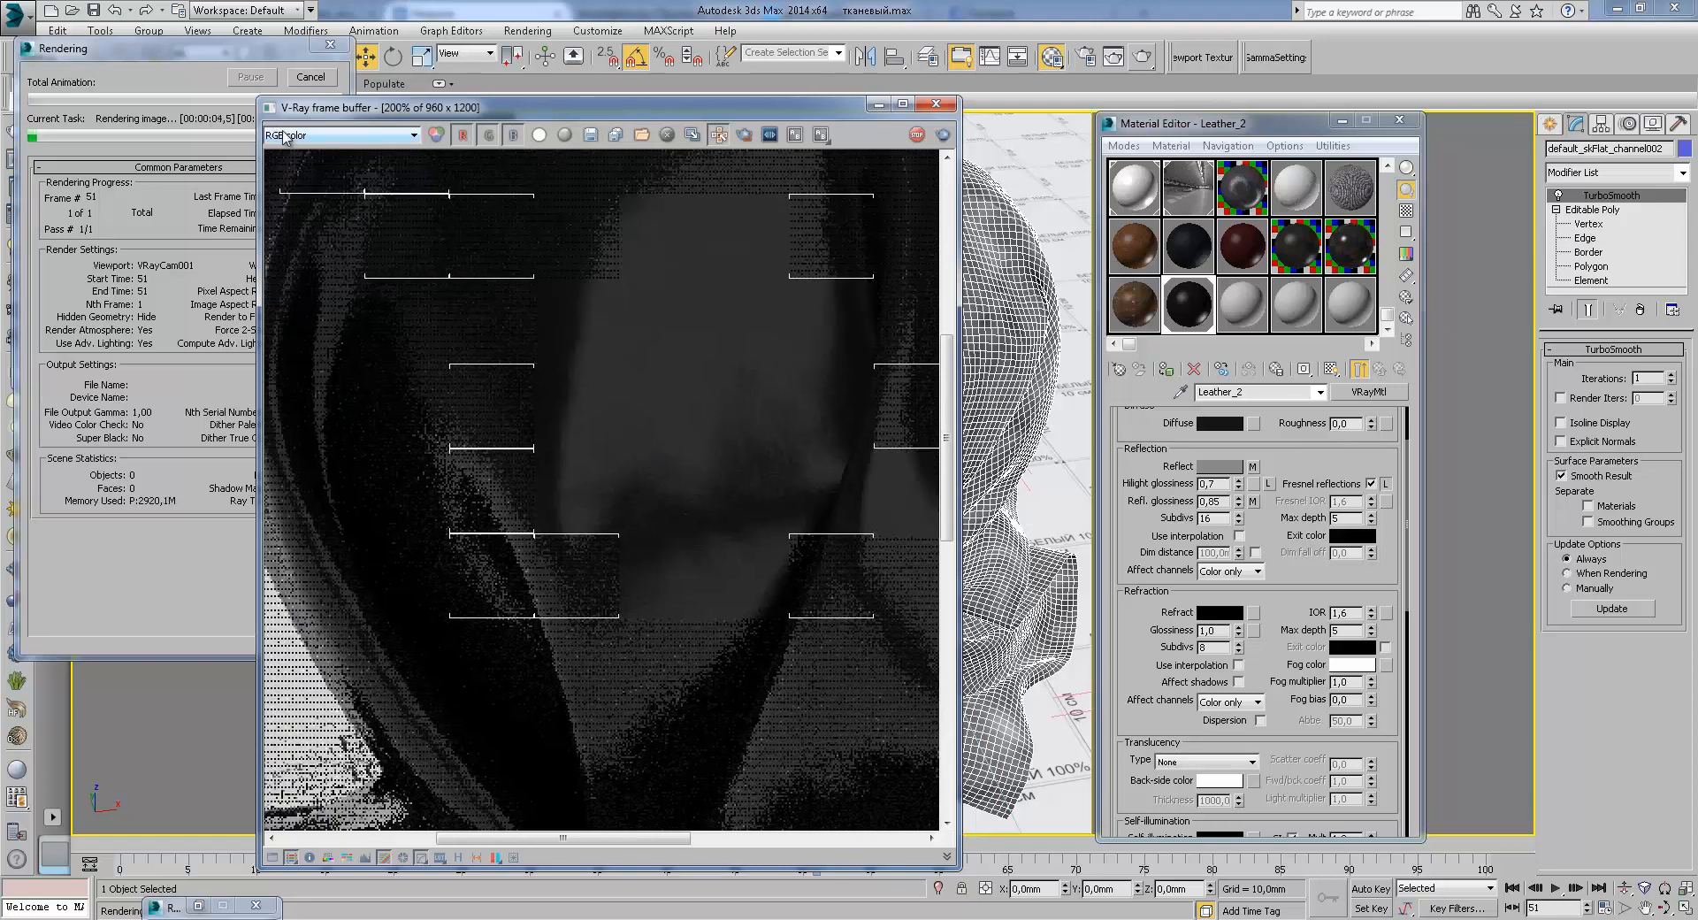
# Step: Examine the bump relief of the Leather_2 render in the VRayRawLighting channel at 100% and 200%, and return to RGB color
pyautogui.click(339, 134)
pyautogui.click(328, 180)
pyautogui.scroll(-1, 696, 403)
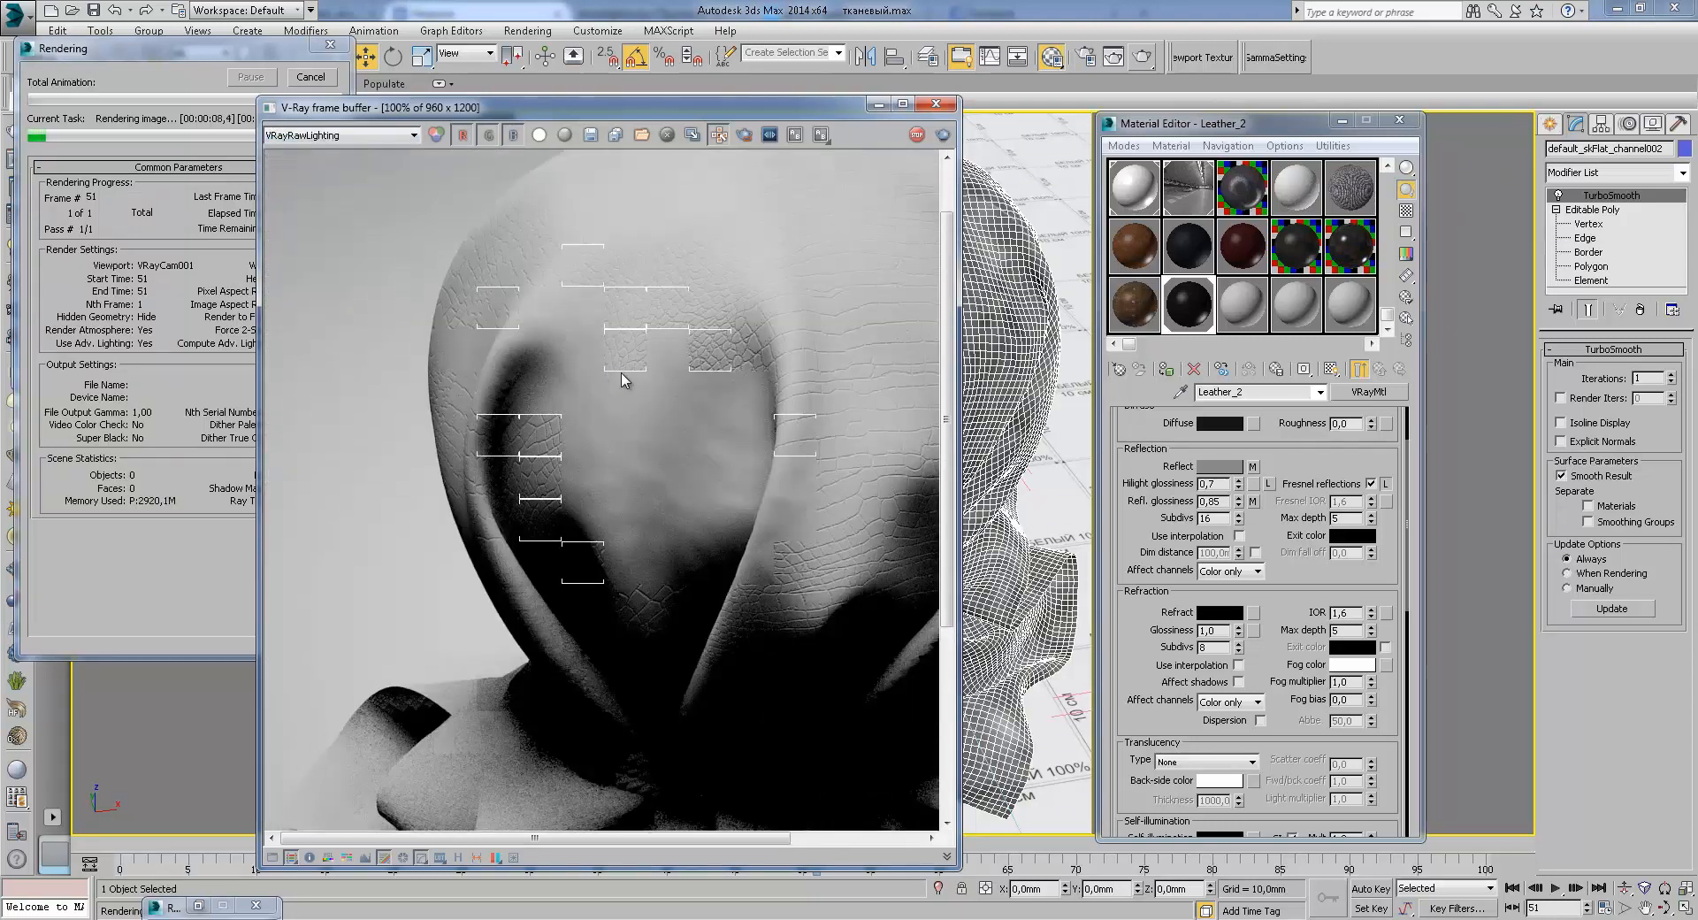
pyautogui.scroll(1, 610, 358)
pyautogui.moveTo(724, 651); pyautogui.dragTo(709, 560, button='middle')
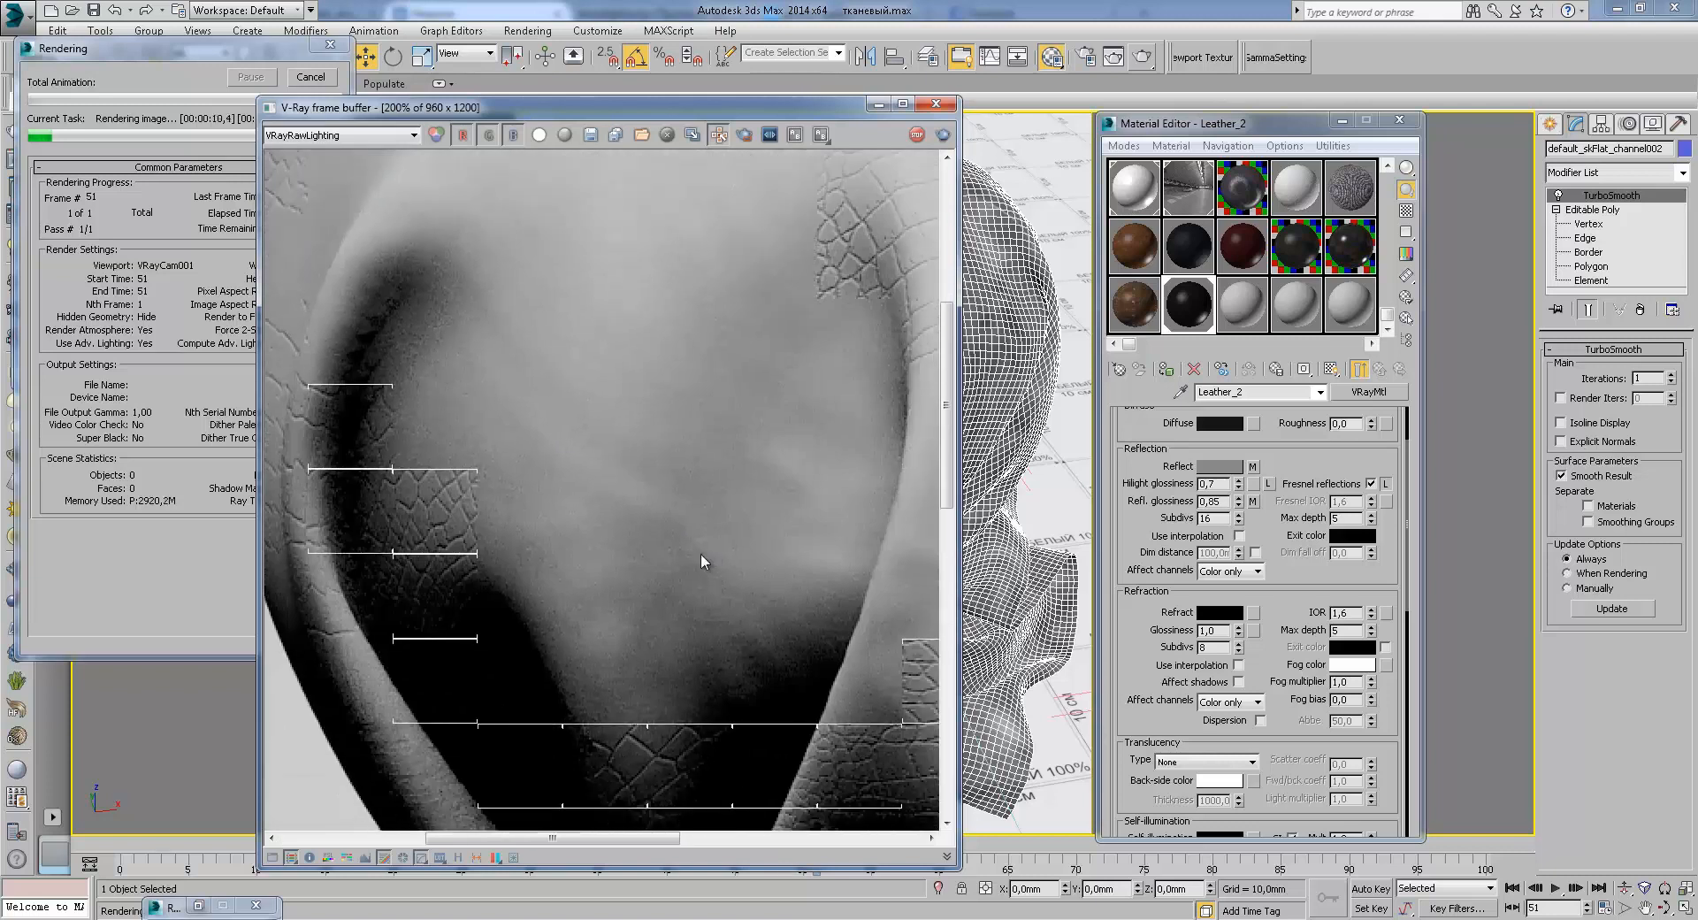
pyautogui.moveTo(618, 447); pyautogui.dragTo(800, 571, button='middle')
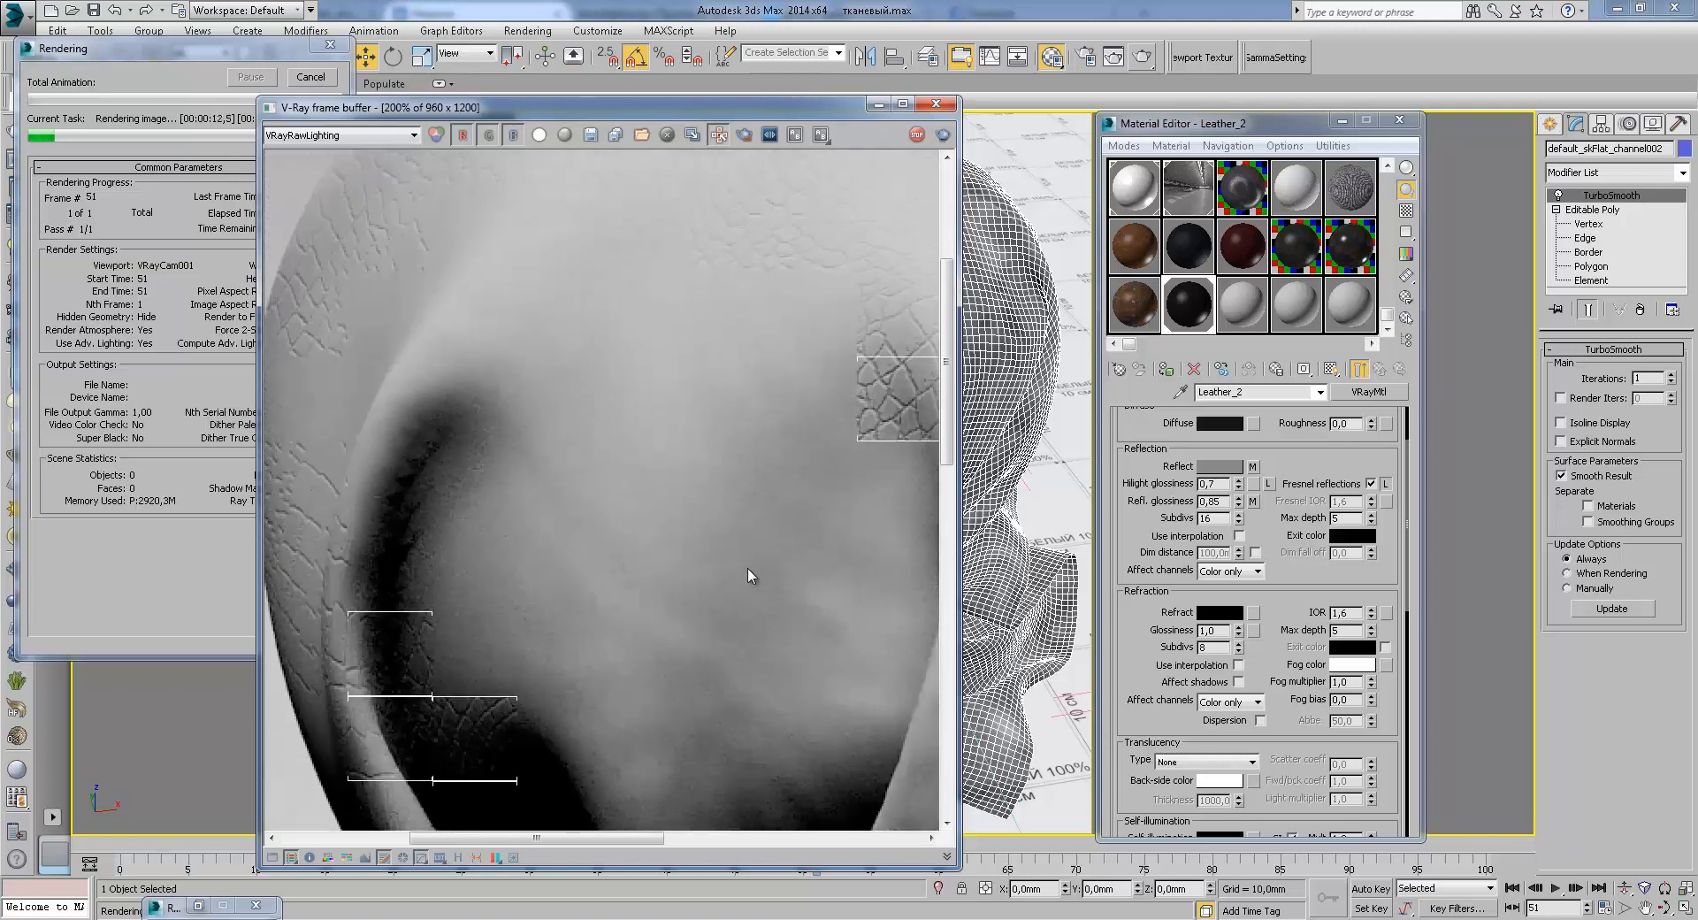
pyautogui.click(330, 136)
pyautogui.click(354, 150)
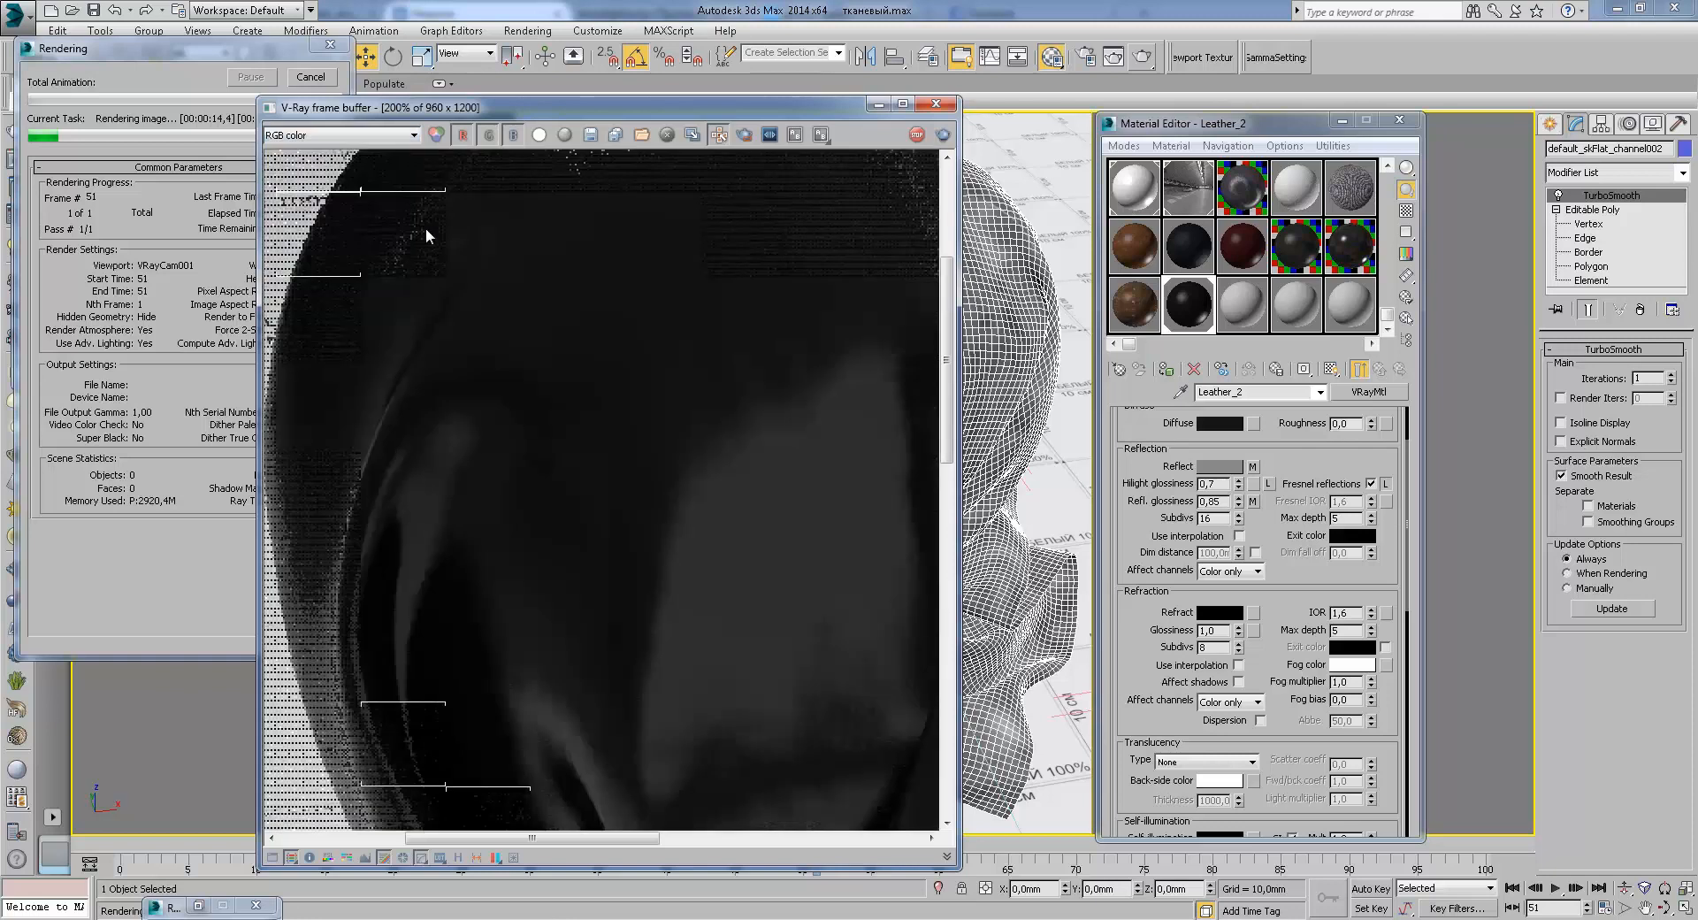
# Step: Examine the reflections on the cloth's central and lower folds in the Leather_2 render at 200%, 100% and 50%
pyautogui.scroll(-2, 665, 501)
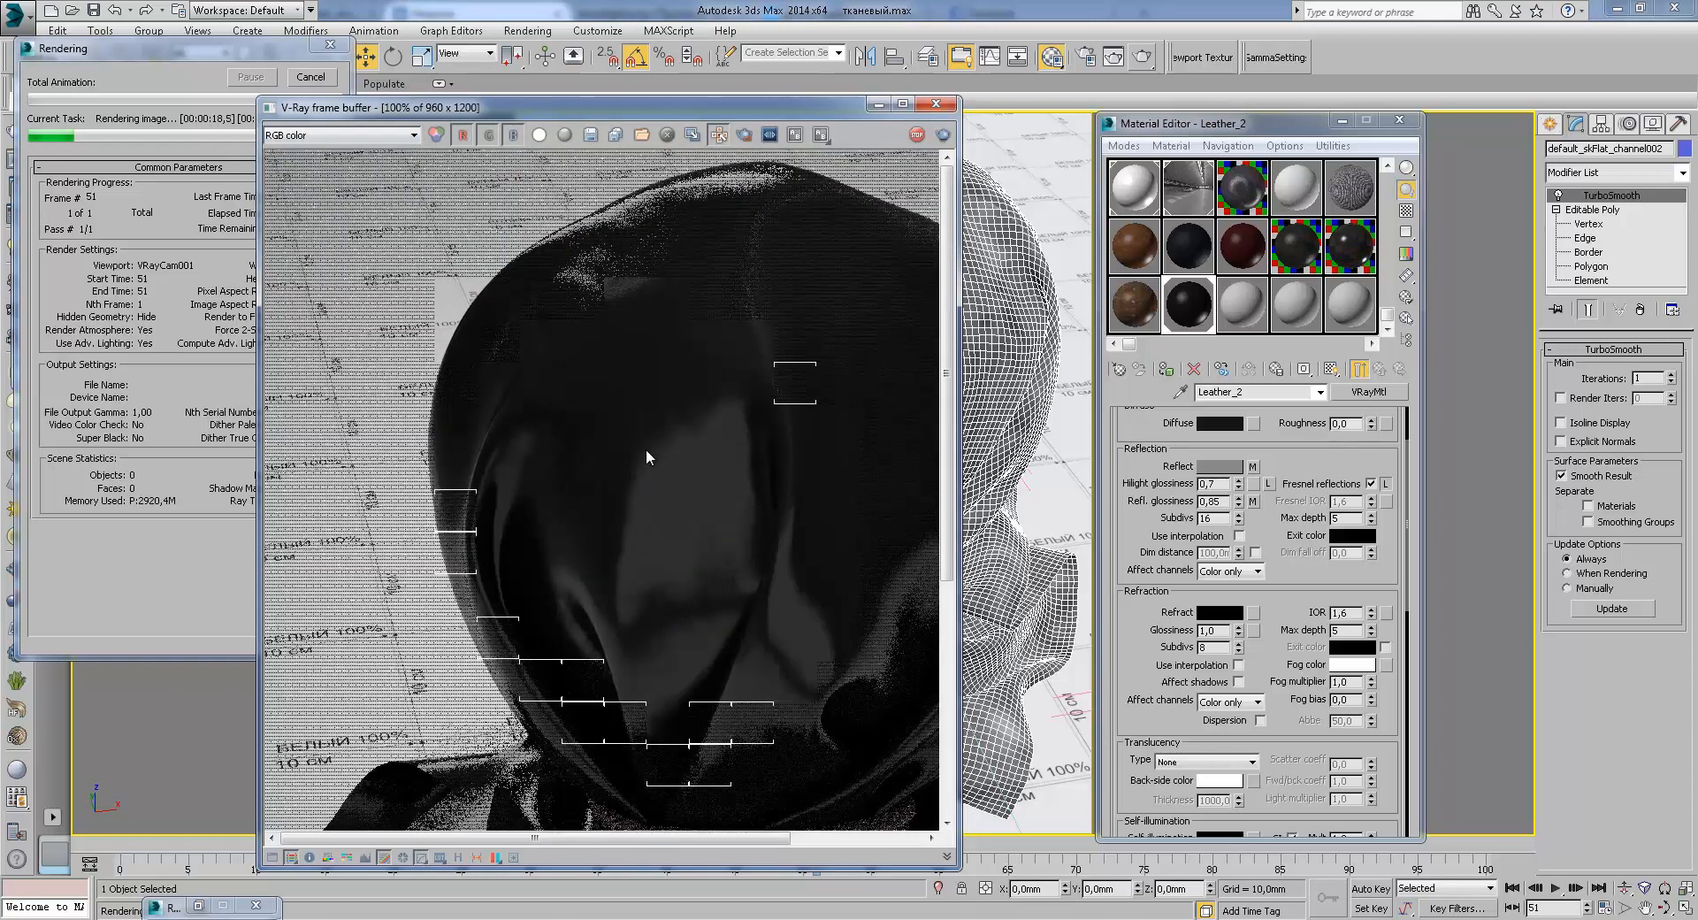
pyautogui.scroll(1, 637, 485)
pyautogui.moveTo(753, 745); pyautogui.dragTo(731, 666, button='middle')
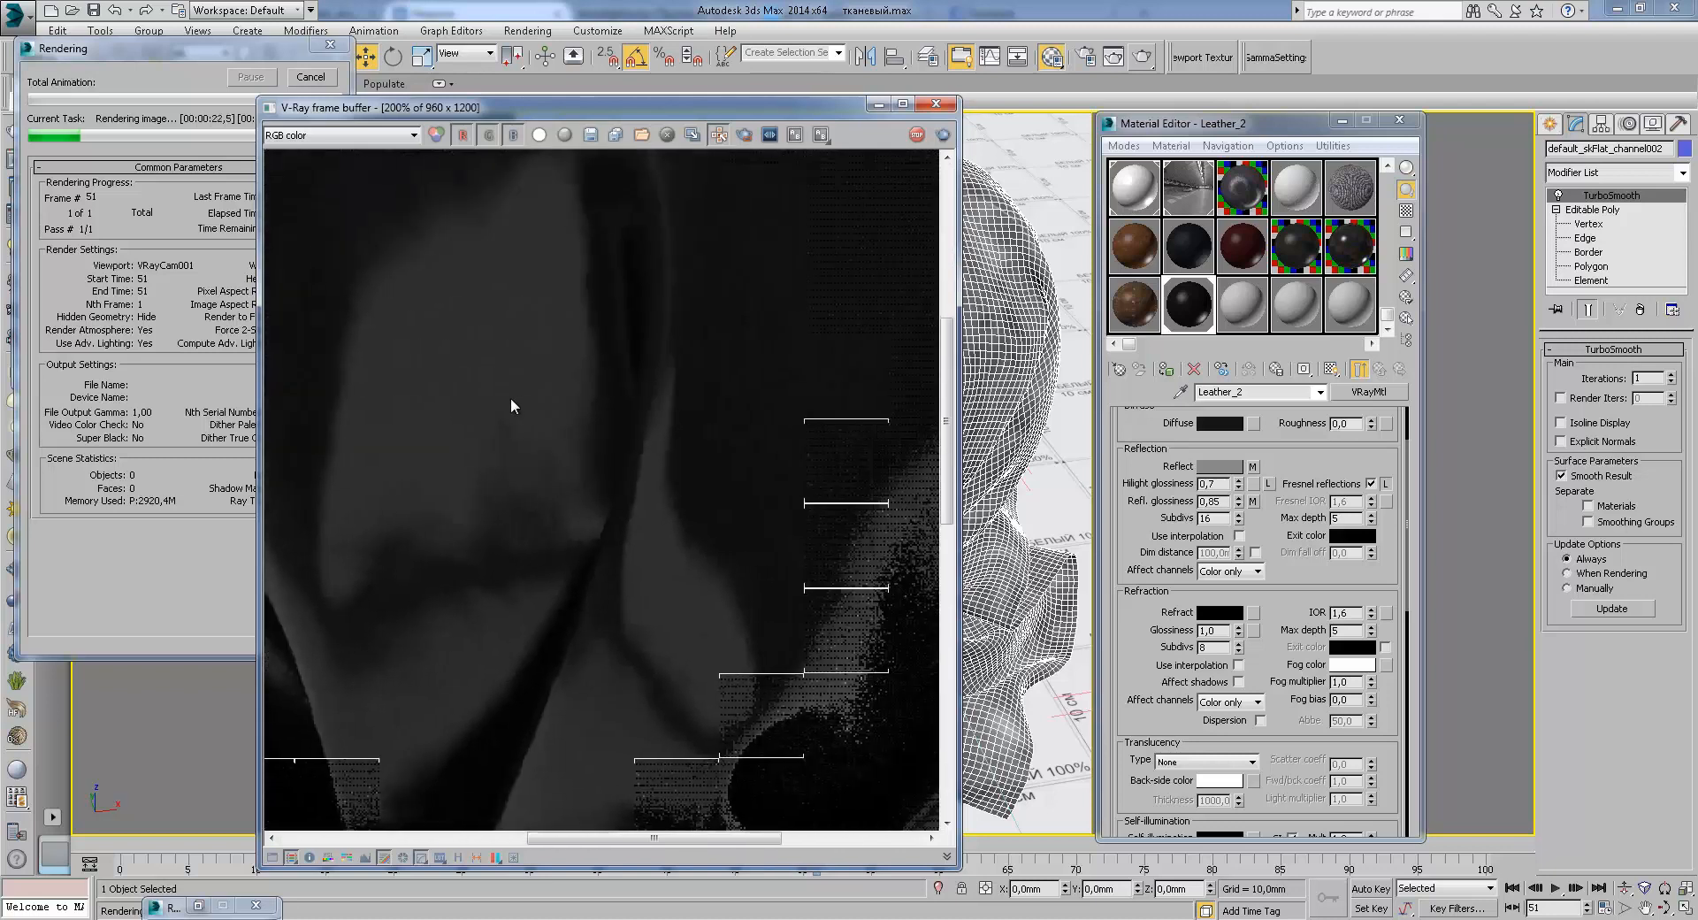
pyautogui.scroll(-1, 513, 396)
pyautogui.moveTo(511, 396); pyautogui.dragTo(614, 559, button='middle')
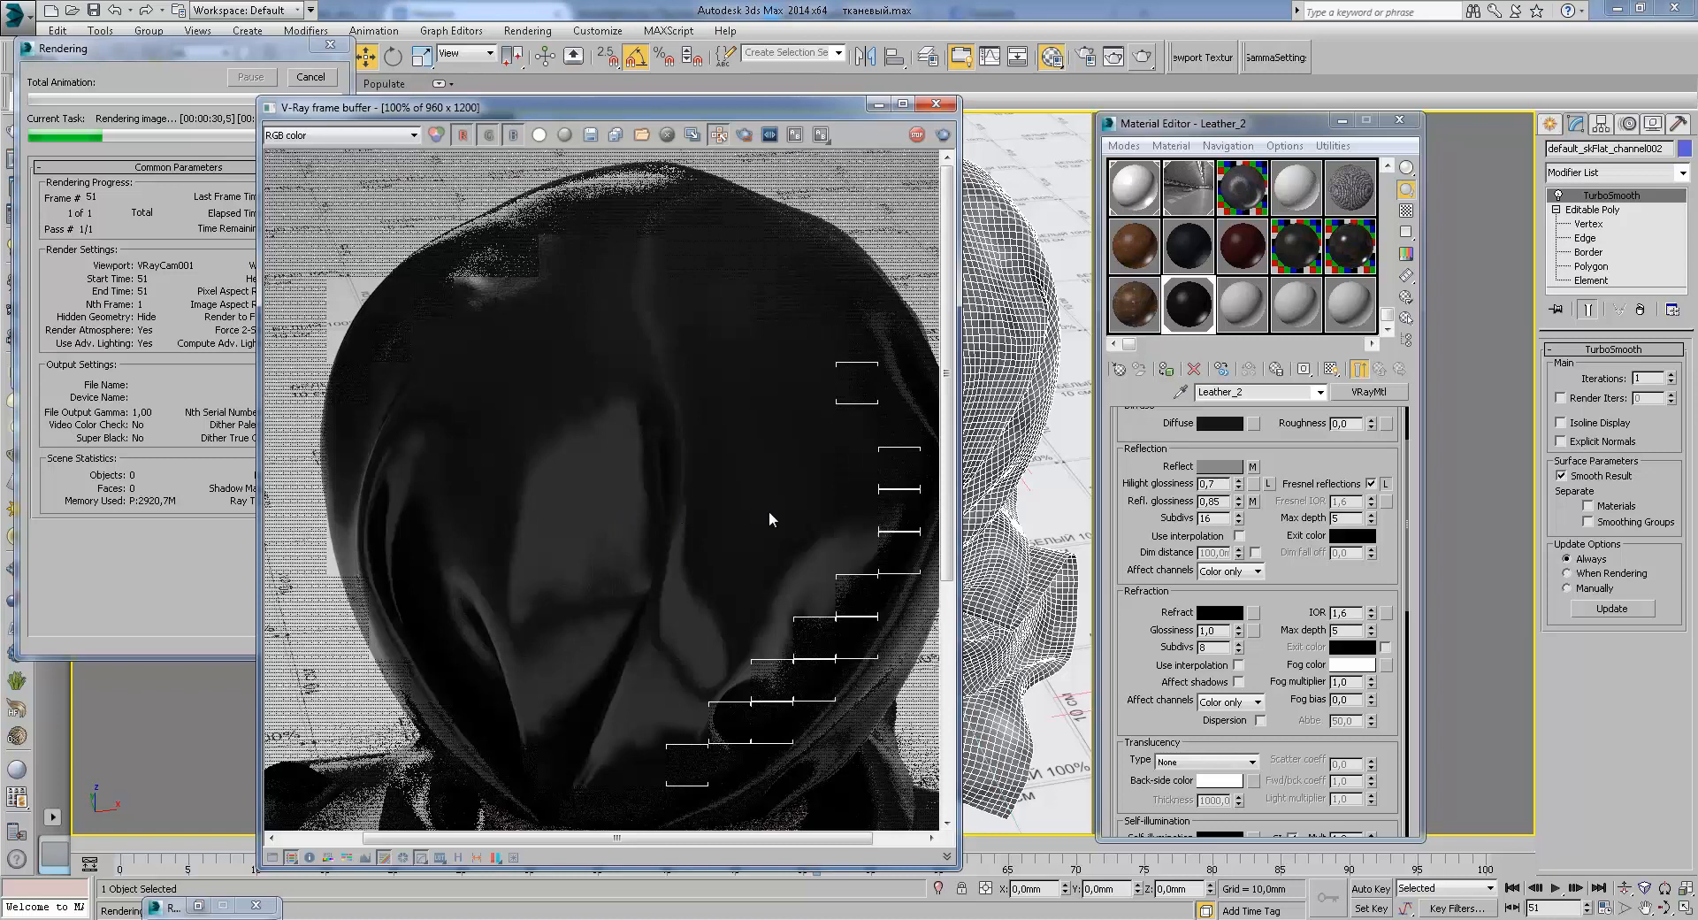
pyautogui.moveTo(768, 513); pyautogui.dragTo(766, 456, button='middle')
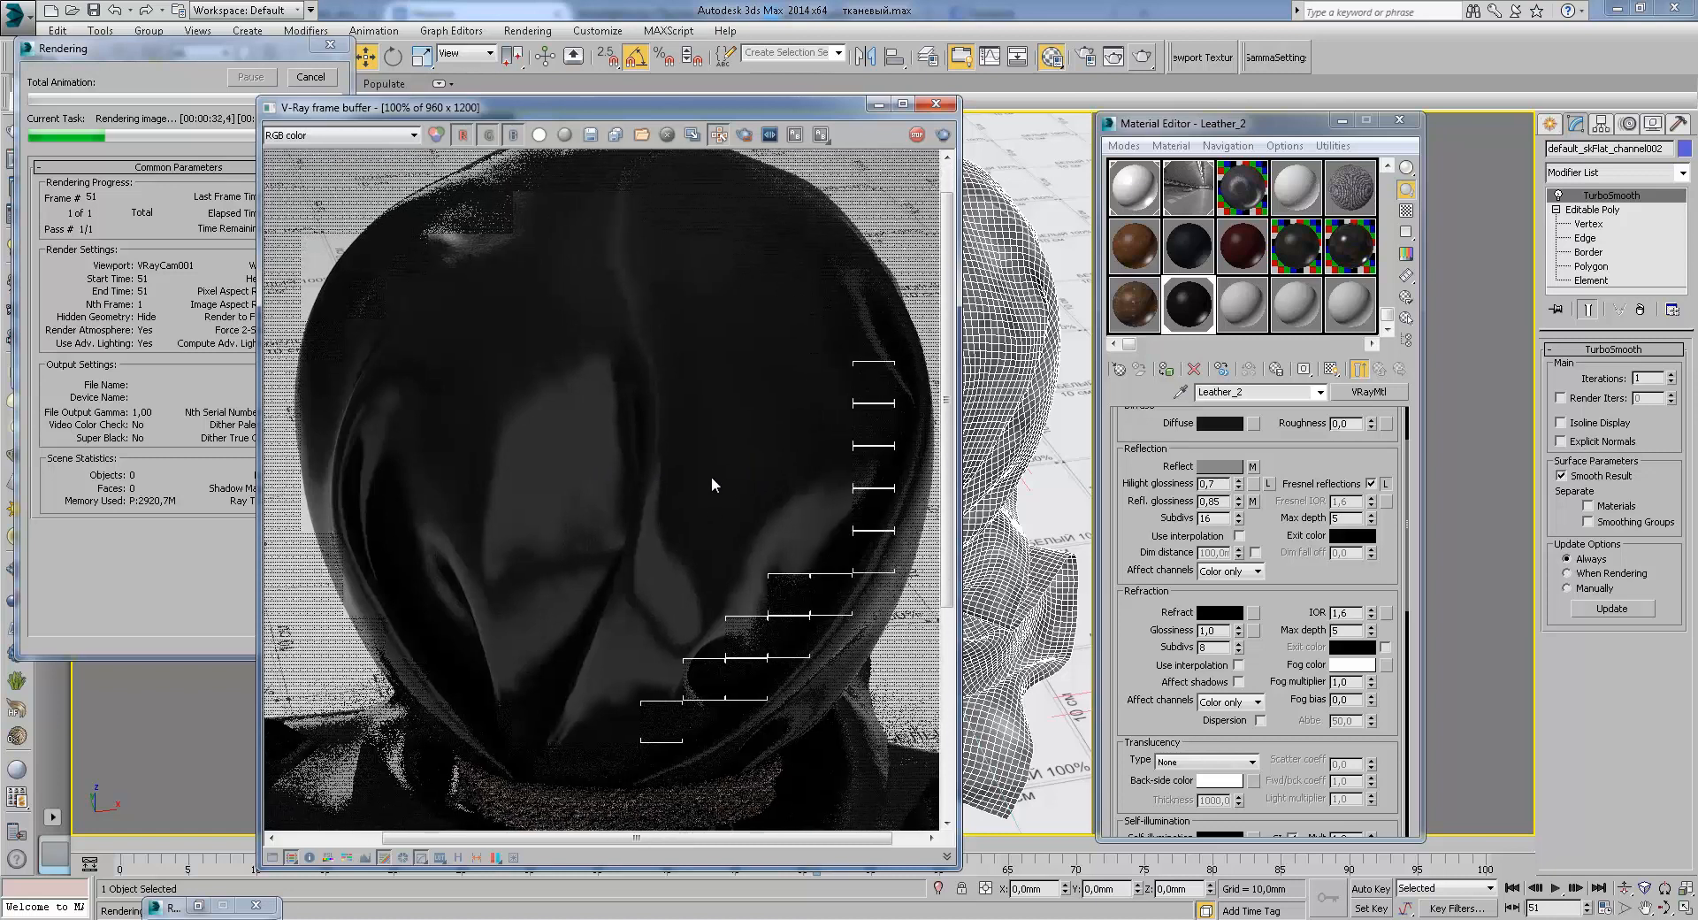
pyautogui.moveTo(642, 531); pyautogui.dragTo(661, 491, button='middle')
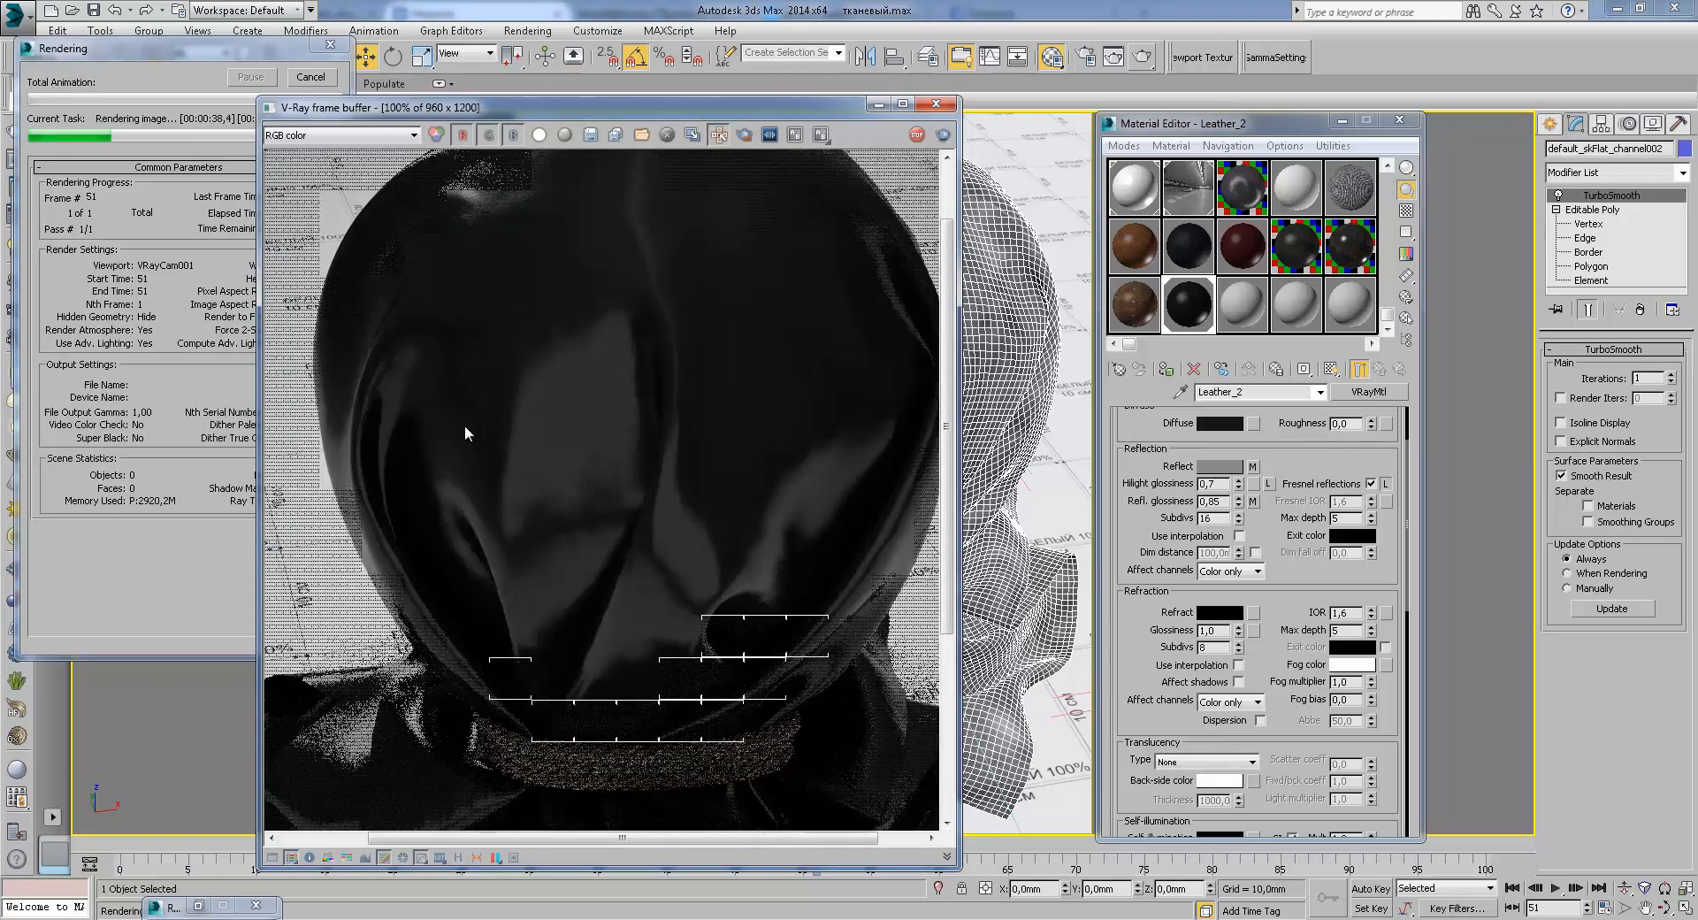
pyautogui.moveTo(570, 467); pyautogui.dragTo(596, 489, button='middle')
pyautogui.scroll(-2, 596, 488)
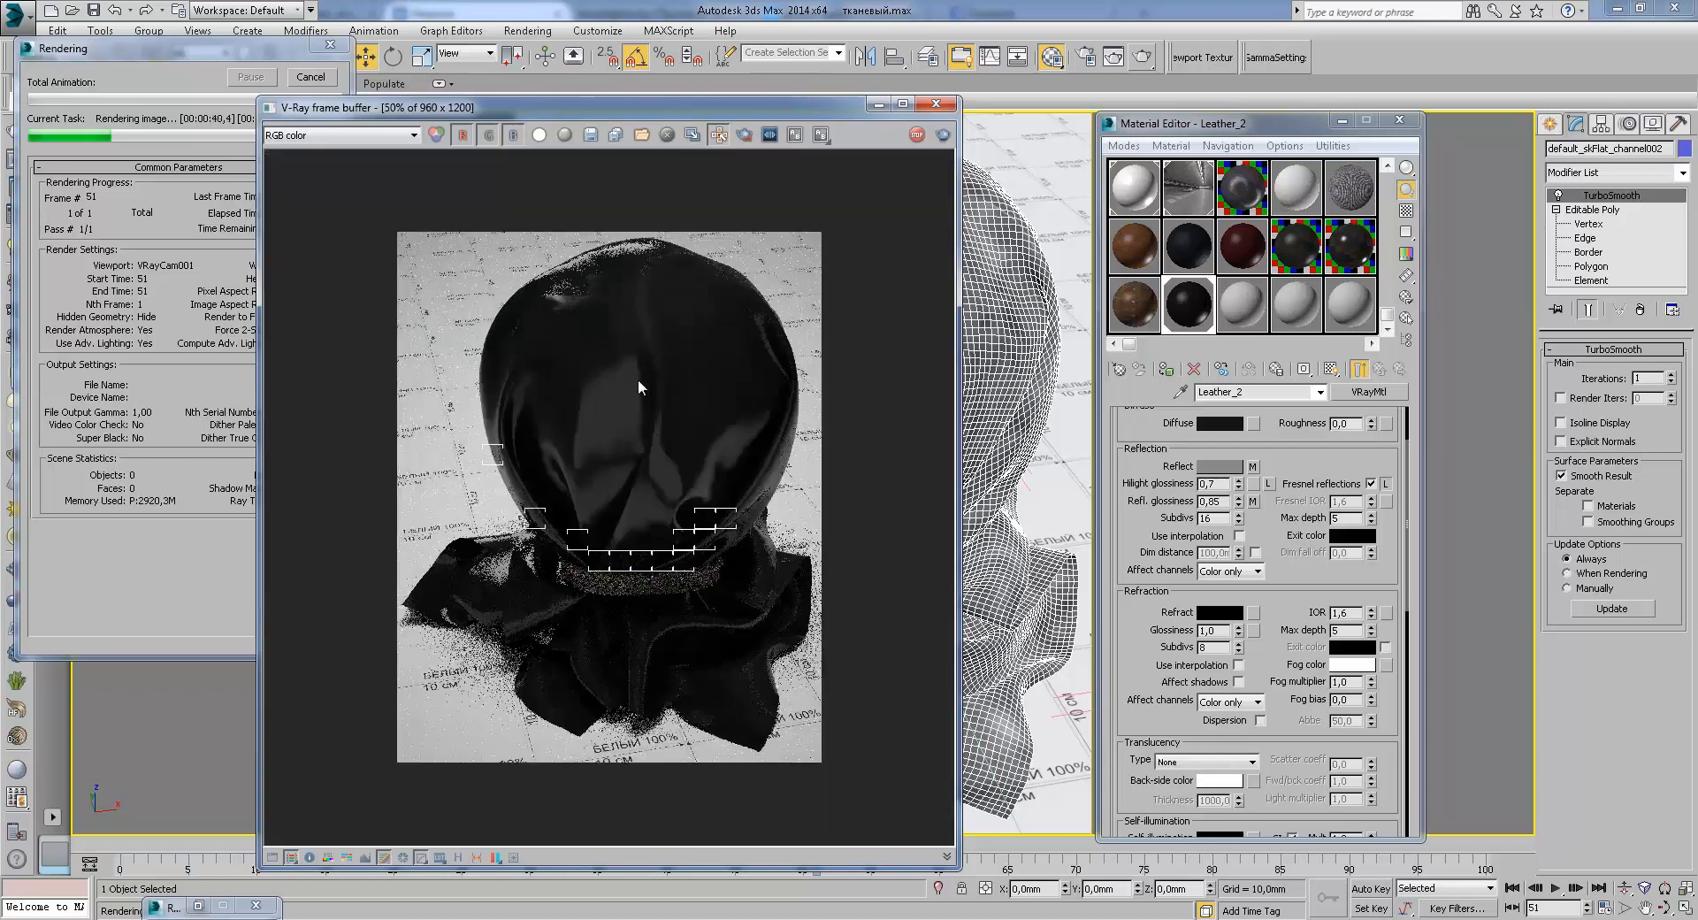
# Step: Examine the highlights on the upper part of the Leather_2 cloth in the render at 100%
pyautogui.scroll(2, 642, 382)
pyautogui.moveTo(642, 383); pyautogui.dragTo(617, 438, button='middle')
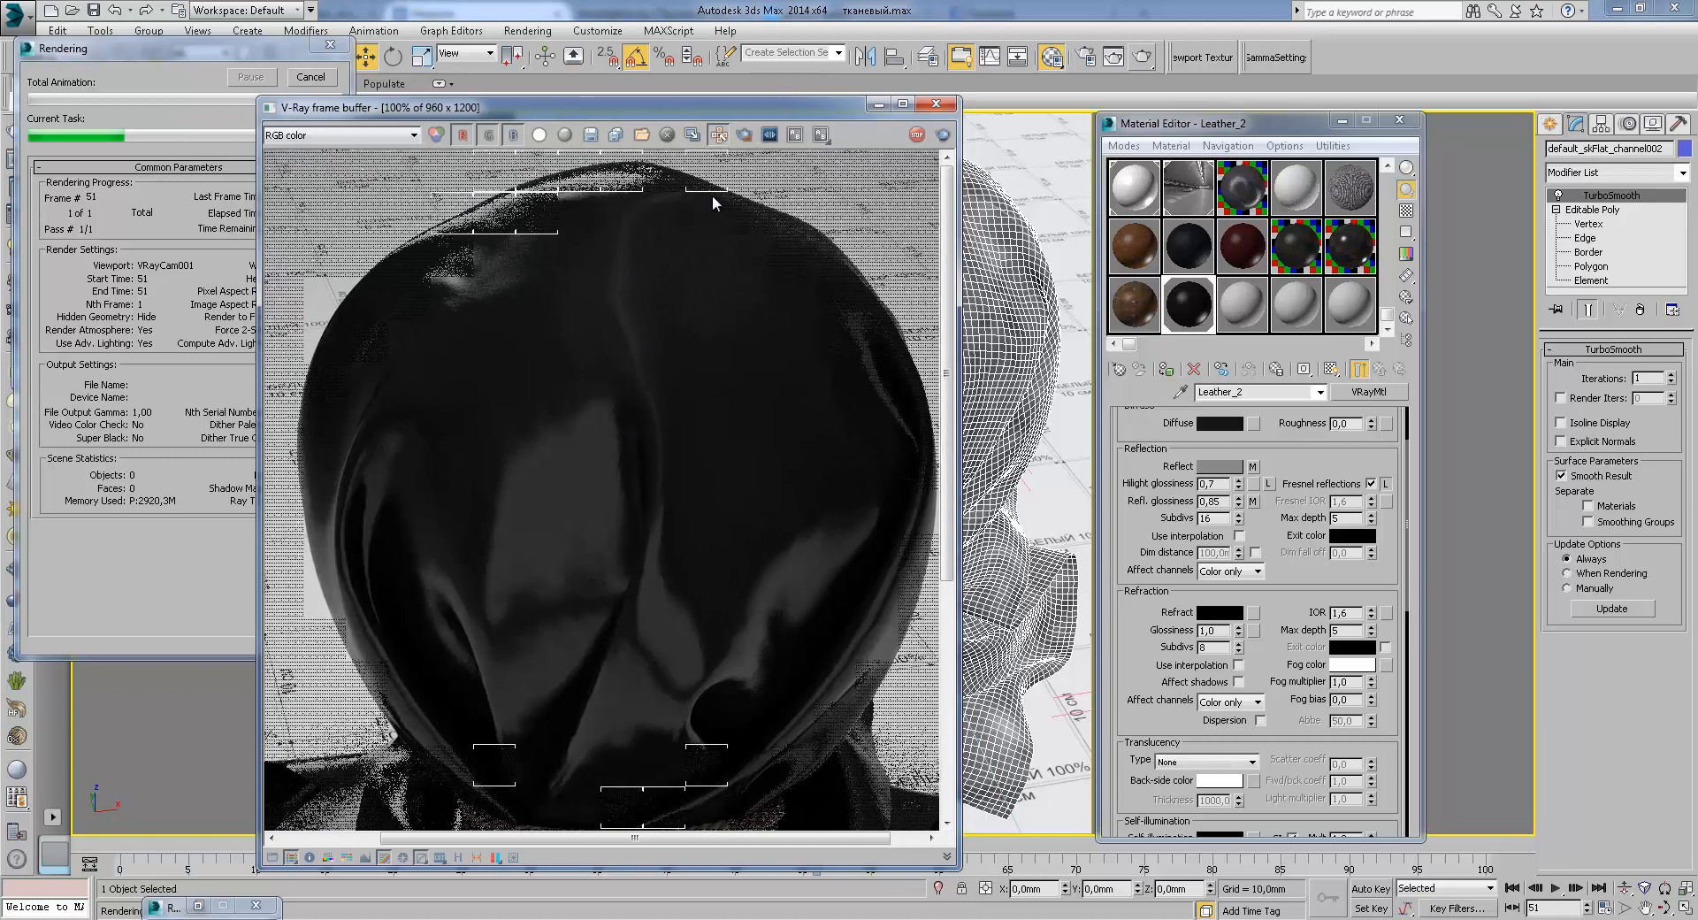
pyautogui.moveTo(727, 263); pyautogui.dragTo(715, 306, button='middle')
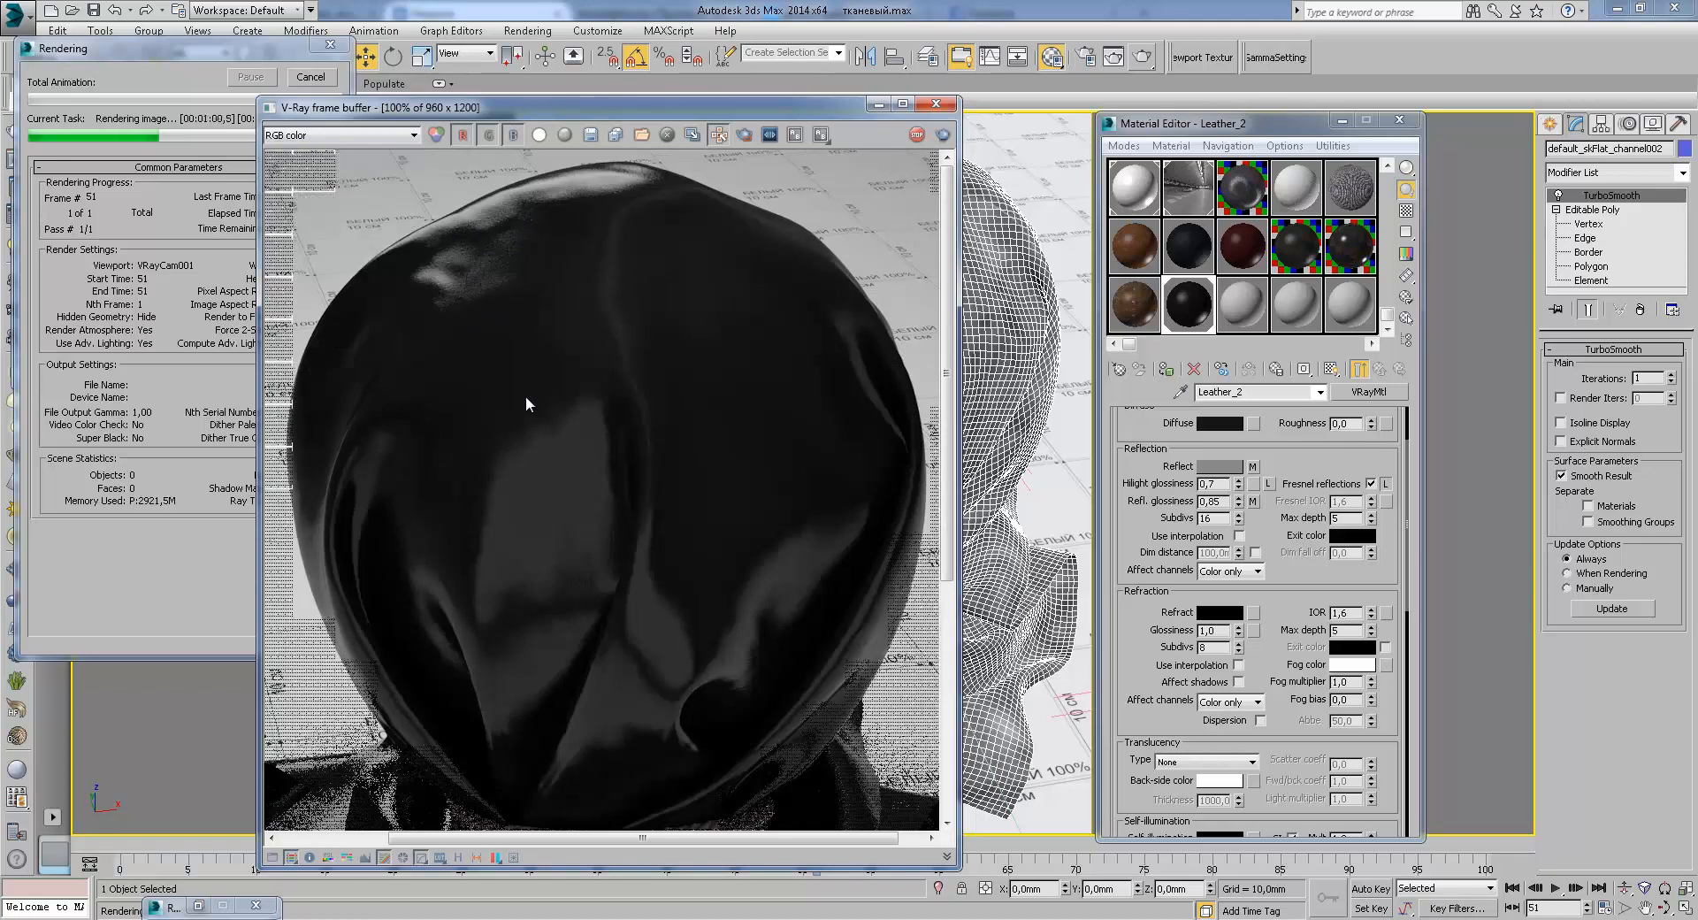
pyautogui.scroll(-1, 528, 405)
pyautogui.scroll(1, 532, 347)
pyautogui.moveTo(582, 306); pyautogui.dragTo(406, 331, button='middle')
pyautogui.moveTo(424, 258); pyautogui.dragTo(462, 318, button='middle')
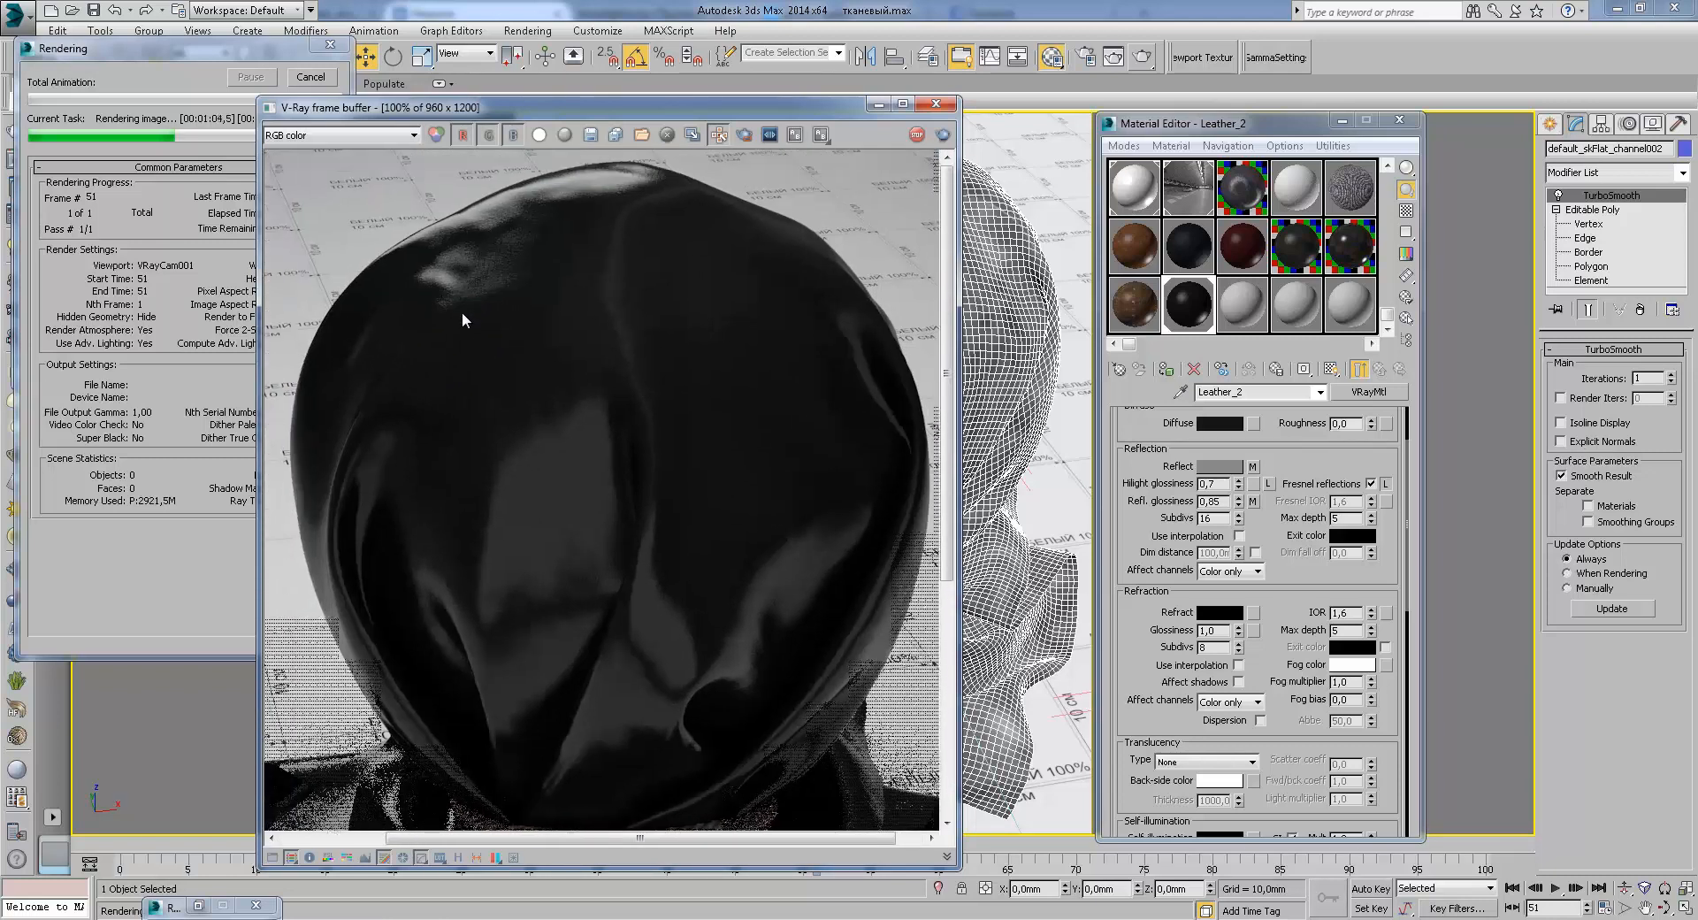
# Step: Inspect the cloth's shading in the VRayRawLighting channel and return to RGB color
pyautogui.click(372, 134)
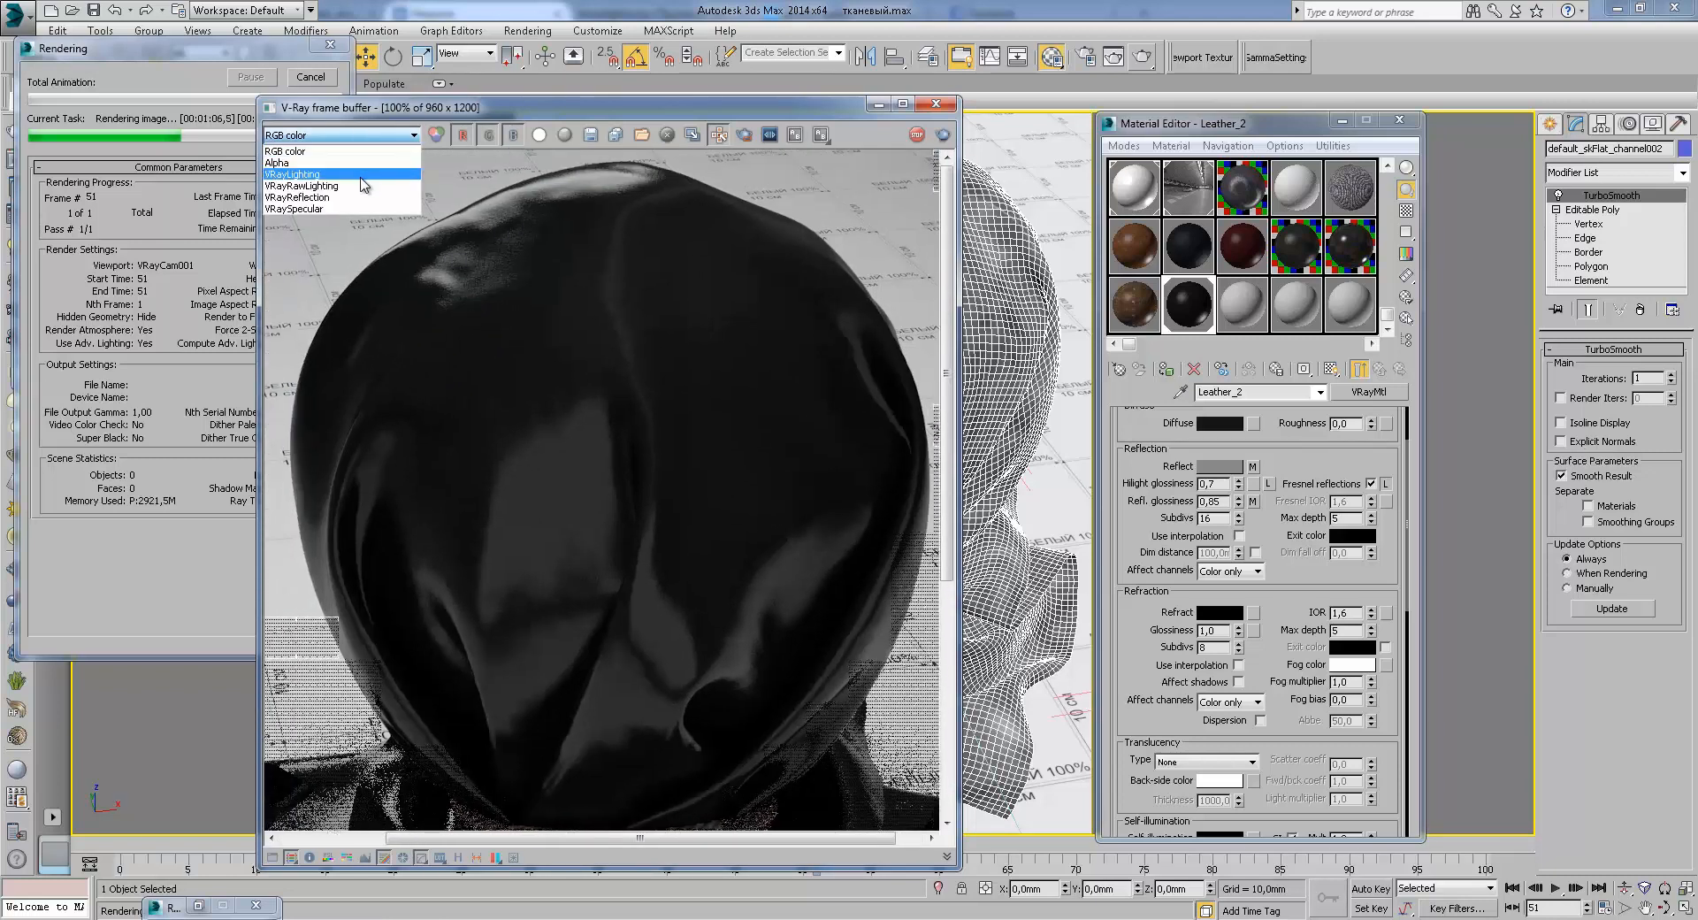
pyautogui.click(371, 190)
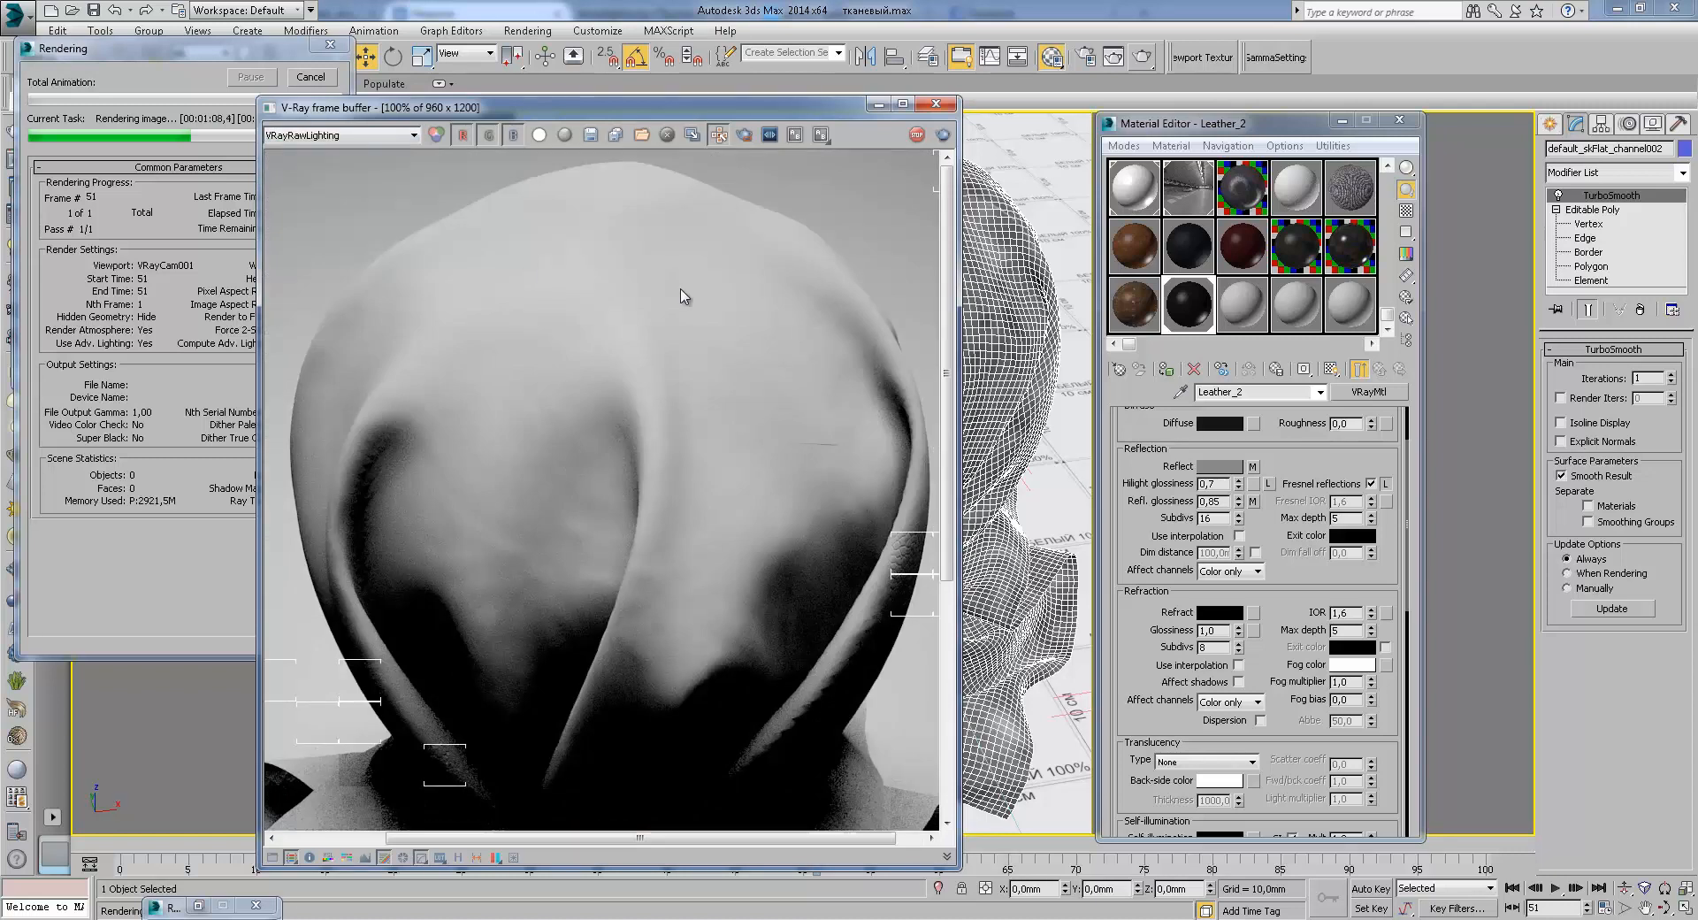
pyautogui.moveTo(792, 541); pyautogui.dragTo(780, 383, button='middle')
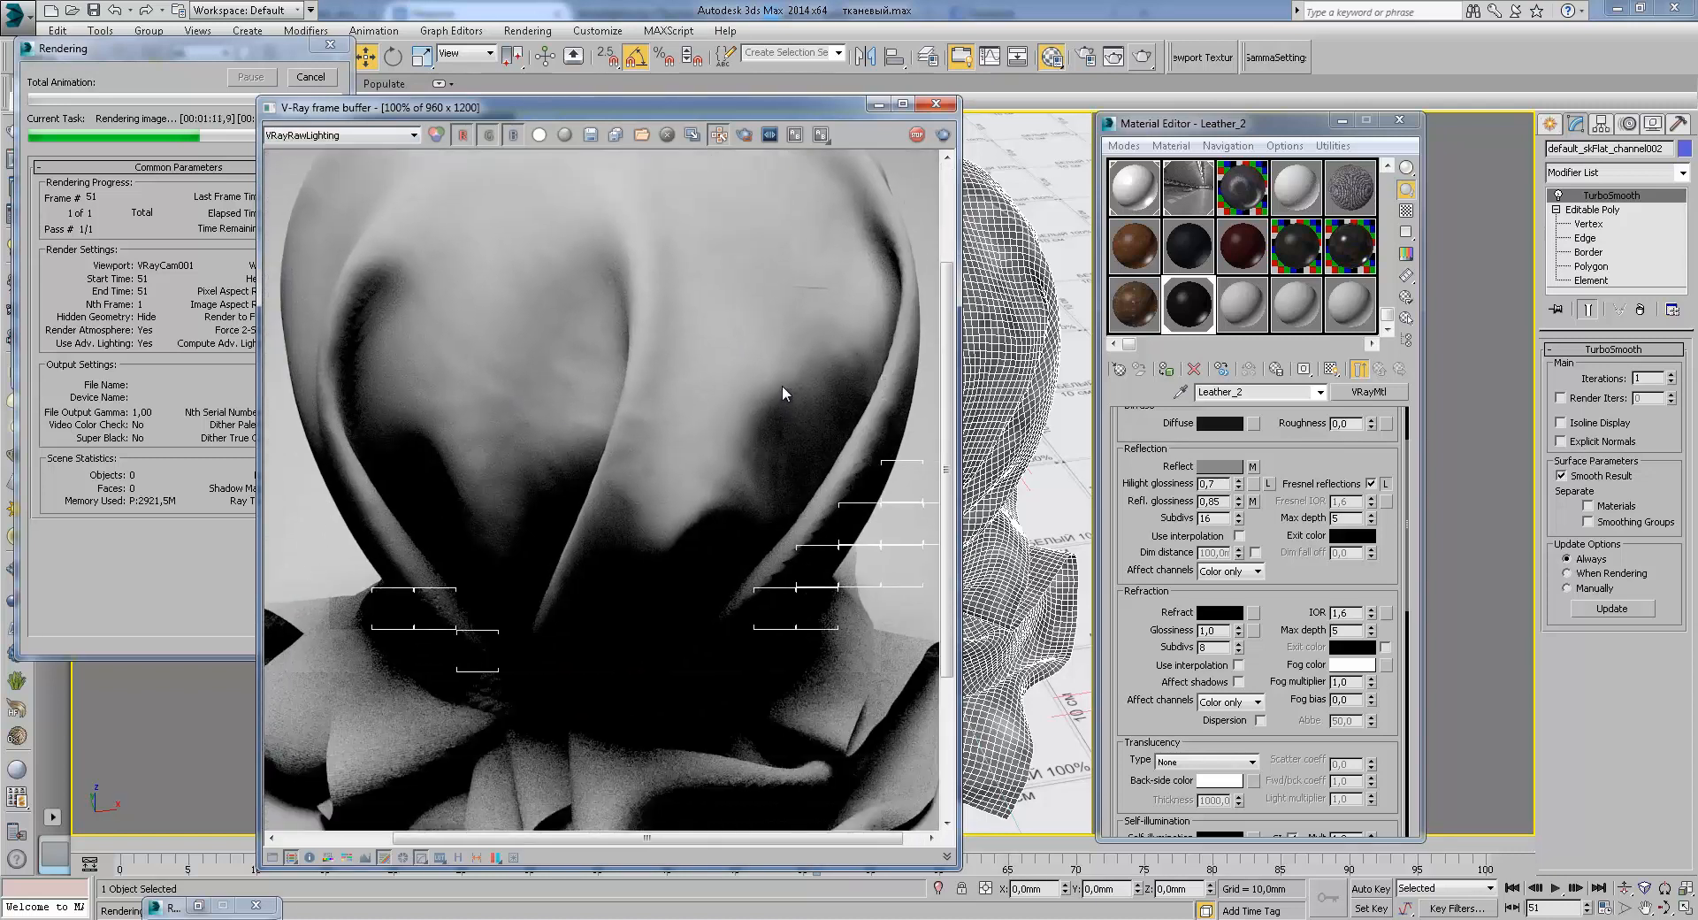
pyautogui.click(302, 138)
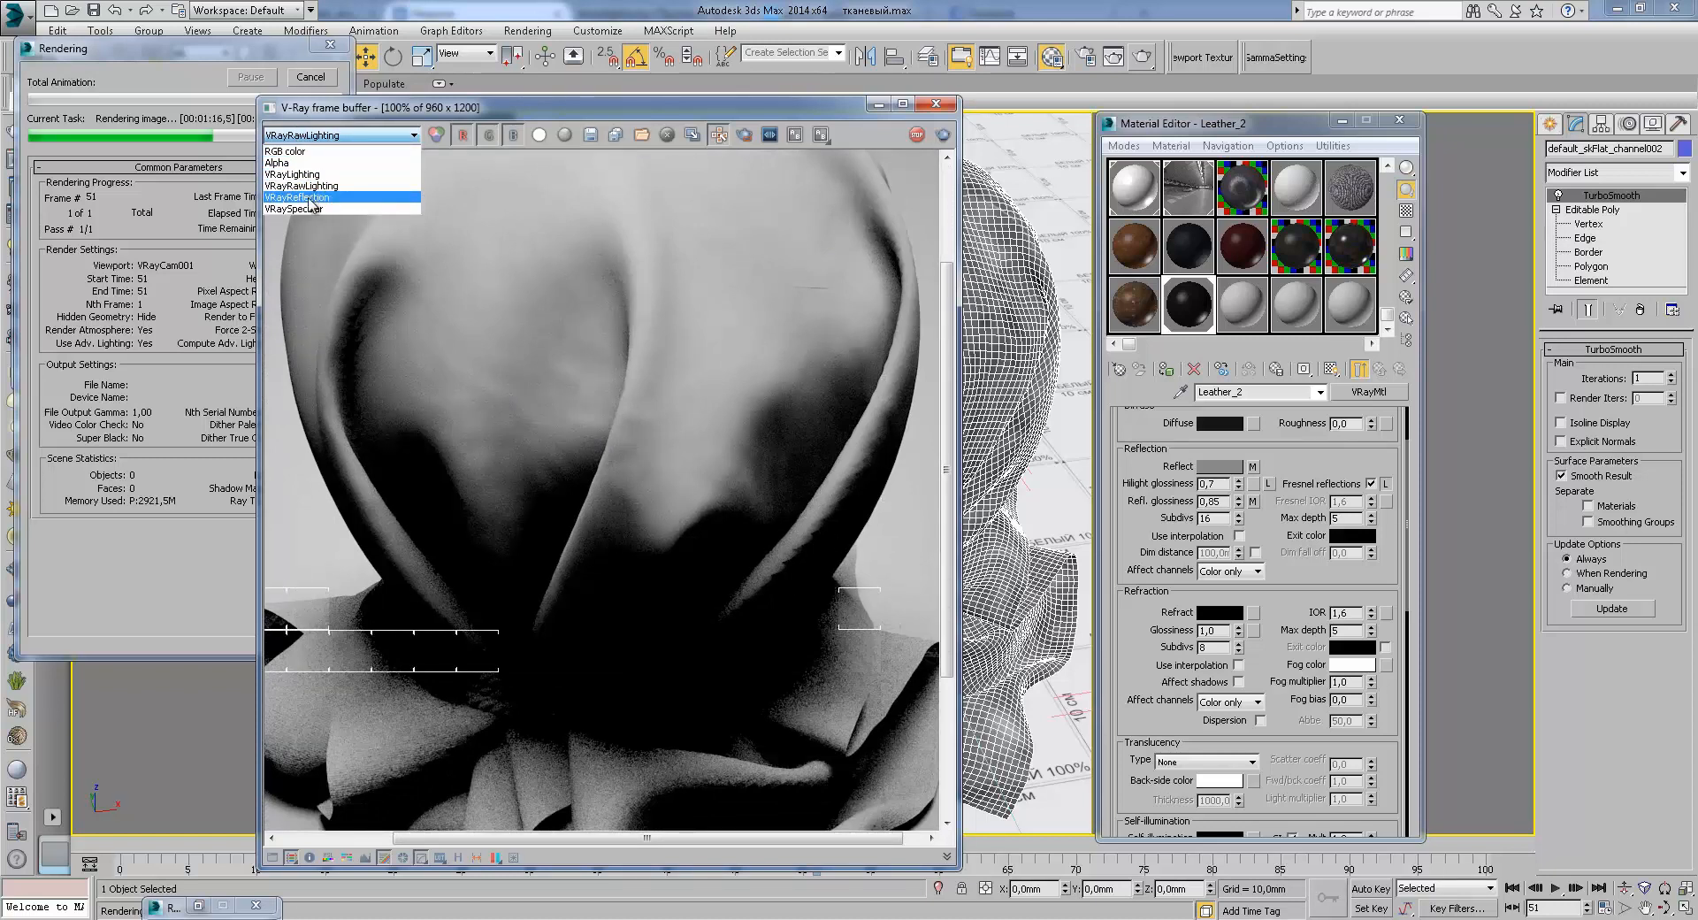
pyautogui.click(301, 152)
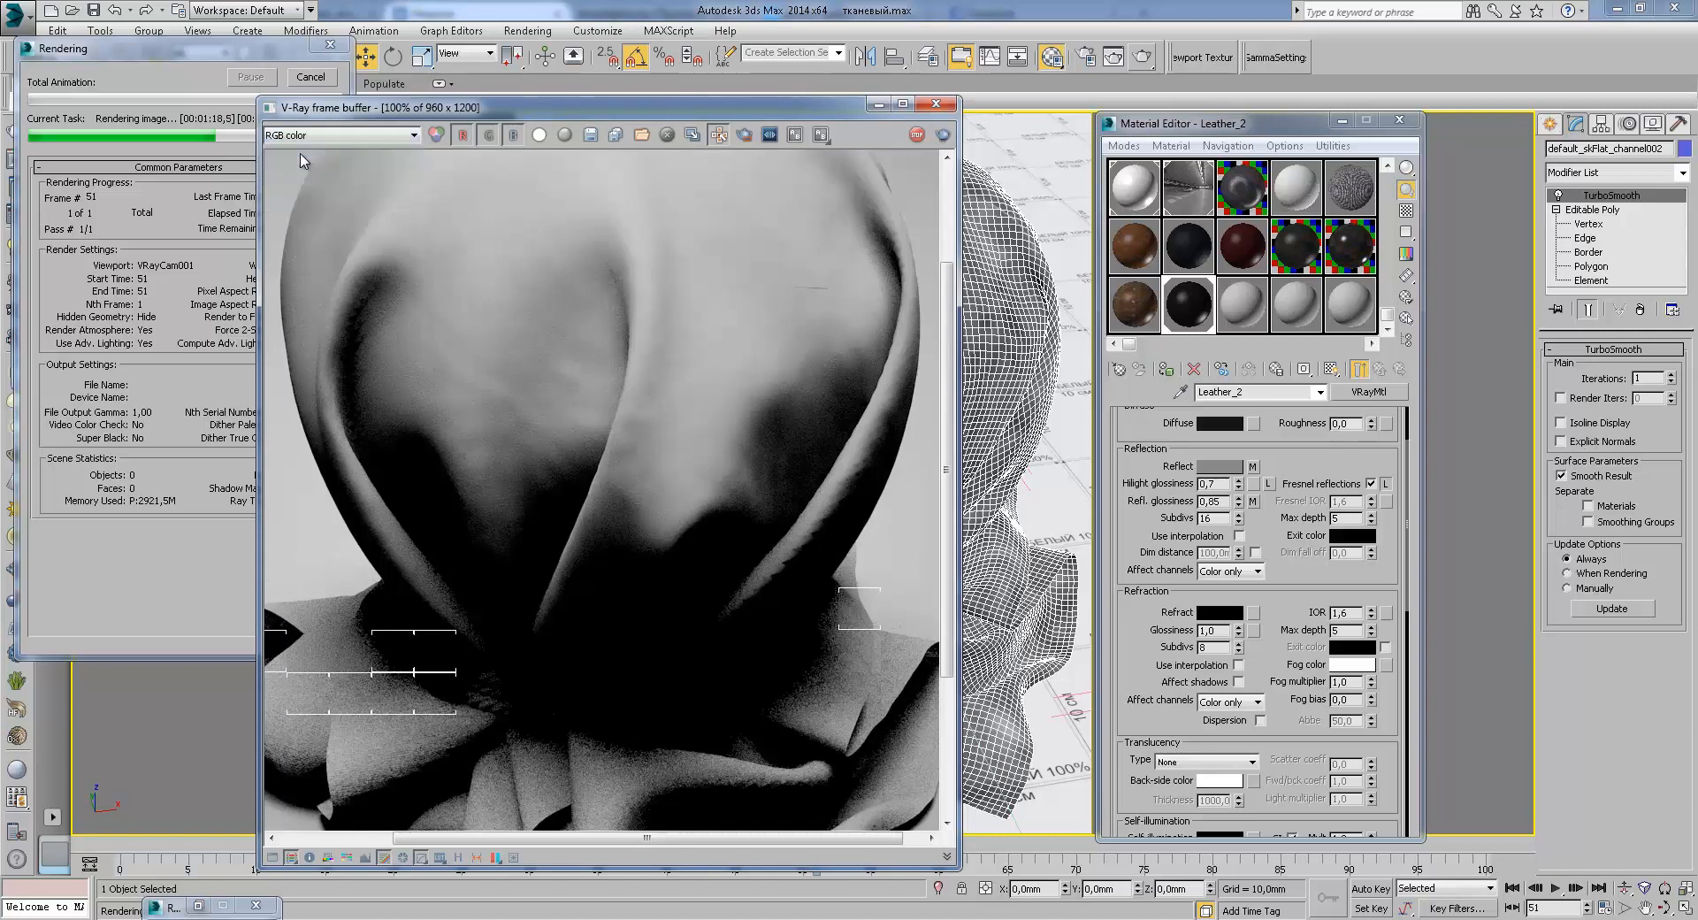
pyautogui.click(358, 135)
pyautogui.click(347, 155)
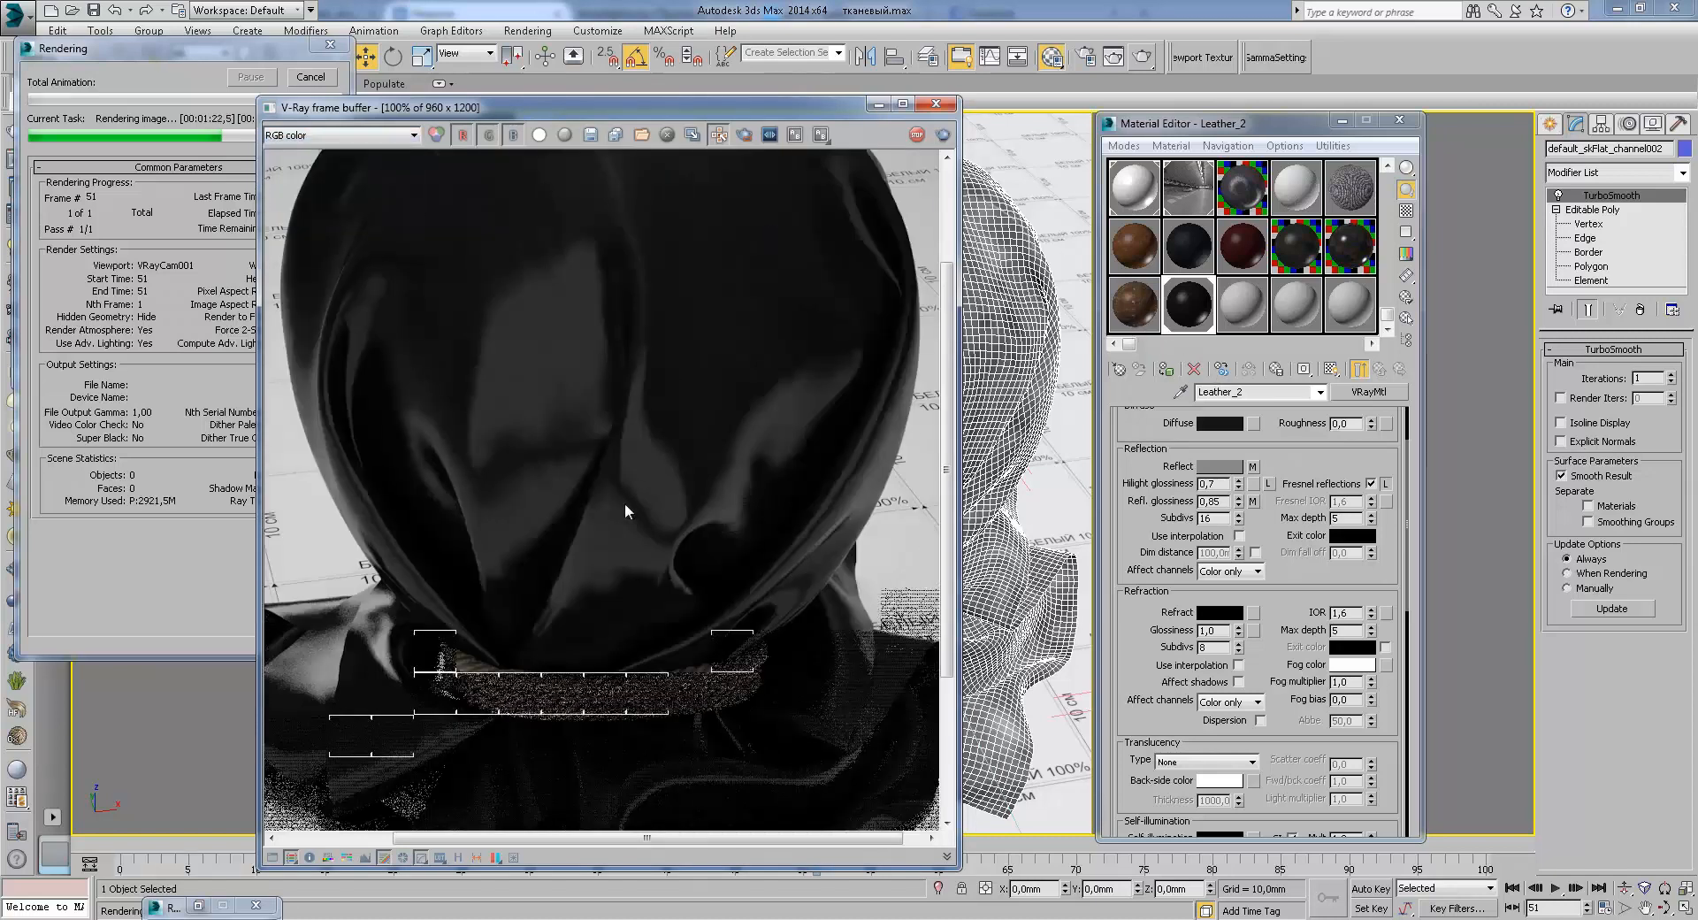
# Step: Stop the Leather_2 render, assign the Leather VRayBlendMtl material to the selected cloth and close the frame buffer
pyautogui.scroll(-3, 626, 503)
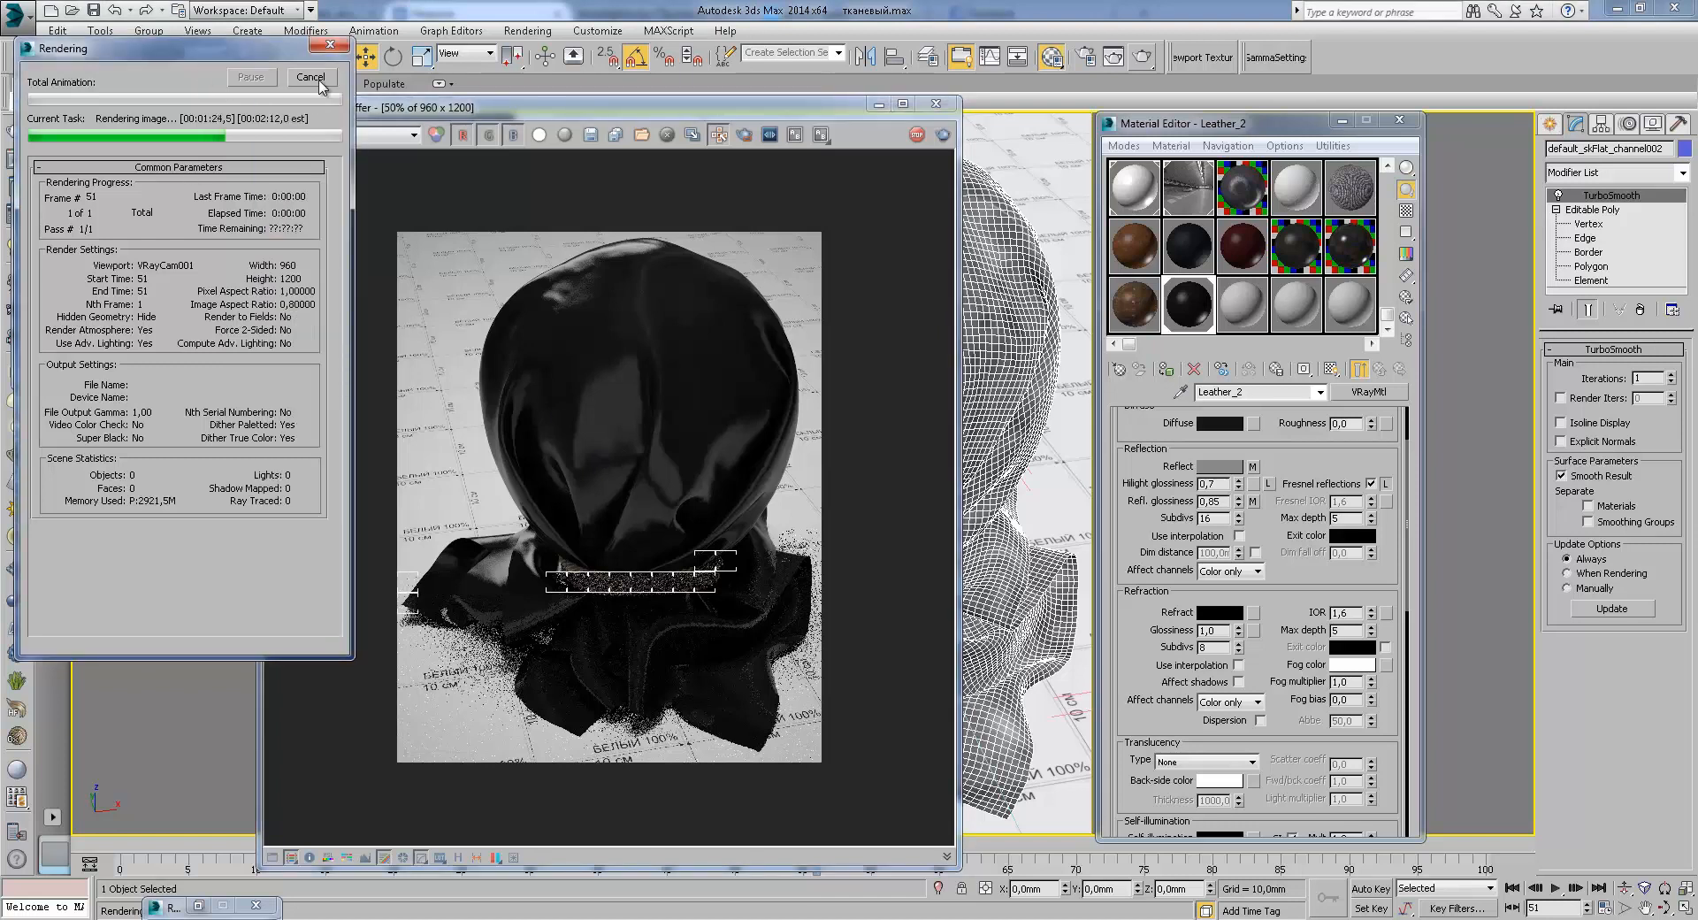
pyautogui.click(1147, 309)
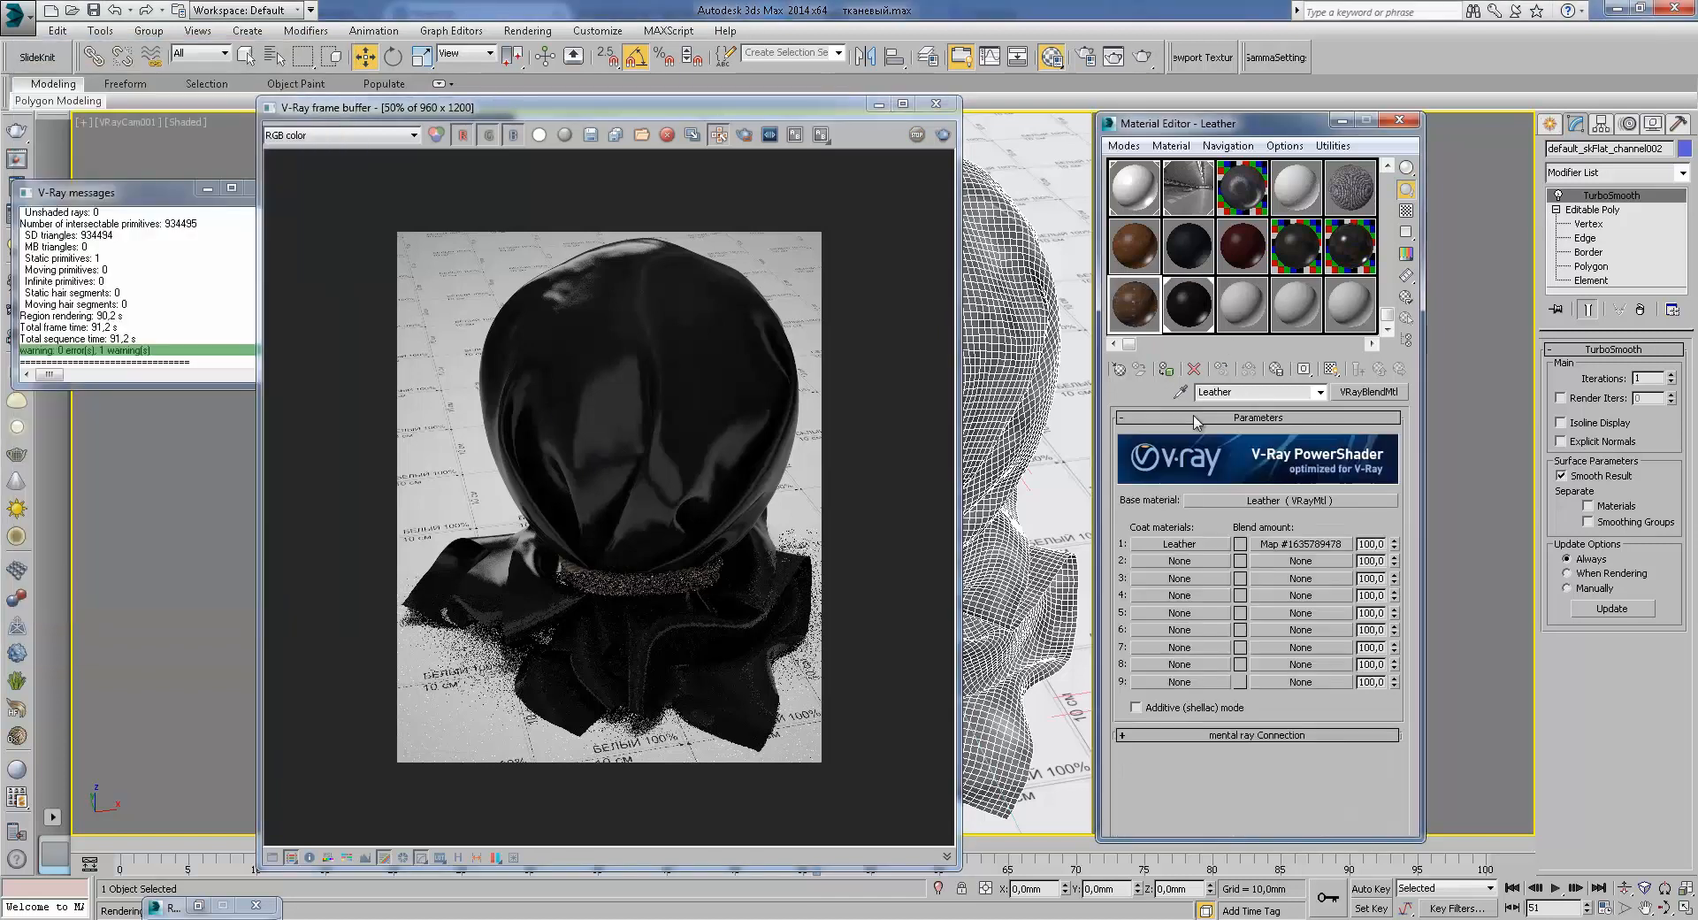
pyautogui.click(1164, 366)
pyautogui.click(935, 105)
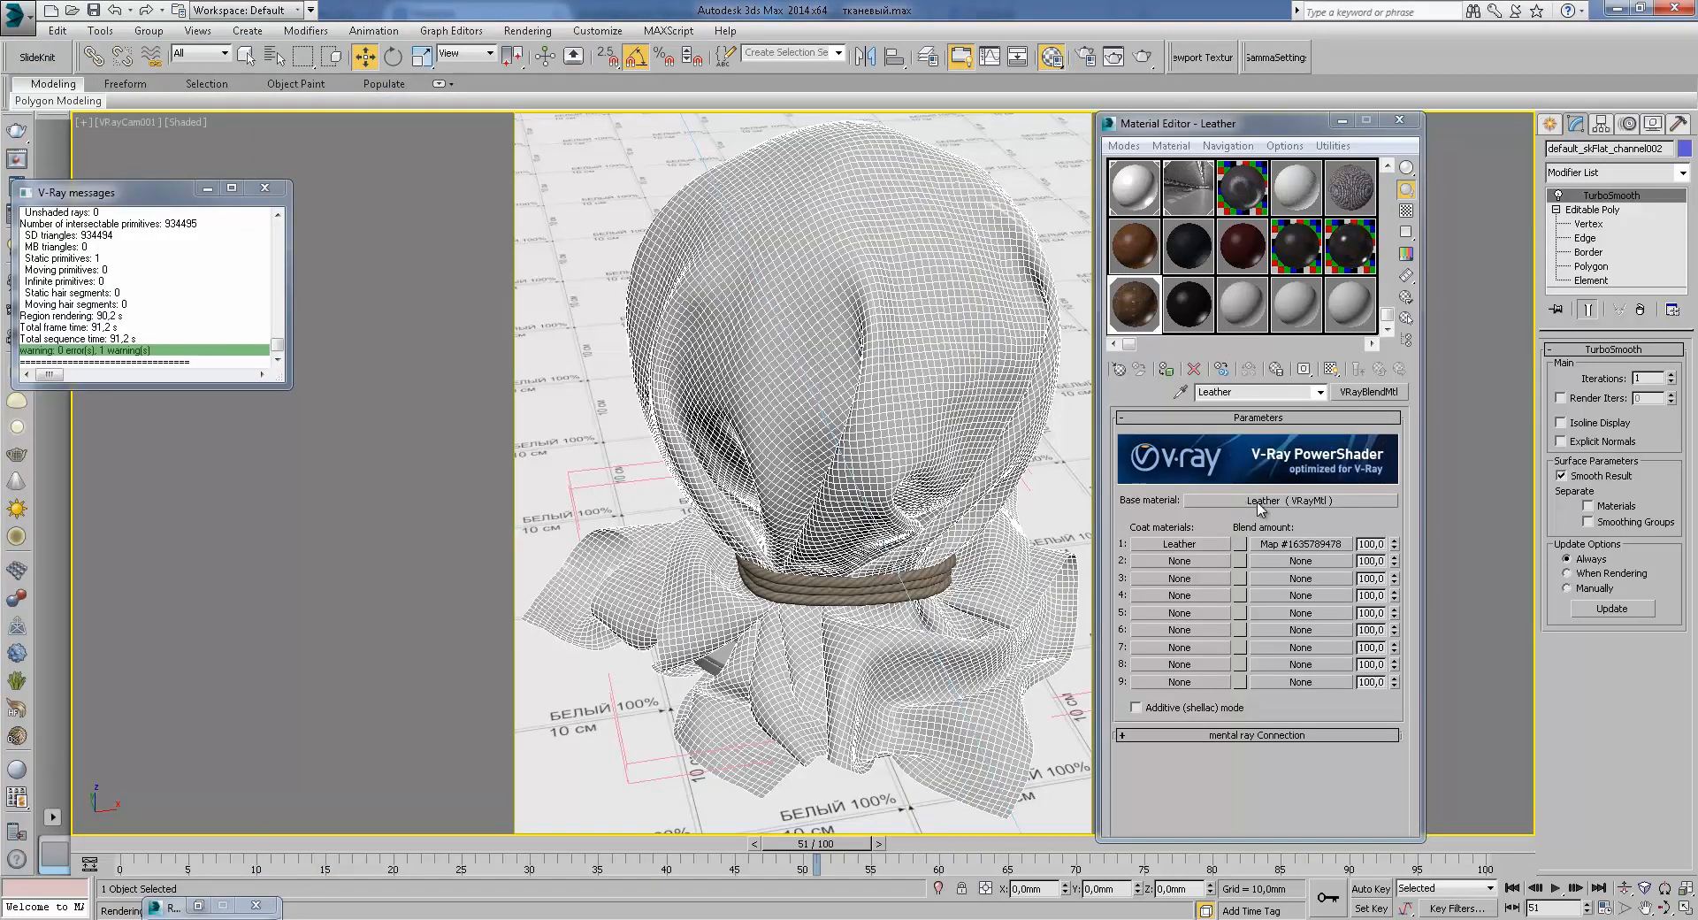
# Step: Check the parameters of Leather's base material and the maps of its first coat material
pyautogui.click(1263, 500)
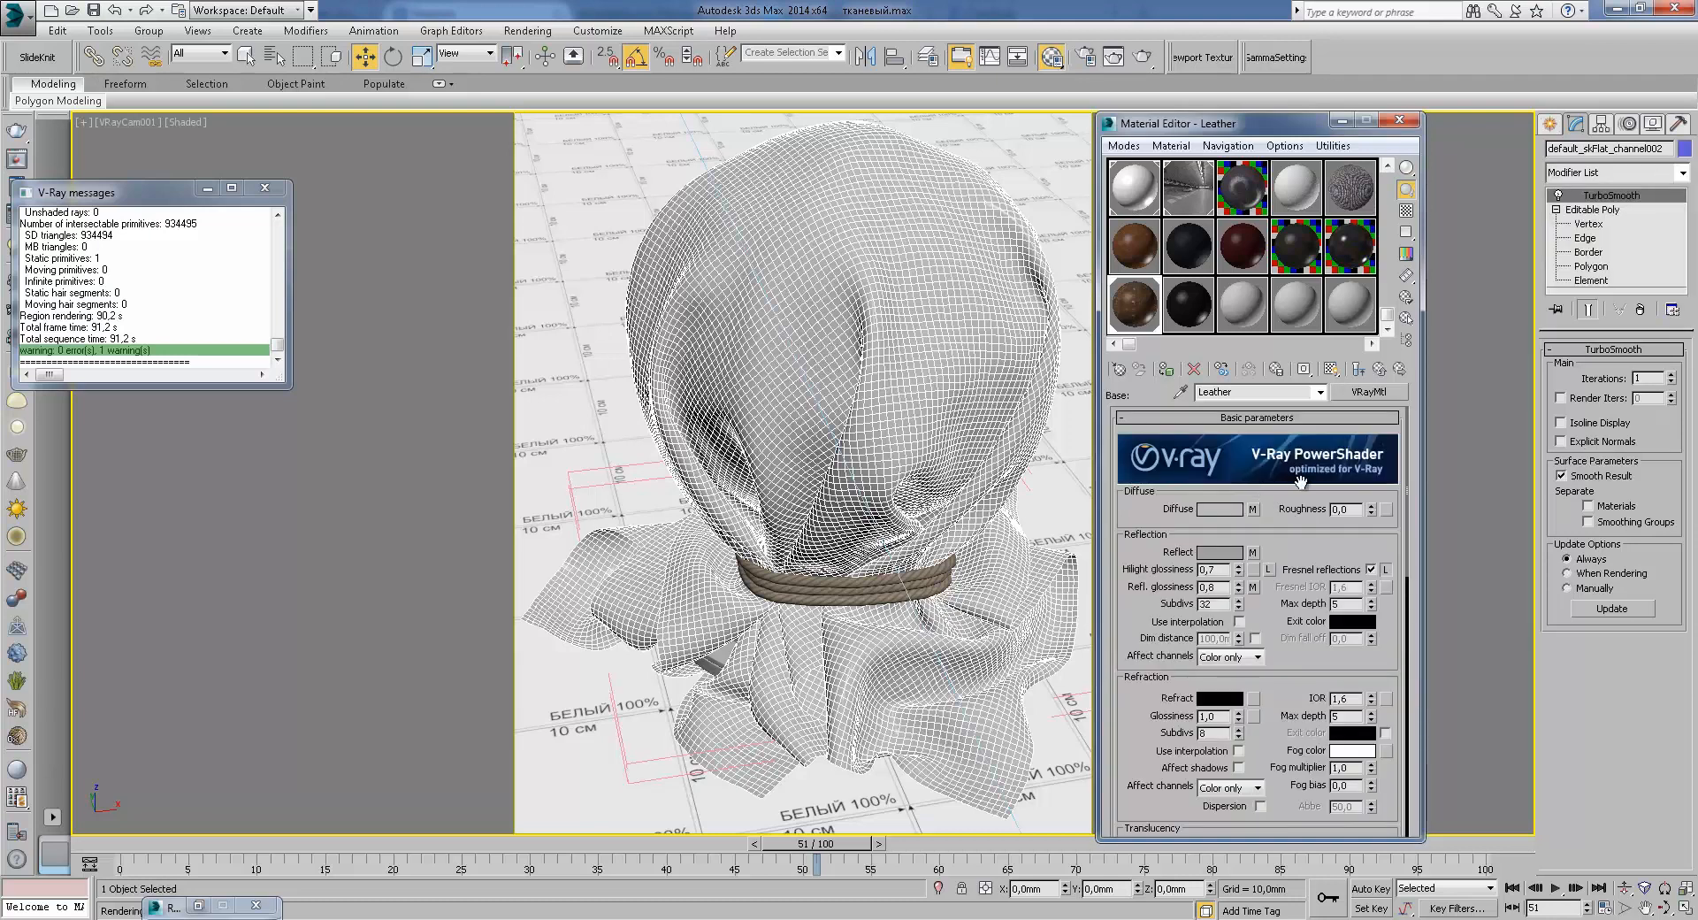
pyautogui.click(1384, 368)
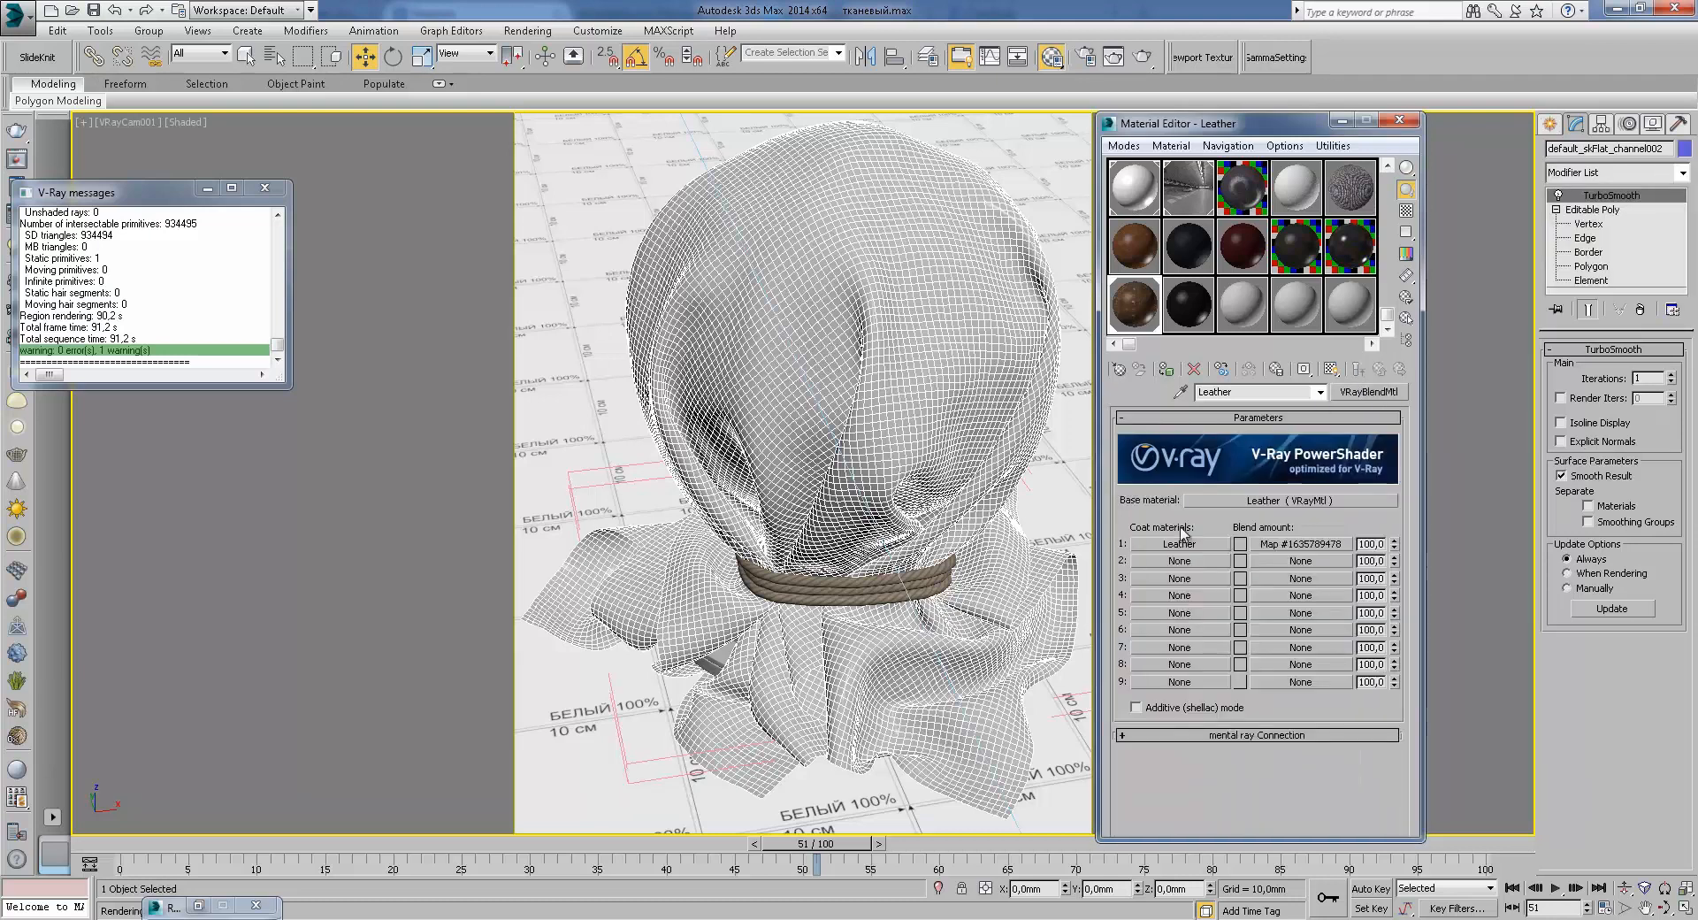
pyautogui.click(1165, 549)
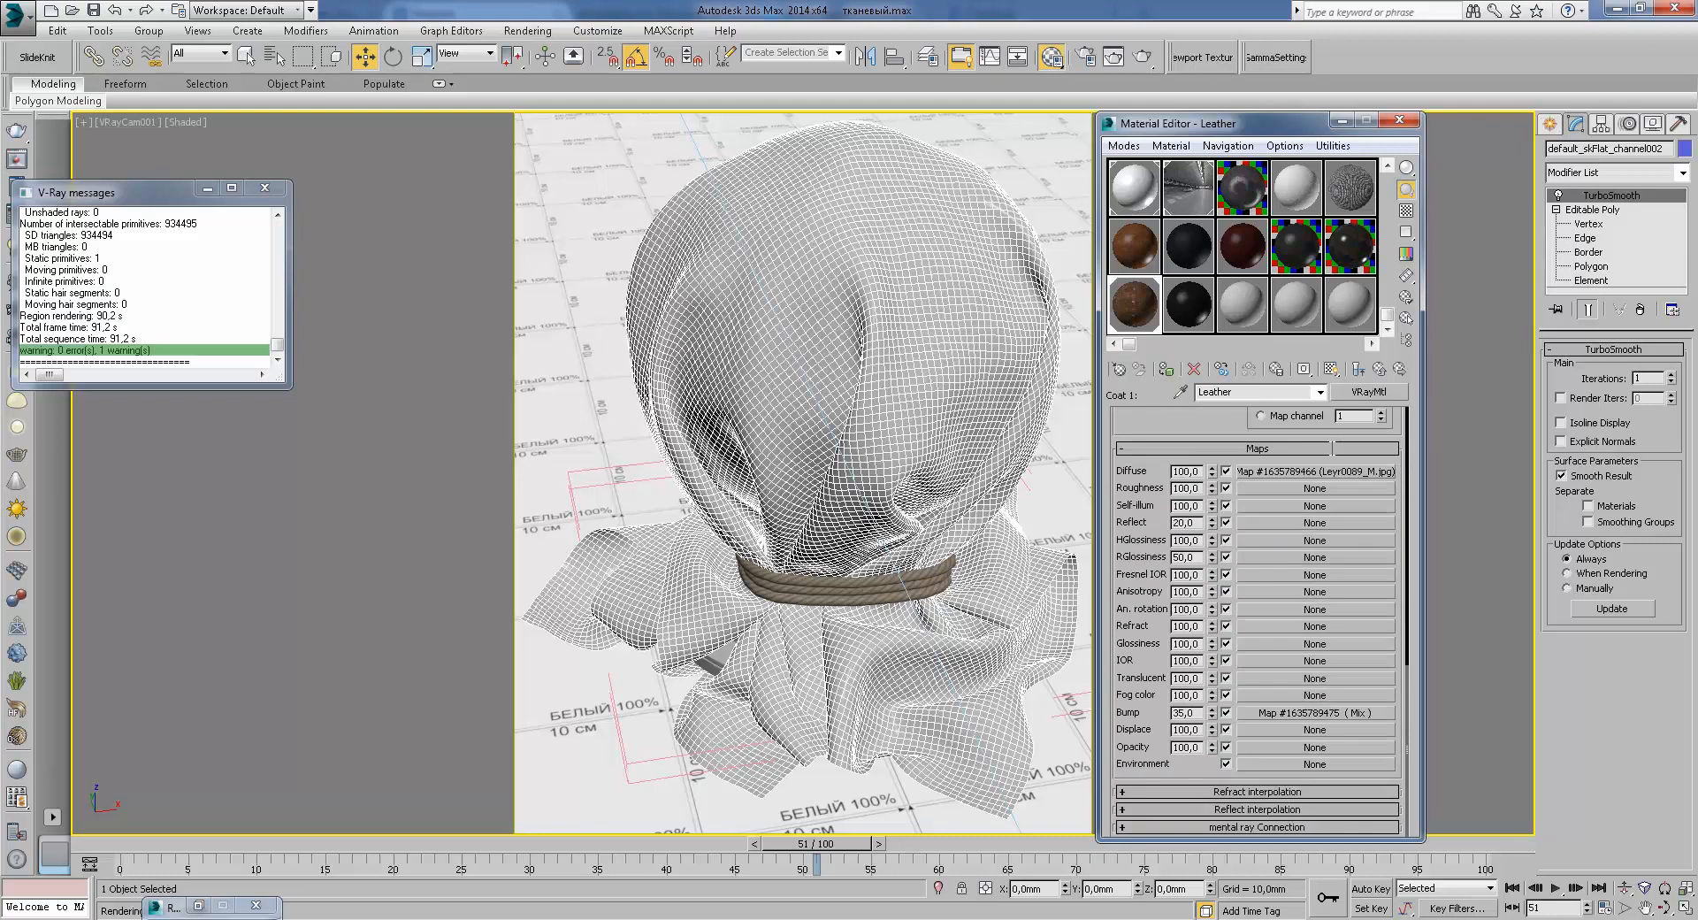
pyautogui.click(1382, 370)
pyautogui.click(1291, 501)
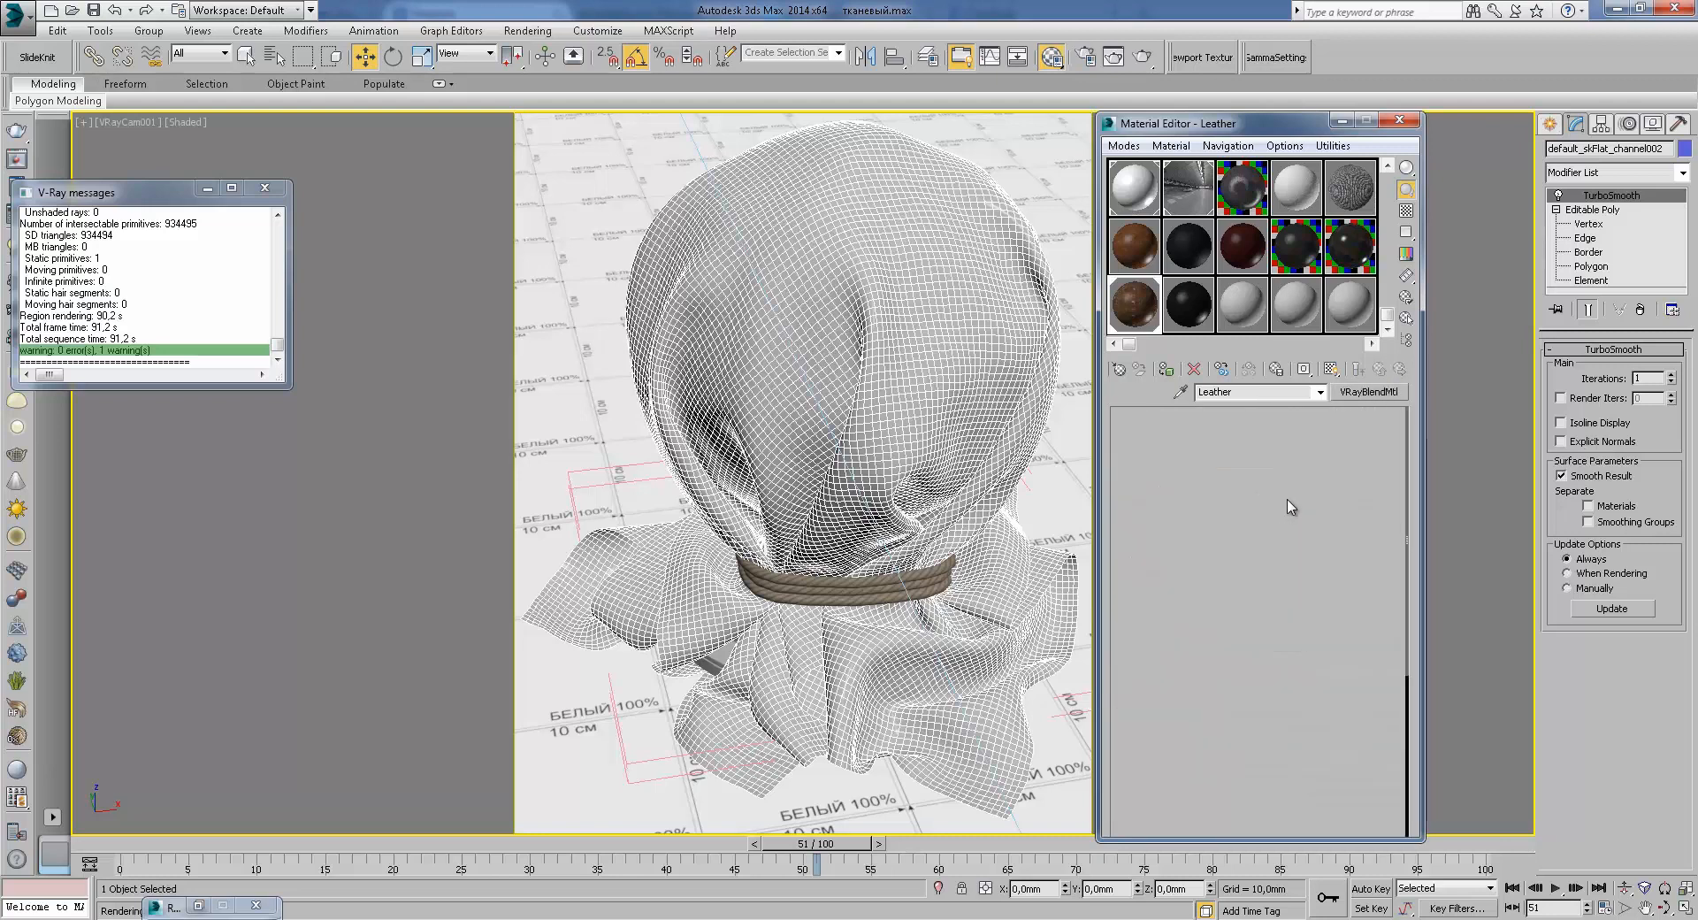
pyautogui.moveTo(1277, 546); pyautogui.dragTo(1275, 496)
pyautogui.scroll(3, 1231, 651)
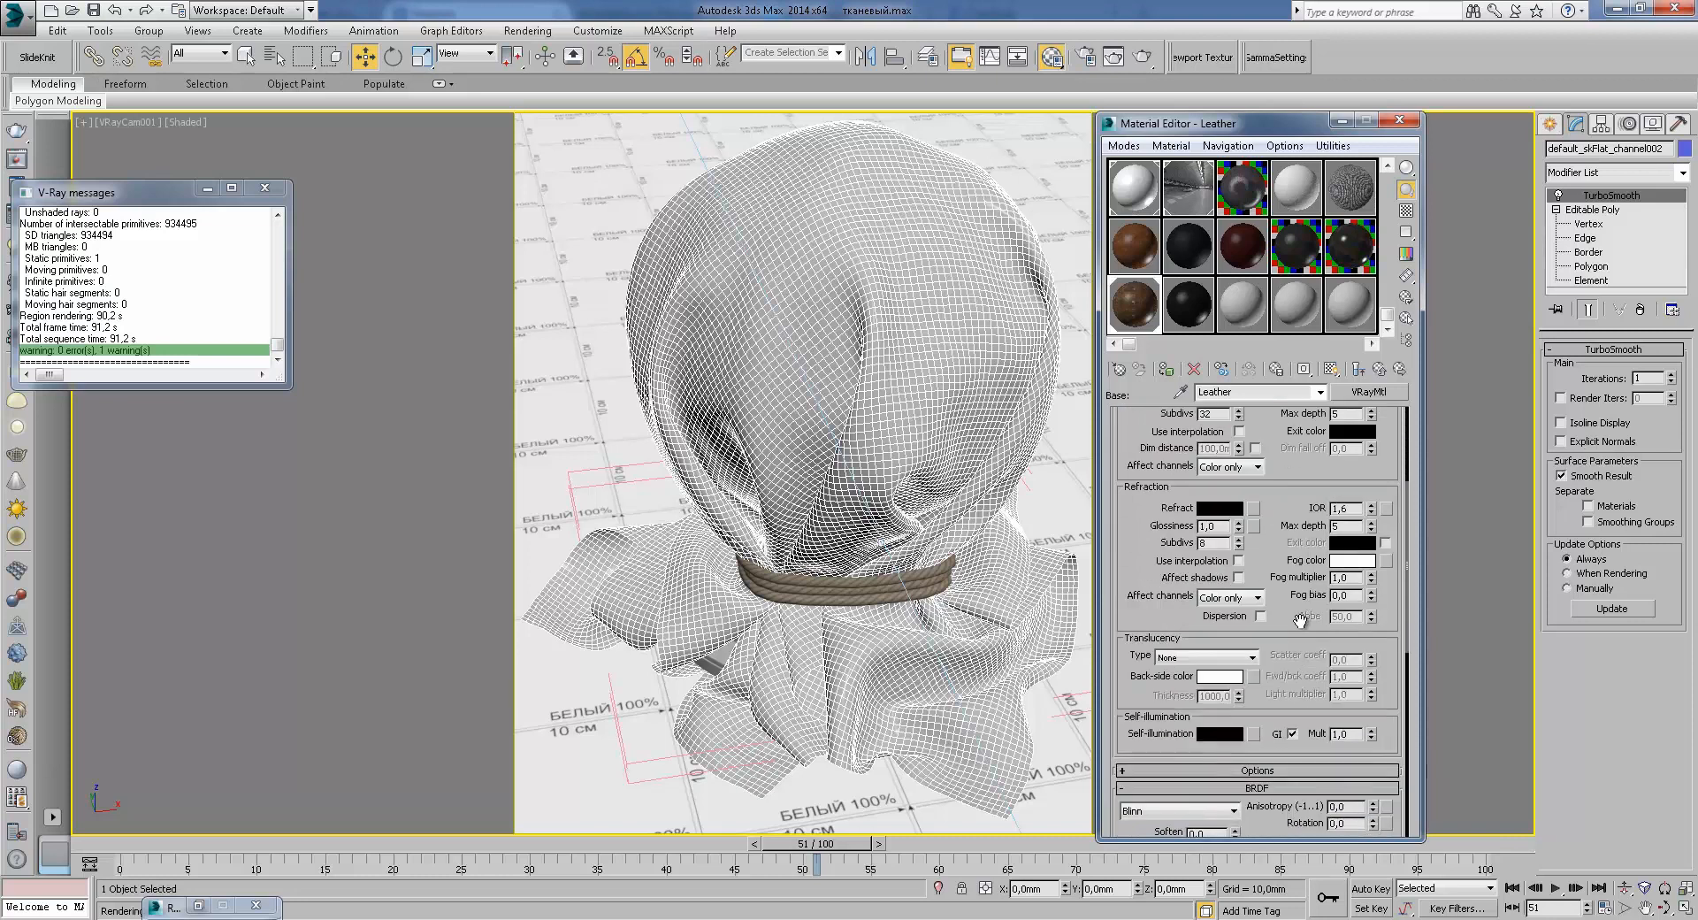
pyautogui.click(1381, 370)
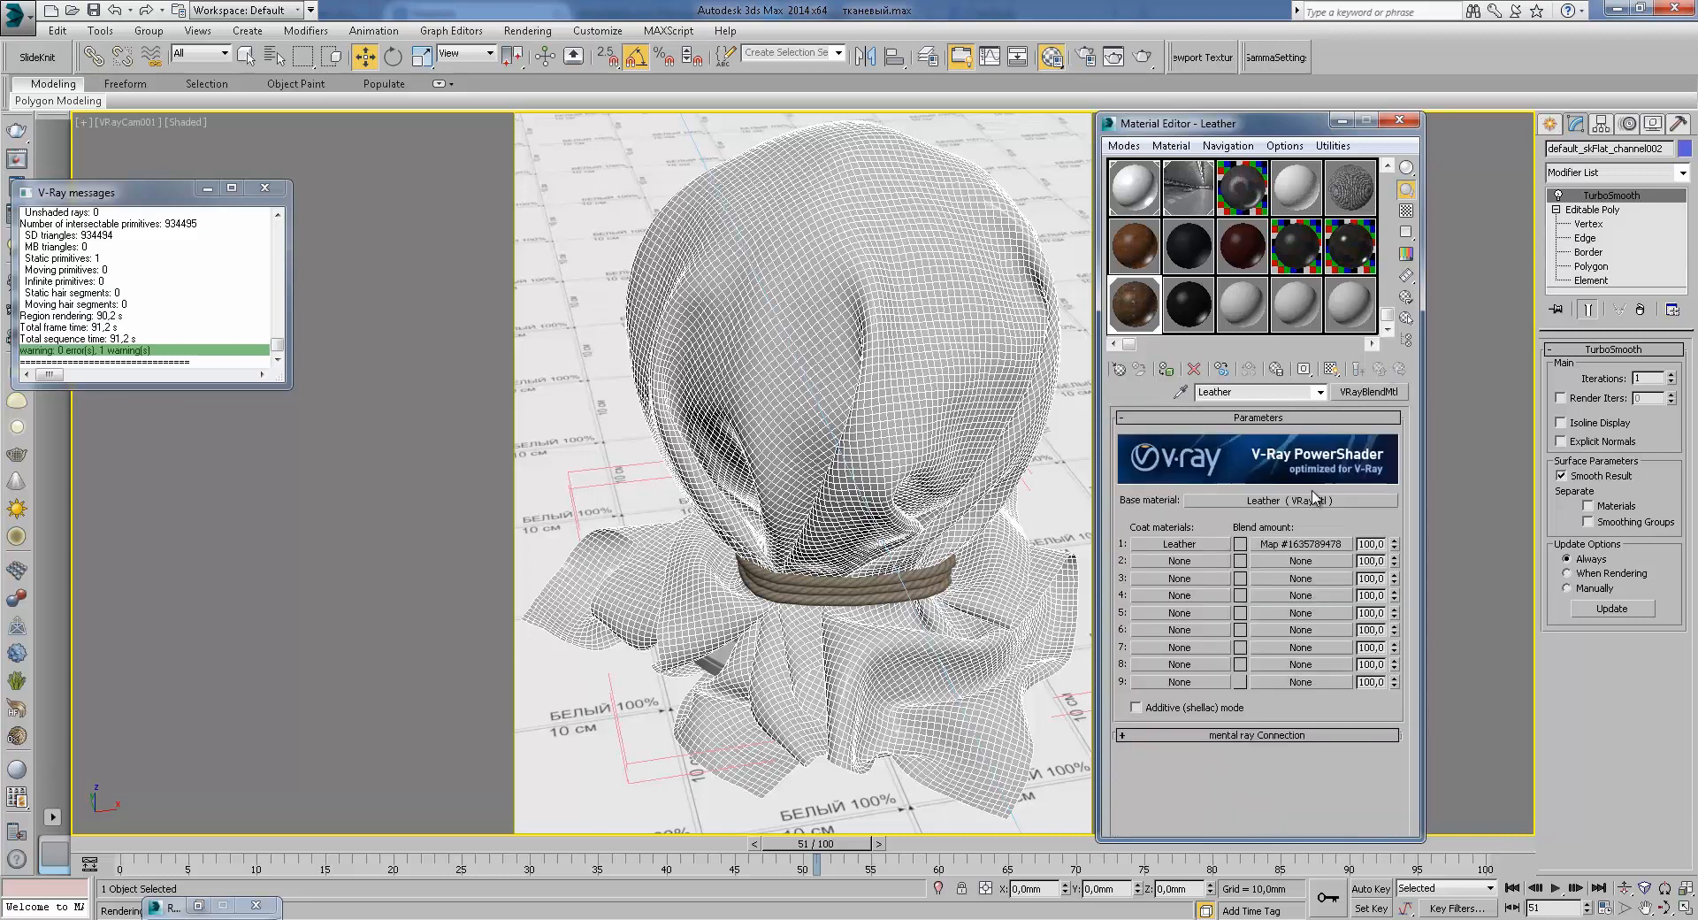
# Step: Review the base material's refraction and BRDF settings, and the coat material's map amounts and Bump map
pyautogui.click(1232, 502)
pyautogui.moveTo(1265, 830); pyautogui.dragTo(1247, 426)
pyautogui.moveTo(1263, 653); pyautogui.dragTo(1256, 794)
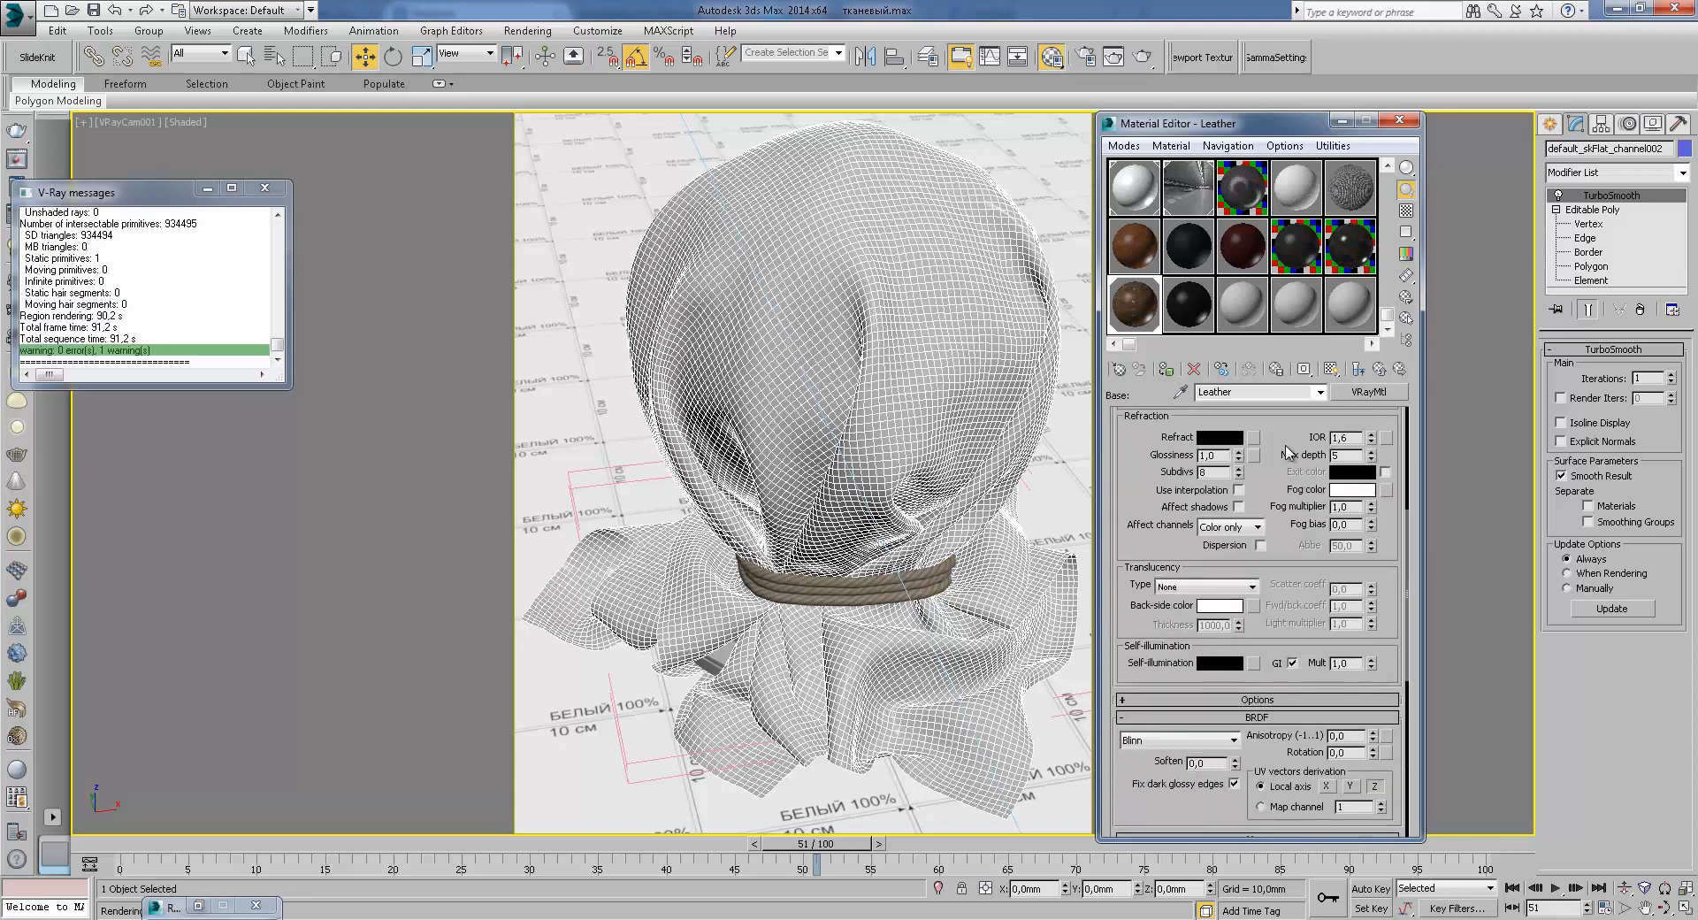
pyautogui.click(1385, 374)
pyautogui.click(1182, 546)
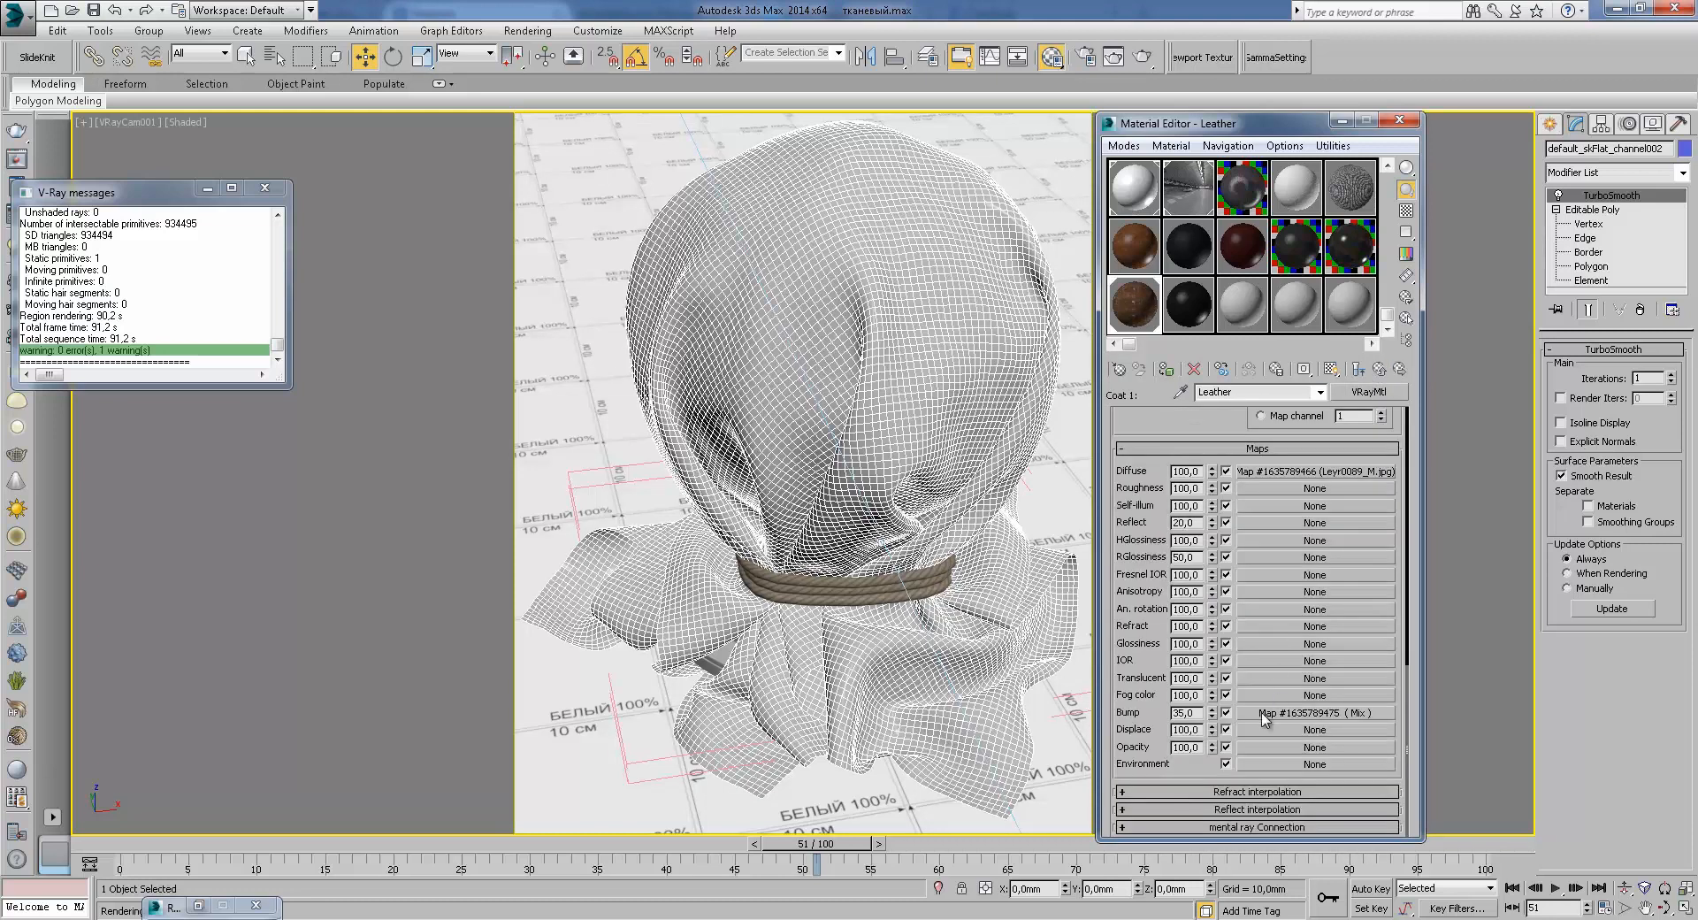
pyautogui.click(1385, 372)
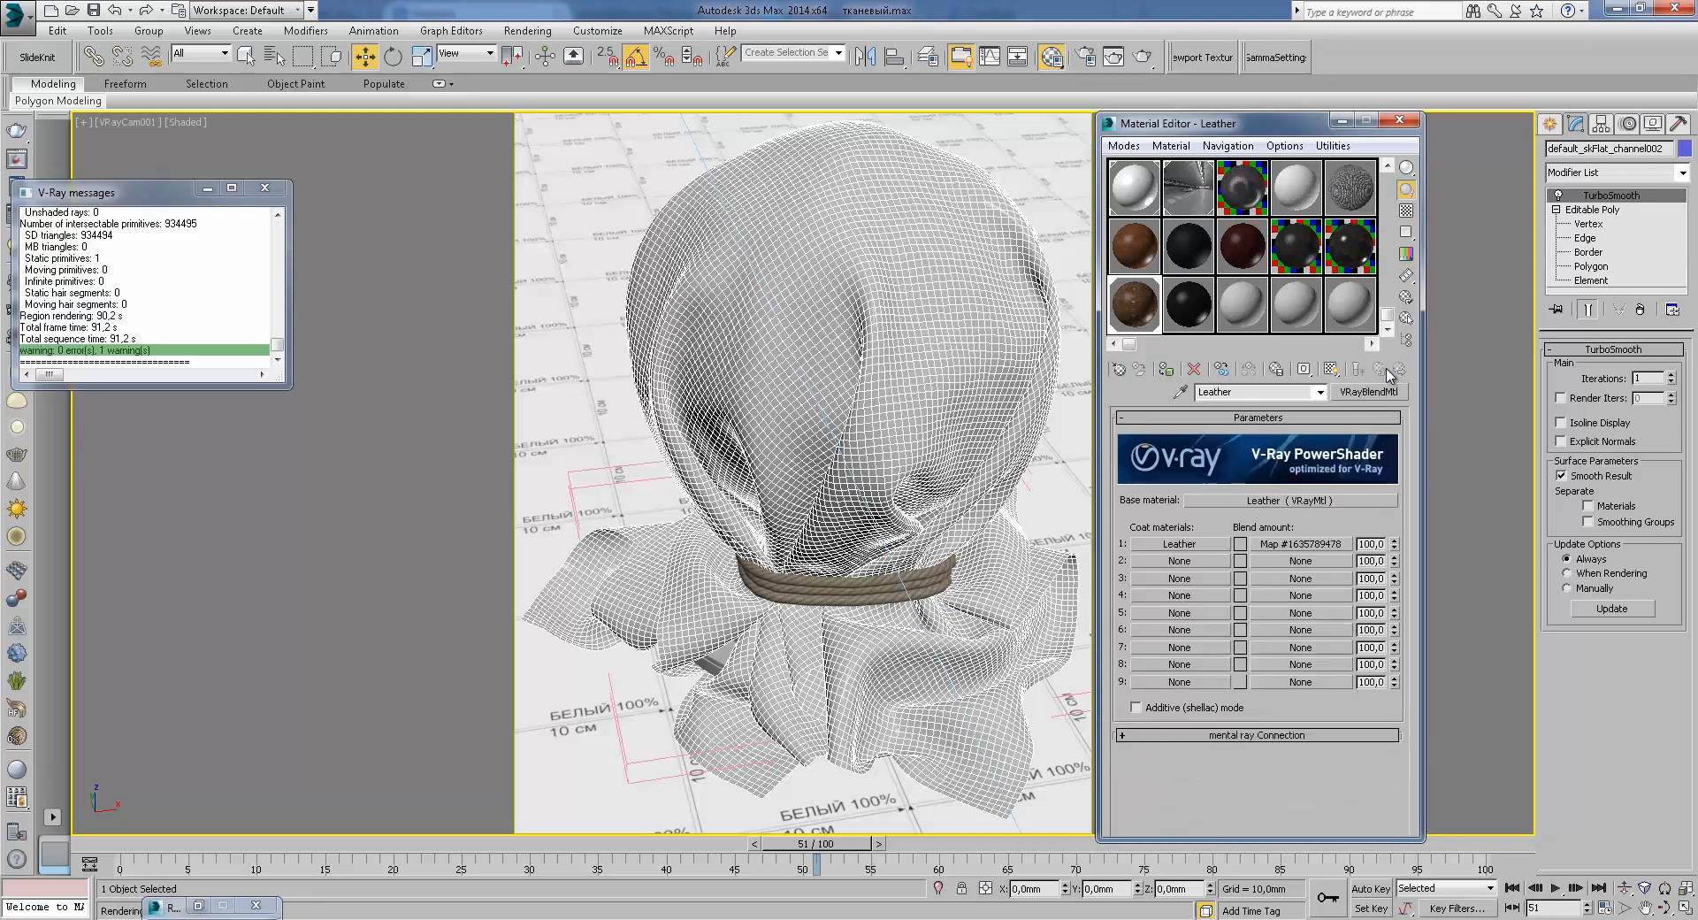
# Step: View the base material's diffuse bitmap Leyr0089_M.jpg at full size, then close the image viewers
pyautogui.click(1272, 500)
pyautogui.scroll(5, 1254, 552)
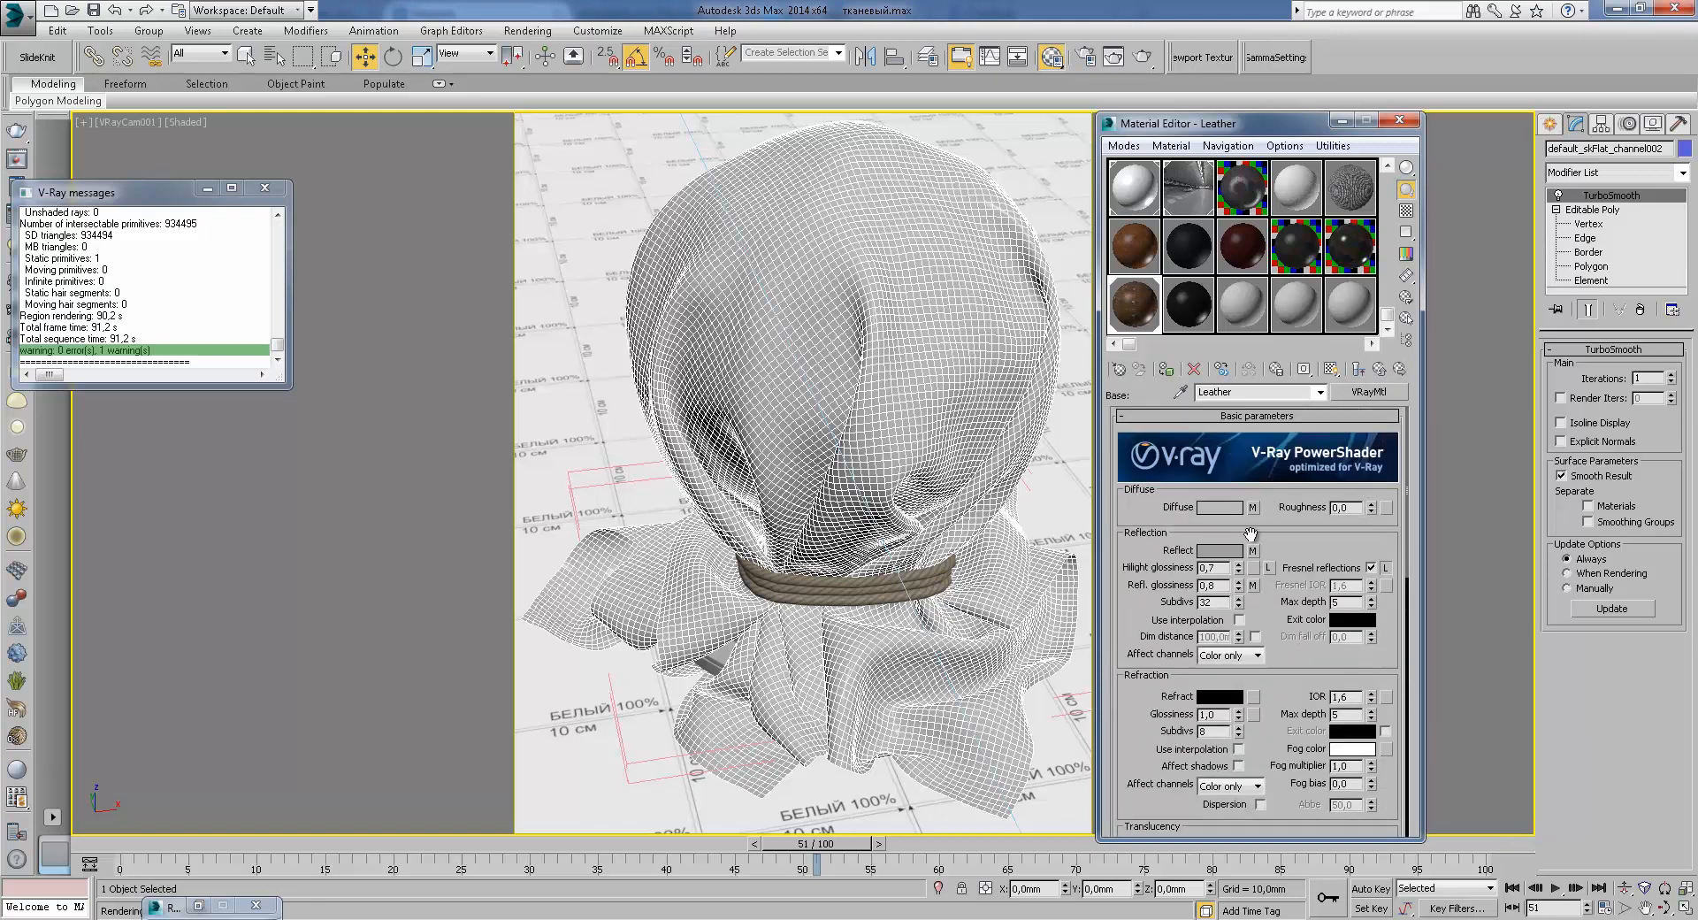
pyautogui.click(1238, 507)
pyautogui.click(670, 260)
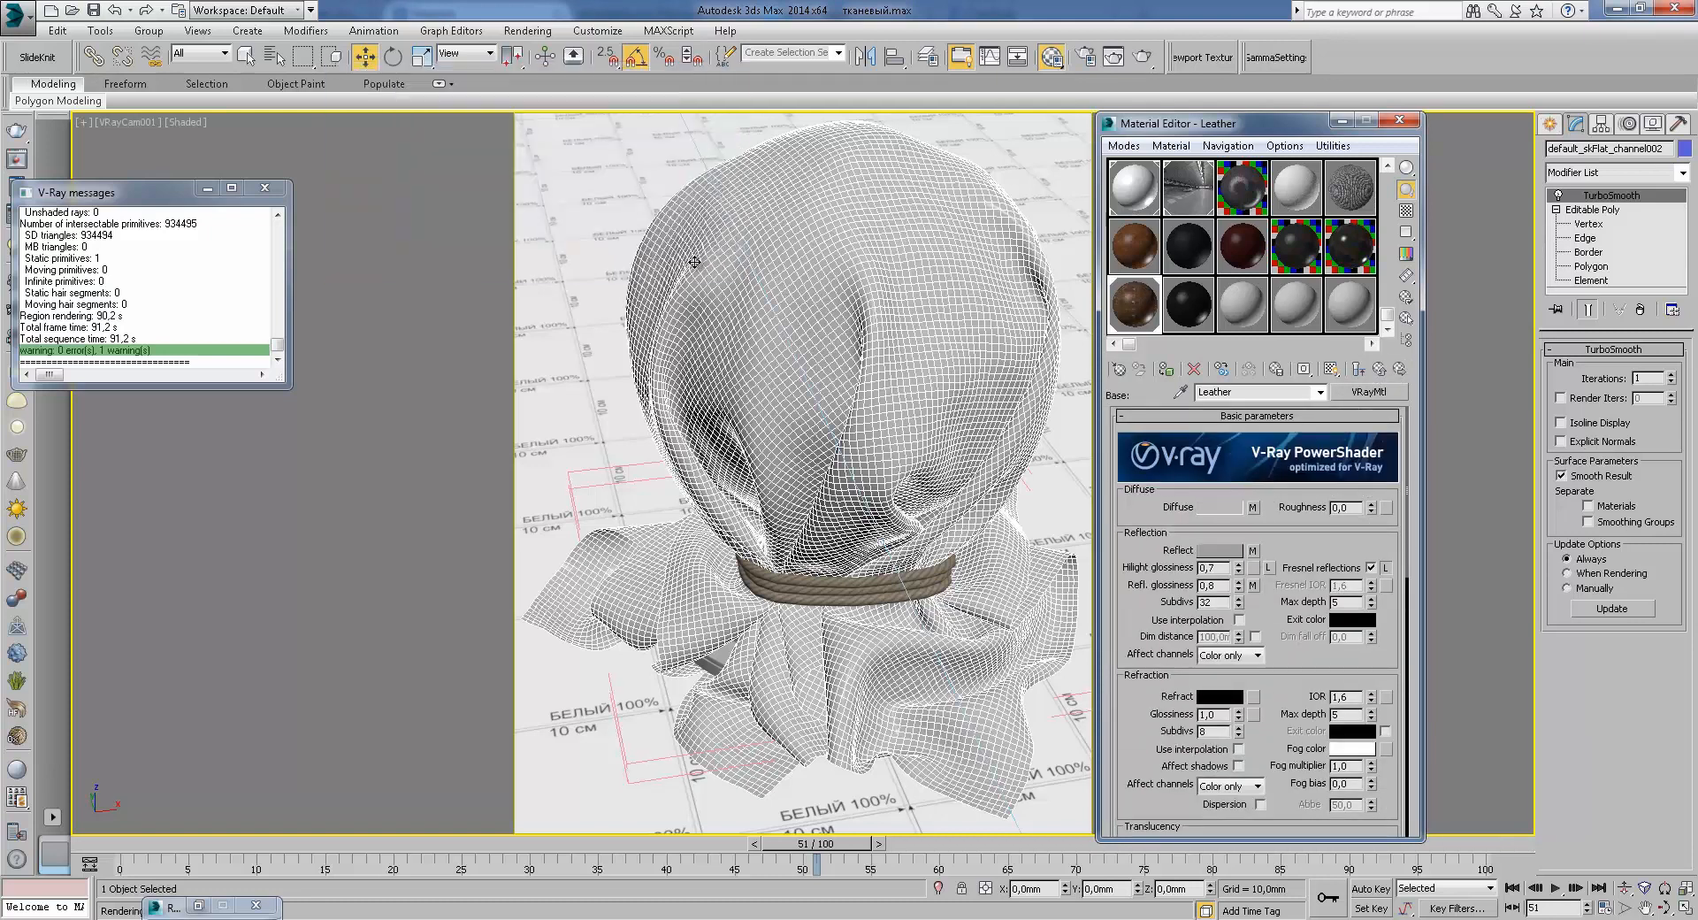
pyautogui.click(1252, 506)
pyautogui.click(1352, 680)
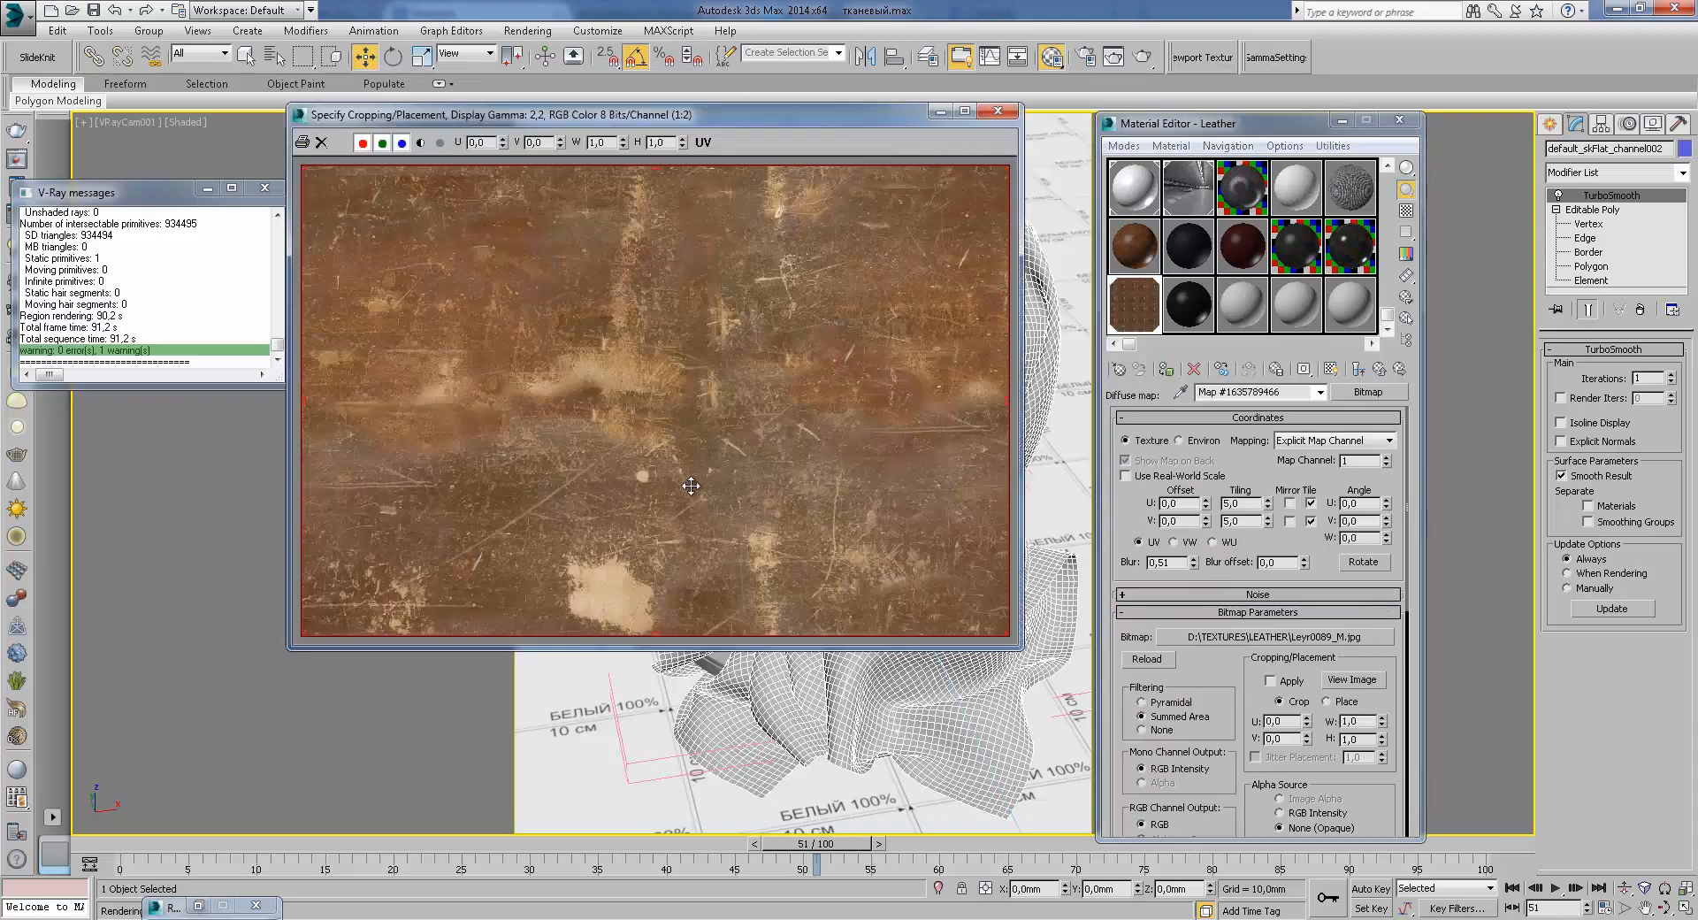
pyautogui.doubleClick(1143, 316)
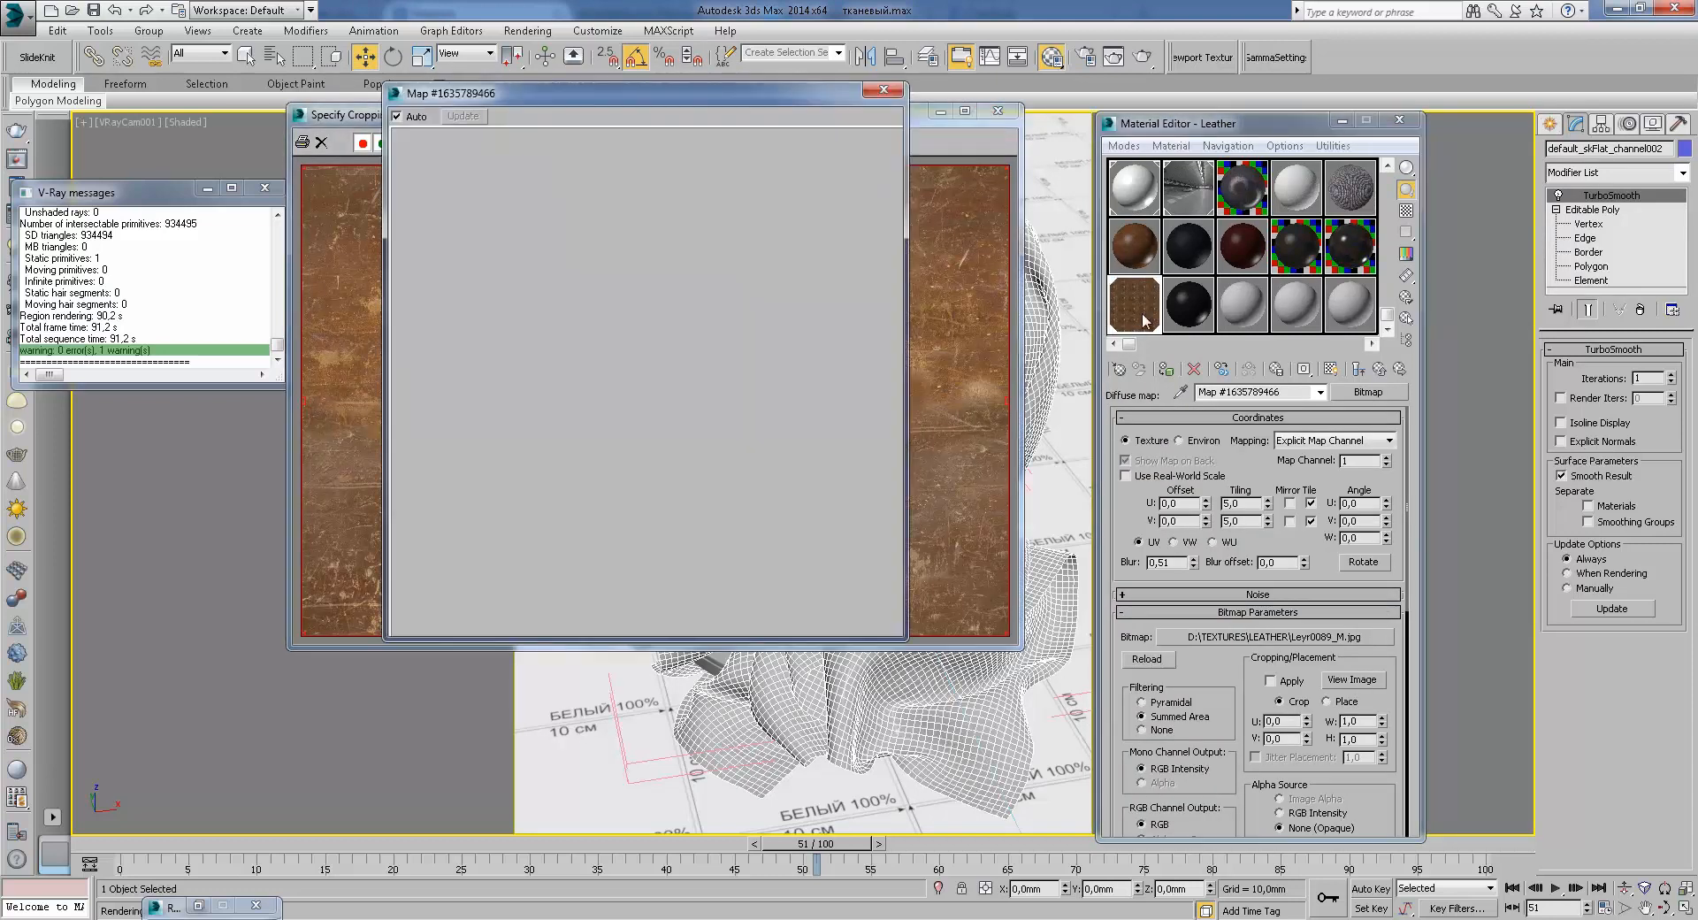
pyautogui.click(883, 89)
pyautogui.click(997, 111)
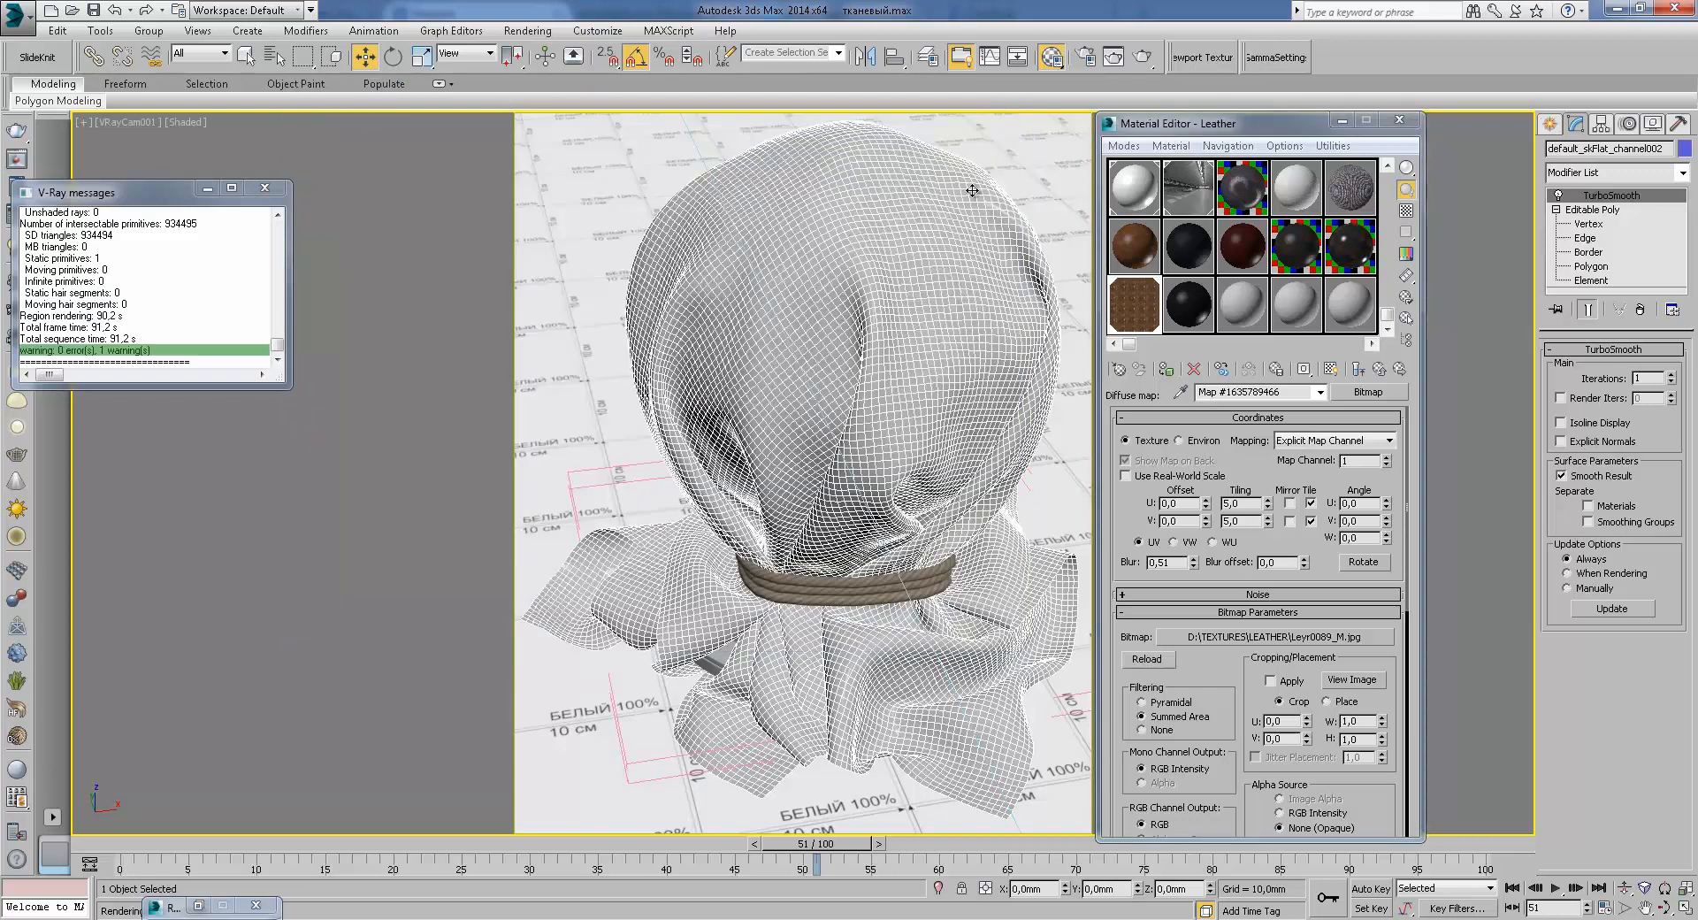
# Step: View the Leyr0089_M Bump.jpg bitmap used as Color 1 in the base material's Reflect map
pyautogui.click(1380, 370)
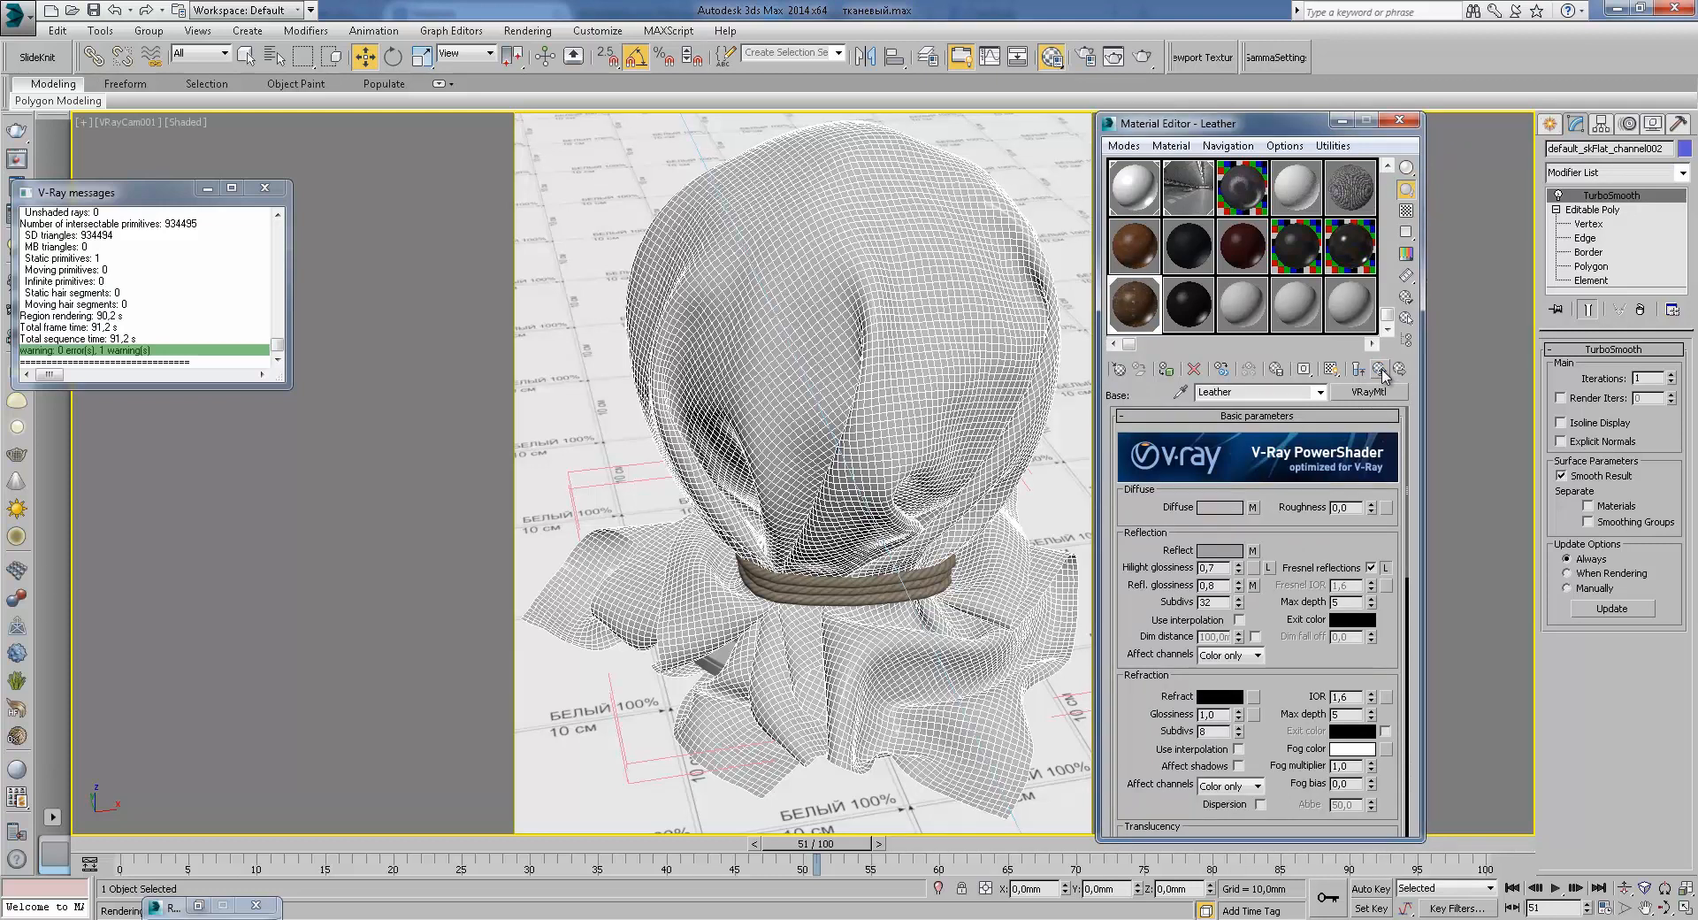
pyautogui.click(1255, 551)
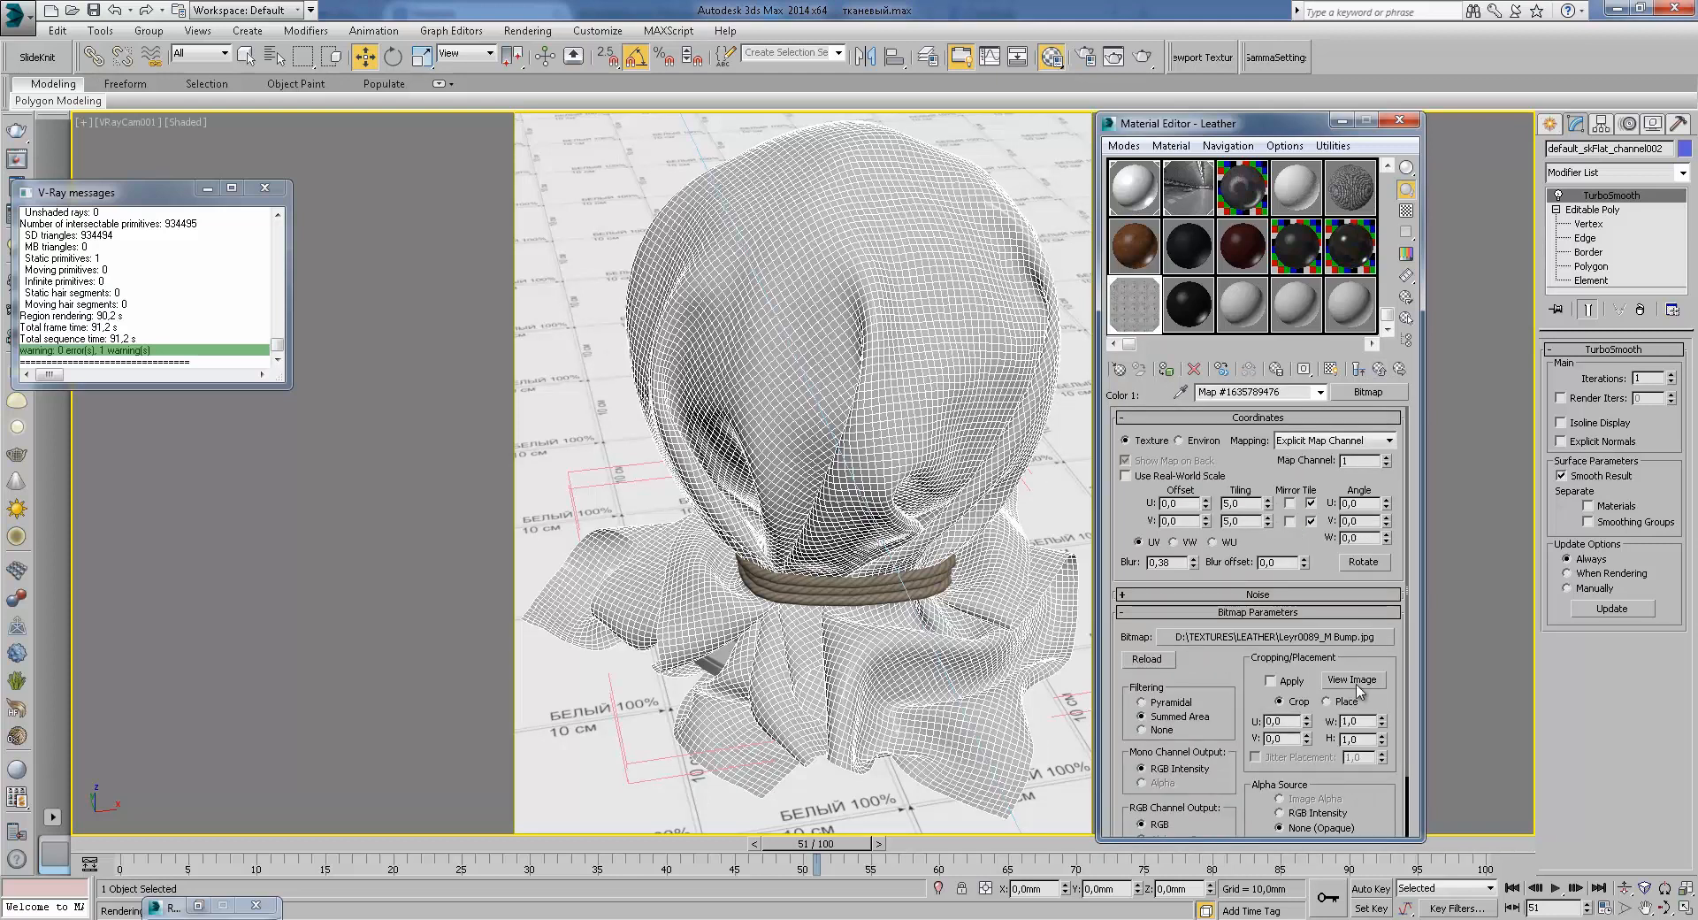
pyautogui.click(1352, 680)
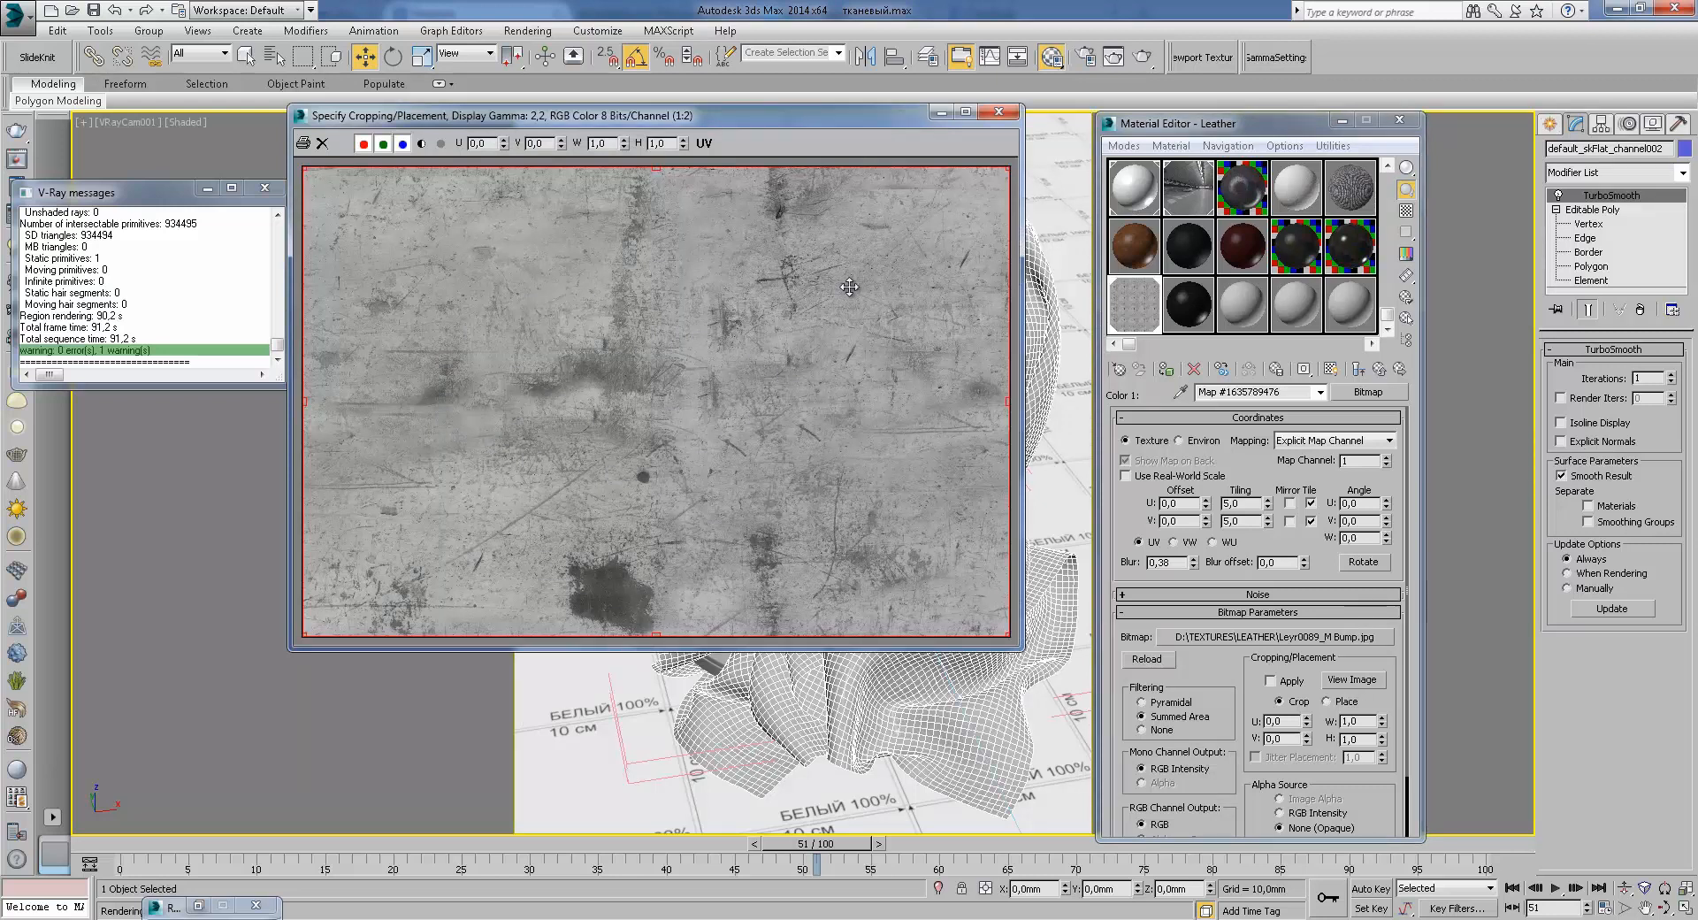
# Step: View the Leather 4 Bump.jpg bitmap used as Color 2 in the base material's Reflect Mix map, then close the image viewer
pyautogui.click(1000, 113)
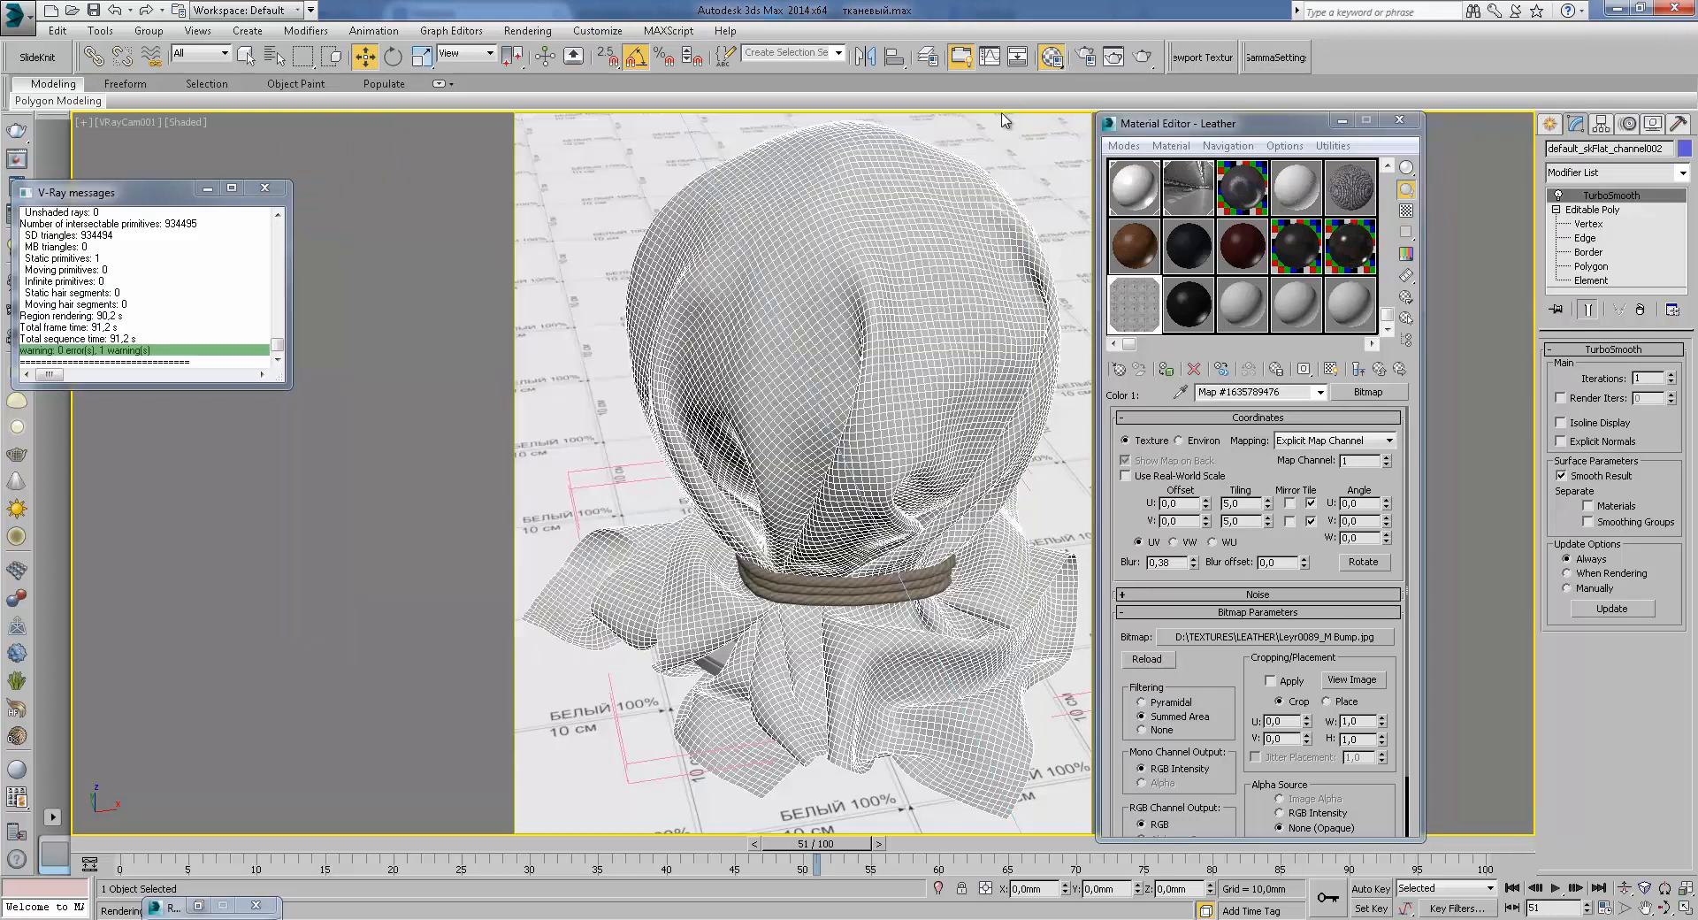
pyautogui.click(1379, 368)
pyautogui.click(1320, 482)
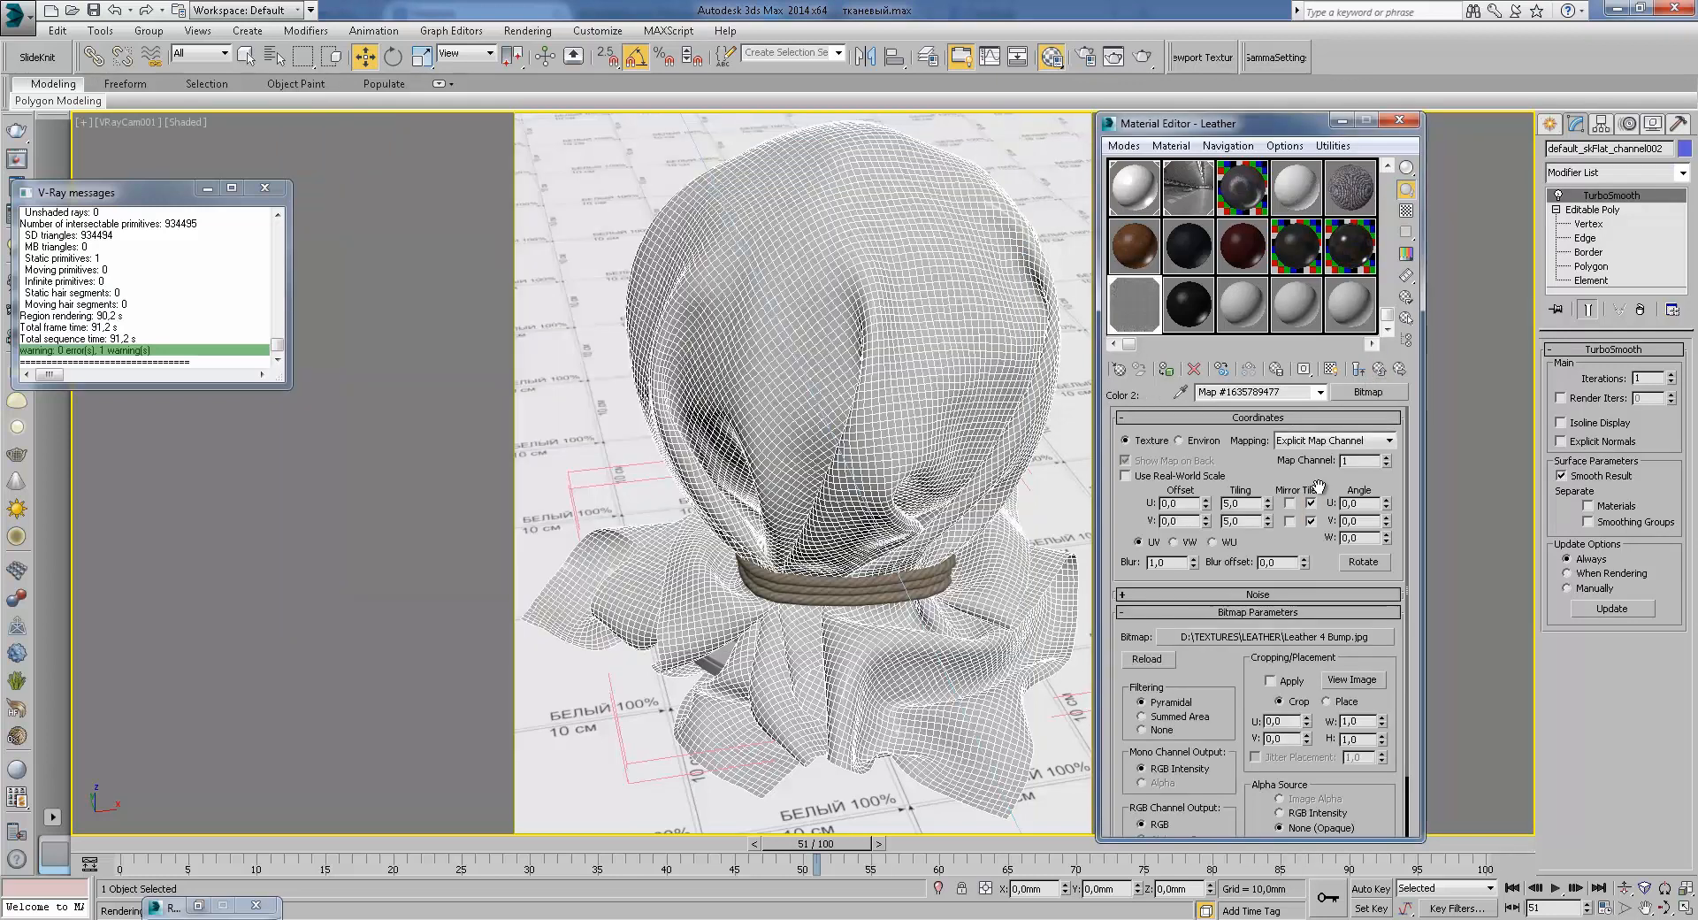
pyautogui.click(1350, 679)
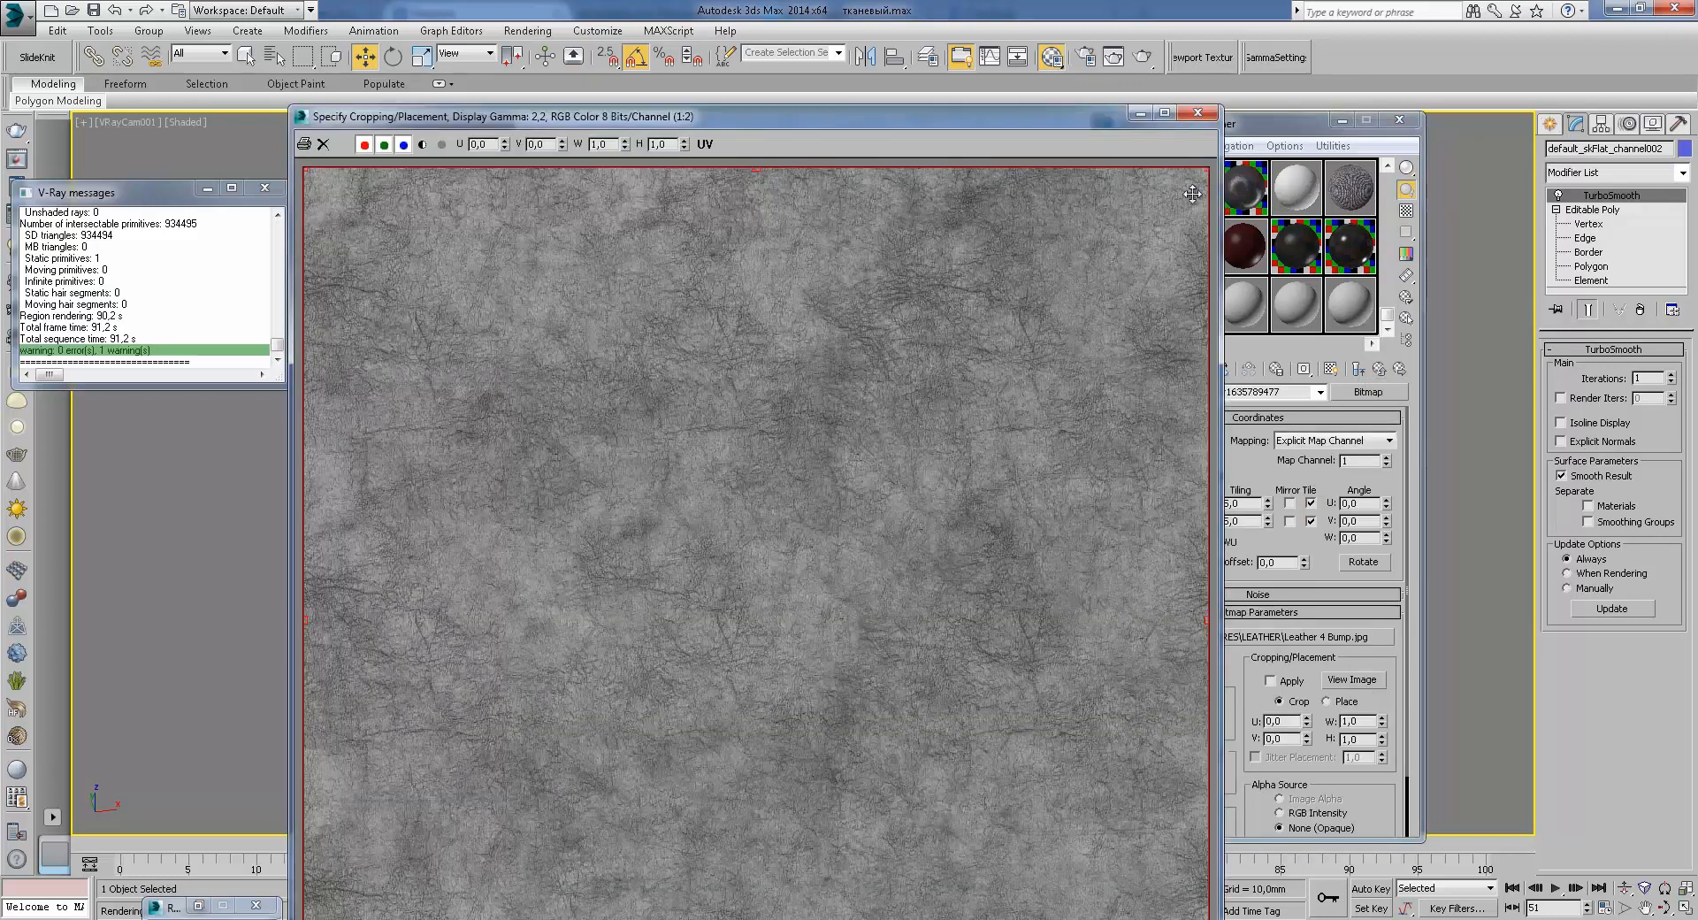
pyautogui.click(1197, 114)
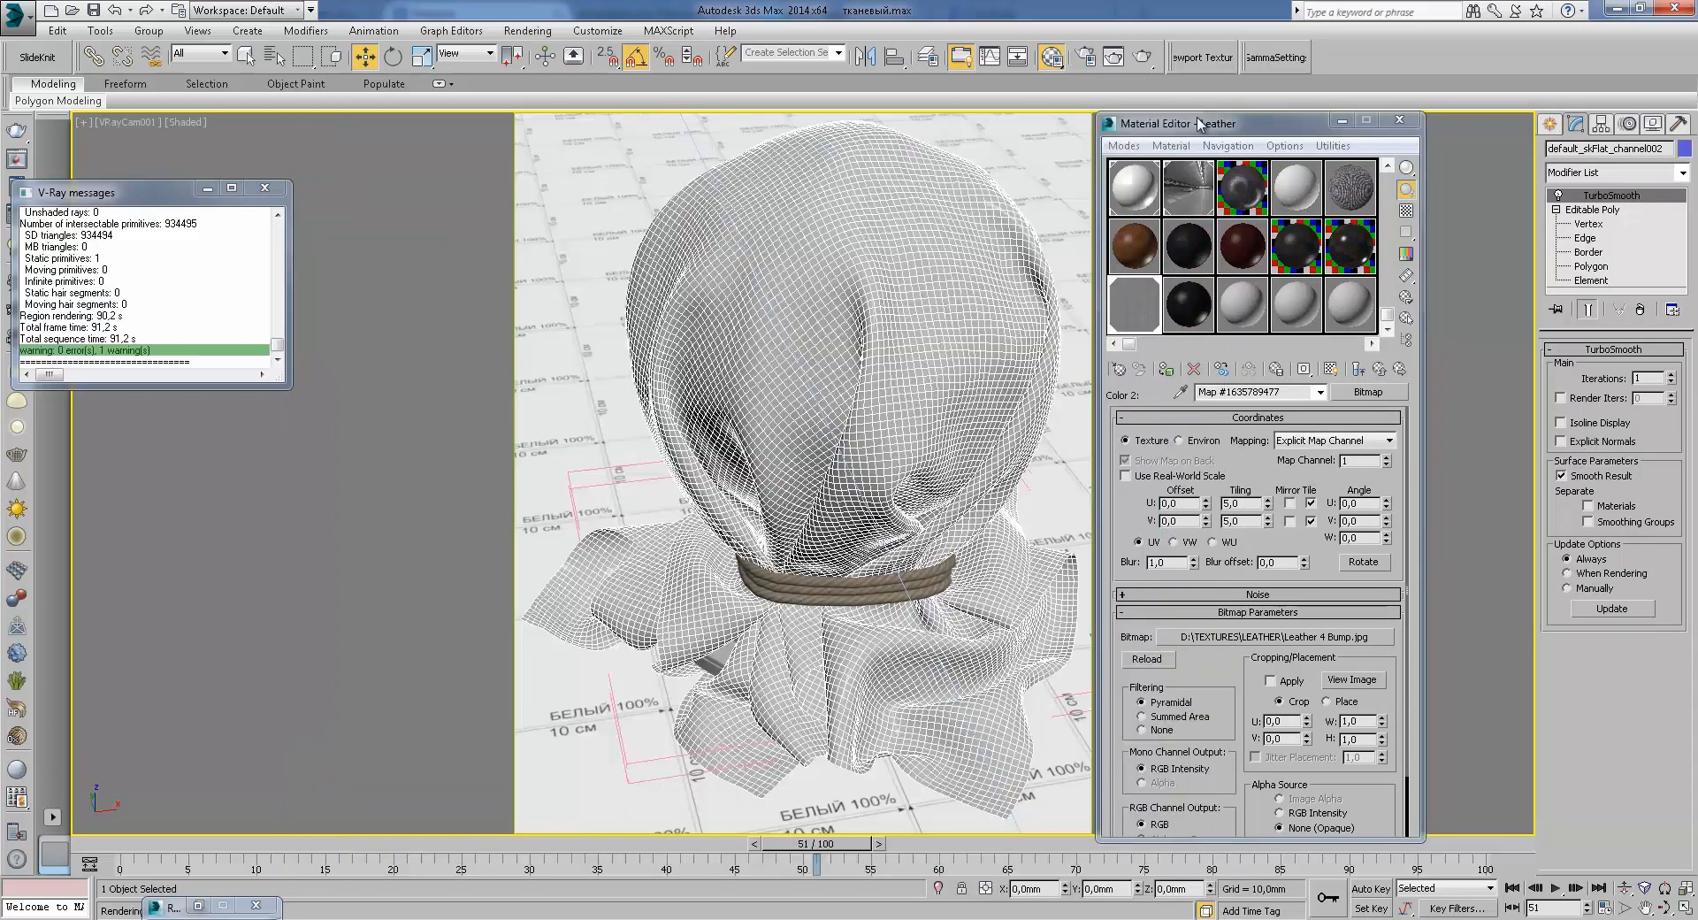
# Step: Check the Mix Amount of the base material's Reflect Mix map and return to the base material's parameters
pyautogui.click(1384, 375)
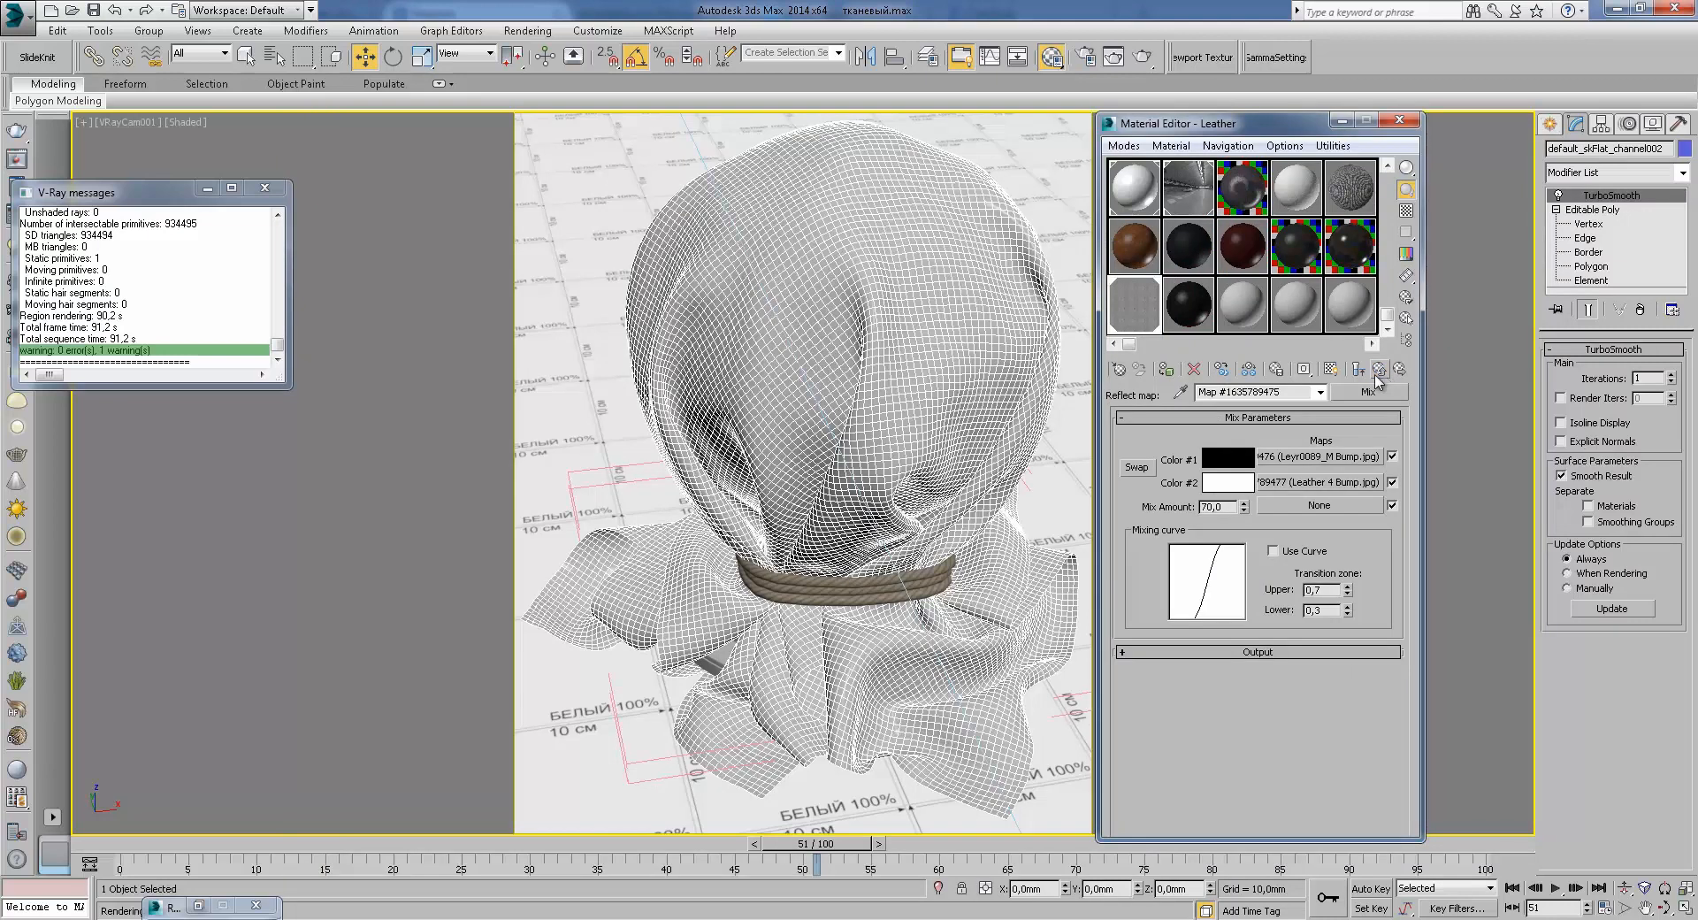
pyautogui.click(1383, 375)
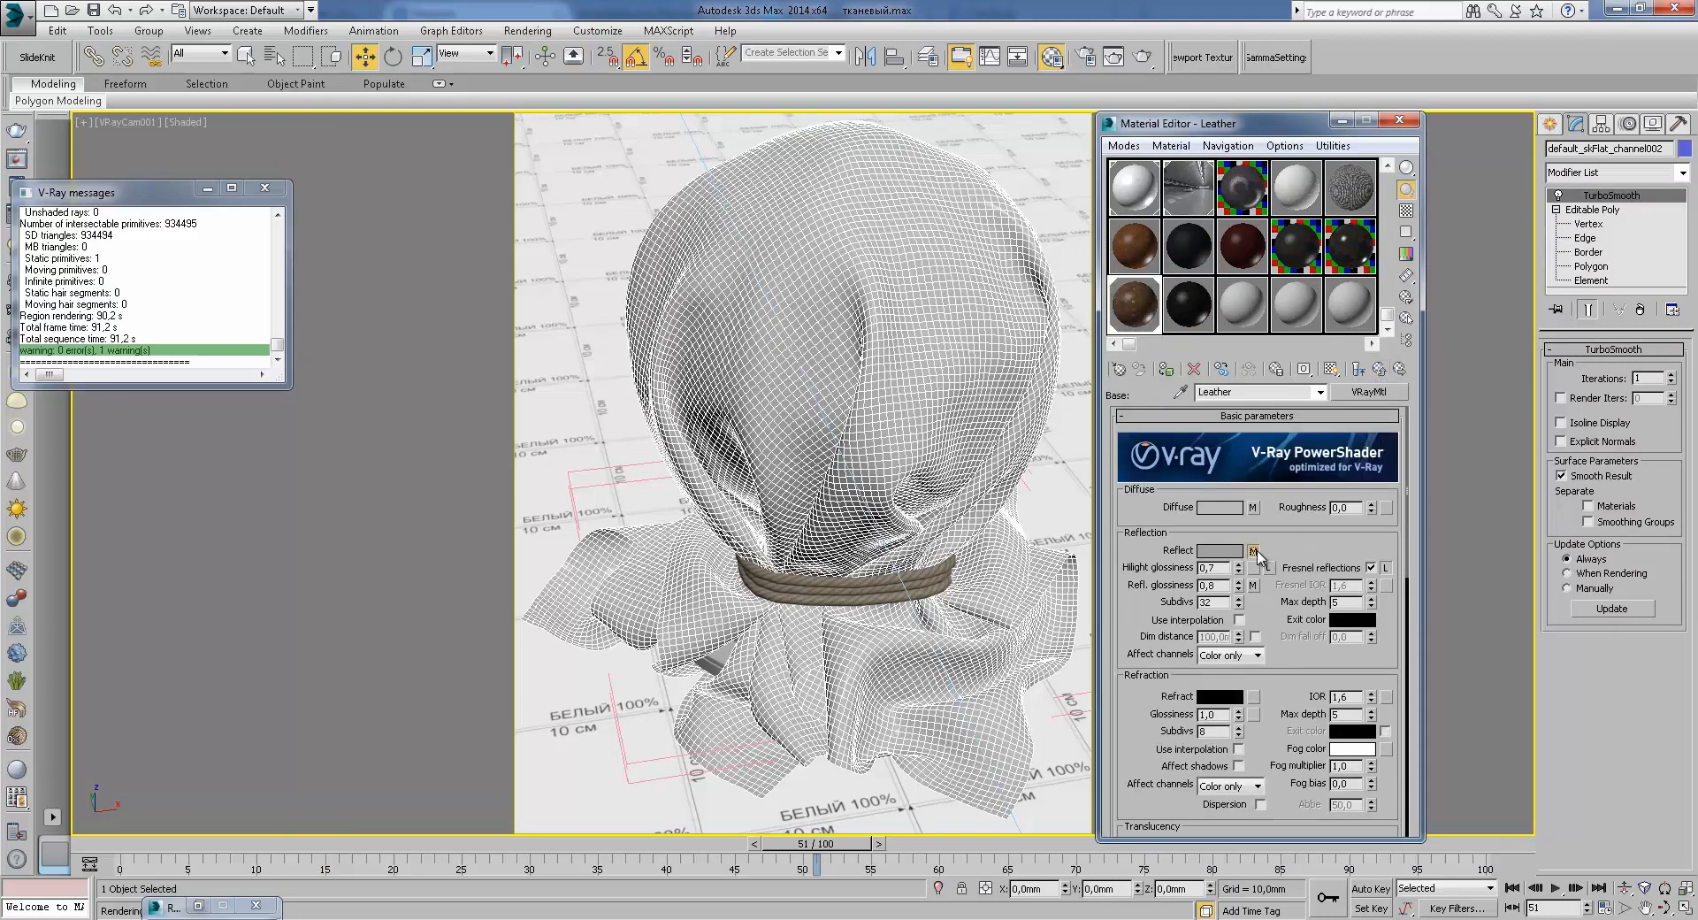
pyautogui.click(1308, 511)
pyautogui.doubleClick(1229, 508)
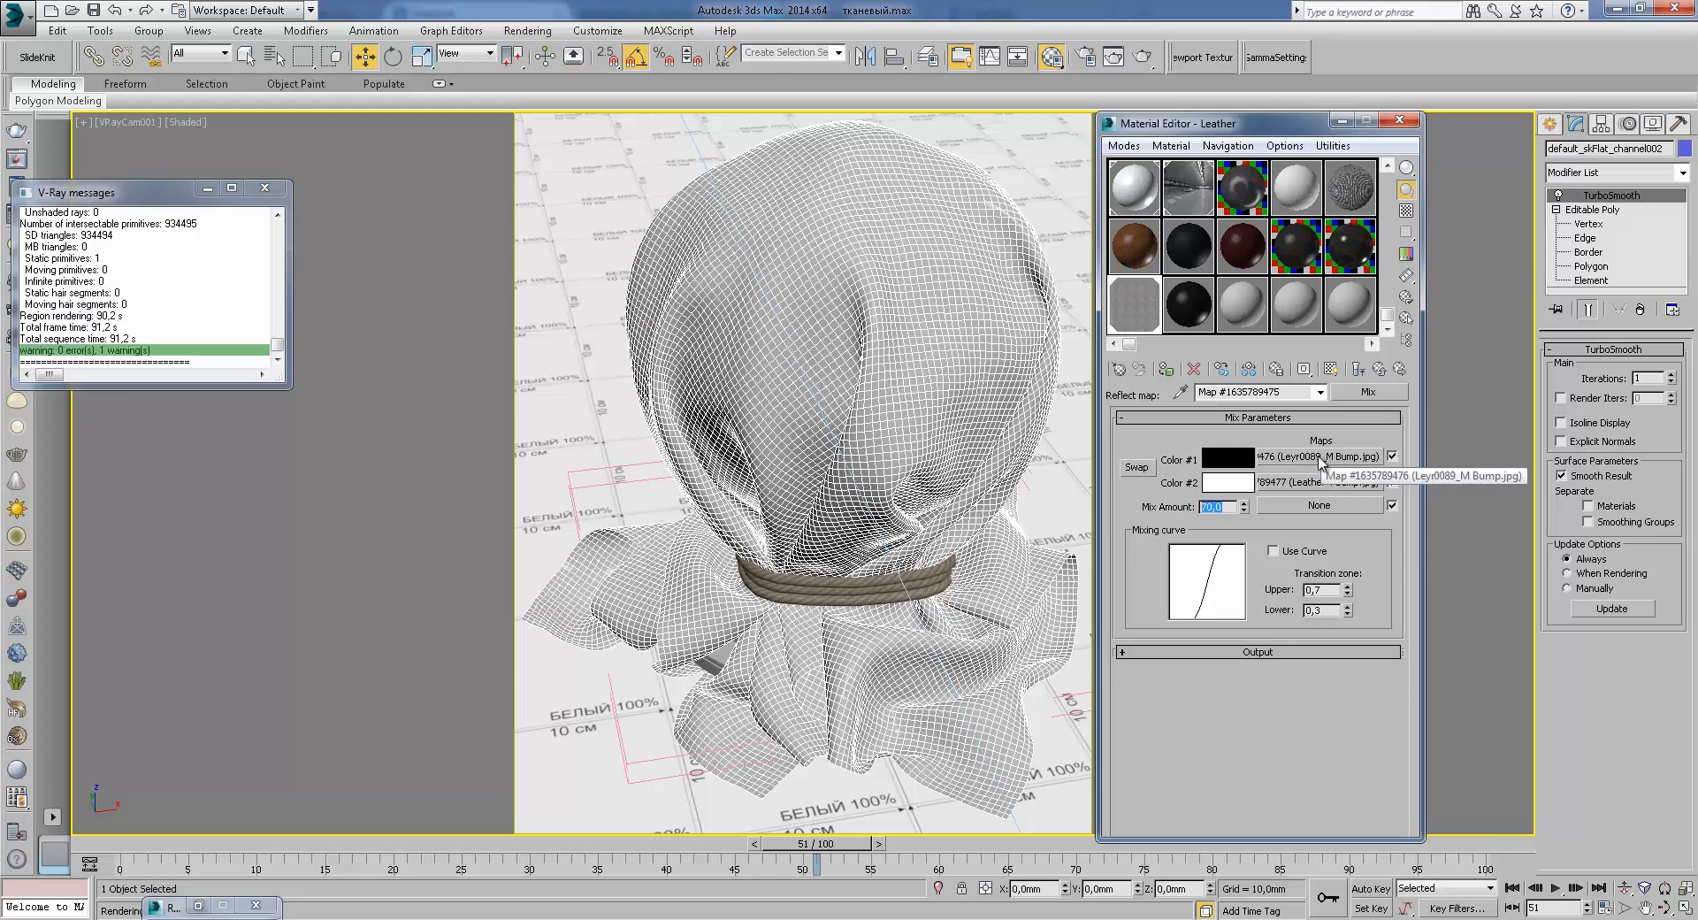
pyautogui.click(1380, 370)
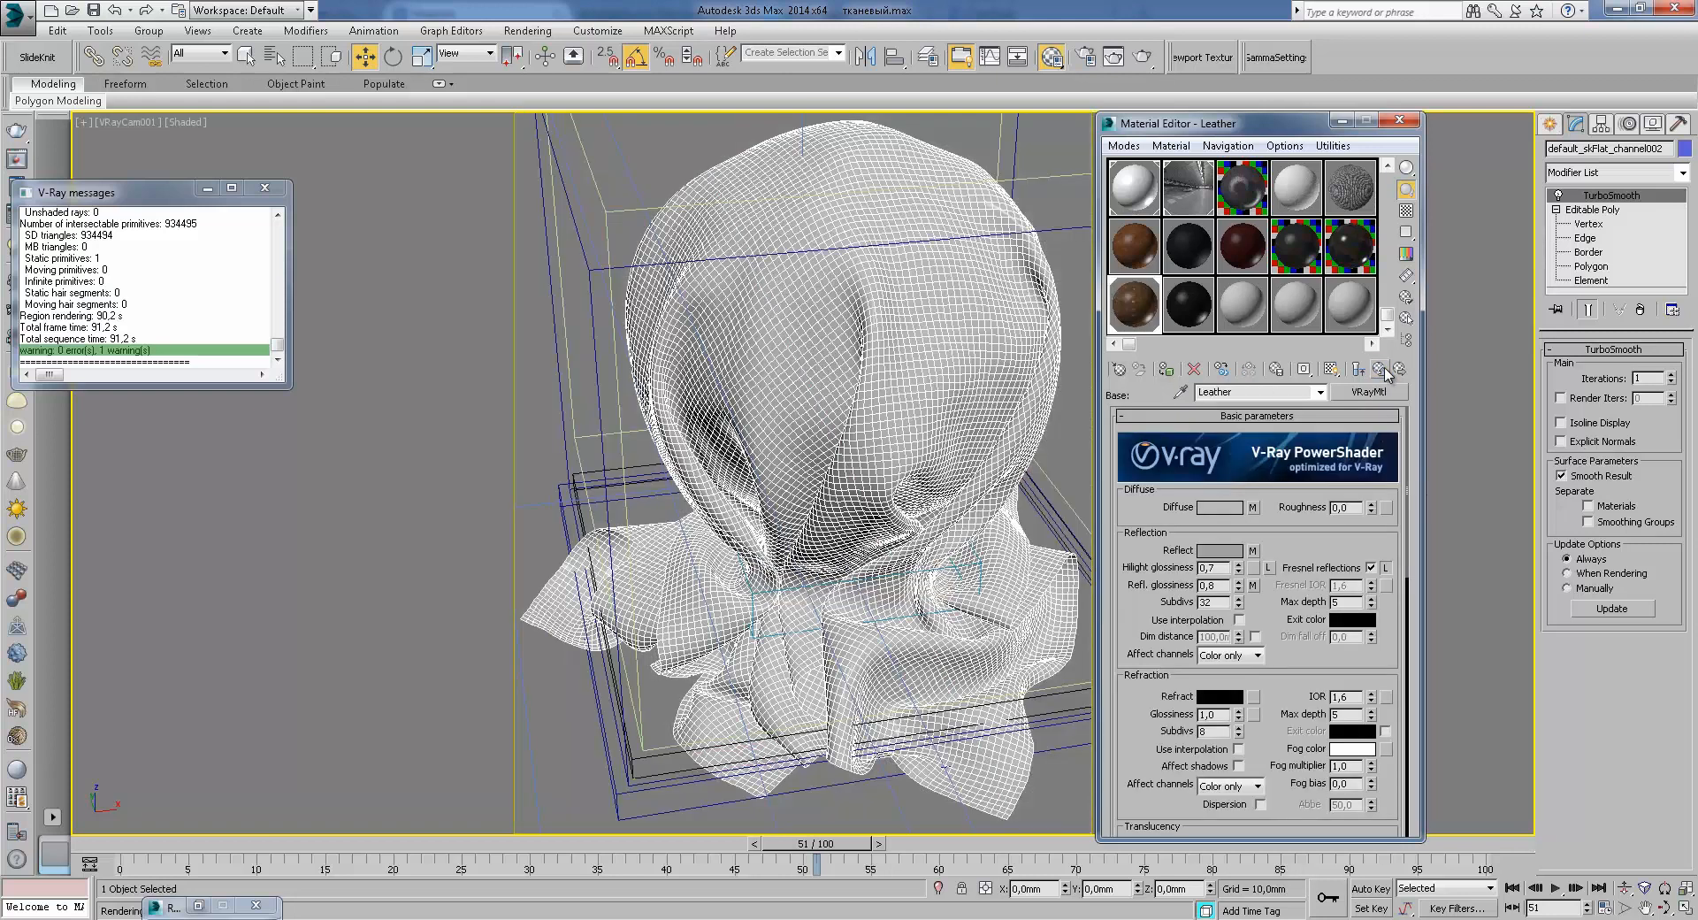
# Step: Review the base material's highlight and reflection glossiness, BRDF settings and map amounts
pyautogui.scroll(-2, 1371, 521)
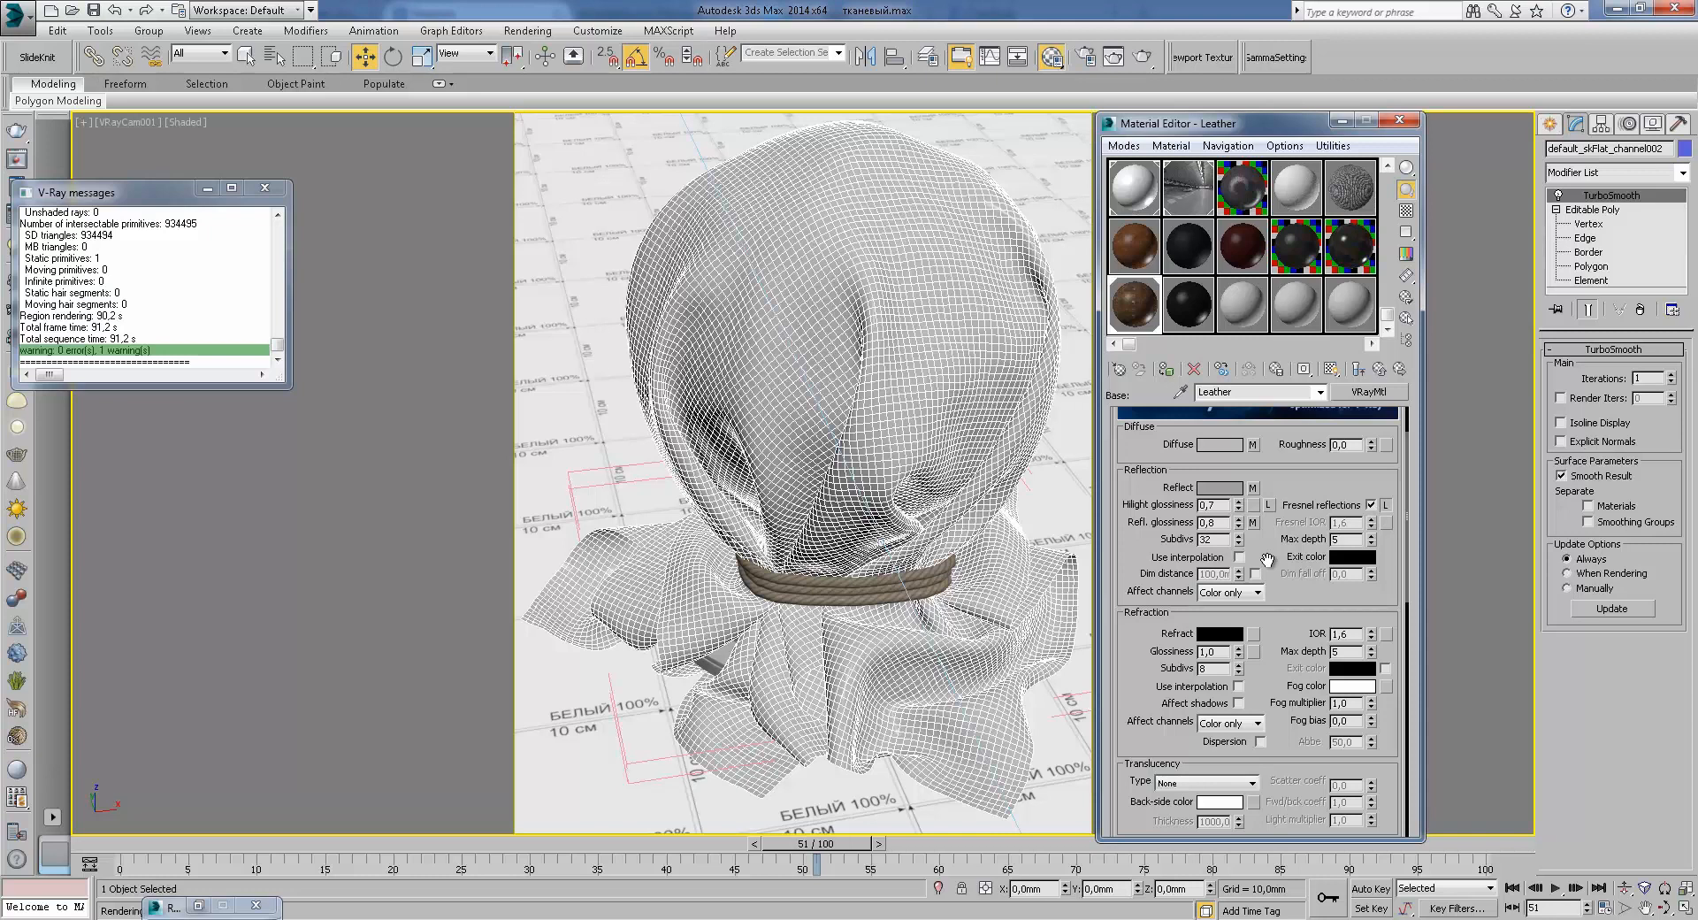
pyautogui.doubleClick(1221, 522)
pyautogui.doubleClick(1218, 505)
pyautogui.press('Tab')
pyautogui.moveTo(1295, 594); pyautogui.dragTo(1297, 510)
pyautogui.scroll(-5, 1293, 548)
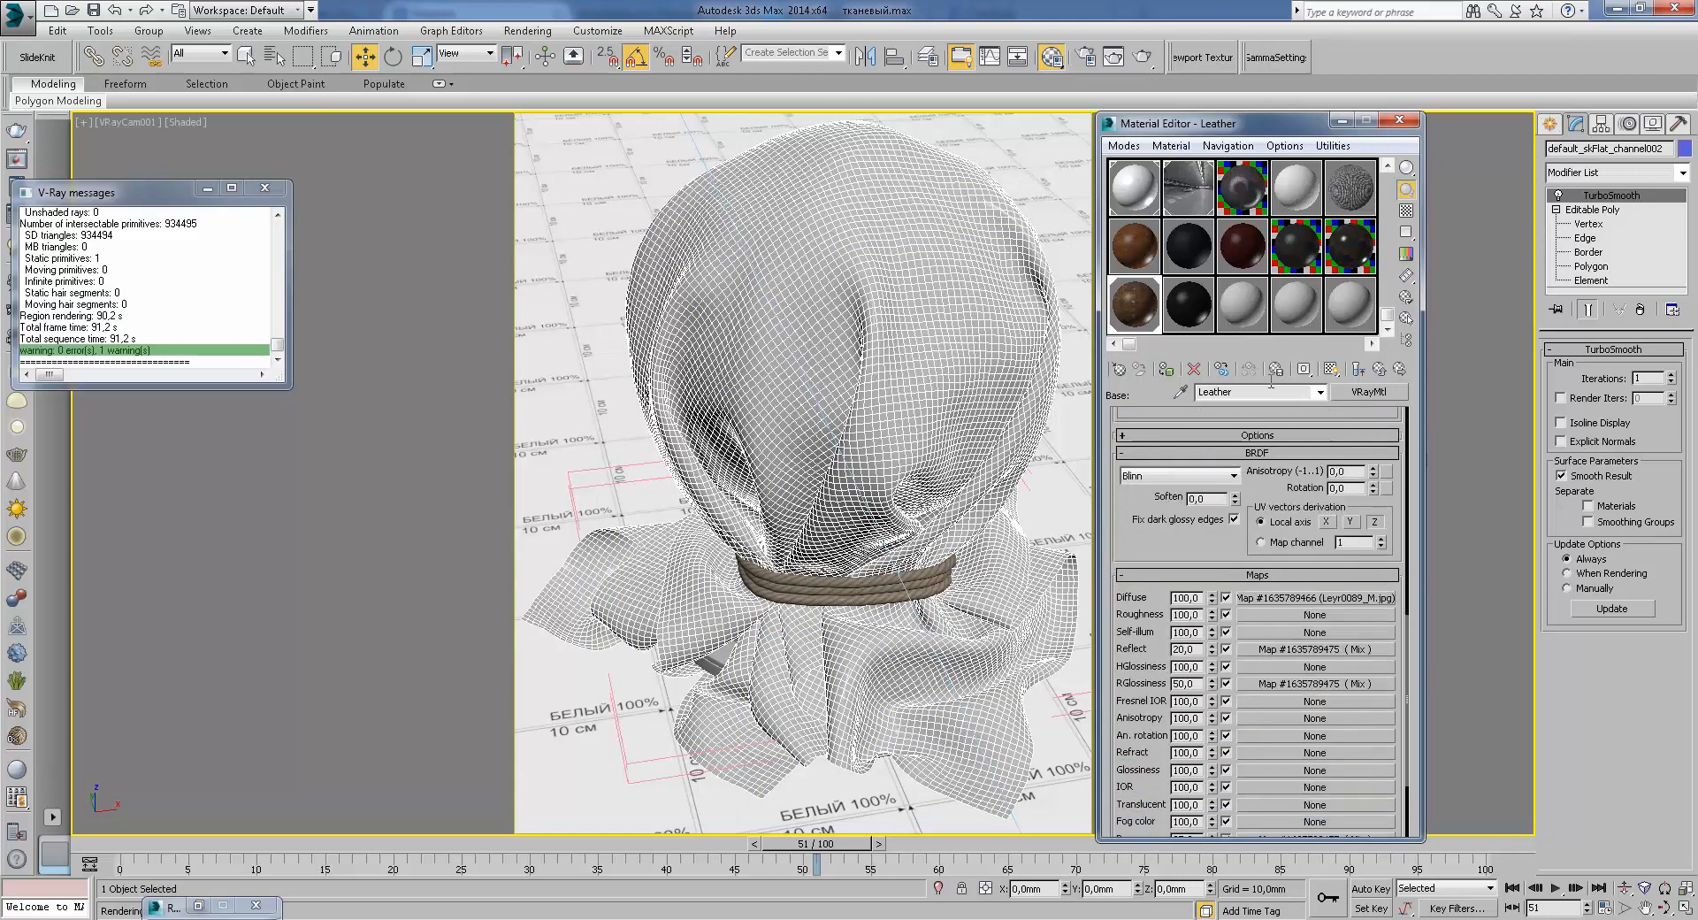
# Step: Preview the base material's Reflect Mix map in an enlarged sample window, then return to the base material
pyautogui.click(1311, 652)
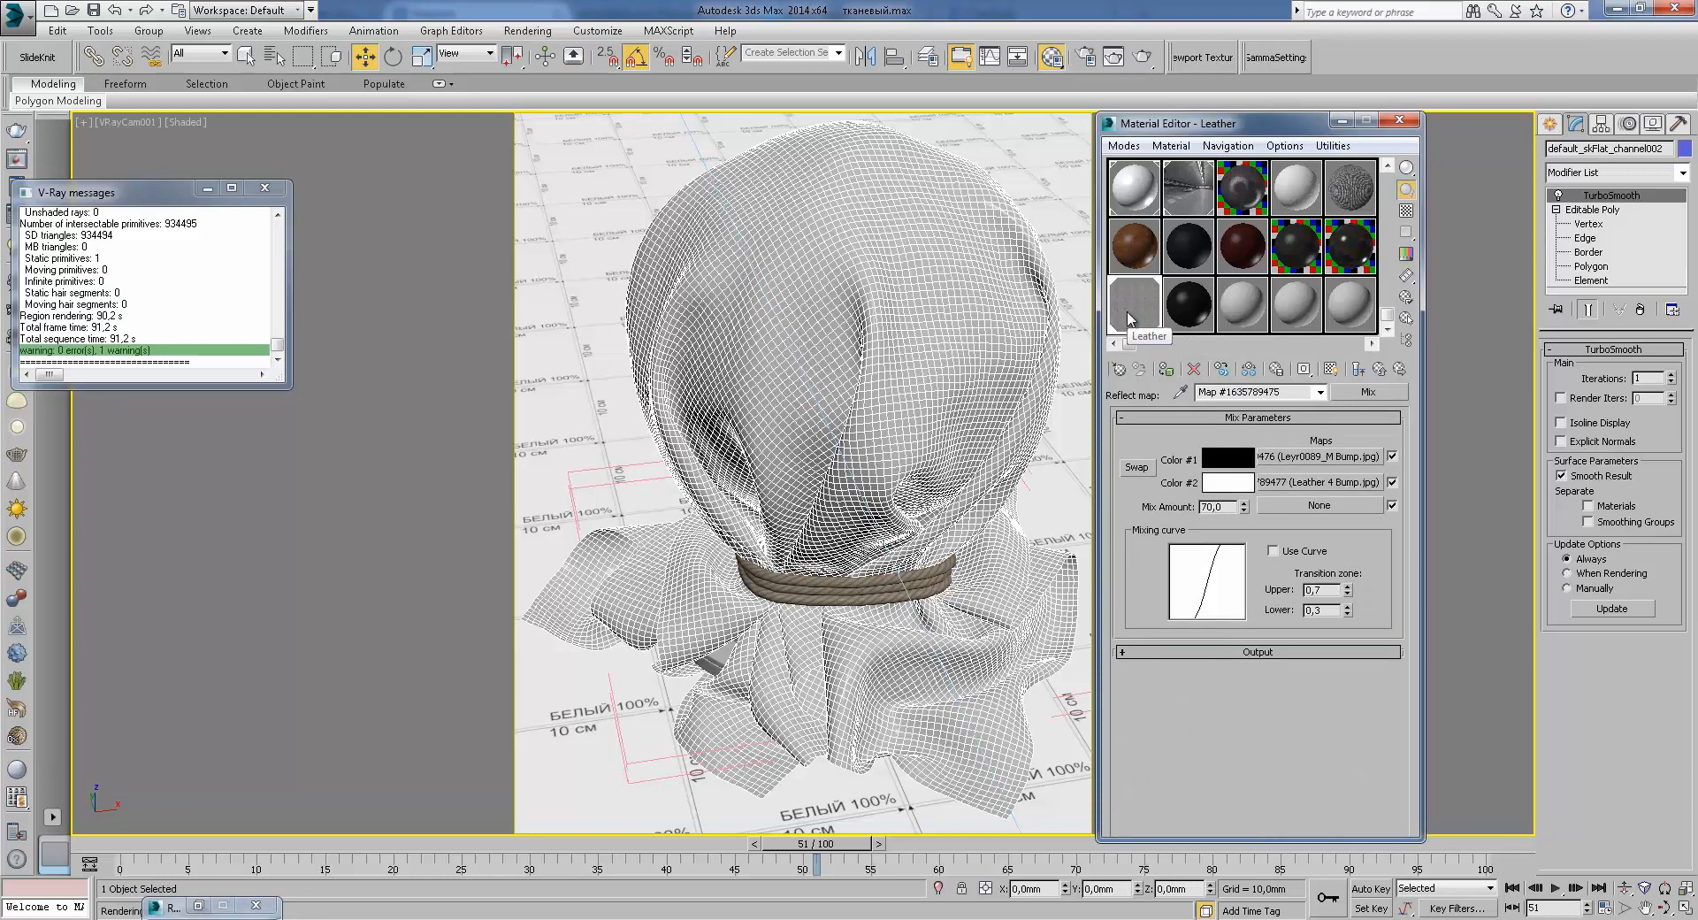
pyautogui.doubleClick(1126, 312)
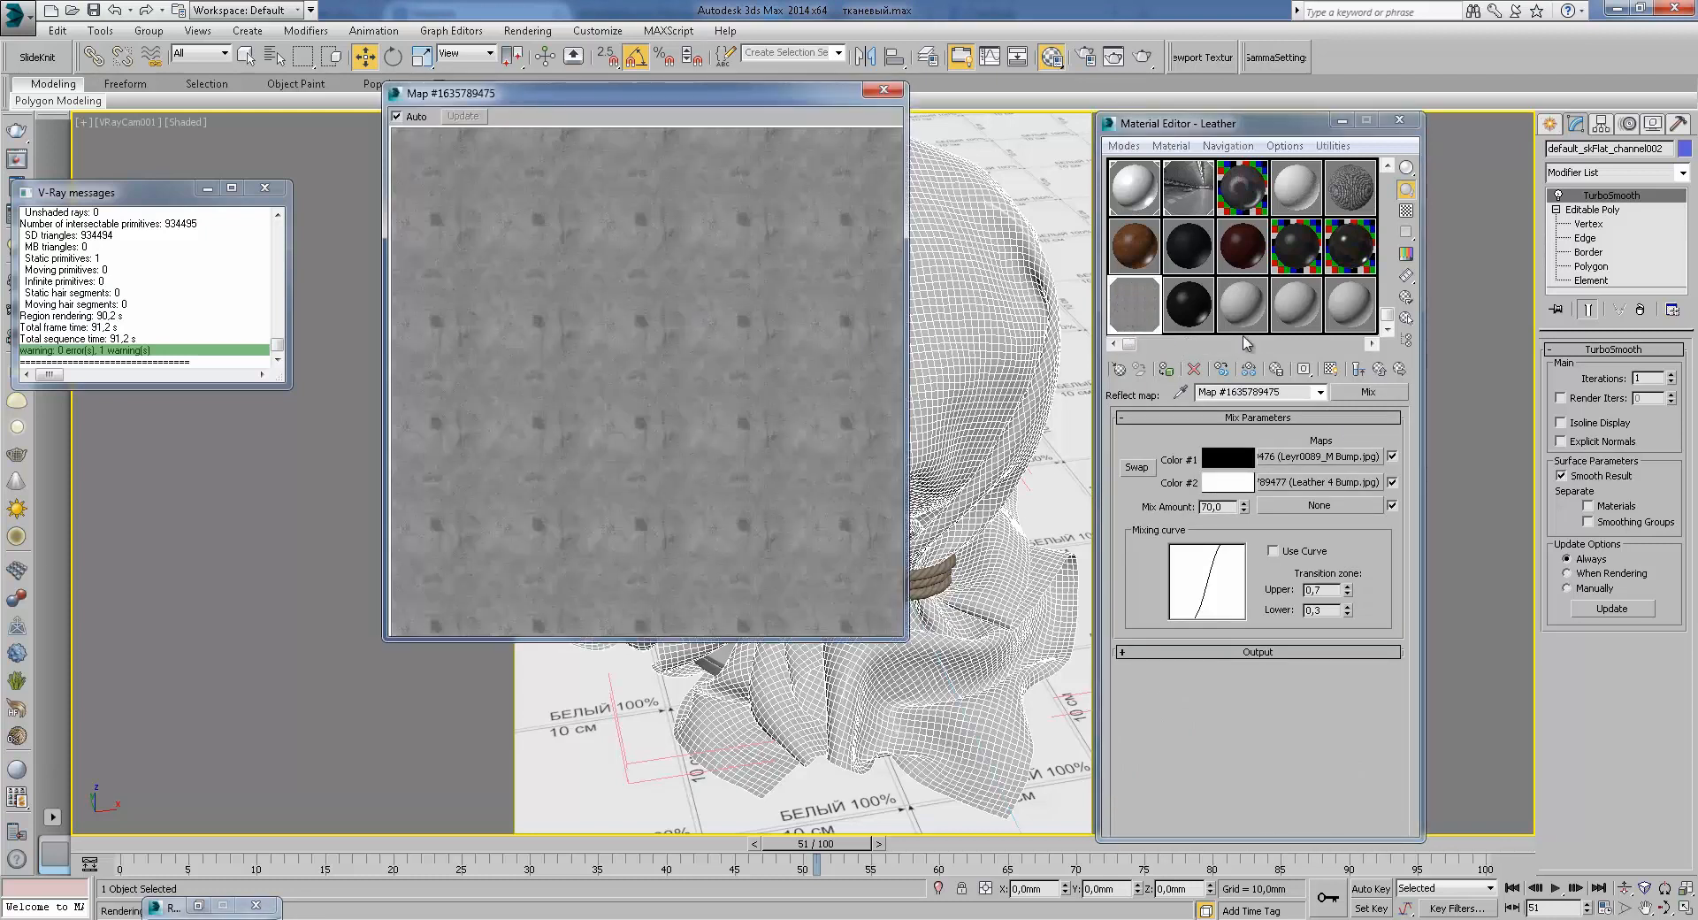
pyautogui.click(1379, 369)
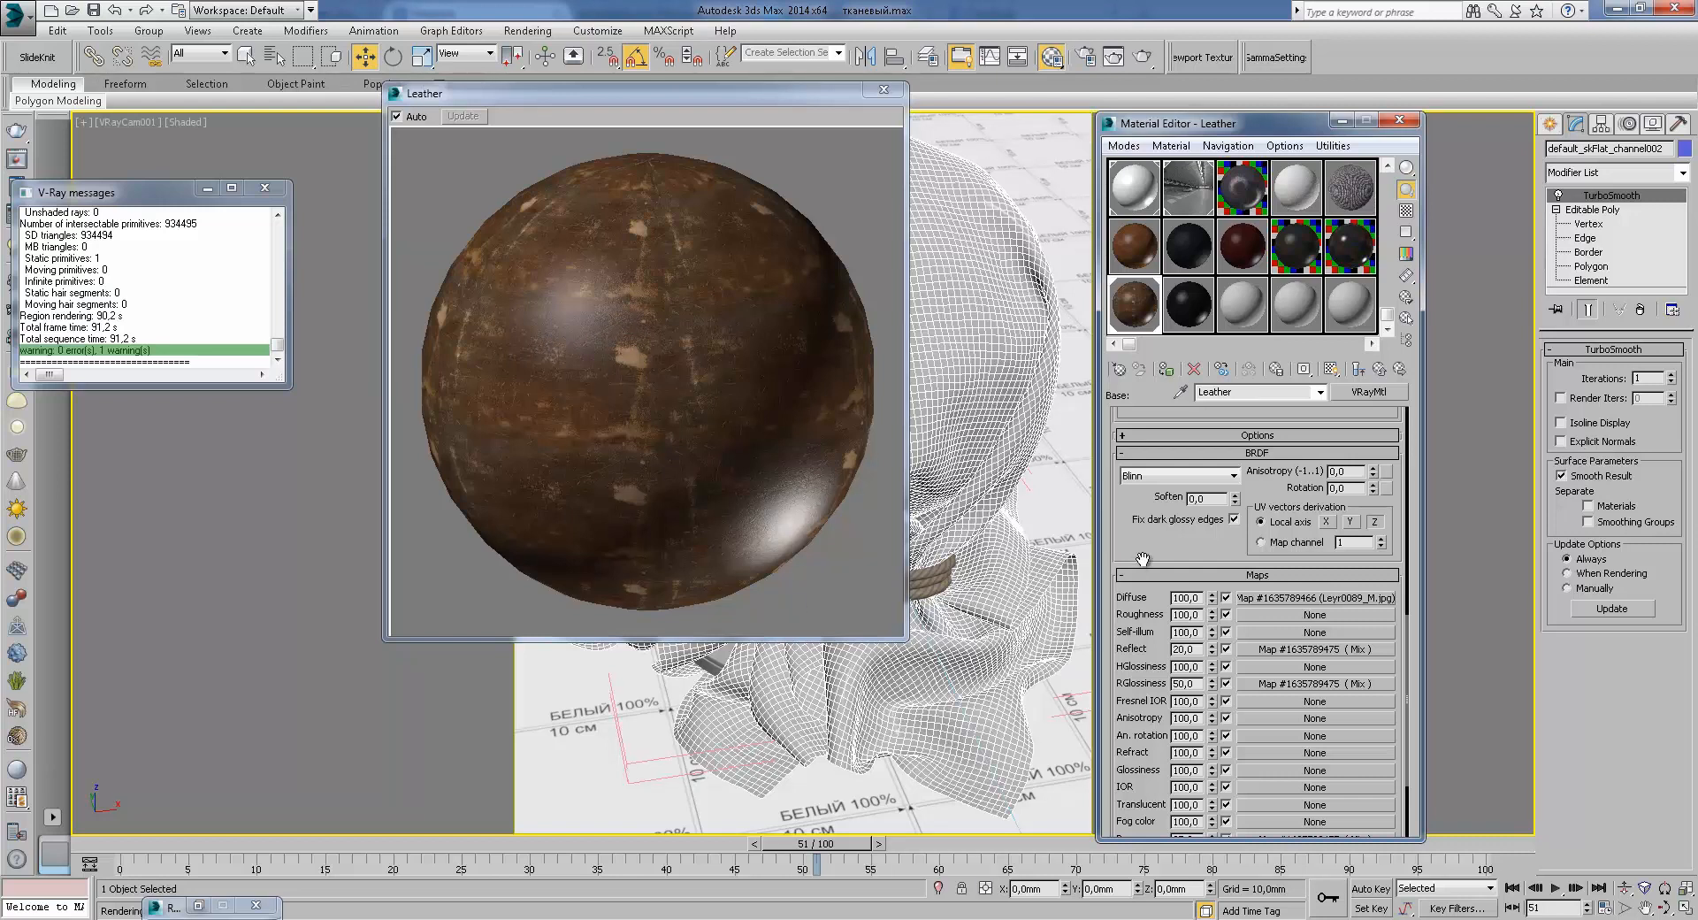
# Step: Set the Bump map amount to 40 in both the base material and the first coat material
pyautogui.scroll(-3, 1141, 566)
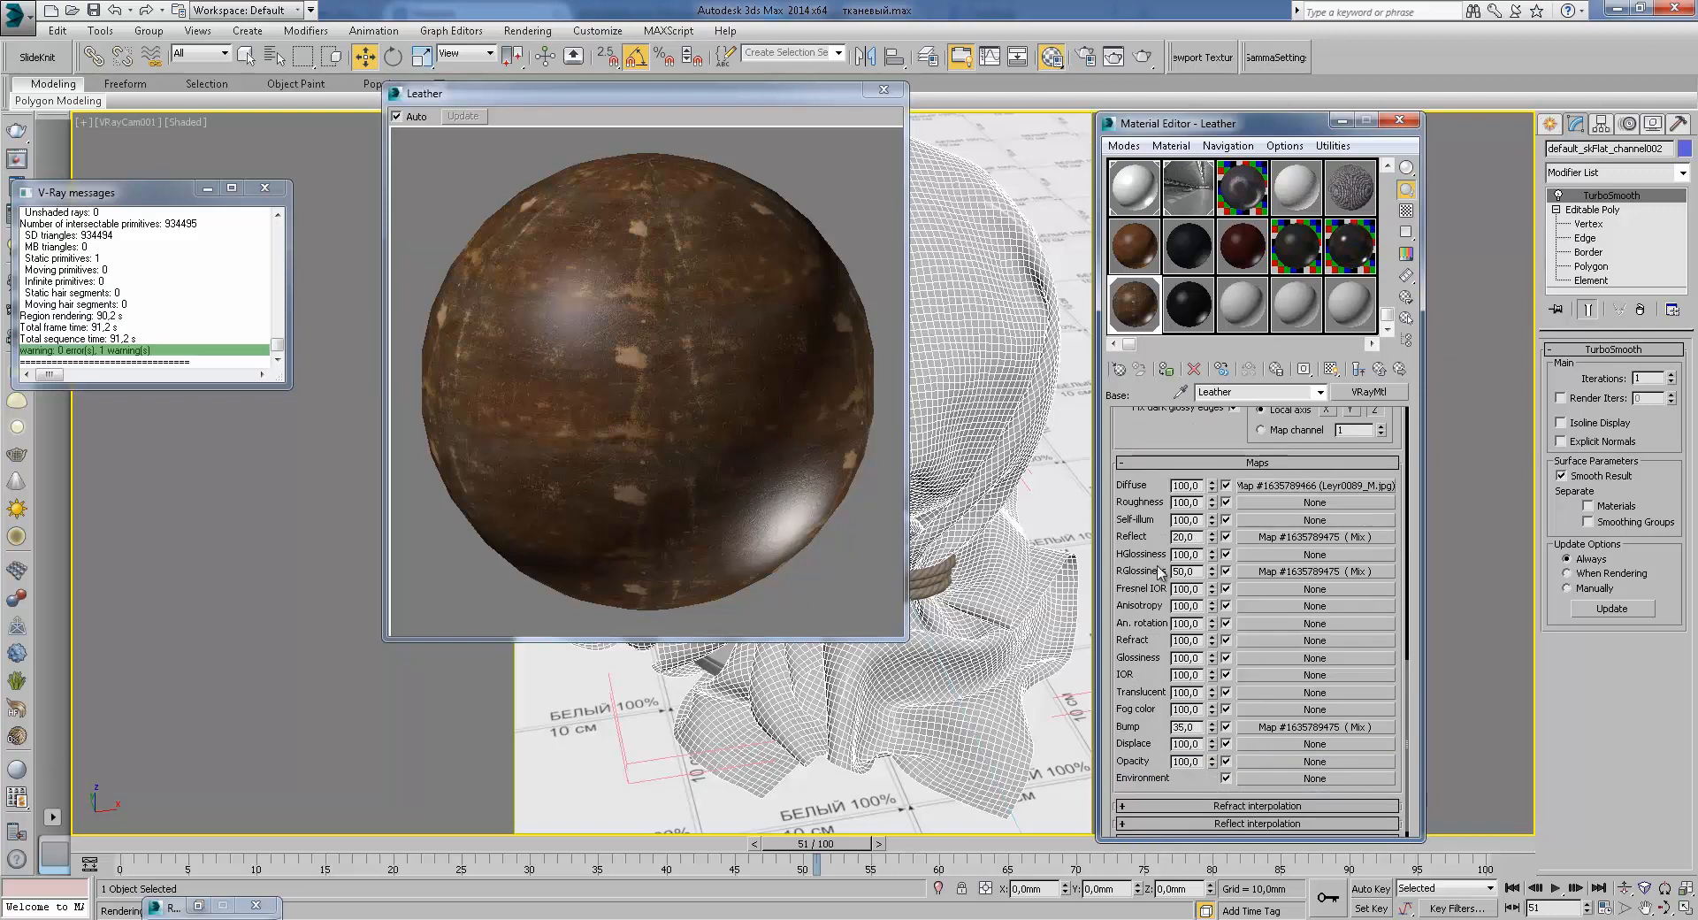
pyautogui.doubleClick(1199, 727)
pyautogui.write('40')
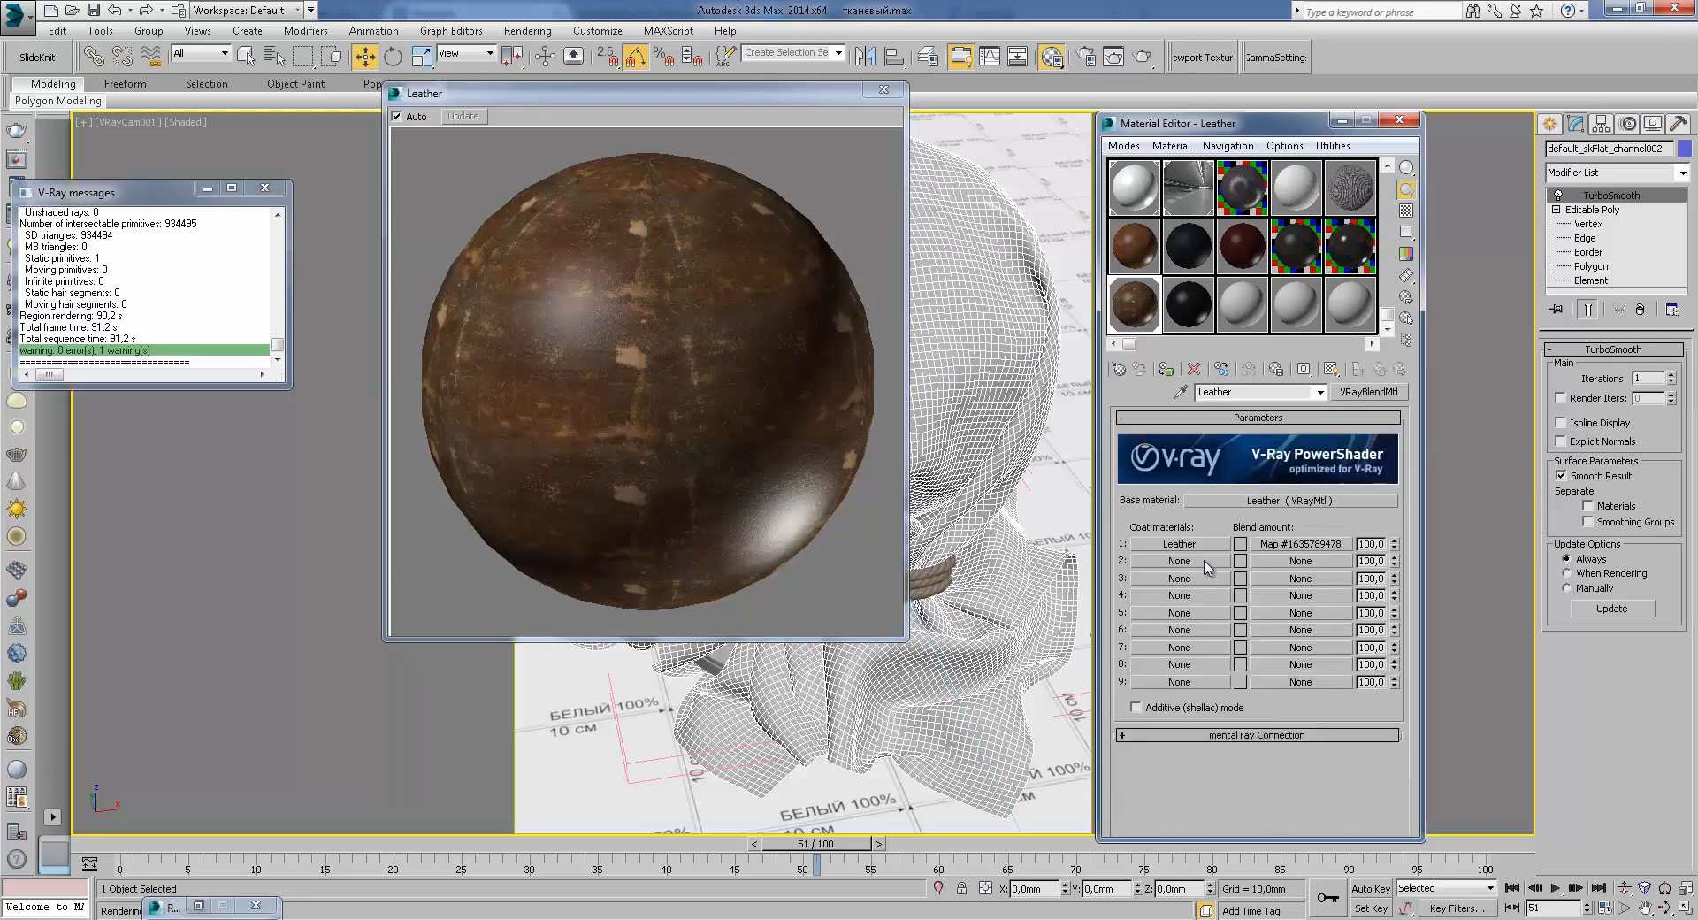
pyautogui.click(1192, 546)
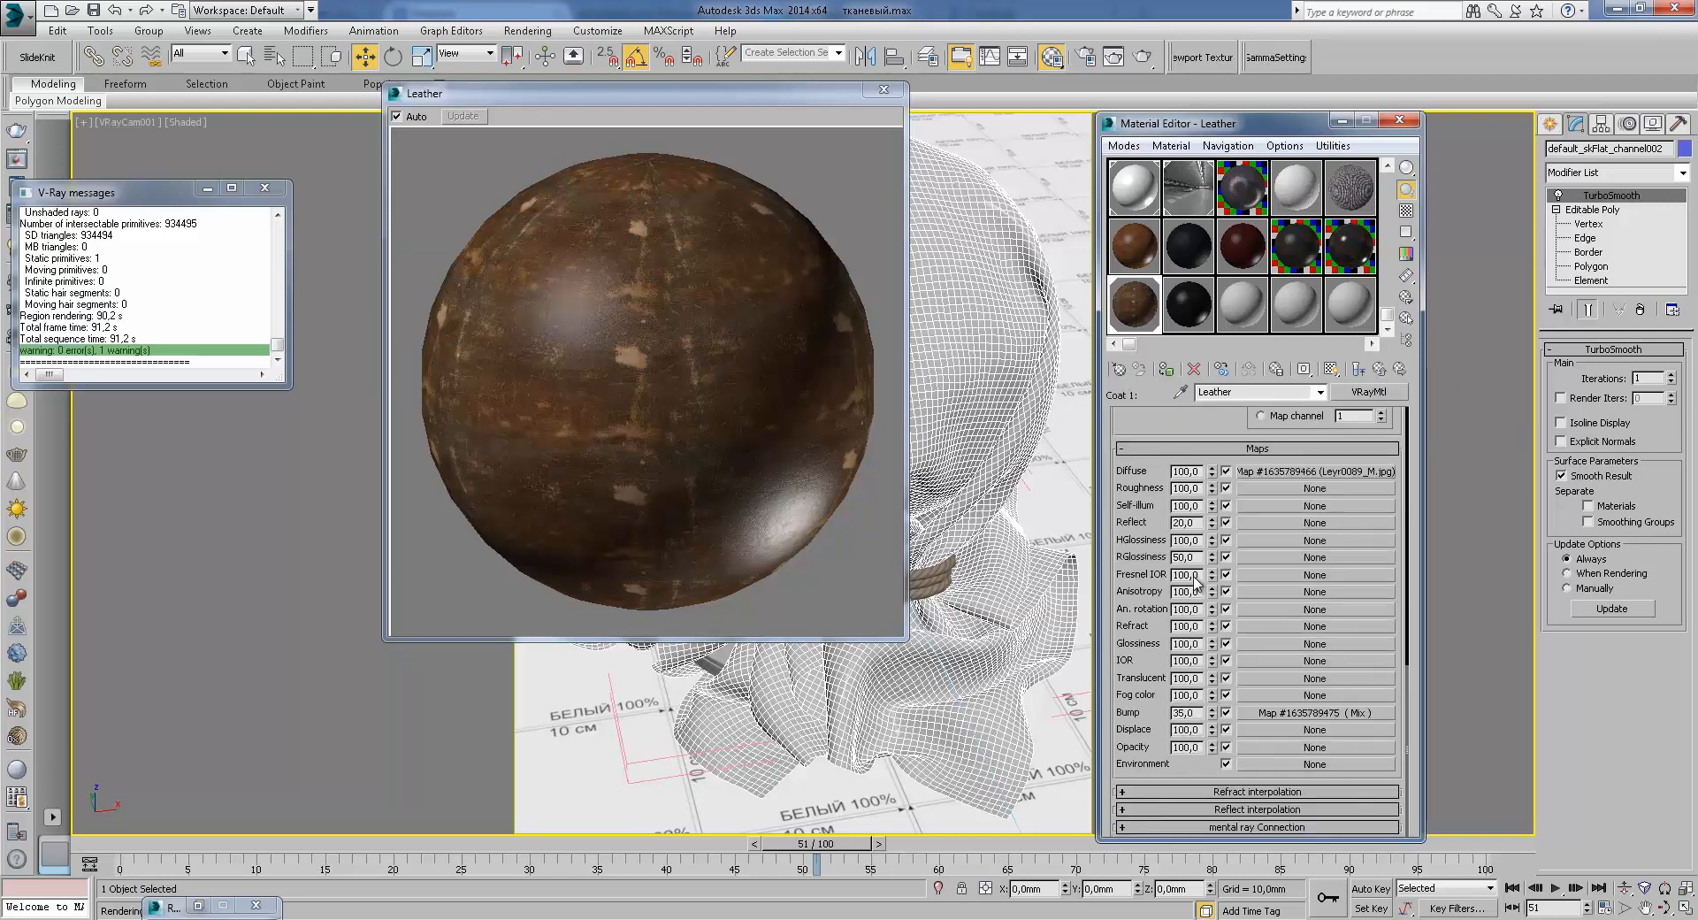
pyautogui.doubleClick(1185, 713)
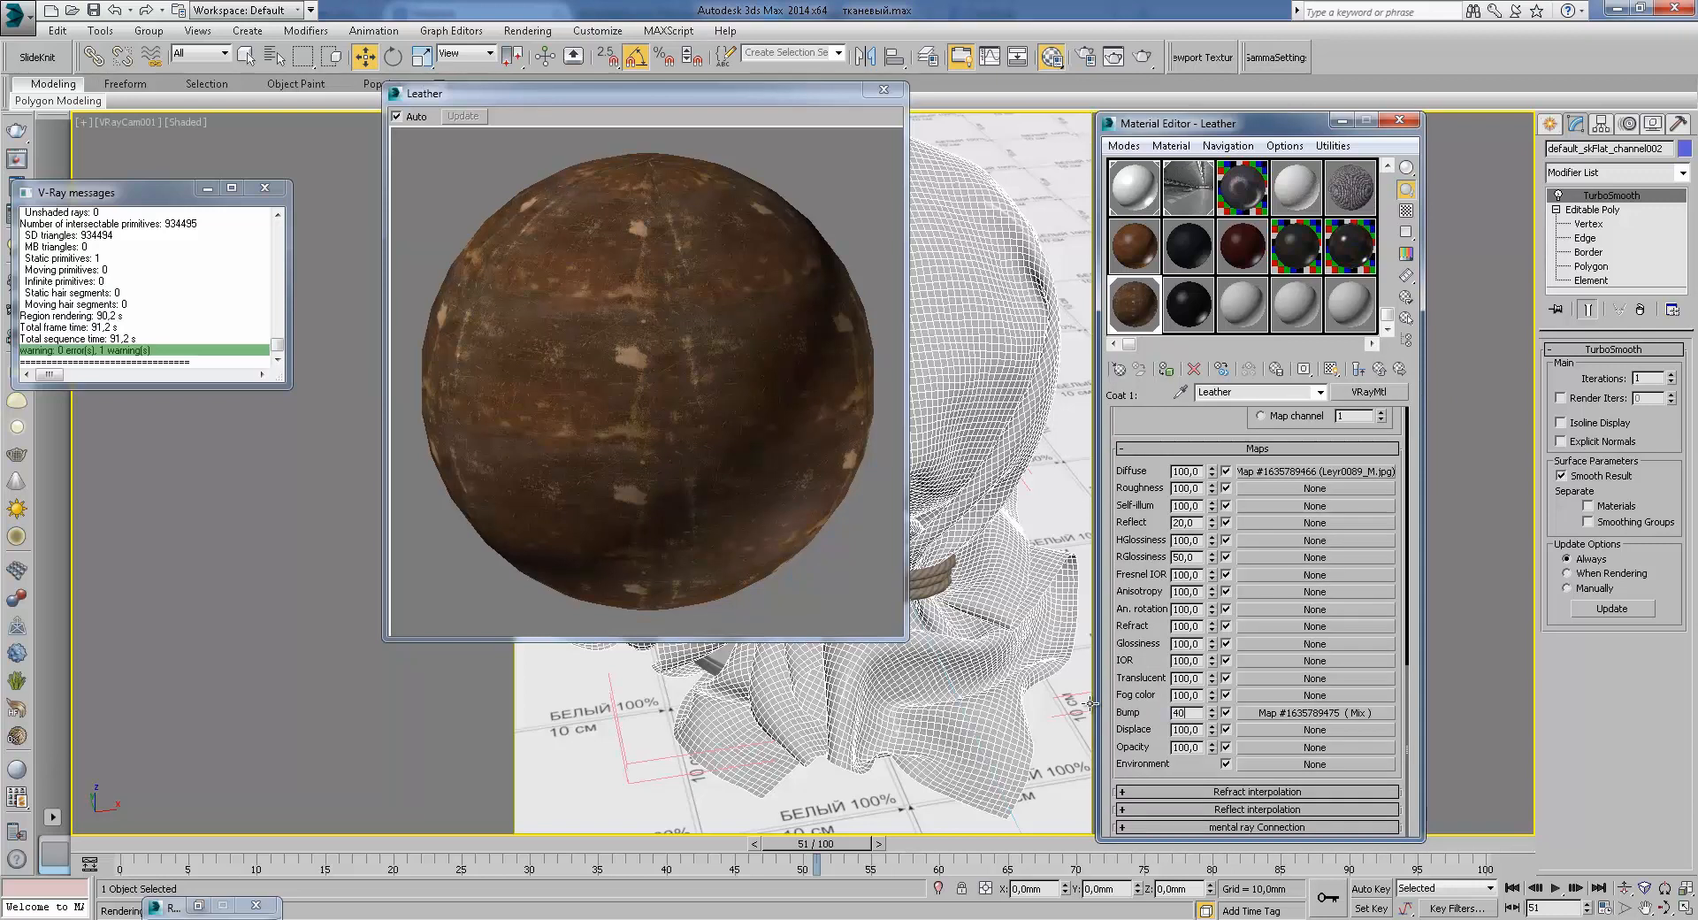
pyautogui.click(1378, 370)
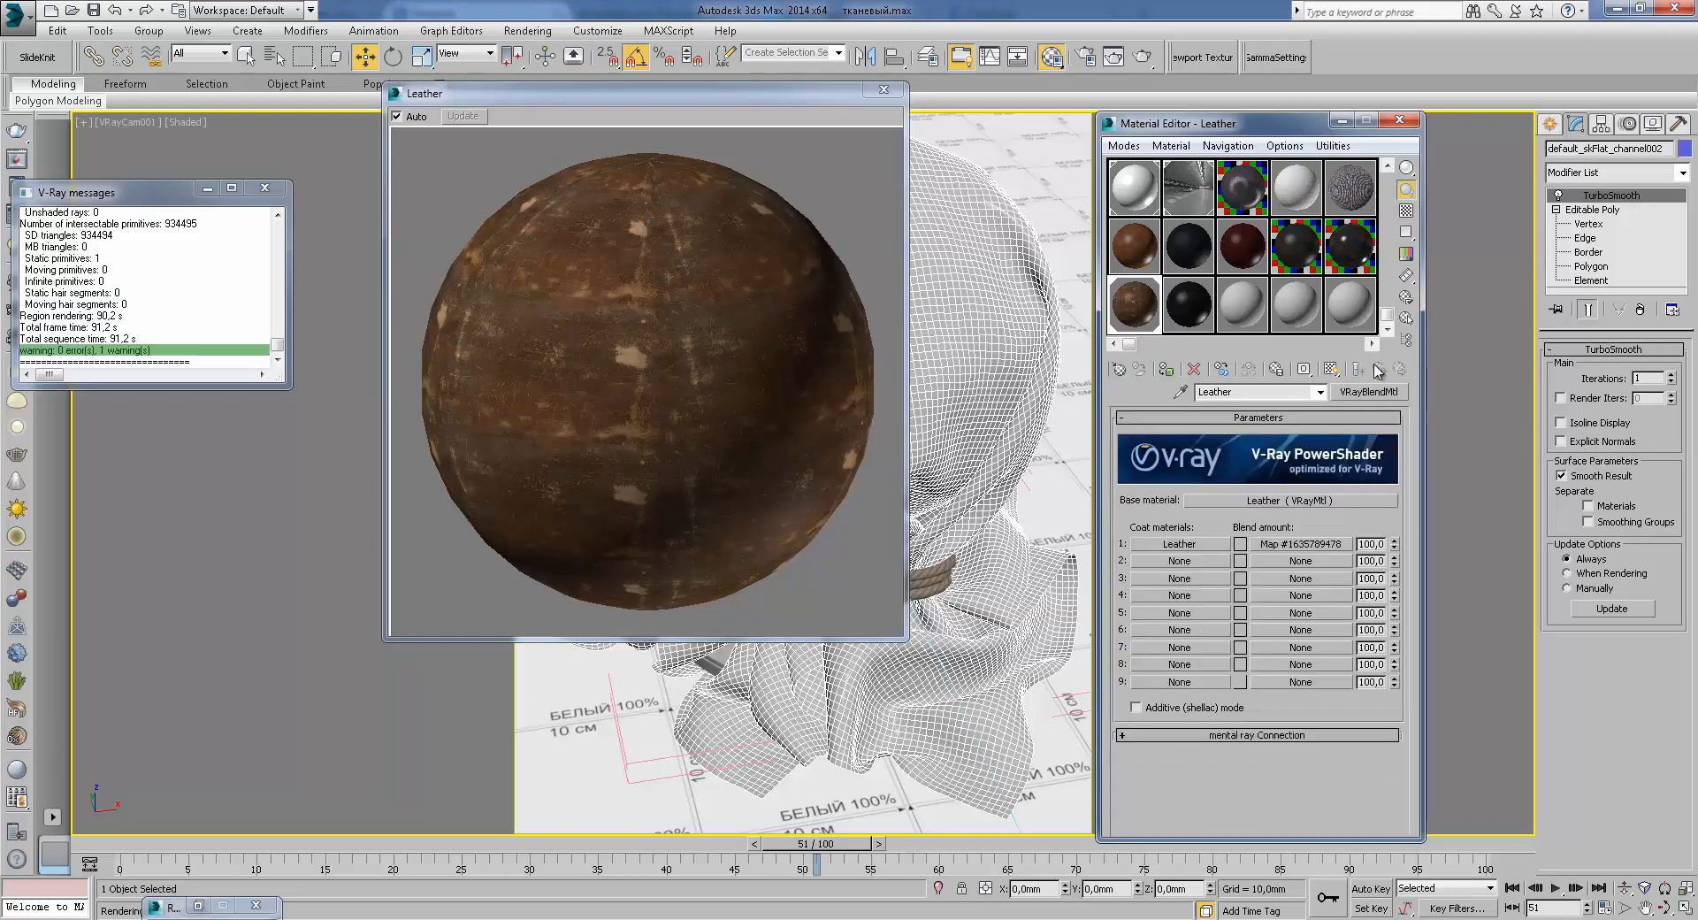
# Step: Check the first coat's blend amount bitmap and the base material's Bump Mix map in the enlarged preview
pyautogui.click(1287, 543)
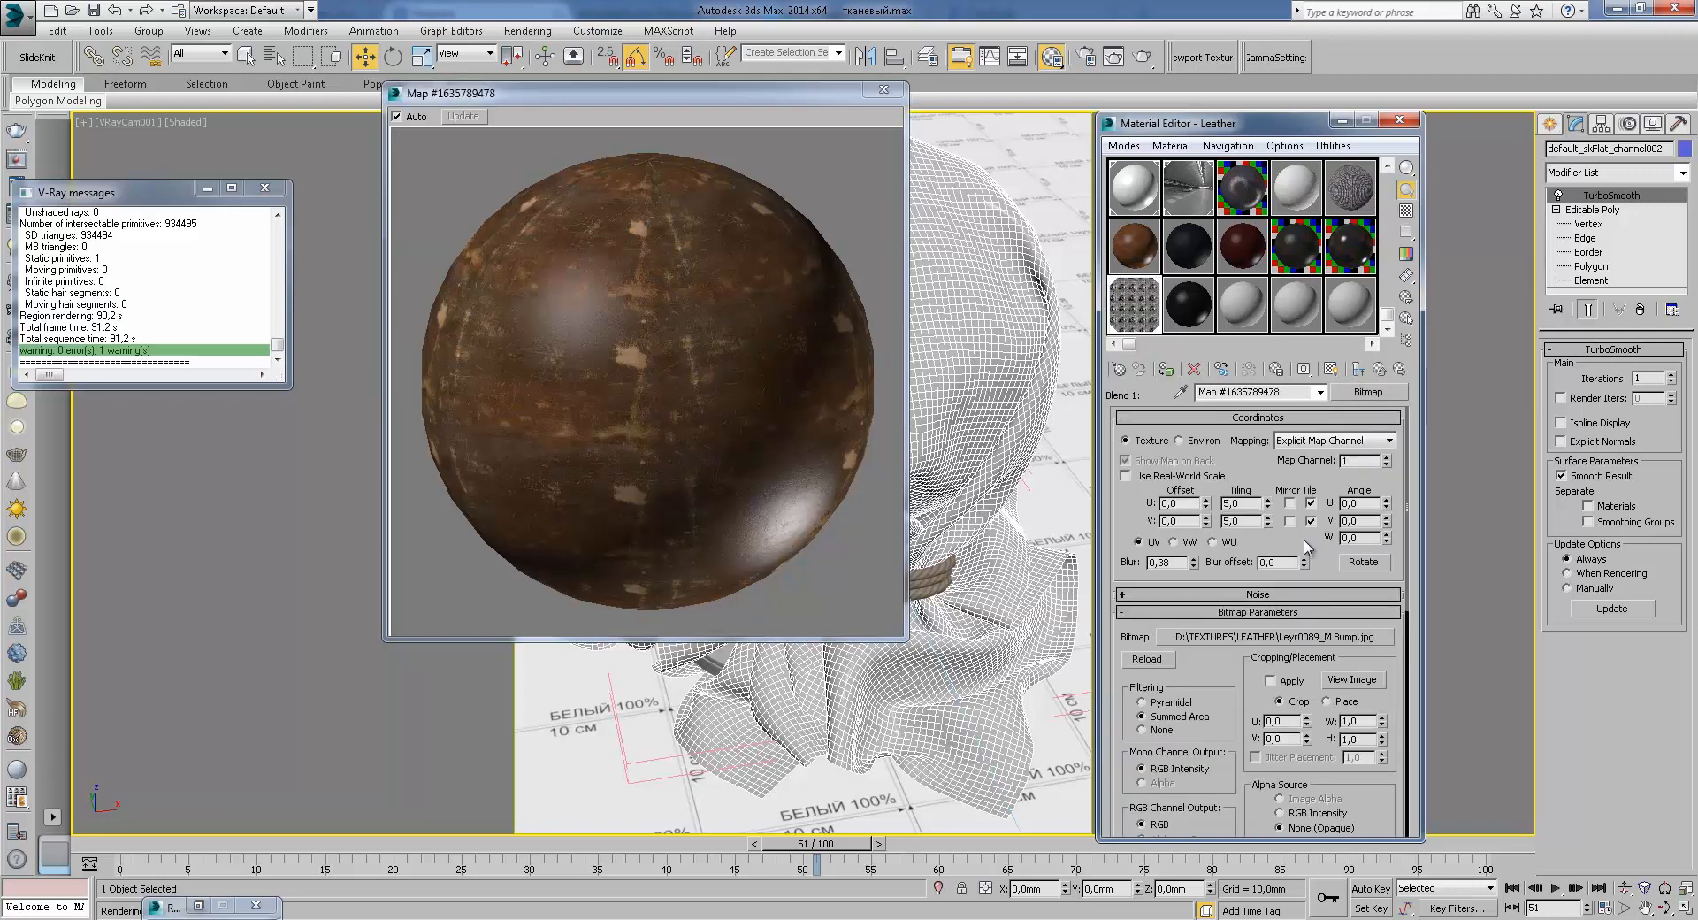
pyautogui.click(1381, 369)
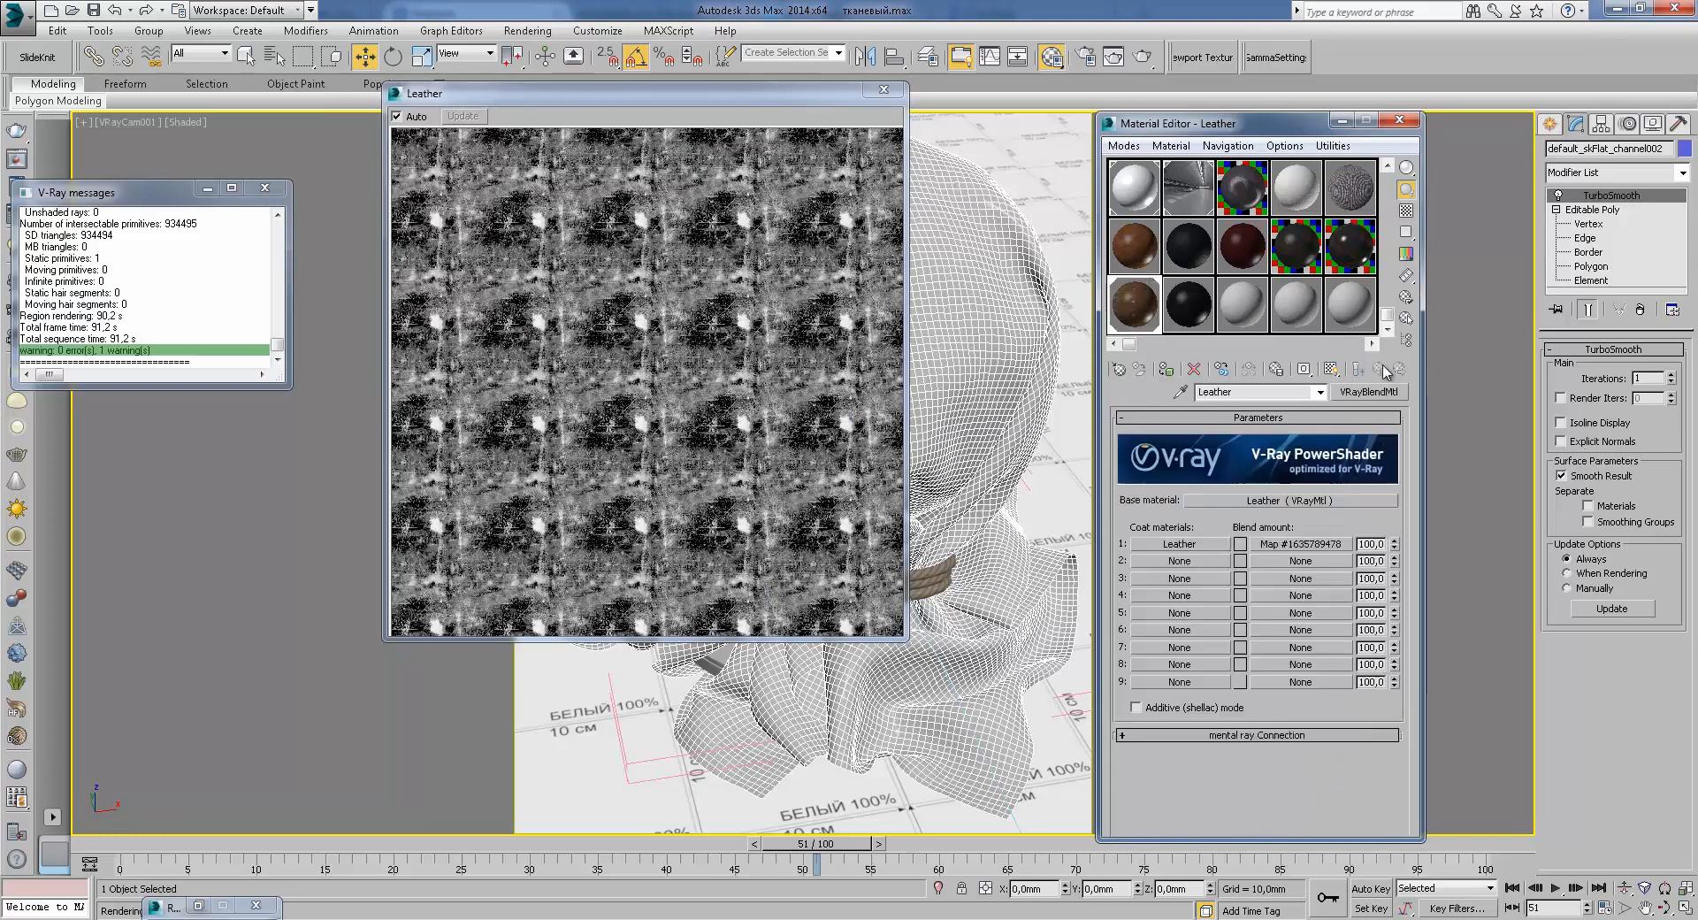
pyautogui.click(1287, 500)
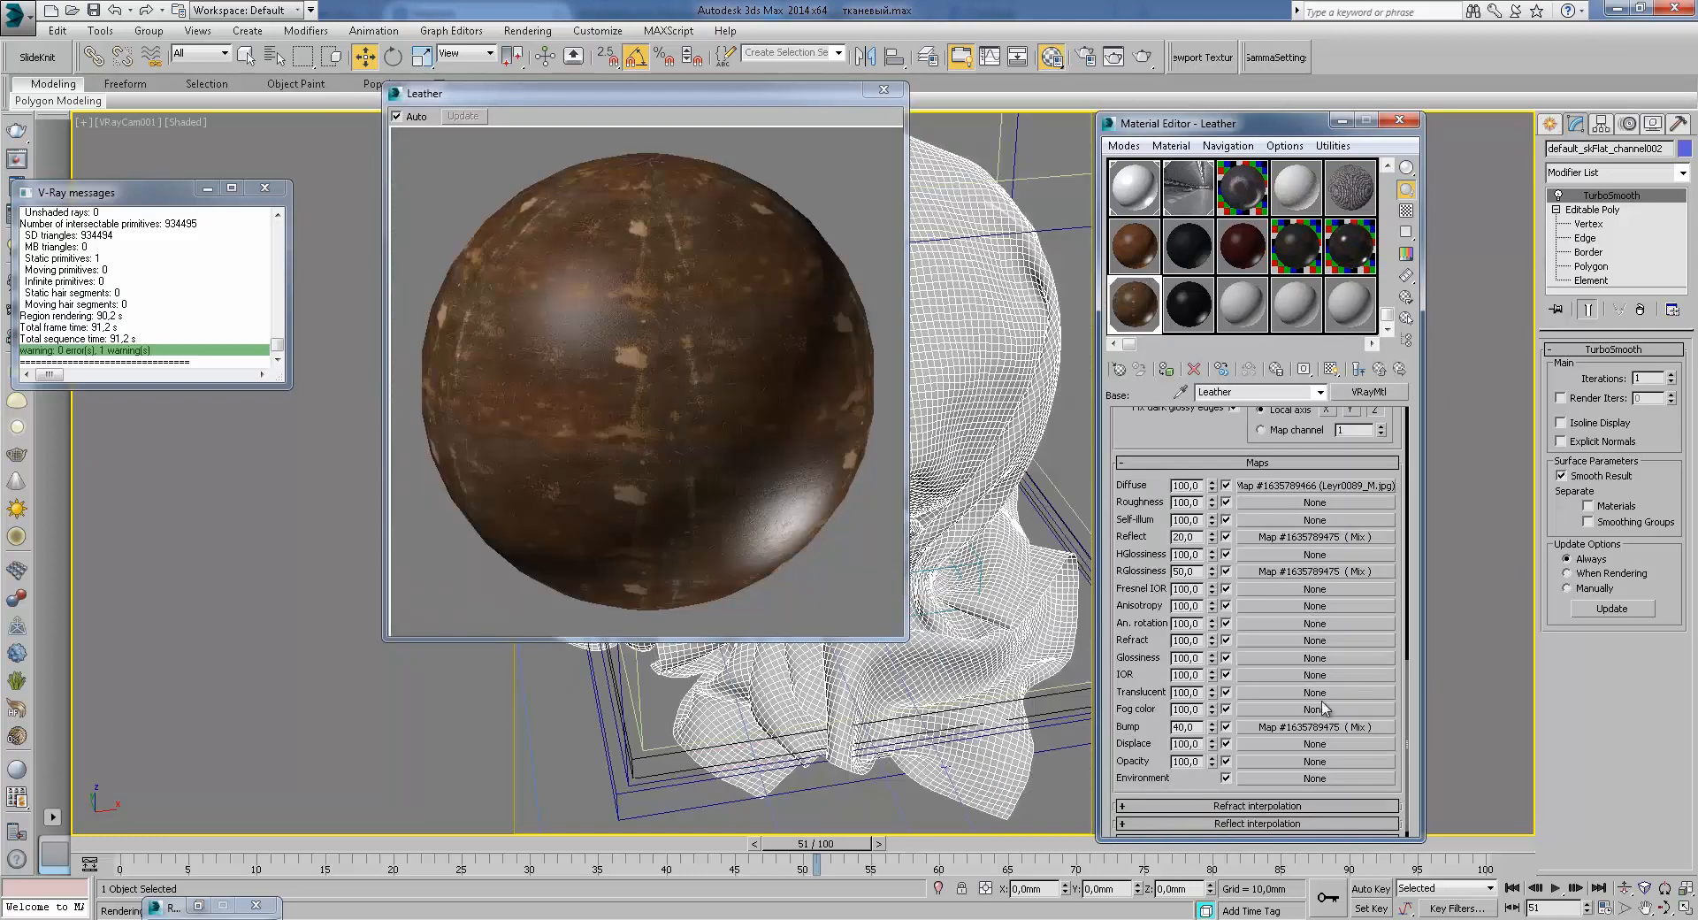
pyautogui.click(1303, 727)
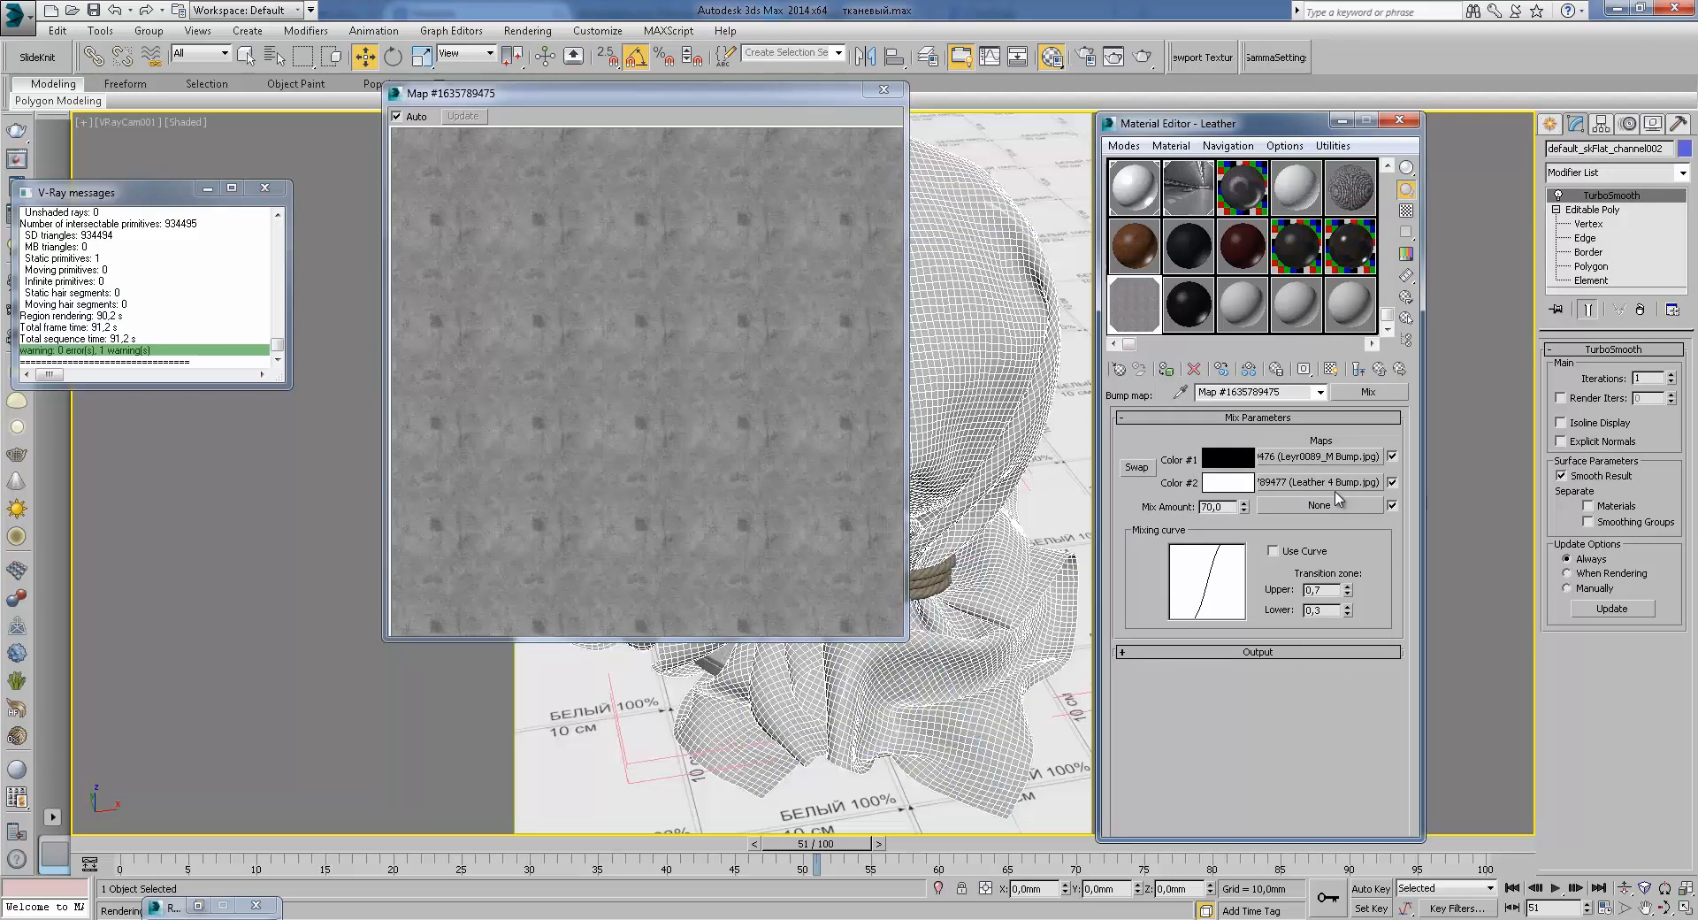
pyautogui.click(1381, 369)
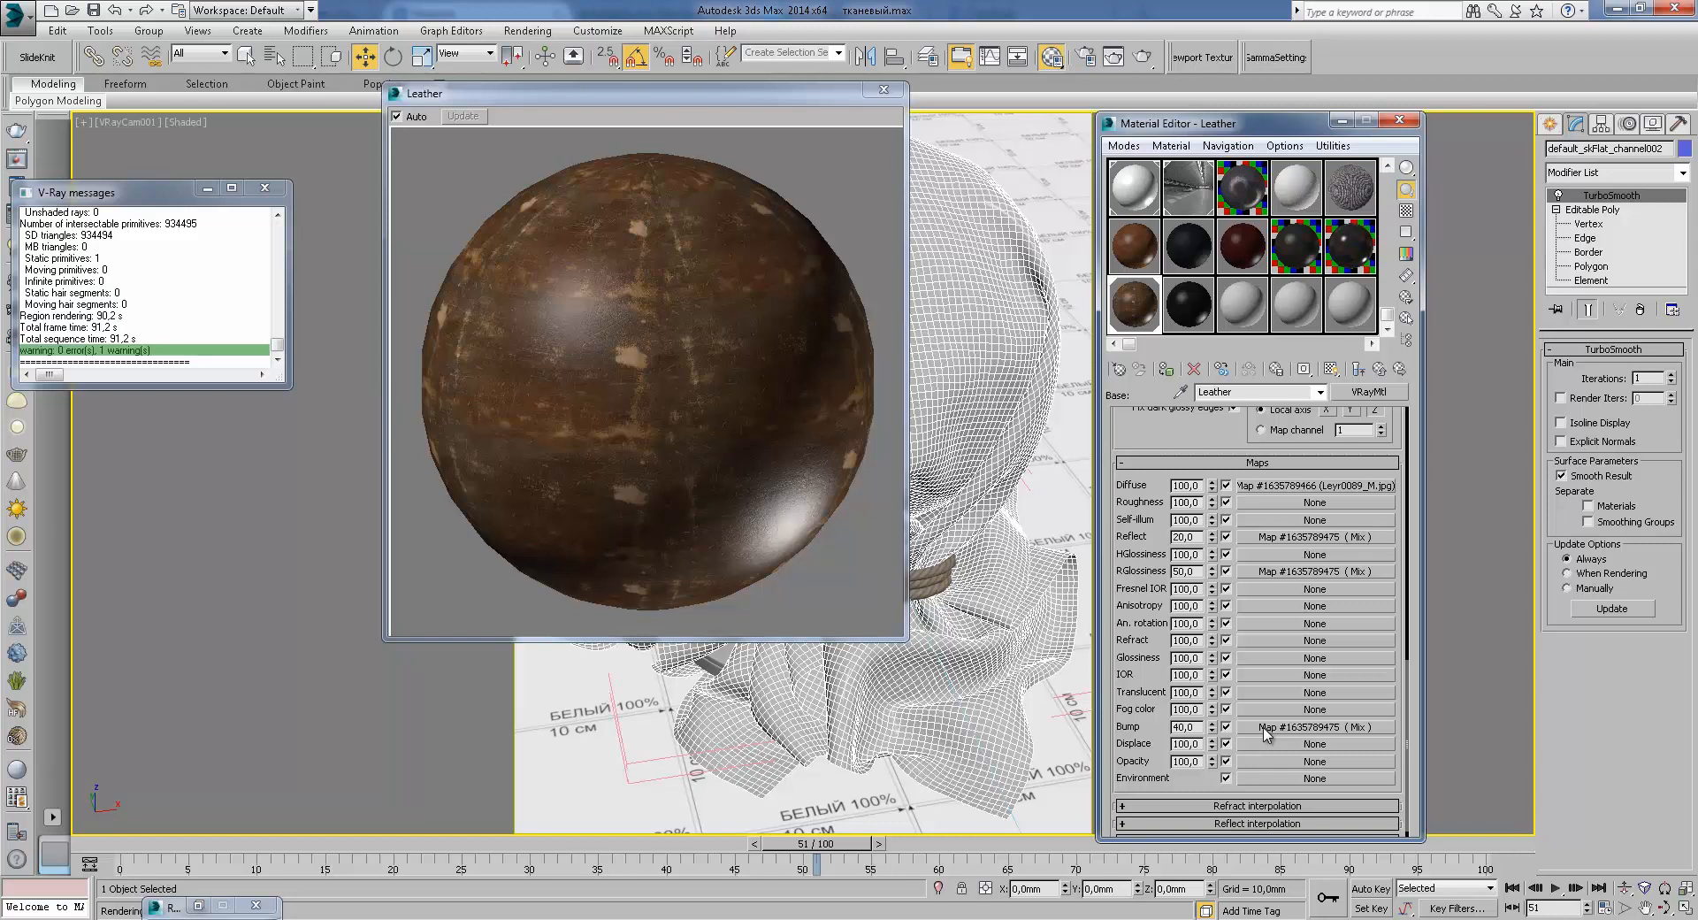
# Step: Review the base material's map list and the diffuse bitmap's Output color curve, then return to the blend material
pyautogui.click(1379, 369)
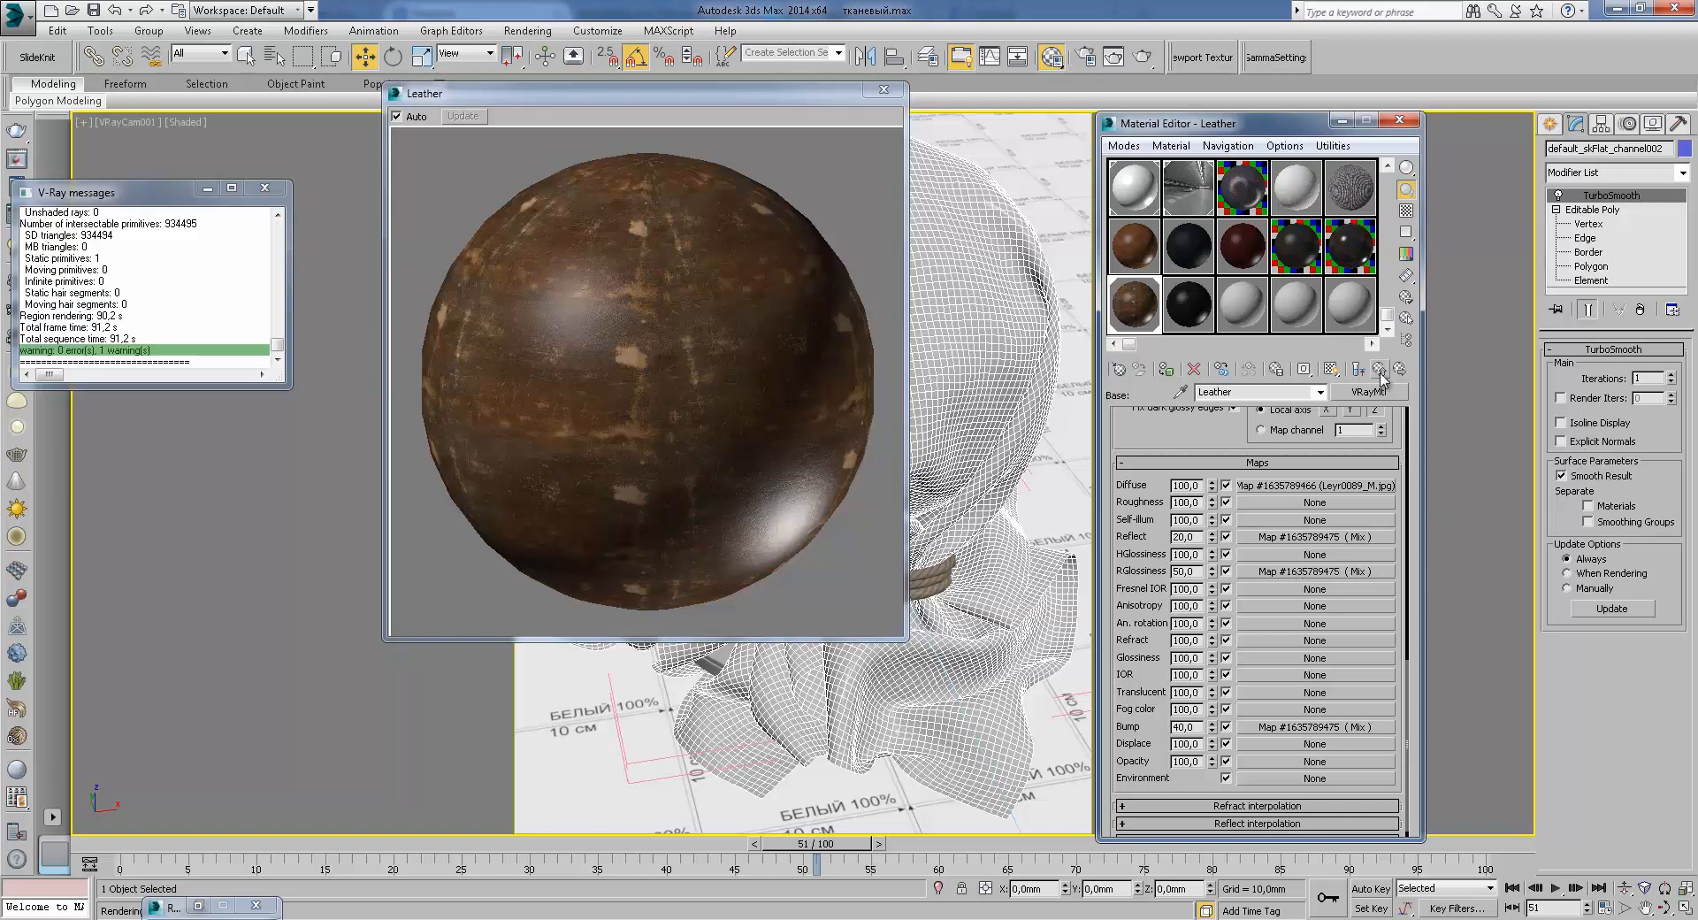
pyautogui.click(1297, 466)
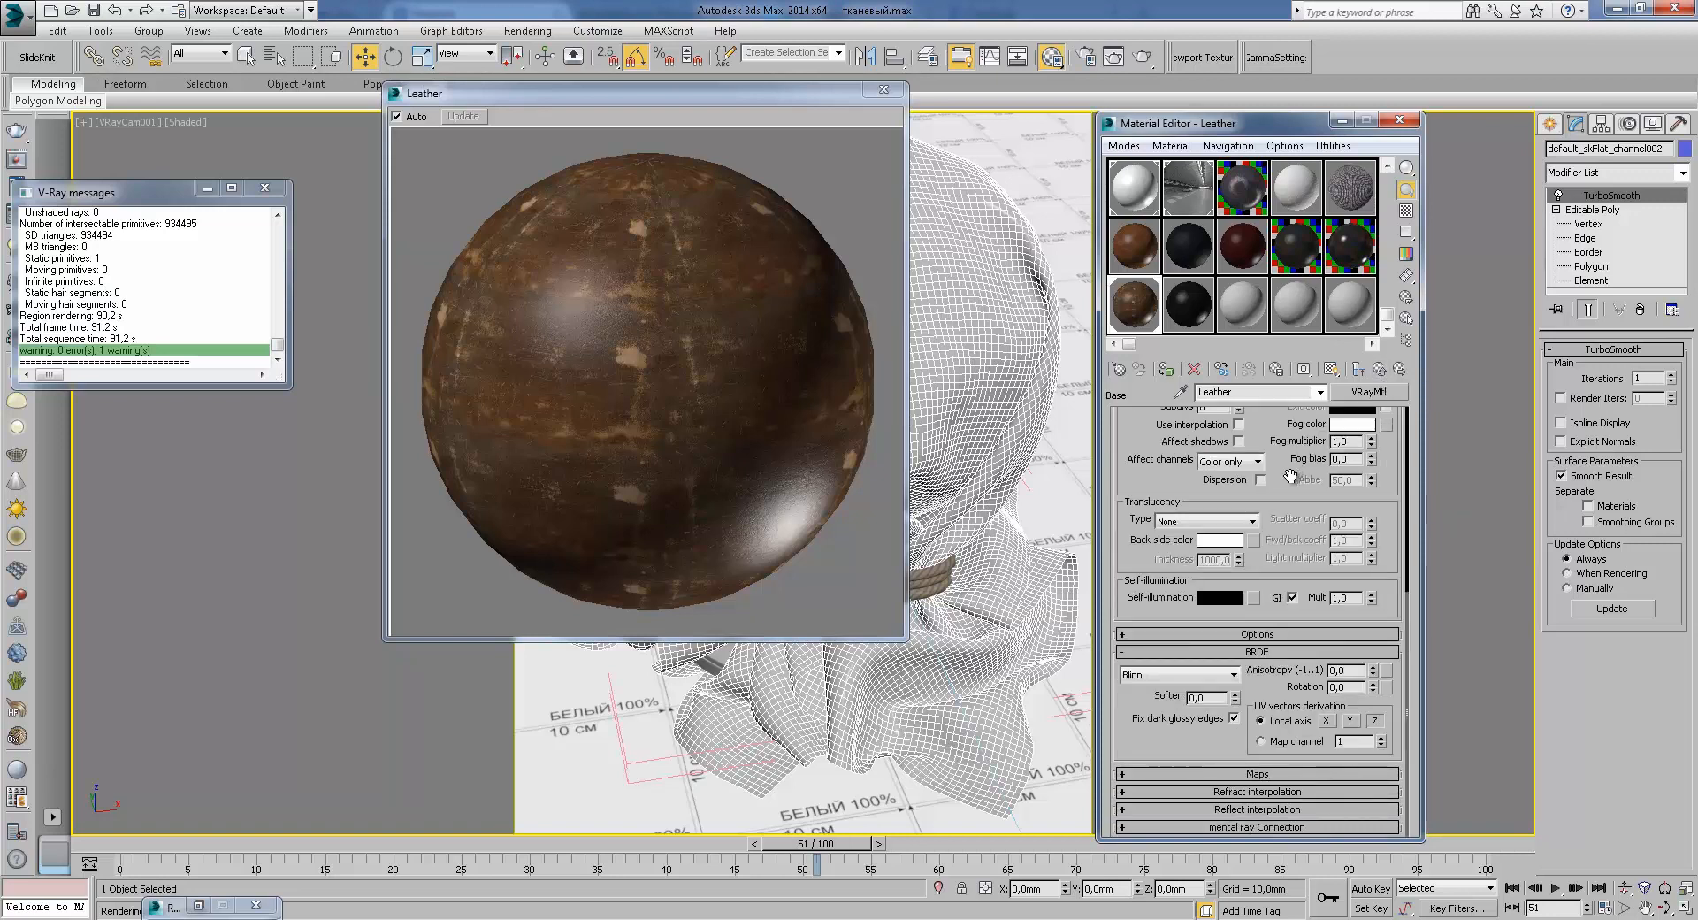
pyautogui.click(1269, 772)
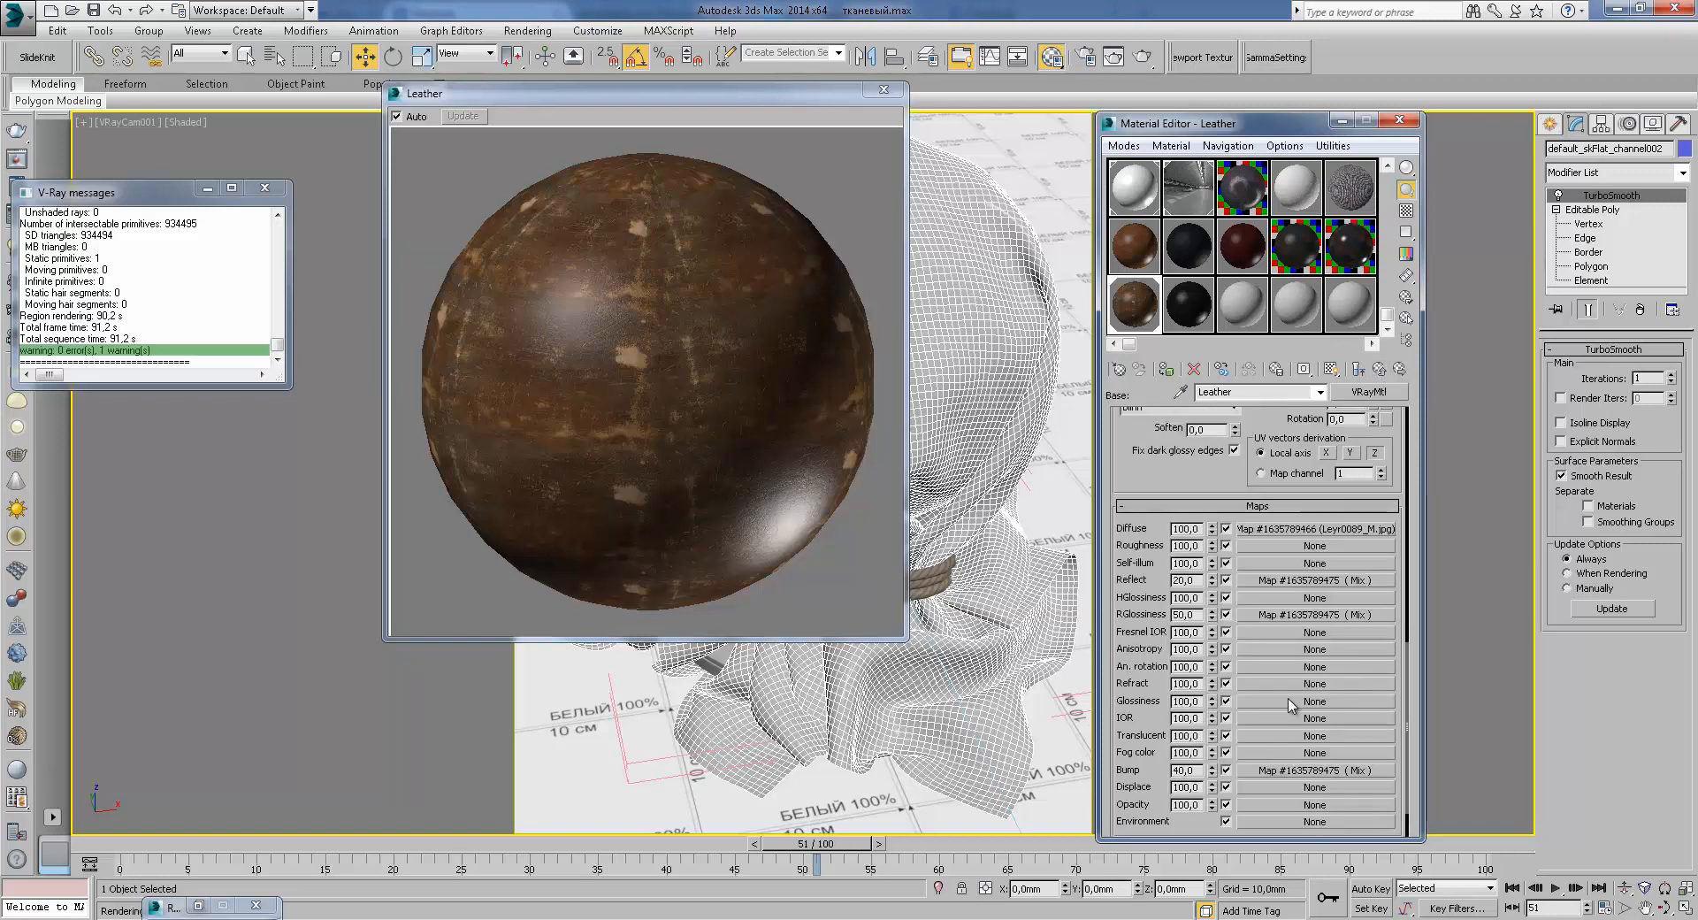
pyautogui.click(1261, 557)
pyautogui.scroll(-5, 1254, 665)
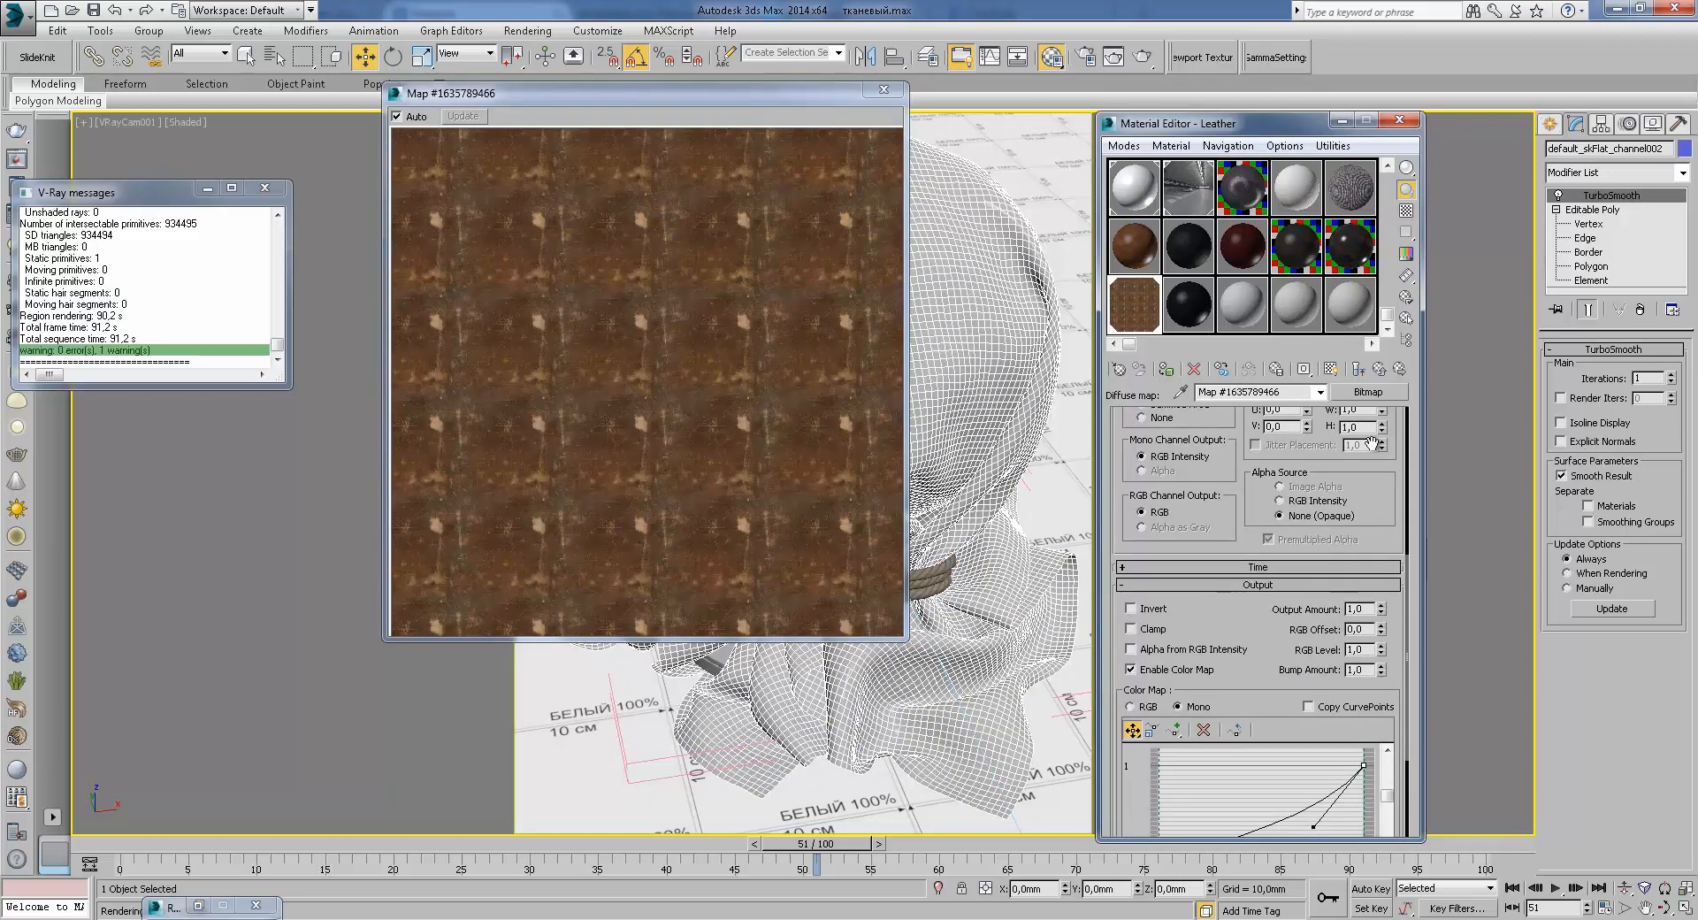
pyautogui.click(1378, 370)
pyautogui.click(1379, 372)
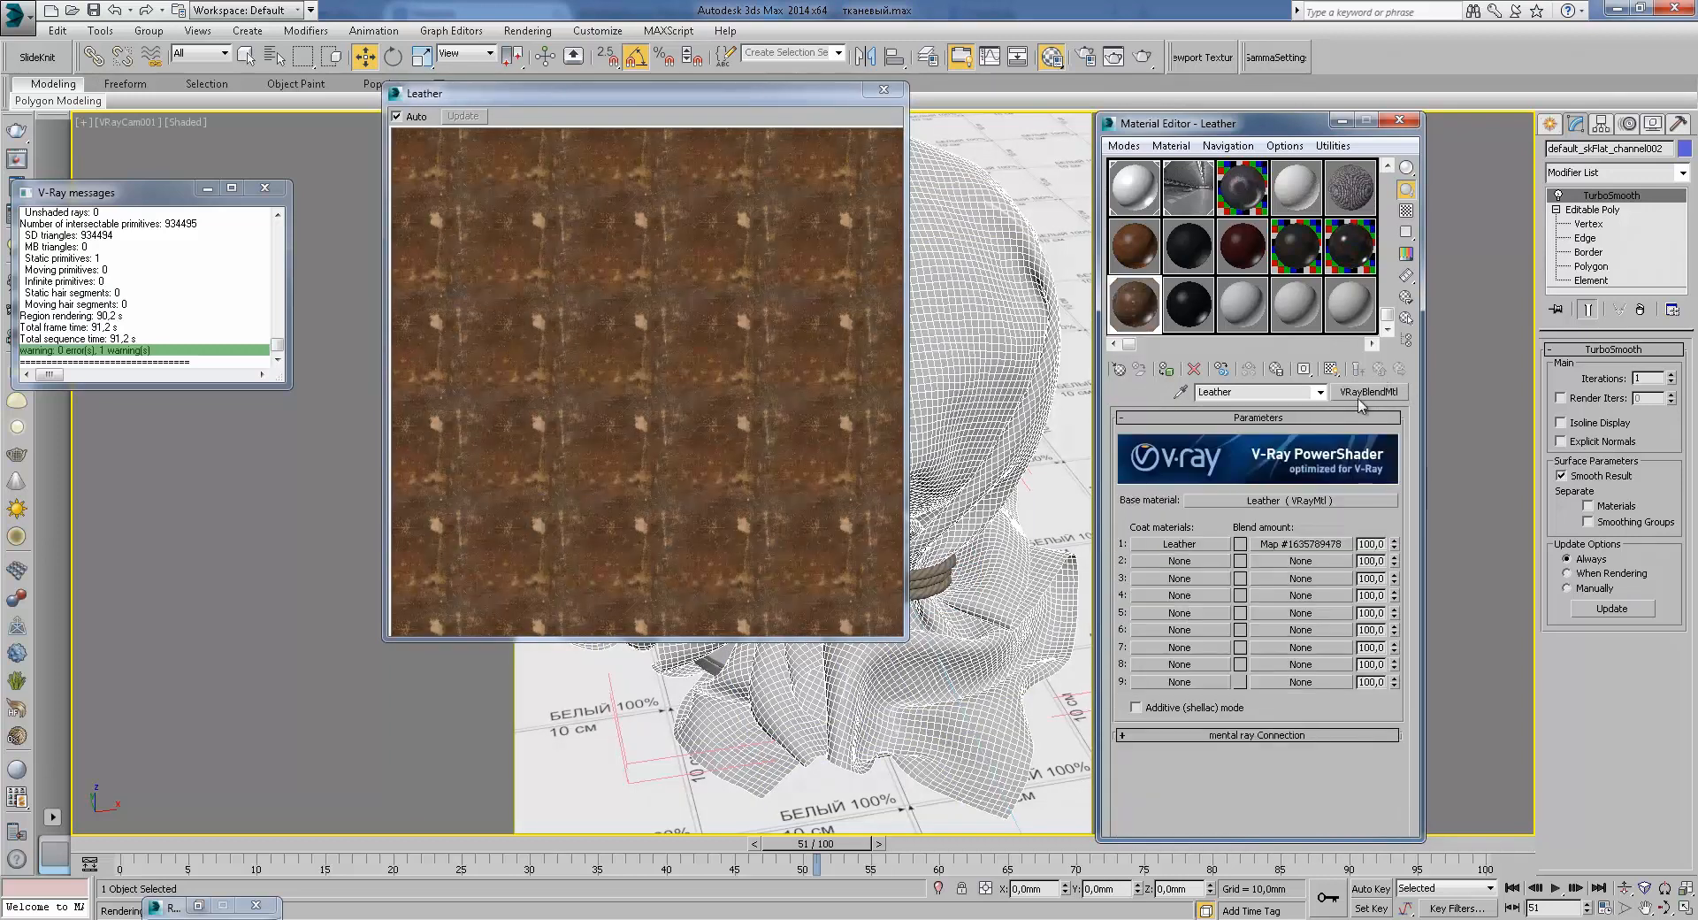
# Step: View the first coat's blend bitmap Leyr0089_M Bump.jpg at full size, close the previews and check its Output settings
pyautogui.click(1305, 543)
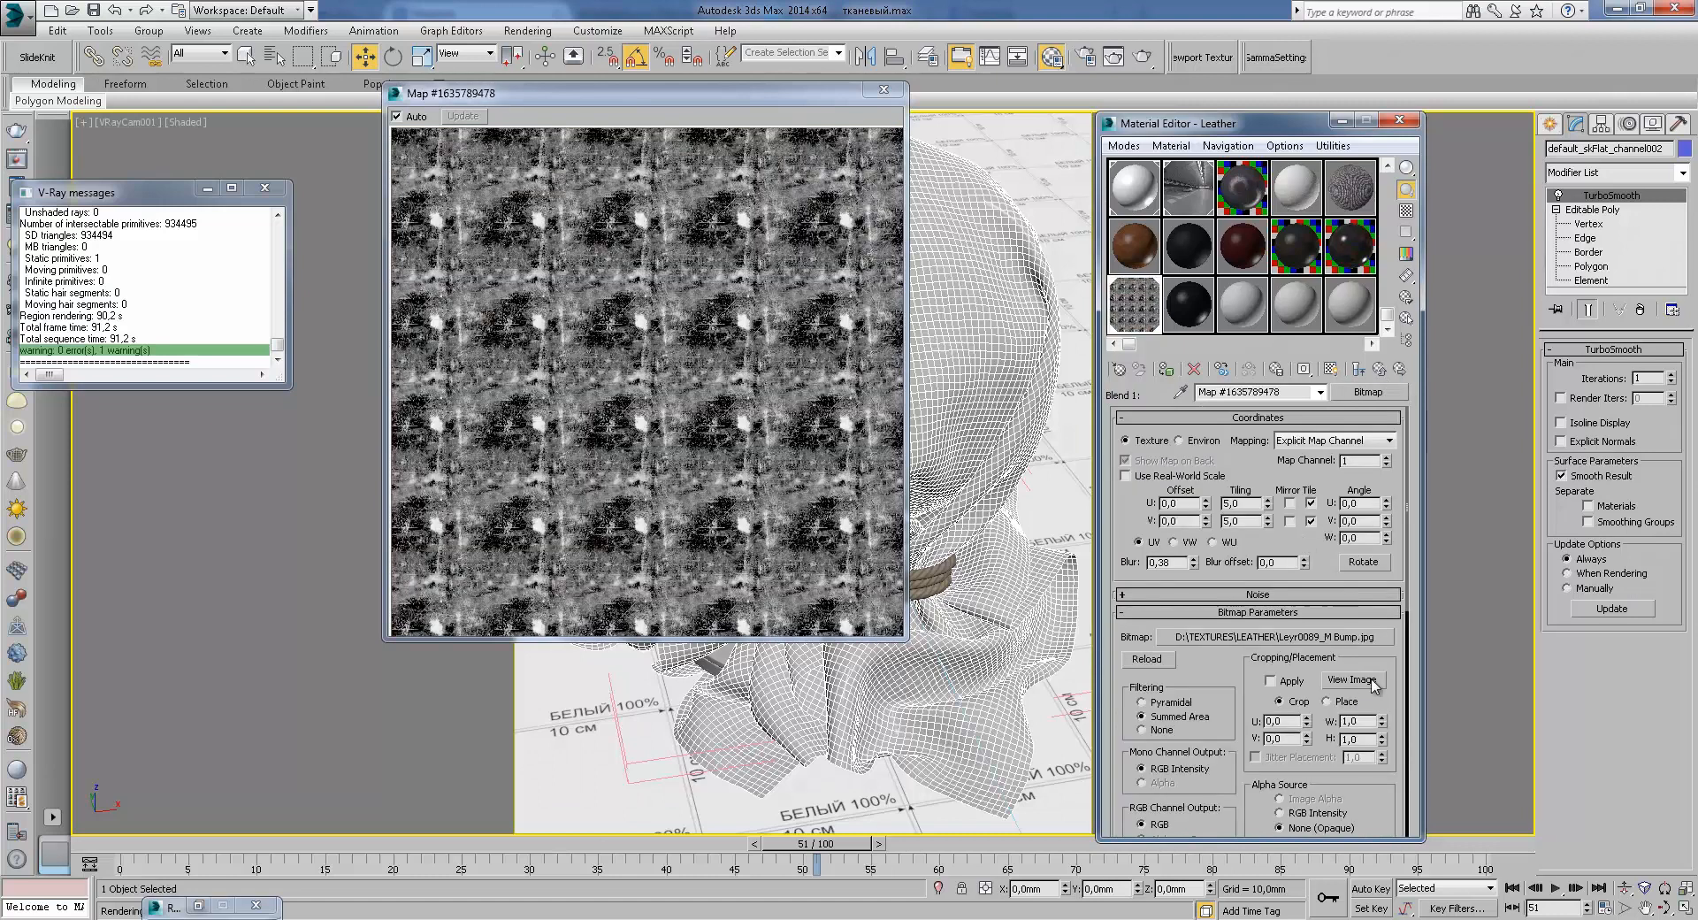
pyautogui.click(1352, 679)
pyautogui.click(999, 113)
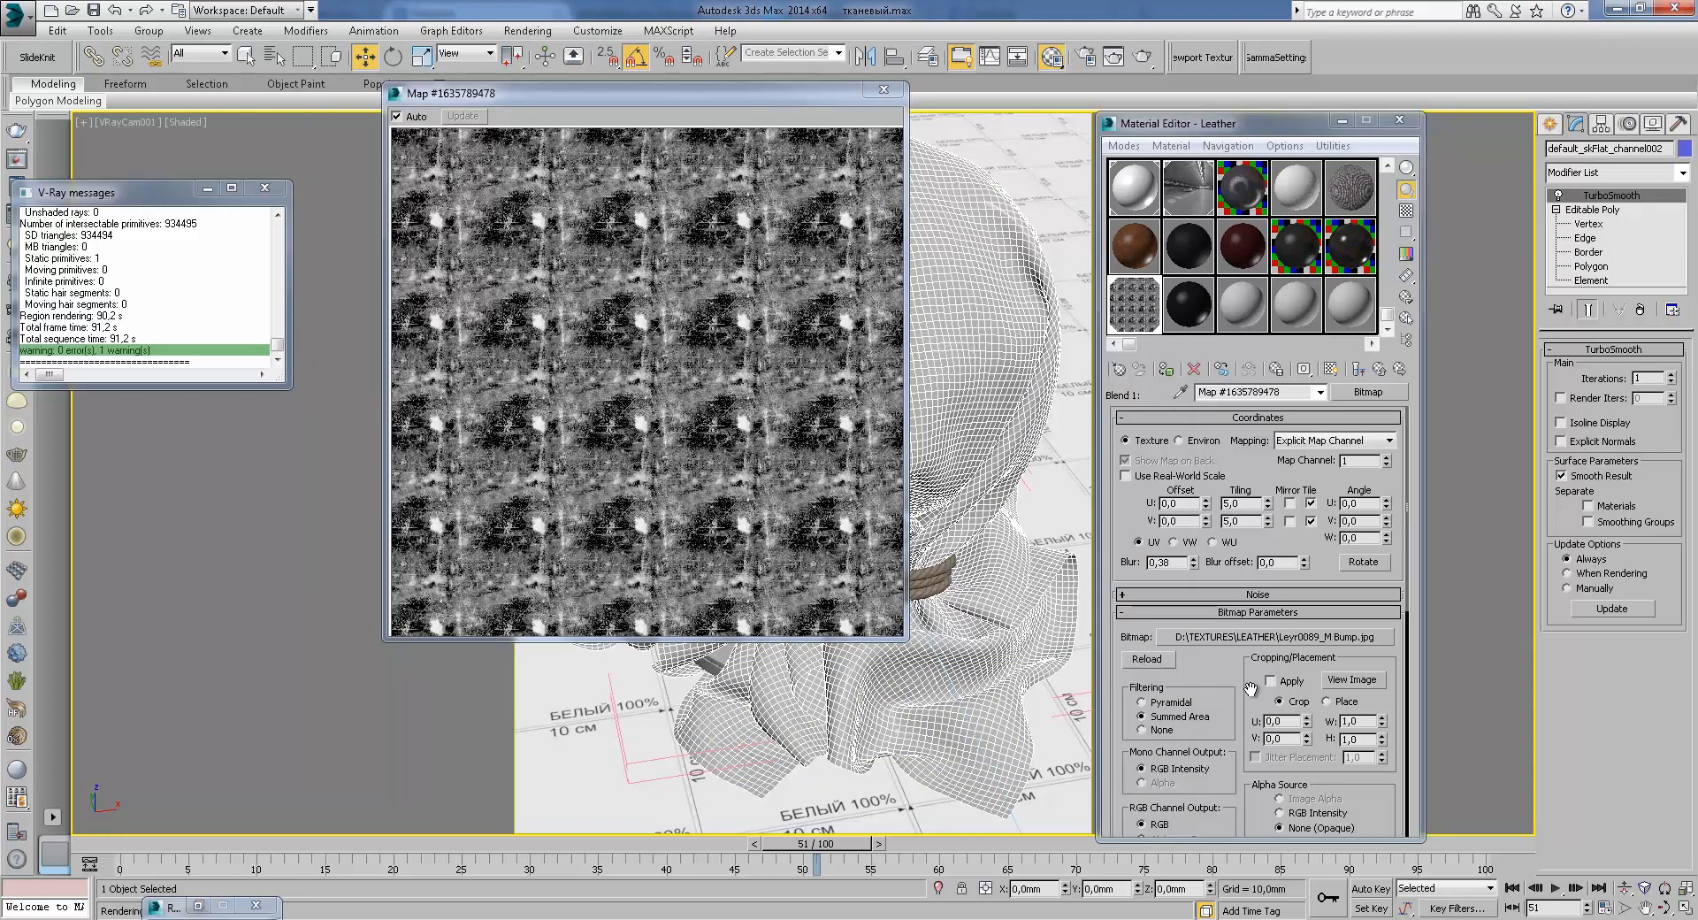
pyautogui.click(882, 89)
pyautogui.scroll(-10, 1267, 645)
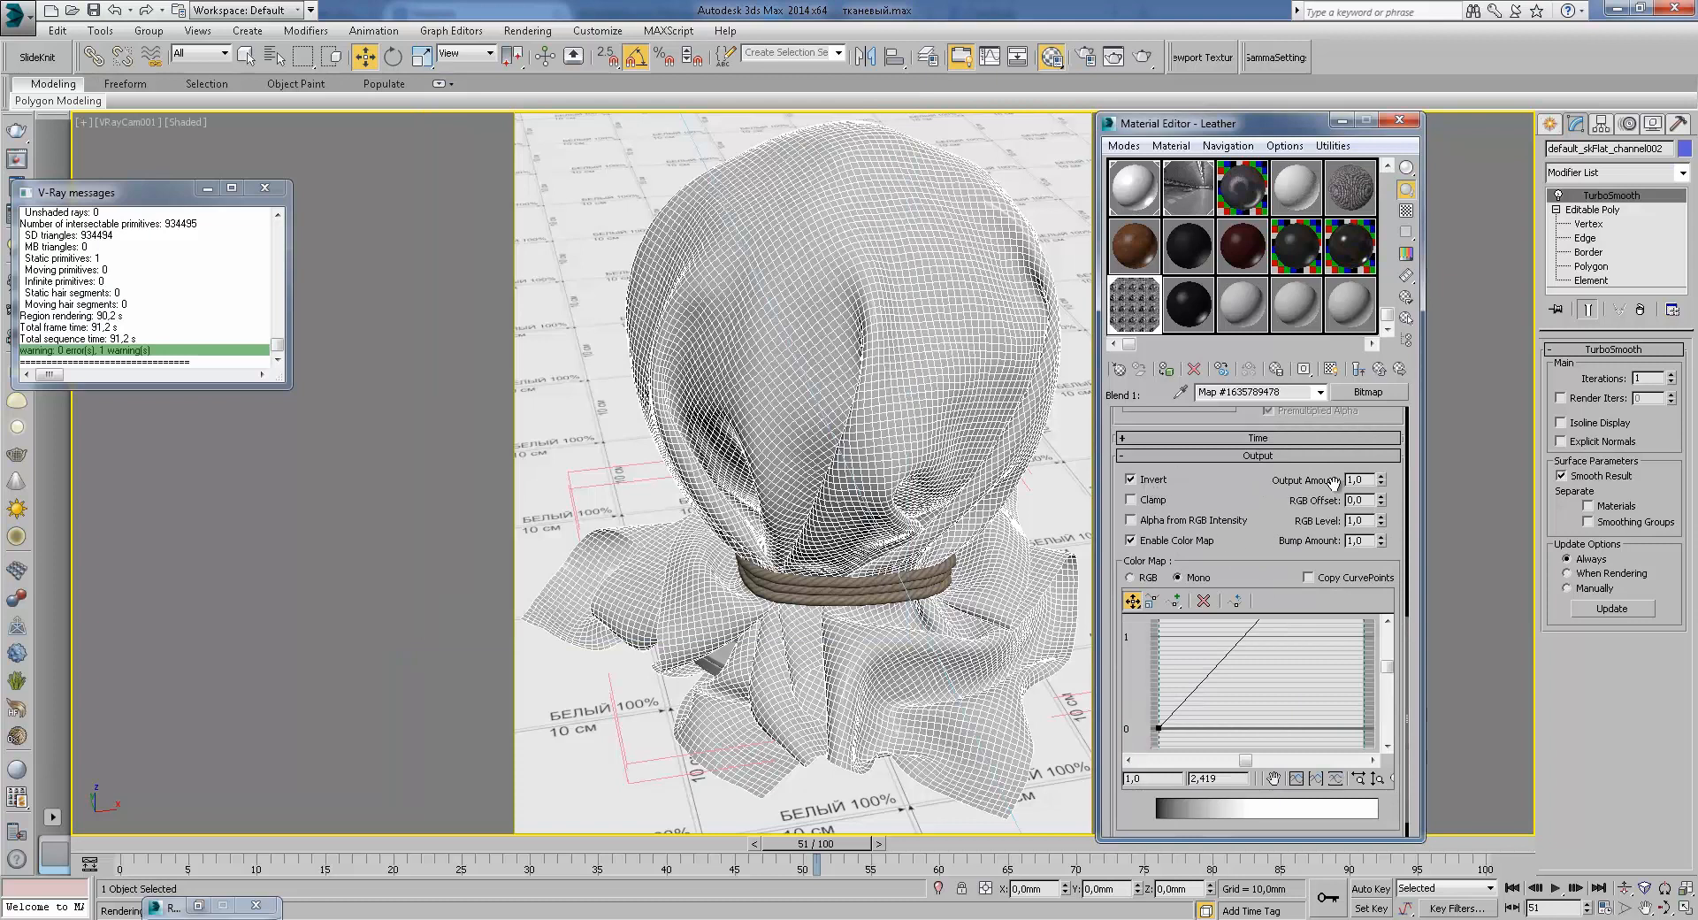
# Step: Copy the first coat's blend amount map and paste it back into the same slot as an independent copy
pyautogui.click(1378, 369)
pyautogui.rightClick(1310, 547)
pyautogui.click(1333, 552)
pyautogui.rightClick(1306, 544)
pyautogui.click(1333, 556)
# Step: Preview the pasted blend map enlarged, close the preview and check the first coat material's maps
pyautogui.click(1299, 545)
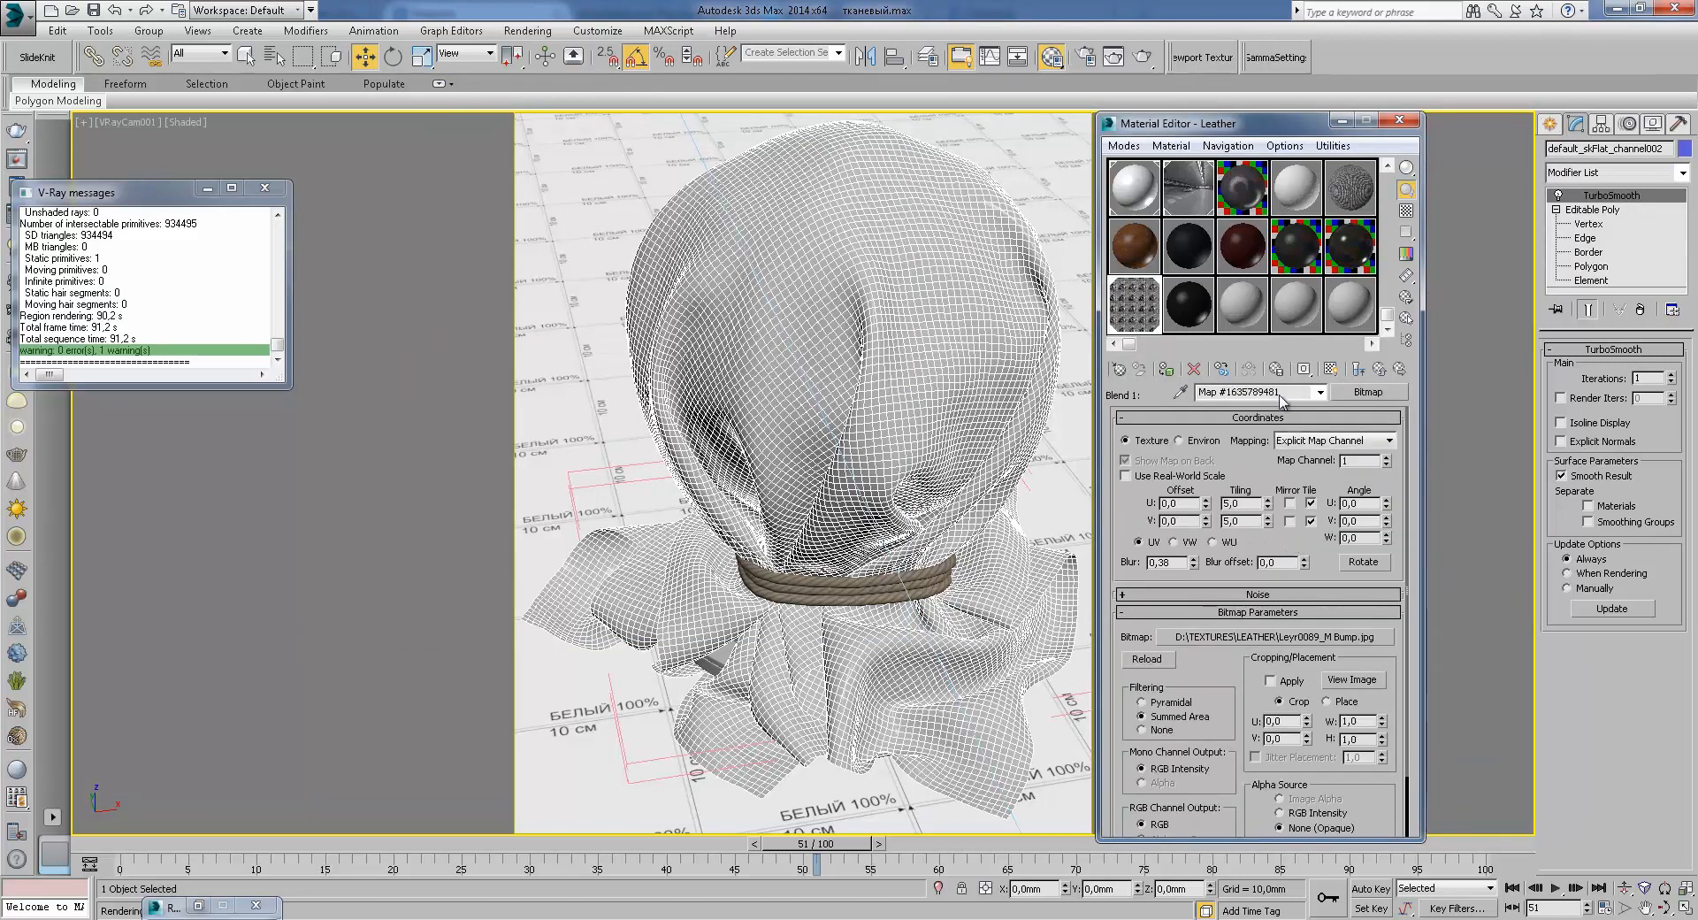
pyautogui.doubleClick(1150, 320)
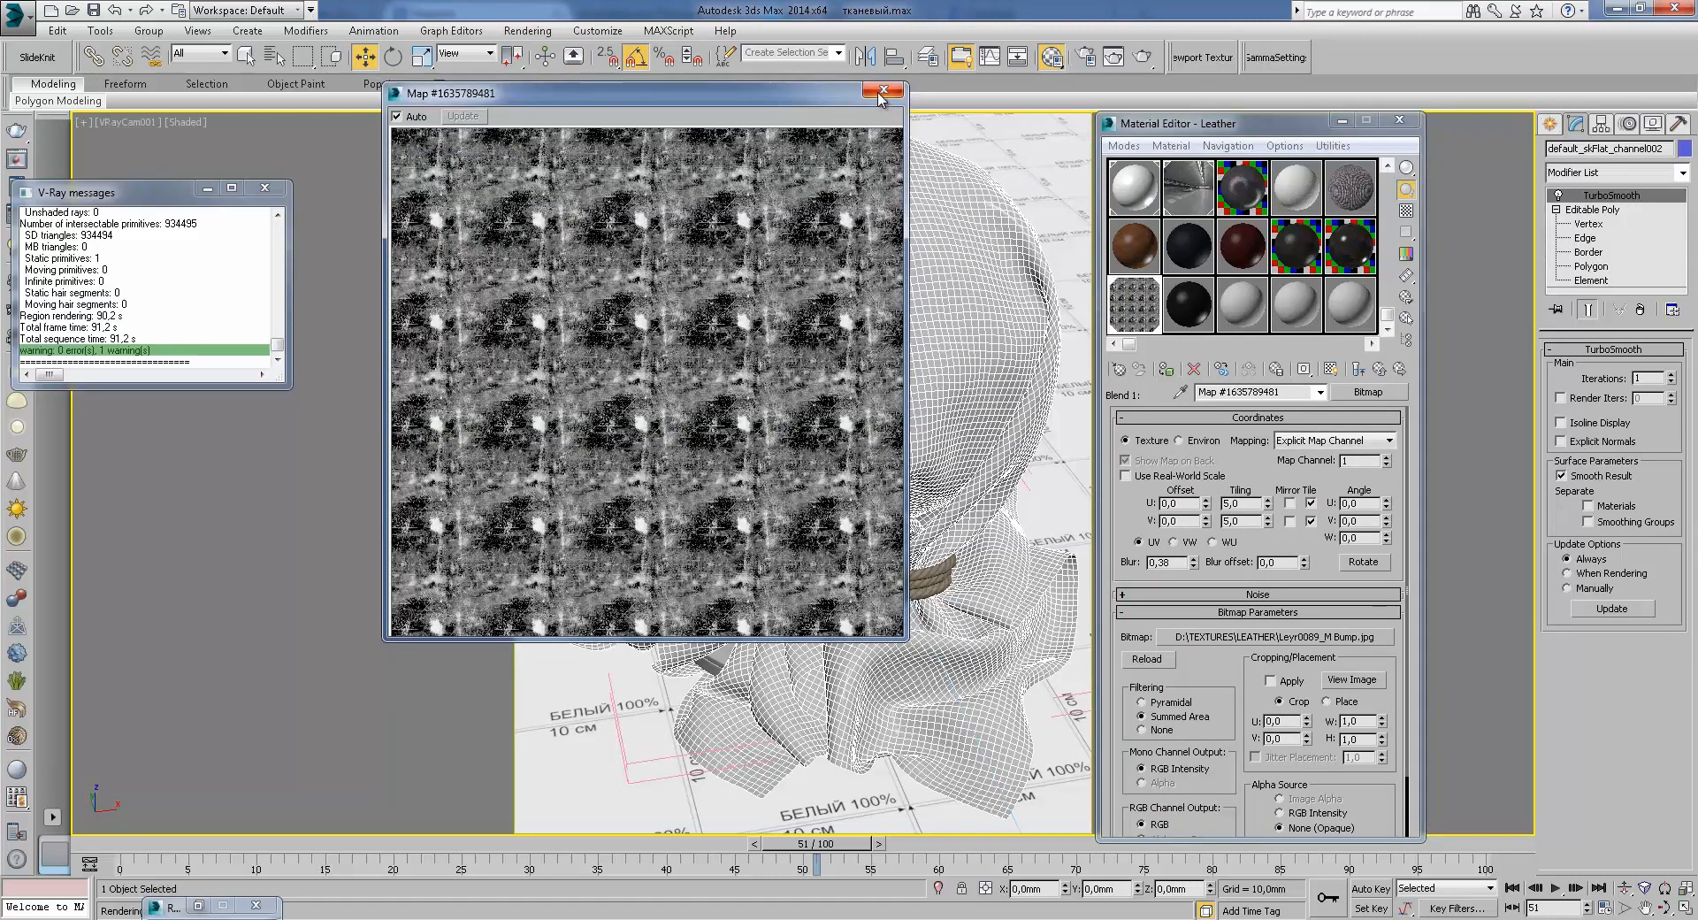
pyautogui.click(881, 91)
pyautogui.click(1380, 369)
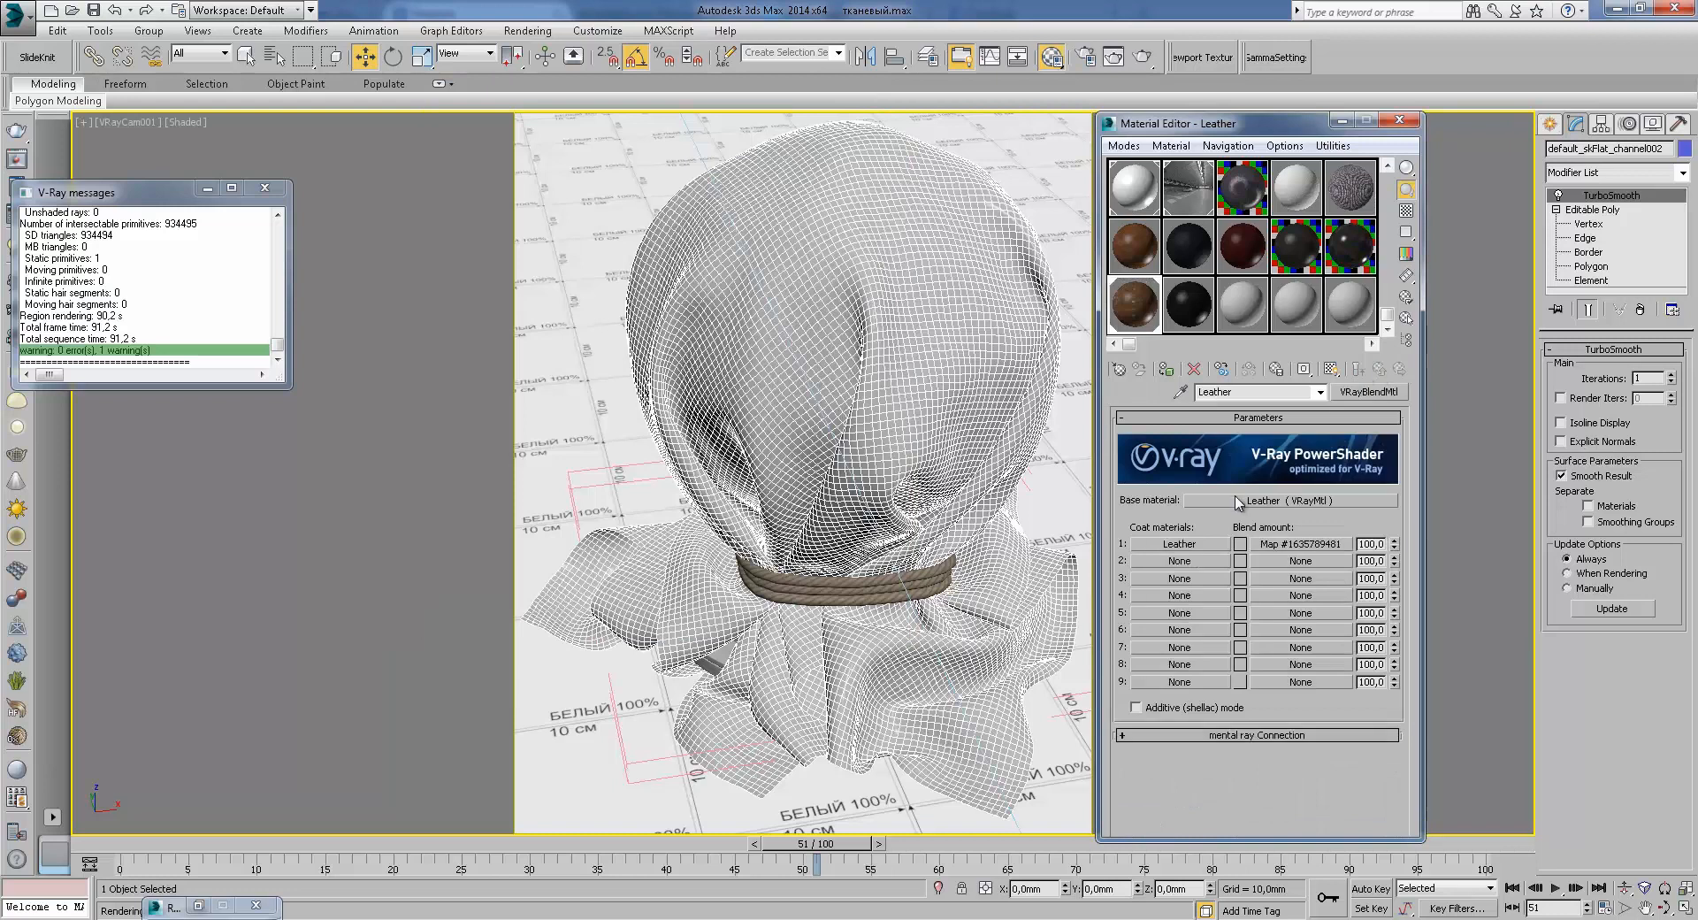
pyautogui.click(1180, 545)
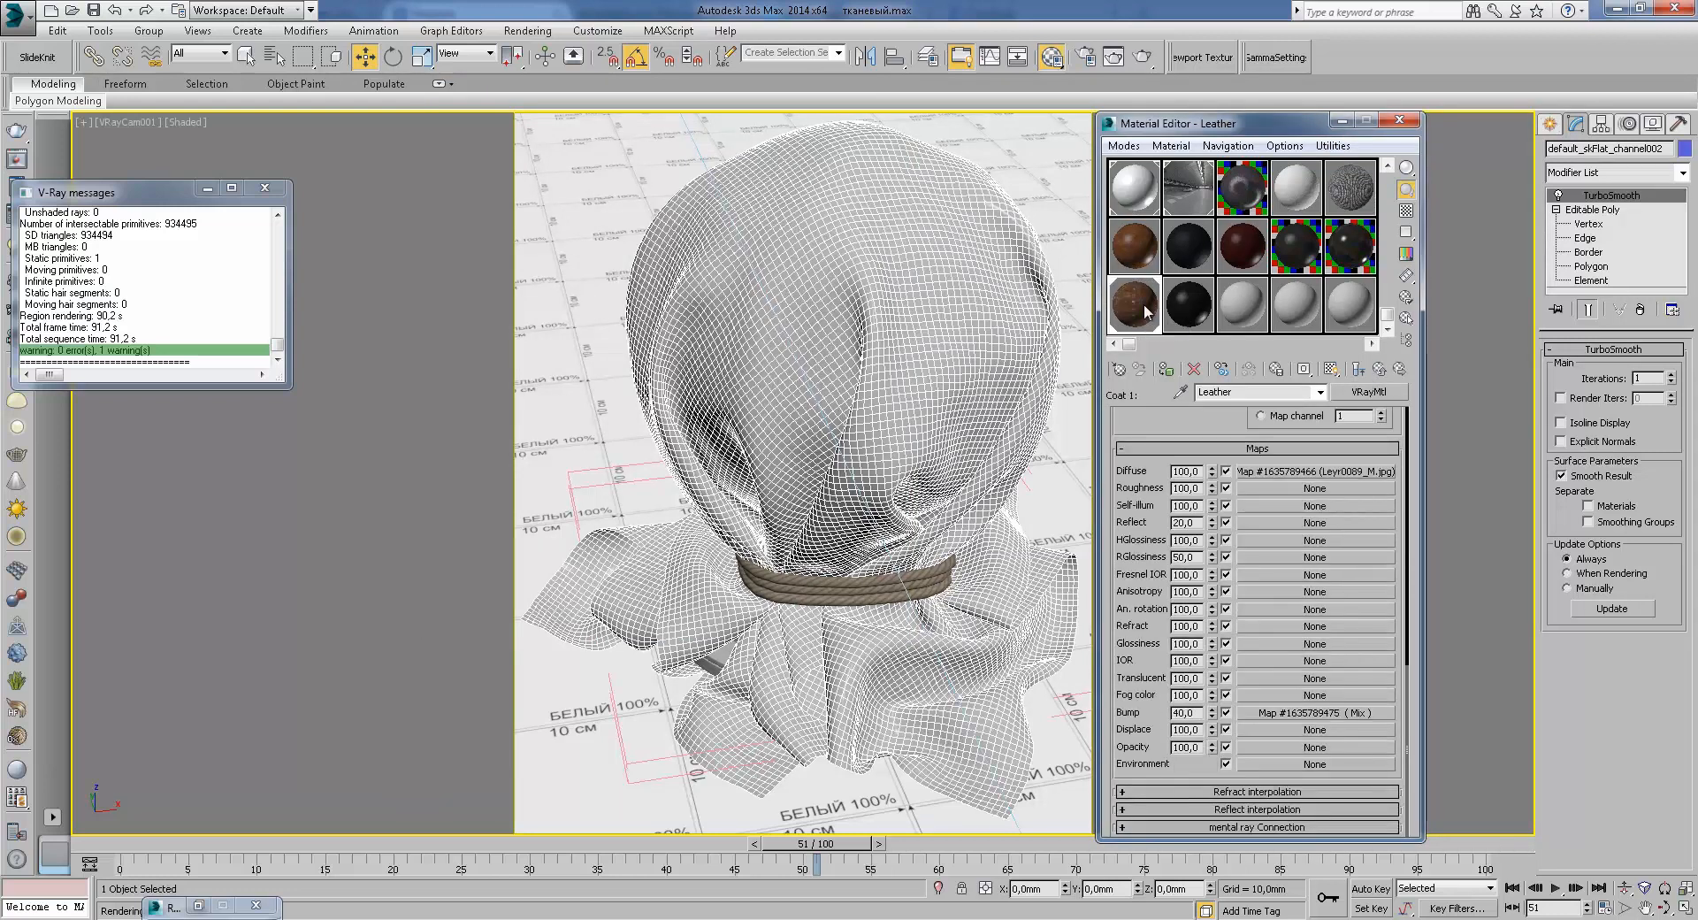
# Step: Preview the first coat's Leather material enlarged, return to the blend material and display its Leyr0089_M Bump.jpg blend amount map in the sample slot
pyautogui.doubleClick(1141, 305)
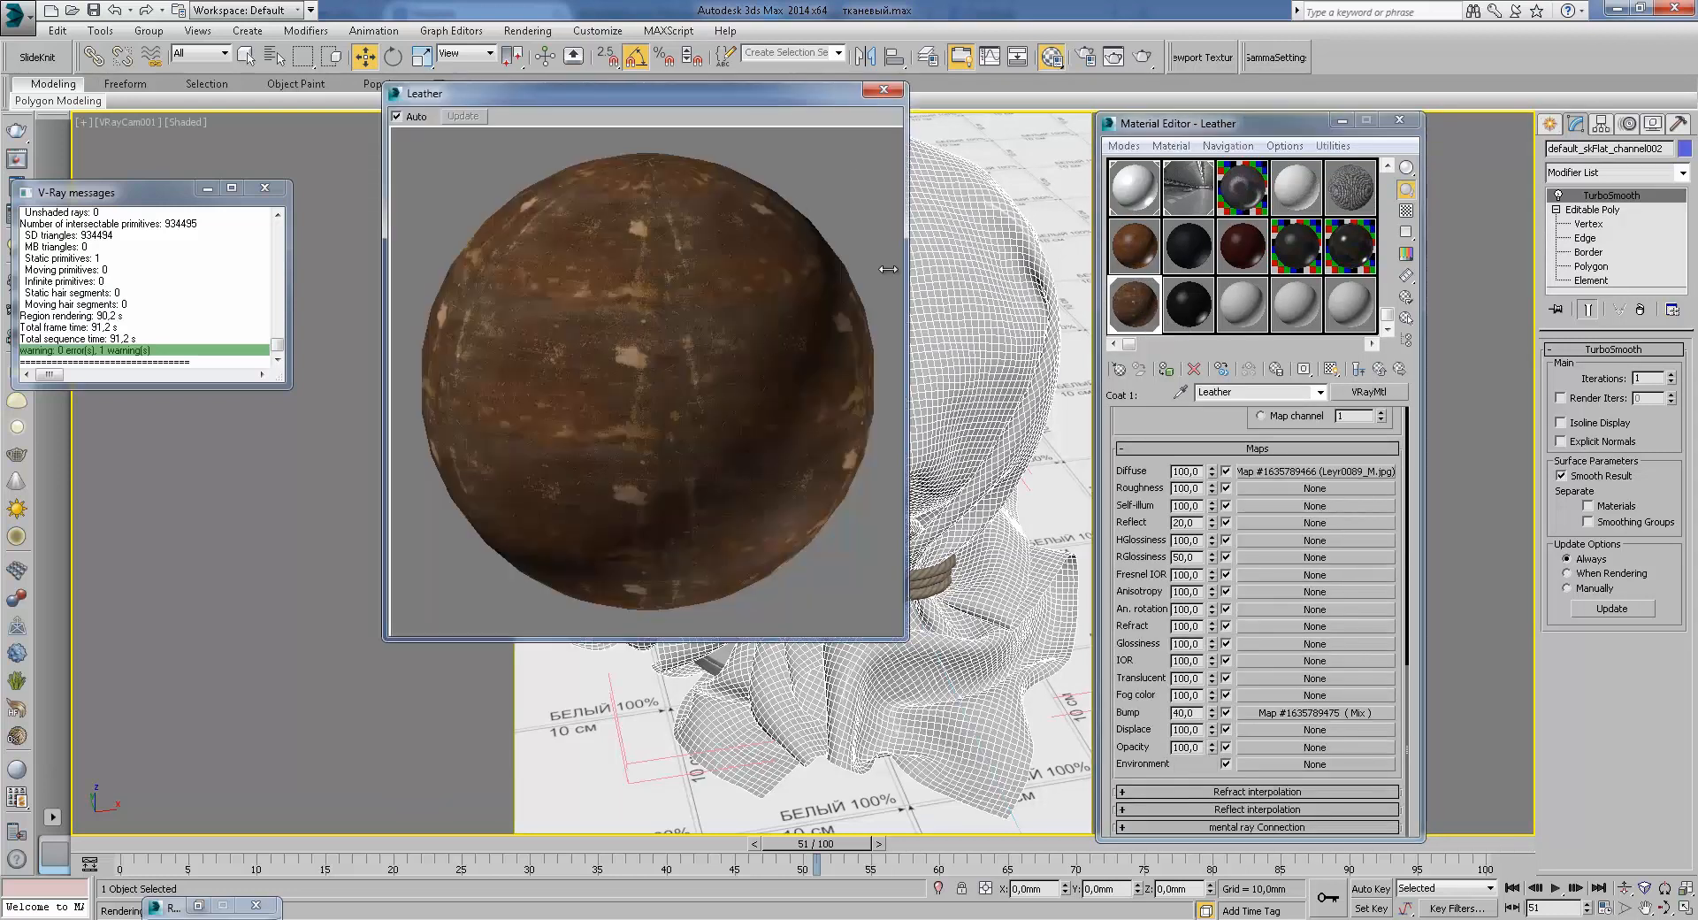
pyautogui.click(882, 90)
pyautogui.click(1379, 368)
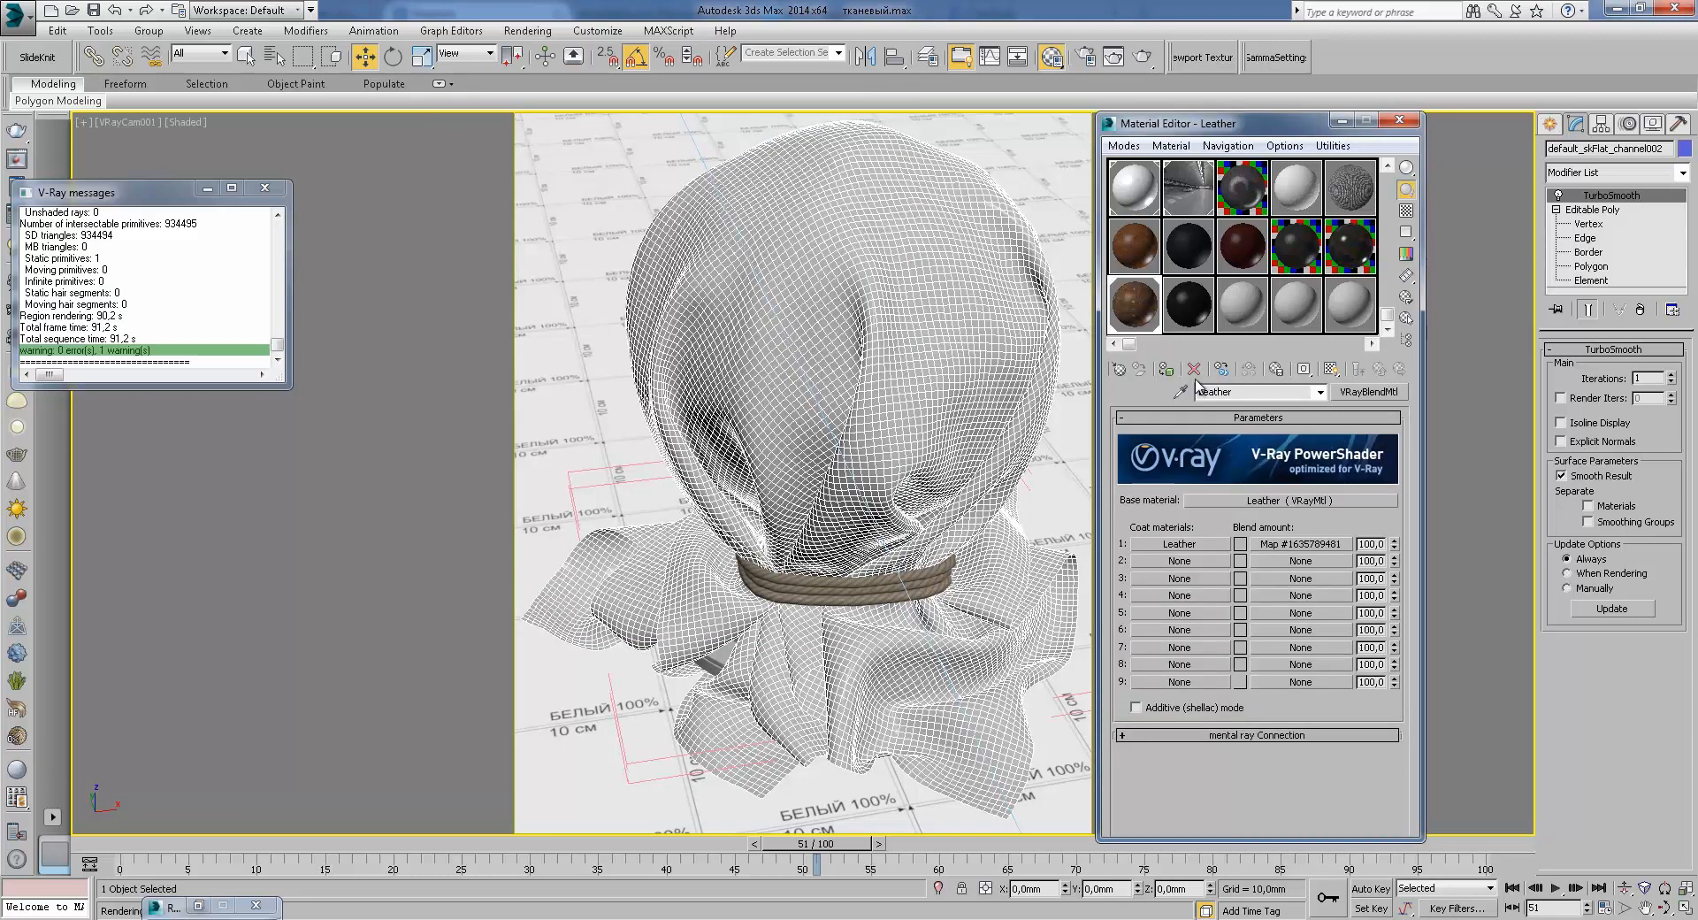
pyautogui.click(1304, 544)
pyautogui.click(1331, 369)
# Step: Select the floor plane, render the VRayCam001 view and examine the emerging leather surface at 200% in the frame buffer
pyautogui.click(1060, 506)
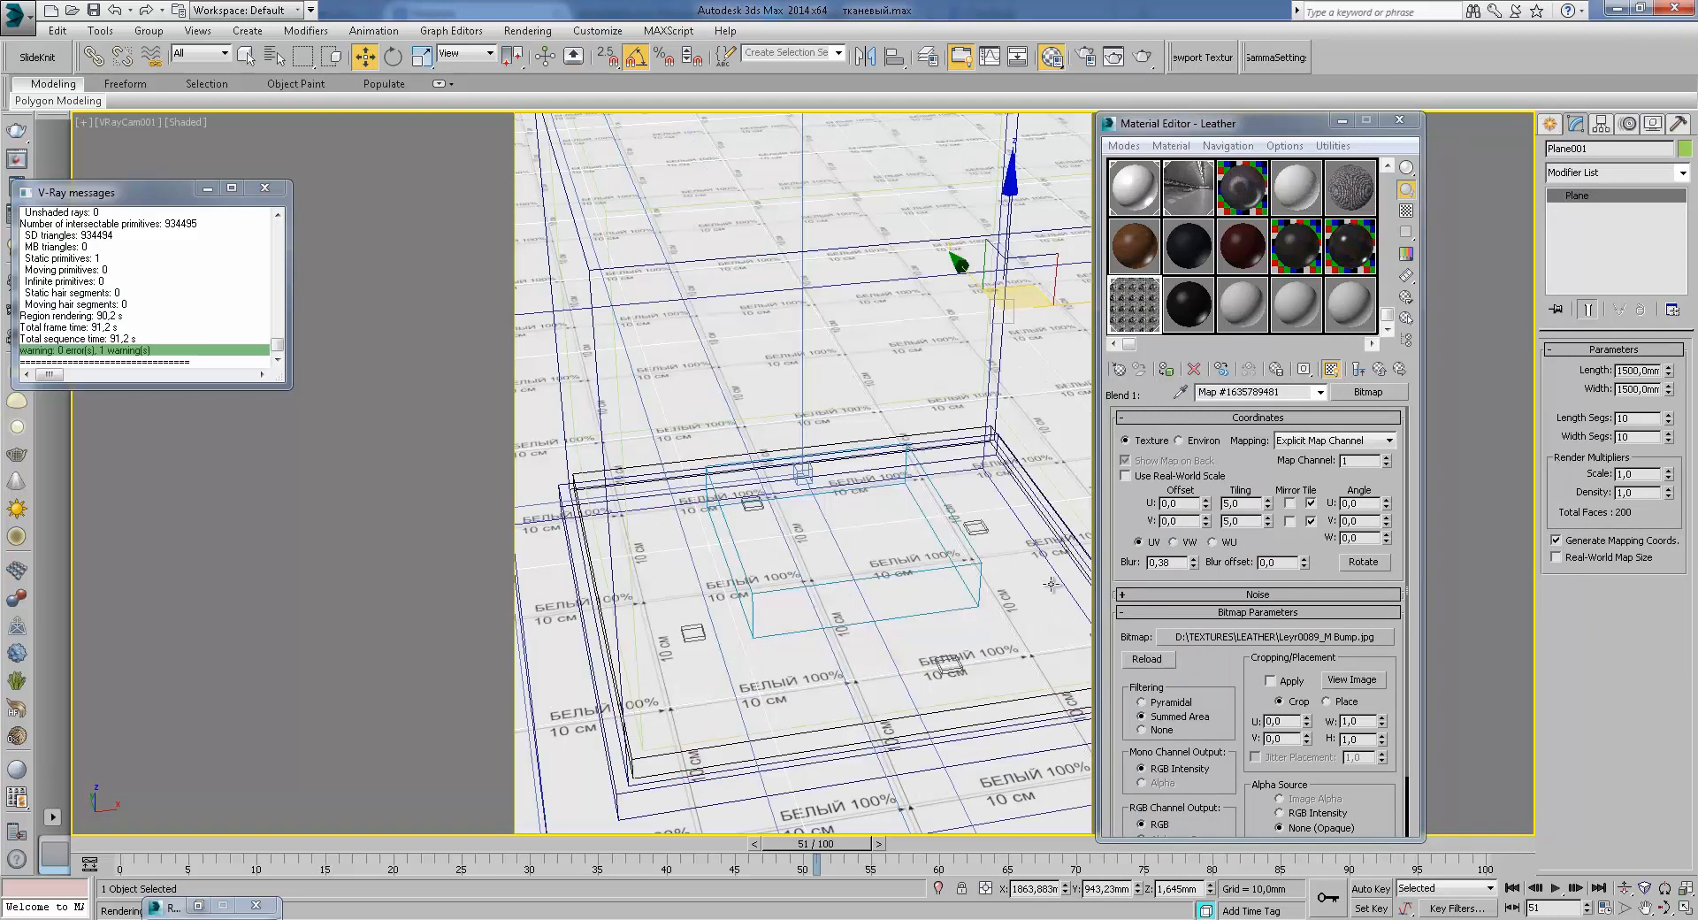
pyautogui.click(1141, 56)
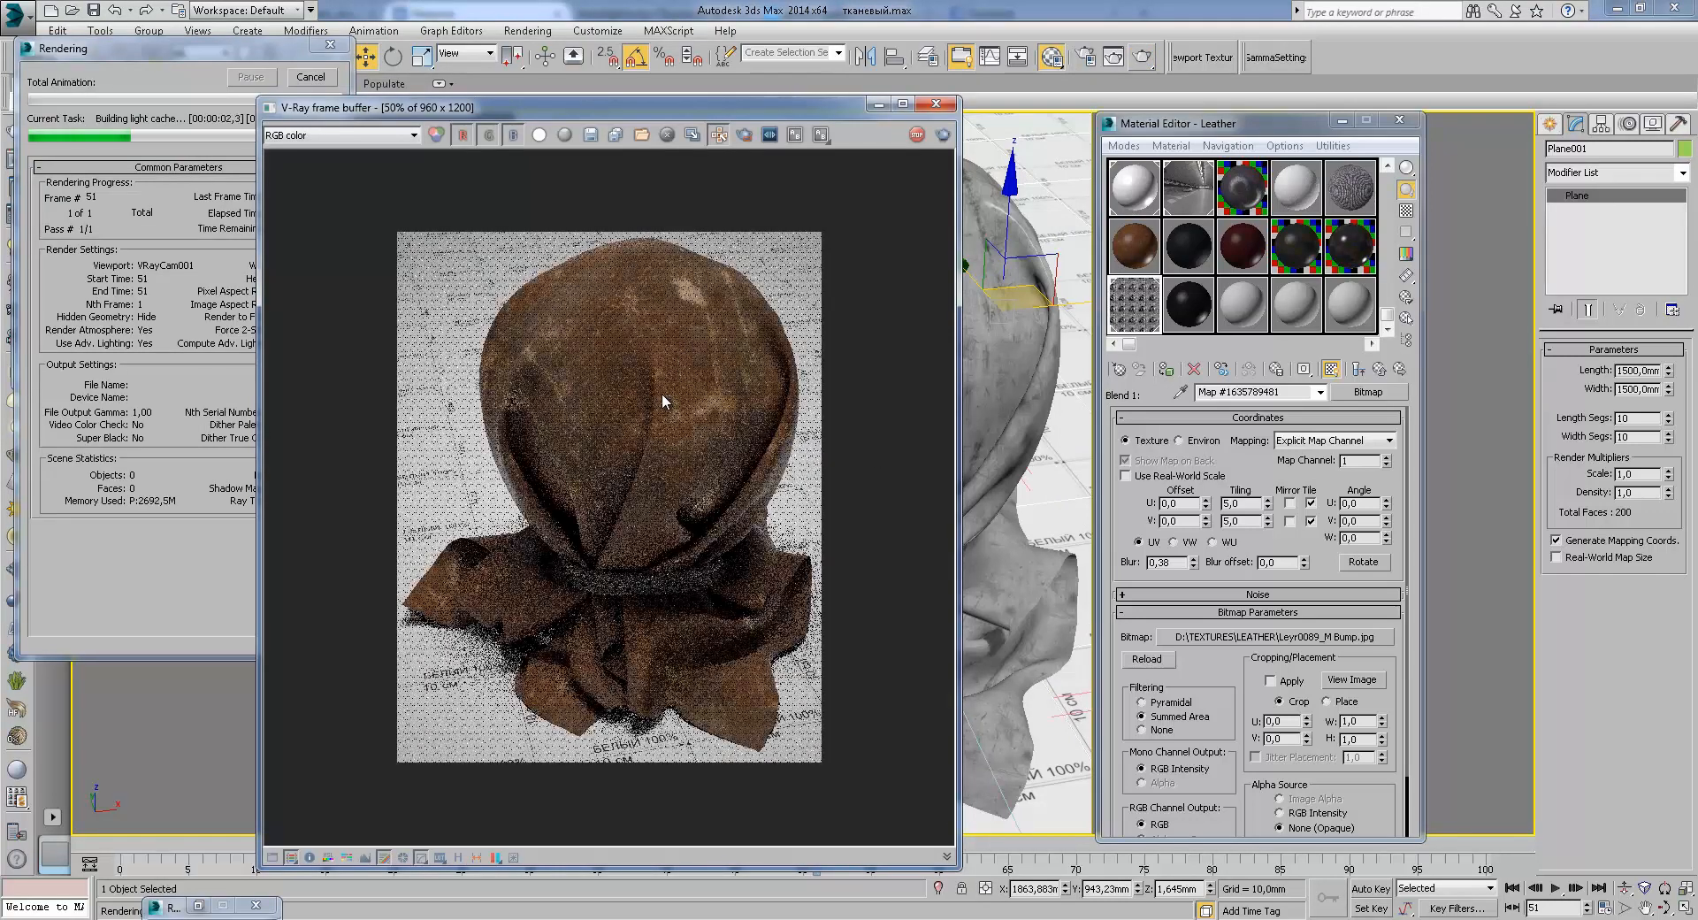
pyautogui.scroll(1, 661, 347)
pyautogui.moveTo(660, 347); pyautogui.dragTo(644, 392, button='middle')
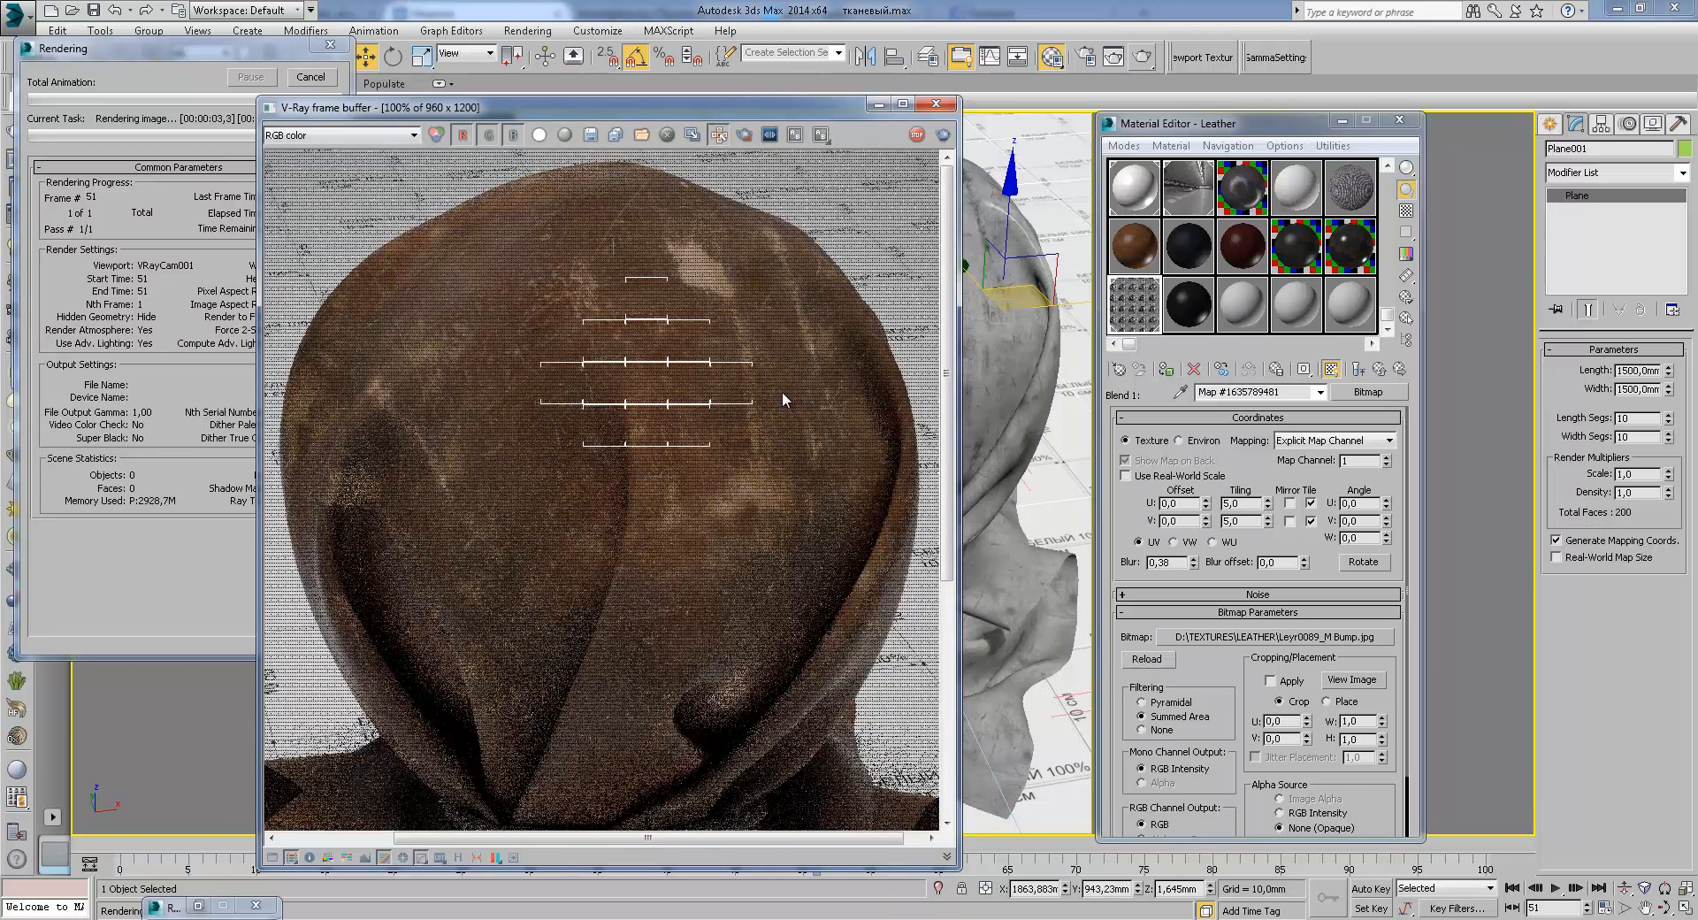
pyautogui.scroll(1, 707, 328)
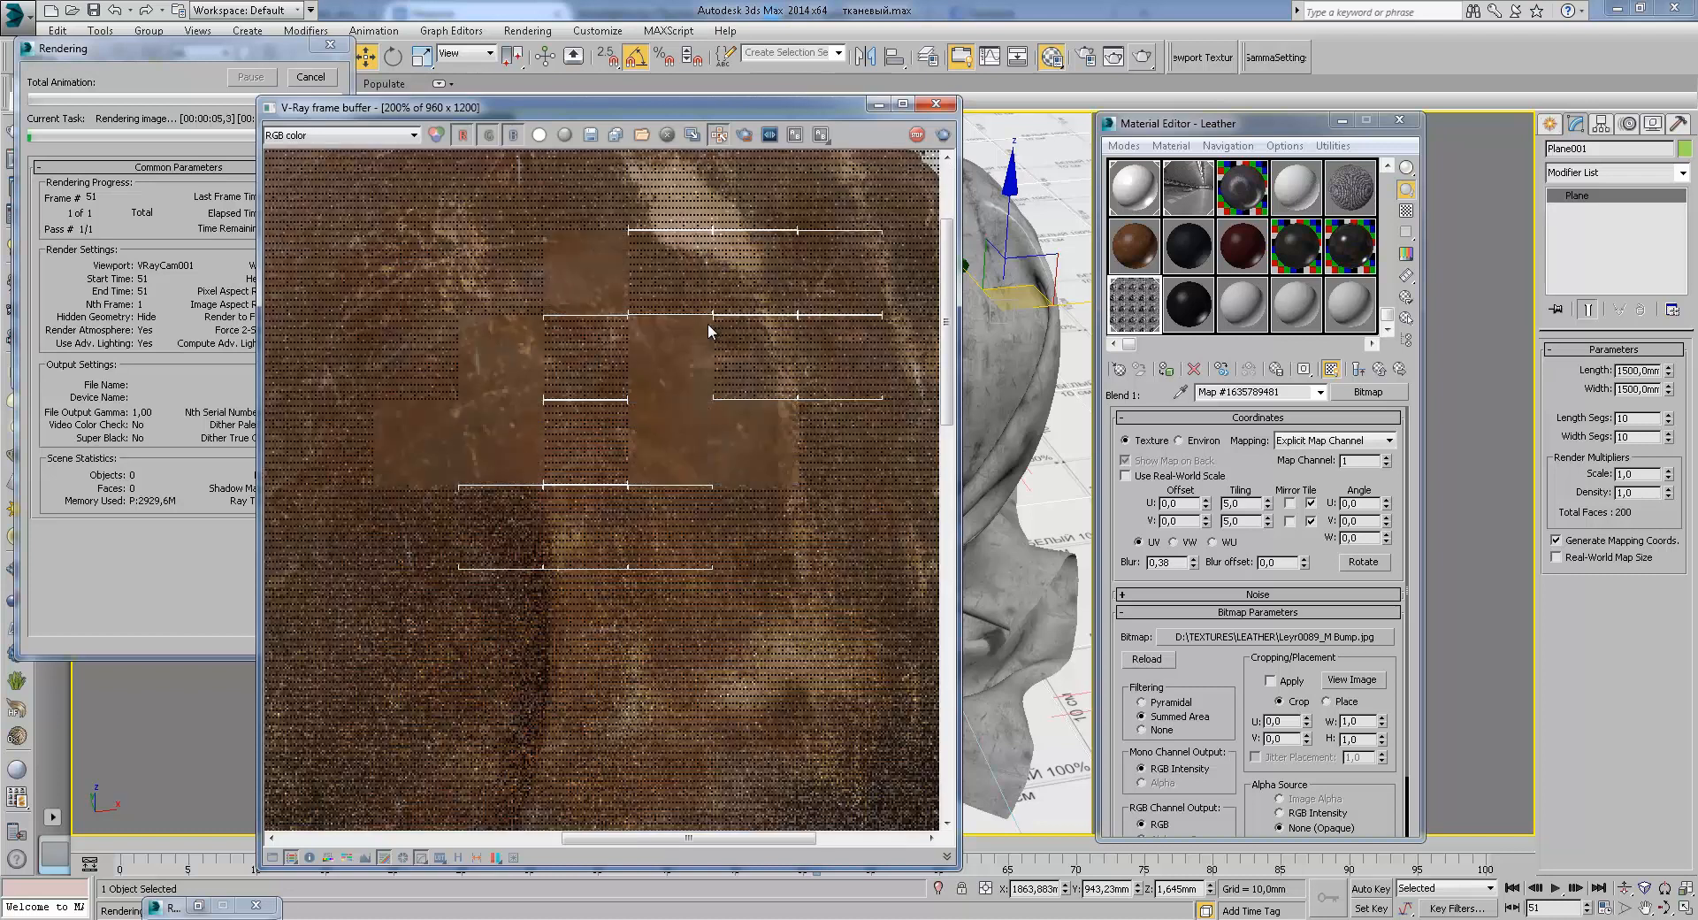
pyautogui.moveTo(707, 322); pyautogui.dragTo(725, 389, button='middle')
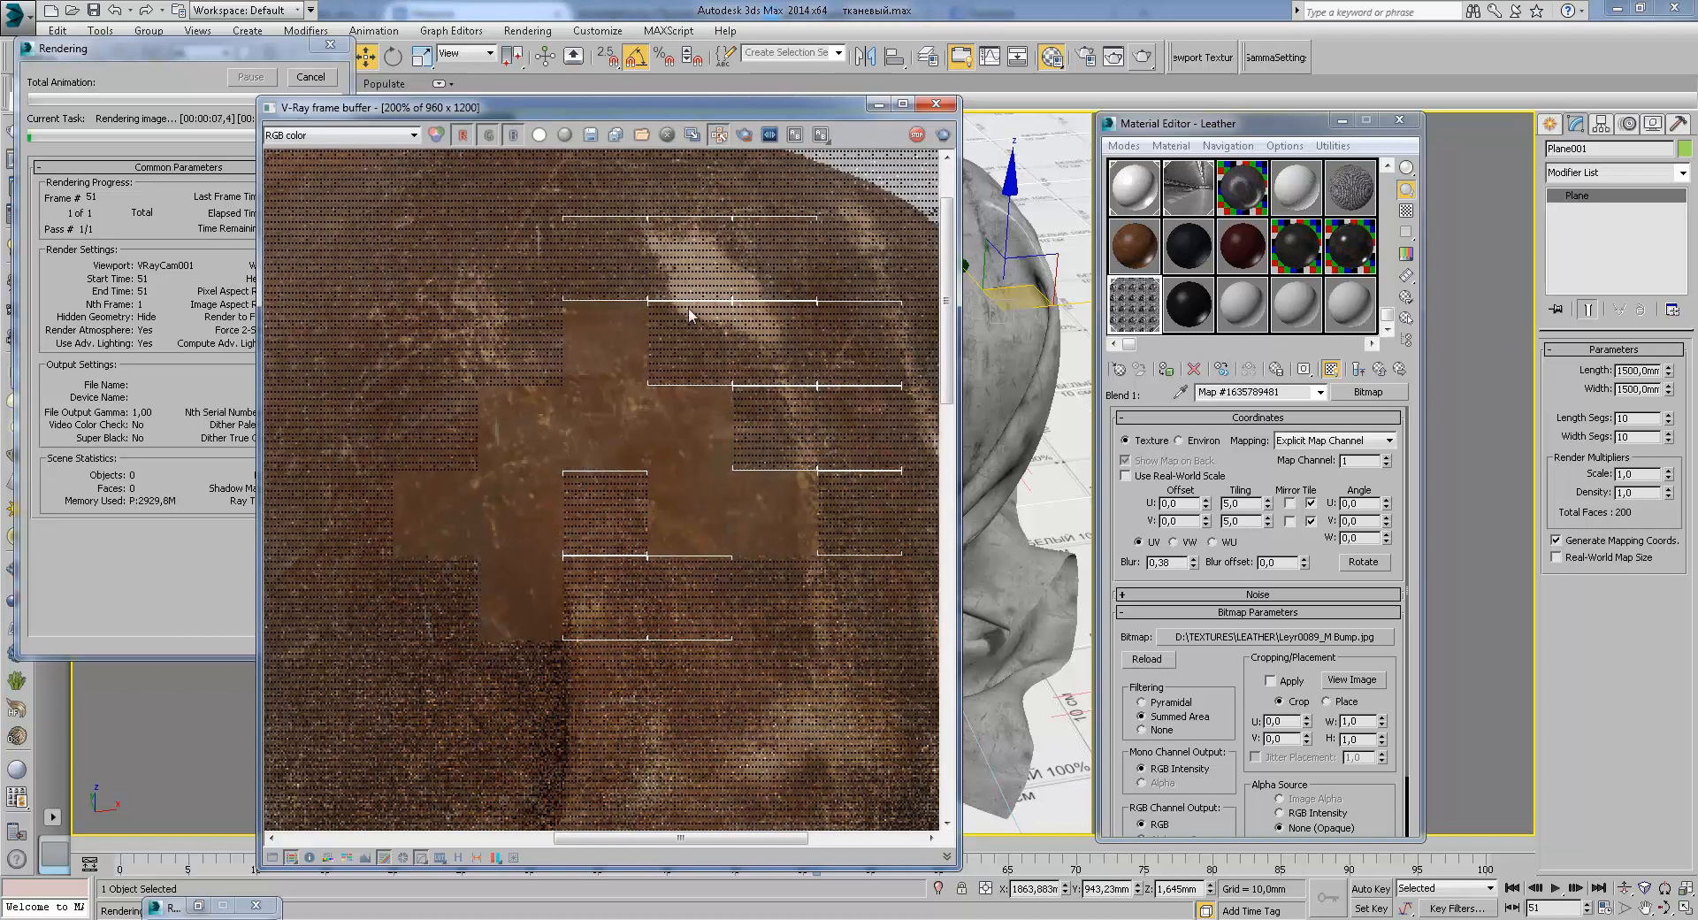
# Step: Inspect the VRayLighting and VRayRawLighting render elements up close for surface relief on the upper part of the cloth
pyautogui.click(319, 134)
pyautogui.click(300, 174)
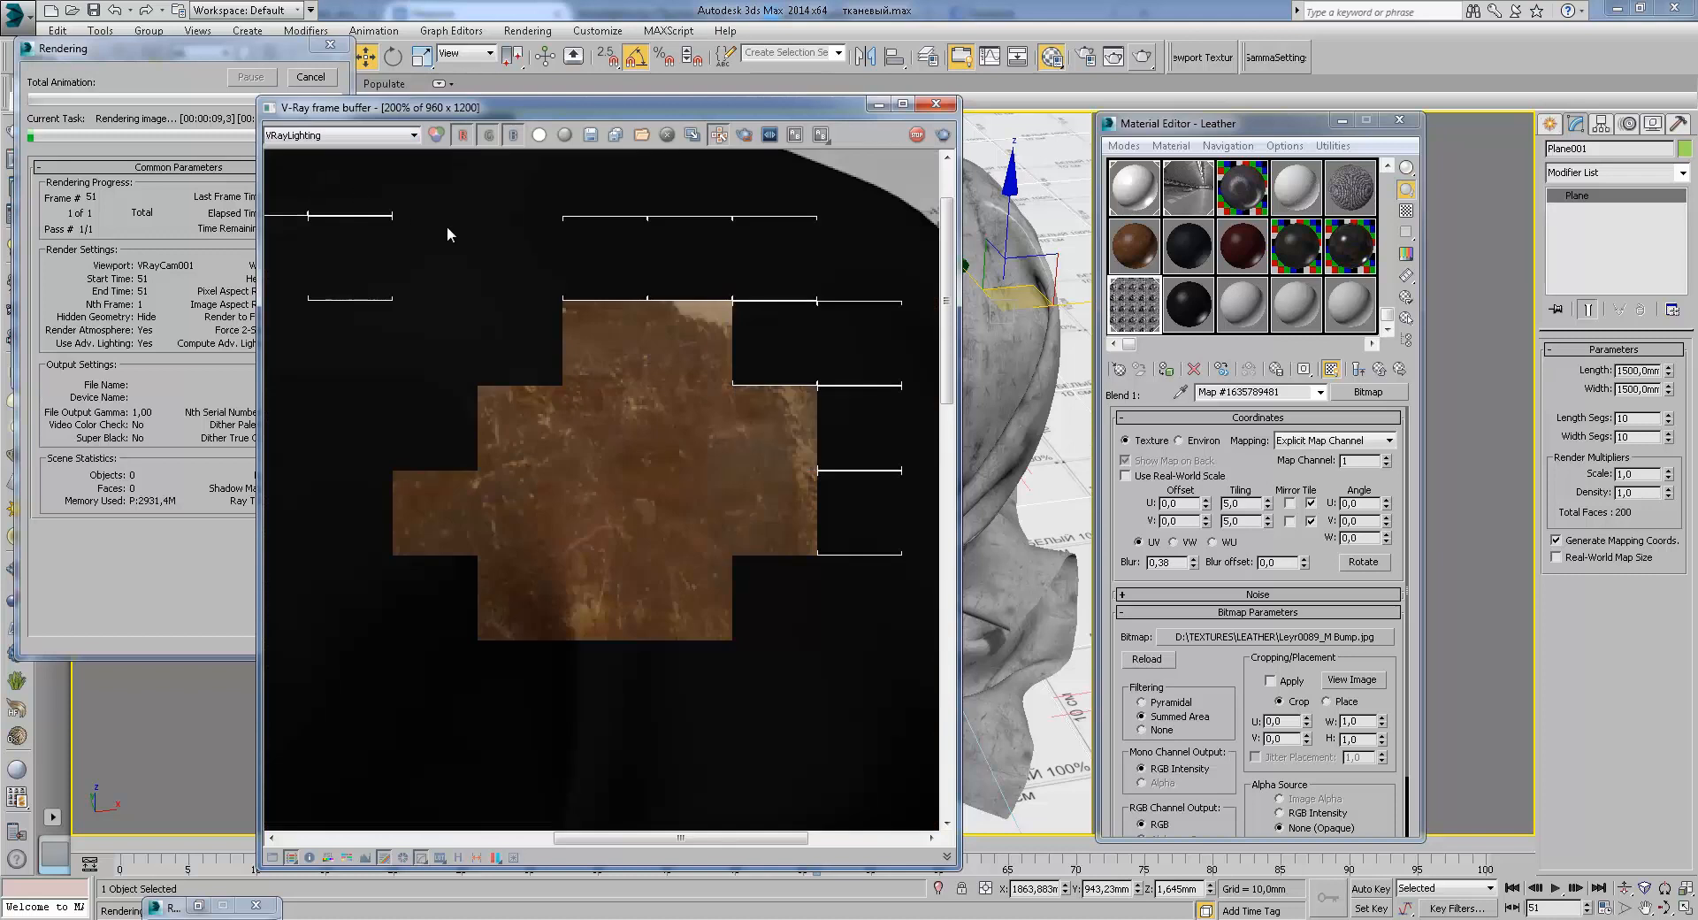
pyautogui.click(318, 135)
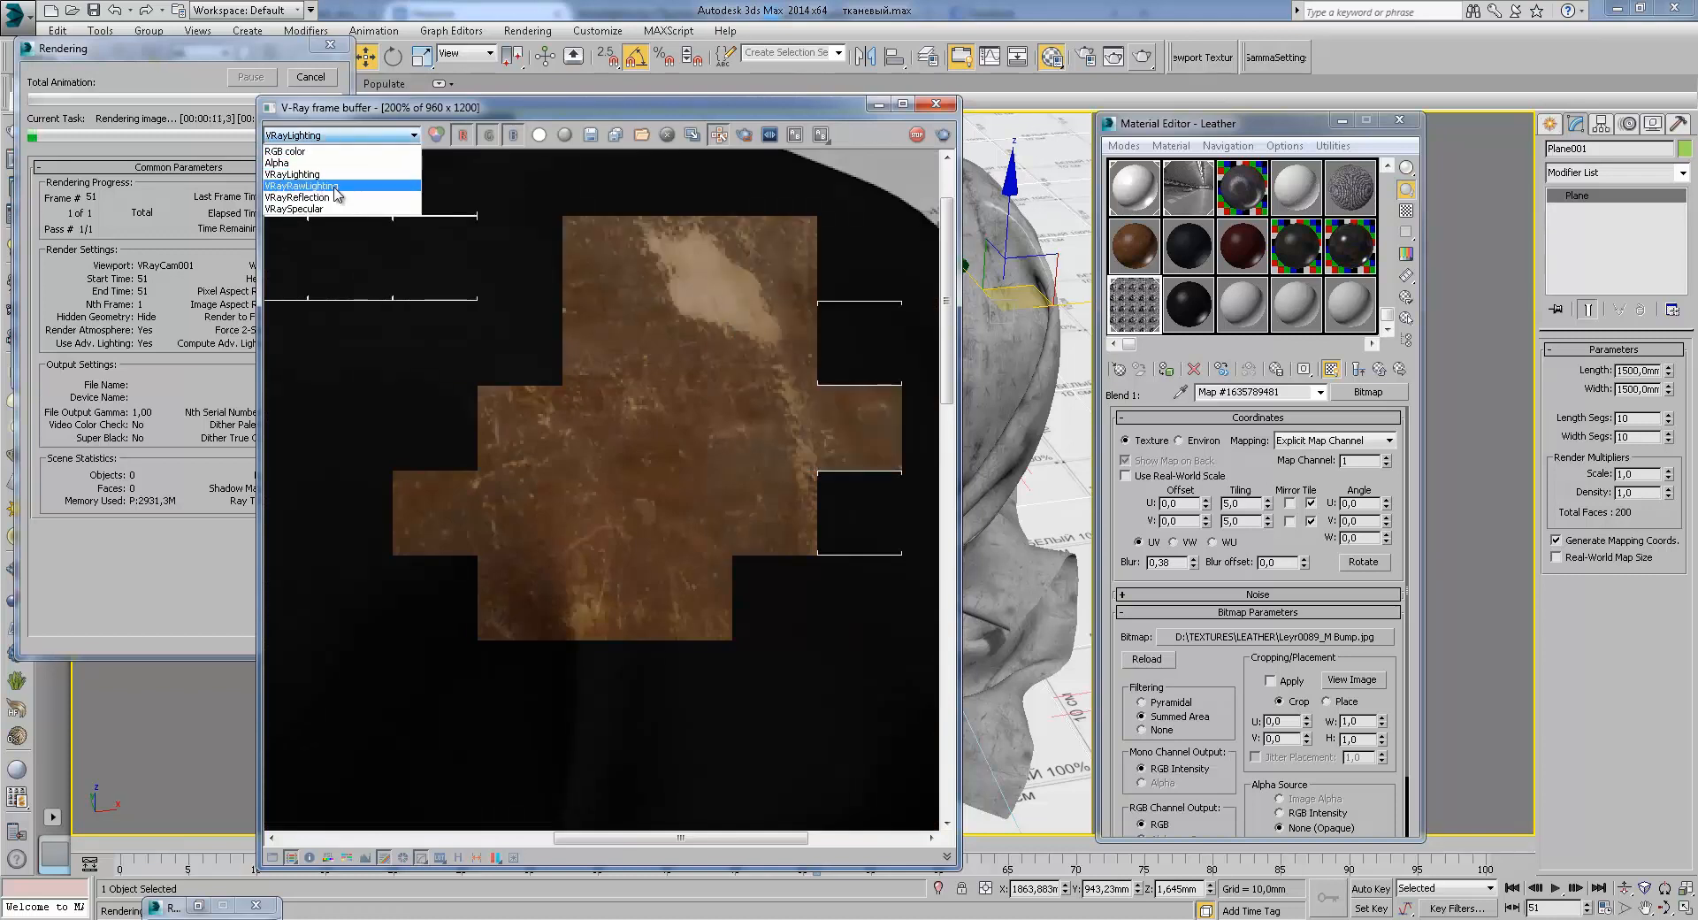
pyautogui.click(301, 188)
pyautogui.moveTo(645, 315); pyautogui.dragTo(651, 428, button='middle')
pyautogui.scroll(1, 739, 422)
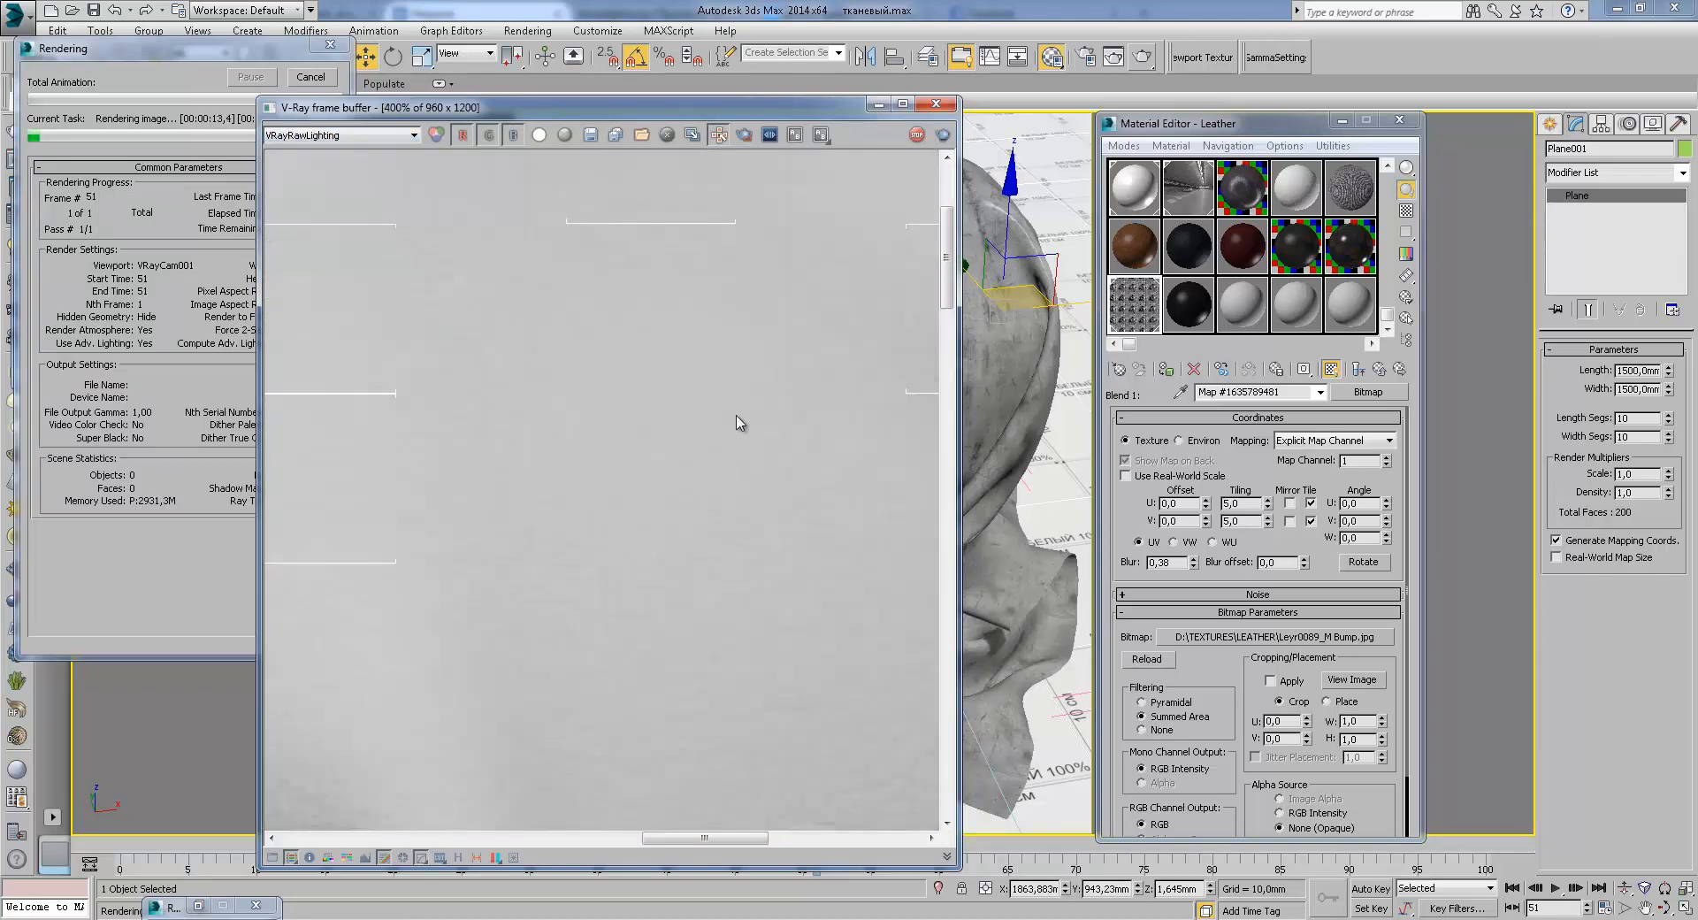
pyautogui.scroll(-1, 741, 423)
pyautogui.moveTo(423, 349); pyautogui.dragTo(633, 435, button='middle')
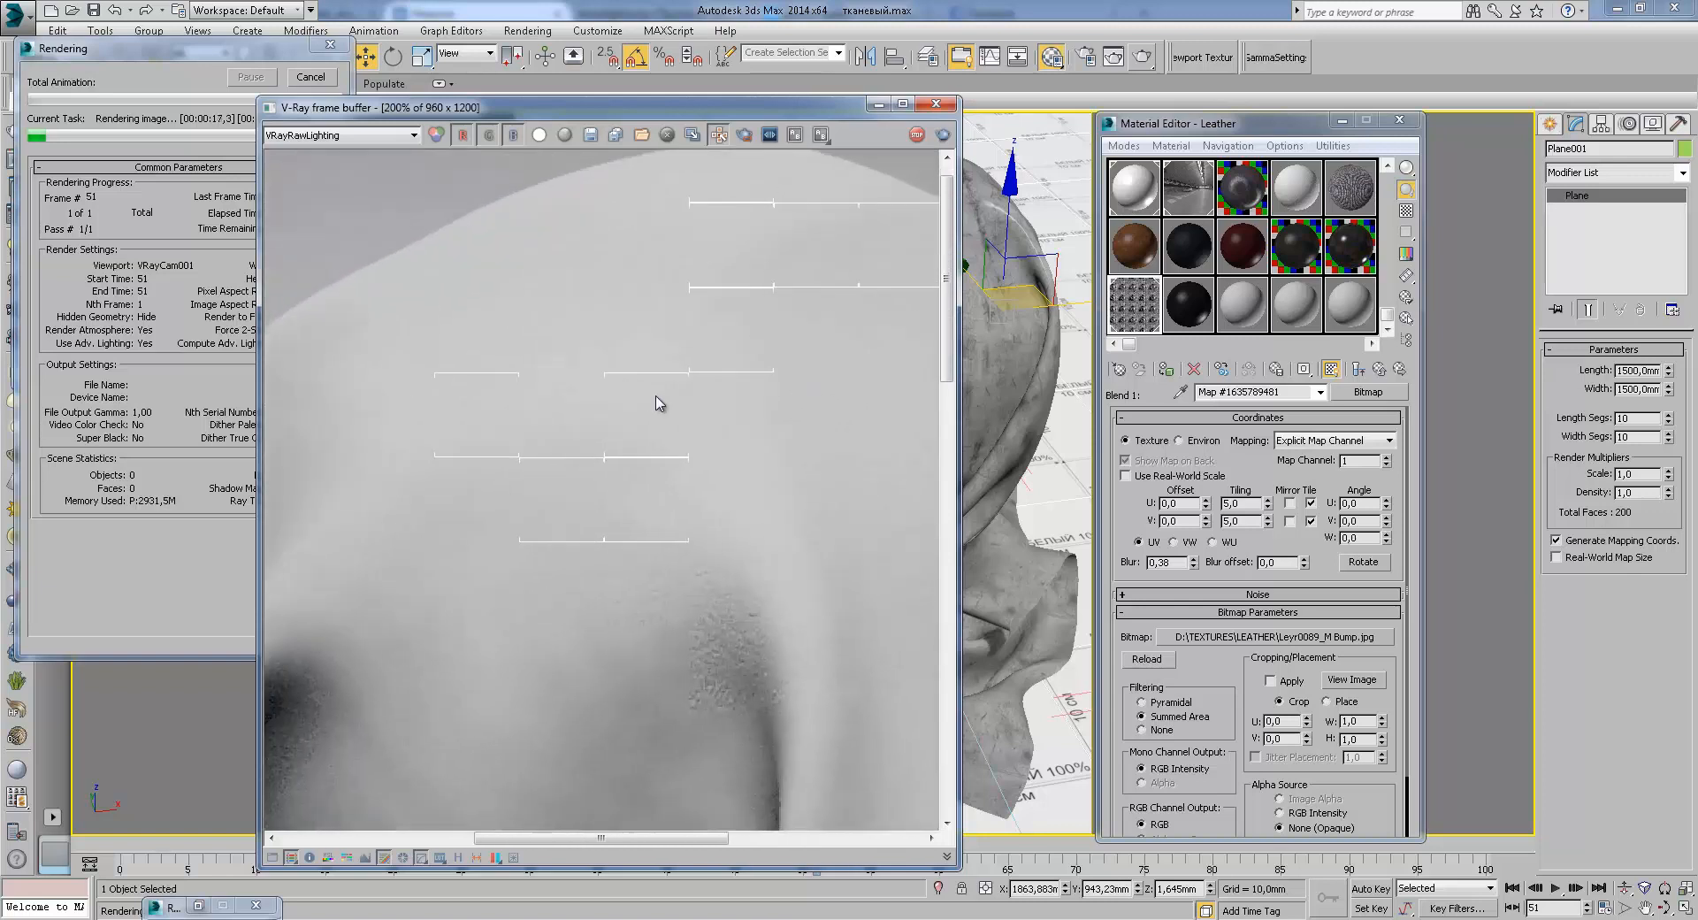
pyautogui.scroll(1, 745, 416)
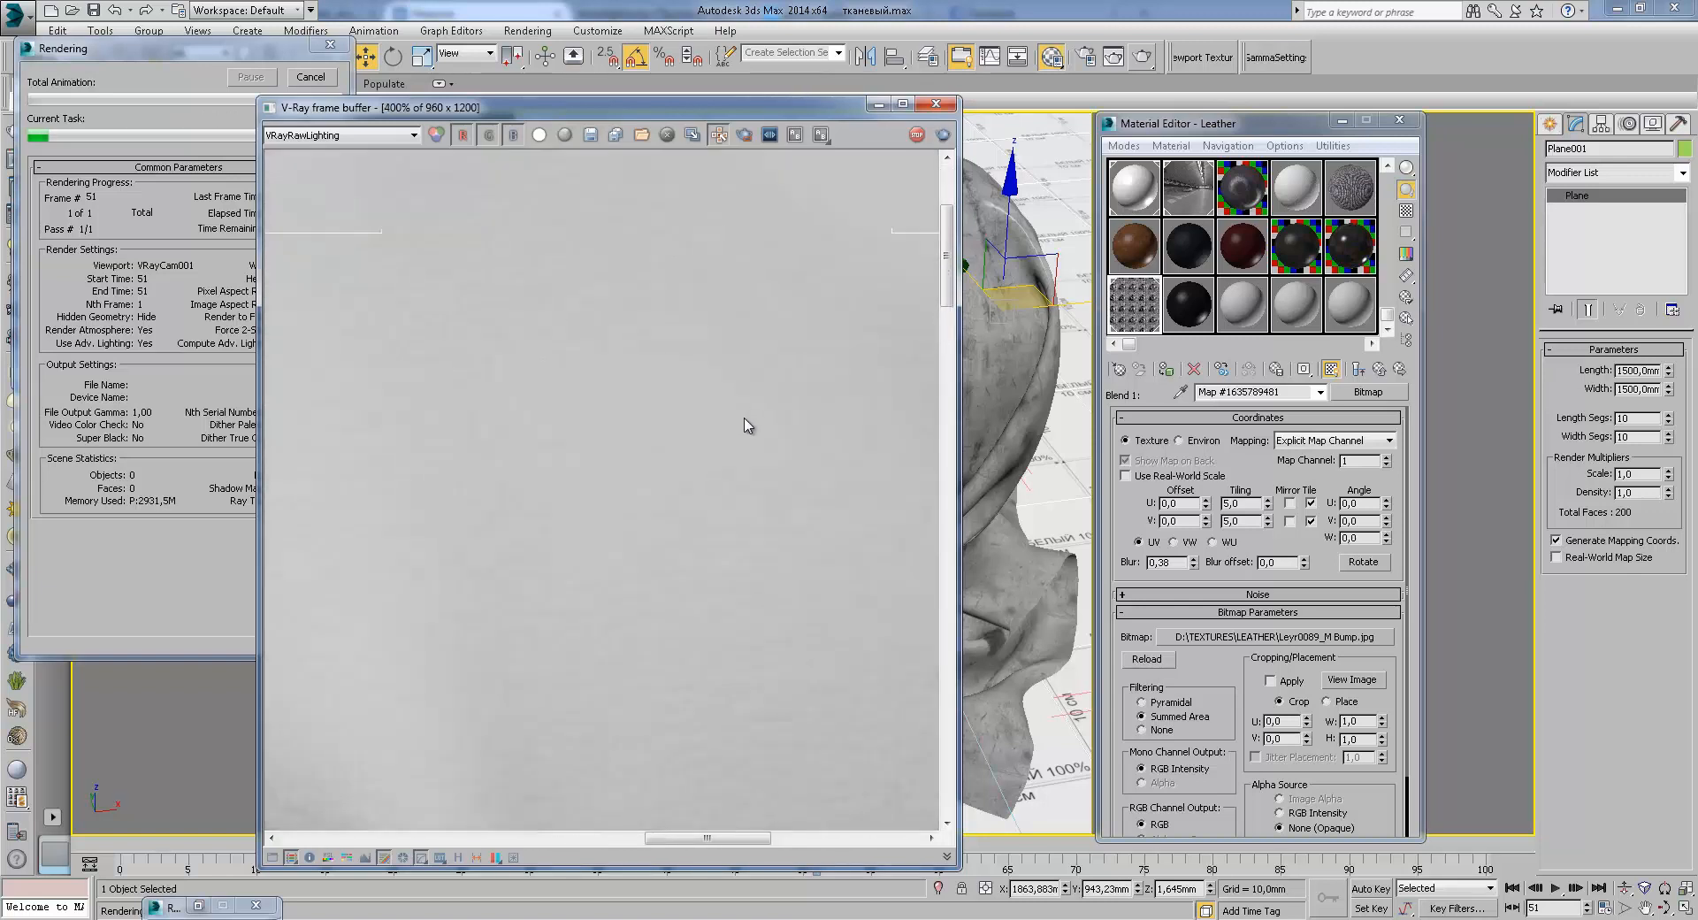
pyautogui.scroll(-1, 658, 468)
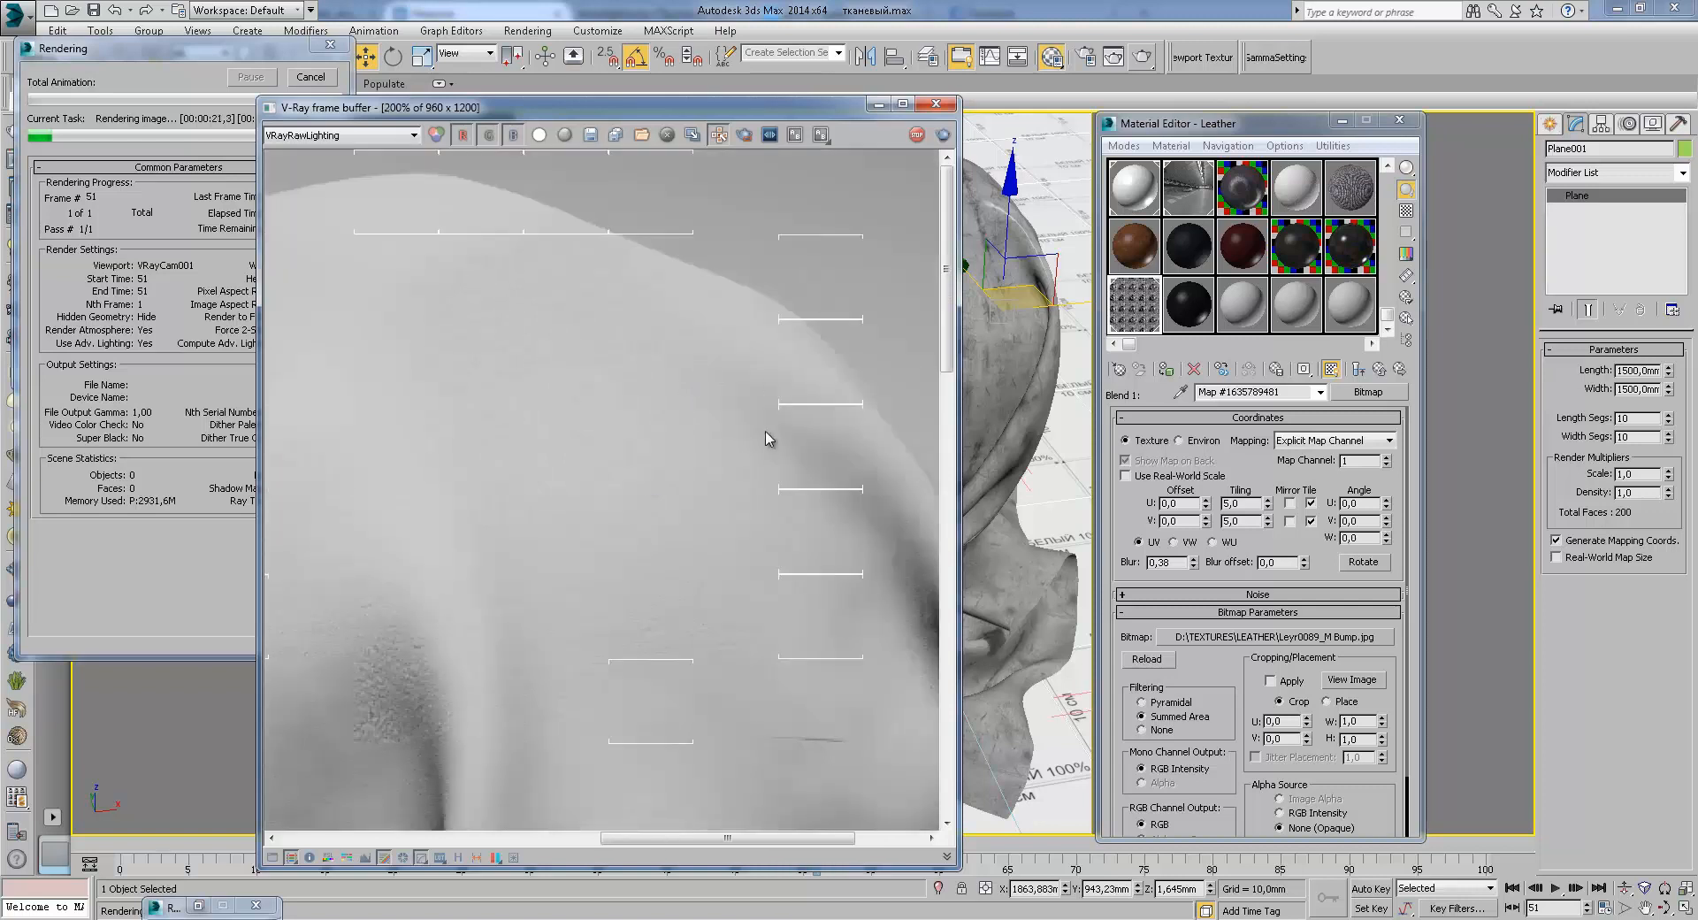
pyautogui.moveTo(385, 367); pyautogui.dragTo(693, 383, button='middle')
# Step: Examine the VRayReflection render element at 100% and 200% for reflections and bump detail along the cloth's upper edge
pyautogui.click(336, 135)
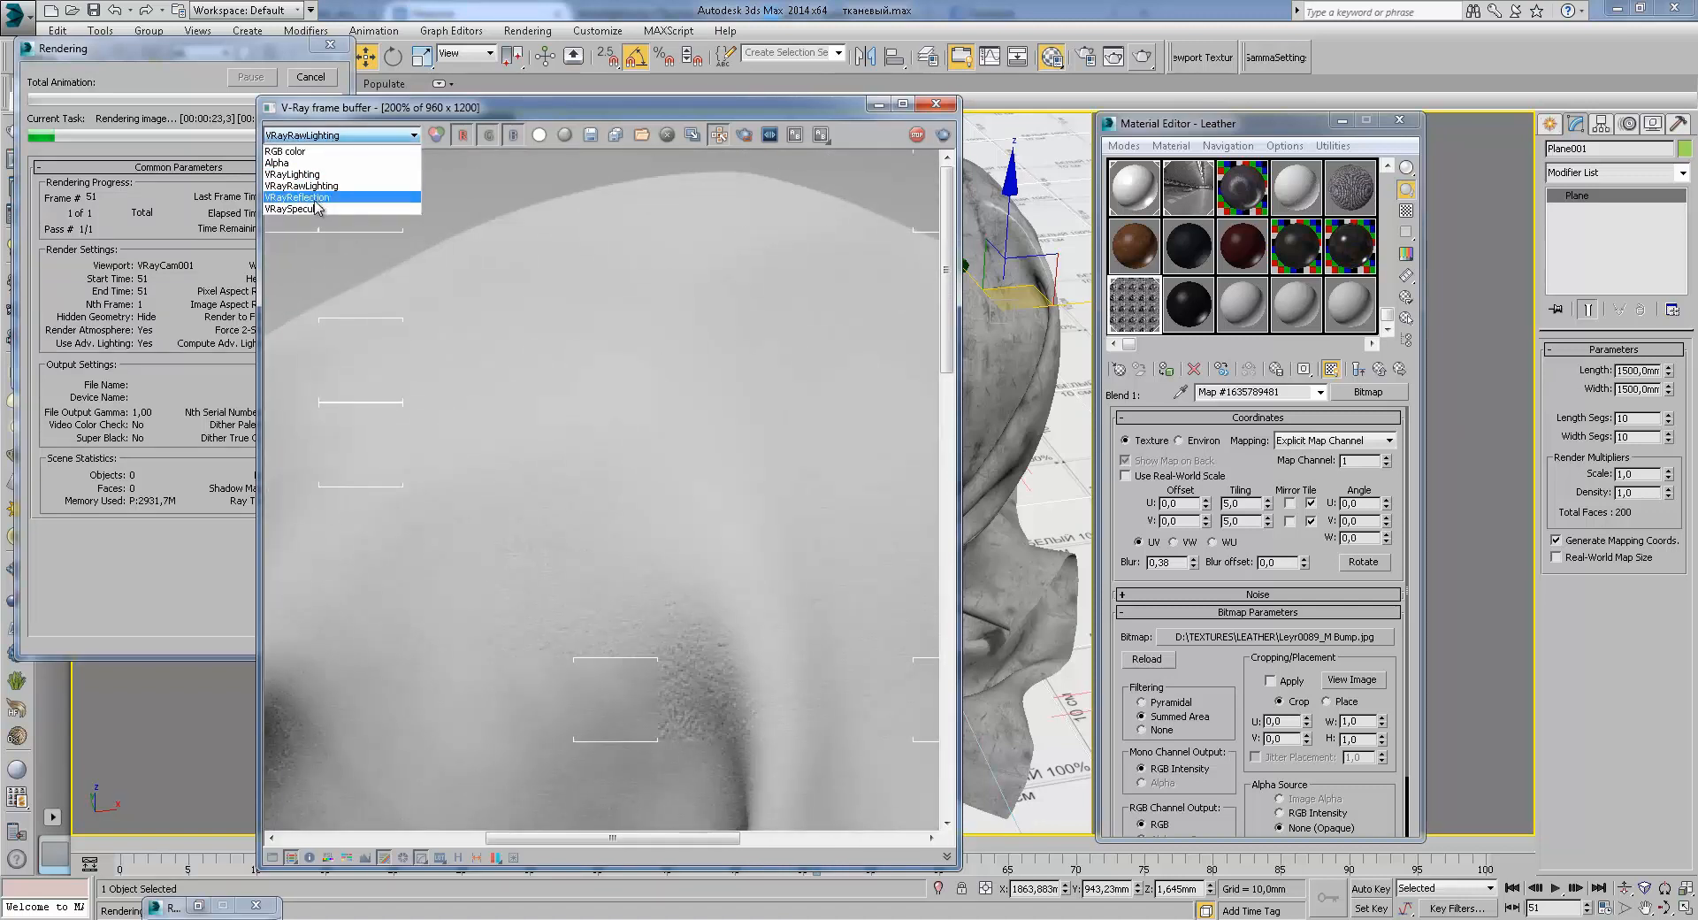
pyautogui.click(314, 199)
pyautogui.moveTo(539, 380); pyautogui.dragTo(577, 476, button='middle')
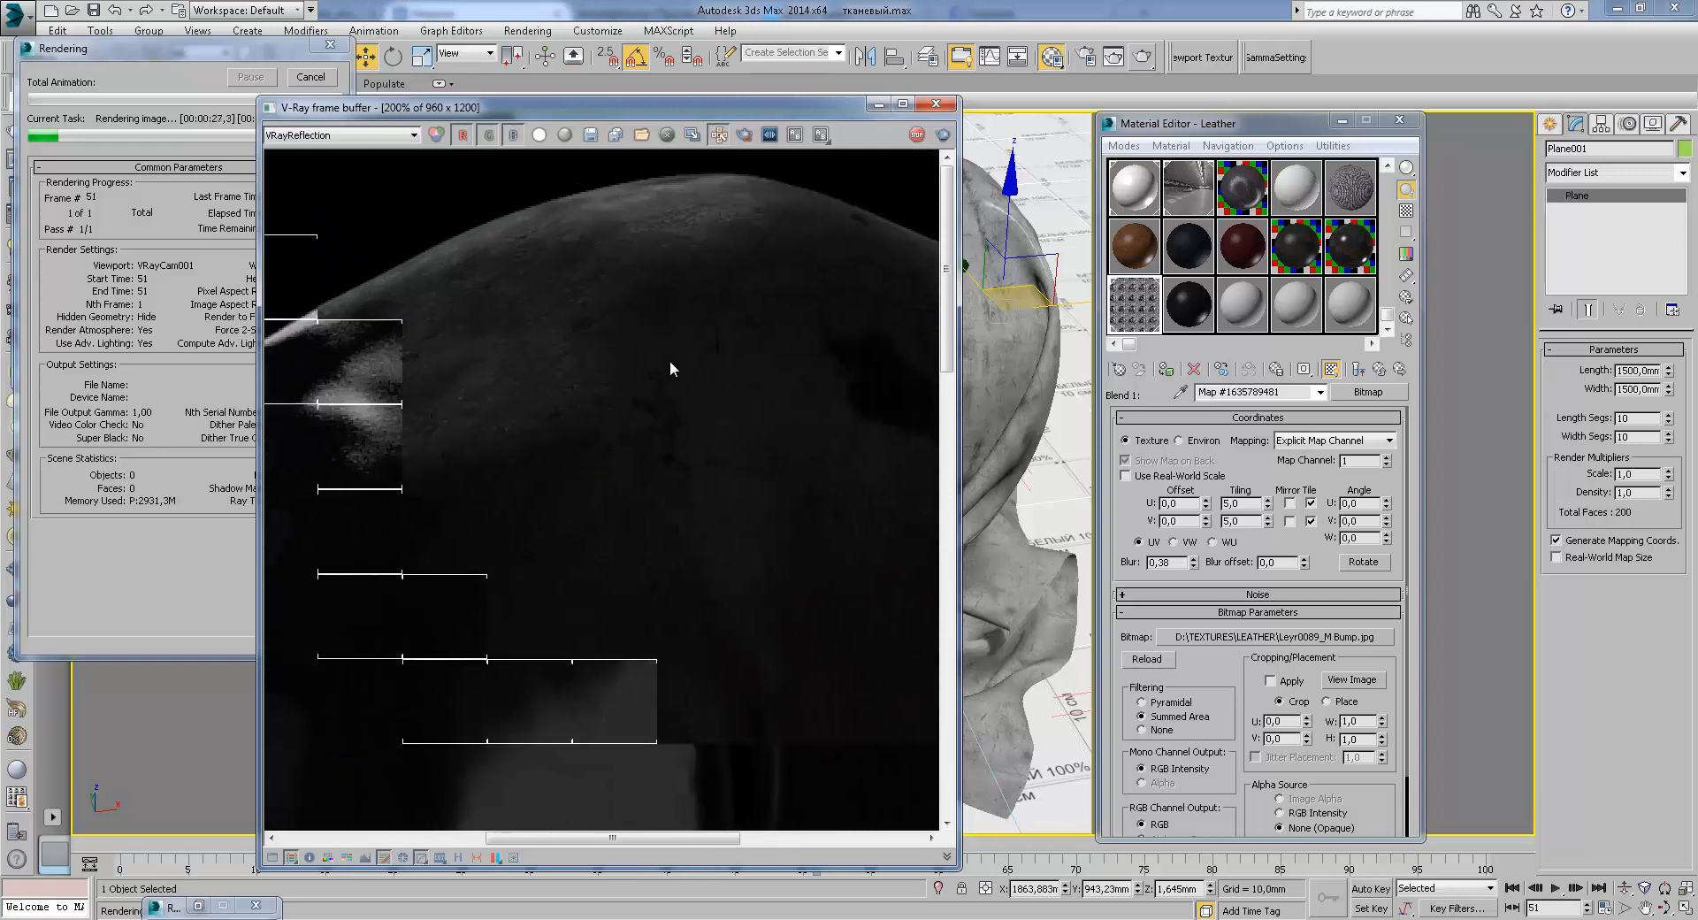
pyautogui.moveTo(588, 386); pyautogui.dragTo(563, 438, button='middle')
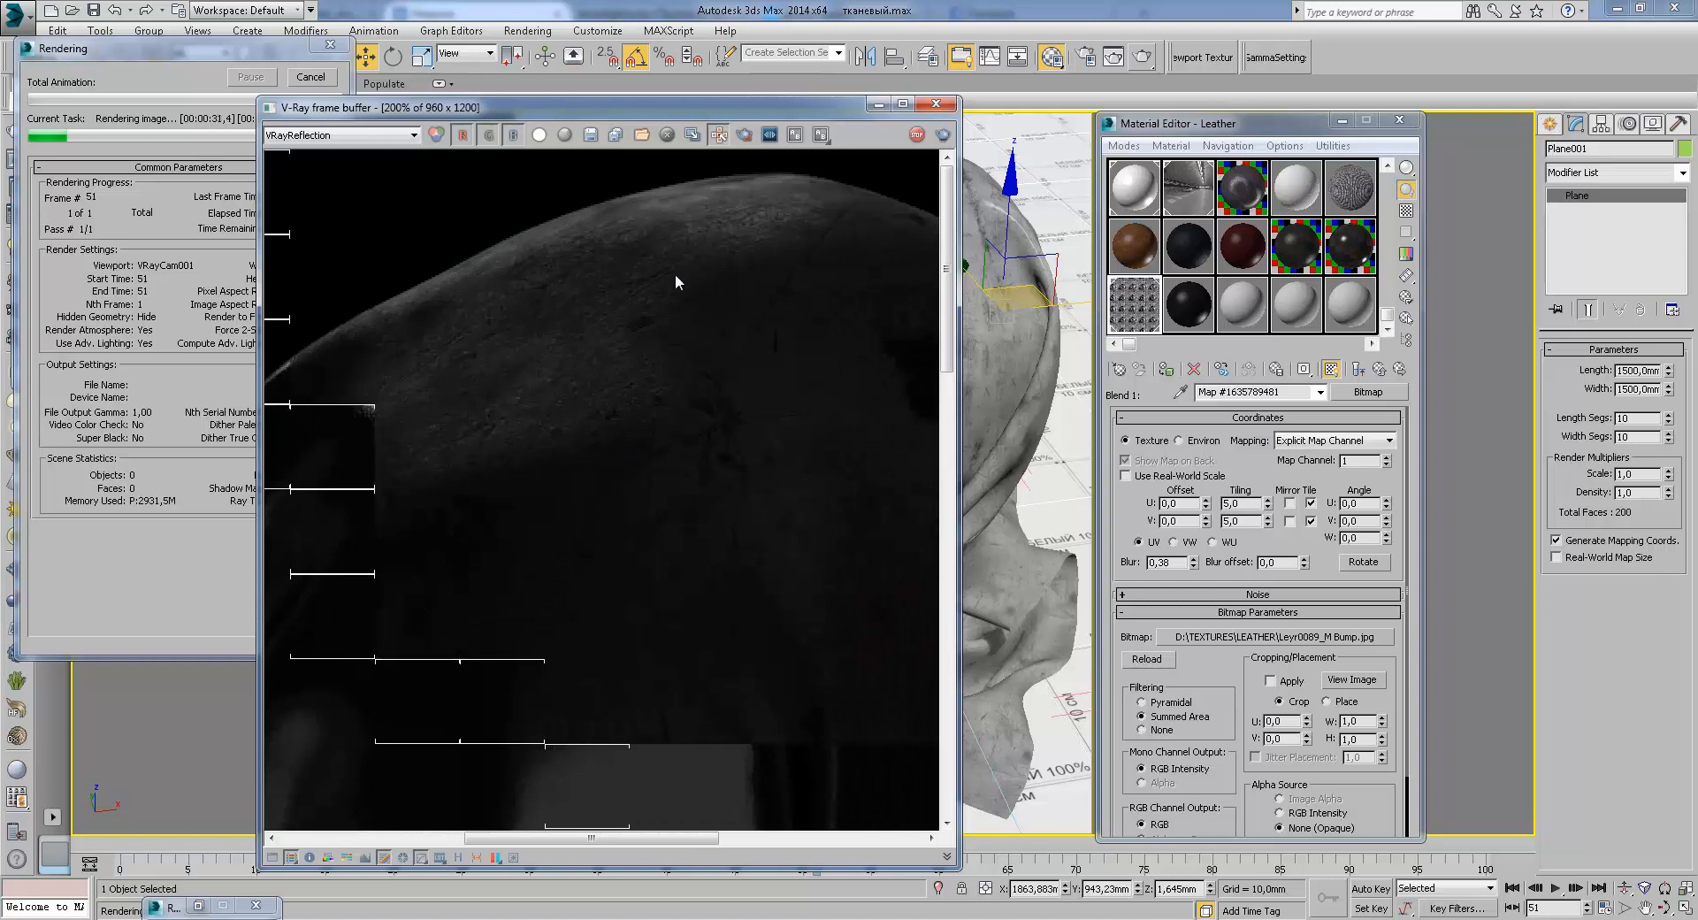
pyautogui.scroll(-1, 672, 368)
pyautogui.scroll(1, 605, 243)
pyautogui.moveTo(606, 245); pyautogui.dragTo(568, 494, button='middle')
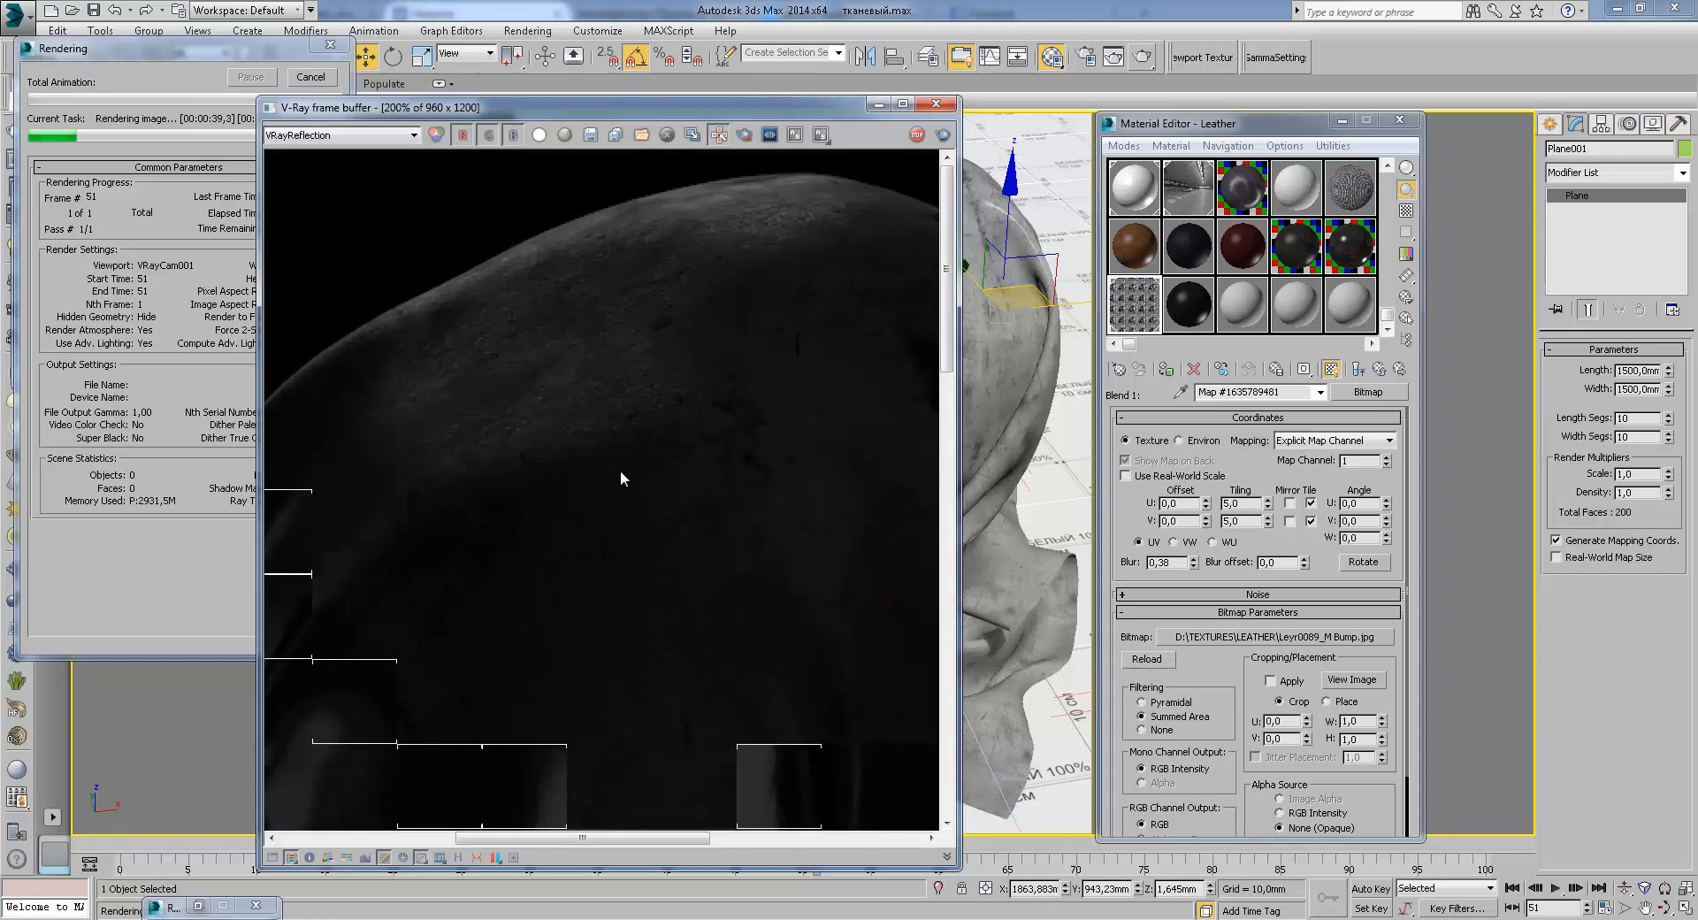
pyautogui.scroll(-2, 677, 533)
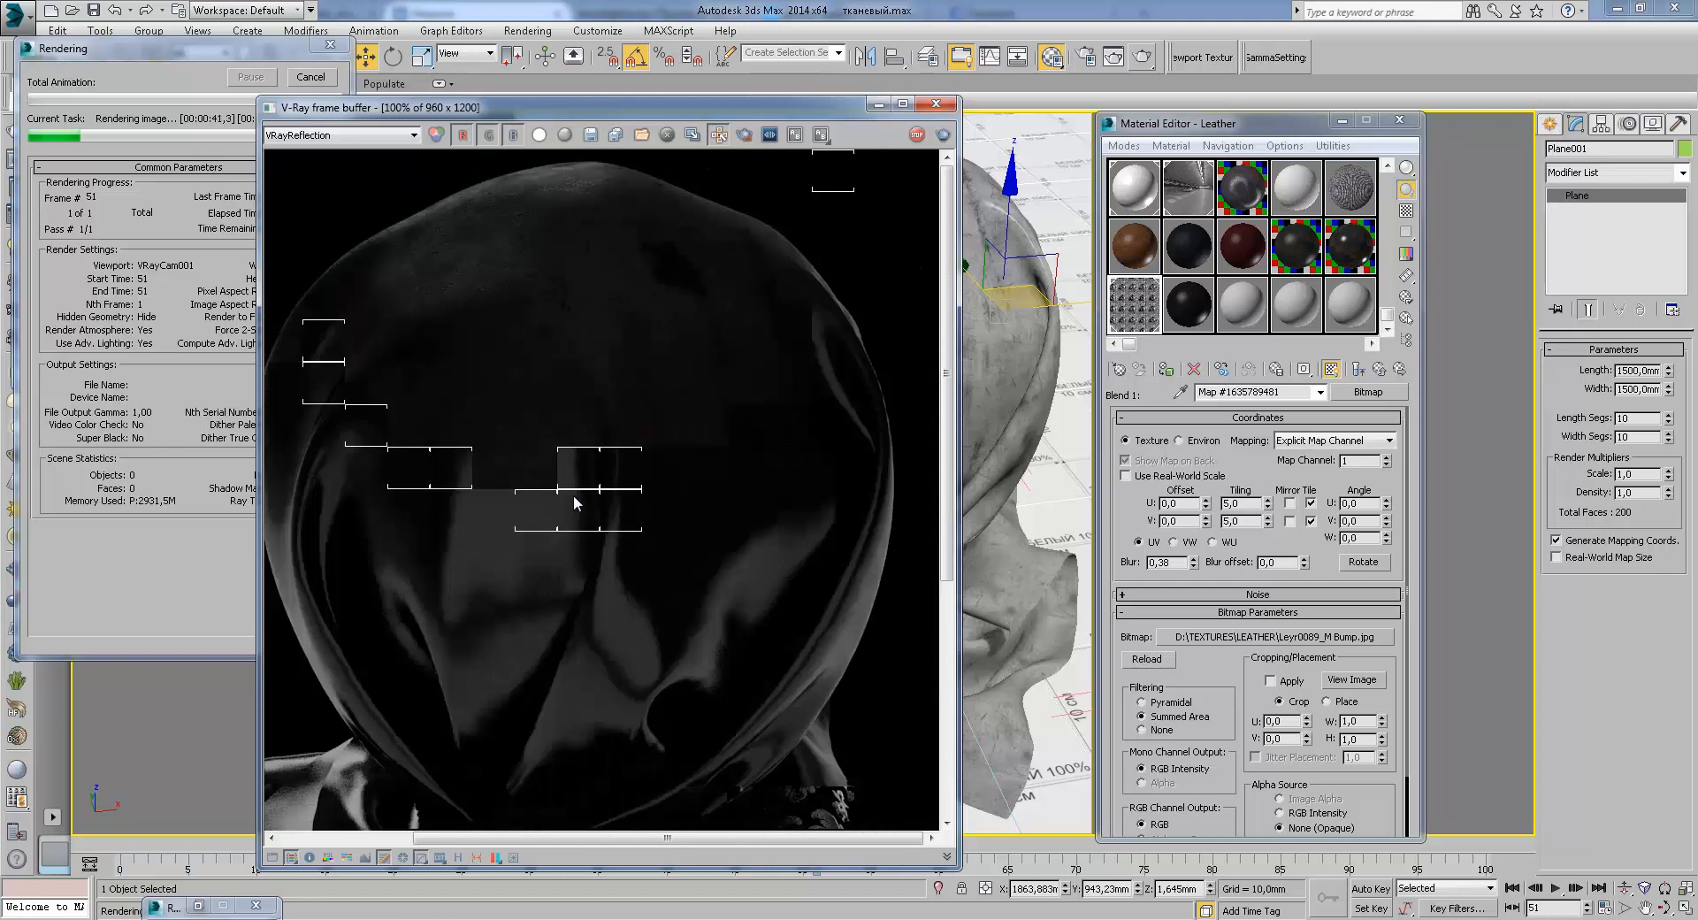
pyautogui.scroll(2, 560, 196)
pyautogui.moveTo(556, 191); pyautogui.dragTo(507, 469, button='middle')
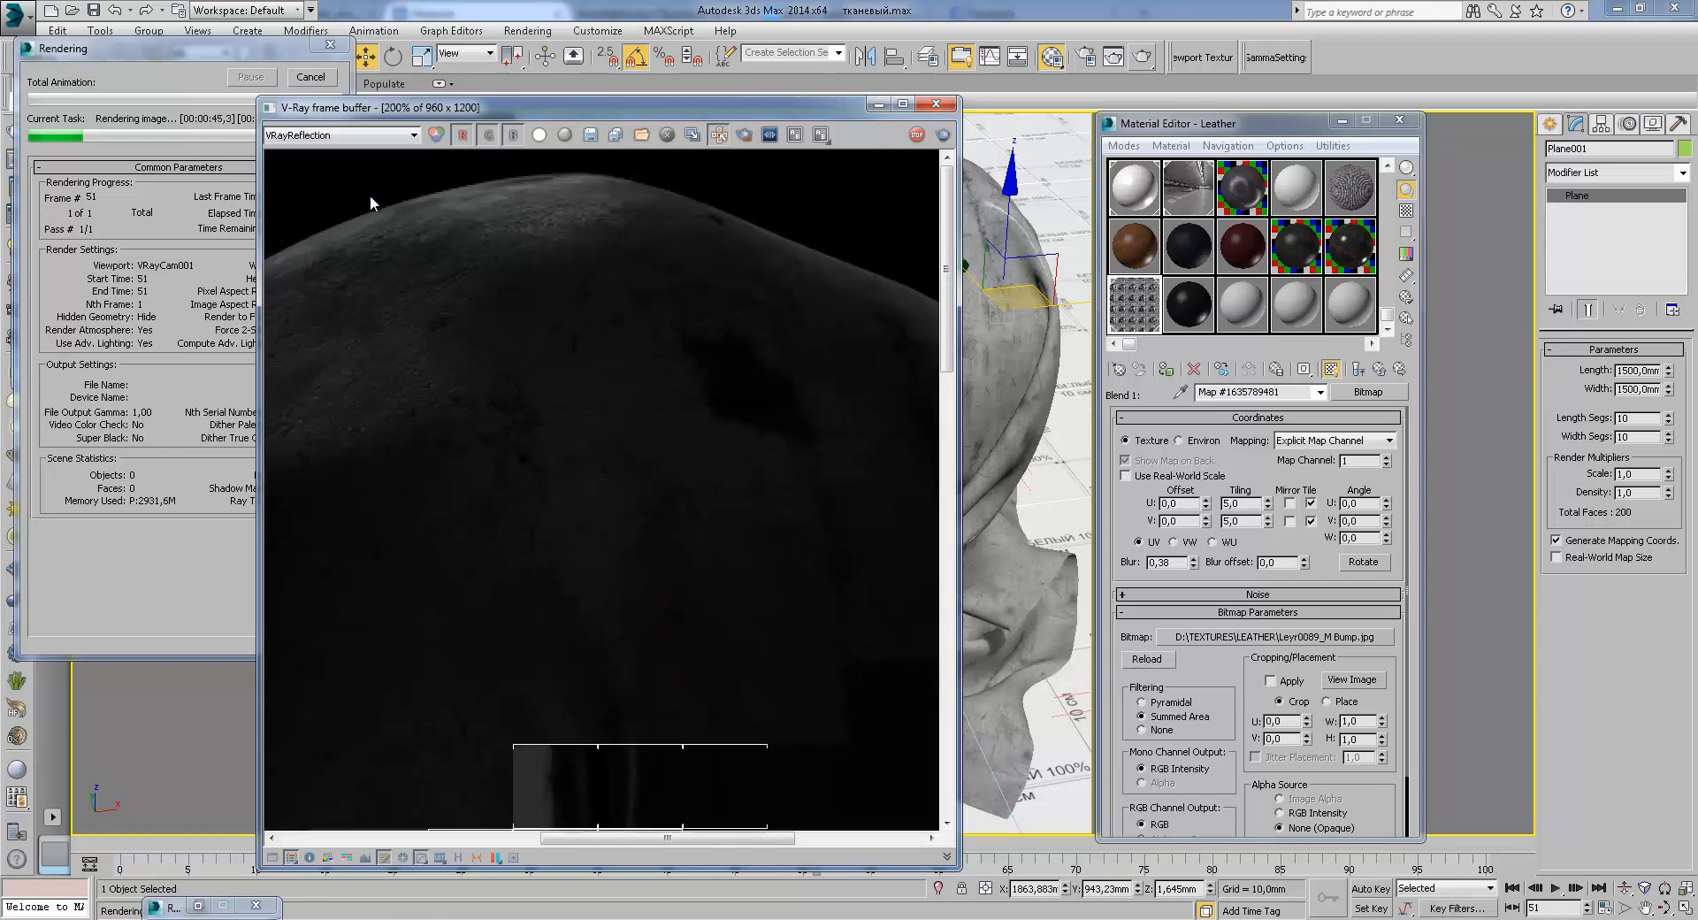
pyautogui.moveTo(364, 180); pyautogui.dragTo(571, 421, button='middle')
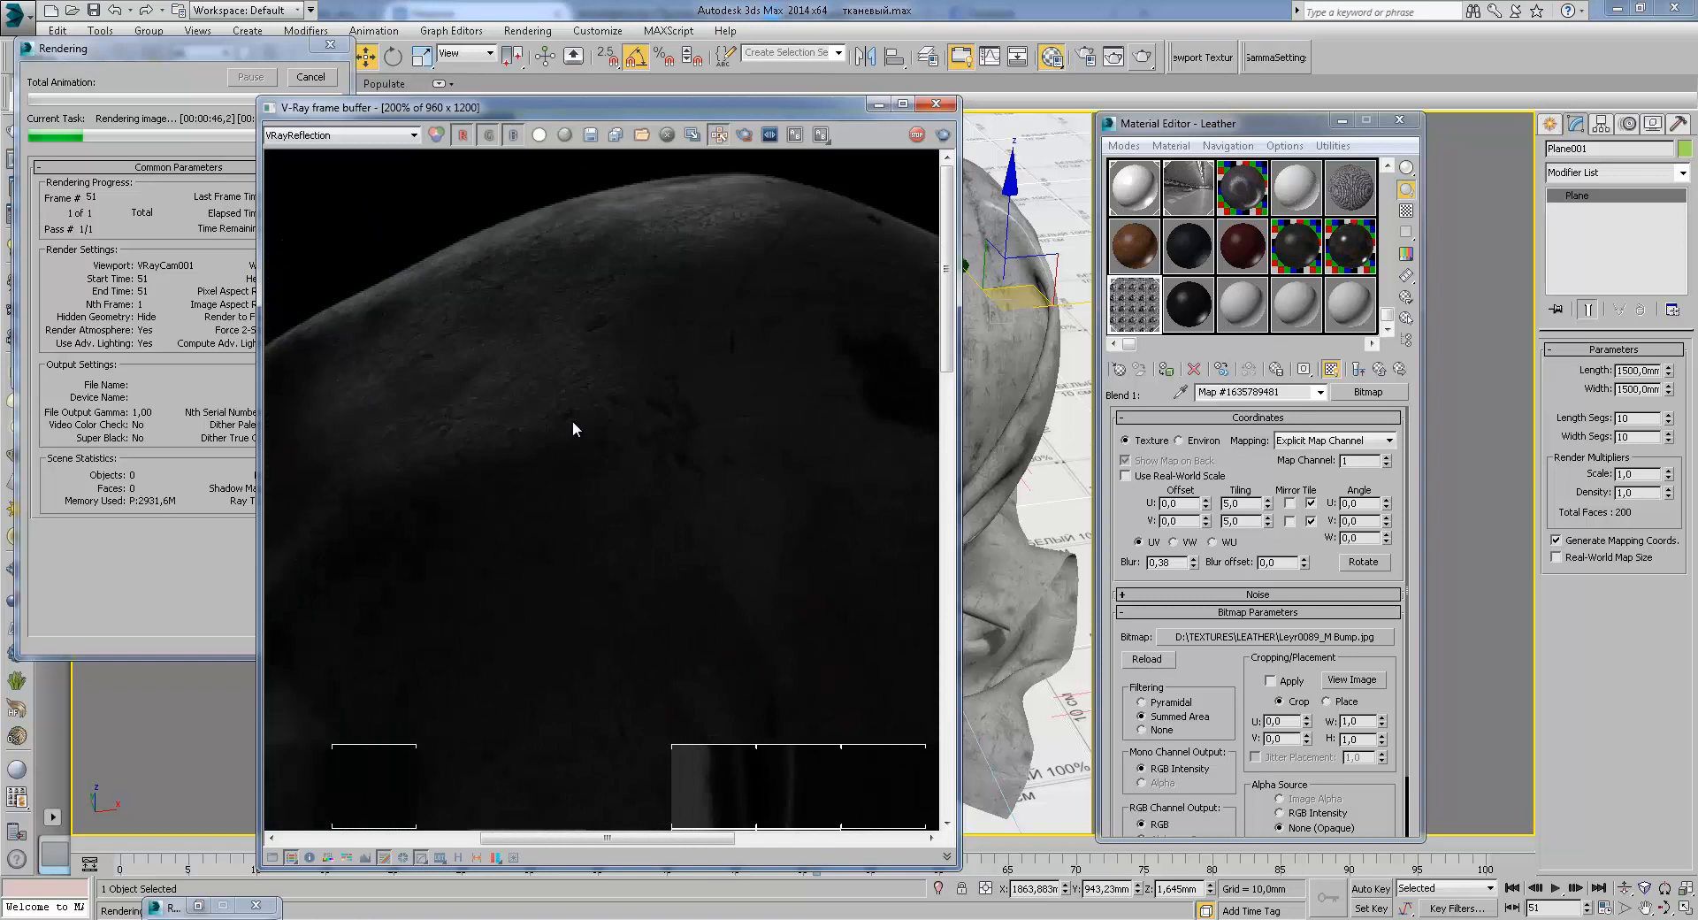
# Step: Switch the frame buffer back to RGB color and examine the scratches and worn patches across the top and sides of the leather
pyautogui.click(367, 136)
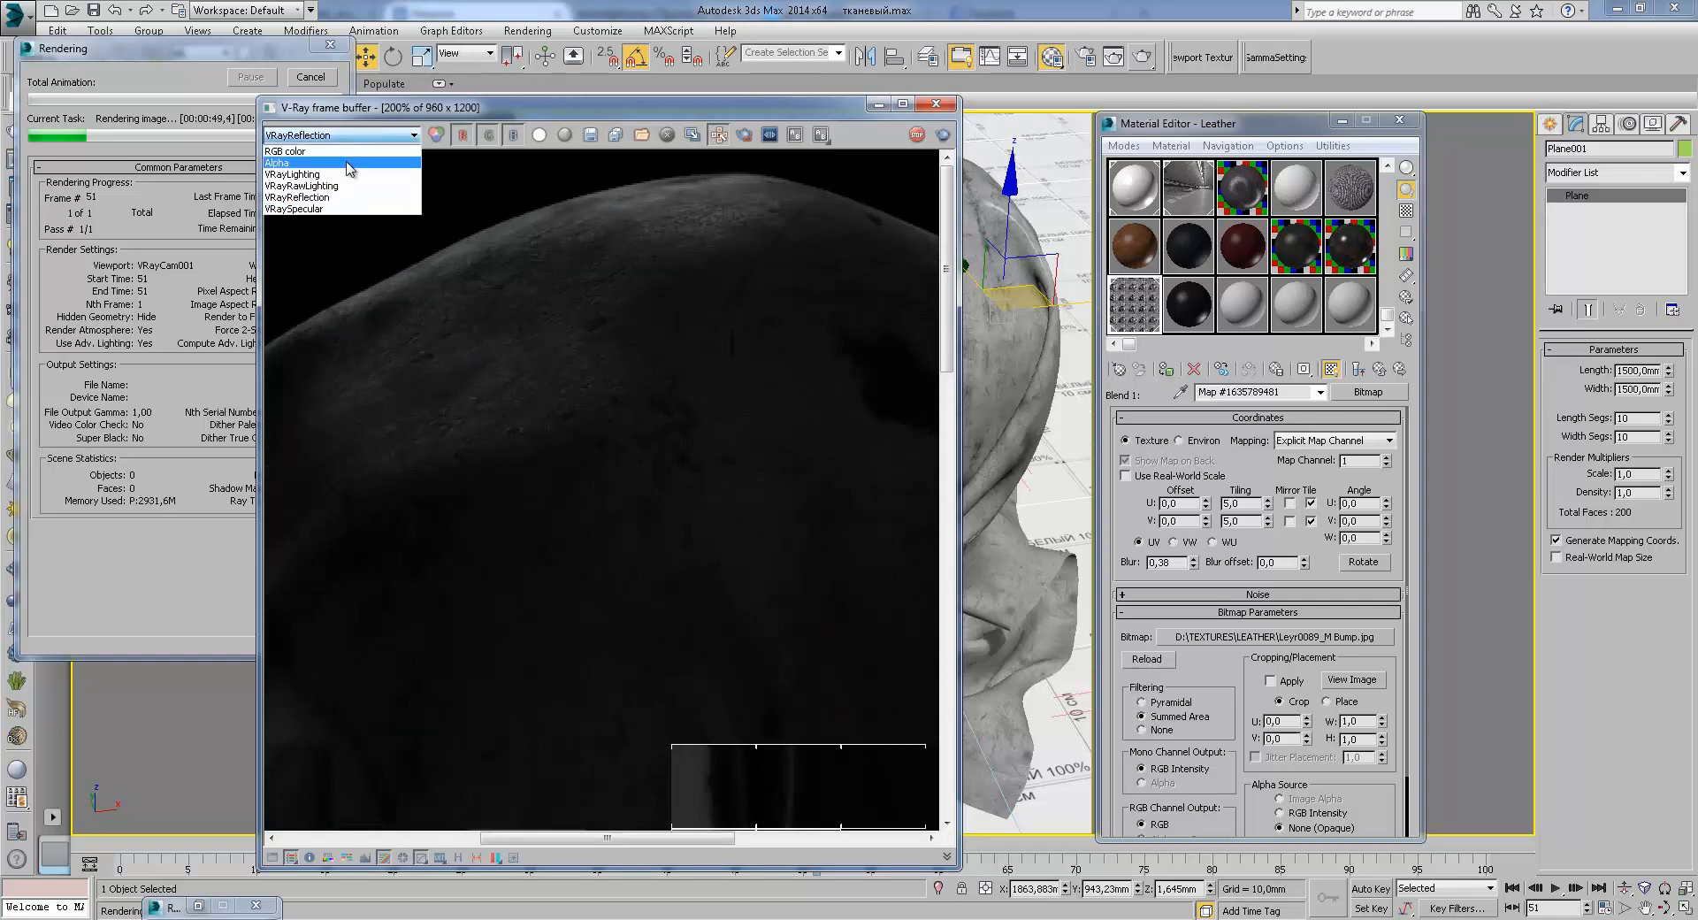
pyautogui.click(309, 149)
pyautogui.scroll(-1, 568, 343)
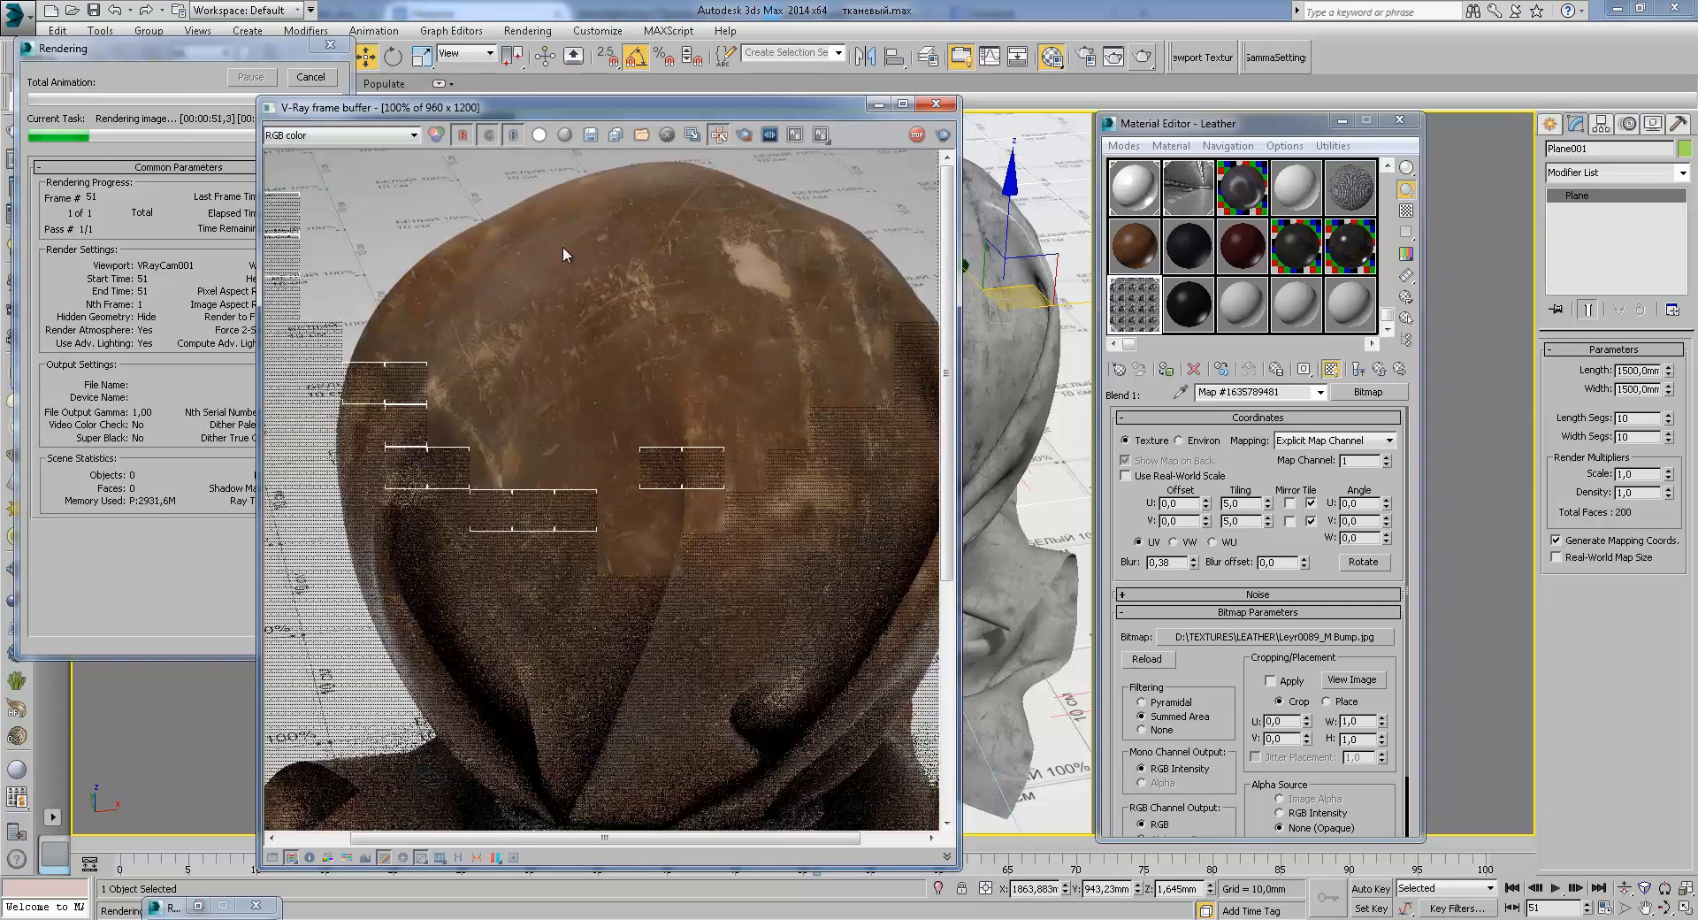
pyautogui.scroll(1, 586, 314)
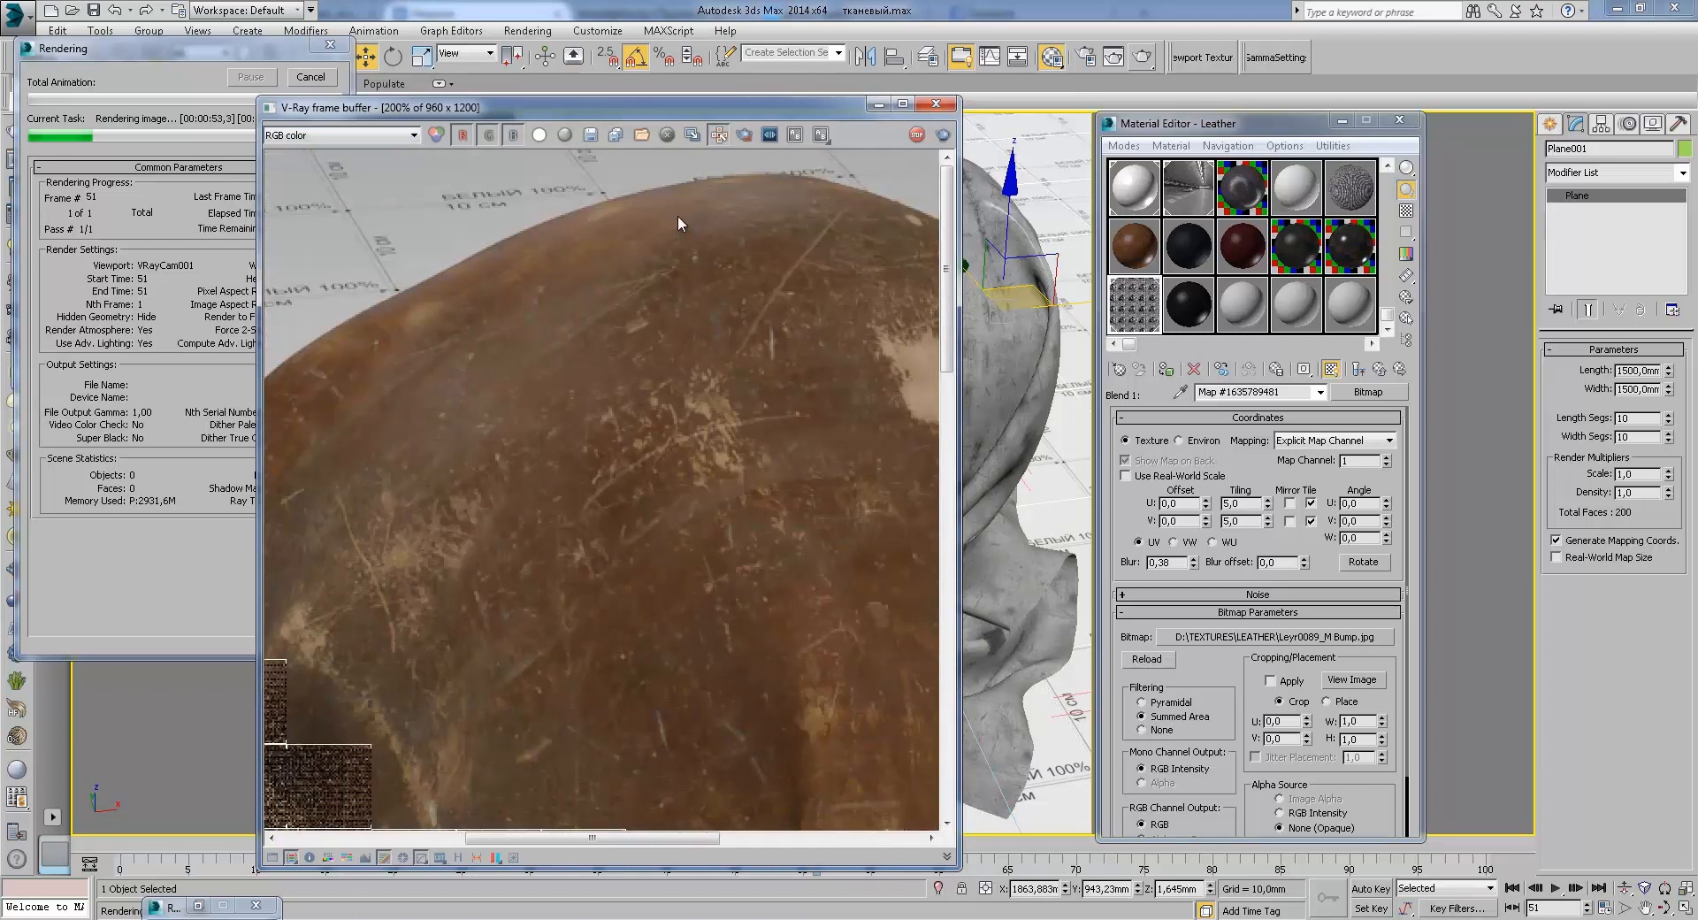
pyautogui.moveTo(531, 376); pyautogui.dragTo(598, 374, button='middle')
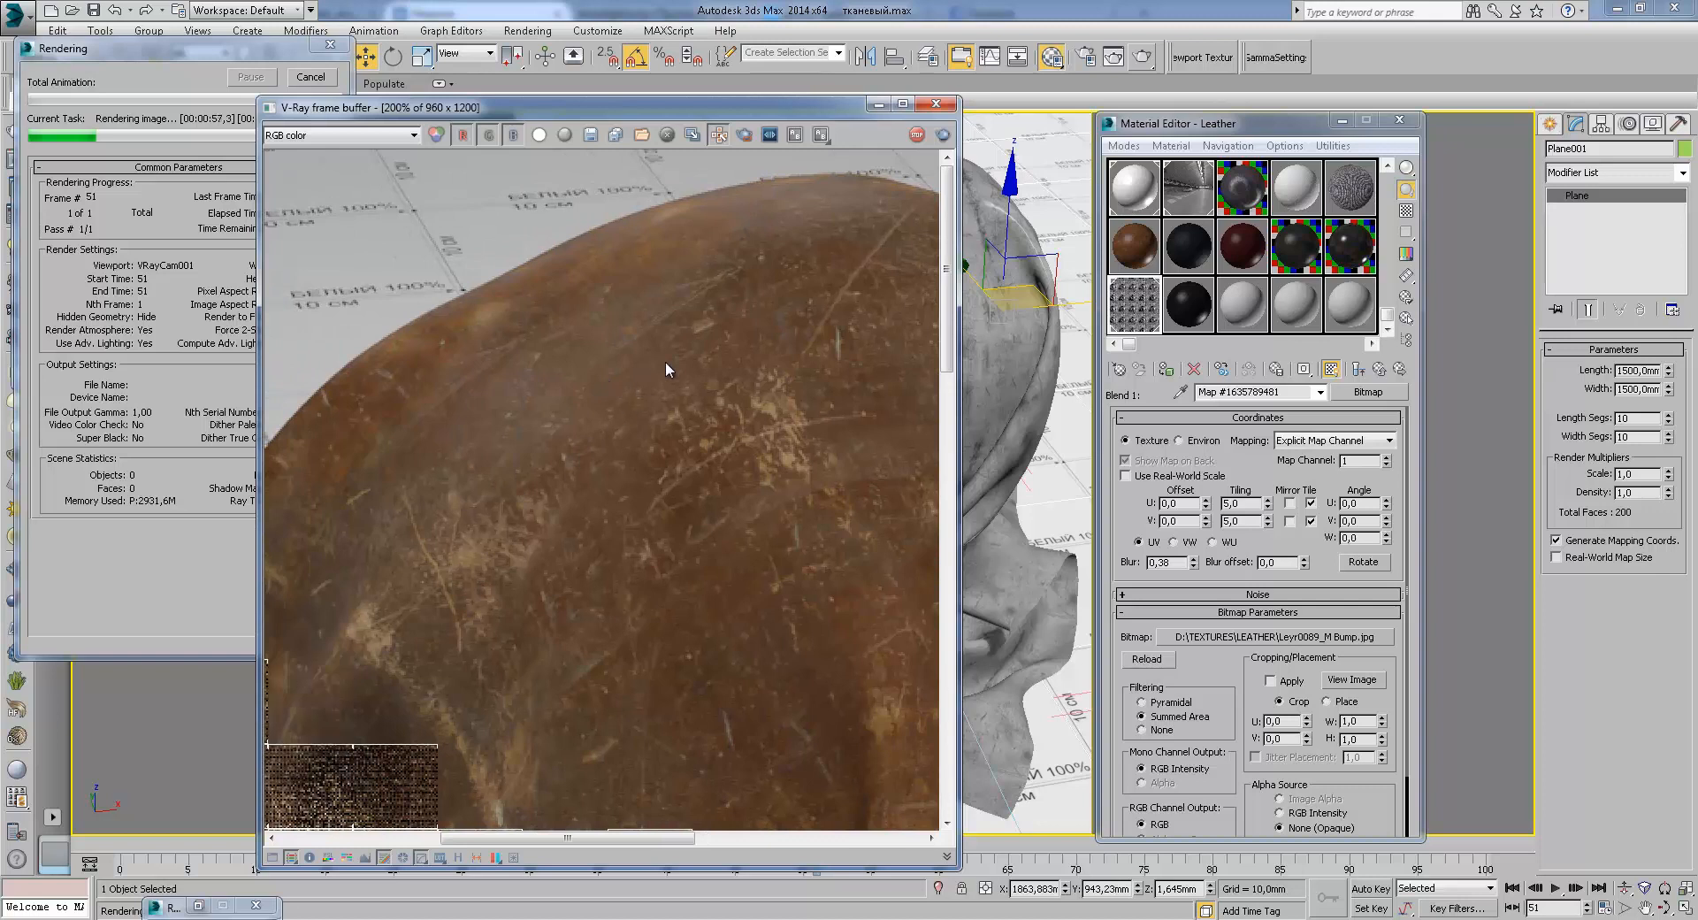
pyautogui.moveTo(705, 371); pyautogui.dragTo(628, 362, button='middle')
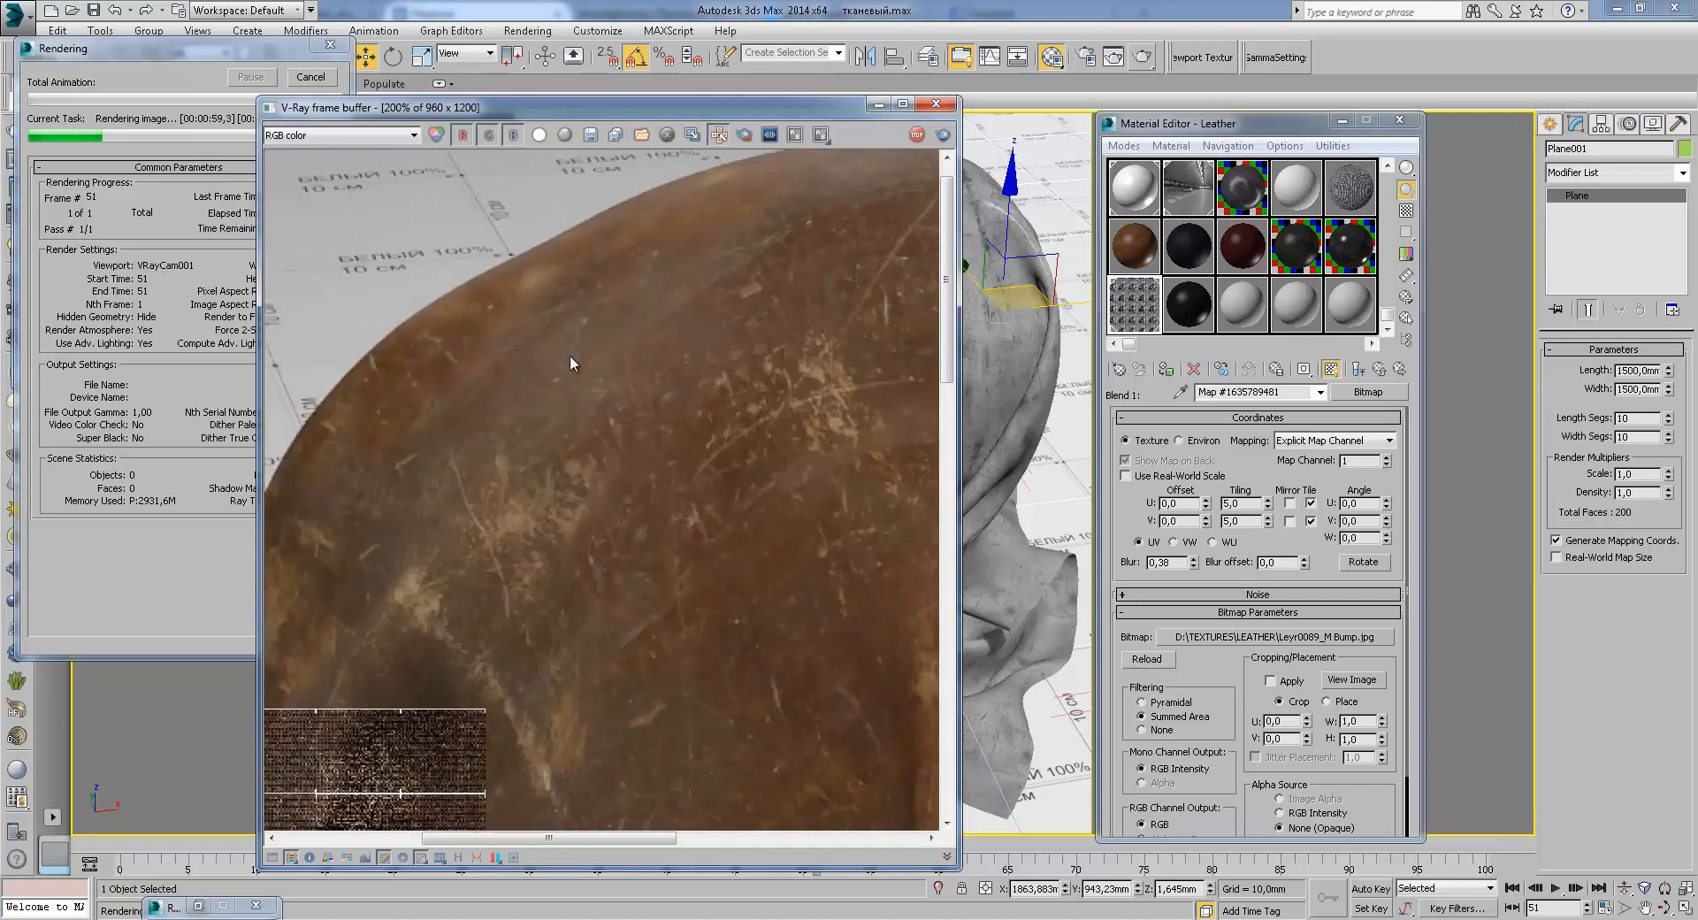
pyautogui.scroll(-1, 609, 299)
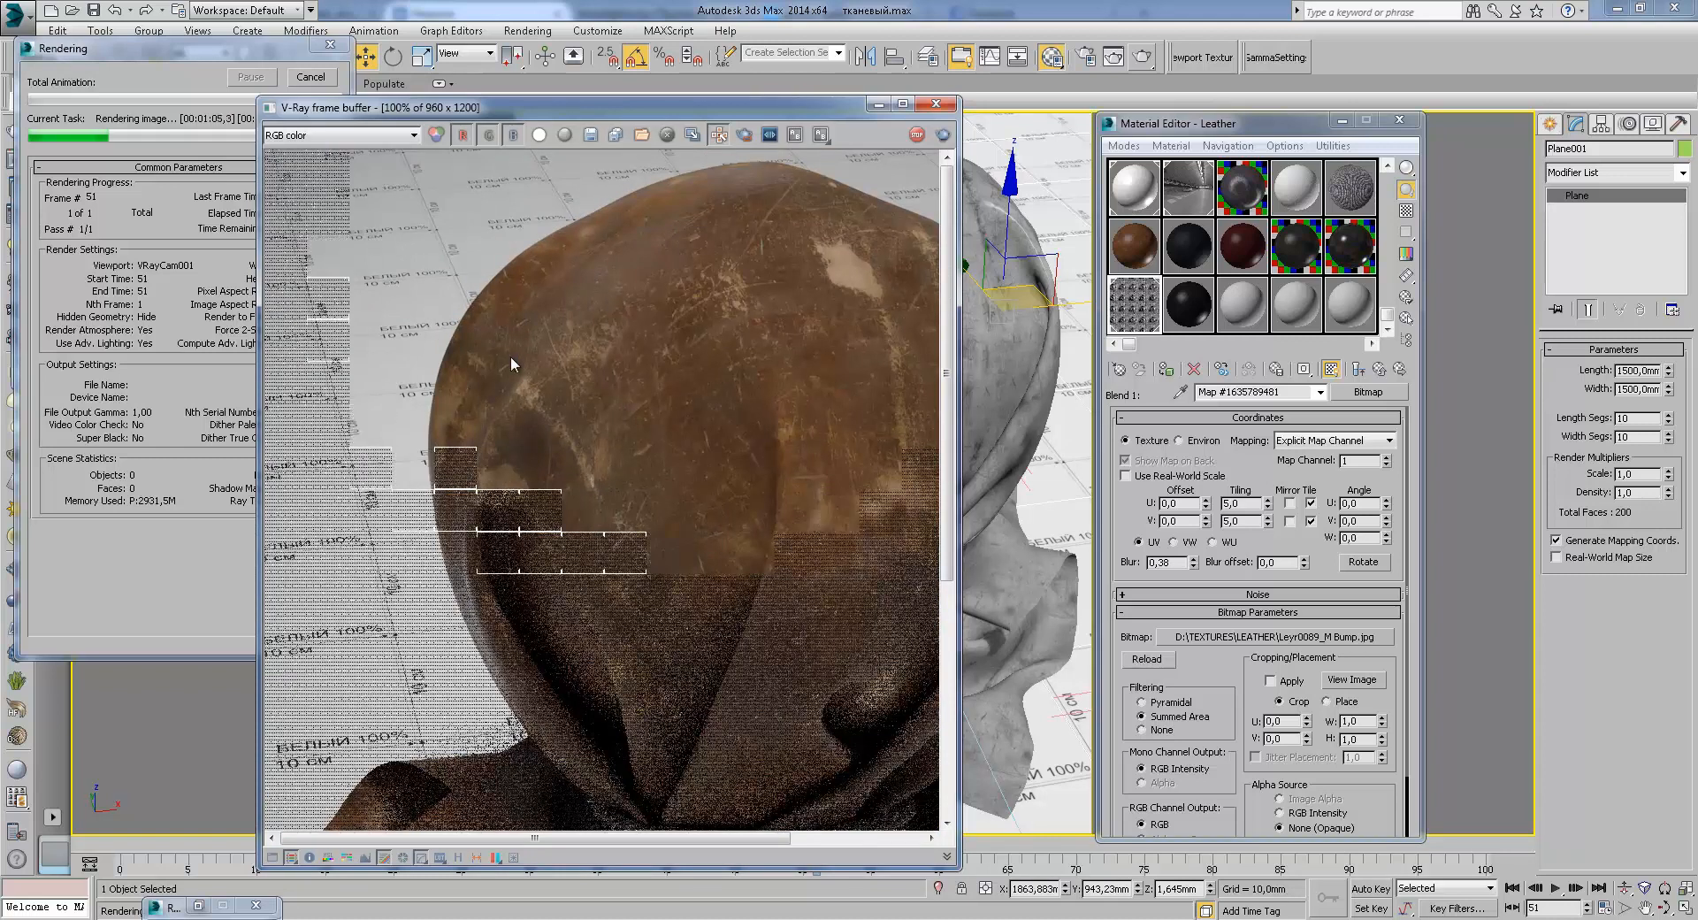
pyautogui.moveTo(740, 354); pyautogui.dragTo(688, 379, button='middle')
pyautogui.scroll(2, 676, 198)
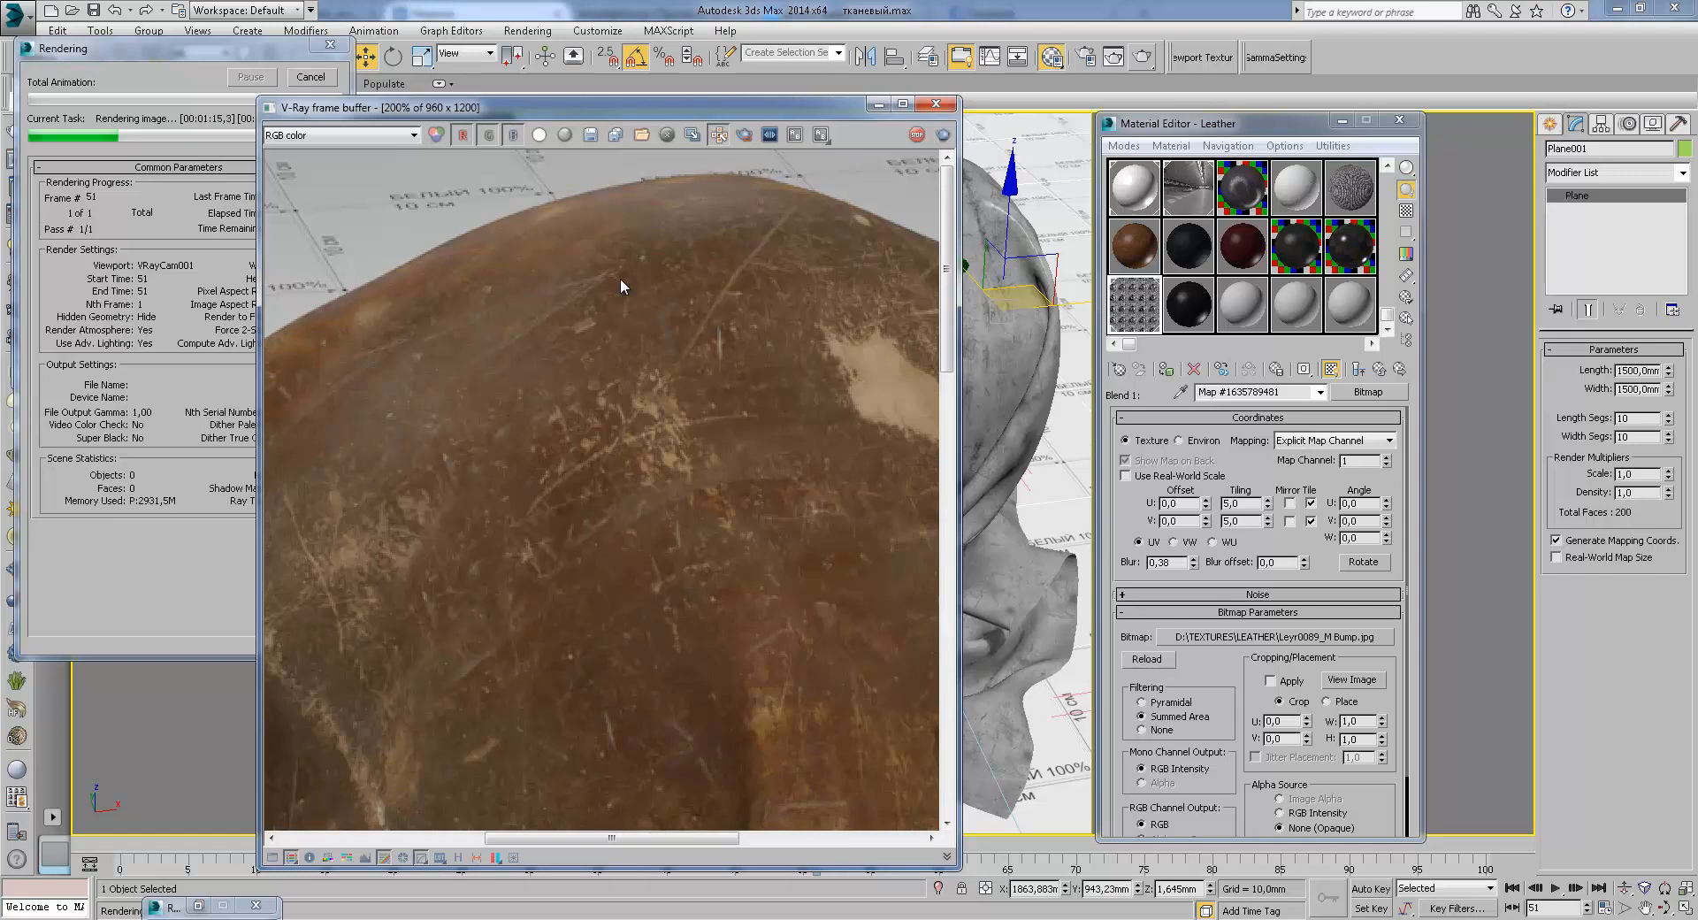
pyautogui.moveTo(741, 453); pyautogui.dragTo(686, 452, button='middle')
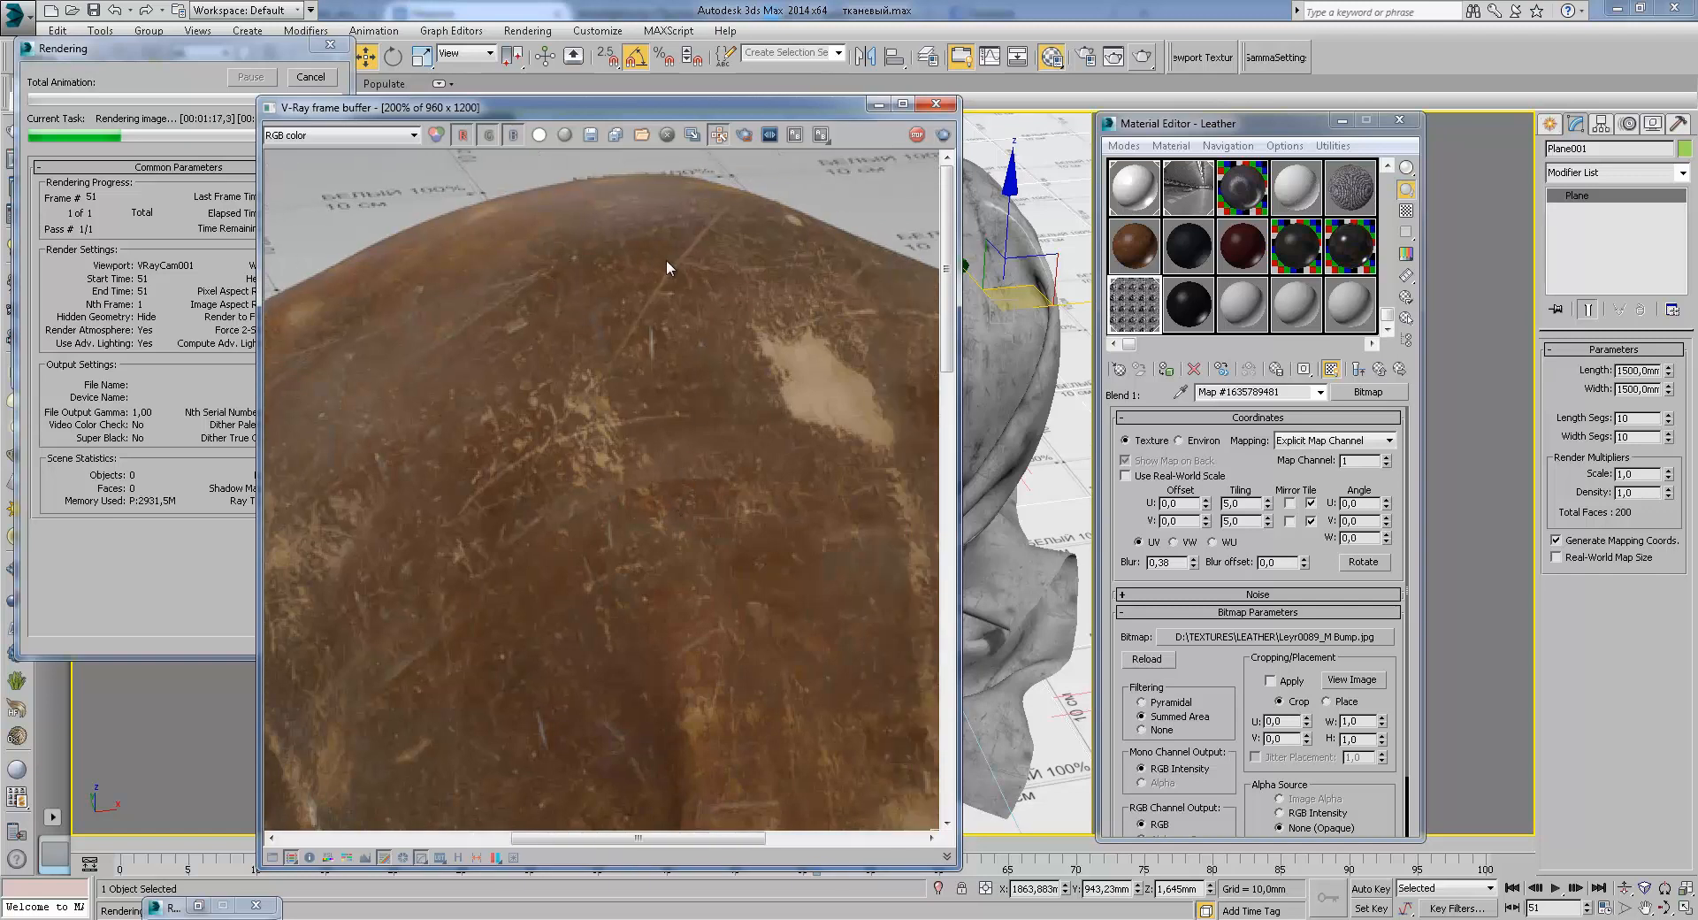
pyautogui.moveTo(741, 412); pyautogui.dragTo(495, 394, button='middle')
pyautogui.moveTo(723, 500); pyautogui.dragTo(529, 386, button='middle')
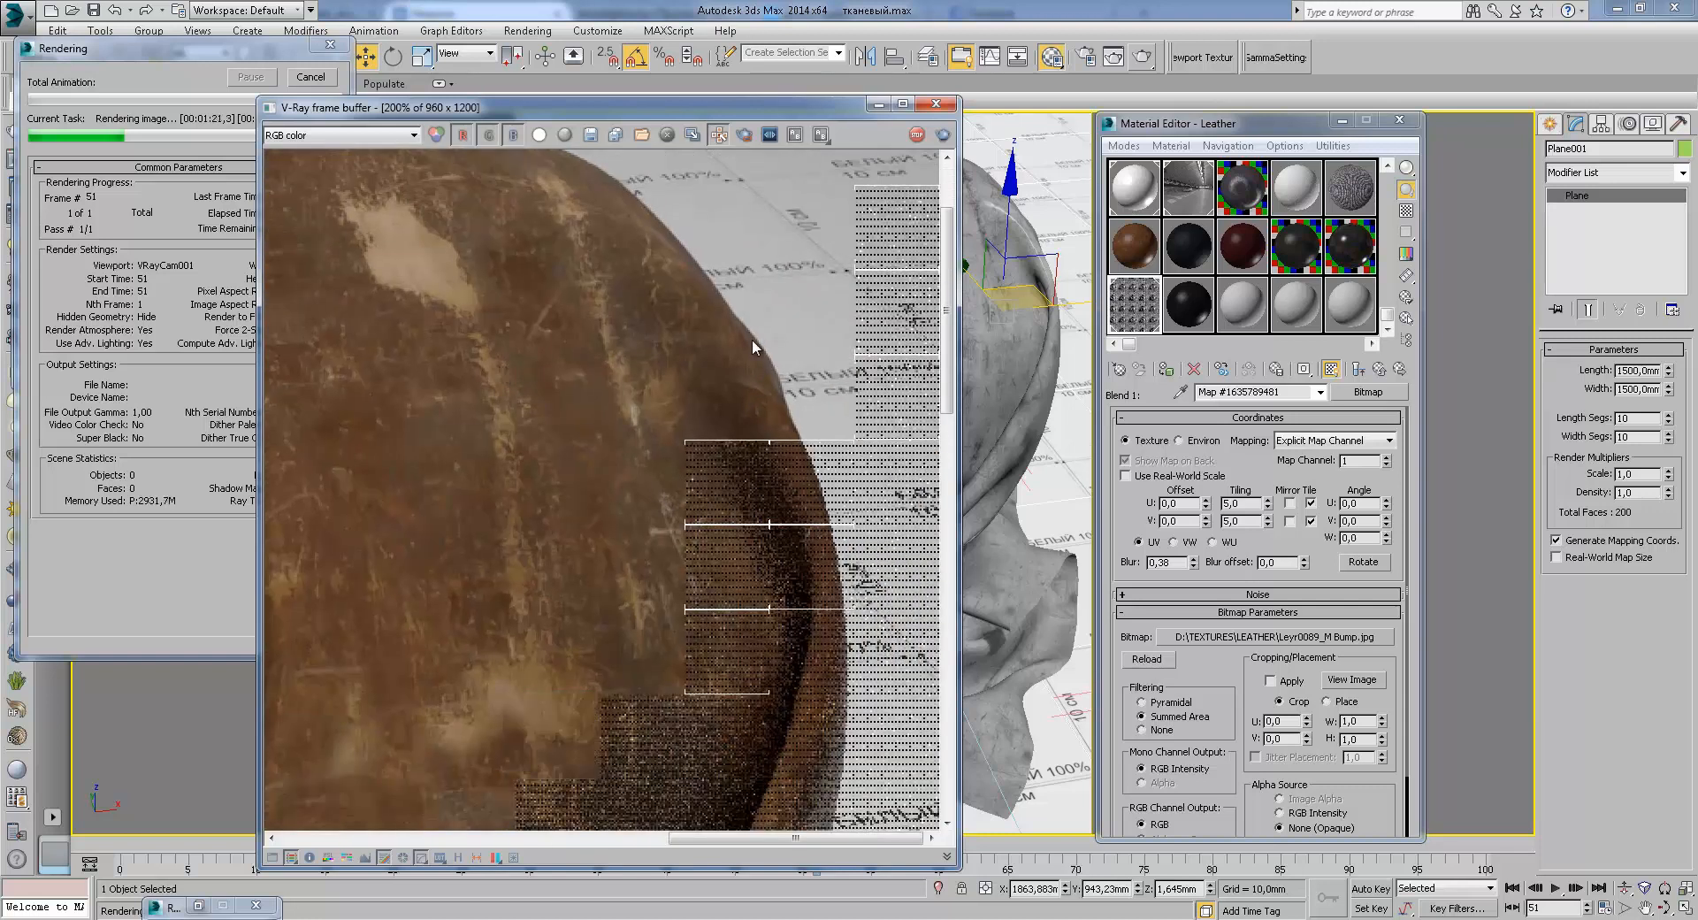
# Step: Compare the whole leather render with close-ups of the light worn patch beside the fold and the scratched middle area
pyautogui.scroll(-2, 798, 469)
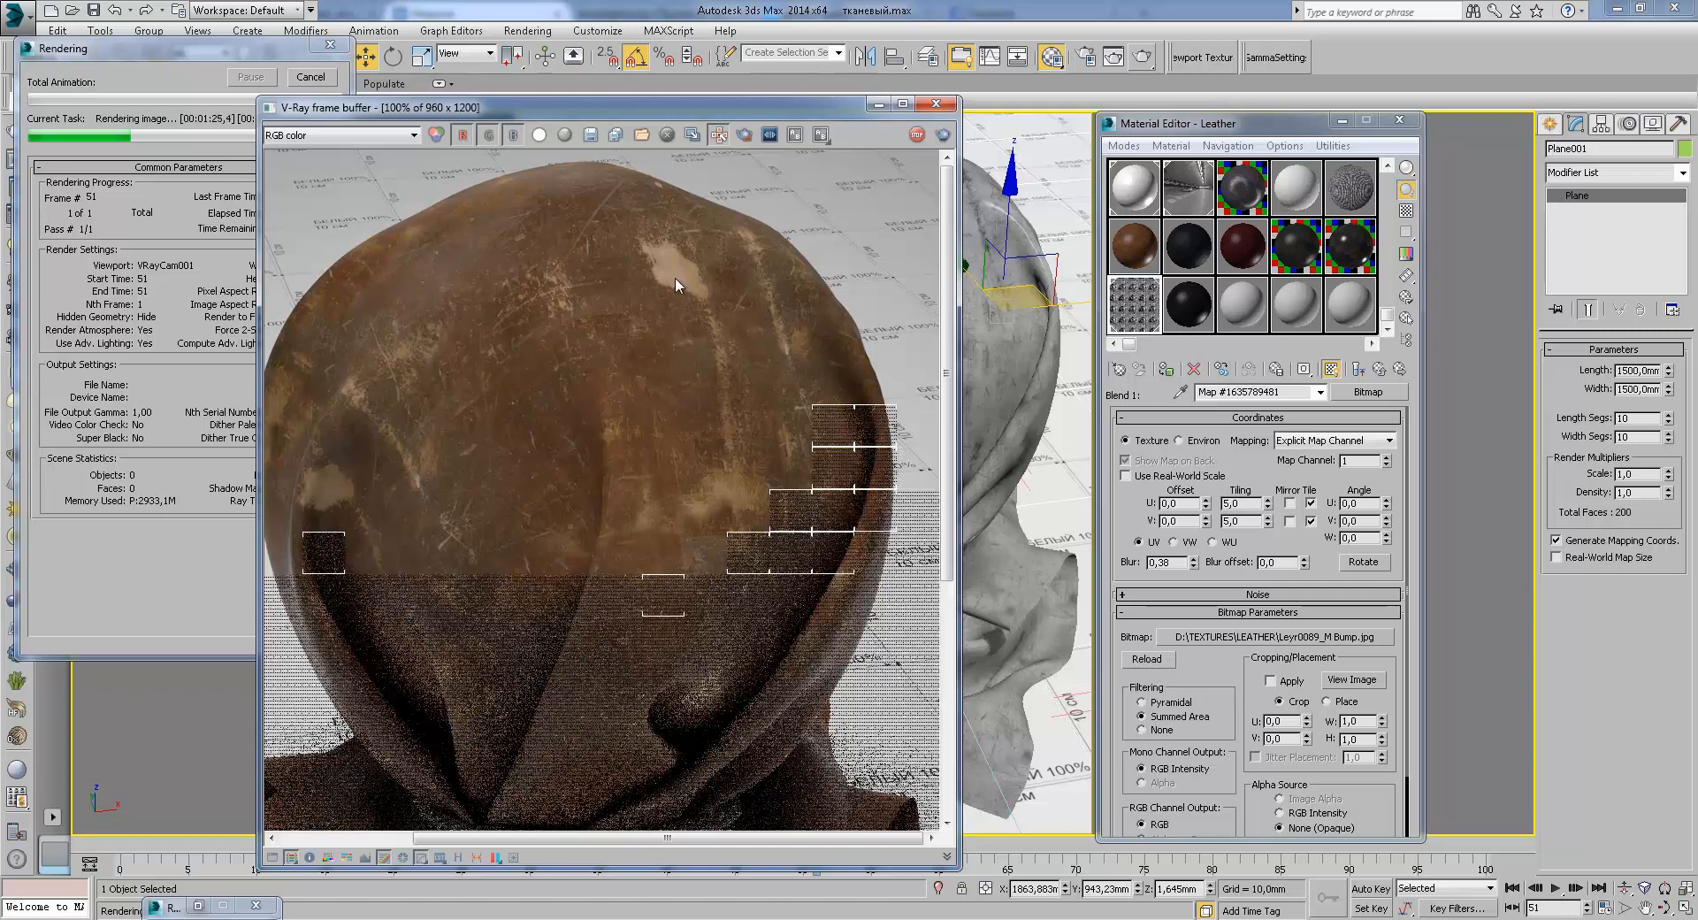
pyautogui.scroll(2, 338, 472)
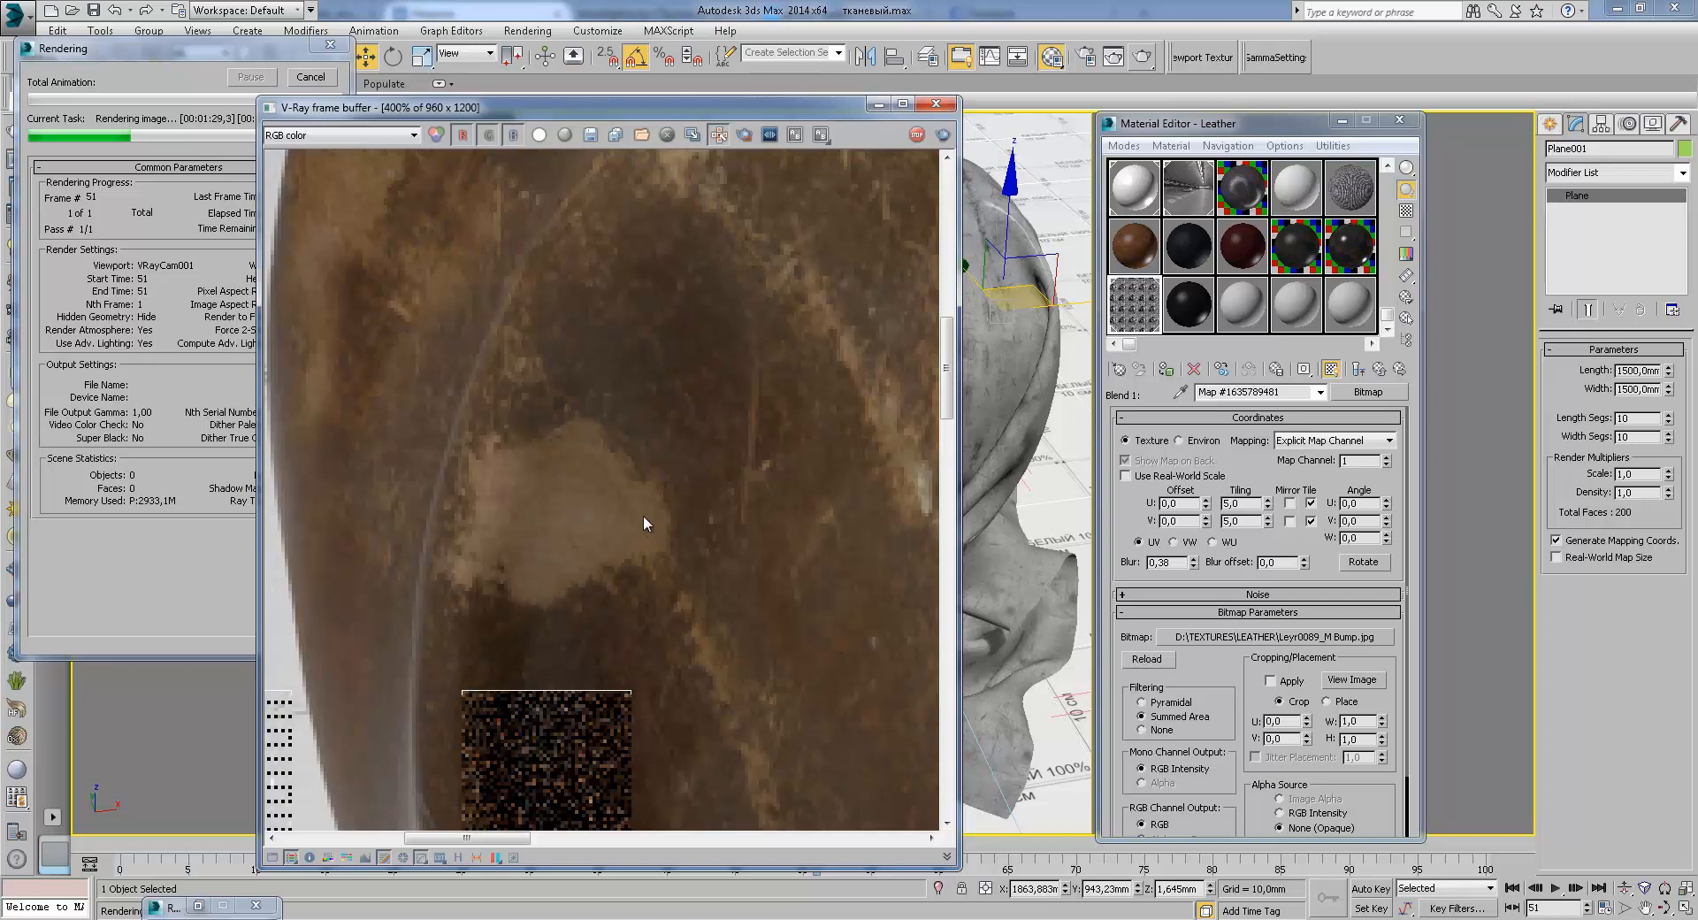
pyautogui.scroll(-1, 610, 511)
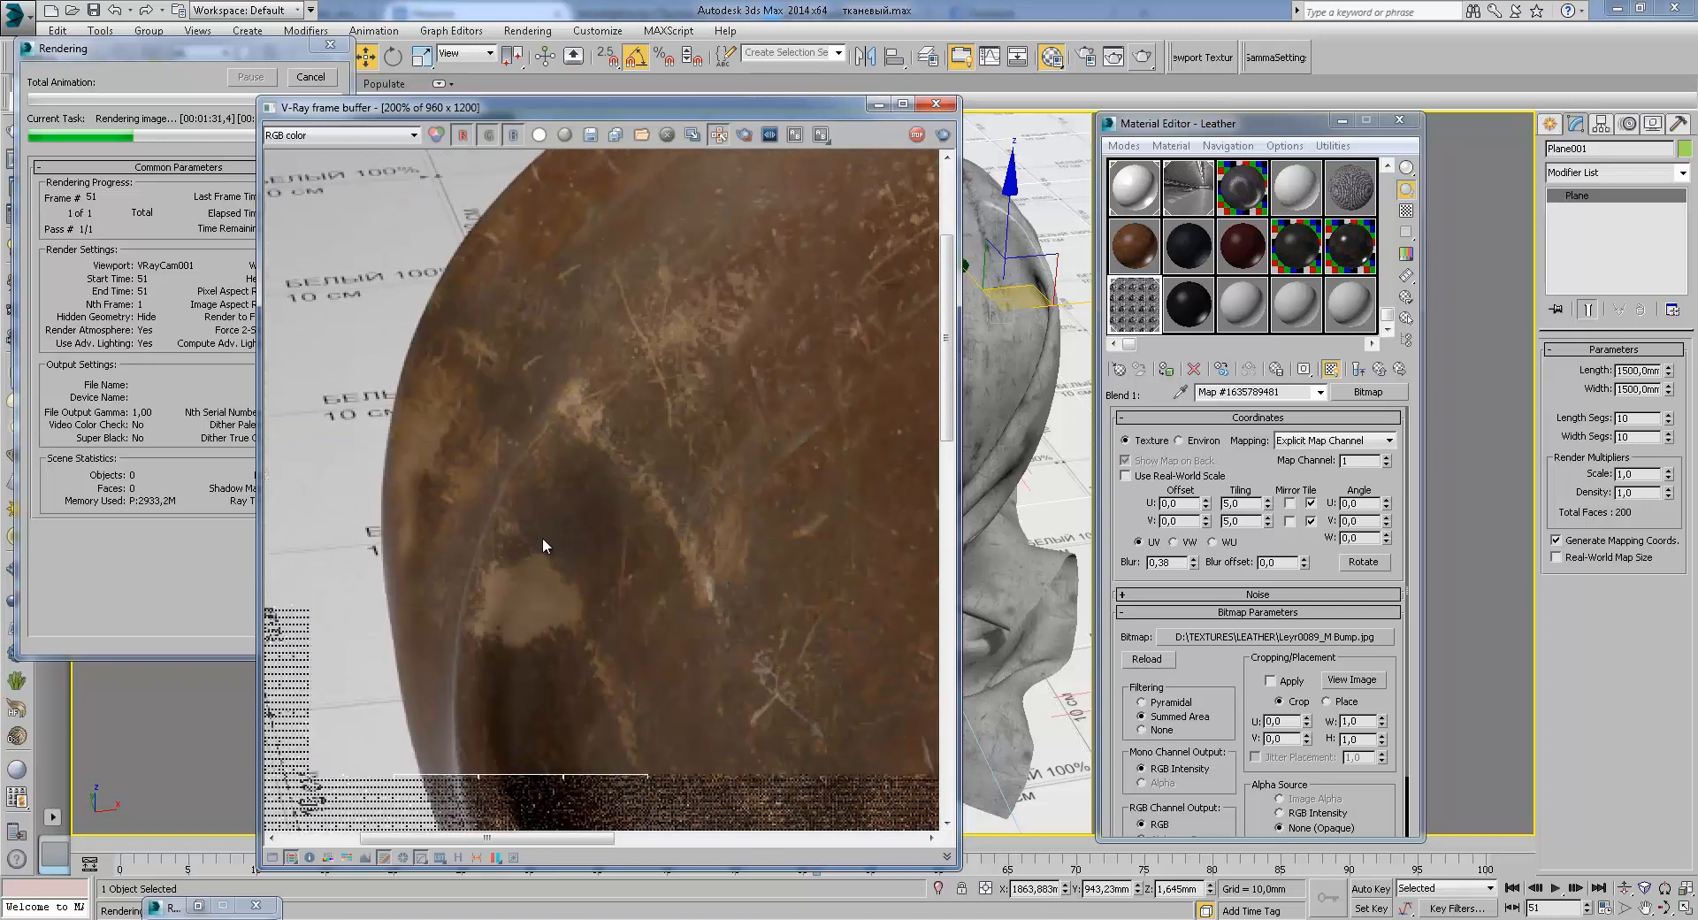
pyautogui.moveTo(785, 434); pyautogui.dragTo(531, 460, button='middle')
pyautogui.moveTo(633, 580); pyautogui.dragTo(622, 491, button='middle')
pyautogui.moveTo(734, 492); pyautogui.dragTo(644, 491, button='middle')
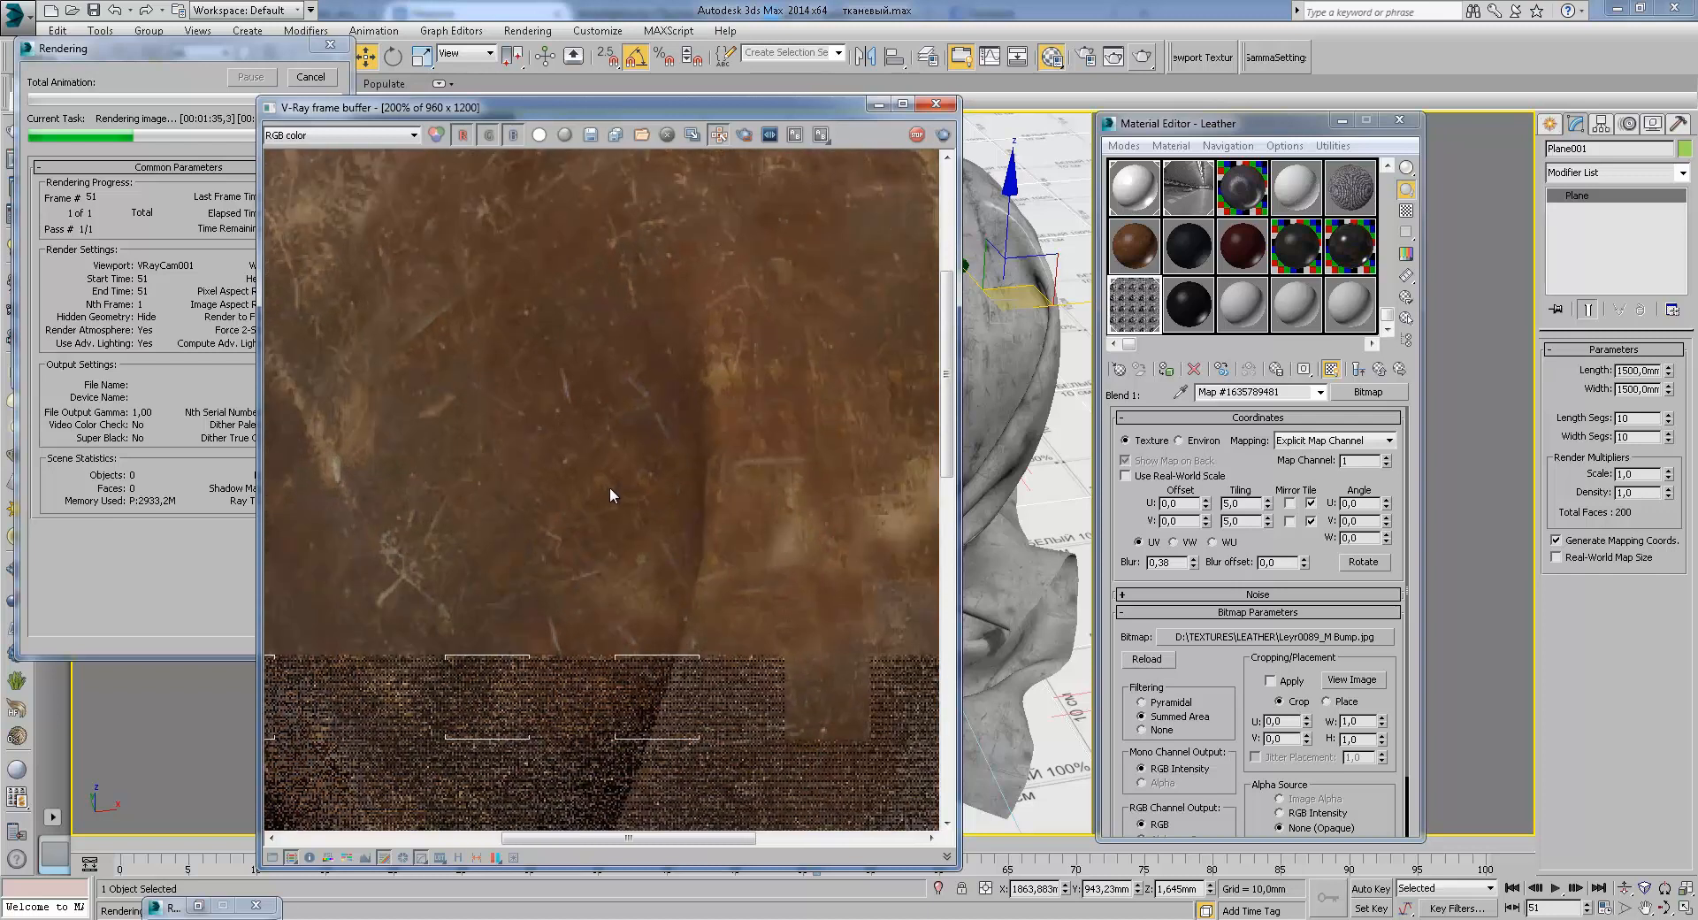
pyautogui.moveTo(807, 511); pyautogui.dragTo(737, 533, button='middle')
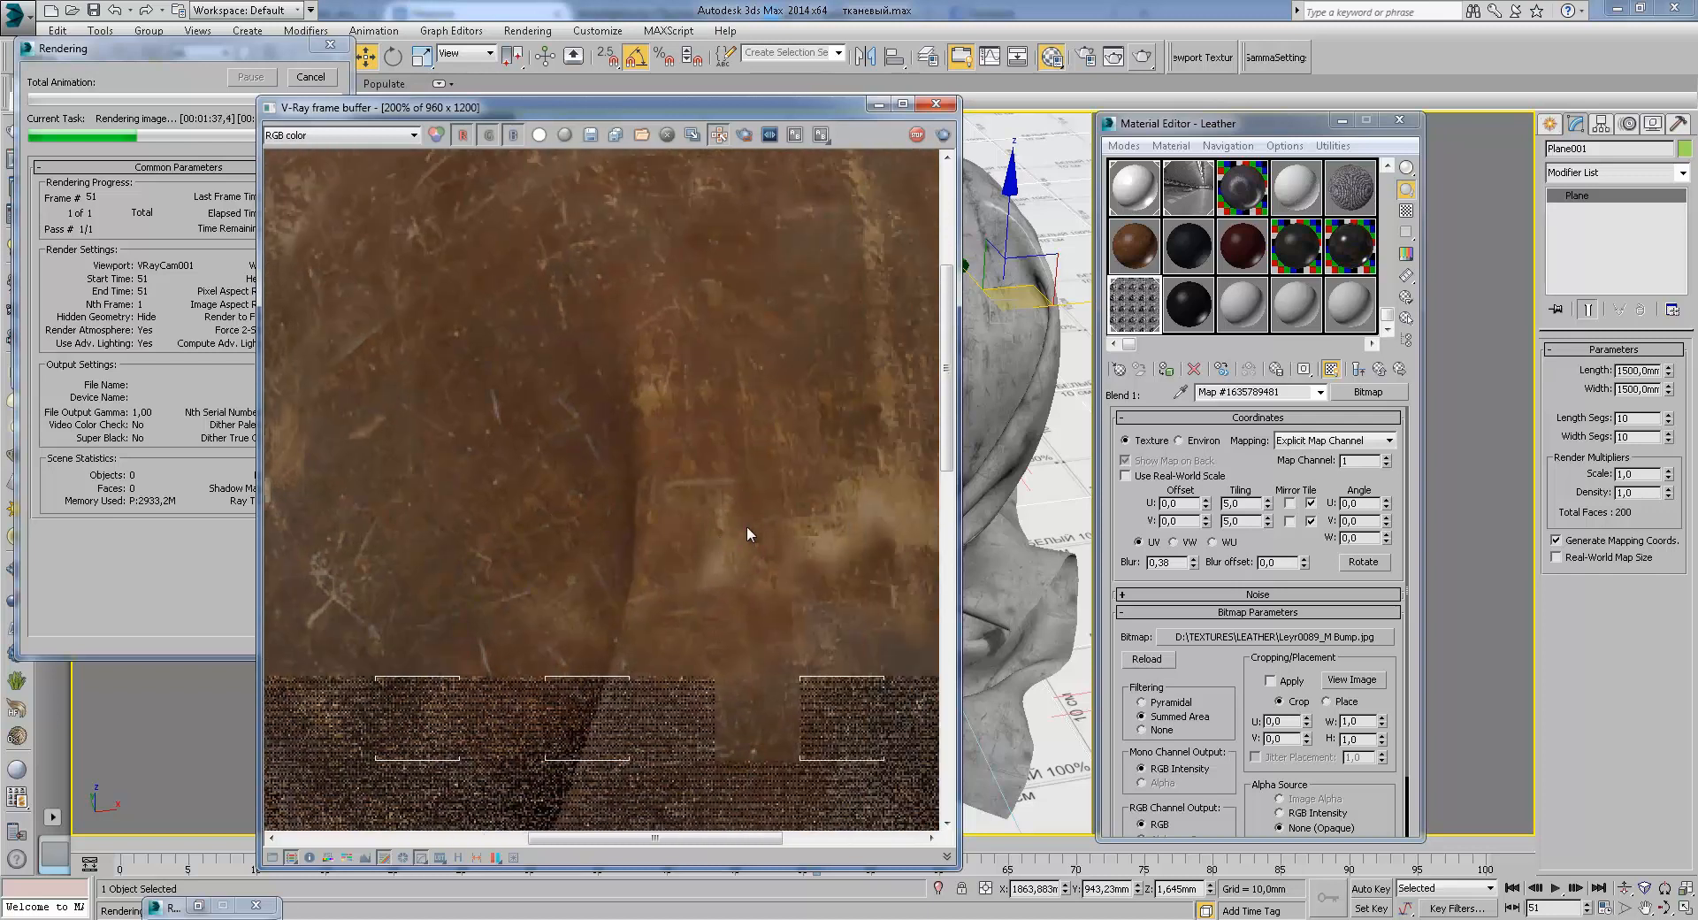
pyautogui.scroll(-1, 698, 512)
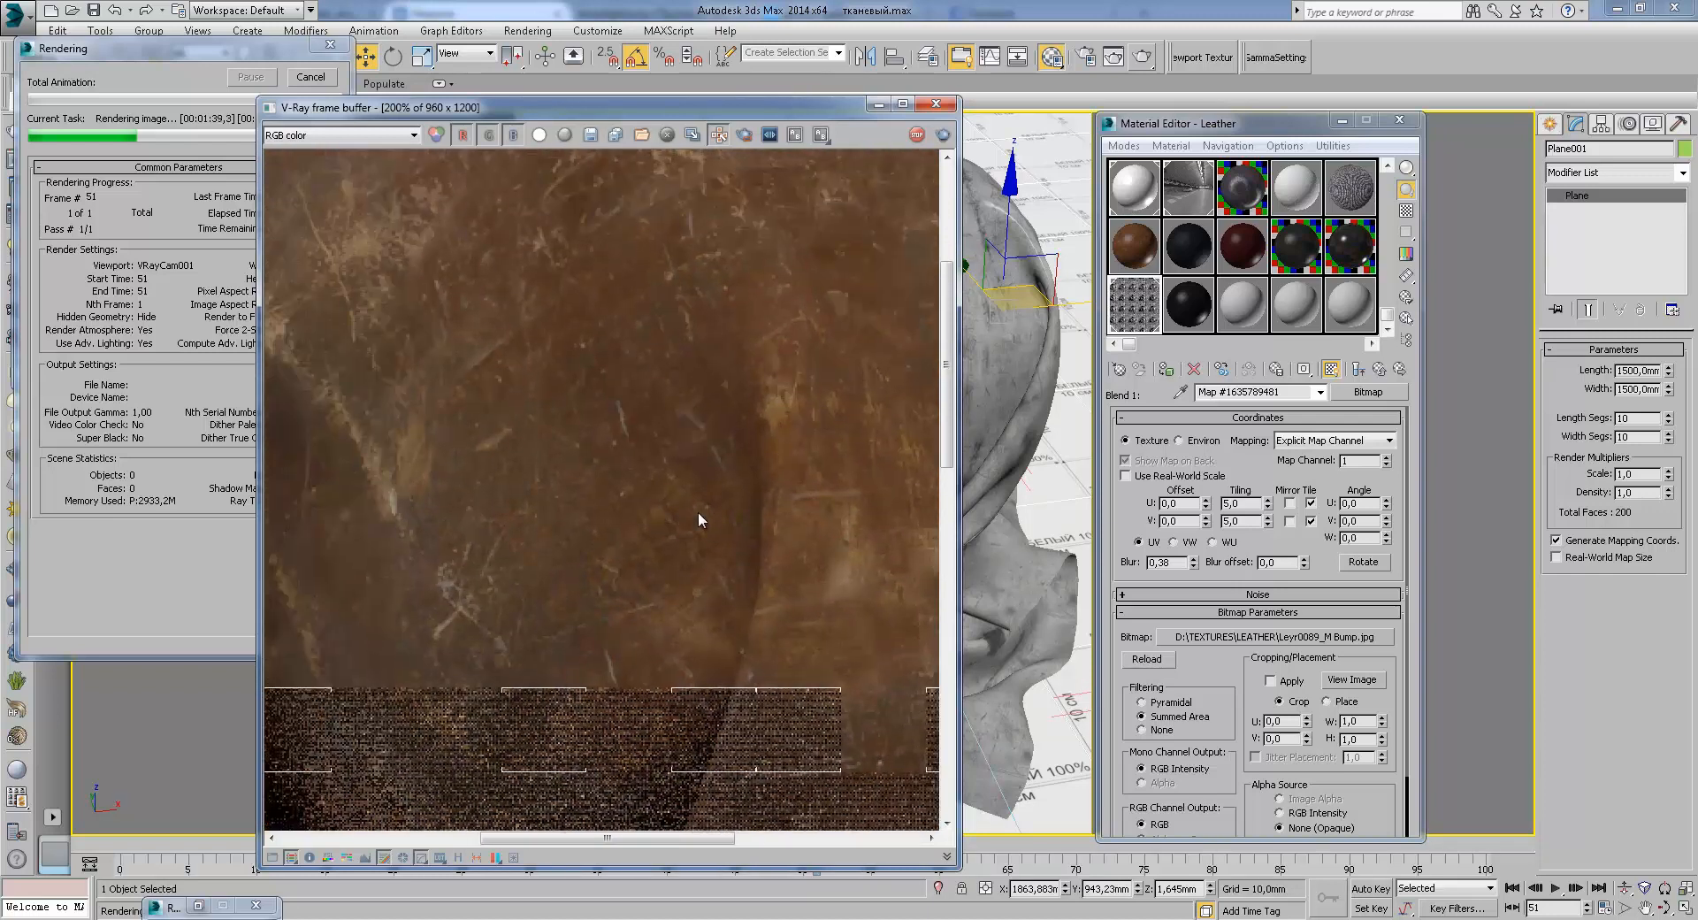
# Step: Display the VRayRawLighting render element and examine the fine surface relief on both sides of the central fold
pyautogui.moveTo(778, 501); pyautogui.dragTo(573, 541, button='middle')
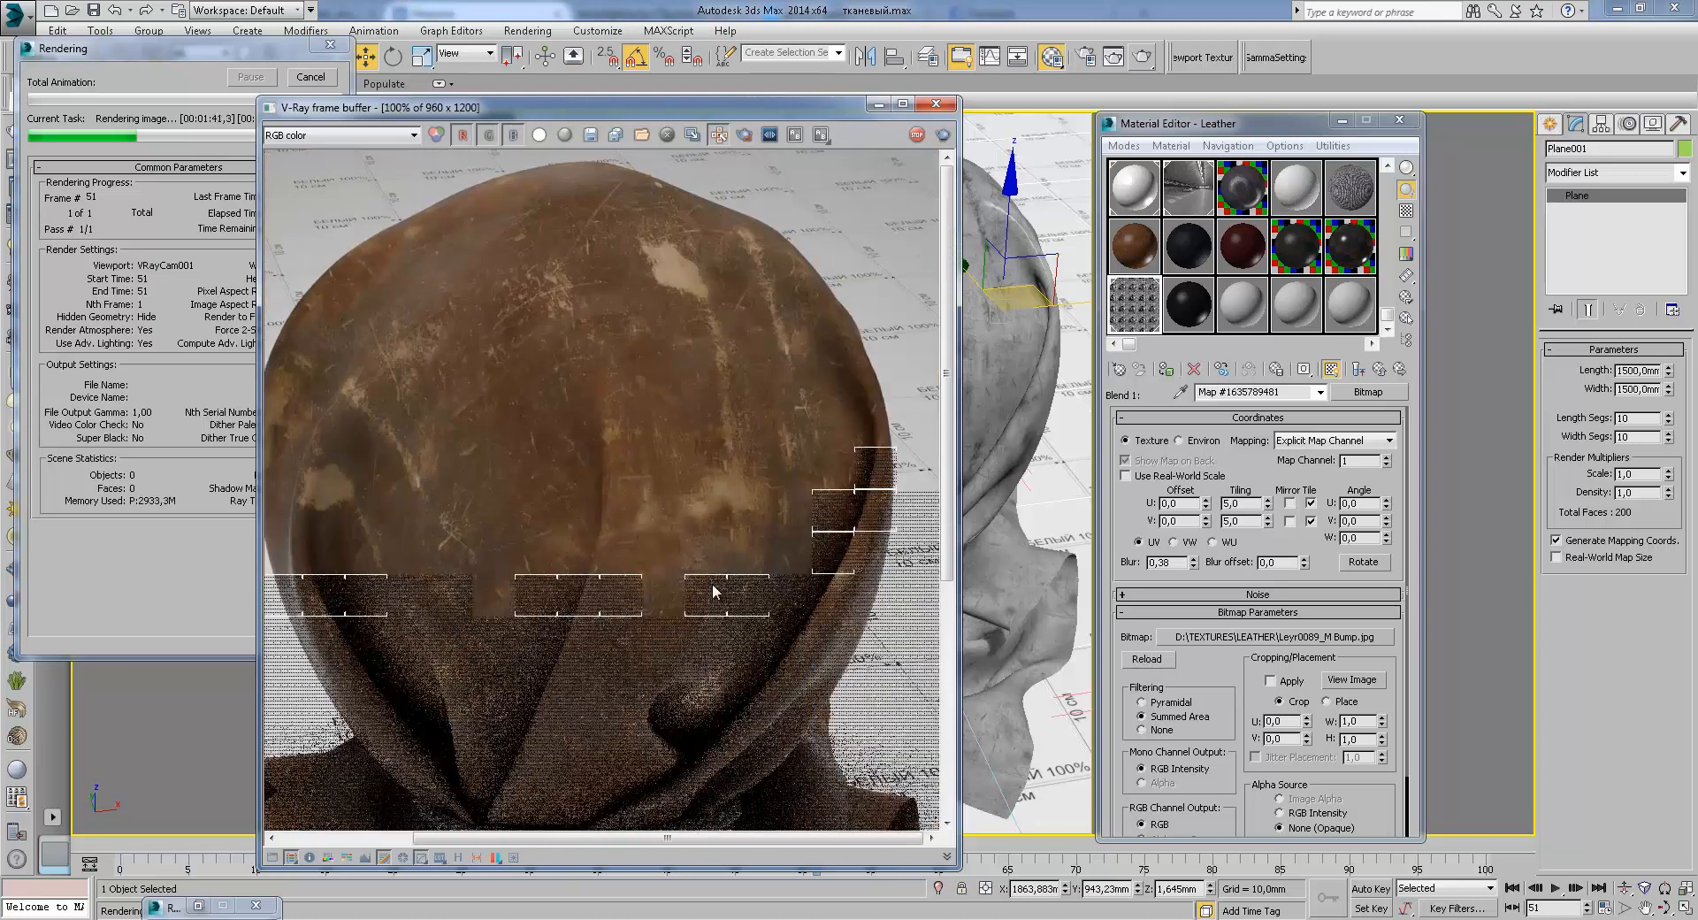
pyautogui.click(320, 135)
pyautogui.click(283, 186)
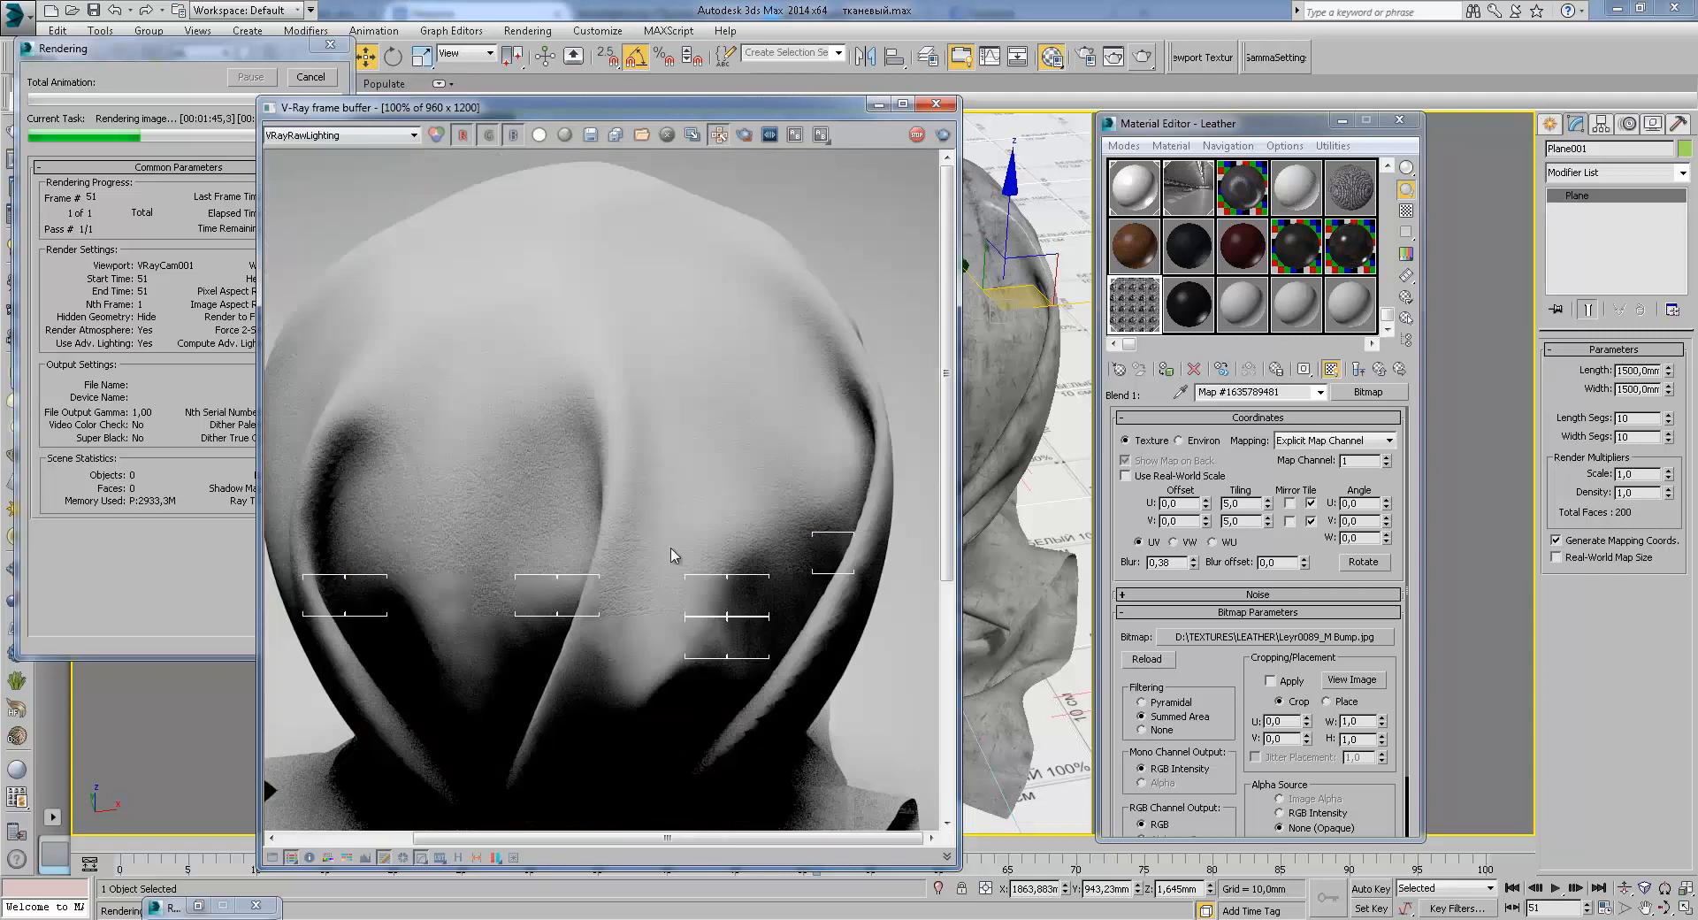
pyautogui.moveTo(672, 541); pyautogui.dragTo(776, 505, button='middle')
pyautogui.scroll(1, 678, 463)
pyautogui.moveTo(498, 476); pyautogui.dragTo(720, 483, button='middle')
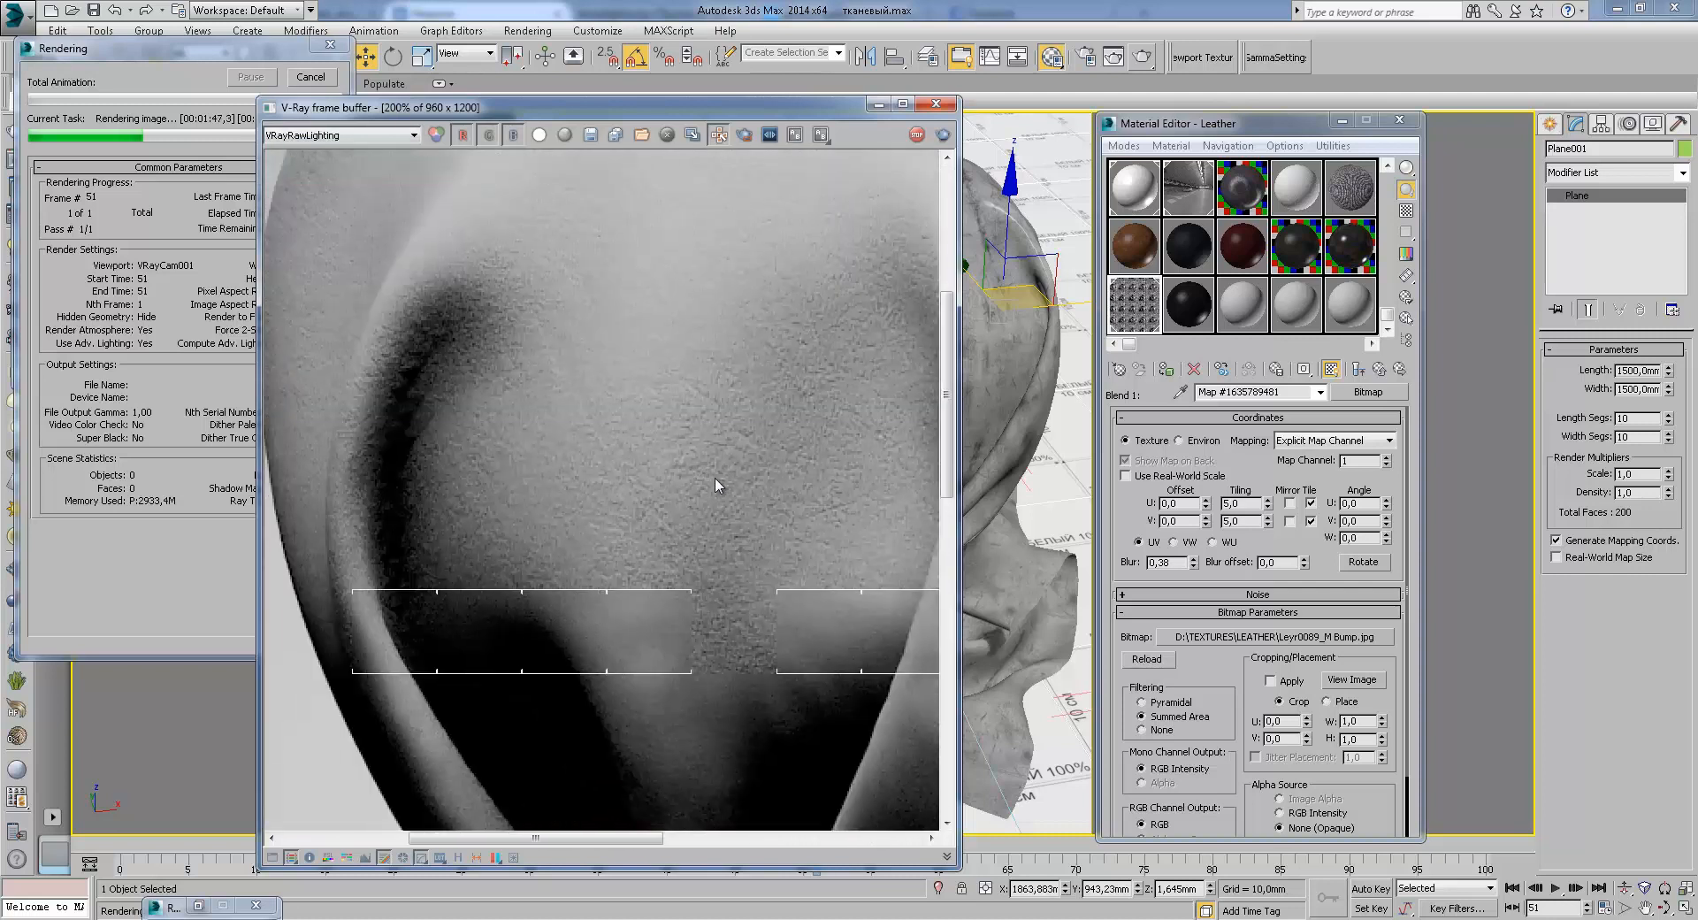
pyautogui.moveTo(804, 551); pyautogui.dragTo(549, 519, button='middle')
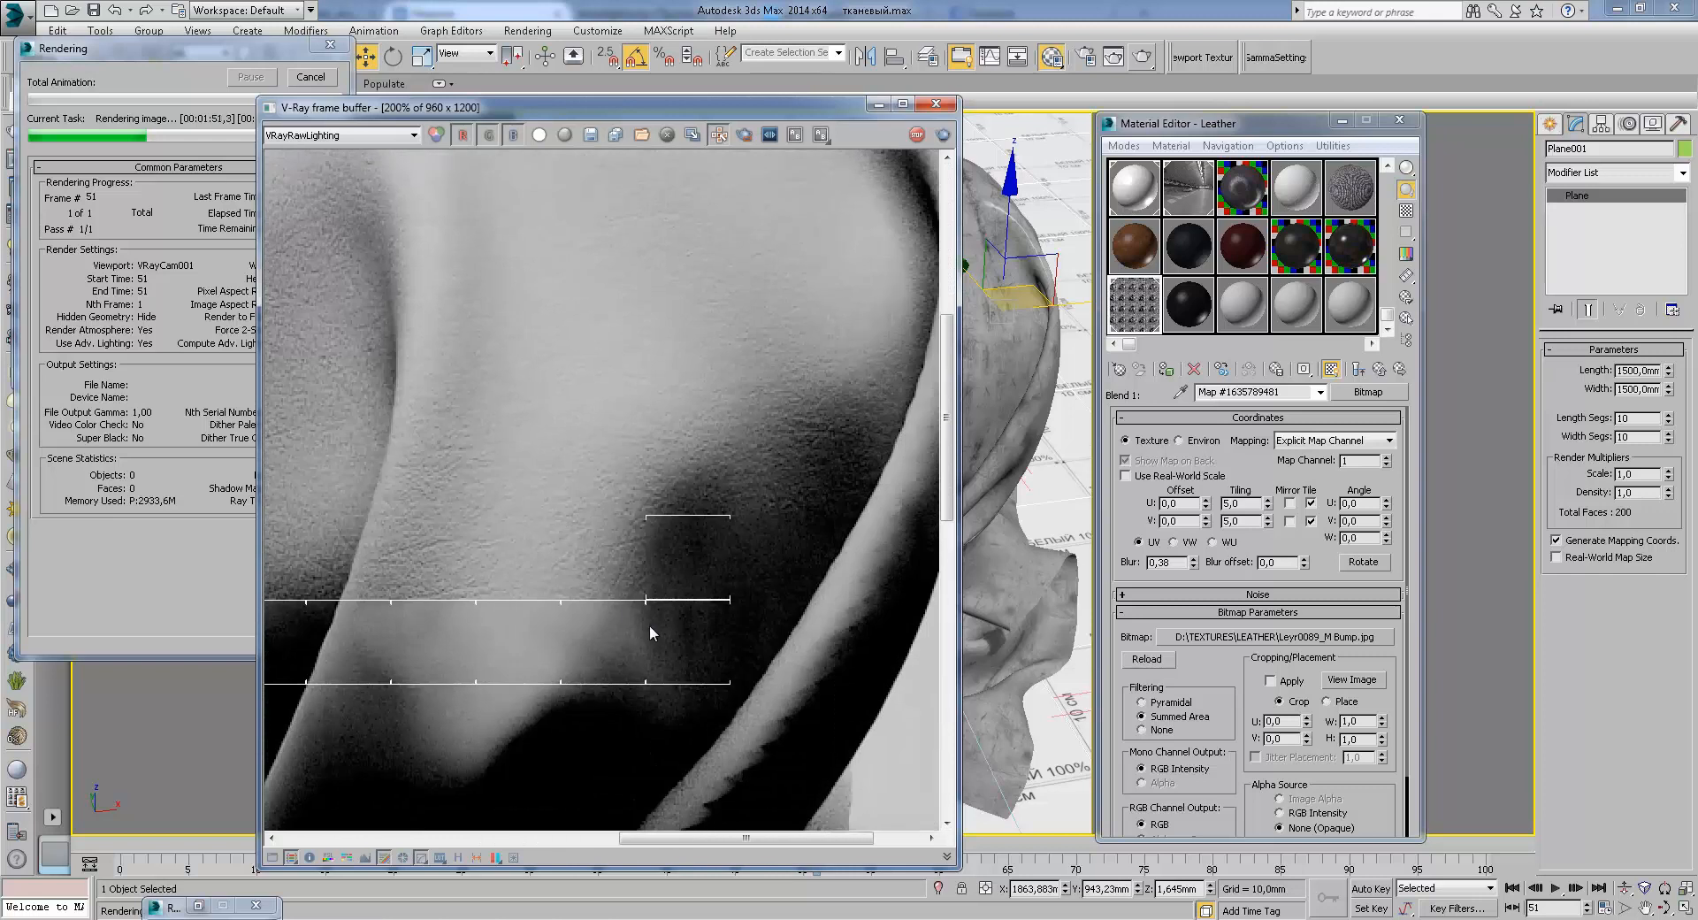
pyautogui.moveTo(650, 626); pyautogui.dragTo(789, 558, button='middle')
pyautogui.moveTo(668, 529); pyautogui.dragTo(625, 645, button='middle')
pyautogui.scroll(-1, 636, 463)
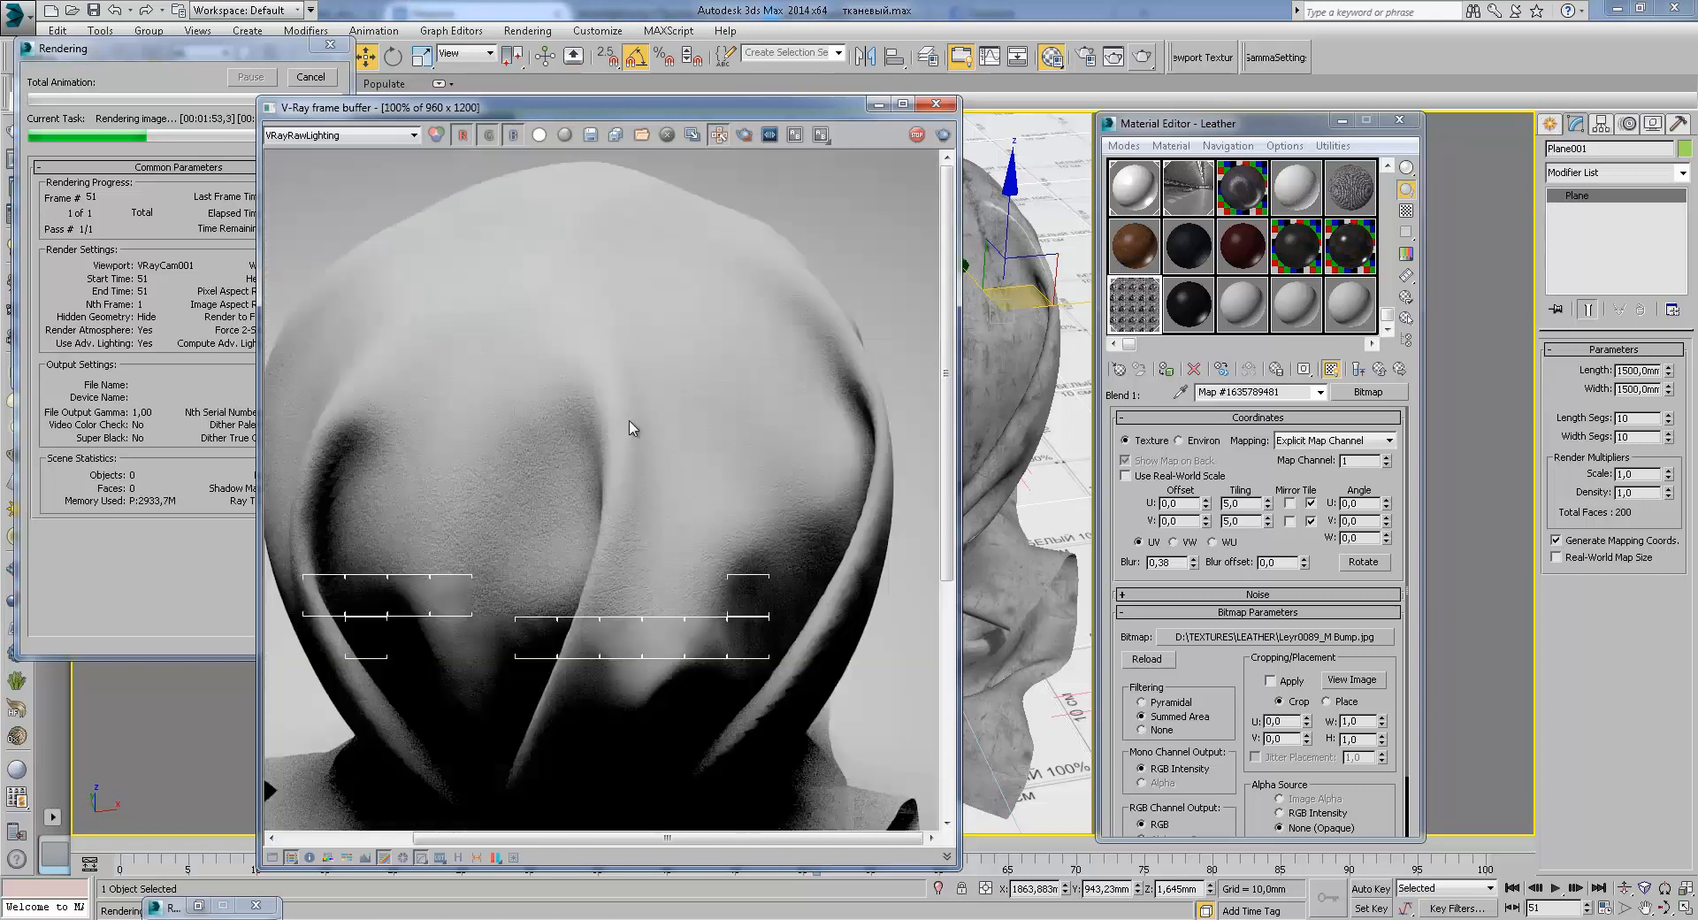
# Step: Compare the raw lighting on the cloth's smooth upper area with the grain along the shaded folds at closer zoom
pyautogui.scroll(2, 740, 313)
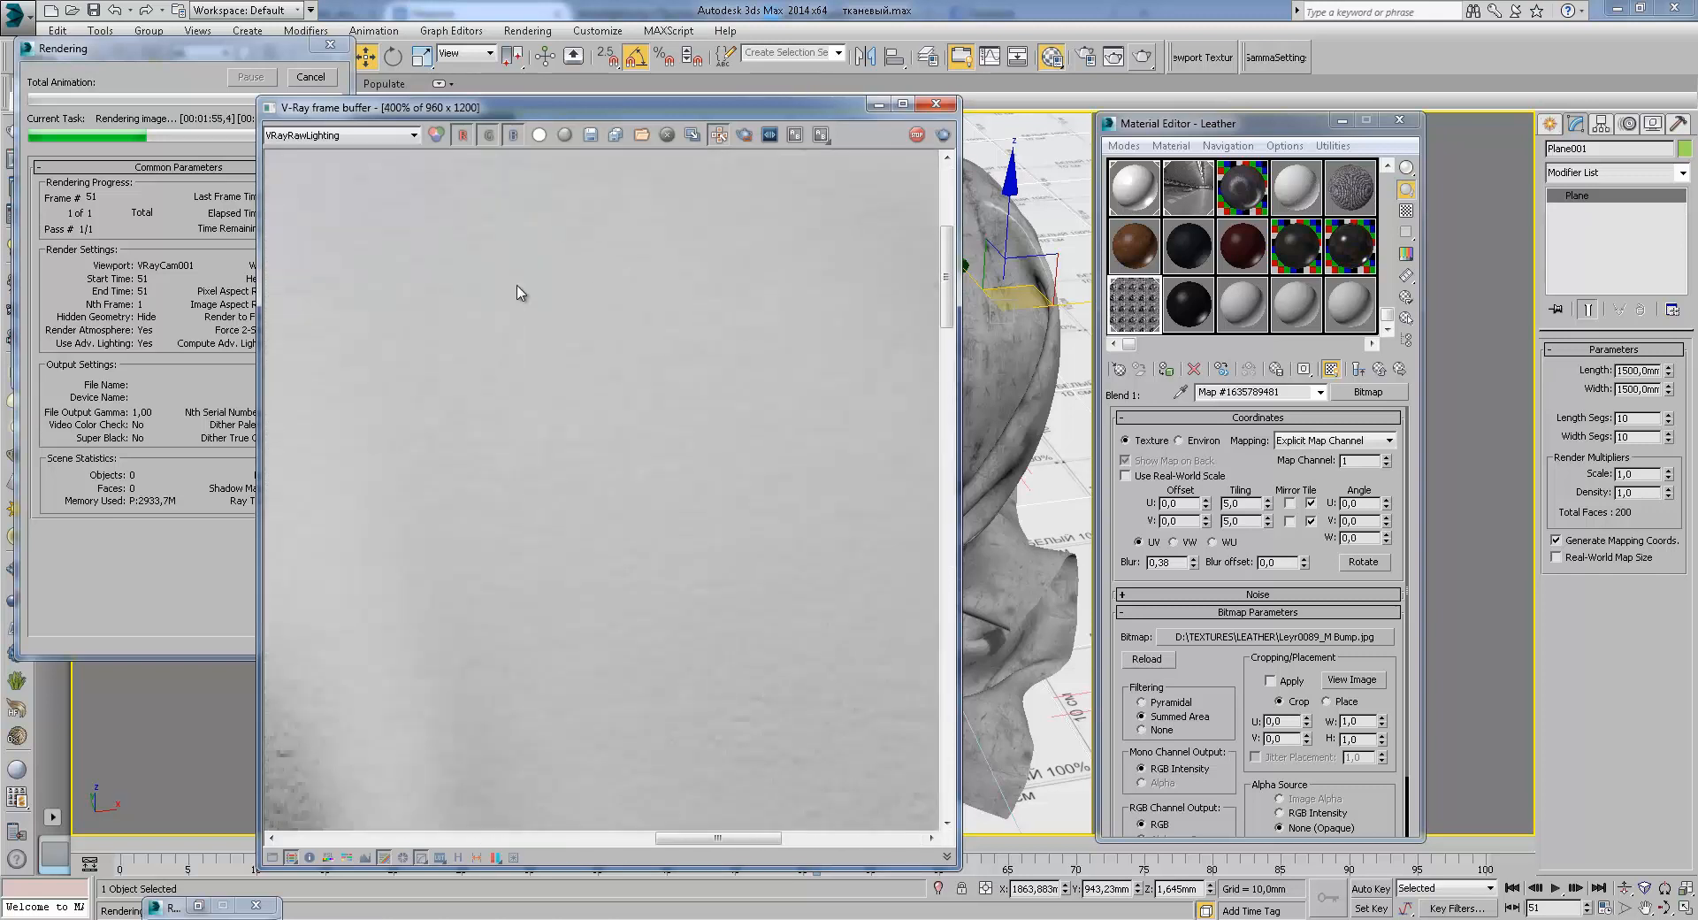
pyautogui.scroll(-2, 509, 471)
pyautogui.moveTo(480, 547); pyautogui.dragTo(497, 364, button='middle')
pyautogui.scroll(1, 443, 356)
pyautogui.moveTo(515, 635); pyautogui.dragTo(553, 487, button='middle')
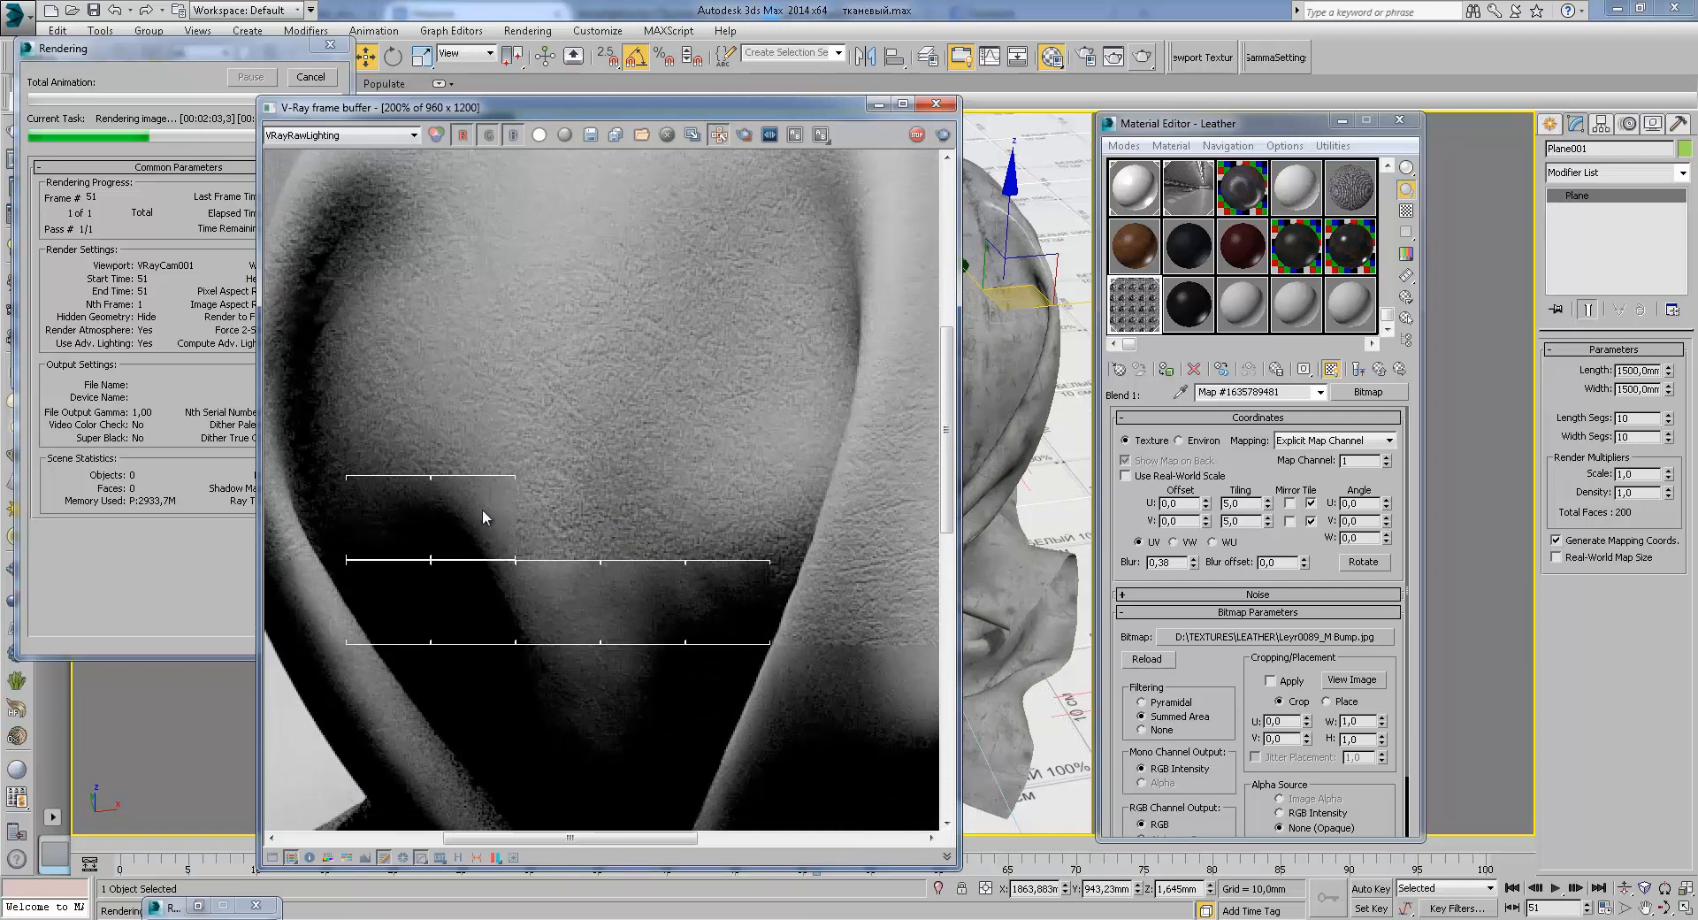
pyautogui.moveTo(677, 537); pyautogui.dragTo(560, 527, button='middle')
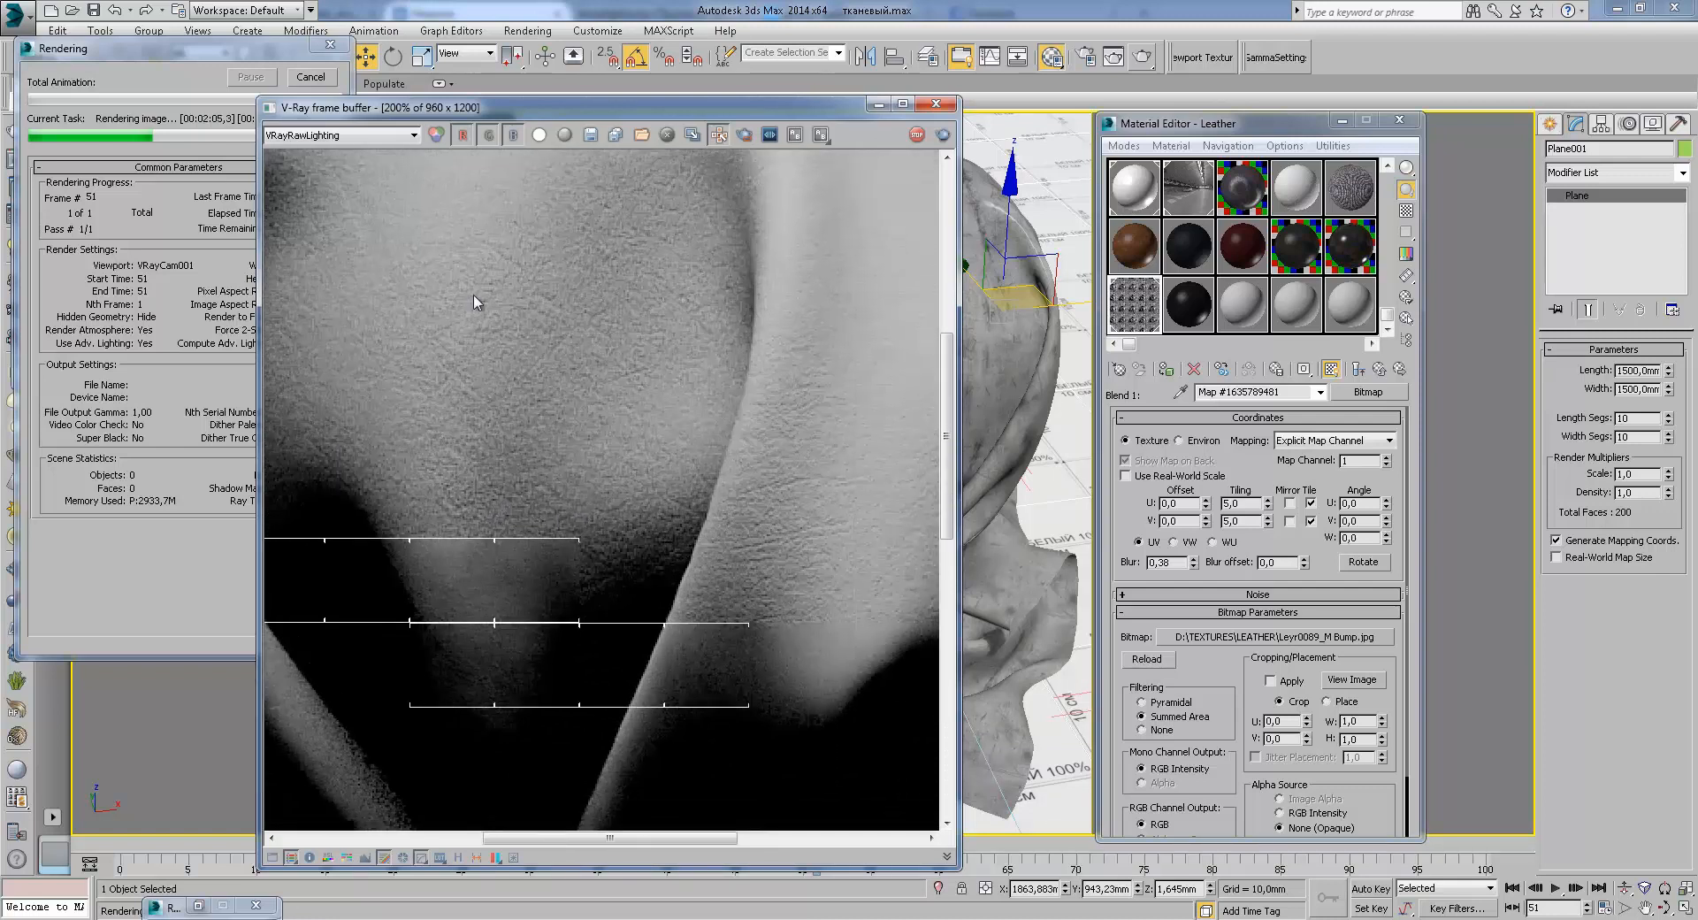
# Step: Switch the frame buffer back to RGB color and compare the scratched leather up close with the whole render
pyautogui.click(279, 142)
pyautogui.click(421, 199)
pyautogui.moveTo(623, 478); pyautogui.dragTo(646, 607, button='middle')
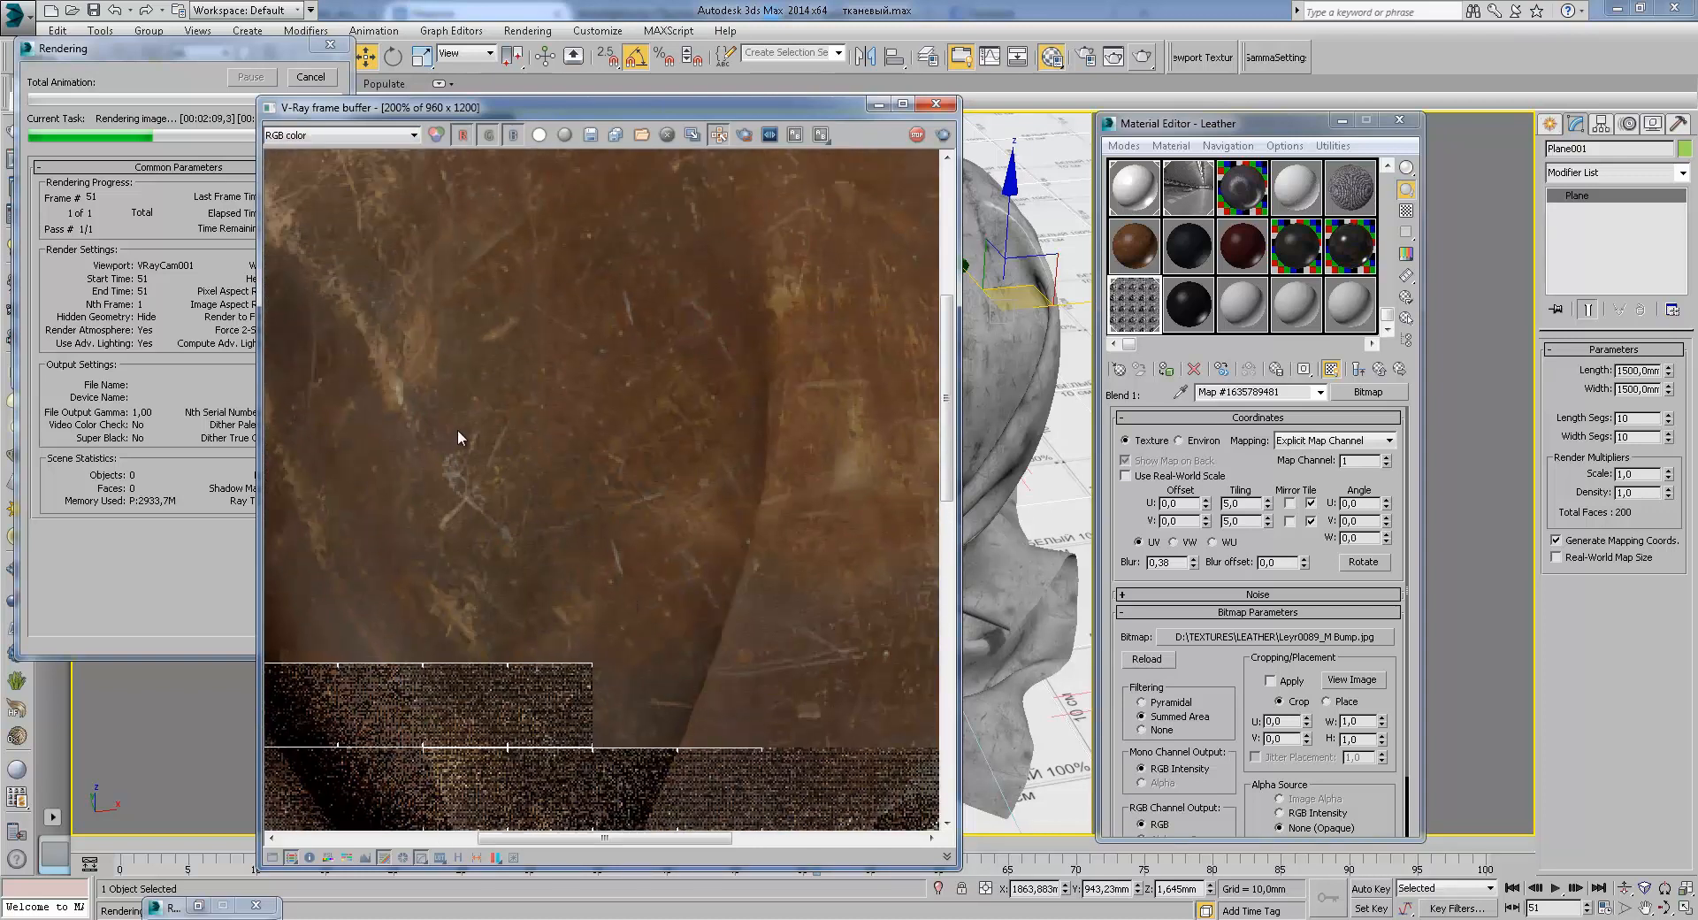
pyautogui.scroll(-1, 647, 527)
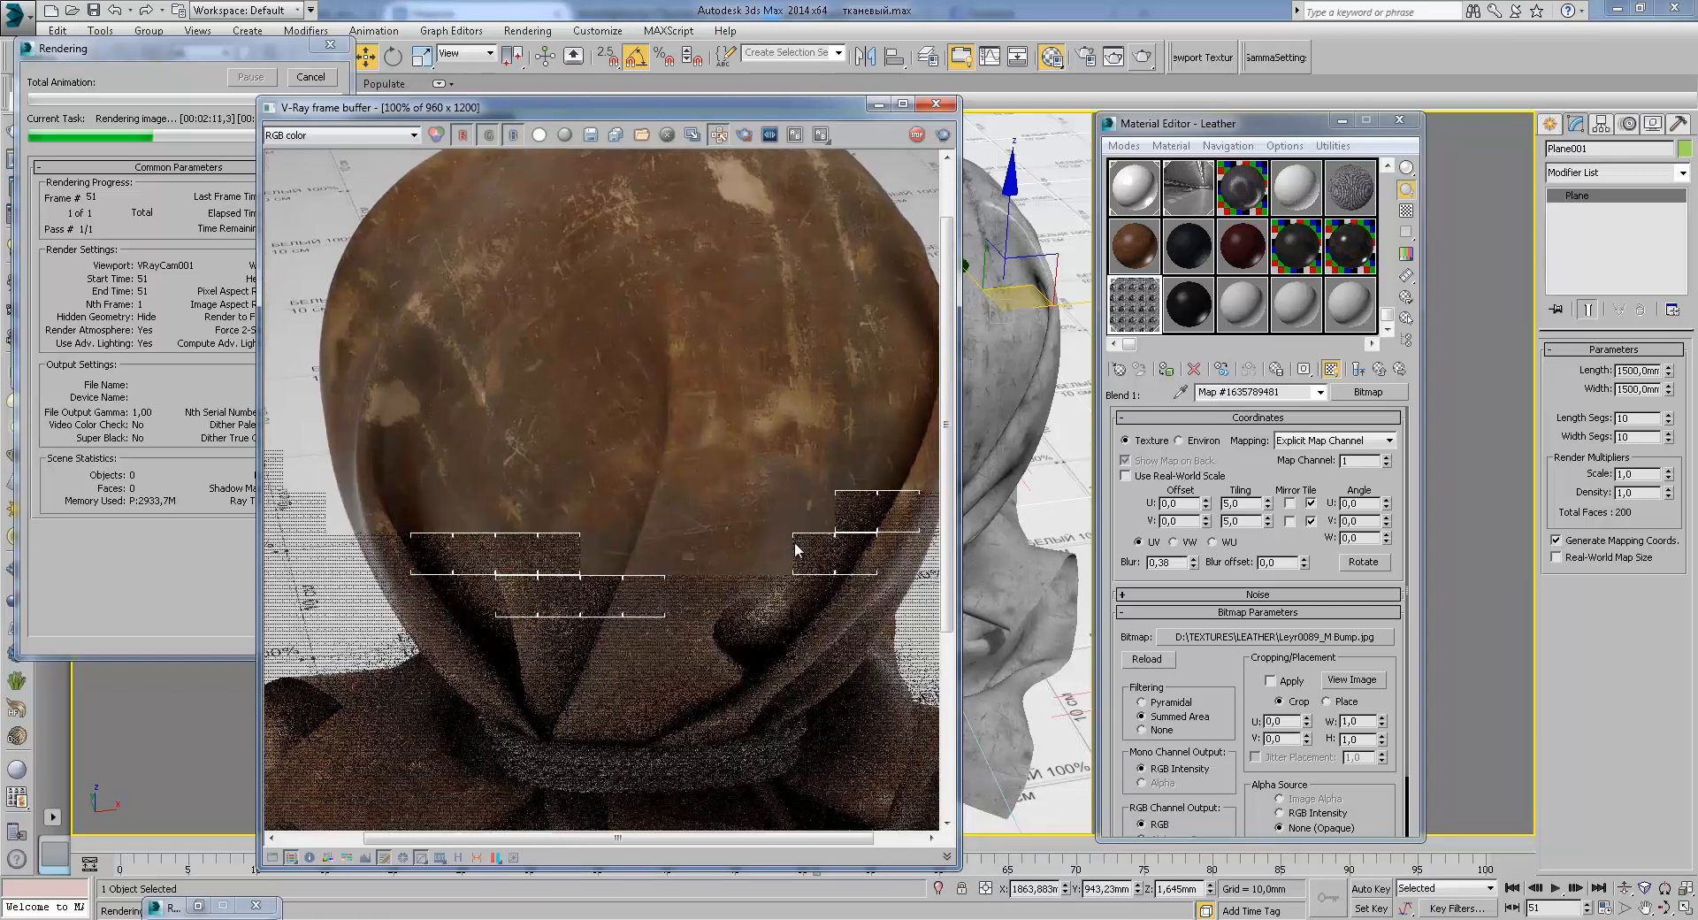
pyautogui.scroll(-1, 752, 541)
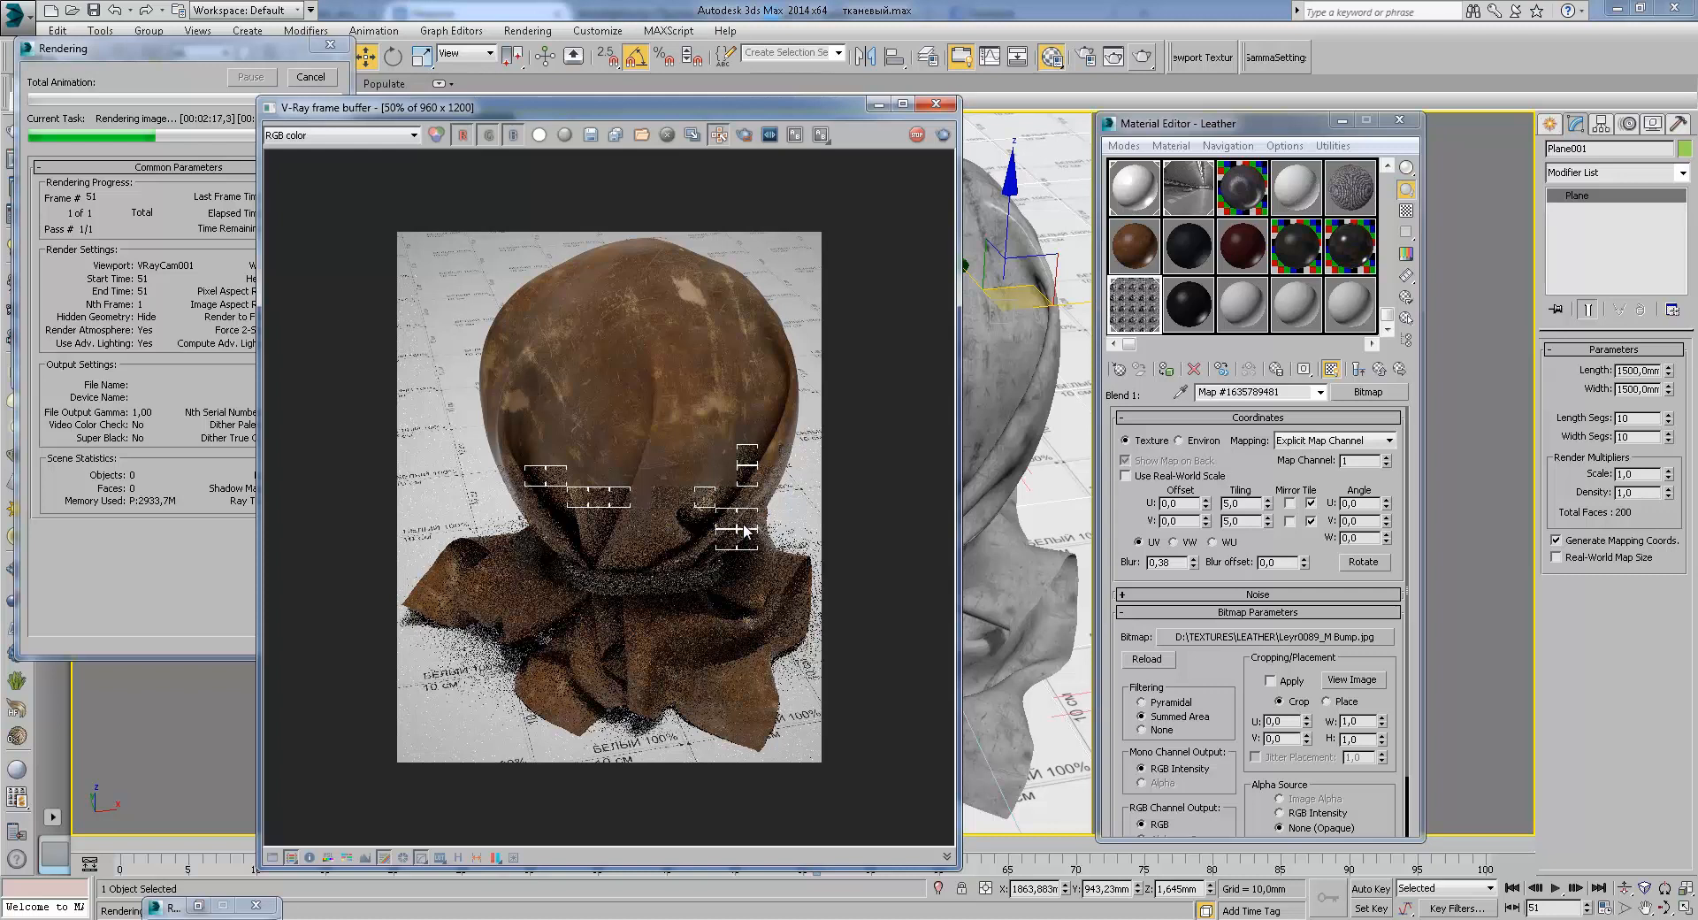
pyautogui.scroll(1, 763, 506)
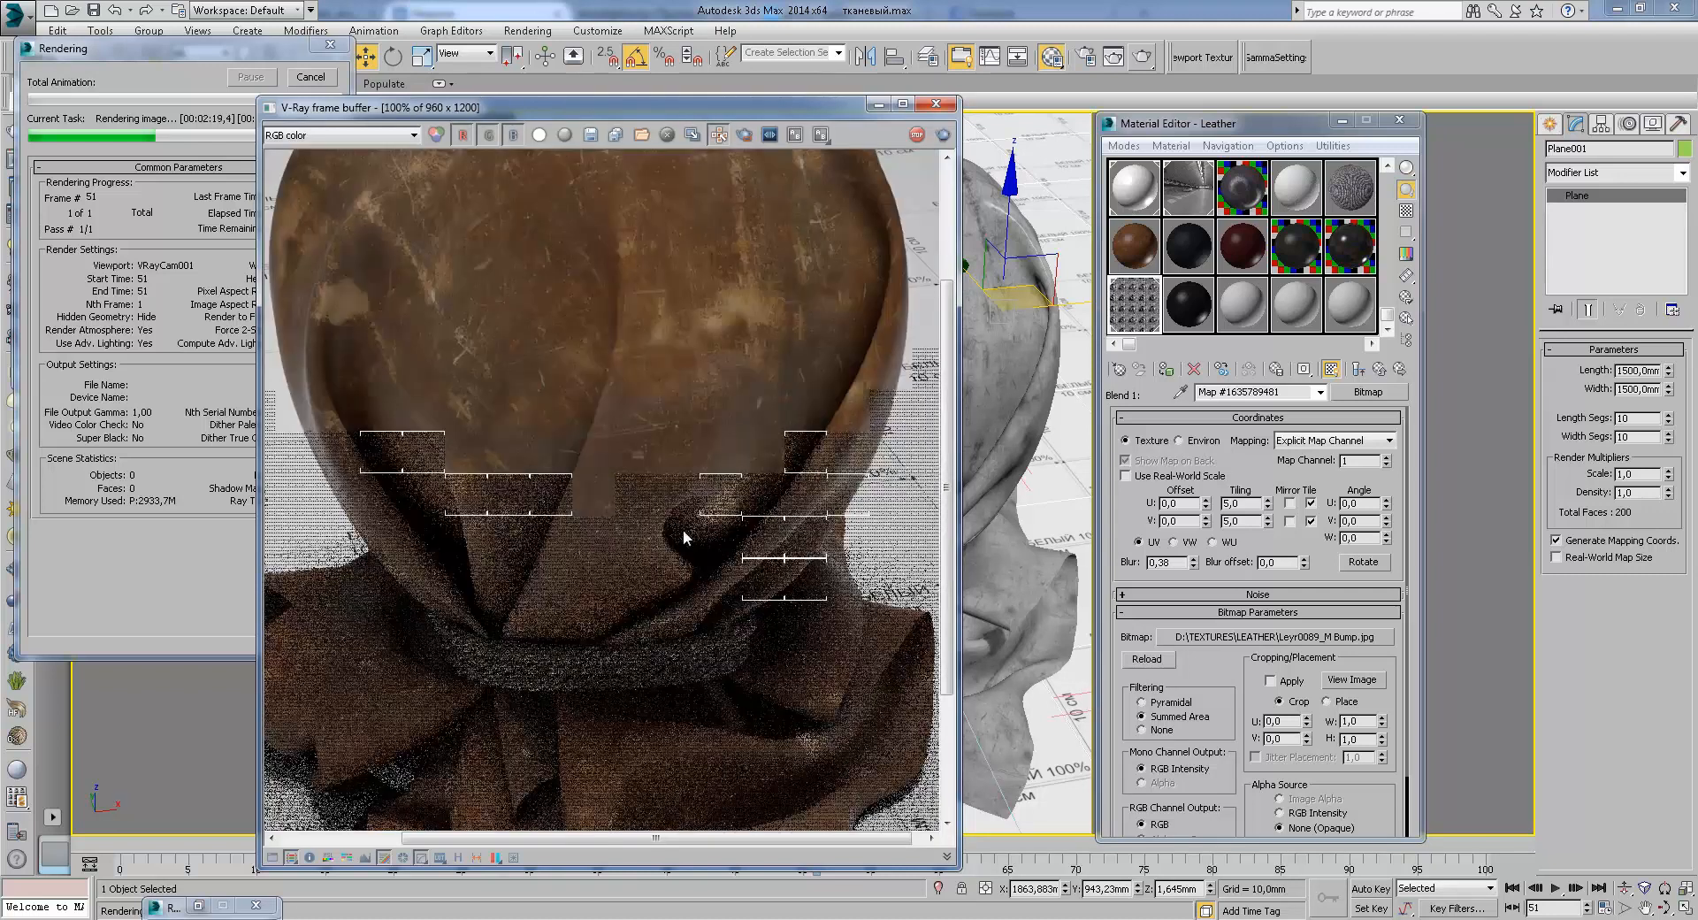
pyautogui.scroll(-2, 816, 600)
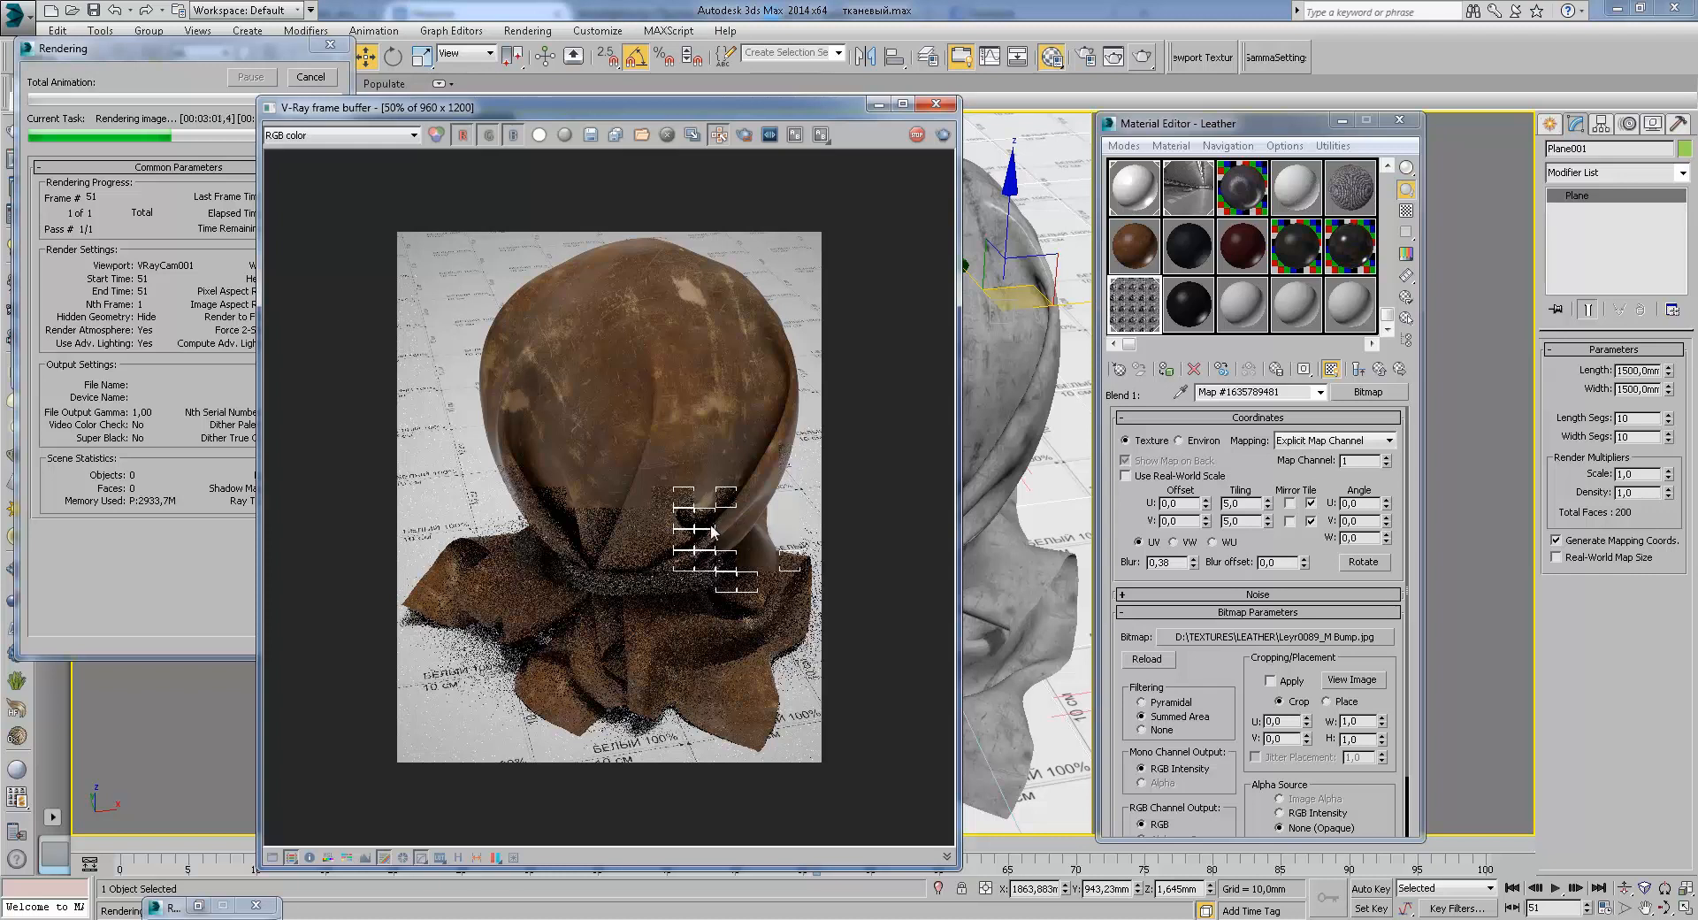
# Step: Check the newly rendered folds above the tied neck at 100% and 200%, and review the worn upper part
pyautogui.doubleClick(744, 557)
pyautogui.moveTo(749, 474); pyautogui.dragTo(734, 500, button='middle')
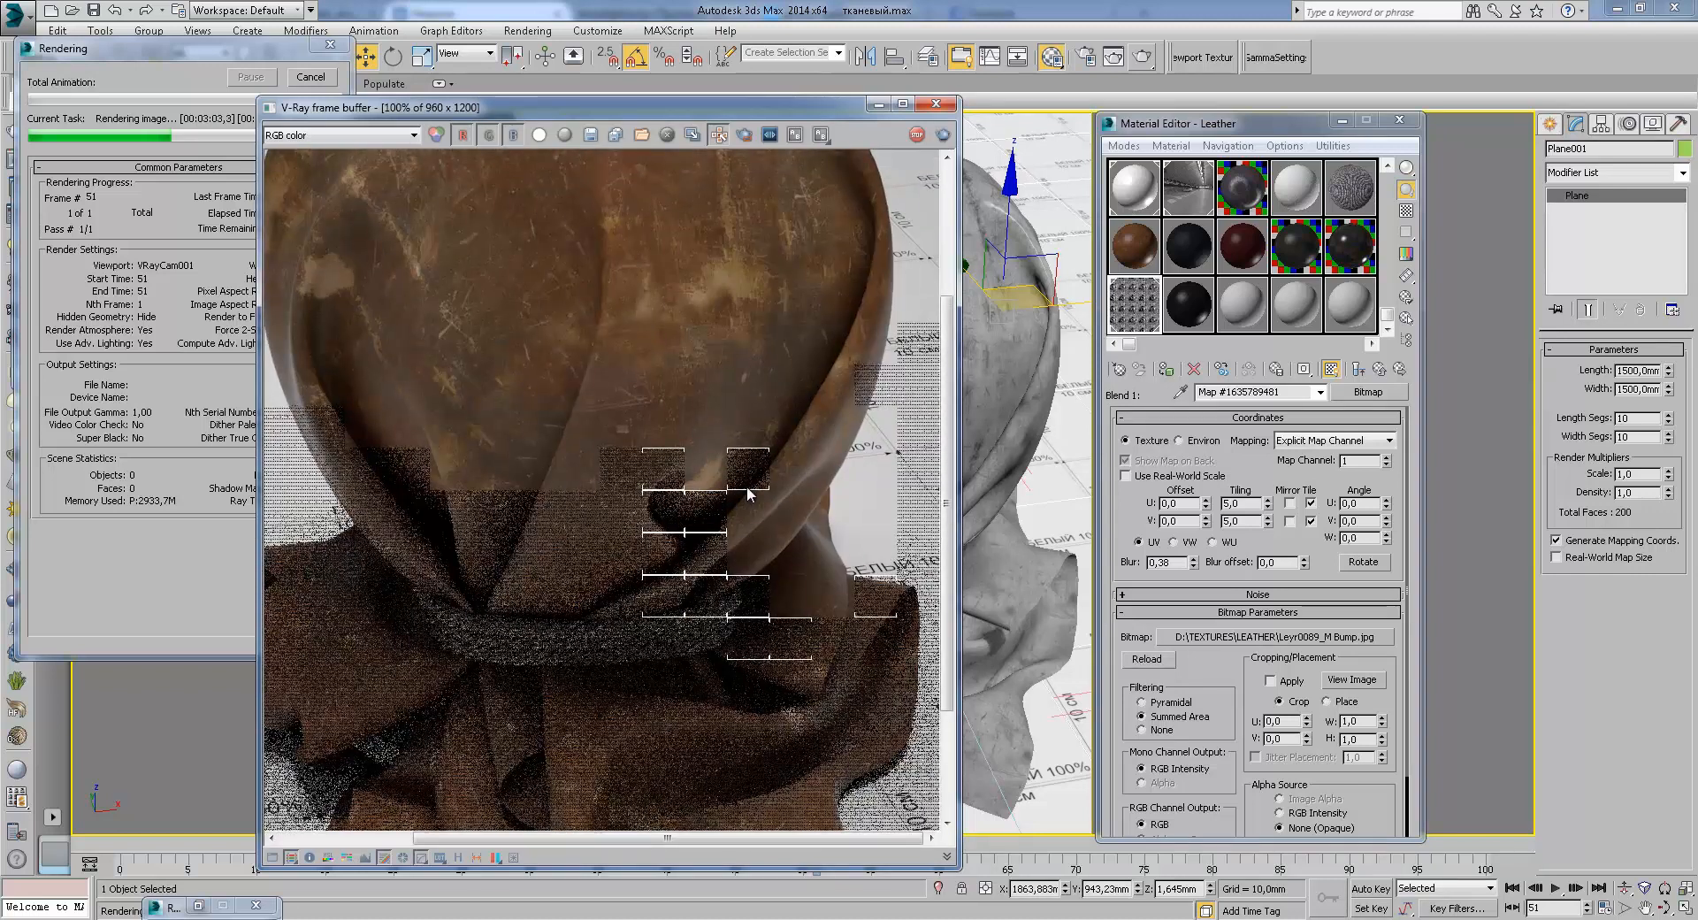
pyautogui.scroll(1, 837, 554)
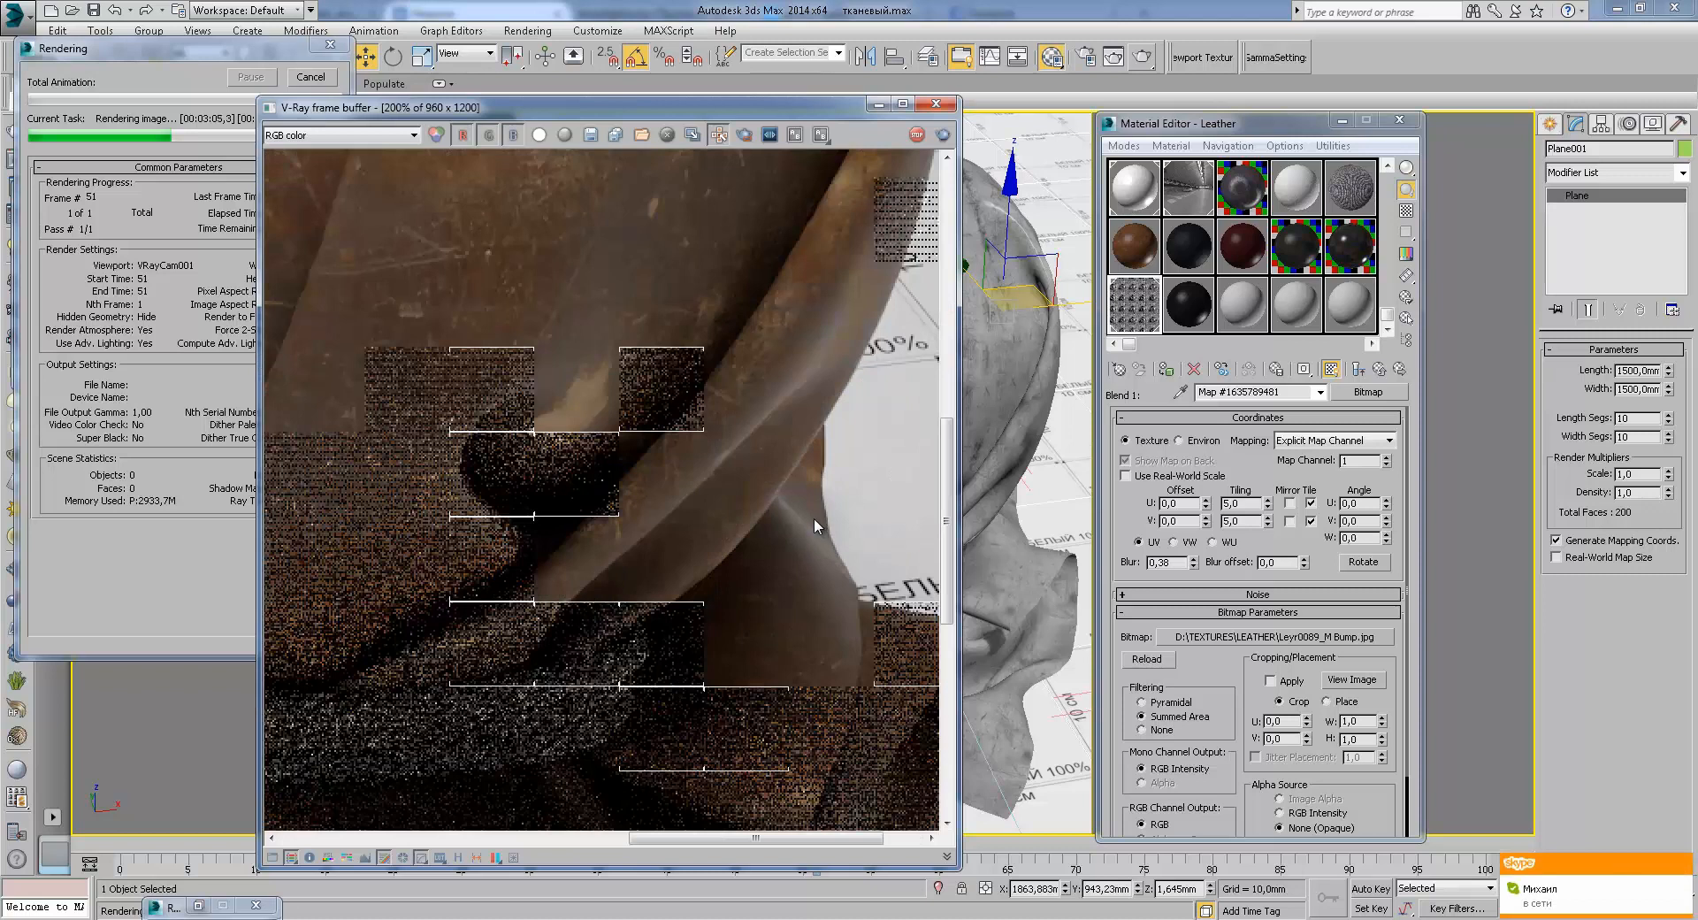
pyautogui.scroll(-1, 761, 532)
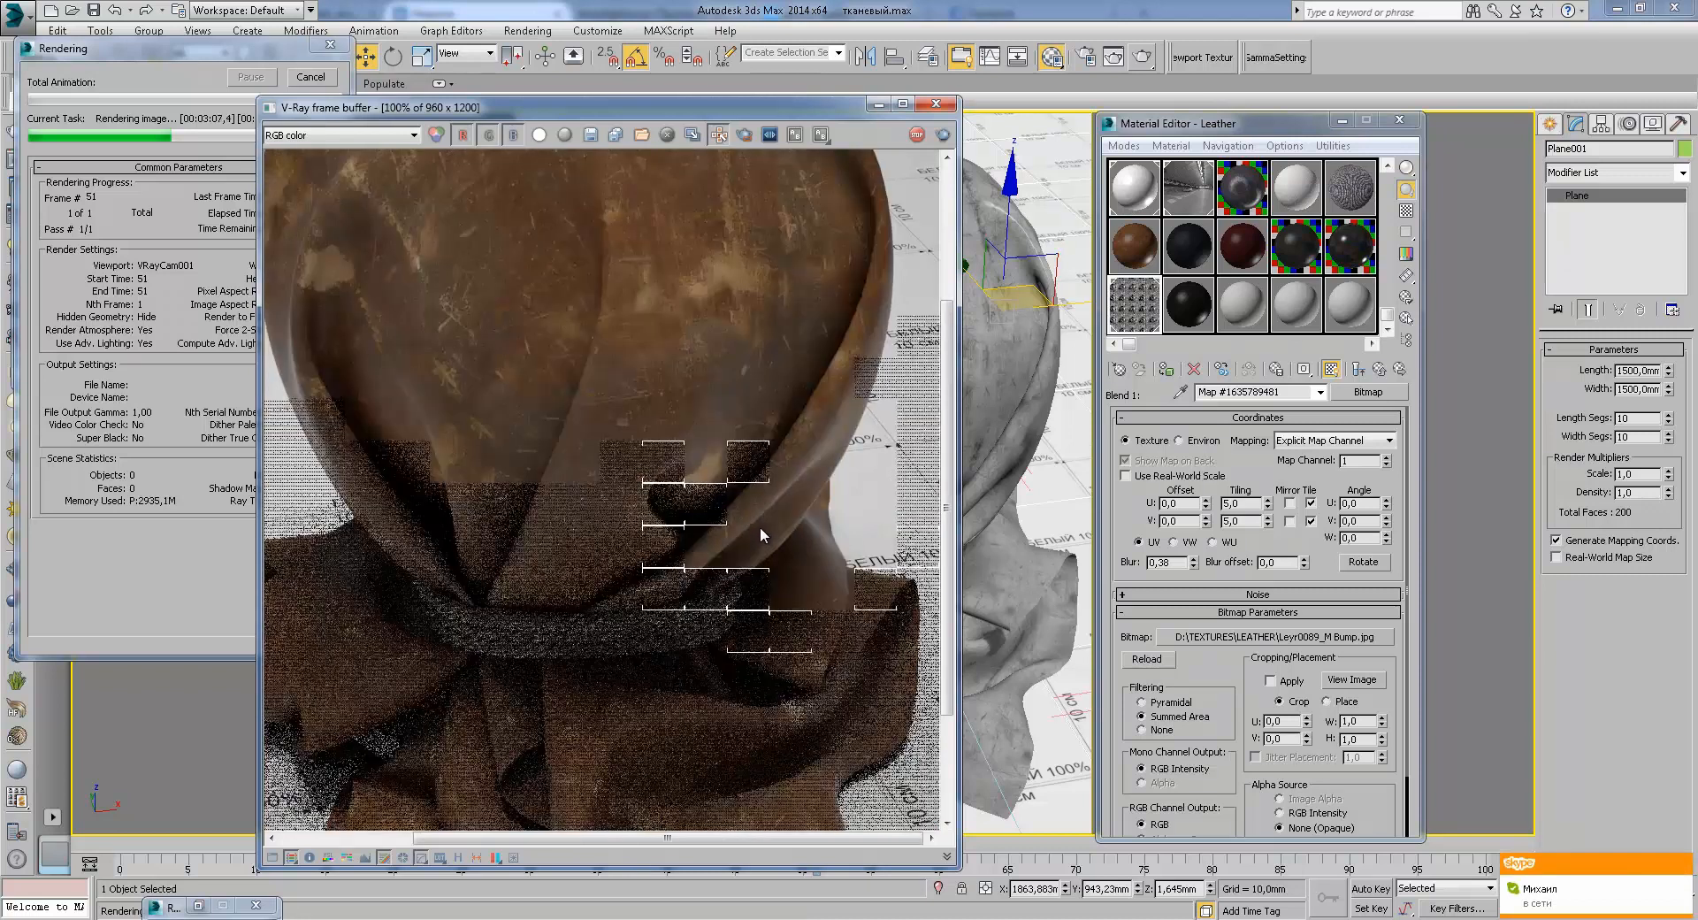
pyautogui.moveTo(789, 431); pyautogui.dragTo(705, 512, button='middle')
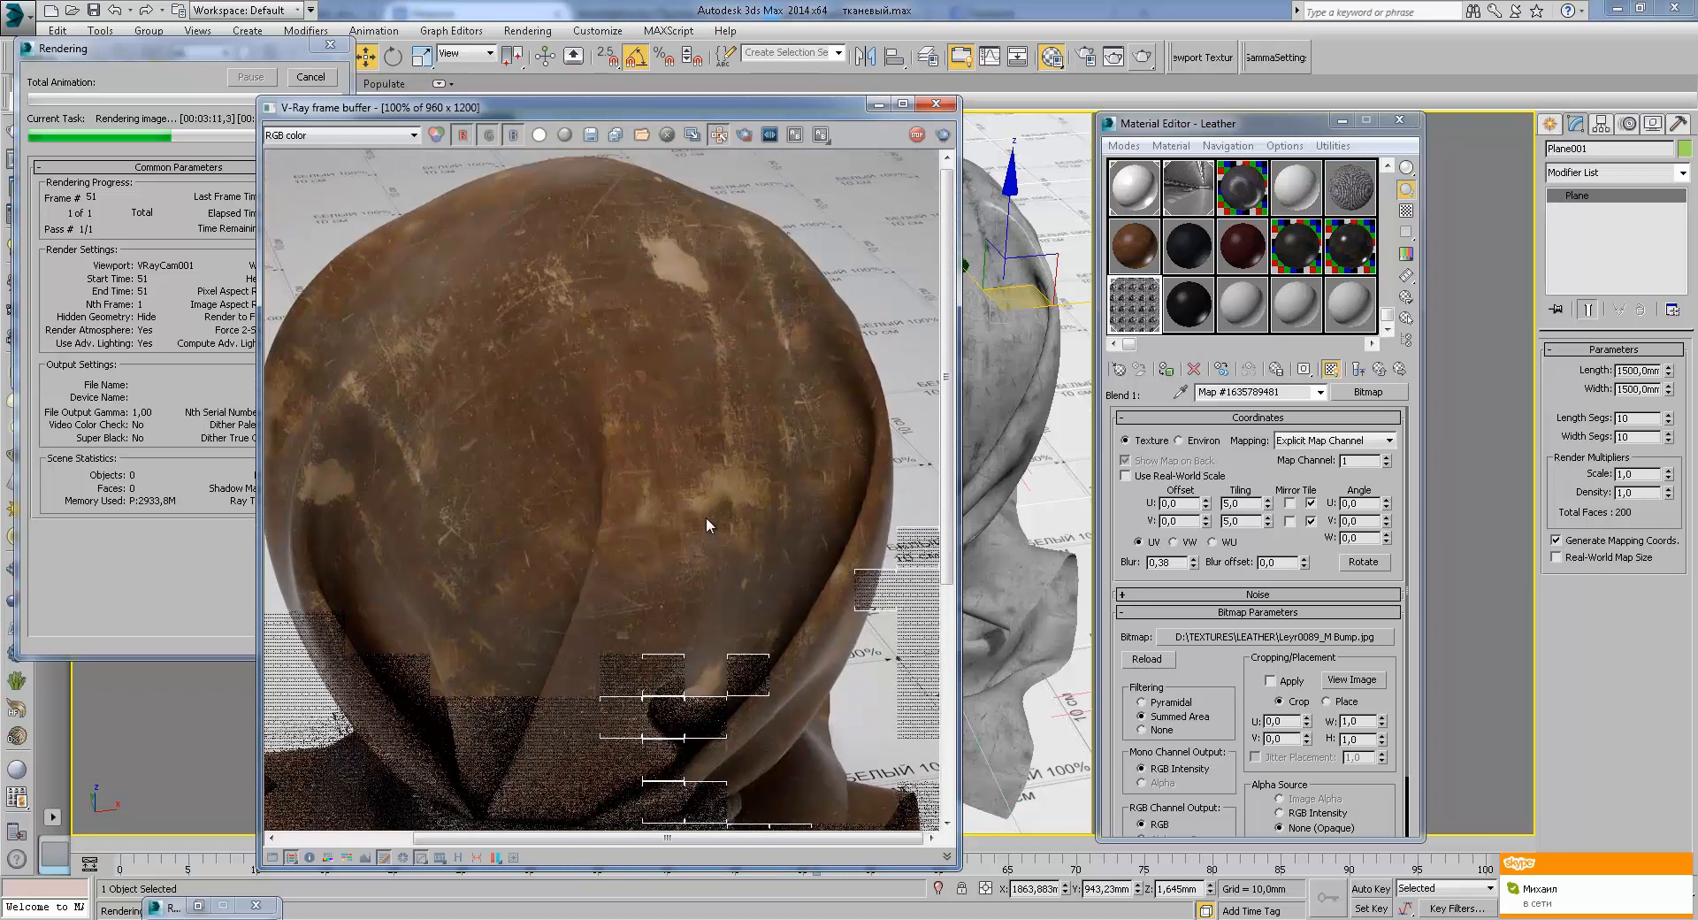
pyautogui.scroll(-1, 704, 508)
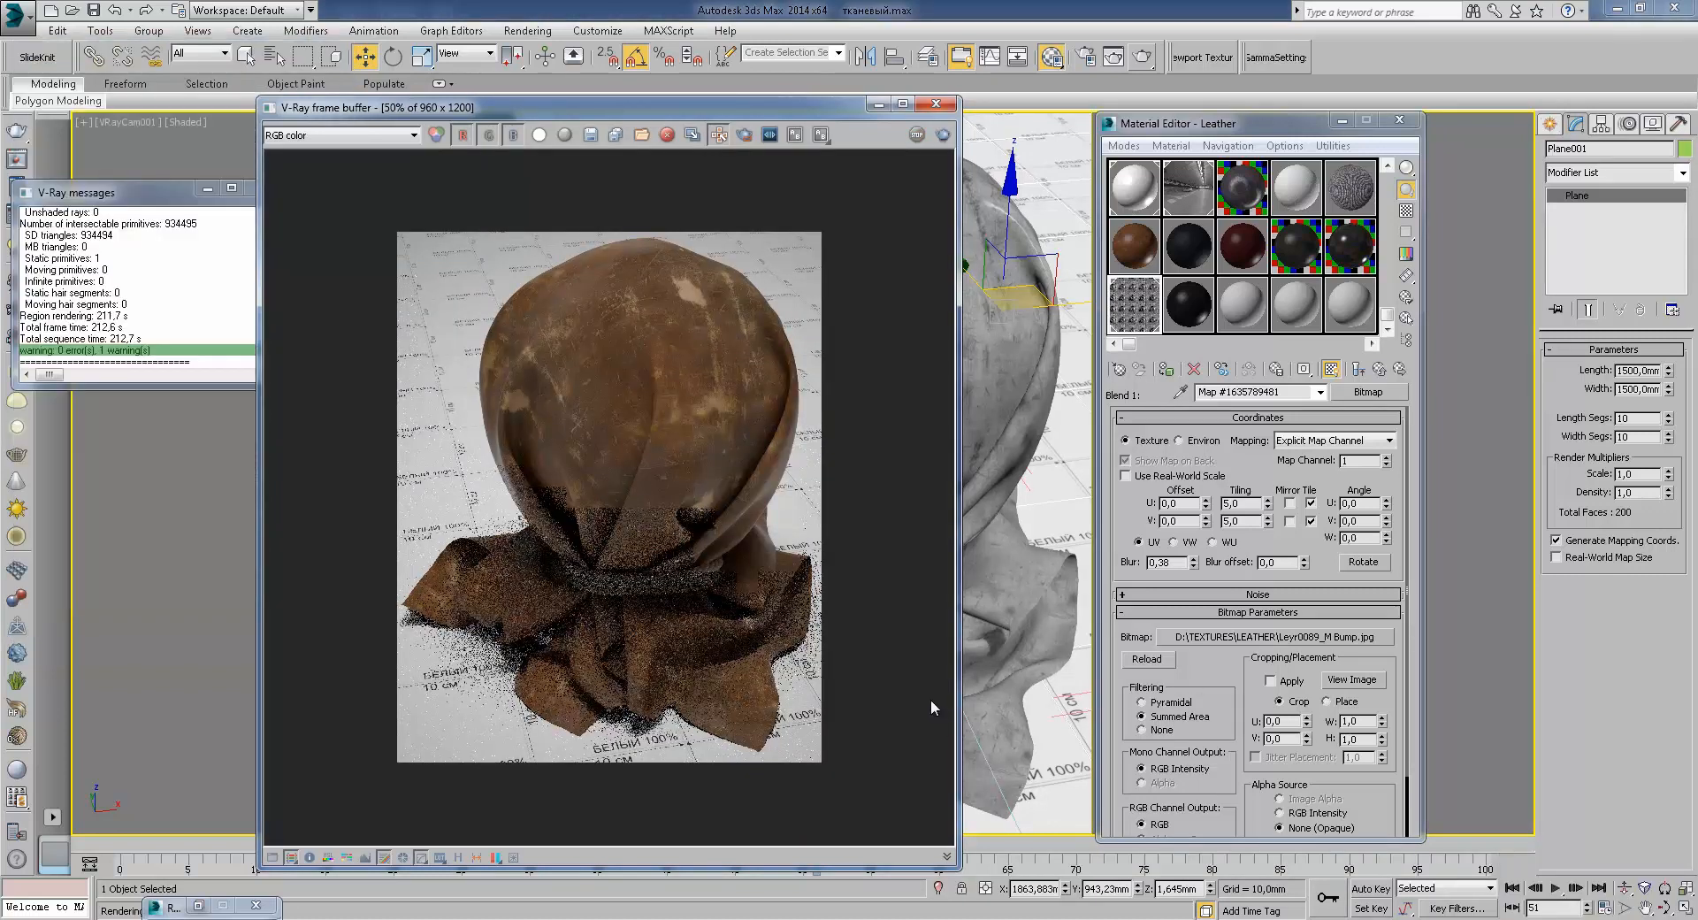
# Step: Examine the partly finished leather render at 100%, from the gathered neck up to the worn crown
pyautogui.scroll(1, 655, 471)
pyautogui.moveTo(655, 471); pyautogui.dragTo(661, 597, button='middle')
pyautogui.scroll(-1, 679, 558)
pyautogui.scroll(1, 687, 435)
pyautogui.moveTo(688, 433); pyautogui.dragTo(751, 555, button='middle')
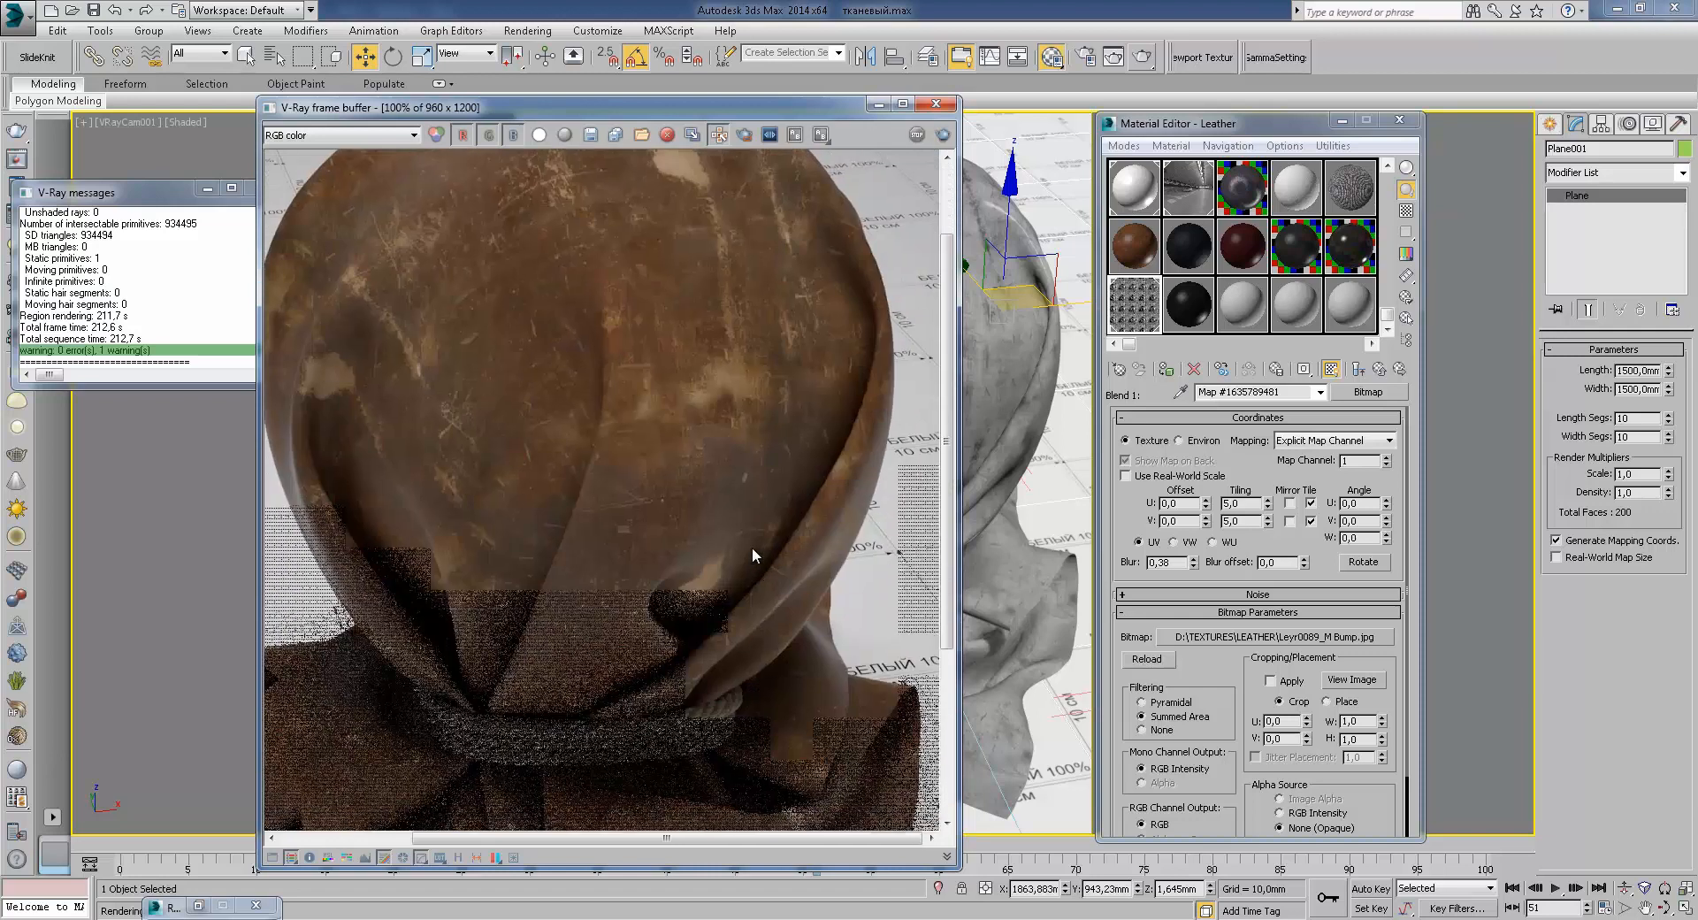
pyautogui.moveTo(529, 536); pyautogui.dragTo(566, 644, button='middle')
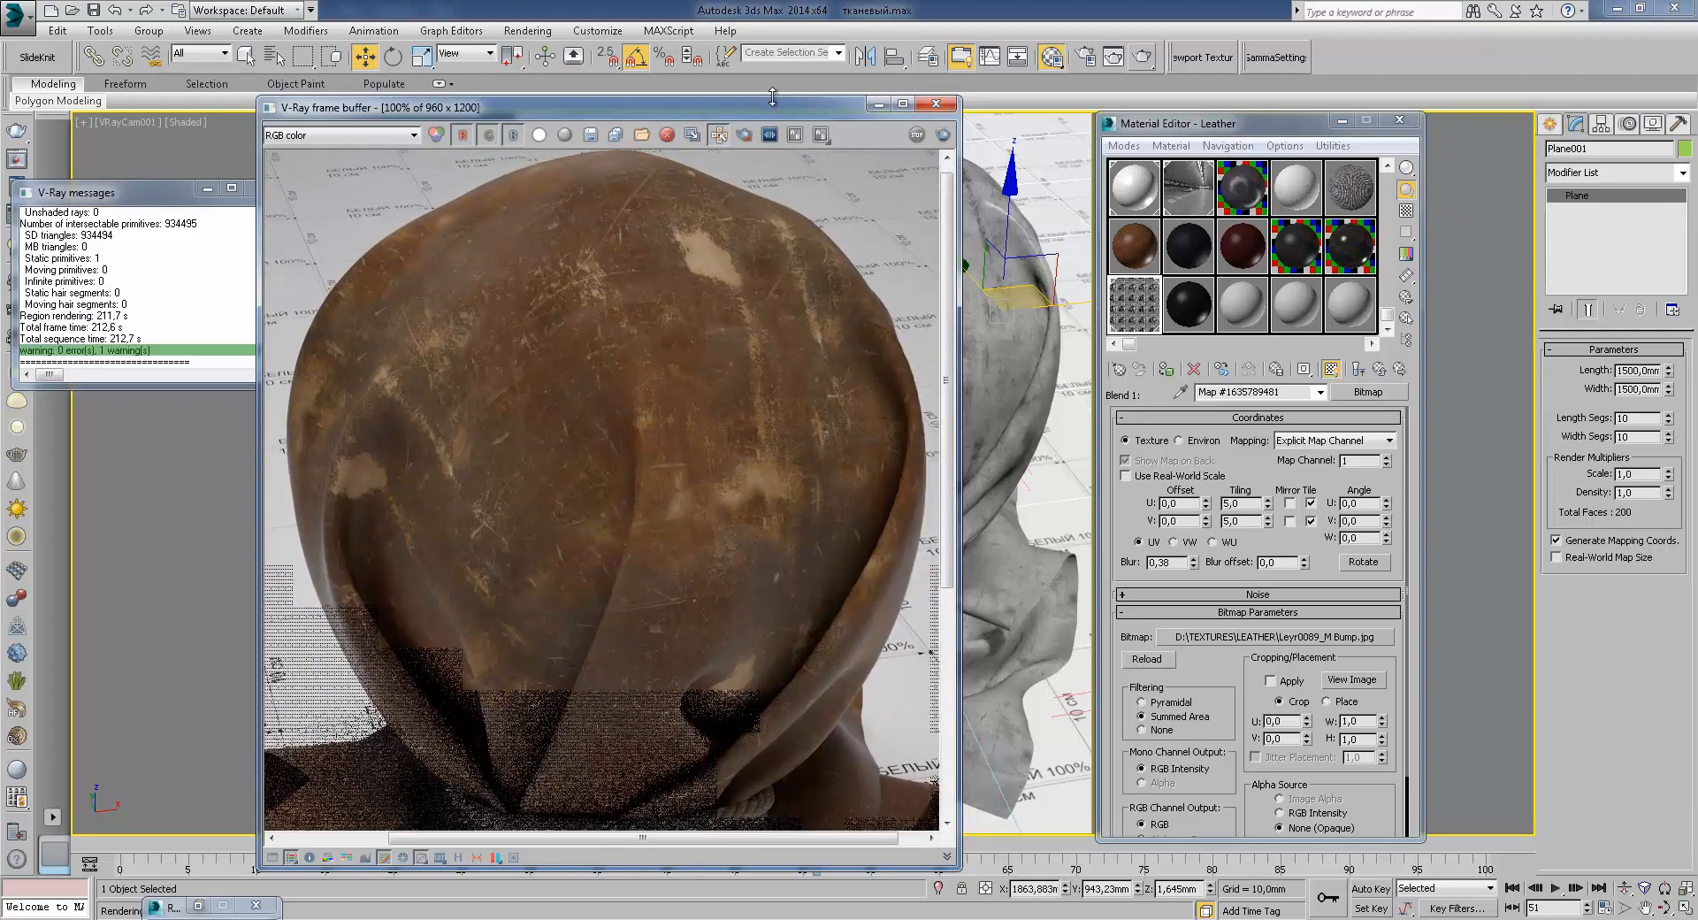
# Step: Enlarge the V-Ray frame buffer window in height and width so the whole upper part of the cloth fits at 100%
pyautogui.moveTo(774, 100); pyautogui.dragTo(774, 50)
pyautogui.moveTo(726, 354); pyautogui.dragTo(736, 310, button='middle')
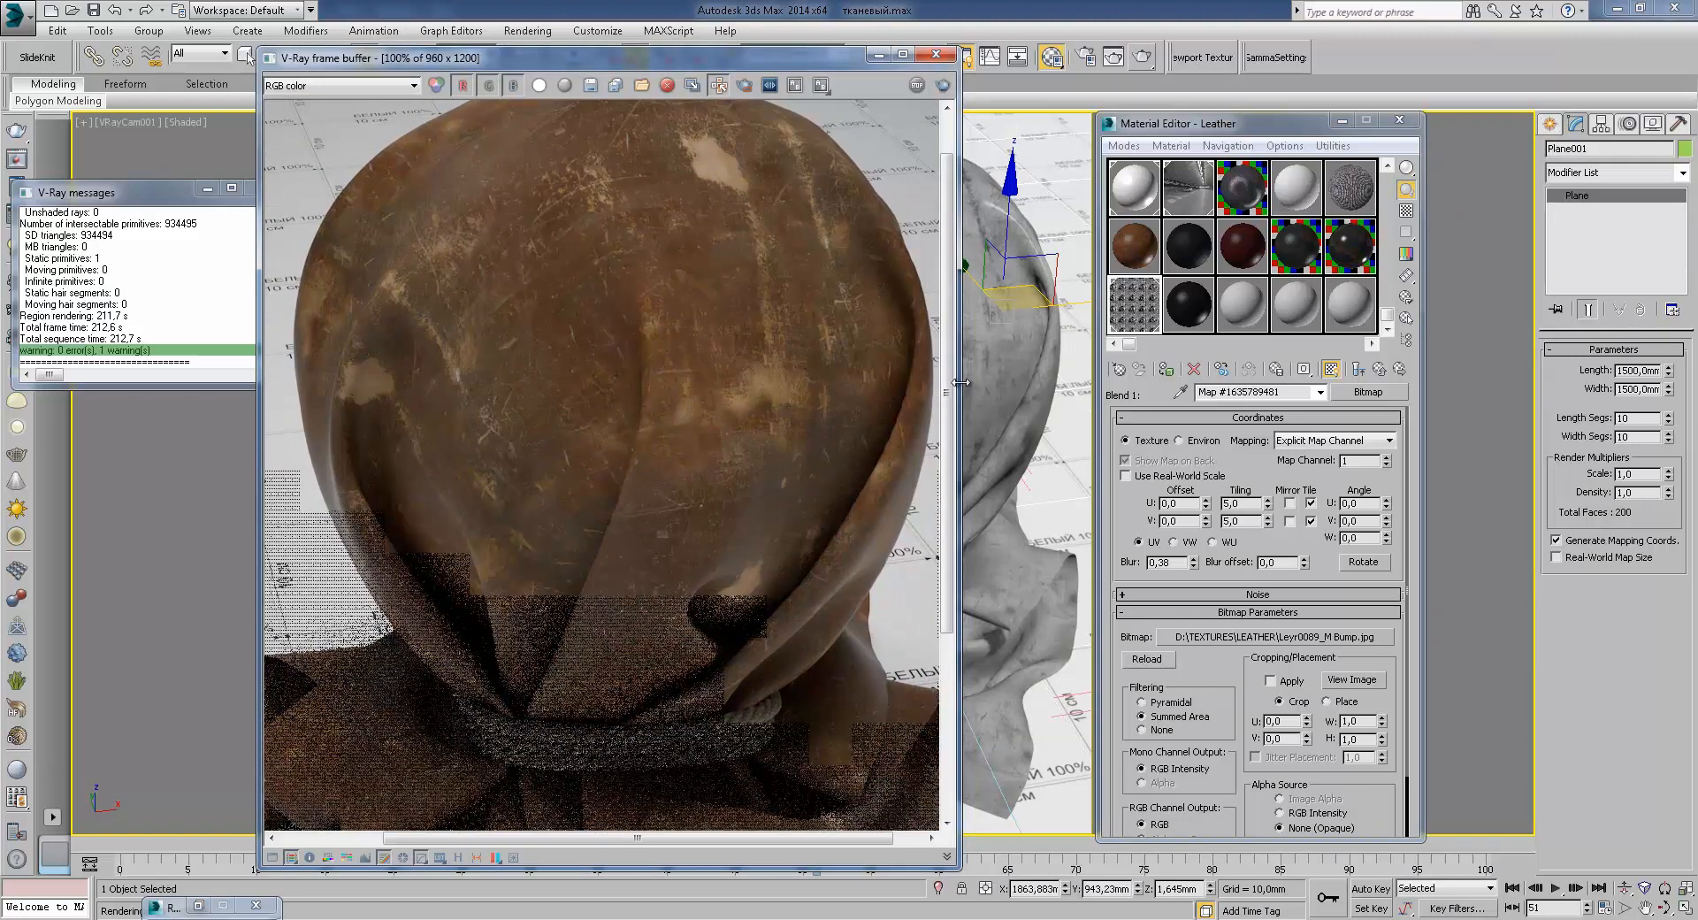
pyautogui.moveTo(961, 383); pyautogui.dragTo(1006, 383)
pyautogui.moveTo(994, 303); pyautogui.dragTo(995, 265)
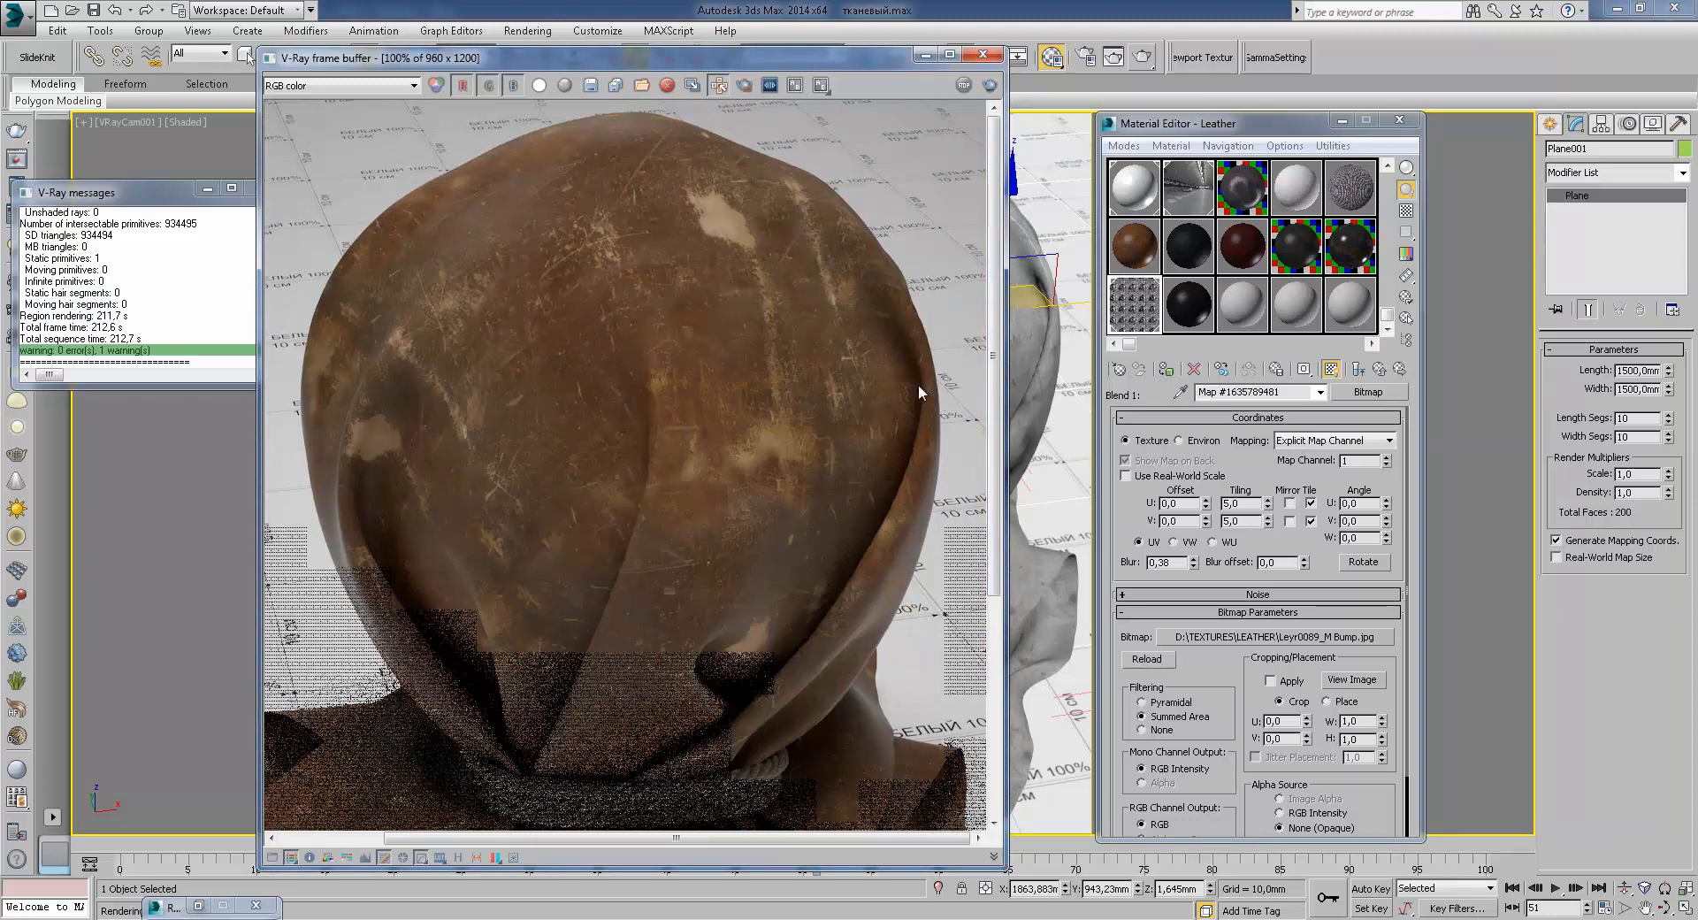
pyautogui.moveTo(403, 409); pyautogui.dragTo(418, 433, button='middle')
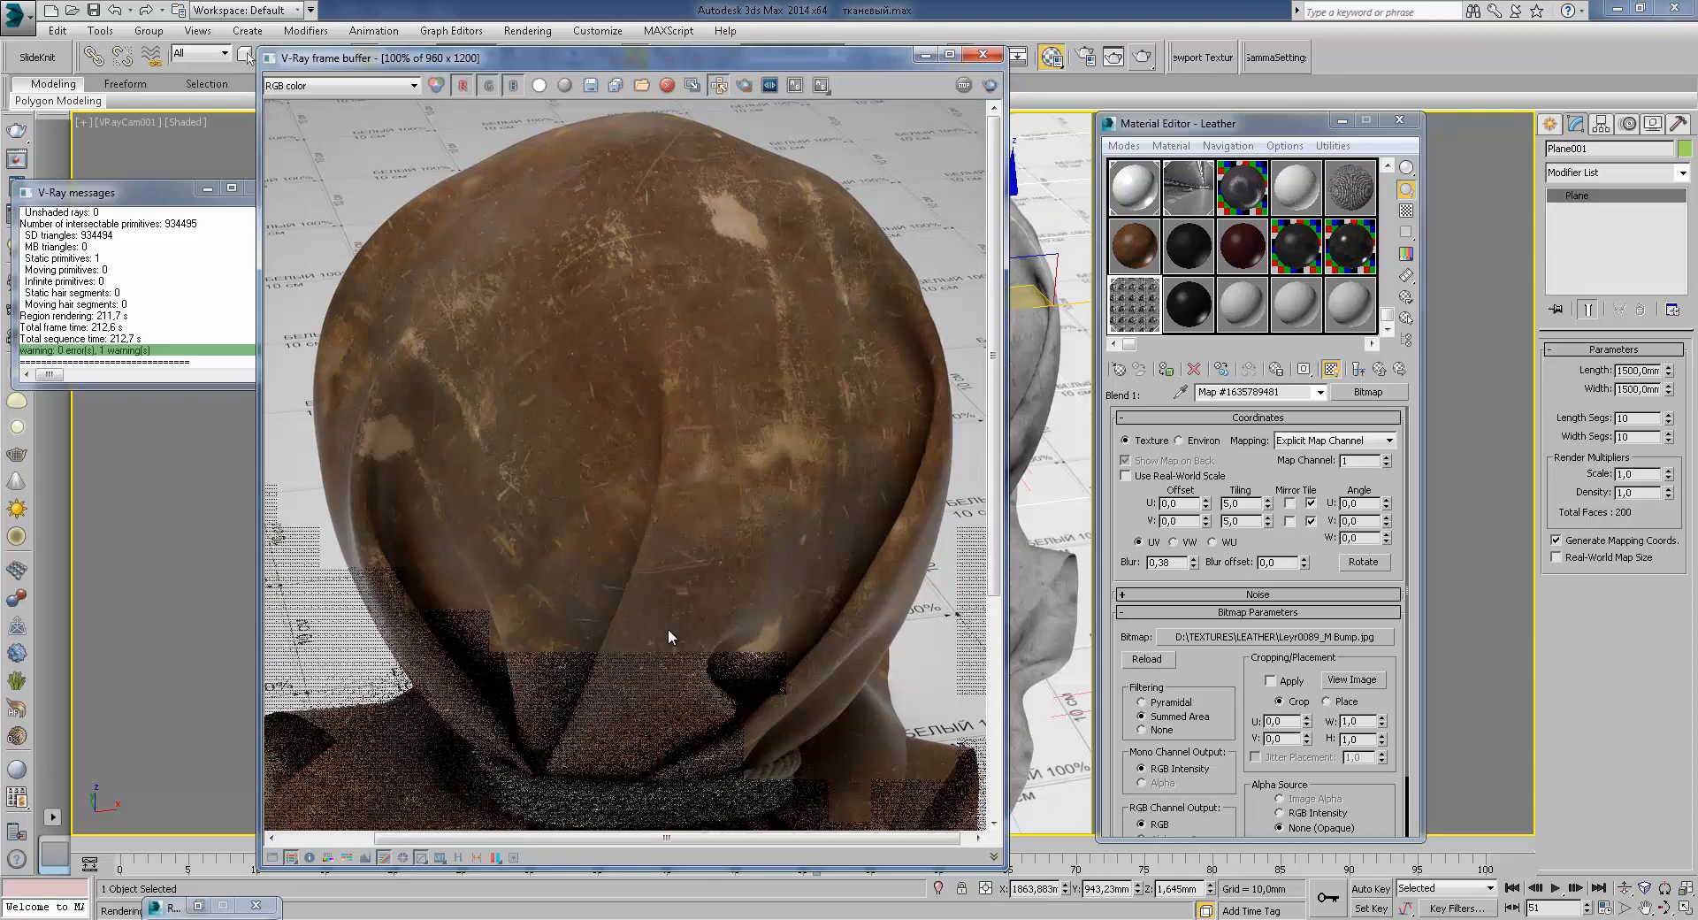
# Step: Inspect the leather's scratches and shaded fold at 200%, and compare them with the overall look at 100%
pyautogui.scroll(1, 422, 618)
pyautogui.rightClick(400, 577)
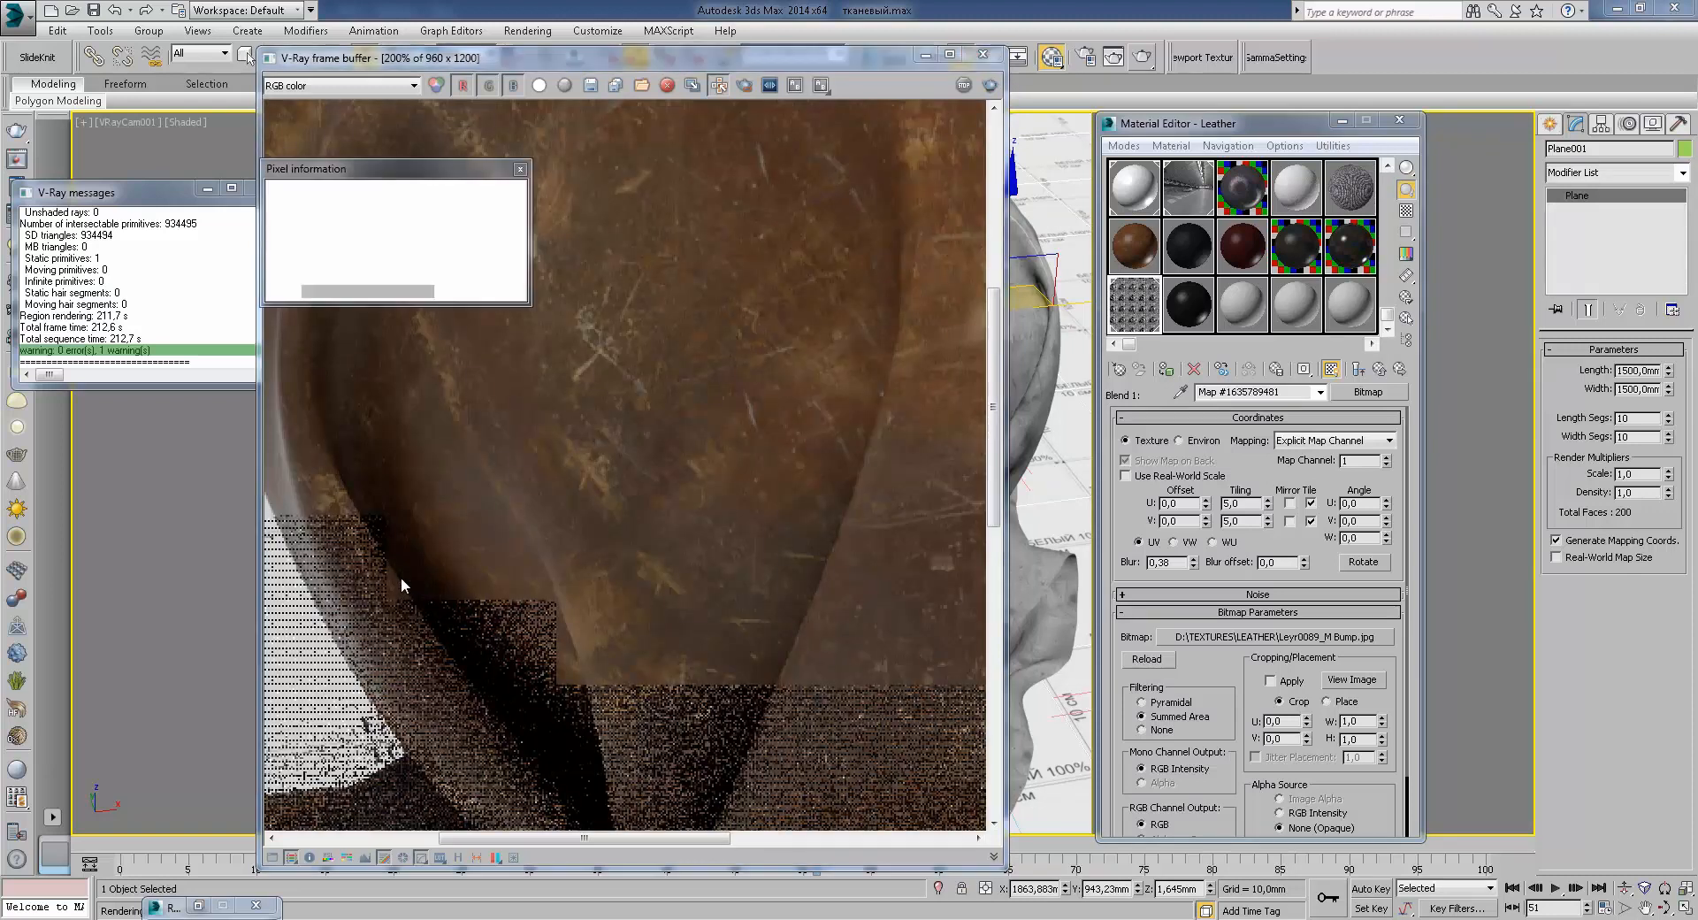
pyautogui.moveTo(400, 578); pyautogui.dragTo(405, 566, button='right')
pyautogui.moveTo(733, 528); pyautogui.dragTo(644, 559, button='middle')
pyautogui.scroll(-1, 642, 555)
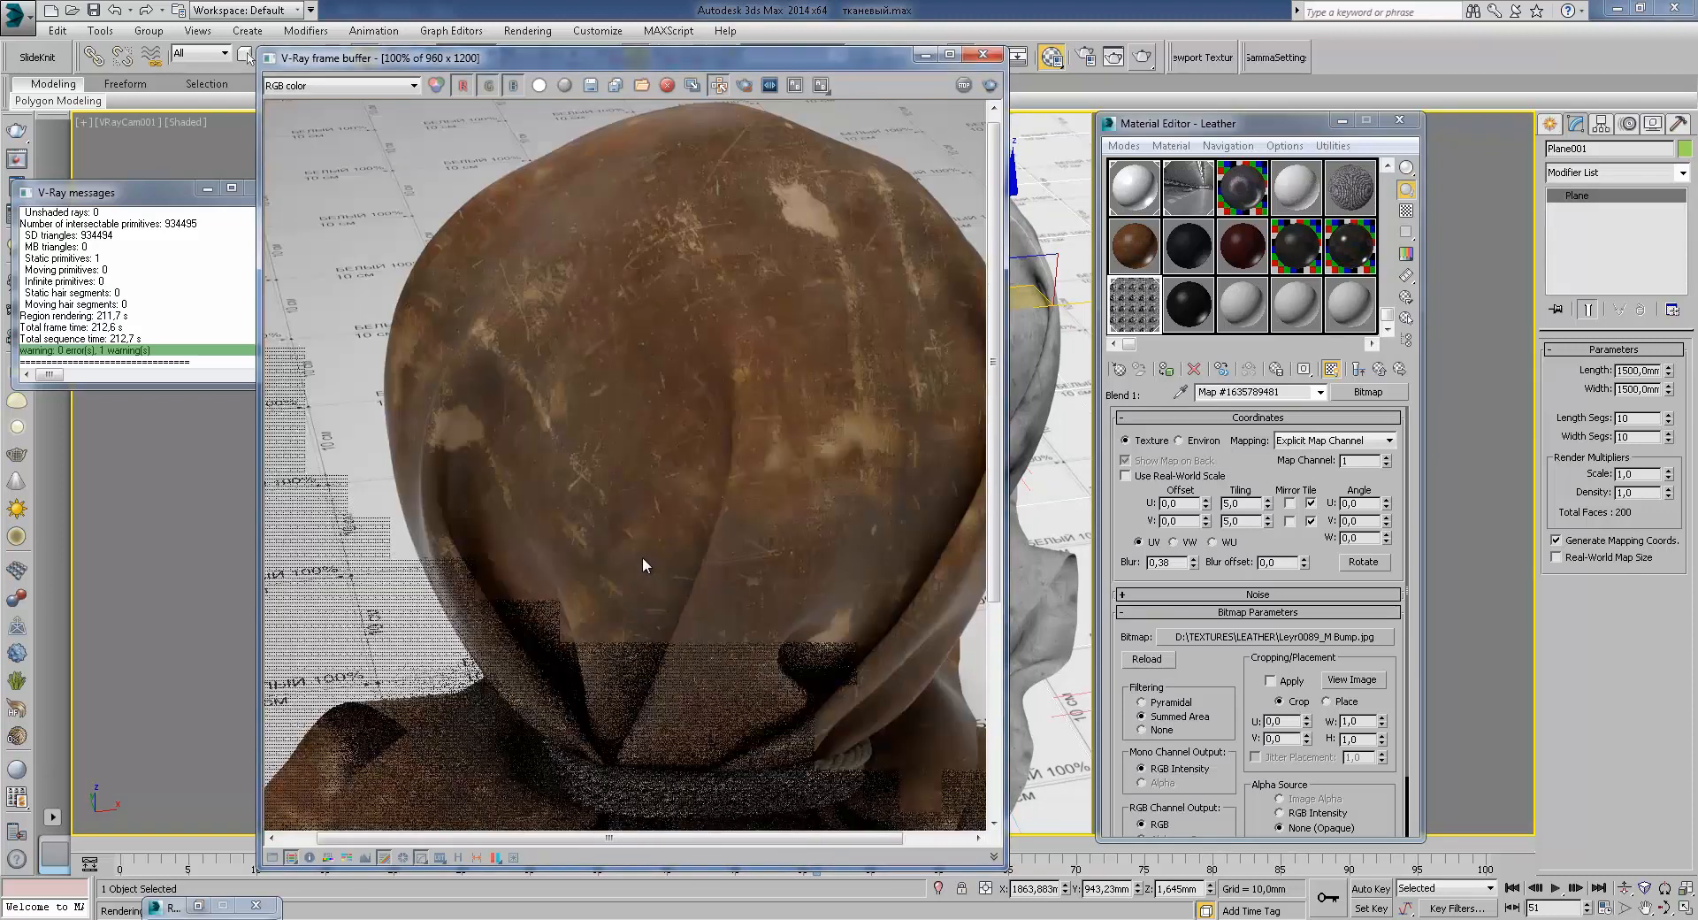
pyautogui.moveTo(847, 525); pyautogui.dragTo(739, 552, button='middle')
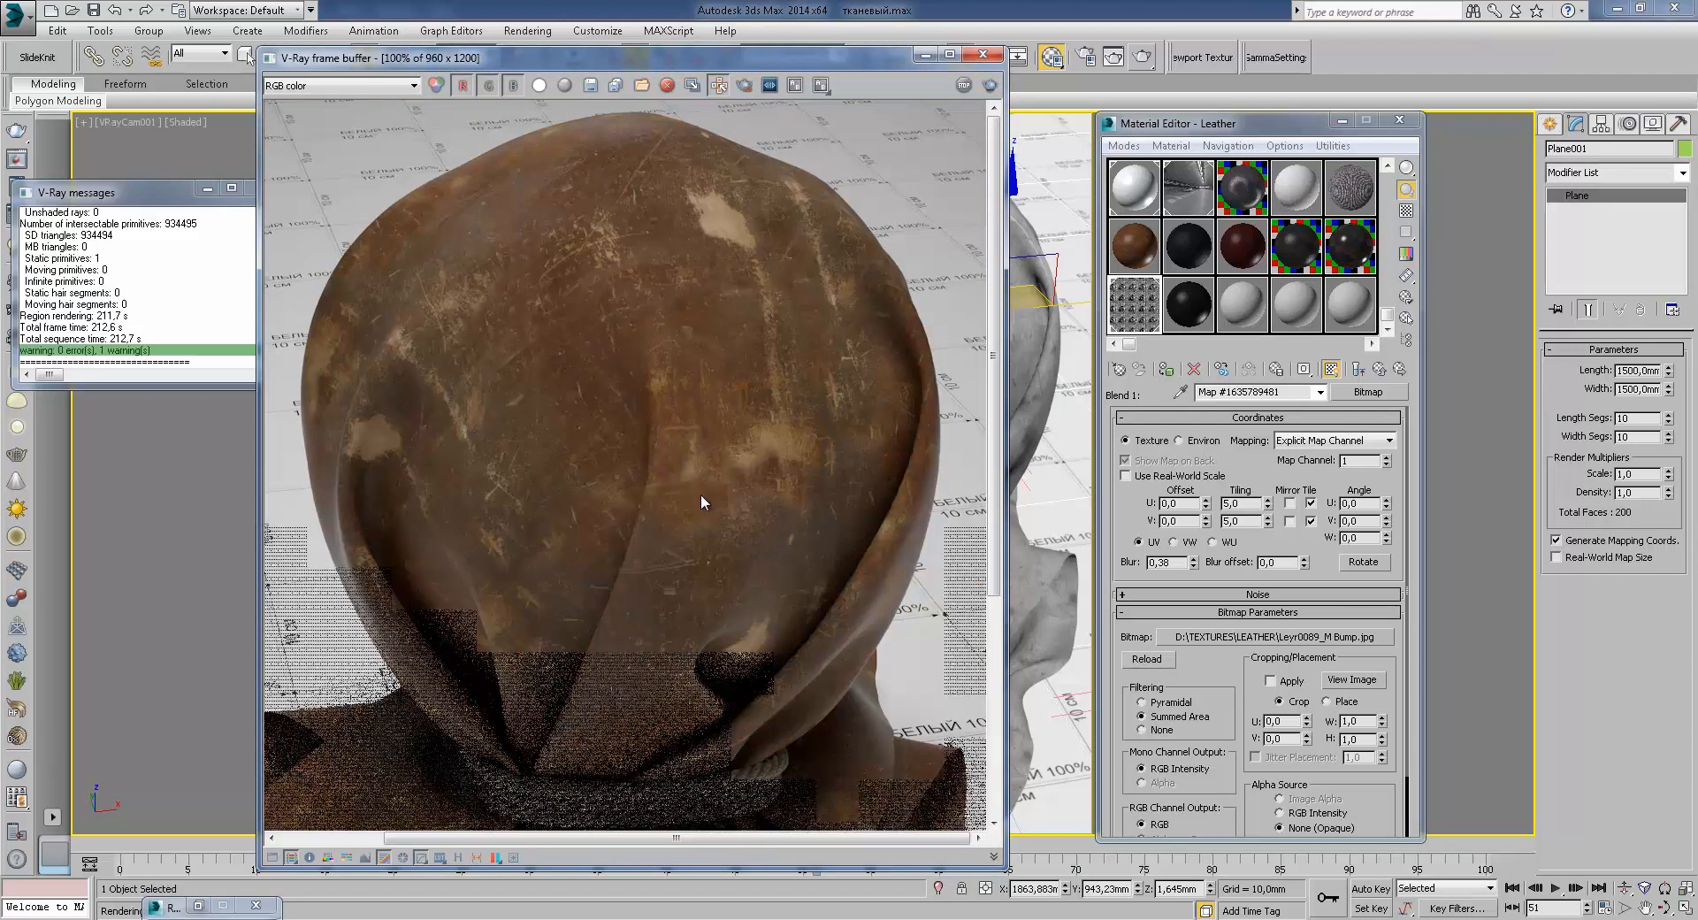
pyautogui.scroll(-2, 699, 494)
pyautogui.scroll(2, 635, 330)
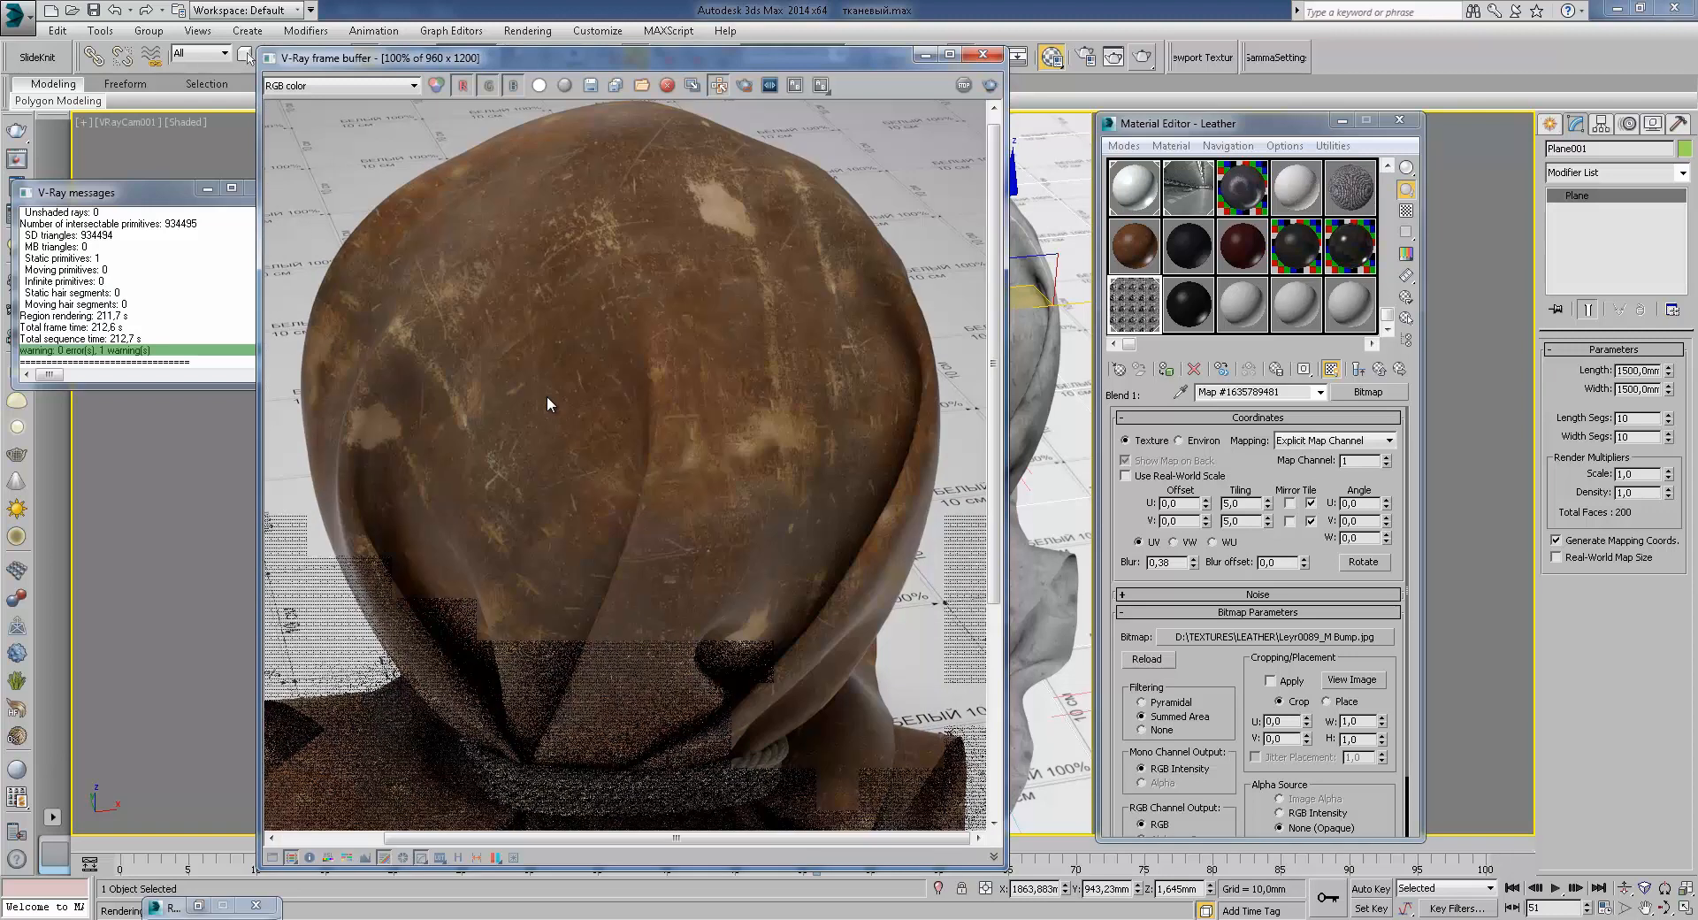
# Step: Close the V-Ray messages window and view the entire leather render at 50%
pyautogui.moveTo(175, 196); pyautogui.dragTo(127, 196)
pyautogui.click(212, 189)
pyautogui.moveTo(569, 383); pyautogui.dragTo(568, 395, button='middle')
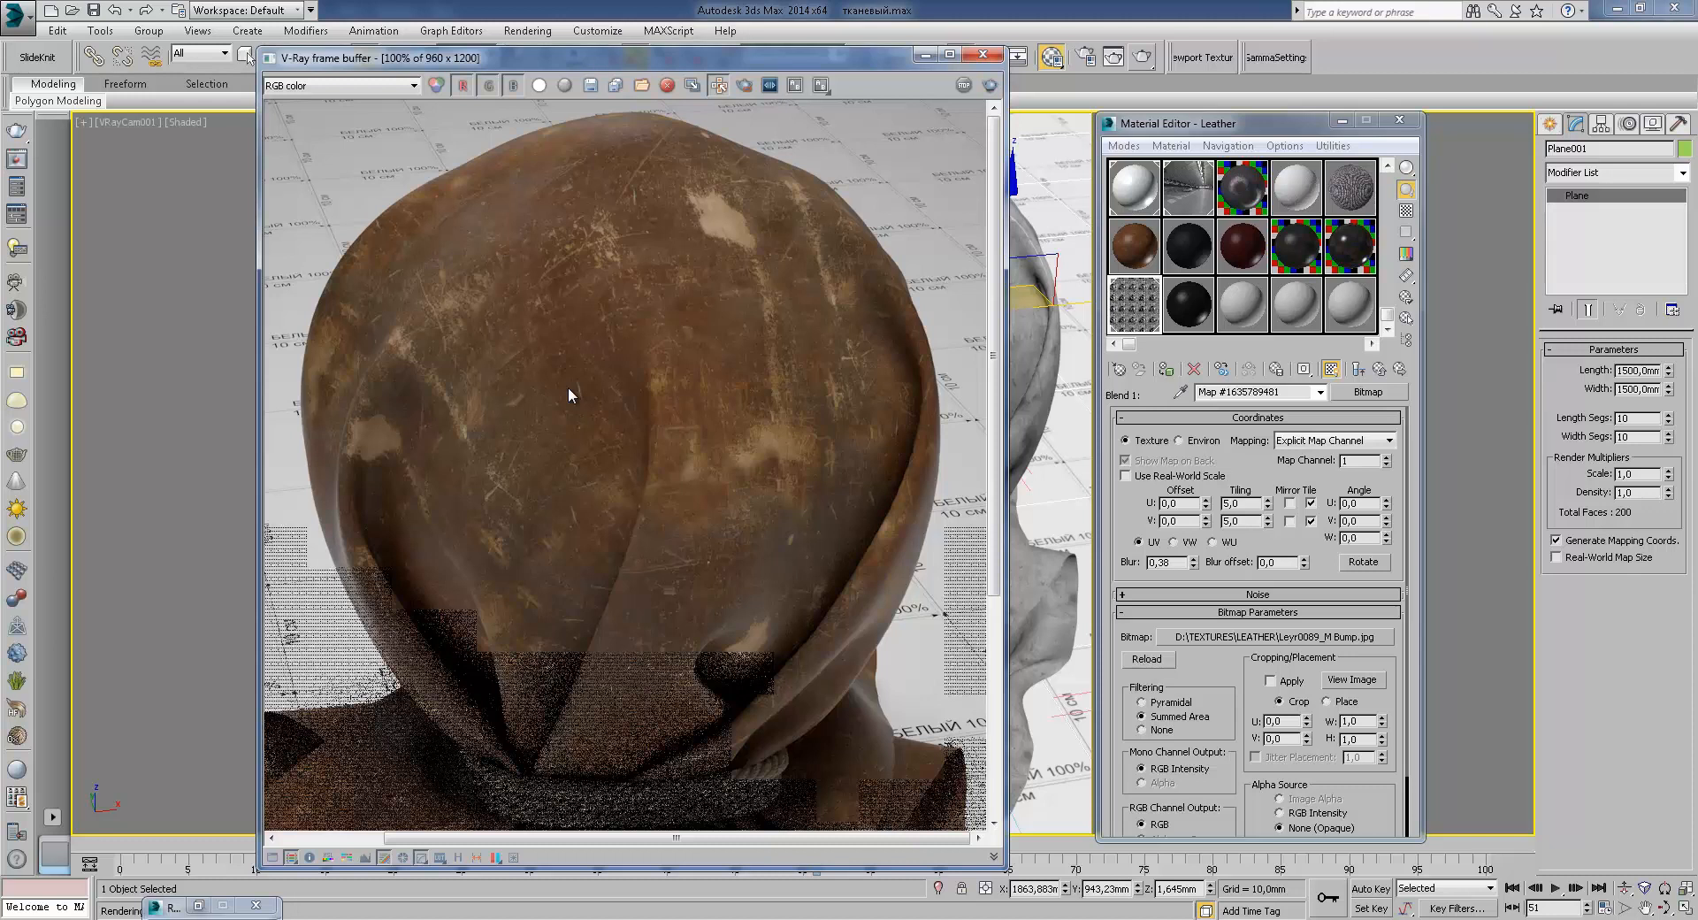
pyautogui.scroll(-1, 569, 389)
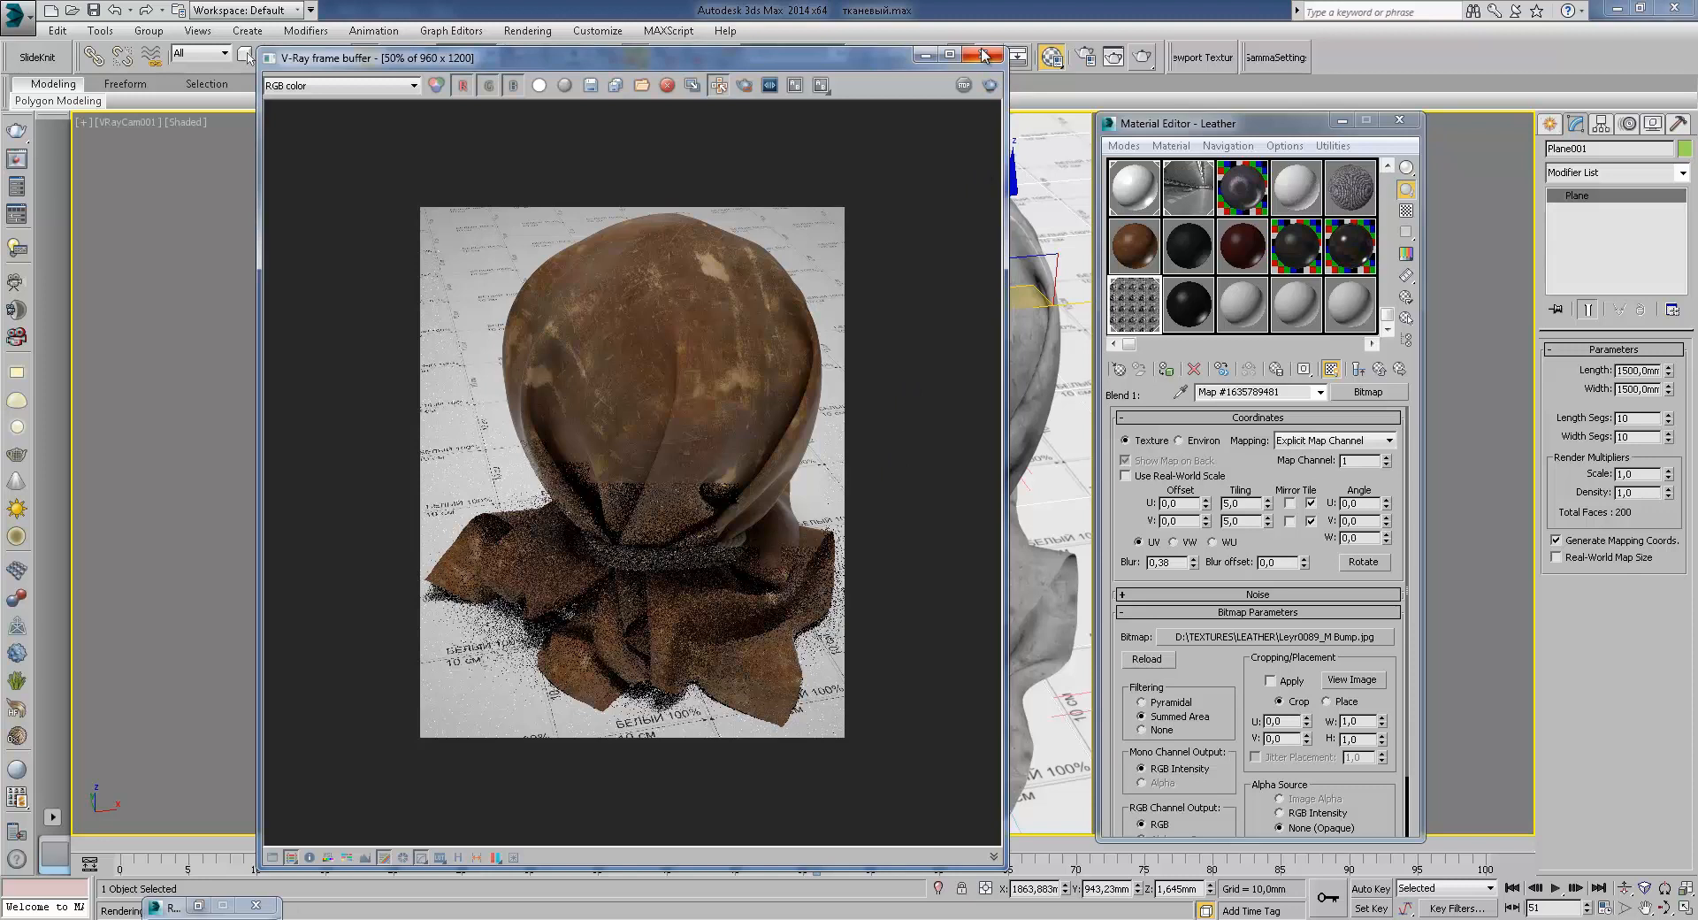
# Step: Look through the Material Editor's sample slots for the other materials
pyautogui.moveTo(1388, 313); pyautogui.dragTo(1407, 182)
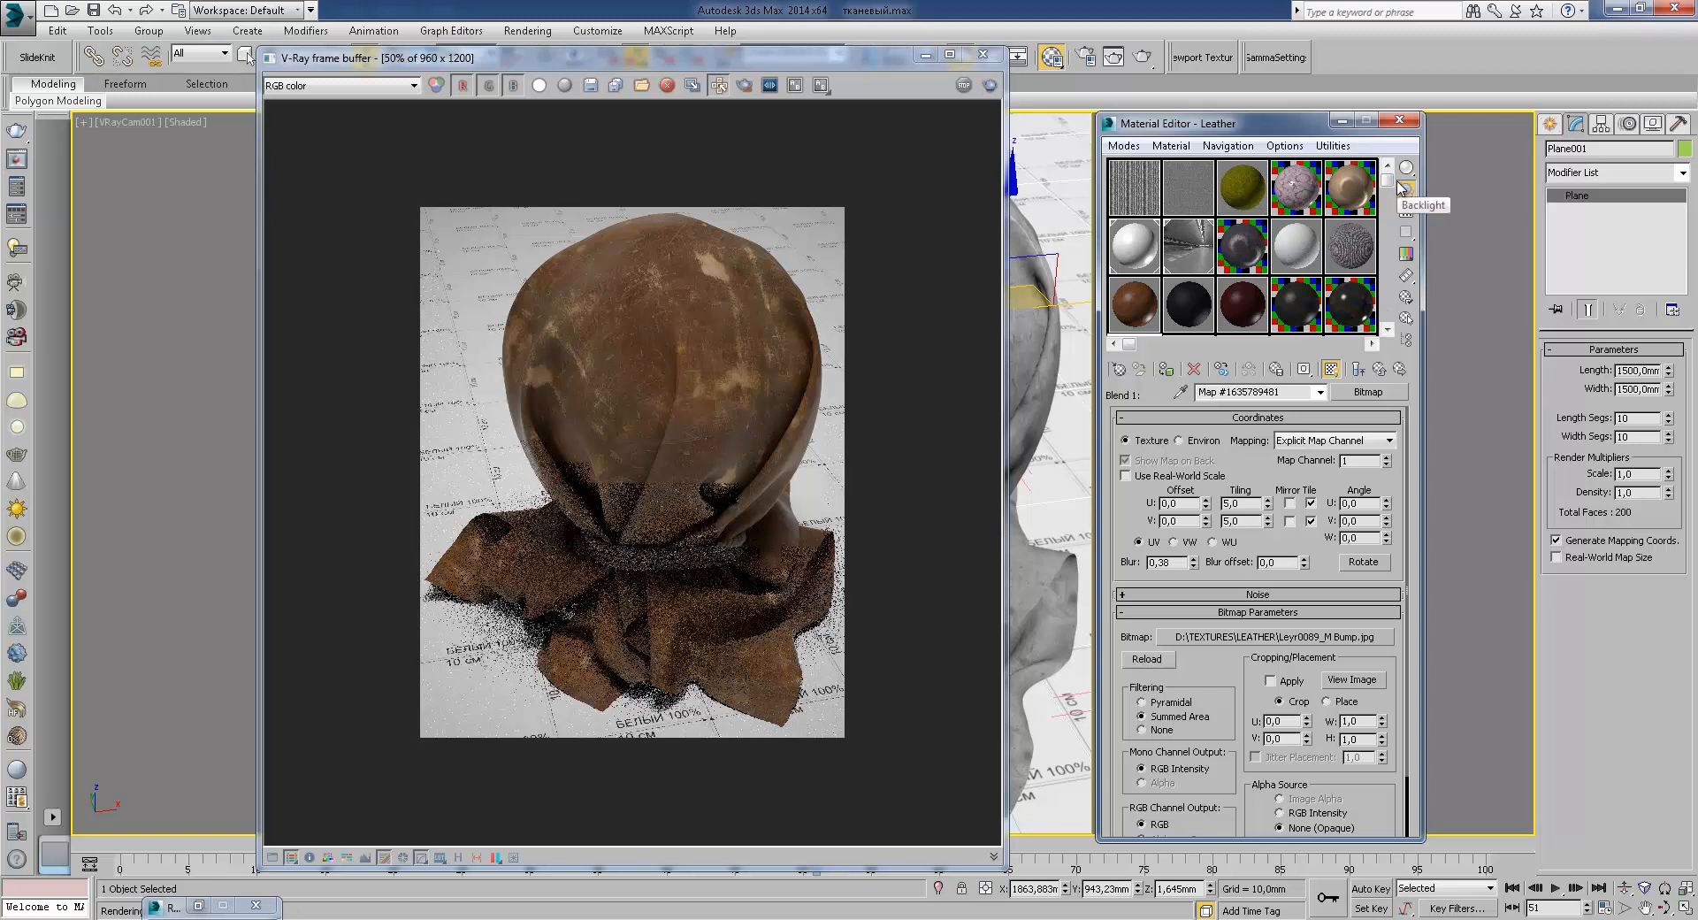
pyautogui.moveTo(1388, 185); pyautogui.dragTo(1387, 232)
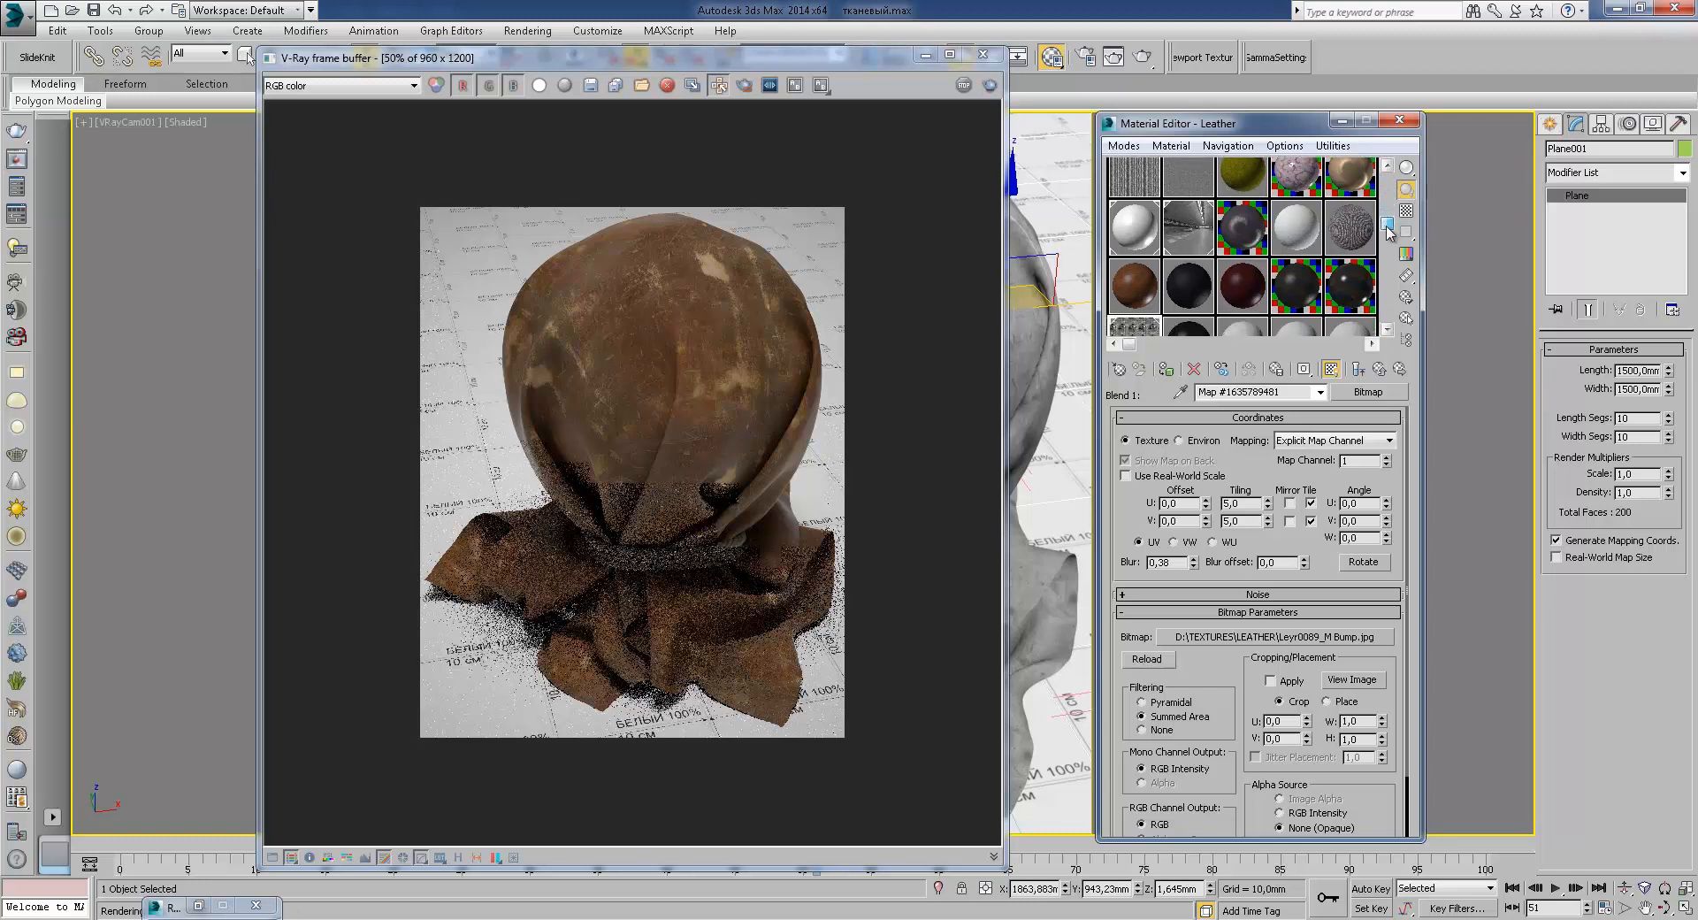